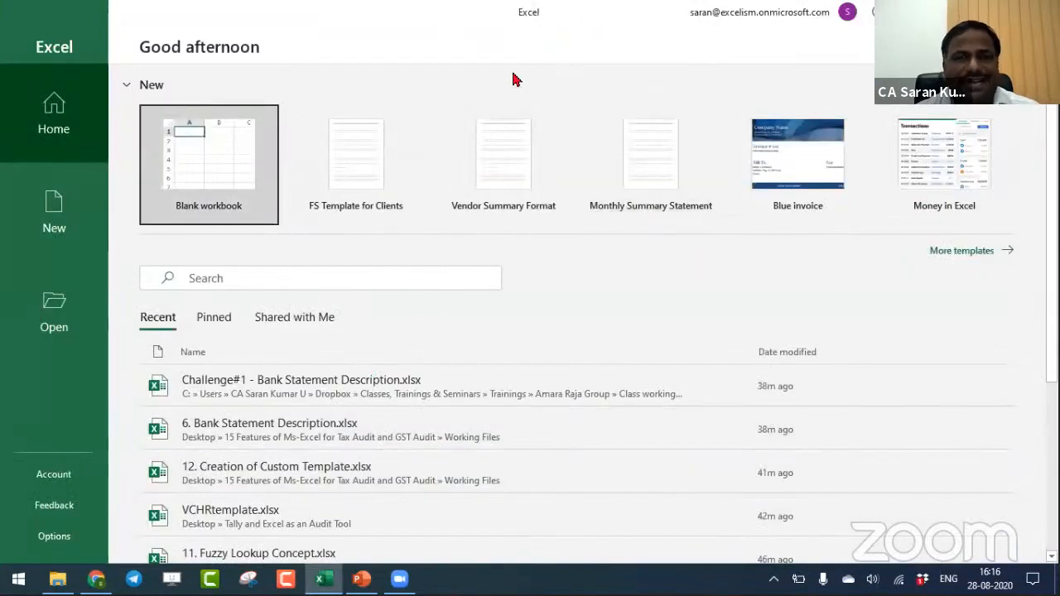
# - Create a blank workbook and enter "Alt+F4" in cell A1
pyautogui.click(223, 165)
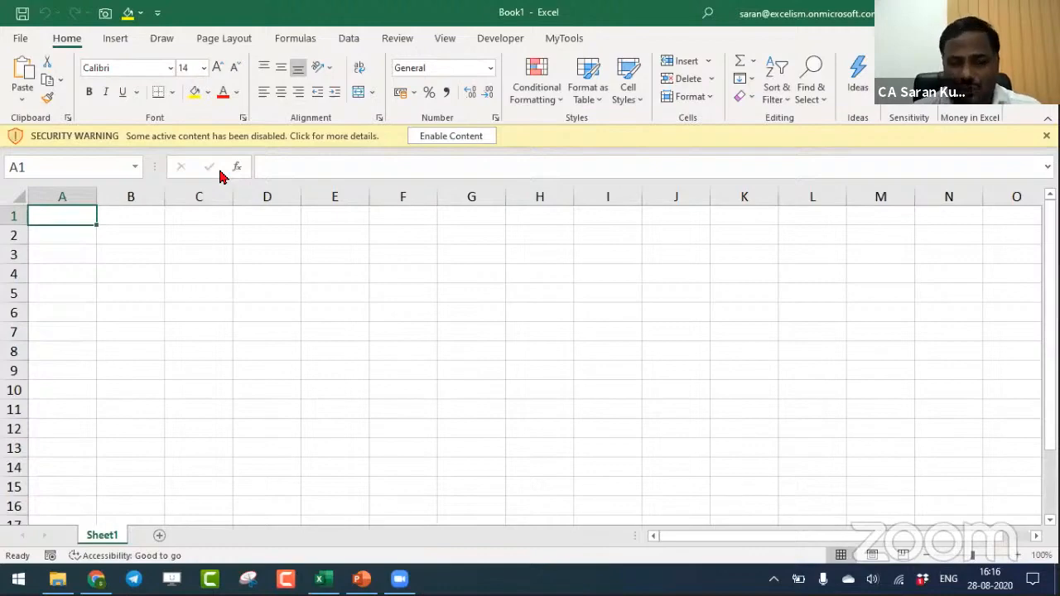
pyautogui.click(1020, 555)
pyautogui.click(1020, 556)
pyautogui.click(1020, 556)
pyautogui.click(1020, 555)
pyautogui.click(1020, 556)
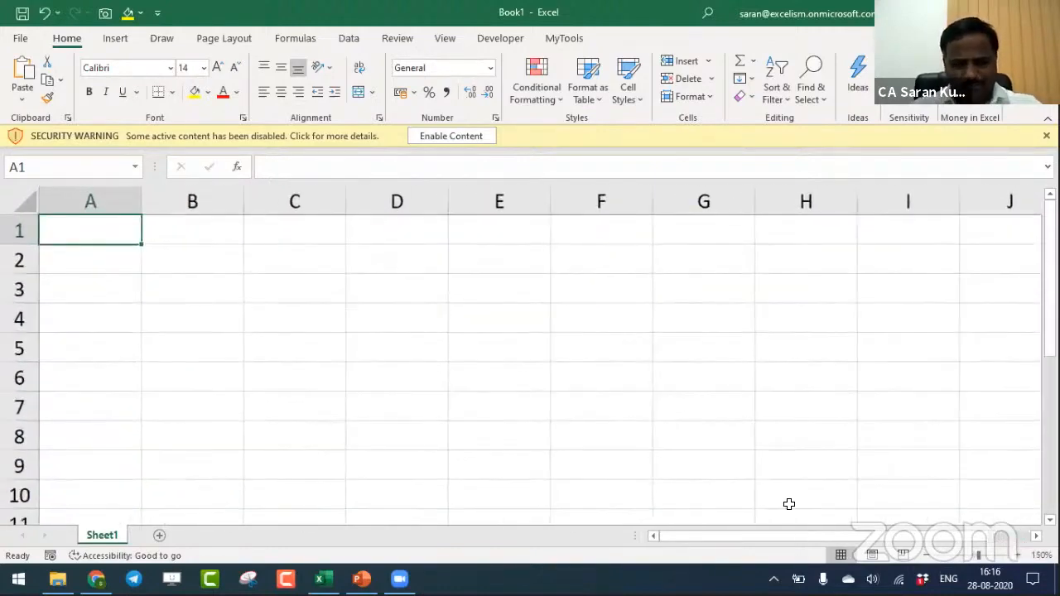
pyautogui.write('C')
pyautogui.press('BackSpace')
pyautogui.write('Al')
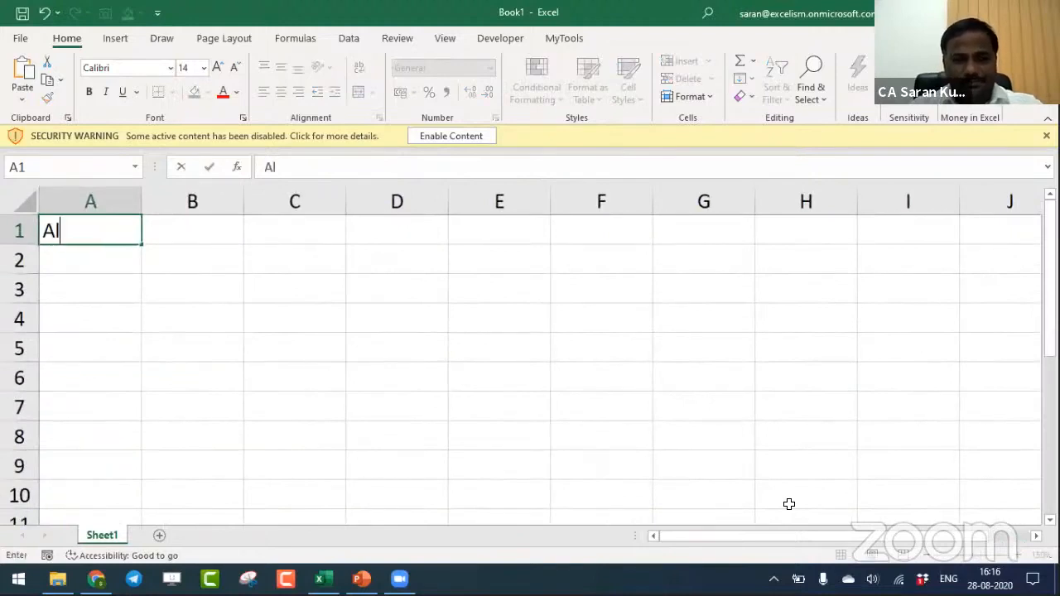
pyautogui.write('t+F4')
pyautogui.press('Tab')
# - Enter the description "Close Workbook as well as Application" in cell B1
pyautogui.write('Cl')
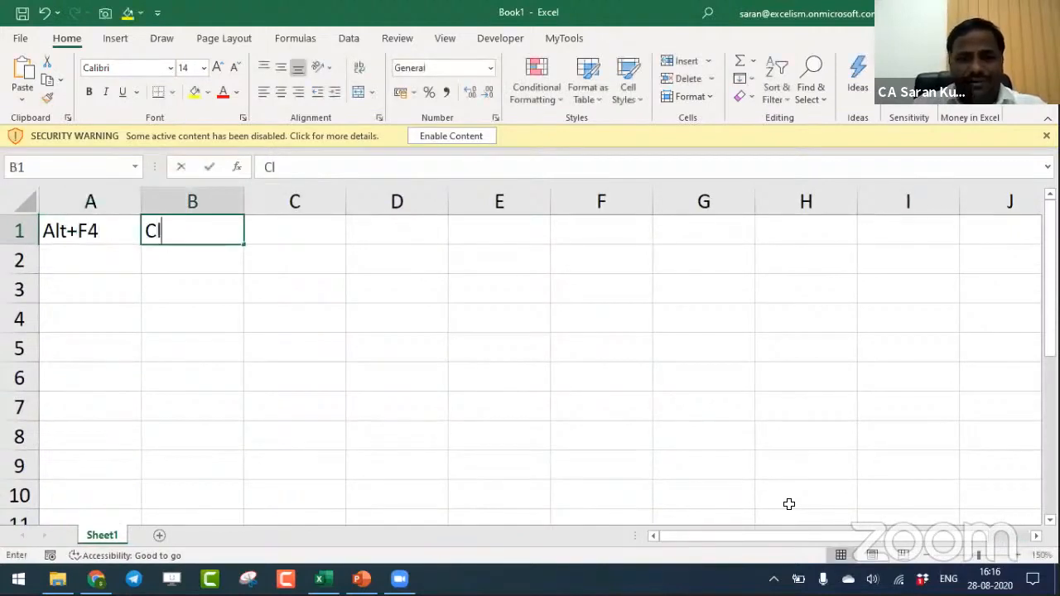
pyautogui.write('ose Wor')
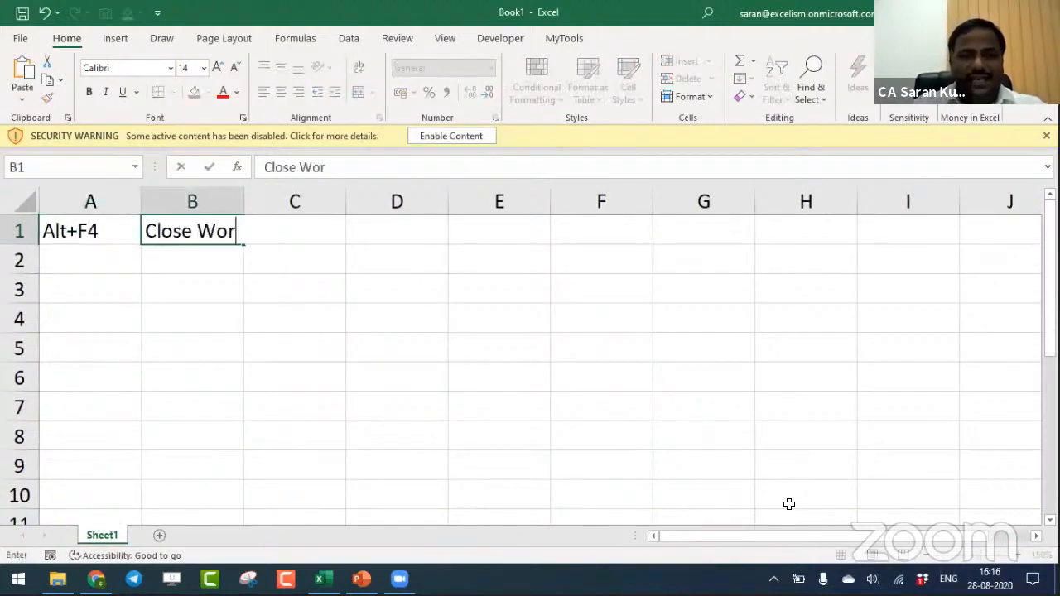
pyautogui.write('kbook ')
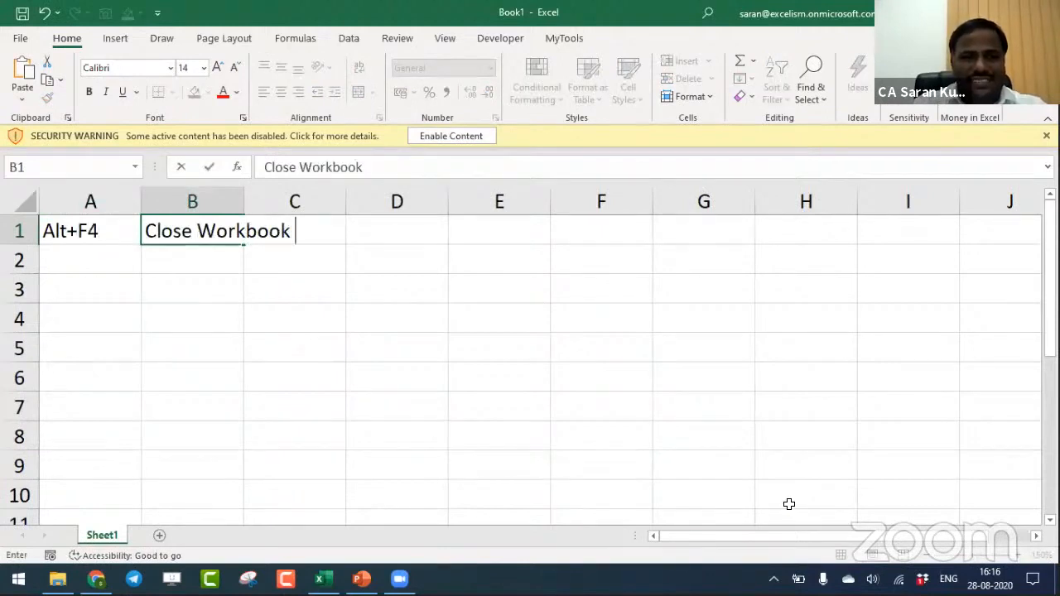
pyautogui.write('as Appl')
pyautogui.press('BackSpace')
pyautogui.press('BackSpace')
pyautogui.press('BackSpace')
pyautogui.press('BackSpace')
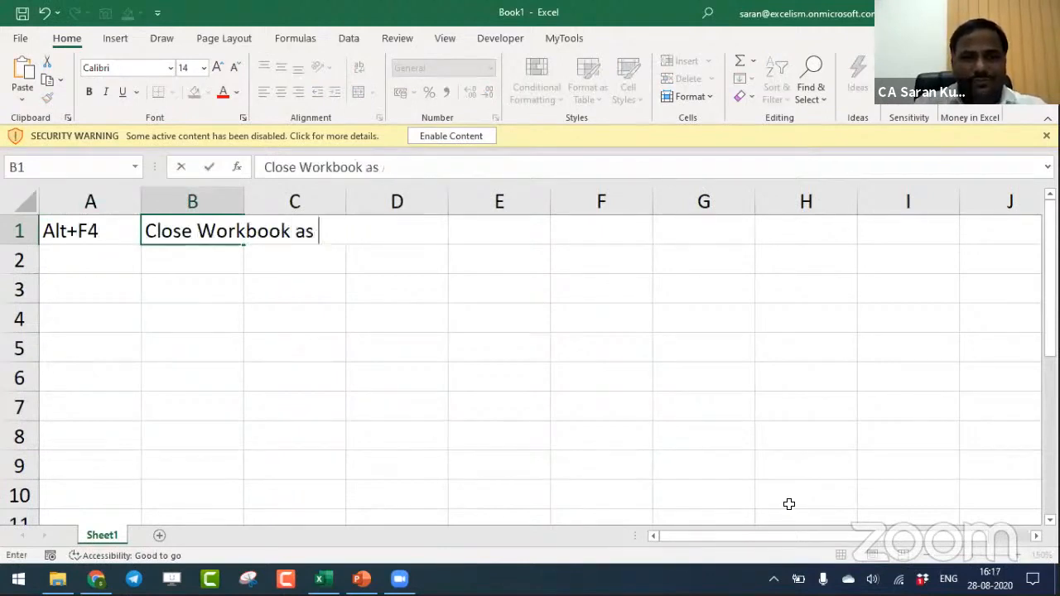
pyautogui.write('well as Appli')
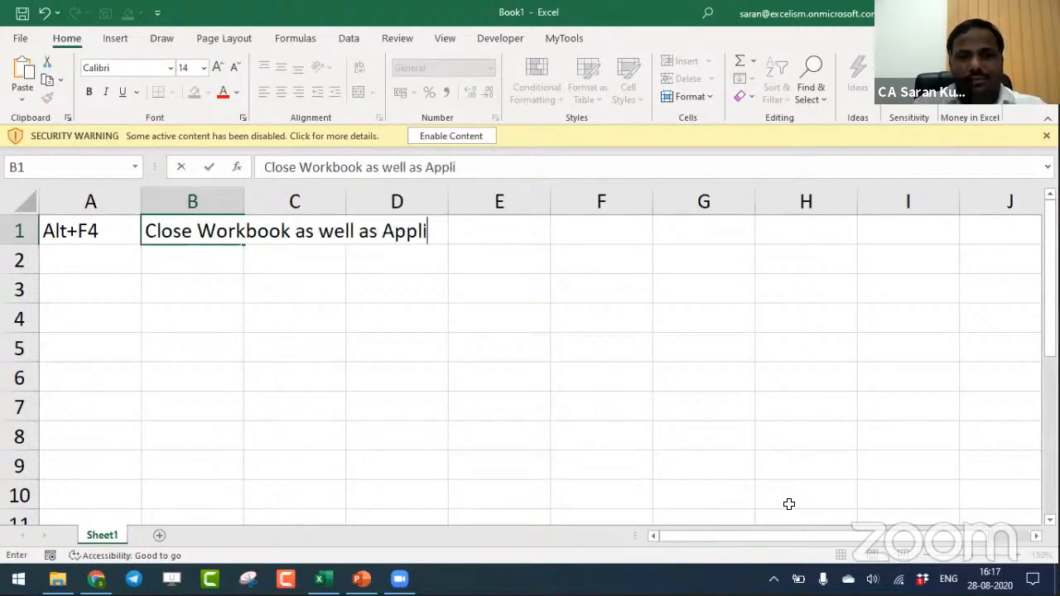
pyautogui.write('cation')
pyautogui.press('Return')
# - Enter "Ctrl+W" in cell A2 and "Close Workbook as well as Application" in cell B2
pyautogui.write('C')
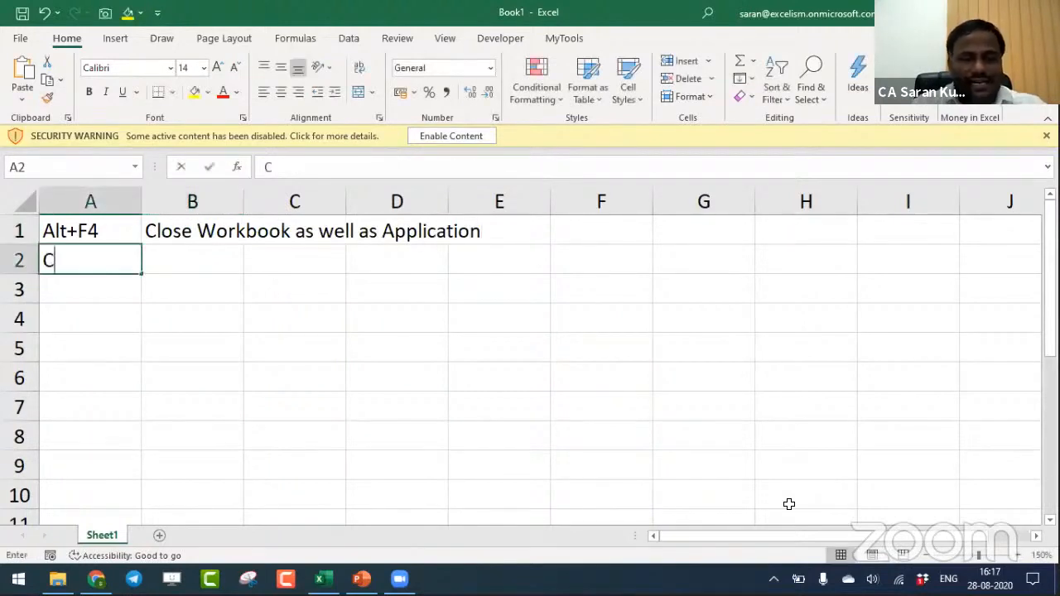
pyautogui.write('trl+W')
pyautogui.press('Tab')
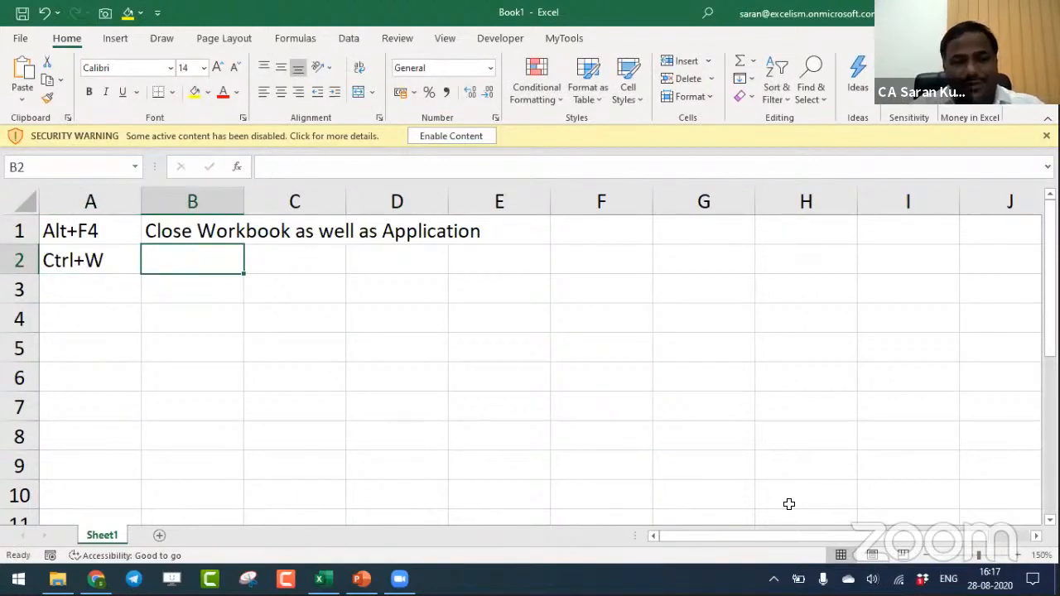
pyautogui.write('Close Worj')
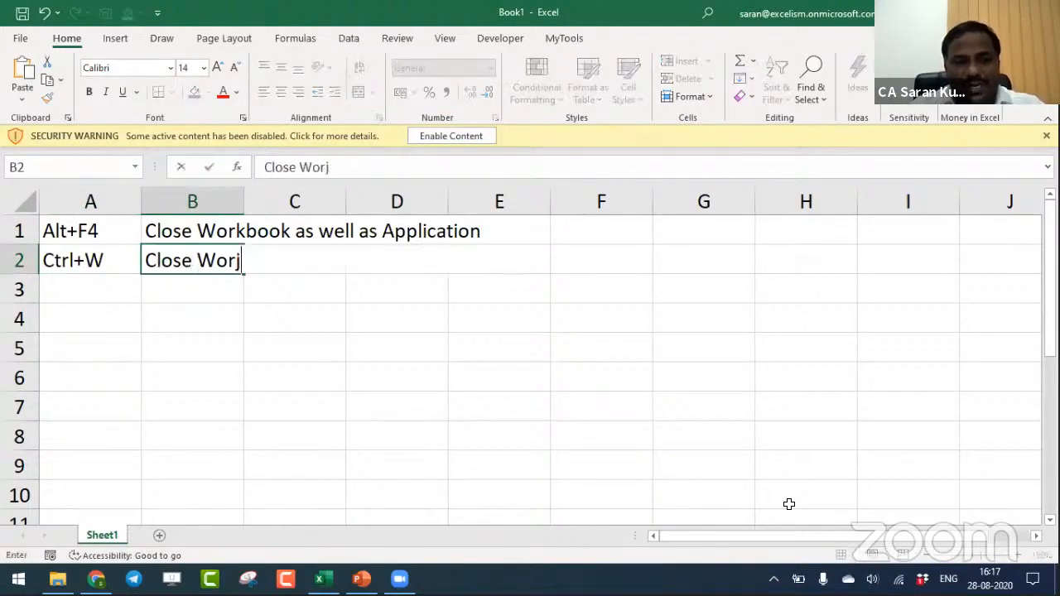
pyautogui.press('BackSpace')
pyautogui.write('kbook')
pyautogui.press('Return')
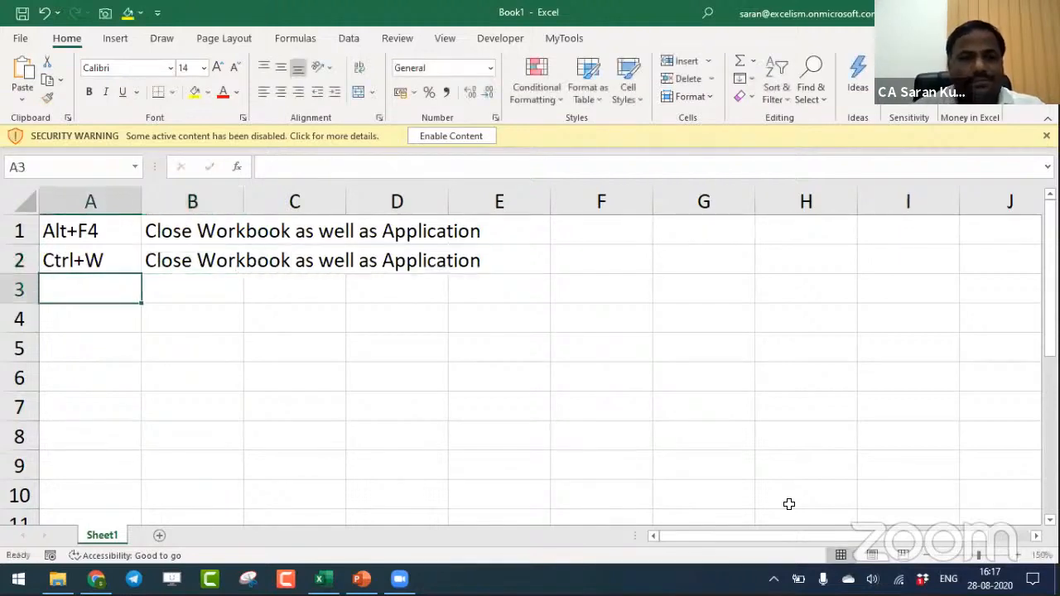
# - Remove "as well as Application" from cell B2 so that it reads "Close Workbook"
pyautogui.press('Right')
pyautogui.press('Up')
pyautogui.press('F2')
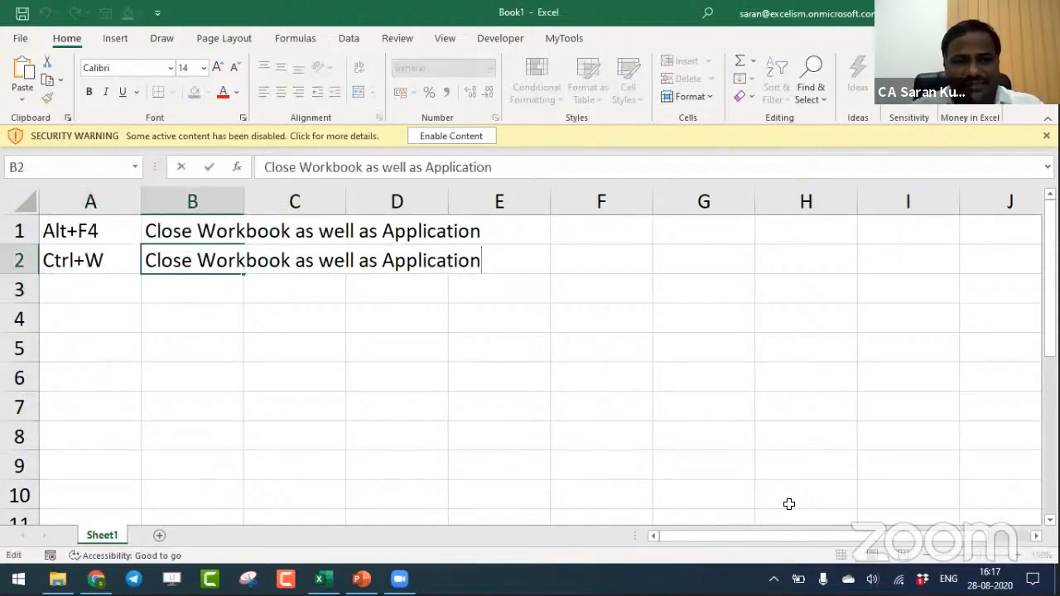
pyautogui.hotkey('ctrl', 'shift', 'Left')
pyautogui.hotkey('ctrl', 'shift', 'Left')
pyautogui.hotkey('ctrl', 'shift', 'Left')
pyautogui.hotkey('ctrl', 'shift', 'Left')
pyautogui.hotkey('shift', 'Left')
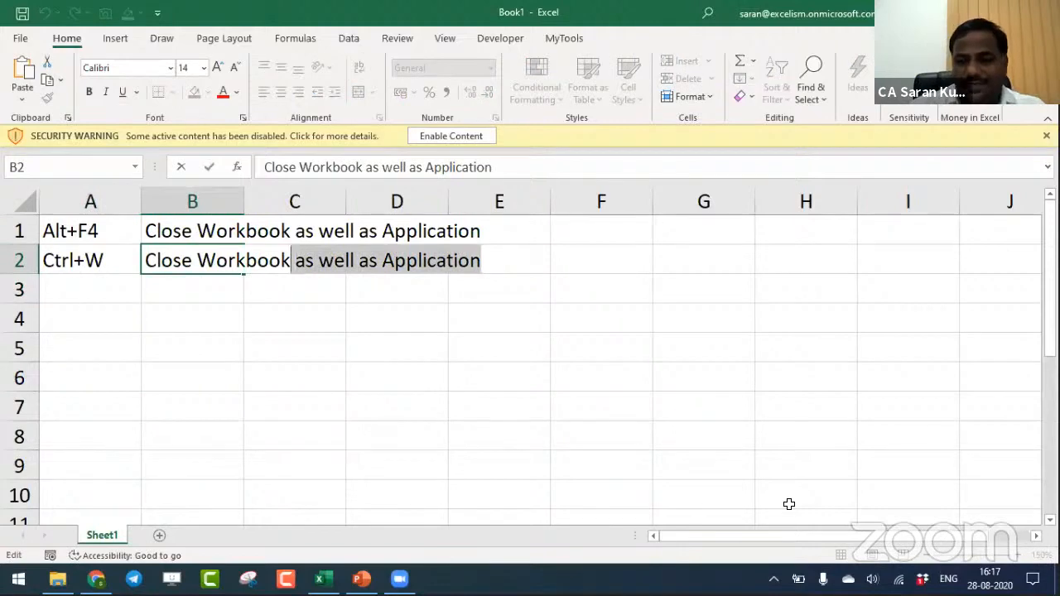
pyautogui.press('Delete')
pyautogui.press('Return')
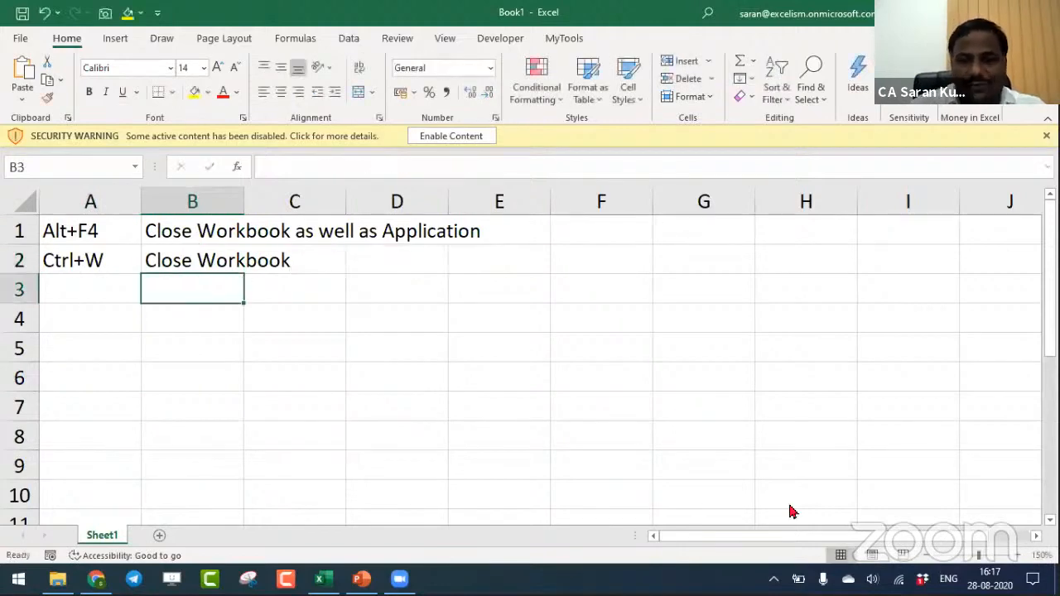
# - Save the workbook as "Workbook vs Application.xlsx" in the 15 Features of Ms-Excel for Tax Audit and GST Audit folder
pyautogui.press('F12')
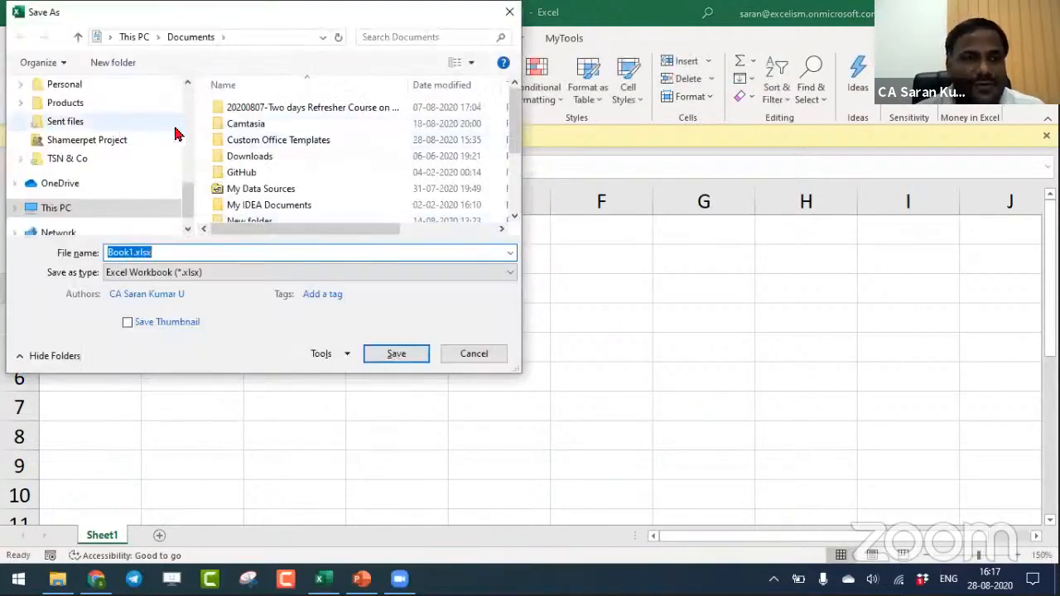
pyautogui.moveTo(189, 186); pyautogui.dragTo(197, 108)
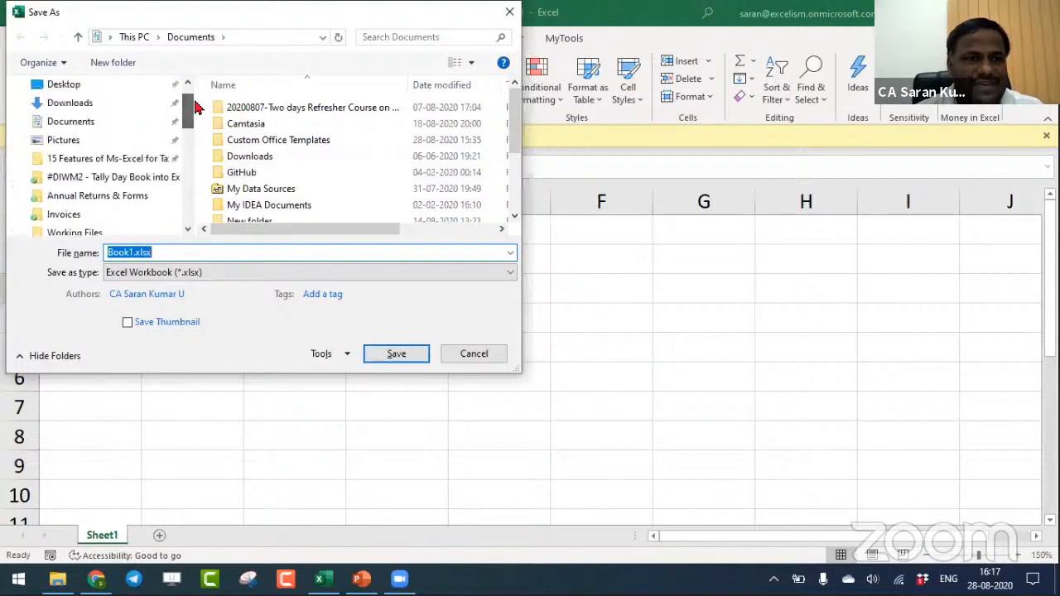
pyautogui.click(135, 158)
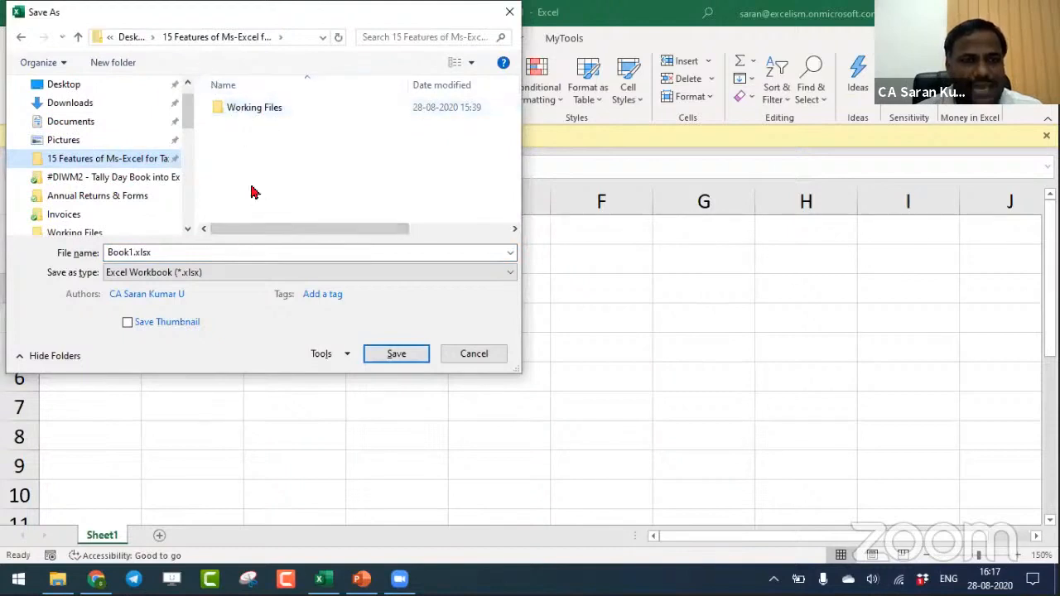
pyautogui.click(205, 251)
pyautogui.write('W')
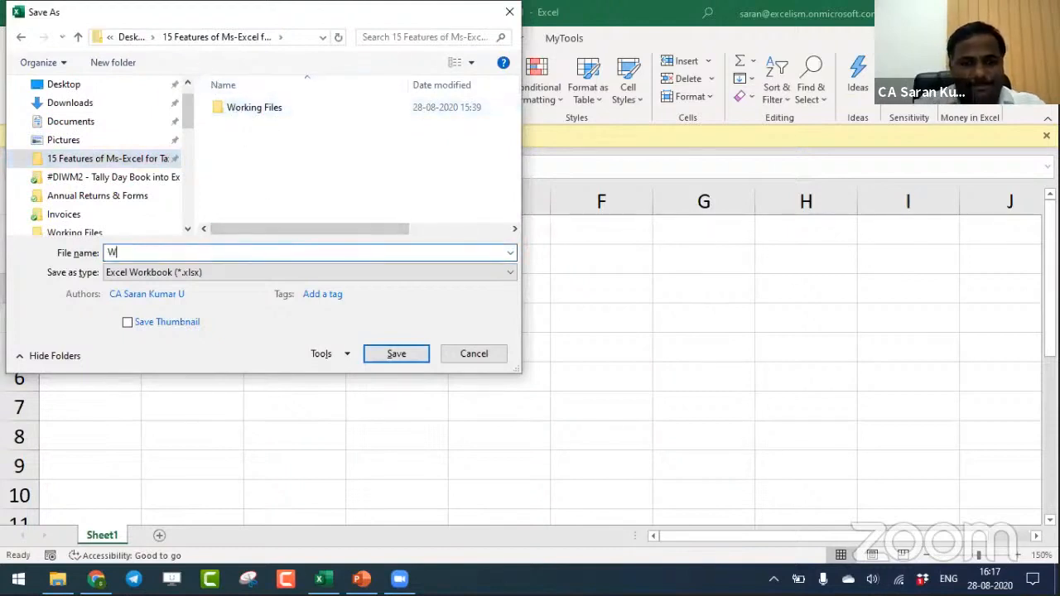
pyautogui.write('orkbook vs Application.xlsx')
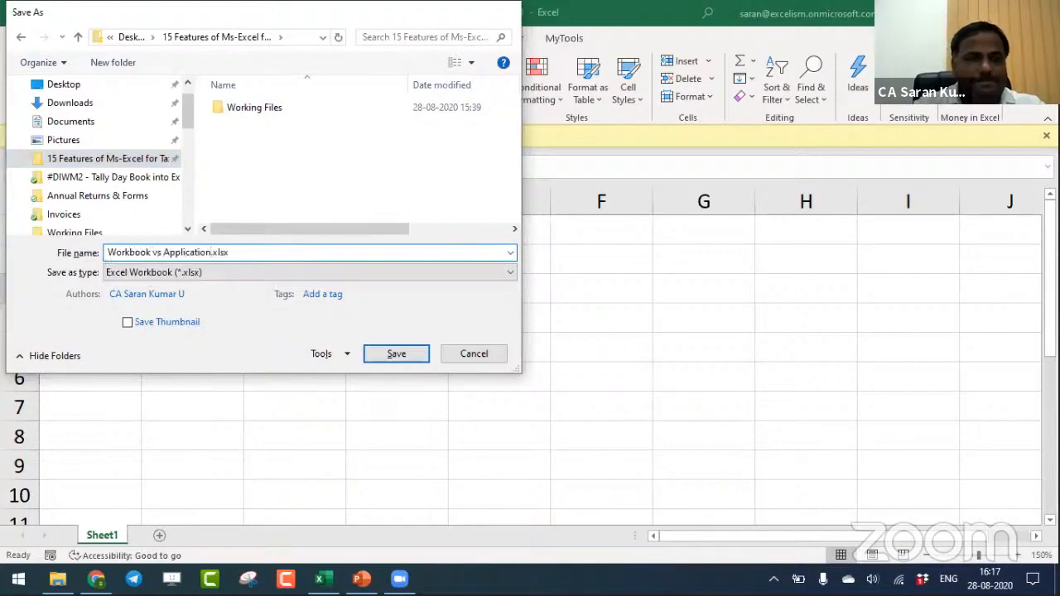
pyautogui.press('Return')
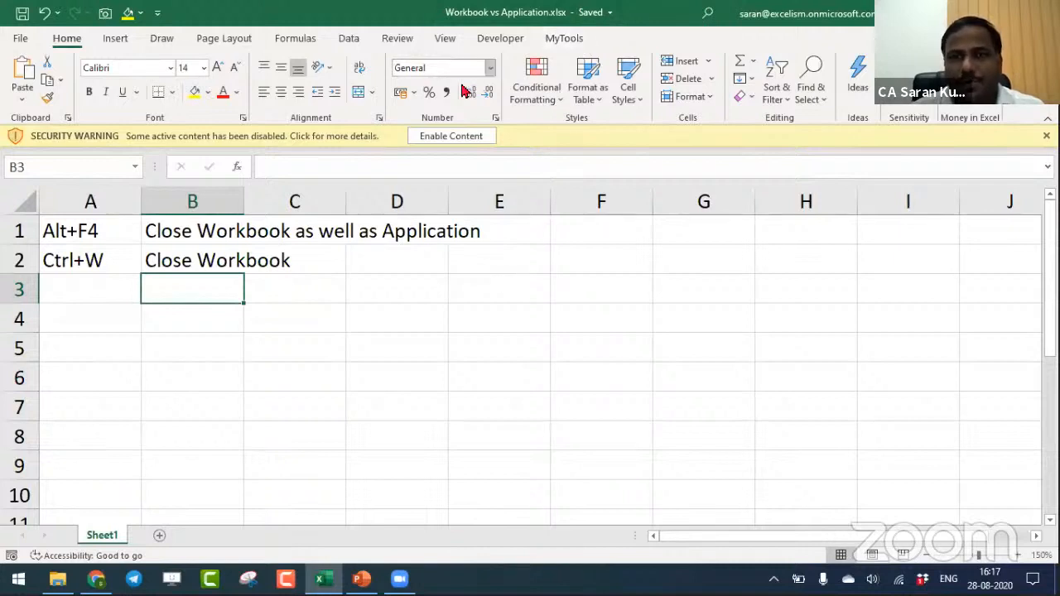
# - Select the Ctrl+W entry in cell A2 and close only the workbook, keeping Excel open
pyautogui.click(432, 356)
pyautogui.click(76, 263)
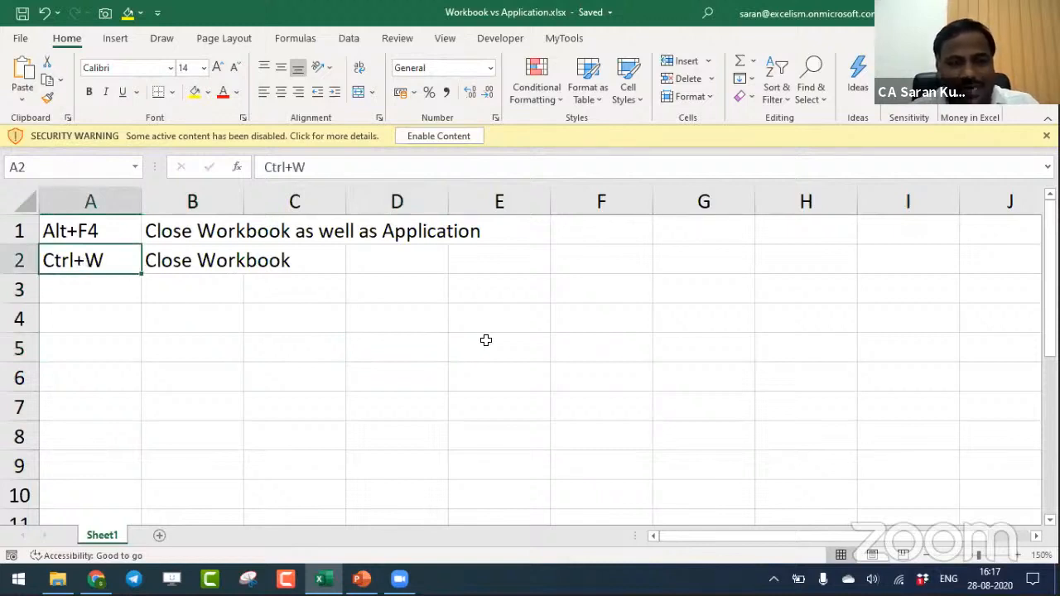
pyautogui.hotkey('ctrl', 'w')
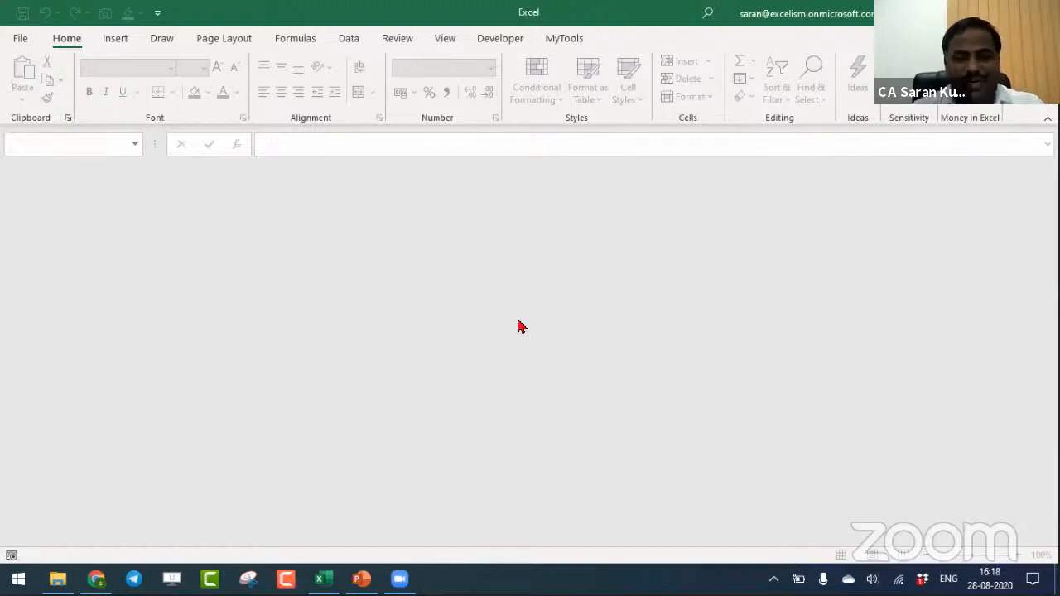
# - Create a new blank workbook and enable its blocked active content
pyautogui.hotkey('ctrl', 'n')
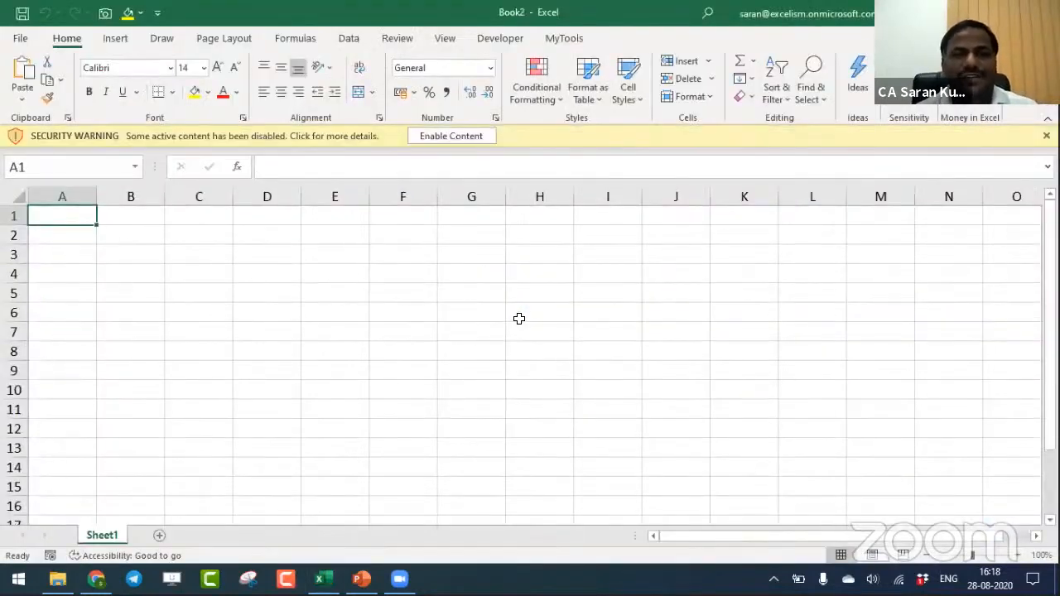
pyautogui.click(480, 136)
# - Switch to File Explorer and open the "1. Application vs Window" folder inside Working Files
pyautogui.hotkey('alt', 'Tab')
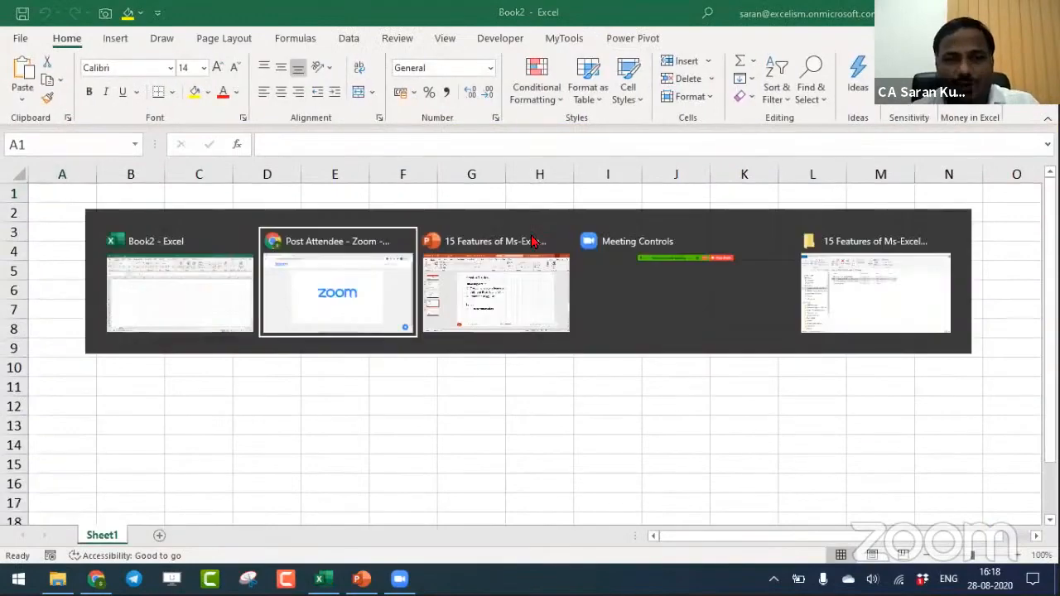
pyautogui.press('Tab')
pyautogui.press('Tab')
pyautogui.press('Tab')
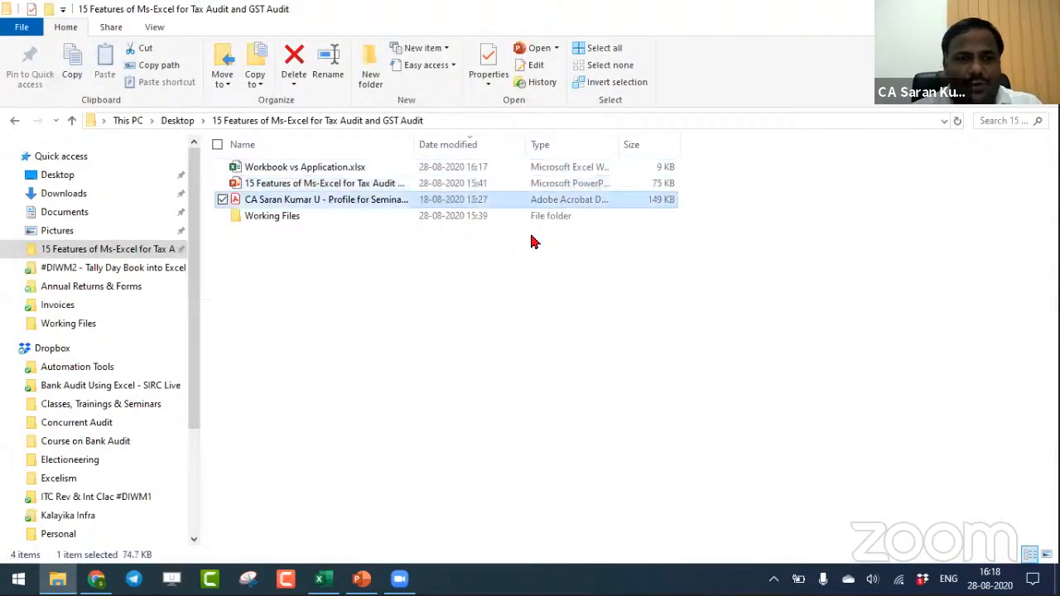
pyautogui.press('Down')
pyautogui.press('Return')
pyautogui.press('Down')
pyautogui.press('Return')
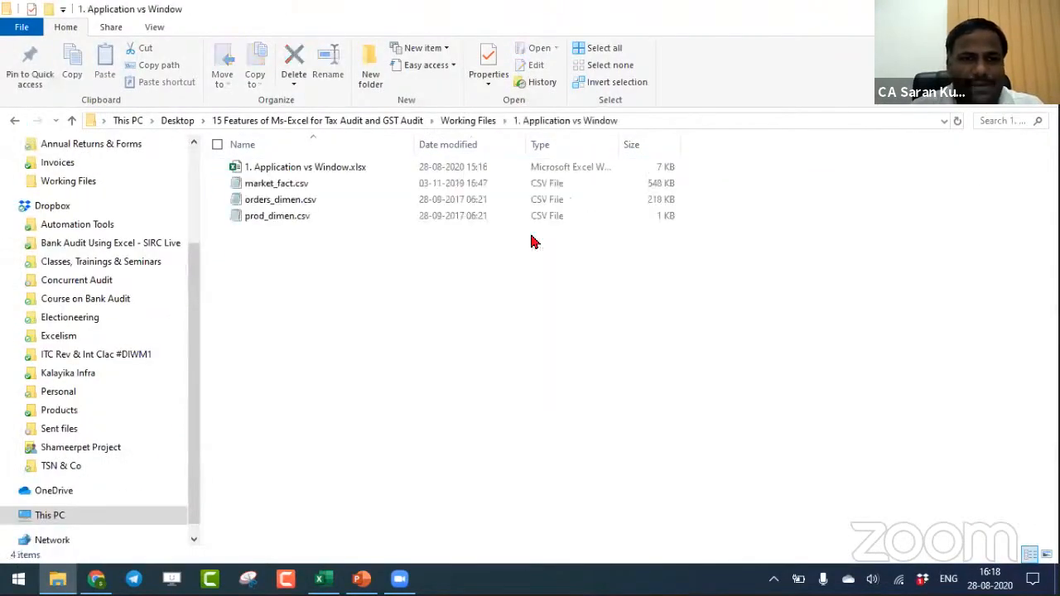
# - Open the market_fact.csv file from the folder in Notepad
pyautogui.press('Down')
pyautogui.press('Down')
pyautogui.press('Up')
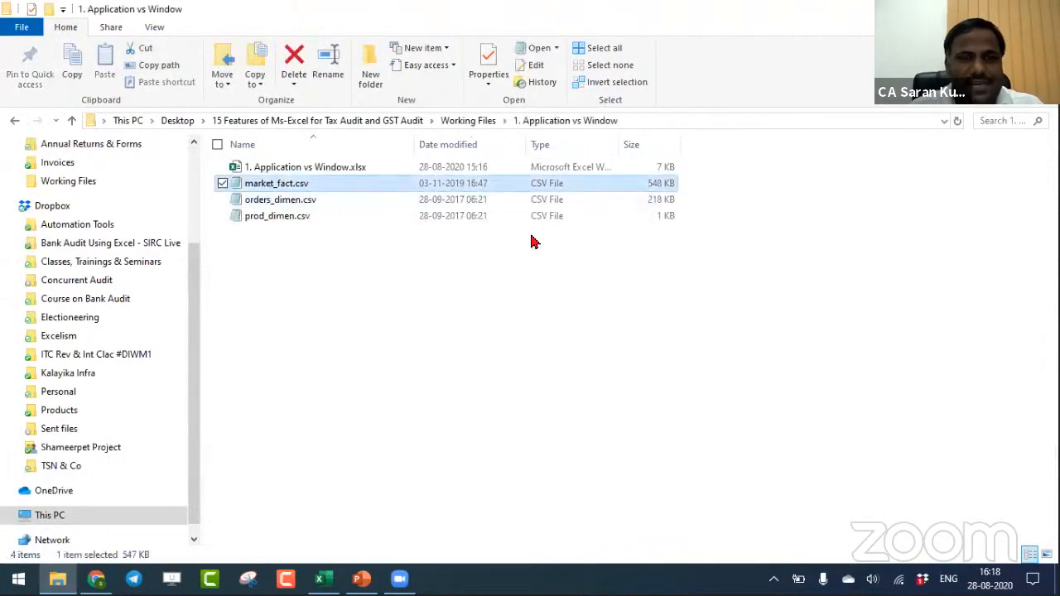
pyautogui.press('Return')
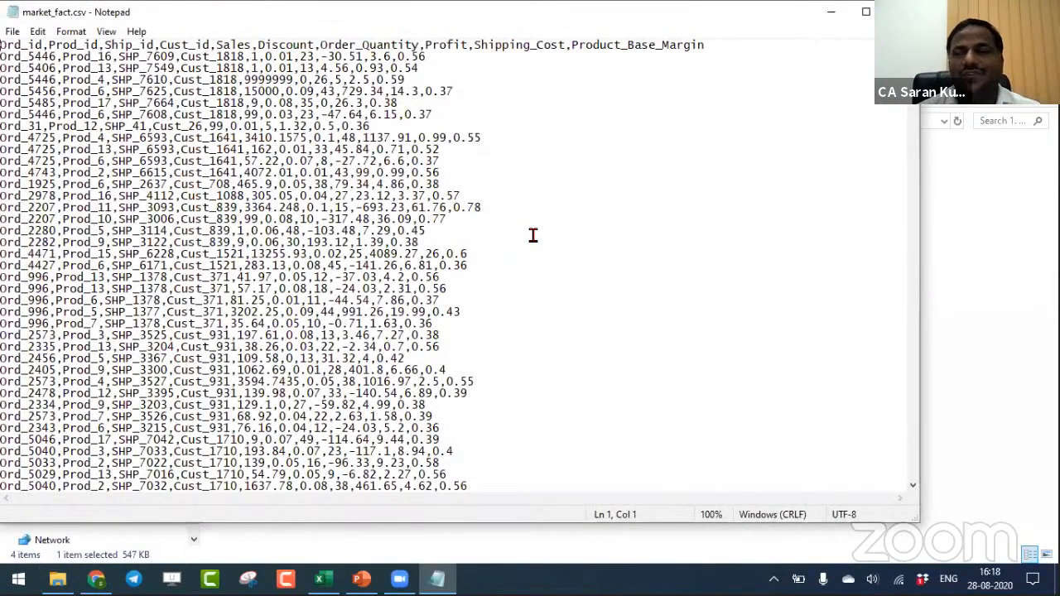
# - Copy the entire contents of market_fact.csv and paste them into the blank Excel workbook starting at cell A1
pyautogui.hotkey('ctrl', 'a')
pyautogui.hotkey('ctrl', 'c')
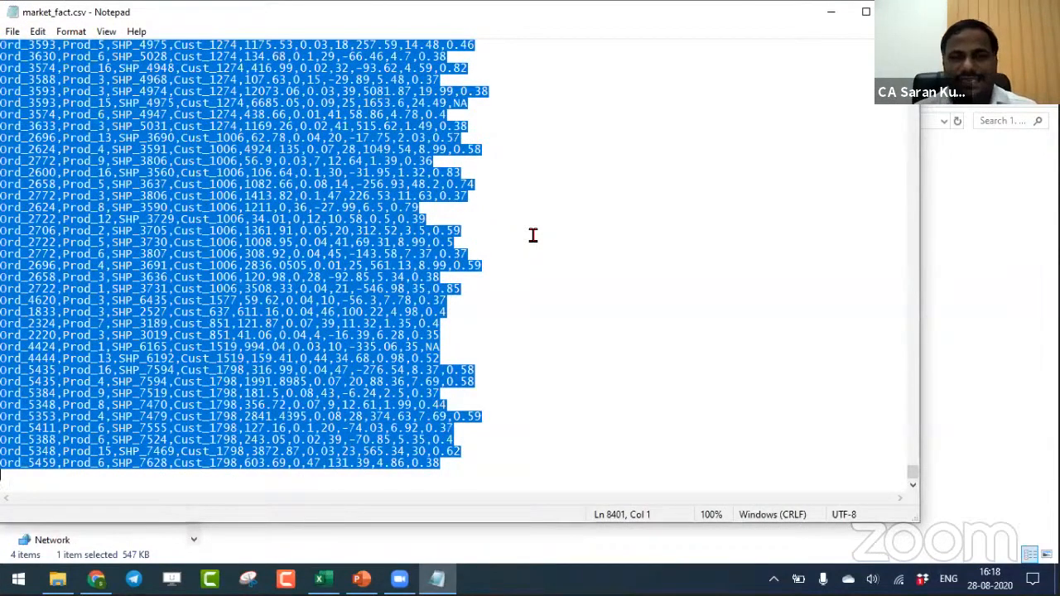
pyautogui.hotkey('alt', 'Tab')
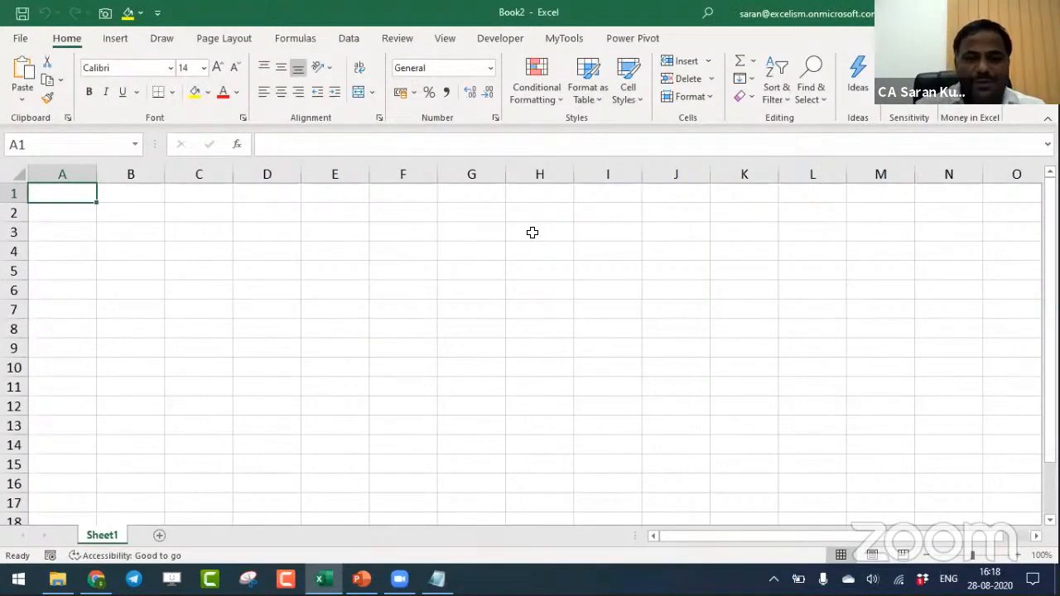
pyautogui.hotkey('ctrl', 'v')
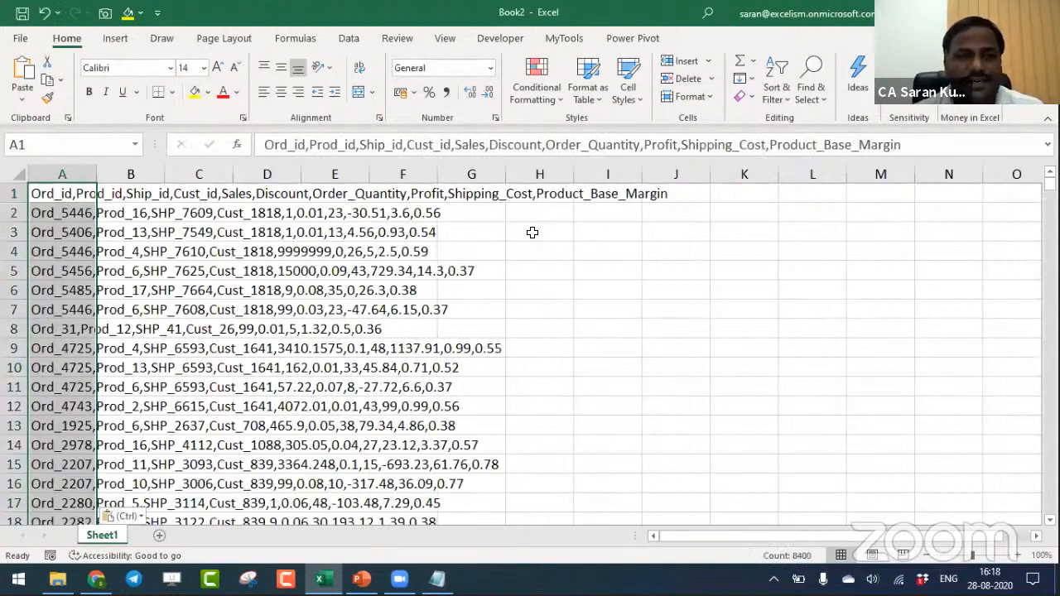
# - Close the workbook containing the pasted data without saving it, keeping Excel open
pyautogui.hotkey('ctrl', 'w')
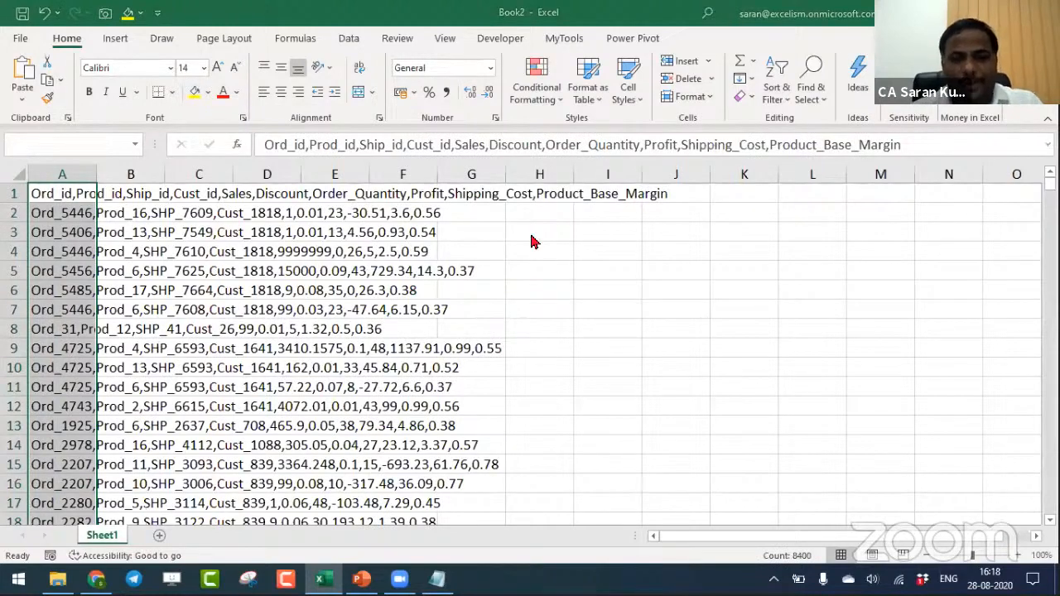
pyautogui.click(627, 375)
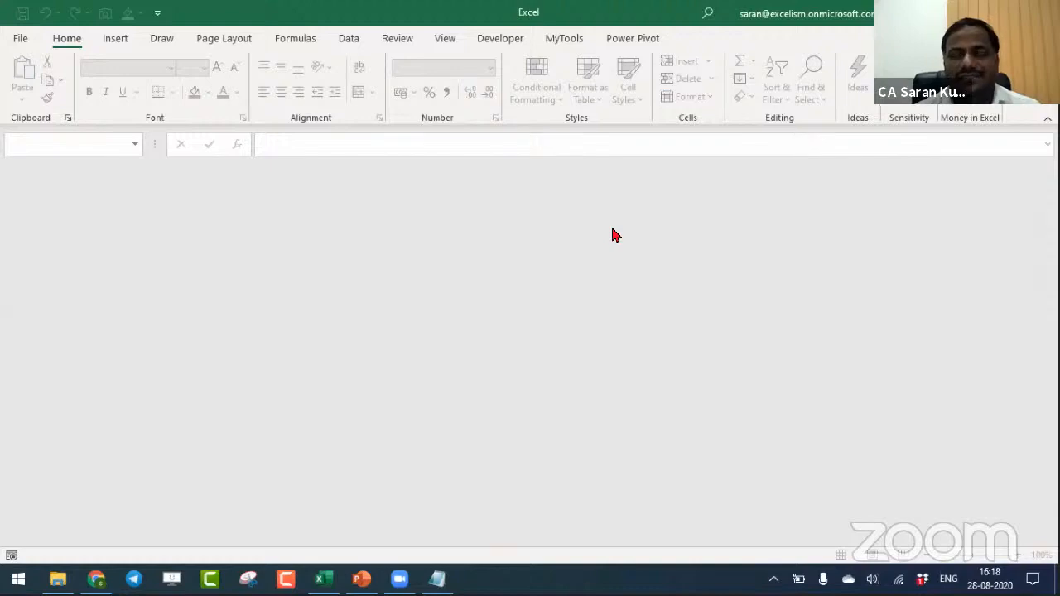
# - Switch to File Explorer and open the workbook 1. Application vs Window.xlsx from the folder
pyautogui.hotkey('alt', 'Tab')
pyautogui.hotkey('alt', 'Tab')
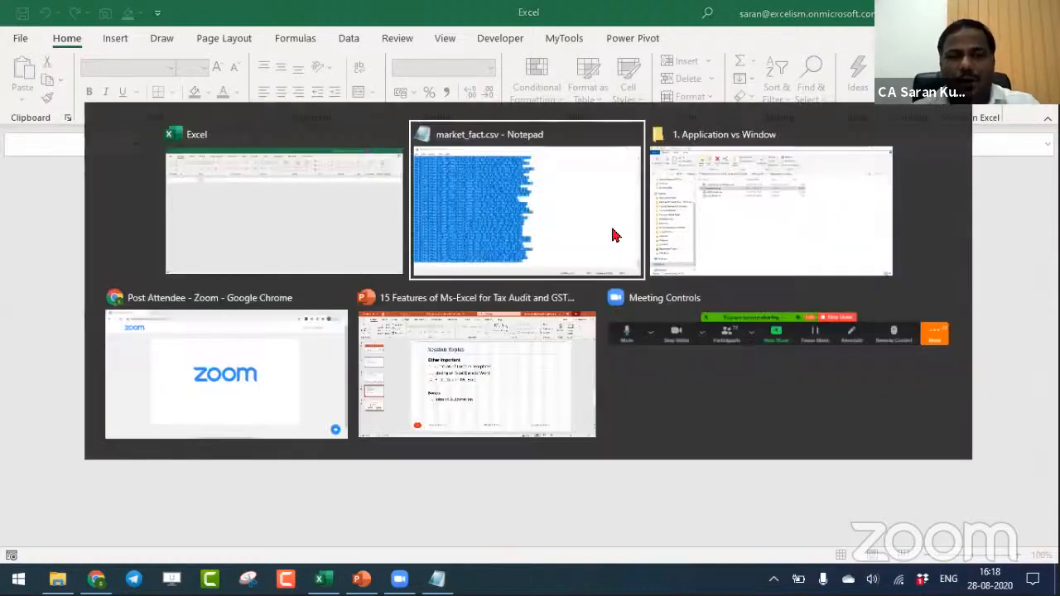
pyautogui.hotkey('alt', 'Tab')
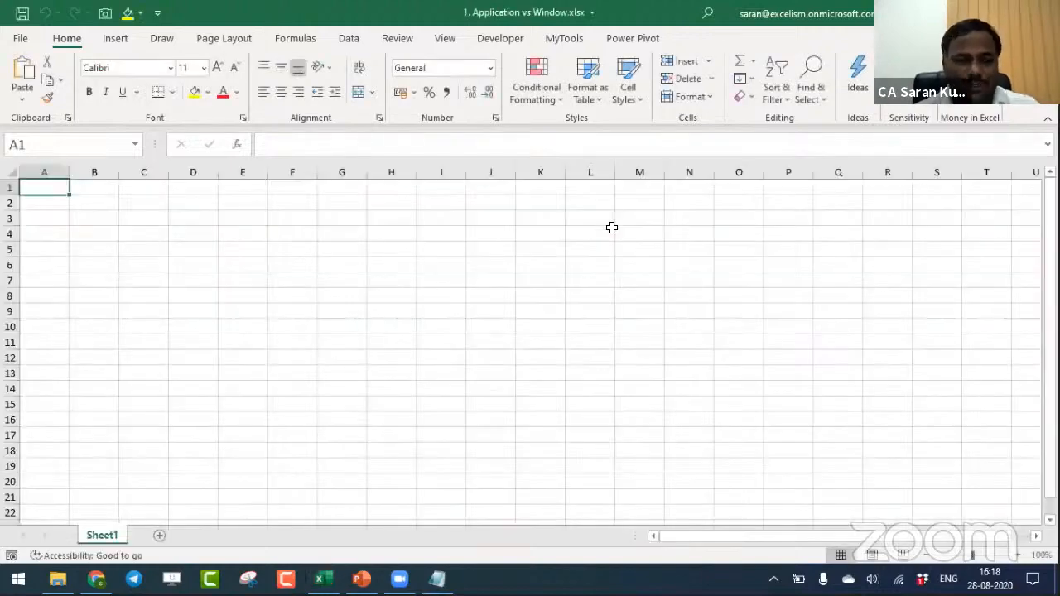
# - Return to the folder and Notepad, and paste the copied market_fact.csv contents into Sheet1 of the workbook, starting at cell A1
pyautogui.hotkey('alt', 'Tab')
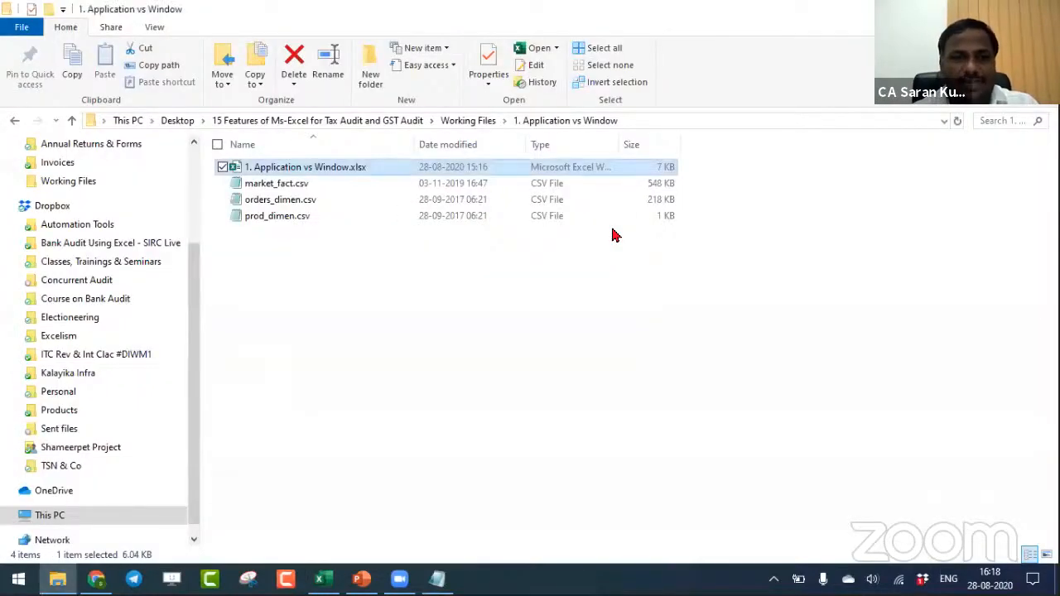
pyautogui.press('Down')
pyautogui.hotkey('alt', 'Tab')
pyautogui.hotkey('alt', 'Tab')
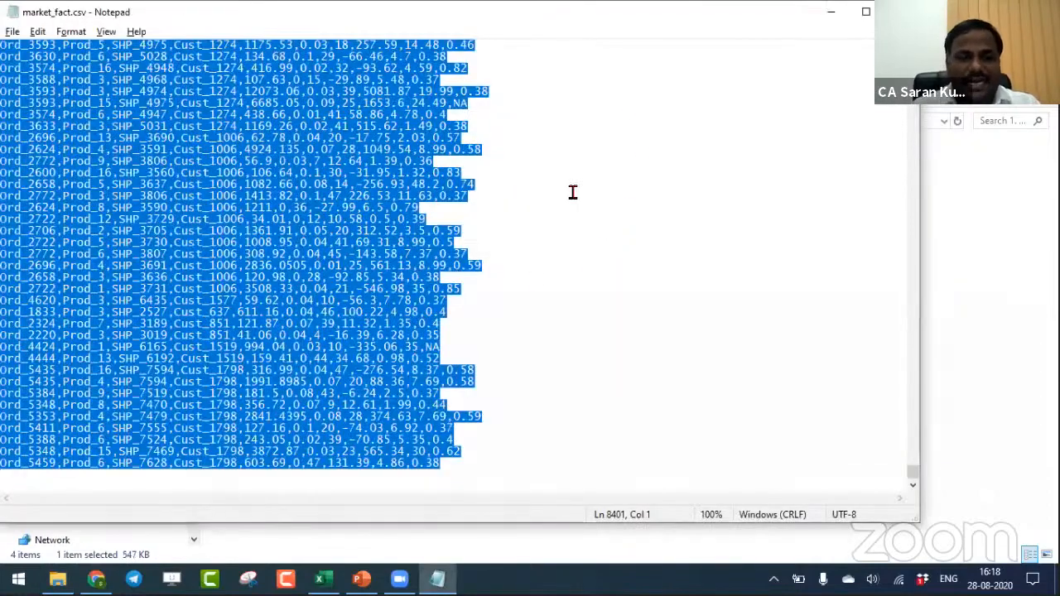
pyautogui.hotkey('alt', 'Tab')
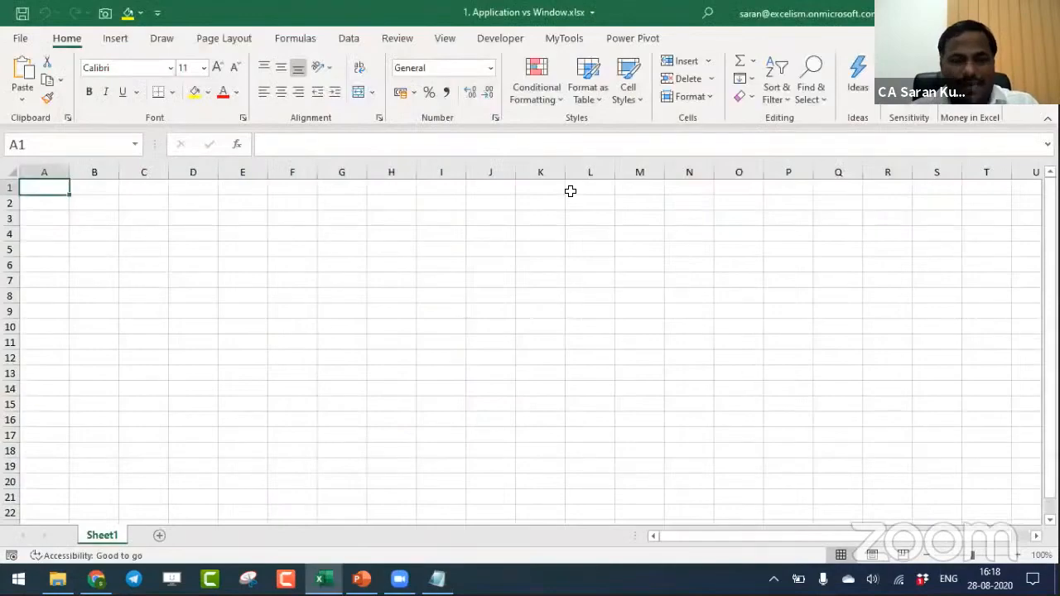
pyautogui.hotkey('ctrl', 'v')
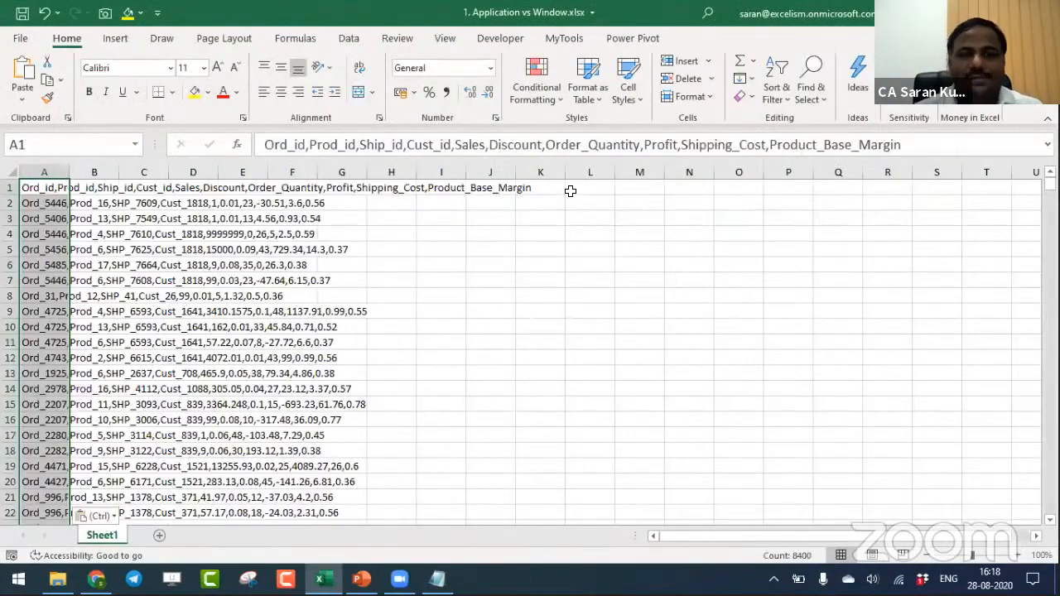
# - Try auto-fitting column A to the pasted text, and undo the width change
pyautogui.click(1018, 556)
pyautogui.click(1018, 556)
pyautogui.click(1019, 558)
pyautogui.click(1018, 558)
pyautogui.click(1019, 558)
pyautogui.click(1018, 558)
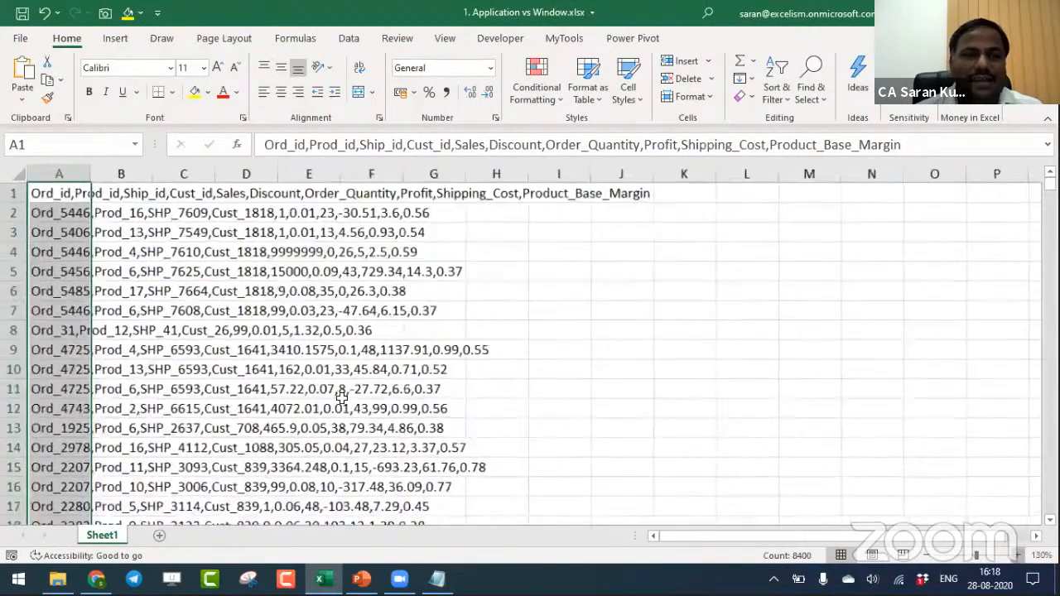
pyautogui.doubleClick(110, 172)
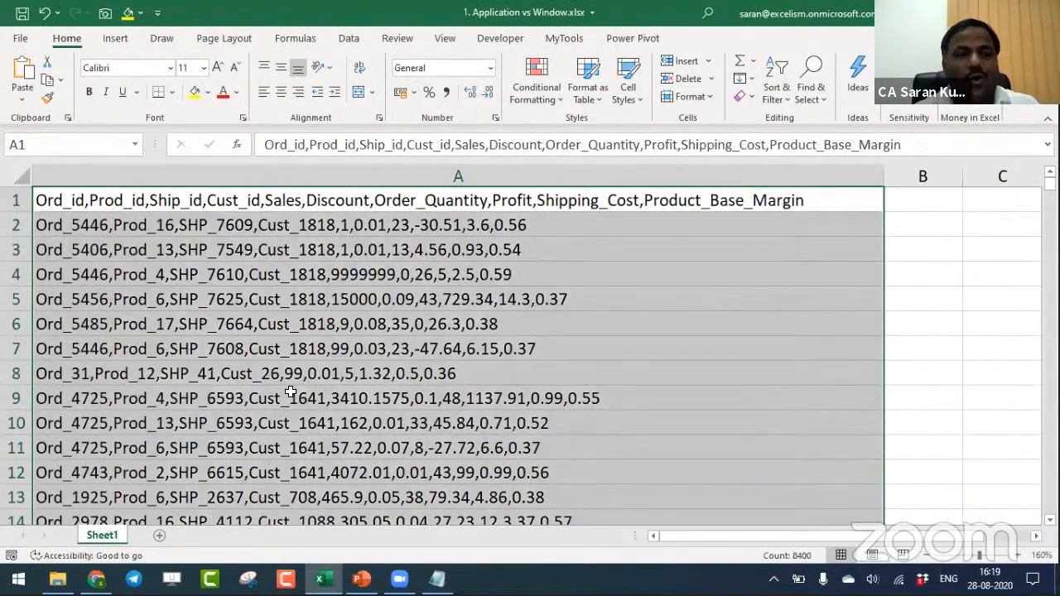
pyautogui.hotkey('ctrl', 'z')
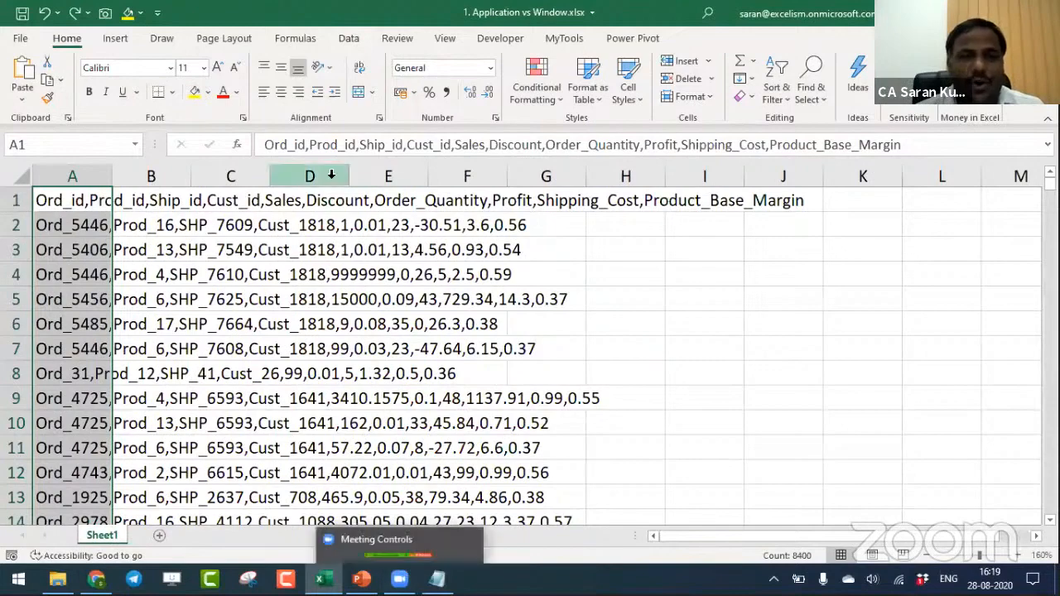
# - Split the column A data with Text to Columns as delimited text, adding Comma as a delimiter
pyautogui.click(349, 38)
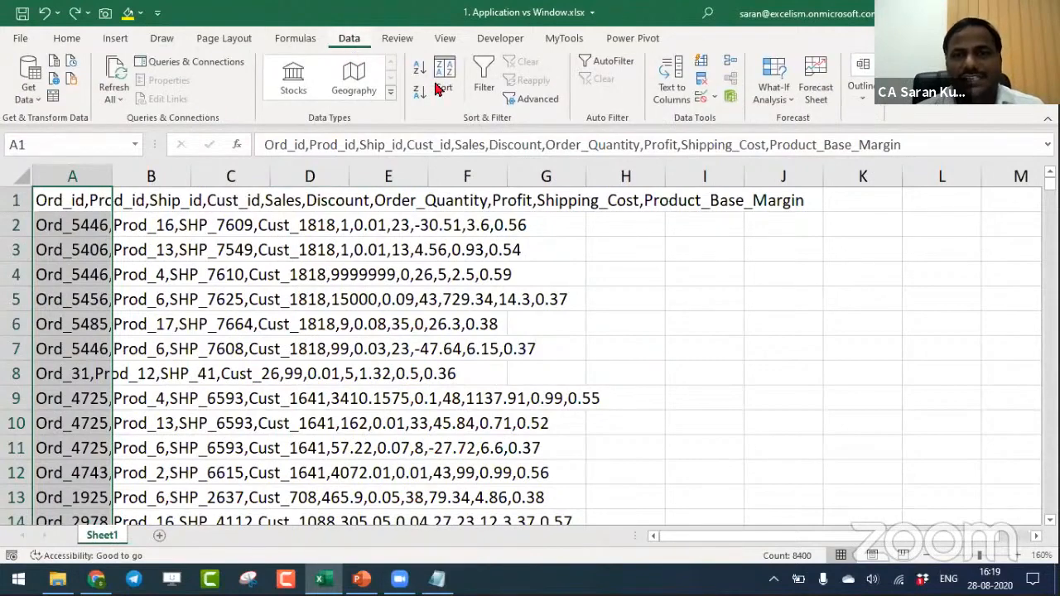
pyautogui.click(669, 79)
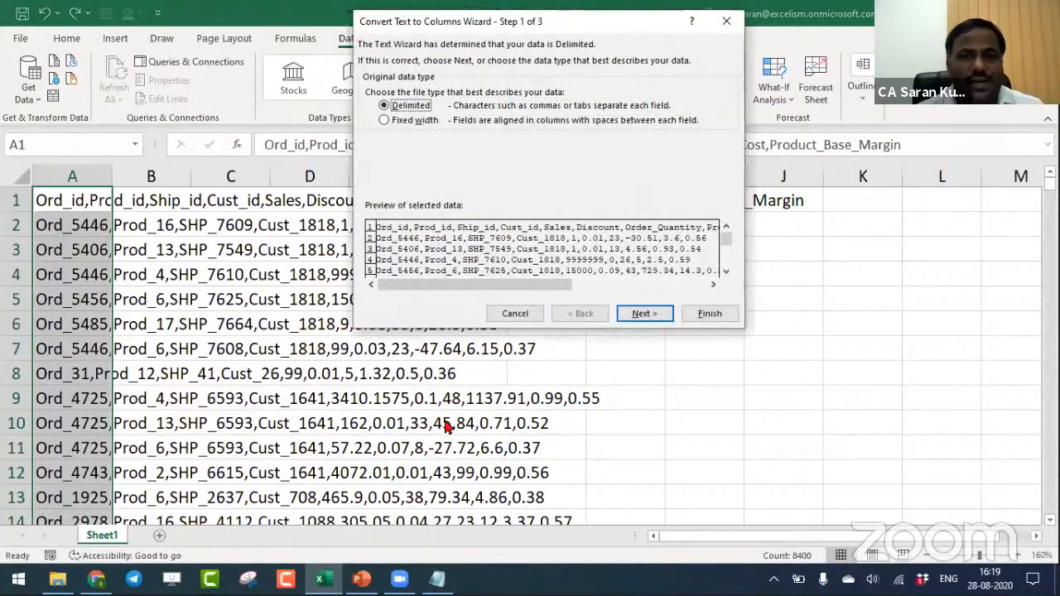
pyautogui.click(642, 316)
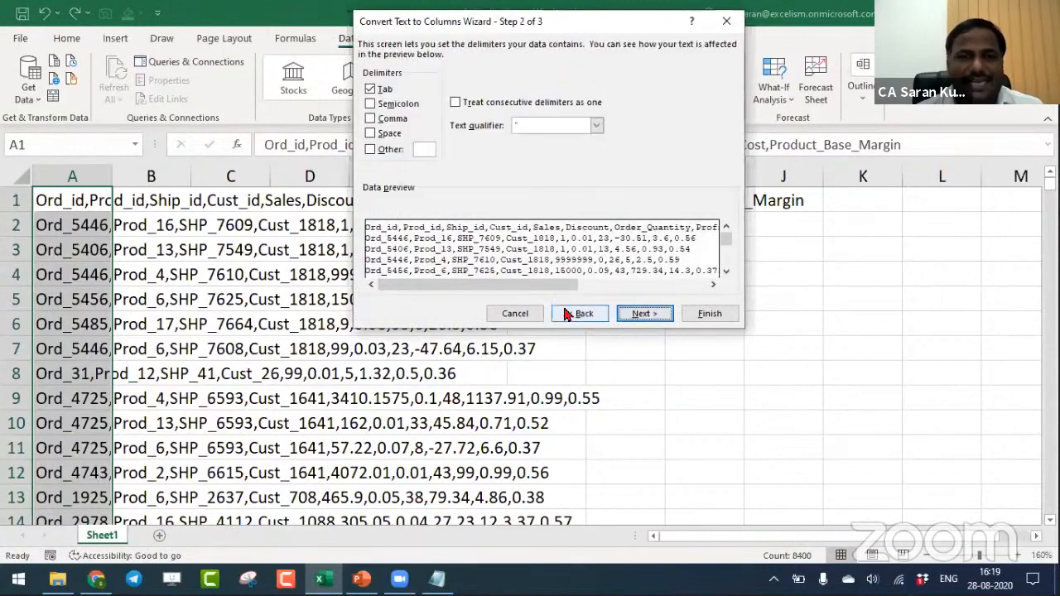
pyautogui.click(371, 119)
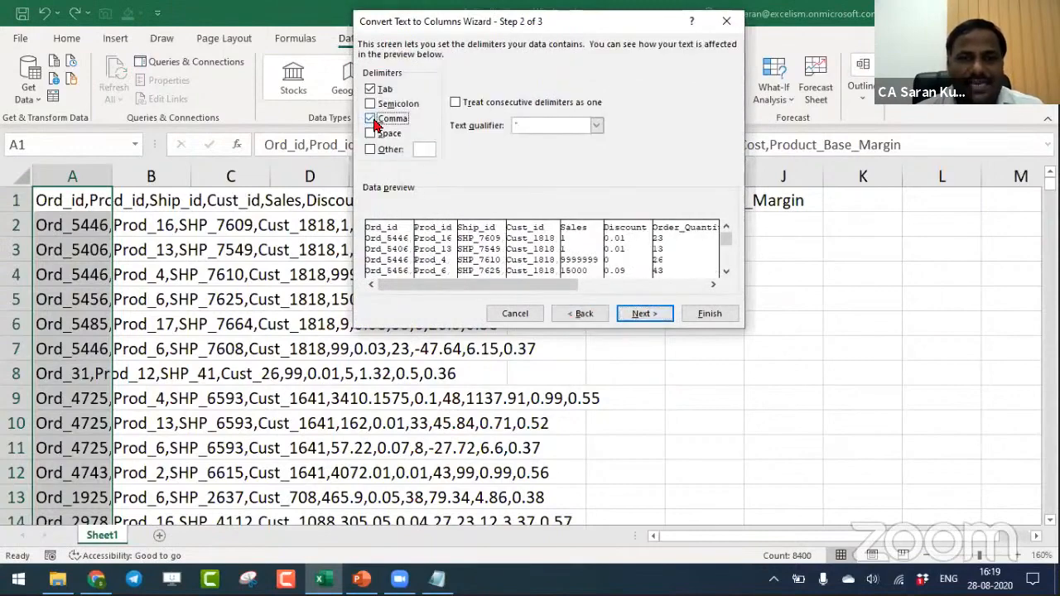
pyautogui.click(705, 312)
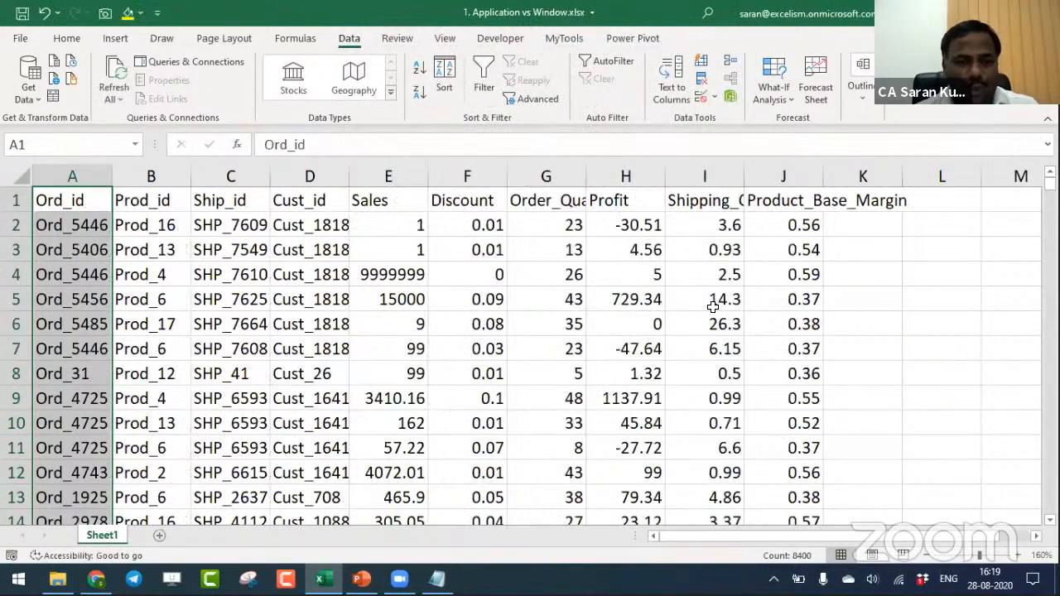
# - Auto-fit the widths of columns A to J on Sheet1
pyautogui.moveTo(78, 176); pyautogui.dragTo(752, 180)
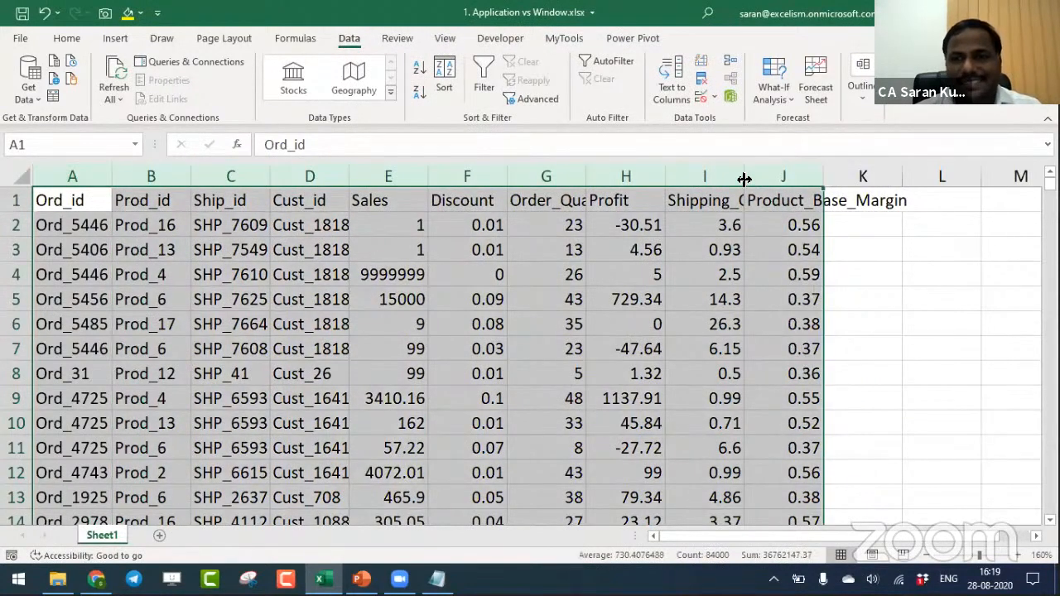
pyautogui.doubleClick(745, 177)
pyautogui.click(582, 300)
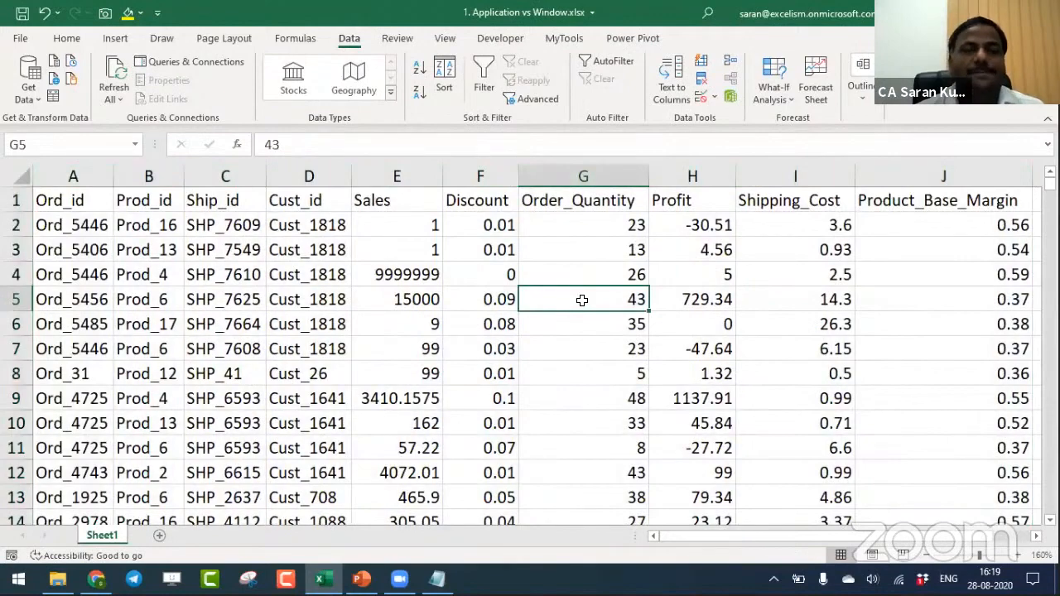
# - Add a second worksheet, and open orders_dimen.csv from the File Explorer folder in Notepad
pyautogui.click(160, 536)
pyautogui.hotkey('alt', 'Tab')
pyautogui.hotkey('alt', 'Tab')
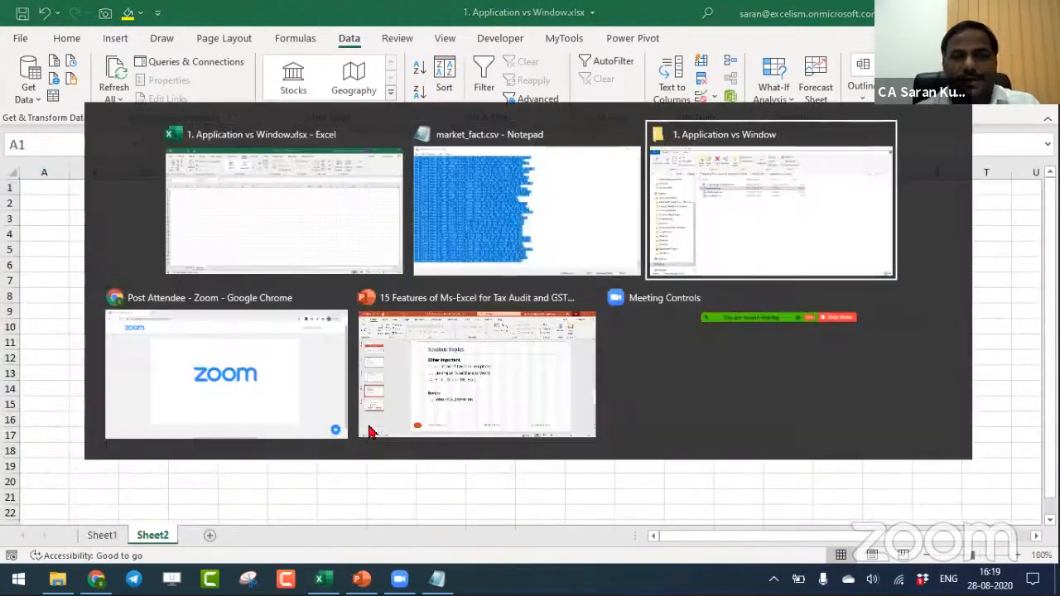
pyautogui.press('Down')
pyautogui.press('Return')
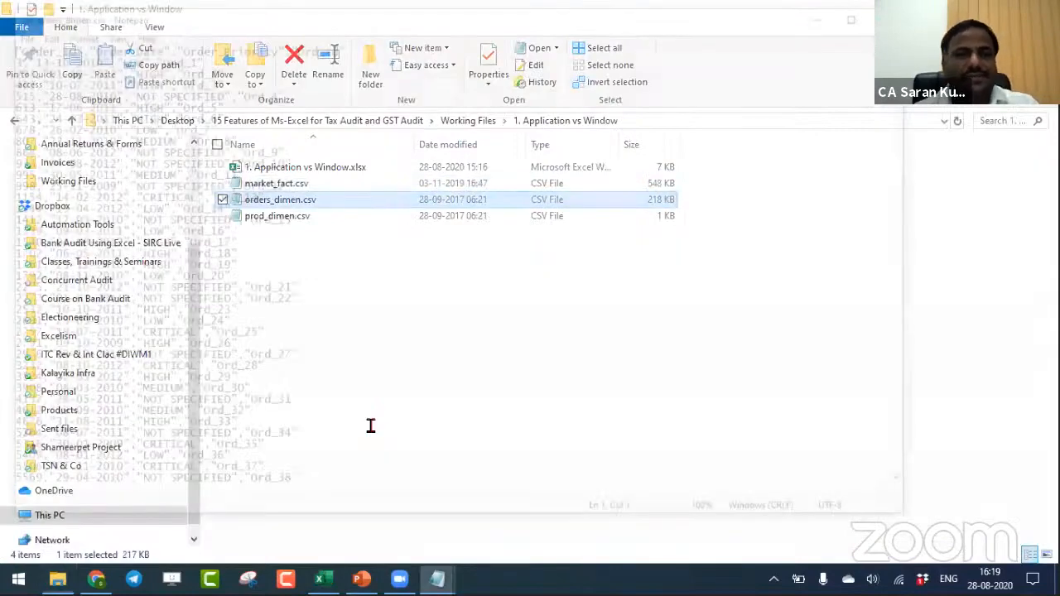
# - Copy the entire contents of orders_dimen.csv into Sheet2 starting at cell A1, and auto-fit the column widths
pyautogui.hotkey('ctrl', 'a')
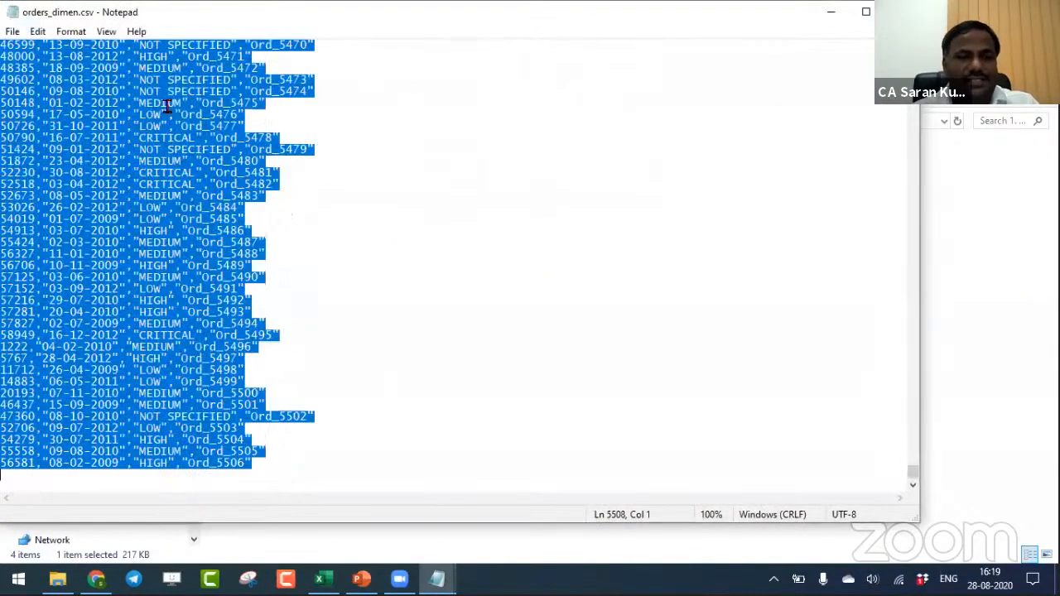
pyautogui.hotkey('alt', 'Tab')
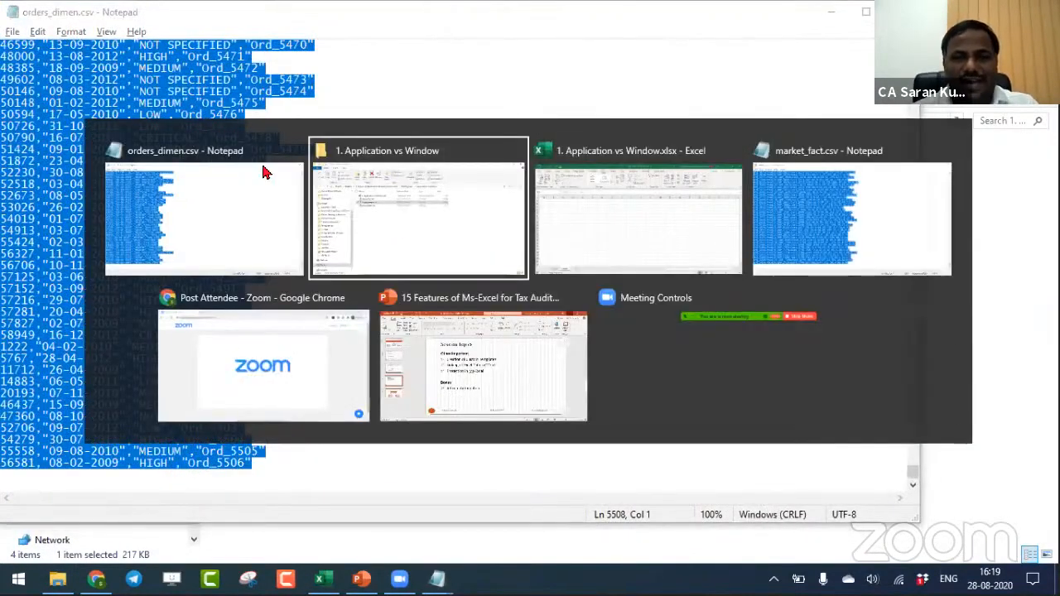
pyautogui.hotkey('alt', 'Tab')
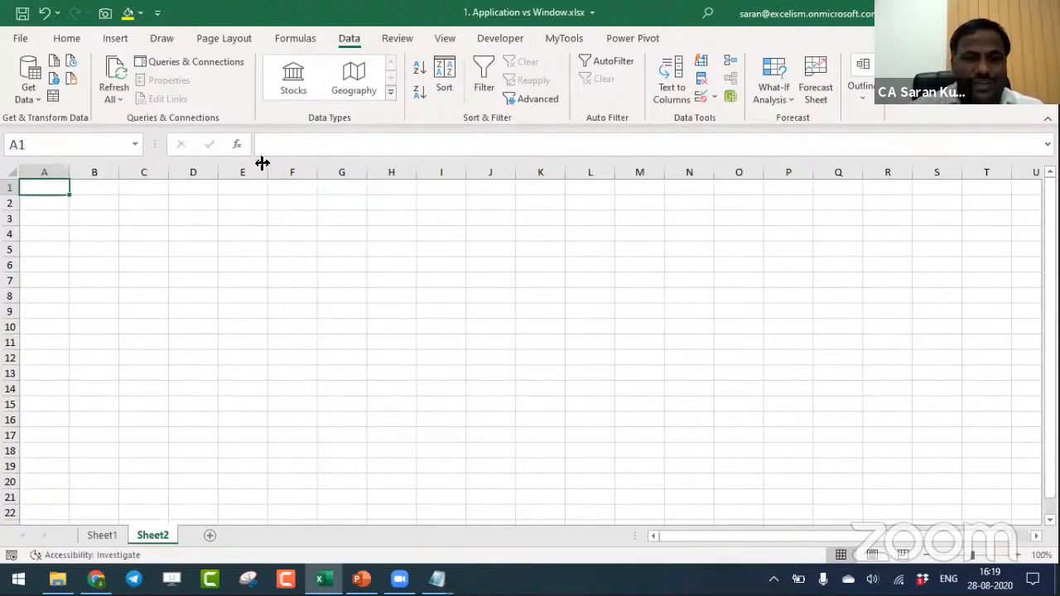
pyautogui.hotkey('ctrl', 'v')
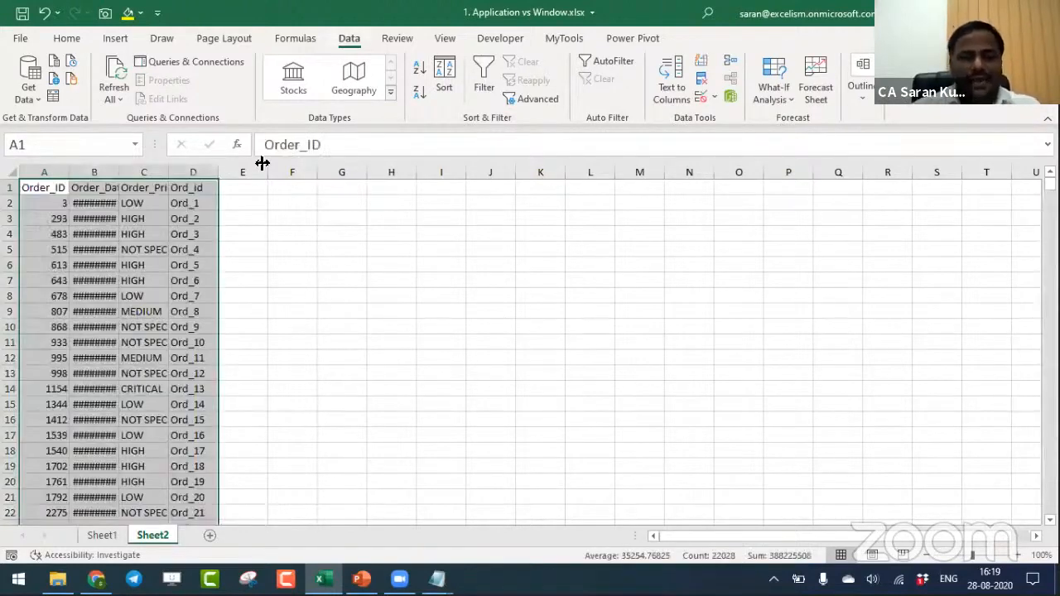
pyautogui.doubleClick(262, 163)
# - Add a third worksheet to the workbook, and open prod_dimen.csv from the File Explorer folder in Notepad
pyautogui.hotkey('alt', 'Tab')
pyautogui.hotkey('alt', 'Tab')
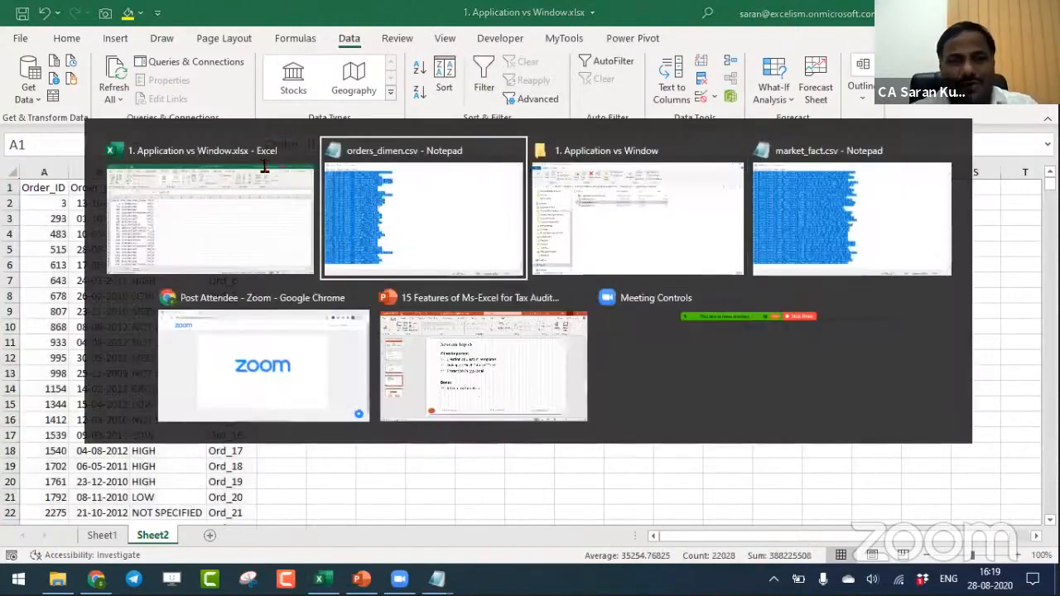
pyautogui.click(381, 198)
pyautogui.hotkey('alt', 'Tab')
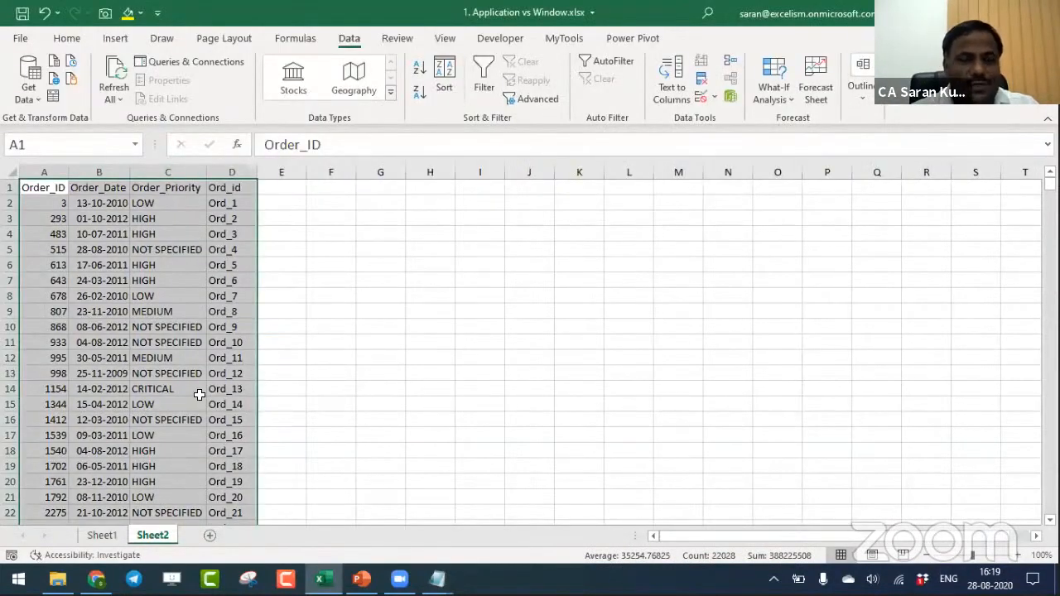
pyautogui.click(209, 535)
pyautogui.hotkey('alt', 'Tab')
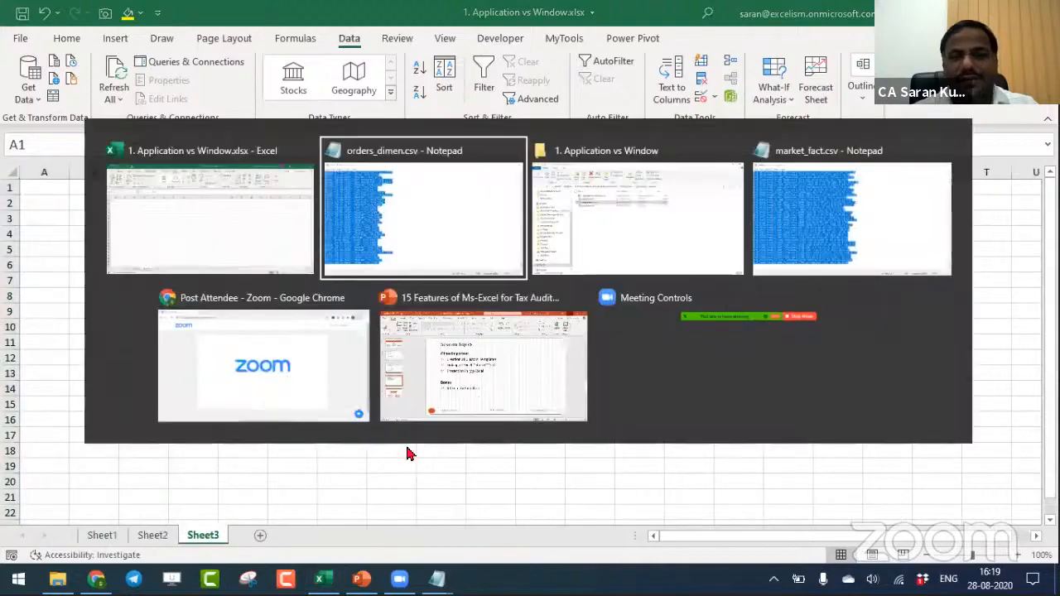
pyautogui.hotkey('alt', 'Tab')
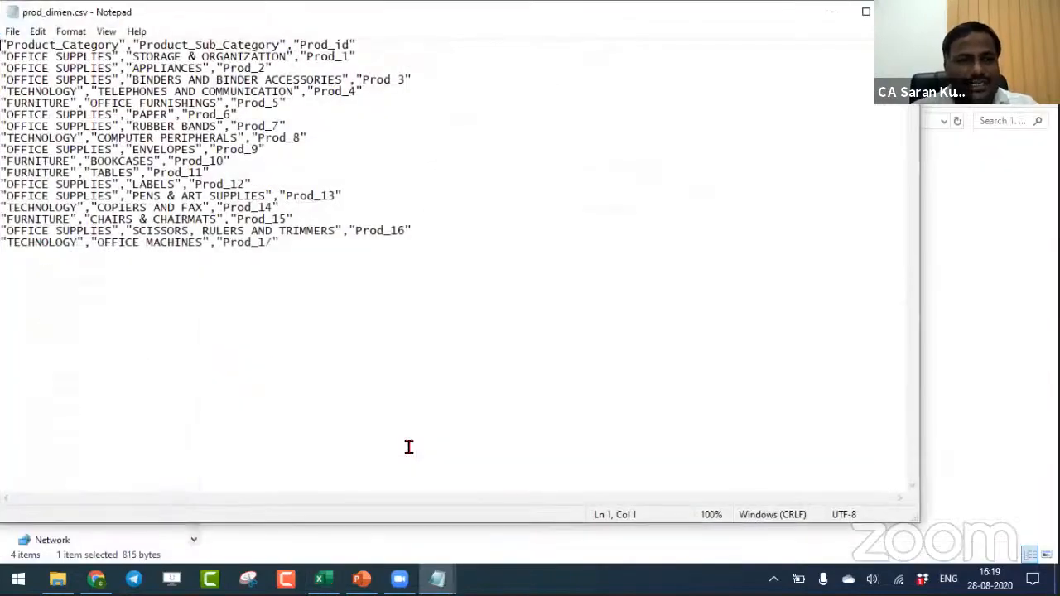
# - Copy the entire contents of prod_dimen.csv into Sheet3 starting at cell A1, and auto-fit the column widths
pyautogui.hotkey('ctrl', 'a')
pyautogui.hotkey('alt', 'Tab')
pyautogui.hotkey('alt', 'Tab')
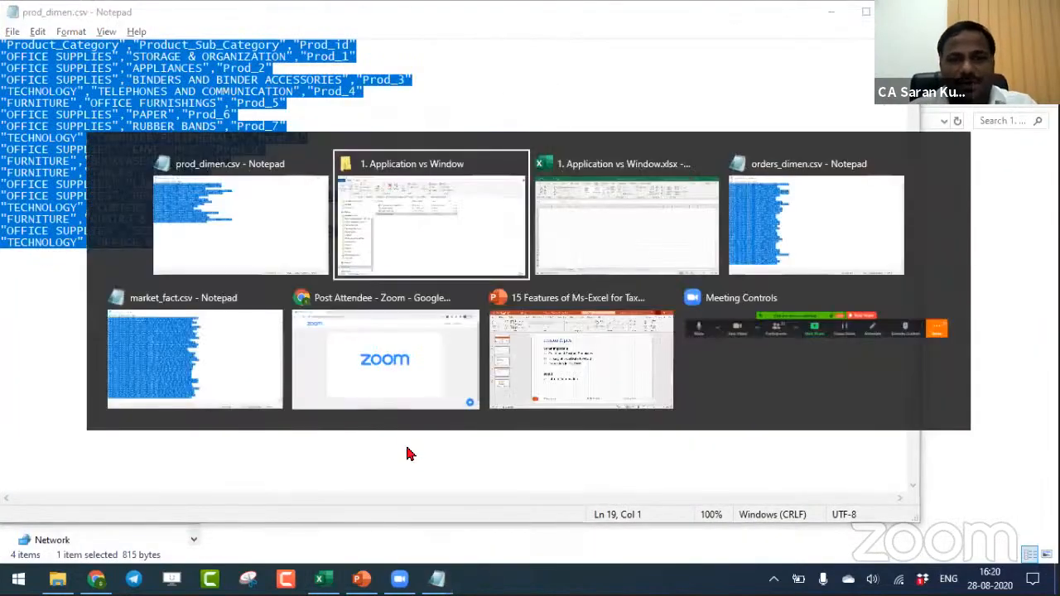
pyautogui.hotkey('ctrl', 'v')
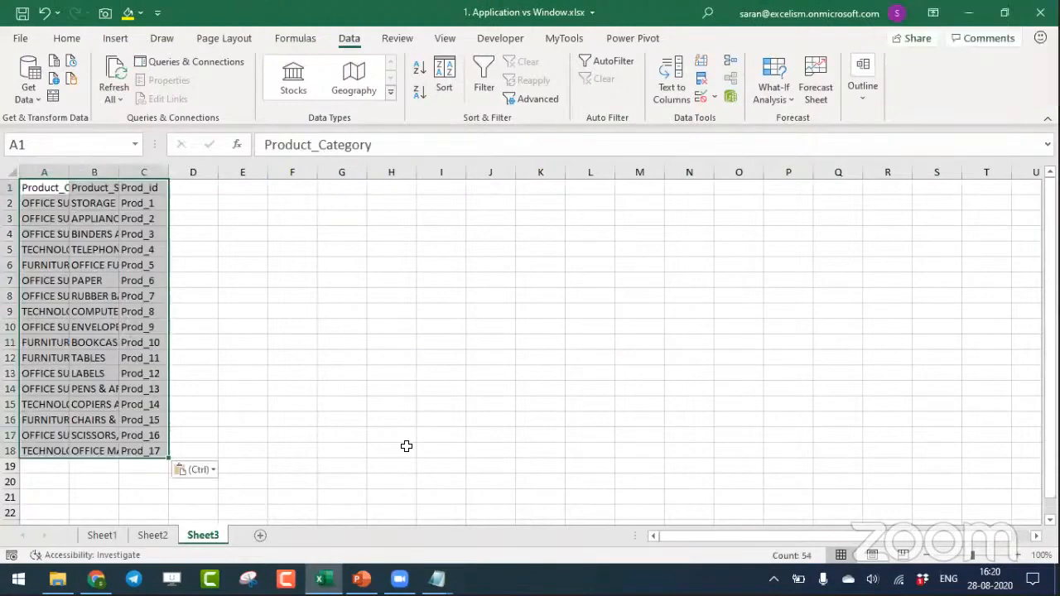
pyautogui.hotkey('alt', 'o')
pyautogui.press('c')
pyautogui.press('a')
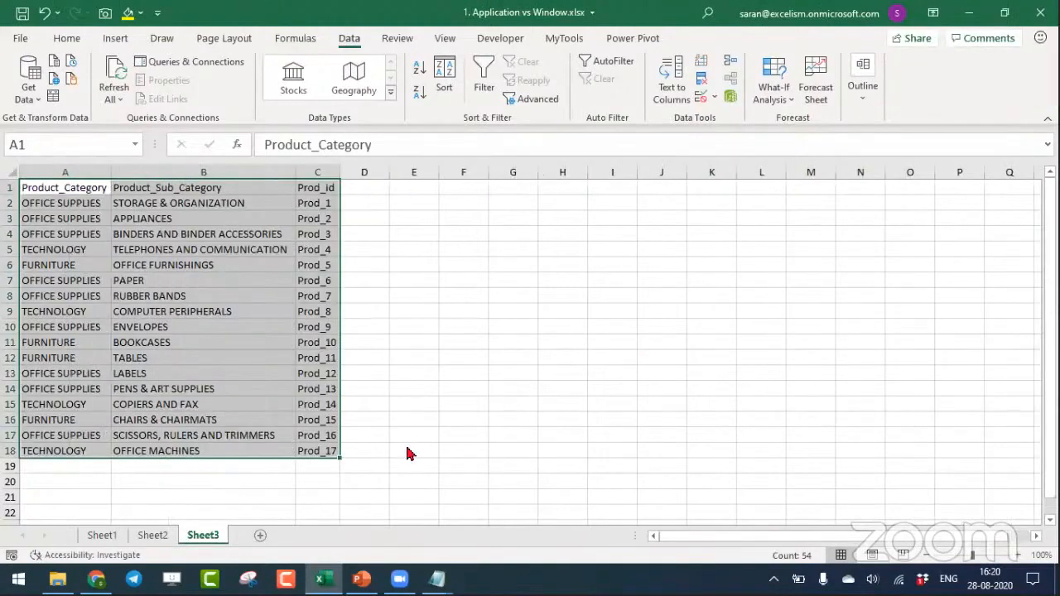
# - Zoom Sheet3 to 130%, save the workbook and close it, keeping Excel open
pyautogui.click(1018, 556)
pyautogui.click(1019, 555)
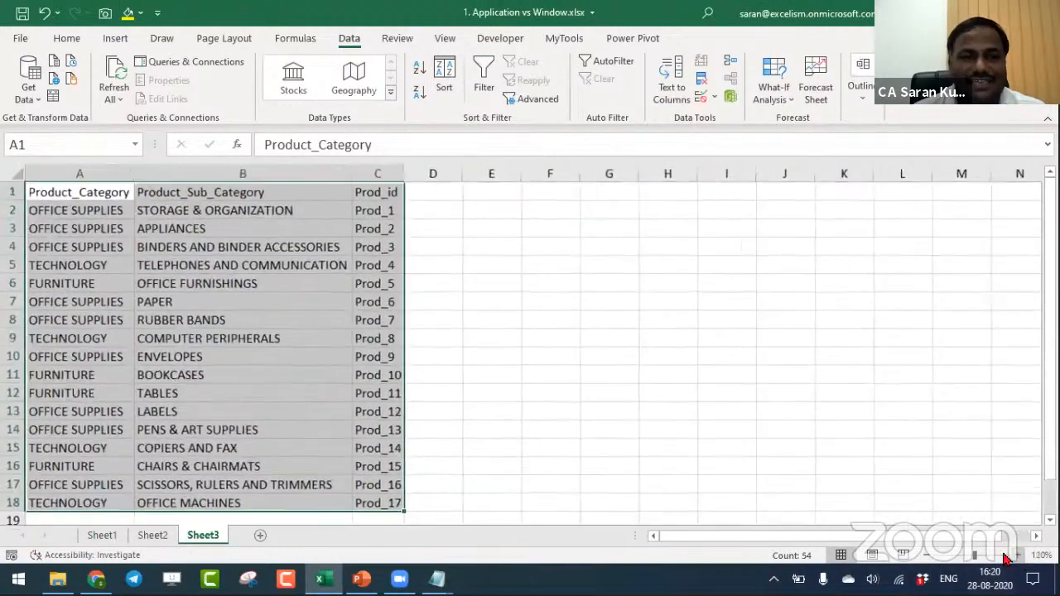
pyautogui.click(1018, 555)
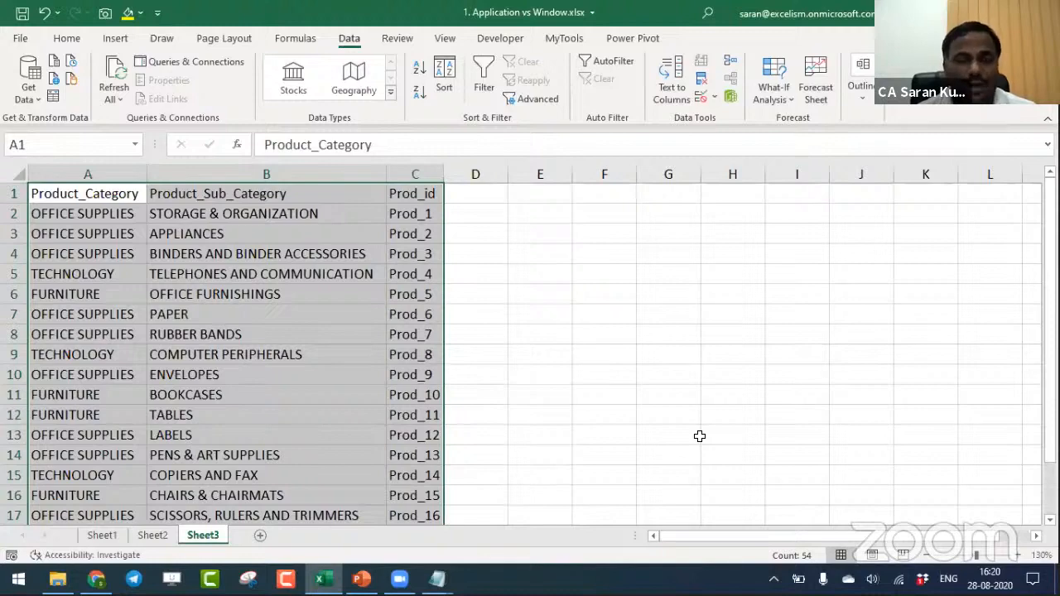
pyautogui.hotkey('ctrl', 's')
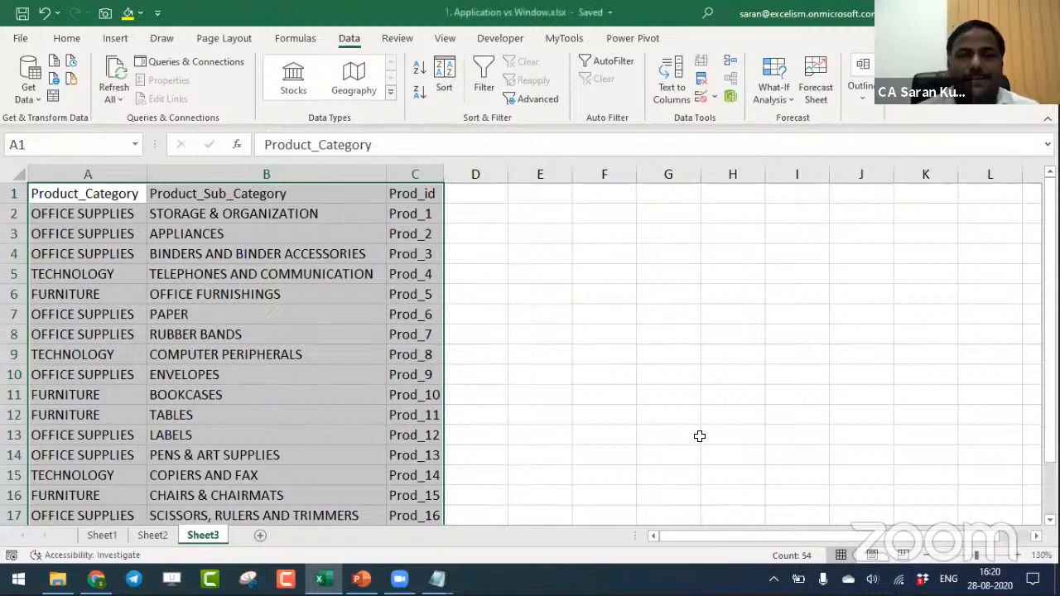
pyautogui.hotkey('ctrl', 'w')
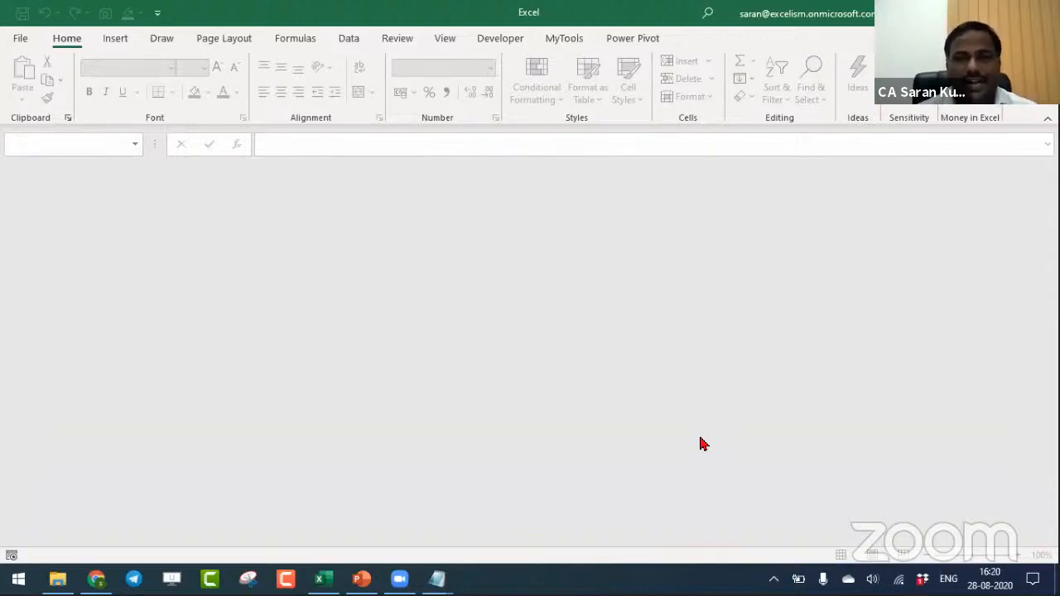
# - Create a new blank workbook, and switch to the prod_dimen.csv file in Notepad
pyautogui.hotkey('ctrl', 'n')
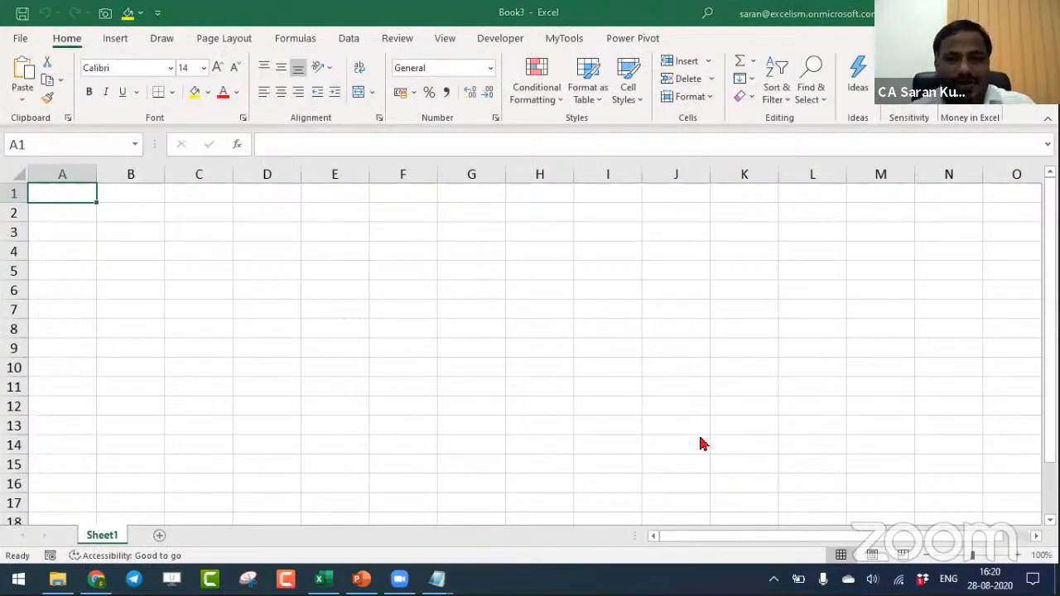
pyautogui.hotkey('alt', 'Tab')
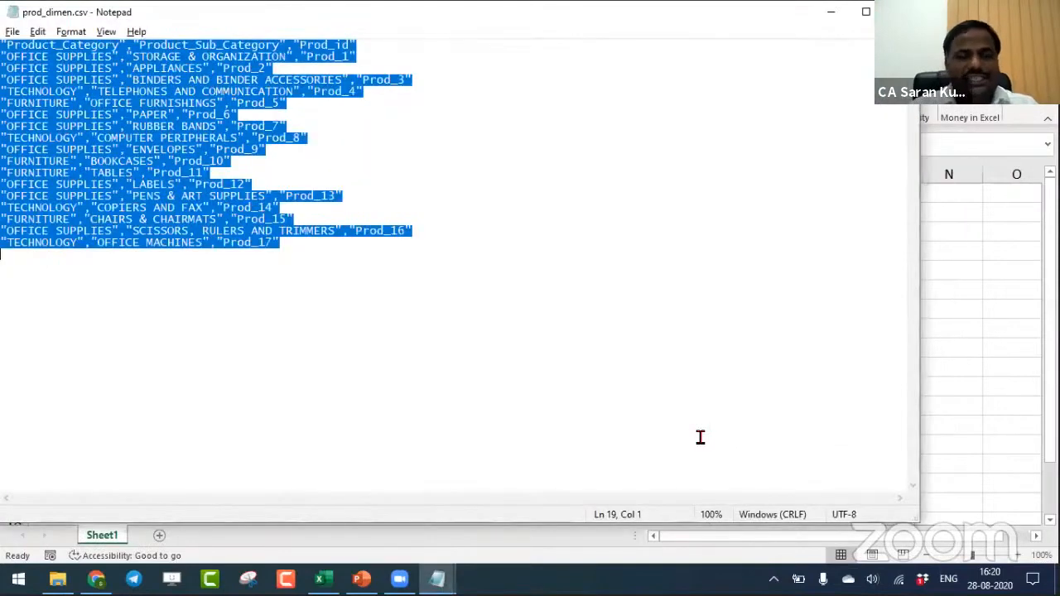
# - Paste the copied prod_dimen.csv contents into cell A1 of the new blank workbook, and close that workbook without saving
pyautogui.hotkey('alt', 'Tab')
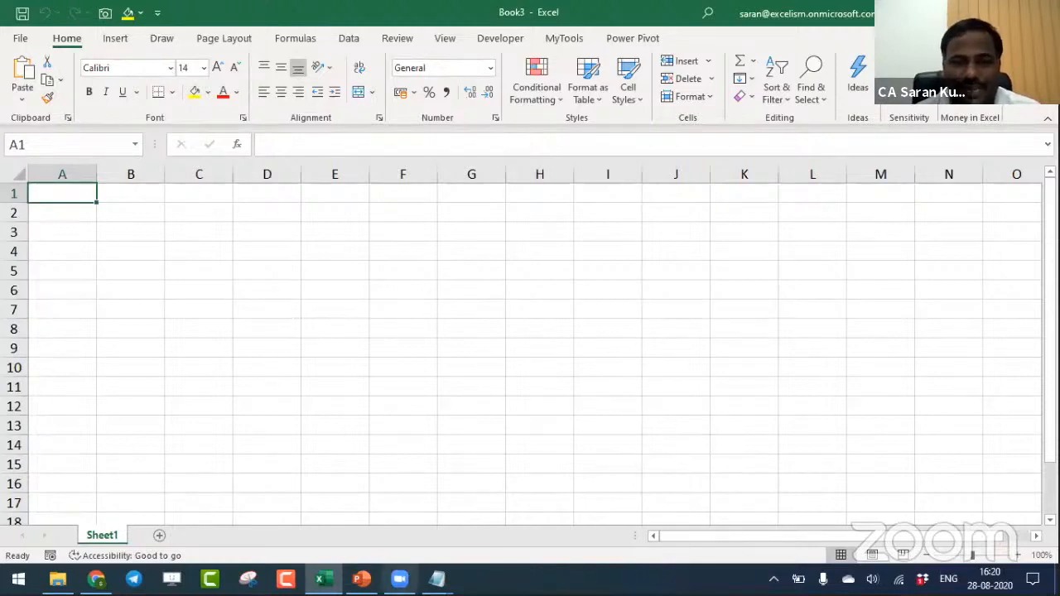
pyautogui.click(400, 578)
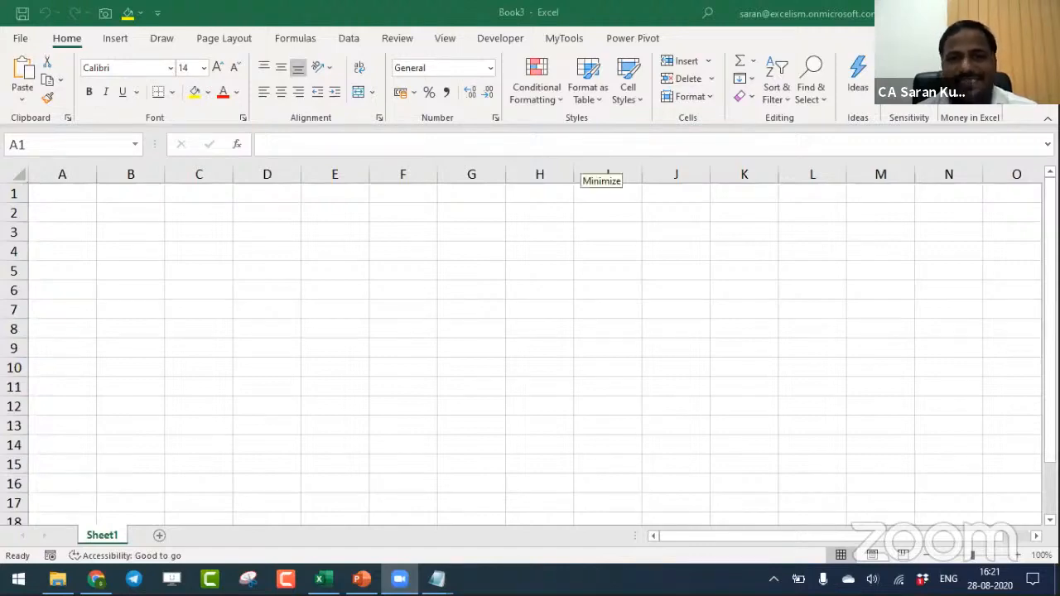
pyautogui.click(95, 226)
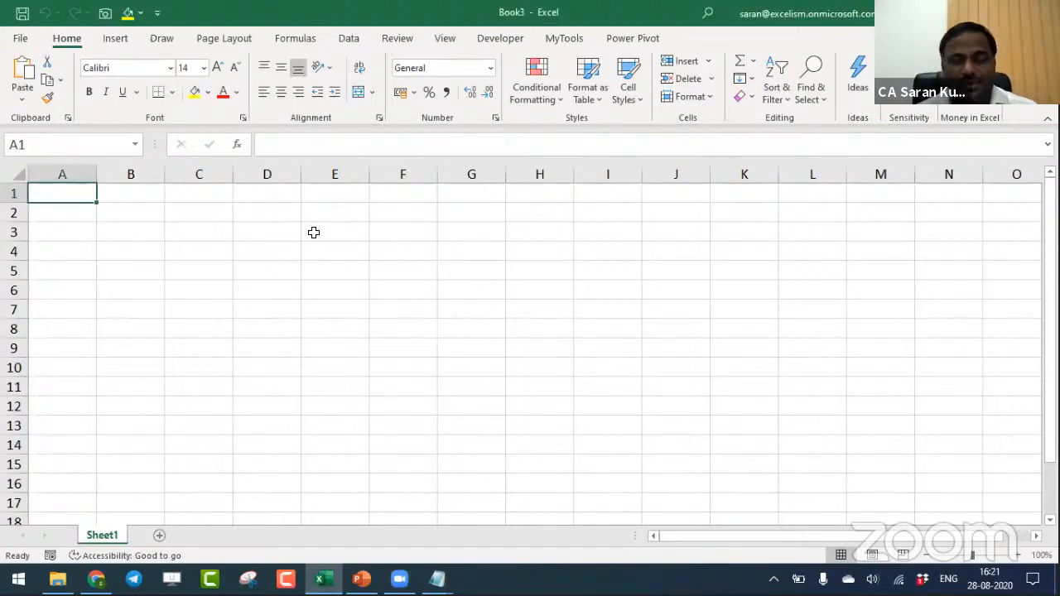
pyautogui.write('Product_Category\tProduct_Sub_Category\tProd_id OFFICE SUPPLIES\tSTORAGE & ORGANIZATION\tProd_1 OFFICE SUPPLIES\tAPPLIANCES\tProd_2 OFFICE SUPPLIES\tBINDERS AND BINDER ACCESSORIES\tProd_3 TECHNOLOGY\tTELEPHONES AND COMMUNICATION\tProd_4 FURNITURE\tOFFICE FURNISHINGS\tProd_5 OFFICE SUPPLIES\tPAPER\tProd_6 OFFICE SUPPLIES\tRUBBER BANDS\tProd_7 TECHNOLOGY\tCOMPUTER PERIPHERALS\tProd_8 OFFICE SUPPLIES\tENVELOPES\tProd_9 FURNITURE\tBOOKCASES\tProd_10 FURNITURE\tTABLES\tProd_11 OFFICE SUPPLIES\tLABELS\tProd_12 OFFICE SUPPLIES\tPENS & ART SUPPLIES\tProd_13 TECHNOLOGY\tCOPIERS AND FAX\tProd_14 FURNITURE\tCHAIRS & CHAIRMATS\tProd_15 OFFICE SUPPLIES\tSCISSORS, RULERS AND TRIMMERS\tProd_16 TECHNOLOGY\tOFFICE MACHINES\tProd_17')
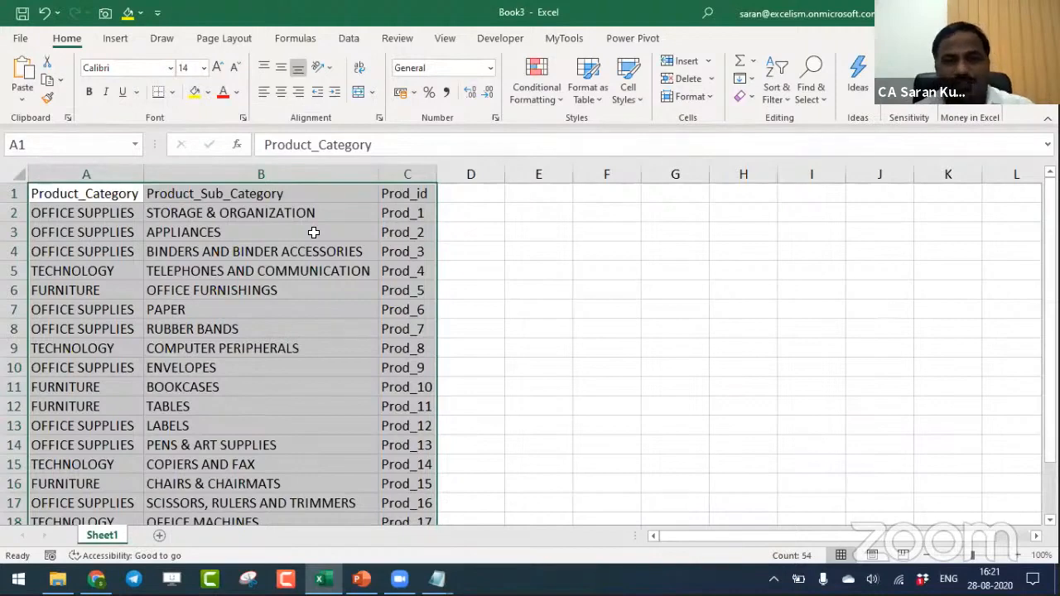
pyautogui.hotkey('ctrl', 'w')
pyautogui.click(634, 377)
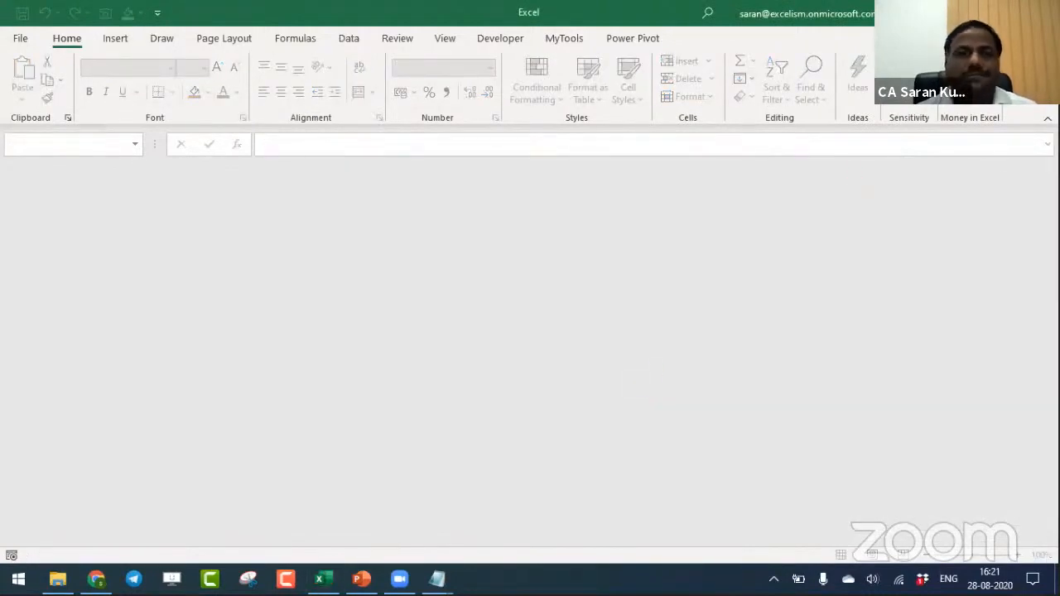
# - Create a blank workbook in a freshly started Excel, and paste the copied prod_dimen.csv contents into cell A1
pyautogui.hotkey('alt', 'Tab')
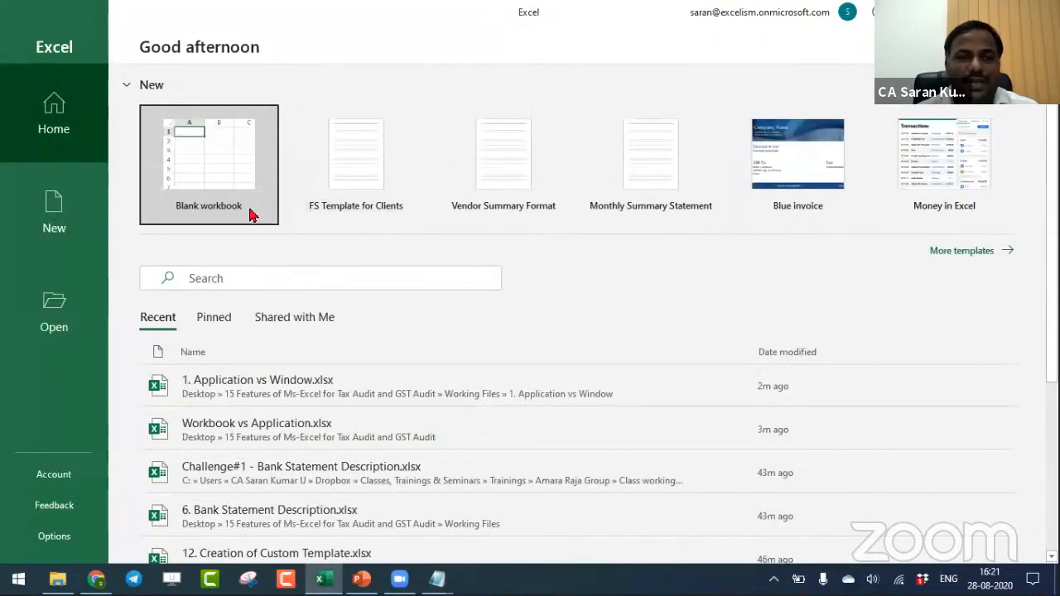
pyautogui.click(251, 214)
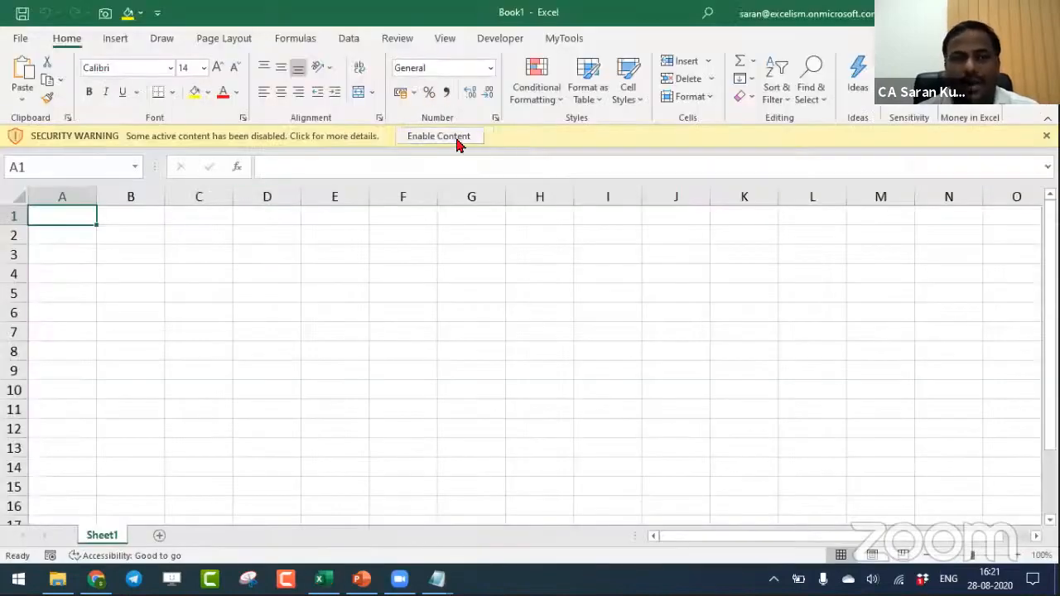
pyautogui.click(448, 135)
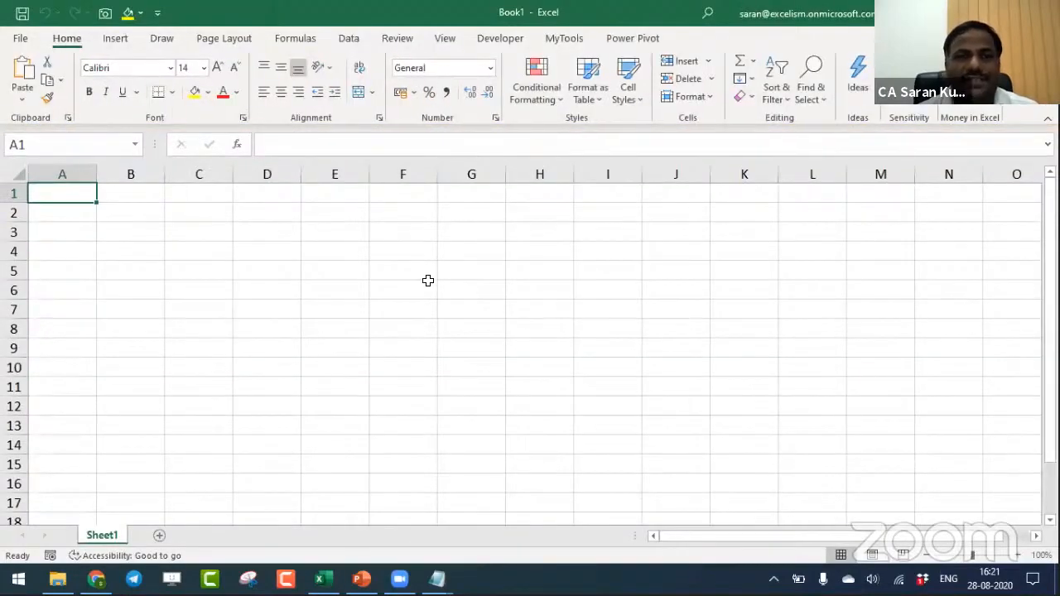
pyautogui.hotkey('alt', 'Tab')
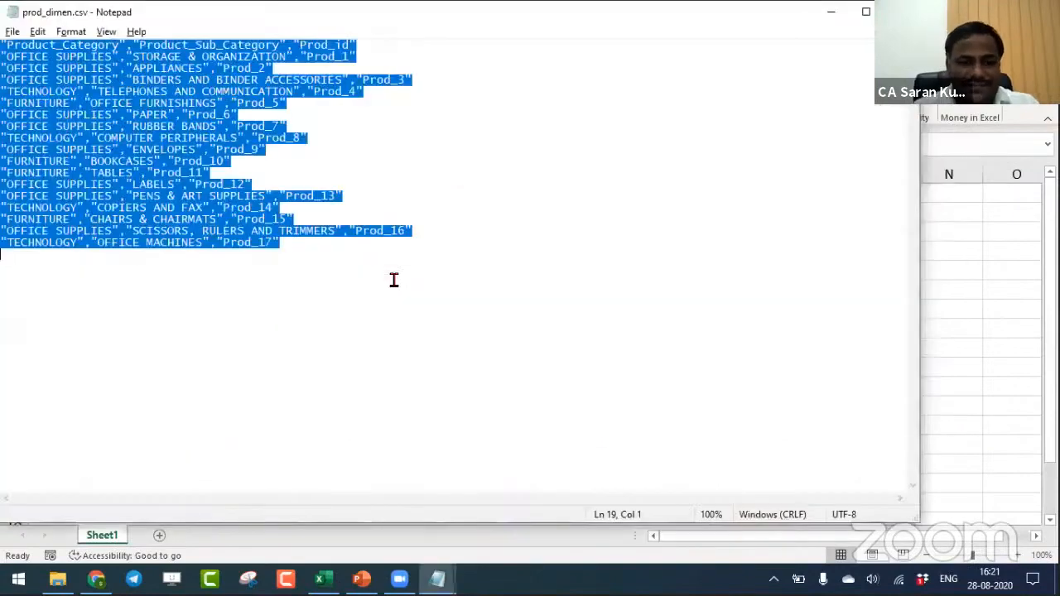
pyautogui.hotkey('alt', 'Tab')
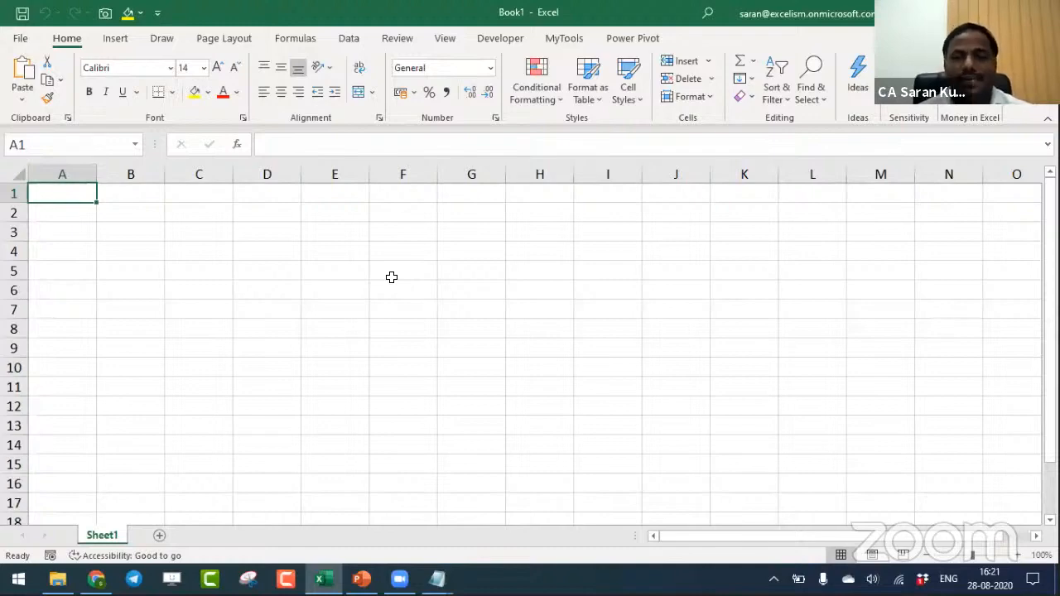
pyautogui.hotkey('ctrl', 'v')
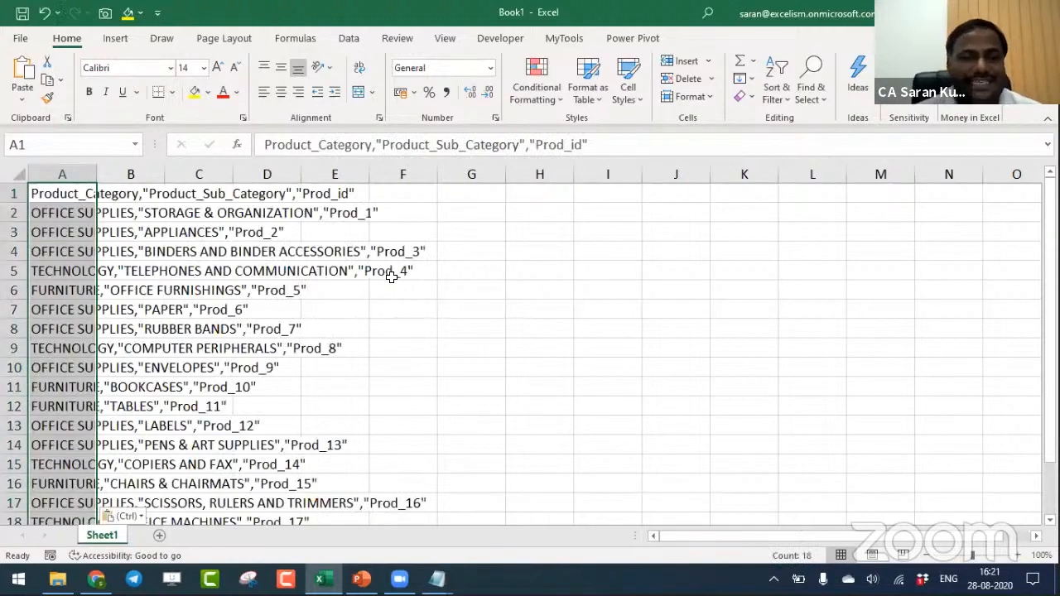
# - Auto-fit the width of column A, and close the workbook without saving
pyautogui.doubleClick(97, 174)
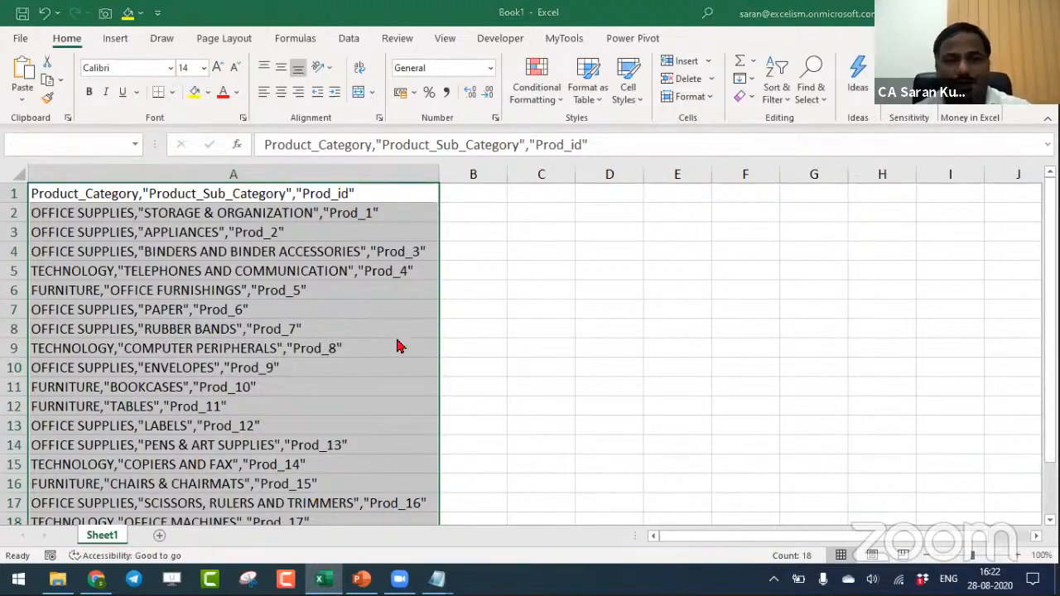
pyautogui.hotkey('alt', 'F4')
pyautogui.click(642, 381)
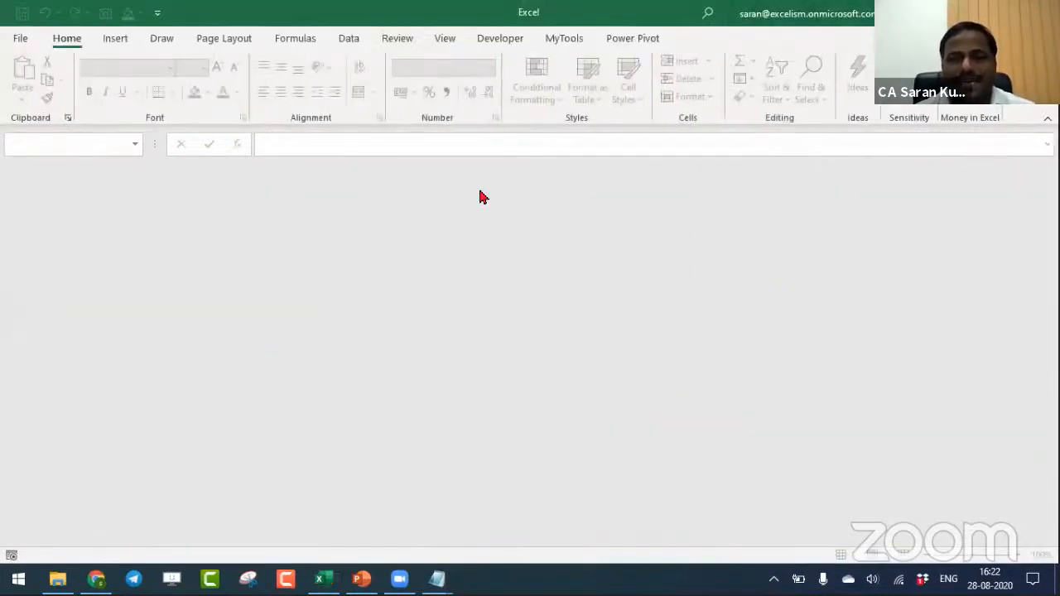
# - Close prod_dimen.csv, orders_dimen.csv and market_fact.csv in Notepad, and switch to the Session Topics presentation in PowerPoint
pyautogui.hotkey('alt', 'Tab')
pyautogui.hotkey('alt', 'Tab')
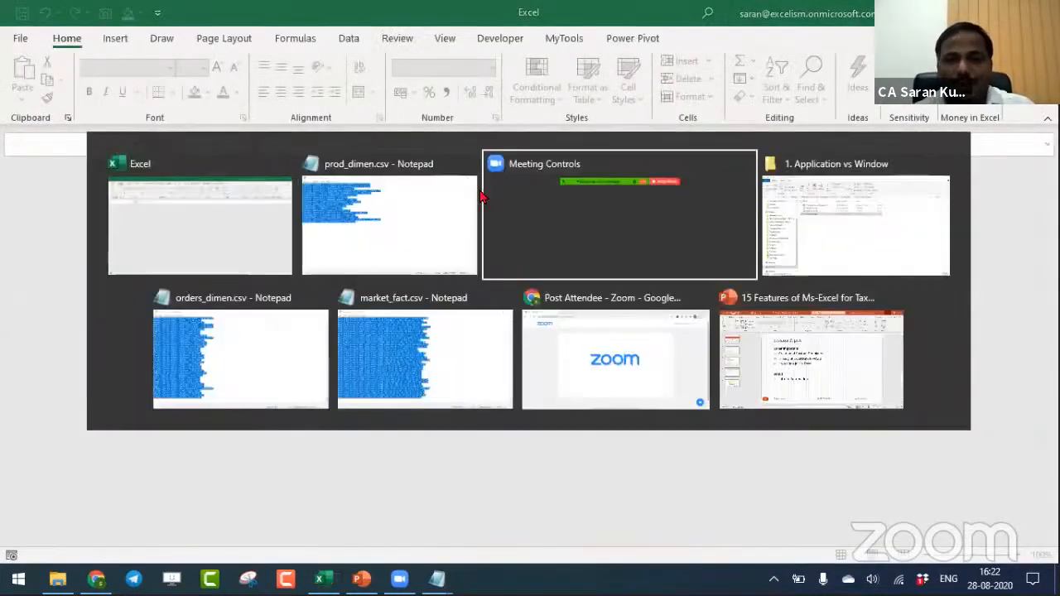
pyautogui.hotkey('alt', 'shift', 'Tab')
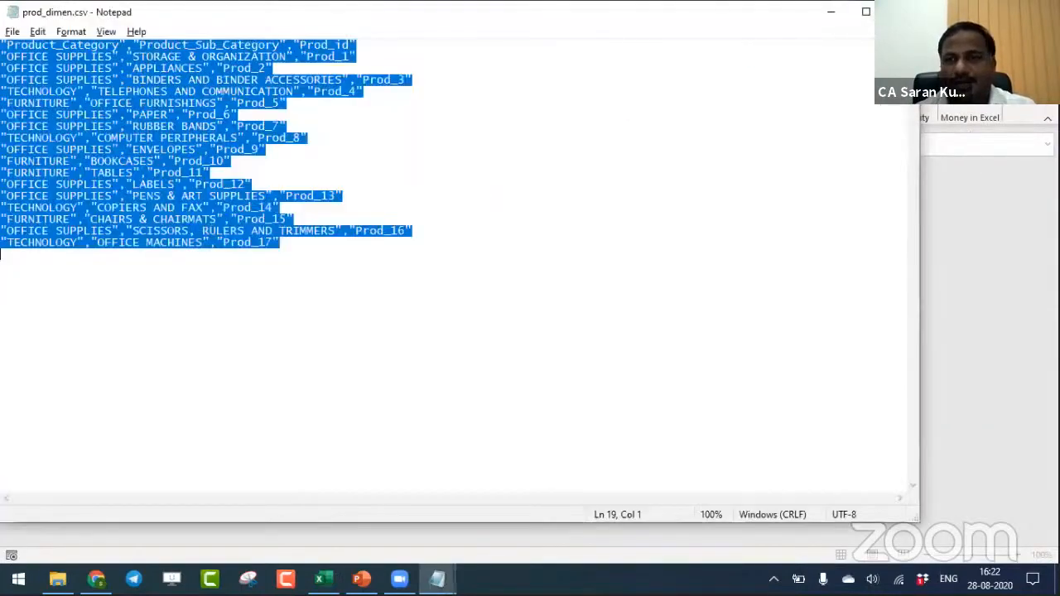
pyautogui.hotkey('alt', 'Tab')
pyautogui.hotkey('alt', 'Tab')
pyautogui.hotkey('alt', 'Tab')
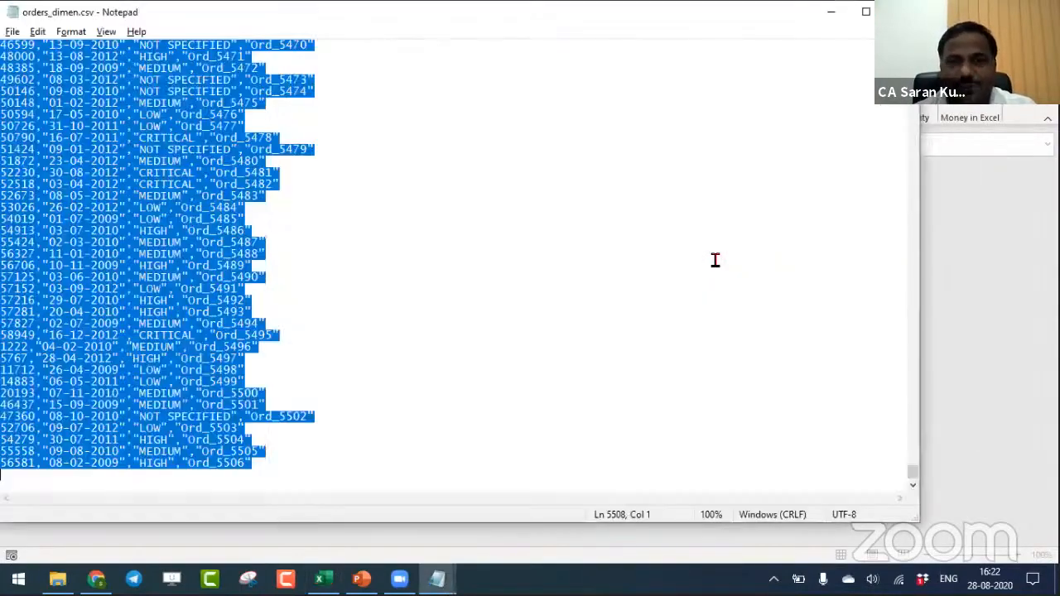
pyautogui.hotkey('alt', 'Tab')
pyautogui.hotkey('alt', 'Tab')
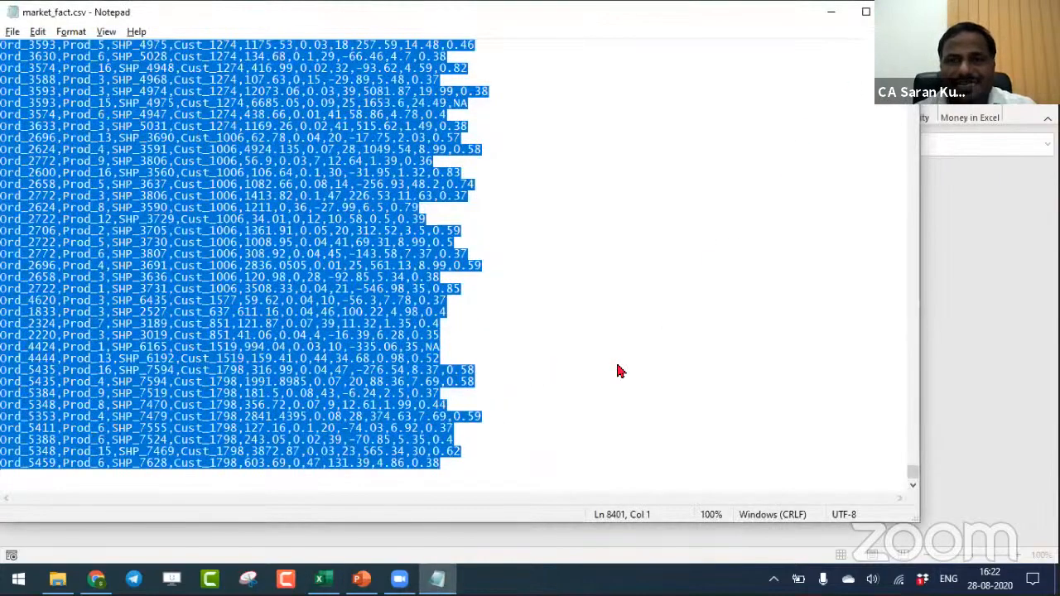
pyautogui.hotkey('alt', 'Tab')
pyautogui.hotkey('alt', 'Tab')
pyautogui.hotkey('alt', 'Tab')
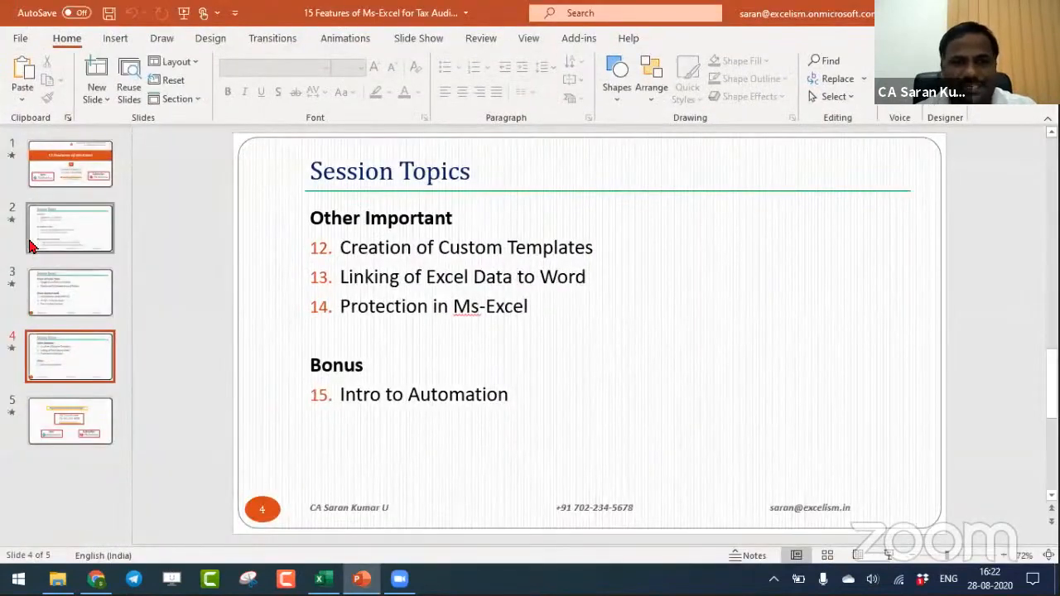
# - Switch to File Explorer and open 2. Usage of Custom List.xlsx from the Working Files folder
pyautogui.scroll(2, 449, 264)
pyautogui.hotkey('alt', 'Tab')
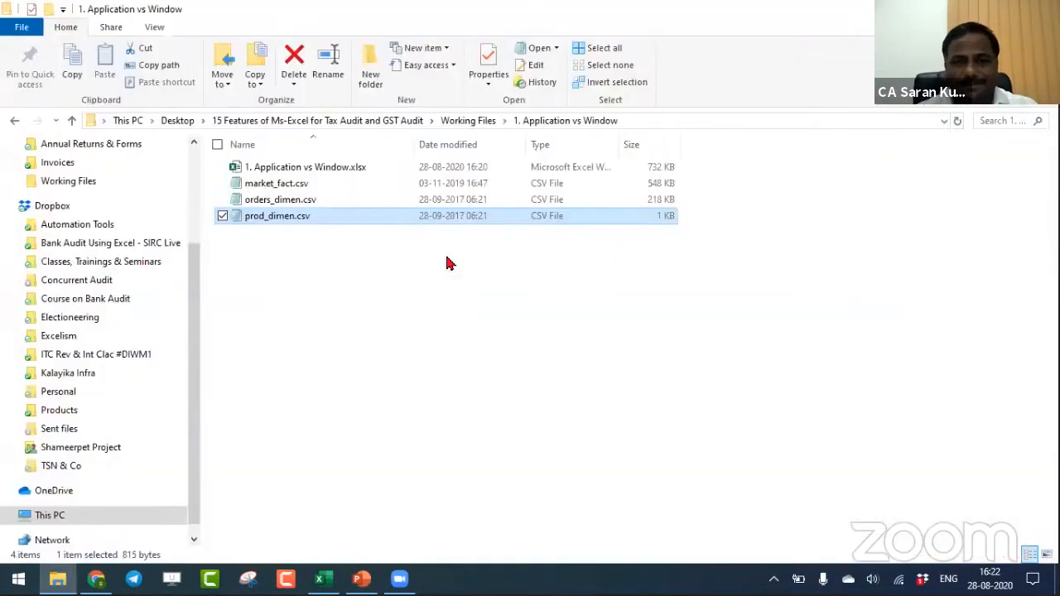
pyautogui.hotkey('alt', 'Up')
pyautogui.press('Down')
pyautogui.press('Down')
pyautogui.press('Down')
pyautogui.press('Down')
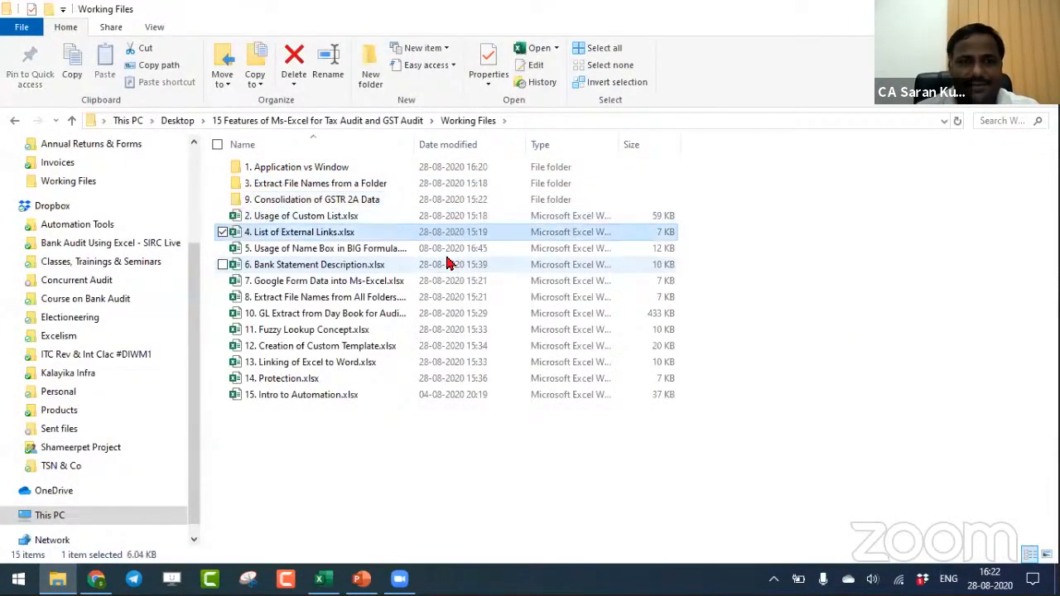
pyautogui.press('Up')
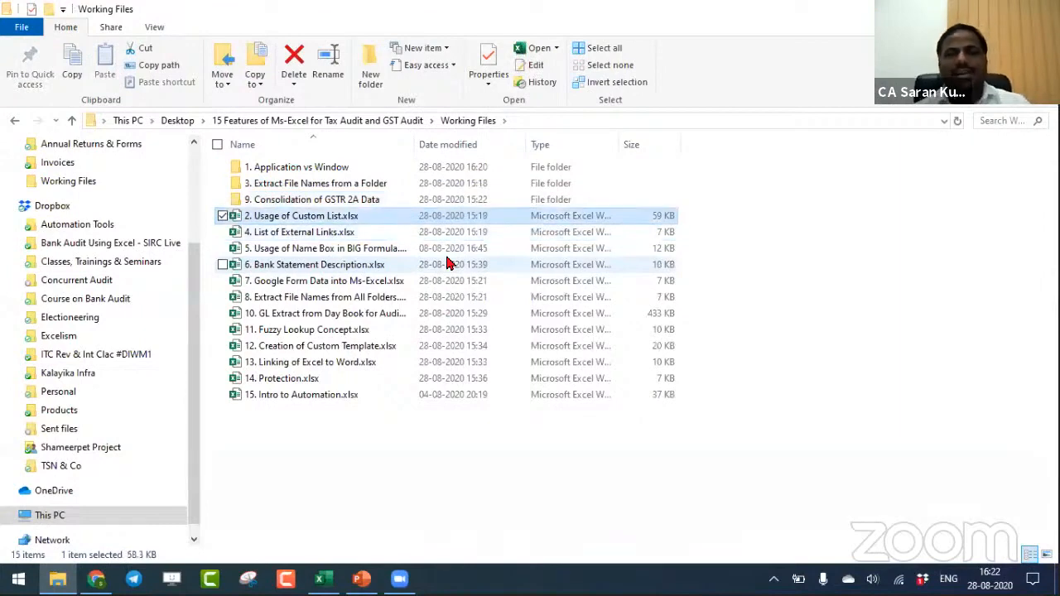
pyautogui.press('Return')
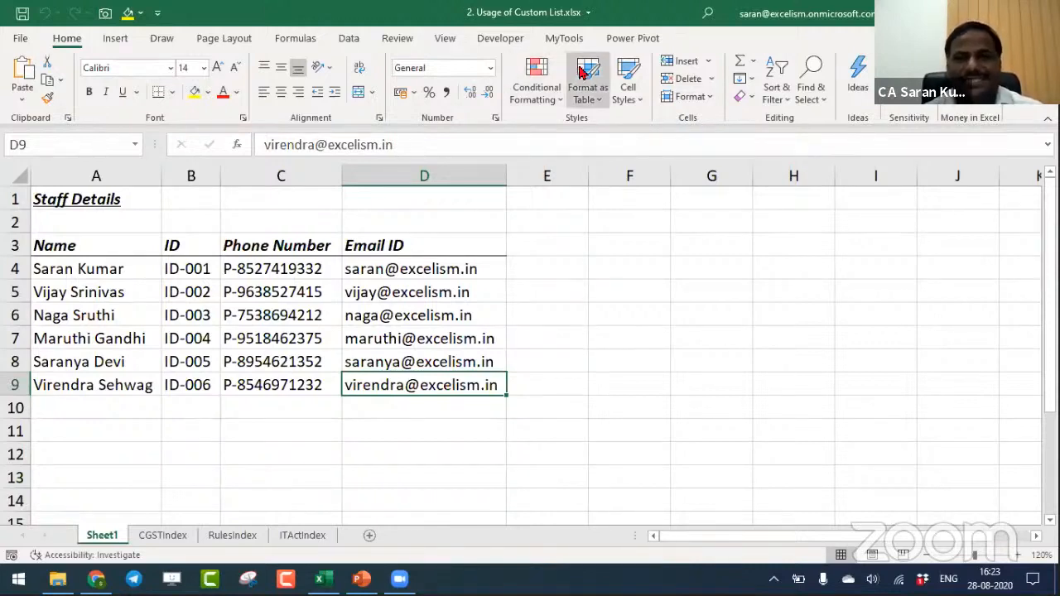
# - Enter 10 in F4 and 20 in F5 of Sheet1, and fill the series down to F12
pyautogui.click(564, 38)
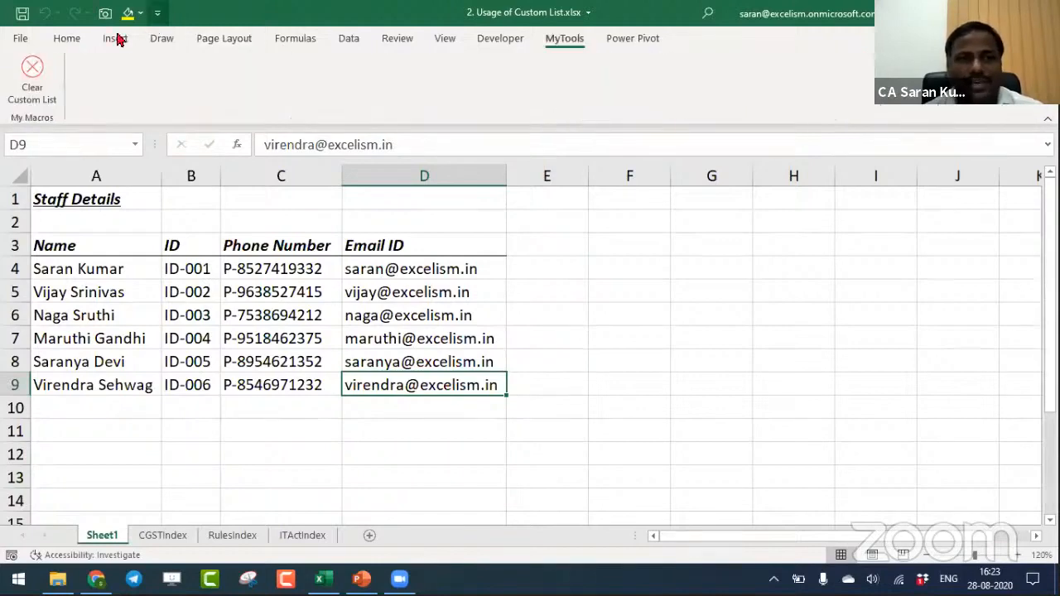
pyautogui.click(66, 38)
pyautogui.click(620, 278)
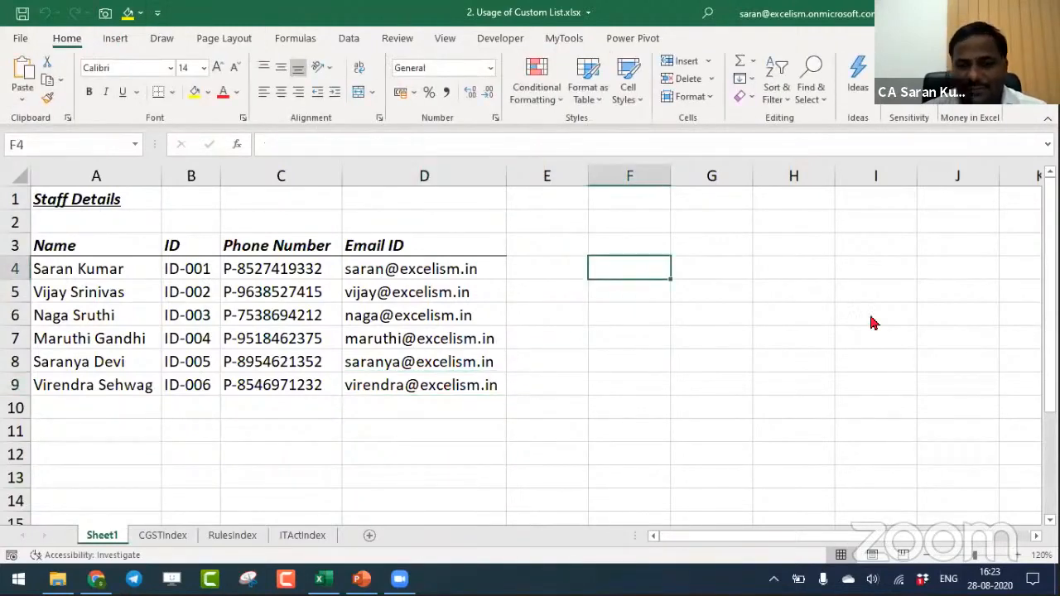
pyautogui.write('10')
pyautogui.press('Return')
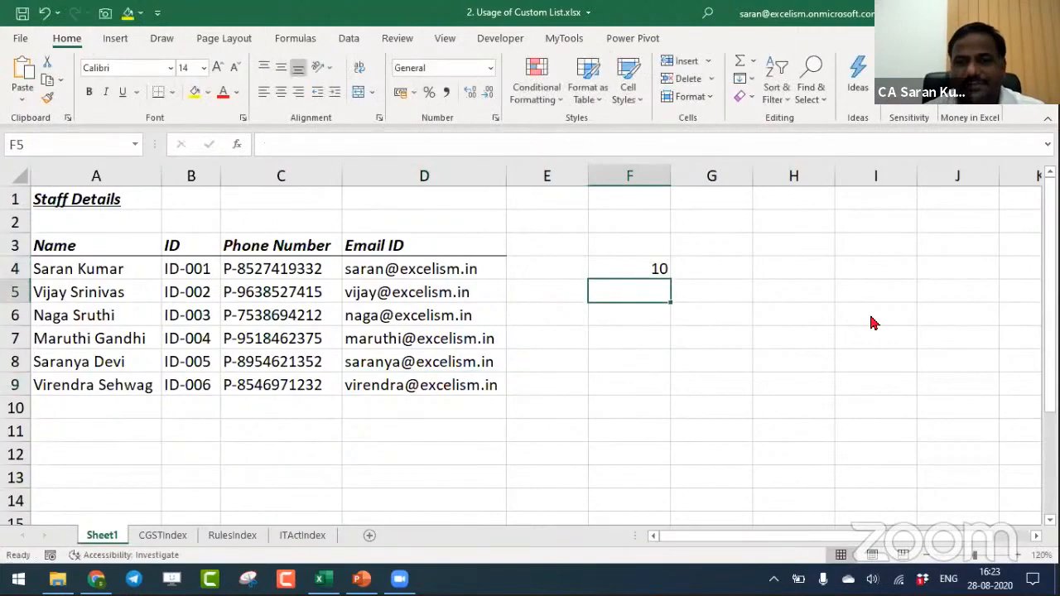
pyautogui.write('20')
pyautogui.press('Return')
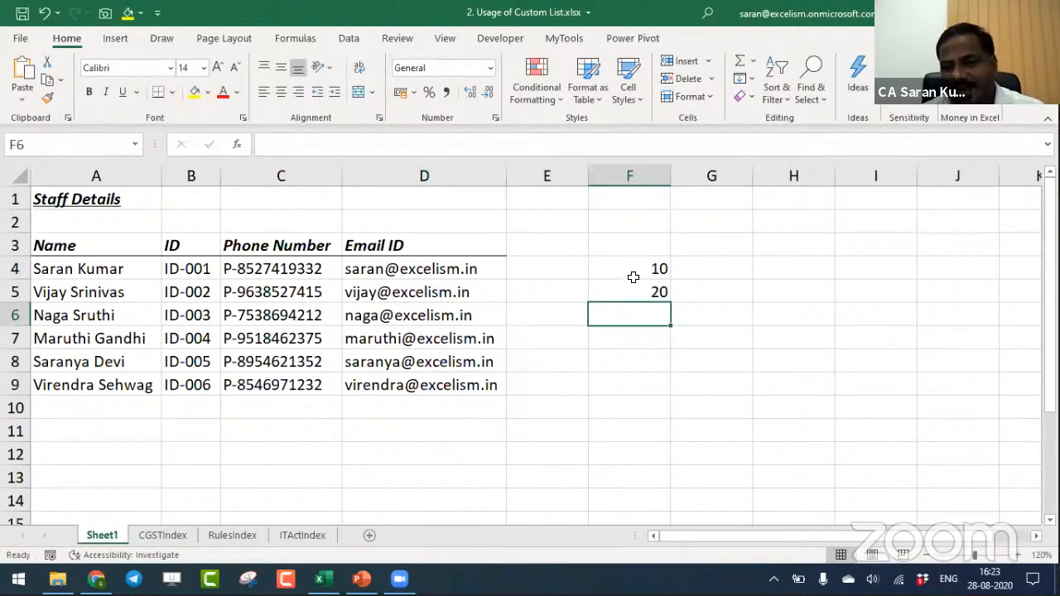
pyautogui.moveTo(631, 274); pyautogui.dragTo(634, 293)
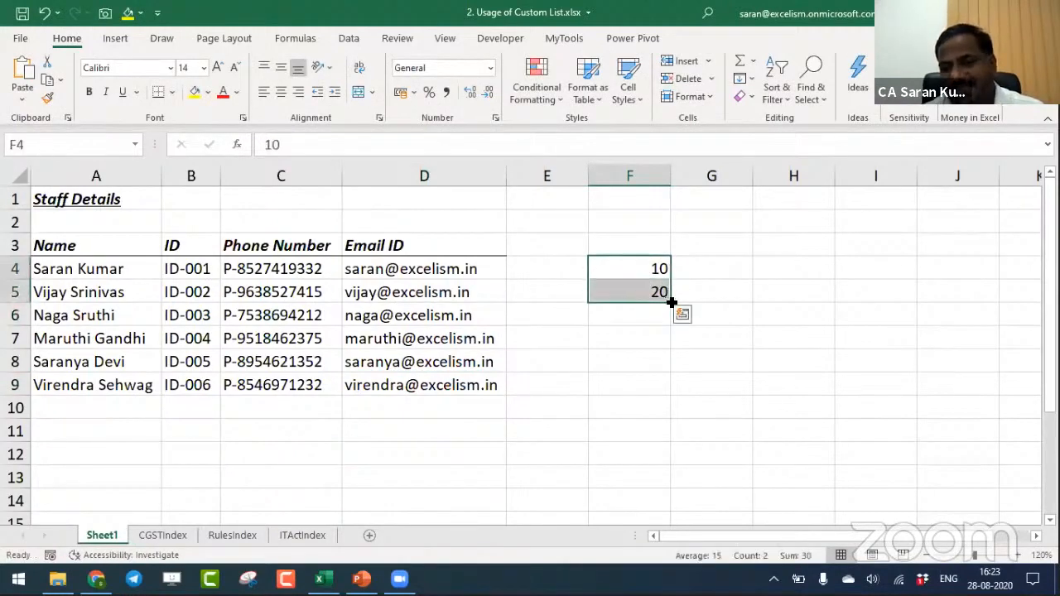
pyautogui.moveTo(671, 301); pyautogui.dragTo(693, 447)
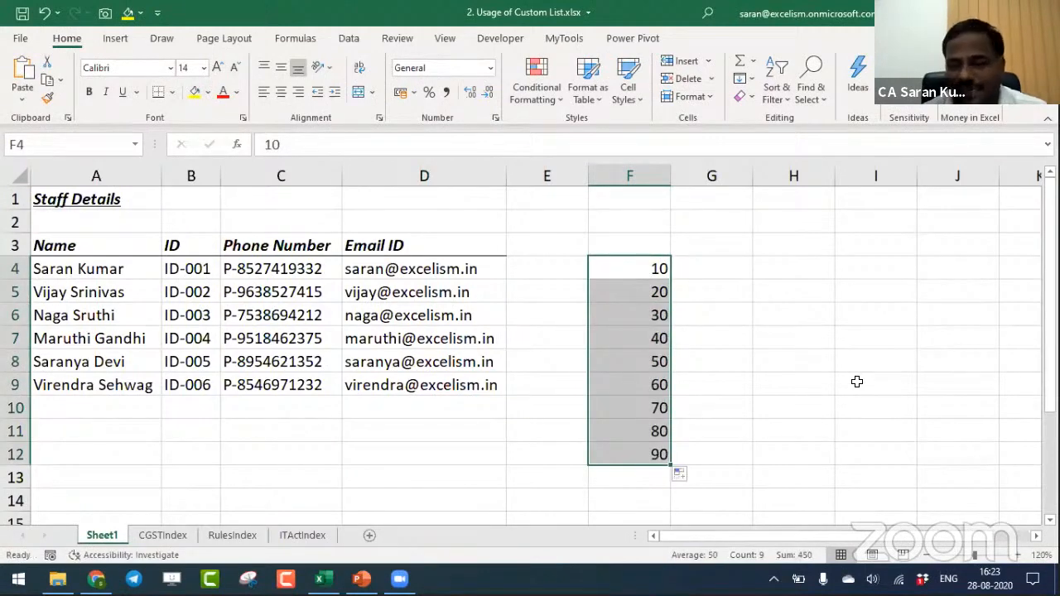
# - Enter 90 in G4 and 80 in G5, and fill the descending series down to G12
pyautogui.press('Right')
pyautogui.write('90')
pyautogui.press('Return')
pyautogui.write('80')
pyautogui.press('Return')
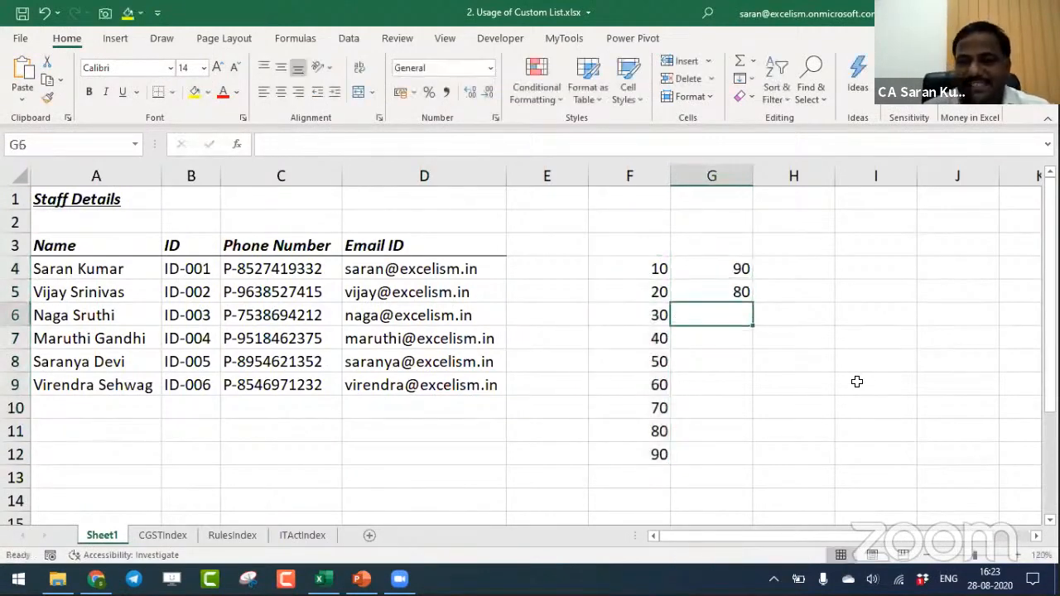
pyautogui.moveTo(734, 266); pyautogui.dragTo(734, 454)
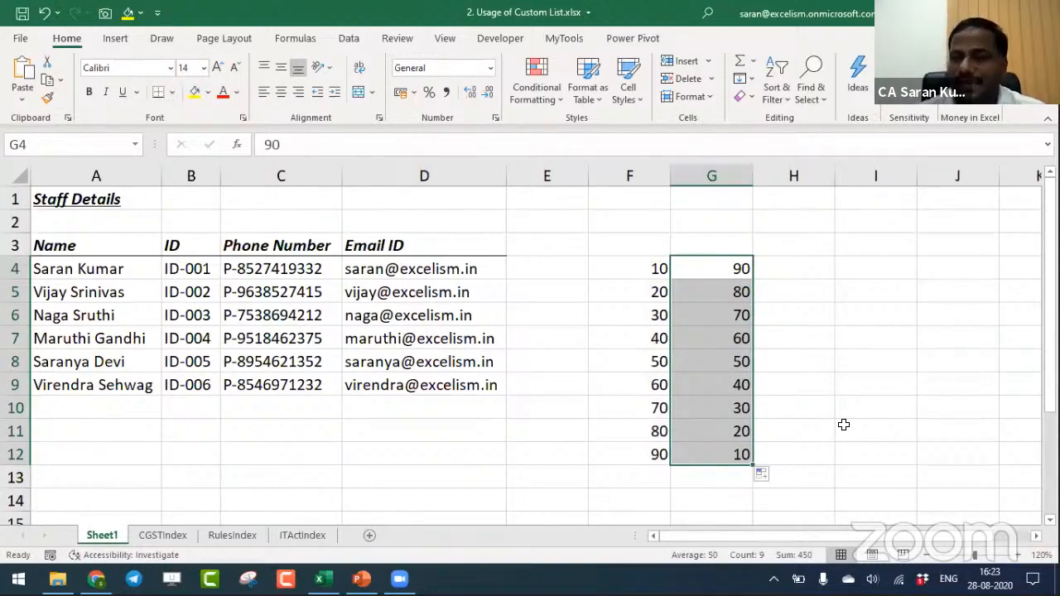
# - Enter "1st year" in H4 and "2nd Year" in H5
pyautogui.press('Right')
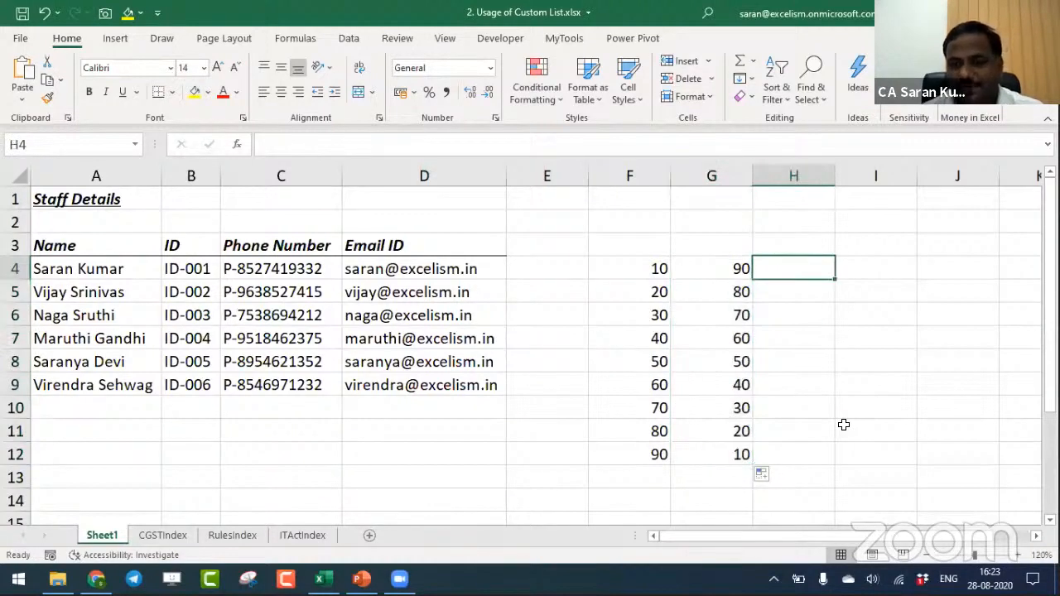
pyautogui.write('1st year')
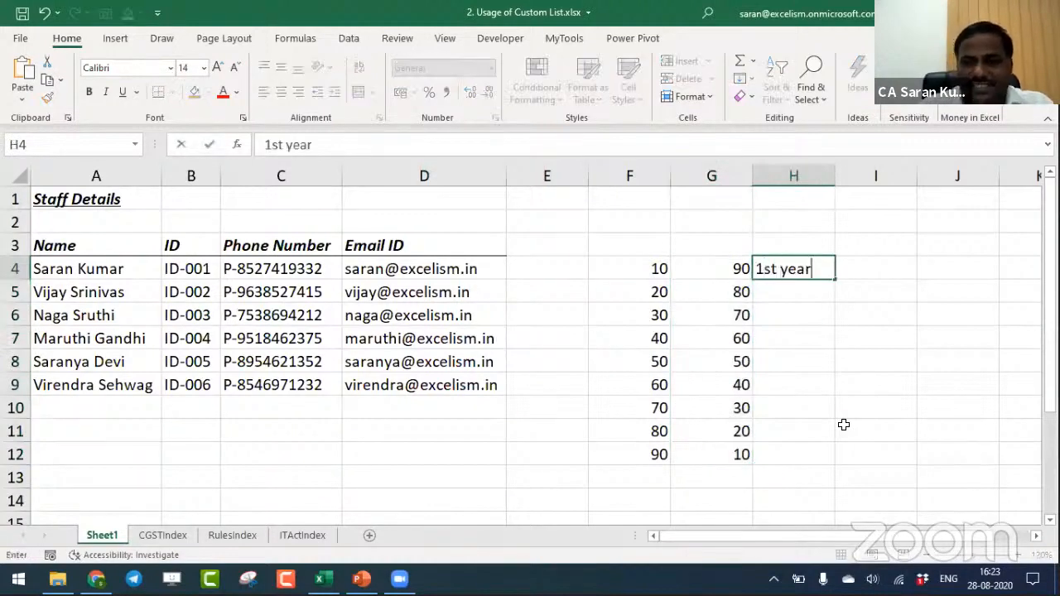
pyautogui.press('Return')
pyautogui.write('2nd Year')
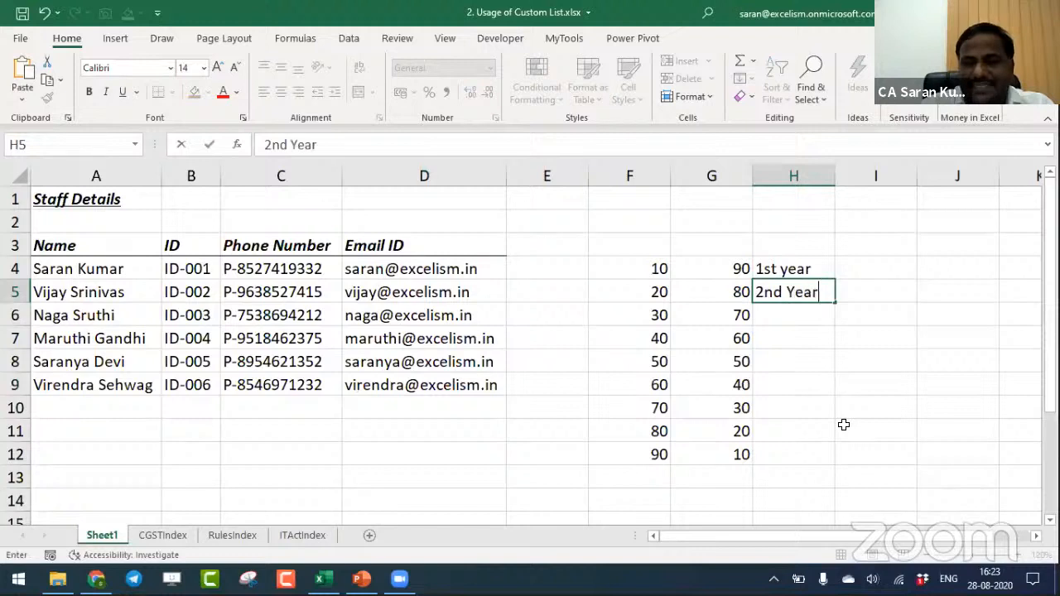
pyautogui.press('Return')
# - Correct the capitalisation of the text in H4 to "1st Year" and reselect the cell
pyautogui.press('Up')
pyautogui.press('Up')
pyautogui.press('F2')
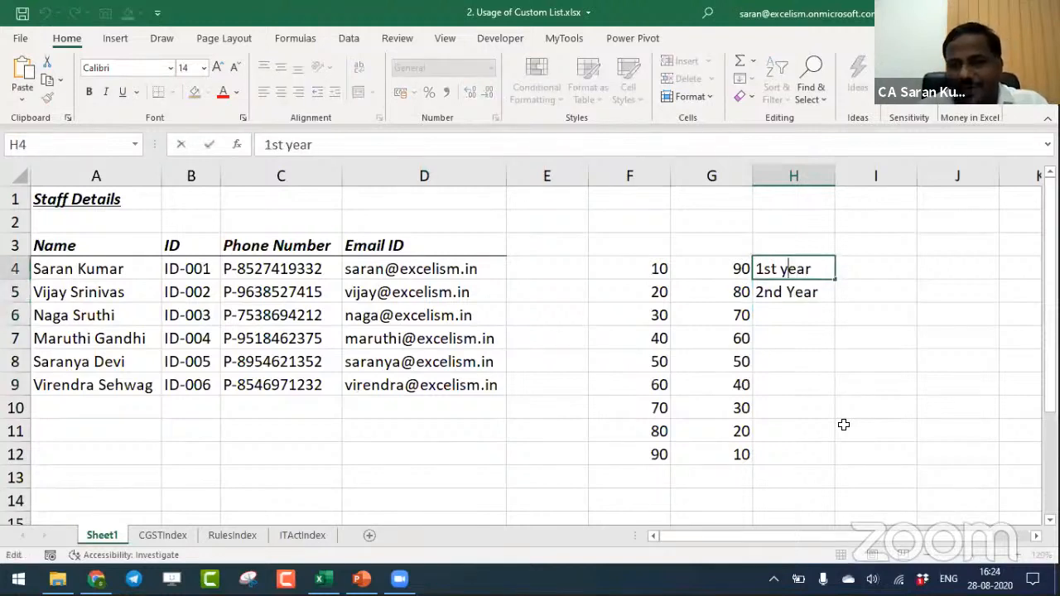
pyautogui.press('BackSpace')
pyautogui.write('Y')
pyautogui.press('Return')
pyautogui.press('Up')
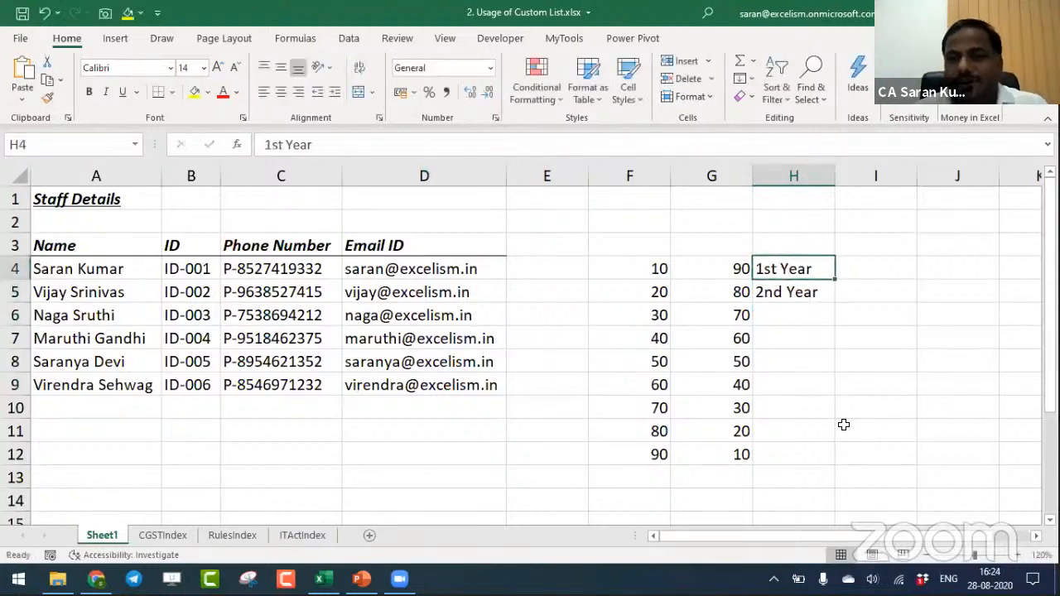
# - Fill the year text series from H4:H5 down to H12
pyautogui.hotkey('shift', 'Down')
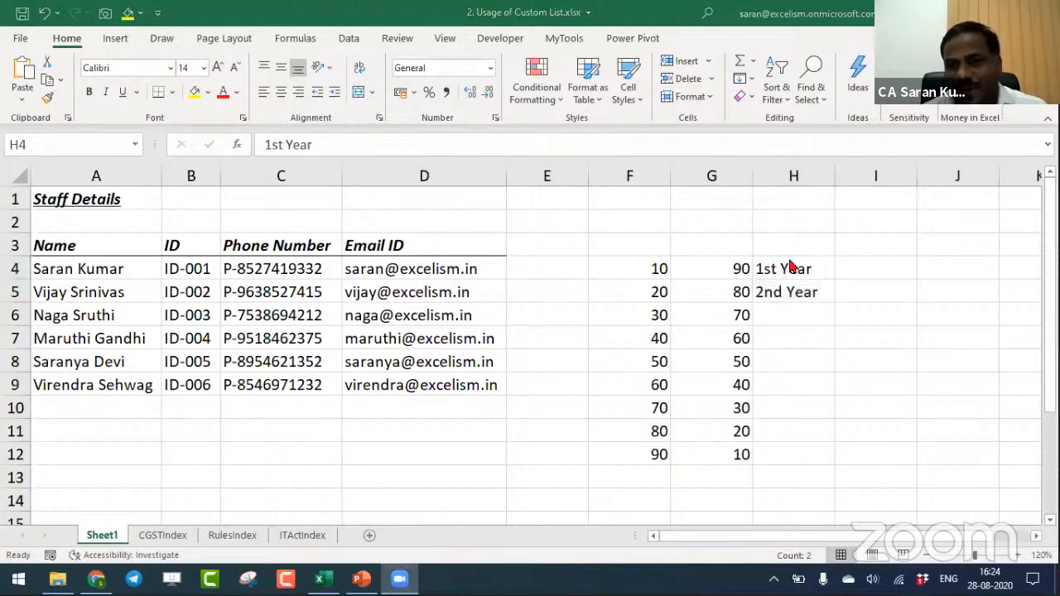
pyautogui.moveTo(835, 303); pyautogui.dragTo(832, 456)
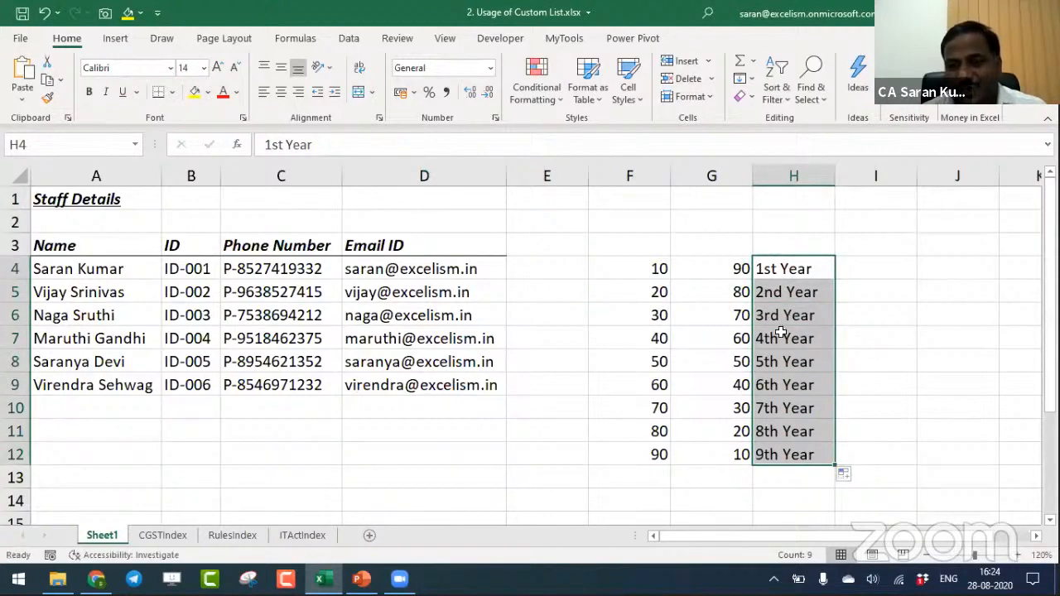
# - Enter A10 in I4 and A20 in I5, and fill the series down to I12
pyautogui.press('Right')
pyautogui.press('Right')
pyautogui.press('Right')
pyautogui.press('Right')
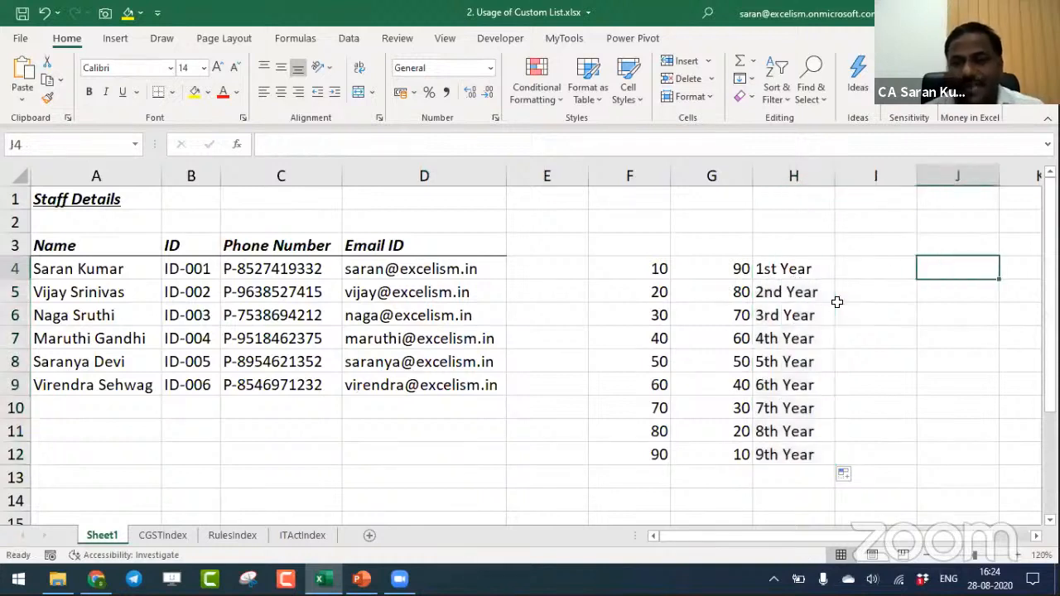
pyautogui.press('Left')
pyautogui.press('Left')
pyautogui.press('Left')
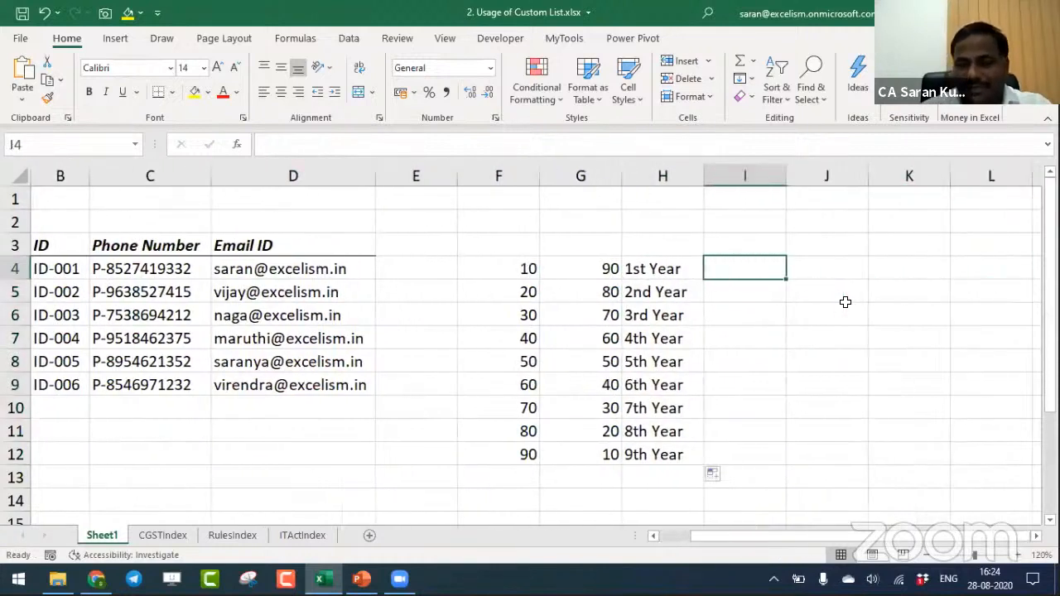
pyautogui.write('A10')
pyautogui.press('Return')
pyautogui.write('A20')
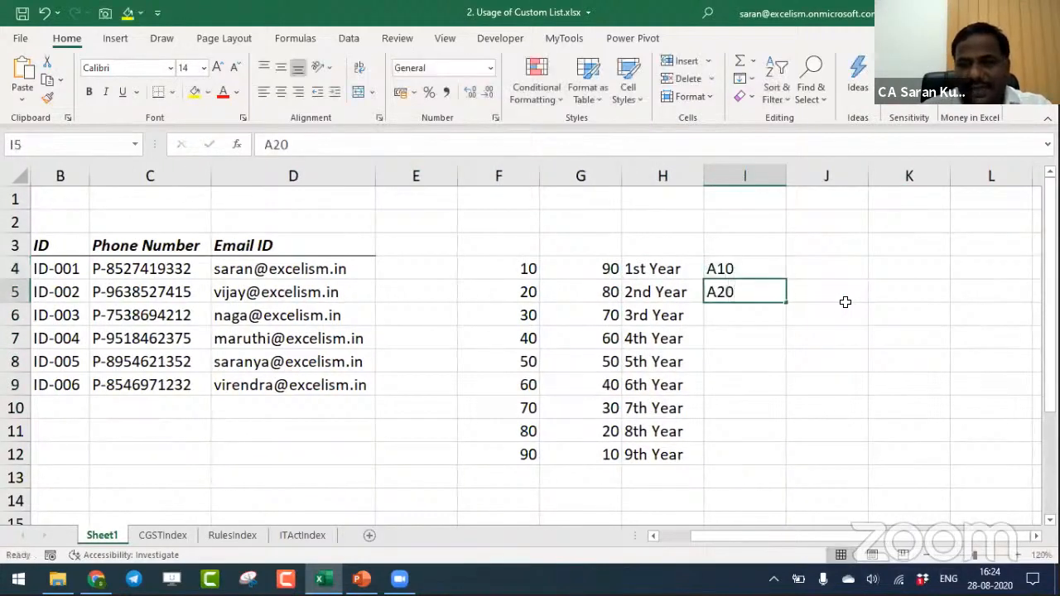
pyautogui.press('Return')
pyautogui.press('Escape')
pyautogui.moveTo(770, 274); pyautogui.dragTo(765, 461)
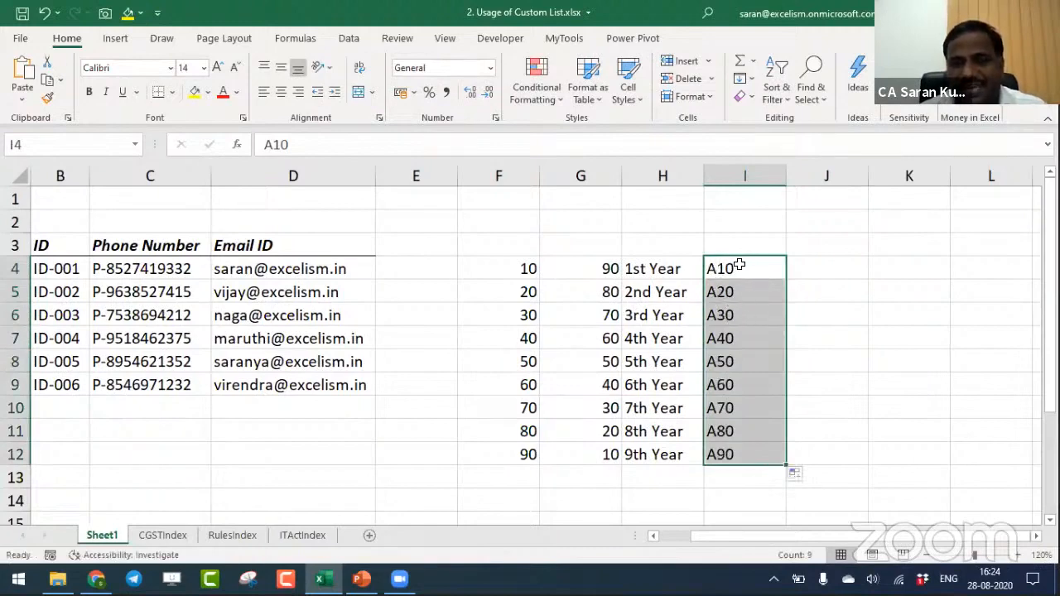
# - Enter "Jan" in J4 and fill the short month names down to J12
pyautogui.click(822, 261)
pyautogui.write('Jan')
pyautogui.press('Return')
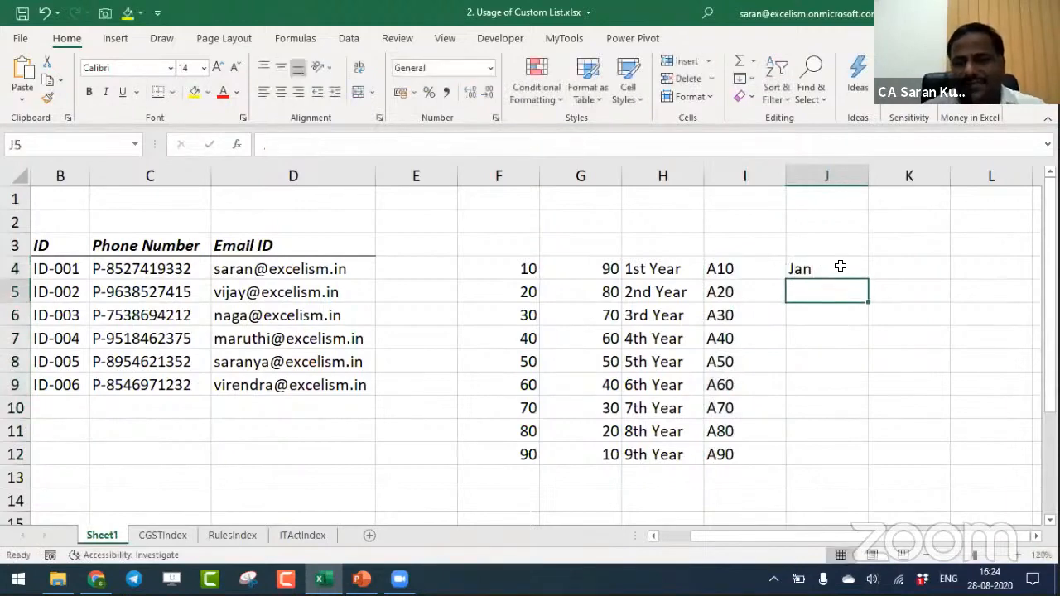
pyautogui.click(843, 267)
pyautogui.moveTo(867, 279); pyautogui.dragTo(856, 468)
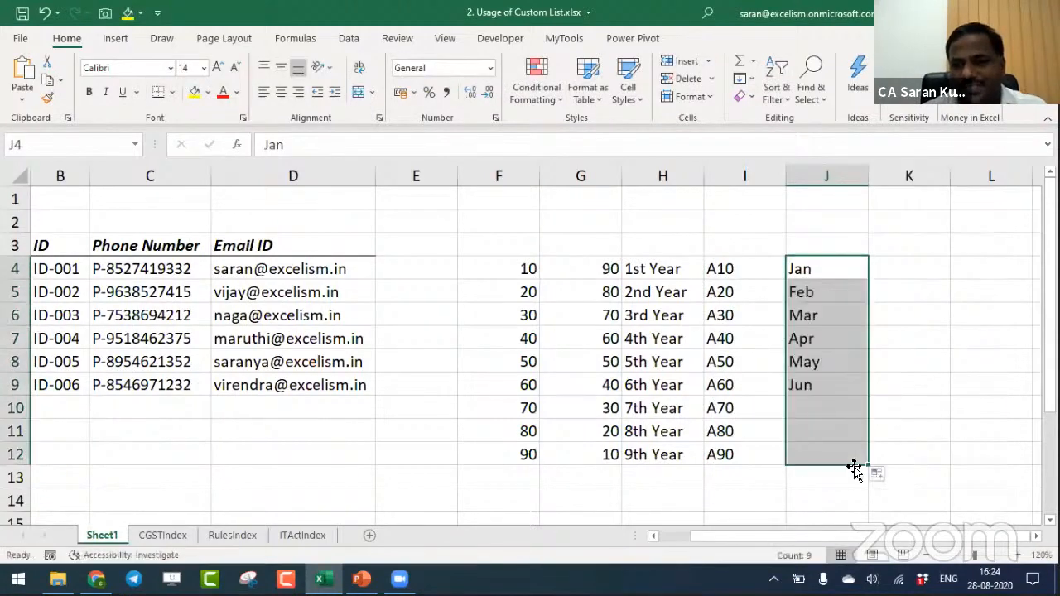
# - Enter "January" in K4 and fill the full month names down to K12
pyautogui.write('January')
pyautogui.press('Return')
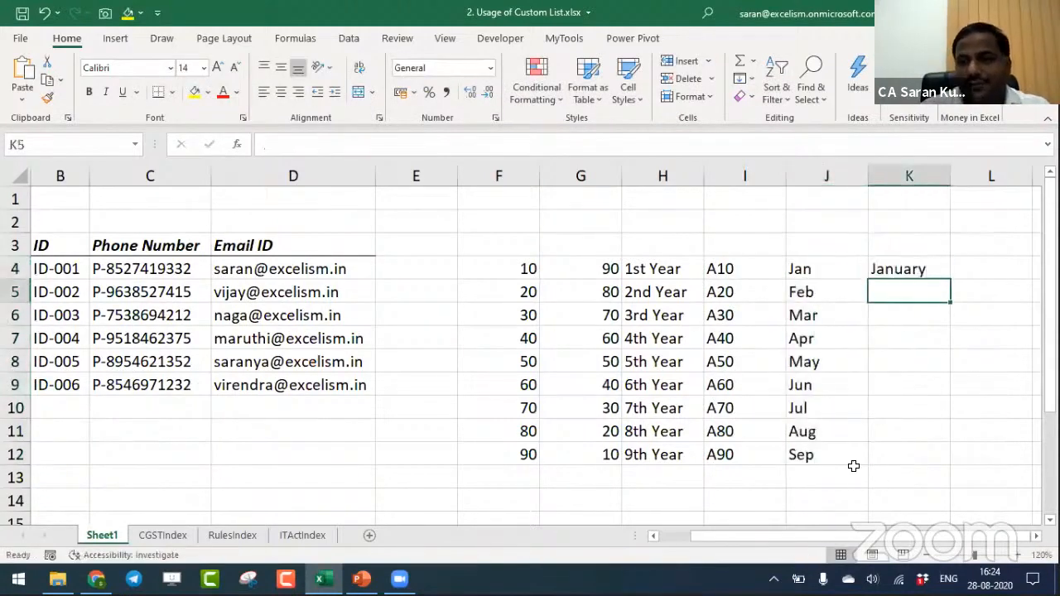
pyautogui.click(941, 265)
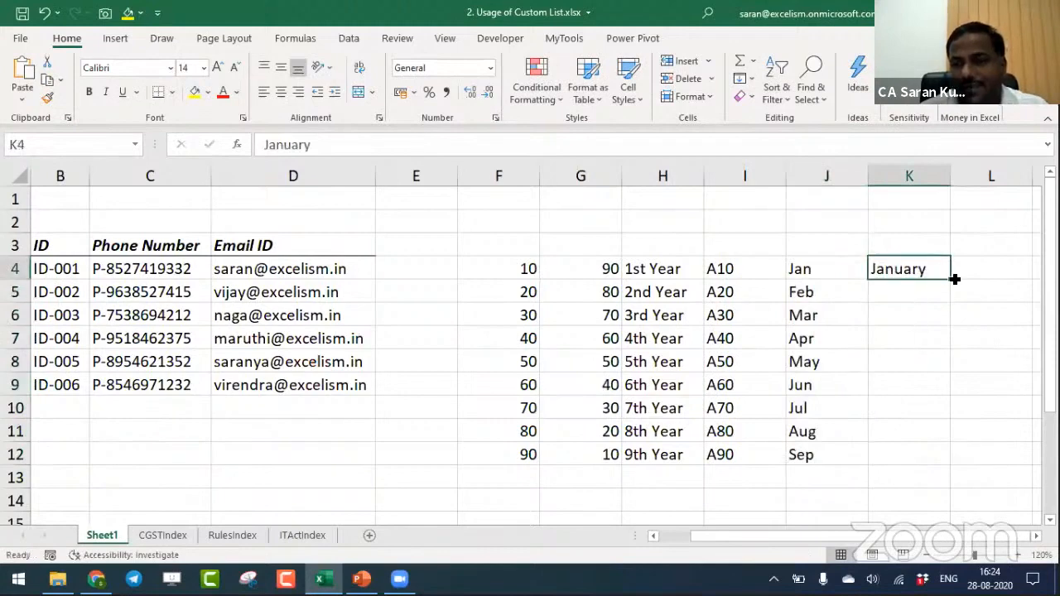
pyautogui.moveTo(954, 279); pyautogui.dragTo(958, 469)
# - Enter "Mon" in L4 and fill the short weekday names down to L12
pyautogui.hotkey('ctrl', 'Right')
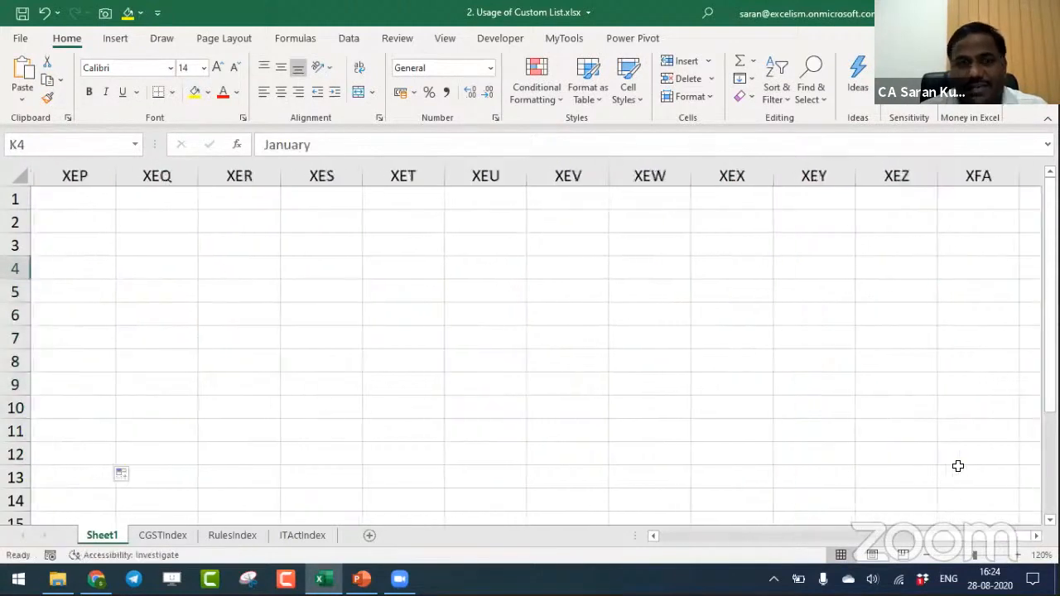
pyautogui.hotkey('ctrl', 'Left')
pyautogui.press('Right')
pyautogui.write('Mon')
pyautogui.press('Return')
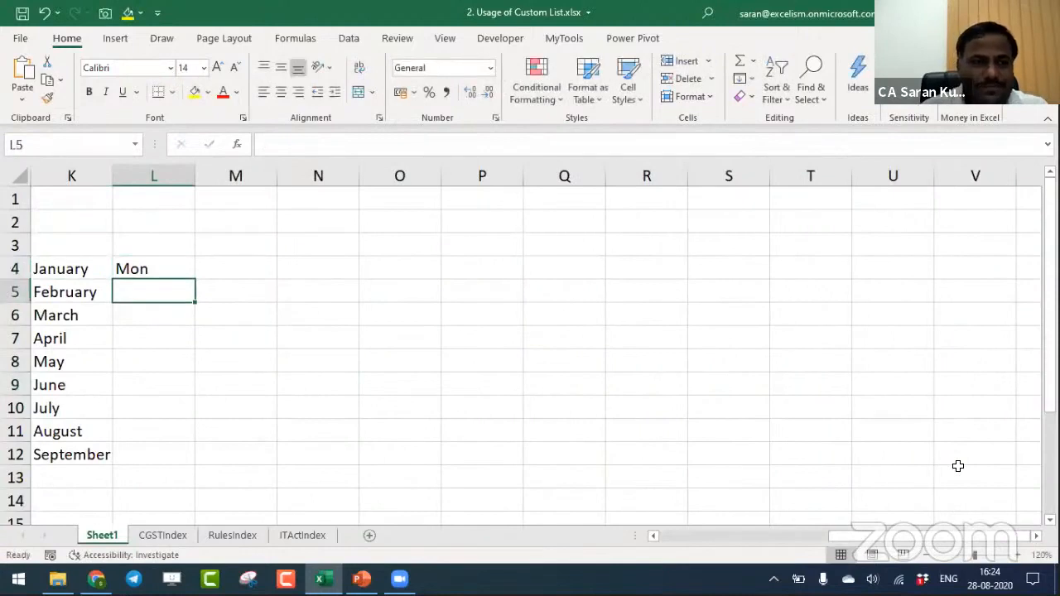
pyautogui.click(177, 268)
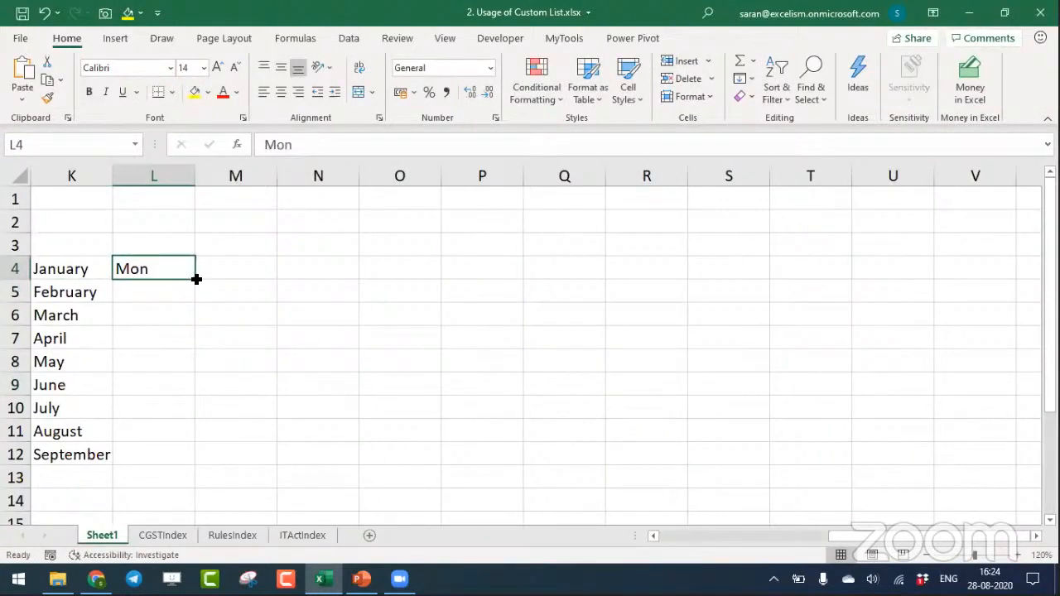
pyautogui.moveTo(196, 279); pyautogui.dragTo(195, 464)
# - Enter "Monday" in M4 and fill the full weekday names down to M12
pyautogui.click(234, 273)
pyautogui.write('Monday')
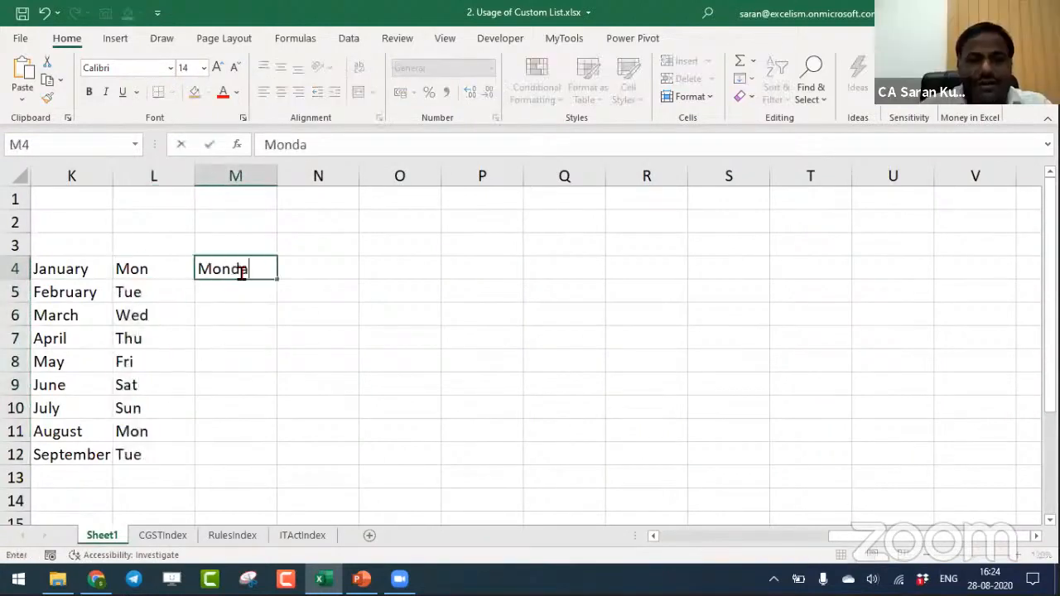
pyautogui.press('Return')
pyautogui.click(251, 270)
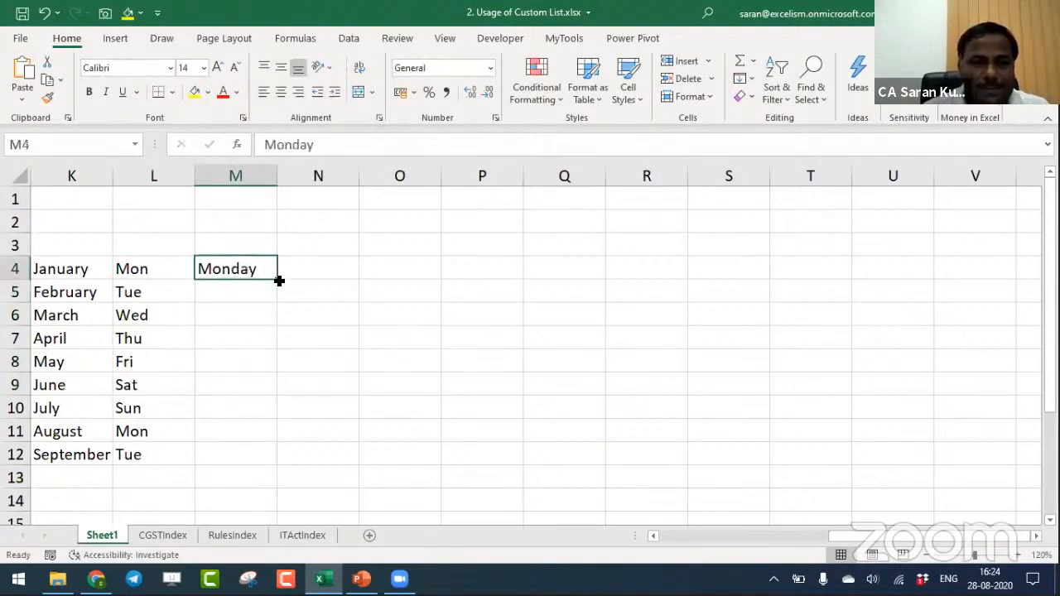
pyautogui.doubleClick(278, 280)
# - Enter a person's first name in O4, try filling it down to O10, and clear those cells
pyautogui.click(381, 279)
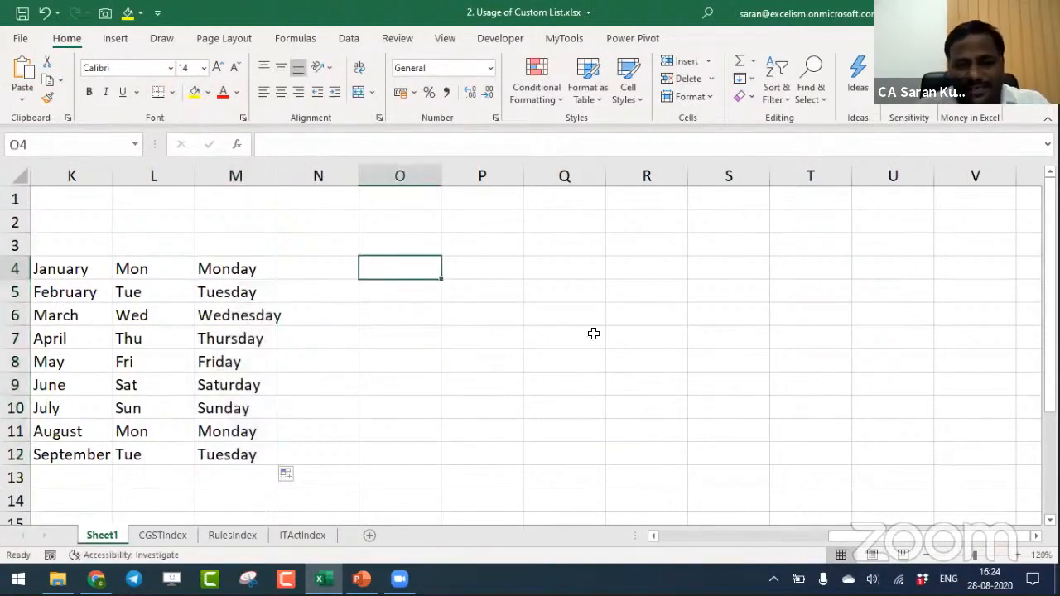
pyautogui.write('Kiran')
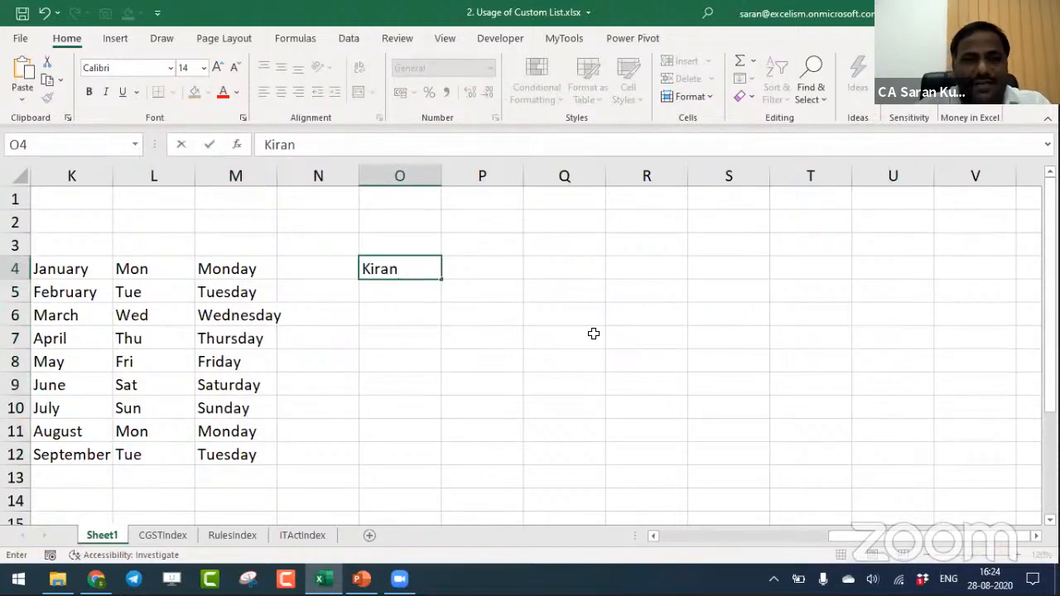
pyautogui.press('Return')
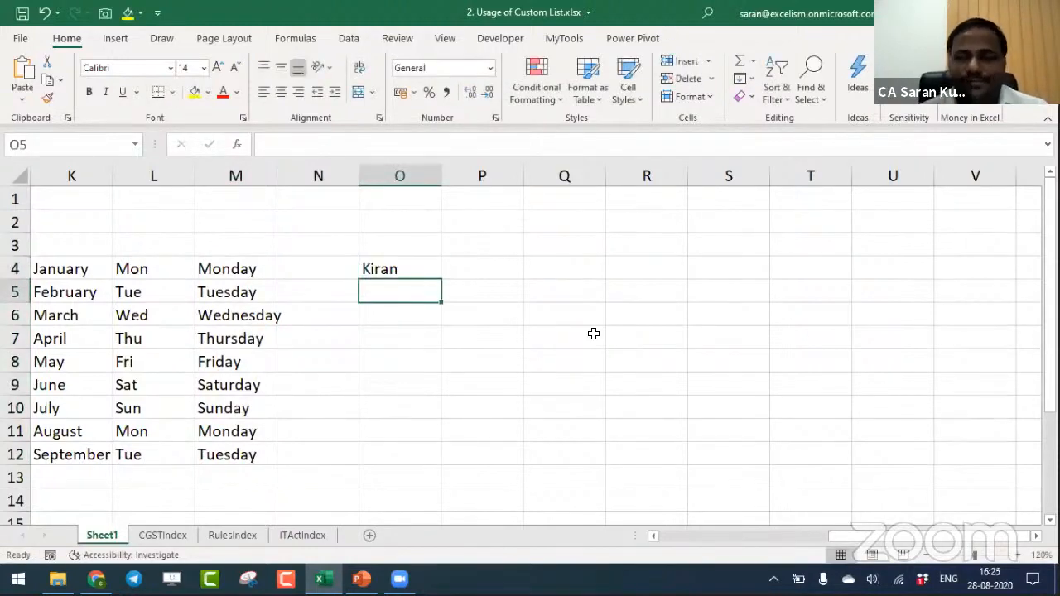
pyautogui.click(416, 270)
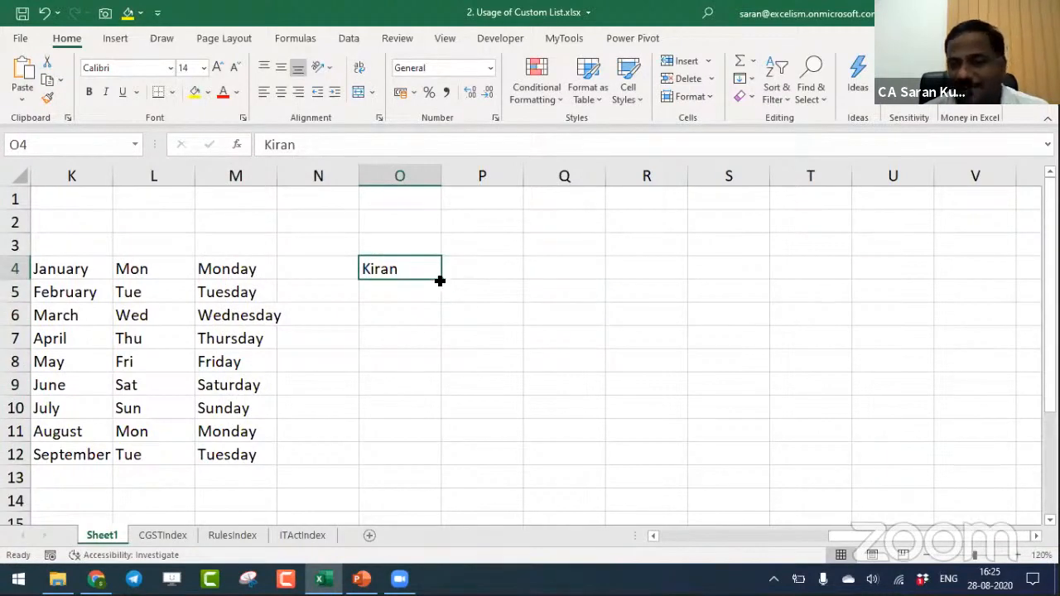
pyautogui.moveTo(440, 281); pyautogui.dragTo(443, 418)
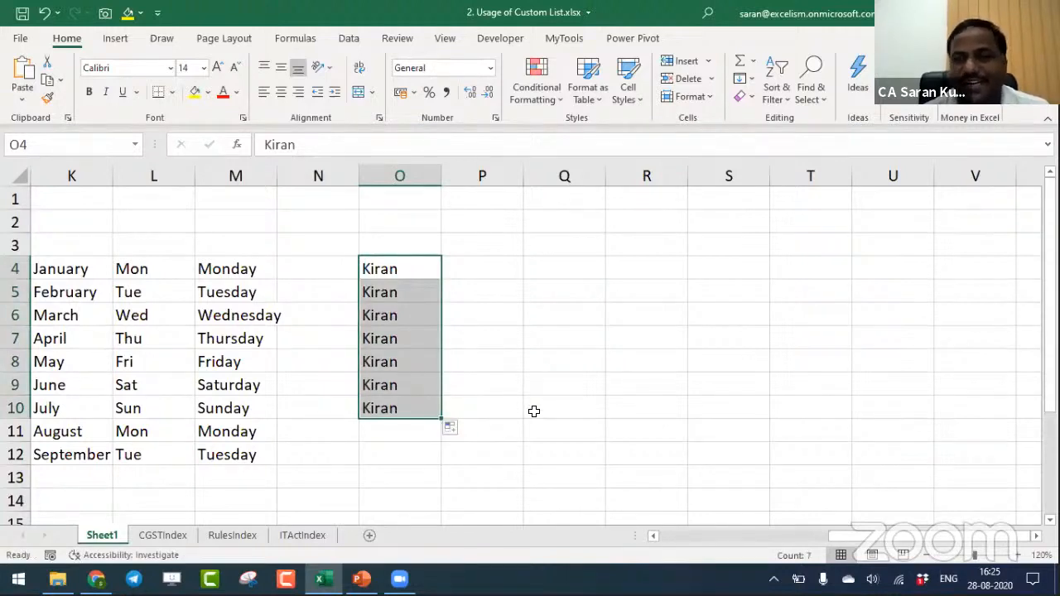
pyautogui.press('Delete')
pyautogui.press('Return')
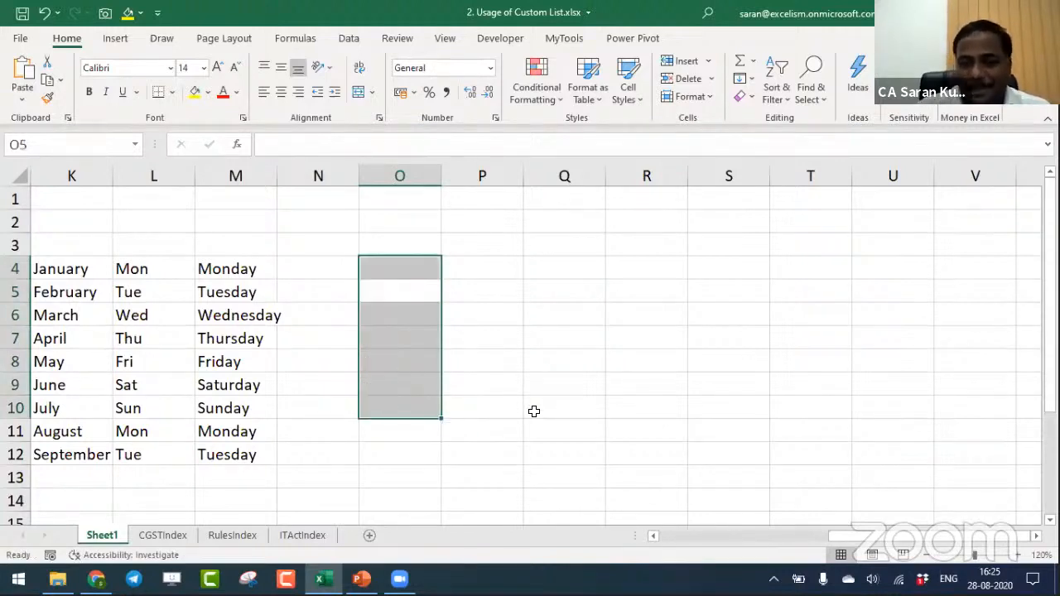
# - Highlight the filled month and weekday lists in J4:M12 to point them out
pyautogui.press('Left')
pyautogui.press('Left')
pyautogui.press('Left')
pyautogui.press('Left')
pyautogui.press('Left')
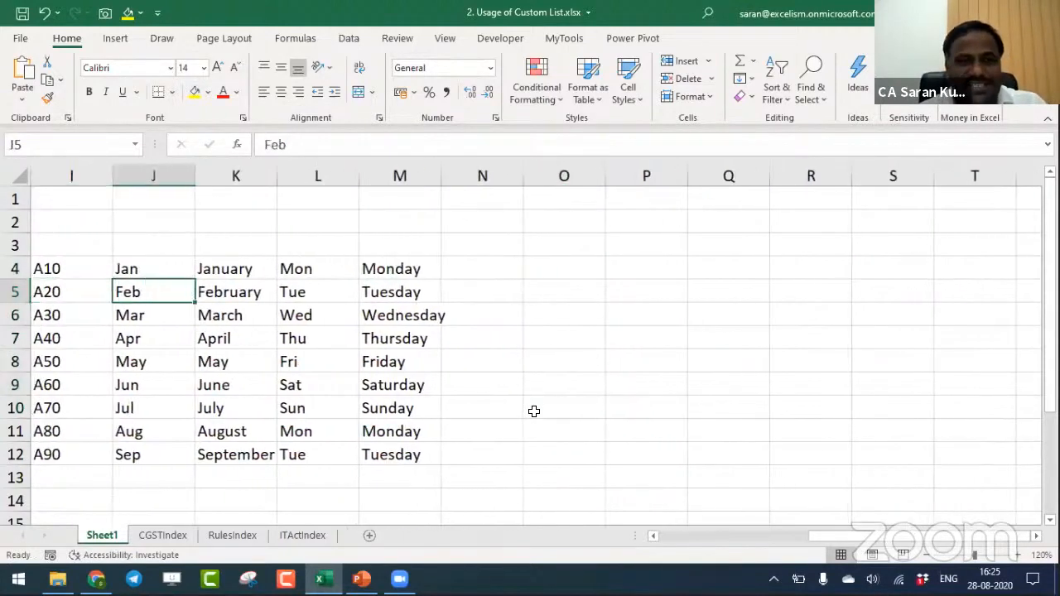
pyautogui.press('Up')
pyautogui.hotkey('ctrl', 'shift', 'Right')
pyautogui.hotkey('ctrl', 'shift', 'Down')
# - Enter a person's first name in O4 once more and clear the cell
pyautogui.hotkey('ctrl', 'Right')
pyautogui.press('Right')
pyautogui.press('Right')
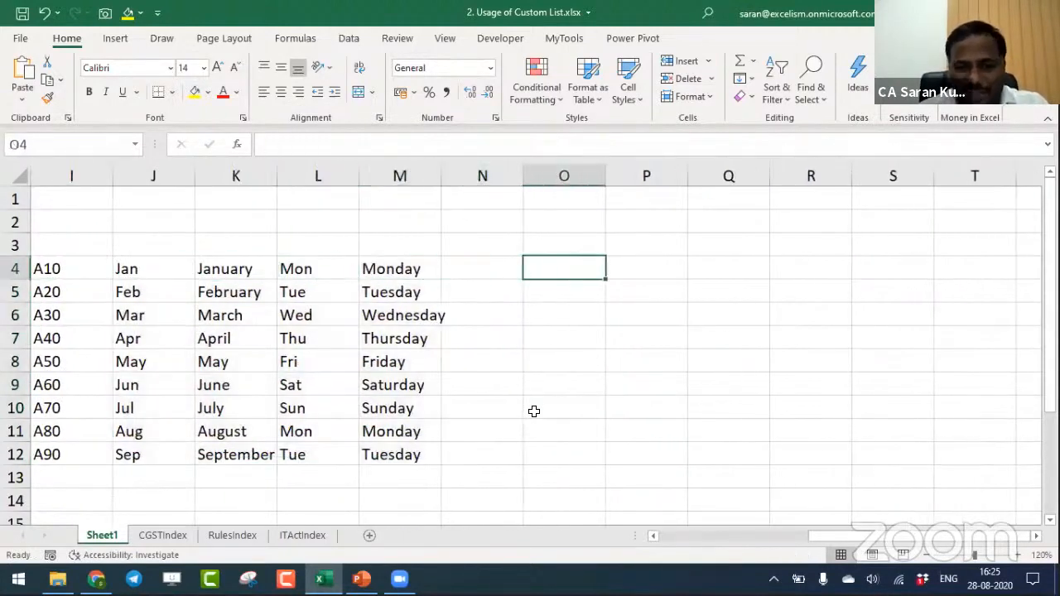
pyautogui.write('Kiram')
pyautogui.press('BackSpace')
pyautogui.write('n')
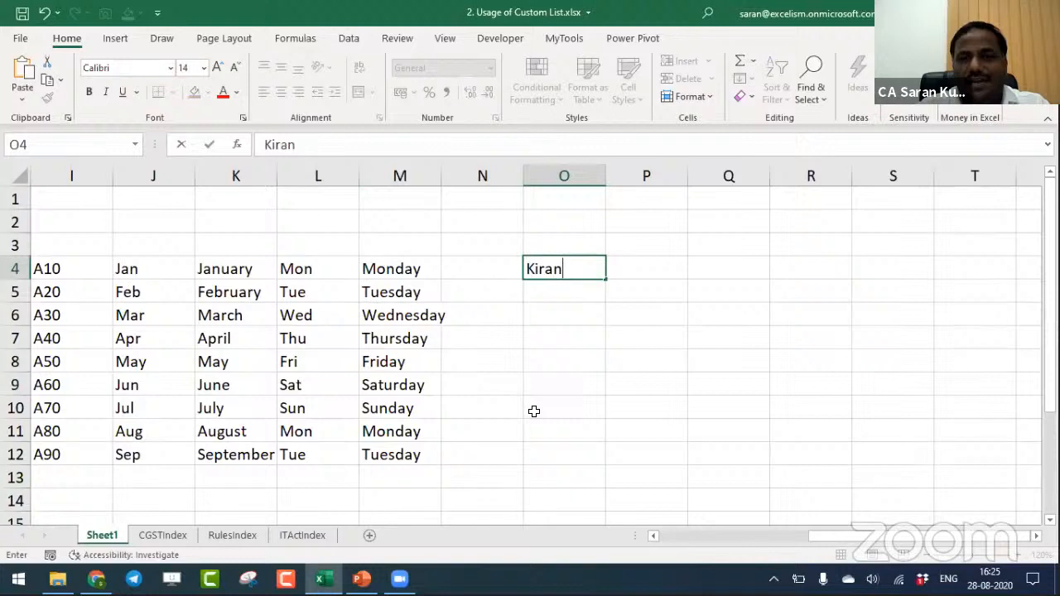
pyautogui.press('Return')
pyautogui.press('Up')
pyautogui.press('Delete')
# - Select the month and weekday lists in J4:M12
pyautogui.hotkey('ctrl', 'Left')
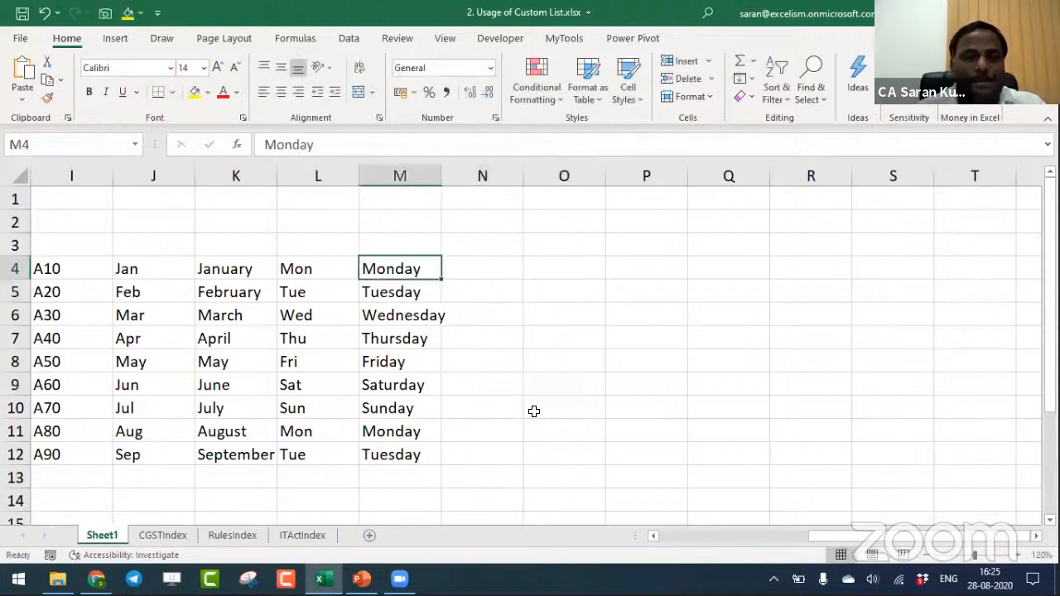
pyautogui.press('Left')
pyautogui.press('Left')
pyautogui.press('Left')
pyautogui.hotkey('ctrl', 'shift', 'Right')
pyautogui.hotkey('ctrl', 'shift', 'Down')
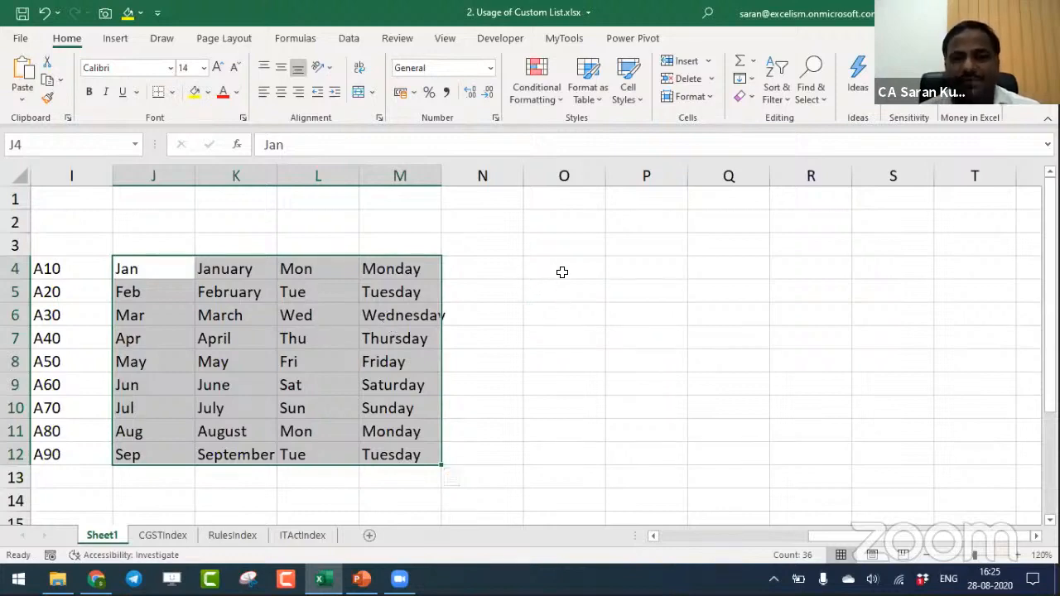
# - Open the Custom Lists editor from the General section of the advanced Excel options
pyautogui.click(20, 46)
pyautogui.press('Escape')
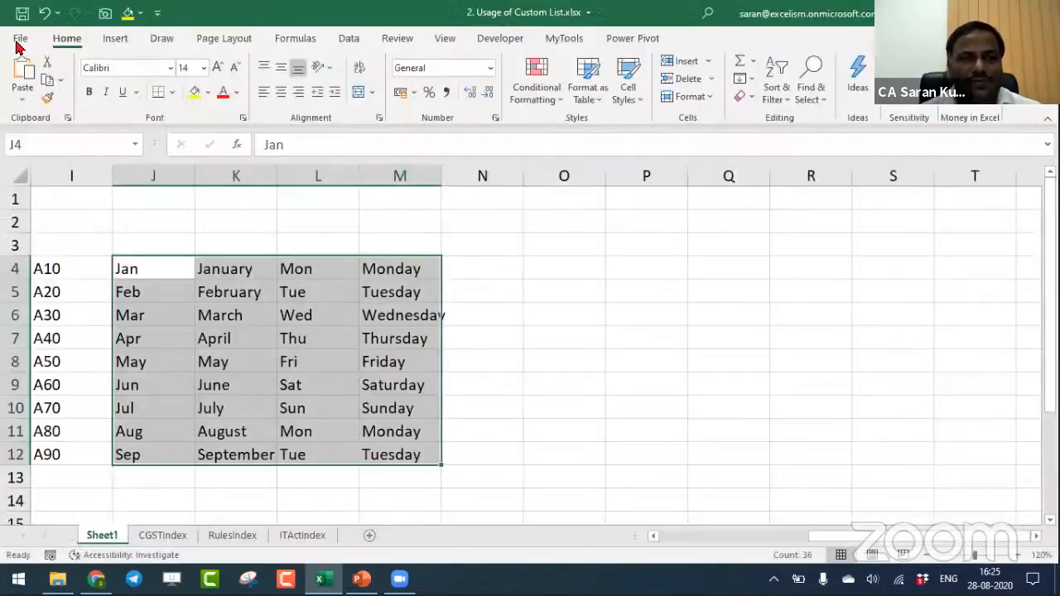
pyautogui.click(16, 37)
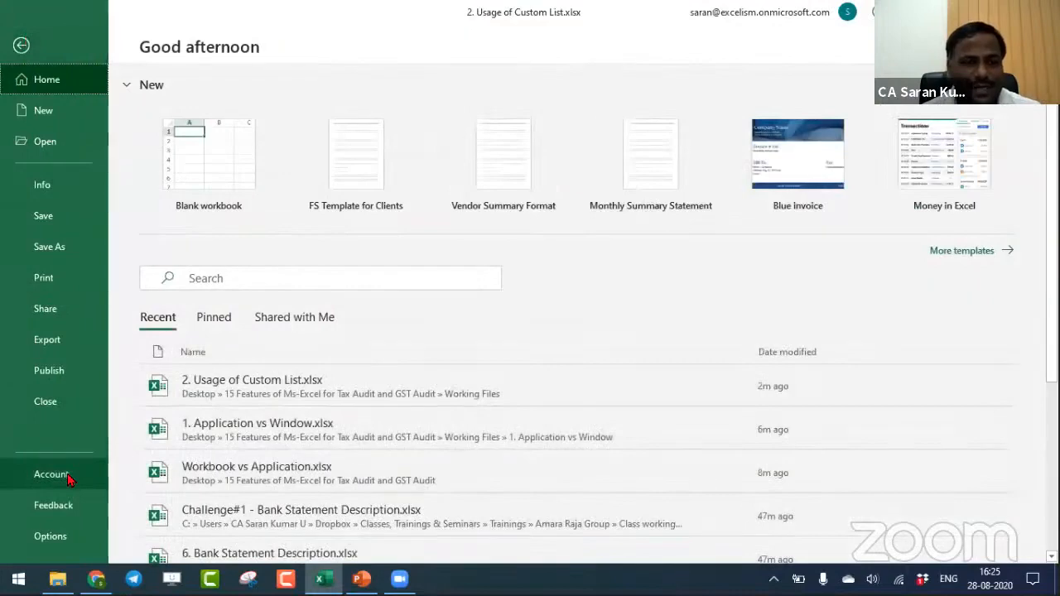
pyautogui.click(51, 535)
pyautogui.click(265, 205)
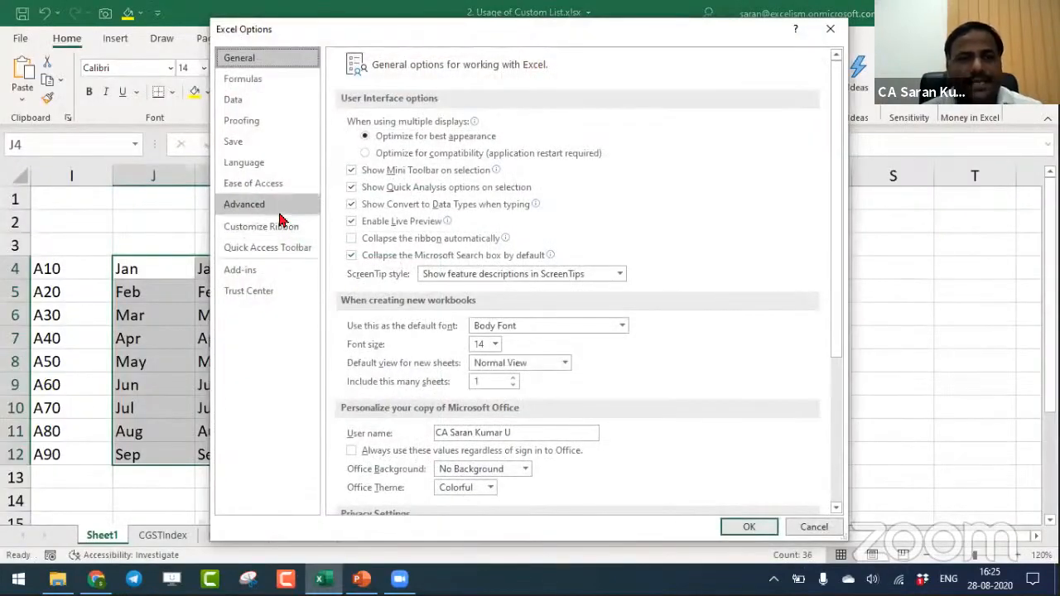
pyautogui.moveTo(835, 147); pyautogui.dragTo(824, 513)
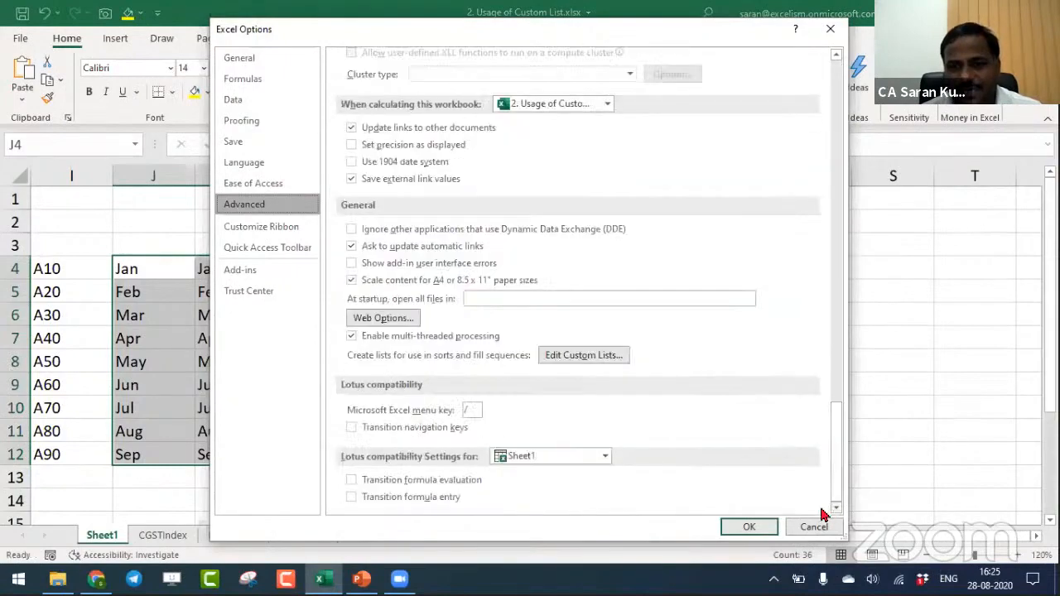
pyautogui.click(605, 356)
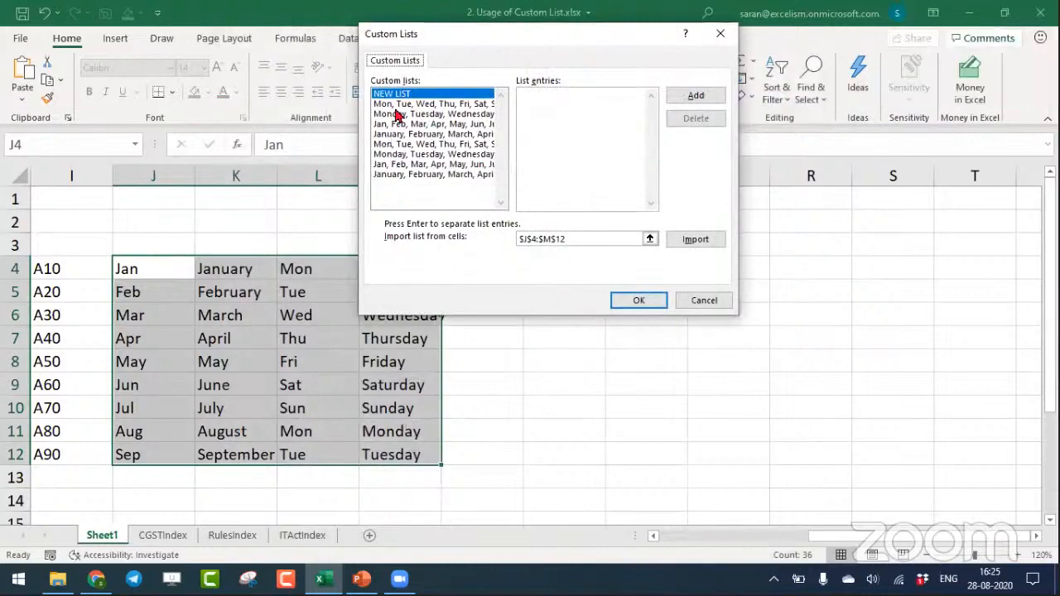
# - Examine the entries of the existing weekday and month lists in the Custom Lists dialog
pyautogui.press('Down')
pyautogui.press('Down')
pyautogui.press('Down')
pyautogui.press('Down')
pyautogui.press('Down')
pyautogui.press('Down')
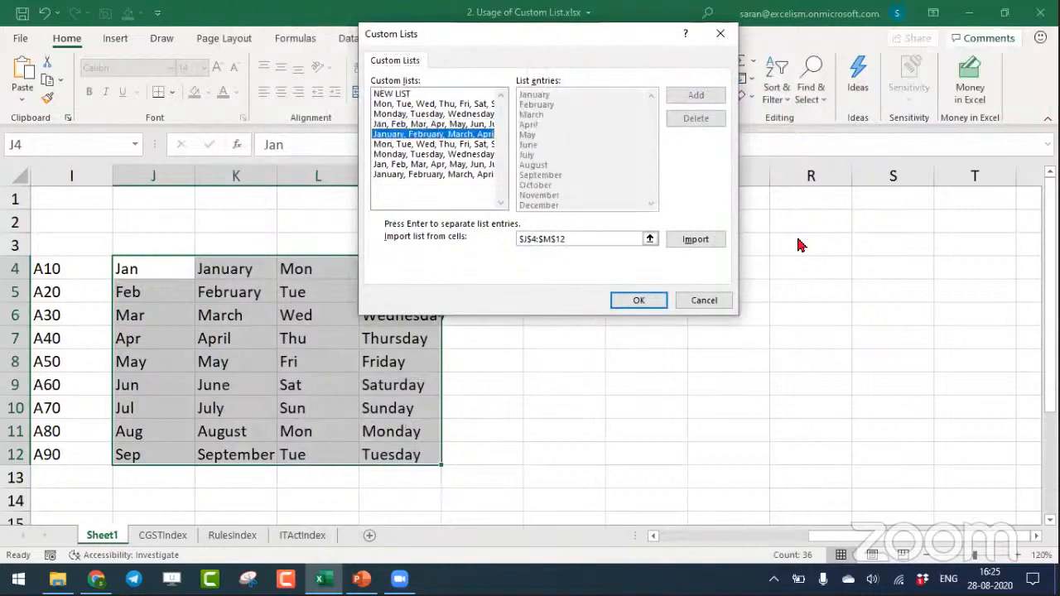
pyautogui.press('Up')
pyautogui.press('Up')
pyautogui.press('Down')
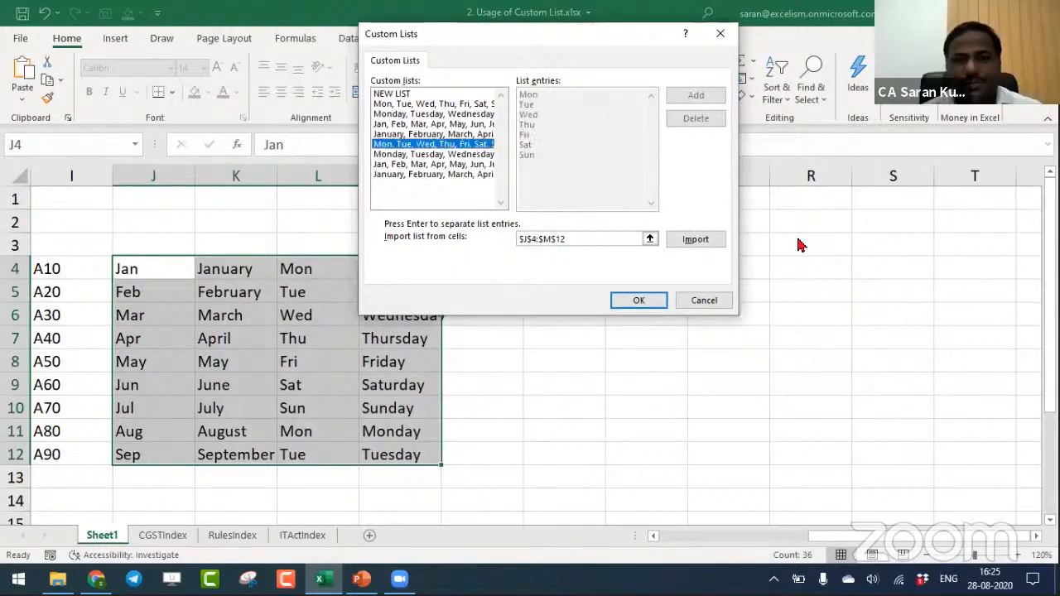
pyautogui.press('Down')
pyautogui.press('Down')
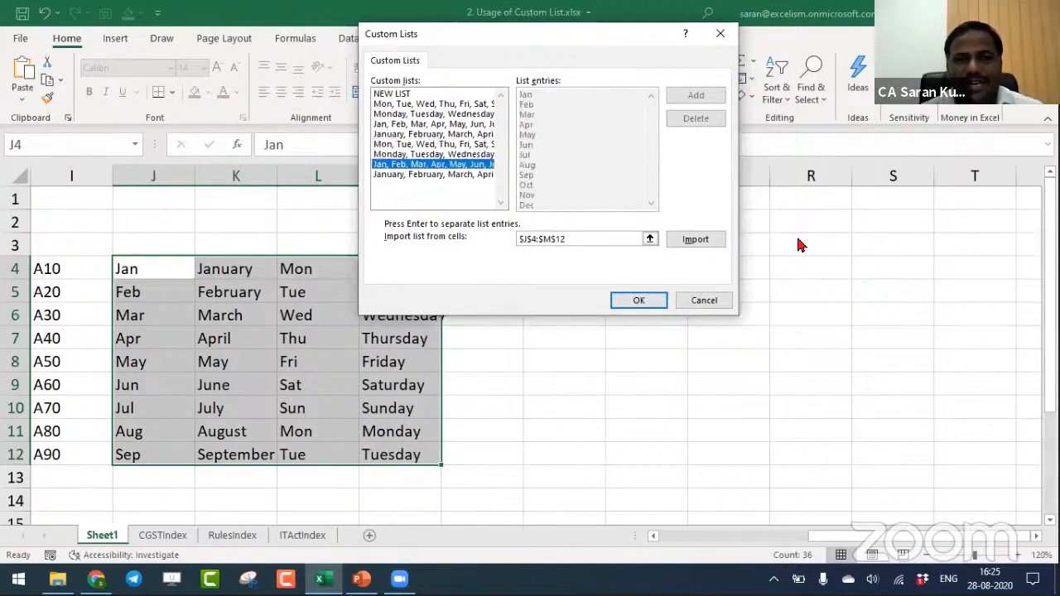
pyautogui.press('Down')
pyautogui.press('Up')
# - Compare the entries of the built-in short and full weekday and month lists once more
pyautogui.press('Up')
pyautogui.press('Up')
pyautogui.press('Up')
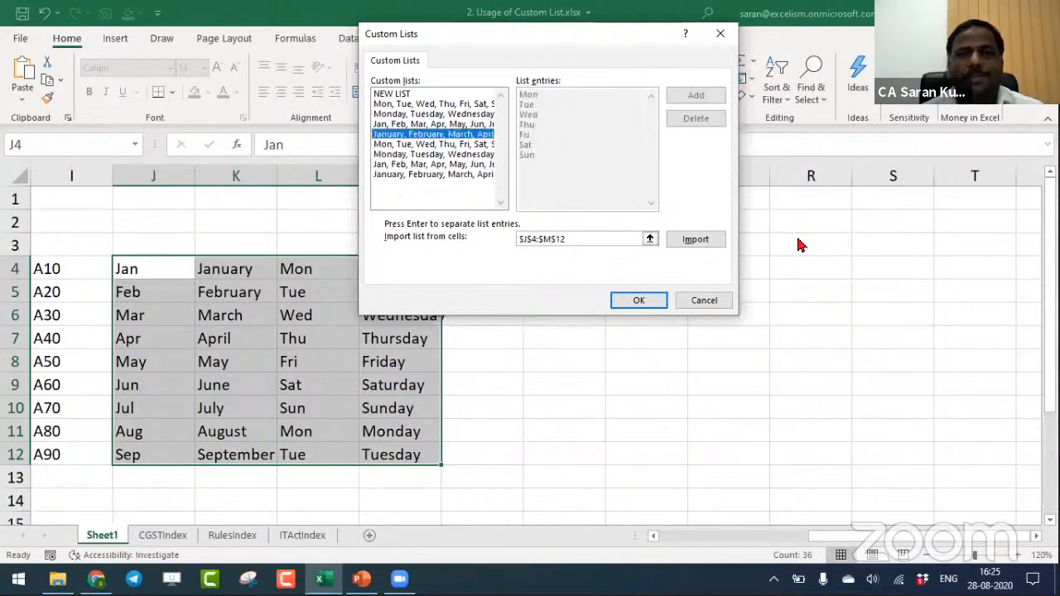
pyautogui.press('Up')
pyautogui.press('Up')
# - Create a new custom list from four people's names, one name per entry
pyautogui.press('Up')
pyautogui.press('Down')
pyautogui.press('Down')
pyautogui.press('Down')
pyautogui.press('Down')
pyautogui.press('Down')
pyautogui.press('Up')
pyautogui.press('Up')
pyautogui.press('Up')
pyautogui.press('Up')
pyautogui.press('Up')
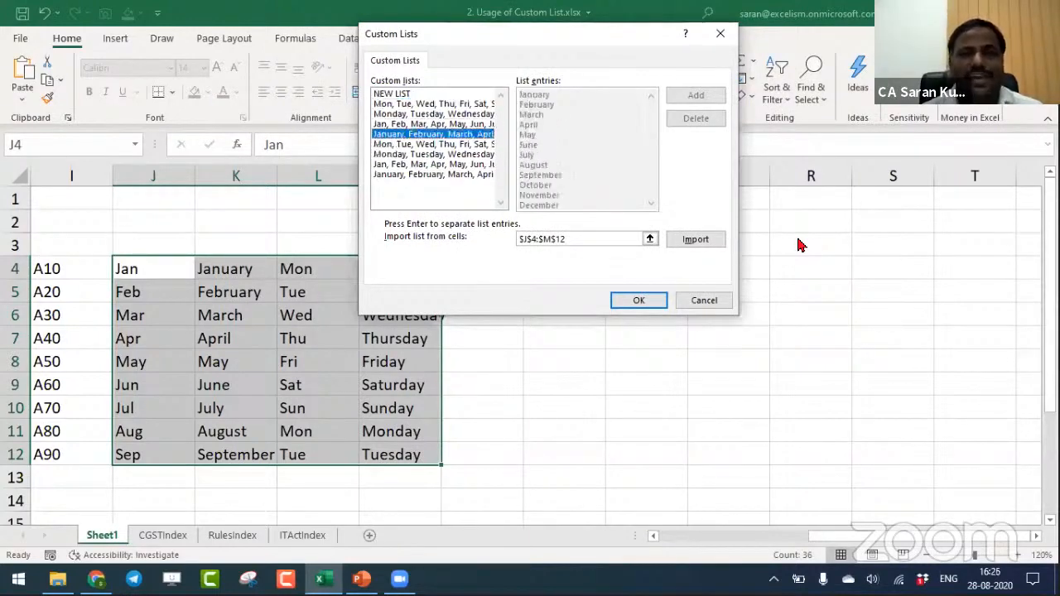
pyautogui.press('Up')
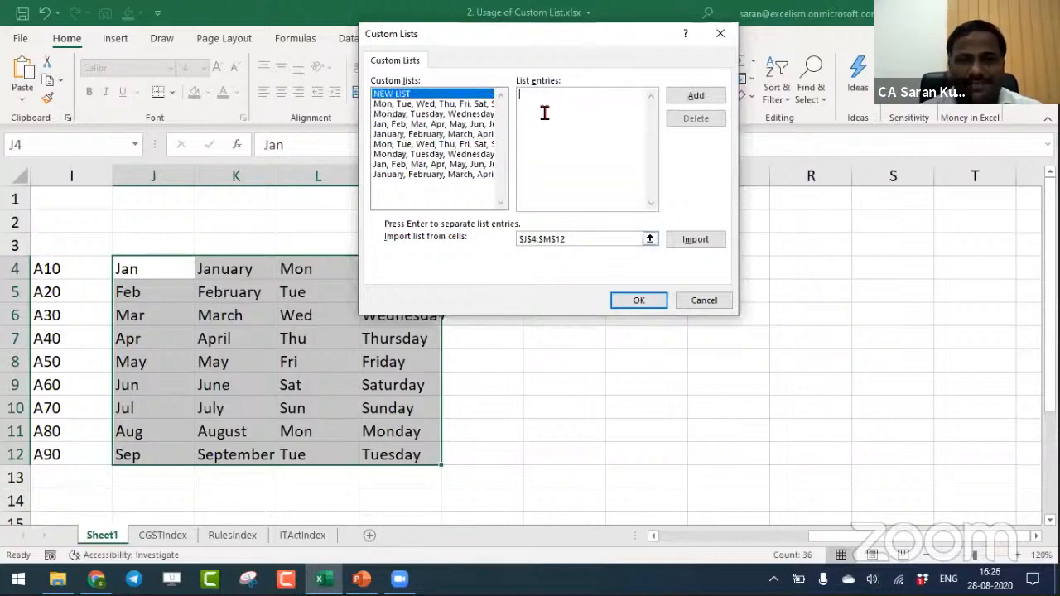
pyautogui.write('Kiran')
pyautogui.press('Return')
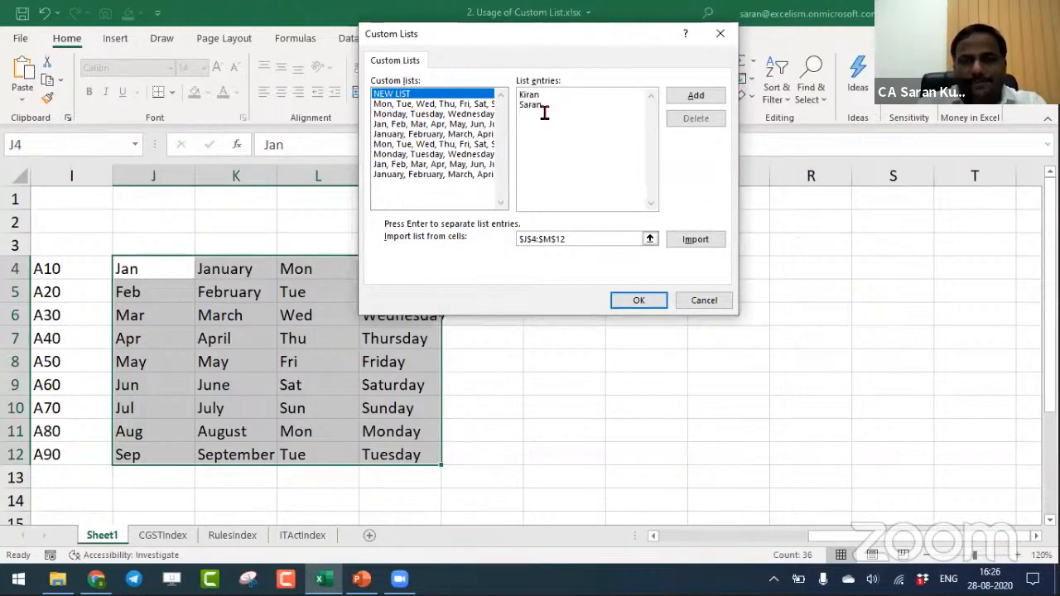
pyautogui.write('Saran')
pyautogui.press('Return')
pyautogui.write('Arun')
pyautogui.press('Return')
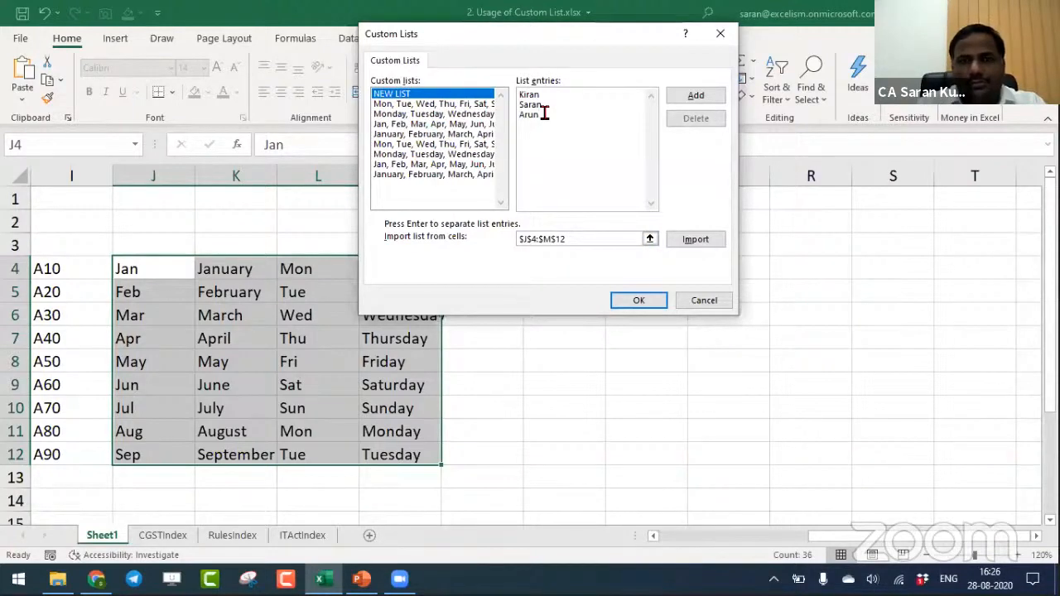
pyautogui.write('Modi')
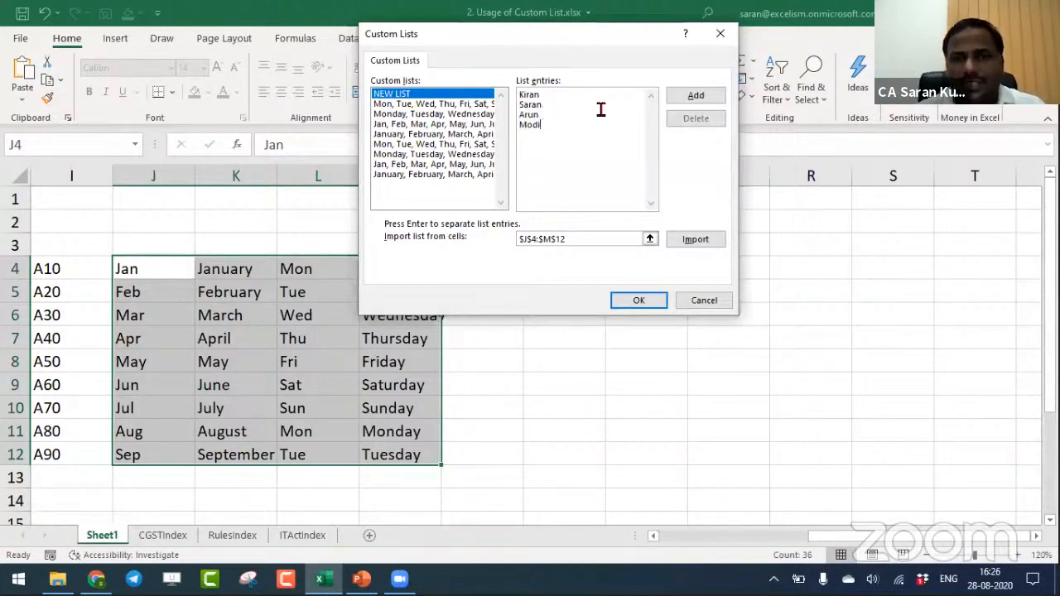
pyautogui.click(719, 99)
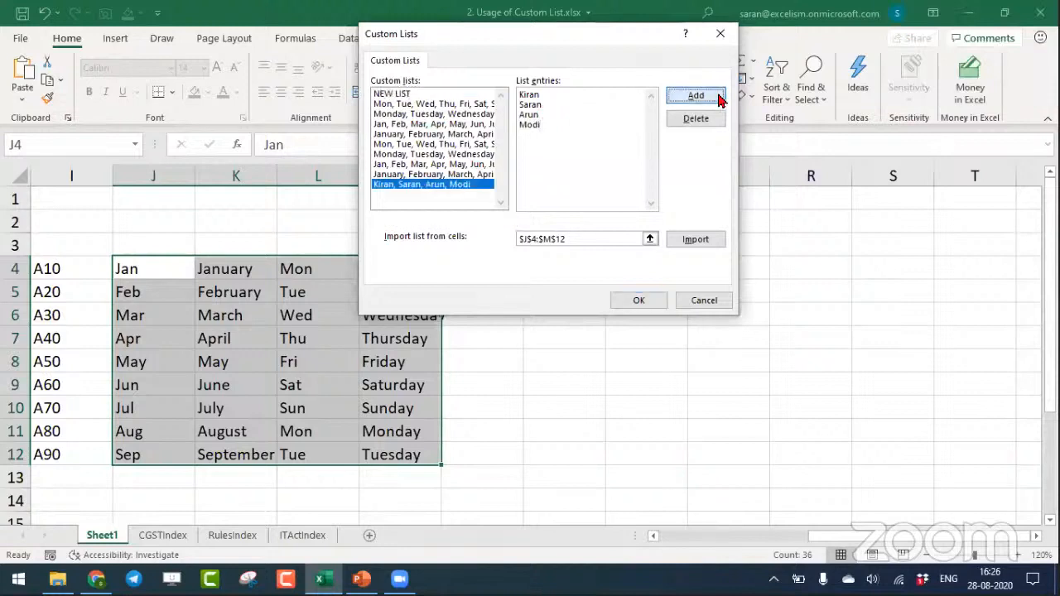
# - Check the short month list and the new four-name list, and confirm the custom lists and Excel options
pyautogui.click(462, 163)
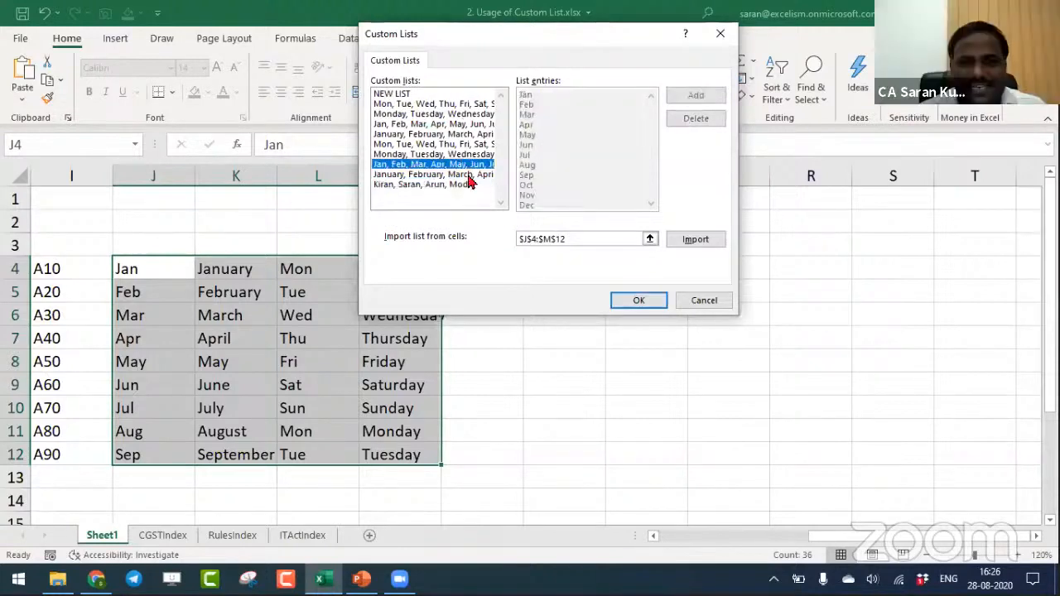
pyautogui.click(469, 184)
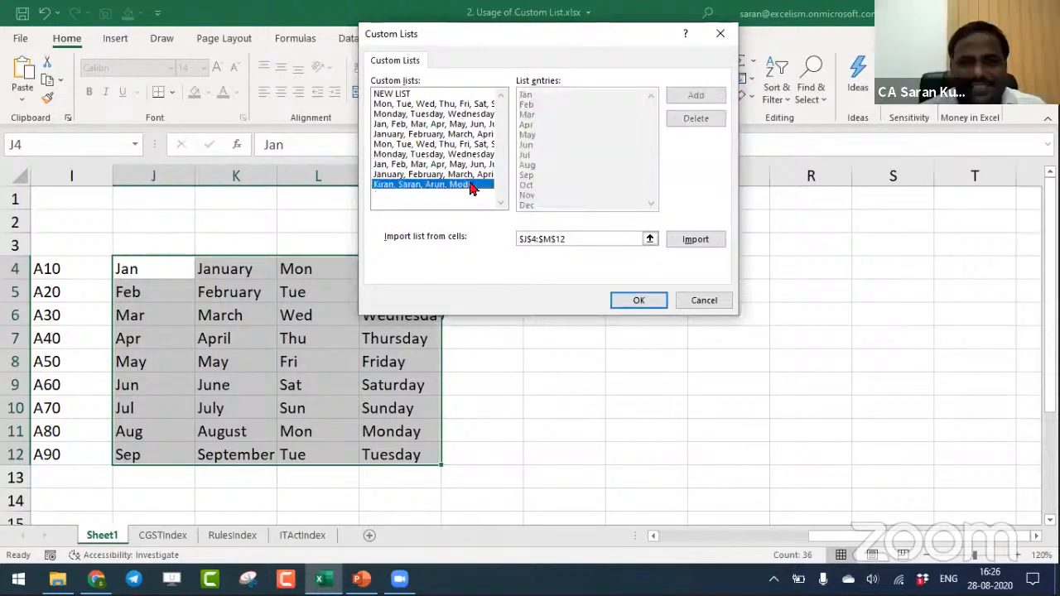
pyautogui.click(629, 300)
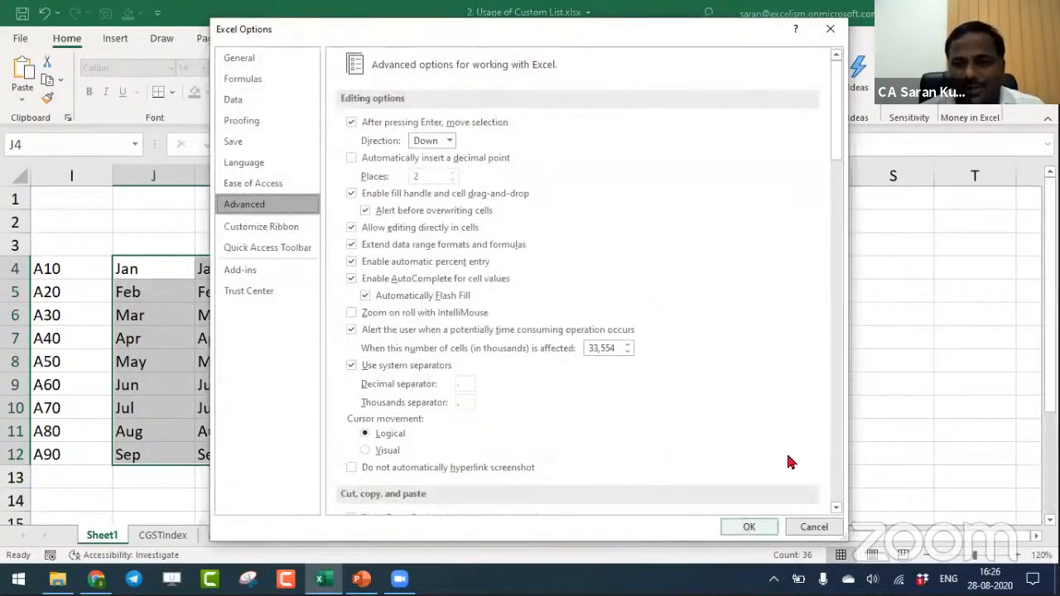
pyautogui.click(748, 526)
# - Enter the new custom list's second name in O4 and fill the series down to O7
pyautogui.click(553, 272)
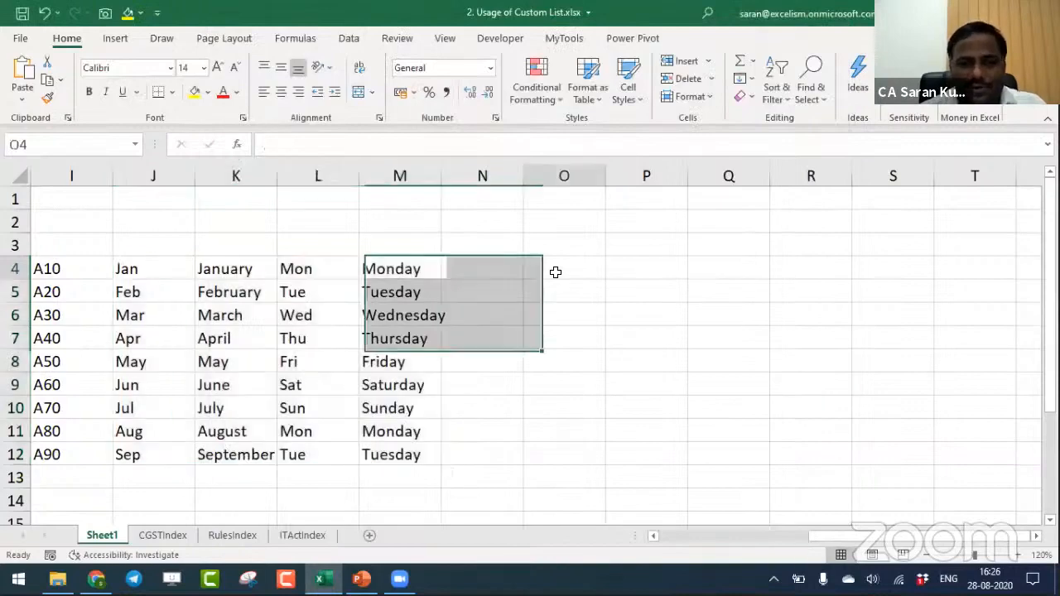
pyautogui.write('Saran')
pyautogui.press('Return')
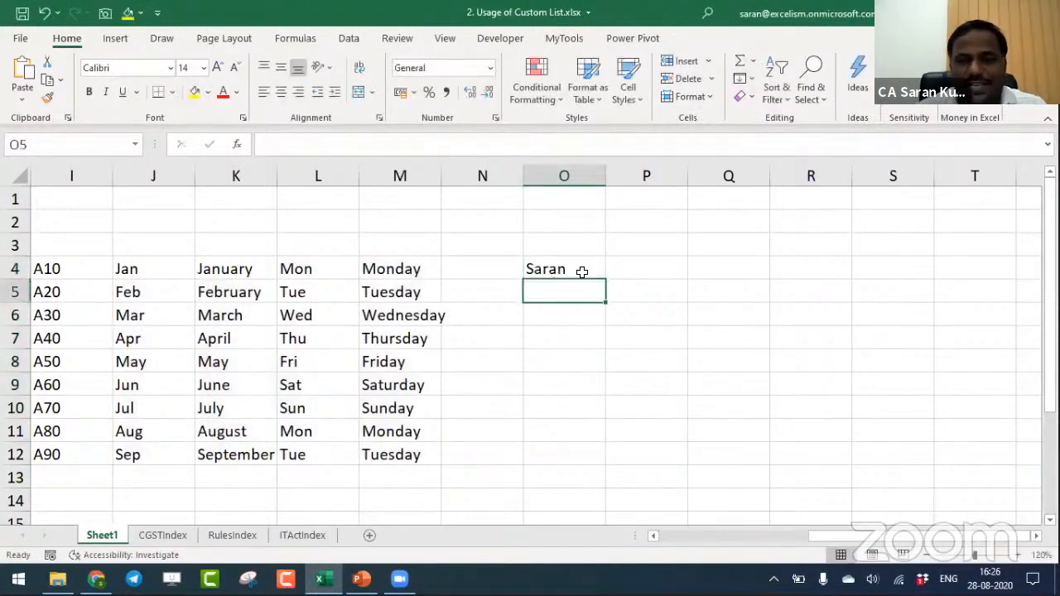
pyautogui.click(583, 272)
pyautogui.moveTo(605, 279); pyautogui.dragTo(594, 358)
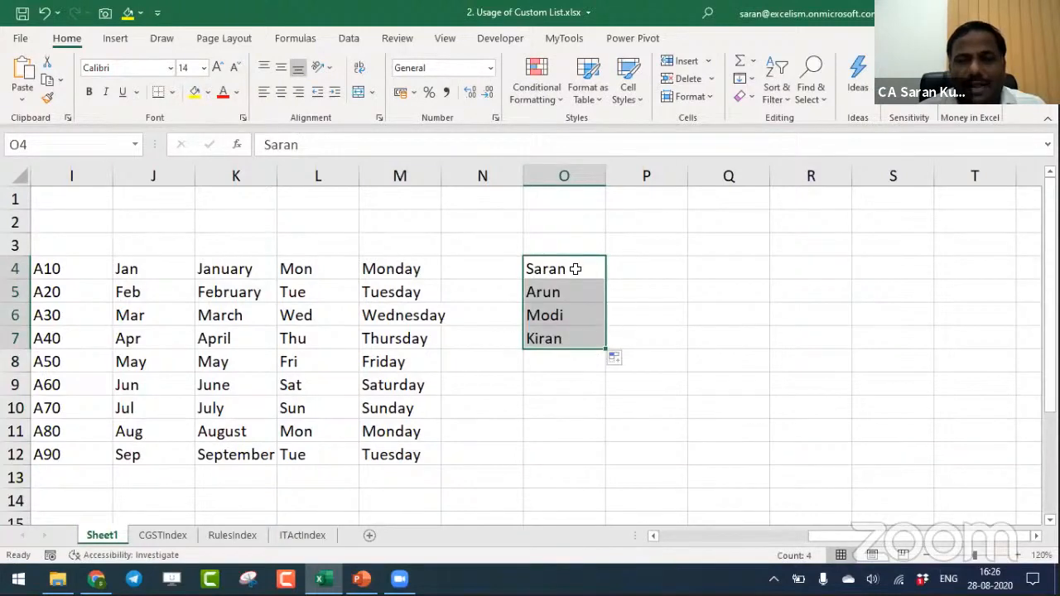
# - Enter the new custom list's first name in P4 and fill the series down to P7
pyautogui.click(644, 266)
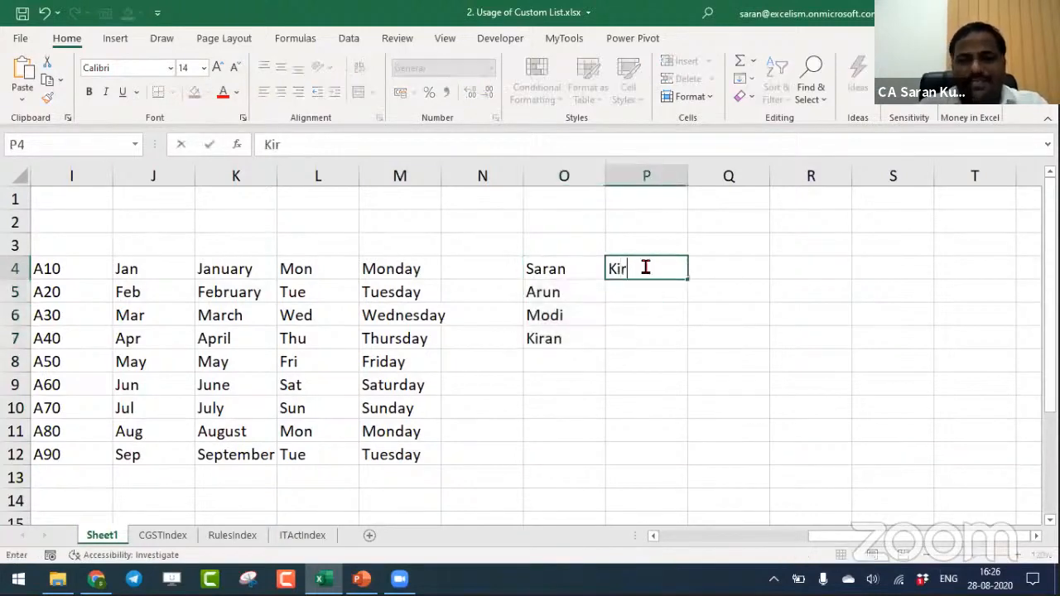
pyautogui.write('an')
pyautogui.press('Return')
pyautogui.click(672, 269)
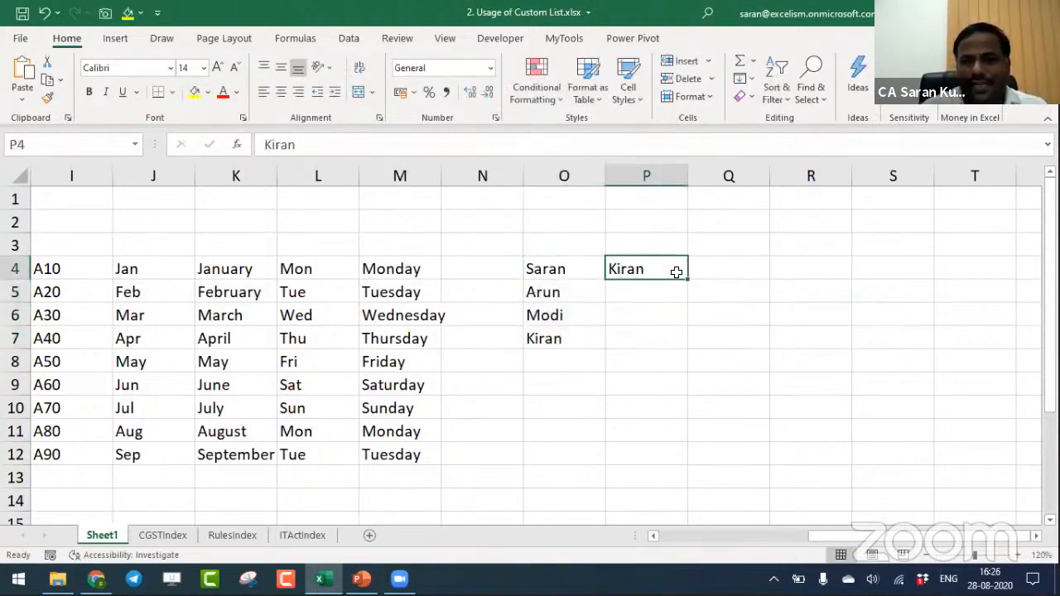
pyautogui.moveTo(683, 279); pyautogui.dragTo(684, 348)
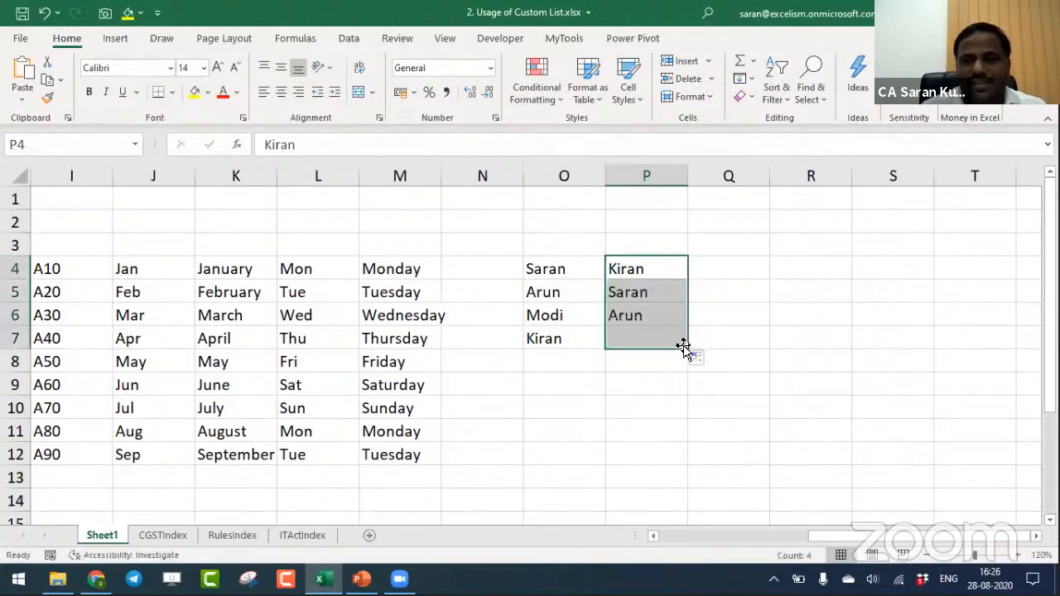
# - Enter the new custom list's last name in Q4 and fill the series down to Q7
pyautogui.click(721, 267)
pyautogui.write('Modi')
pyautogui.press('Return')
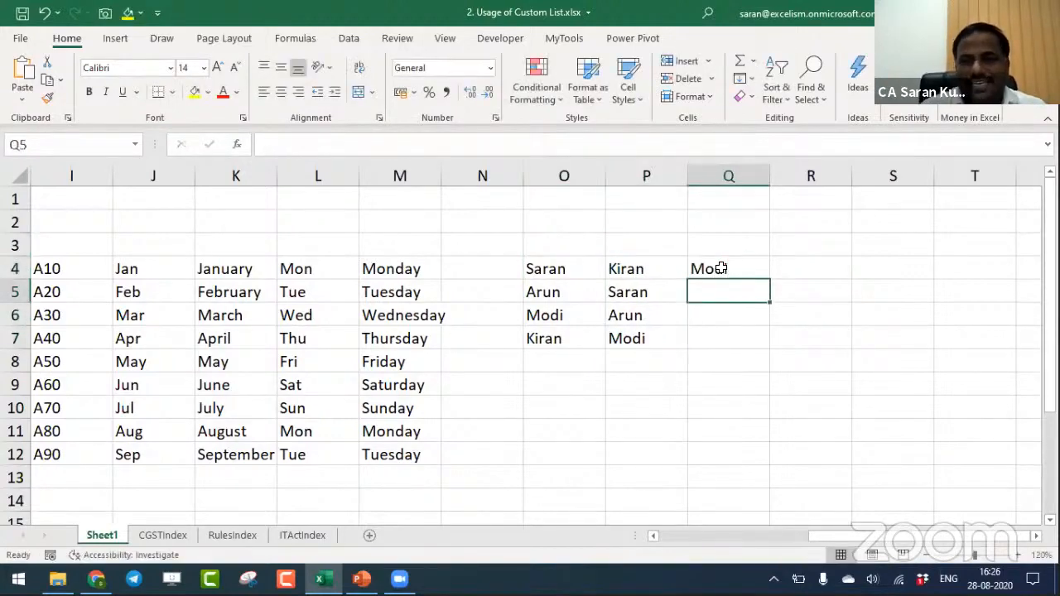
pyautogui.click(747, 270)
pyautogui.moveTo(770, 281); pyautogui.dragTo(766, 348)
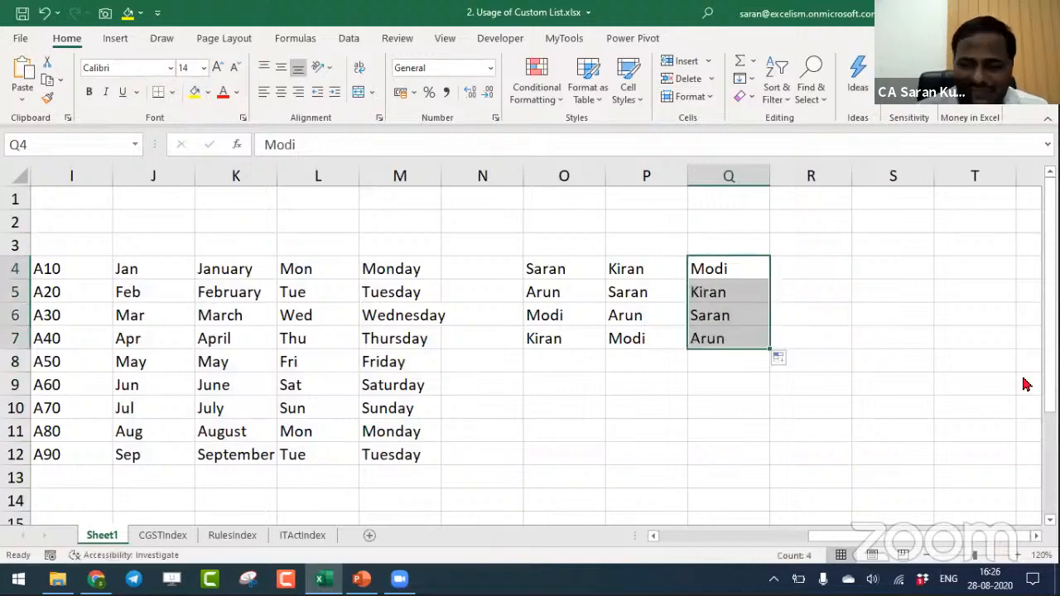
# - Select all staff records under the Staff Details headers, range A4:D9
pyautogui.hotkey('ctrl', 'Left')
pyautogui.hotkey('ctrl', 'Left')
pyautogui.hotkey('ctrl', 'Left')
pyautogui.hotkey('ctrl', 'Left')
pyautogui.hotkey('ctrl', 'Left')
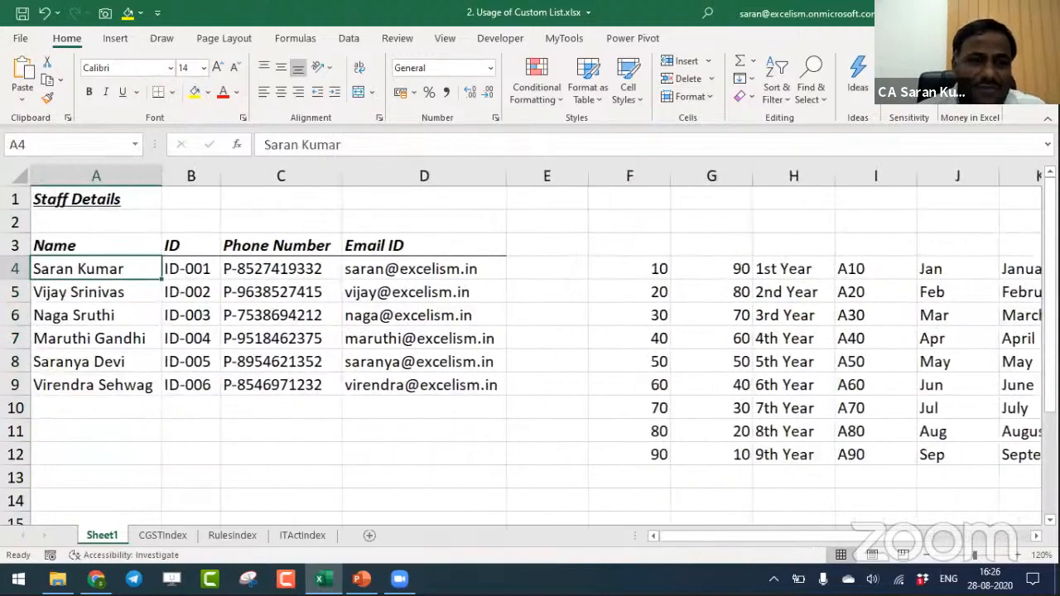
pyautogui.hotkey('ctrl', 'shift', 'Right')
pyautogui.hotkey('ctrl', 'shift', 'Down')
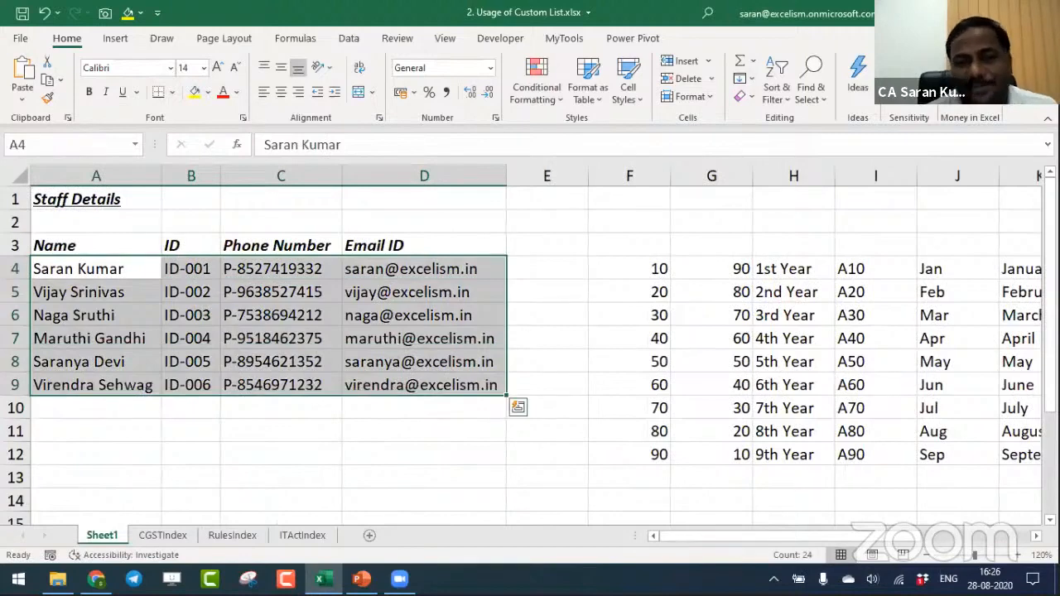
# - Open the Custom Lists editor from the advanced Excel options with the staff records selected
pyautogui.click(20, 38)
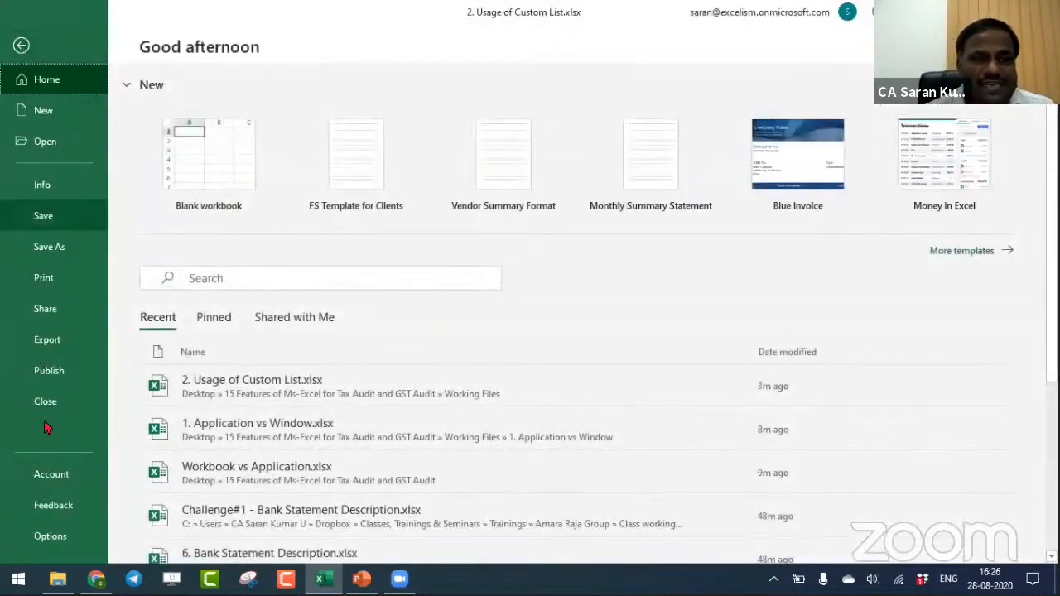
pyautogui.click(71, 530)
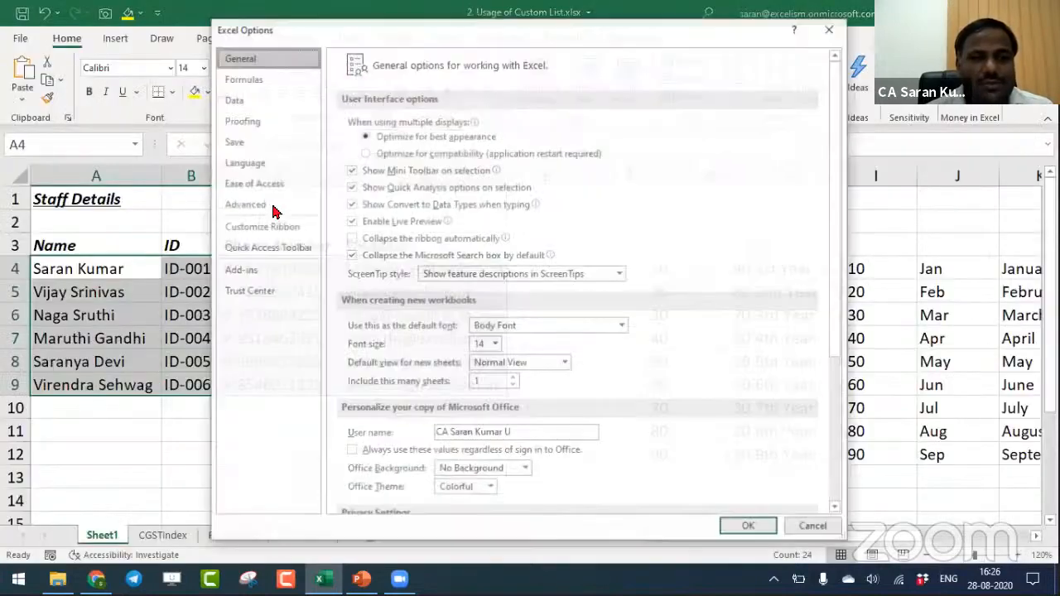
pyautogui.click(246, 204)
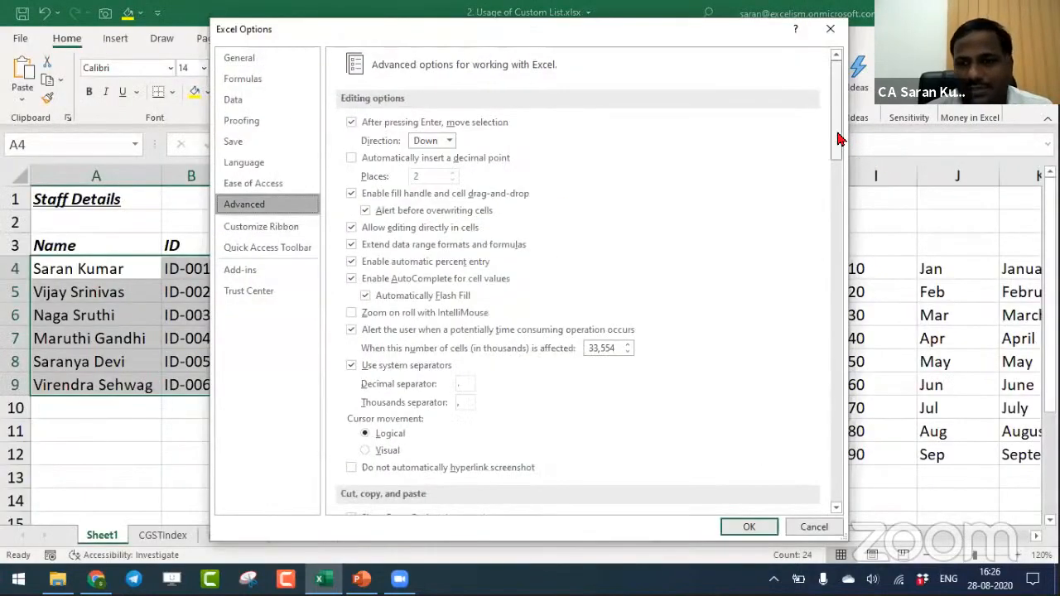
pyautogui.scroll(-15, 596, 364)
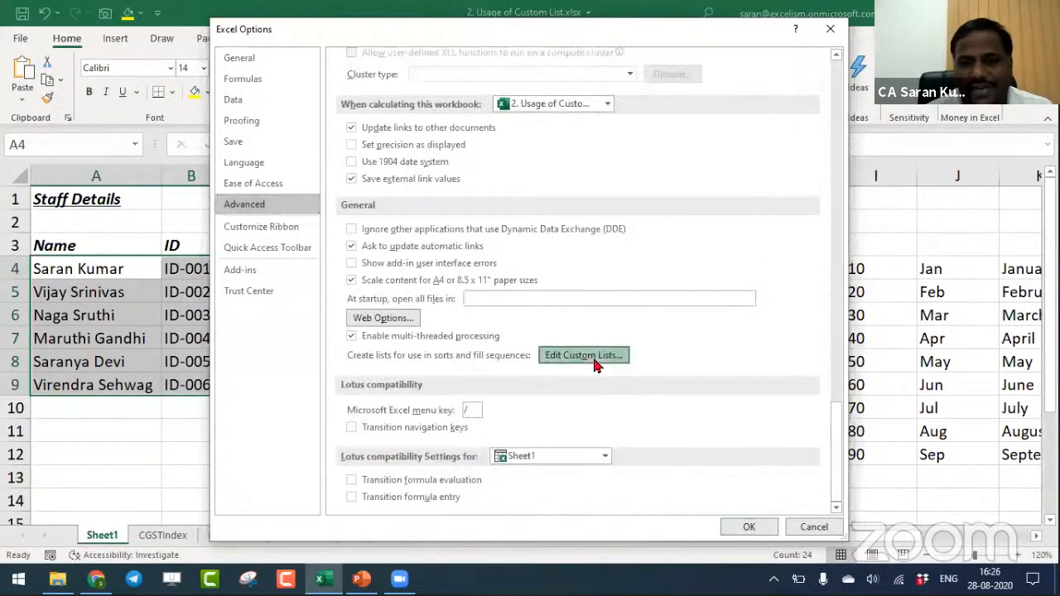
pyautogui.click(595, 356)
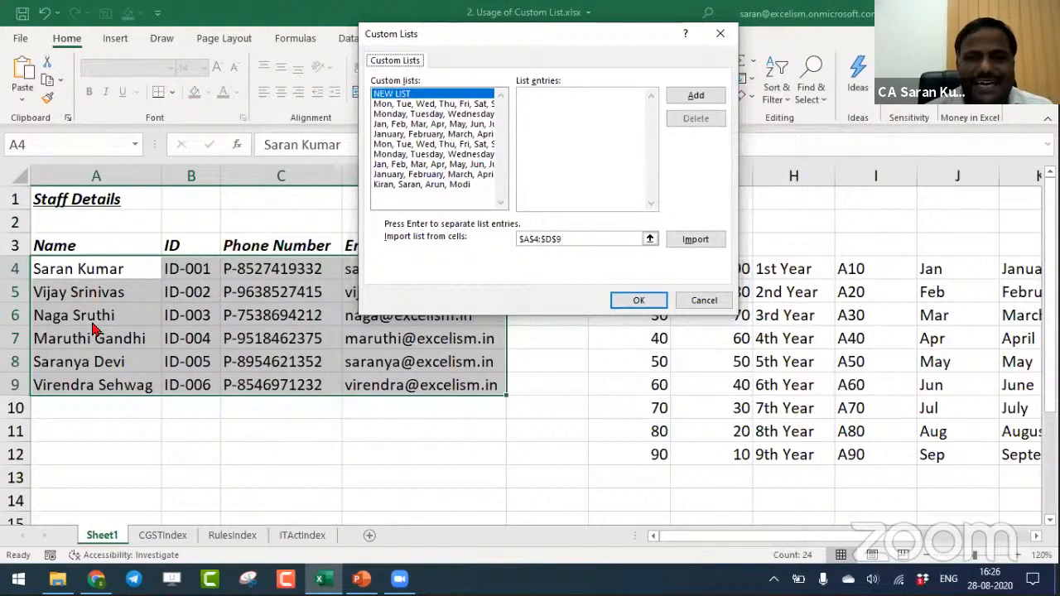
# - Import the range A4:D9 as custom lists from Rows and confirm the custom lists and Excel options
pyautogui.click(549, 140)
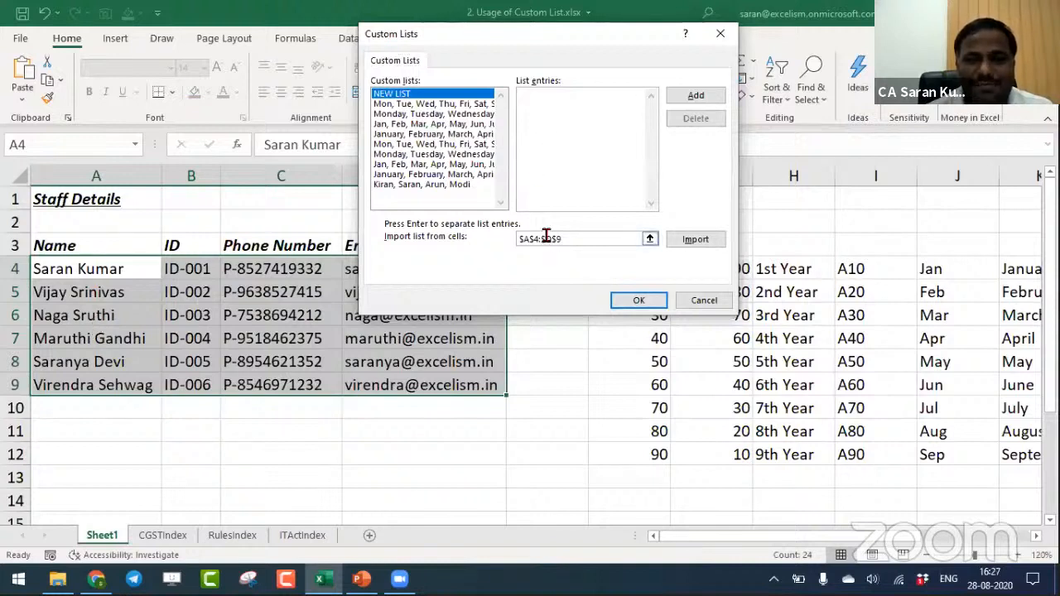
pyautogui.click(650, 238)
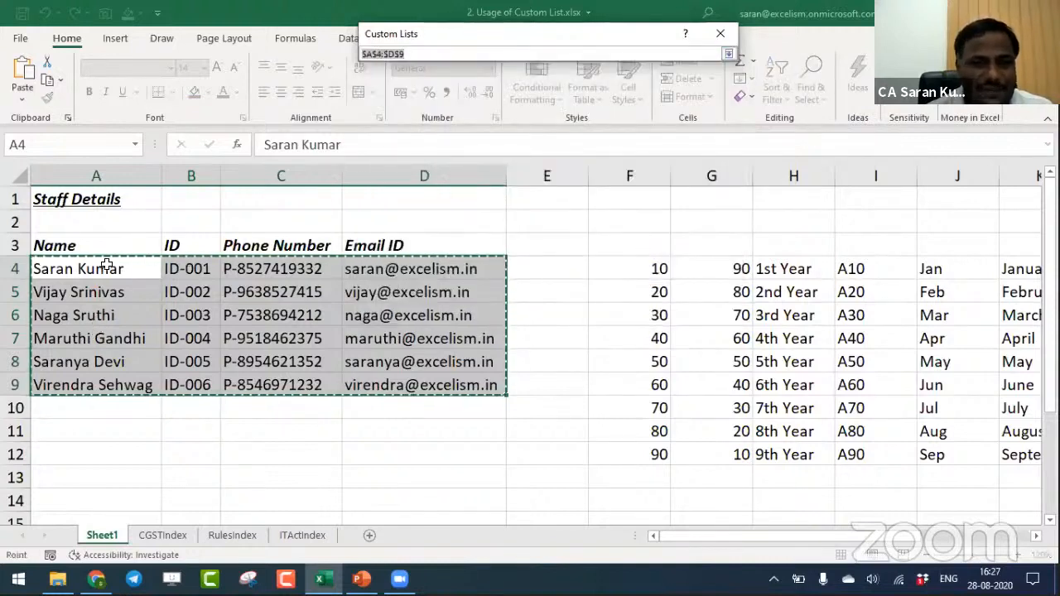
pyautogui.moveTo(109, 267); pyautogui.dragTo(499, 386)
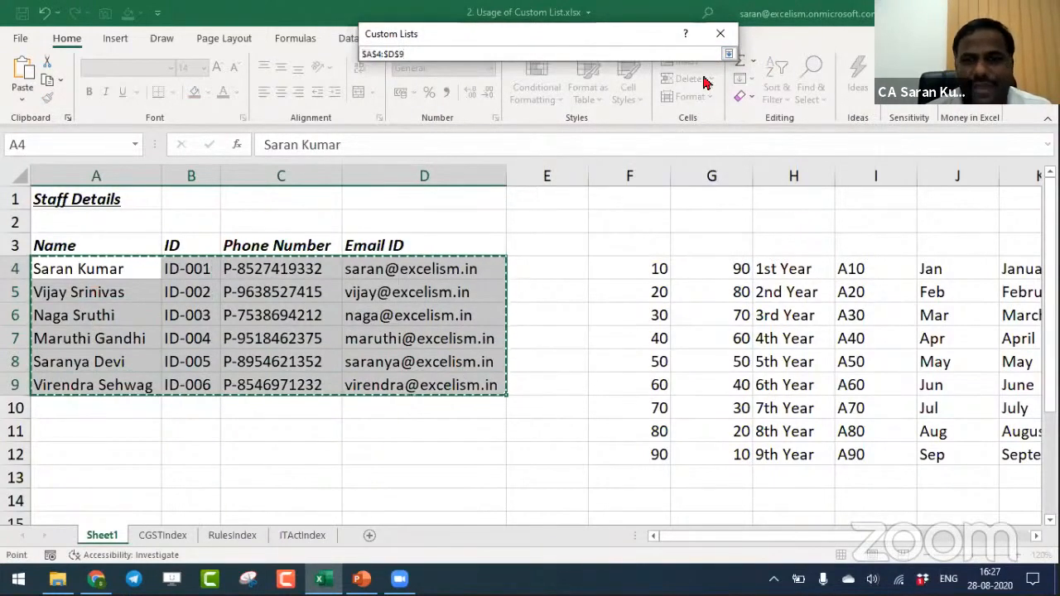
pyautogui.click(726, 53)
pyautogui.click(697, 239)
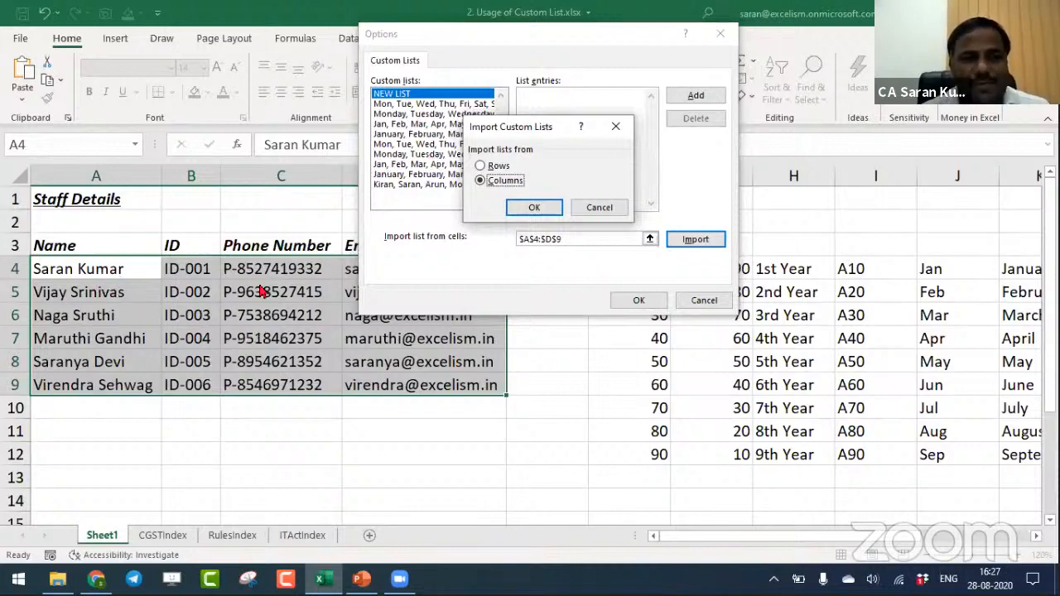
pyautogui.click(496, 168)
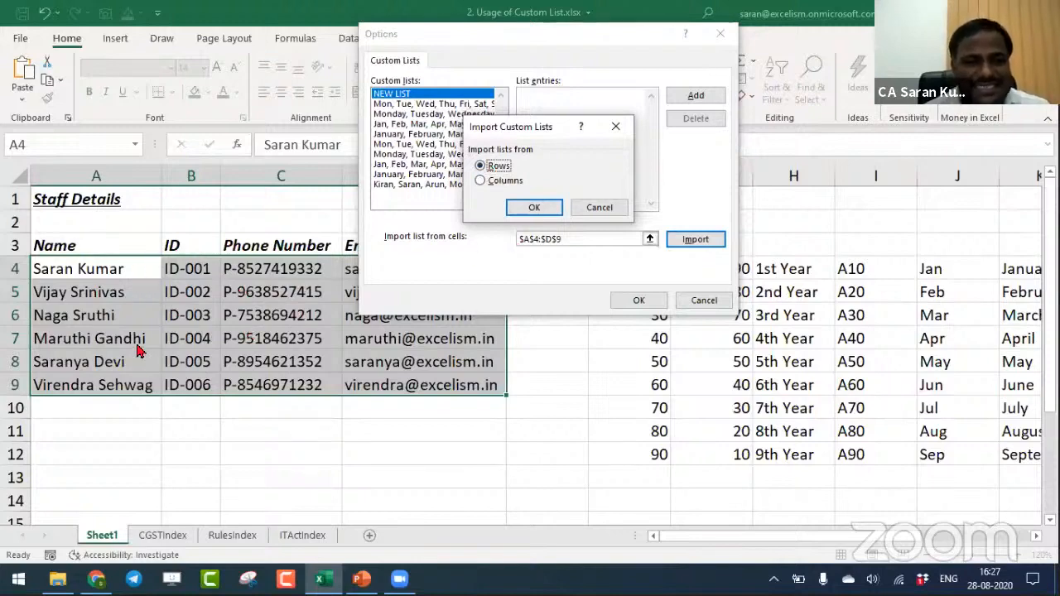
pyautogui.click(538, 207)
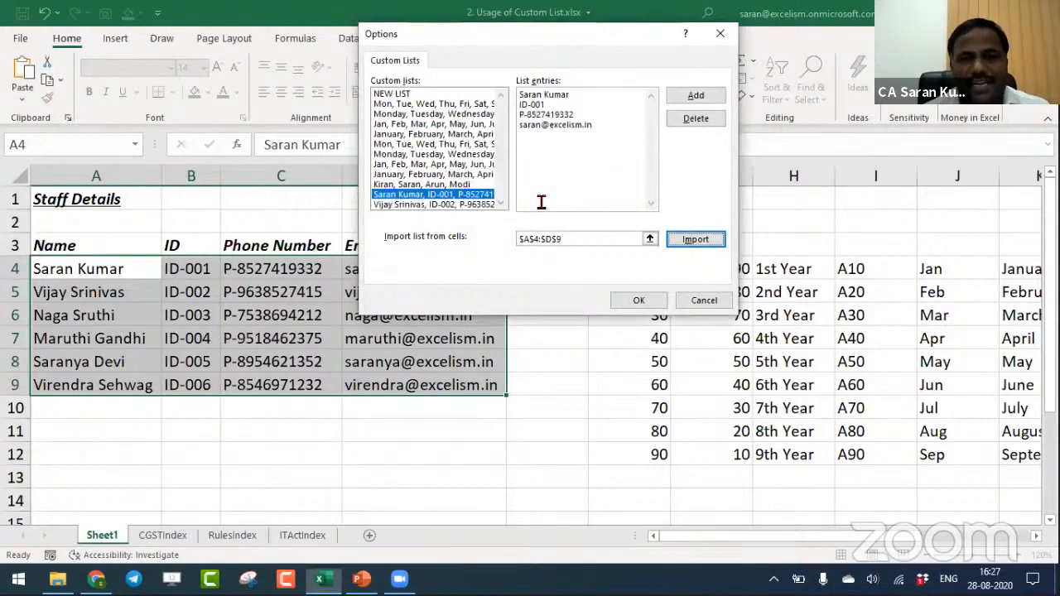
pyautogui.click(636, 300)
pyautogui.click(743, 521)
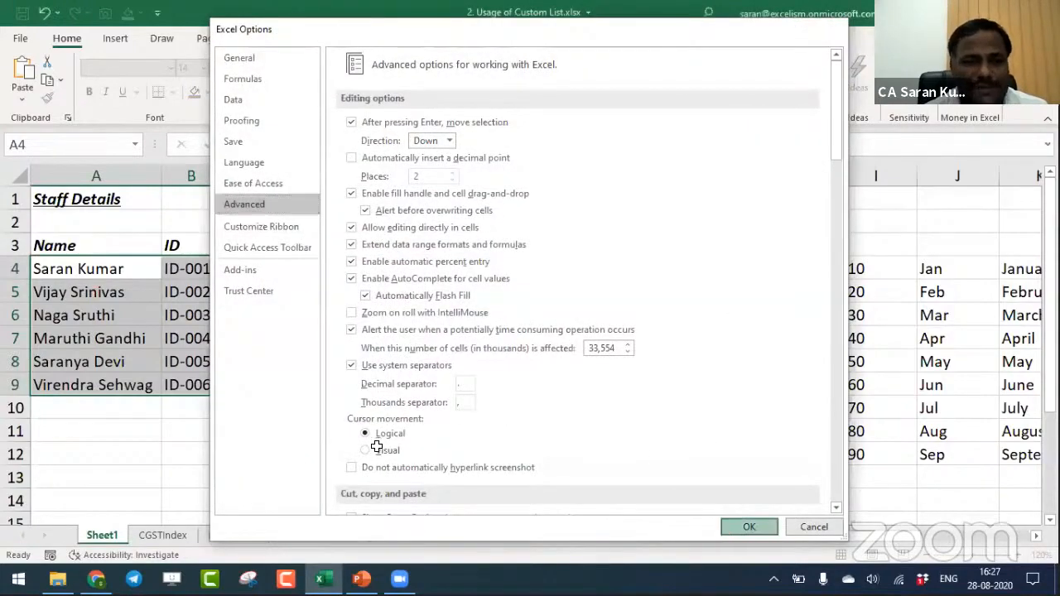
# - Enter the fifth staff member's name in C11 and fill the series down to C14
pyautogui.click(283, 439)
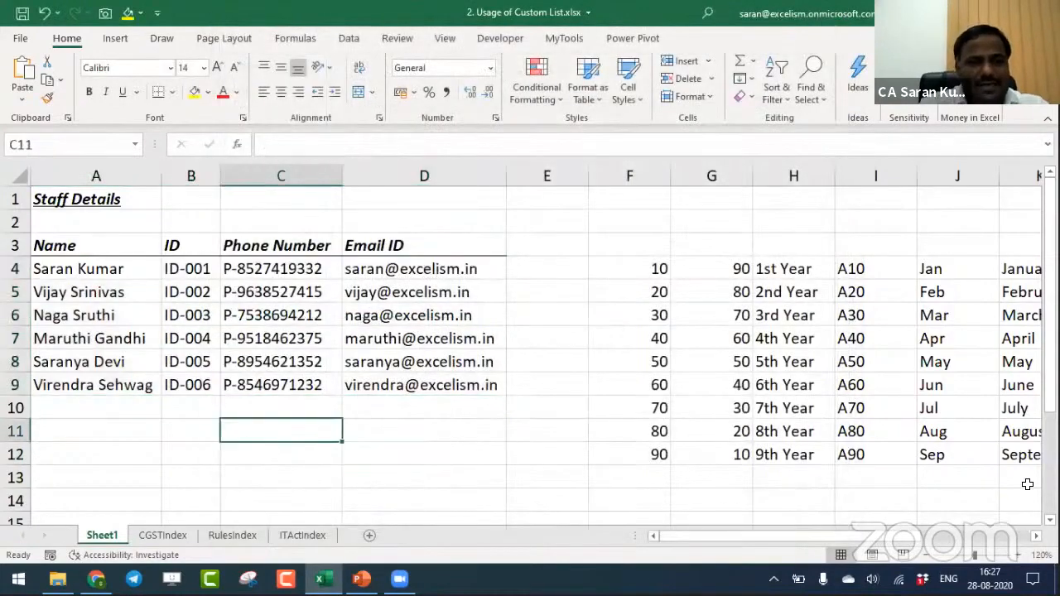
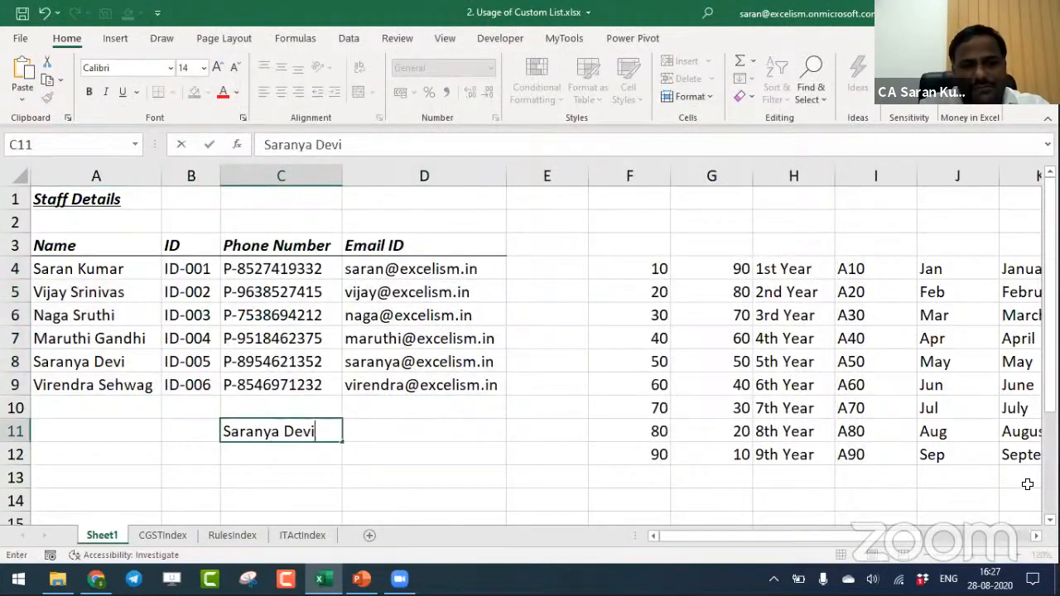
pyautogui.press('Return')
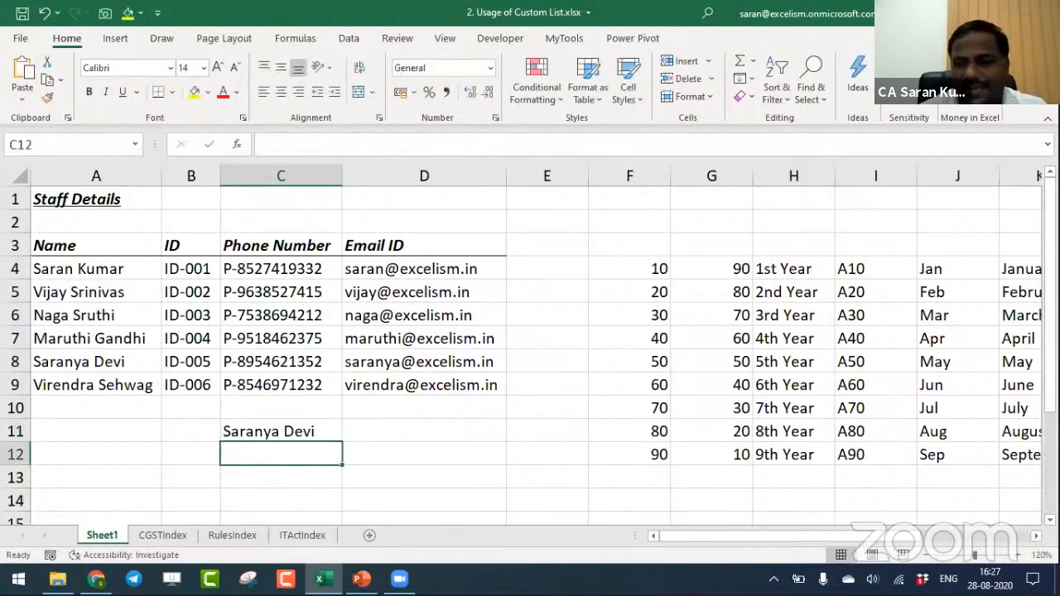
pyautogui.scroll(-1, 340, 412)
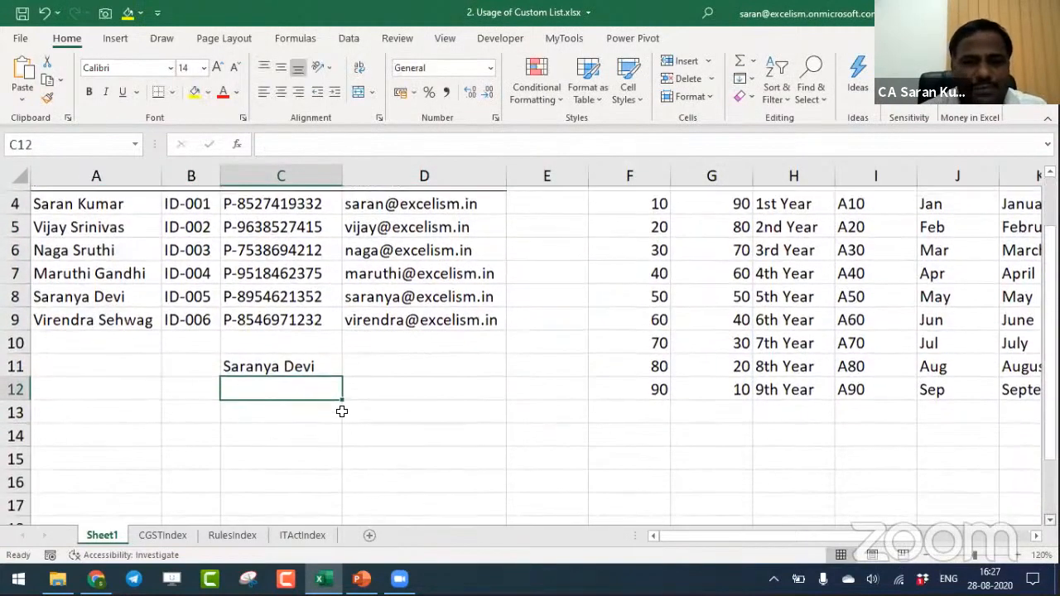
pyautogui.click(324, 370)
pyautogui.moveTo(342, 374); pyautogui.dragTo(343, 437)
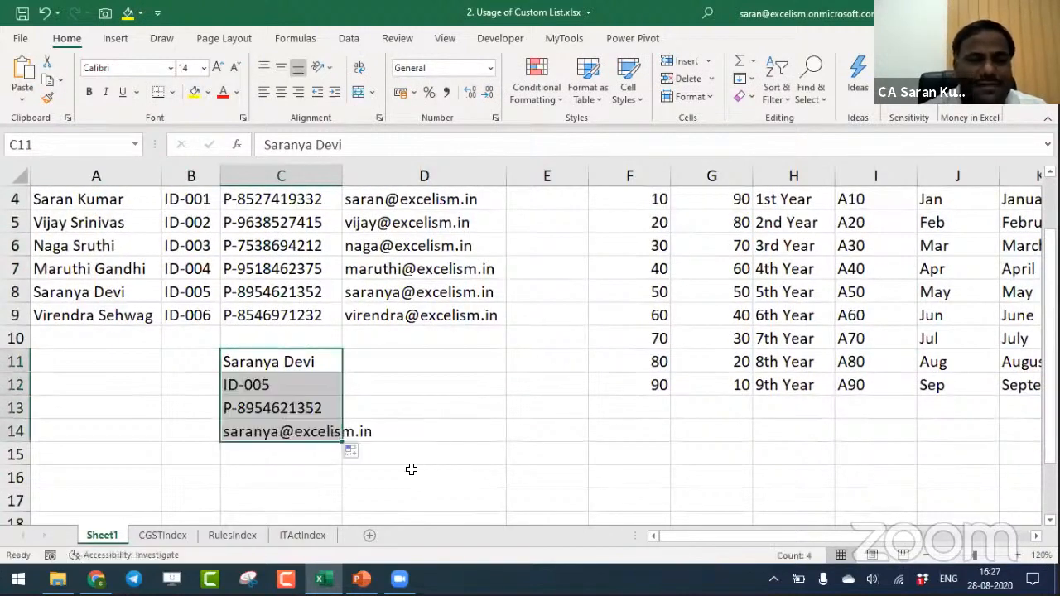
# - Enter the last staff member's phone number with its P- prefix in D11 and fill the series down to D14
pyautogui.click(468, 344)
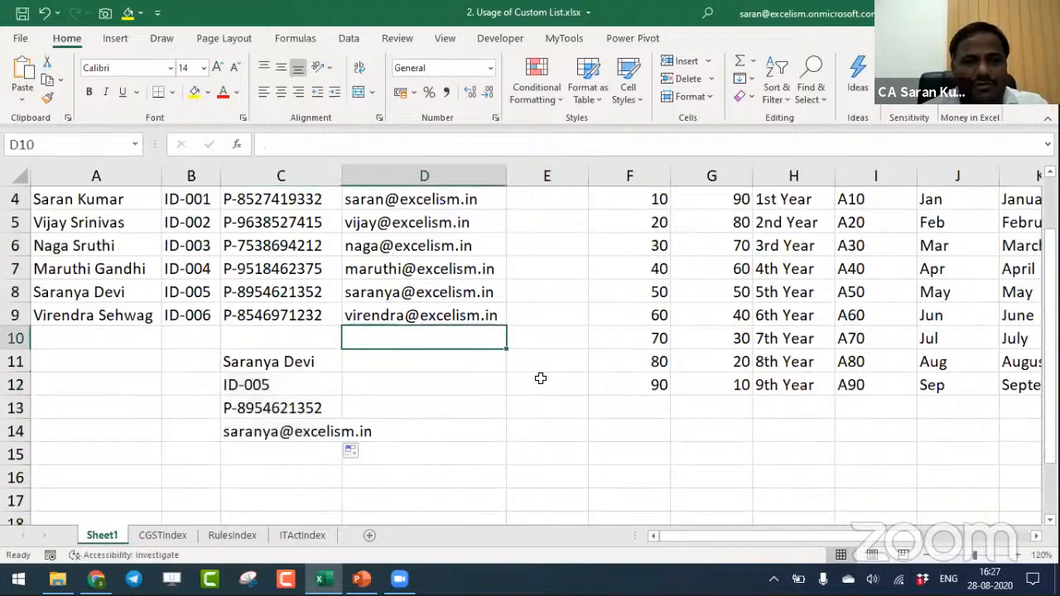
pyautogui.click(461, 370)
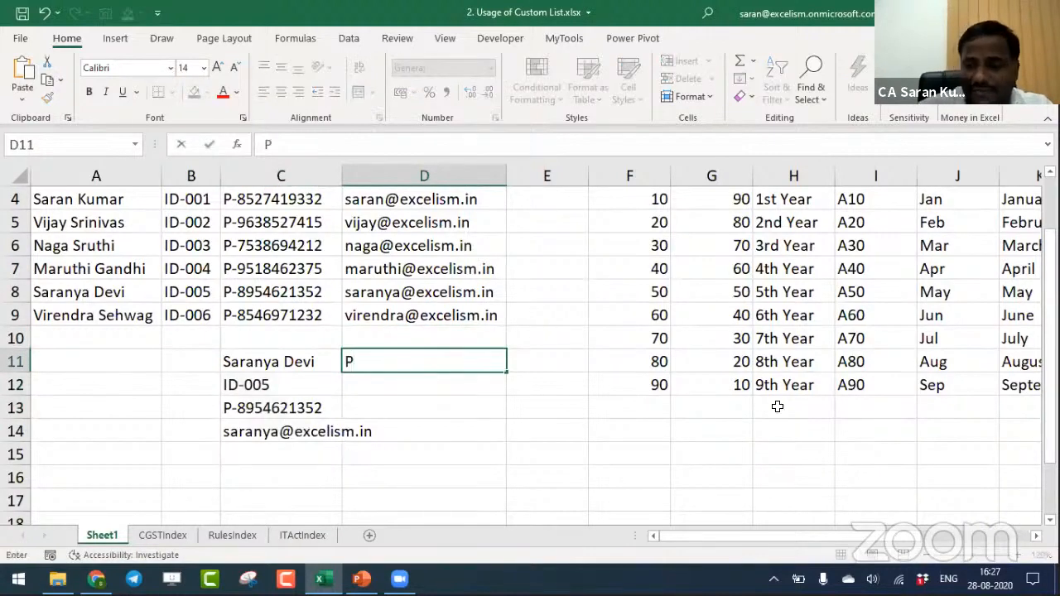
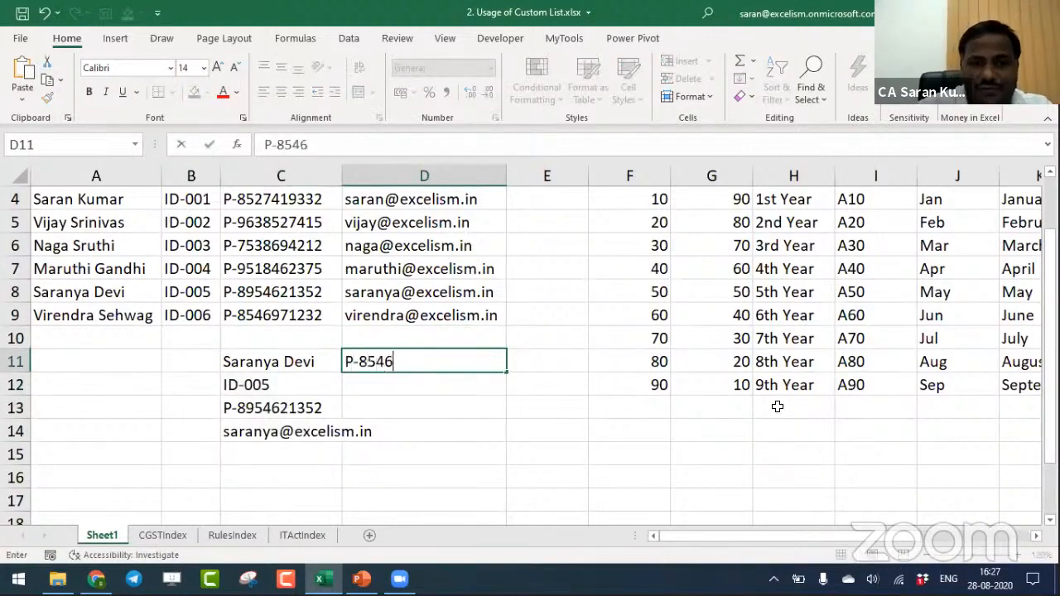
pyautogui.press('Return')
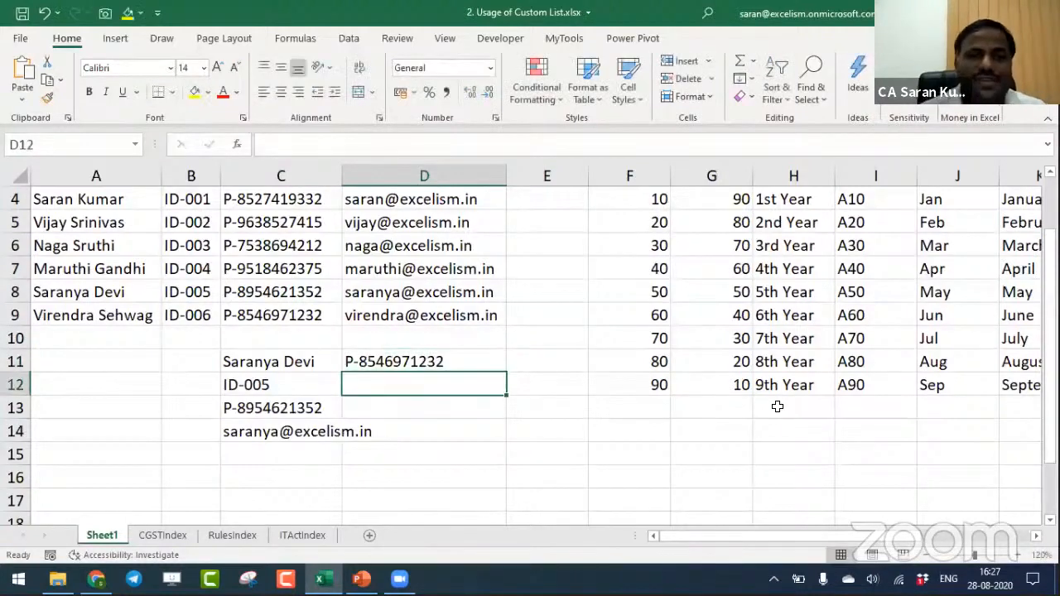
pyautogui.click(494, 362)
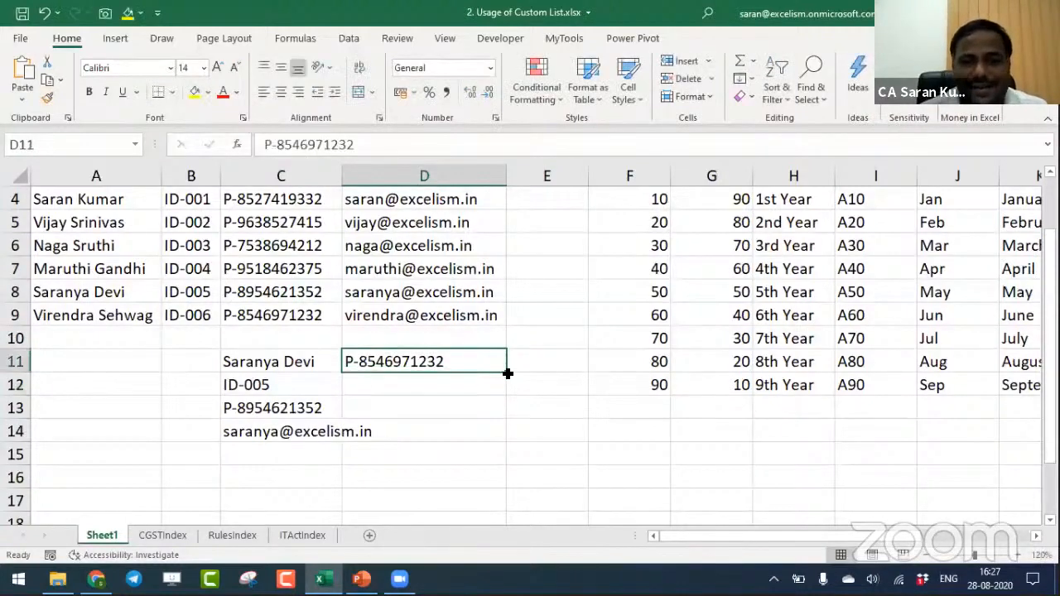
pyautogui.moveTo(507, 373); pyautogui.dragTo(496, 440)
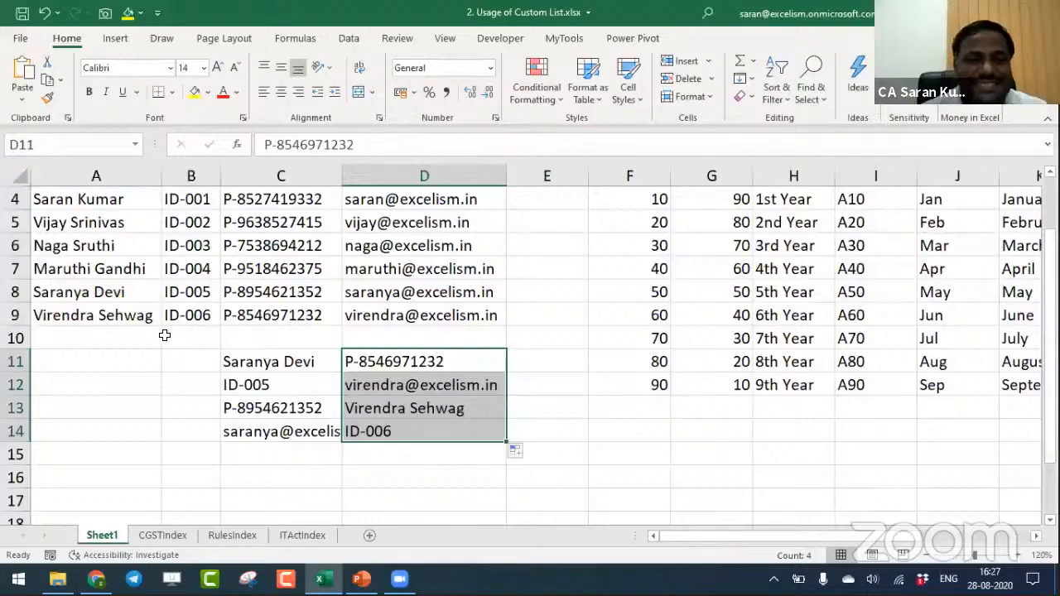
# - Clear the trial series in C11:D14
pyautogui.moveTo(235, 365); pyautogui.dragTo(401, 427)
pyautogui.press('Delete')
# - Clear the staff IDs, phone numbers and email IDs in B4:D9, and refill them from the names in A4:A9 across to column D
pyautogui.hotkey('ctrl', 'Up')
pyautogui.hotkey('ctrl', 'Up')
pyautogui.hotkey('ctrl', 'Up')
pyautogui.hotkey('ctrl', 'Down')
pyautogui.press('Down')
pyautogui.press('Down')
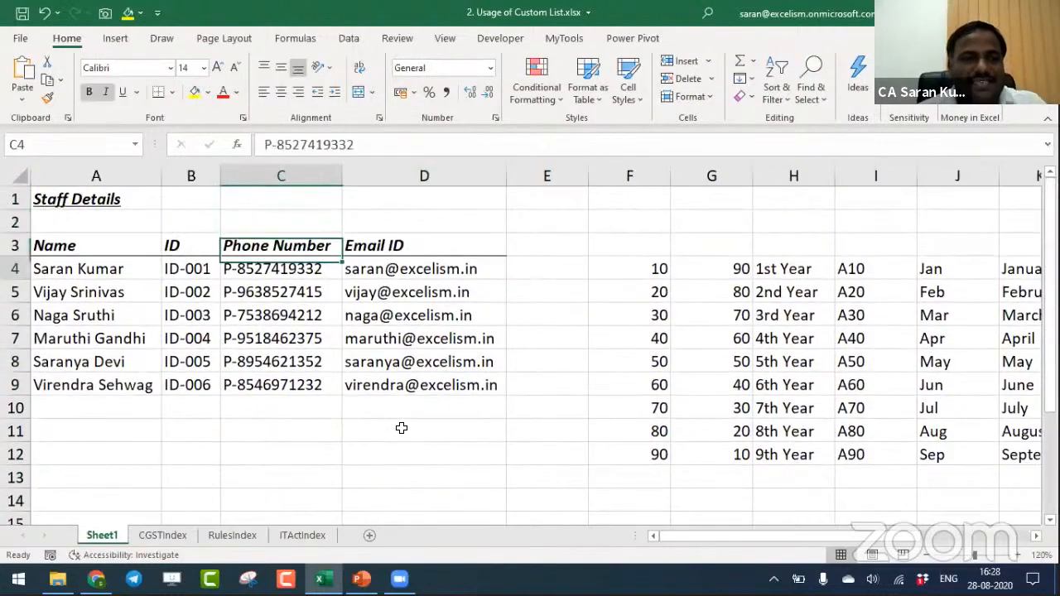
pyautogui.press('Left')
pyautogui.press('Up')
pyautogui.hotkey('ctrl', 'shift', 'Right')
pyautogui.hotkey('ctrl', 'shift', 'Down')
pyautogui.press('Delete')
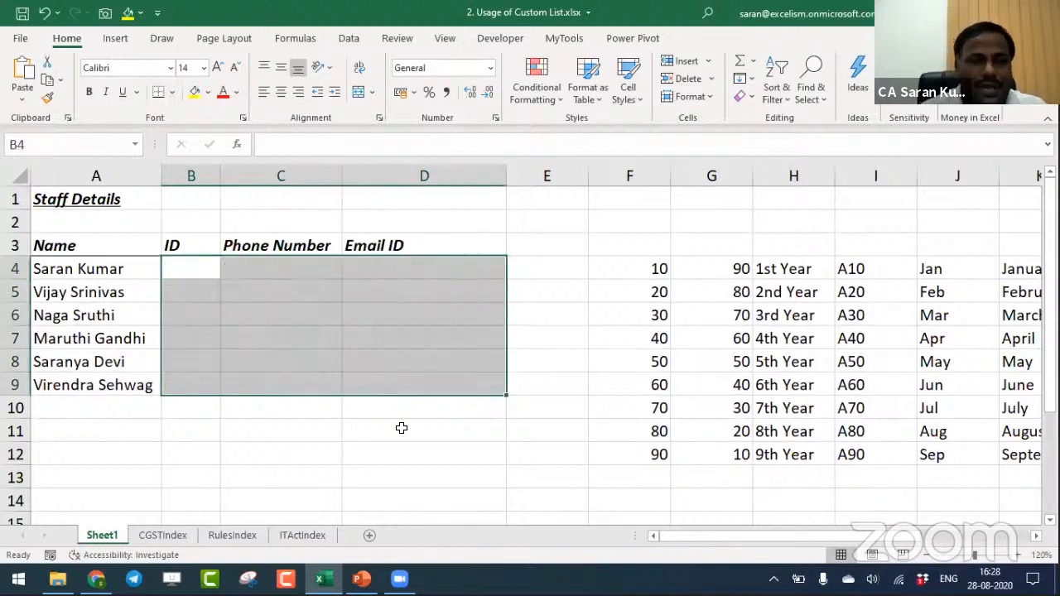
pyautogui.moveTo(153, 271); pyautogui.dragTo(436, 412)
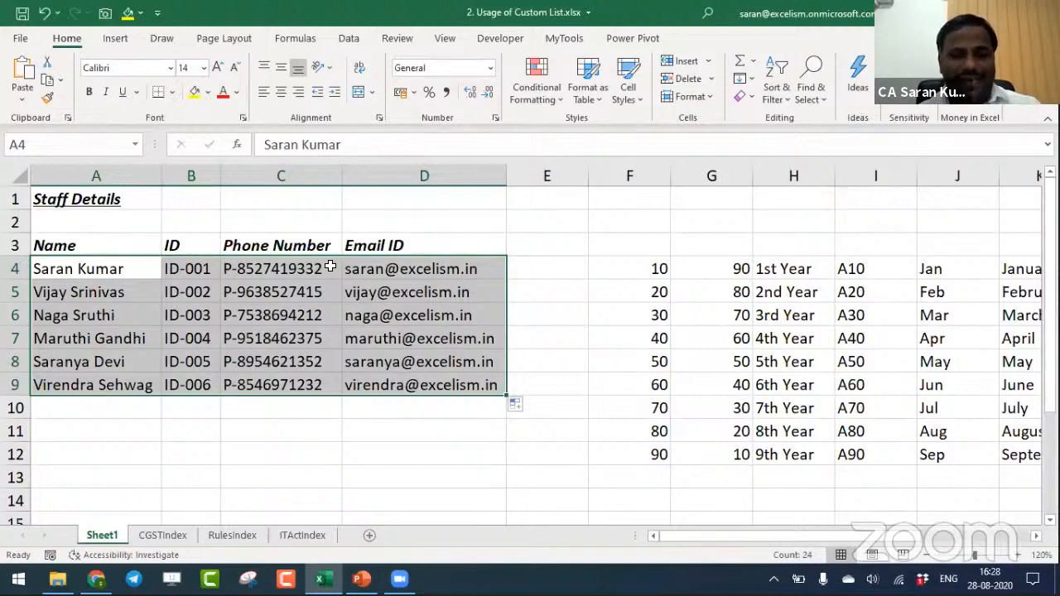
# - Select all section numbers and section names on the ITActIndex sheet, range A2:B899, without the headers
pyautogui.click(305, 534)
pyautogui.click(80, 212)
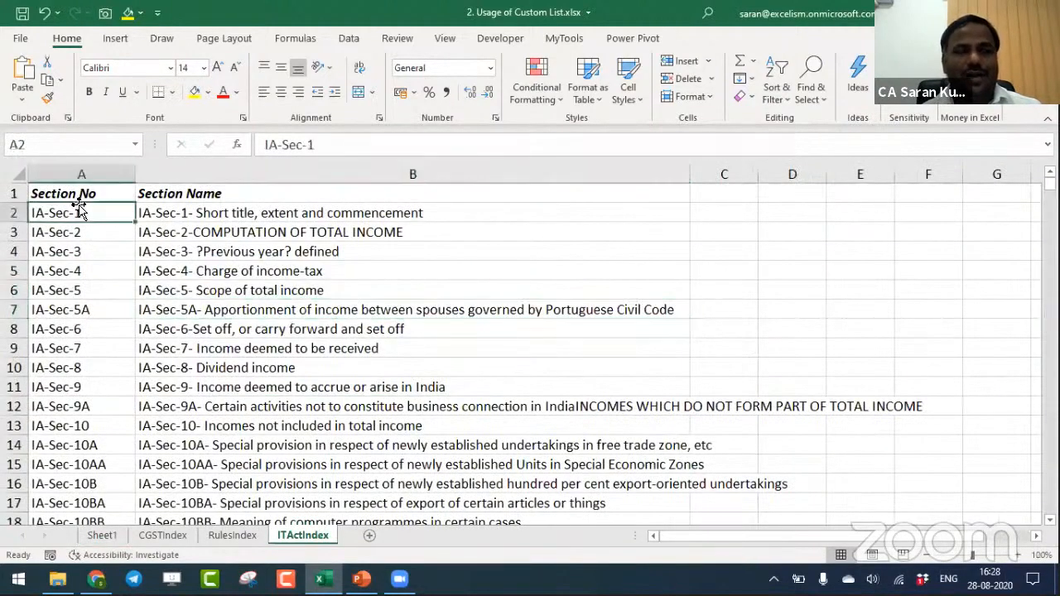
pyautogui.press('Down')
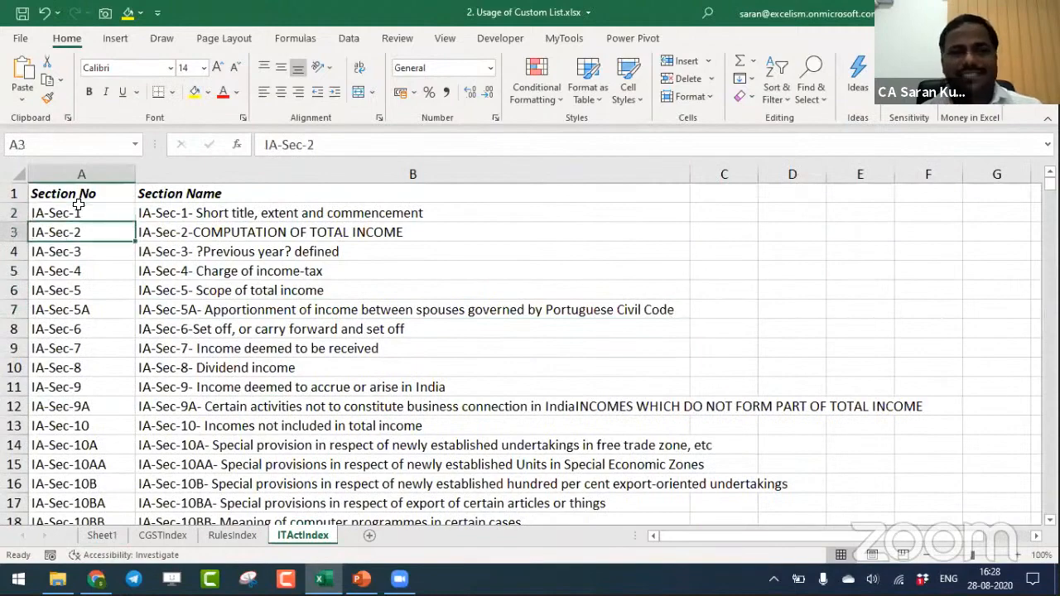
pyautogui.press('Down')
pyautogui.hotkey('ctrl', 'Down')
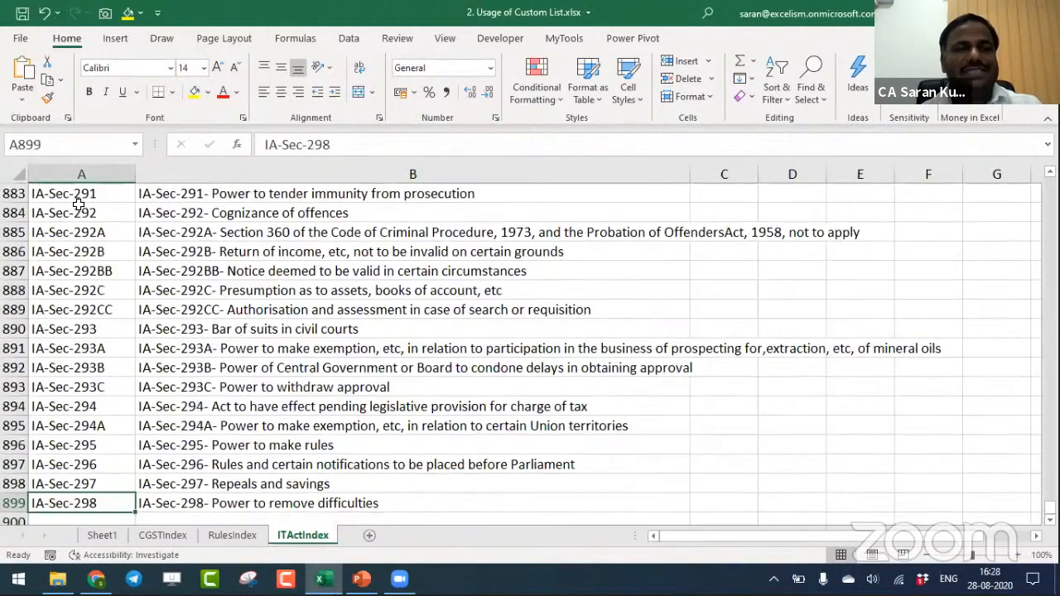
pyautogui.hotkey('ctrl', 'Up')
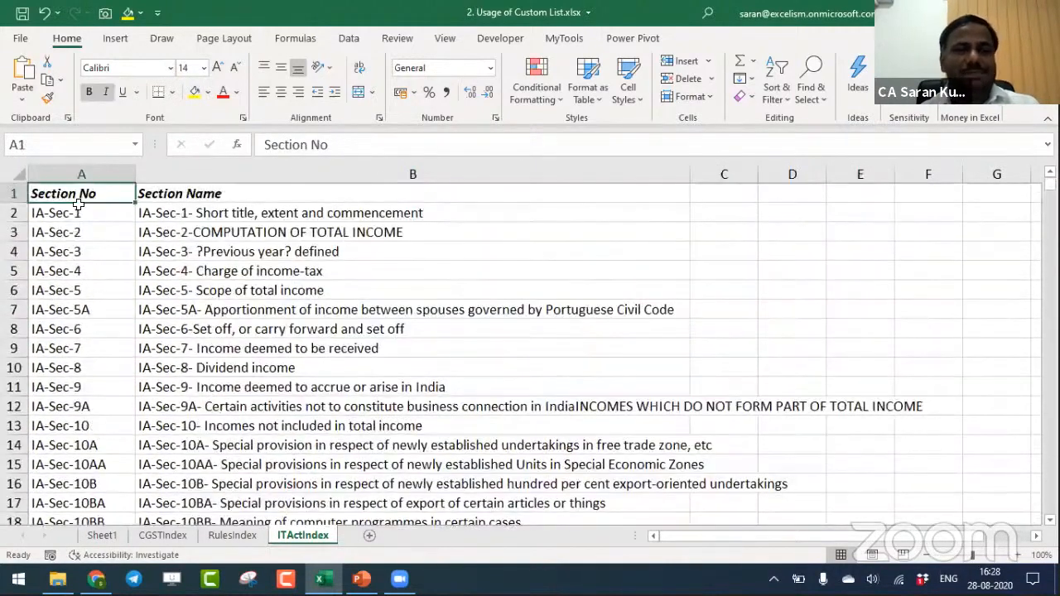
pyautogui.click(80, 207)
pyautogui.hotkey('ctrl', 'shift', 'Right')
pyautogui.hotkey('ctrl', 'shift', 'Down')
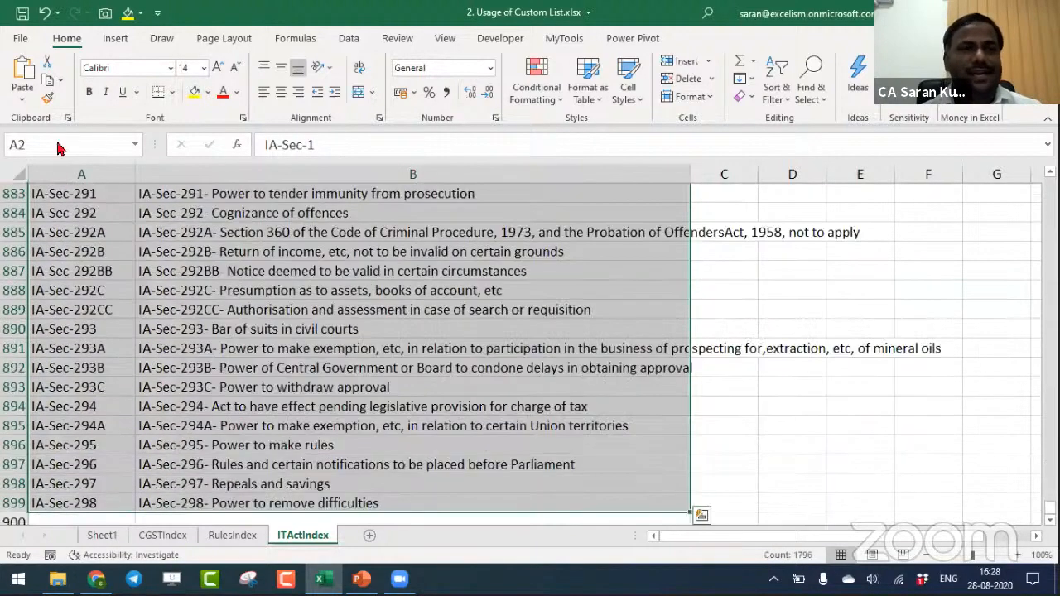
# - Open the Custom Lists editor from the advanced Excel options and keep A2:B899 as the import range
pyautogui.click(20, 38)
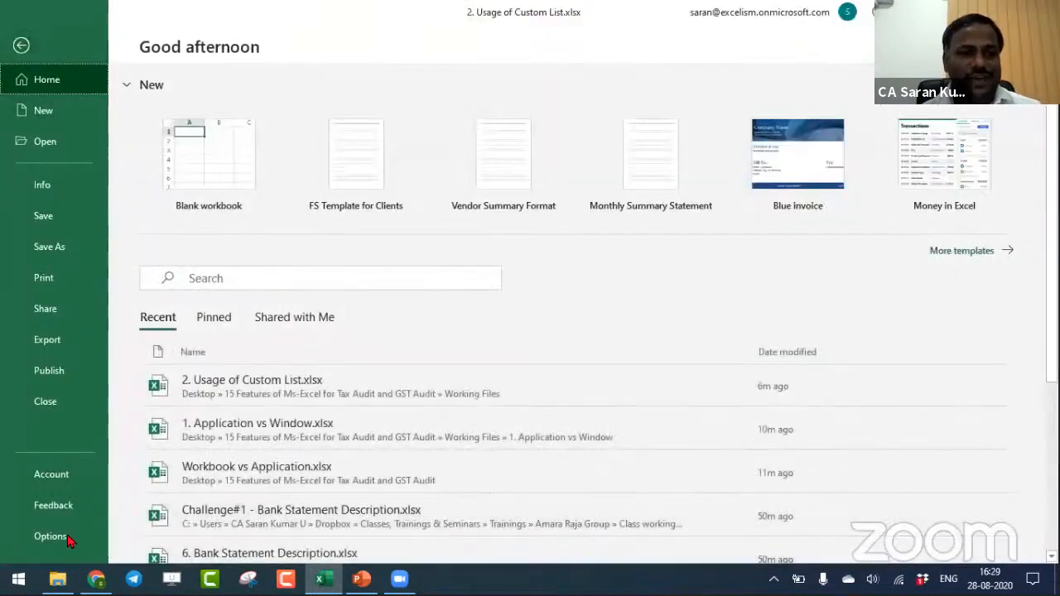
pyautogui.press('Escape')
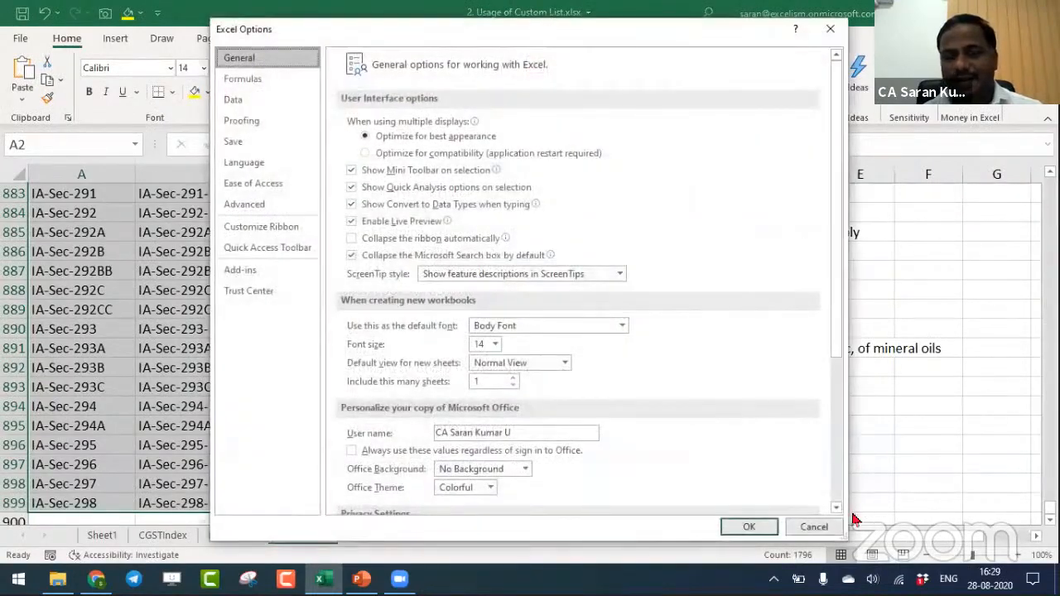
pyautogui.click(244, 203)
pyautogui.scroll(-15, 599, 357)
pyautogui.click(583, 355)
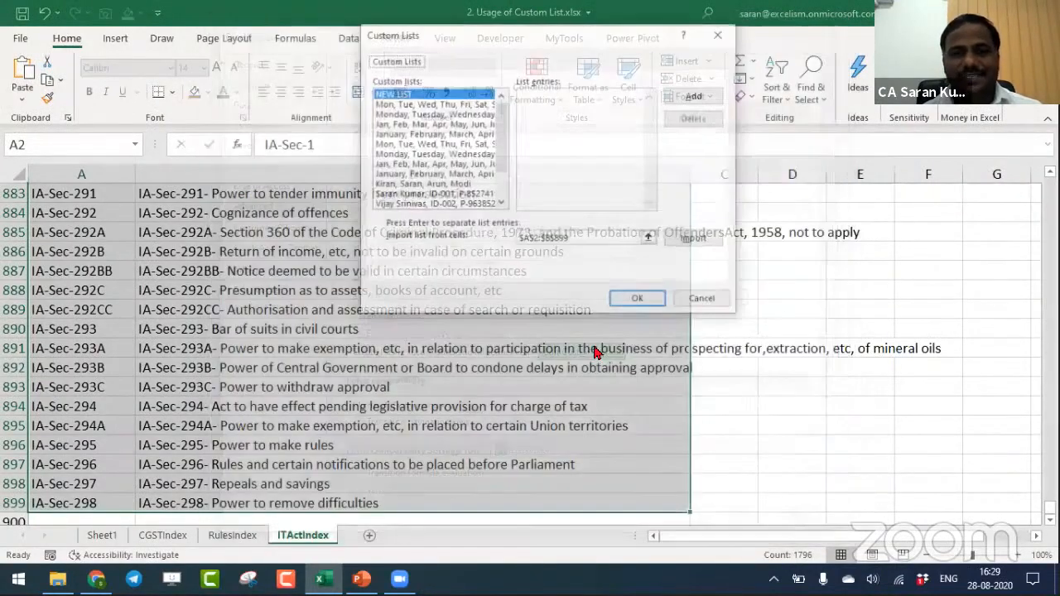
pyautogui.click(649, 238)
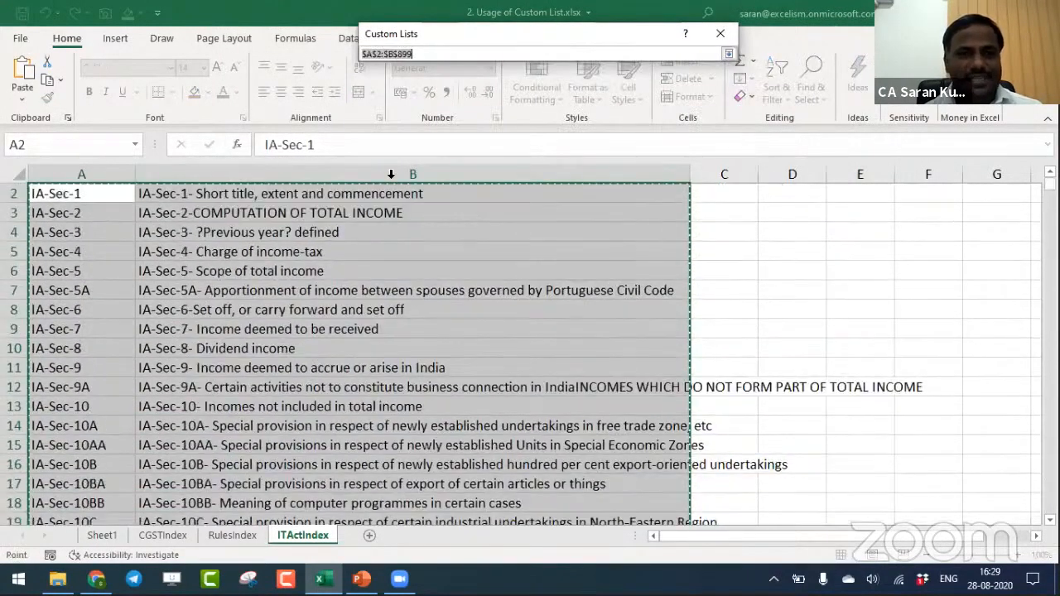
pyautogui.click(728, 53)
# - Import the ITActIndex range A2:B899 as custom lists from Rows and confirm the custom lists and Excel options
pyautogui.click(695, 242)
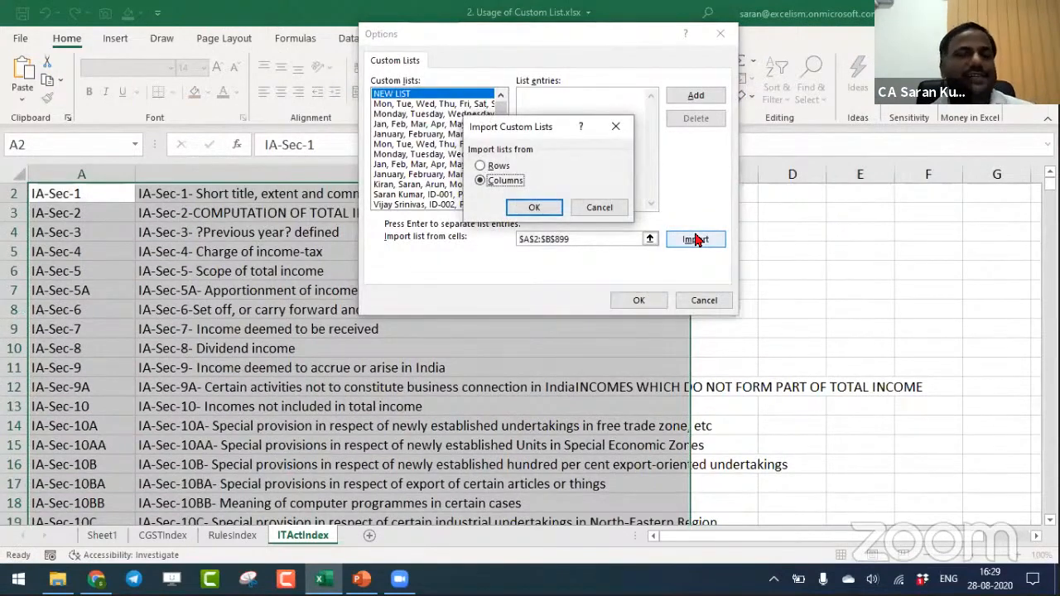
pyautogui.click(497, 166)
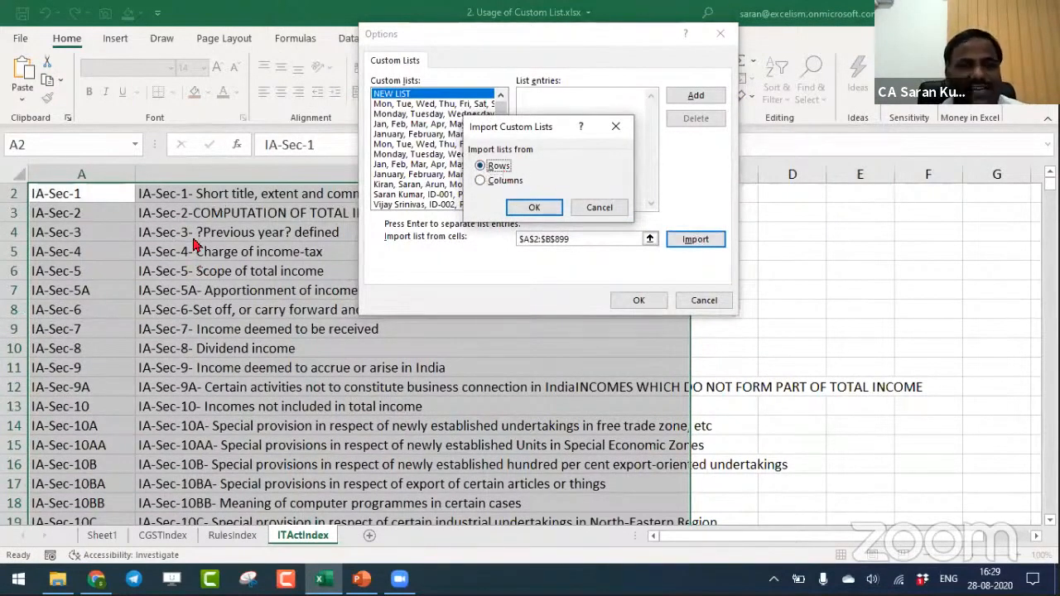
pyautogui.click(542, 210)
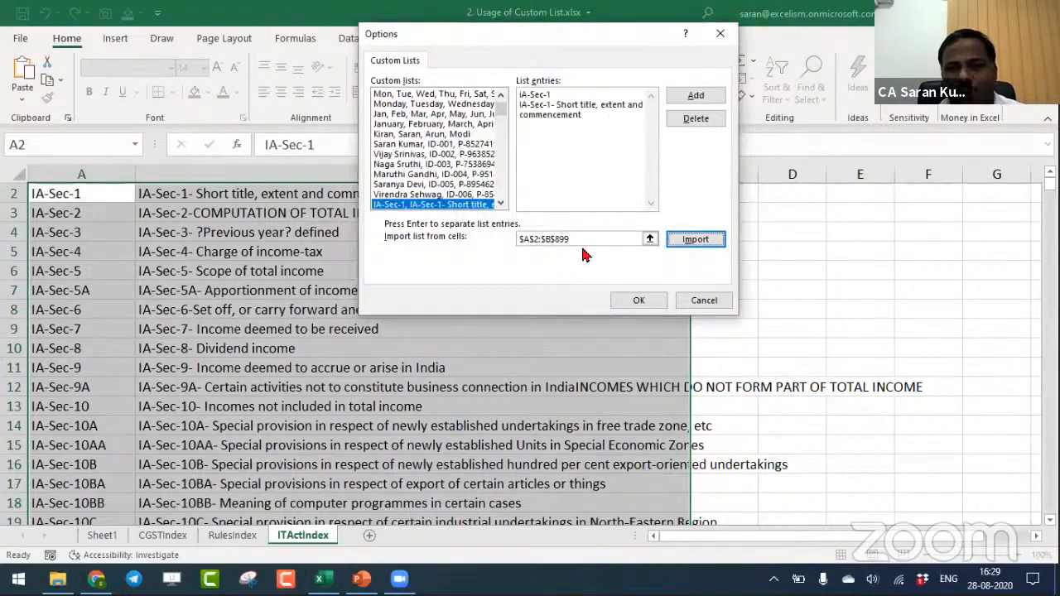
pyautogui.click(643, 302)
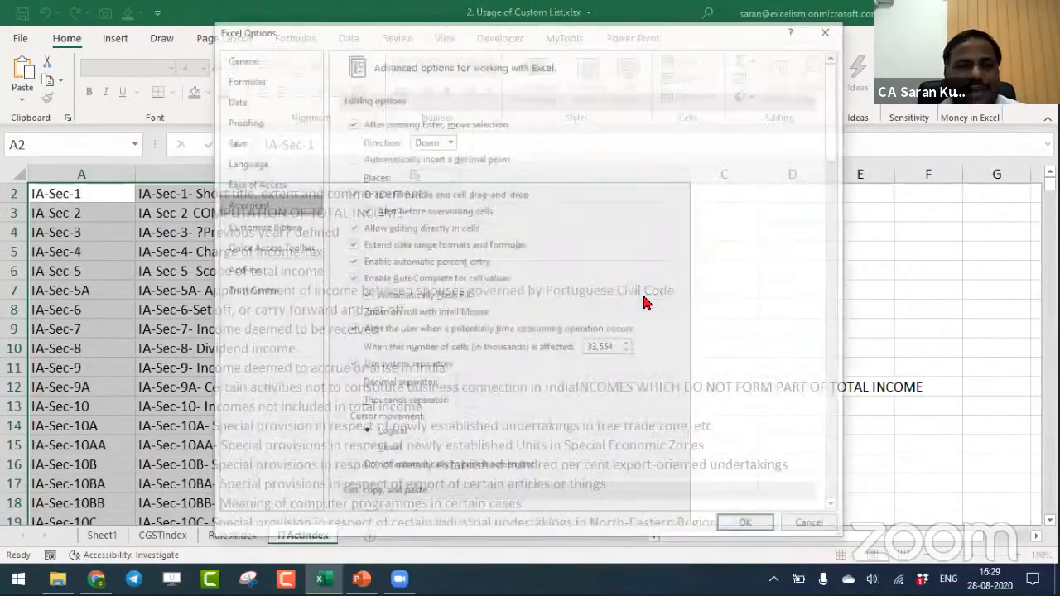
pyautogui.click(749, 528)
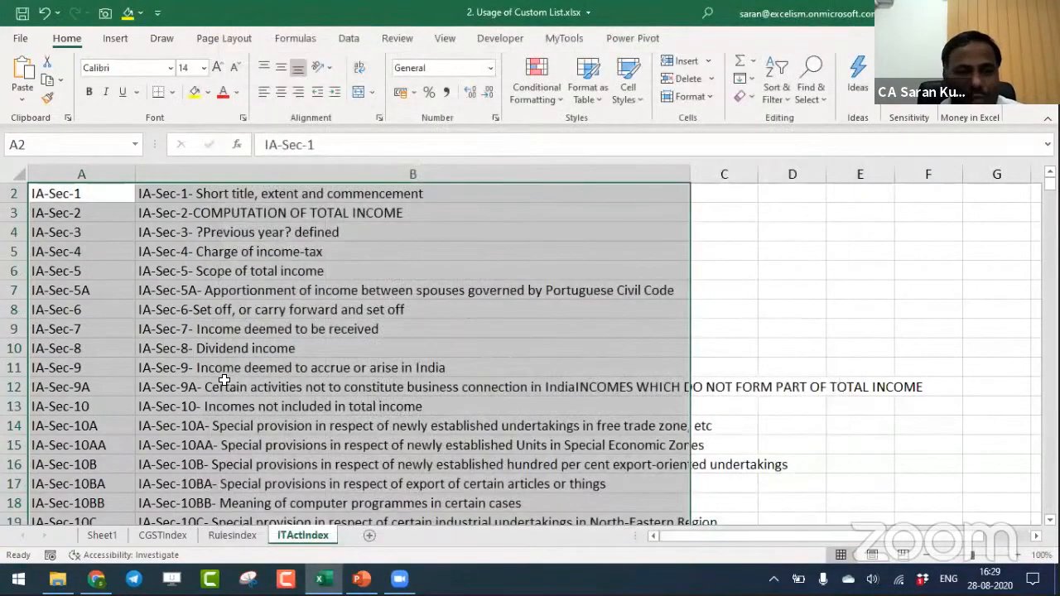
# - Enter IA-Sec-45 in B12 of Sheet1 and fill the series down to B13
pyautogui.click(497, 386)
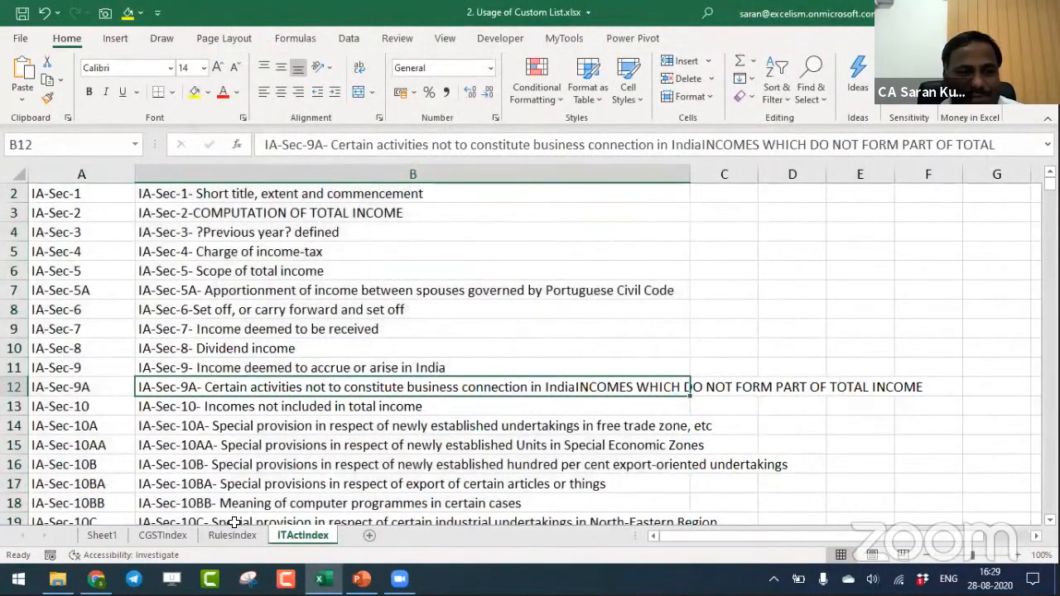
pyautogui.click(102, 536)
pyautogui.click(349, 452)
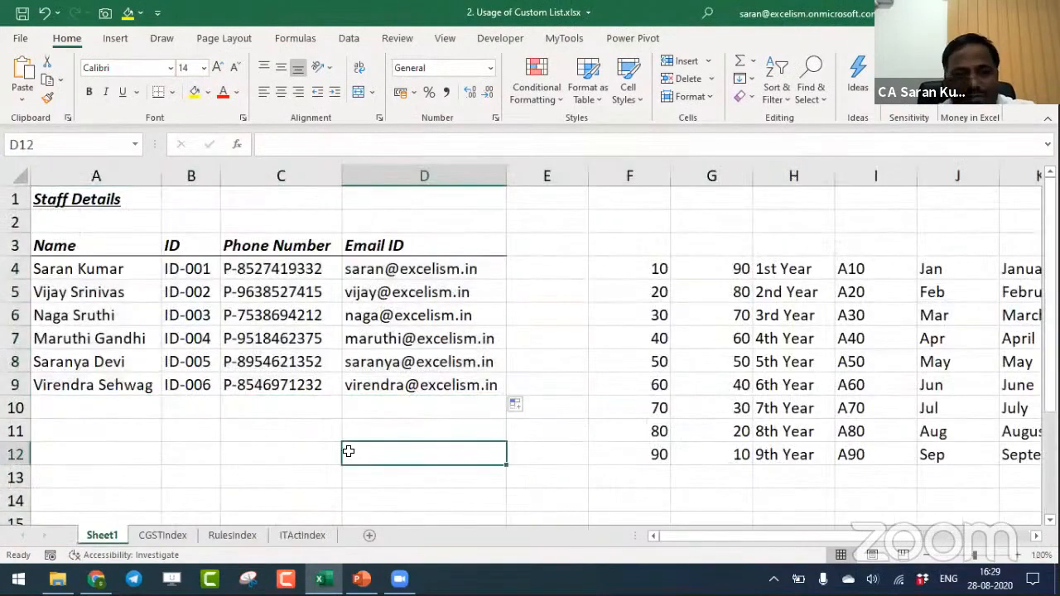
pyautogui.press('Left')
pyautogui.press('Left')
pyautogui.write('IA-Se')
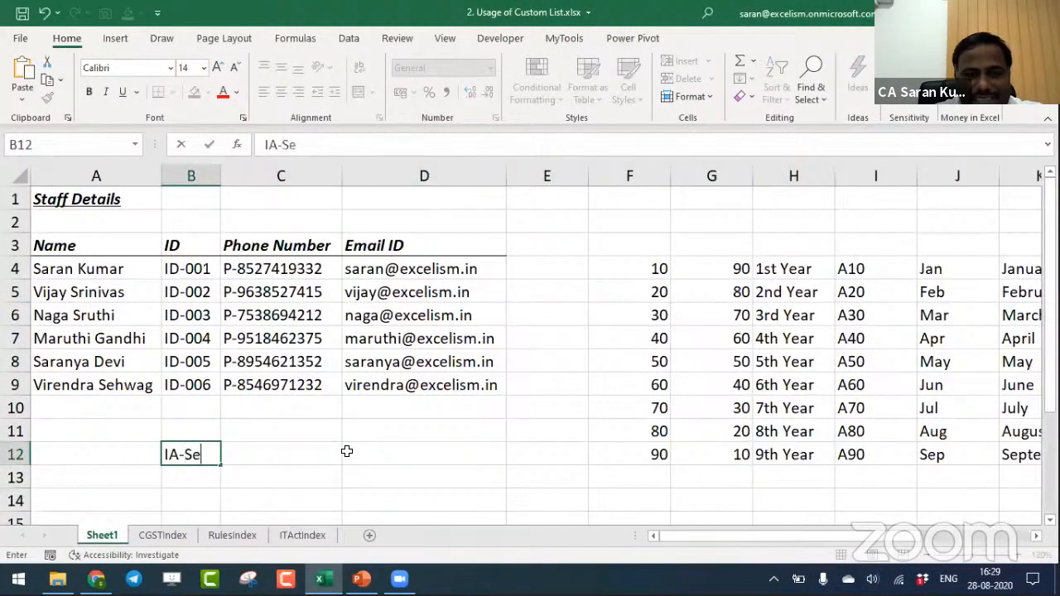
pyautogui.write('c-45')
pyautogui.press('Tab')
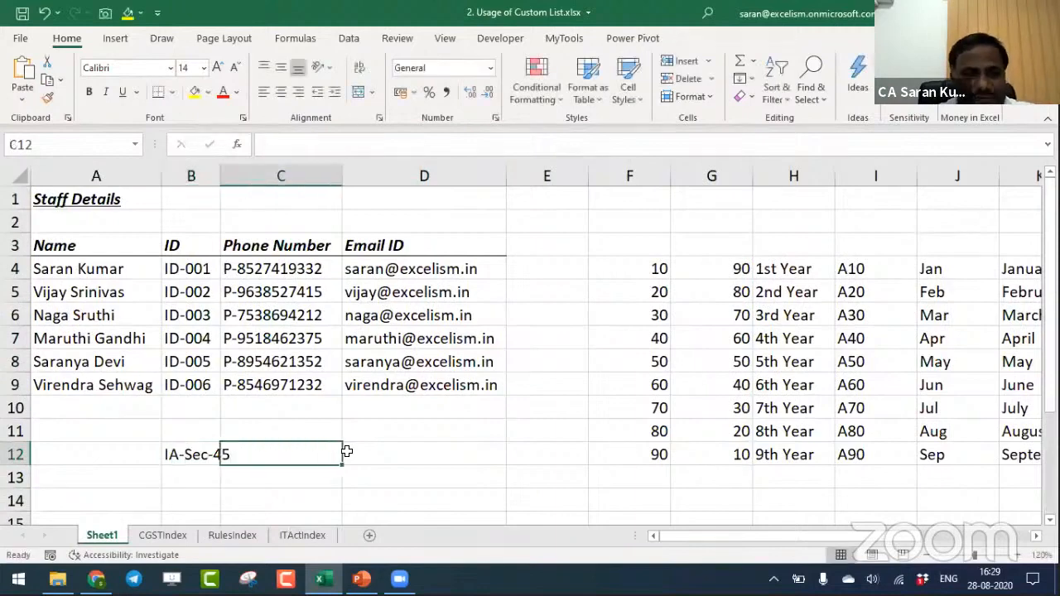
pyautogui.click(207, 450)
pyautogui.moveTo(222, 460); pyautogui.dragTo(224, 487)
# - Enter IA-Sec-125 in B15 of Sheet1 and fill the series down to B16
pyautogui.press('Down')
pyautogui.press('Down')
pyautogui.press('Down')
pyautogui.press('Down')
pyautogui.press('Down')
pyautogui.press('Down')
pyautogui.press('Down')
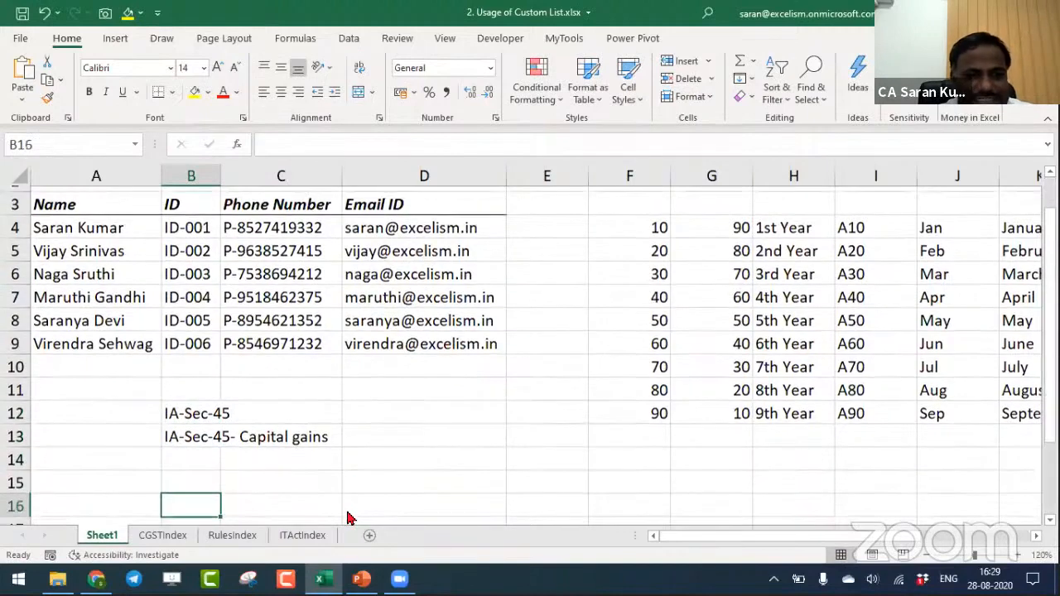
pyautogui.press('Up')
pyautogui.press('Up')
pyautogui.press('Up')
pyautogui.press('Up')
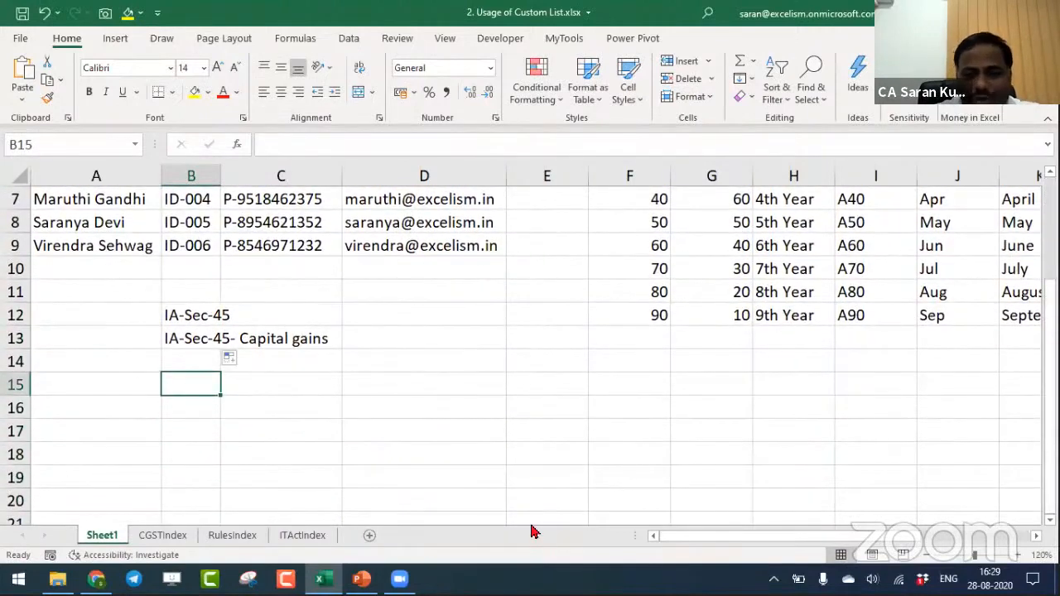
pyautogui.write('IA-Sec-125')
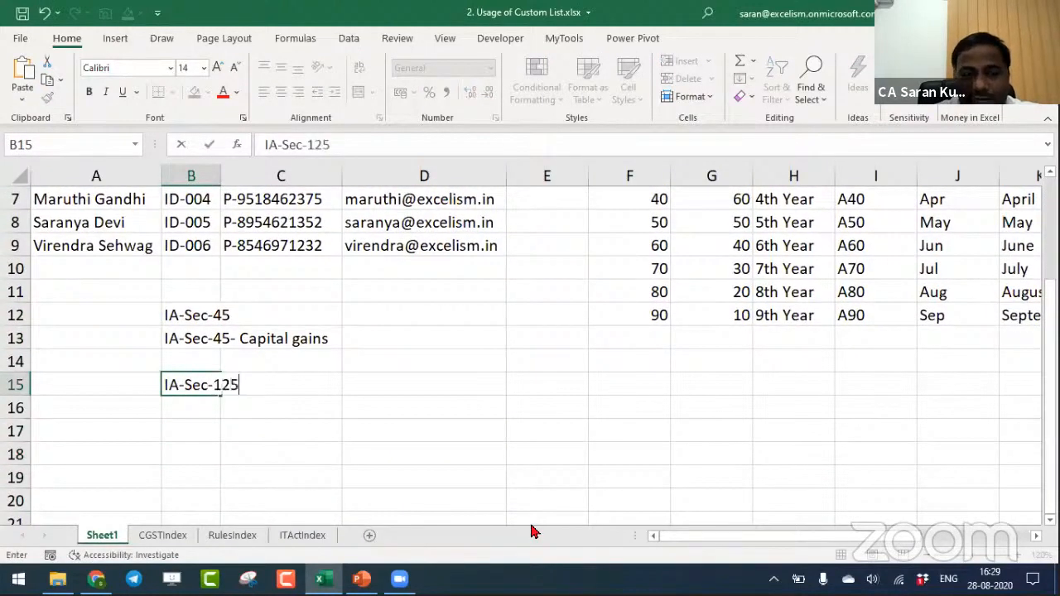
pyautogui.press('Tab')
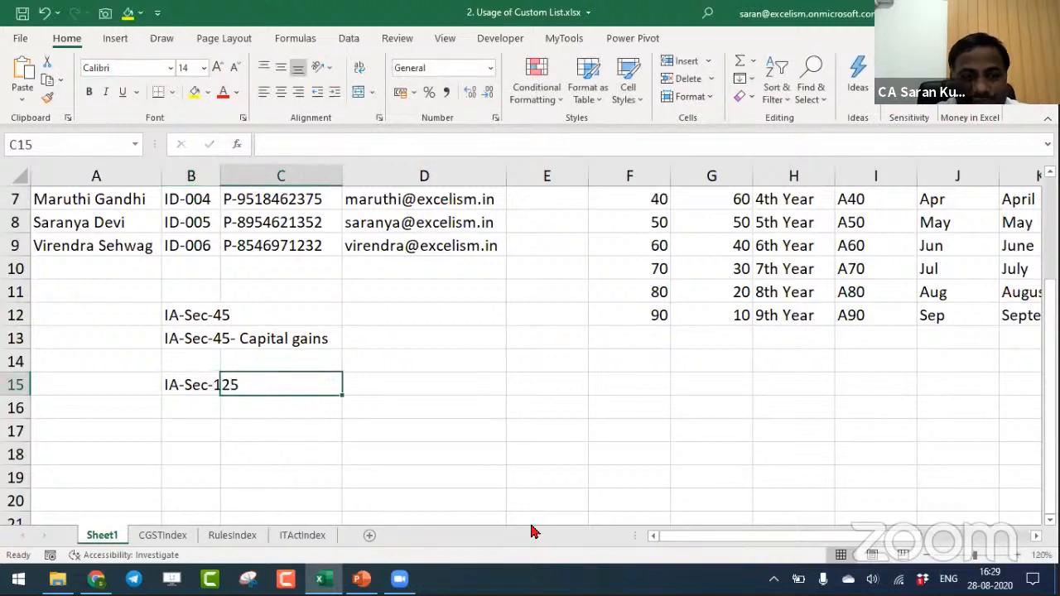
pyautogui.click(209, 390)
pyautogui.moveTo(221, 396); pyautogui.dragTo(217, 418)
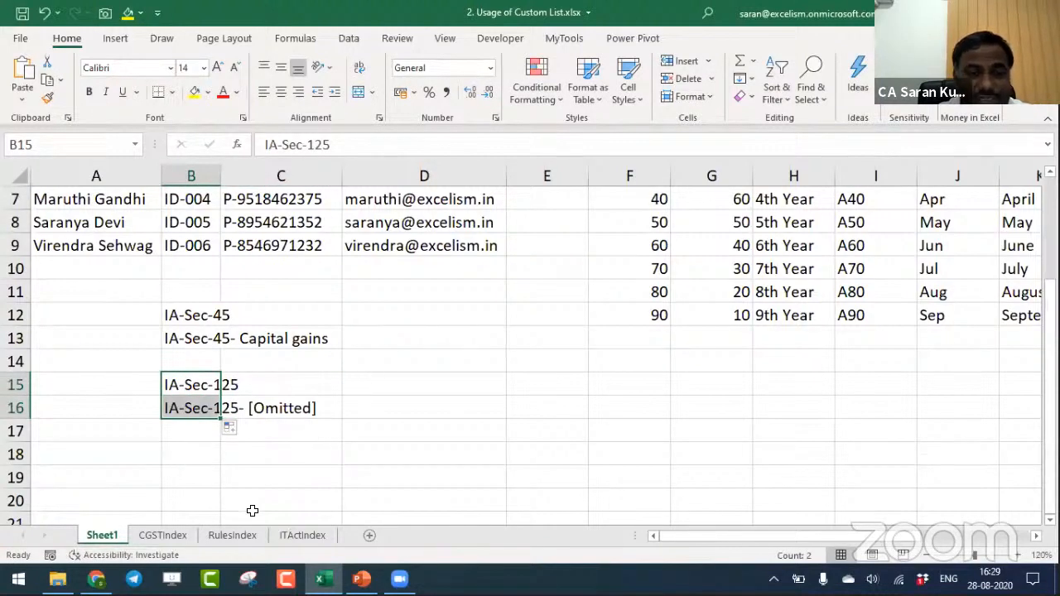
# - Enter IA-Sec-10A in B18 of Sheet1 and fill the series down to B19
pyautogui.click(175, 447)
pyautogui.write('I')
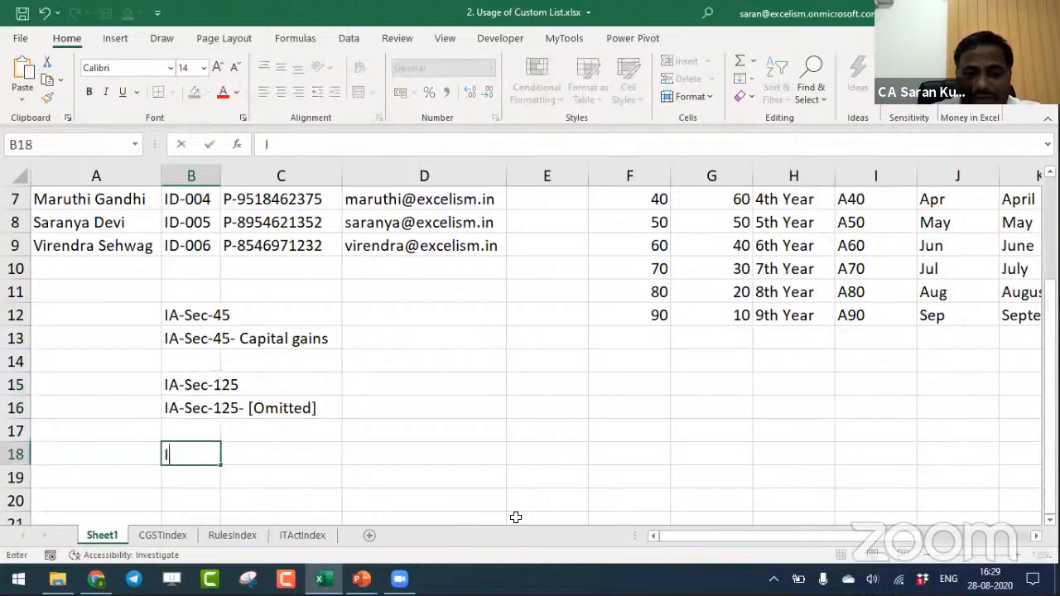
pyautogui.write('A-Sec-')
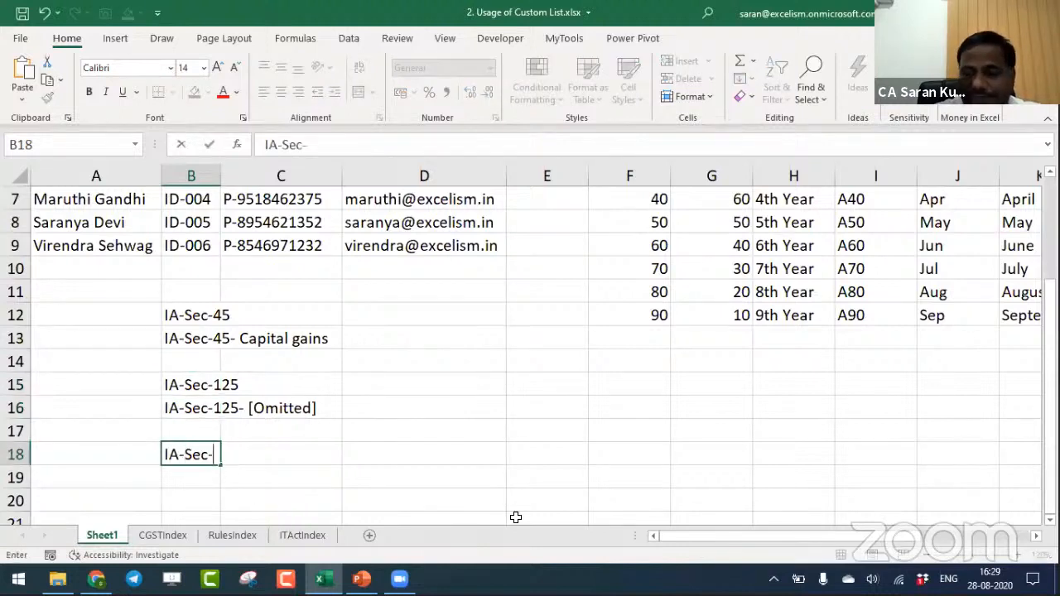
pyautogui.write('10A')
pyautogui.hotkey('ctrl', 'Return')
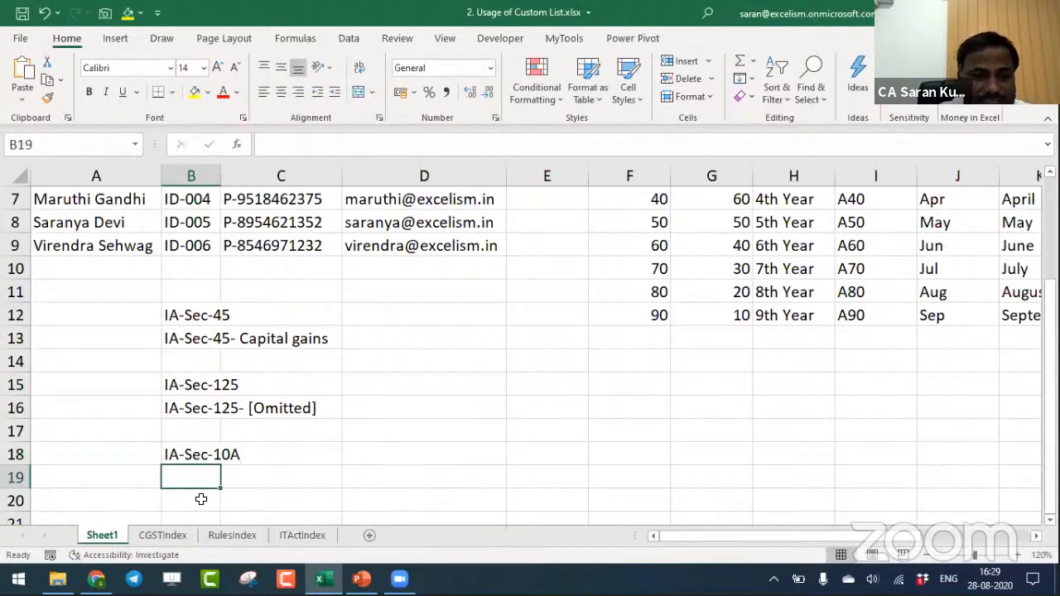
pyautogui.click(210, 453)
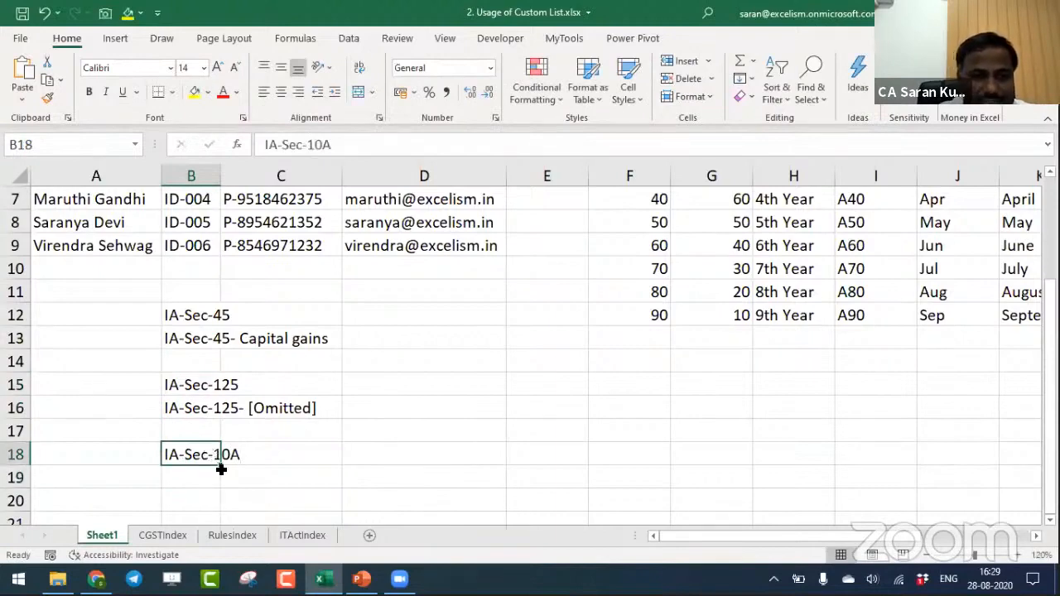
pyautogui.moveTo(221, 469); pyautogui.dragTo(219, 482)
pyautogui.click(233, 500)
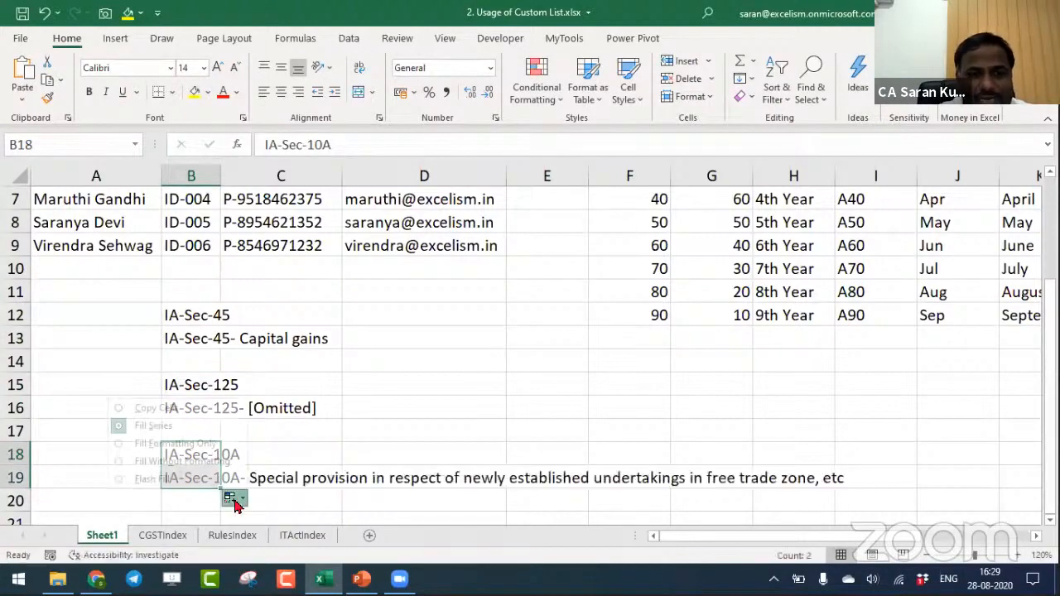
pyautogui.click(330, 463)
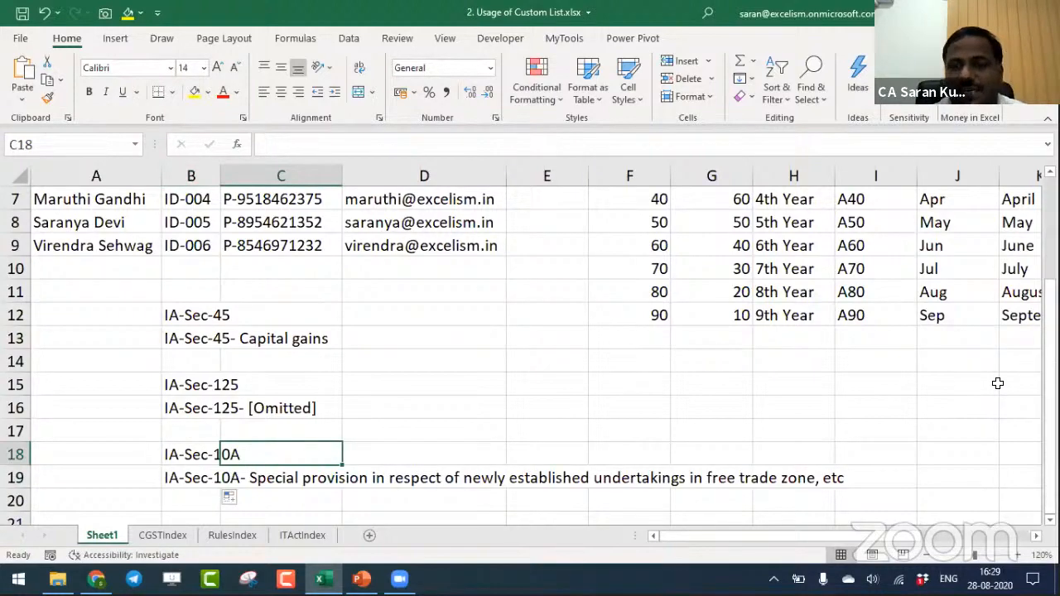
pyautogui.press('Down')
pyautogui.press('Down')
pyautogui.press('Down')
pyautogui.press('Down')
pyautogui.press('Down')
pyautogui.press('Up')
pyautogui.press('Up')
pyautogui.press('Up')
pyautogui.press('Up')
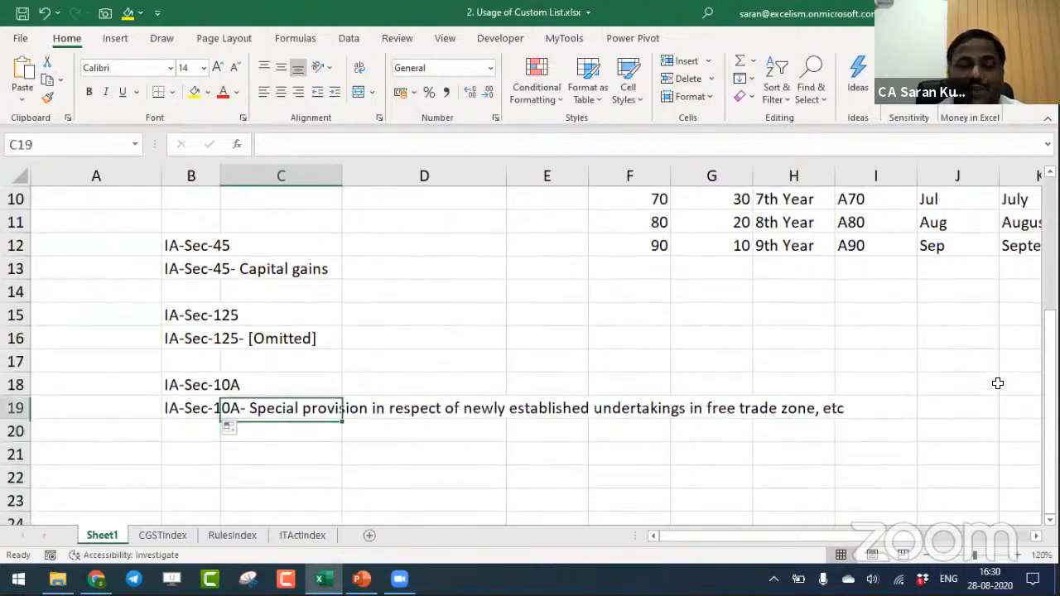
pyautogui.press('Left')
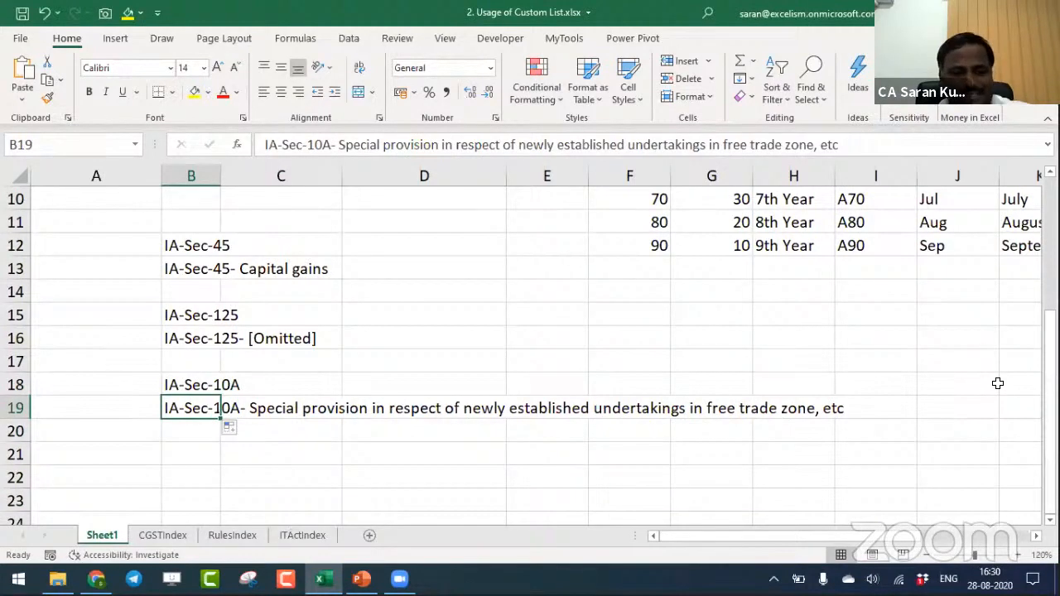
# - Close the custom list workbook and restart Excel with a new blank workbook
pyautogui.hotkey('ctrl', 'w')
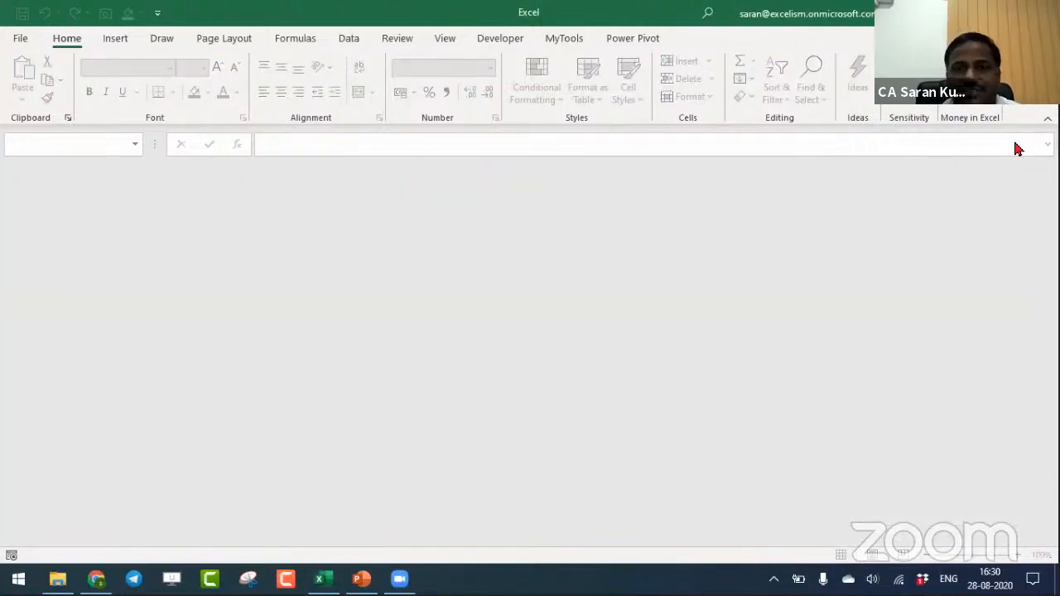
pyautogui.click(1042, 11)
pyautogui.press('Return')
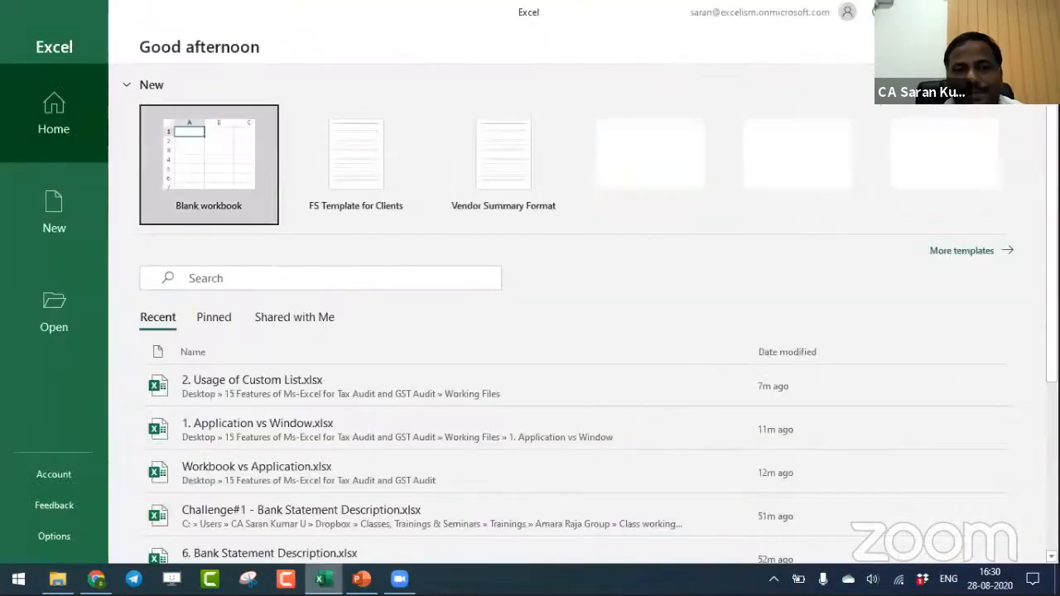
pyautogui.click(222, 197)
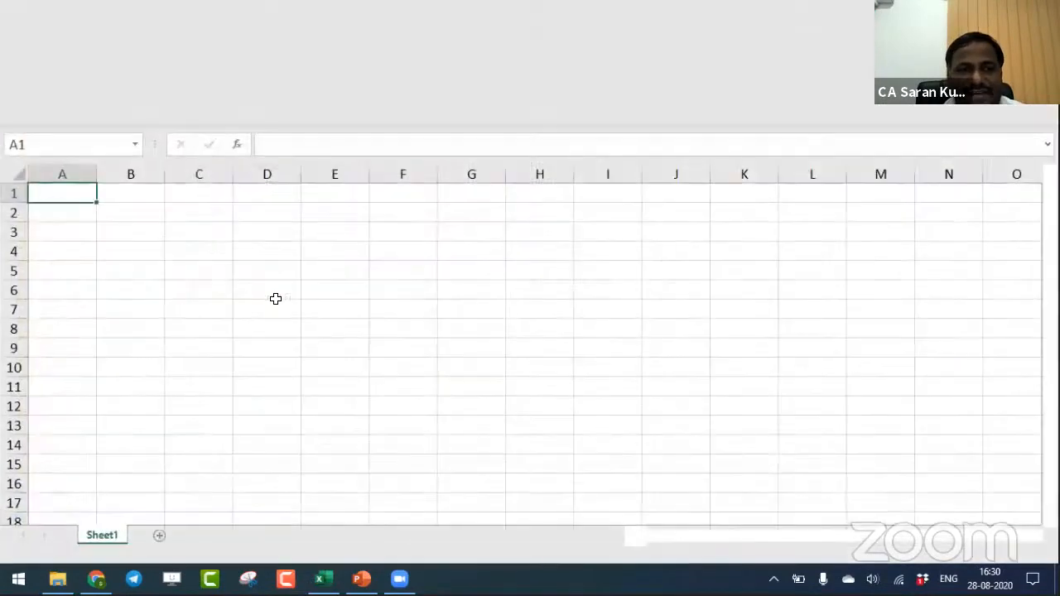
# - Enter IA-Sec-172 in D4 of the blank workbook, fill the series down to D5, and enable the disabled active content
pyautogui.click(273, 275)
pyautogui.write('IA-')
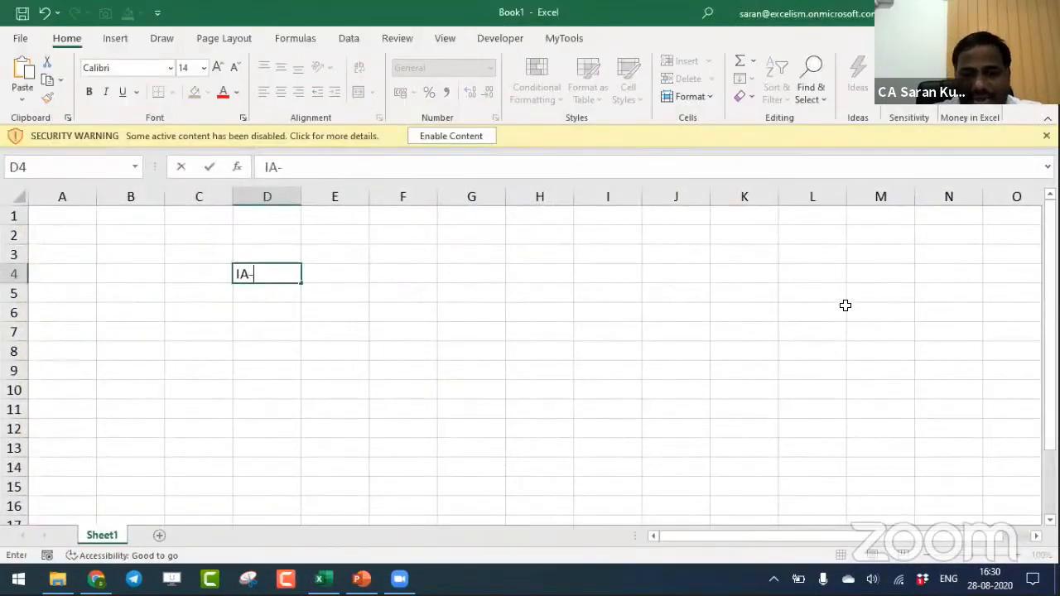
pyautogui.write('Se')
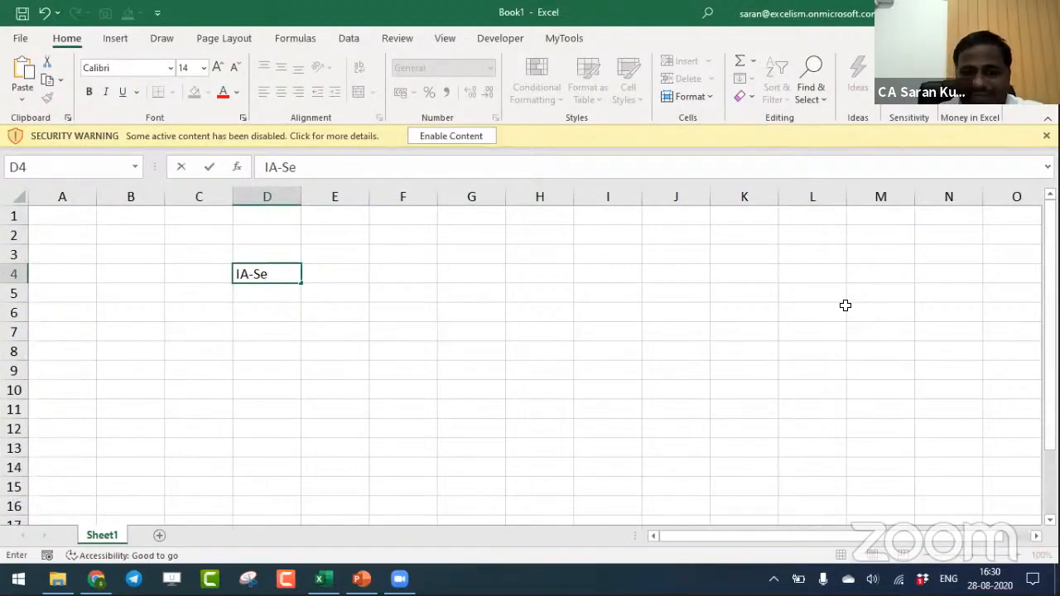
pyautogui.write('c-1')
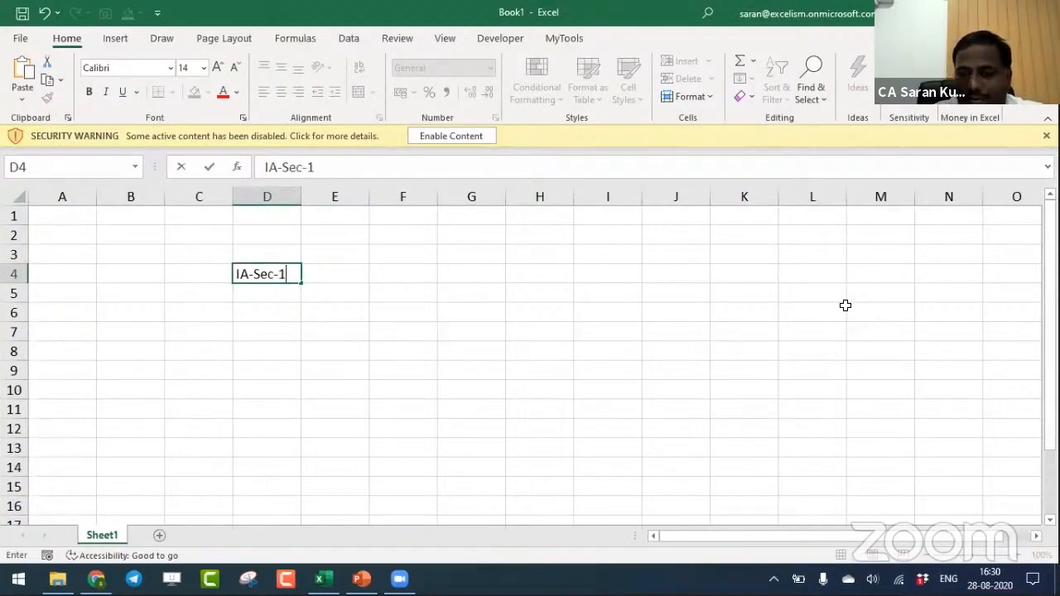
pyautogui.write('8')
pyautogui.press('BackSpace')
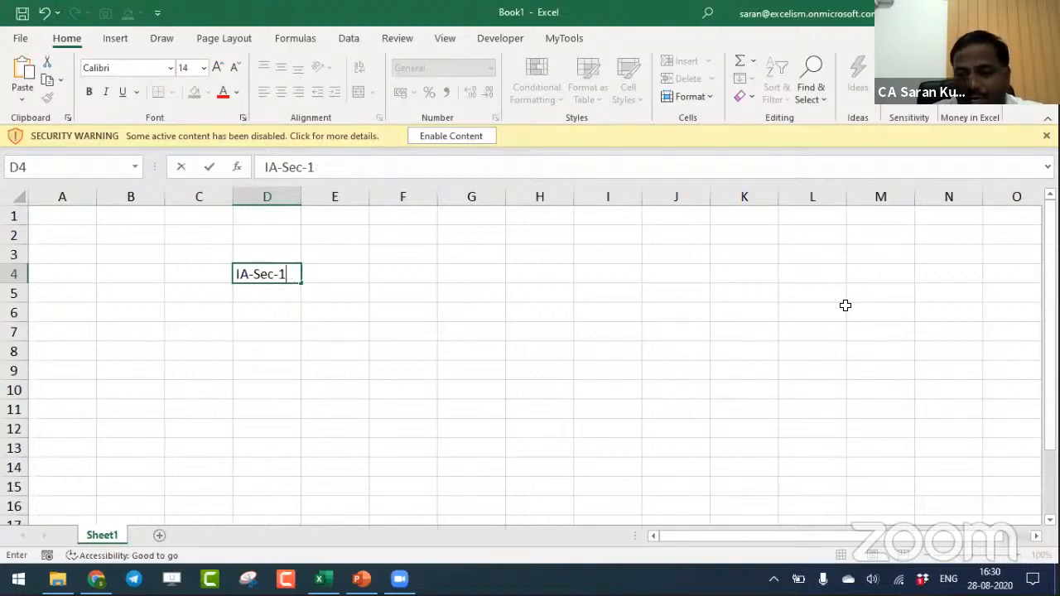
pyautogui.write('72')
pyautogui.press('Tab')
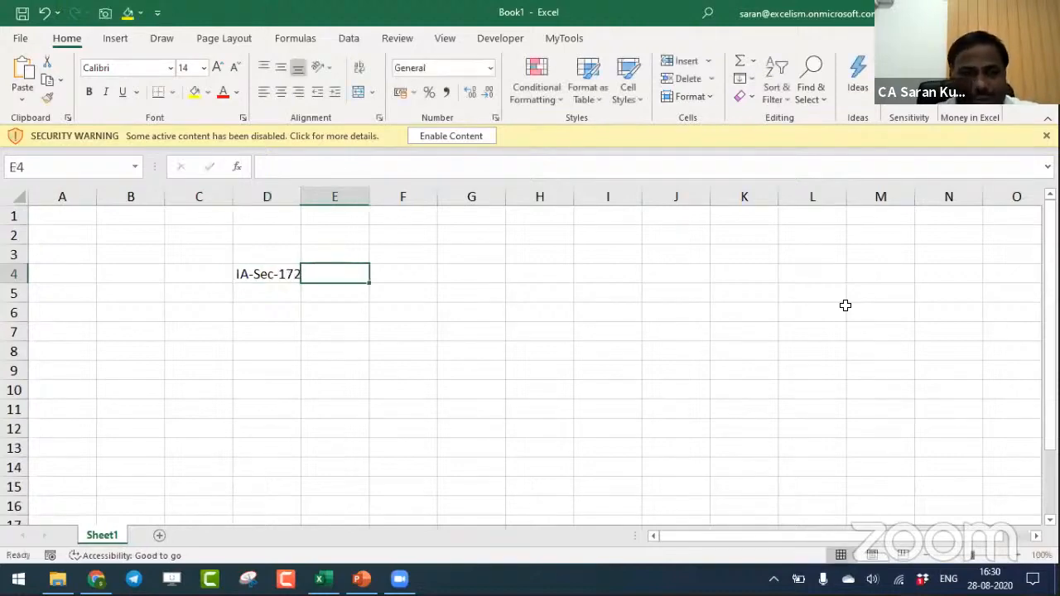
pyautogui.click(277, 273)
pyautogui.moveTo(302, 283); pyautogui.dragTo(302, 302)
pyautogui.click(285, 367)
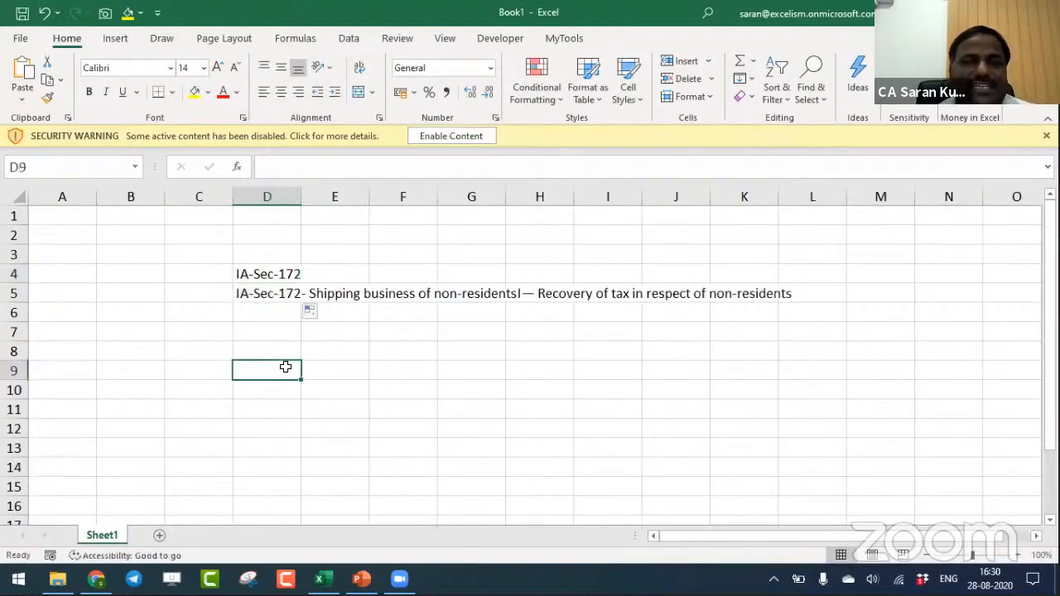
pyautogui.click(445, 139)
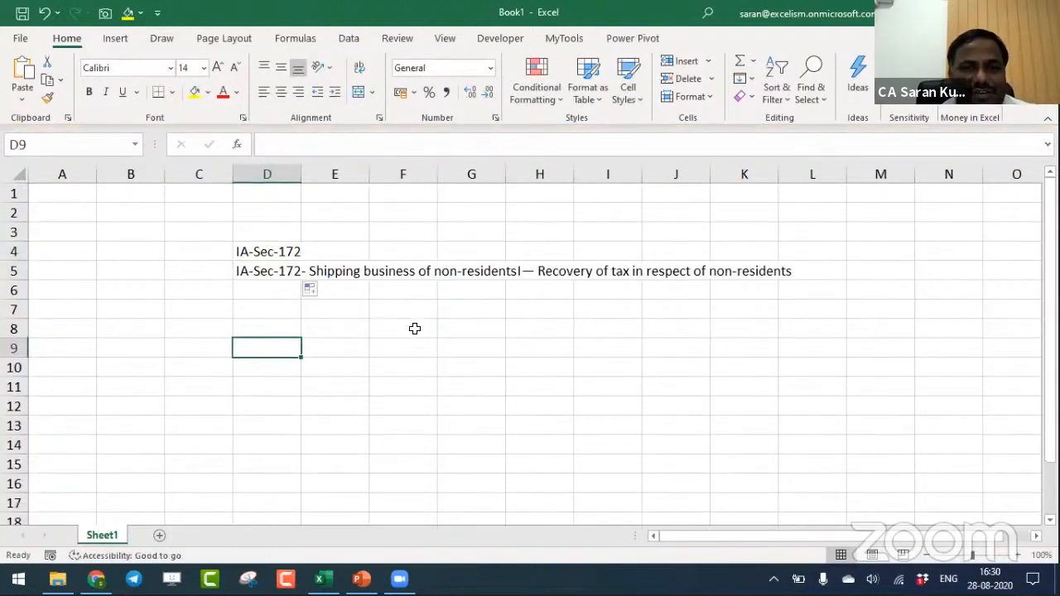
# - Select the filled cells D4:D5 and reopen 2. Usage of Custom List.xlsx from the Working Files folder
pyautogui.moveTo(283, 260); pyautogui.dragTo(287, 273)
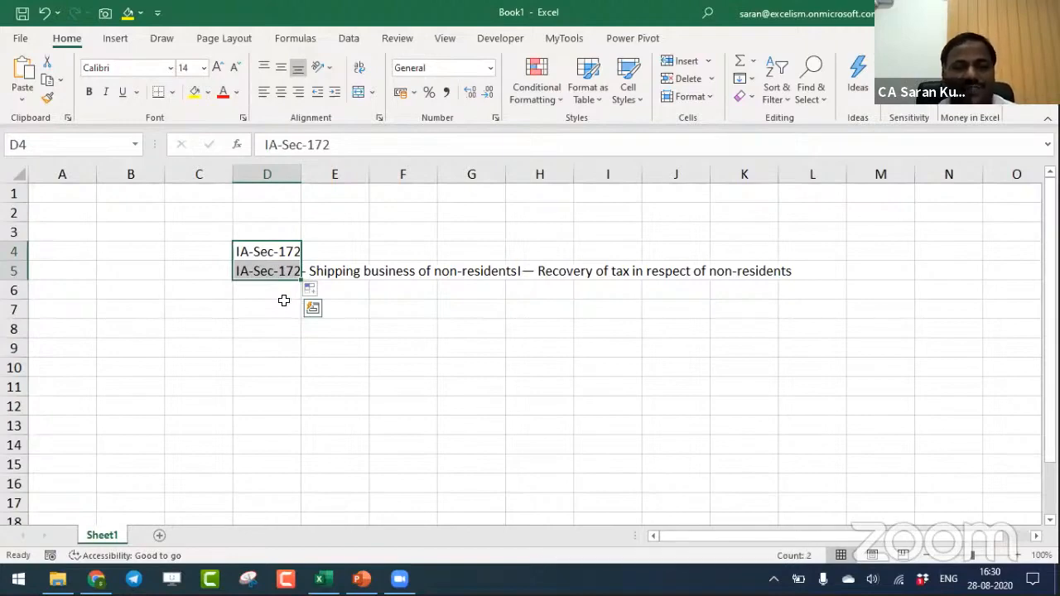
pyautogui.hotkey('alt', 'Tab')
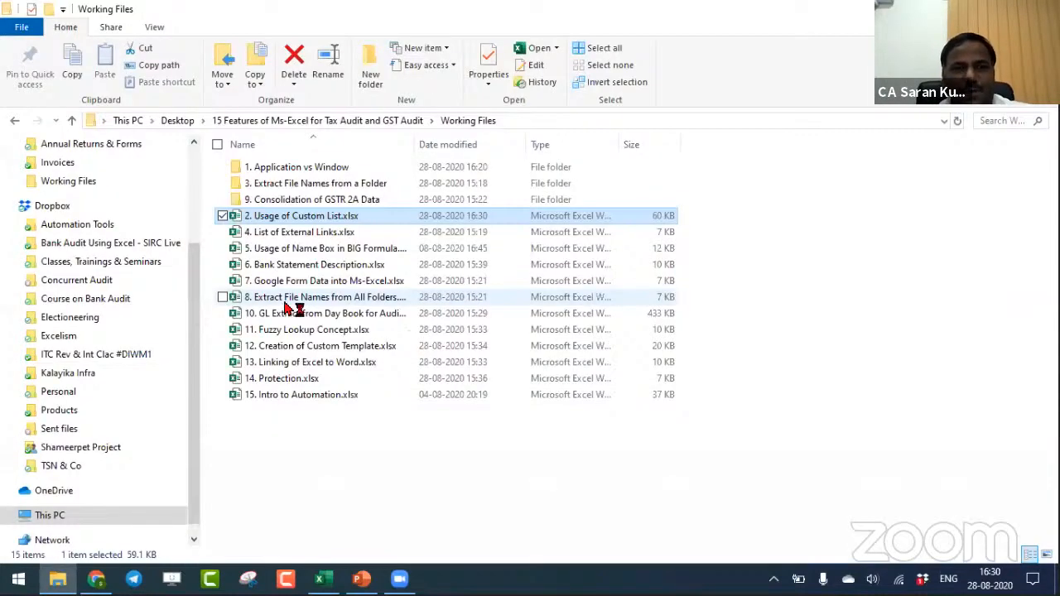
pyautogui.hotkey('alt', 'Tab')
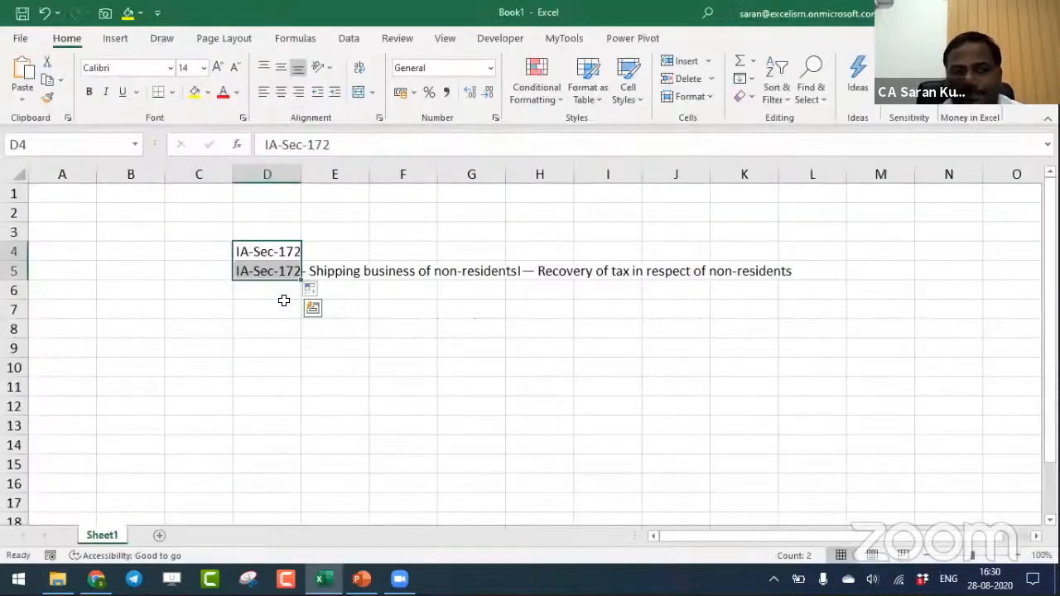
pyautogui.hotkey('alt', 'Tab')
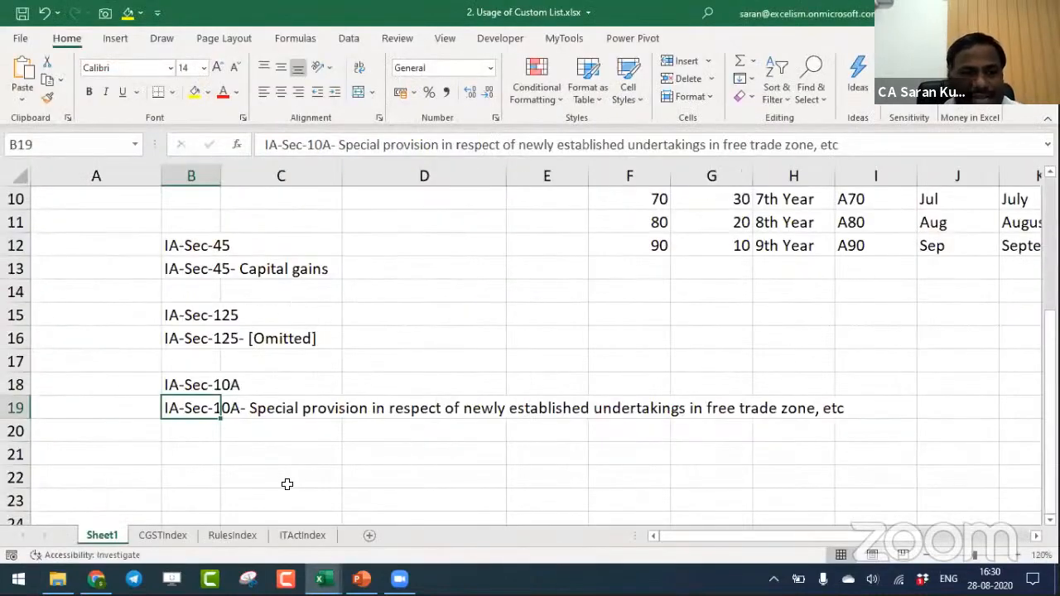
# - Select all section numbers and section names on the CGSTIndex sheet, range A2:B175, without the headers
pyautogui.click(240, 535)
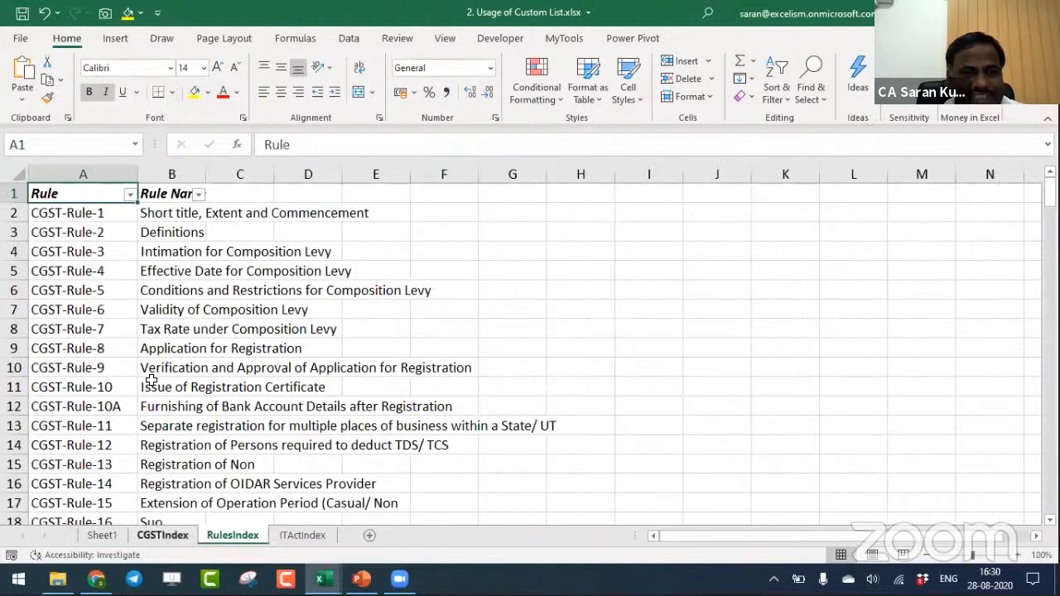
pyautogui.hotkey('ctrl', 'pageup')
pyautogui.press('Down')
pyautogui.hotkey('shift', 'Right')
pyautogui.hotkey('ctrl', 'shift', 'Down')
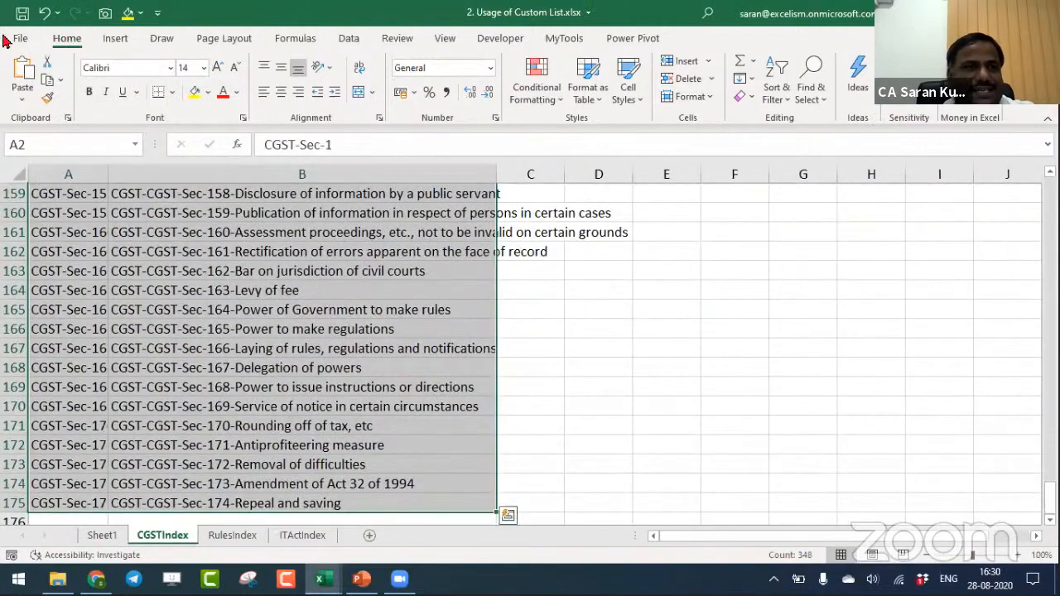
# - Import the CGST sections in A2:B175 as custom lists by rows and apply the Excel options
pyautogui.click(18, 38)
pyautogui.click(50, 534)
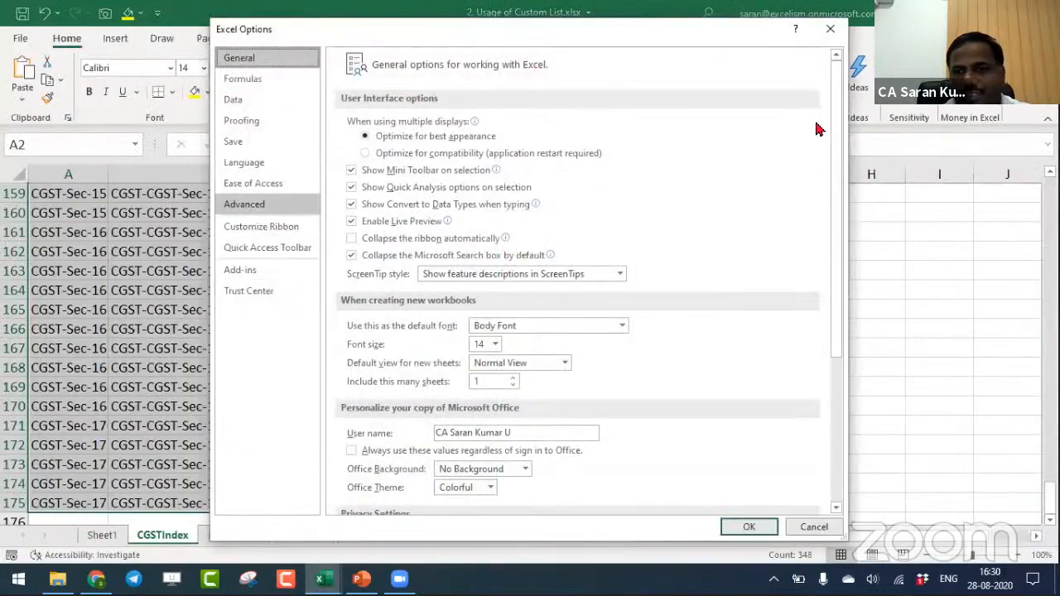
pyautogui.click(244, 204)
pyautogui.scroll(-20, 747, 456)
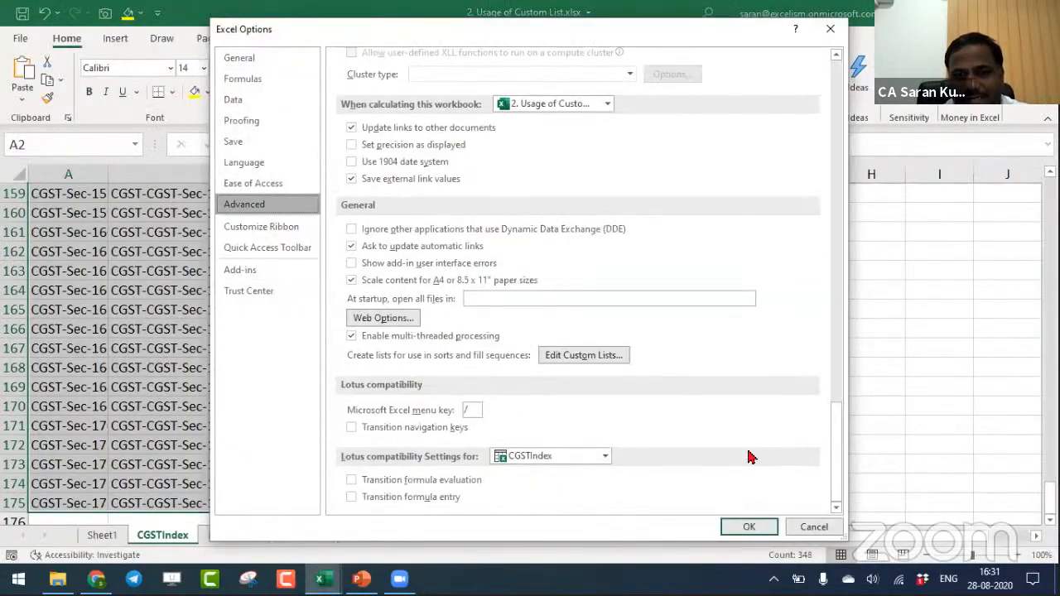
pyautogui.click(583, 354)
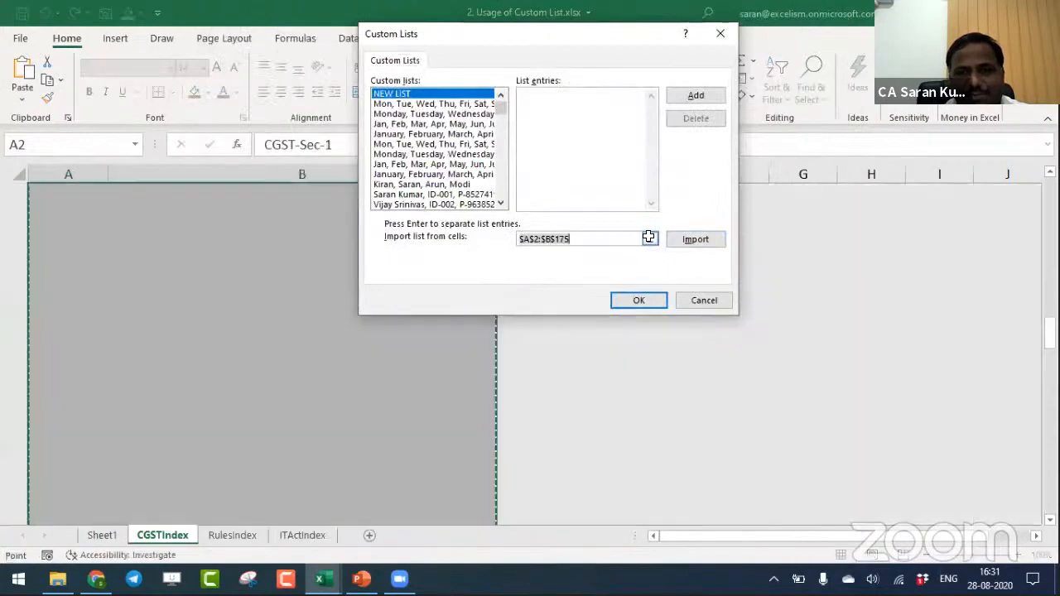
pyautogui.click(649, 238)
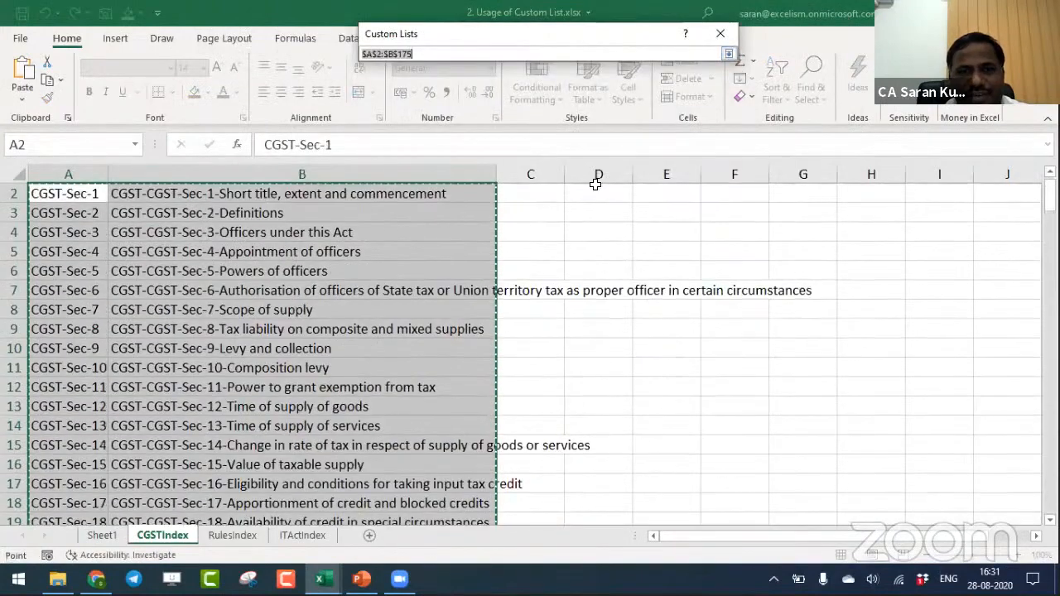
pyautogui.click(724, 53)
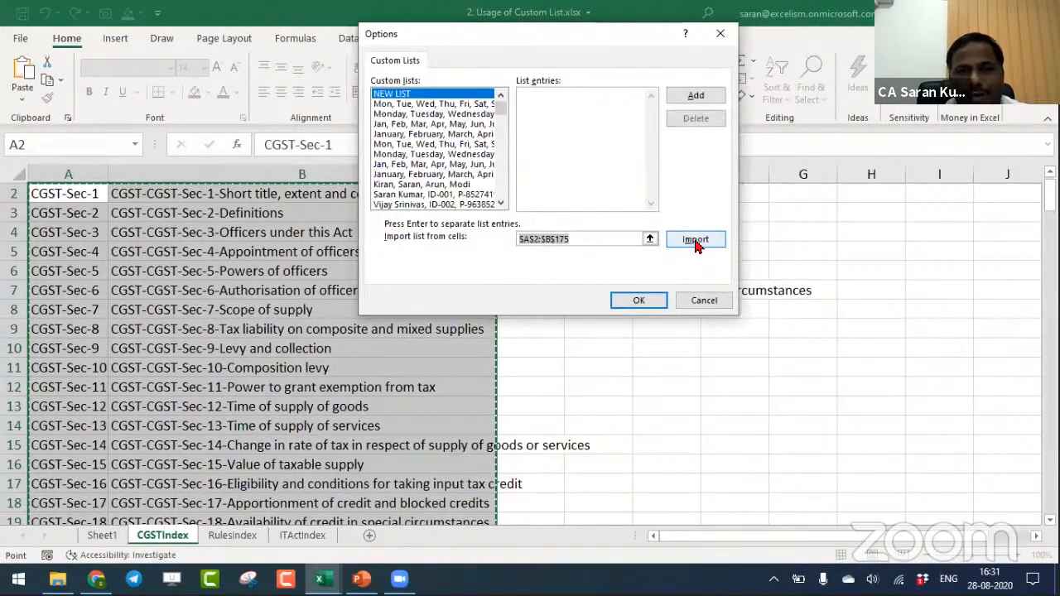
pyautogui.click(695, 240)
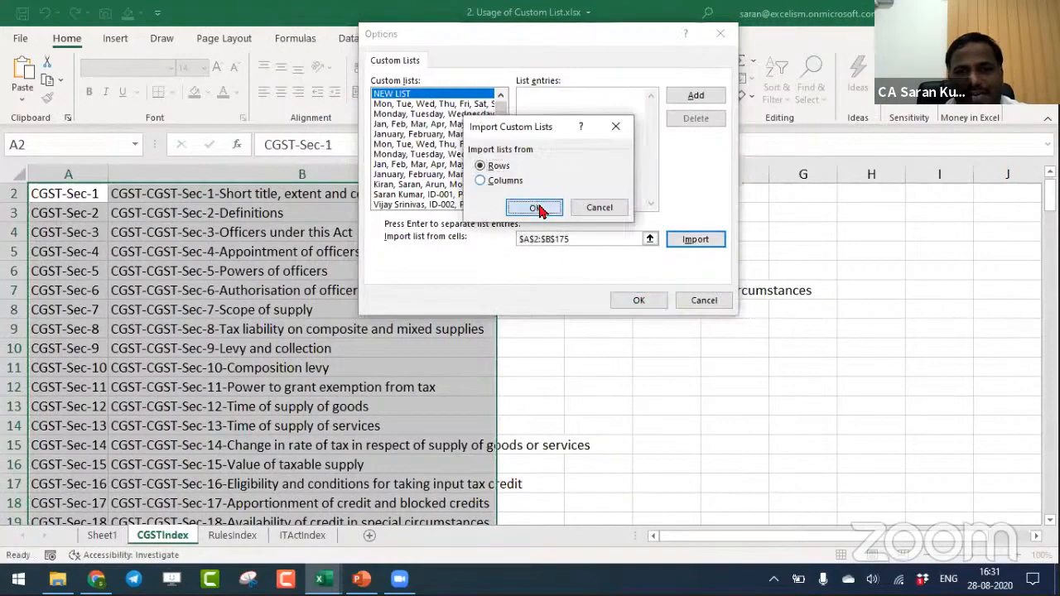
pyautogui.click(538, 209)
pyautogui.click(633, 299)
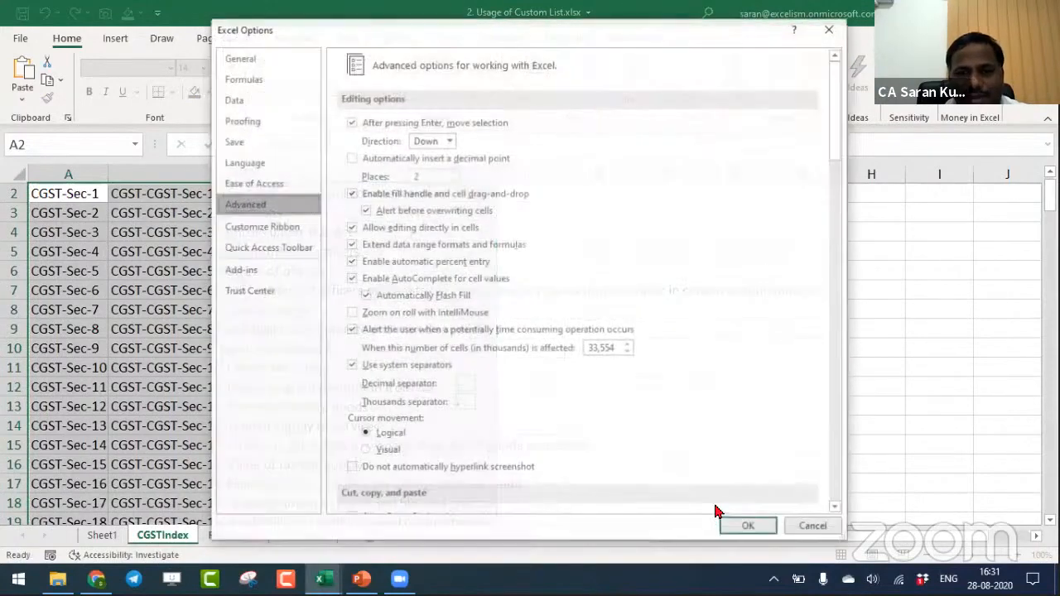
pyautogui.click(745, 525)
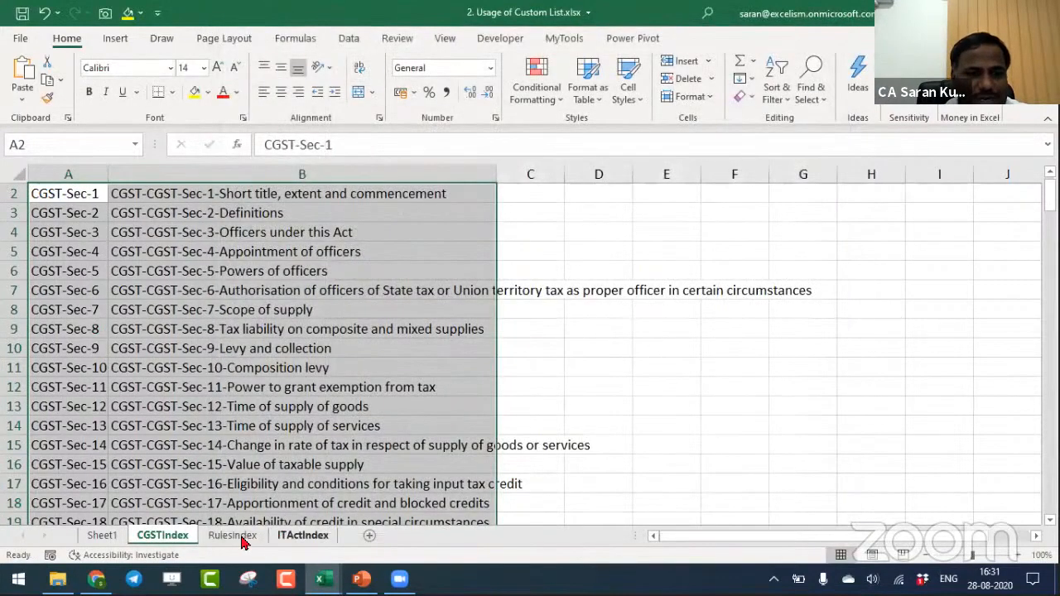
# - Enter CGST-Sec-15 in B21 of Sheet1 and fill the custom list down to B22
pyautogui.click(114, 536)
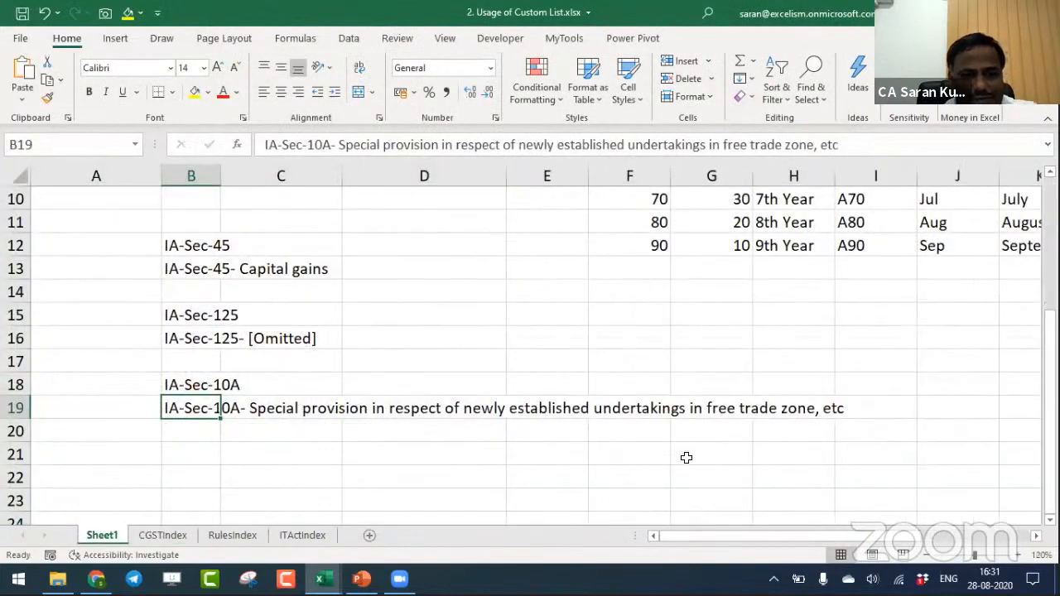
pyautogui.press('Down')
pyautogui.press('Down')
pyautogui.write('CGST-')
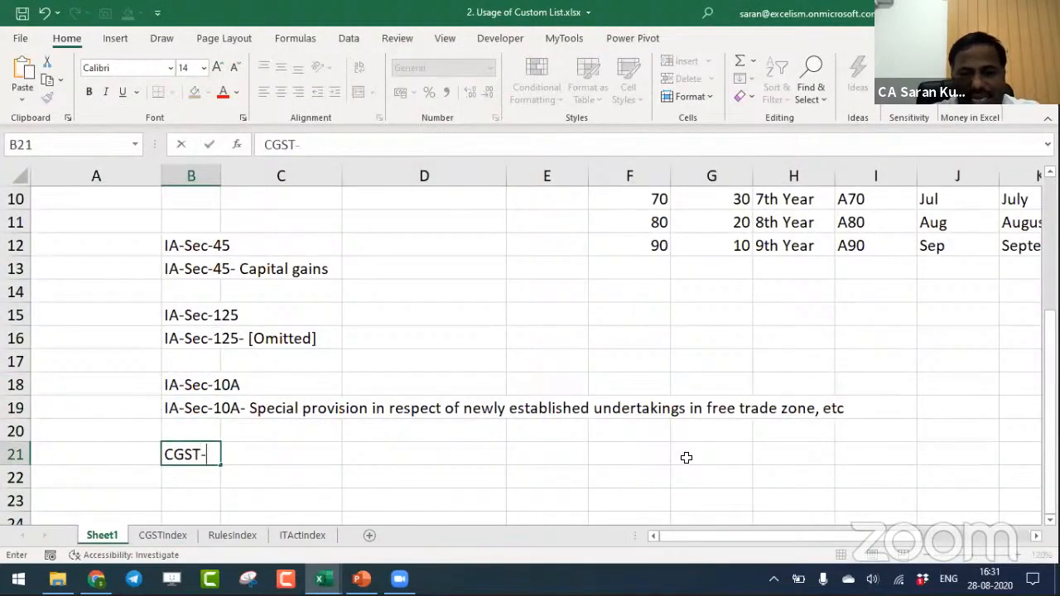
pyautogui.write('Sec-15')
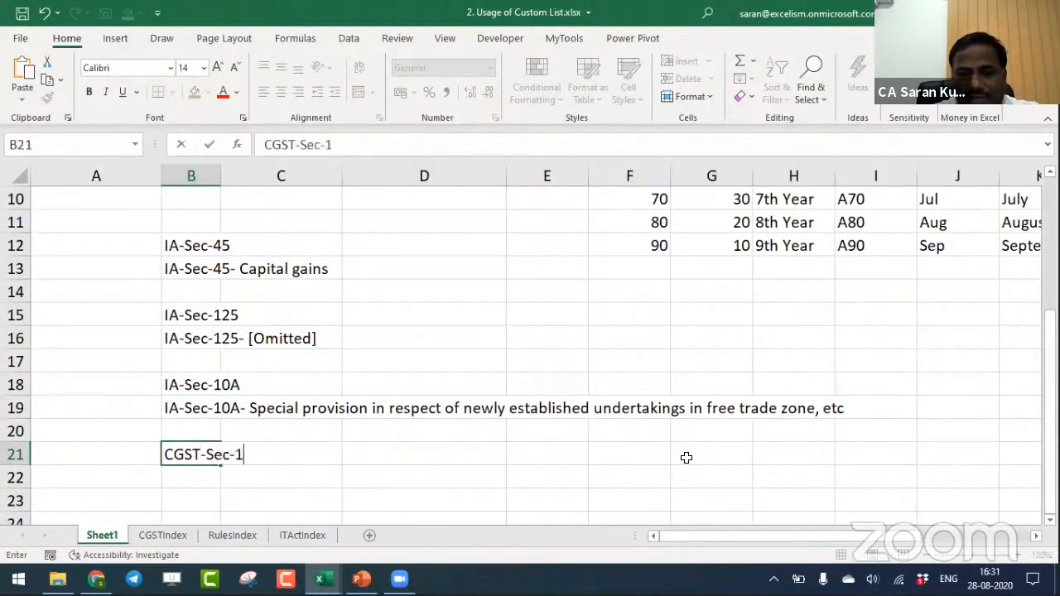
pyautogui.press('Return')
pyautogui.click(163, 459)
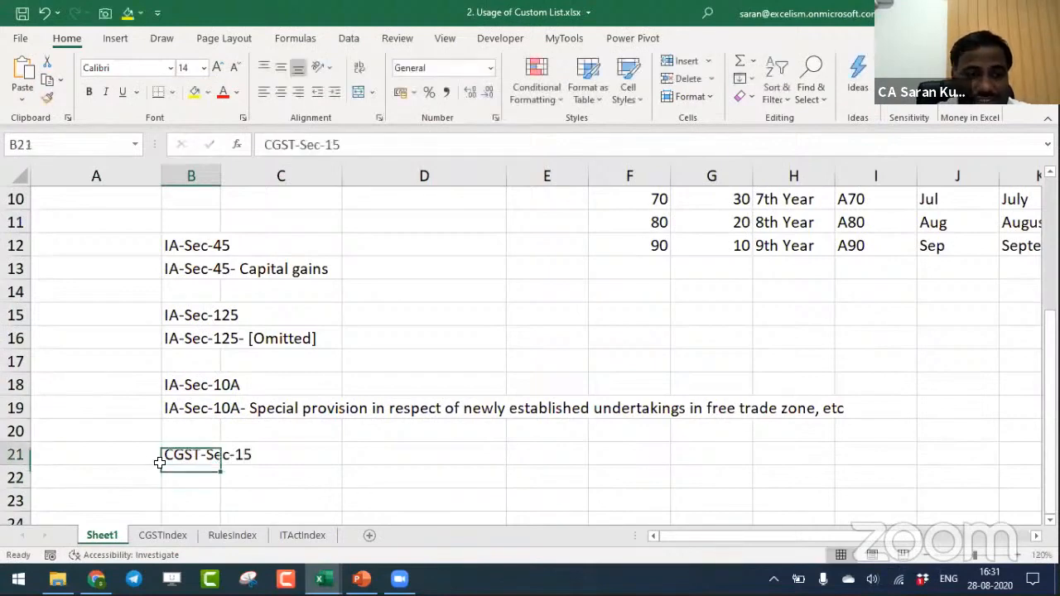
pyautogui.moveTo(220, 474); pyautogui.dragTo(220, 487)
pyautogui.click(289, 500)
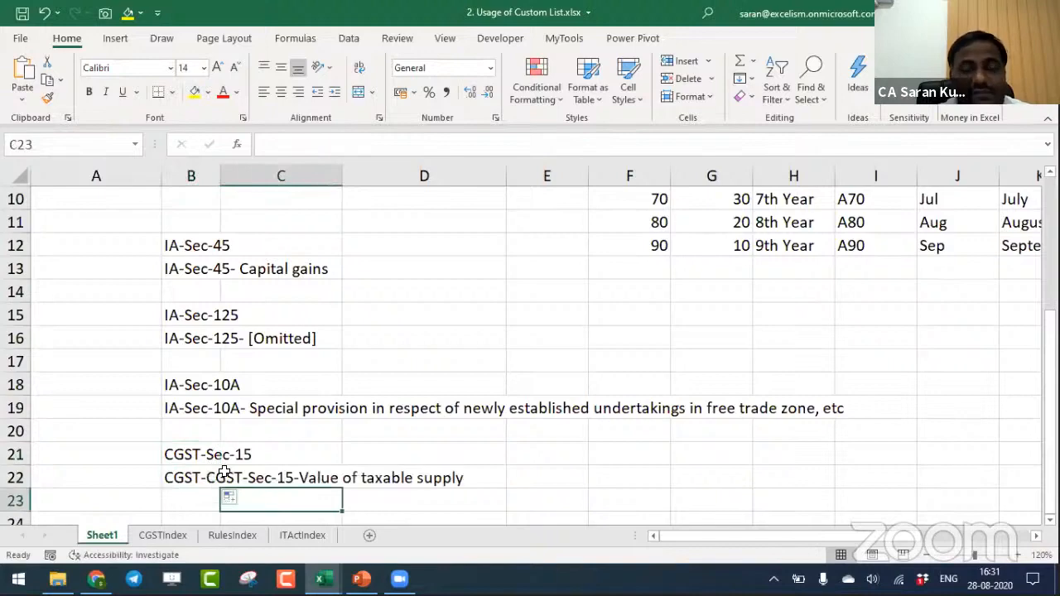
# - Select all rule numbers and rule names on the RulesIndex sheet, range A2:B190, without the headers
pyautogui.click(228, 535)
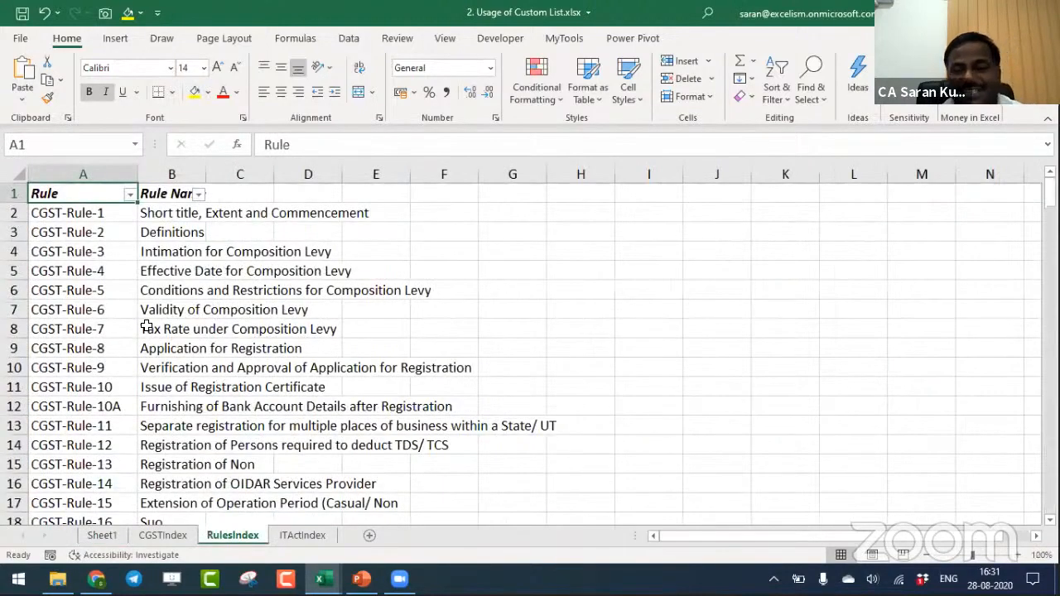
pyautogui.press('Down')
pyautogui.hotkey('shift', 'Right')
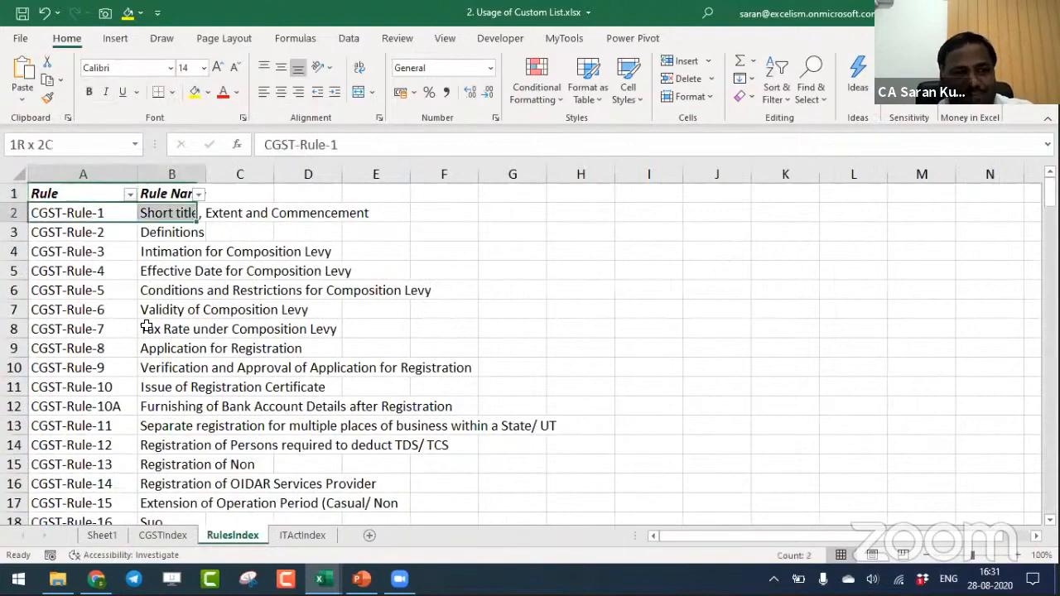
pyautogui.hotkey('ctrl', 'shift', 'Down')
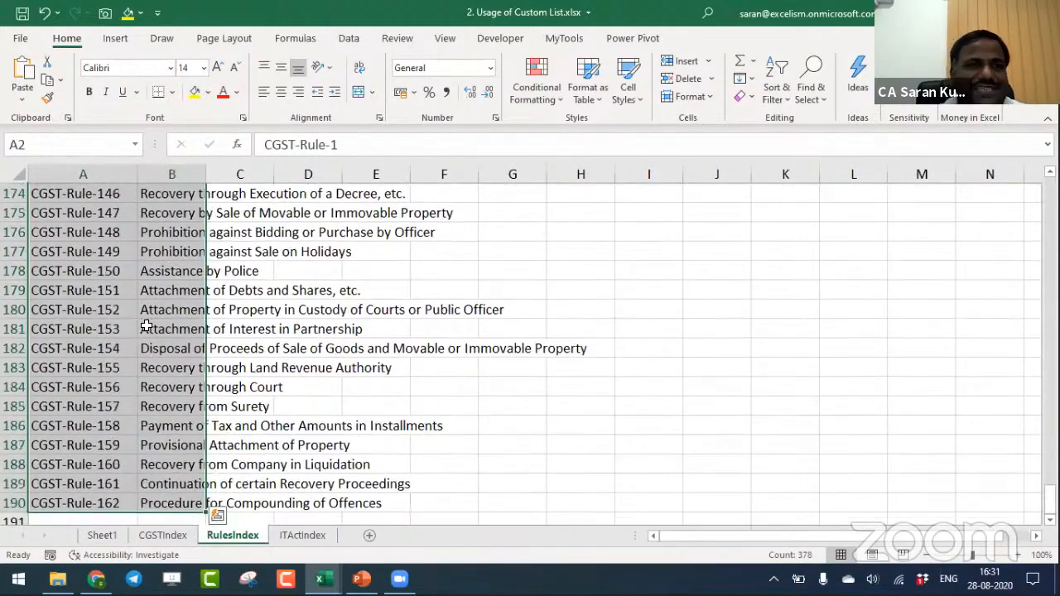
# - Try to import the CGST rules in A2:B190 as custom lists by rows
pyautogui.click(20, 38)
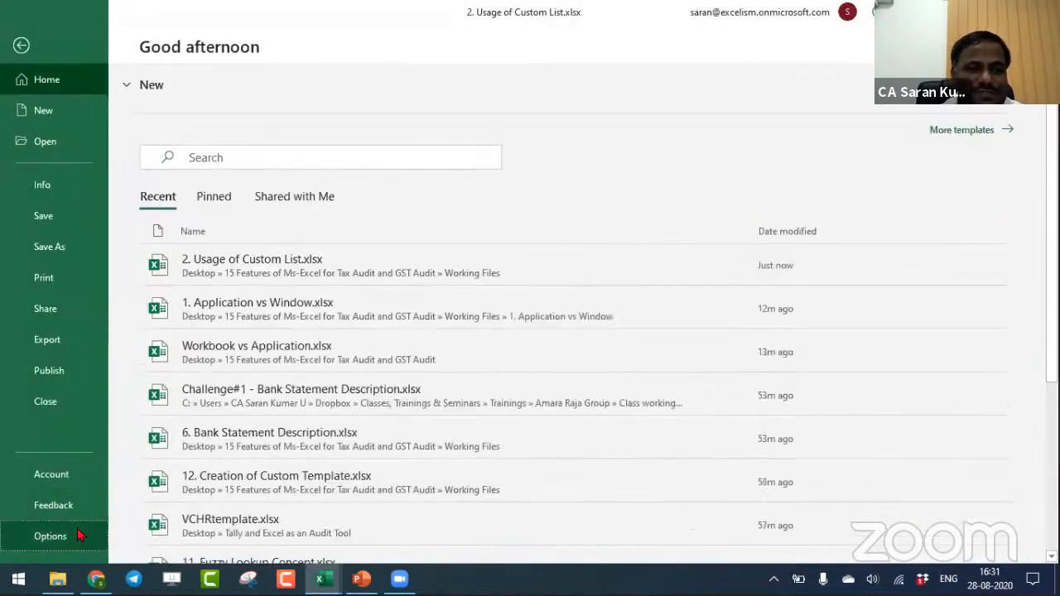
pyautogui.press('Escape')
pyautogui.click(279, 201)
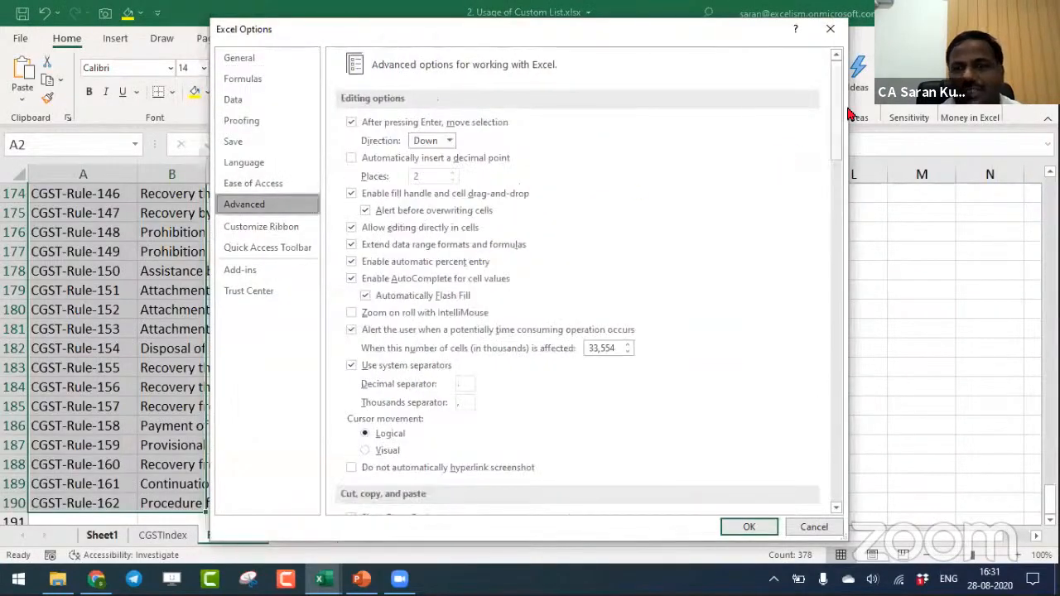
pyautogui.moveTo(836, 109); pyautogui.dragTo(794, 530)
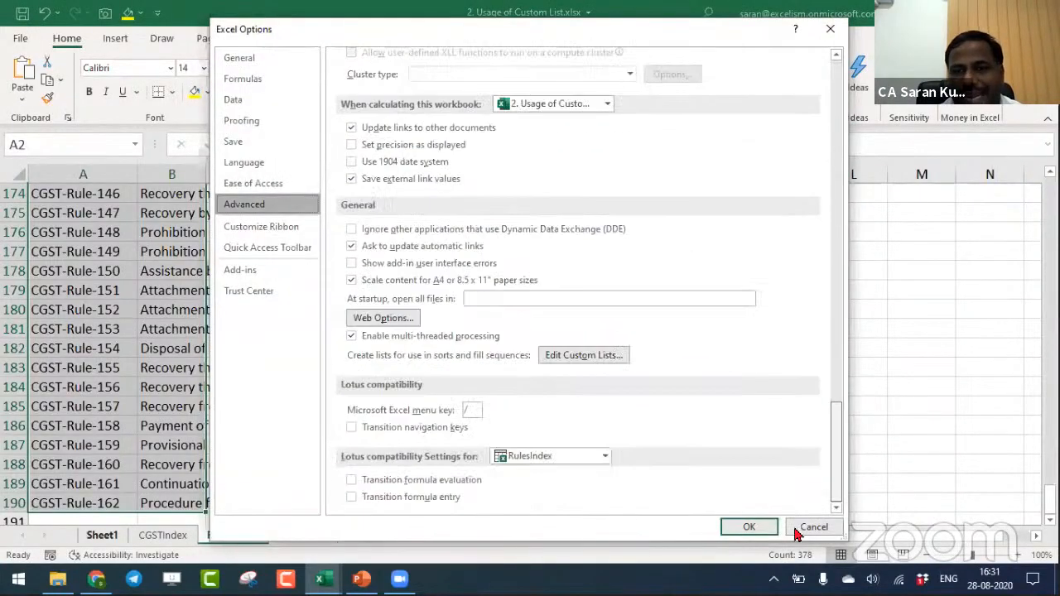
pyautogui.click(609, 355)
pyautogui.click(649, 240)
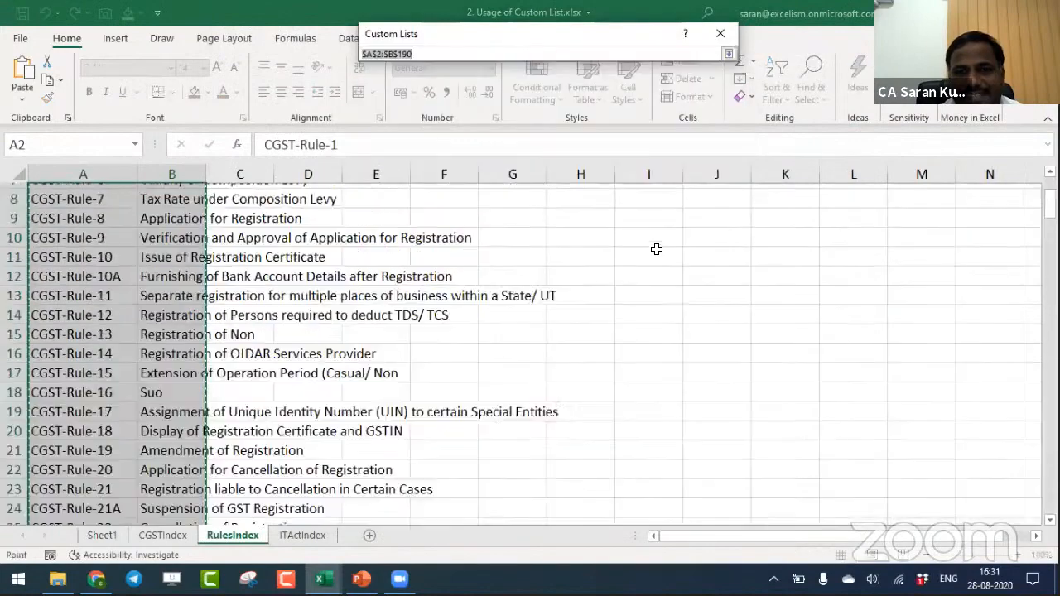
pyautogui.click(730, 55)
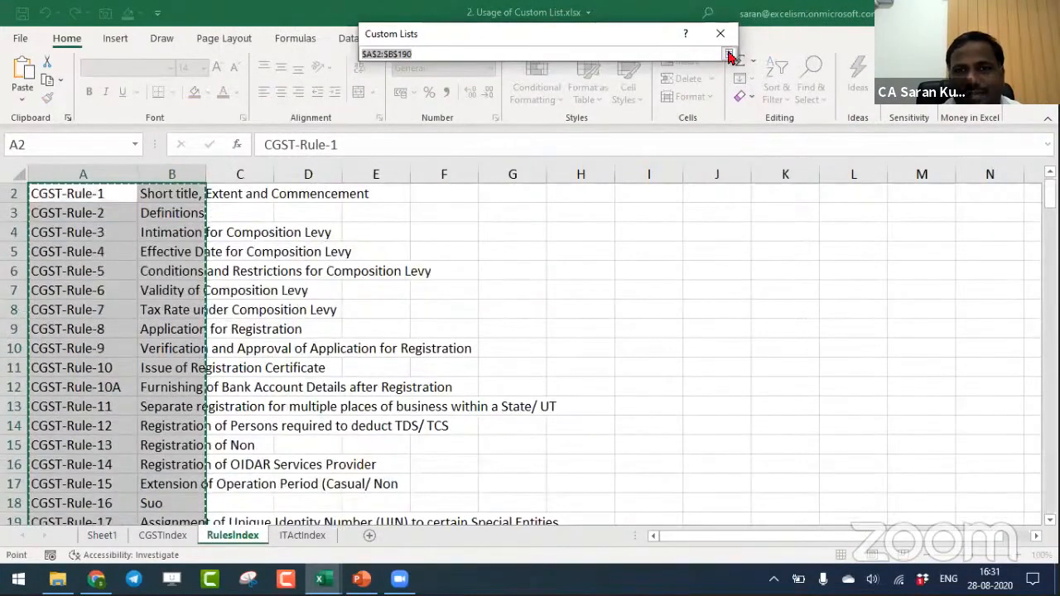
pyautogui.click(696, 239)
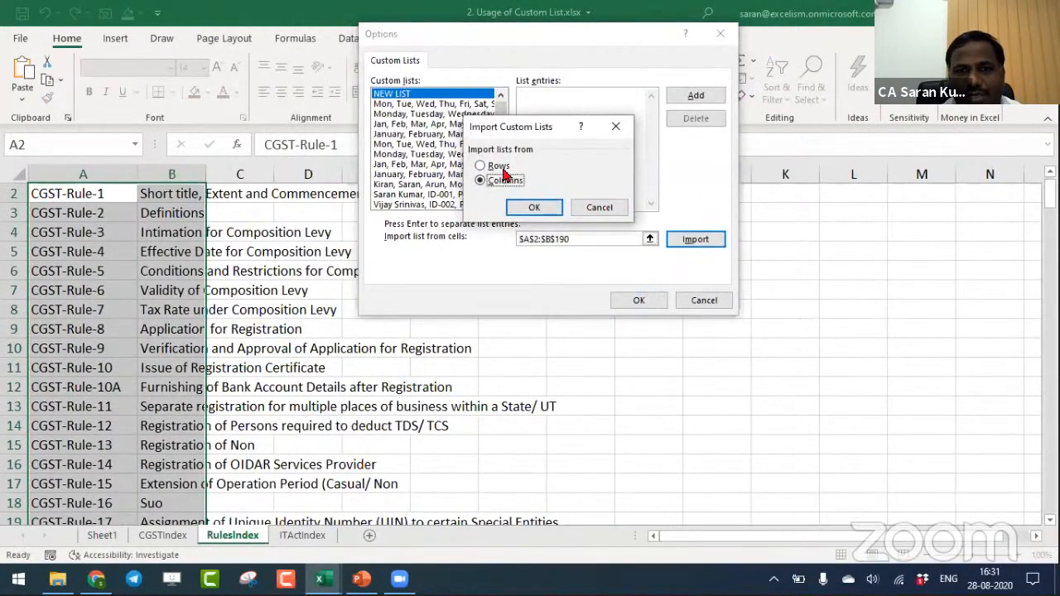
pyautogui.click(481, 165)
pyautogui.click(536, 208)
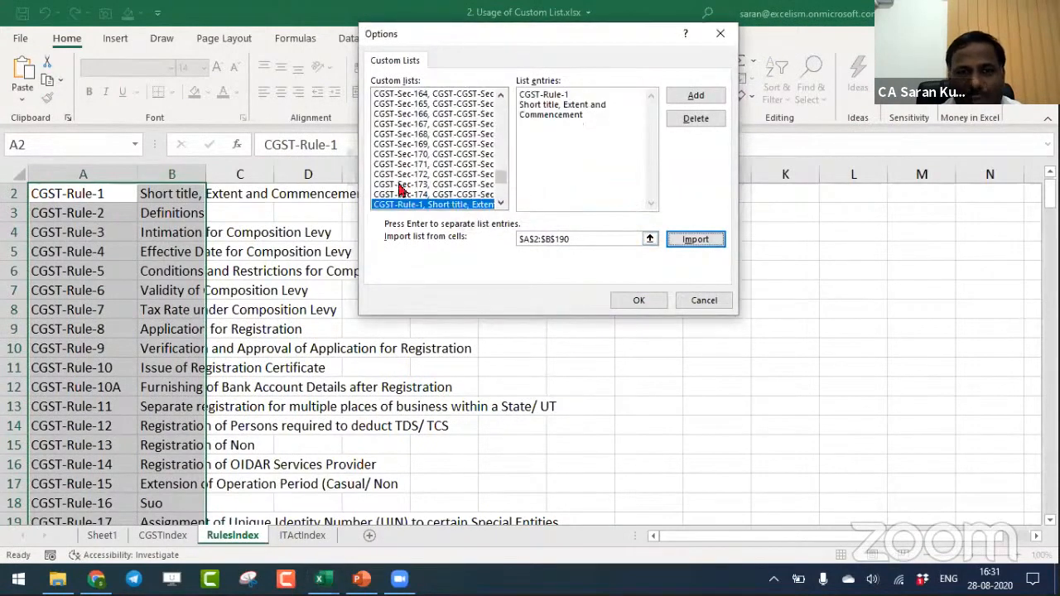
# - Look back through the existing custom lists and leave the custom list and Excel options without applying them
pyautogui.moveTo(500, 179); pyautogui.dragTo(502, 108)
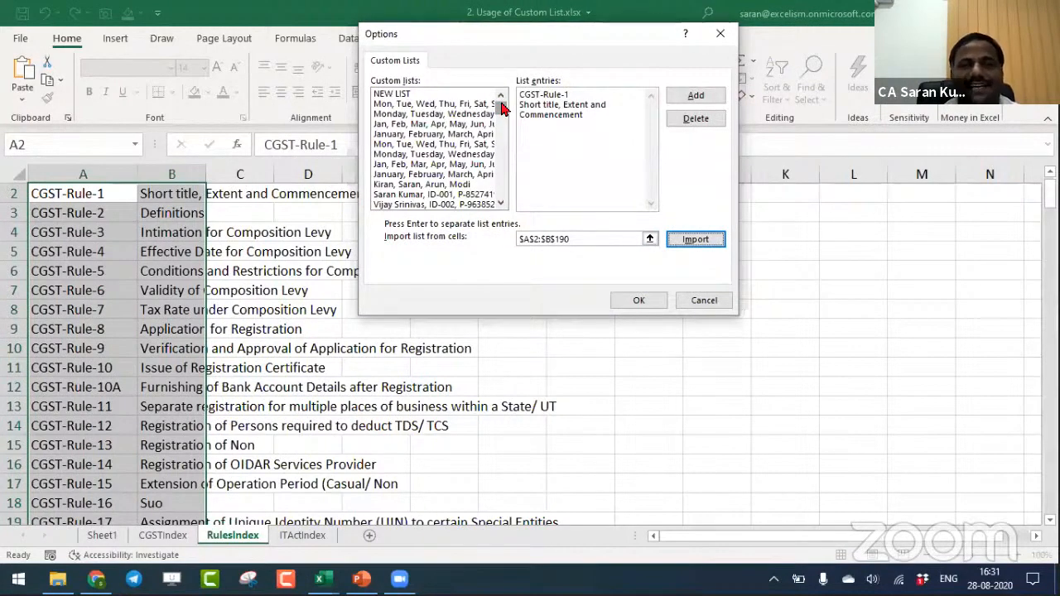
pyautogui.moveTo(502, 110)
pyautogui.mouseDown()
pyautogui.moveTo(502, 197)
pyautogui.moveTo(504, 99)
pyautogui.mouseUp()
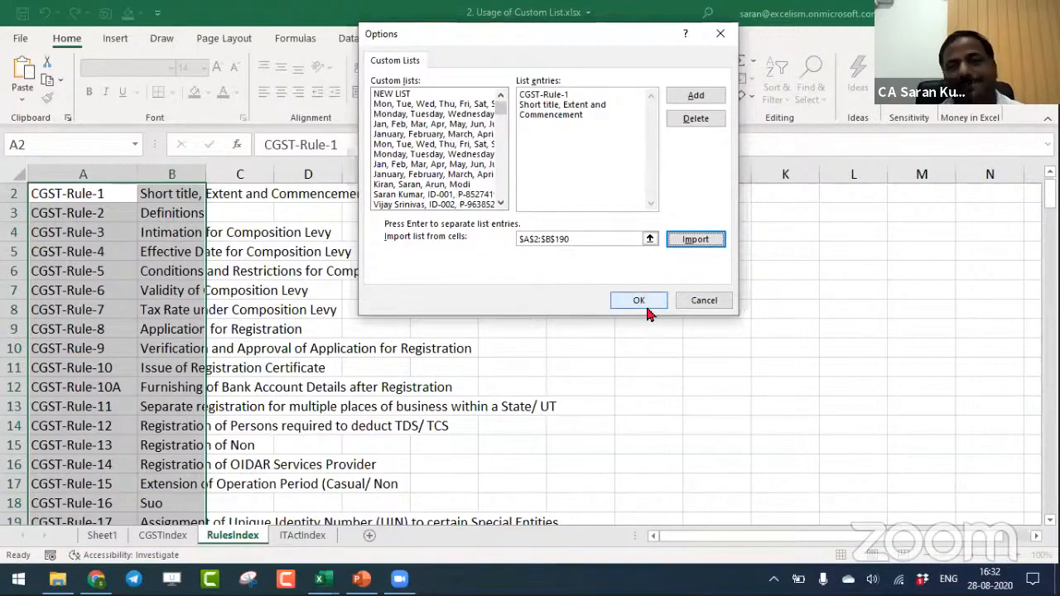
pyautogui.click(702, 302)
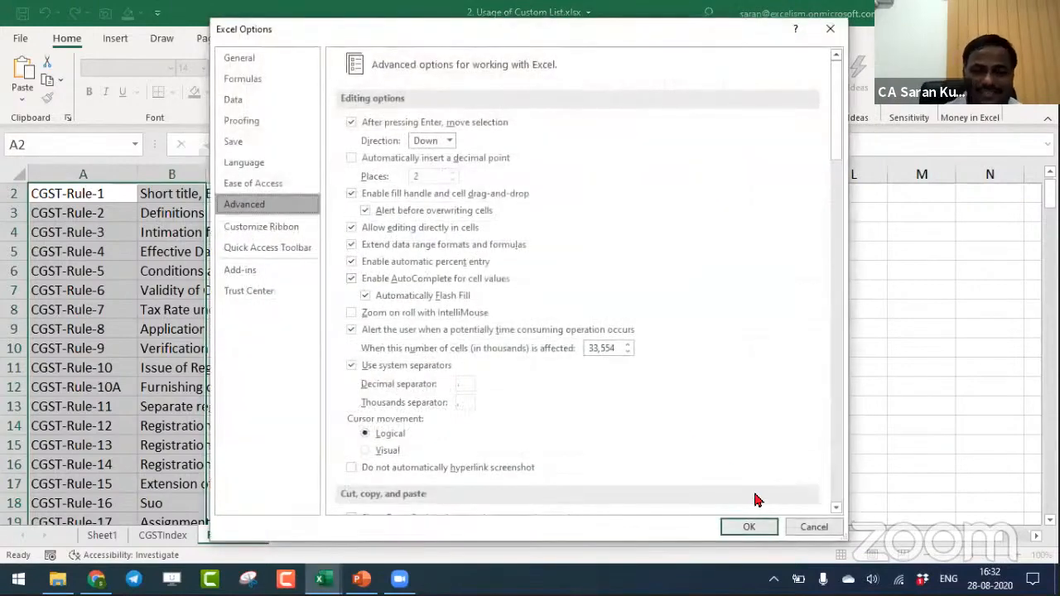
pyautogui.click(804, 523)
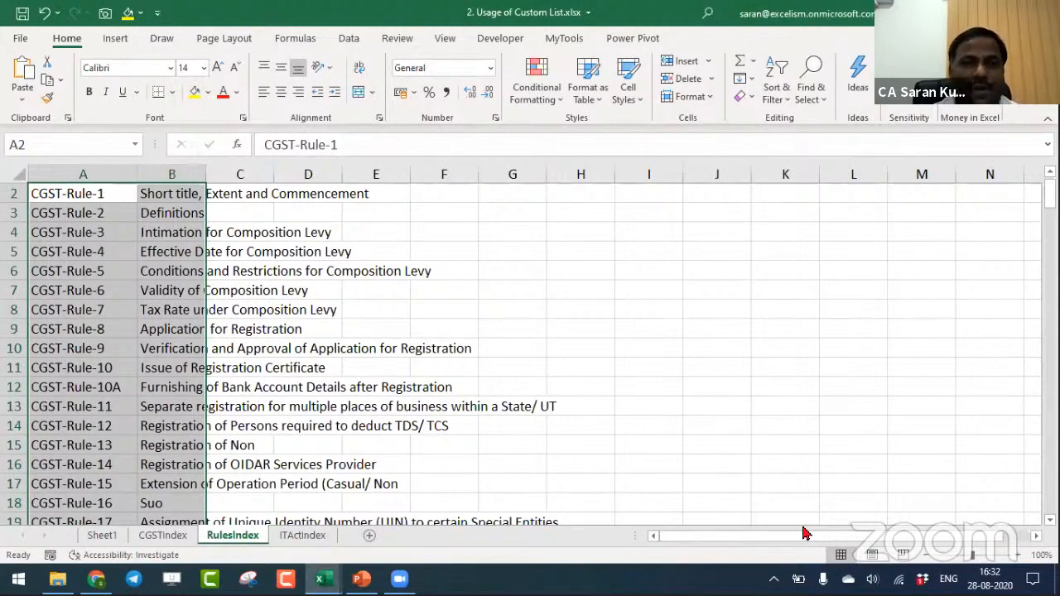
# - Run the Clear Custom List macro and save the workbook
pyautogui.click(574, 40)
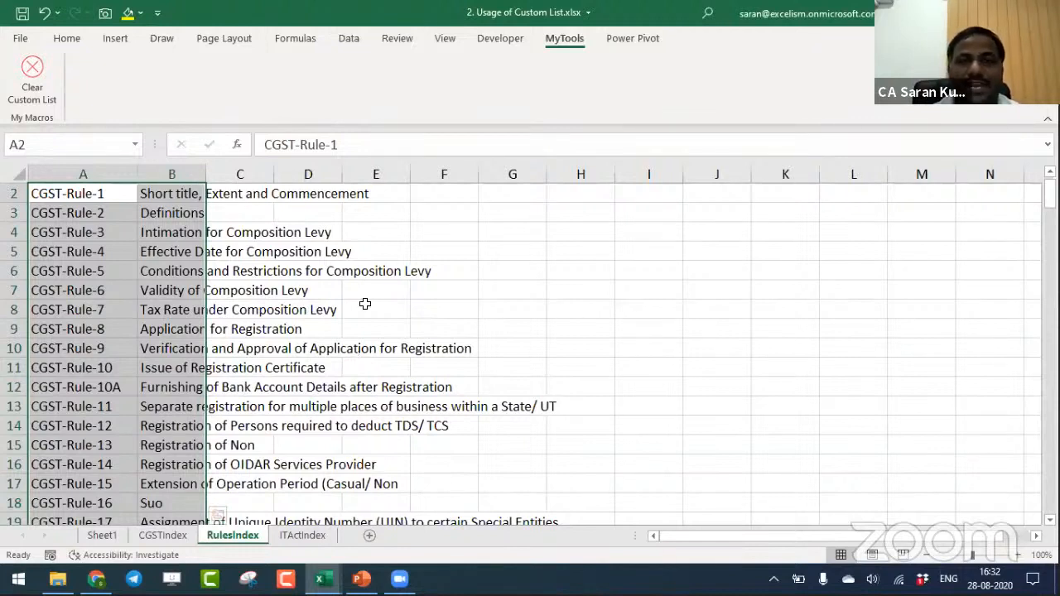
pyautogui.click(32, 73)
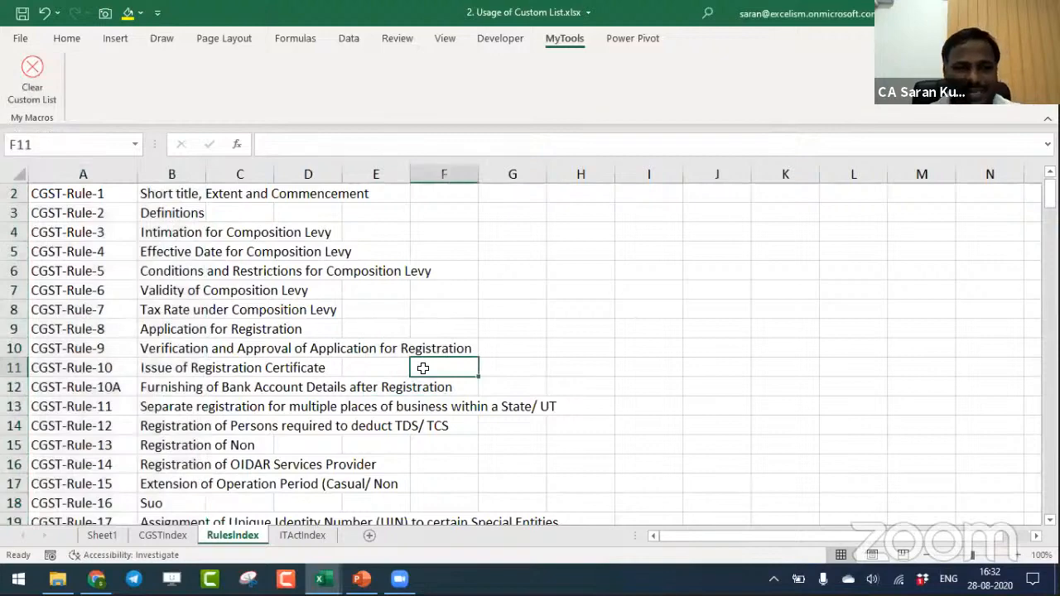
pyautogui.hotkey('ctrl', 's')
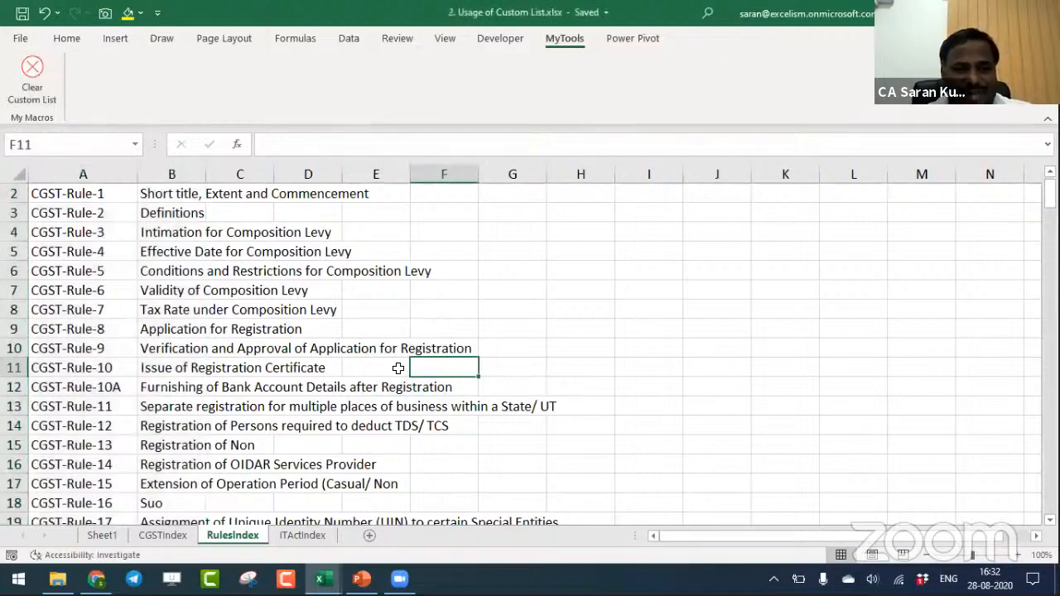
# - Close the custom list workbook and the blank Book1 workbook, discarding Book1's changes
pyautogui.hotkey('ctrl', 'w')
pyautogui.hotkey('ctrl', 'w')
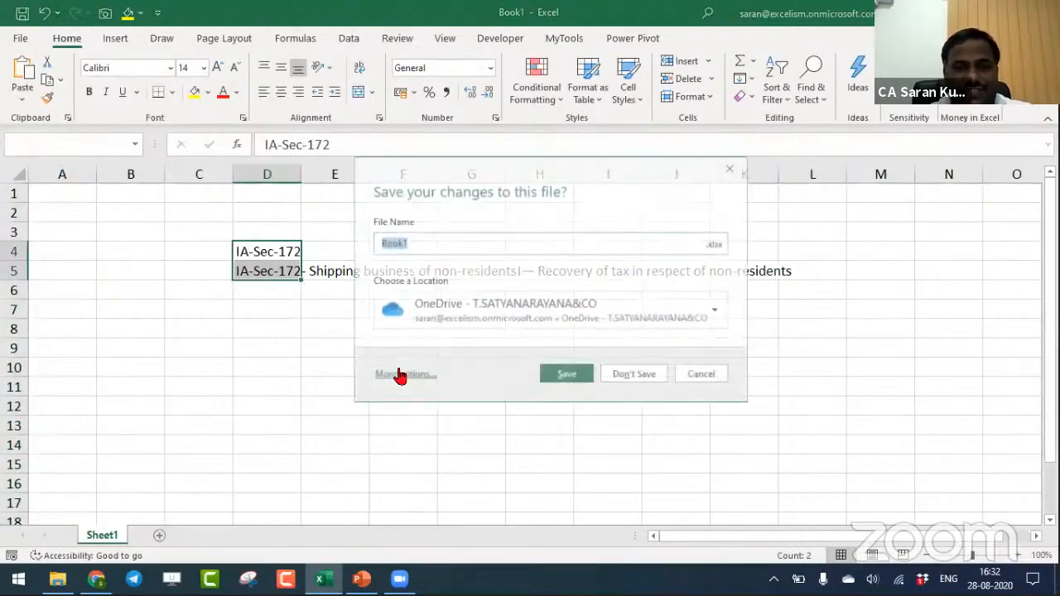
pyautogui.click(627, 375)
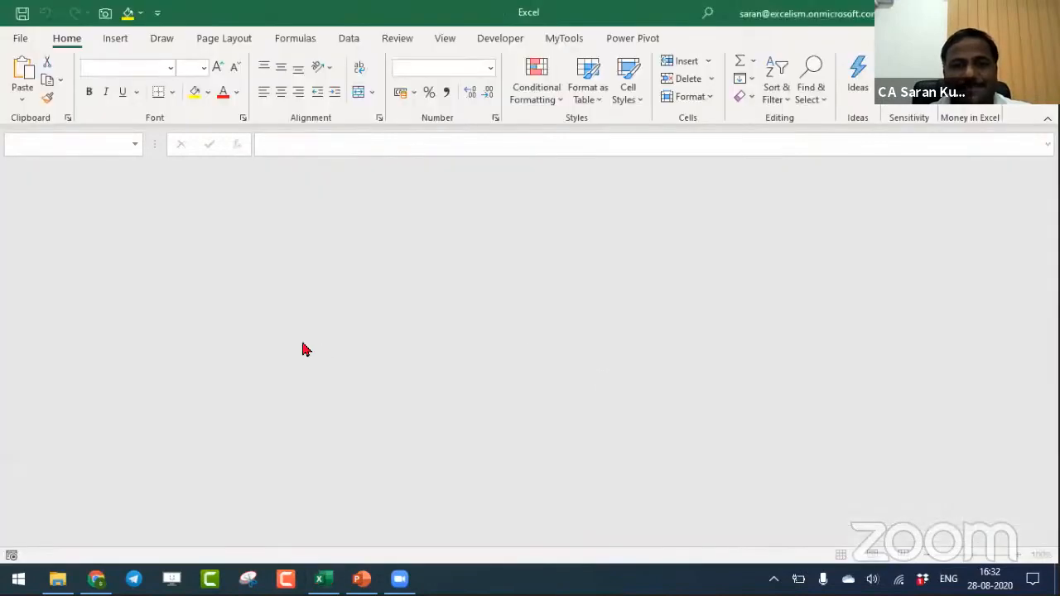
# - Switch to the PowerPoint presentation showing the Session Topics slide
pyautogui.hotkey('alt', 'Tab')
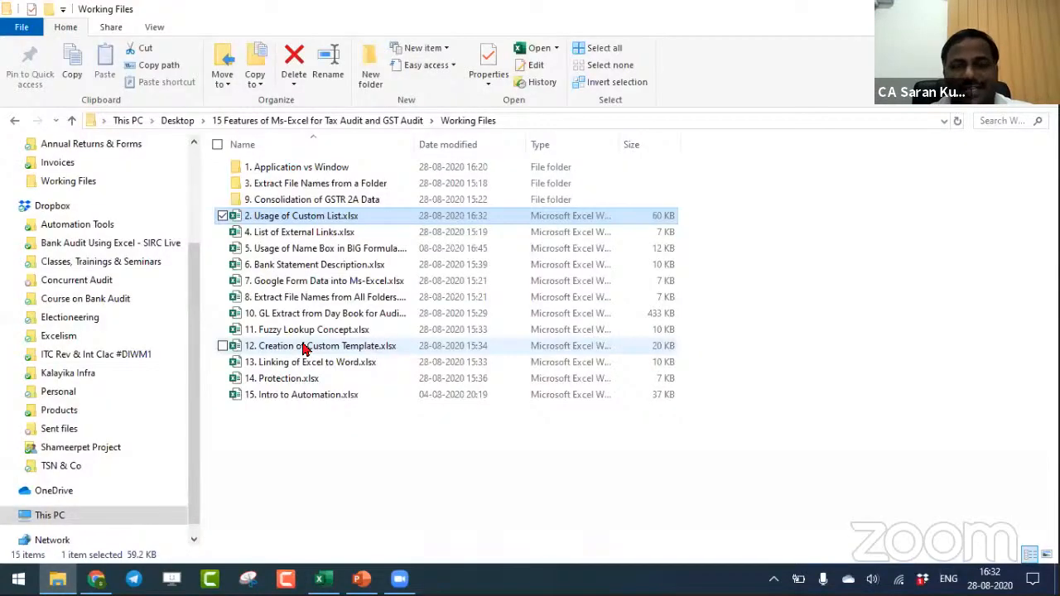
pyautogui.hotkey('alt', 'Tab')
pyautogui.hotkey('alt', 'Tab')
pyautogui.hotkey('alt', 'Tab')
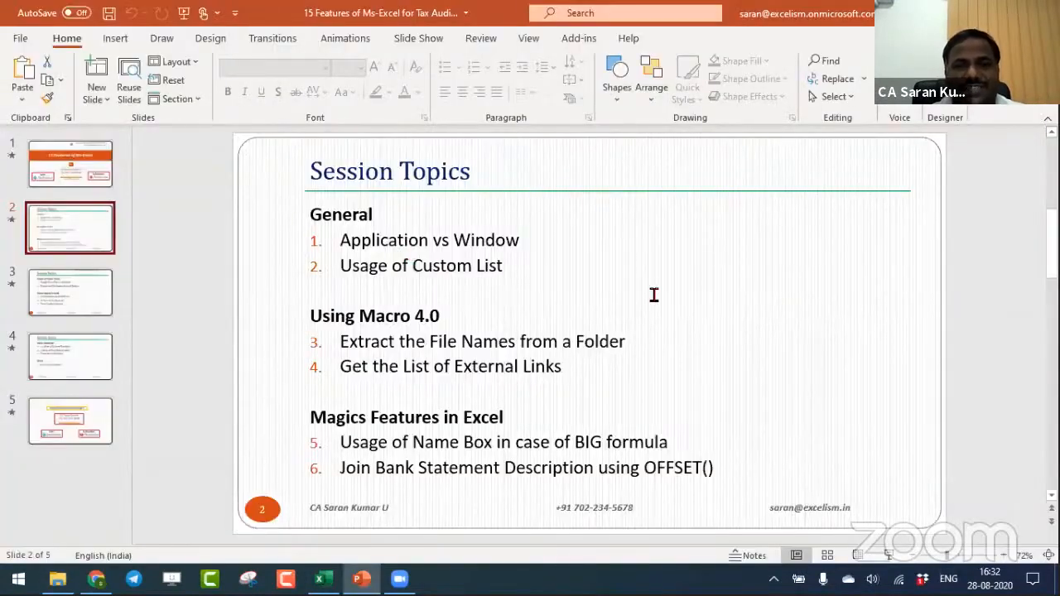
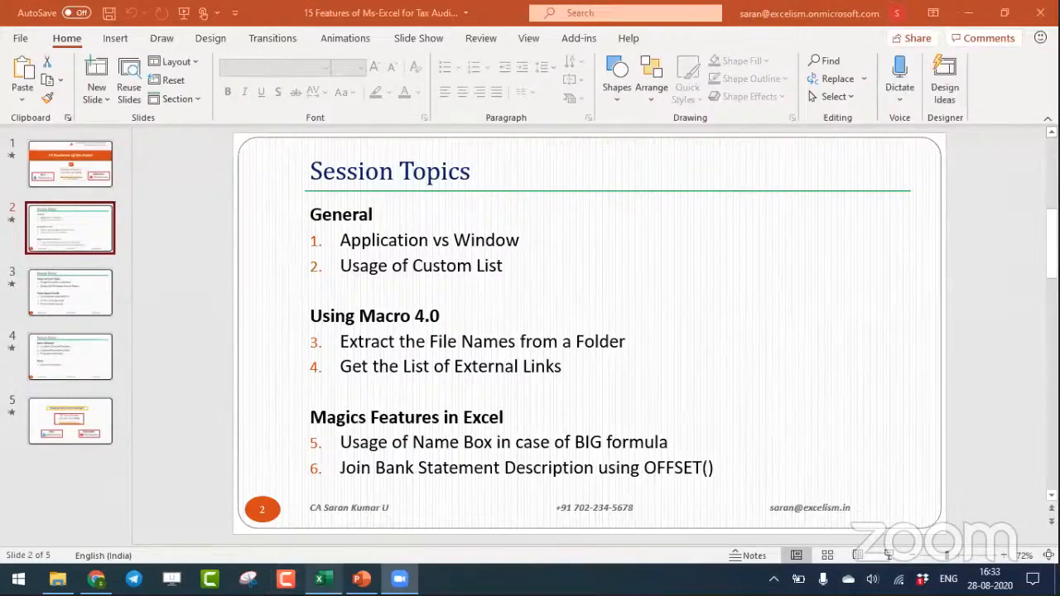
pyautogui.moveTo(320, 579)
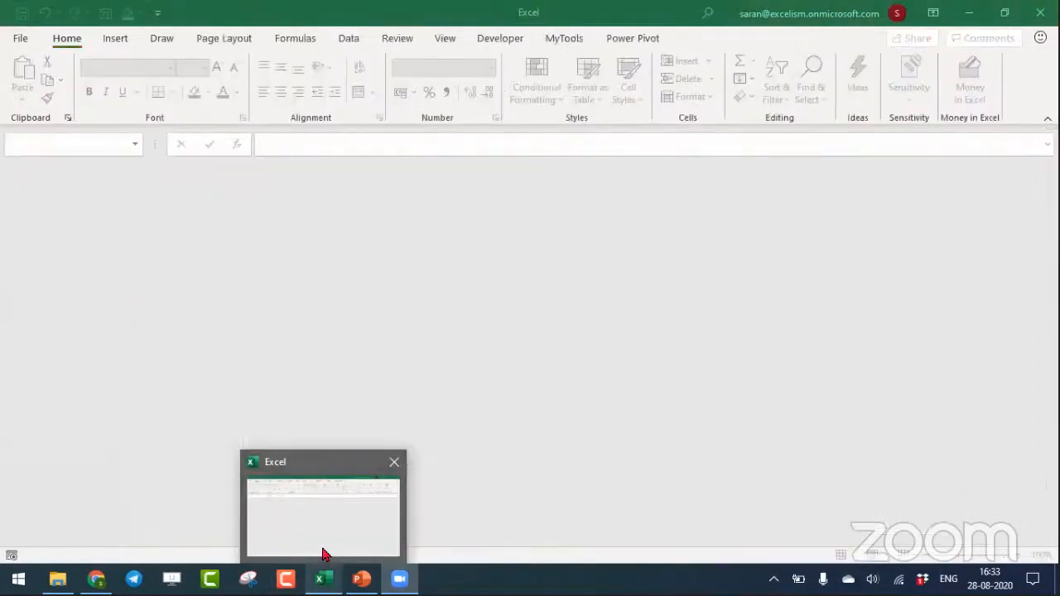
pyautogui.click(323, 553)
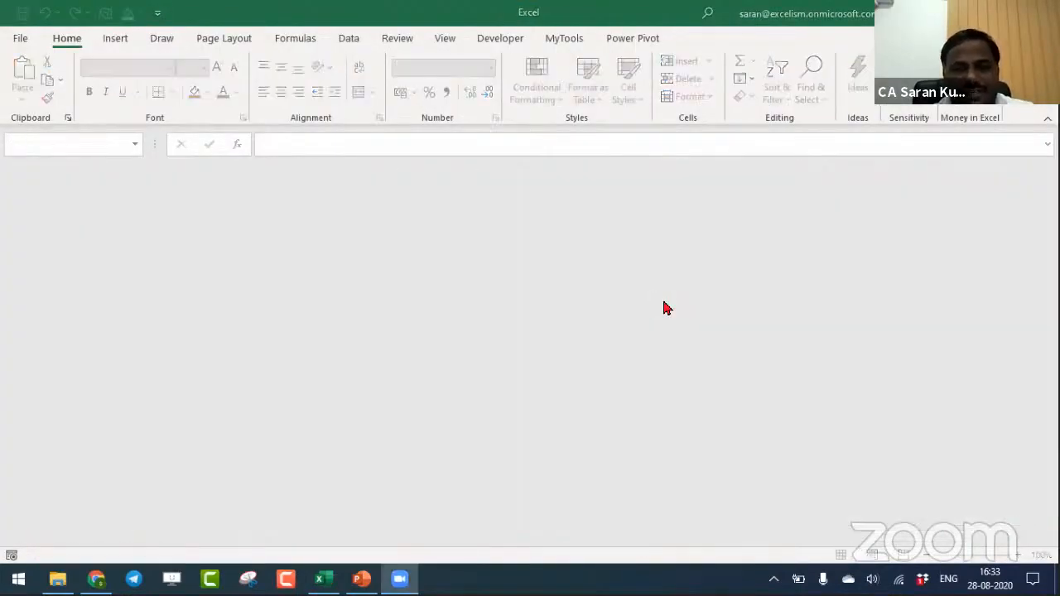
pyautogui.hotkey('alt', 'Tab')
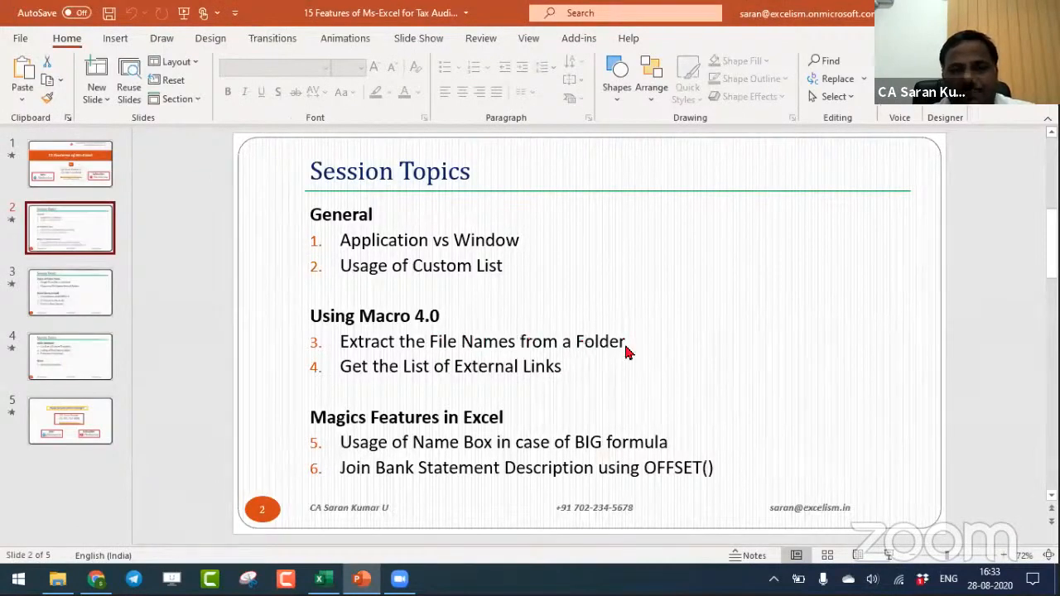
# - Switch to File Explorer and open the 3. Extract File Names from a Folder folder inside Working Files
pyautogui.hotkey('alt', 'Tab')
pyautogui.hotkey('alt', 'Tab')
pyautogui.hotkey('alt', 'Tab')
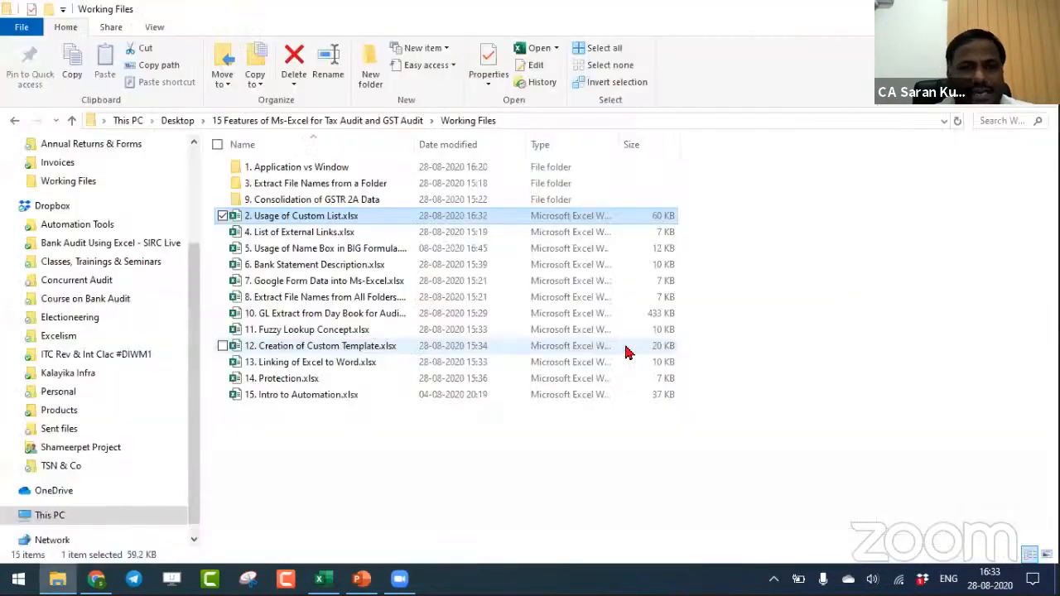
pyautogui.press('Up')
pyautogui.press('Up')
pyautogui.press('Return')
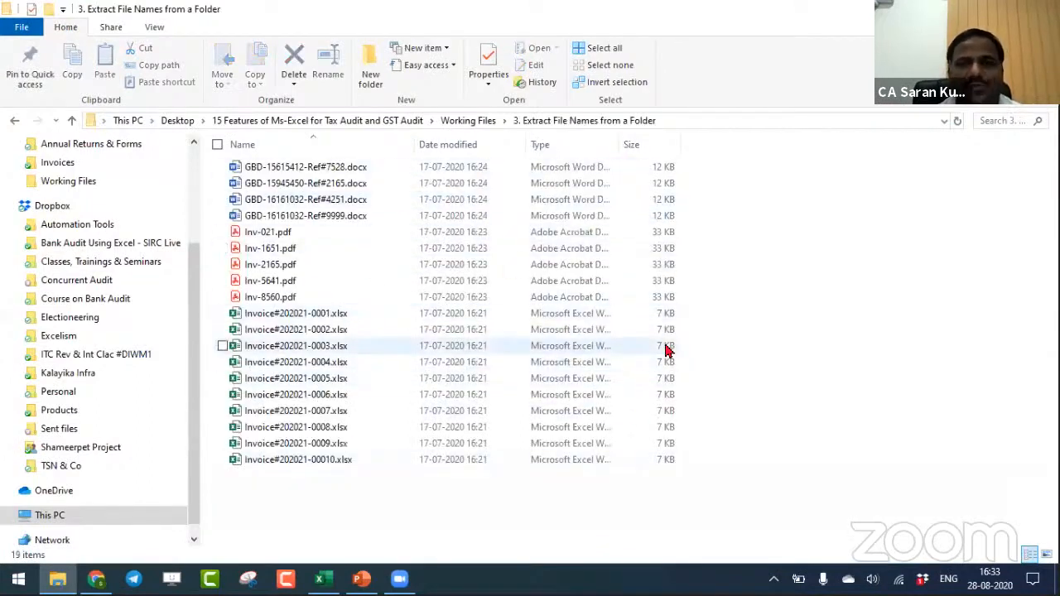
# - Go back up to Working Files and reopen the 3. Extract File Names from a Folder folder, leaving its name as is
pyautogui.click(469, 121)
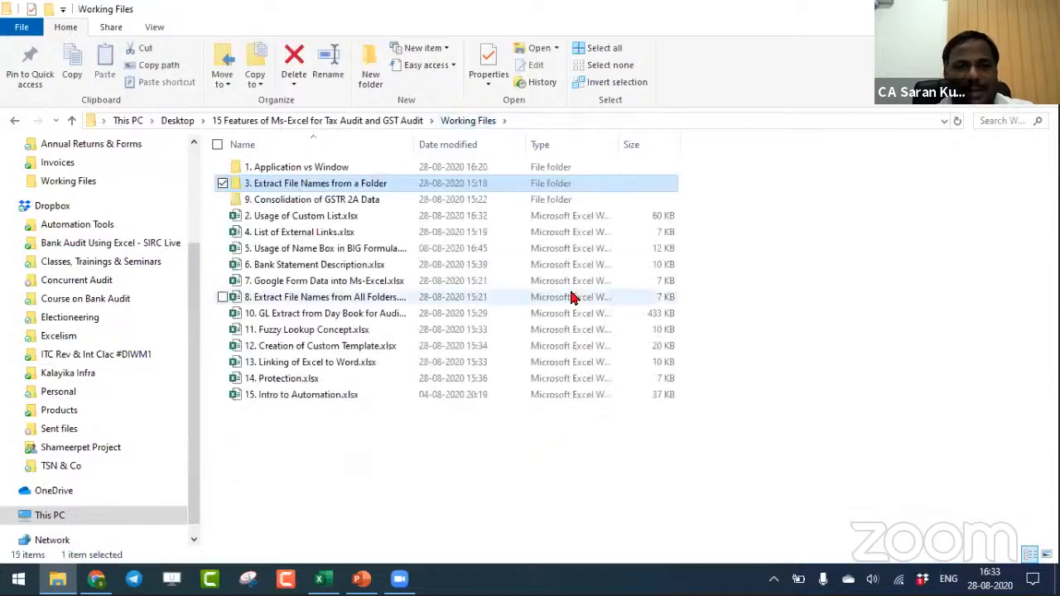
pyautogui.press('F2')
pyautogui.press('Return')
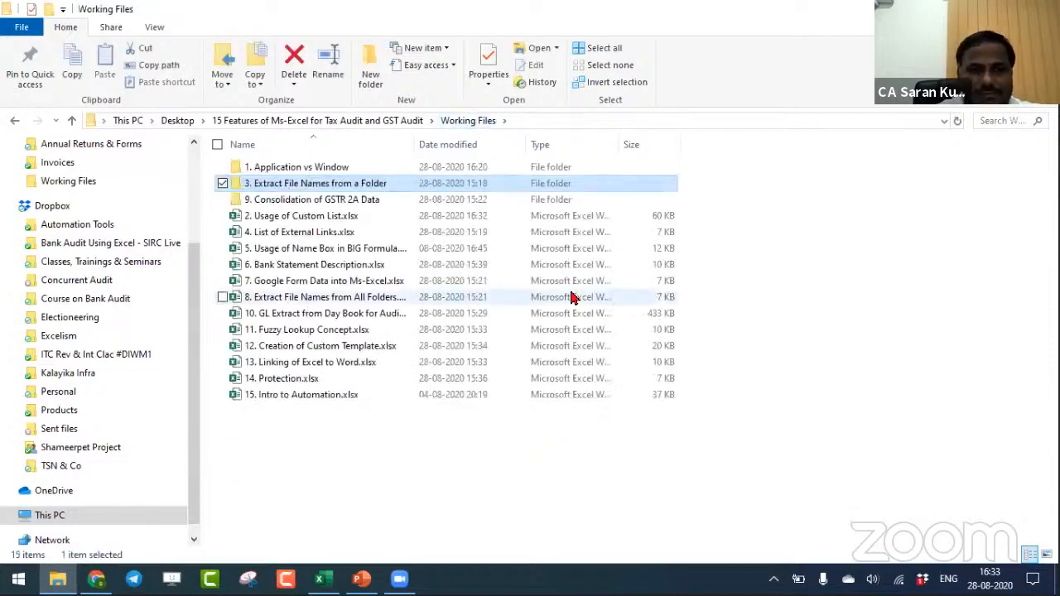
pyautogui.press('Return')
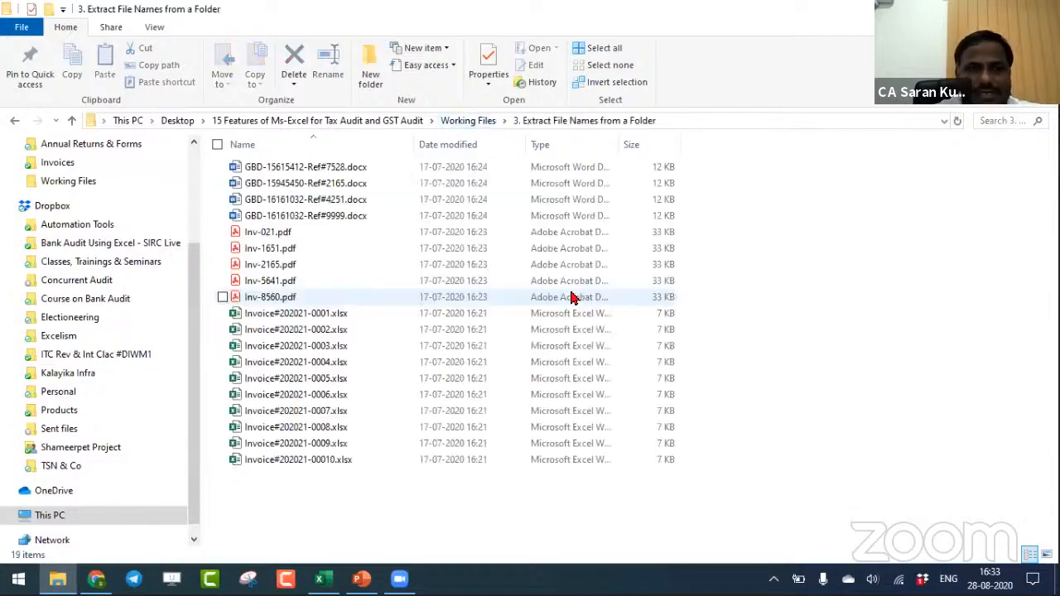
# - Create a new subfolder named Invoices in the 3. Extract File Names from a Folder folder
pyautogui.click(368, 67)
pyautogui.write('Invoices')
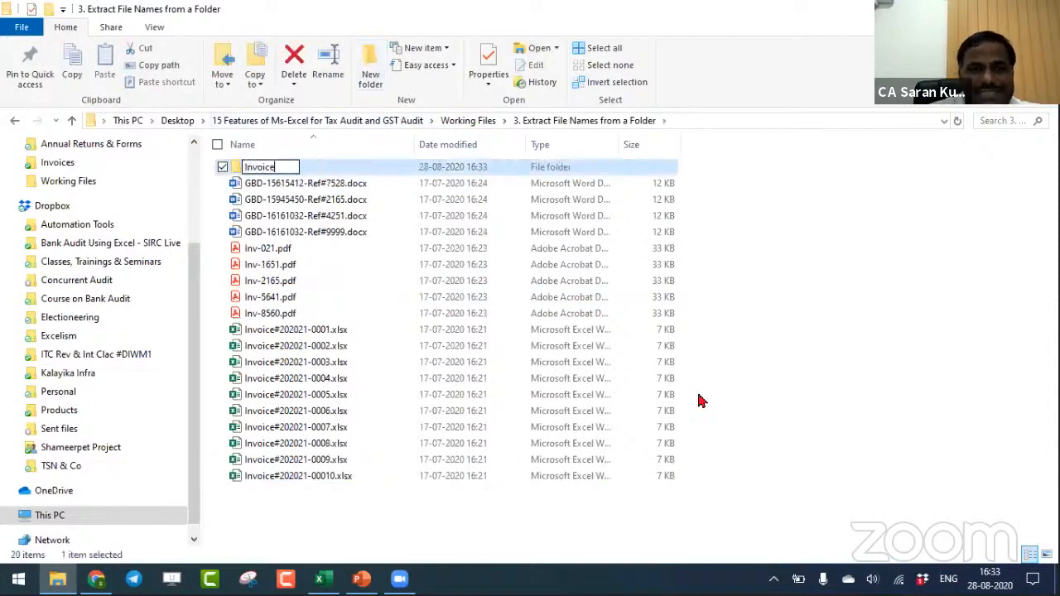
pyautogui.press('Return')
# - Move all the Word, PDF and Excel files into the Invoices folder and go back up to the parent folder
pyautogui.press('Down')
pyautogui.hotkey('shift', 'Down')
pyautogui.hotkey('shift', 'Down')
pyautogui.hotkey('shift', 'Down')
pyautogui.hotkey('shift', 'Down')
pyautogui.hotkey('shift', 'Down')
pyautogui.hotkey('shift', 'Down')
pyautogui.hotkey('shift', 'Down')
pyautogui.hotkey('shift', 'Down')
pyautogui.hotkey('shift', 'Down')
pyautogui.hotkey('shift', 'Down')
pyautogui.hotkey('shift', 'Down')
pyautogui.hotkey('shift', 'Down')
pyautogui.hotkey('shift', 'Down')
pyautogui.hotkey('shift', 'Down')
pyautogui.hotkey('shift', 'Down')
pyautogui.hotkey('shift', 'Down')
pyautogui.hotkey('shift', 'Down')
pyautogui.hotkey('shift', 'Down')
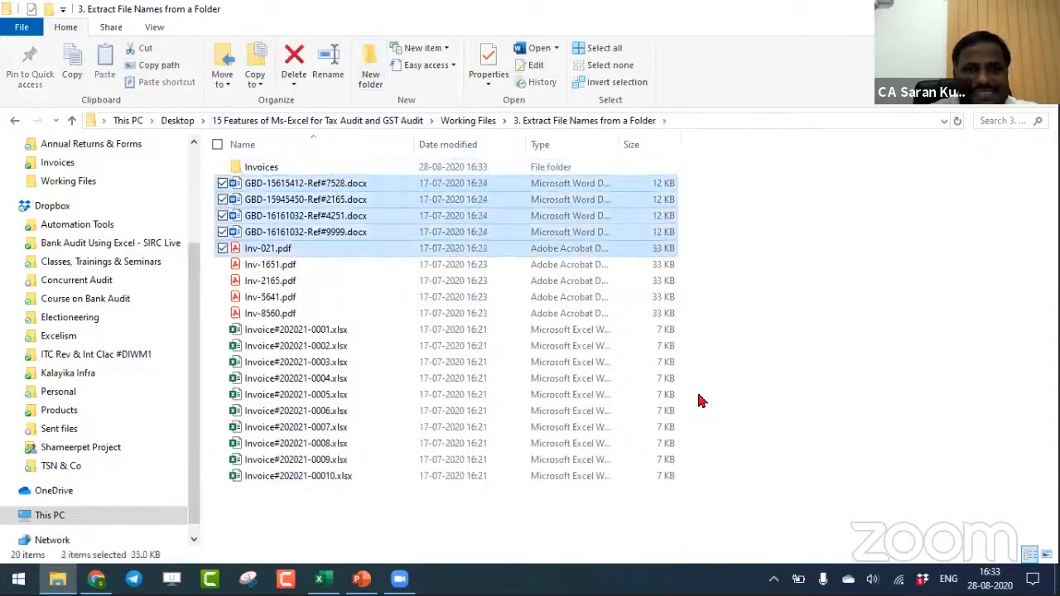
pyautogui.press('Up')
pyautogui.press('Up')
pyautogui.press('Up')
pyautogui.press('Up')
pyautogui.press('Up')
pyautogui.press('Up')
pyautogui.press('Up')
pyautogui.press('Up')
pyautogui.press('Up')
pyautogui.press('Up')
pyautogui.press('Up')
pyautogui.press('Up')
pyautogui.press('Up')
pyautogui.press('Up')
pyautogui.press('Up')
pyautogui.press('Up')
pyautogui.press('Up')
pyautogui.press('Up')
pyautogui.press('Up')
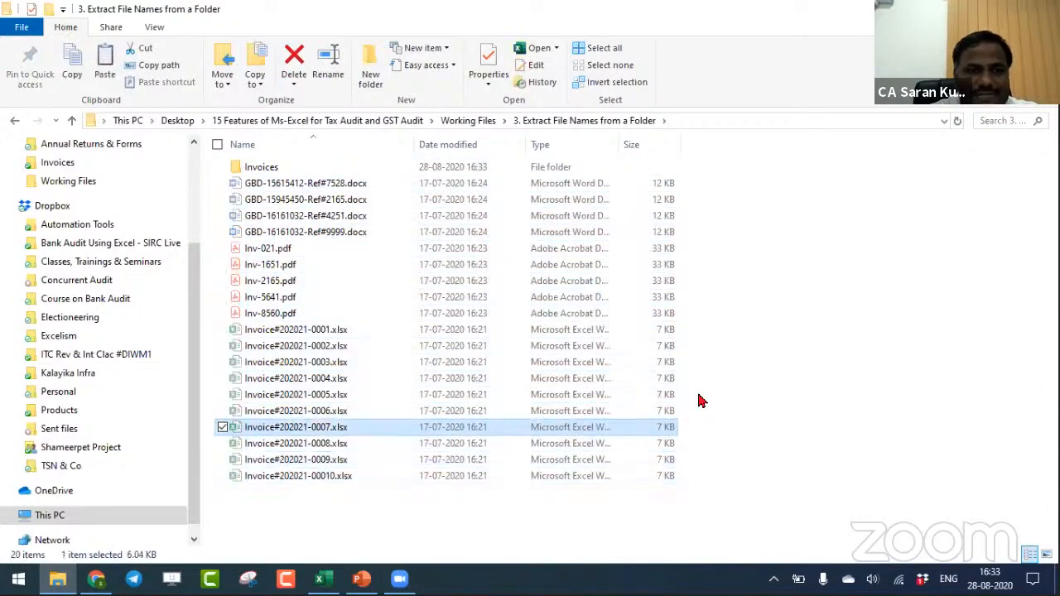
pyautogui.press('Return')
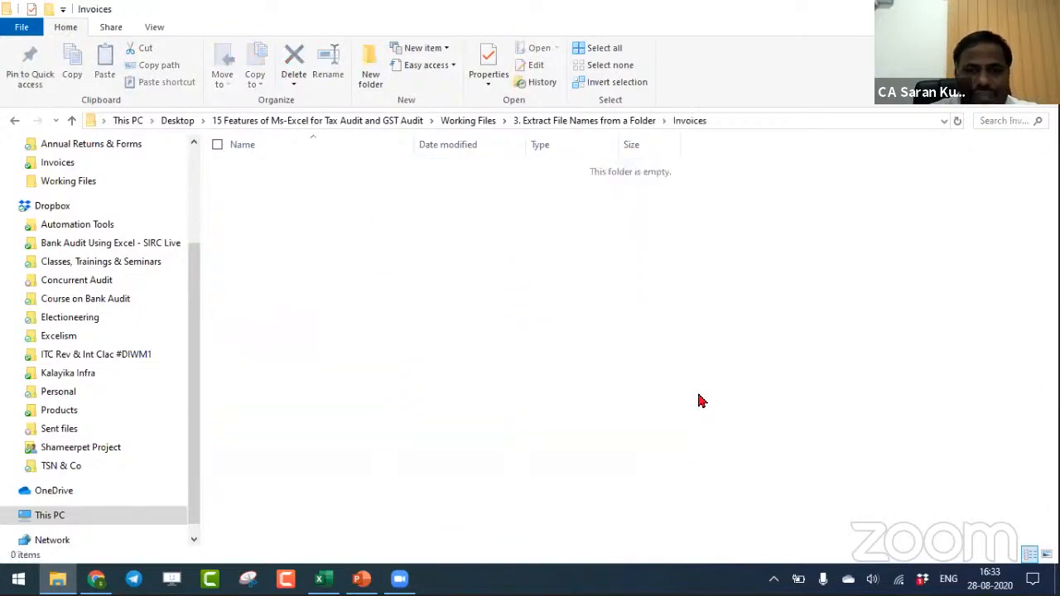
pyautogui.hotkey('ctrl', 'v')
pyautogui.hotkey('alt', 'Up')
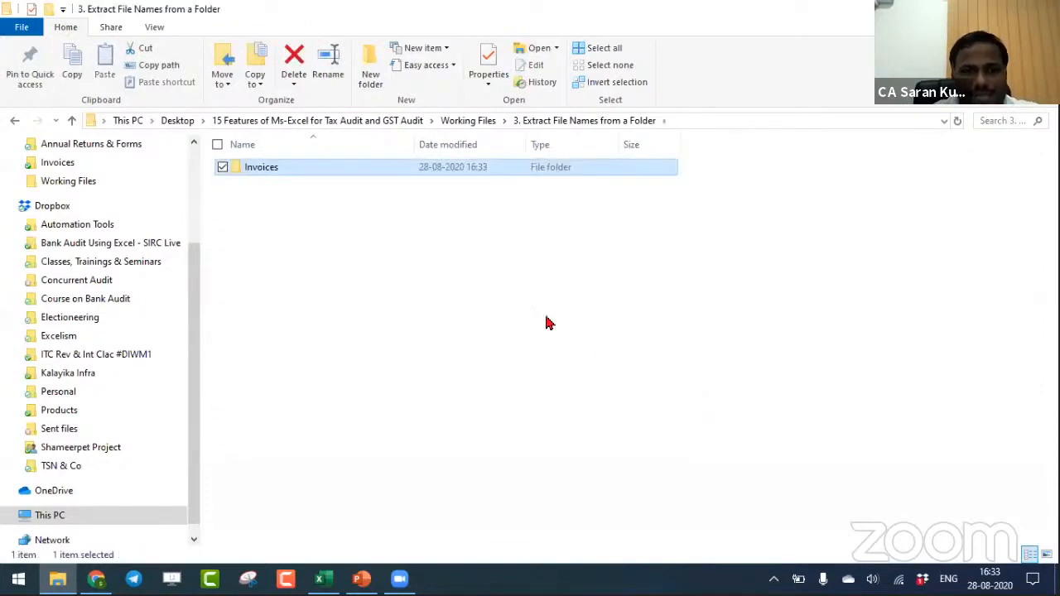
pyautogui.click(547, 323)
# - Switch to Excel and create a new blank workbook
pyautogui.hotkey('alt', 'Tab')
pyautogui.hotkey('alt', 'Tab')
pyautogui.hotkey('alt', 'Tab')
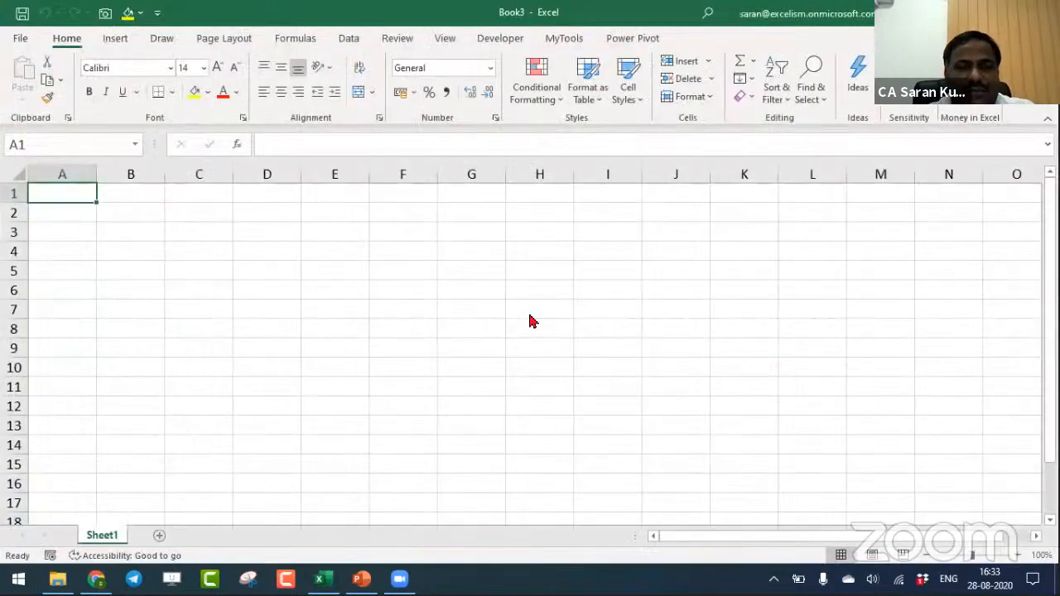
# - Open the Invoices folder in File Explorer and return to the blank Excel workbook
pyautogui.hotkey('alt', 'Tab')
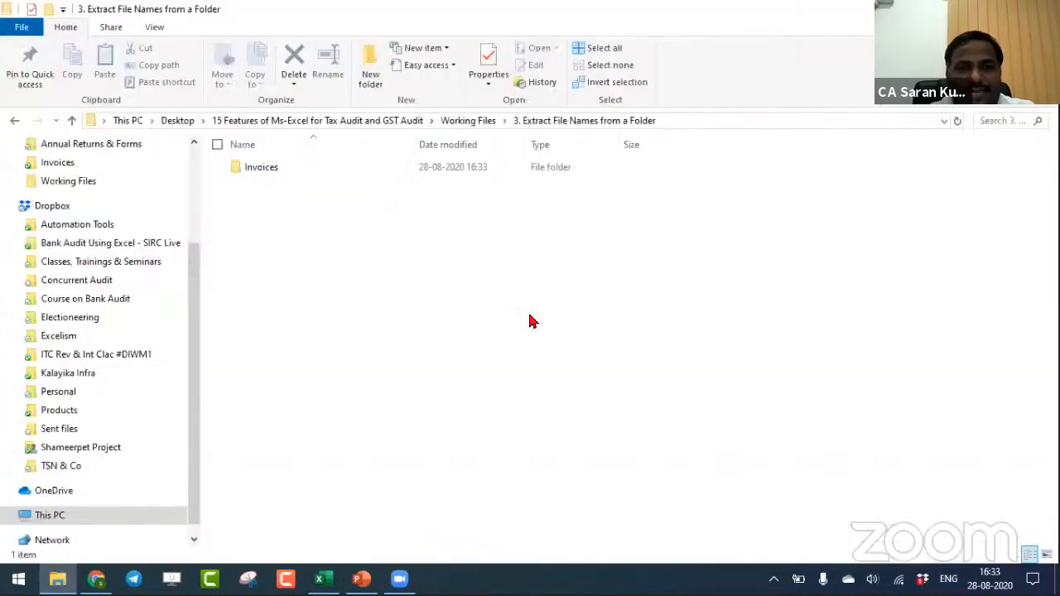
pyautogui.doubleClick(362, 167)
pyautogui.hotkey('alt', 'Tab')
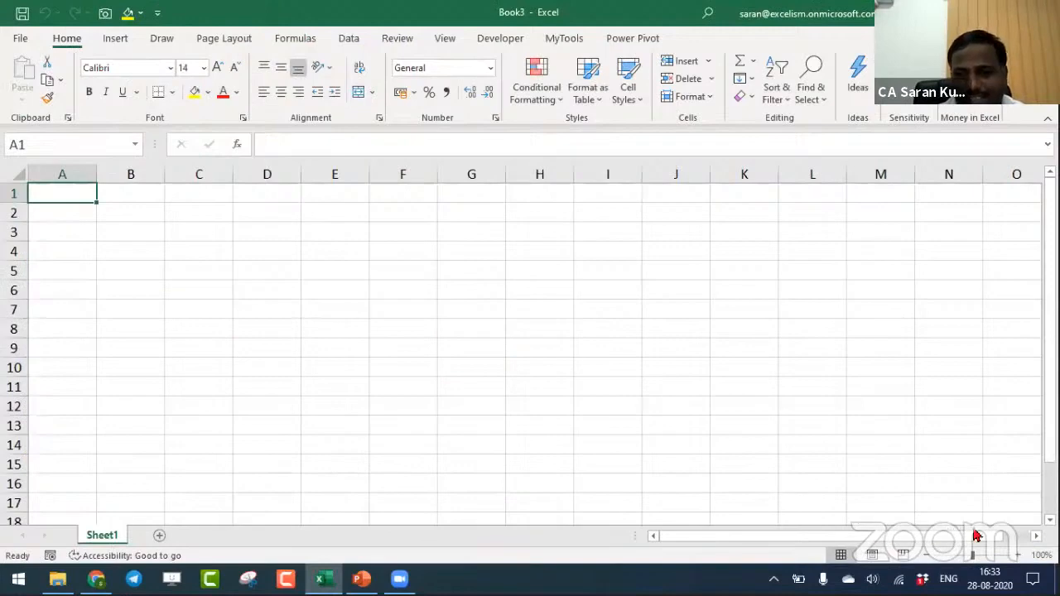
# - Enter 1994 in A1 and Macro 4.0 in B1, with the sheet zoomed to 140%
pyautogui.click(1018, 555)
pyautogui.click(1018, 554)
pyautogui.click(1019, 554)
pyautogui.click(1020, 555)
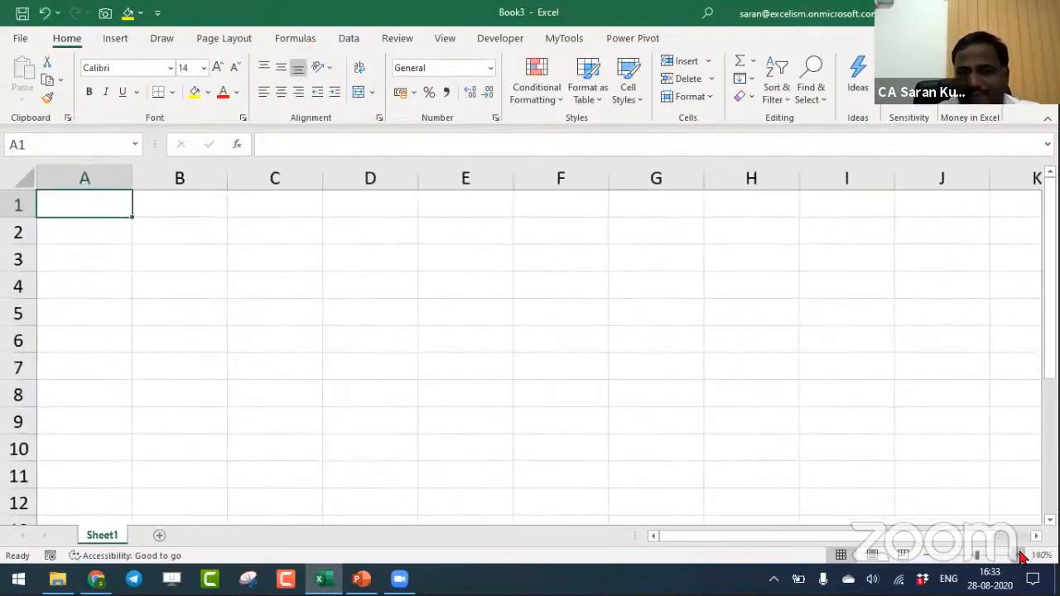
pyautogui.write('1994')
pyautogui.press('Tab')
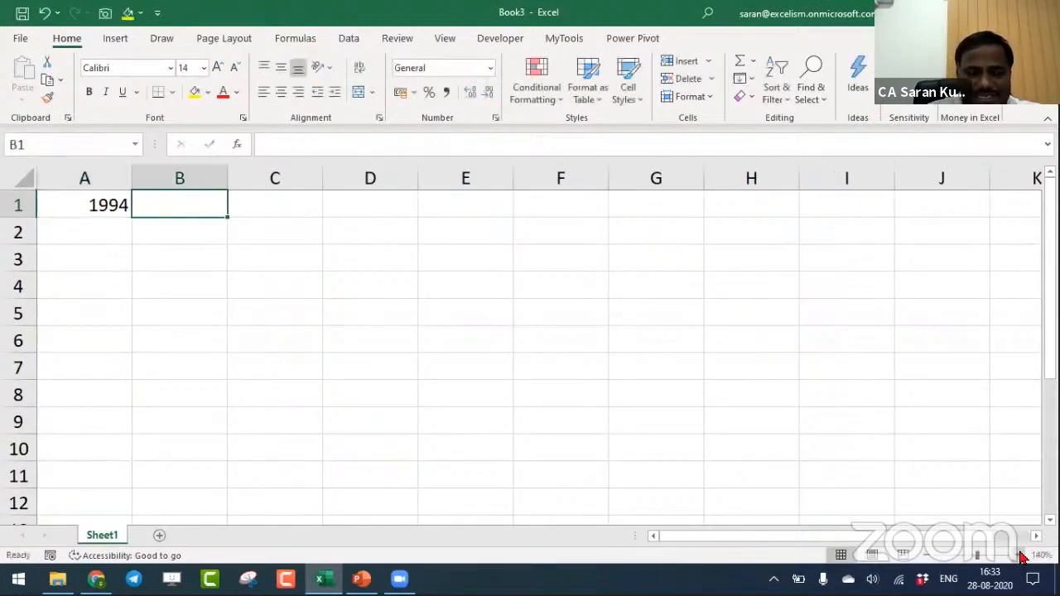
pyautogui.write('Macro 4.0')
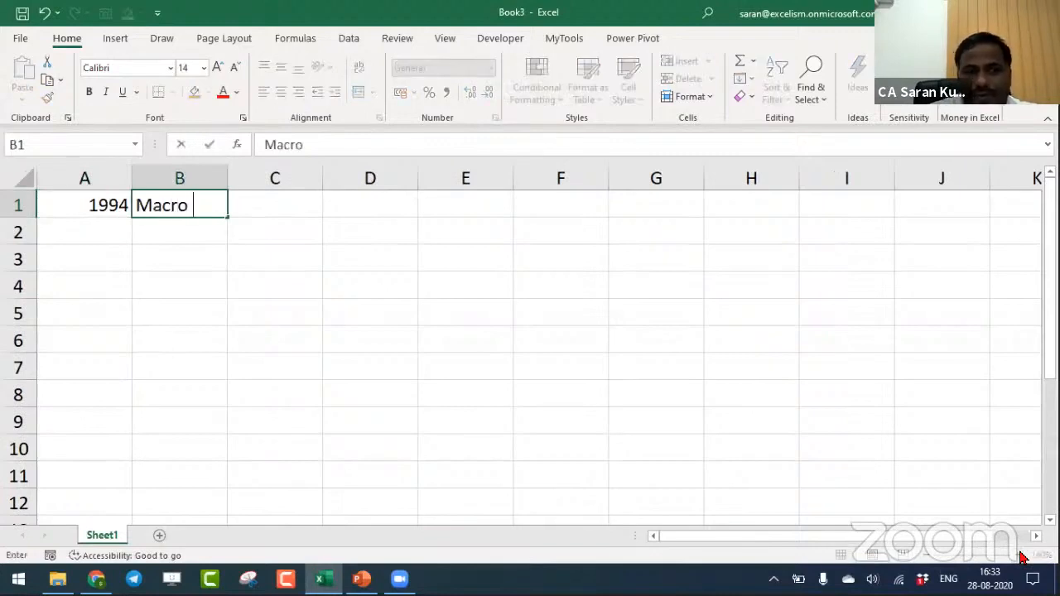
pyautogui.press('Return')
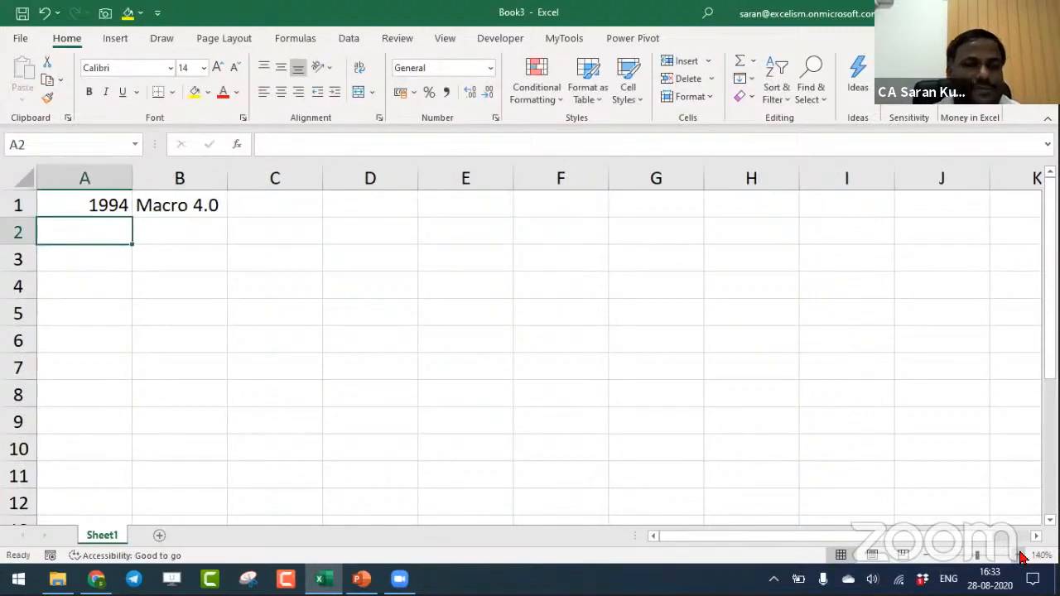
# - Enter After 1994 in A2 and VBA in B2
pyautogui.write('1994')
pyautogui.press('Tab')
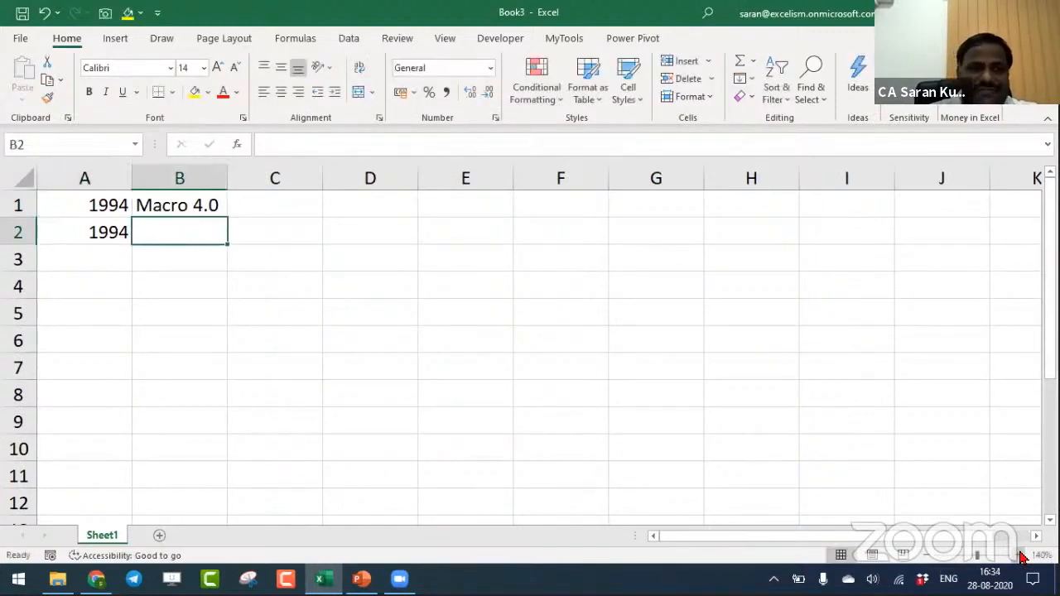
pyautogui.press('Left')
pyautogui.write('After')
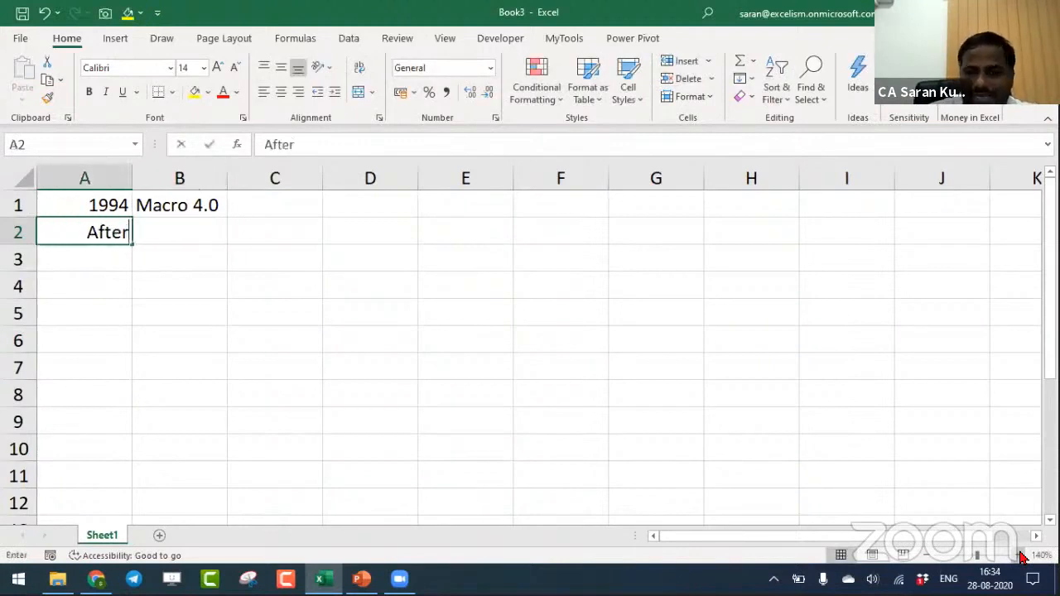
pyautogui.write(' 1994')
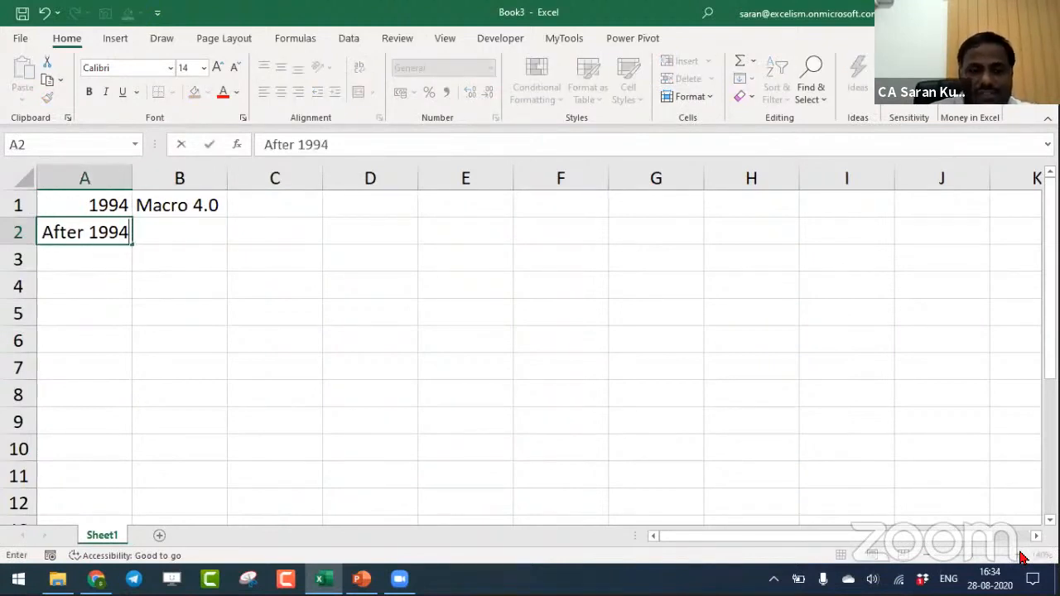
pyautogui.press('Tab')
pyautogui.write('VBA')
pyautogui.press('Return')
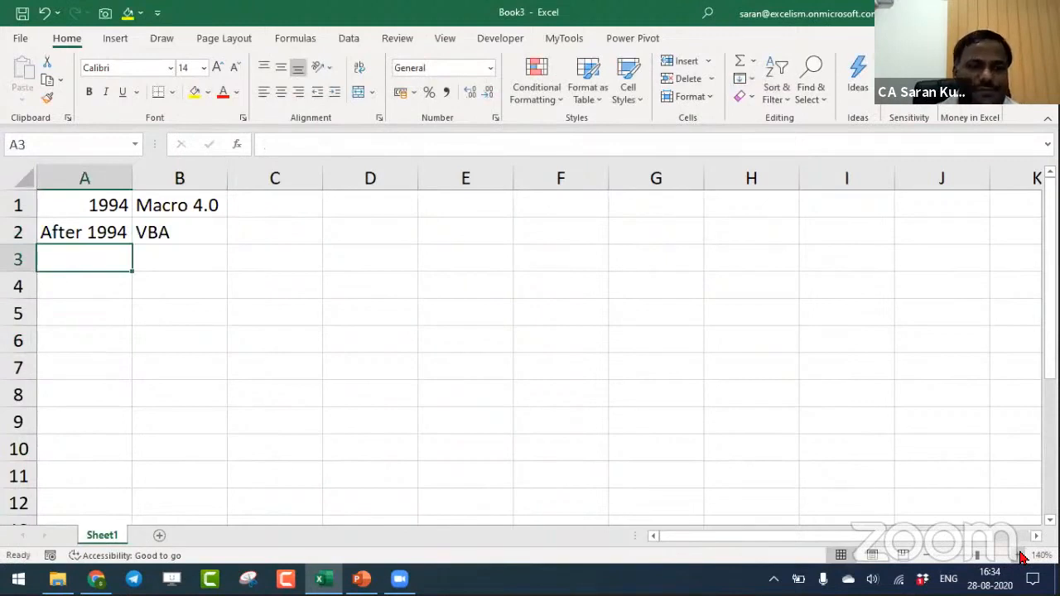
# - Describe VBA in C2 as Object Oriented Language
pyautogui.press('Up')
pyautogui.press('Right')
pyautogui.press('Right')
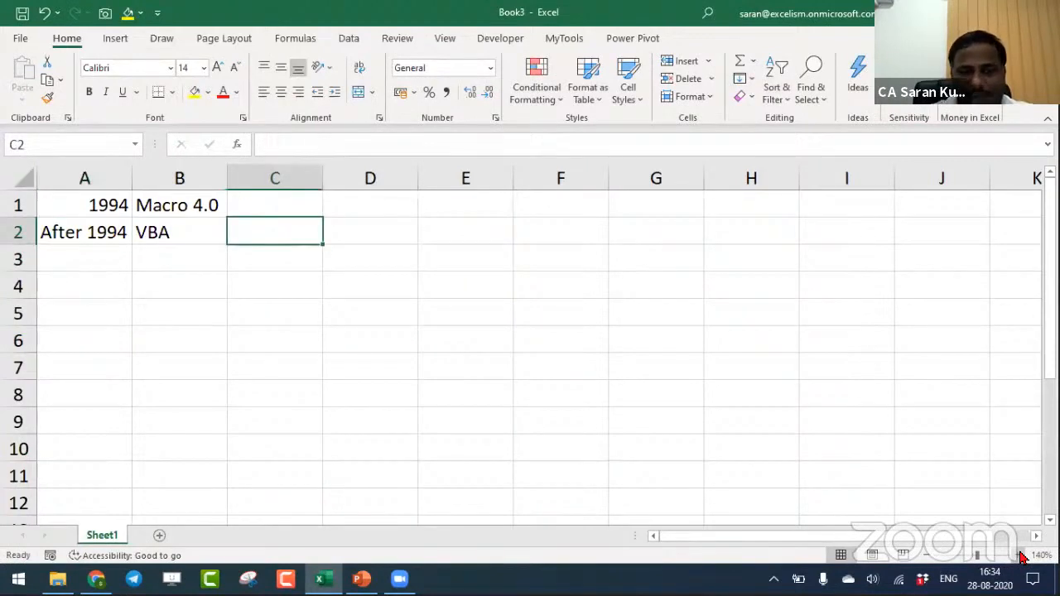
pyautogui.write('Object ')
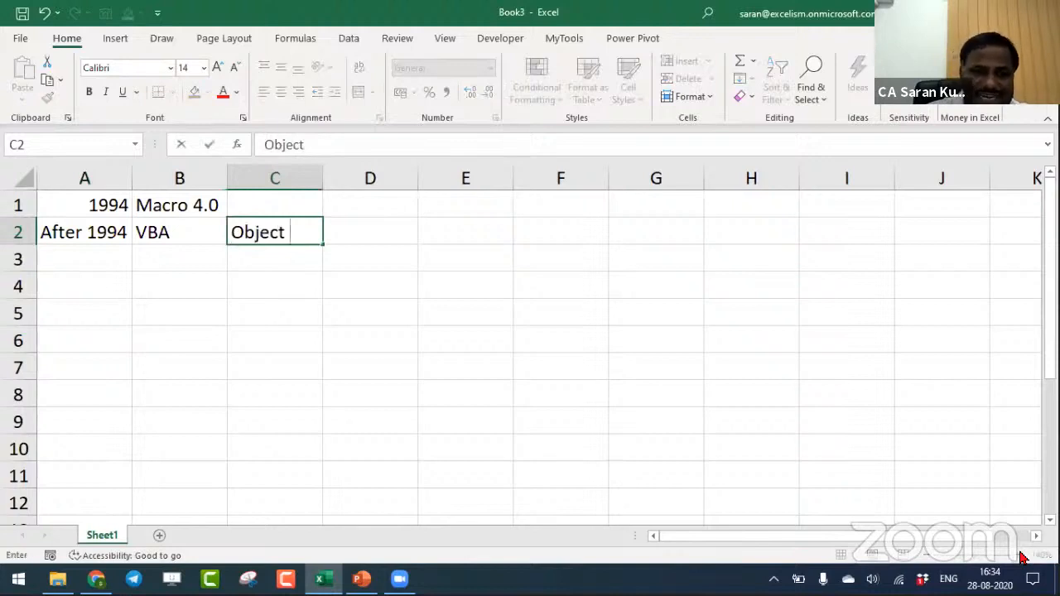
pyautogui.write('Oriente')
pyautogui.press('BackSpace')
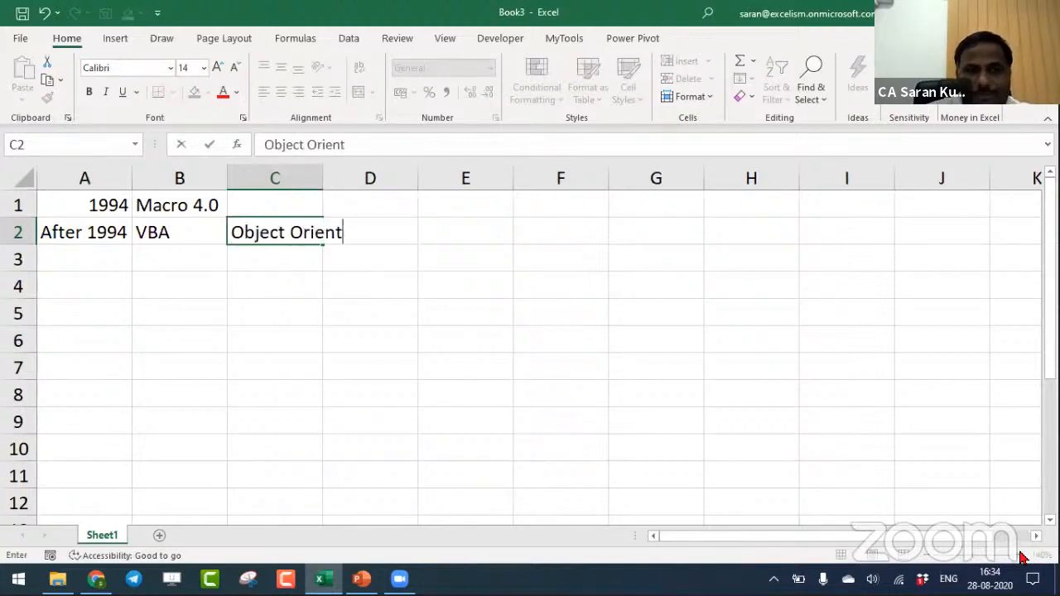
pyautogui.write('ed')
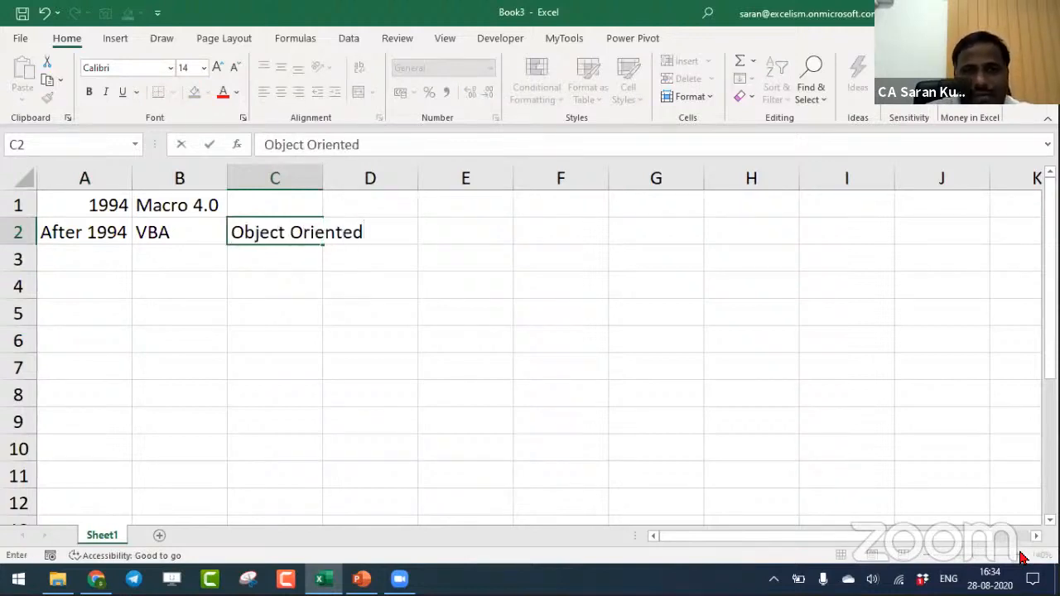
pyautogui.write(' Language')
pyautogui.press('Return')
# - Describe Macro 4.0 in C1 as Function Based
pyautogui.press('Up')
pyautogui.press('Up')
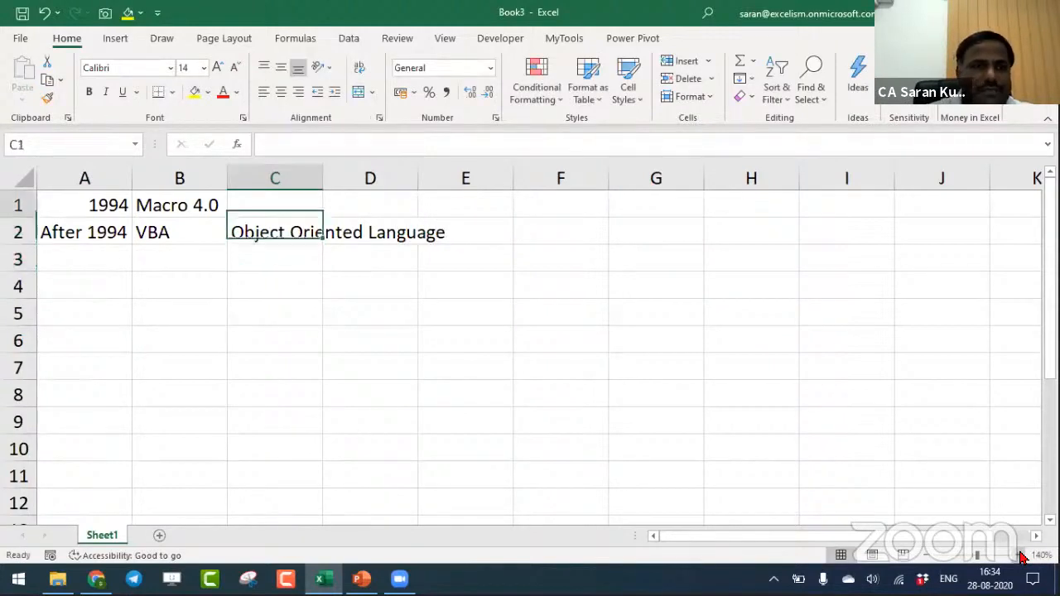
pyautogui.write('Functionn')
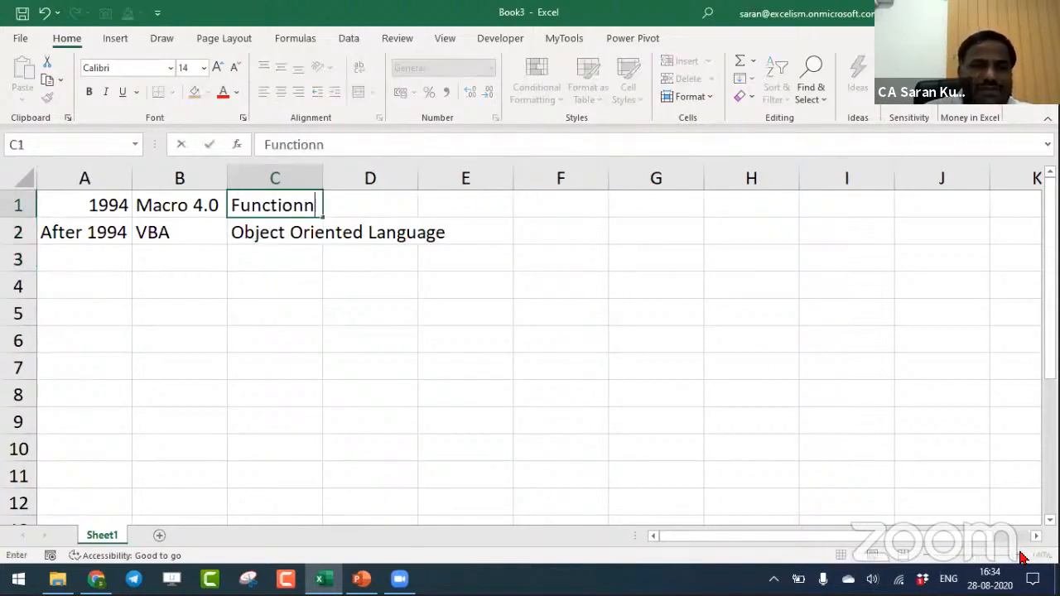
pyautogui.press('BackSpace')
pyautogui.write('Based')
pyautogui.press('Return')
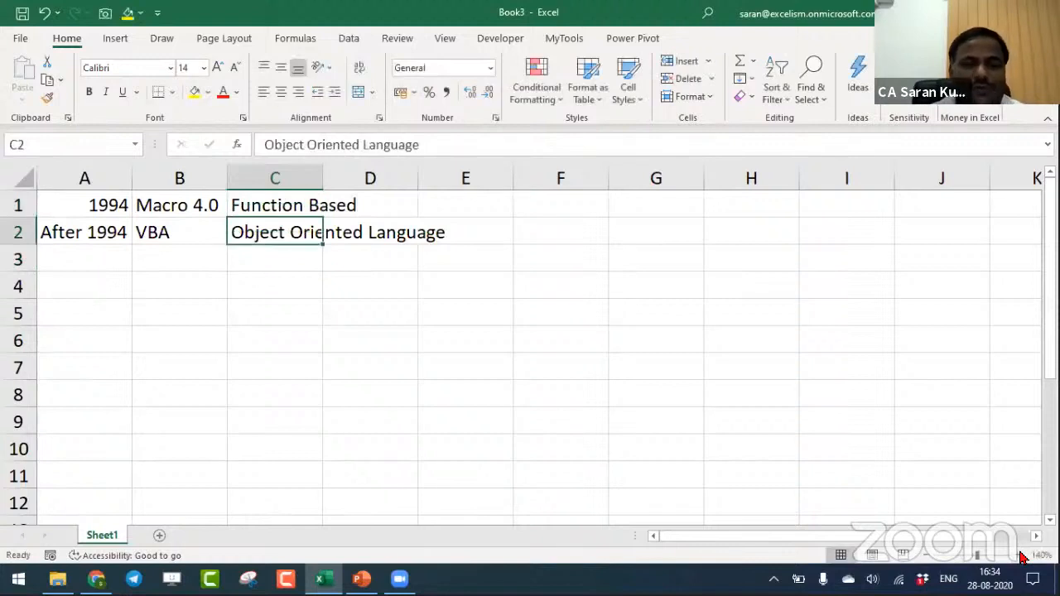
pyautogui.press('Up')
pyautogui.press('Left')
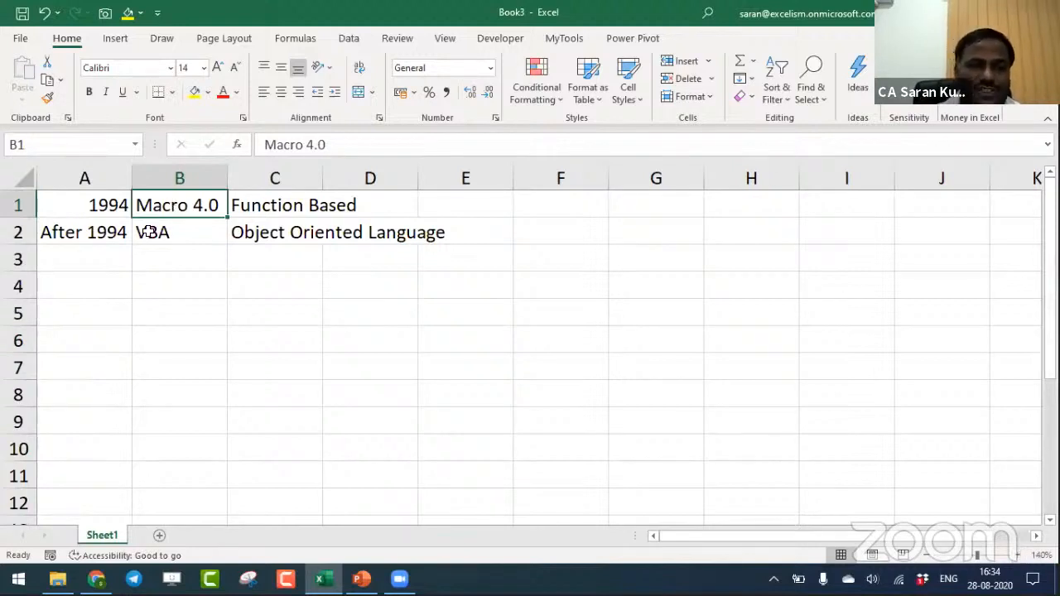
pyautogui.moveTo(101, 234); pyautogui.dragTo(257, 227)
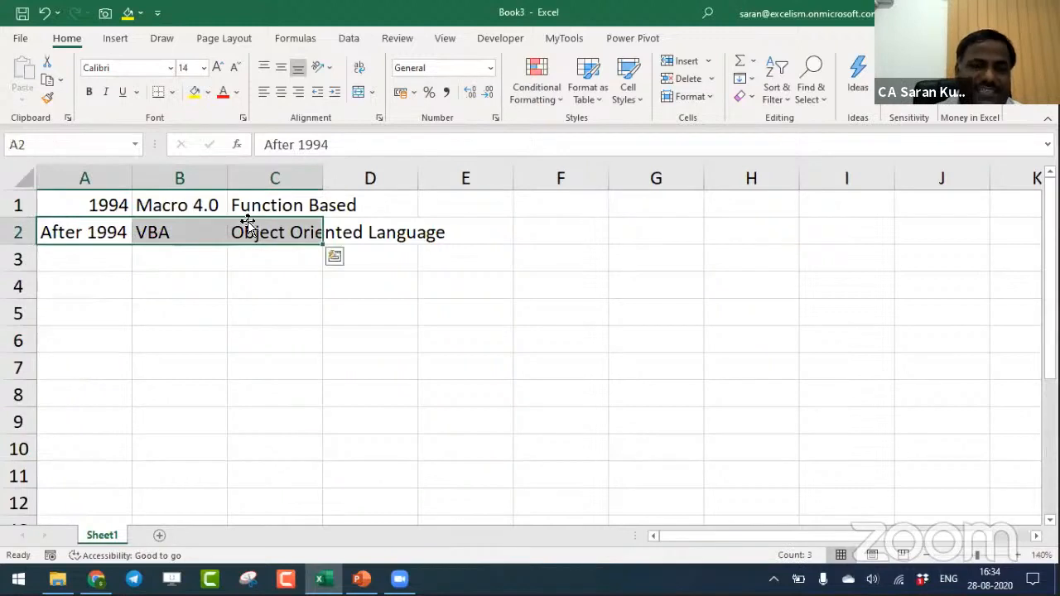
pyautogui.click(195, 205)
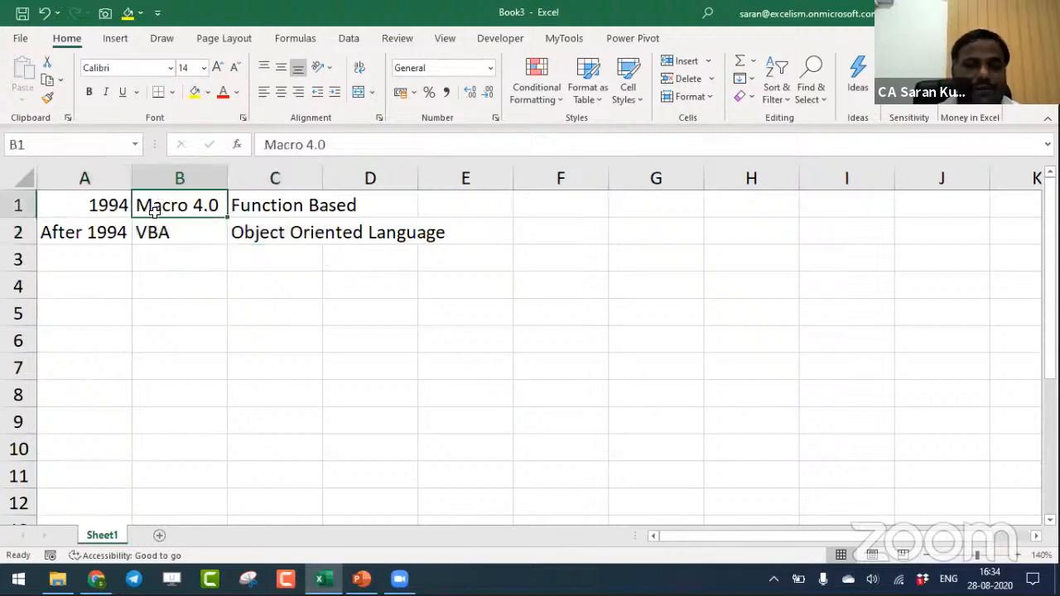
pyautogui.click(120, 282)
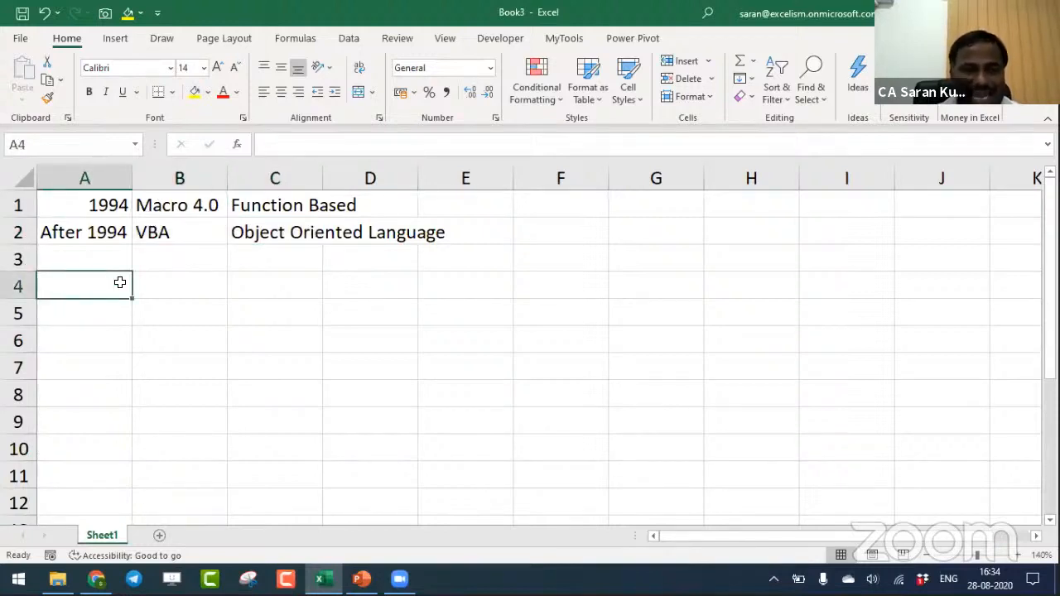
# - Enter the function text FILES() in cell A4 of Sheet1
pyautogui.write('FILE')
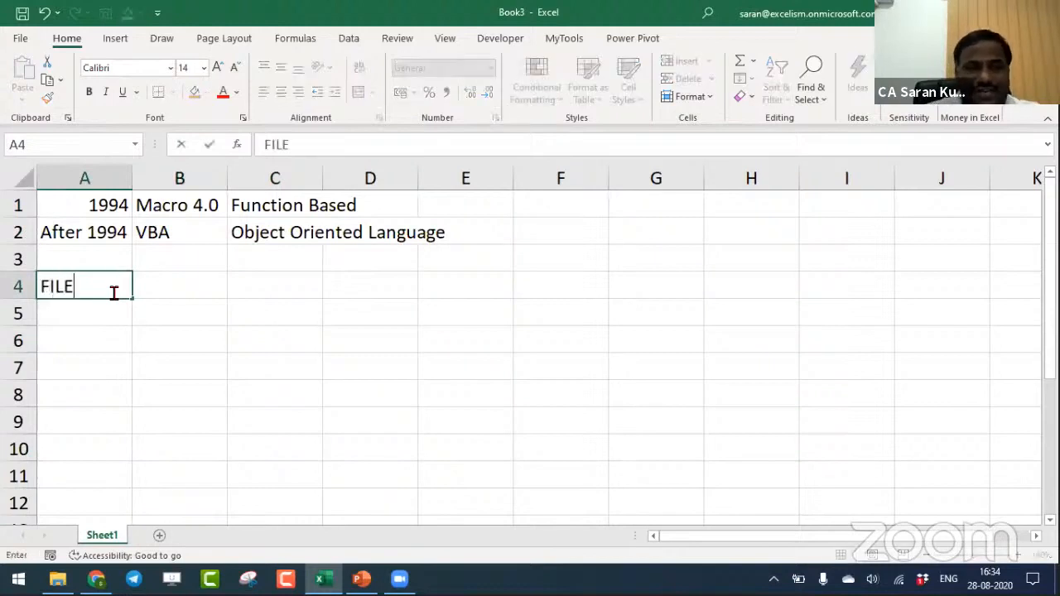
pyautogui.write('S(0')
pyautogui.press('BackSpace')
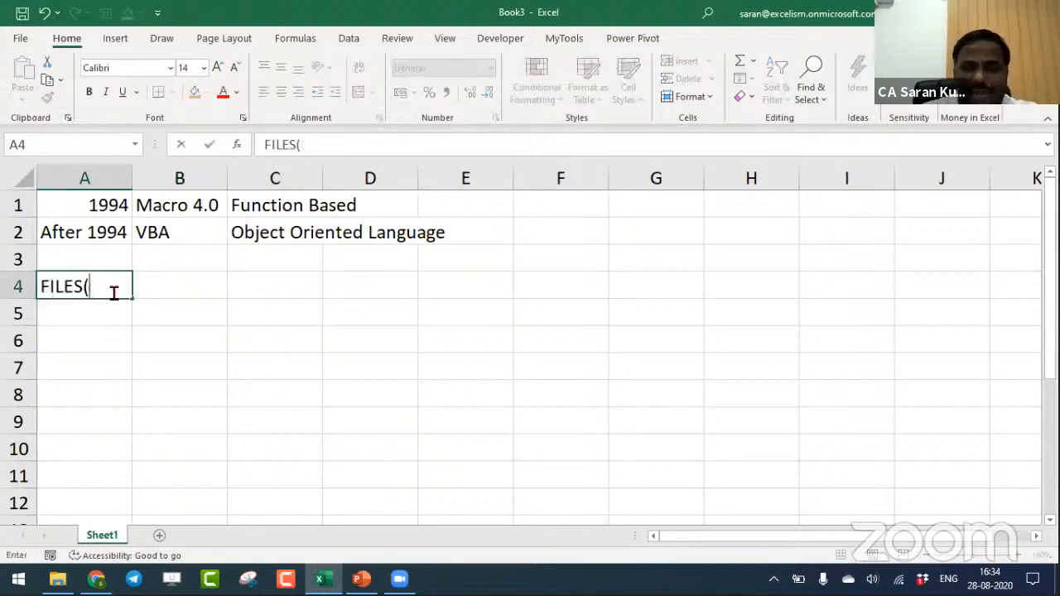
pyautogui.write(')')
pyautogui.press('Return')
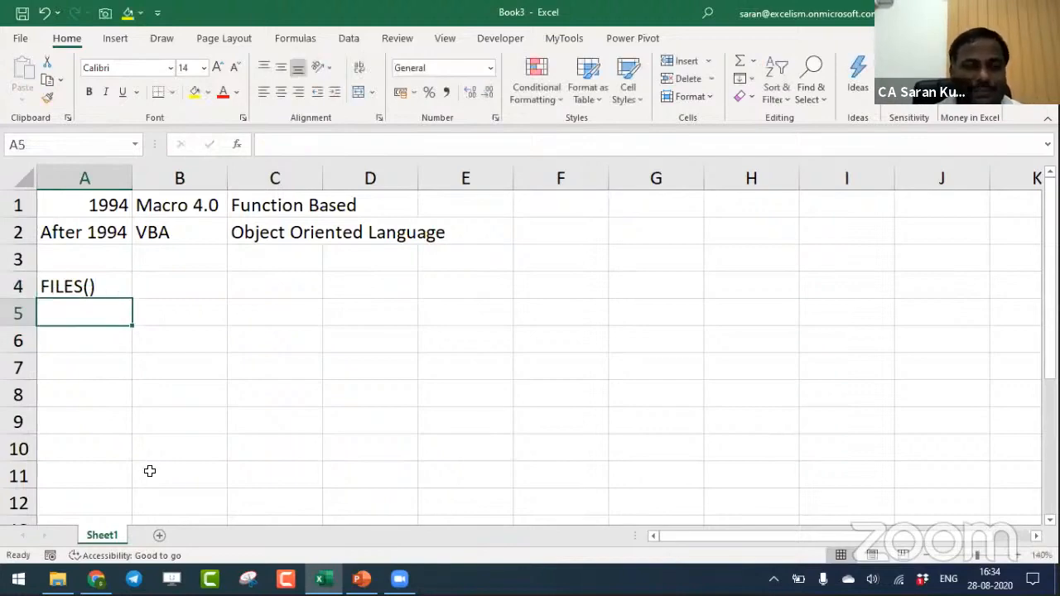
# - Add a new blank worksheet after Sheet1 for the file name extraction
pyautogui.click(159, 535)
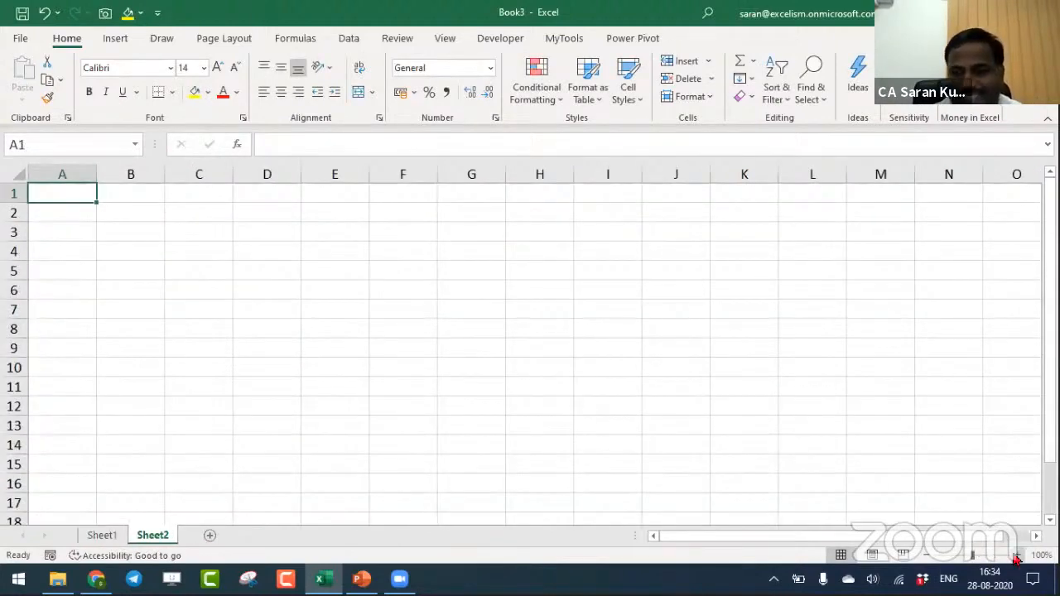
pyautogui.click(1017, 556)
pyautogui.click(1018, 555)
pyautogui.click(1017, 556)
pyautogui.click(1018, 555)
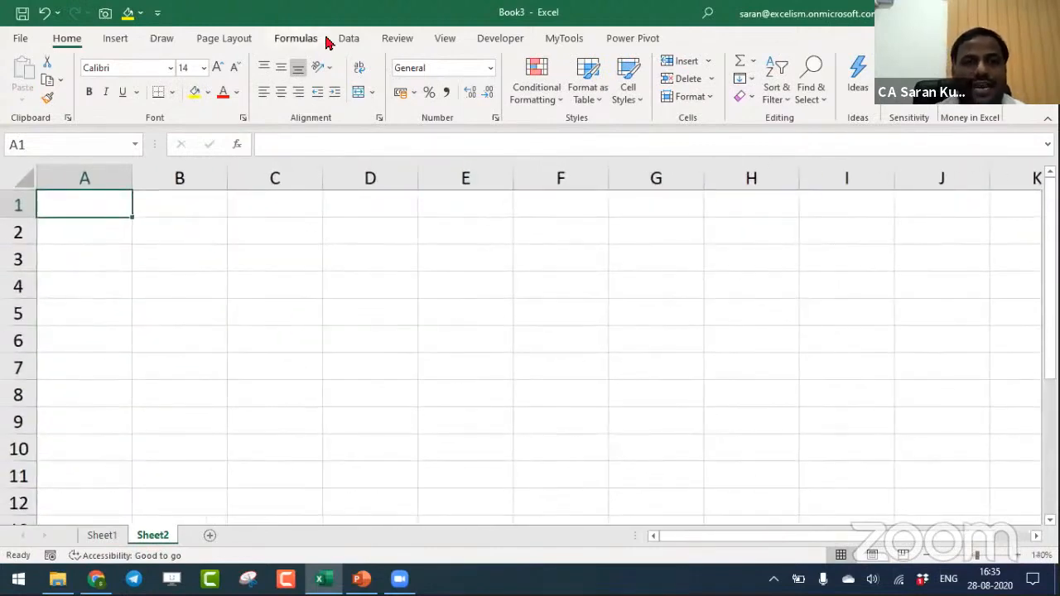
# - Define a workbook-scoped name FilesInFolder that refers to =FILES(Sheet2!$A$1)
pyautogui.click(298, 39)
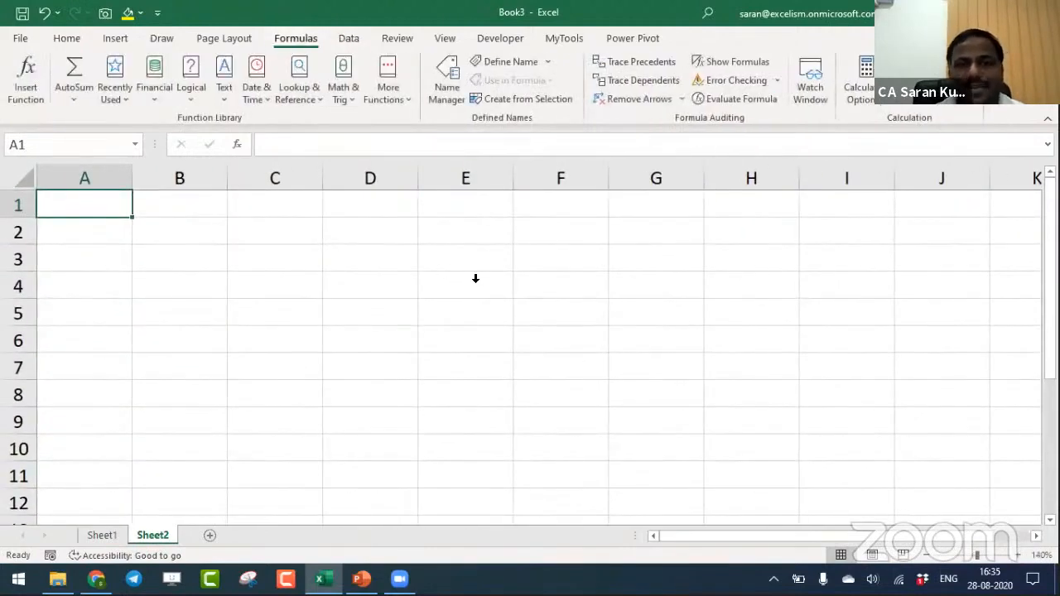
pyautogui.click(500, 66)
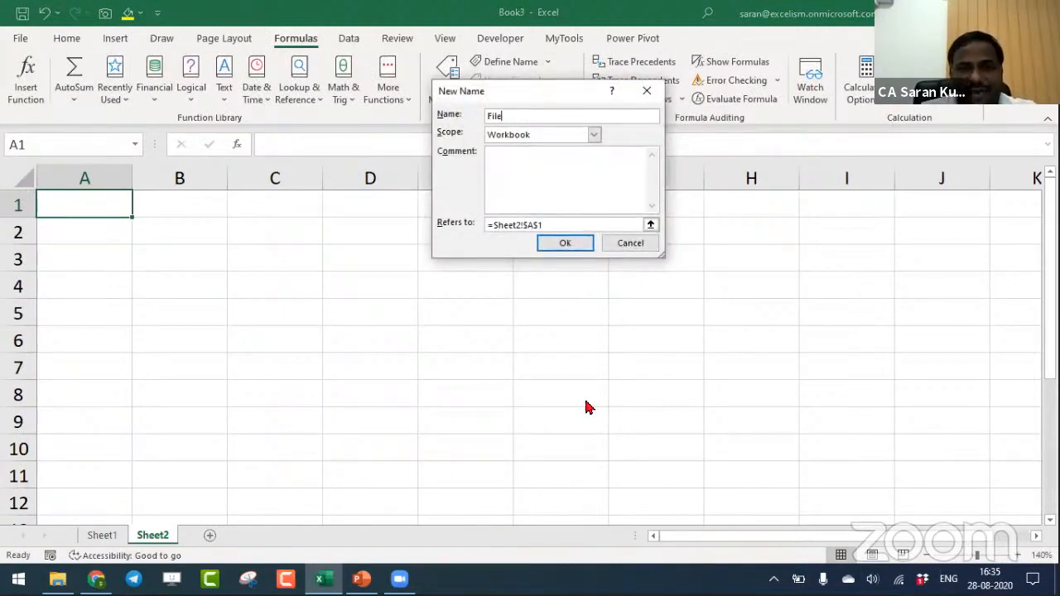
pyautogui.press('Tab')
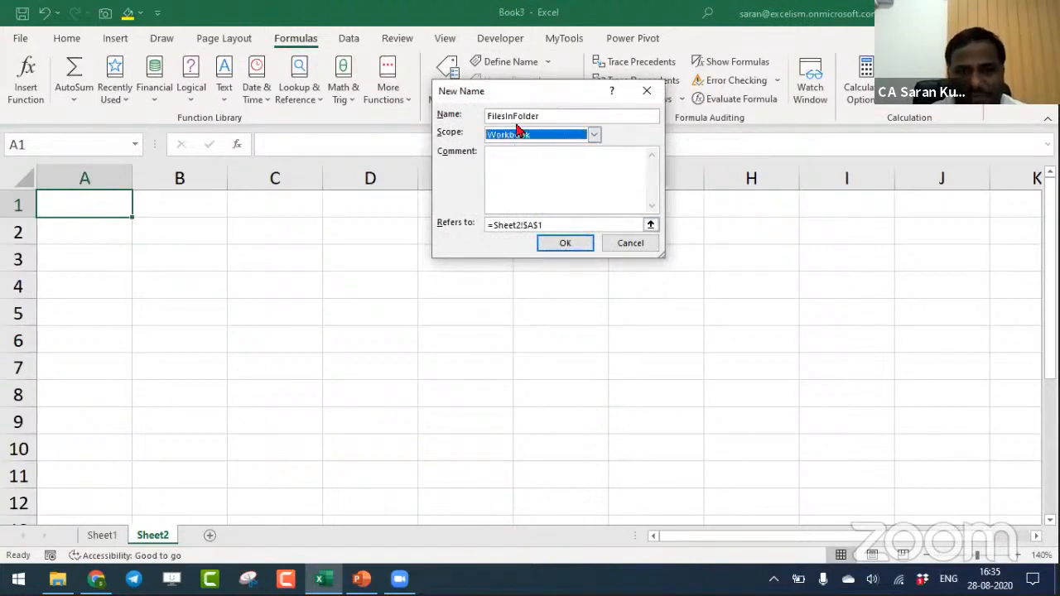
pyautogui.moveTo(575, 226); pyautogui.dragTo(443, 221)
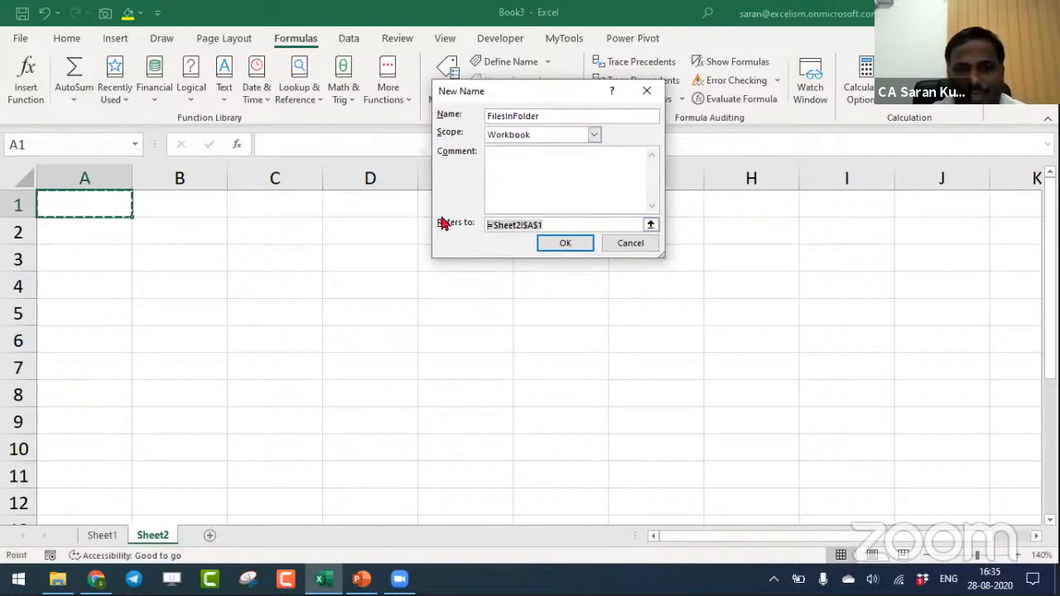
pyautogui.write('=')
pyautogui.press('capslock')
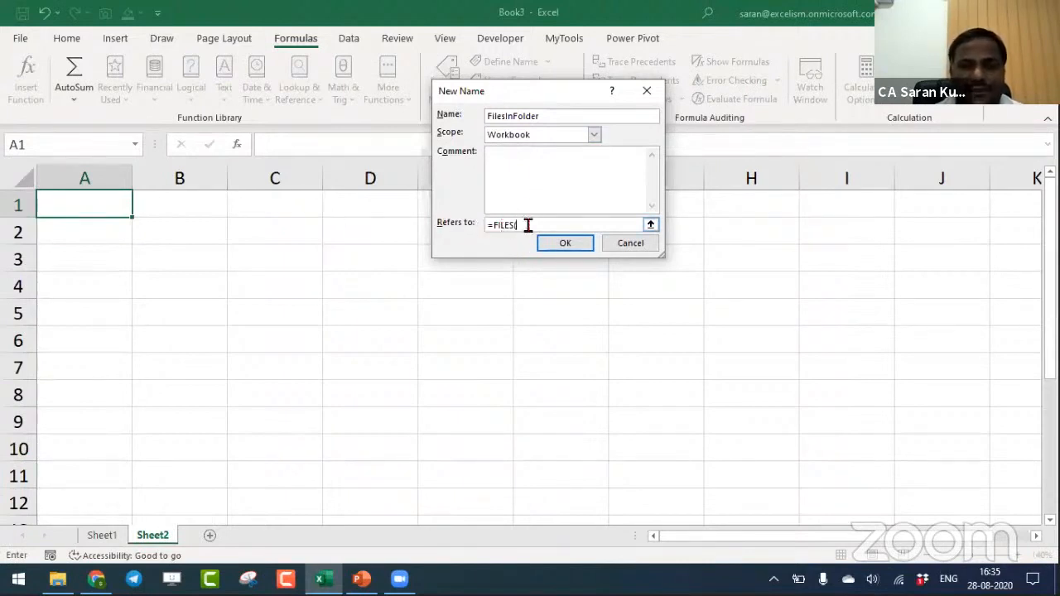
pyautogui.click(113, 210)
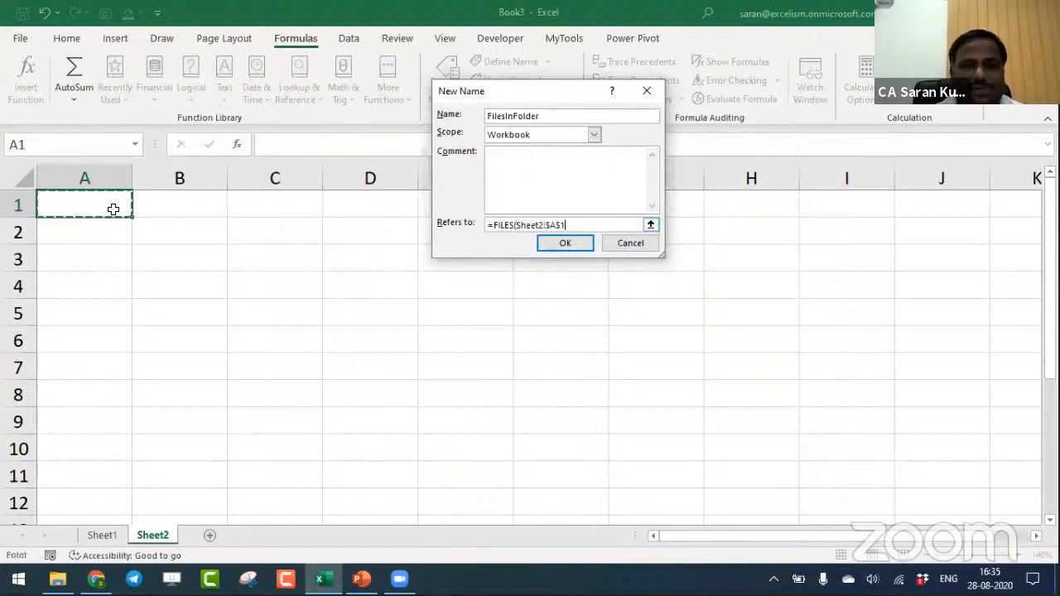
pyautogui.write(')')
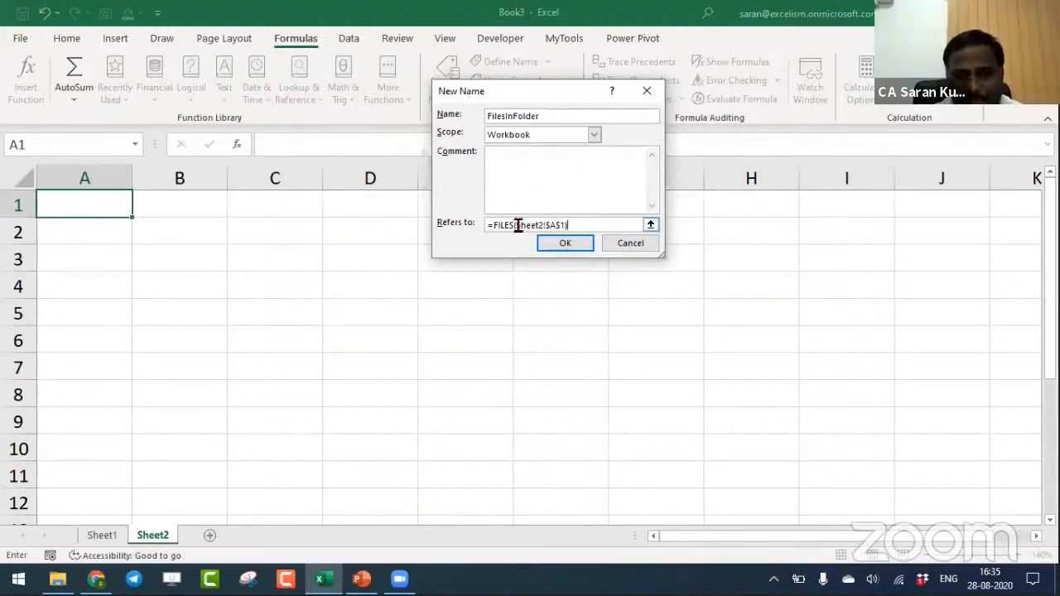
pyautogui.moveTo(516, 224); pyautogui.dragTo(567, 224)
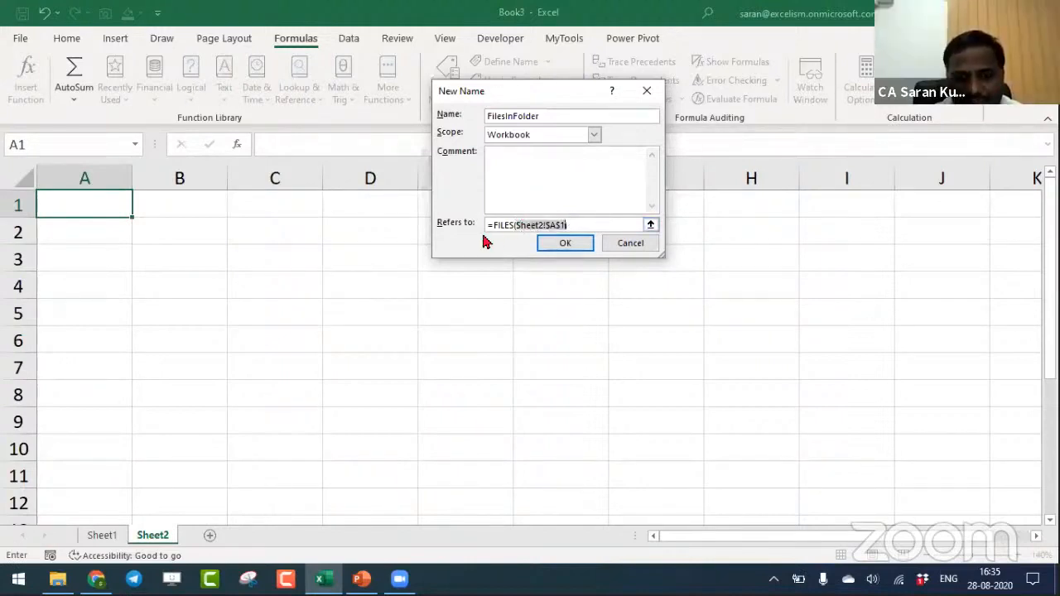
pyautogui.moveTo(492, 226); pyautogui.dragTo(510, 230)
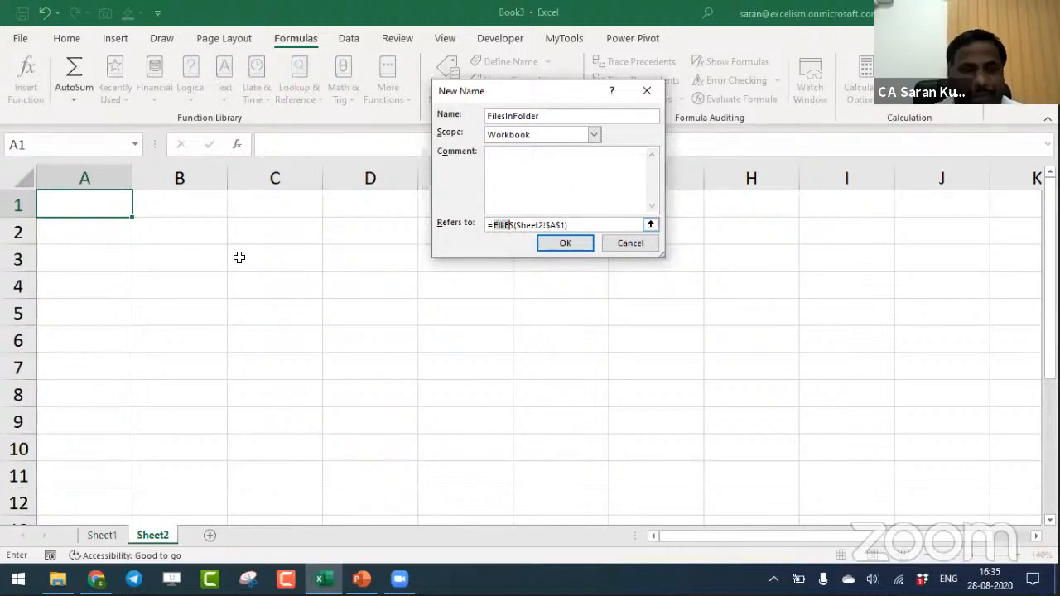
pyautogui.click(566, 241)
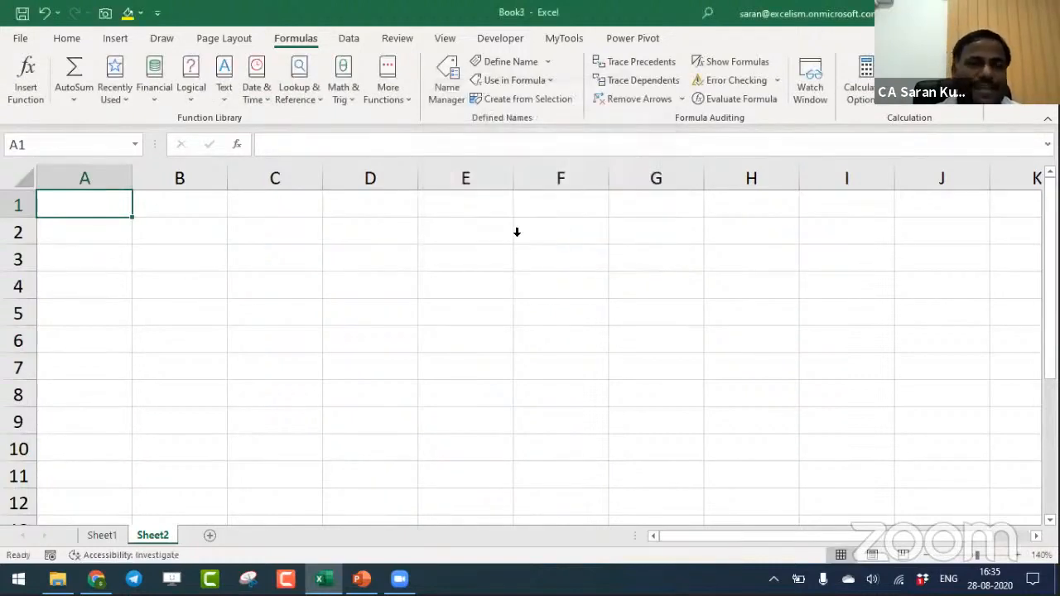
# - Fill A1 of Sheet2 with yellow and paste the Invoices folder's full path from File Explorer into it
pyautogui.click(128, 12)
pyautogui.hotkey('alt', 'Tab')
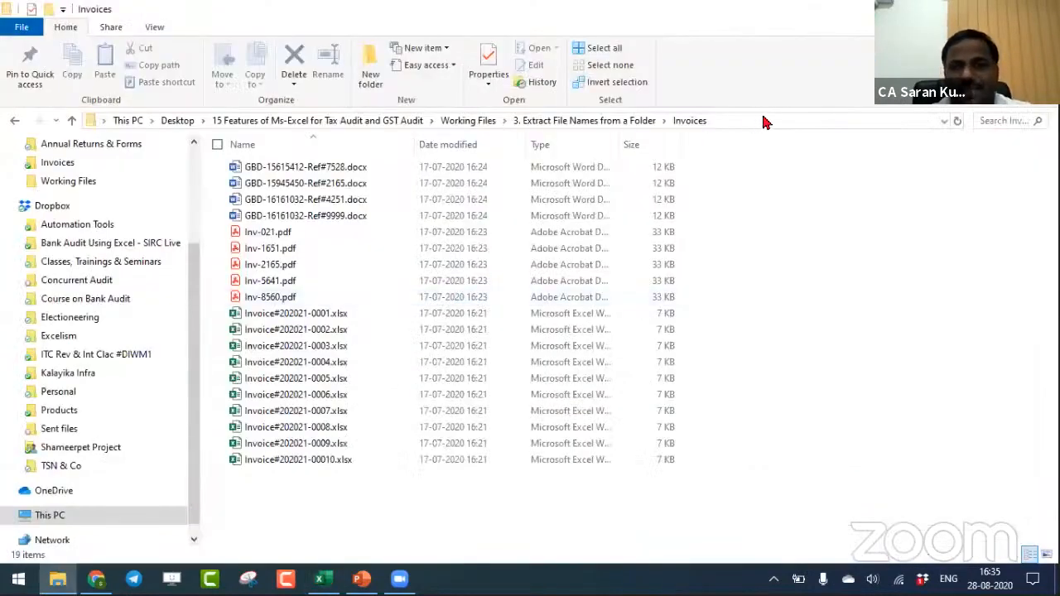
pyautogui.click(766, 121)
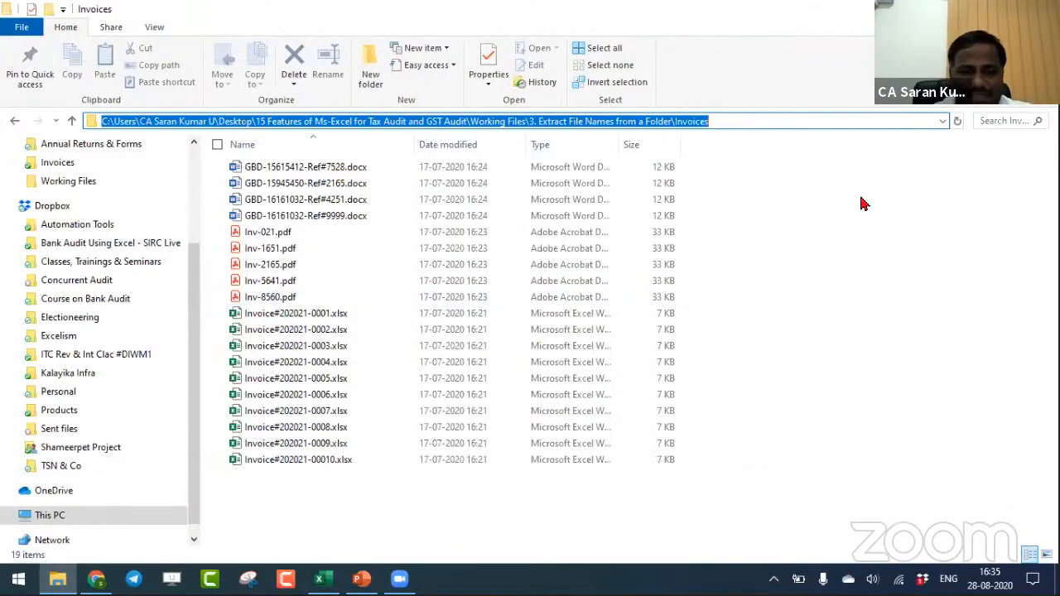
pyautogui.hotkey('alt', 'Tab')
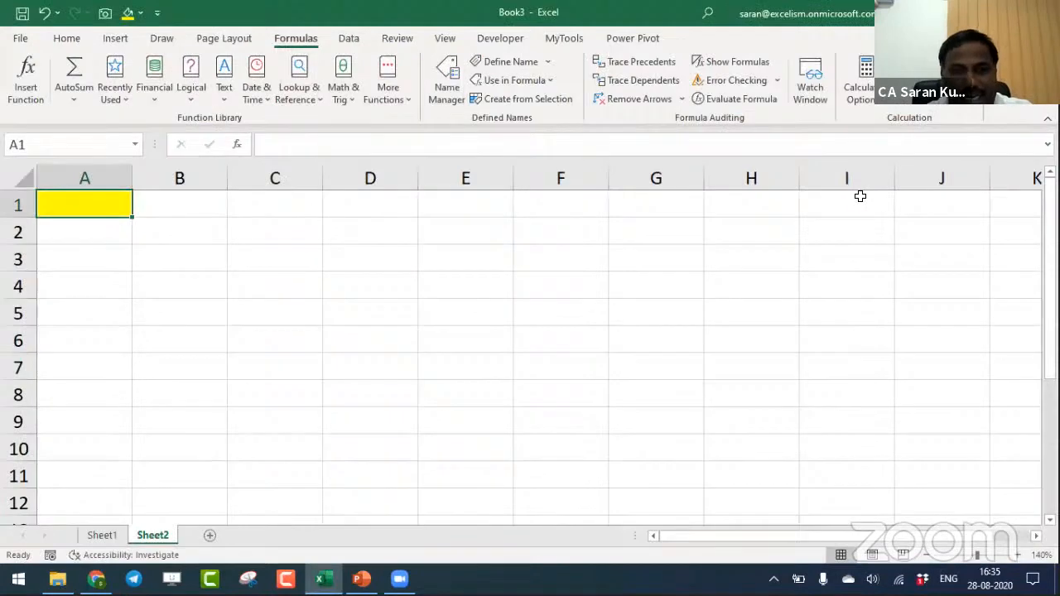
pyautogui.hotkey('ctrl', 'v')
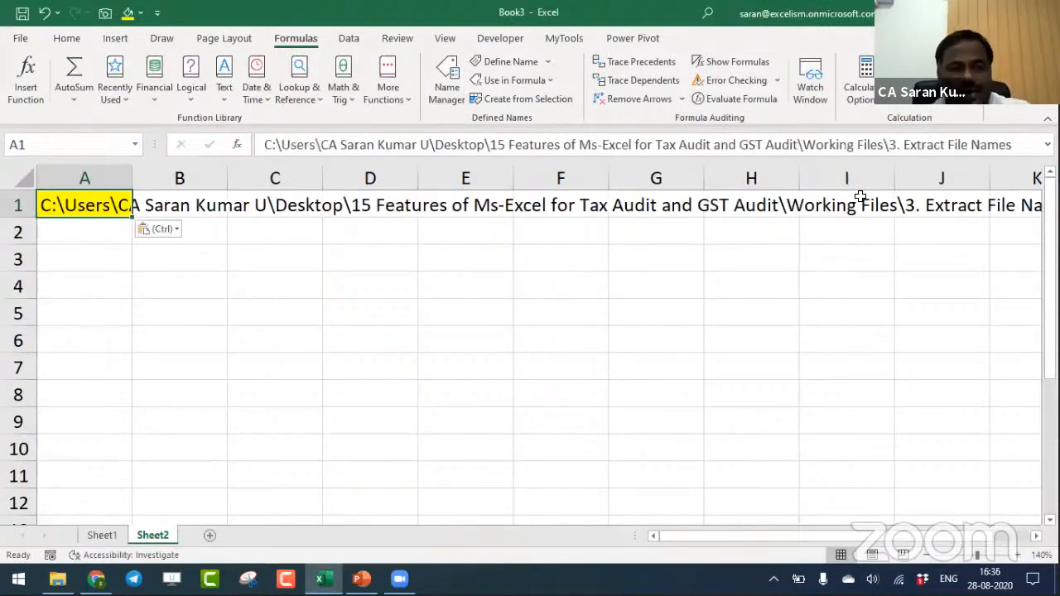
# - Append \* to the end of the Invoices folder path in A1
pyautogui.press('F2')
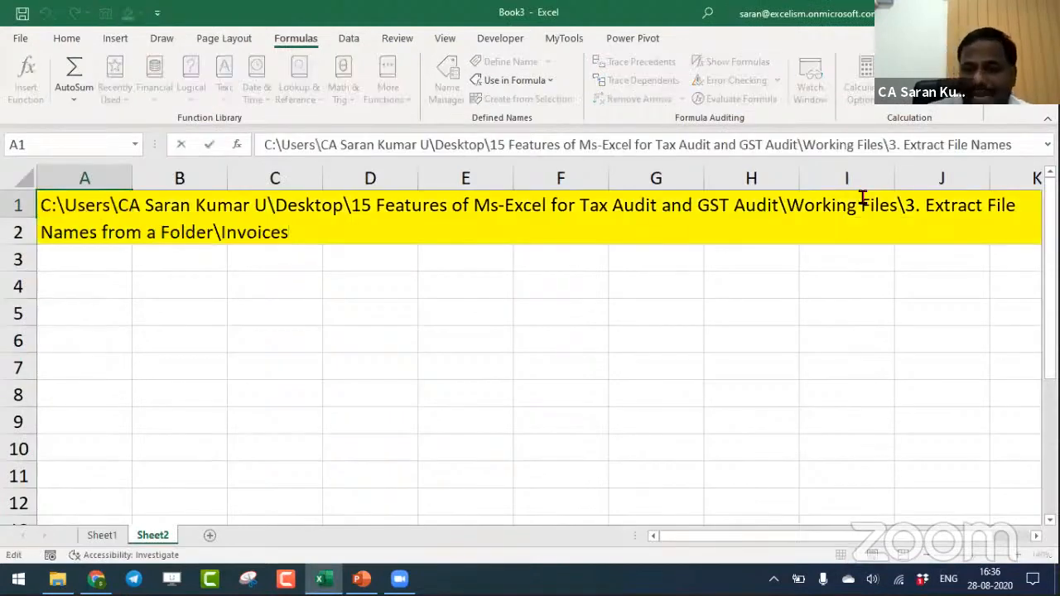
pyautogui.write('\\')
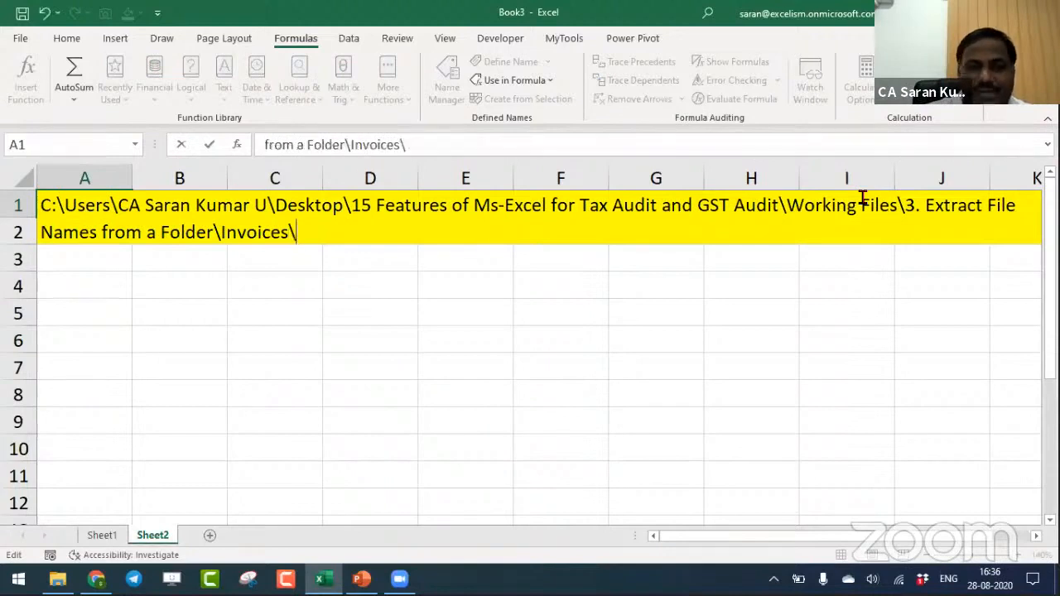
pyautogui.write('*')
pyautogui.press('Return')
pyautogui.press('Up')
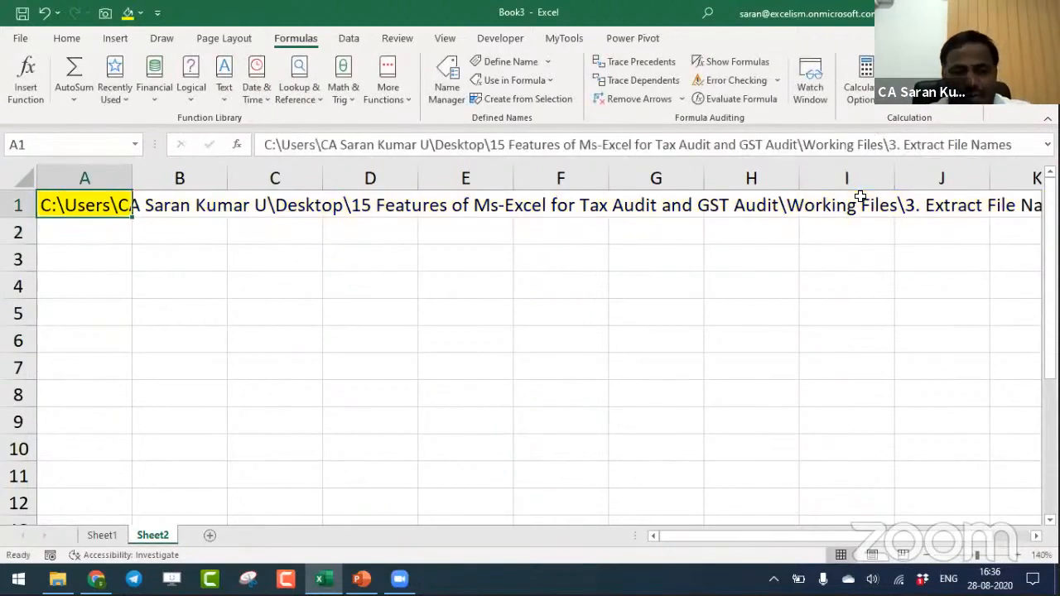
pyautogui.press('F2')
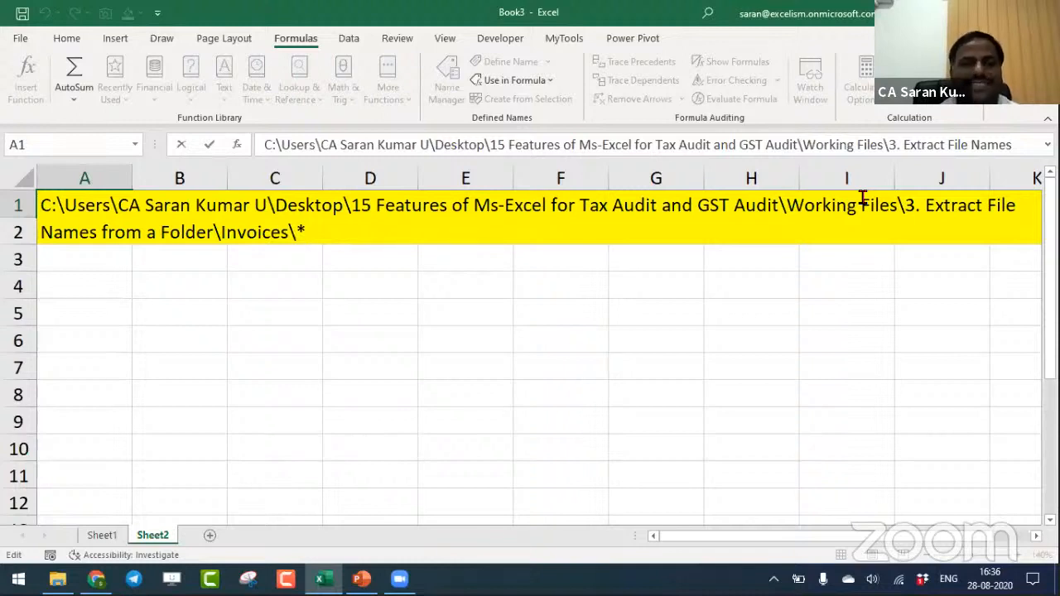
pyautogui.press('Return')
pyautogui.press('Up')
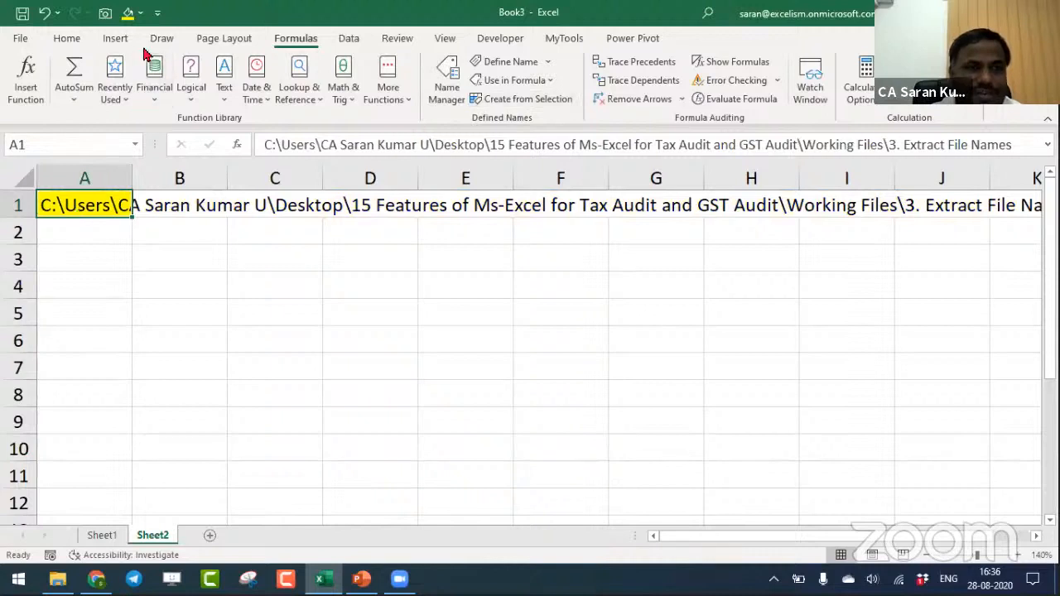
# - Reduce the font size of the folder path in A1 to 10
pyautogui.click(63, 40)
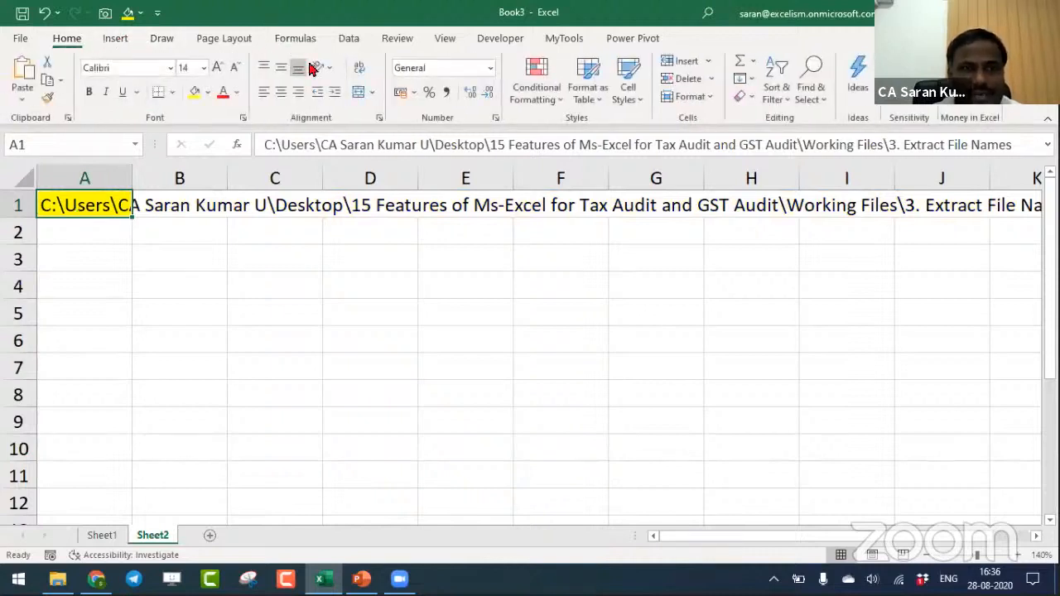
pyautogui.click(234, 67)
pyautogui.click(235, 67)
pyautogui.click(234, 67)
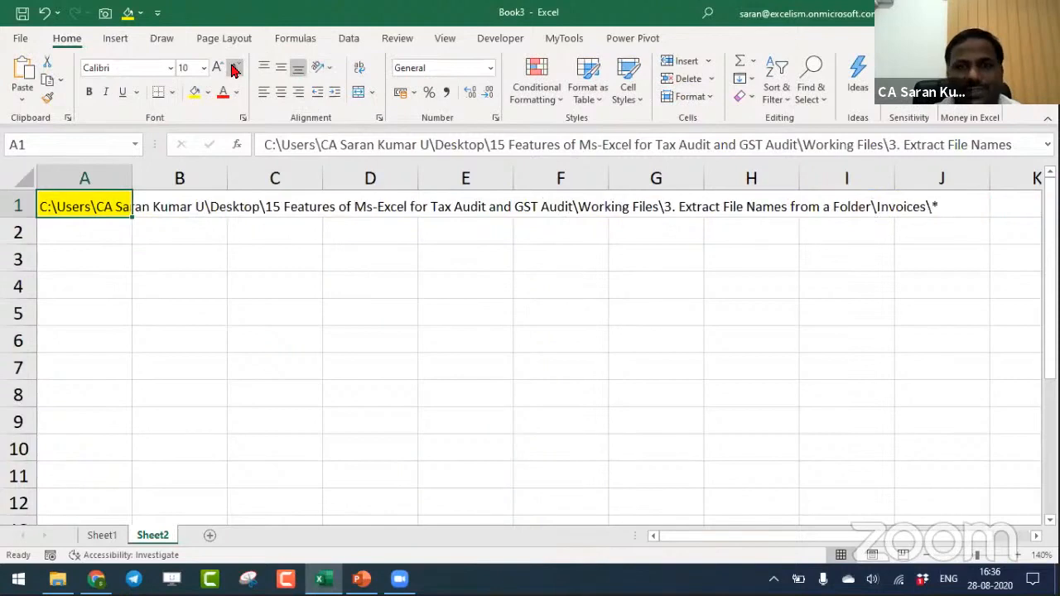
pyautogui.click(99, 259)
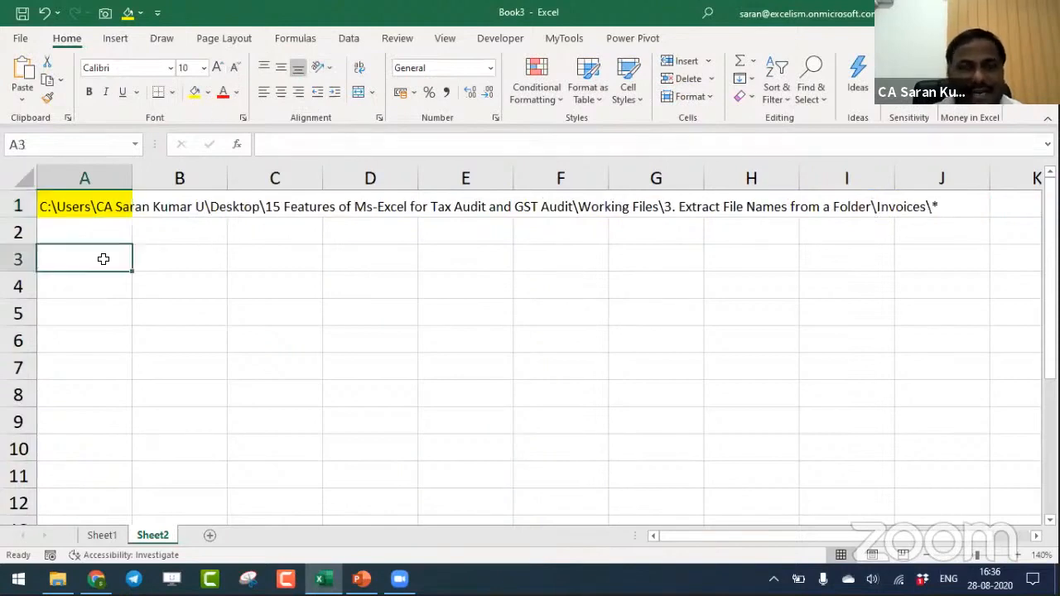
# - Review the FilesInFolder definition and its reference to A1 in the Name Manager
pyautogui.click(95, 202)
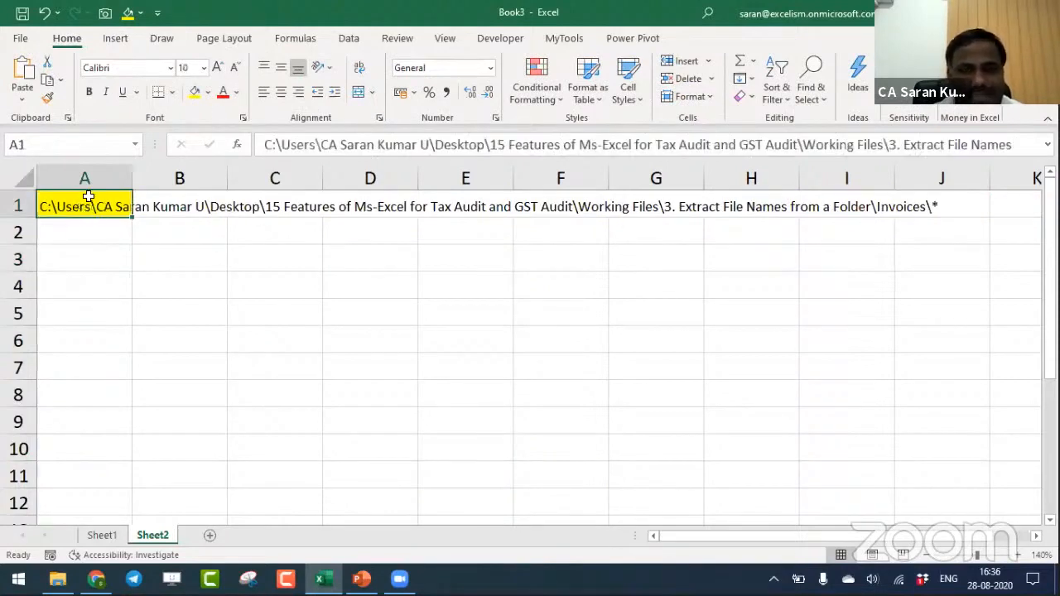
pyautogui.click(296, 39)
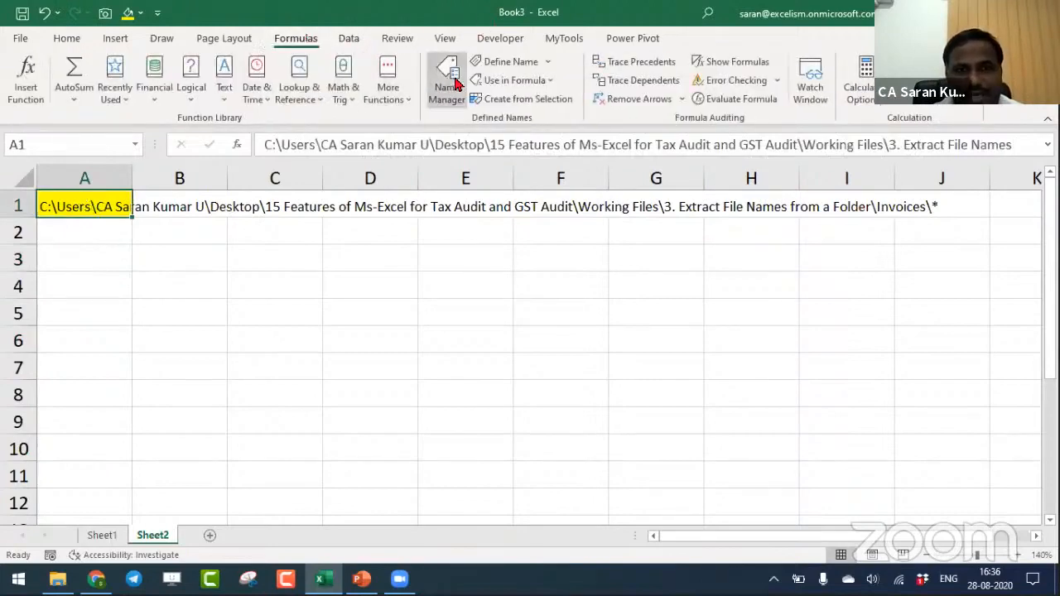
pyautogui.click(451, 81)
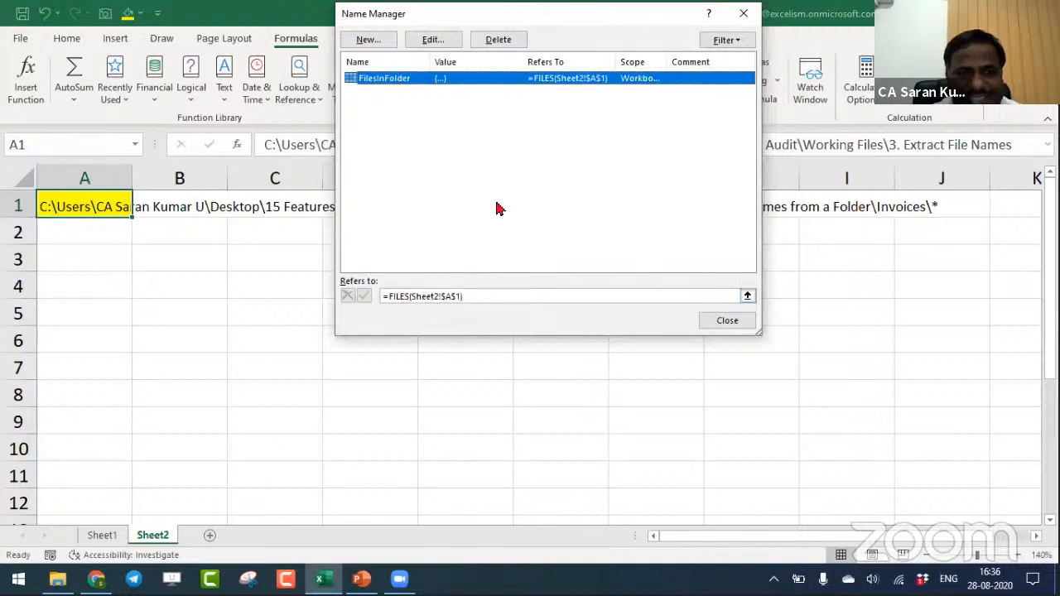
pyautogui.click(737, 324)
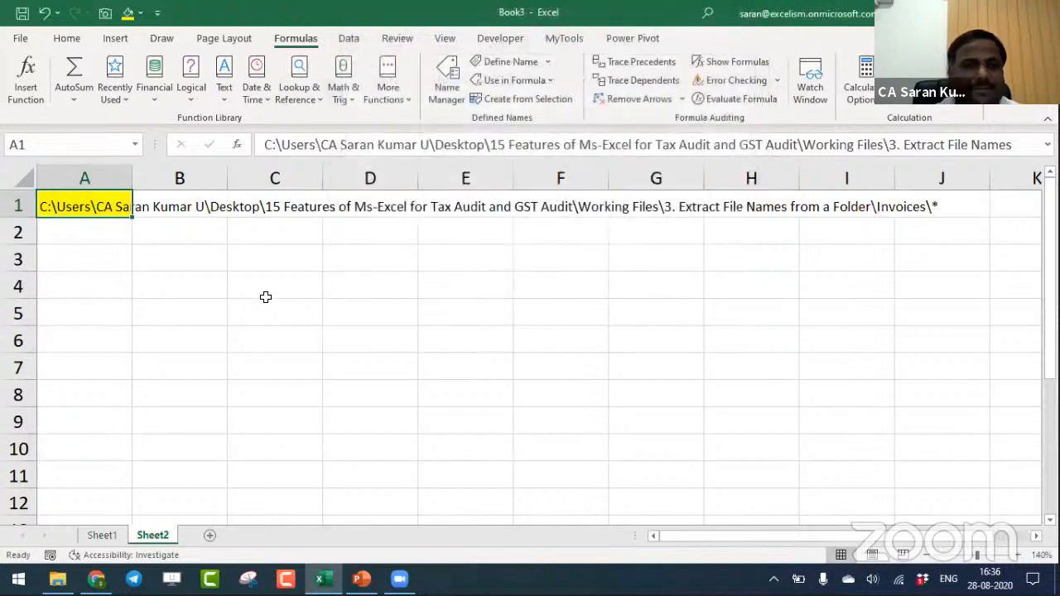
# - Enter the formula =FilesInFolder in A3 to list the folder's file names
pyautogui.click(135, 257)
pyautogui.click(75, 257)
pyautogui.write('=')
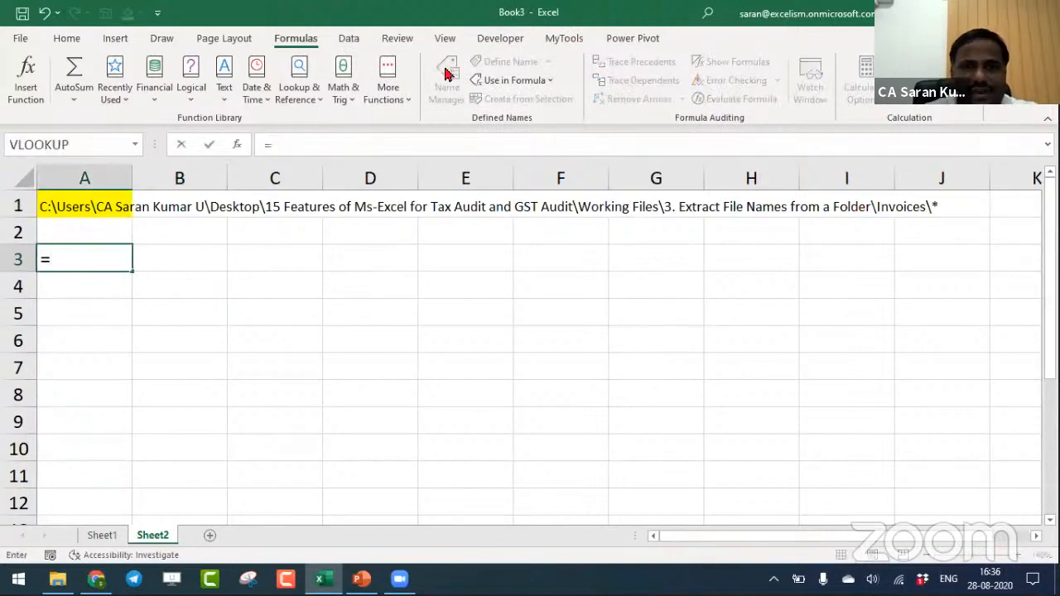
pyautogui.write('files')
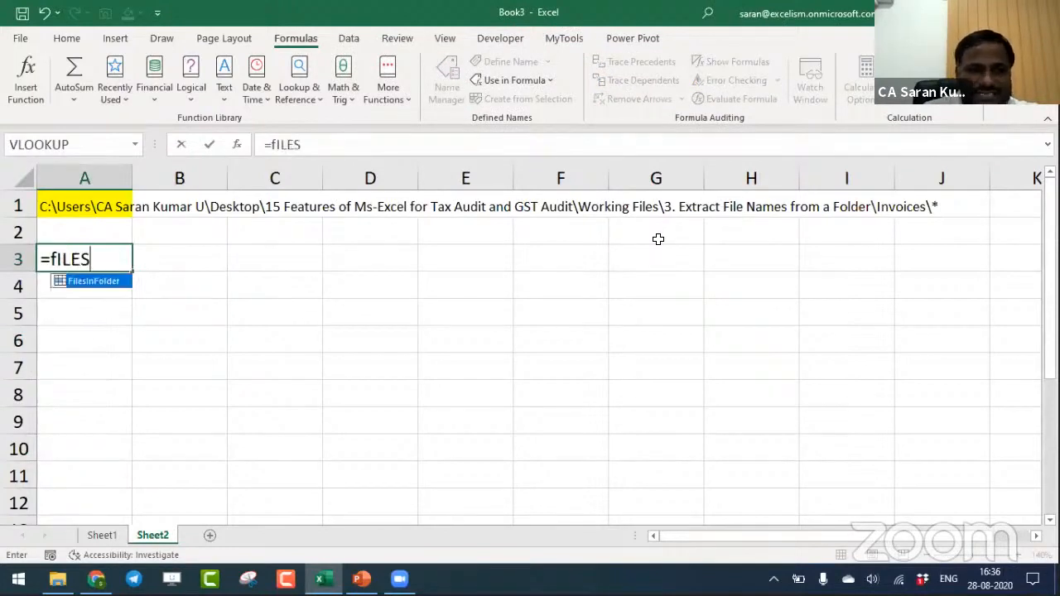
pyautogui.press('Tab')
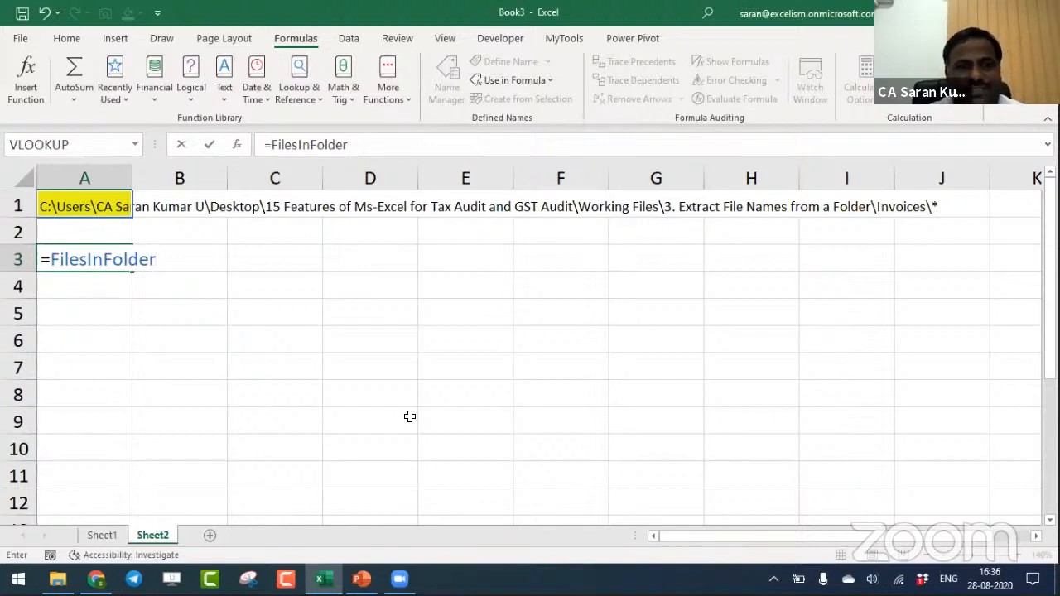
pyautogui.press('Return')
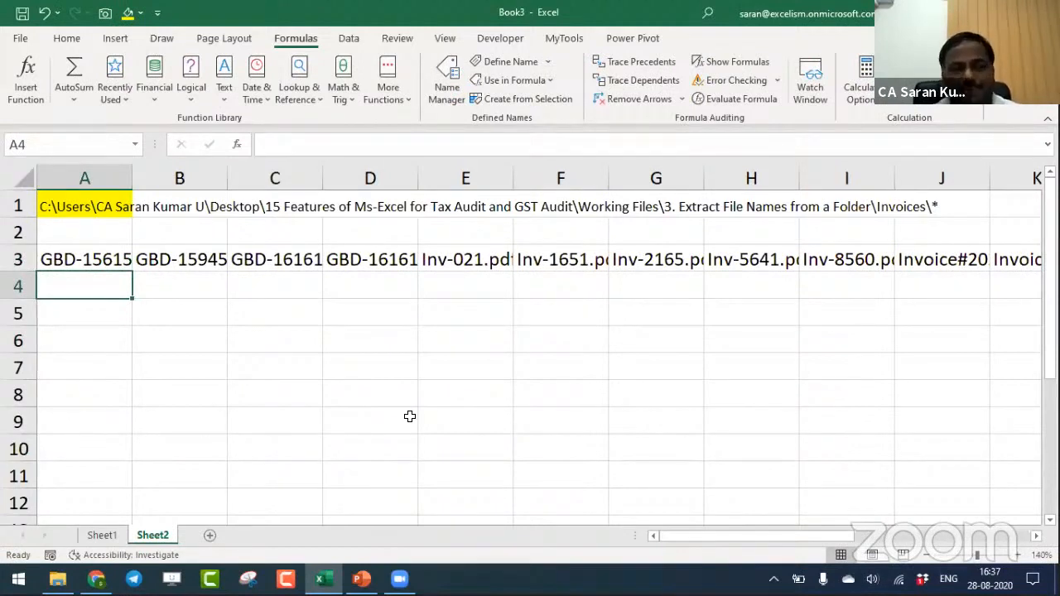
# - Change the formula in A3 to =TRANSPOSE(FilesInFolder) and select the resulting vertical list of file names
pyautogui.press('Up')
pyautogui.press('F2')
pyautogui.press('Home')
pyautogui.press('Right')
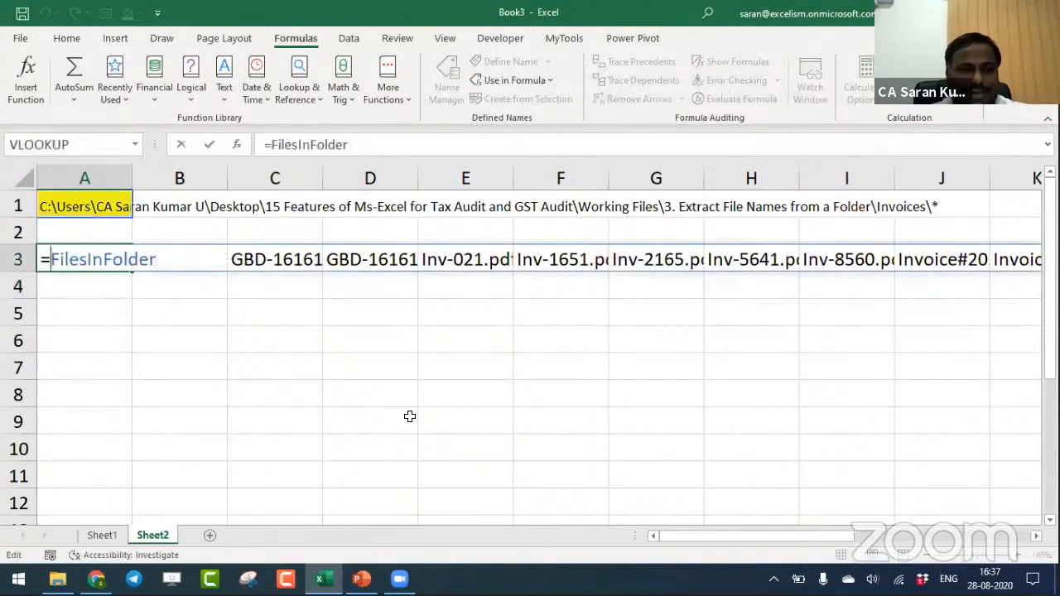
pyautogui.write('TRANSPOSE(')
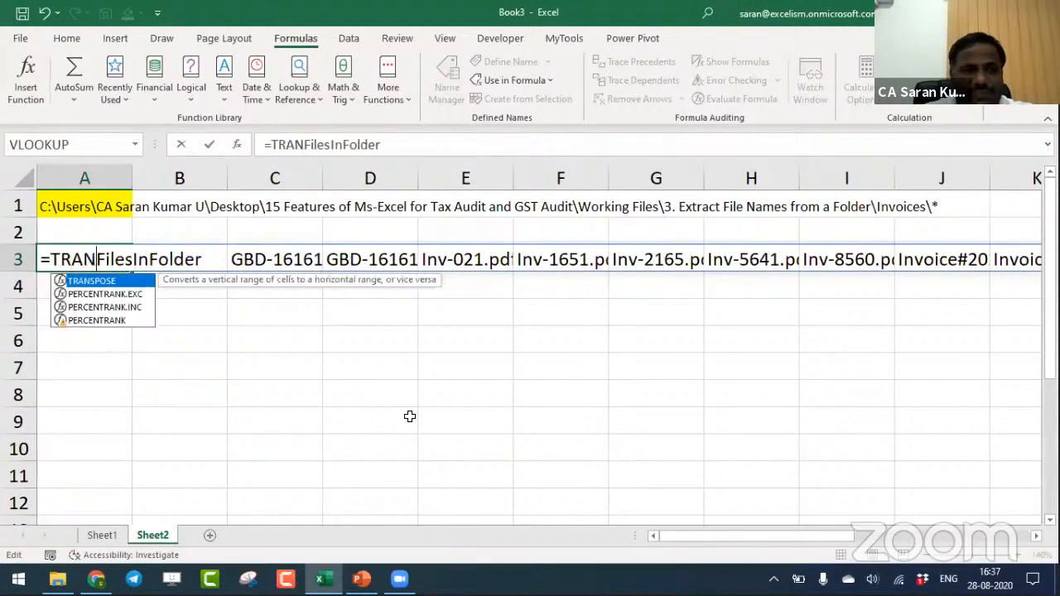
pyautogui.press('End')
pyautogui.write(')')
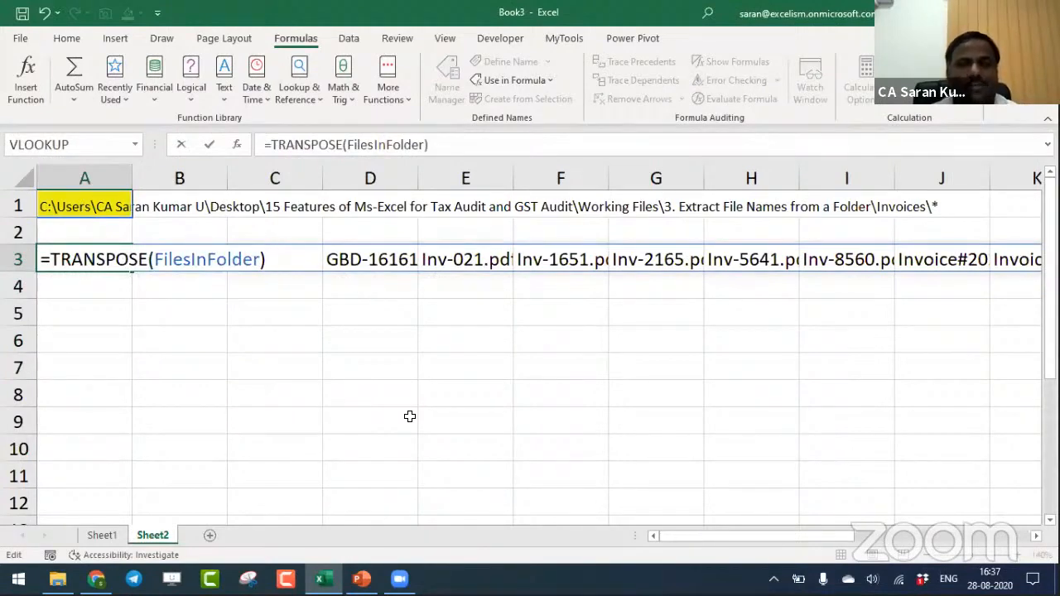
pyautogui.press('Return')
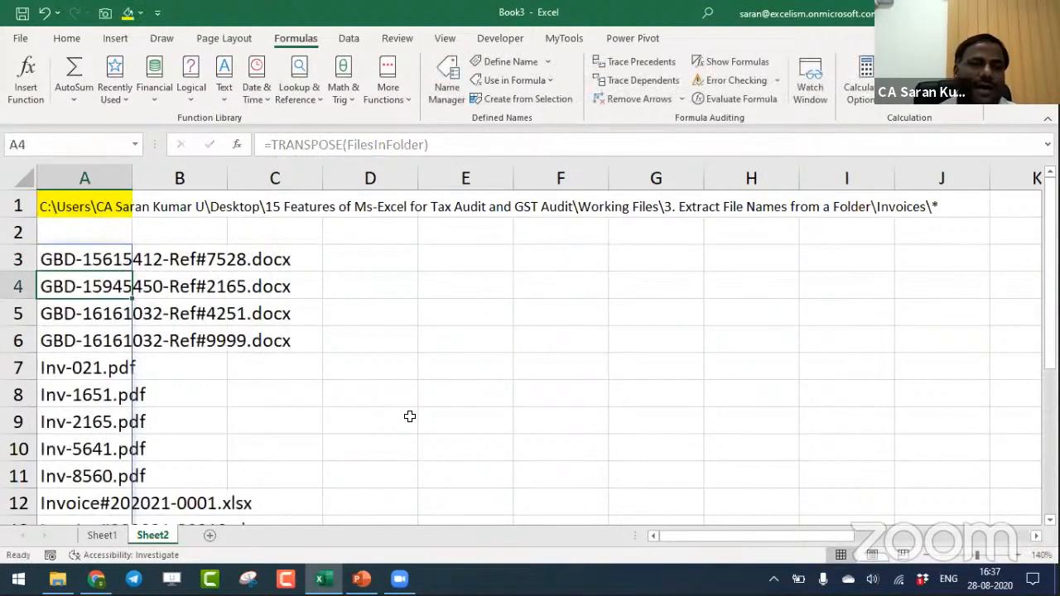
pyautogui.press('Up')
pyautogui.hotkey('ctrl', 'shift', 'Down')
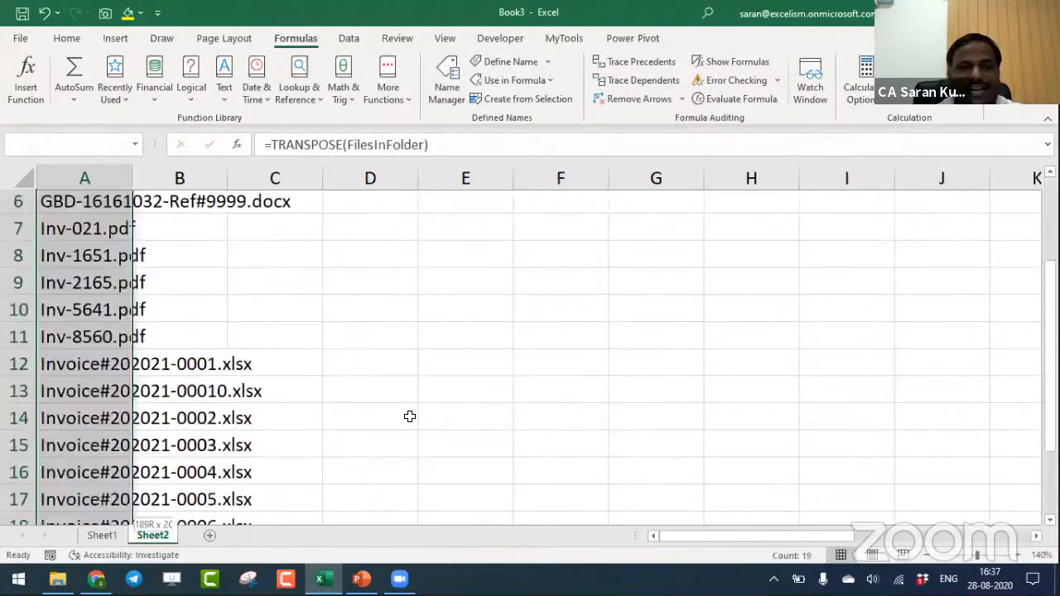
# - Append .PDF after the asterisk of the folder path in A1 to list only PDF files
pyautogui.hotkey('ctrl', 'Home')
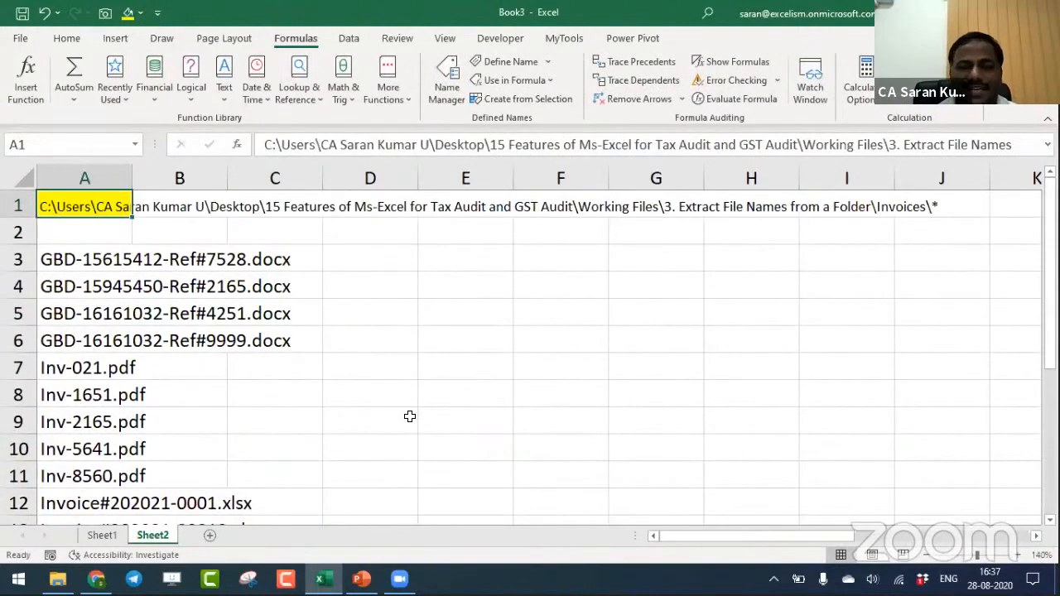
pyautogui.press('F2')
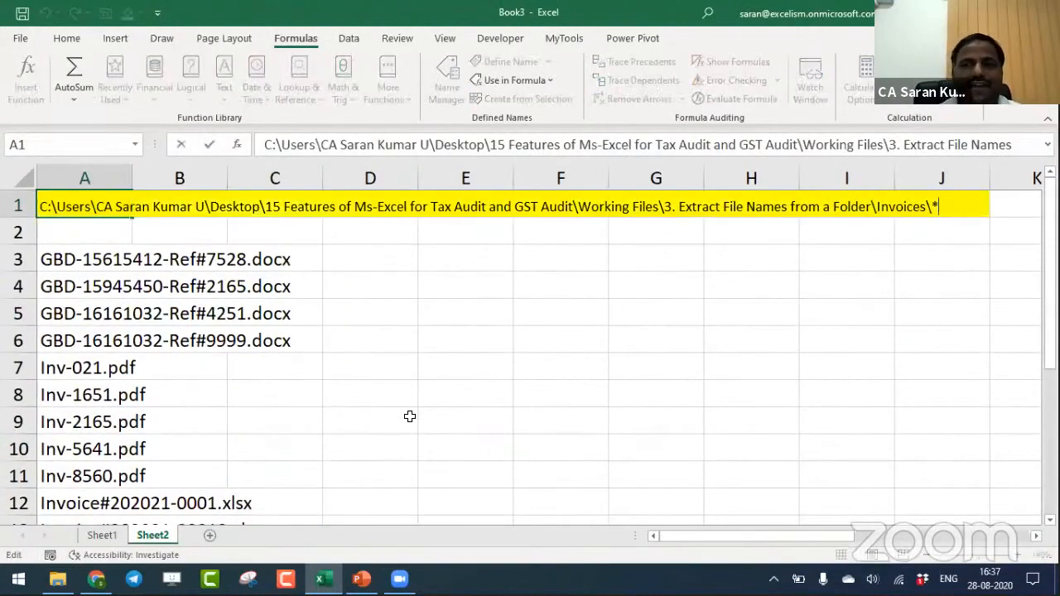
pyautogui.write('.PDF')
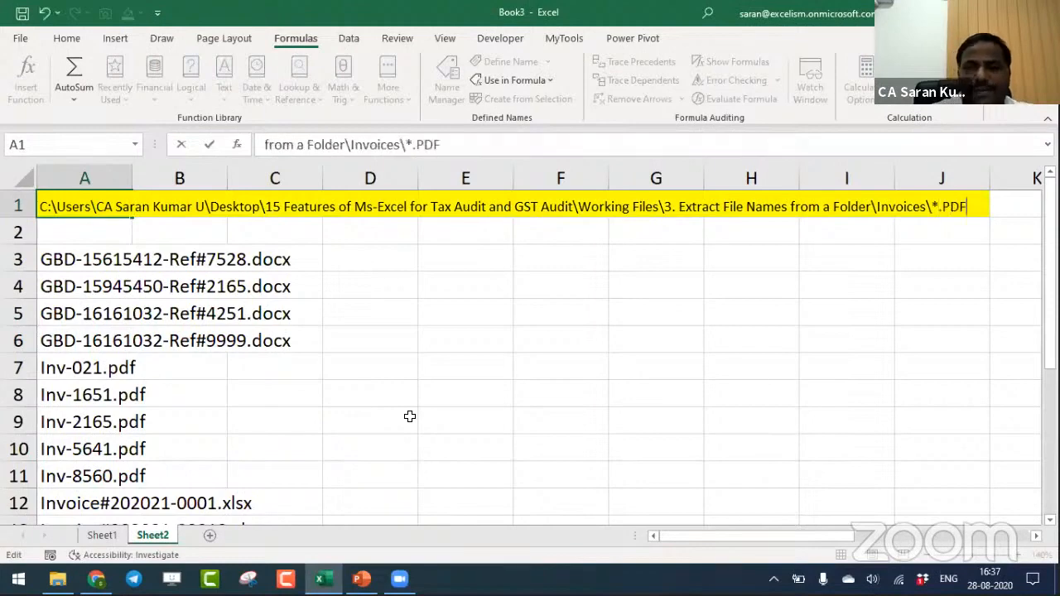
pyautogui.press('Return')
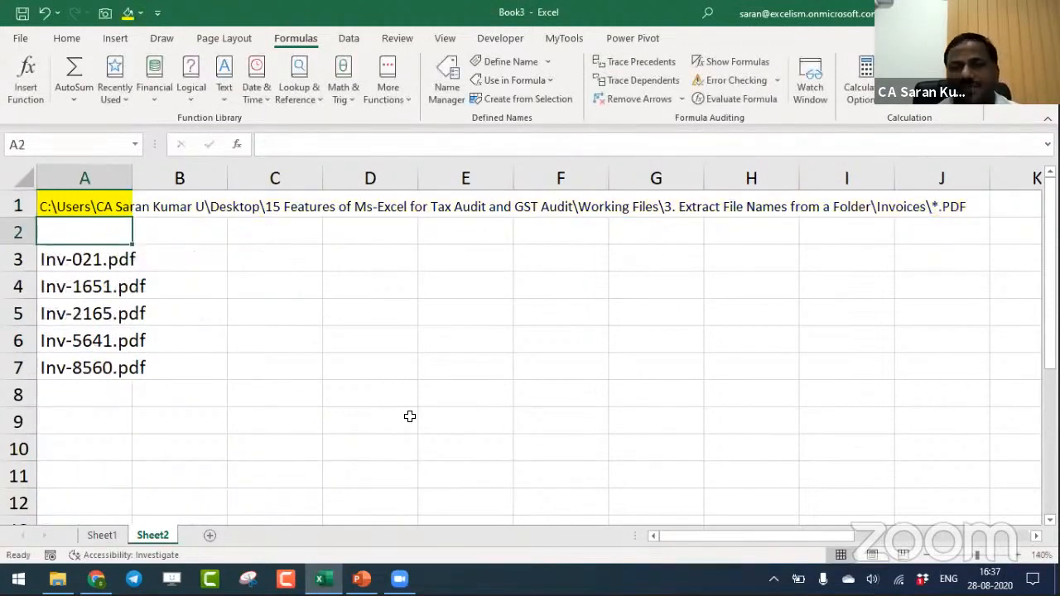
# - Replace the PDF extension in the A1 folder path with XLSX to list only Excel workbooks
pyautogui.press('Up')
pyautogui.press('F2')
pyautogui.hotkey('shift', 'Left')
pyautogui.hotkey('shift', 'Left')
pyautogui.hotkey('shift', 'Left')
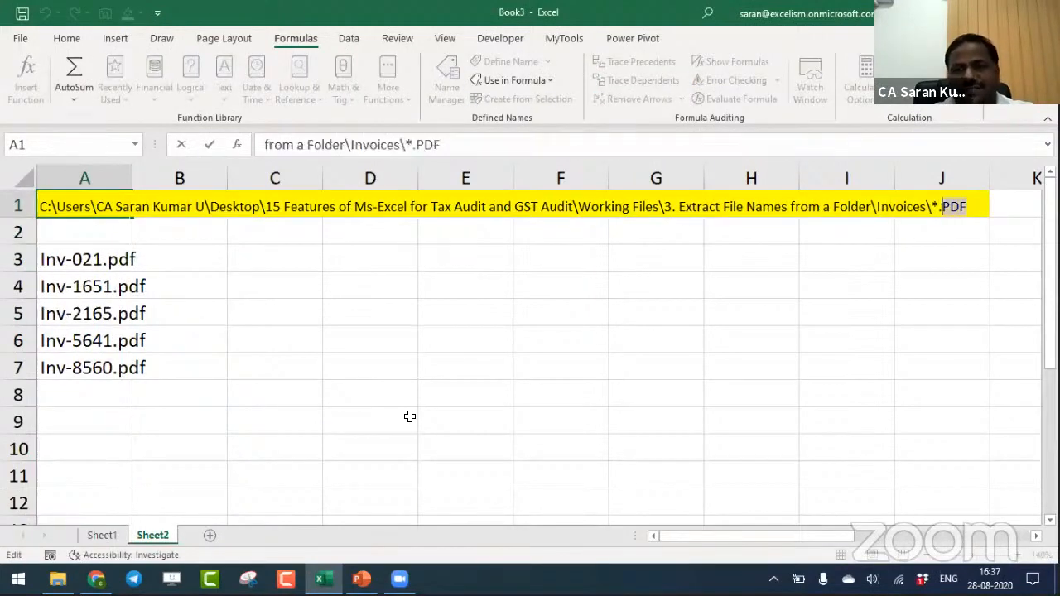
pyautogui.write('XLSX')
pyautogui.press('Return')
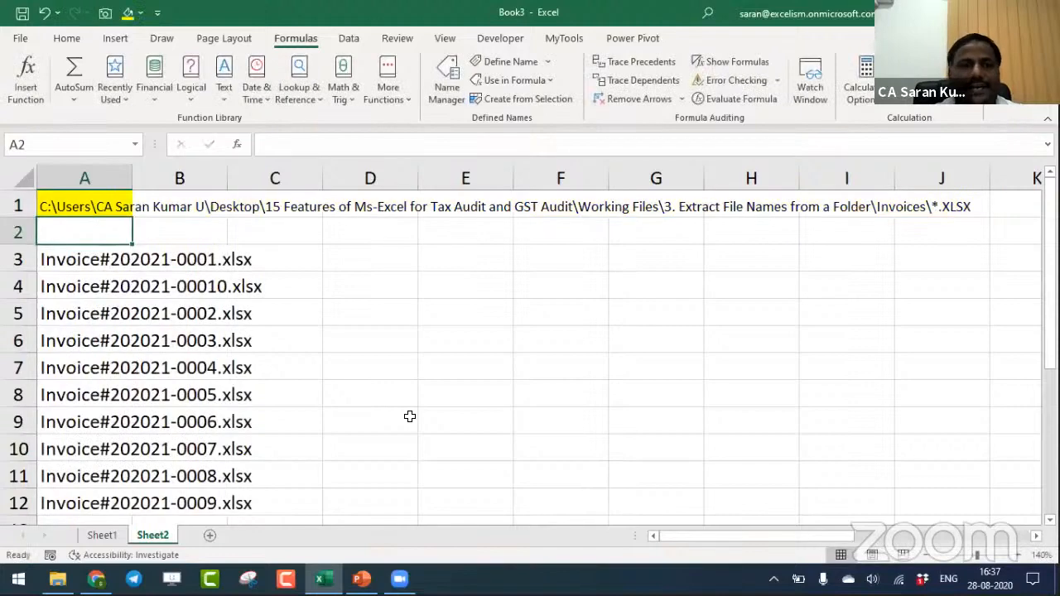
# - Replace the XLSX extension in the A1 folder path with DOC* to list only Word documents
pyautogui.press('Up')
pyautogui.press('F2')
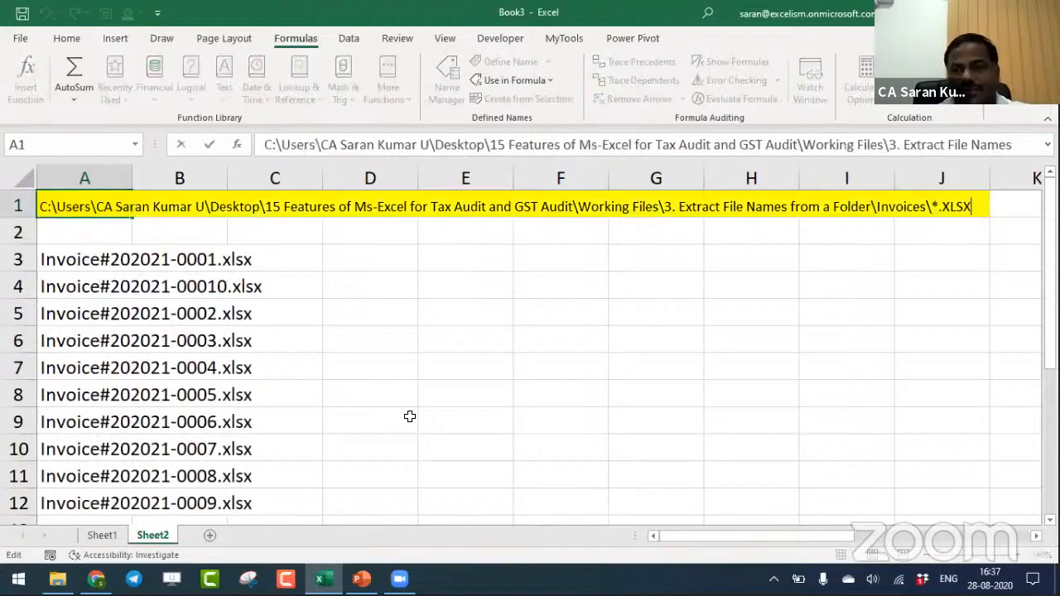
pyautogui.hotkey('shift', 'Left')
pyautogui.hotkey('shift', 'Left')
pyautogui.hotkey('shift', 'Left')
pyautogui.hotkey('shift', 'Left')
pyautogui.write('DOC')
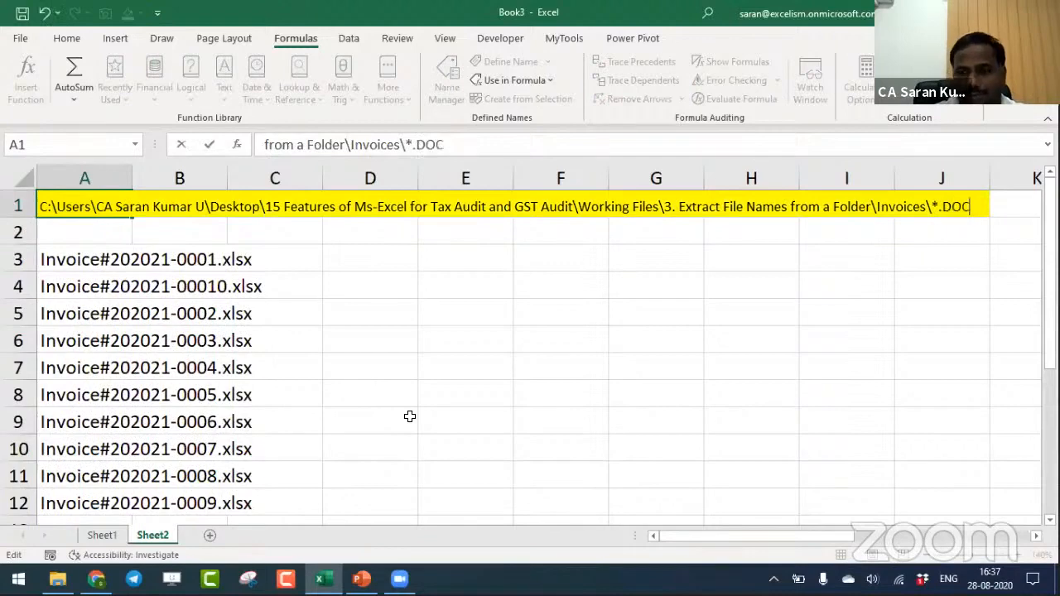
pyautogui.write('*')
pyautogui.press('Return')
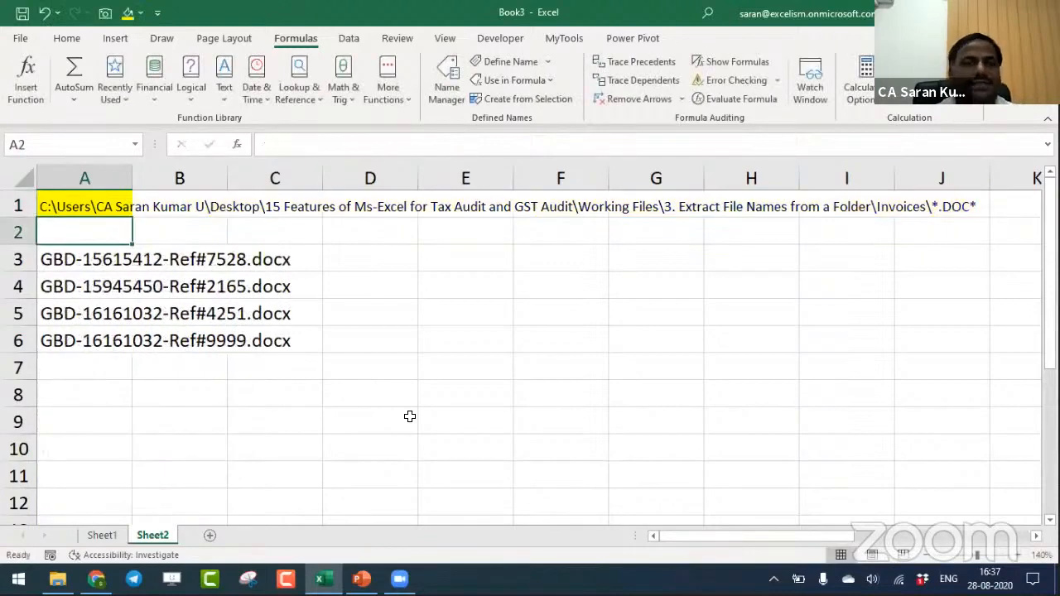
# - Remove the .DOC* extension filter from A1 so the Invoices path ends in \* and lists all files
pyautogui.press('Up')
pyautogui.press('F2')
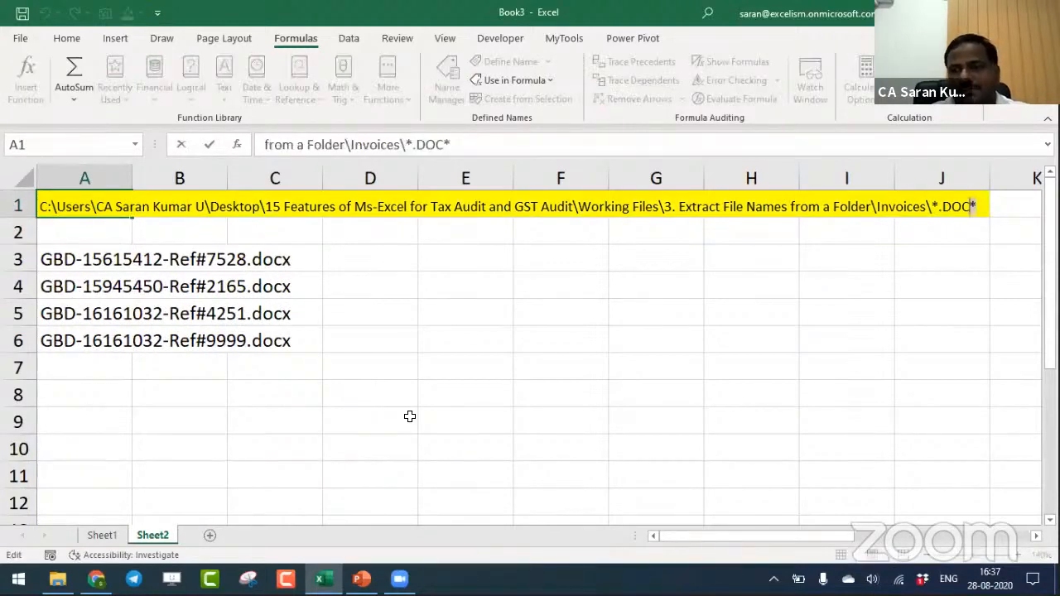
pyautogui.hotkey('shift', 'Left')
pyautogui.hotkey('shift', 'Left')
pyautogui.hotkey('shift', 'Left')
pyautogui.hotkey('shift', 'Left')
pyautogui.hotkey('shift', 'Left')
pyautogui.press('BackSpace')
pyautogui.press('Return')
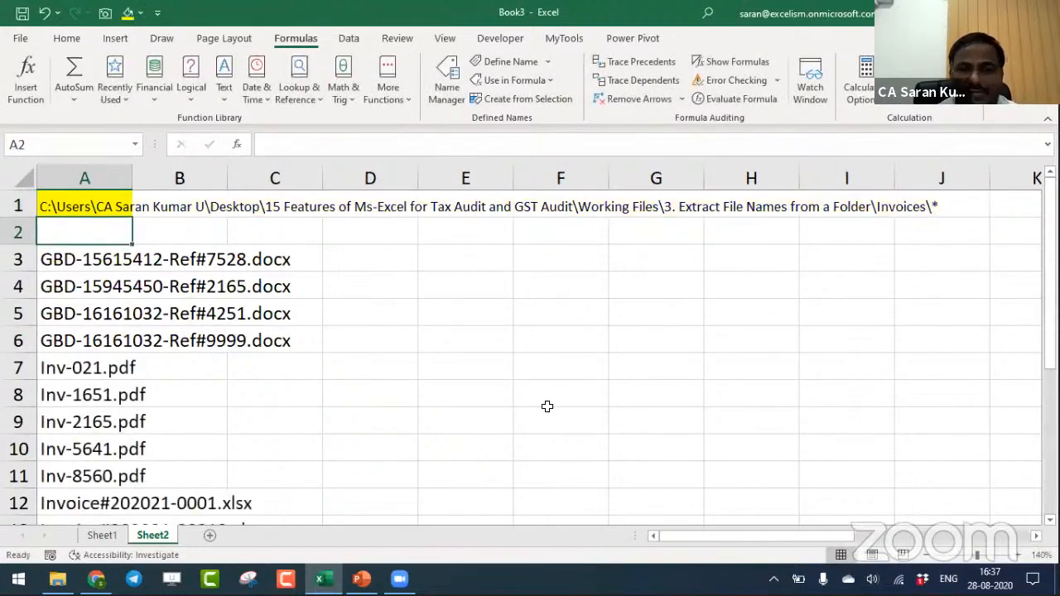
# - Add the .PDF extension to the end of the A1 path to filter the list for PDFs again
pyautogui.press('Up')
pyautogui.press('F2')
pyautogui.write('.PDF')
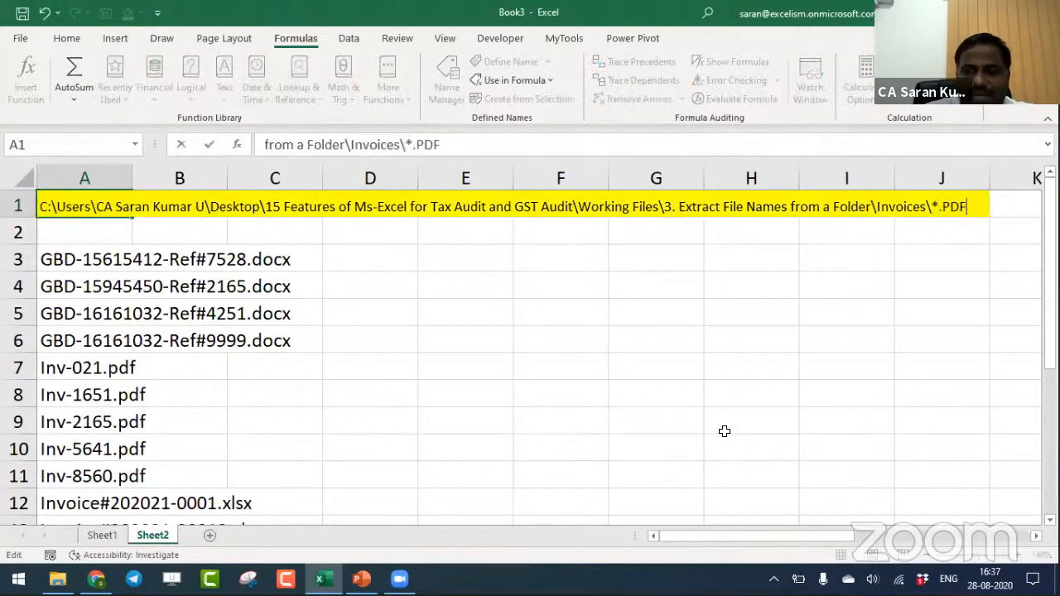
pyautogui.press('Return')
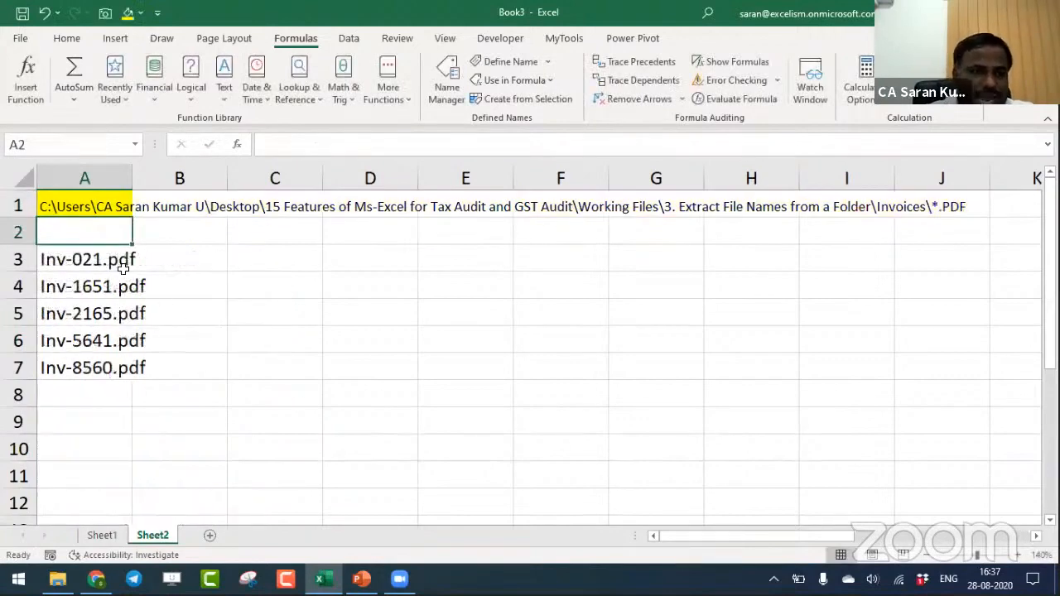
# - Switch to File Explorer, duplicate Inv-8560.pdf within the Invoices folder and name the copy Inv-8561.pdf
pyautogui.hotkey('alt', 'Tab')
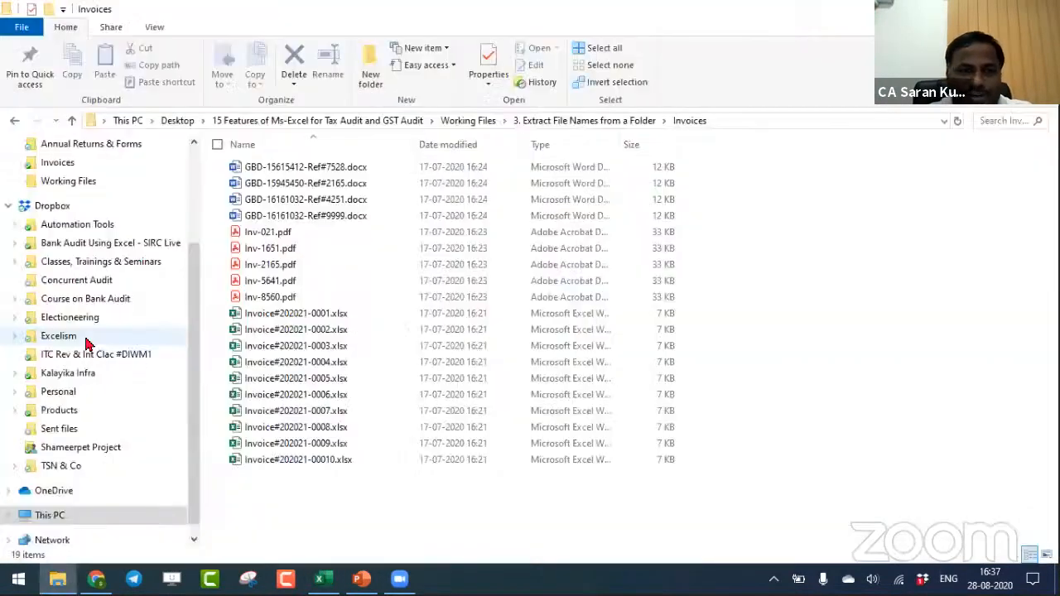
pyautogui.click(303, 301)
pyautogui.hotkey('ctrl', 'c')
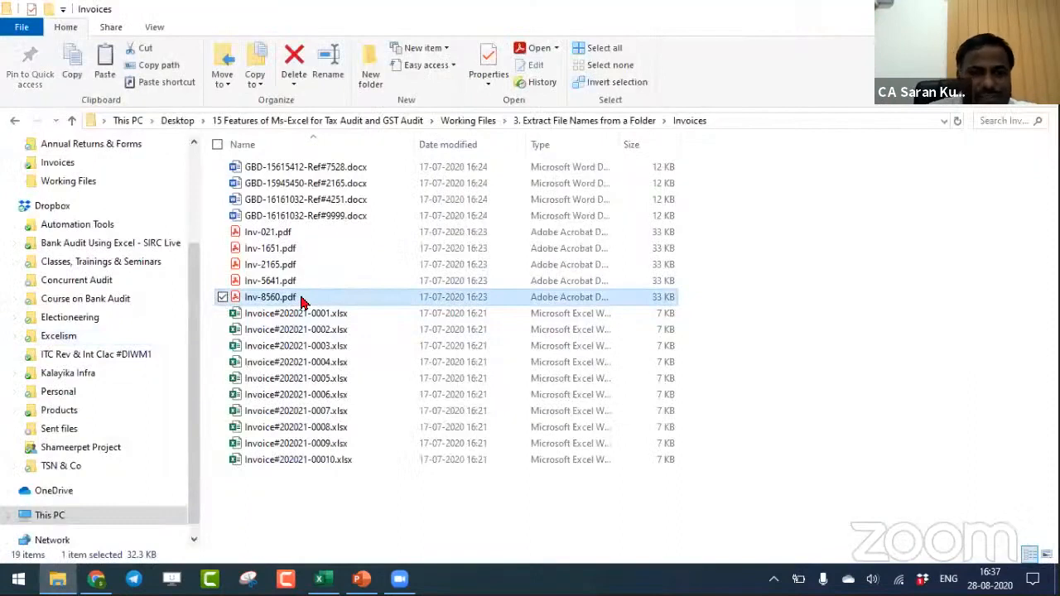
pyautogui.hotkey('ctrl', 'v')
pyautogui.press('F2')
pyautogui.press('Right')
pyautogui.hotkey('shift', 'Left')
pyautogui.hotkey('shift', 'Left')
pyautogui.hotkey('shift', 'Left')
pyautogui.hotkey('shift', 'Left')
pyautogui.hotkey('shift', 'Left')
pyautogui.hotkey('shift', 'Left')
pyautogui.hotkey('shift', 'Left')
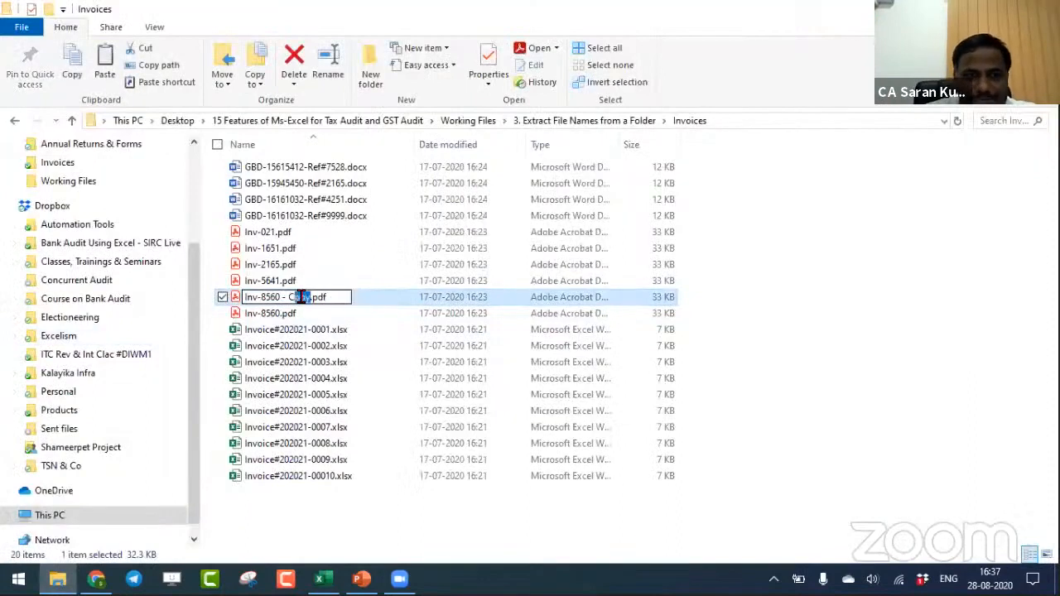
pyautogui.write('1')
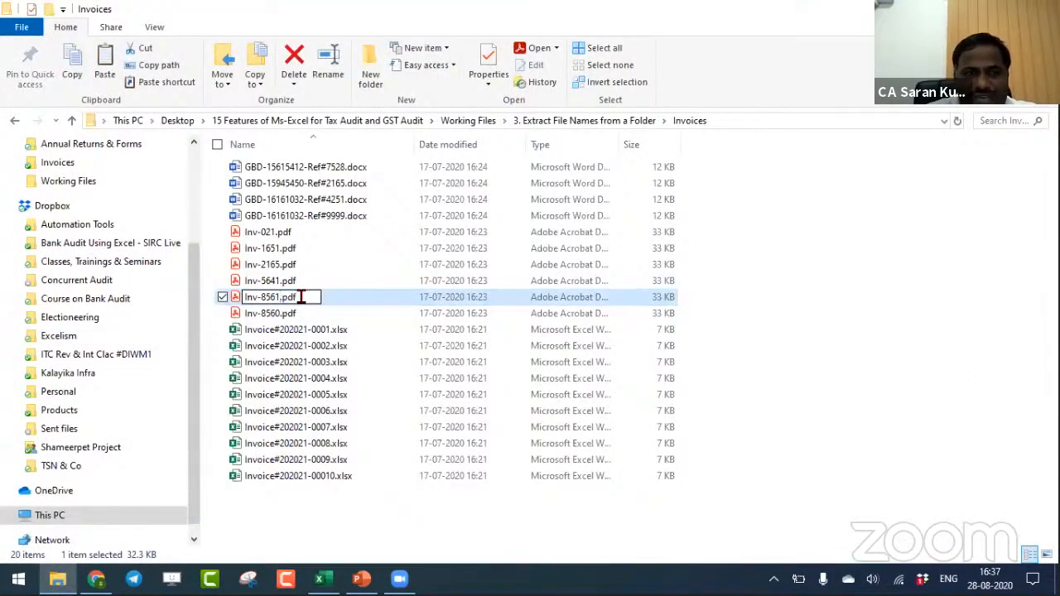
pyautogui.press('Return')
# - Rename the duplicated PDF Inv-8561.pdf as Inv-9999.pdf
pyautogui.press('F2')
pyautogui.press('Right')
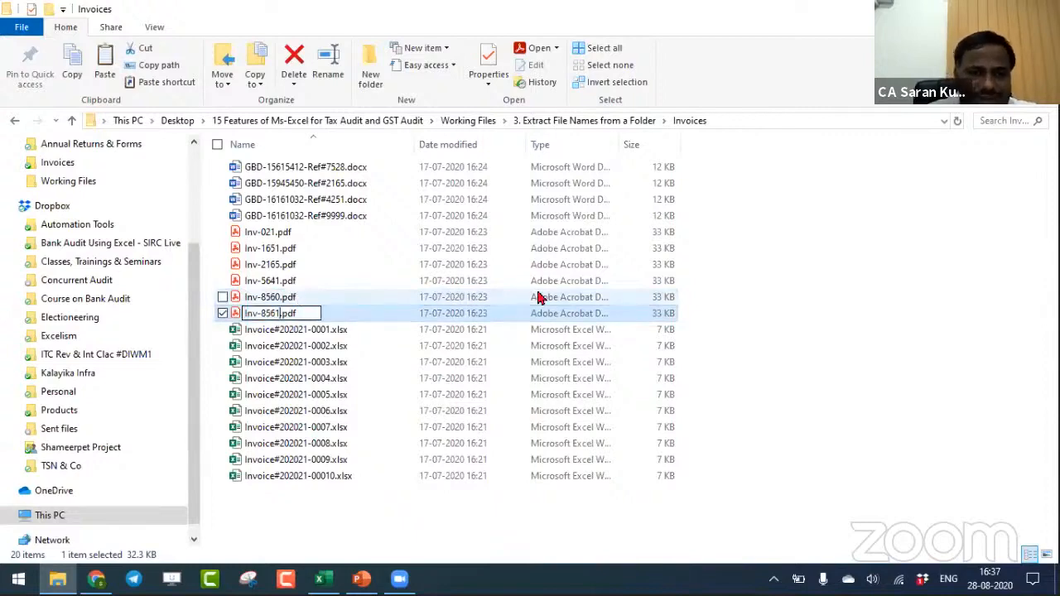
pyautogui.press('BackSpace')
pyautogui.press('BackSpace')
pyautogui.press('BackSpace')
pyautogui.press('BackSpace')
pyautogui.write('999')
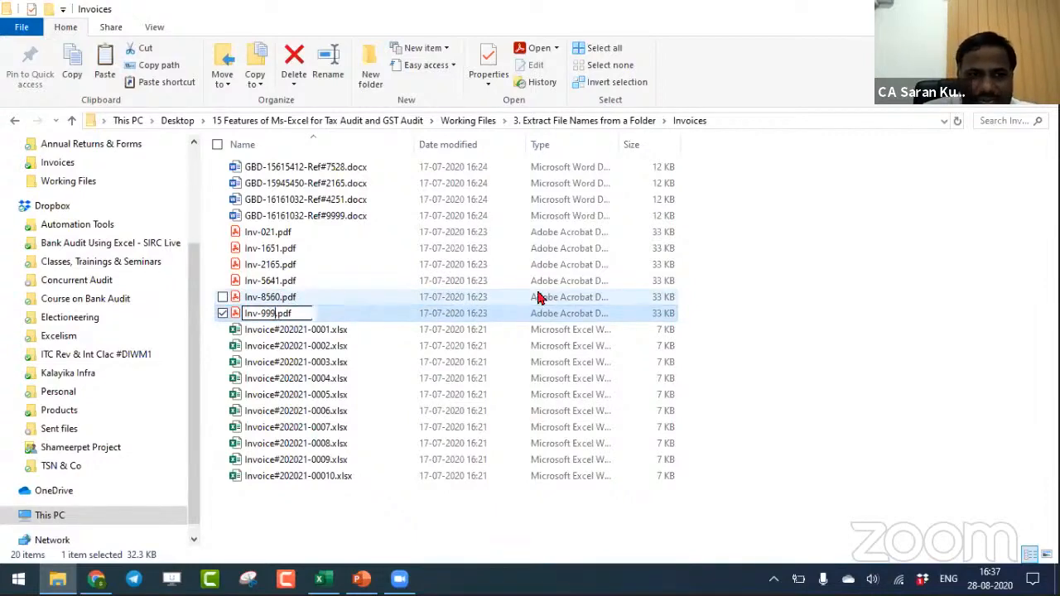
pyautogui.write('9')
pyautogui.press('Return')
# - Switch back to Excel and re-enter the TRANSPOSE formula in A3 to refresh the PDF list
pyautogui.hotkey('alt', 'Tab')
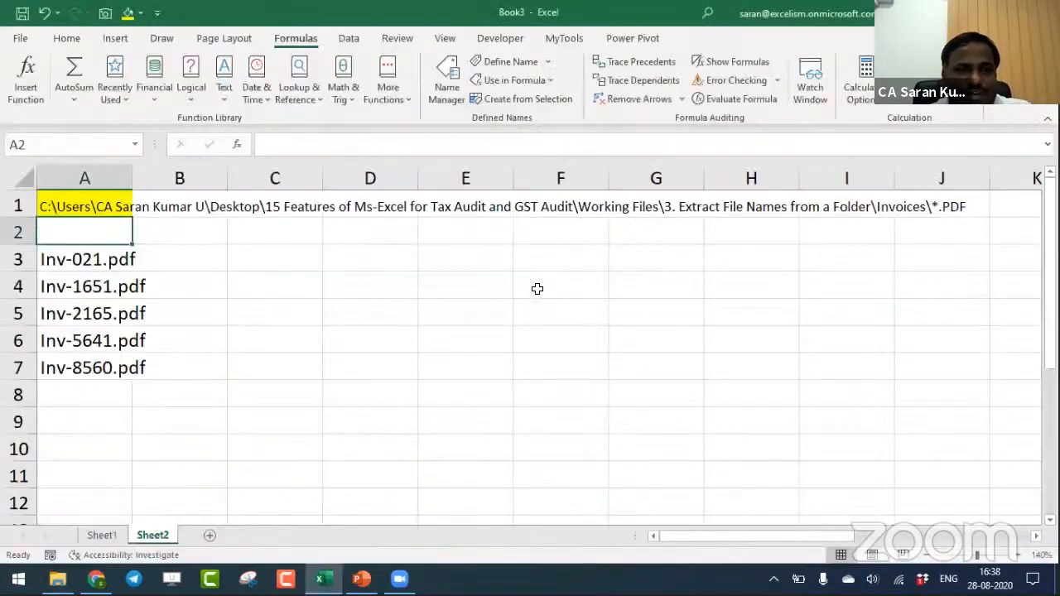
pyautogui.press('Down')
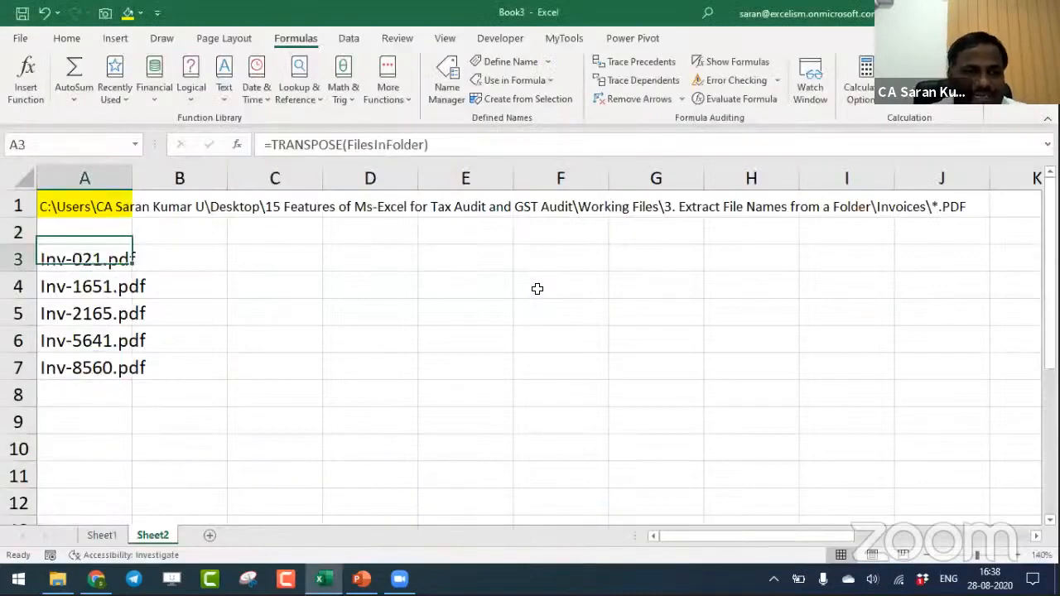
pyautogui.press('F2')
pyautogui.press('Return')
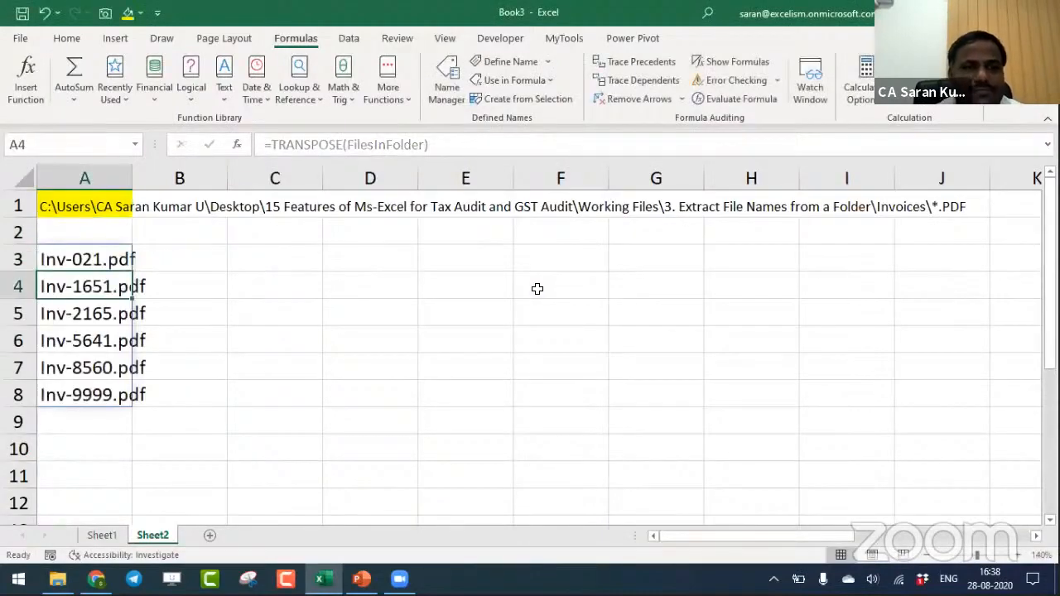
pyautogui.press('Down')
pyautogui.press('Down')
pyautogui.press('Down')
pyautogui.press('Down')
pyautogui.press('Down')
pyautogui.press('Up')
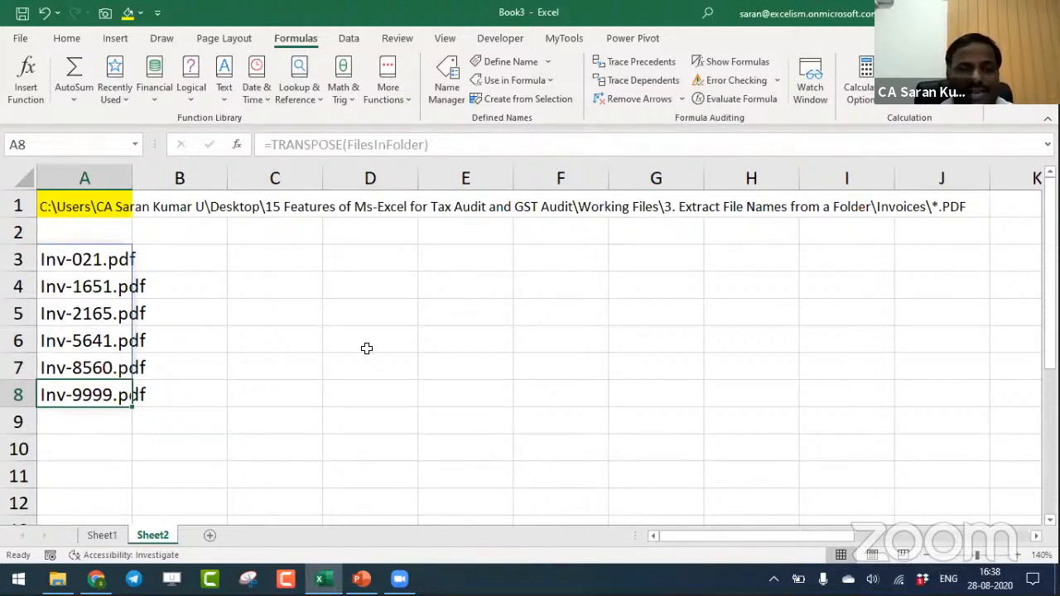
# - Select A1, switch to File Explorer, go up to the Working Files folder and copy its full path
pyautogui.click(97, 209)
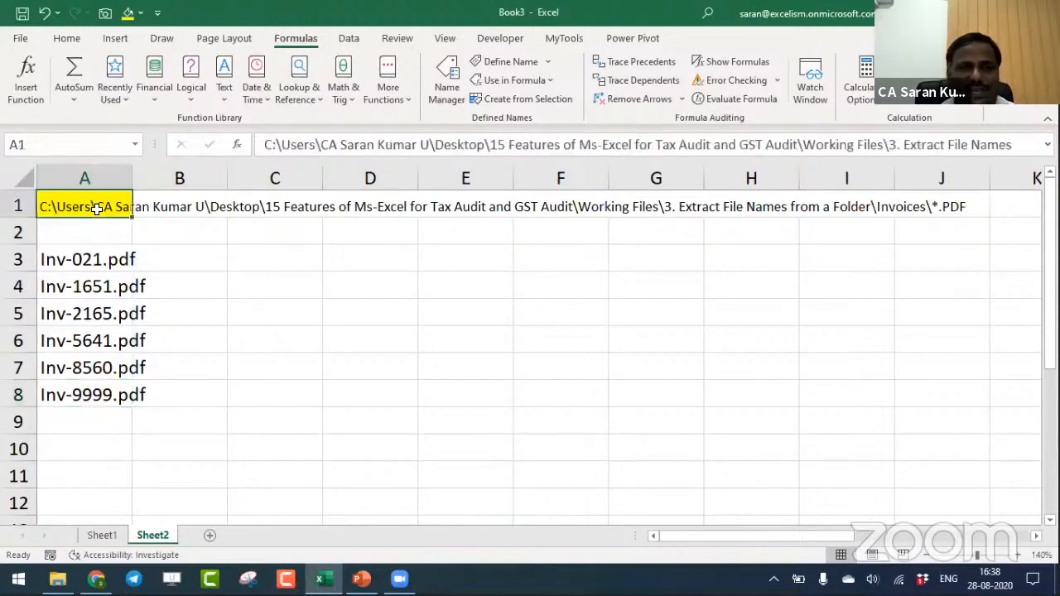
pyautogui.hotkey('alt', 'Tab')
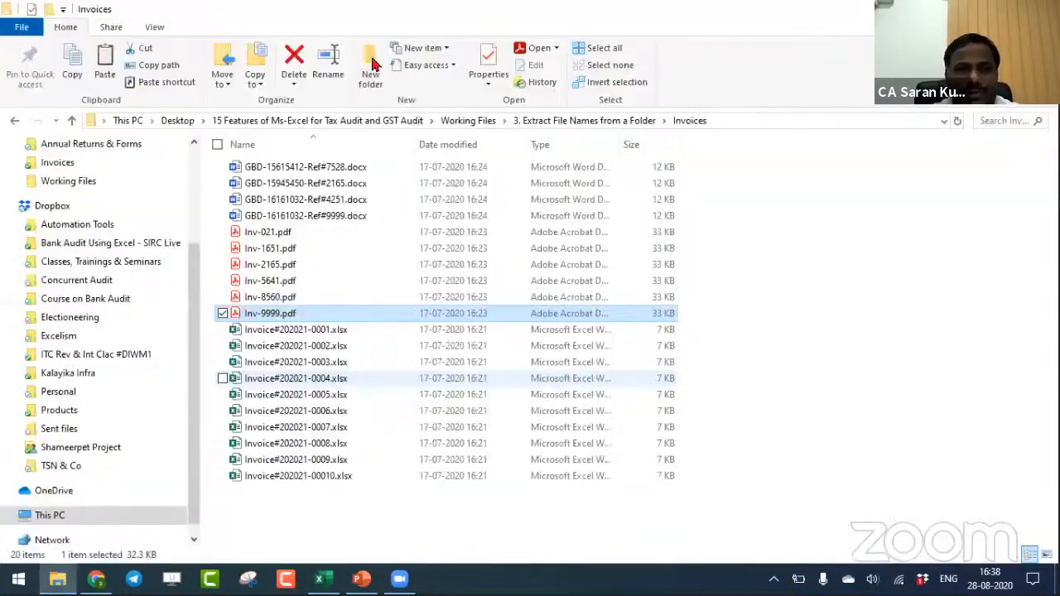
pyautogui.click(485, 124)
pyautogui.click(686, 125)
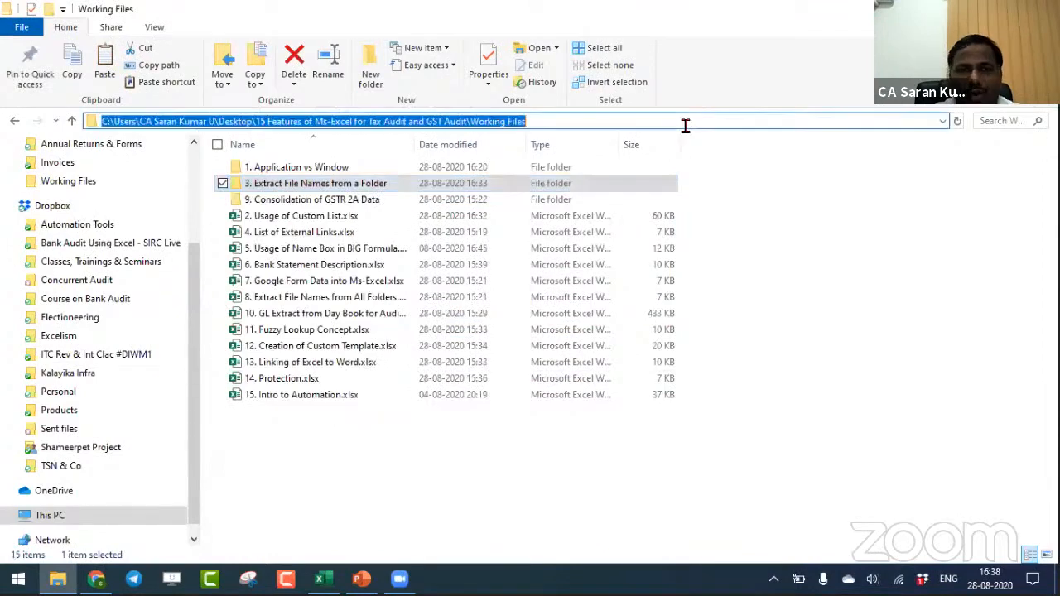
pyautogui.hotkey('ctrl', 'c')
# - Switch to Excel, replace the path in A1 with the copied Working Files path and append \* to it
pyautogui.hotkey('alt', 'Tab')
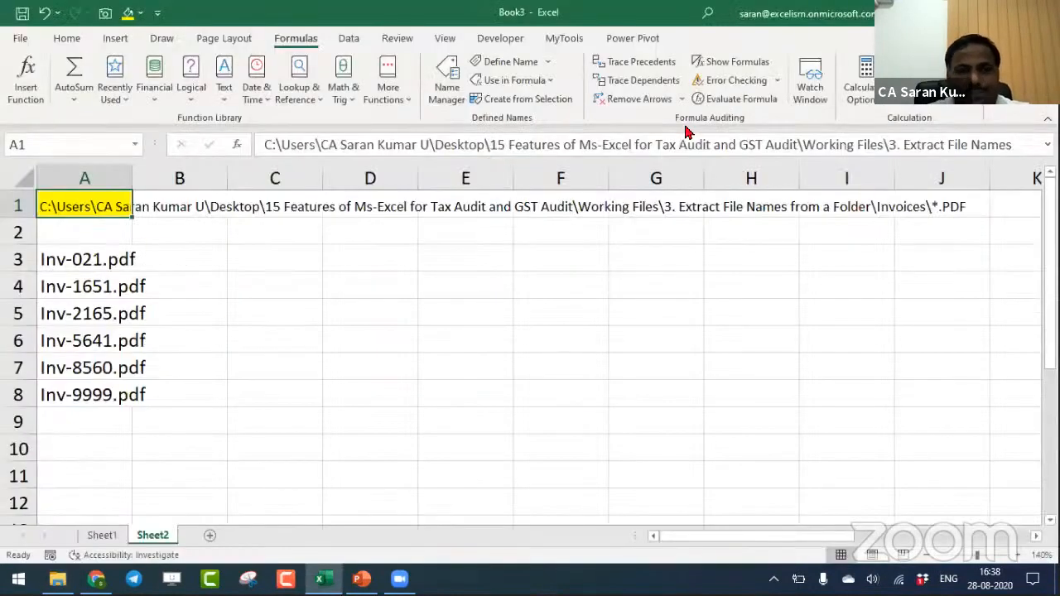
pyautogui.hotkey('ctrl', 'v')
pyautogui.press('F2')
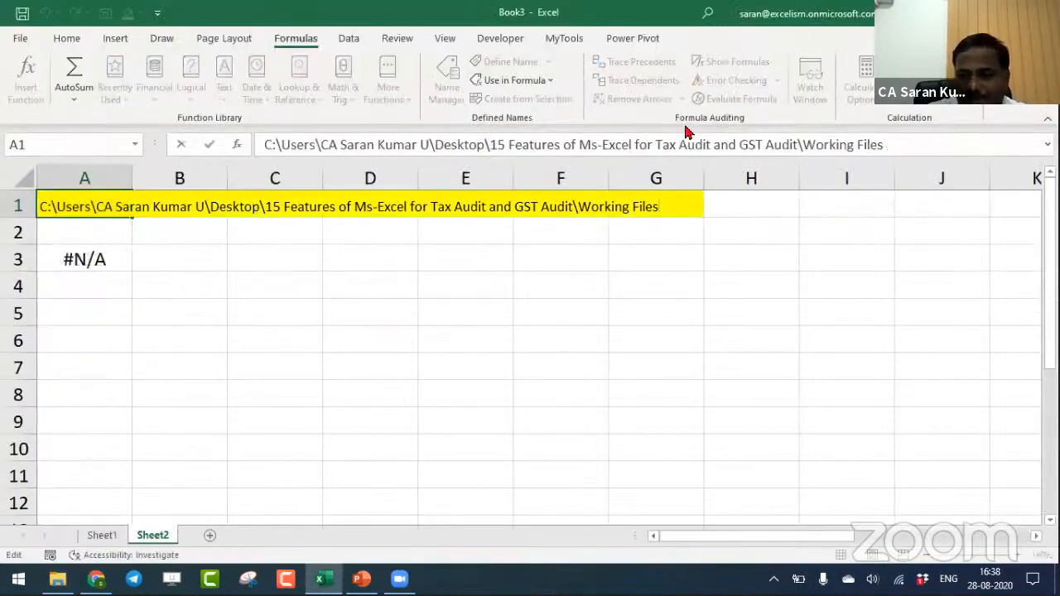
pyautogui.write('\\*')
pyautogui.press('Return')
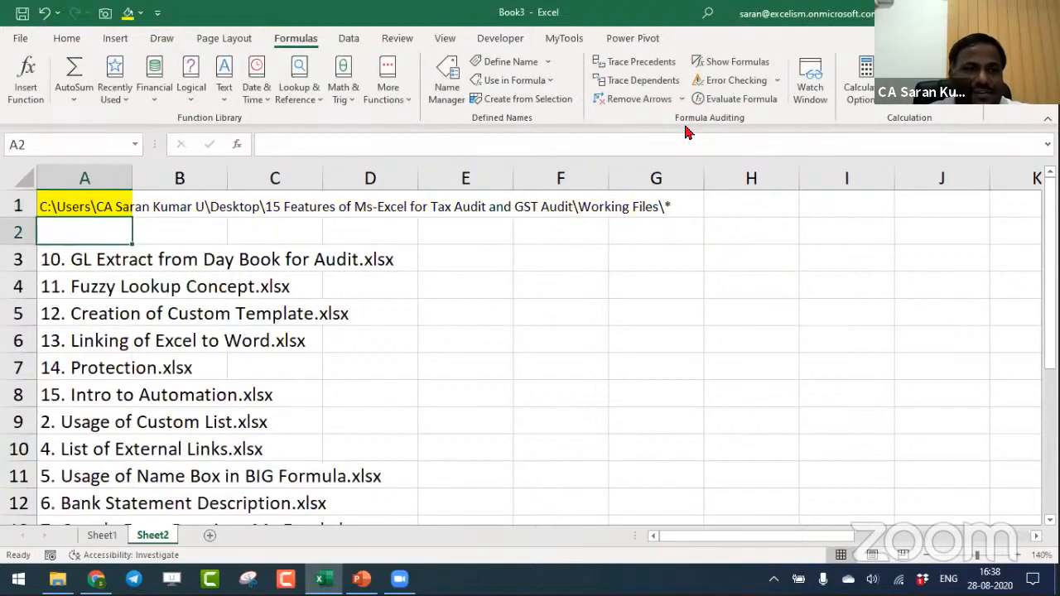
# - Compare the file names listed from A3 down with the contents of the Working Files folder in File Explorer
pyautogui.press('Up')
pyautogui.hotkey('alt', 'Tab')
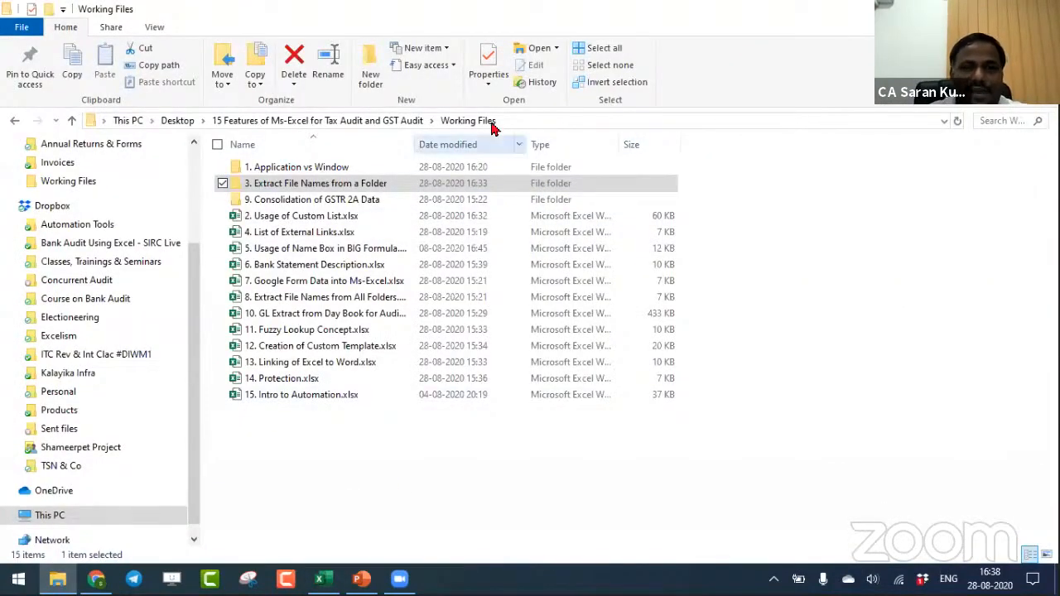
pyautogui.click(886, 212)
pyautogui.hotkey('alt', 'Tab')
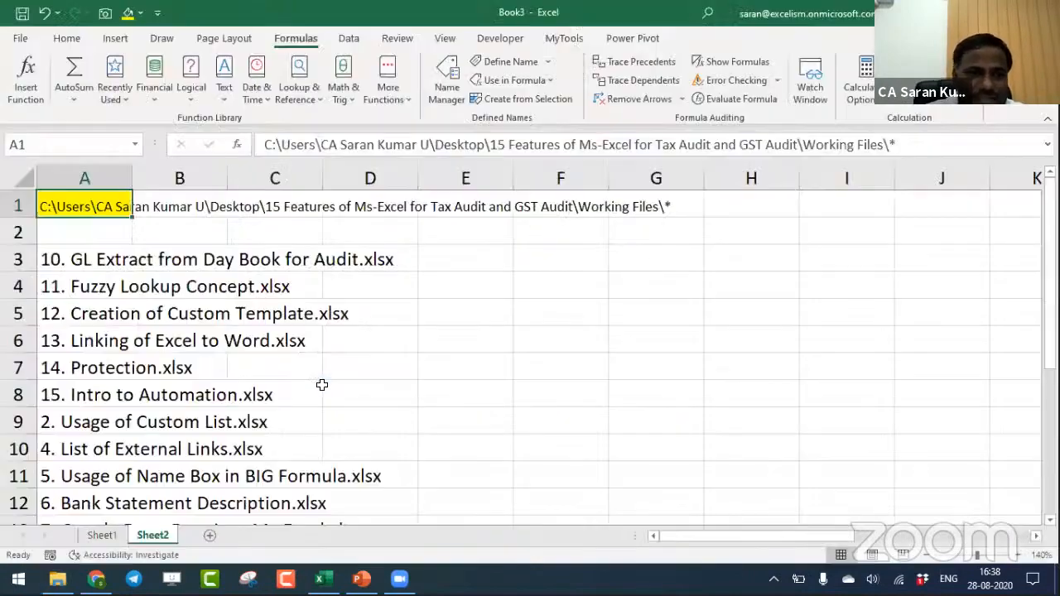
pyautogui.press('Down')
pyautogui.press('Down')
pyautogui.press('Down')
pyautogui.press('Down')
pyautogui.press('Down')
pyautogui.press('Down')
pyautogui.press('Down')
pyautogui.press('Down')
pyautogui.press('Down')
pyautogui.press('Down')
pyautogui.press('Down')
pyautogui.press('Down')
pyautogui.press('Down')
pyautogui.press('Up')
pyautogui.press('Up')
pyautogui.press('Up')
pyautogui.press('Up')
pyautogui.press('Up')
pyautogui.press('Up')
pyautogui.press('Up')
pyautogui.press('Up')
pyautogui.press('Up')
pyautogui.press('Up')
pyautogui.press('Up')
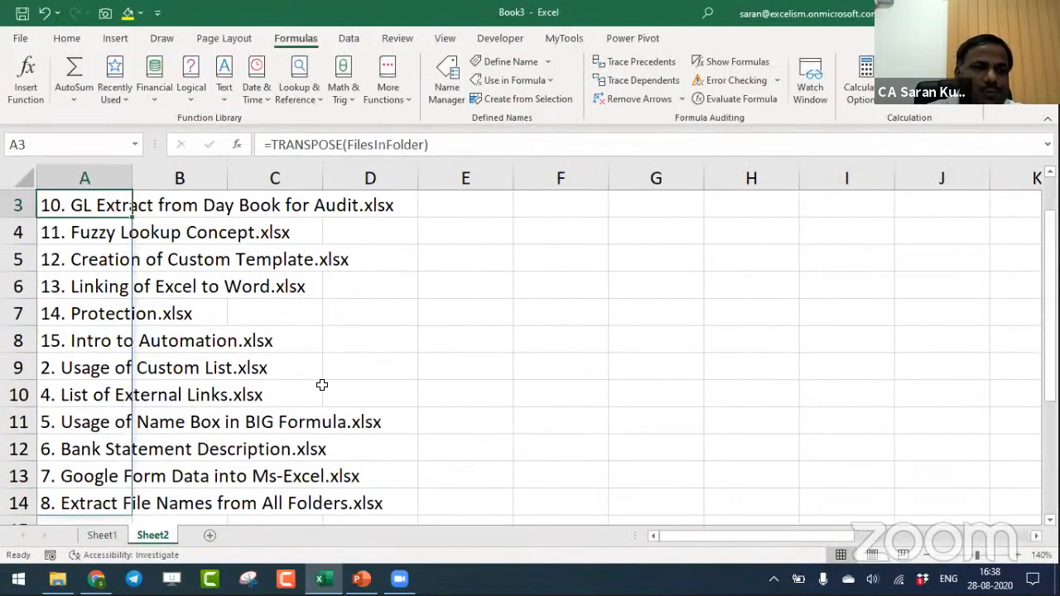
pyautogui.press('Up')
pyautogui.press('Up')
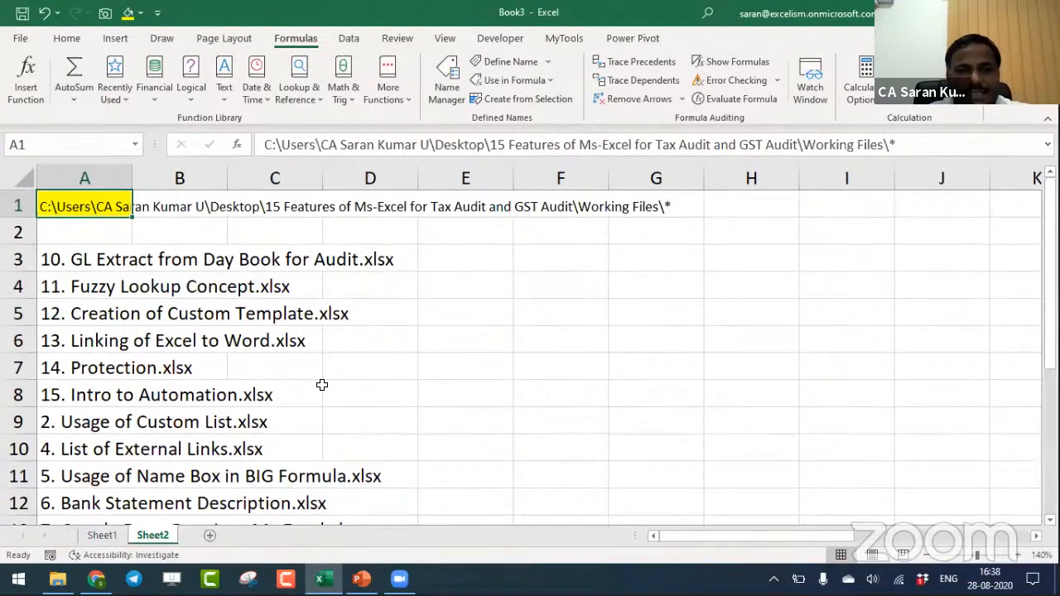
# - Switch to File Explorer, go up to the 15 Features of Ms-Excel for Tax Audit and GST Audit folder and copy its path
pyautogui.hotkey('alt', 'Tab')
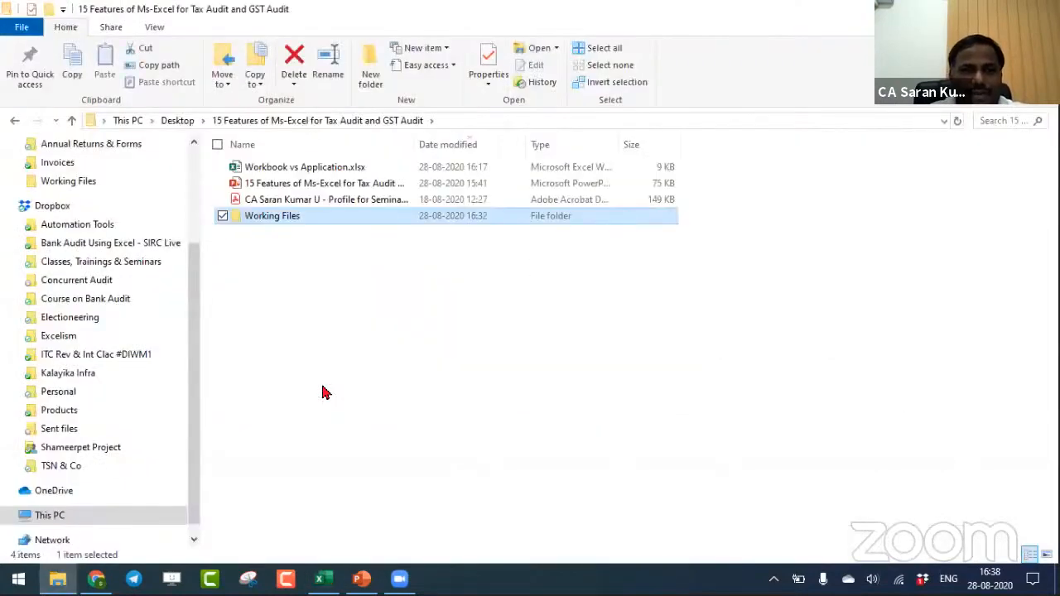
pyautogui.click(661, 122)
pyautogui.hotkey('ctrl', 'c')
# - Switch to Excel, replace the path in A1 with the copied parent folder path and append \* to it
pyautogui.hotkey('alt', 'Tab')
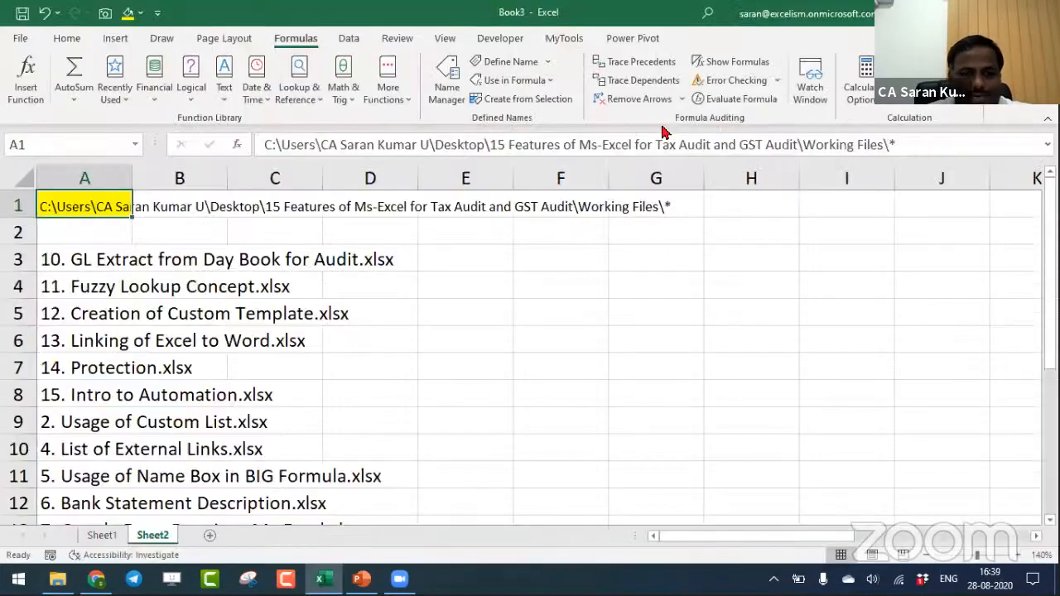
pyautogui.hotkey('ctrl', 'v')
pyautogui.press('F2')
pyautogui.write('\\*')
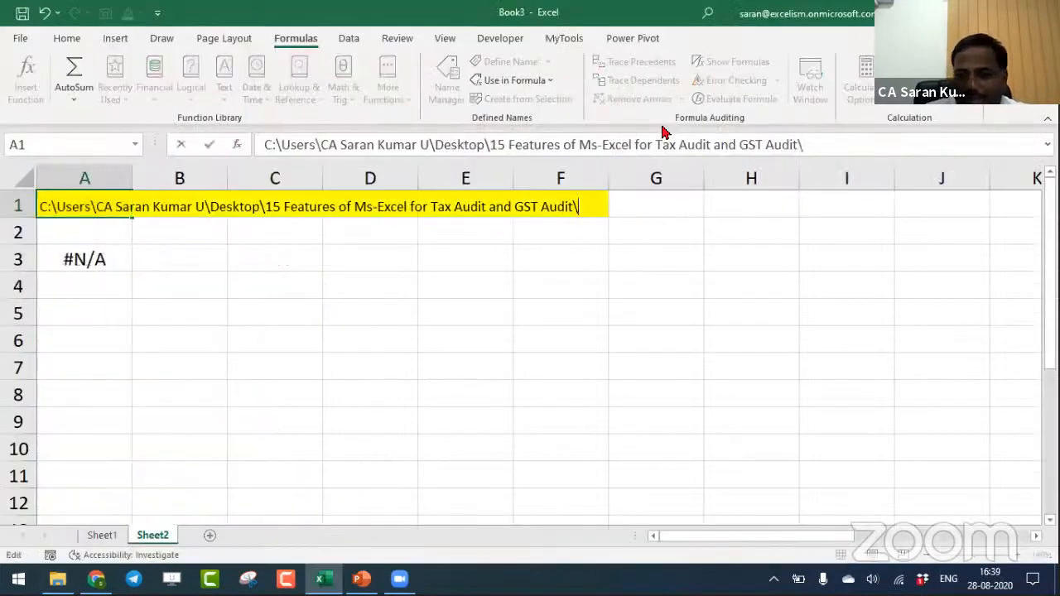
pyautogui.press('Return')
pyautogui.press('Down')
# - Check the folder's files in File Explorer against the refreshed list and review the Session Topics slide in PowerPoint
pyautogui.hotkey('alt', 'Tab')
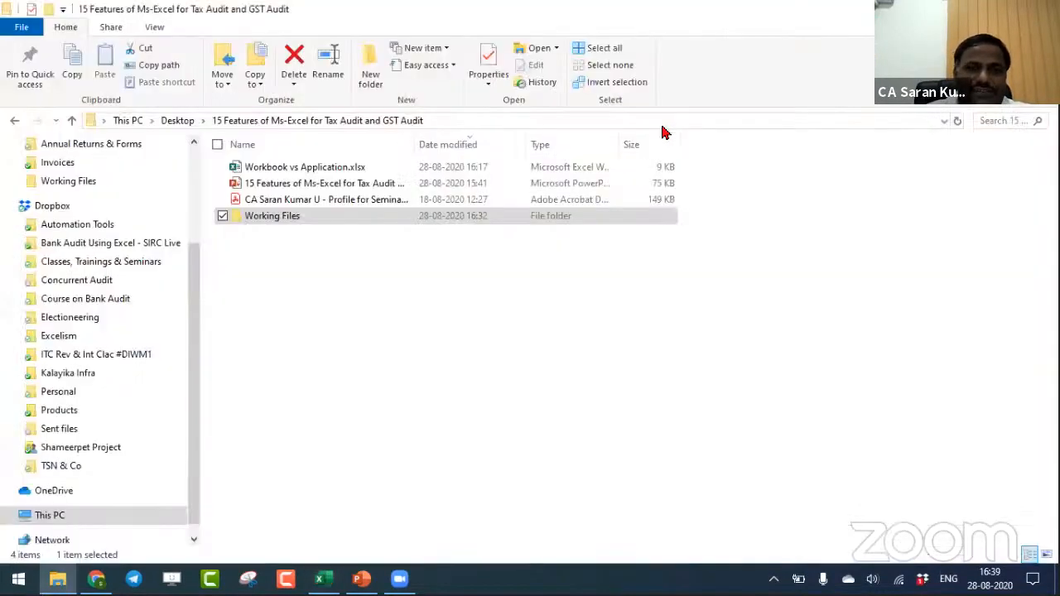
pyautogui.click(335, 189)
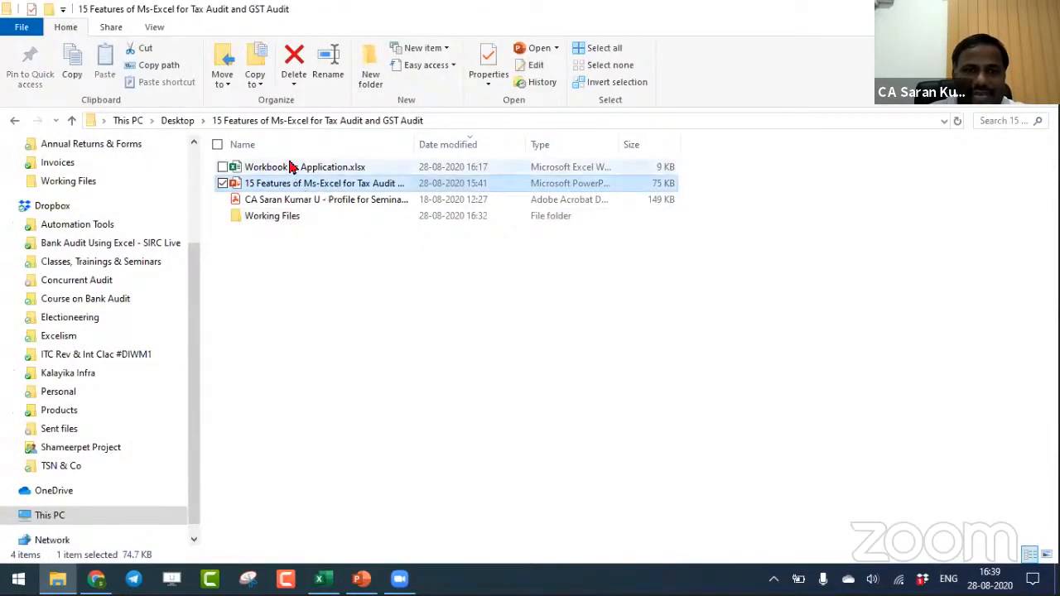
pyautogui.click(289, 168)
pyautogui.click(306, 184)
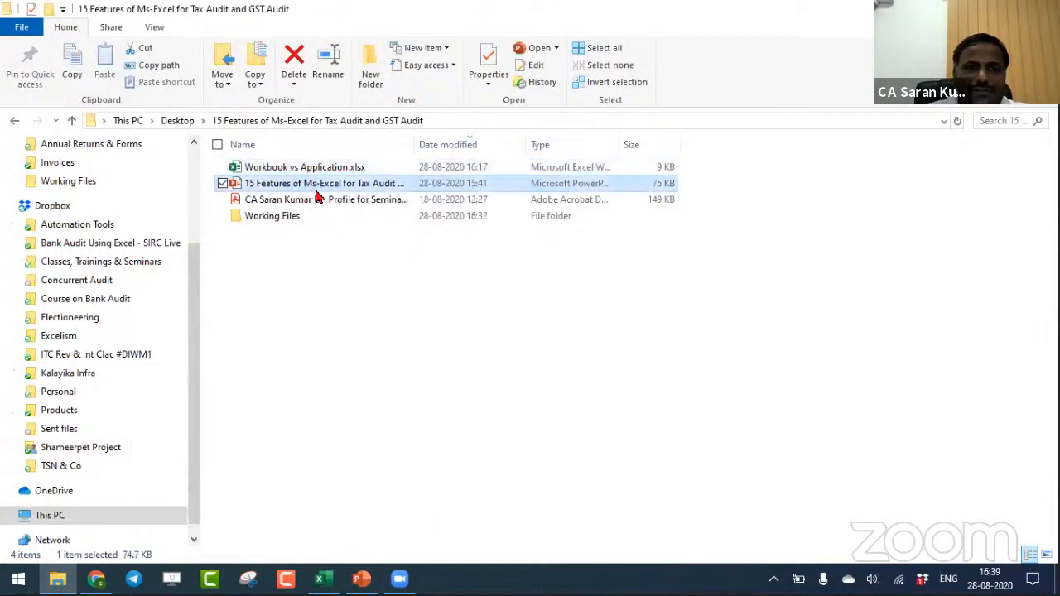
pyautogui.click(335, 200)
pyautogui.hotkey('alt', 'Tab')
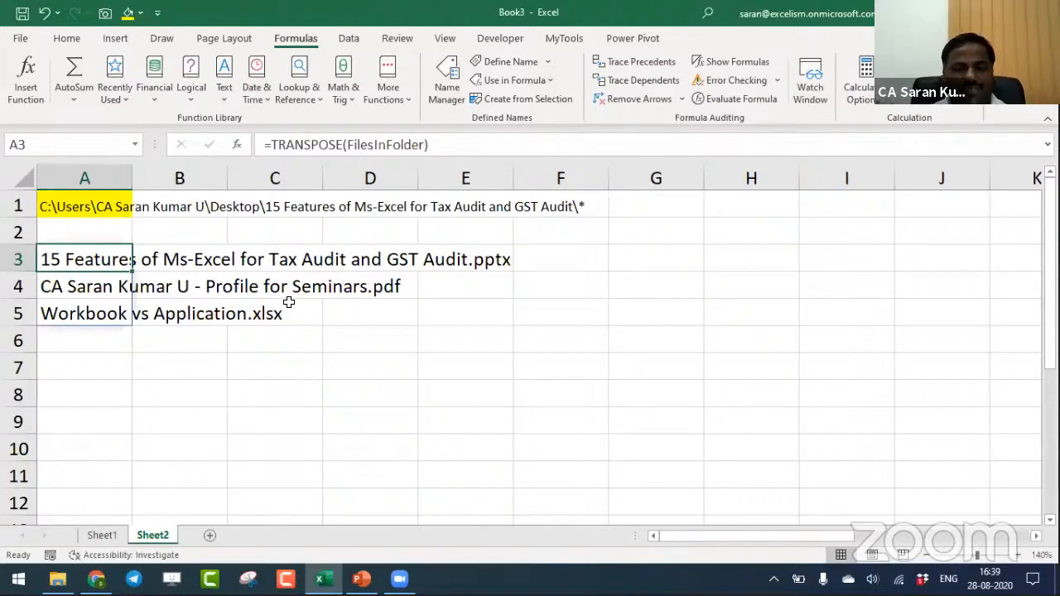
pyautogui.hotkey('alt', 'Tab')
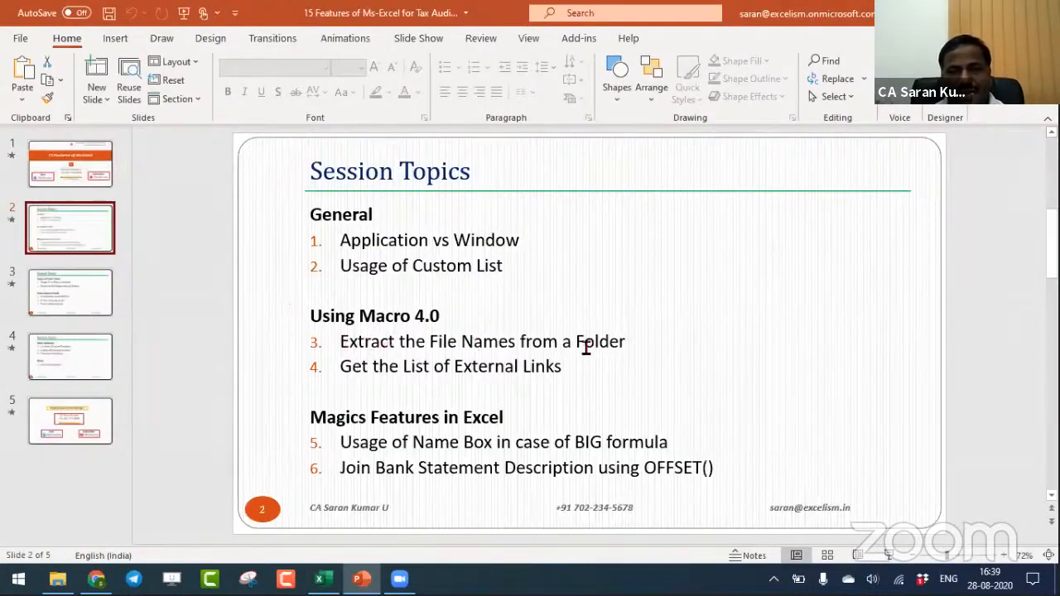
pyautogui.hotkey('alt', 'Tab')
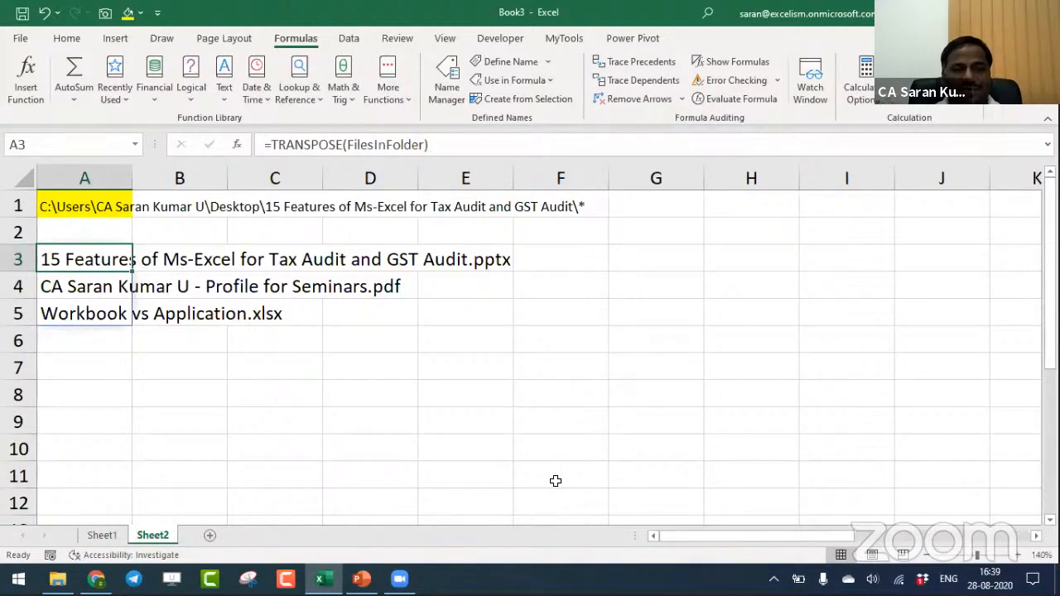
# - Start saving a copy of the workbook as Excel Macro-Enabled Workbook (*.xlsm) in the Working Files folder
pyautogui.press('F12')
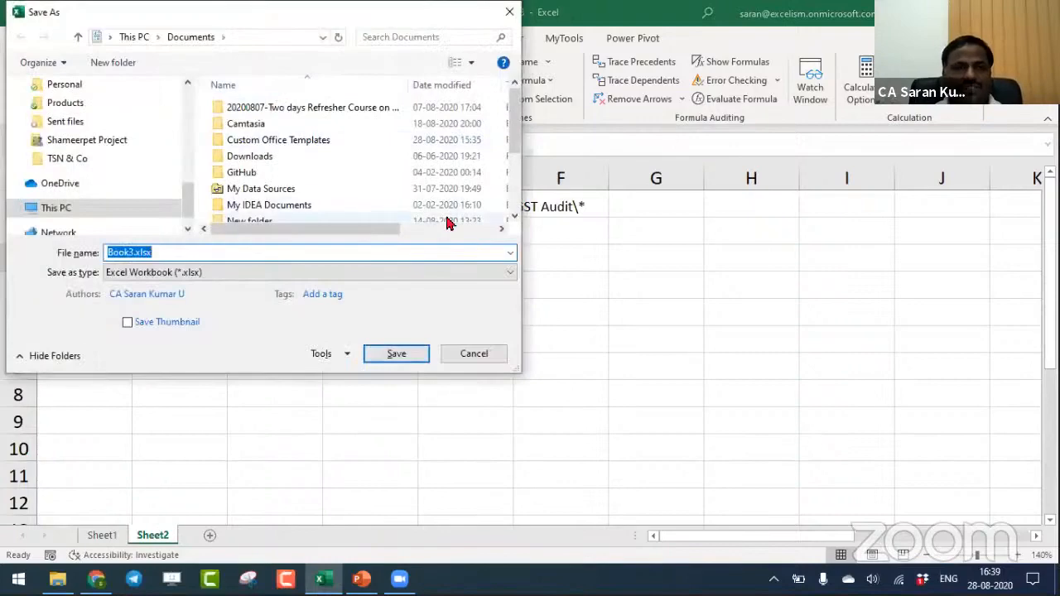
pyautogui.click(387, 275)
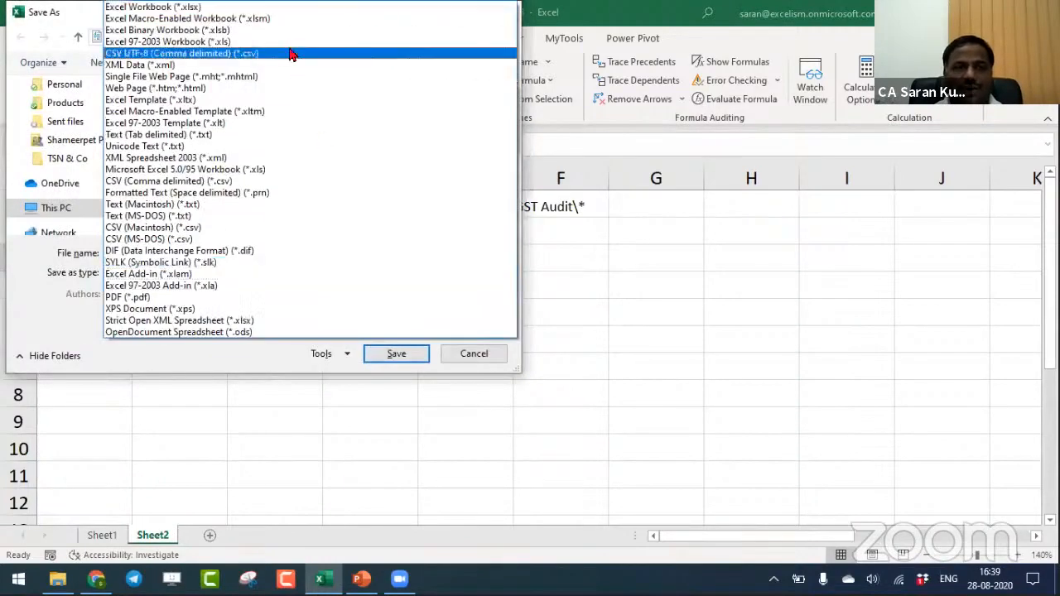
pyautogui.click(278, 16)
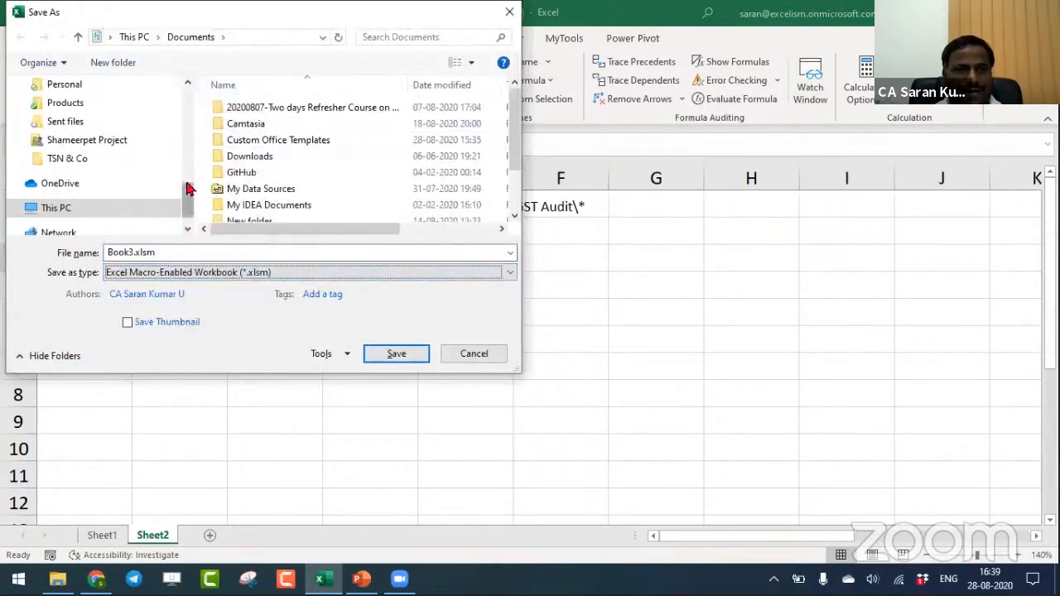
pyautogui.moveTo(190, 202); pyautogui.dragTo(190, 106)
pyautogui.click(125, 189)
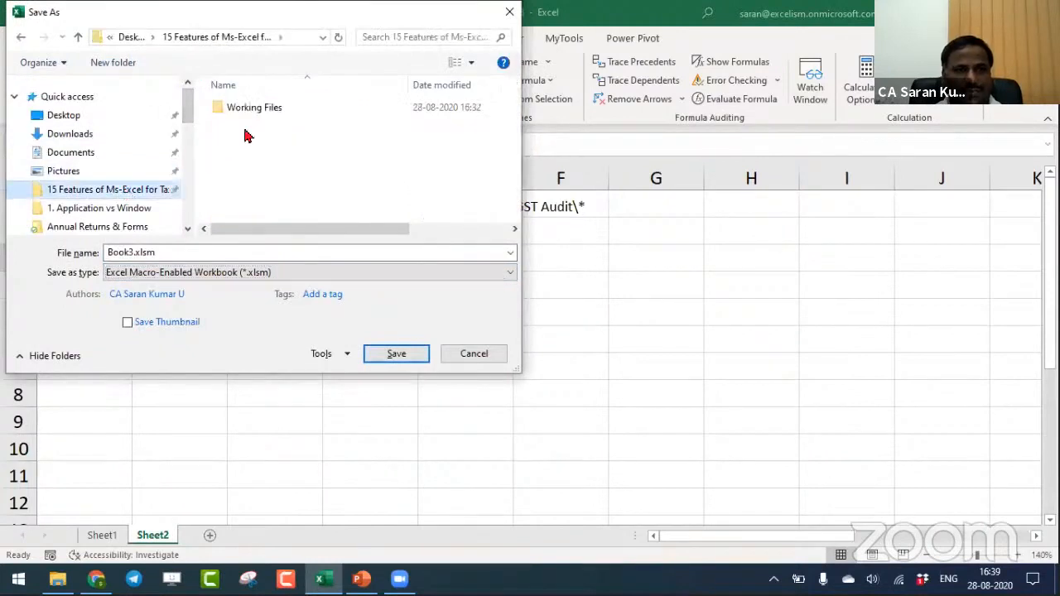
pyautogui.click(279, 110)
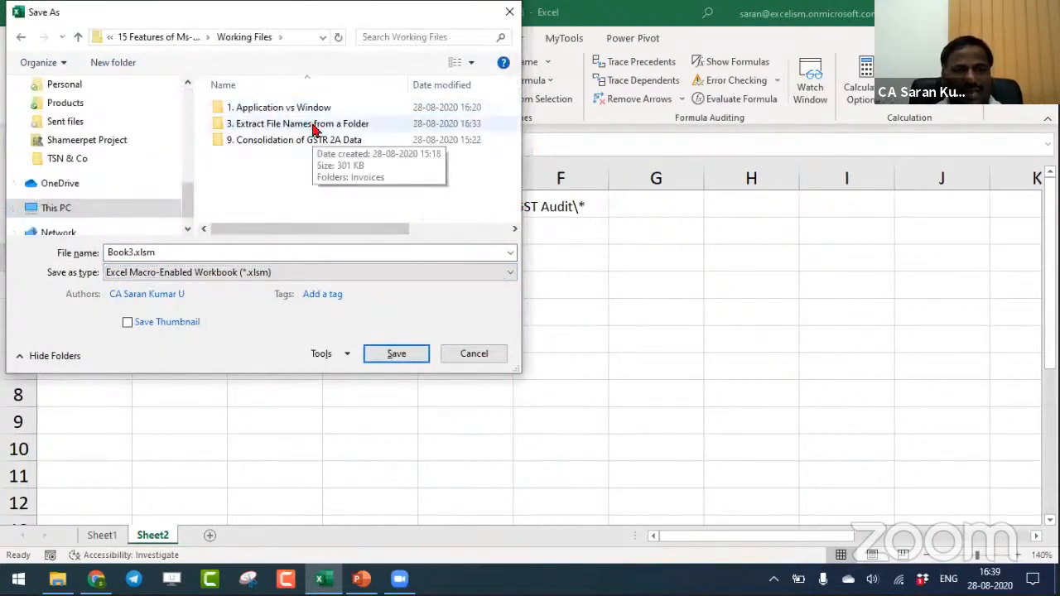
# - Name the file 3. Extract File Names, save it and close the workbook
pyautogui.click(287, 251)
pyautogui.write('3')
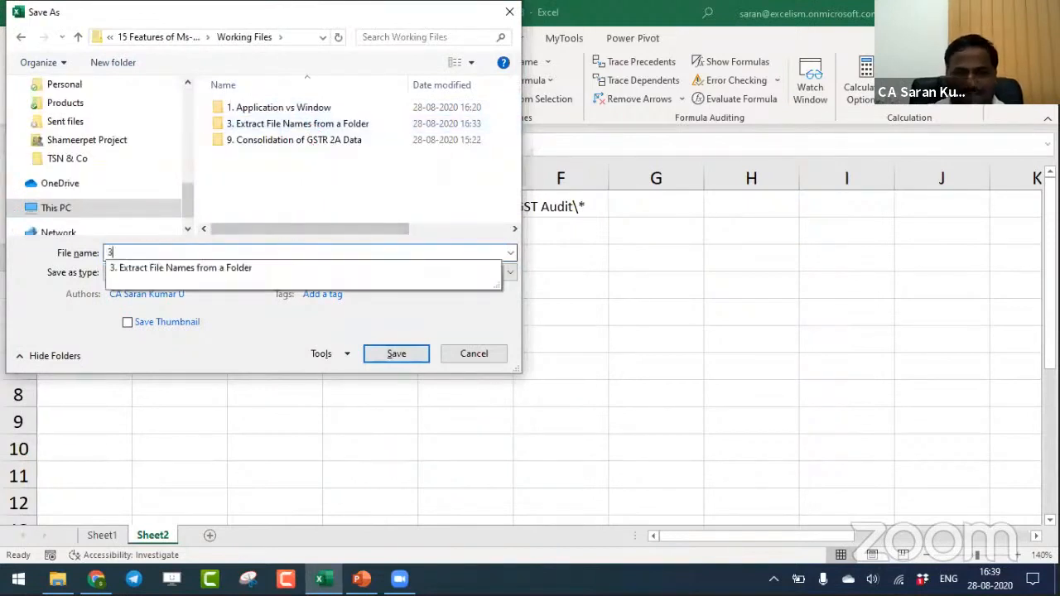
pyautogui.write('. eXTR')
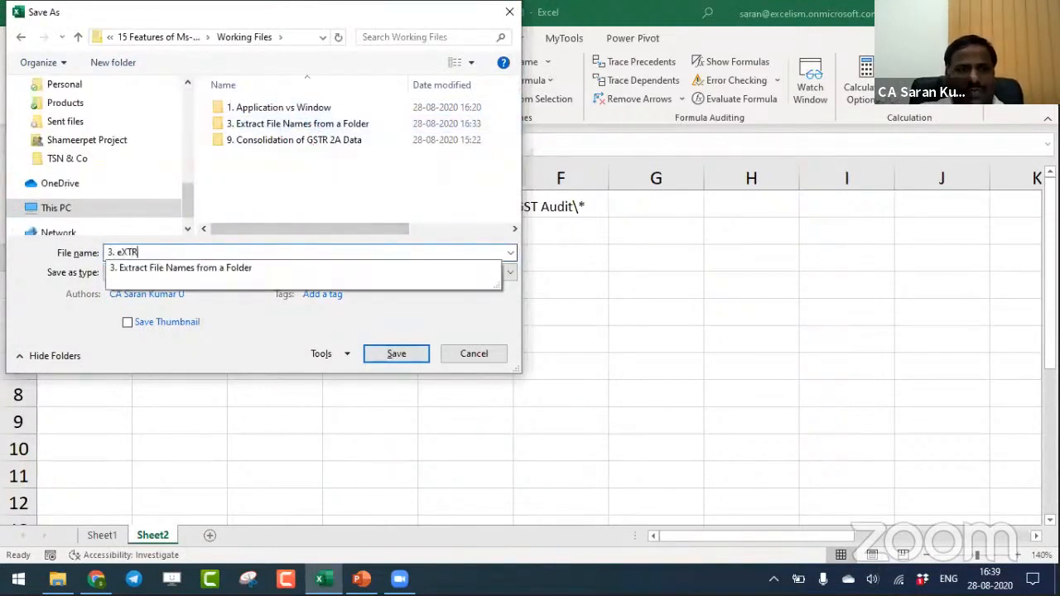
pyautogui.press('BackSpace')
pyautogui.press('BackSpace')
pyautogui.press('BackSpace')
pyautogui.press('capslock')
pyautogui.press('BackSpace')
pyautogui.write('Extrac')
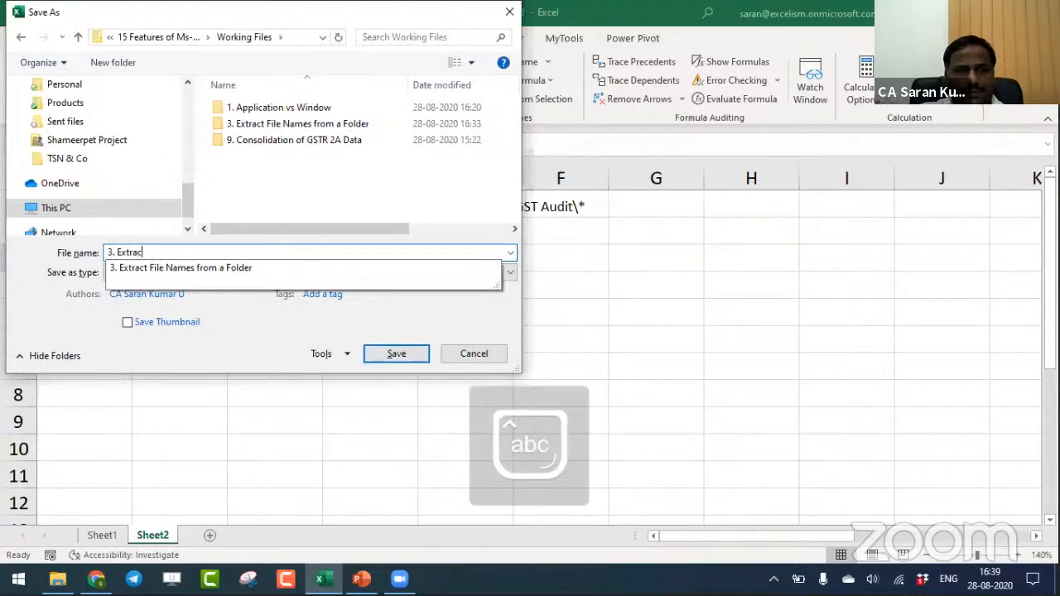
pyautogui.write('t File Names')
pyautogui.press('Return')
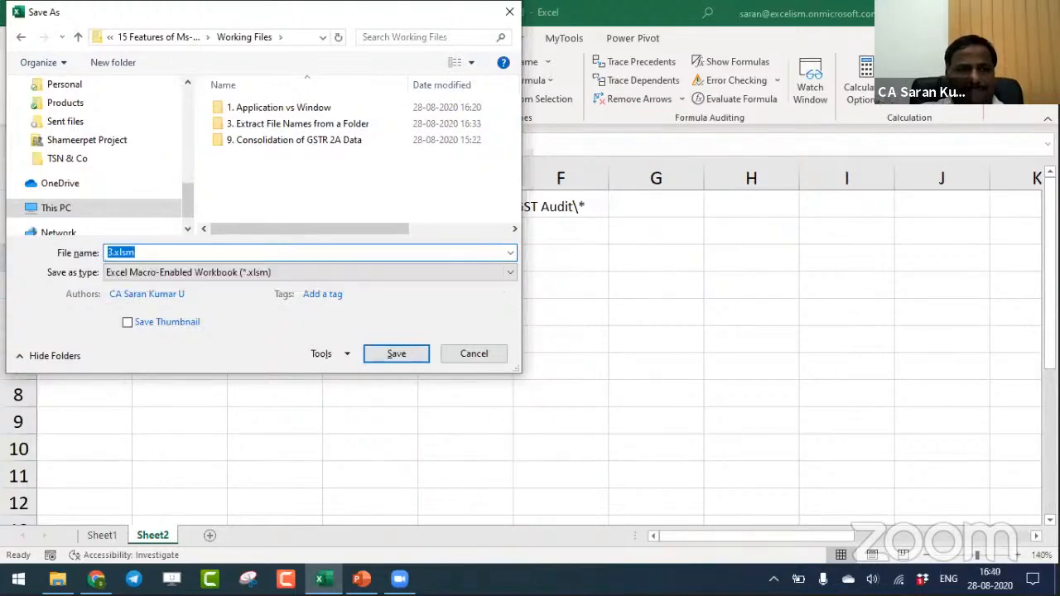
pyautogui.click(542, 383)
pyautogui.hotkey('ctrl', 'w')
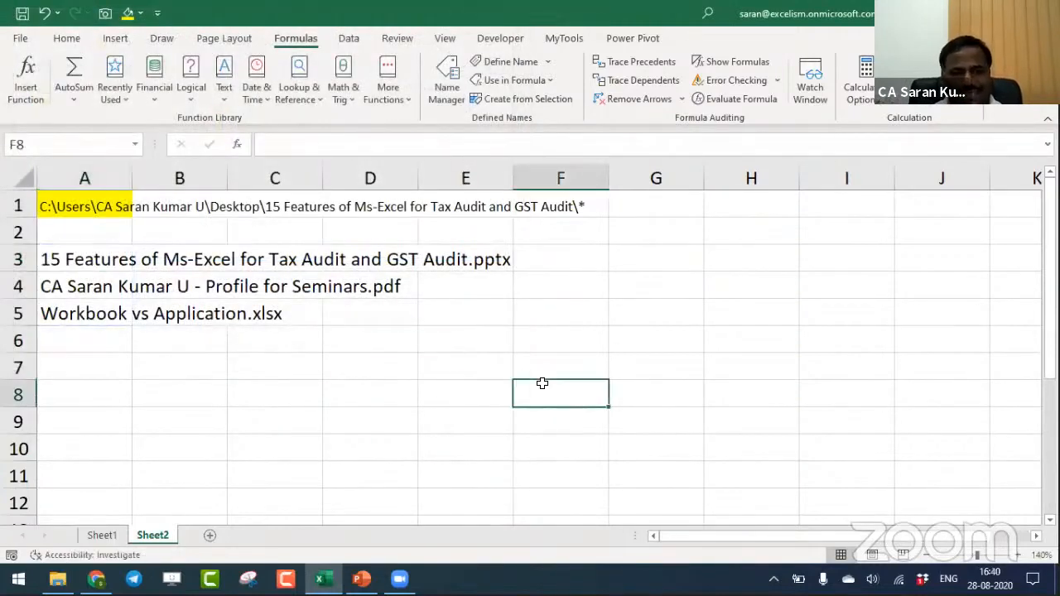
# - Check the next topic on the Session Topics slide in PowerPoint and move to a new blank workbook in Excel
pyautogui.hotkey('alt', 'Tab')
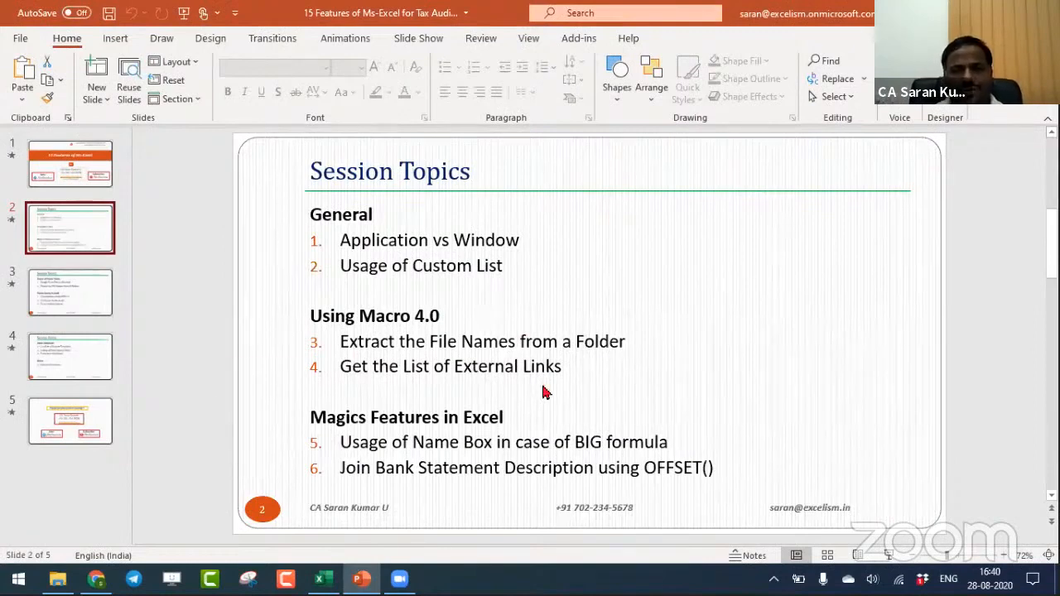
pyautogui.hotkey('alt', 'Tab')
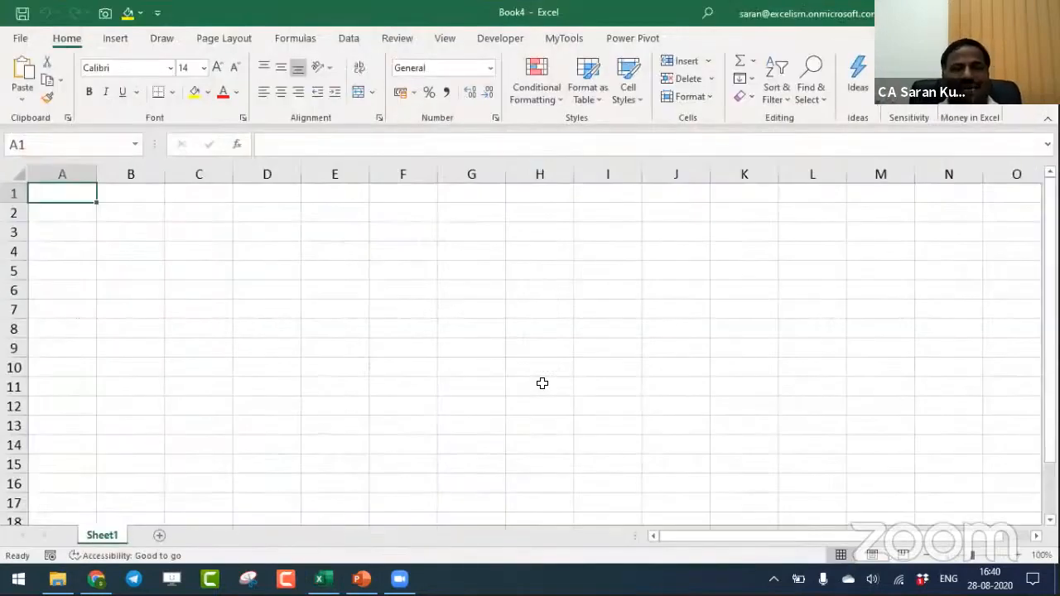
pyautogui.click(1017, 555)
pyautogui.click(1017, 555)
pyautogui.click(1017, 555)
# - Enter the formula =C1 in cell A1 of the new workbook
pyautogui.write('=')
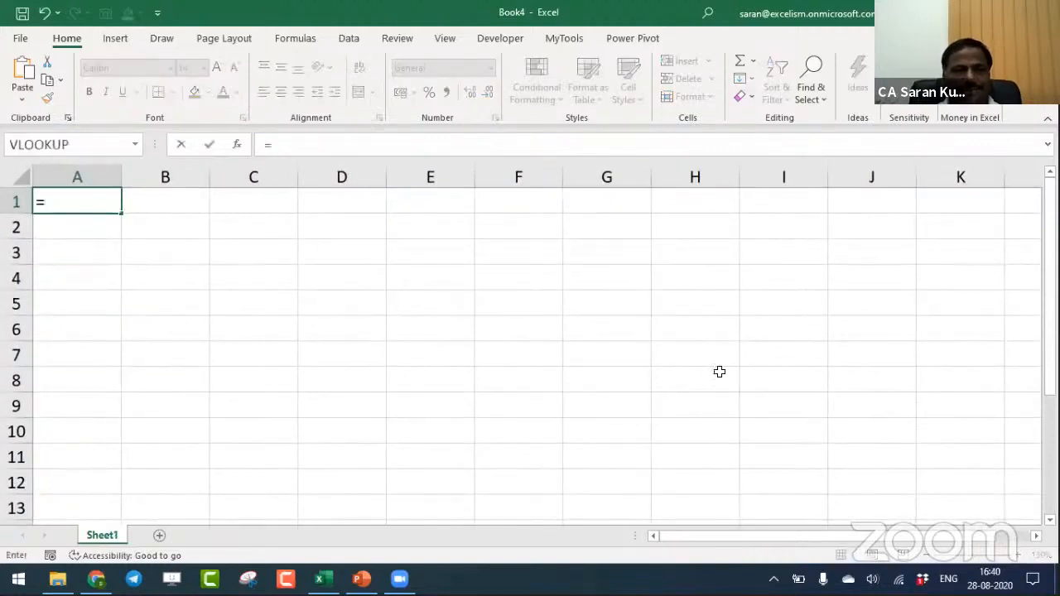
pyautogui.press('Right')
pyautogui.press('Right')
pyautogui.press('Return')
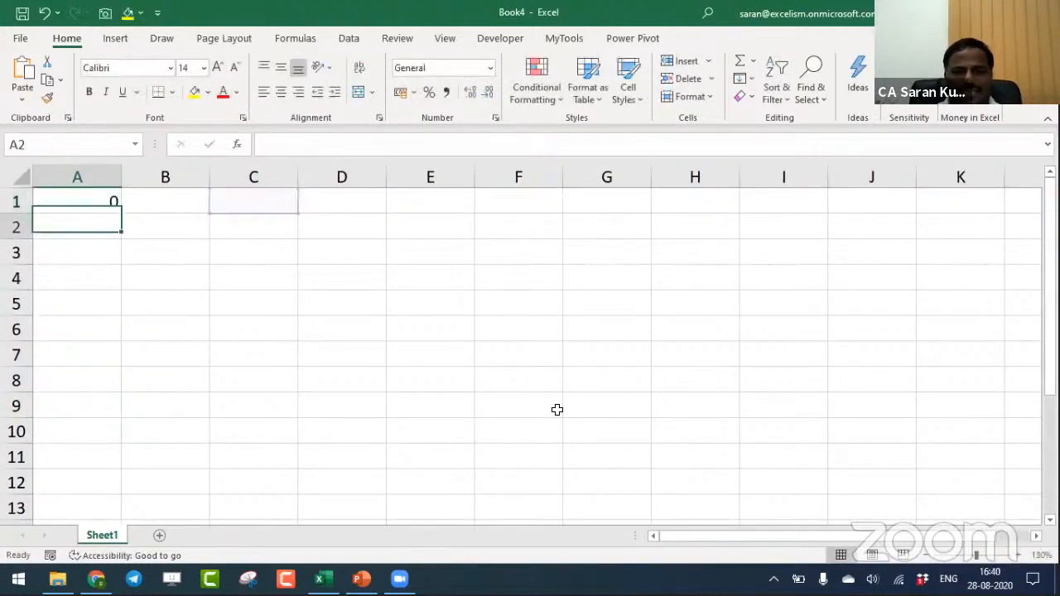
# - Enter 100 in A1 of Sheet1, then add a second sheet and enter 200 in its A1
pyautogui.press('Up')
pyautogui.write('100')
pyautogui.press('Return')
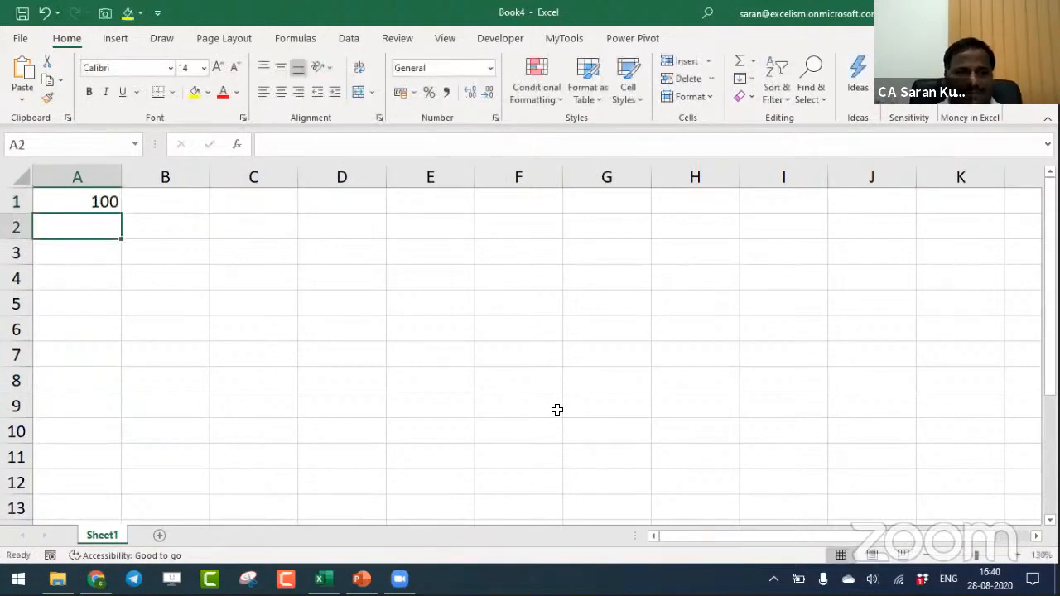
pyautogui.click(159, 536)
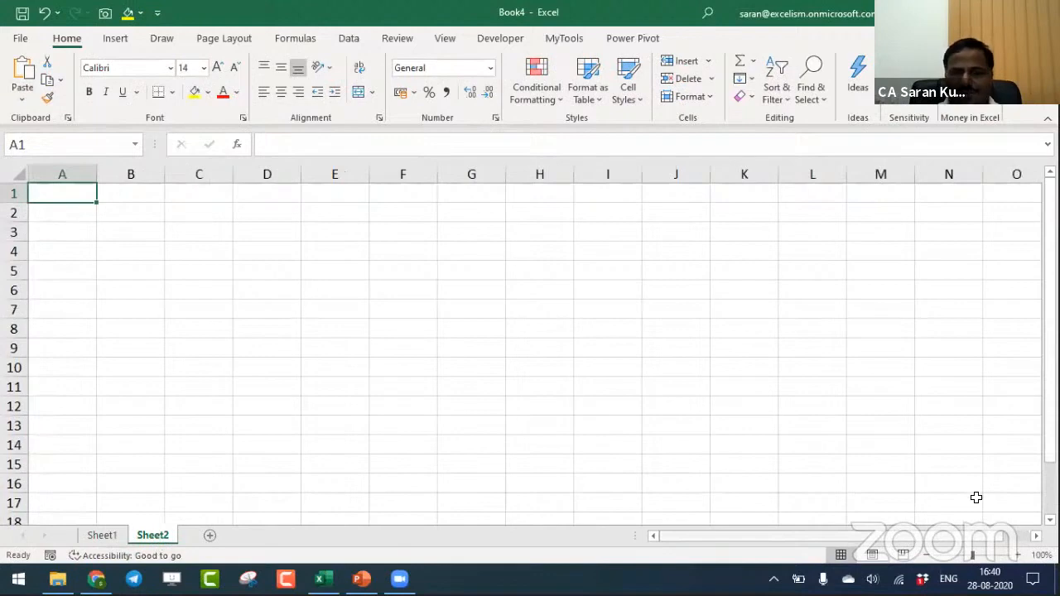
pyautogui.scroll(2, 721, 419)
pyautogui.write('200')
pyautogui.press('Return')
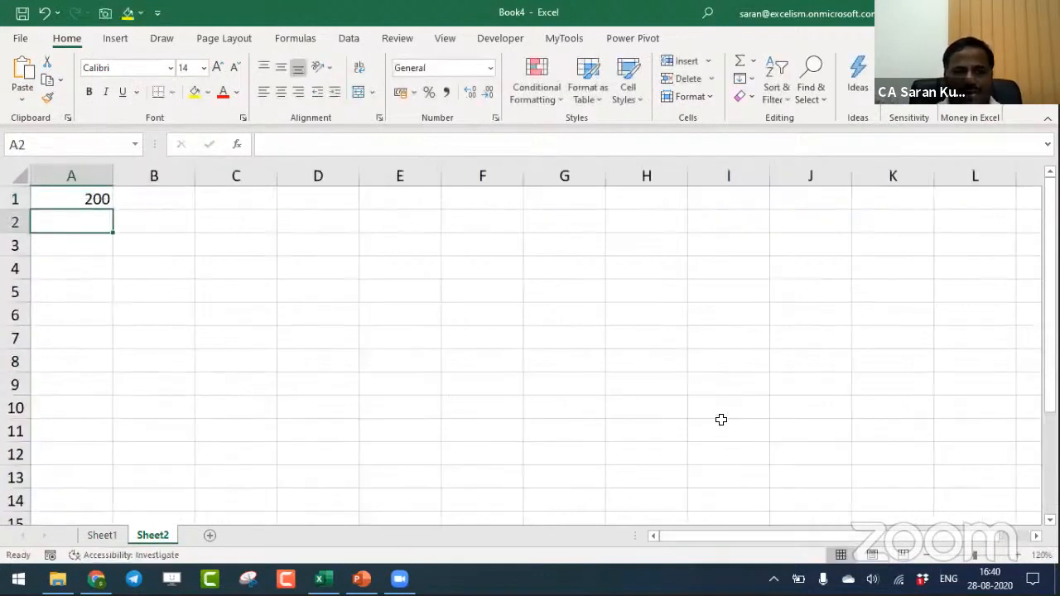
# - Create another blank workbook and enter 10000 in its cell A1
pyautogui.hotkey('ctrl', 'n')
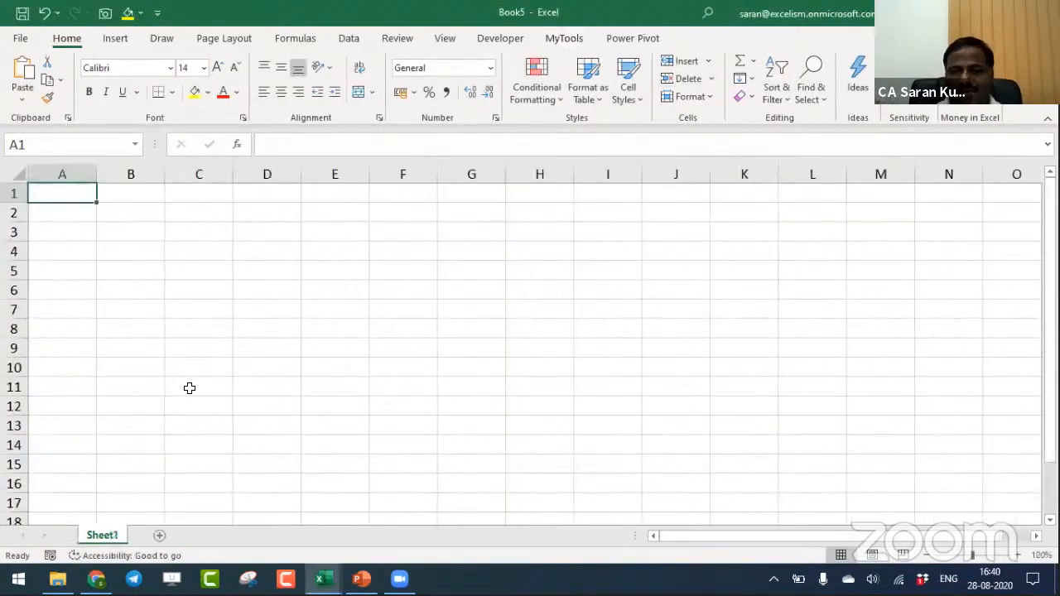
pyautogui.write('10000')
pyautogui.press('Return')
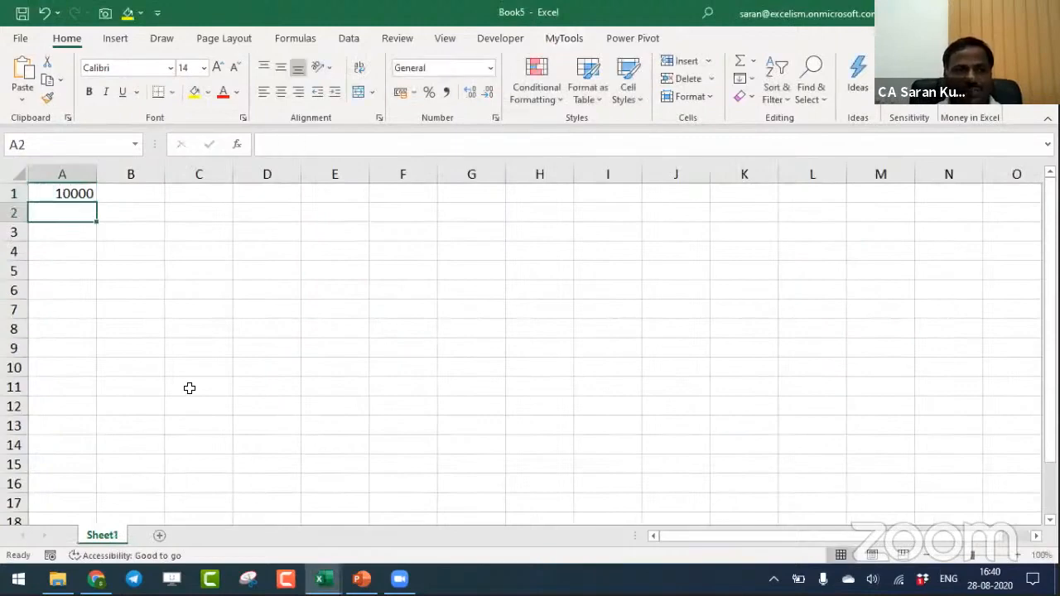
# - Switch back to Book4 and enter the formula =A1 in cell C3 of Sheet1
pyautogui.hotkey('ctrl', 'Tab')
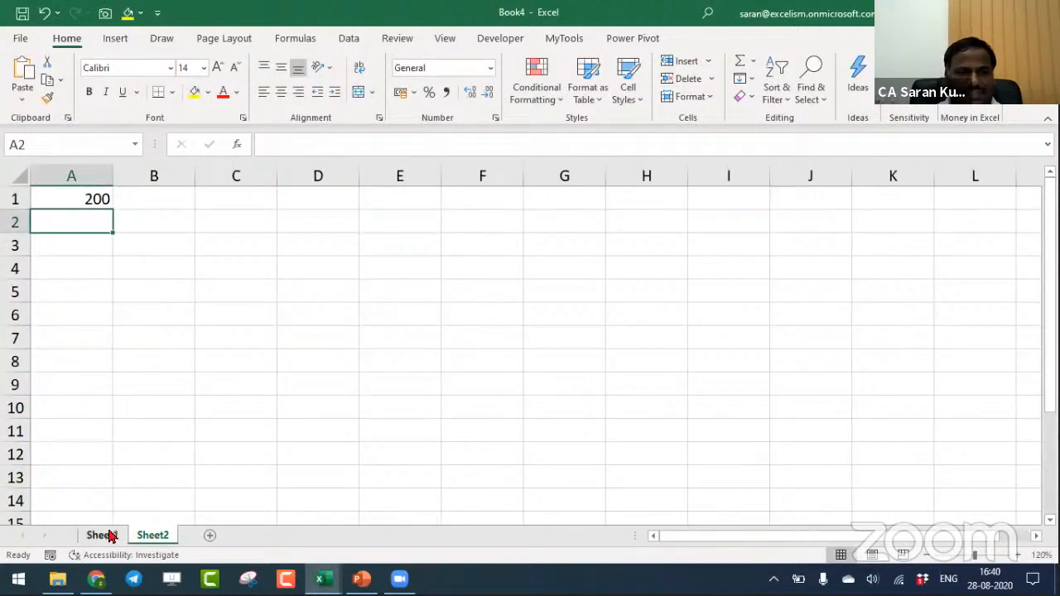
pyautogui.click(103, 535)
pyautogui.click(245, 254)
pyautogui.write('=')
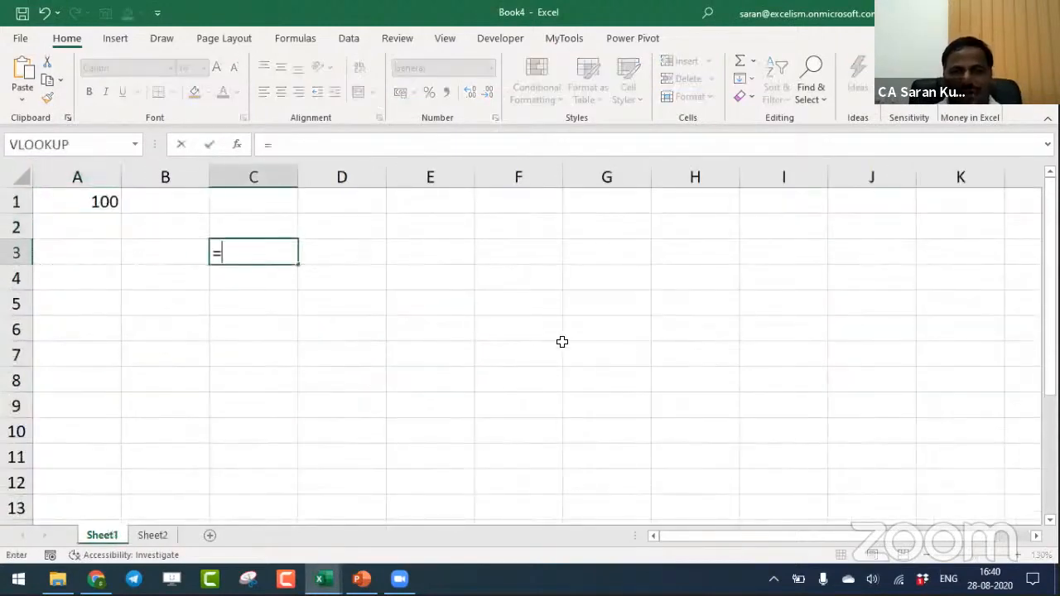
pyautogui.write('a1')
pyautogui.press('Return')
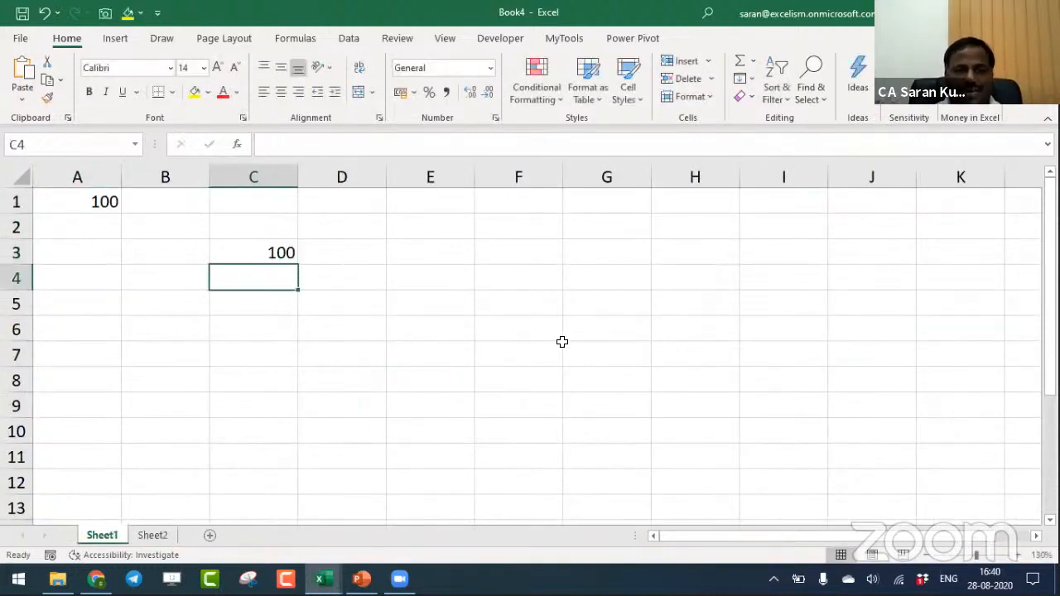
# - Enter a formula in cell C4 of Book4 that references A1 of Sheet2
pyautogui.write('=')
pyautogui.hotkey('ctrl', 'Tab')
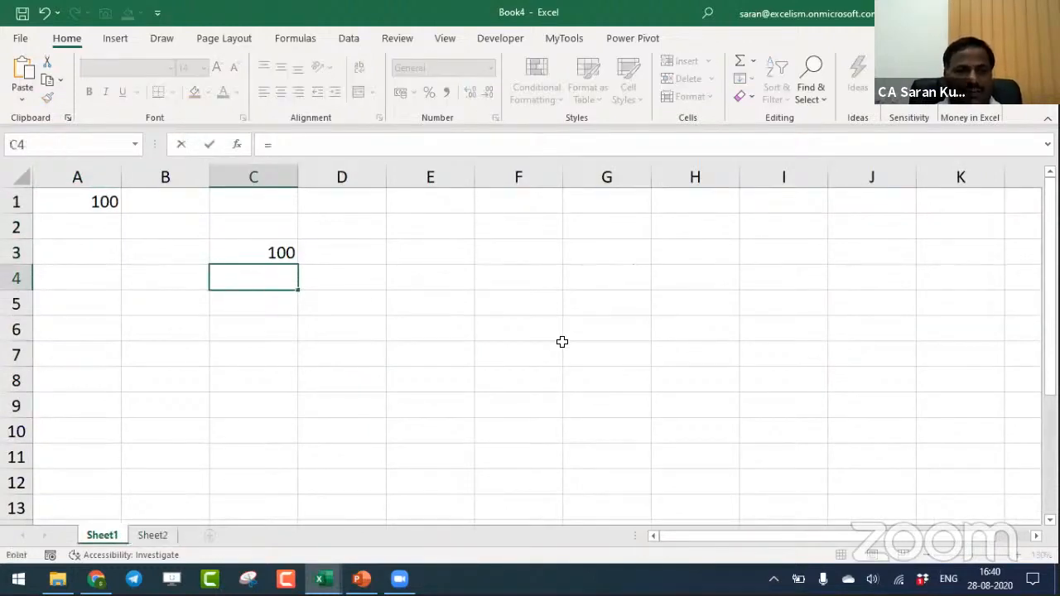
pyautogui.hotkey('ctrl', 'pagedown')
pyautogui.press('Return')
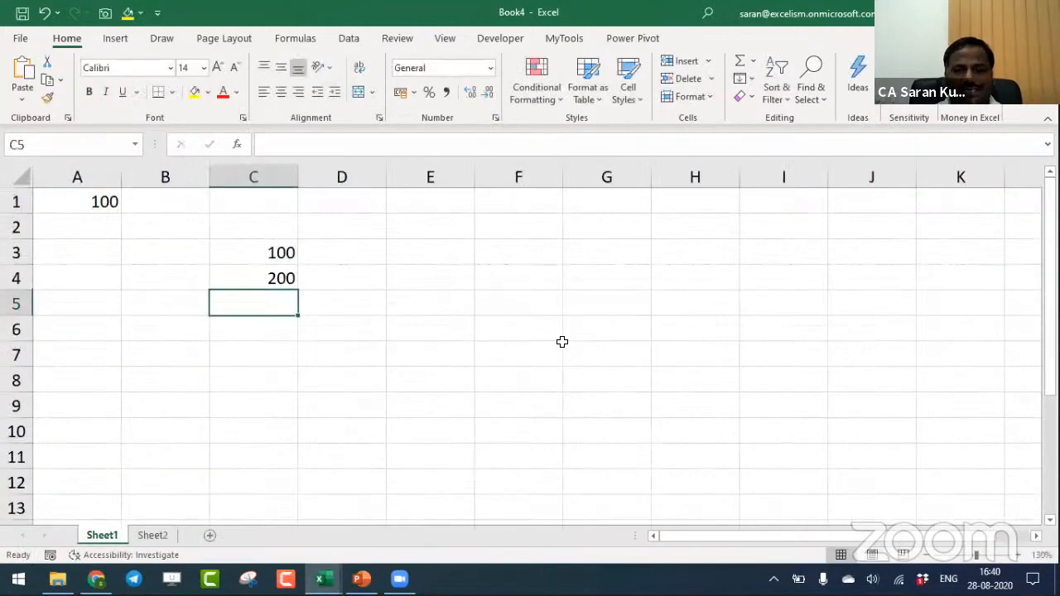
# - Enter a formula in cell C5 that links to A1 of Sheet1 in Book5
pyautogui.write('=')
pyautogui.hotkey('ctrl', 'Tab')
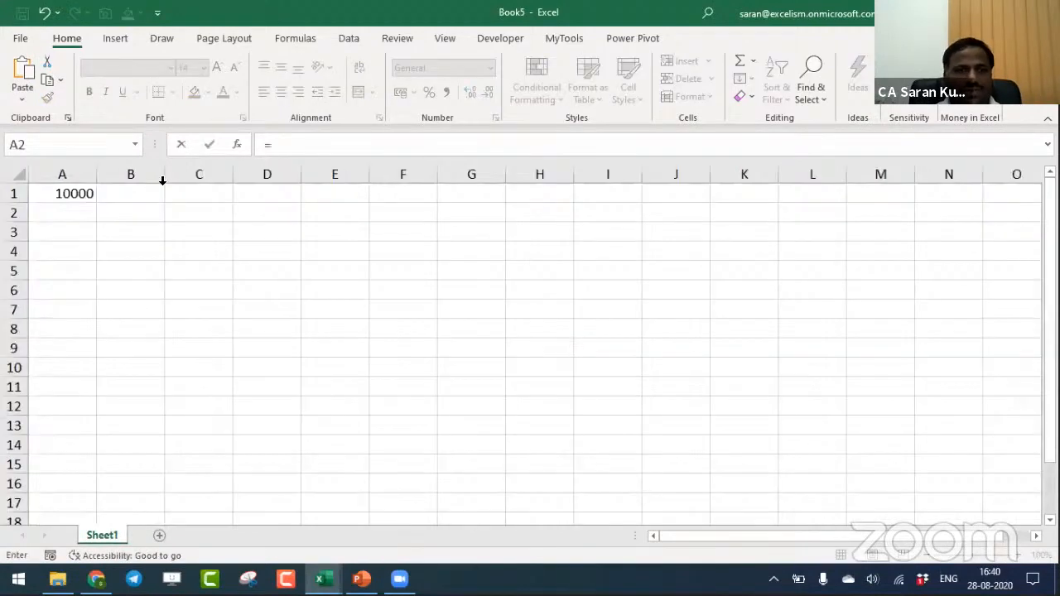
pyautogui.click(67, 194)
pyautogui.press('Return')
# - Enter =FORMULATEXT(C3) in cell D3 to display the formula text of C3
pyautogui.press('Up')
pyautogui.press('Up')
pyautogui.press('Up')
pyautogui.press('Up')
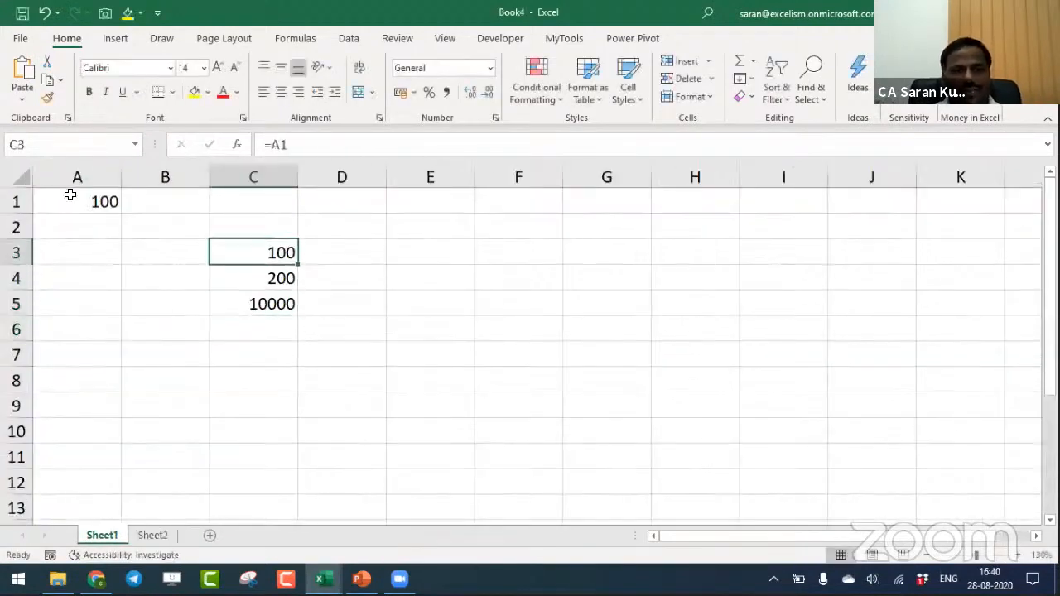
pyautogui.press('Right')
pyautogui.press('Down')
pyautogui.write('=form')
pyautogui.press('Tab')
pyautogui.press('Left')
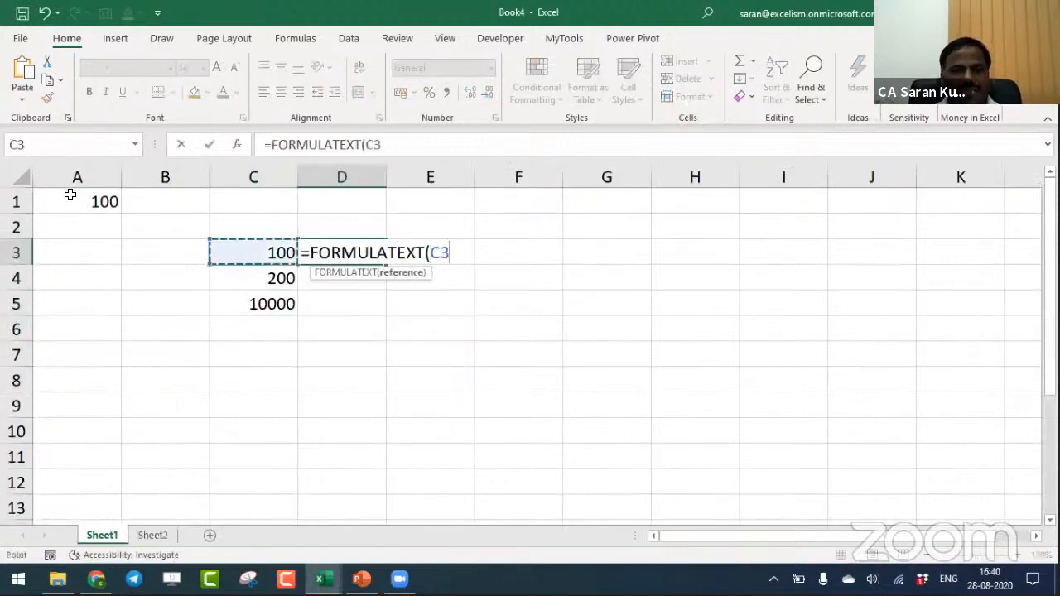
pyautogui.hotkey('ctrl', 'Return')
# - Copy the FORMULATEXT formula from D3 down to cells D4 and D5
pyautogui.hotkey('ctrl', 'c')
pyautogui.press('Down')
pyautogui.hotkey('shift', 'Down')
pyautogui.press('Return')
pyautogui.press('Down')
pyautogui.press('Down')
pyautogui.press('Down')
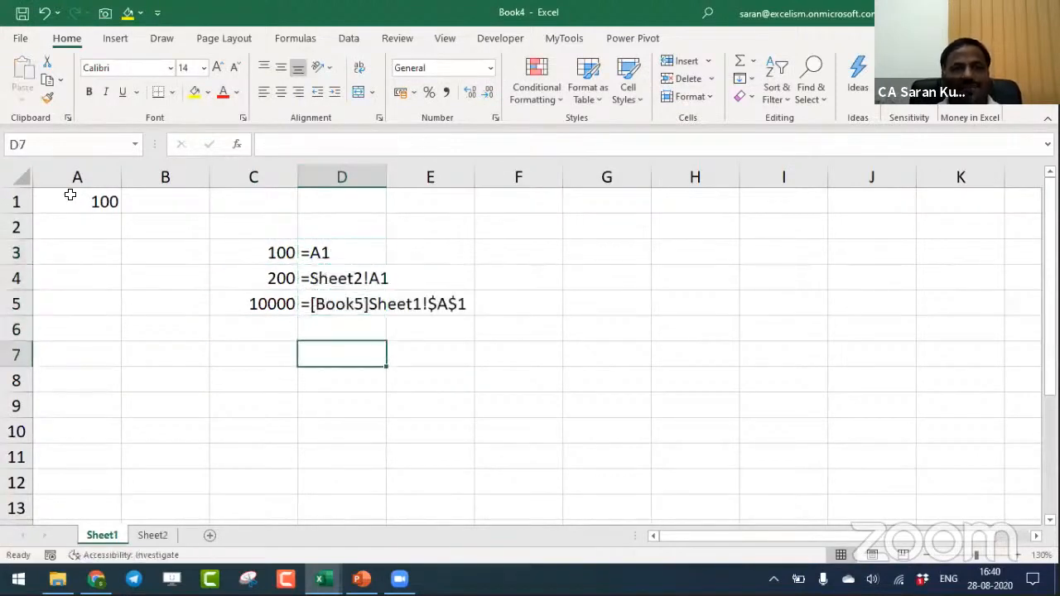
# - Examine the same-sheet, other-sheet and other-workbook references in C3:C5 against their formula text in D3:D5
pyautogui.press('Up')
pyautogui.press('Up')
pyautogui.press('Up')
pyautogui.press('Up')
pyautogui.press('Left')
pyautogui.press('Right')
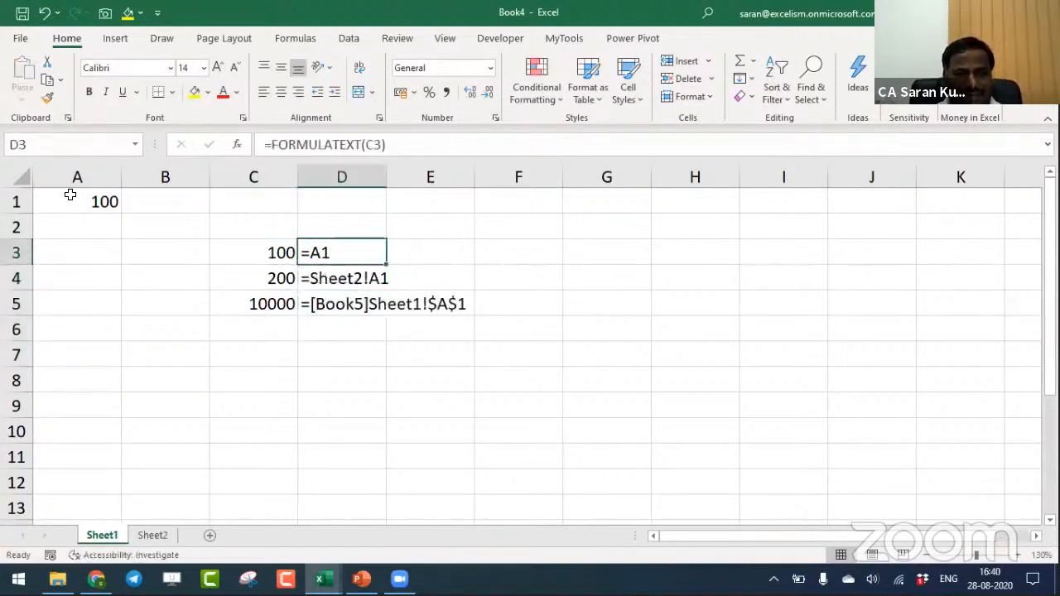
pyautogui.press('Left')
pyautogui.press('Left')
pyautogui.press('Right')
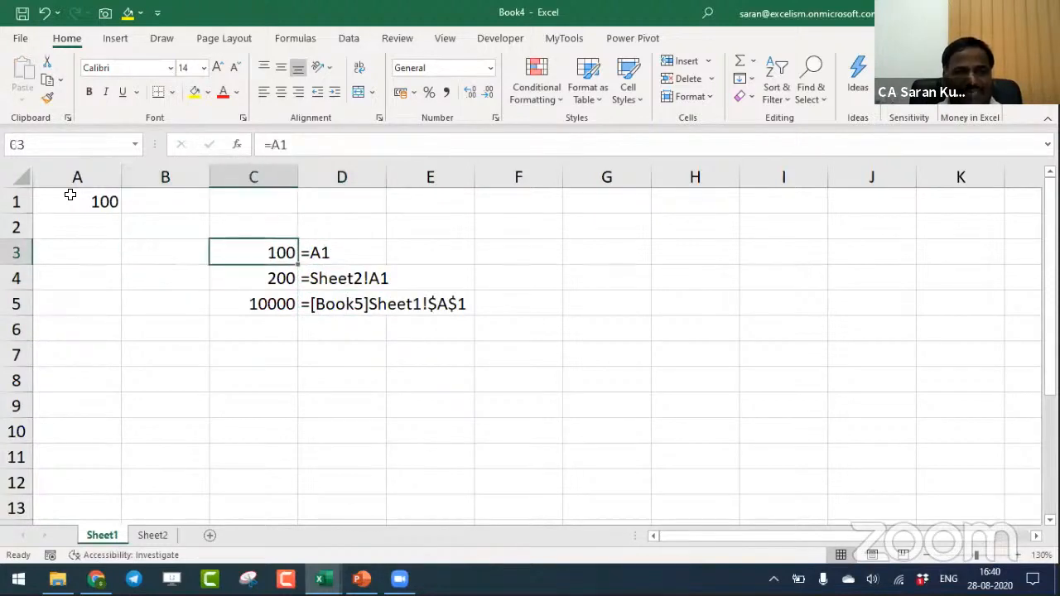
pyautogui.press('Right')
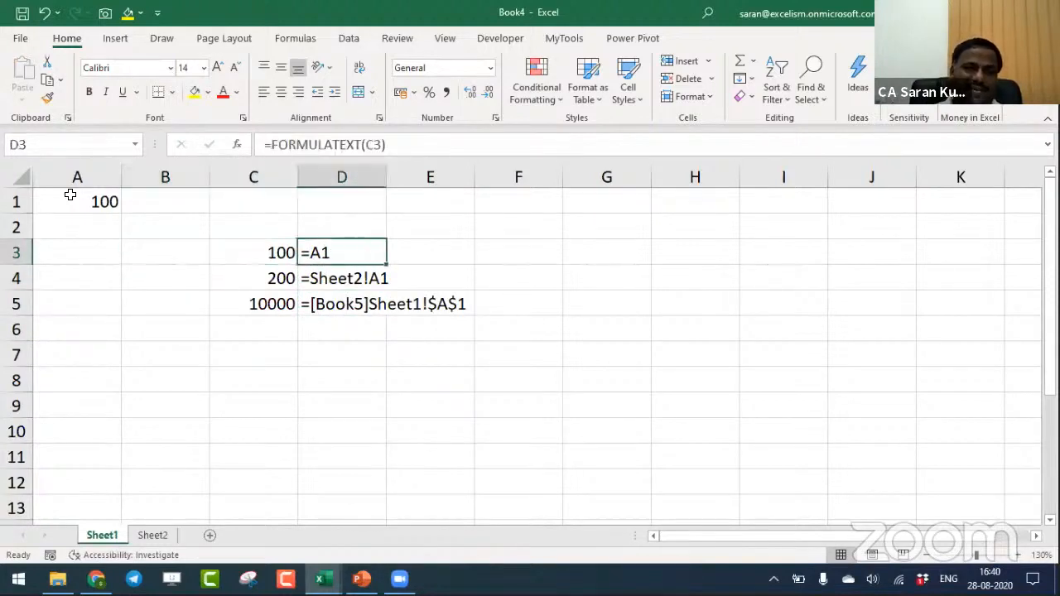
pyautogui.press('Down')
pyautogui.press('Left')
pyautogui.press('Right')
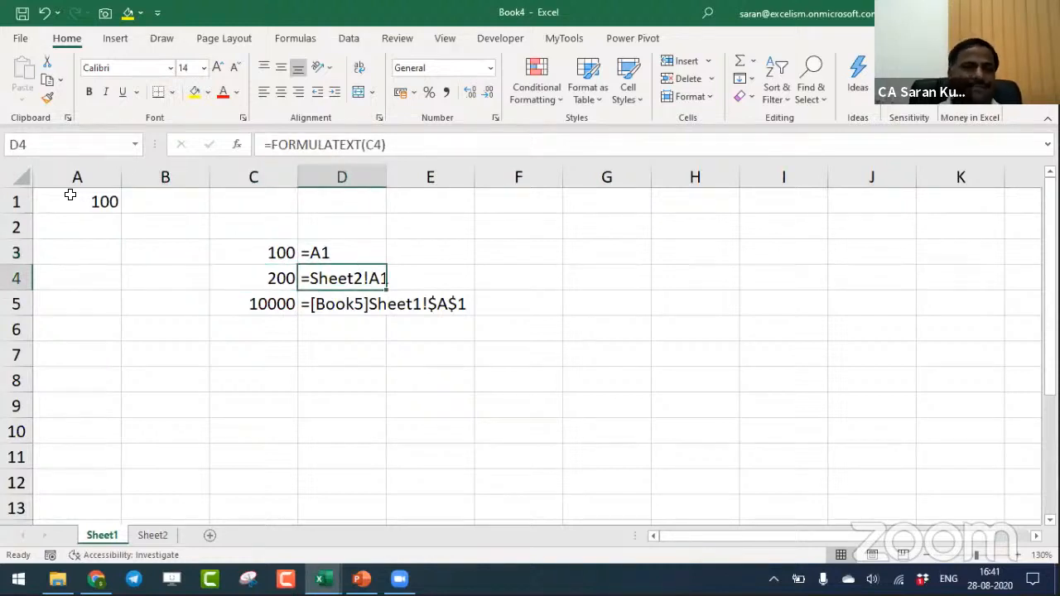
pyautogui.press('Down')
pyautogui.press('Left')
pyautogui.press('Right')
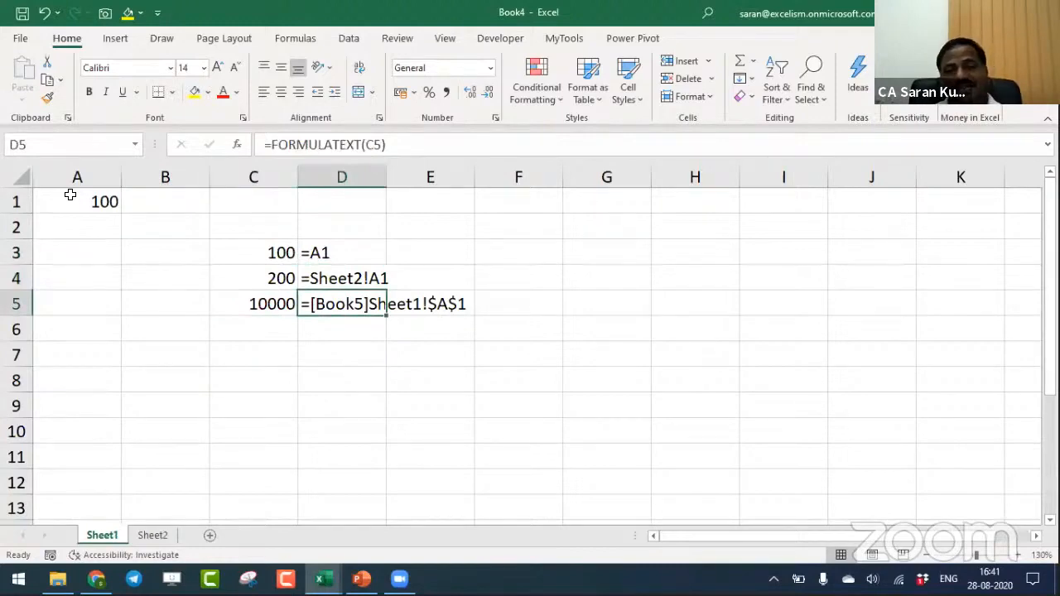
pyautogui.press('Left')
pyautogui.press('Right')
pyautogui.press('Right')
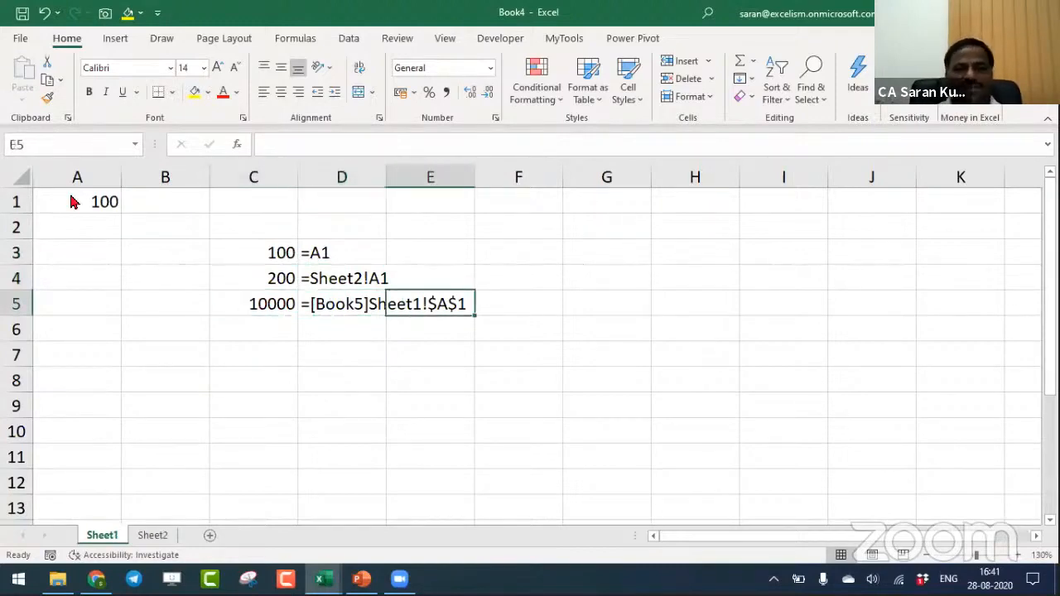
# - Switch to Book5 and save it on the Desktop as Ahmednagar in Excel Workbook format
pyautogui.hotkey('alt', 'Tab')
pyautogui.hotkey('ctrl', 's')
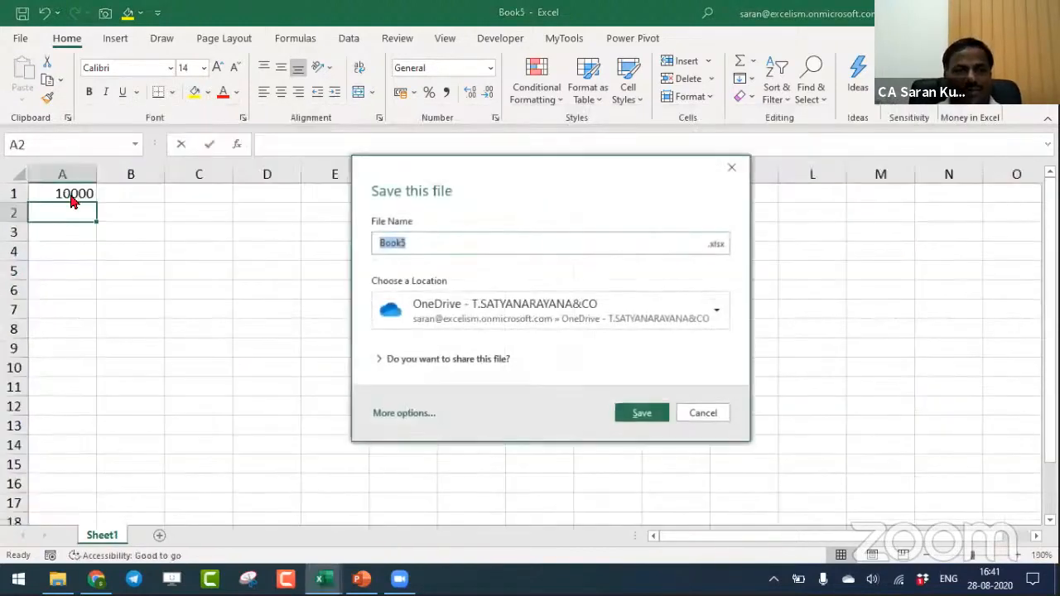
pyautogui.press('Escape')
pyautogui.press('F12')
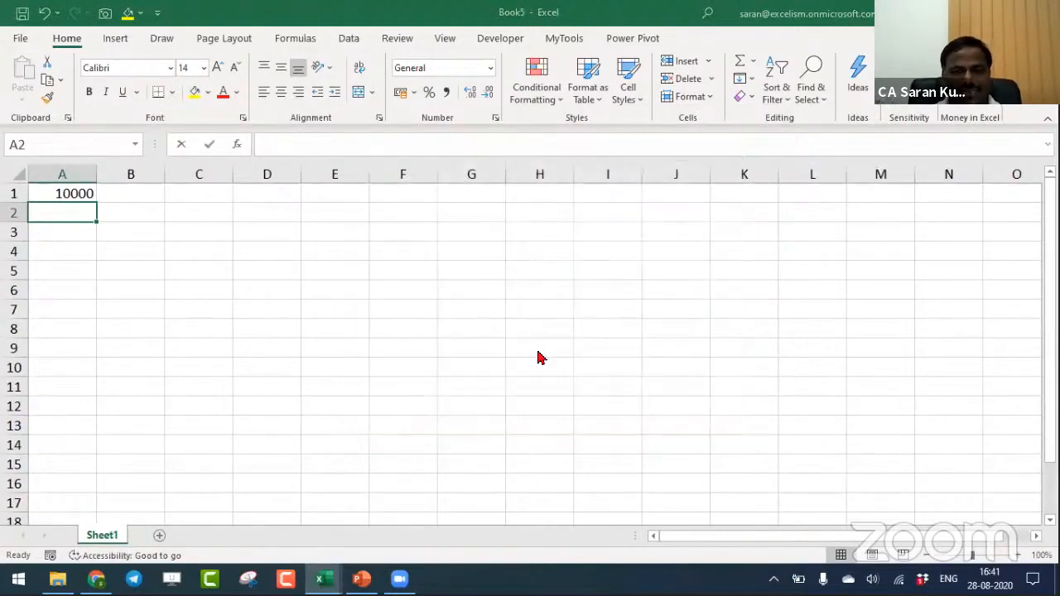
pyautogui.scroll(6, 189, 124)
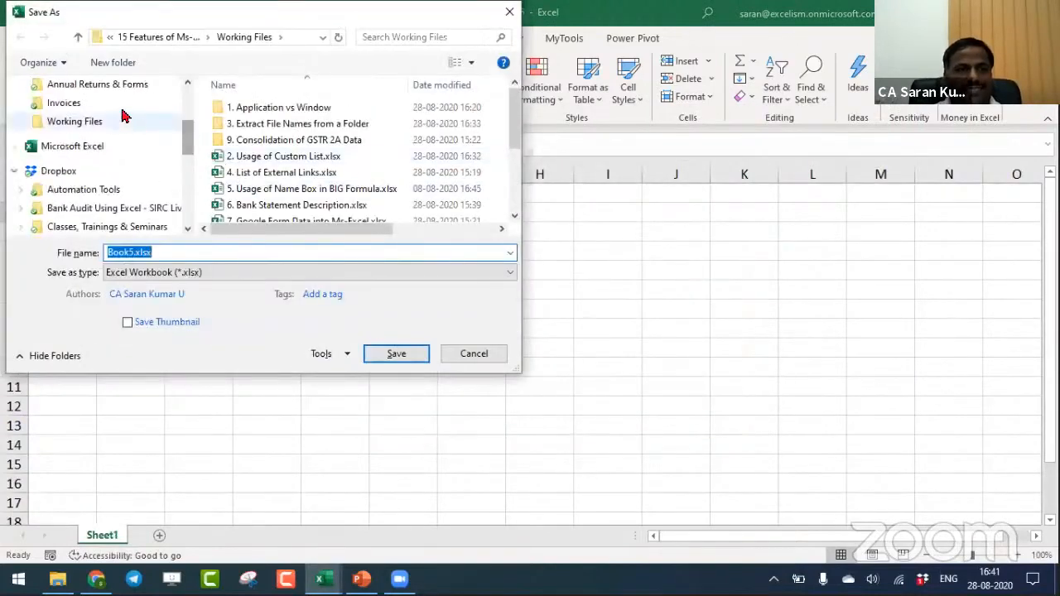
pyautogui.scroll(3, 186, 106)
pyautogui.click(99, 114)
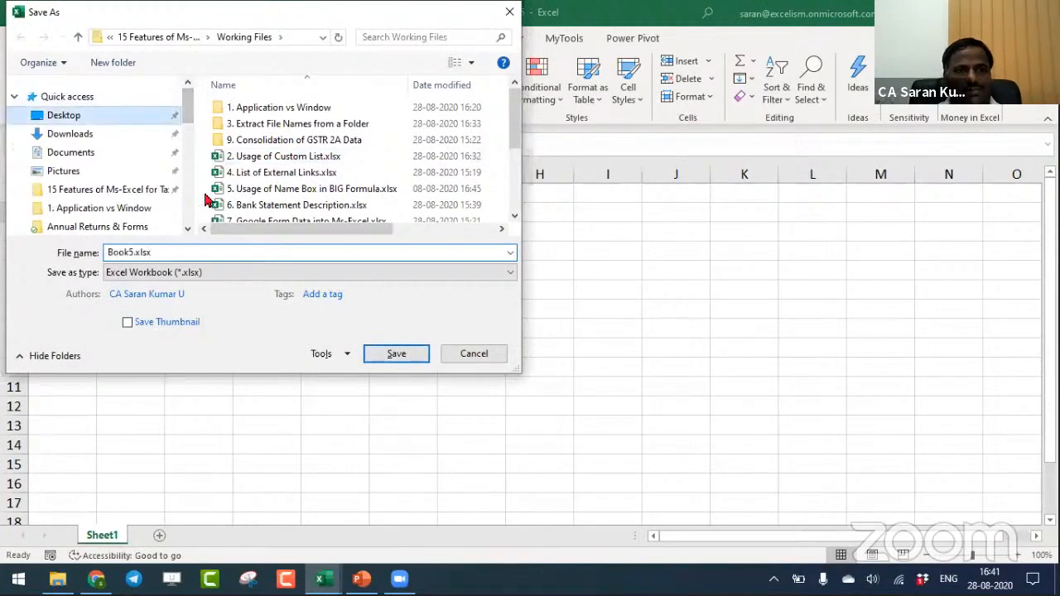
pyautogui.click(228, 252)
pyautogui.write('Ahme')
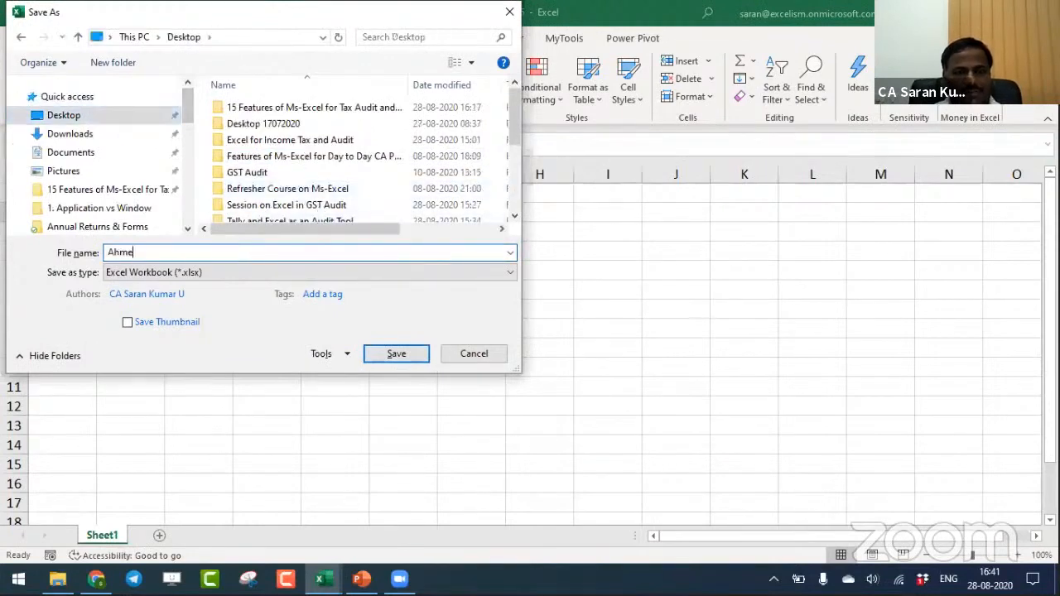
pyautogui.write('dnagar')
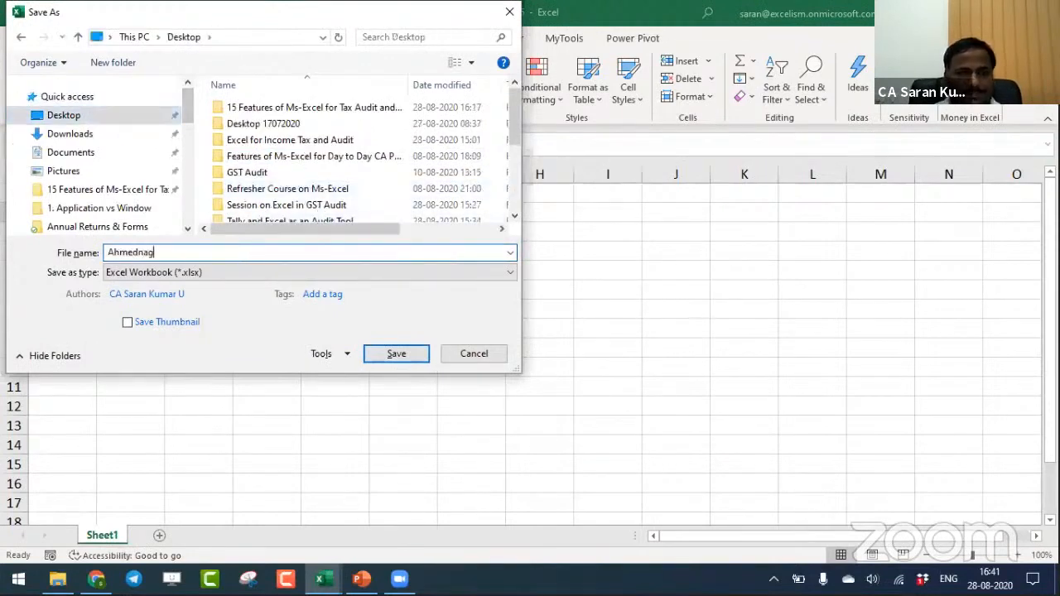
pyautogui.press('Return')
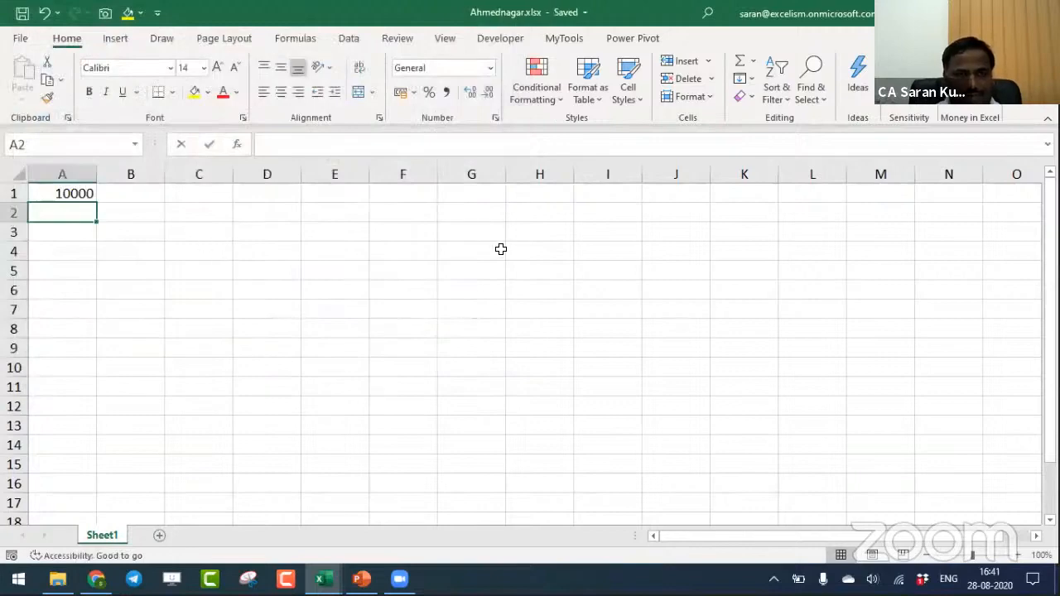
# - Switch back to Book4 and check the external link formula in cell C5
pyautogui.hotkey('alt', 'Tab')
pyautogui.press('Left')
pyautogui.press('Left')
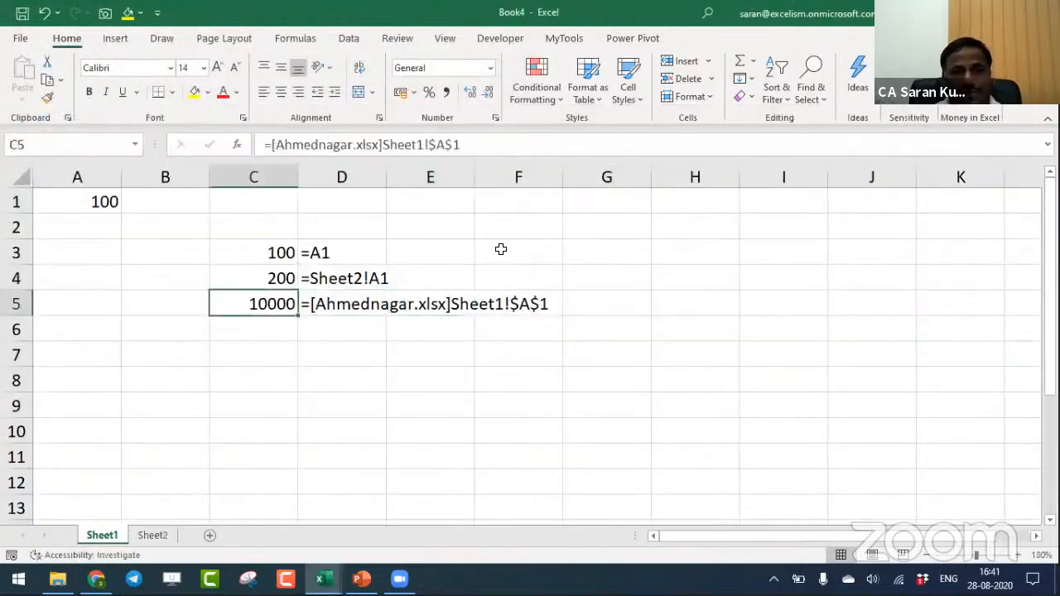
# - Close Ahmednagar.xlsx and re-enter the C5 formula in Book4 to refresh its formula text in D5
pyautogui.hotkey('alt', 'Tab')
pyautogui.hotkey('ctrl', 'w')
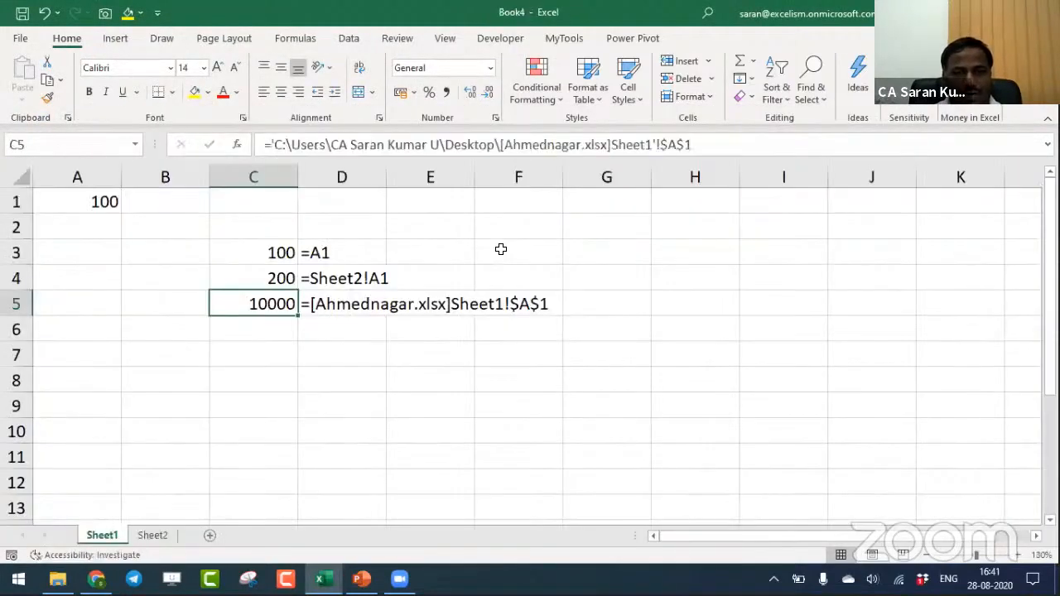
pyautogui.press('F2')
pyautogui.press('Return')
pyautogui.press('Up')
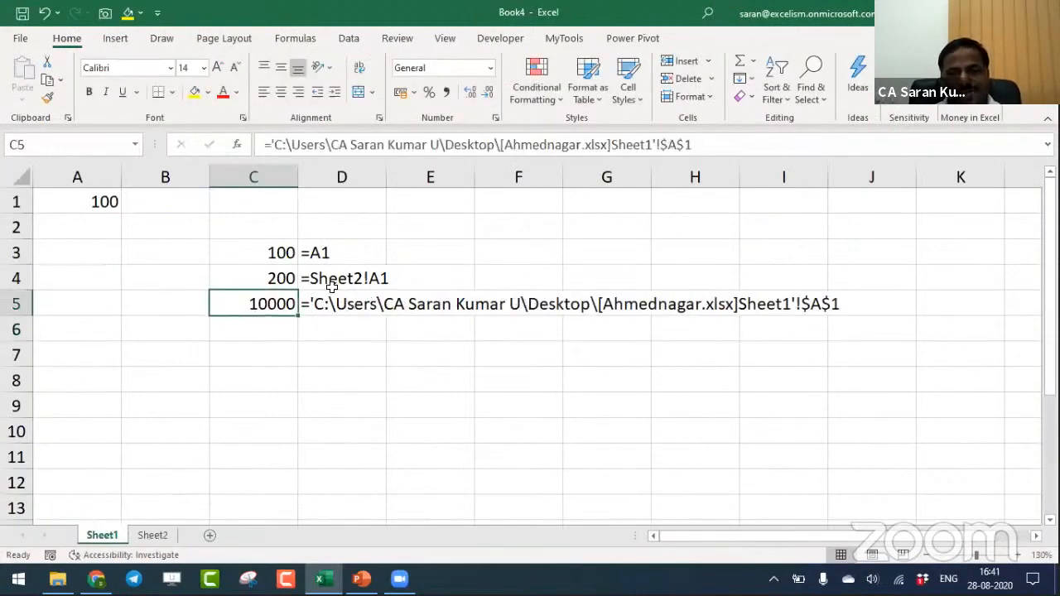
pyautogui.click(356, 383)
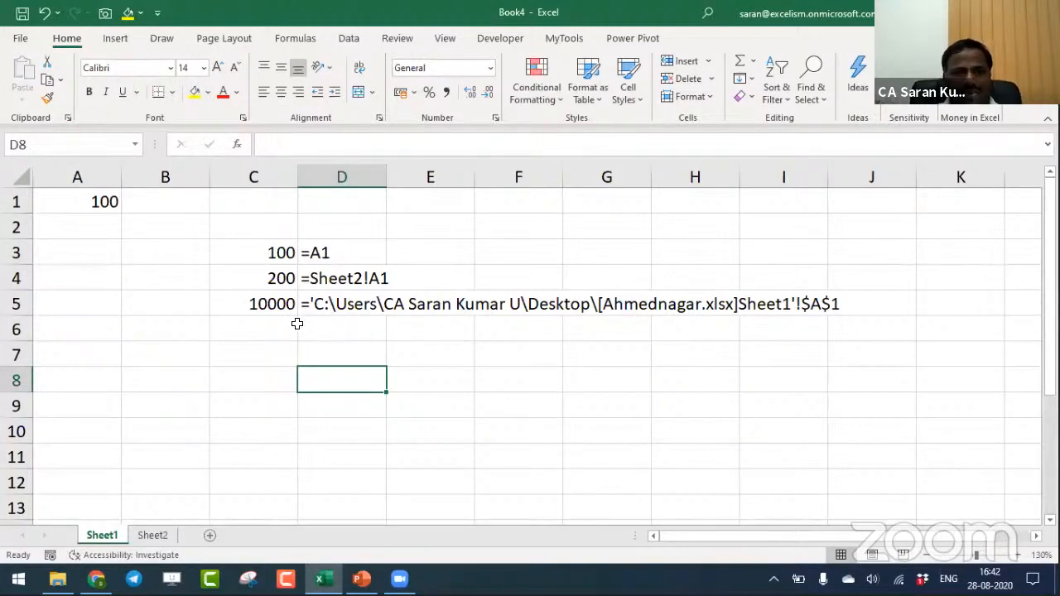
# - Select C7 in Book4, create a blank workbook and try to save it as Sample 2 on the Windows (C:) drive
pyautogui.click(293, 346)
pyautogui.hotkey('ctrl', 'n')
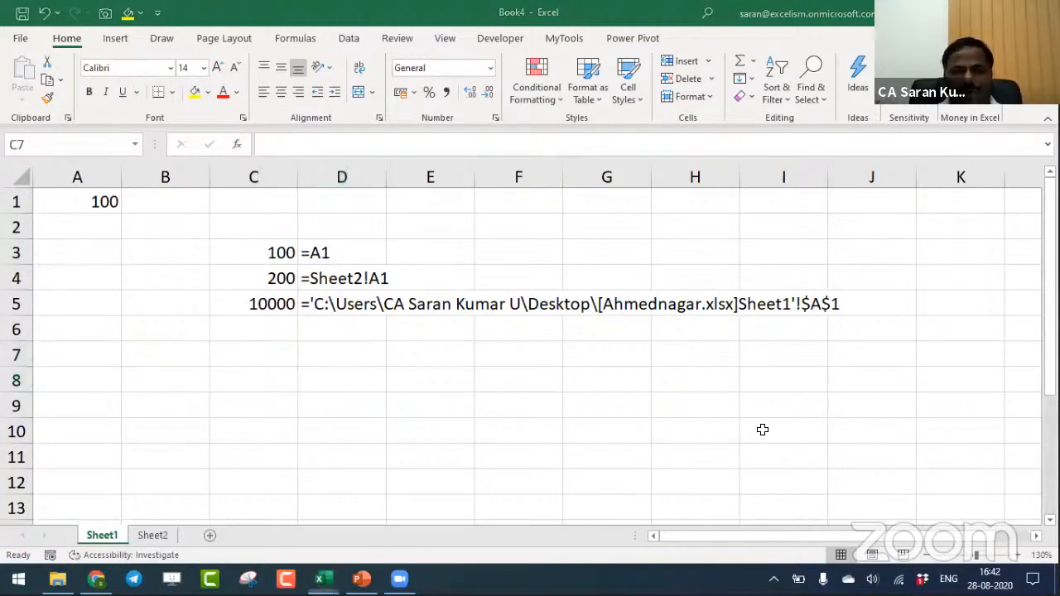
pyautogui.press('F12')
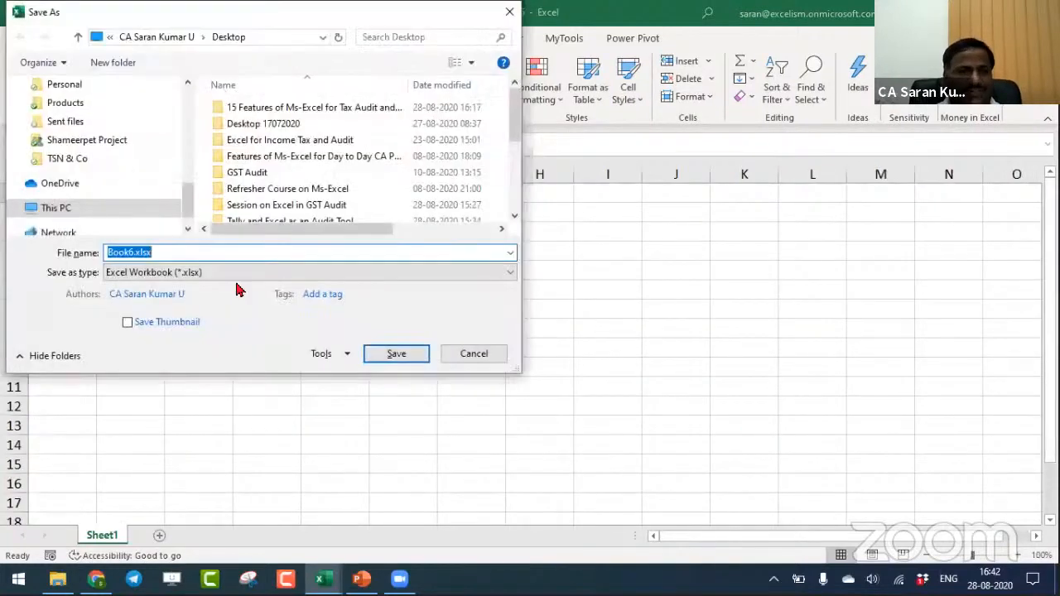
pyautogui.scroll(-1, 187, 211)
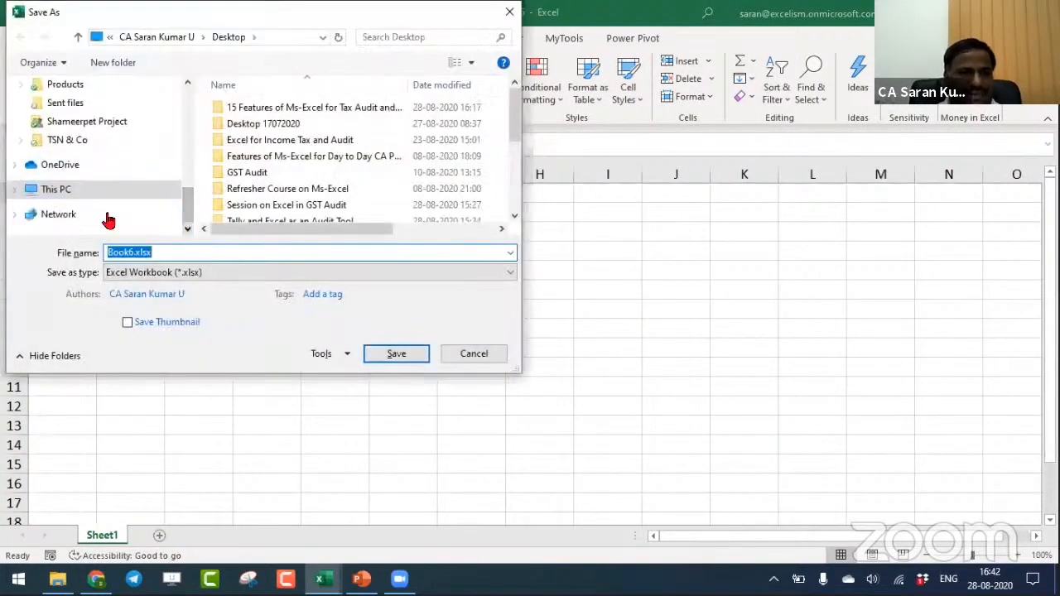
pyautogui.click(16, 189)
pyautogui.click(74, 214)
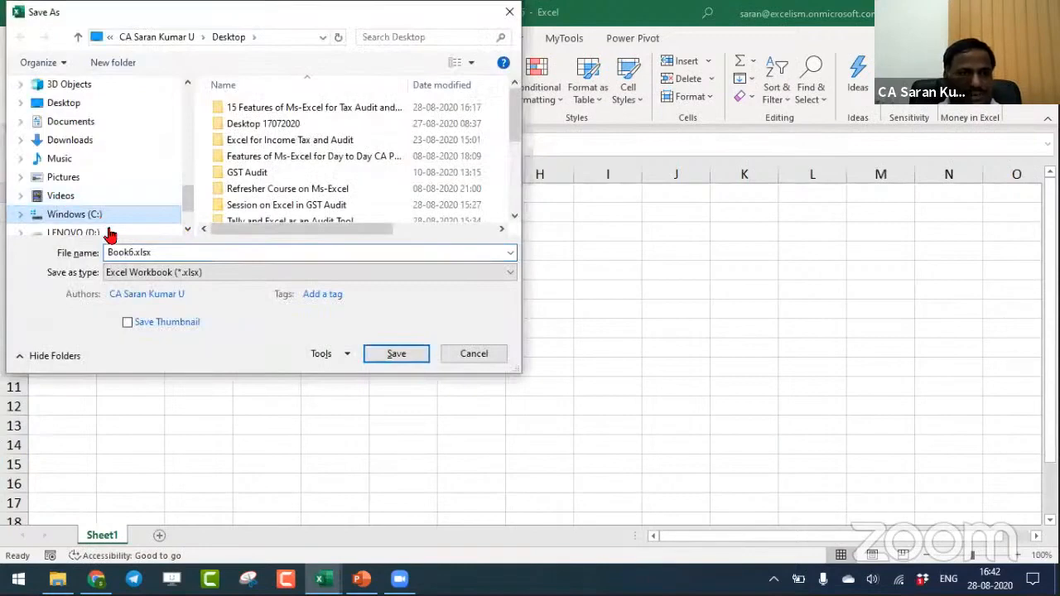
pyautogui.doubleClick(132, 251)
pyautogui.write('Sample')
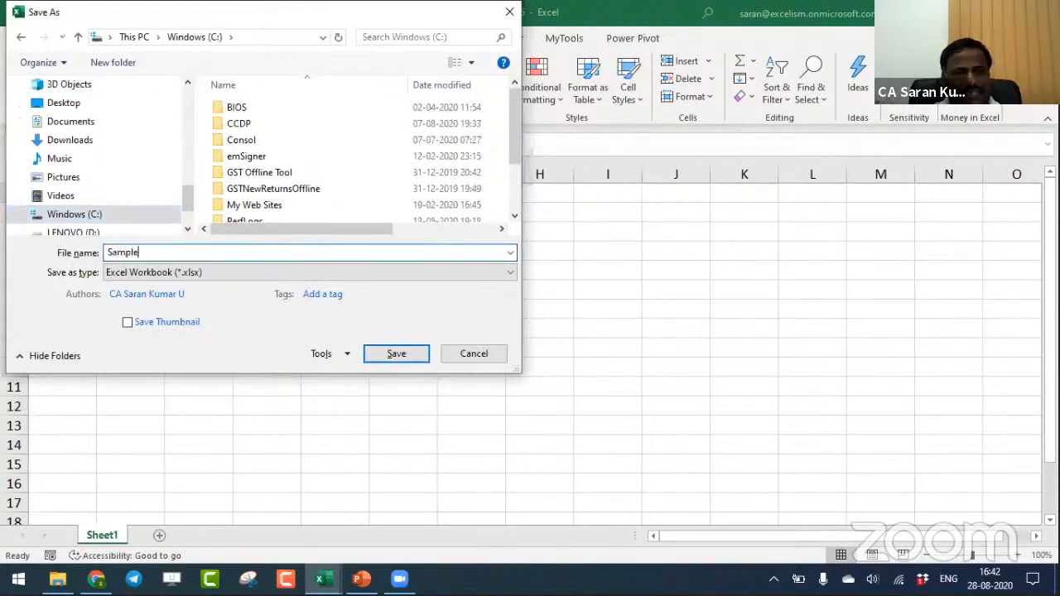
pyautogui.write(' 2')
pyautogui.press('Return')
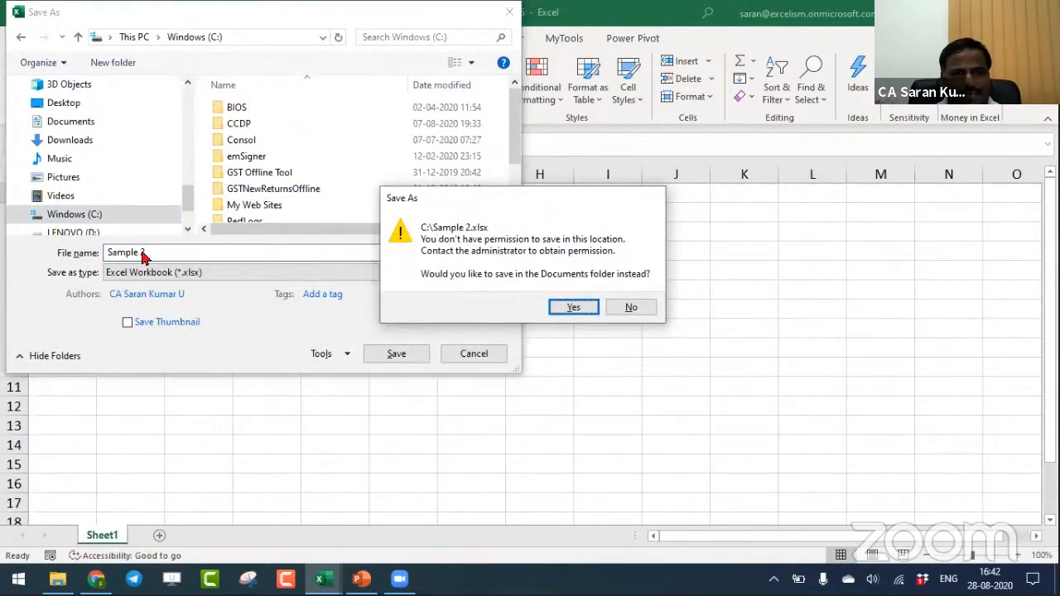
pyautogui.click(630, 308)
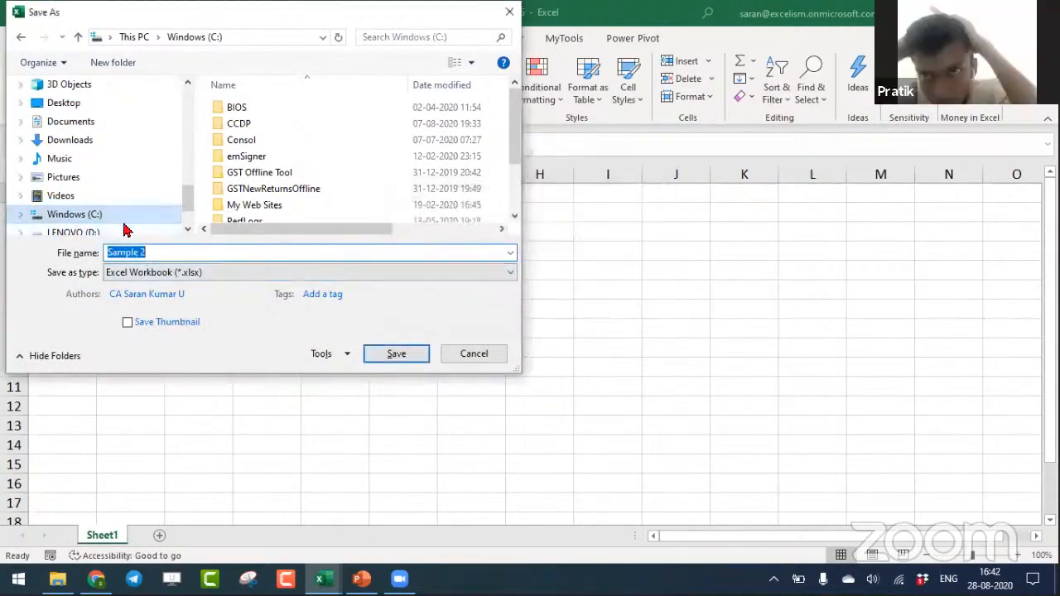
# - Save the new workbook as Sample 20 on the LENOVO (D:) drive and enter 5000 in its cell A1
pyautogui.click(89, 234)
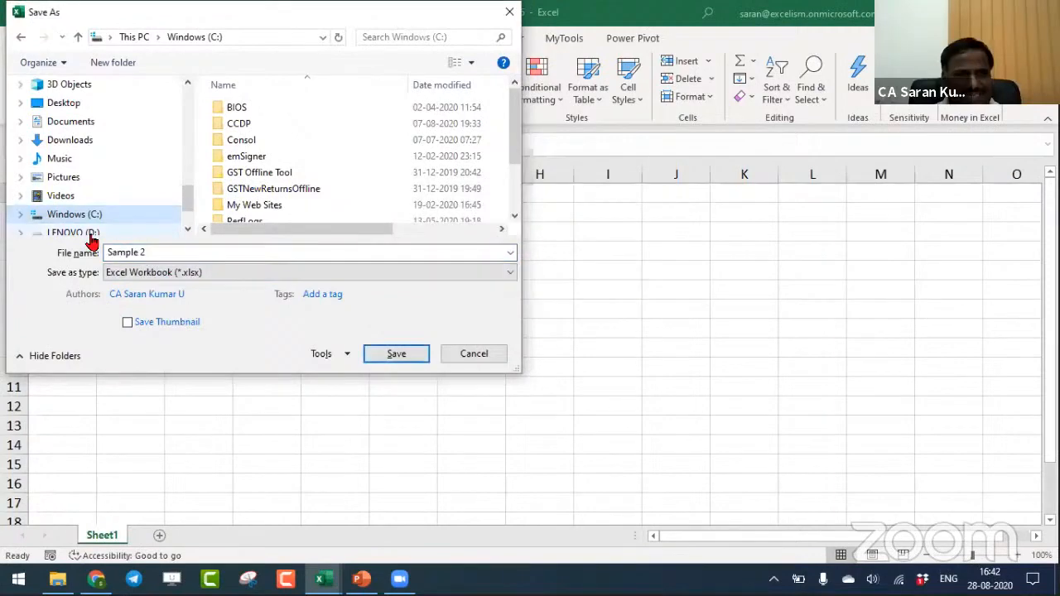
pyautogui.click(226, 252)
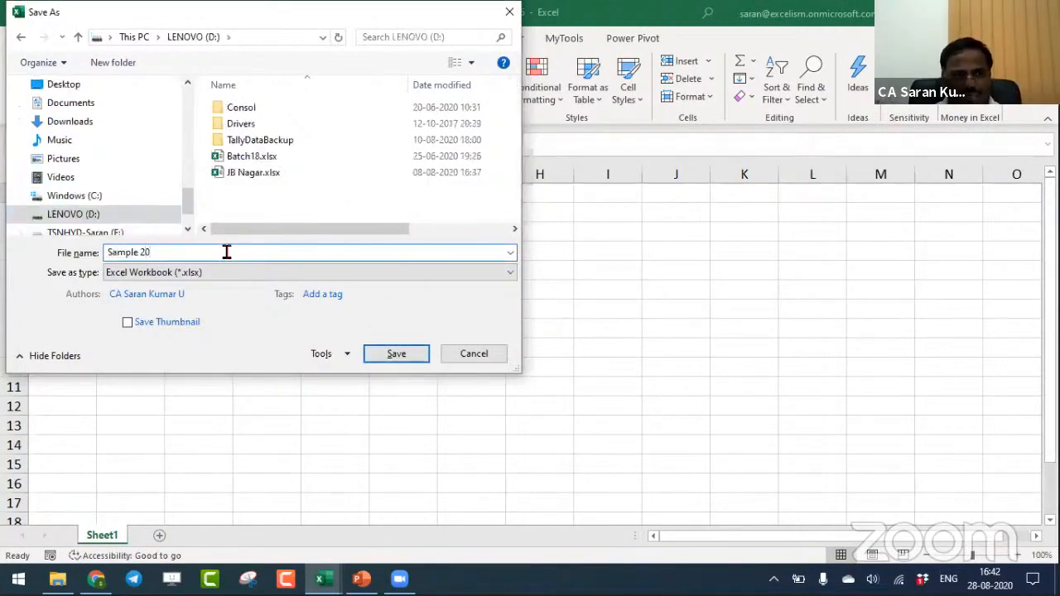
pyautogui.press('Return')
pyautogui.write('5000')
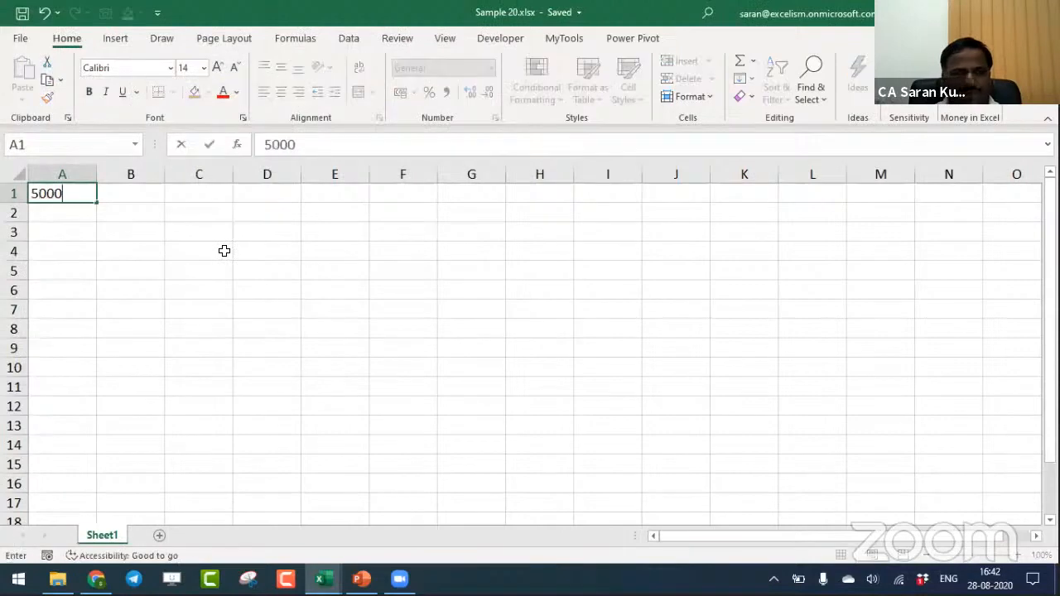
pyautogui.press('Return')
# - Link cell C7 on Book4's Sheet1 to cell A1 of Sheet1 in Sample 20.xlsx
pyautogui.hotkey('alt', 'Tab')
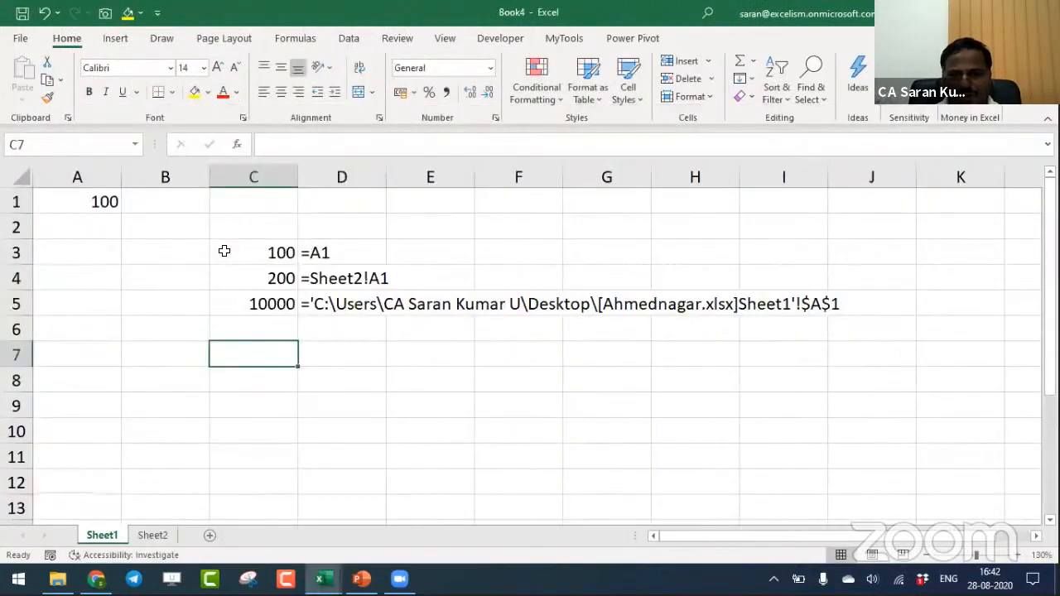
pyautogui.write('=')
pyautogui.hotkey('alt', 'Tab')
pyautogui.click(81, 193)
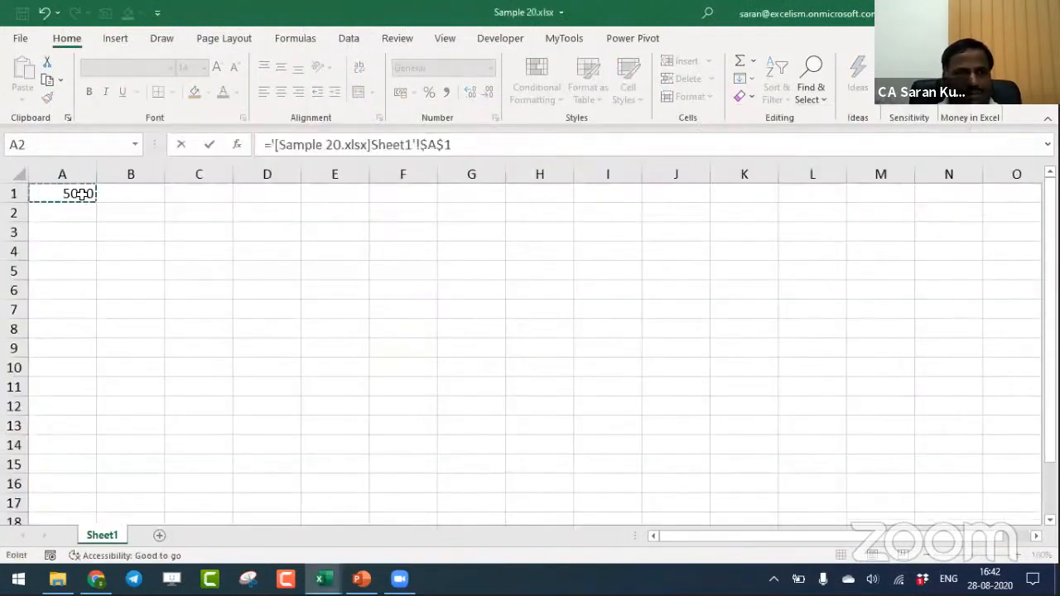
pyautogui.press('Return')
# - Copy the FORMULATEXT formula from D5 to D7 so it displays the formula in C7
pyautogui.press('Up')
pyautogui.press('Right')
pyautogui.press('Up')
pyautogui.press('Up')
pyautogui.hotkey('ctrl', 'c')
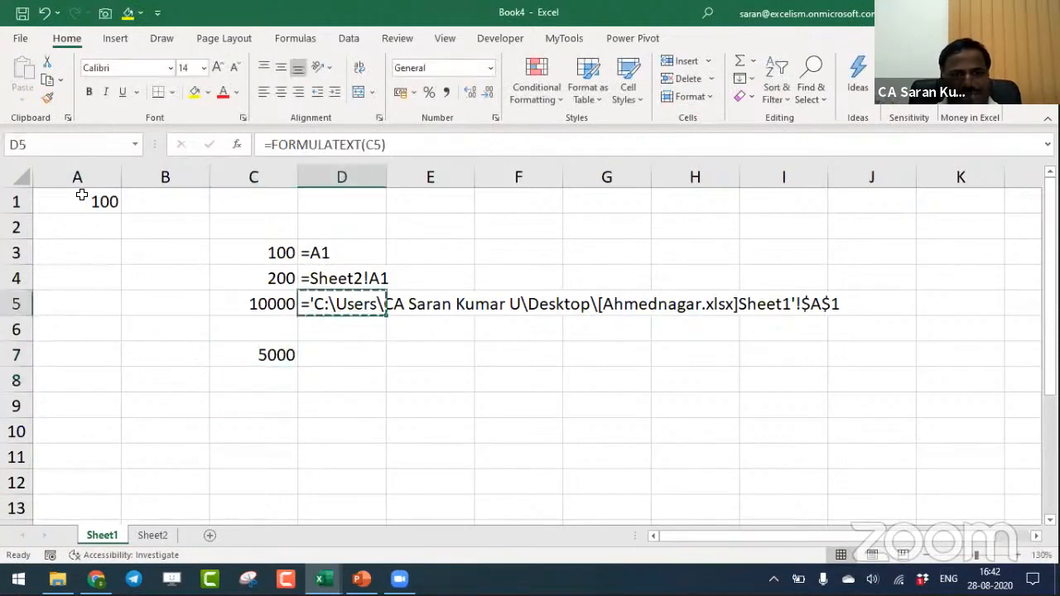
pyautogui.press('Down')
pyautogui.press('Down')
# - Select cell C9 in Book4 and close the Sample 20 workbook
pyautogui.hotkey('alt', 'Tab')
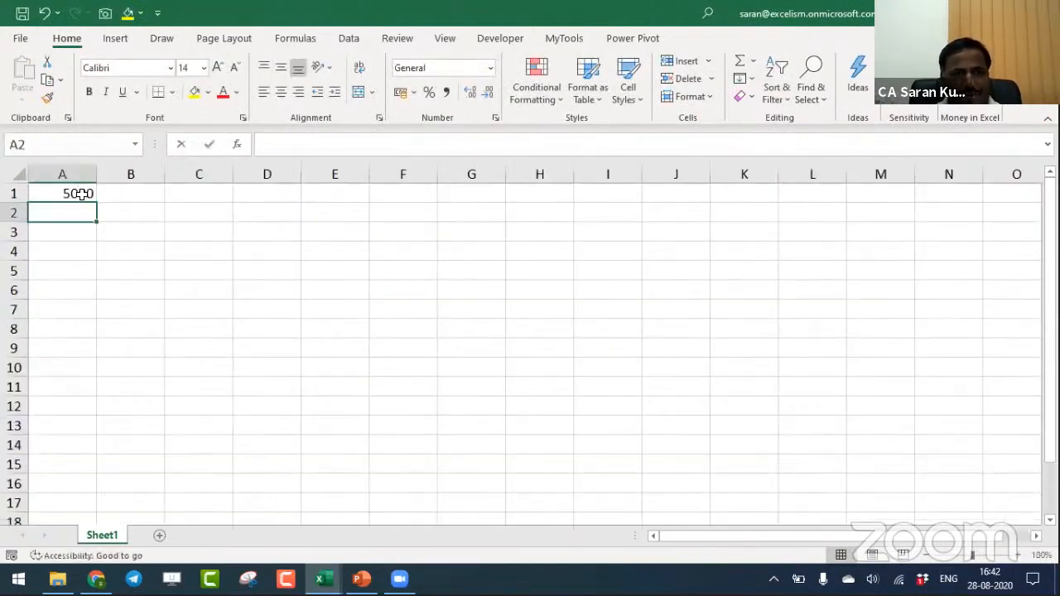
pyautogui.hotkey('alt', 'Tab')
pyautogui.press('Left')
pyautogui.press('Down')
pyautogui.press('Down')
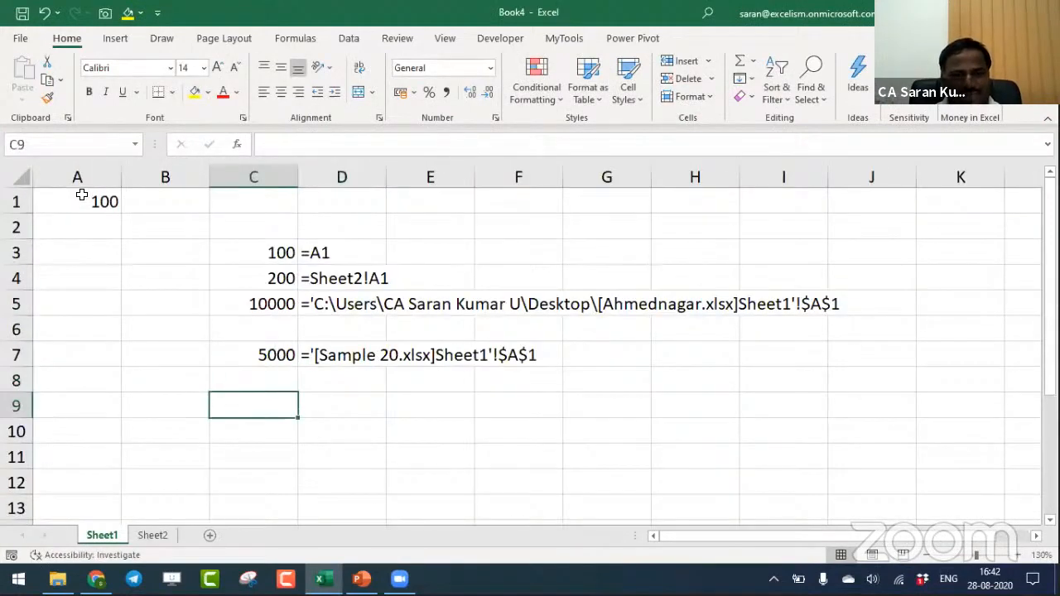
pyautogui.hotkey('alt', 'Tab')
pyautogui.hotkey('alt', 'Tab')
# - Create a blank workbook and choose the desktop folder starting with 15 Features of Ms-Excel as its save location
pyautogui.hotkey('ctrl', 'n')
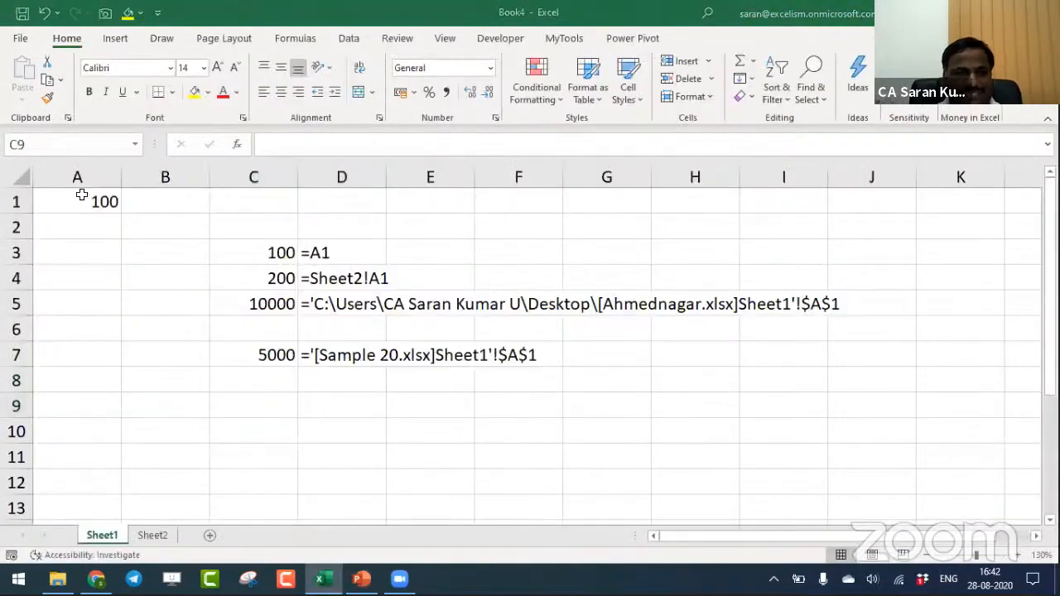
pyautogui.press('F12')
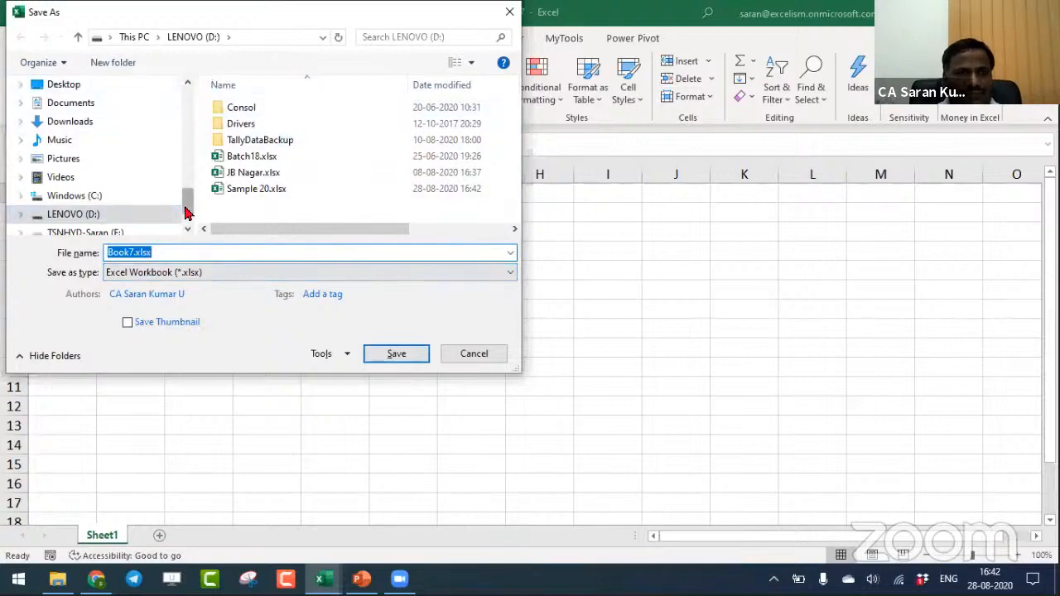
pyautogui.moveTo(186, 201); pyautogui.dragTo(193, 97)
pyautogui.click(104, 190)
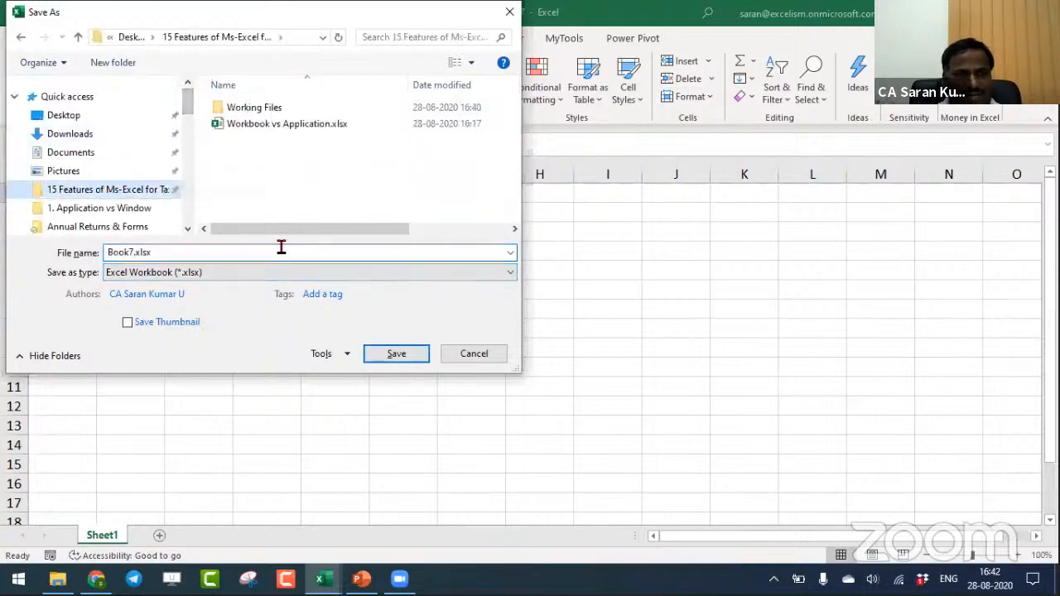
pyautogui.write('Sample')
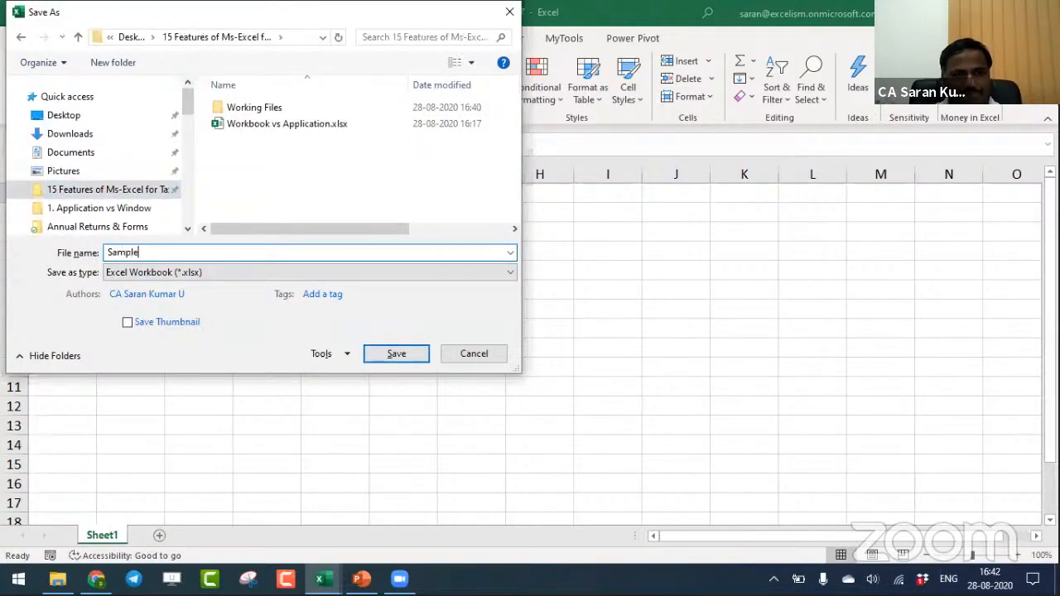
pyautogui.press('BackSpace')
pyautogui.press('BackSpace')
pyautogui.press('BackSpace')
pyautogui.press('BackSpace')
pyautogui.press('BackSpace')
pyautogui.press('BackSpace')
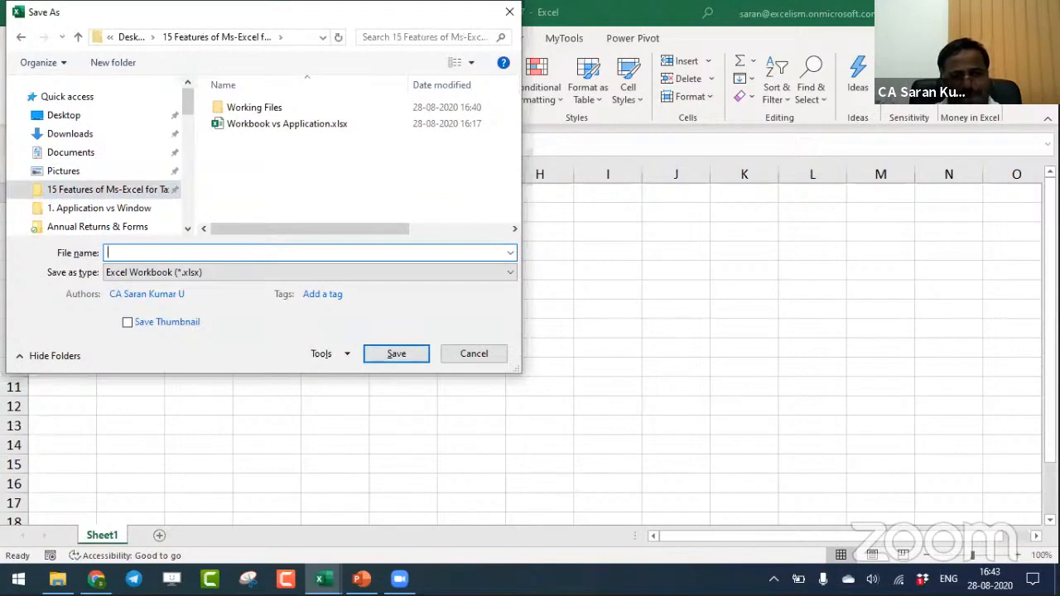
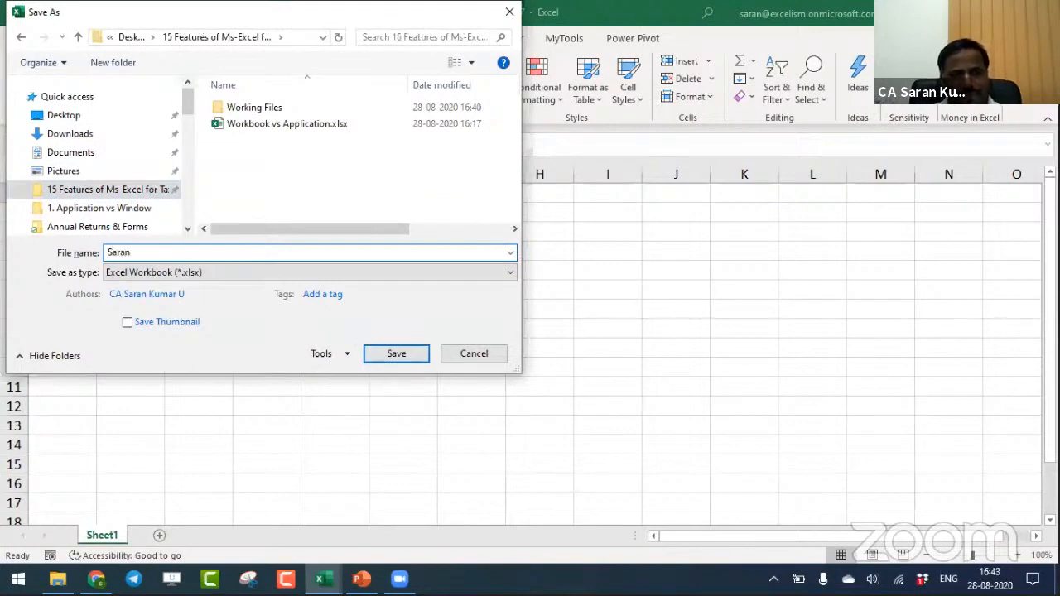
# - Save the new workbook under the presenter's name followed by Workbook, and enter 99999 in its cell A1
pyautogui.press('Return')
pyautogui.write('99')
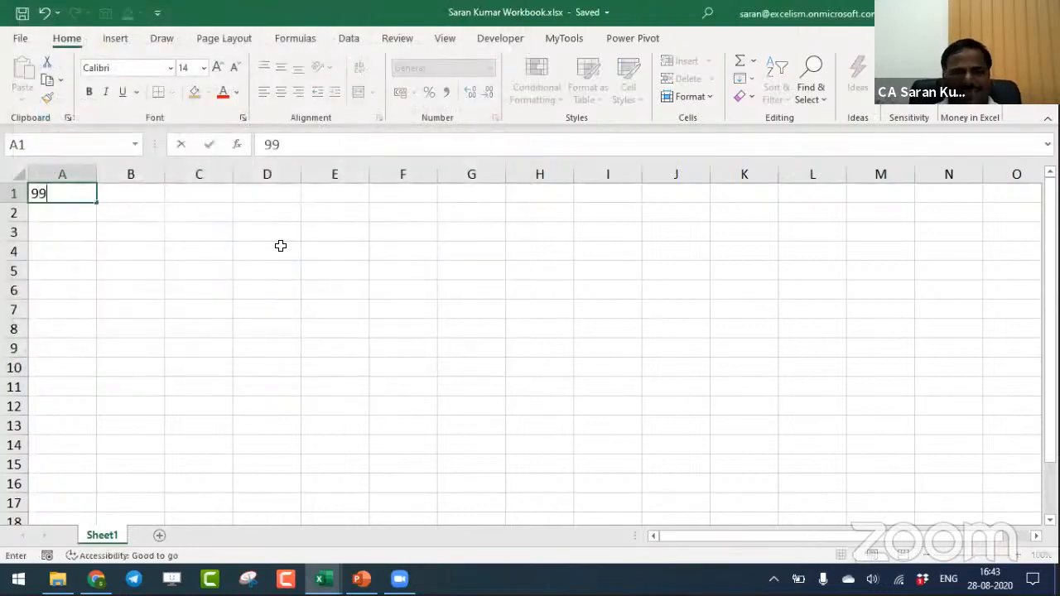
pyautogui.write('999')
pyautogui.press('Return')
# - Link cell C9 in Book4 to cell A1 of the newly saved workbook
pyautogui.hotkey('alt', 'Tab')
pyautogui.write('=')
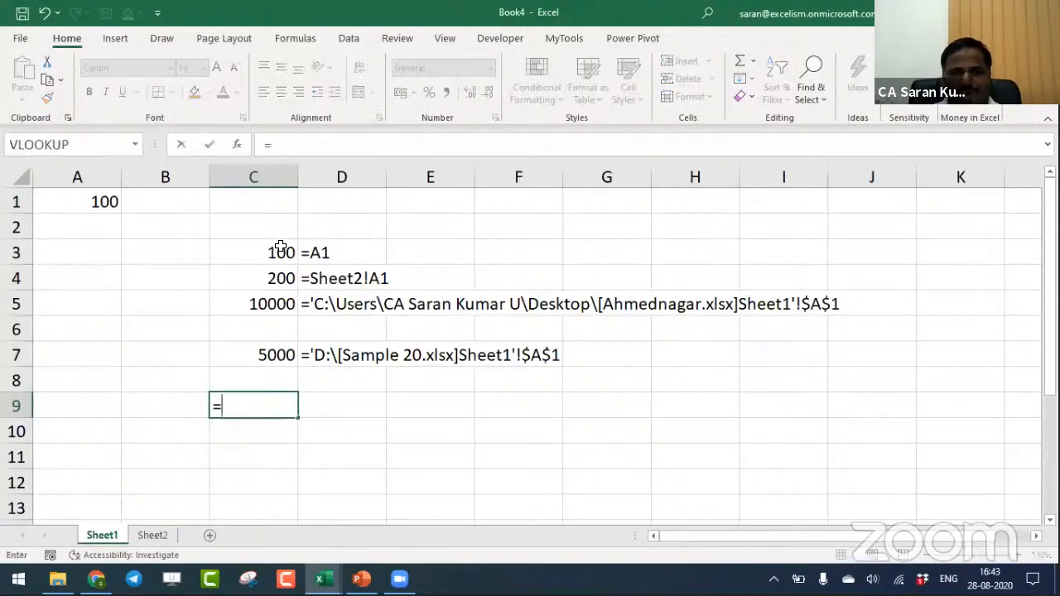
pyautogui.hotkey('alt', 'Tab')
pyautogui.click(73, 193)
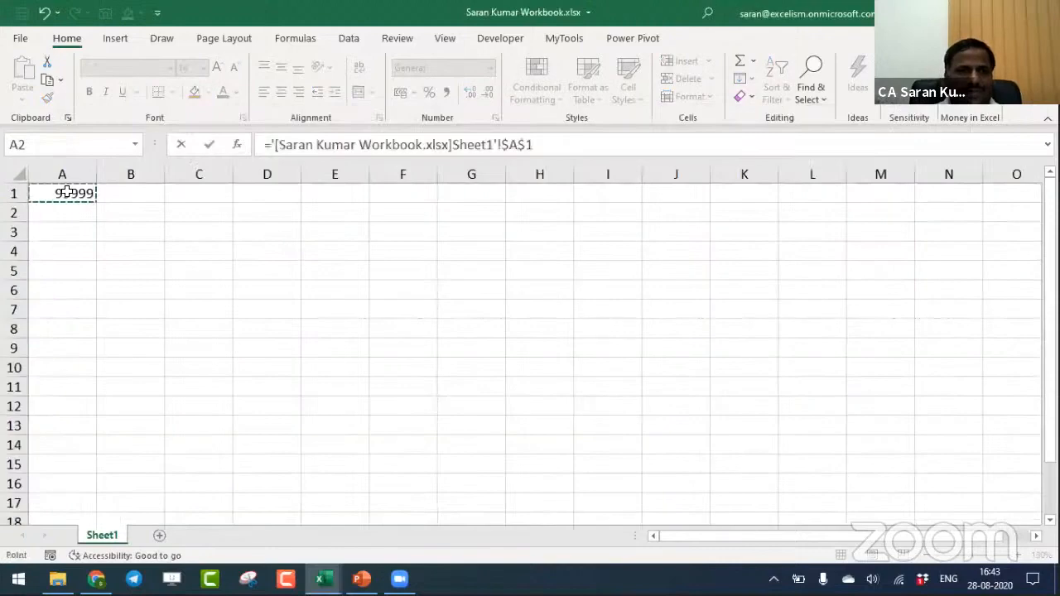
pyautogui.press('Return')
# - Copy the FORMULATEXT formula from D7 to D9 in Book4 to show the formula in C9
pyautogui.press('Up')
pyautogui.press('Up')
pyautogui.press('Up')
pyautogui.press('Right')
pyautogui.hotkey('ctrl', 'c')
pyautogui.press('Down')
pyautogui.press('Down')
pyautogui.press('Return')
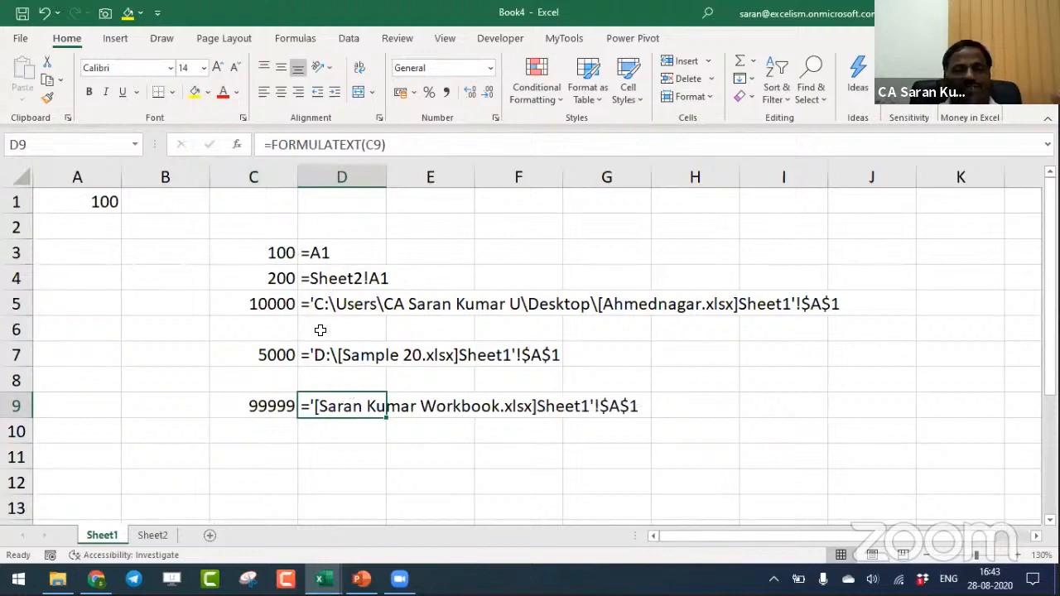
# - Switch to Sheet2 and review Book4's external link sources in the Edit Links dialog
pyautogui.click(161, 540)
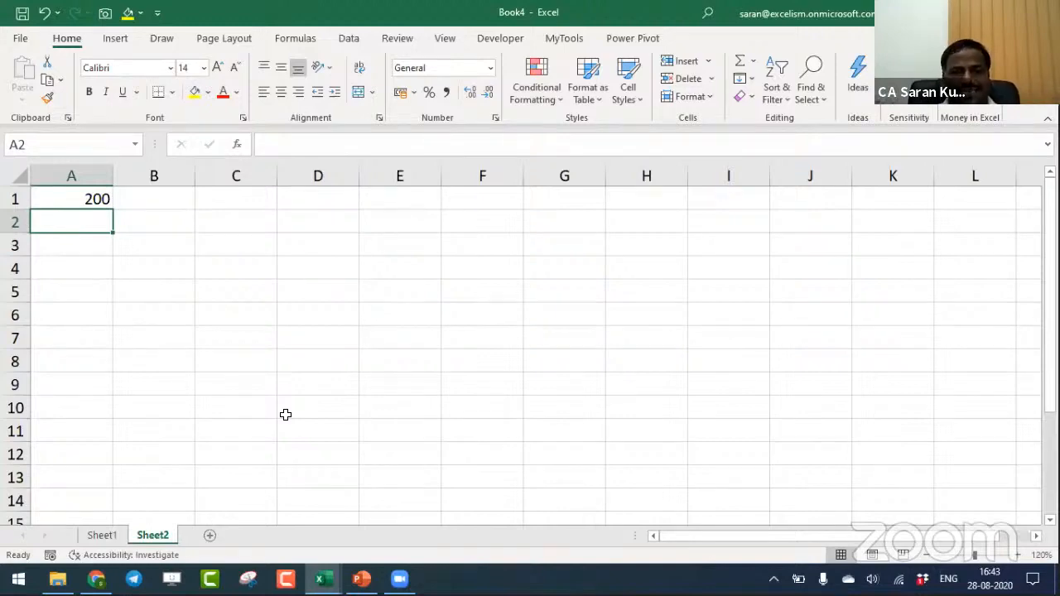
pyautogui.click(351, 42)
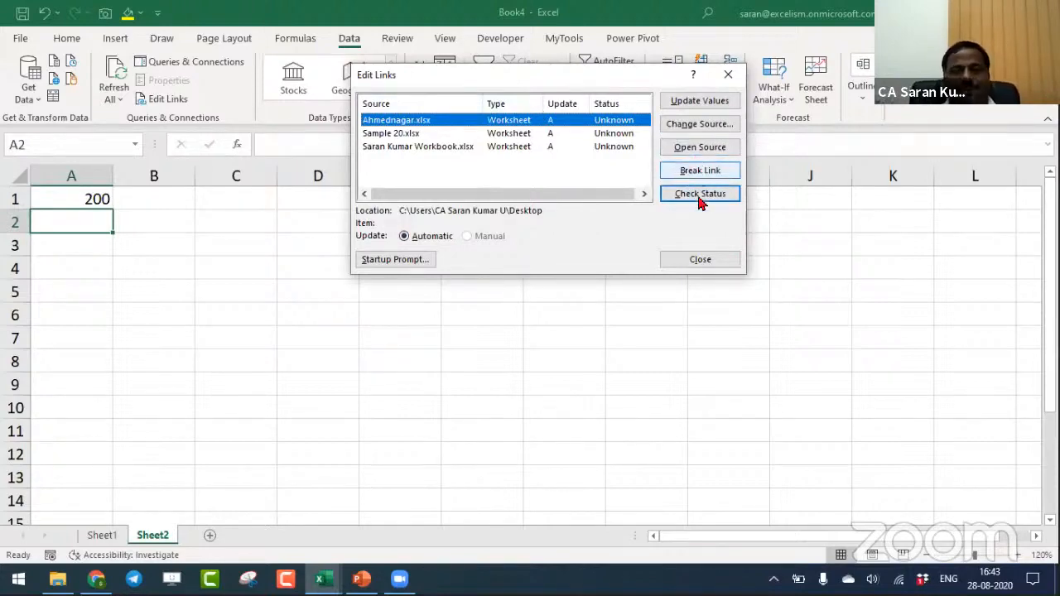
pyautogui.click(700, 259)
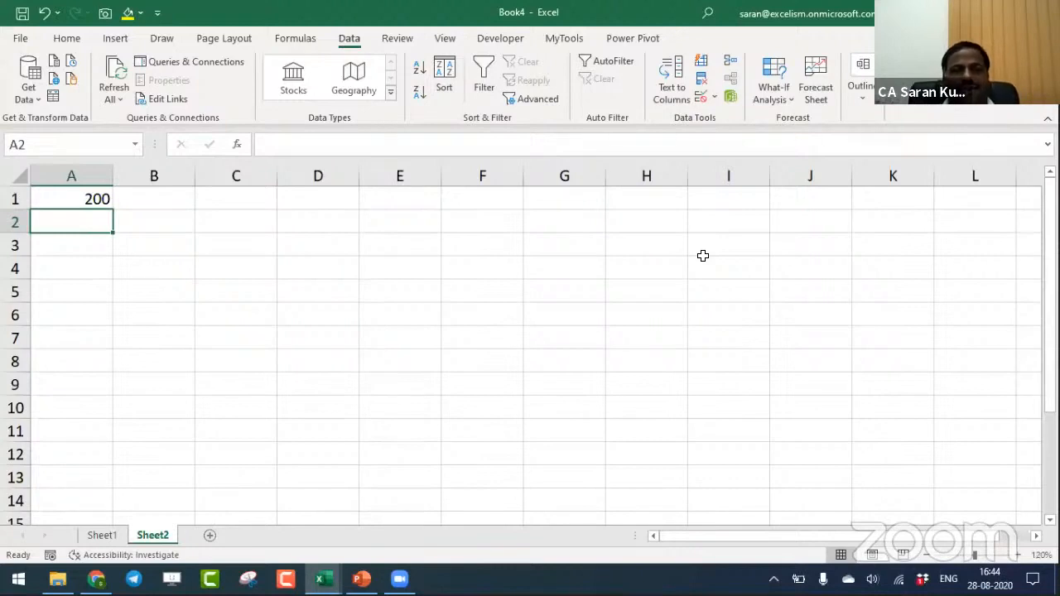
# - Enter Macro 4.0 in cell A3 and LINKS() in cell A4 of Sheet2
pyautogui.press('Down')
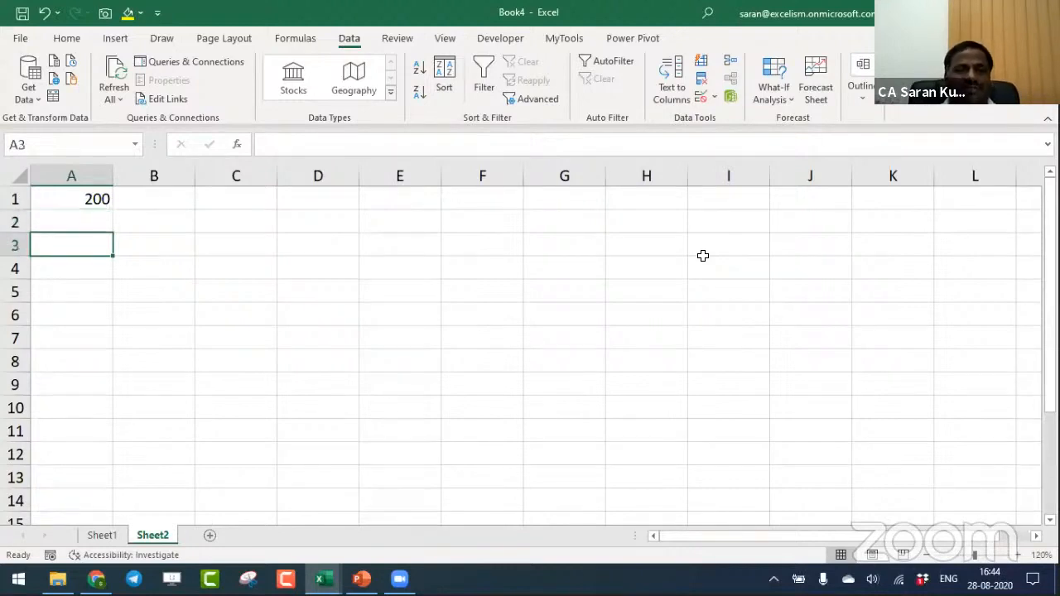
pyautogui.write('Macro 4.0')
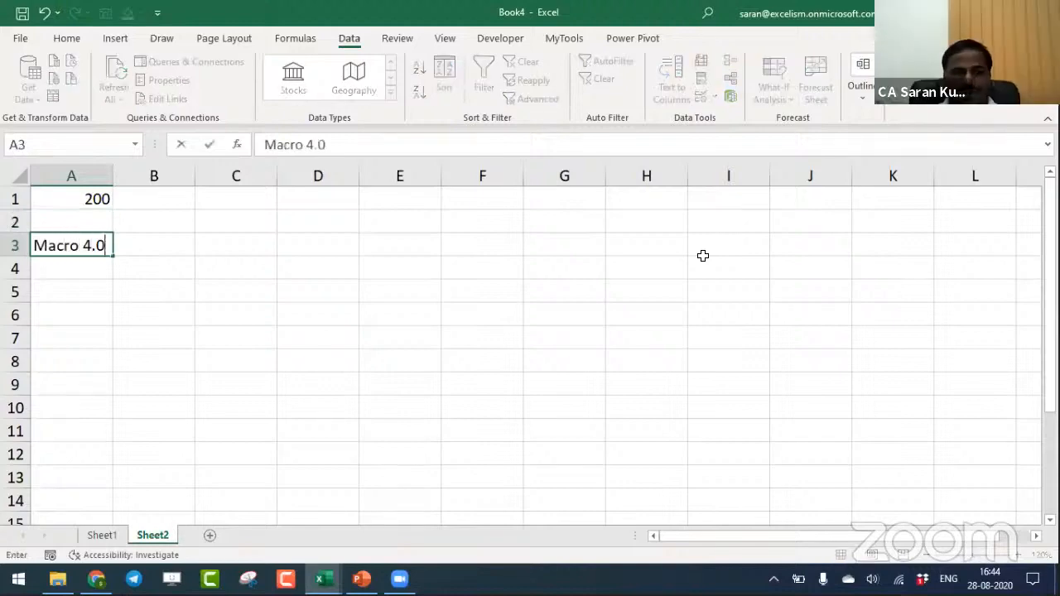
pyautogui.press('Return')
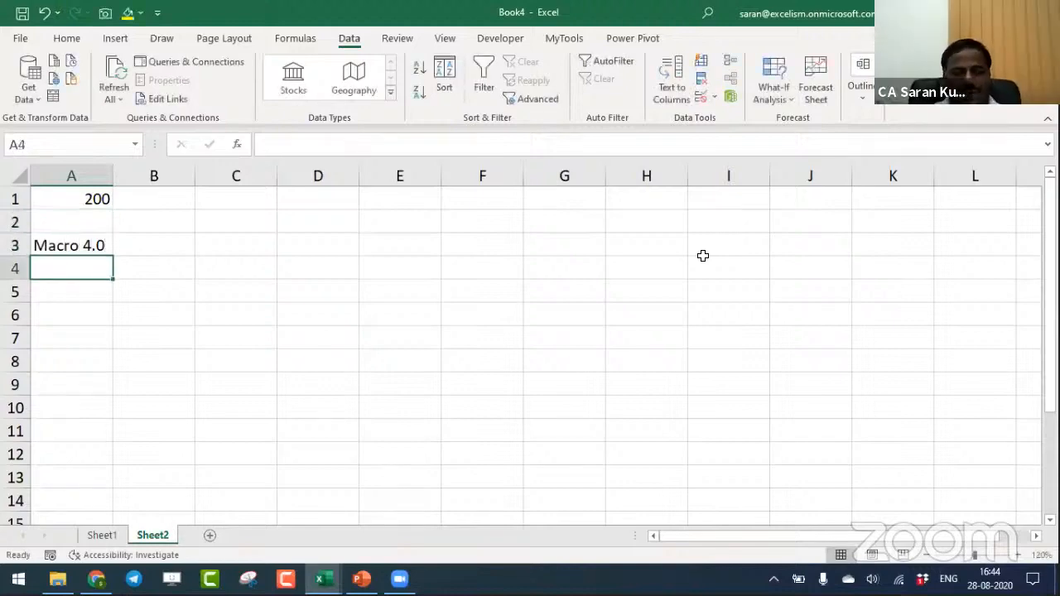
pyautogui.write('LINKS')
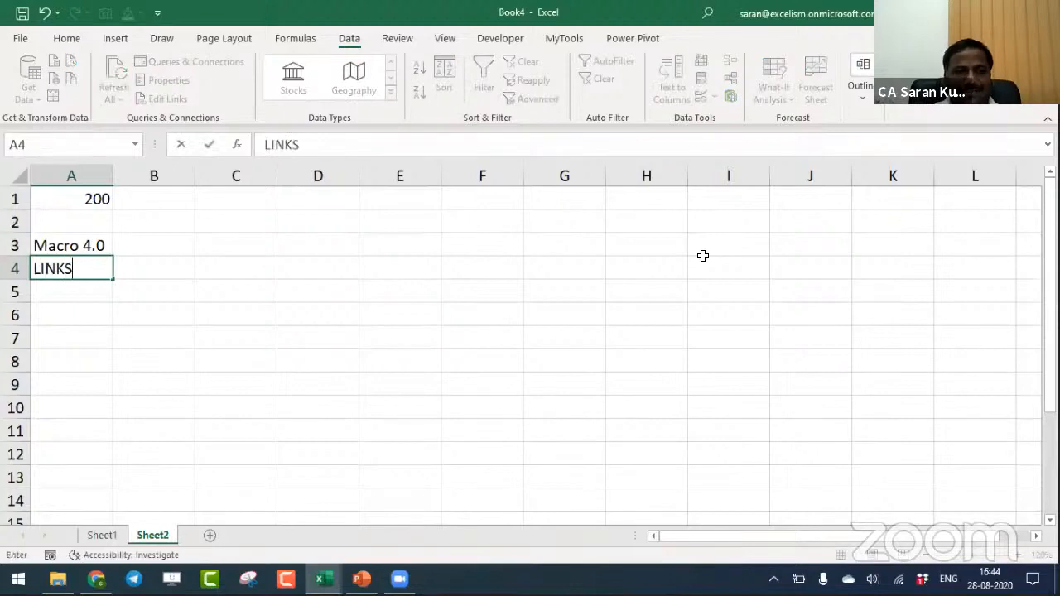
pyautogui.write('()')
pyautogui.press('Return')
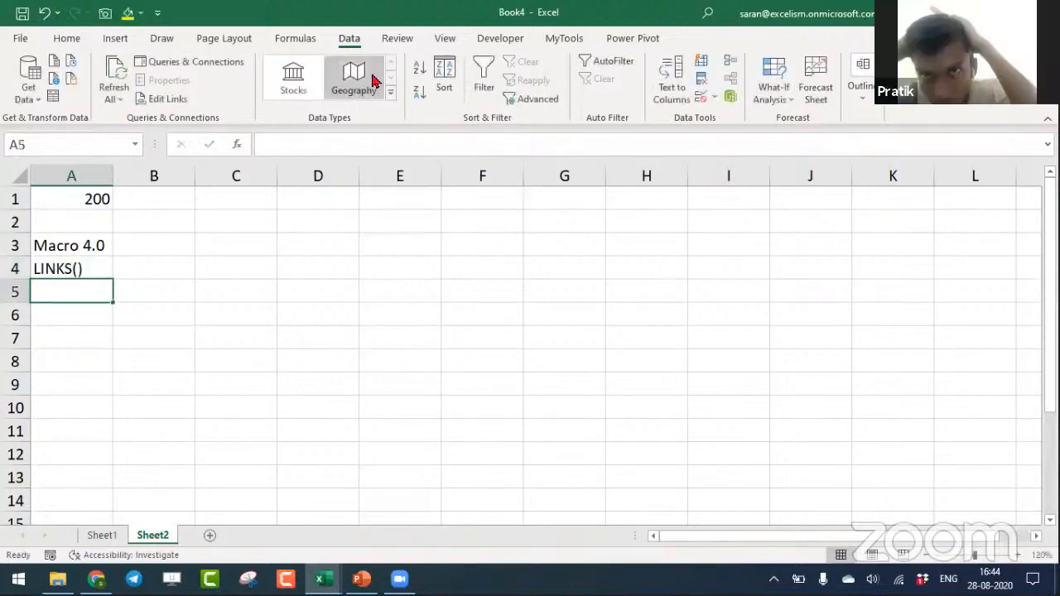
# - Define a workbook-scoped name ExternalLinks that refers to =LINKS()
pyautogui.click(298, 48)
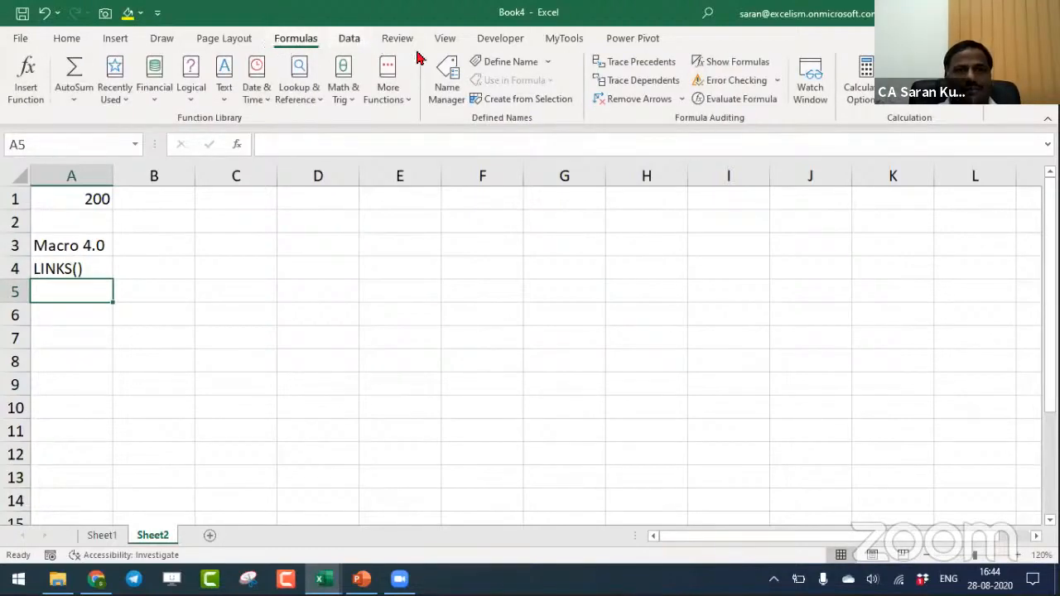
pyautogui.click(492, 63)
pyautogui.write('E')
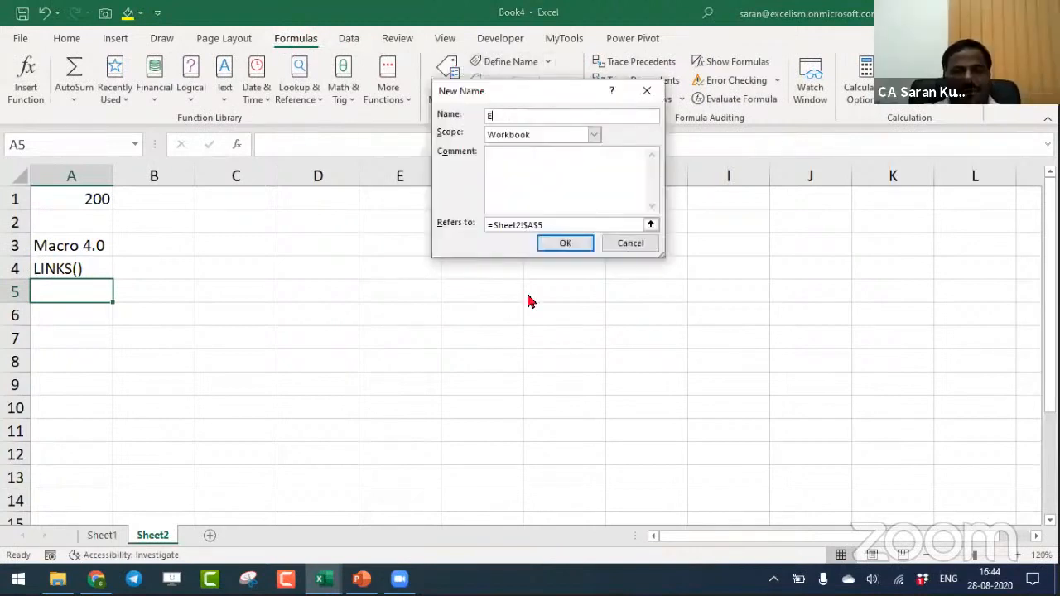
pyautogui.write('xternalLinks')
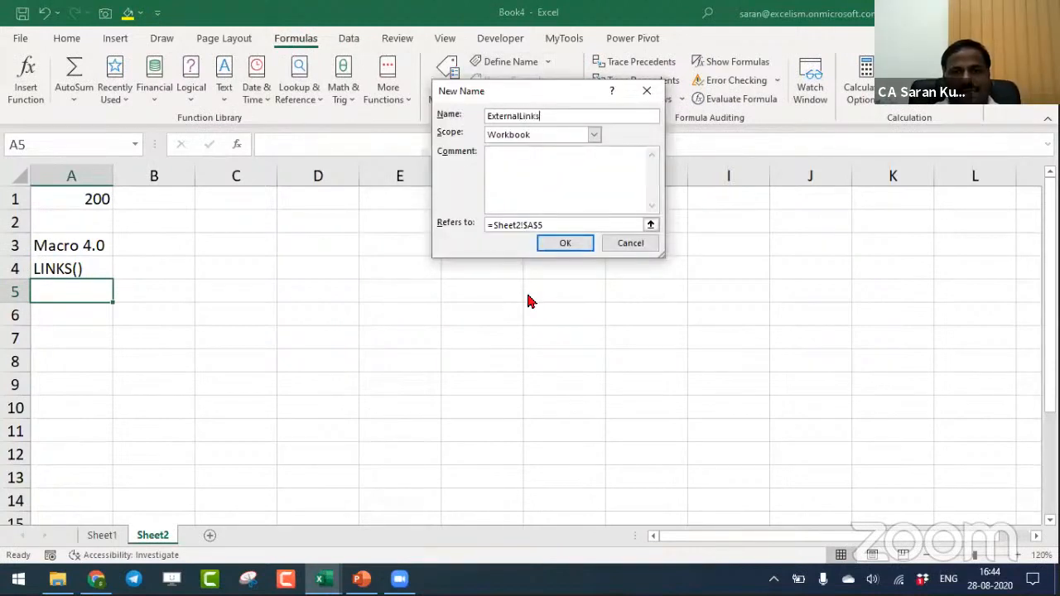
pyautogui.press('Tab')
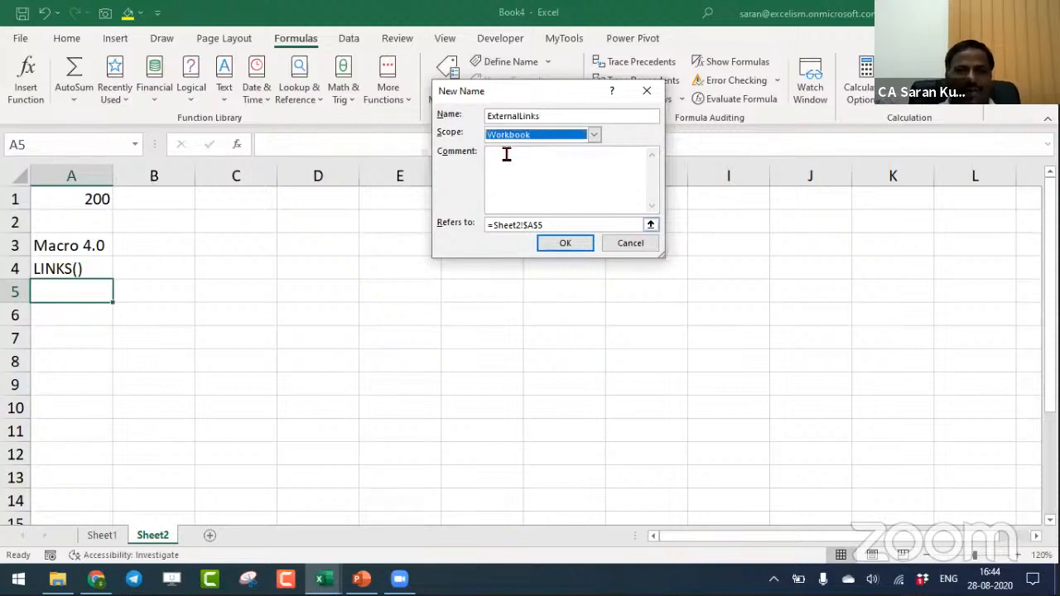
pyautogui.moveTo(561, 225); pyautogui.dragTo(430, 210)
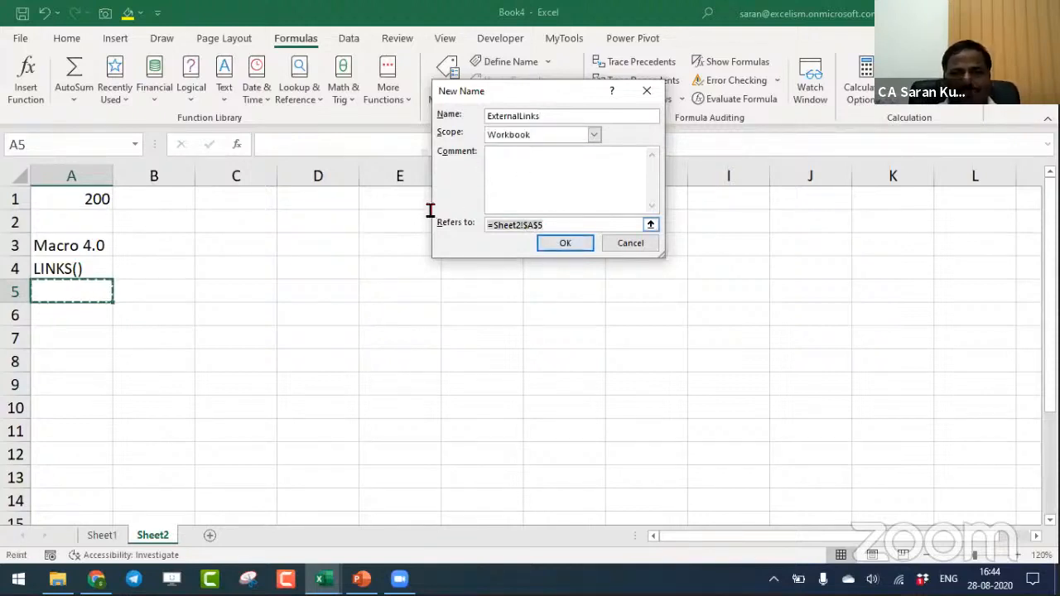
pyautogui.write('=LINKS()')
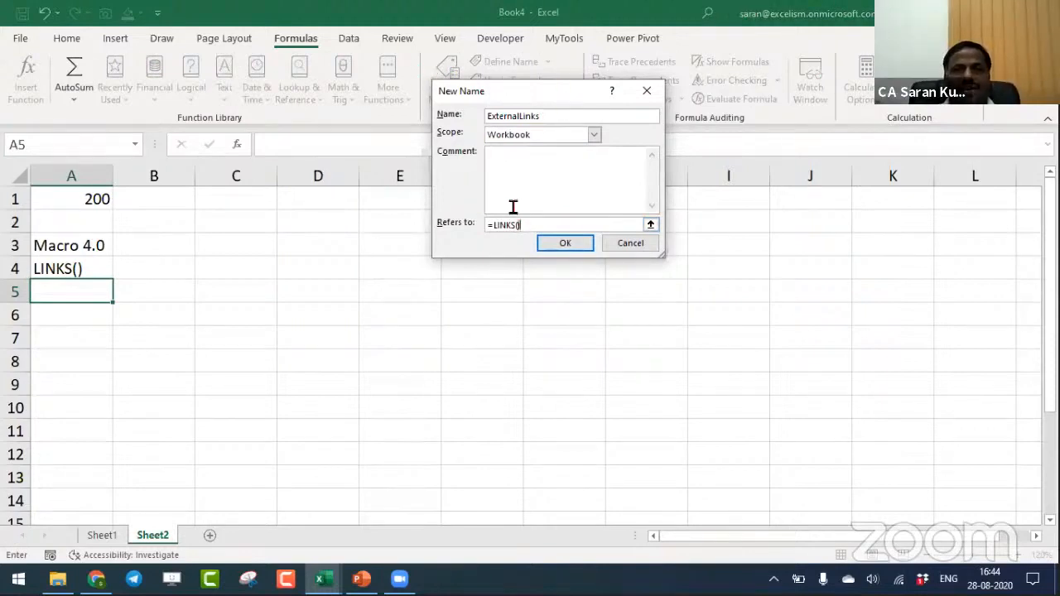
pyautogui.click(558, 249)
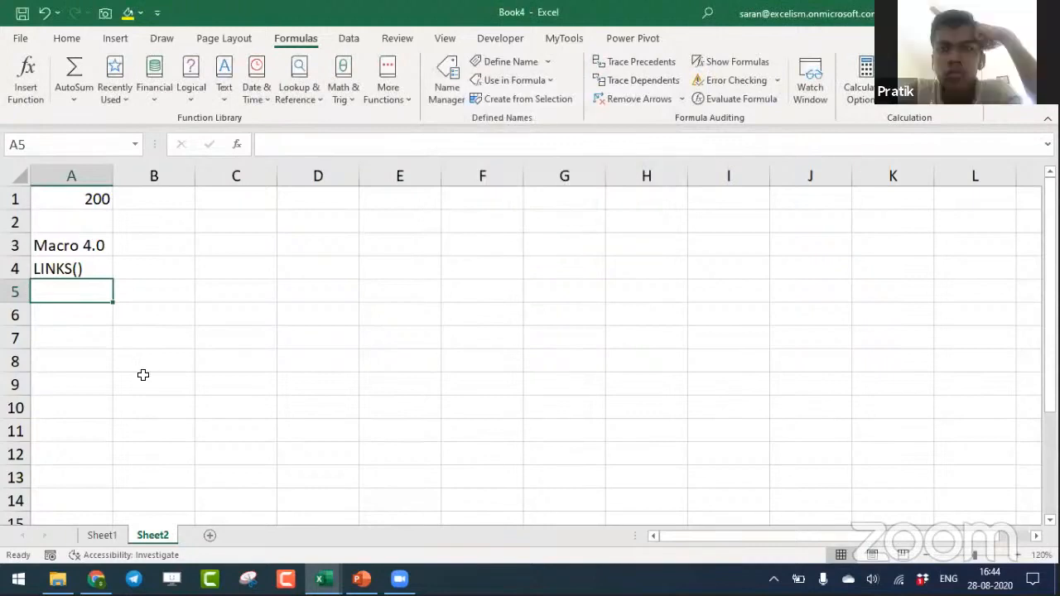
# - Enter the formula =ExternalLinks in cell A6 of Sheet2 to list the linked workbooks
pyautogui.press('Return')
pyautogui.write('=Ex')
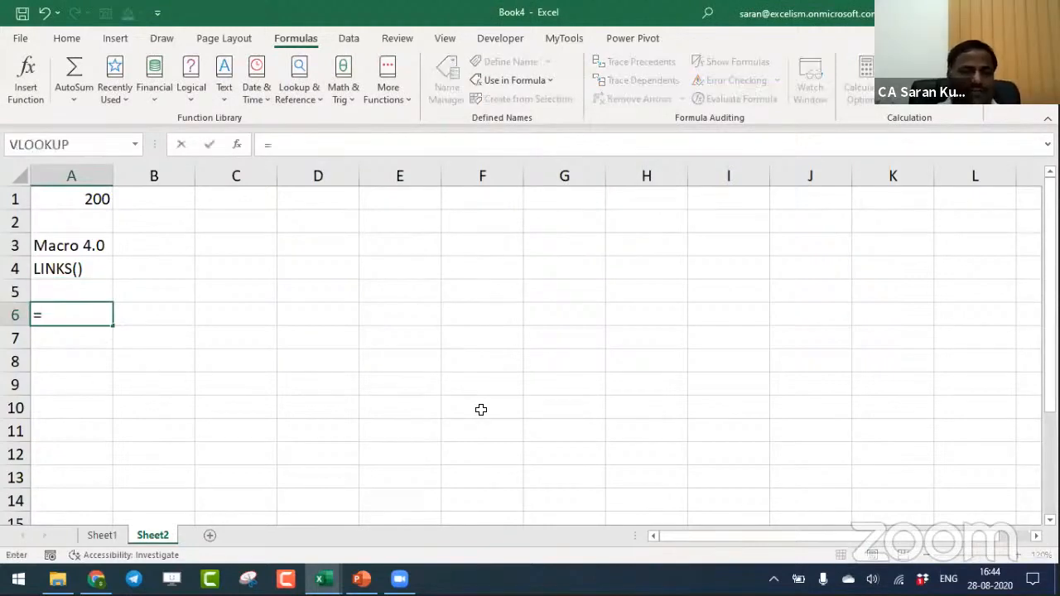
pyautogui.press('Down')
pyautogui.press('Down')
pyautogui.press('Down')
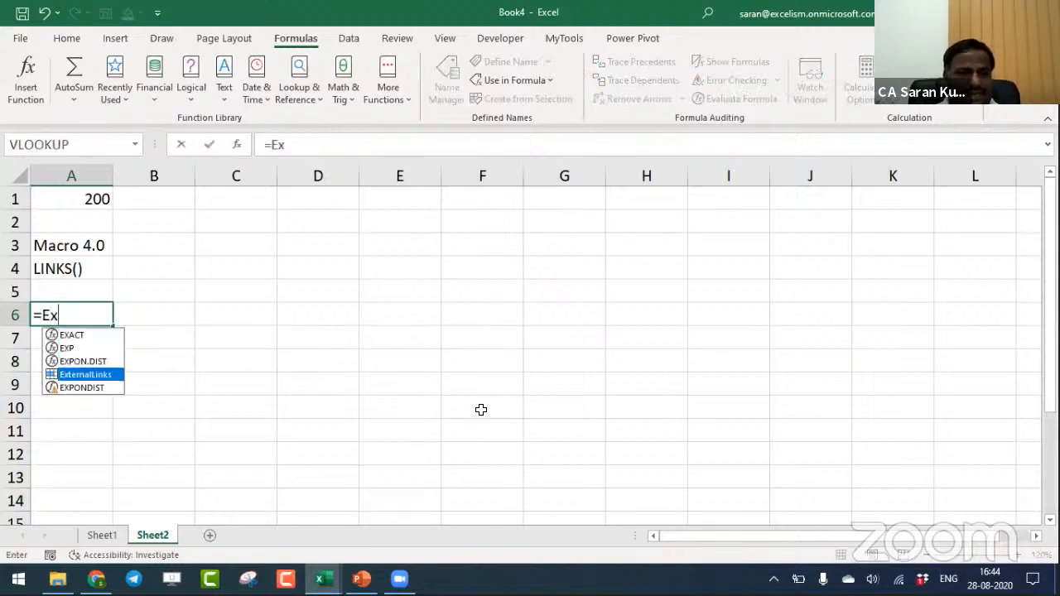
pyautogui.press('Tab')
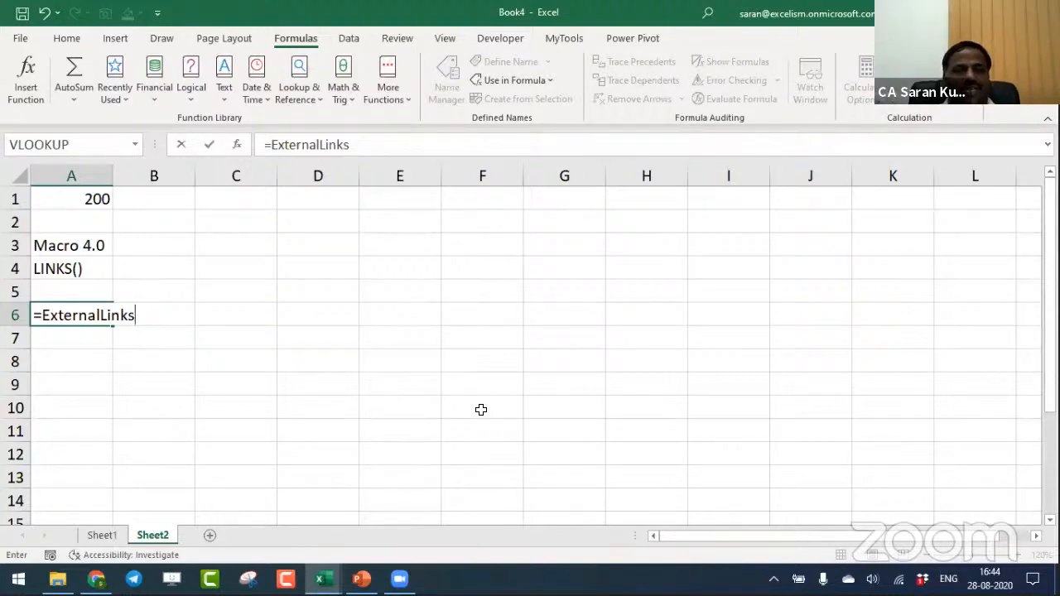
pyautogui.press('Return')
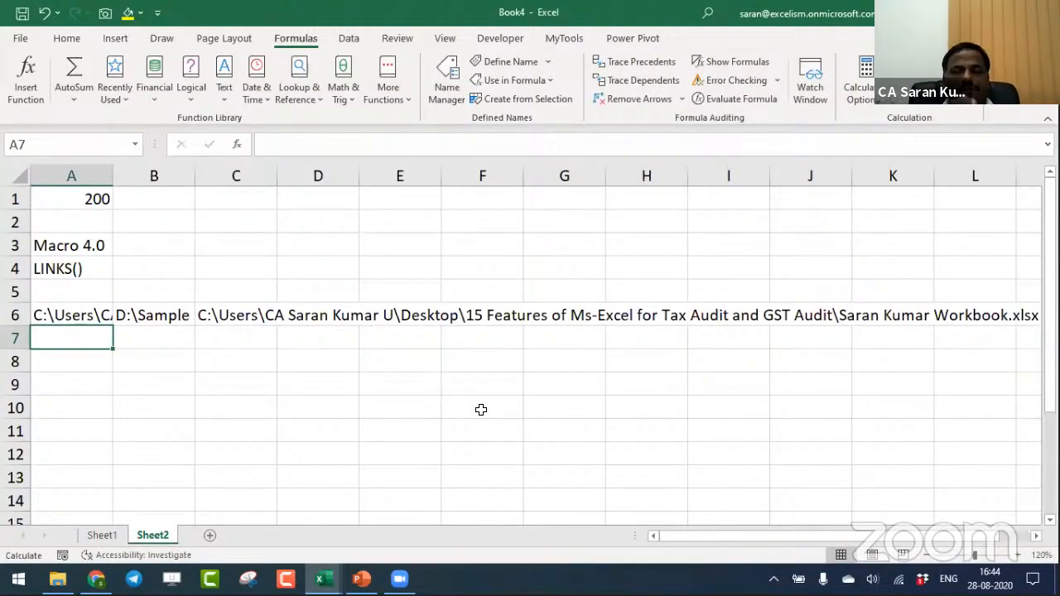
# - Wrap the ExternalLinks formula in cell A6 with TRANSPOSE to list the linked workbooks vertically
pyautogui.press('Up')
pyautogui.press('F2')
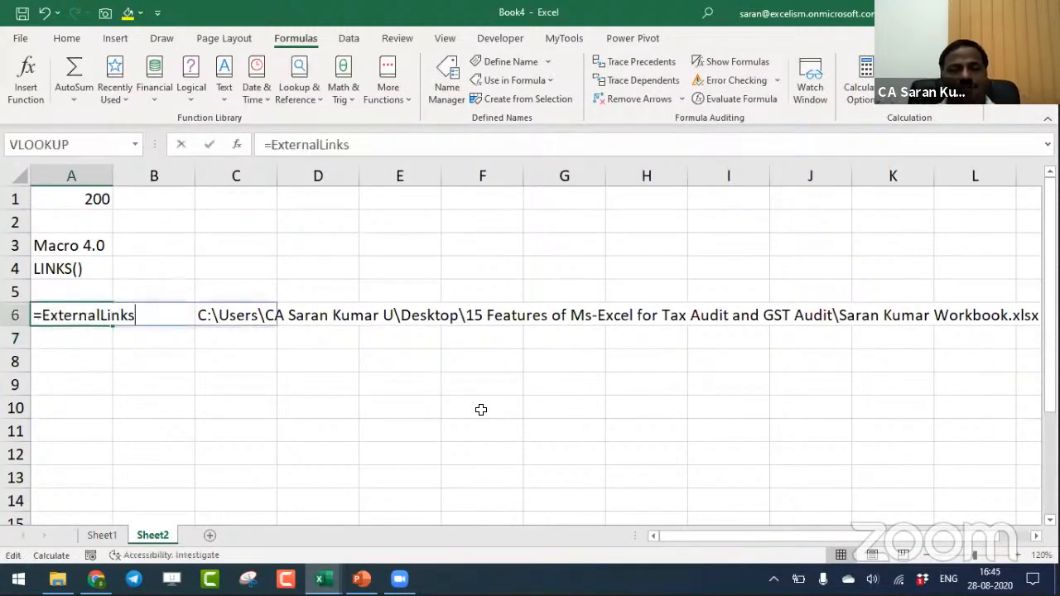
pyautogui.press('Home')
pyautogui.press('Right')
pyautogui.write('tra')
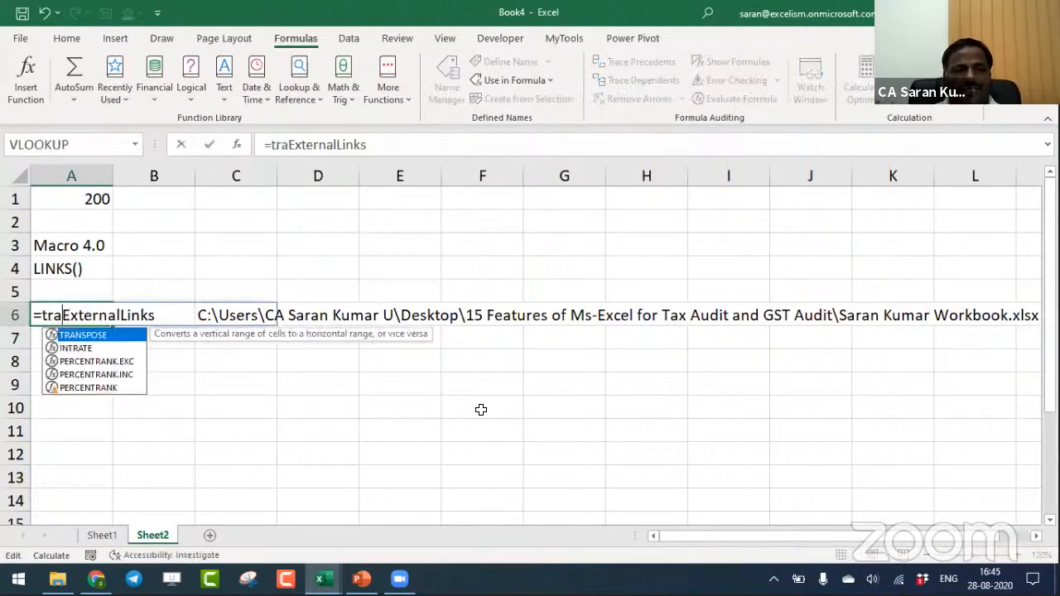
pyautogui.press('Tab')
pyautogui.press('End')
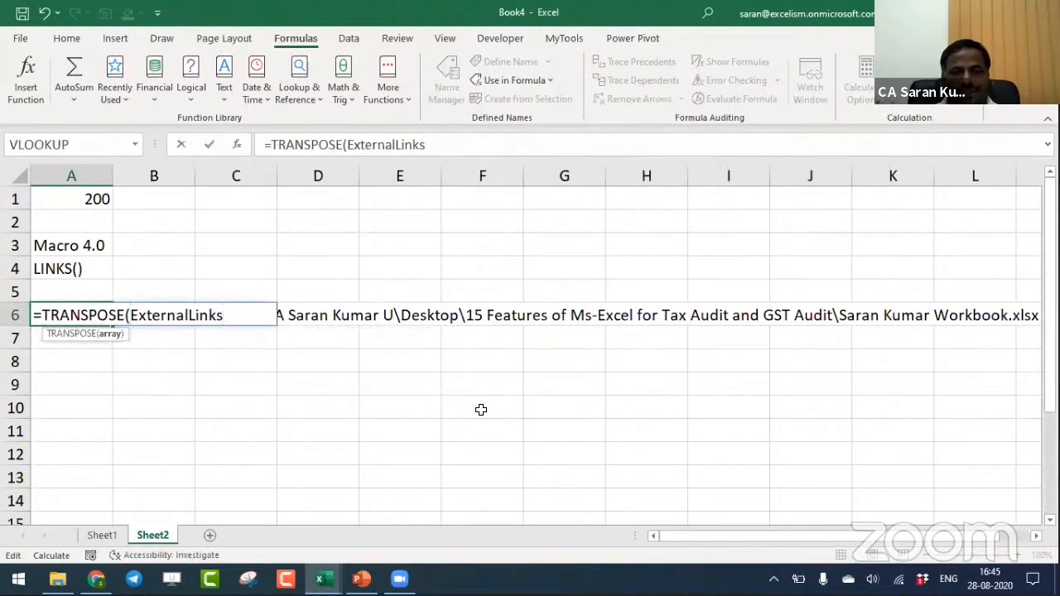
pyautogui.write(')')
pyautogui.press('Return')
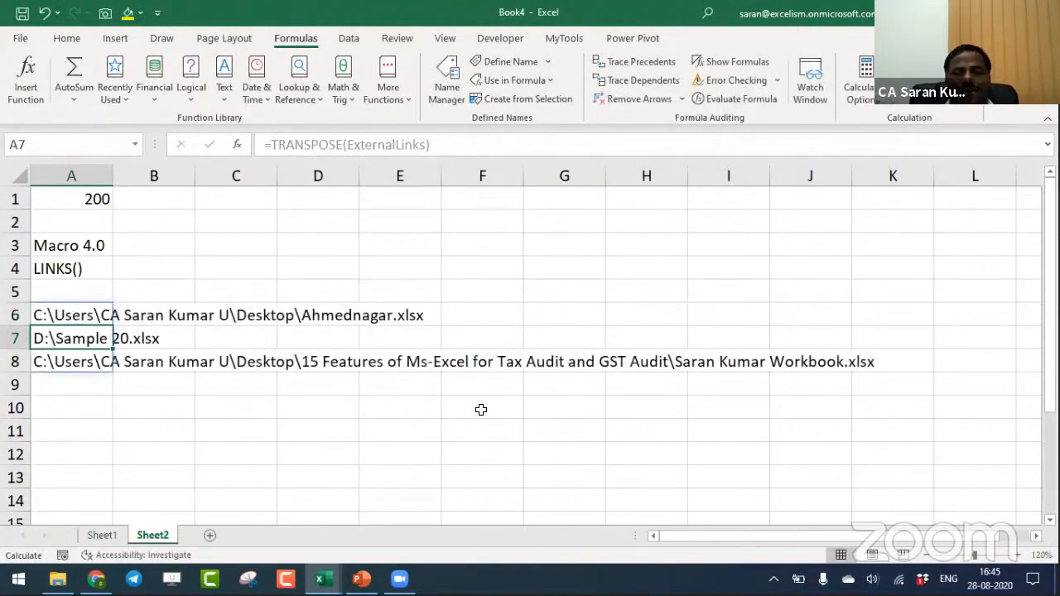
# - Insert a blank row above the list of linked workbooks on Sheet2
pyautogui.press('Up')
pyautogui.press('Up')
pyautogui.hotkey('shift', 'space')
pyautogui.hotkey('ctrl', '+')
pyautogui.press('Down')
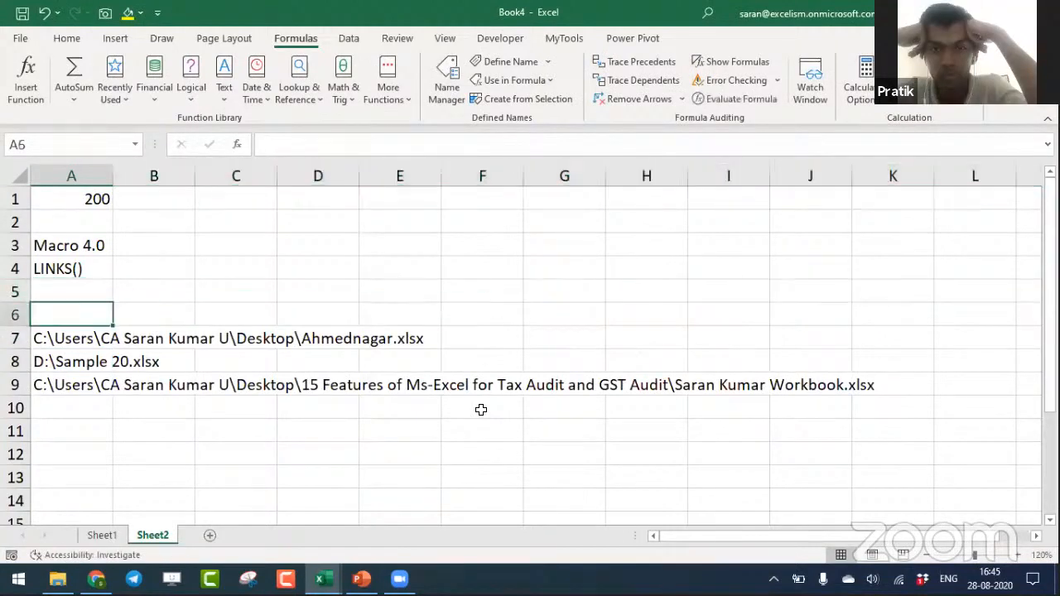
# - Enter the heading Audit Evidence in cell A6 and format it bold and italic
pyautogui.write('Audit E')
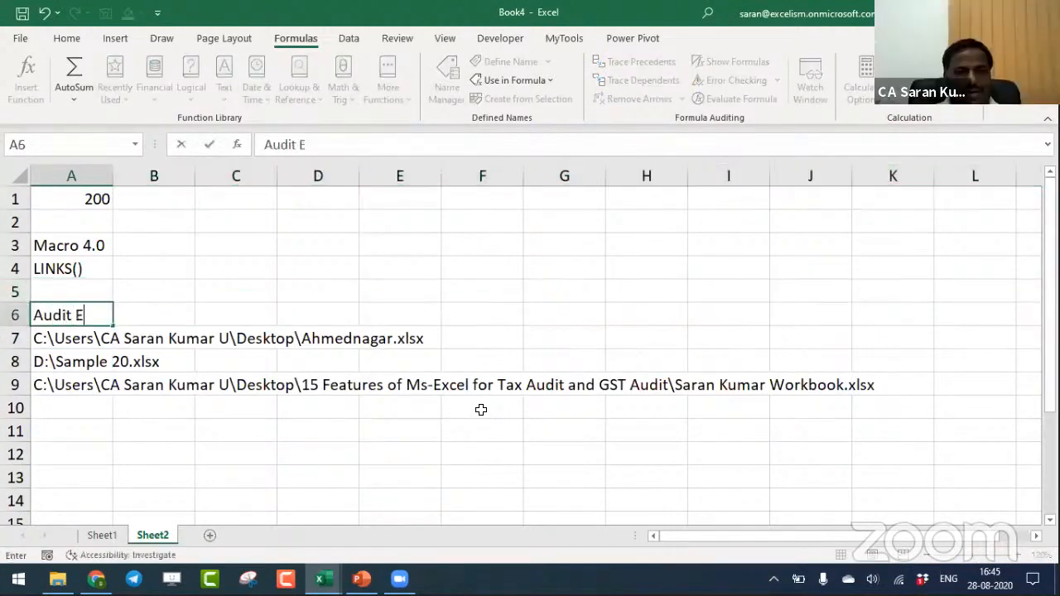
pyautogui.write('vidence')
pyautogui.press('Return')
pyautogui.press('Up')
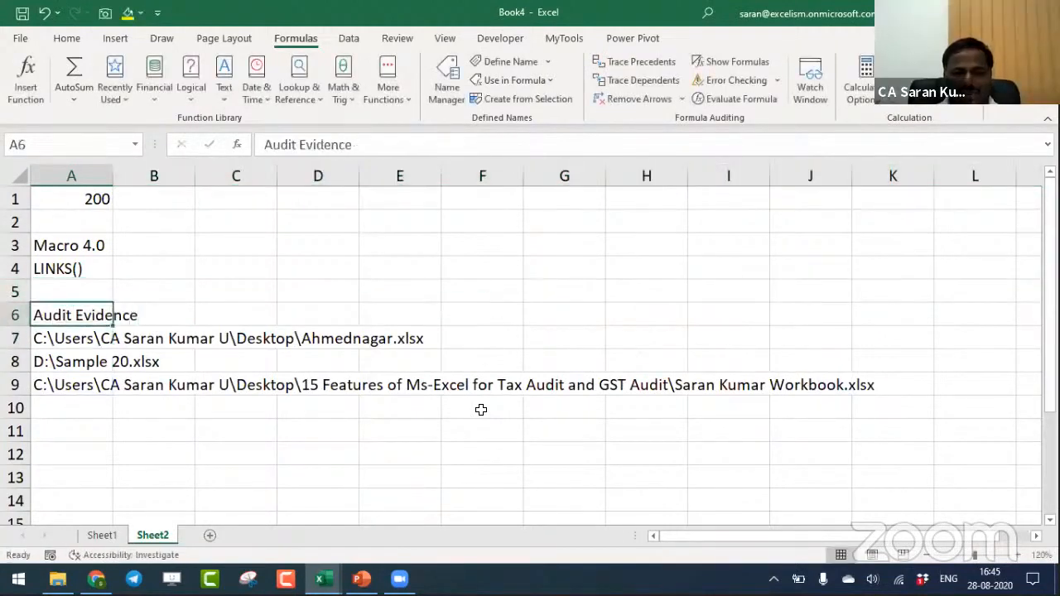
pyautogui.hotkey('ctrl', 'b')
pyautogui.hotkey('ctrl', 'i')
pyautogui.press('Down')
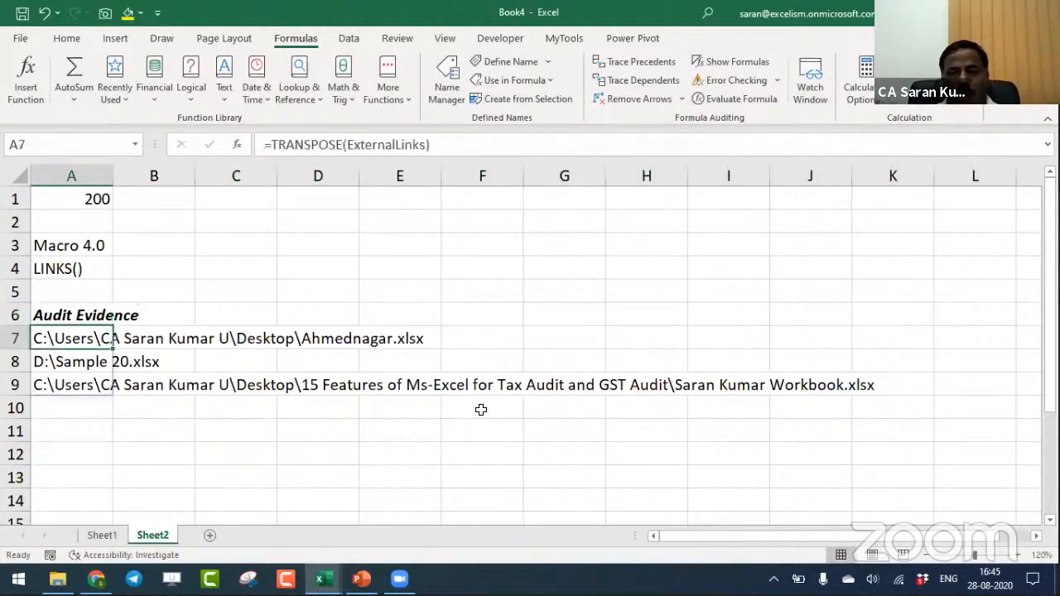
pyautogui.hotkey('ctrl', 'shift', 'Down')
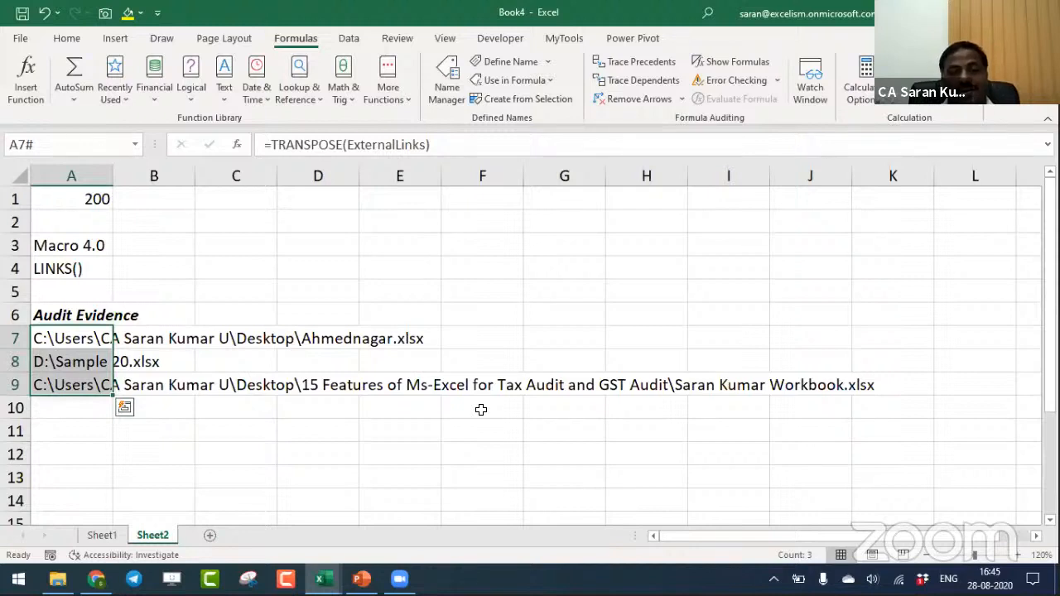
pyautogui.press('Up')
pyautogui.press('Down')
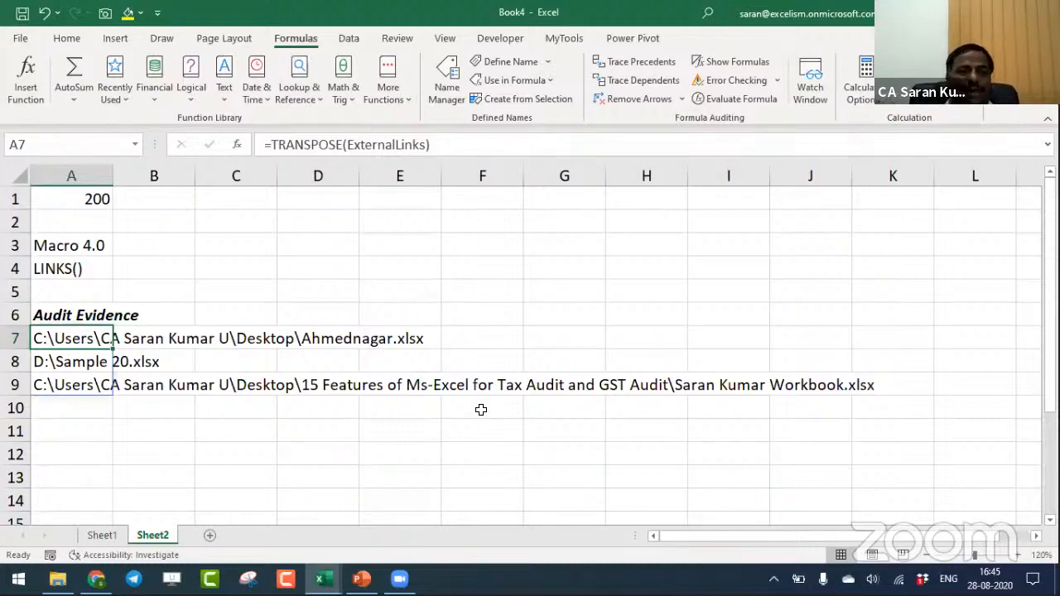
# - Create a new workbook and save it as Friday in the Desktop folder Refresher Course on Ms-Excel
pyautogui.hotkey('alt', 'Tab')
pyautogui.hotkey('alt', 'shift', 'Tab')
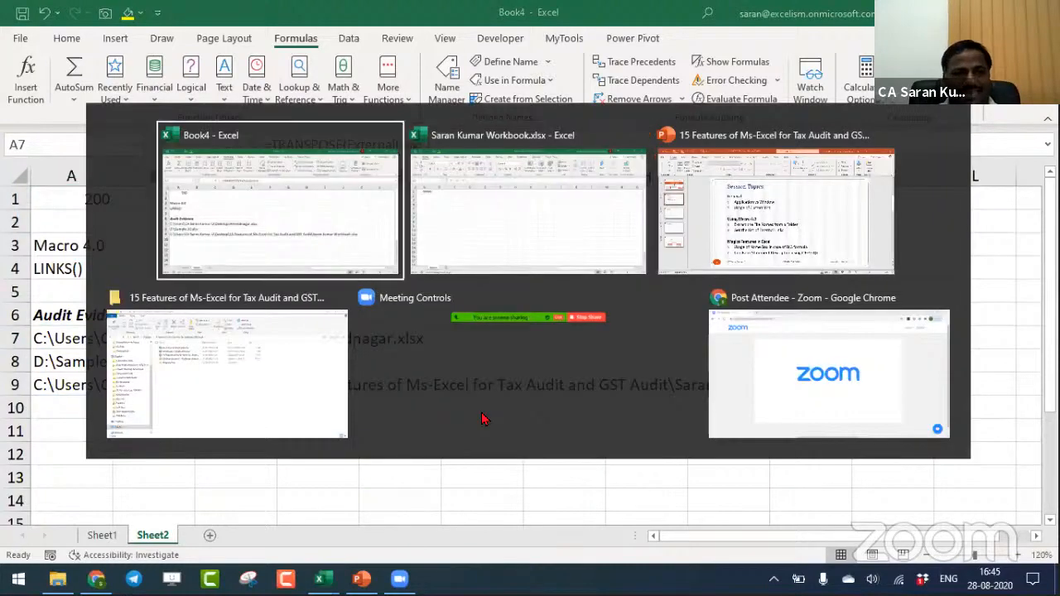
pyautogui.hotkey('ctrl', 'n')
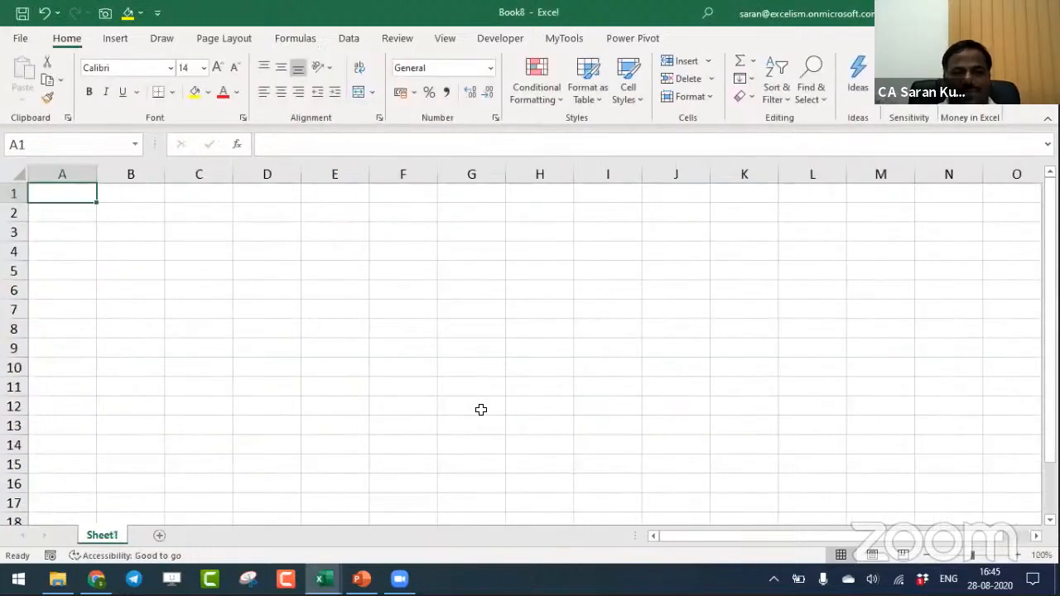
pyautogui.press('F12')
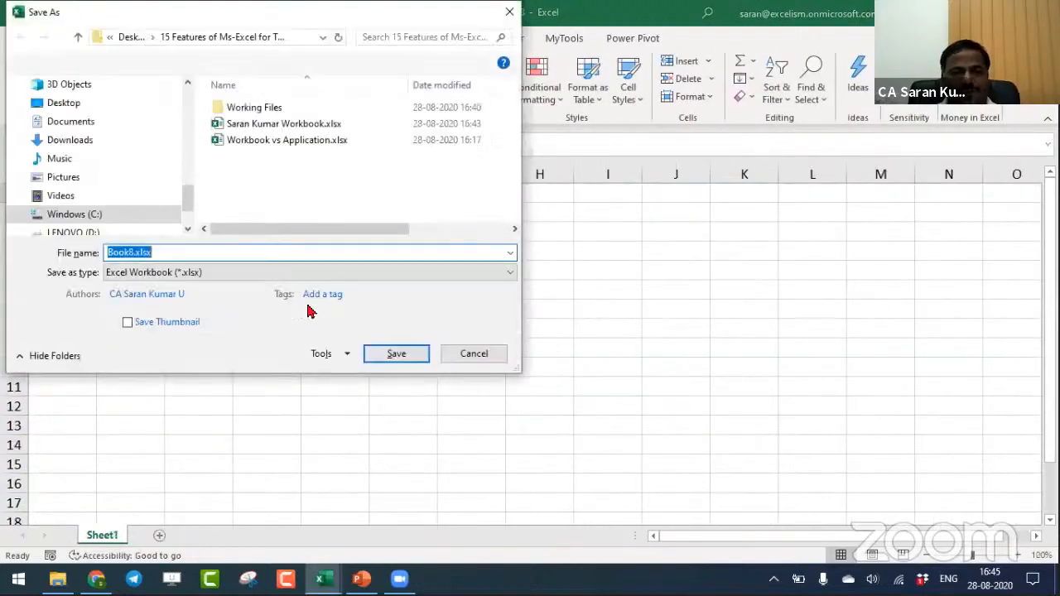
pyautogui.moveTo(184, 208); pyautogui.dragTo(188, 114)
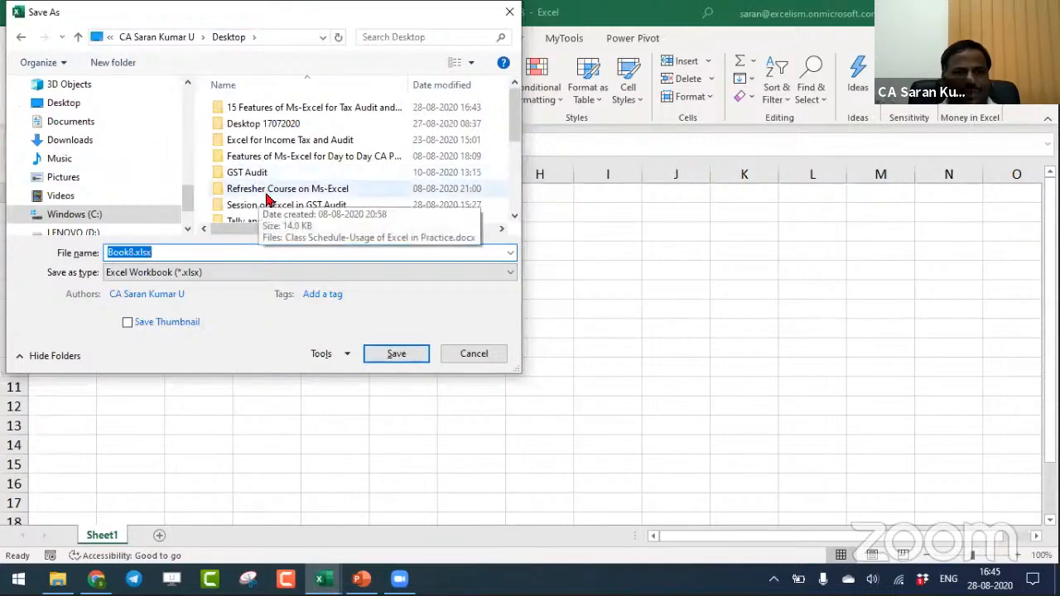
pyautogui.doubleClick(267, 195)
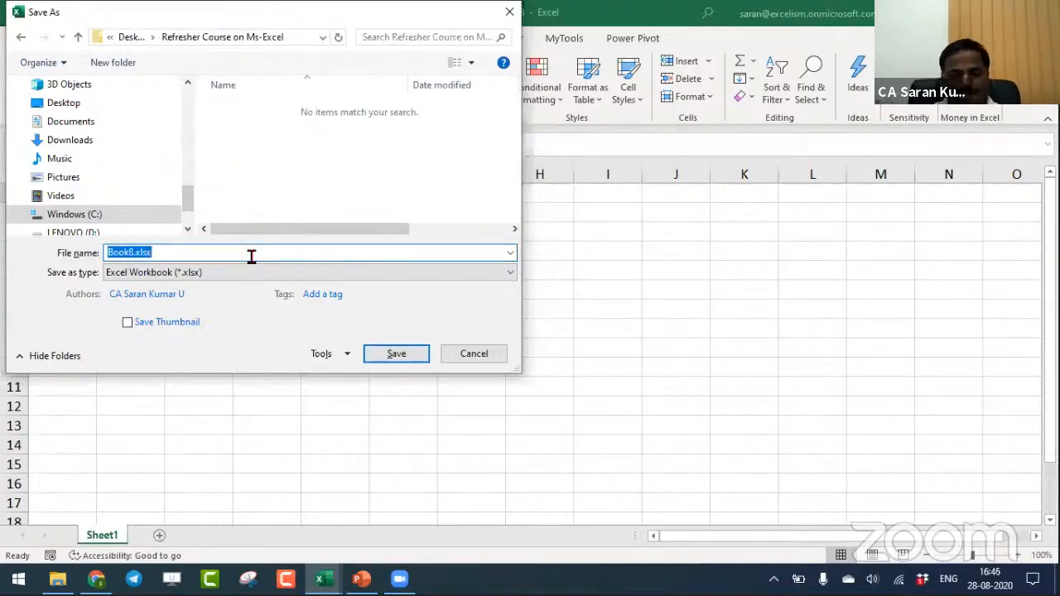
pyautogui.write('Friday')
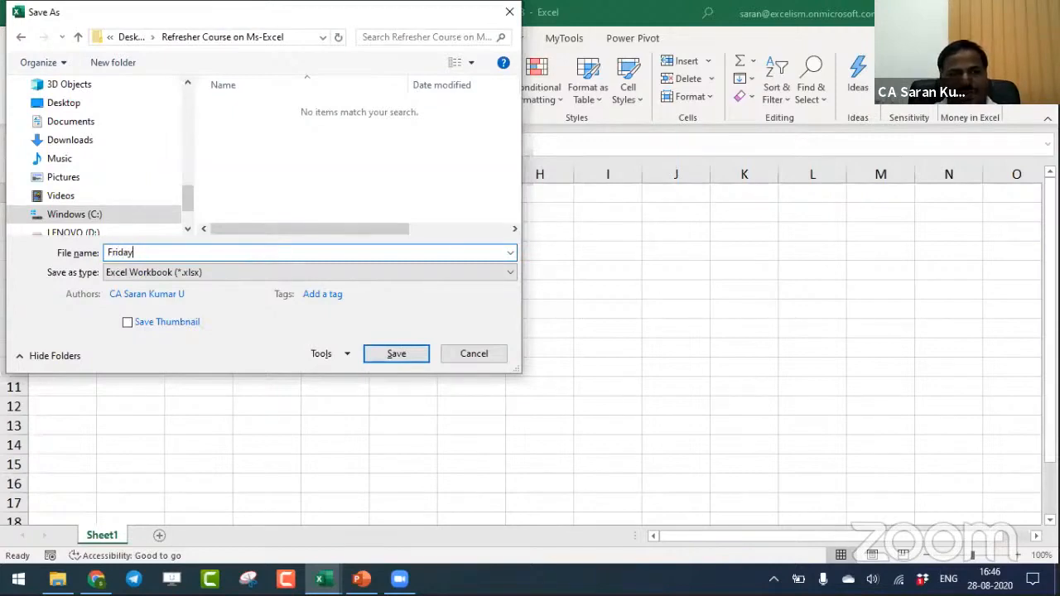
pyautogui.press('Return')
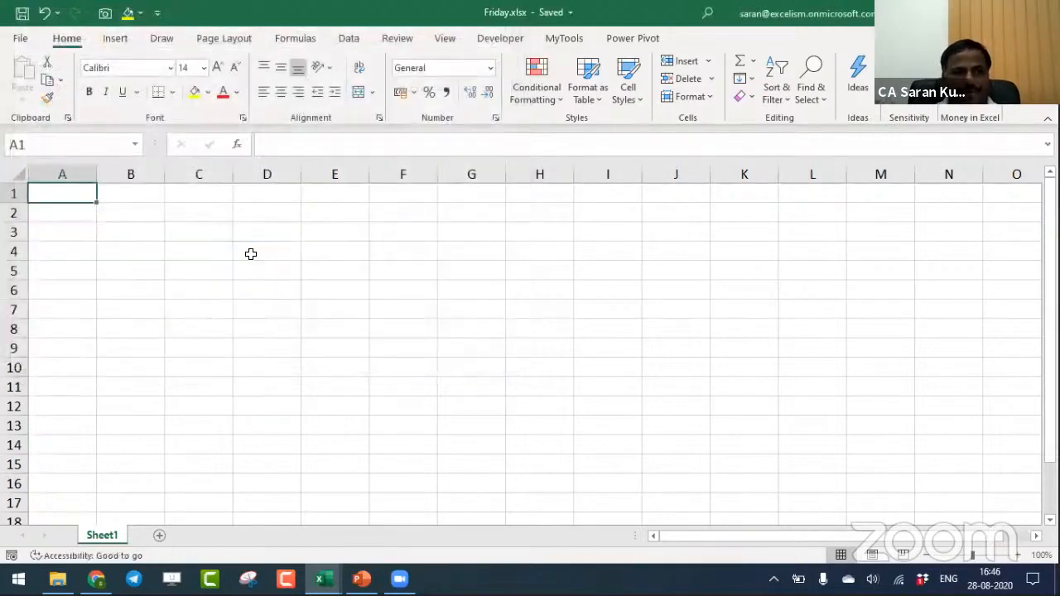
# - Enter 500000 in cell A1 of Friday.xlsx and link cell C1 of Book4's Sheet2 to it
pyautogui.write('500000')
pyautogui.press('Return')
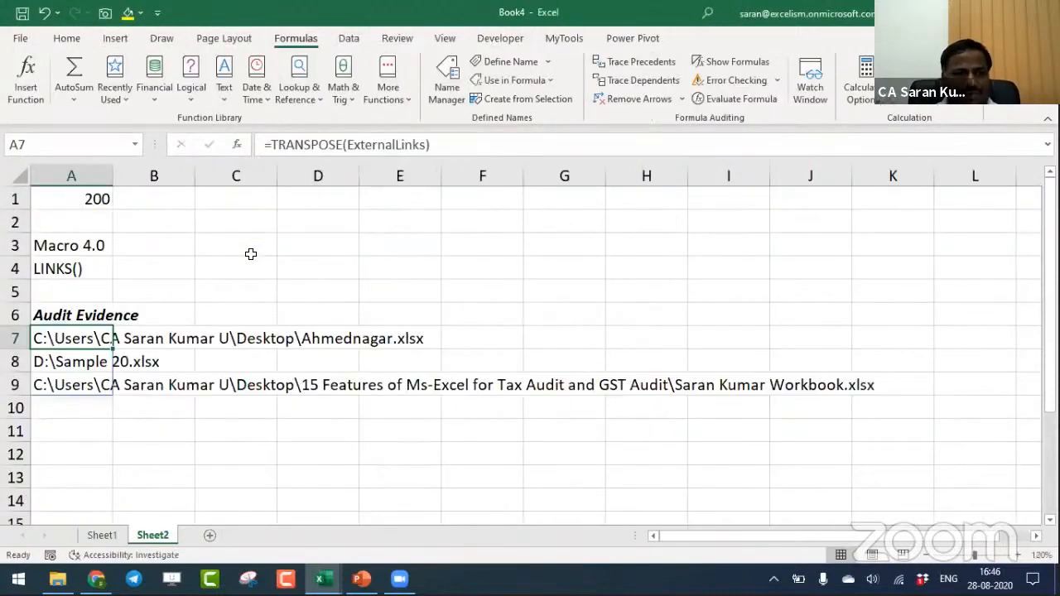
pyautogui.press('Right')
pyautogui.hotkey('ctrl', 'Up')
pyautogui.press('Right')
pyautogui.write('=')
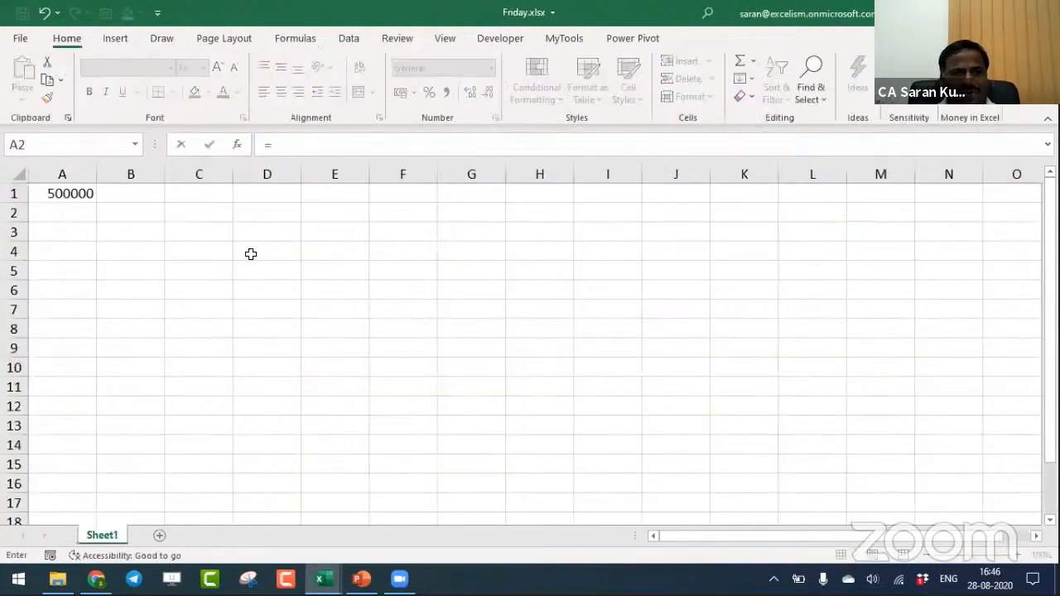
pyautogui.press('Up')
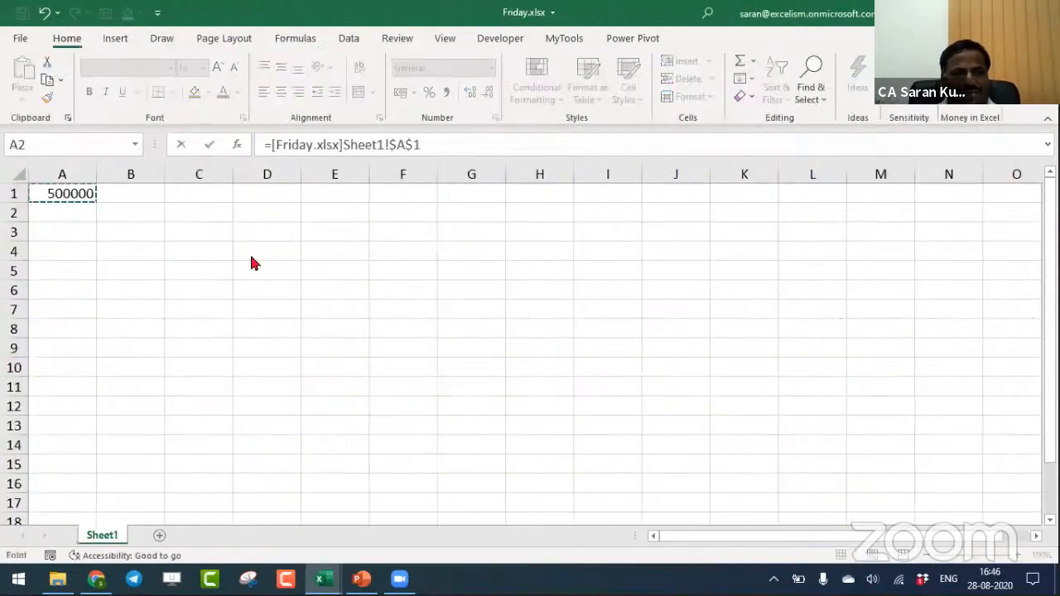
pyautogui.press('Return')
pyautogui.press('Up')
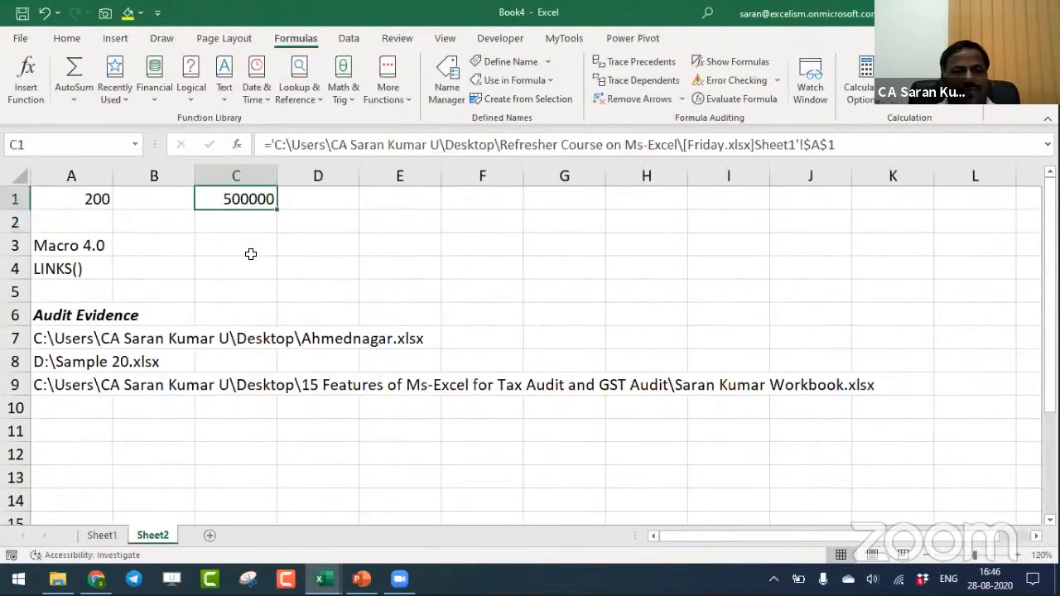
pyautogui.press('F2')
pyautogui.press('Escape')
# - Re-enter =TRANSPOSE(ExternalLinks) in cell A7 to refresh the list of linked workbooks
pyautogui.press('Down')
pyautogui.press('Down')
pyautogui.press('Down')
pyautogui.press('Down')
pyautogui.press('Down')
pyautogui.press('Left')
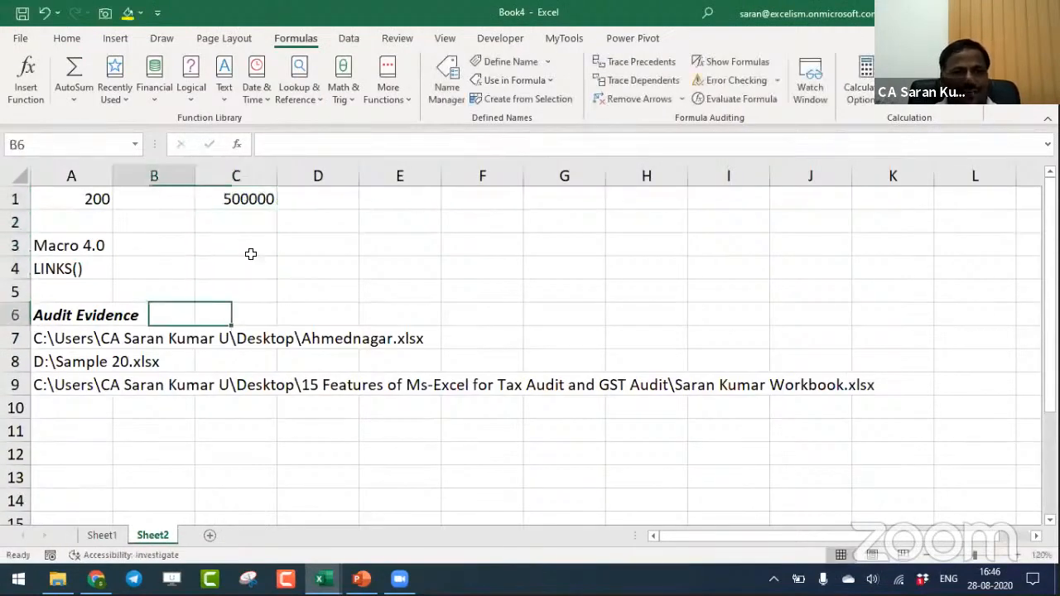
pyautogui.press('Left')
# - Examine the refreshed list of linked workbooks under Audit Evidence for the Friday.xlsx path
pyautogui.press('Down')
pyautogui.write('=TRANSPOSE(ExternalLinks)')
pyautogui.press('Return')
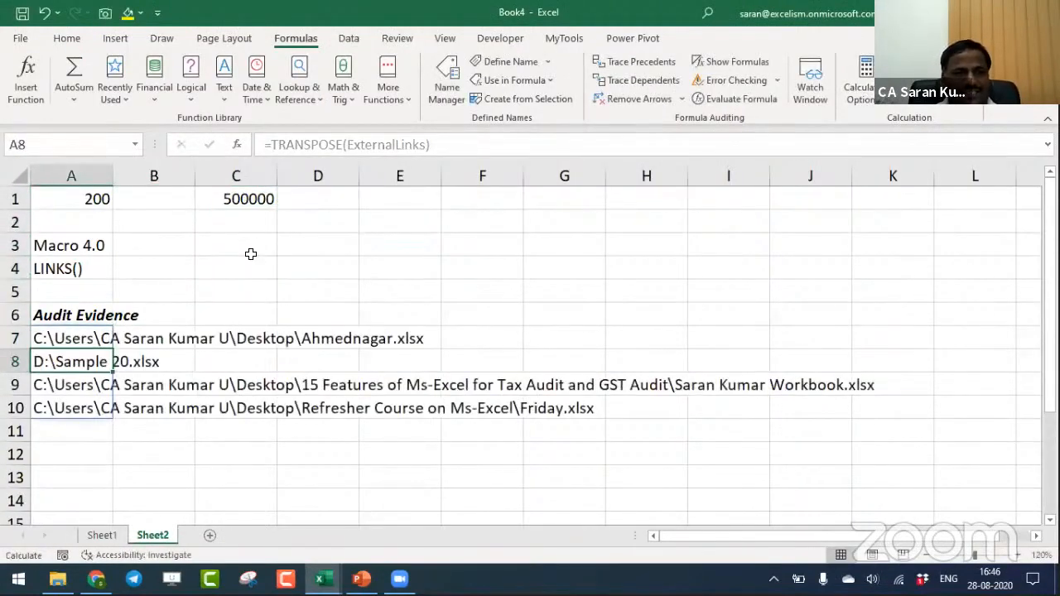
pyautogui.press('Down')
pyautogui.press('Down')
pyautogui.press('Up')
pyautogui.press('Down')
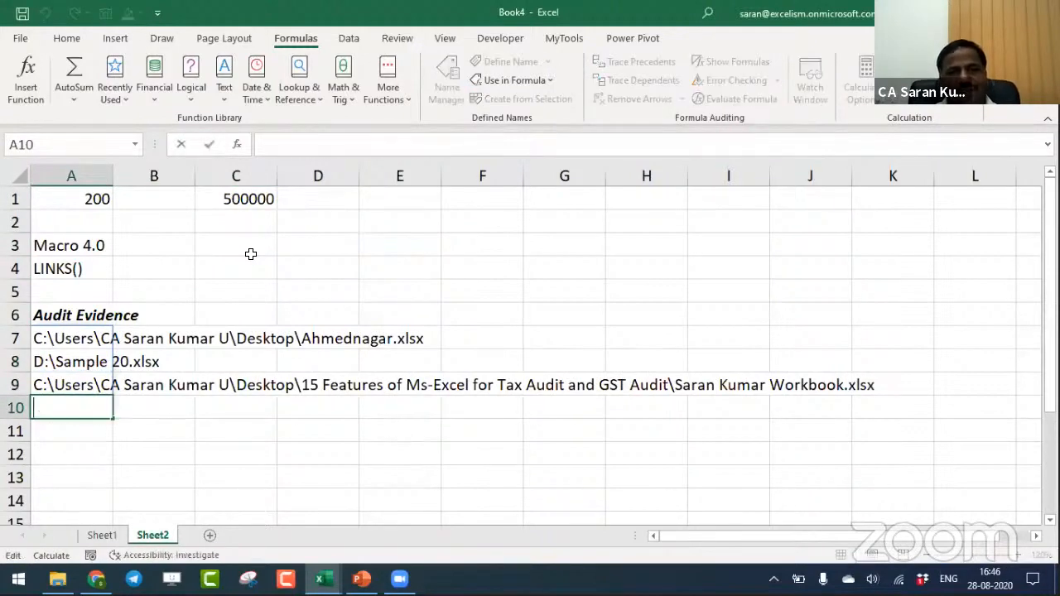
pyautogui.press('Down')
pyautogui.press('Up')
pyautogui.press('Right')
pyautogui.press('Right')
pyautogui.press('Right')
pyautogui.press('Right')
pyautogui.press('Right')
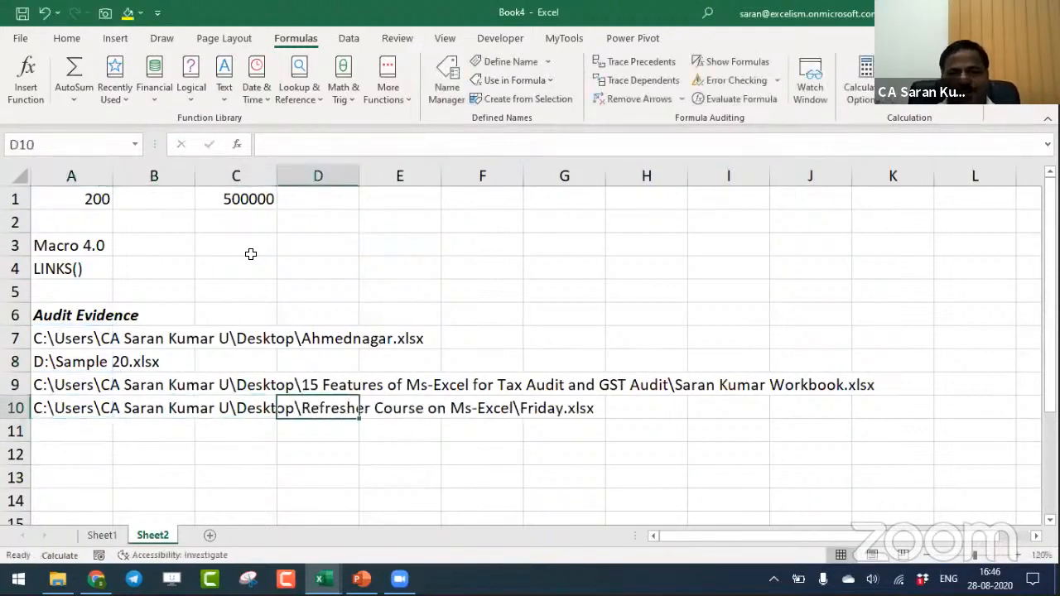
pyautogui.press('Left')
pyautogui.press('Left')
pyautogui.press('Left')
pyautogui.press('Left')
pyautogui.press('Left')
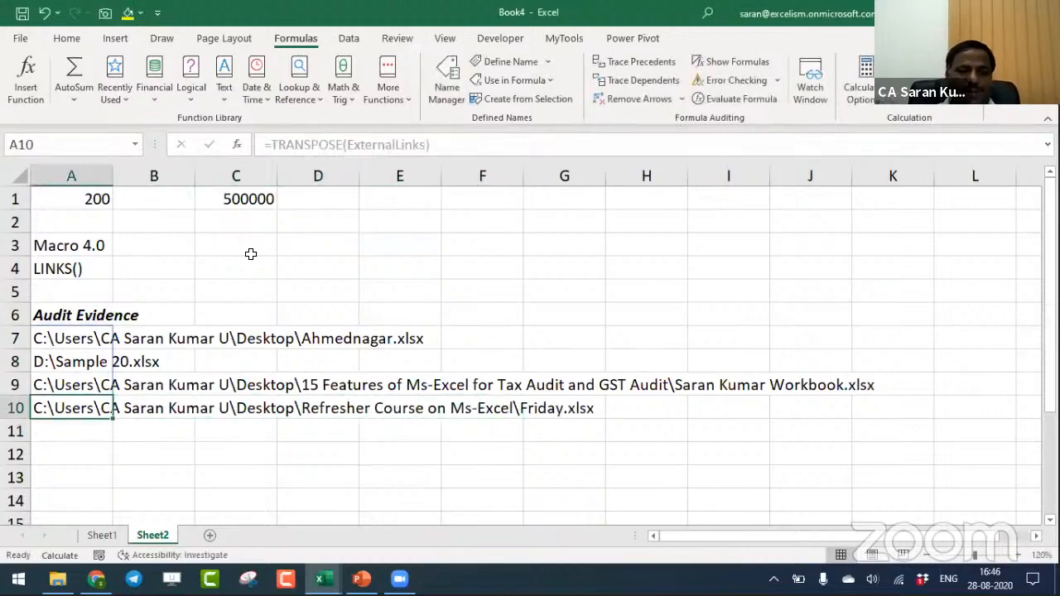
# - Set Book4 to save as an Excel Macro-Enabled Workbook in the Working Files folder of the 15 Features of Ms-Excel folder
pyautogui.press('F12')
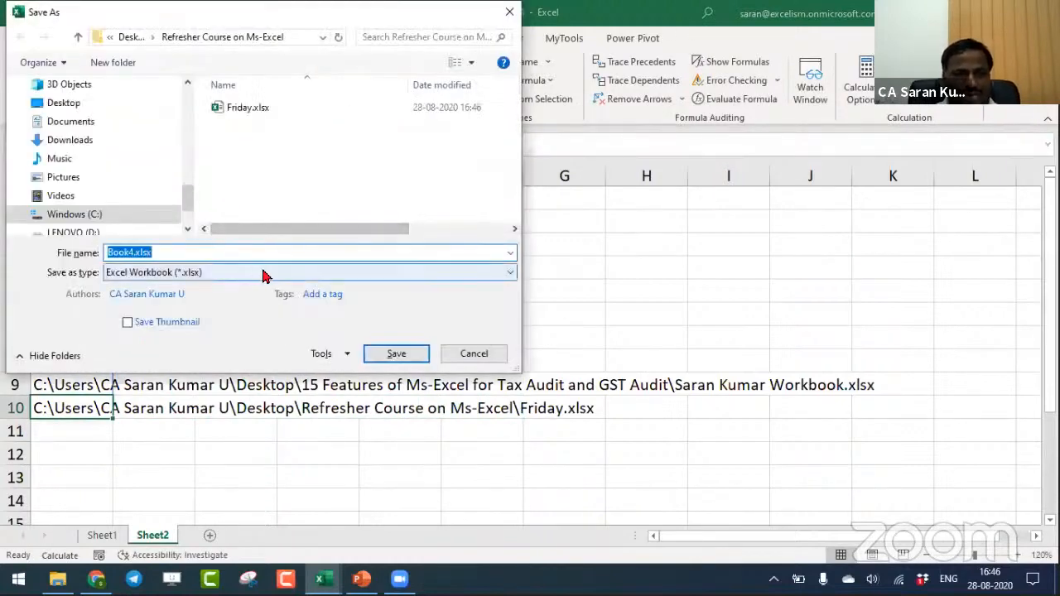
pyautogui.click(268, 273)
pyautogui.click(263, 19)
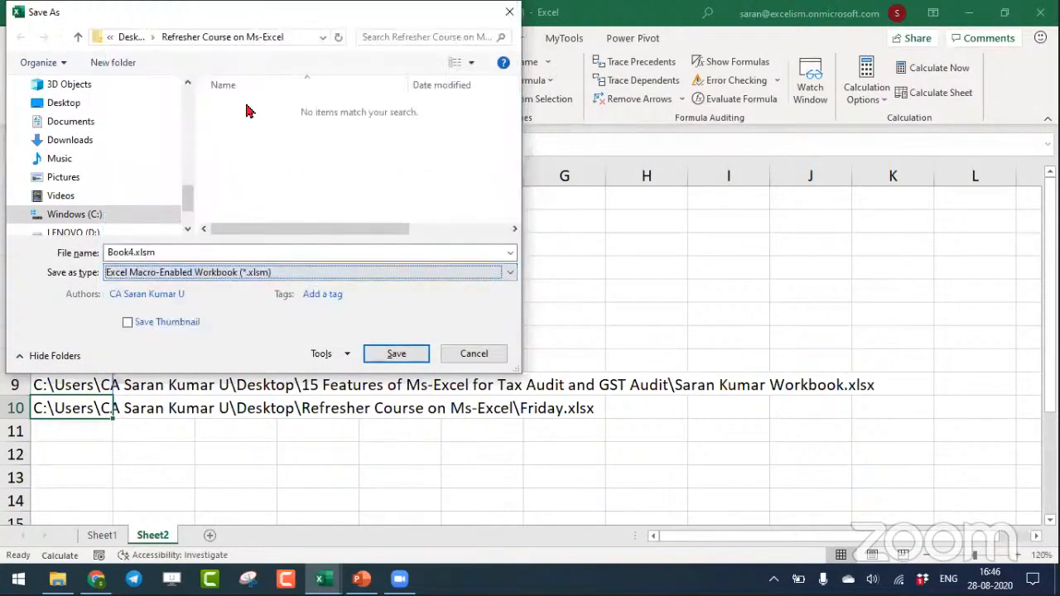
pyautogui.click(136, 38)
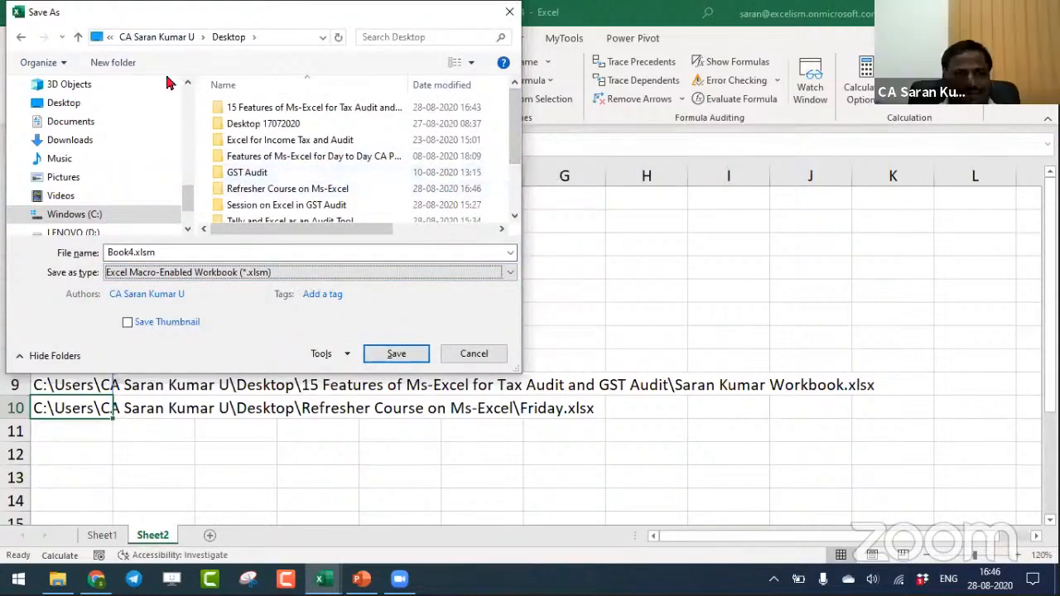
pyautogui.doubleClick(243, 106)
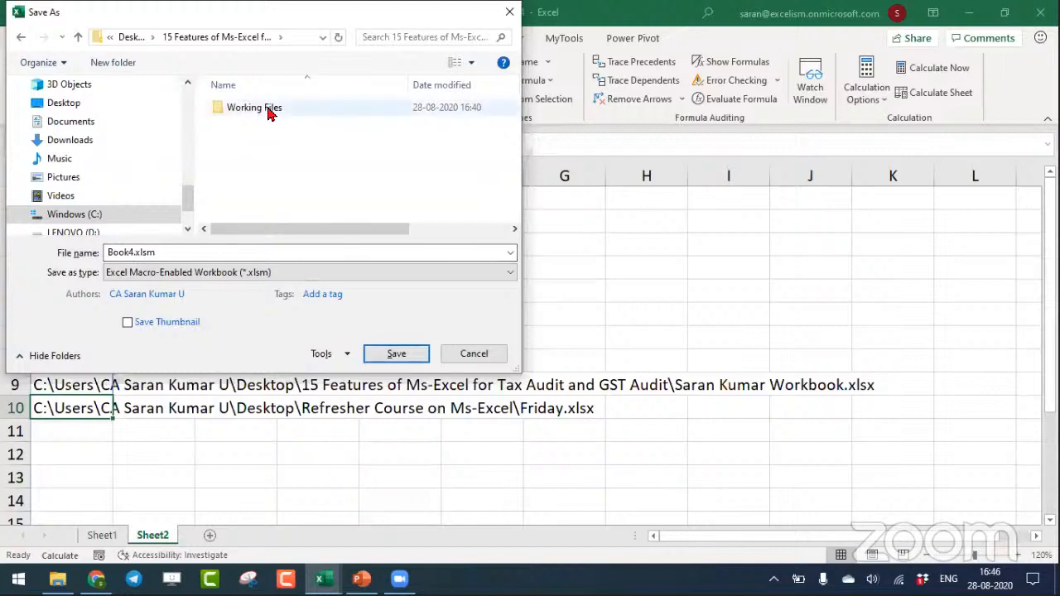
pyautogui.doubleClick(268, 111)
pyautogui.click(299, 251)
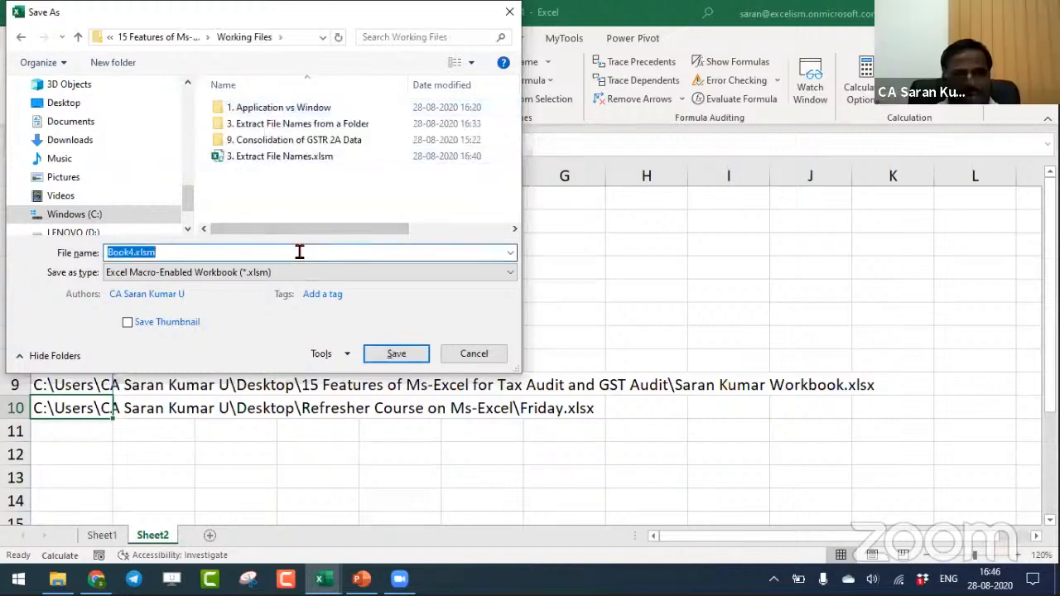
# - Save the workbook under the name 4. List of External Links and close it
pyautogui.write('4.')
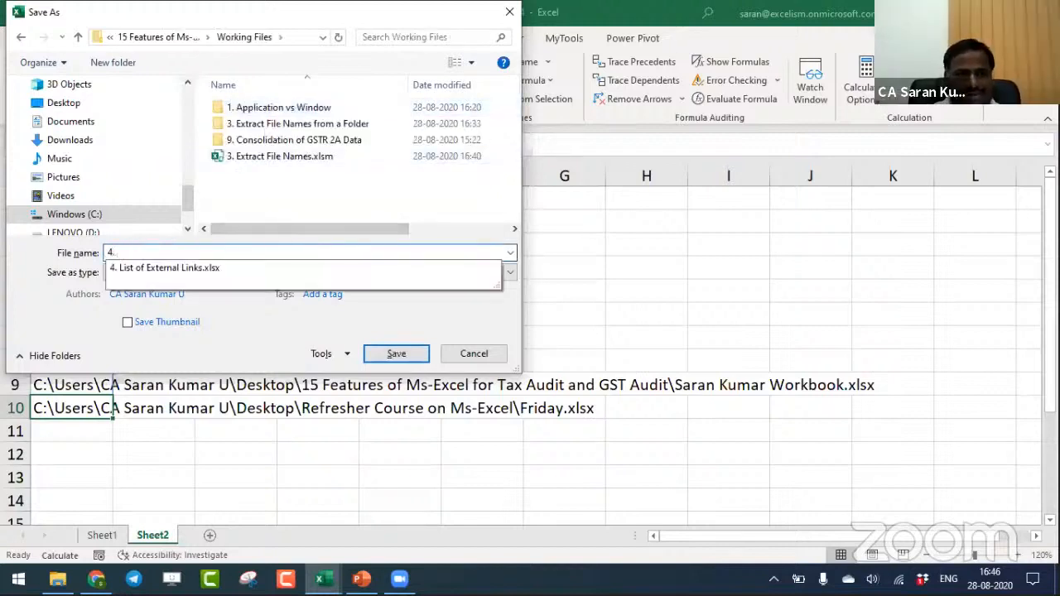
pyautogui.press('Down')
pyautogui.write('=')
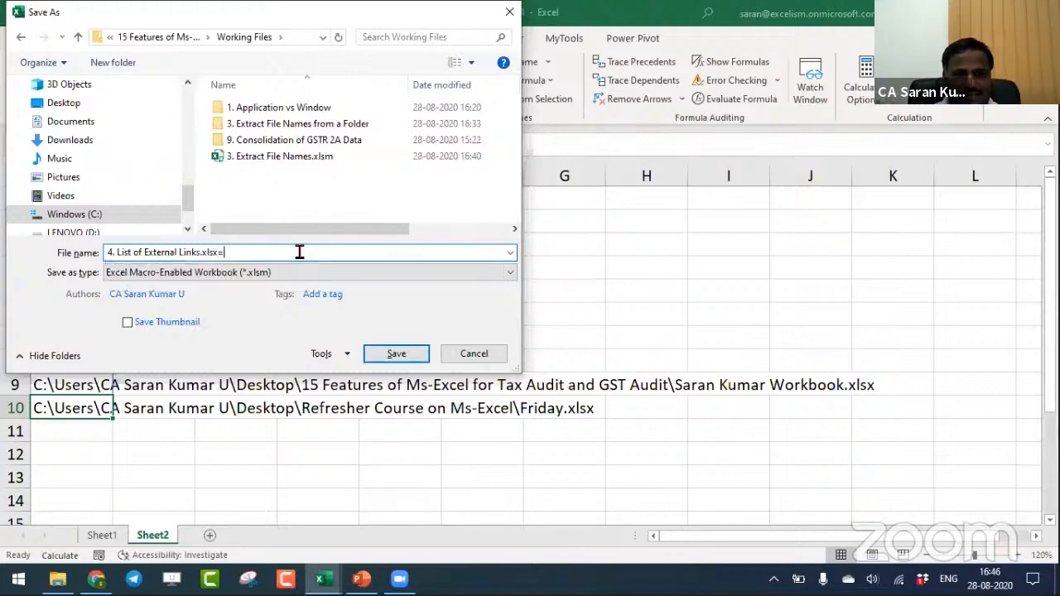
pyautogui.press('BackSpace')
pyautogui.press('BackSpace')
pyautogui.press('BackSpace')
pyautogui.press('BackSpace')
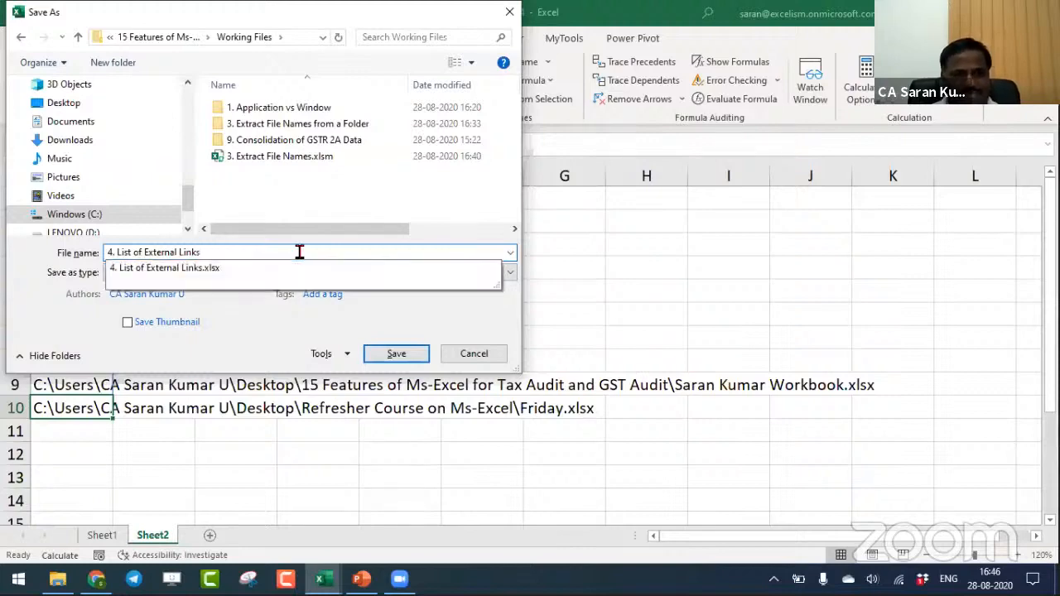
pyautogui.press('Return')
pyautogui.hotkey('ctrl', 'w')
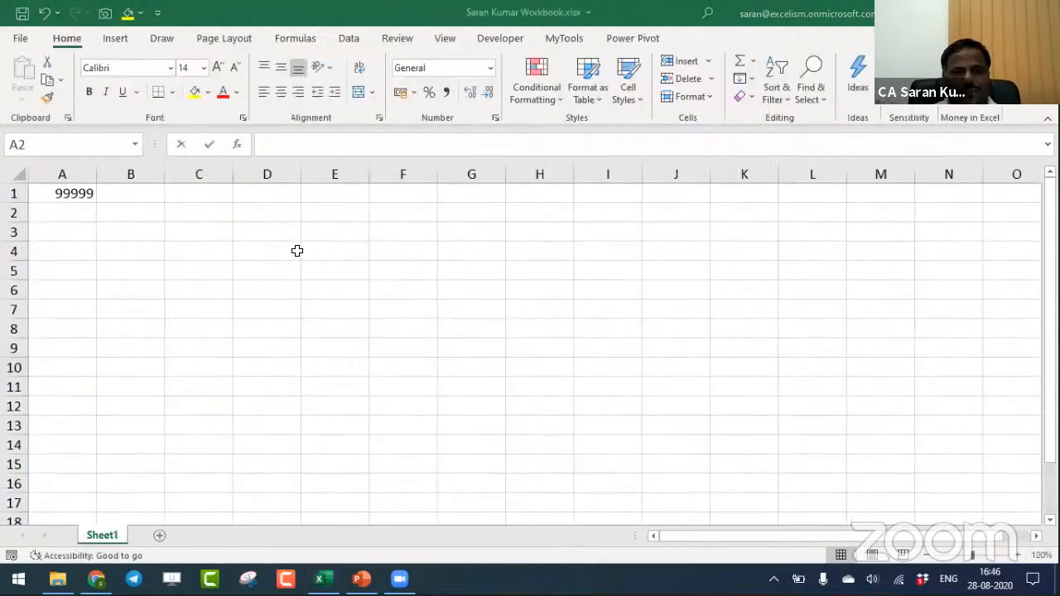
# - Close the open workbook with 99999 in cell A1 and save its changes
pyautogui.hotkey('ctrl', 'w')
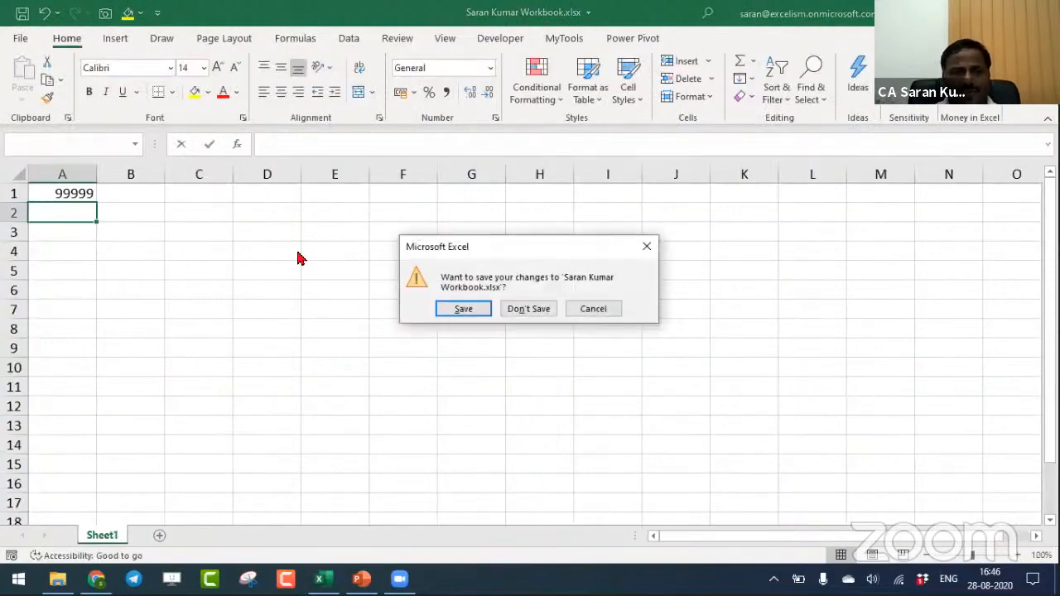
pyautogui.press('Return')
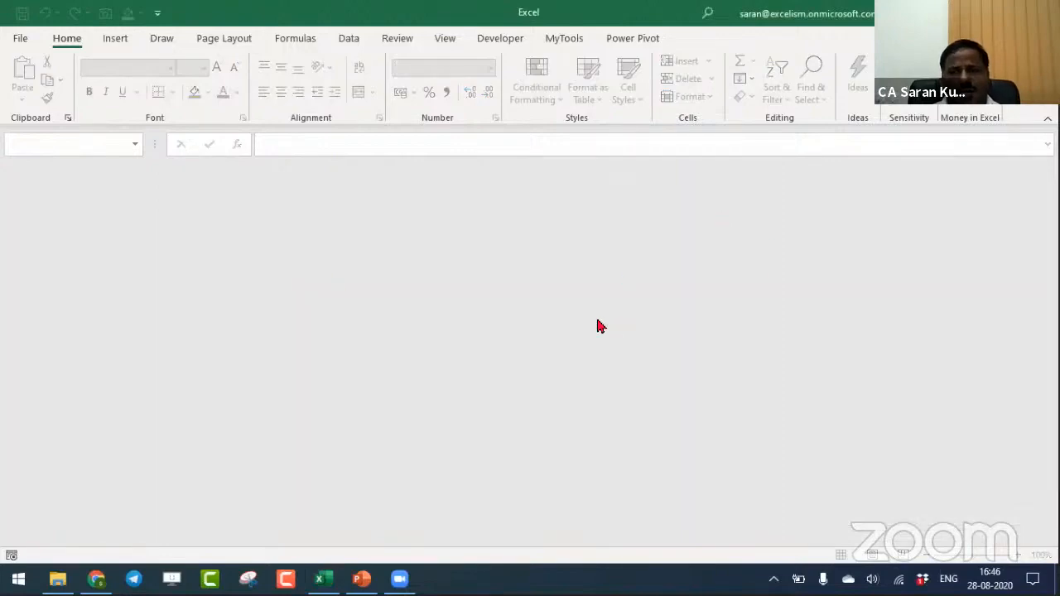
# - Switch to File Explorer and open the Working Files folder
pyautogui.hotkey('alt', 'Tab')
pyautogui.hotkey('alt', 'Tab')
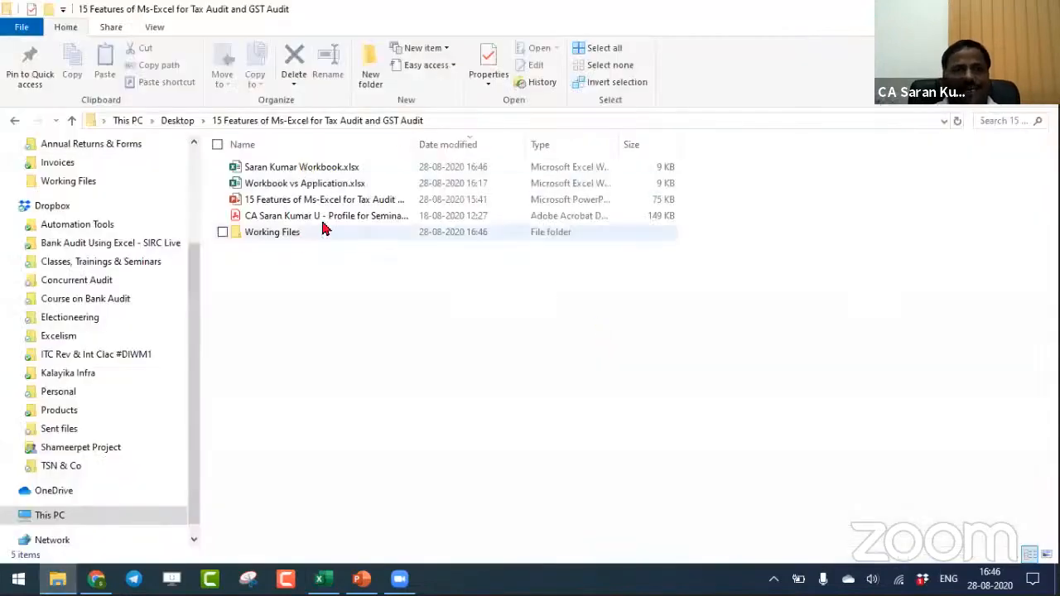
pyautogui.press('End')
pyautogui.press('Return')
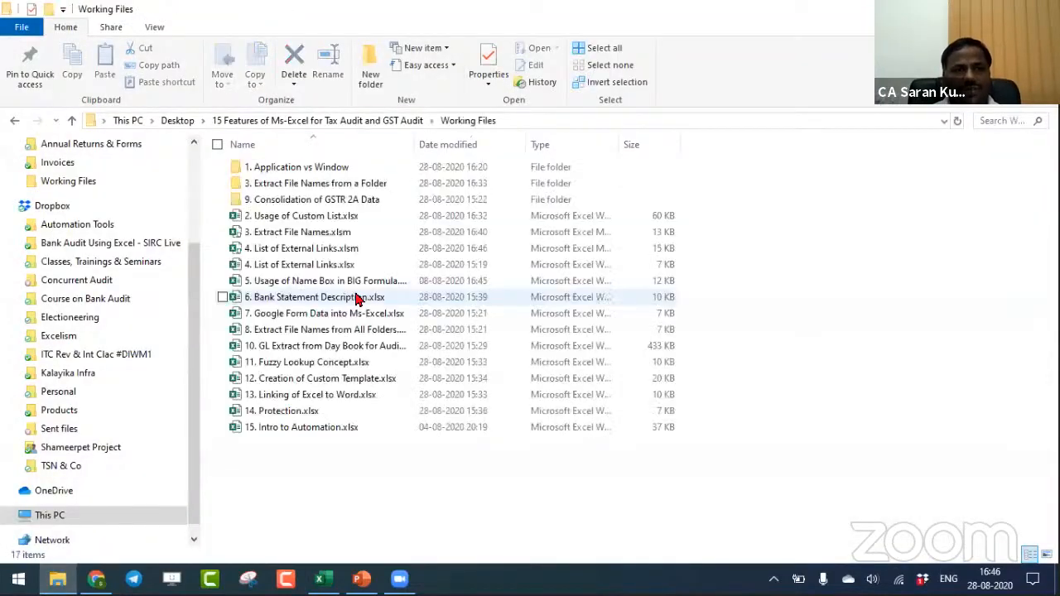
# - Review the Session Topics slide in PowerPoint, and open 5. Usage of Name Box in BIG Formula.xlsx from the Working Files folder
pyautogui.hotkey('alt', 'Tab')
pyautogui.hotkey('alt', 'Tab')
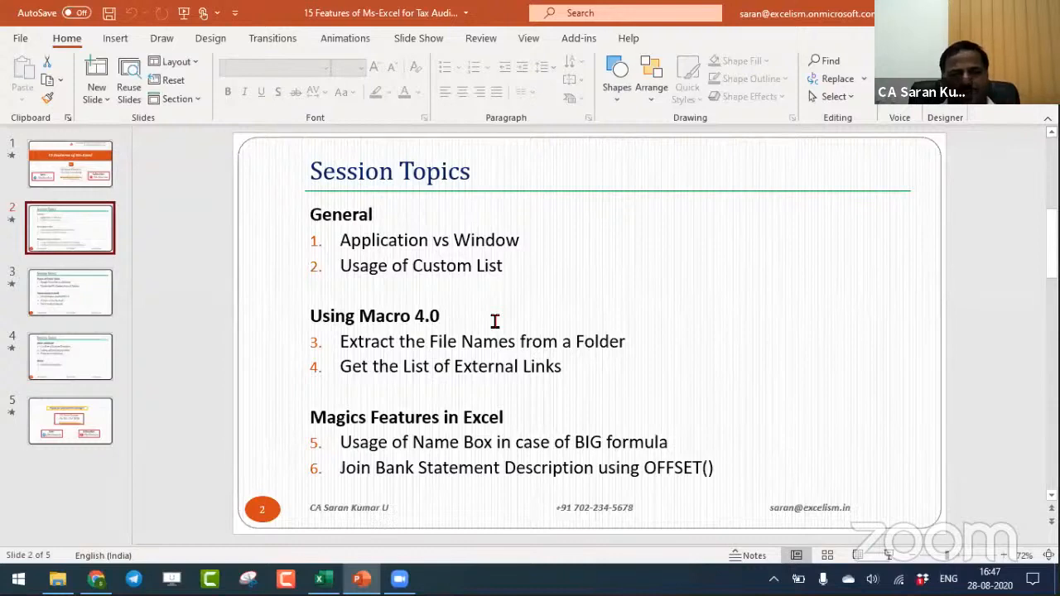
pyautogui.hotkey('alt', 'Tab')
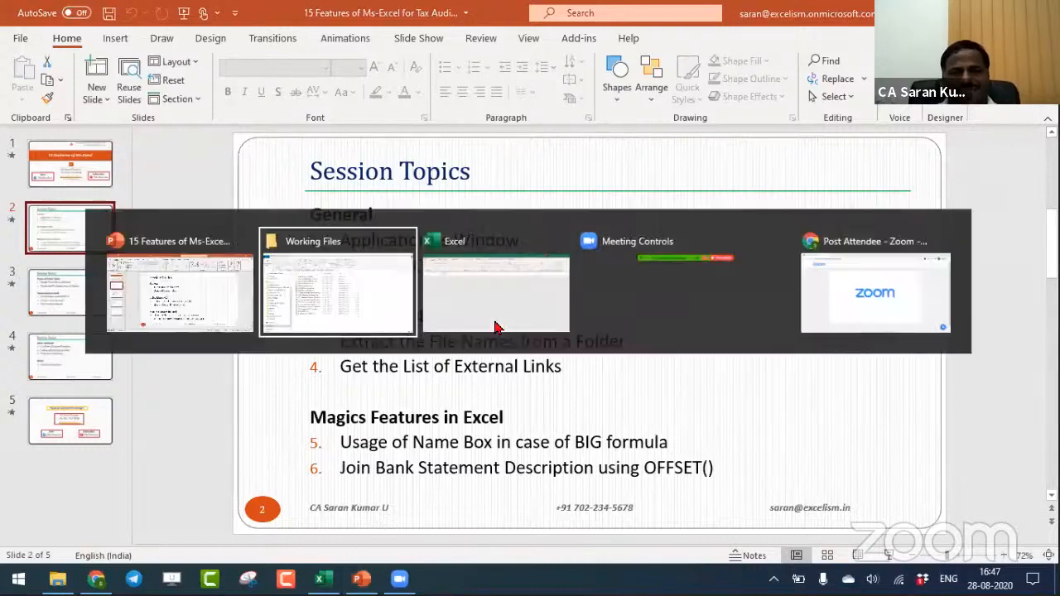
pyautogui.press('Down')
pyautogui.press('Down')
pyautogui.press('Down')
pyautogui.press('Down')
pyautogui.press('Down')
pyautogui.press('Down')
pyautogui.press('Down')
pyautogui.press('Down')
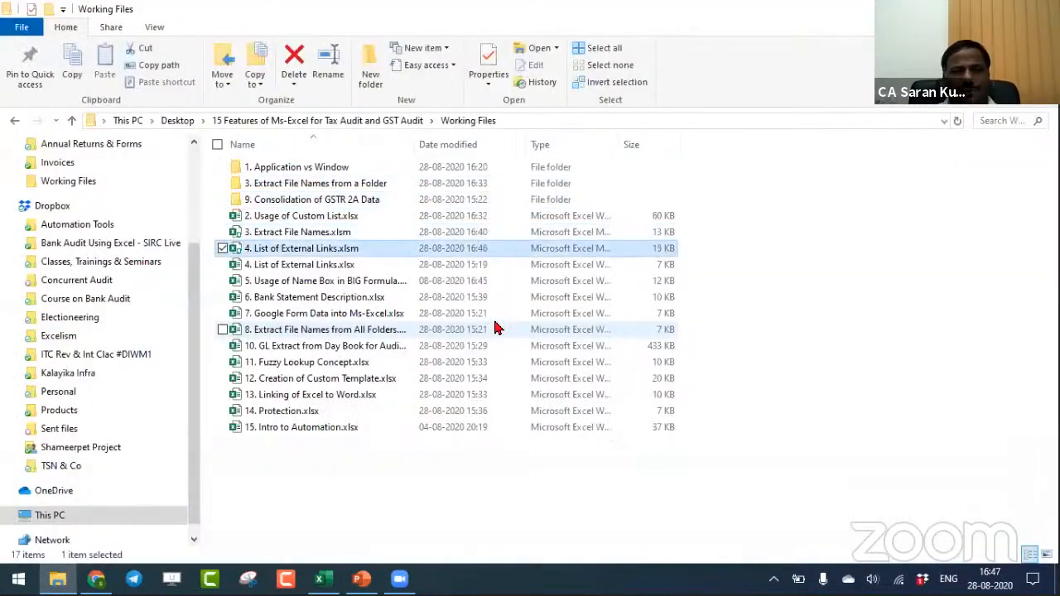
pyautogui.press('Return')
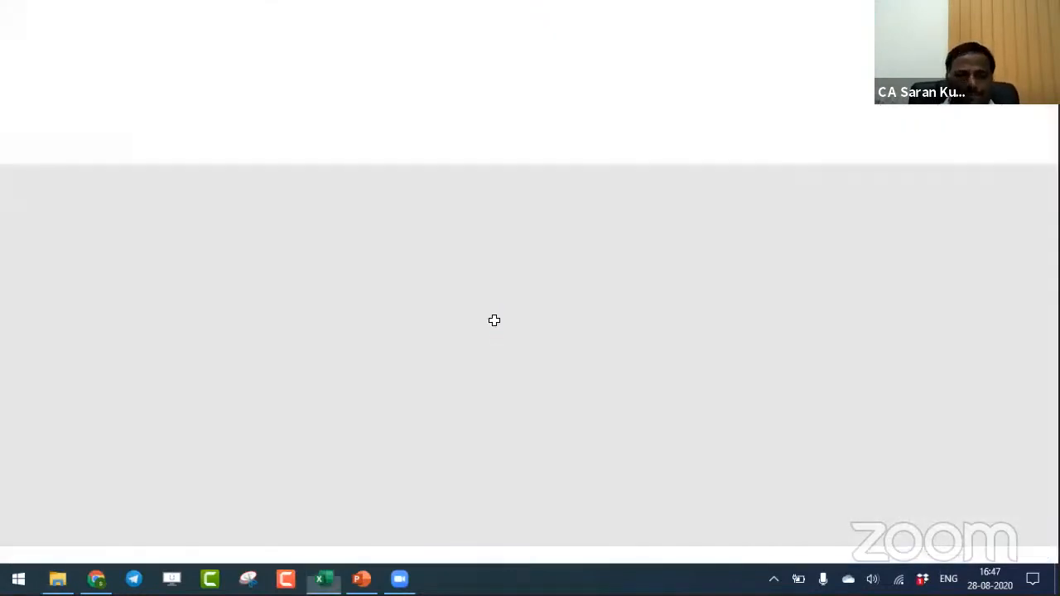
# - Remove the fill colour from the whole Amount column C on the Expenditure sheet
pyautogui.press('Left')
pyautogui.press('Left')
pyautogui.hotkey('ctrl', 'space')
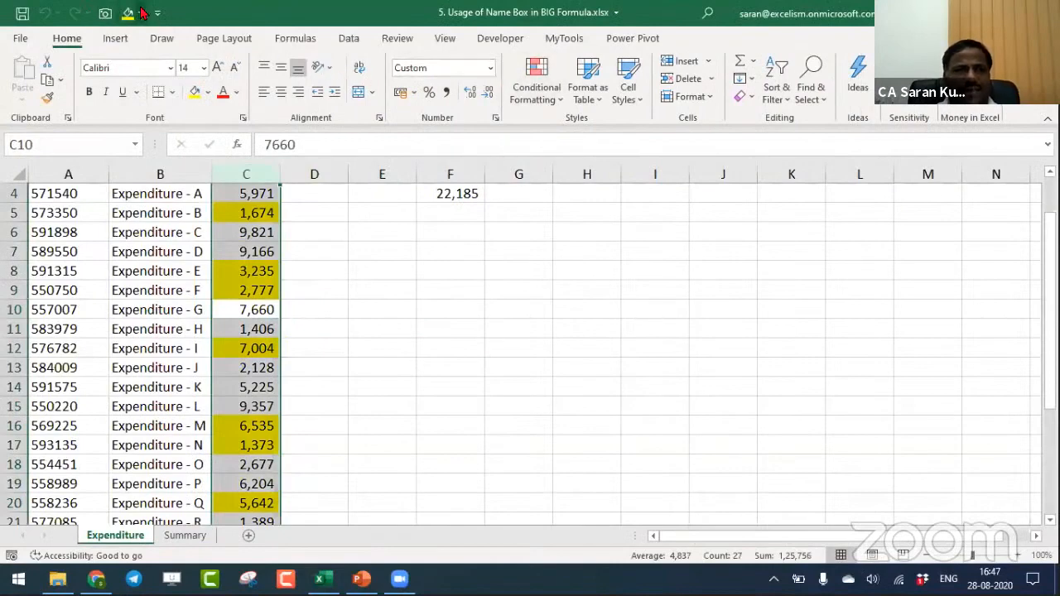
pyautogui.click(141, 12)
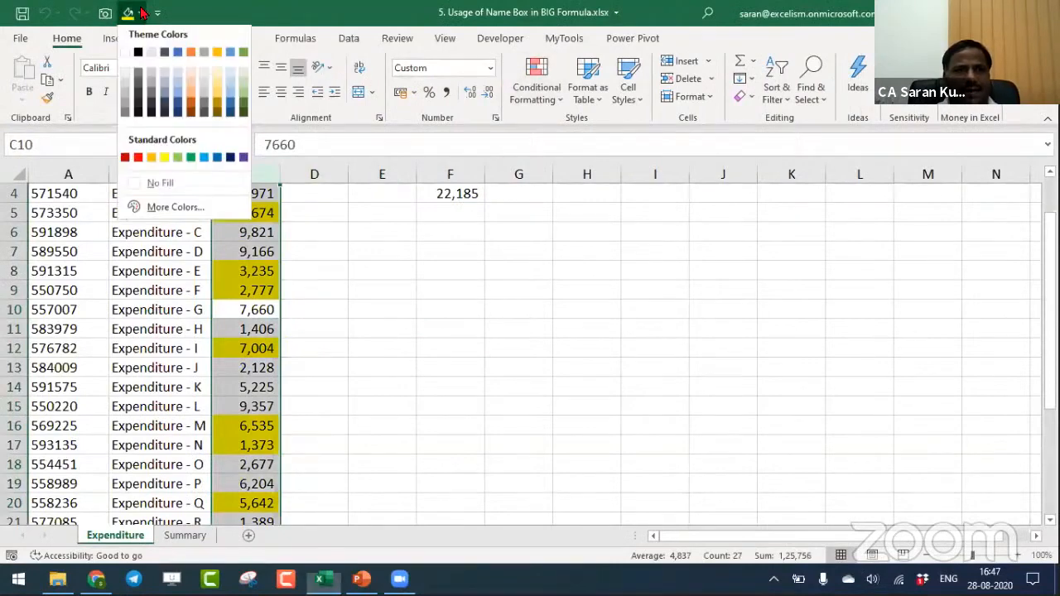
pyautogui.click(199, 190)
# - Clear the contents of cell F4 beside the expenditure ledger
pyautogui.hotkey('ctrl', 'Home')
pyautogui.press('Down')
pyautogui.press('Down')
pyautogui.press('Down')
pyautogui.press('Right')
pyautogui.press('Right')
pyautogui.press('Right')
pyautogui.press('Right')
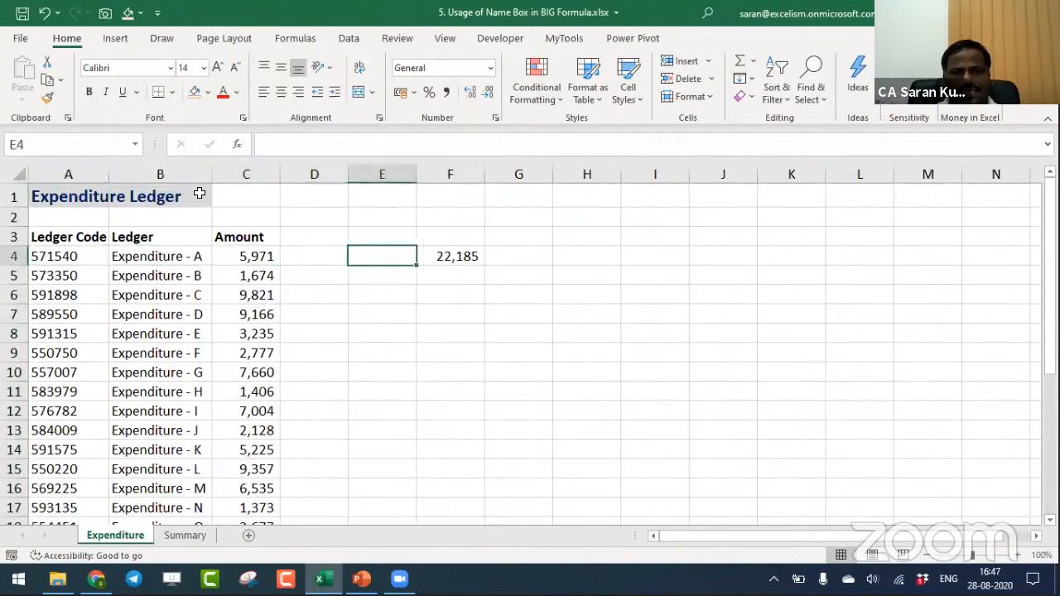
pyautogui.press('Right')
pyautogui.press('Delete')
# - Examine the extent of the ledger code, ledger and amount data starting at A3 on the Expenditure sheet
pyautogui.press('Left')
pyautogui.press('Left')
pyautogui.press('Left')
pyautogui.press('Left')
pyautogui.press('Left')
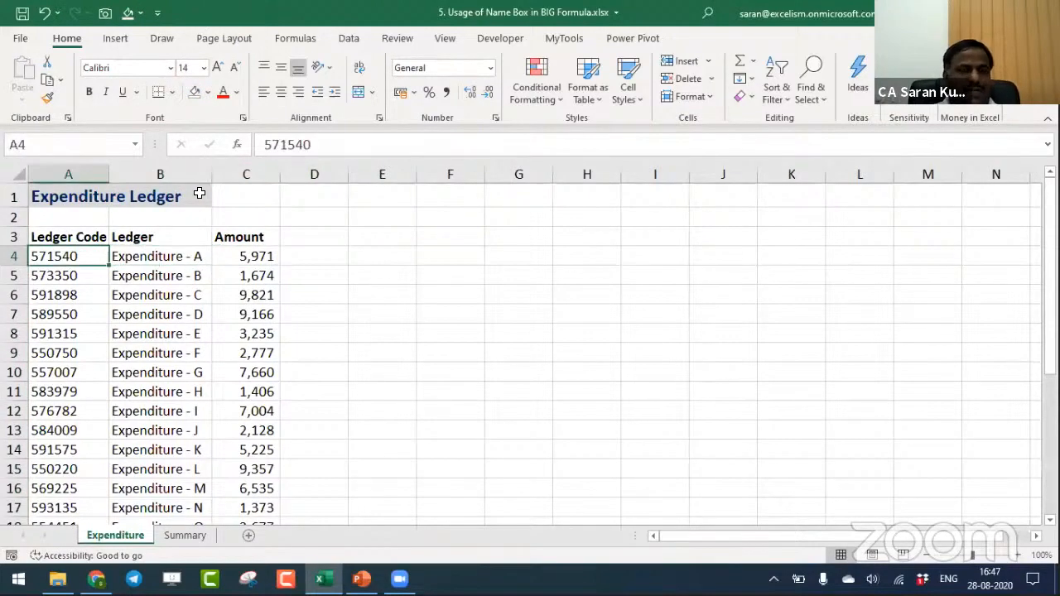
pyautogui.press('Up')
pyautogui.hotkey('ctrl', 'shift', 'Right')
pyautogui.hotkey('ctrl', 'shift', 'Down')
pyautogui.press('Up')
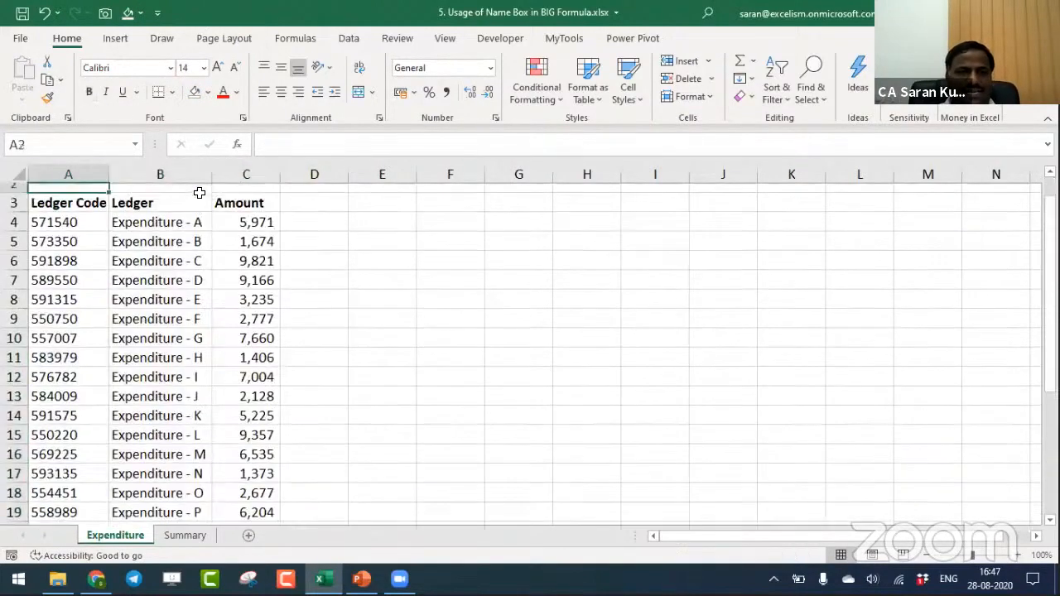
pyautogui.press('Down')
pyautogui.hotkey('ctrl', 'shift', 'Right')
pyautogui.hotkey('ctrl', 'shift', 'Down')
pyautogui.press('Up')
pyautogui.press('Down')
pyautogui.press('Down')
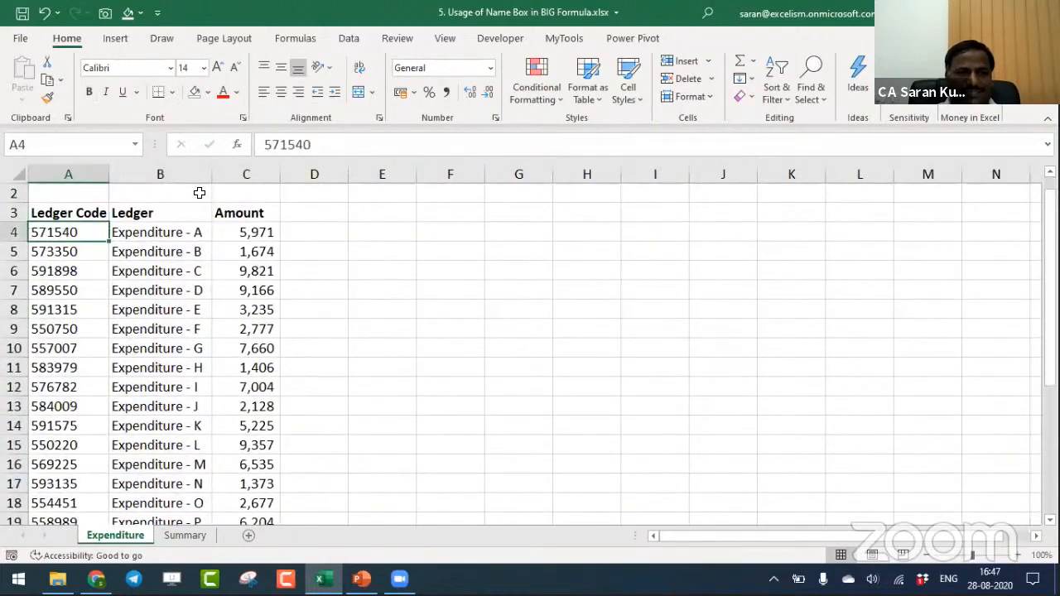
# - Examine the Schedule on the Summary sheet, including the Admin Expenses amount formula in B4
pyautogui.hotkey('ctrl', 'pagedown')
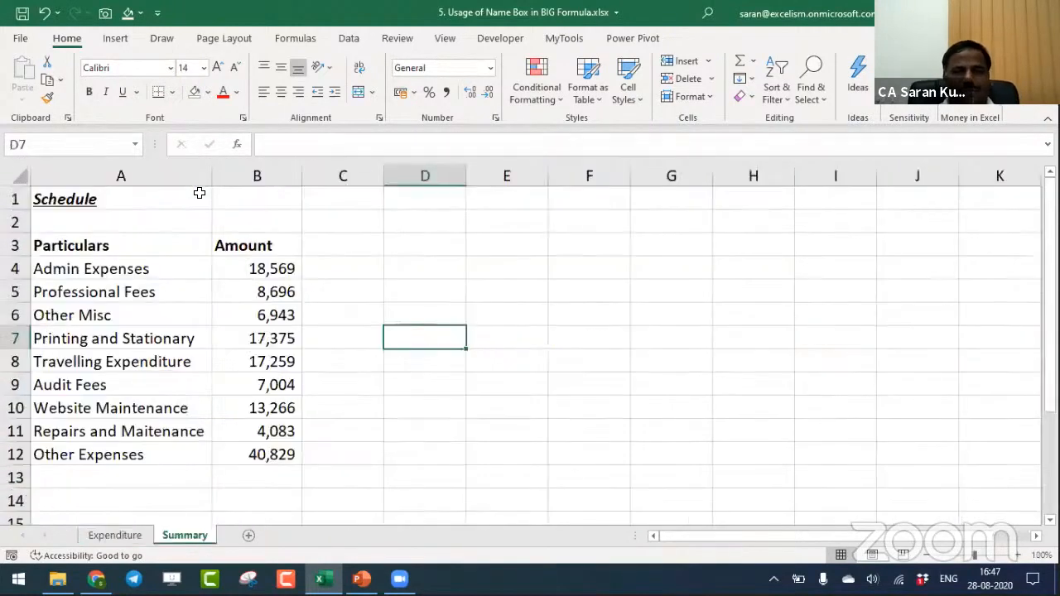
pyautogui.press('Left')
pyautogui.press('Left')
pyautogui.press('Left')
pyautogui.press('Up')
pyautogui.press('Up')
pyautogui.press('Up')
pyautogui.press('Up')
pyautogui.press('Right')
pyautogui.press('Down')
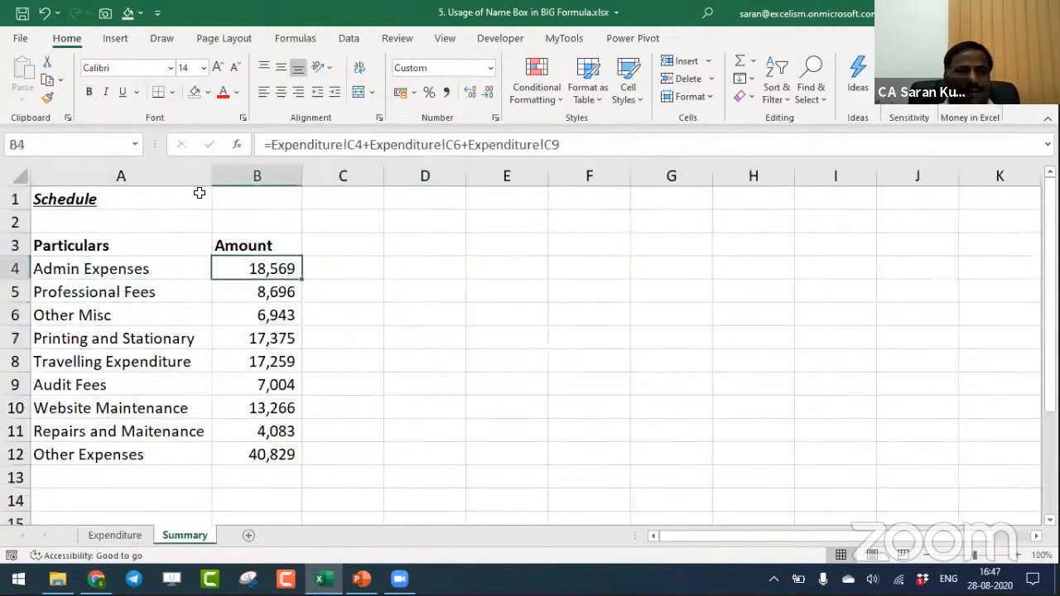
pyautogui.press('Left')
pyautogui.press('Up')
pyautogui.press('Up')
pyautogui.press('Up')
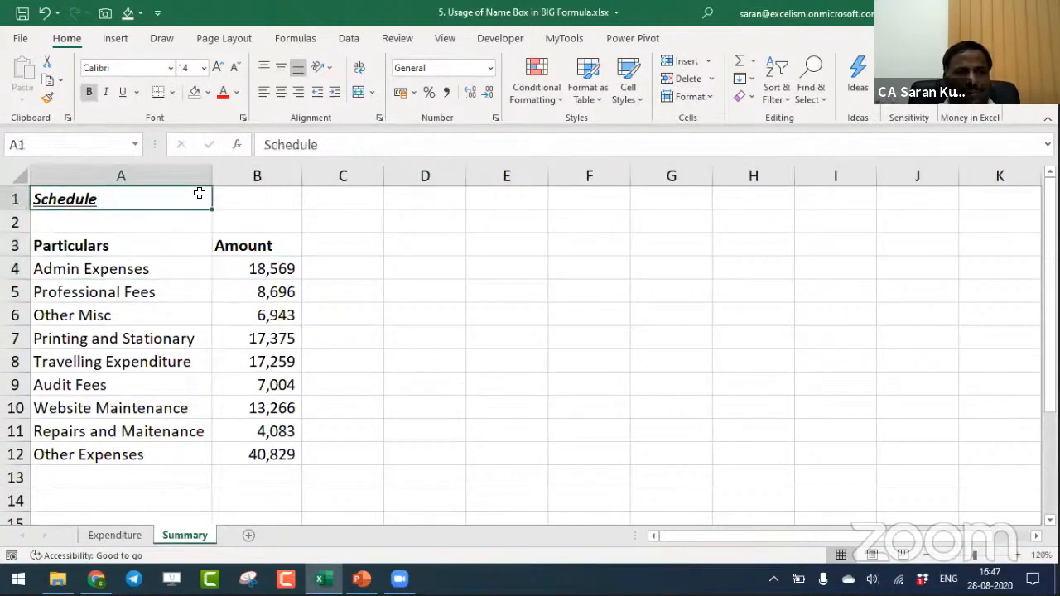
# - Inspect the amount formulas of the Summary sheet one by one from B4 through B12 for their Expenditure cell references
pyautogui.hotkey('ctrl', 'pageup')
pyautogui.hotkey('ctrl', 'pagedown')
pyautogui.press('Down')
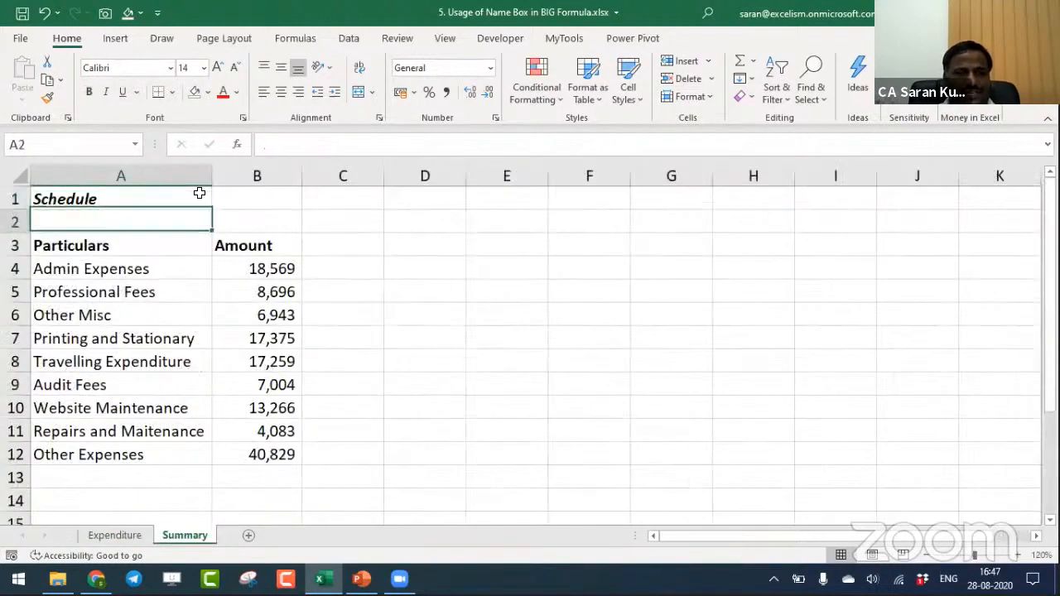
pyautogui.press('Down')
pyautogui.press('Down')
pyautogui.press('Right')
pyautogui.press('Down')
pyautogui.press('Up')
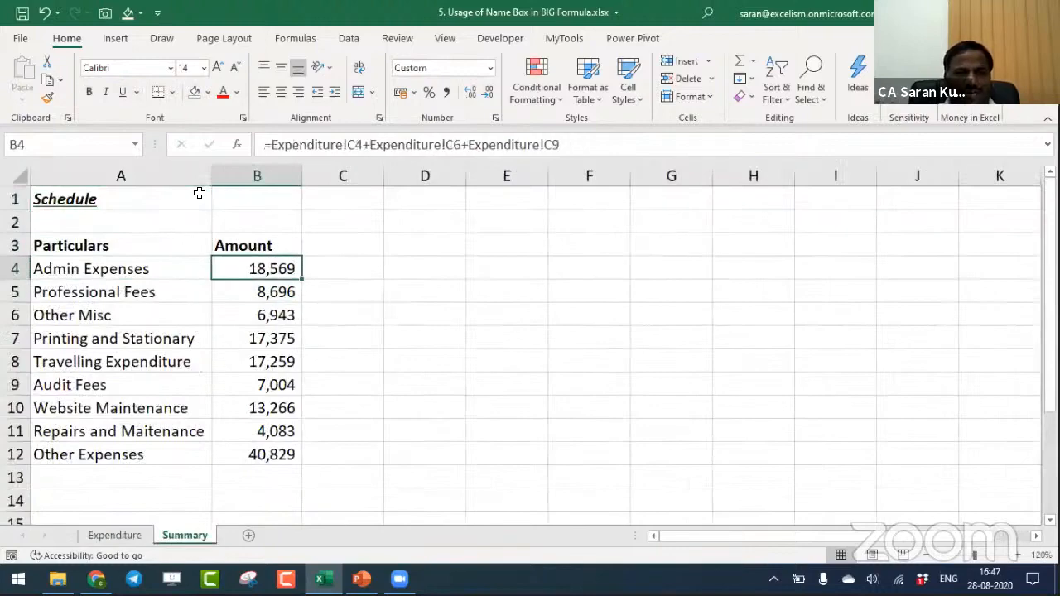
pyautogui.press('Down')
pyautogui.press('F2')
pyautogui.press('Return')
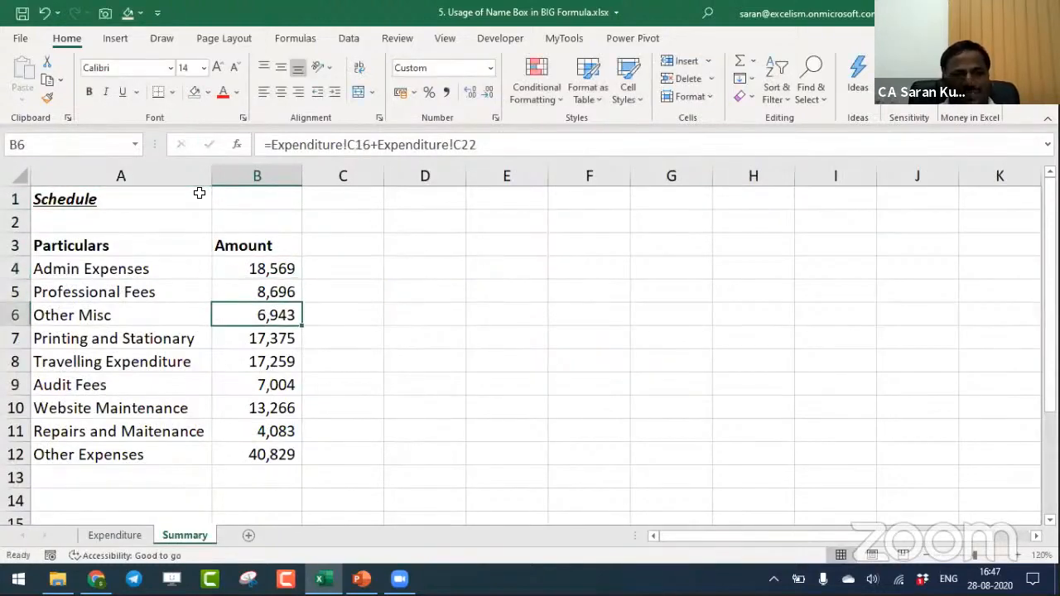
pyautogui.press('F2')
pyautogui.press('Return')
pyautogui.press('F2')
pyautogui.press('Return')
pyautogui.press('F2')
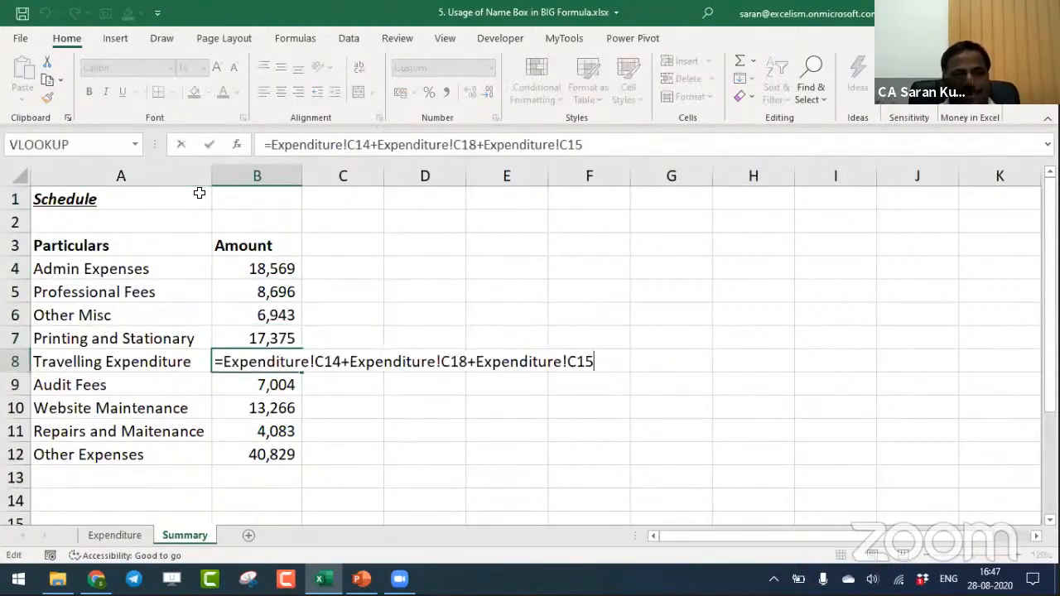
pyautogui.press('Return')
pyautogui.press('F2')
pyautogui.press('Return')
pyautogui.press('F2')
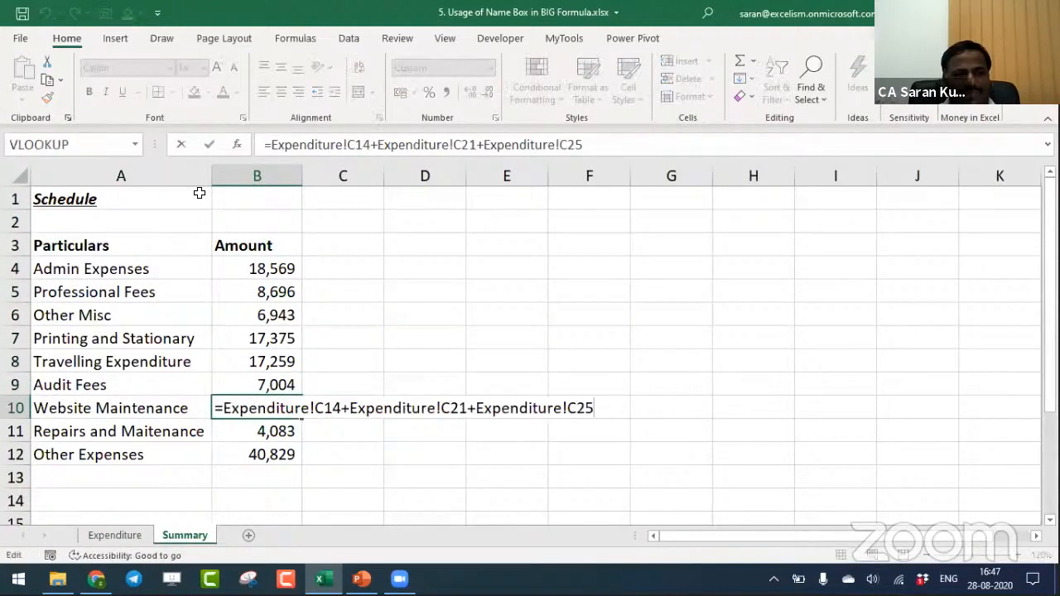
pyautogui.press('Return')
pyautogui.press('F2')
pyautogui.press('Return')
pyautogui.press('F2')
pyautogui.press('Return')
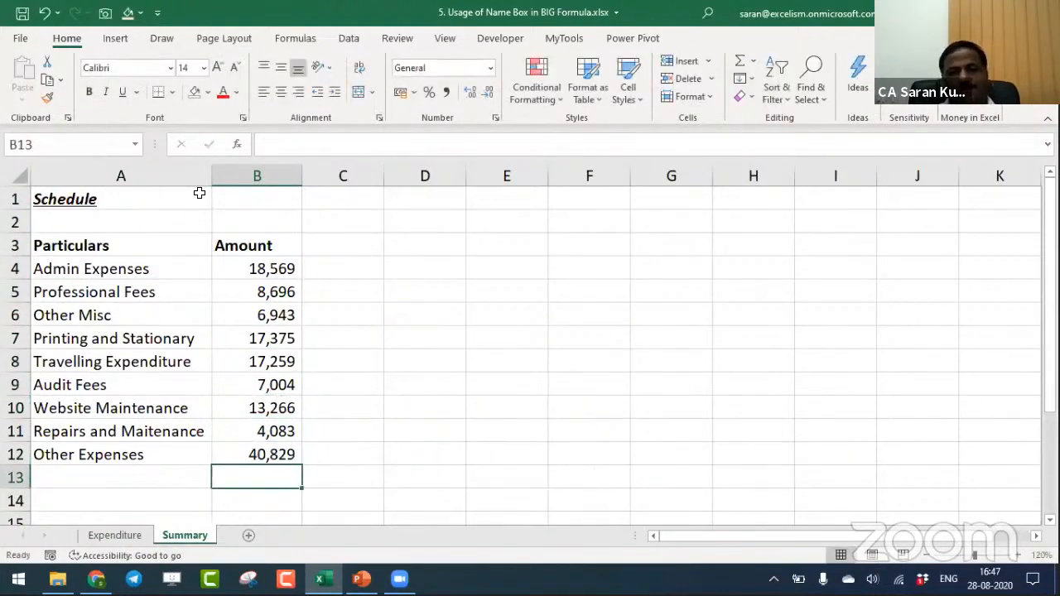
# - Inspect the Admin Expenses formula in B4 of the Summary sheet to see which Expenditure cells it adds
pyautogui.hotkey('ctrl', 'Up')
pyautogui.hotkey('ctrl', 'Up')
pyautogui.hotkey('ctrl', 'Up')
pyautogui.hotkey('ctrl', 'pageup')
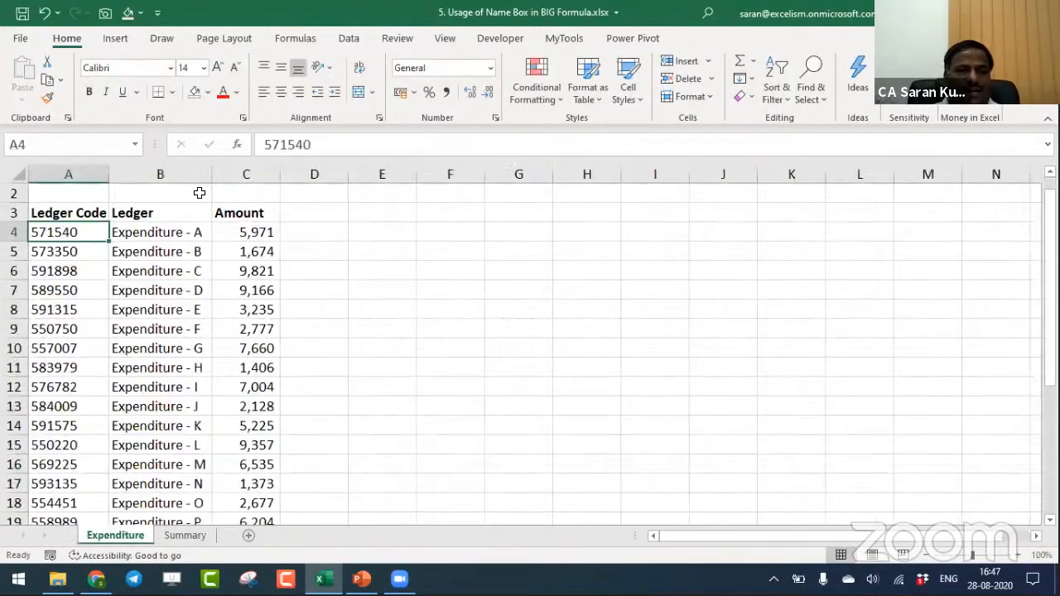
pyautogui.hotkey('ctrl', 'pagedown')
pyautogui.press('Down')
pyautogui.press('Down')
pyautogui.press('Down')
pyautogui.press('Down')
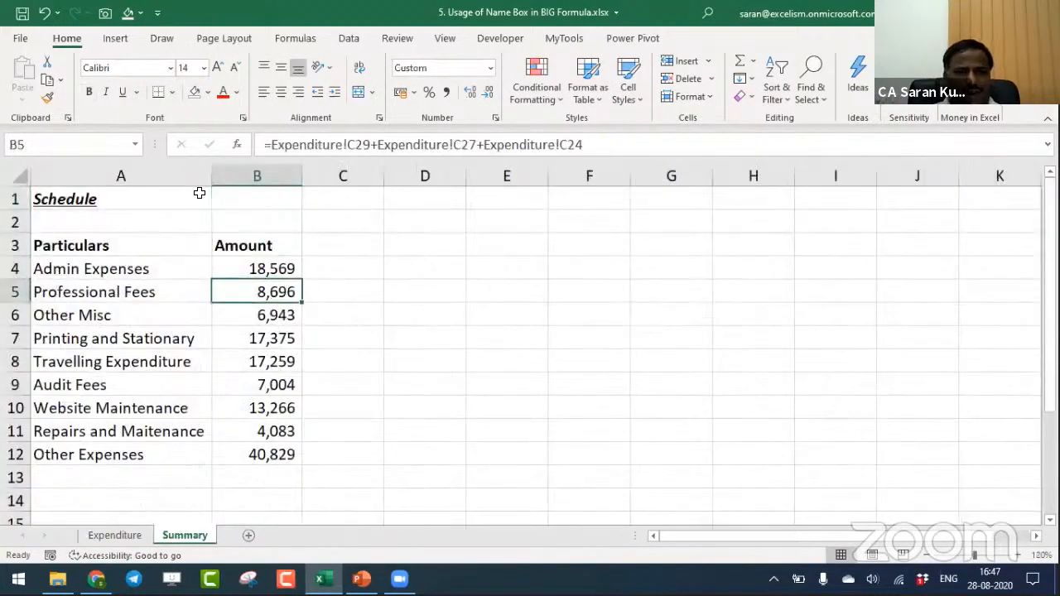
pyautogui.press('Up')
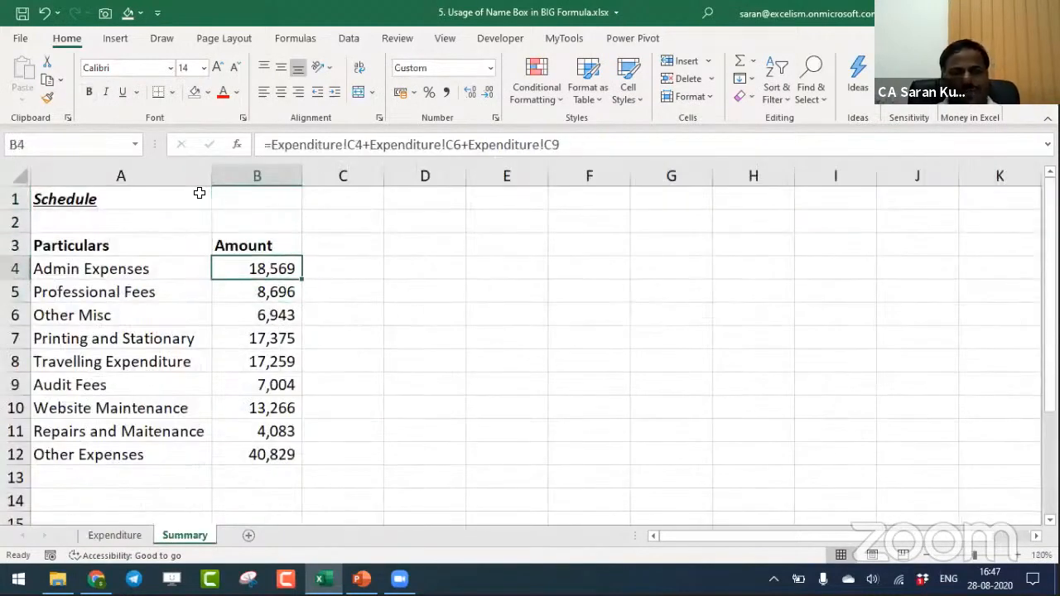
pyautogui.press('F2')
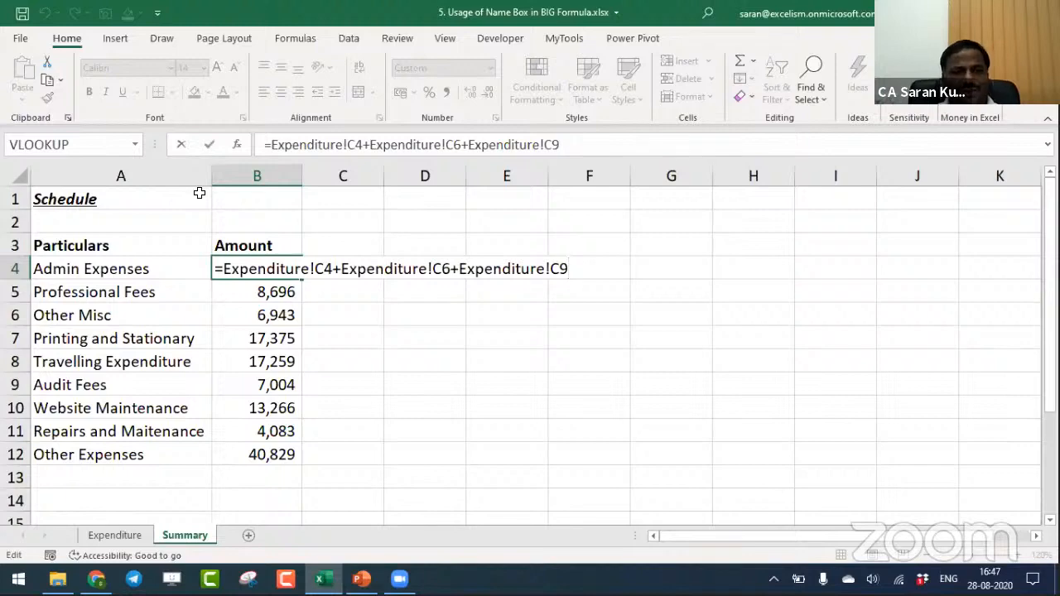
pyautogui.press('Escape')
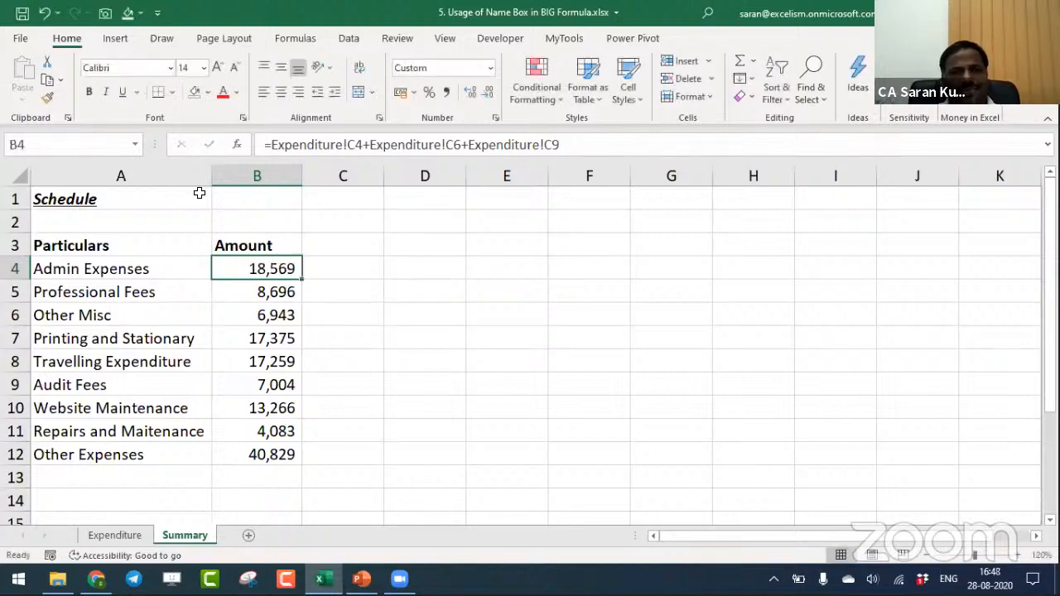
# - Trace the Admin Expenses formula's source amounts in column C of the Expenditure sheet, down to C9
pyautogui.hotkey('ctrl', 'pageup')
pyautogui.press('Down')
pyautogui.press('Down')
pyautogui.press('Down')
pyautogui.press('Right')
pyautogui.press('Right')
pyautogui.press('Up')
pyautogui.press('Up')
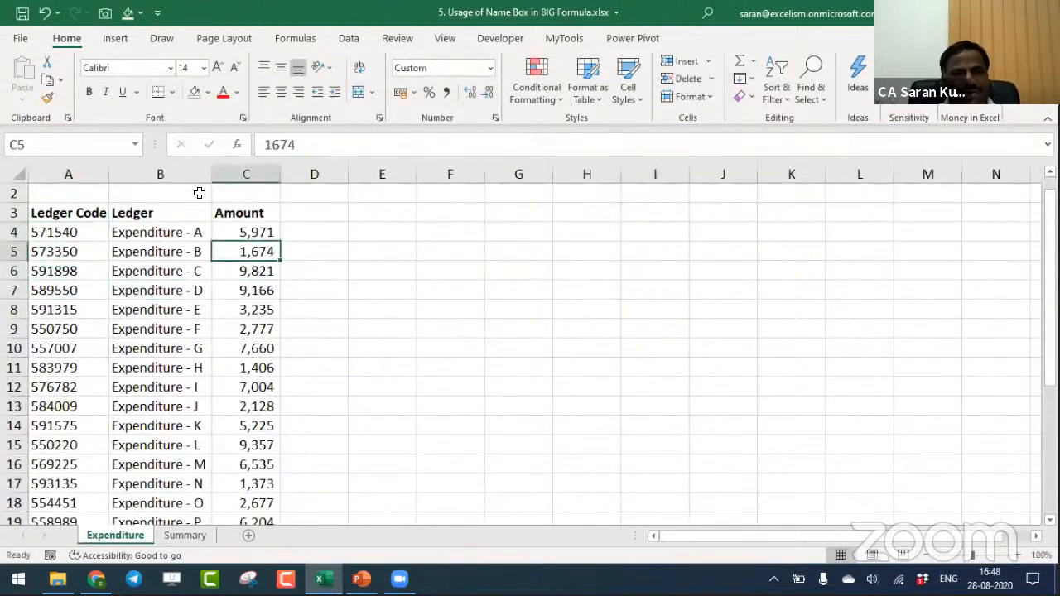
# - Inspect the Printing and Stationary formula in B7 of the Summary sheet and the formulas down to Website Maintenance
pyautogui.press('Down')
pyautogui.press('Down')
pyautogui.press('Down')
pyautogui.press('Down')
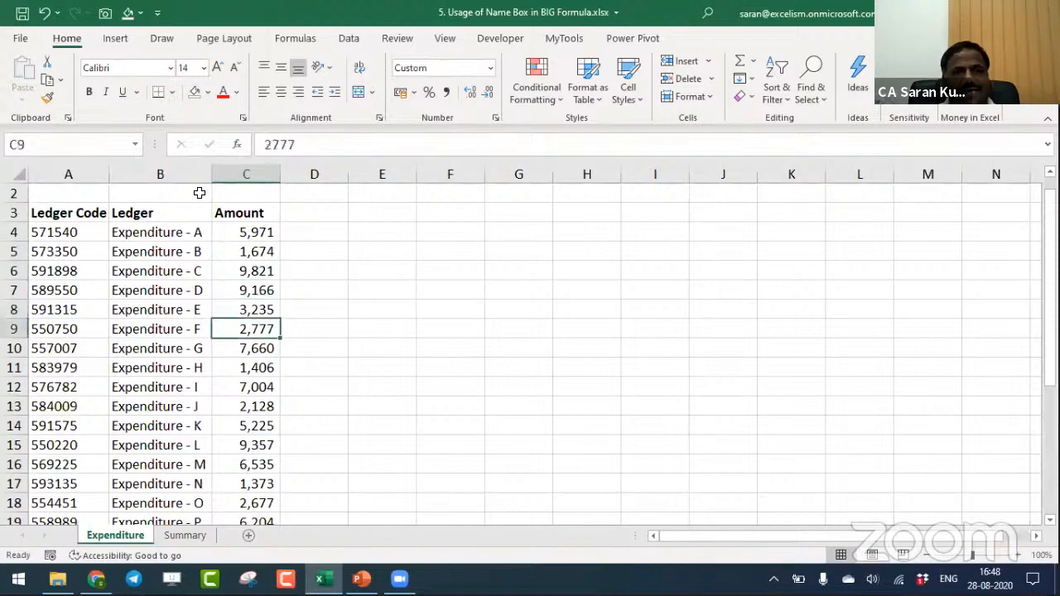
pyautogui.hotkey('ctrl', 'pagedown')
pyautogui.press('Down')
pyautogui.press('Down')
pyautogui.press('Down')
pyautogui.press('F2')
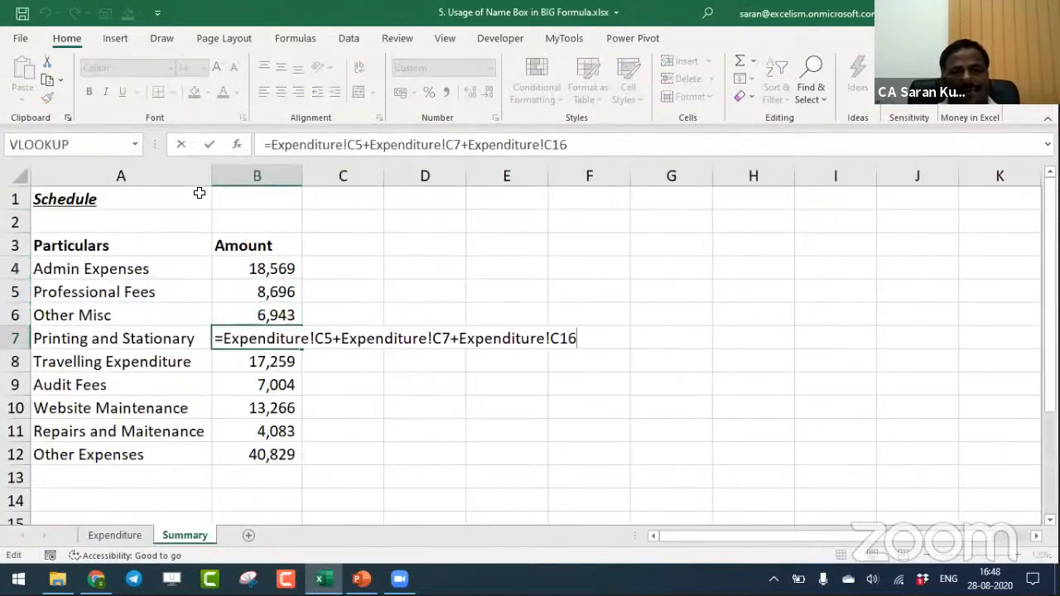
pyautogui.press('Escape')
pyautogui.press('Down')
pyautogui.press('Down')
pyautogui.press('Down')
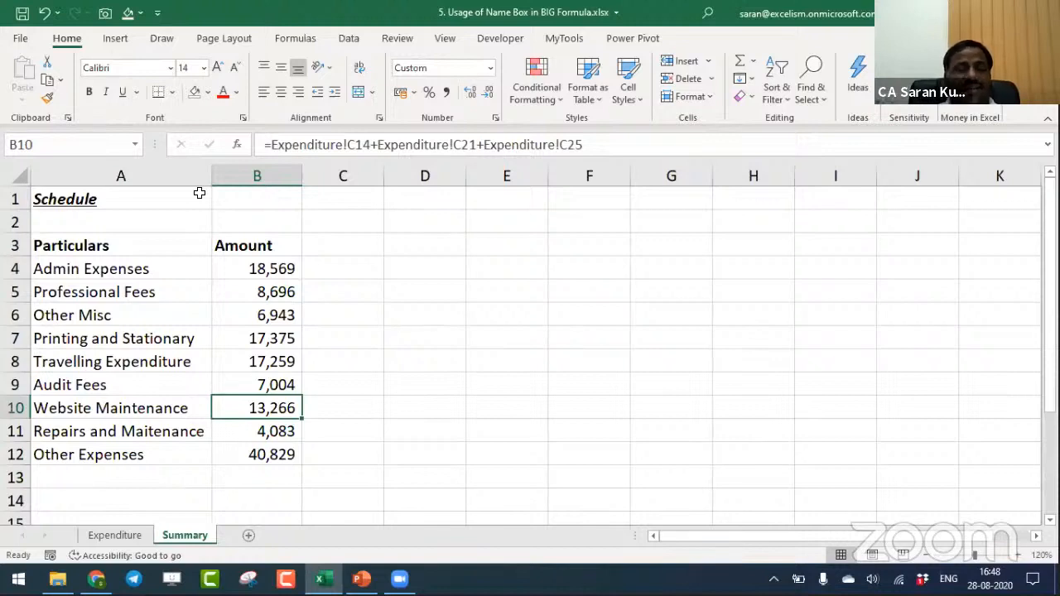
# - Enter the sample values 10, 20 and 30 in cells D4, D6 and D8 of the Summary sheet
pyautogui.hotkey('ctrl', 'Up')
pyautogui.press('Down')
pyautogui.press('Right')
pyautogui.press('Right')
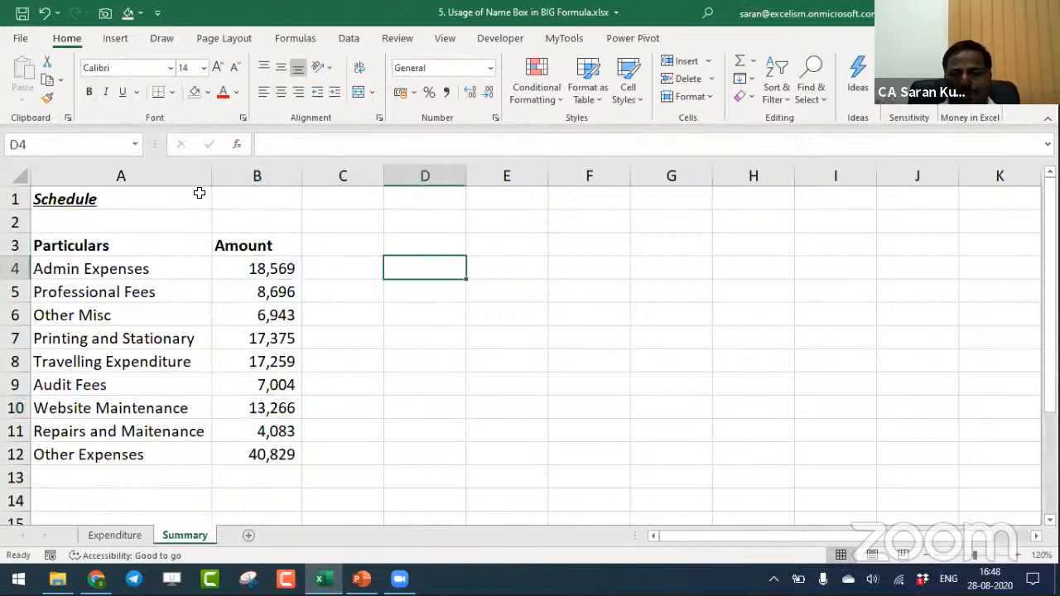
pyautogui.write('10')
pyautogui.press('Down')
pyautogui.press('Down')
pyautogui.write('20')
pyautogui.press('Down')
pyautogui.press('Down')
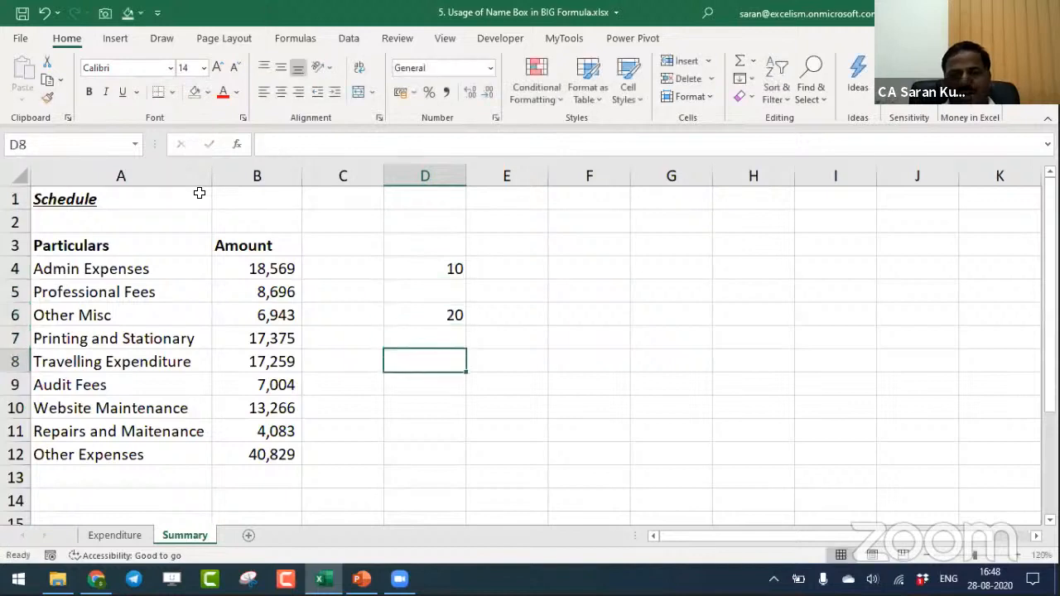
pyautogui.press('Down')
pyautogui.write('2')
pyautogui.press('Escape')
pyautogui.press('Up')
pyautogui.write('30')
pyautogui.press('Return')
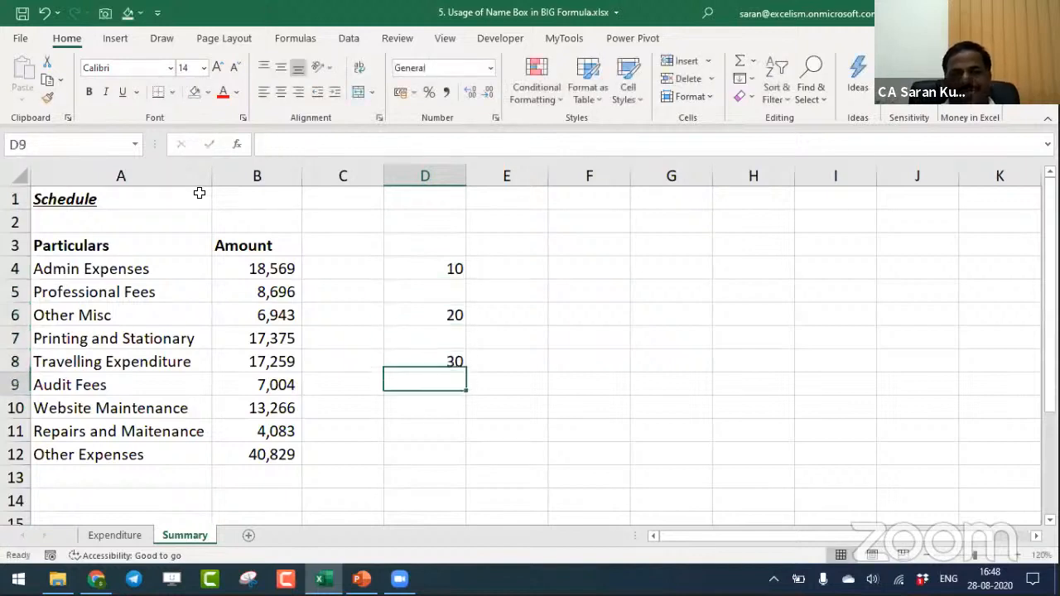
# - Enter the formula =D4+D6+D8 in cell G6 to add the three sample values
pyautogui.press('Up')
pyautogui.press('Up')
pyautogui.press('Up')
pyautogui.press('Up')
pyautogui.press('Right')
pyautogui.press('Right')
pyautogui.press('Right')
pyautogui.press('Down')
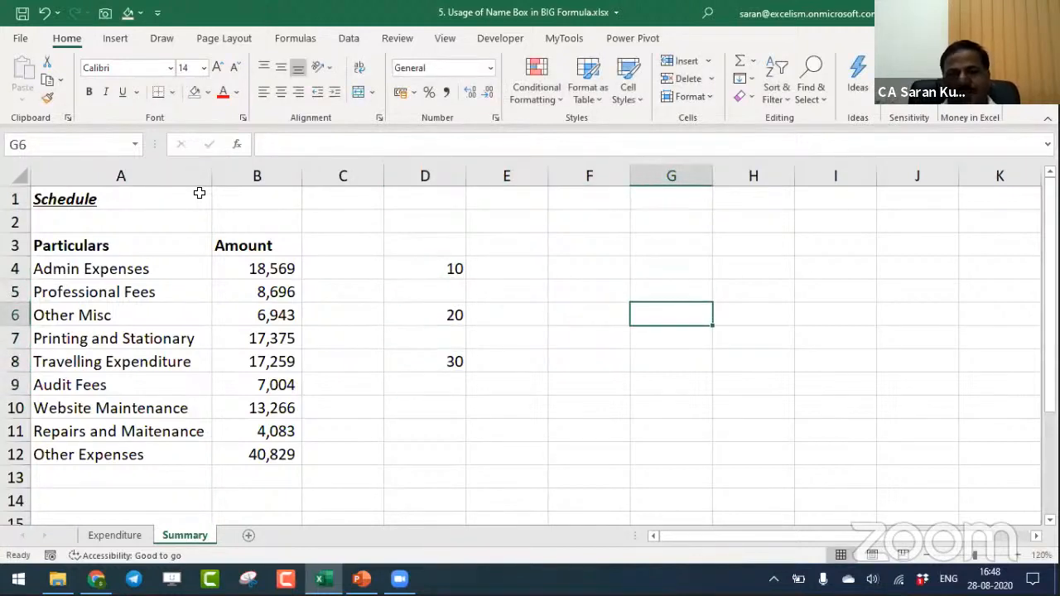
pyautogui.write('=')
pyautogui.press('Left')
pyautogui.press('Left')
pyautogui.press('Left')
pyautogui.press('Up')
pyautogui.press('Up')
pyautogui.write('+')
pyautogui.press('Left')
pyautogui.press('Left')
pyautogui.press('Left')
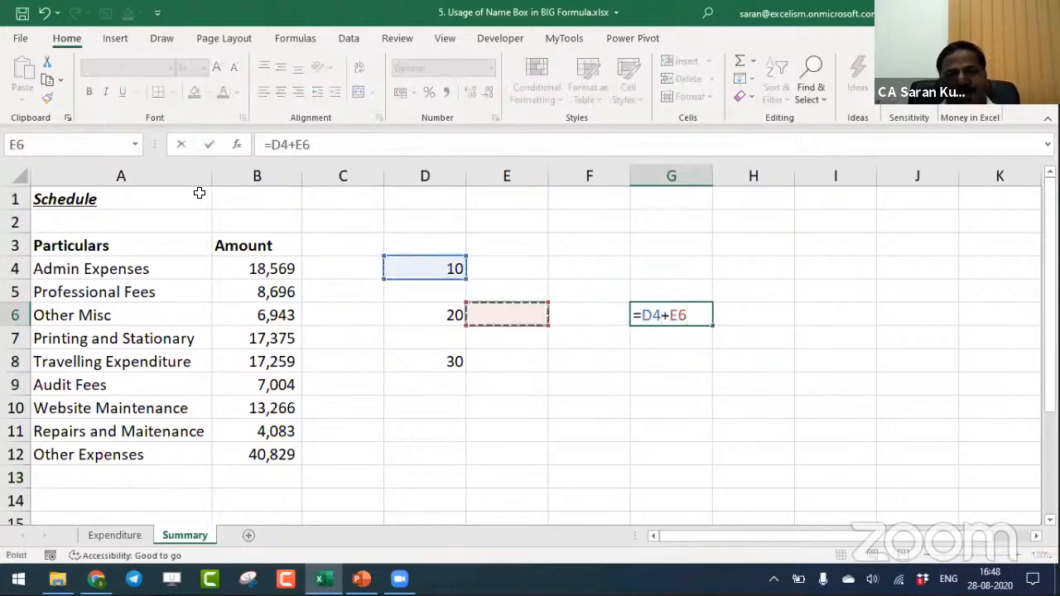
pyautogui.write('+')
pyautogui.press('Right')
pyautogui.press('Down')
pyautogui.press('Down')
pyautogui.press('Left')
pyautogui.press('Left')
pyautogui.press('Left')
pyautogui.press('Left')
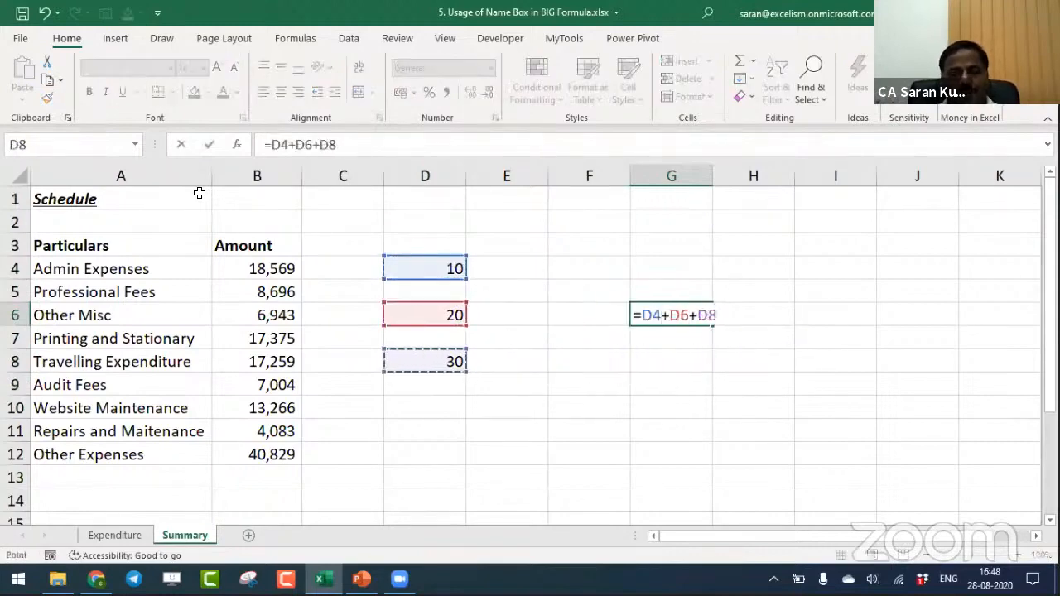
pyautogui.press('Return')
pyautogui.press('Up')
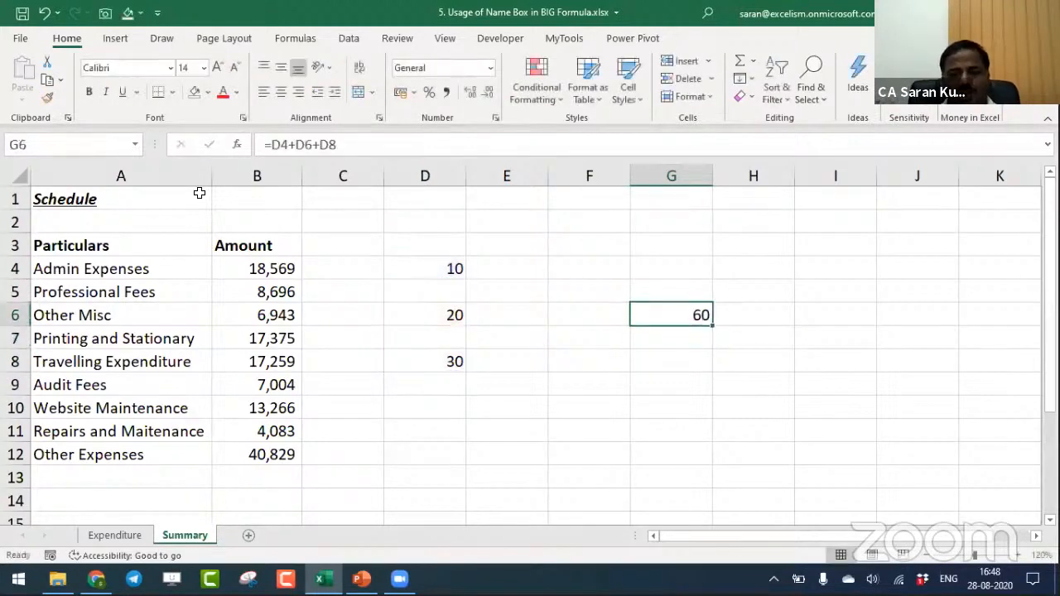
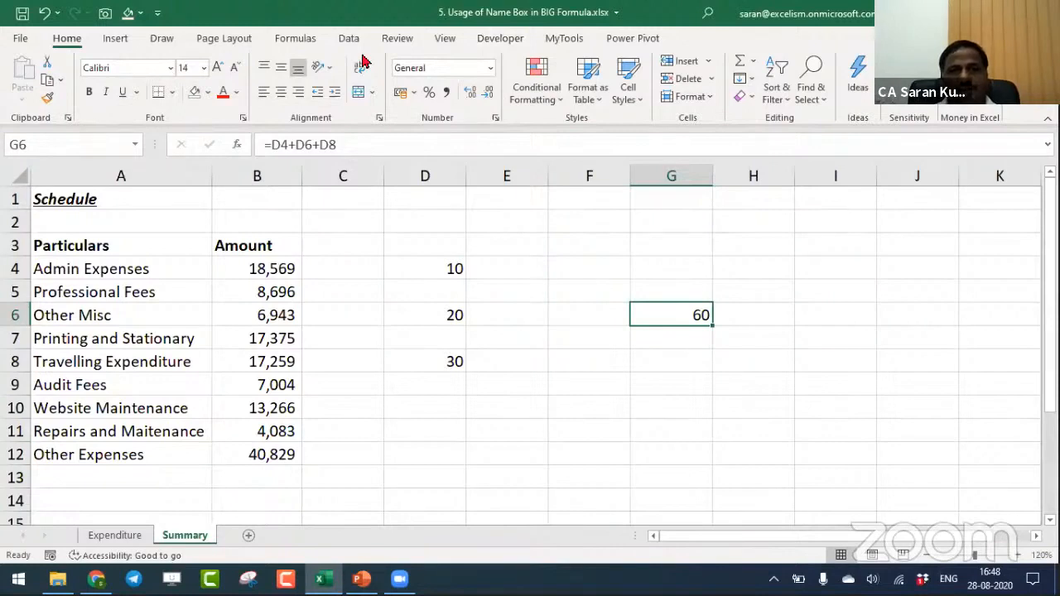
# - Trace the precedents of the formula in G6 with arrows and select the cells it refers to
pyautogui.hotkey('alt', 'm')
pyautogui.click(631, 62)
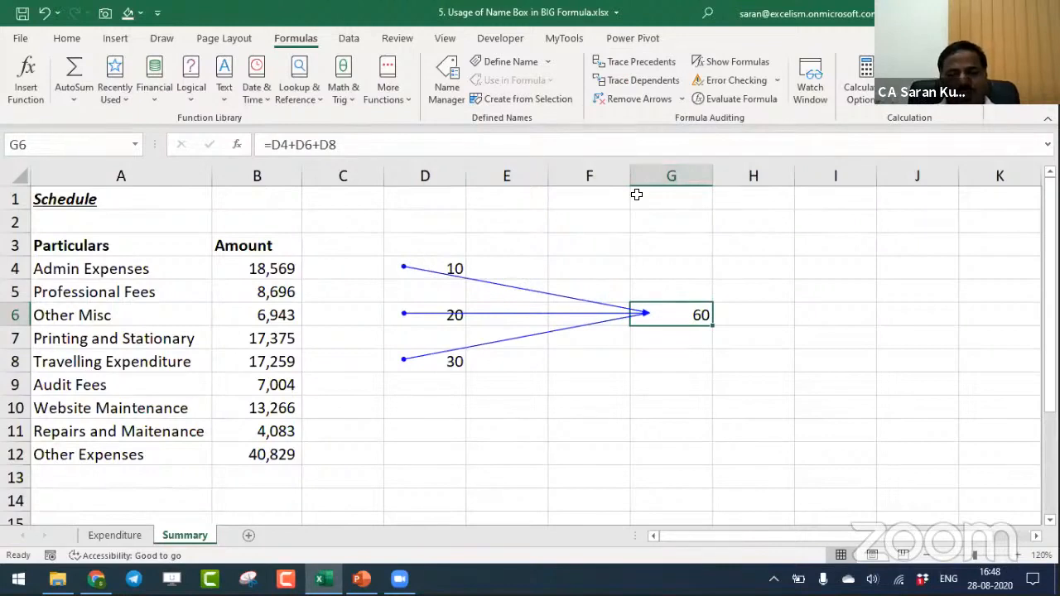
pyautogui.hotkey('ctrl', '[')
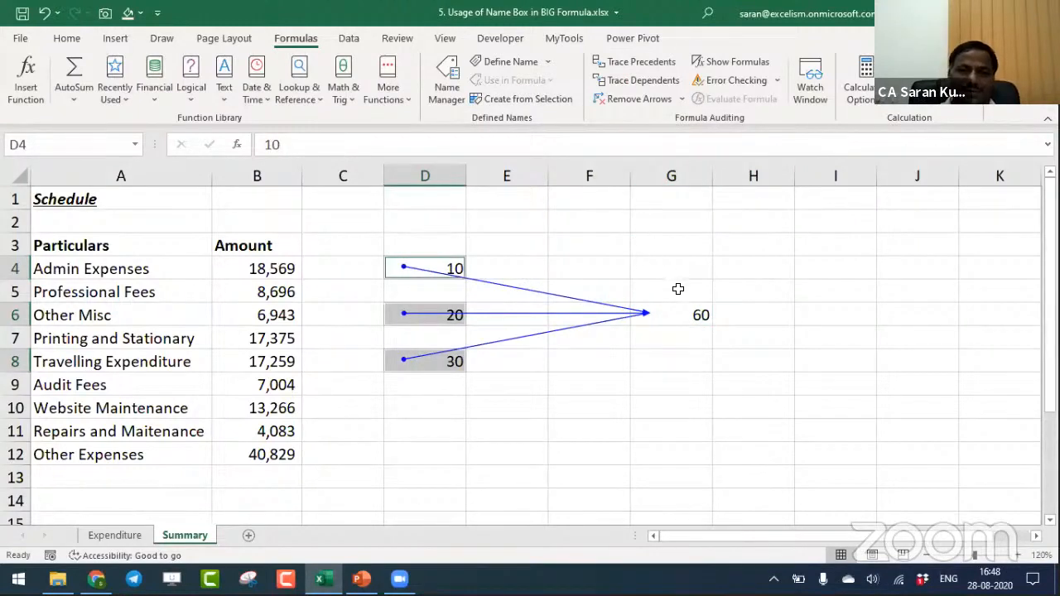
# - Select the cells that the G6 formula references and fill them with light orange
pyautogui.click(692, 320)
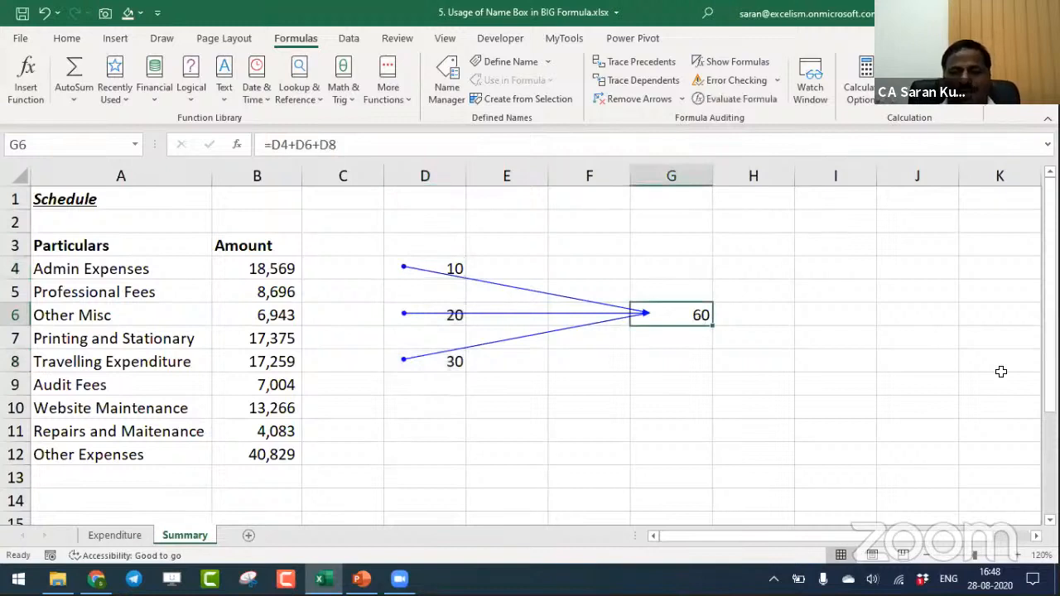
pyautogui.hotkey('ctrl', '[')
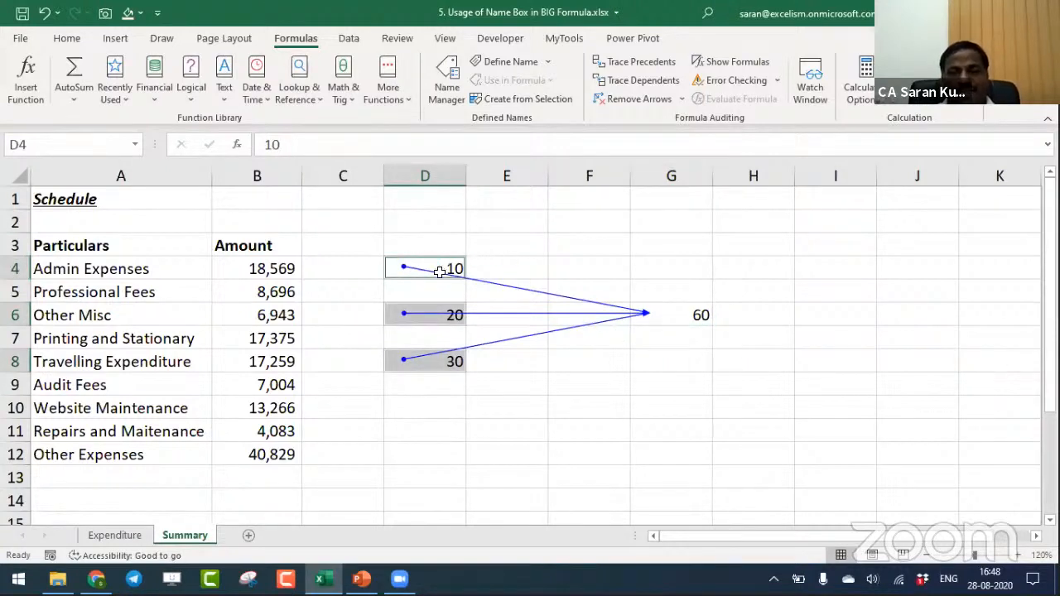
pyautogui.click(141, 12)
pyautogui.click(189, 91)
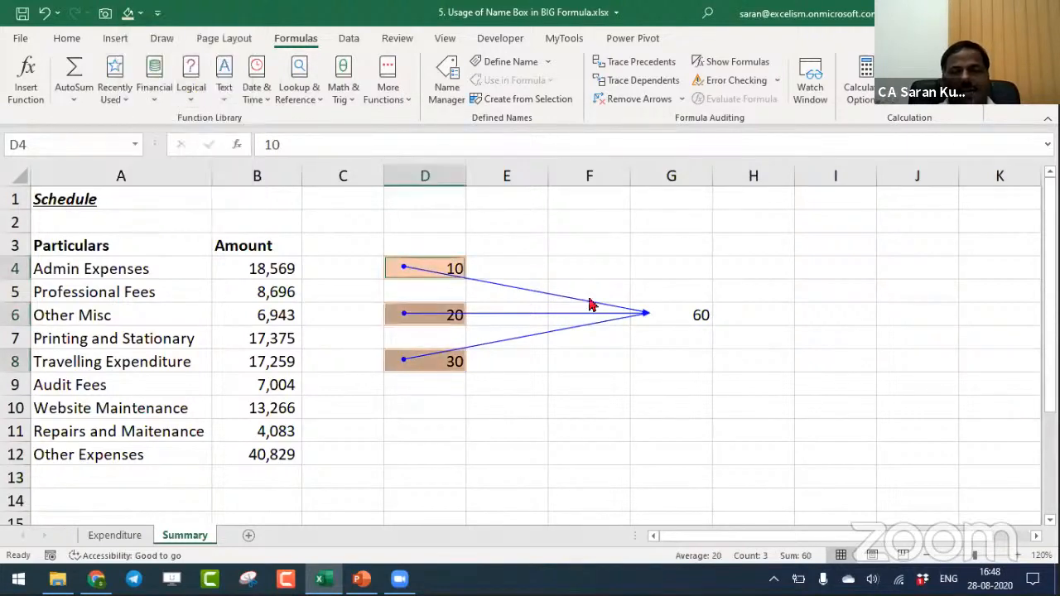
# - Remove the tracer arrows from G6 and jump to its precedent cells again
pyautogui.click(680, 318)
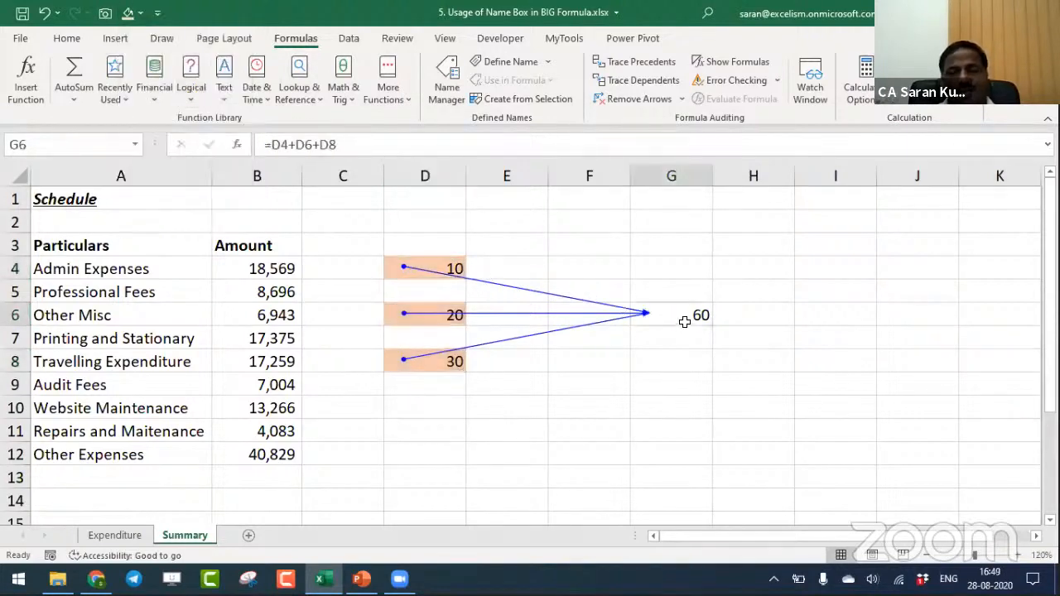
pyautogui.click(610, 99)
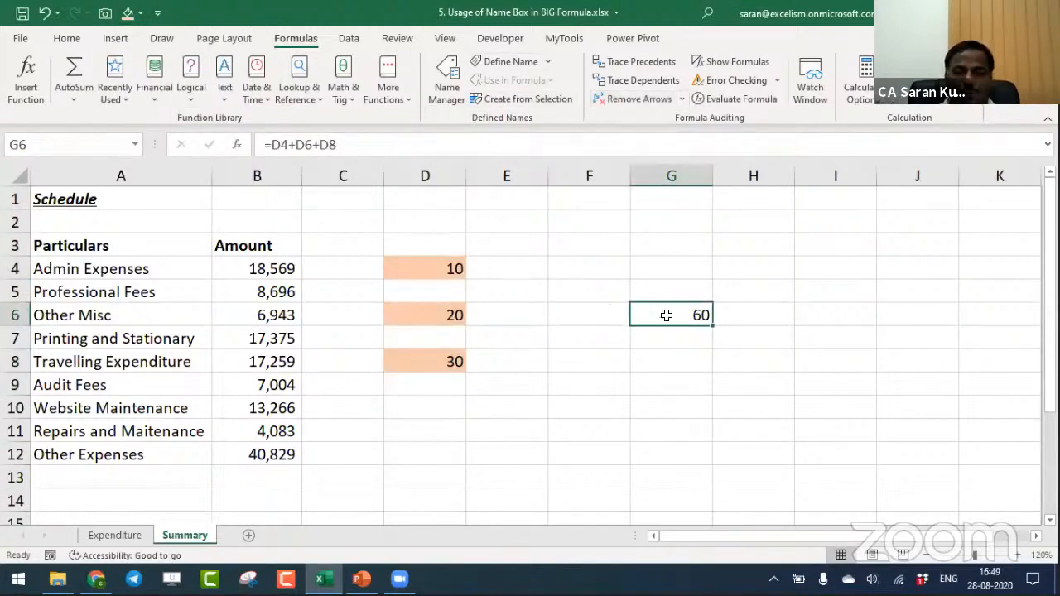
pyautogui.hotkey('ctrl', '[')
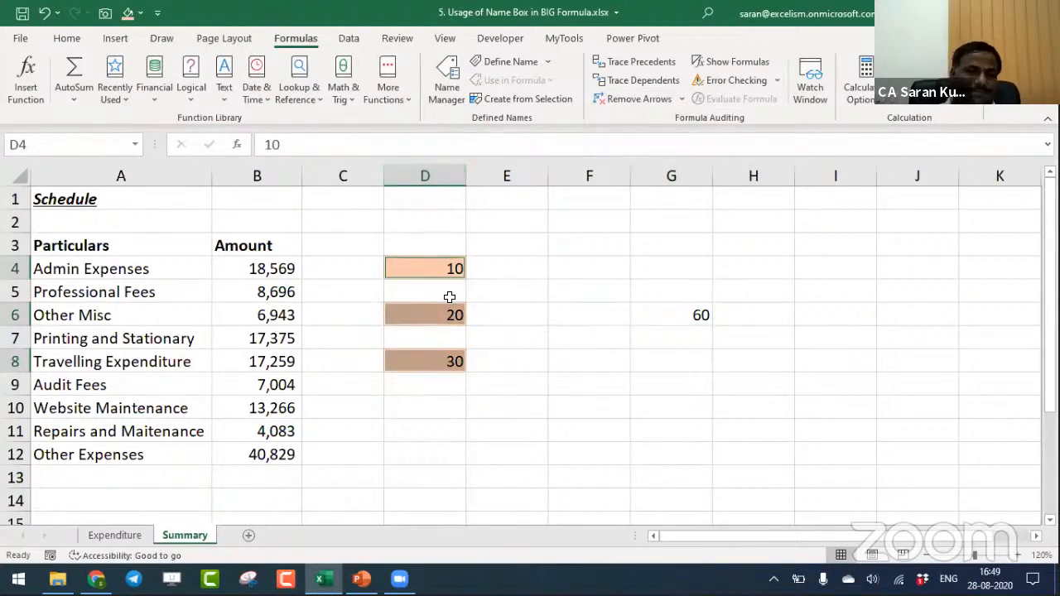
pyautogui.click(655, 62)
pyautogui.click(530, 333)
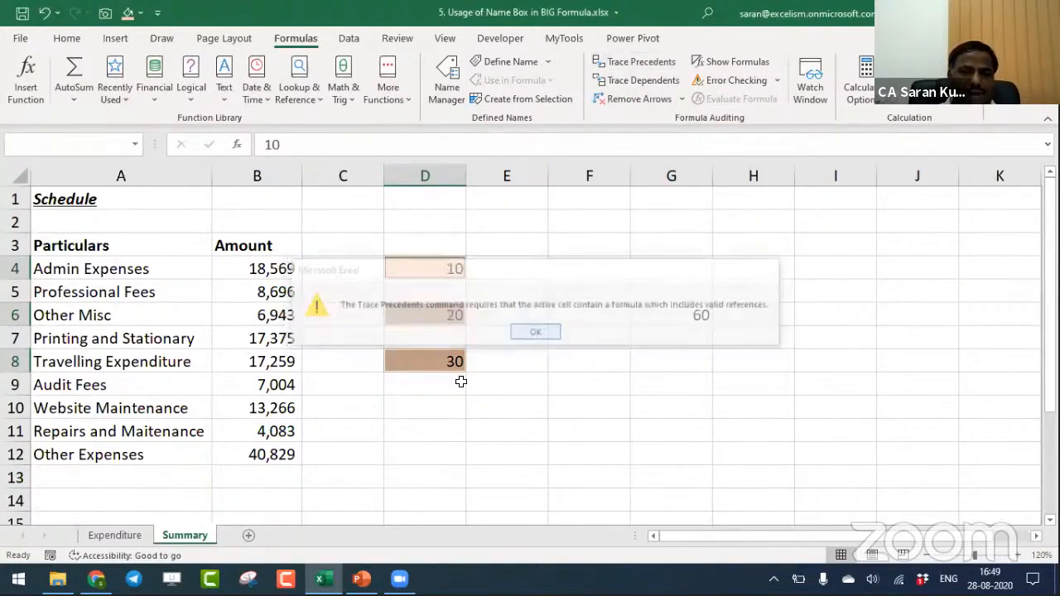
pyautogui.click(422, 407)
# - Inspect the full Other Expenses formula in B12 of the Summary sheet and highlight all its cell references
pyautogui.click(274, 454)
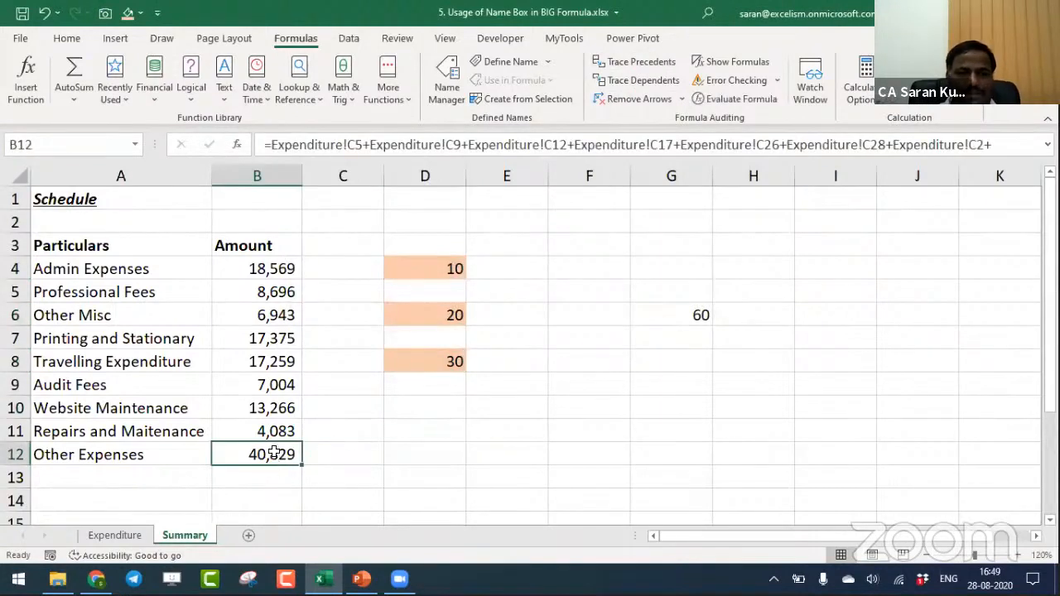
pyautogui.doubleClick(274, 454)
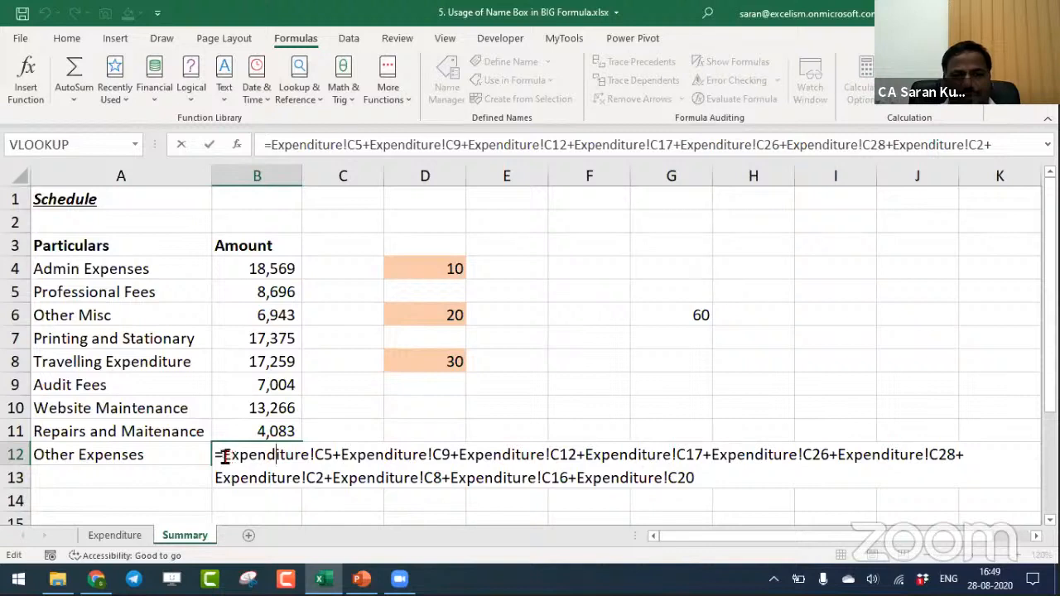
pyautogui.moveTo(218, 454); pyautogui.dragTo(753, 518)
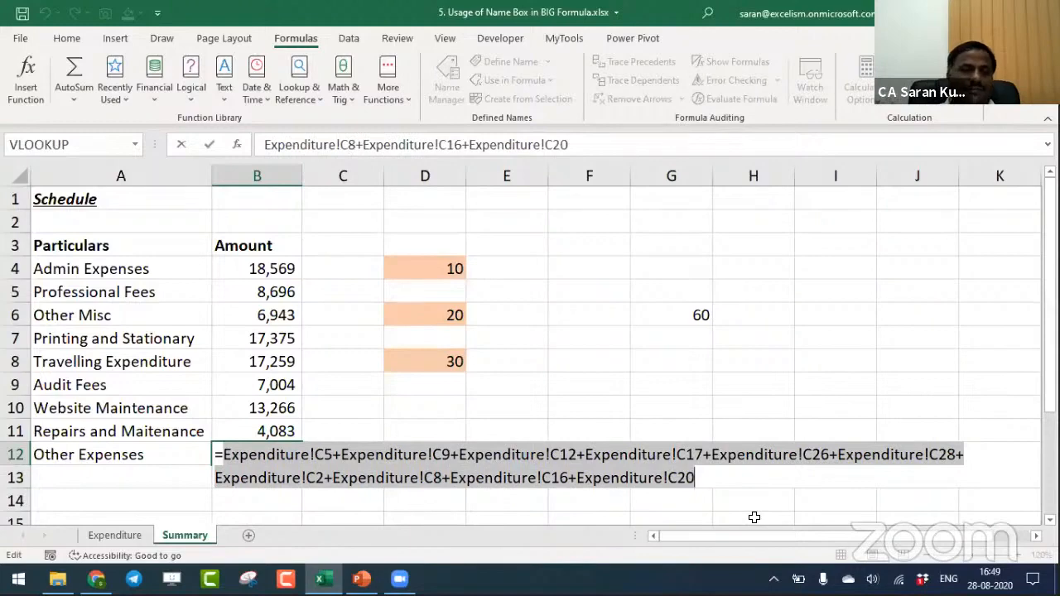
pyautogui.press('Return')
pyautogui.press('Up')
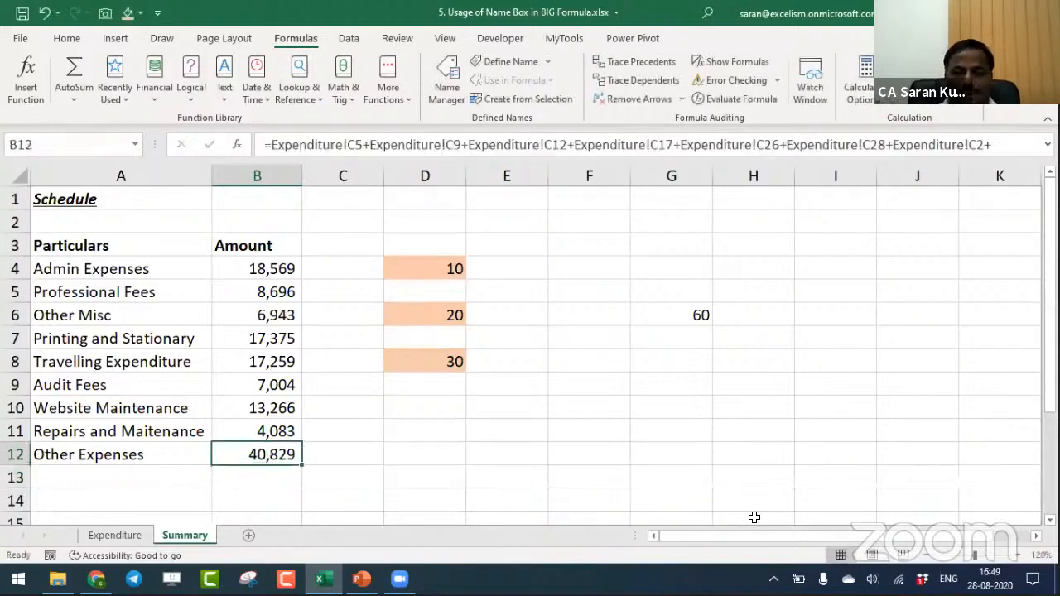
# - Jump from B12 to its source on the Expenditure sheet, return to Summary, and list all its precedents through the tracer arrow
pyautogui.hotkey('ctrl', '[')
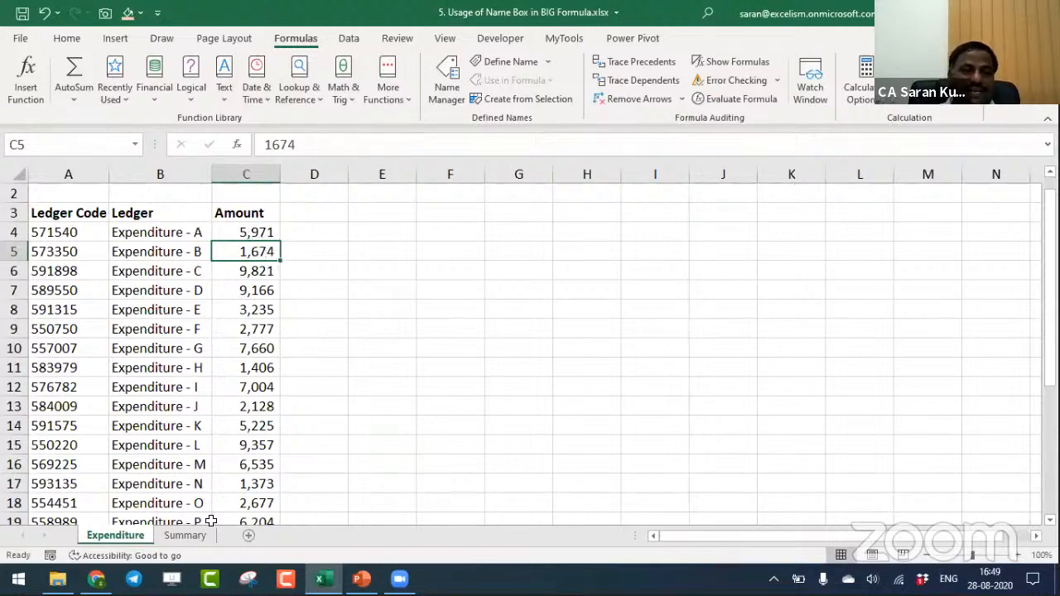
pyautogui.click(191, 535)
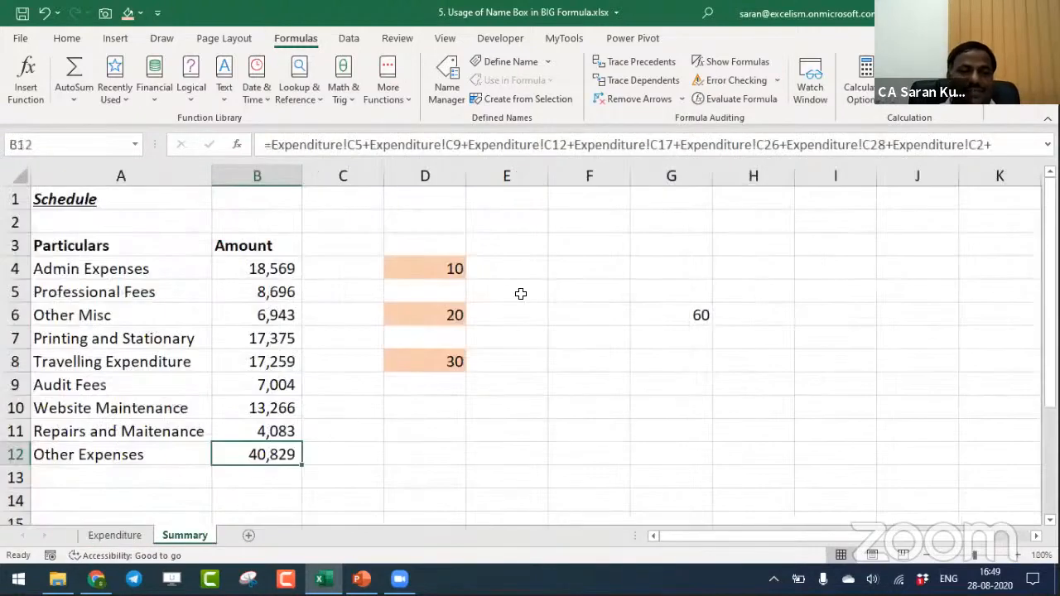
pyautogui.click(649, 68)
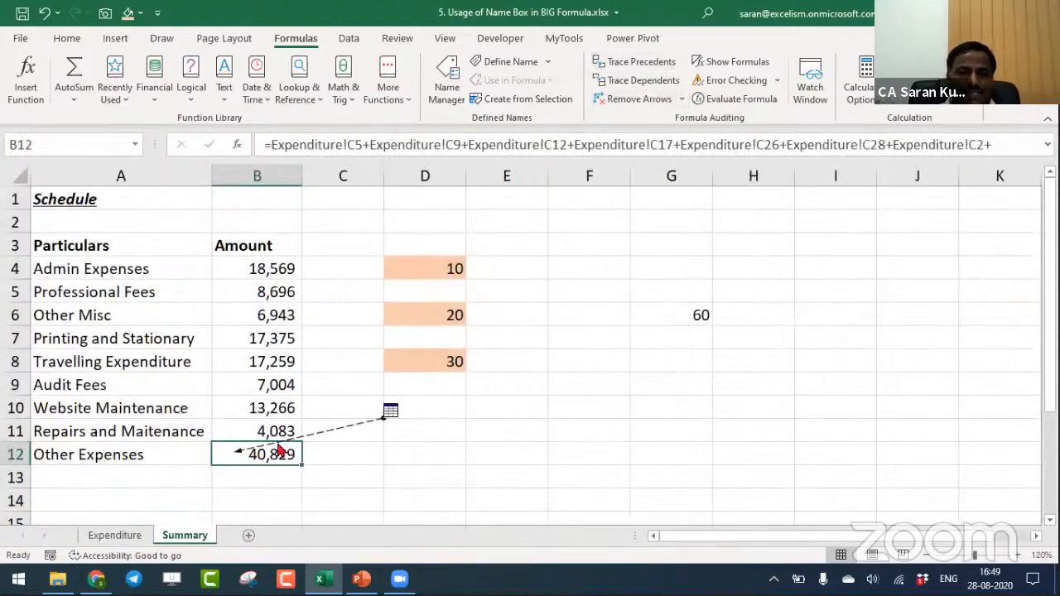
pyautogui.doubleClick(343, 433)
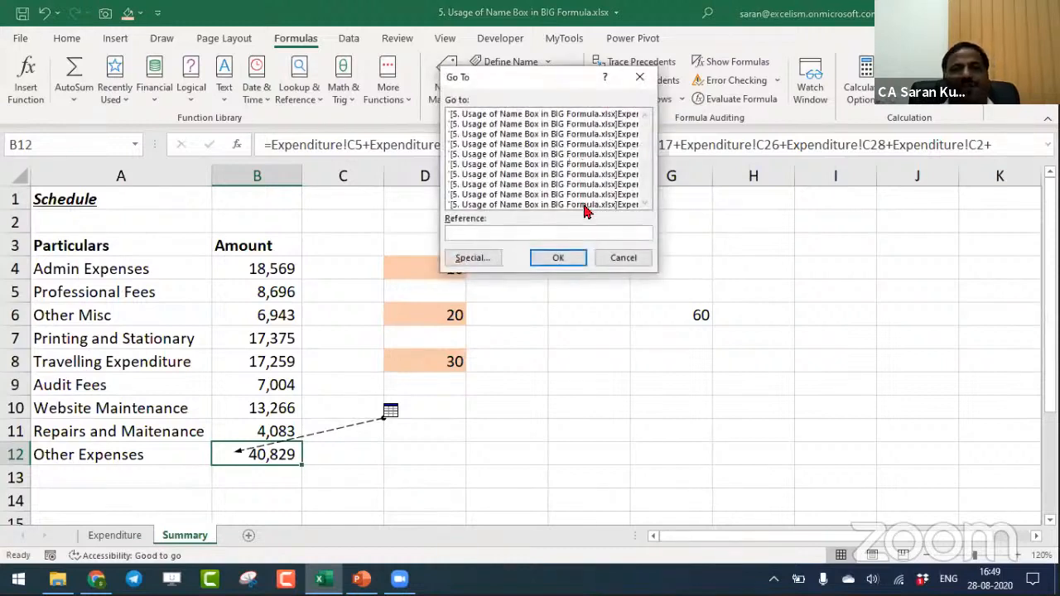
pyautogui.click(617, 255)
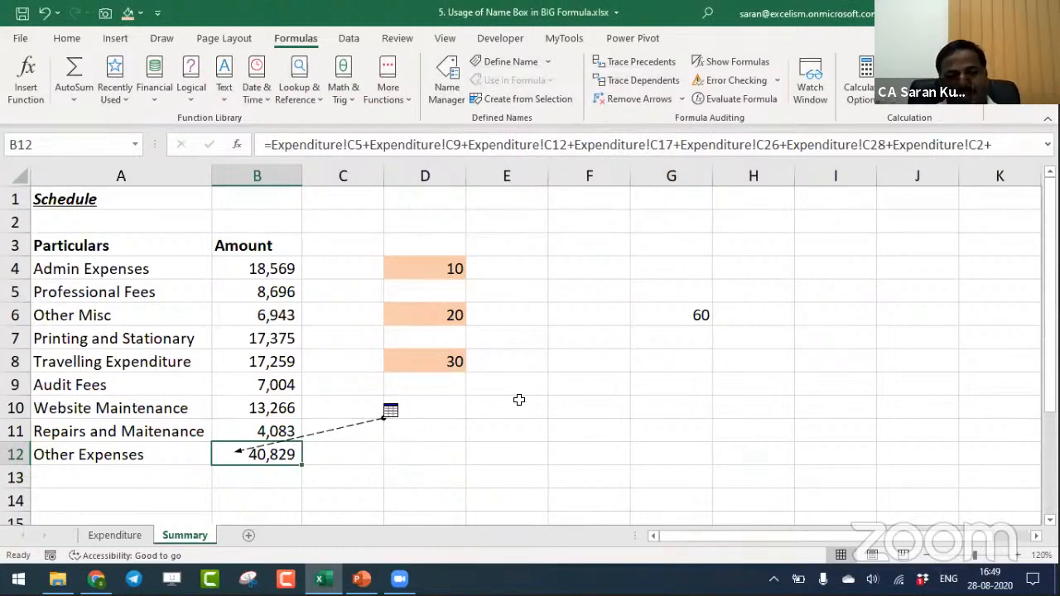
# - Copy the Other Expenses formula text from B12 without its equals sign and paste it into F8
pyautogui.press('F2')
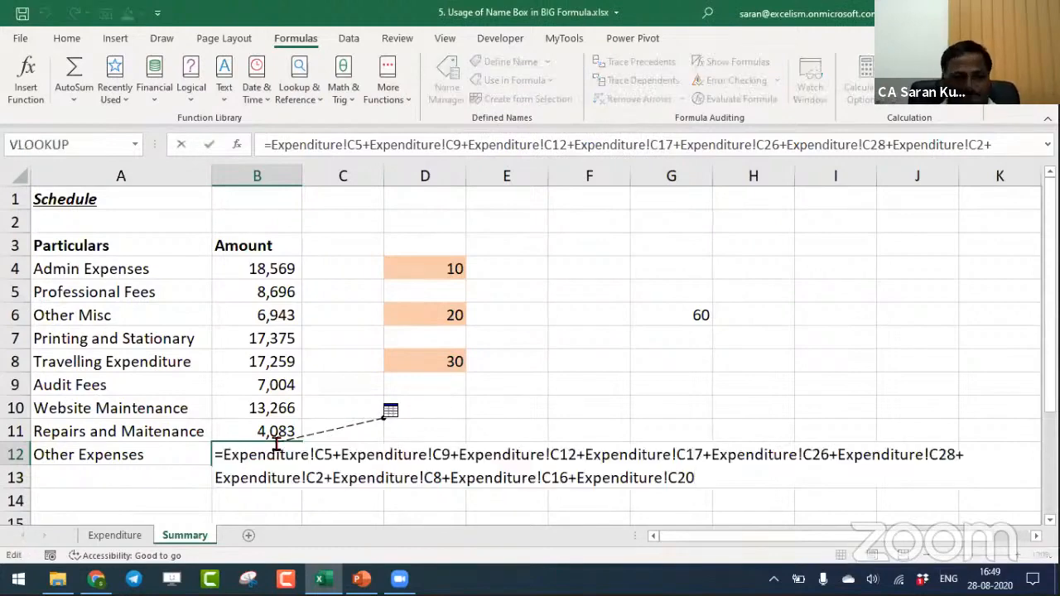
pyautogui.moveTo(222, 454); pyautogui.dragTo(853, 540)
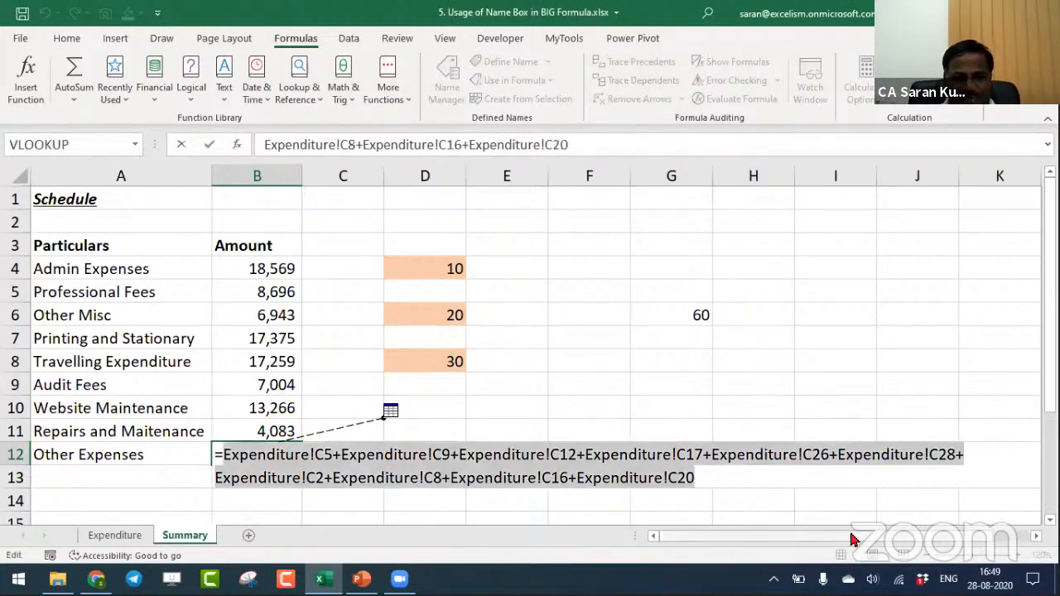
pyautogui.press('Escape')
pyautogui.press('Right')
pyautogui.press('Right')
pyautogui.press('Right')
pyautogui.press('Right')
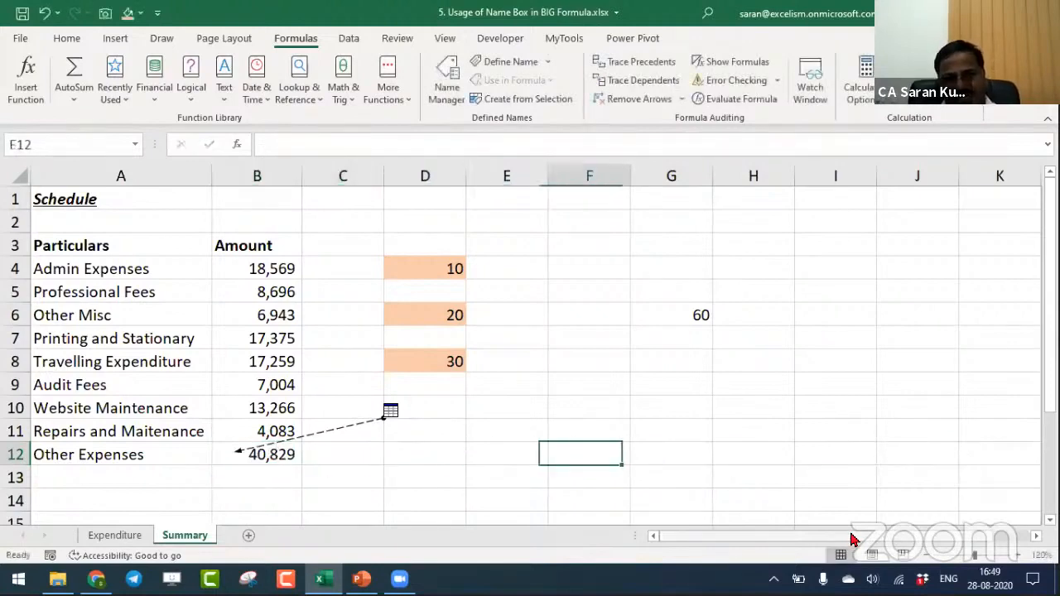
pyautogui.press('Up')
pyautogui.press('Up')
pyautogui.press('Up')
pyautogui.press('Up')
pyautogui.hotkey('ctrl', 'v')
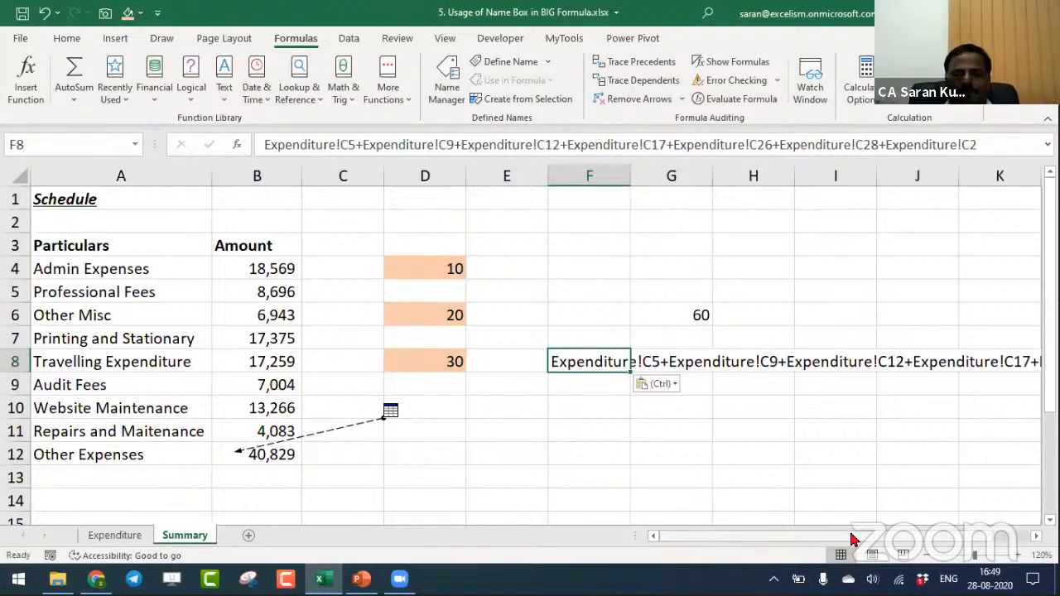
pyautogui.hotkey('shift', 'Down')
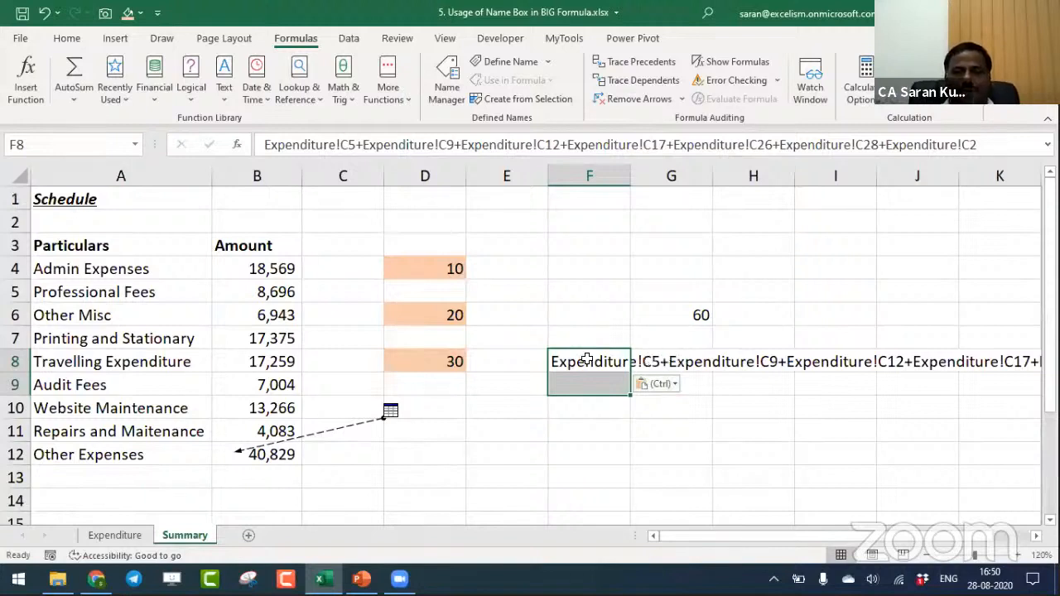
pyautogui.click(586, 359)
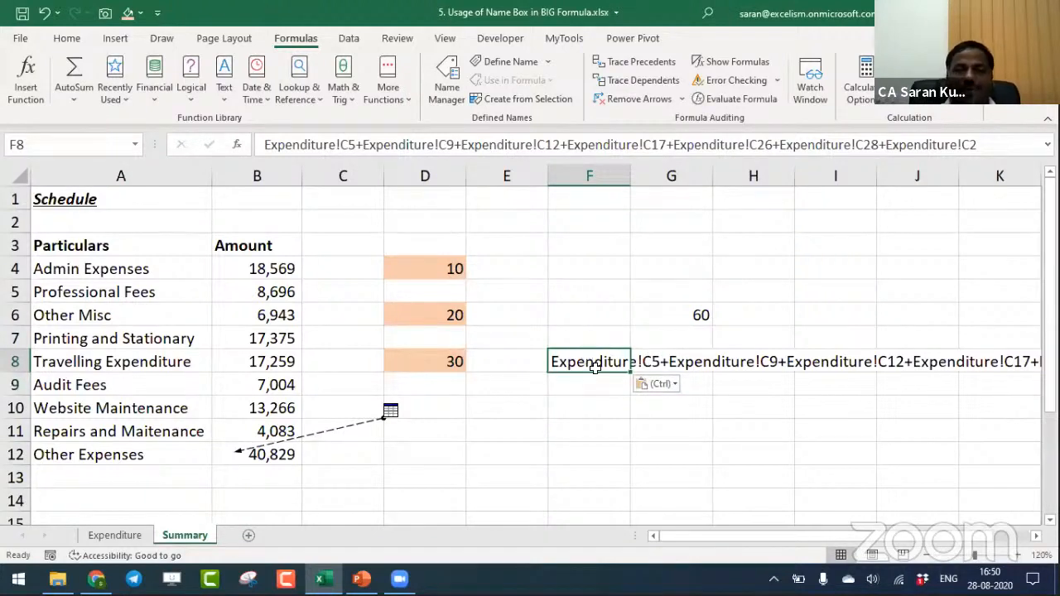
pyautogui.hotkey('ctrl', 'h')
pyautogui.press('Escape')
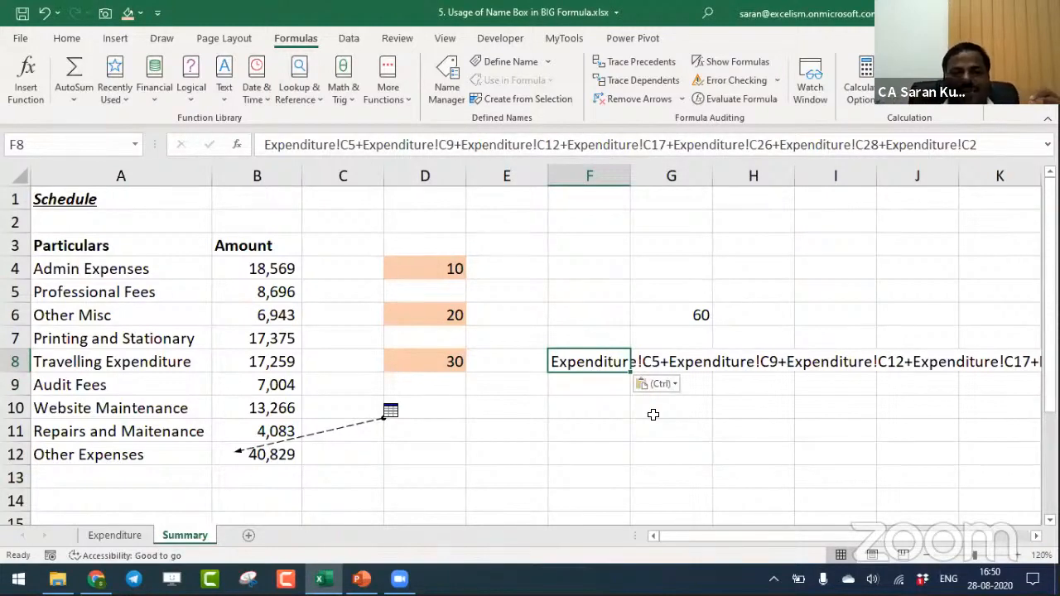
pyautogui.click(592, 242)
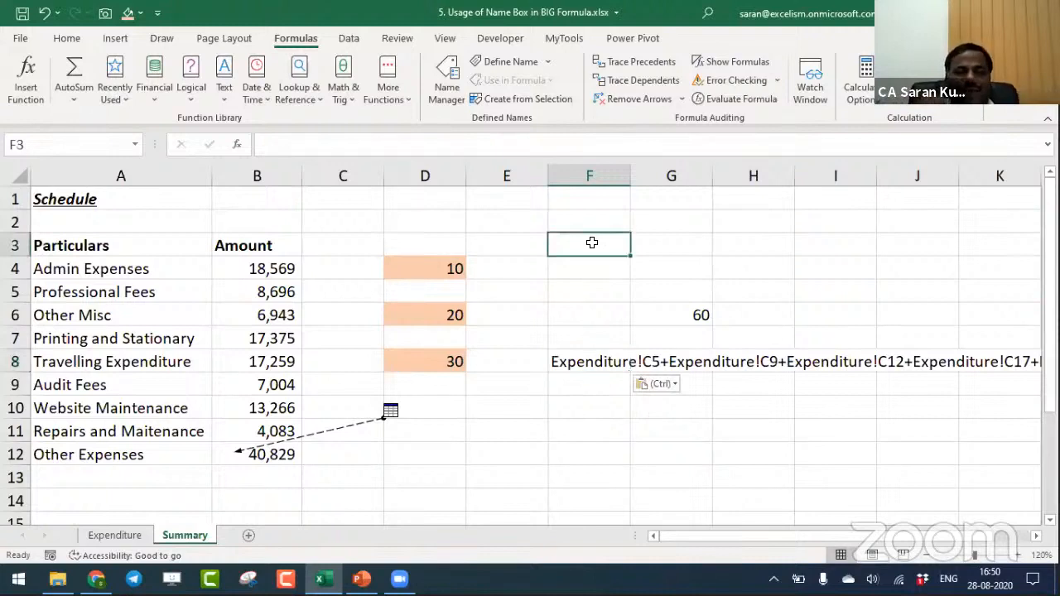
pyautogui.hotkey('ctrl', 'f')
pyautogui.press('Escape')
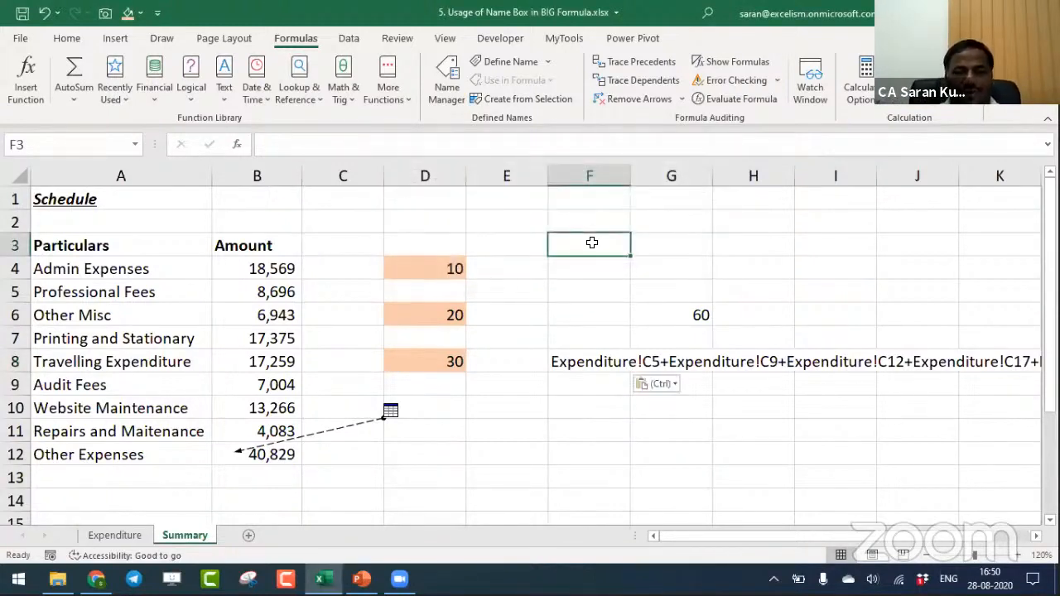
pyautogui.hotkey('ctrl', 'h')
pyautogui.press('Escape')
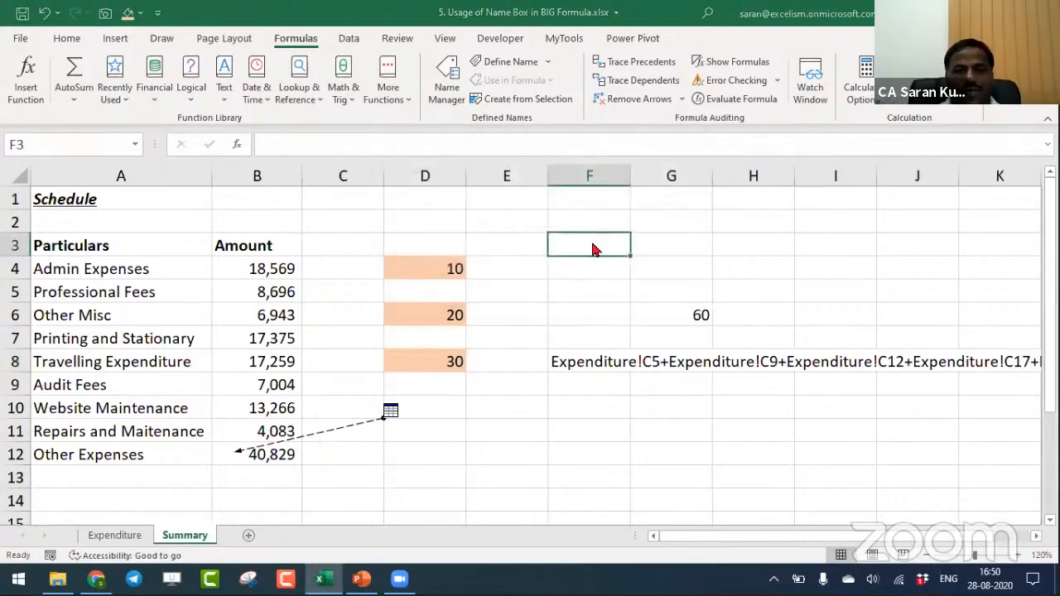
pyautogui.hotkey('ctrl', 'g')
pyautogui.press('Escape')
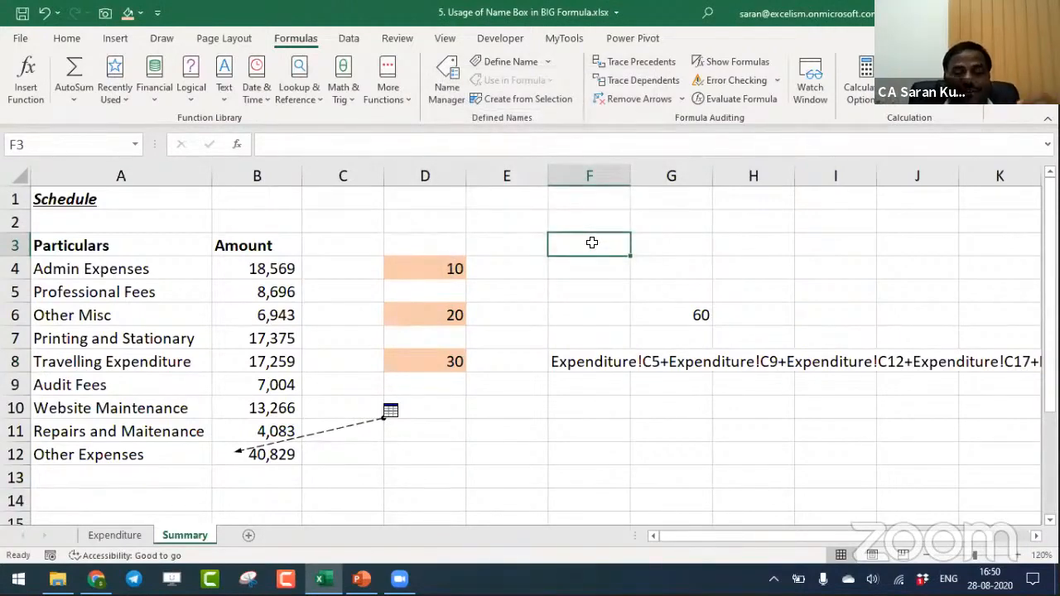
pyautogui.click(575, 271)
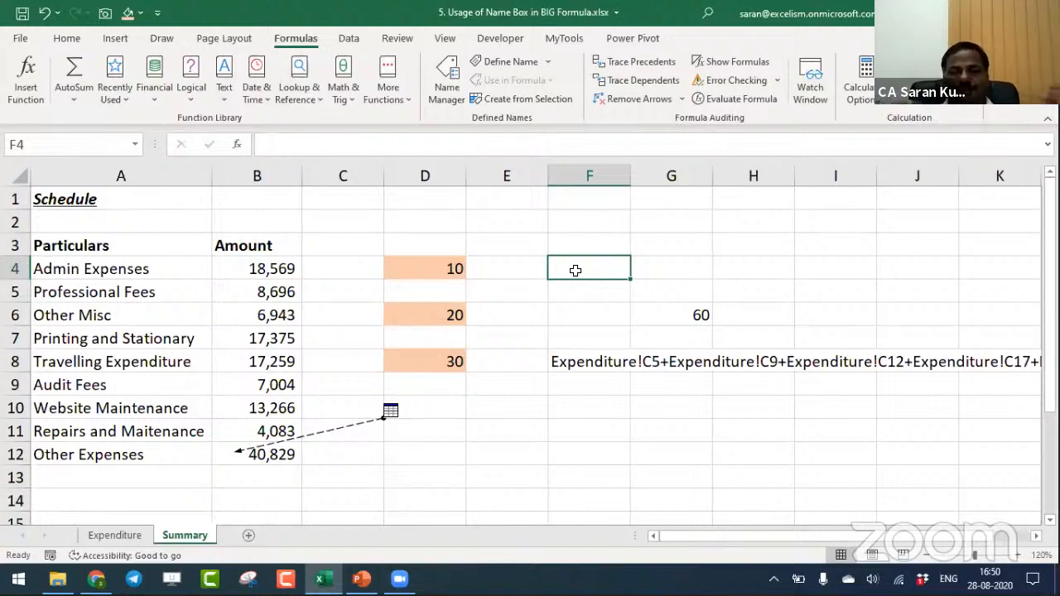
pyautogui.moveTo(575, 277); pyautogui.dragTo(586, 368)
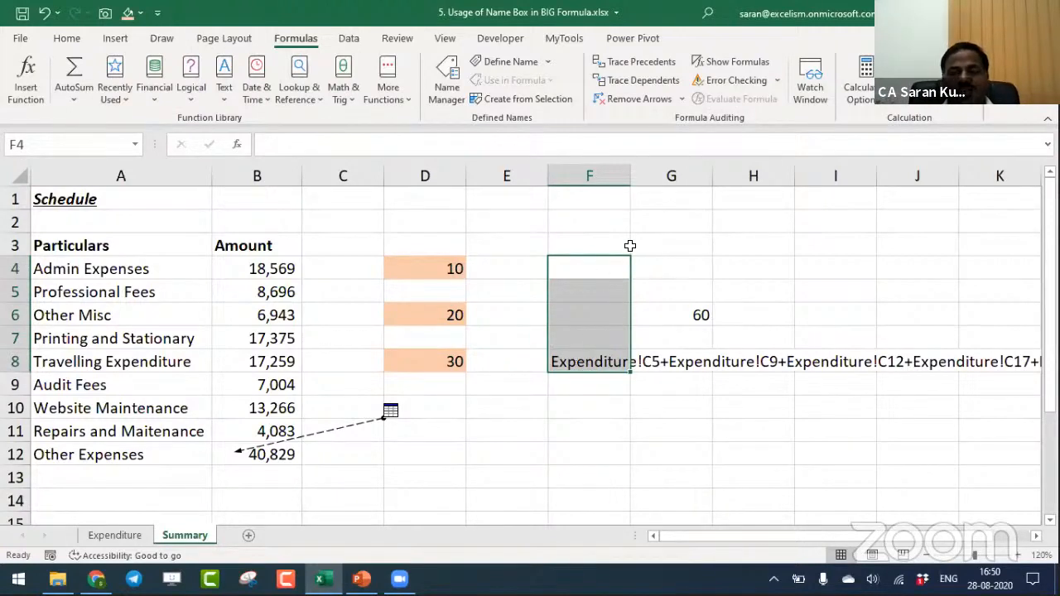
# - Replace every plus sign with a comma in the copied formula text, limiting the replacement to F8:F9
pyautogui.moveTo(589, 362); pyautogui.dragTo(585, 383)
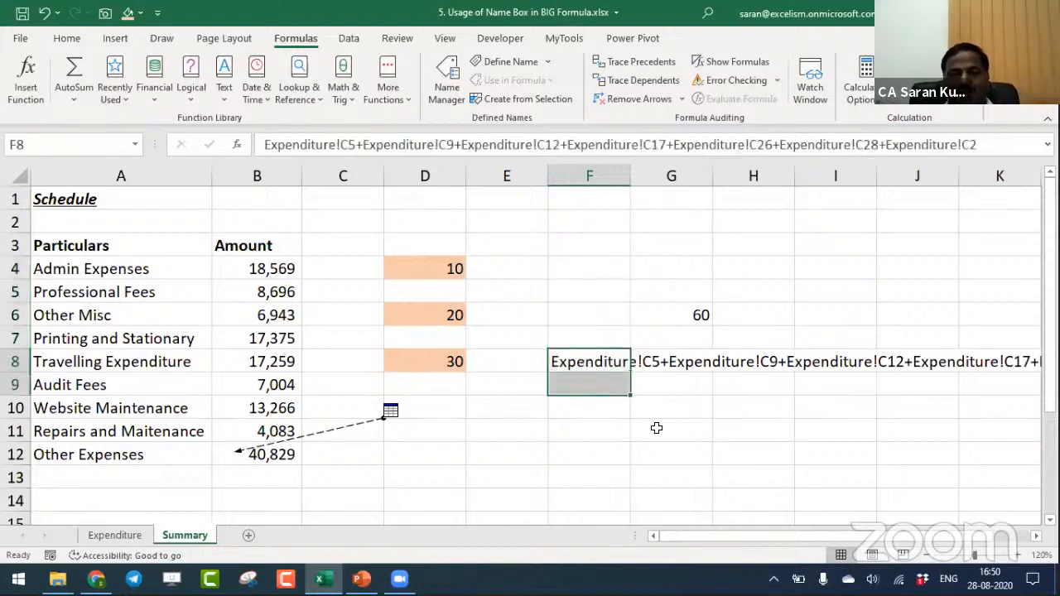
pyautogui.hotkey('ctrl', 'h')
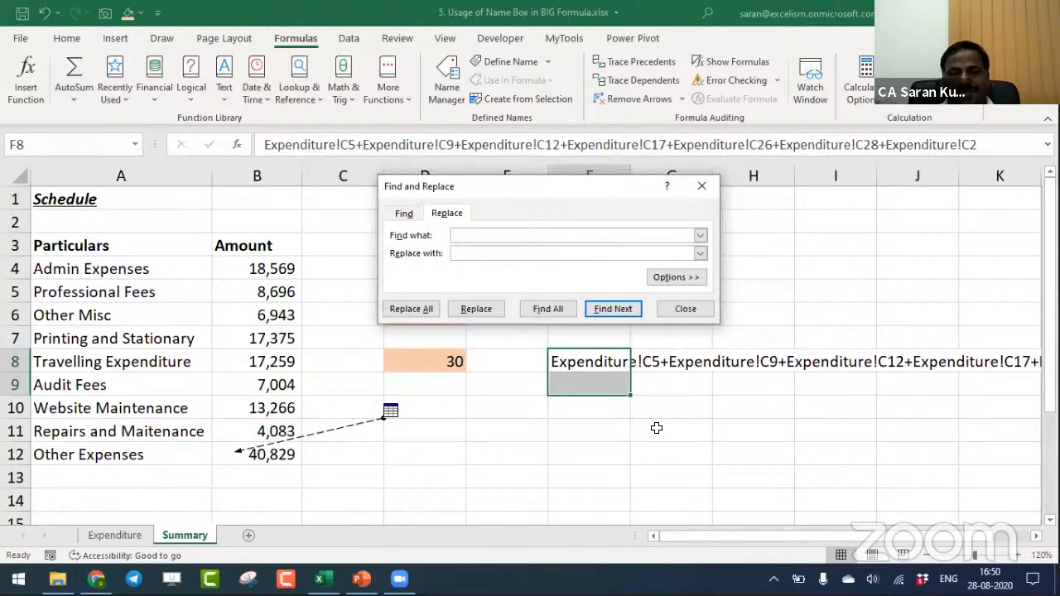
pyautogui.write('+')
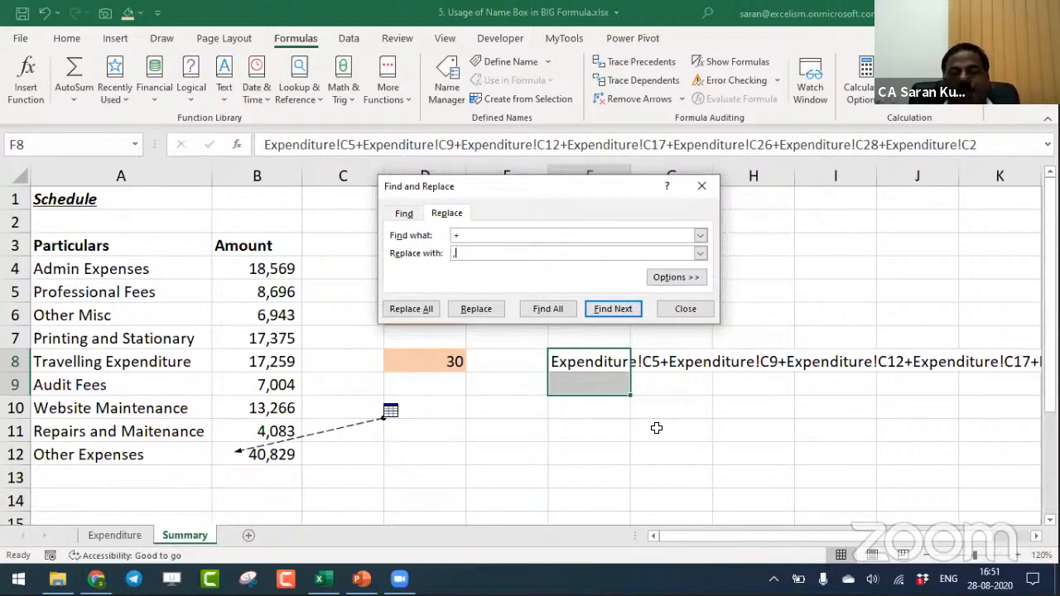
pyautogui.click(413, 309)
pyautogui.click(553, 332)
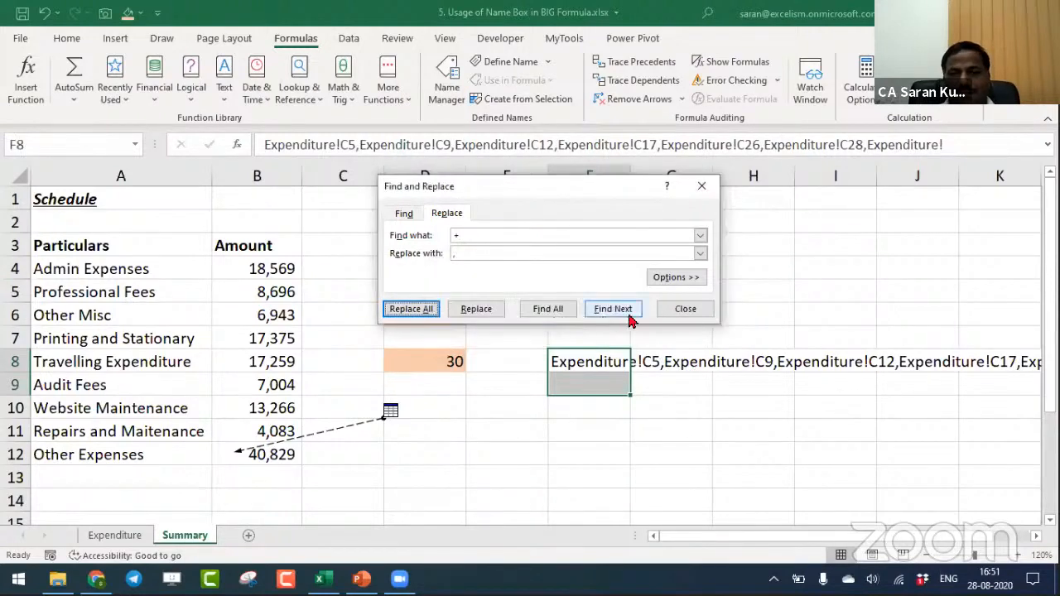
# - Copy the comma-separated reference list from F8 and use it in the Name Box to select all its source cells
pyautogui.click(684, 309)
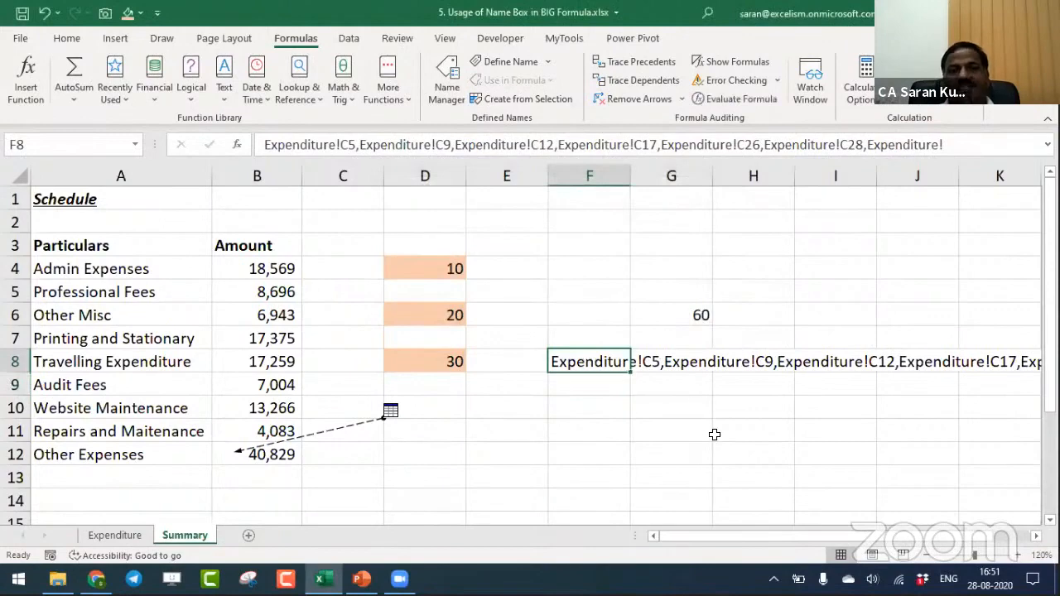
pyautogui.hotkey('ctrl', 'c')
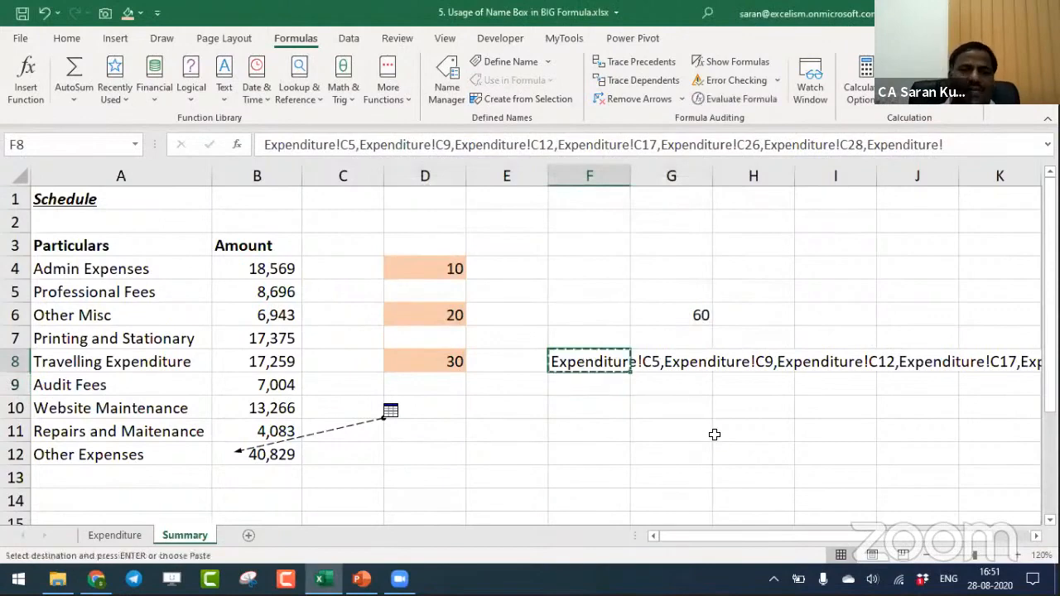
pyautogui.click(78, 144)
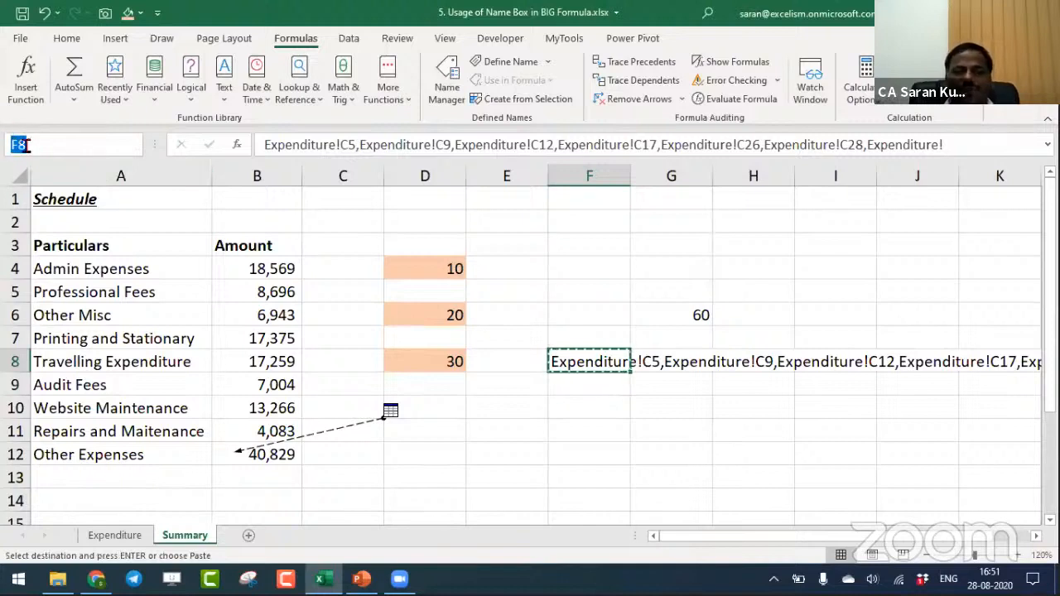
pyautogui.hotkey('ctrl', 'v')
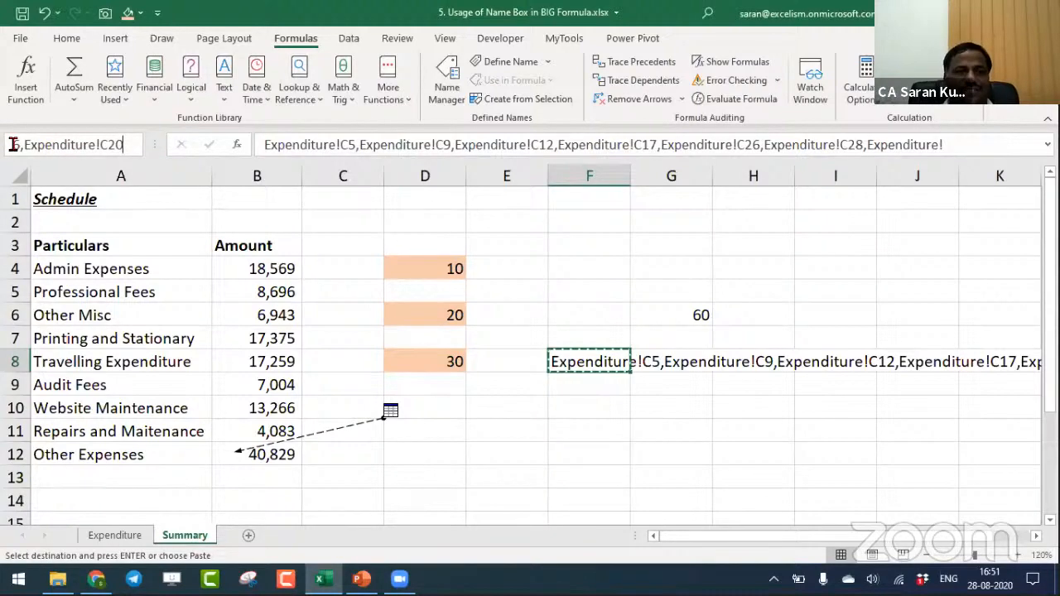
pyautogui.press('Return')
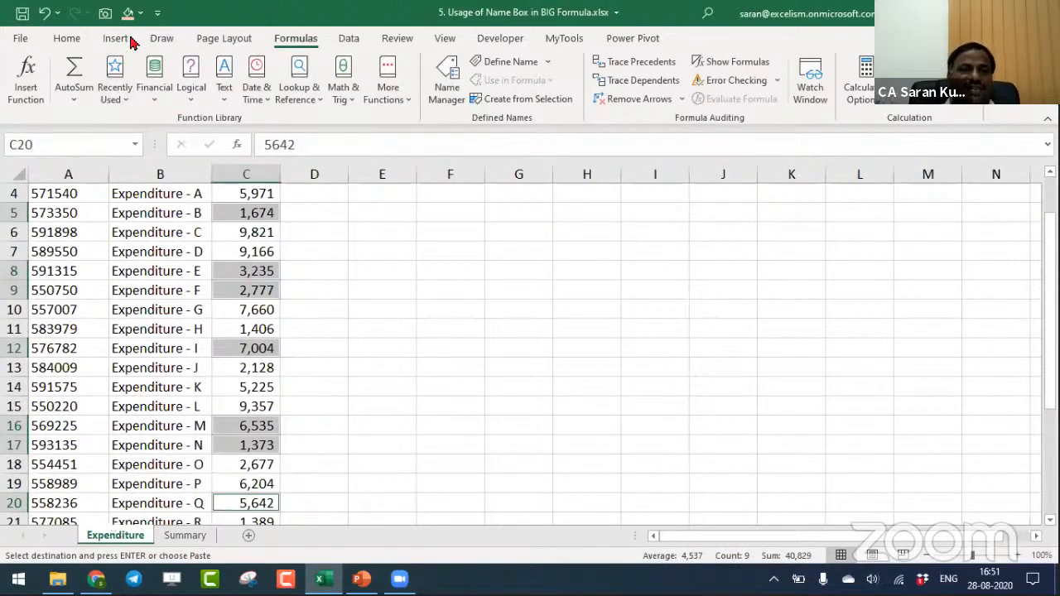
# - Fill the selected source cells on the Expenditure sheet with light gold and check the blank highlighted cell C2
pyautogui.click(140, 12)
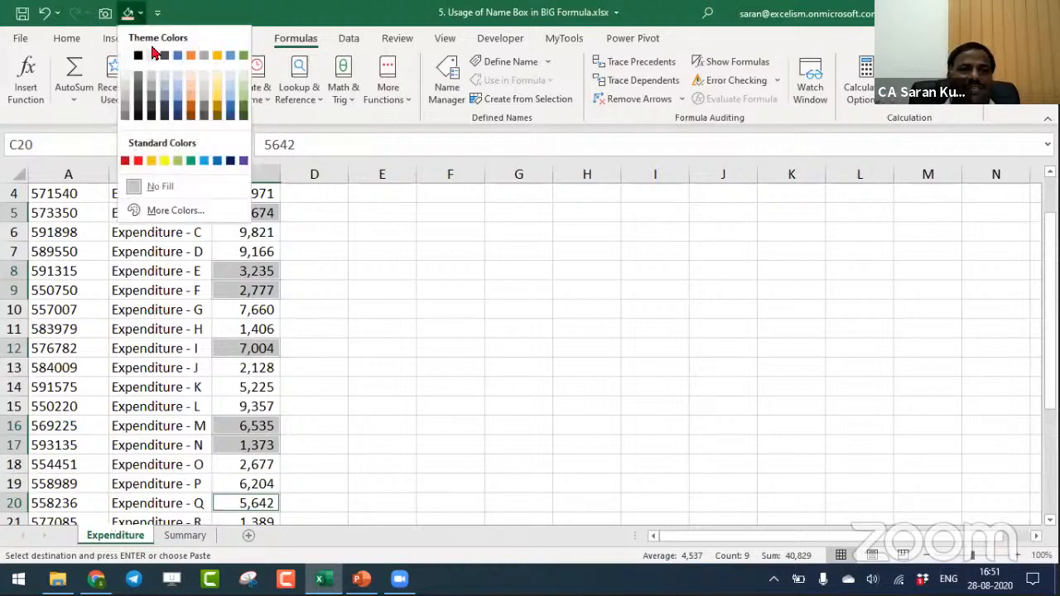
pyautogui.click(220, 103)
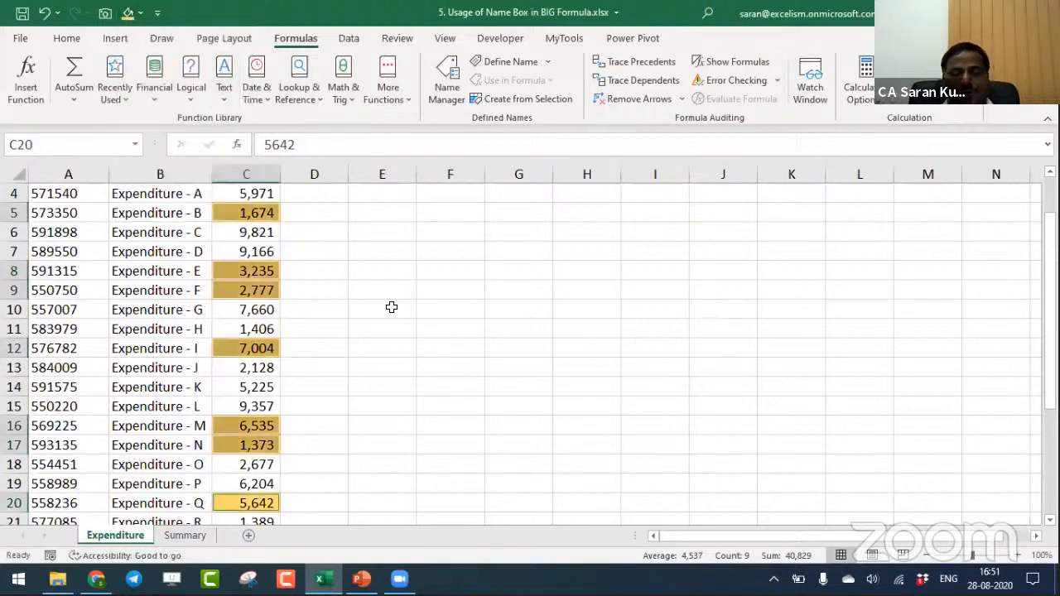
pyautogui.hotkey('ctrl', 'Home')
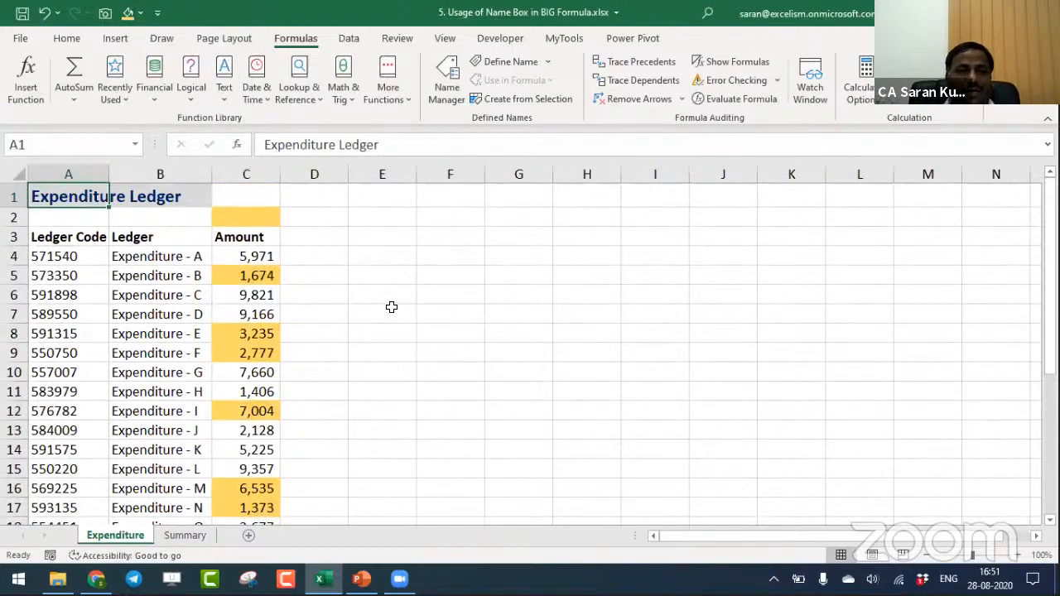
pyautogui.press('Down')
pyautogui.press('Right')
pyautogui.press('Right')
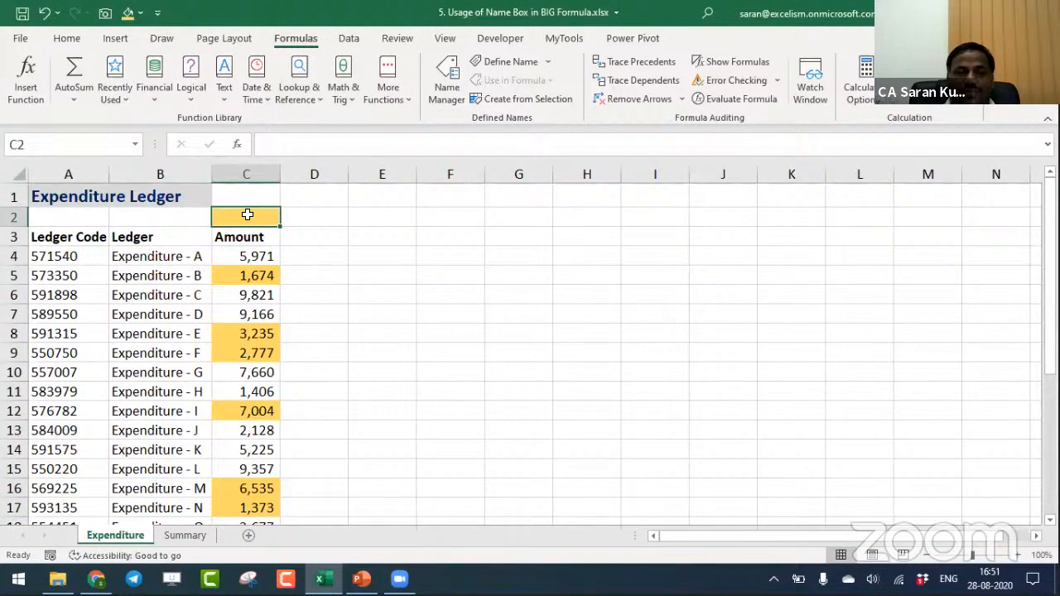
# - Return to the Summary sheet and review the Other Expenses formula in B12 without changing it
pyautogui.click(182, 537)
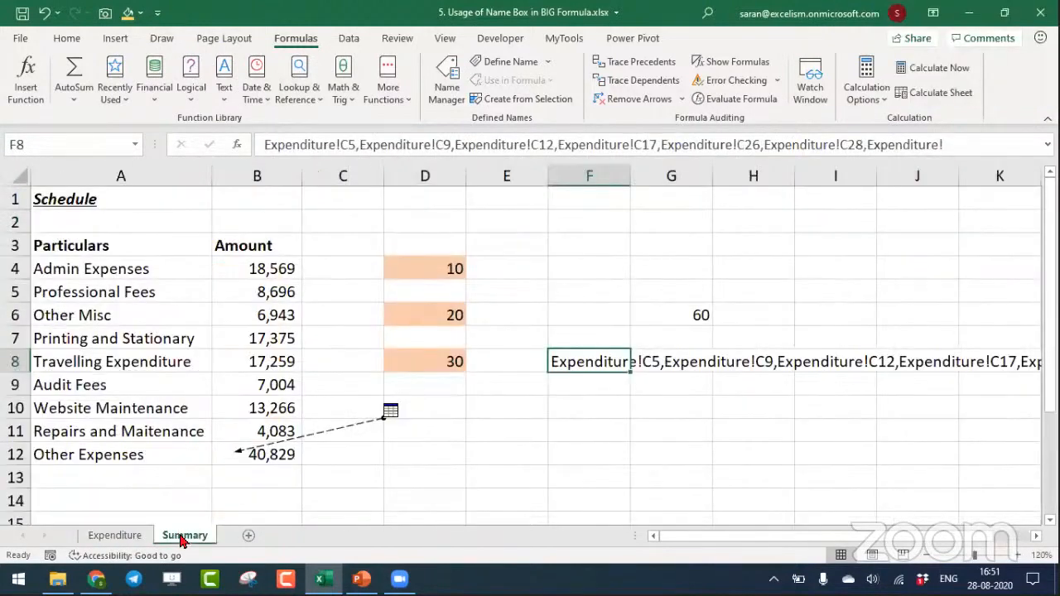
pyautogui.click(276, 454)
pyautogui.doubleClick(275, 455)
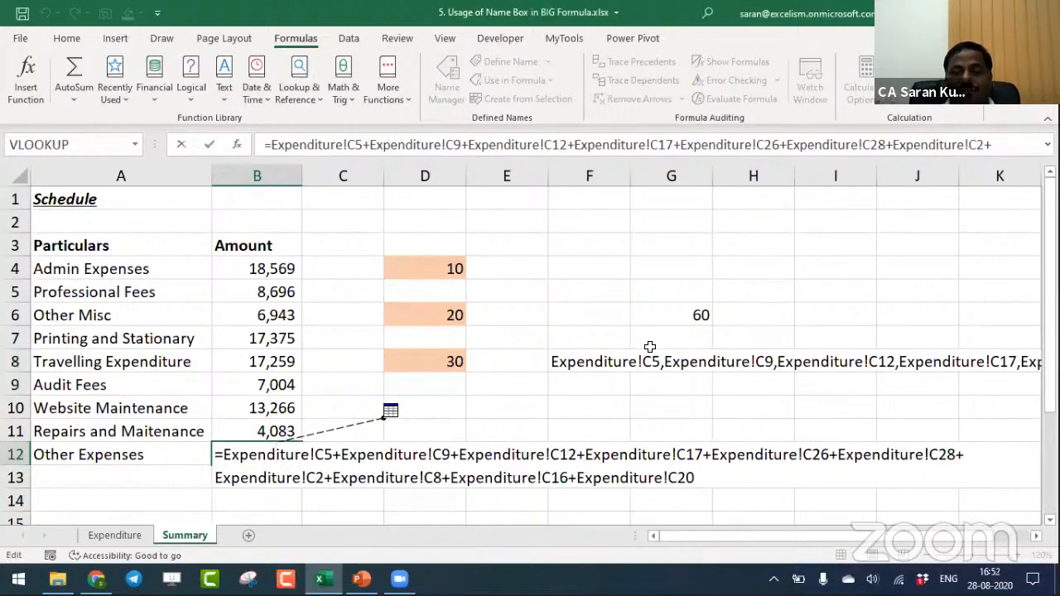
pyautogui.hotkey('ctrl', 'Return')
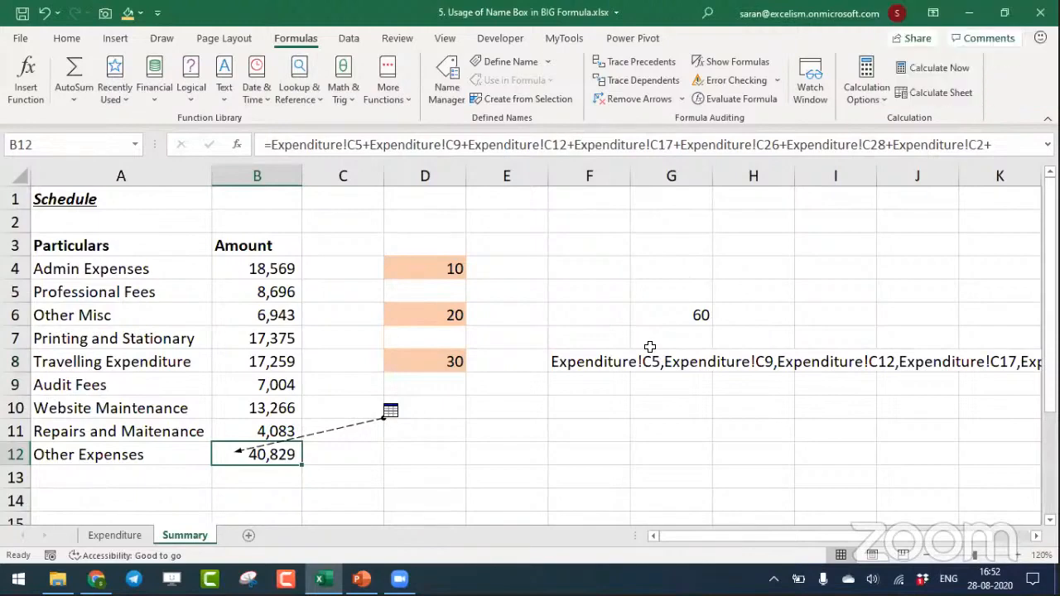
pyautogui.press('F2')
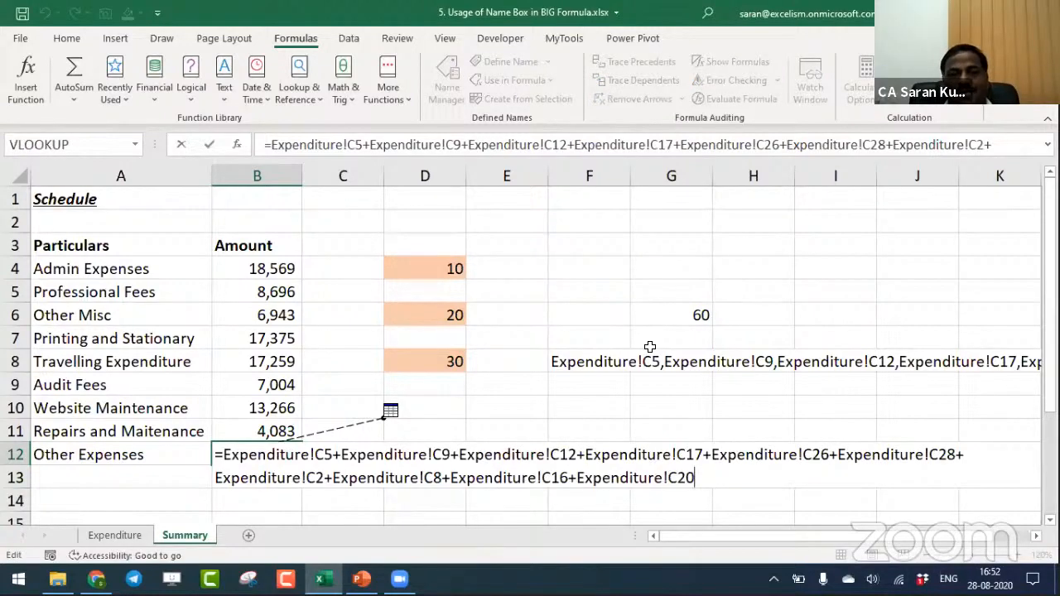
pyautogui.press('Escape')
# - Clear the comma-separated reference text from F8
pyautogui.press('Right')
pyautogui.press('Right')
pyautogui.press('Right')
pyautogui.press('Right')
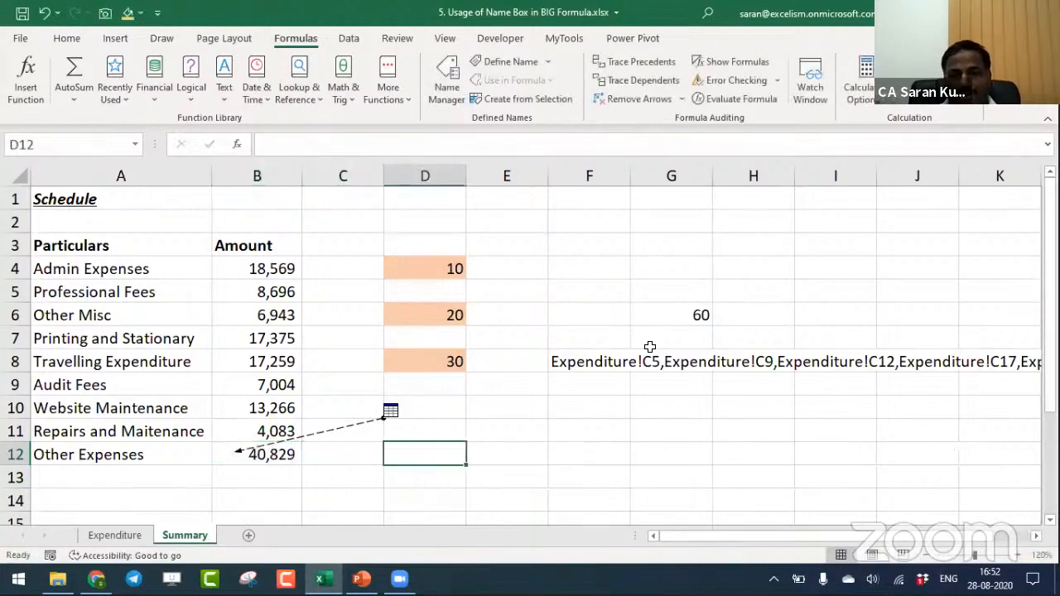
pyautogui.press('Up')
pyautogui.press('Up')
pyautogui.press('Up')
pyautogui.press('Up')
pyautogui.press('Delete')
# - Copy the Other Expenses formula text in B12 without its equals sign and leave the formula unchanged
pyautogui.press('Down')
pyautogui.press('Down')
pyautogui.press('Down')
pyautogui.press('Down')
pyautogui.press('Down')
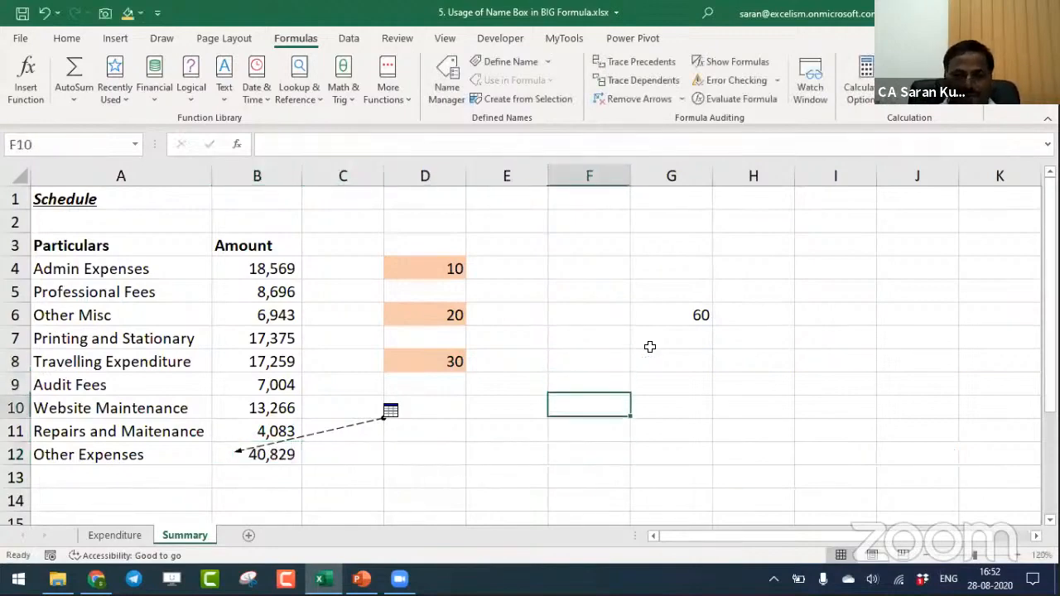
pyautogui.press('Left')
pyautogui.press('Left')
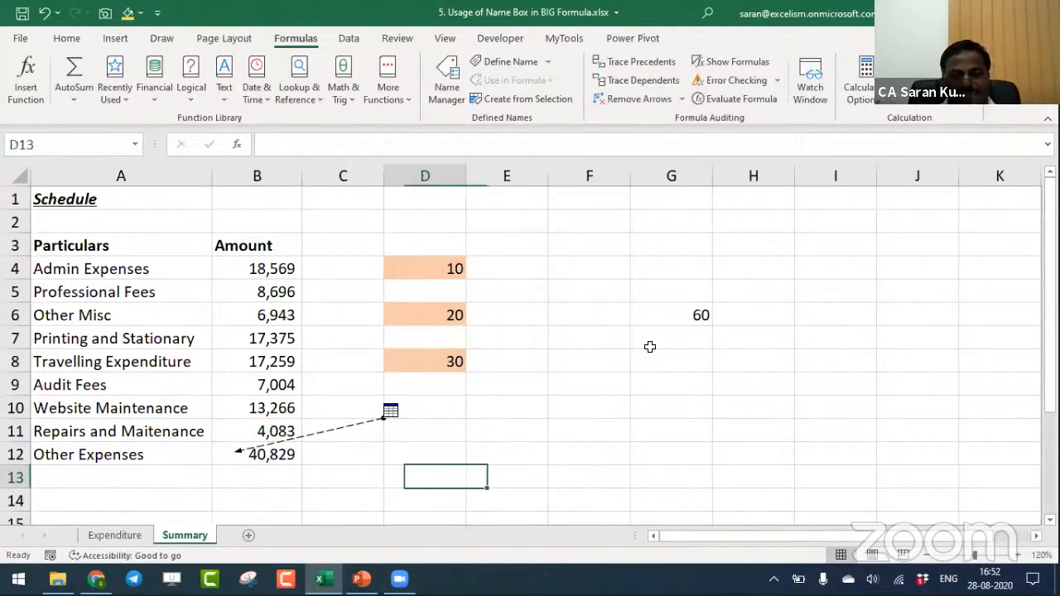
pyautogui.press('Left')
pyautogui.press('Left')
pyautogui.press('Up')
pyautogui.press('F2')
pyautogui.hotkey('shift', 'pageup')
pyautogui.press('Escape')
pyautogui.press('F2')
pyautogui.hotkey('shift', 'Up')
pyautogui.hotkey('shift', 'Up')
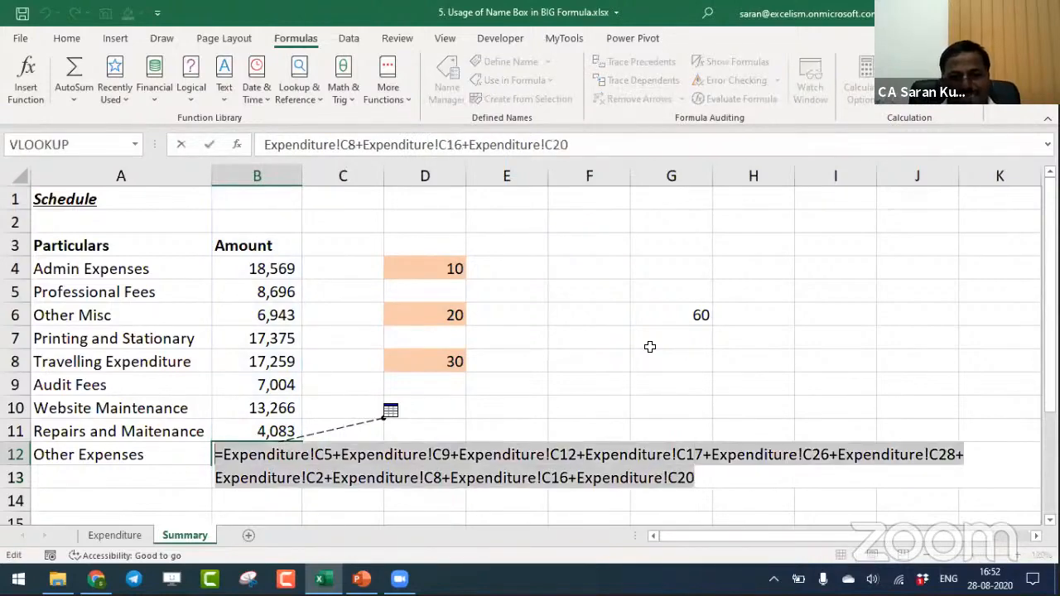
pyautogui.press('Escape')
# - Paste the copied formula text as plain text into F8
pyautogui.press('Right')
pyautogui.press('Right')
pyautogui.press('Right')
pyautogui.press('Right')
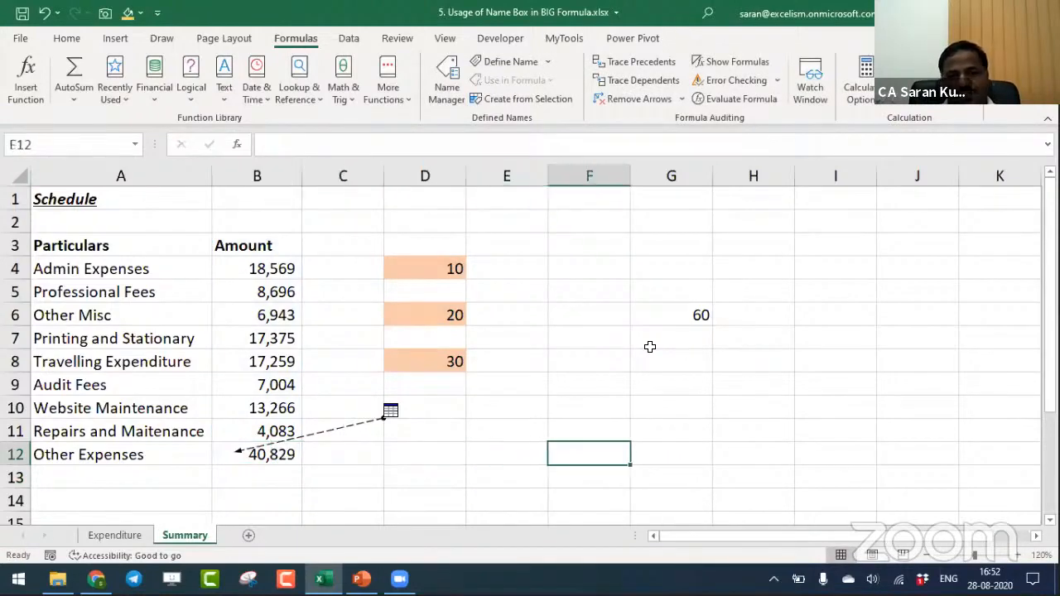
pyautogui.press('Up')
pyautogui.press('Up')
pyautogui.press('Up')
pyautogui.press('Up')
pyautogui.hotkey('ctrl', 'v')
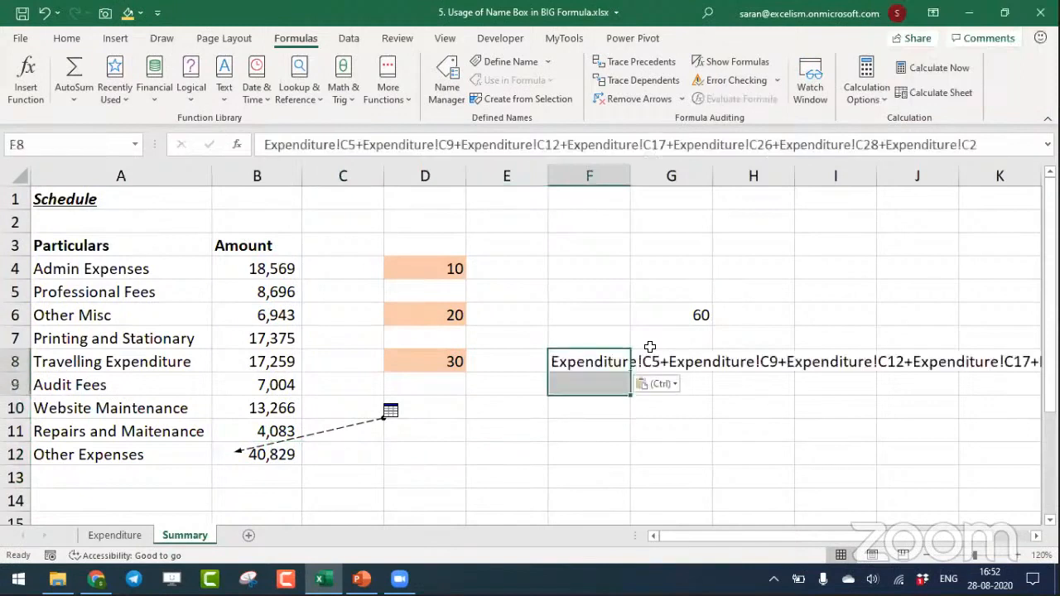
# - Replace all plus signs with commas in the formula text pasted in F8
pyautogui.hotkey('ctrl', 'h')
pyautogui.write('+')
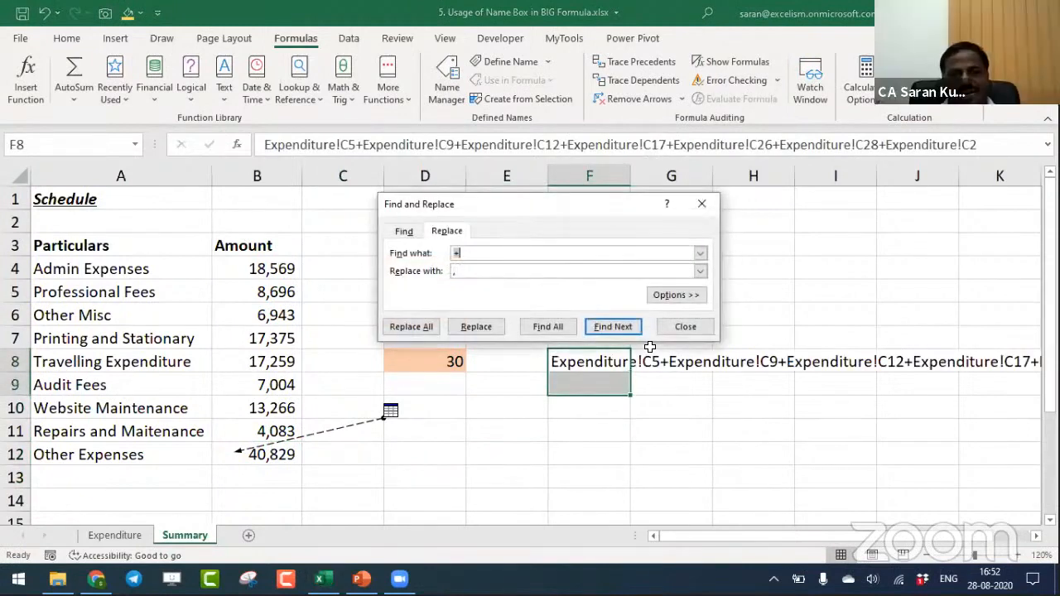
pyautogui.press('Tab')
pyautogui.write(',')
pyautogui.hotkey('alt', 'a')
pyautogui.press('Return')
pyautogui.press('Escape')
pyautogui.press('Up')
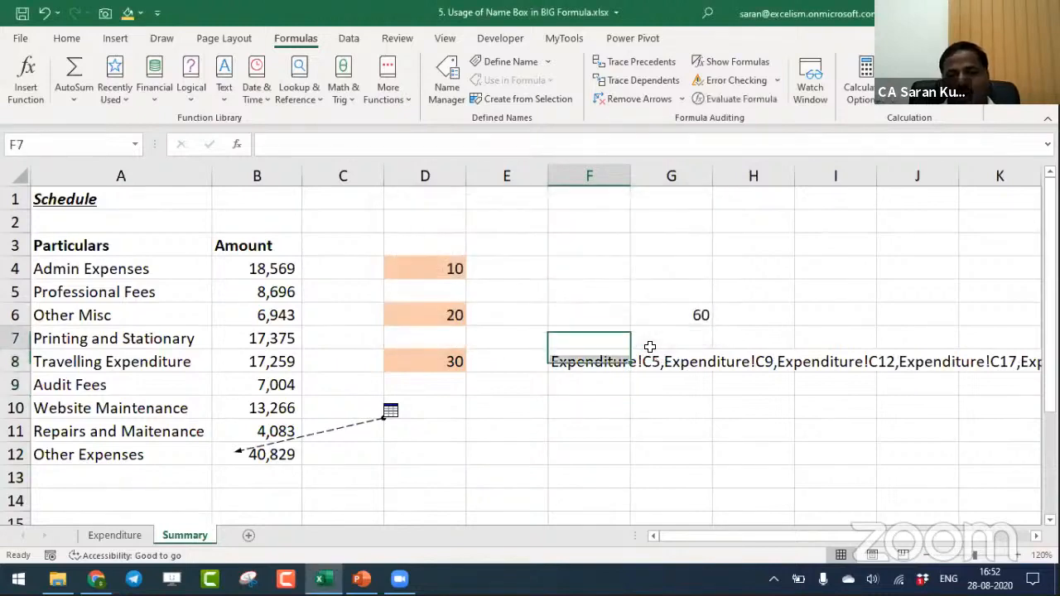
# - Copy the converted list in F8 and enter it in the Name Box to select the referenced Expenditure cells again
pyautogui.press('Down')
pyautogui.hotkey('ctrl', 'c')
pyautogui.click(100, 153)
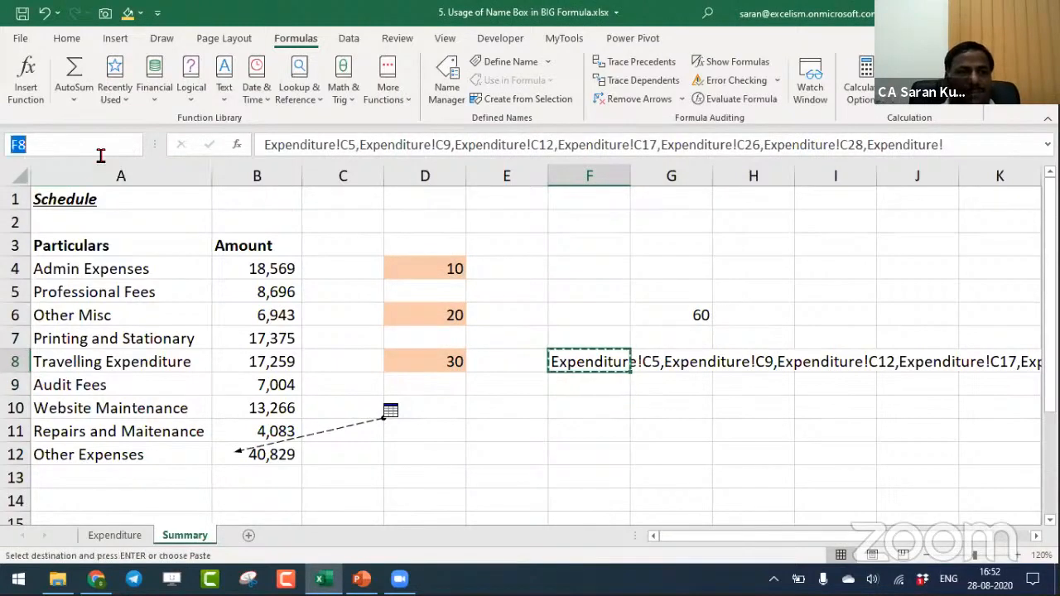
pyautogui.hotkey('ctrl', 'v')
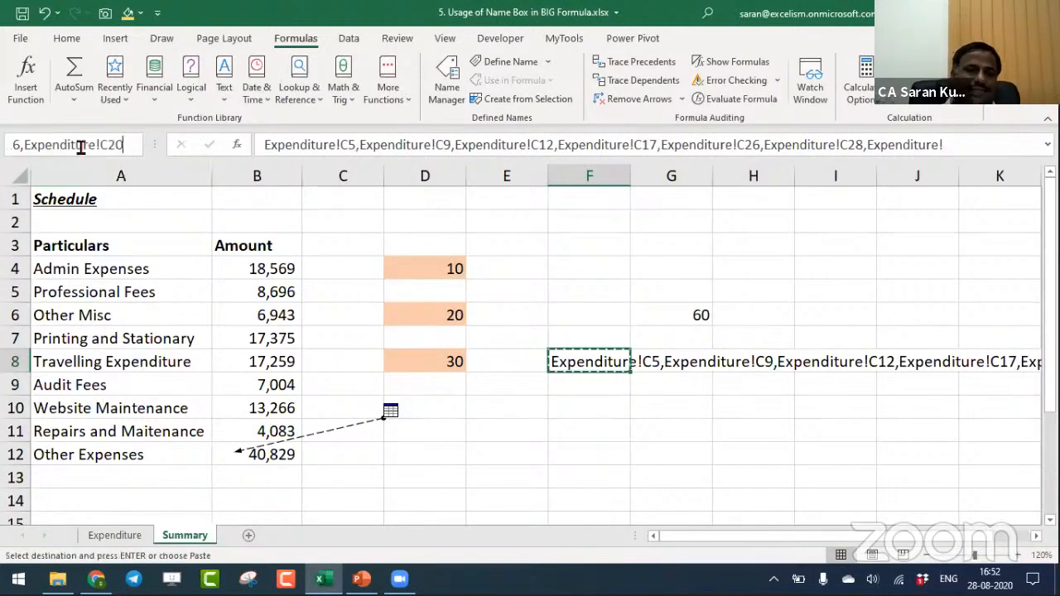
pyautogui.press('Return')
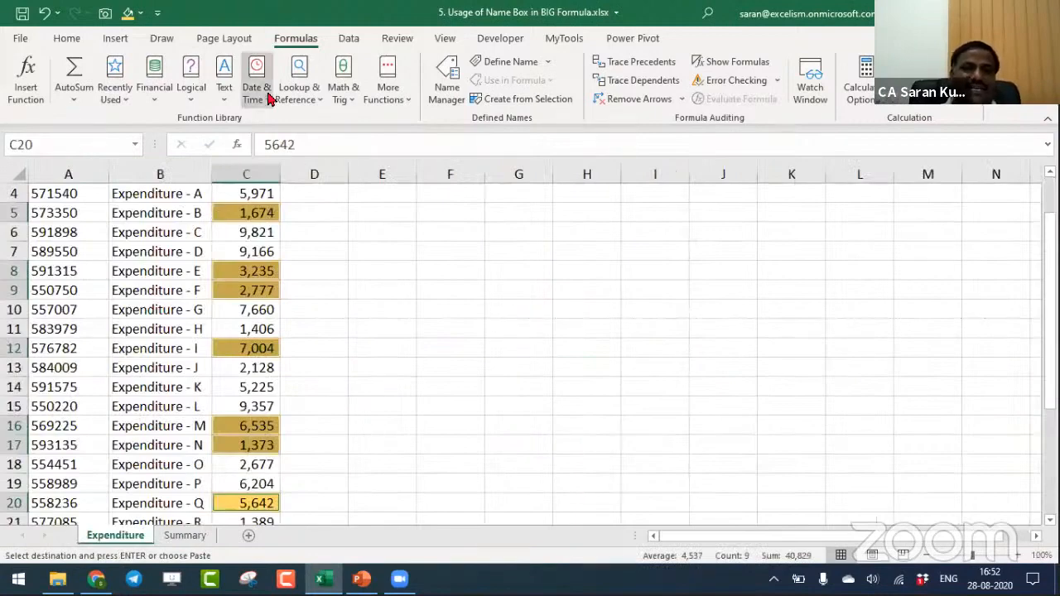
# - Check the highlighted source cells down the Amount column from the top of the Expenditure sheet and save the workbook
pyautogui.click(179, 214)
pyautogui.hotkey('ctrl', 'Home')
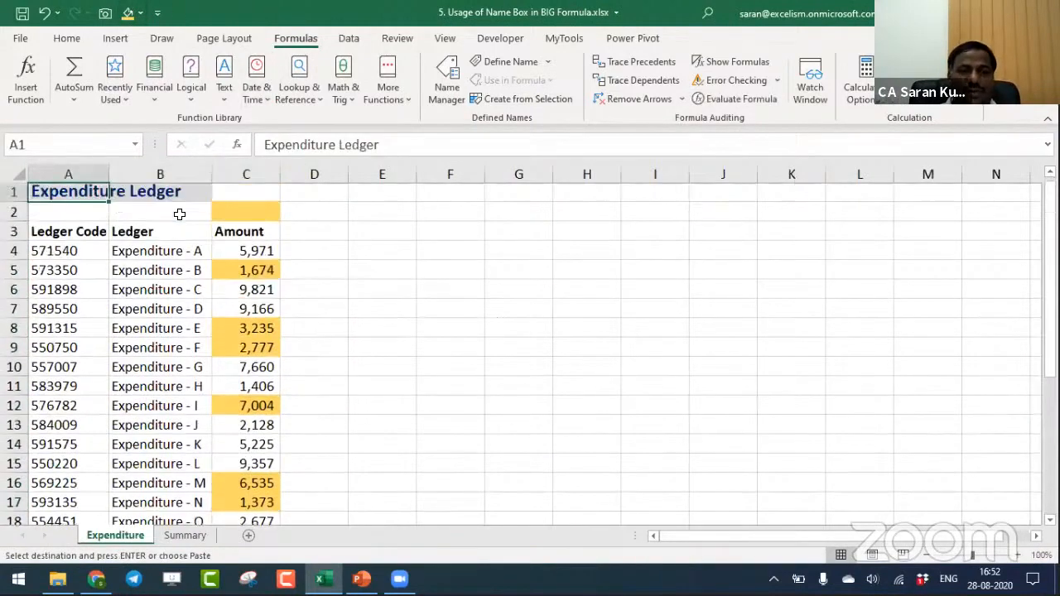
pyautogui.press('Down')
pyautogui.press('Right')
pyautogui.press('Right')
pyautogui.press('Down')
pyautogui.press('Down')
pyautogui.press('Down')
pyautogui.press('Down')
pyautogui.press('Down')
pyautogui.press('Down')
pyautogui.press('Down')
pyautogui.press('Down')
pyautogui.press('Down')
pyautogui.press('Down')
pyautogui.press('Down')
pyautogui.press('Down')
pyautogui.press('Down')
pyautogui.press('Down')
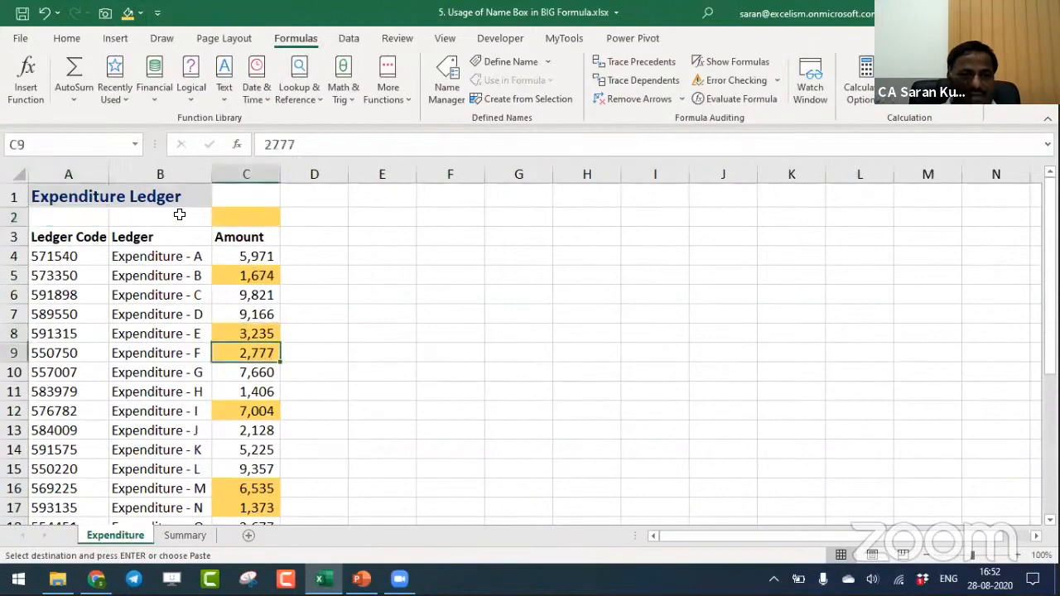
pyautogui.press('Down')
pyautogui.press('Down')
pyautogui.press('Down')
pyautogui.press('Down')
pyautogui.press('Down')
pyautogui.press('Down')
pyautogui.press('Down')
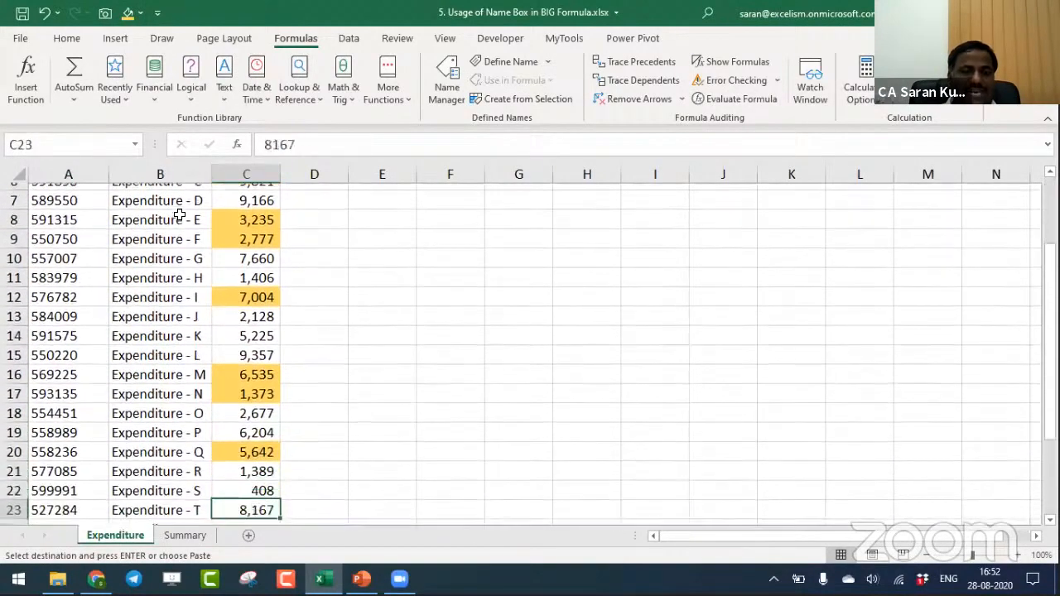
pyautogui.hotkey('ctrl', 'Home')
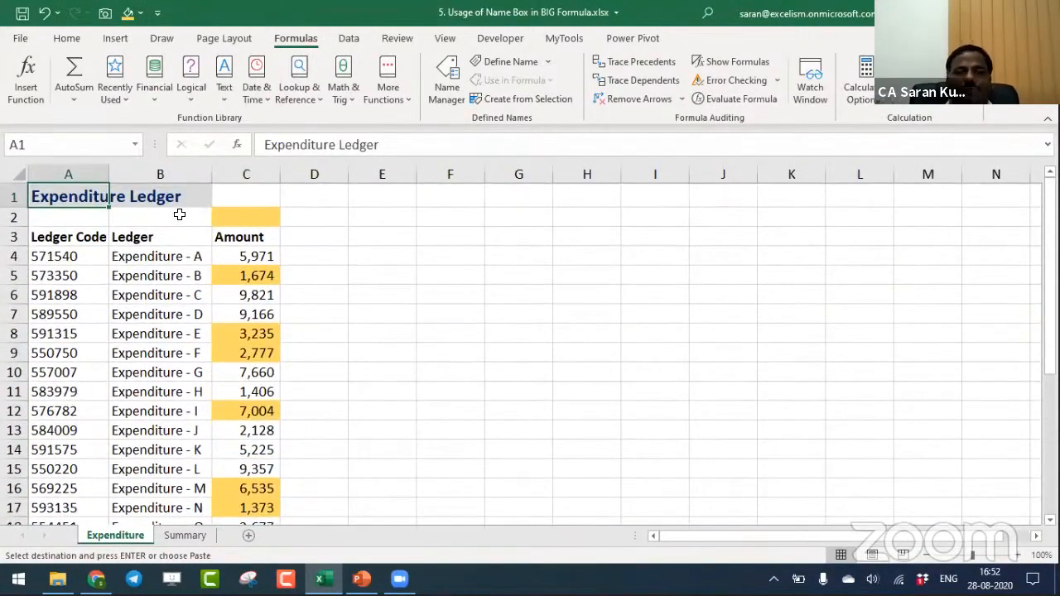
pyautogui.hotkey('ctrl', 's')
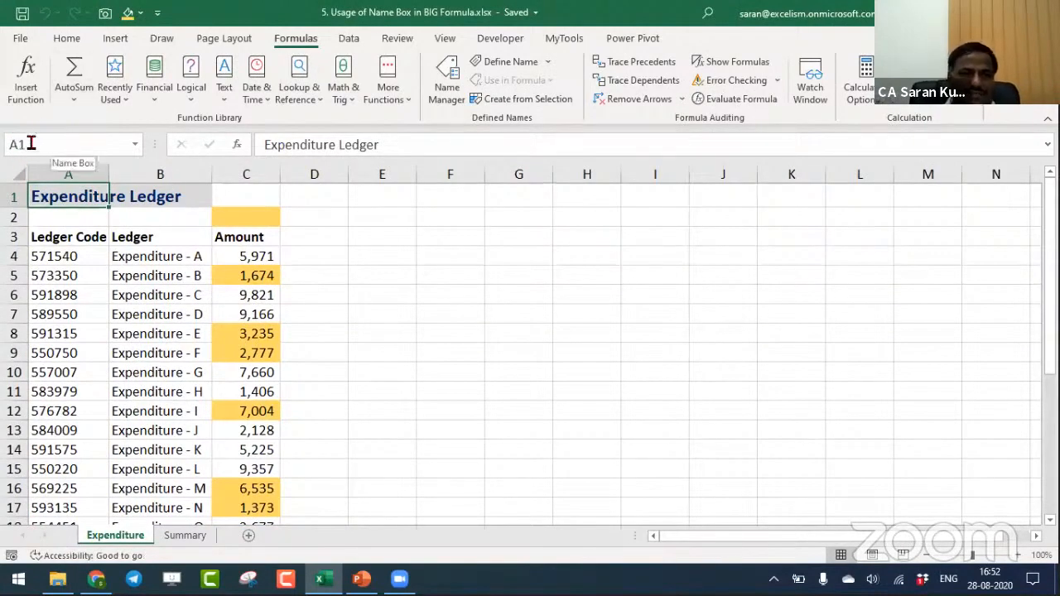
# - Extend a selection from E4 down column E row by row past row 500, and return to the top of the column
pyautogui.click(407, 255)
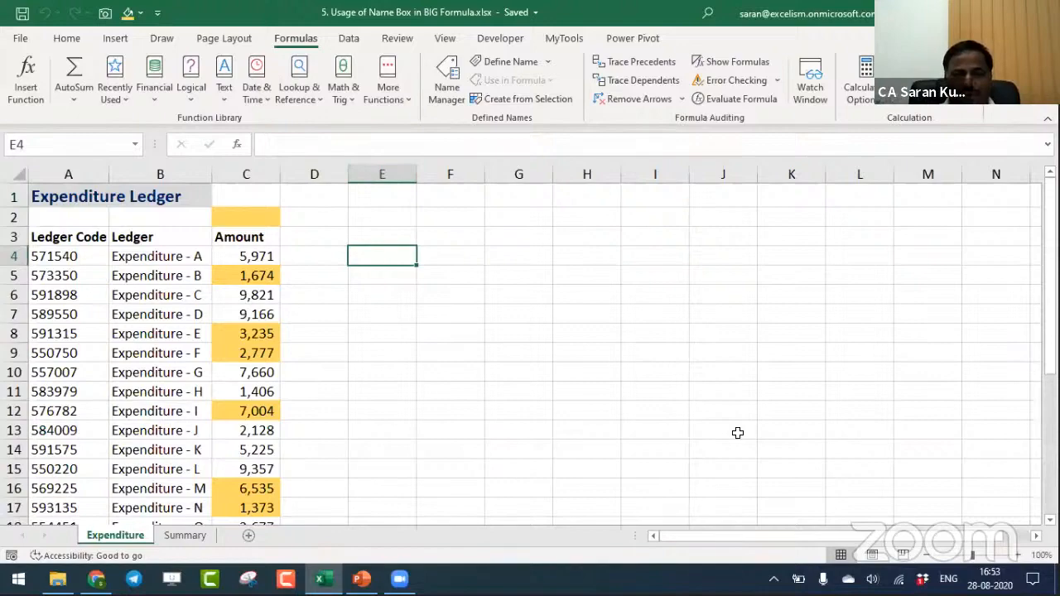
pyautogui.hotkey('shift', 'Down')
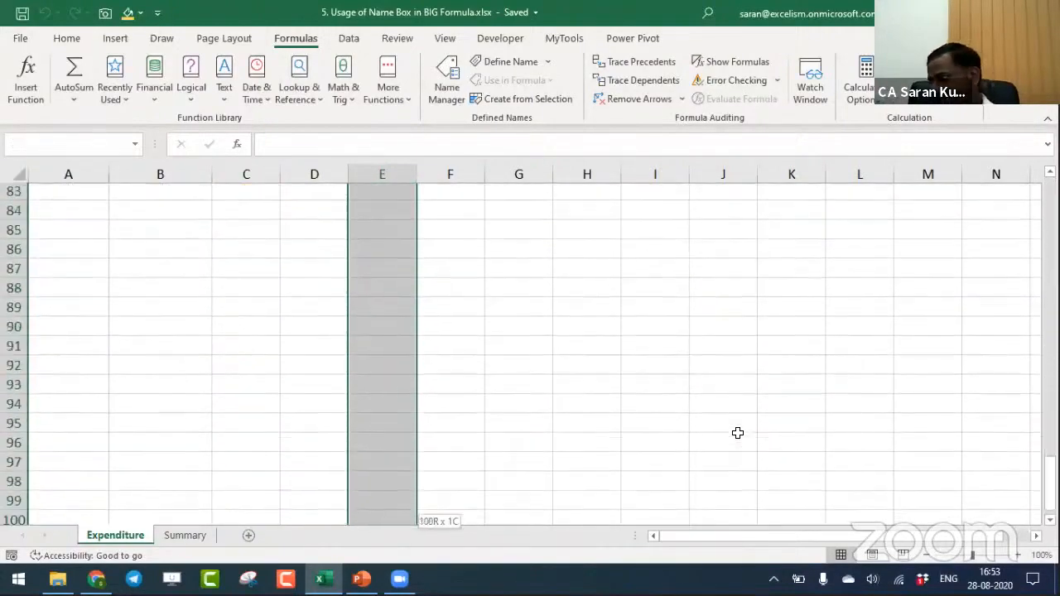
pyautogui.hotkey('shift', 'Down')
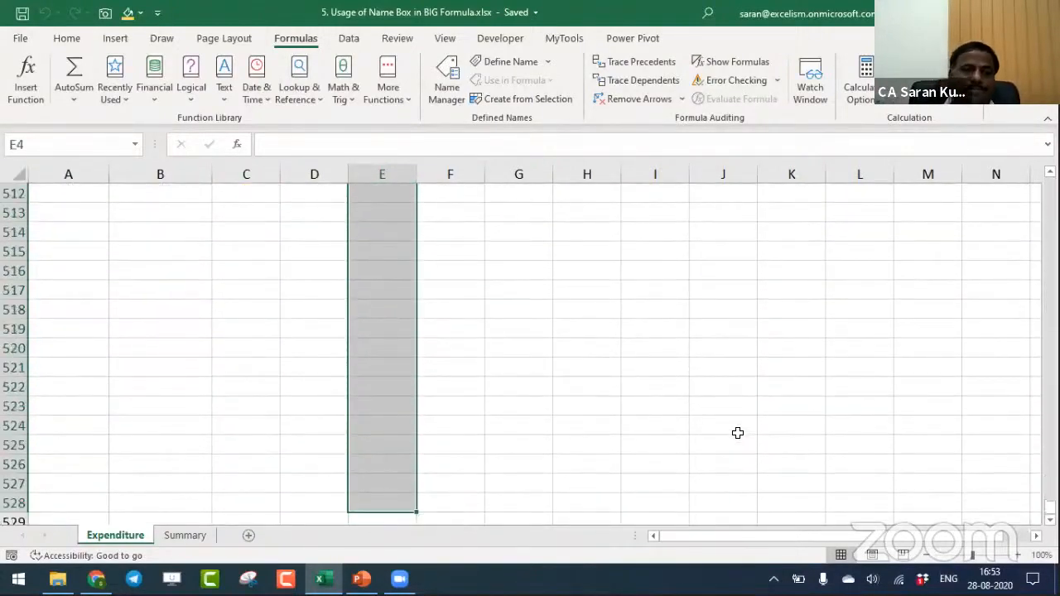
pyautogui.hotkey('ctrl', 'Up')
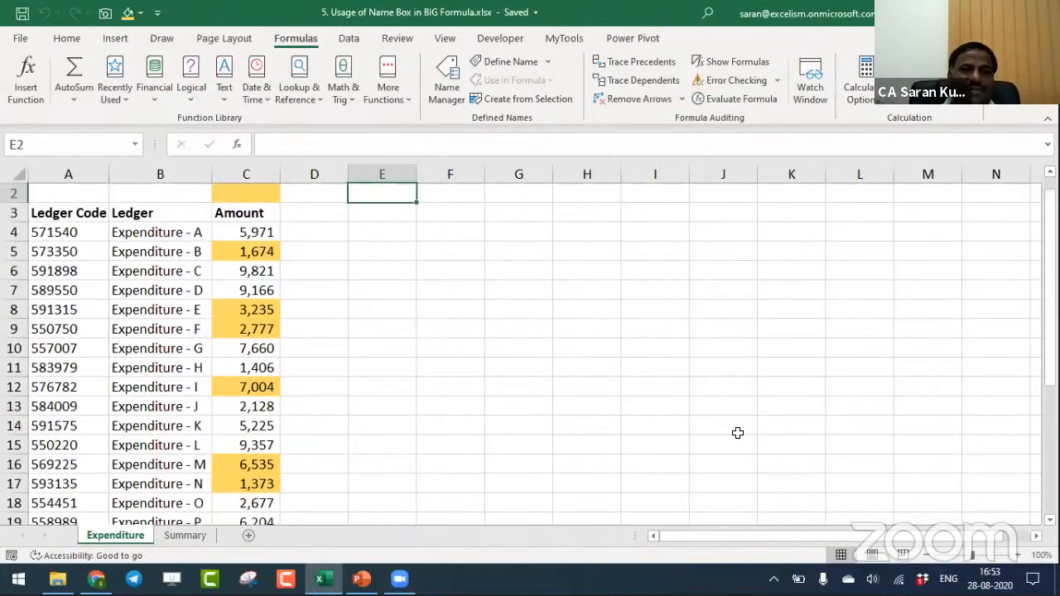
# - Select the range E4:E1000 on the Expenditure sheet directly by its address in the Name Box
pyautogui.click(85, 142)
pyautogui.write('E4')
pyautogui.write(':E1000')
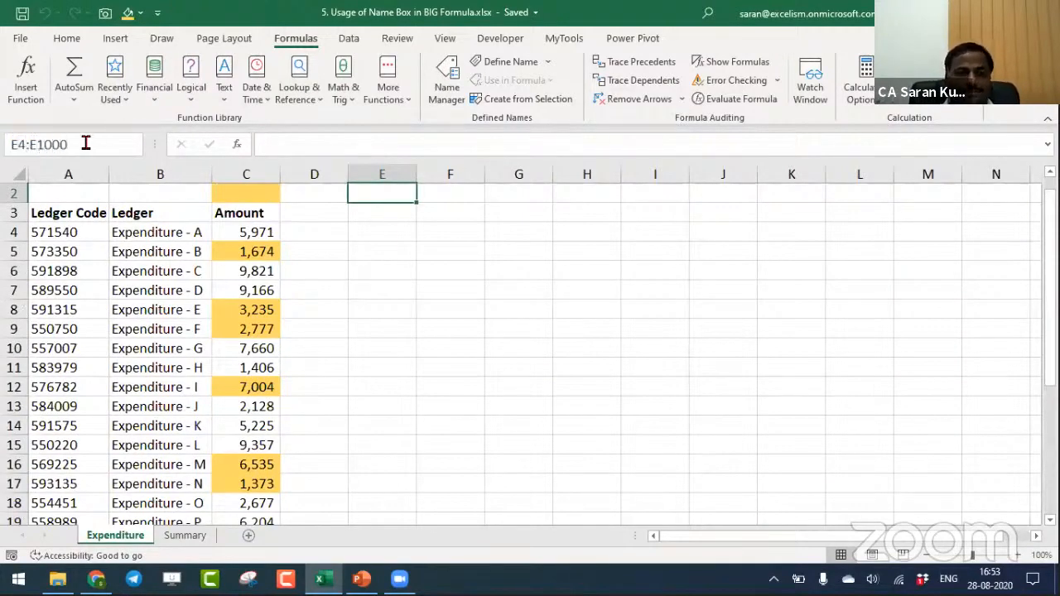
pyautogui.press('Return')
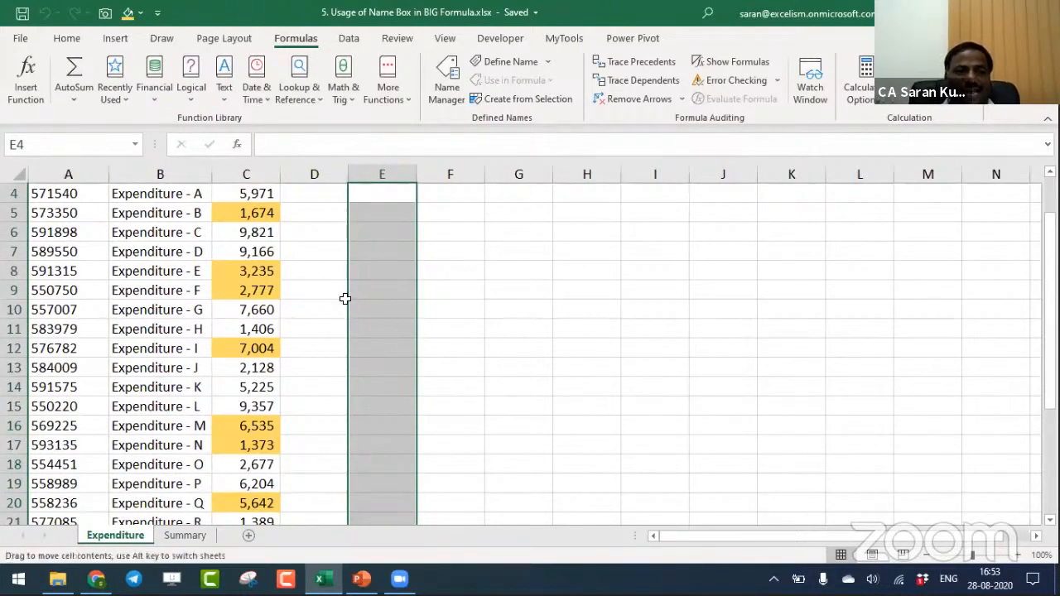
# - Select the range A1:D1 on the Expenditure sheet directly by its address in the Name Box
pyautogui.click(70, 142)
pyautogui.write('A1')
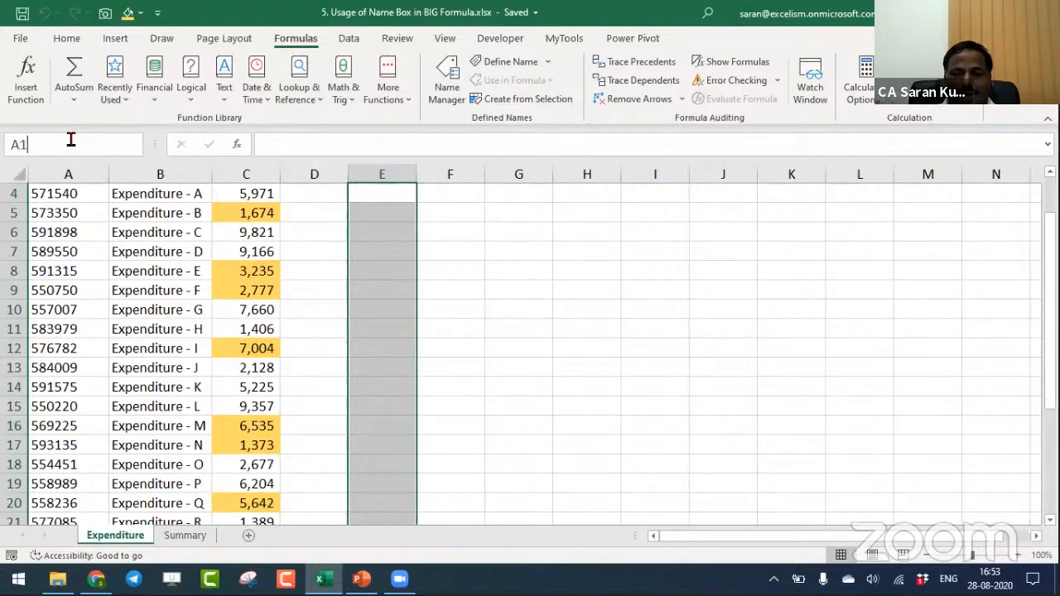
pyautogui.write(':D1')
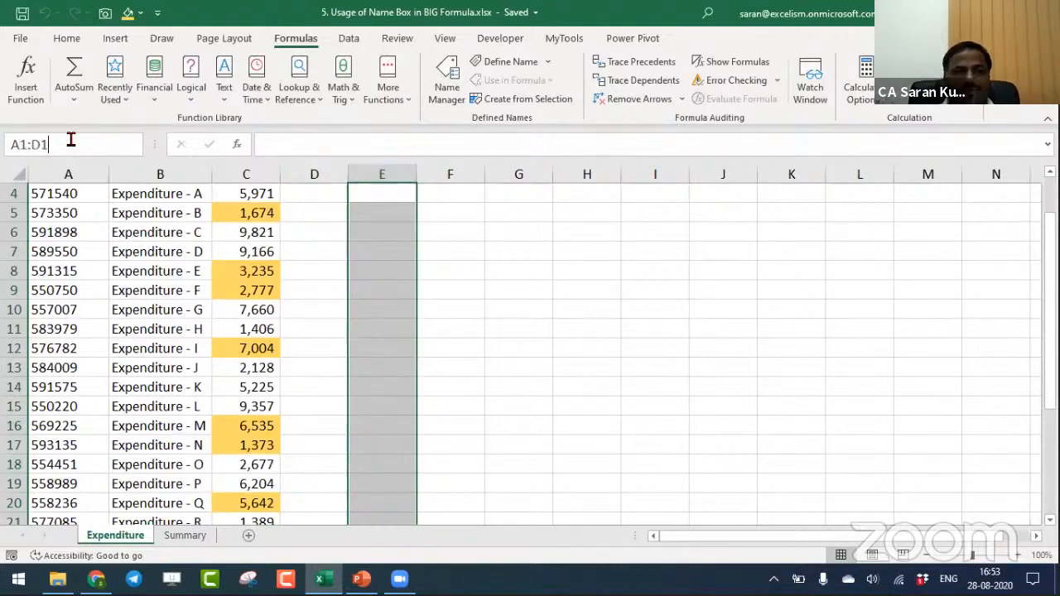
pyautogui.press('Return')
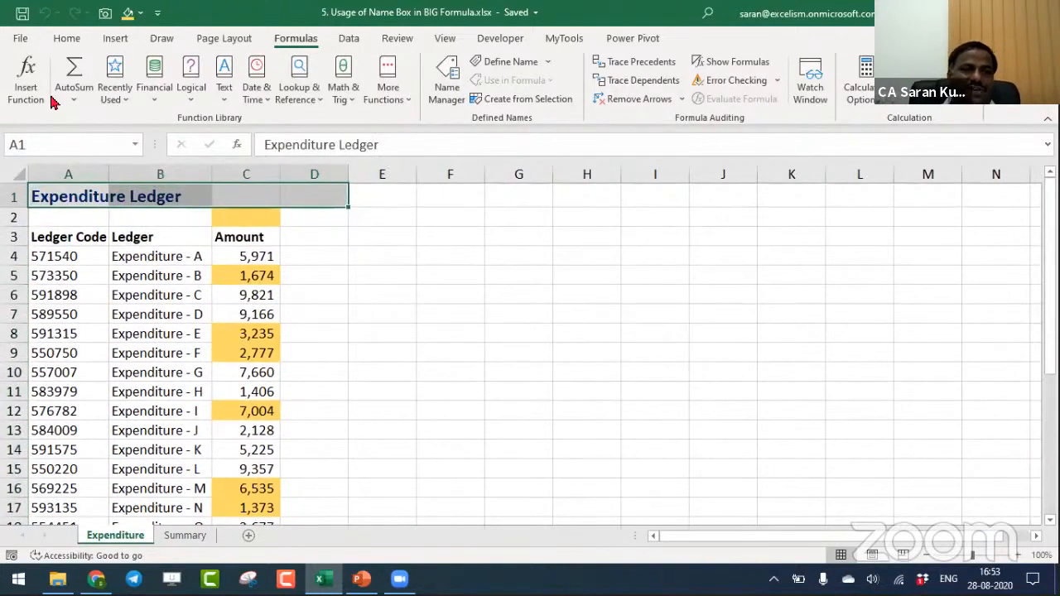
# - Select the block A1:I10 by entering its address in the Name Box, and clear the selection by selecting cell D5
pyautogui.click(80, 143)
pyautogui.write('A')
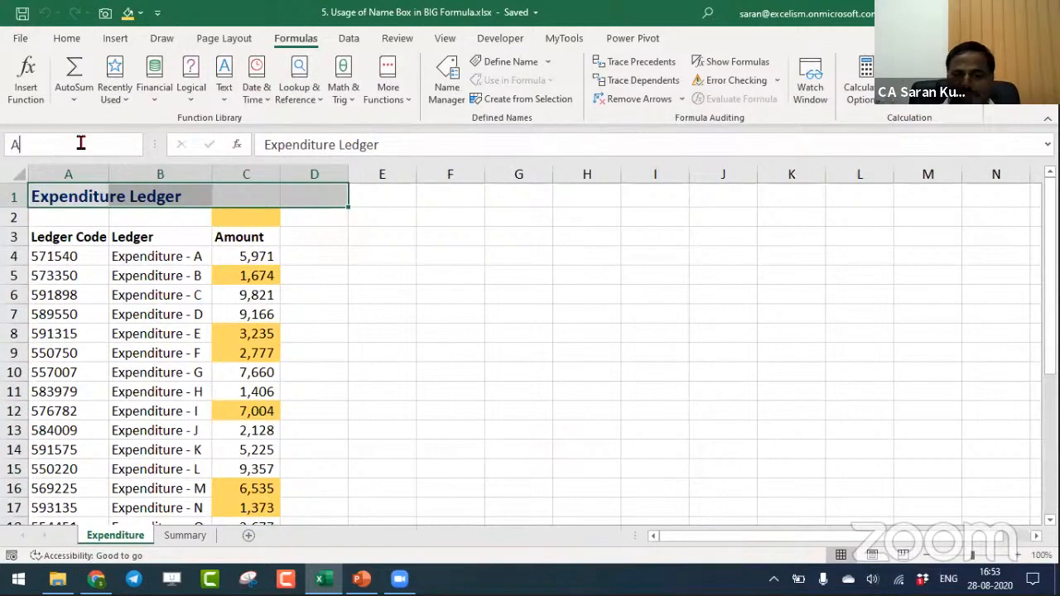
pyautogui.write('1:')
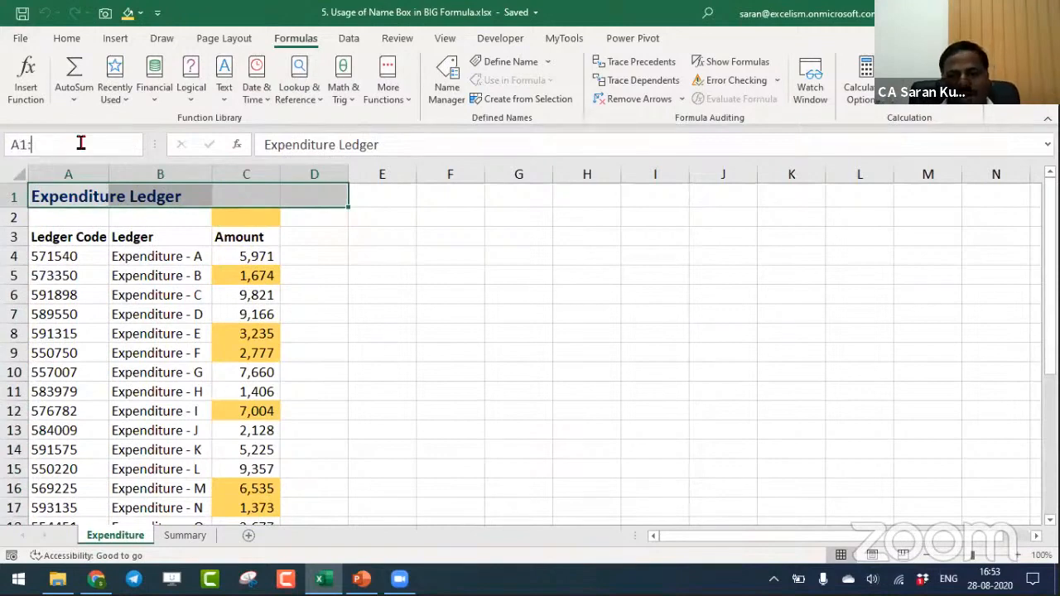
pyautogui.write('I10')
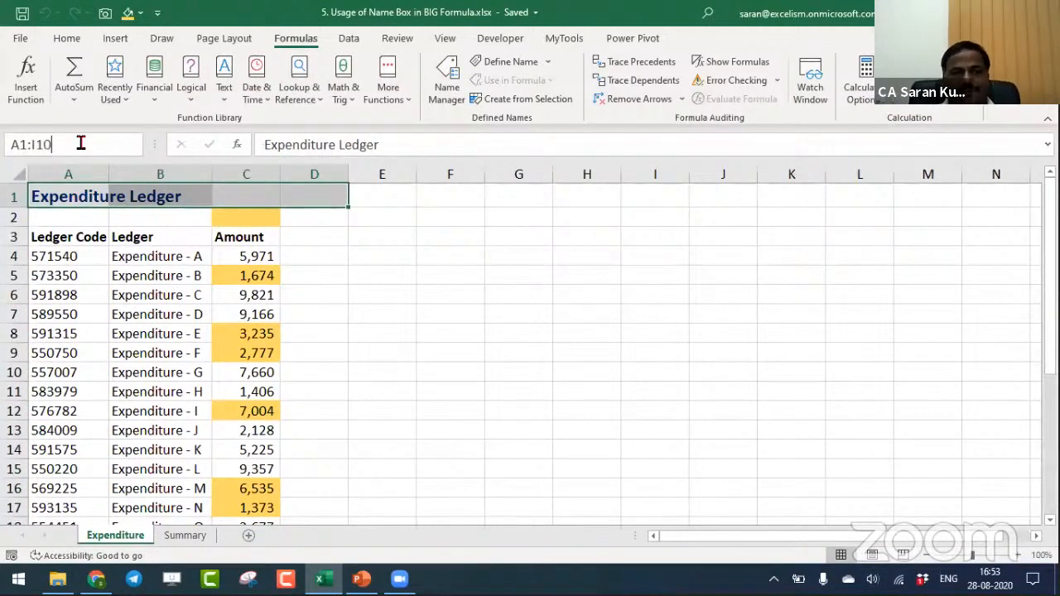
pyautogui.press('Return')
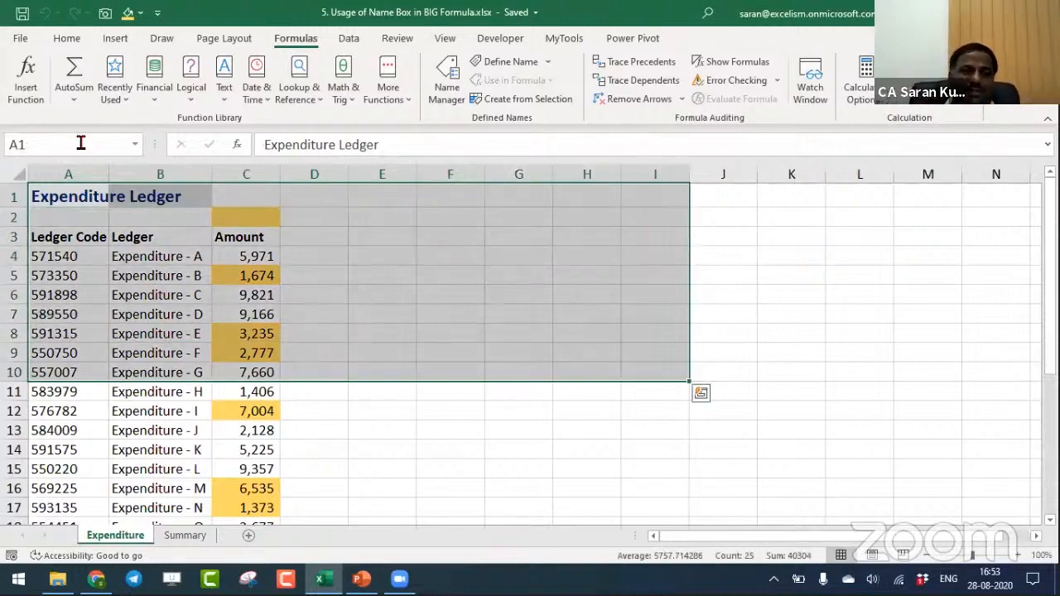
pyautogui.click(303, 286)
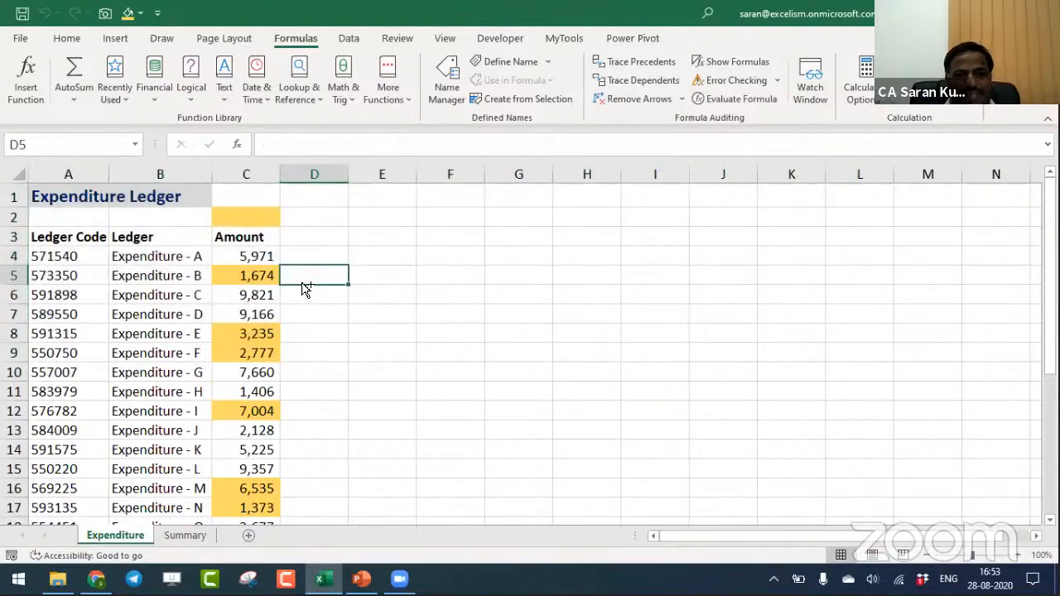
# - Switch to the PowerPoint presentation and check topic 6, Join Bank Statement Description using OFFSET(), on the Session Topics slide
pyautogui.hotkey('alt', 'Tab')
pyautogui.hotkey('alt', 'Tab')
pyautogui.press('Tab')
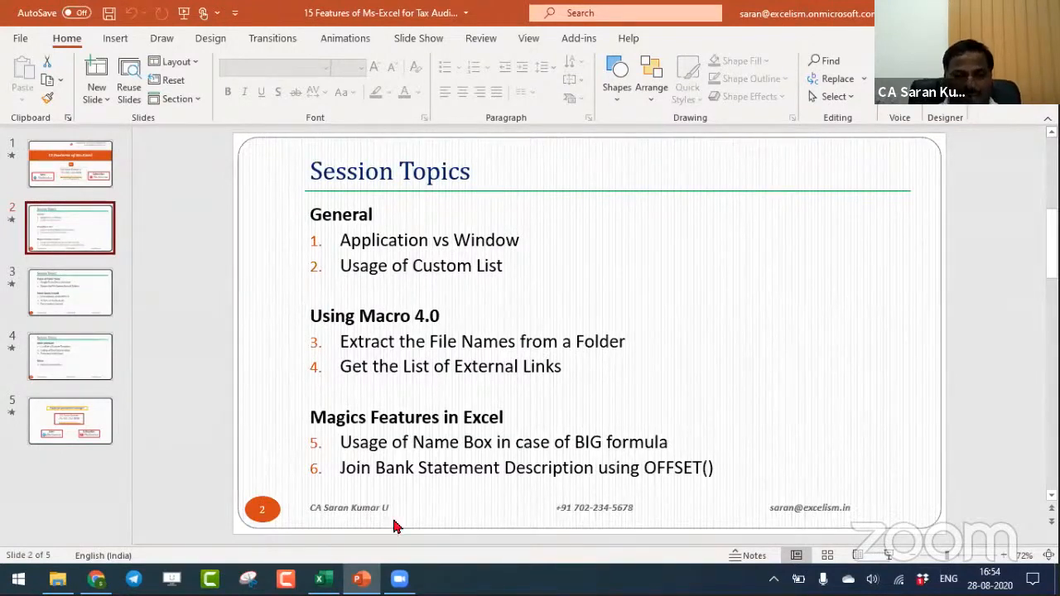
pyautogui.click(437, 462)
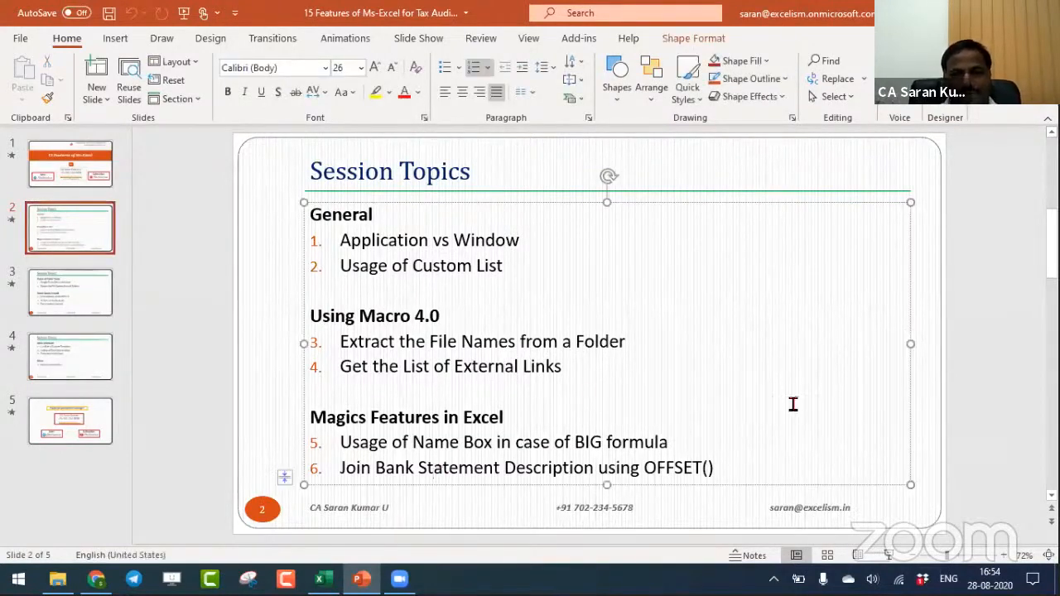
# - Switch to the Working Files folder and open the workbook 6. Bank Statement Description.xlsx in Excel
pyautogui.hotkey('alt', 'Tab')
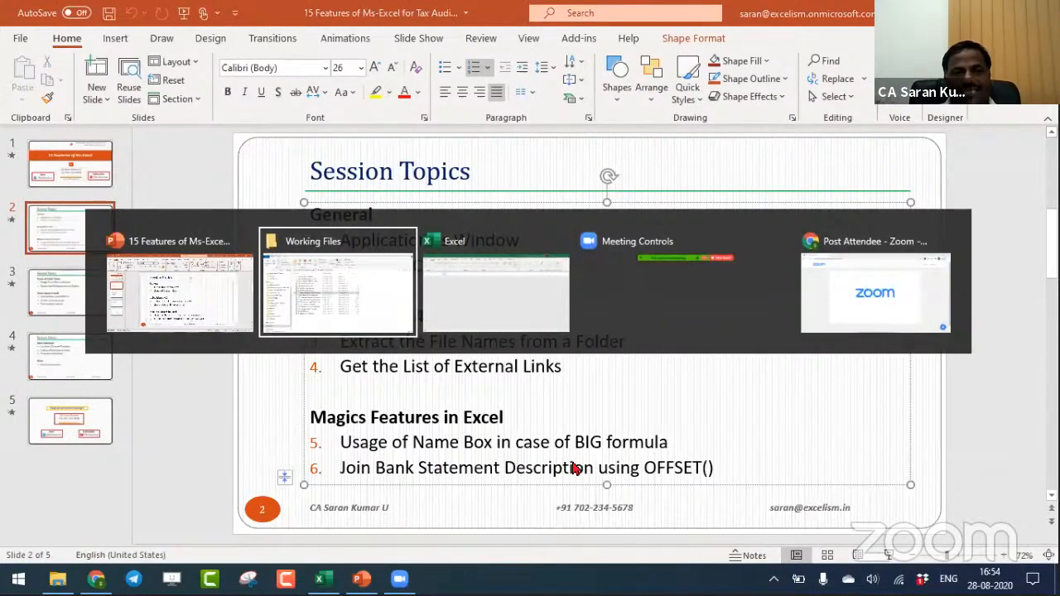
pyautogui.press('Down')
pyautogui.press('Return')
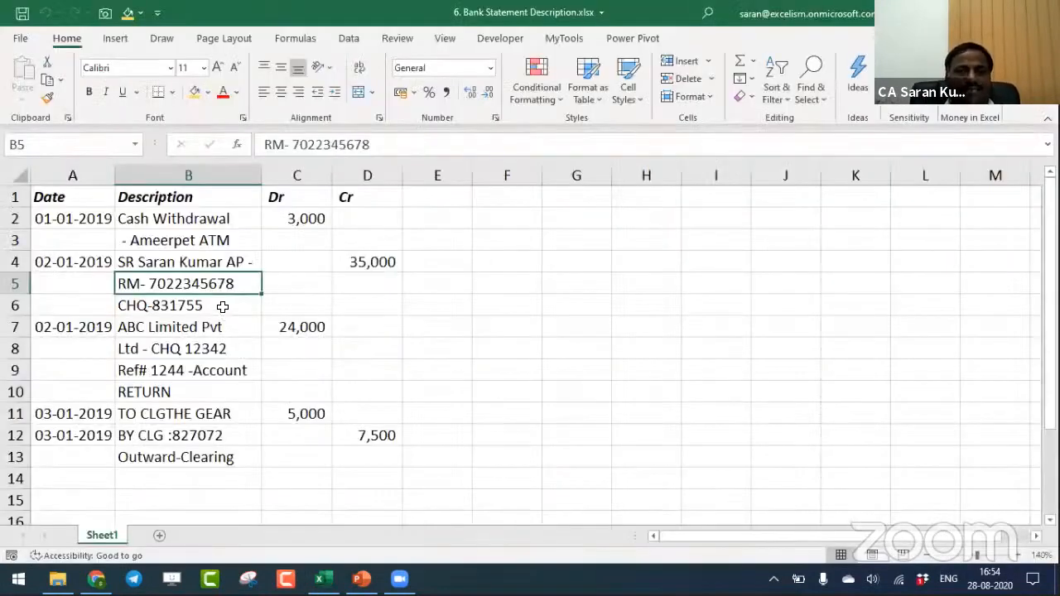
# - Examine how the bank statement entries' descriptions are split across rows, from B2:B4 to the headers and first row A1:D2
pyautogui.click(205, 222)
pyautogui.hotkey('shift', 'Down')
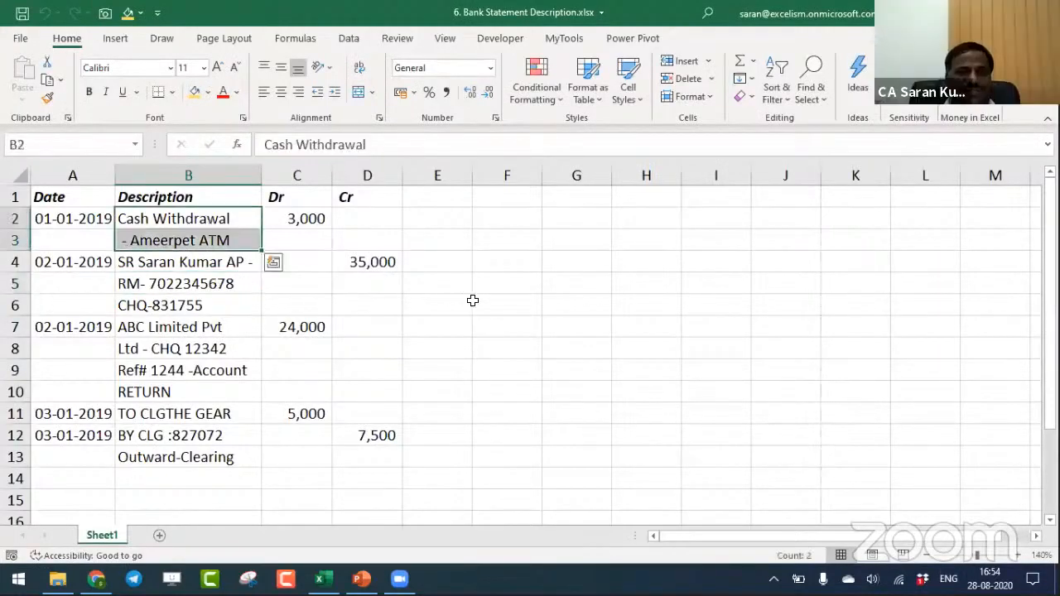
pyautogui.press('Down')
pyautogui.press('Down')
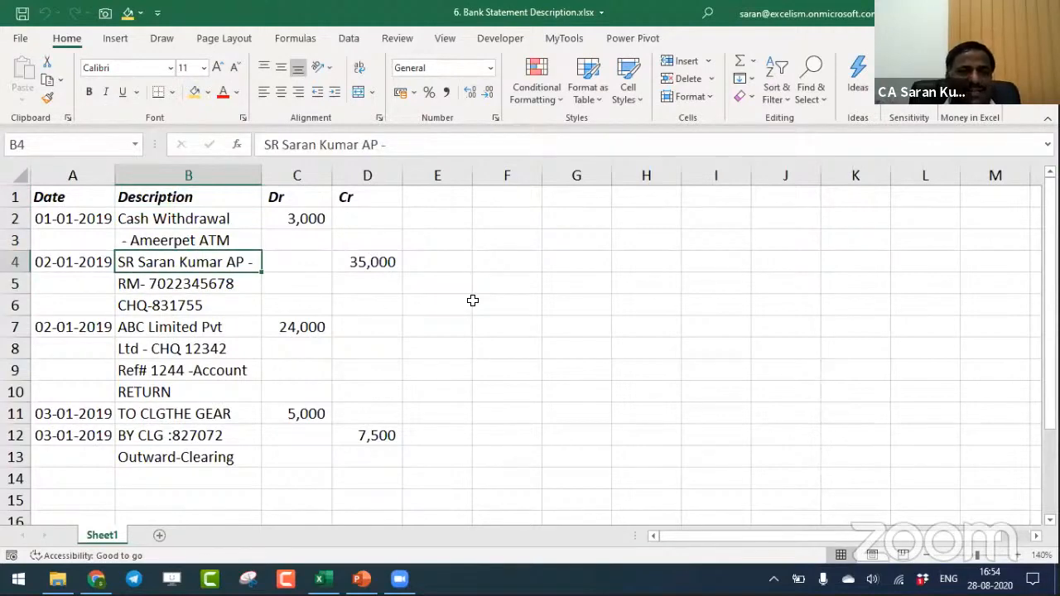
pyautogui.hotkey('ctrl', 'Up')
pyautogui.press('Left')
pyautogui.hotkey('ctrl', 'shift', 'Right')
pyautogui.hotkey('shift', 'Down')
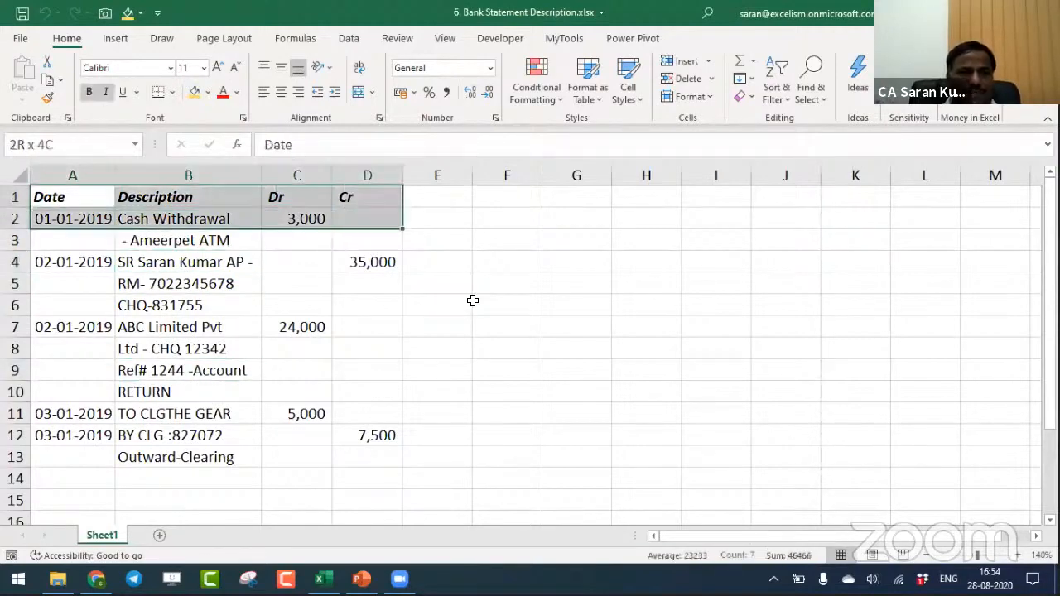
# - Rename Sheet1 as Raw Data and create a duplicate of the sheet directly after it
pyautogui.doubleClick(101, 535)
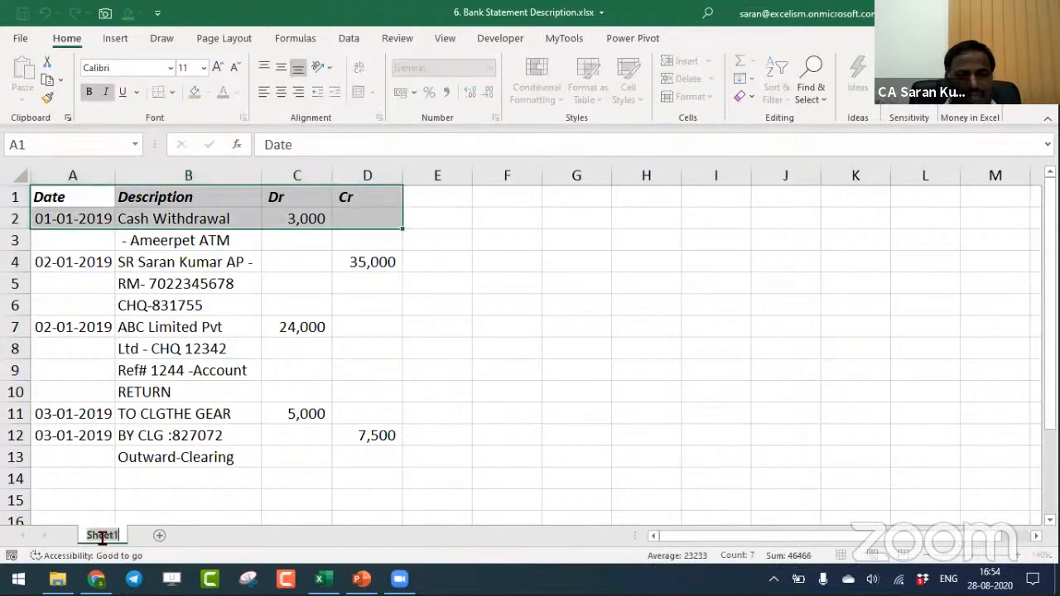
pyautogui.write('Raw Data')
pyautogui.press('Return')
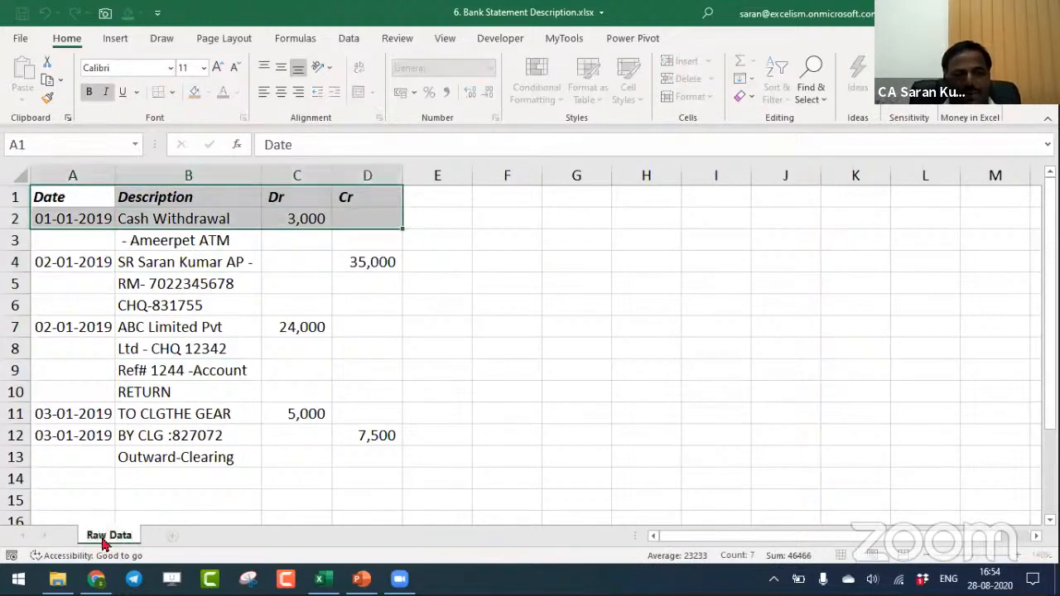
pyautogui.rightClick(103, 538)
pyautogui.click(157, 537)
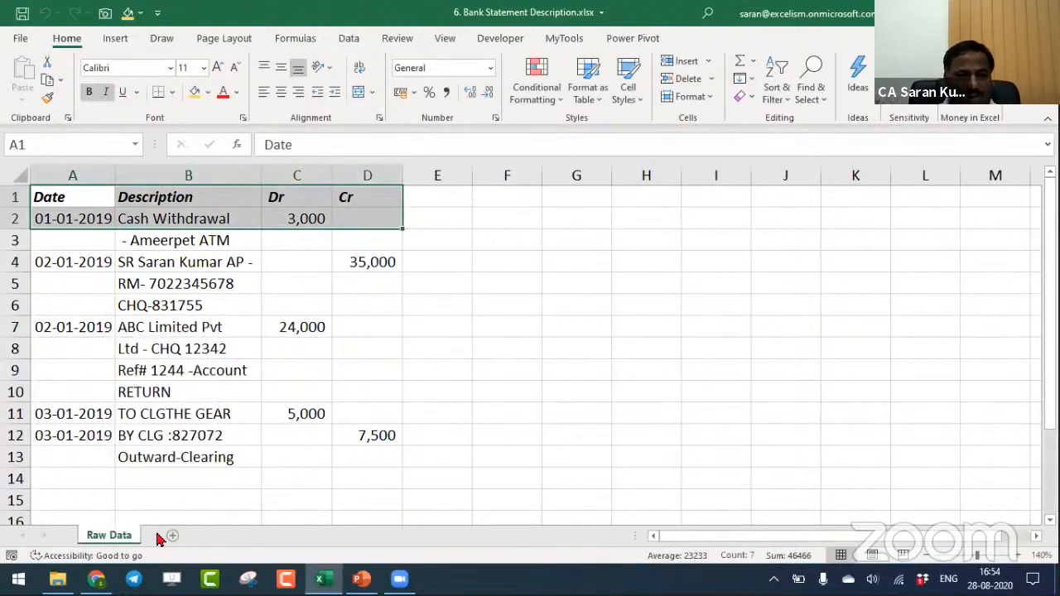
pyautogui.moveTo(111, 538); pyautogui.dragTo(177, 520)
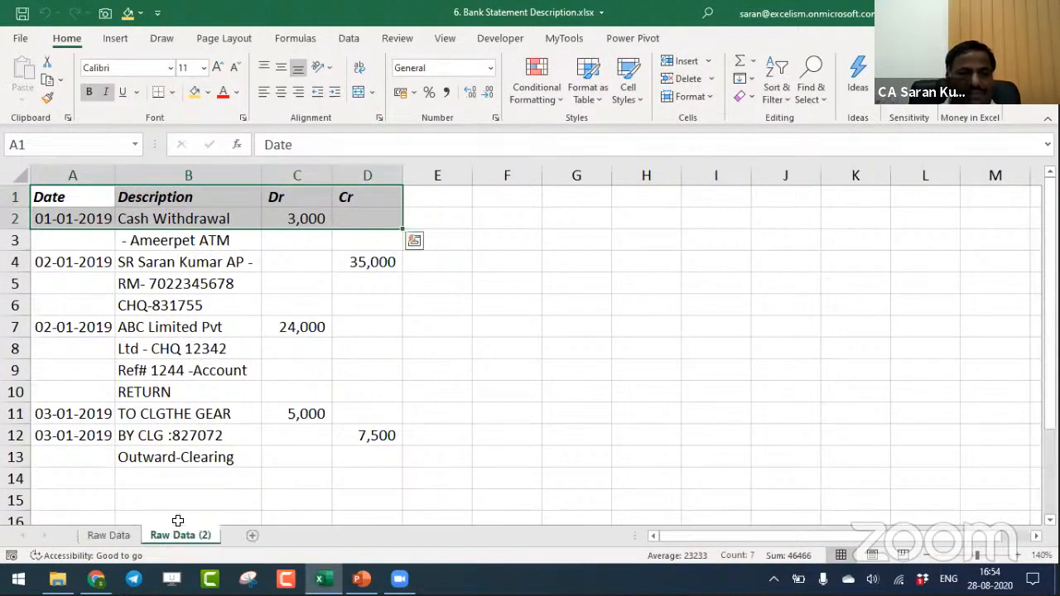
# - Apply an AutoFilter to the bank statement table A1:D13 on the duplicated sheet
pyautogui.hotkey('ctrl', 'shift', 'Right')
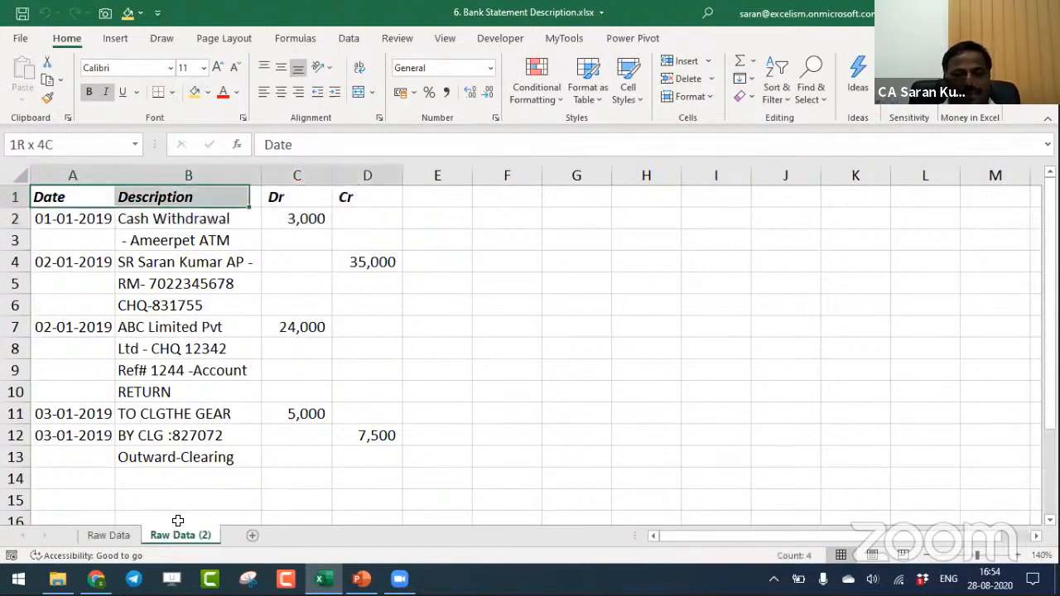
pyautogui.hotkey('ctrl', 'shift', 'Down')
pyautogui.hotkey('alt', 'd')
pyautogui.press('f')
pyautogui.press('f')
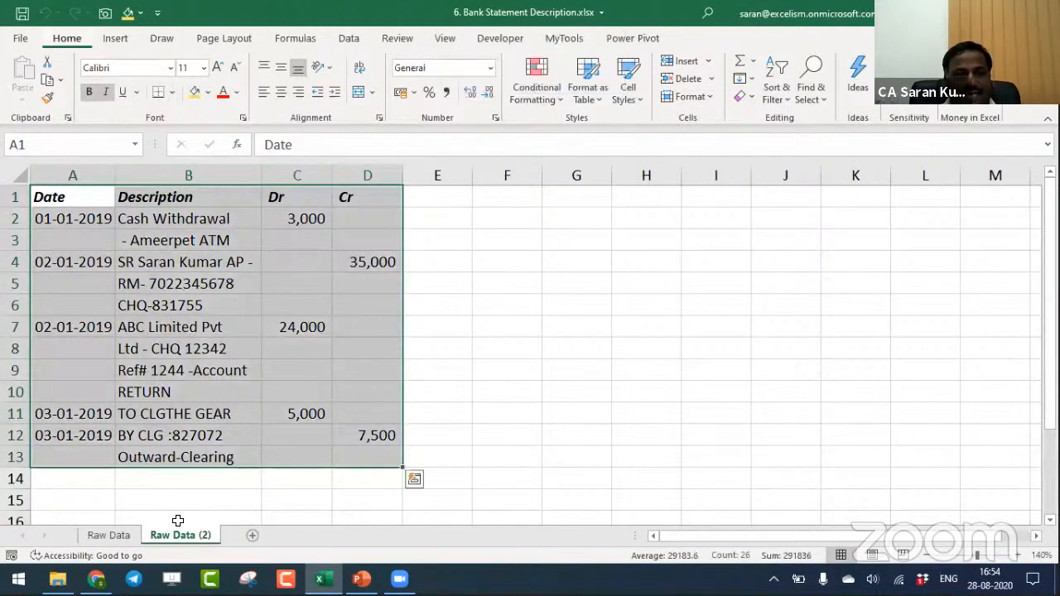
# - Filter the Date column to show only the blank entries
pyautogui.hotkey('alt', 'Down')
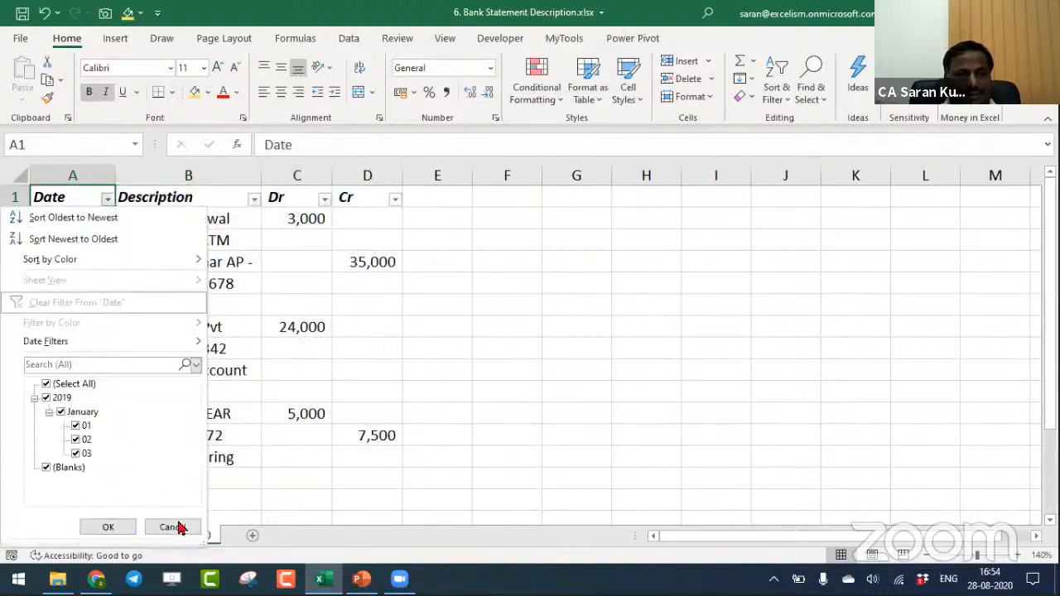
pyautogui.press('space')
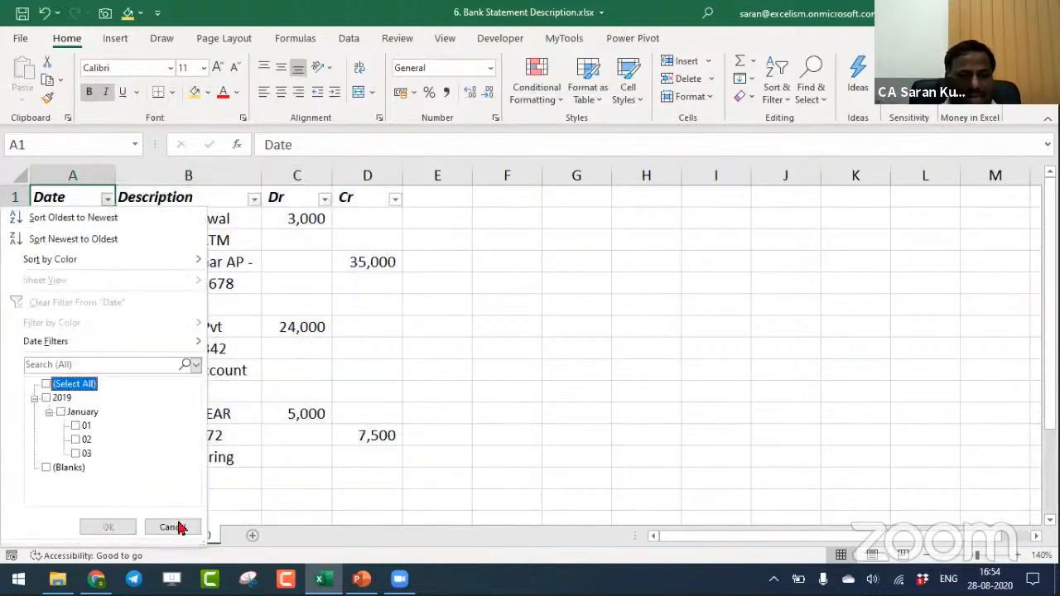
pyautogui.click(52, 469)
pyautogui.click(108, 526)
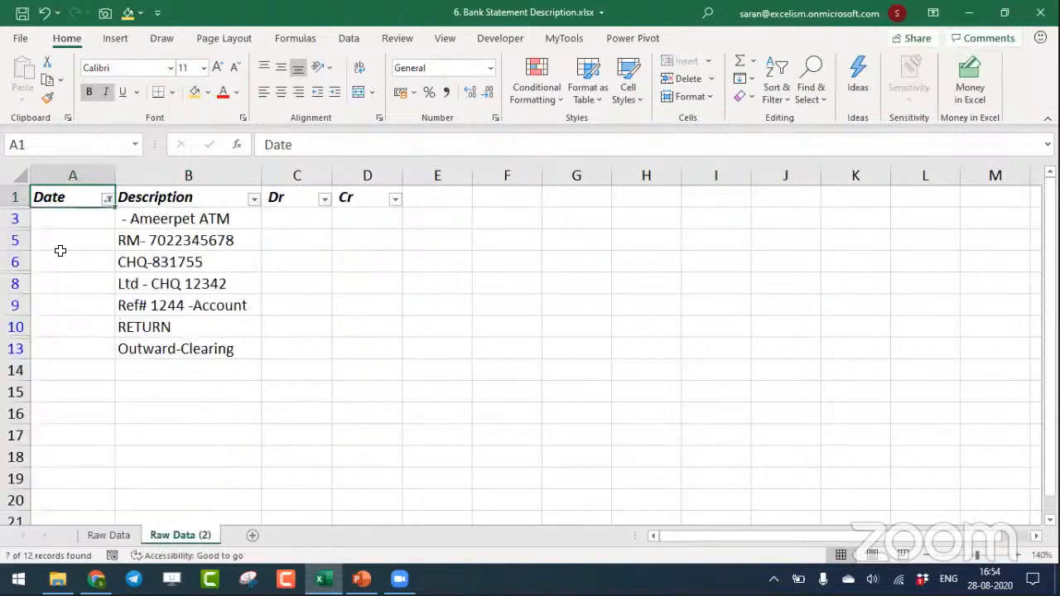
# - Delete the filtered rows 3 to 13 that have blank dates, and clear the filter to show all remaining entries
pyautogui.moveTo(15, 219); pyautogui.dragTo(22, 349)
pyautogui.hotkey('ctrl', '-')
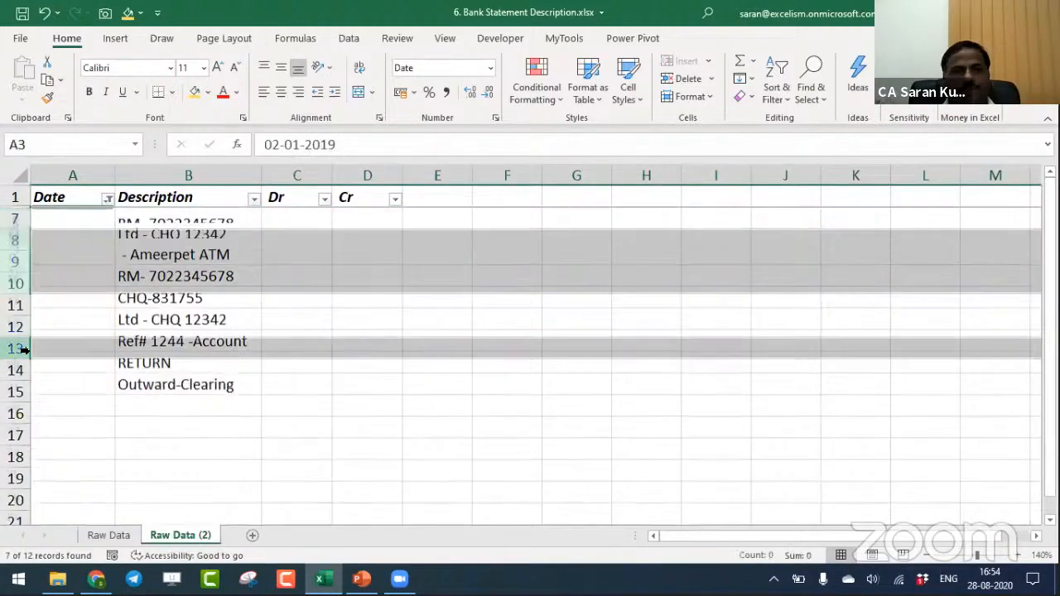
pyautogui.hotkey('ctrl', 'Home')
pyautogui.hotkey('alt', 'd')
pyautogui.press('f')
pyautogui.press('s')
pyautogui.hotkey('ctrl', 'a')
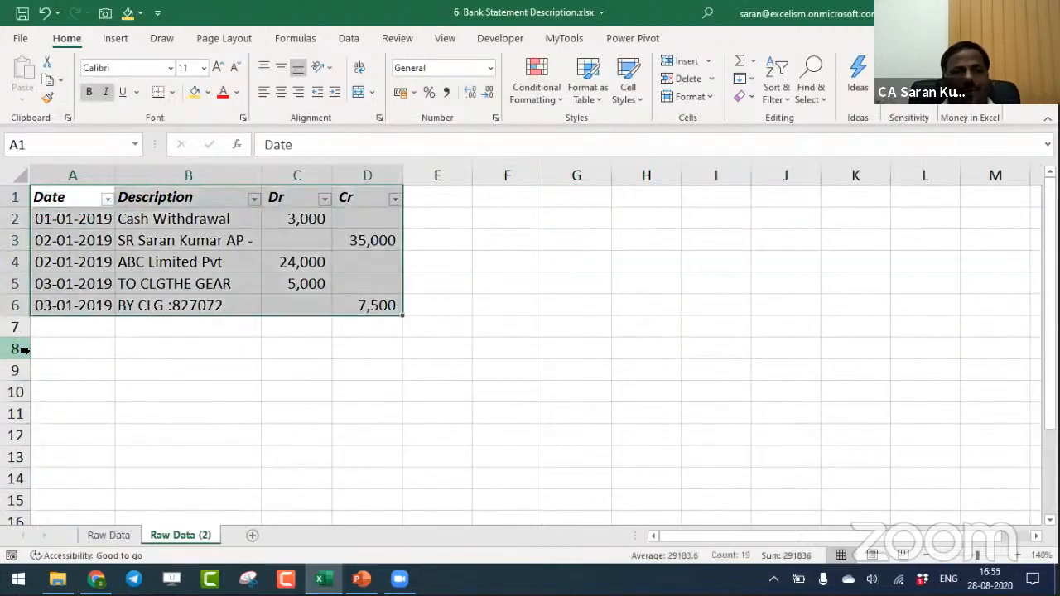
pyautogui.press('Down')
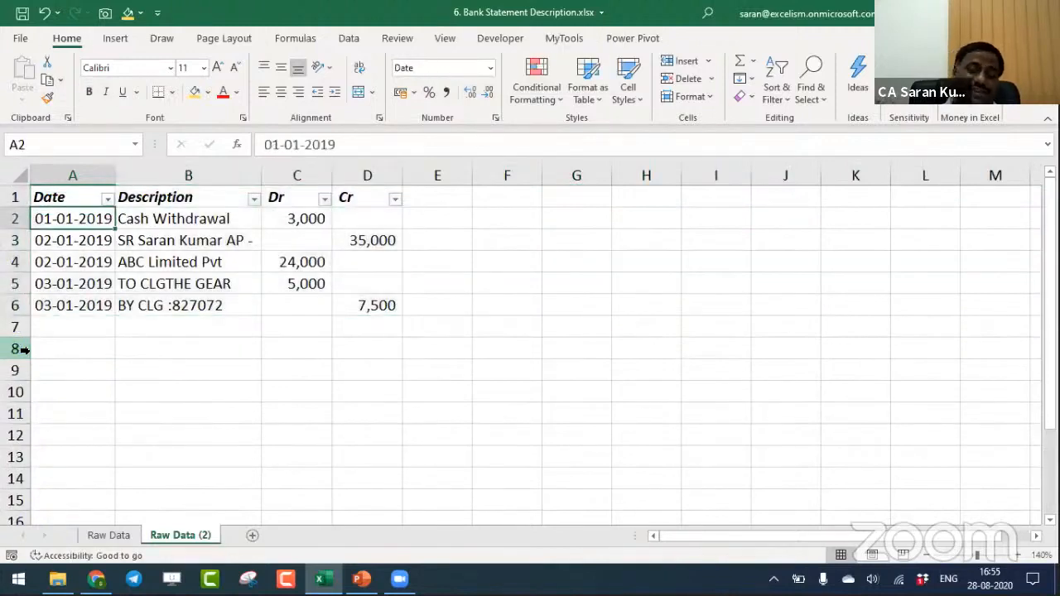
pyautogui.press('Right')
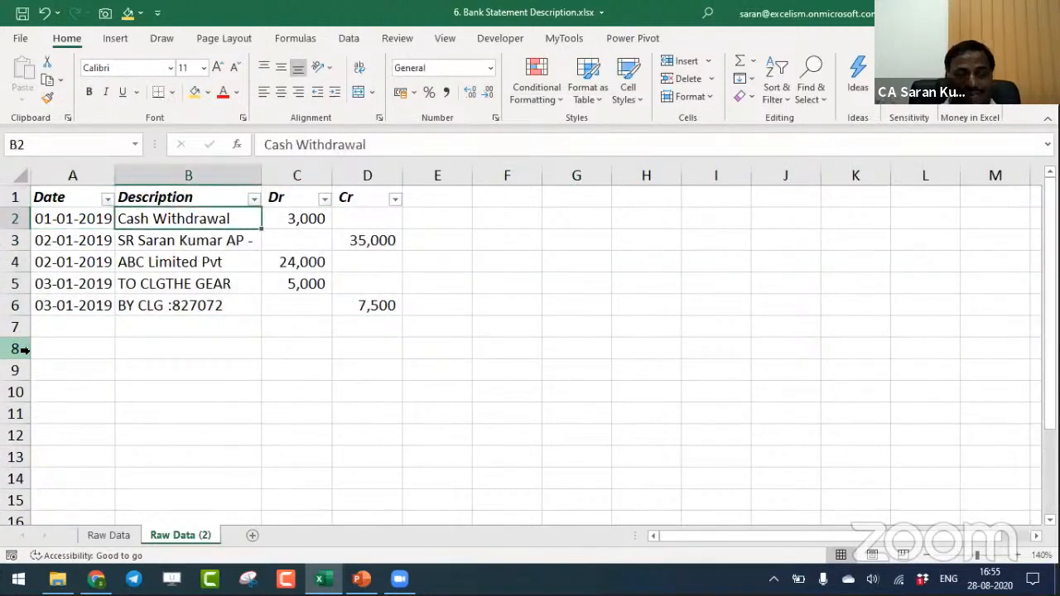
# - Undo the deletion of the blank-date rows and return to cell A1 with all statement rows shown
pyautogui.hotkey('ctrl', 'z')
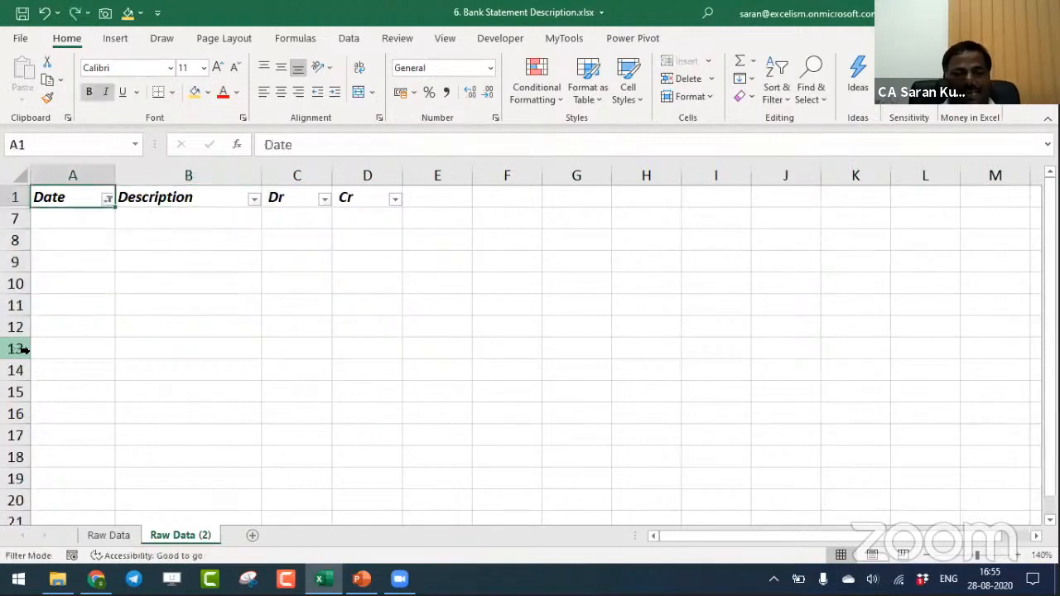
pyautogui.hotkey('ctrl', 'z')
pyautogui.press('Up')
pyautogui.press('Up')
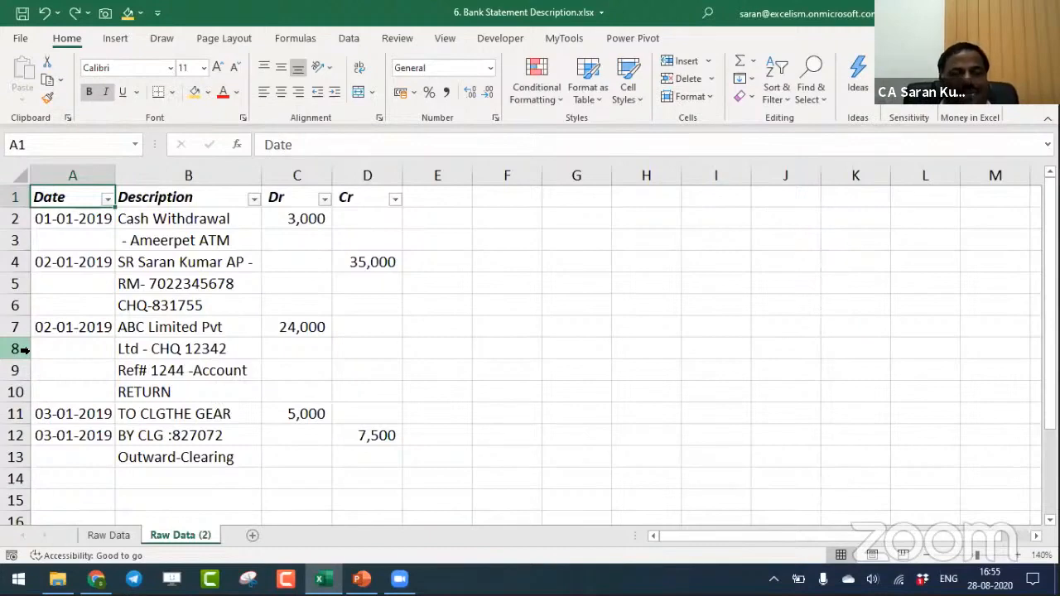
# - Compare the number of description lines per entry by selecting B2:B3, B11 and B7:B10
pyautogui.click(195, 224)
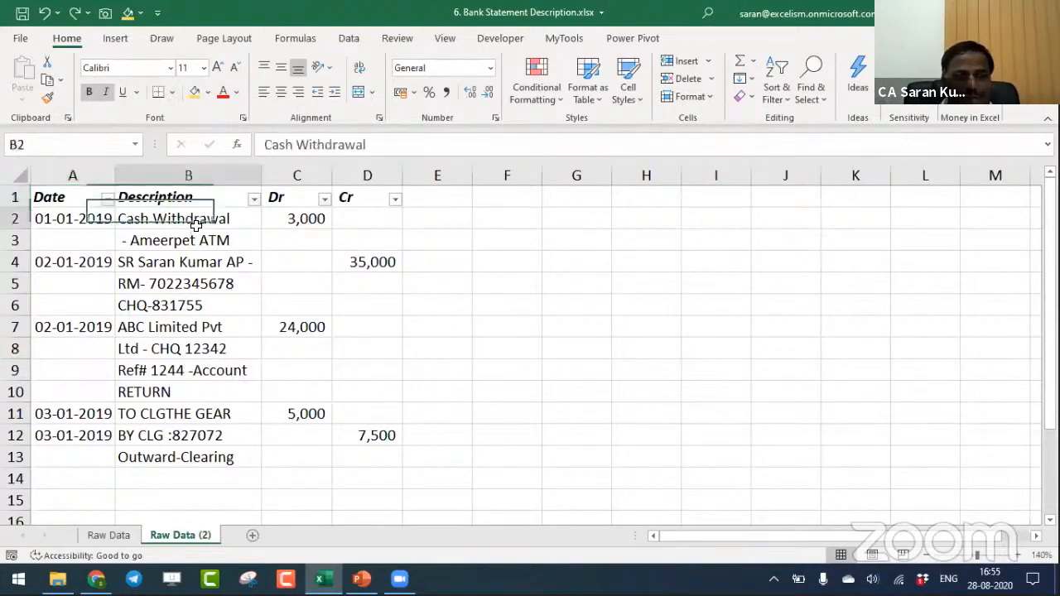
pyautogui.moveTo(195, 224); pyautogui.dragTo(196, 237)
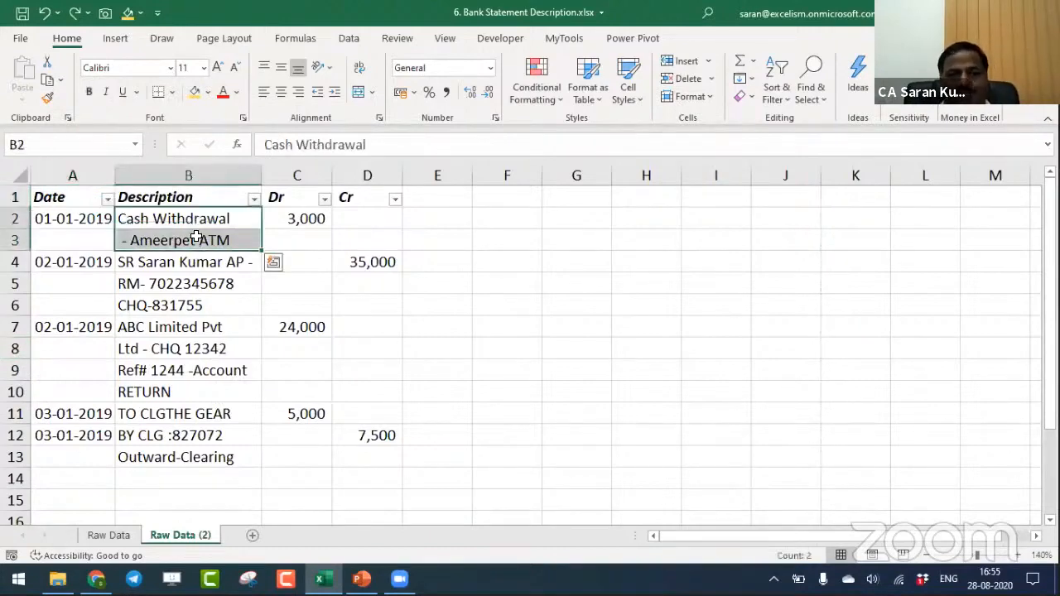
pyautogui.click(194, 414)
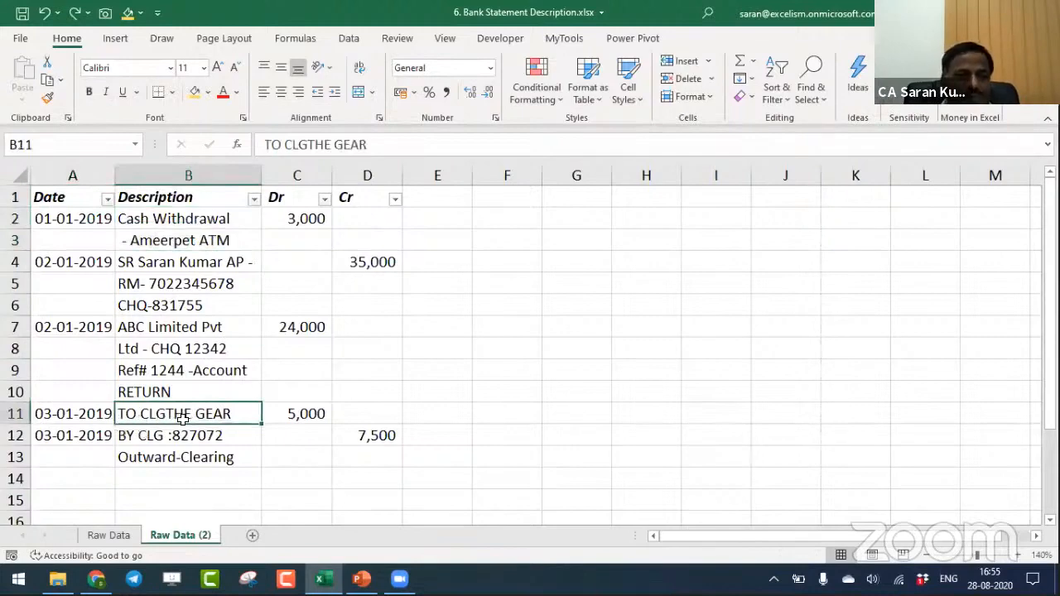
pyautogui.click(212, 220)
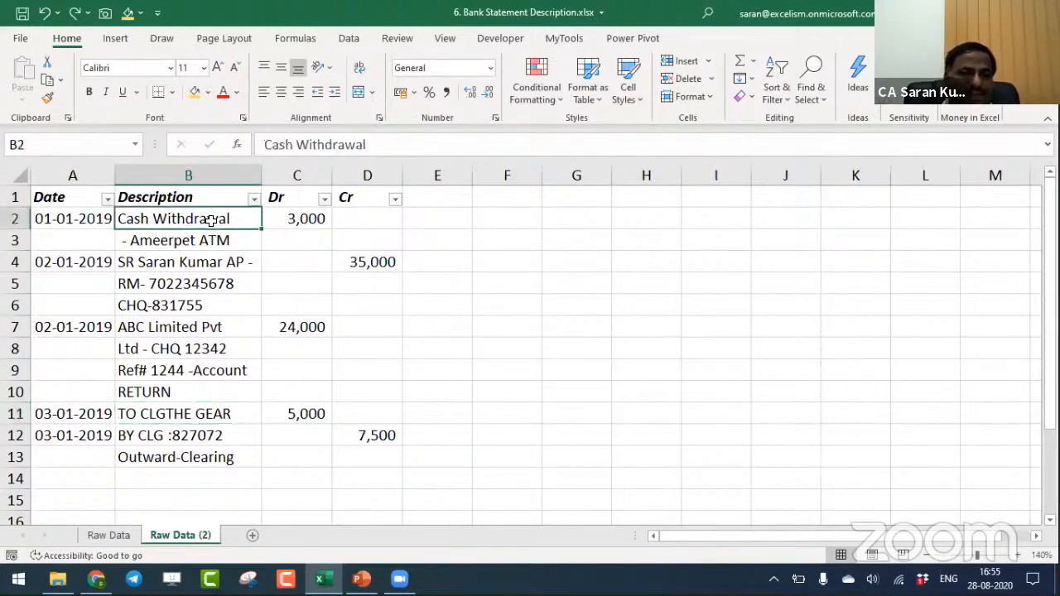
pyautogui.moveTo(212, 220); pyautogui.dragTo(189, 396)
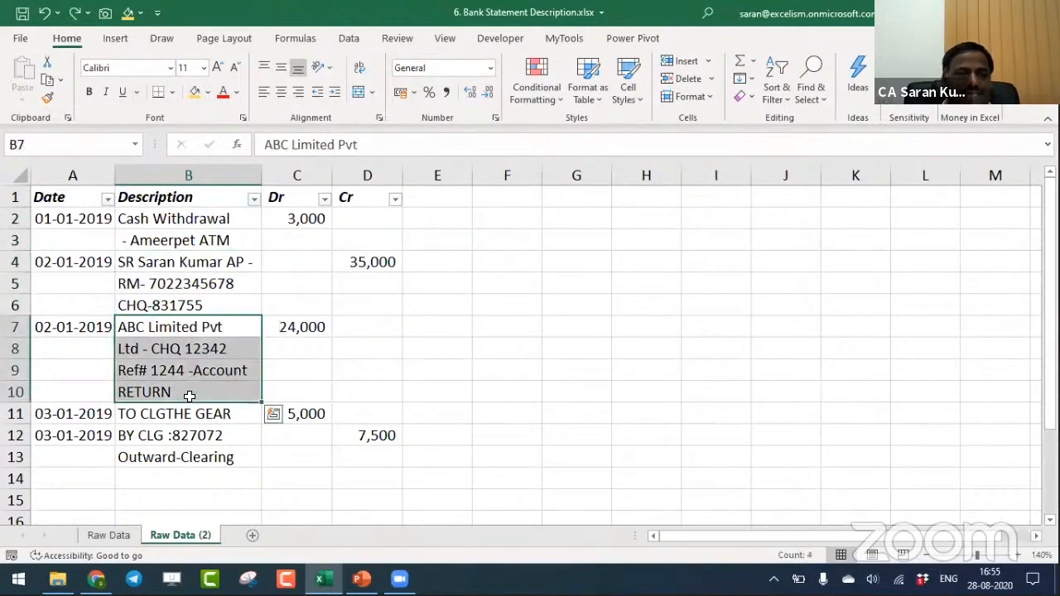
# - Check the last entry's description lines in B12:B13, and insert a blank column before the Date column
pyautogui.moveTo(189, 436); pyautogui.dragTo(189, 455)
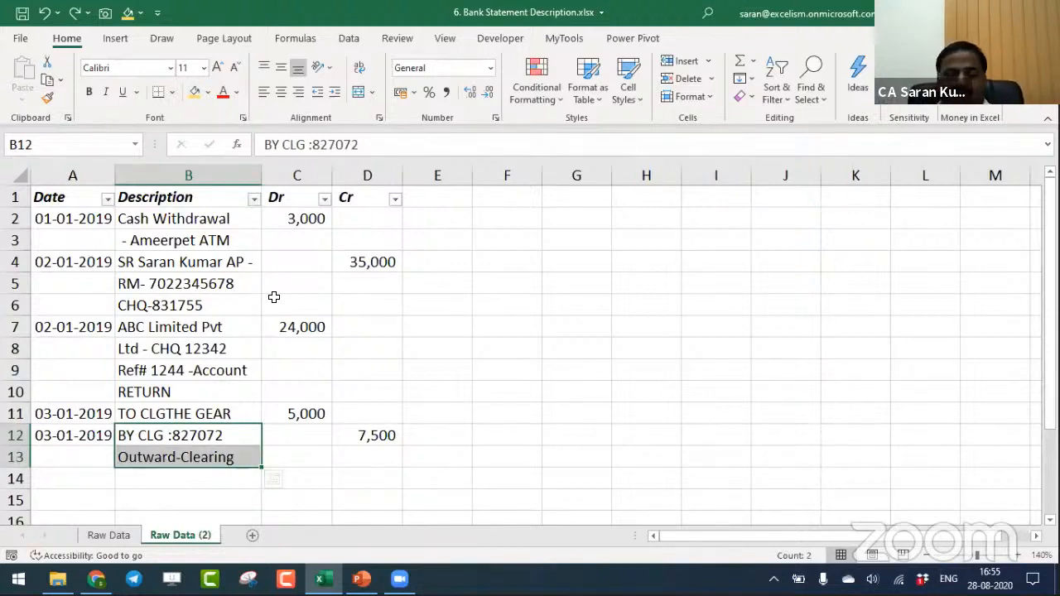
pyautogui.hotkey('ctrl', 'Home')
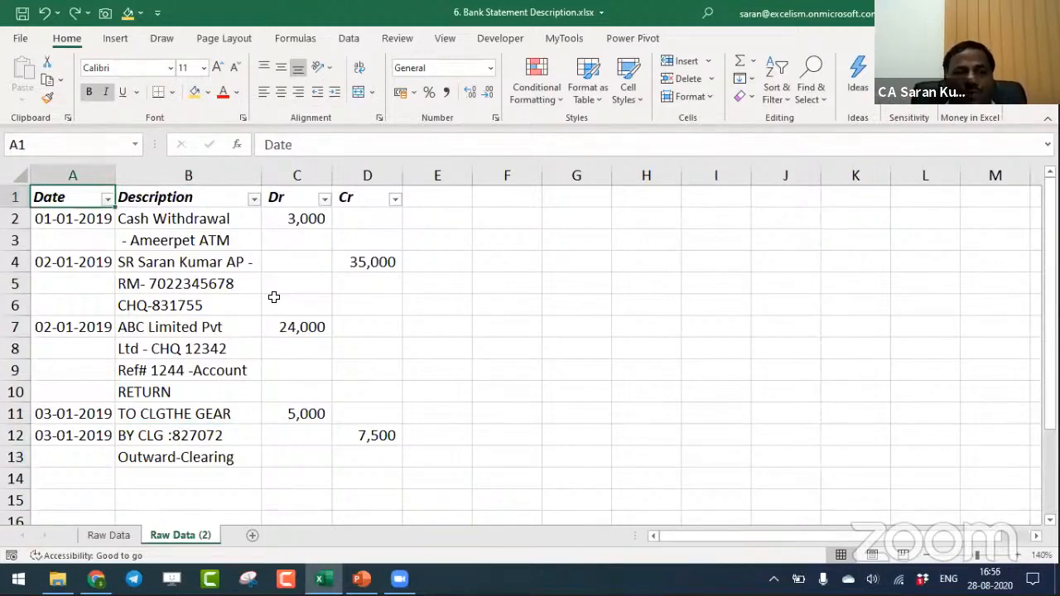
pyautogui.hotkey('ctrl', 'space')
pyautogui.hotkey('ctrl', 'shift', '+')
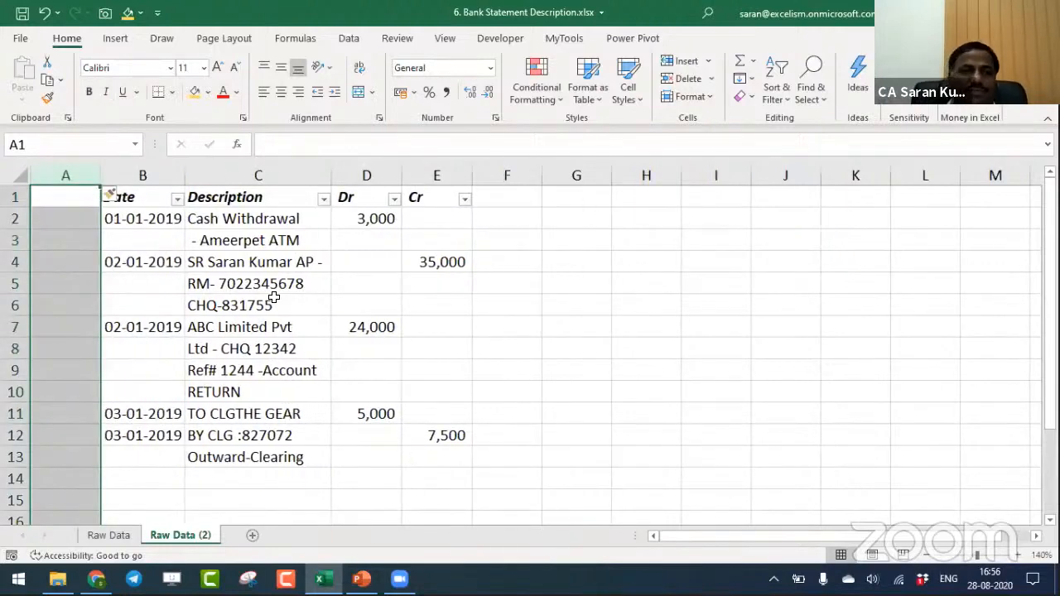
# - Step through the blank column A from row 2 to examine which rows start a new dated entry
pyautogui.press('Down')
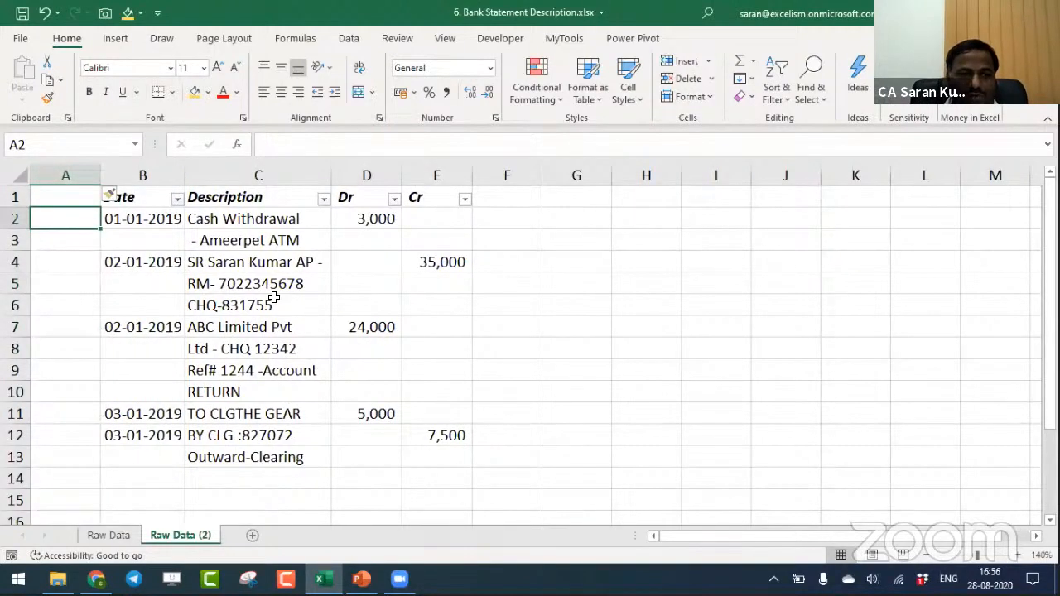
pyautogui.press('Down')
pyautogui.press('Down')
pyautogui.press('Down')
pyautogui.press('Down')
pyautogui.press('Down')
pyautogui.press('Down')
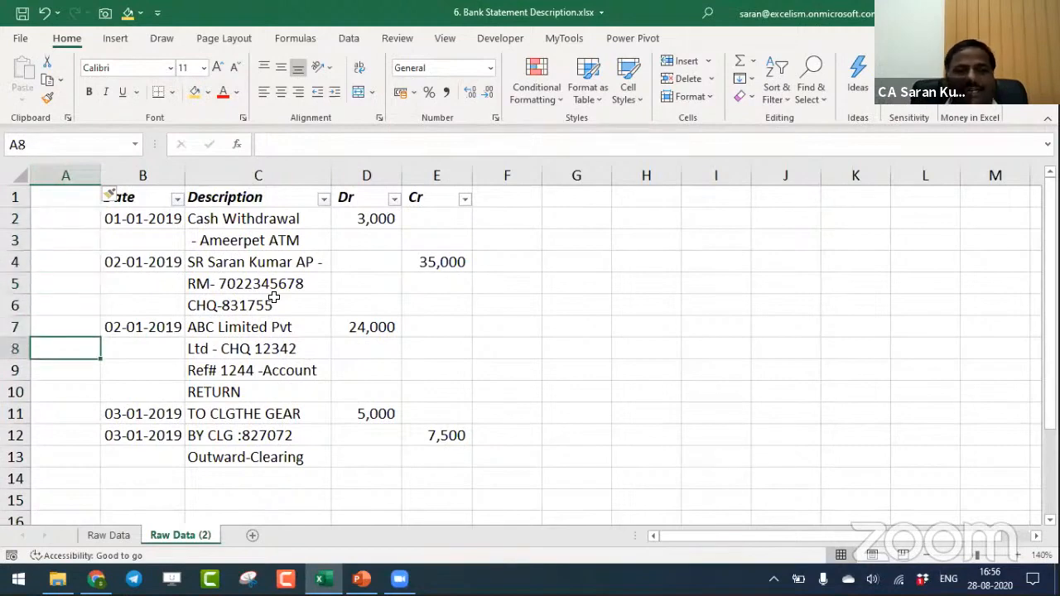
pyautogui.press('Up')
pyautogui.press('Up')
pyautogui.press('Up')
pyautogui.press('Up')
pyautogui.press('Up')
pyautogui.press('Up')
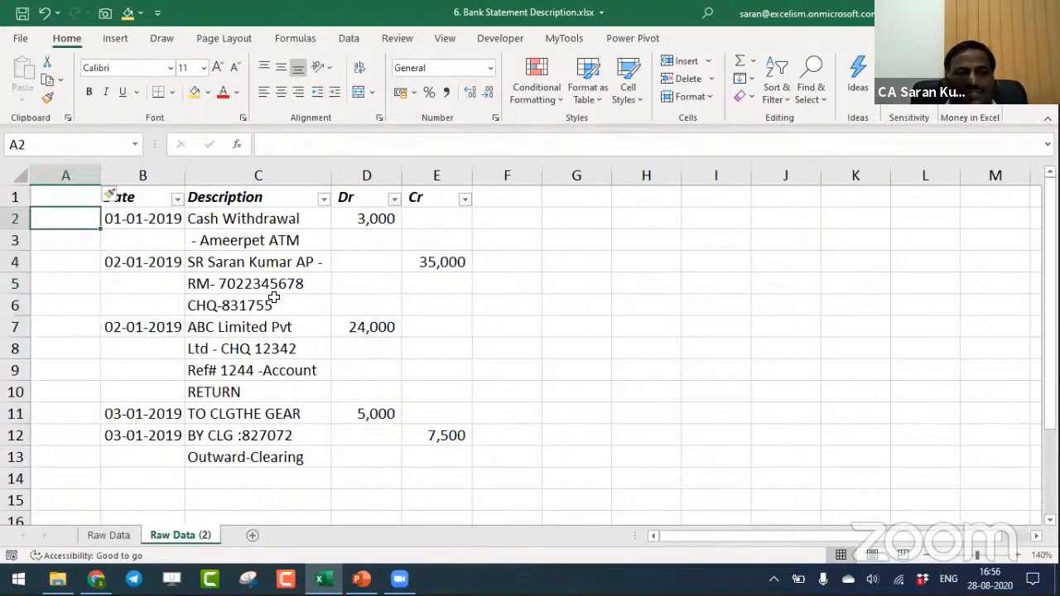
pyautogui.press('Down')
pyautogui.press('Down')
pyautogui.press('Down')
pyautogui.press('Down')
pyautogui.press('Down')
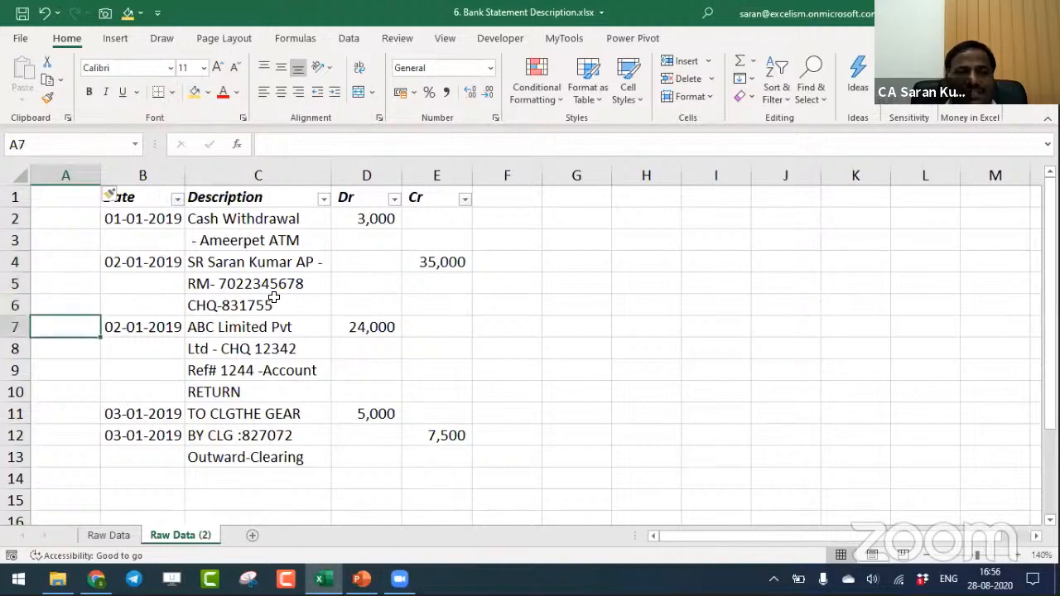
pyautogui.press('Down')
pyautogui.press('Down')
pyautogui.press('Down')
pyautogui.press('Down')
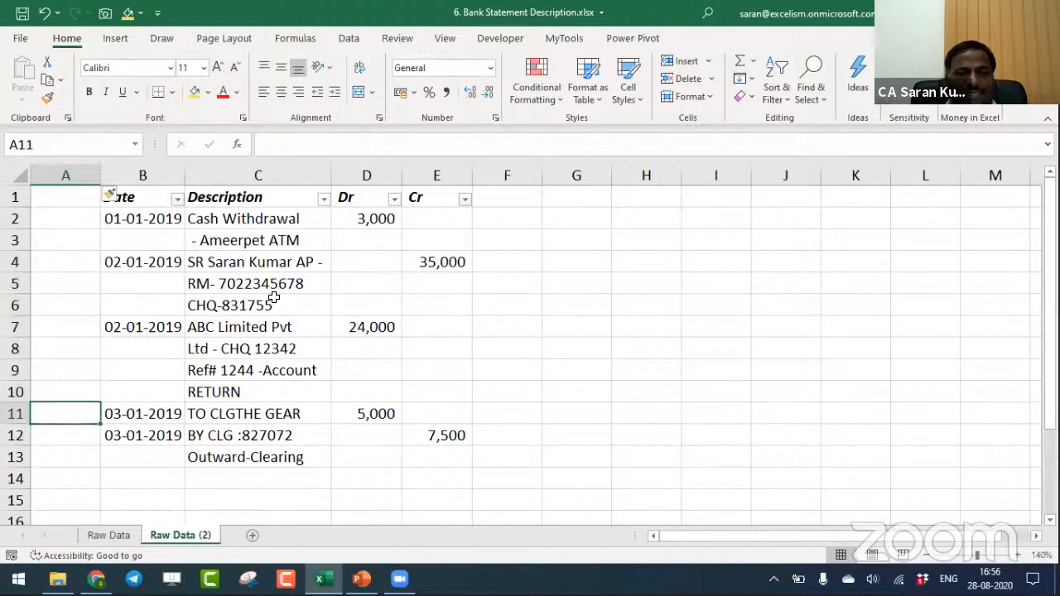
pyautogui.press('Down')
pyautogui.hotkey('ctrl', 'Home')
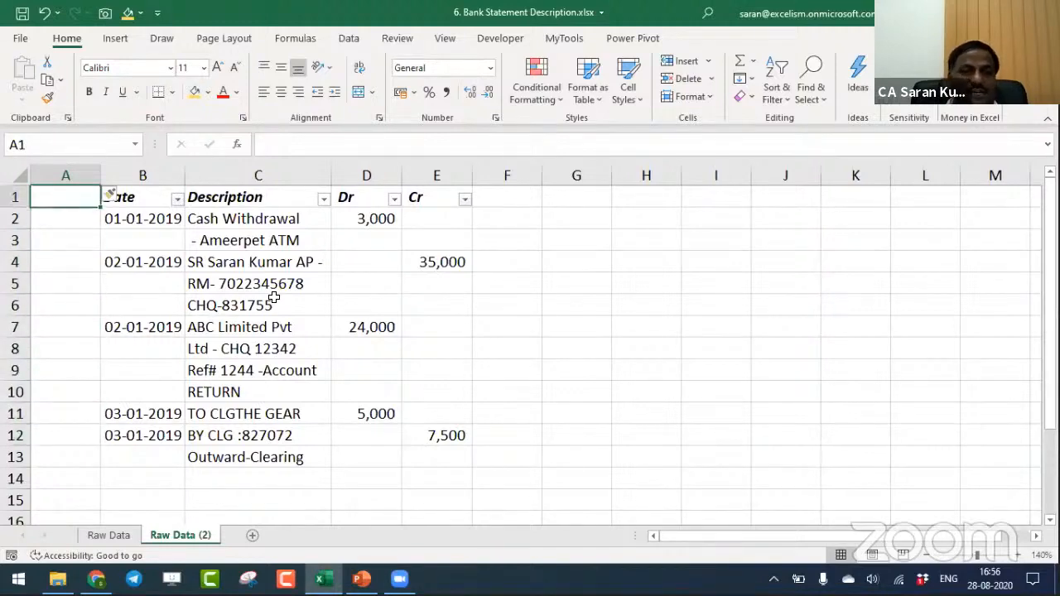
# - Enter the formula =IF(B2="",A1,A1+1) in A2 to number each statement entry
pyautogui.press('Down')
pyautogui.write('=IF(')
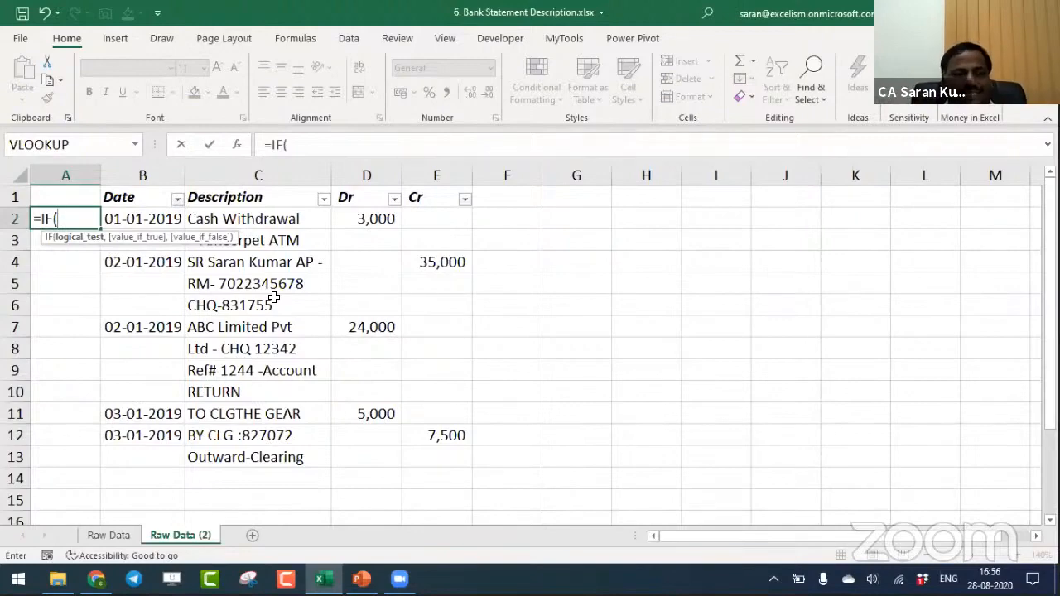
pyautogui.click(140, 215)
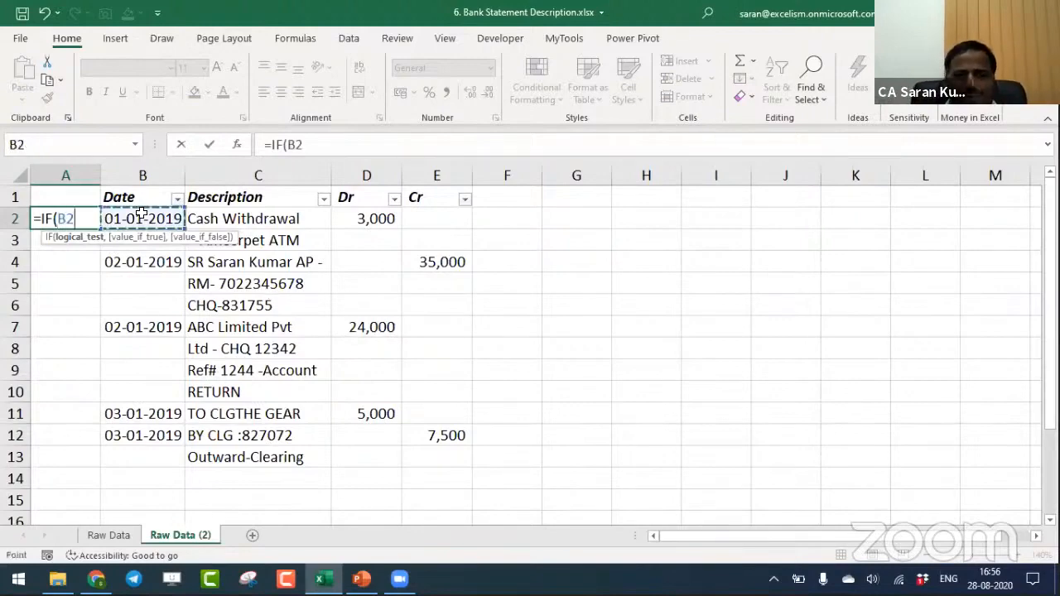
pyautogui.write('="",')
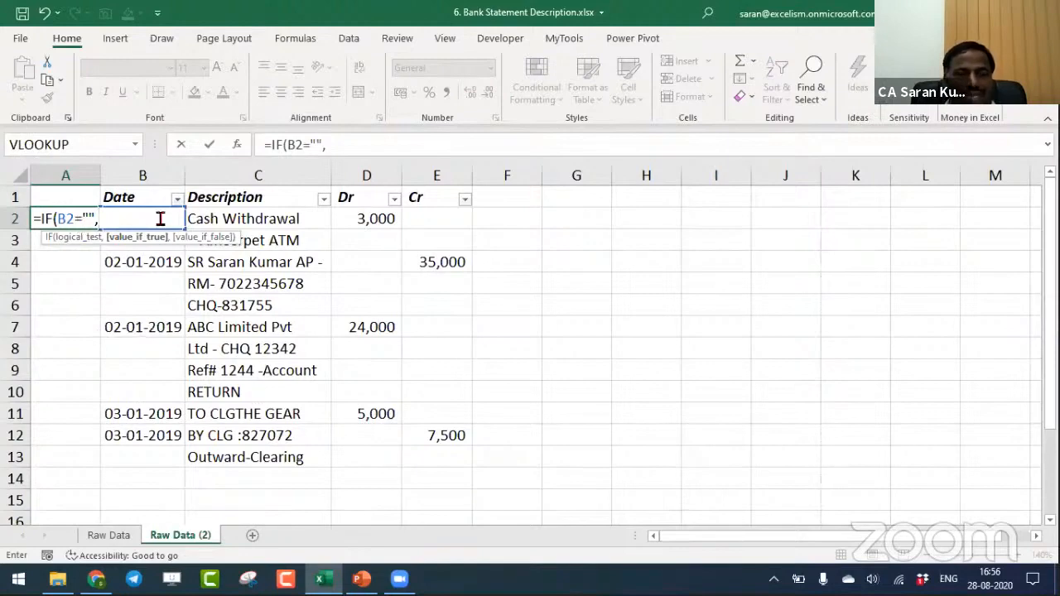
pyautogui.click(72, 191)
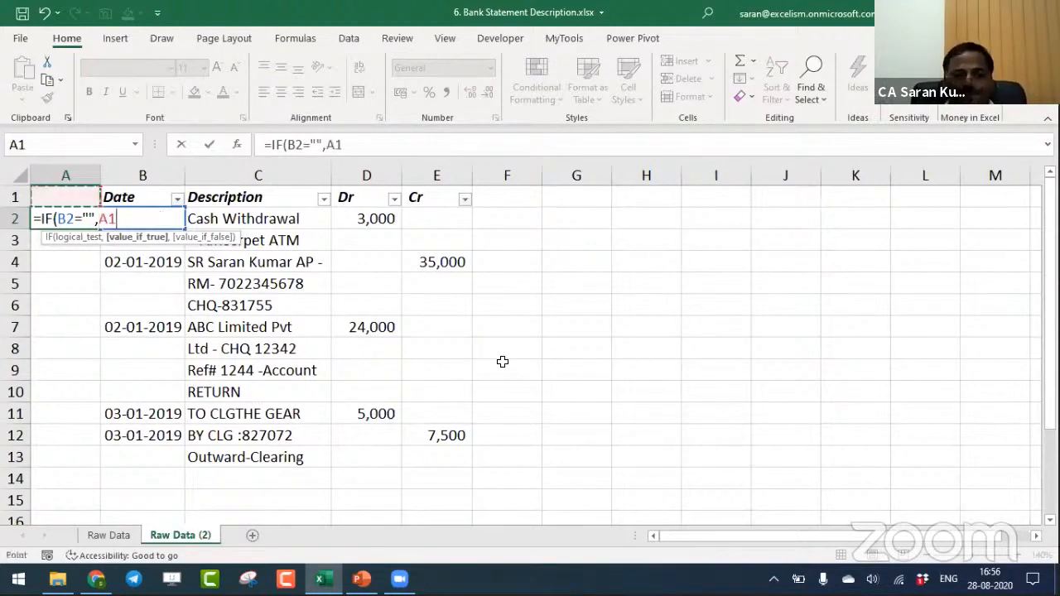
pyautogui.write(',')
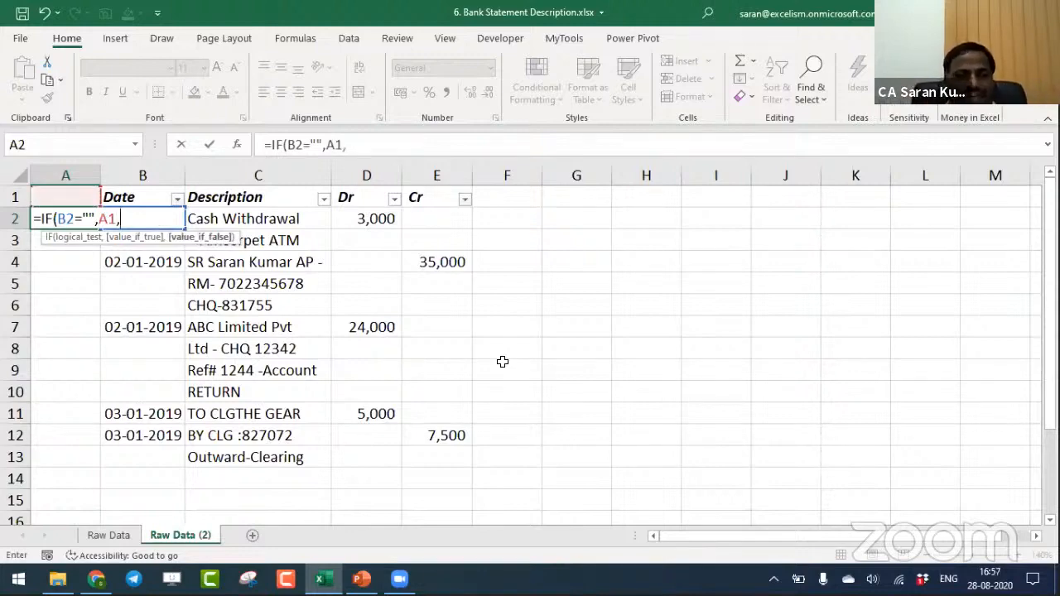
pyautogui.click(72, 199)
pyautogui.write('+1)')
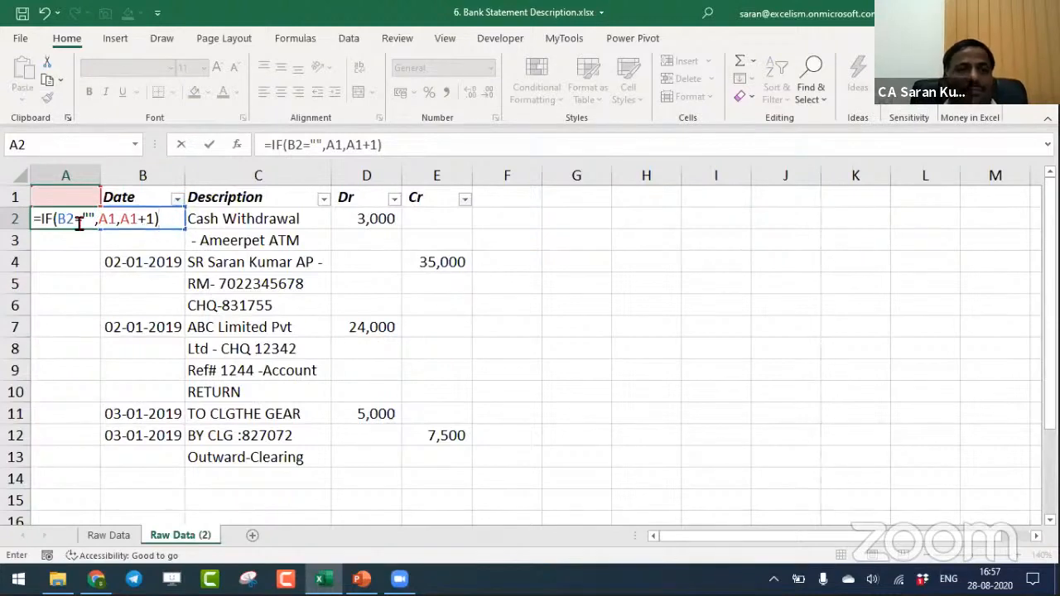
pyautogui.press('Return')
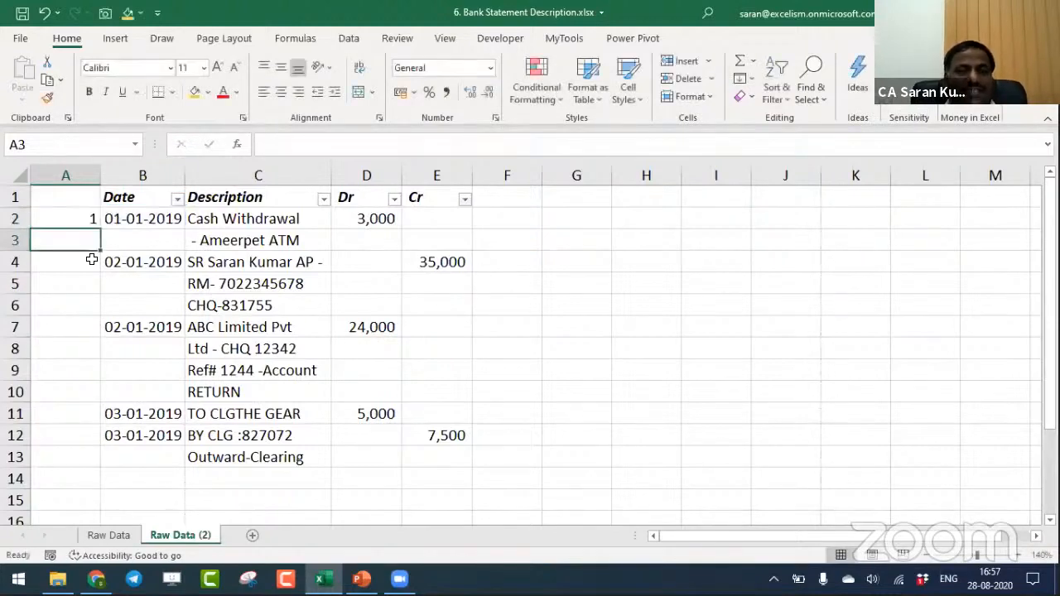
# - Copy the entry-numbering formula from A2 to A3:A13
pyautogui.press('Up')
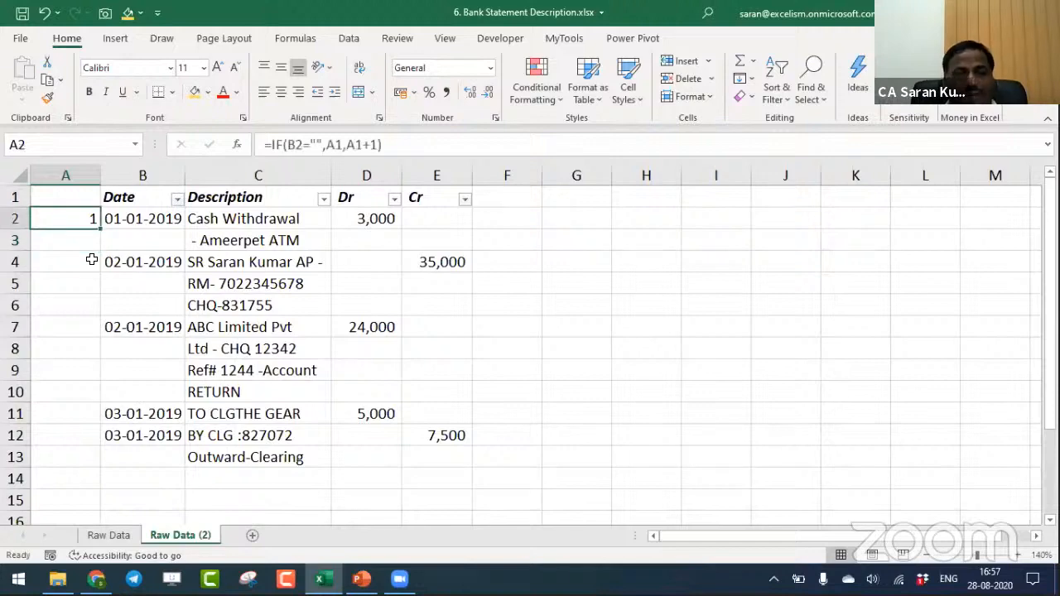
pyautogui.hotkey('ctrl', 'c')
pyautogui.press('Down')
pyautogui.hotkey('shift', 'Down')
pyautogui.hotkey('shift', 'Down')
pyautogui.hotkey('shift', 'Down')
pyautogui.hotkey('shift', 'Down')
pyautogui.hotkey('shift', 'Down')
pyautogui.hotkey('shift', 'Down')
pyautogui.hotkey('shift', 'Down')
pyautogui.hotkey('shift', 'Down')
pyautogui.hotkey('shift', 'Down')
pyautogui.hotkey('shift', 'Down')
pyautogui.hotkey('ctrl', 'v')
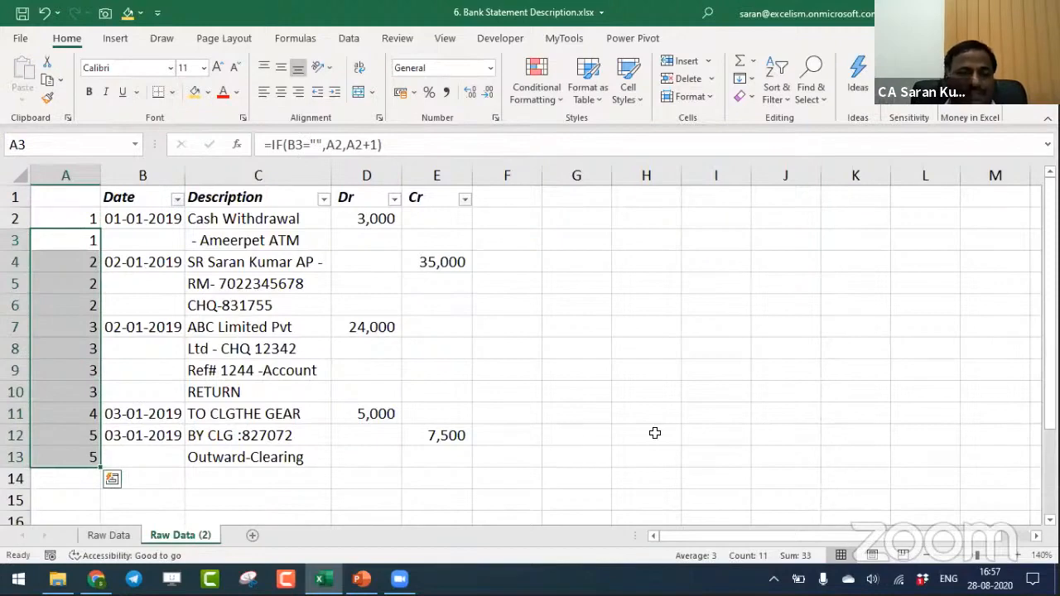
# - Examine the entry numbers group by group in column A, from A2:A3 through A12:A13, and return to A2
pyautogui.press('Up')
pyautogui.hotkey('shift', 'Up')
pyautogui.press('Down')
pyautogui.hotkey('shift', 'Up')
pyautogui.hotkey('ctrl', 'v')
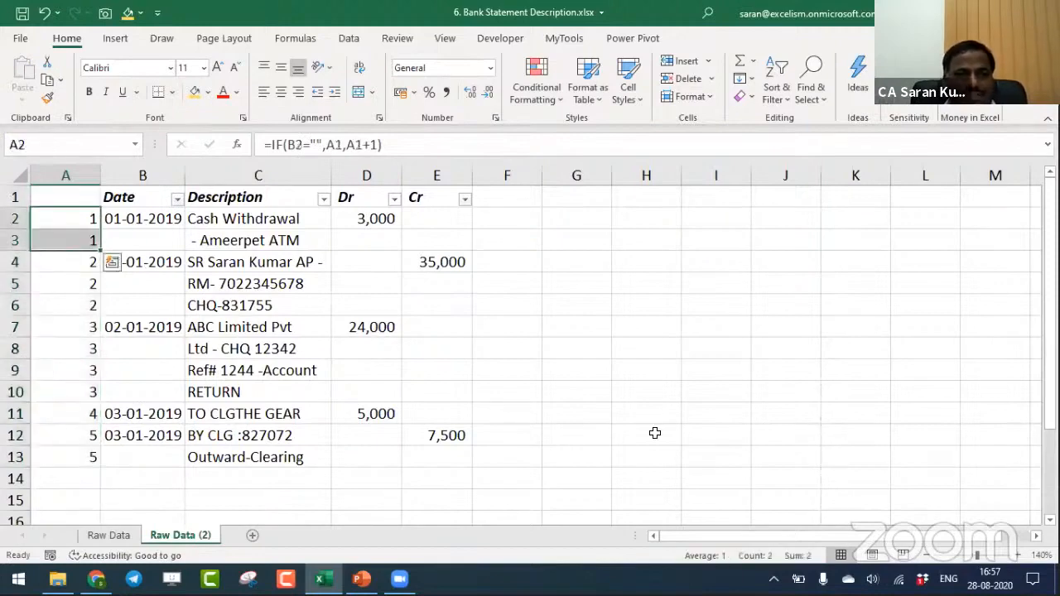
pyautogui.press('Down')
pyautogui.hotkey('shift', 'Down')
pyautogui.hotkey('shift', 'Down')
pyautogui.hotkey('ctrl', 'v')
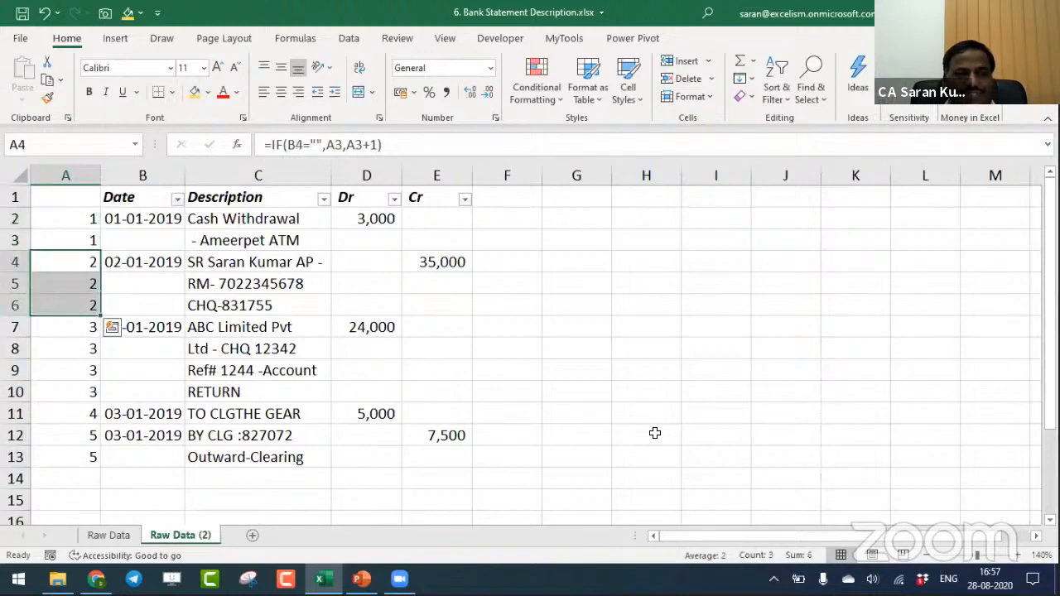
pyautogui.press('Down')
pyautogui.press('Down')
pyautogui.press('Down')
pyautogui.press('Down')
pyautogui.press('Up')
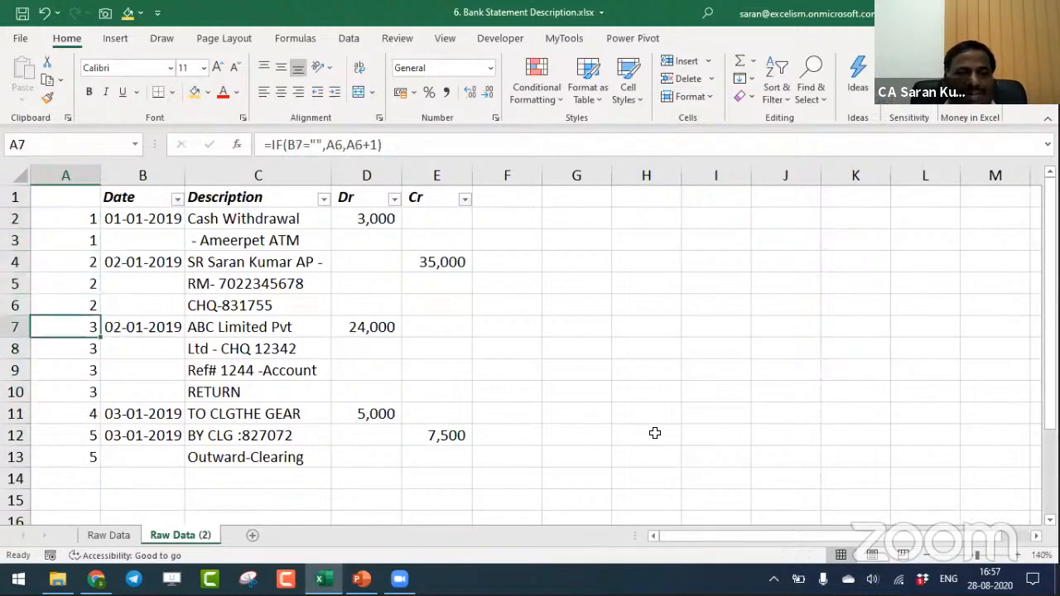
pyautogui.hotkey('shift', 'Down')
pyautogui.hotkey('shift', 'Down')
pyautogui.hotkey('shift', 'Down')
pyautogui.hotkey('ctrl', 'v')
pyautogui.press('Down')
pyautogui.press('Down')
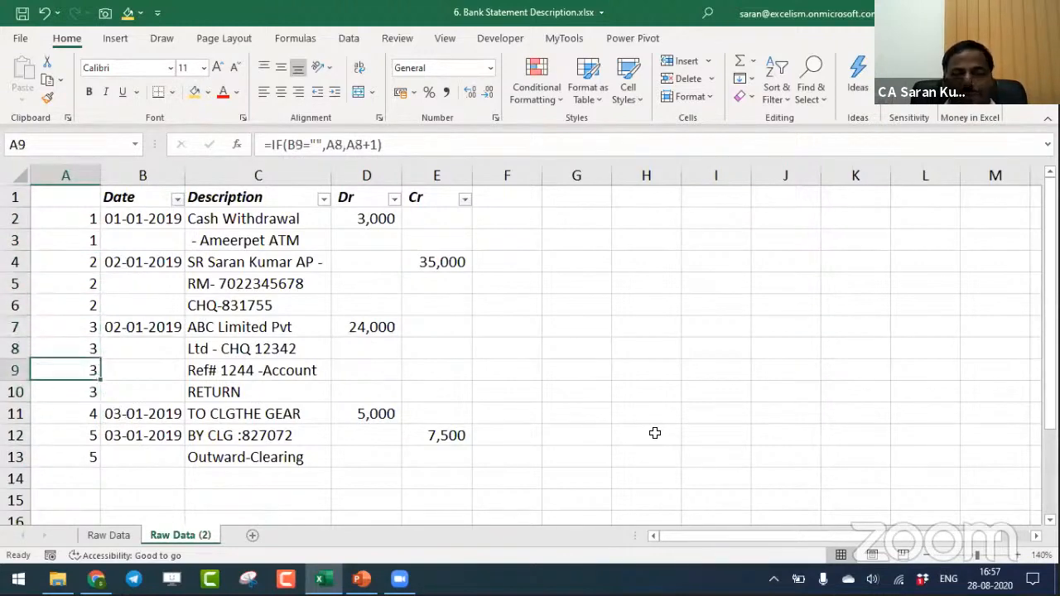
pyautogui.press('Down')
pyautogui.press('Down')
pyautogui.press('Down')
pyautogui.press('Up')
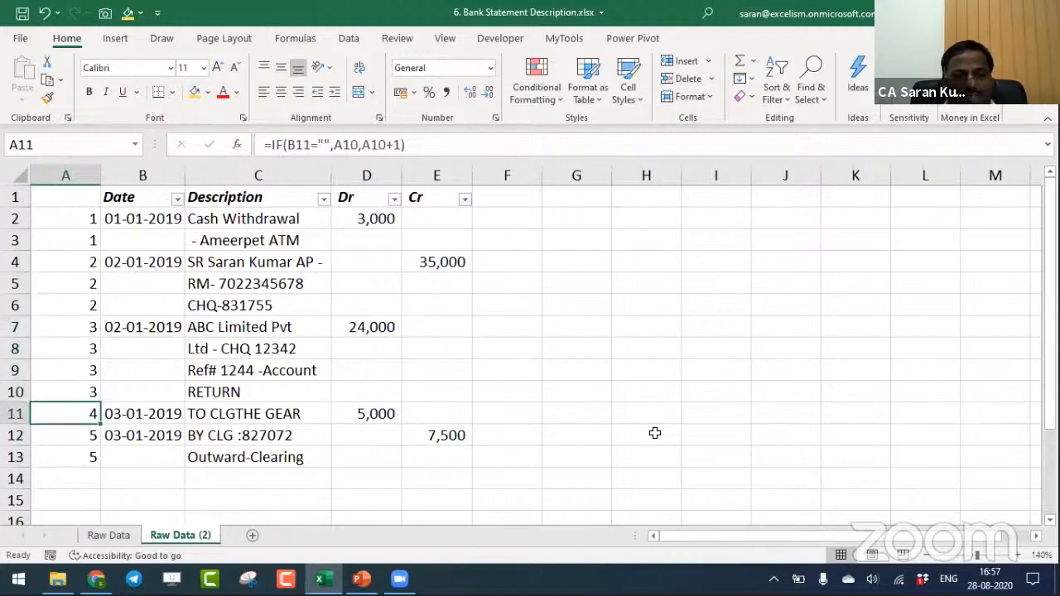
pyautogui.press('Down')
pyautogui.hotkey('shift', 'Down')
pyautogui.hotkey('ctrl', 'v')
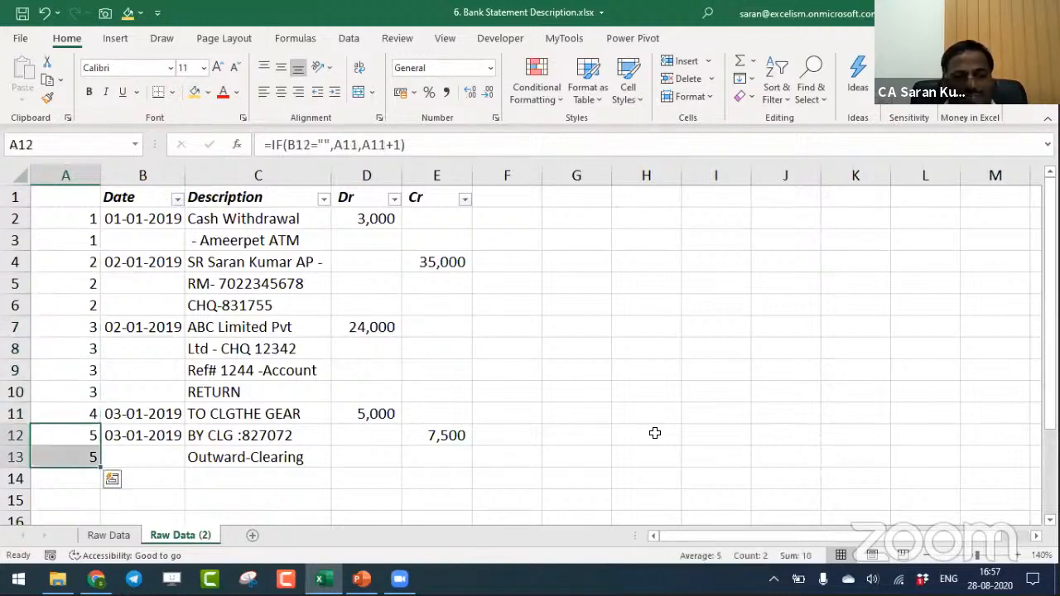
pyautogui.hotkey('ctrl', 'Up')
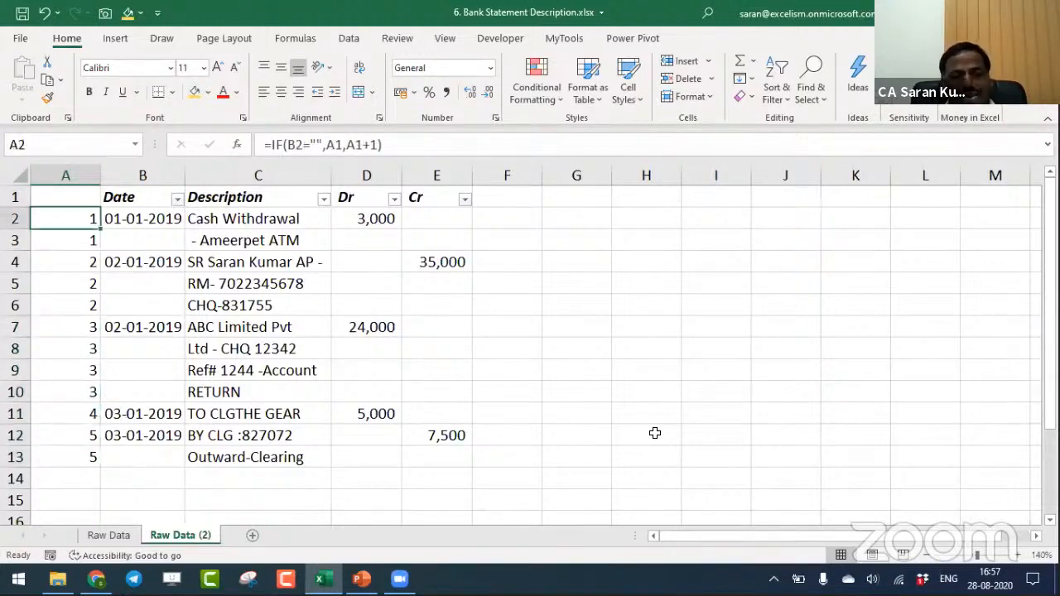
# - Inspect the logical_test, value_if_true and value_if_false arguments of the IF formula in A2, leaving the formula as it is
pyautogui.press('F2')
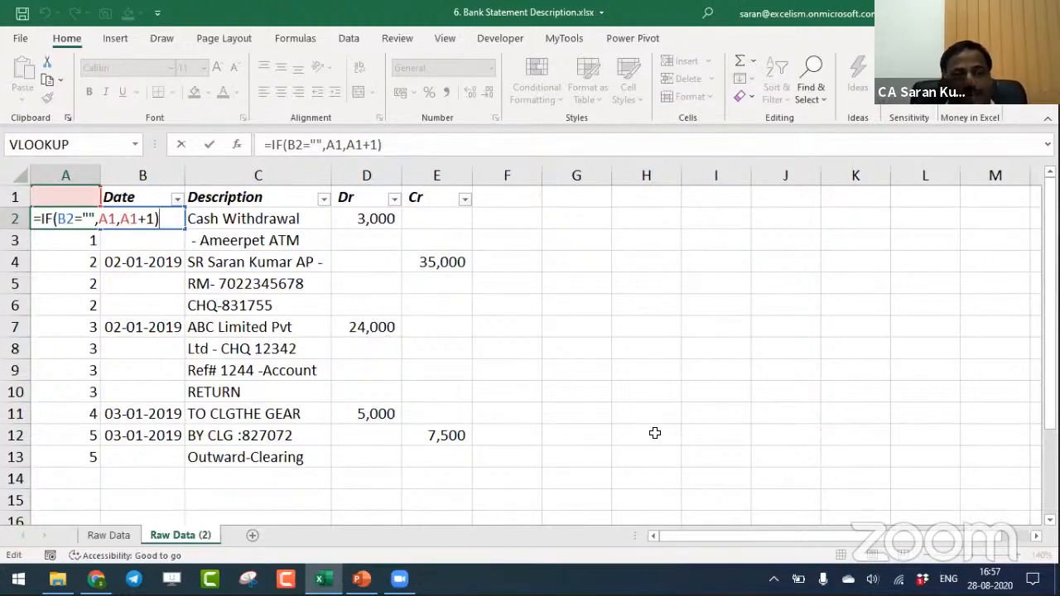
pyautogui.click(77, 218)
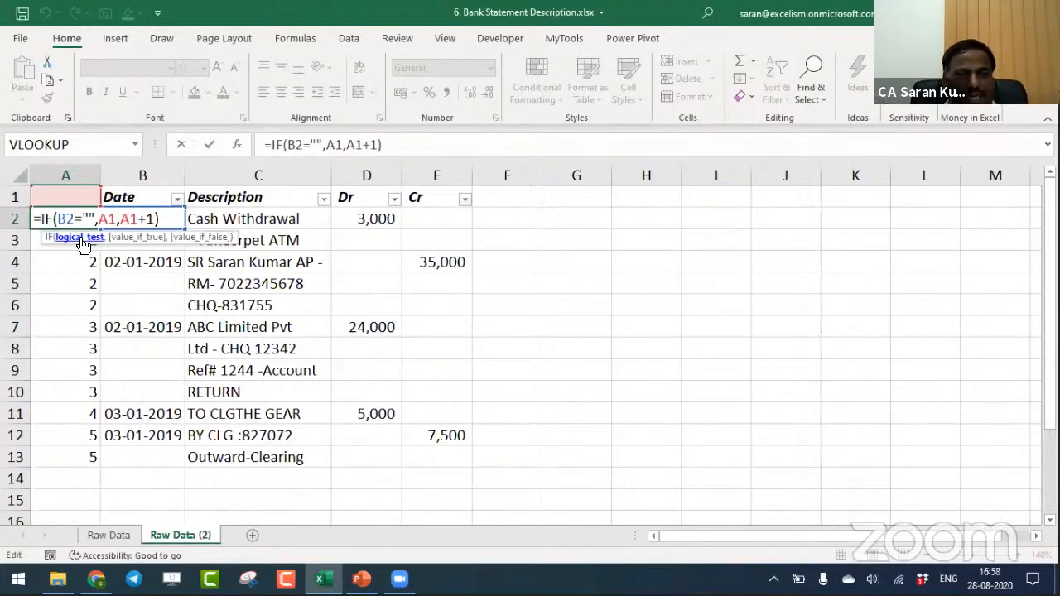
pyautogui.click(82, 239)
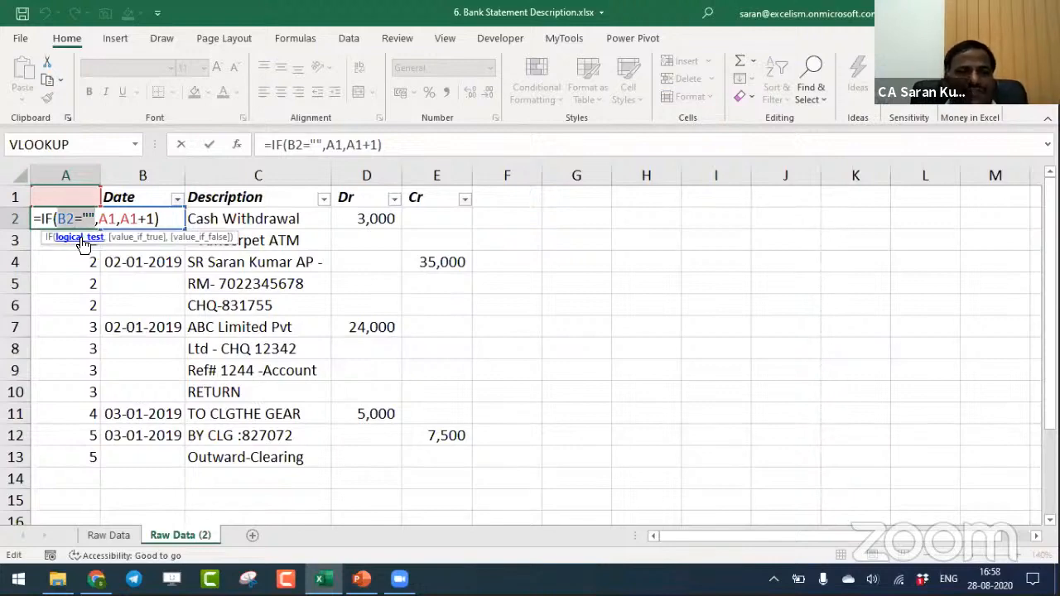
pyautogui.click(132, 239)
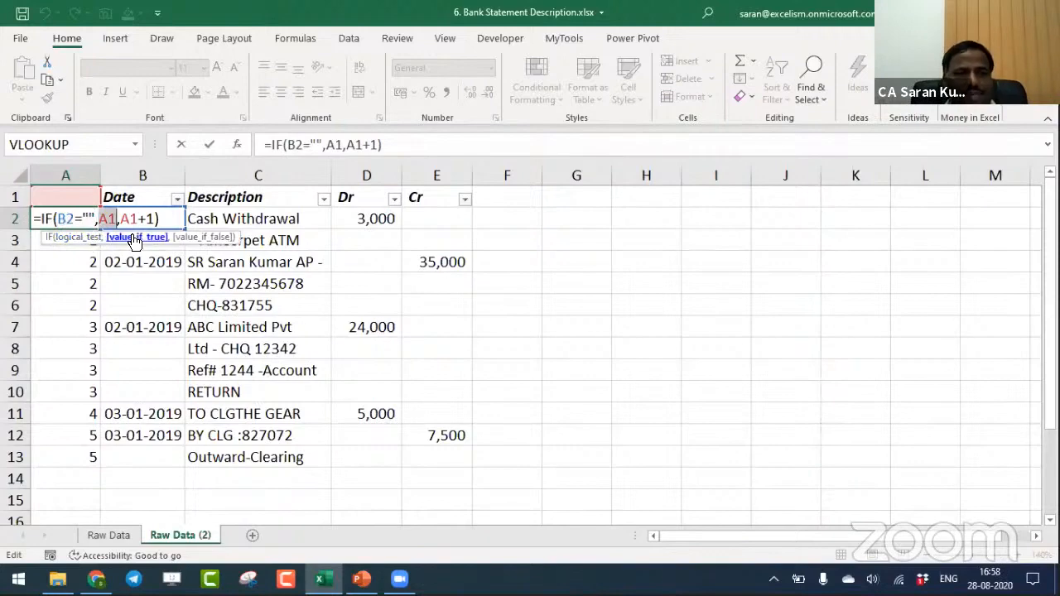
pyautogui.click(195, 238)
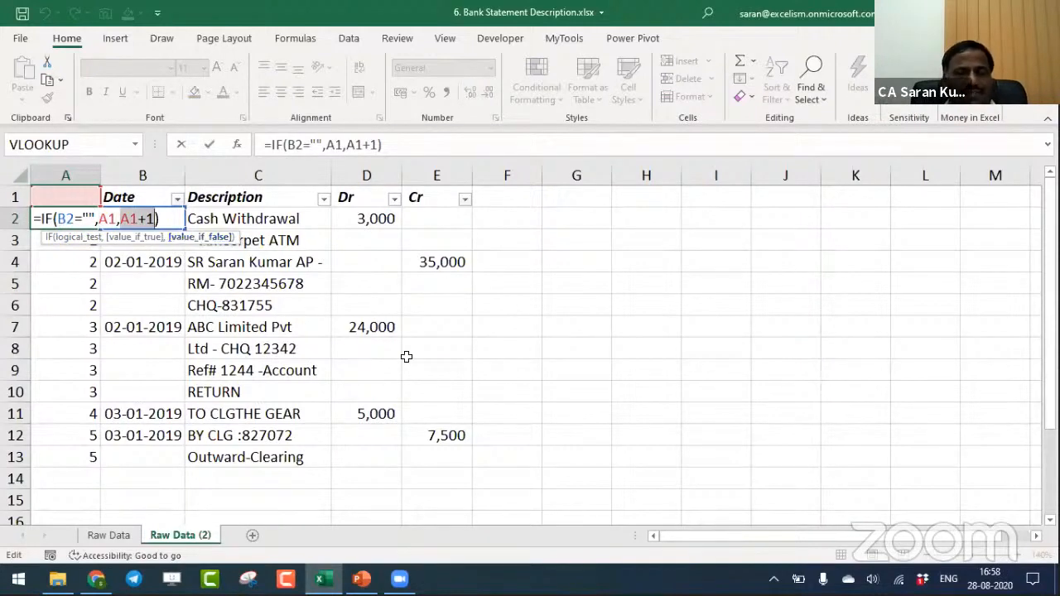
pyautogui.press('Return')
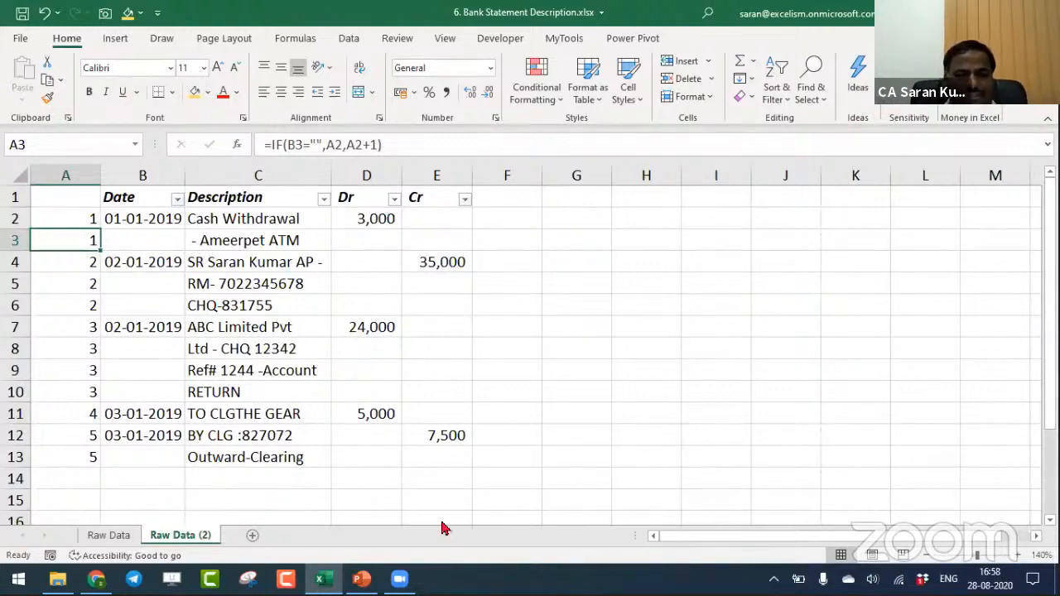
# - Add a new worksheet after Raw Data (2) and enlarge its display
pyautogui.click(252, 535)
pyautogui.click(1015, 555)
pyautogui.click(1015, 556)
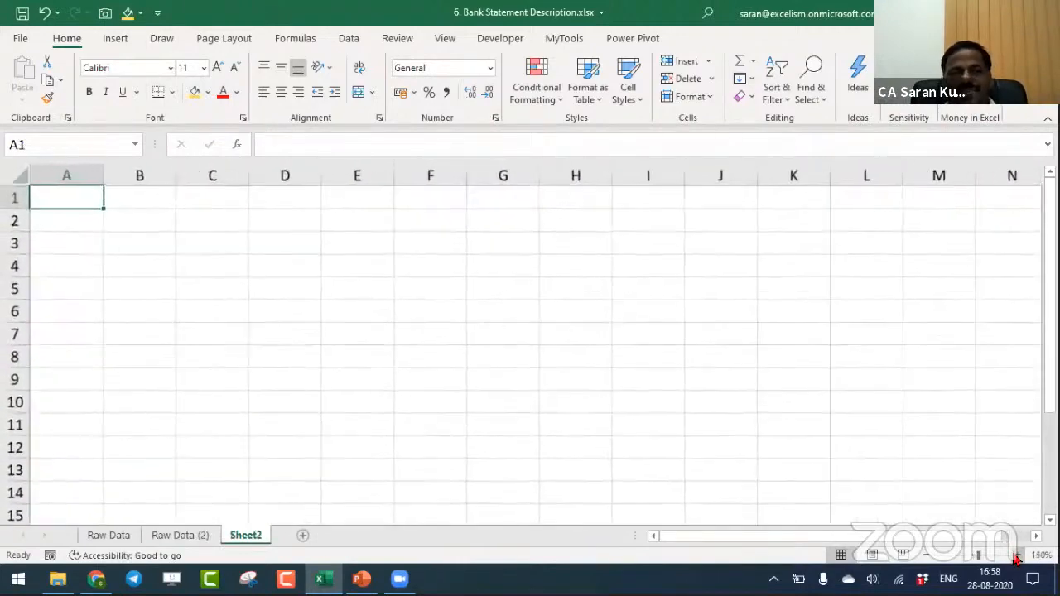
pyautogui.click(1015, 555)
# - Fill A1:E8 of the new sheet with the formula =RANDBETWEEN(0,5)
pyautogui.moveTo(102, 199); pyautogui.dragTo(442, 383)
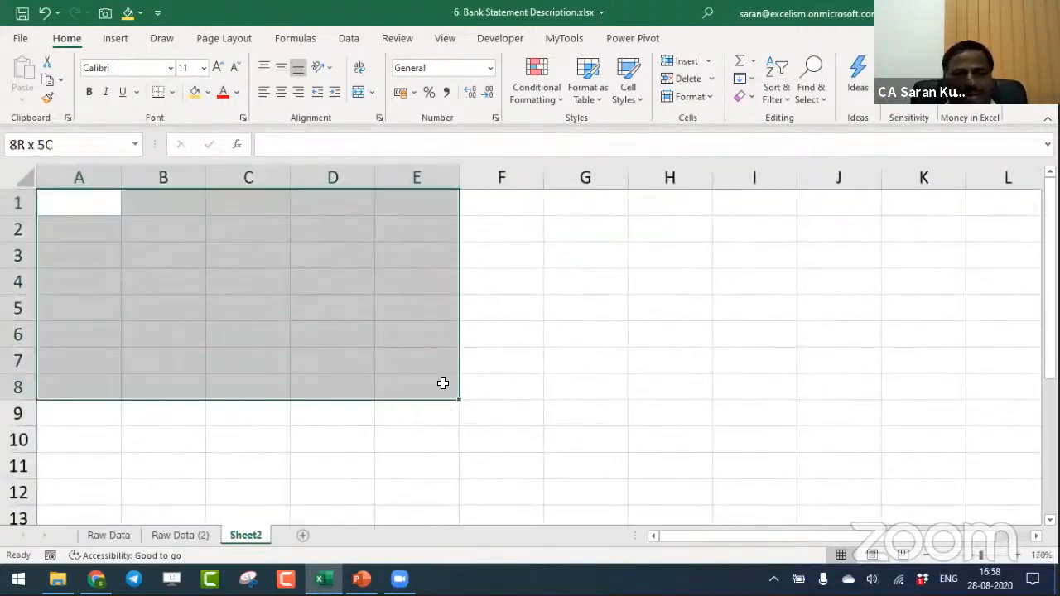
pyautogui.write('=ra')
pyautogui.press('Down')
pyautogui.press('Down')
pyautogui.press('Down')
pyautogui.press('Tab')
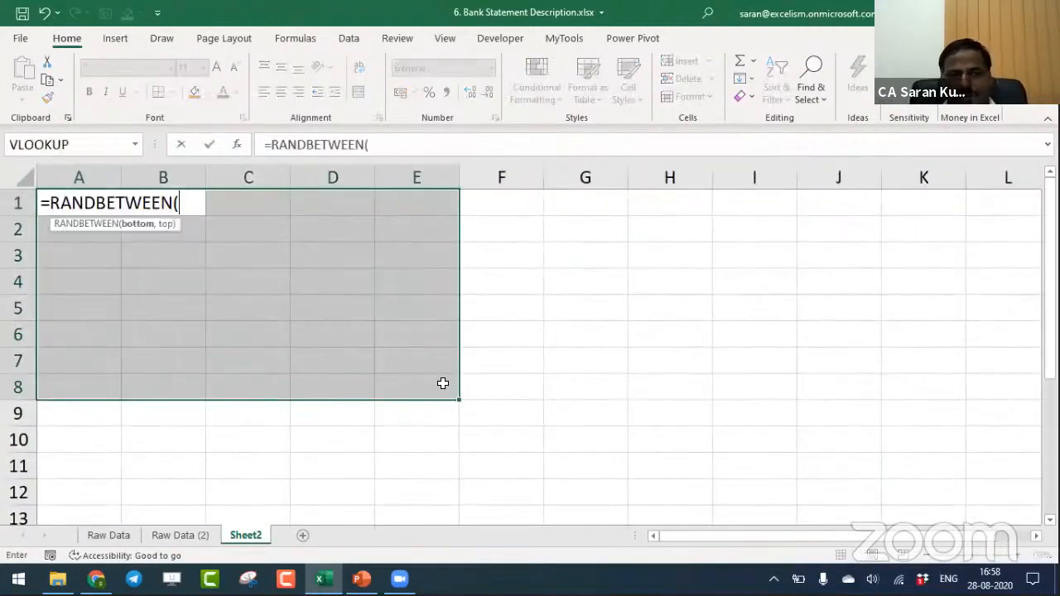
pyautogui.write('0,5)')
pyautogui.hotkey('ctrl', 'Return')
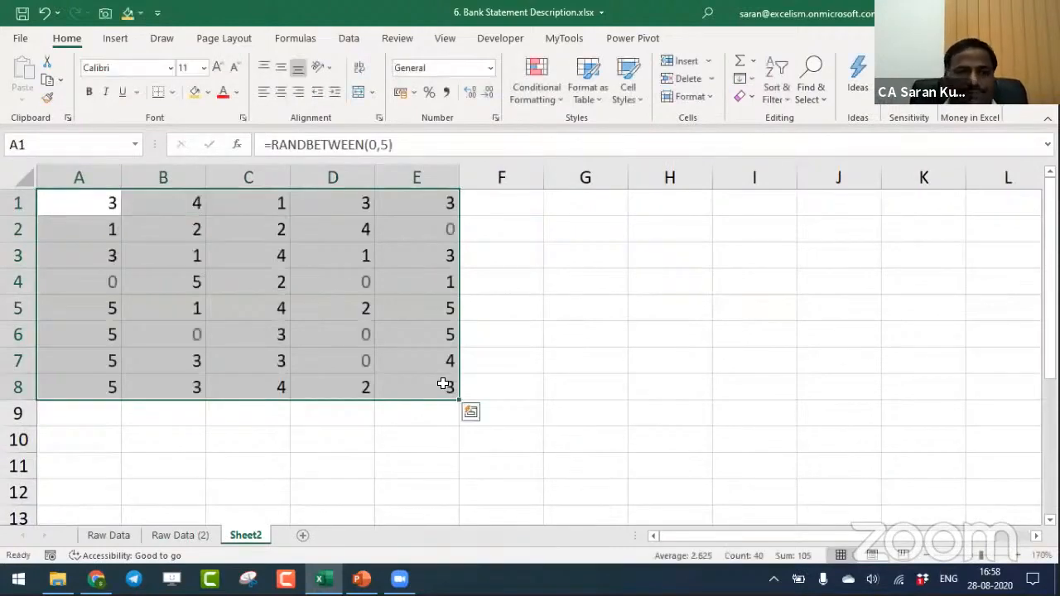
# - Convert the RANDBETWEEN formulas in A1:E8 to fixed values by pasting them over themselves as values
pyautogui.hotkey('ctrl', 'c')
pyautogui.hotkey('ctrl', 'alt', 'v')
pyautogui.press('v')
pyautogui.press('Return')
pyautogui.press('Escape')
# - Begin an OFFSET formula in H2 with A1 as the reference argument
pyautogui.press('Right')
pyautogui.press('Right')
pyautogui.press('Right')
pyautogui.press('Right')
pyautogui.press('Right')
pyautogui.press('Right')
pyautogui.press('Right')
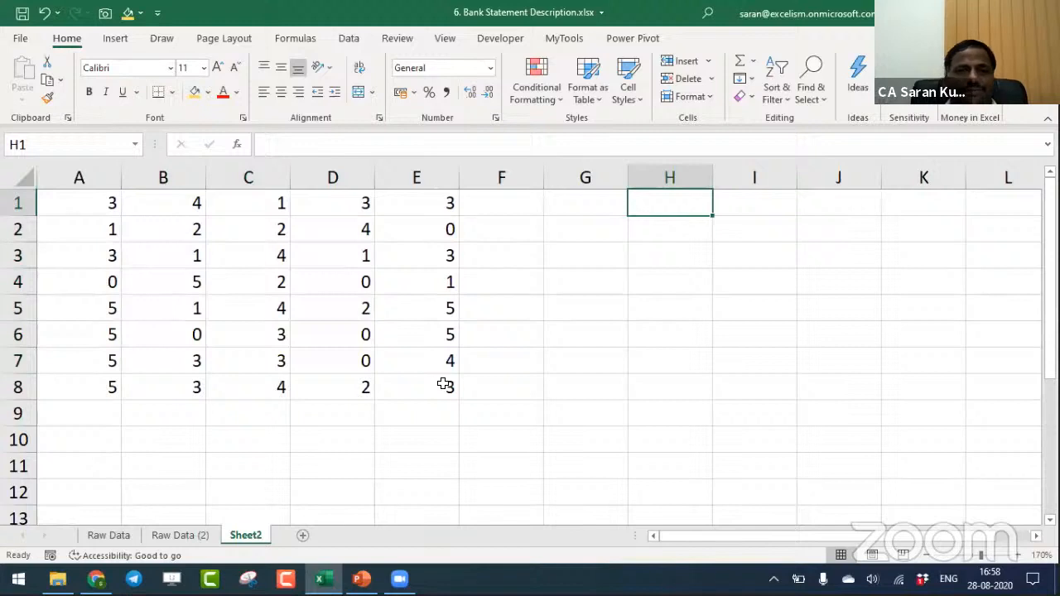
pyautogui.press('Down')
pyautogui.press('Left')
pyautogui.press('Right')
pyautogui.write('=of')
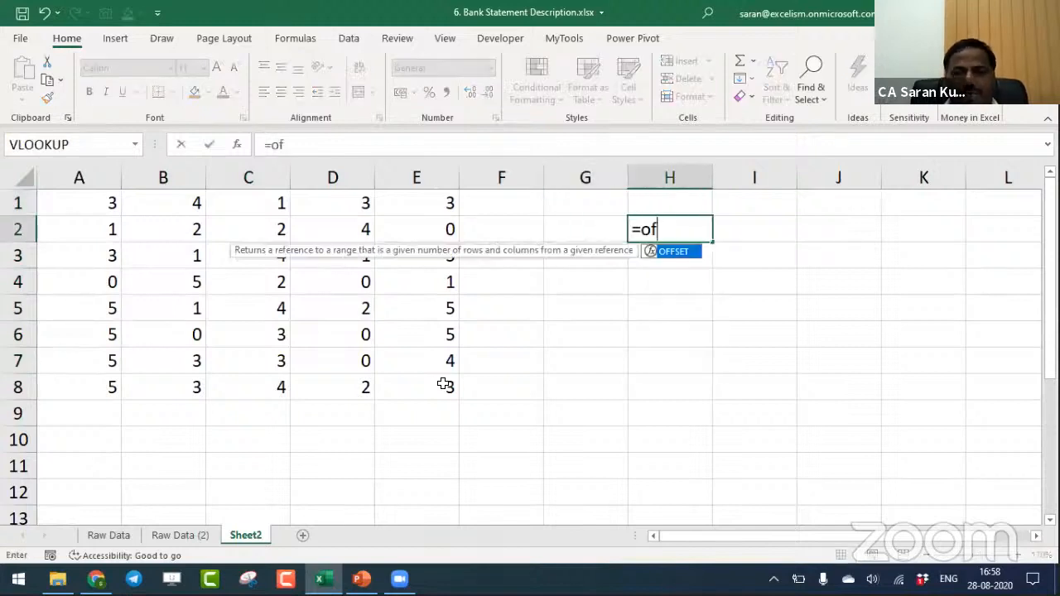
pyautogui.press('Tab')
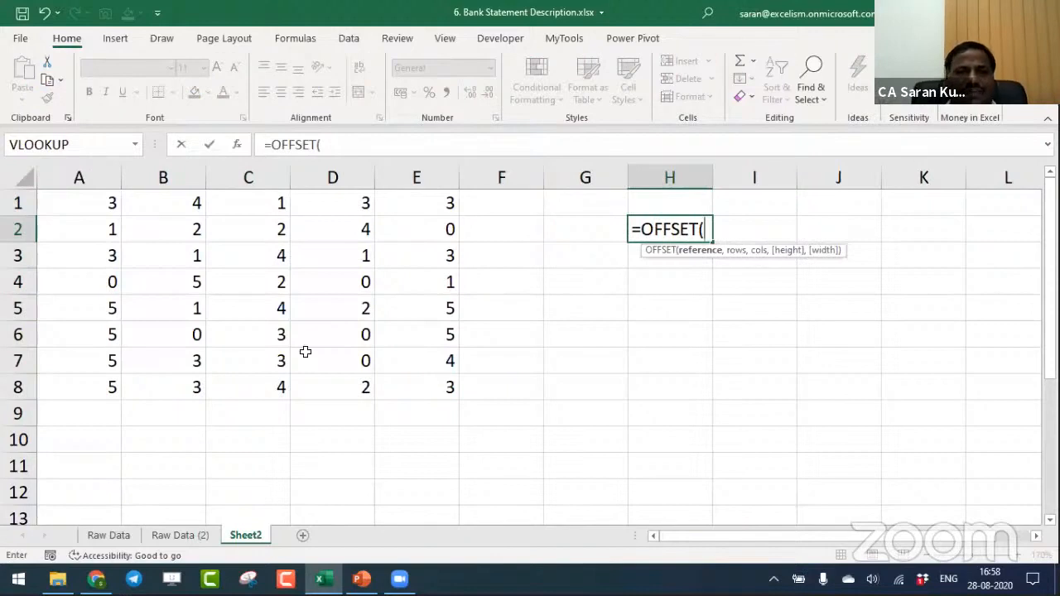
pyautogui.hotkey('ctrl', 'Home')
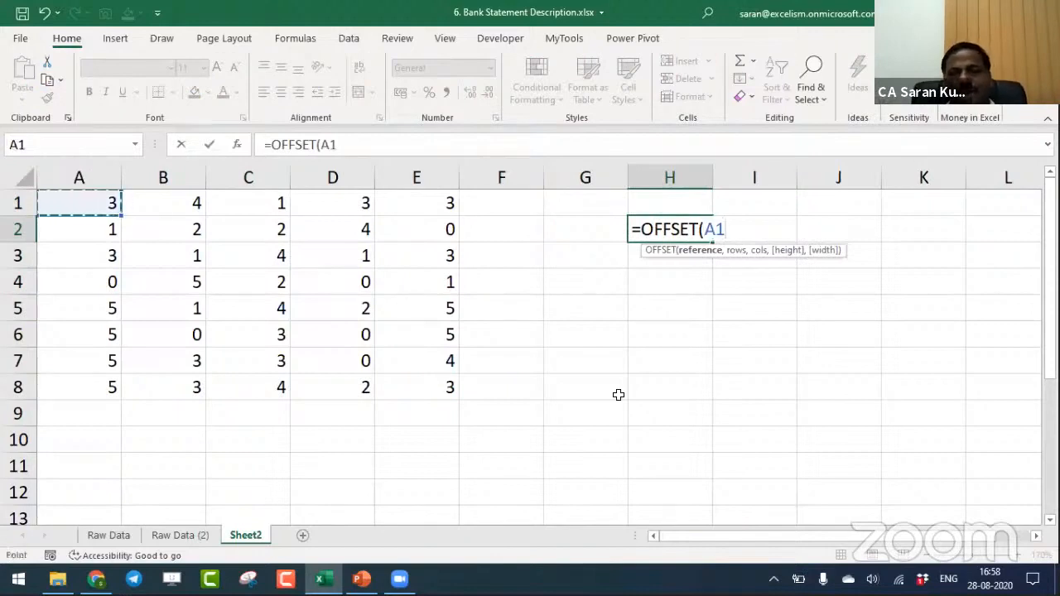
pyautogui.press('BackSpace')
pyautogui.press('BackSpace')
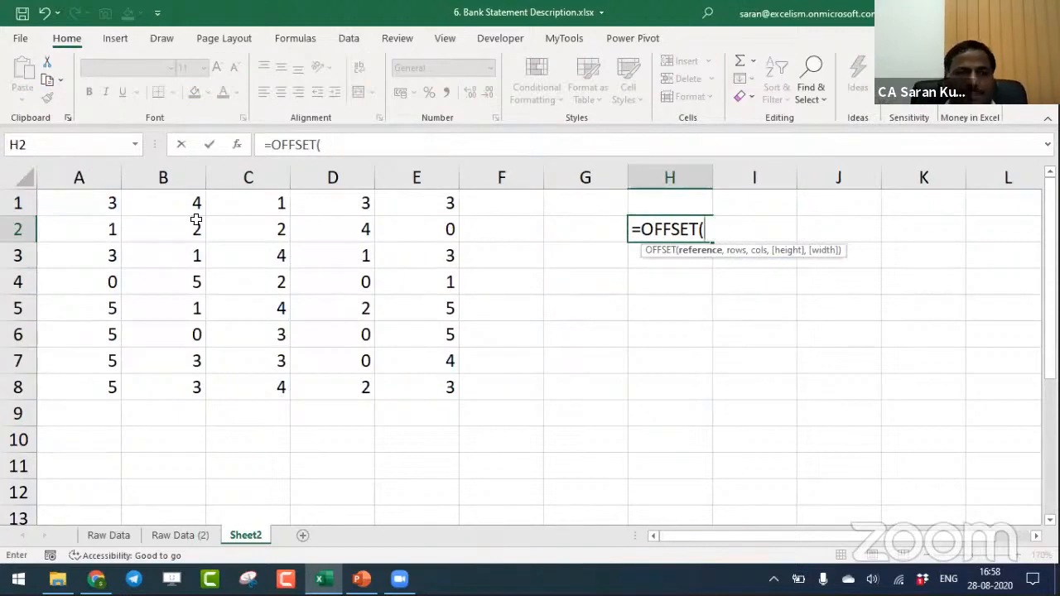
pyautogui.hotkey('ctrl', 'Home')
pyautogui.write(',')
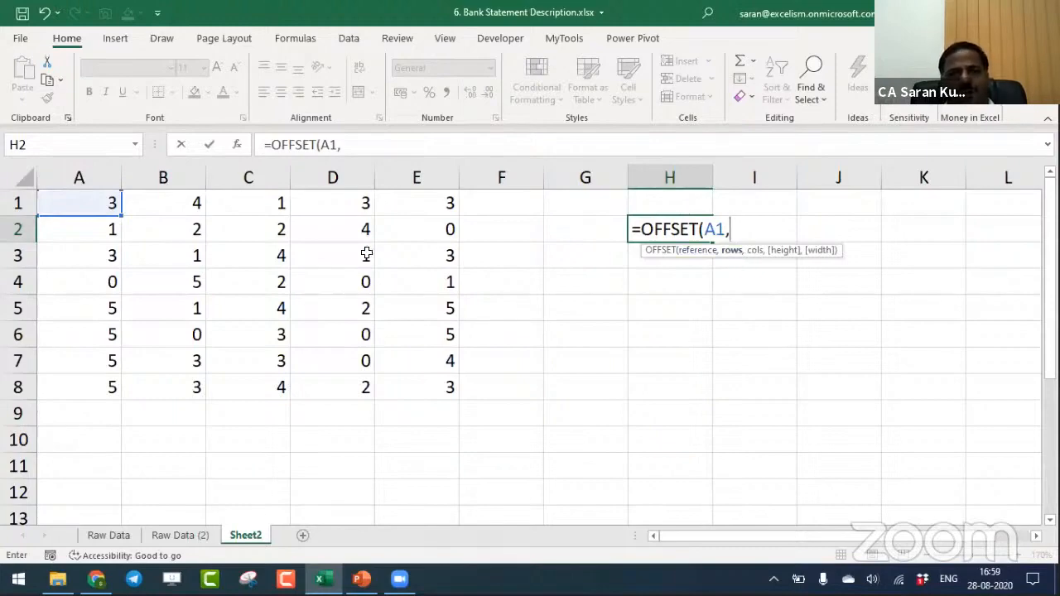
# - Add 2 rows and 1 column to the OFFSET formula and store the unfinished formula in H2 as text with a leading apostrophe
pyautogui.write('2,')
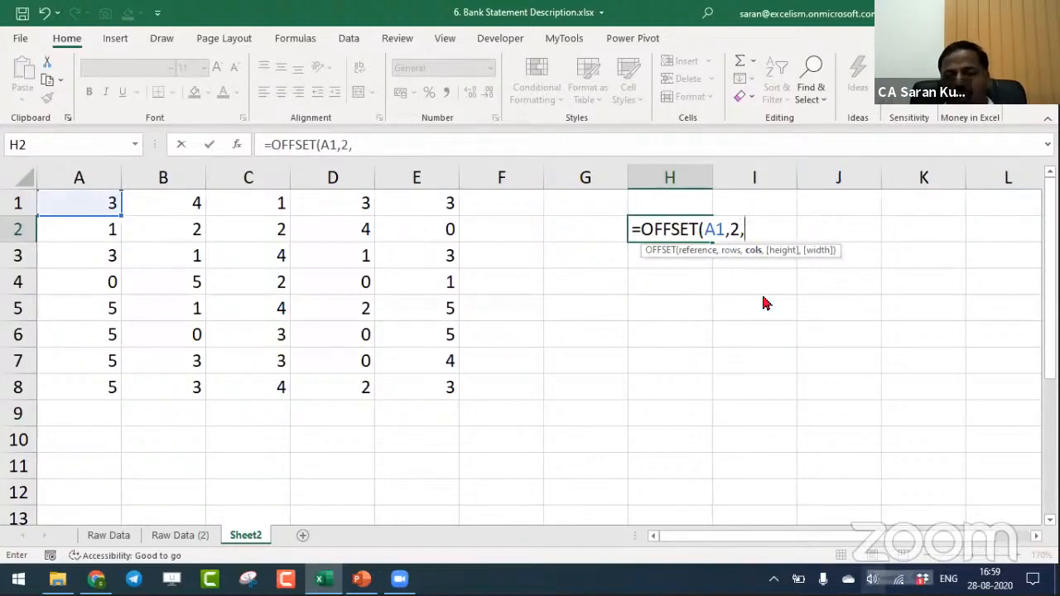
pyautogui.write('1,')
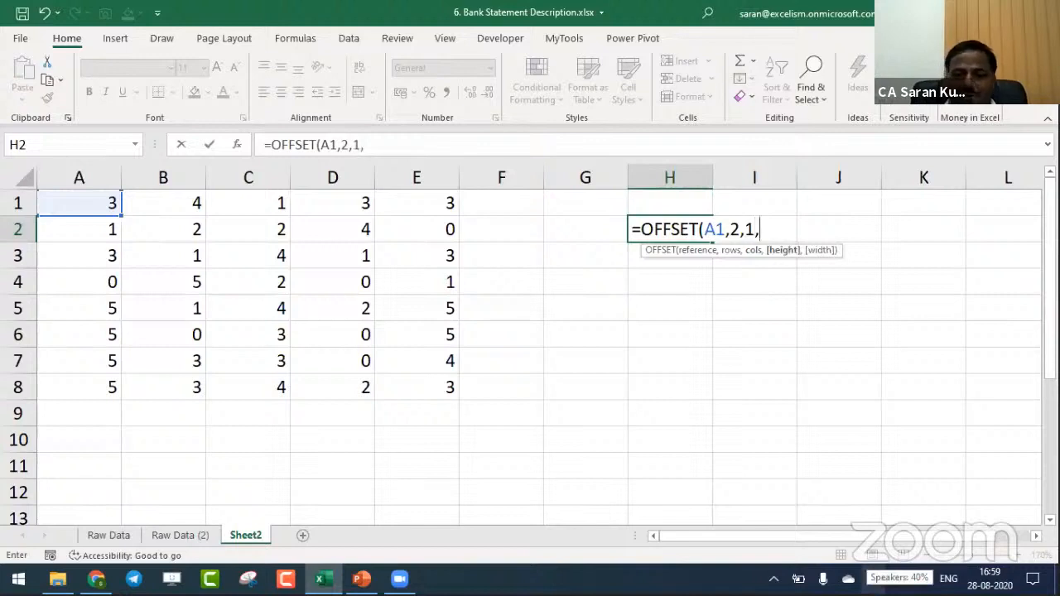
pyautogui.press('BackSpace')
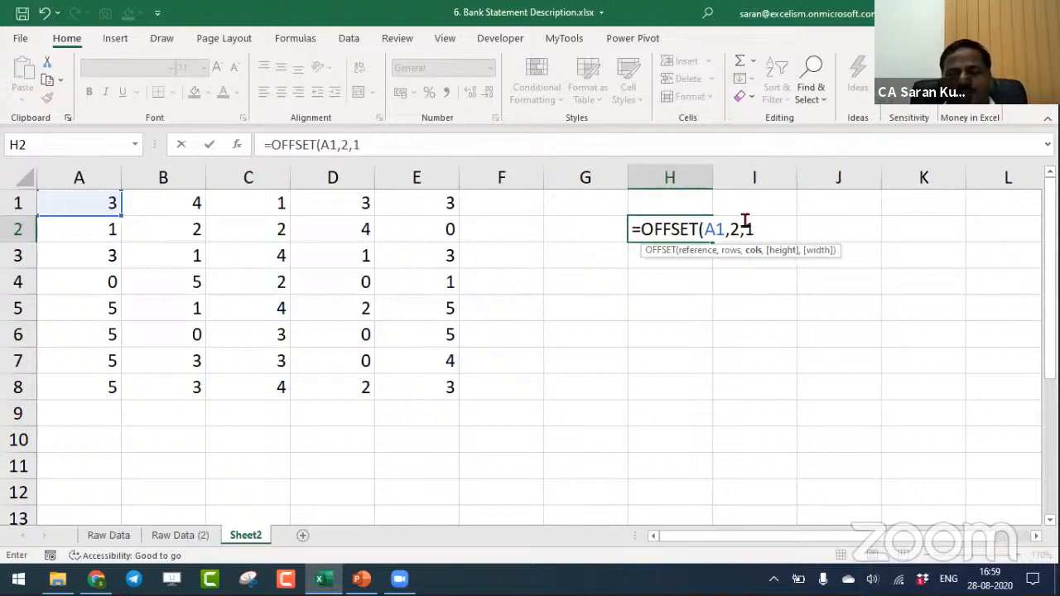
pyautogui.click(632, 229)
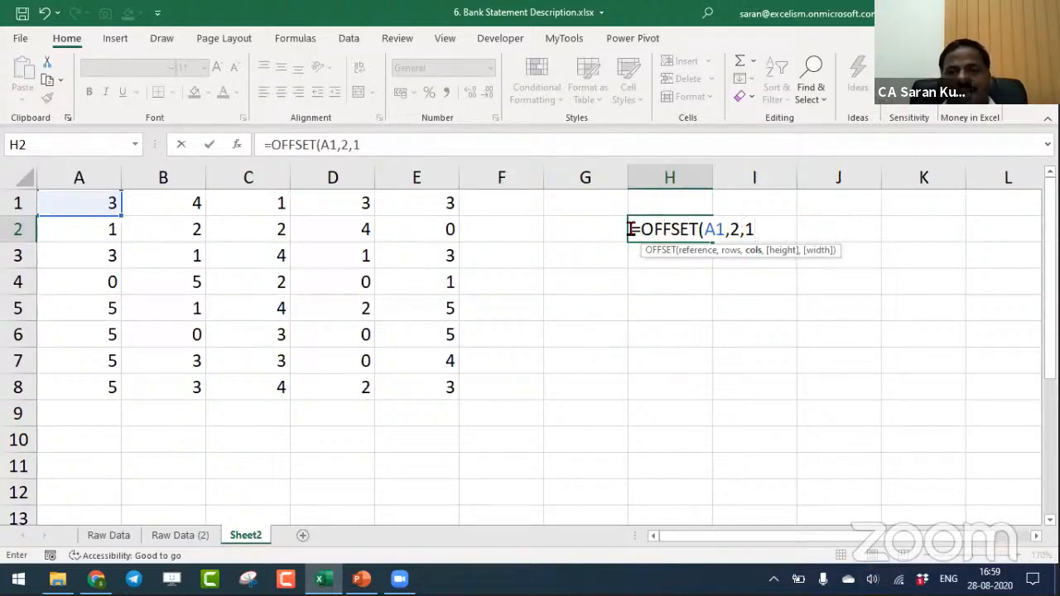
pyautogui.write("'")
pyautogui.press('Return')
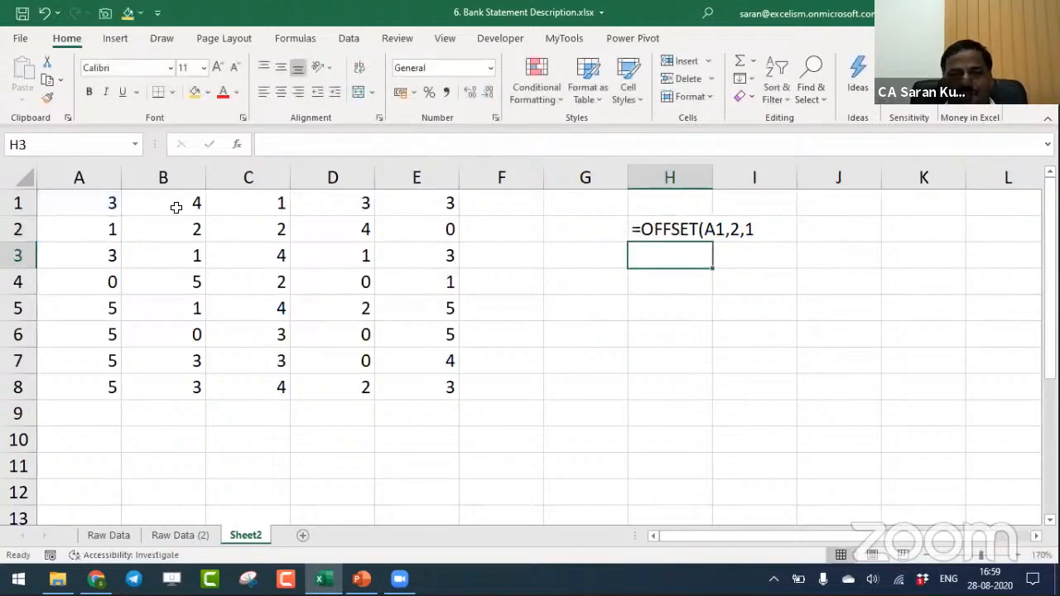
# - Trace the offset path on the grid from A1 two rows down to A3 and one column across to B3
pyautogui.click(102, 204)
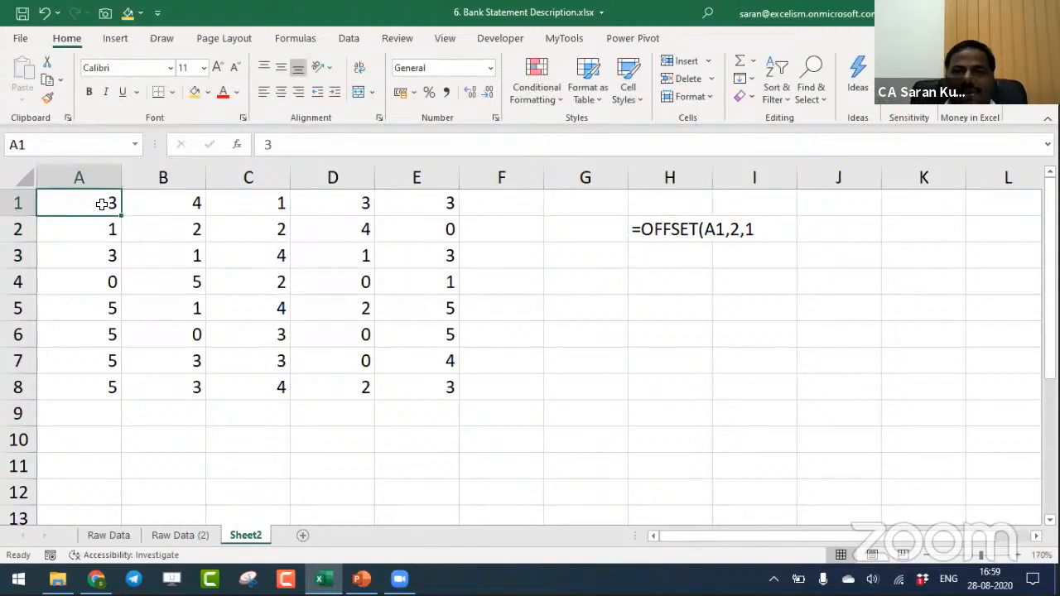
pyautogui.click(105, 226)
pyautogui.click(108, 250)
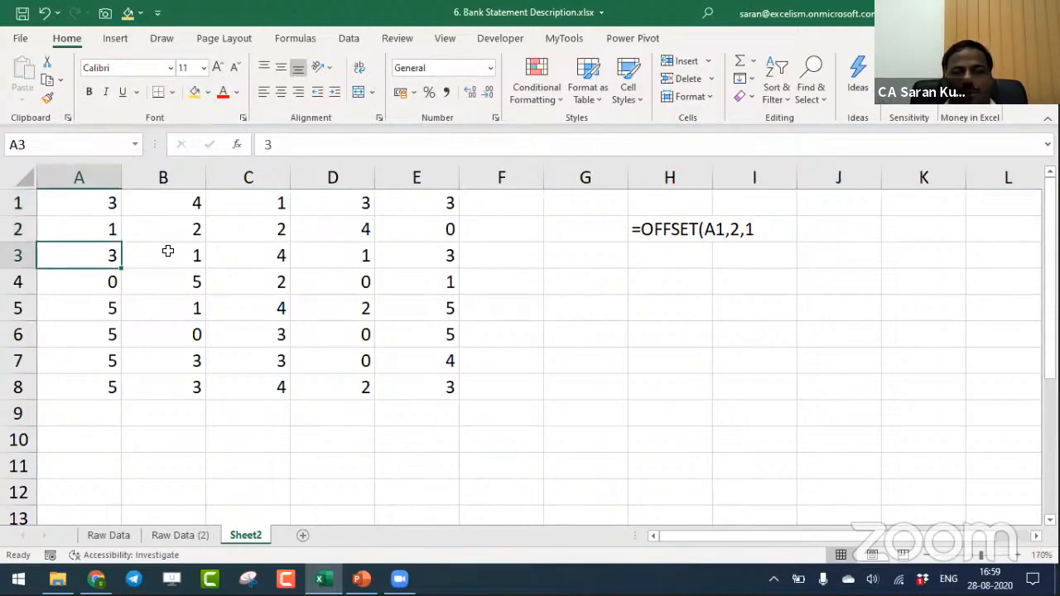
pyautogui.click(166, 250)
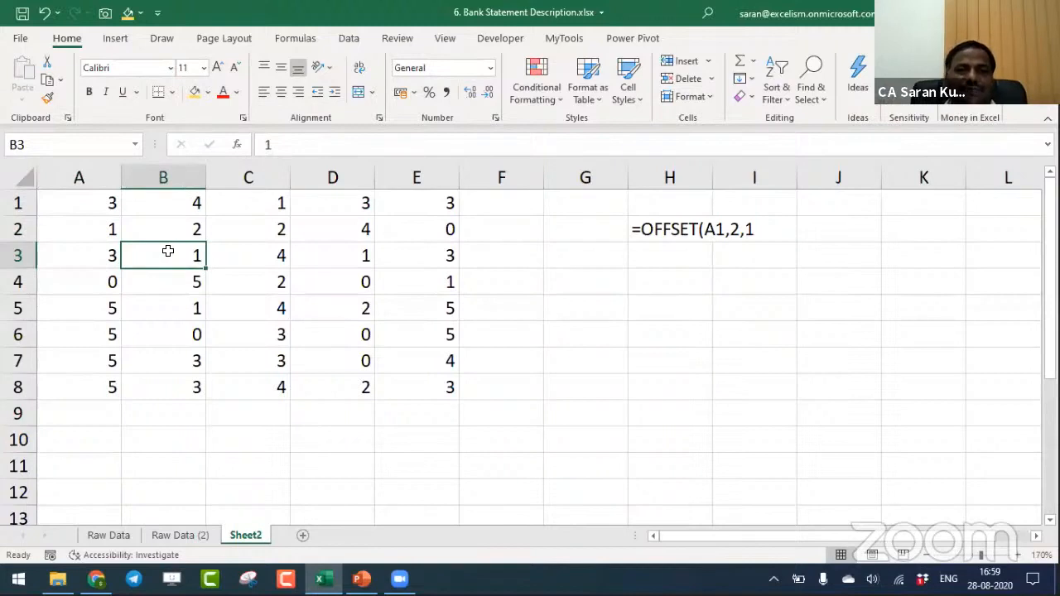
# - Turn the text in H2 back into a formula and add a height of 1 and a width of 1 to OFFSET
pyautogui.doubleClick(634, 231)
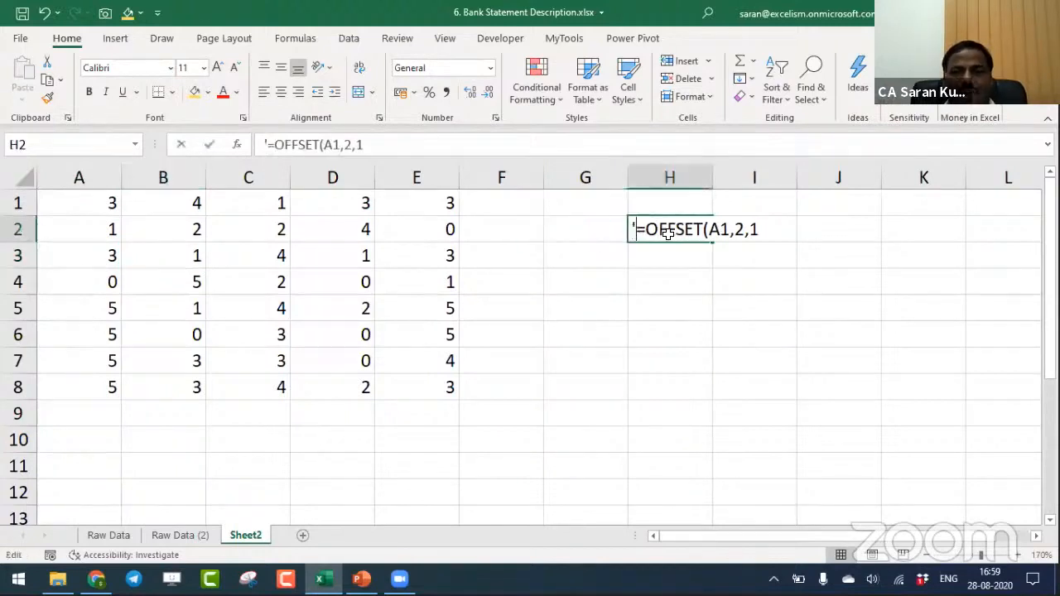
pyautogui.press('BackSpace')
pyautogui.press('Right')
pyautogui.press('Right')
pyautogui.press('Right')
pyautogui.press('Right')
pyautogui.press('Right')
pyautogui.press('Right')
pyautogui.press('Right')
pyautogui.press('Right')
pyautogui.press('Right')
pyautogui.press('Right')
pyautogui.press('Right')
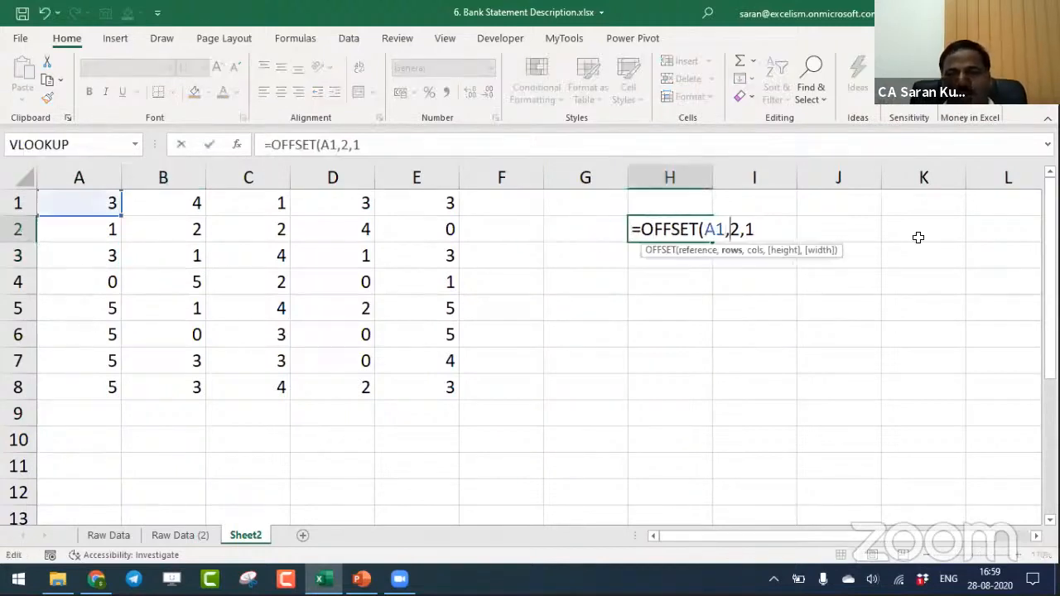
pyautogui.press('Right')
pyautogui.press('Right')
pyautogui.press('Right')
pyautogui.write(',')
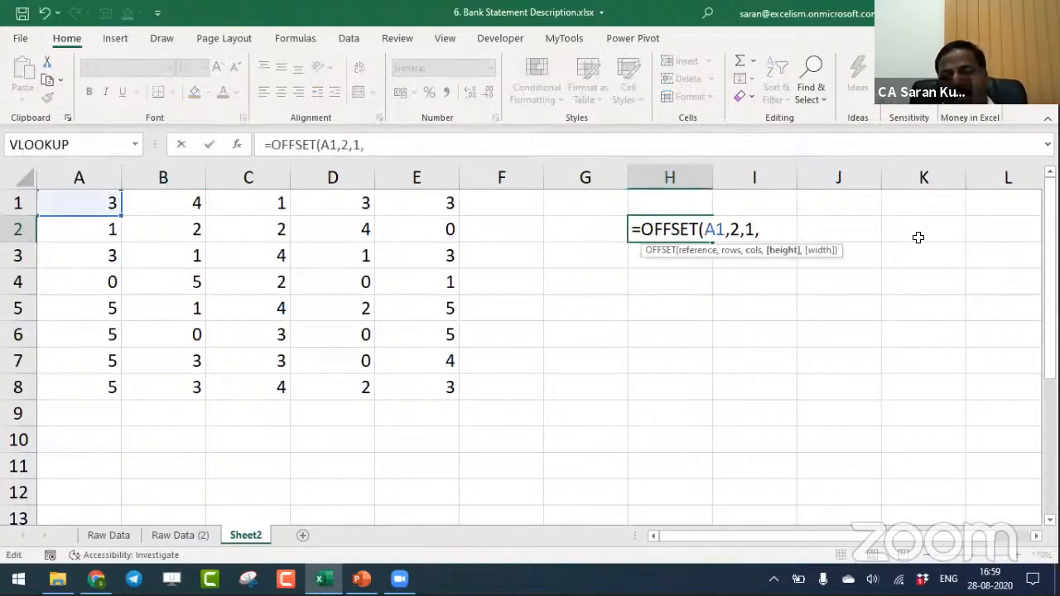
pyautogui.write('1,1')
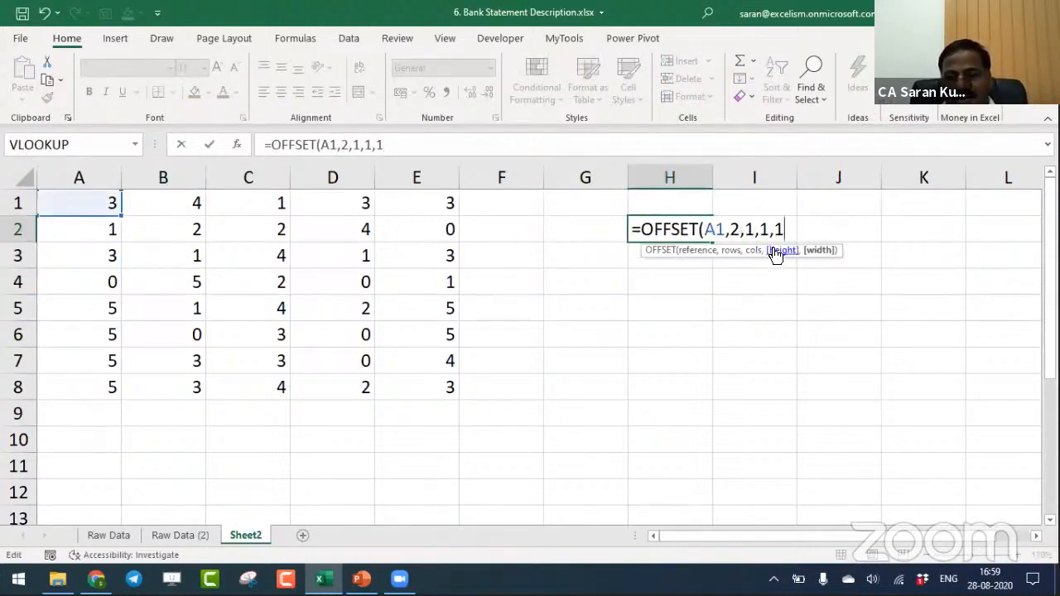
# - Point out the height and width arguments, then complete H2 as =OFFSET(A1,2,1,1,1)
pyautogui.click(774, 252)
pyautogui.click(819, 254)
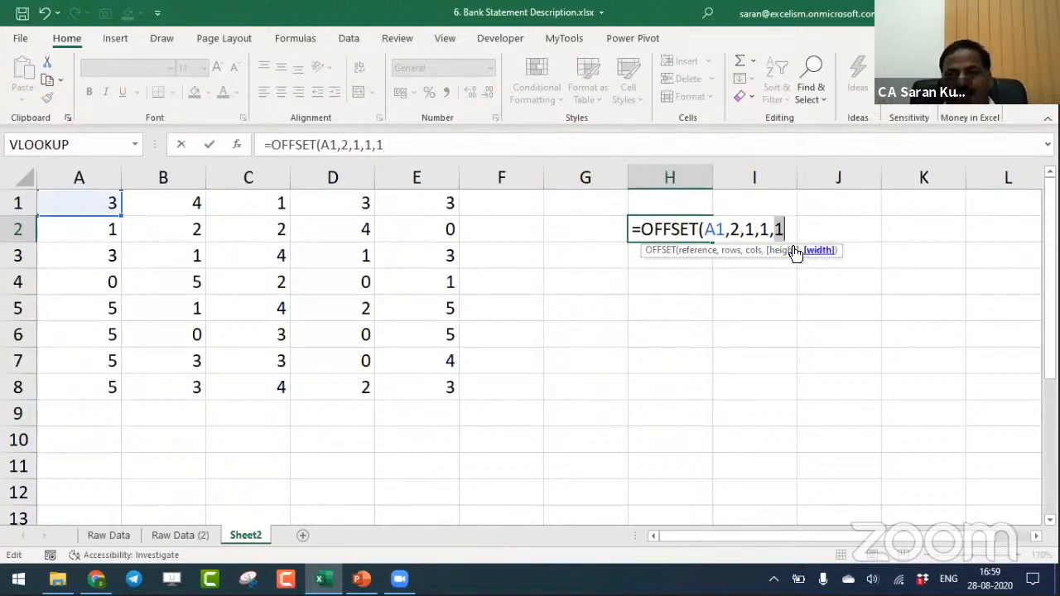
pyautogui.moveTo(760, 230); pyautogui.dragTo(784, 230)
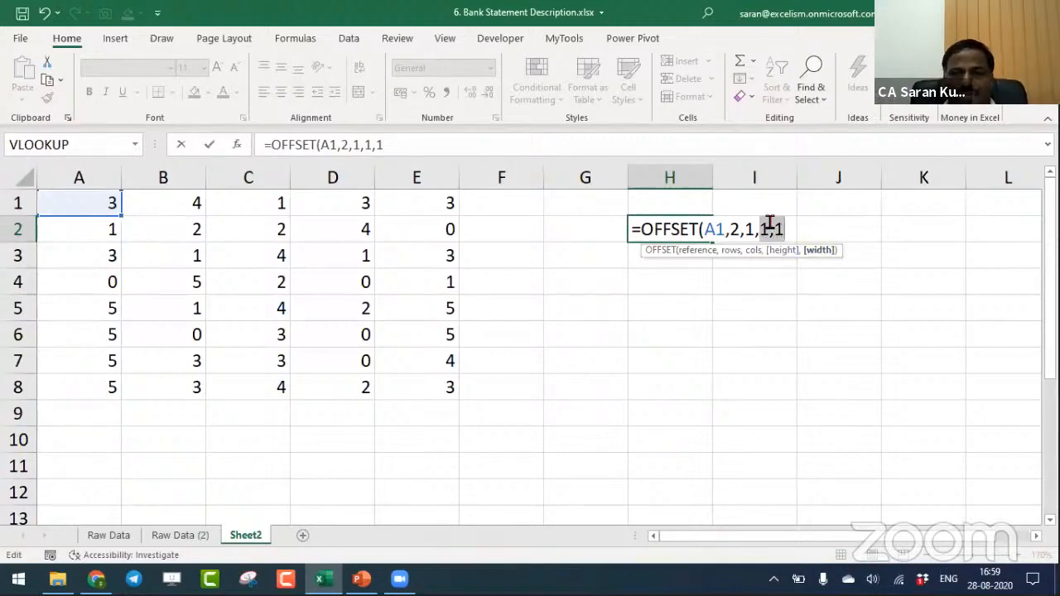
pyautogui.click(793, 232)
pyautogui.write(')')
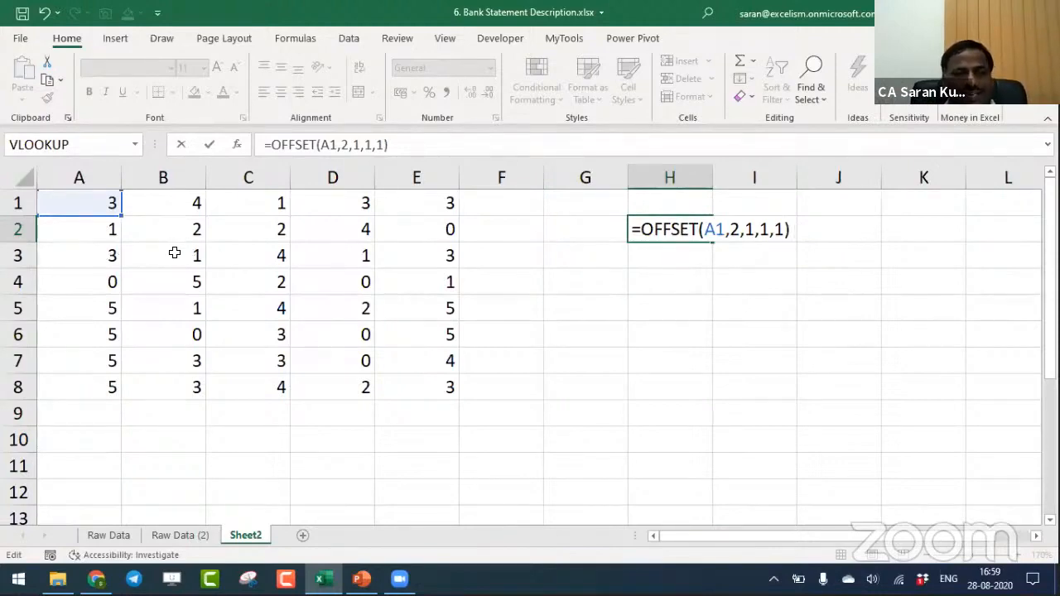
pyautogui.press('Return')
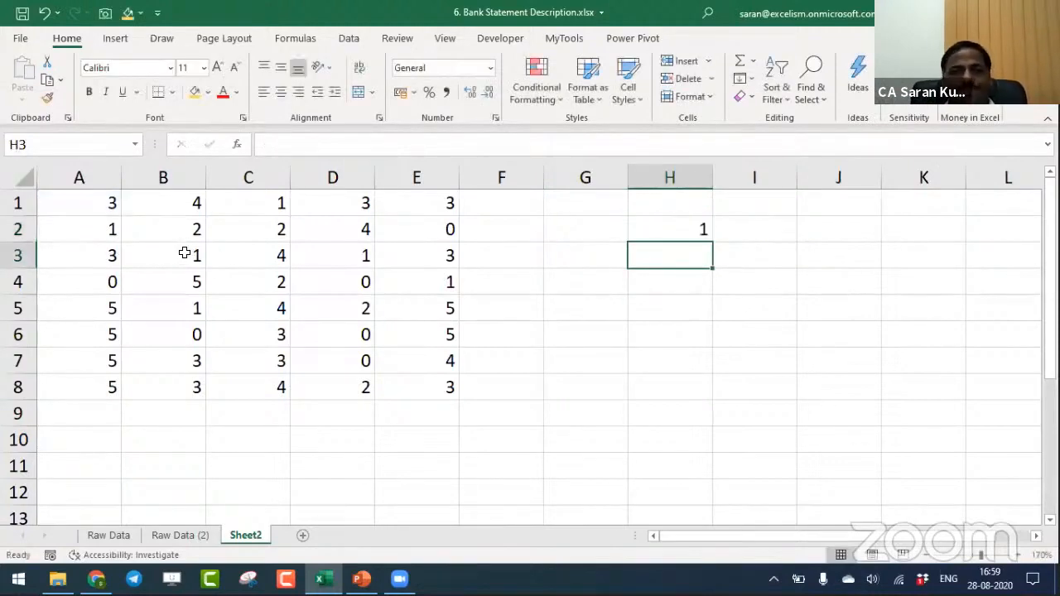
# - Shade cell B3 with the gold fill colour and review the OFFSET formula in H2 without changing it
pyautogui.click(183, 254)
pyautogui.click(195, 92)
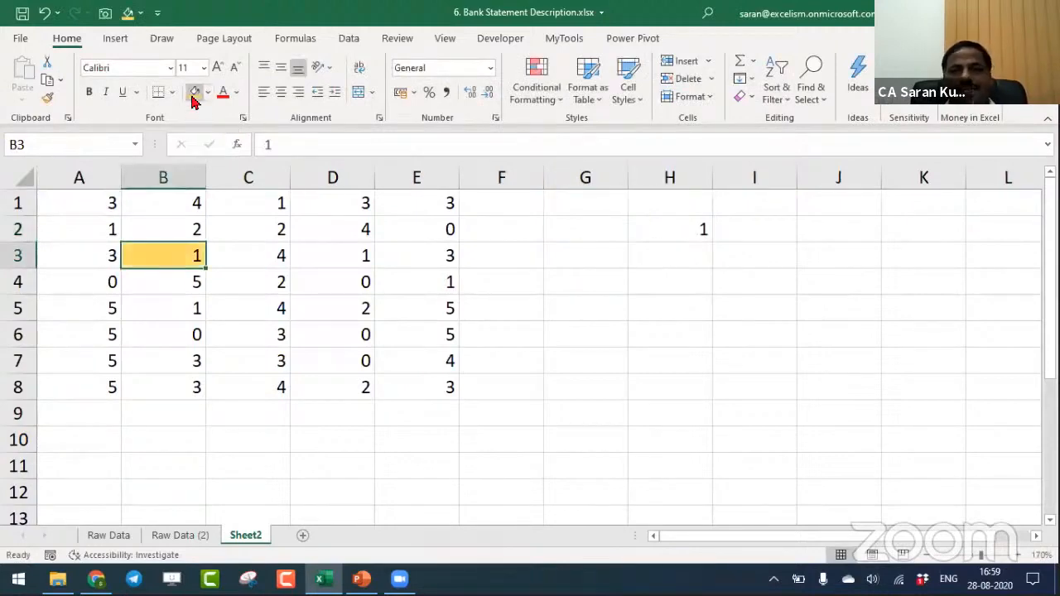
pyautogui.doubleClick(652, 230)
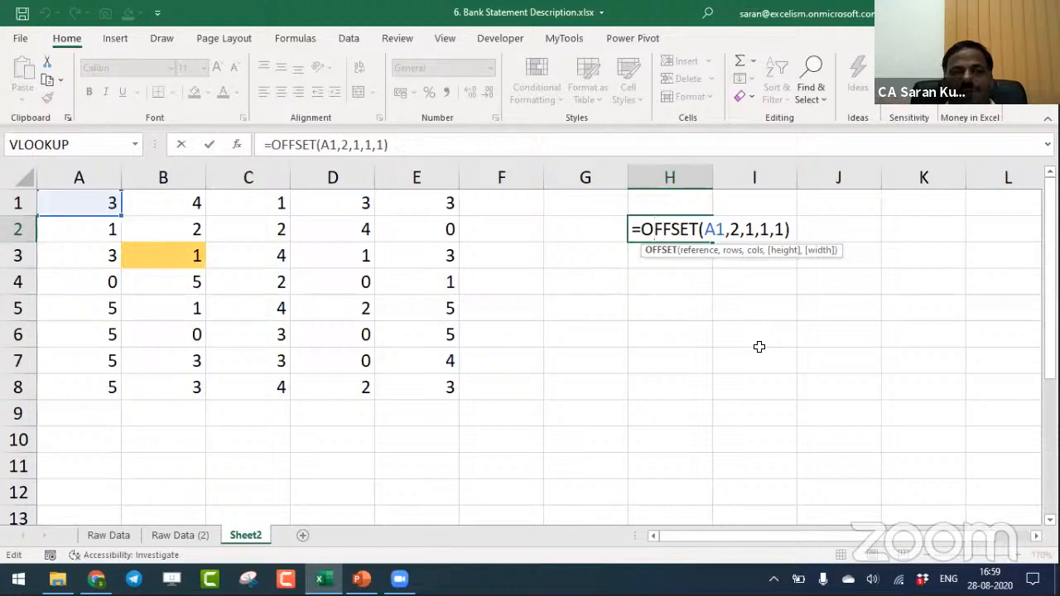
pyautogui.press('Return')
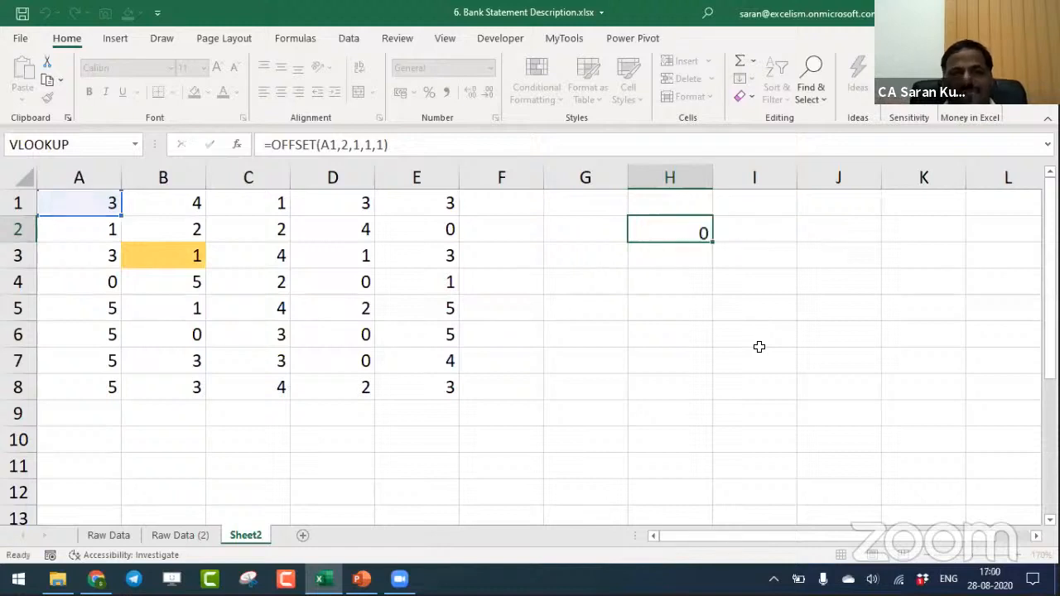
# - Label the OFFSET result by entering "Answer B3" in I2
pyautogui.press('Up')
pyautogui.press('Left')
pyautogui.press('Up')
pyautogui.press('Right')
pyautogui.press('Right')
pyautogui.press('Down')
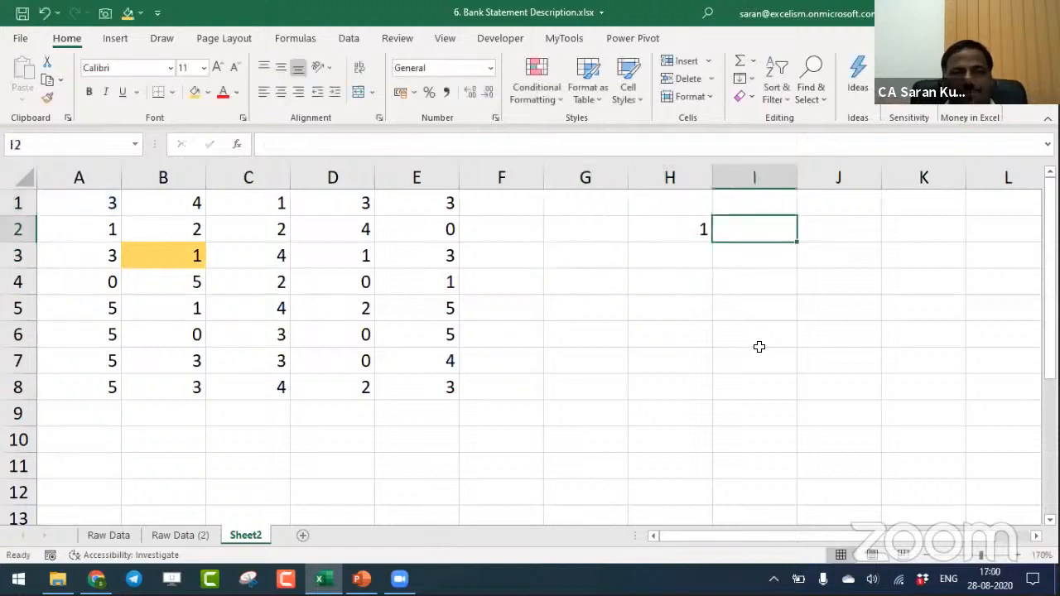
pyautogui.write('Anasw')
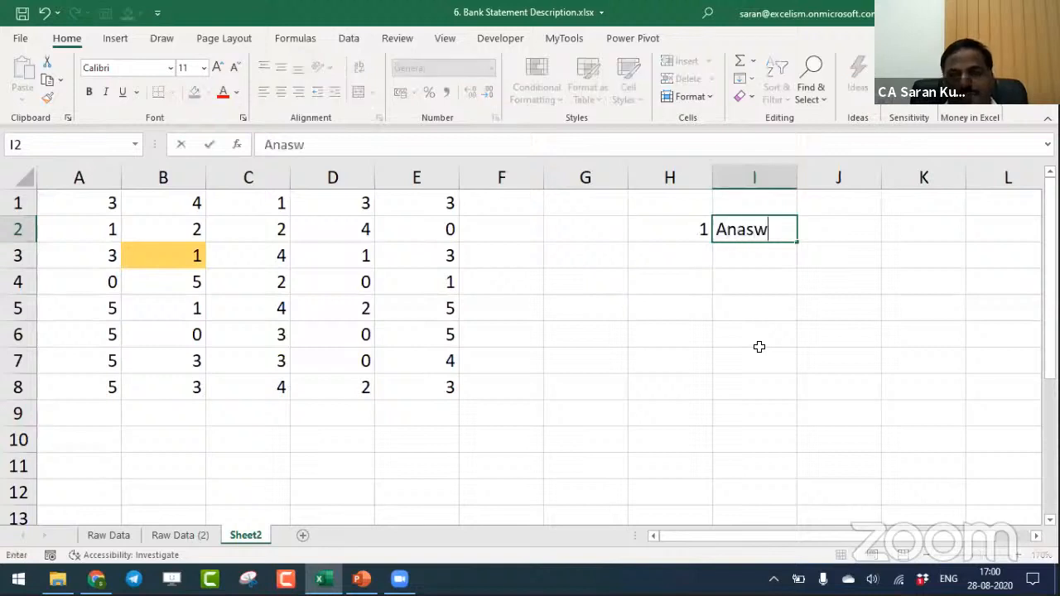
pyautogui.press('BackSpace')
pyautogui.press('BackSpace')
pyautogui.press('BackSpace')
pyautogui.write('swer ')
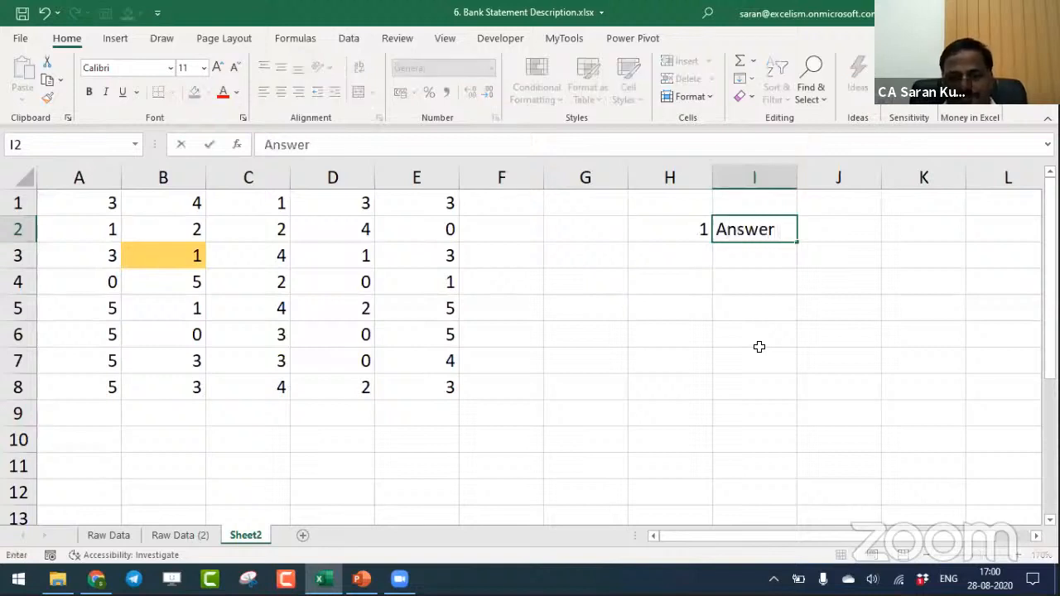
pyautogui.write('B3')
pyautogui.press('Return')
# - Write the formula =OFFSET(A1,0,0,1,1) in H3
pyautogui.press('Left')
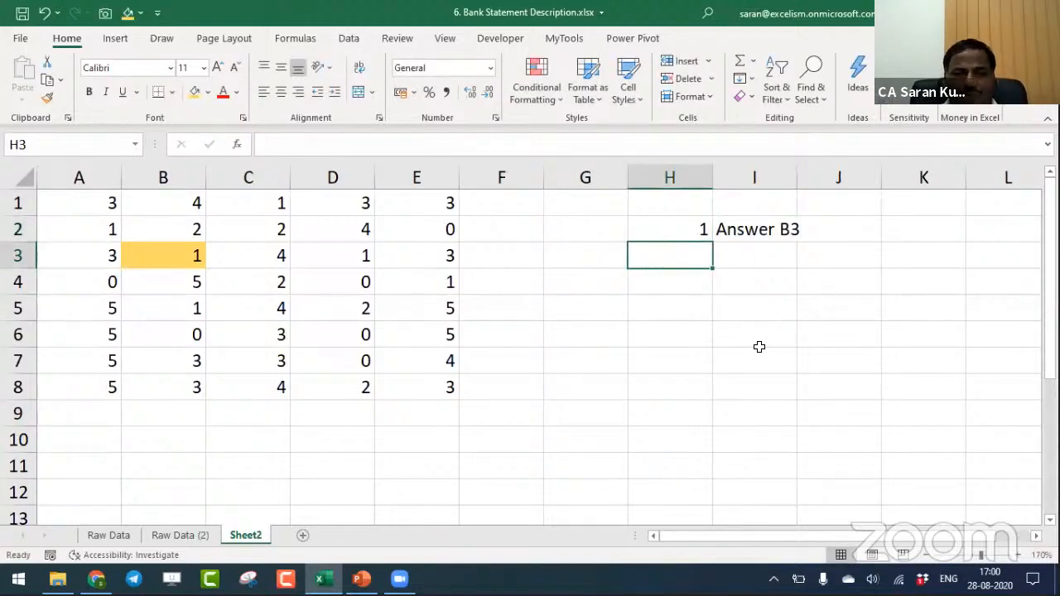
pyautogui.write('=off')
pyautogui.press('Tab')
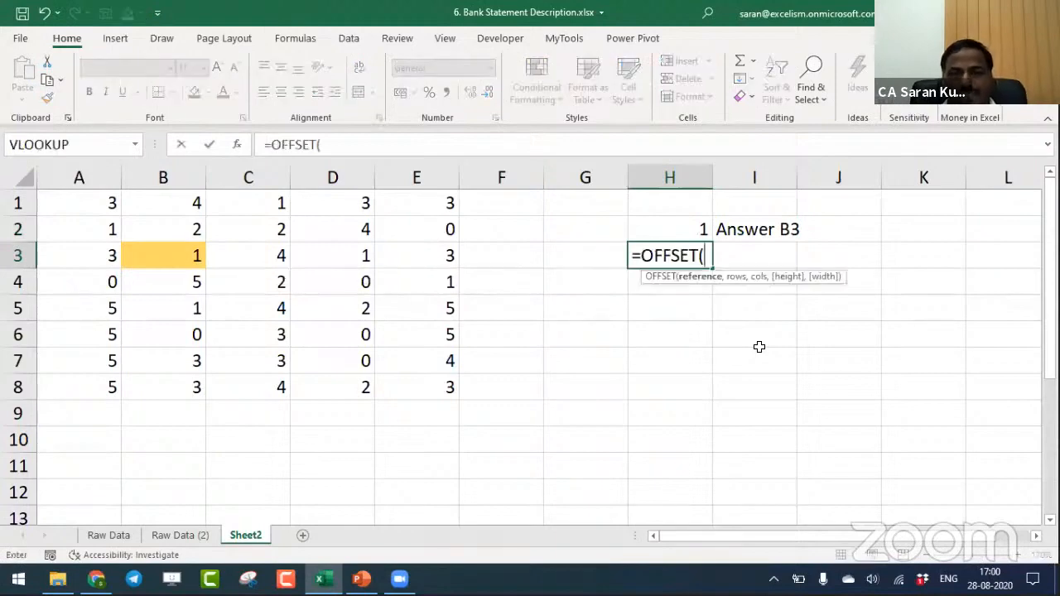
pyautogui.click(108, 203)
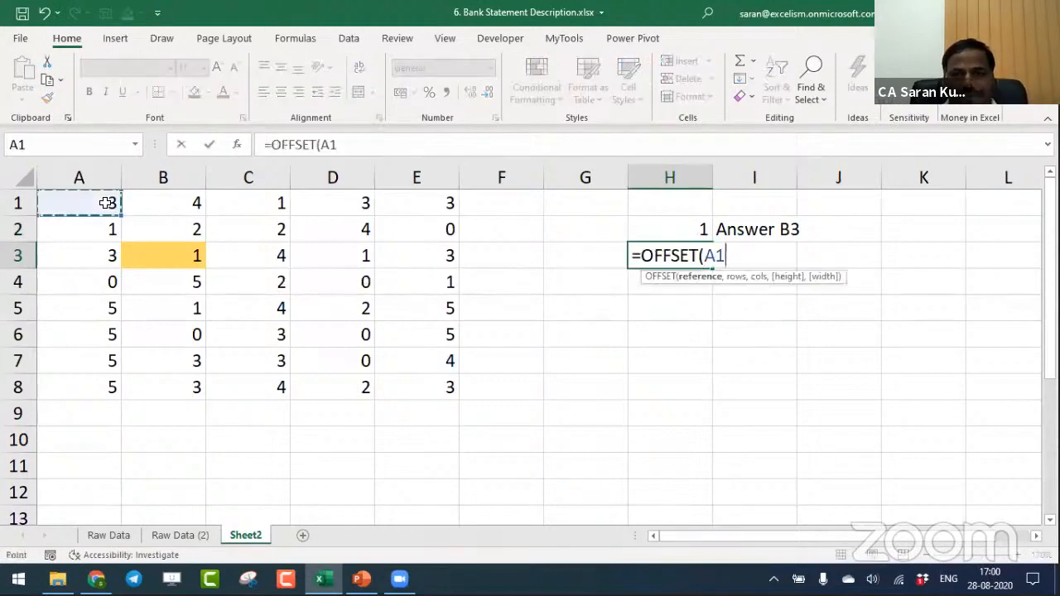
pyautogui.write(',0,0,1')
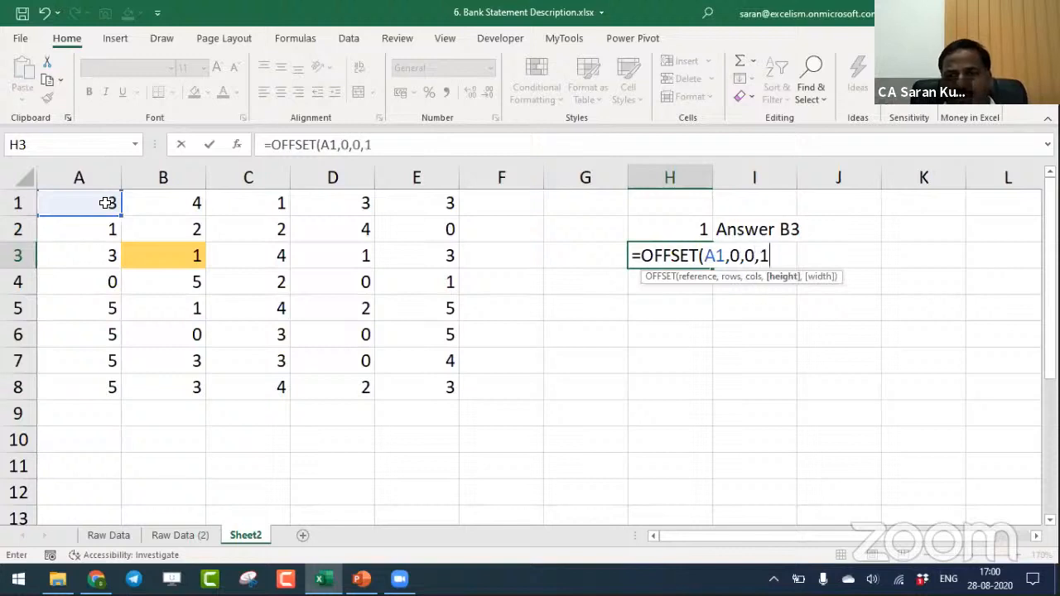
pyautogui.write(',1)')
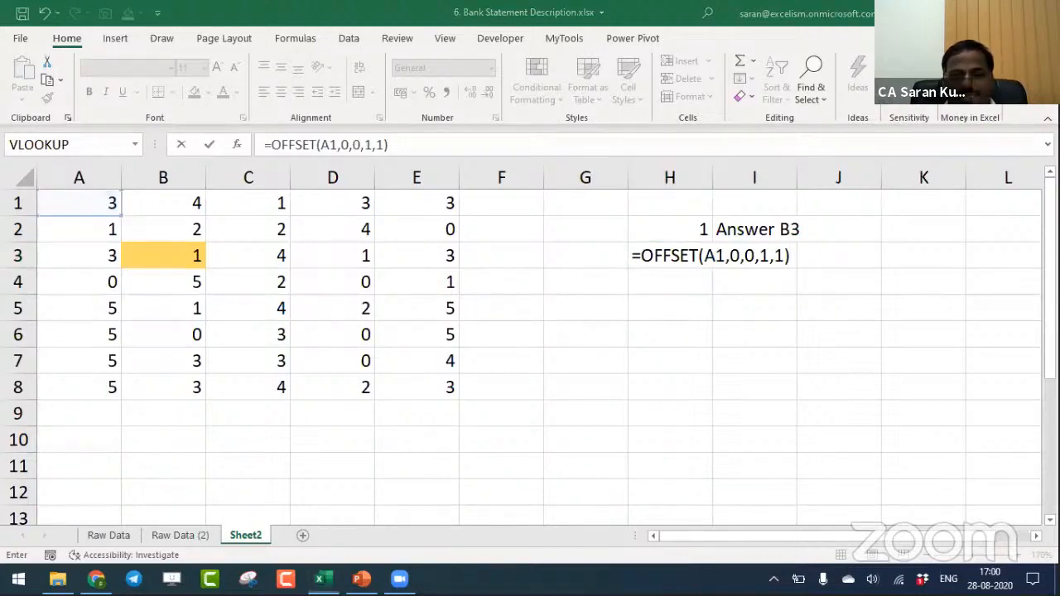
# - Point out the reference, rows, cols, height and width arguments of the OFFSET formula in H3 and enter it
pyautogui.click(668, 258)
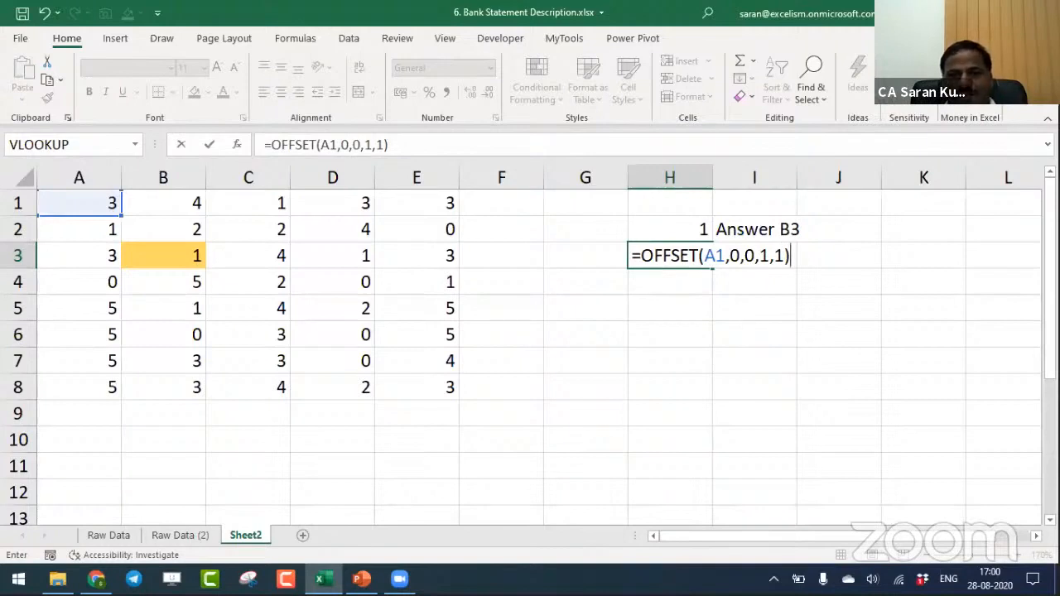
pyautogui.click(716, 258)
pyautogui.click(736, 258)
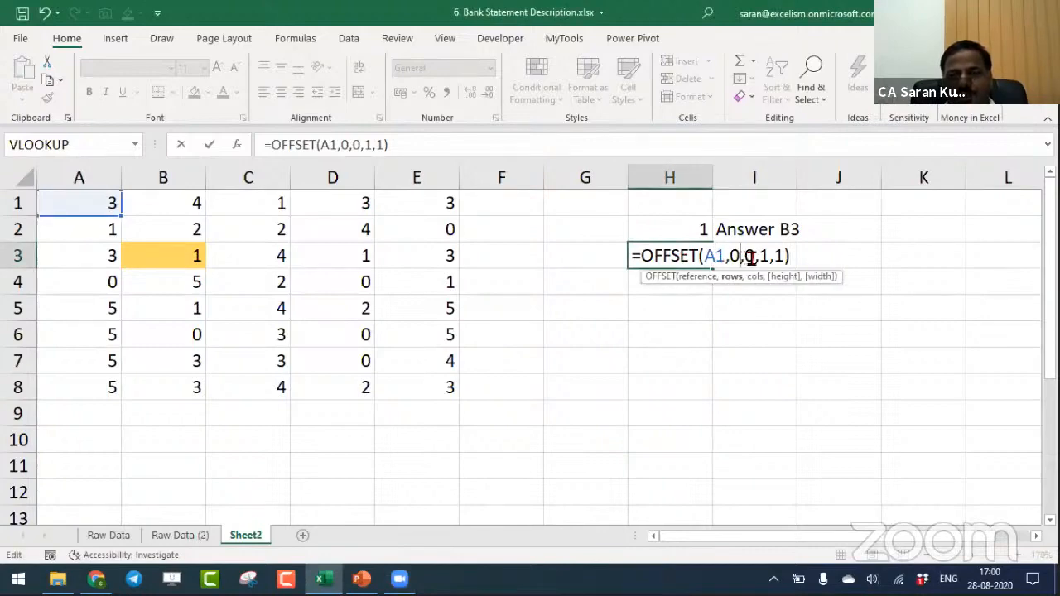
pyautogui.click(754, 258)
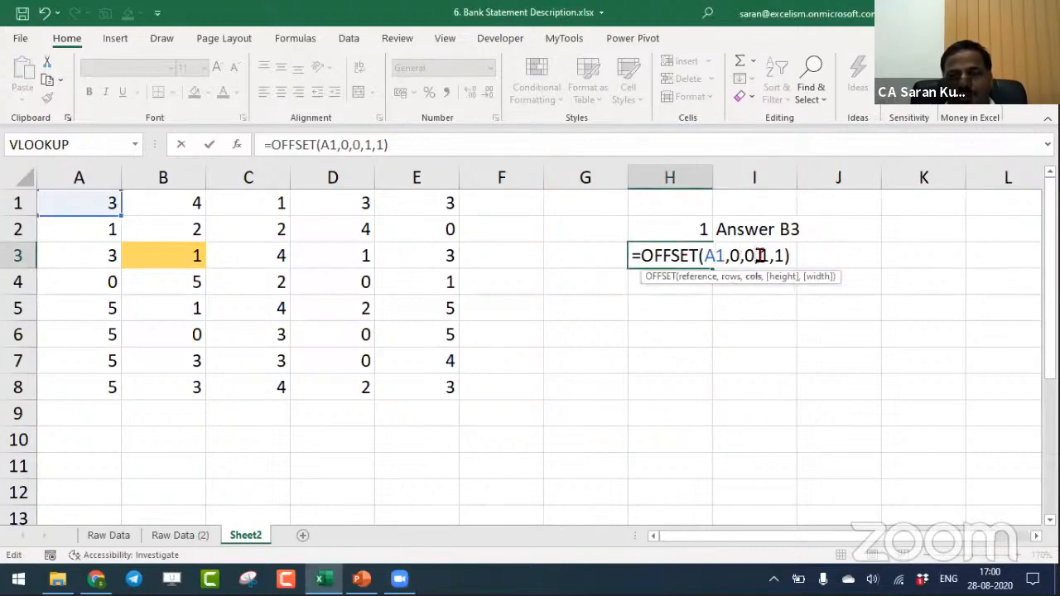
pyautogui.click(760, 257)
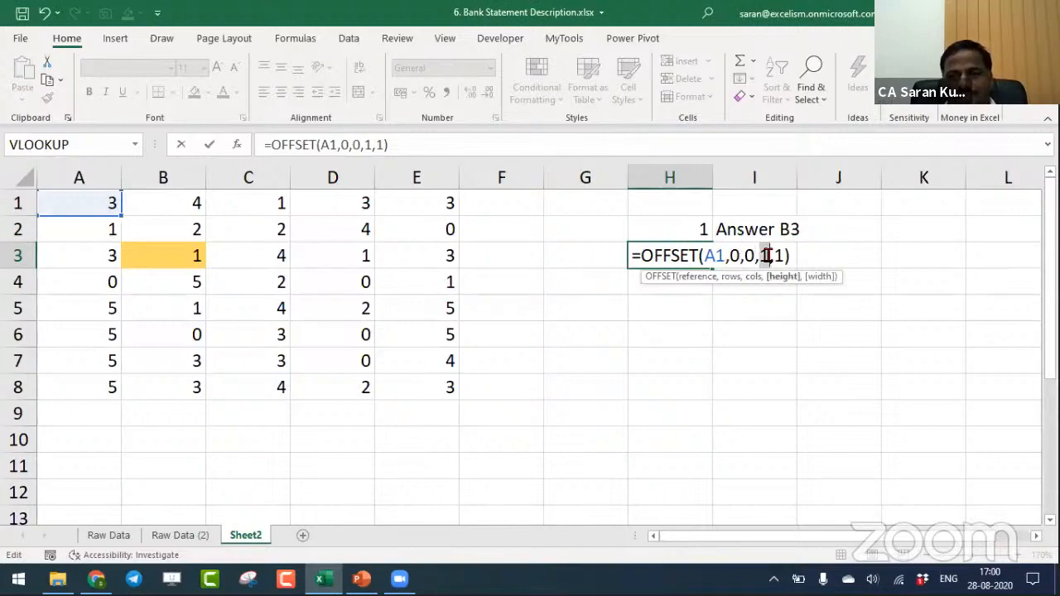
pyautogui.click(779, 257)
pyautogui.press('Return')
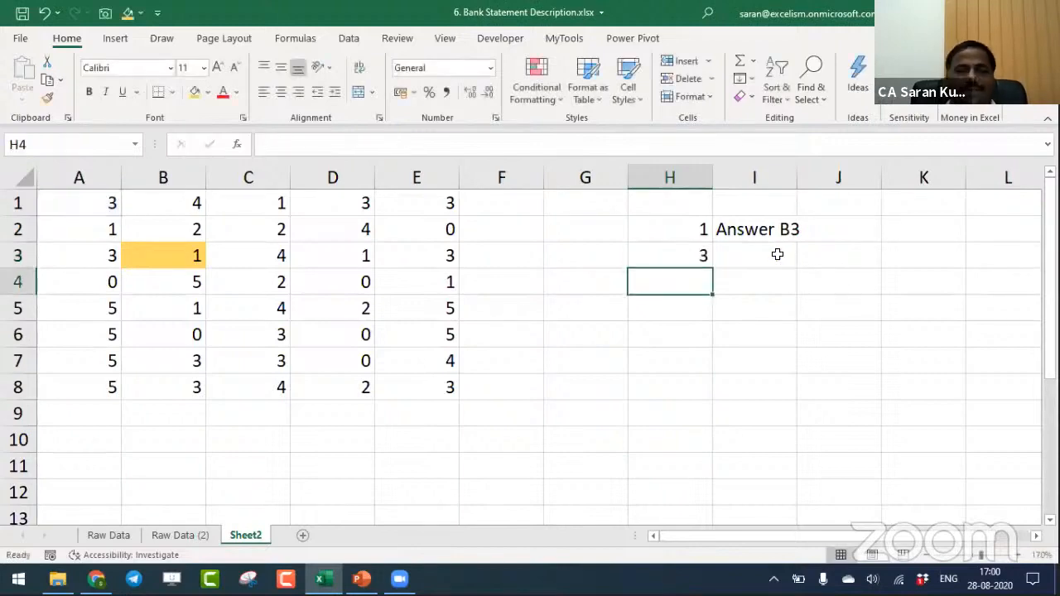
# - Set the height argument of the OFFSET formula in H3 to 3, keeping the width at 1
pyautogui.press('Up')
pyautogui.press('F2')
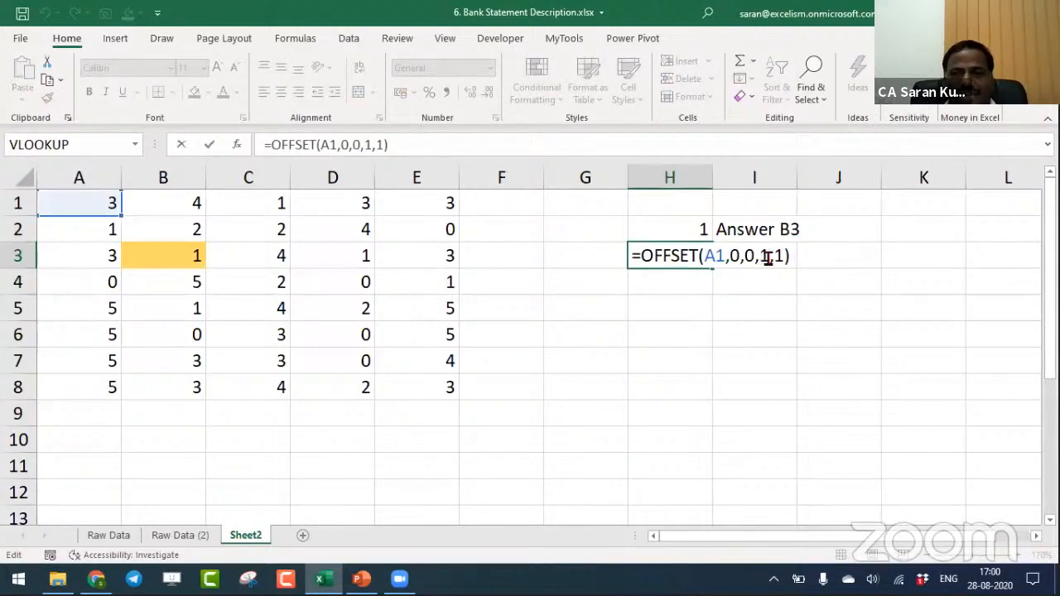
pyautogui.doubleClick(766, 258)
pyautogui.write('3')
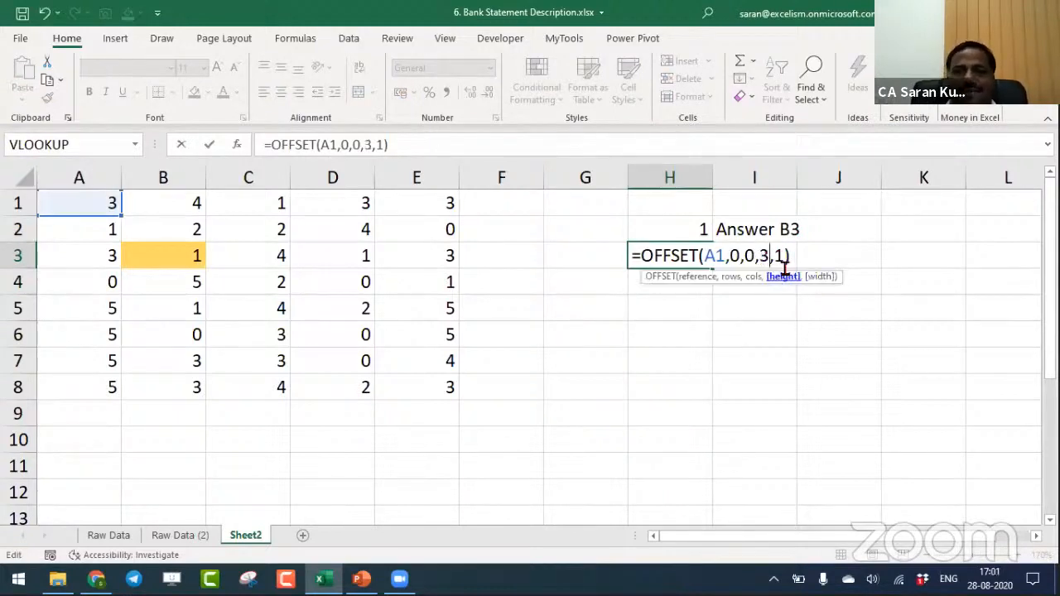
pyautogui.doubleClick(779, 257)
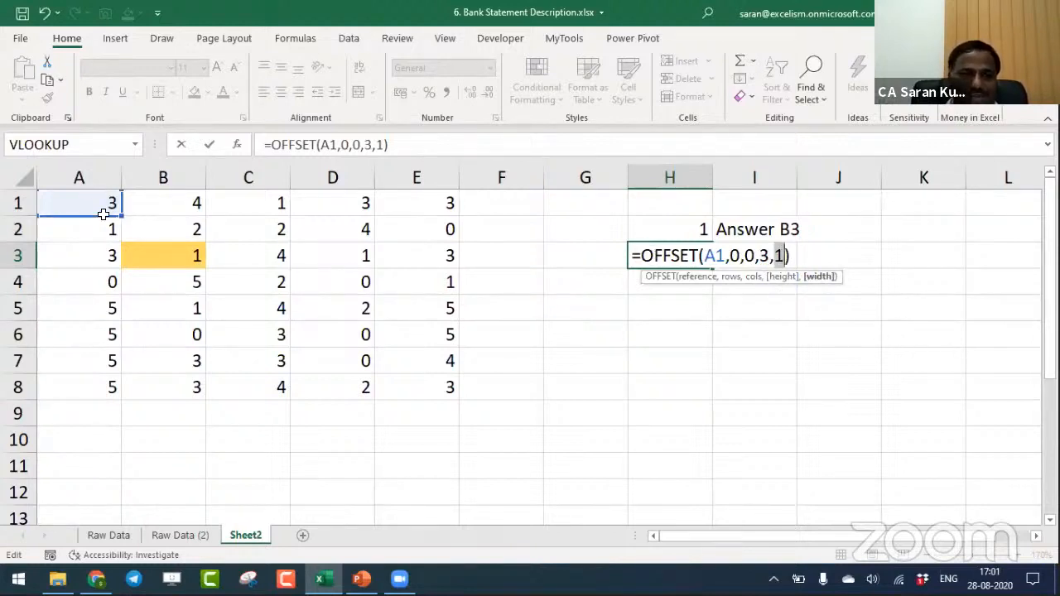
pyautogui.hotkey('ctrl', 'Return')
# - Examine the spilled OFFSET output in H3:H5 cell by cell
pyautogui.press('Down')
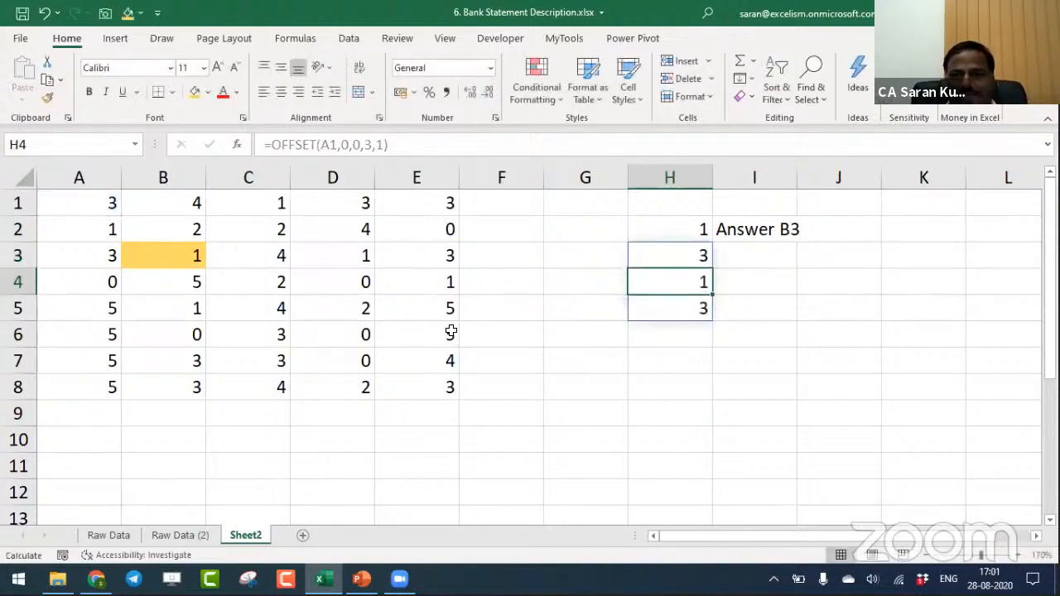
pyautogui.press('Up')
pyautogui.press('Down')
pyautogui.press('Down')
pyautogui.press('Up')
pyautogui.press('Up')
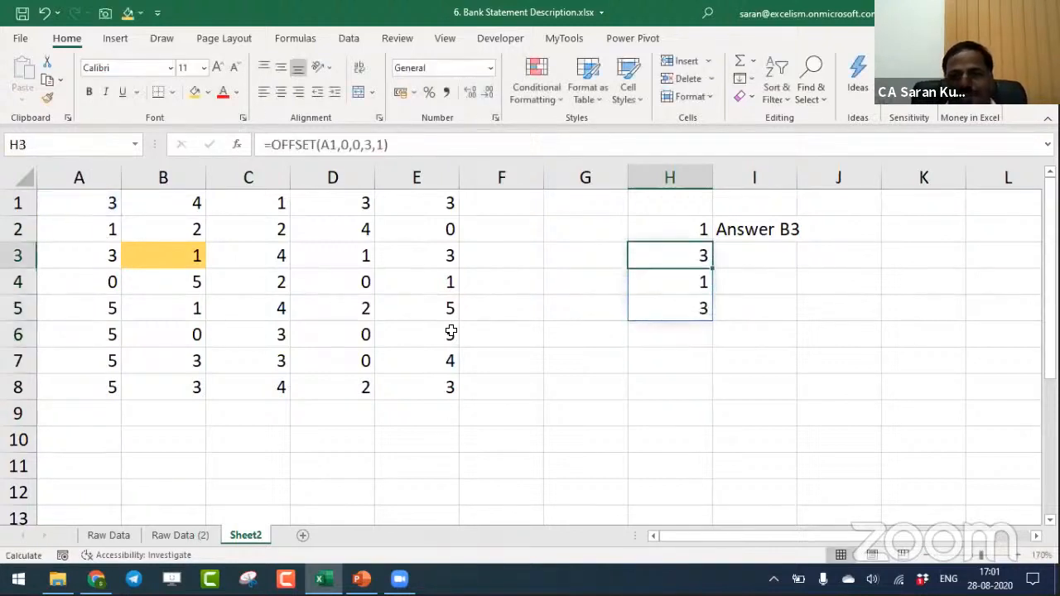
pyautogui.press('Down')
pyautogui.press('Up')
pyautogui.press('Down')
pyautogui.press('Down')
pyautogui.press('Up')
pyautogui.press('Up')
pyautogui.press('Down')
pyautogui.press('Down')
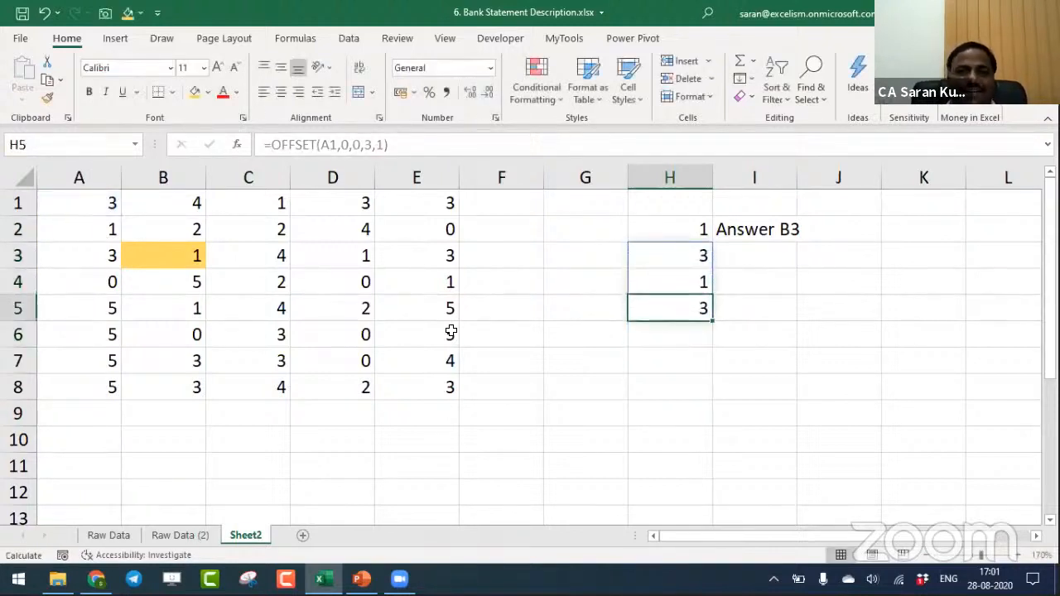
# - Wrap the OFFSET formula in H3 in SUM so it reads =SUM(OFFSET(A1,0,0,3,1))
pyautogui.press('Up')
pyautogui.press('Up')
pyautogui.press('F2')
pyautogui.press('Left')
pyautogui.press('Left')
pyautogui.press('Left')
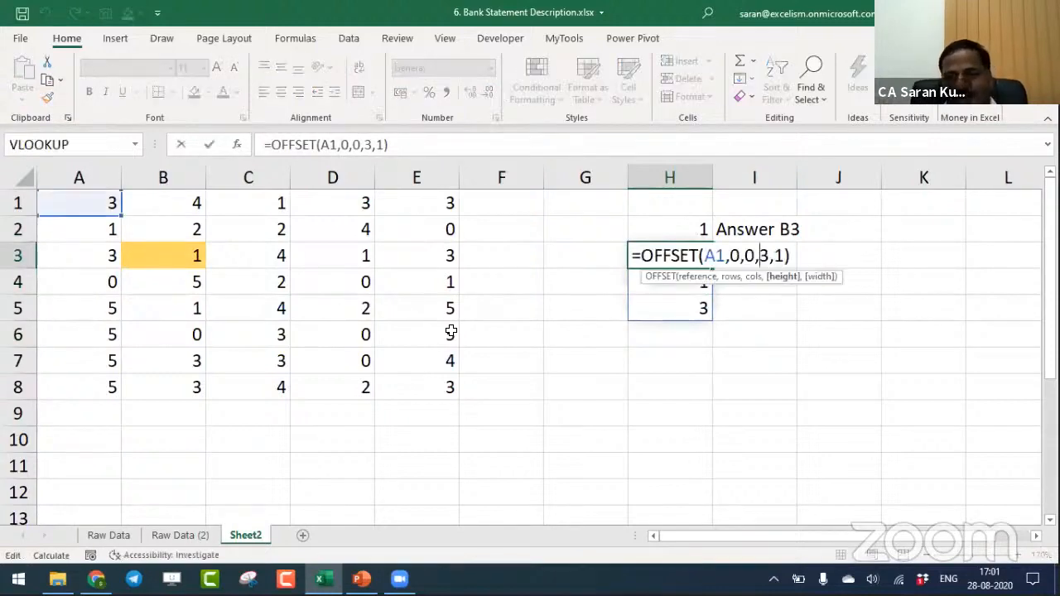
pyautogui.press('Left')
pyautogui.press('Left')
pyautogui.press('Left')
pyautogui.press('Left')
pyautogui.press('Left')
pyautogui.press('Left')
pyautogui.press('Left')
pyautogui.press('Left')
pyautogui.press('Left')
pyautogui.press('Left')
pyautogui.press('Left')
pyautogui.press('Left')
pyautogui.press('Left')
pyautogui.press('Left')
pyautogui.press('Left')
pyautogui.press('Left')
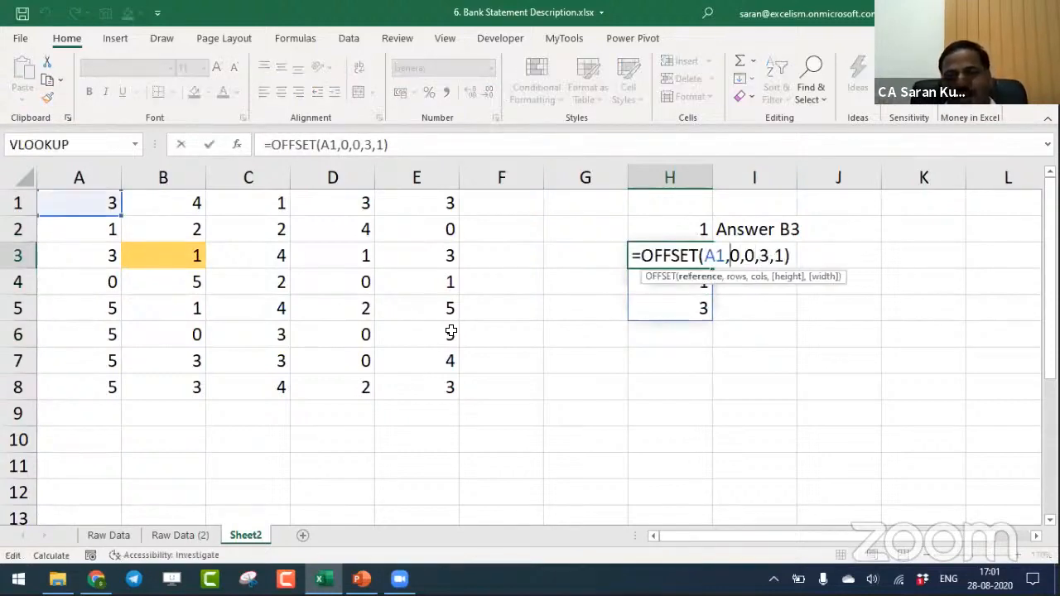
pyautogui.press('Right')
pyautogui.write('sum(')
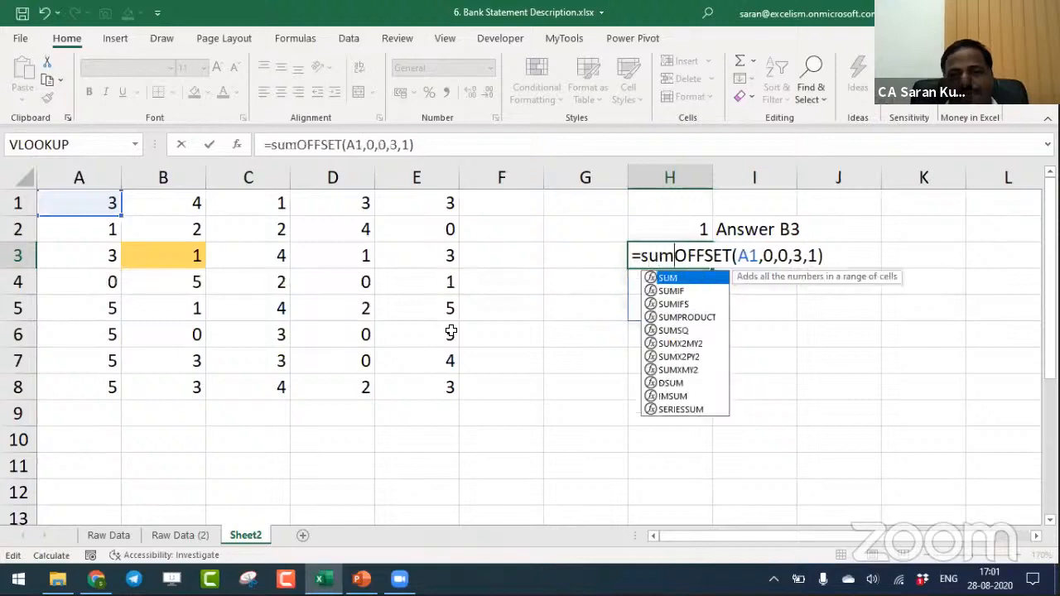
pyautogui.press('Return')
pyautogui.press('Return')
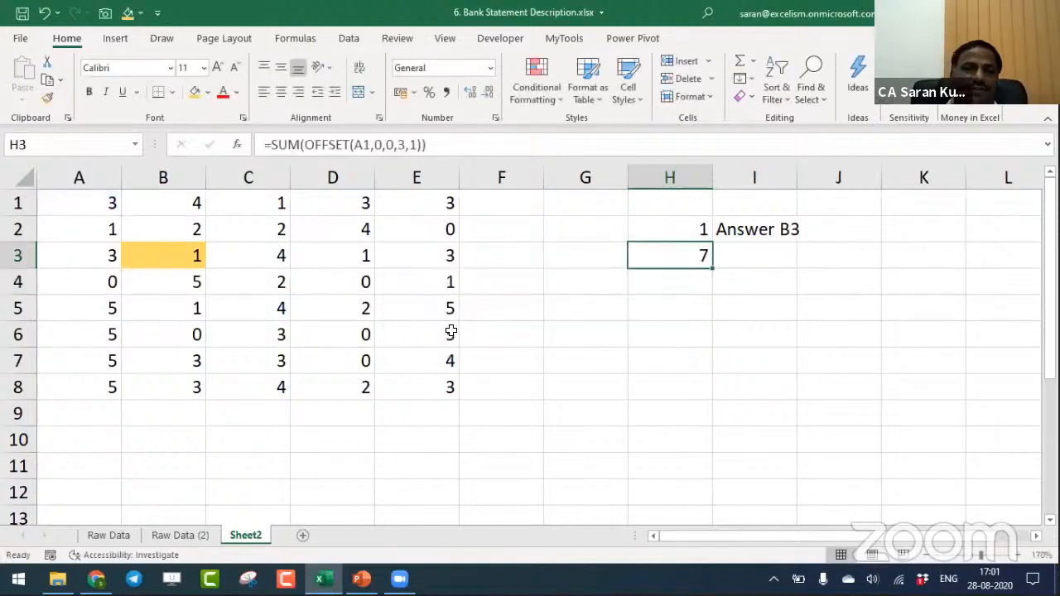
# - Set the OFFSET height inside the SUM formula in H3 to 4
pyautogui.press('F2')
pyautogui.press('Left')
pyautogui.press('Left')
pyautogui.press('Left')
pyautogui.press('Left')
pyautogui.hotkey('shift', 'Left')
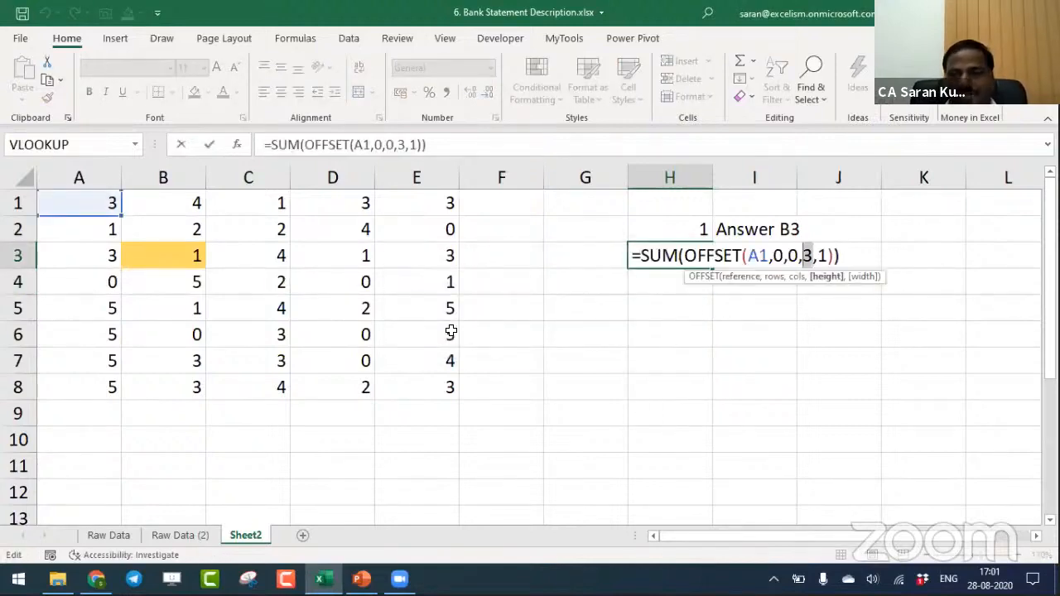
pyautogui.write('4')
pyautogui.press('Return')
# - Set the OFFSET height inside the SUM formula in H3 to 5
pyautogui.press('F2')
pyautogui.press('Left')
pyautogui.press('Left')
pyautogui.press('Left')
pyautogui.press('Left')
pyautogui.press('Left')
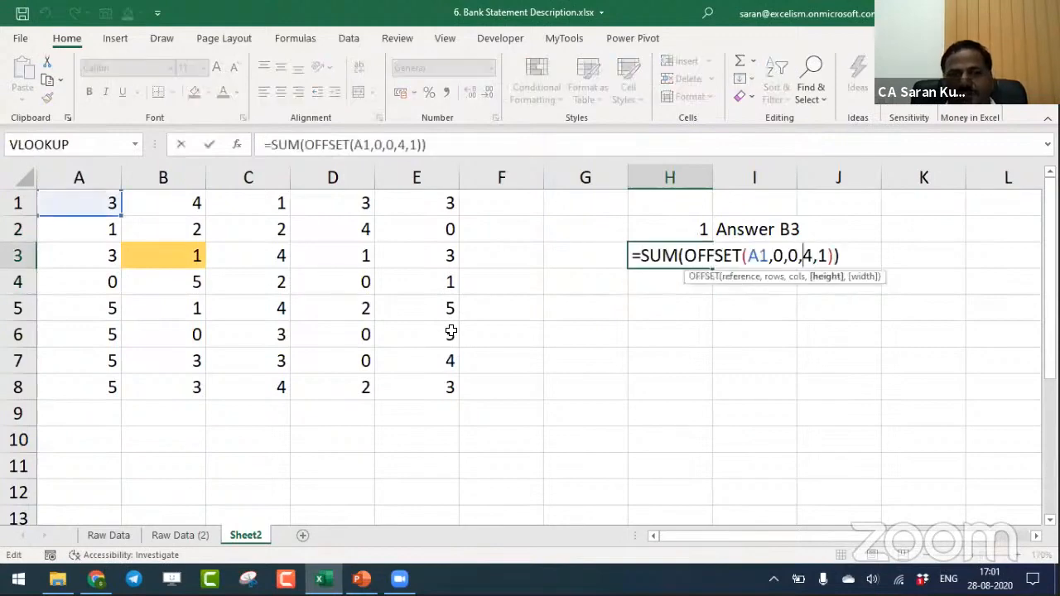
pyautogui.hotkey('shift', 'Right')
pyautogui.write('5')
pyautogui.press('Return')
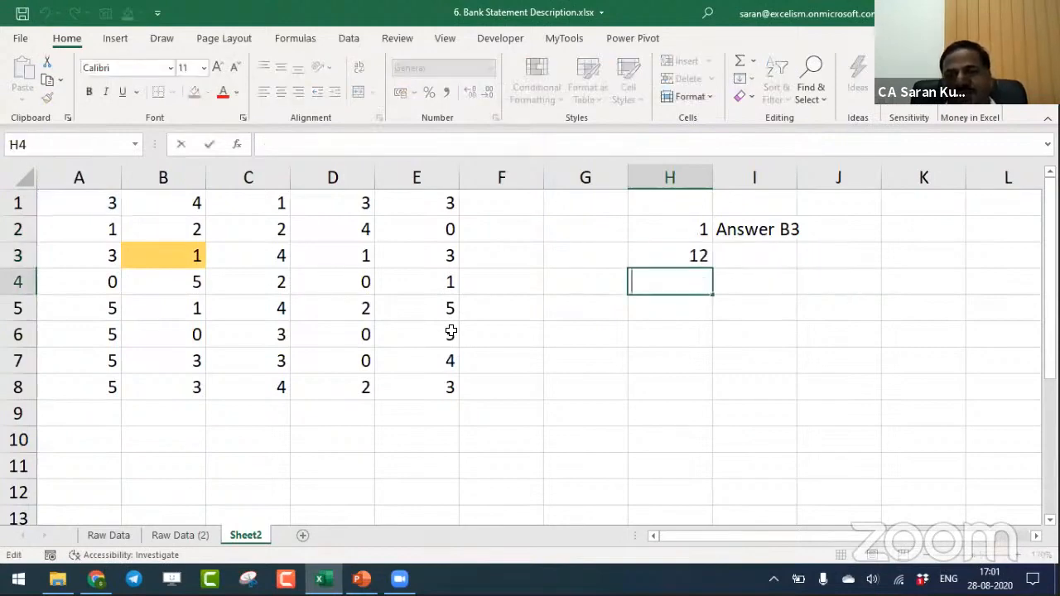
# - Set the OFFSET height inside the SUM formula in H3 to 6
pyautogui.press('Up')
pyautogui.press('F2')
pyautogui.press('Left')
pyautogui.press('Left')
pyautogui.press('Left')
pyautogui.press('Left')
pyautogui.press('Left')
pyautogui.hotkey('shift', 'Right')
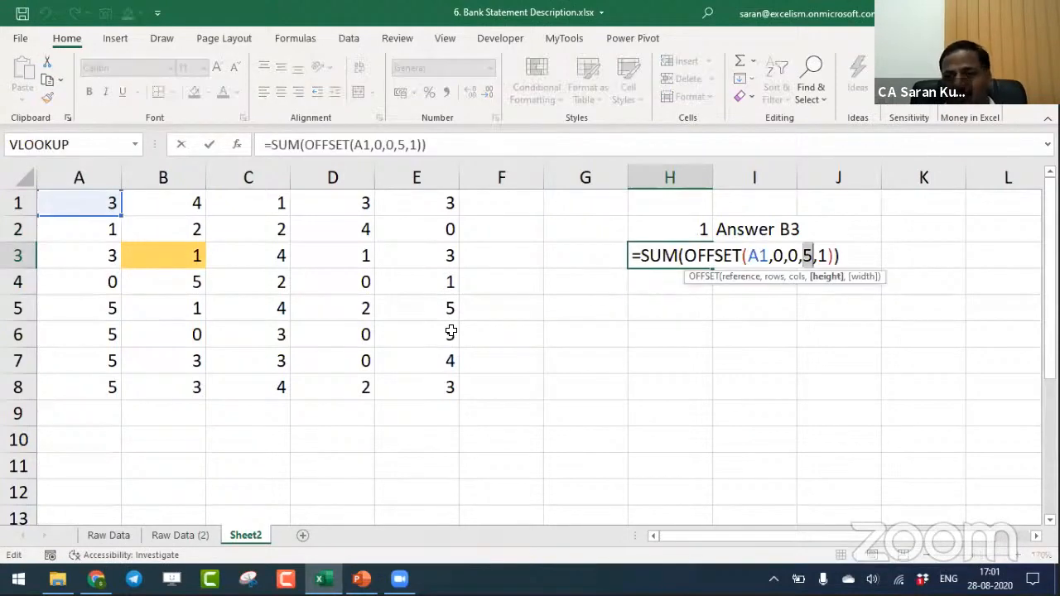
pyautogui.write('6')
# - Replace SUM with CONCAT in H3 so the formula reads =CONCAT(OFFSET(A1,0,0,6,1))
pyautogui.press('F2')
pyautogui.press('Left')
pyautogui.press('Left')
pyautogui.press('Left')
pyautogui.press('Left')
pyautogui.press('Left')
pyautogui.press('Left')
pyautogui.press('Left')
pyautogui.press('Left')
pyautogui.press('Left')
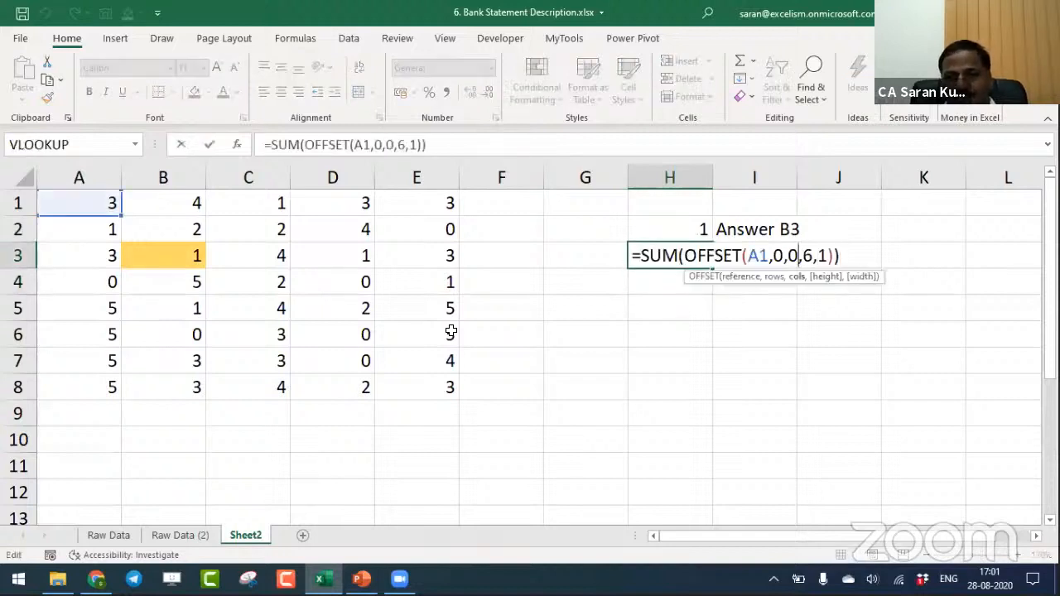
pyautogui.press('Left')
pyautogui.press('Left')
pyautogui.press('Left')
pyautogui.press('Left')
pyautogui.press('Left')
pyautogui.press('Left')
pyautogui.press('Left')
pyautogui.press('Left')
pyautogui.press('Left')
pyautogui.press('Left')
pyautogui.press('Left')
pyautogui.press('Left')
pyautogui.press('Left')
pyautogui.press('Left')
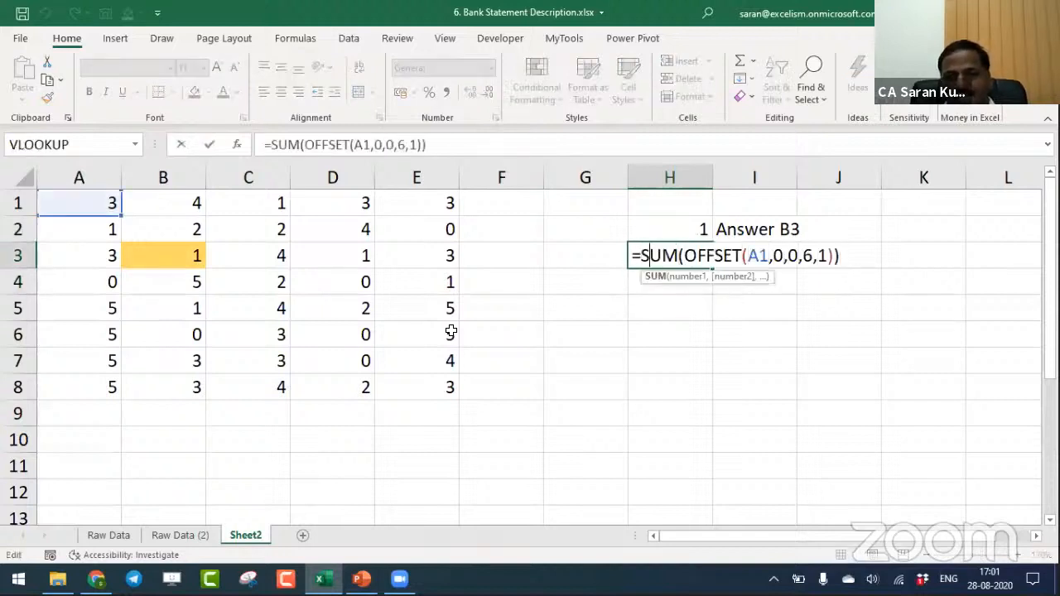
pyautogui.press('Right')
pyautogui.press('Right')
pyautogui.press('Right')
pyautogui.hotkey('shift', 'Left')
pyautogui.hotkey('shift', 'Left')
pyautogui.hotkey('shift', 'Left')
pyautogui.write('CONCAT')
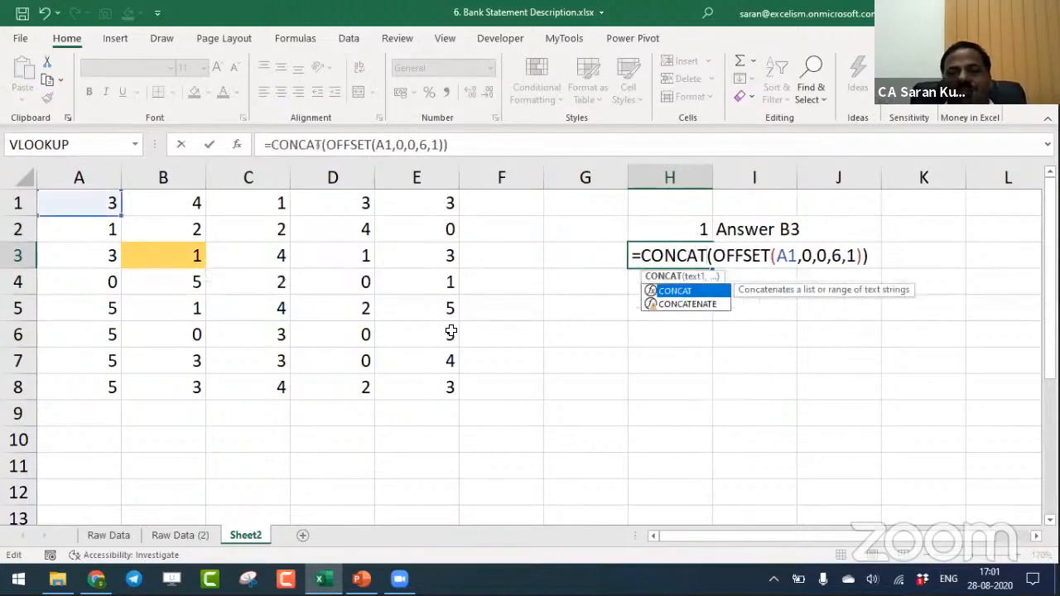
pyautogui.press('Return')
pyautogui.press('Up')
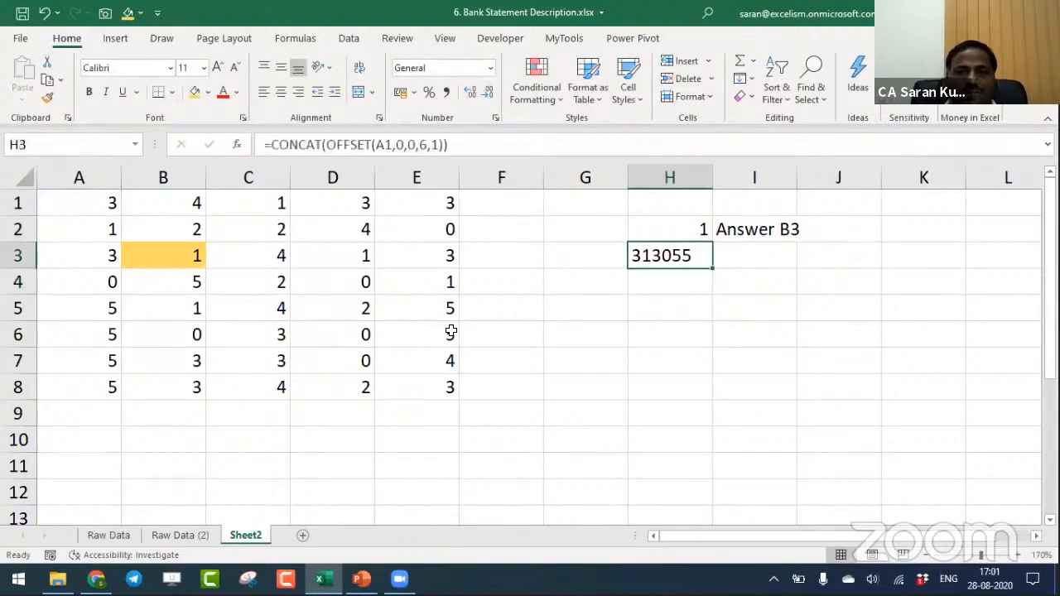
# - Go through cells A1 to A6 one by one to compare them with the joined result in H3
pyautogui.click(74, 211)
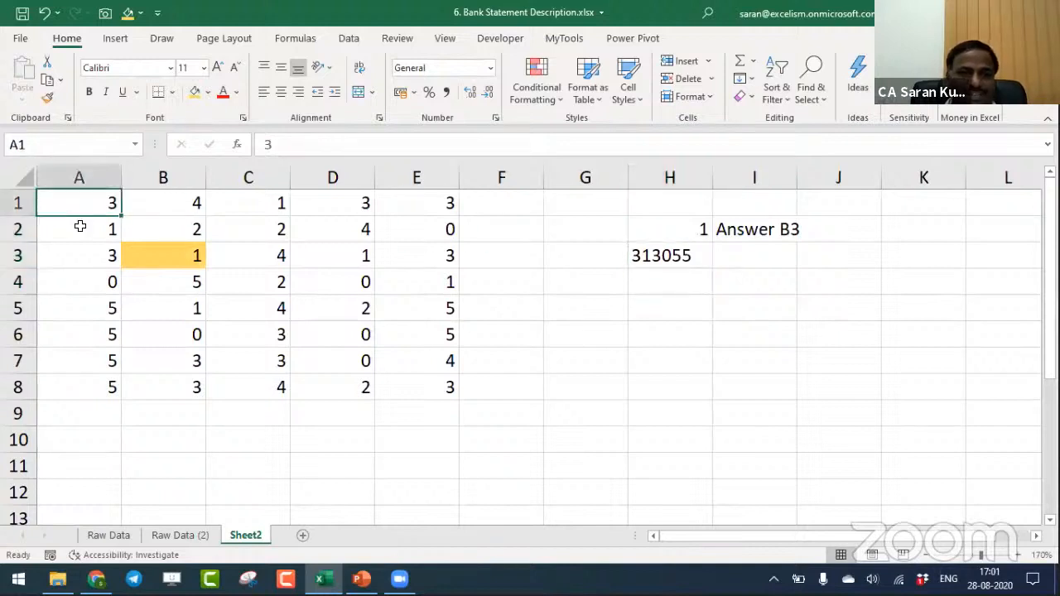
pyautogui.click(87, 229)
pyautogui.click(90, 258)
pyautogui.click(96, 277)
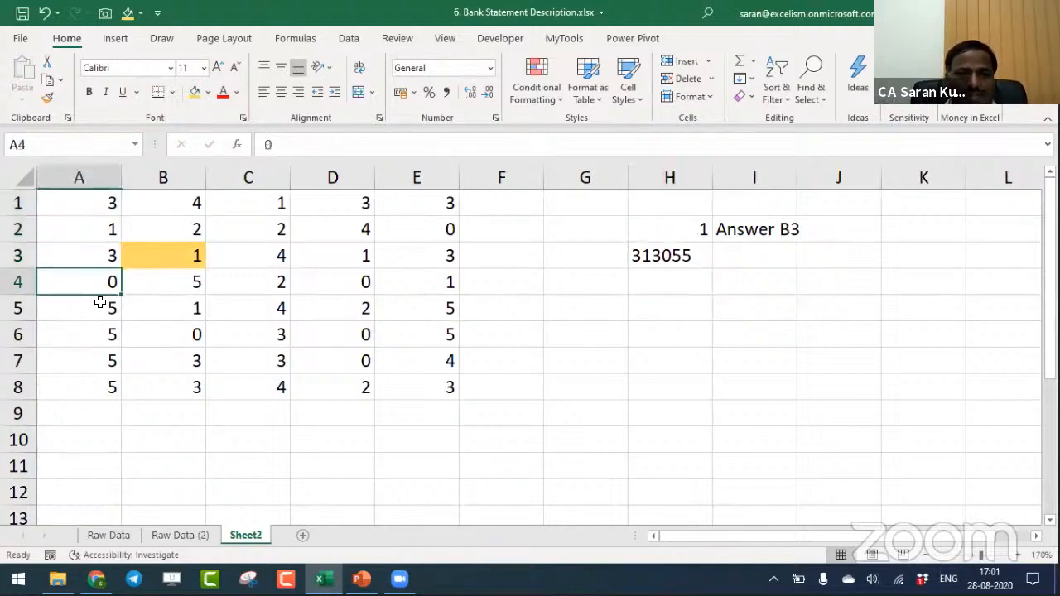
pyautogui.click(100, 308)
pyautogui.click(99, 332)
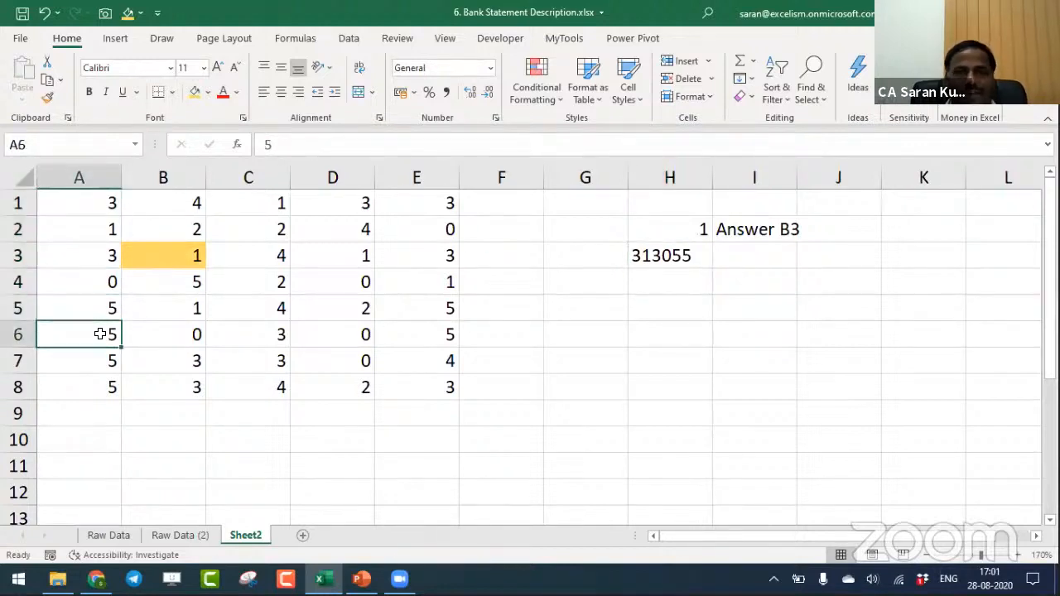
# - Set the OFFSET height inside the CONCAT formula in H3 to 2
pyautogui.doubleClick(692, 256)
pyautogui.click(837, 255)
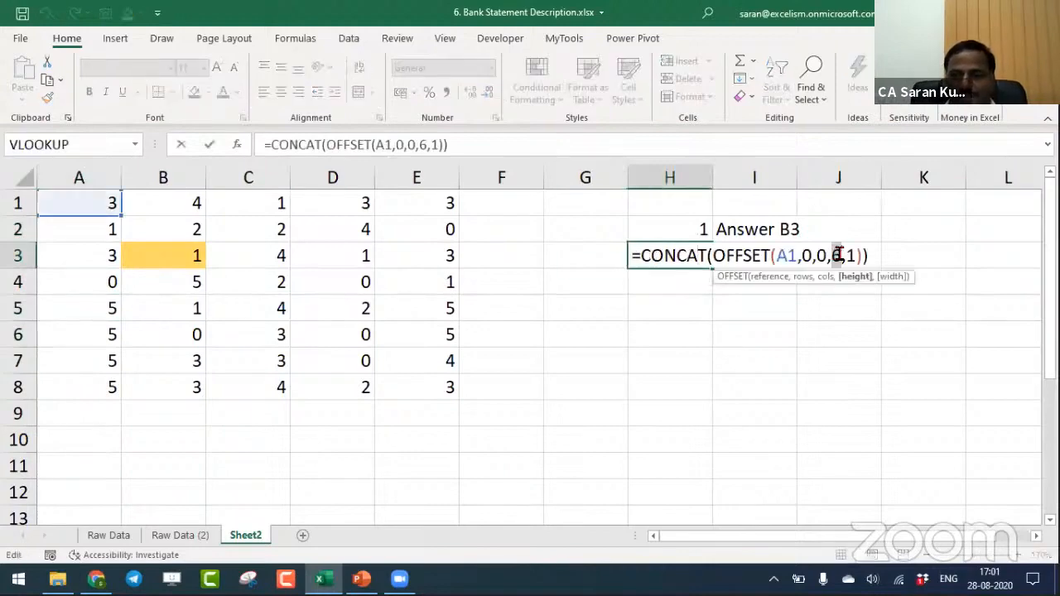
pyautogui.press('BackSpace')
pyautogui.write('2')
pyautogui.press('Return')
pyautogui.press('Up')
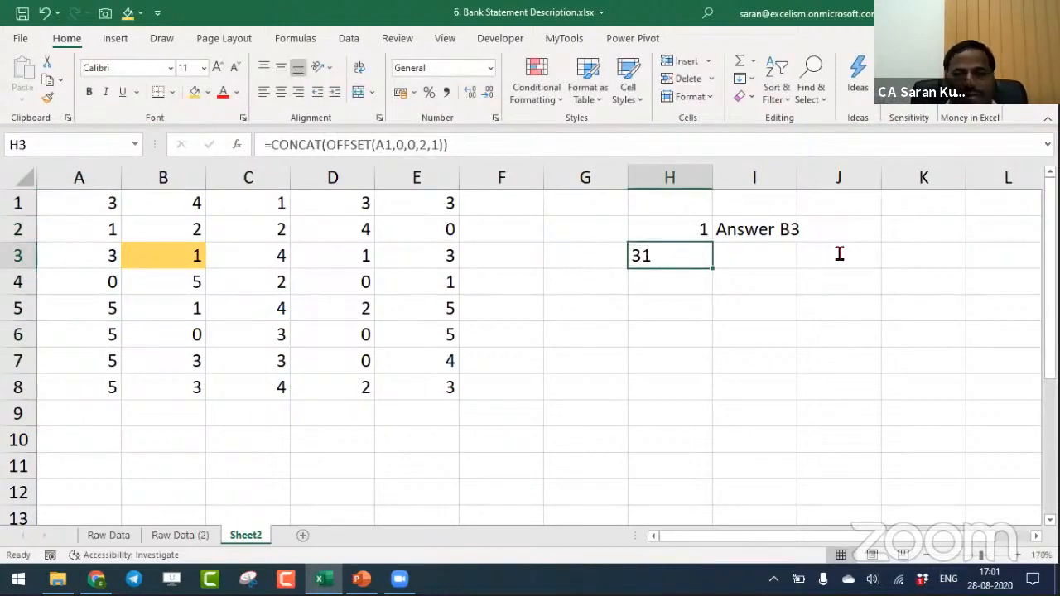
# - Set the OFFSET height inside the CONCAT formula in H3 to 3 and review the result cell
pyautogui.press('F2')
pyautogui.press('Left')
pyautogui.press('Left')
pyautogui.press('Left')
pyautogui.press('Left')
pyautogui.hotkey('shift', 'Left')
pyautogui.write('3')
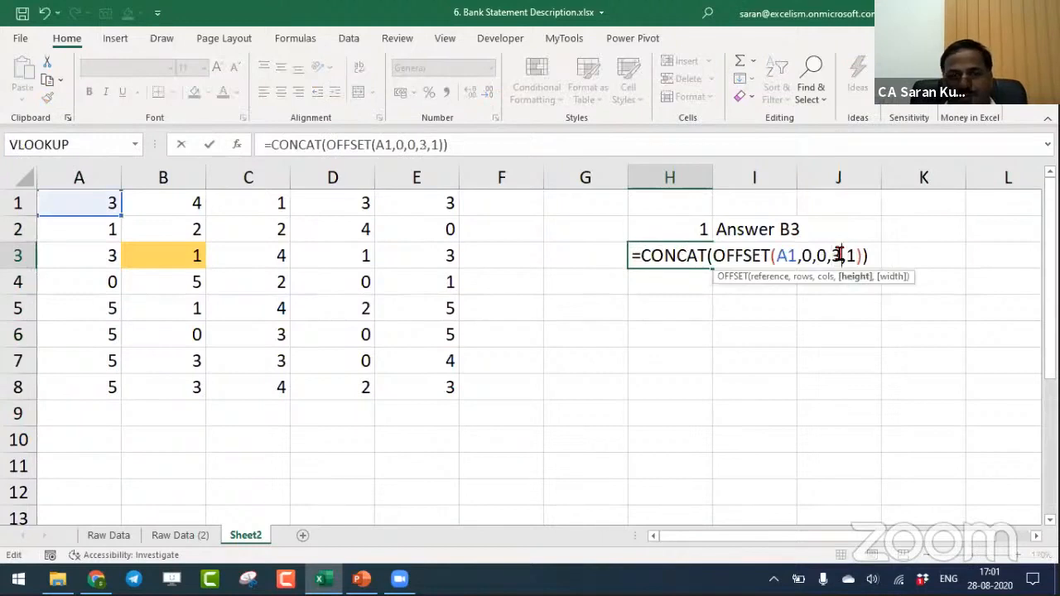
pyautogui.press('Return')
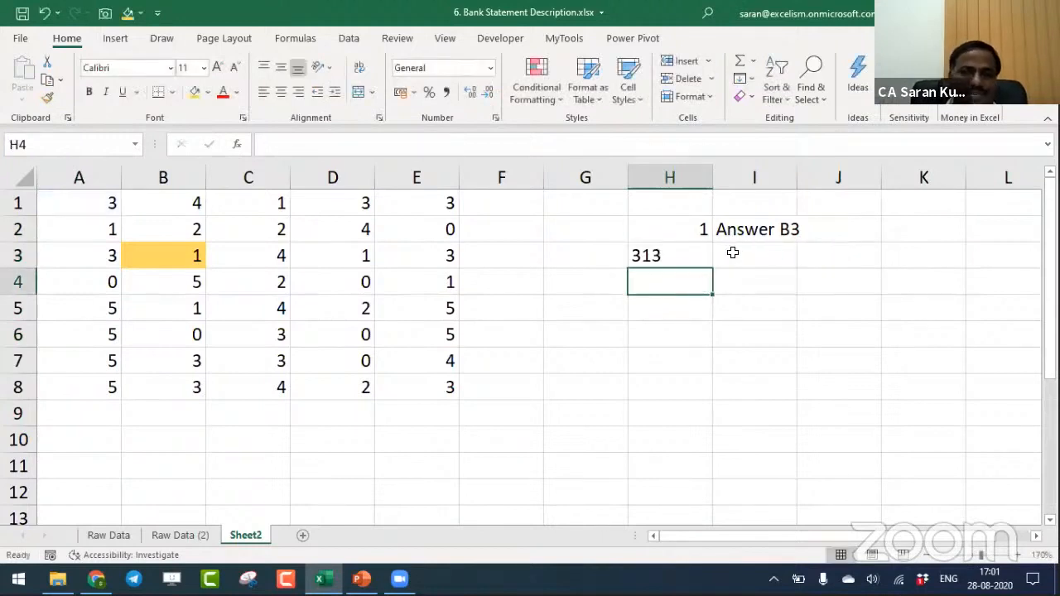
pyautogui.click(710, 254)
pyautogui.click(709, 254)
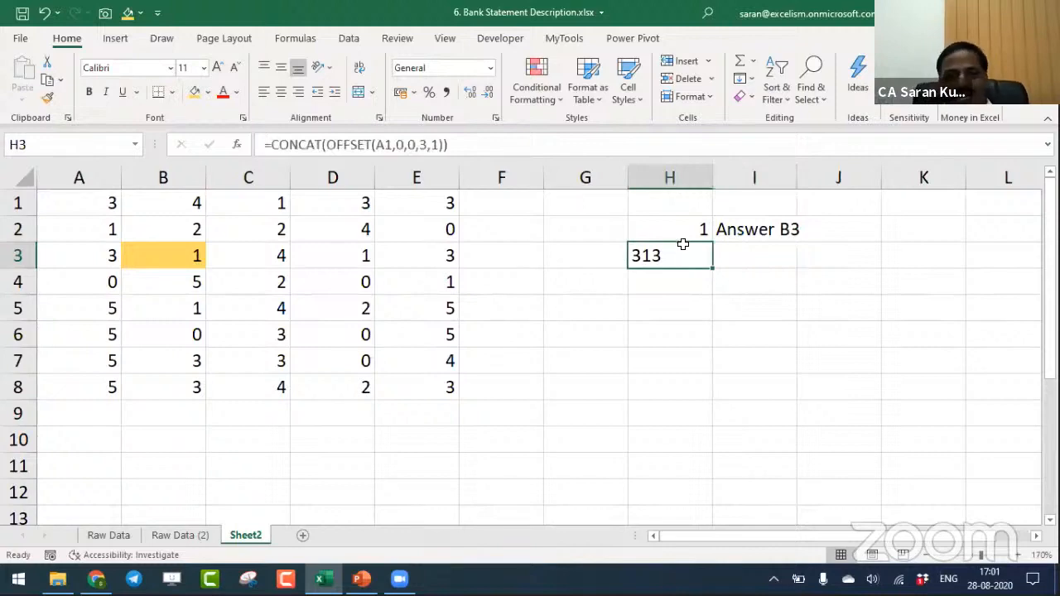
# - On the Raw Data (2) sheet, write the formula =OFFSET(C2,0,0,1,1) in cell F2
pyautogui.click(177, 537)
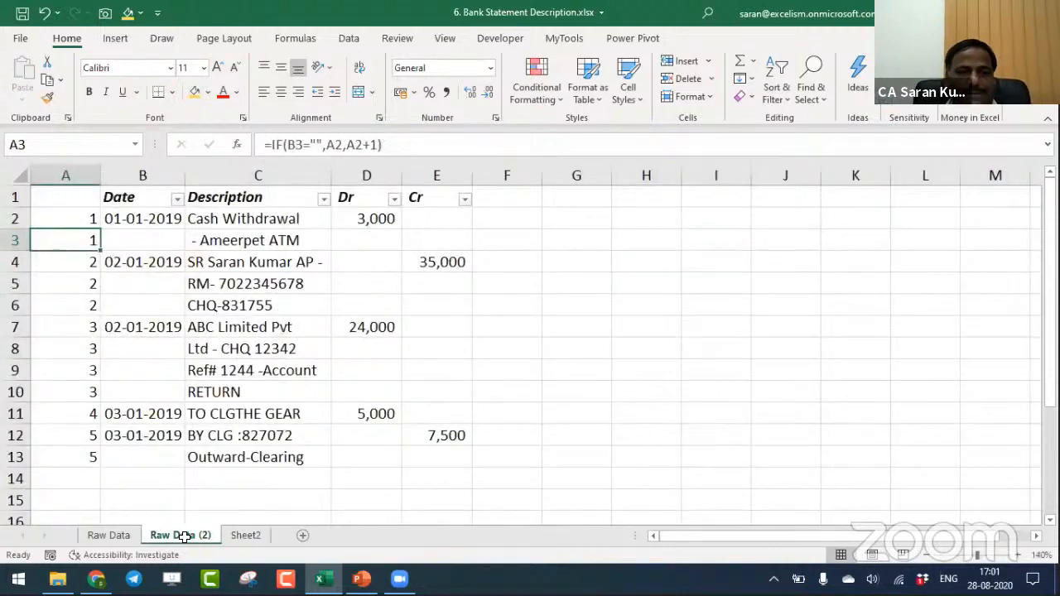
pyautogui.click(493, 226)
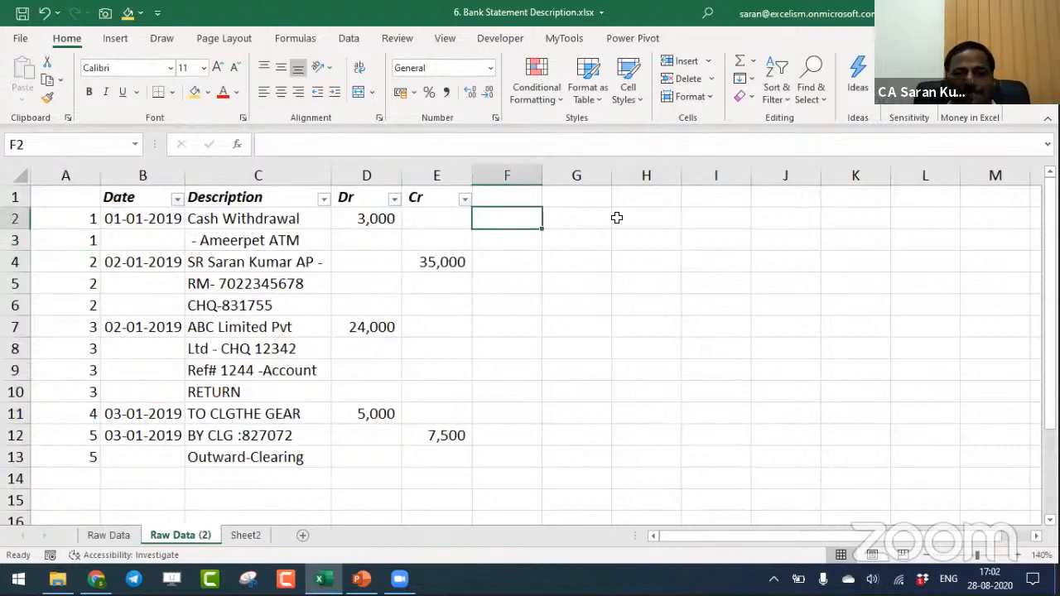
pyautogui.write('=')
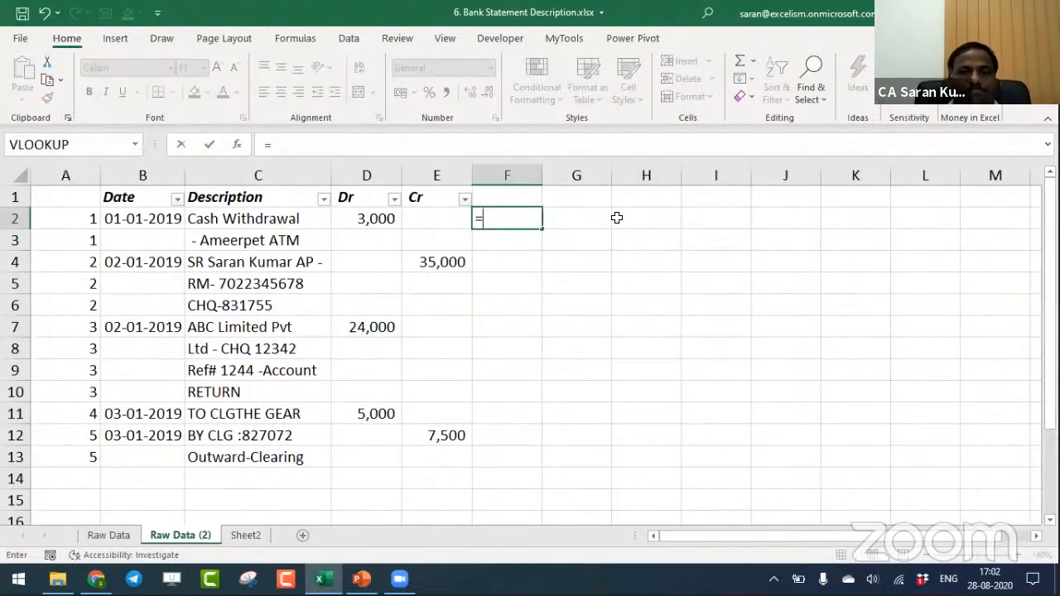
pyautogui.write('of')
pyautogui.press('Tab')
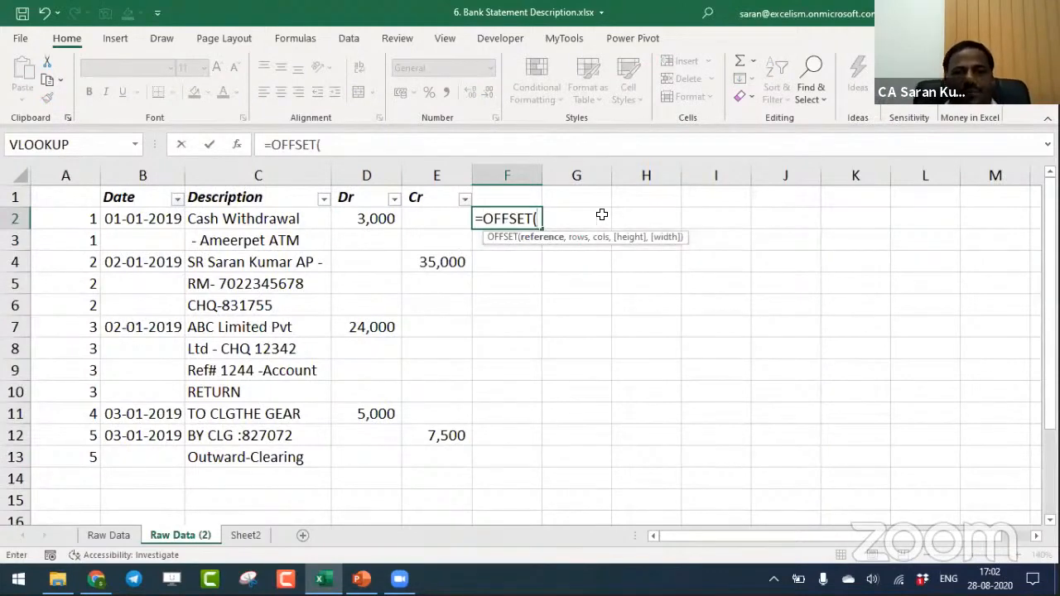
pyautogui.click(305, 222)
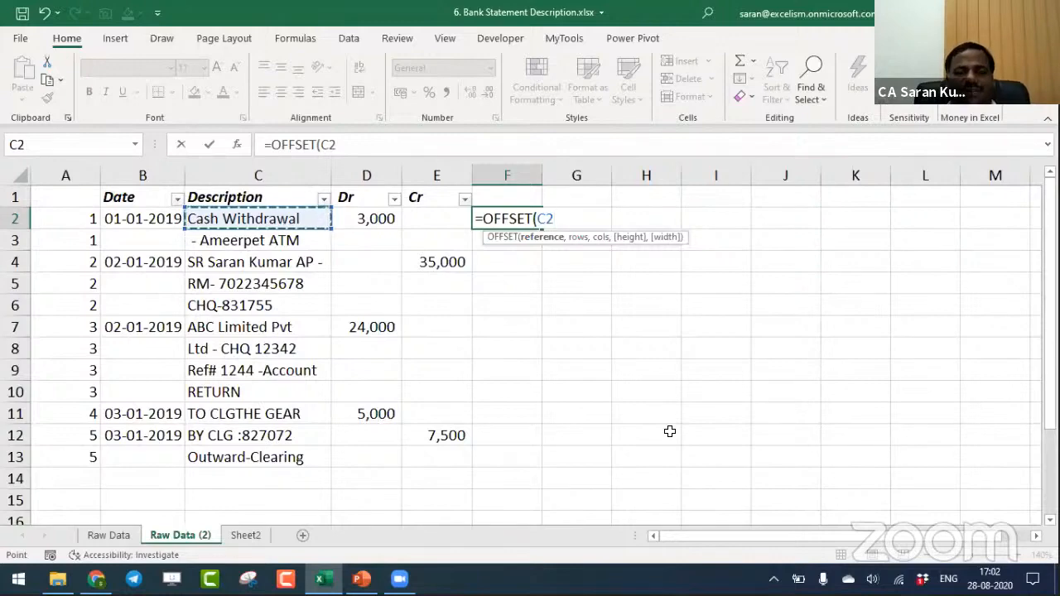
pyautogui.write(',')
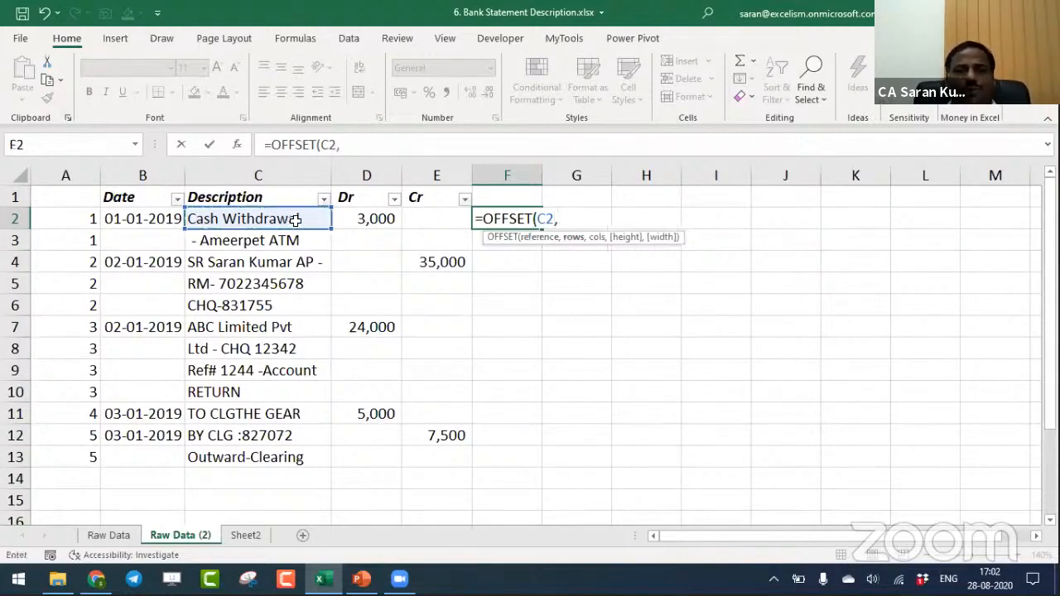
pyautogui.write('0')
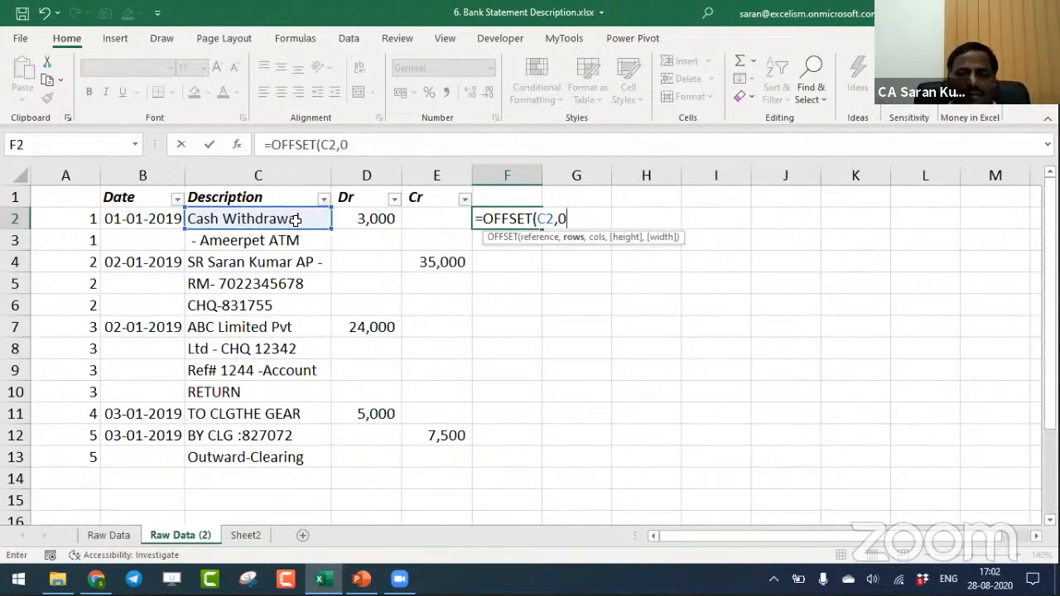
pyautogui.write(',0,')
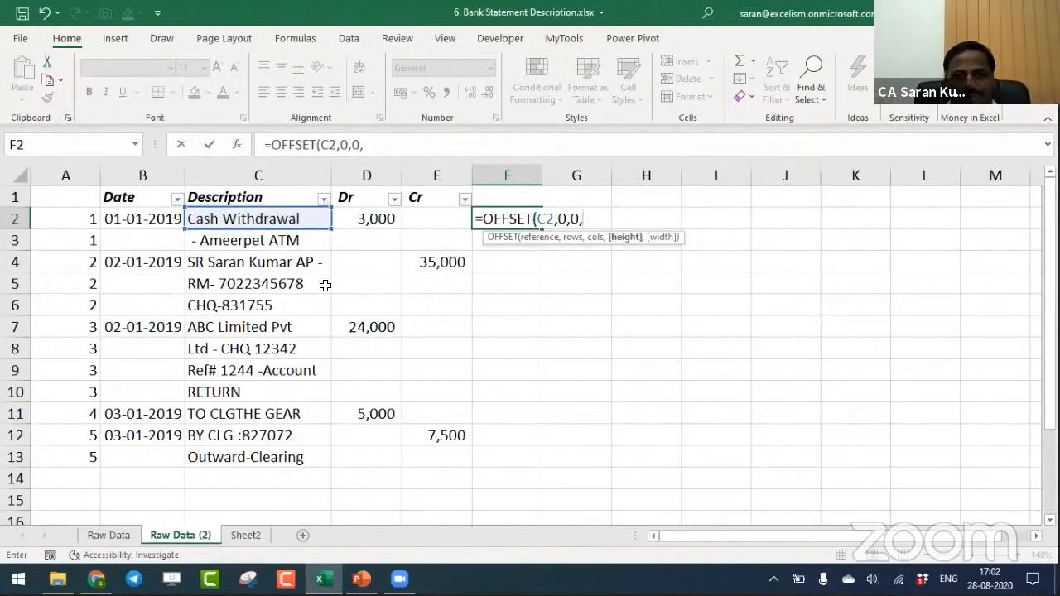
pyautogui.write('1,1')
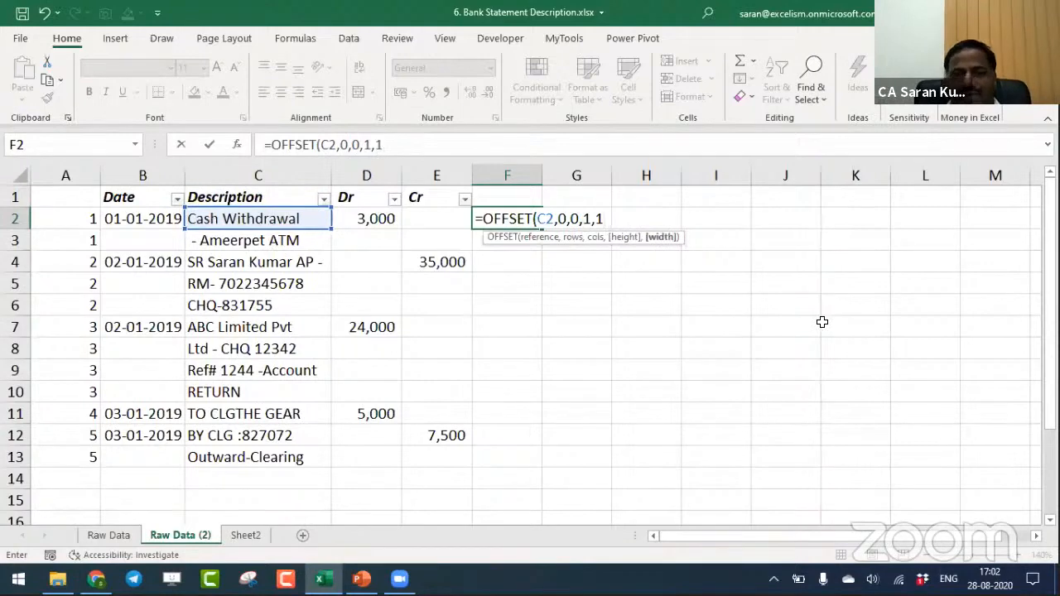
pyautogui.write(')')
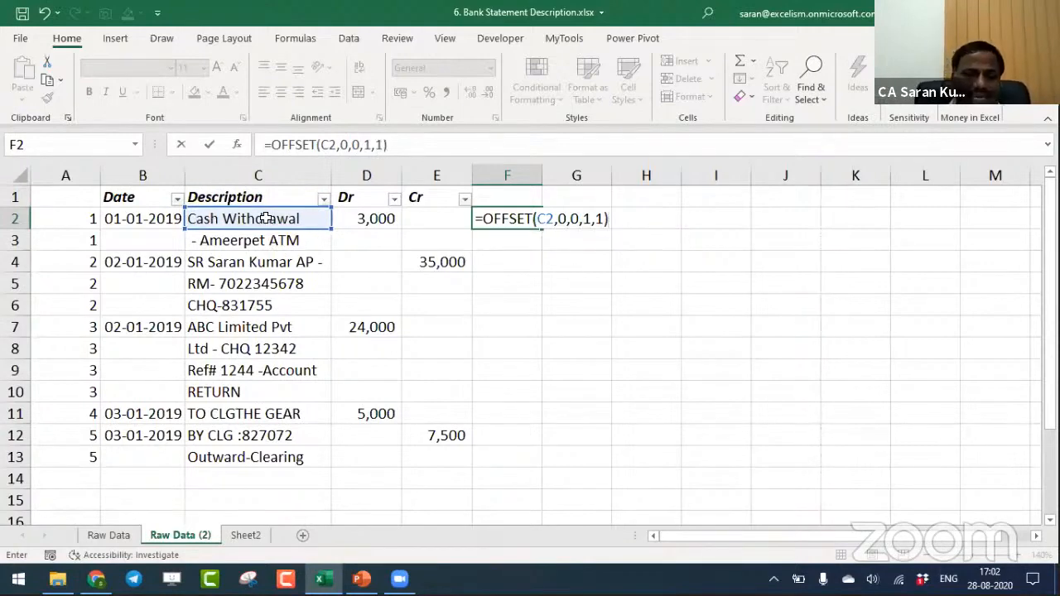
# - Highlight the reference, rows, cols, height and width arguments of the OFFSET formula in F2 in turn, and commit the formula
pyautogui.click(549, 219)
pyautogui.click(525, 238)
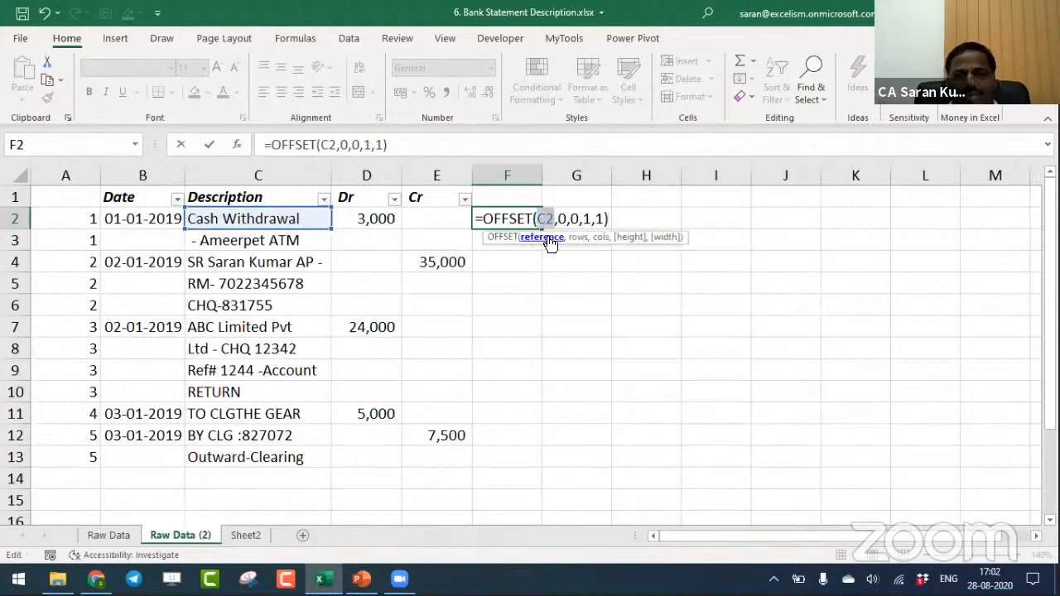
pyautogui.click(578, 239)
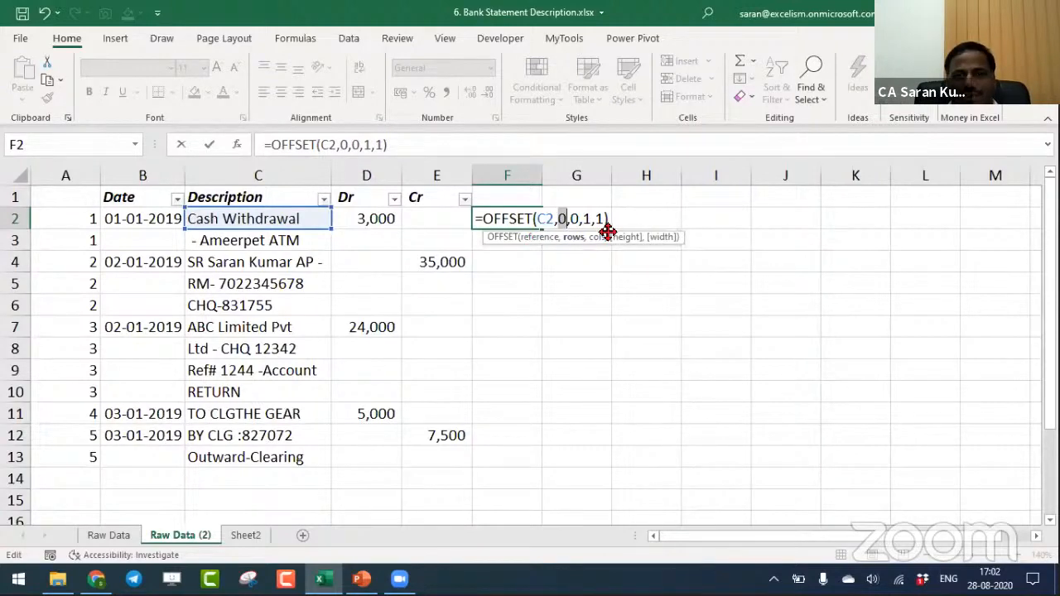
pyautogui.click(604, 237)
pyautogui.click(623, 238)
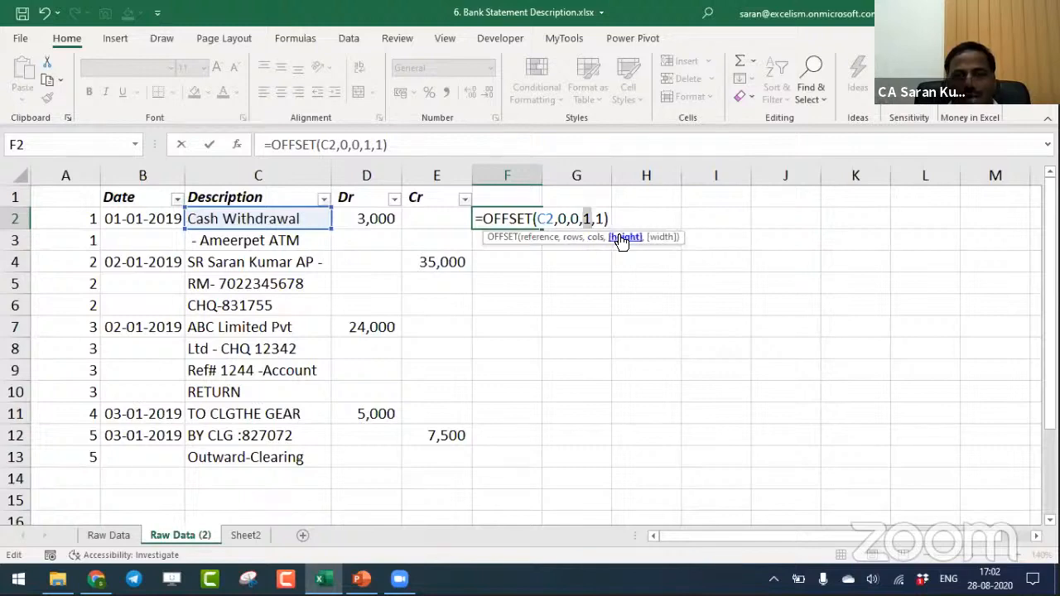
pyautogui.click(661, 237)
pyautogui.hotkey('ctrl', 'Return')
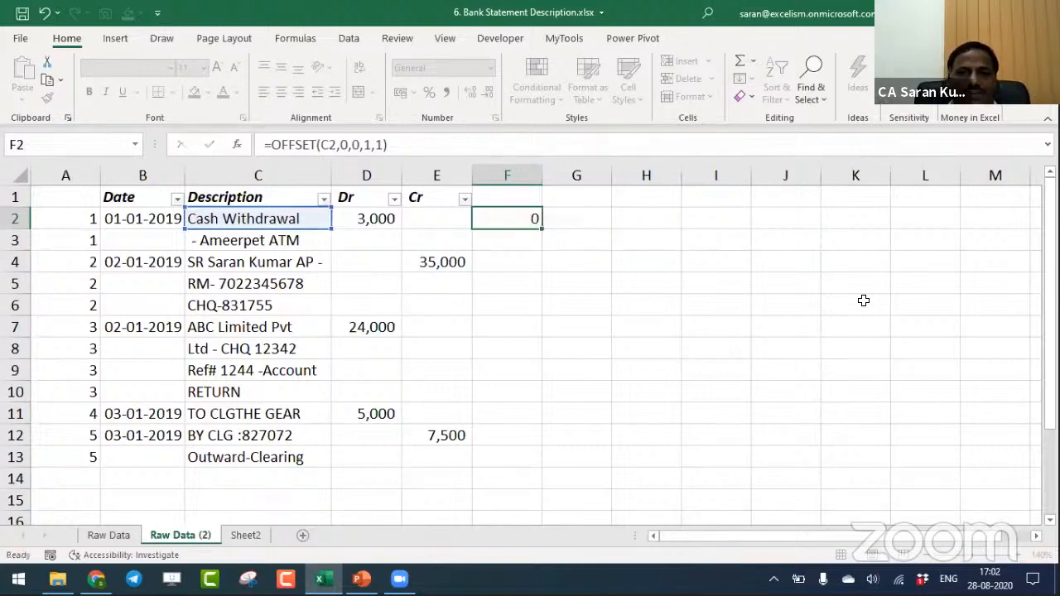
pyautogui.press('Return')
pyautogui.press('Up')
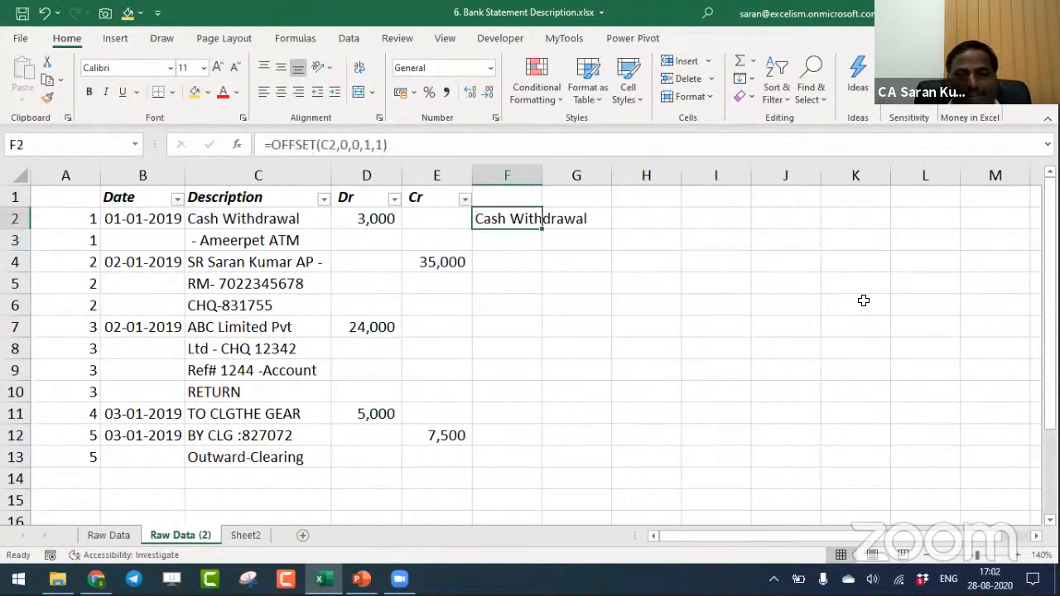
# - Set the OFFSET height in F2 to 2 and select the returned cells F2:F3
pyautogui.press('F2')
pyautogui.press('Left')
pyautogui.press('Left')
pyautogui.press('Left')
pyautogui.press('BackSpace')
pyautogui.write('2')
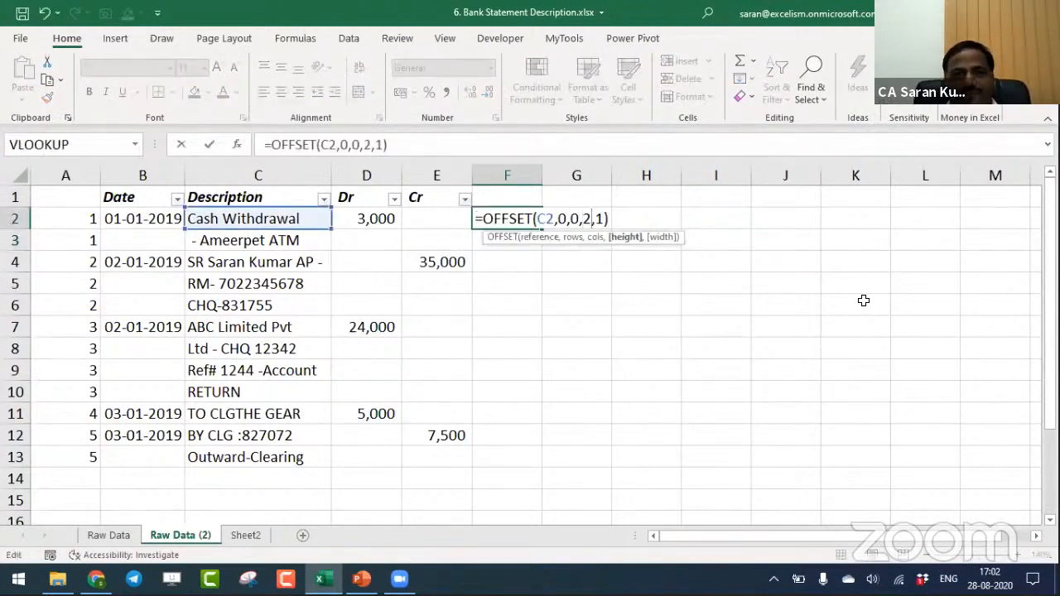
pyautogui.press('Return')
pyautogui.press('Up')
pyautogui.hotkey('shift', 'Down')
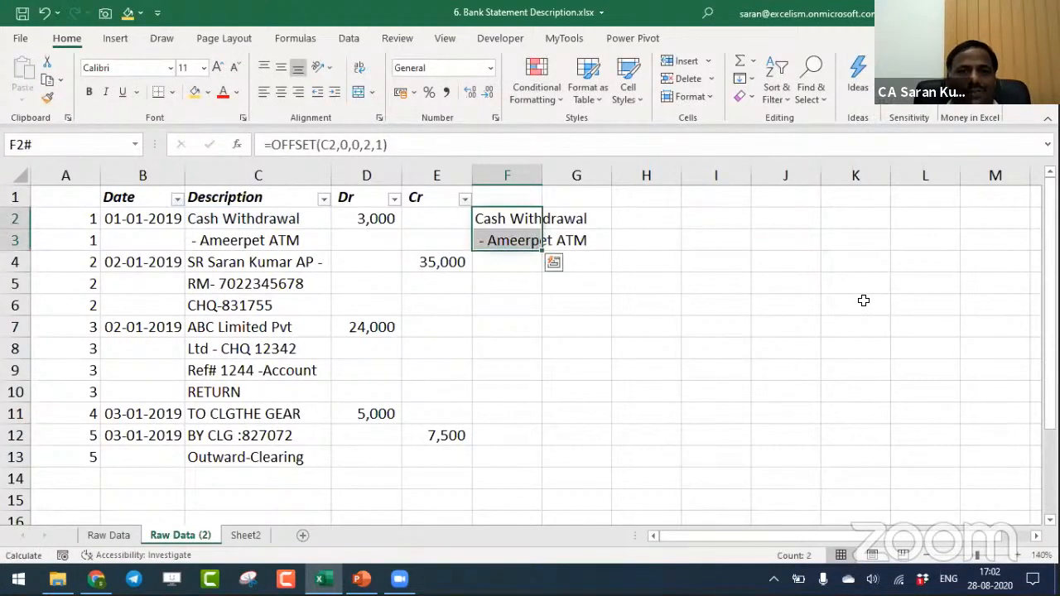
# - Wrap the OFFSET in F2 in CONCAT so the formula reads =CONCAT(OFFSET(C2,0,0,2,1))
pyautogui.hotkey('shift', 'Up')
pyautogui.press('F2')
pyautogui.press('Left')
pyautogui.press('Left')
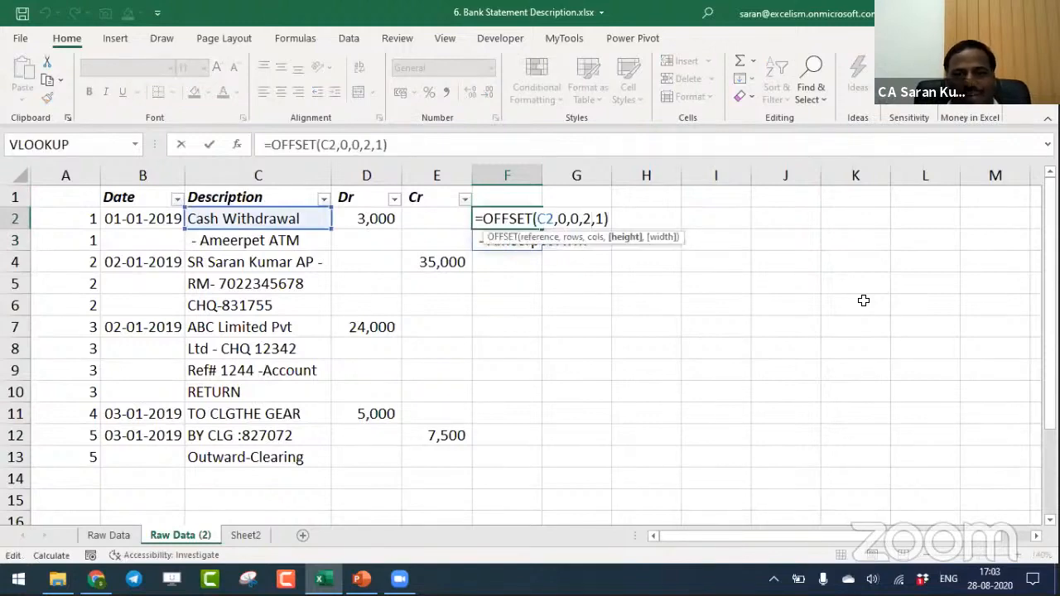
pyautogui.press('Home')
pyautogui.write('conca')
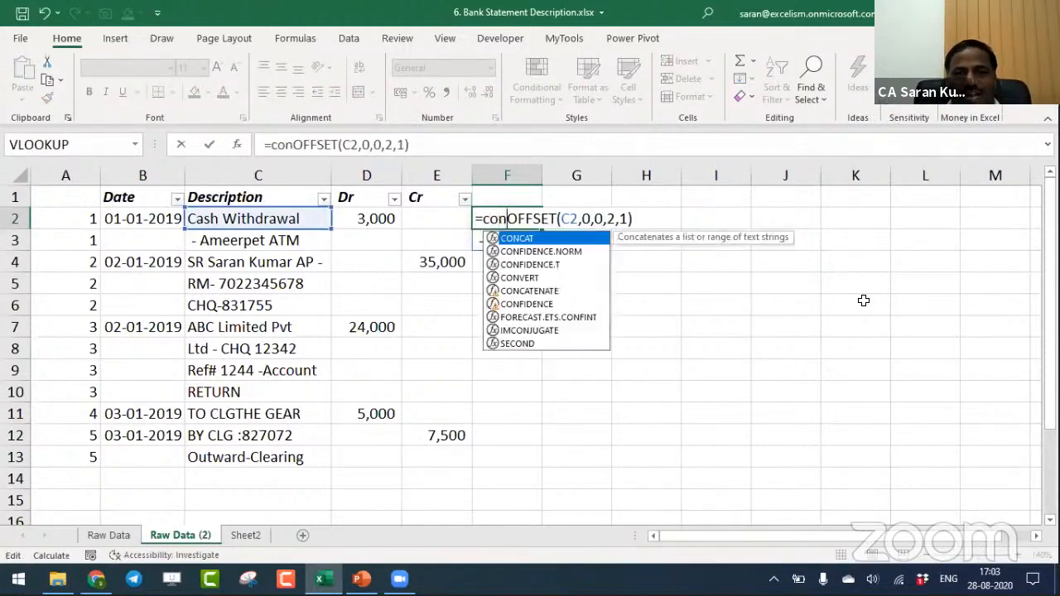
pyautogui.press('Tab')
pyautogui.press('Right')
pyautogui.press('Right')
pyautogui.press('Right')
pyautogui.press('Right')
pyautogui.press('Right')
pyautogui.press('Right')
pyautogui.press('Right')
pyautogui.press('Right')
pyautogui.press('Right')
pyautogui.press('Right')
pyautogui.press('Right')
pyautogui.press('Right')
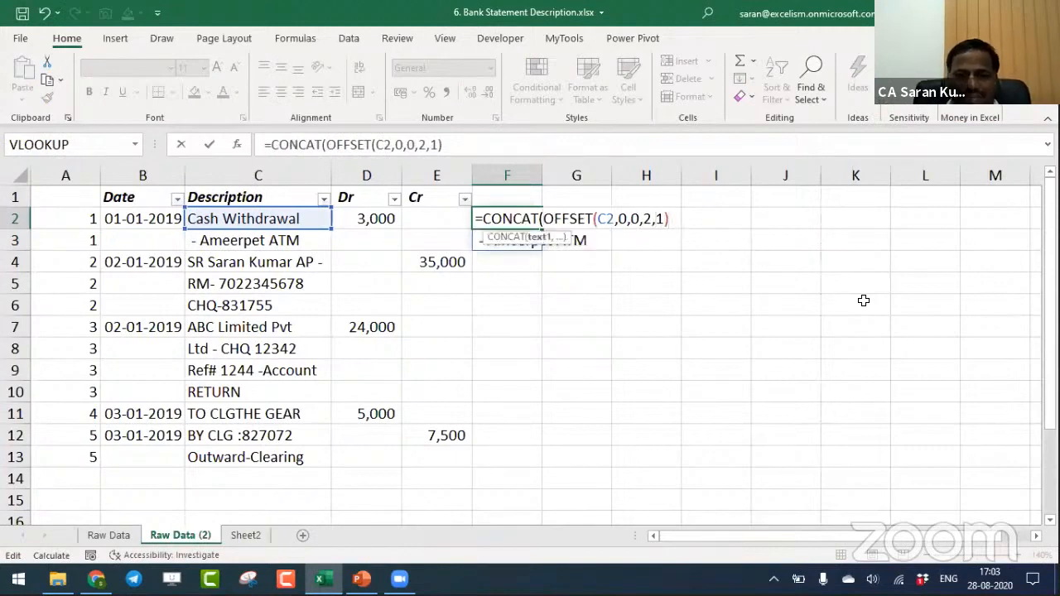
pyautogui.write(')')
pyautogui.press('Return')
pyautogui.press('Down')
pyautogui.press('Down')
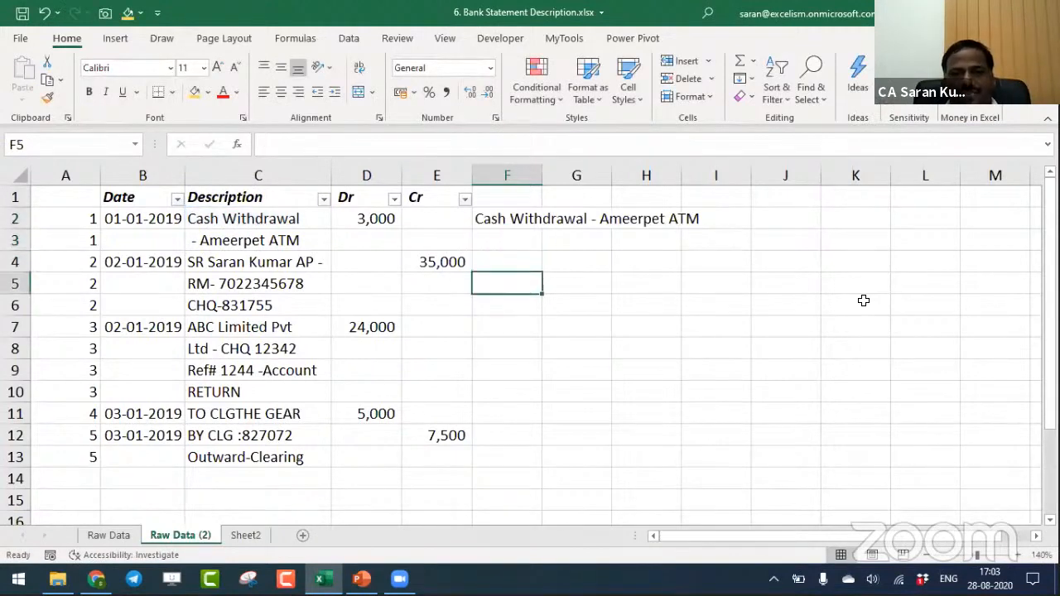
# - On Sheet2, enter the text label CONCATENATE() in cell H6
pyautogui.click(257, 535)
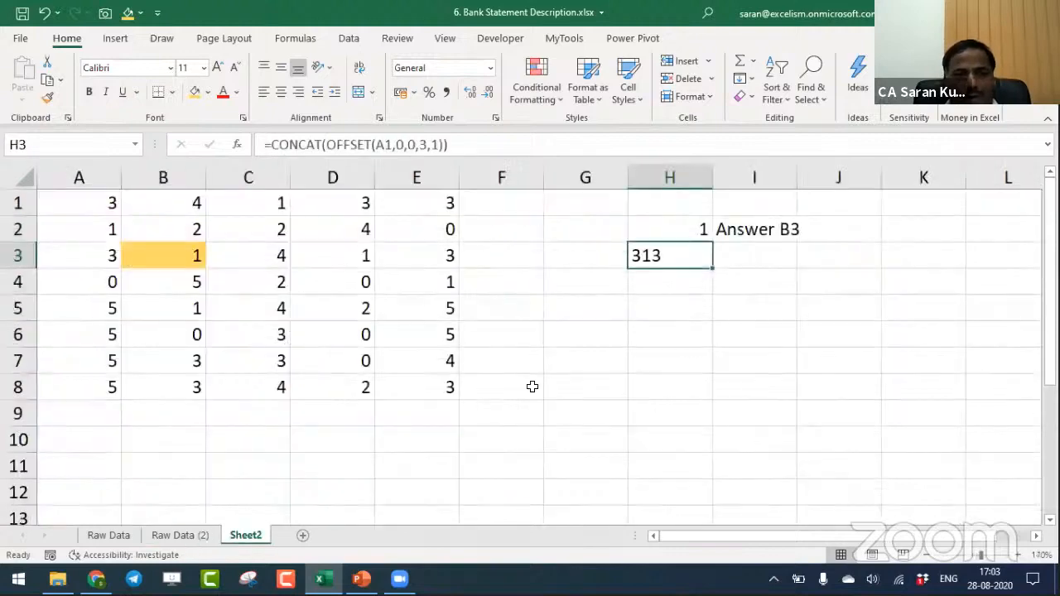
pyautogui.click(655, 333)
pyautogui.write('CONCA')
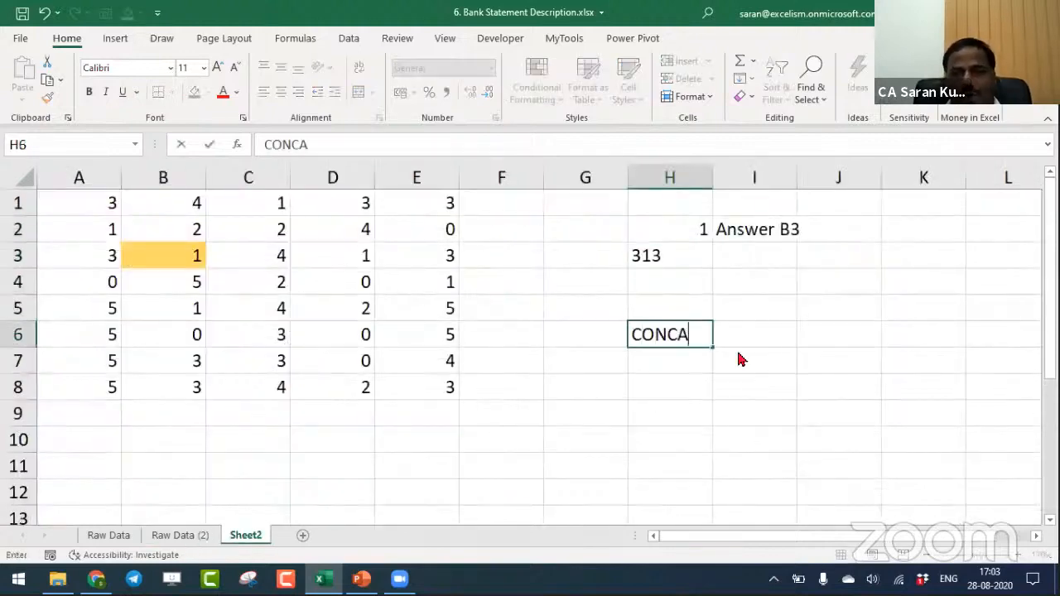
pyautogui.write('TENATE()')
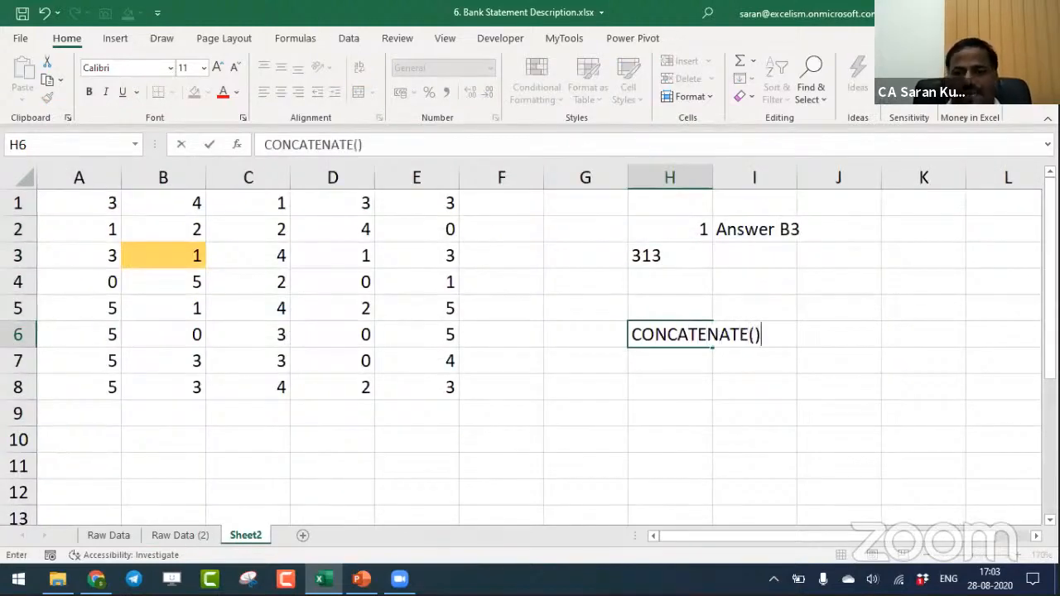
pyautogui.press('Return')
pyautogui.press('Up')
# - AutoFit the width of column H to the label in H6
pyautogui.hotkey('alt', 'o')
pyautogui.press('a')
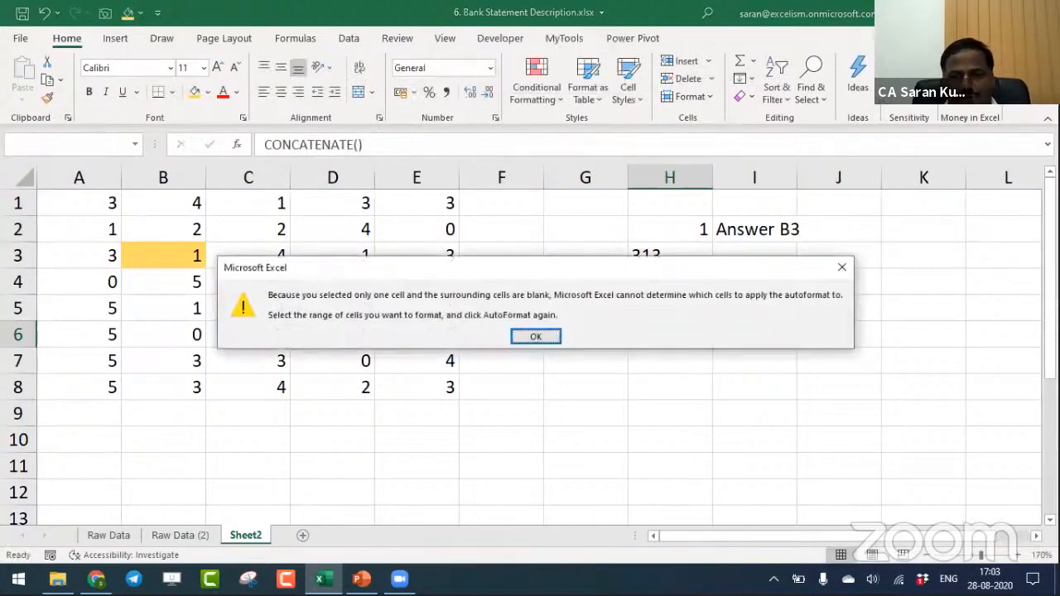
pyautogui.press('Return')
pyautogui.hotkey('alt', 'o')
pyautogui.press('c')
pyautogui.press('a')
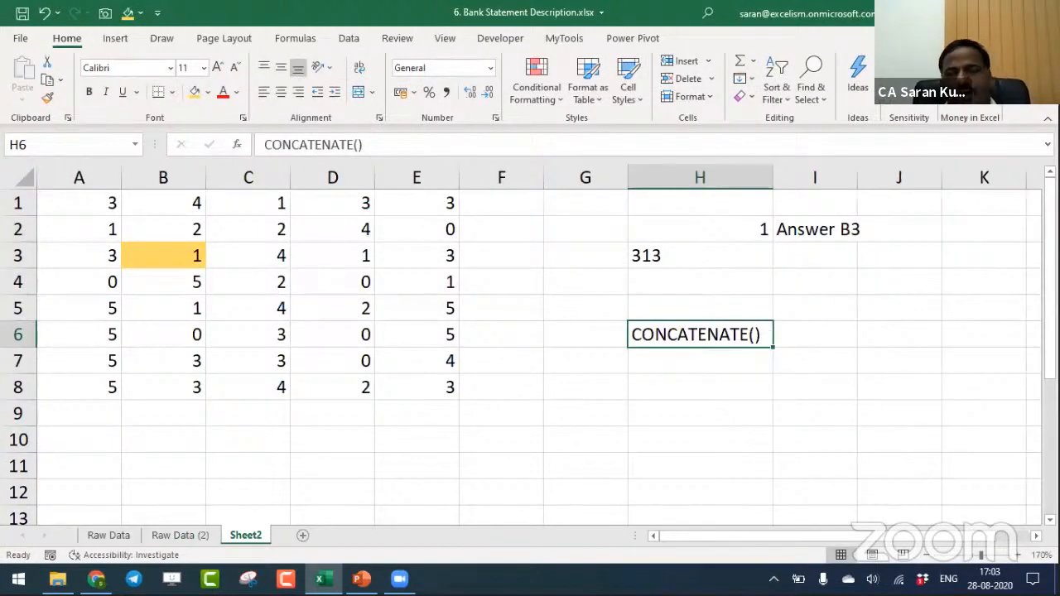
# - Enter the text label CONCAT() in cell H7
pyautogui.press('Tab')
pyautogui.press('Return')
pyautogui.write('CONCA')
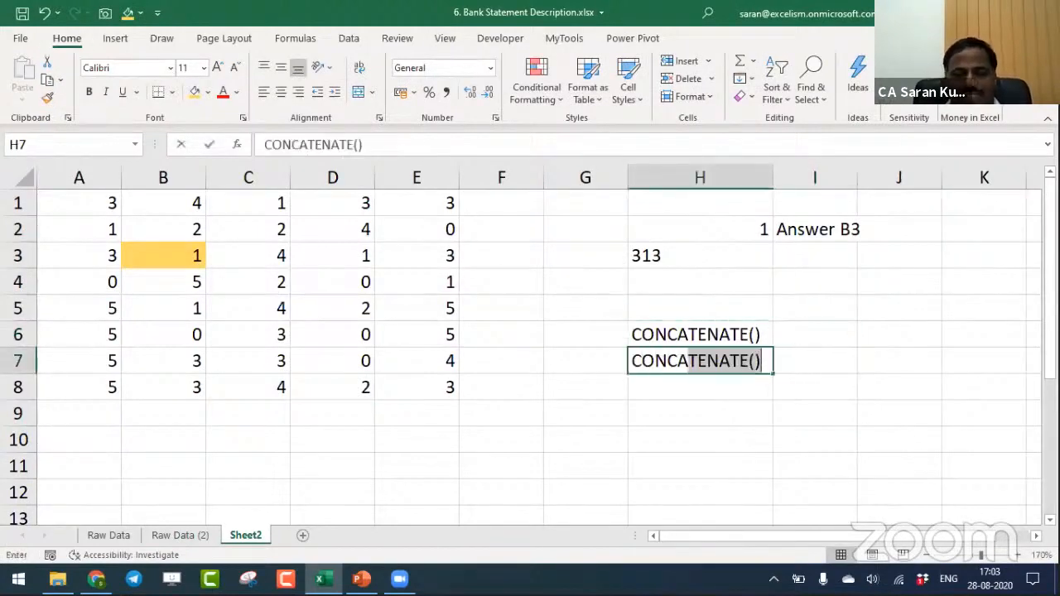
pyautogui.write('T()')
pyautogui.press('Return')
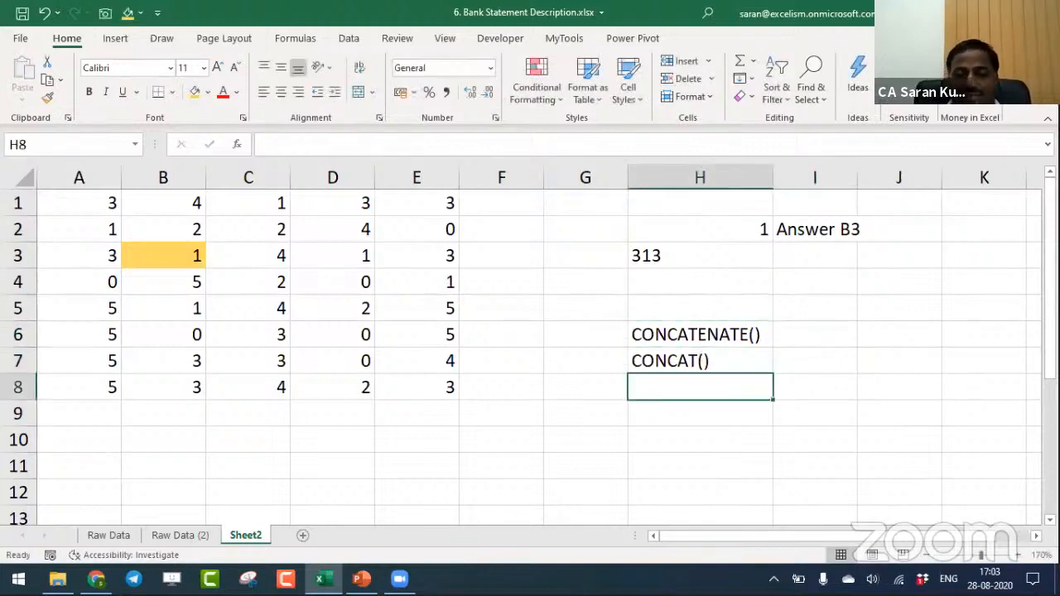
pyautogui.press('Up')
pyautogui.press('Down')
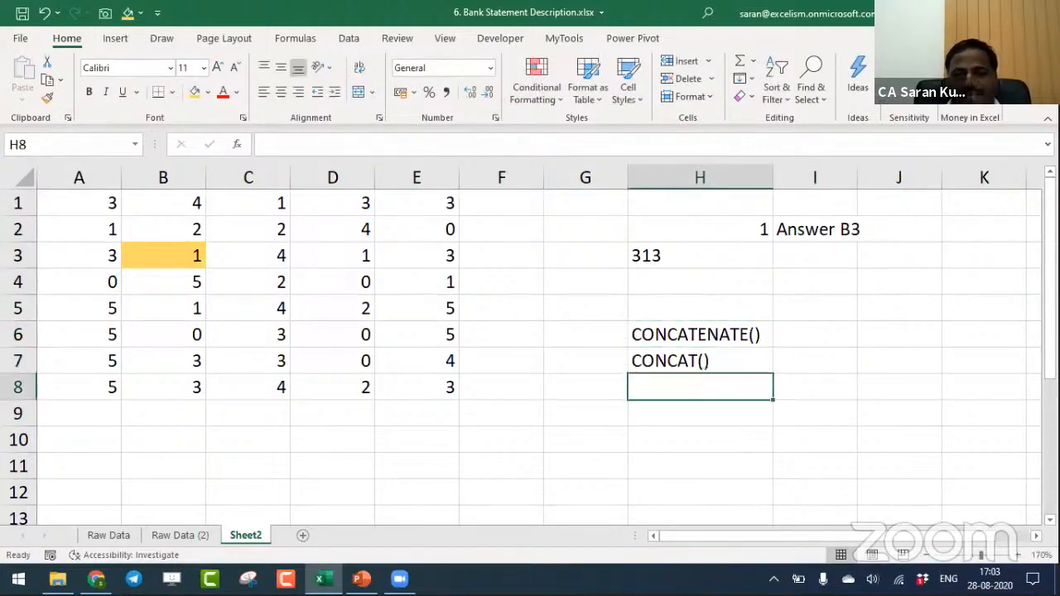
# - Enter the text label TEXTJOIN() in cell H8 and select the three function names in H6:H8
pyautogui.write('TEXTJO')
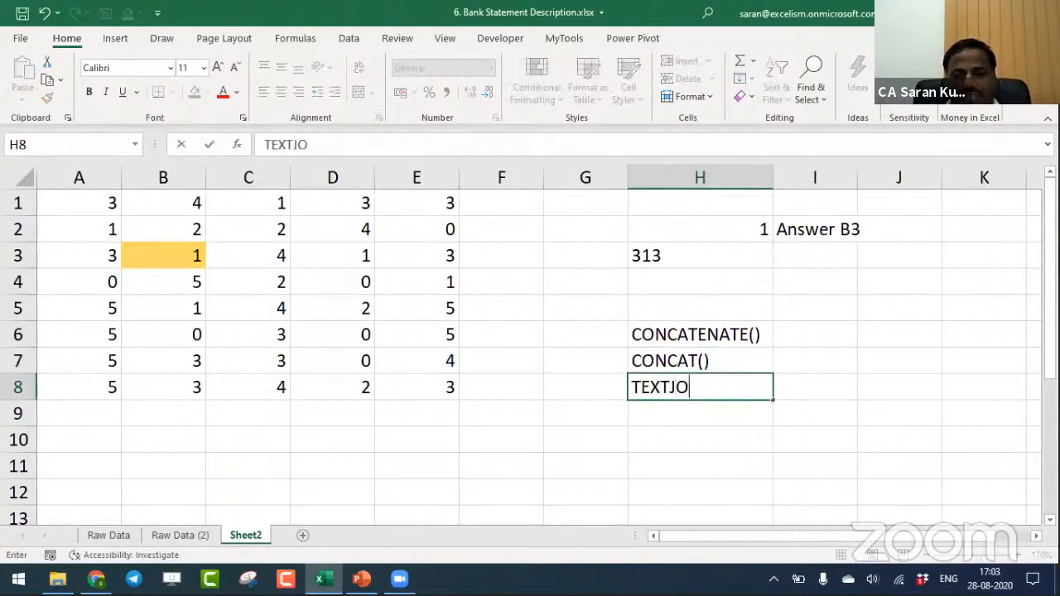
pyautogui.write('IN()')
pyautogui.press('Return')
pyautogui.press('Up')
pyautogui.press('Up')
pyautogui.press('Up')
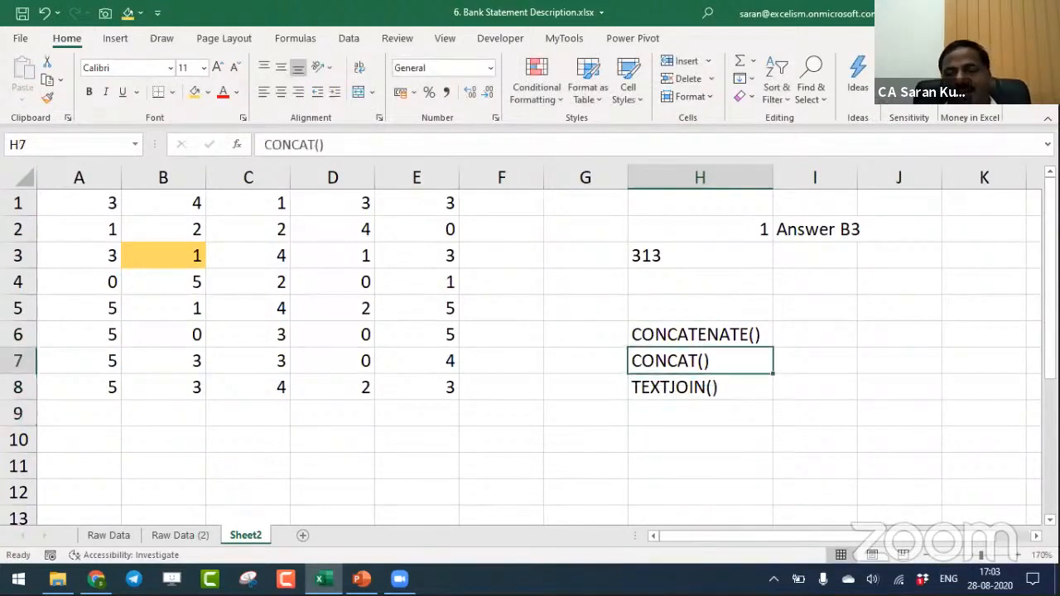
pyautogui.hotkey('shift', 'Down')
pyautogui.hotkey('shift', 'Down')
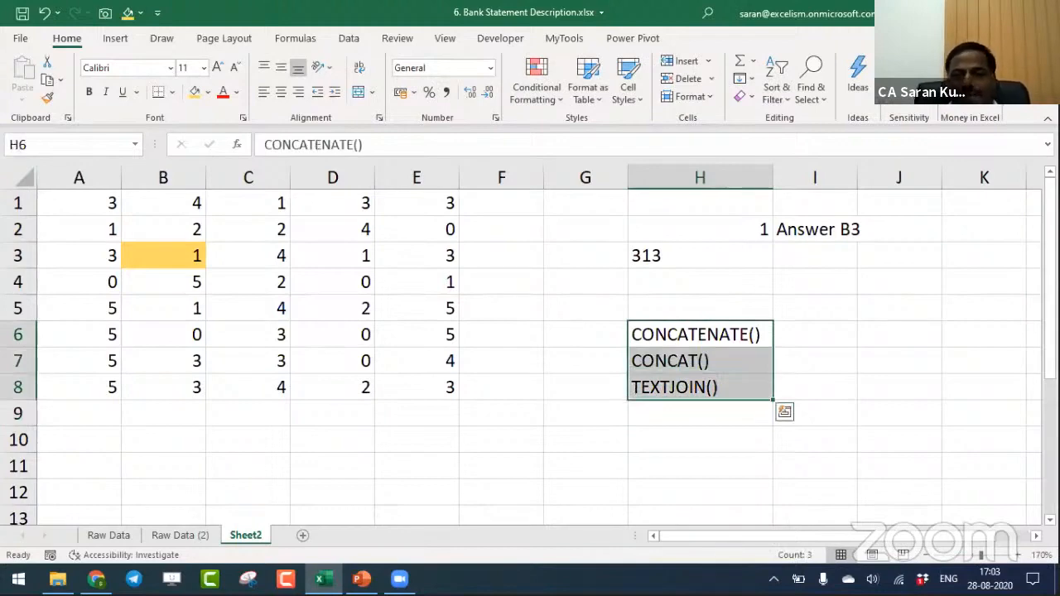
# - Enter the sample letters A, B and C in cells J6, K6 and L6, and select cell N6
pyautogui.press('Right')
pyautogui.press('Right')
pyautogui.press('Right')
pyautogui.press('Right')
pyautogui.press('Right')
pyautogui.press('Right')
pyautogui.press('Left')
pyautogui.press('Left')
pyautogui.press('Left')
pyautogui.press('Left')
pyautogui.press('Left')
pyautogui.press('Left')
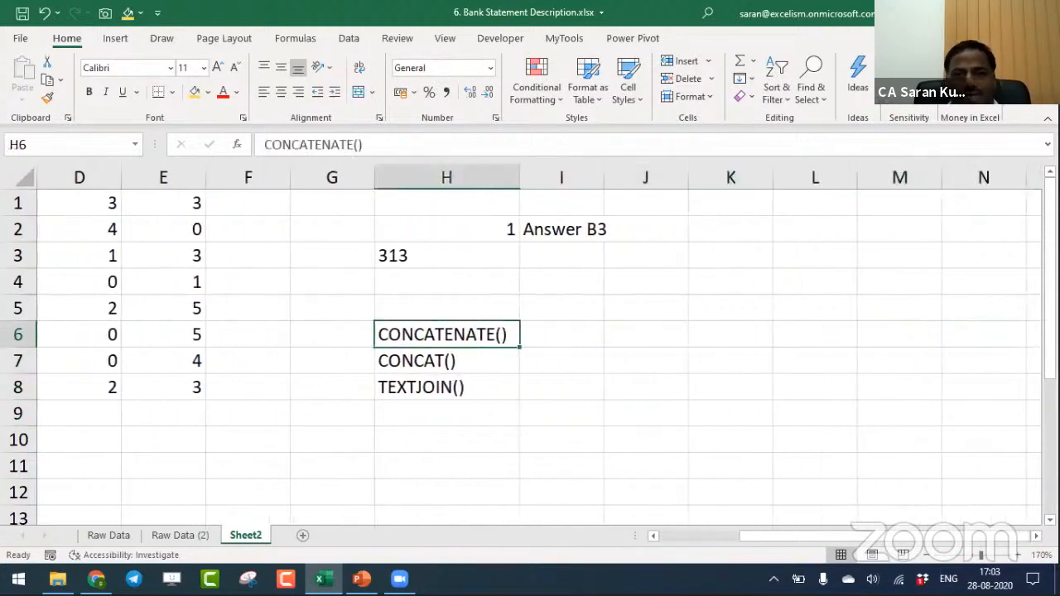
pyautogui.press('Right')
pyautogui.press('Right')
pyautogui.write('A')
pyautogui.press('Right')
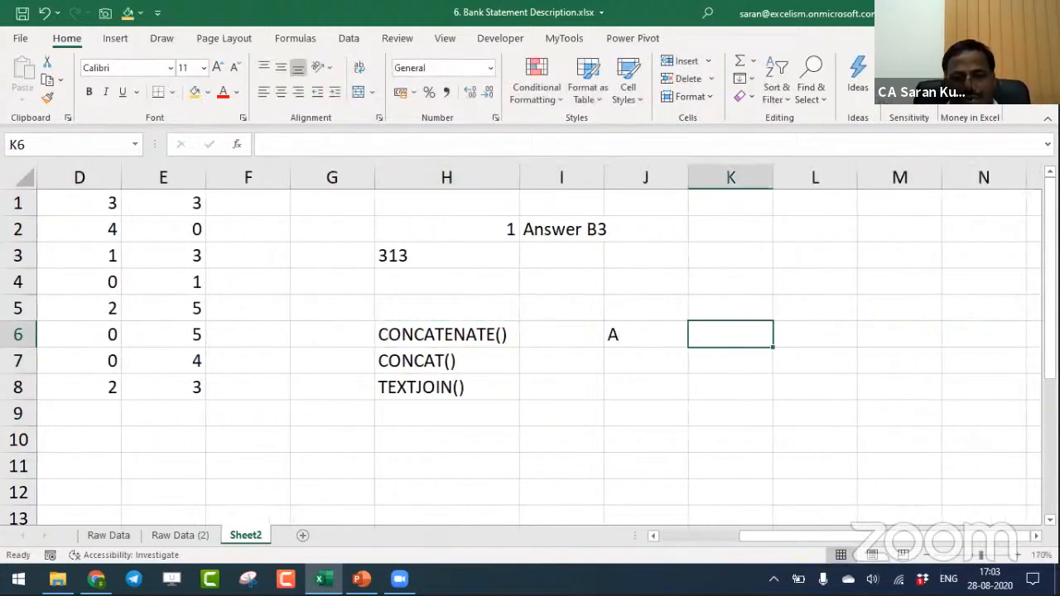
pyautogui.write('B')
pyautogui.press('Right')
pyautogui.write('C')
pyautogui.press('Right')
pyautogui.press('Right')
pyautogui.press('Right')
pyautogui.press('Right')
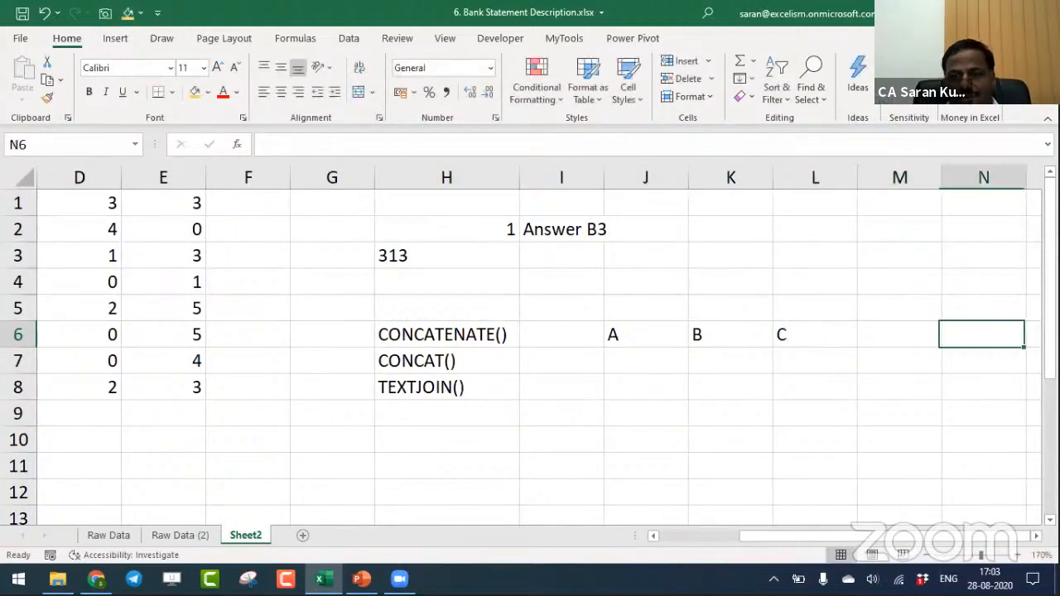
# - Write the formula =CONCATENATE(J6:L6) in cell M6 to join the three sample letters
pyautogui.press('Left')
pyautogui.press('Left')
pyautogui.press('Left')
pyautogui.write('=conca')
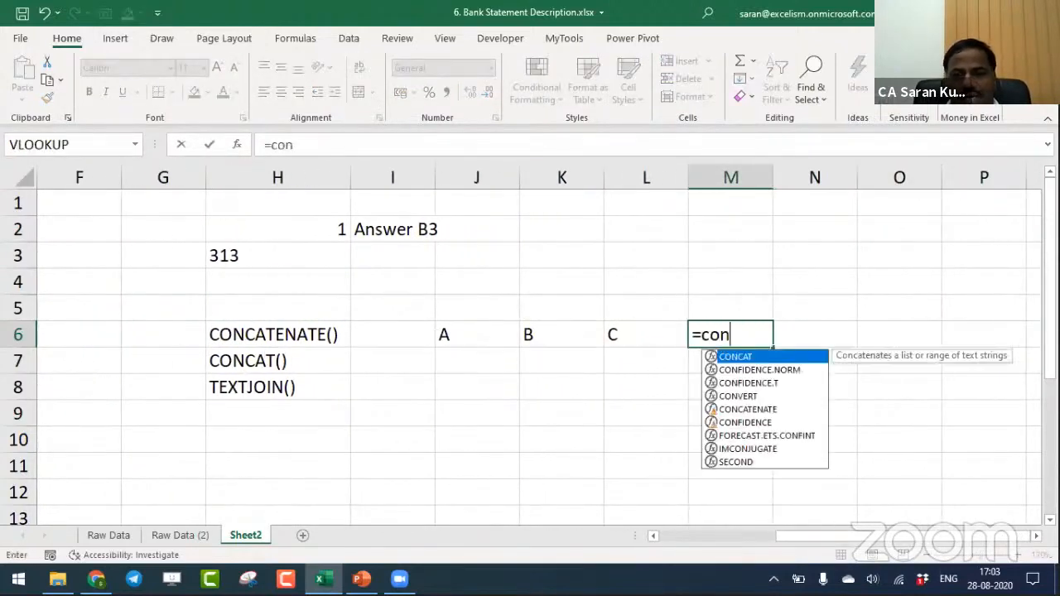
pyautogui.press('Tab')
pyautogui.press('BackSpace')
pyautogui.press('Down')
pyautogui.press('Tab')
pyautogui.press('Left')
pyautogui.press('Left')
pyautogui.press('Left')
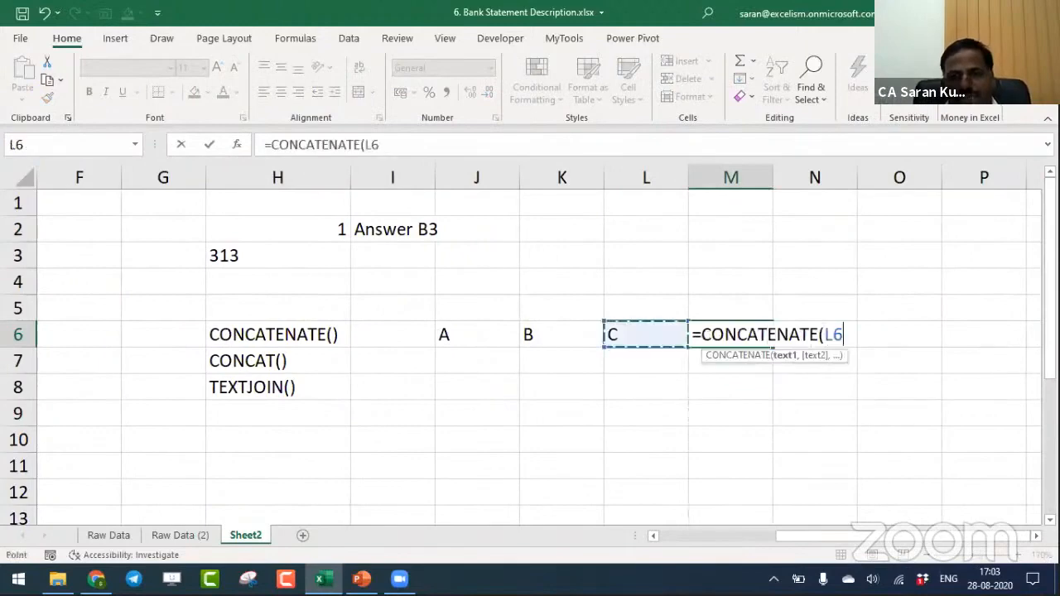
pyautogui.hotkey('shift', 'Right')
pyautogui.hotkey('shift', 'Right')
pyautogui.write(')')
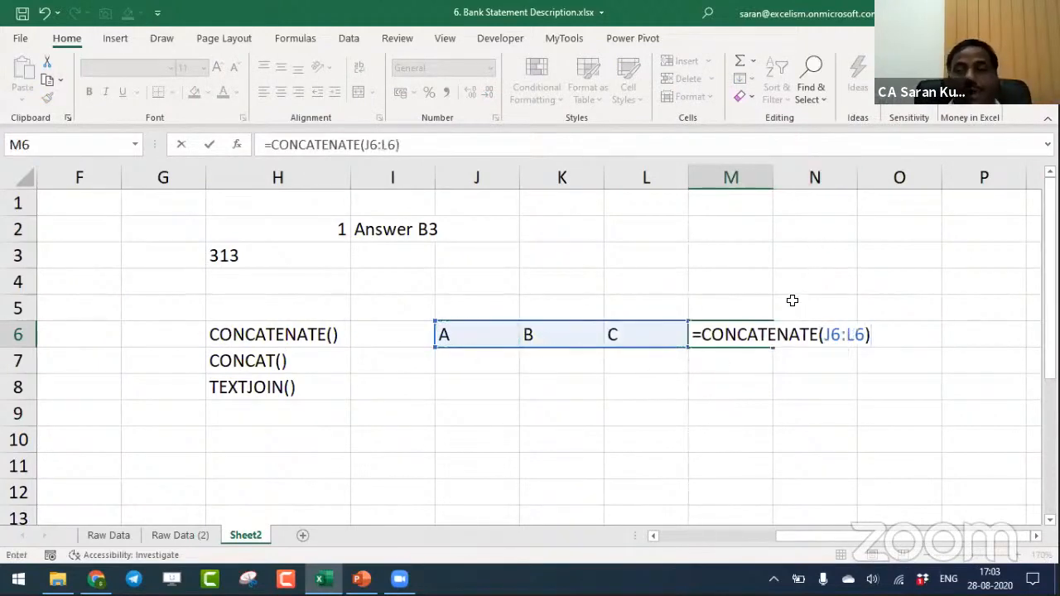
# - Convert the CONCATENATE formula in M6 to displayed text by prefixing it with an apostrophe
pyautogui.click(700, 335)
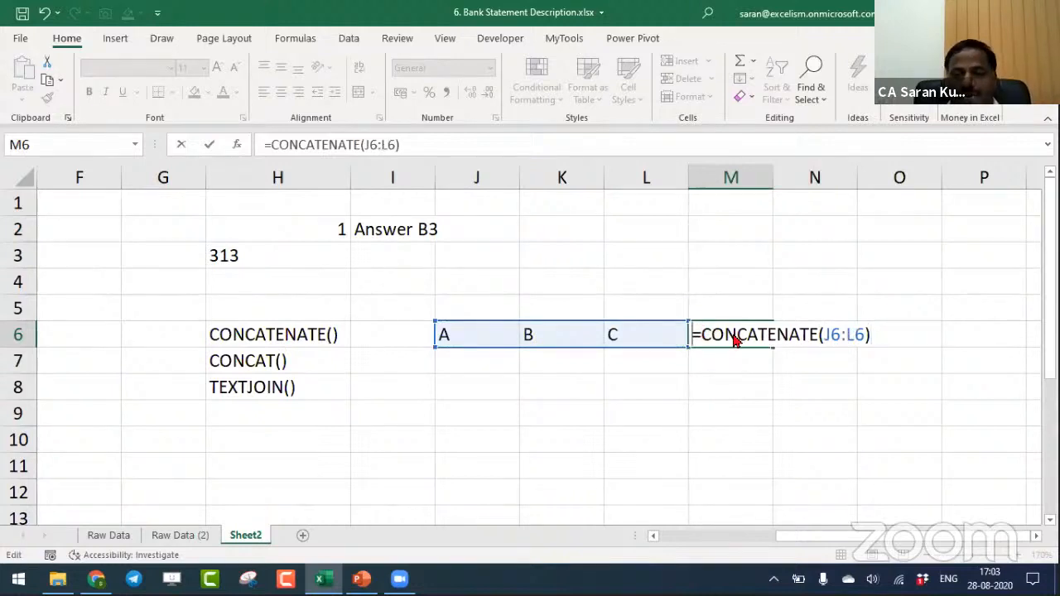
pyautogui.write("'")
pyautogui.press('Return')
pyautogui.click(736, 339)
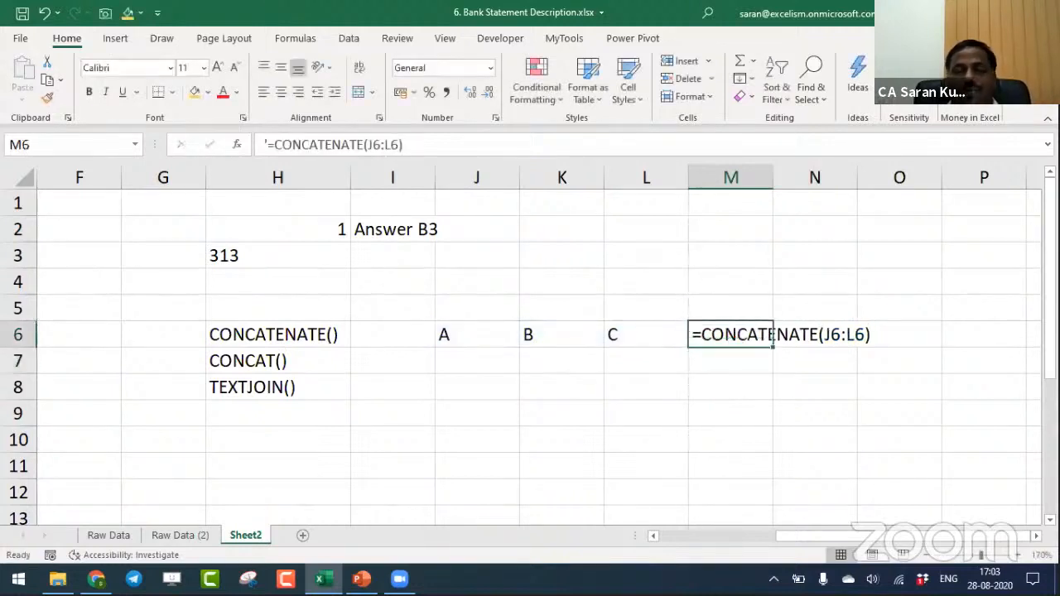
# - Enter the formula =CONCAT(J6:L6) in cell M7 to join the sample letters as a range
pyautogui.press('Down')
pyautogui.write('=o')
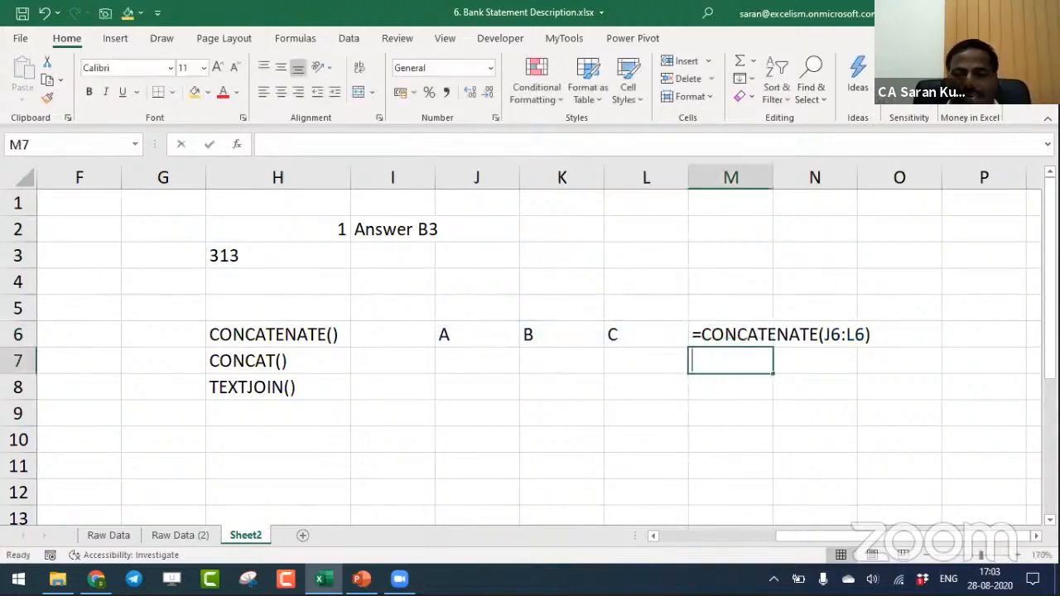
pyautogui.write('nca')
pyautogui.press('BackSpace')
pyautogui.press('BackSpace')
pyautogui.press('BackSpace')
pyautogui.press('BackSpace')
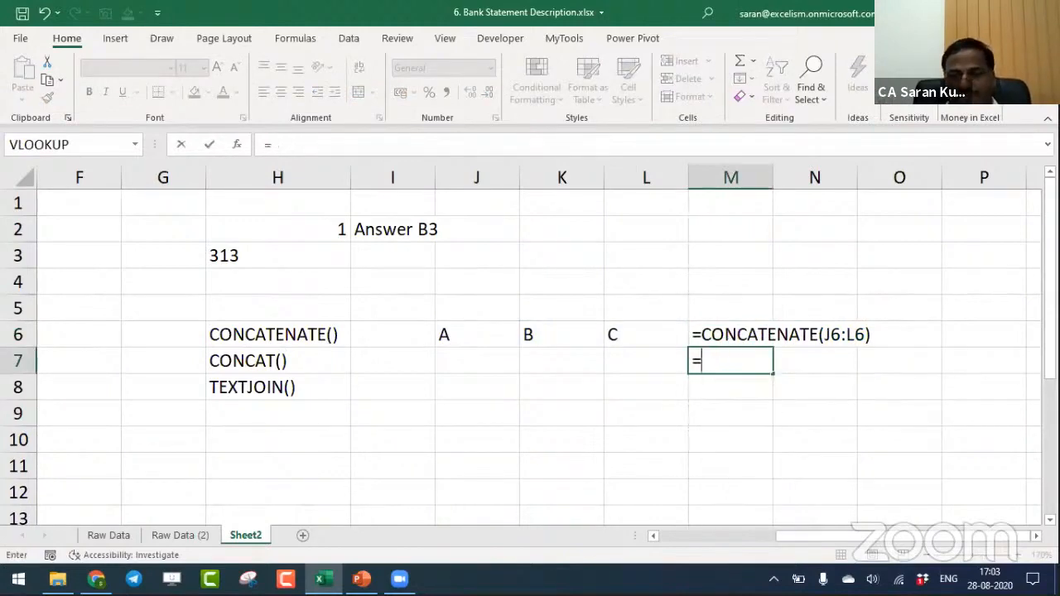
pyautogui.write('cao')
pyautogui.press('BackSpace')
pyautogui.press('BackSpace')
pyautogui.press('BackSpace')
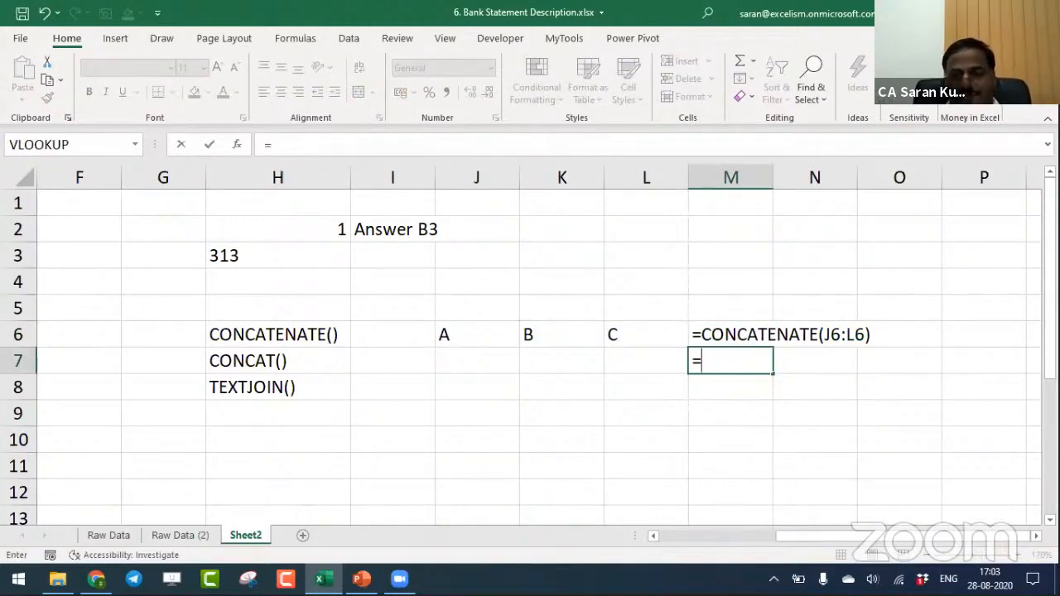
pyautogui.write('on')
pyautogui.press('BackSpace')
pyautogui.press('BackSpace')
pyautogui.write('conc')
pyautogui.press('Tab')
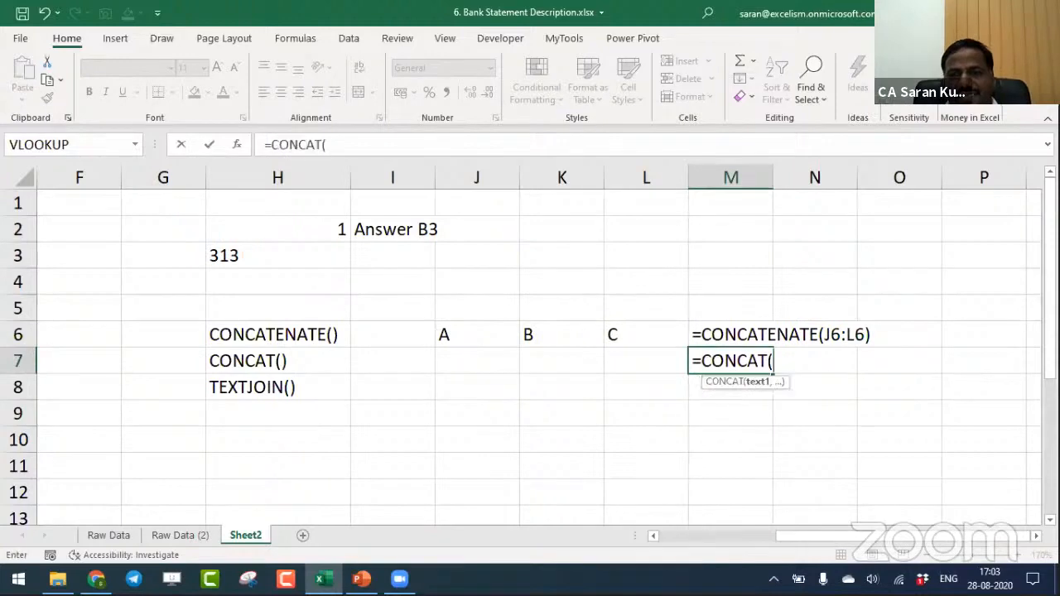
pyautogui.press('Left')
pyautogui.press('Left')
pyautogui.press('Up')
pyautogui.hotkey('shift', 'Right')
pyautogui.hotkey('shift', 'Right')
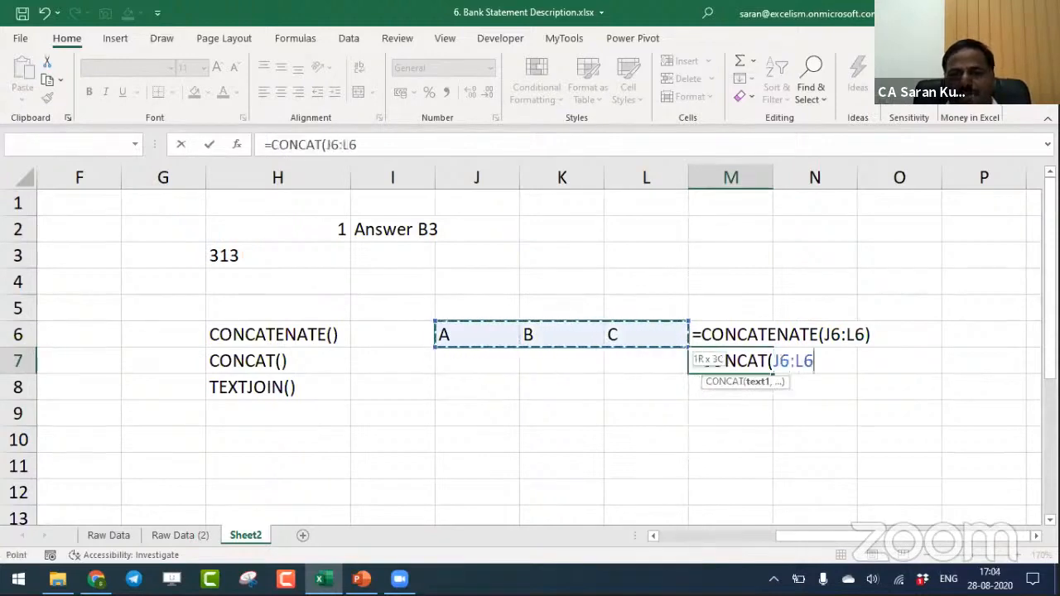
pyautogui.press('Return')
pyautogui.press('Up')
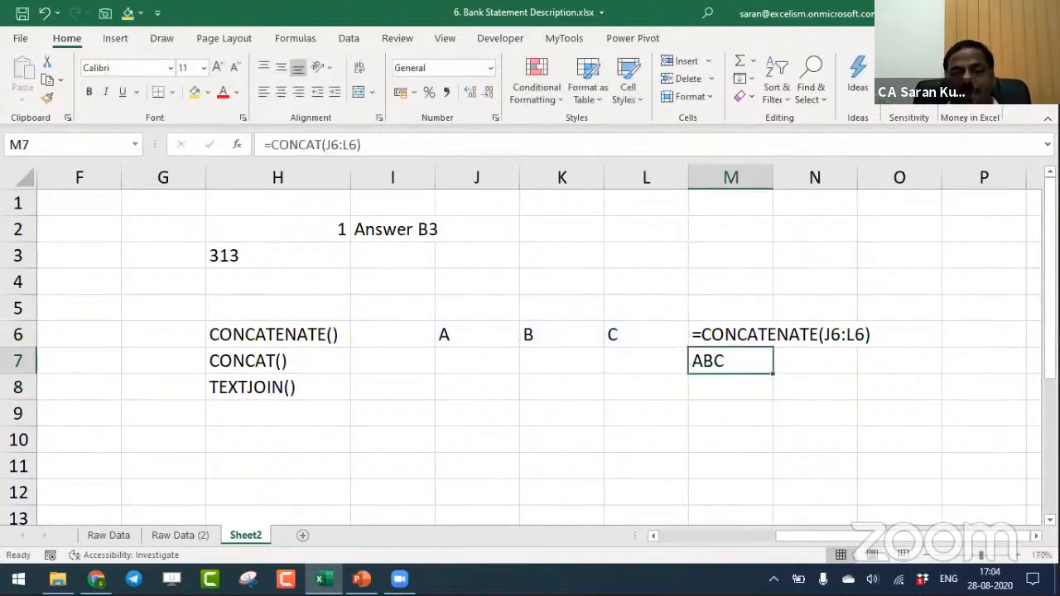
# - Start a TEXTJOIN formula in cell M8 with "-" as the delimiter and TRUE to ignore empty cells
pyautogui.press('Down')
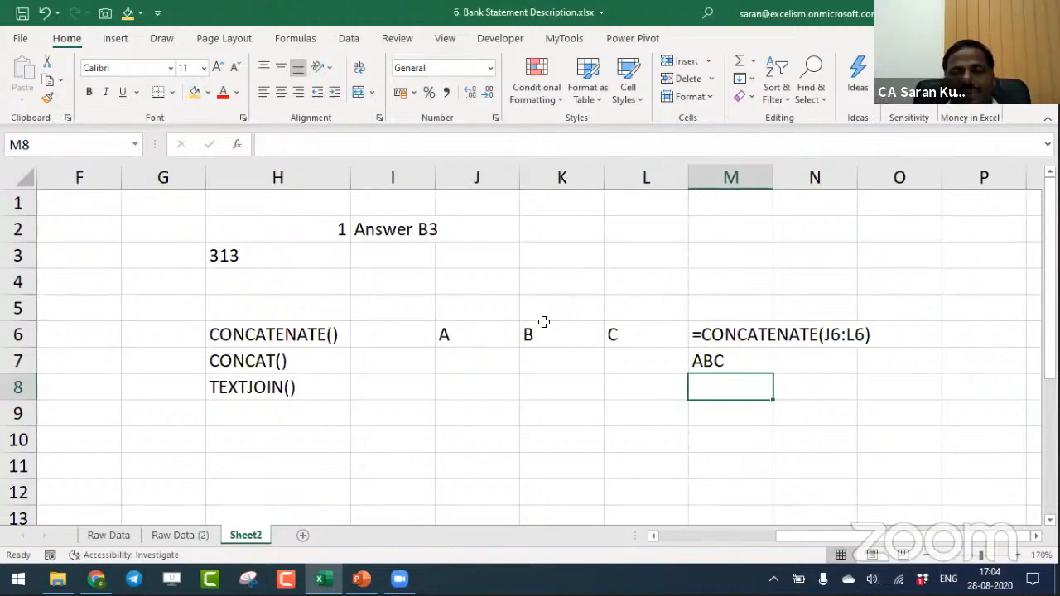
pyautogui.write('=tex')
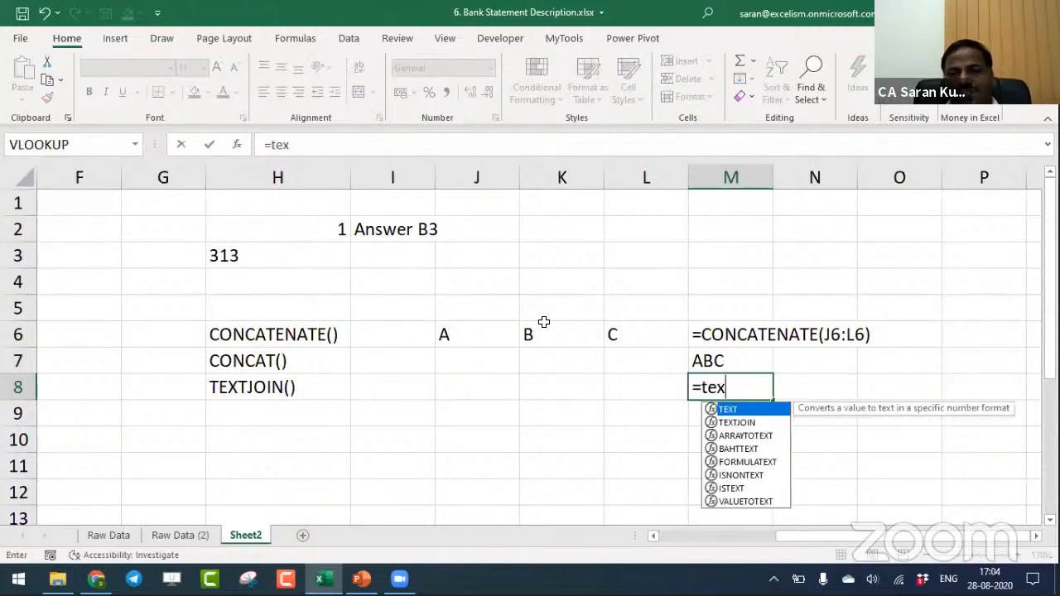
pyautogui.press('Tab')
pyautogui.press('BackSpace')
pyautogui.press('Down')
pyautogui.press('Tab')
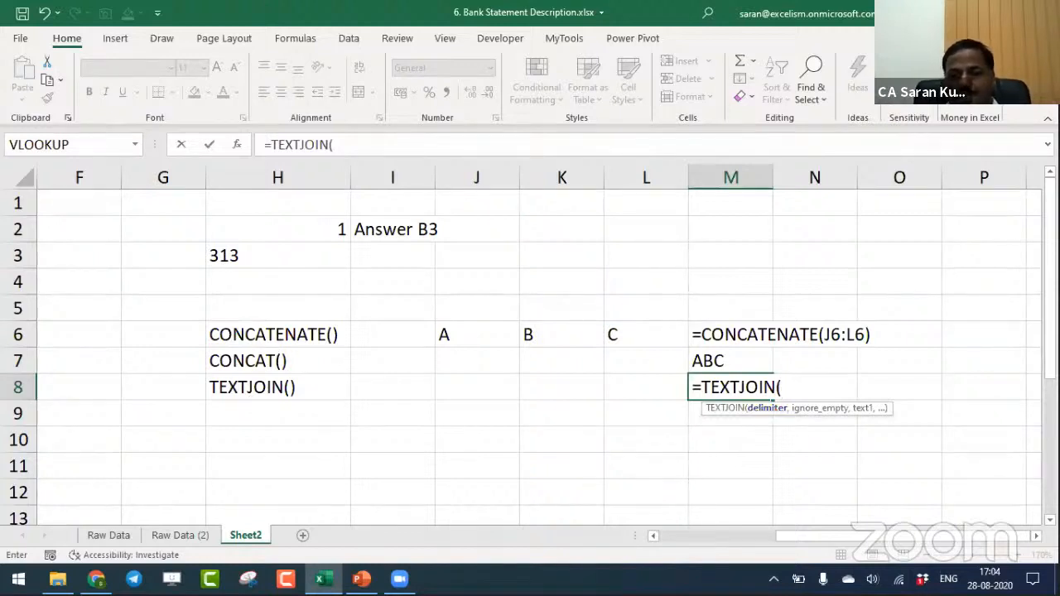
pyautogui.write('"-"')
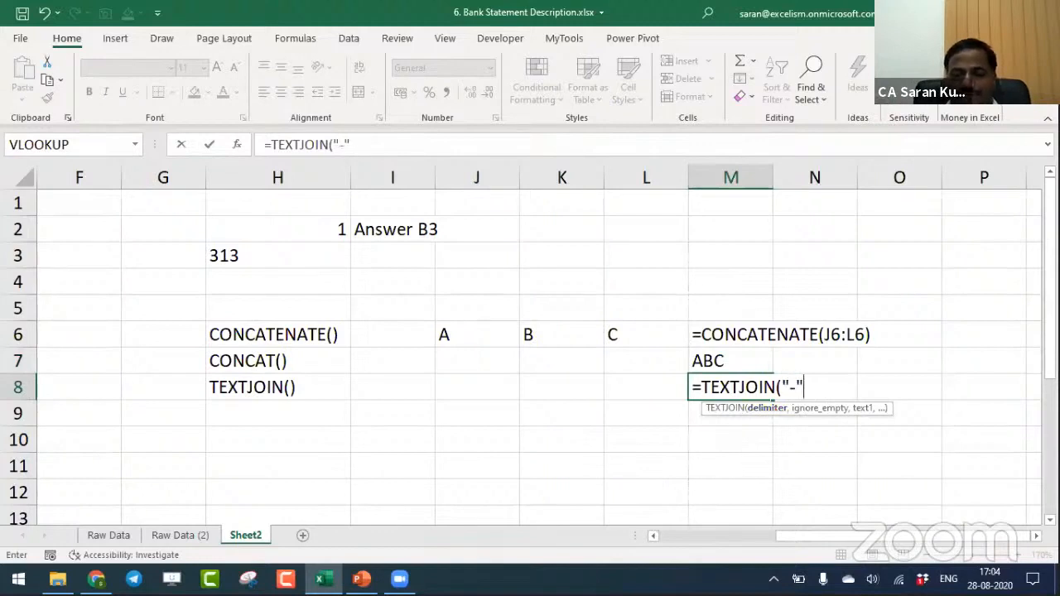
pyautogui.write(',')
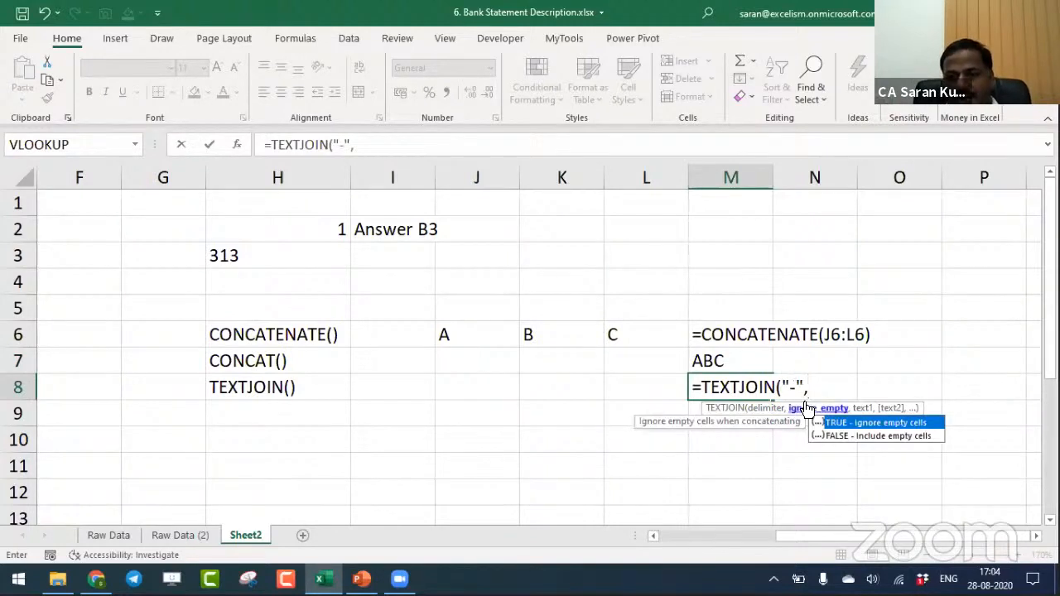
pyautogui.doubleClick(846, 418)
pyautogui.write(',')
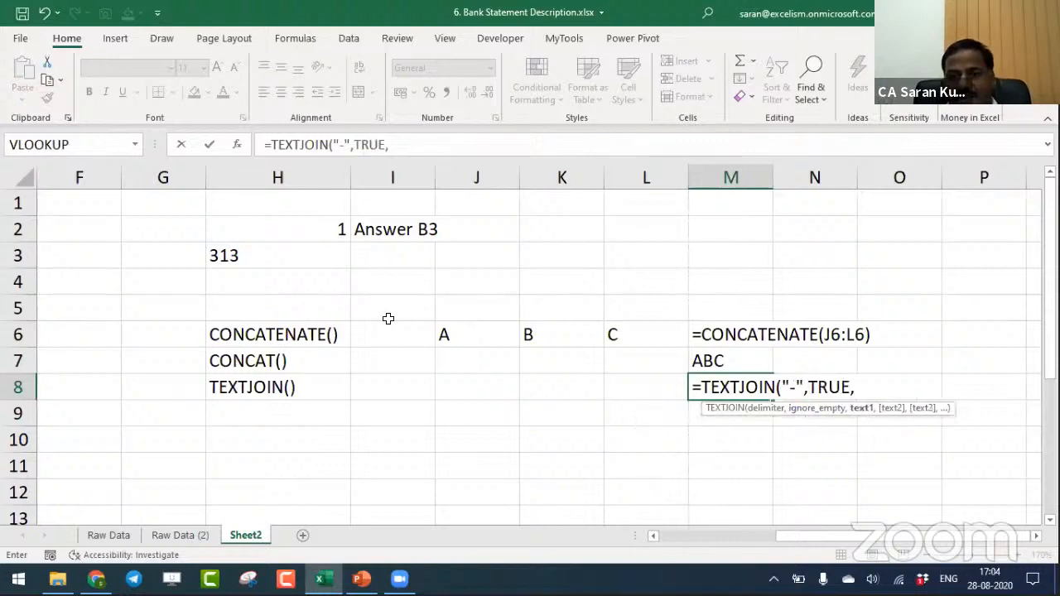
# - Supply J6:L6 as the text range of the TEXTJOIN formula in M8 and commit it
pyautogui.moveTo(472, 338); pyautogui.dragTo(608, 336)
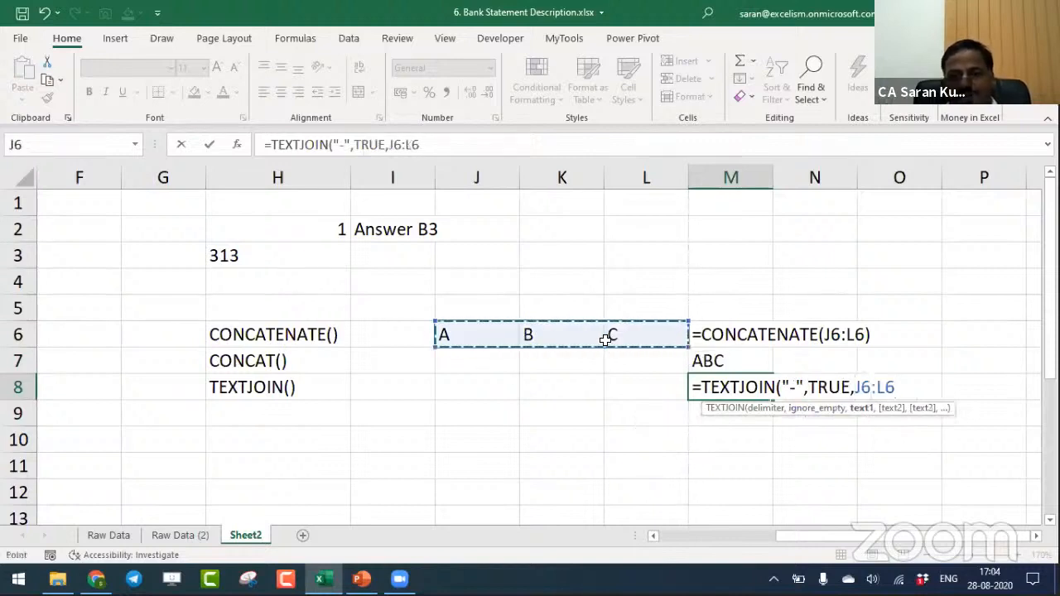
pyautogui.write(')')
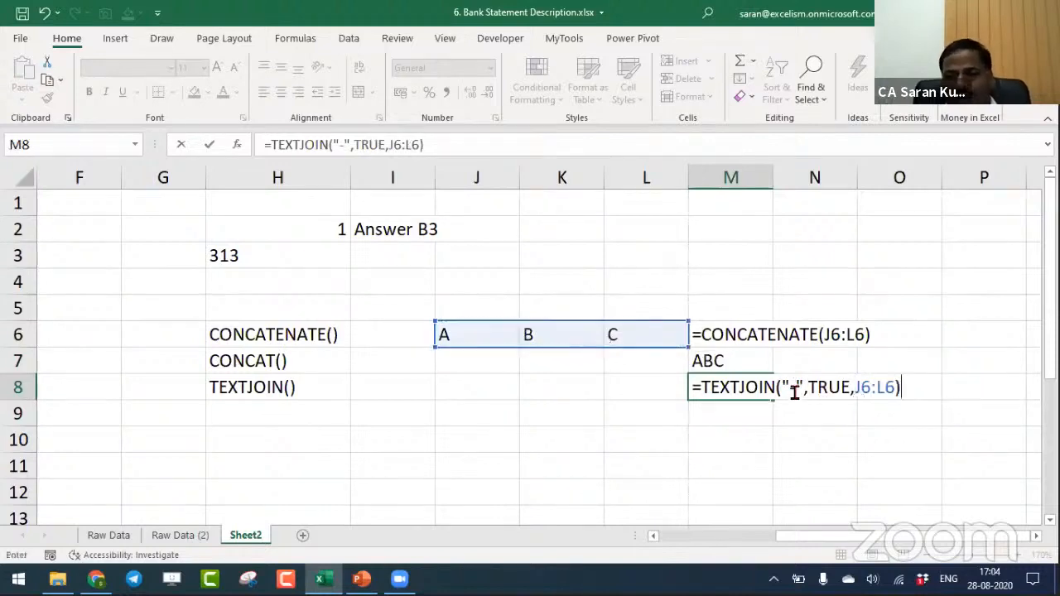
pyautogui.moveTo(789, 388); pyautogui.dragTo(854, 385)
pyautogui.doubleClick(875, 386)
pyautogui.press('Return')
pyautogui.press('Up')
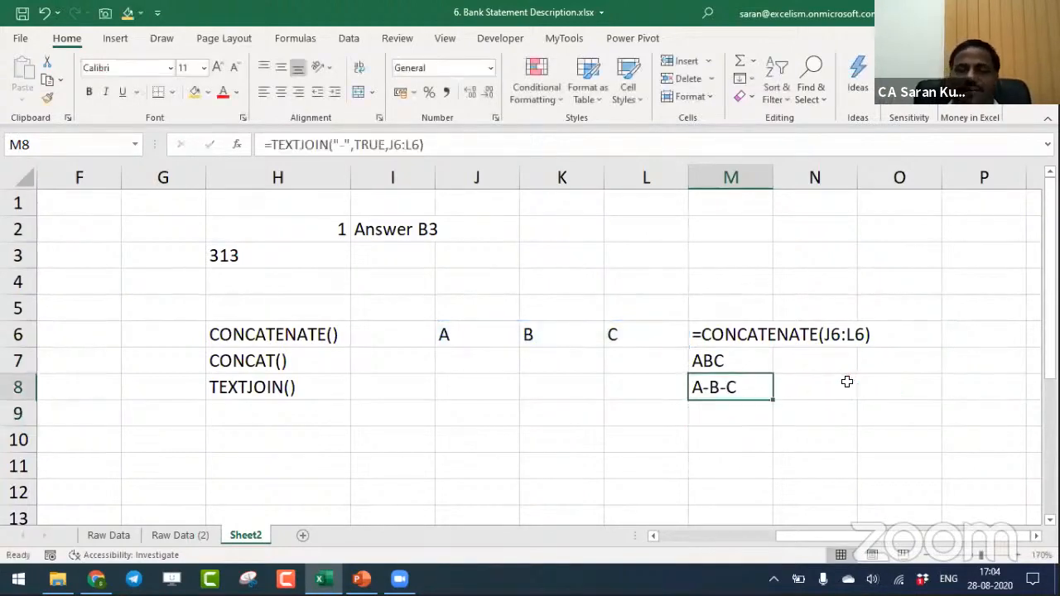
# - Review the CONCATENATE, CONCAT and TEXTJOIN formulas in cells M6, M7 and M8
pyautogui.press('Up')
pyautogui.press('Up')
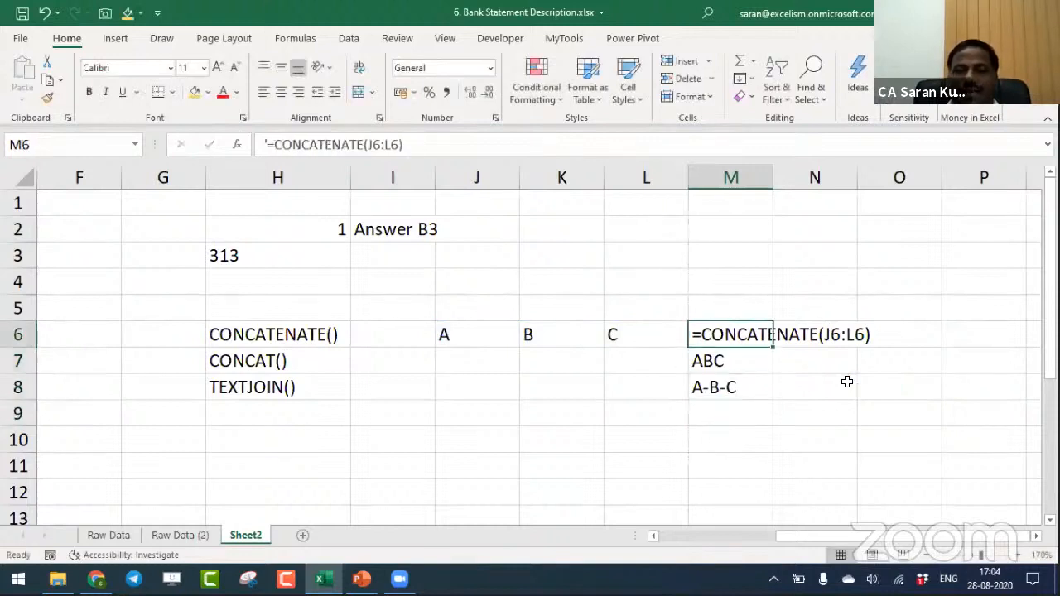
pyautogui.press('Down')
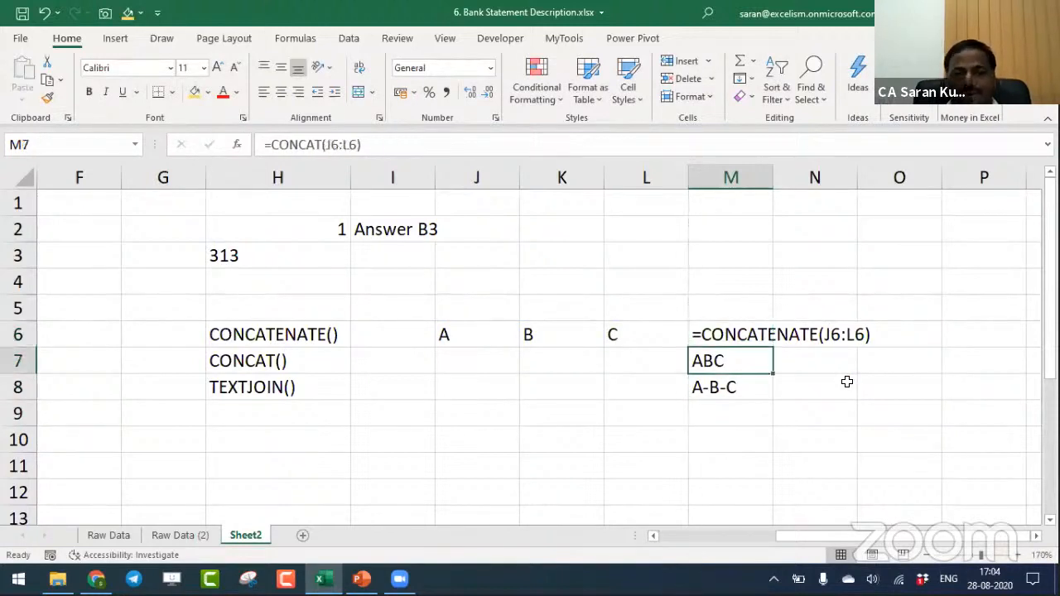
pyautogui.press('F2')
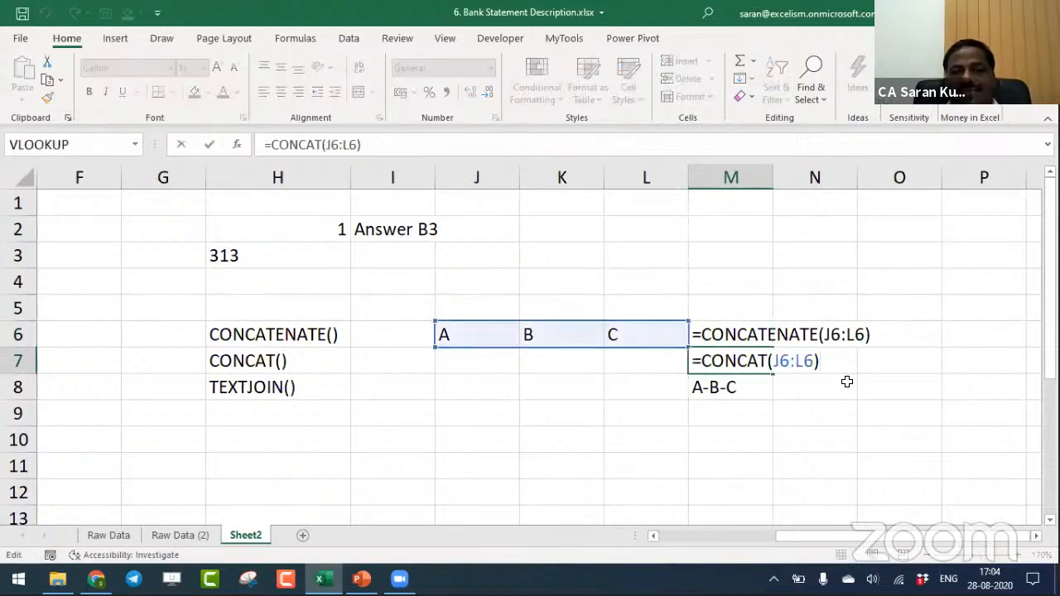
pyautogui.press('Return')
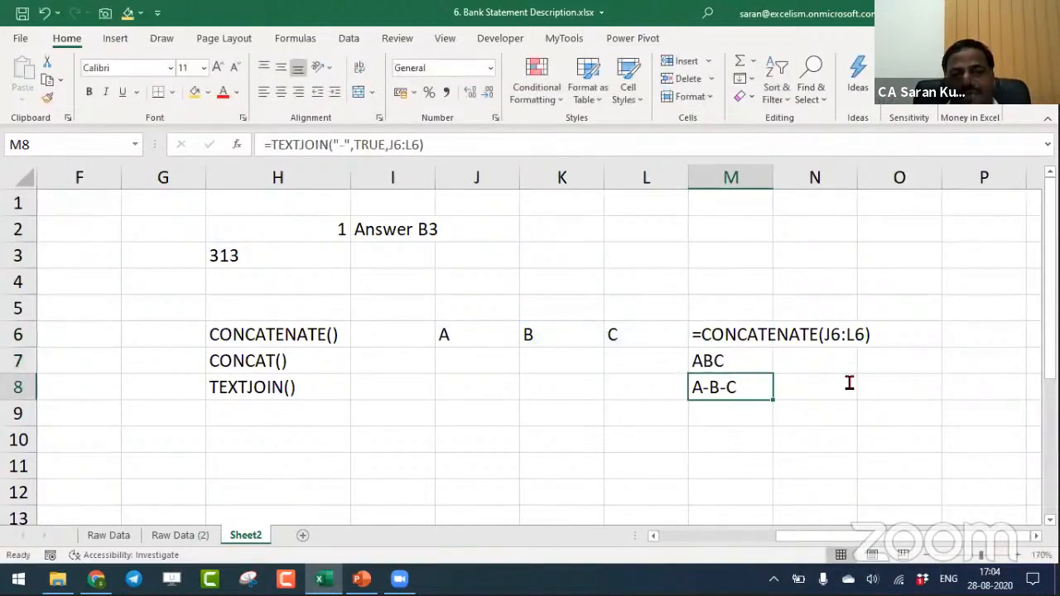
pyautogui.press('F2')
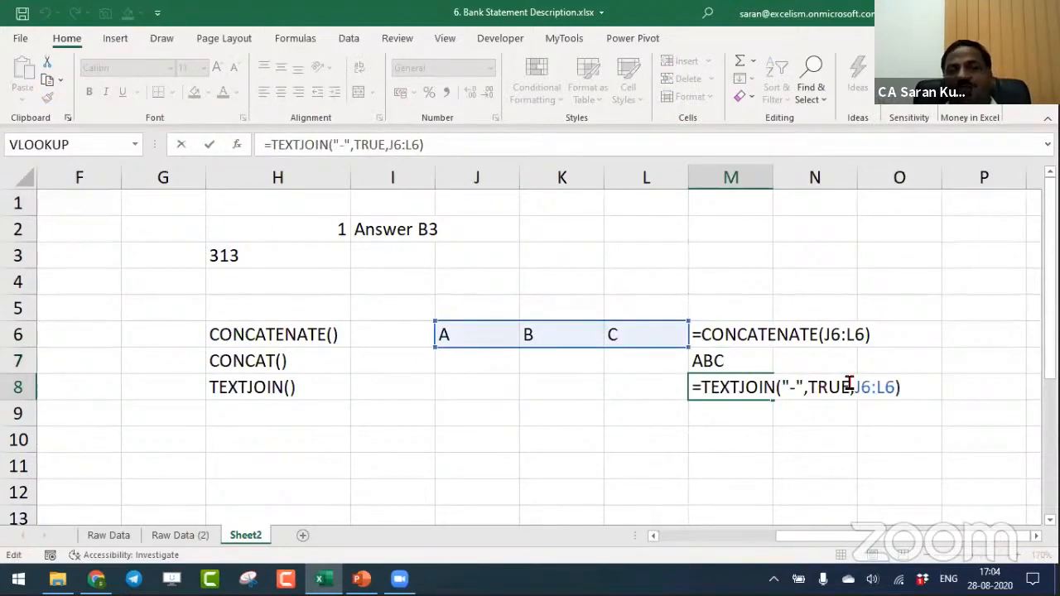
pyautogui.press('Return')
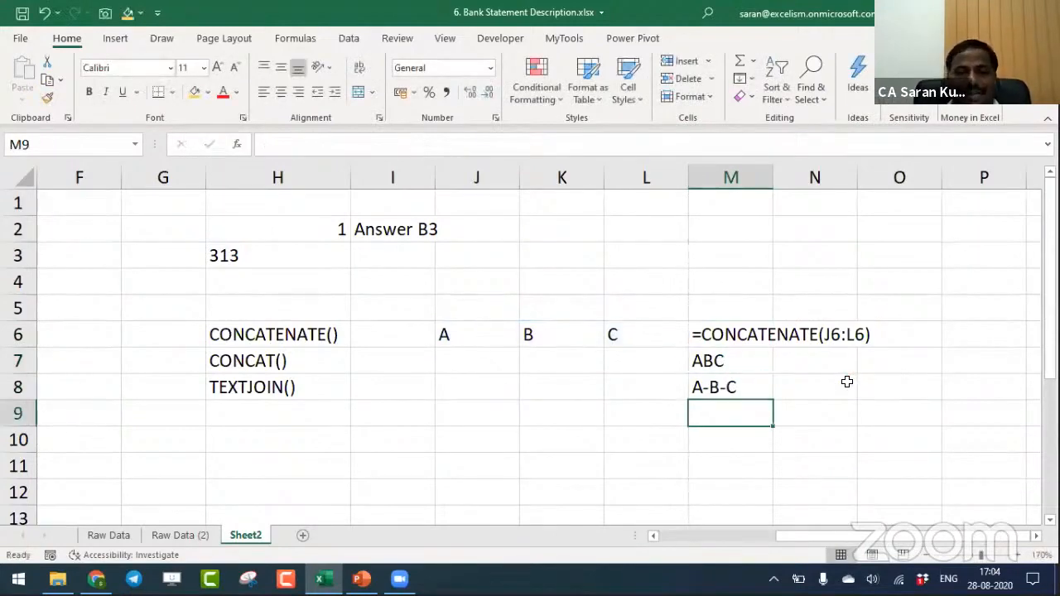
# - Go to the Raw Data (2) sheet and examine the CONCAT and OFFSET formula in cell F2
pyautogui.hotkey('ctrl', 'pageup')
pyautogui.press('Up')
pyautogui.press('Up')
pyautogui.press('Up')
pyautogui.press('F2')
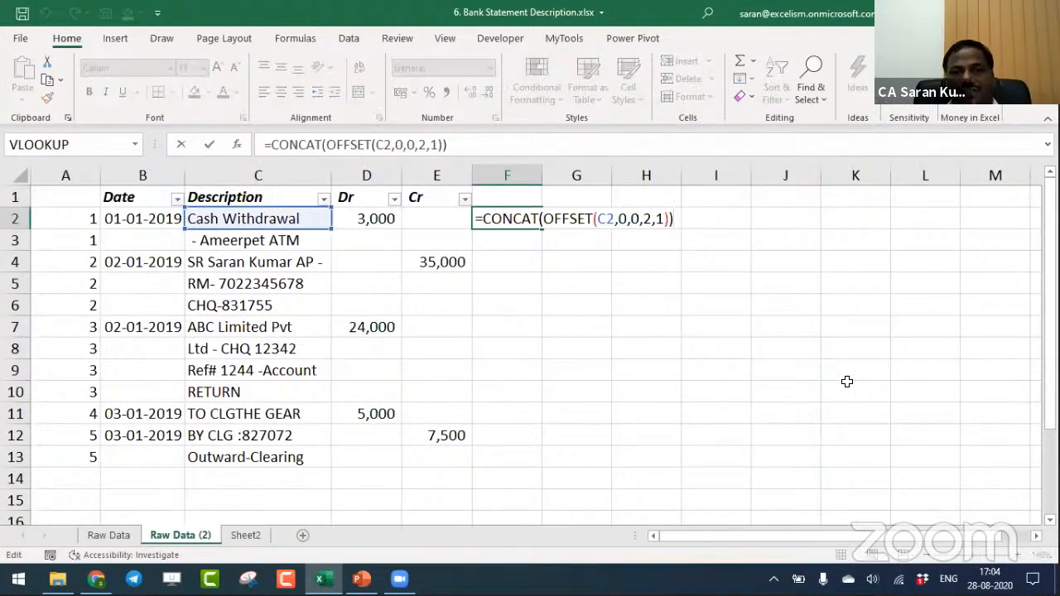
pyautogui.press('Return')
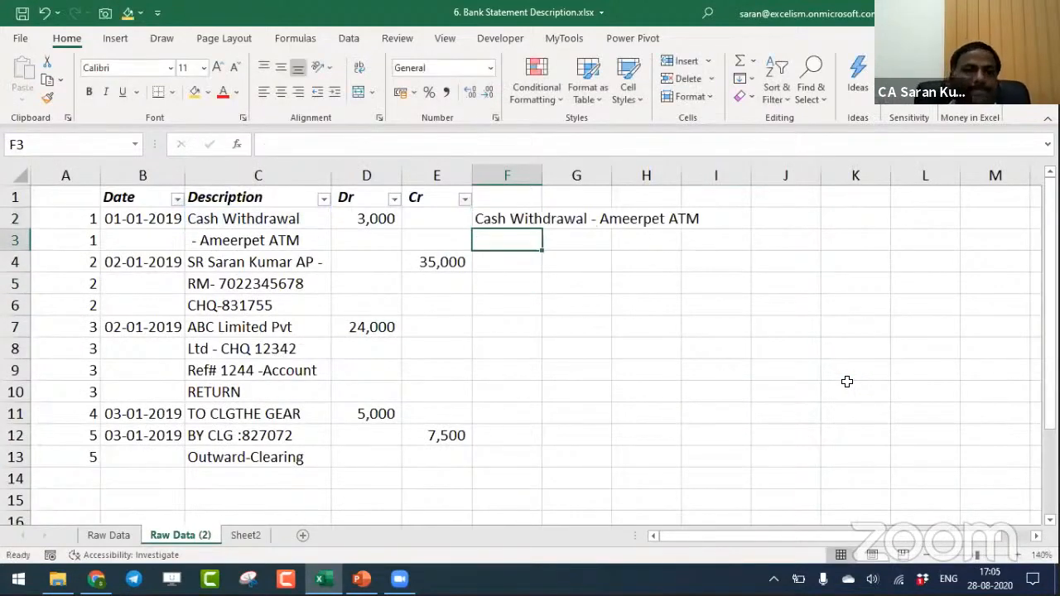
pyautogui.press('Up')
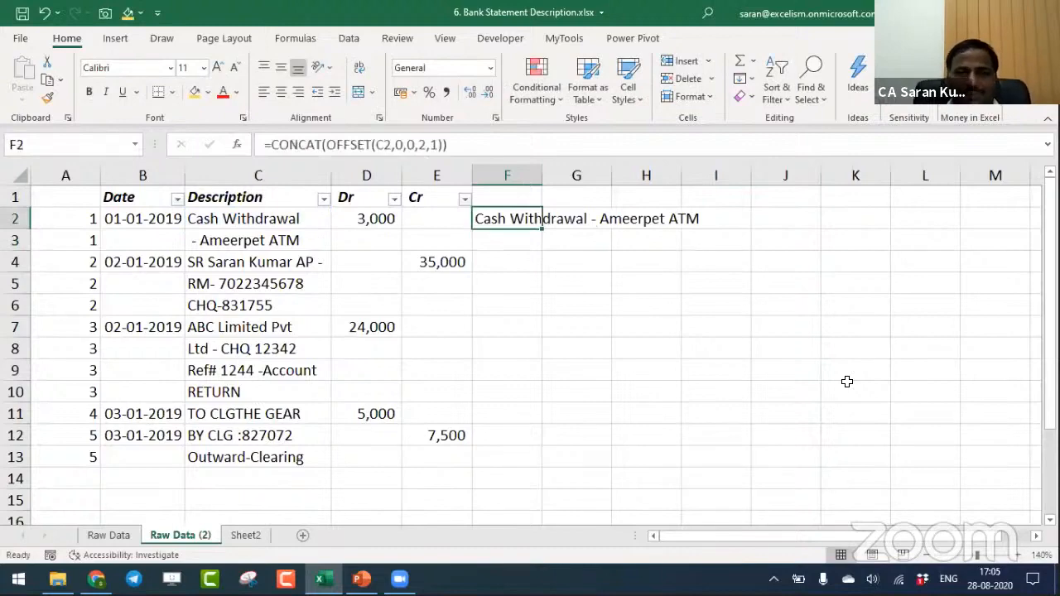
pyautogui.press('F2')
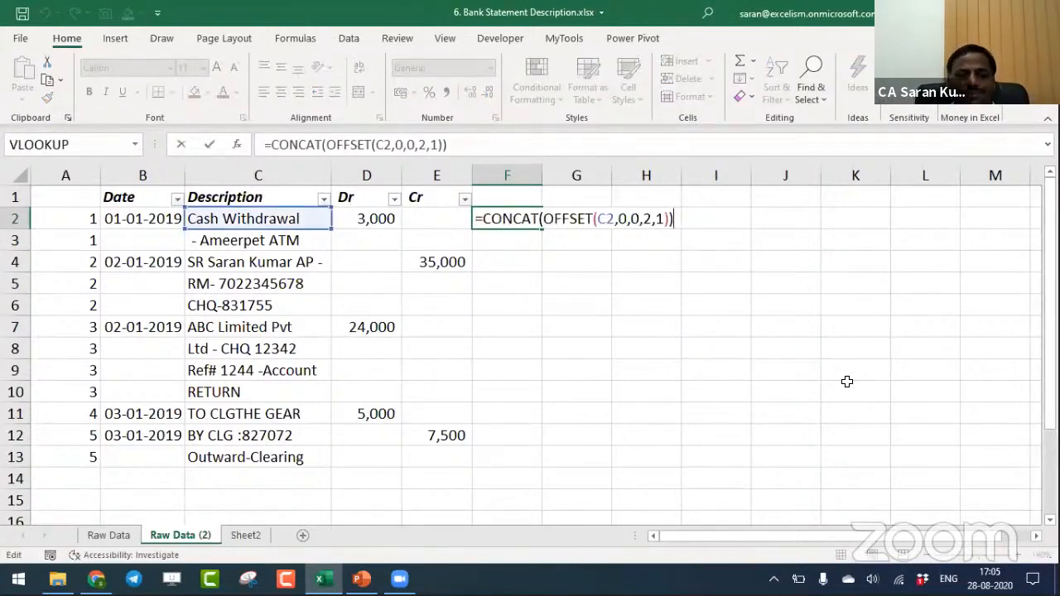
pyautogui.press('Return')
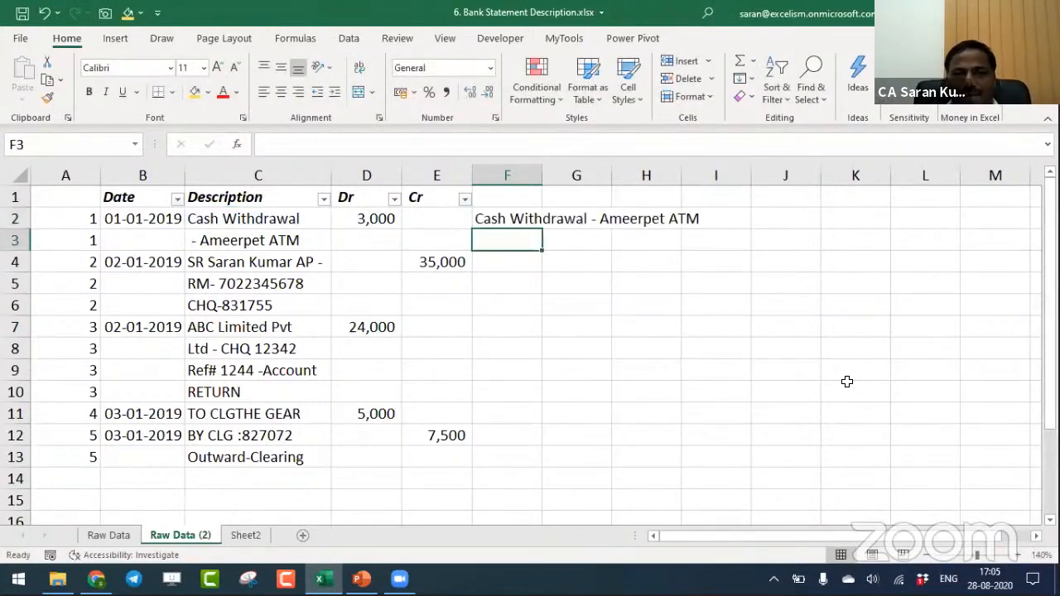
# - Copy the joined-description formula from F2 to F4 and check its cell reference
pyautogui.press('Up')
pyautogui.hotkey('ctrl', 'c')
pyautogui.press('Down')
pyautogui.press('Down')
pyautogui.press('Down')
pyautogui.press('Up')
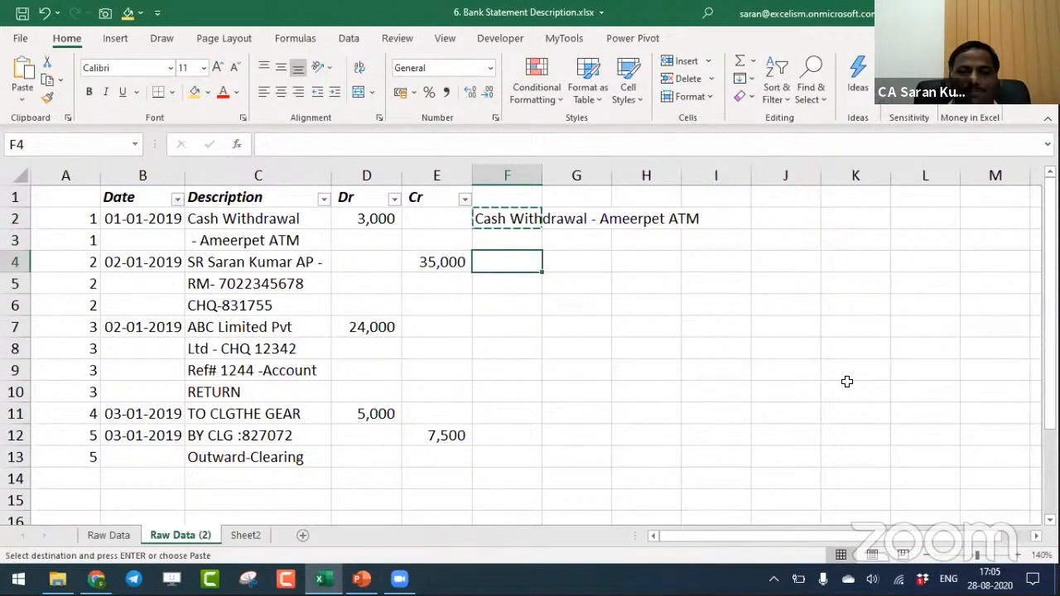
pyautogui.press('Return')
pyautogui.press('F2')
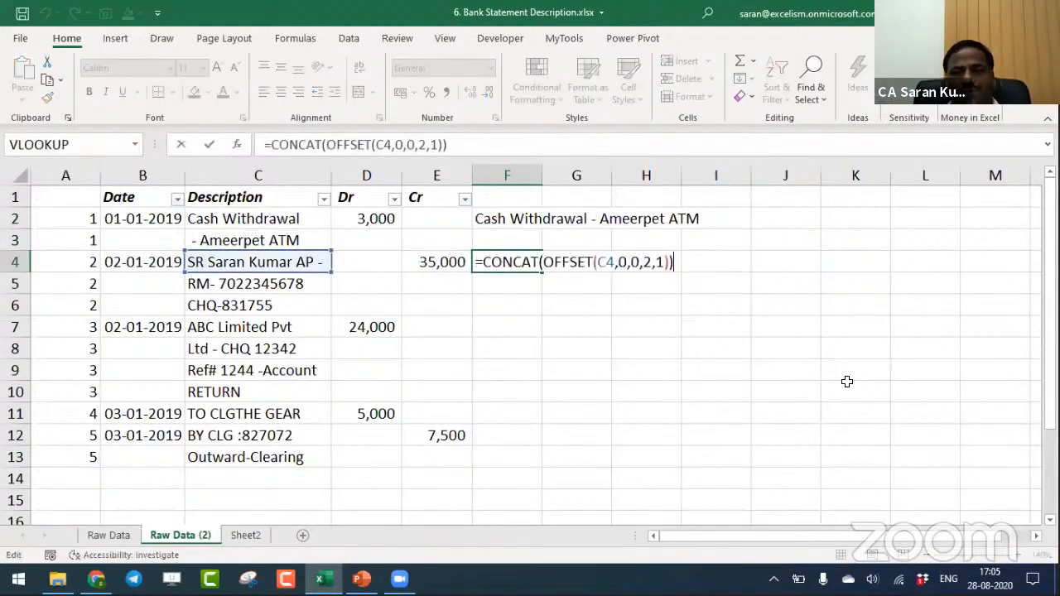
pyautogui.press('Escape')
# - Set the OFFSET height argument in the F4 joined-description formula to 3
pyautogui.moveTo(284, 262); pyautogui.dragTo(286, 286)
pyautogui.doubleClick(501, 263)
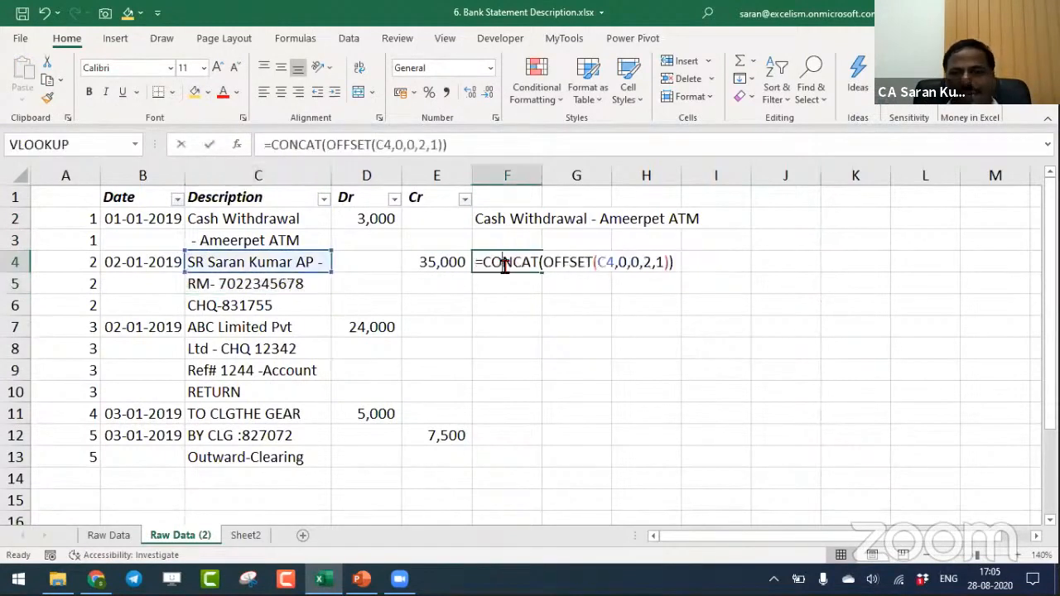
pyautogui.doubleClick(646, 262)
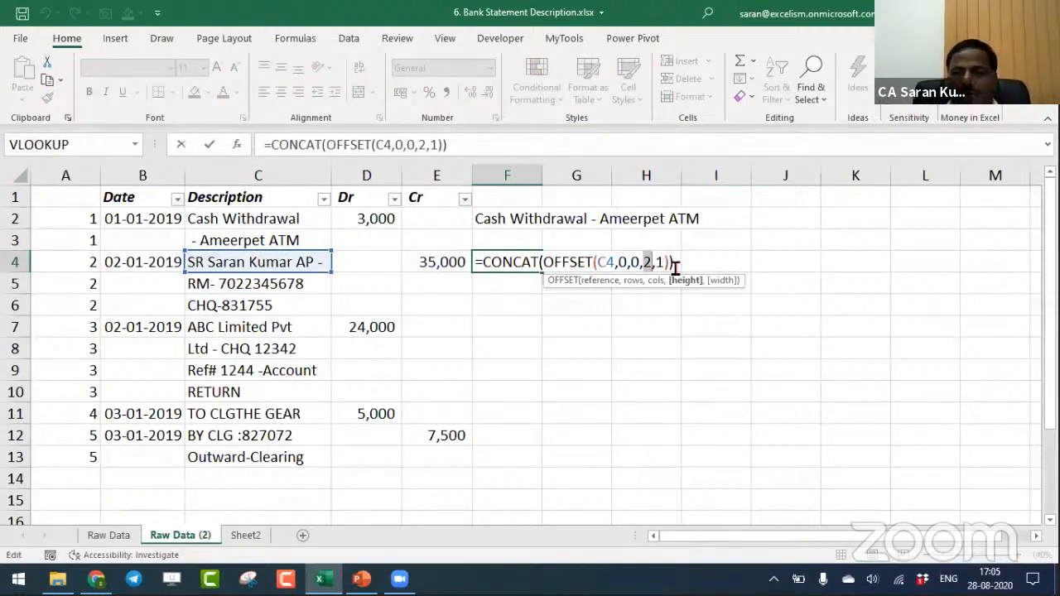
pyautogui.write('3')
pyautogui.press('Return')
# - Copy the joined-description formula from F4 to F7, the first row of transaction 3
pyautogui.press('Up')
pyautogui.hotkey('ctrl', 'c')
pyautogui.press('Down')
pyautogui.press('Down')
pyautogui.press('Down')
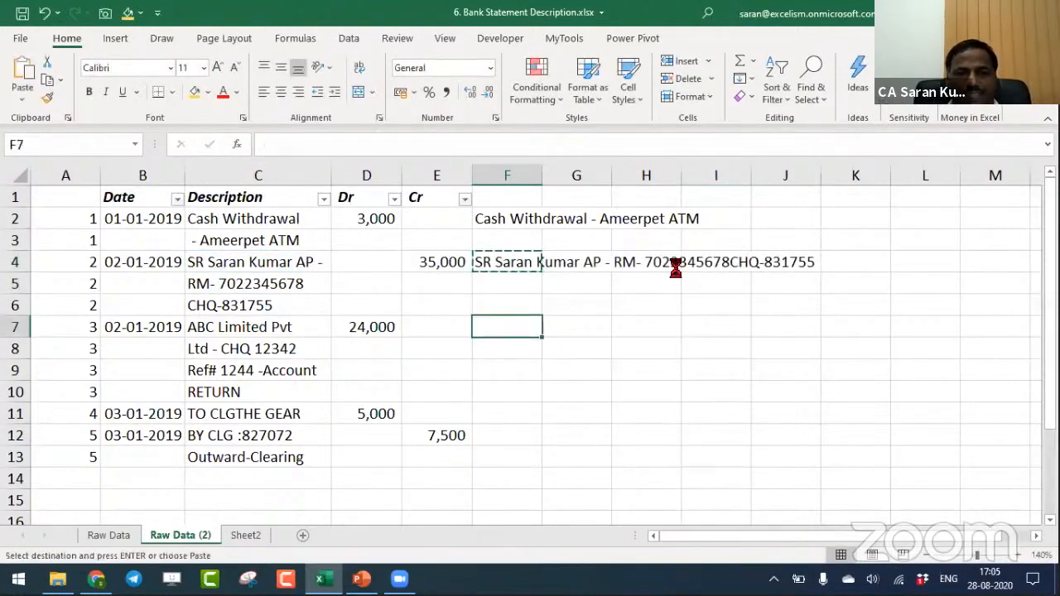
pyautogui.hotkey('ctrl', 'v')
pyautogui.press('Left')
pyautogui.press('Left')
pyautogui.press('Right')
pyautogui.press('Right')
# - Set the OFFSET height argument in the F7 formula to 4
pyautogui.press('F2')
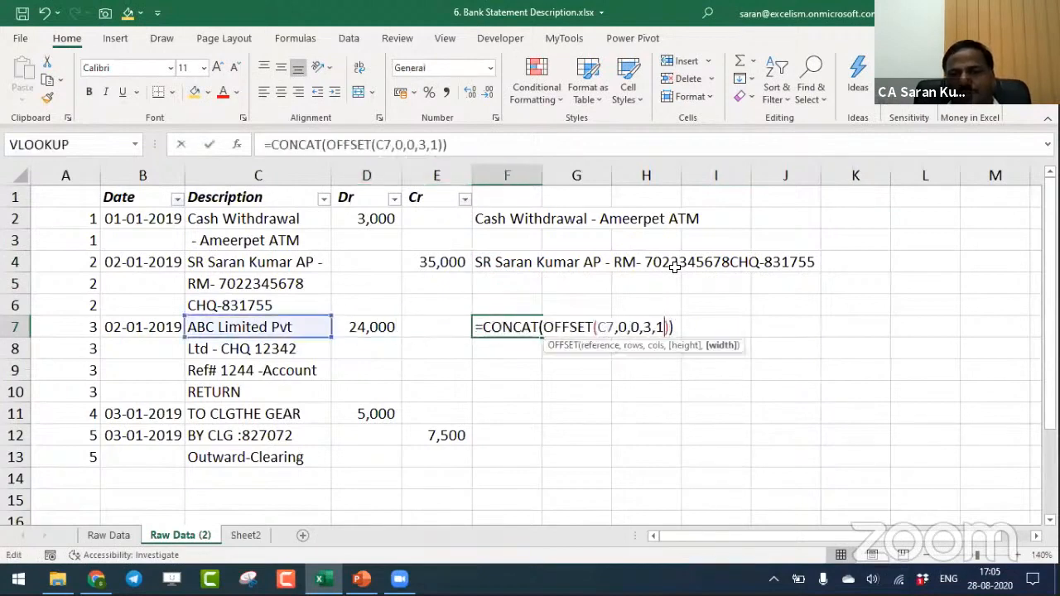
pyautogui.press('Left')
pyautogui.press('Left')
pyautogui.press('BackSpace')
pyautogui.write('4')
pyautogui.press('Return')
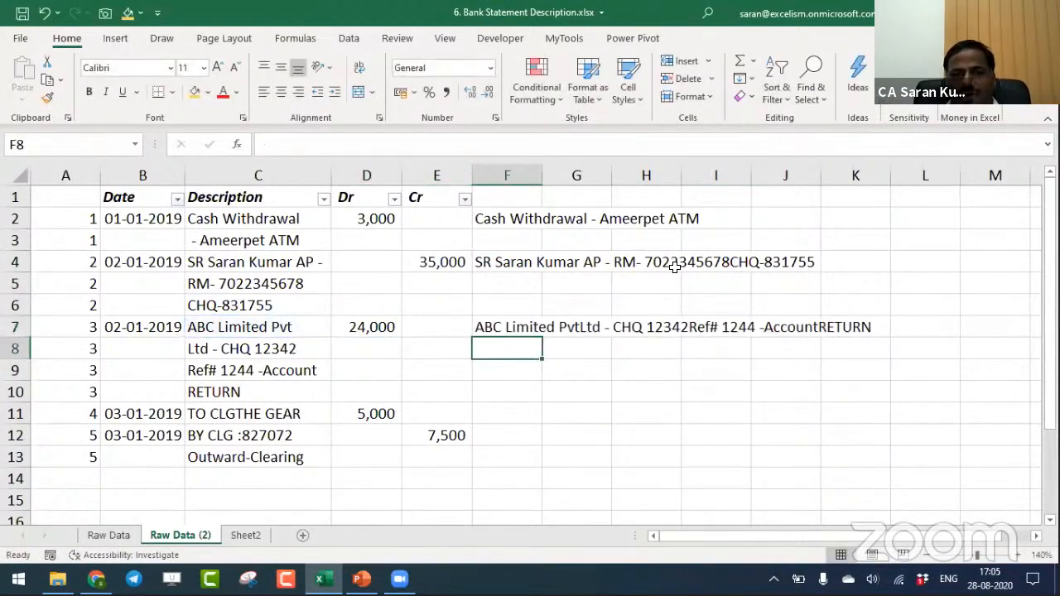
# - Copy the joined-description formula from F7 to F11 for transaction 4
pyautogui.press('Up')
pyautogui.hotkey('ctrl', 'c')
pyautogui.press('Down')
pyautogui.press('Down')
pyautogui.press('Down')
pyautogui.press('Down')
pyautogui.hotkey('ctrl', 'v')
# - Set the OFFSET height argument in the F11 formula to 1
pyautogui.press('F2')
pyautogui.press('Left')
pyautogui.press('Left')
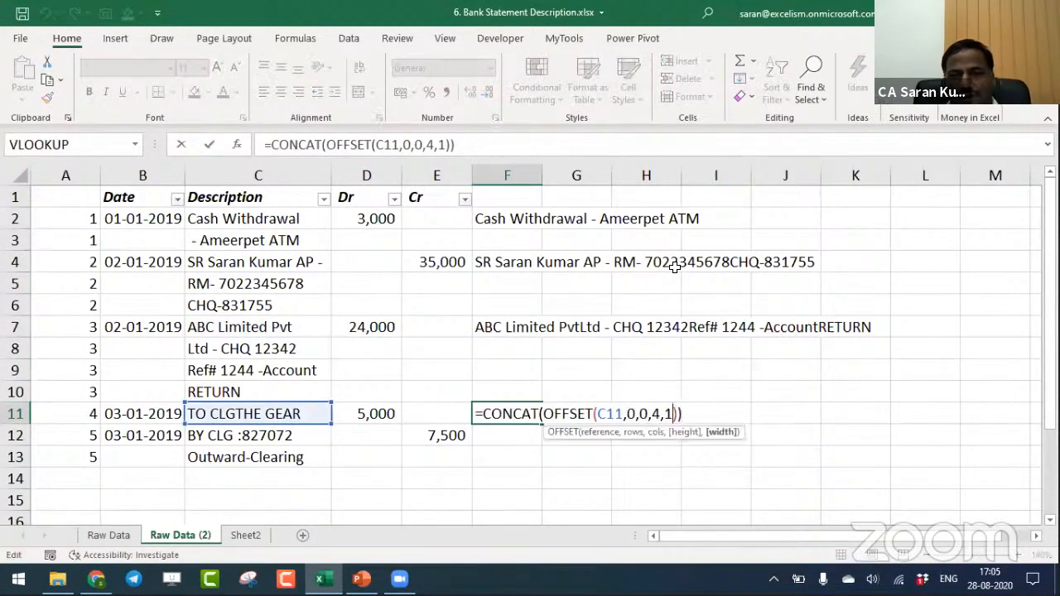
pyautogui.press('Left')
pyautogui.press('Left')
pyautogui.press('BackSpace')
pyautogui.write('1')
pyautogui.hotkey('ctrl', 'Return')
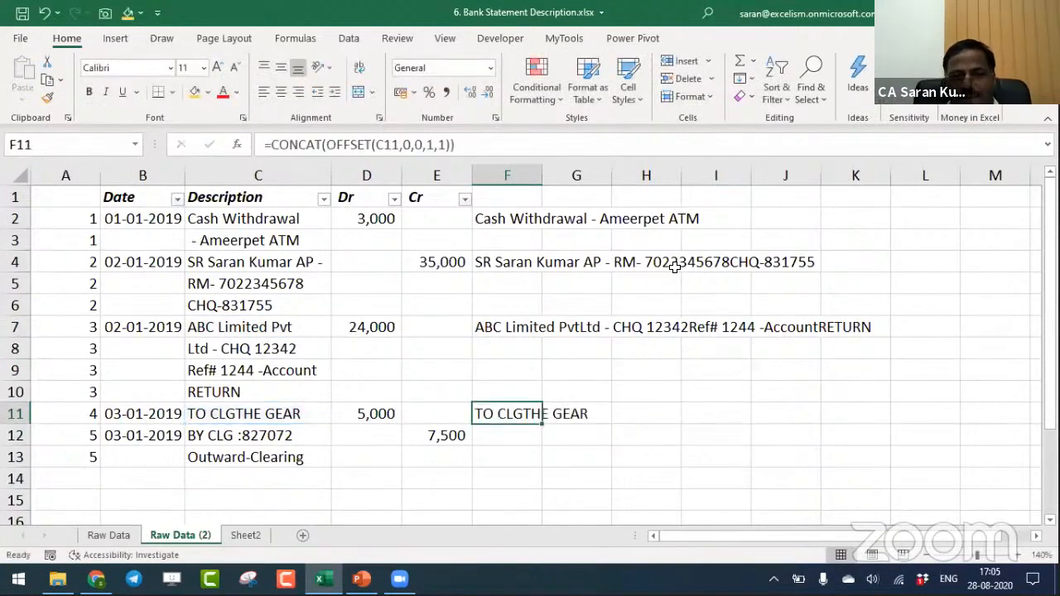
# - Fill the F11 formula down to F12 and set its OFFSET height argument to 2
pyautogui.press('Down')
pyautogui.hotkey('ctrl', 'd')
pyautogui.press('F2')
pyautogui.press('Left')
pyautogui.press('Left')
pyautogui.press('Left')
pyautogui.press('Left')
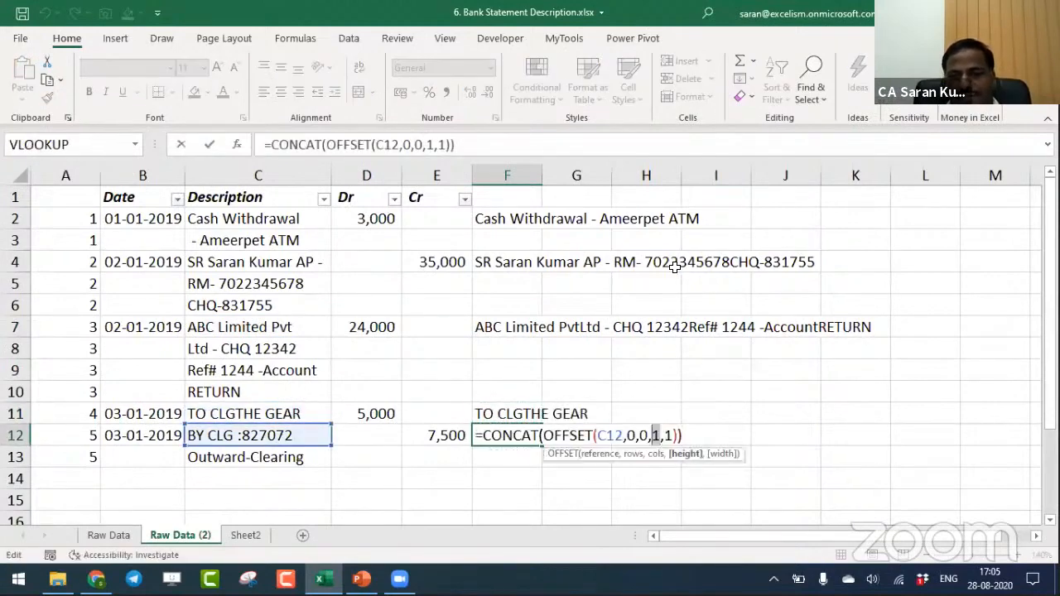
pyautogui.press('BackSpace')
pyautogui.write('2')
pyautogui.press('Return')
# - Clear the joined-description formulas from F4:F12, keeping only the one in F2
pyautogui.press('Up')
pyautogui.press('Up')
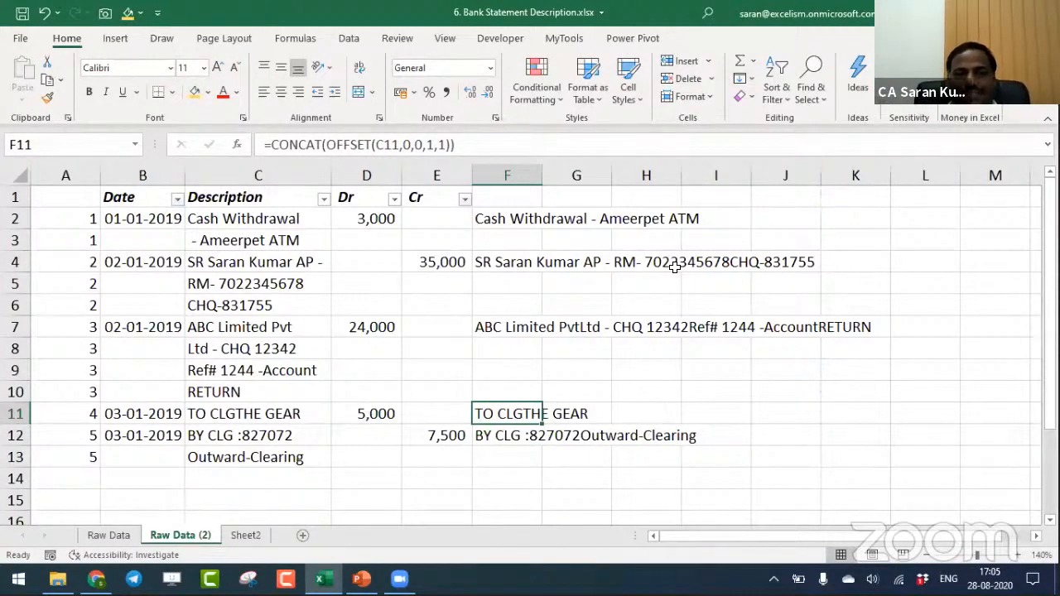
pyautogui.press('Up')
pyautogui.press('Up')
pyautogui.press('Up')
pyautogui.press('Up')
pyautogui.press('Up')
pyautogui.press('Up')
pyautogui.press('Up')
pyautogui.hotkey('ctrl', 'shift', 'Down')
pyautogui.hotkey('ctrl', 'shift', 'Down')
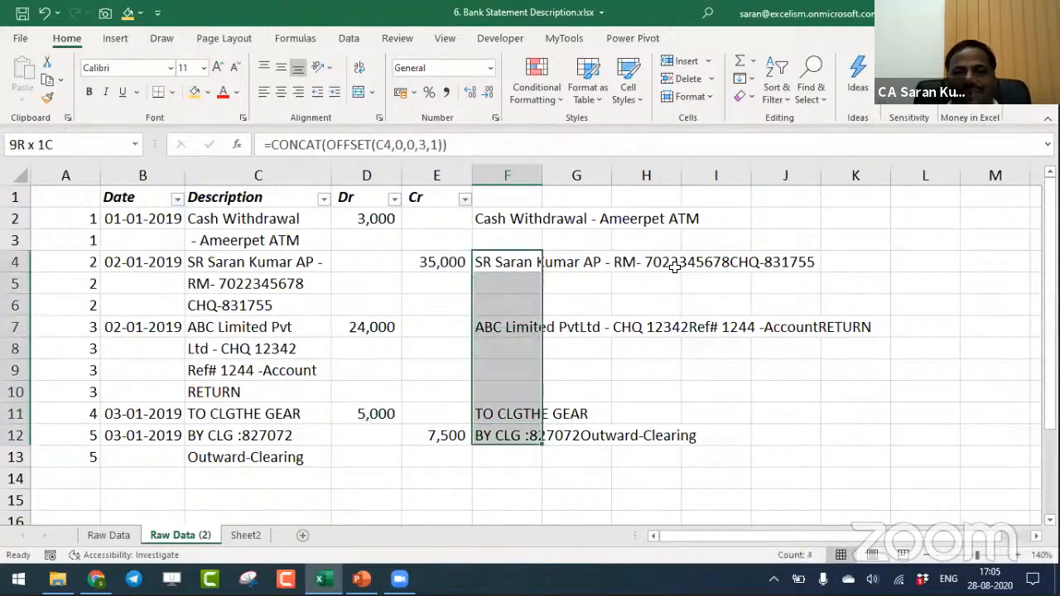
pyautogui.hotkey('ctrl', 'shift', 'Up')
pyautogui.press('Delete')
pyautogui.hotkey('ctrl', 'Up')
pyautogui.hotkey('ctrl', 'Up')
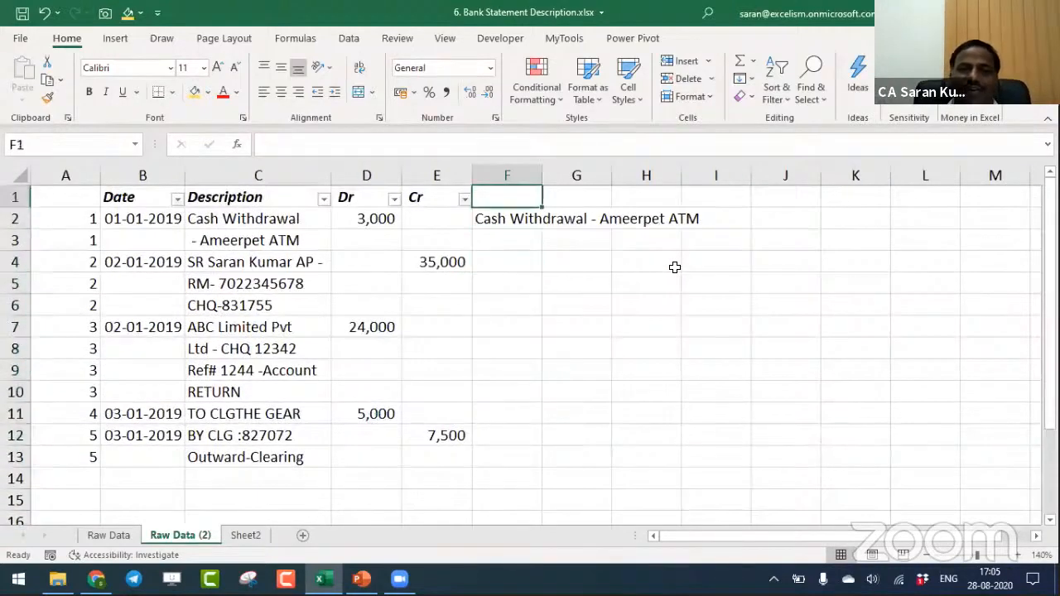
# - Open the formula in F2 for editing and select its OFFSET height argument
pyautogui.press('Down')
pyautogui.press('F2')
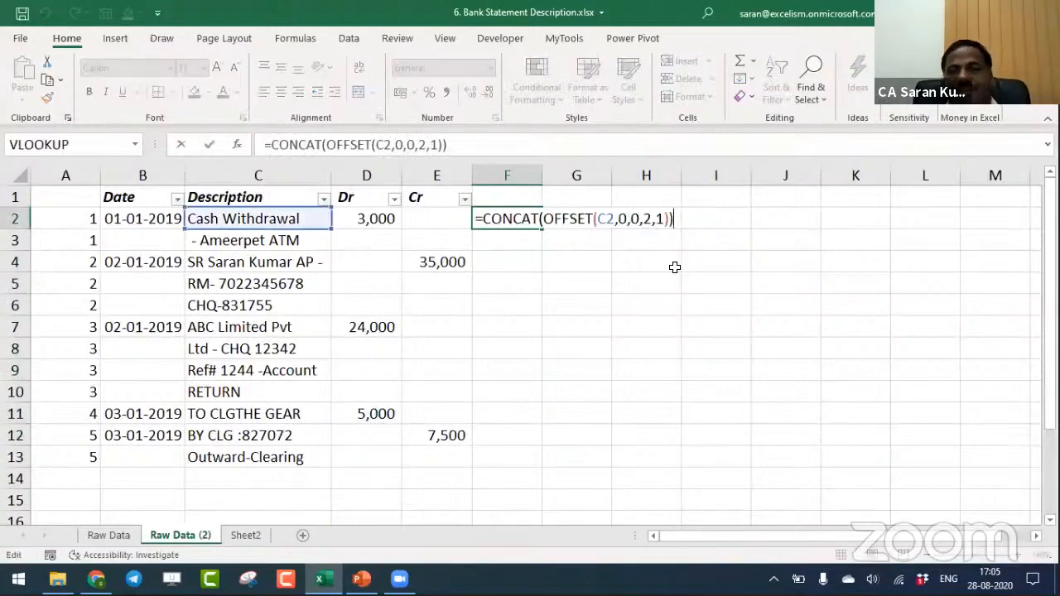
pyautogui.doubleClick(648, 219)
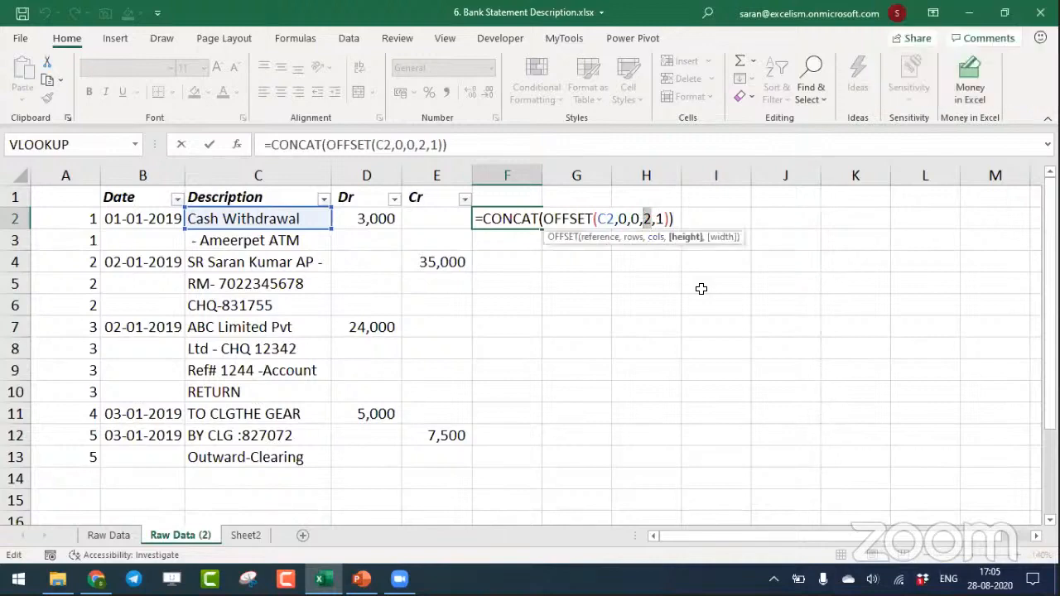
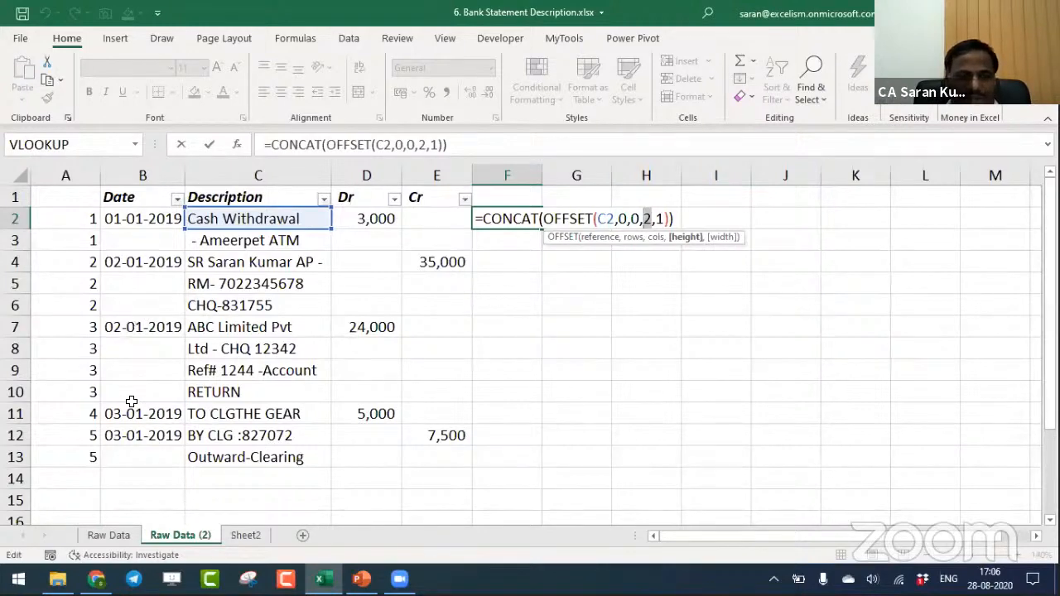
# - Commit =CONCAT(OFFSET(C2,0,0,2,1)) in F2 and examine the groups of repeated serial numbers in column A
pyautogui.hotkey('ctrl', 'Return')
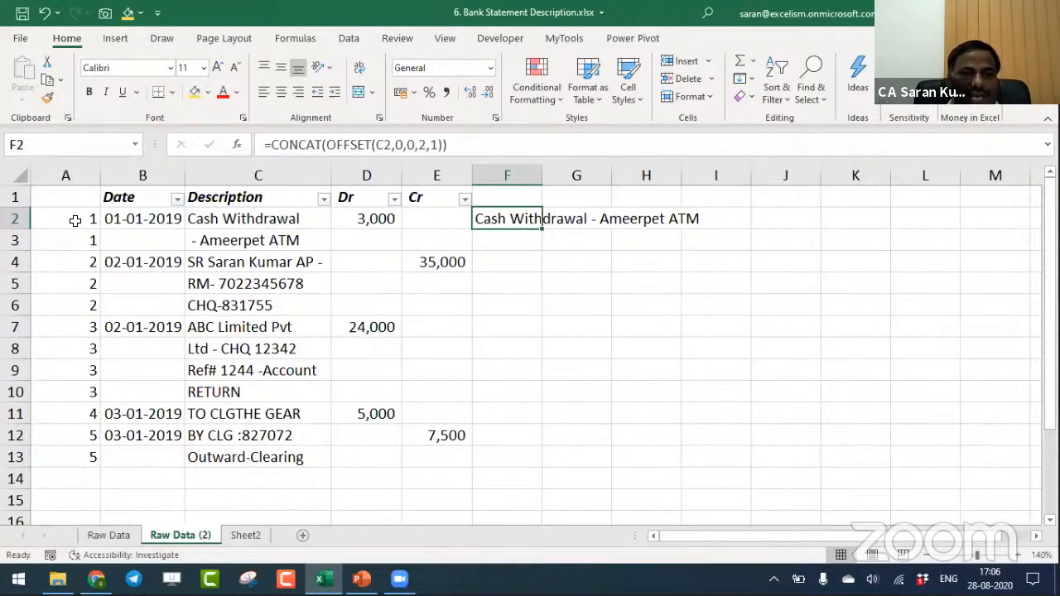
pyautogui.moveTo(74, 220); pyautogui.dragTo(75, 239)
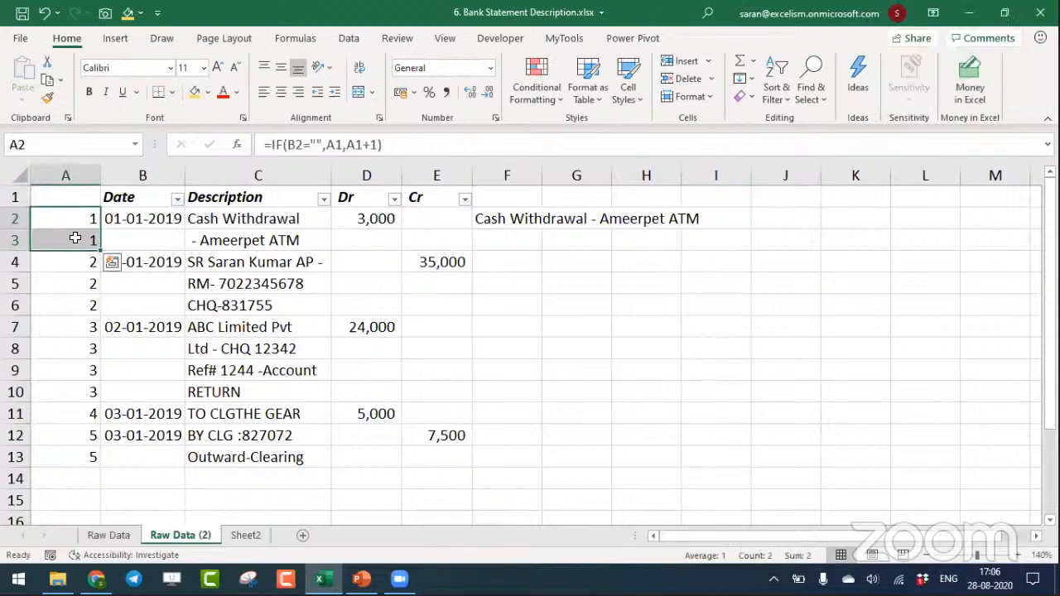
pyautogui.moveTo(74, 260); pyautogui.dragTo(72, 303)
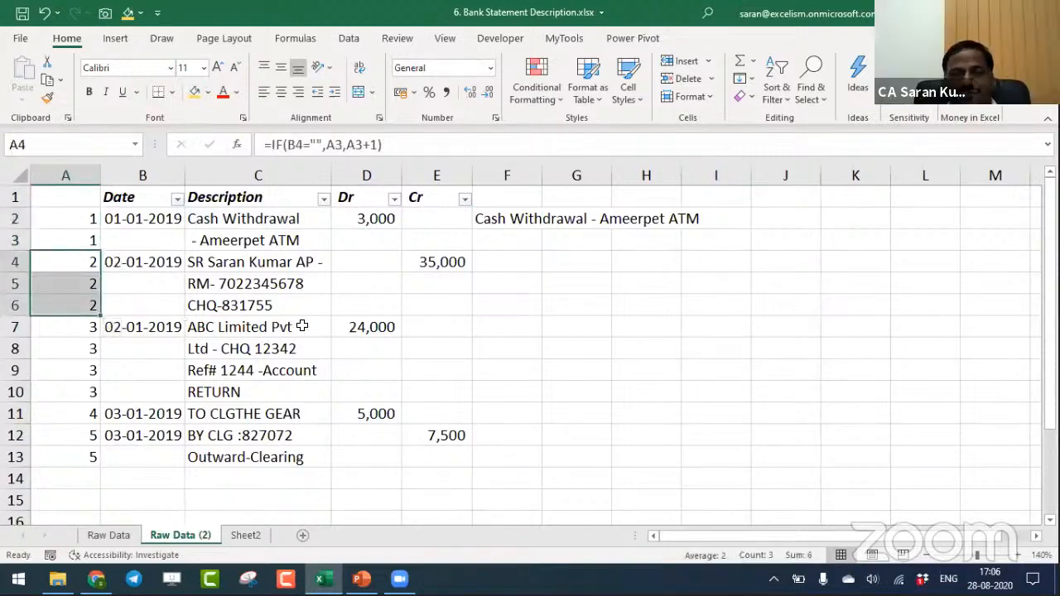
pyautogui.moveTo(76, 327); pyautogui.dragTo(85, 403)
pyautogui.moveTo(77, 358); pyautogui.dragTo(78, 390)
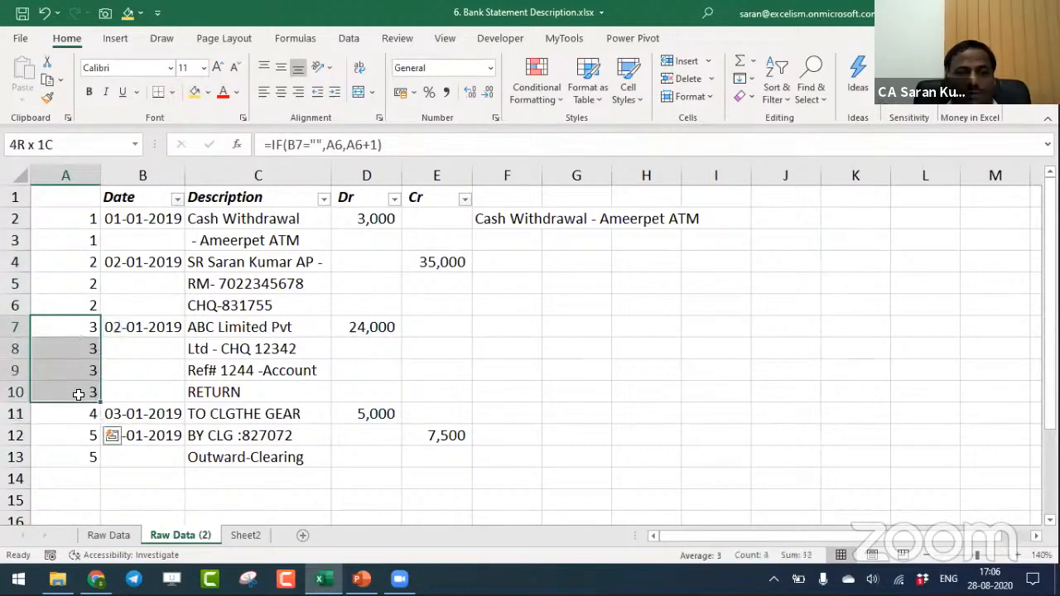
pyautogui.click(82, 411)
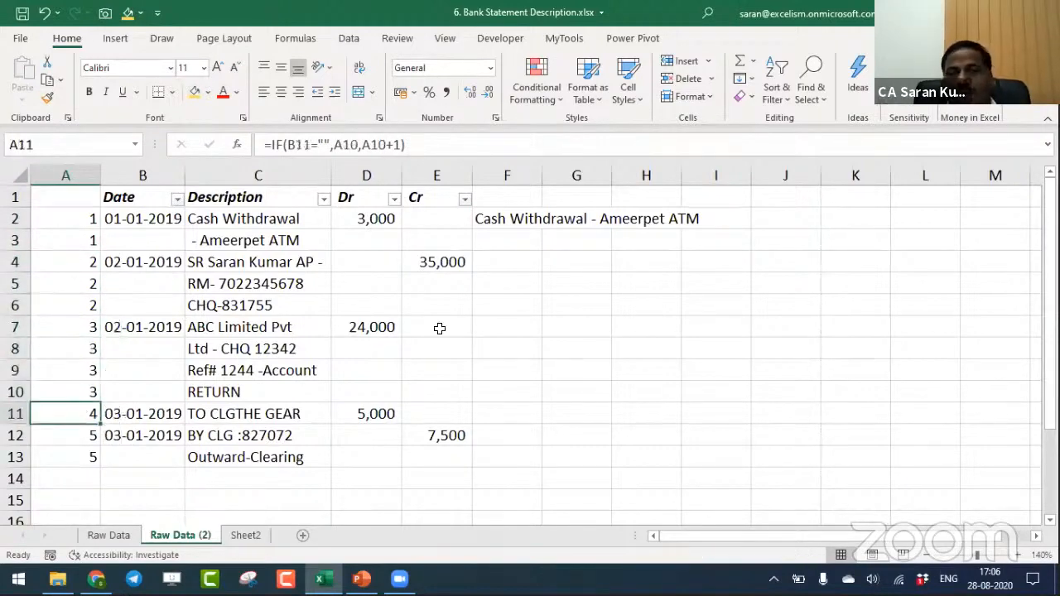
pyautogui.moveTo(88, 433); pyautogui.dragTo(87, 452)
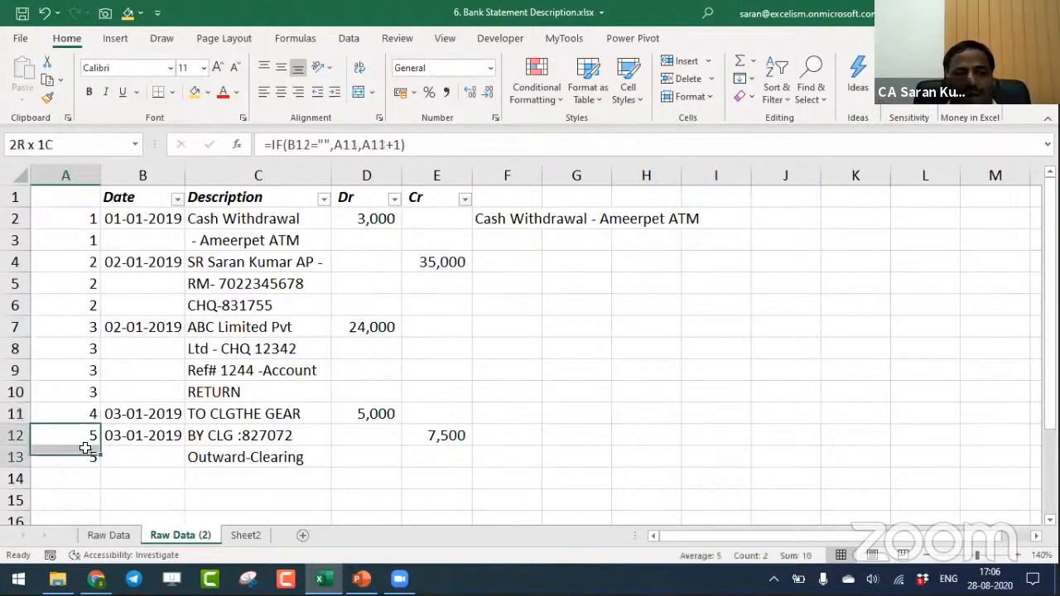
# - Insert a blank column at F, to the left of the combined description formula
pyautogui.click(526, 191)
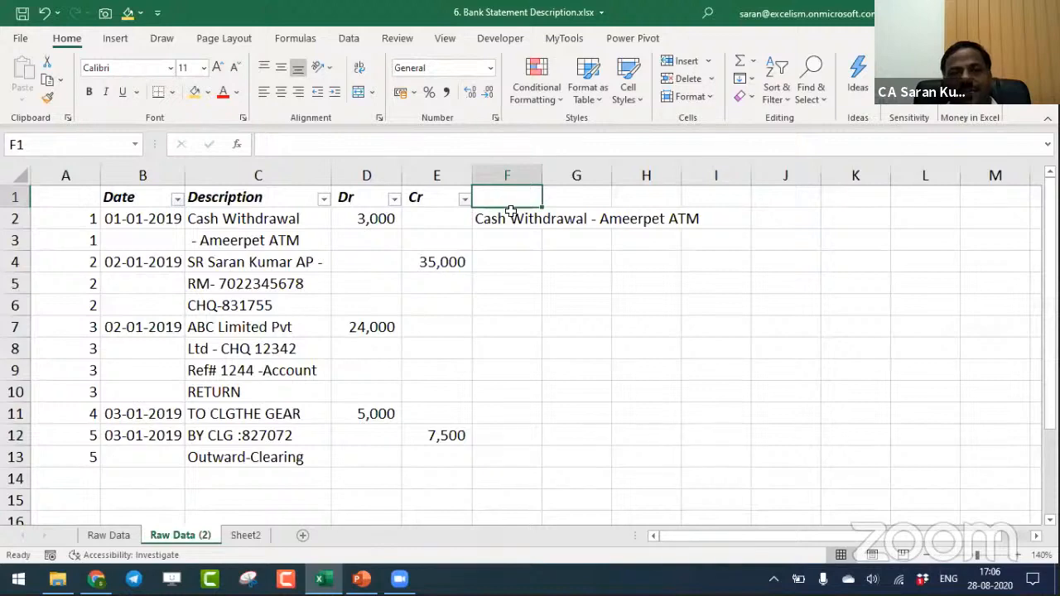
pyautogui.click(509, 172)
pyautogui.hotkey('ctrl', 'shift', '=')
pyautogui.press('Down')
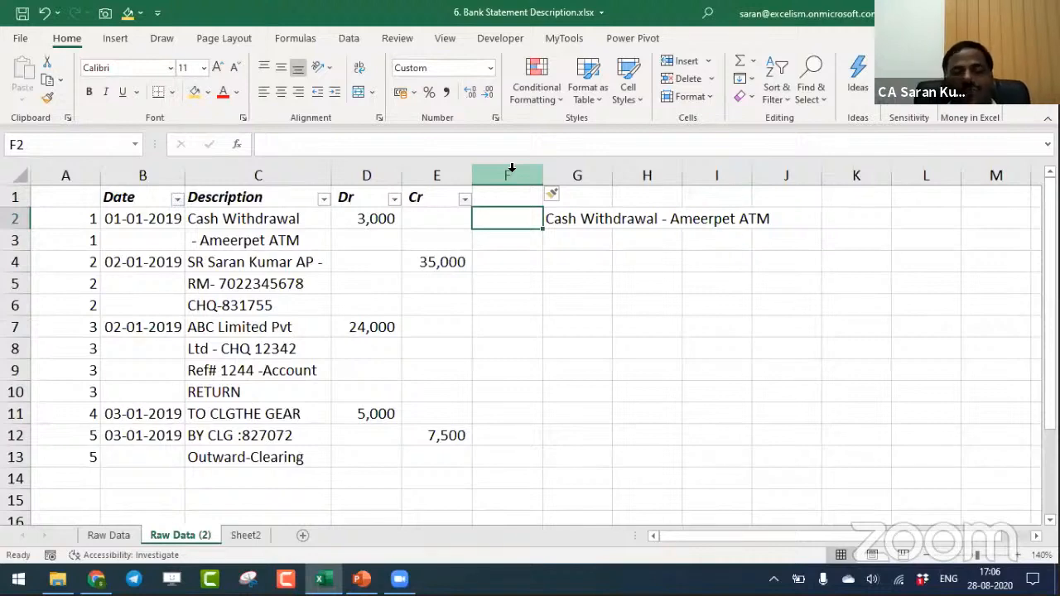
# - Enter =COUNTIF(A:A,A2) in F2 to count the rows sharing the first transaction's serial number
pyautogui.write('=countif')
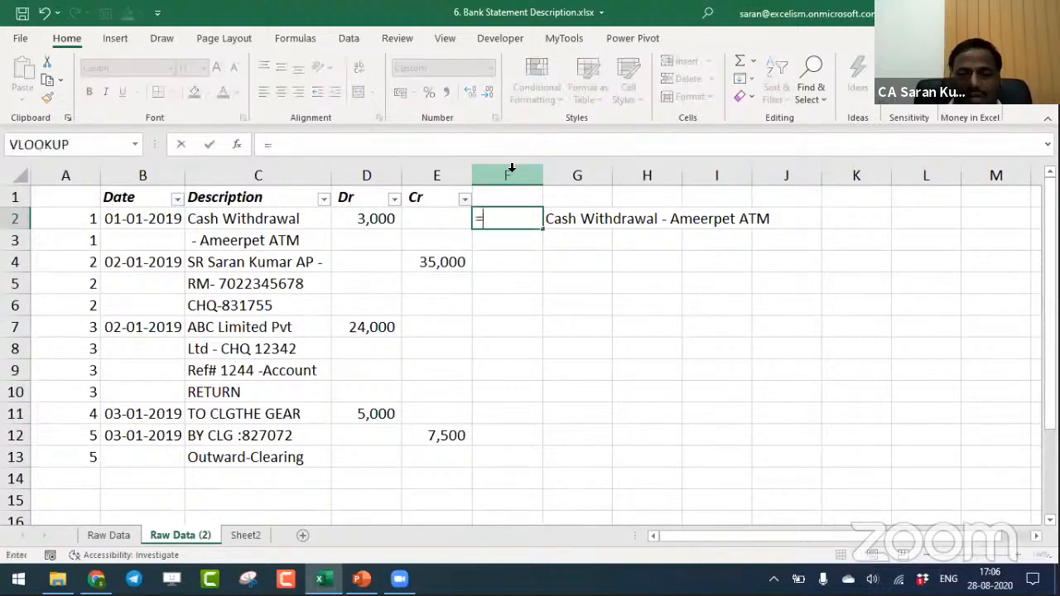
pyautogui.press('Tab')
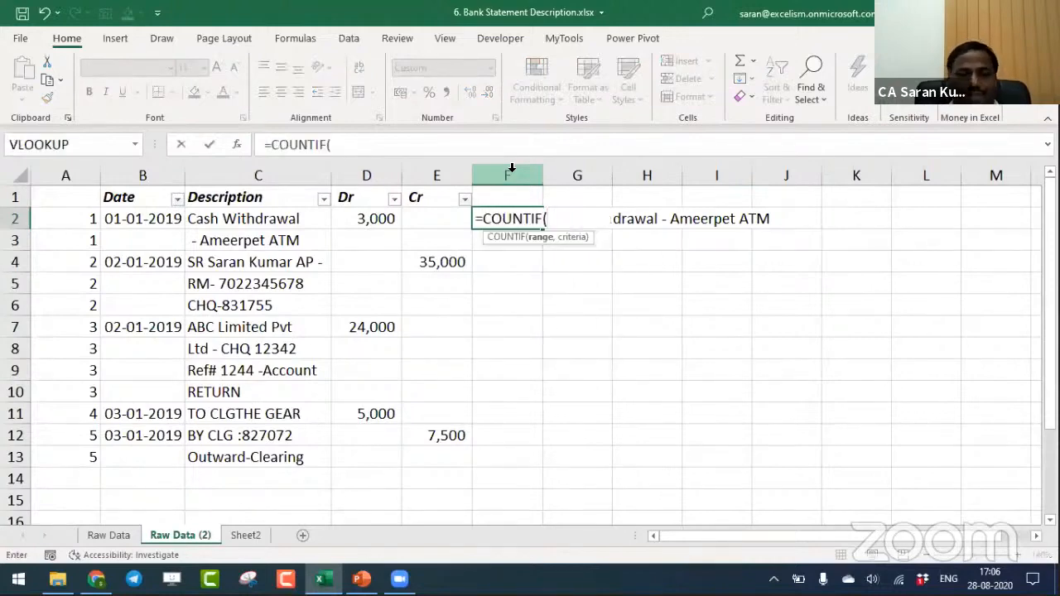
pyautogui.click(64, 175)
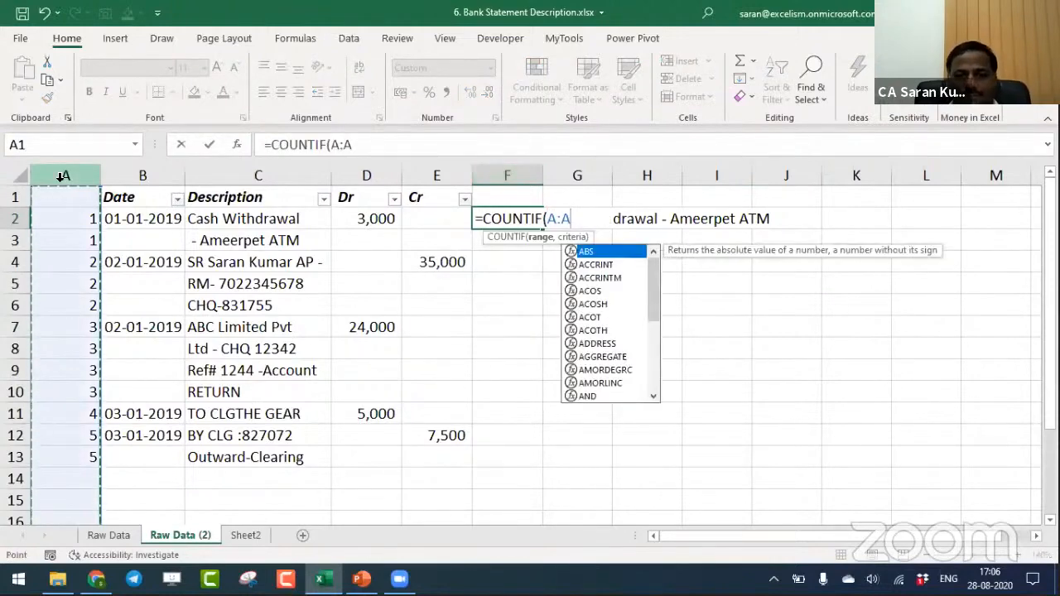
pyautogui.write(',')
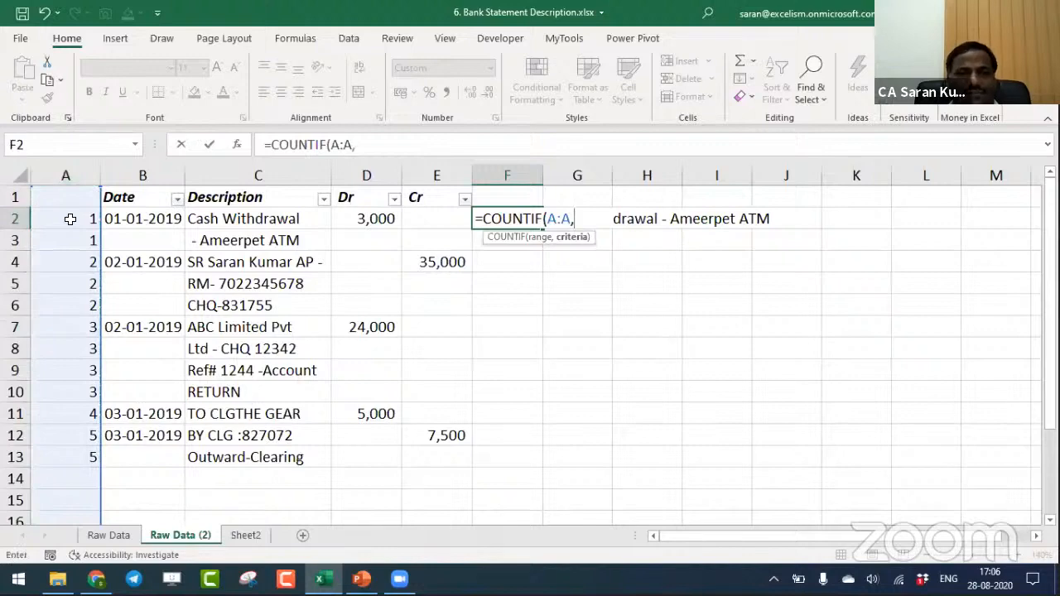
pyautogui.click(70, 218)
pyautogui.write(')')
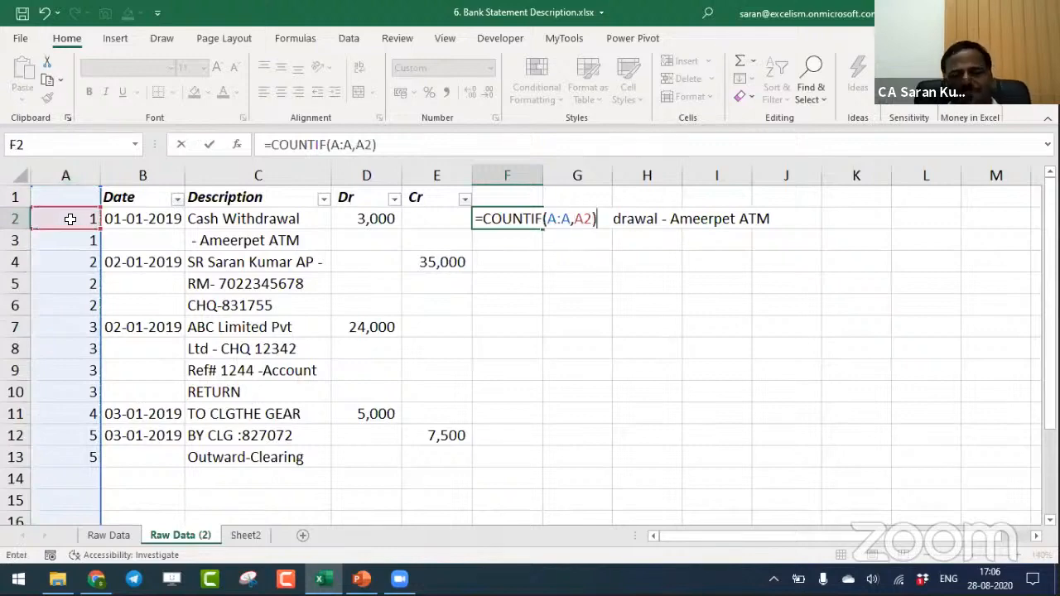
pyautogui.click(563, 220)
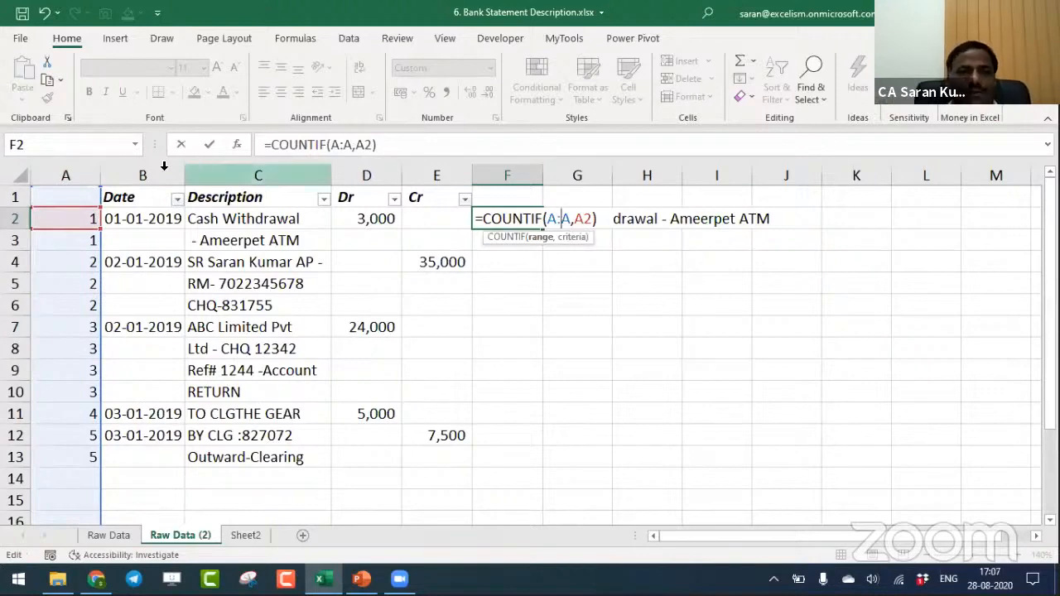
pyautogui.click(575, 237)
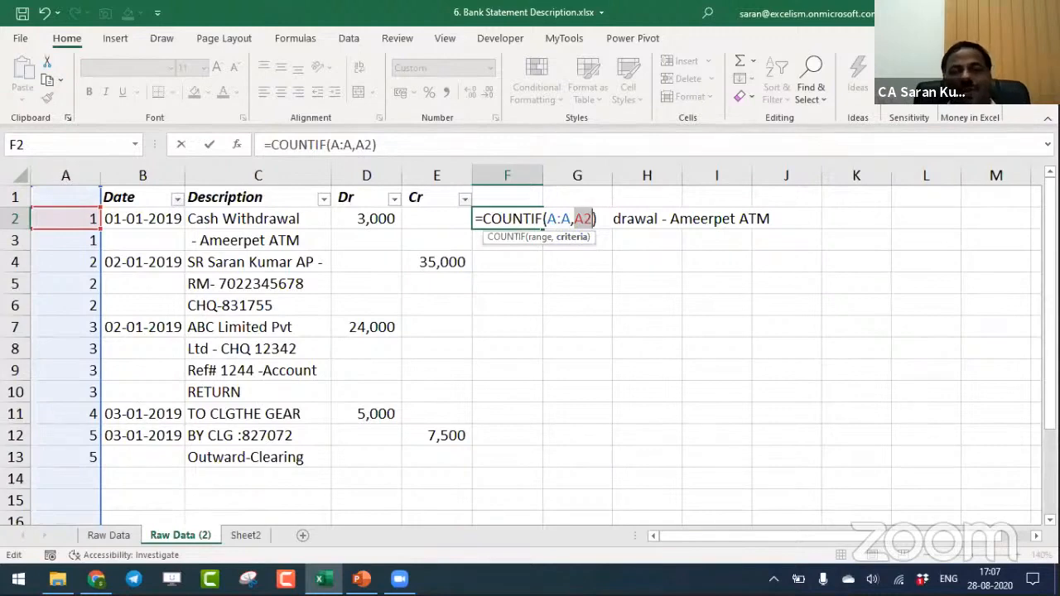
pyautogui.press('Return')
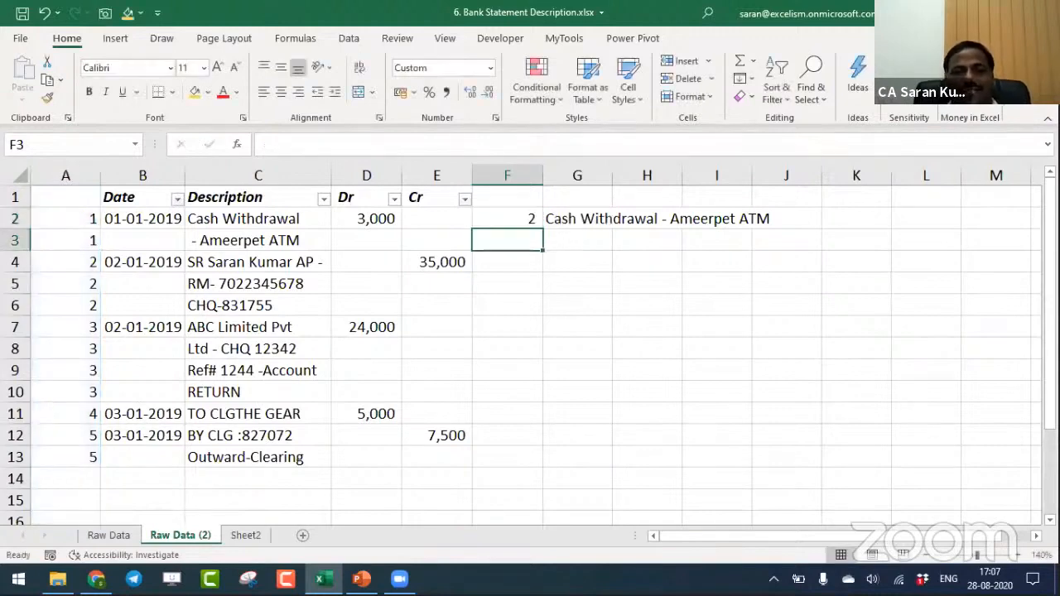
# - Copy the COUNTIF formula from F2 into F4 and F7, the first rows of transactions 2 and 3
pyautogui.press('Up')
pyautogui.hotkey('ctrl', 'c')
pyautogui.press('Down')
pyautogui.press('Down')
pyautogui.press('Down')
pyautogui.press('Up')
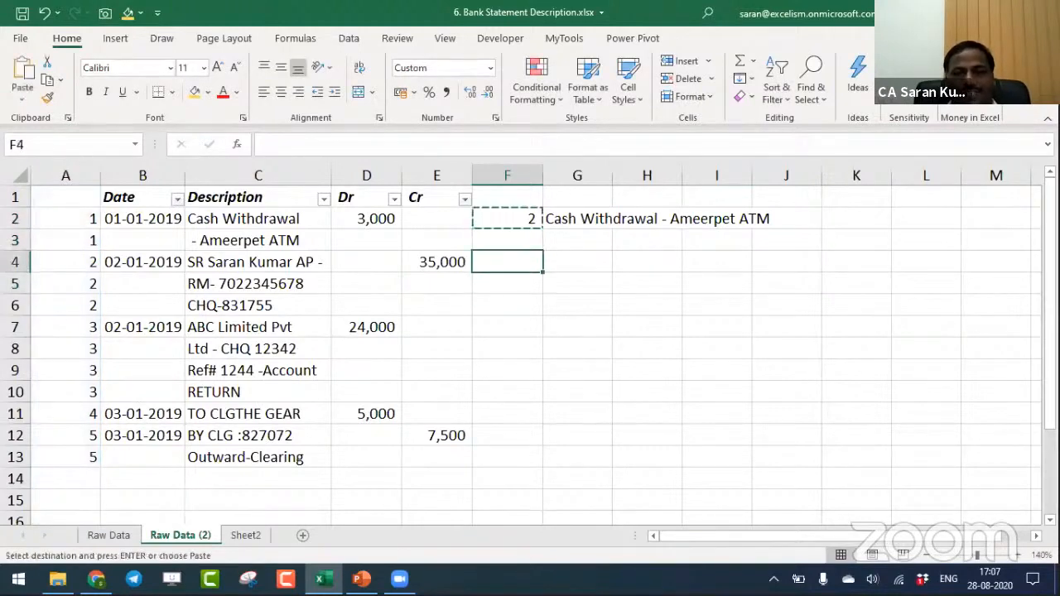
pyautogui.hotkey('ctrl', 'v')
pyautogui.press('Down')
pyautogui.press('Down')
pyautogui.press('Down')
pyautogui.press('Return')
# - Copy the COUNTIF formula from F7 into F11 and F12 for transactions 4 and 5
pyautogui.hotkey('ctrl', 'c')
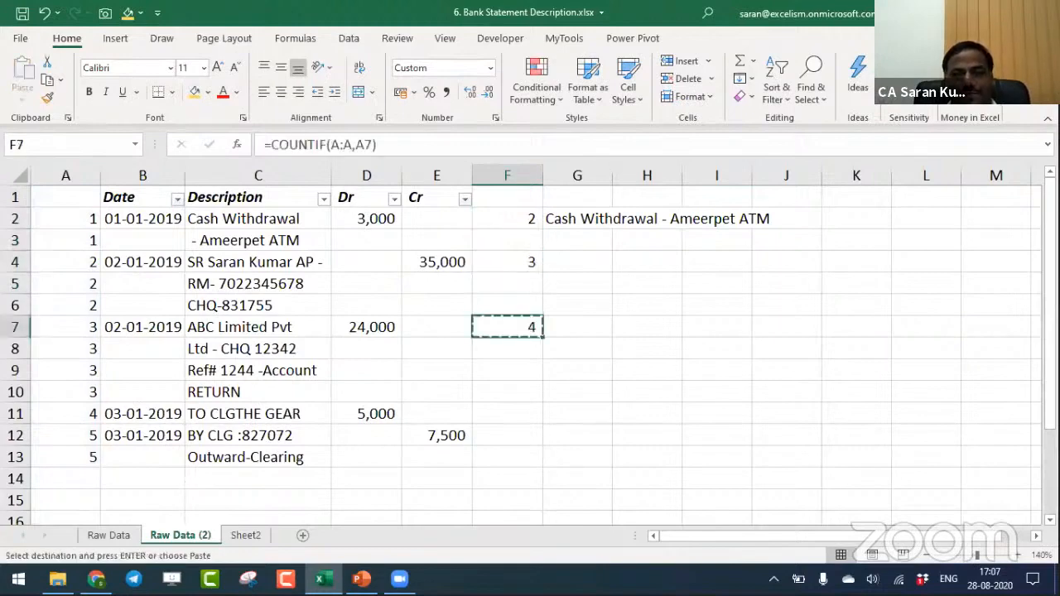
pyautogui.press('Down')
pyautogui.press('Down')
pyautogui.press('Down')
pyautogui.press('Down')
pyautogui.press('Return')
pyautogui.press('Left')
pyautogui.press('Left')
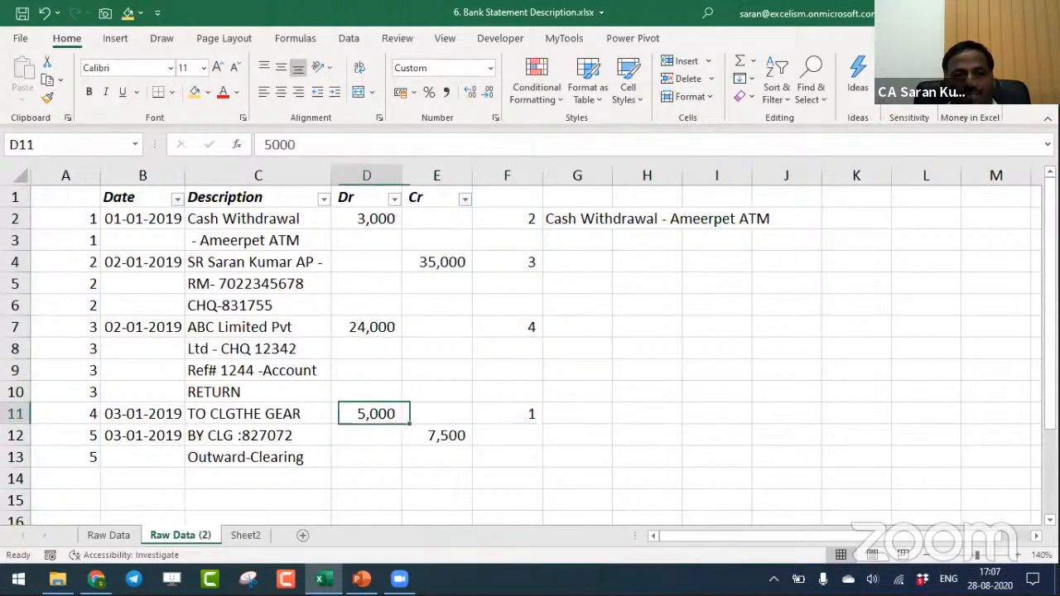
pyautogui.press('Left')
pyautogui.press('Left')
pyautogui.press('Left')
pyautogui.press('Right')
pyautogui.press('Right')
pyautogui.press('Right')
pyautogui.press('Right')
pyautogui.press('Right')
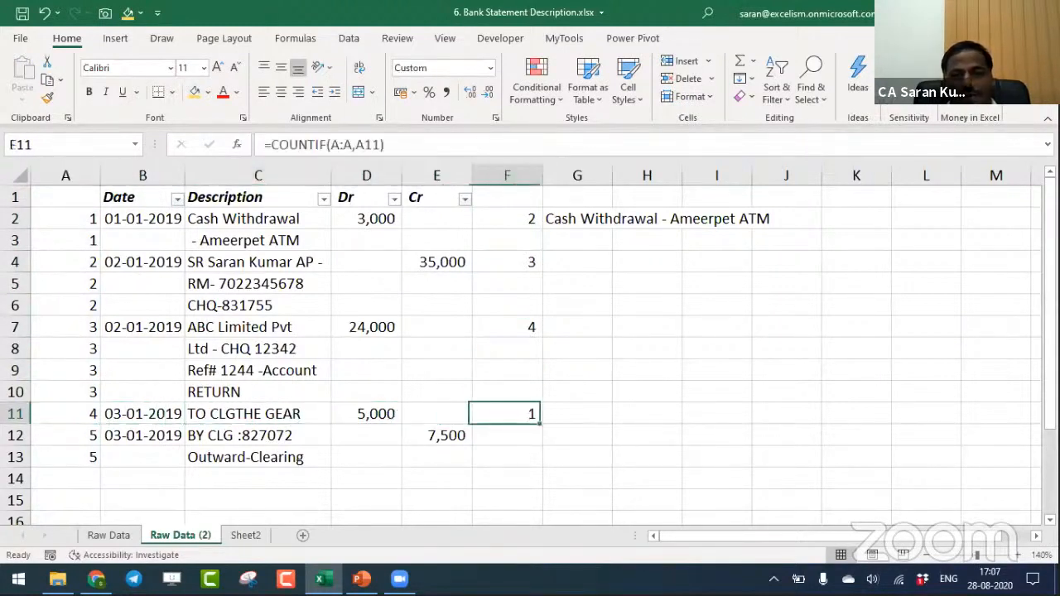
pyautogui.hotkey('ctrl', 'c')
pyautogui.press('Down')
pyautogui.press('Return')
# - Clear the copied COUNTIF formulas from F4:F12
pyautogui.press('Up')
pyautogui.press('Up')
pyautogui.press('Up')
pyautogui.press('Up')
pyautogui.press('Up')
pyautogui.press('Up')
pyautogui.press('Up')
pyautogui.press('Up')
pyautogui.hotkey('ctrl', 'shift', 'Down')
pyautogui.hotkey('ctrl', 'shift', 'Down')
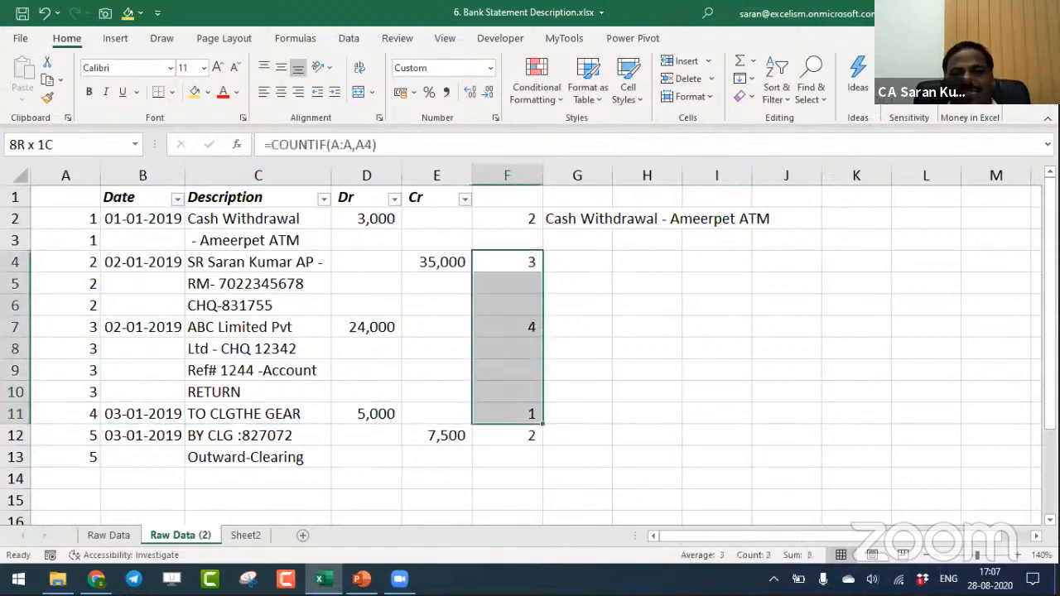
pyautogui.hotkey('shift', 'Down')
pyautogui.press('Delete')
# - Copy the expression COUNTIF(A:A,A2) without its equals sign from F2, and clear the cell
pyautogui.press('Up')
pyautogui.press('Up')
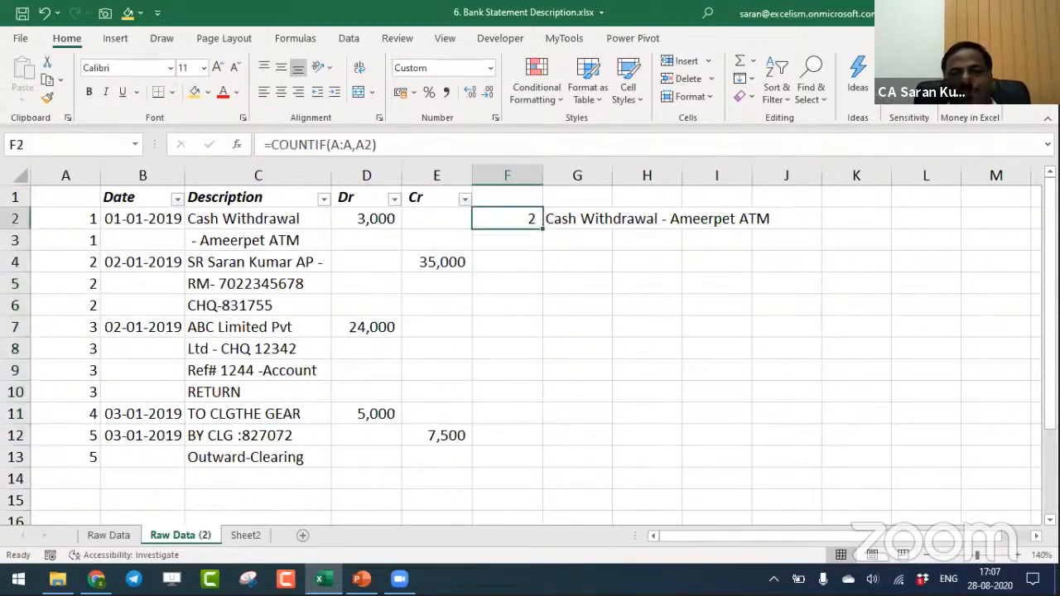
pyautogui.press('F2')
pyautogui.hotkey('shift', 'Home')
pyautogui.hotkey('shift', 'Right')
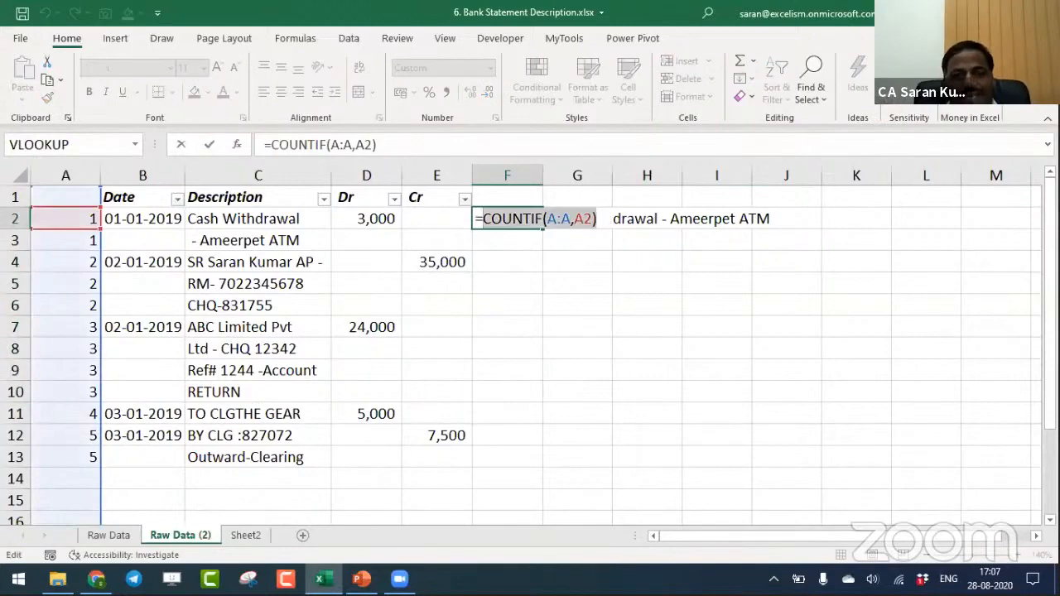
pyautogui.press('Escape')
pyautogui.press('Delete')
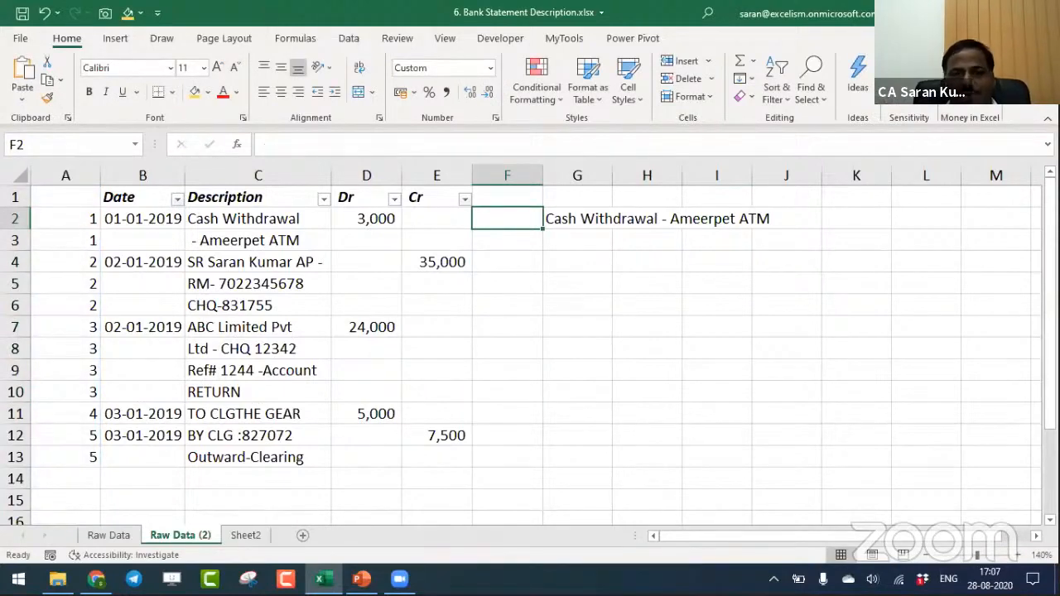
# - Replace the OFFSET height of 2 in G2's CONCAT formula with COUNTIF(A:A,A2)
pyautogui.press('Right')
pyautogui.press('F2')
pyautogui.press('Left')
pyautogui.press('Left')
pyautogui.press('Left')
pyautogui.press('BackSpace')
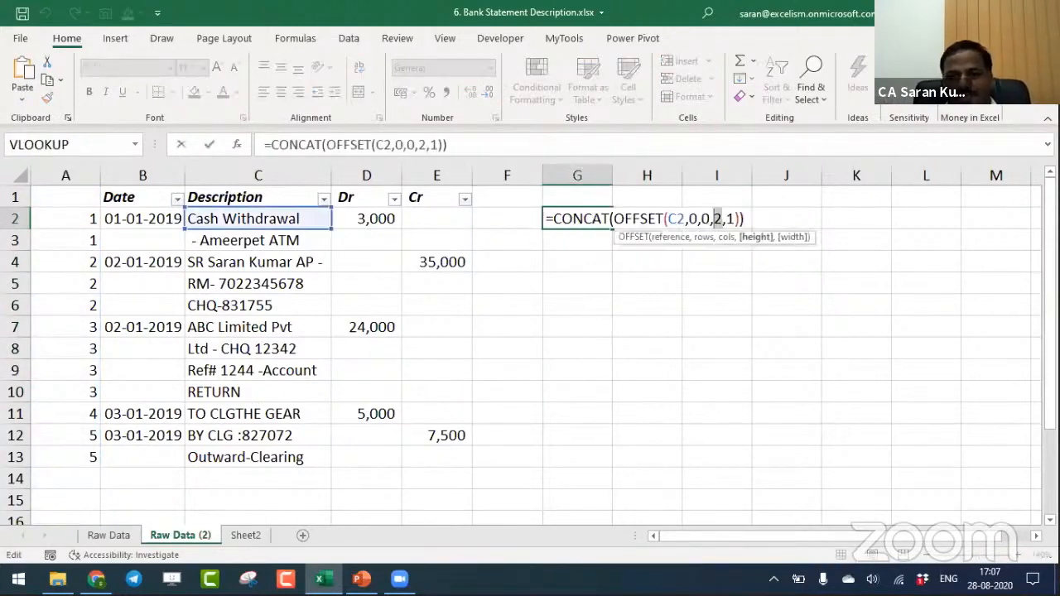
pyautogui.hotkey('ctrl', 'v')
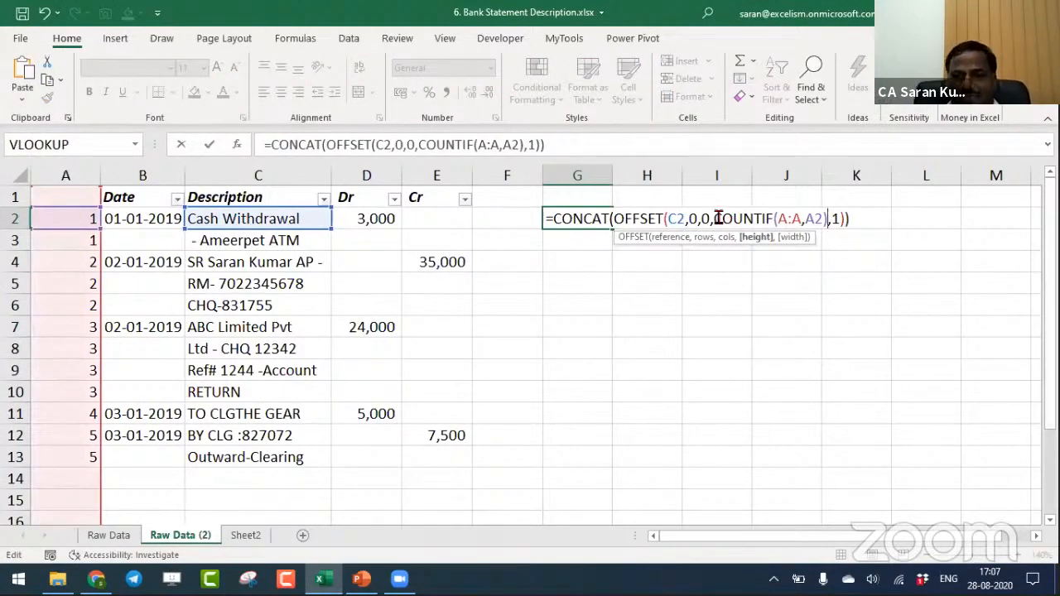
pyautogui.moveTo(714, 218); pyautogui.dragTo(829, 218)
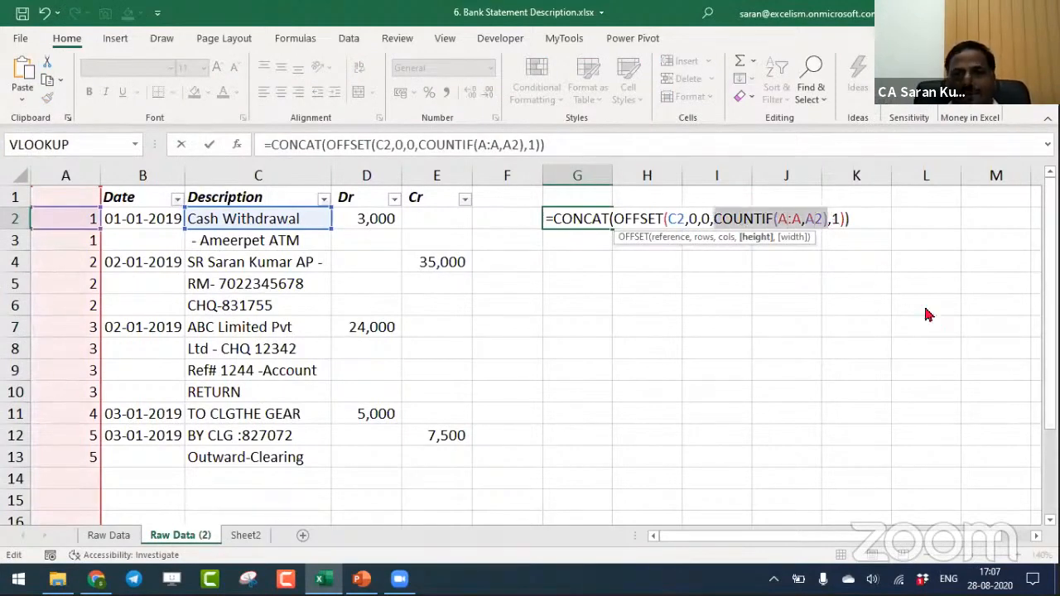
pyautogui.press('Return')
pyautogui.press('Up')
pyautogui.hotkey('ctrl', 'c')
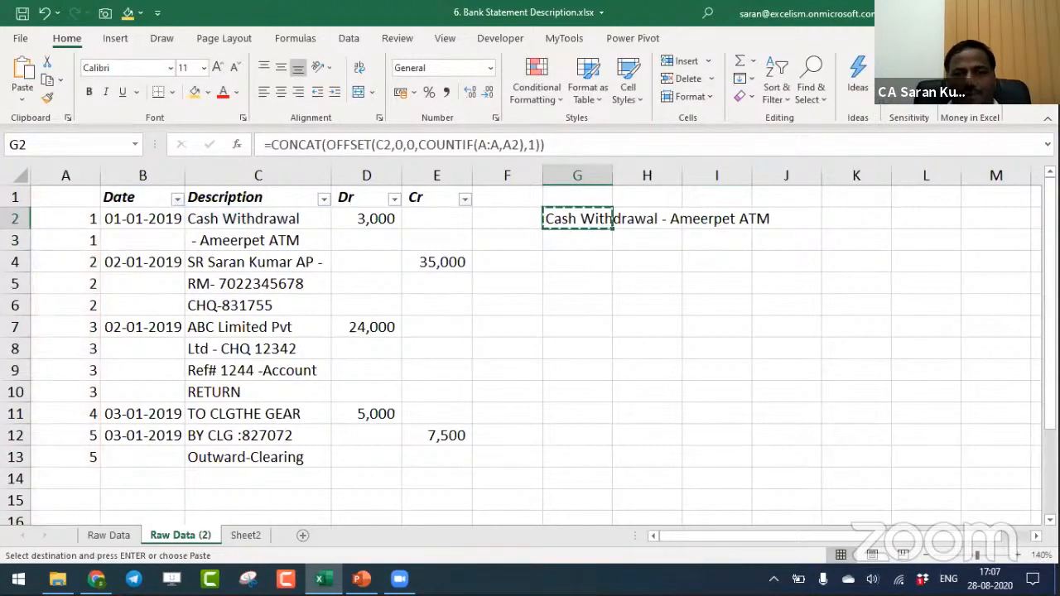
pyautogui.press('Down')
pyautogui.press('Down')
pyautogui.press('Up')
pyautogui.press('Up')
pyautogui.press('Up')
pyautogui.press('Down')
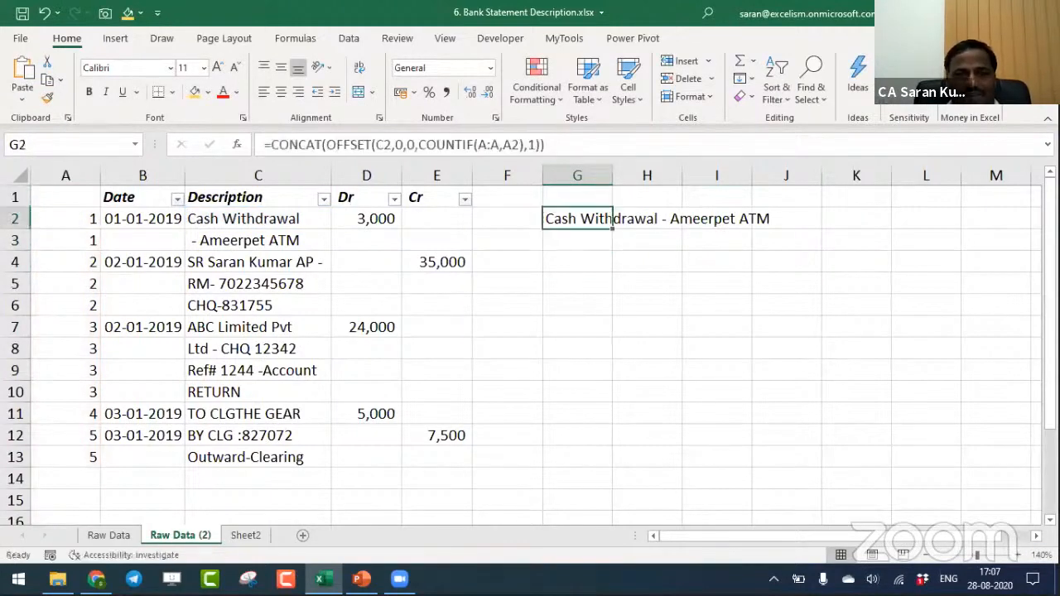
pyautogui.press('Escape')
# - Filter the Date column to exclude blanks so only the first row of each transaction shows
pyautogui.press('Left')
pyautogui.press('Left')
pyautogui.press('Left')
pyautogui.press('Left')
pyautogui.press('Left')
pyautogui.hotkey('ctrl', 'Home')
pyautogui.press('Right')
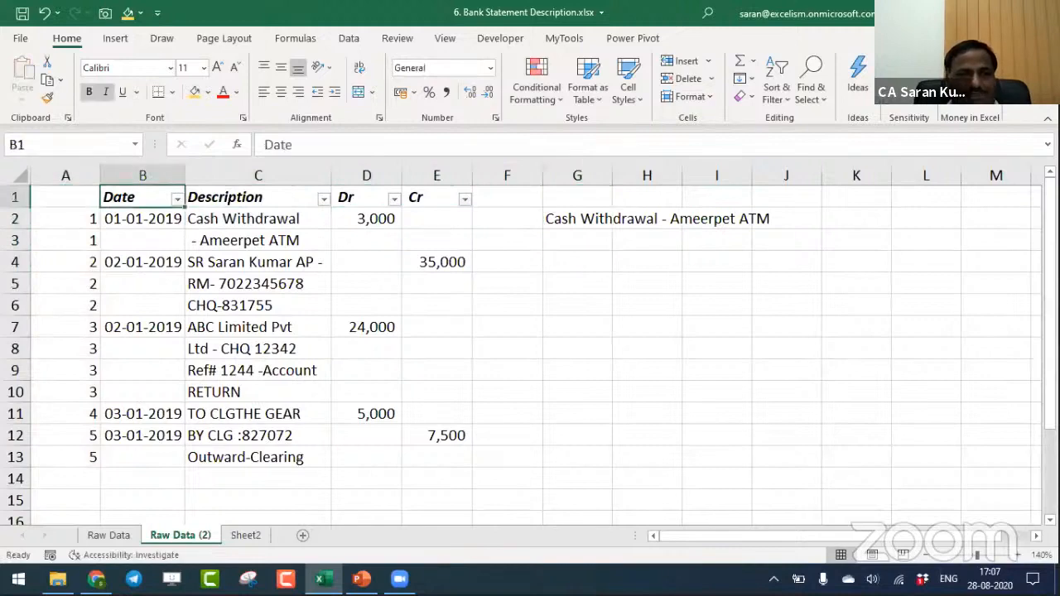
pyautogui.hotkey('alt', 'Down')
pyautogui.press('Down')
pyautogui.press('Down')
pyautogui.press('Down')
pyautogui.press('Down')
pyautogui.press('Down')
pyautogui.press('Down')
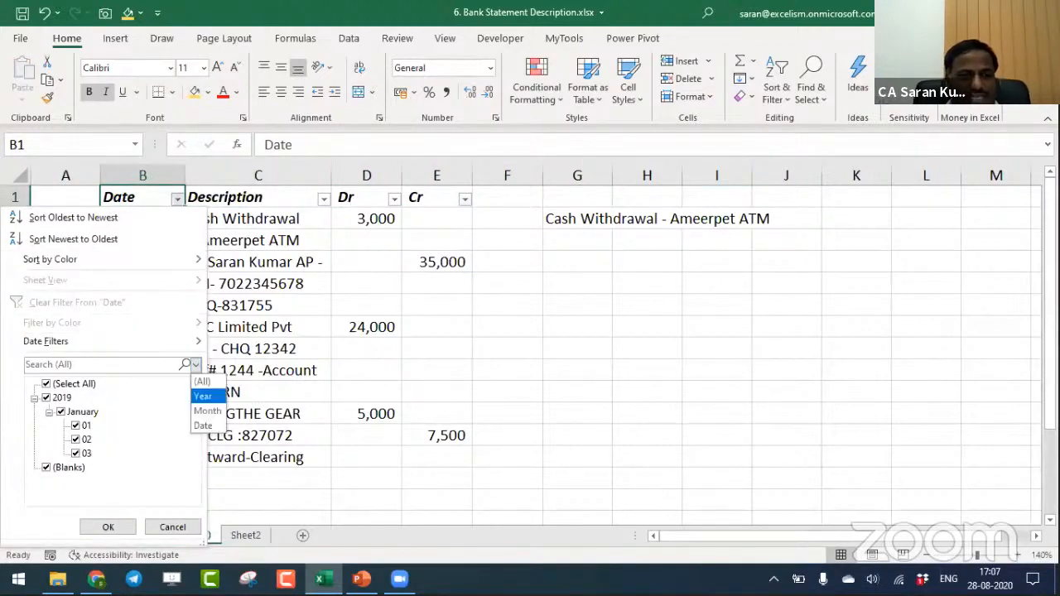
pyautogui.click(47, 467)
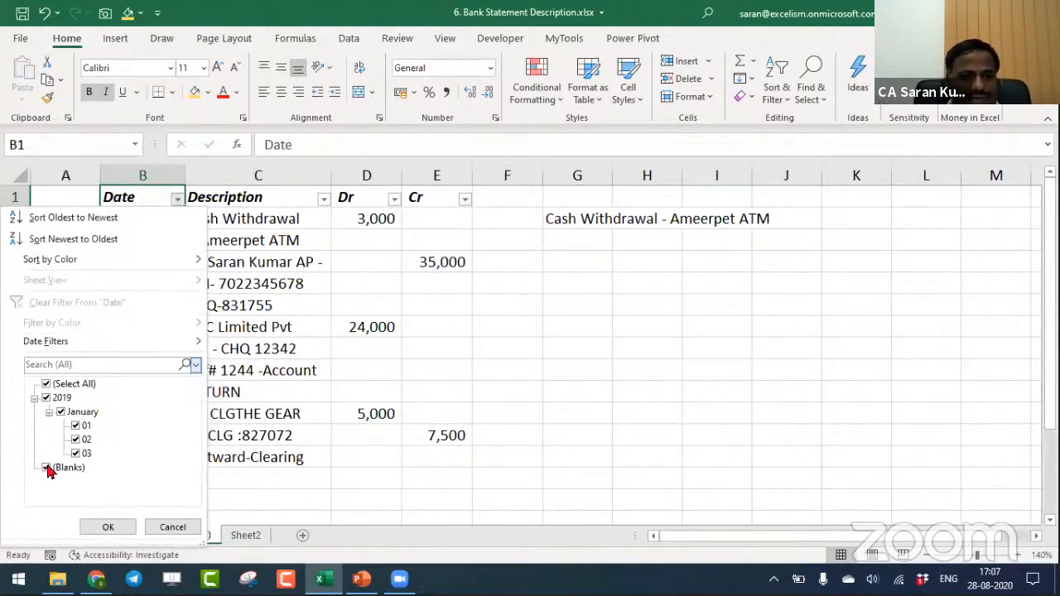
pyautogui.click(47, 468)
pyautogui.click(108, 527)
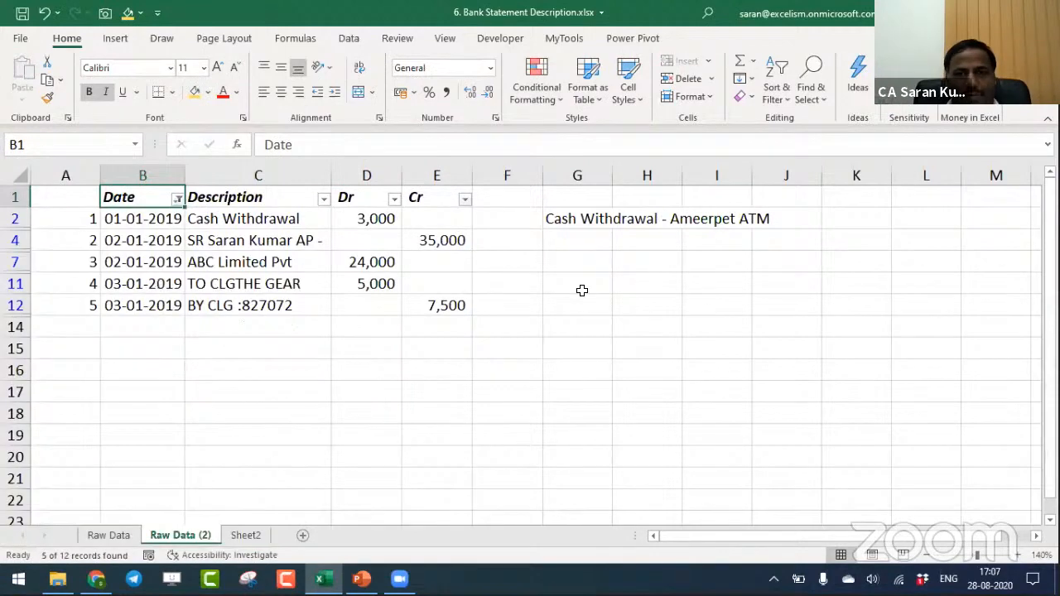
# - Copy the combined description formula from G2 into the visible cells G4, G7, G11 and G12
pyautogui.click(570, 217)
pyautogui.hotkey('ctrl', 'c')
pyautogui.press('Down')
pyautogui.hotkey('shift', 'Down')
pyautogui.hotkey('shift', 'Down')
pyautogui.hotkey('shift', 'Down')
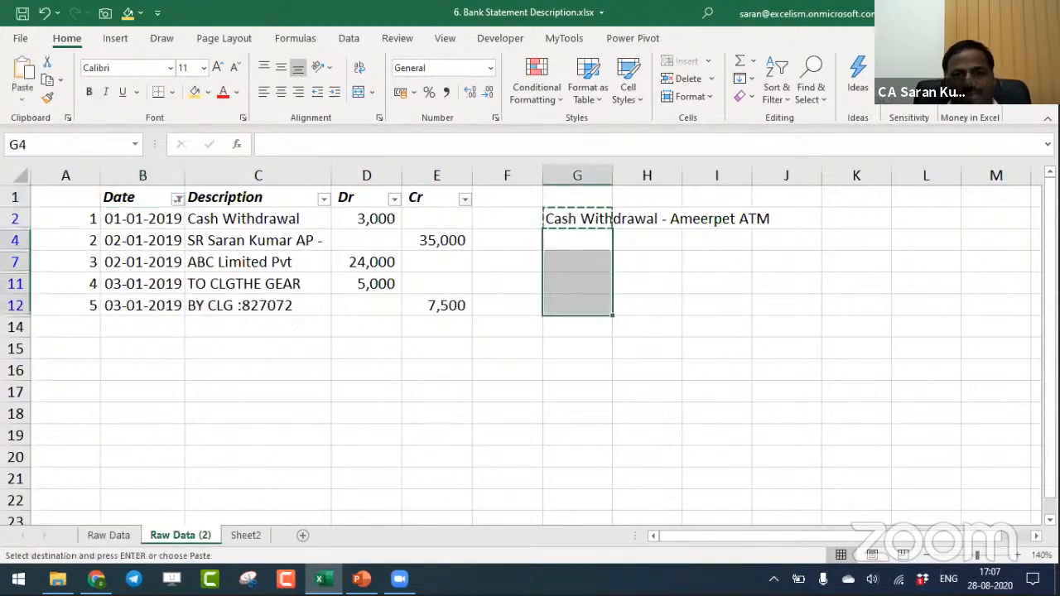
pyautogui.press('Return')
pyautogui.press('Left')
pyautogui.press('Left')
pyautogui.press('Left')
pyautogui.press('Left')
pyautogui.press('Left')
pyautogui.press('Up')
pyautogui.press('Up')
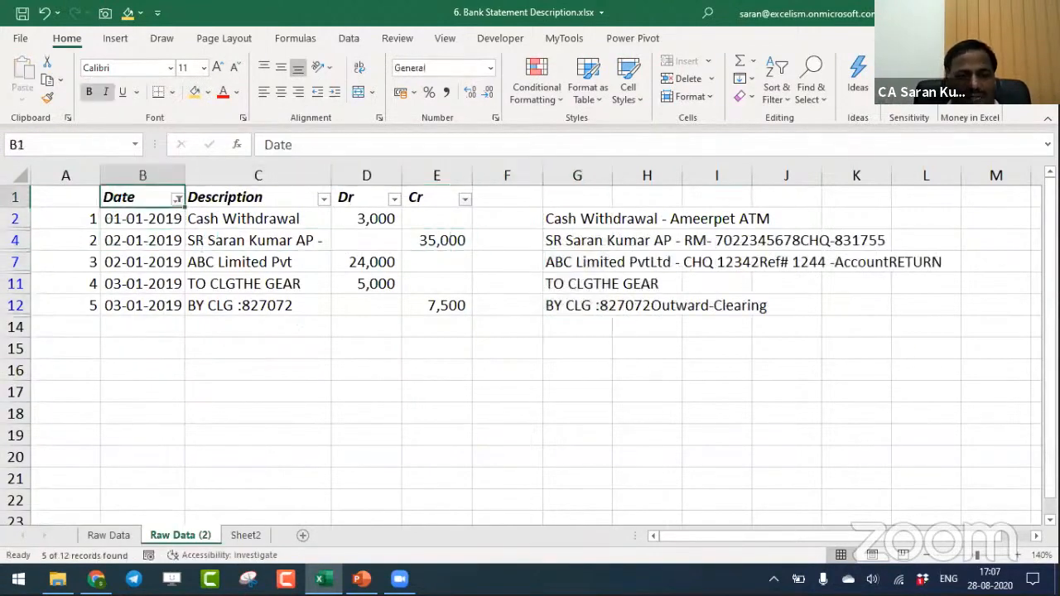
# - Clear the Date filter so all transaction rows show
pyautogui.hotkey('alt', 'd')
pyautogui.press('f')
pyautogui.press('s')
pyautogui.press('Down')
pyautogui.press('Up')
# - Try to replace the combined description formulas in column G with their values
pyautogui.press('Right')
pyautogui.press('Right')
pyautogui.press('Right')
pyautogui.press('Right')
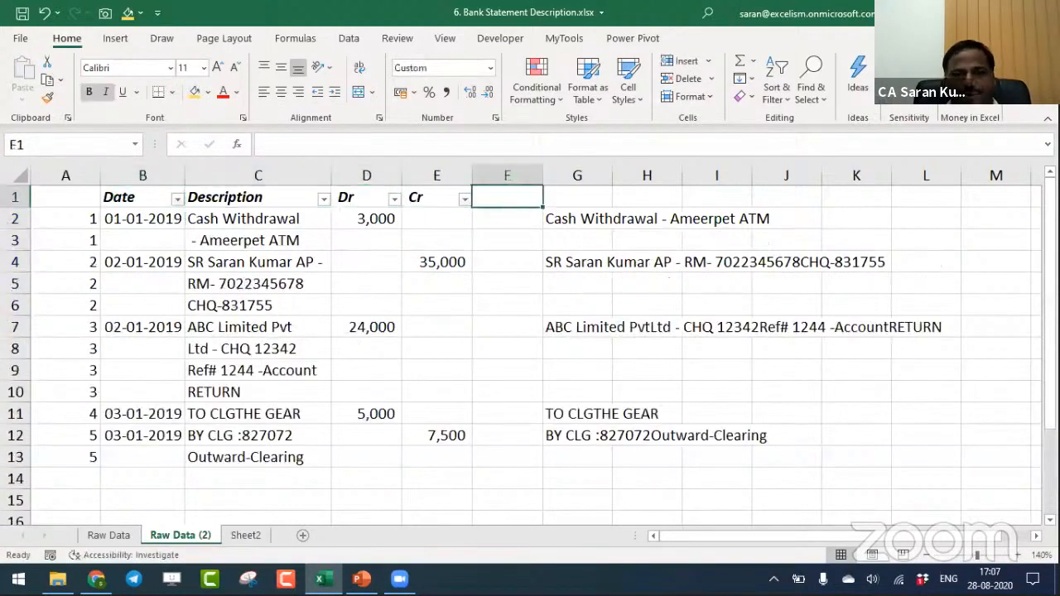
pyautogui.press('Right')
pyautogui.hotkey('ctrl', 'space')
pyautogui.hotkey('ctrl', 'c')
pyautogui.hotkey('ctrl', 'alt', 'v')
pyautogui.press('v')
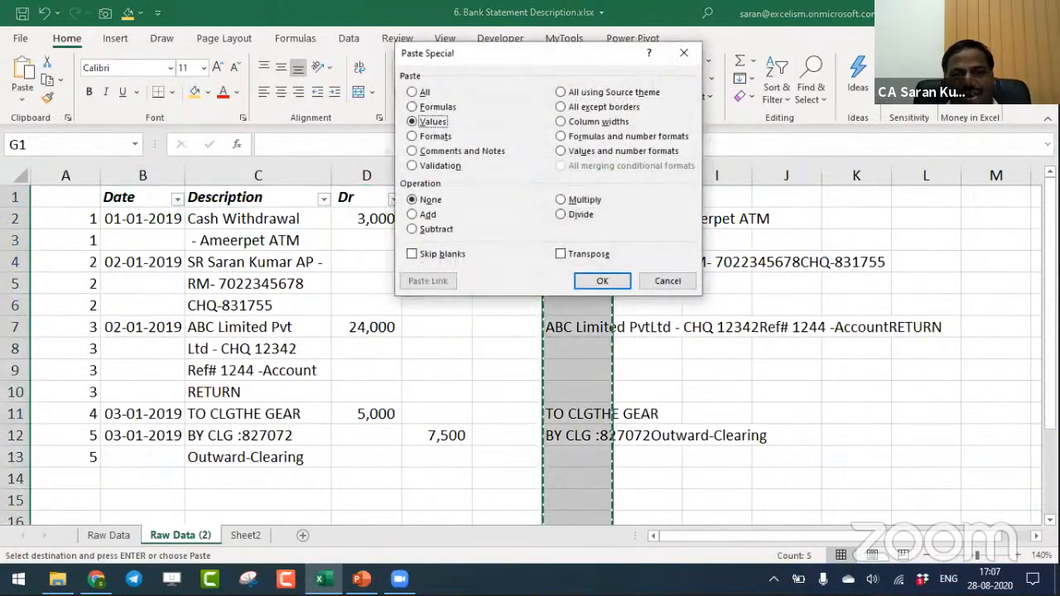
pyautogui.press('Return')
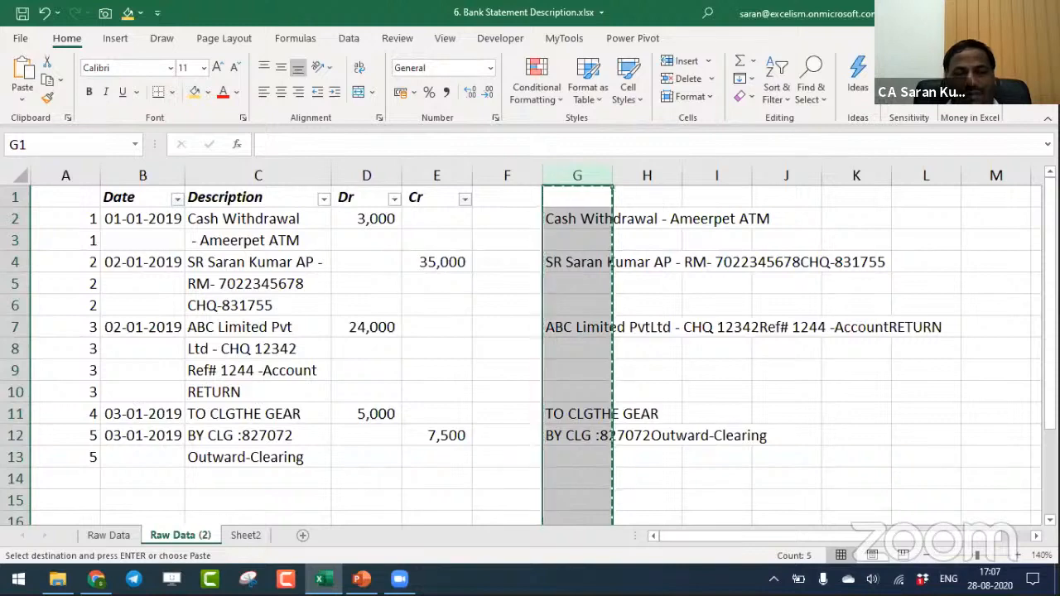
pyautogui.press('Escape')
# - Filter the Date column to exclude blanks, leaving only the first row of each transaction
pyautogui.press('Left')
pyautogui.press('Left')
pyautogui.press('Down')
pyautogui.press('Right')
pyautogui.press('Down')
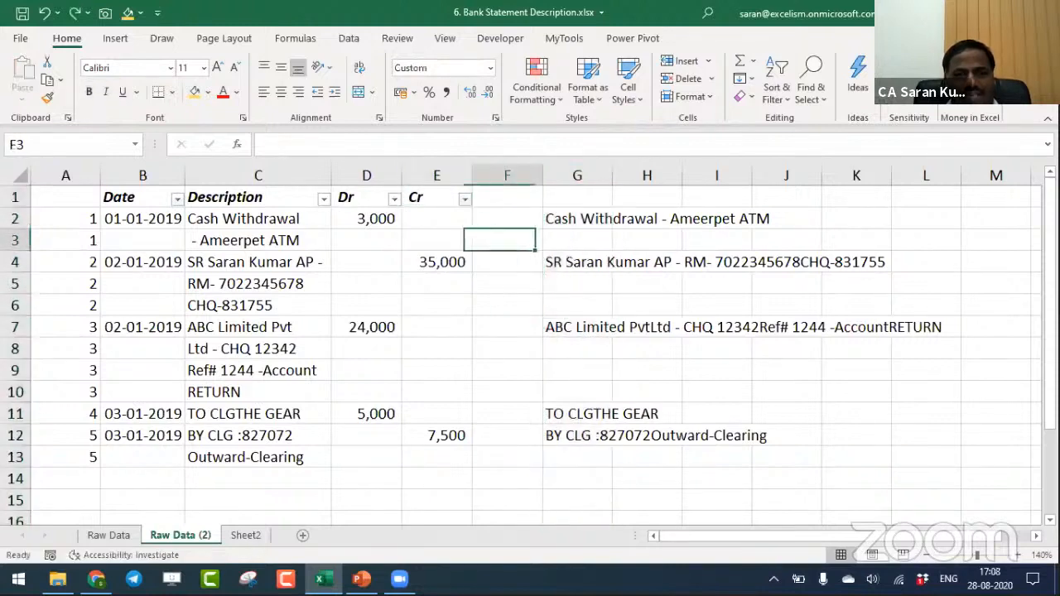
pyautogui.press('Right')
pyautogui.press('Up')
pyautogui.press('Left')
pyautogui.press('Left')
pyautogui.press('Left')
pyautogui.press('Left')
pyautogui.press('Up')
pyautogui.press('Left')
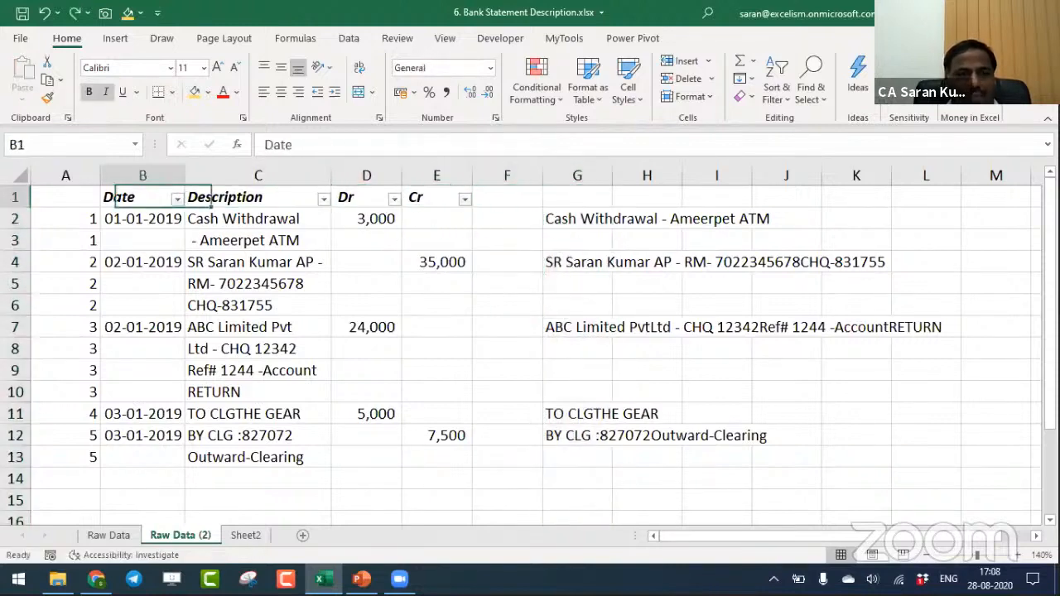
pyautogui.hotkey('alt', 'Down')
pyautogui.press('Down')
pyautogui.press('e')
pyautogui.press('Down')
pyautogui.press('Down')
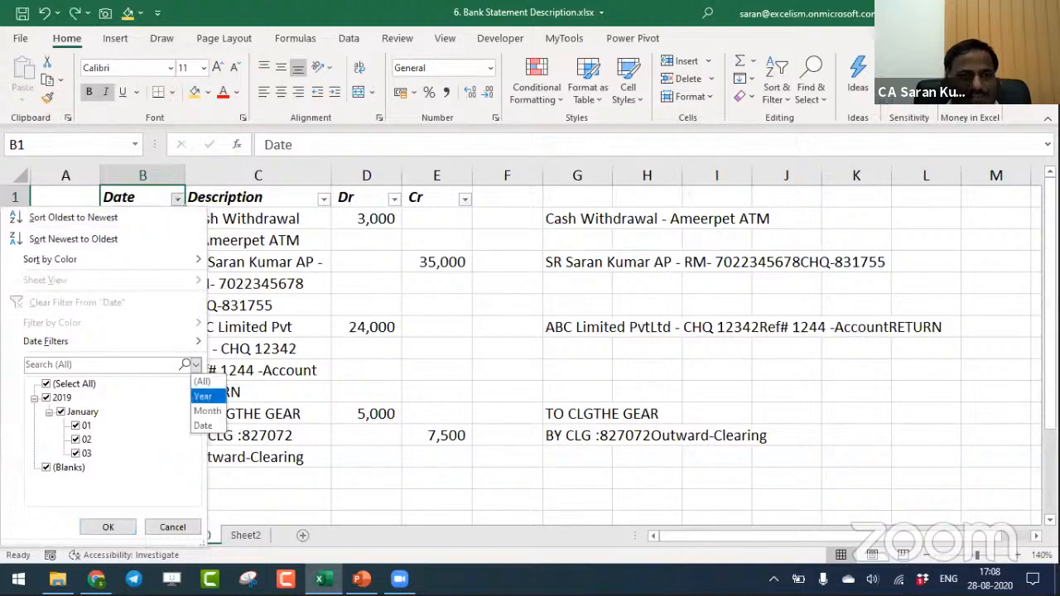
pyautogui.click(56, 469)
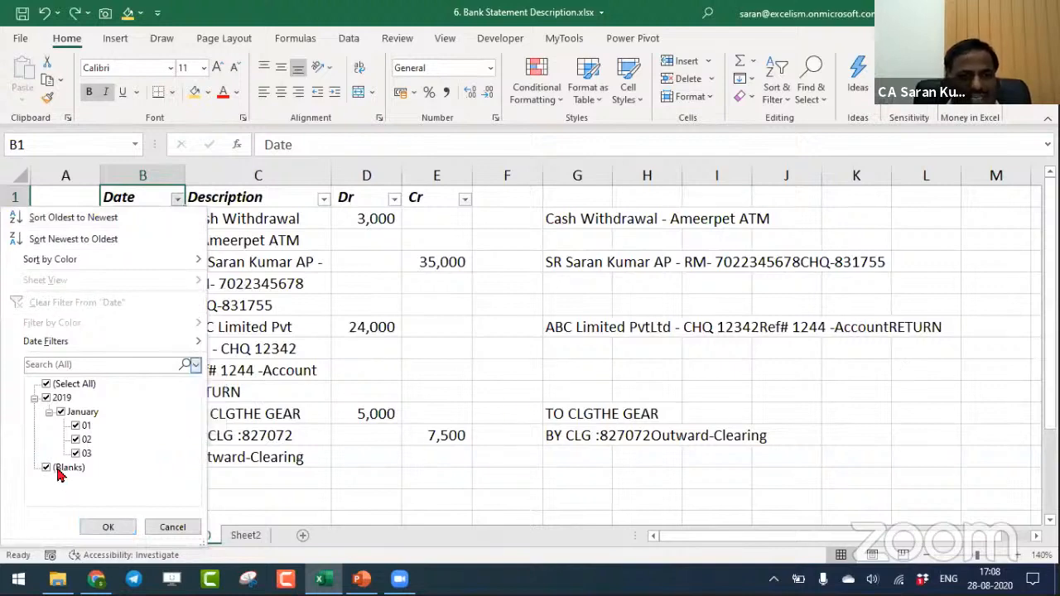
pyautogui.click(60, 474)
pyautogui.click(109, 527)
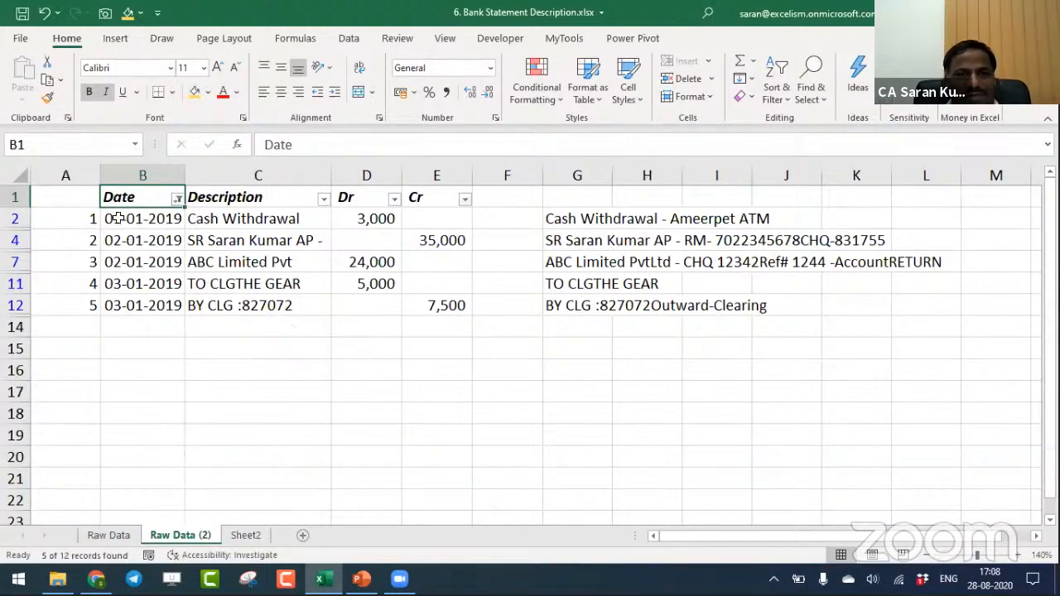
# - Copy the visible rows of A1:G12 and paste them into a new sheet
pyautogui.moveTo(80, 197); pyautogui.dragTo(593, 305)
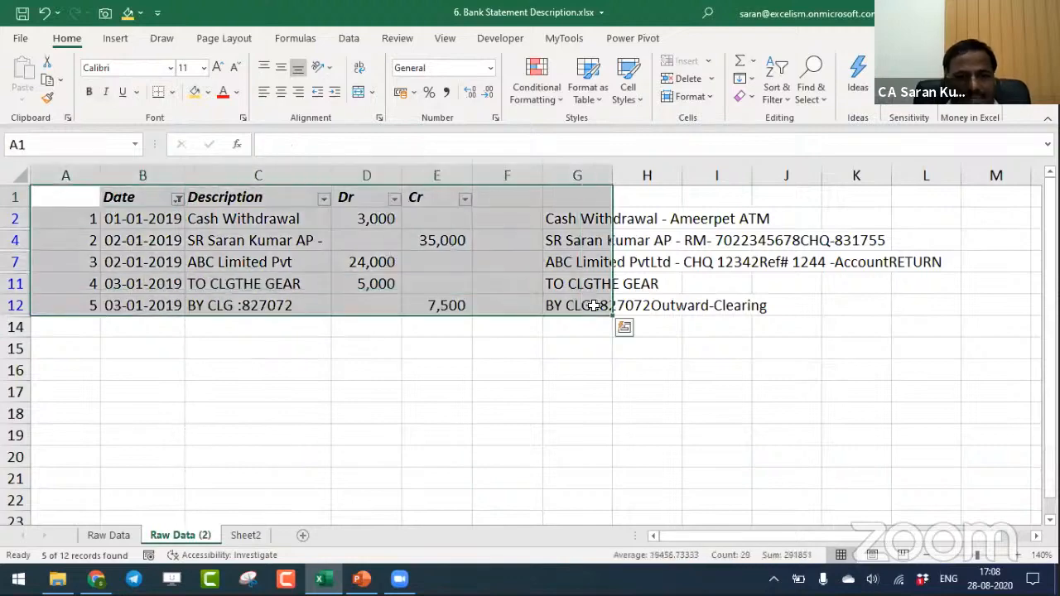
pyautogui.hotkey('ctrl', 'c')
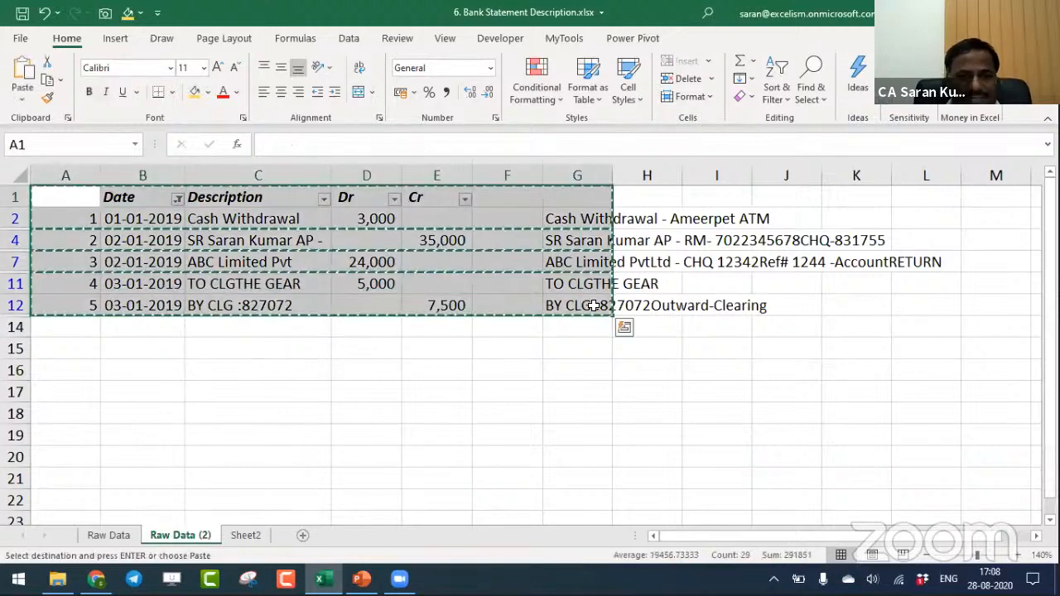
pyautogui.click(302, 536)
pyautogui.hotkey('ctrl', 'v')
pyautogui.press('Right')
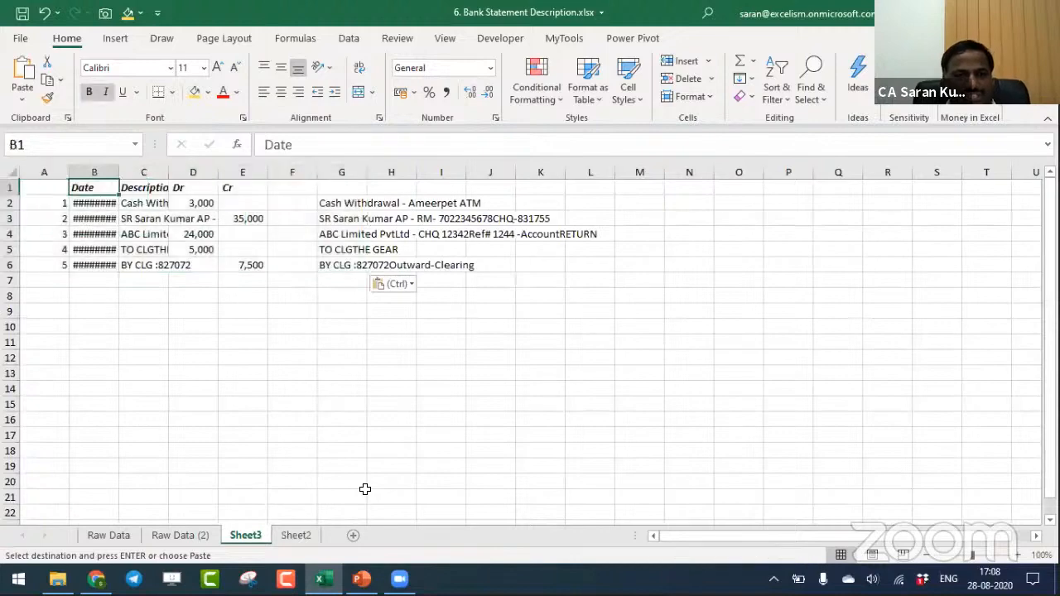
# - Copy the combined descriptions in G2:G6 over the partial descriptions in C2:C6
pyautogui.press('Right')
pyautogui.hotkey('ctrl', 'space')
pyautogui.press('Down')
pyautogui.press('Right')
pyautogui.press('Right')
pyautogui.press('Right')
pyautogui.press('Right')
pyautogui.press('Right')
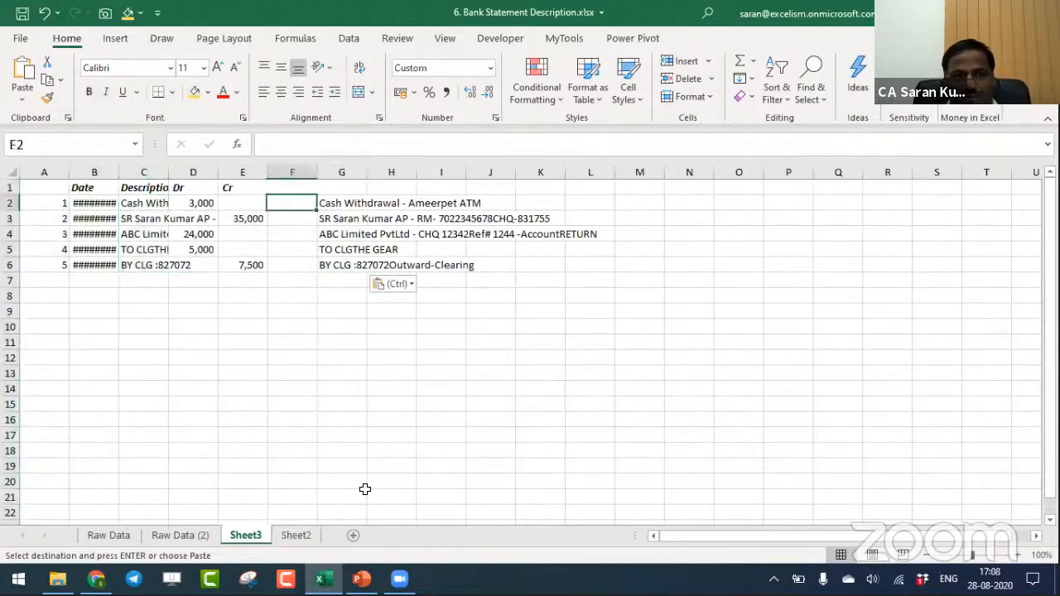
pyautogui.press('Left')
pyautogui.hotkey('ctrl', 'shift', 'Down')
pyautogui.hotkey('ctrl', 'c')
pyautogui.press('Left')
pyautogui.press('Left')
pyautogui.press('Left')
# - Autofit the widths of columns A to E to the contents of A1:E6
pyautogui.press('Left')
pyautogui.hotkey('ctrl', 'v')
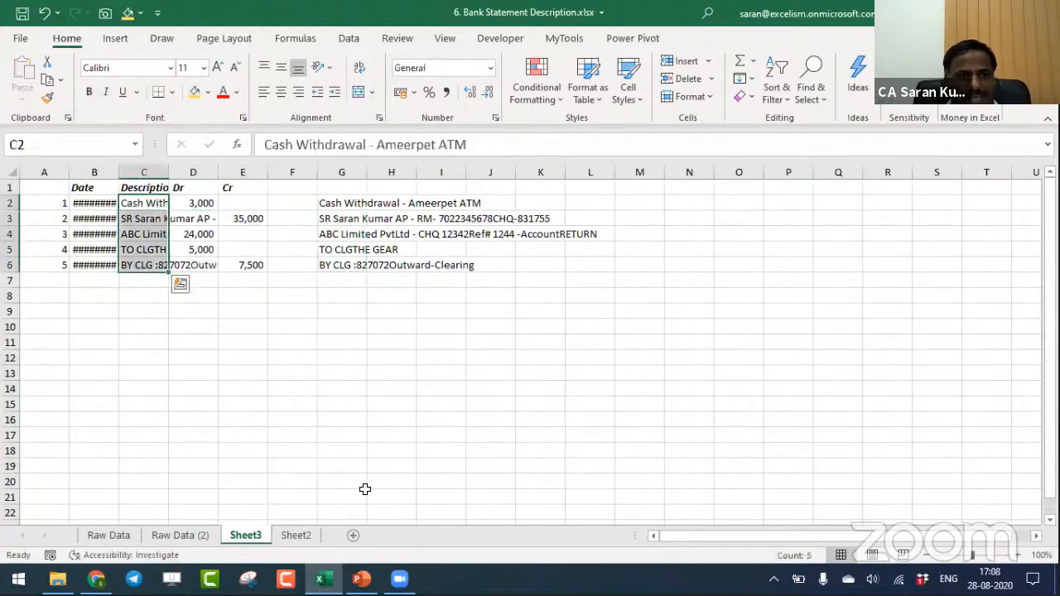
pyautogui.press('Up')
pyautogui.press('Left')
pyautogui.press('Left')
pyautogui.hotkey('shift', 'Down')
pyautogui.hotkey('shift', 'Right')
pyautogui.hotkey('shift', 'Right')
pyautogui.hotkey('shift', 'Right')
pyautogui.hotkey('shift', 'Right')
pyautogui.hotkey('shift', 'Down')
pyautogui.hotkey('shift', 'Down')
pyautogui.hotkey('shift', 'Down')
pyautogui.hotkey('shift', 'Down')
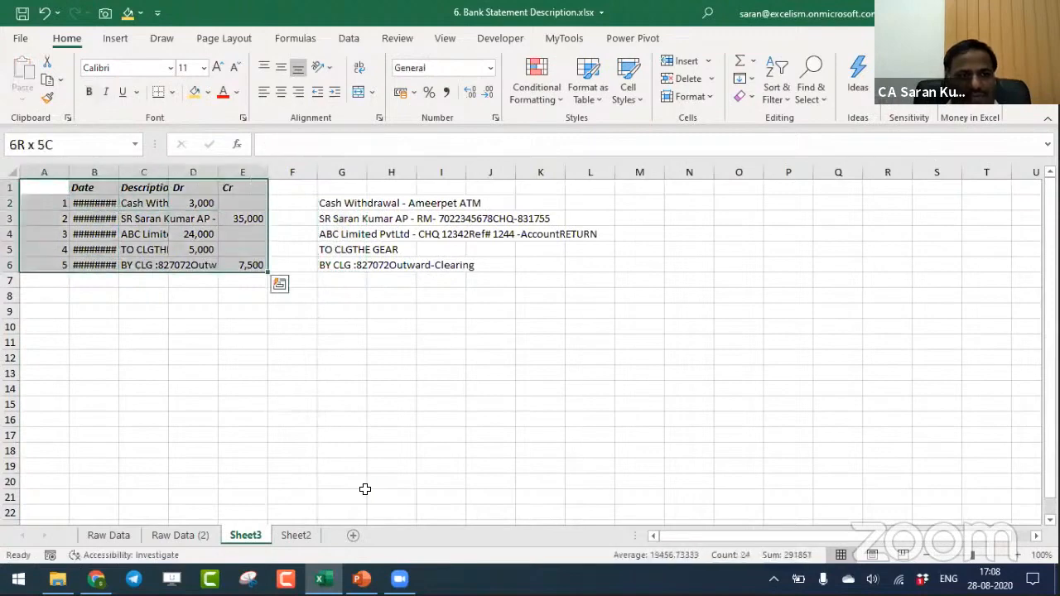
pyautogui.hotkey('alt', 'h')
pyautogui.press('o')
pyautogui.press('i')
# - Clear the duplicate descriptions from column G of the new sheet
pyautogui.press('Right')
pyautogui.press('Right')
pyautogui.press('Right')
pyautogui.press('Right')
pyautogui.press('Right')
pyautogui.press('Right')
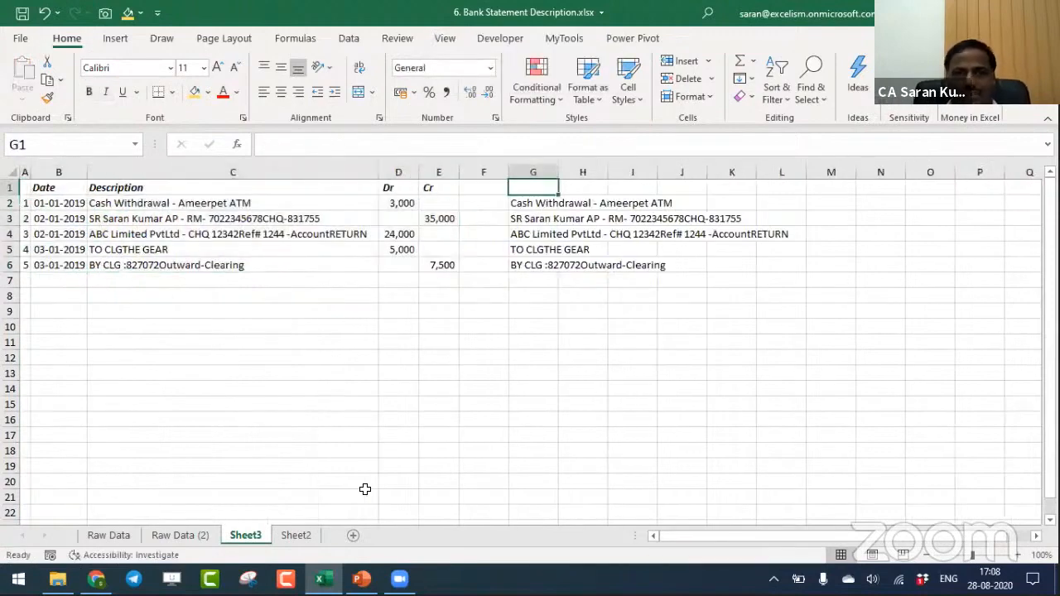
pyautogui.hotkey('ctrl', 'space')
pyautogui.press('Delete')
pyautogui.hotkey('ctrl', 'Home')
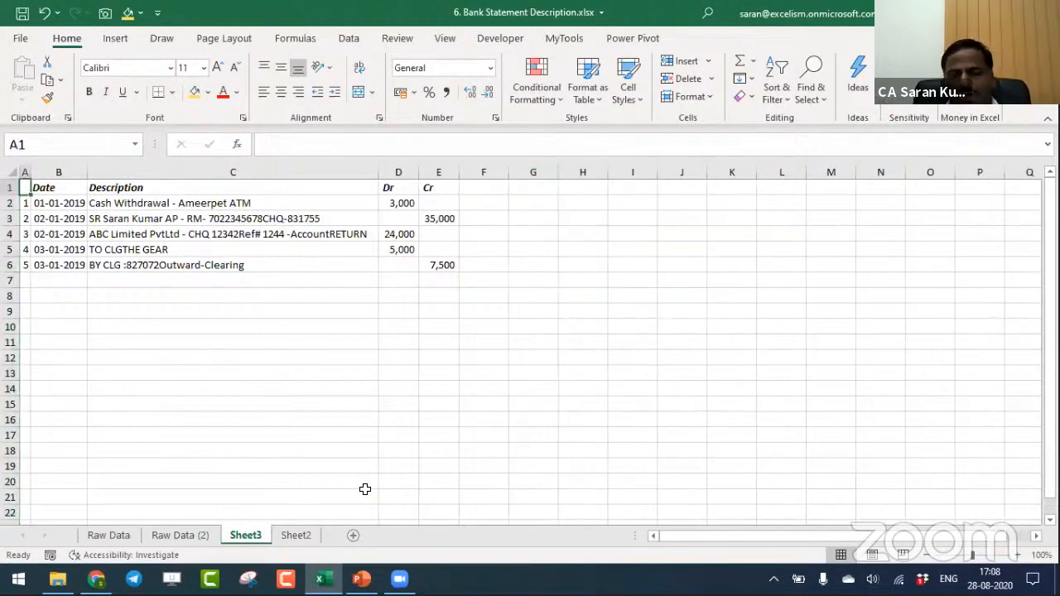
pyautogui.click(1017, 555)
pyautogui.click(1017, 555)
pyautogui.click(1017, 556)
pyautogui.click(1017, 555)
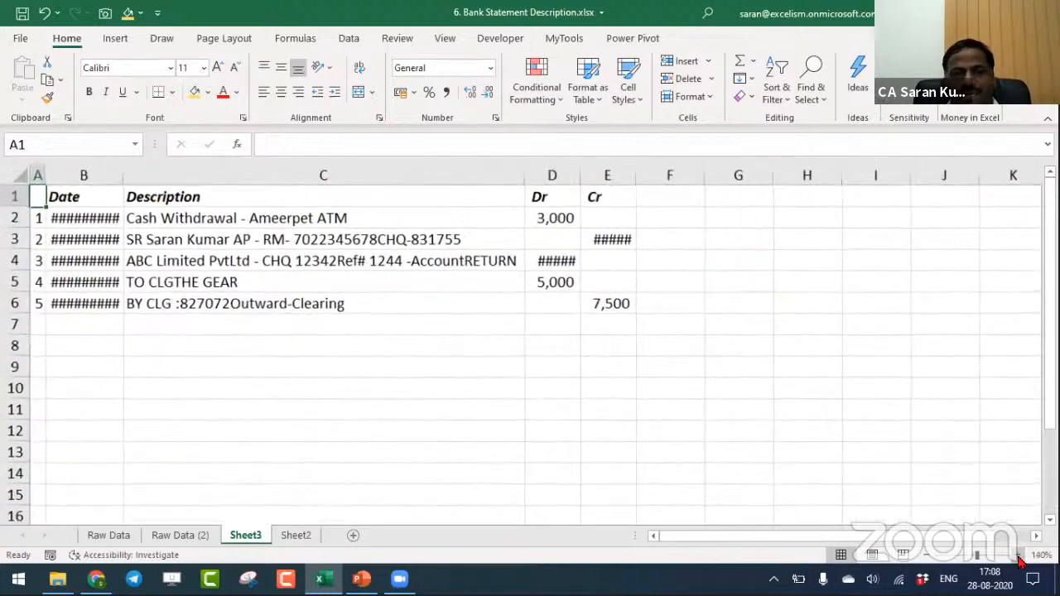
pyautogui.click(1017, 555)
pyautogui.click(342, 249)
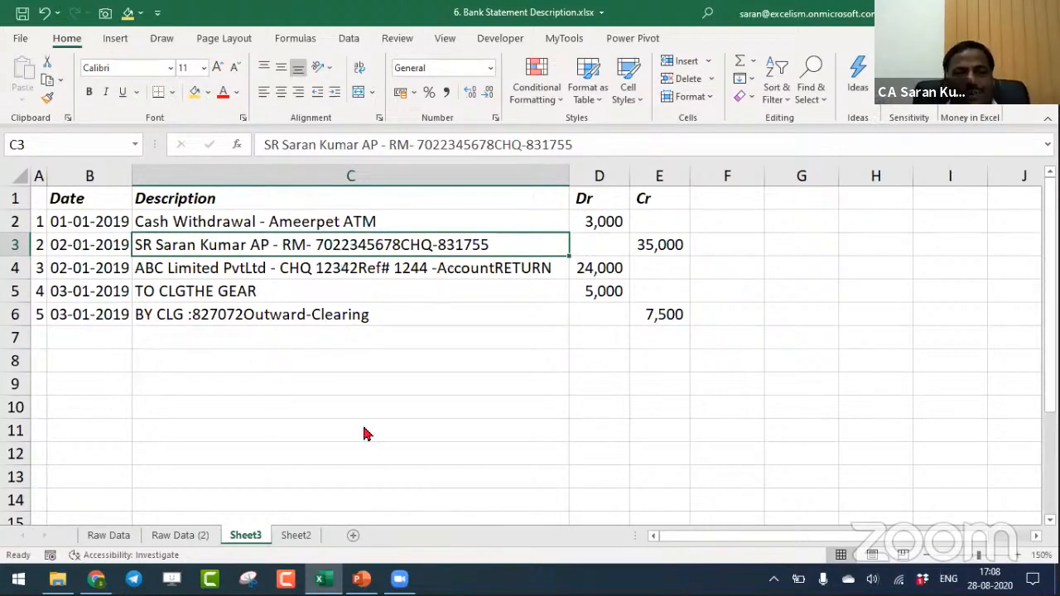
# - Return to the Raw Data (2) sheet and clear its filter so all rows show
pyautogui.click(205, 536)
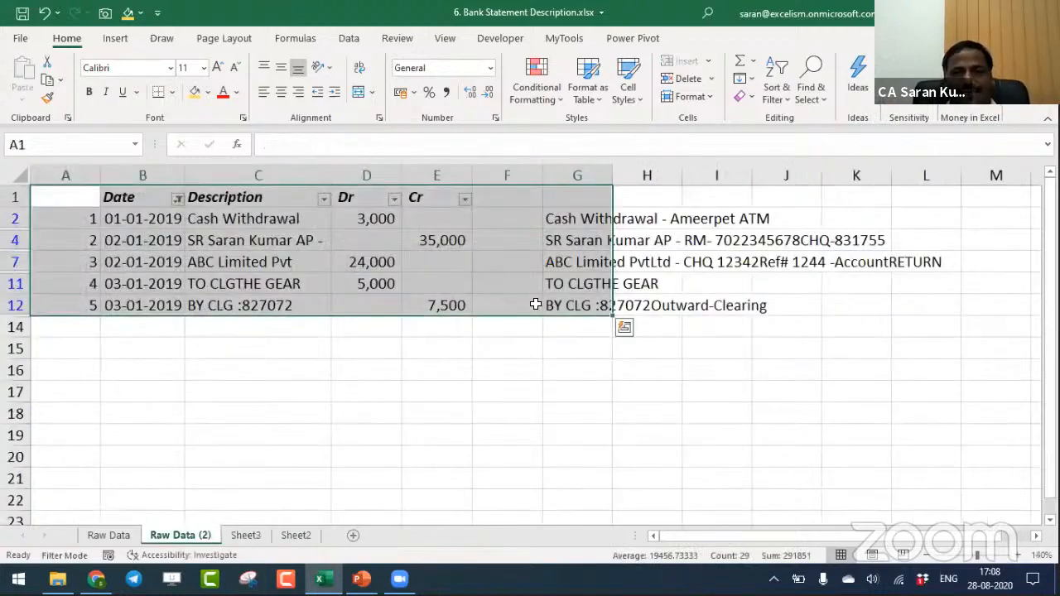
pyautogui.doubleClick(584, 217)
pyautogui.press('Escape')
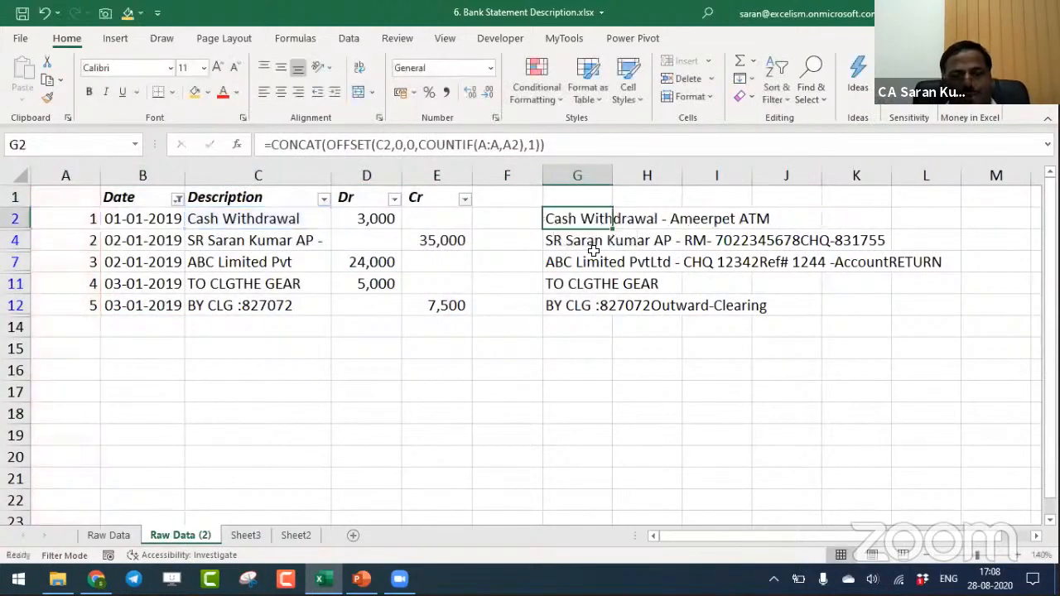
pyautogui.hotkey('alt', 'a')
pyautogui.press('c')
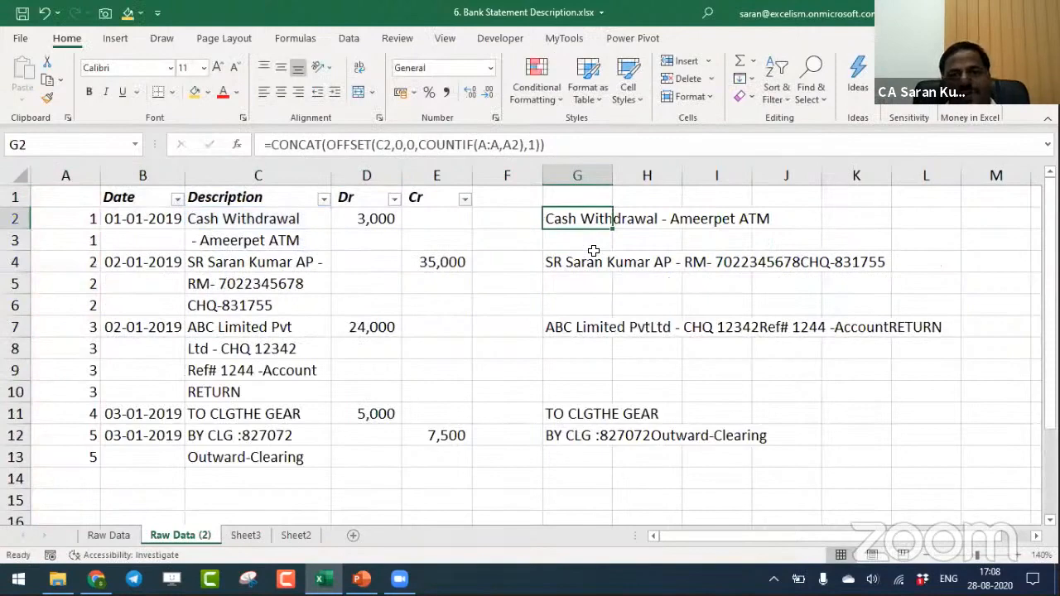
# - Examine G2's CONCAT formula, including the OFFSET reference C2, the COUNTIF height and the width of 1
pyautogui.press('F2')
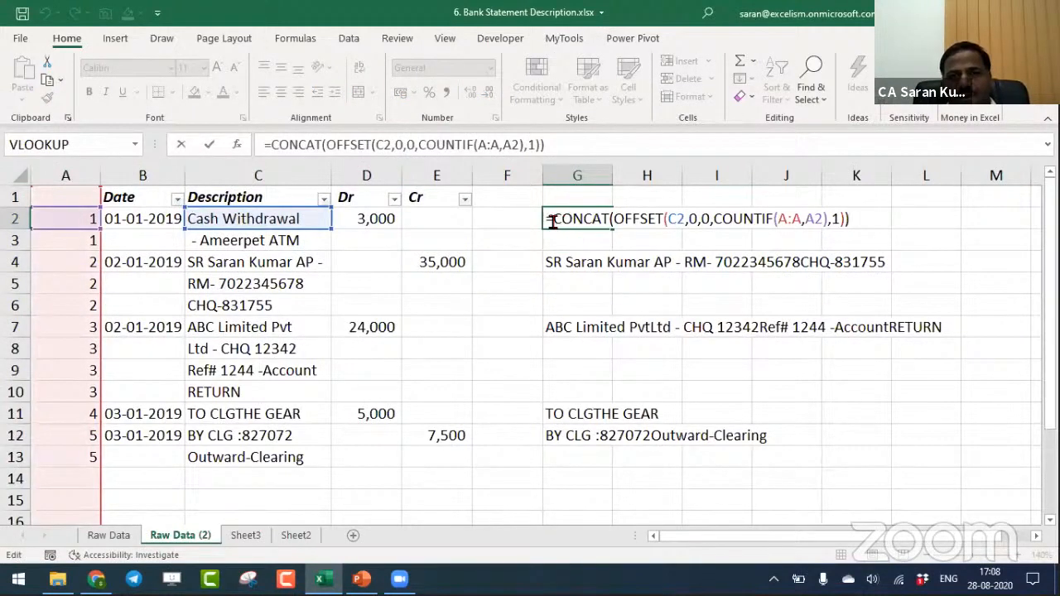
pyautogui.moveTo(552, 218); pyautogui.dragTo(841, 219)
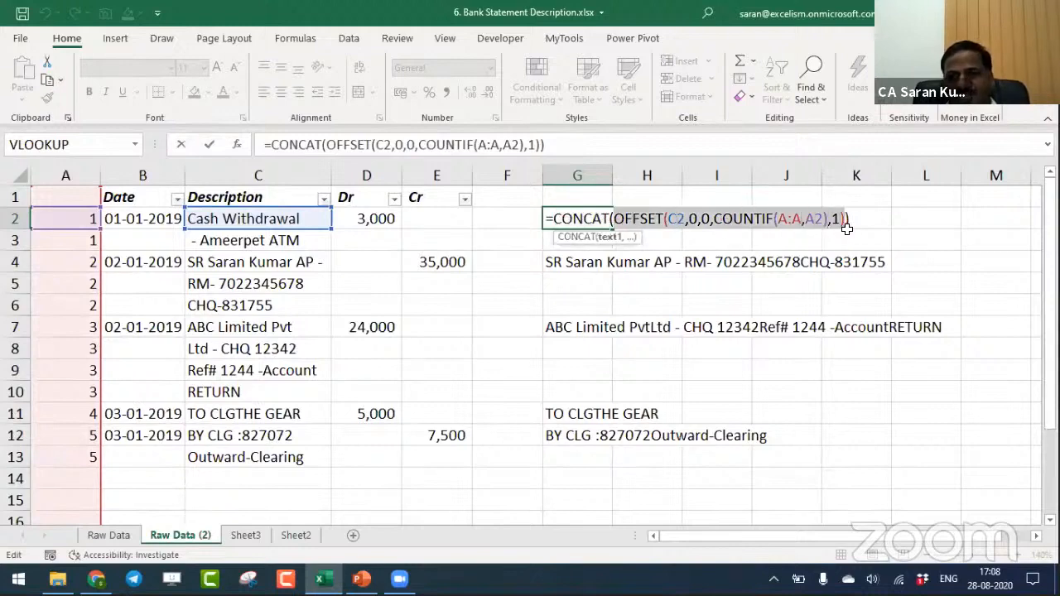
pyautogui.doubleClick(675, 219)
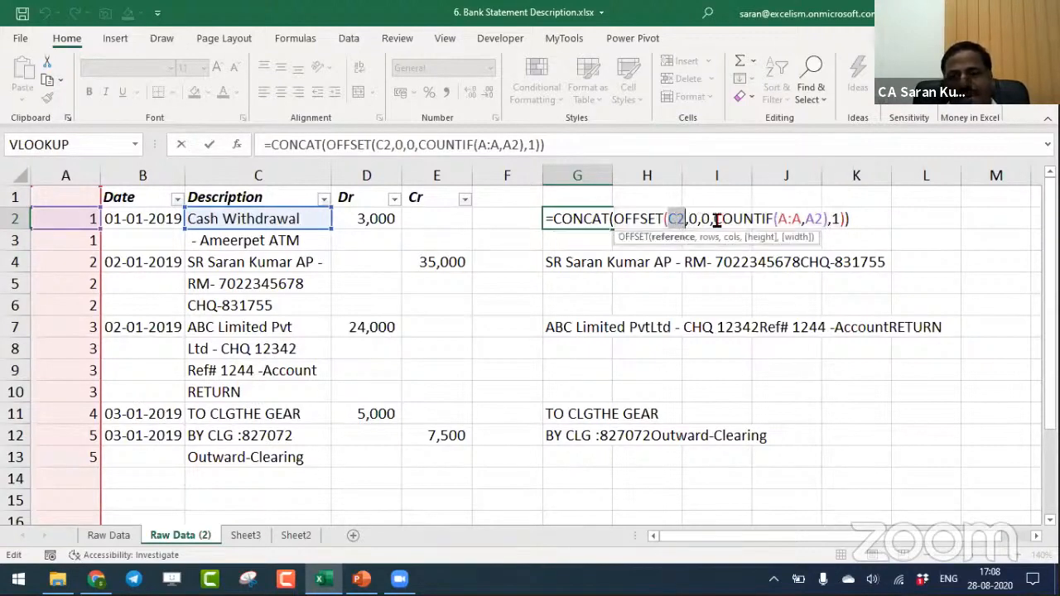
pyautogui.moveTo(714, 219); pyautogui.dragTo(827, 216)
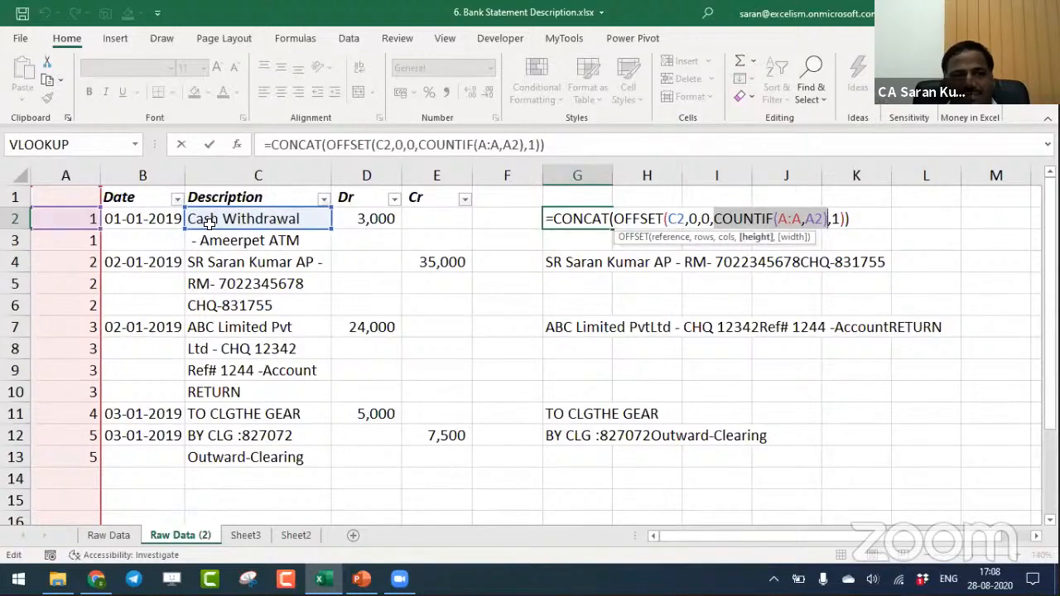
pyautogui.doubleClick(836, 218)
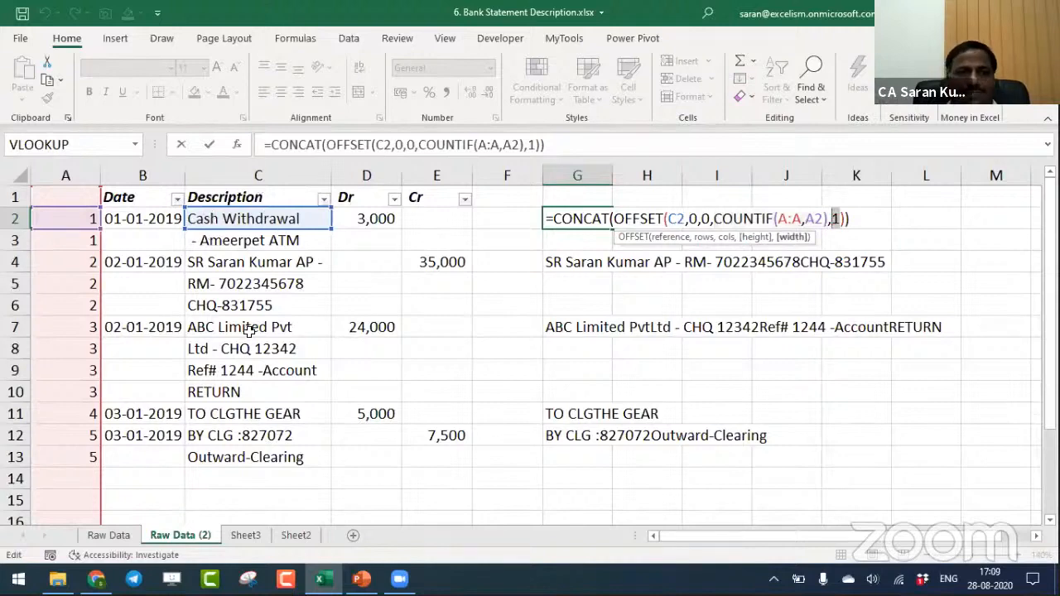
pyautogui.press('Return')
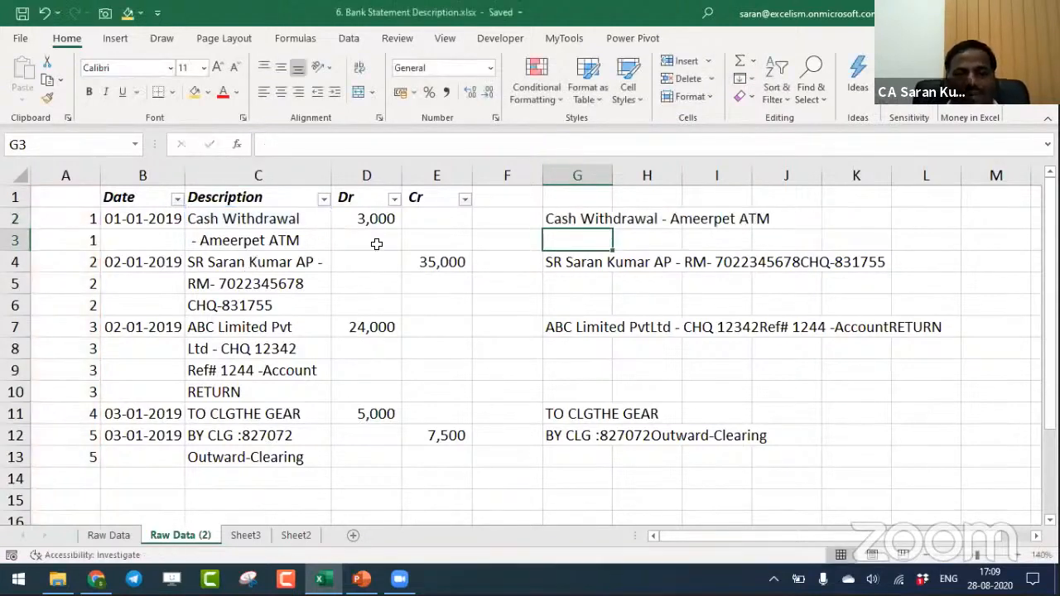
pyautogui.click(565, 218)
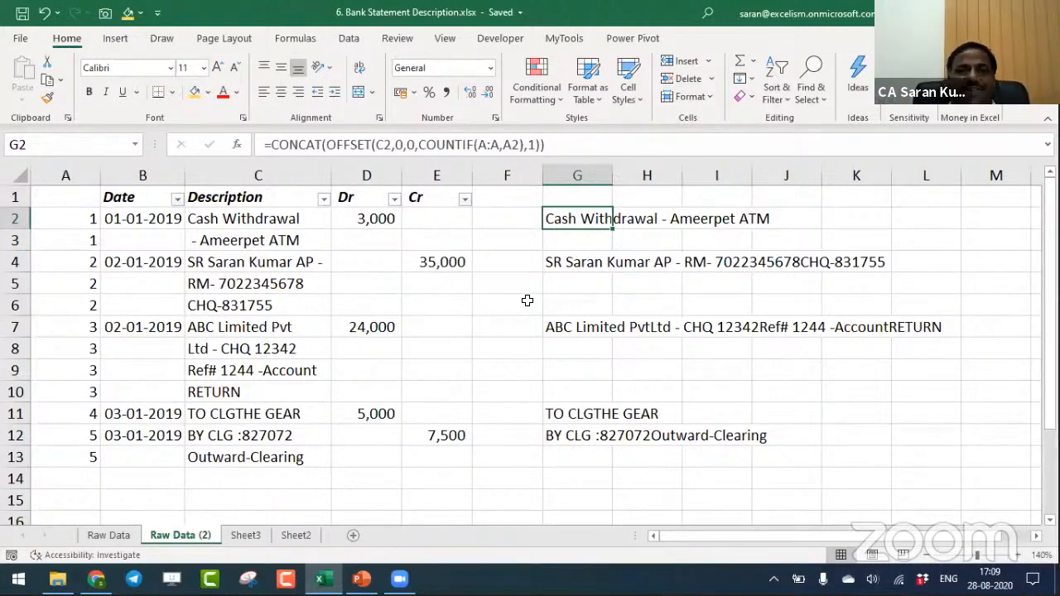
# - Close the bank statement workbook
pyautogui.press('Right')
pyautogui.hotkey('ctrl', 'w')
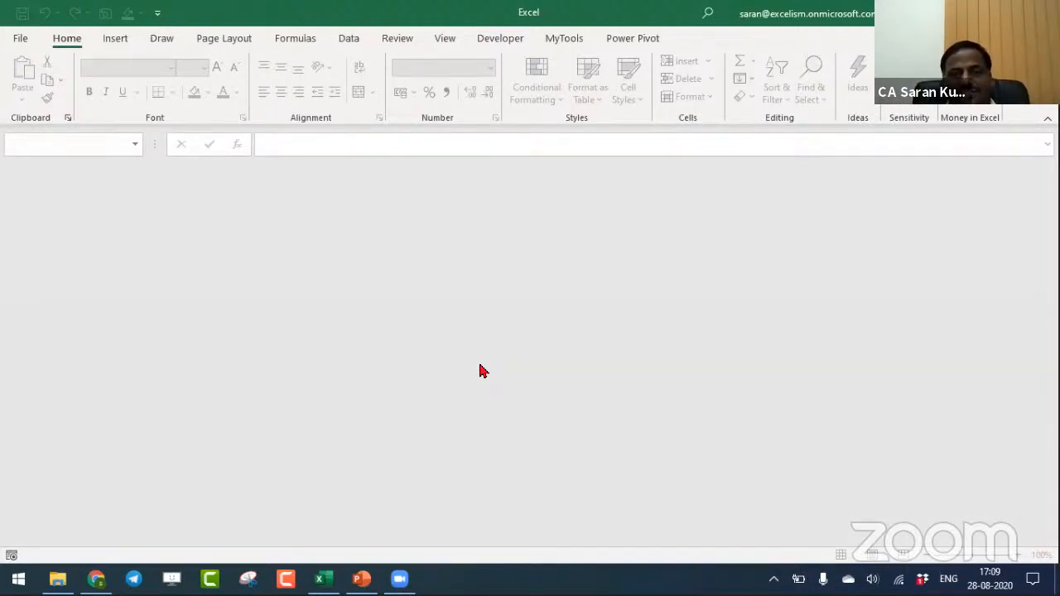
# - Switch to the PowerPoint presentation and view slide 3 with the Power Query session topics
pyautogui.hotkey('alt', 'Tab')
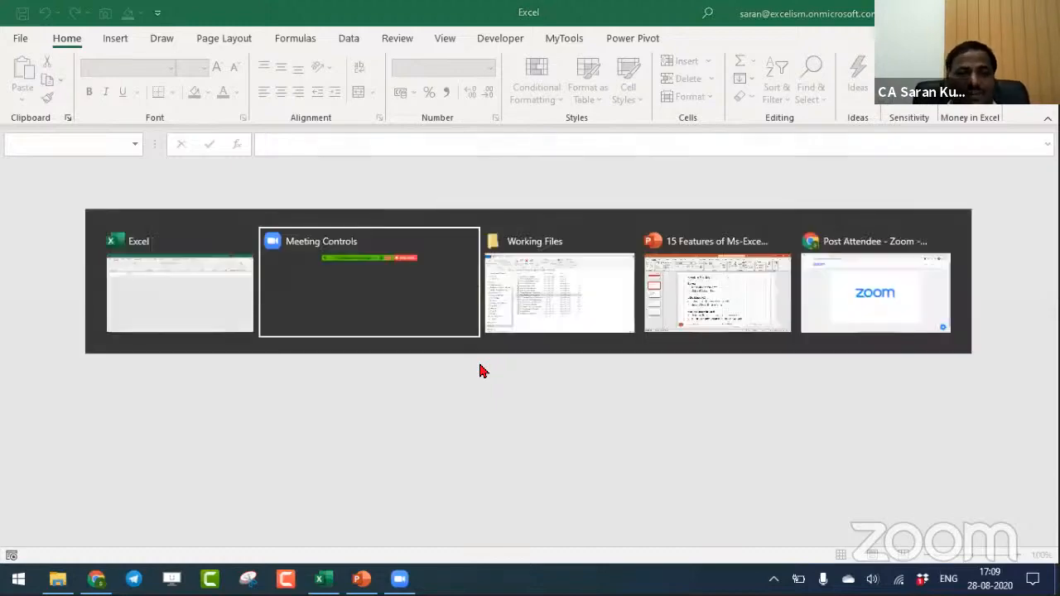
pyautogui.hotkey('alt', 'Tab')
pyautogui.hotkey('alt', 'Tab')
pyautogui.hotkey('alt', 'Tab')
pyautogui.hotkey('alt', 'Tab')
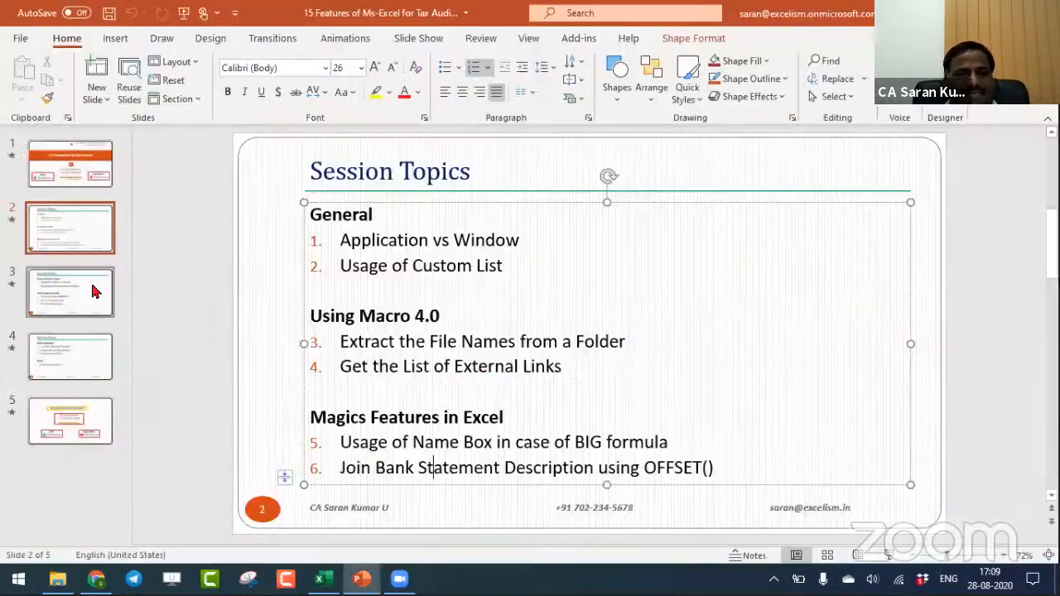
pyautogui.scroll(-1, 859, 285)
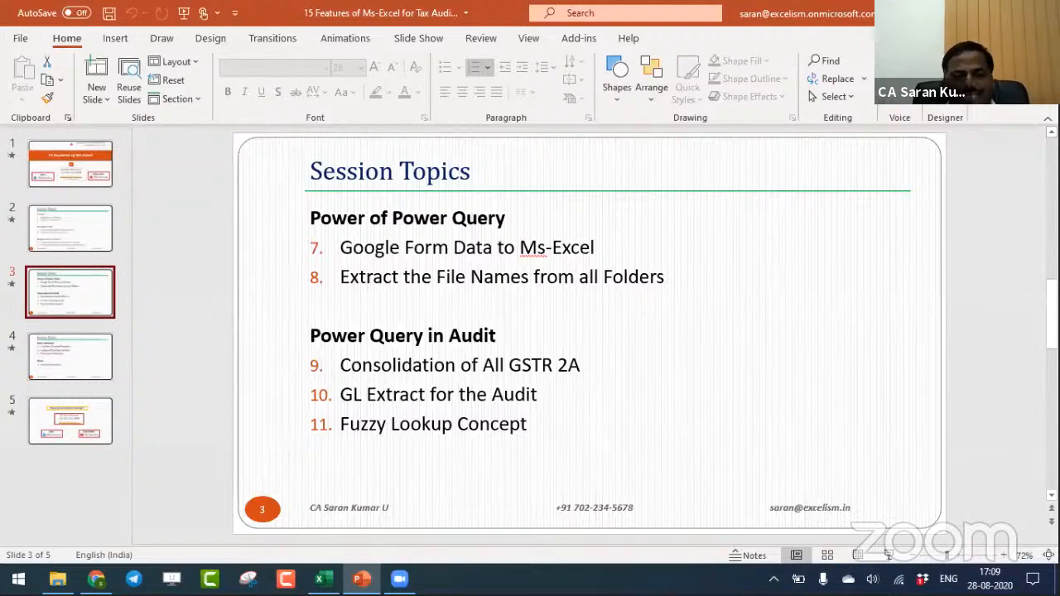
# - Switch to Excel and create a new blank workbook
pyautogui.hotkey('alt', 'Tab')
pyautogui.hotkey('ctrl', 'n')
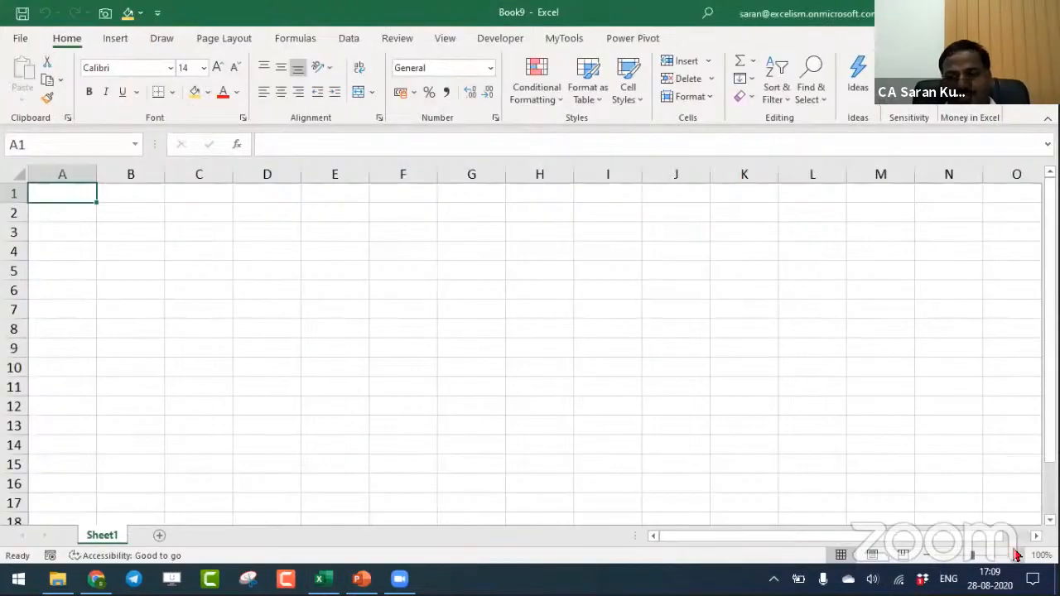
pyautogui.click(1017, 554)
pyautogui.click(1016, 555)
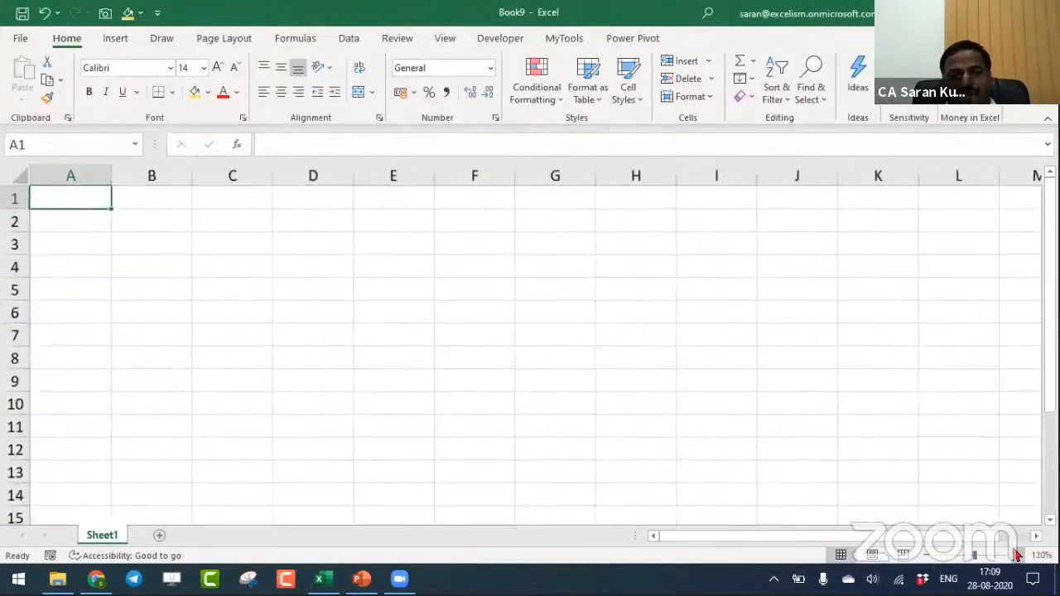
pyautogui.click(1017, 555)
# - Enter ETL Tools in A1 and format it as a bold italic heading
pyautogui.write('ETL Tools')
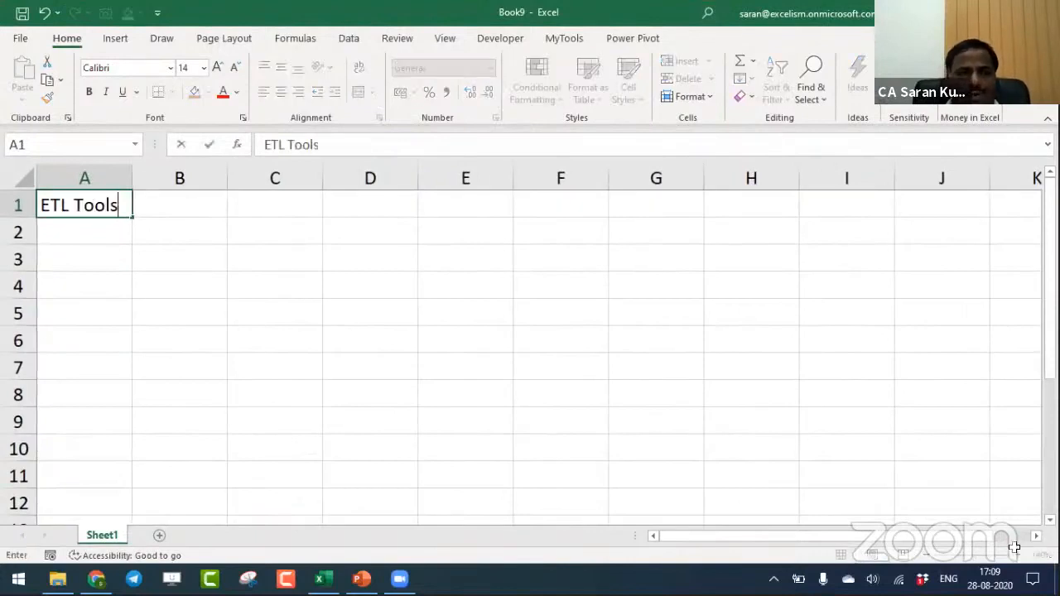
pyautogui.press('Return')
pyautogui.press('Up')
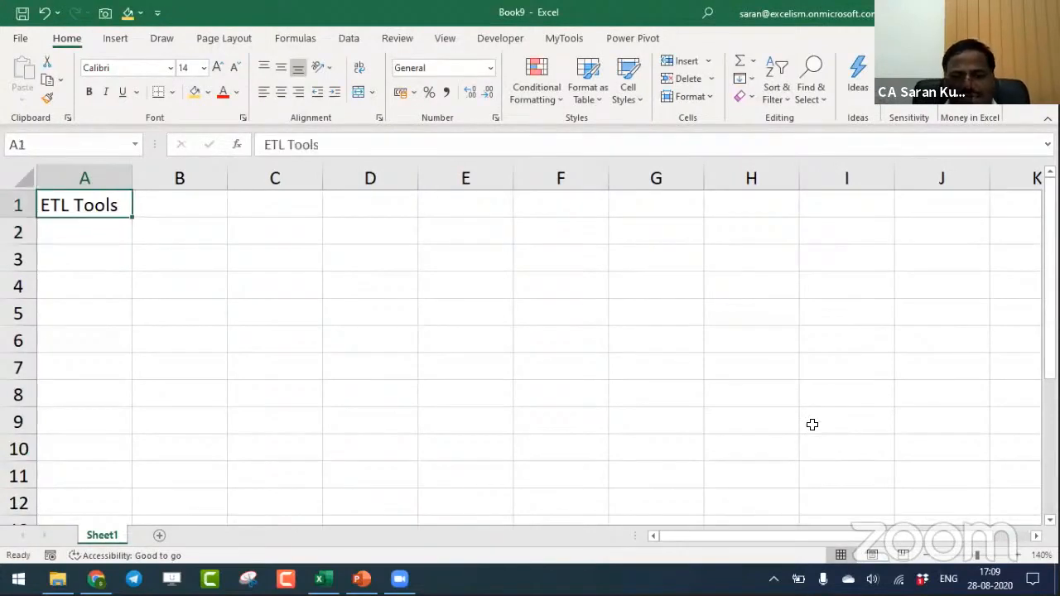
pyautogui.hotkey('ctrl', 'b')
pyautogui.hotkey('ctrl', 'i')
pyautogui.press('Down')
# - Switch to the PowerPoint presentation
pyautogui.hotkey('alt', 'Tab')
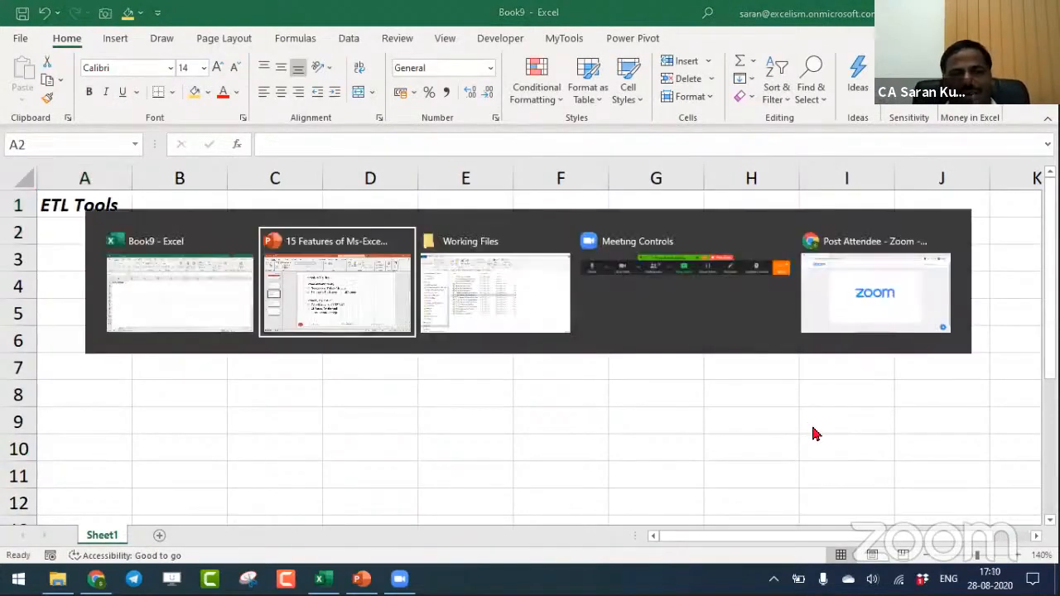
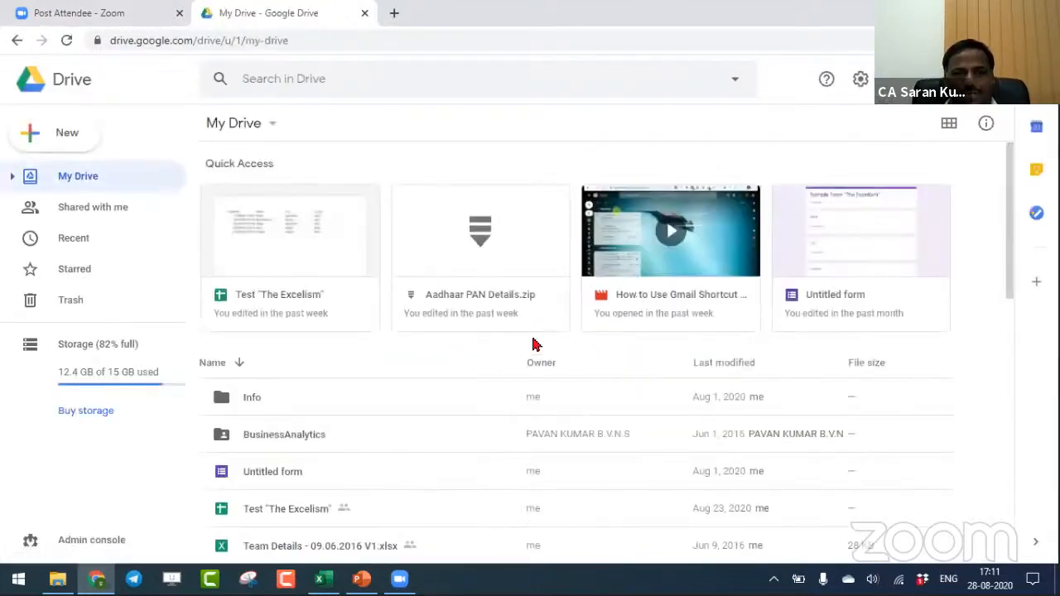
# - Open the Untitled form from Google Drive and load excelism.in/test in a new browser tab to view the embedded form
pyautogui.click(876, 300)
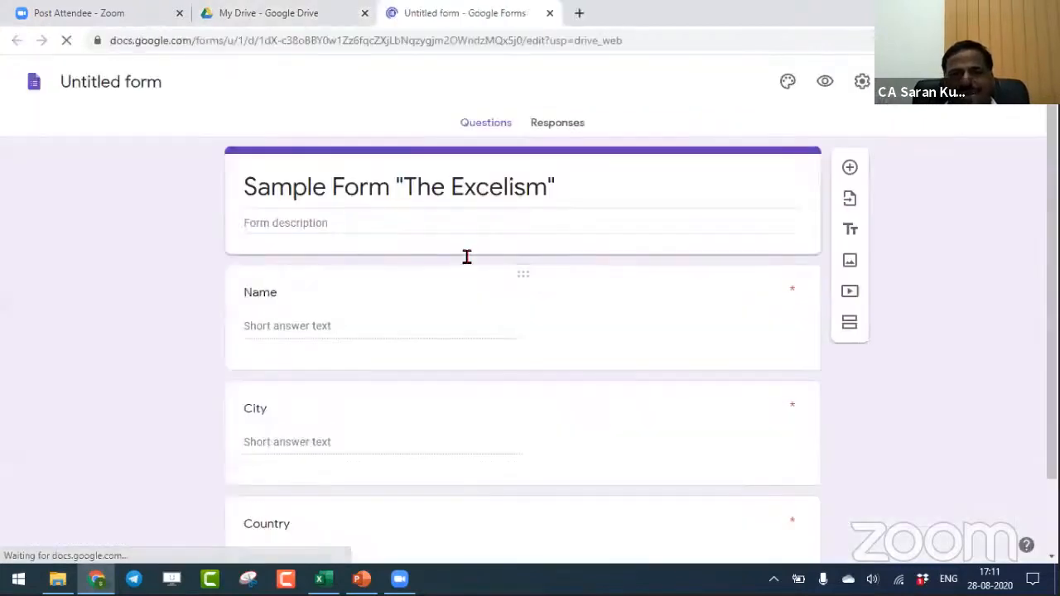
pyautogui.click(580, 13)
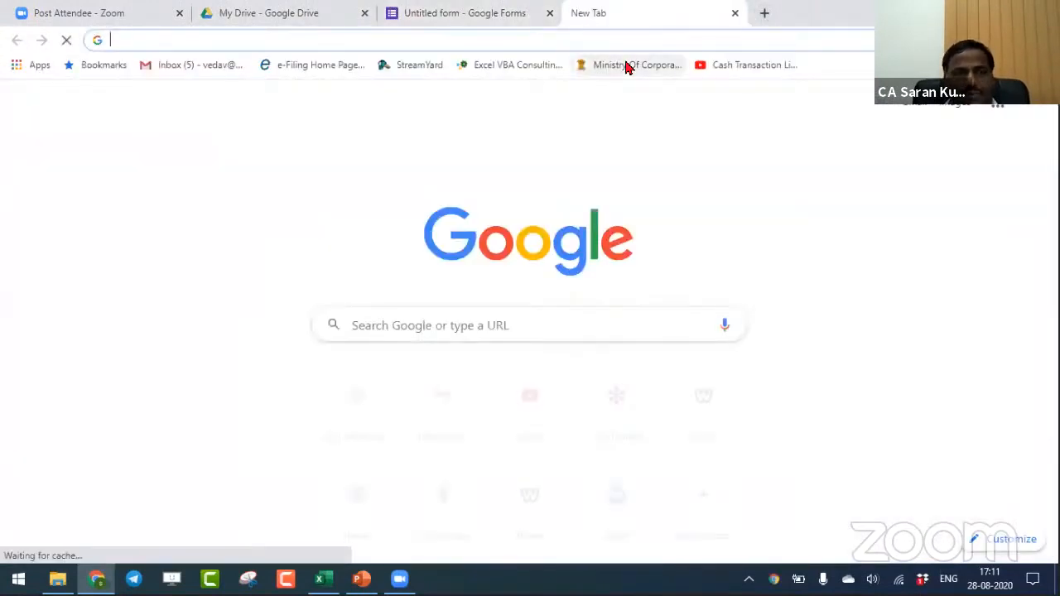
pyautogui.write('excelism.in/test')
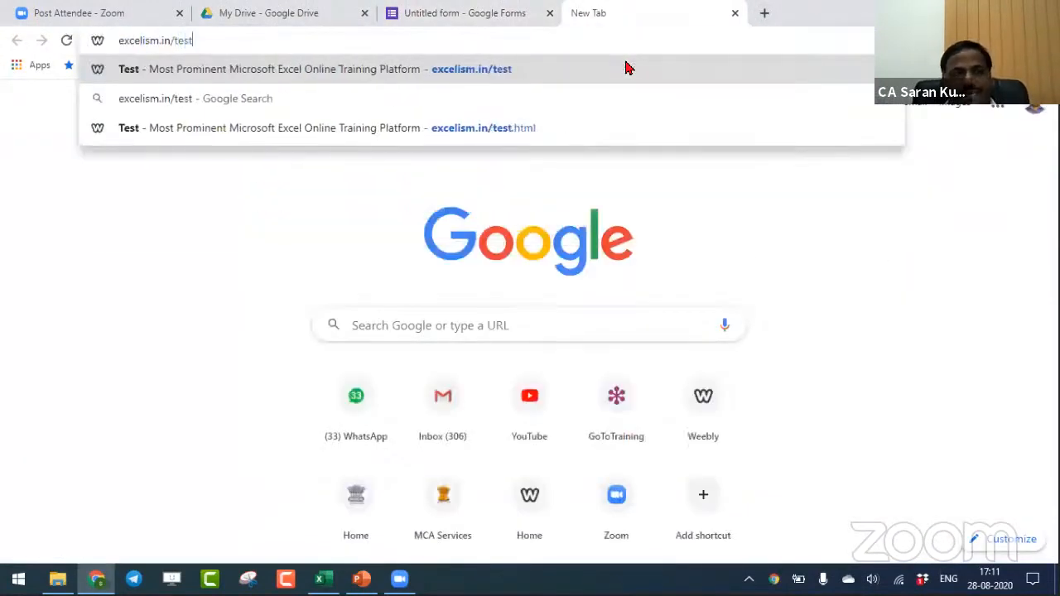
pyautogui.press('Return')
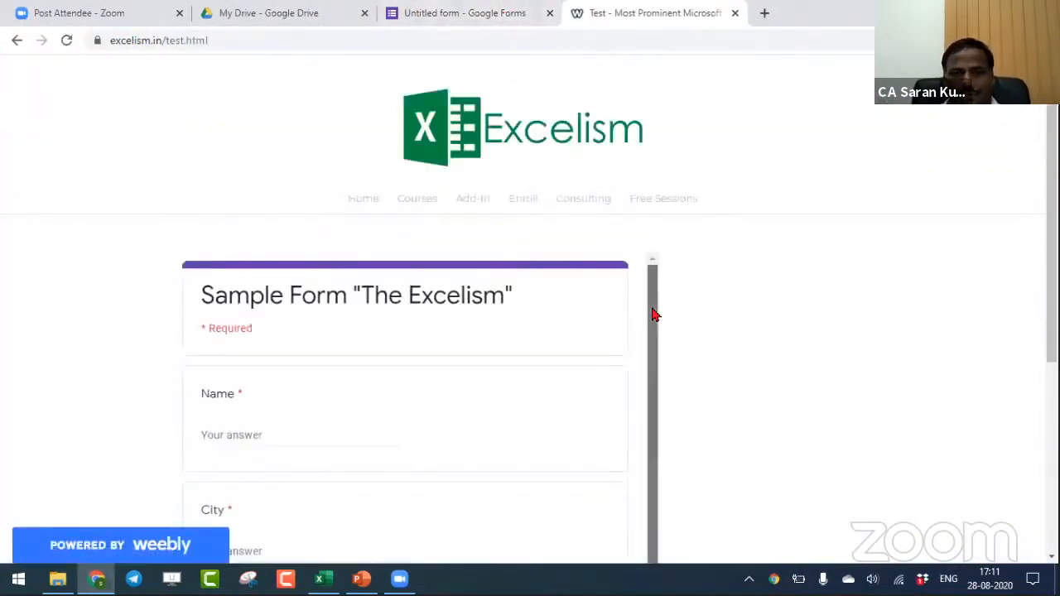
pyautogui.scroll(-5, 655, 397)
pyautogui.scroll(-1, 492, 290)
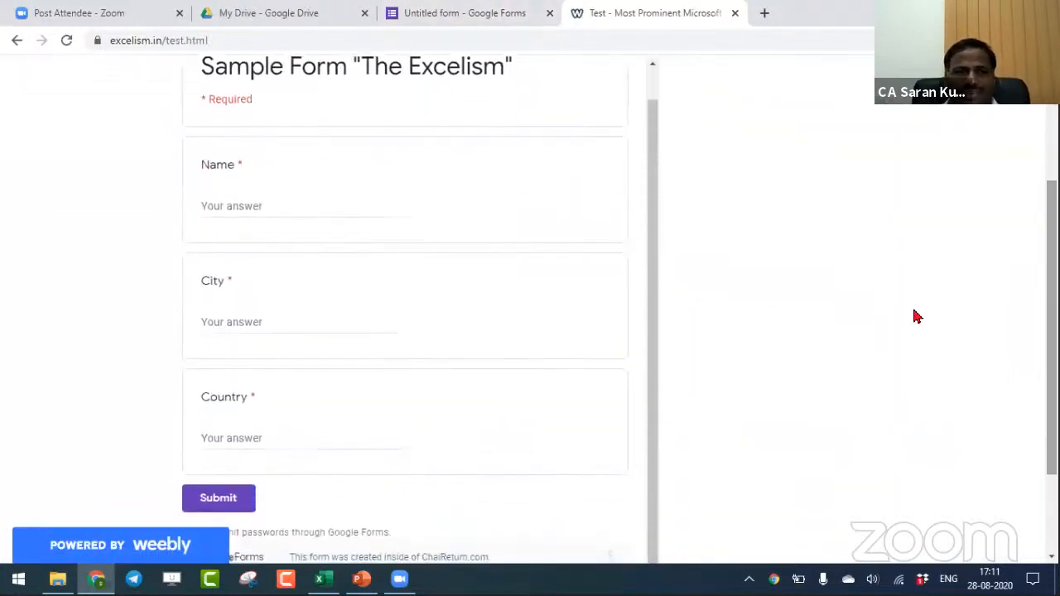
# - Test the required Name and City questions on the sample form by leaving each one empty
pyautogui.click(292, 209)
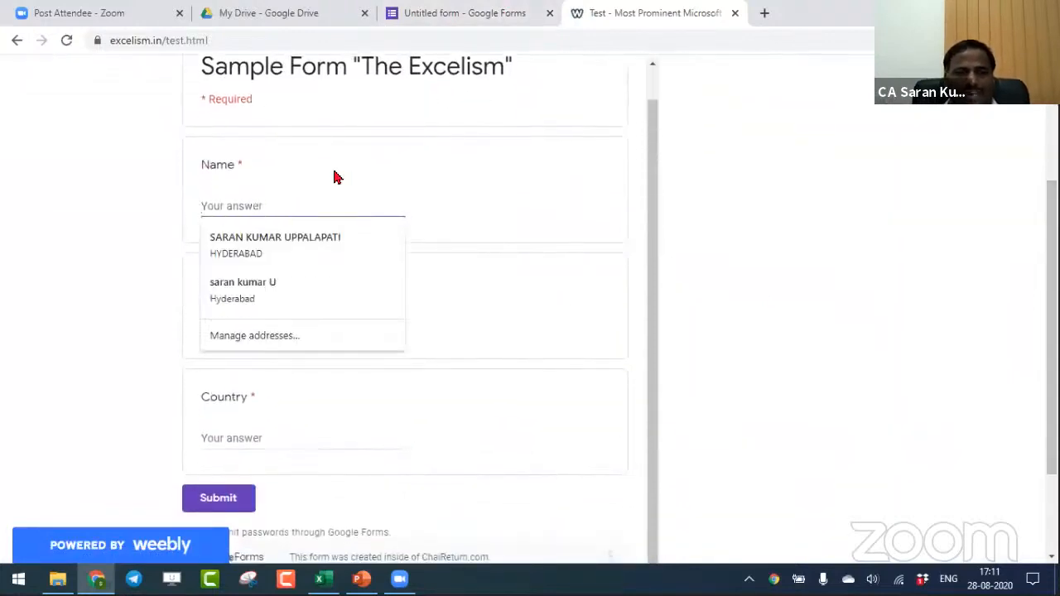
pyautogui.click(95, 232)
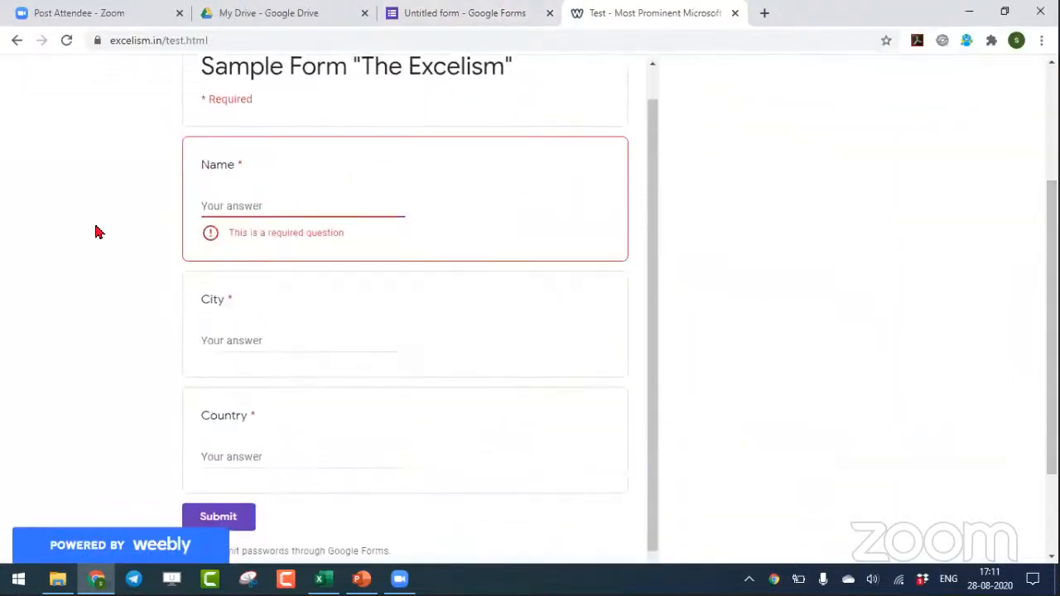
pyautogui.click(219, 202)
pyautogui.click(505, 217)
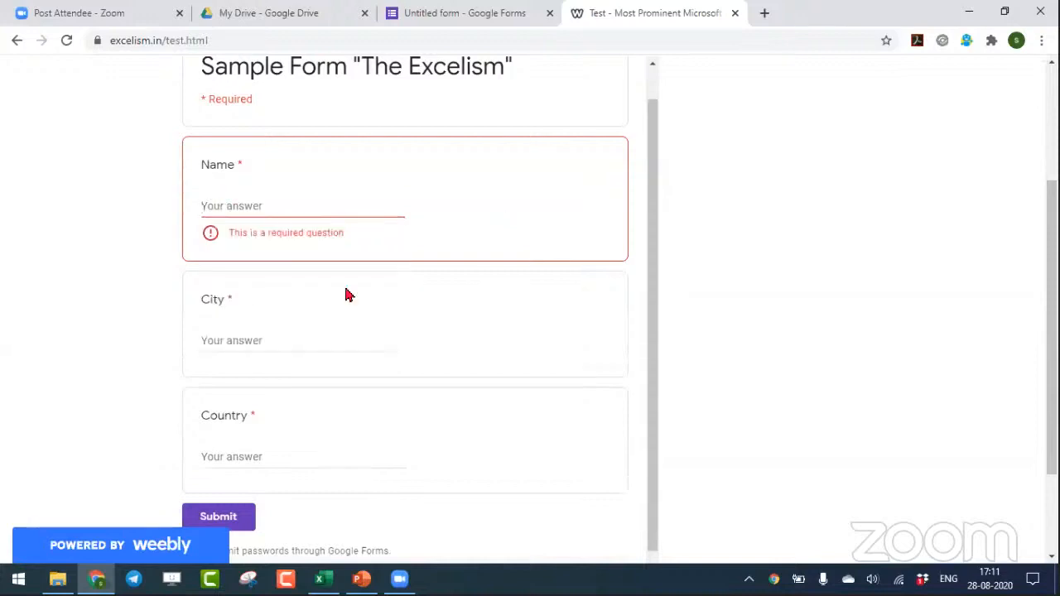
pyautogui.click(283, 340)
pyautogui.click(632, 357)
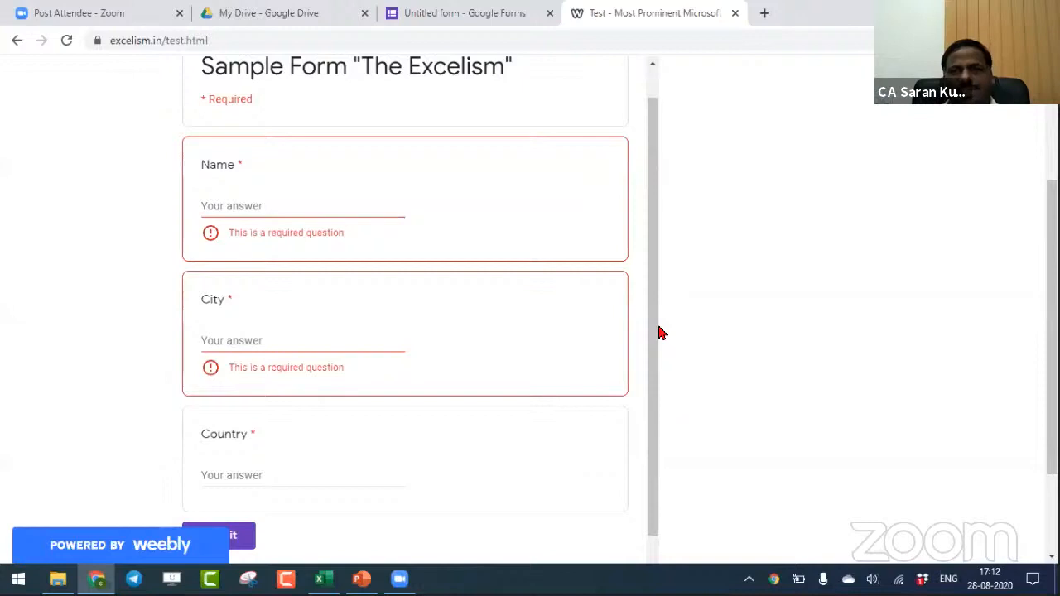
pyautogui.scroll(1, 657, 248)
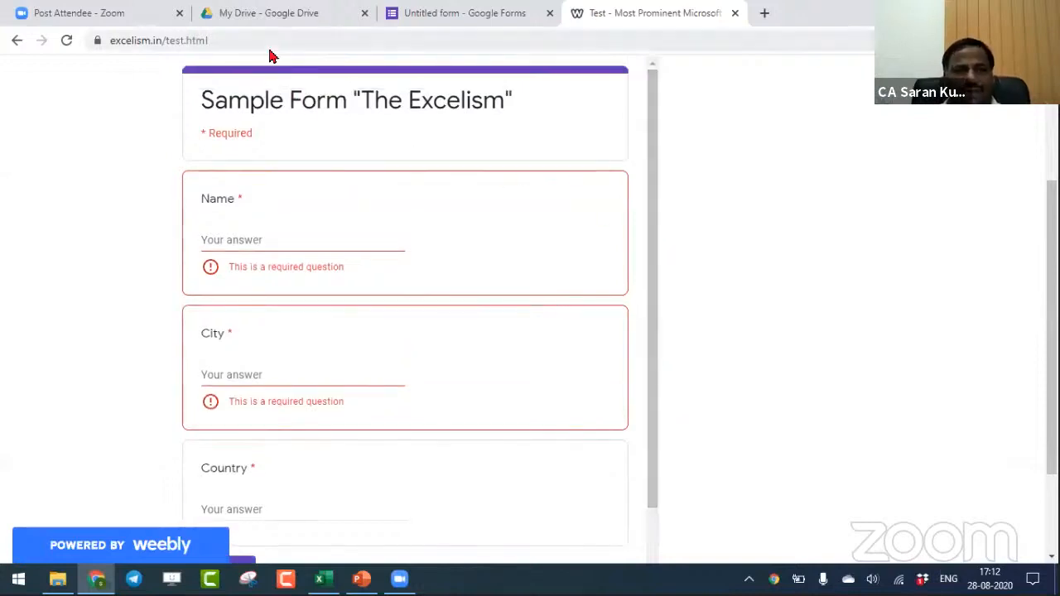
pyautogui.click(534, 10)
pyautogui.click(585, 10)
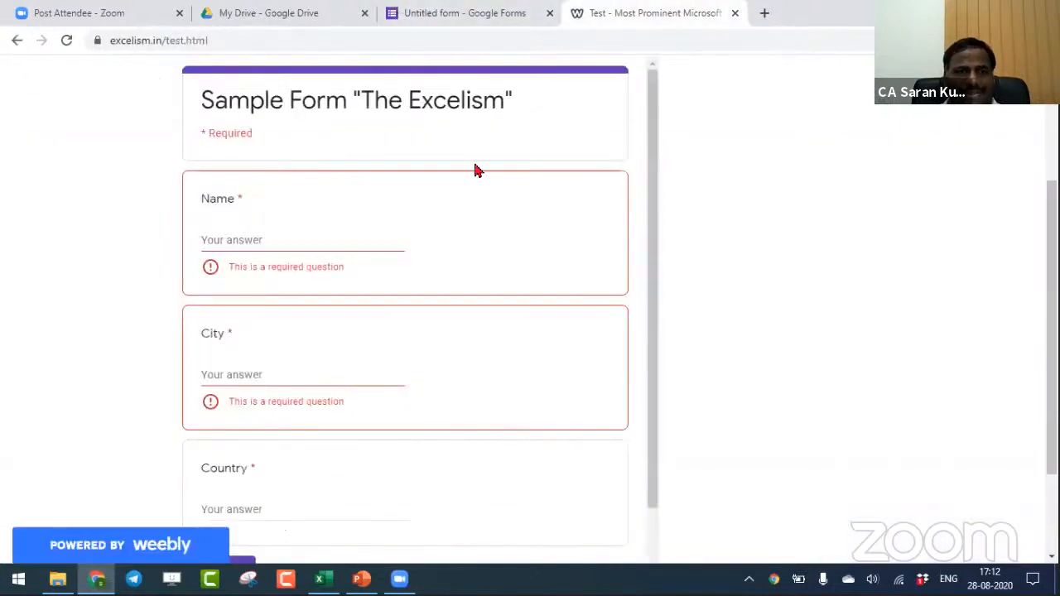
# - Fill in the sample form with the respondent's name, city AhmedNagar and country India, and submit it
pyautogui.click(315, 246)
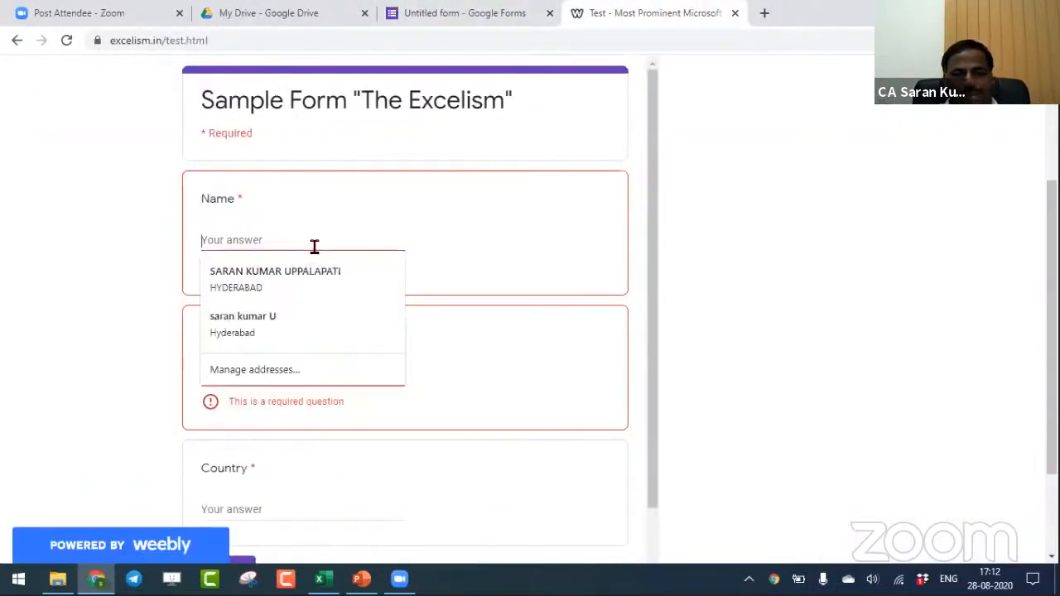
pyautogui.press('Tab')
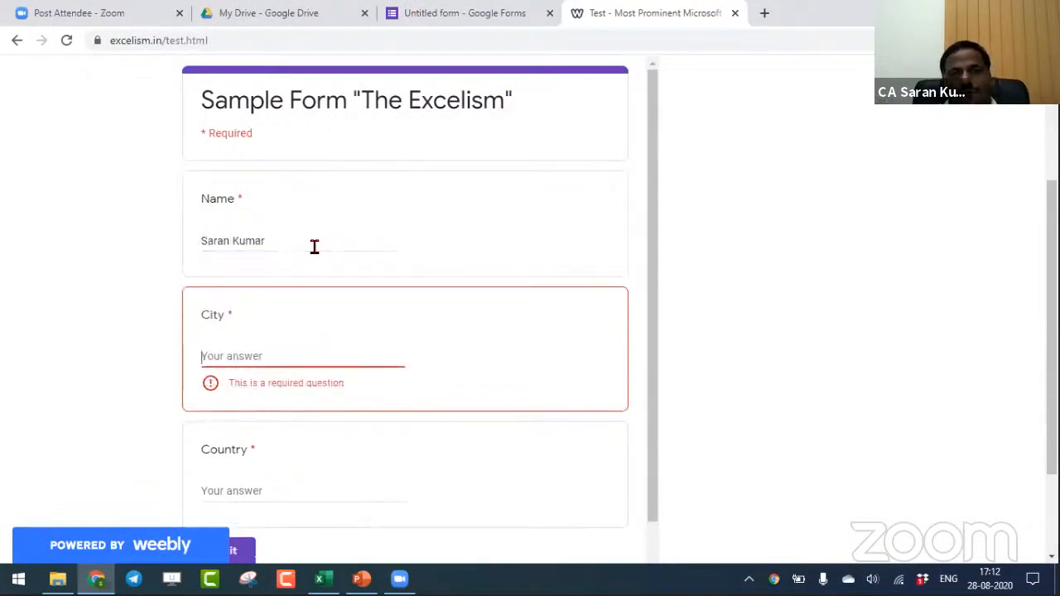
pyautogui.write('AhmedNa')
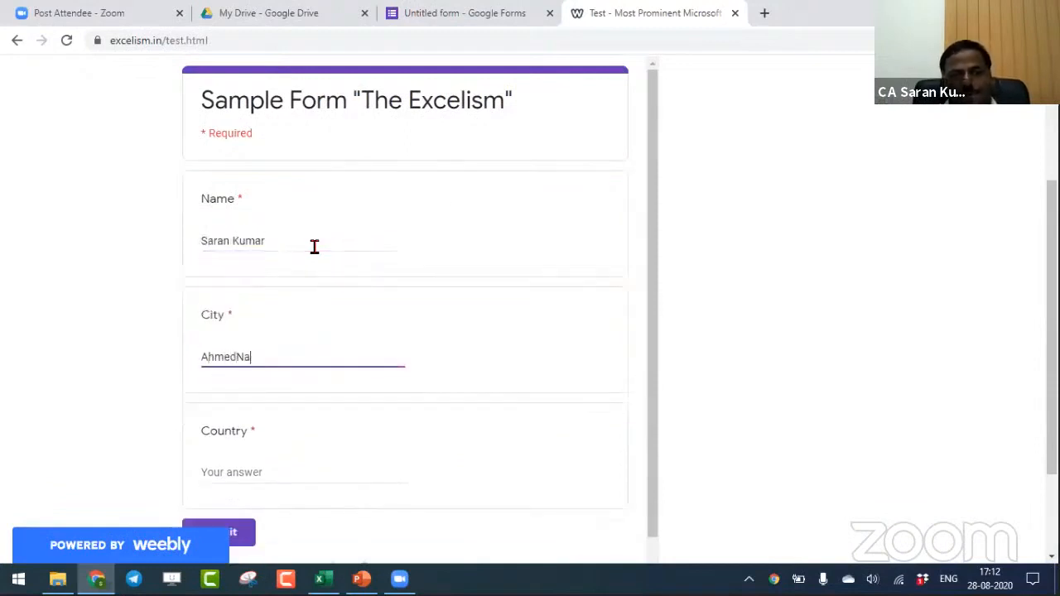
pyautogui.press('Tab')
pyautogui.write('India')
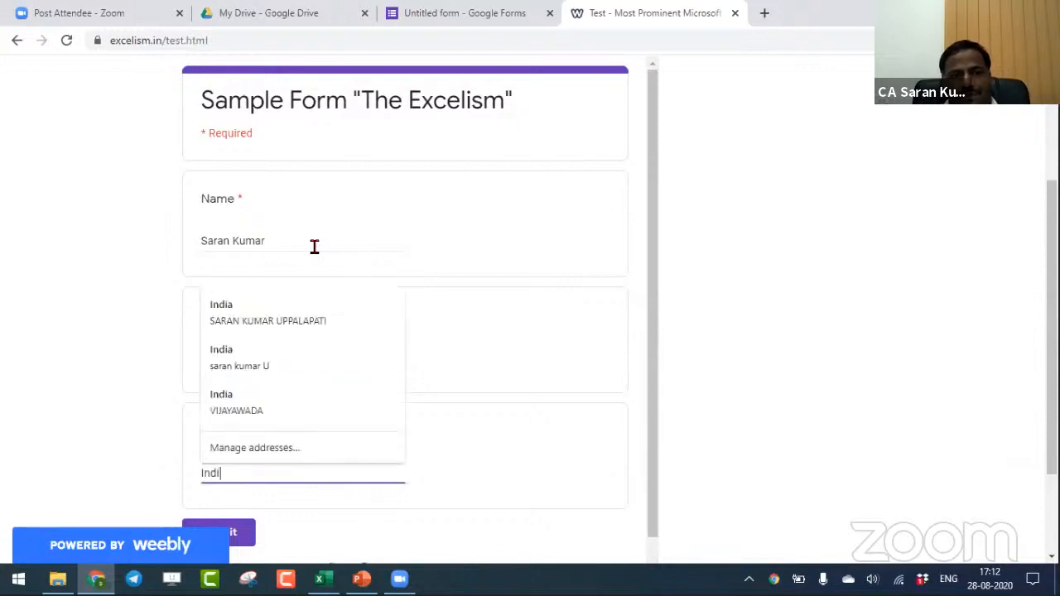
pyautogui.press('Tab')
pyautogui.click(246, 528)
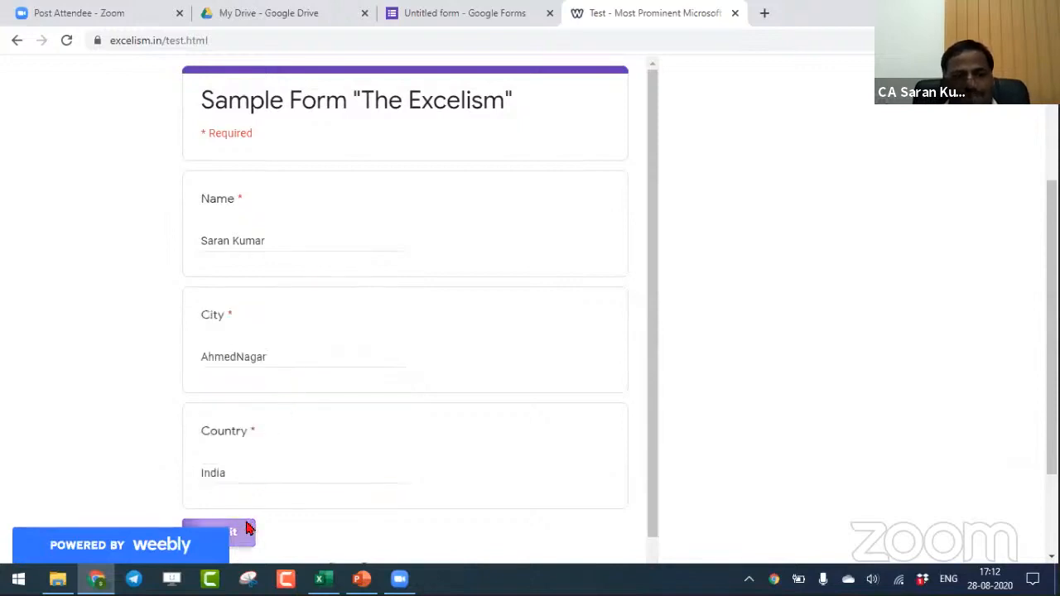
# - Check the form's response summary and examine the newest entry in the Test "The Excelism" spreadsheet
pyautogui.click(435, 8)
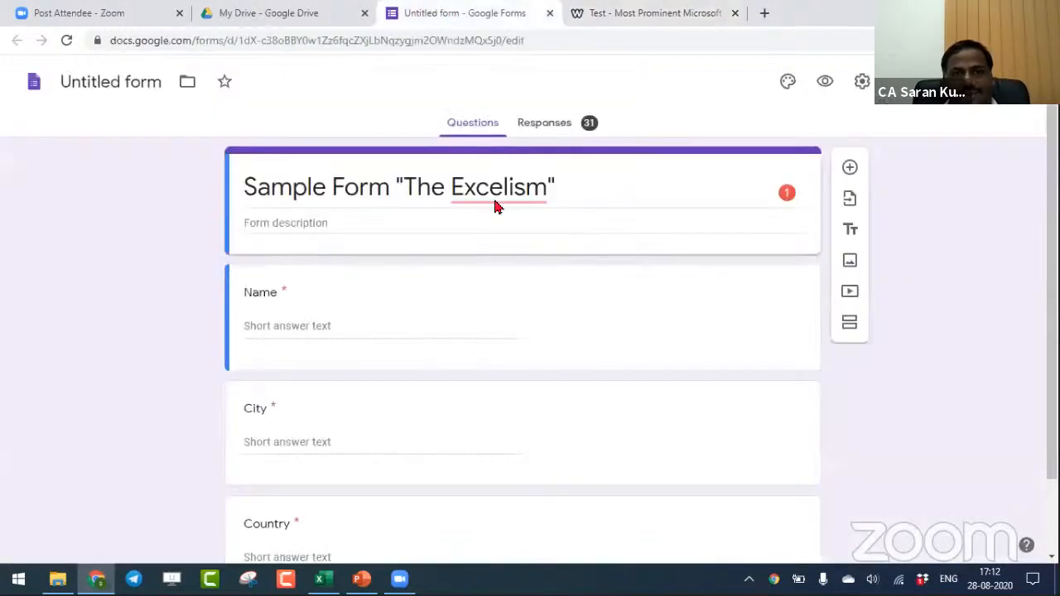
pyautogui.click(557, 120)
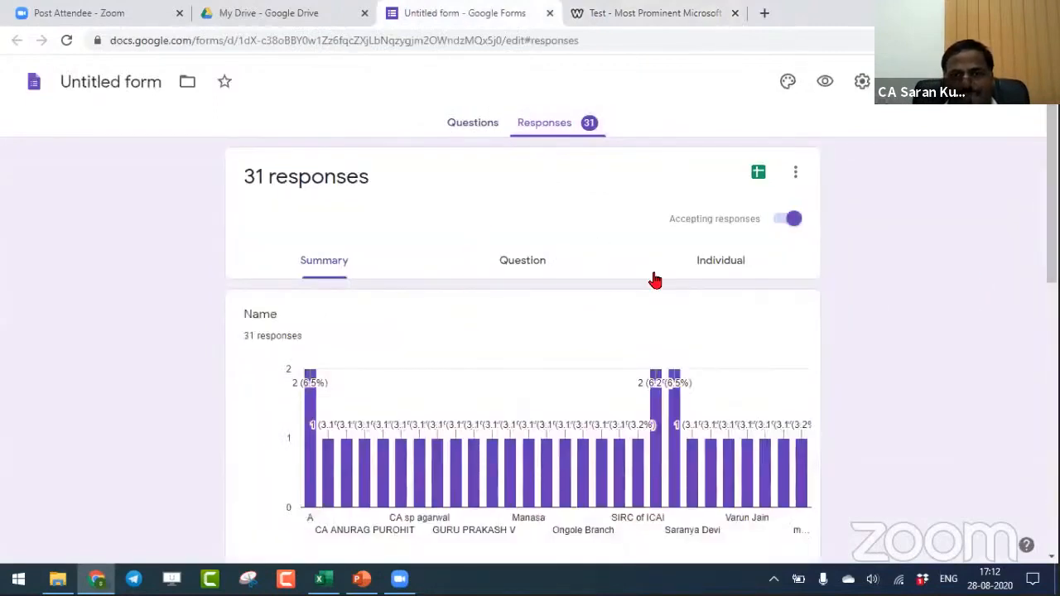
pyautogui.click(248, 11)
pyautogui.click(276, 233)
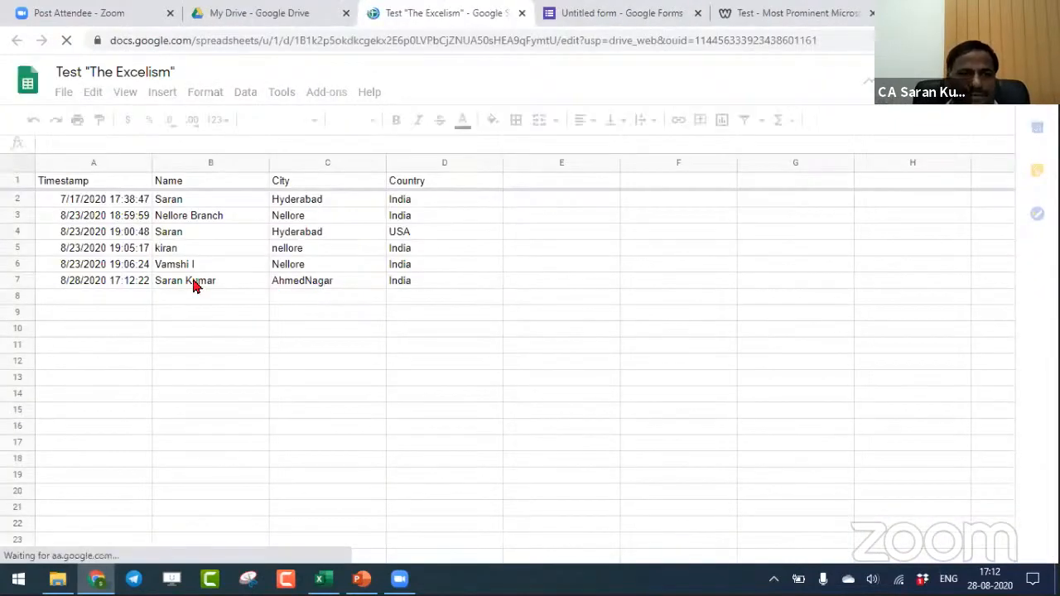
pyautogui.click(308, 282)
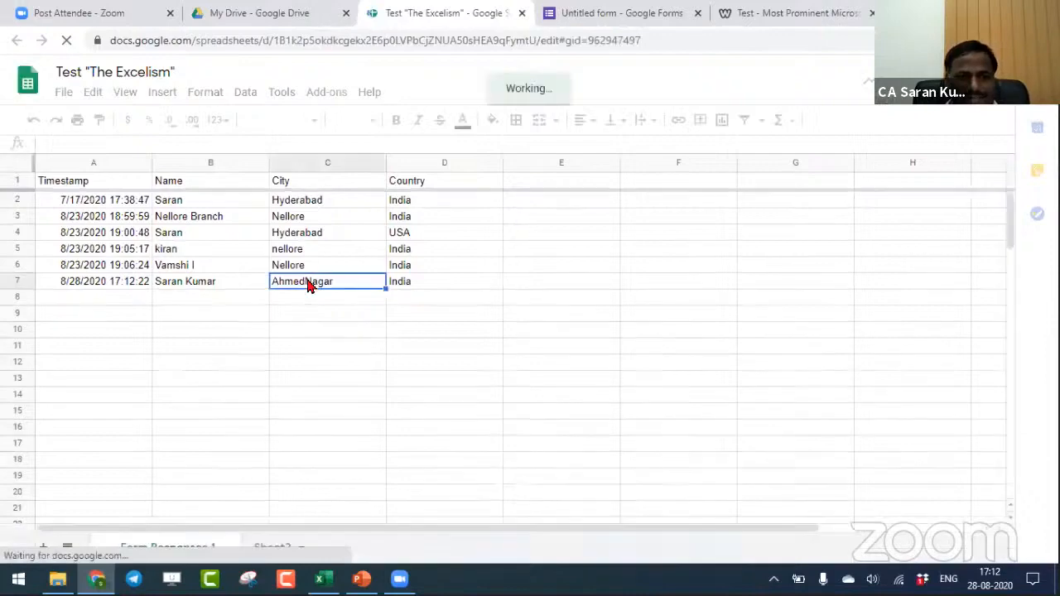
pyautogui.click(135, 282)
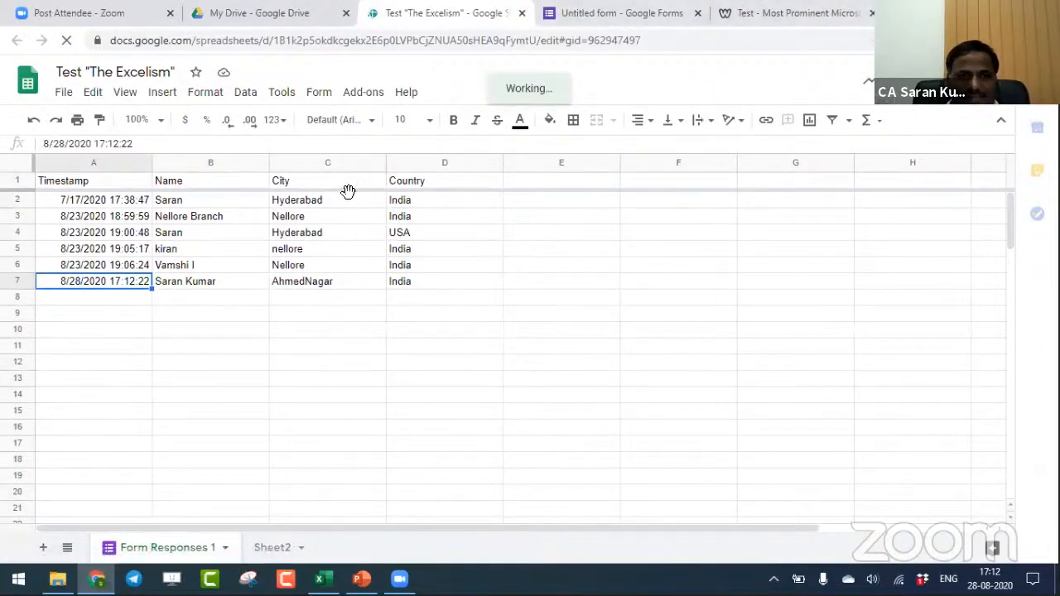
# - Submit another response on the sample form with a respondent's name, city Hyderabad and country India
pyautogui.click(786, 10)
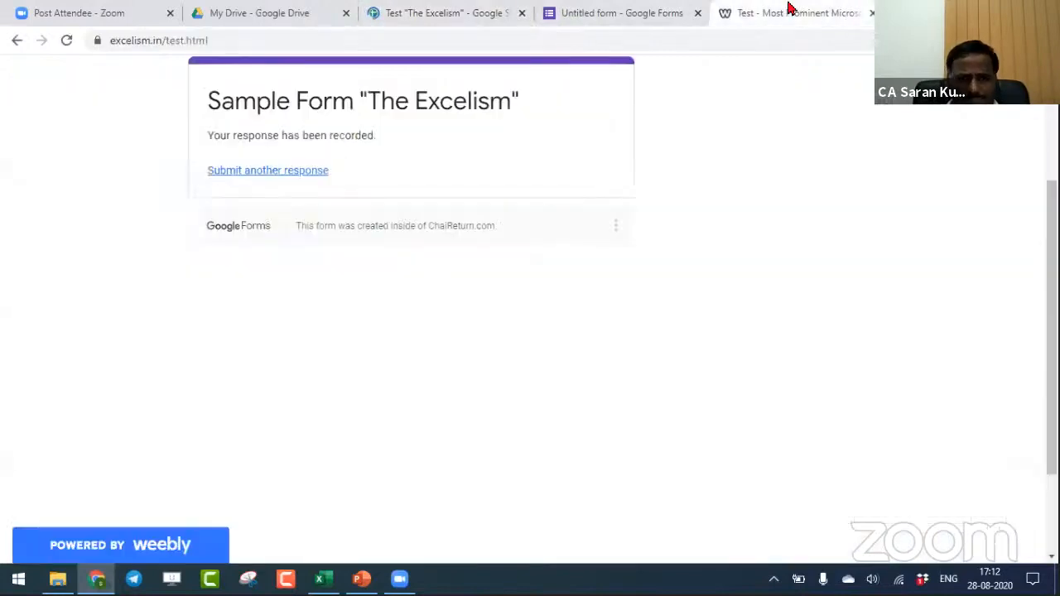
pyautogui.click(265, 176)
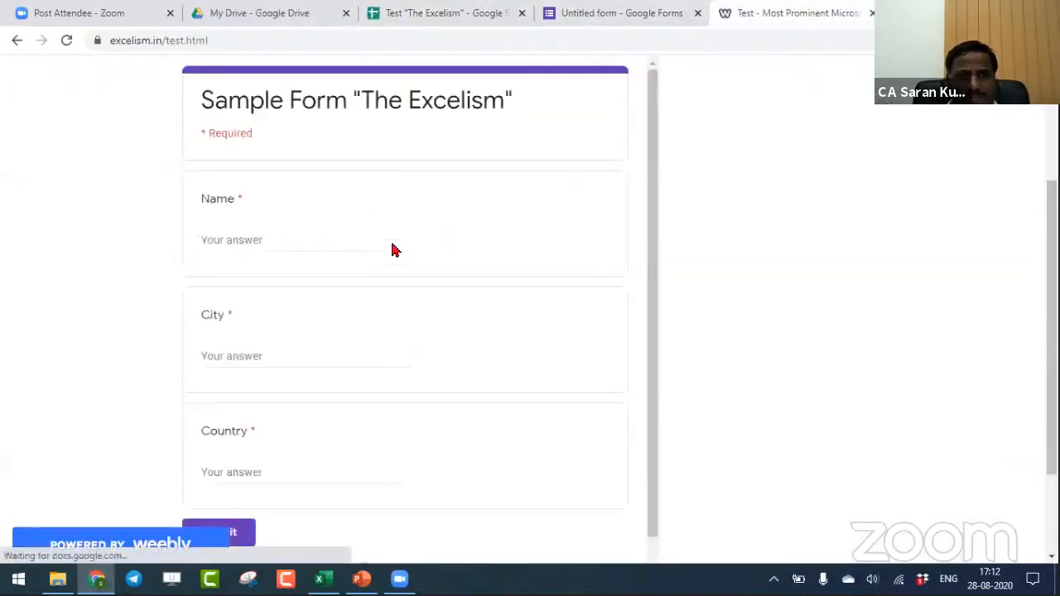
pyautogui.click(368, 238)
pyautogui.write('Kiran')
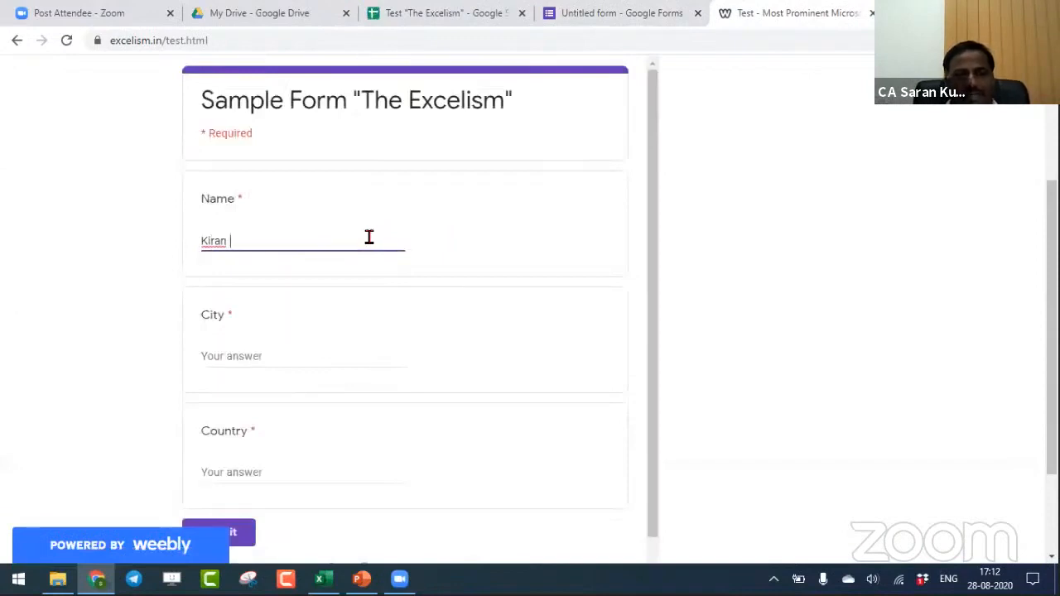
pyautogui.press('Tab')
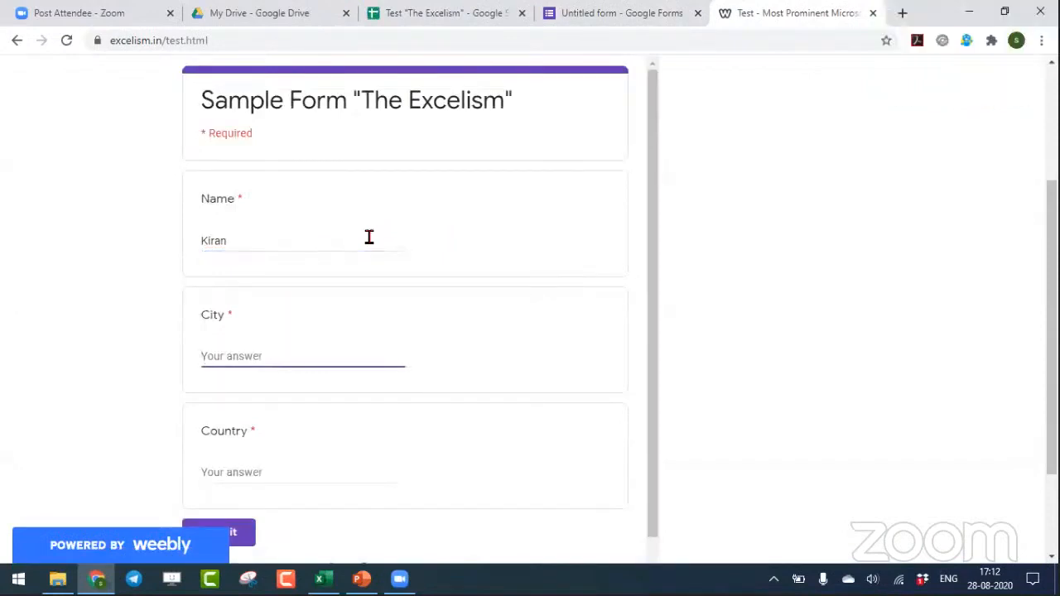
pyautogui.write('Hyderabad')
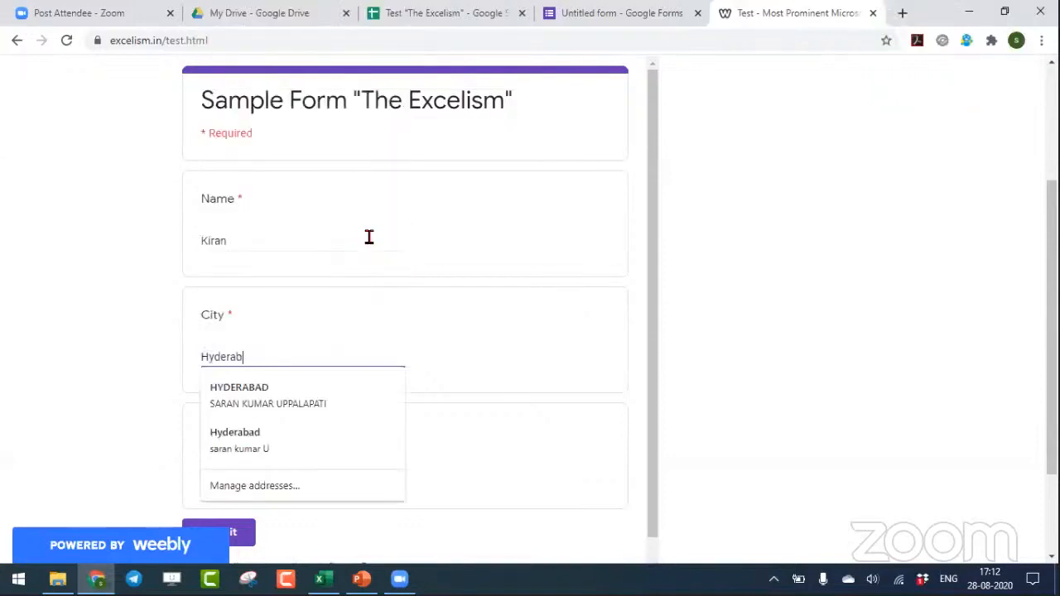
pyautogui.press('Tab')
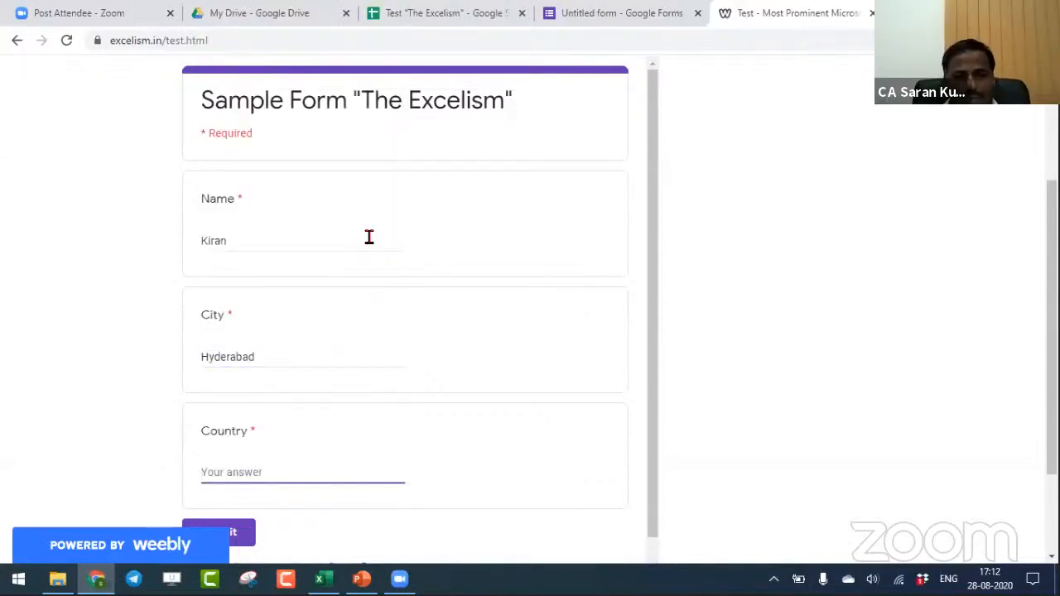
pyautogui.write('India')
pyautogui.press('Tab')
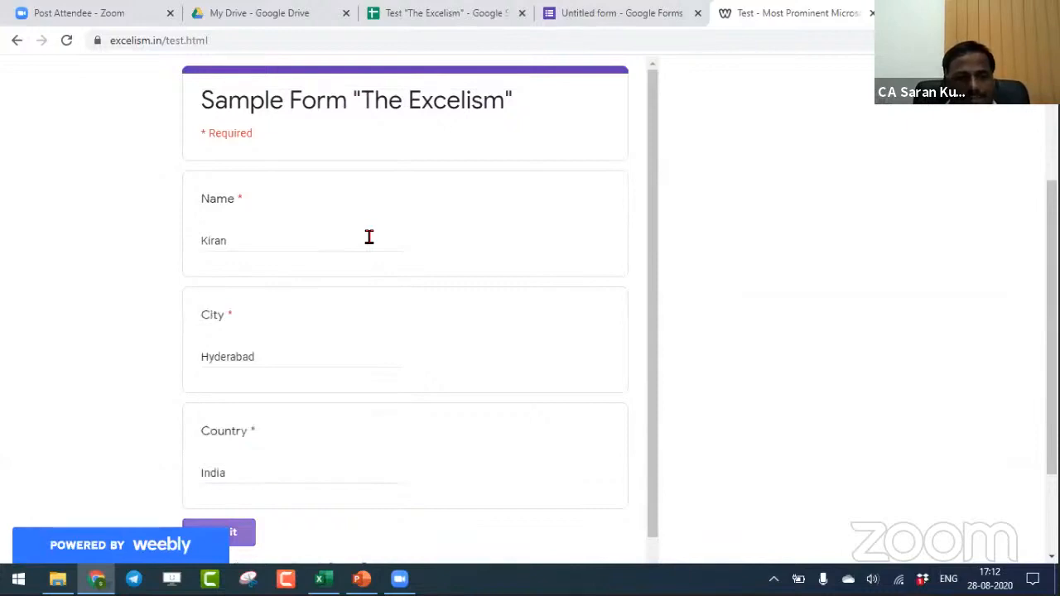
pyautogui.click(238, 530)
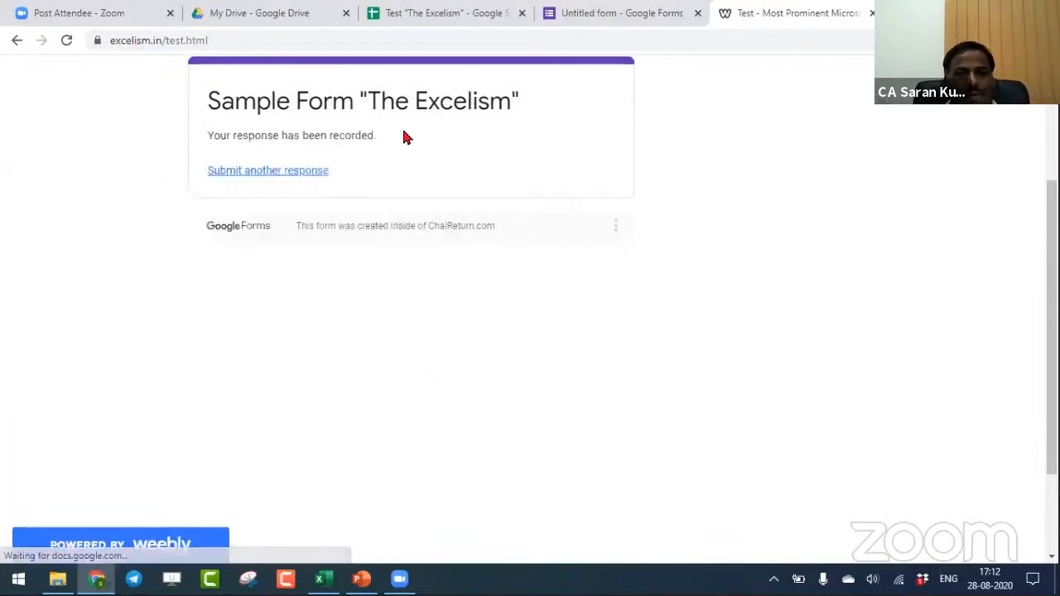
# - Try to cut the two newest response entries in rows 8 and 9 of the response spreadsheet and paste them at B8
pyautogui.click(416, 8)
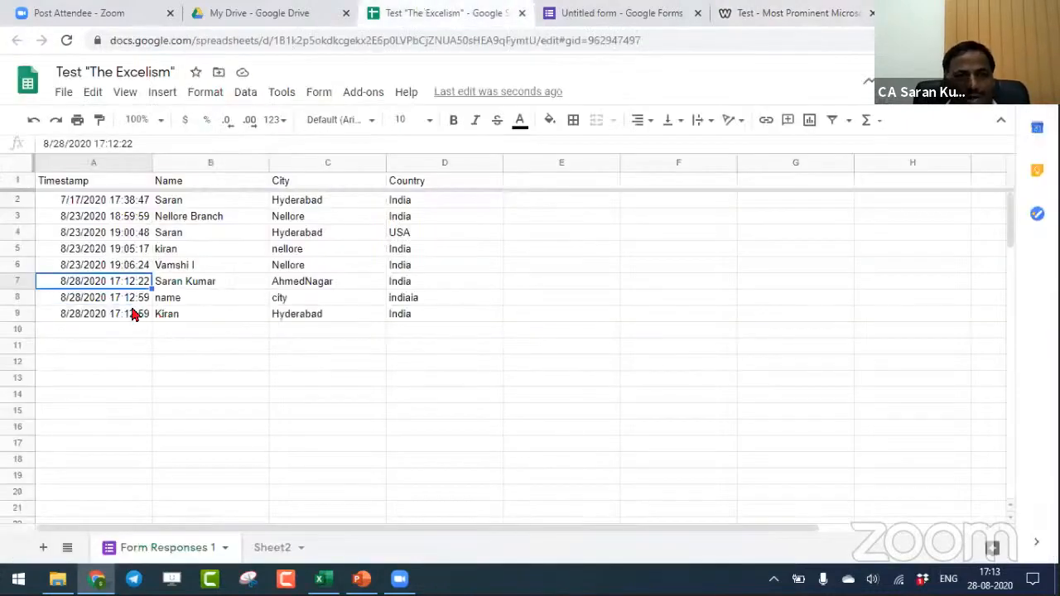
pyautogui.moveTo(85, 313); pyautogui.dragTo(420, 305)
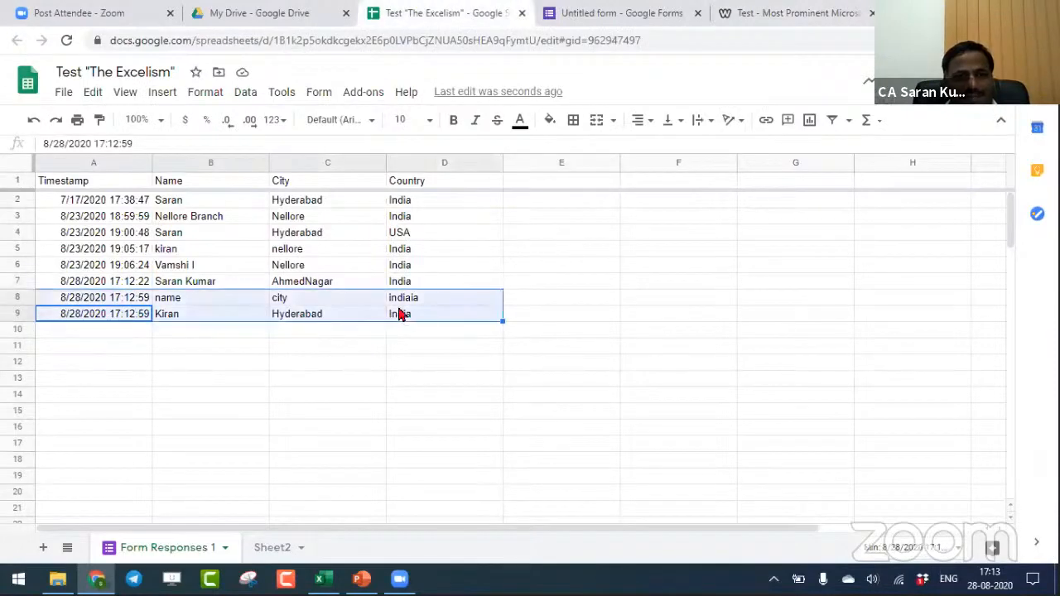
pyautogui.hotkey('ctrl', 'x')
pyautogui.click(182, 300)
pyautogui.hotkey('ctrl', 'v')
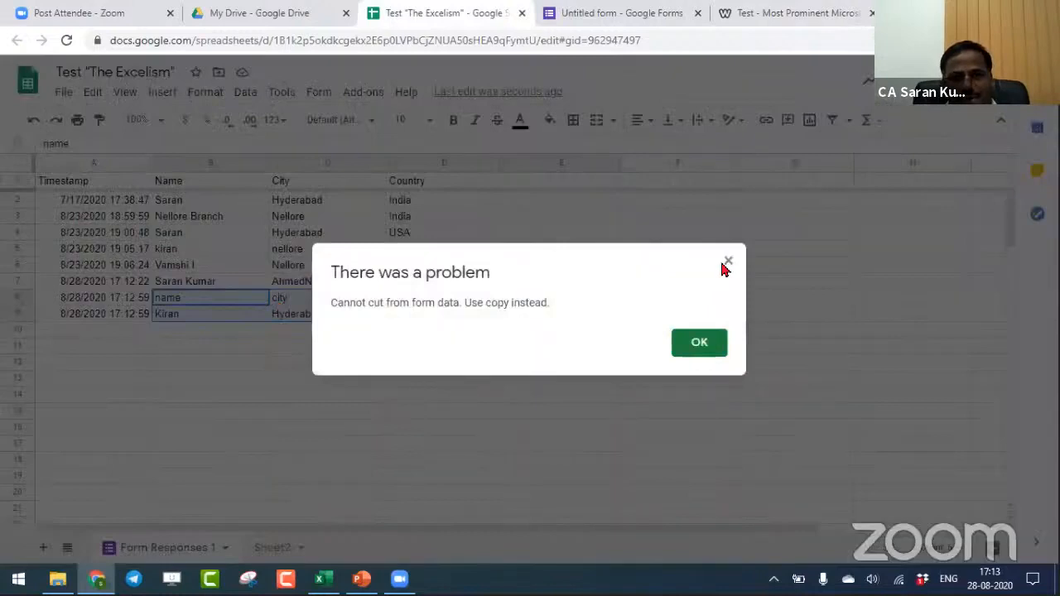
pyautogui.click(712, 341)
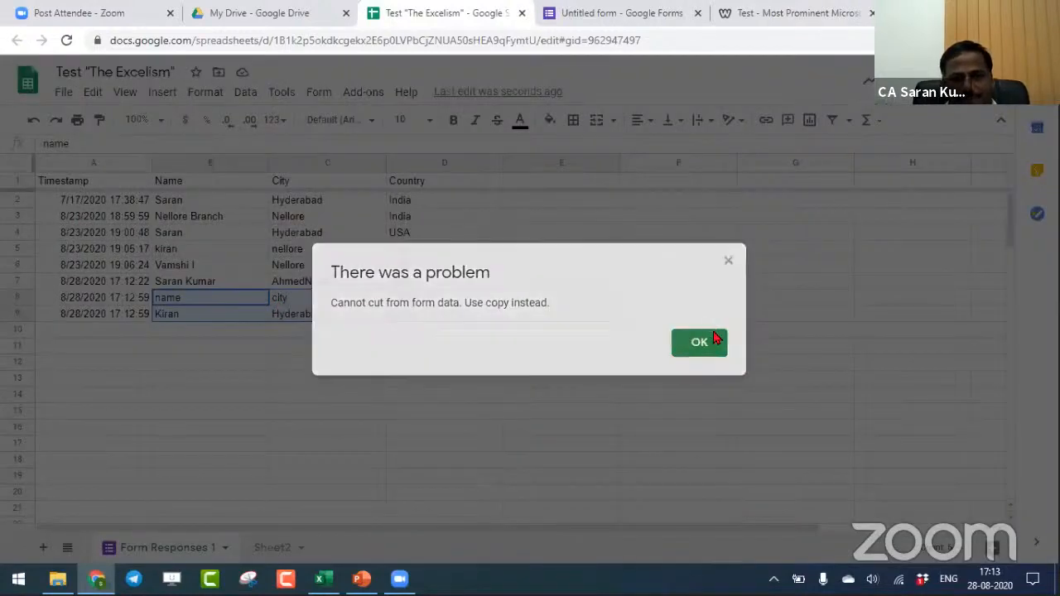
pyautogui.click(472, 381)
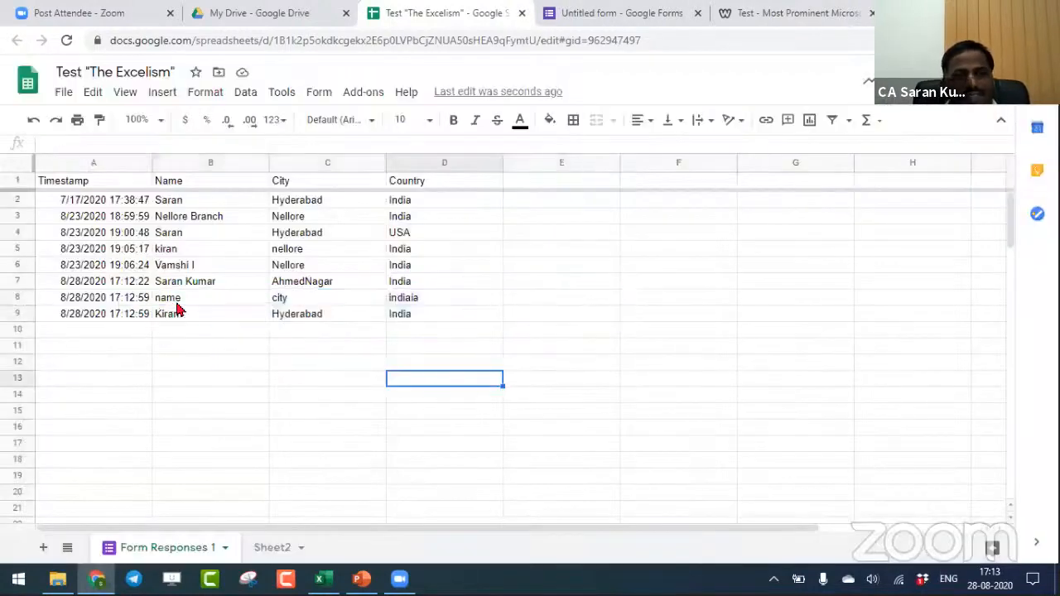
pyautogui.click(175, 302)
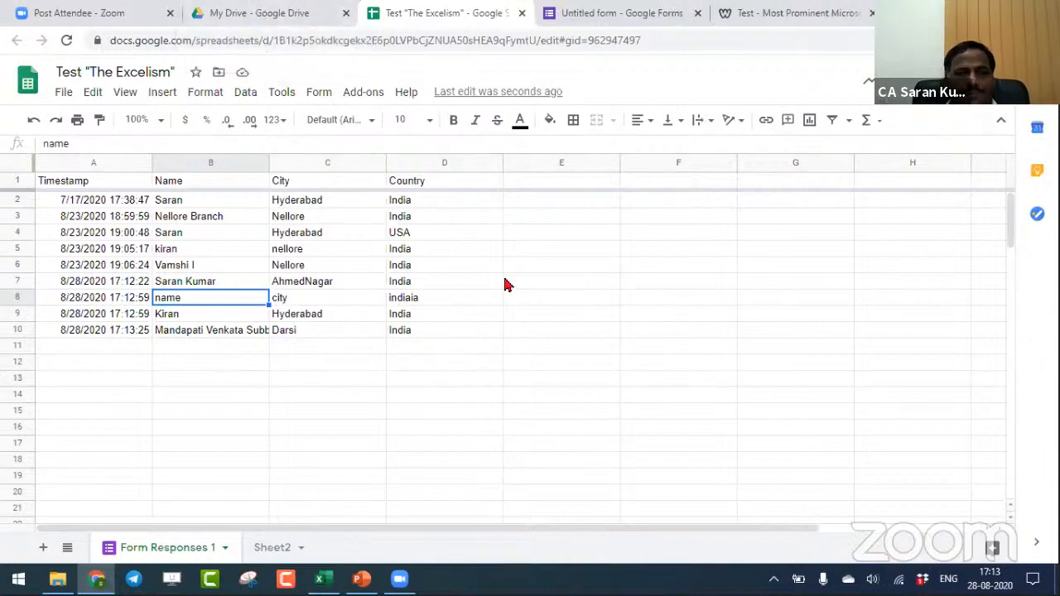
# - Switch to the Book9 workbook in Excel and enter "Extract" in B1 beside the ETL Tools heading
pyautogui.moveTo(319, 579)
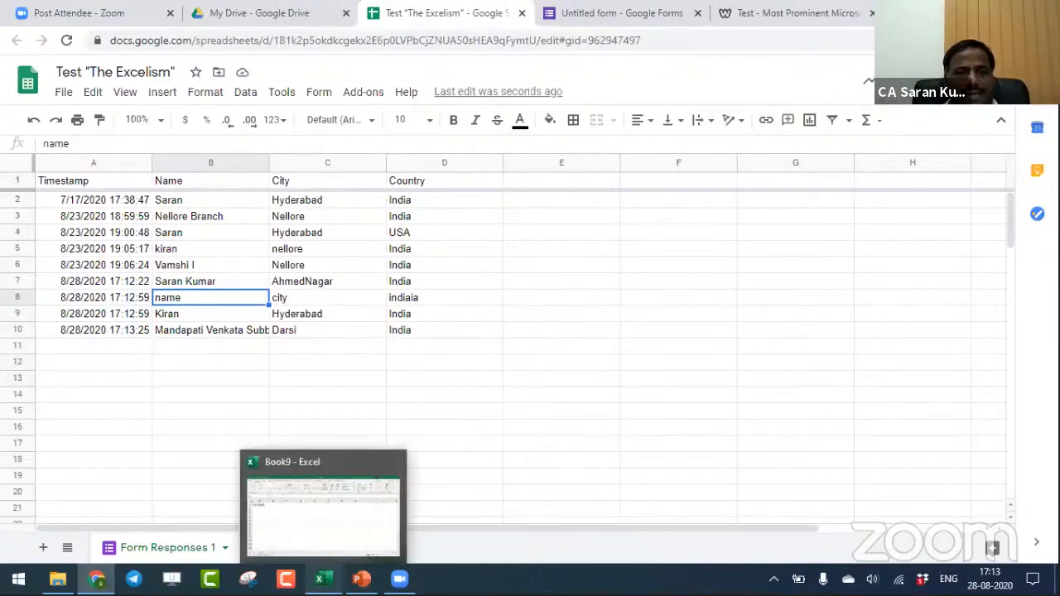
pyautogui.click(323, 513)
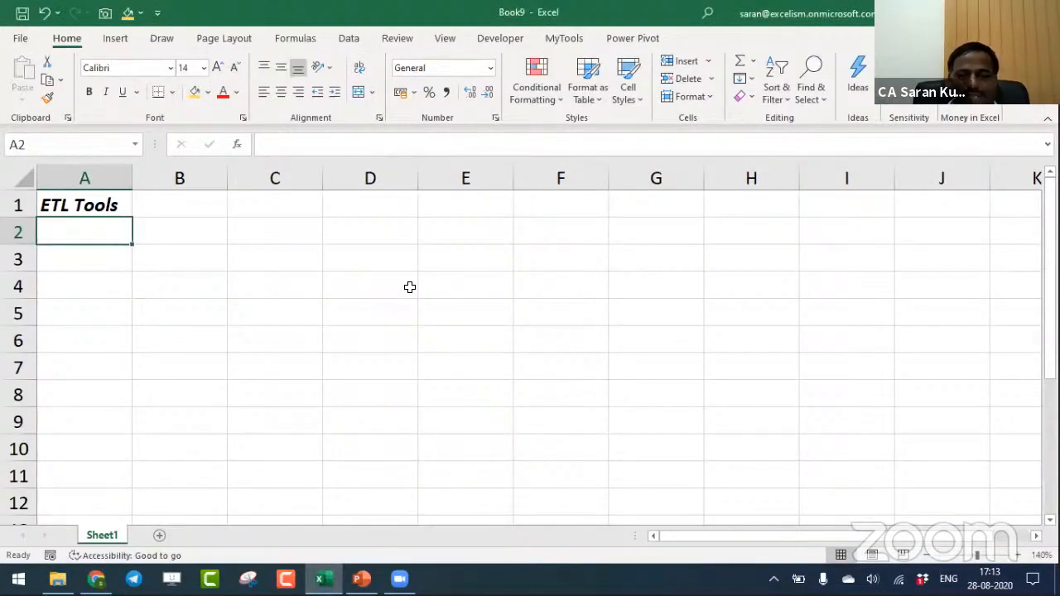
pyautogui.press('Up')
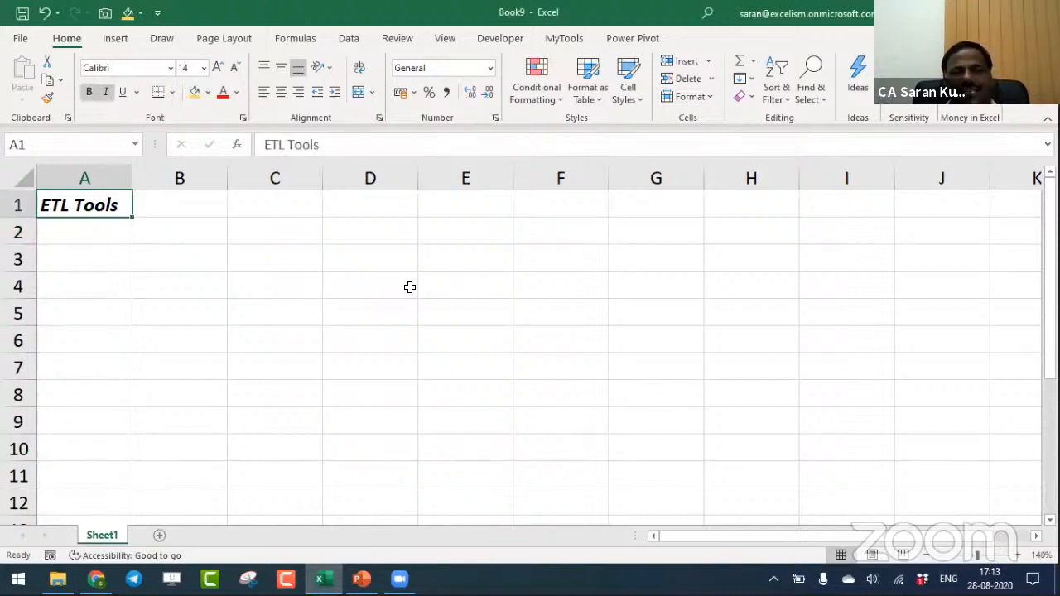
pyautogui.press('Right')
pyautogui.write('Extra')
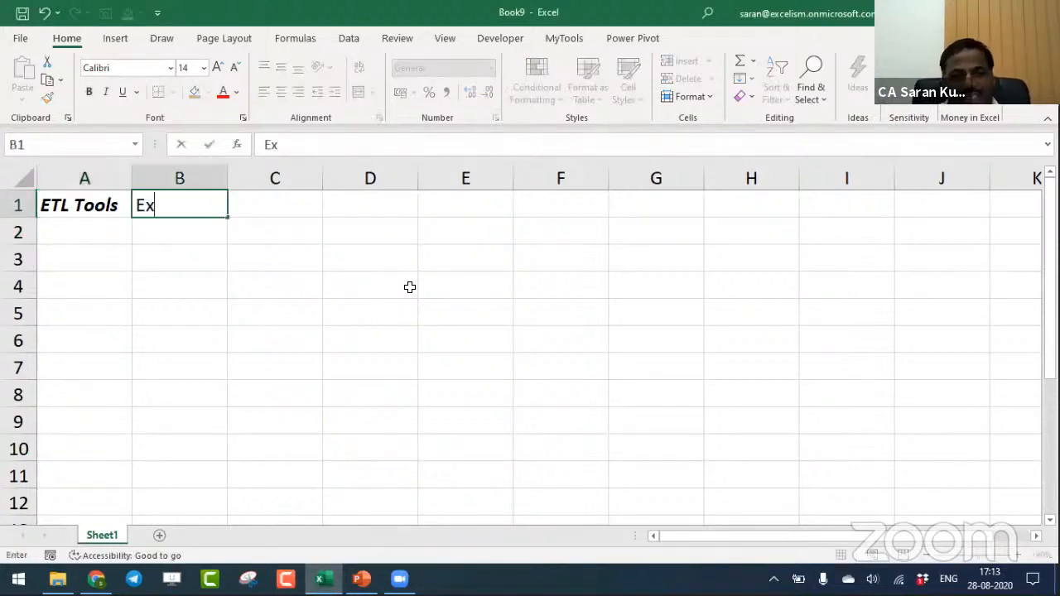
pyautogui.press('Return')
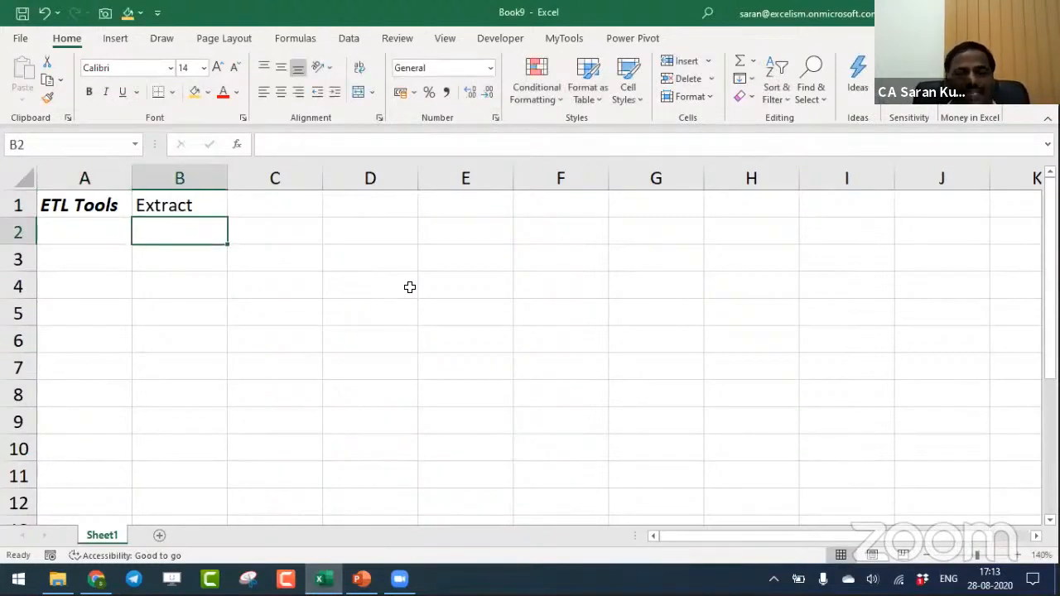
# - Enter "from Any Source" in C1 and autofit the width of column C
pyautogui.press('Up')
pyautogui.press('Right')
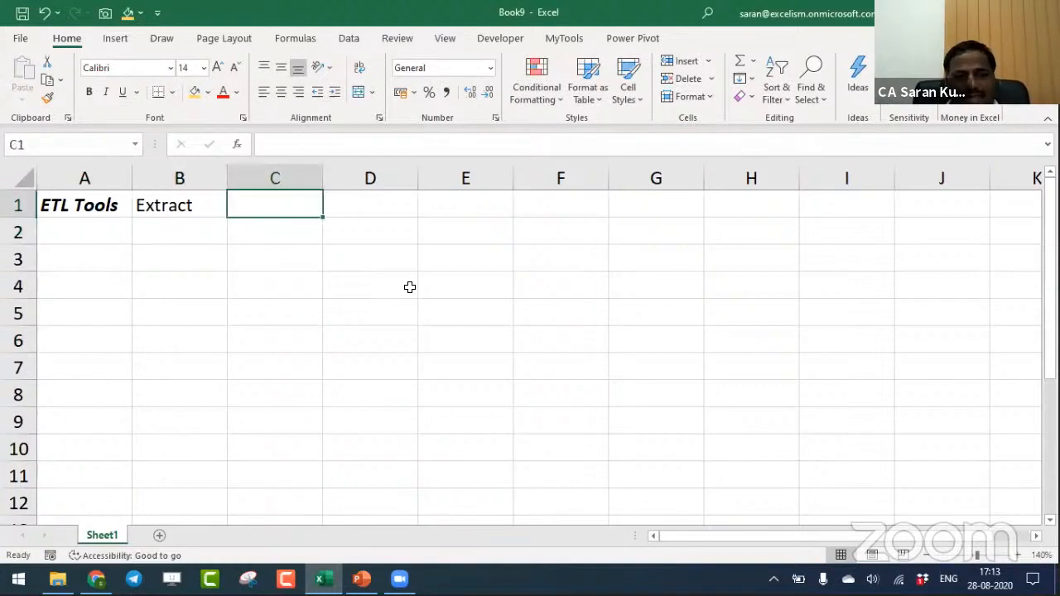
pyautogui.write('from Any Source')
pyautogui.hotkey('ctrl', 'Return')
pyautogui.hotkey('alt', 'o')
pyautogui.press('c')
pyautogui.press('a')
pyautogui.press('Right')
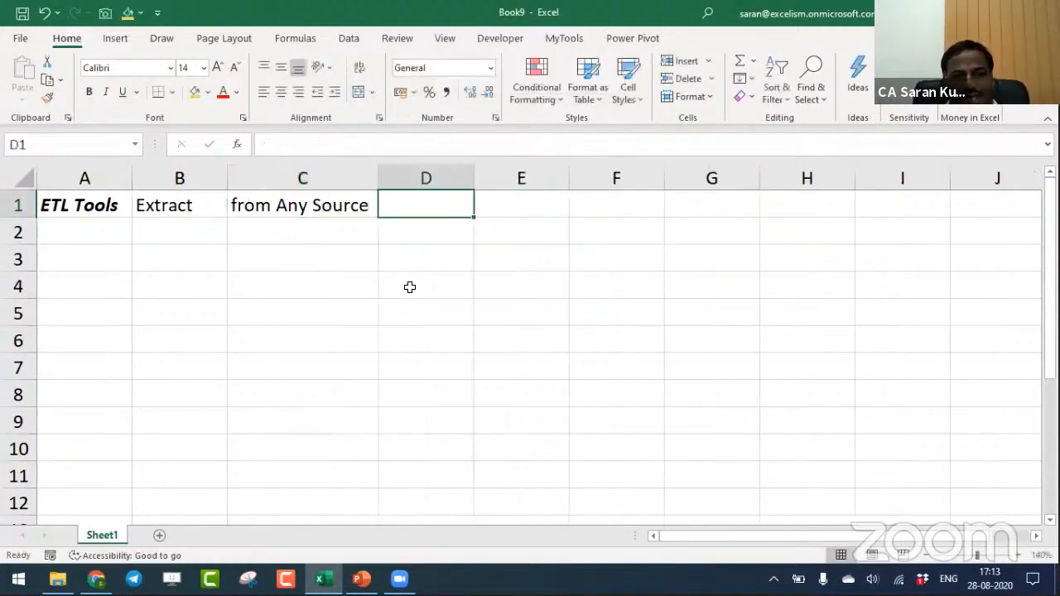
# - Enter "Excel" in D1 as the first data source
pyautogui.write('Ec')
pyautogui.write('ce')
pyautogui.write('l')
pyautogui.press('Return')
pyautogui.press('Left')
pyautogui.write('XM')
pyautogui.press('Escape')
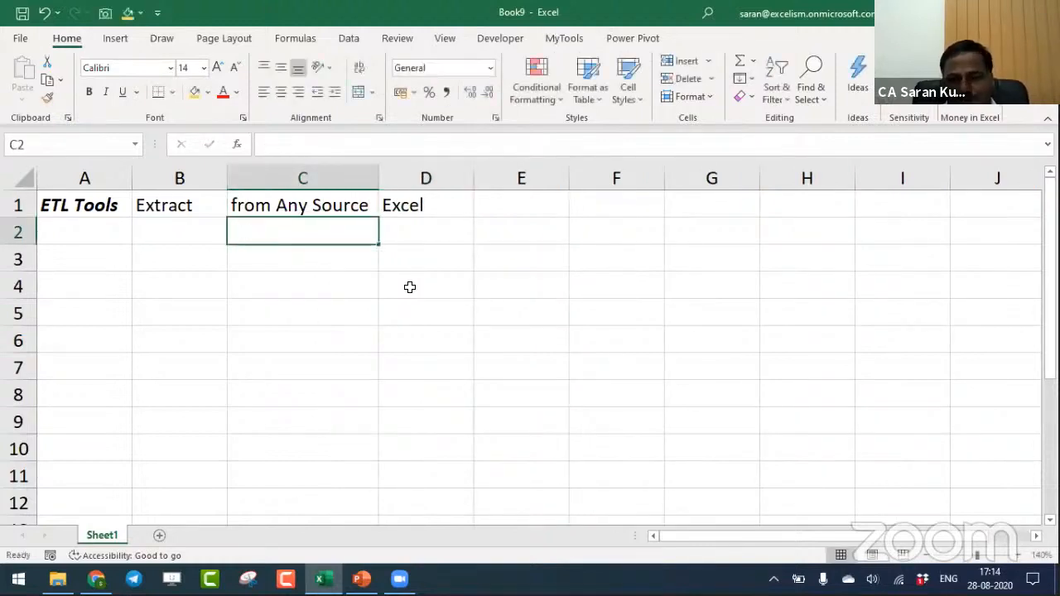
# - List the further data sources XML, JSON, Text, SQL and Web in D2:D6 and select the whole source list
pyautogui.press('Right')
pyautogui.write('XML')
pyautogui.press('Return')
pyautogui.write('JSON')
pyautogui.press('Return')
pyautogui.write('Text')
pyautogui.press('Return')
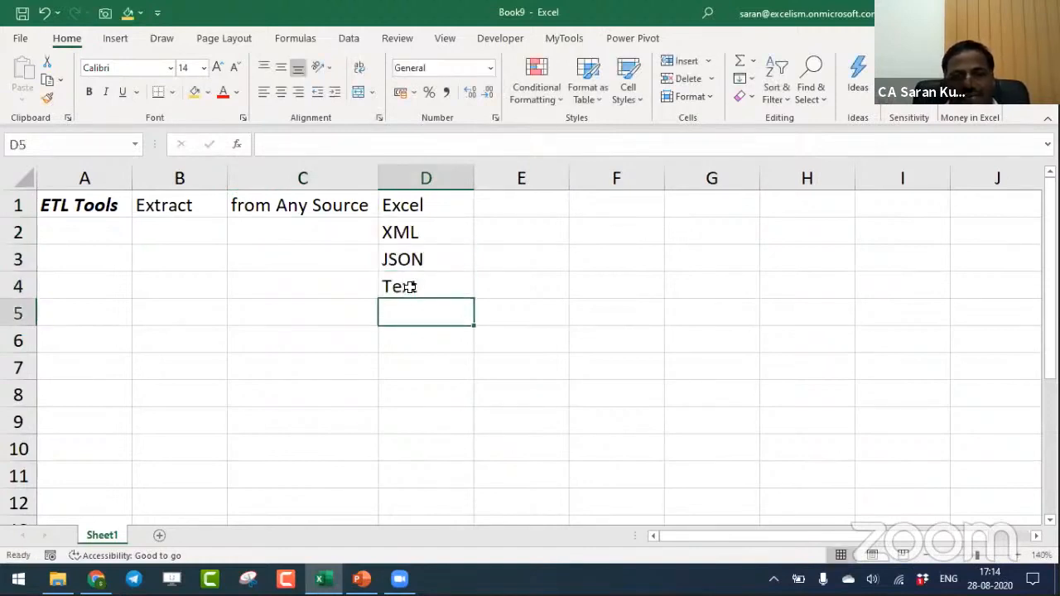
pyautogui.write('SQL')
pyautogui.press('Return')
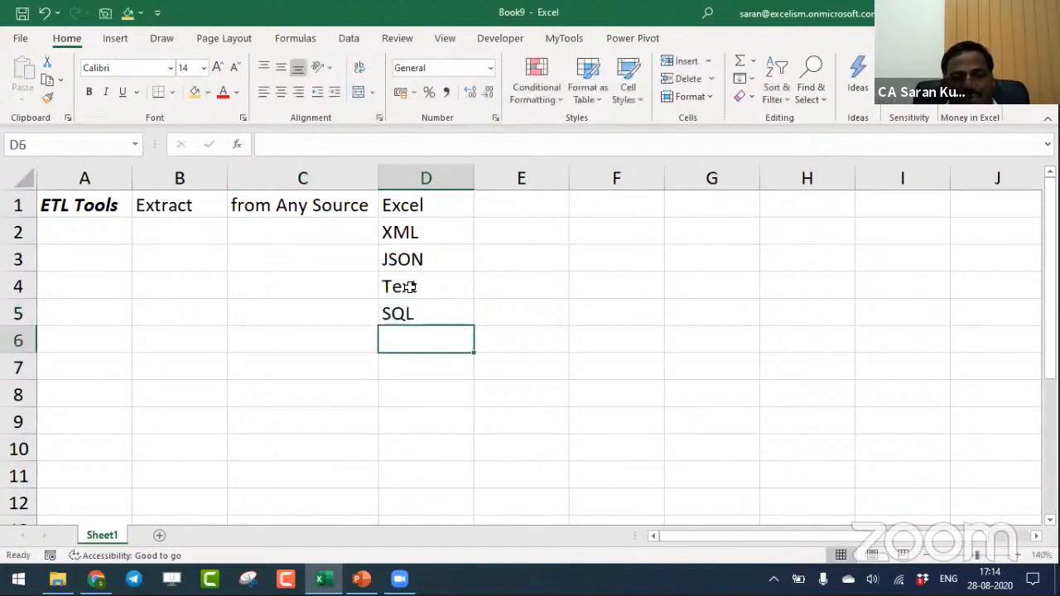
pyautogui.write('Web')
pyautogui.press('Return')
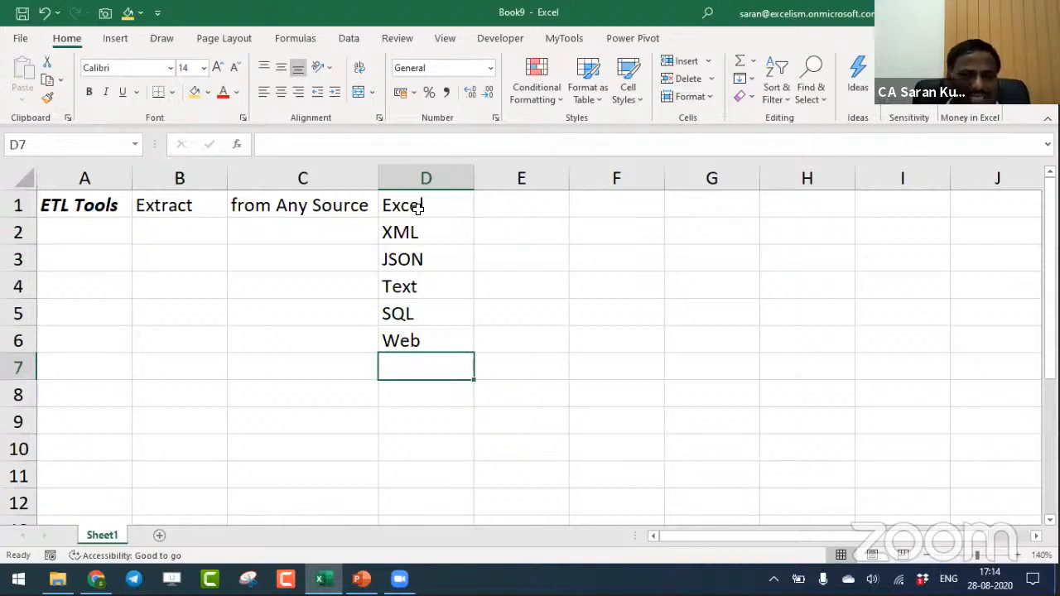
pyautogui.moveTo(418, 208); pyautogui.dragTo(414, 336)
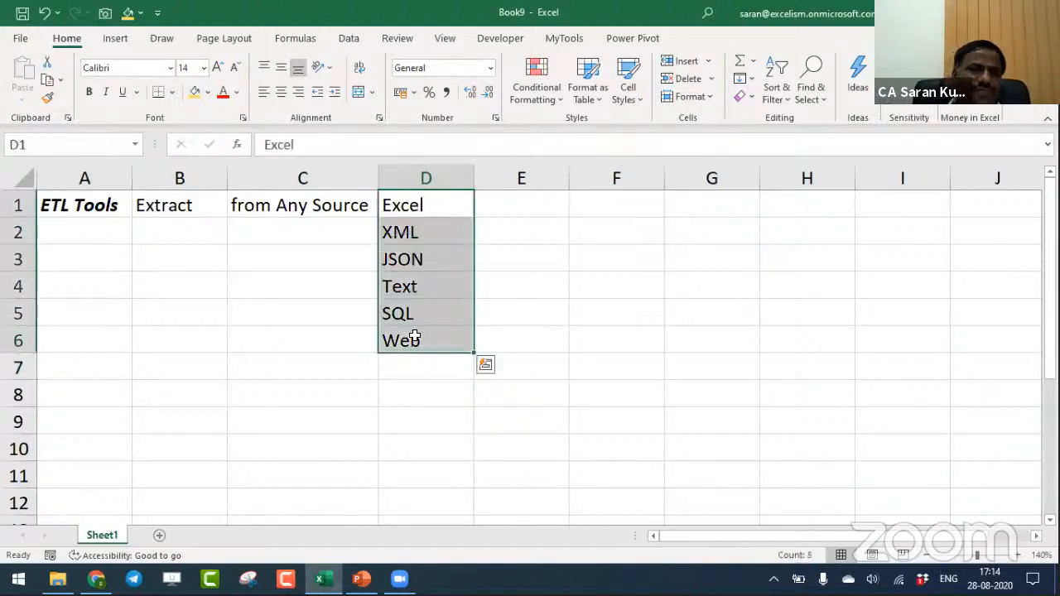
# - Enter "Transform" in B7 as the second ETL stage
pyautogui.click(196, 364)
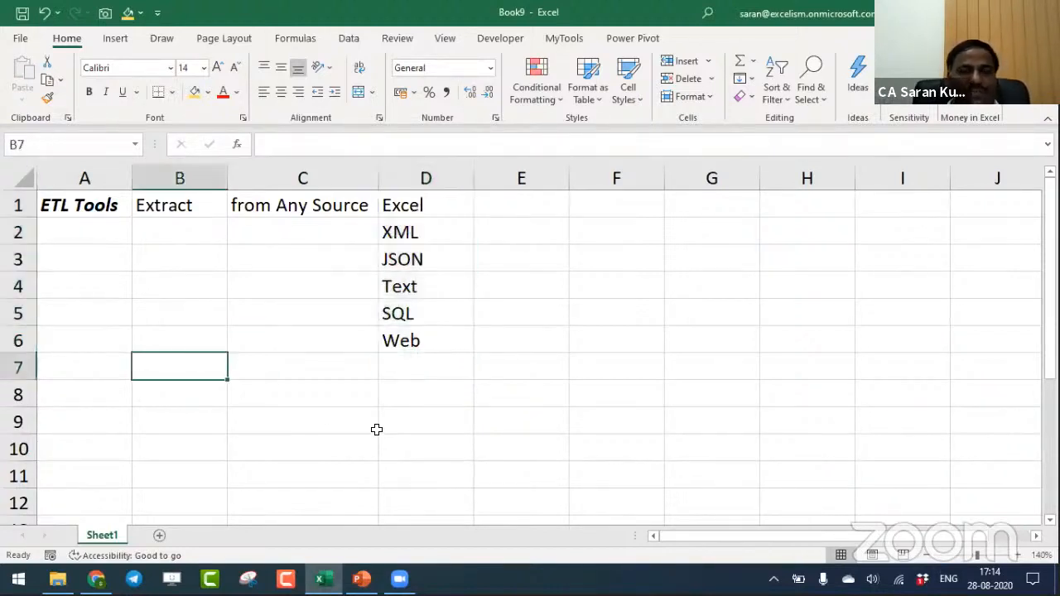
pyautogui.write('Tra')
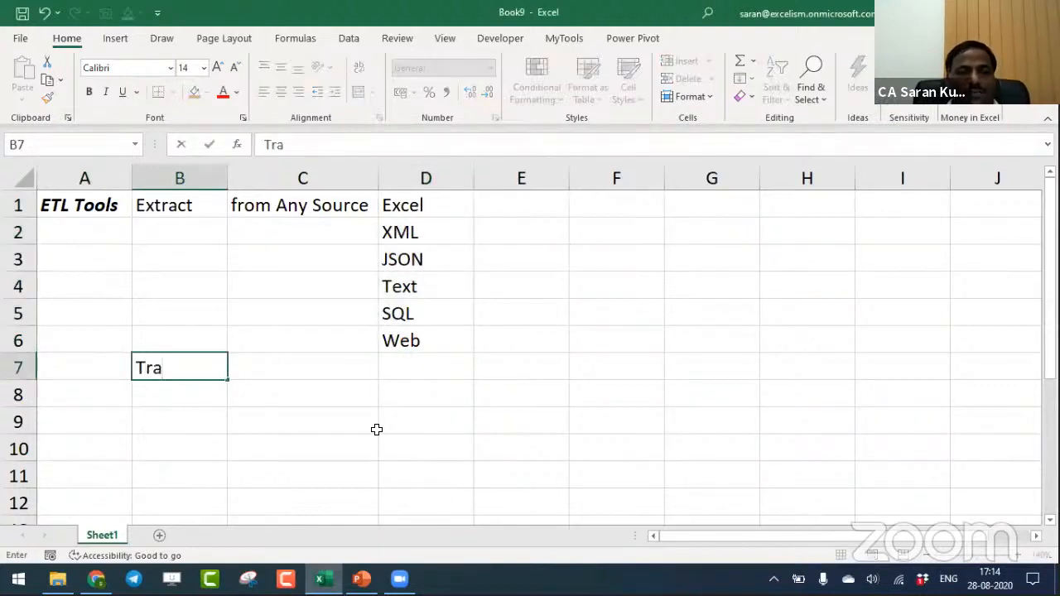
pyautogui.write('nsf')
pyautogui.press('BackSpace')
pyautogui.write('sform')
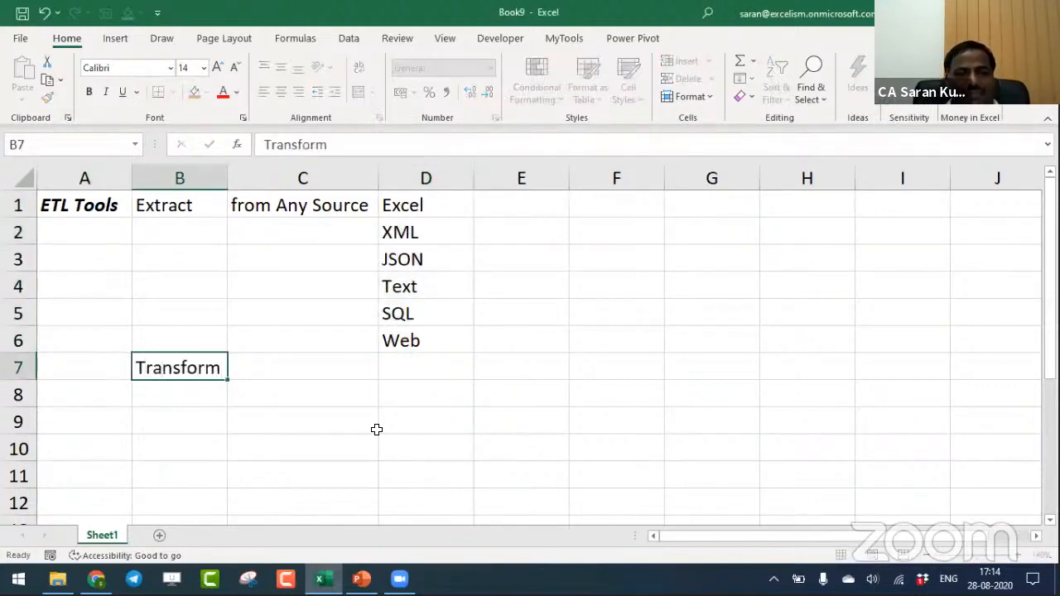
pyautogui.press('Tab')
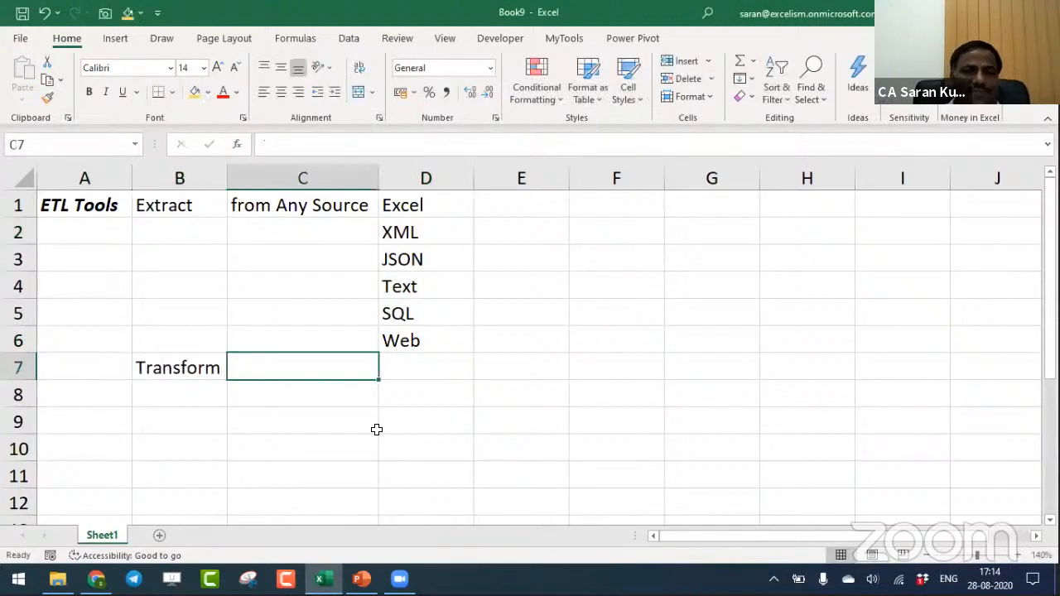
# - Enter "Using many methods" in C7 and autofit column C to the text
pyautogui.write('Using many methods')
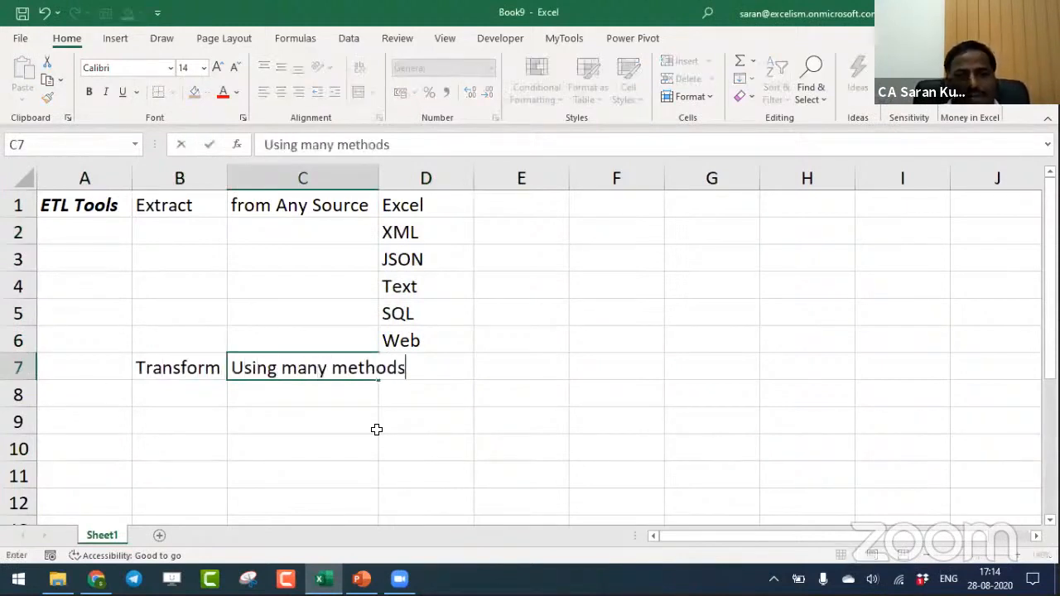
pyautogui.press('Tab')
pyautogui.hotkey('shift', 'Tab')
pyautogui.hotkey('alt', 'h')
pyautogui.press('o')
pyautogui.press('i')
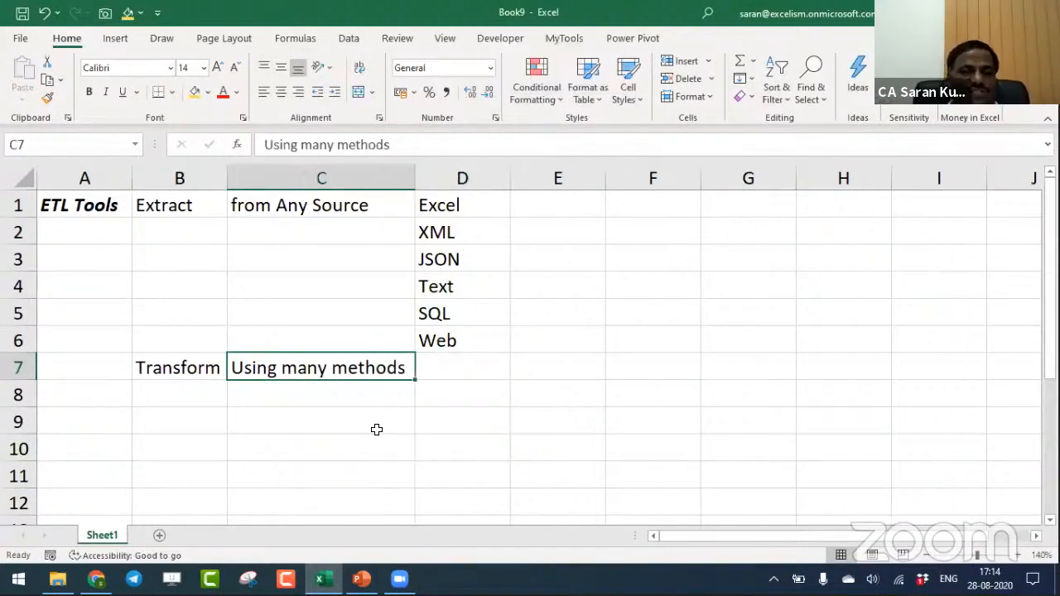
# - Enter "Using Power Query" in D7 on the Transform row
pyautogui.press('Tab')
pyautogui.write('Usi')
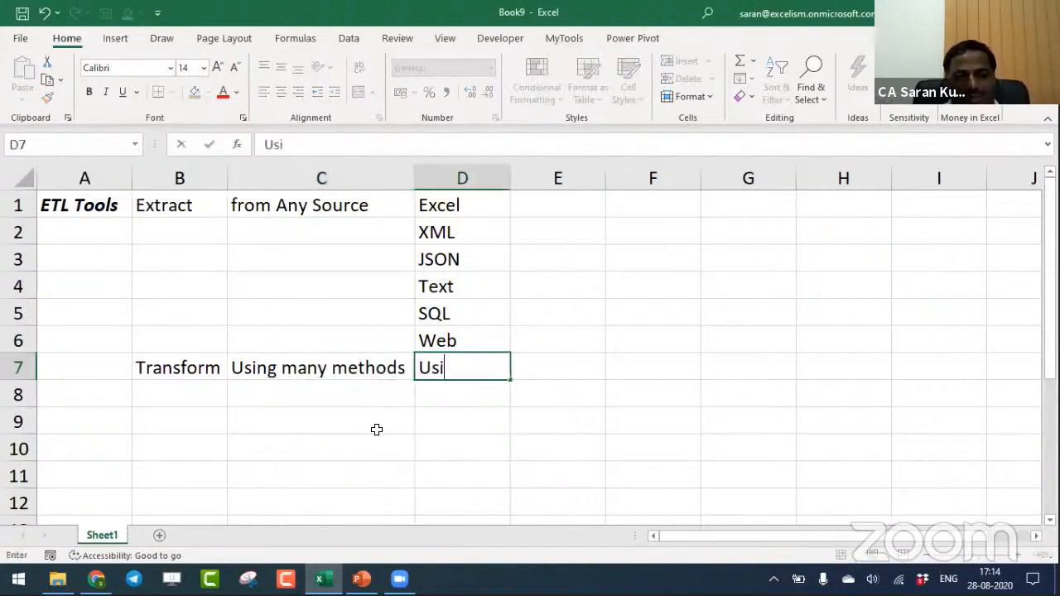
pyautogui.write('ng Power Query')
pyautogui.press('Return')
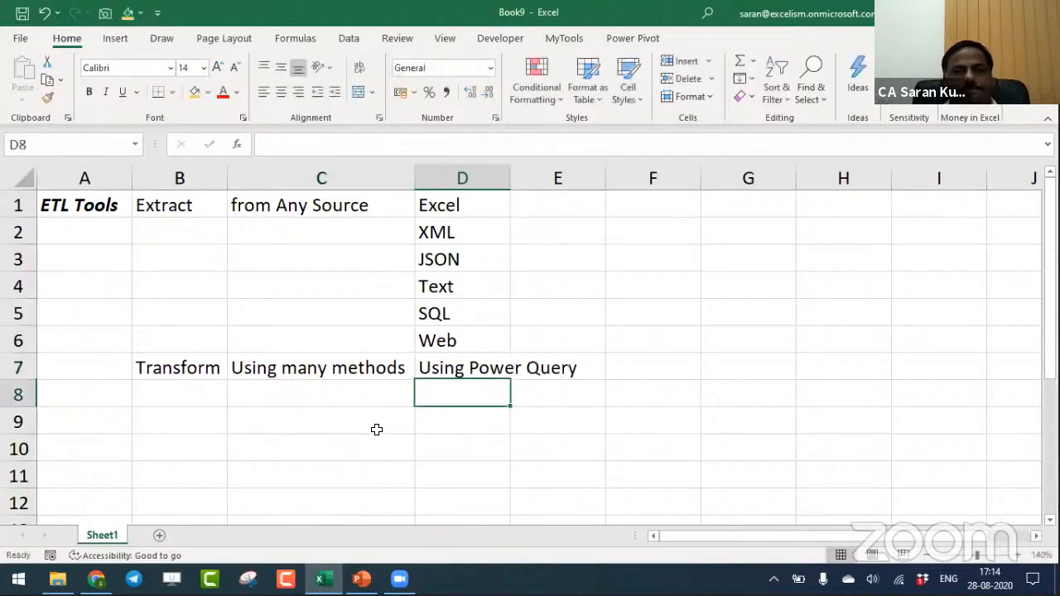
# - Add the third ETL stage with "Load" in B8 and "to Excel for Analysis" in C8
pyautogui.press('Left')
pyautogui.press('Left')
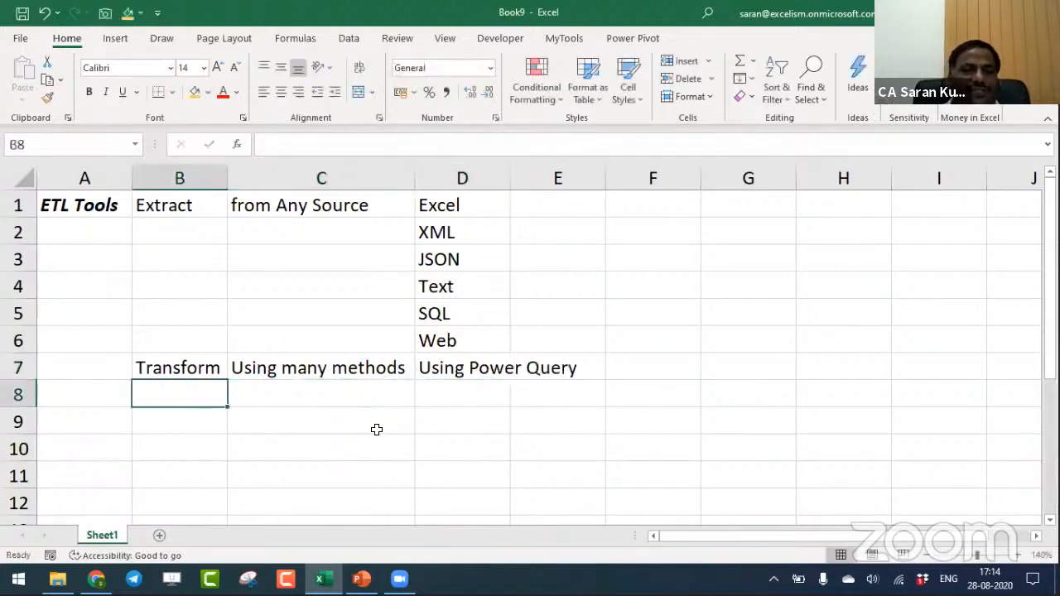
pyautogui.write('Load')
pyautogui.press('Tab')
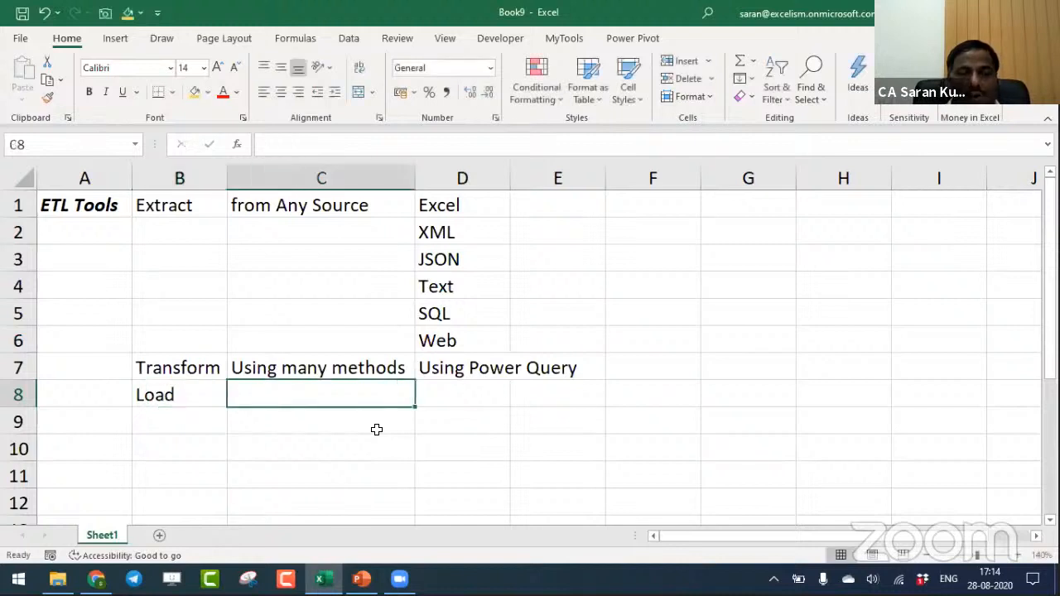
pyautogui.write('to')
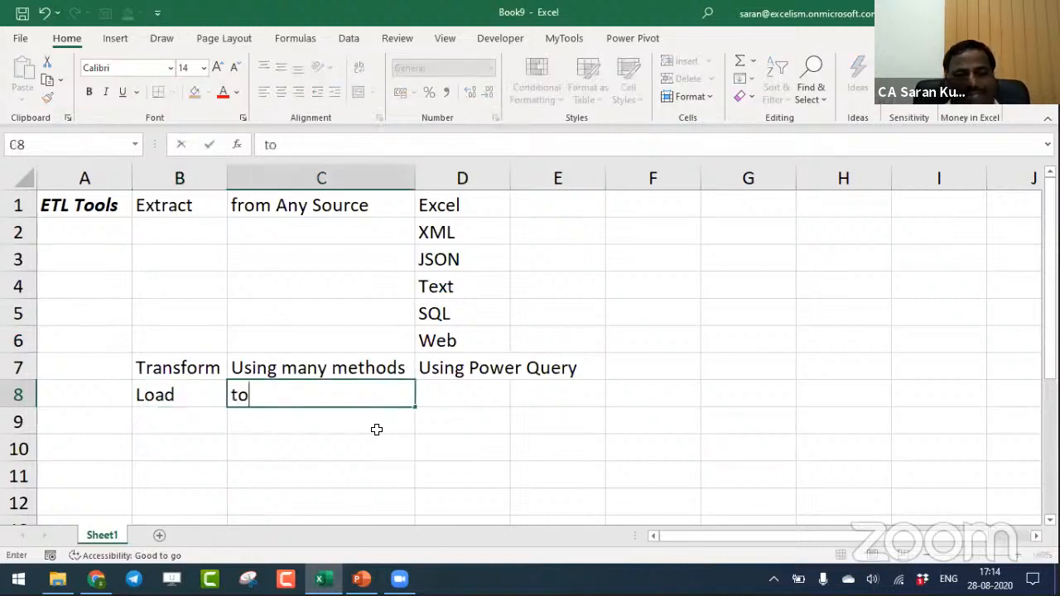
pyautogui.write(' Excel for Analyso')
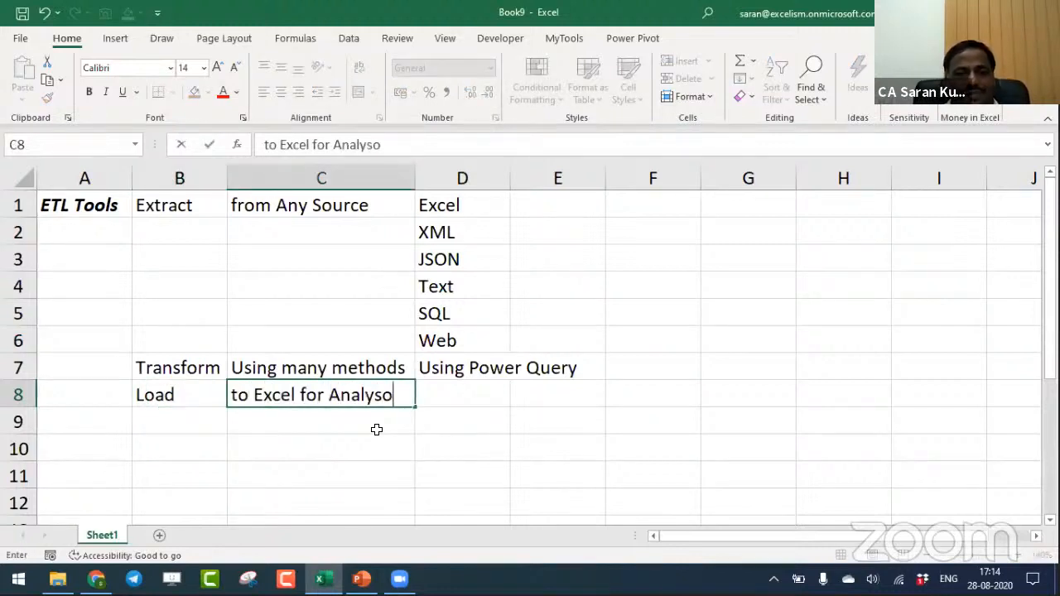
pyautogui.press('BackSpace')
pyautogui.write('is')
pyautogui.press('Return')
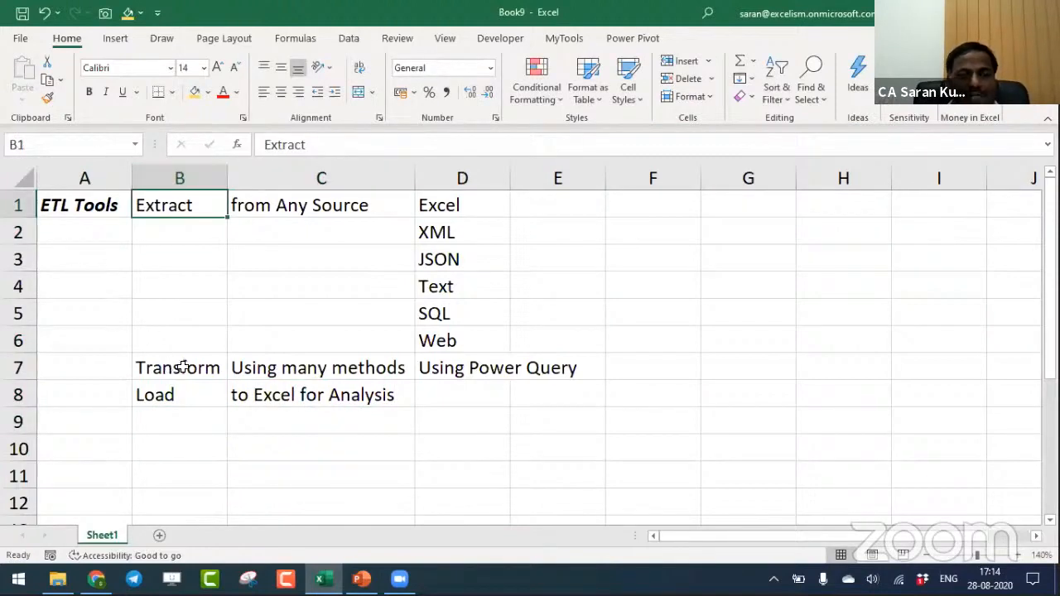
pyautogui.click(190, 409)
pyautogui.click(197, 387)
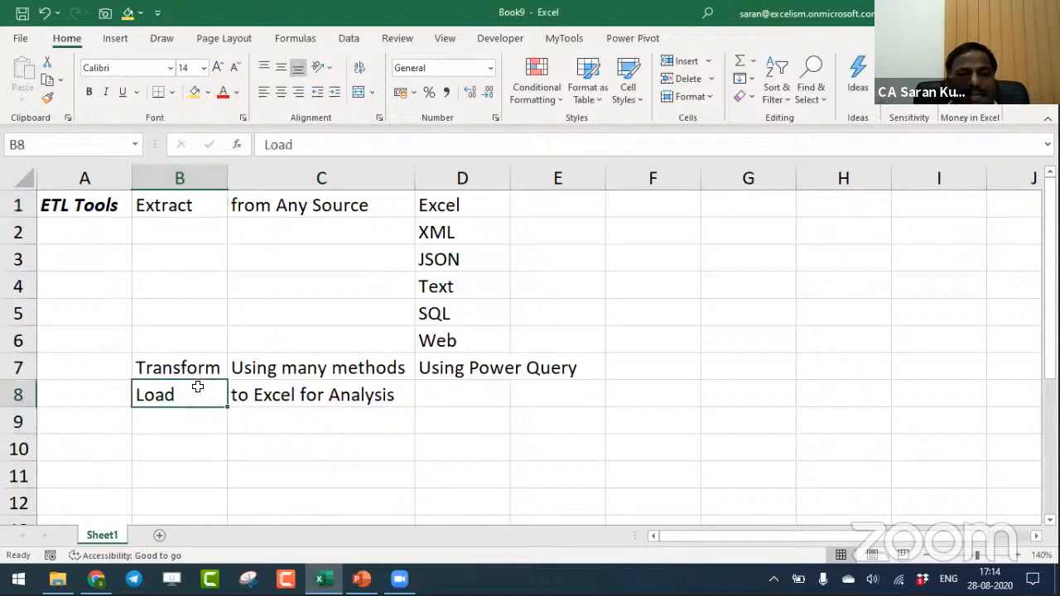
pyautogui.moveTo(426, 202); pyautogui.dragTo(421, 332)
pyautogui.click(182, 396)
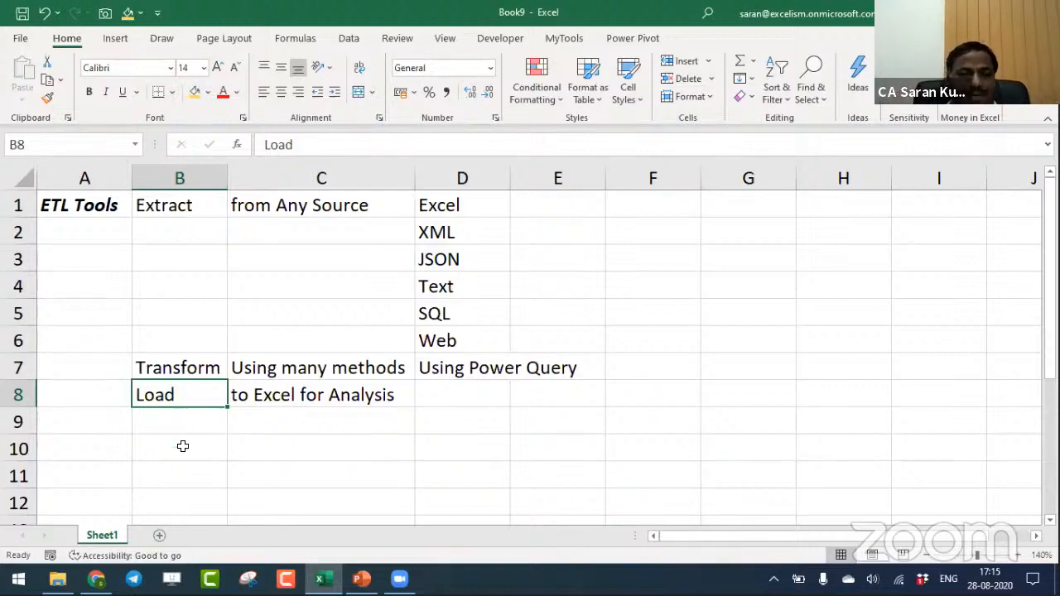
# - Add a new blank worksheet to the workbook
pyautogui.click(160, 536)
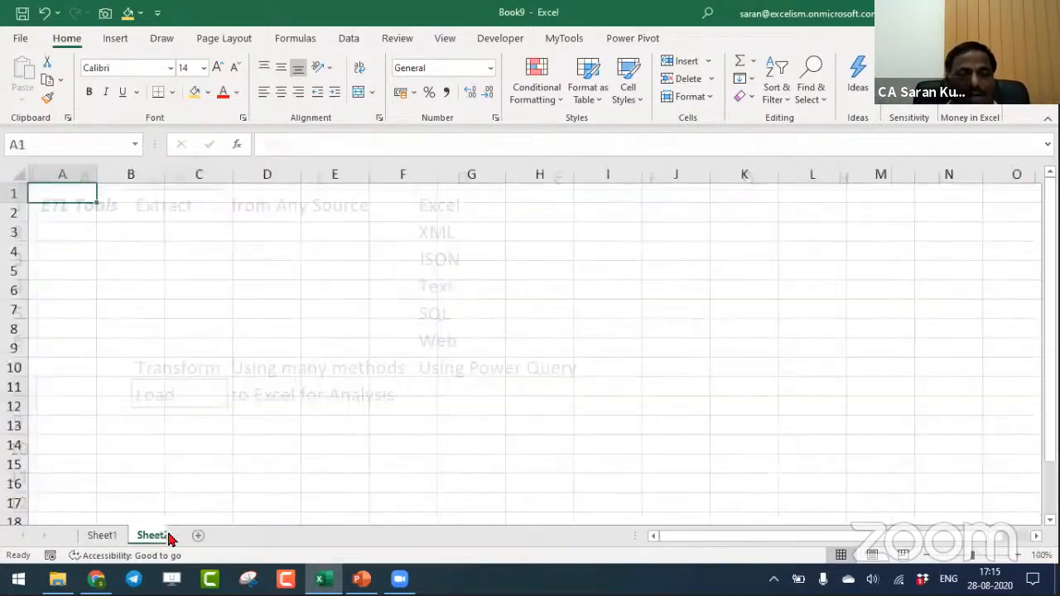
pyautogui.click(1016, 554)
pyautogui.click(1016, 554)
pyautogui.click(1015, 554)
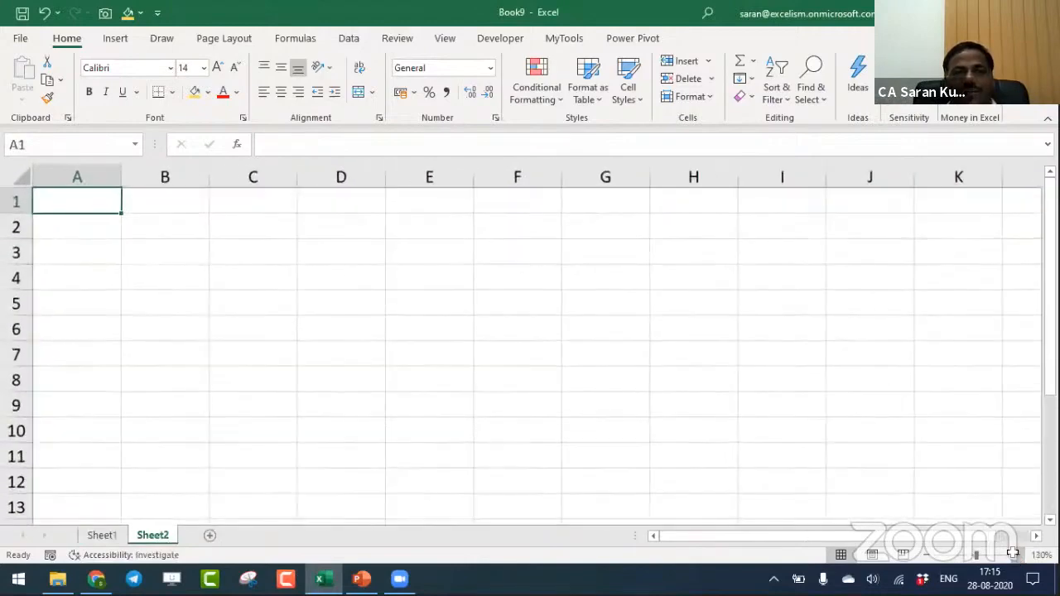
# - Look through the Get Data source options for importing external data
pyautogui.click(349, 38)
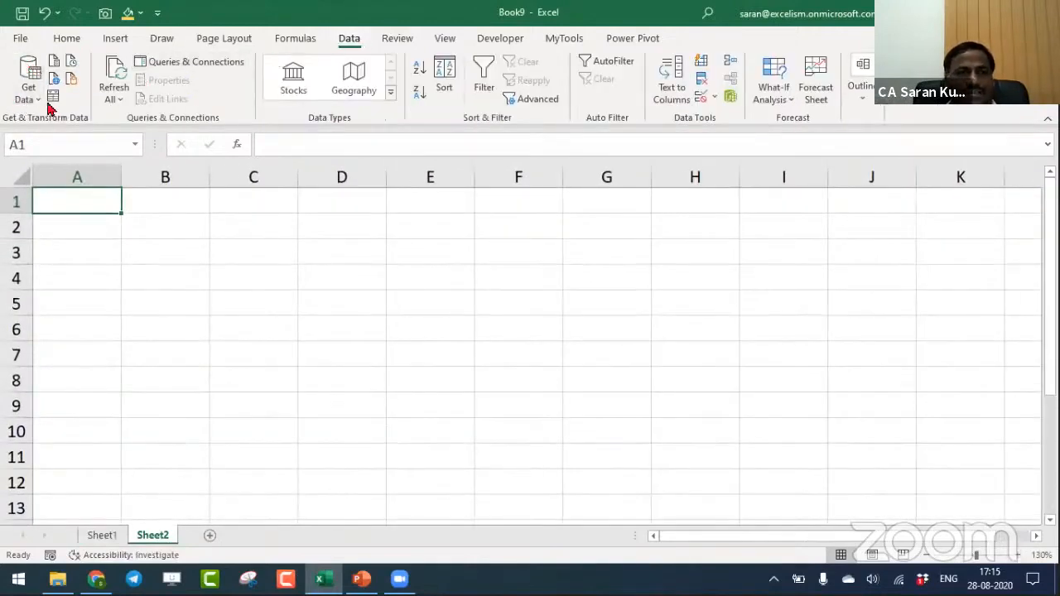
pyautogui.click(33, 81)
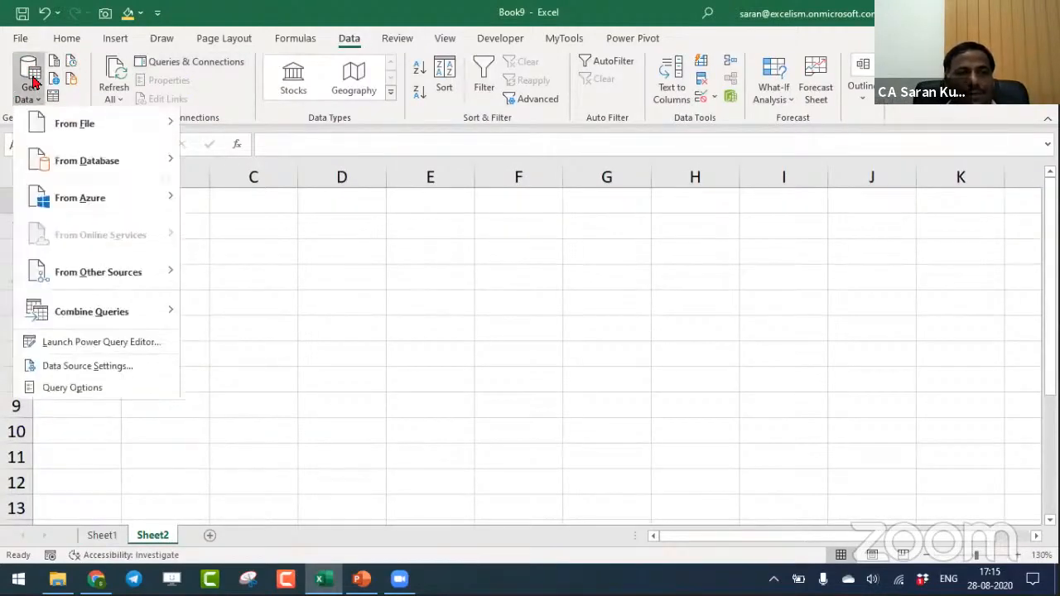
pyautogui.moveTo(124, 284)
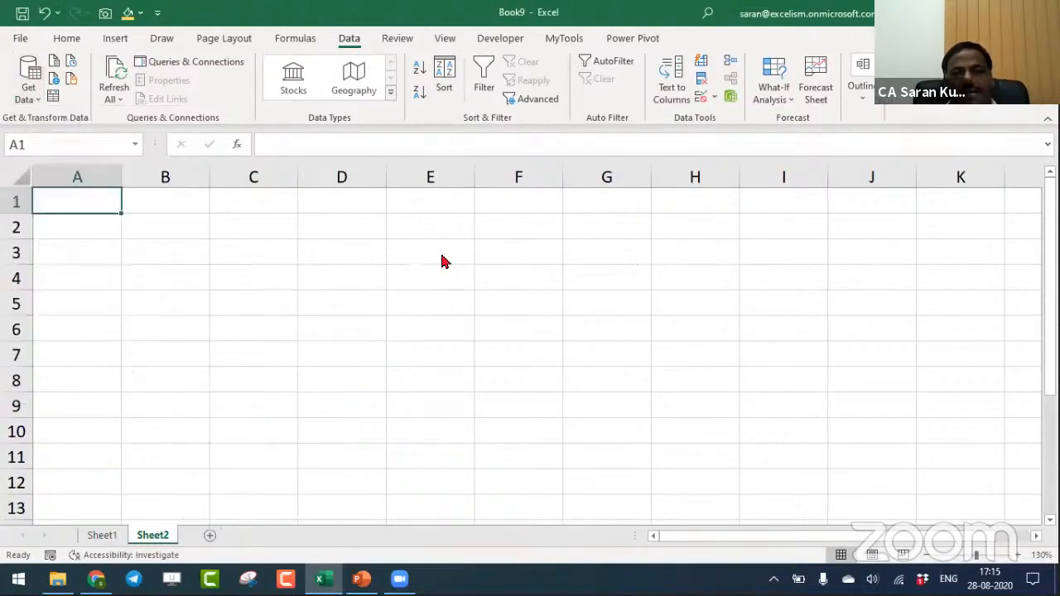
# - Switch to the Google Sheet in Chrome and copy its anyone-with-the-link sharing URL
pyautogui.hotkey('alt', 'Tab')
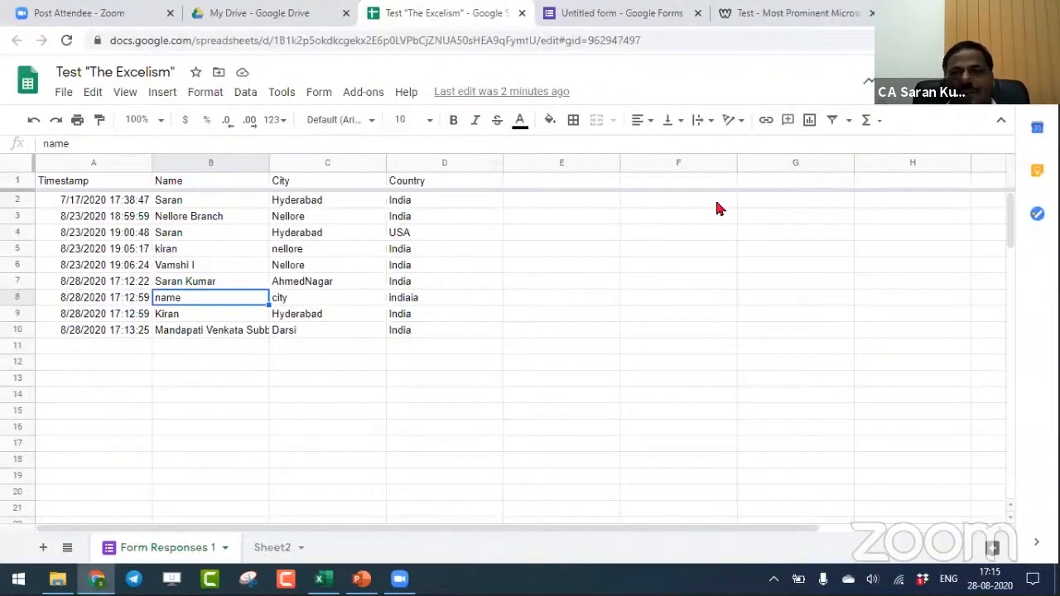
pyautogui.click(963, 82)
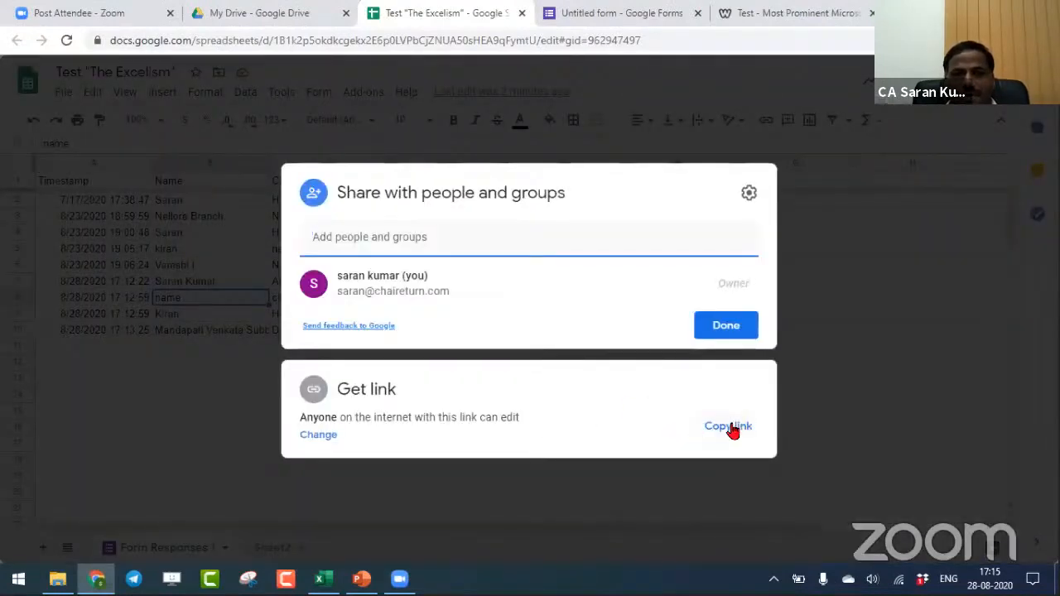
pyautogui.click(727, 428)
pyautogui.click(321, 434)
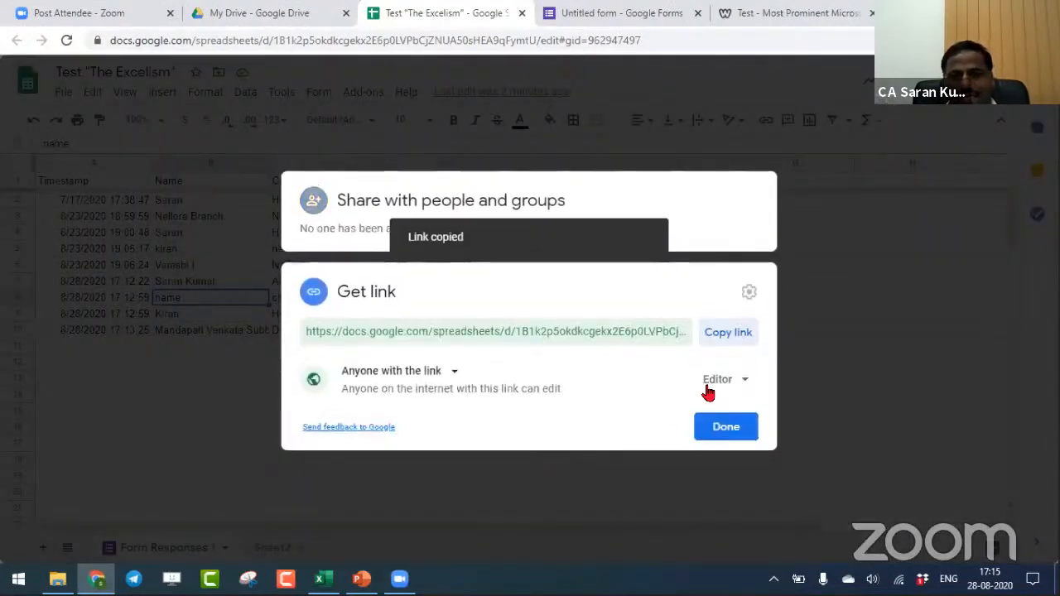
pyautogui.click(743, 333)
pyautogui.click(733, 427)
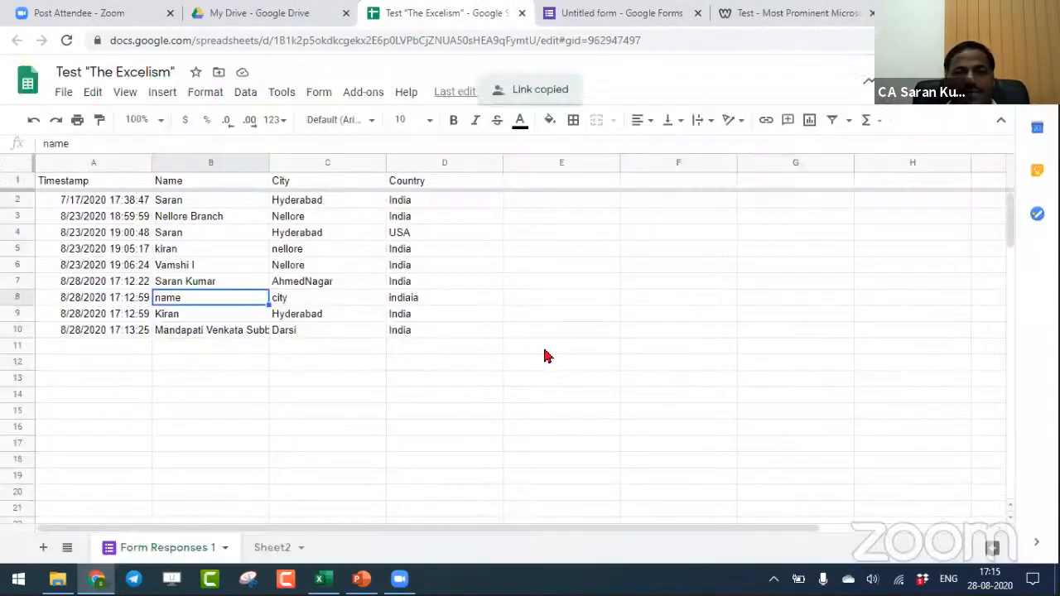
# - Switch back to Excel and paste the sharing link into A1 of Sheet2
pyautogui.hotkey('alt', 'Tab')
pyautogui.hotkey('ctrl', 'v')
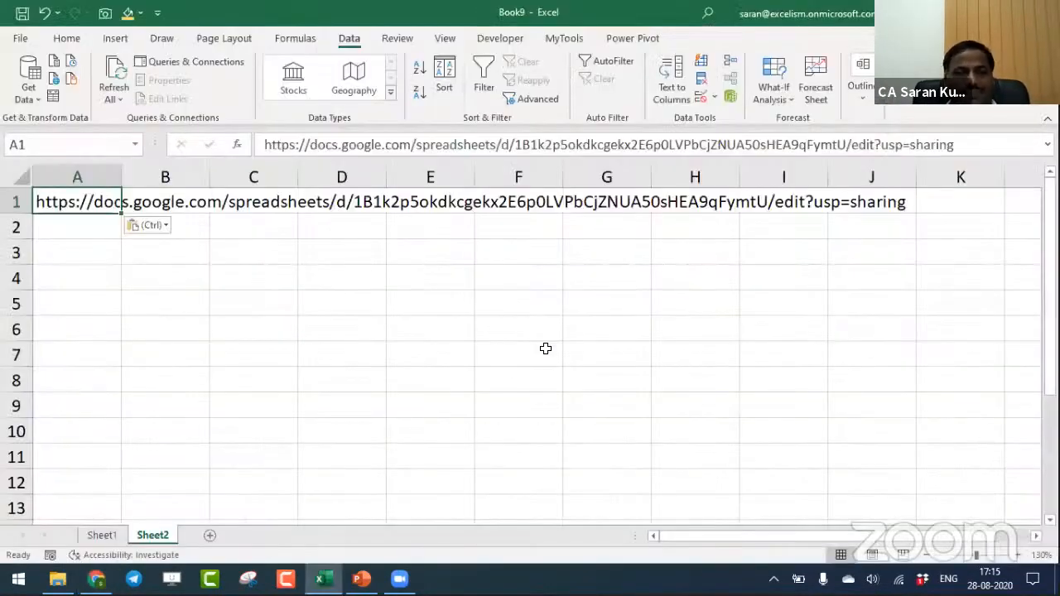
pyautogui.press('Down')
pyautogui.press('Up')
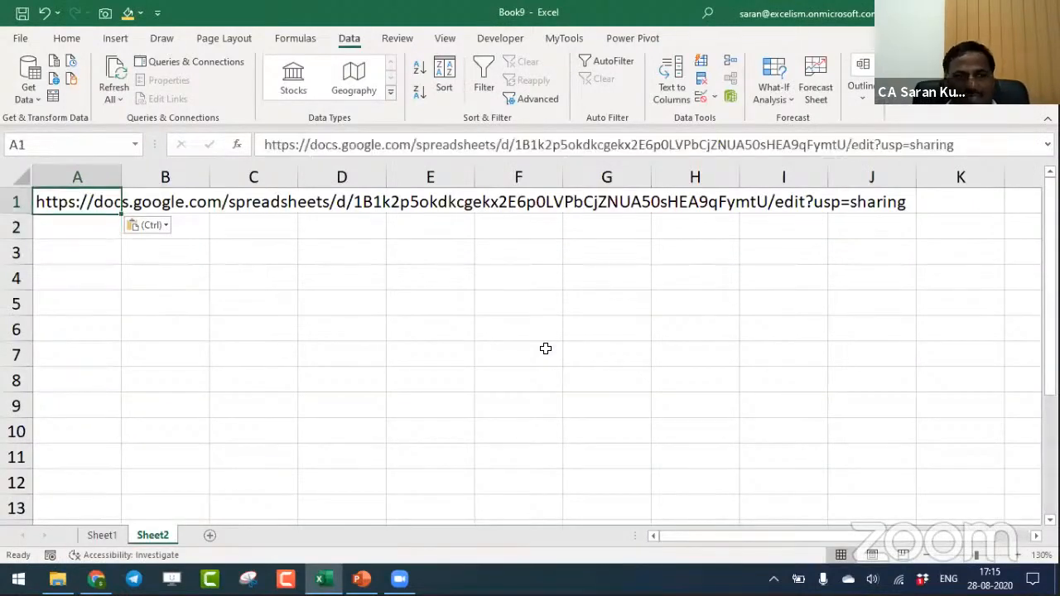
pyautogui.press('Down')
pyautogui.press('Up')
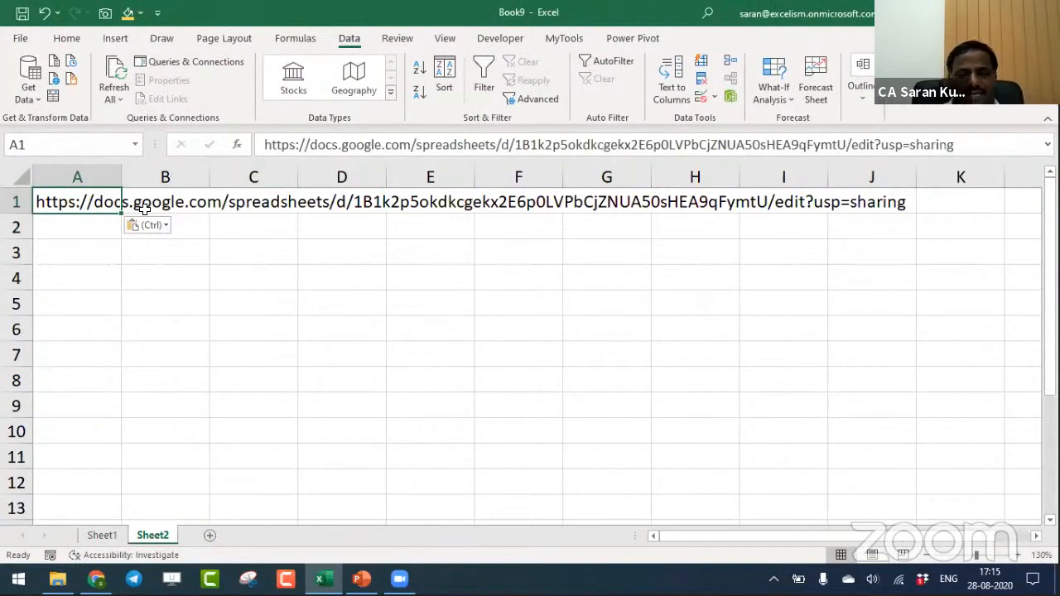
# - Enter the first link replacement pair in row 3, with "edit" in A3 and "export" in B3
pyautogui.press('Down')
pyautogui.press('Down')
pyautogui.press('Up')
pyautogui.press('Up')
pyautogui.press('Down')
pyautogui.press('Down')
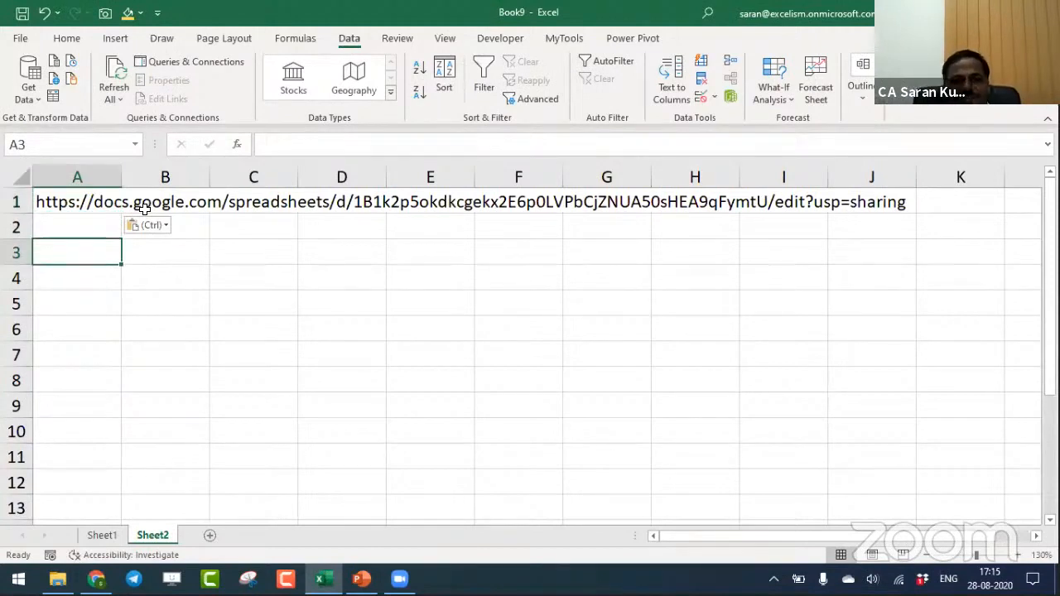
pyautogui.write('edit')
pyautogui.press('Tab')
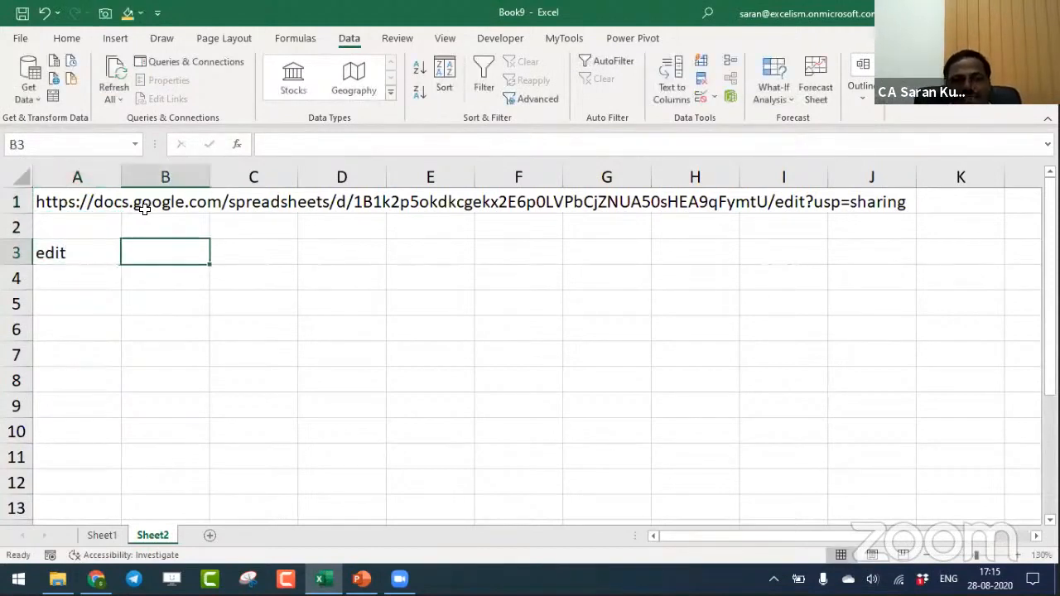
pyautogui.write('export')
pyautogui.press('Return')
# - Enter the second link replacement pair in row 4, with "usp" in A4 and "format" in B4
pyautogui.write('uso')
pyautogui.press('Tab')
pyautogui.hotkey('shift', 'Tab')
pyautogui.press('F2')
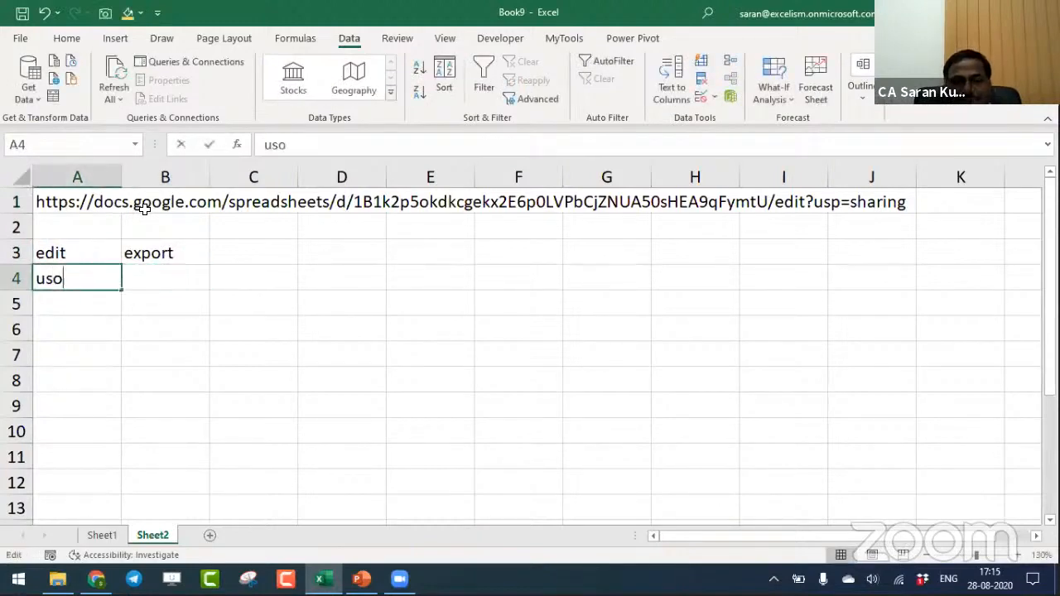
pyautogui.press('BackSpace')
pyautogui.write('p')
pyautogui.press('Tab')
pyautogui.write('form')
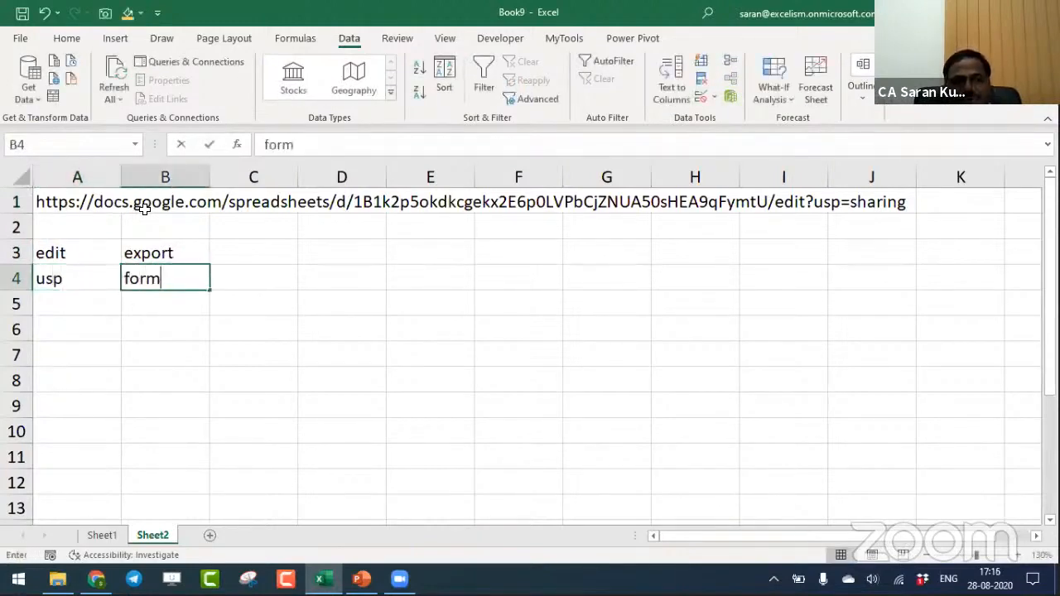
pyautogui.write('at')
pyautogui.press('Return')
# - Enter the third link replacement pair in row 5, with "sharing" in A5 and "xlsx" in B5
pyautogui.write('sharing')
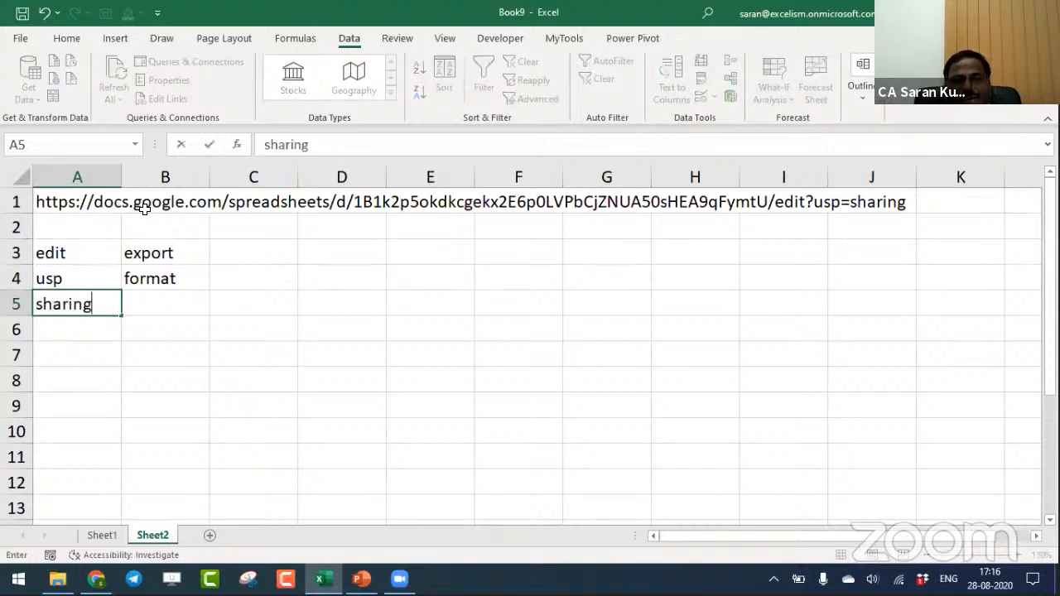
pyautogui.press('Tab')
pyautogui.write('xlsx')
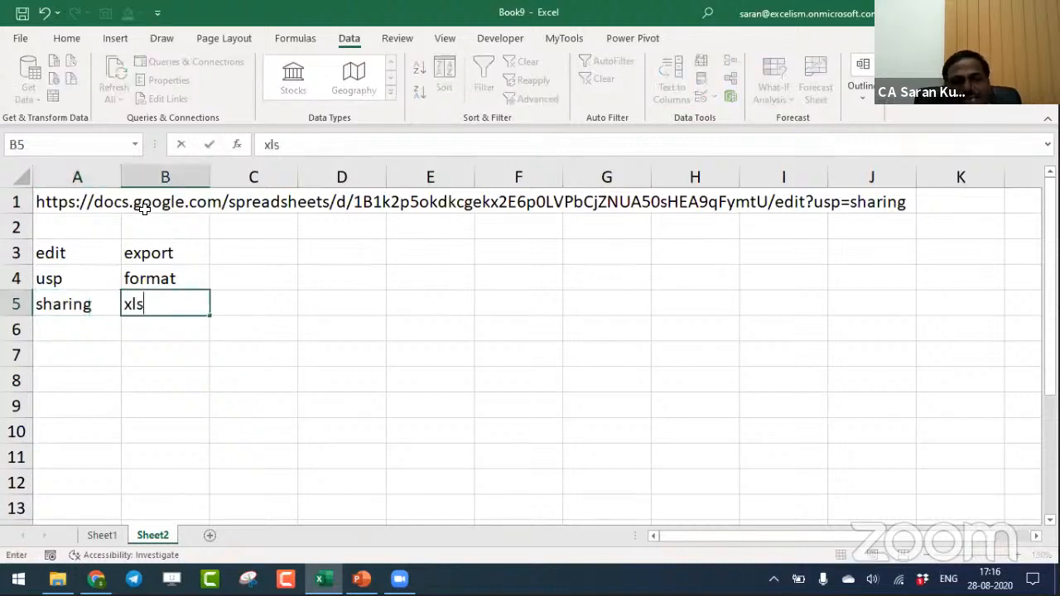
pyautogui.press('Return')
# - Copy the sharing link from A1 into A7 as editable text
pyautogui.press('Up')
pyautogui.press('Up')
pyautogui.press('Up')
pyautogui.press('Up')
pyautogui.press('Up')
pyautogui.hotkey('ctrl', 'c')
pyautogui.press('Down')
pyautogui.press('Down')
pyautogui.press('Down')
pyautogui.press('Down')
pyautogui.press('Down')
pyautogui.press('Down')
pyautogui.press('F2')
pyautogui.hotkey('ctrl', 'v')
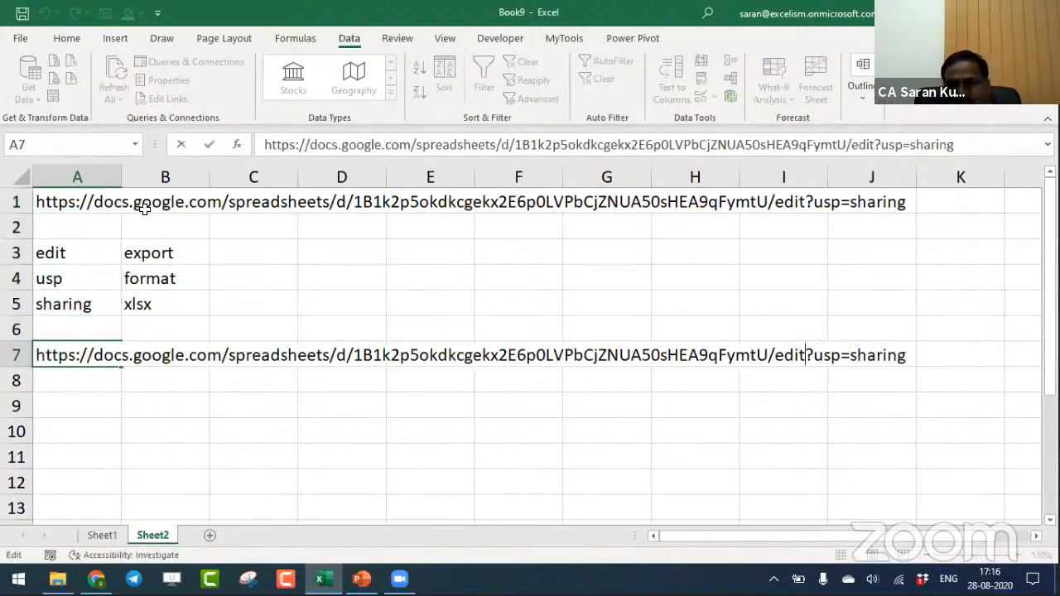
# - Change the end of the link in A7 from "edit?usp=sharing" to "export?format=xlsx"
pyautogui.hotkey('ctrl', 'shift', 'Left')
pyautogui.write('export')
pyautogui.press('Right')
pyautogui.hotkey('ctrl', 'shift', 'Right')
pyautogui.write('format')
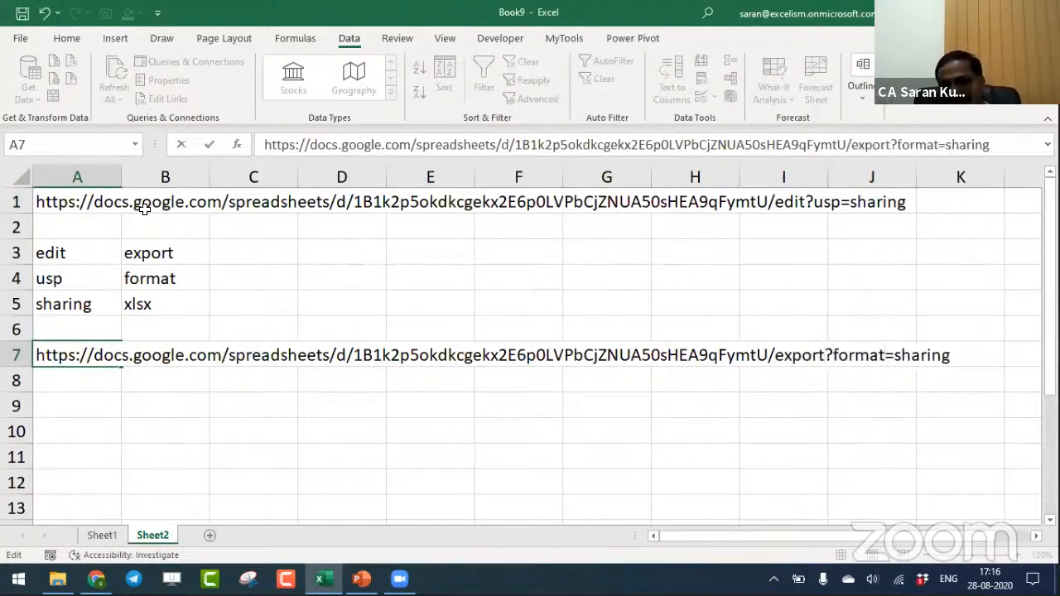
pyautogui.hotkey('ctrl', 'shift', 'Right')
pyautogui.write('xlsx')
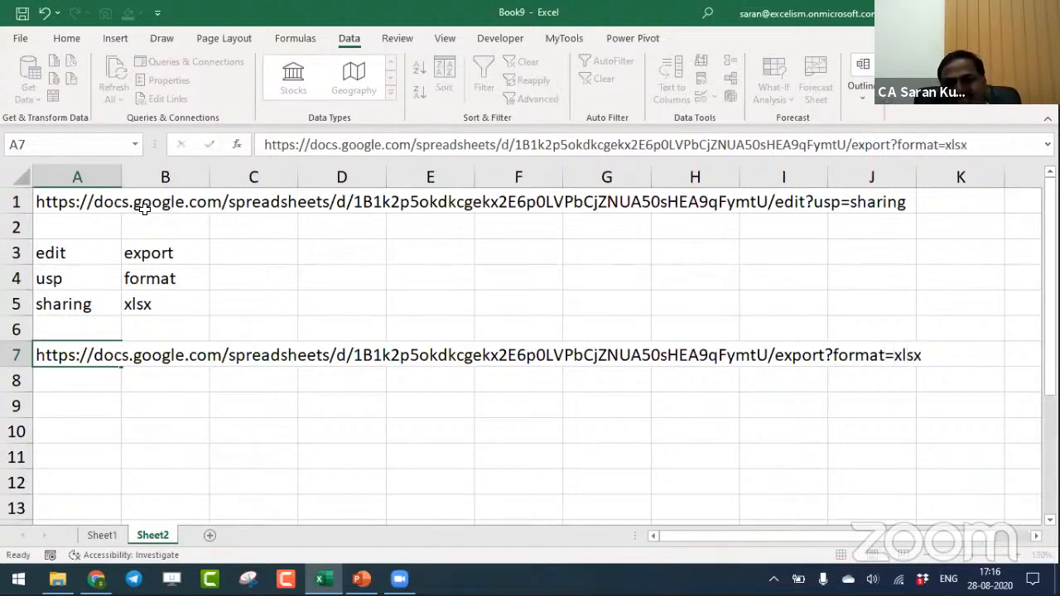
pyautogui.press('Return')
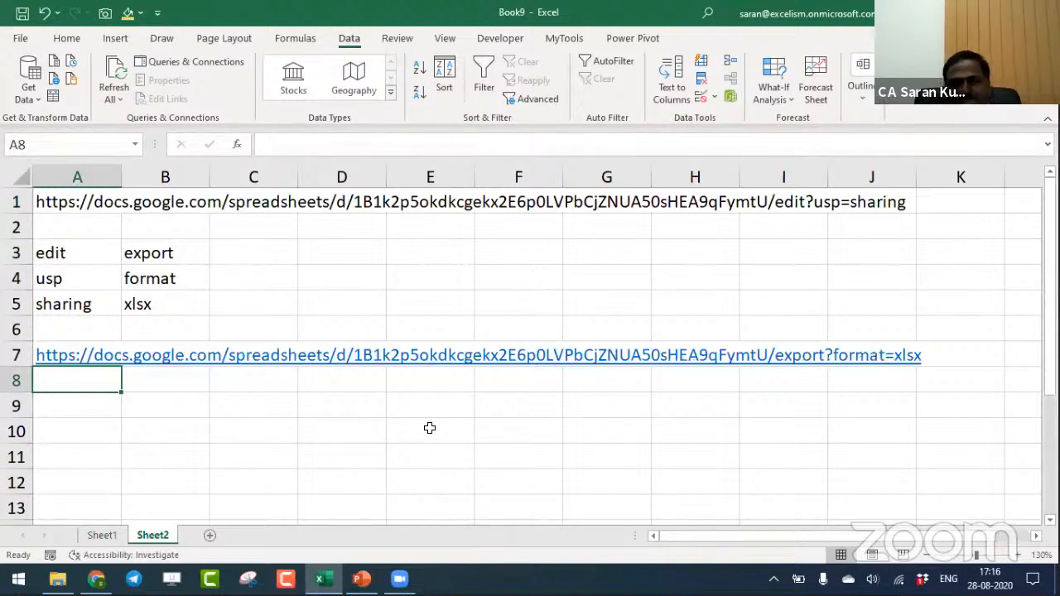
# - Create a From Web data connection using the export link copied from A7
pyautogui.press('Up')
pyautogui.hotkey('ctrl', 'c')
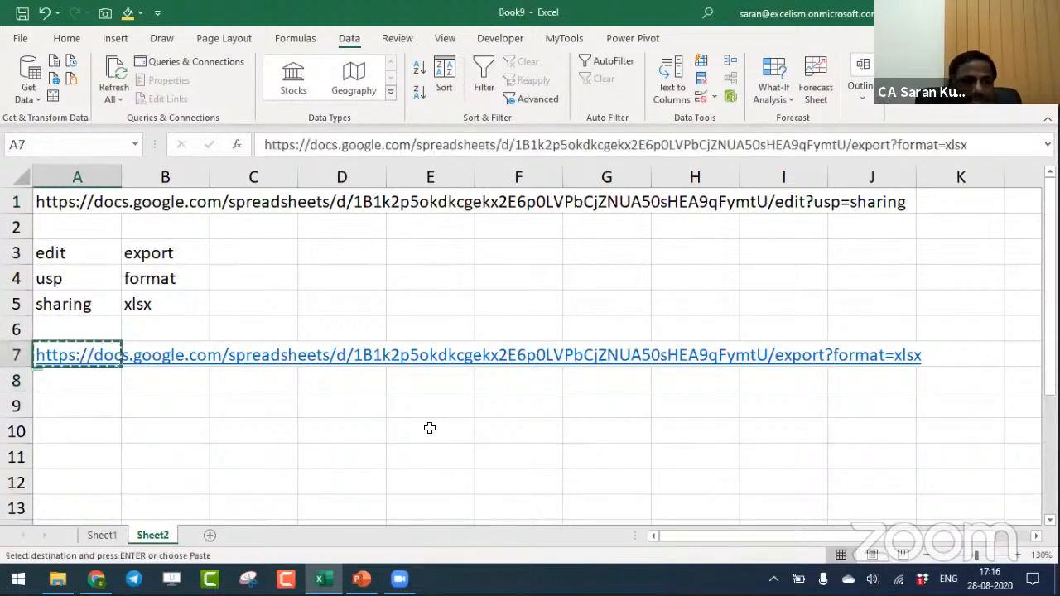
pyautogui.click(29, 83)
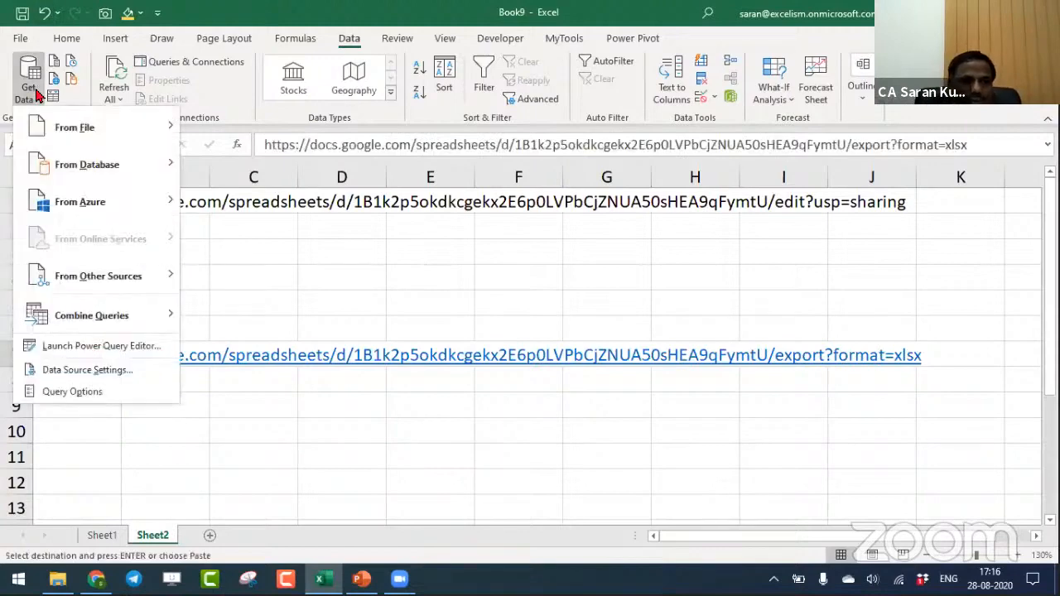
pyautogui.moveTo(114, 288)
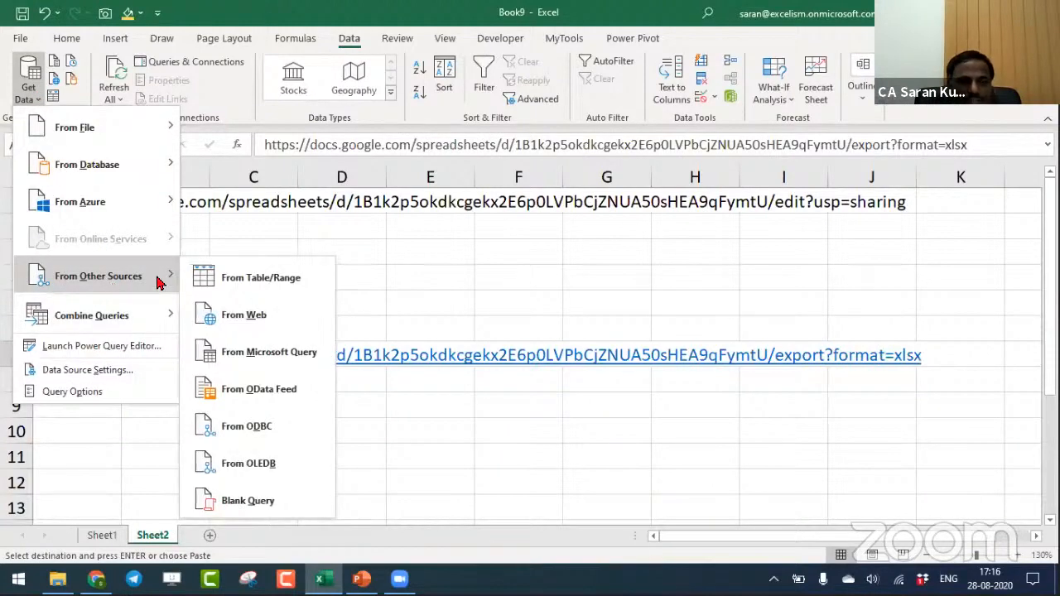
pyautogui.click(239, 312)
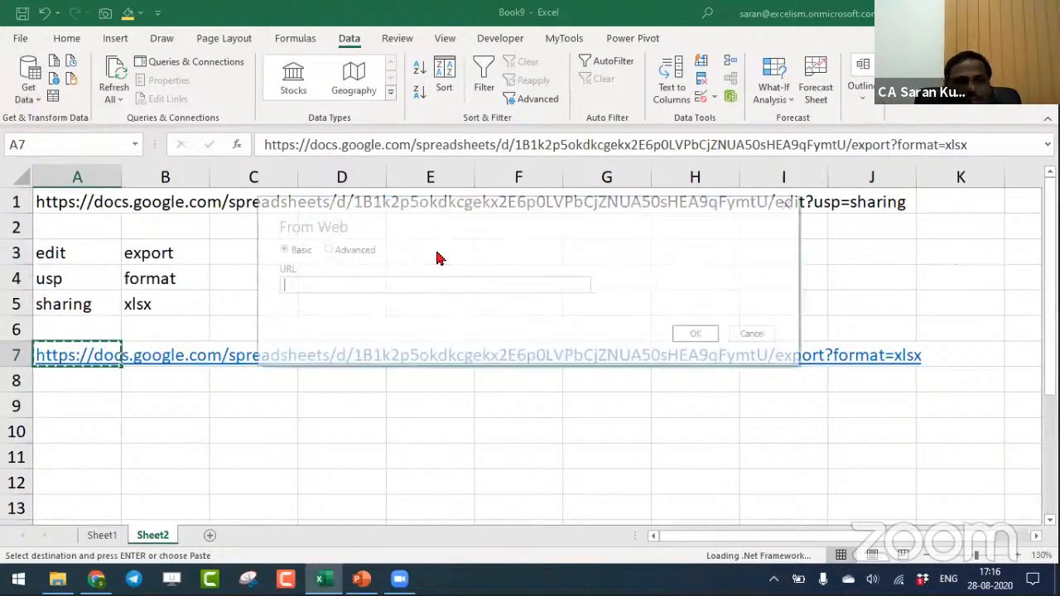
pyautogui.hotkey('ctrl', 'v')
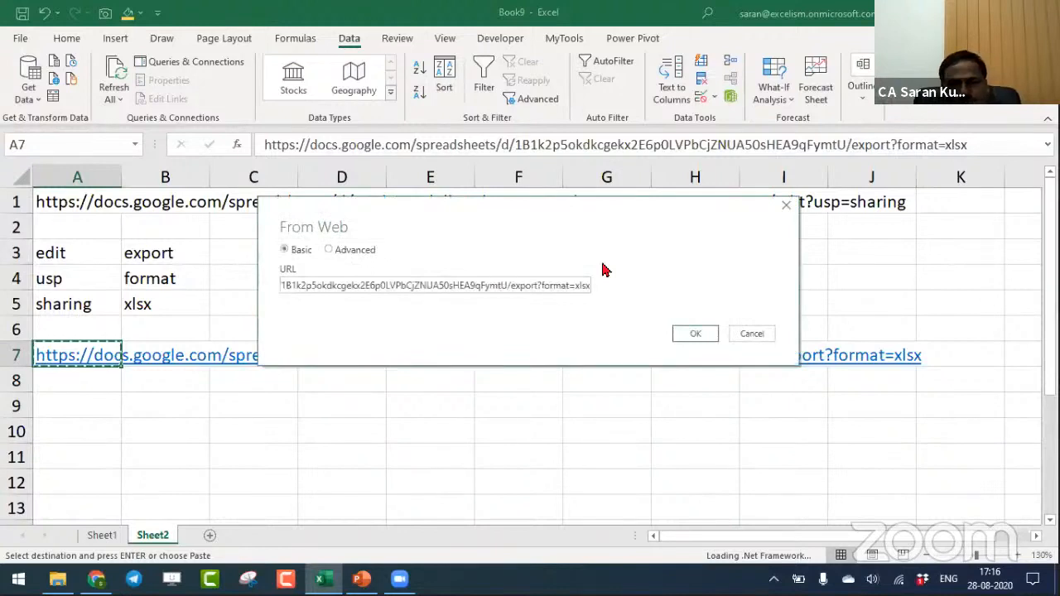
pyautogui.click(696, 333)
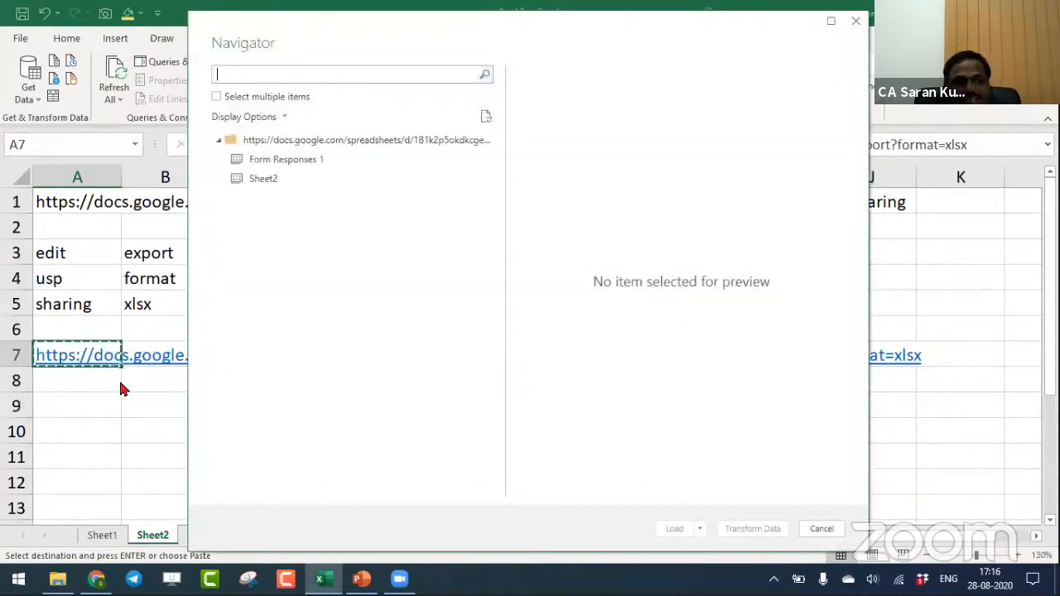
# - Preview the Form Responses 1 and Sheet2 items in the Navigator and compare them with the tabs of the Google Sheet in Chrome
pyautogui.click(291, 159)
pyautogui.click(273, 178)
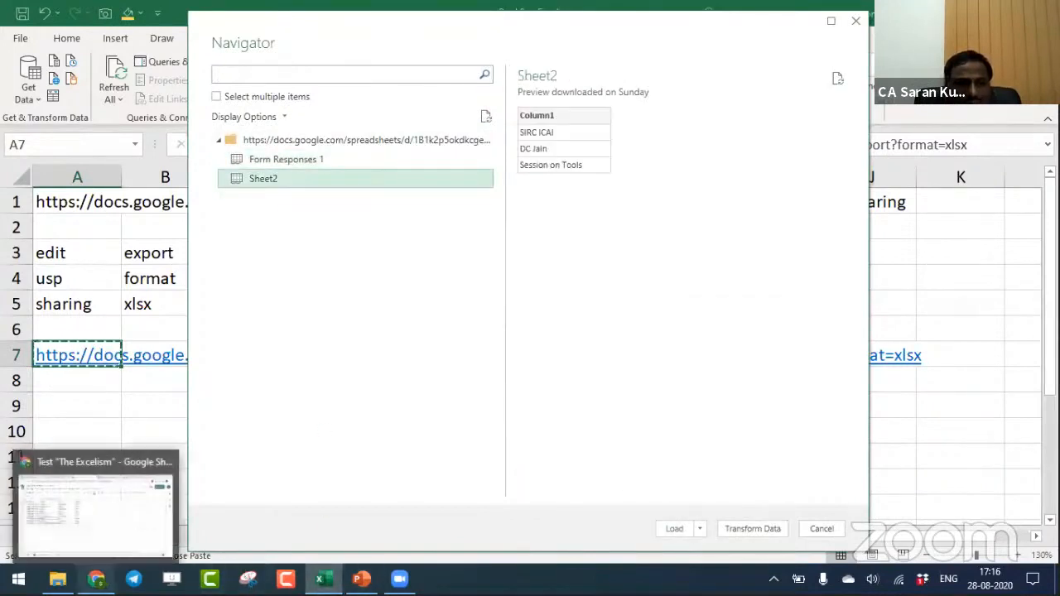
pyautogui.click(99, 505)
pyautogui.hotkey('ctrl', 'shift', 'pagedown')
pyautogui.hotkey('ctrl', 'shift', 'pageup')
pyautogui.hotkey('ctrl', 'shift', 'pagedown')
pyautogui.click(187, 547)
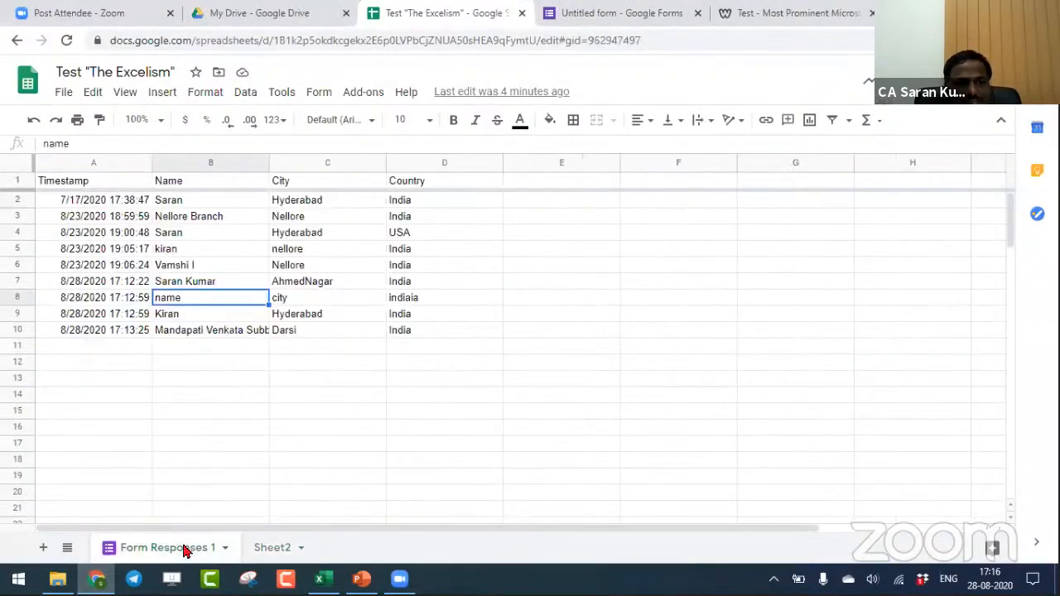
pyautogui.moveTo(322, 578)
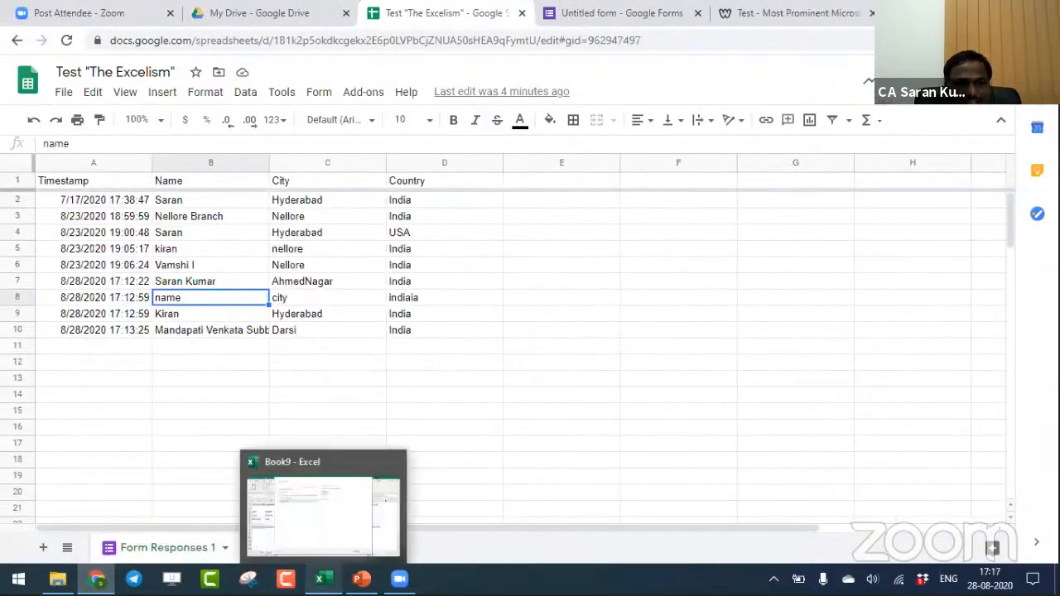
pyautogui.click(339, 549)
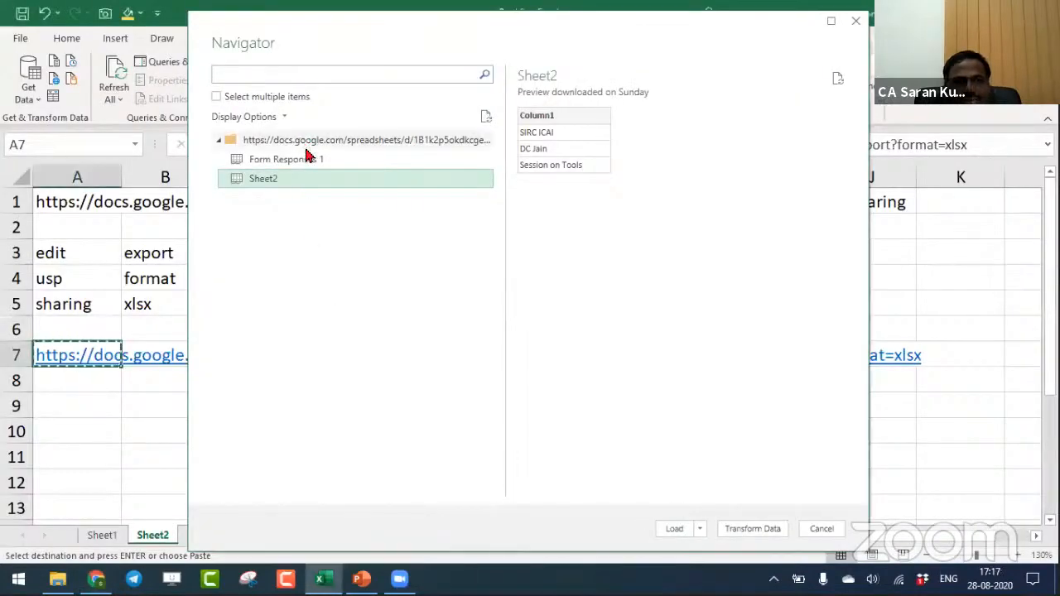
# - Load the Form Responses 1 item into the Power Query Editor for transformation and refresh its outdated preview
pyautogui.click(313, 165)
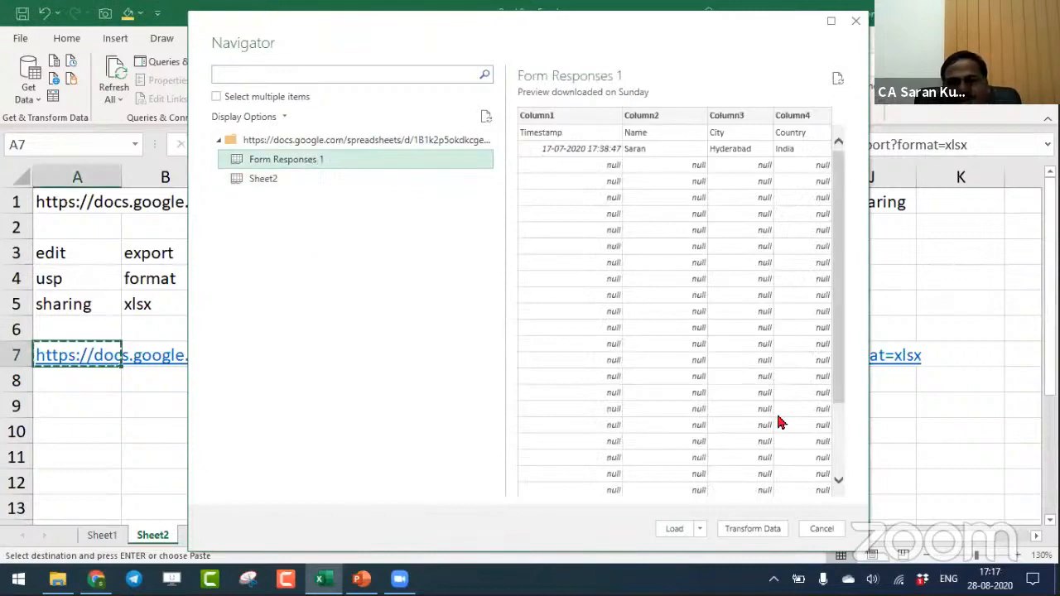
pyautogui.click(745, 532)
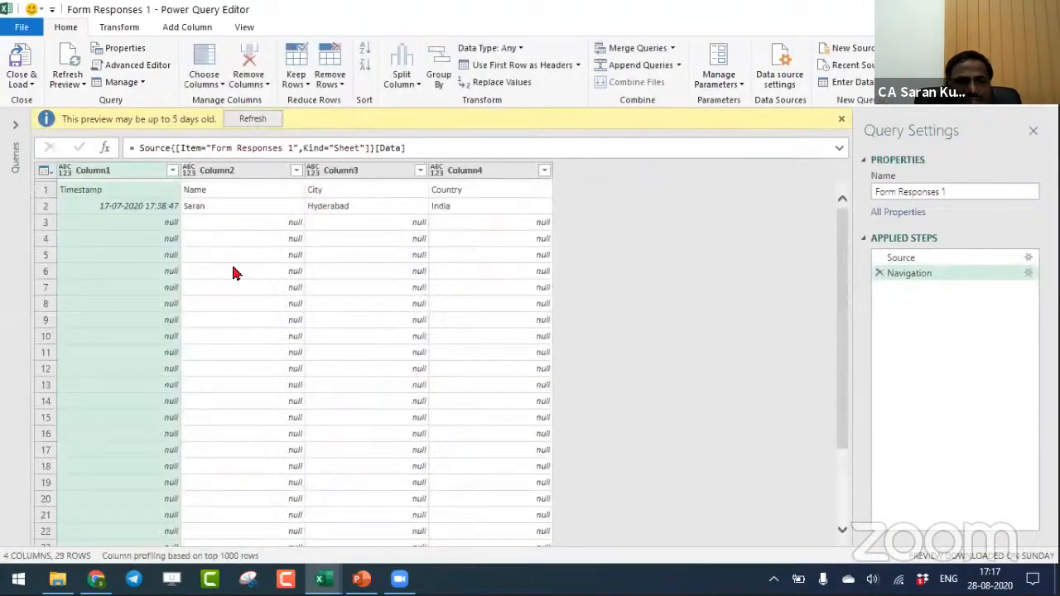
pyautogui.click(250, 120)
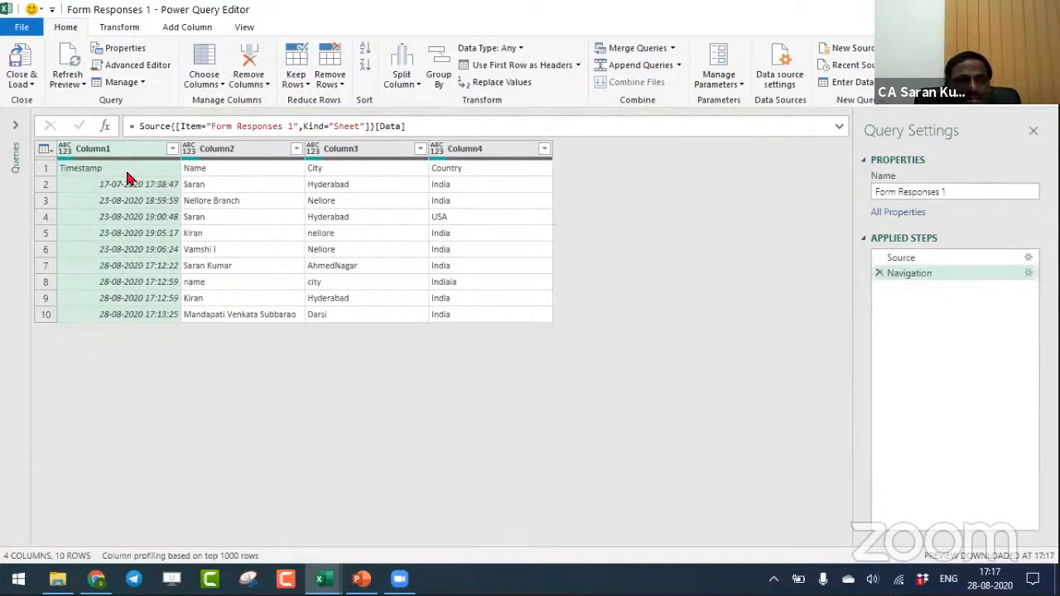
# - Promote the first row to column headers and review the Source, Navigation and Promoted Headers applied steps
pyautogui.click(528, 71)
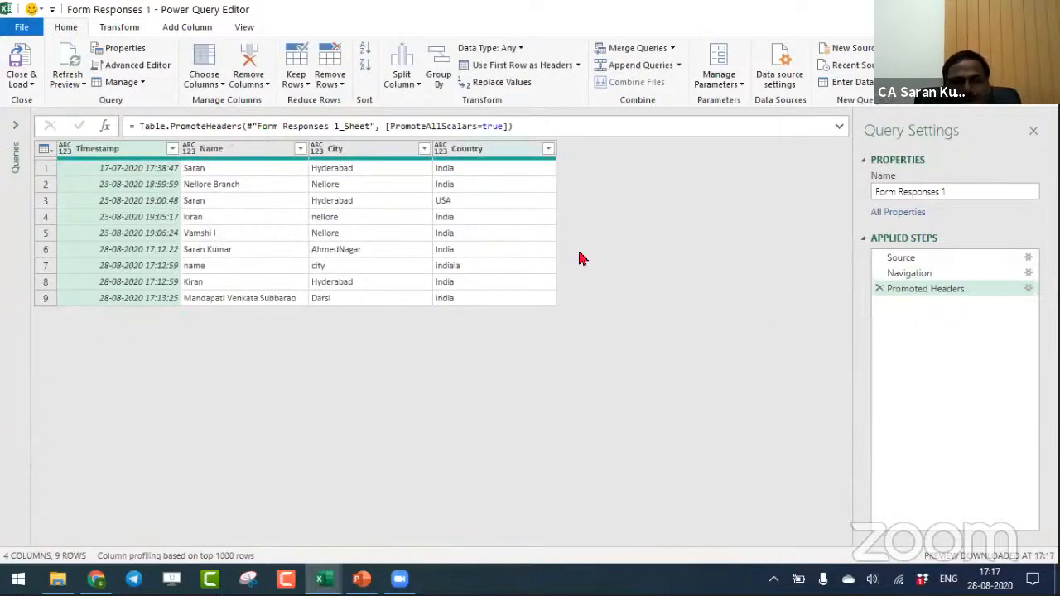
pyautogui.click(963, 262)
pyautogui.click(963, 275)
pyautogui.click(967, 290)
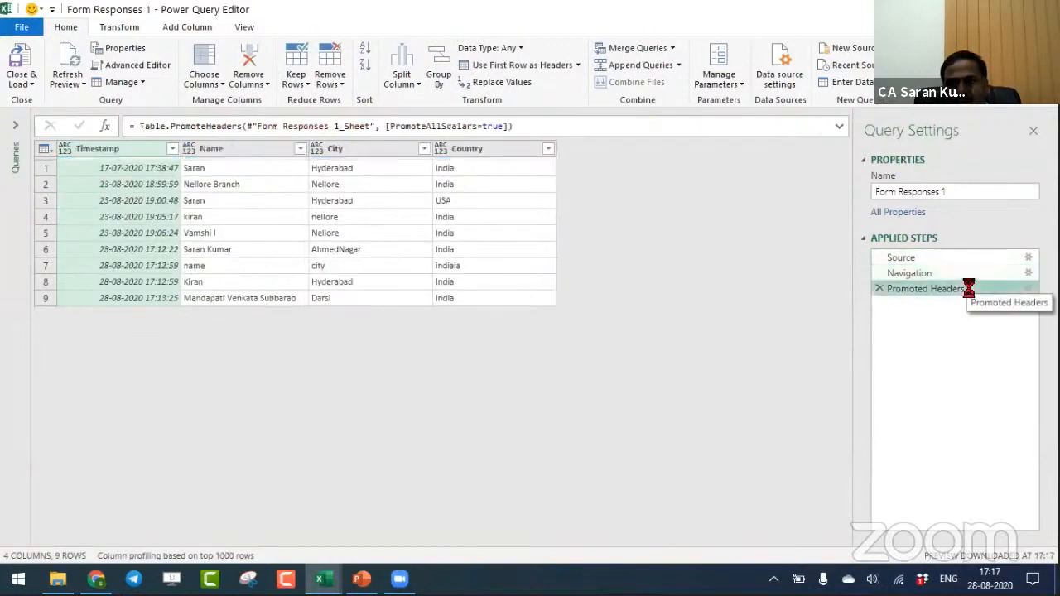
# - Rename the query to "Google Form Data"
pyautogui.tripleClick(954, 199)
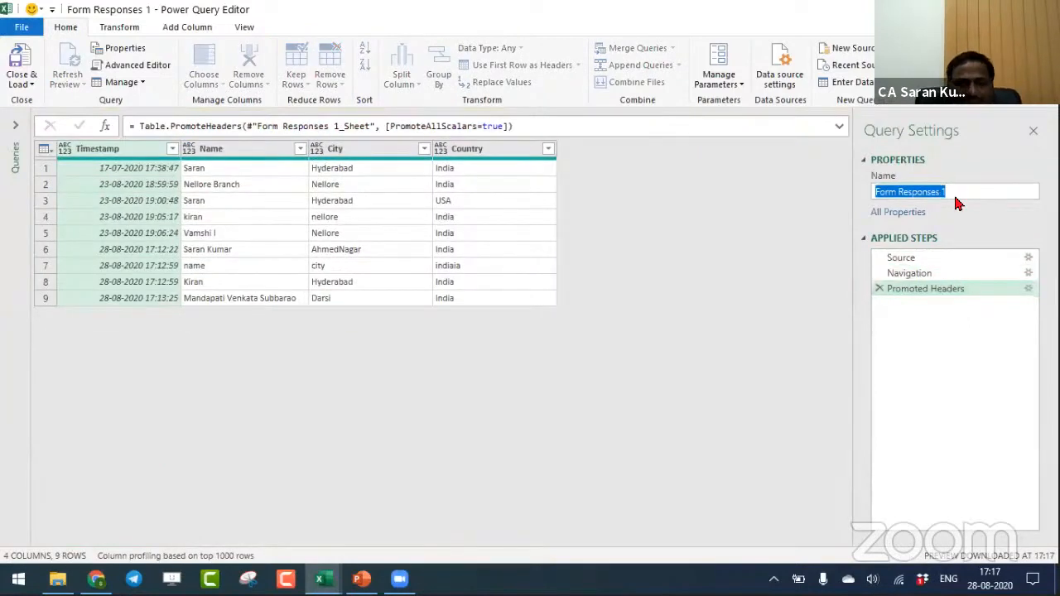
pyautogui.write('Google Form')
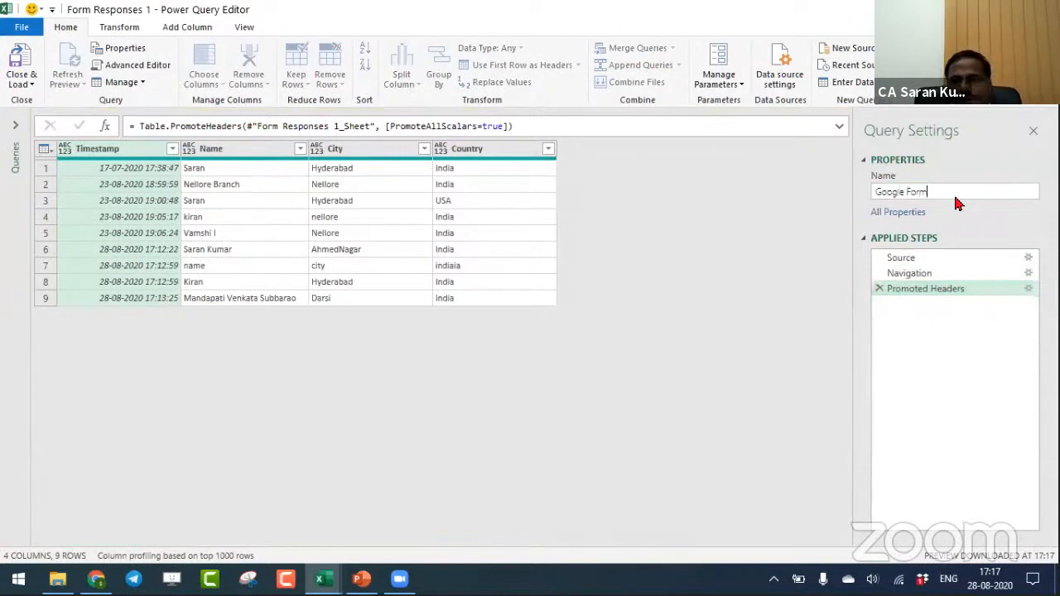
pyautogui.write(' Data')
pyautogui.press('Return')
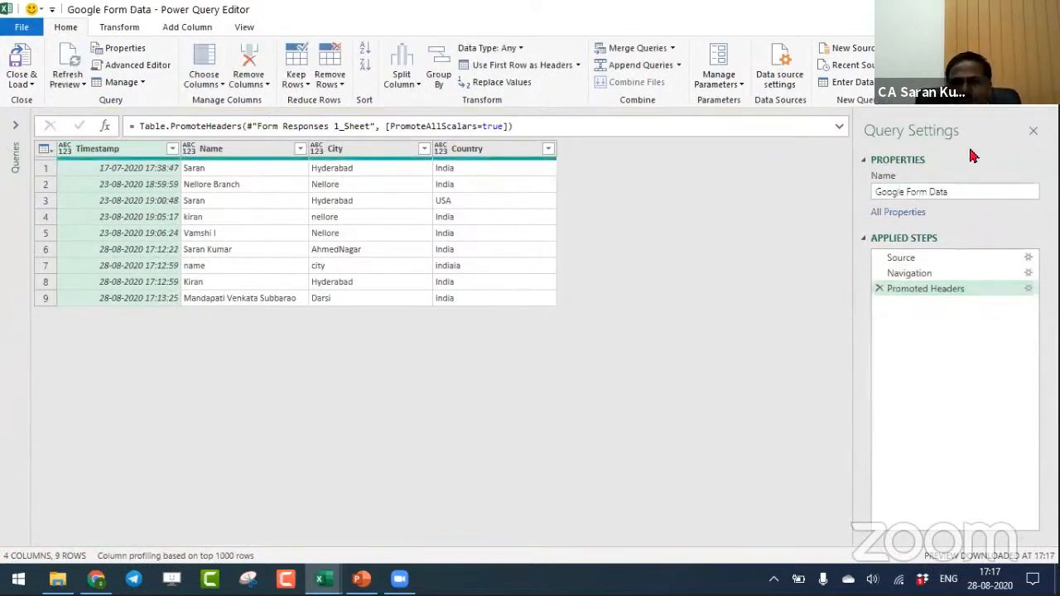
# - Review the Source, Navigation and Promoted Headers steps once more and load the Google Form Data query into a worksheet
pyautogui.click(914, 262)
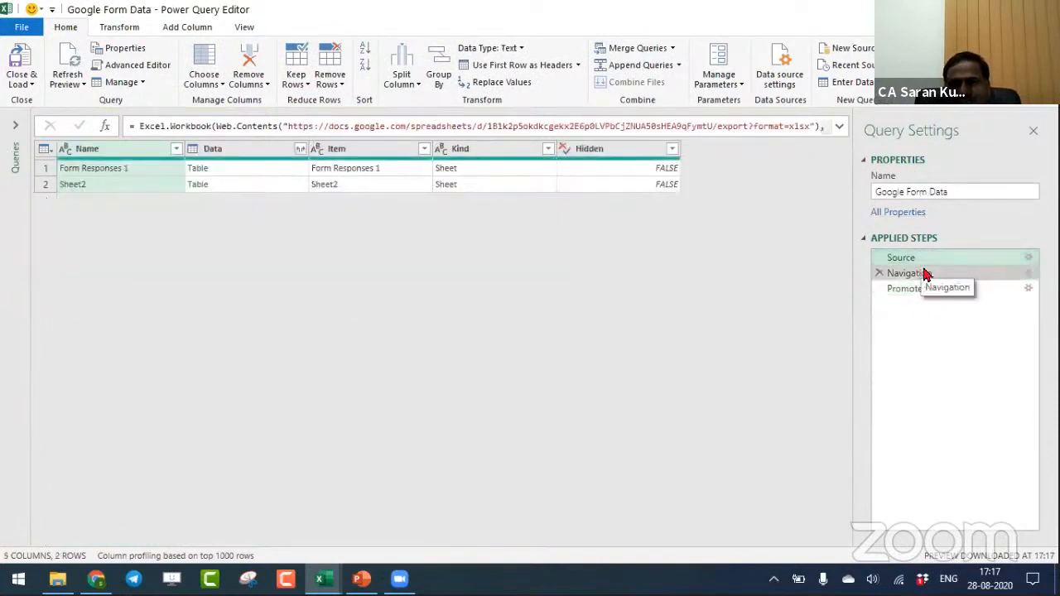
pyautogui.click(918, 274)
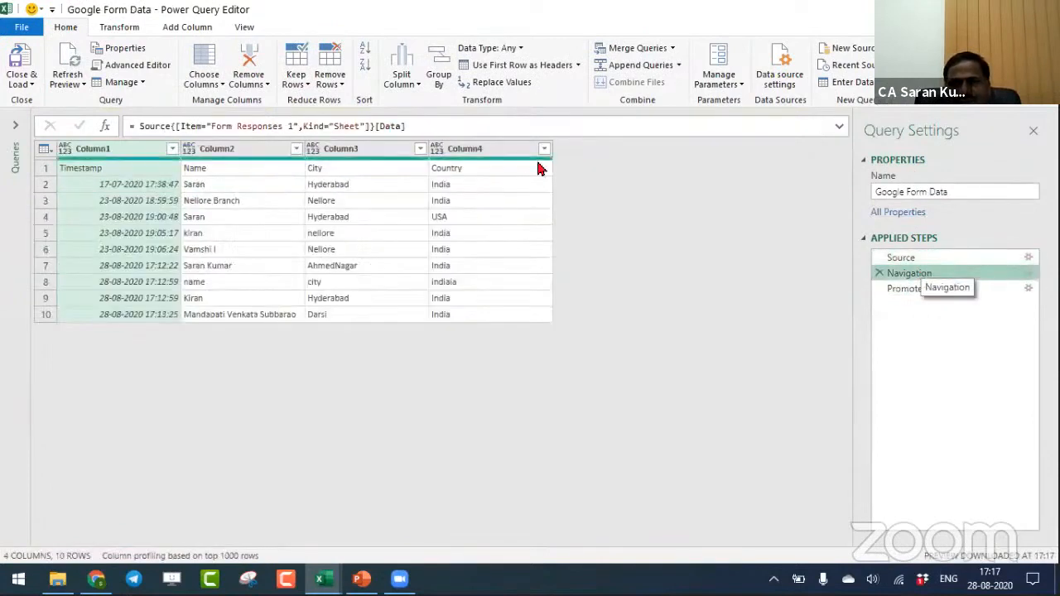
pyautogui.click(974, 290)
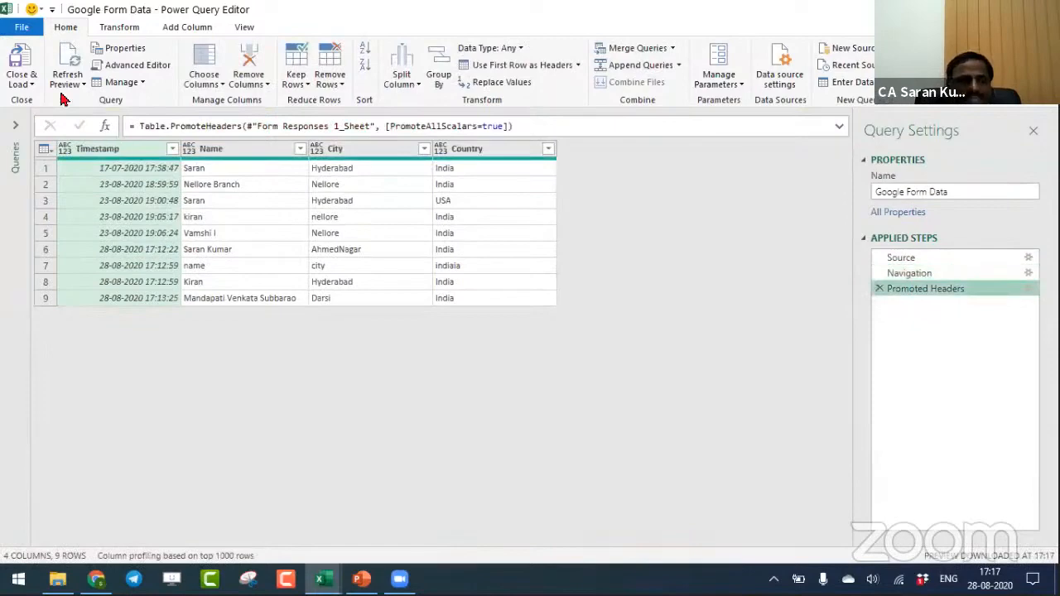
pyautogui.click(23, 65)
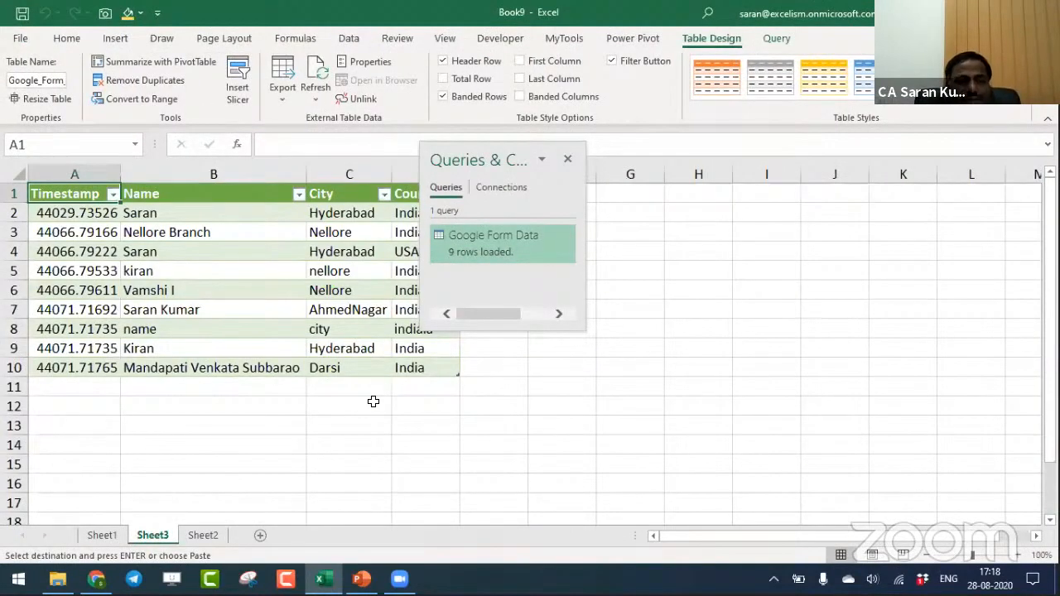
# - Switch to Chrome and reload the excelism.in/test.html page to get a blank Sample Form "The Excelism"
pyautogui.hotkey('alt', 'Tab')
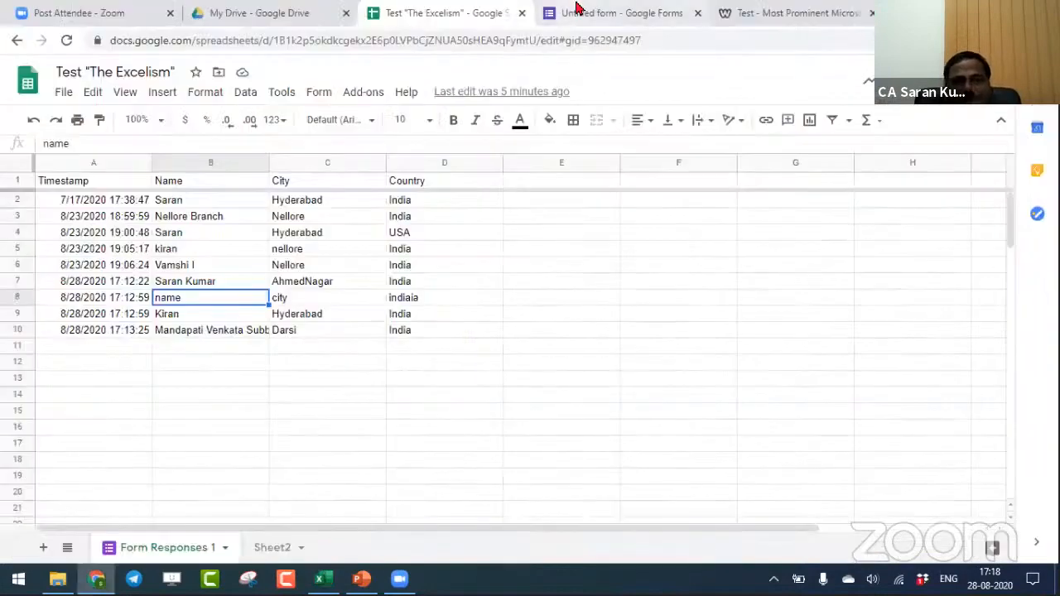
pyautogui.click(560, 16)
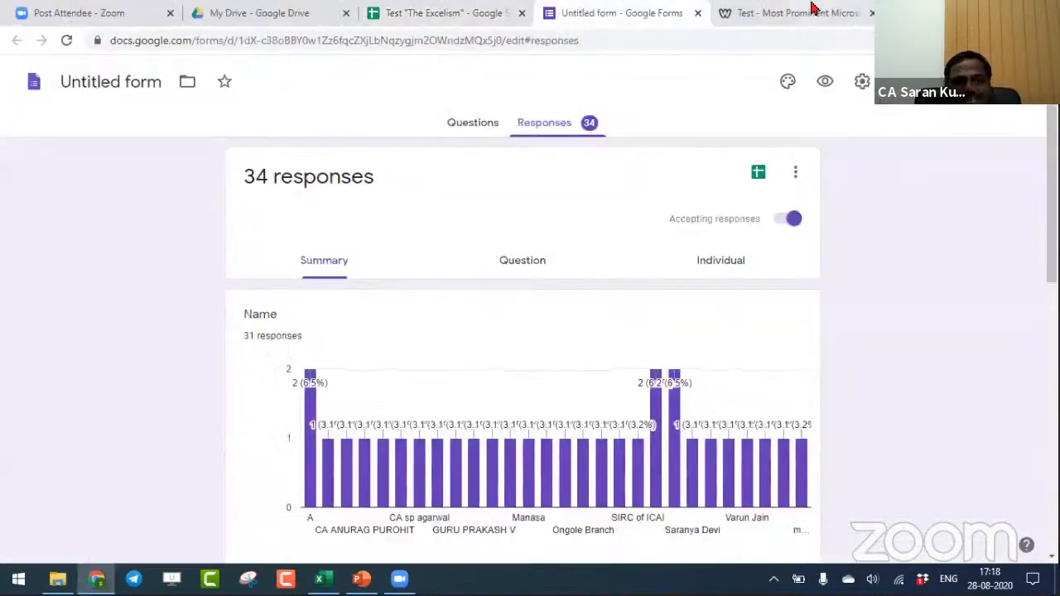
pyautogui.click(791, 13)
pyautogui.click(327, 41)
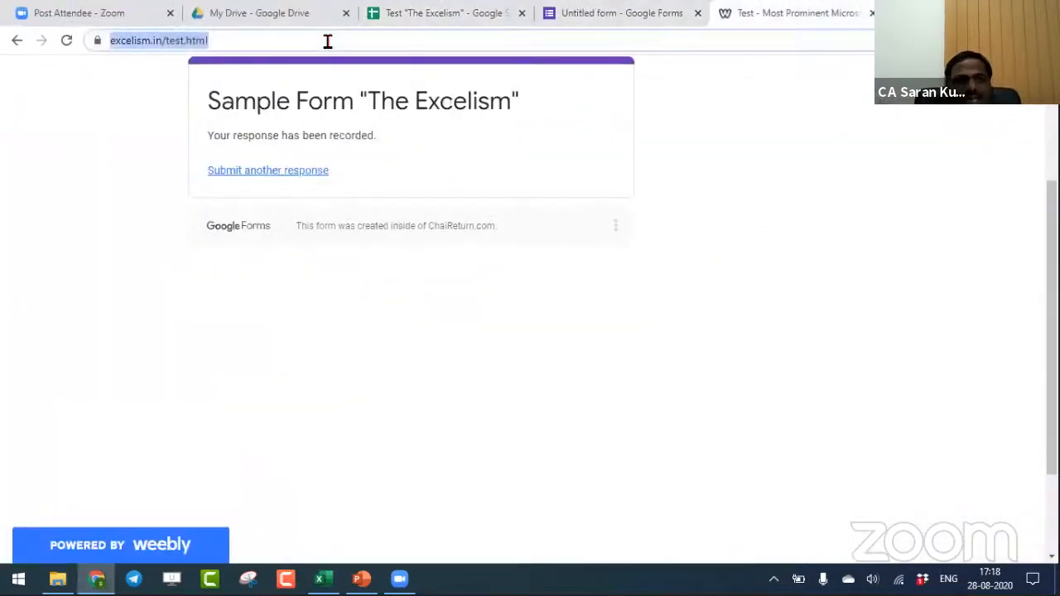
pyautogui.press('Return')
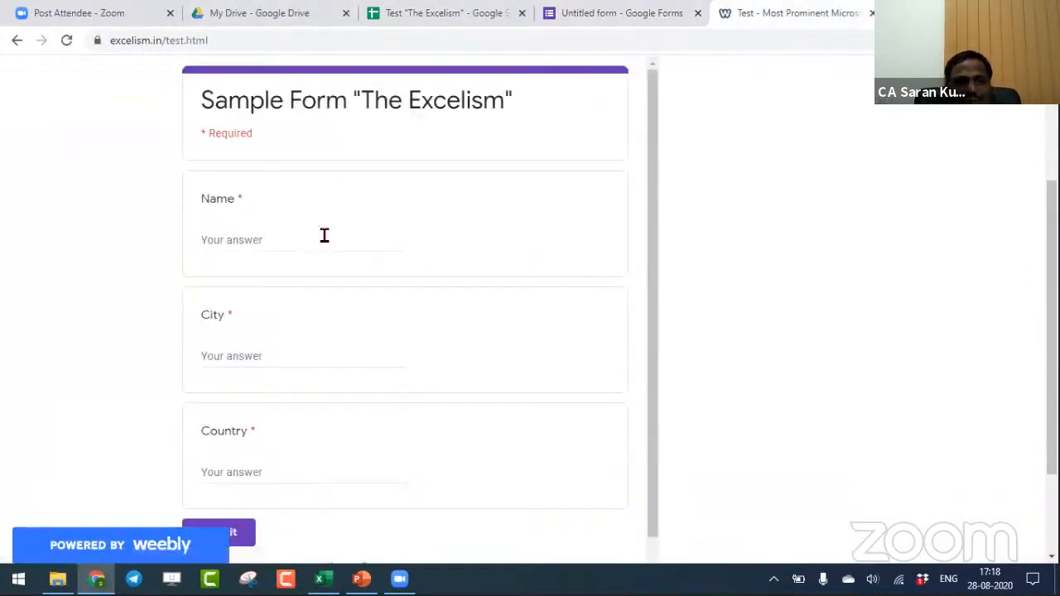
# - Submit a form response with name Trump, city WA and country United States of America
pyautogui.click(323, 235)
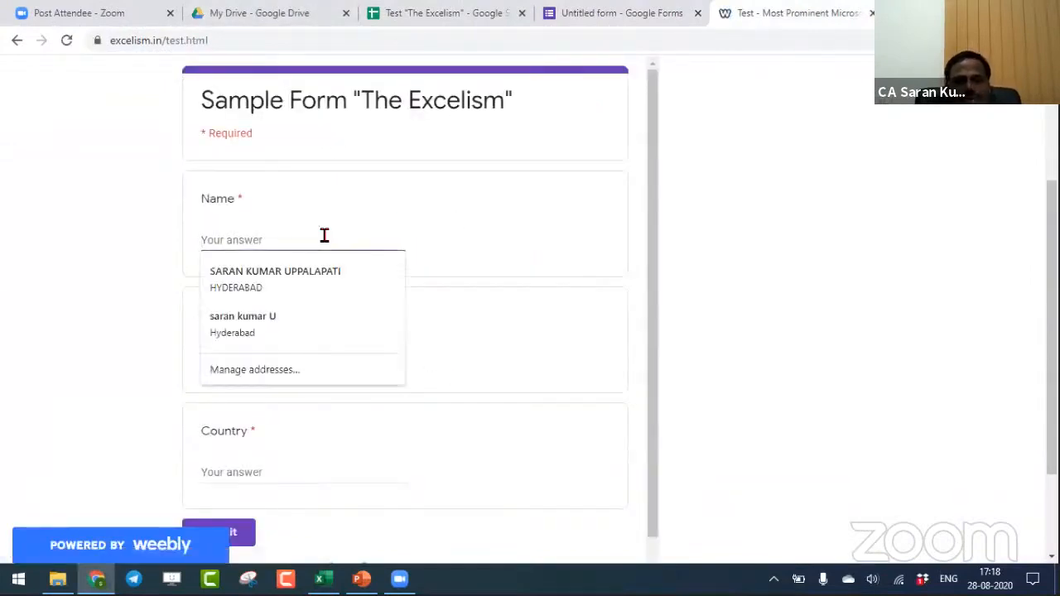
pyautogui.write('Trump')
pyautogui.press('Tab')
pyautogui.write('Washin')
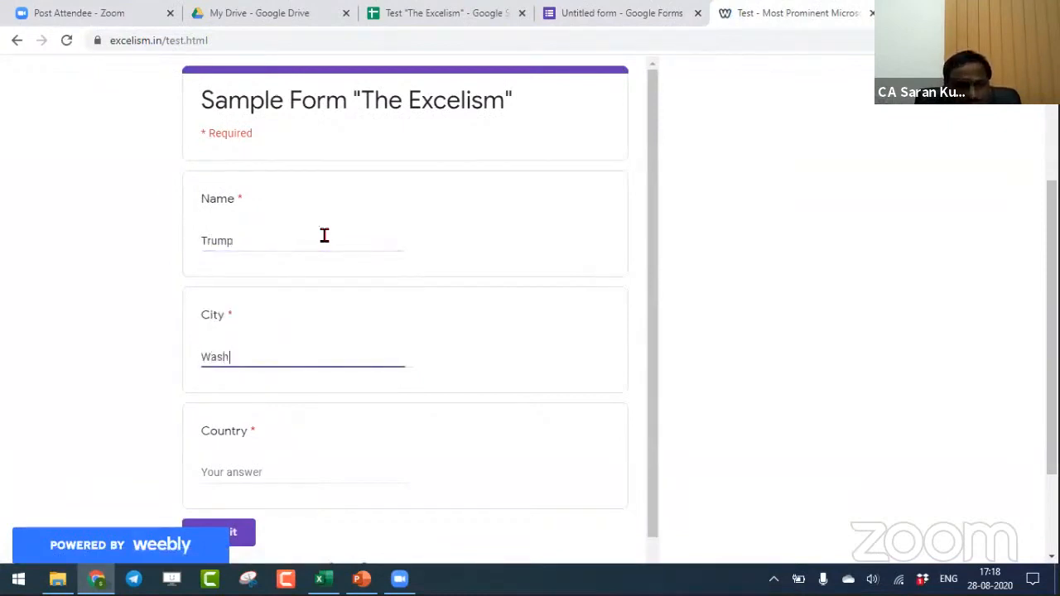
pyautogui.press('BackSpace')
pyautogui.press('BackSpace')
pyautogui.write('A')
pyautogui.press('Tab')
pyautogui.write('USAn')
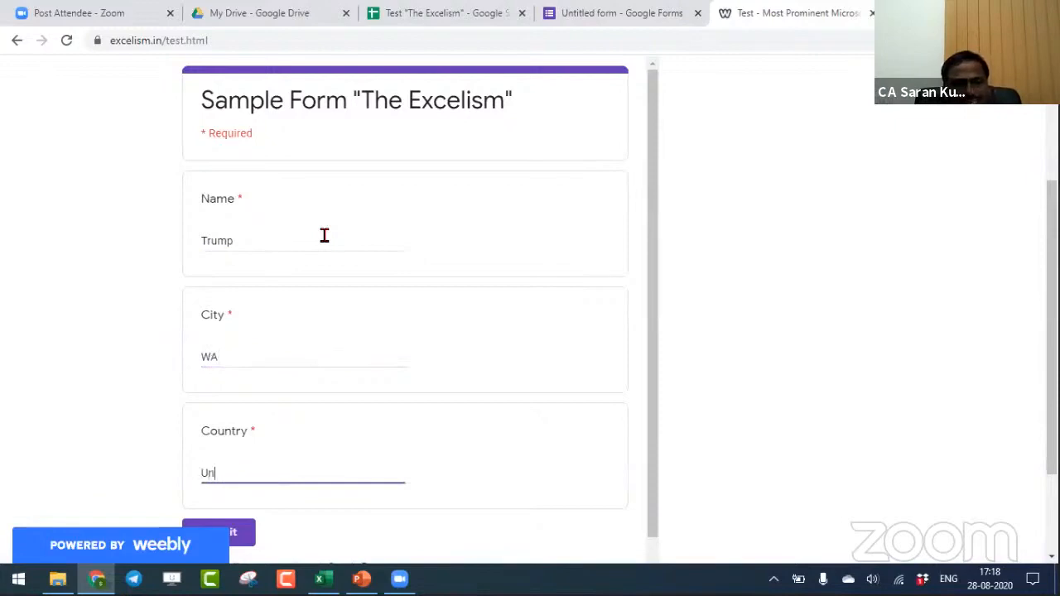
pyautogui.write('ited States o')
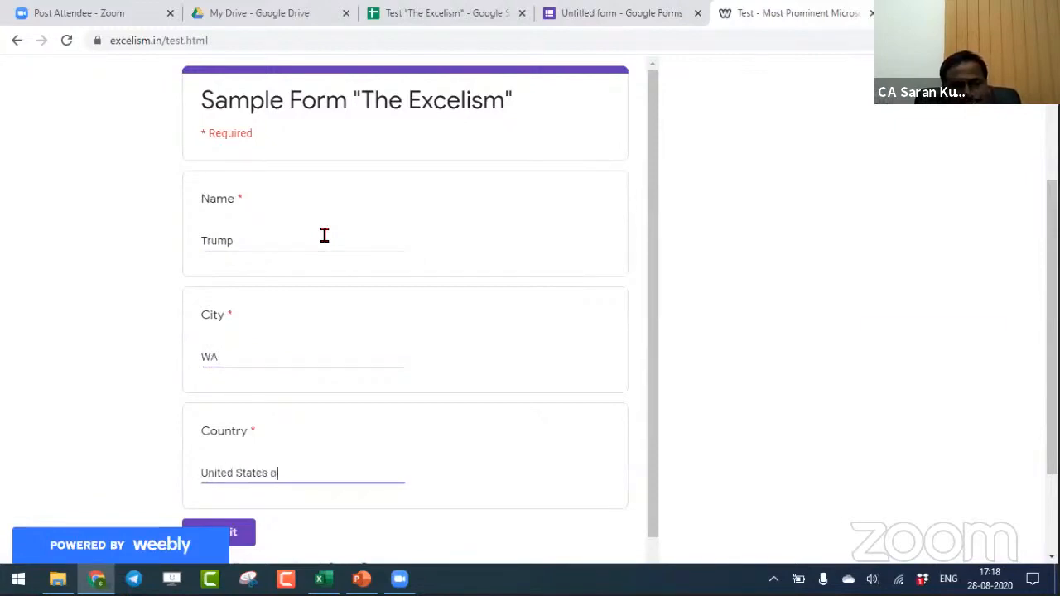
pyautogui.write('f America')
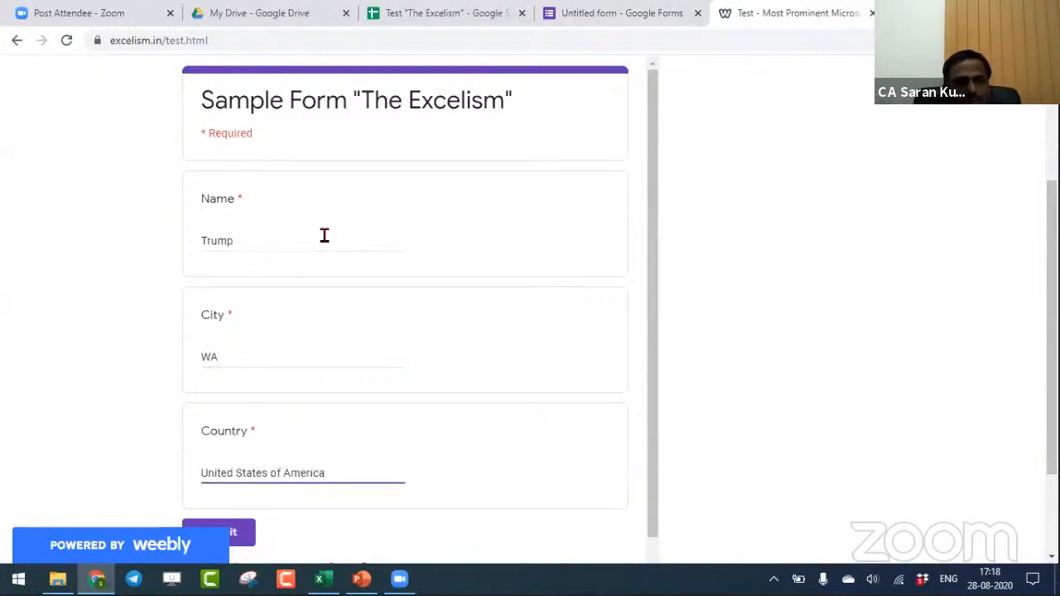
pyautogui.click(253, 535)
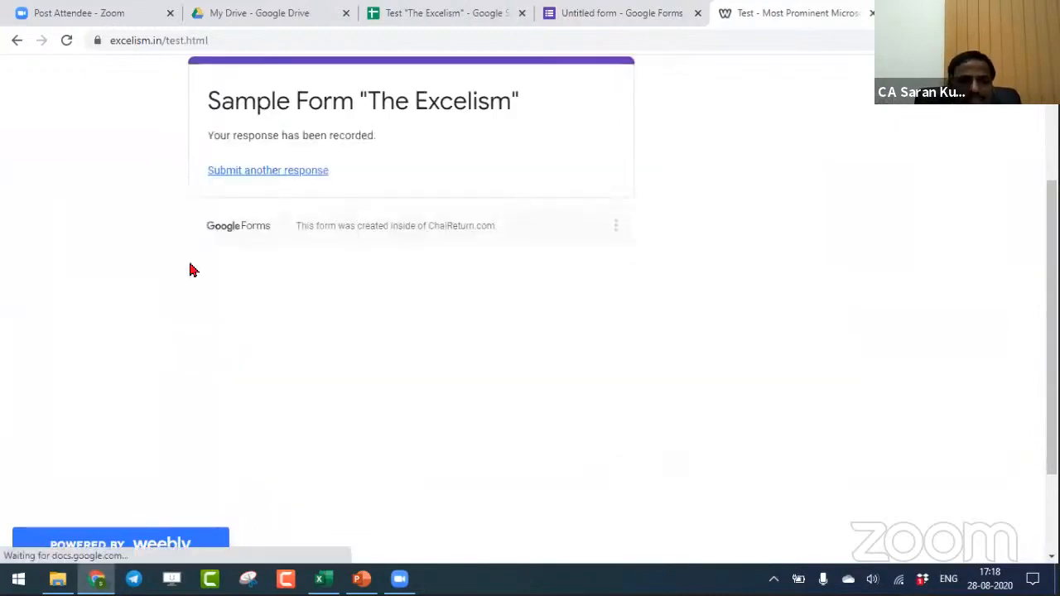
# - Check the Google Sheet for the new response, switch to Excel and refresh all data connections
pyautogui.click(464, 8)
pyautogui.hotkey('alt', 'Tab')
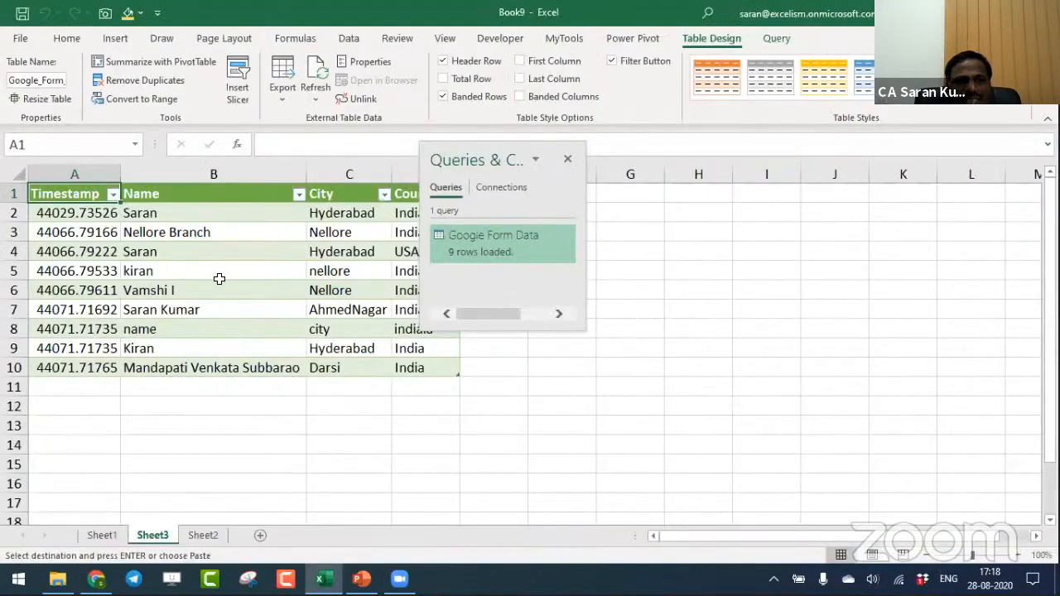
pyautogui.click(213, 252)
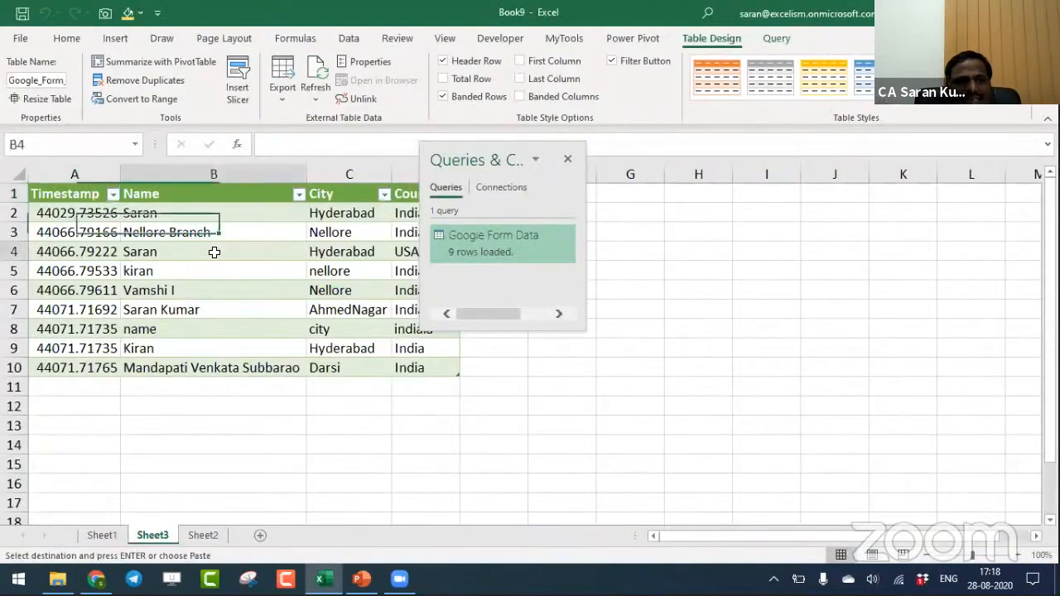
pyautogui.rightClick(214, 251)
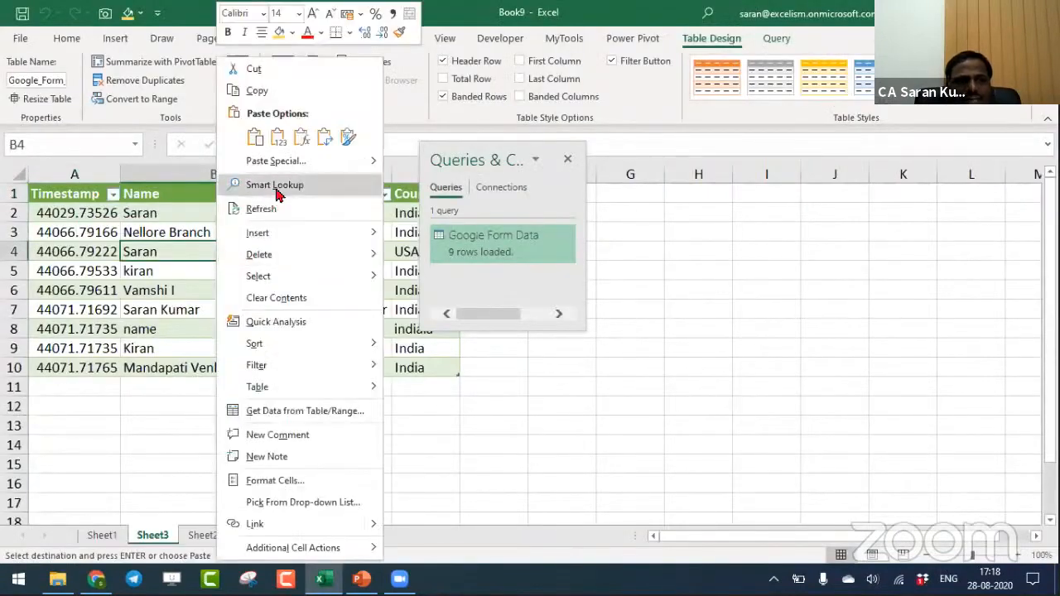
pyautogui.click(385, 33)
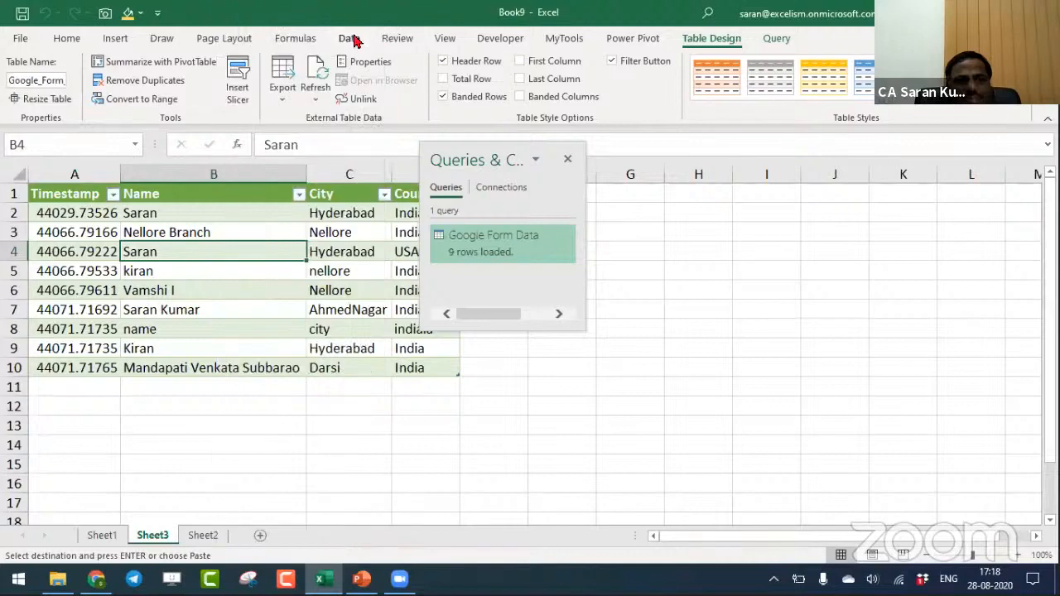
pyautogui.click(349, 38)
pyautogui.click(114, 69)
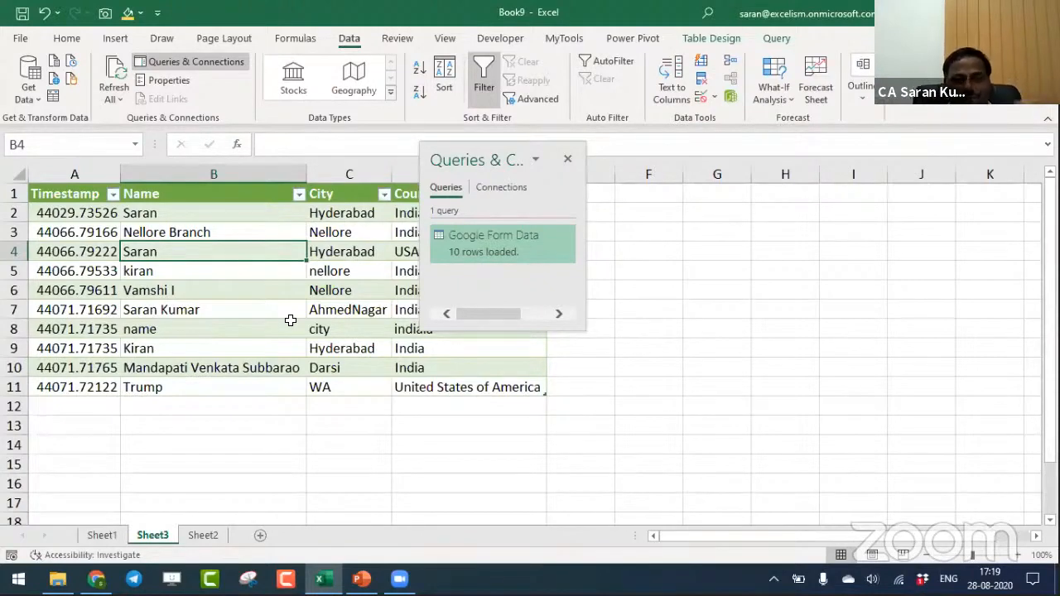
# - Compare the loaded form data on Sheet3 with the edited export link on Sheet2
pyautogui.click(207, 535)
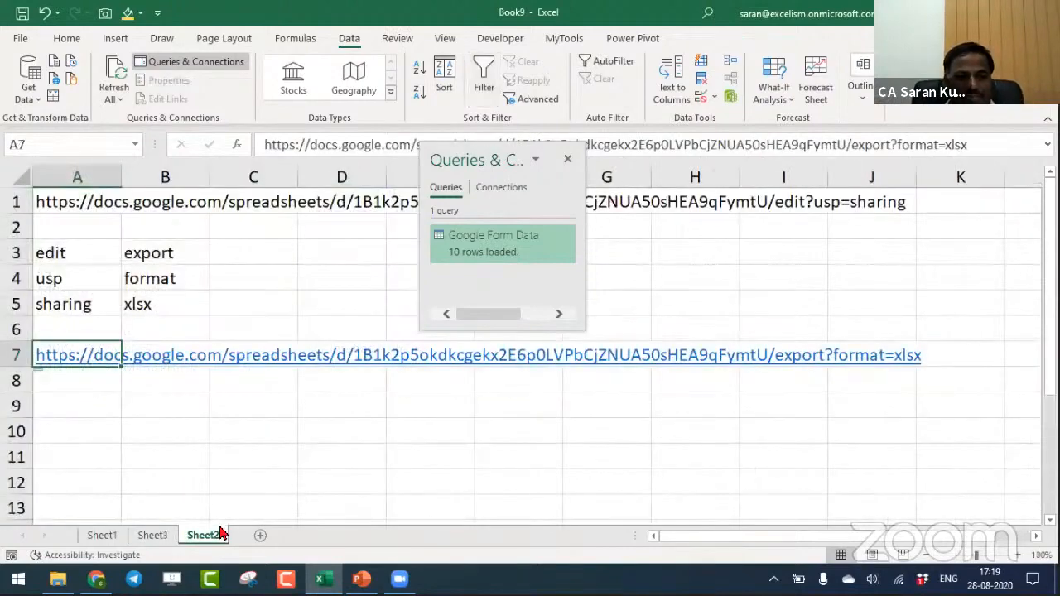
pyautogui.click(164, 538)
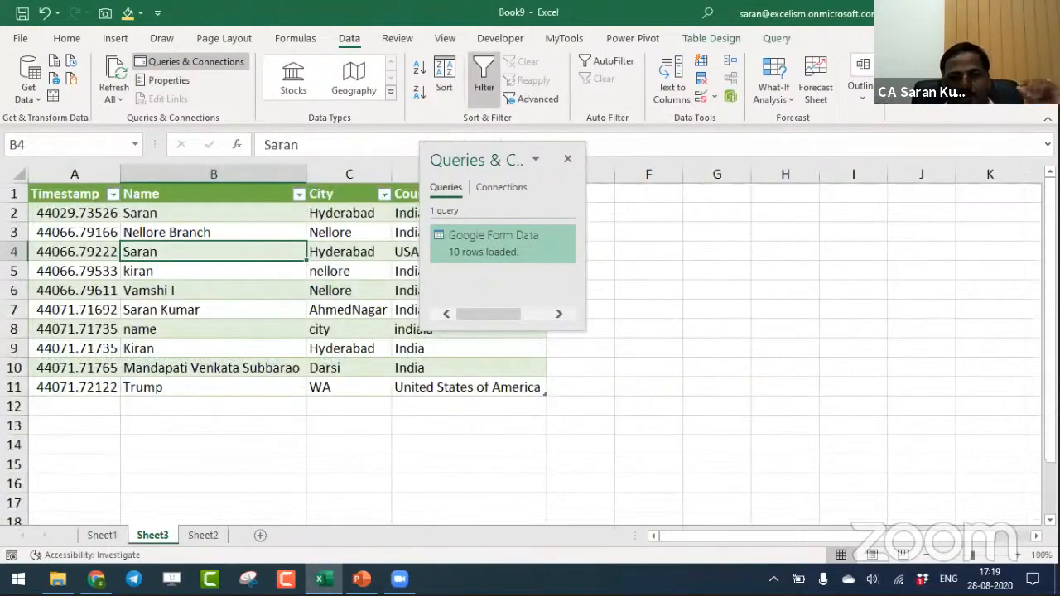
pyautogui.click(207, 535)
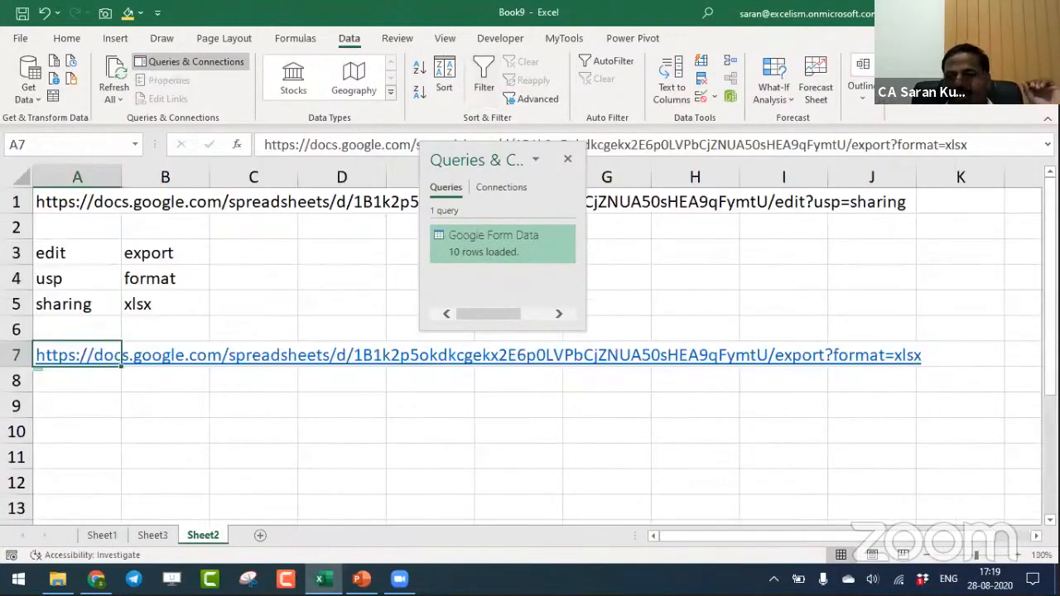
pyautogui.scroll(-1, 530, 356)
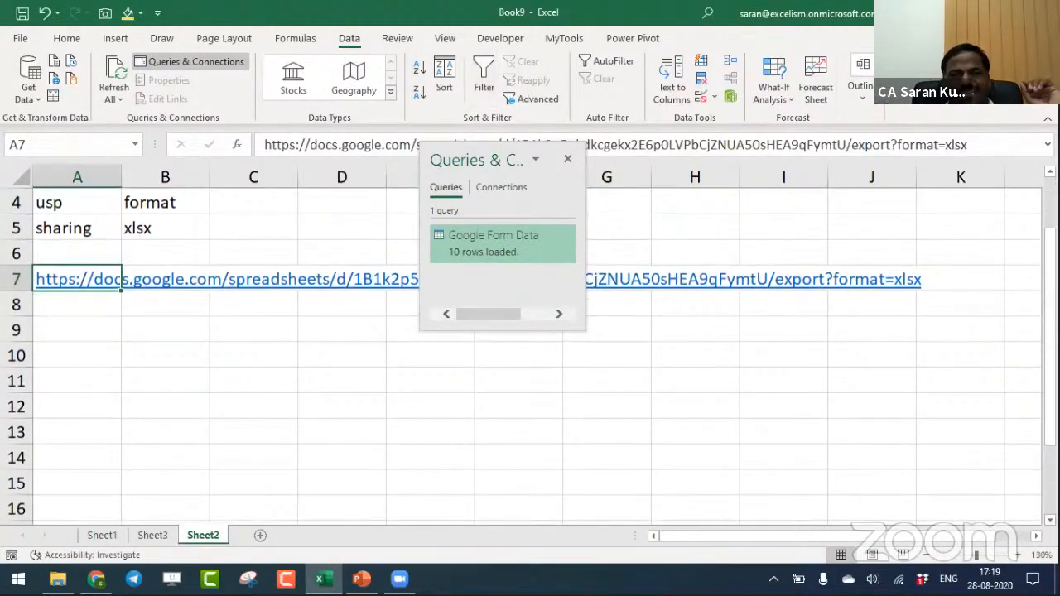
# - Close the Queries & Connections pane and add a new blank worksheet
pyautogui.click(567, 158)
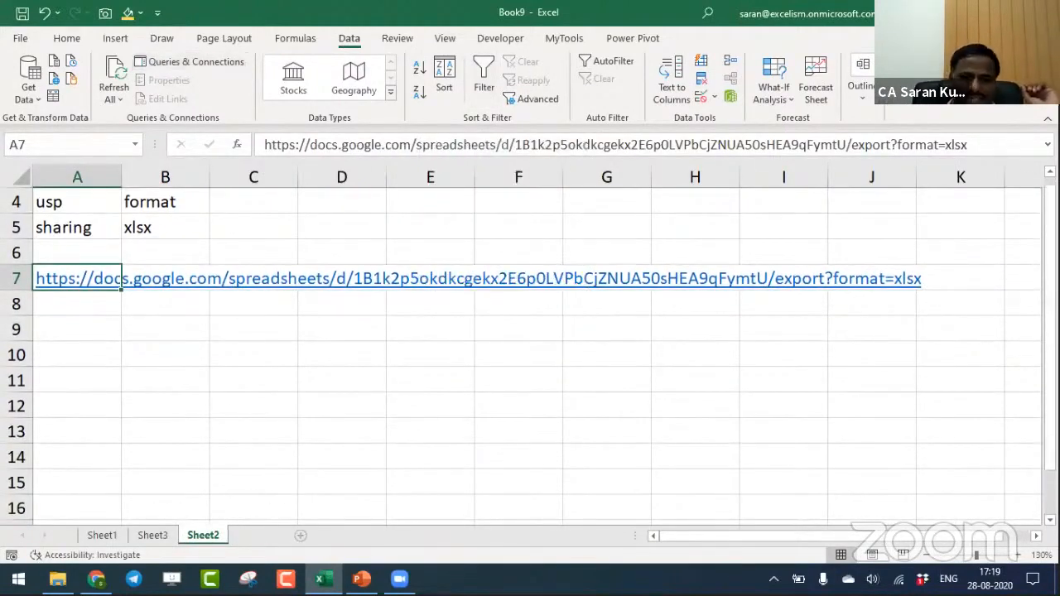
pyautogui.click(300, 536)
pyautogui.click(1018, 556)
pyautogui.click(1018, 556)
pyautogui.click(1018, 555)
pyautogui.click(1018, 555)
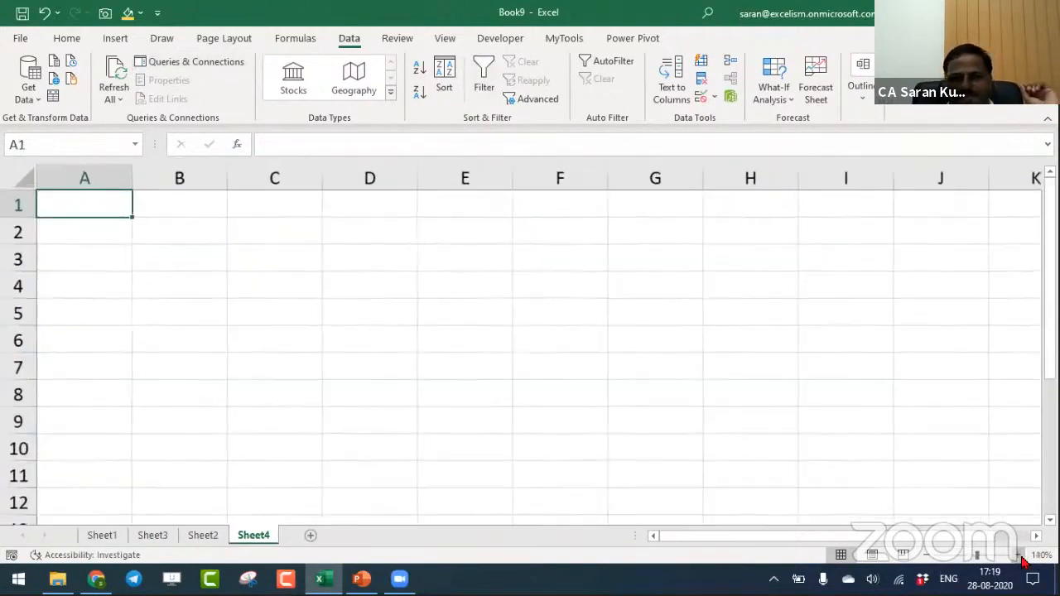
pyautogui.scroll(-1, 285, 265)
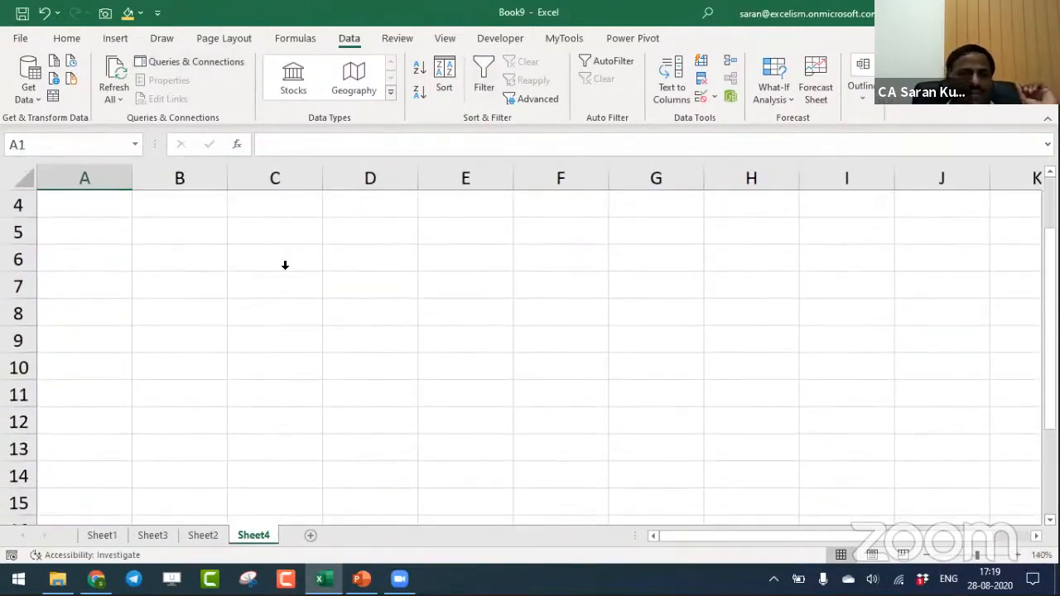
pyautogui.click(166, 232)
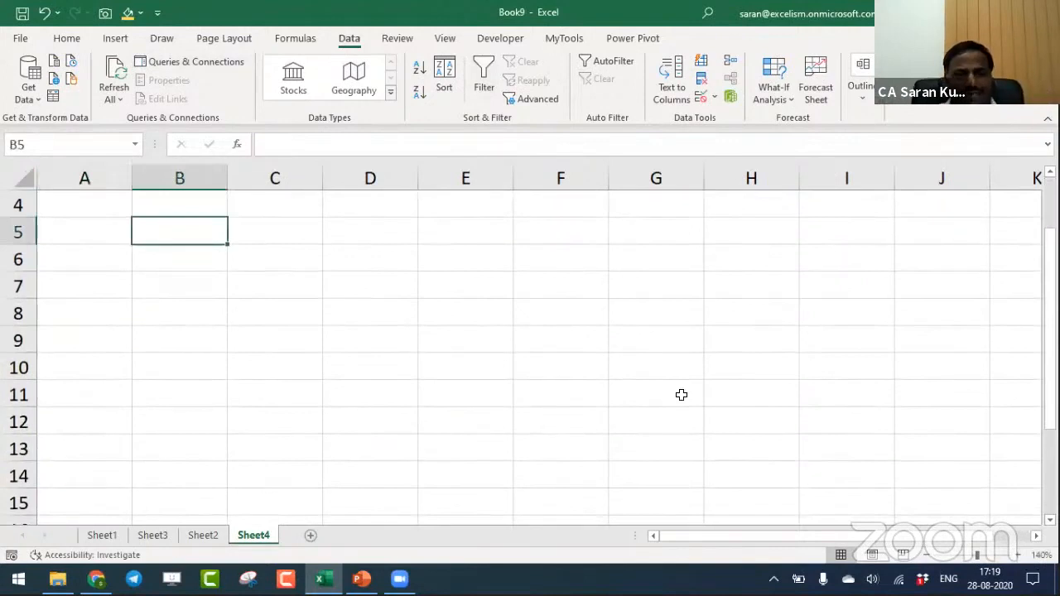
# - Apply thick outside borders to the range B6:C10 on Sheet4
pyautogui.moveTo(208, 270); pyautogui.dragTo(302, 365)
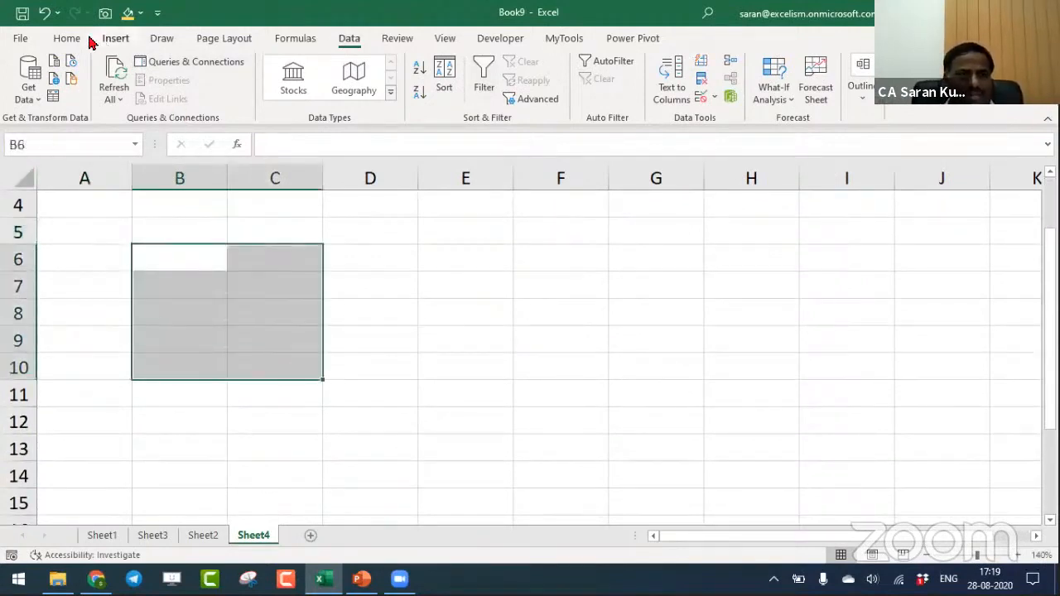
pyautogui.click(80, 38)
pyautogui.click(172, 92)
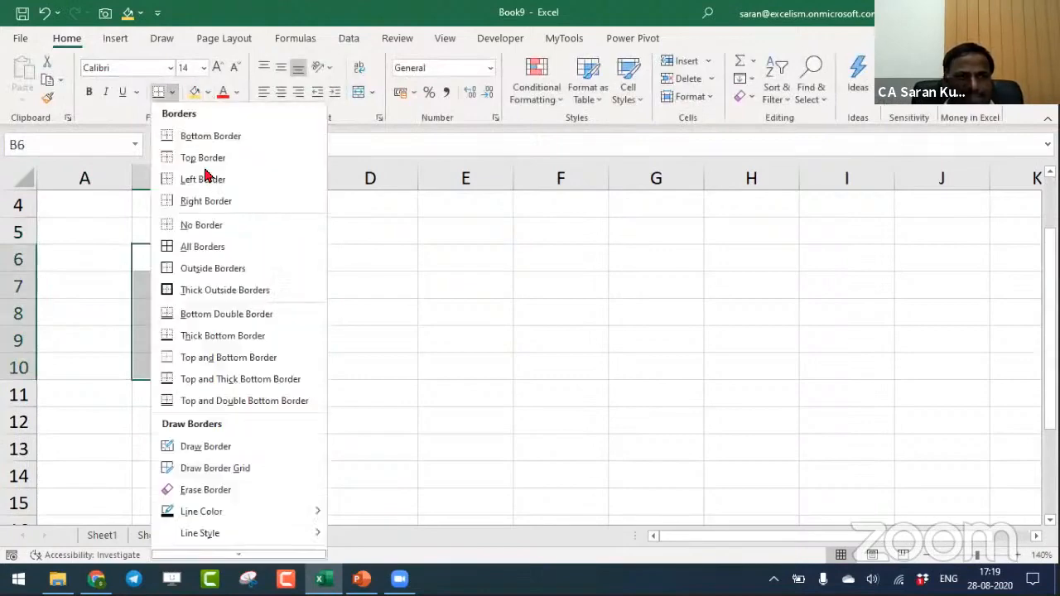
pyautogui.click(228, 290)
pyautogui.click(217, 261)
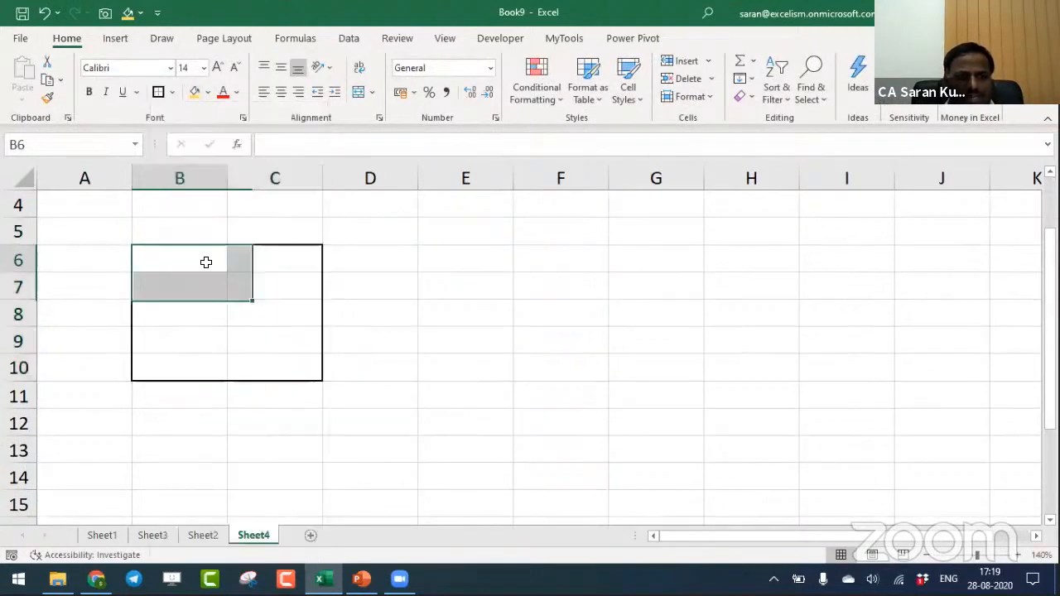
pyautogui.click(307, 260)
pyautogui.click(174, 254)
pyautogui.click(249, 257)
pyautogui.click(202, 257)
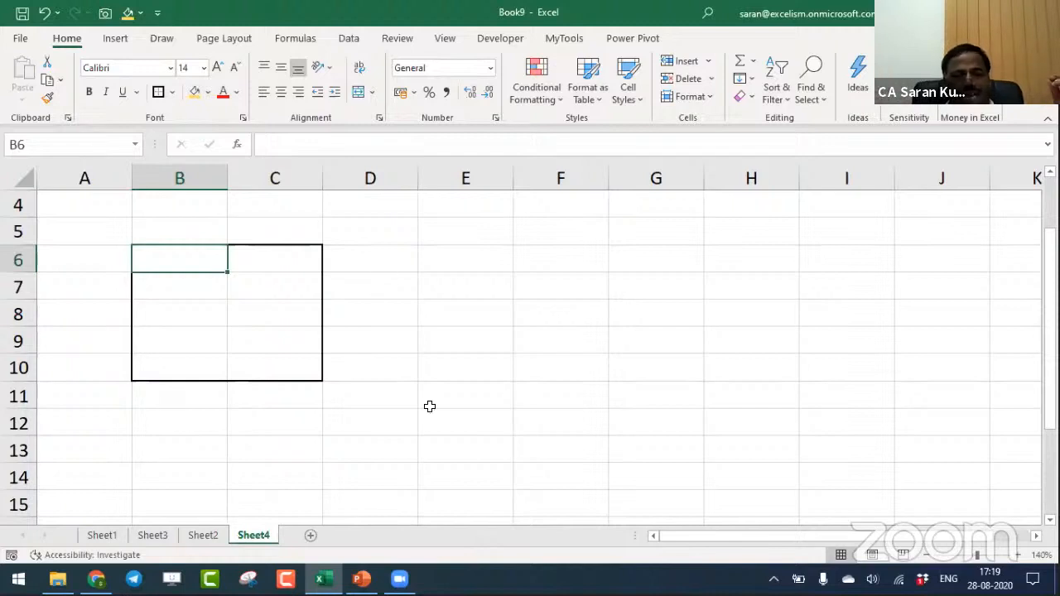
# - Check the Google Sheet for new responses, then switch back to Excel and refresh the form data on Sheet3
pyautogui.moveTo(96, 579)
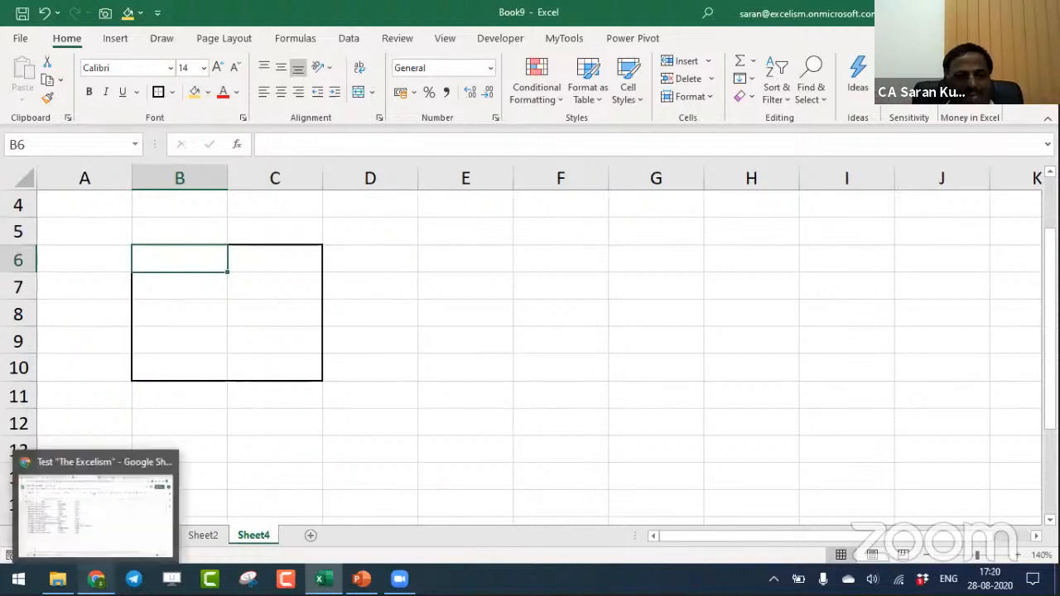
pyautogui.click(108, 532)
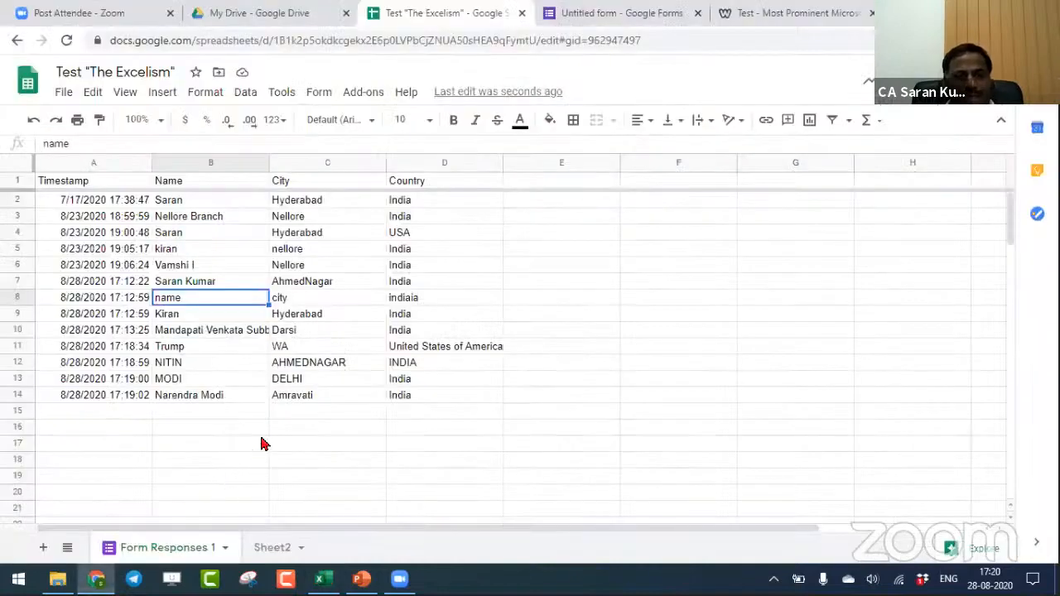
pyautogui.hotkey('alt', 'Tab')
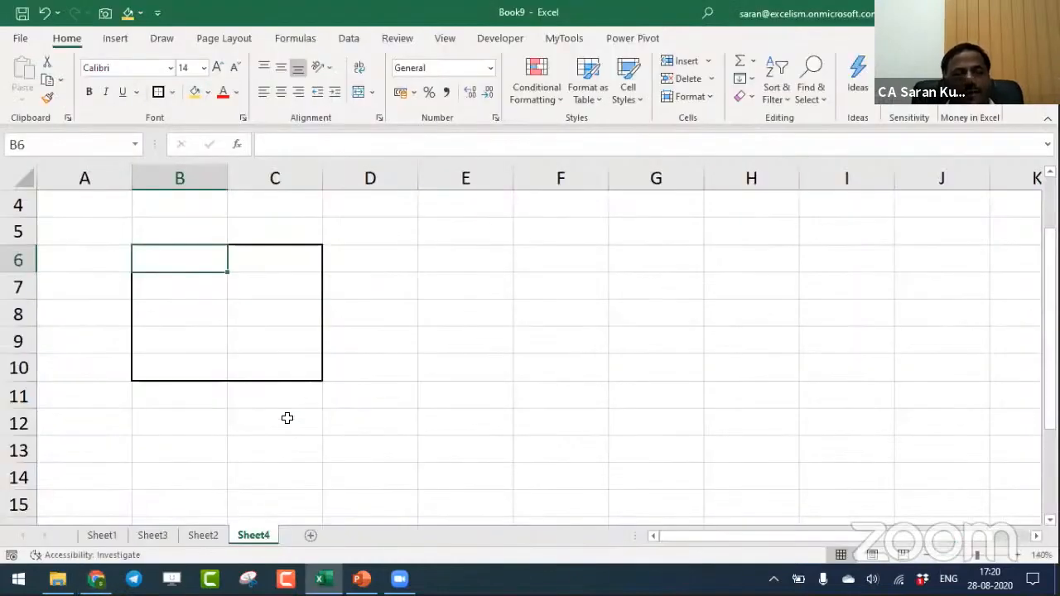
pyautogui.click(201, 537)
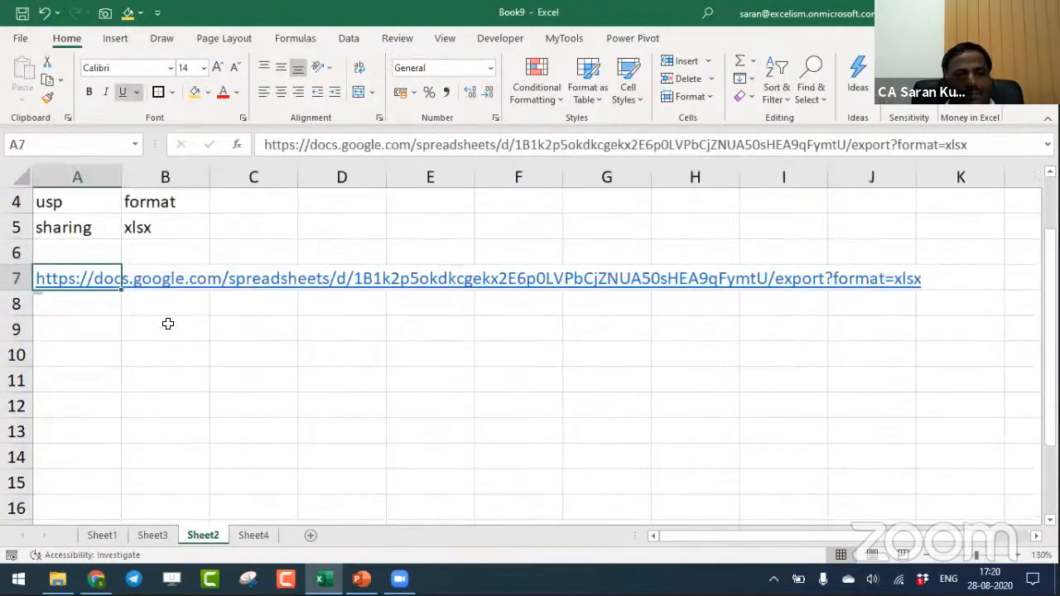
pyautogui.click(135, 534)
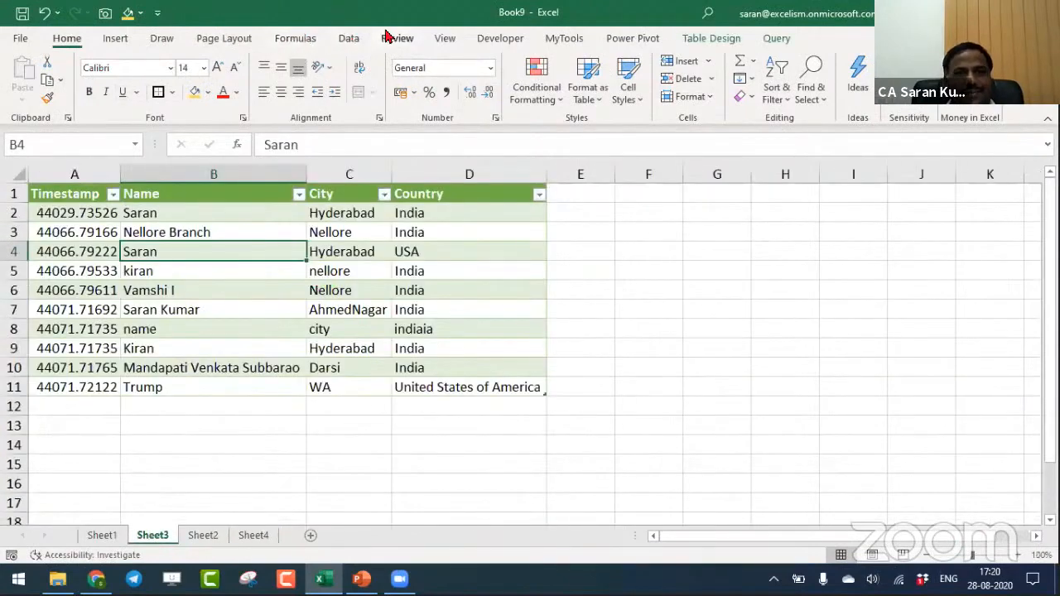
pyautogui.click(349, 38)
pyautogui.click(114, 79)
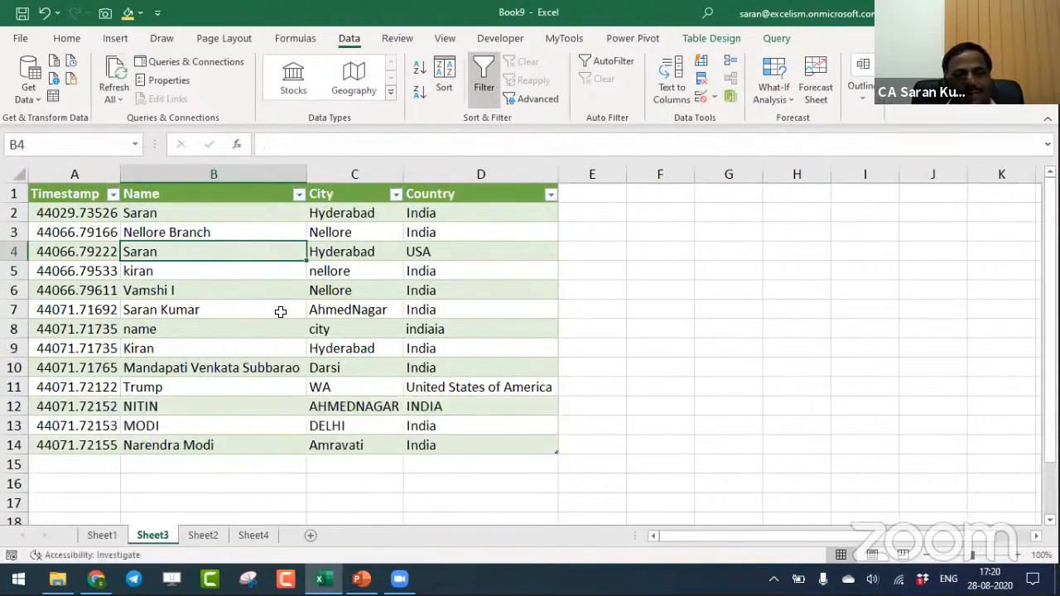
# - Enter the labels Amount in B7 and Purpose in B8 inside the bordered box on Sheet4
pyautogui.click(263, 538)
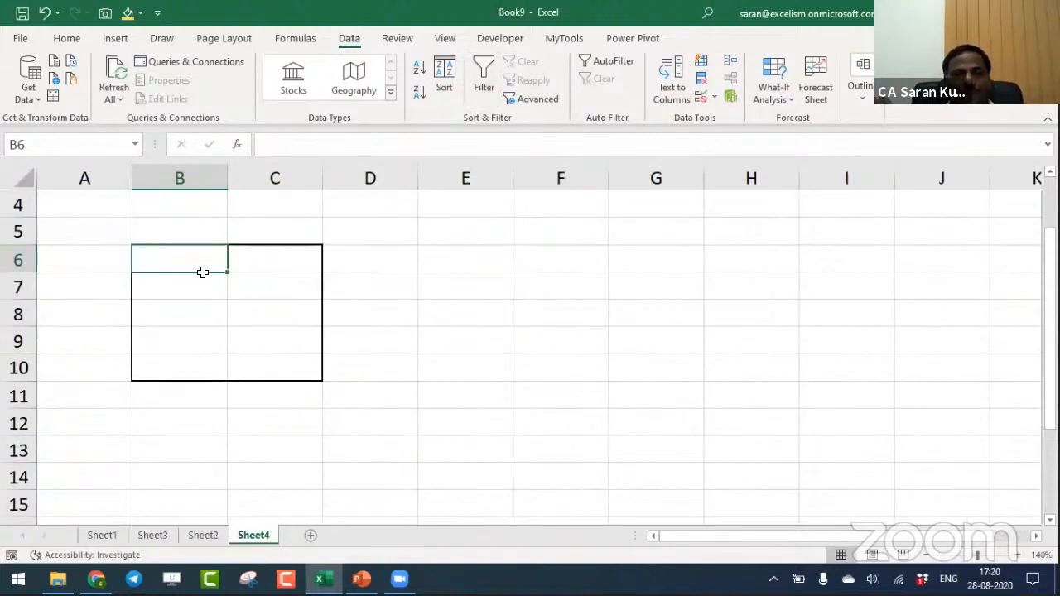
pyautogui.click(266, 264)
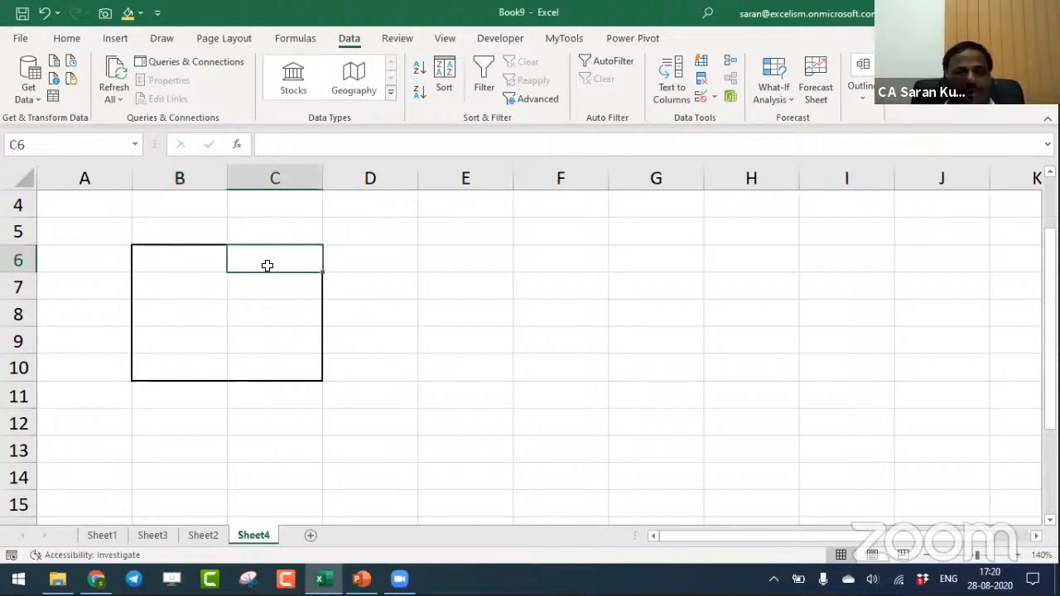
pyautogui.click(270, 289)
pyautogui.click(190, 294)
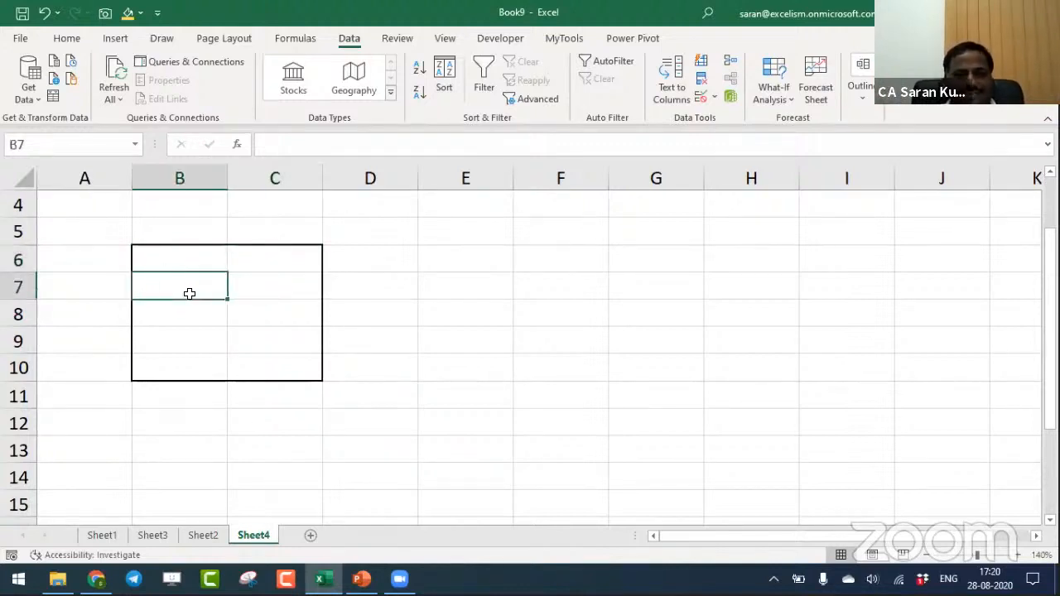
pyautogui.write('Amount')
pyautogui.press('Return')
pyautogui.write('Purpose')
pyautogui.press('BackSpace')
pyautogui.press('BackSpace')
pyautogui.press('BackSpace')
pyautogui.write('ose')
pyautogui.press('Return')
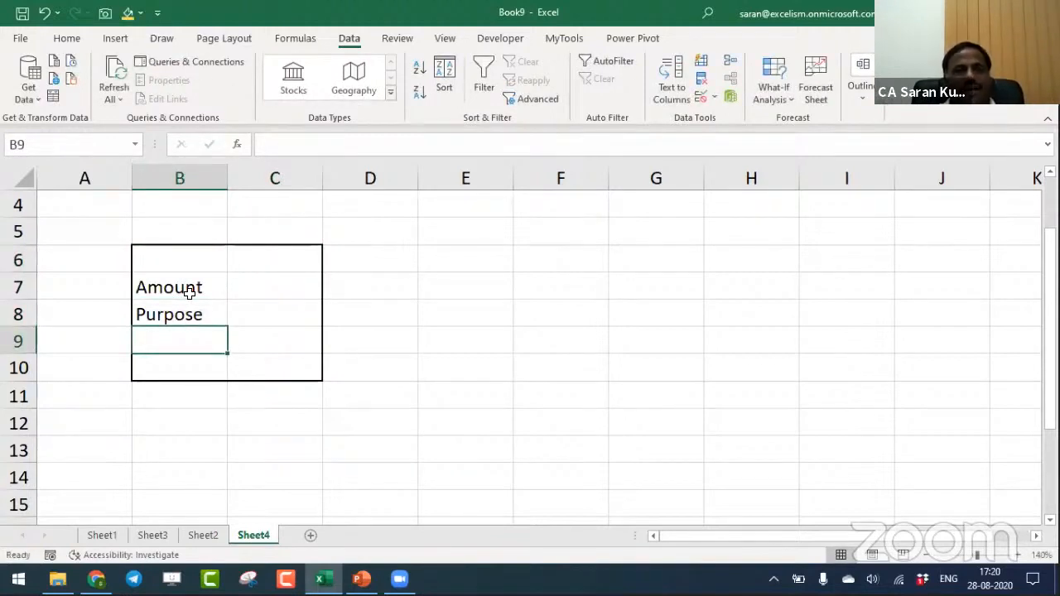
# - Enter Withdrawal in E7 and Deposit in E8, beside the bordered box
pyautogui.click(272, 311)
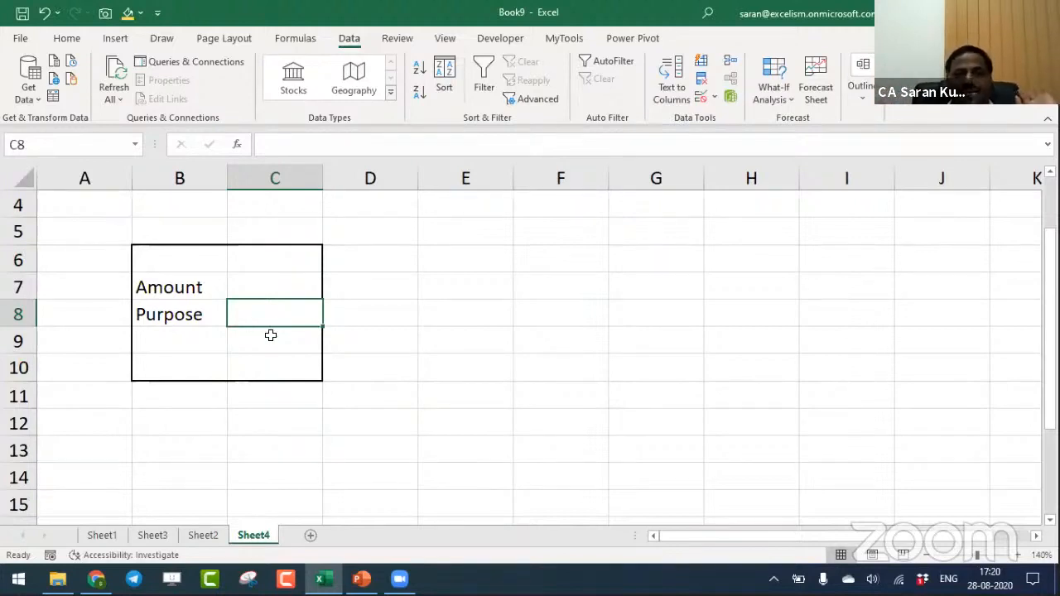
pyautogui.click(262, 267)
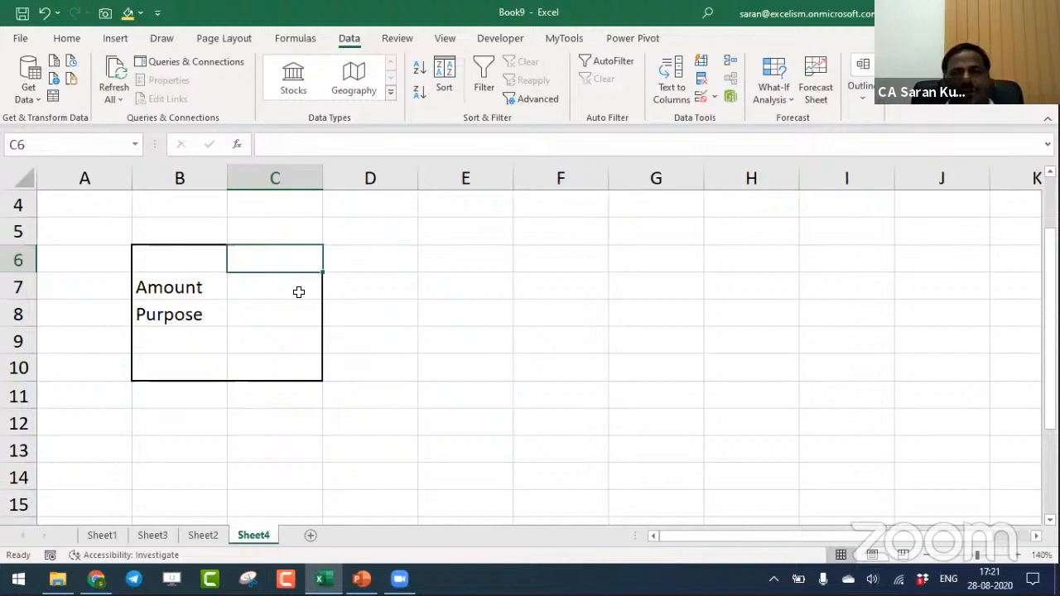
pyautogui.click(472, 286)
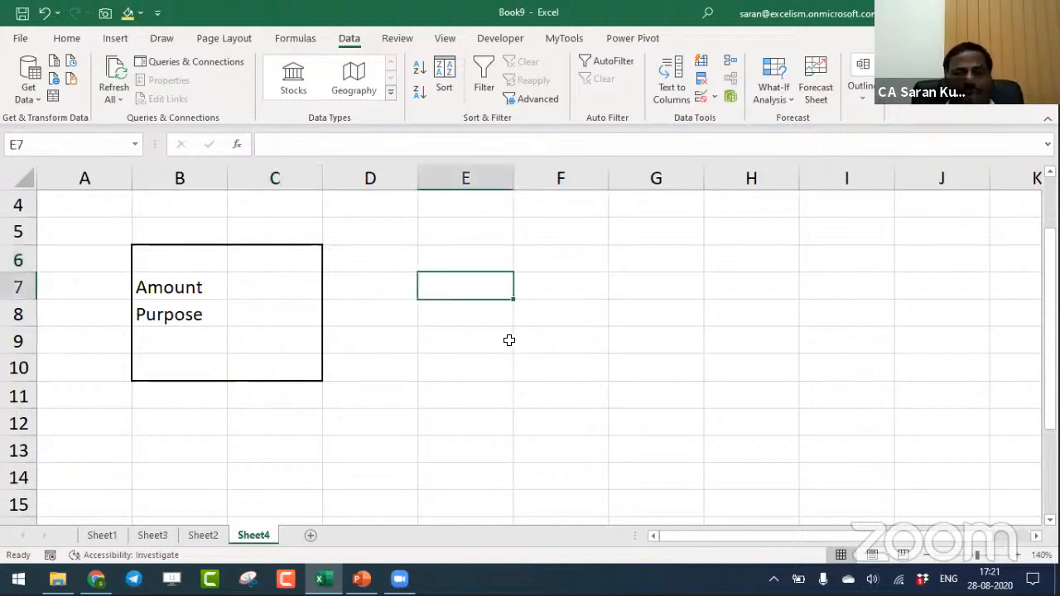
pyautogui.write('G')
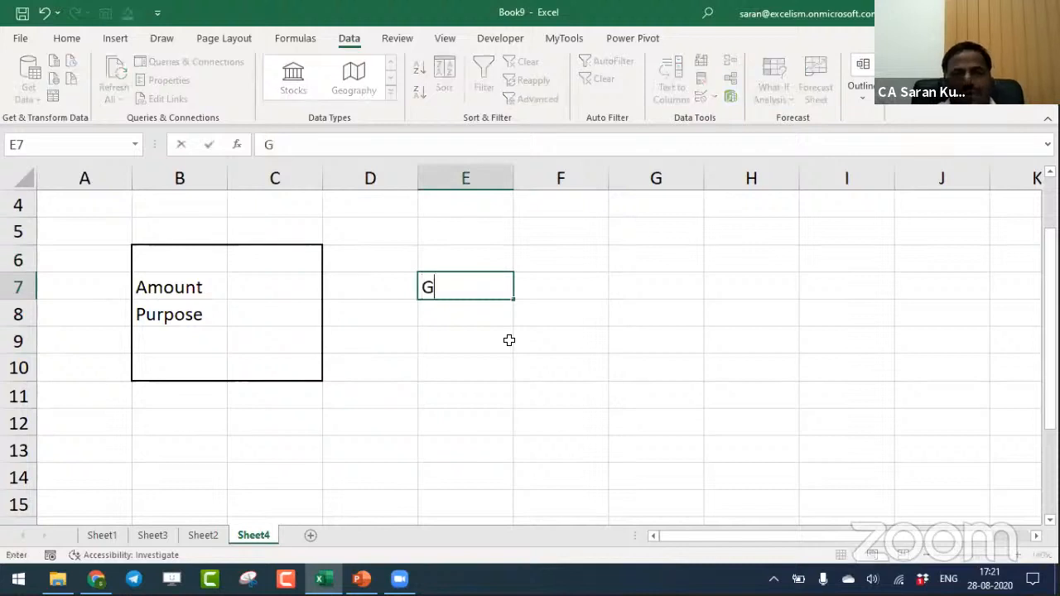
pyautogui.press('BackSpace')
pyautogui.write('W')
pyautogui.write('der')
pyautogui.press('BackSpace')
pyautogui.press('BackSpace')
pyautogui.write('rw')
pyautogui.press('BackSpace')
pyautogui.press('BackSpace')
pyautogui.write('rawa')
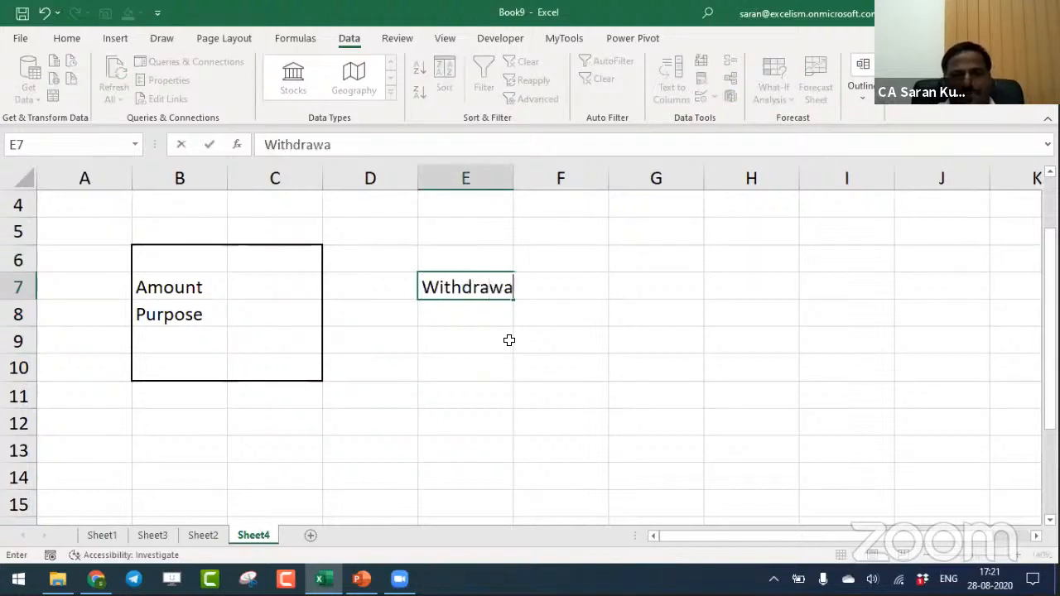
pyautogui.write('l')
pyautogui.press('Return')
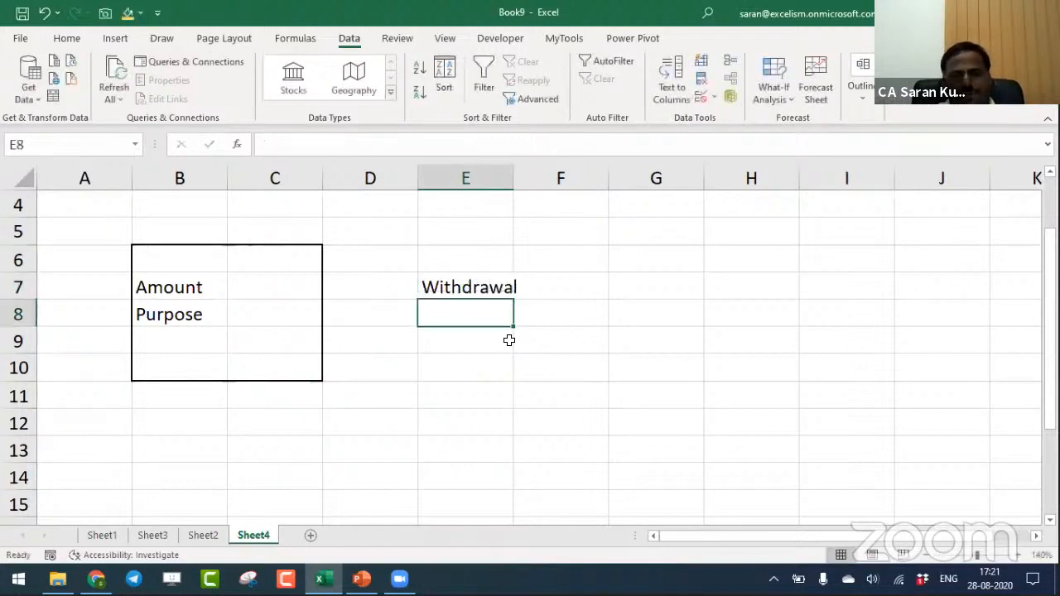
pyautogui.write('Deposit')
pyautogui.press('Return')
# - Enter Client in G7 and Vendors in G8
pyautogui.press('Up')
pyautogui.press('Up')
pyautogui.press('Right')
pyautogui.press('Right')
pyautogui.write('Client')
pyautogui.press('Return')
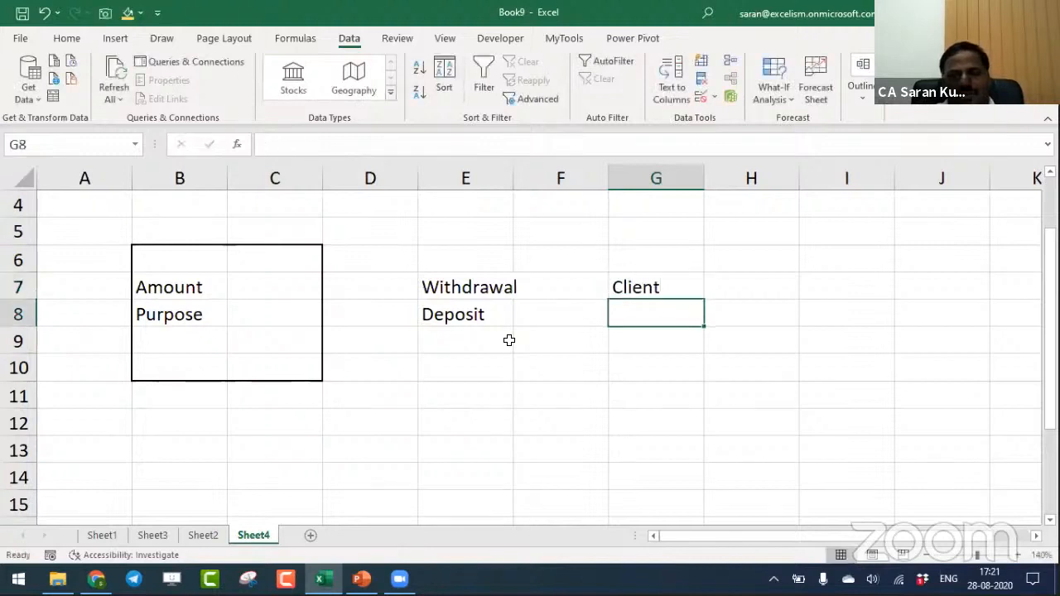
pyautogui.write('Vendors')
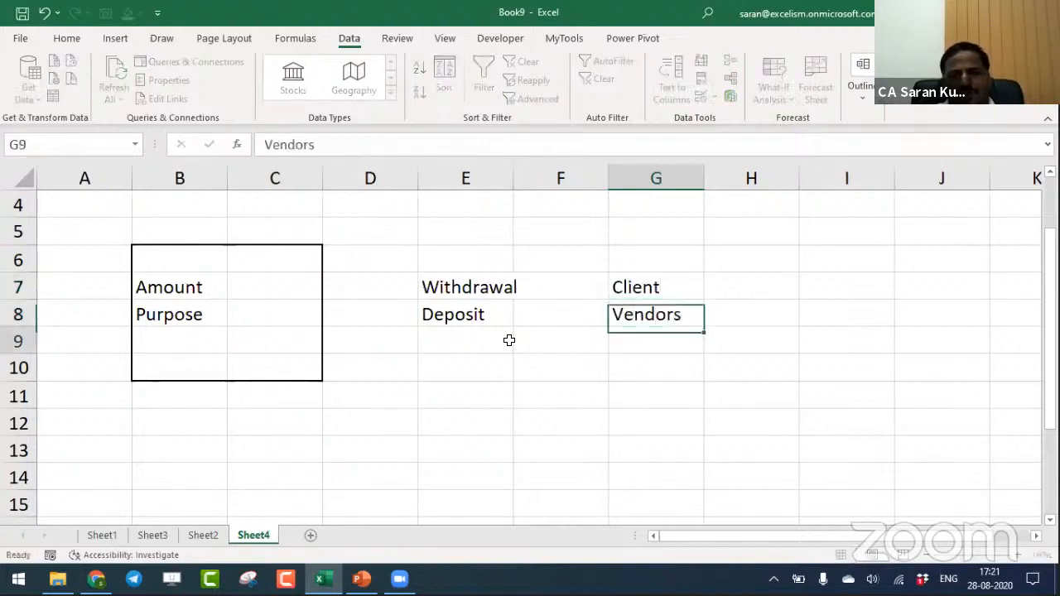
# - Enter Purchase in I7 and Sale in I8
pyautogui.press('Up')
pyautogui.press('Right')
pyautogui.press('Right')
pyautogui.write('Pur')
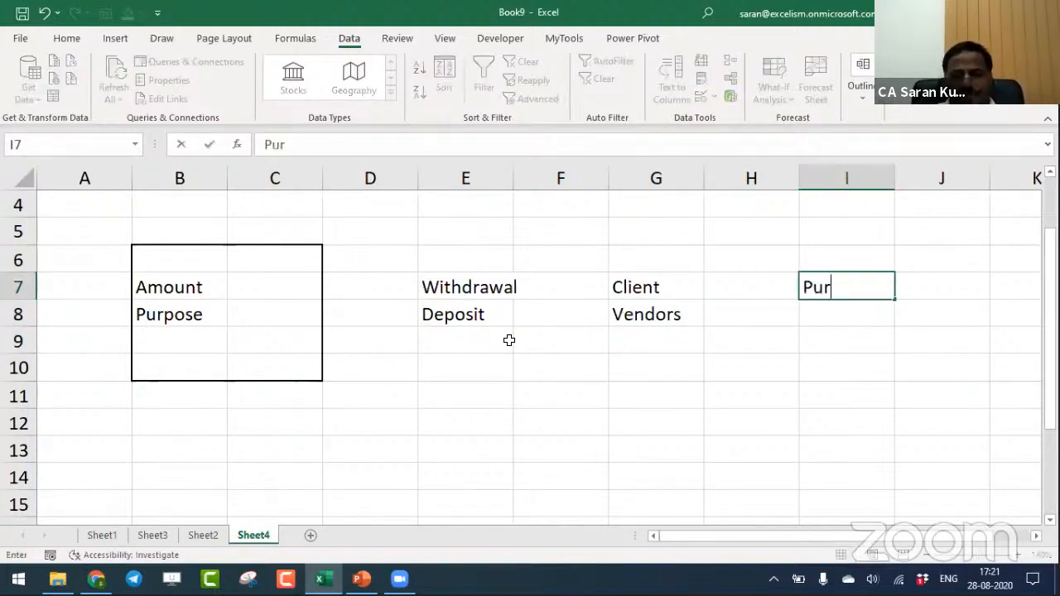
pyautogui.write('chase')
pyautogui.press('Return')
pyautogui.write('Sale')
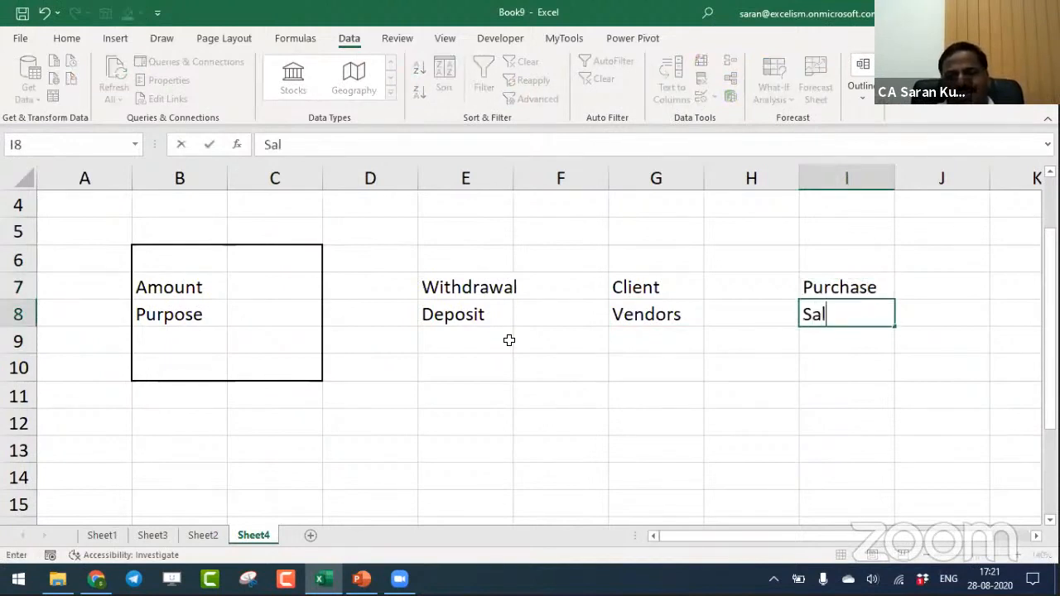
pyautogui.press('Return')
pyautogui.press('Left')
pyautogui.press('Left')
pyautogui.press('Left')
pyautogui.press('Left')
pyautogui.press('Left')
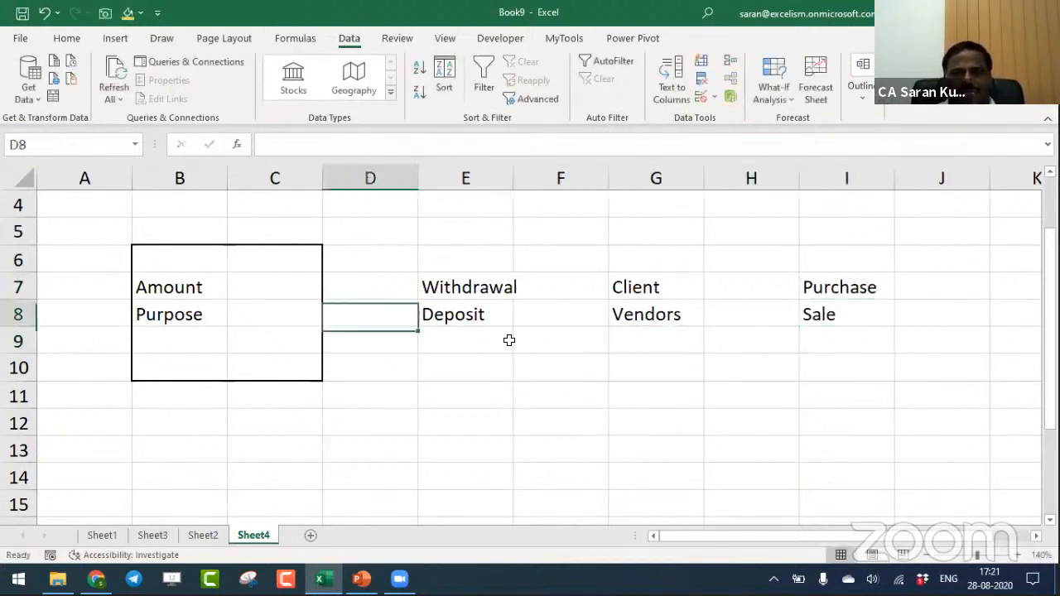
pyautogui.press('Up')
pyautogui.press('Up')
pyautogui.press('Right')
pyautogui.press('Down')
pyautogui.press('Right')
pyautogui.press('Right')
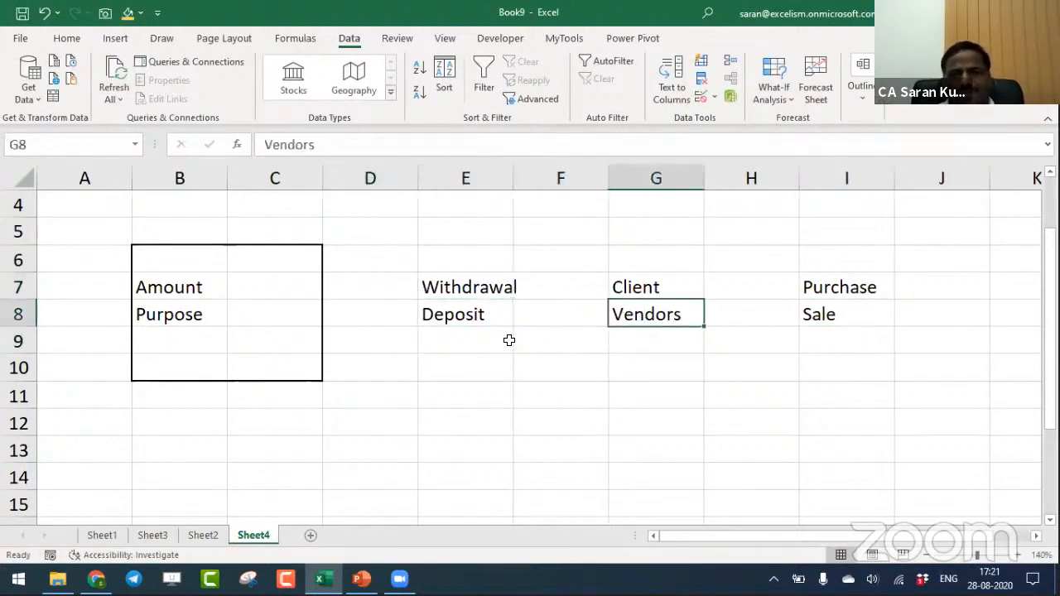
pyautogui.press('Up')
pyautogui.press('Right')
pyautogui.press('Right')
pyautogui.press('Left')
pyautogui.press('Left')
pyautogui.press('Left')
pyautogui.press('Left')
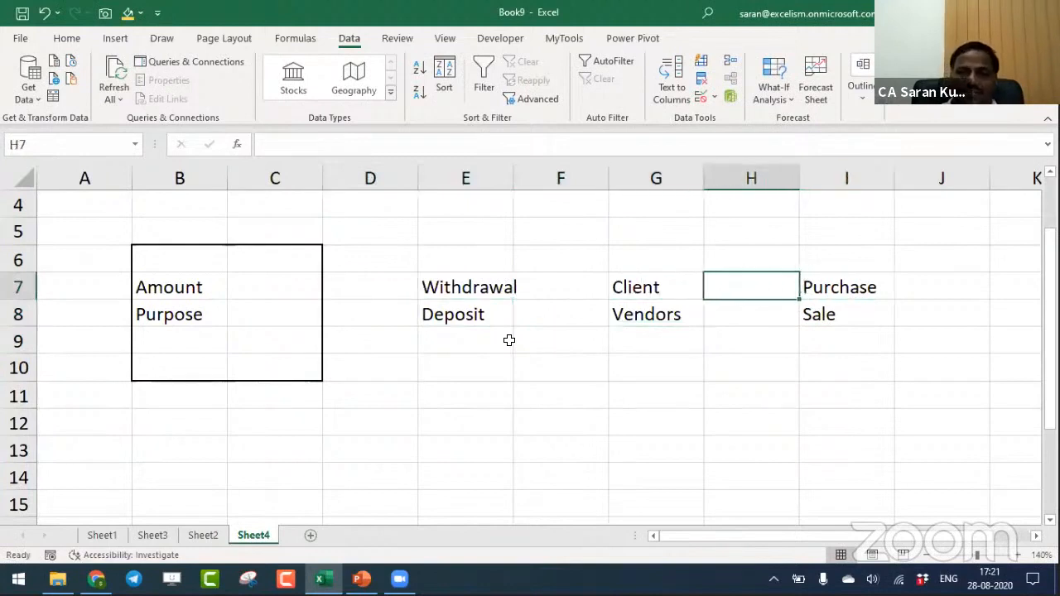
pyautogui.press('Down')
pyautogui.press('Down')
pyautogui.press('Down')
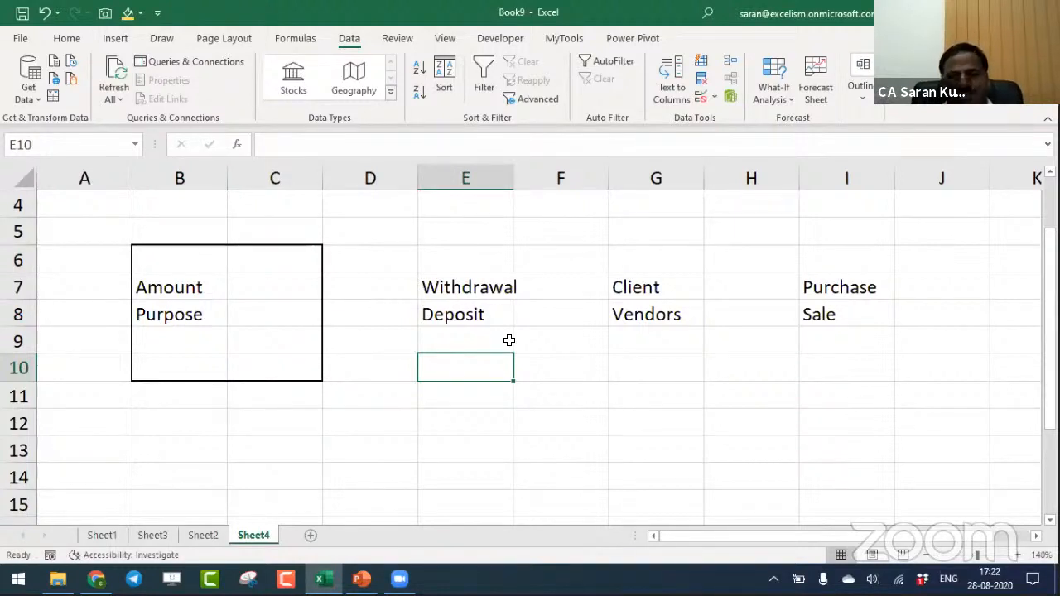
pyautogui.click(665, 293)
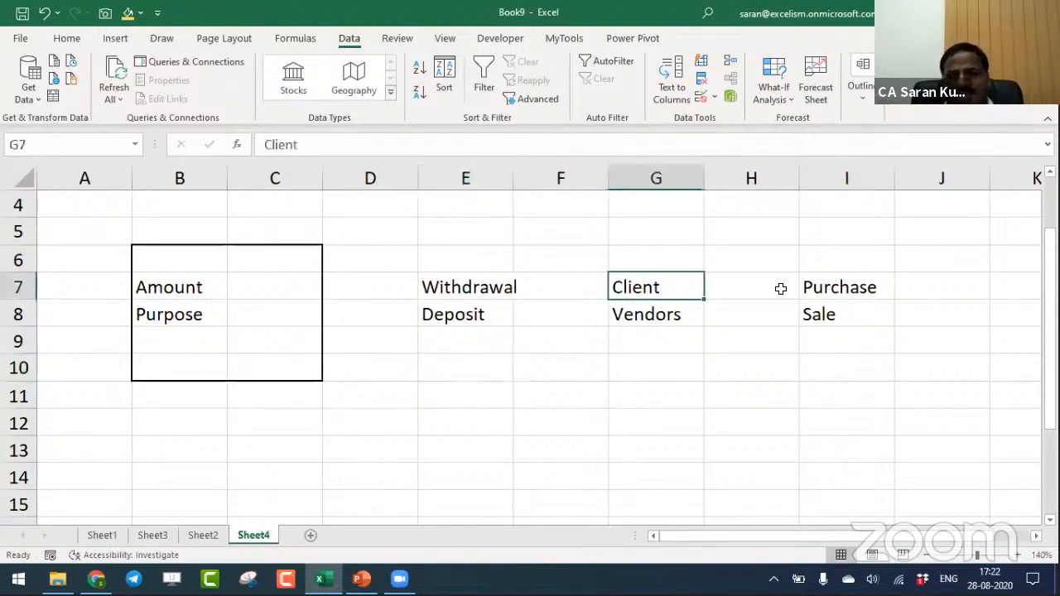
pyautogui.click(686, 316)
pyautogui.moveTo(686, 316); pyautogui.dragTo(782, 313)
pyautogui.click(664, 283)
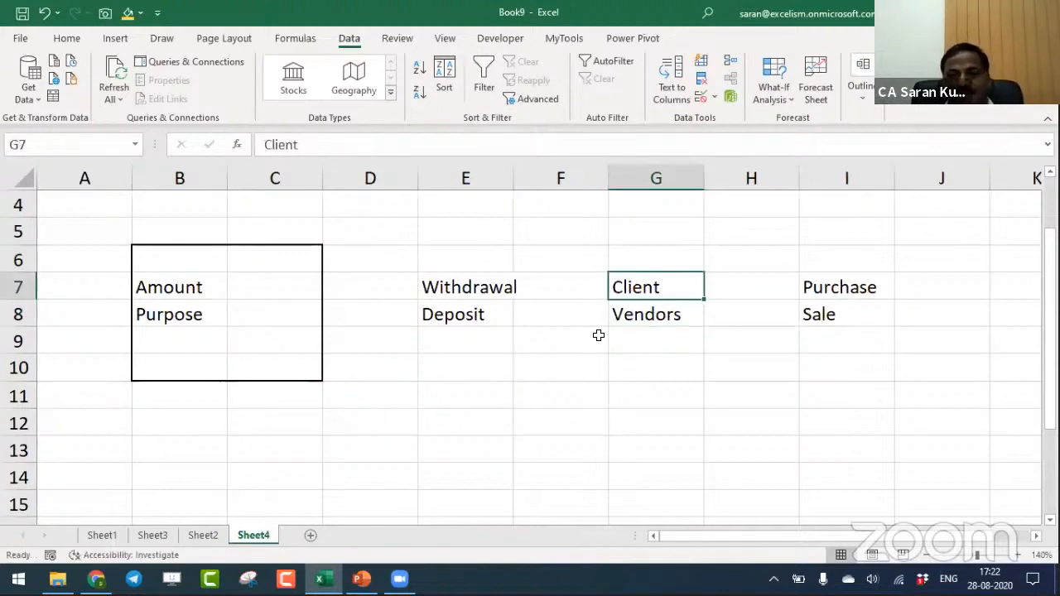
# - Format the Timestamp values in A2:A14 of the form data table on Sheet3 as short dates
pyautogui.click(144, 538)
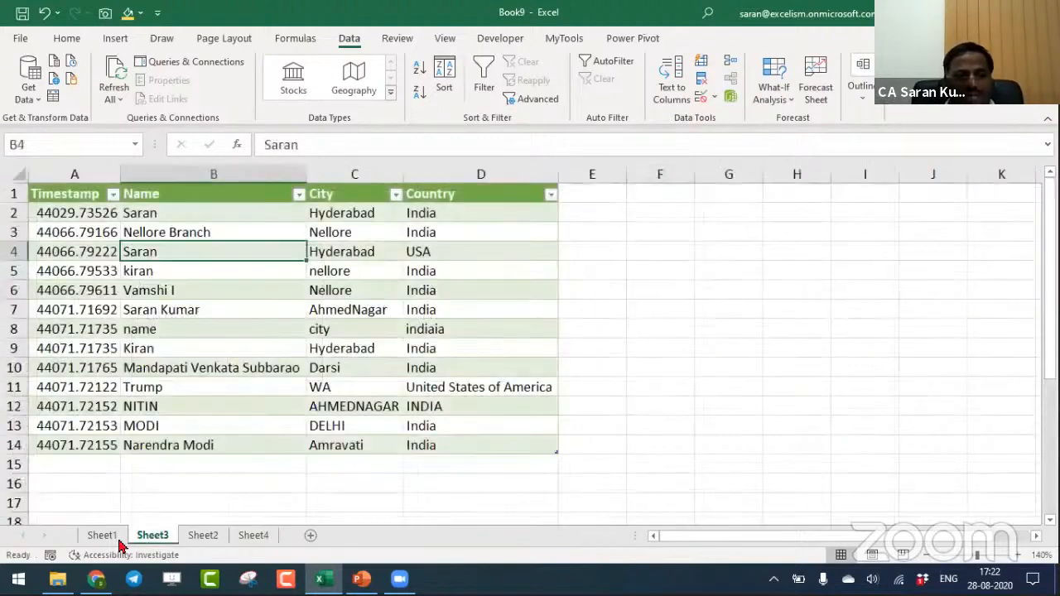
pyautogui.click(106, 538)
pyautogui.click(149, 536)
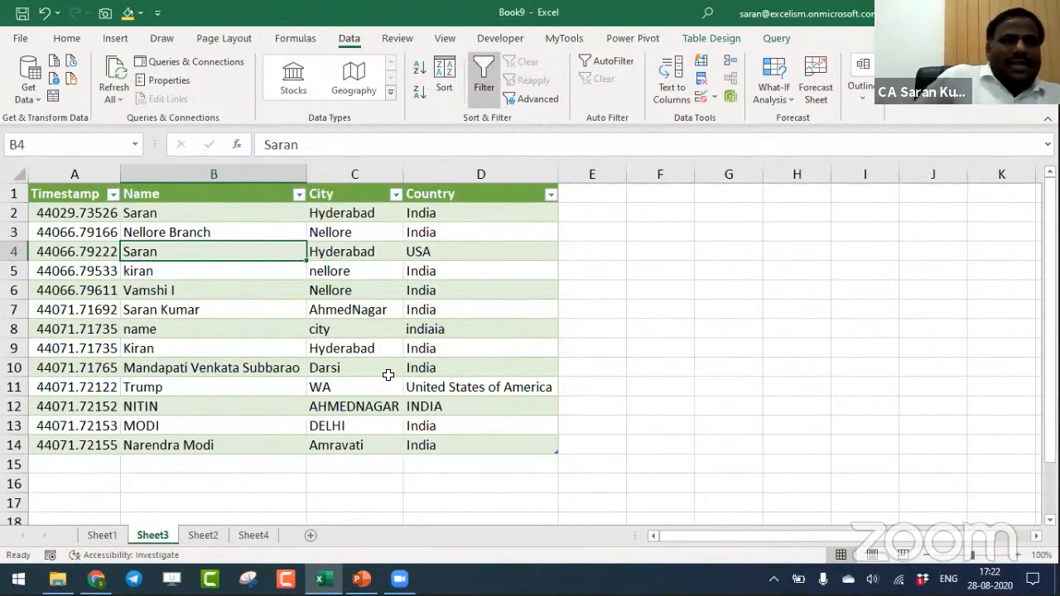
pyautogui.press('Left')
pyautogui.press('Up')
pyautogui.press('Up')
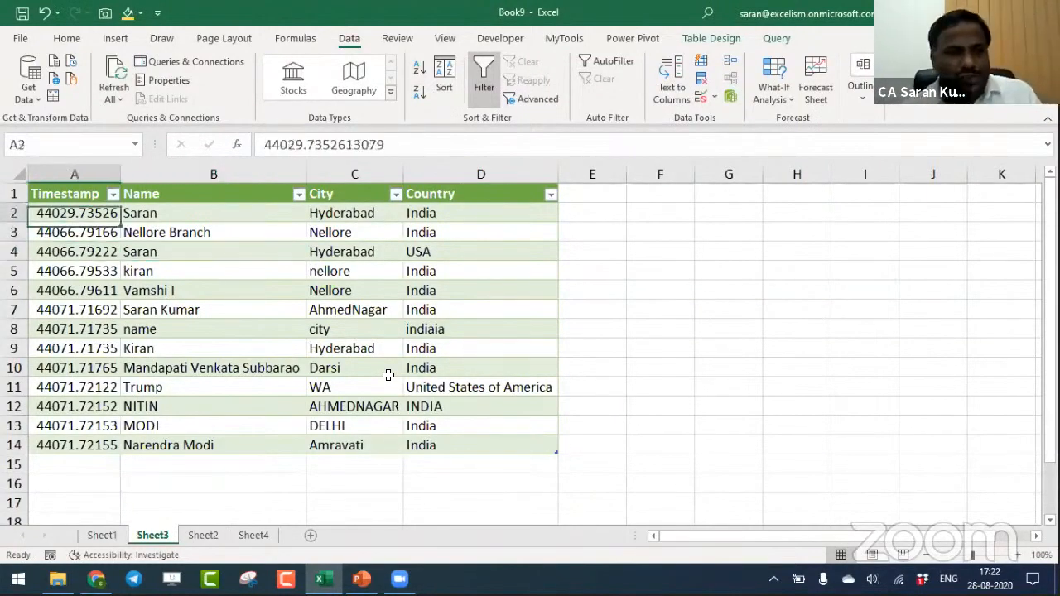
pyautogui.hotkey('ctrl', 'shift', 'Down')
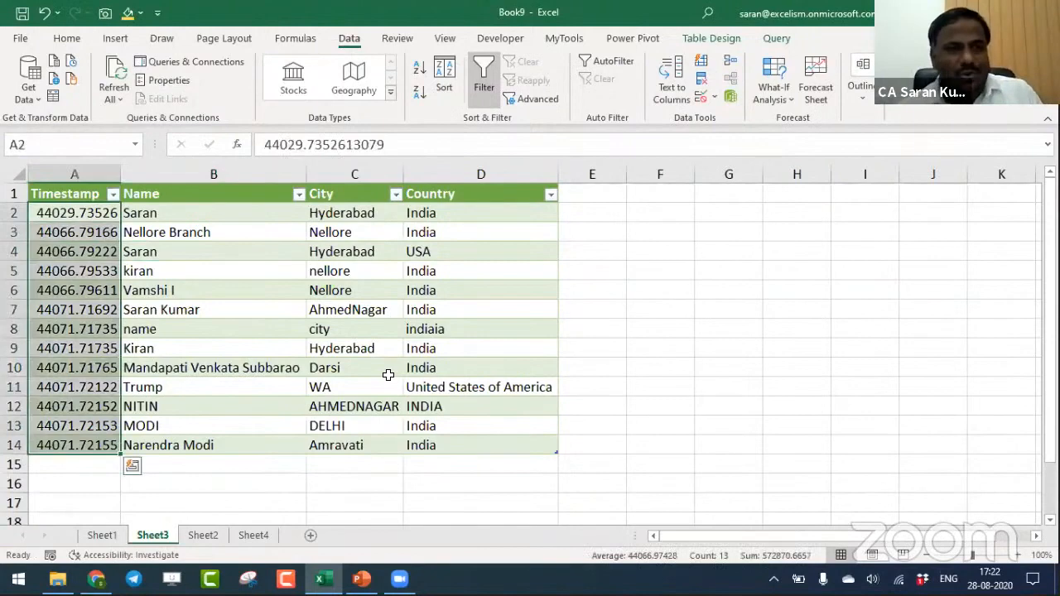
pyautogui.click(67, 38)
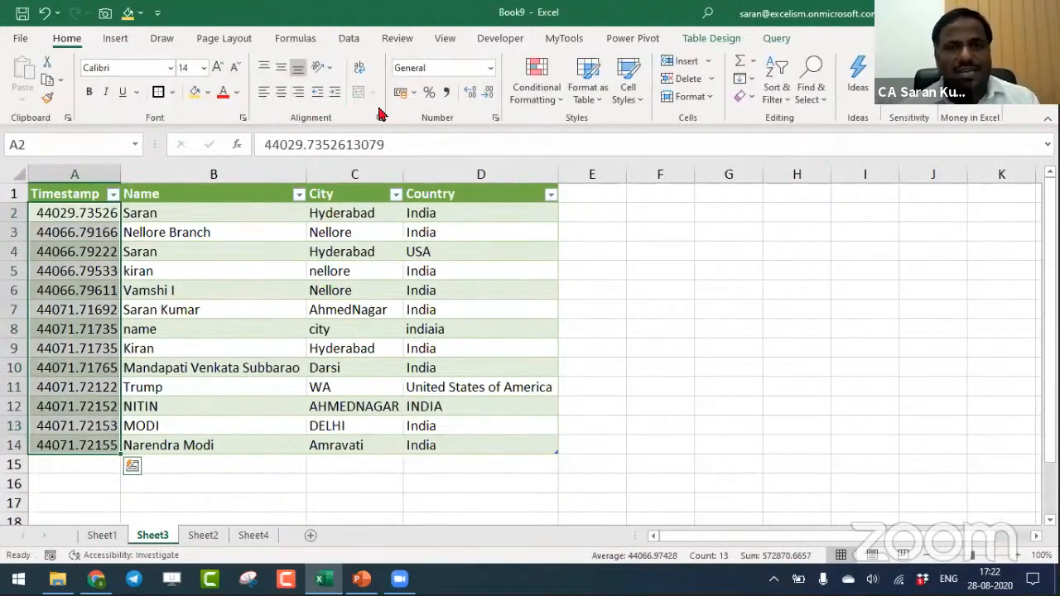
pyautogui.click(490, 67)
pyautogui.click(482, 248)
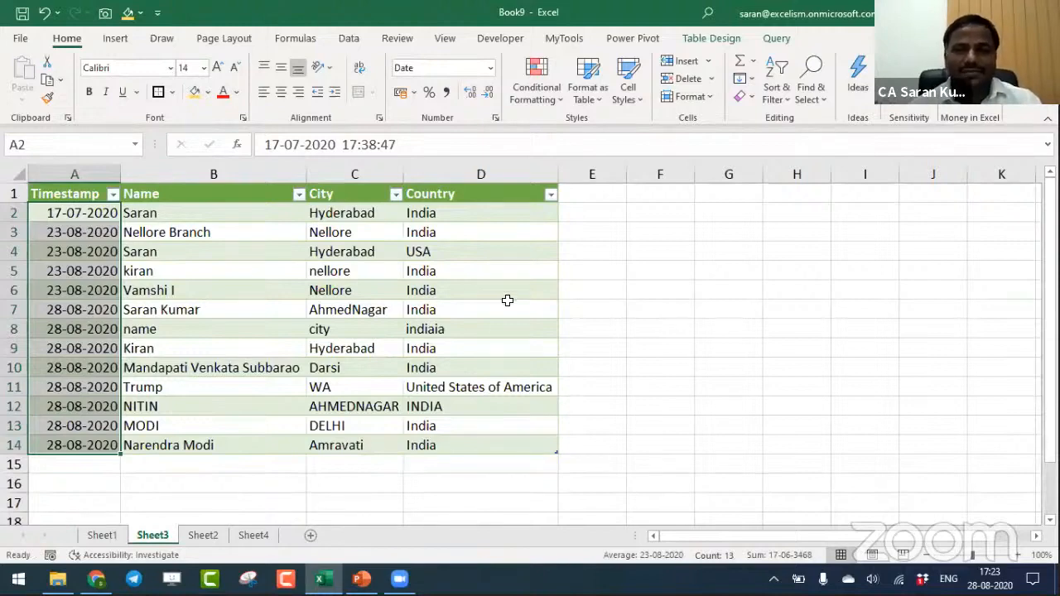
# - Enter 10000 in F2 and 7000 in F3, outside the form data table on Sheet3
pyautogui.click(674, 213)
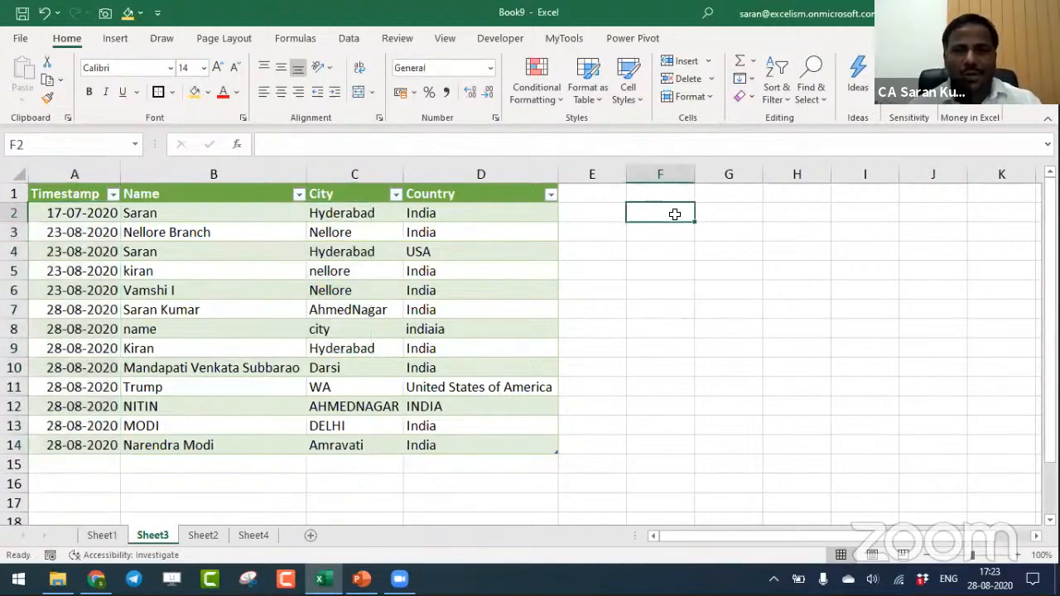
pyautogui.write('10000')
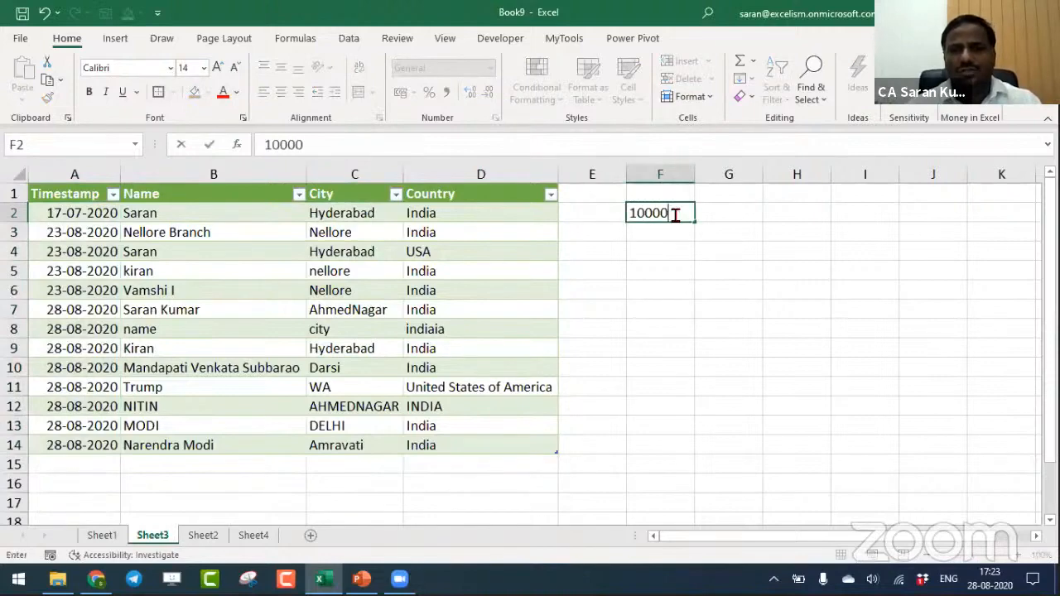
pyautogui.press('Return')
pyautogui.write('7000')
pyautogui.press('Return')
pyautogui.press('Up')
pyautogui.press('Up')
pyautogui.press('Right')
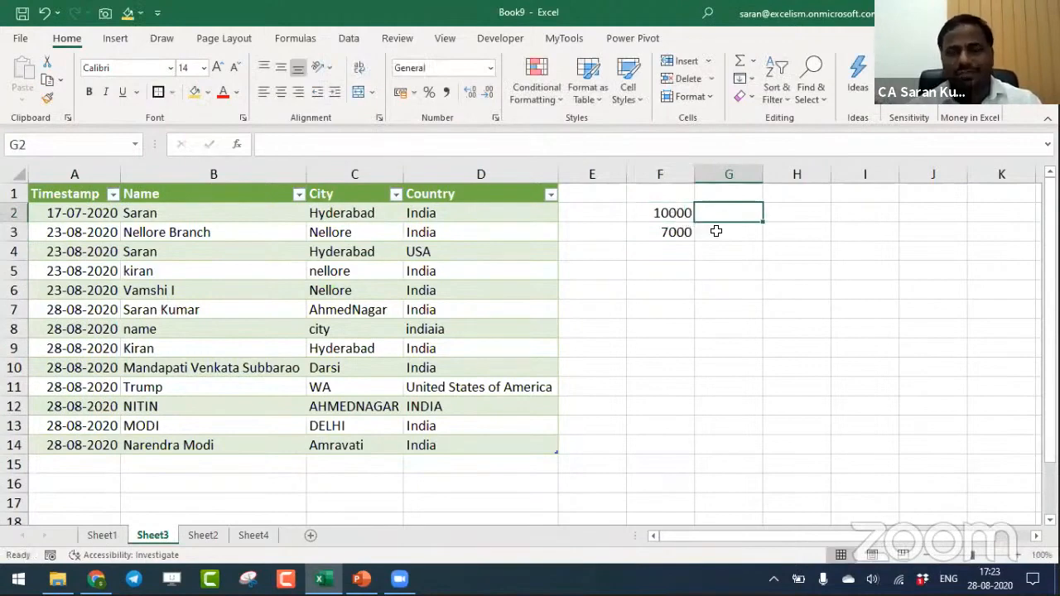
# - Enter 1 Day in G2 and 10 Min in G3, next to the two amounts
pyautogui.click(675, 232)
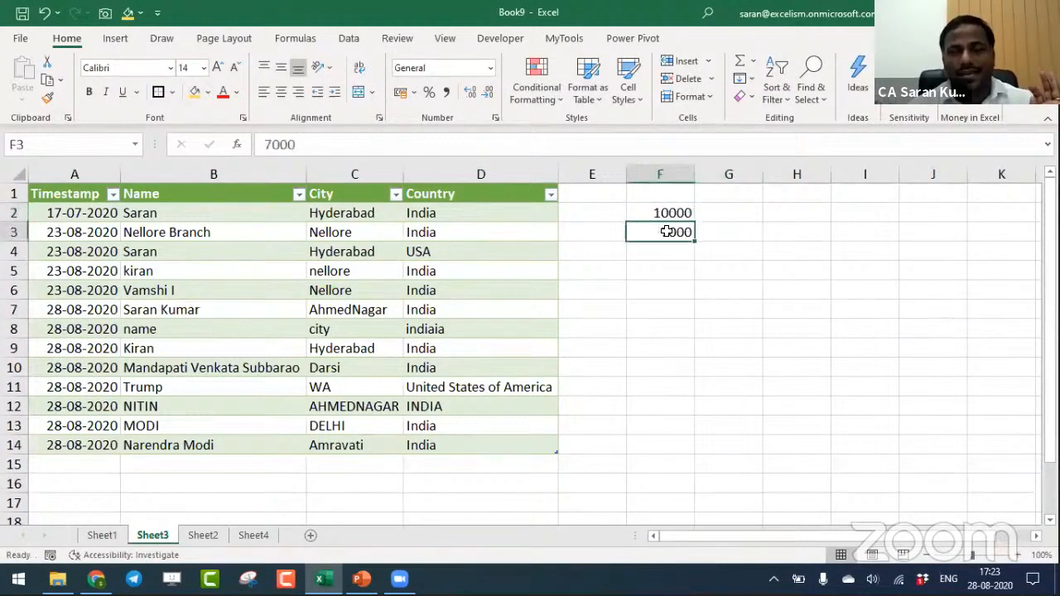
pyautogui.click(705, 213)
pyautogui.write('1 Day')
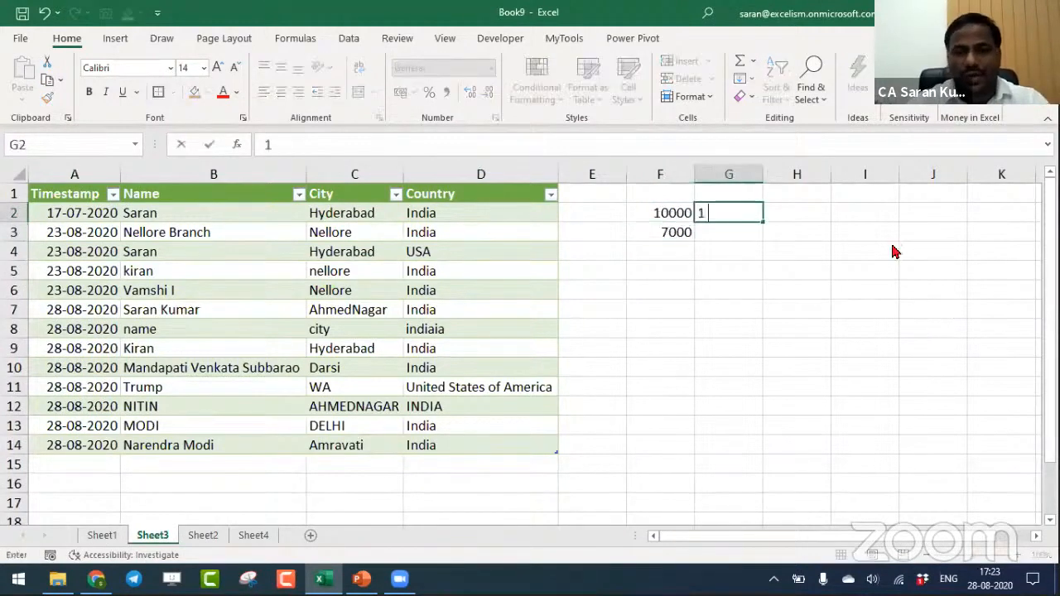
pyautogui.press('Return')
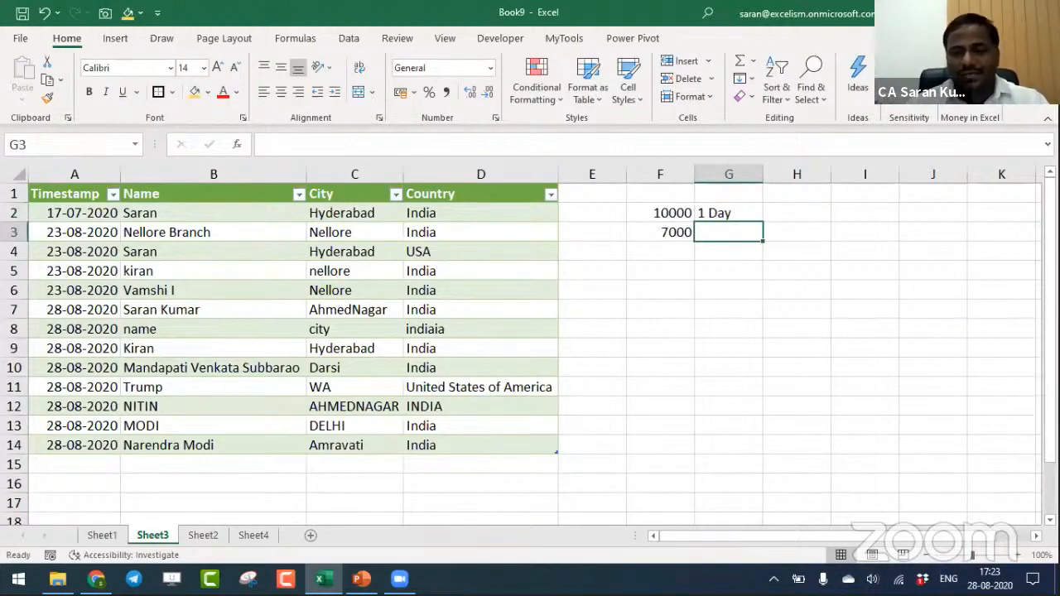
pyautogui.write('10 Min')
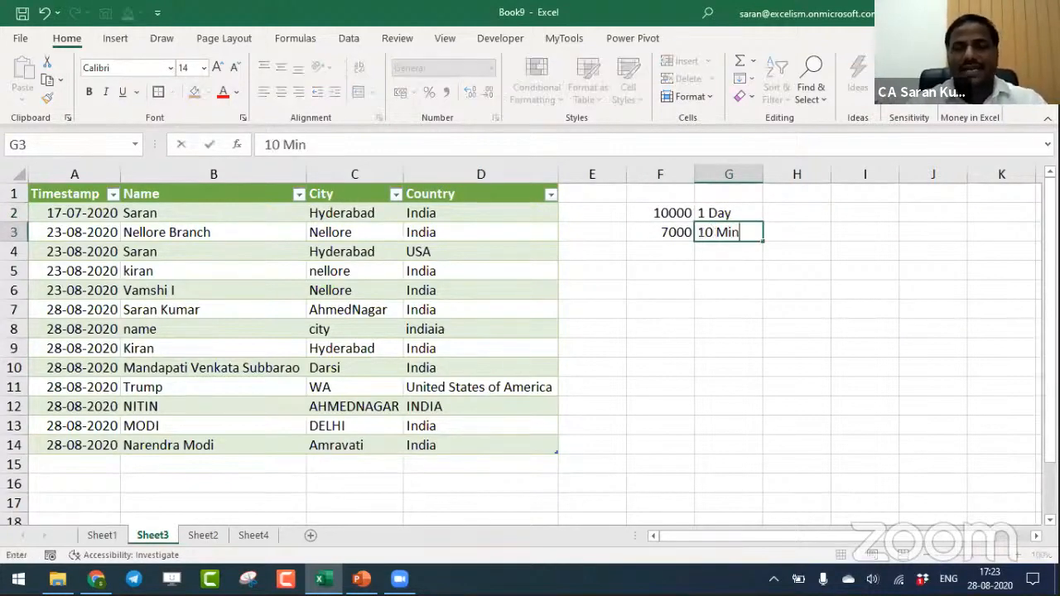
pyautogui.press('Return')
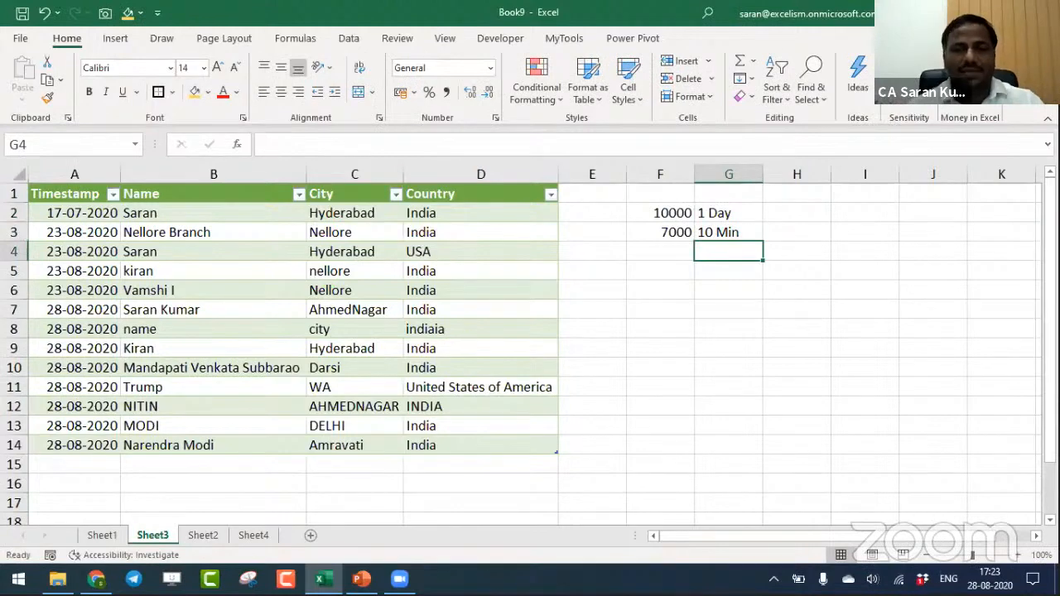
# - Refresh all the workbook's queries to reload the Google Form responses into the Sheet3 table
pyautogui.click(348, 38)
pyautogui.click(113, 83)
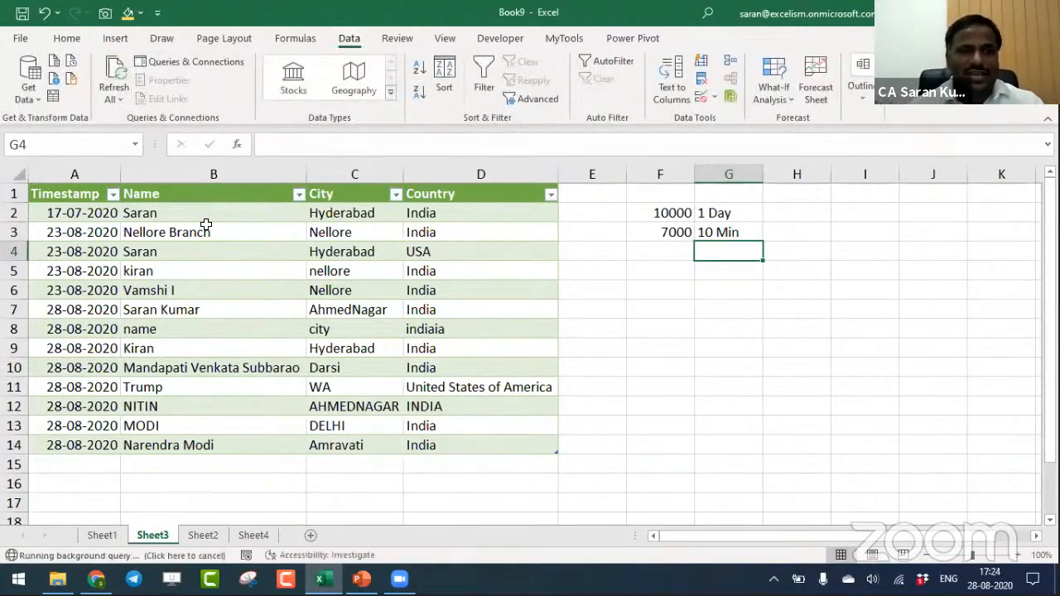
pyautogui.click(205, 224)
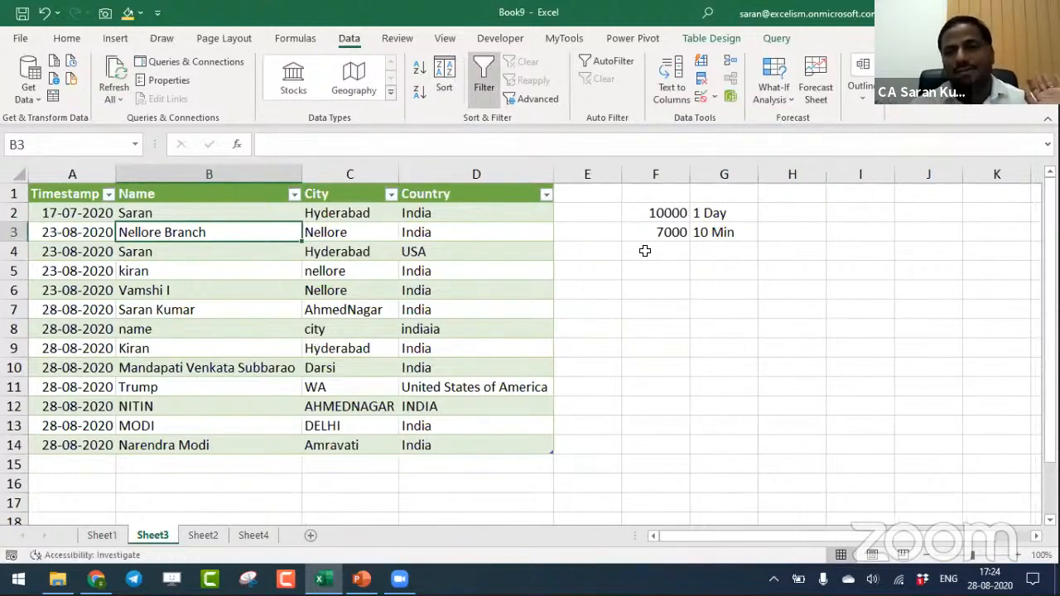
# - Enter 1 Day in F5 and 30 in G5, below the two earlier entries on Sheet3
pyautogui.click(719, 273)
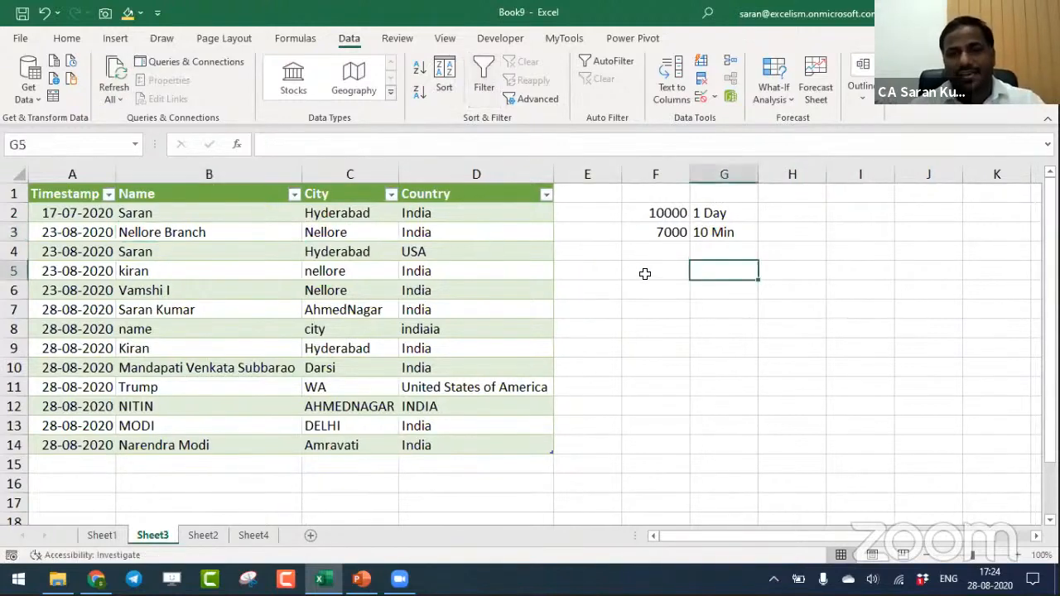
pyautogui.click(646, 273)
pyautogui.write('1 Da')
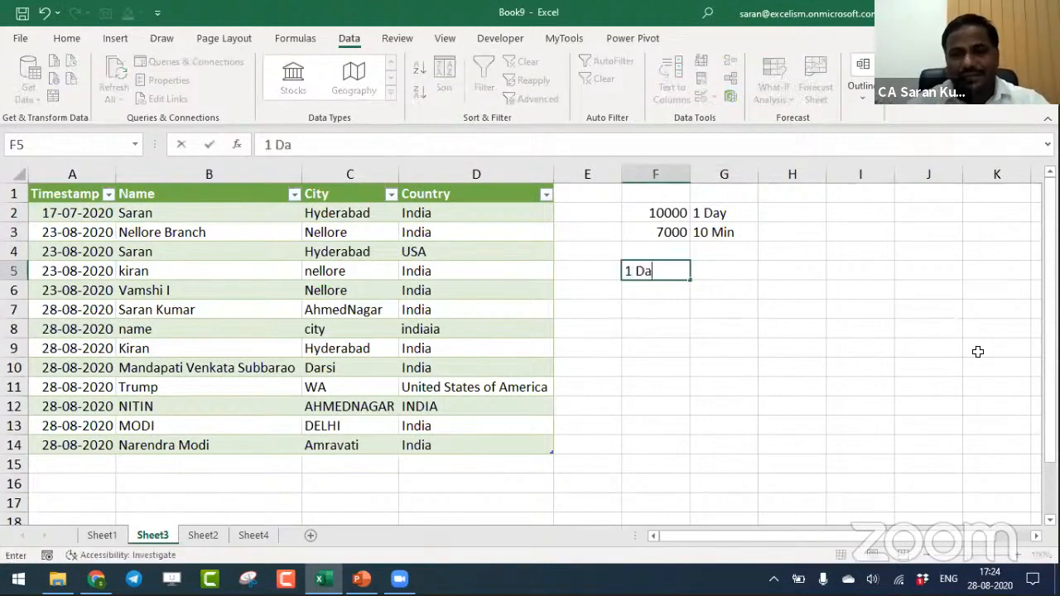
pyautogui.write('y')
pyautogui.press('Return')
pyautogui.press('Up')
pyautogui.press('Right')
pyautogui.write('30')
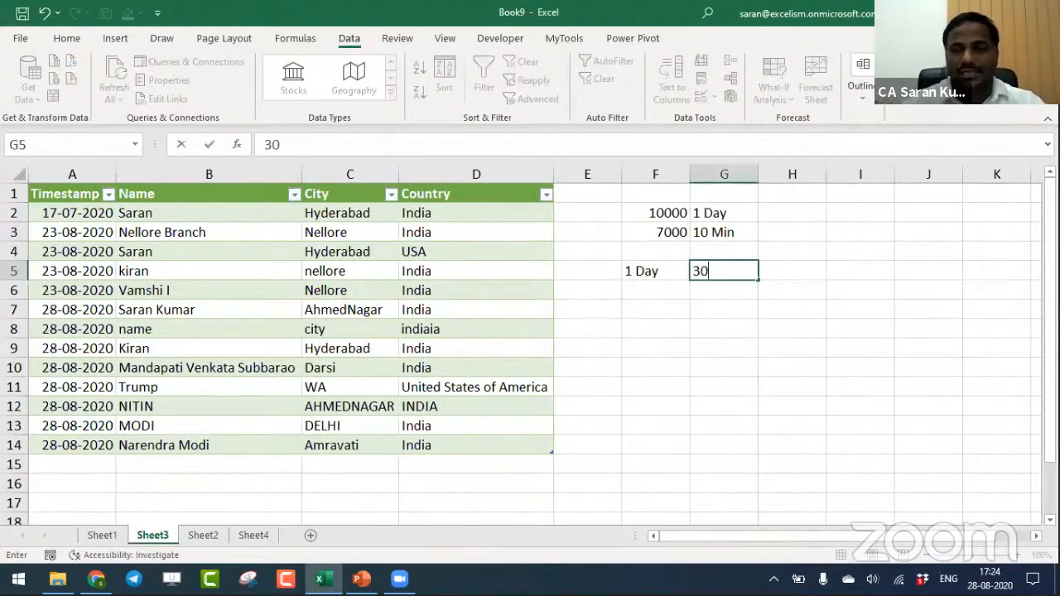
pyautogui.press('Return')
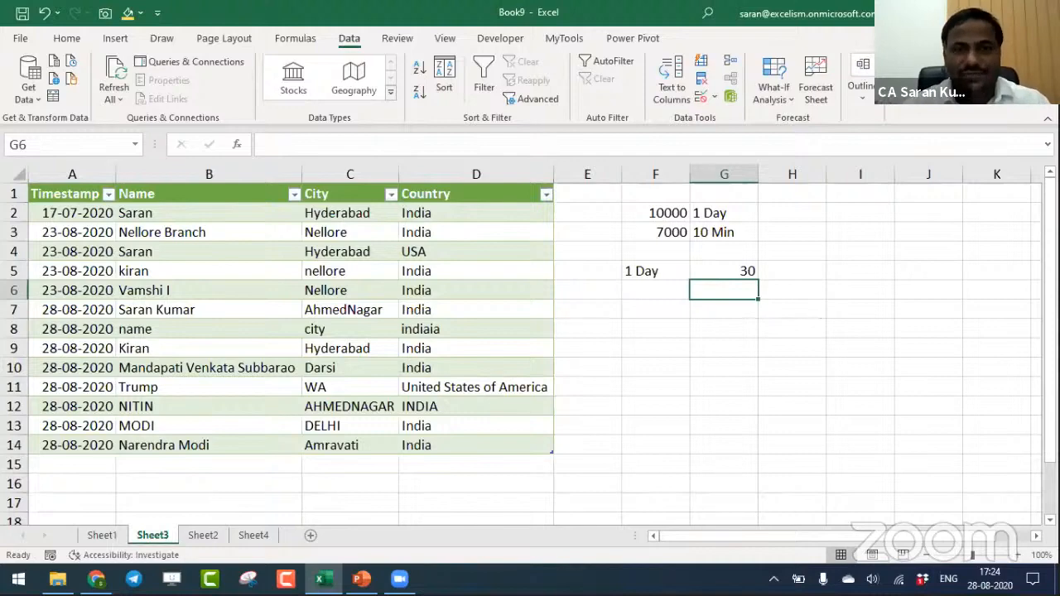
# - Save the workbook in the Working Files folder as 7. Google Form Data into Ms-Excel.xlsx, replacing the existing file
pyautogui.press('F12')
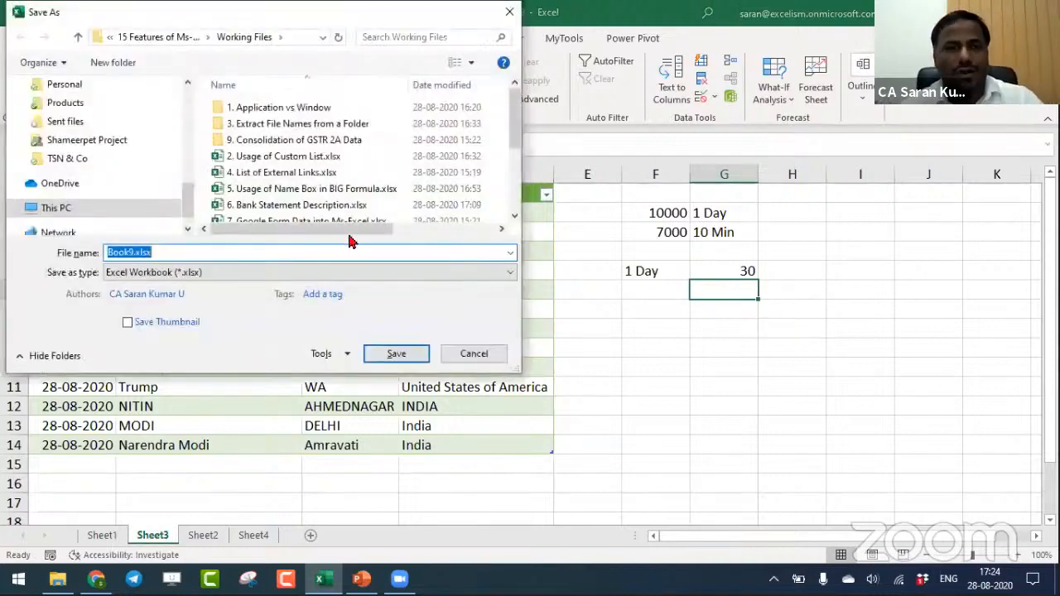
pyautogui.moveTo(511, 138); pyautogui.dragTo(510, 144)
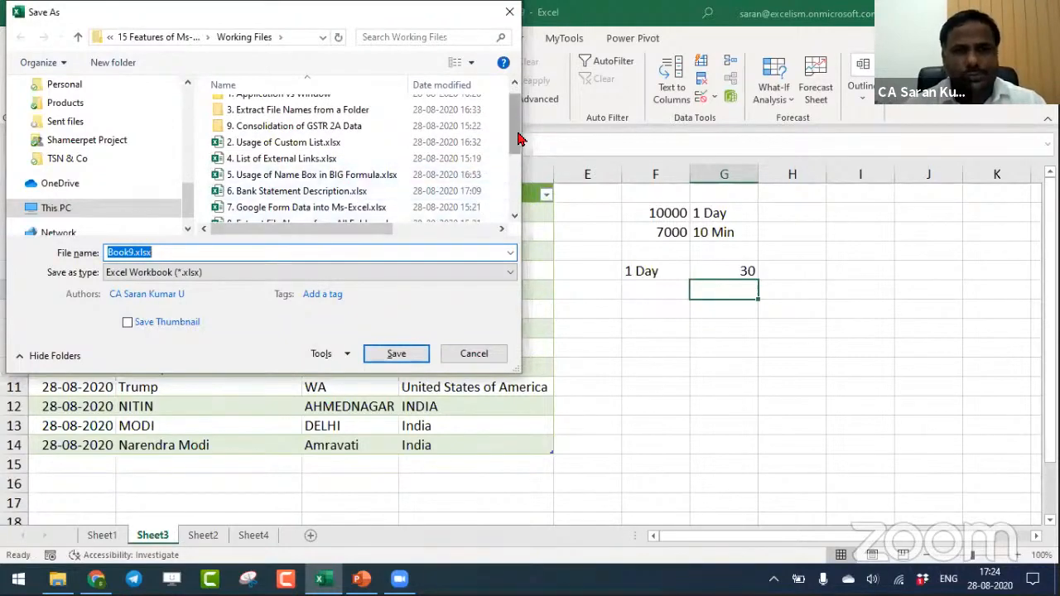
pyautogui.scroll(-1, 463, 175)
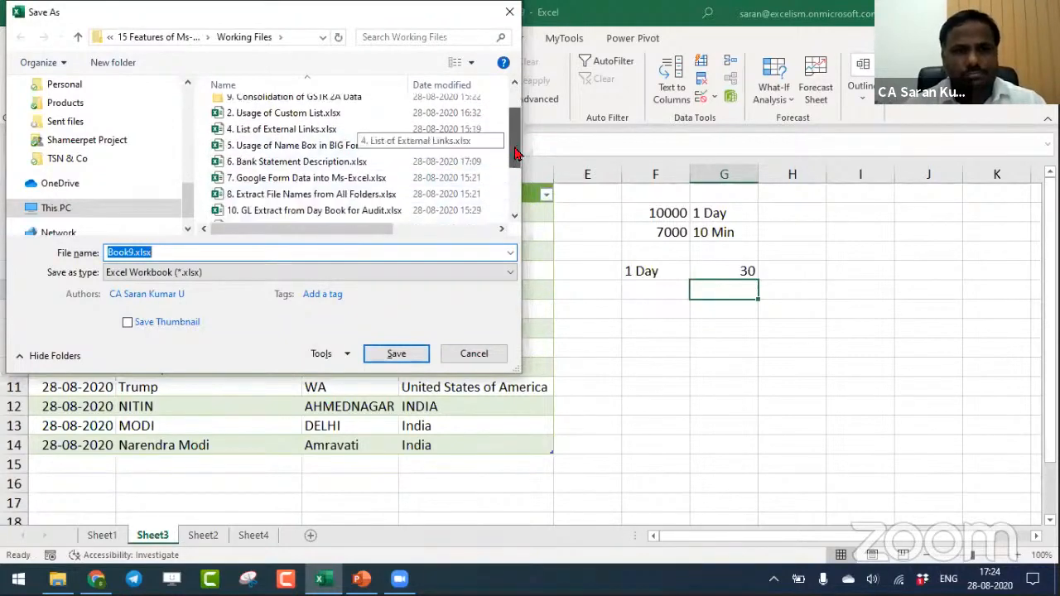
pyautogui.doubleClick(388, 184)
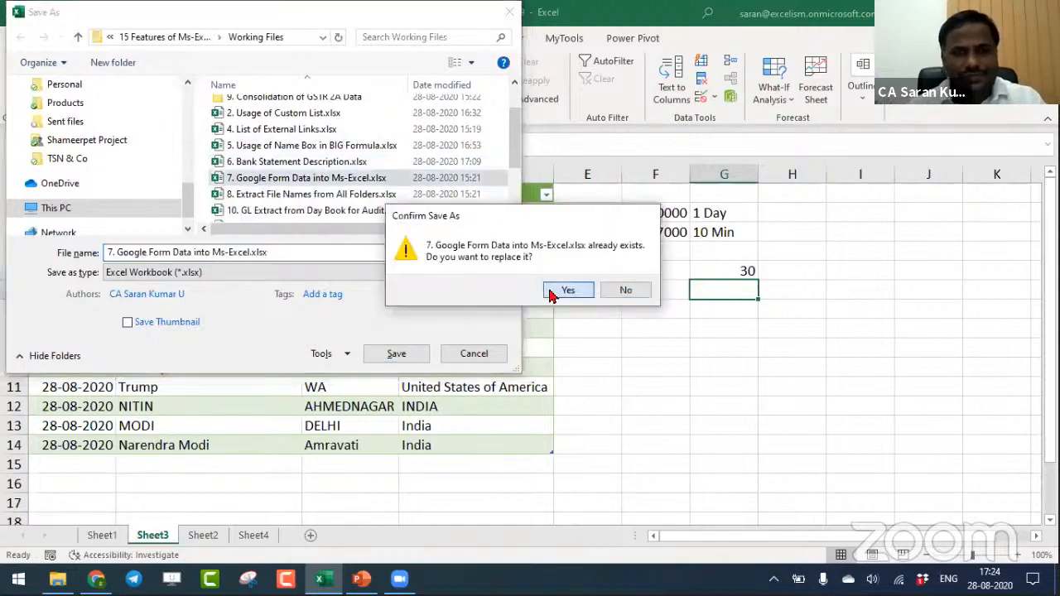
pyautogui.click(563, 289)
# - Close the saved workbook and switch to the 15 Features presentation in PowerPoint
pyautogui.click(630, 356)
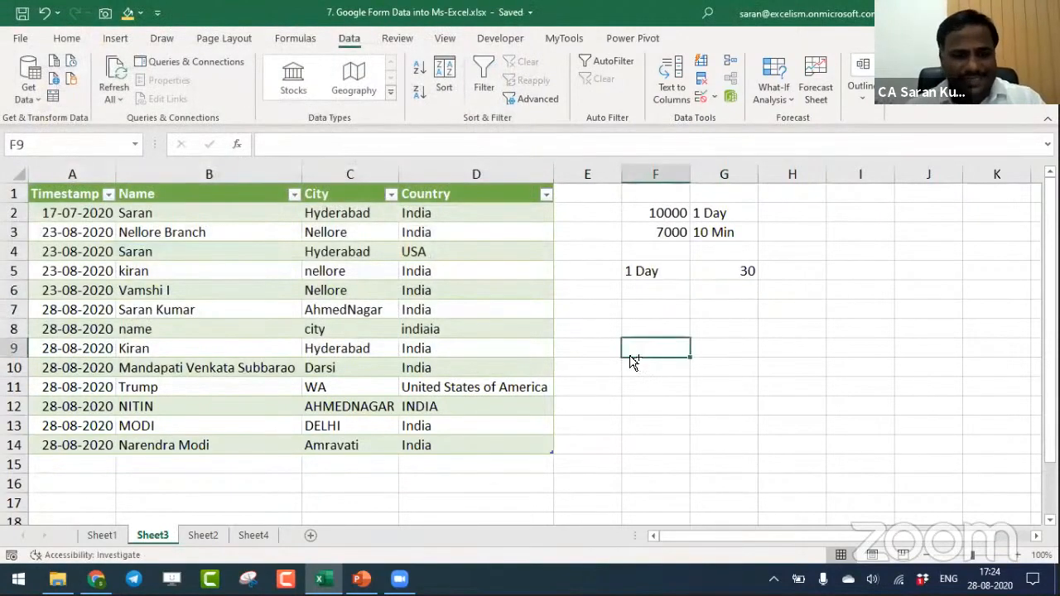
pyautogui.hotkey('ctrl', 'w')
pyautogui.hotkey('alt', 'Tab')
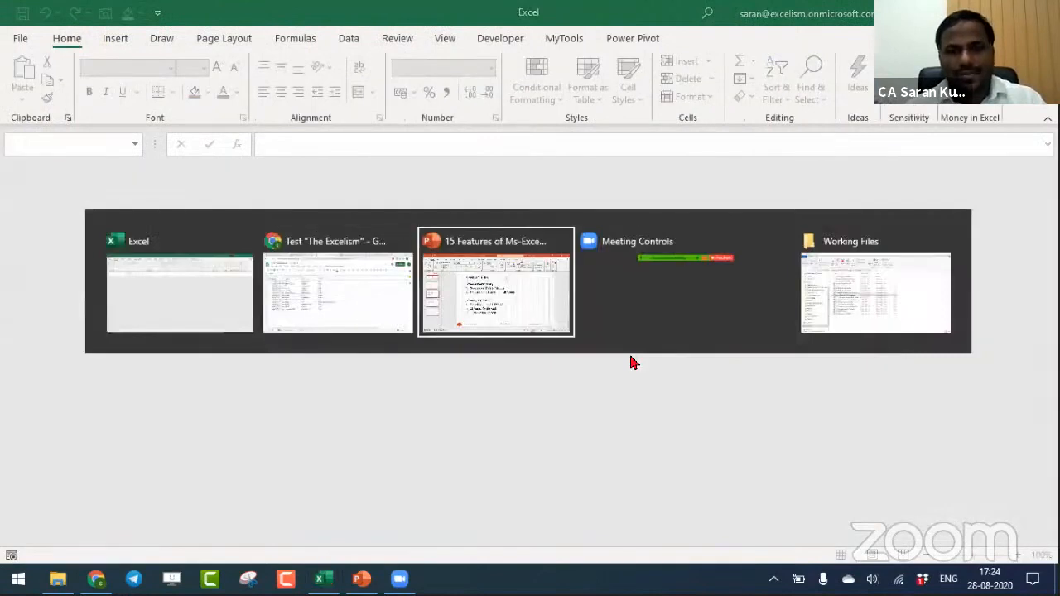
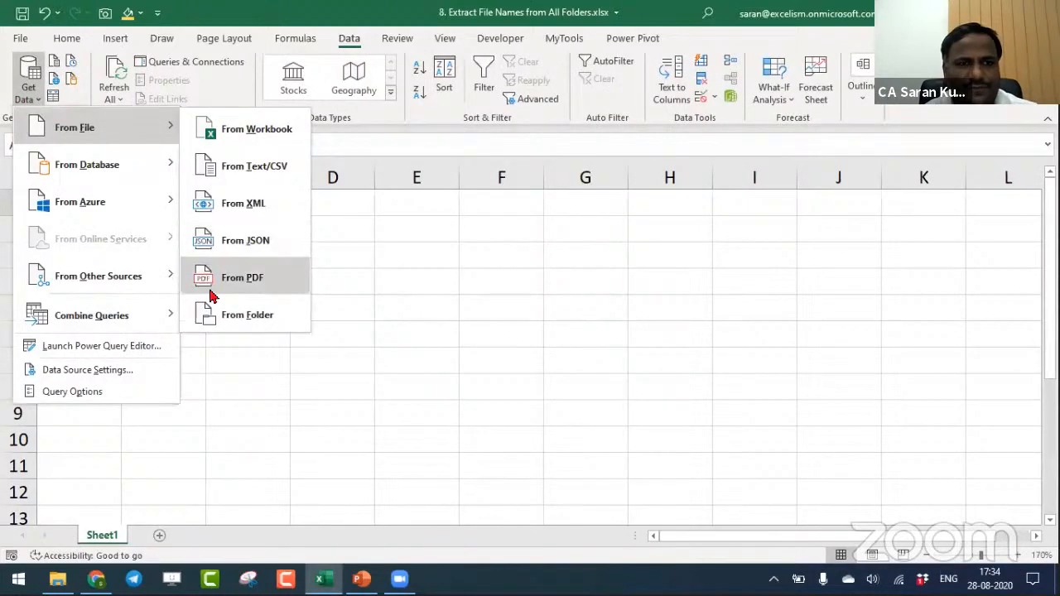
# - Import the file list of the Desktop folder through a folder query and open it for transformation in the Power Query Editor
pyautogui.click(216, 311)
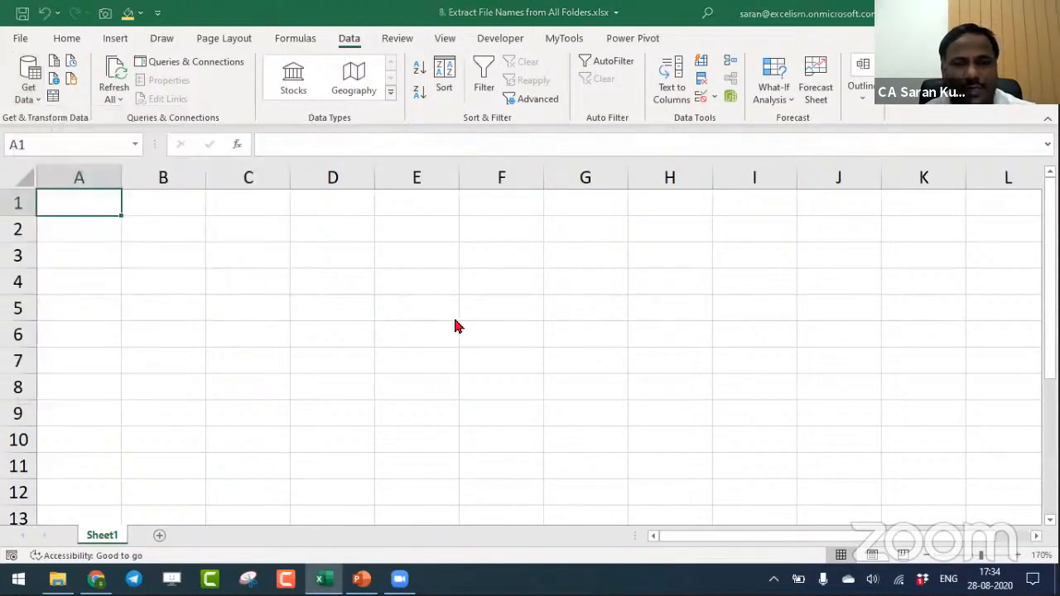
pyautogui.click(652, 267)
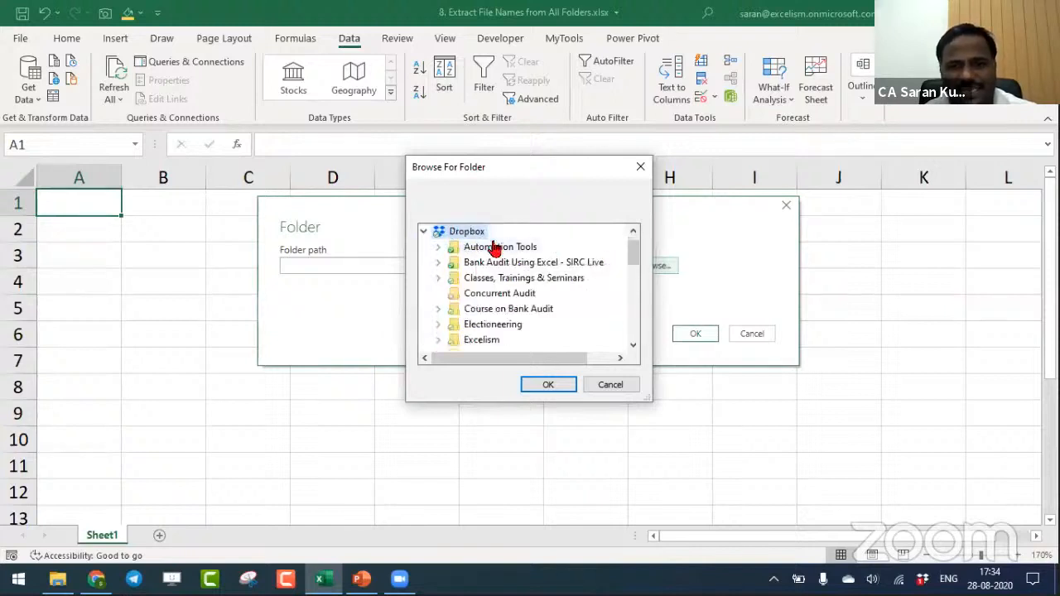
pyautogui.moveTo(634, 250)
pyautogui.mouseDown()
pyautogui.moveTo(635, 318)
pyautogui.moveTo(634, 291)
pyautogui.moveTo(553, 307)
pyautogui.moveTo(629, 291)
pyautogui.moveTo(629, 339)
pyautogui.moveTo(629, 248)
pyautogui.mouseUp()
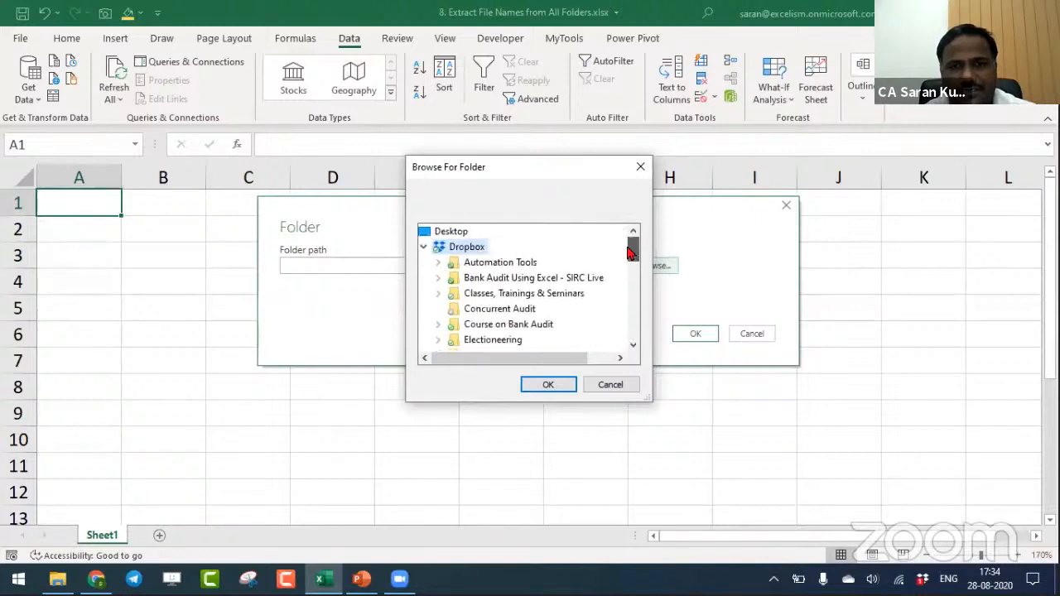
pyautogui.click(451, 232)
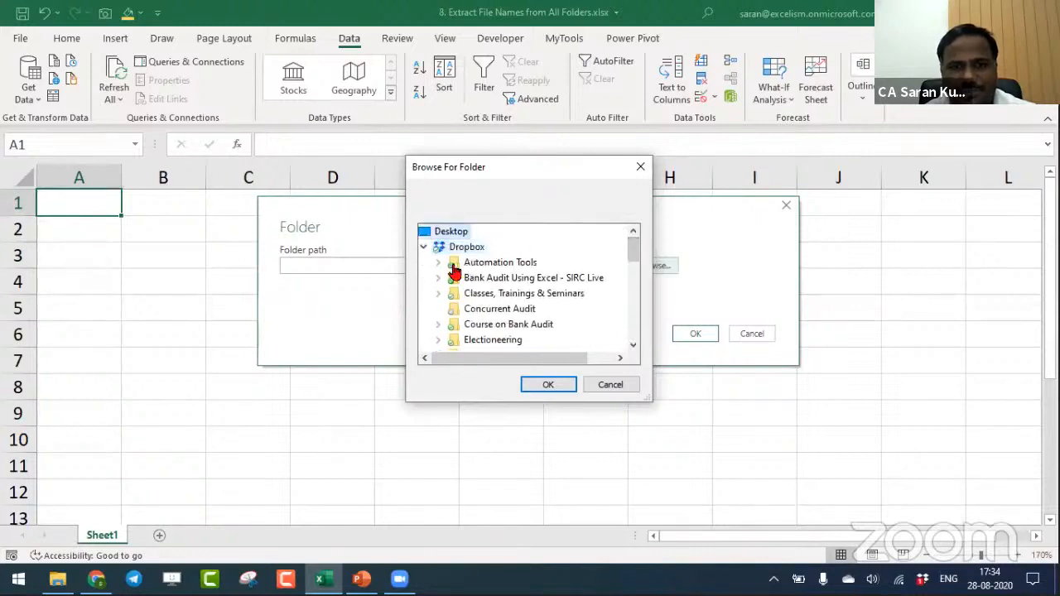
pyautogui.click(542, 386)
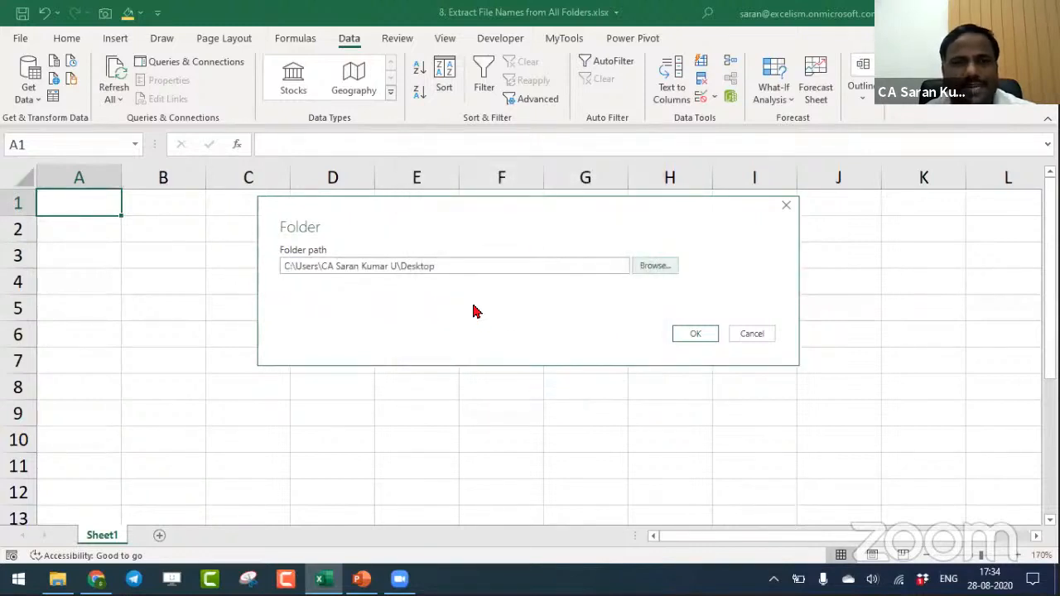
pyautogui.click(693, 339)
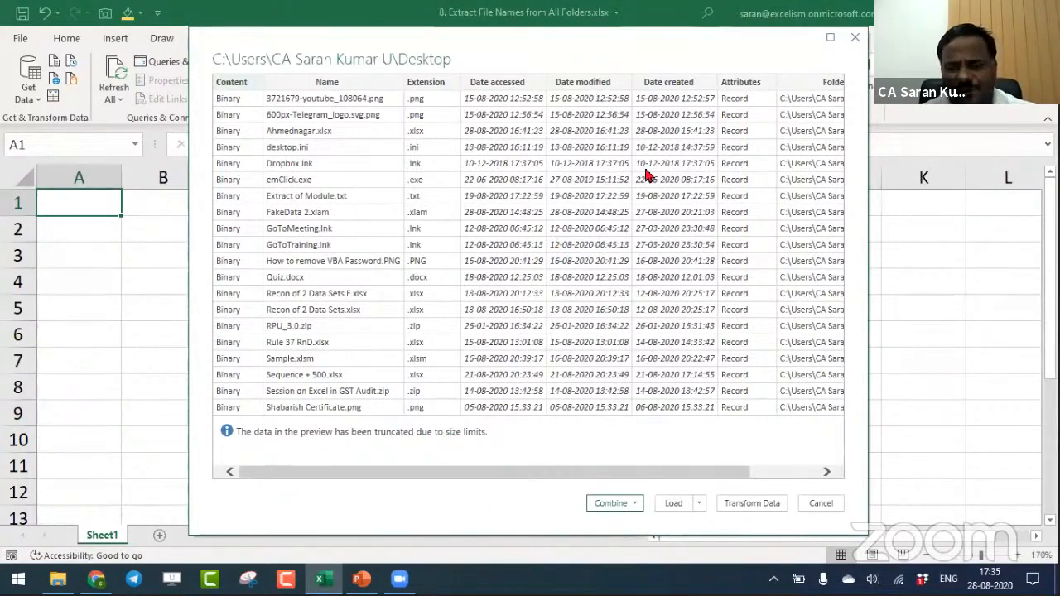
pyautogui.click(750, 502)
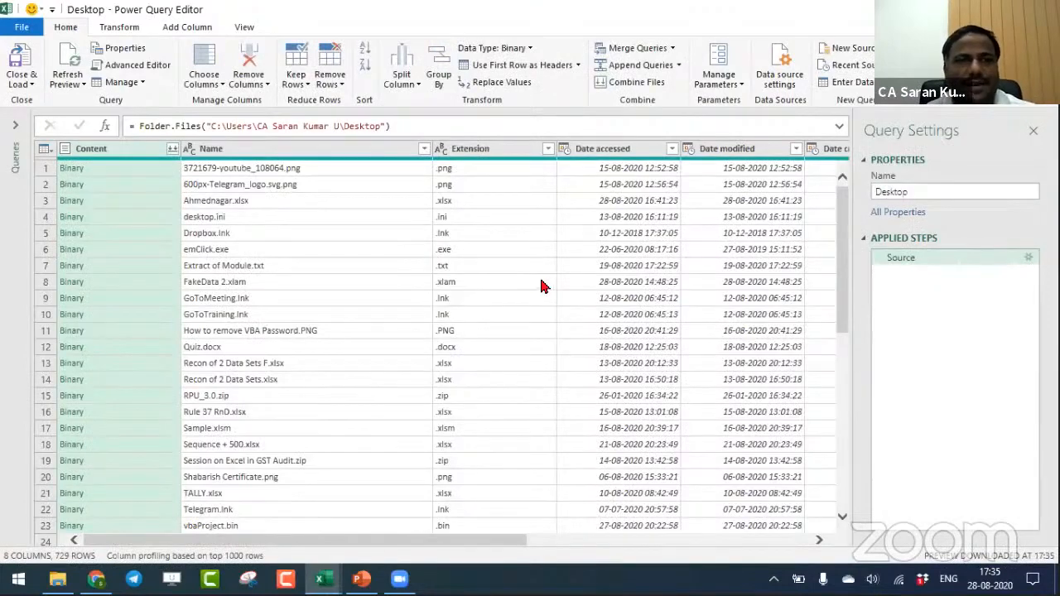
# - Examine the Content, Name and Extension columns of the Desktop query, including the file details behind individual Binary cells
pyautogui.click(143, 170)
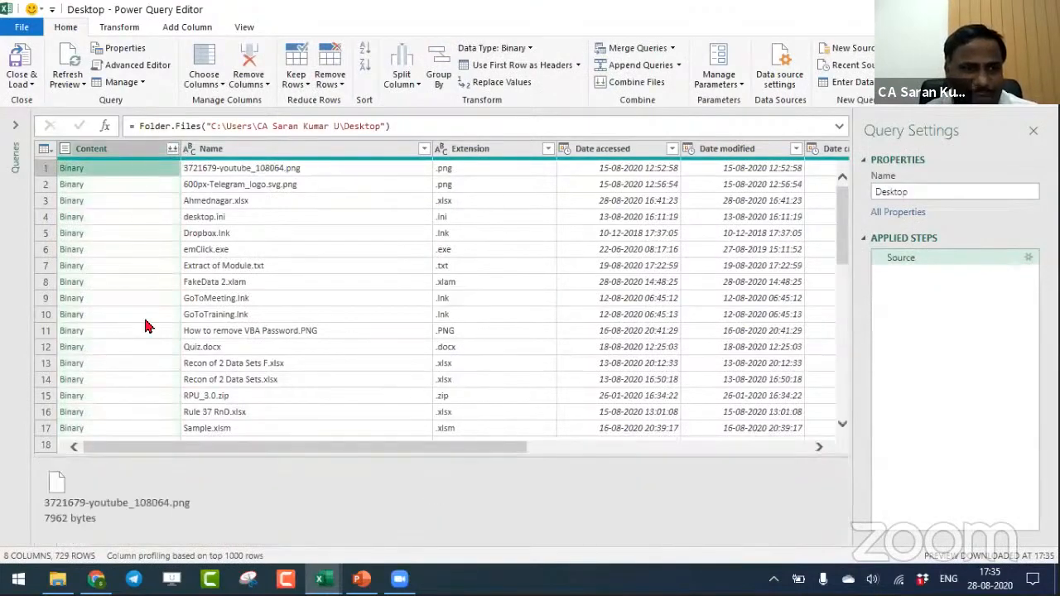
pyautogui.click(136, 233)
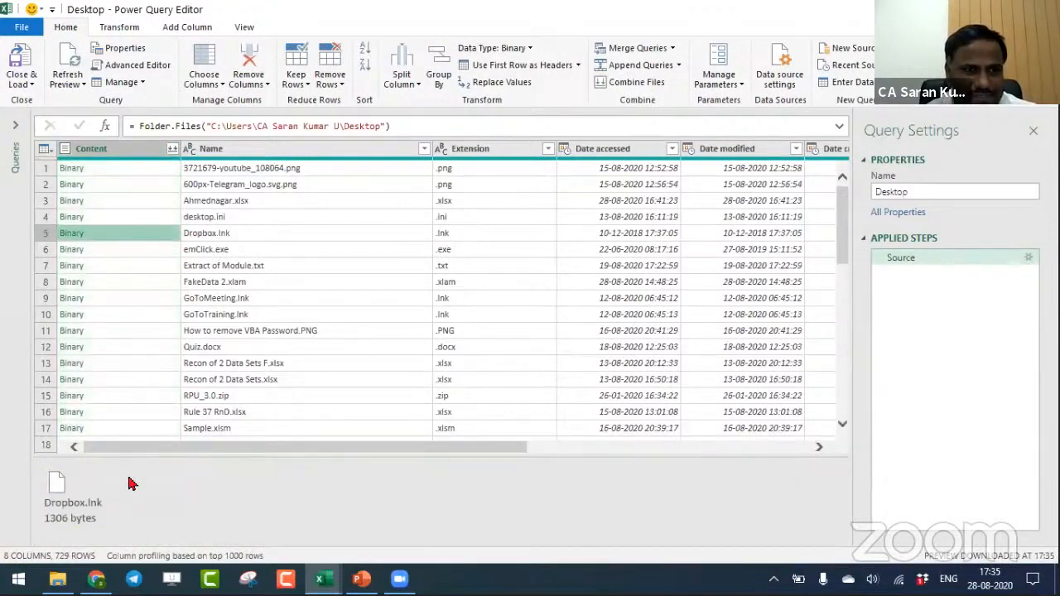
pyautogui.click(123, 249)
pyautogui.click(118, 149)
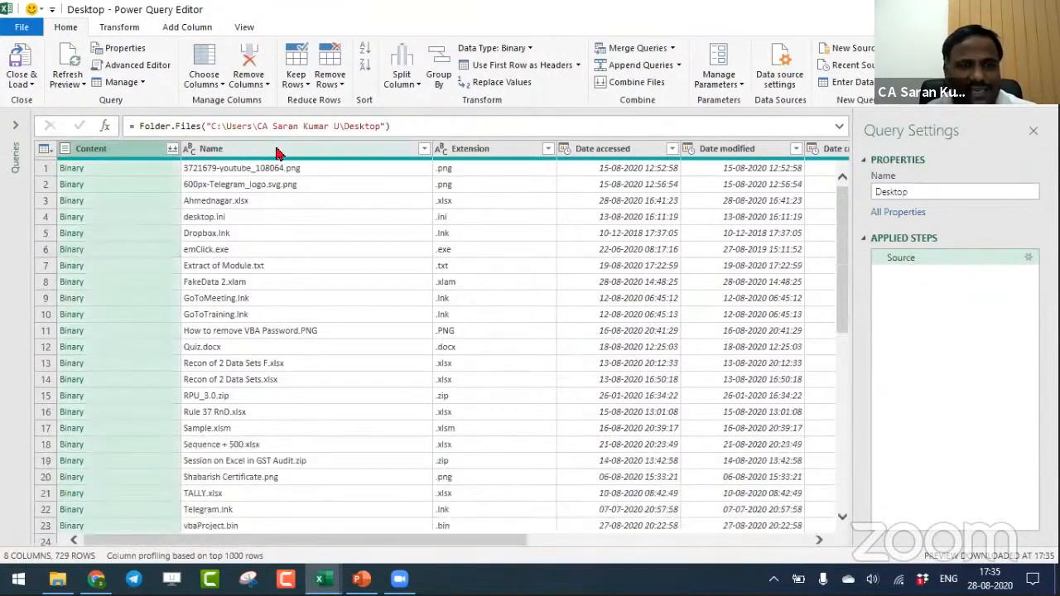
pyautogui.click(277, 153)
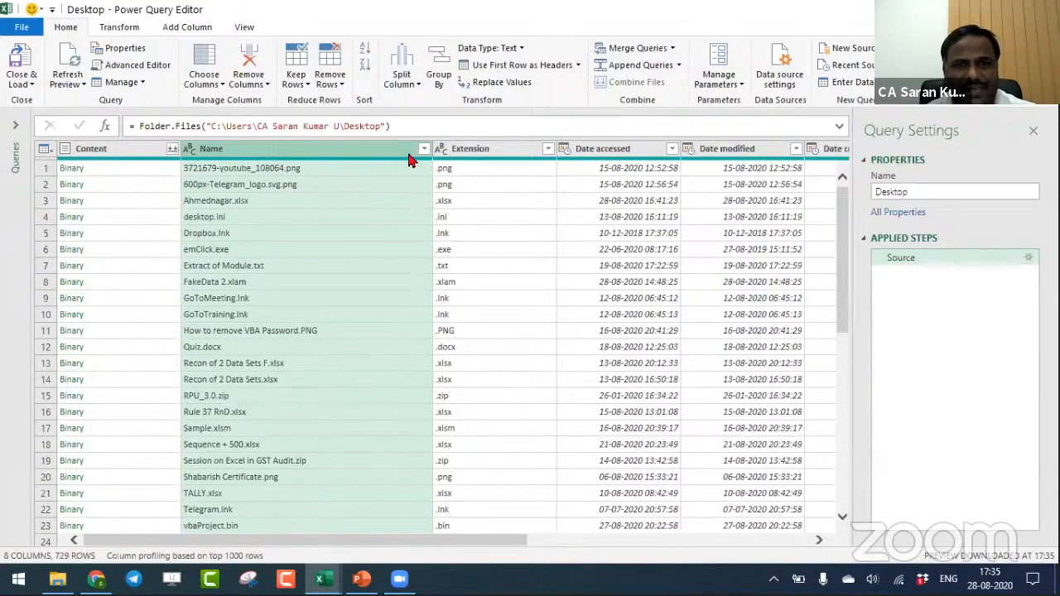
pyautogui.click(484, 153)
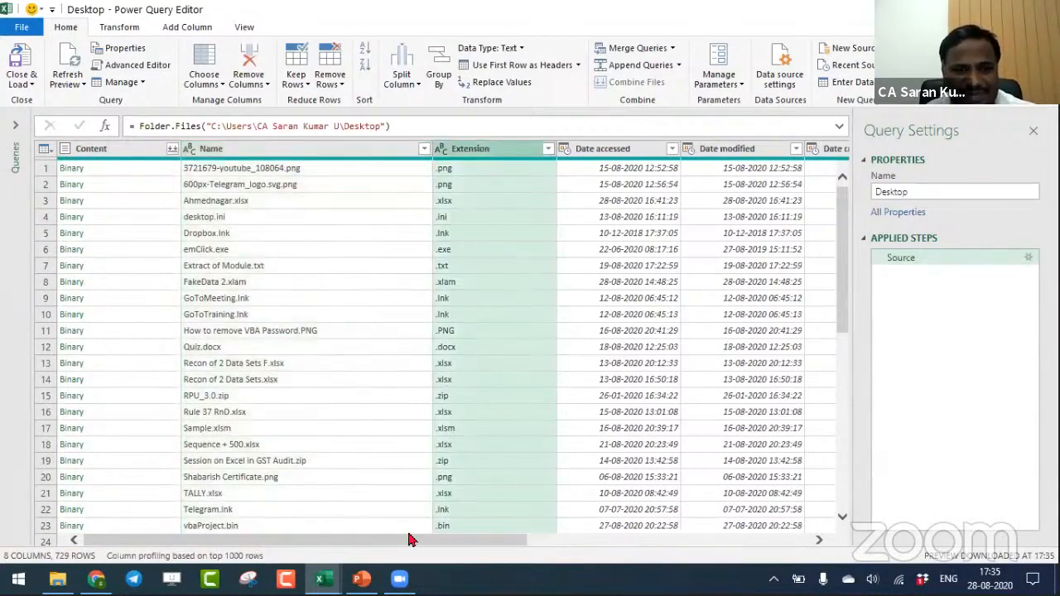
# - Compare the Date accessed, Date modified and Date created columns of the file list
pyautogui.moveTo(408, 540); pyautogui.dragTo(522, 539)
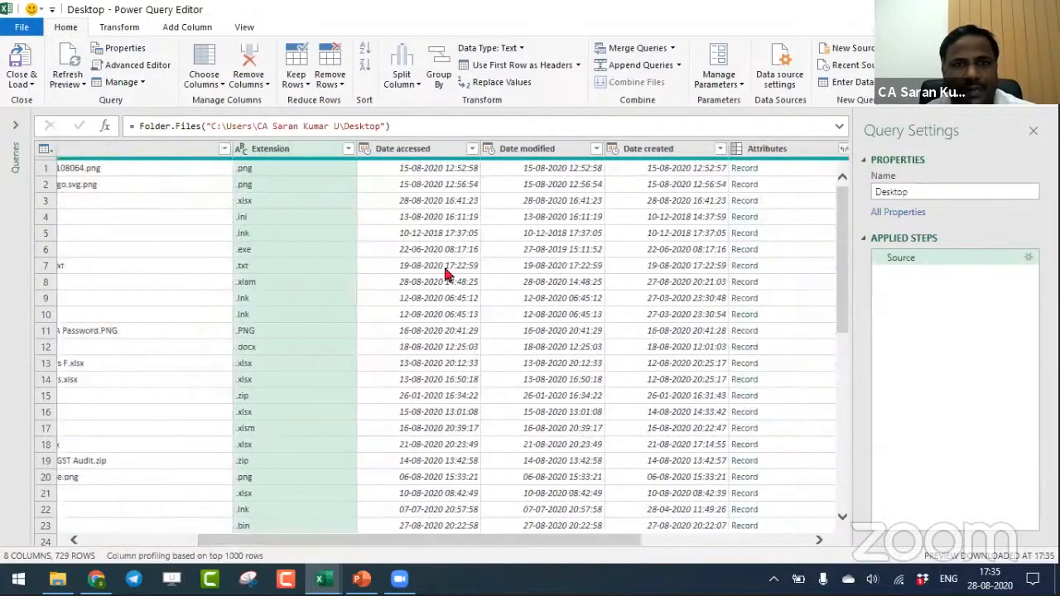
pyautogui.click(418, 150)
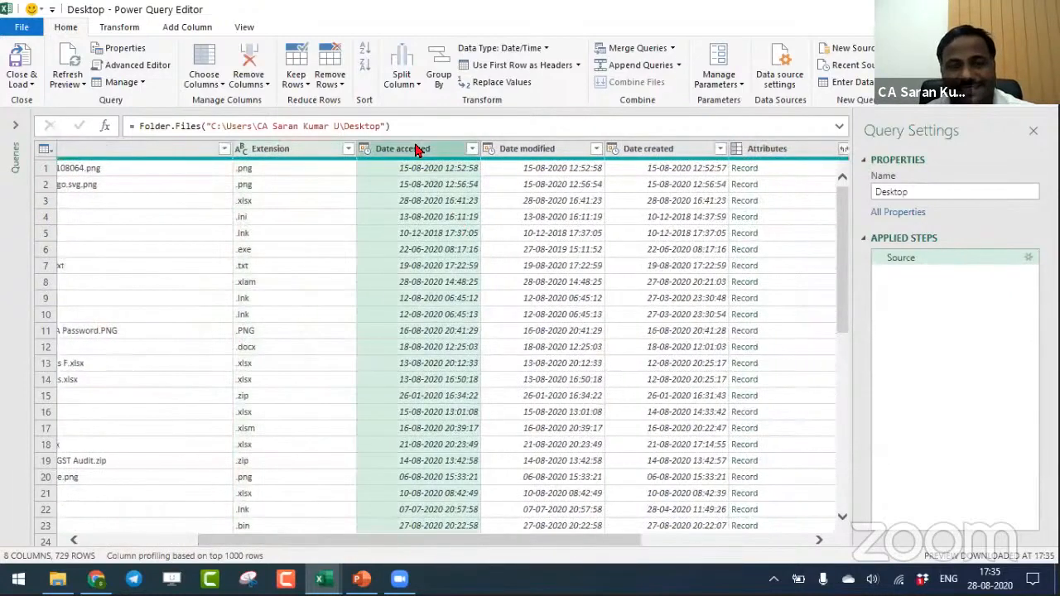
pyautogui.click(552, 154)
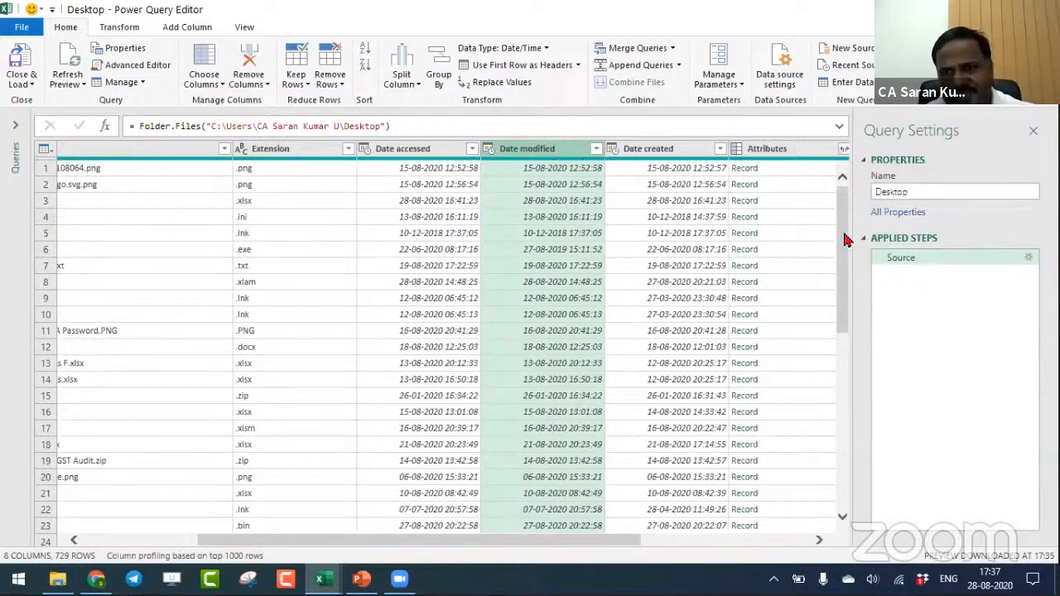
pyautogui.moveTo(846, 240)
pyautogui.mouseDown()
pyautogui.moveTo(844, 213)
pyautogui.moveTo(844, 423)
pyautogui.moveTo(848, 224)
pyautogui.mouseUp()
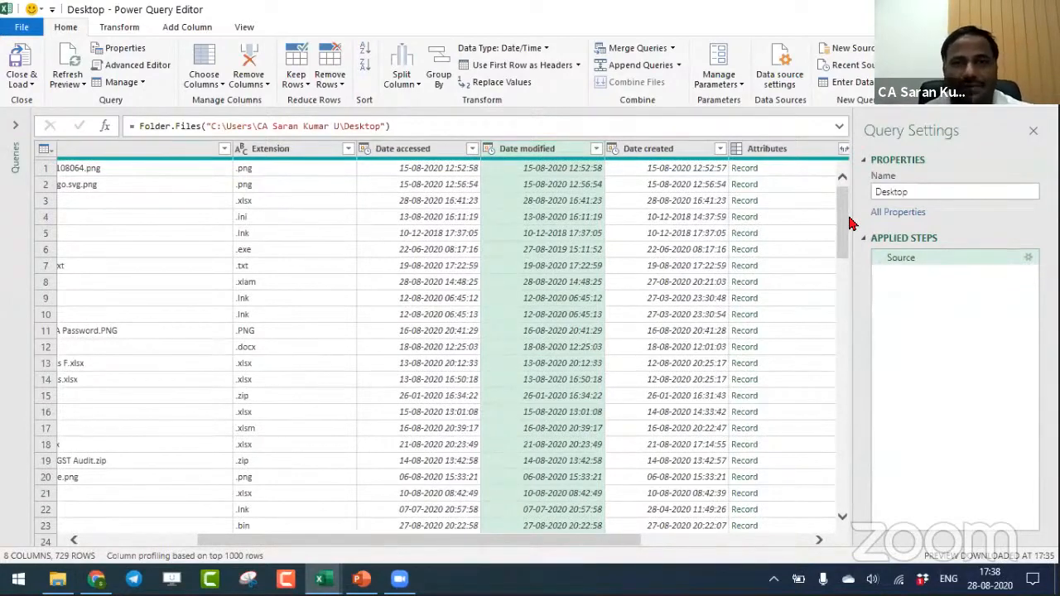
pyautogui.click(418, 158)
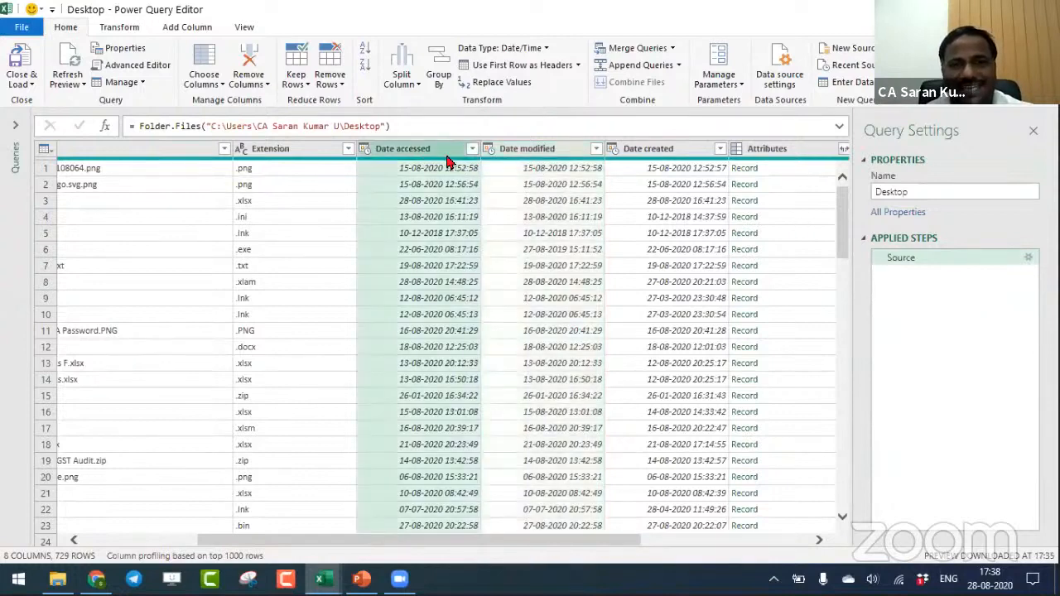
pyautogui.click(525, 163)
pyautogui.click(654, 160)
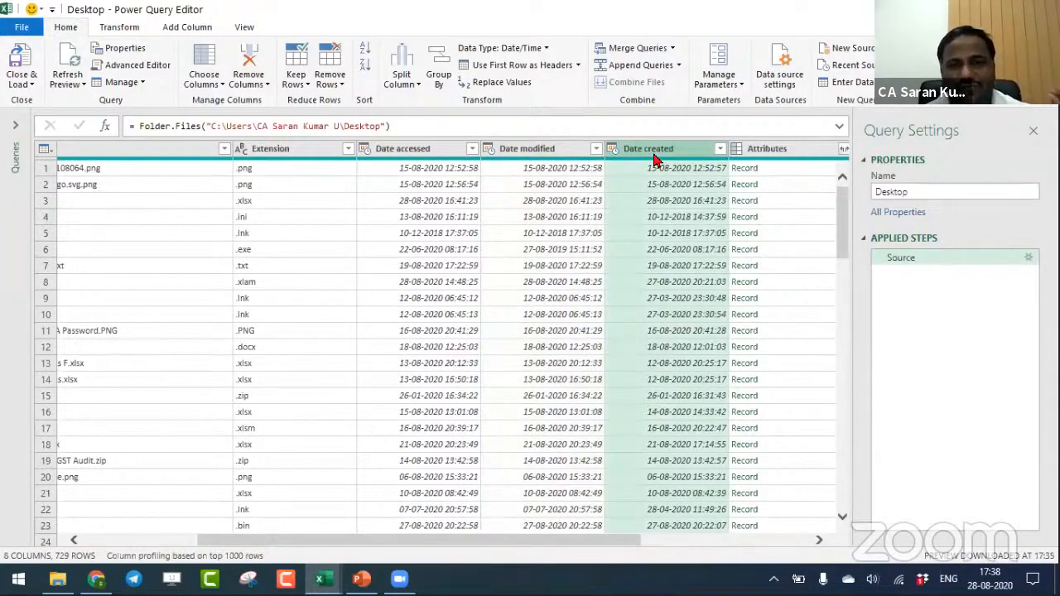
pyautogui.click(559, 157)
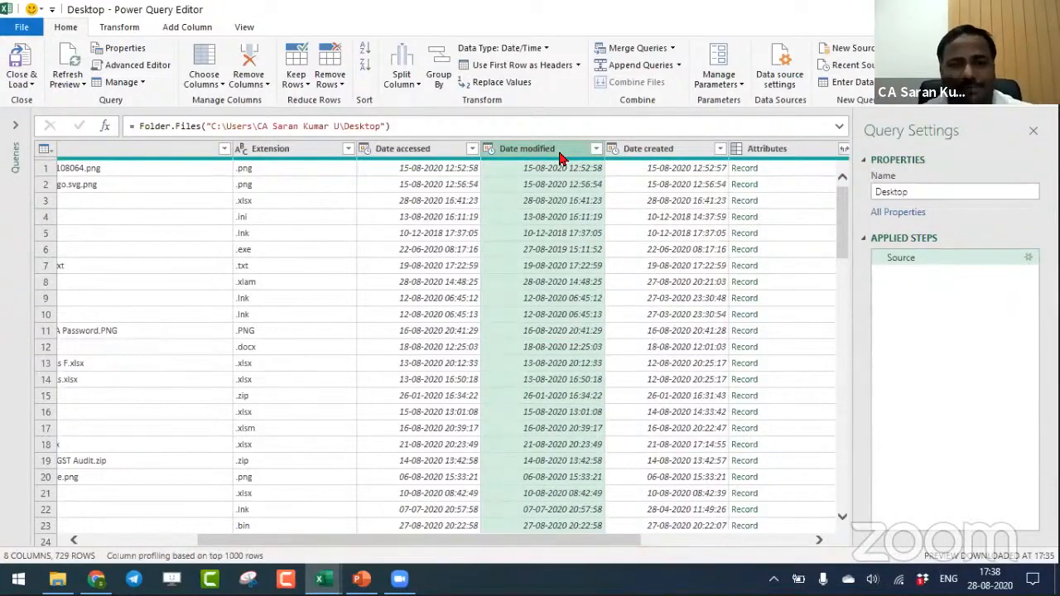
# - Check the Date modified column of the Working Files folder in File Explorer, and return to the Power Query Editor
pyautogui.hotkey('alt', 'Tab')
pyautogui.hotkey('alt', 'Tab')
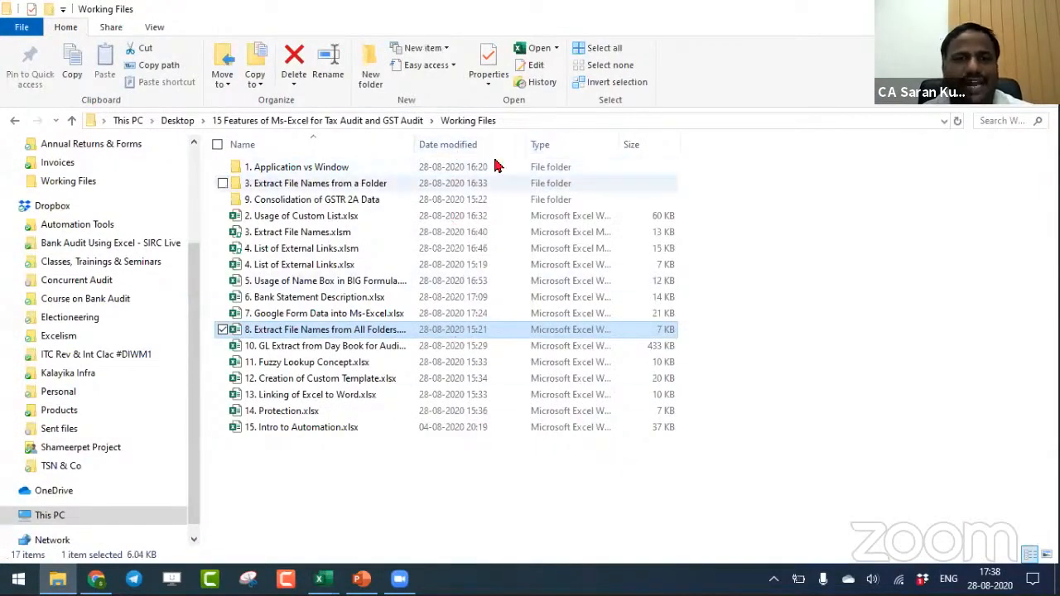
pyautogui.hotkey('alt', 'Tab')
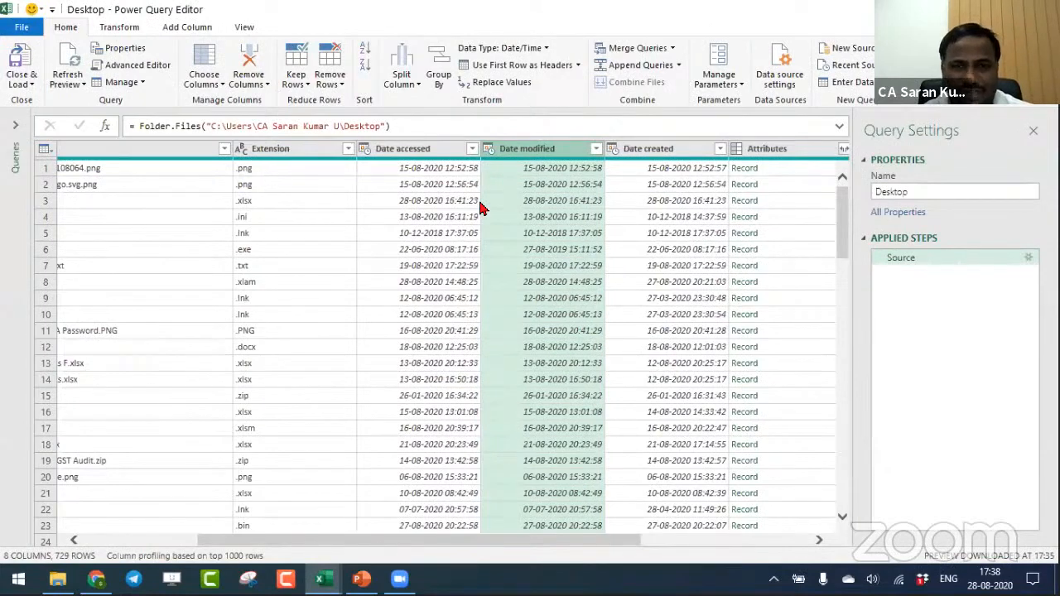
# - Review the date/time filter options offered for the Date modified column, leaving them without applying a filter
pyautogui.click(596, 148)
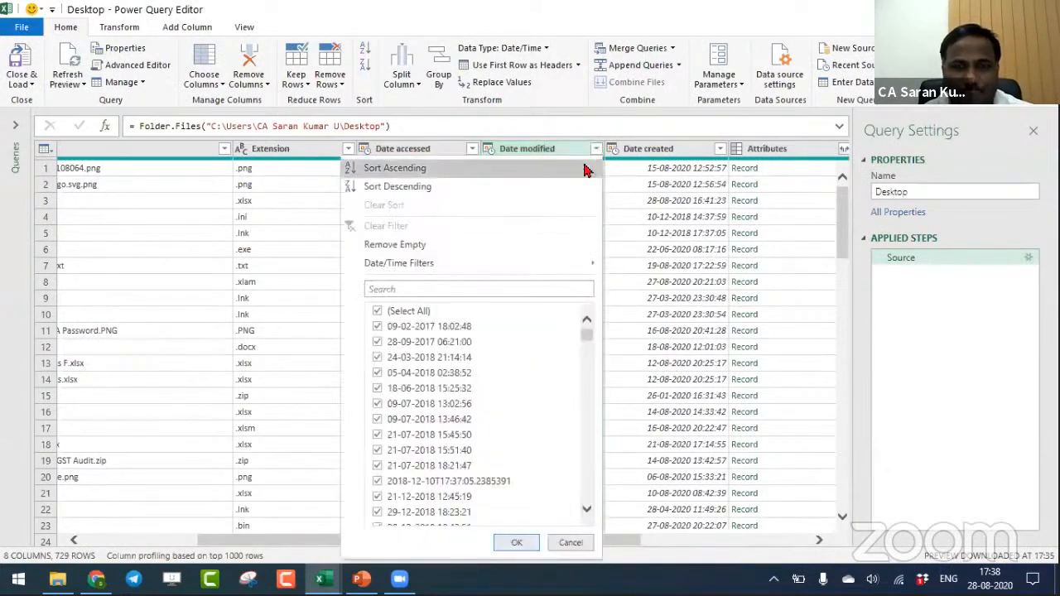
pyautogui.moveTo(560, 263)
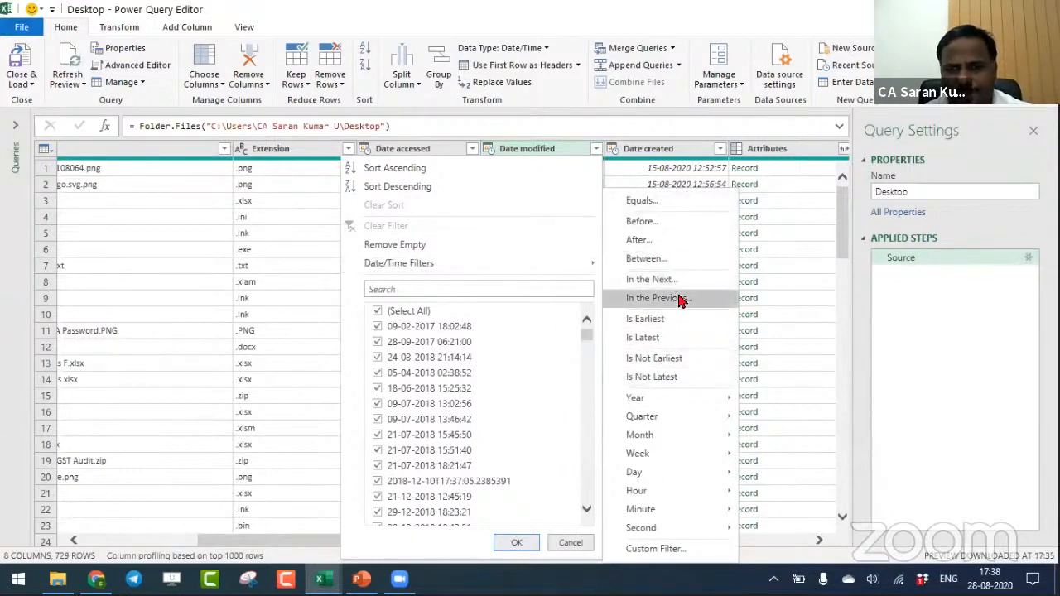
pyautogui.click(765, 273)
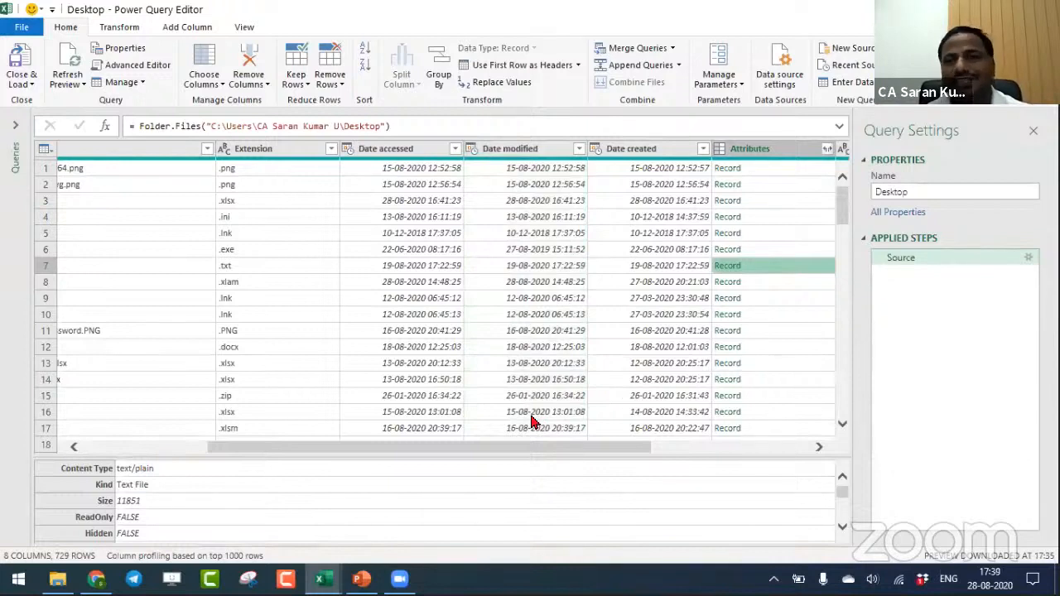
# - Review the three date columns again and inspect the Folder Path column, including the full path in its first row
pyautogui.click(420, 154)
pyautogui.click(509, 149)
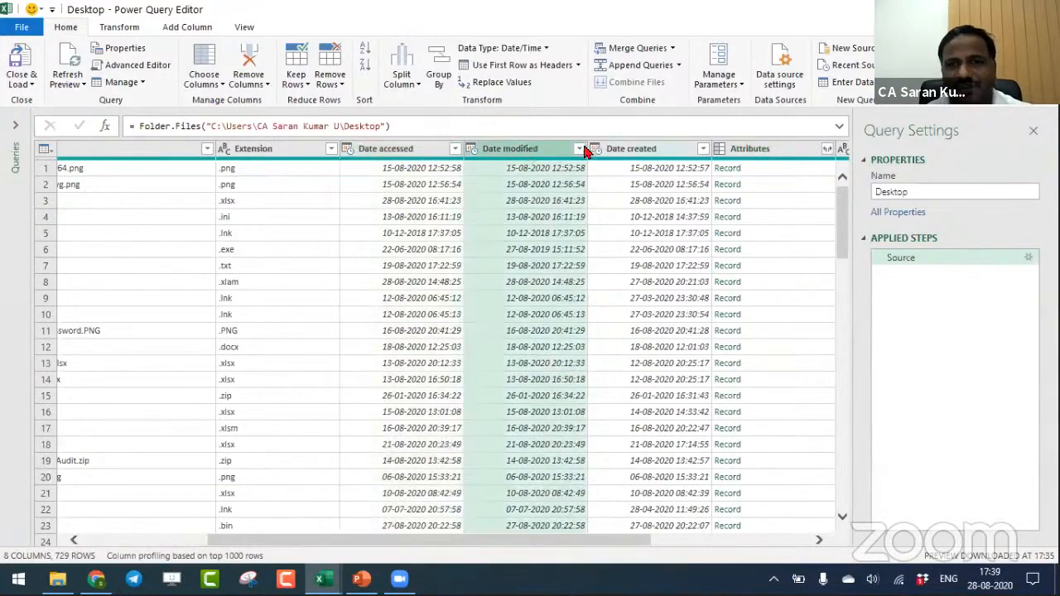
pyautogui.click(625, 149)
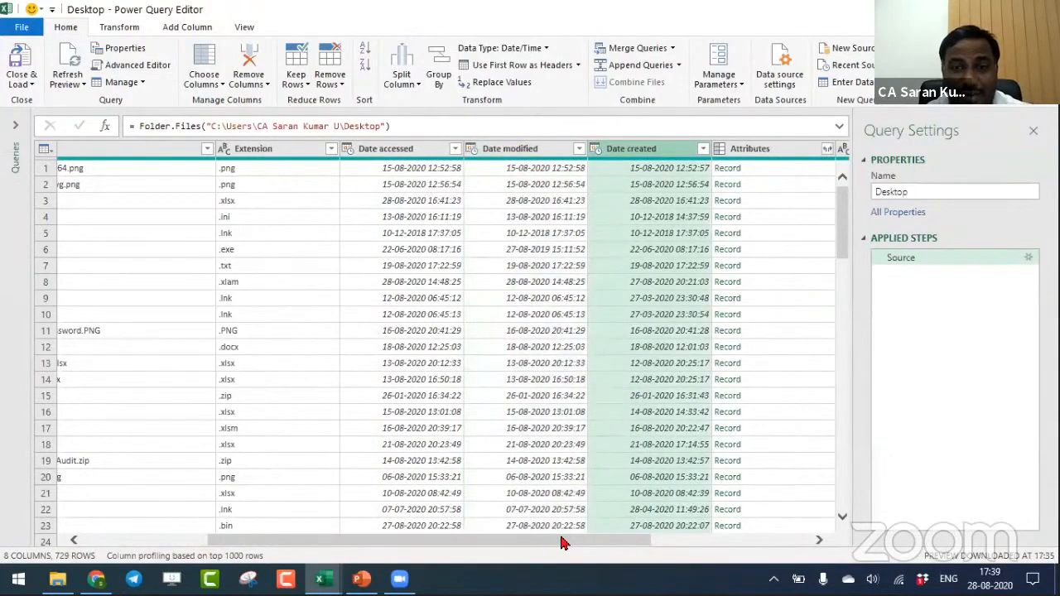
pyautogui.moveTo(322, 539); pyautogui.dragTo(544, 540)
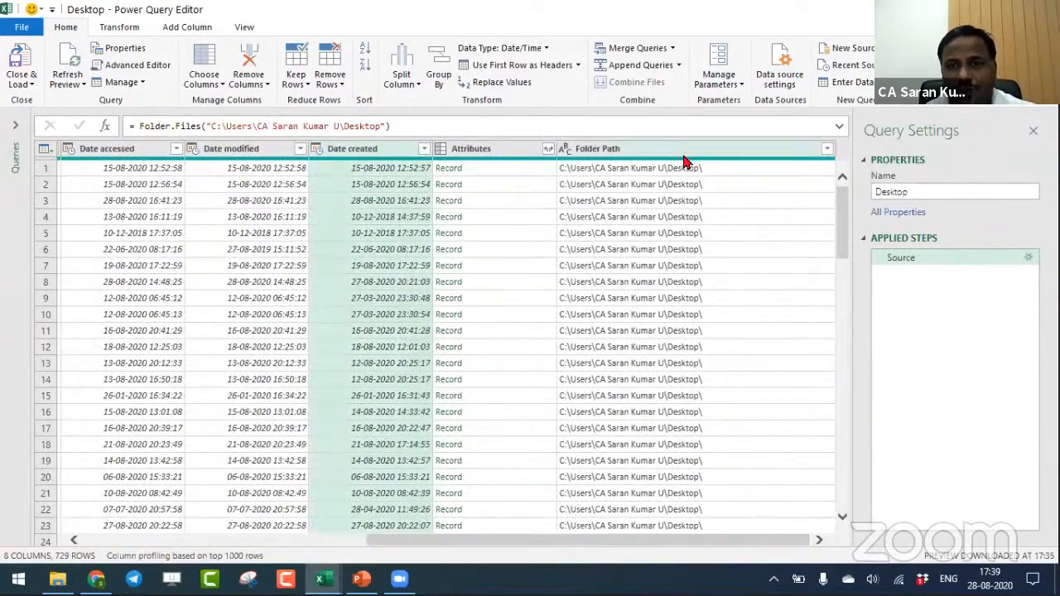
pyautogui.click(684, 154)
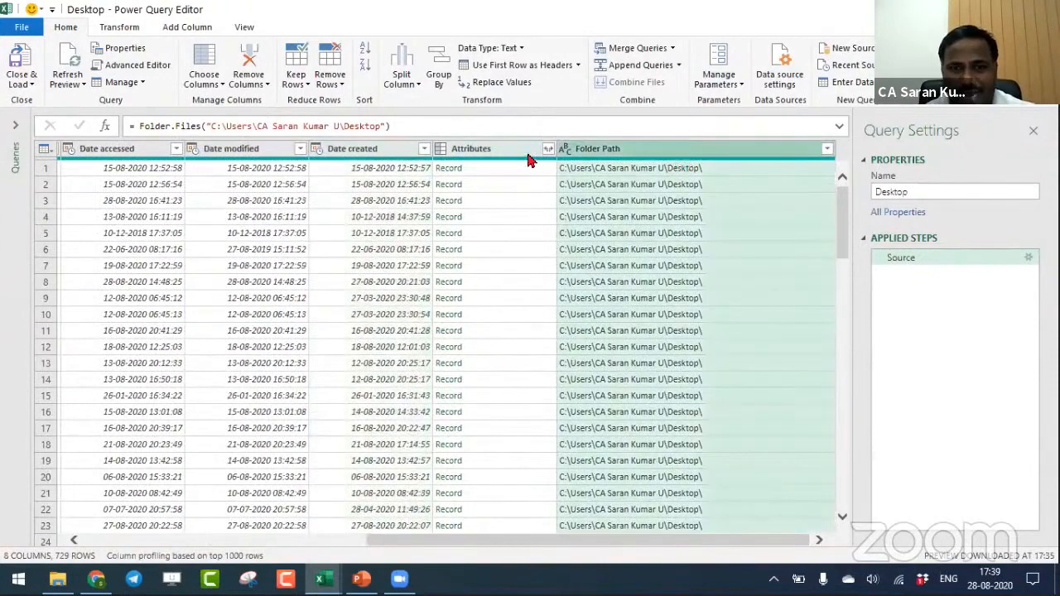
pyautogui.click(644, 170)
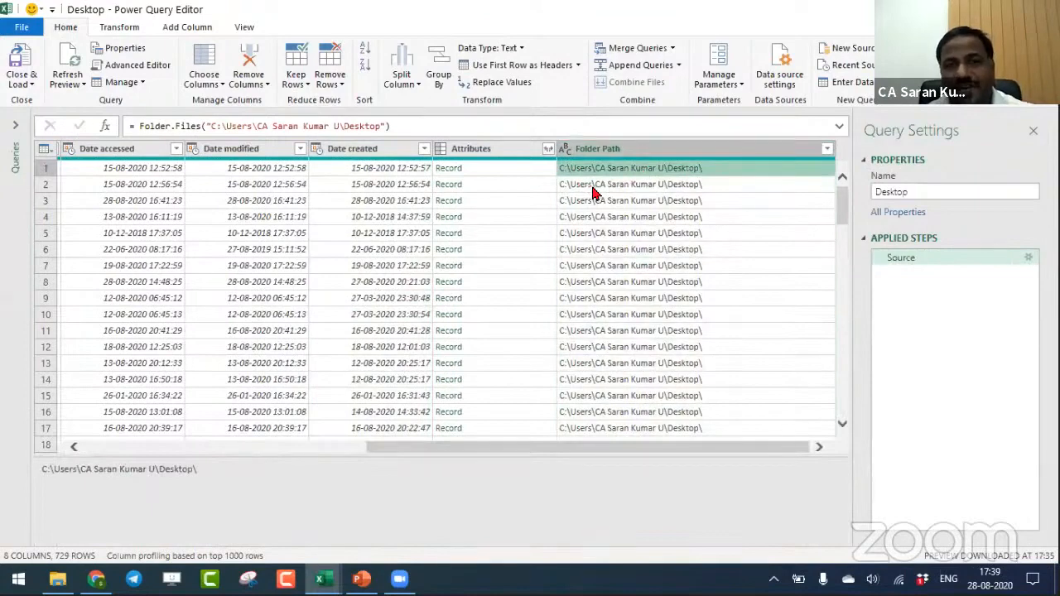
# - Expand the Attributes column to return only the Size field, keeping the original column name as prefix
pyautogui.click(547, 148)
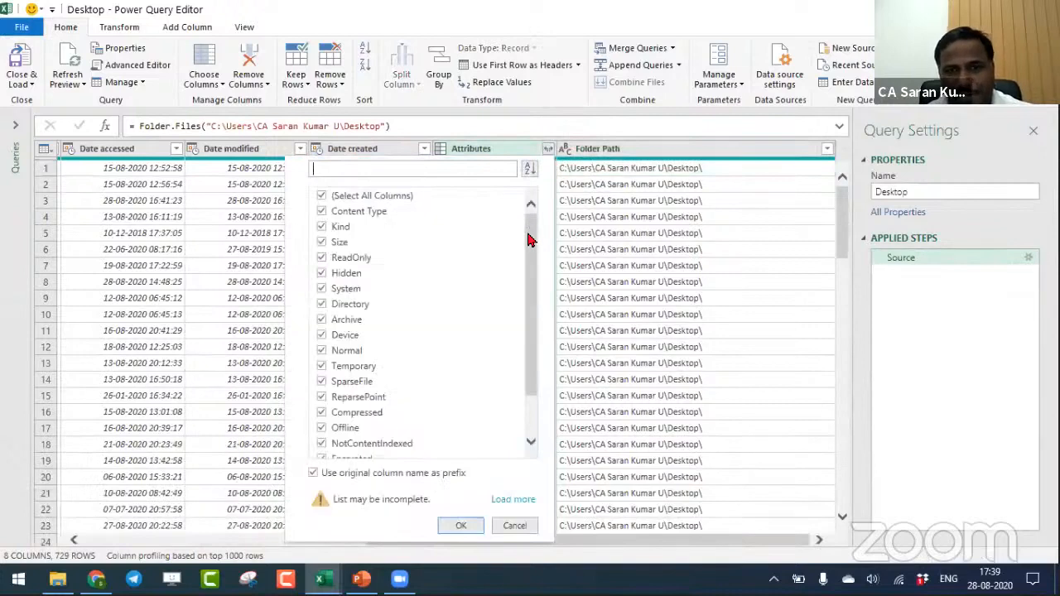
pyautogui.moveTo(531, 236)
pyautogui.mouseDown()
pyautogui.moveTo(532, 329)
pyautogui.moveTo(540, 225)
pyautogui.mouseUp()
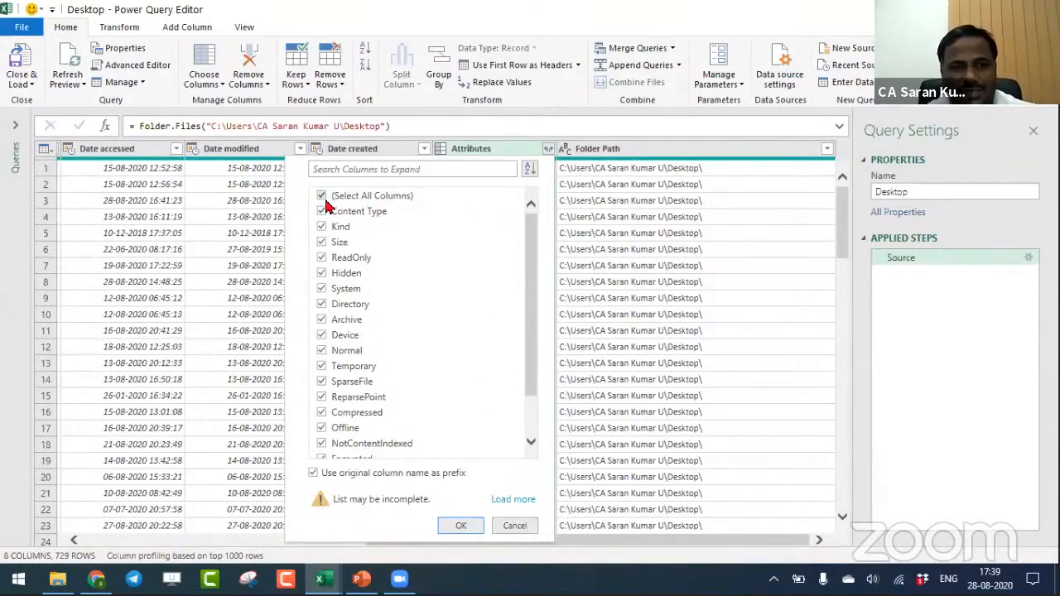
pyautogui.click(321, 242)
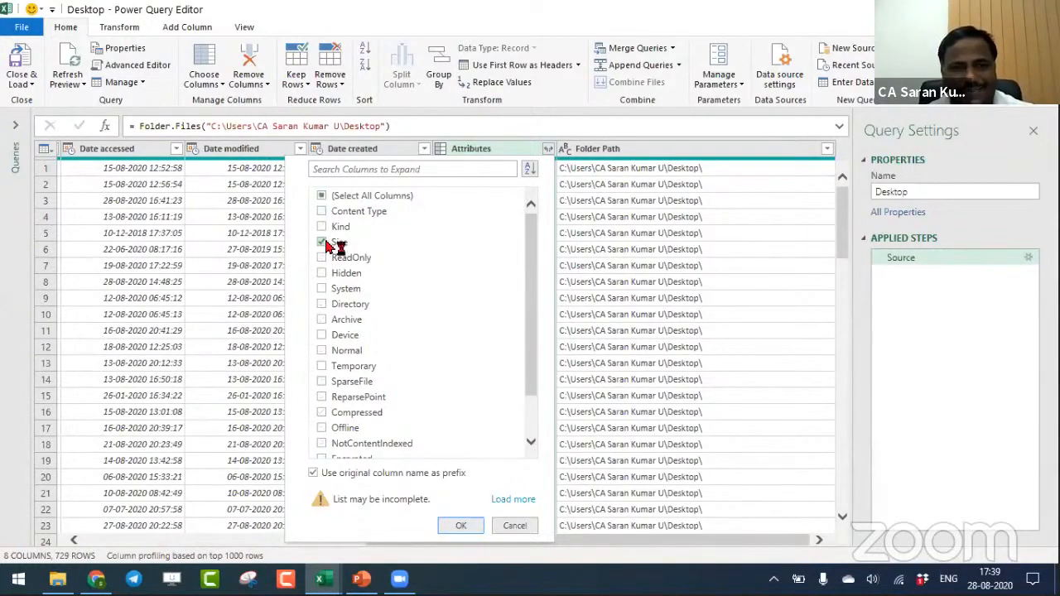
pyautogui.click(460, 526)
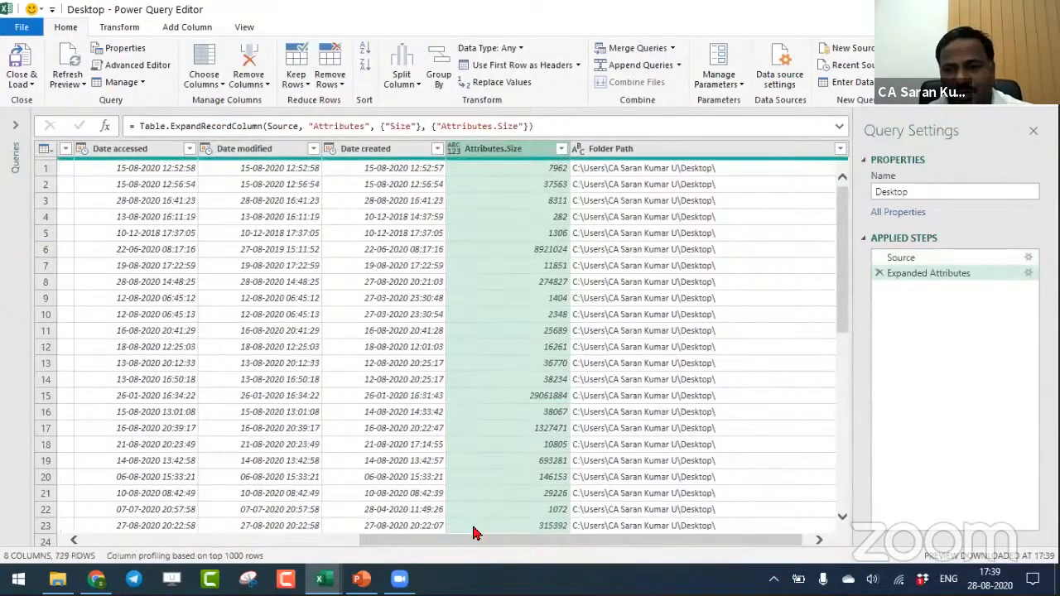
# - Remove the Content column from the Desktop query
pyautogui.moveTo(476, 537); pyautogui.dragTo(198, 538)
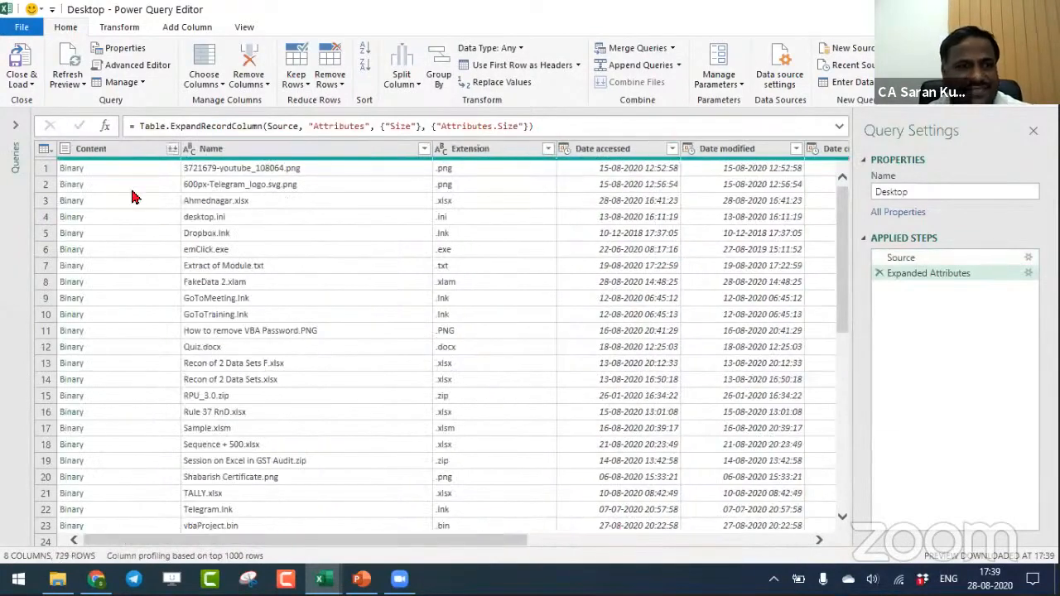
pyautogui.click(117, 155)
pyautogui.rightClick(117, 158)
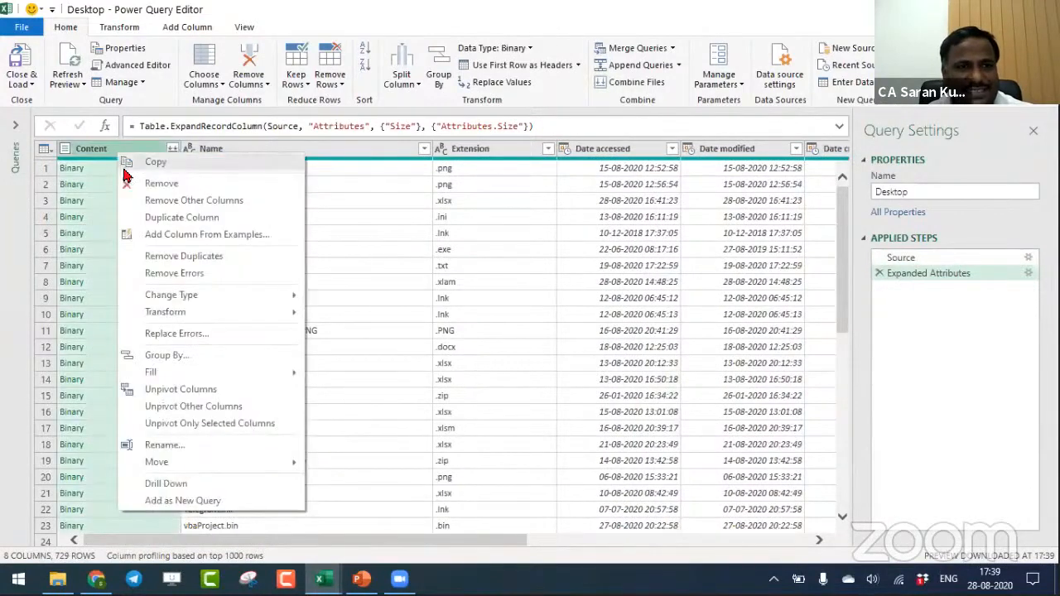
pyautogui.click(130, 177)
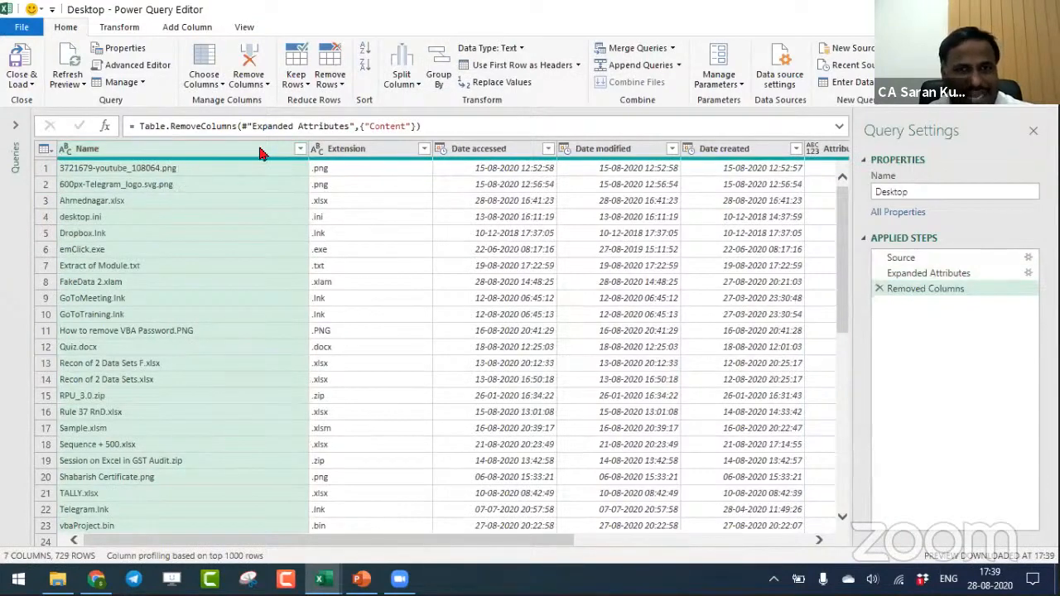
# - Try splitting the Name column at the left-most custom delimiter ".", and delete that split from the applied steps
pyautogui.click(134, 30)
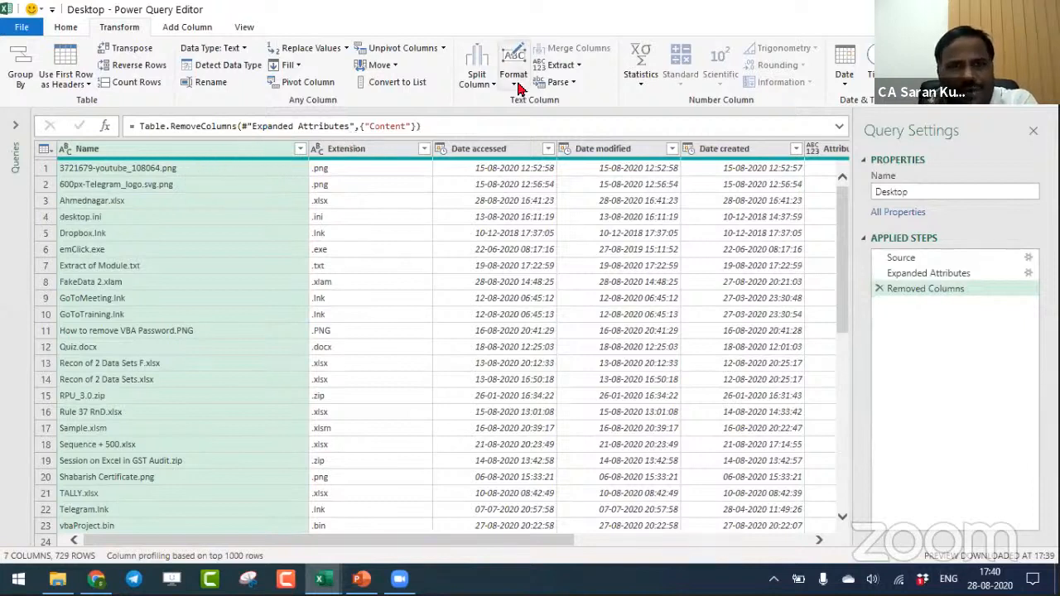
pyautogui.click(486, 80)
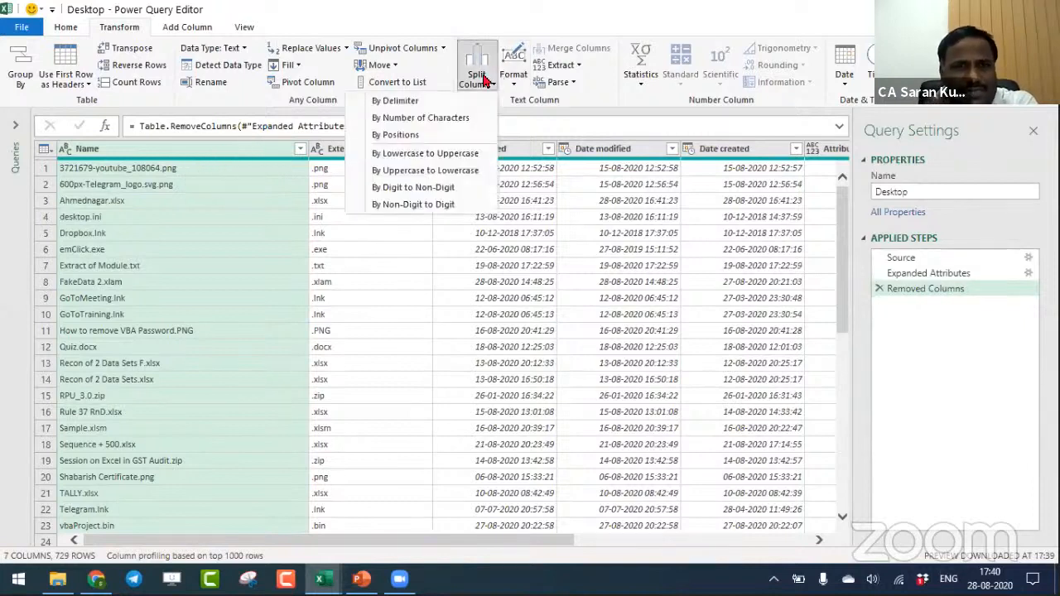
pyautogui.click(460, 105)
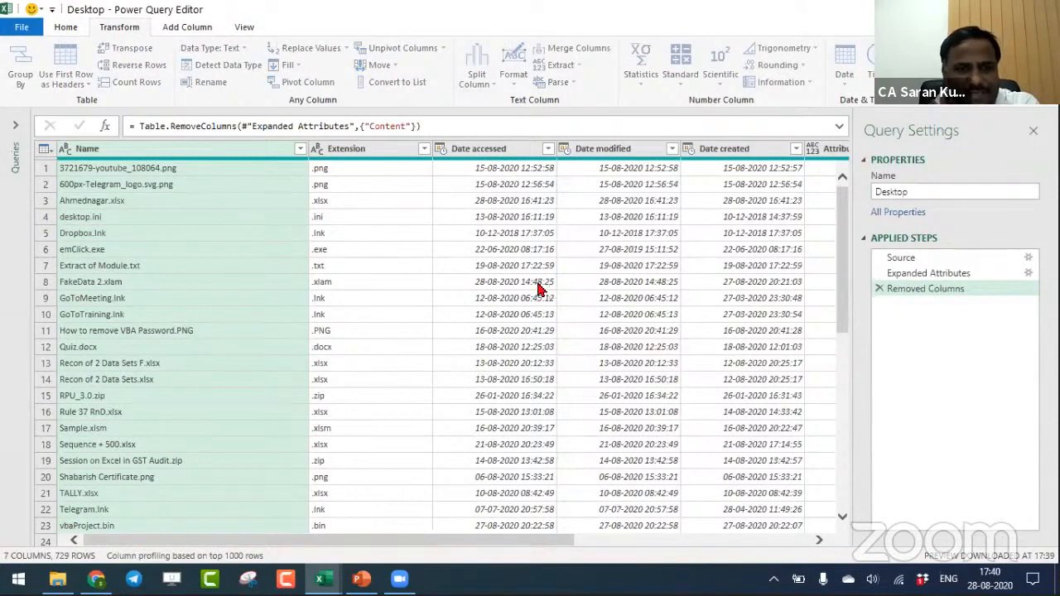
pyautogui.click(323, 252)
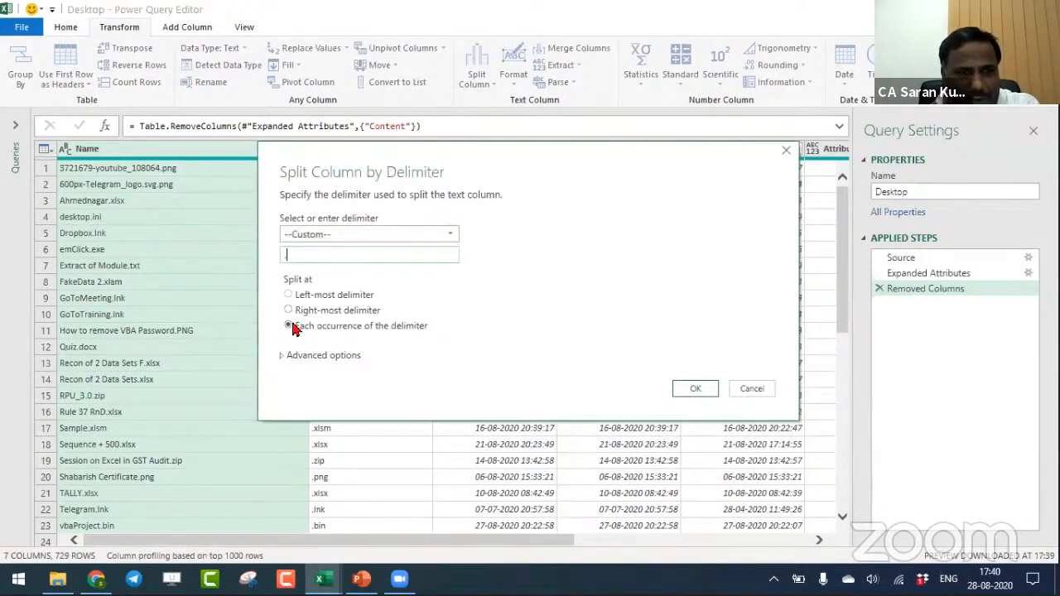
pyautogui.write('.')
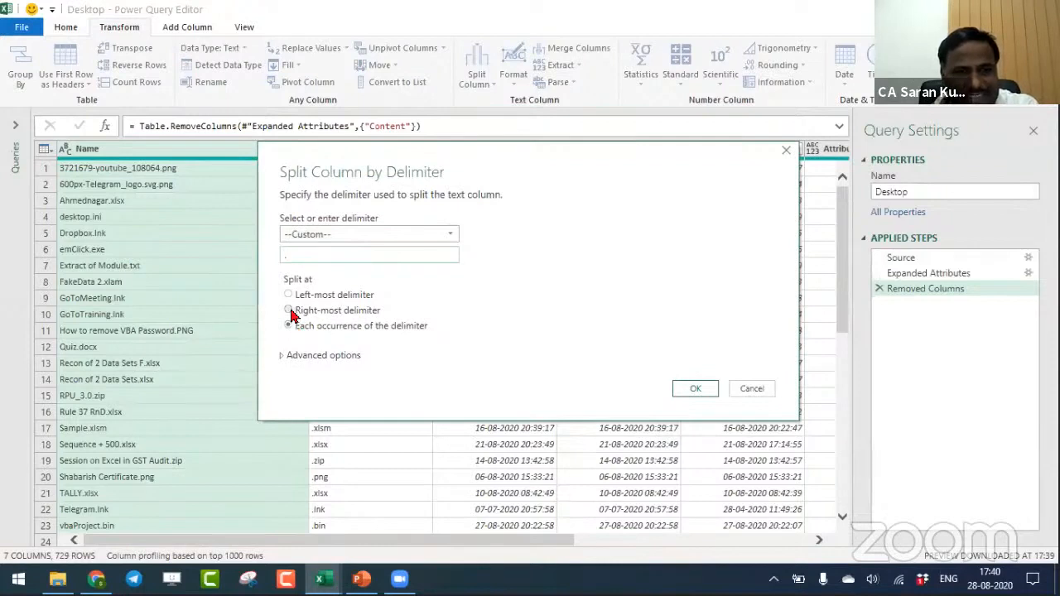
pyautogui.click(289, 310)
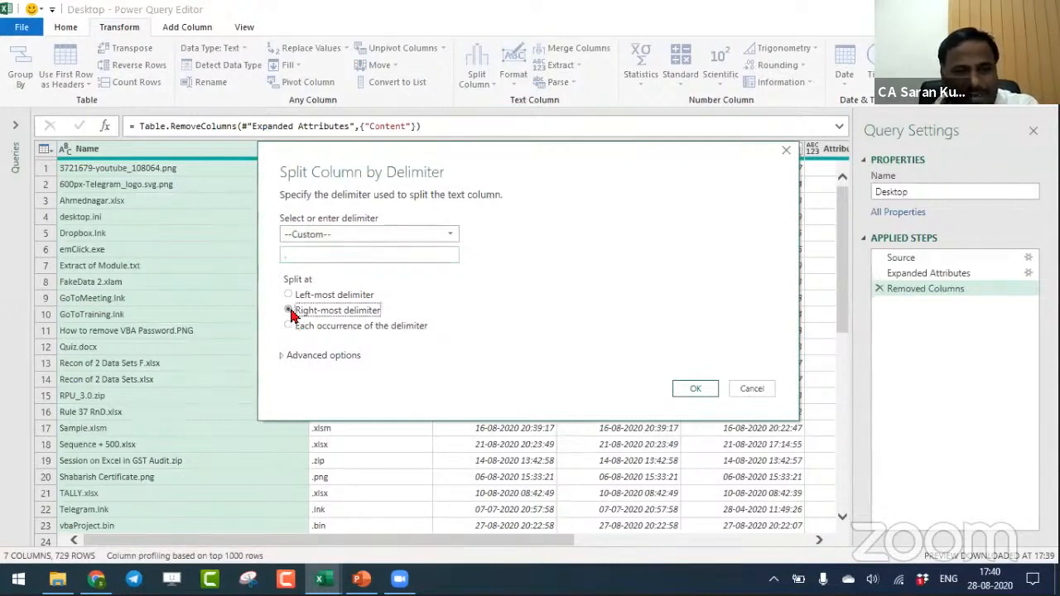
pyautogui.click(290, 295)
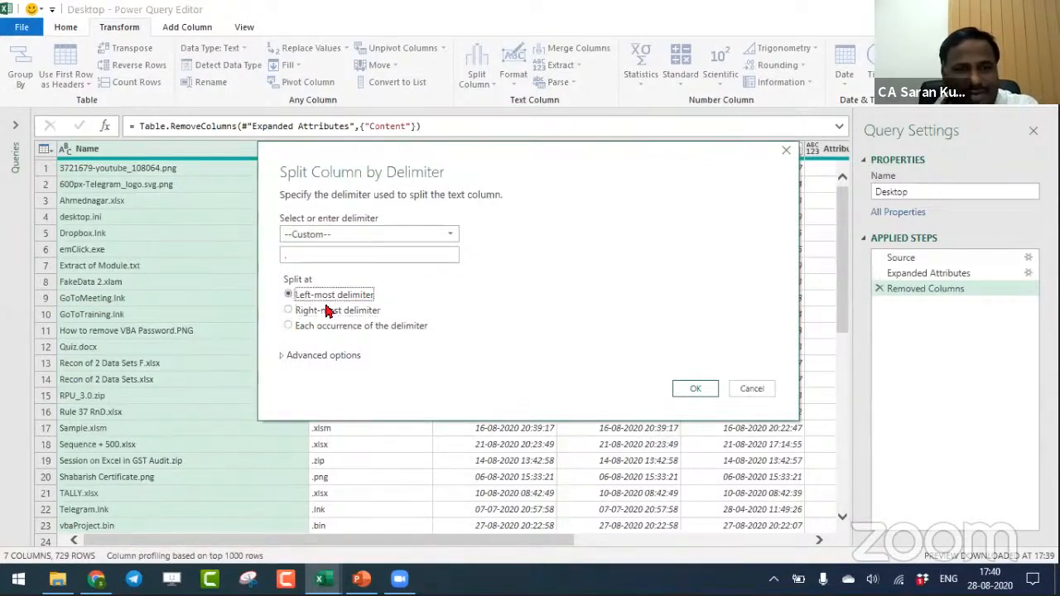
pyautogui.click(698, 389)
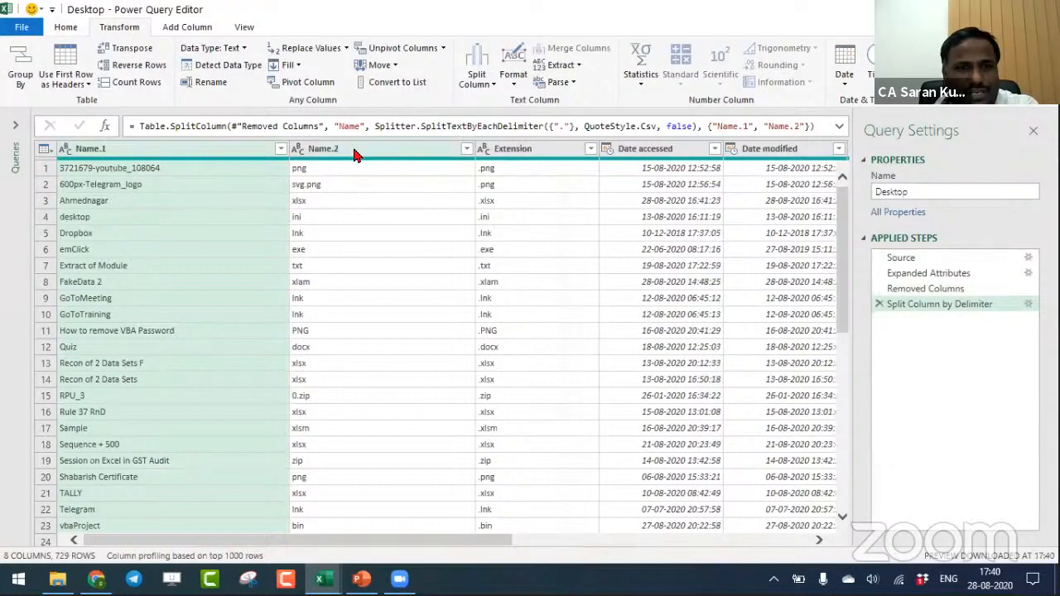
pyautogui.click(880, 305)
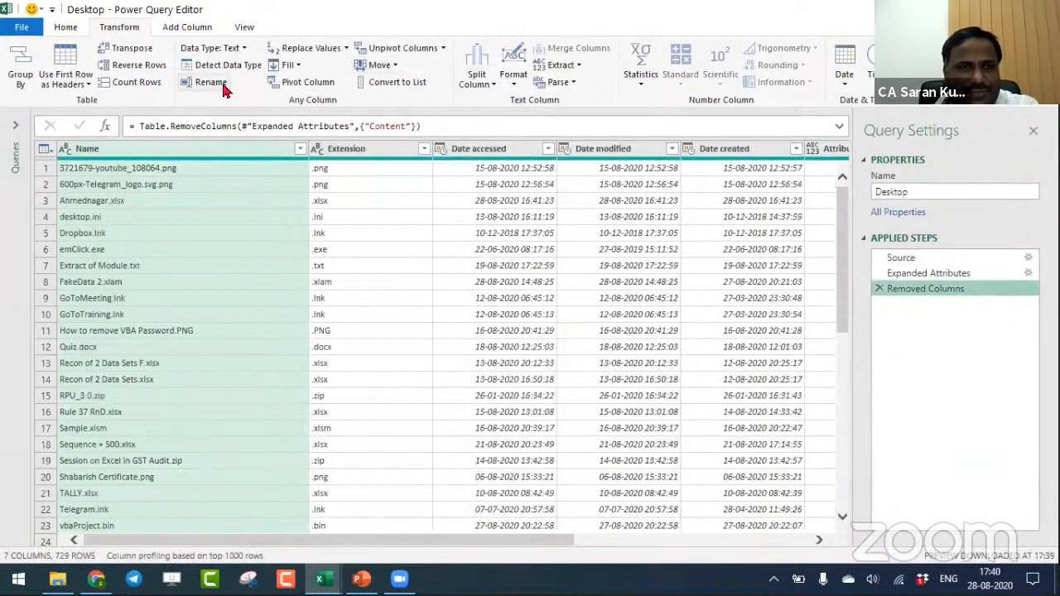
# - Split the Name column by the custom delimiter "." at the right-most delimiter
pyautogui.click(488, 95)
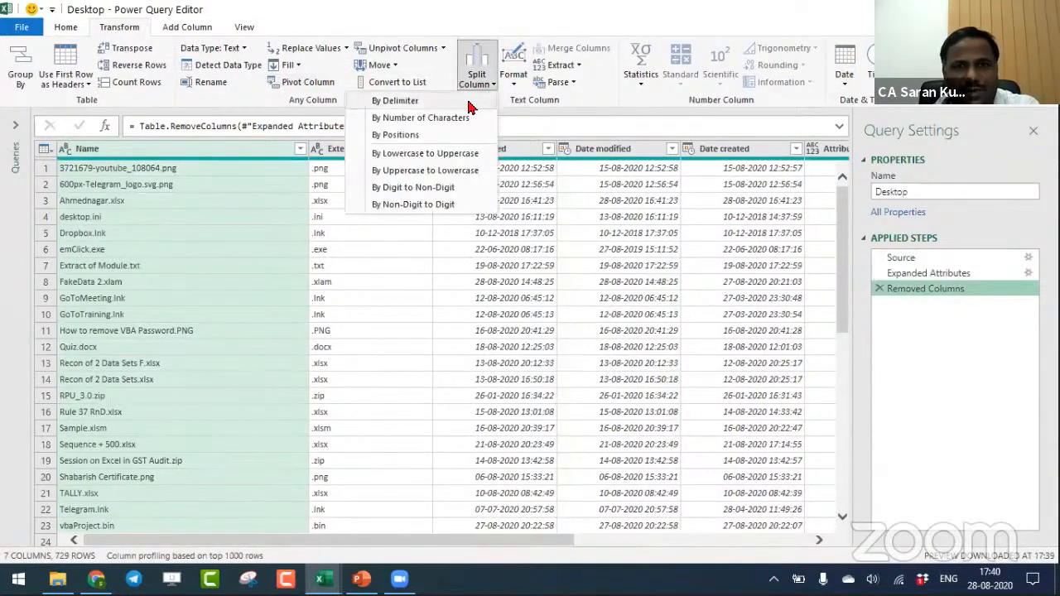
pyautogui.click(455, 102)
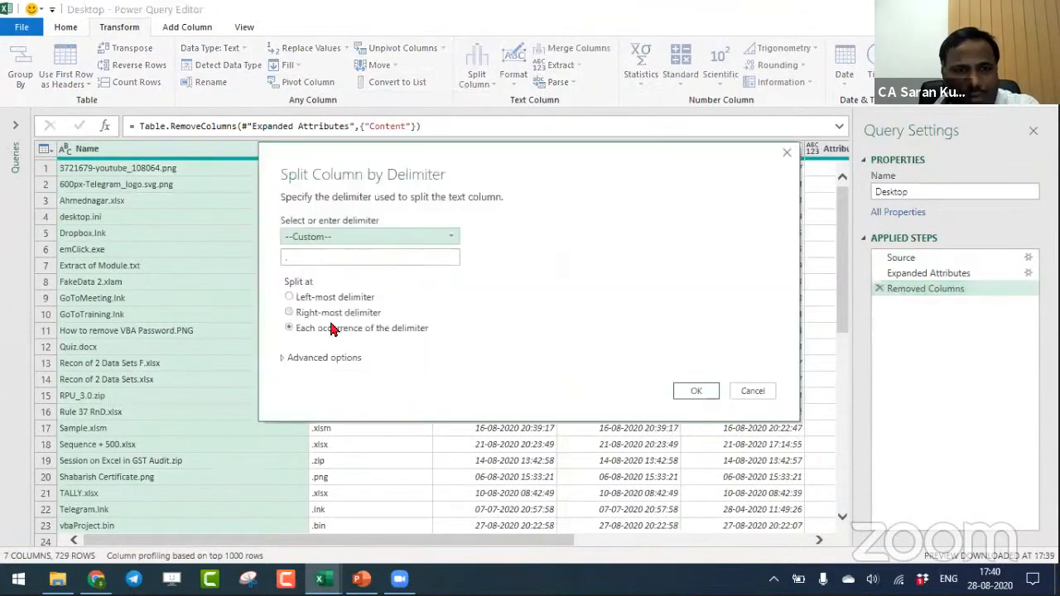
pyautogui.click(357, 313)
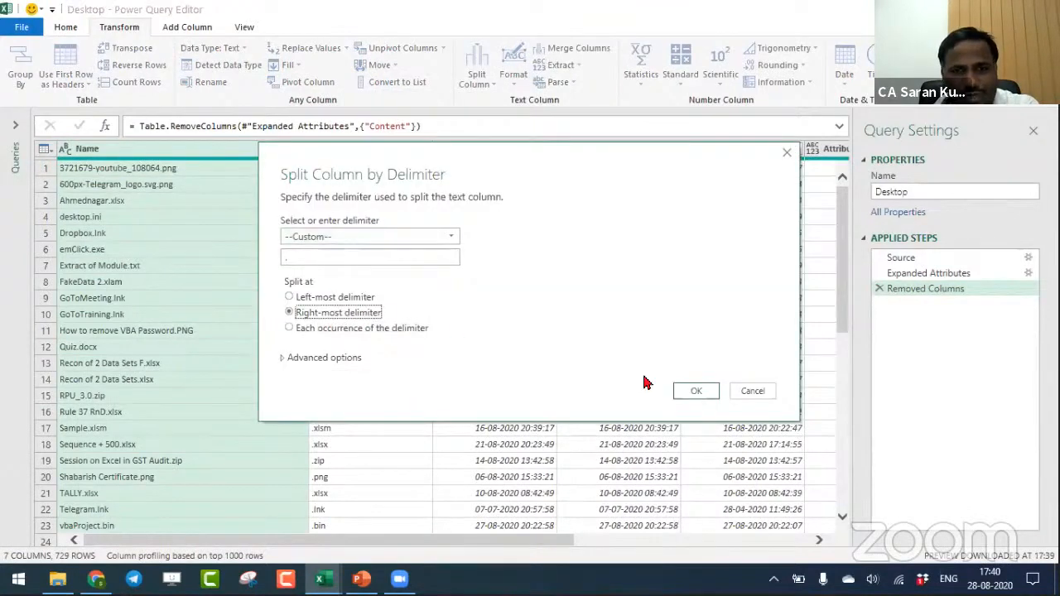
pyautogui.click(696, 391)
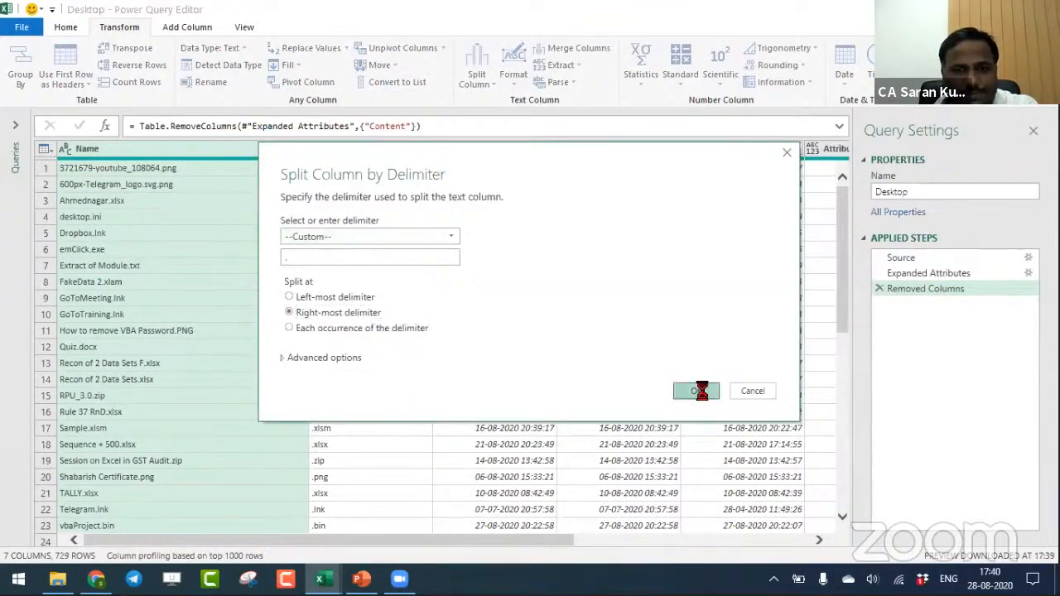
# - Remove the Name.2 column that duplicates the file extensions
pyautogui.click(377, 154)
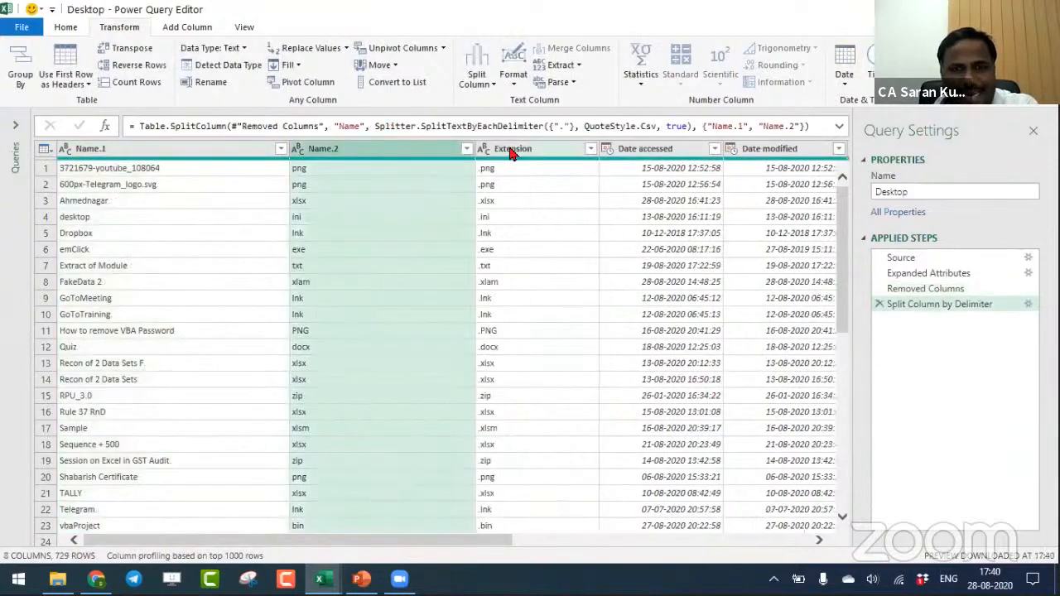
pyautogui.rightClick(374, 157)
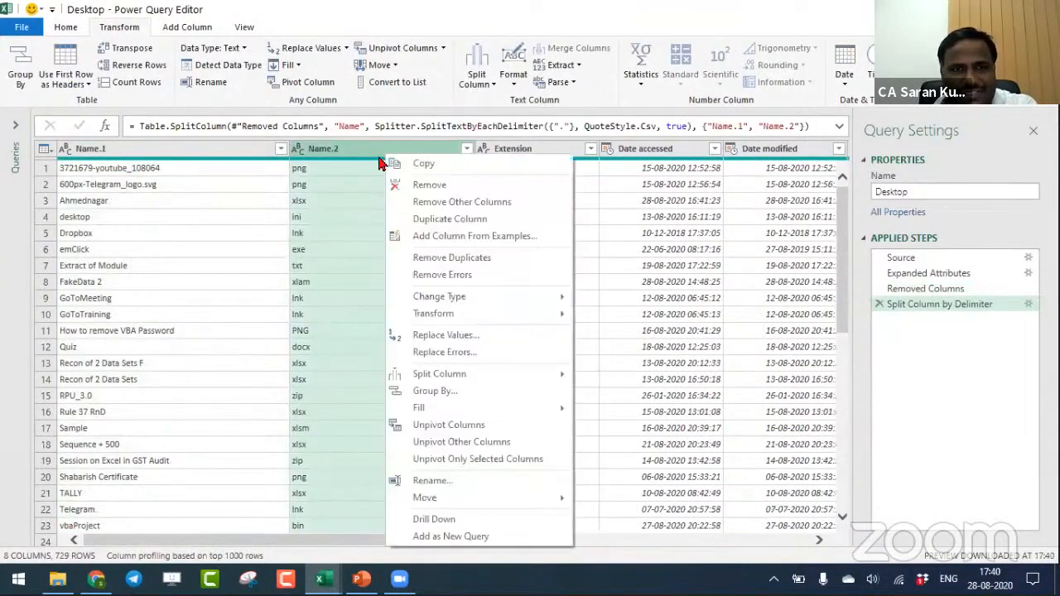
pyautogui.click(397, 183)
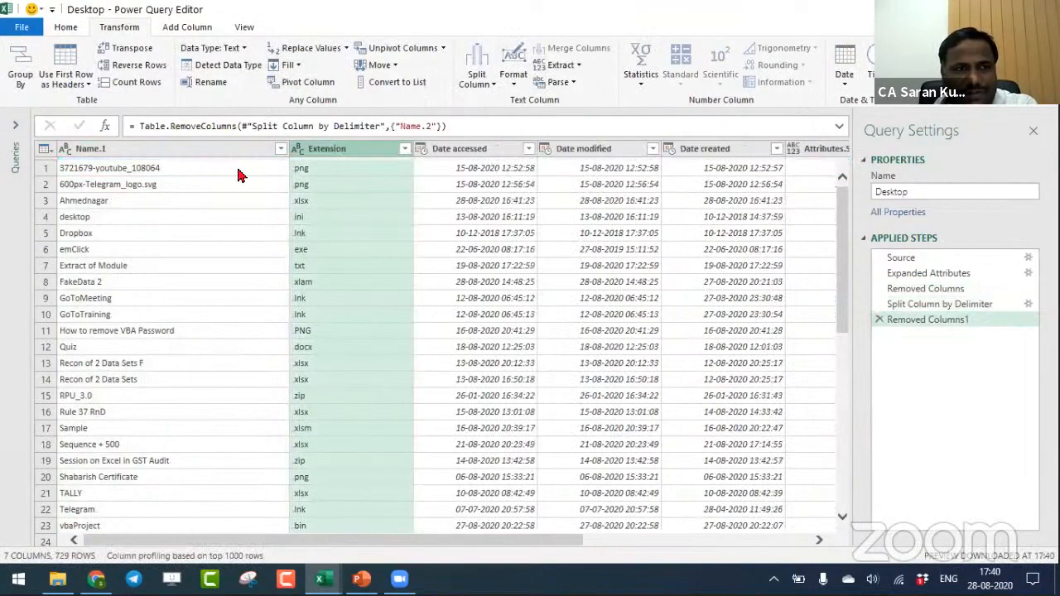
# - Rename the Name.1 column to File Name
pyautogui.doubleClick(189, 149)
pyautogui.write('File N')
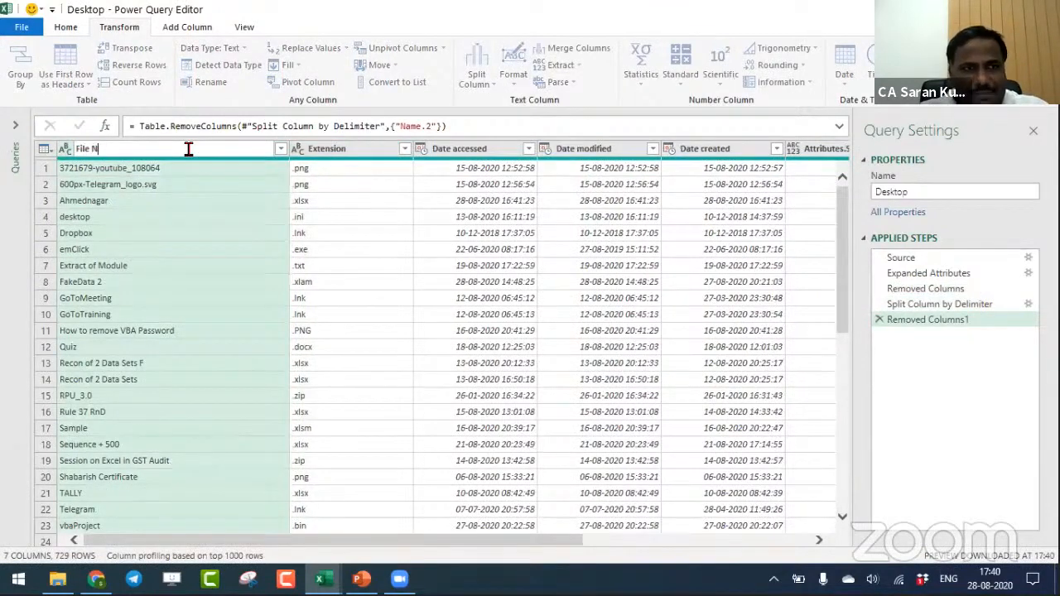
pyautogui.write('ame')
pyautogui.press('Return')
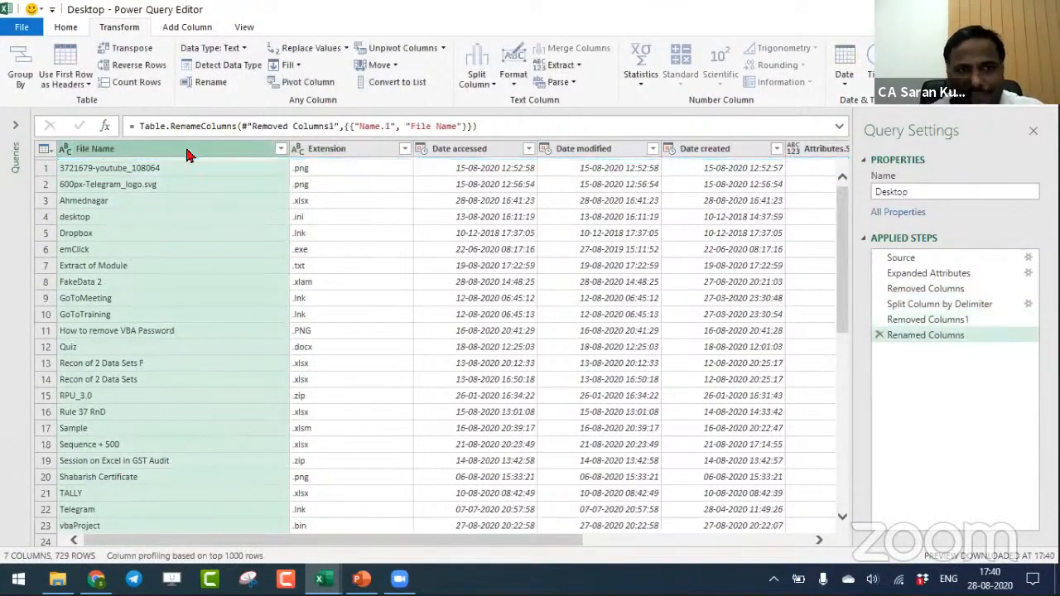
# - Review the query's result at each applied step from Source to Renamed Columns, and look over the remaining columns through Folder Path
pyautogui.click(944, 258)
pyautogui.click(952, 274)
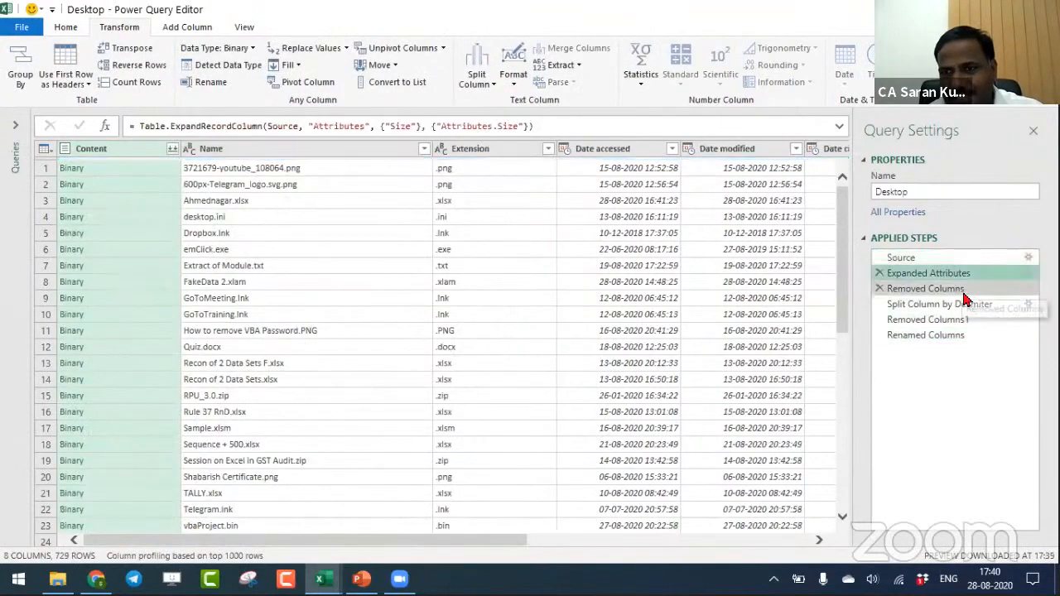
pyautogui.click(967, 258)
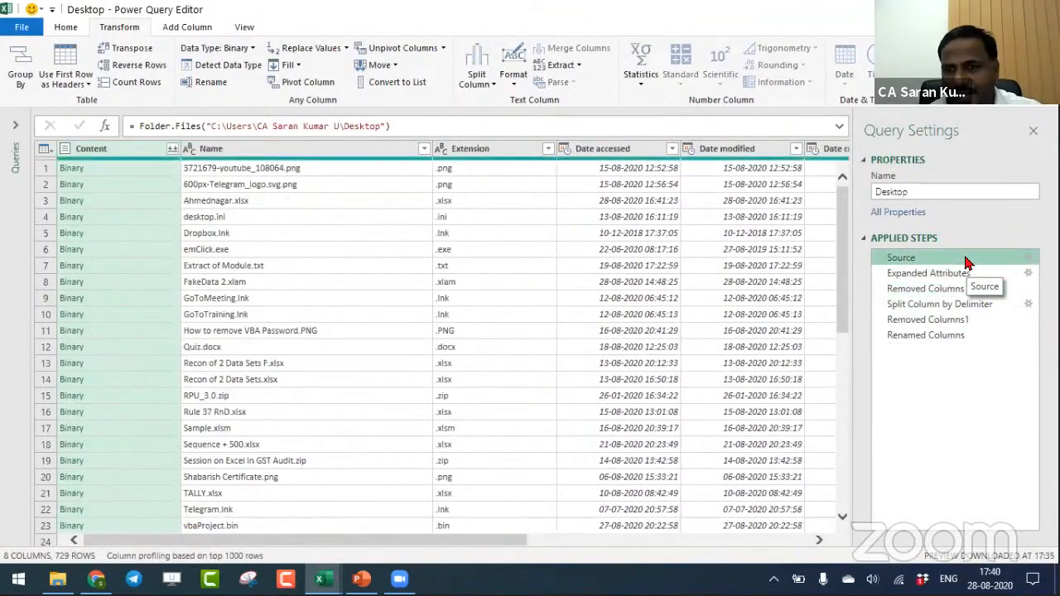
pyautogui.click(952, 274)
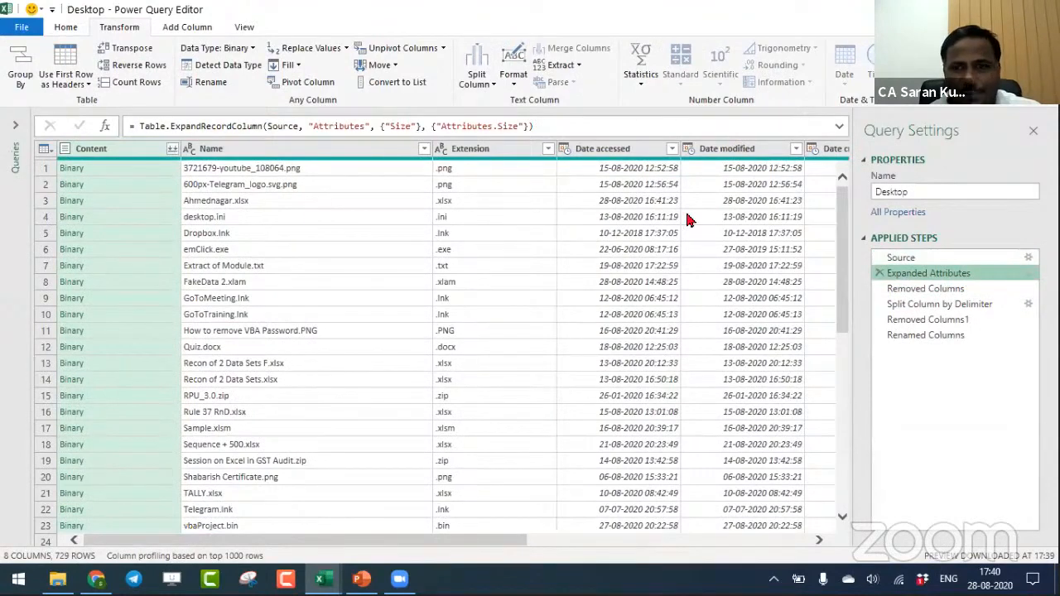
pyautogui.click(944, 290)
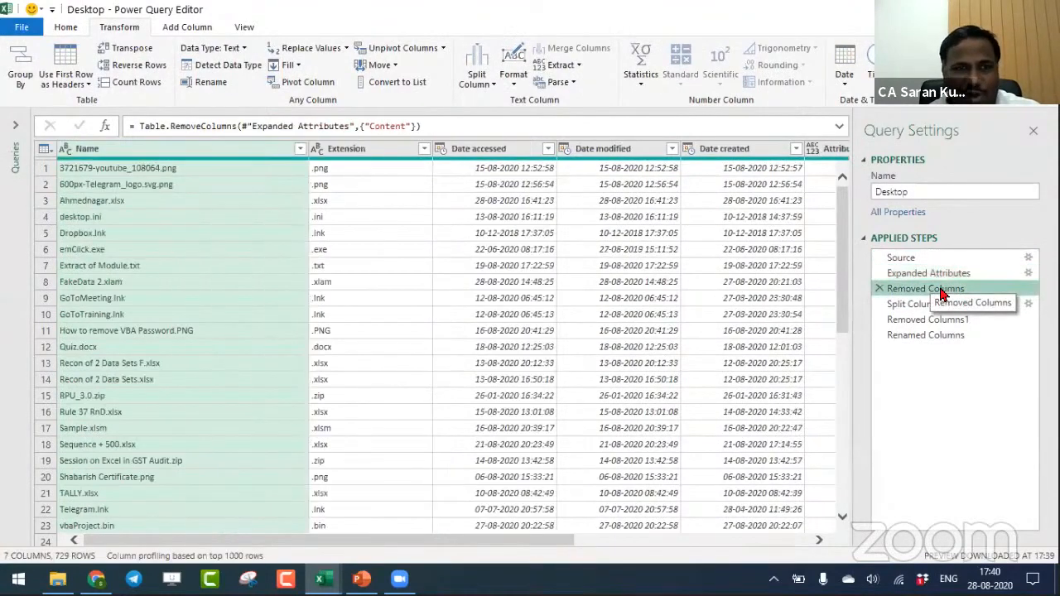
pyautogui.click(960, 304)
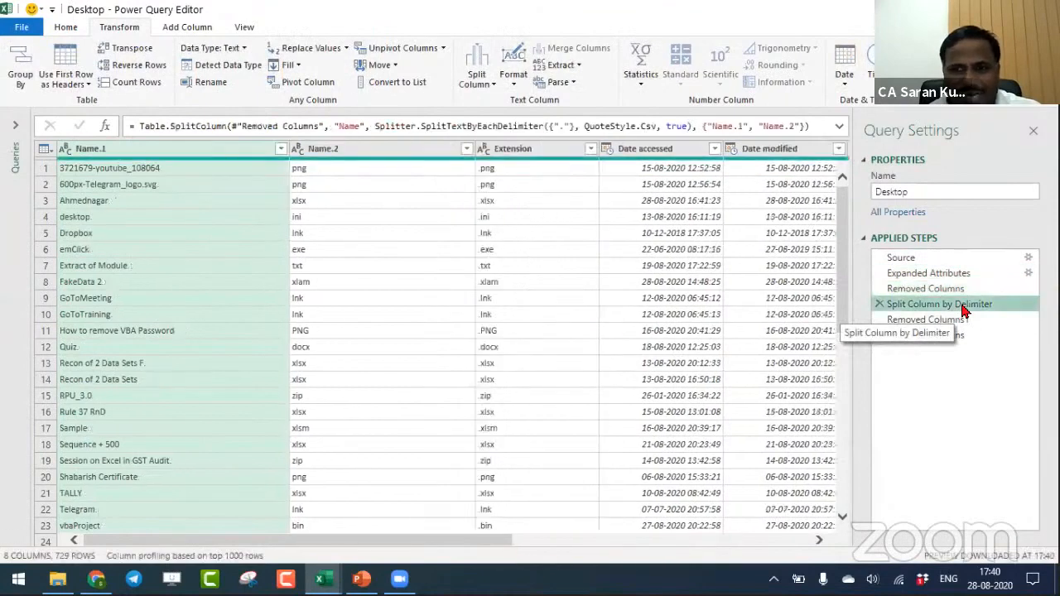
pyautogui.click(978, 320)
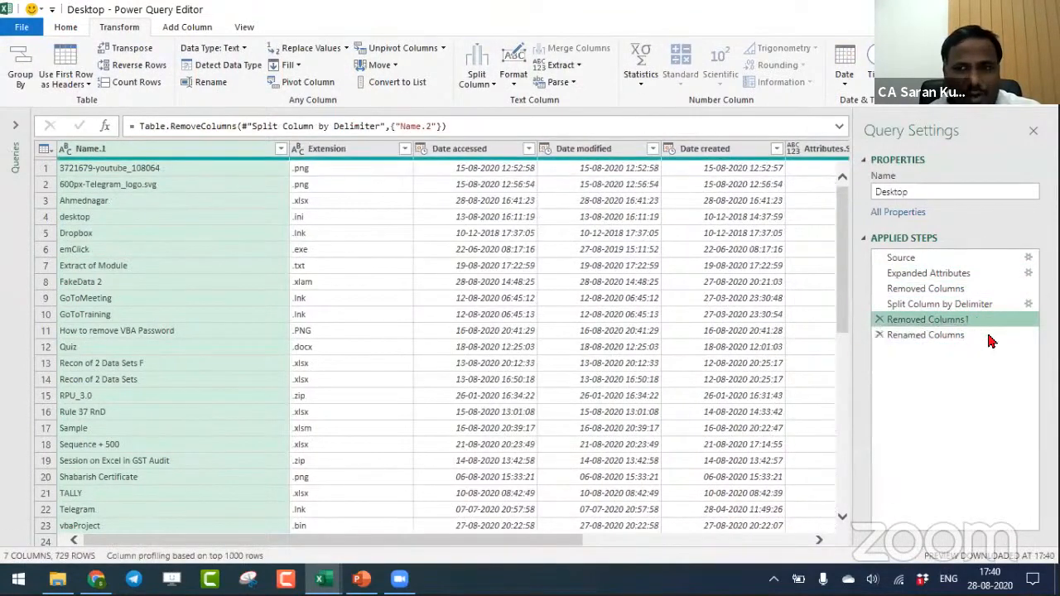
pyautogui.click(989, 335)
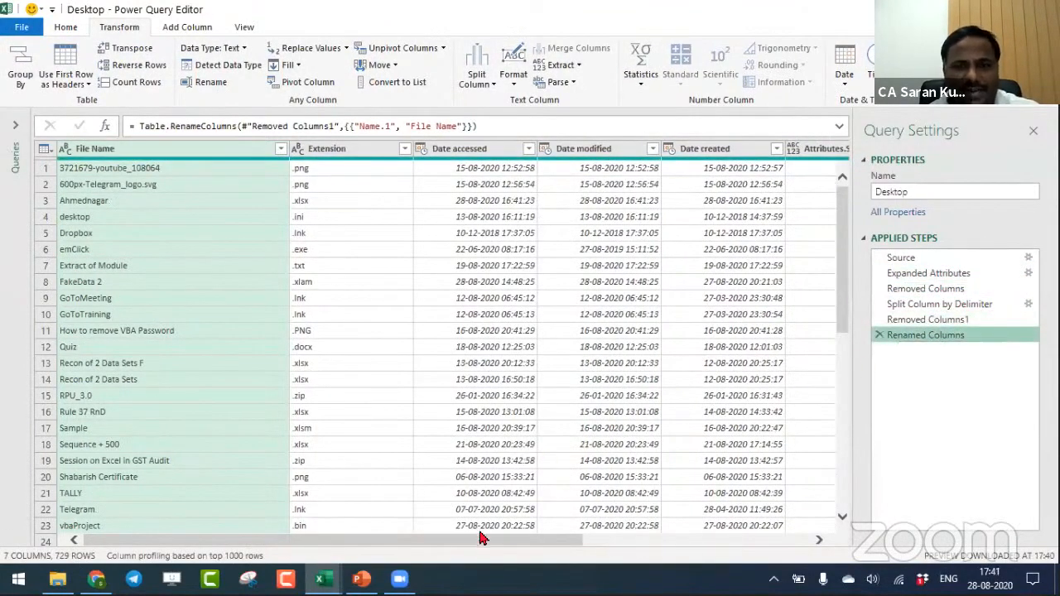
pyautogui.click(613, 544)
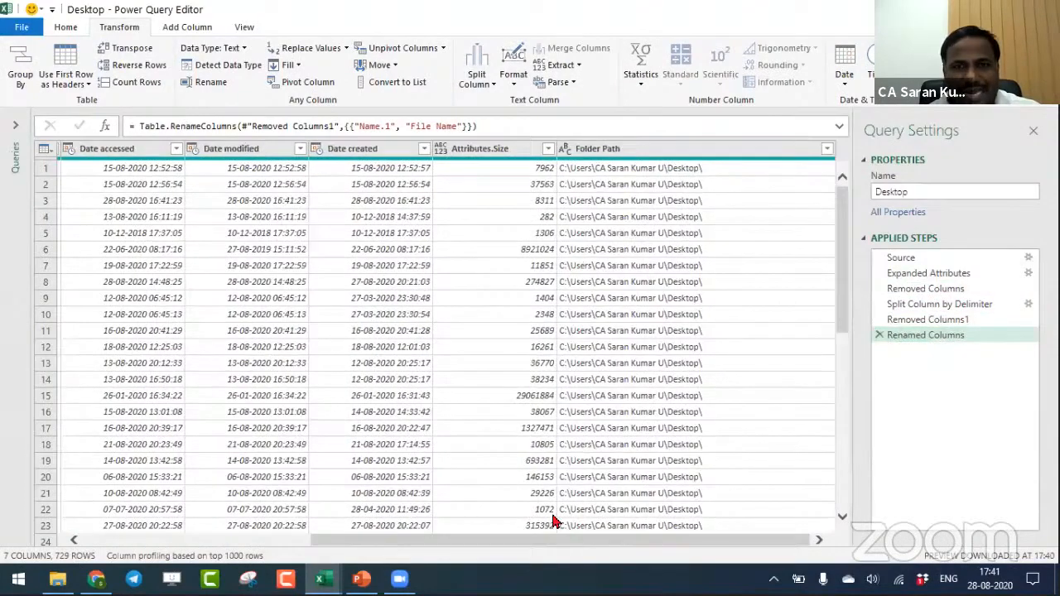
pyautogui.moveTo(559, 543); pyautogui.dragTo(248, 502)
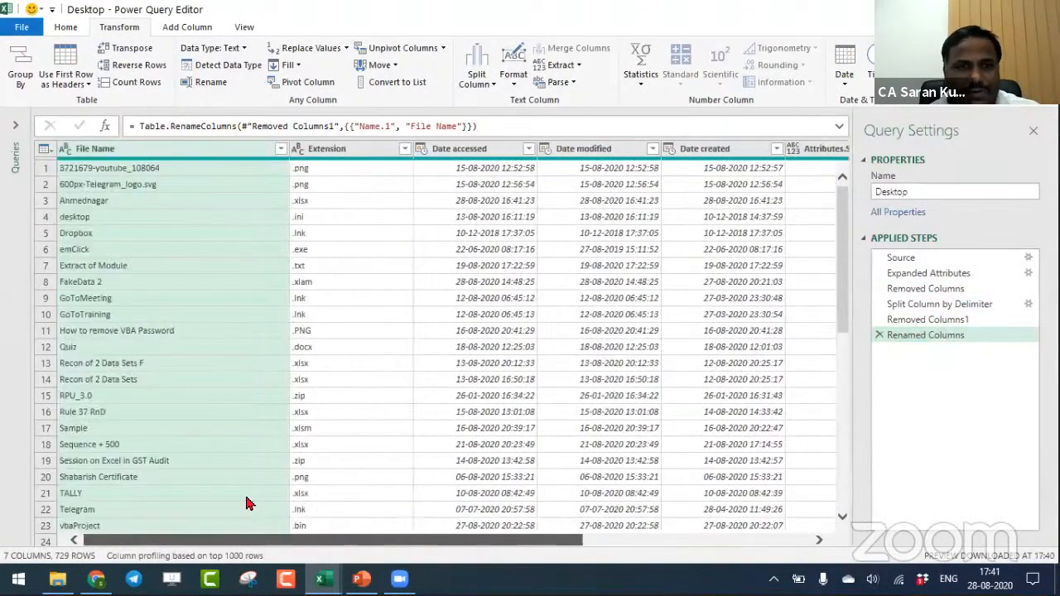
# - Close the query editor and load the Desktop query into a worksheet table, dismissing the list of queries and connections
pyautogui.click(66, 27)
pyautogui.click(8, 64)
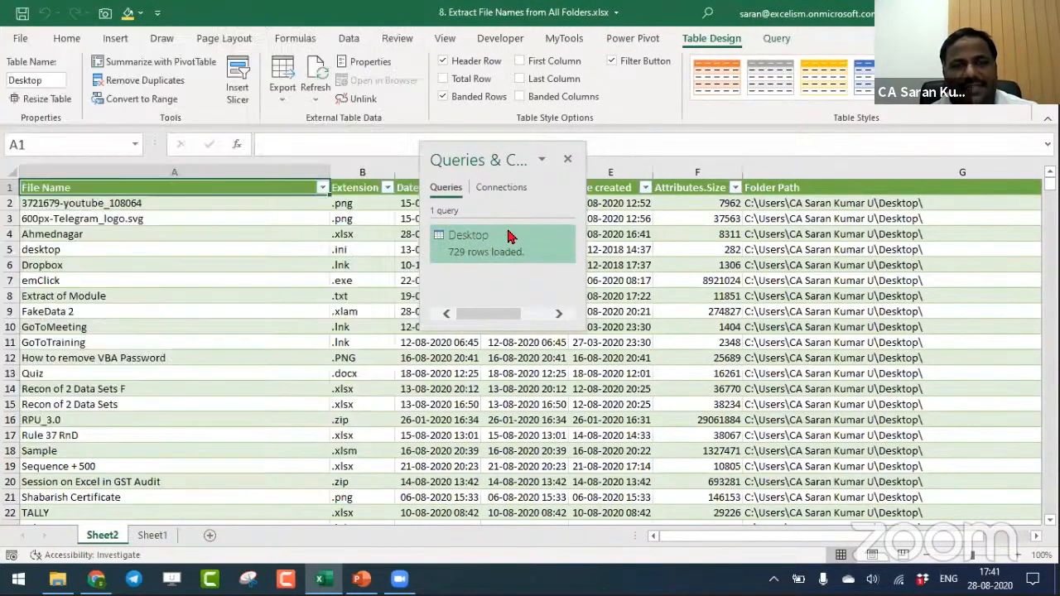
pyautogui.click(567, 160)
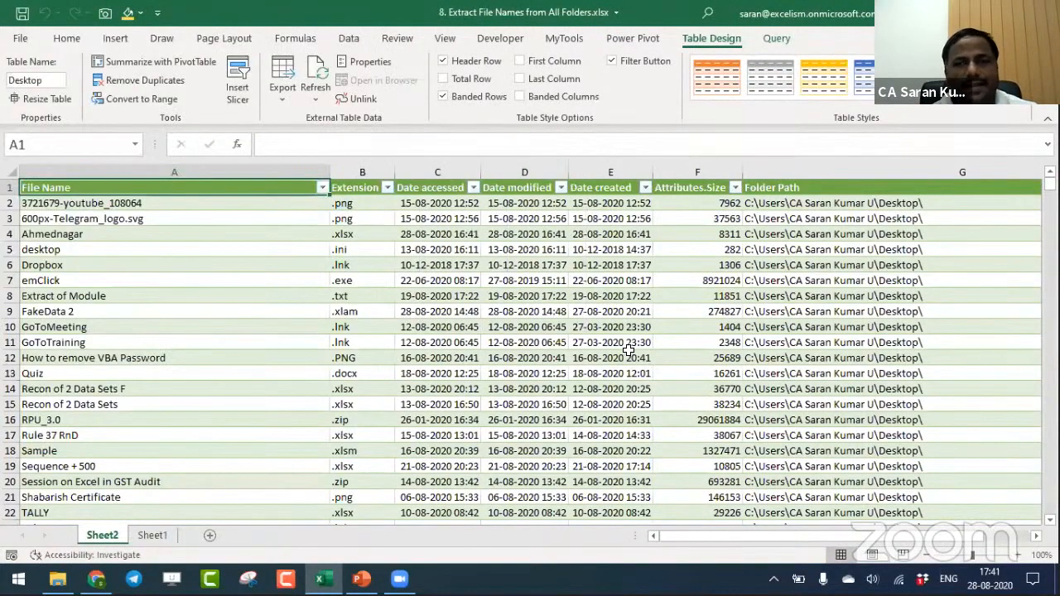
# - Create a PivotTable on a new worksheet from the whole Desktop table, and move its field list up so all areas are accessible
pyautogui.hotkey('ctrl', 'shift', 'Right')
pyautogui.hotkey('ctrl', 'shift', 'Down')
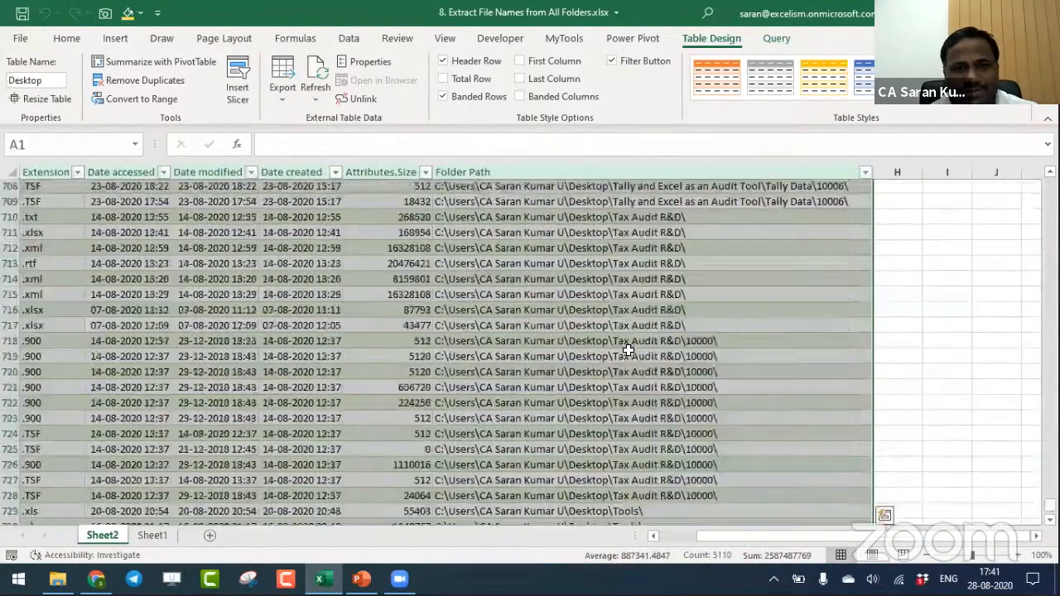
pyautogui.hotkey('alt', 'n')
pyautogui.press('v')
pyautogui.press('Return')
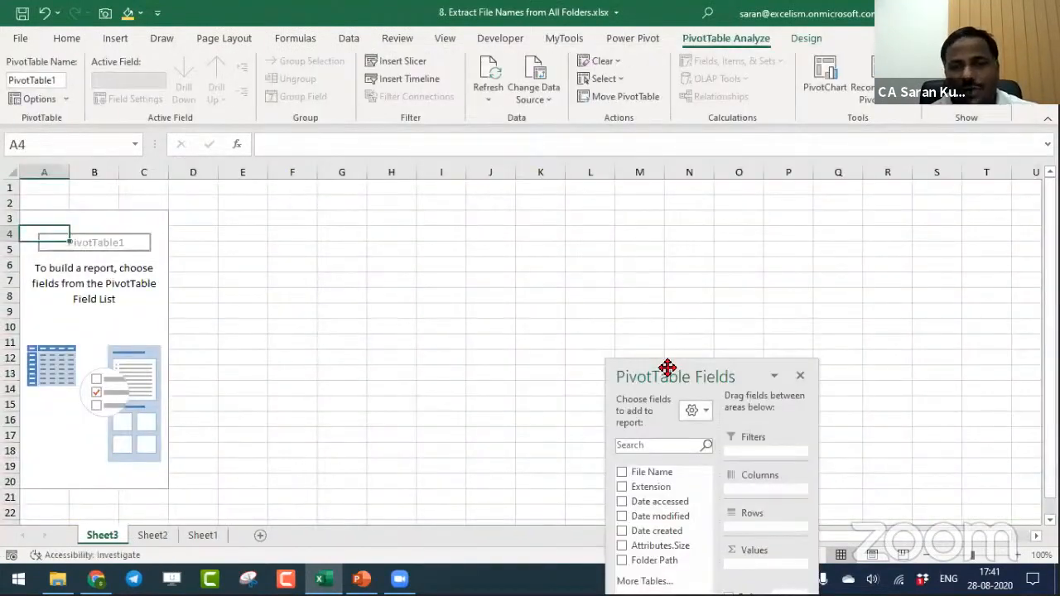
pyautogui.moveTo(667, 367); pyautogui.dragTo(645, 114)
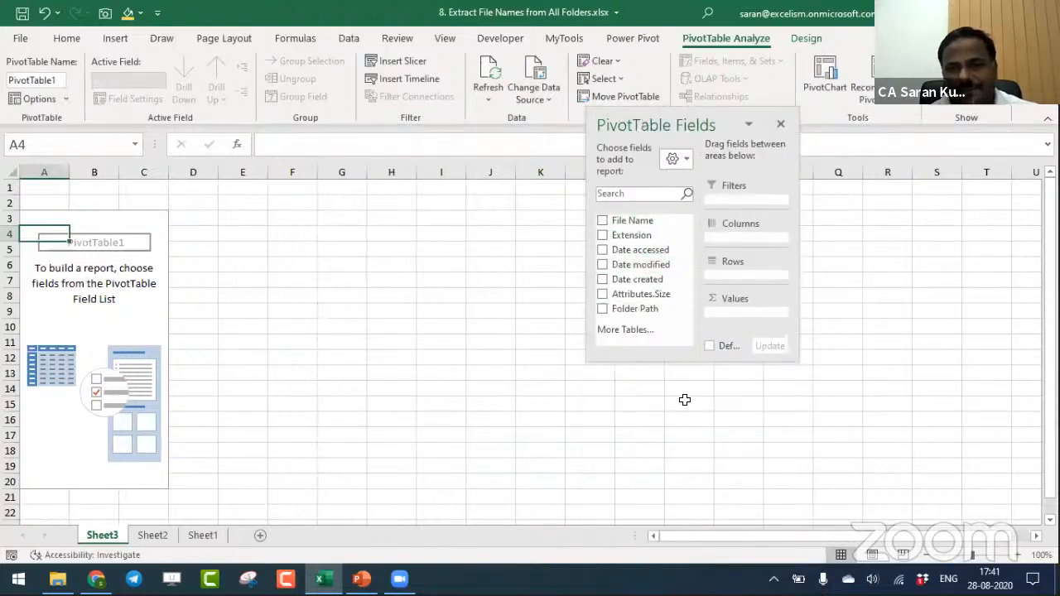
# - Enlarge the PivotTable field list, place Date modified in Rows, and count File Name in Values
pyautogui.moveTo(679, 362); pyautogui.dragTo(700, 528)
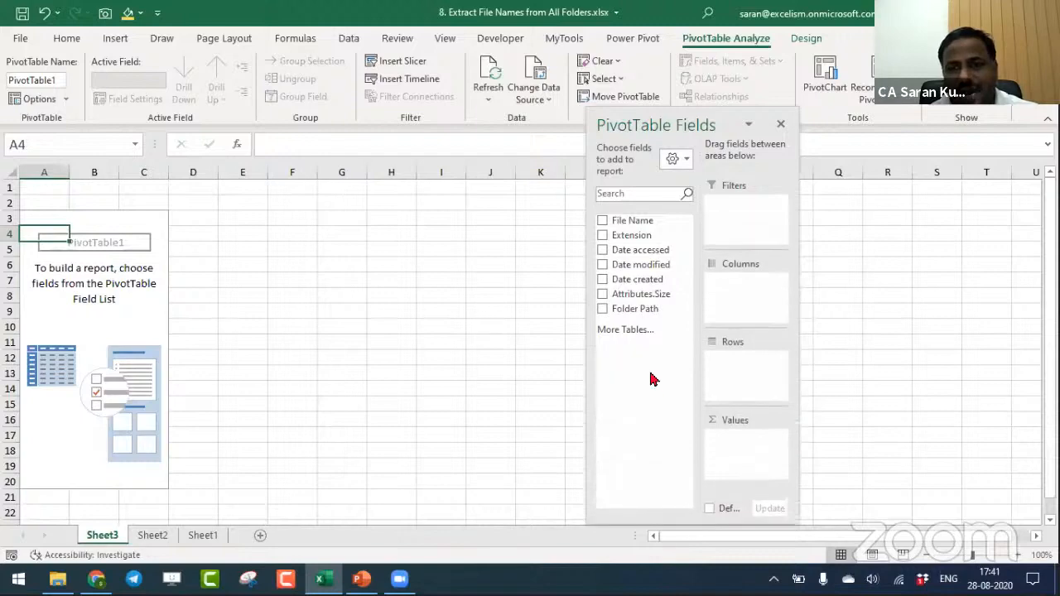
pyautogui.moveTo(633, 284); pyautogui.dragTo(729, 371)
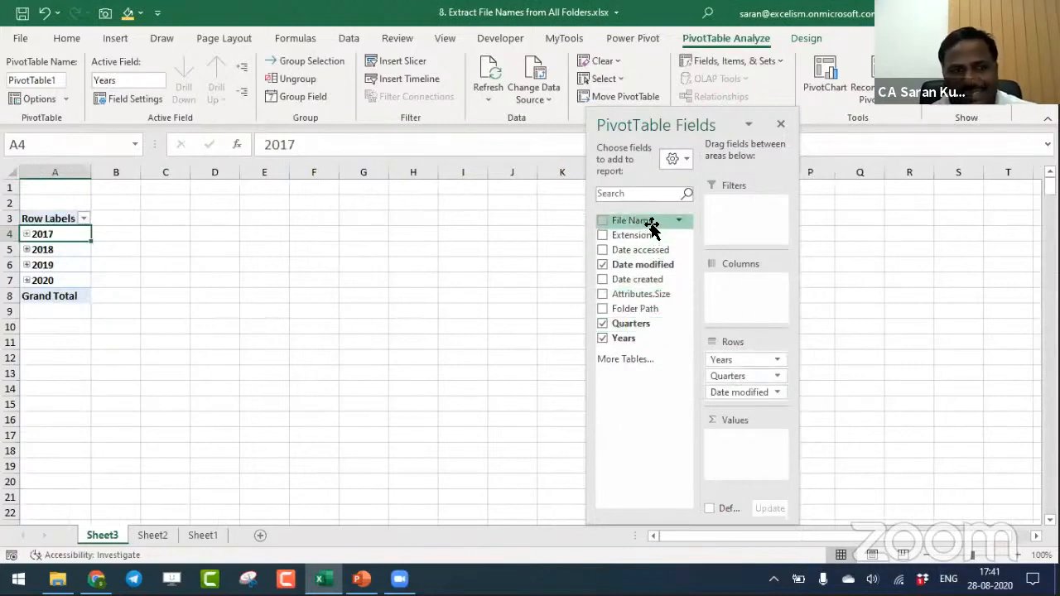
pyautogui.moveTo(652, 226); pyautogui.dragTo(754, 440)
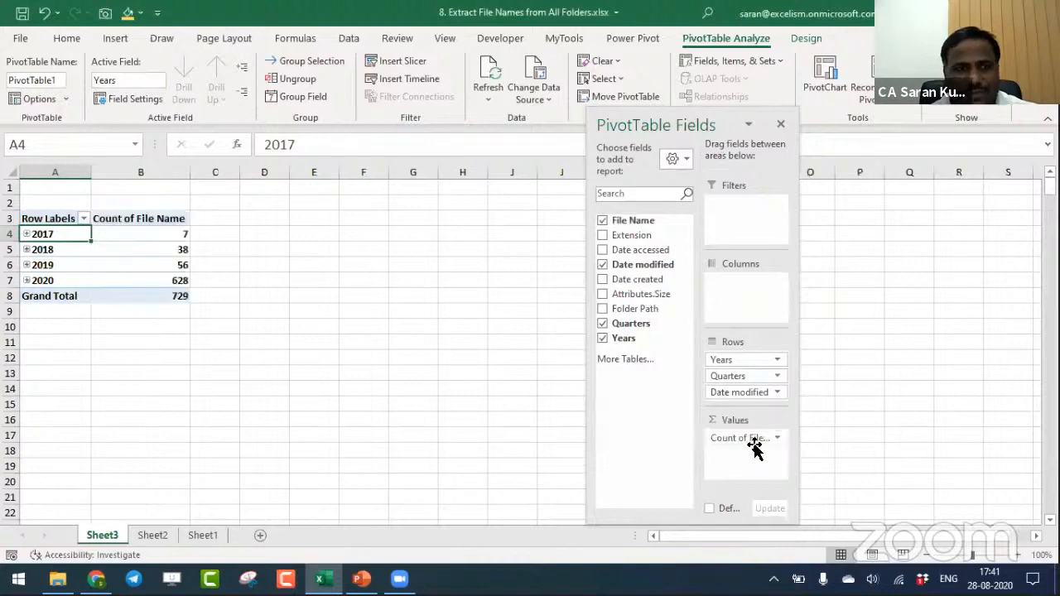
# - Ungroup the years in the PivotTable's row labels so that individual modification dates are listed
pyautogui.rightClick(63, 237)
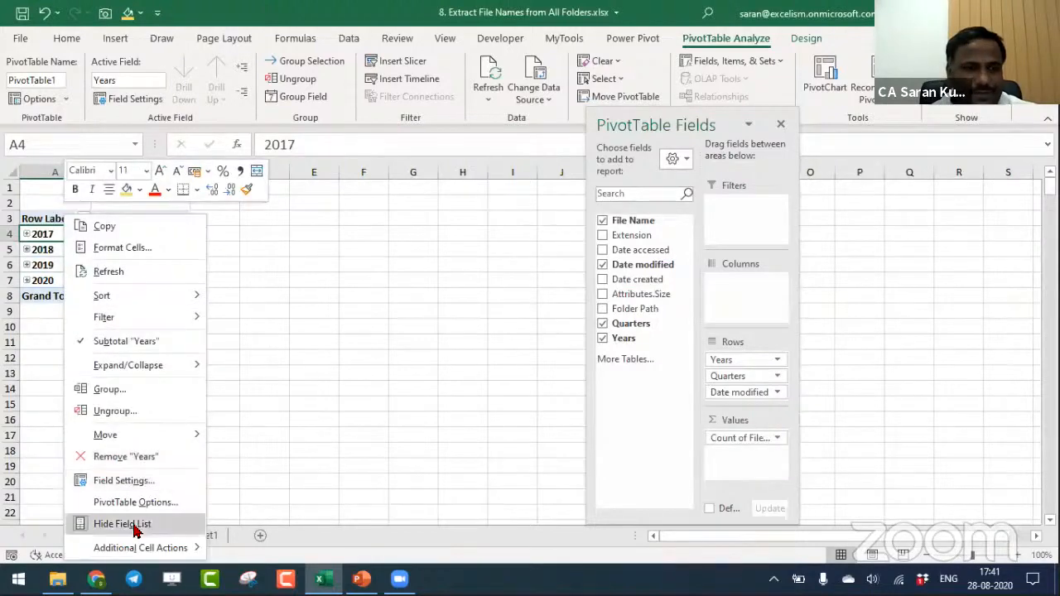
pyautogui.click(130, 410)
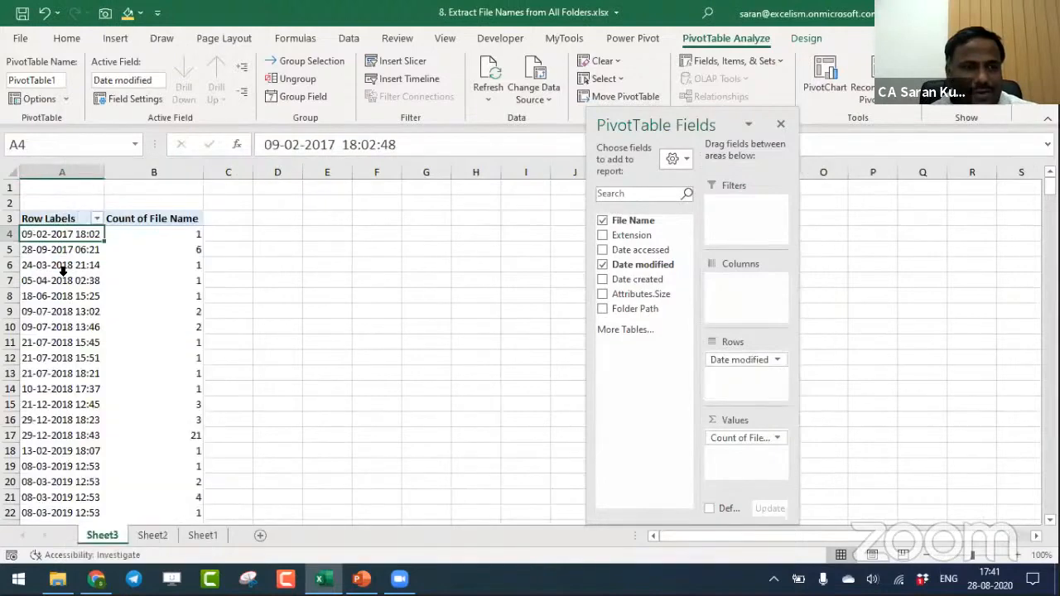
pyautogui.rightClick(60, 279)
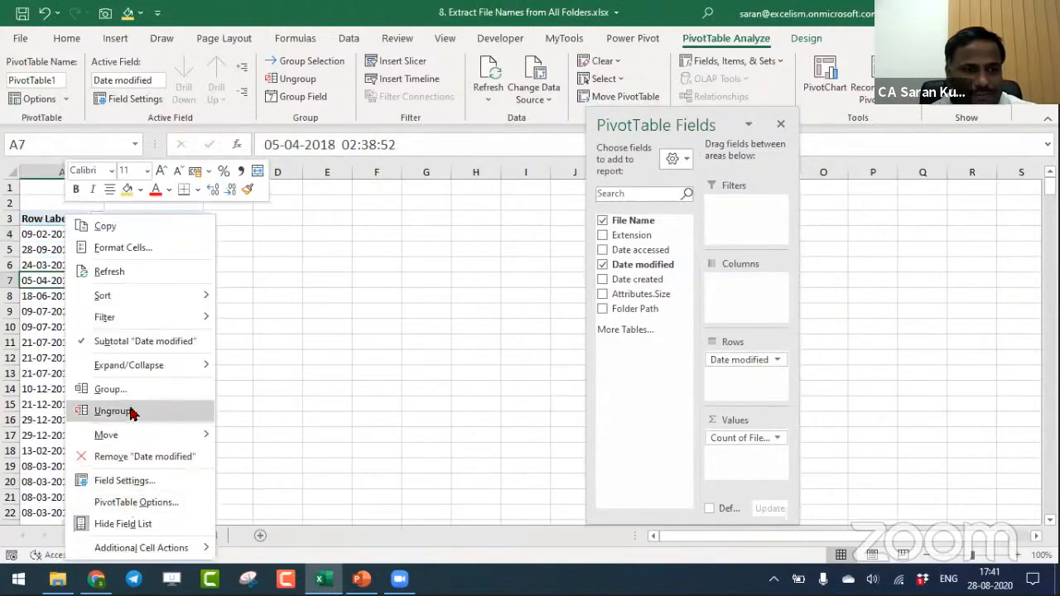
pyautogui.click(130, 409)
pyautogui.click(105, 342)
pyautogui.rightClick(105, 341)
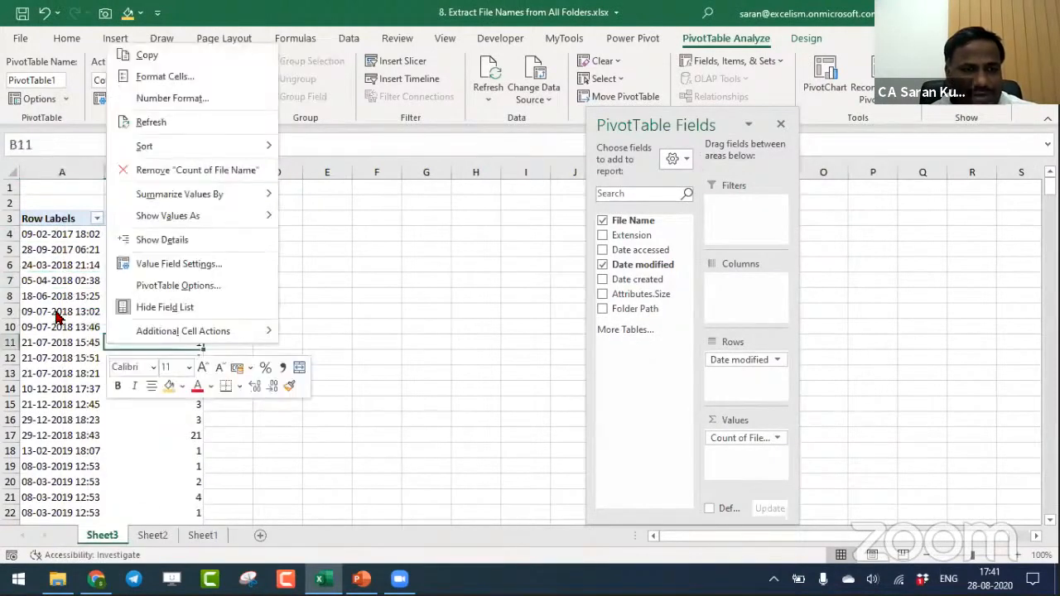
# - Group the Date modified row labels by months, quarters and years
pyautogui.click(57, 311)
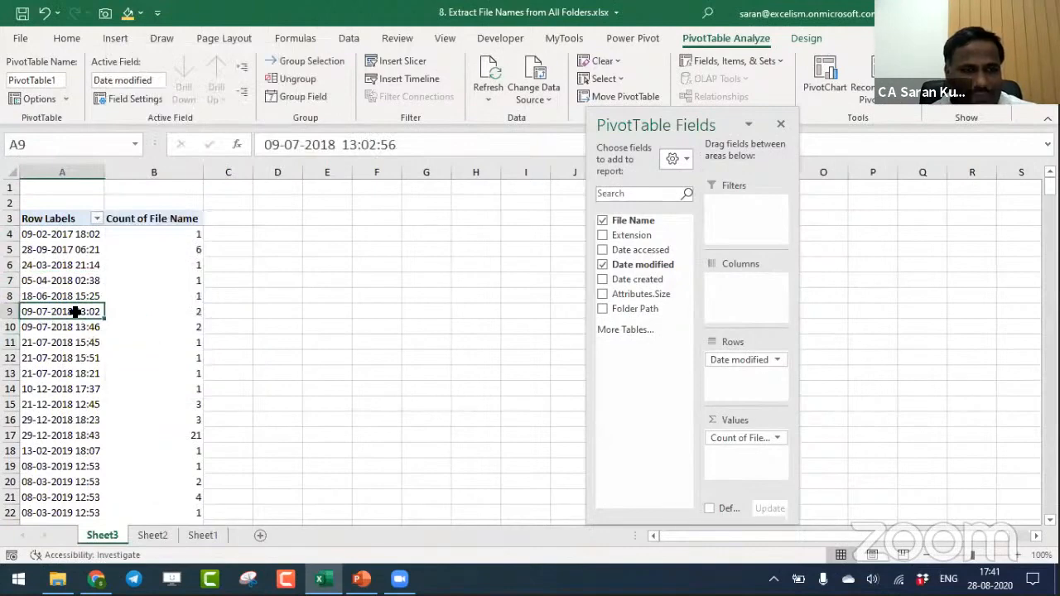
pyautogui.rightClick(77, 311)
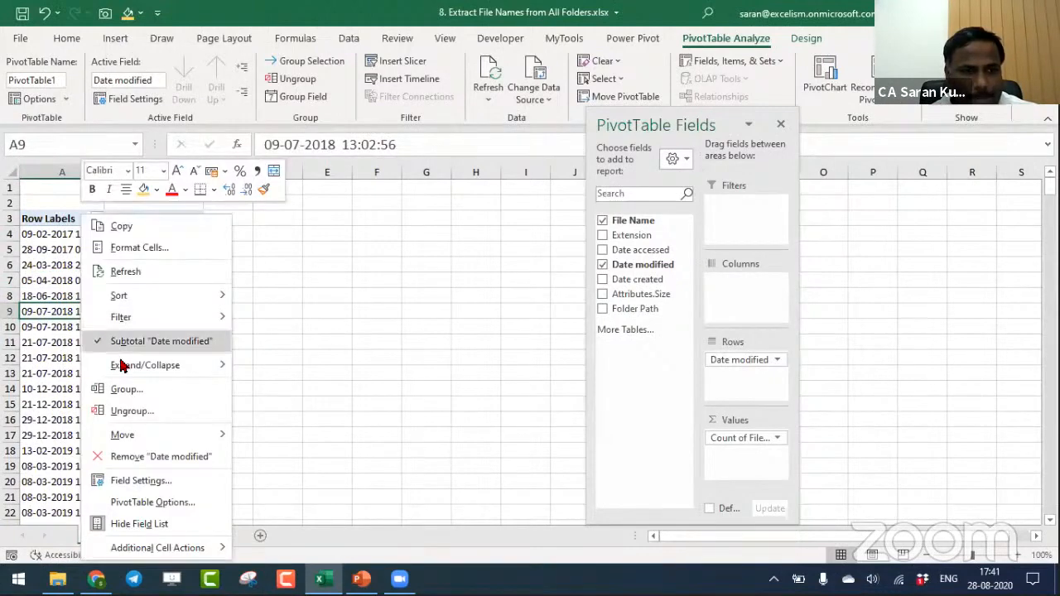
pyautogui.click(141, 389)
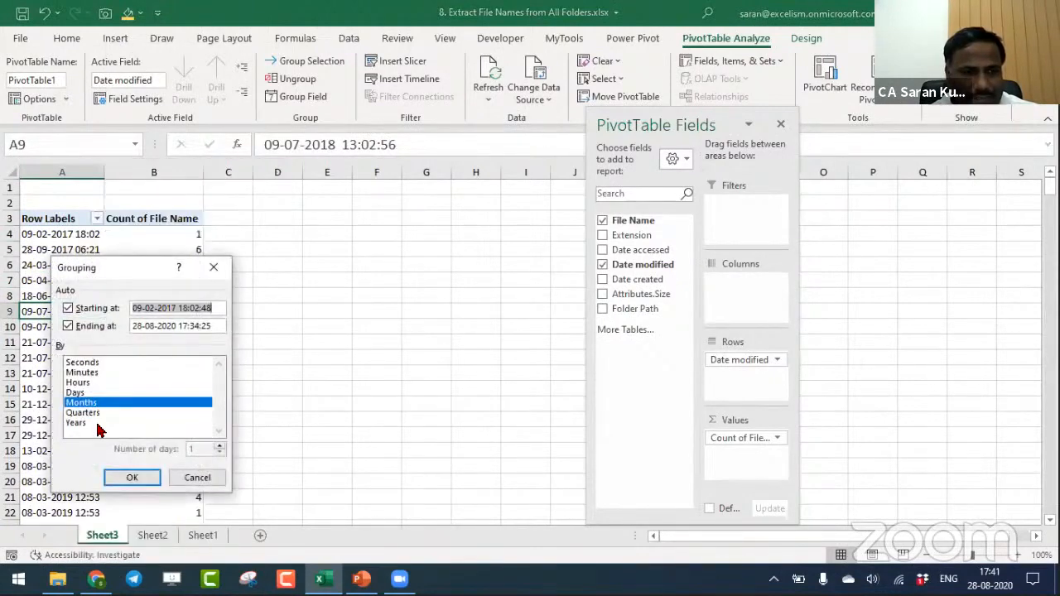
pyautogui.click(97, 423)
pyautogui.click(104, 413)
pyautogui.click(133, 477)
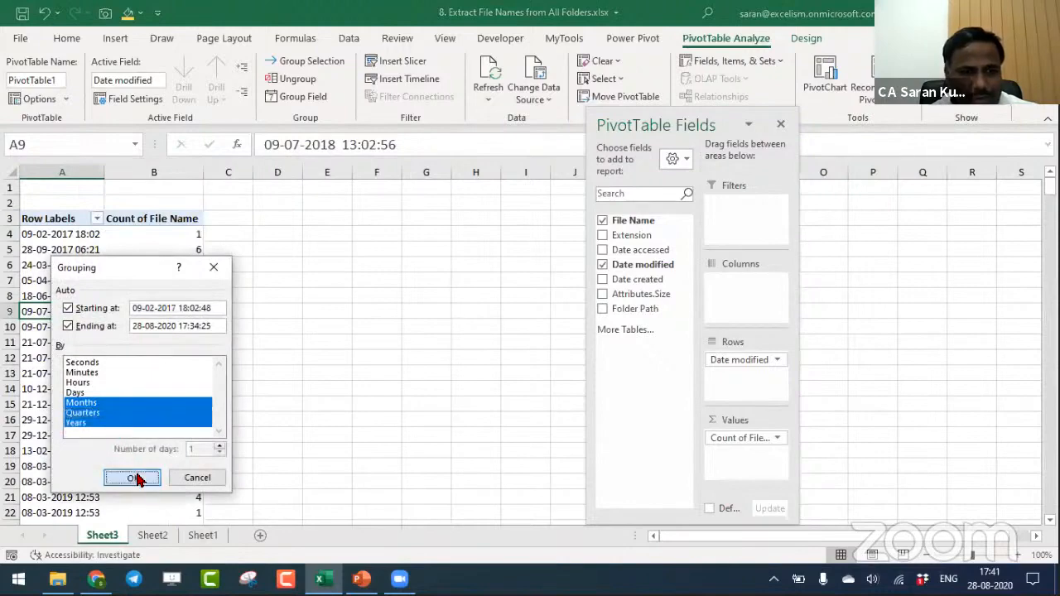
# - Show the PivotTable in tabular form and turn off its subtotals
pyautogui.click(804, 39)
pyautogui.click(110, 89)
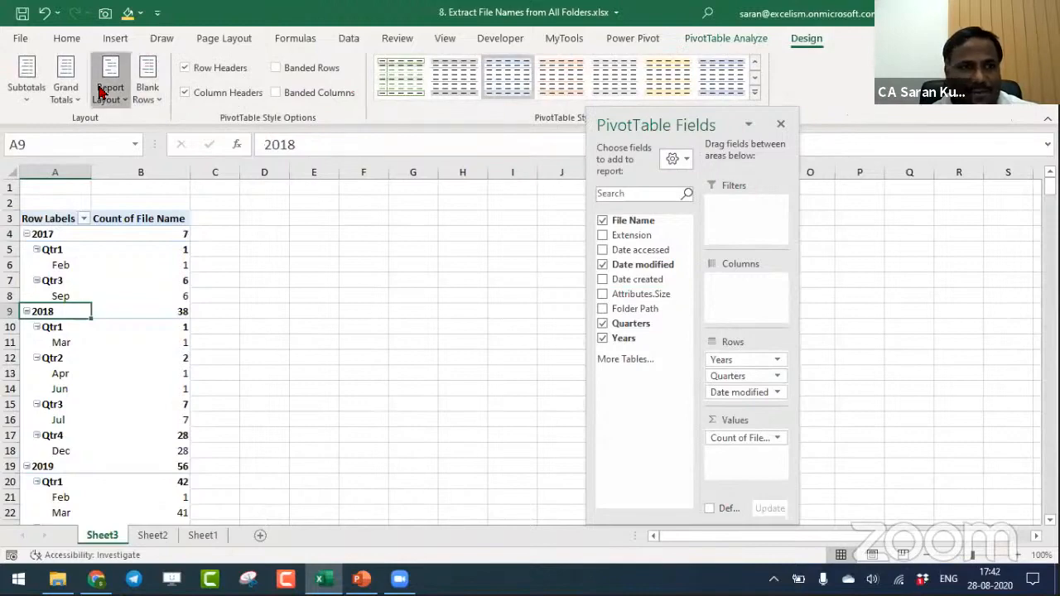
pyautogui.click(180, 205)
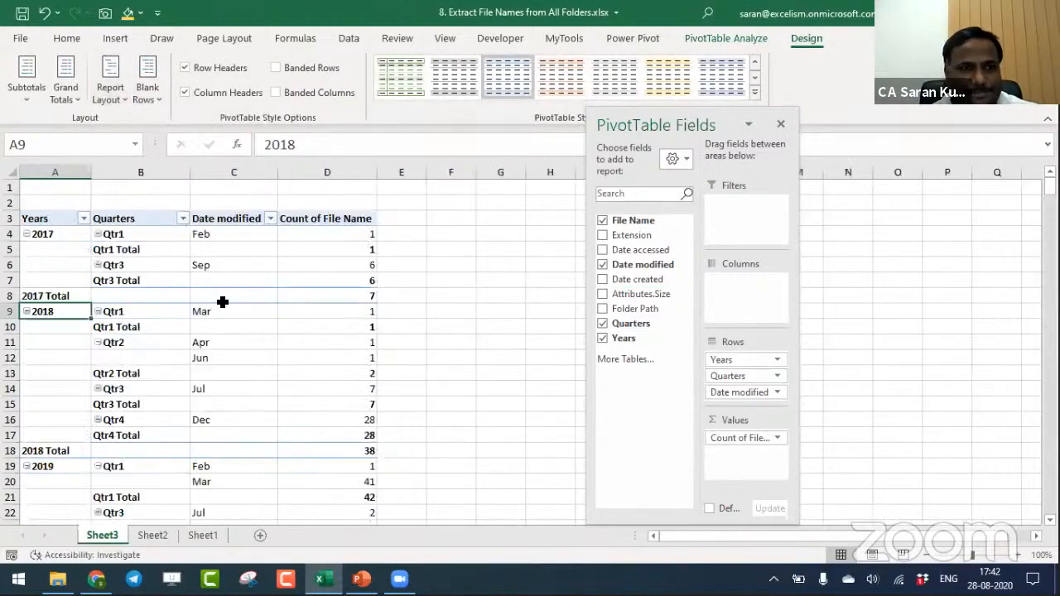
pyautogui.click(155, 282)
pyautogui.click(27, 87)
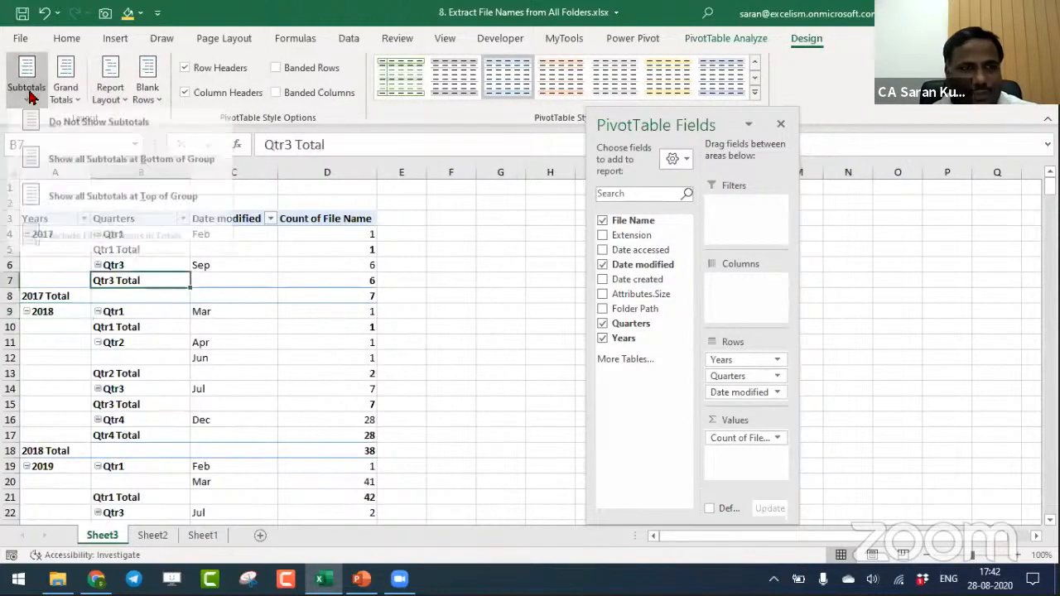
pyautogui.click(58, 126)
# - Examine the PivotTable's header row and the 2017 file counts by quarter and month
pyautogui.click(356, 354)
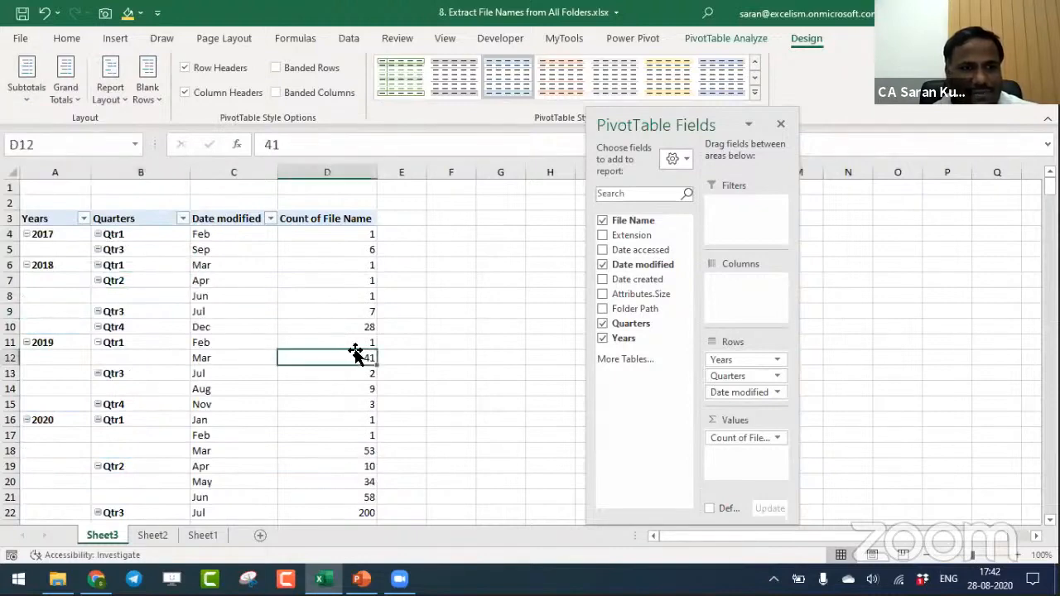
pyautogui.hotkey('ctrl', 'Up')
pyautogui.press('Down')
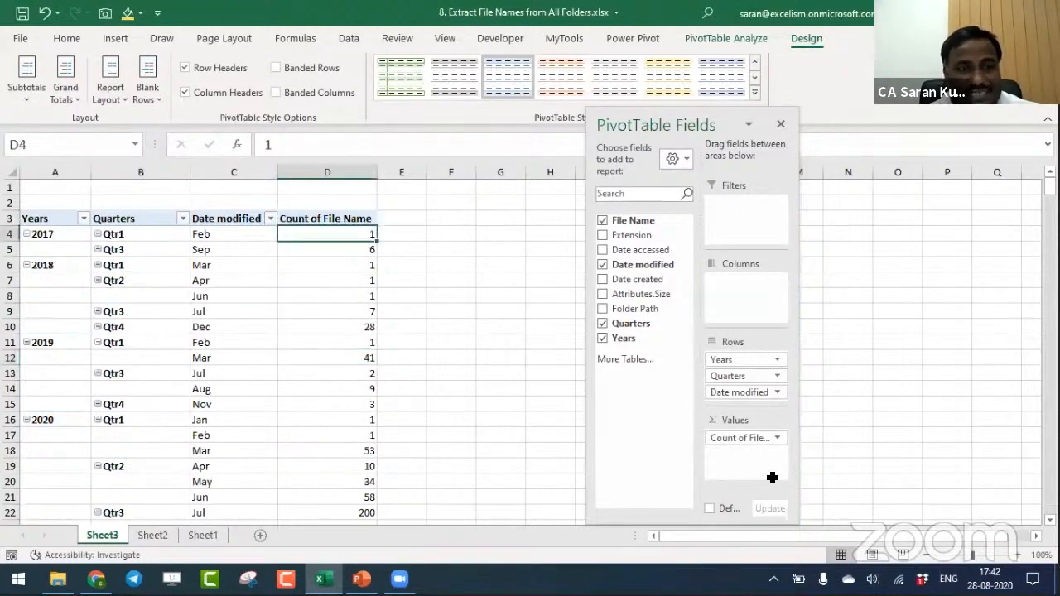
pyautogui.hotkey('shift', 'Down')
pyautogui.hotkey('shift', 'Left')
pyautogui.hotkey('shift', 'Left')
pyautogui.hotkey('shift', 'Left')
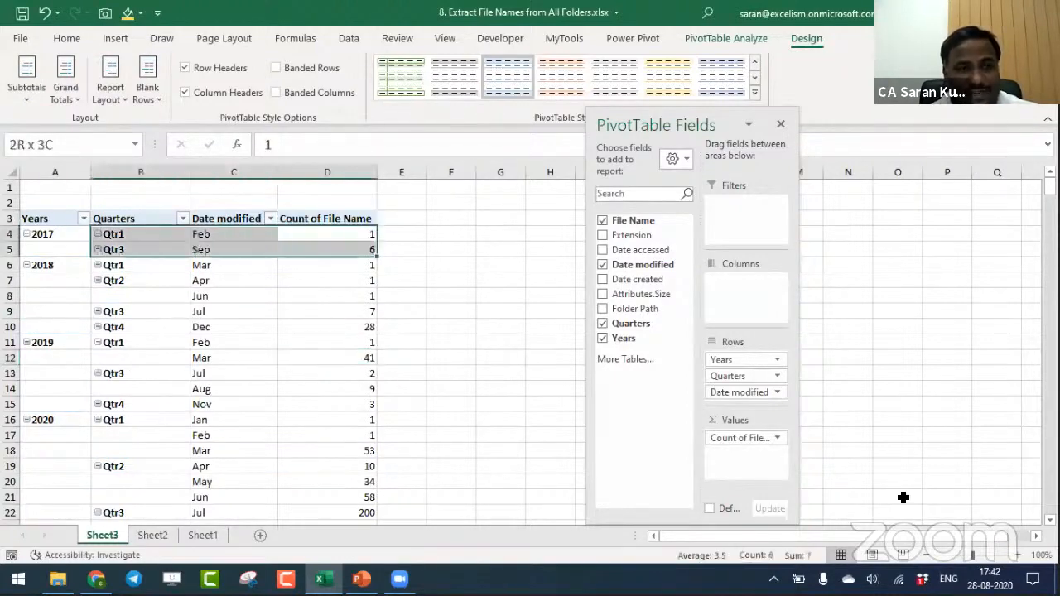
pyautogui.press('Home')
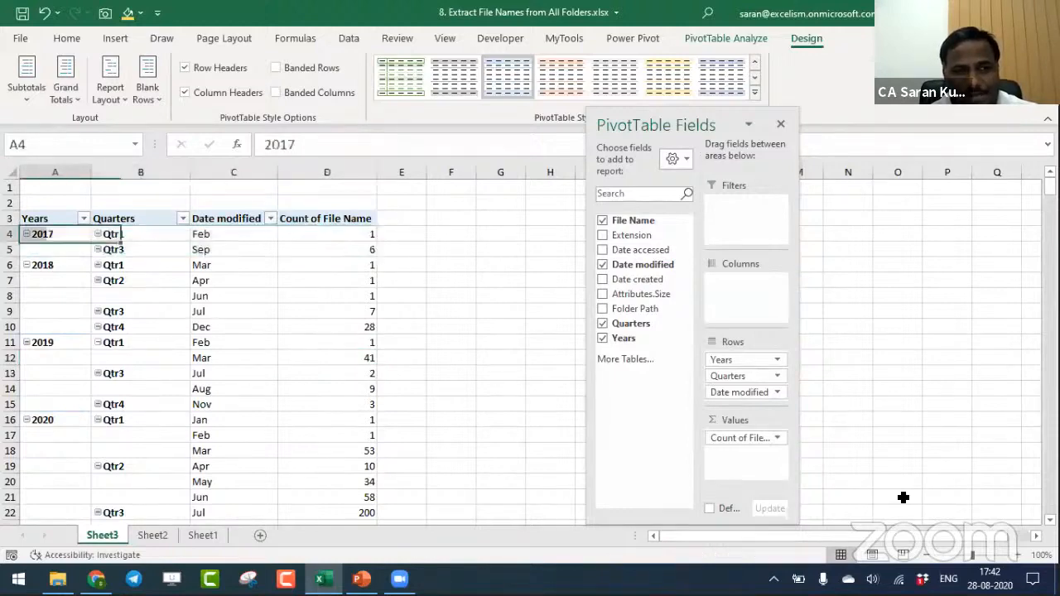
pyautogui.press('Up')
pyautogui.press('Down')
pyautogui.press('Up')
pyautogui.hotkey('ctrl', 'shift', 'Right')
pyautogui.hotkey('shift', 'Down')
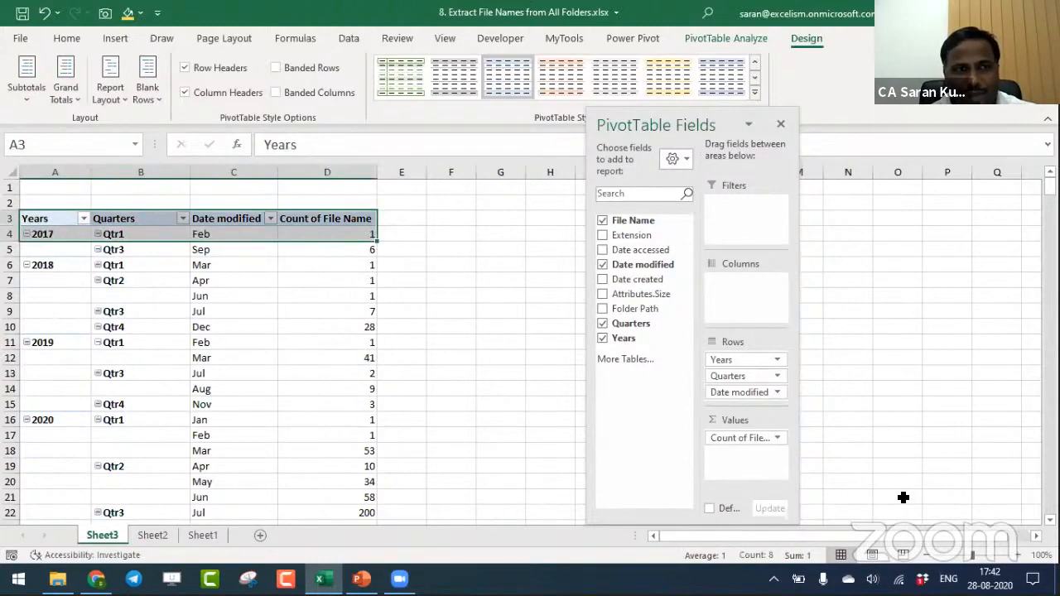
pyautogui.press('Down')
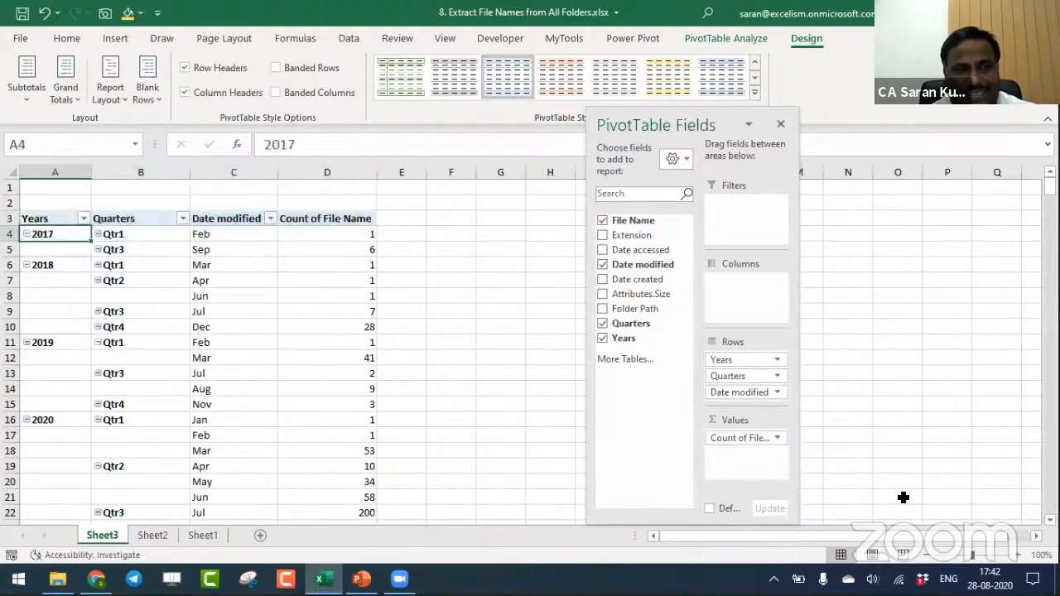
pyautogui.hotkey('ctrl', 'shift', 'Right')
pyautogui.press('Down')
pyautogui.press('Down')
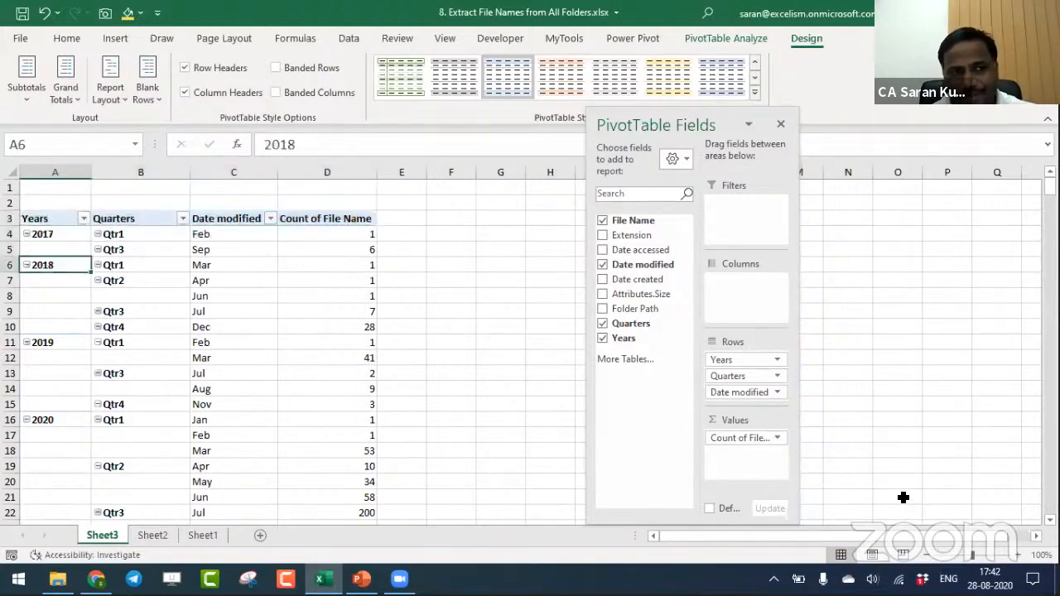
# - Examine the 2018 file counts for each quarter and month through December
pyautogui.press('Right')
pyautogui.press('Right')
pyautogui.press('Right')
pyautogui.hotkey('shift', 'Down')
pyautogui.hotkey('shift', 'Down')
pyautogui.hotkey('shift', 'Down')
pyautogui.hotkey('shift', 'Down')
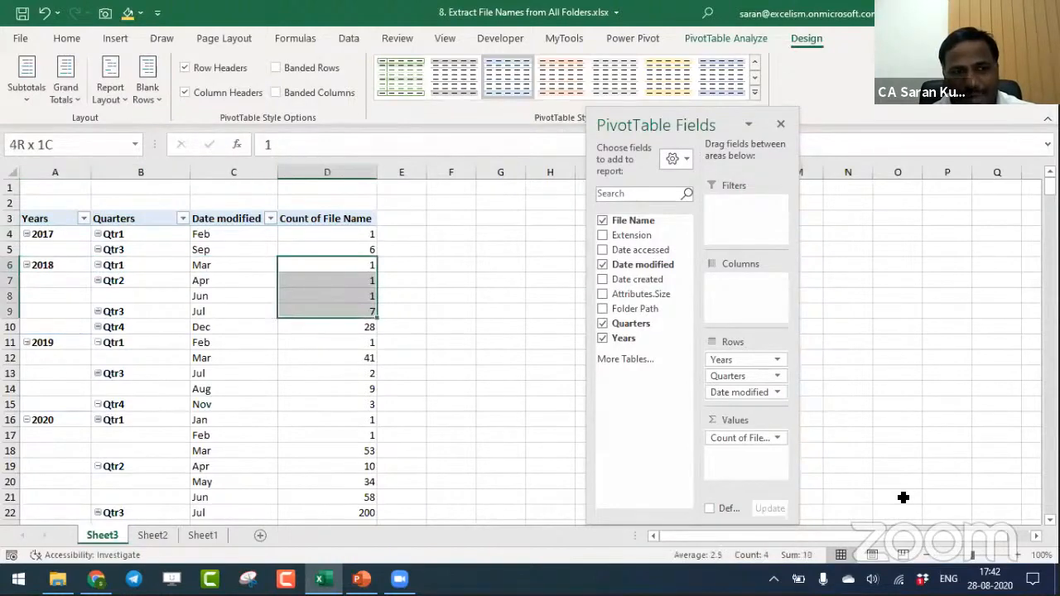
pyautogui.press('Left')
pyautogui.press('Left')
pyautogui.press('Left')
pyautogui.press('Down')
pyautogui.press('Down')
pyautogui.press('Down')
pyautogui.press('Down')
pyautogui.press('Down')
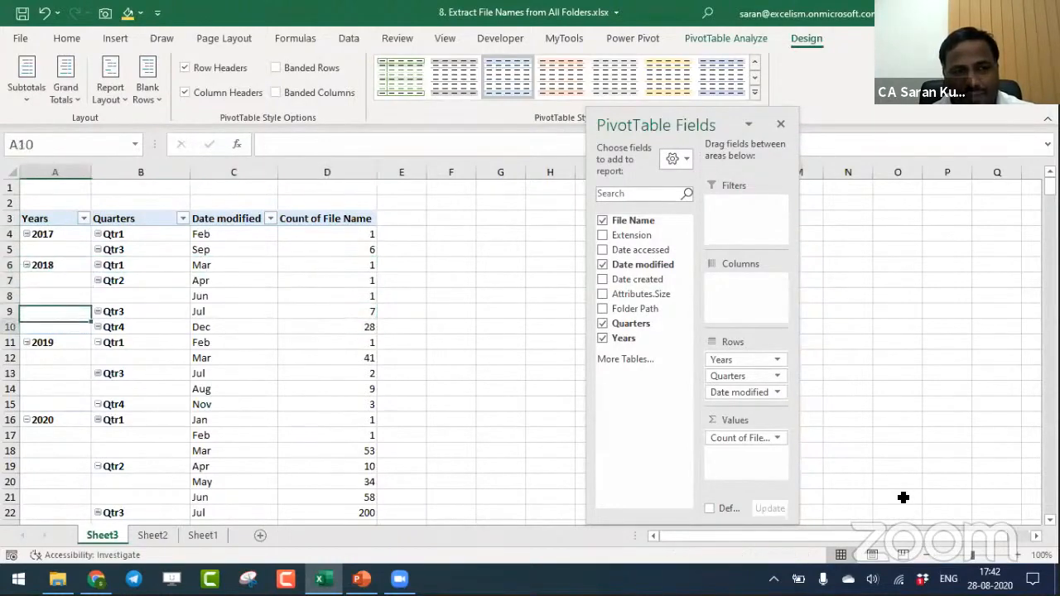
pyautogui.press('Right')
pyautogui.press('Right')
pyautogui.press('Right')
pyautogui.press('Right')
pyautogui.press('Left')
pyautogui.press('Up')
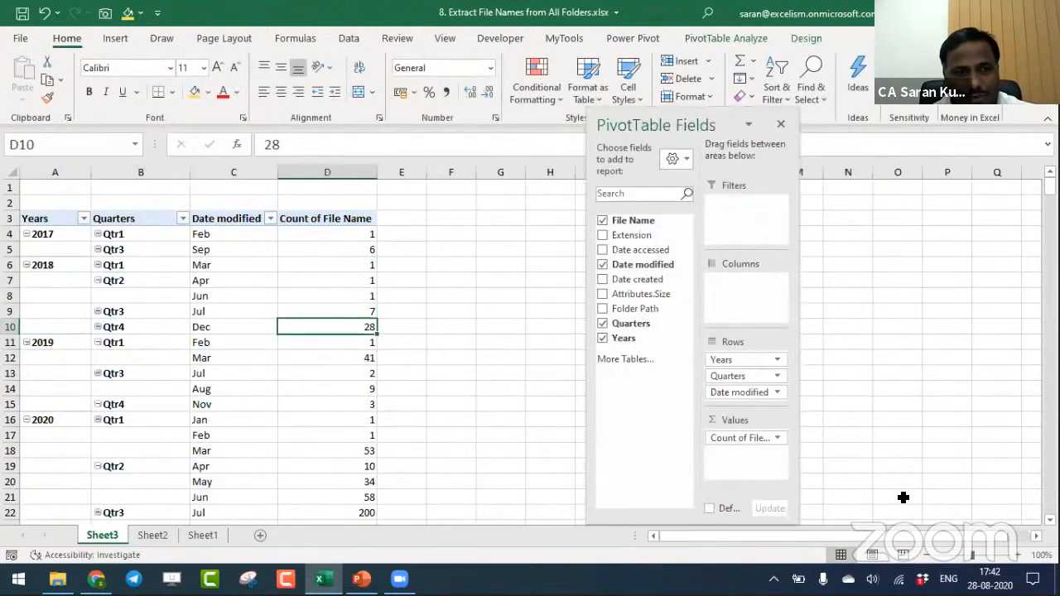
# - Review the remaining monthly file counts down to August 2020
pyautogui.press('Down')
pyautogui.press('Down')
pyautogui.press('Down')
pyautogui.press('Down')
pyautogui.press('Down')
pyautogui.press('Down')
pyautogui.press('Down')
pyautogui.press('Down')
pyautogui.press('Down')
pyautogui.press('Down')
pyautogui.press('Down')
pyautogui.press('Down')
pyautogui.press('Down')
pyautogui.press('Down')
pyautogui.press('Down')
pyautogui.press('Down')
pyautogui.press('Down')
pyautogui.press('Up')
pyautogui.press('Up')
pyautogui.press('Up')
pyautogui.press('Up')
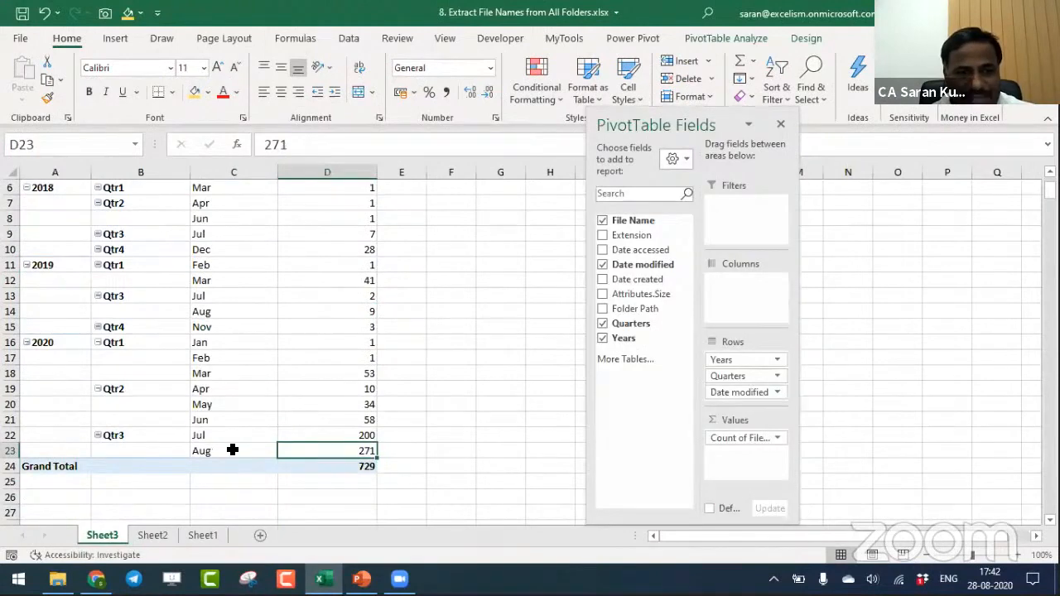
pyautogui.press('Left')
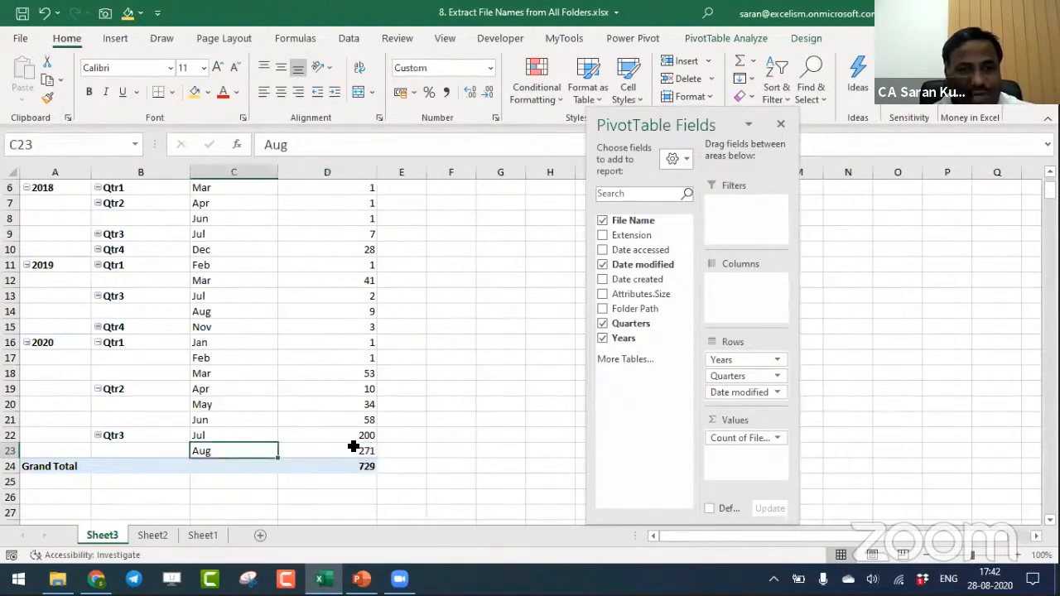
pyautogui.moveTo(331, 445)
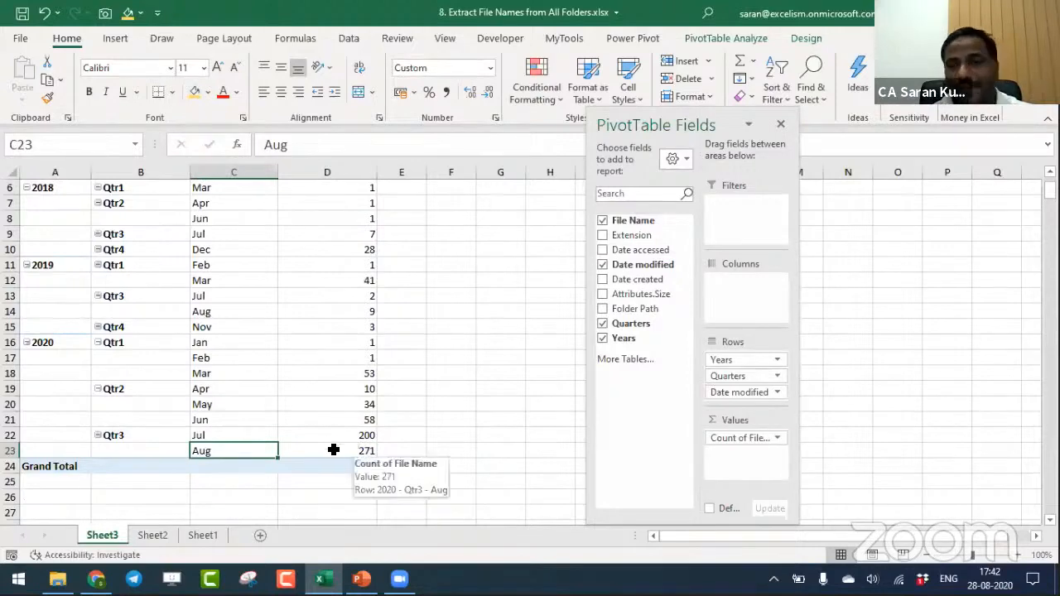
# - Switch to File Explorer, view the 15 Features of Ms-Excel for Tax Audit and GST Audit folder, and return to the Excel workbook
pyautogui.hotkey('alt', 'Tab')
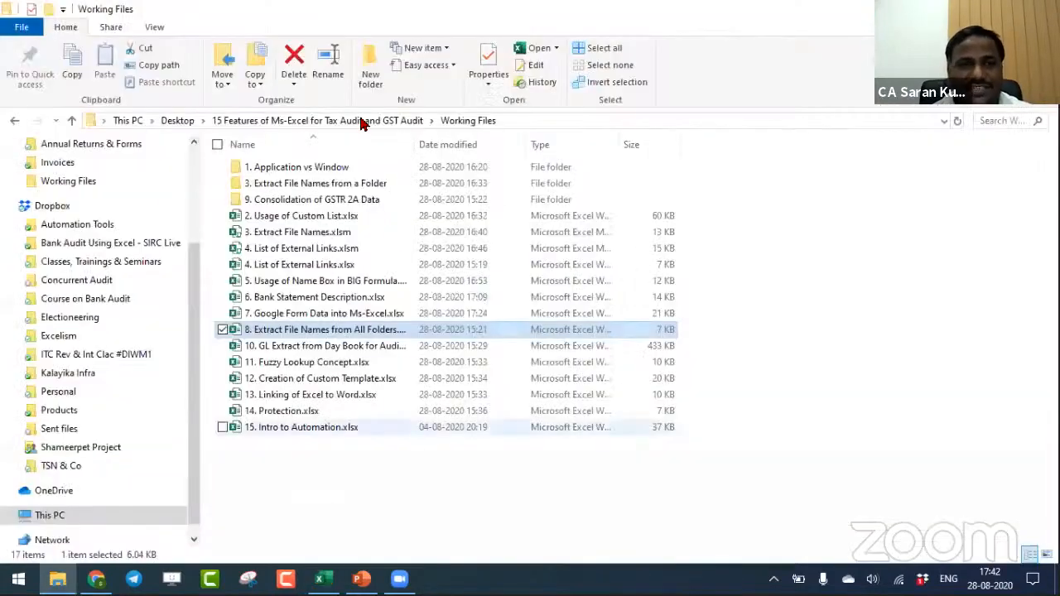
pyautogui.click(347, 119)
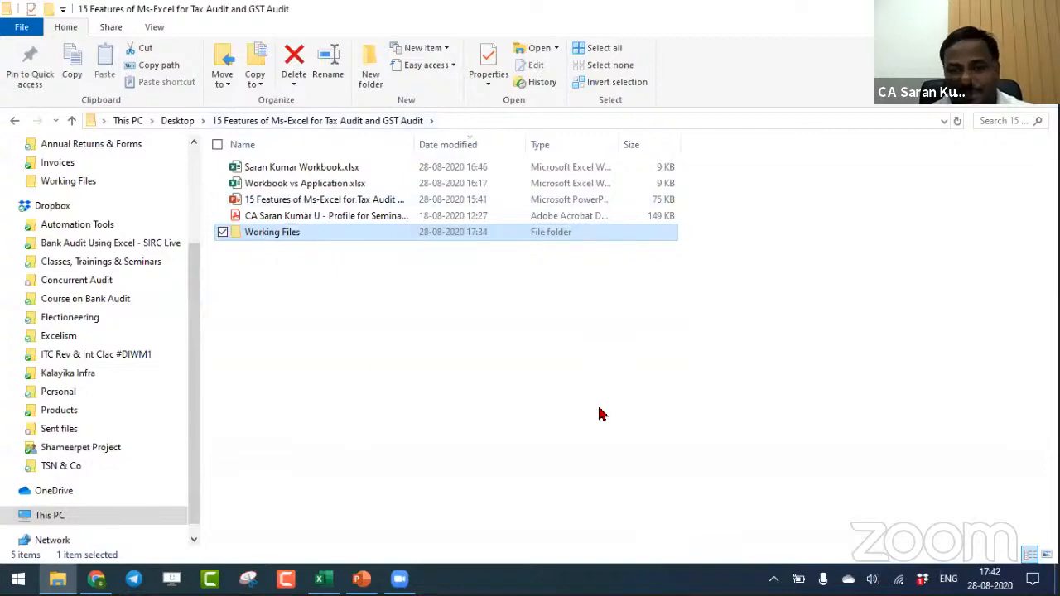
pyautogui.hotkey('alt', 'Tab')
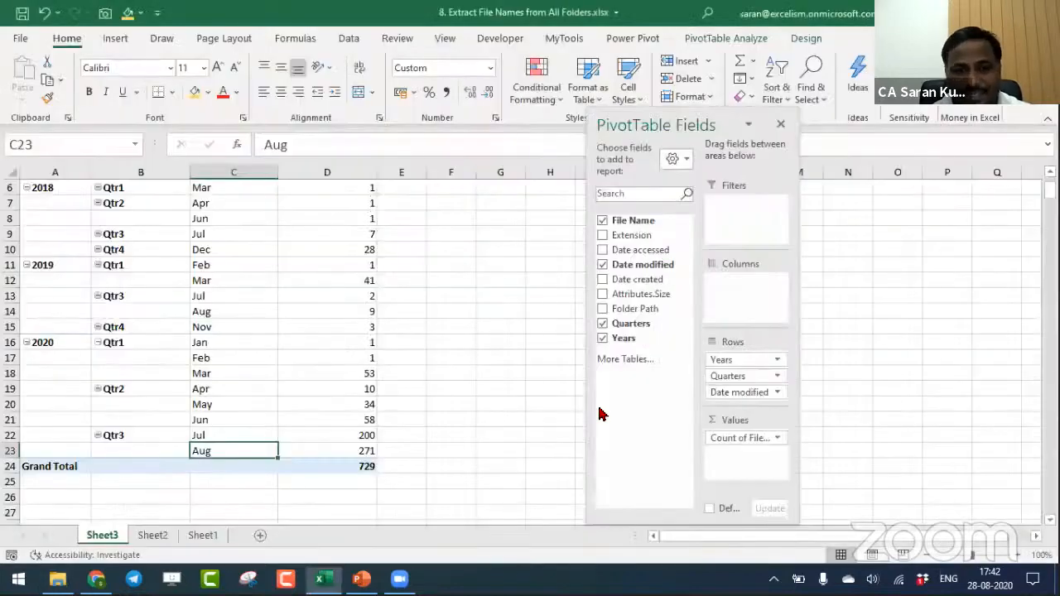
# - Extract the file records behind the August 2020 count onto a new worksheet
pyautogui.doubleClick(339, 450)
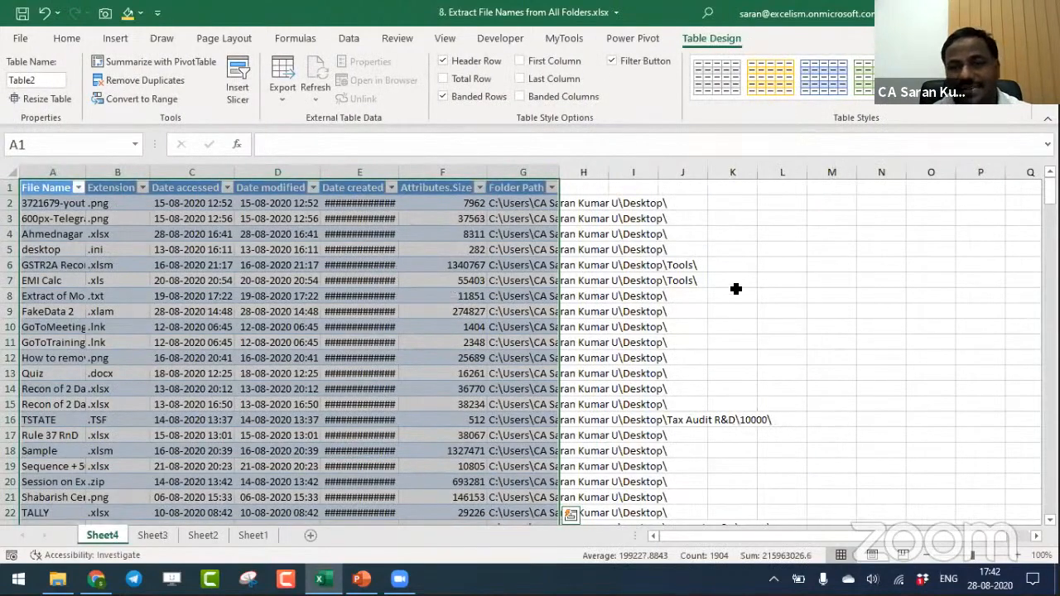
pyautogui.click(634, 218)
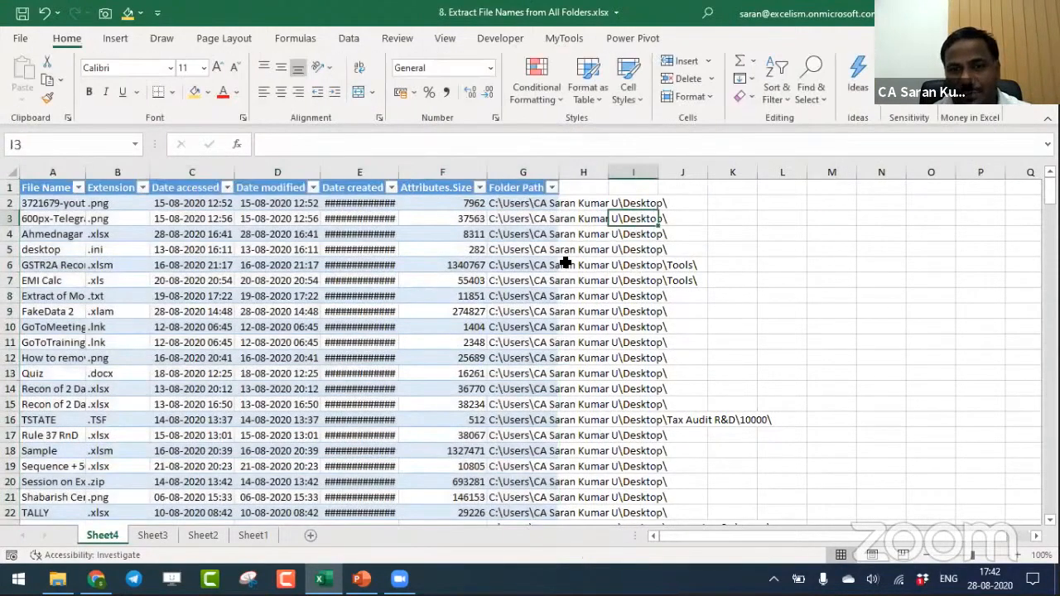
# - Examine the Folder Path entries of the extracted August 2020 files, including the Tools and Tax Audit R&D\10000 subfolders and rows further down
pyautogui.click(532, 265)
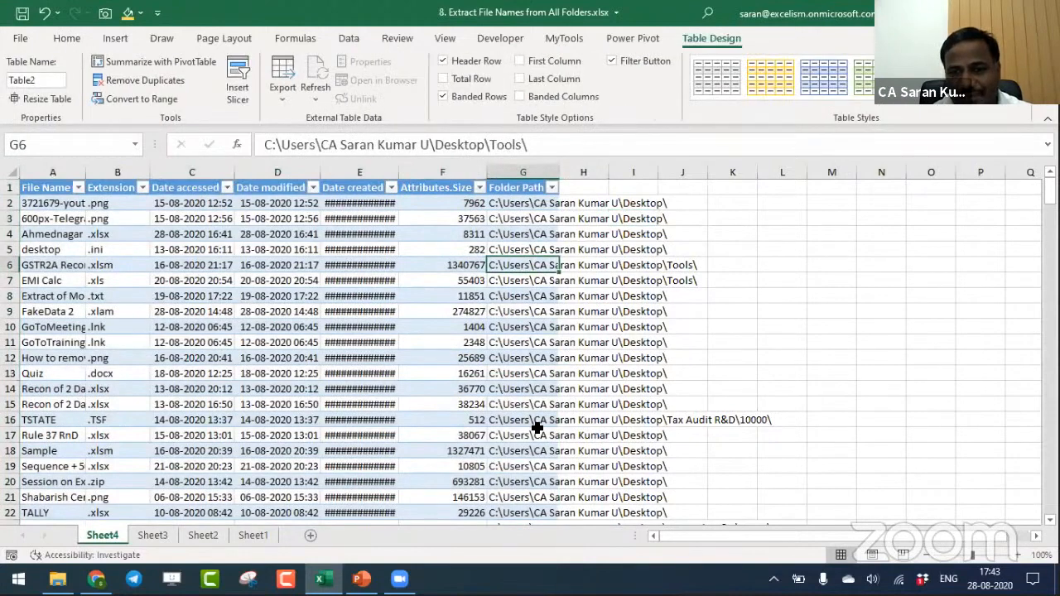
pyautogui.click(536, 429)
pyautogui.click(525, 416)
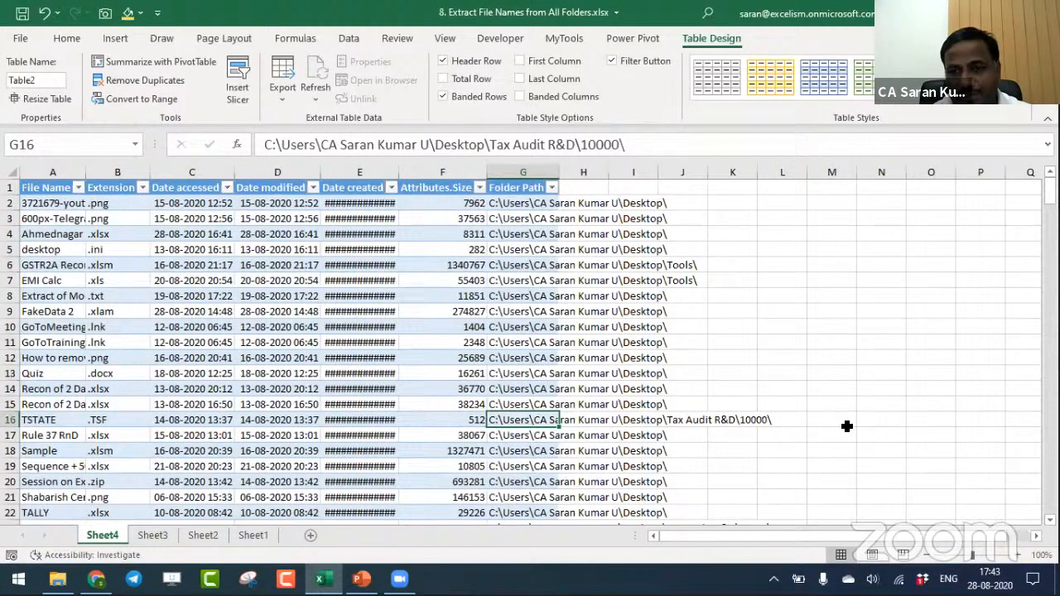
pyautogui.moveTo(1049, 190); pyautogui.dragTo(1048, 336)
pyautogui.scroll(-20, 382, 301)
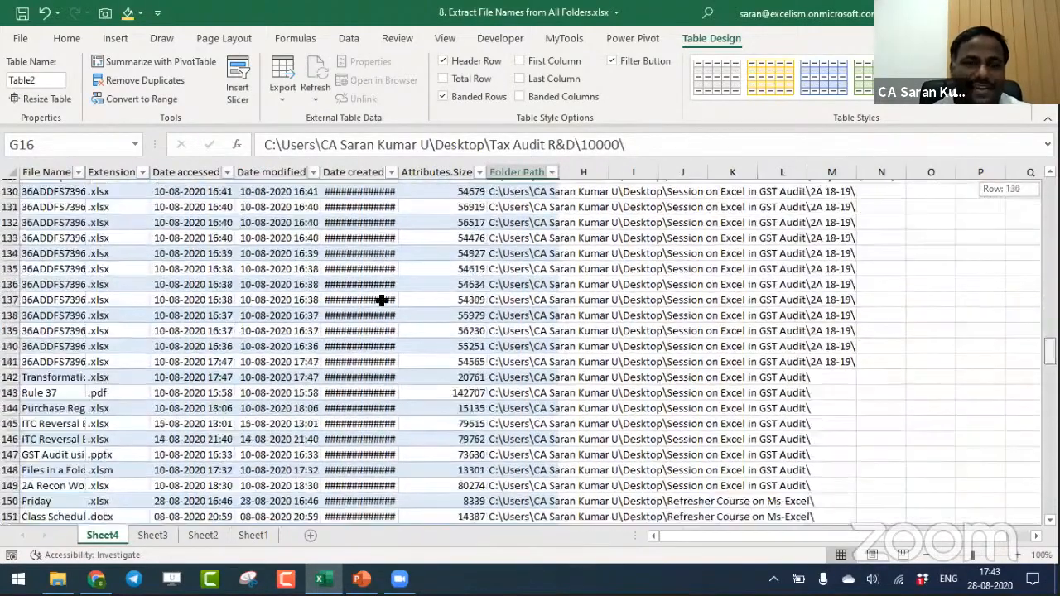
# - Return from the extracted records to the PivotTable on Sheet3 and go to its Years header in A3
pyautogui.scroll(20, 382, 300)
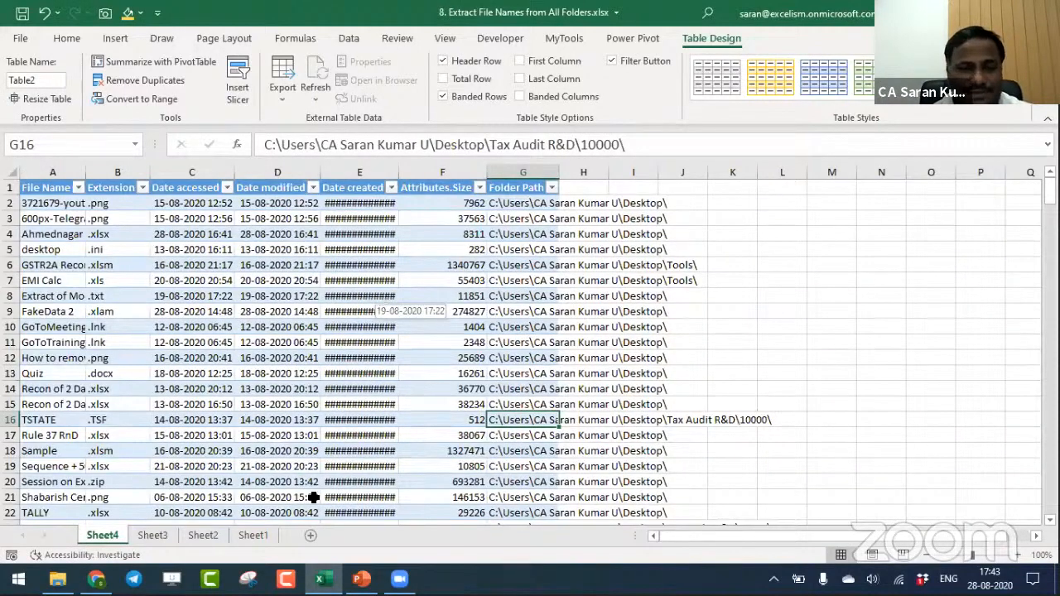
pyautogui.click(152, 536)
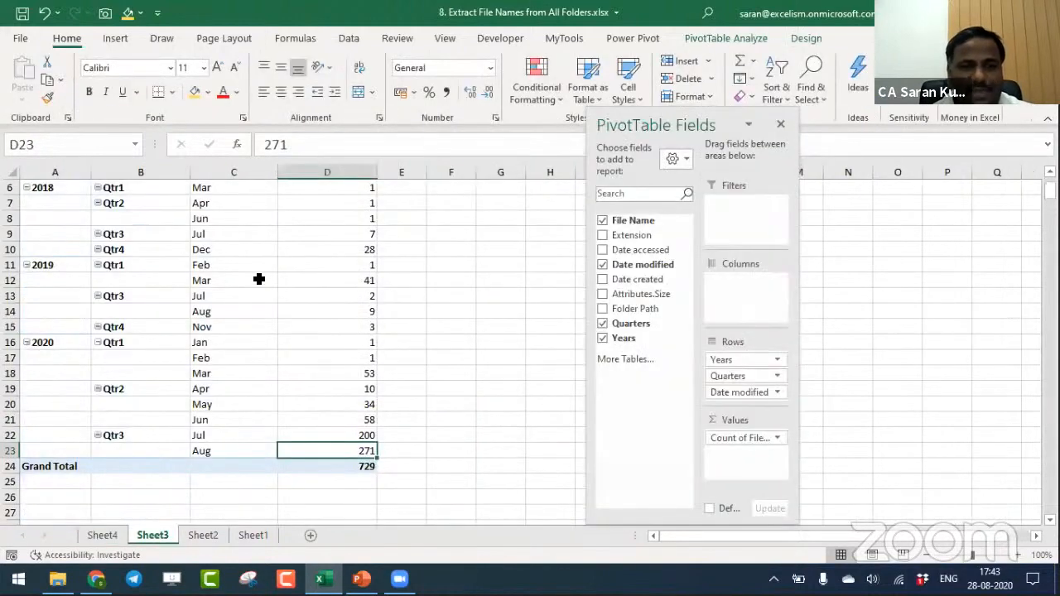
pyautogui.hotkey('ctrl', 'Home')
pyautogui.press('Down')
pyautogui.press('Down')
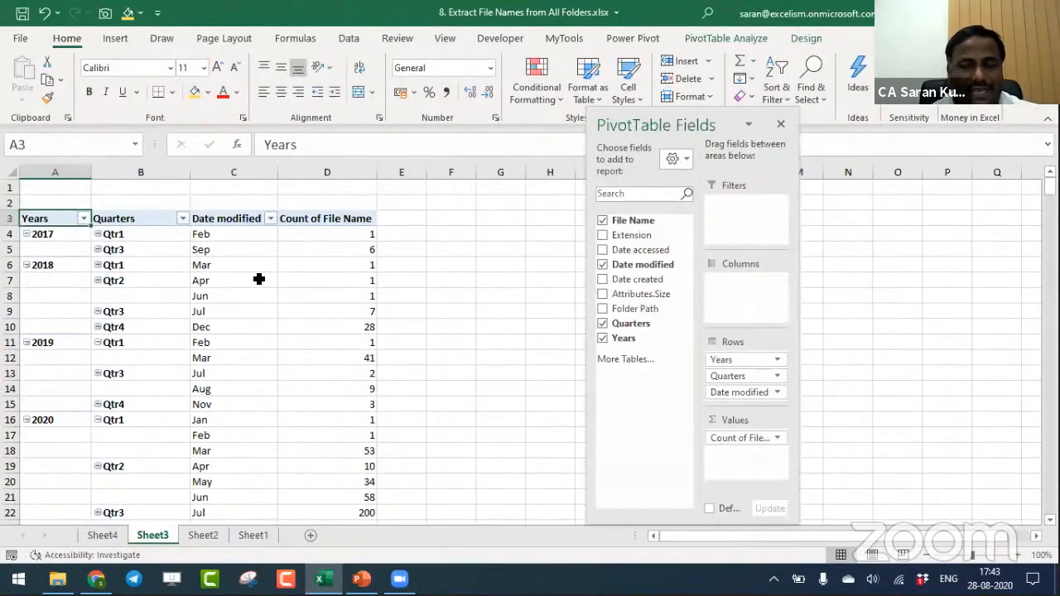
pyautogui.click(349, 39)
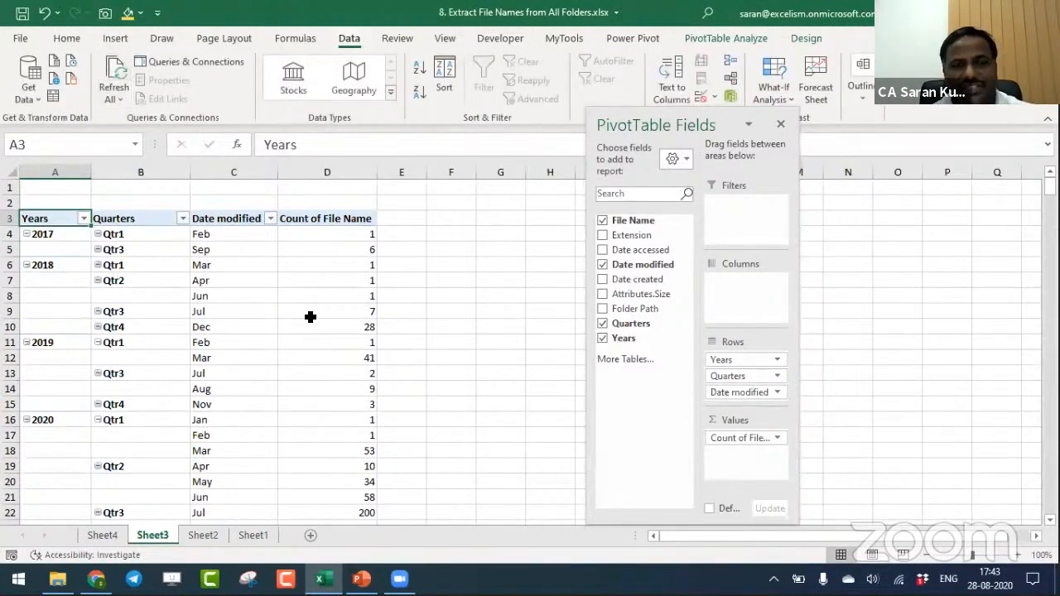
pyautogui.click(85, 221)
pyautogui.click(303, 340)
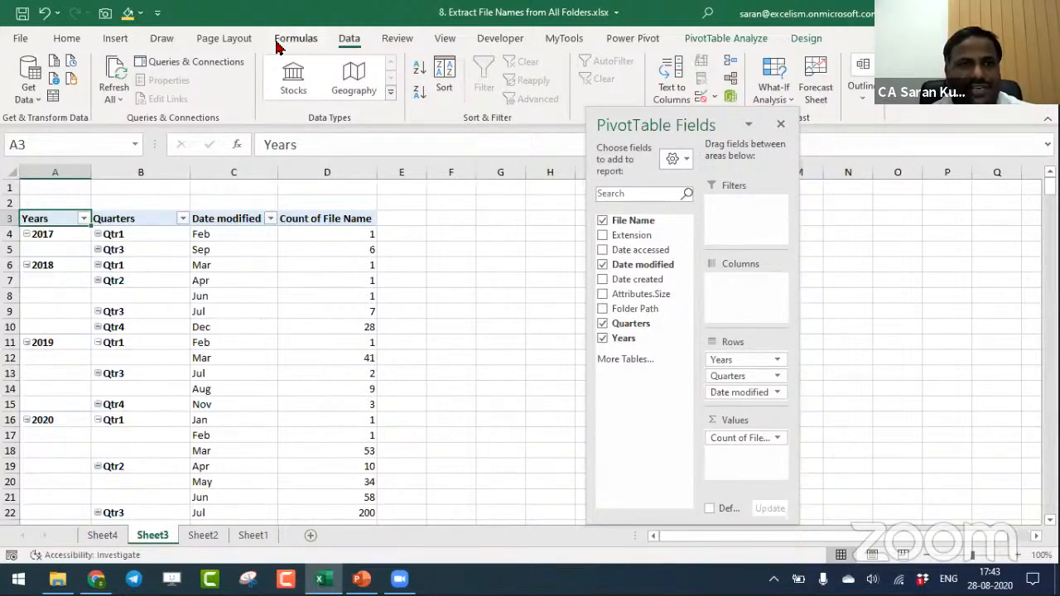
# - View the Grand Total of the file counts at the end of the PivotTable
pyautogui.click(345, 362)
pyautogui.hotkey('ctrl', 'Down')
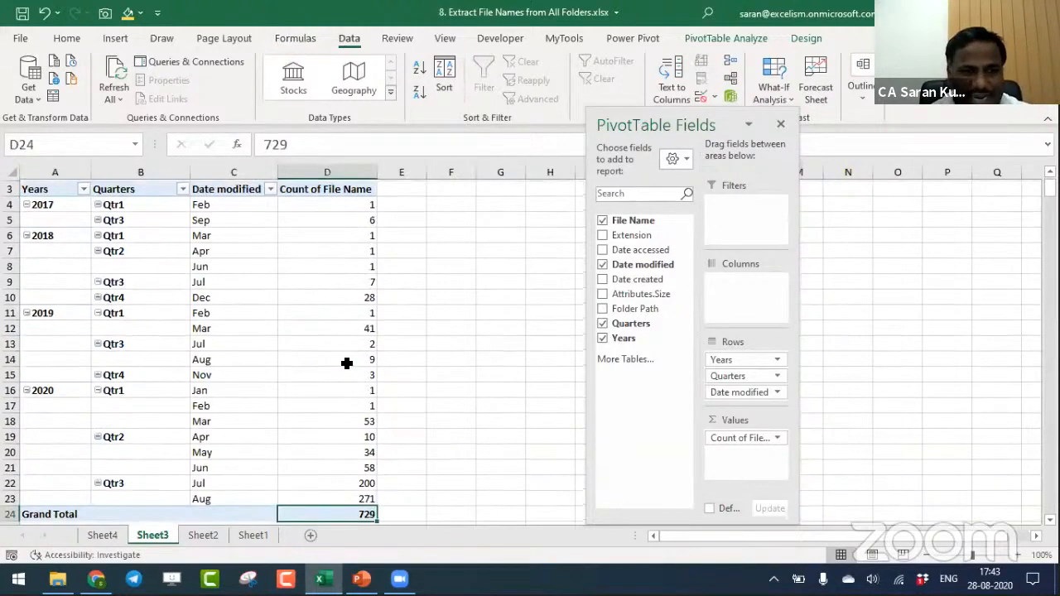
pyautogui.press('Down')
pyautogui.press('Down')
pyautogui.press('Up')
pyautogui.press('Up')
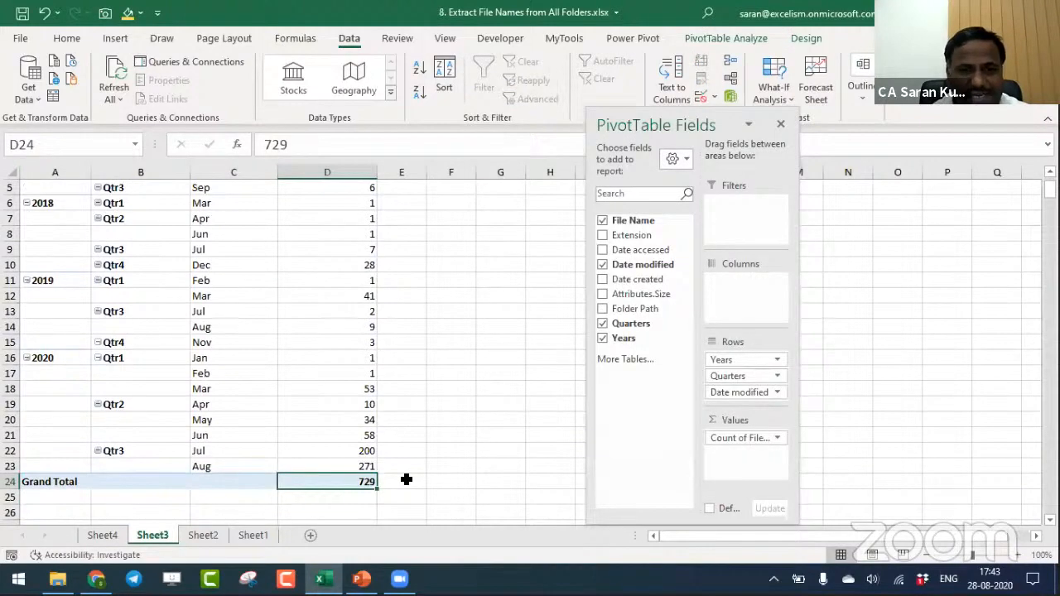
# - Switch to File Explorer and open the Desktop folder
pyautogui.hotkey('alt', 'Tab')
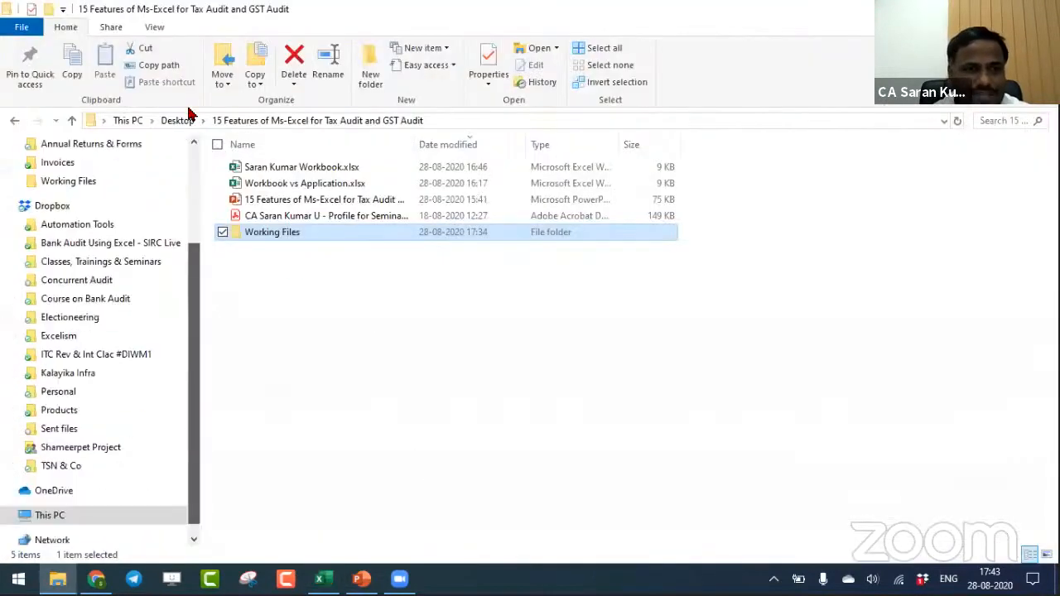
pyautogui.moveTo(196, 315); pyautogui.dragTo(189, 189)
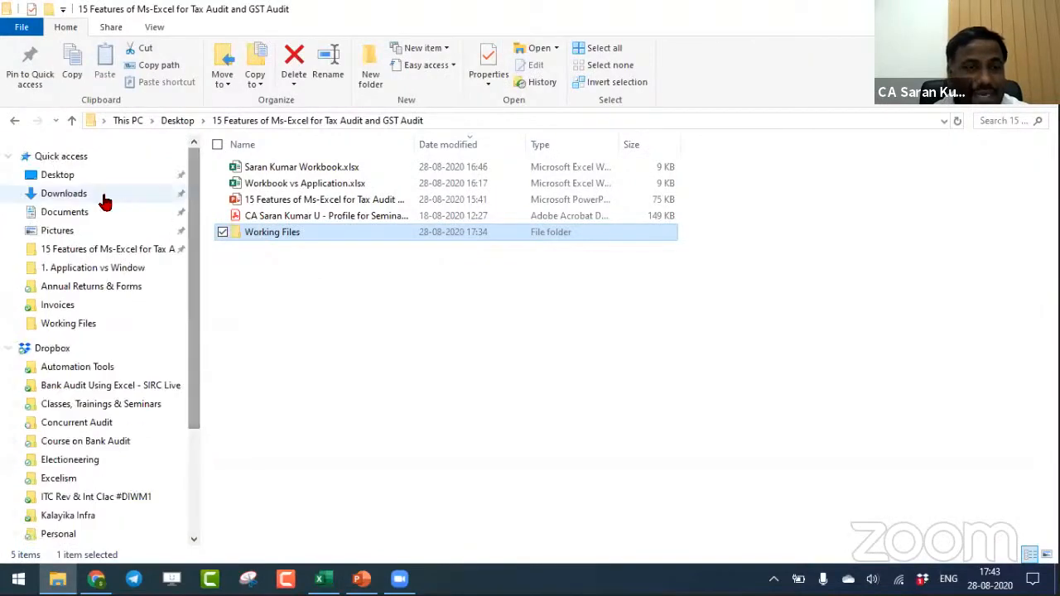
pyautogui.click(75, 192)
pyautogui.click(70, 174)
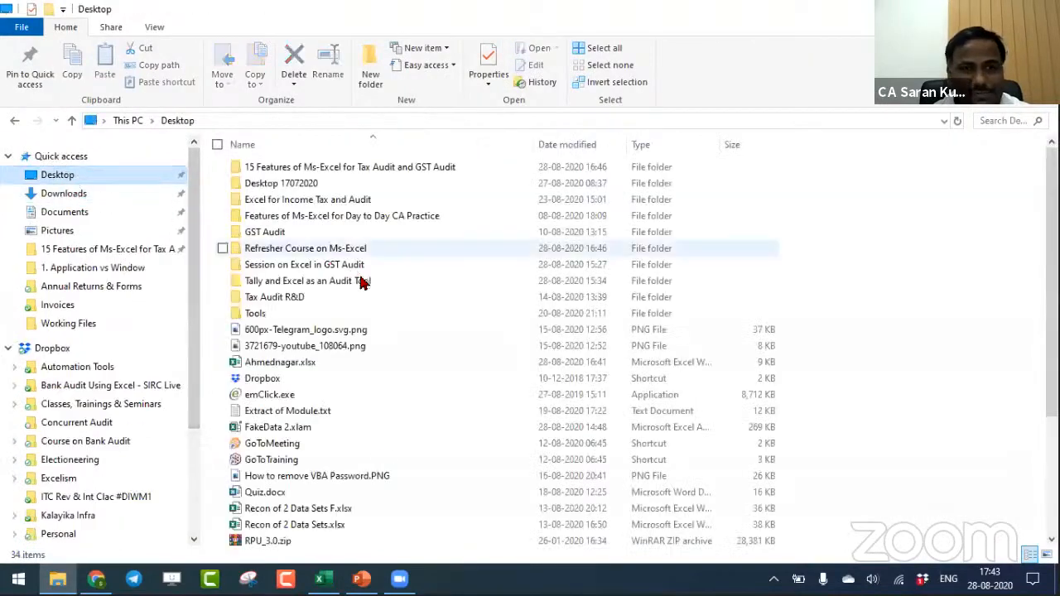
# - Create a new text document on the Desktop named Sample AhmedNagar.txt
pyautogui.rightClick(753, 273)
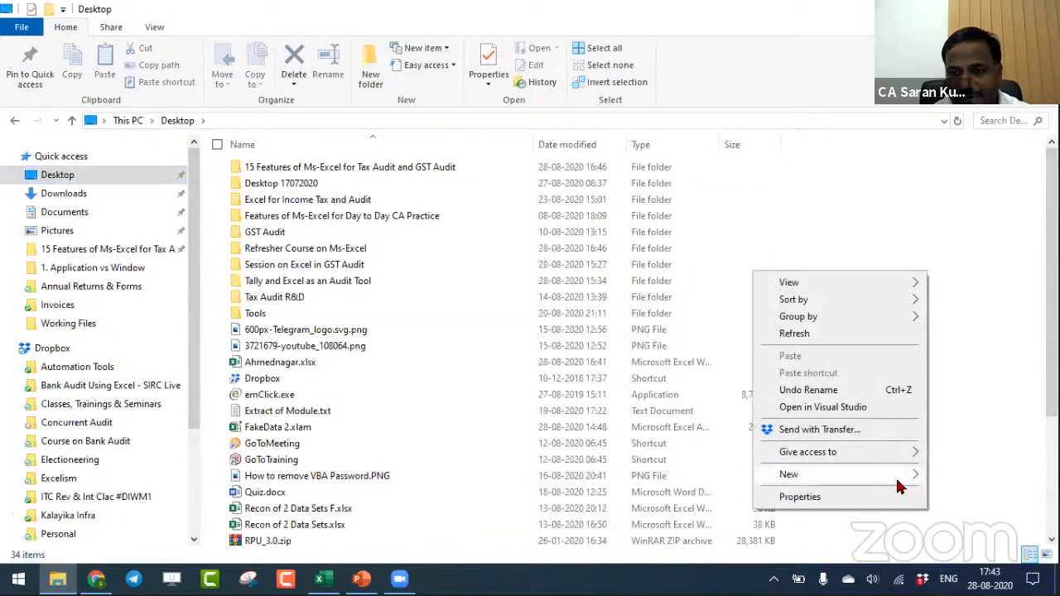
pyautogui.moveTo(900, 480)
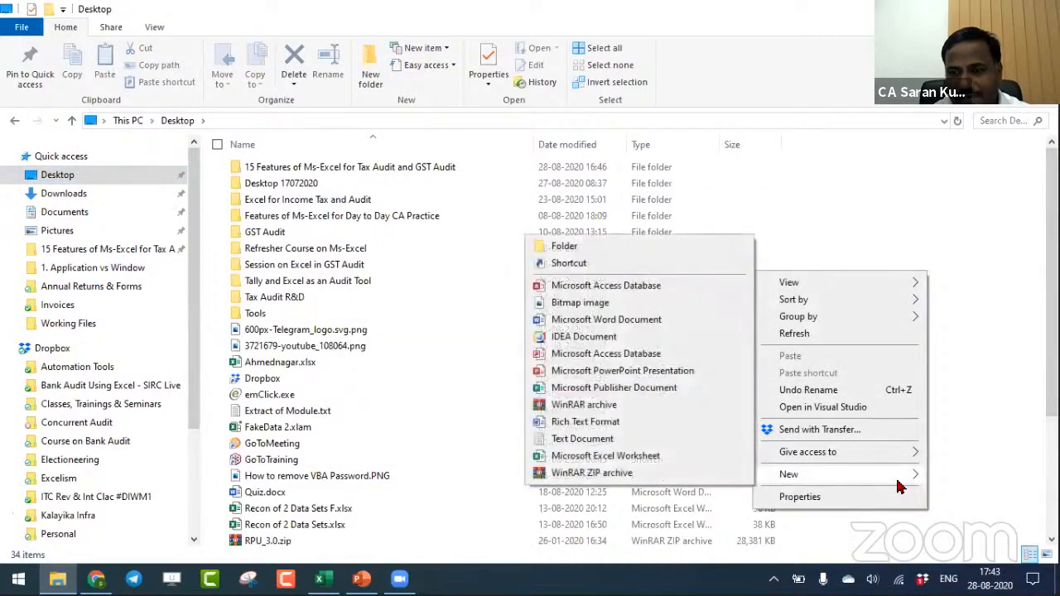
pyautogui.click(638, 442)
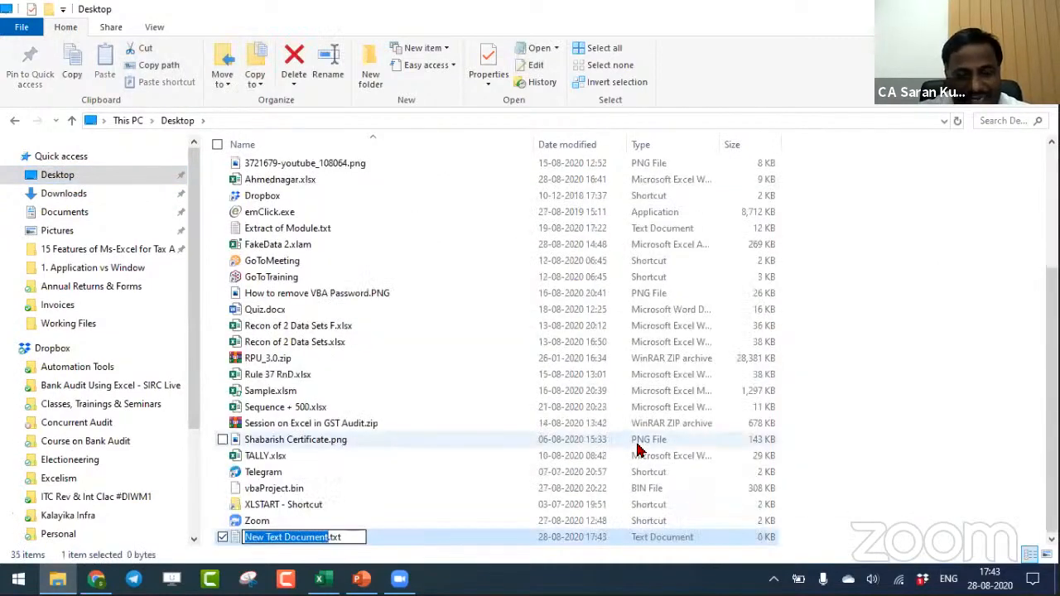
pyautogui.write('Sample')
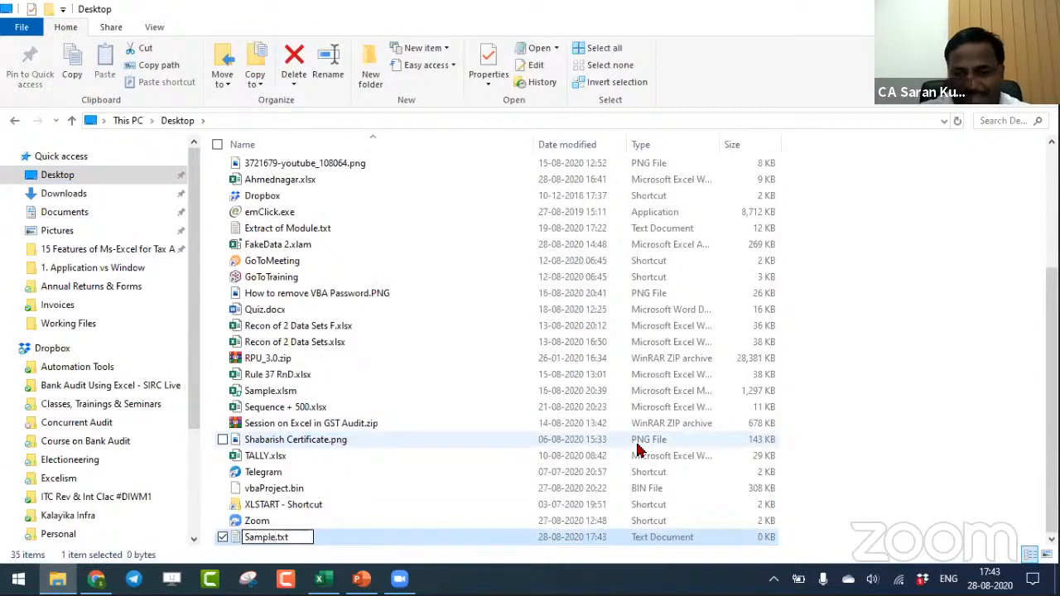
pyautogui.write(' Ahmed')
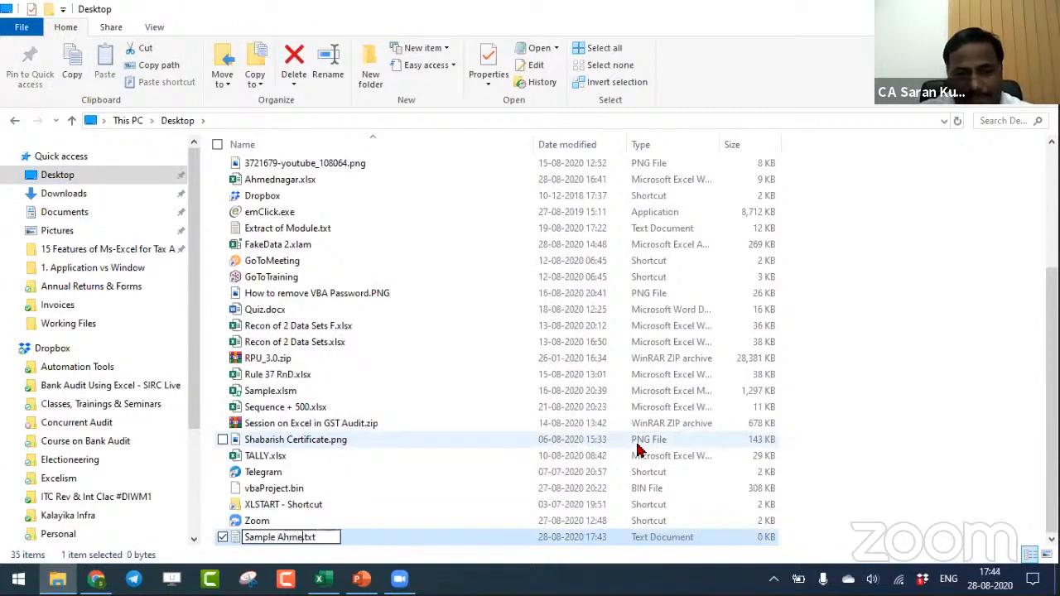
pyautogui.write('Nagare')
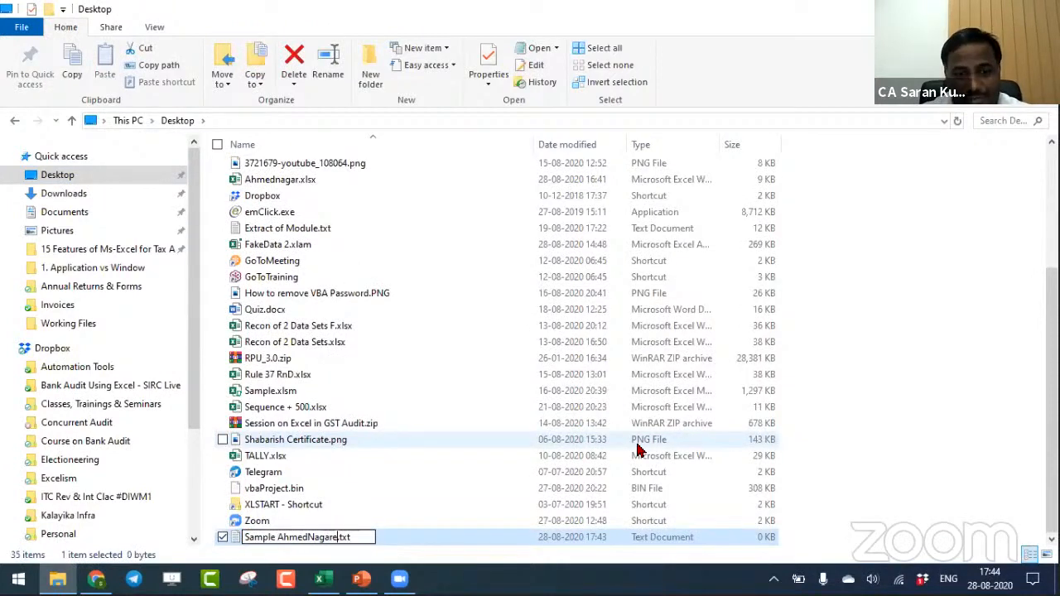
pyautogui.press('BackSpace')
pyautogui.press('Return')
# - Switch back to the Excel workbook and refresh all data twice to update the PivotTable's August 2020 and Grand Total counts
pyautogui.hotkey('alt', 'Tab')
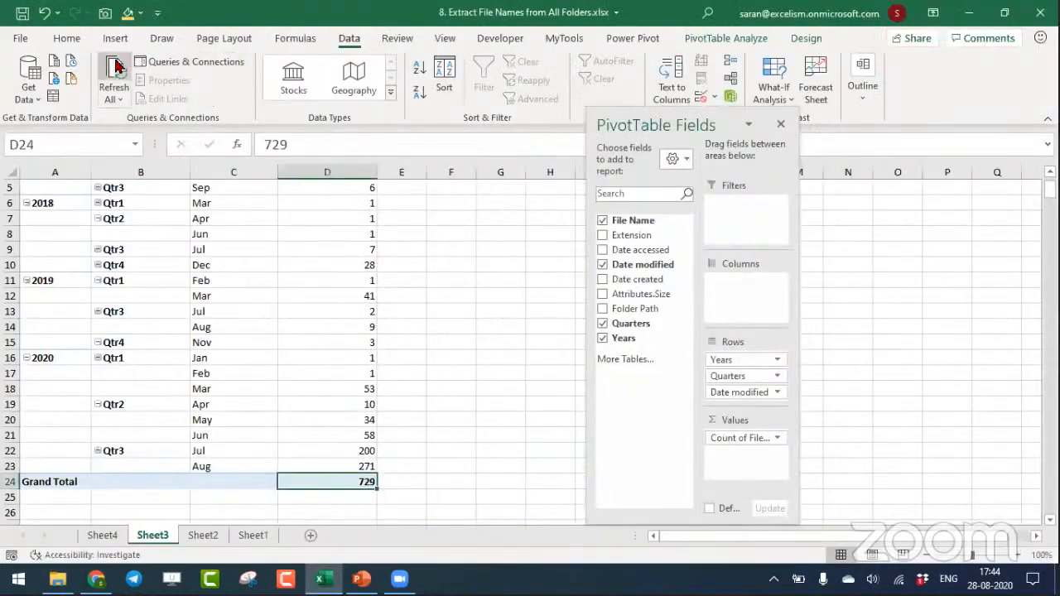
pyautogui.click(354, 466)
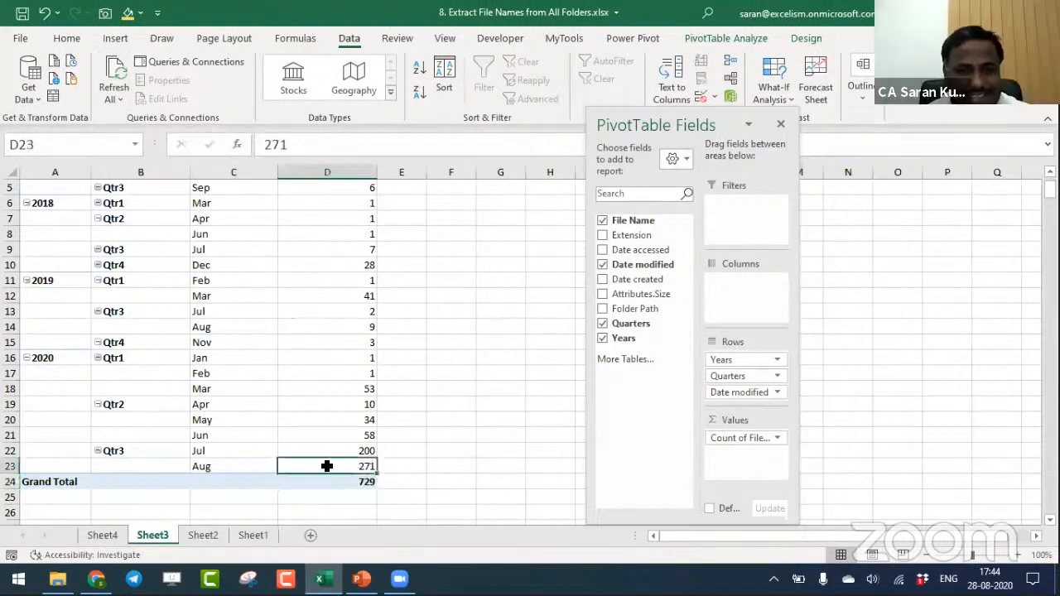
pyautogui.click(113, 76)
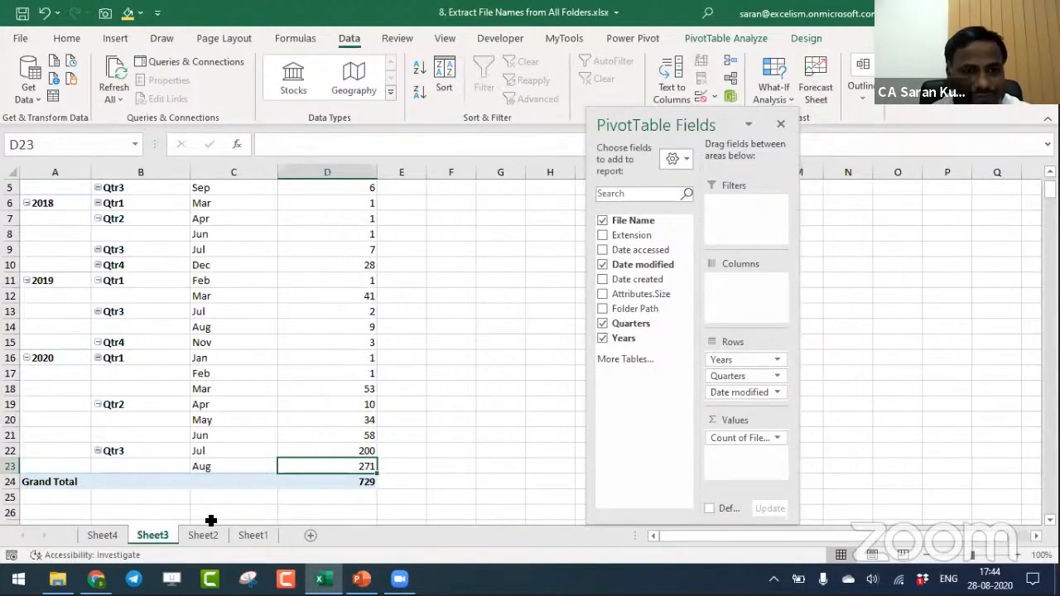
pyautogui.click(114, 71)
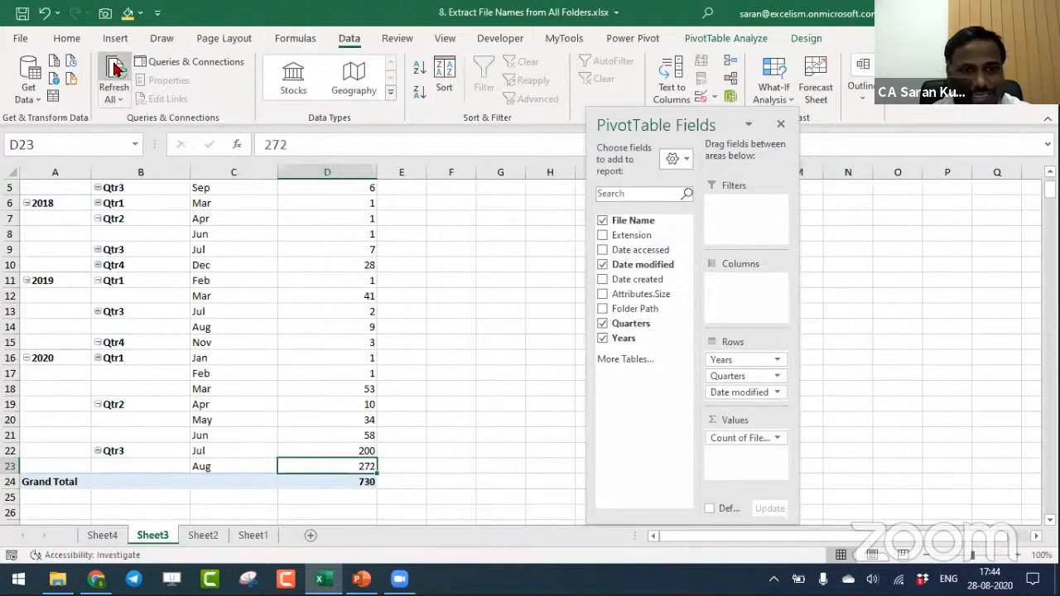
pyautogui.click(356, 480)
pyautogui.click(345, 466)
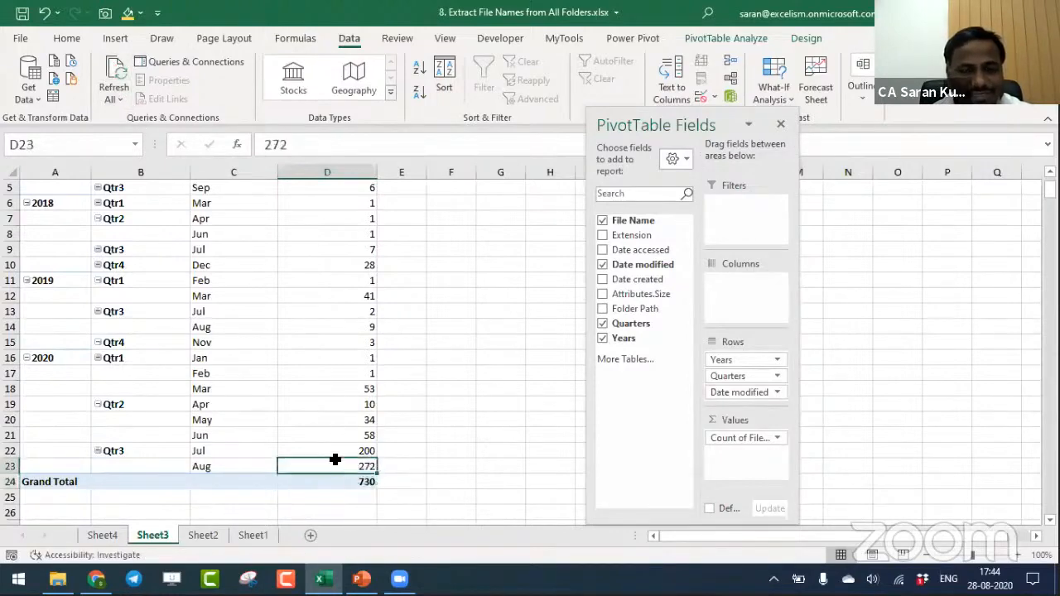
pyautogui.moveTo(342, 465)
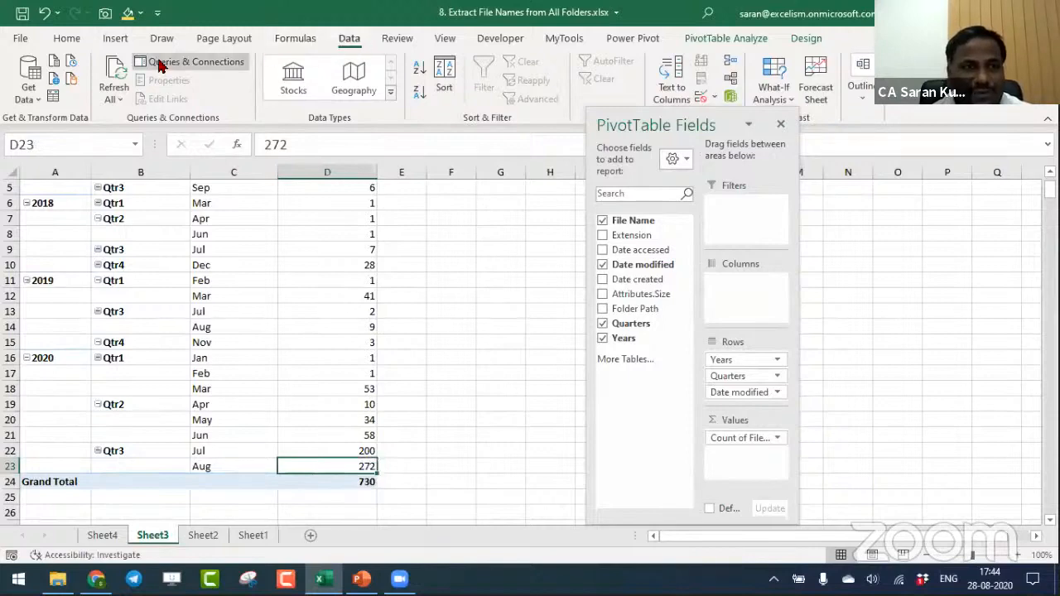
# - Show the workbook's queries and open the Desktop query in the Power Query Editor
pyautogui.click(29, 82)
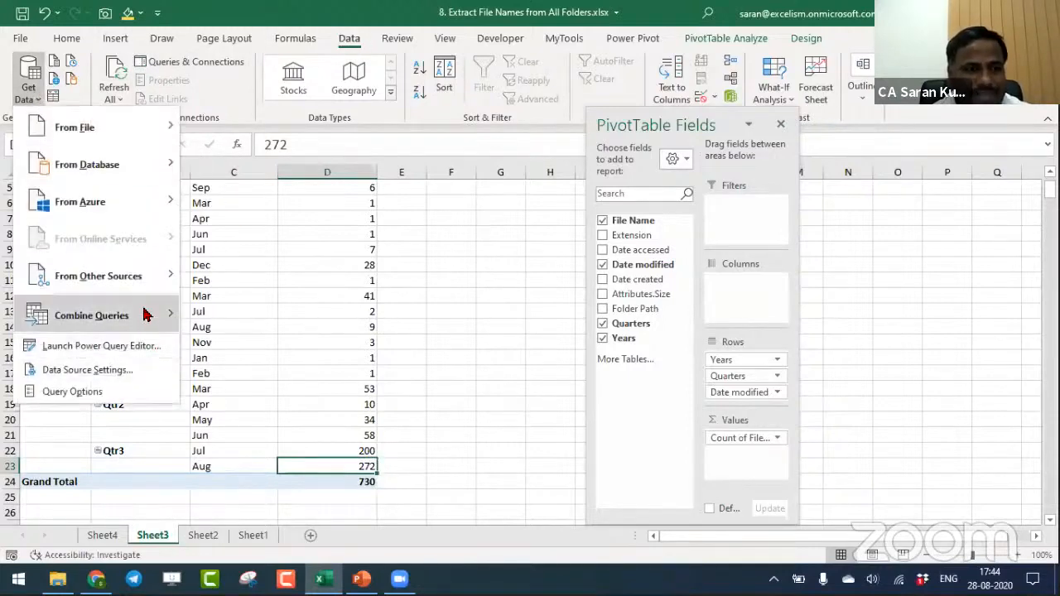
pyautogui.click(190, 66)
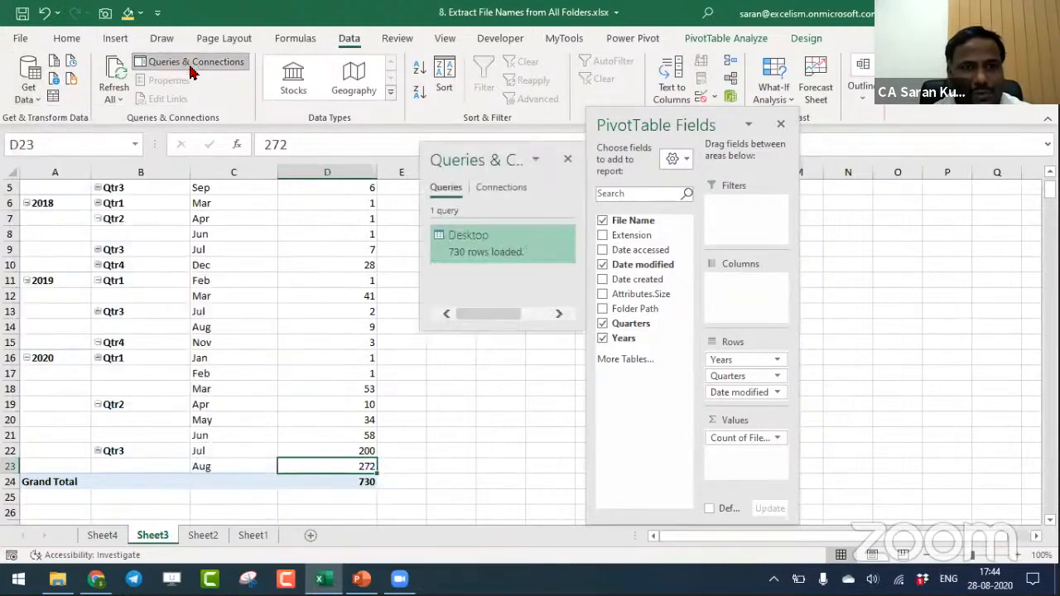
pyautogui.doubleClick(488, 265)
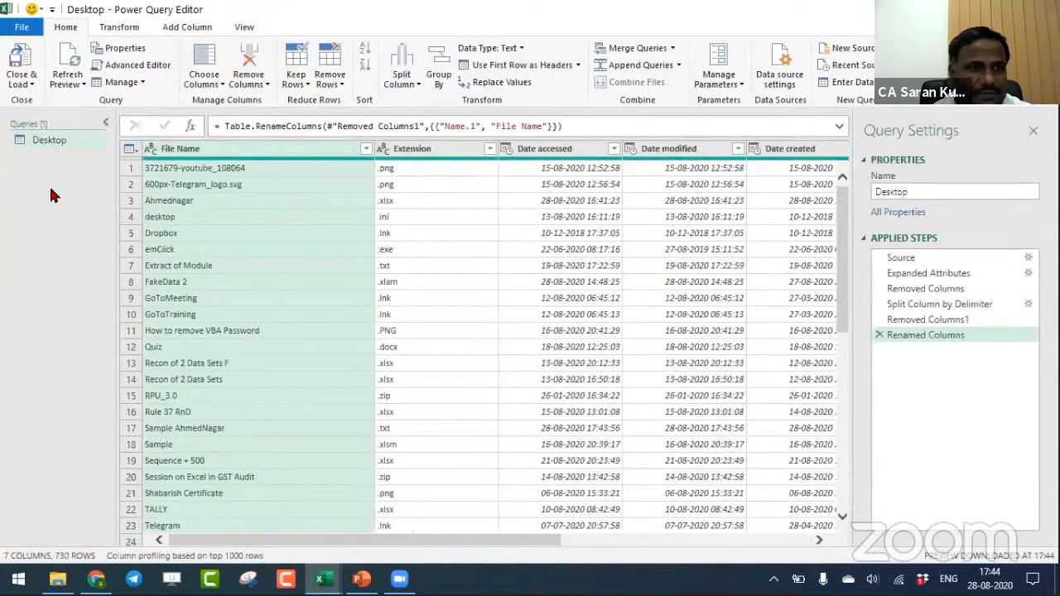
# - Duplicate the Desktop query and rename the copy as Duplicate
pyautogui.click(49, 142)
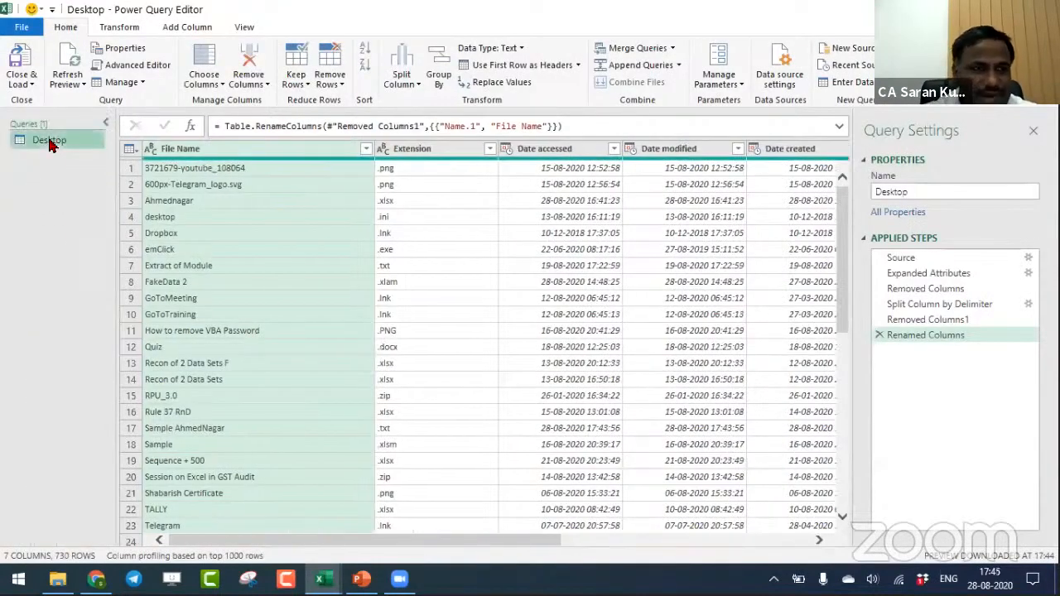
pyautogui.rightClick(50, 144)
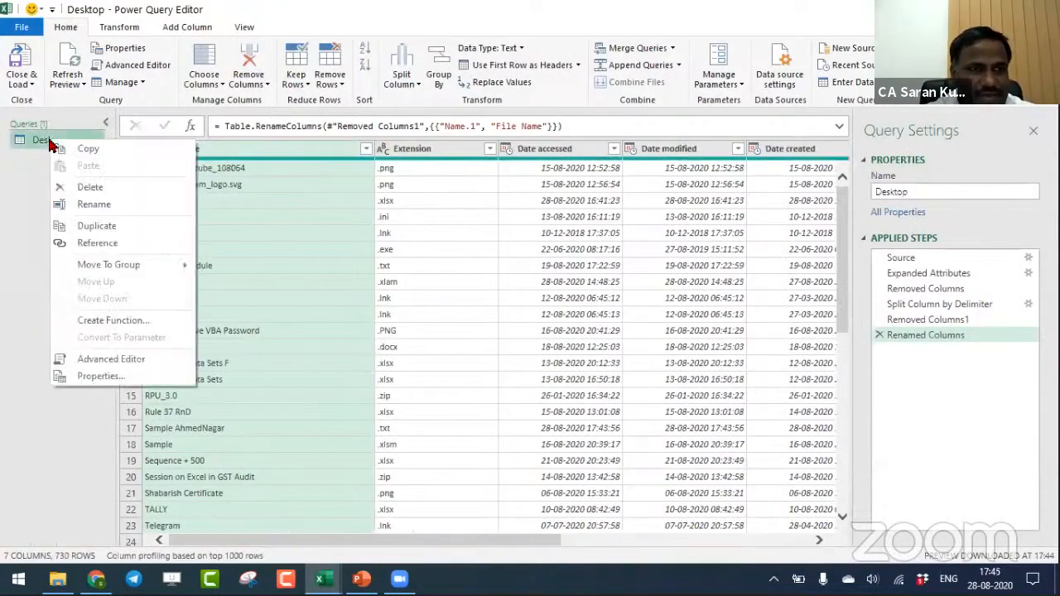
pyautogui.click(91, 230)
pyautogui.press('F2')
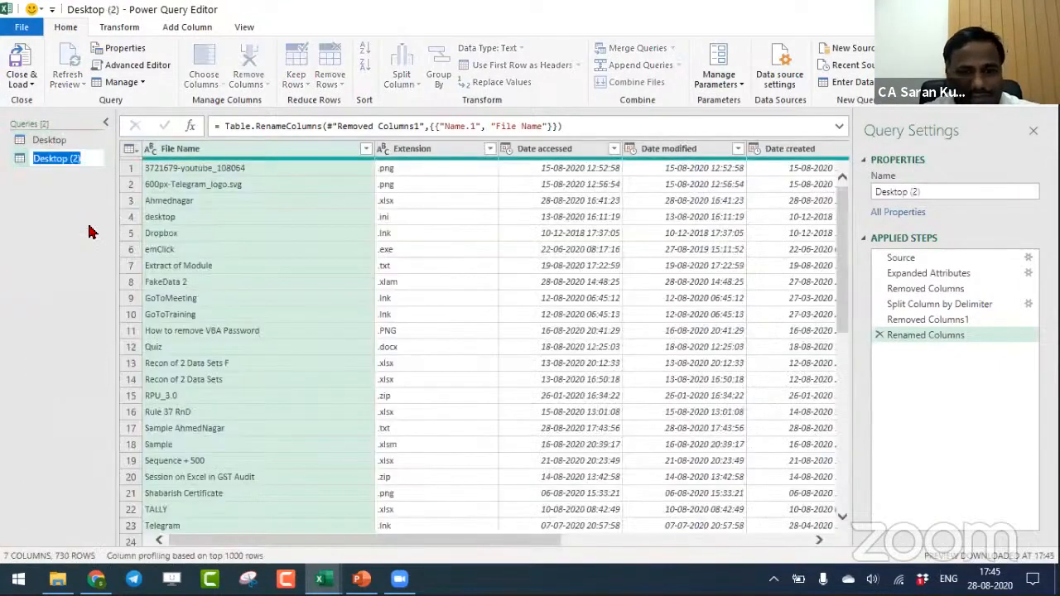
pyautogui.write('Dupl')
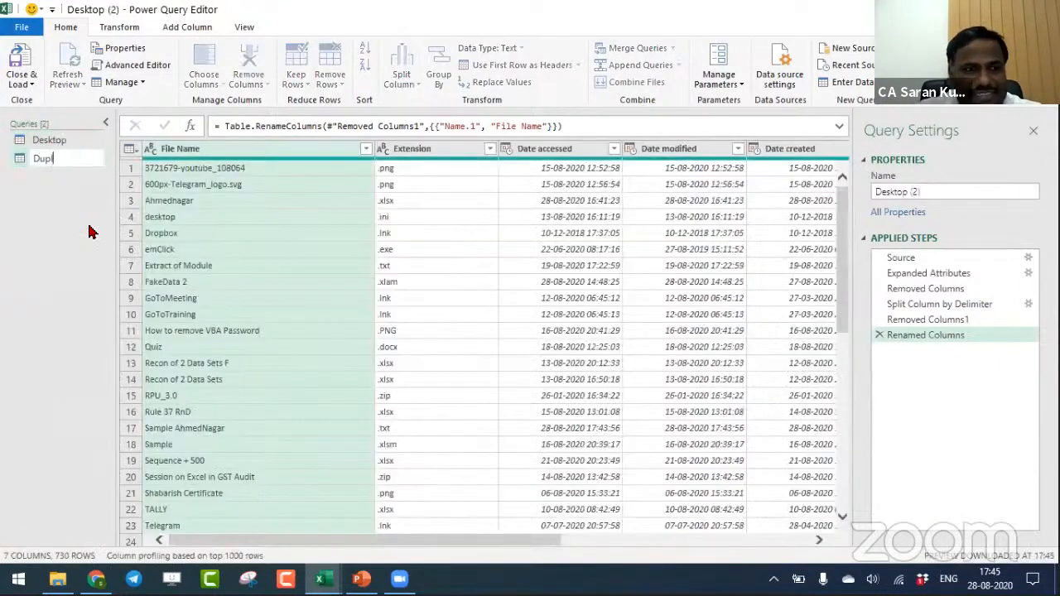
pyautogui.write('icate')
pyautogui.press('Return')
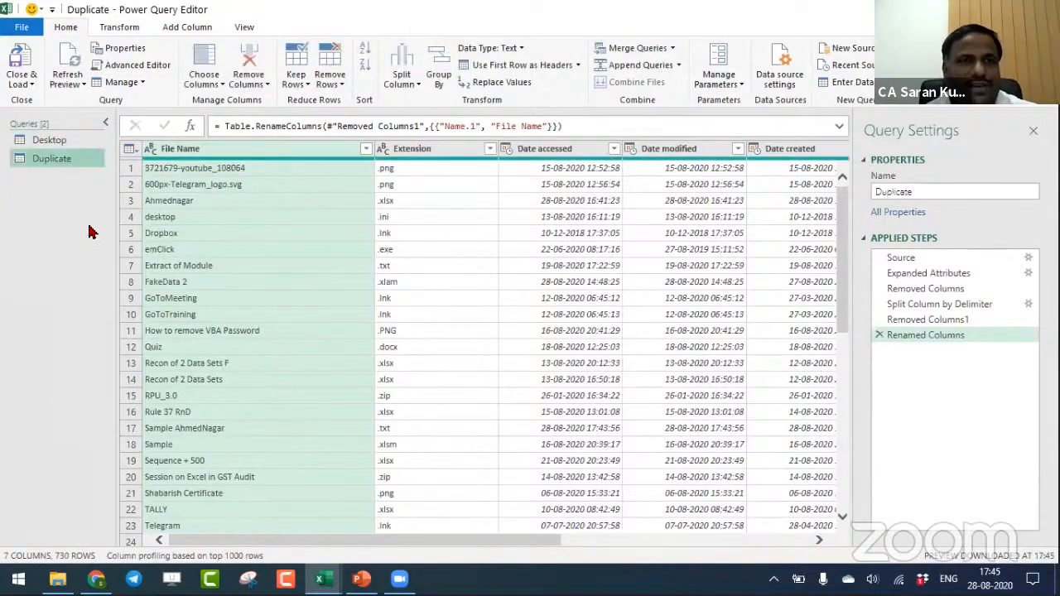
# - Try grouping the Duplicate query by File Name with a Count column that sums File Name, and delete the grouping step
pyautogui.click(216, 151)
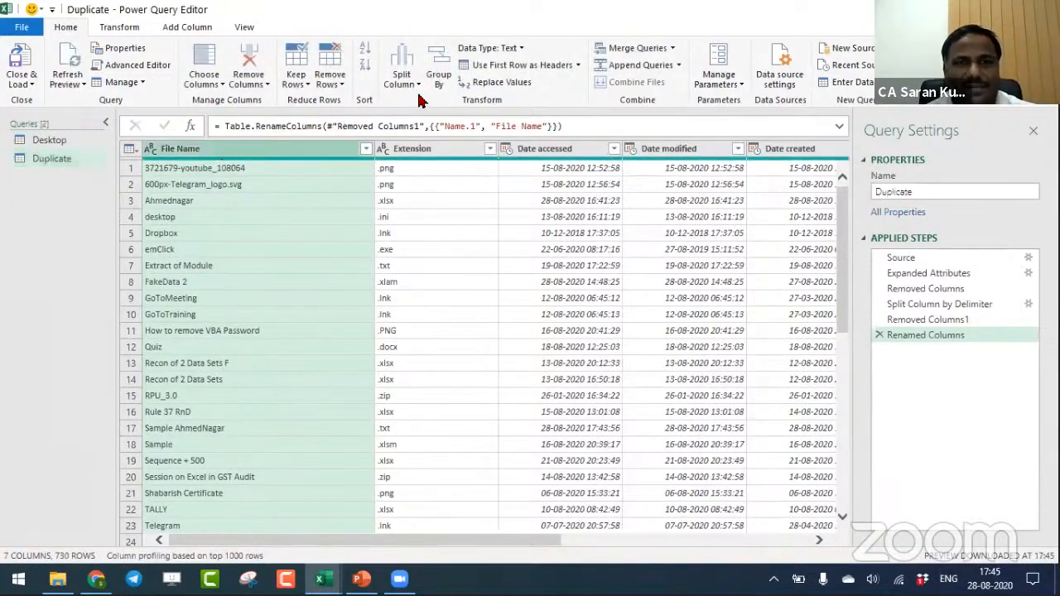
pyautogui.click(440, 81)
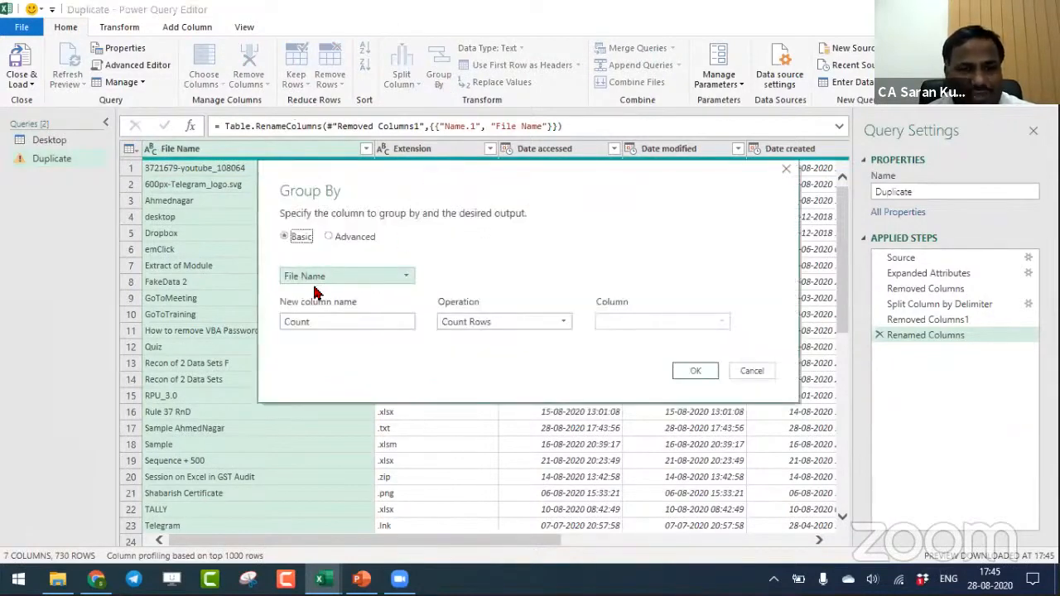
pyautogui.doubleClick(337, 322)
pyautogui.write('Count')
pyautogui.press('Tab')
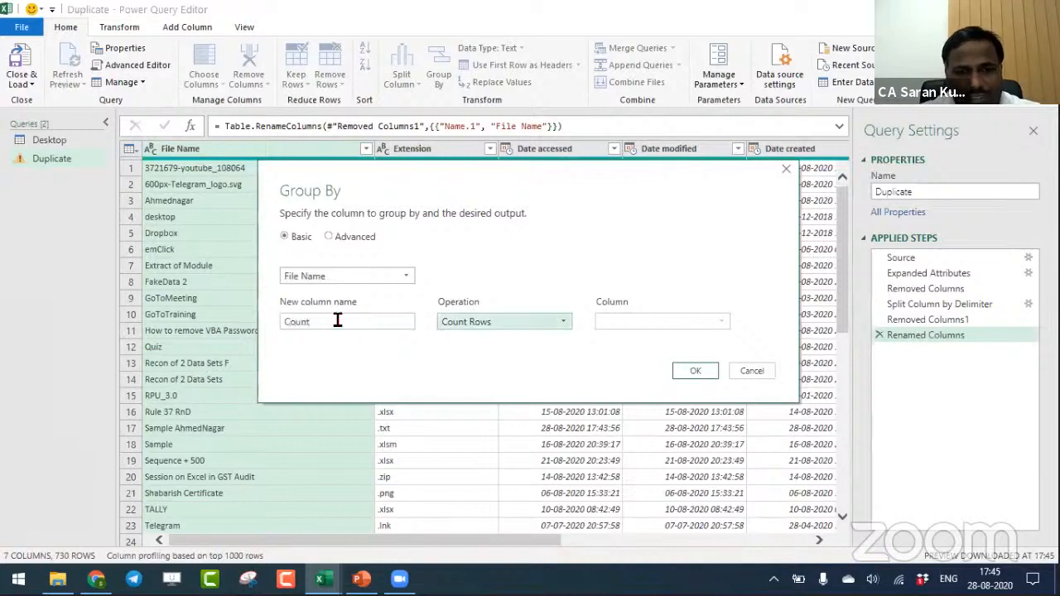
pyautogui.click(512, 323)
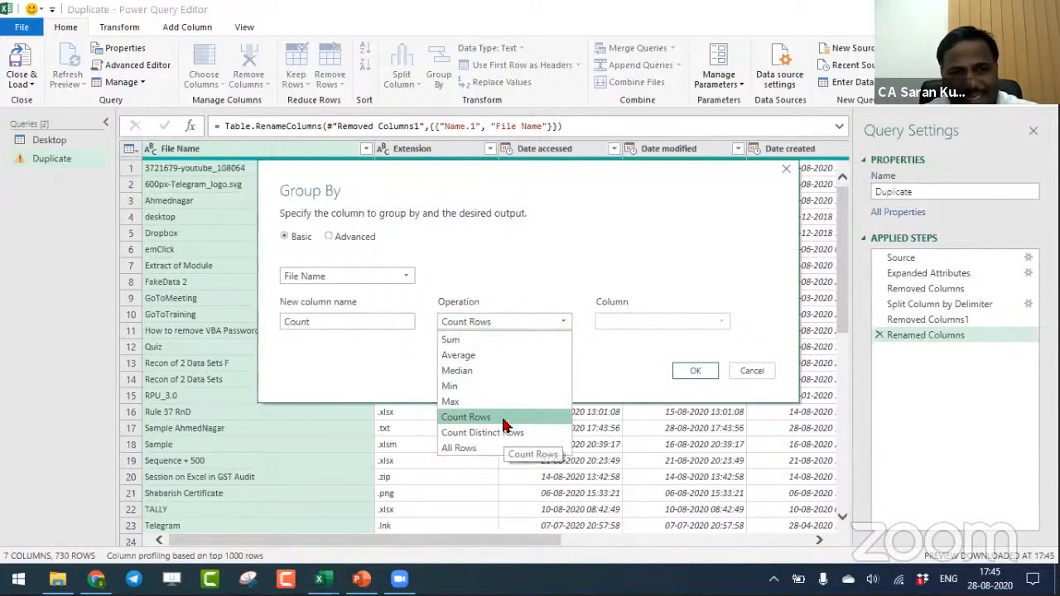
pyautogui.click(502, 341)
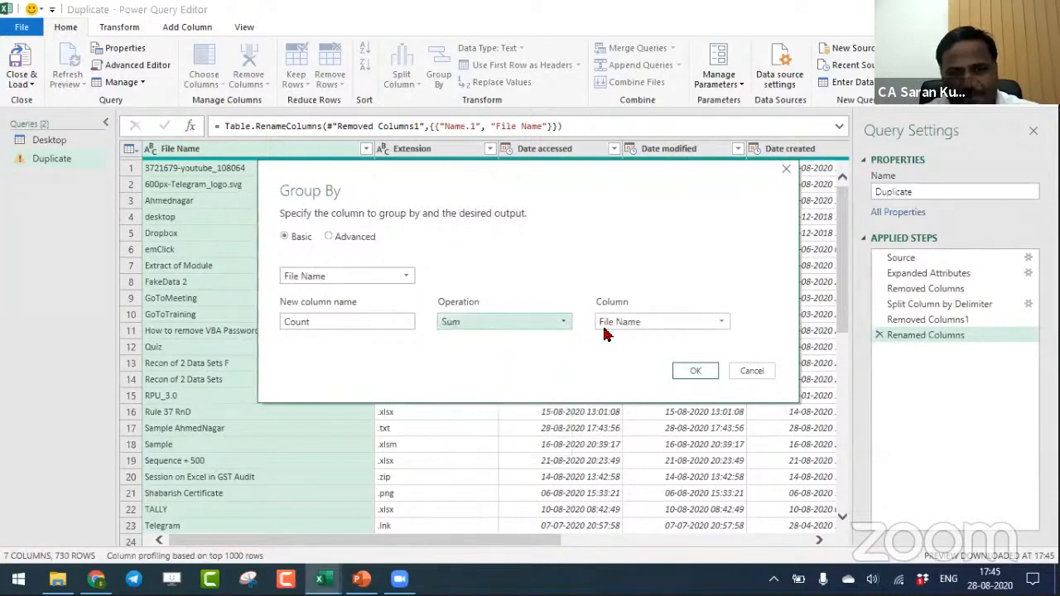
pyautogui.click(621, 327)
pyautogui.click(625, 339)
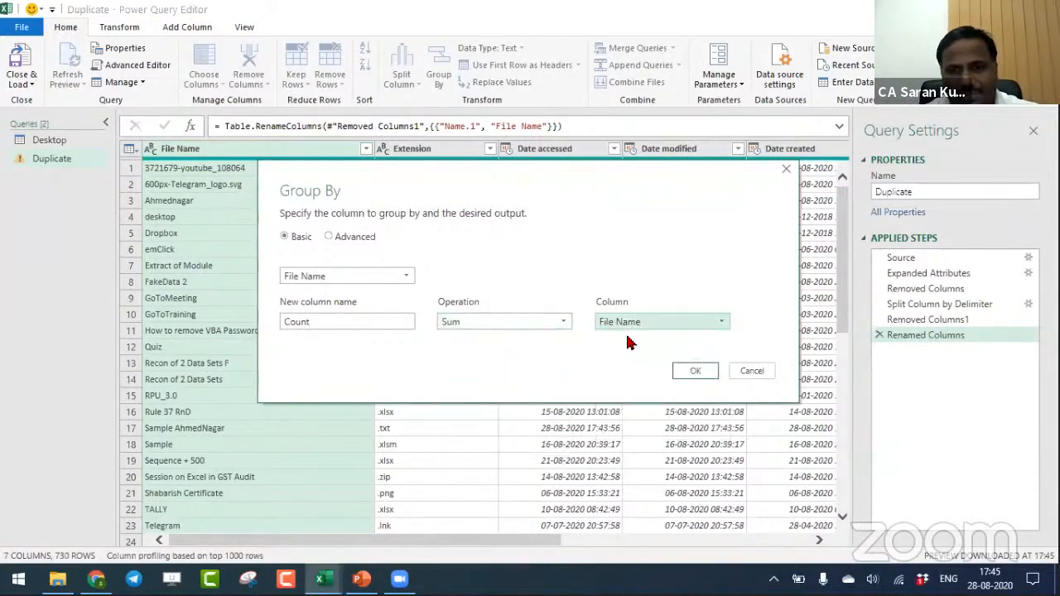
pyautogui.click(694, 370)
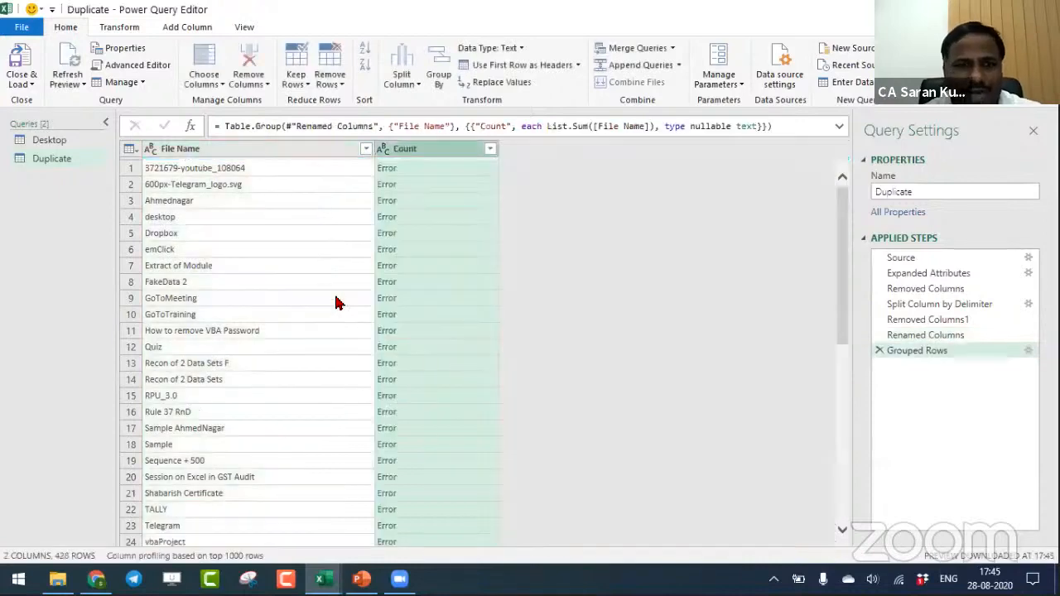
pyautogui.click(421, 169)
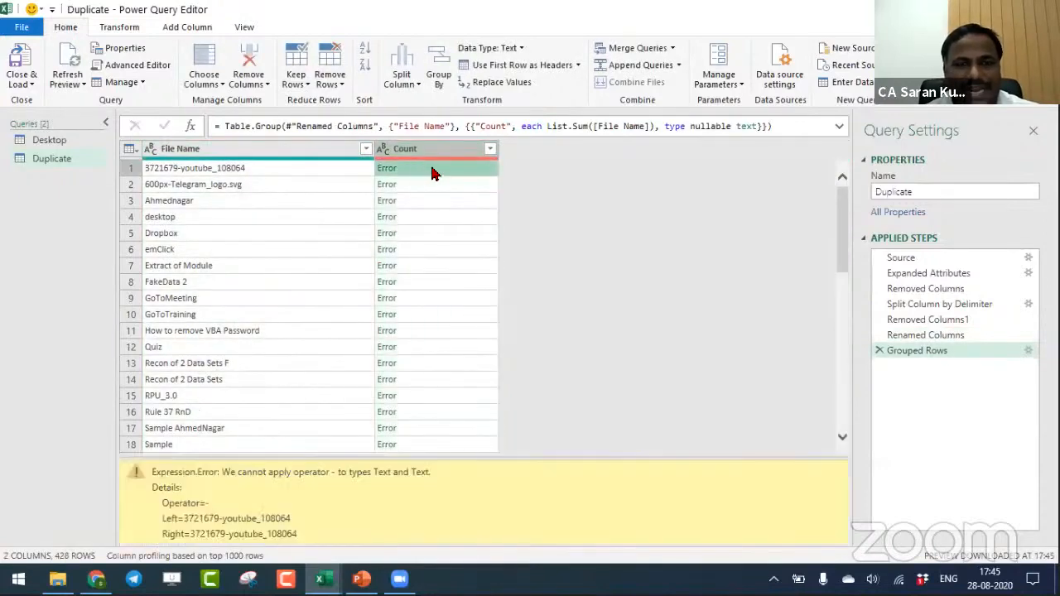
pyautogui.click(880, 351)
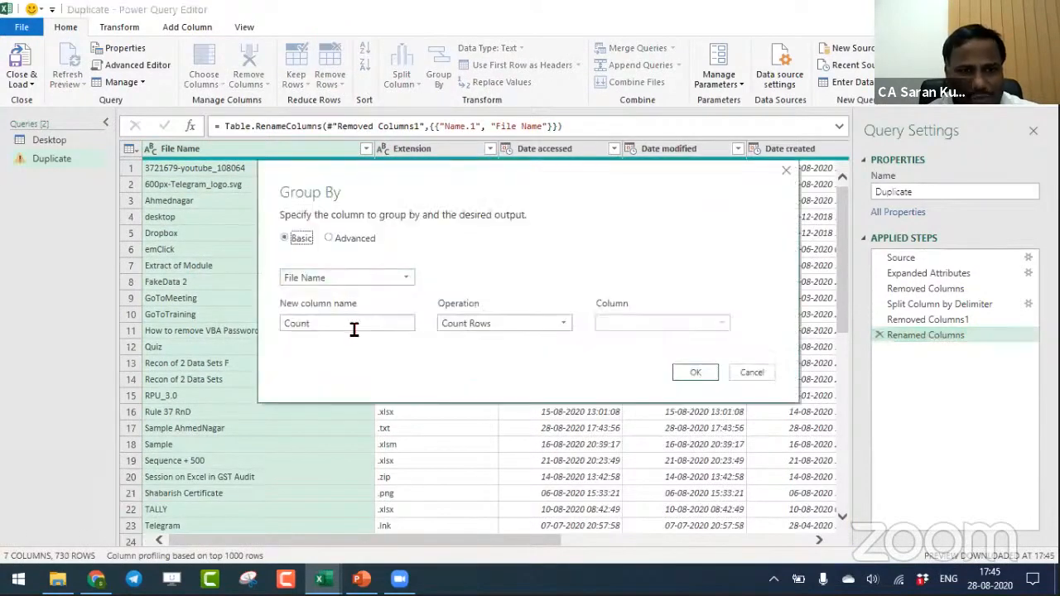
# - Group the Duplicate query by File Name with a Count column using Count Rows, and load the result to a new worksheet
pyautogui.doubleClick(354, 326)
pyautogui.write('Count')
pyautogui.press('Tab')
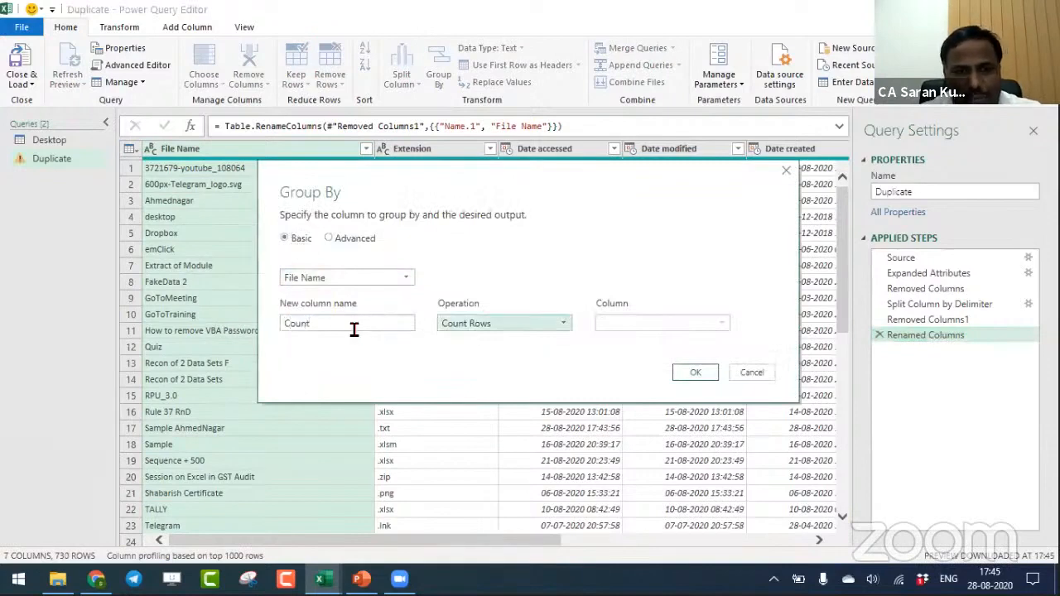
pyautogui.click(482, 325)
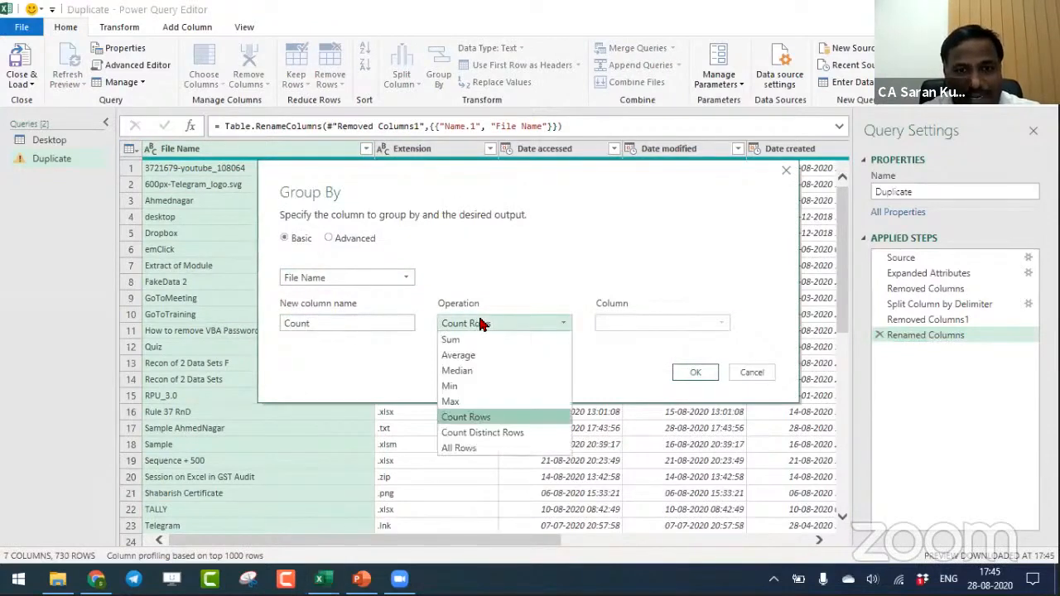
pyautogui.click(489, 416)
pyautogui.click(694, 372)
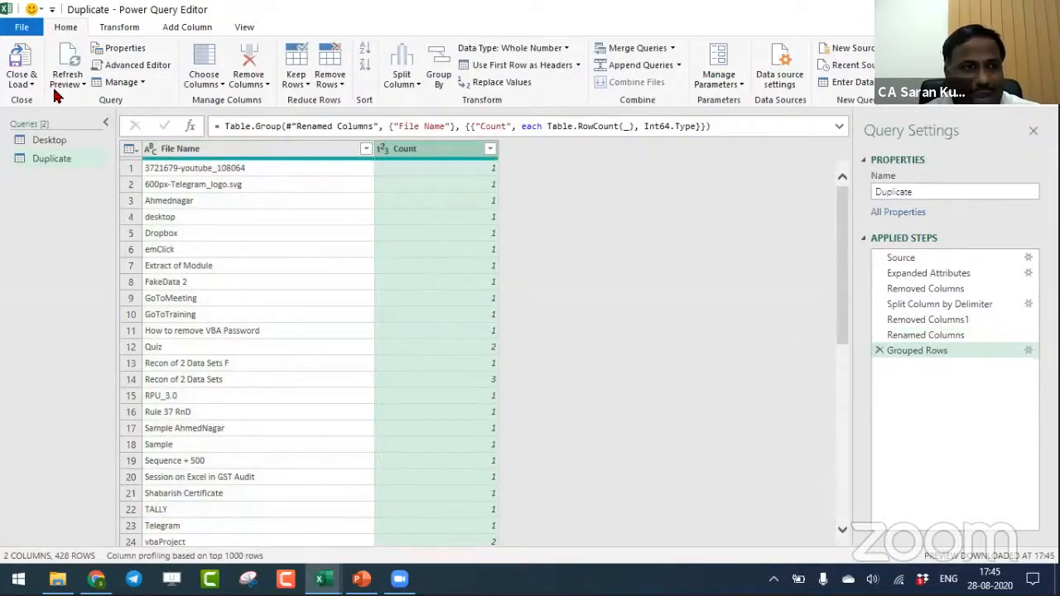
pyautogui.click(18, 62)
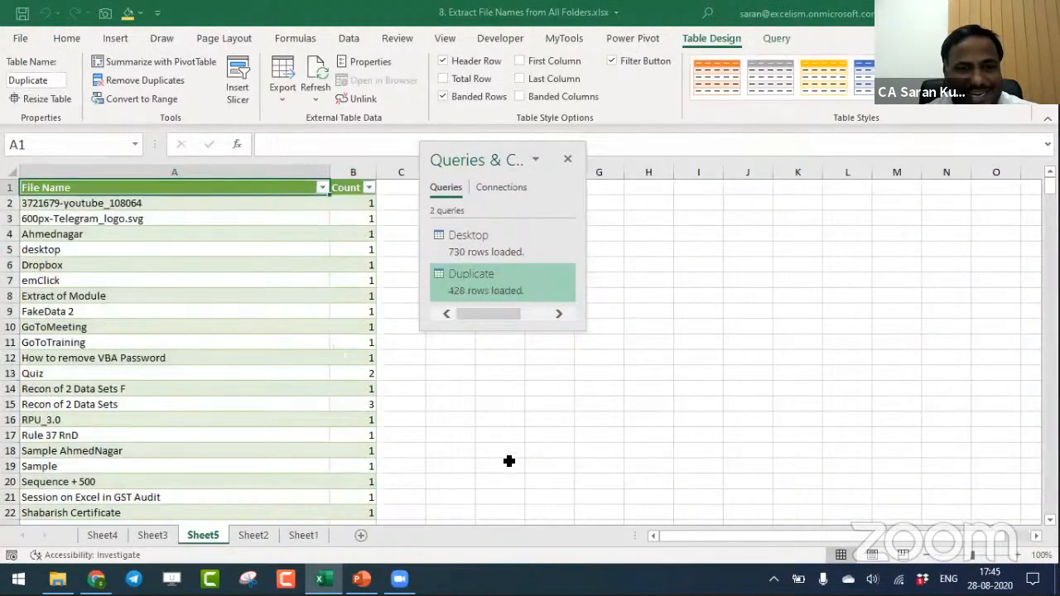
# - Filter the table's Count column to show only 8 and go through the listed file names
pyautogui.press('Right')
pyautogui.hotkey('alt', 'Down')
pyautogui.press('Down')
pyautogui.press('Down')
pyautogui.press('Down')
pyautogui.press('Down')
pyautogui.press('Down')
pyautogui.press('Down')
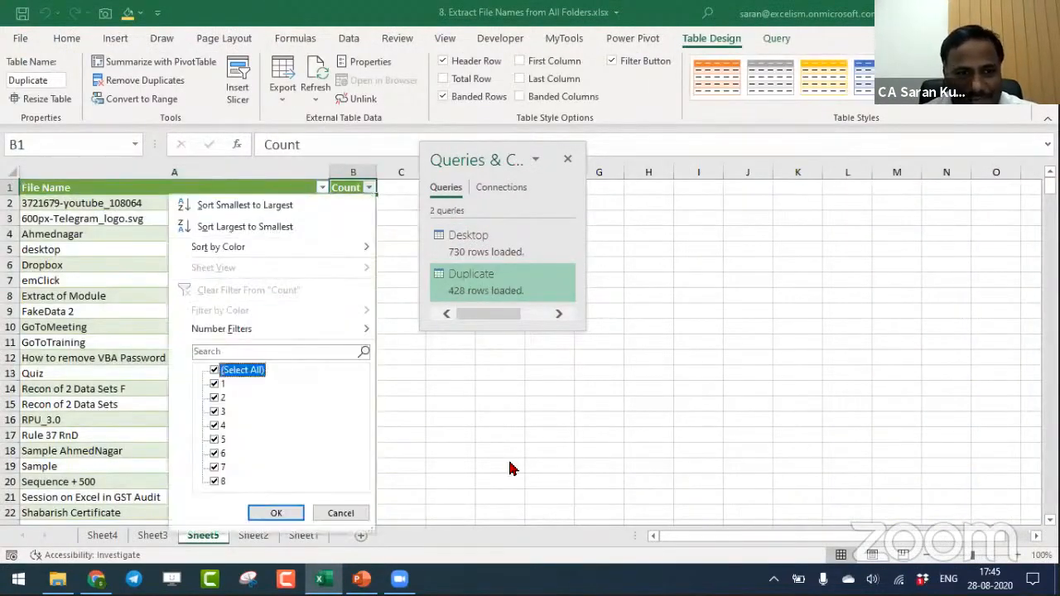
pyautogui.press('space')
pyautogui.press('End')
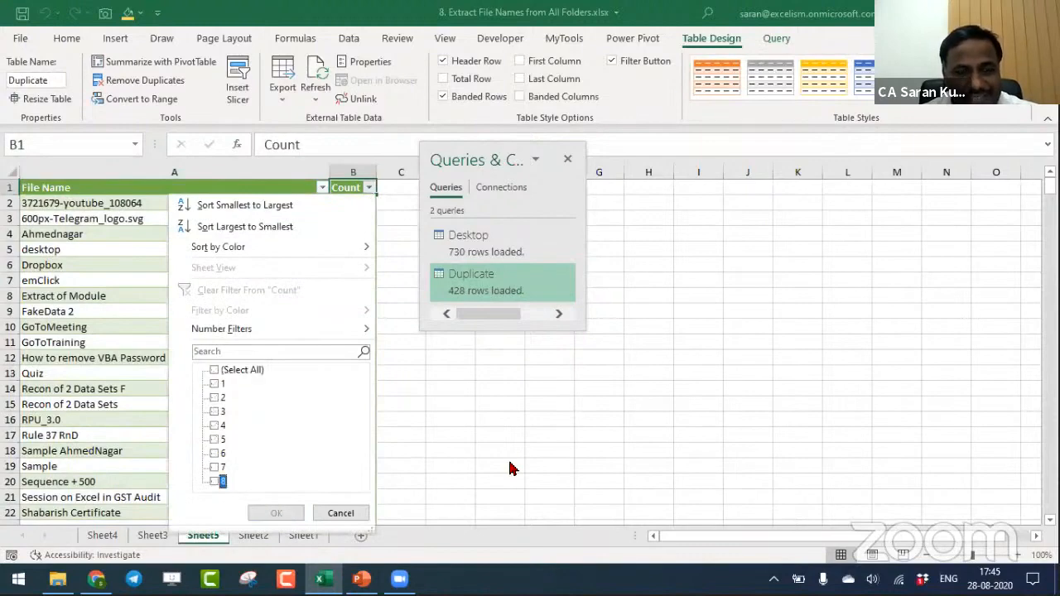
pyautogui.press('space')
pyautogui.press('Return')
pyautogui.press('Down')
pyautogui.press('Left')
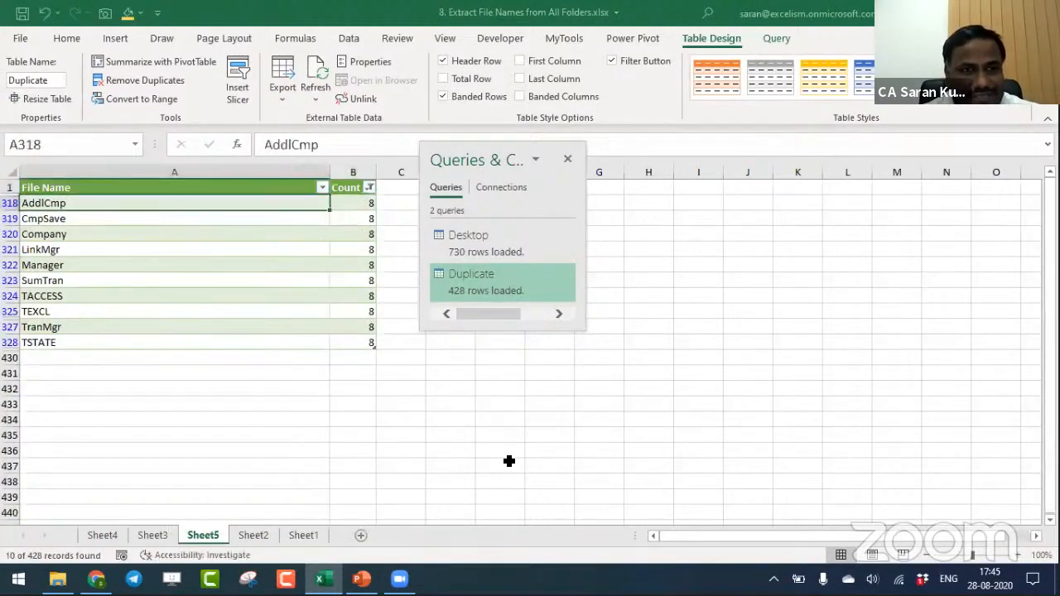
pyautogui.press('Down')
pyautogui.press('Down')
pyautogui.press('Down')
pyautogui.press('Down')
pyautogui.press('Down')
pyautogui.press('Down')
pyautogui.press('Down')
pyautogui.press('Down')
pyautogui.press('Down')
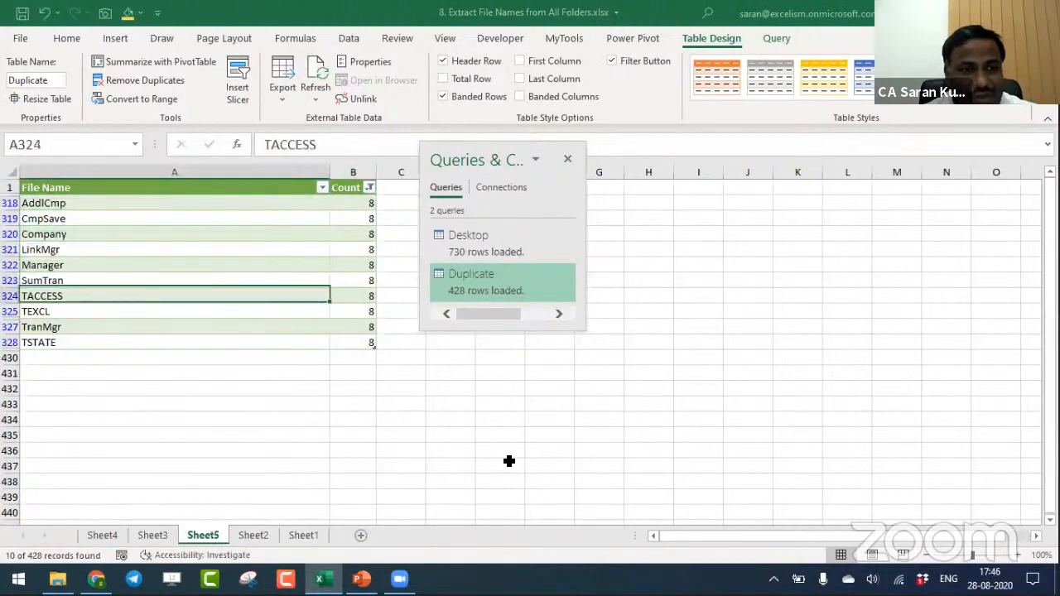
# - Change the Count column's filter to show only the file names with a count of 7
pyautogui.hotkey('ctrl', 'Home')
pyautogui.press('Right')
pyautogui.hotkey('alt', 'Down')
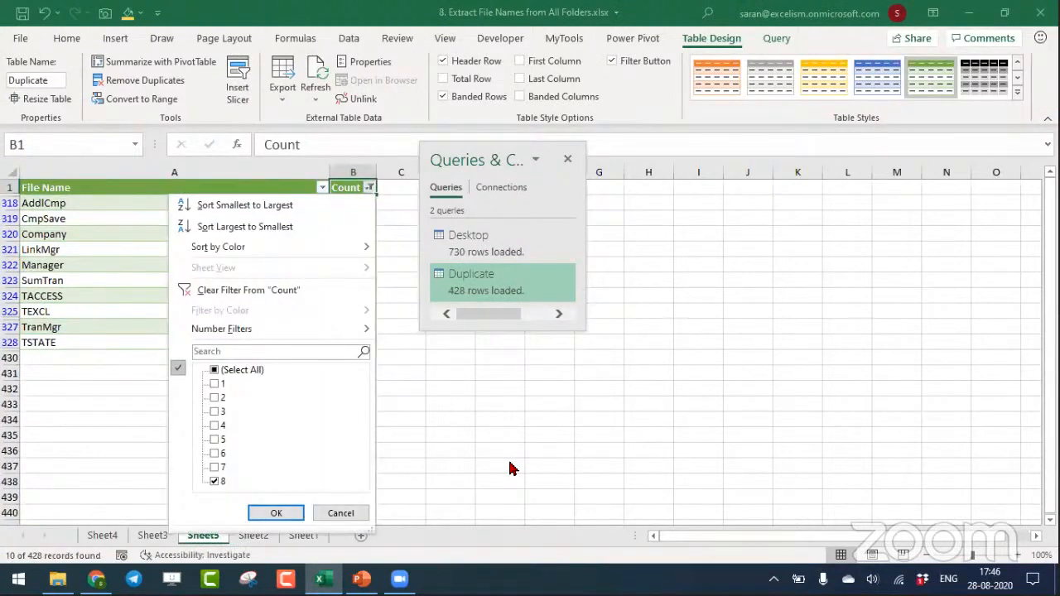
pyautogui.press('Down')
pyautogui.press('Down')
pyautogui.press('Down')
pyautogui.press('Down')
pyautogui.press('Down')
pyautogui.press('Down')
pyautogui.press('Down')
pyautogui.press('Down')
pyautogui.press('Down')
pyautogui.press('Down')
pyautogui.press('Down')
pyautogui.press('space')
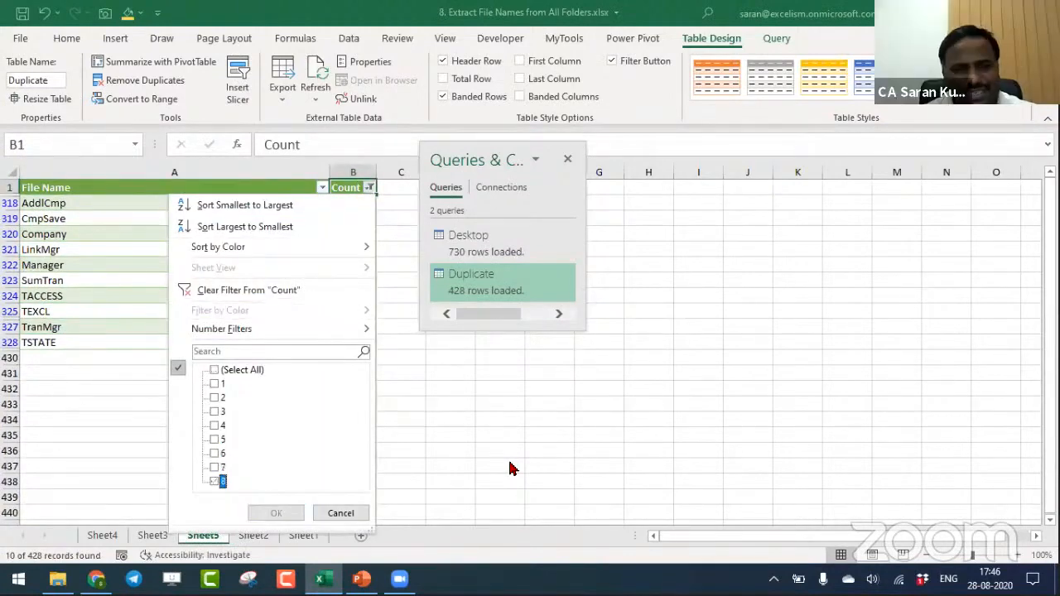
pyautogui.press('Up')
pyautogui.press('space')
pyautogui.press('Return')
# - Examine the filtered counts and the matching invoice and reference file names in the table
pyautogui.press('Down')
pyautogui.press('Down')
pyautogui.press('Down')
pyautogui.press('Down')
pyautogui.press('Down')
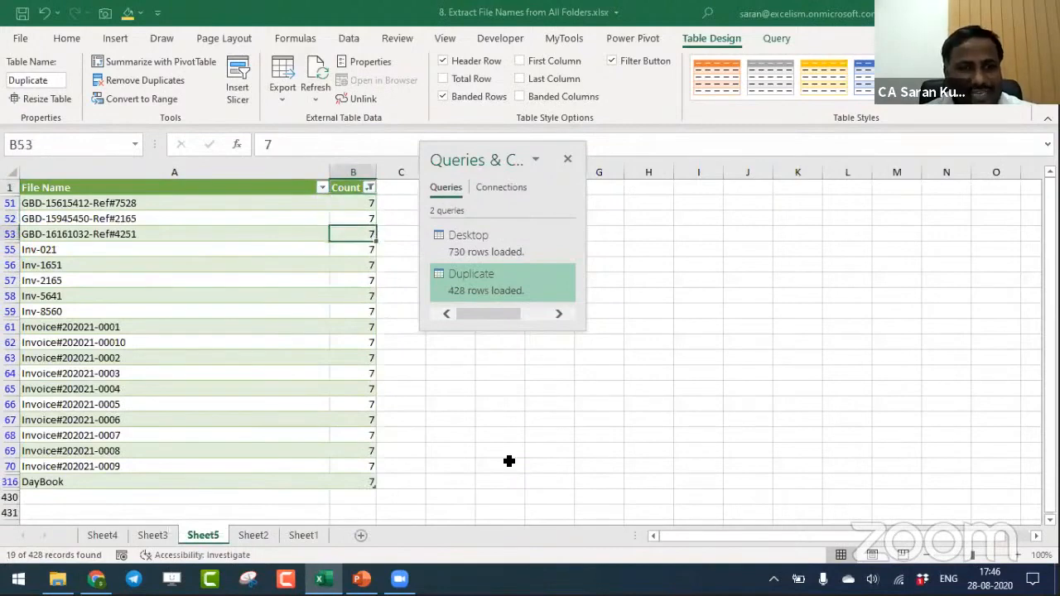
pyautogui.press('Up')
pyautogui.press('Up')
pyautogui.press('Up')
pyautogui.press('Up')
pyautogui.hotkey('ctrl', 'shift', 'Down')
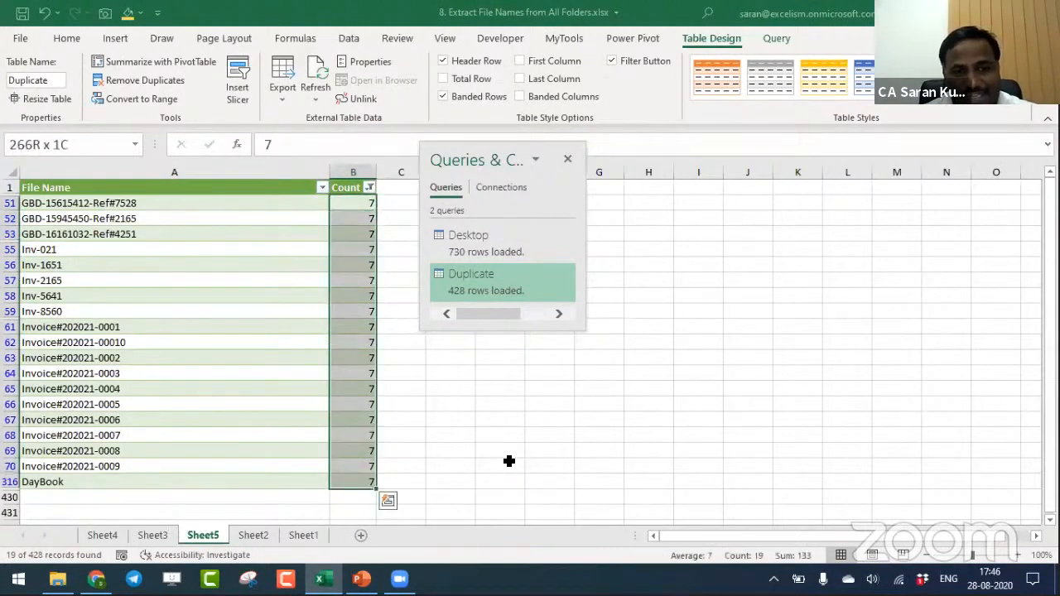
pyautogui.hotkey('shift', 'Up')
pyautogui.hotkey('shift', 'Up')
pyautogui.hotkey('shift', 'Up')
pyautogui.hotkey('shift', 'Up')
pyautogui.hotkey('shift', 'Up')
pyautogui.hotkey('shift', 'Up')
pyautogui.hotkey('shift', 'Up')
pyautogui.hotkey('shift', 'Up')
pyautogui.hotkey('shift', 'Up')
pyautogui.hotkey('shift', 'Up')
pyautogui.hotkey('shift', 'Up')
pyautogui.hotkey('shift', 'Up')
pyautogui.hotkey('shift', 'Up')
pyautogui.hotkey('shift', 'Up')
pyautogui.hotkey('shift', 'Up')
pyautogui.hotkey('shift', 'Up')
pyautogui.hotkey('shift', 'Up')
pyautogui.hotkey('shift', 'Up')
pyautogui.hotkey('ctrl', 'shift', 'Down')
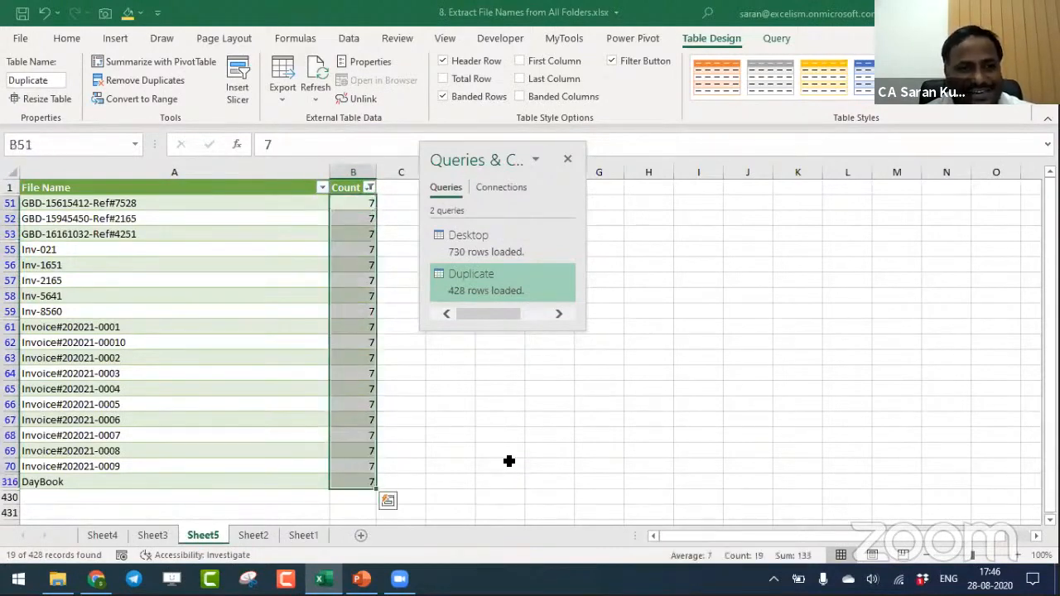
pyautogui.press('Left')
pyautogui.hotkey('ctrl', 'shift', 'Down')
pyautogui.hotkey('shift', 'Up')
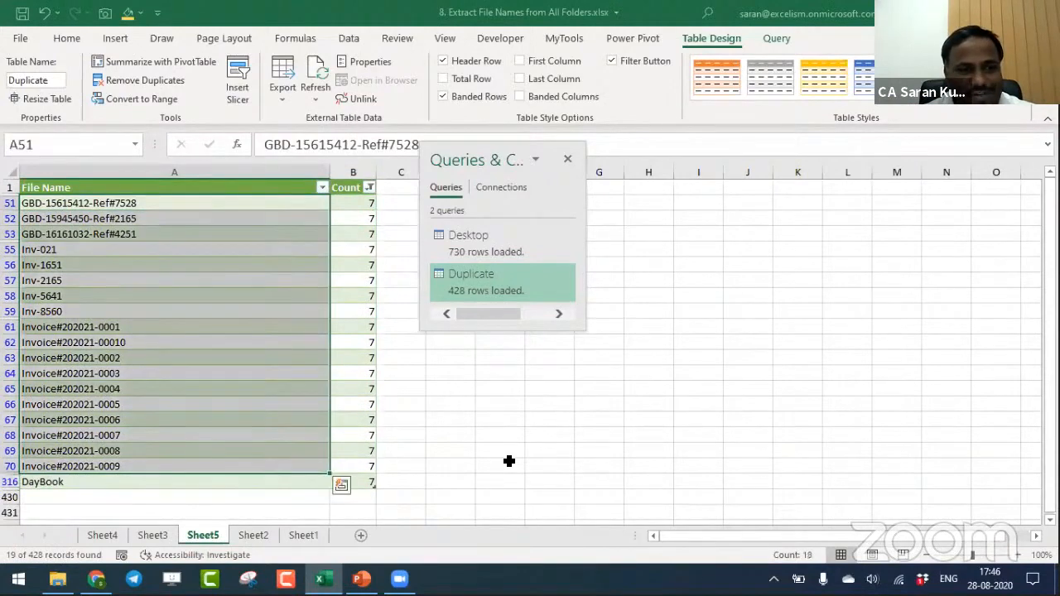
pyautogui.press('Down')
pyautogui.press('Down')
pyautogui.press('Down')
pyautogui.press('Down')
pyautogui.press('Up')
pyautogui.press('Up')
pyautogui.press('Up')
pyautogui.press('Up')
pyautogui.press('Up')
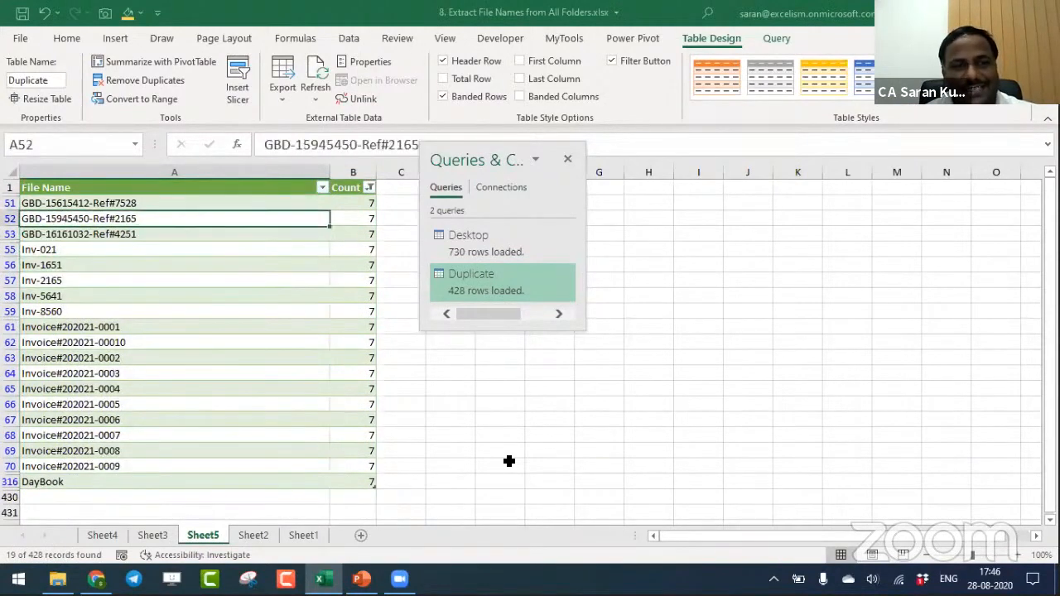
# - Clear the Count filter from the table, and save and close the file names workbook
pyautogui.hotkey('alt', 'd')
pyautogui.press('f')
pyautogui.press('s')
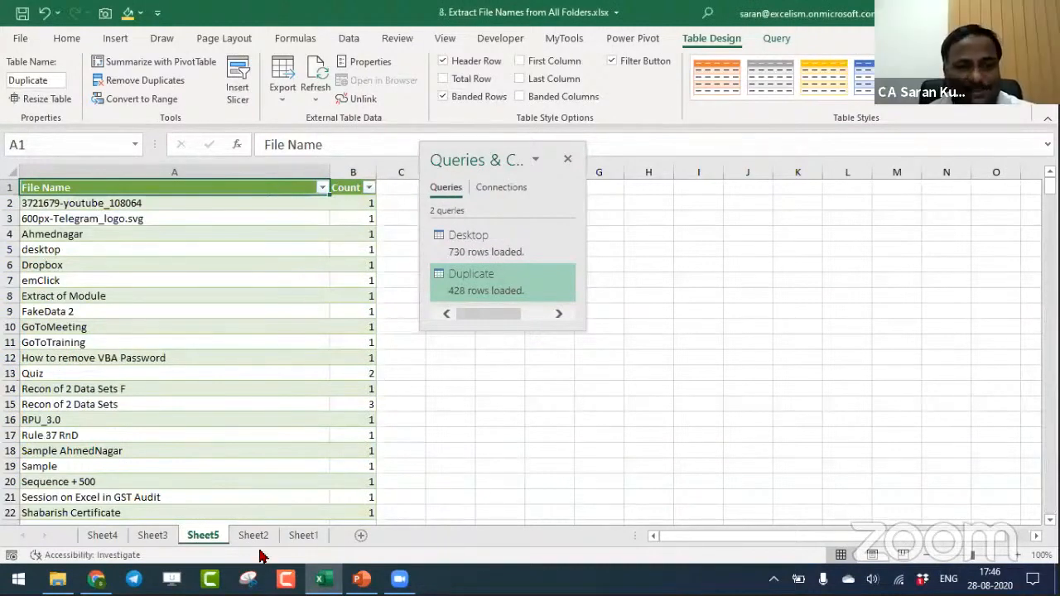
pyautogui.click(393, 447)
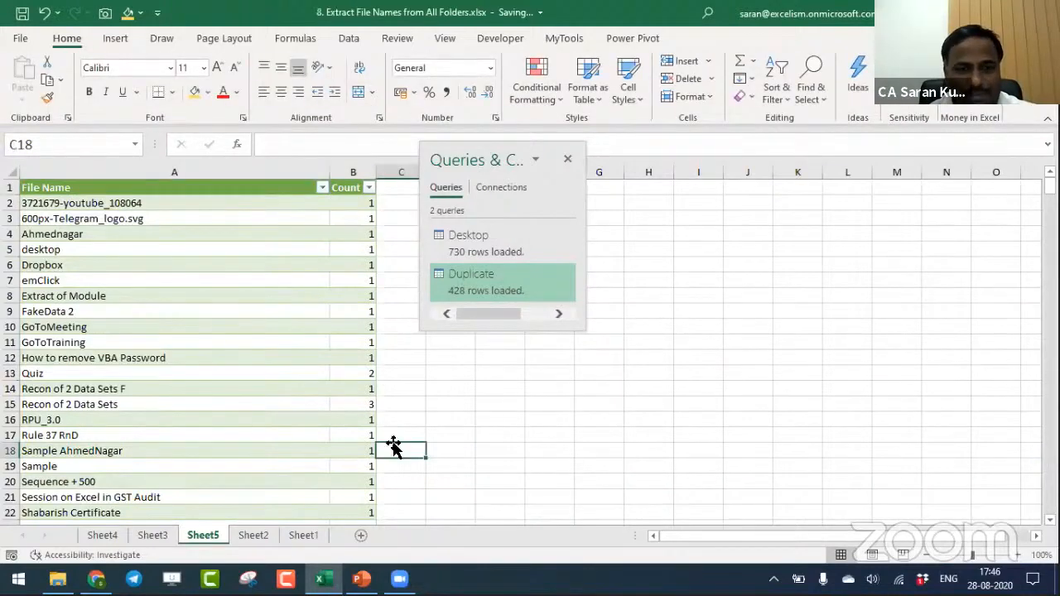
pyautogui.hotkey('ctrl', 'w')
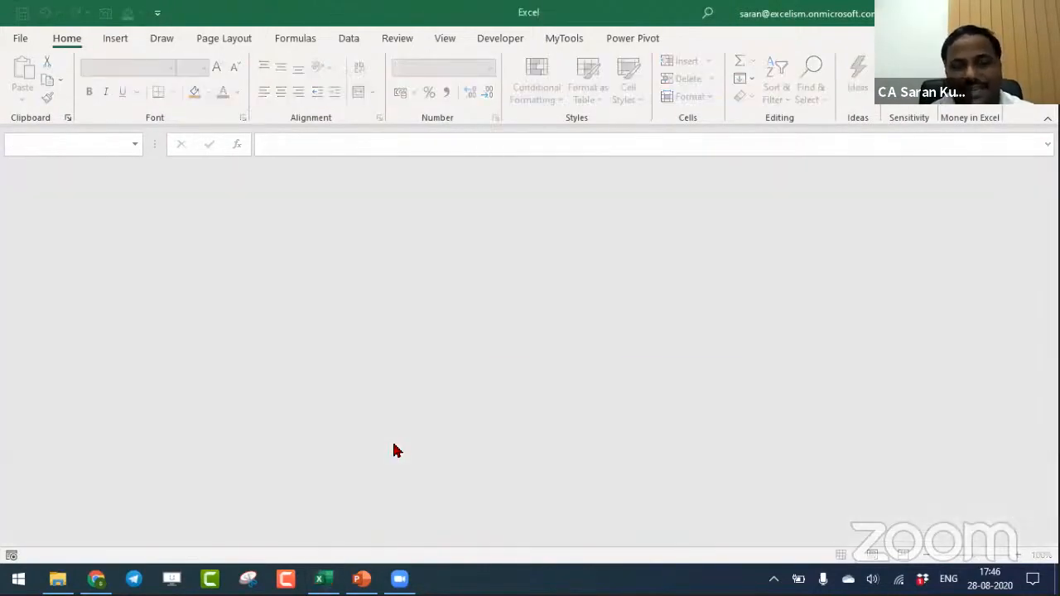
# - Switch to the PowerPoint presentation and review the Power Query in Audit topics on the Session Topics slide
pyautogui.hotkey('alt', 'Tab')
pyautogui.hotkey('alt', 'Tab')
pyautogui.hotkey('alt', 'Tab')
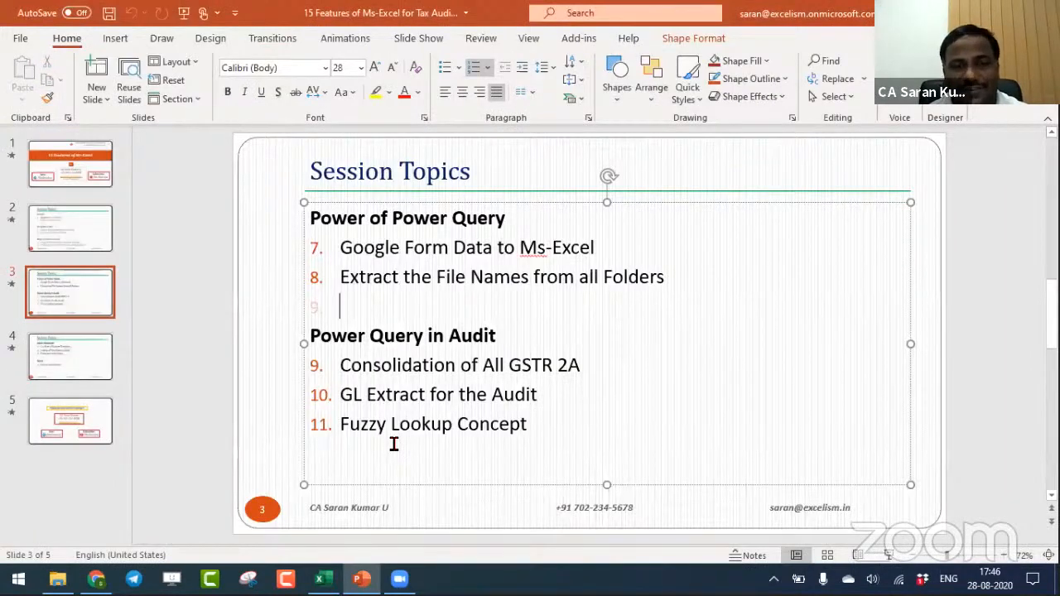
pyautogui.press('Down')
pyautogui.press('Down')
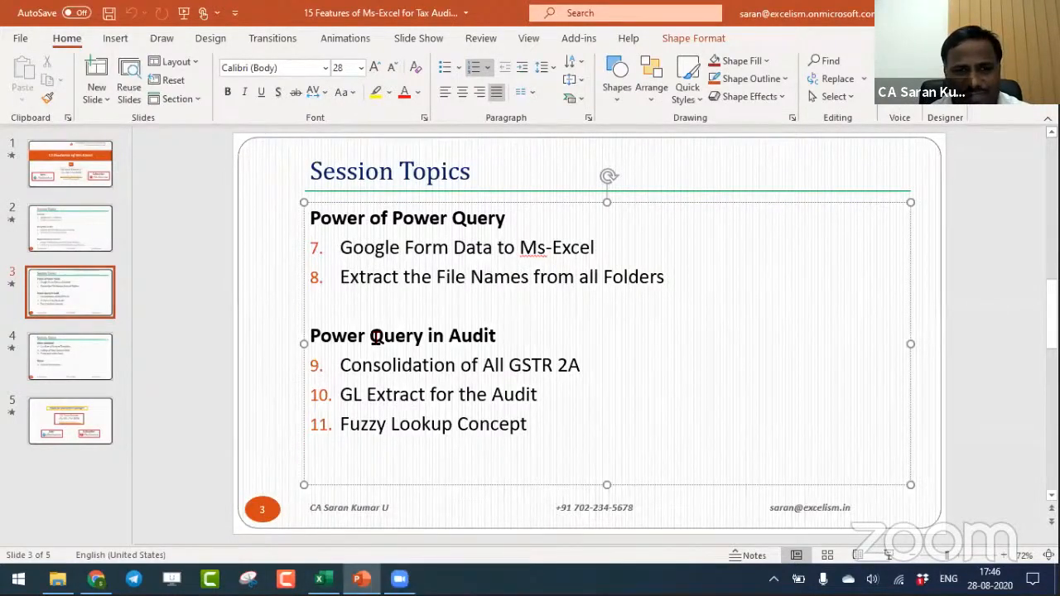
# - Switch to File Explorer, view the workbooks in Working Files' 9. Consolidation of GSTR 2A Data folder, and return to Working Files
pyautogui.hotkey('alt', 'Tab')
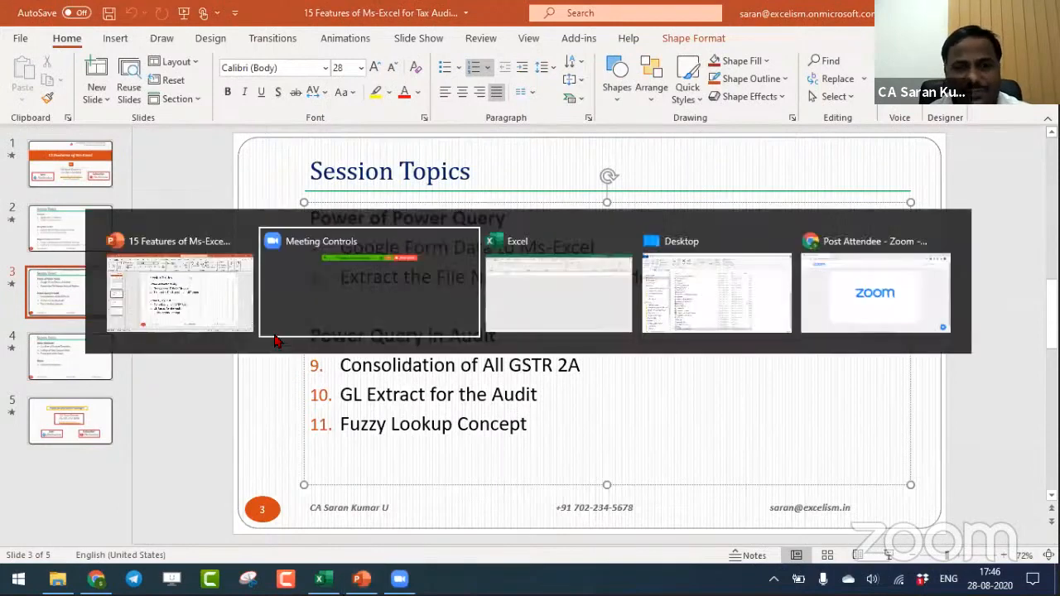
pyautogui.hotkey('alt', 'Tab')
pyautogui.hotkey('alt', 'Tab')
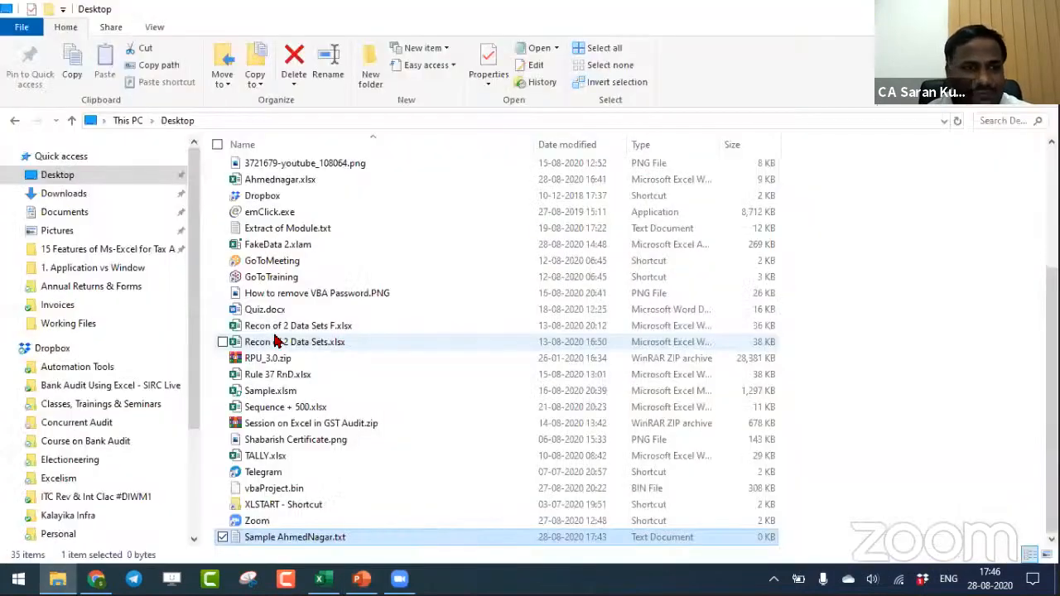
pyautogui.click(129, 252)
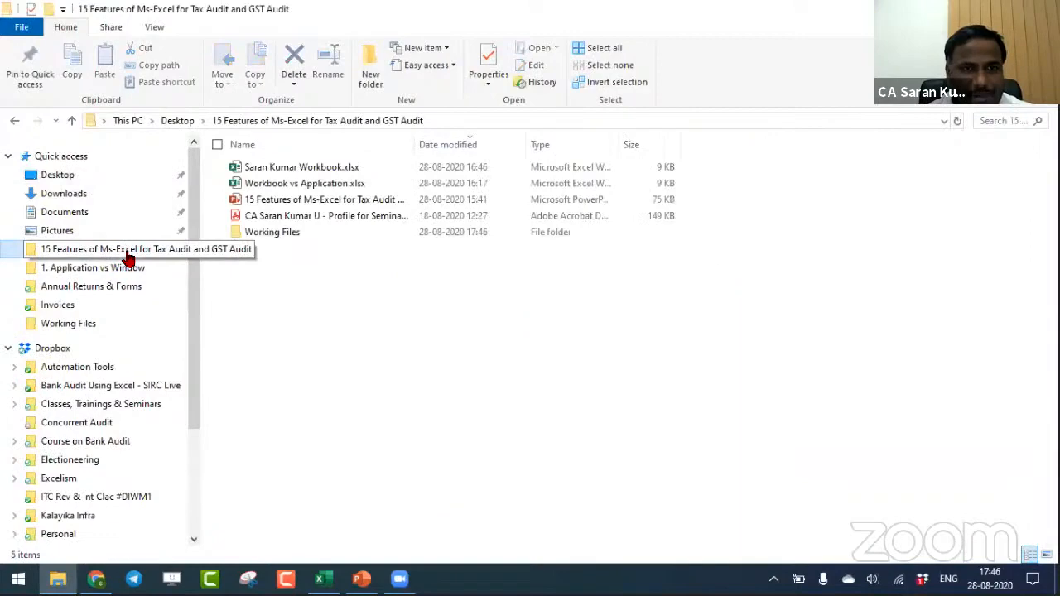
pyautogui.doubleClick(289, 232)
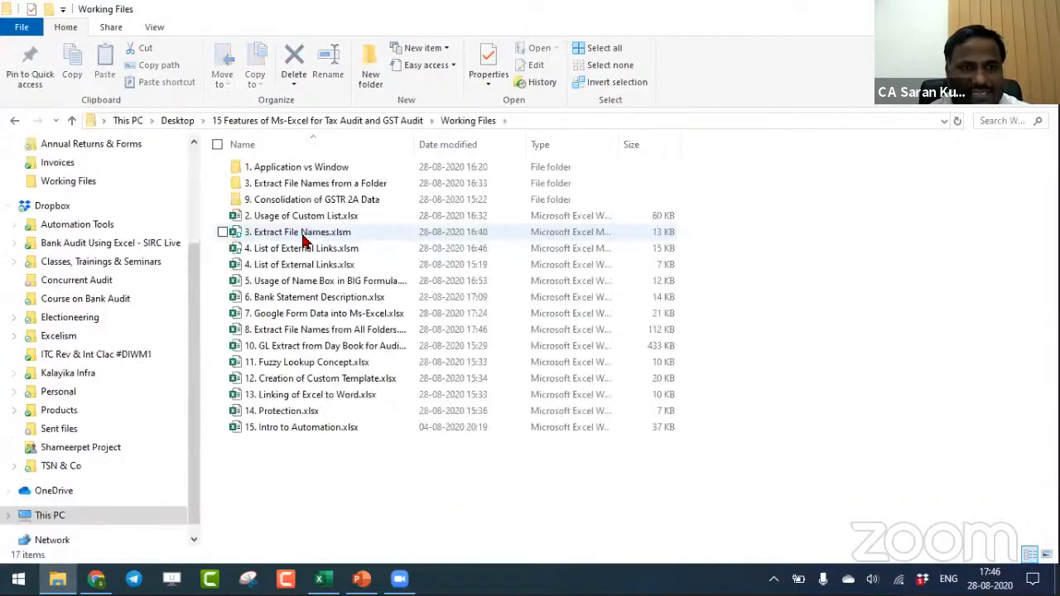
pyautogui.doubleClick(322, 200)
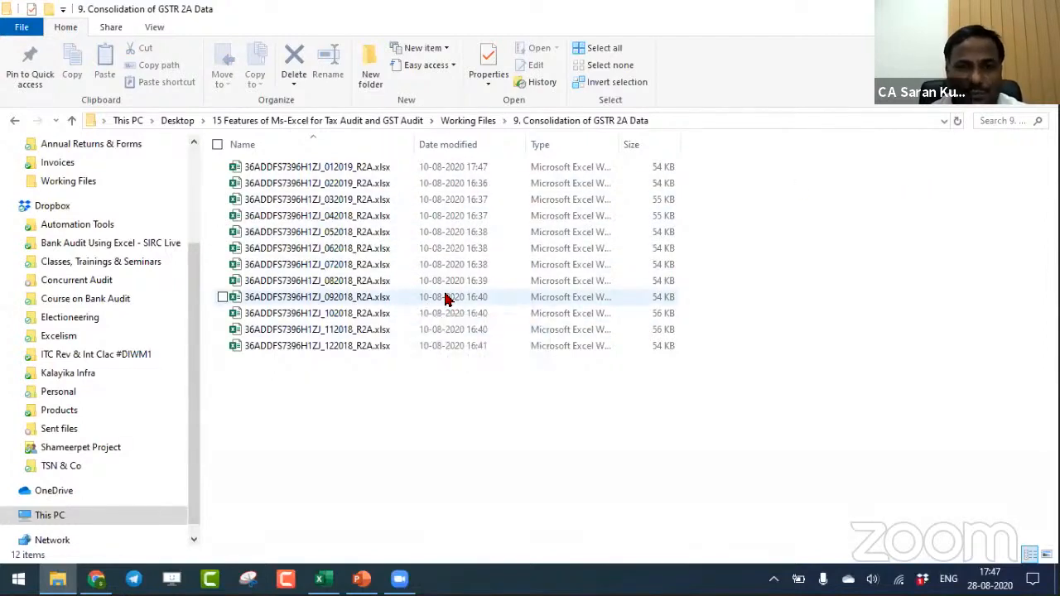
pyautogui.click(470, 121)
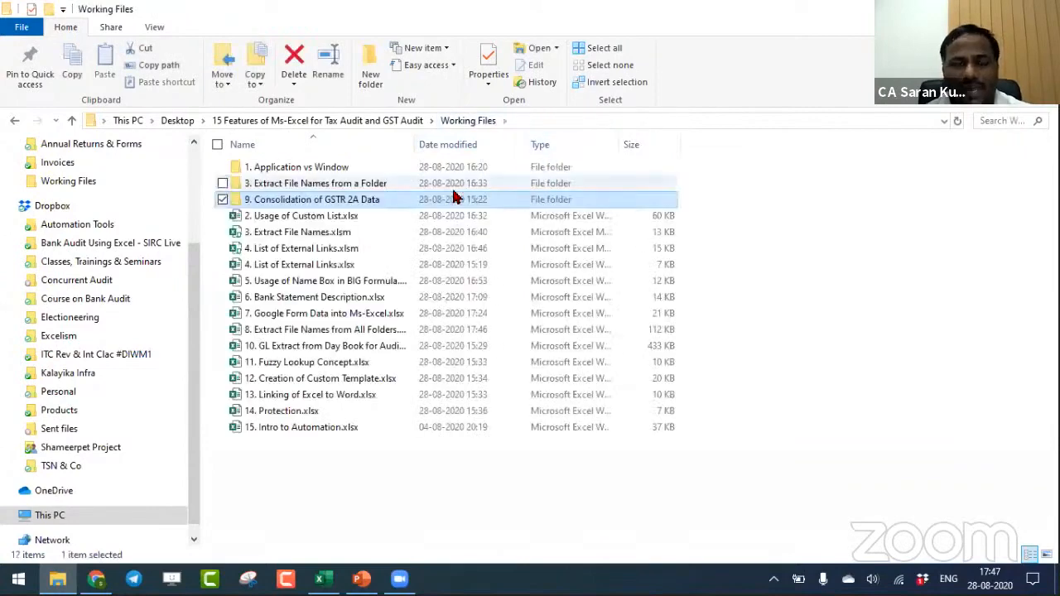
# - Switch to Excel and create a new blank workbook for the GSTR 2A consolidation
pyautogui.hotkey('alt', 'Tab')
pyautogui.hotkey('alt', 'Tab')
pyautogui.hotkey('alt', 'Tab')
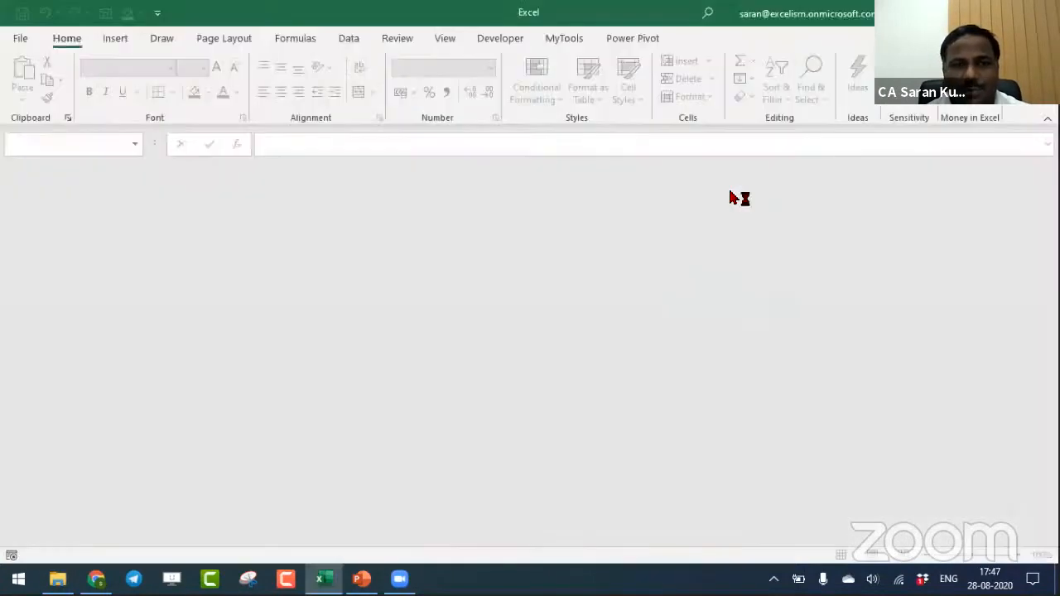
pyautogui.hotkey('alt', 'Tab')
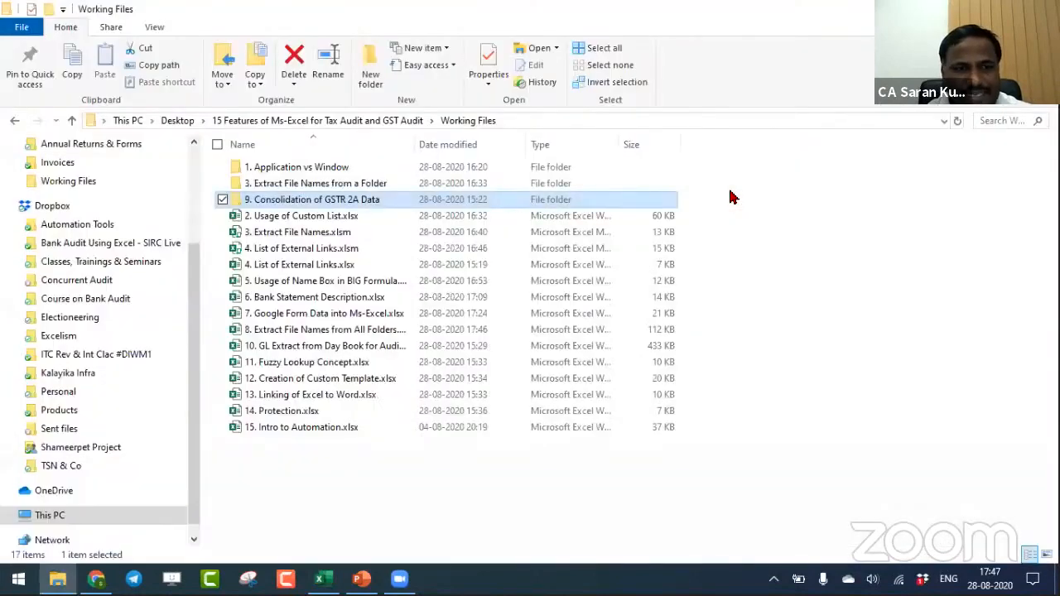
pyautogui.press('Down')
pyautogui.press('Down')
pyautogui.press('Down')
pyautogui.press('Down')
pyautogui.press('Return')
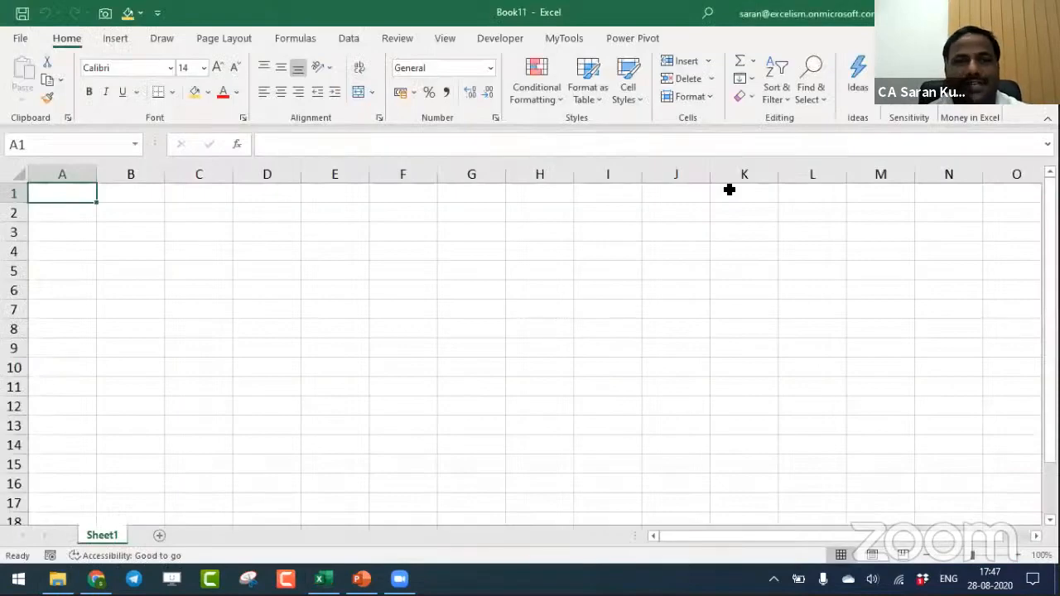
pyautogui.click(354, 41)
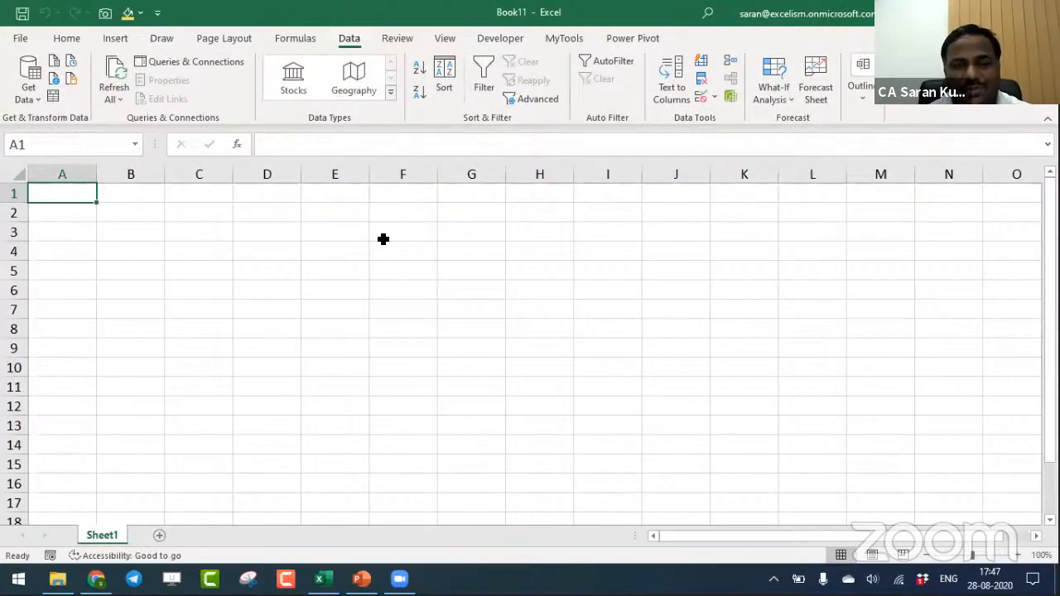
# - Switch to File Explorer, open the 012019 R2A workbook in the 9. Consolidation of GSTR 2A Data folder, and enable editing
pyautogui.hotkey('alt', 'Tab')
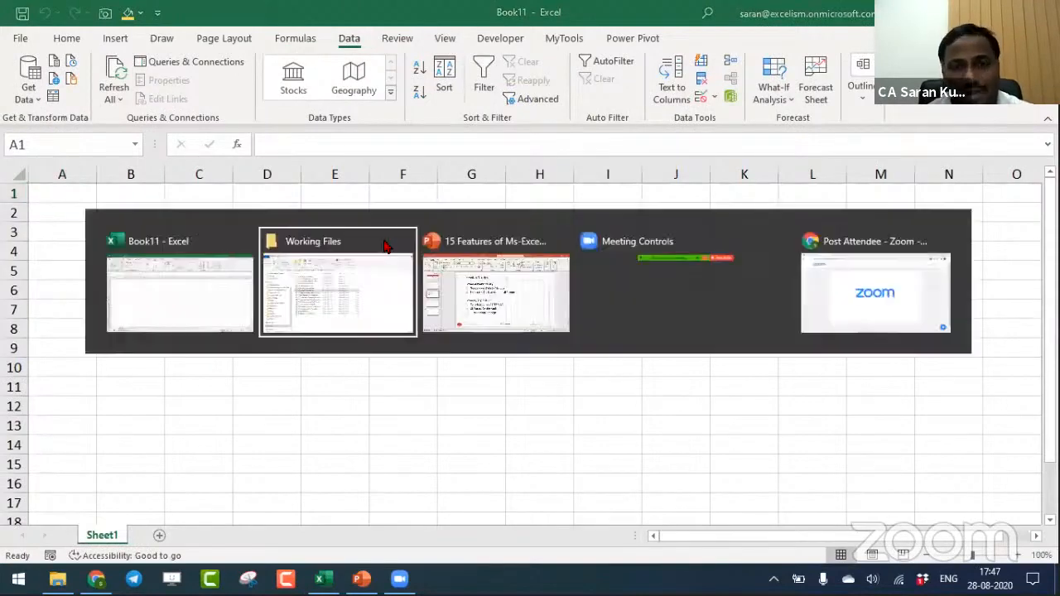
pyautogui.press('Up')
pyautogui.press('Up')
pyautogui.press('Up')
pyautogui.press('Up')
pyautogui.press('Up')
pyautogui.press('Down')
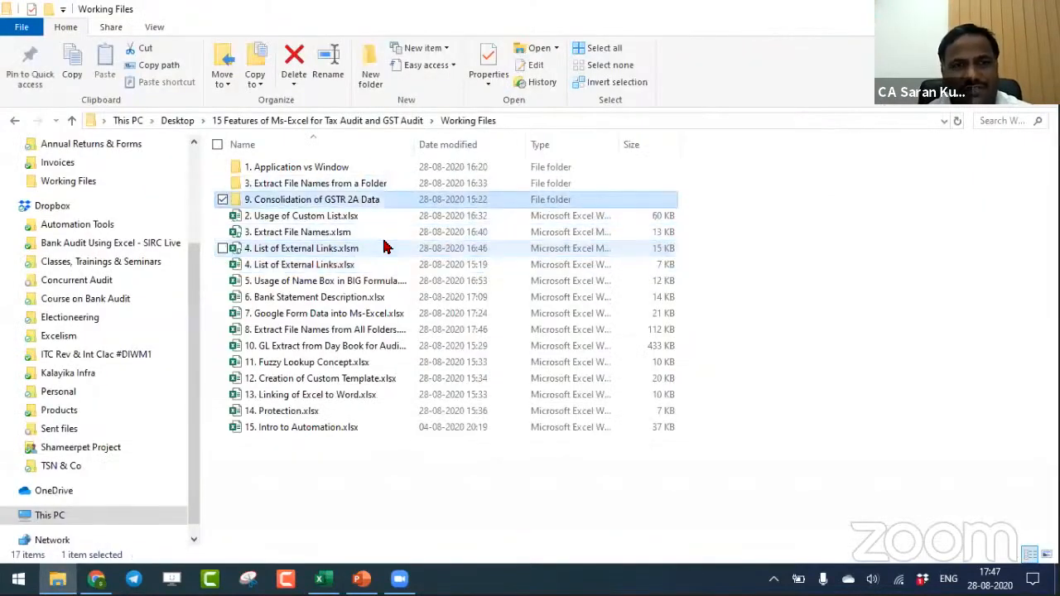
pyautogui.press('Return')
pyautogui.press('Down')
pyautogui.hotkey('alt', 'Tab')
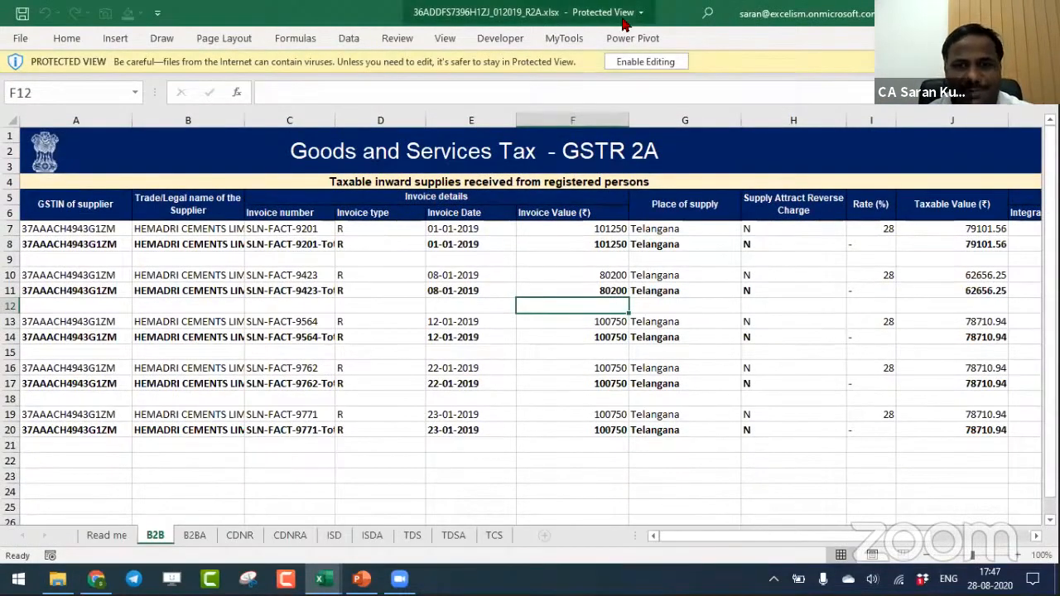
pyautogui.click(648, 63)
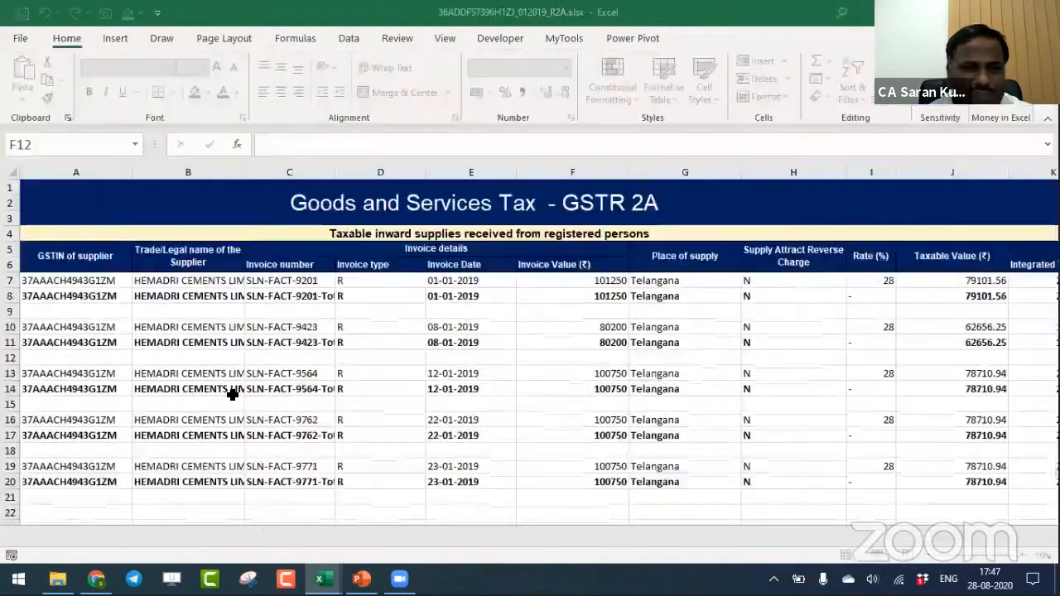
# - View the B2BA, CDNR, CDNRA, B2B and ISD sheets of the GSTR 2A workbook
pyautogui.click(195, 534)
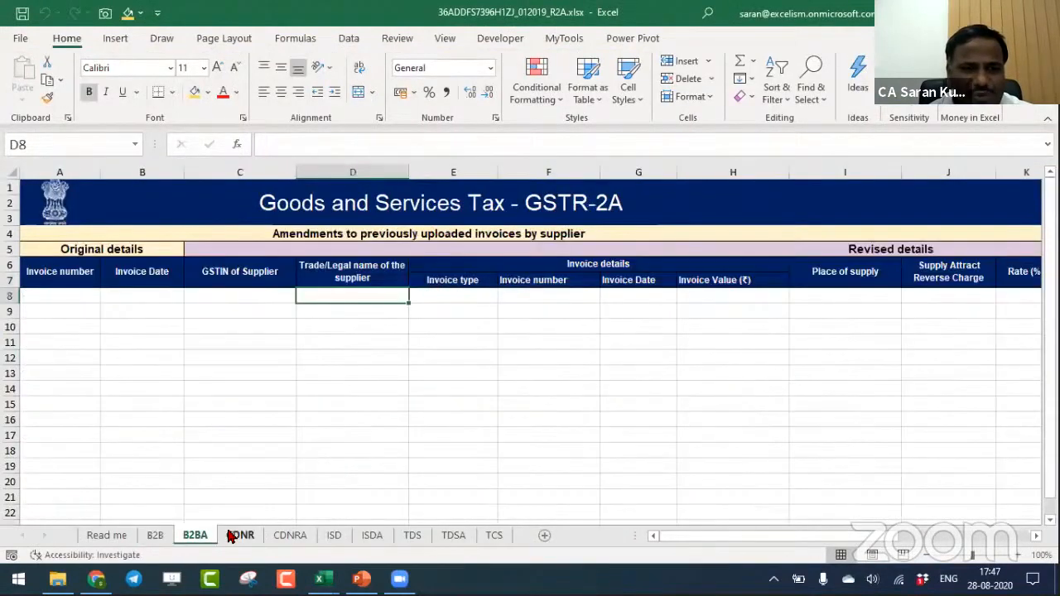
pyautogui.click(239, 536)
pyautogui.click(276, 538)
pyautogui.click(159, 537)
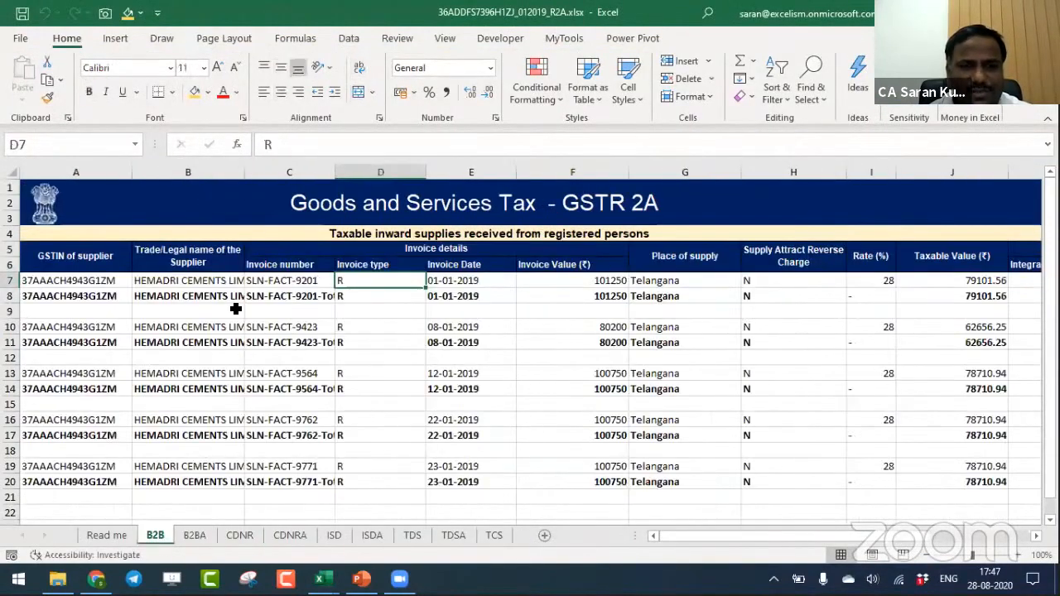
pyautogui.click(332, 534)
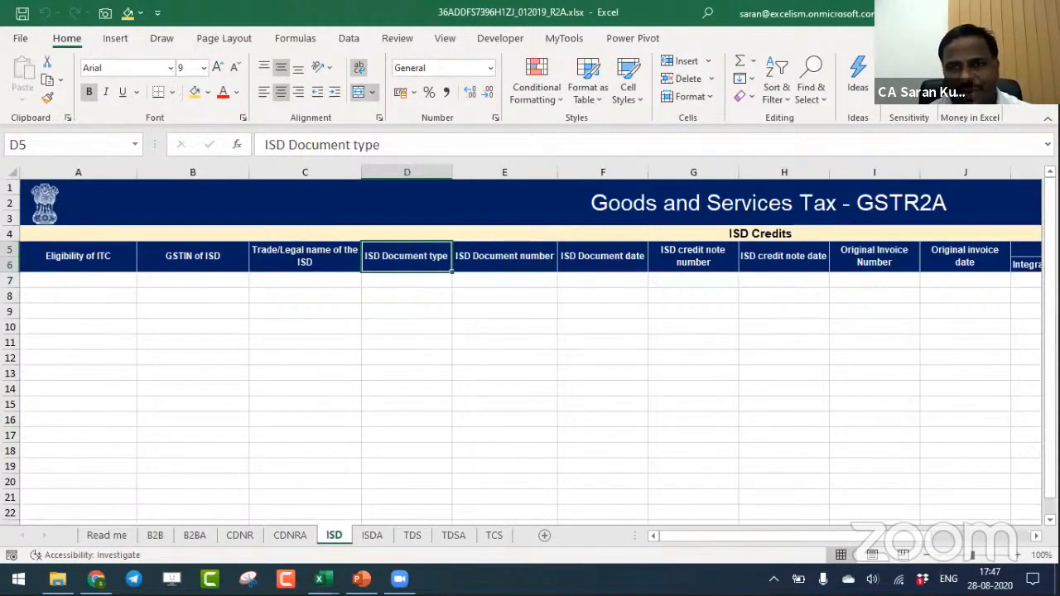
# - Start a folder import in the blank workbook, using the copied path of the 9. Consolidation of GSTR 2A Data folder
pyautogui.hotkey('alt', 'Tab')
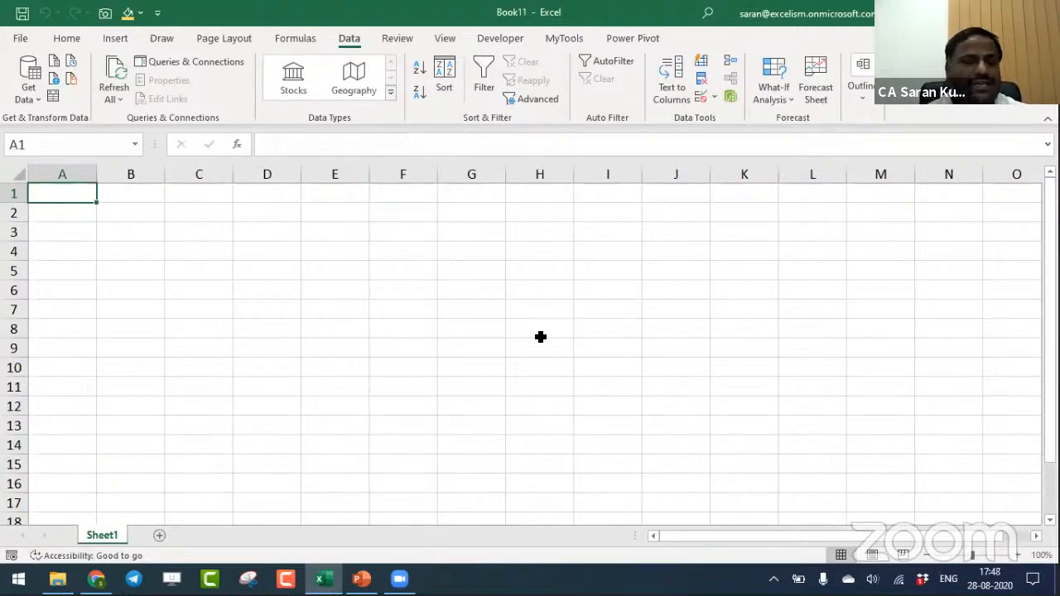
pyautogui.click(17, 95)
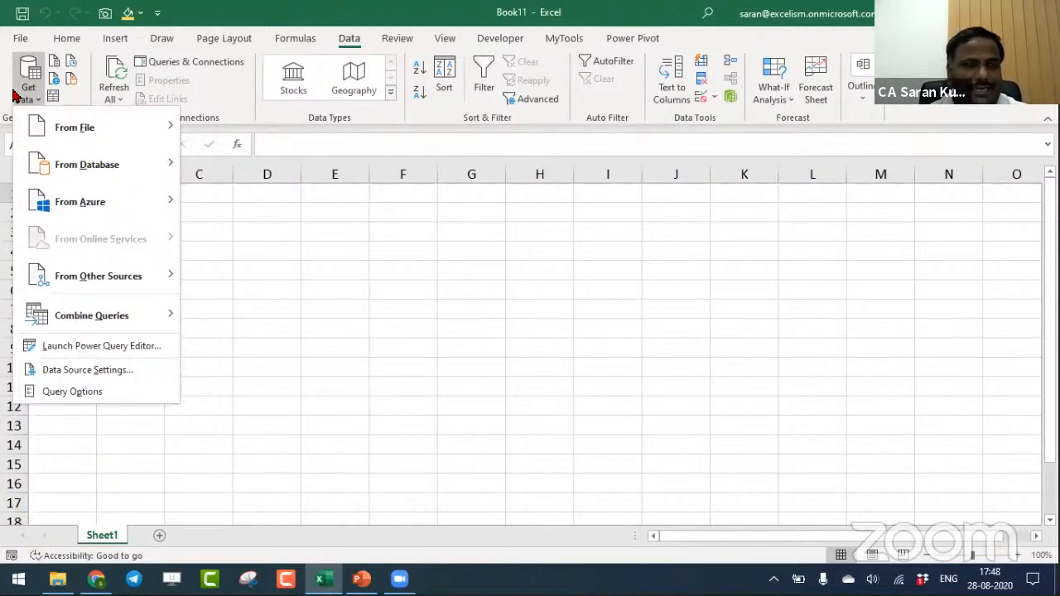
pyautogui.moveTo(40, 127)
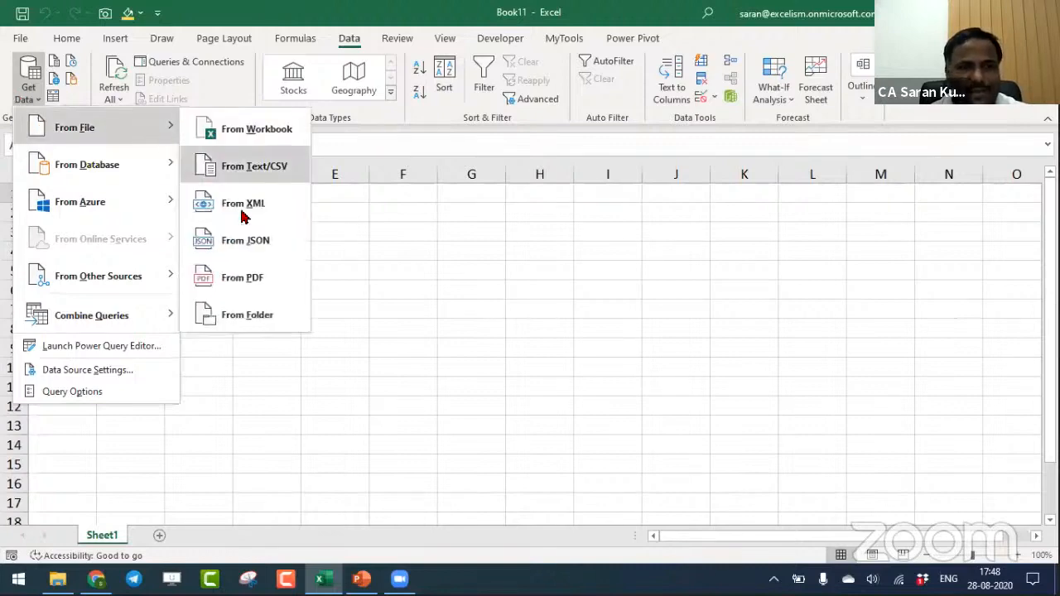
pyautogui.click(272, 315)
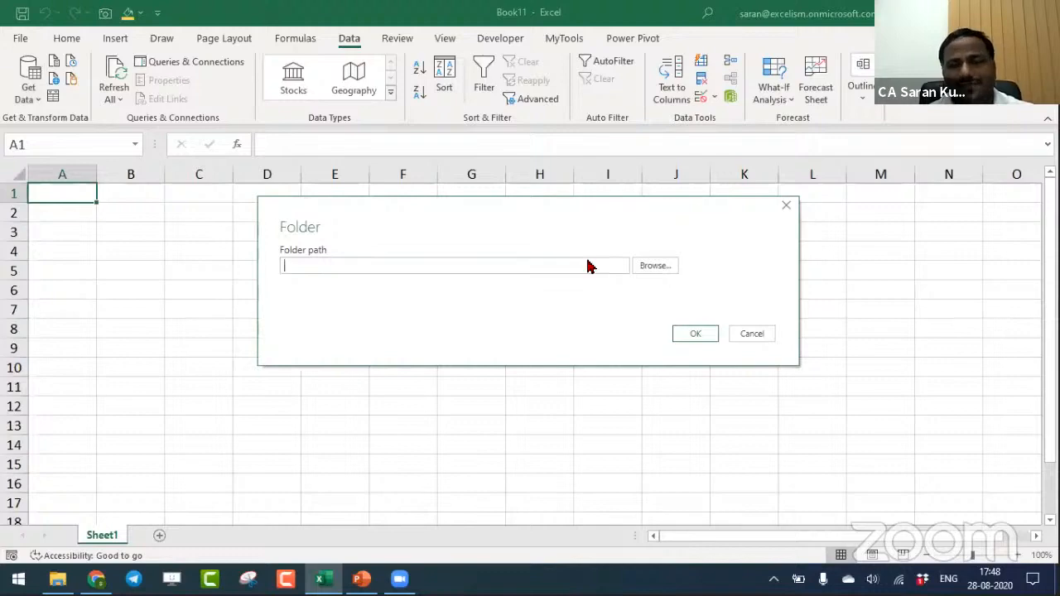
pyautogui.hotkey('alt', 'Tab')
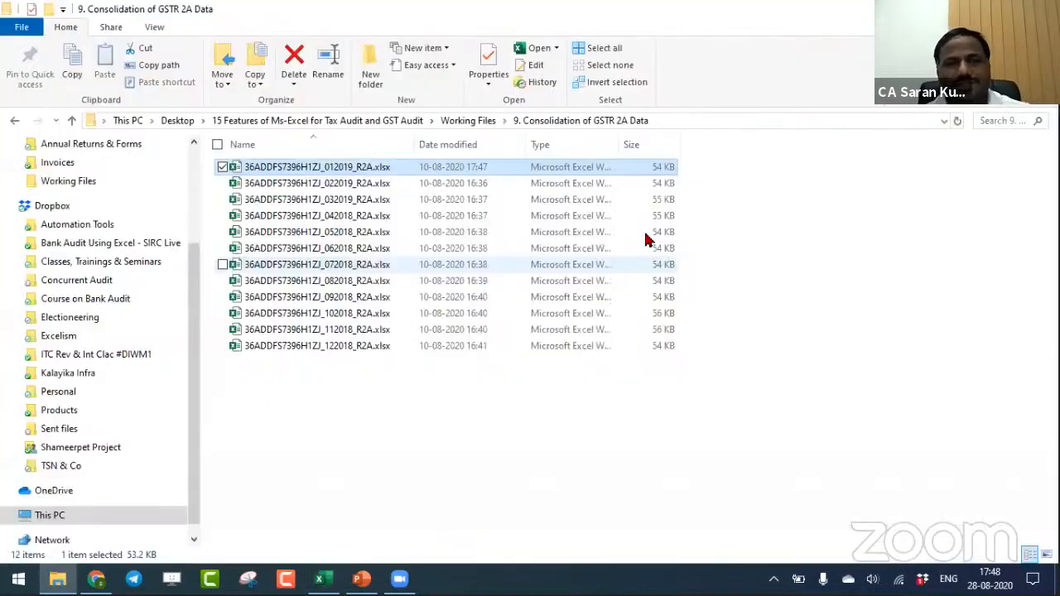
pyautogui.click(797, 117)
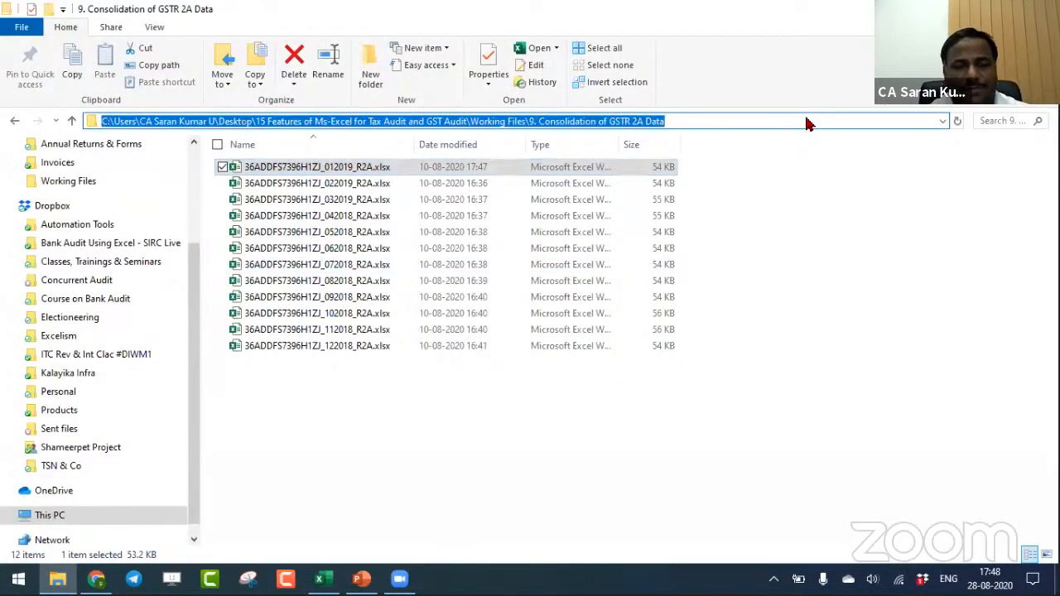
pyautogui.hotkey('ctrl', 'c')
pyautogui.hotkey('alt', 'Tab')
pyautogui.hotkey('ctrl', 'v')
# - Confirm 9. Consolidation of GSTR 2A Data as the source folder and open its file list for transformation in Power Query Editor
pyautogui.click(649, 269)
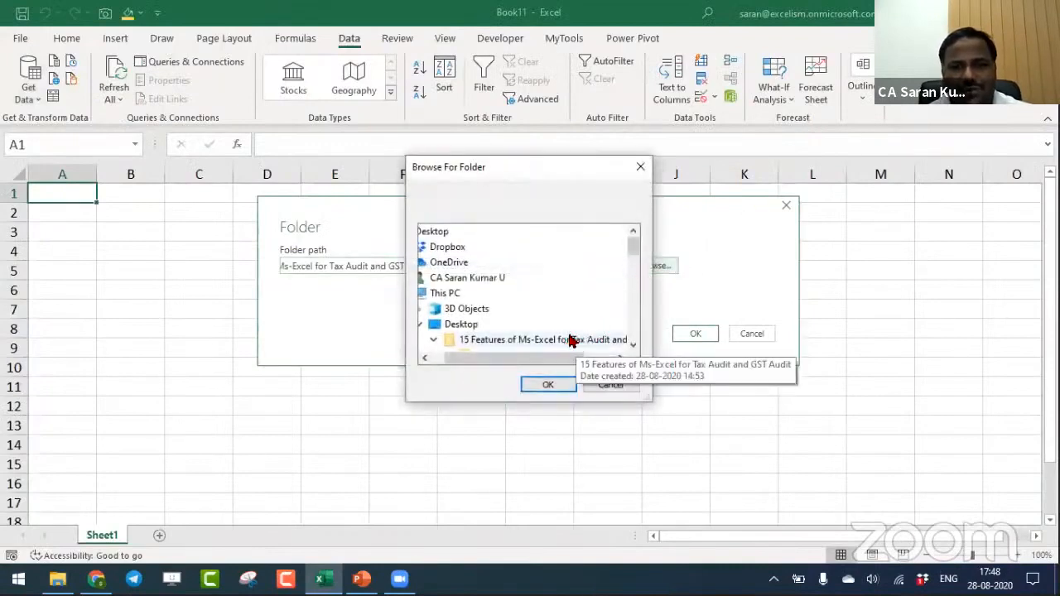
pyautogui.moveTo(632, 244); pyautogui.dragTo(631, 259)
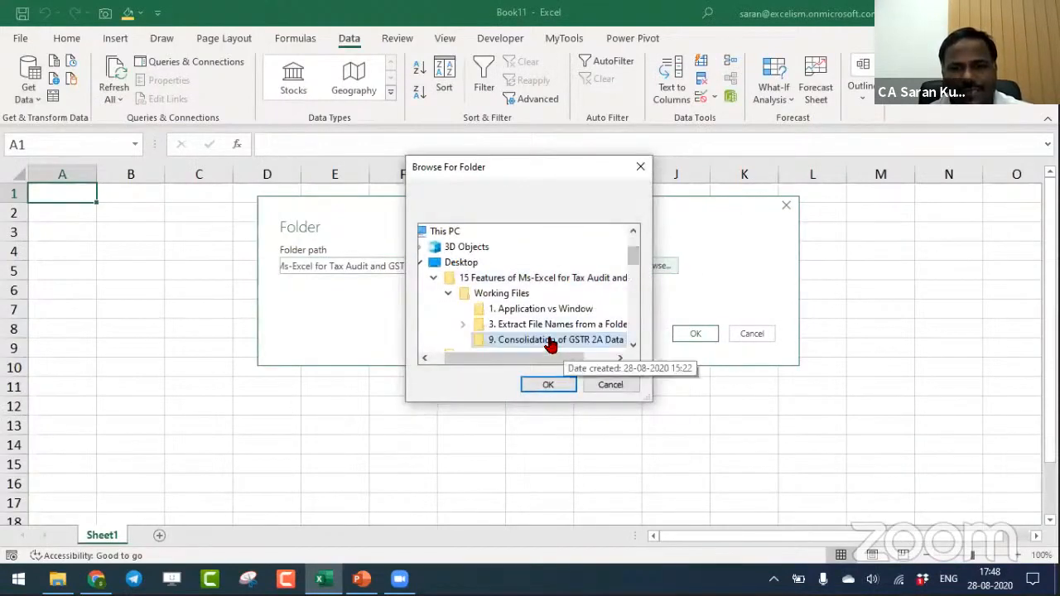
pyautogui.click(551, 388)
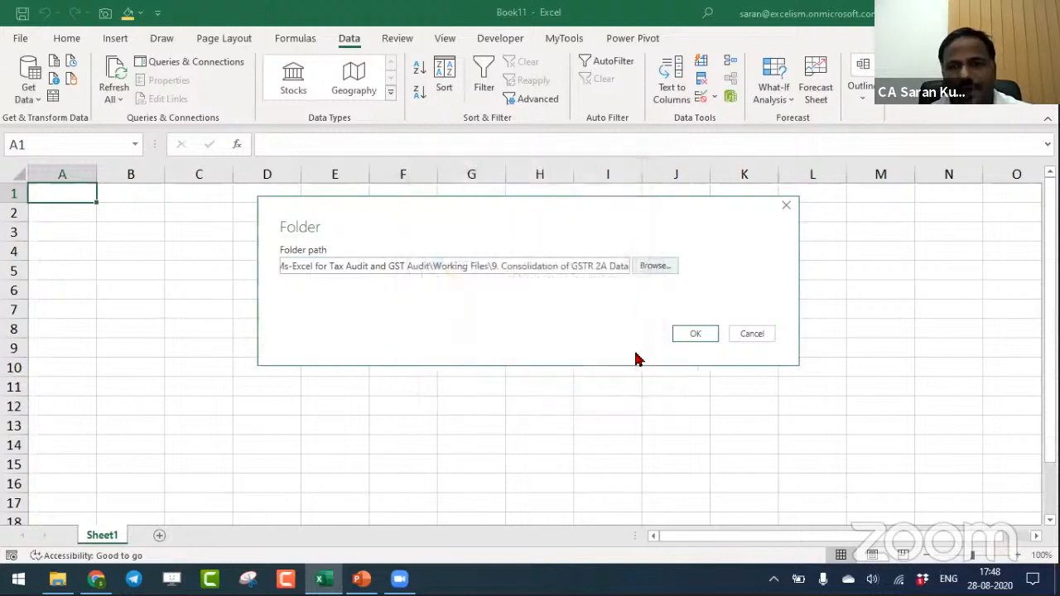
pyautogui.click(686, 335)
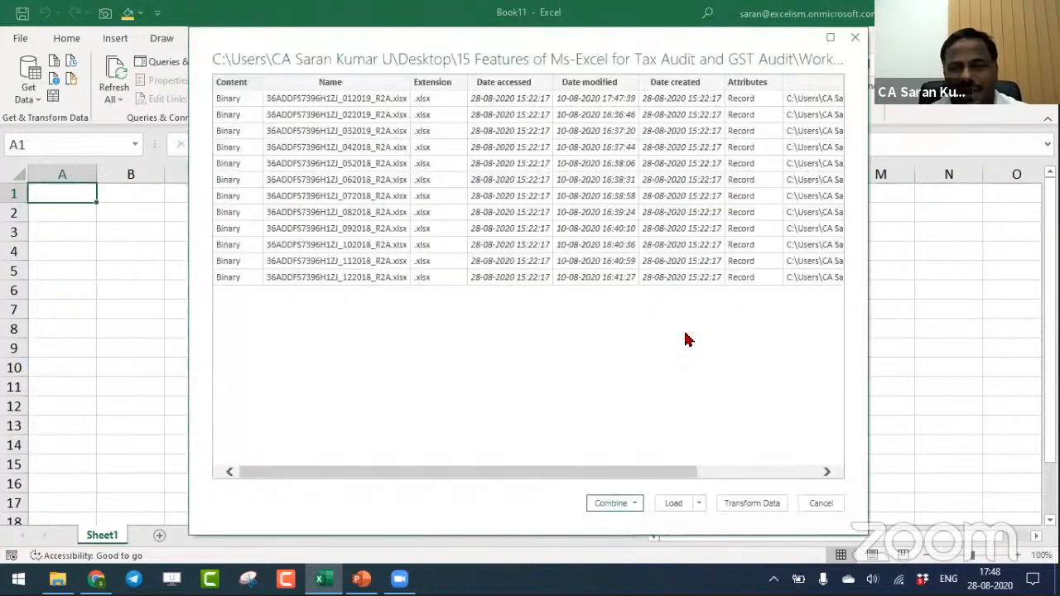
pyautogui.click(768, 506)
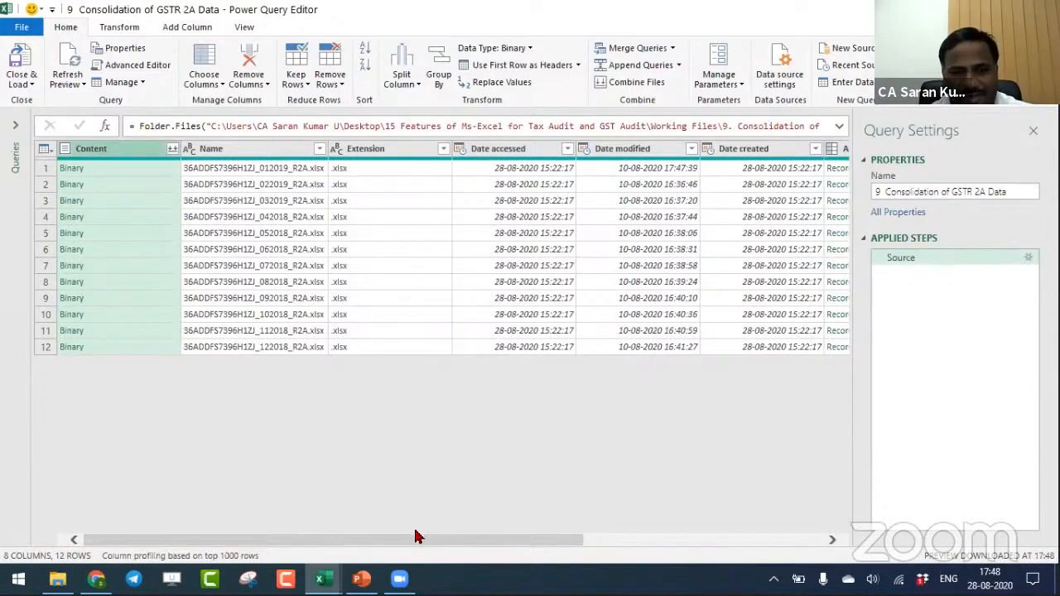
# - Review the fields available for expansion in the Attributes column, leaving the column unexpanded
pyautogui.hscroll(3, 381, 542)
pyautogui.hscroll(2, 381, 542)
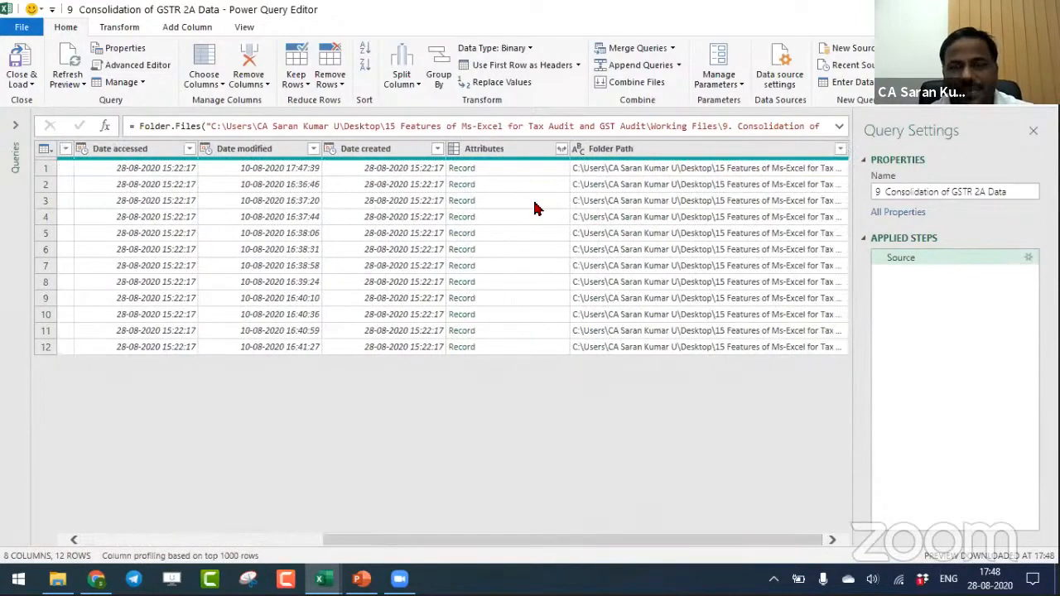
pyautogui.click(560, 149)
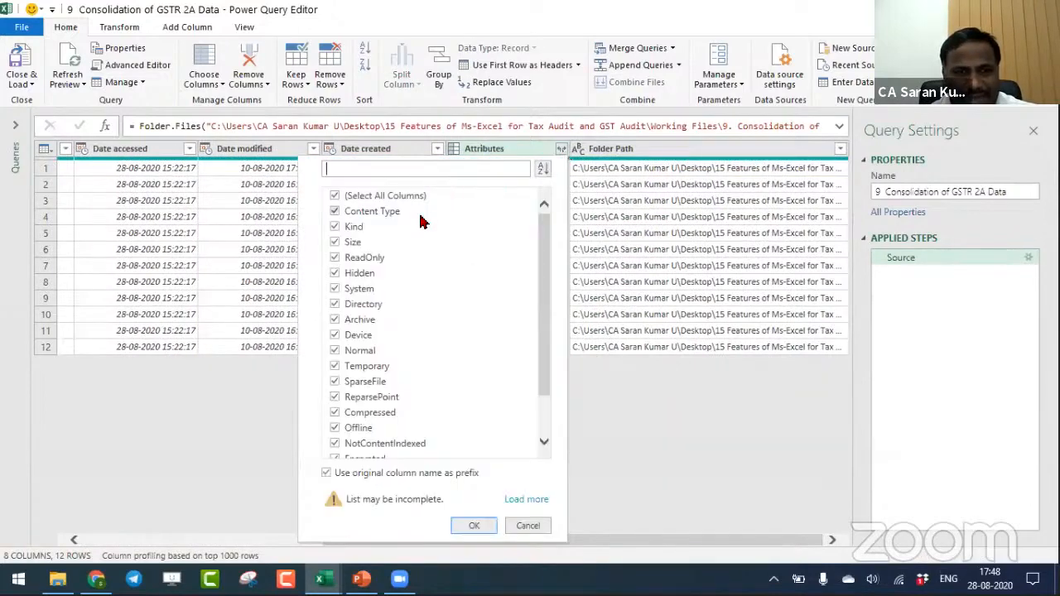
pyautogui.click(391, 199)
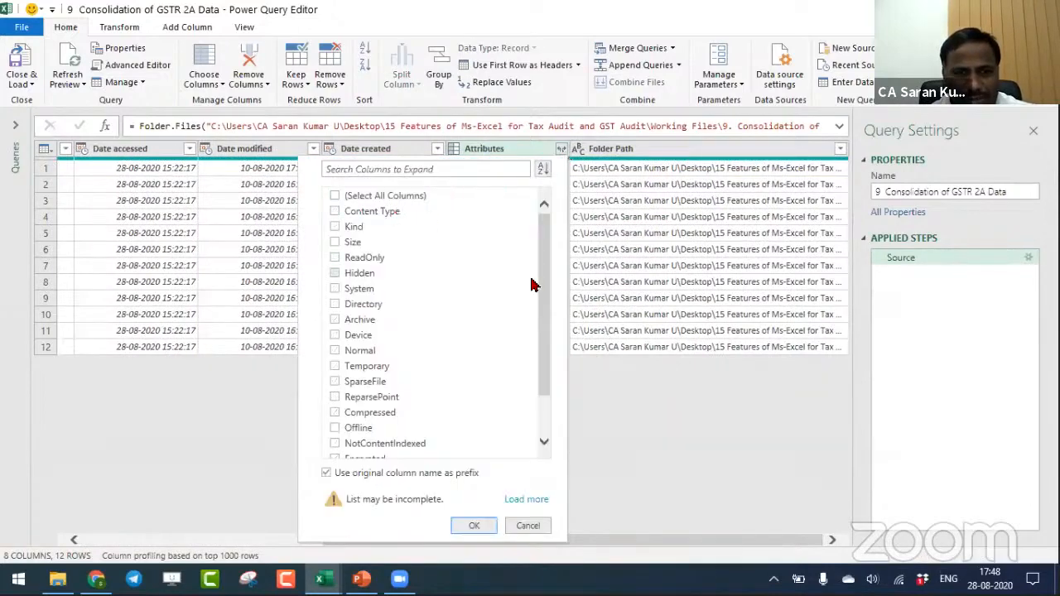
pyautogui.moveTo(549, 284); pyautogui.dragTo(549, 208)
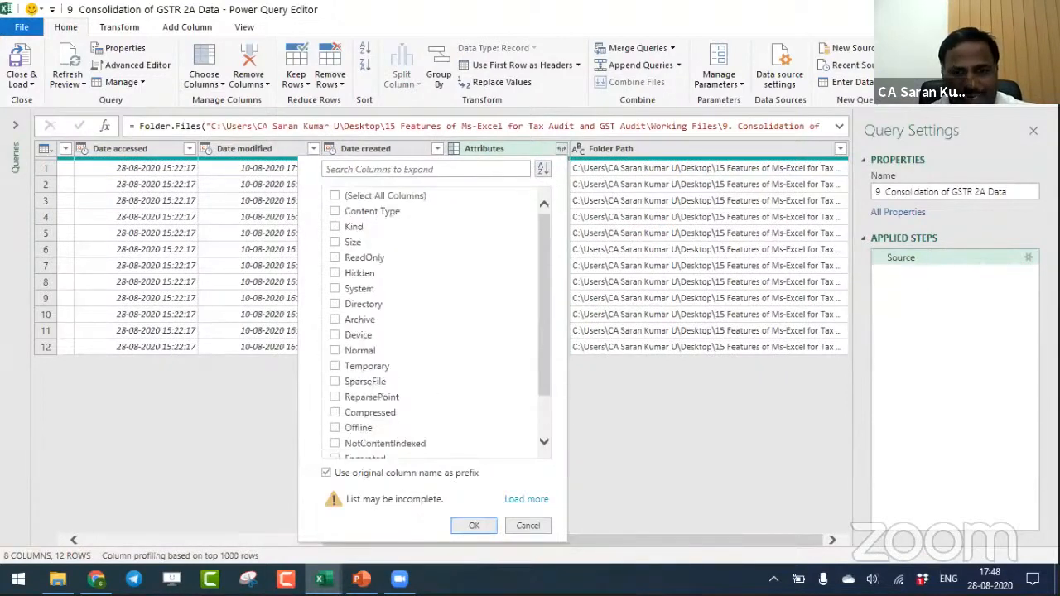
pyautogui.click(534, 525)
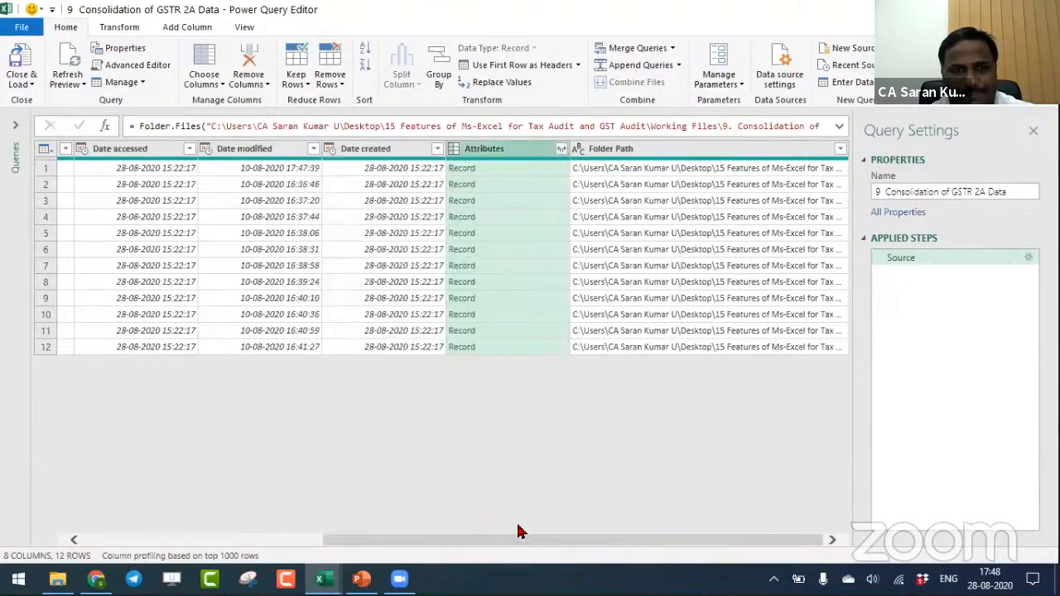
pyautogui.click(483, 541)
pyautogui.moveTo(483, 542); pyautogui.dragTo(47, 509)
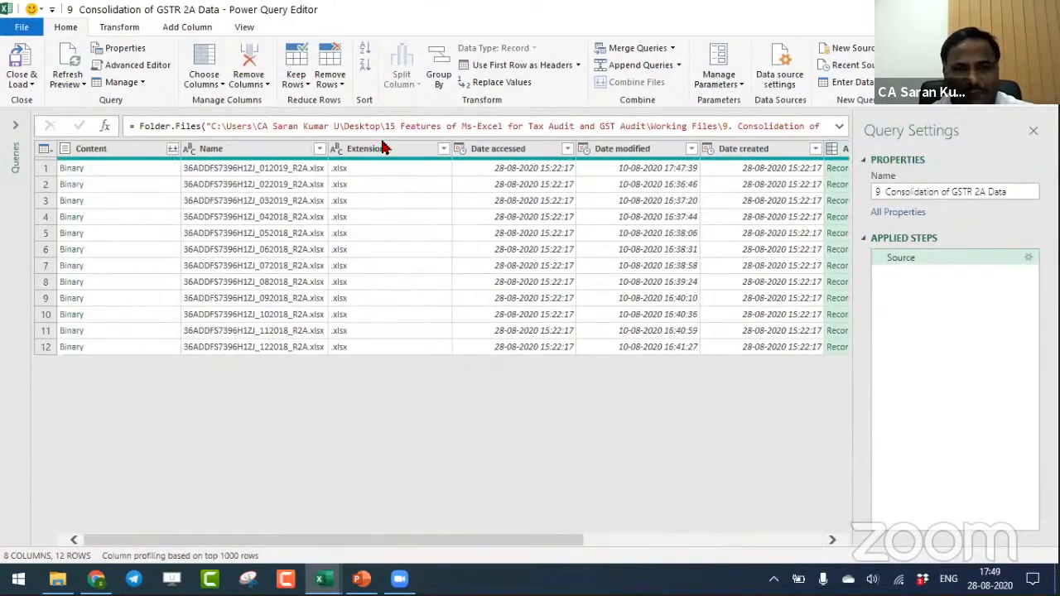
# - Remove all columns except Content and Name from the query
pyautogui.click(286, 149)
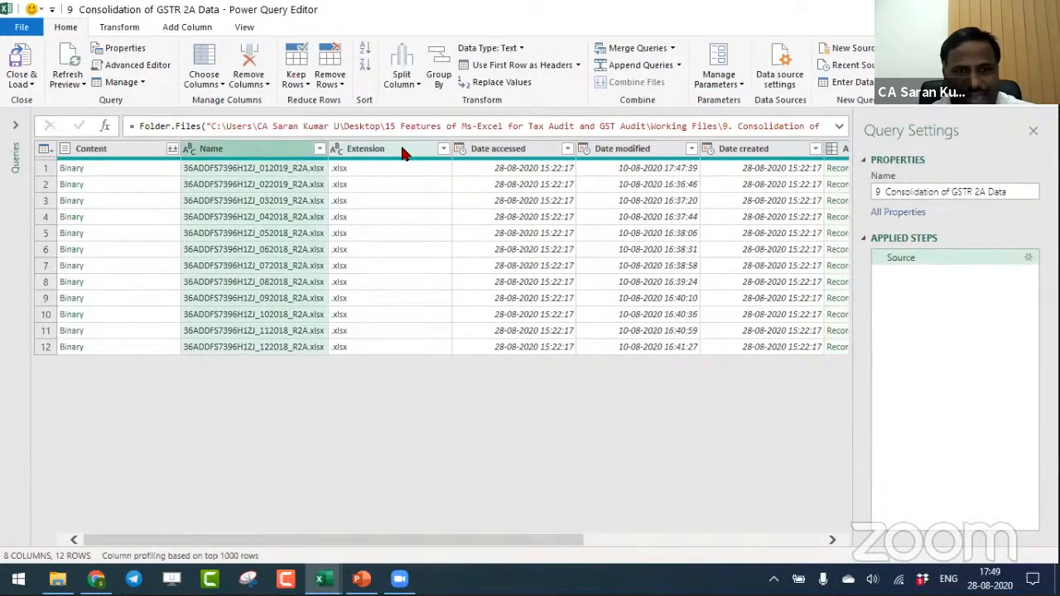
pyautogui.click(117, 149)
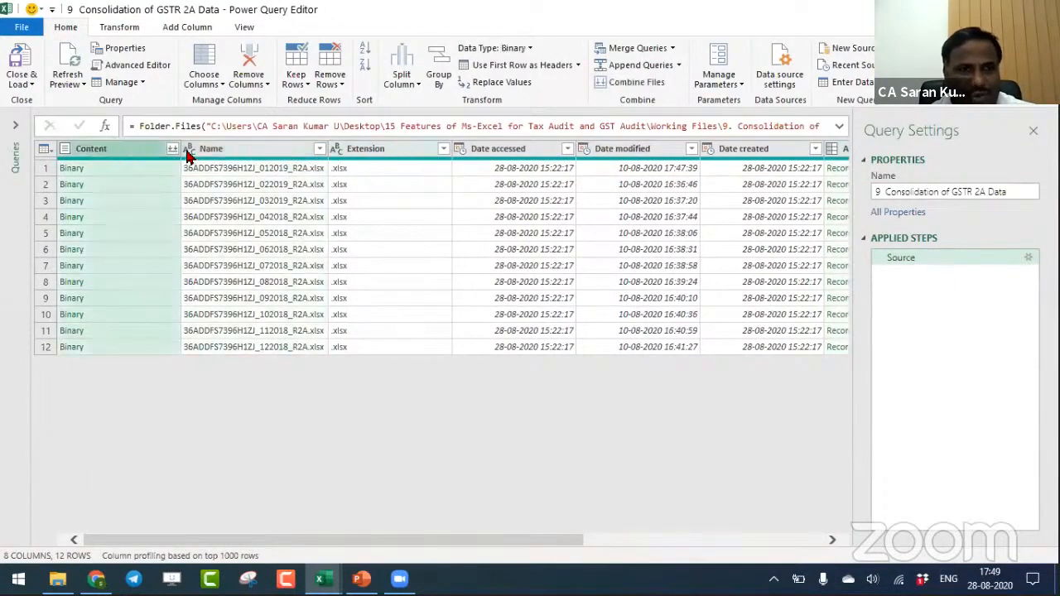
pyautogui.click(199, 154)
pyautogui.click(130, 155)
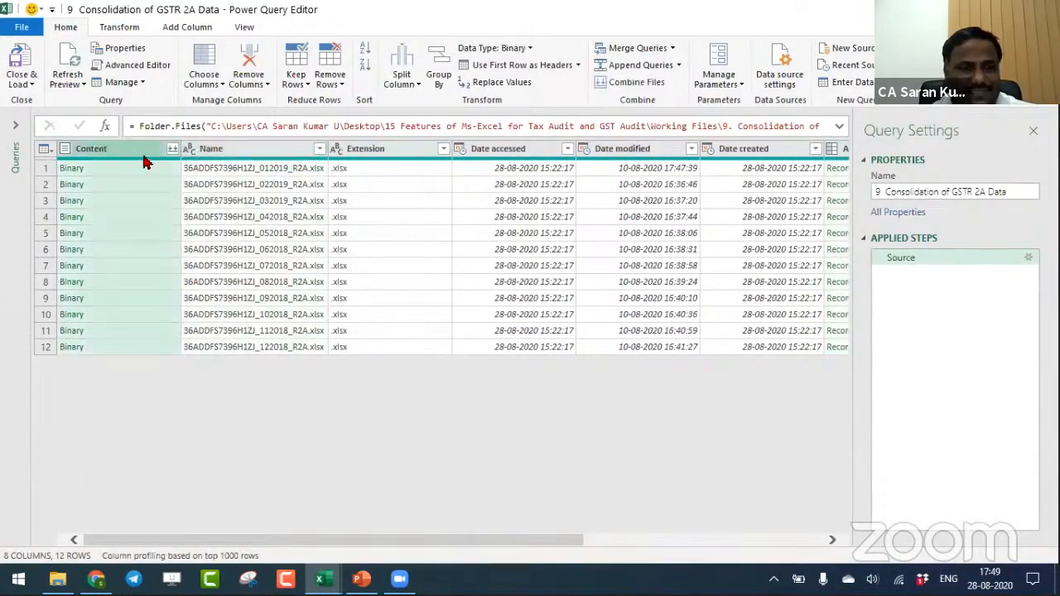
pyautogui.keyDown('ctrl'); pyautogui.click(245, 151); pyautogui.keyUp('ctrl')
pyautogui.rightClick(245, 150)
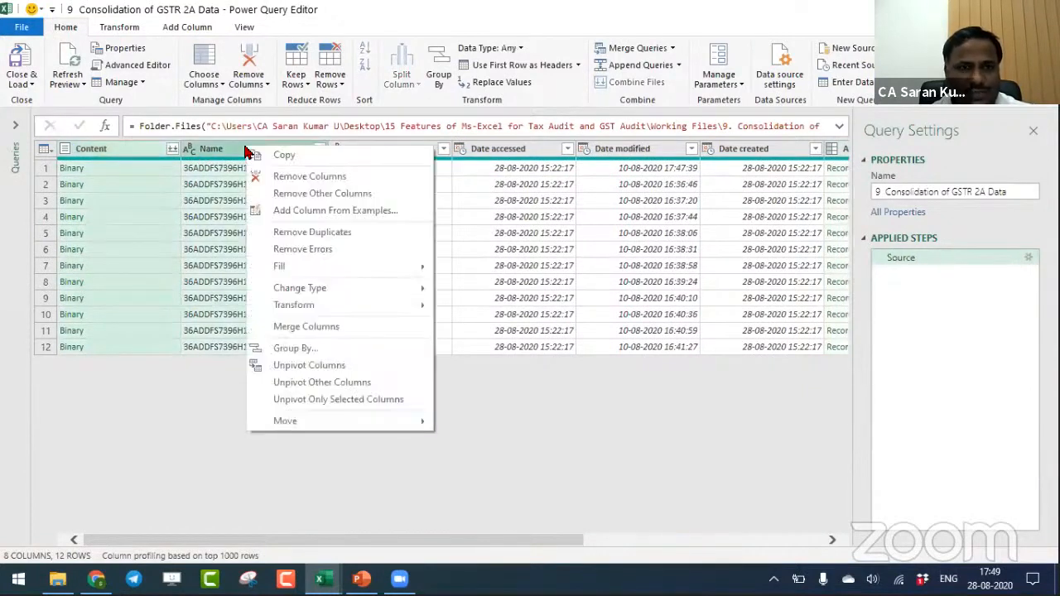
pyautogui.click(279, 196)
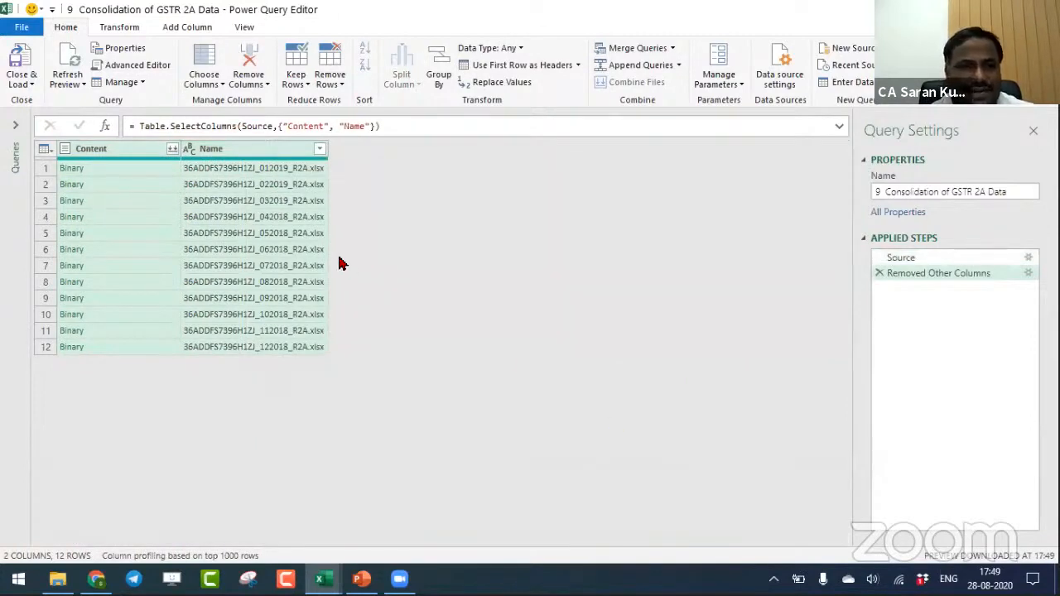
# - Combine the files in the Content column, extracting the B2B sheet with the first file as the sample
pyautogui.click(172, 150)
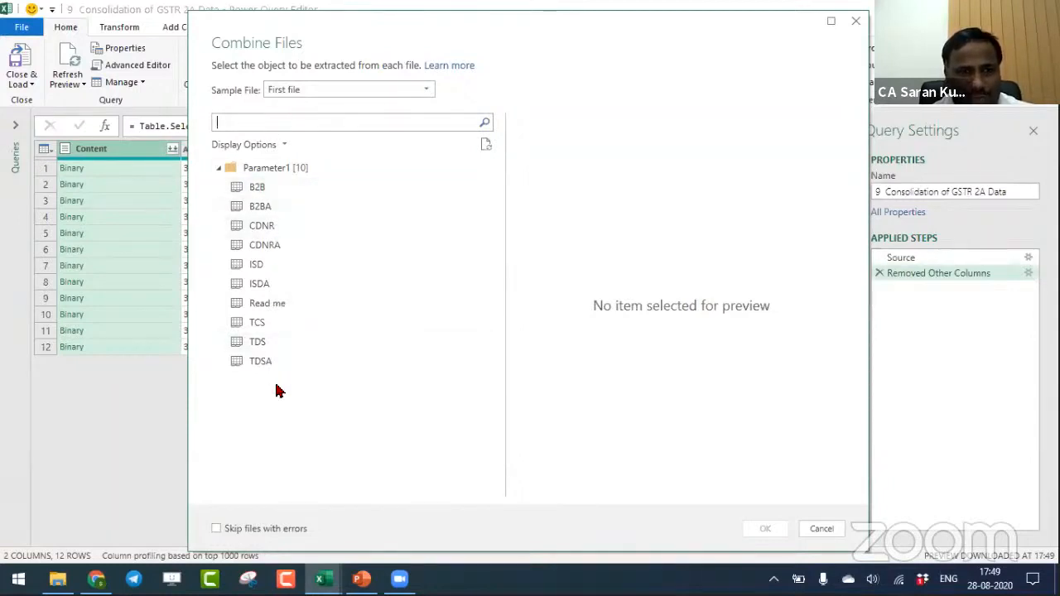
pyautogui.click(290, 192)
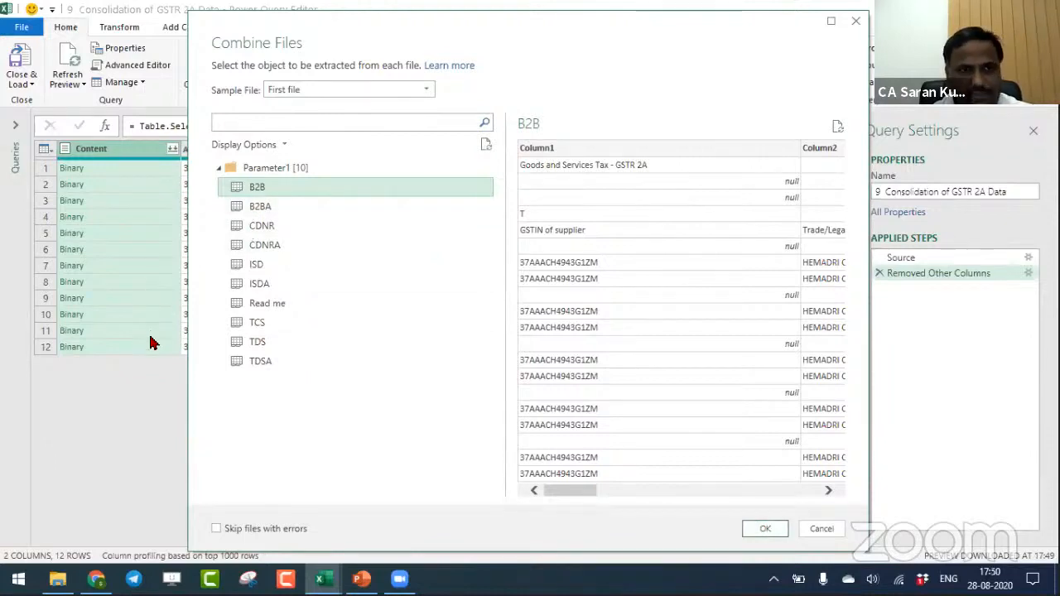
pyautogui.click(765, 529)
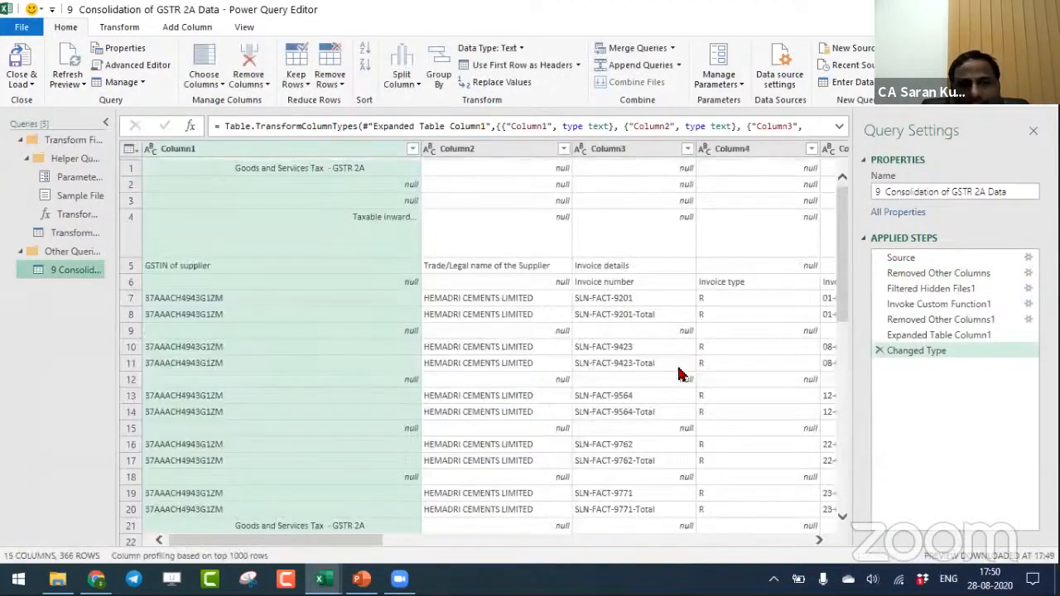
# - Examine the combined B2B data and the query's applied steps from Invoke Custom Function1 through Changed Type
pyautogui.hscroll(5, 354, 539)
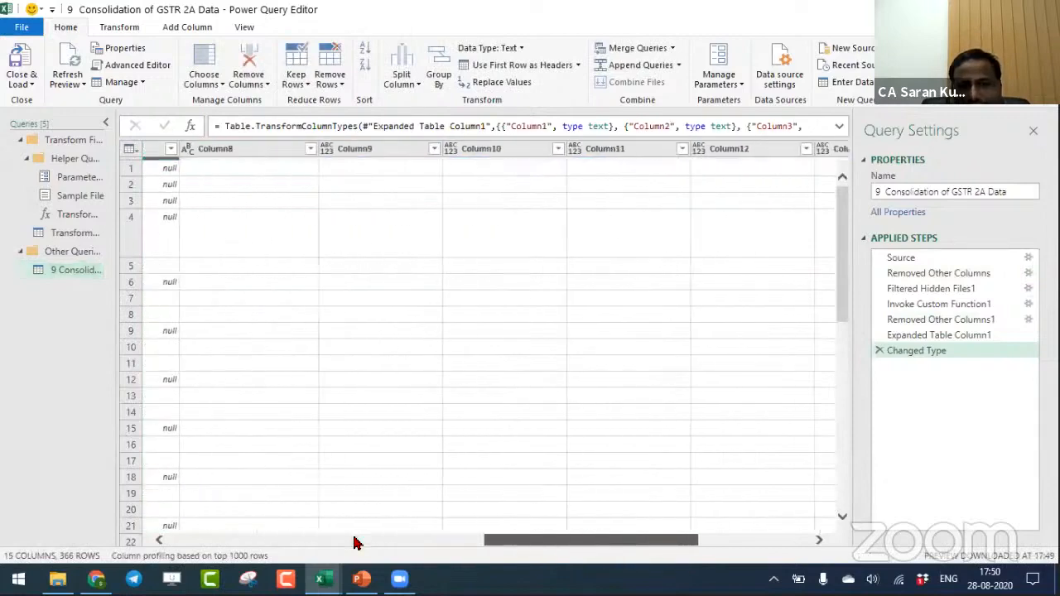
pyautogui.moveTo(354, 542); pyautogui.dragTo(289, 542)
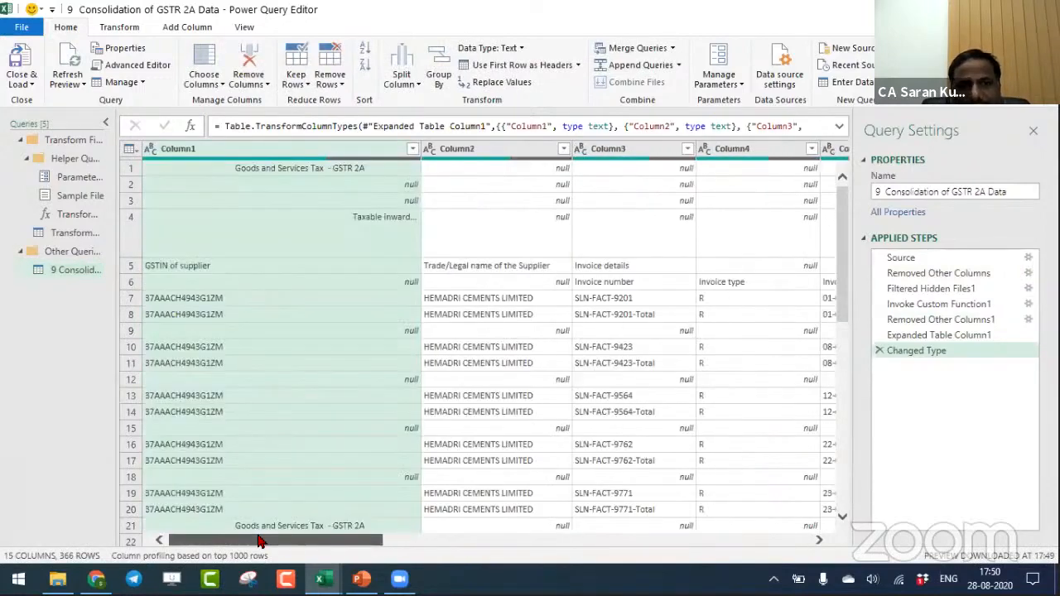
pyautogui.click(972, 308)
pyautogui.click(975, 320)
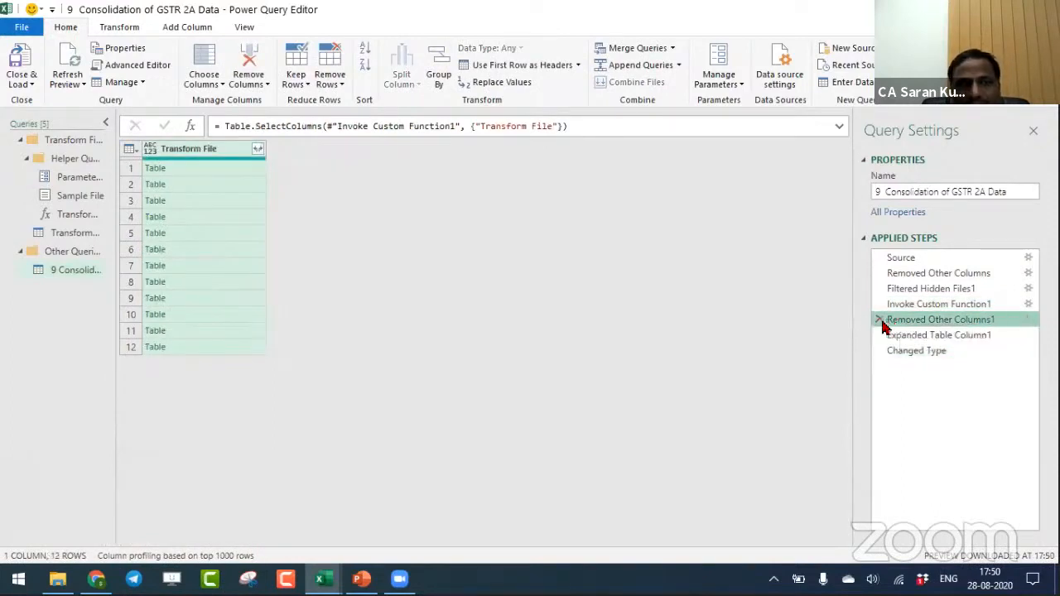
pyautogui.click(946, 334)
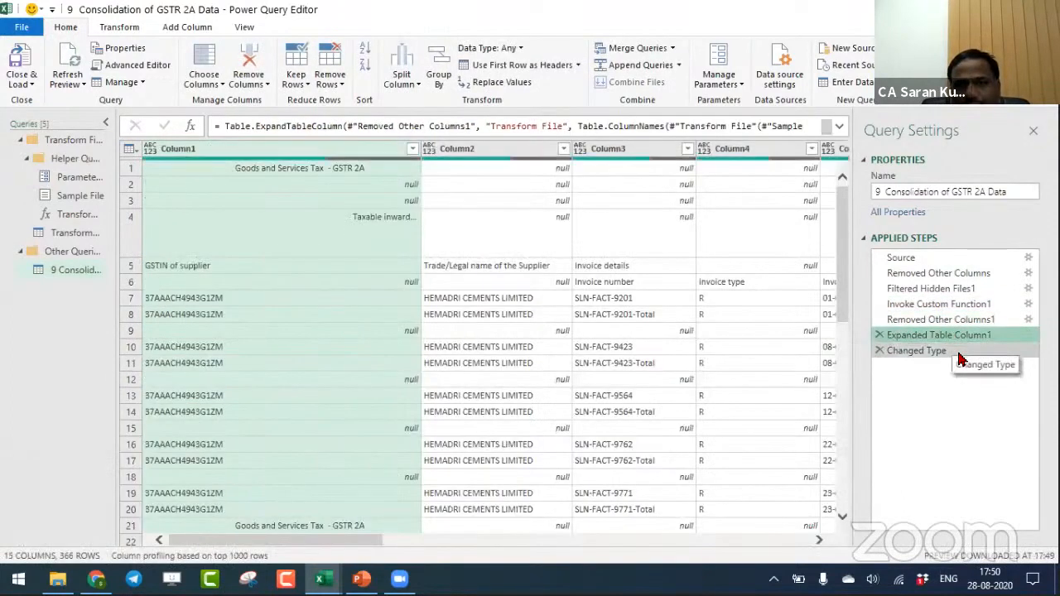
pyautogui.click(959, 352)
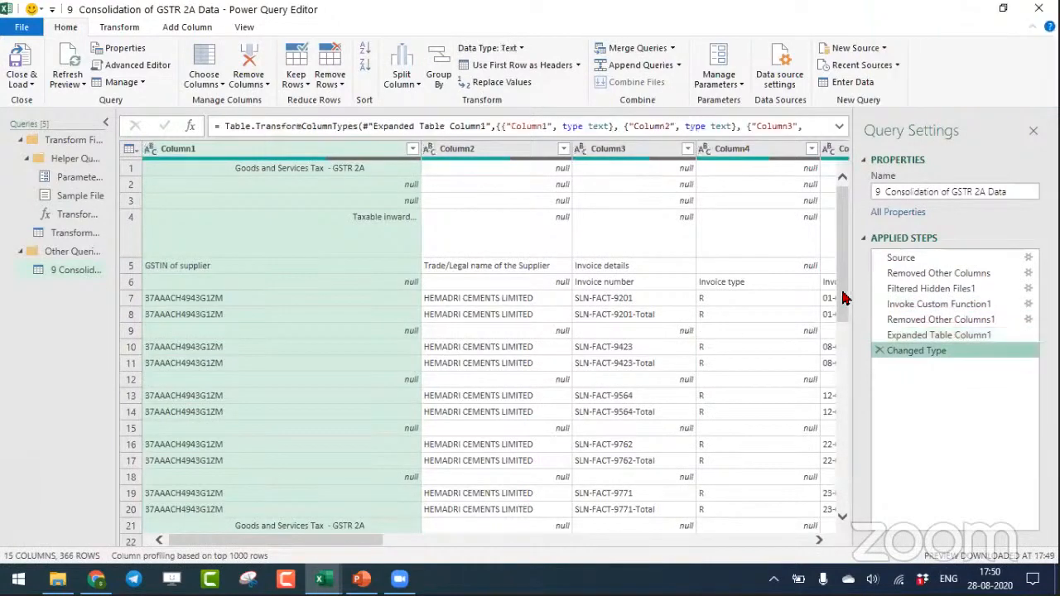
pyautogui.moveTo(846, 303); pyautogui.dragTo(835, 149)
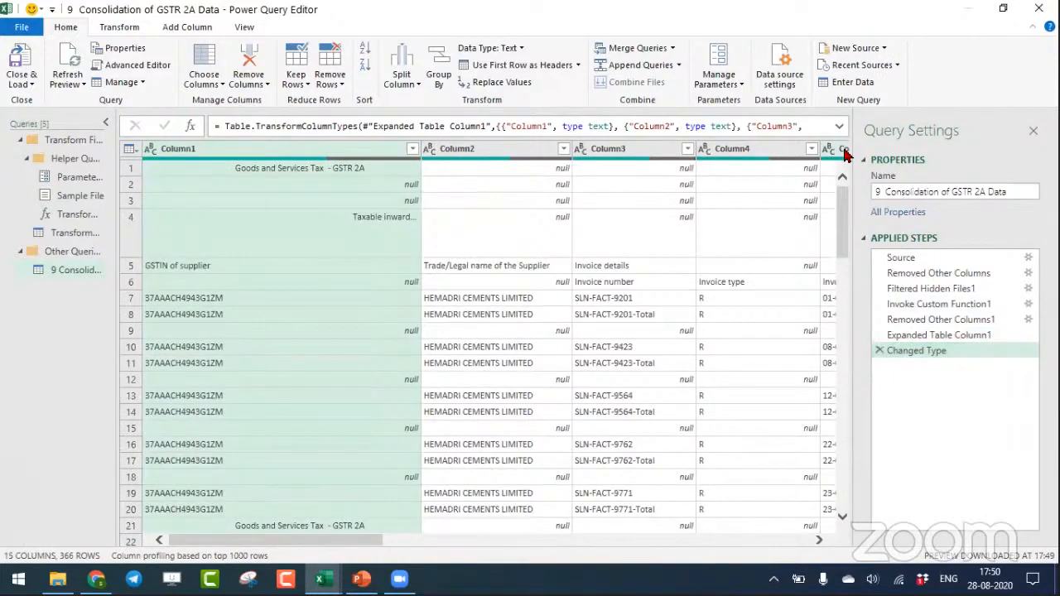
# - Count the rows of the combined table and delete the Counted Rows step from the query
pyautogui.click(120, 26)
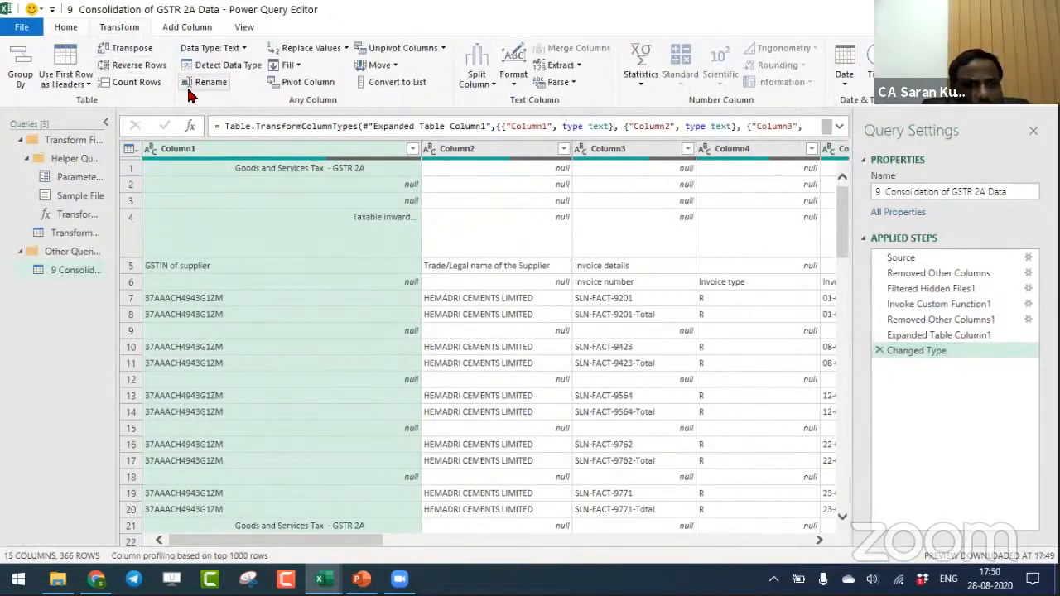
pyautogui.click(138, 83)
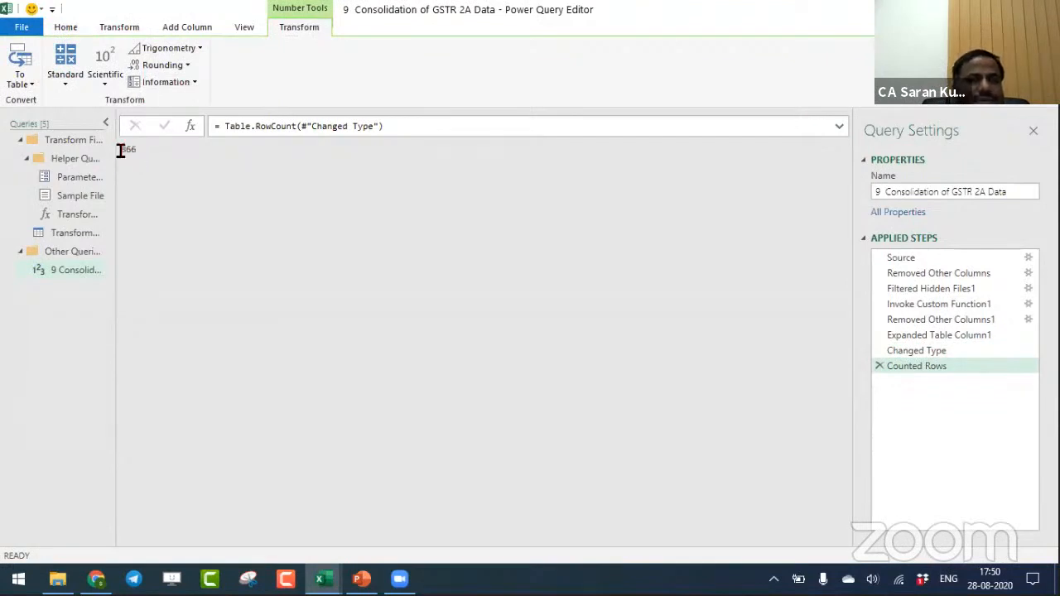
pyautogui.click(877, 366)
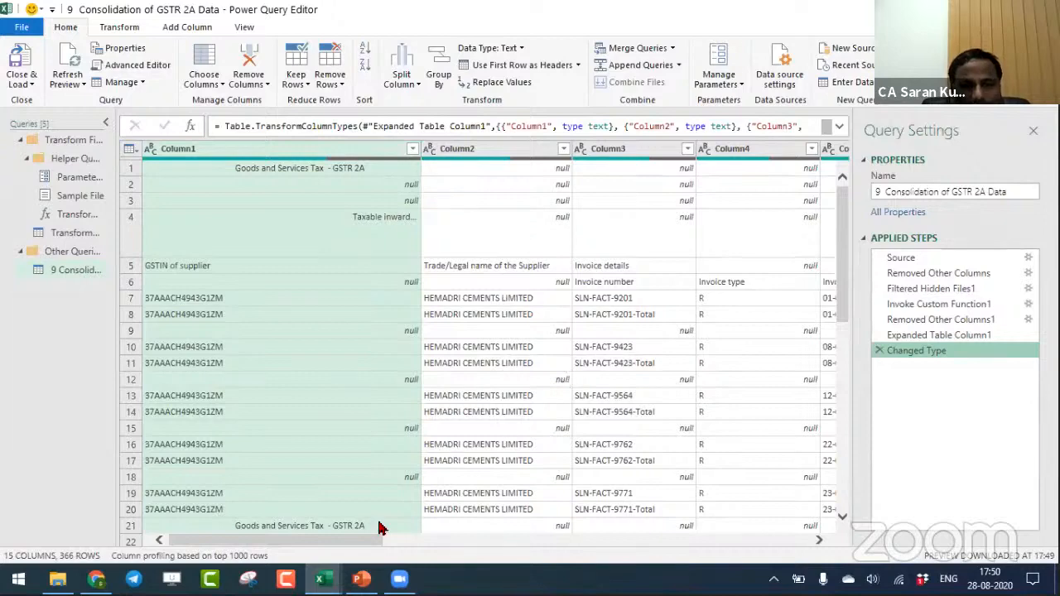
# - Remove the blank rows from the combined B2B table
pyautogui.moveTo(358, 538); pyautogui.dragTo(133, 558)
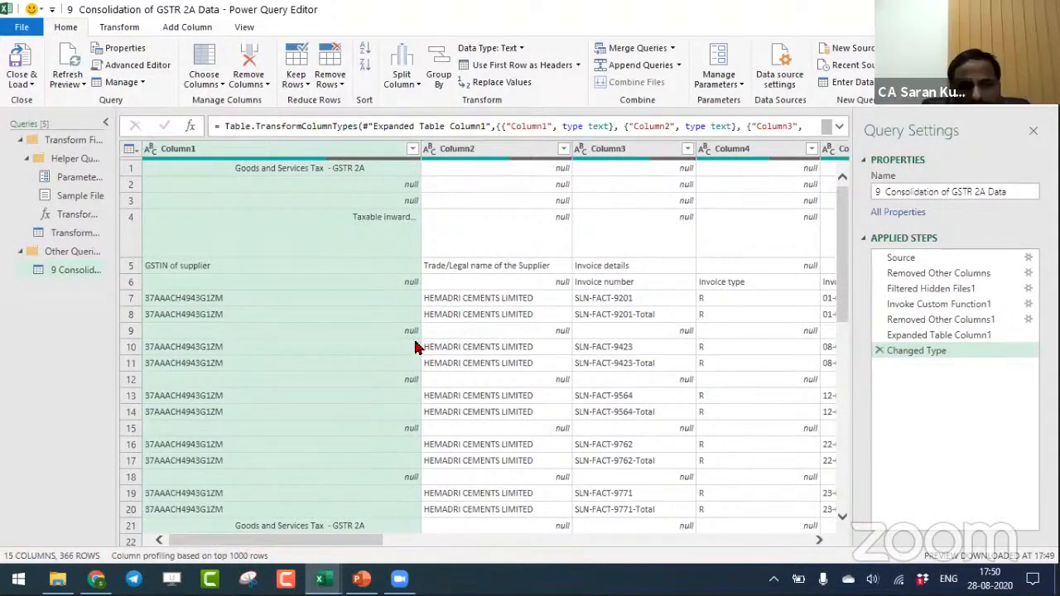
pyautogui.click(607, 319)
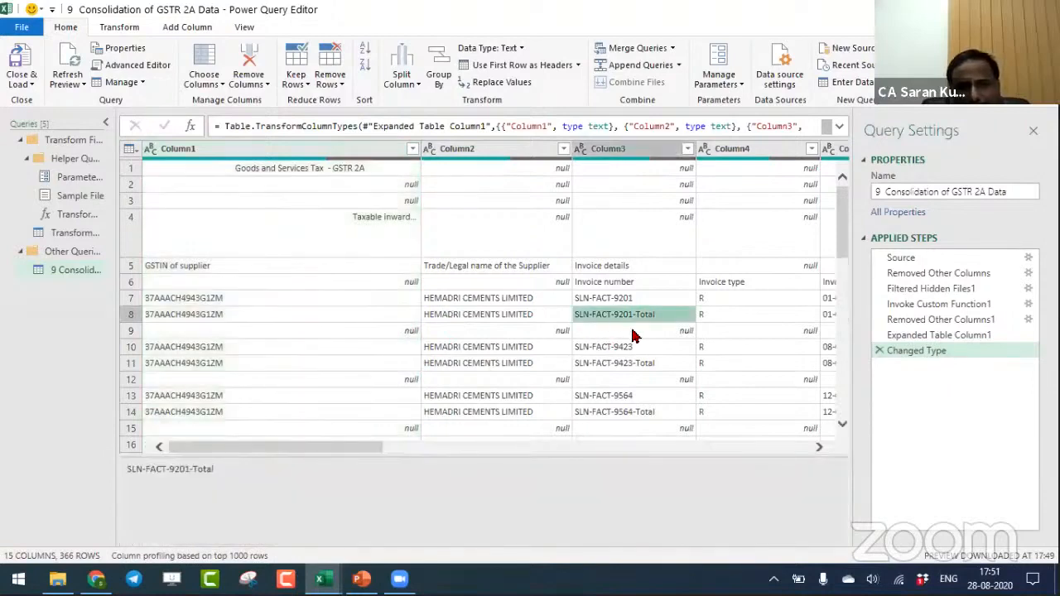
pyautogui.click(634, 334)
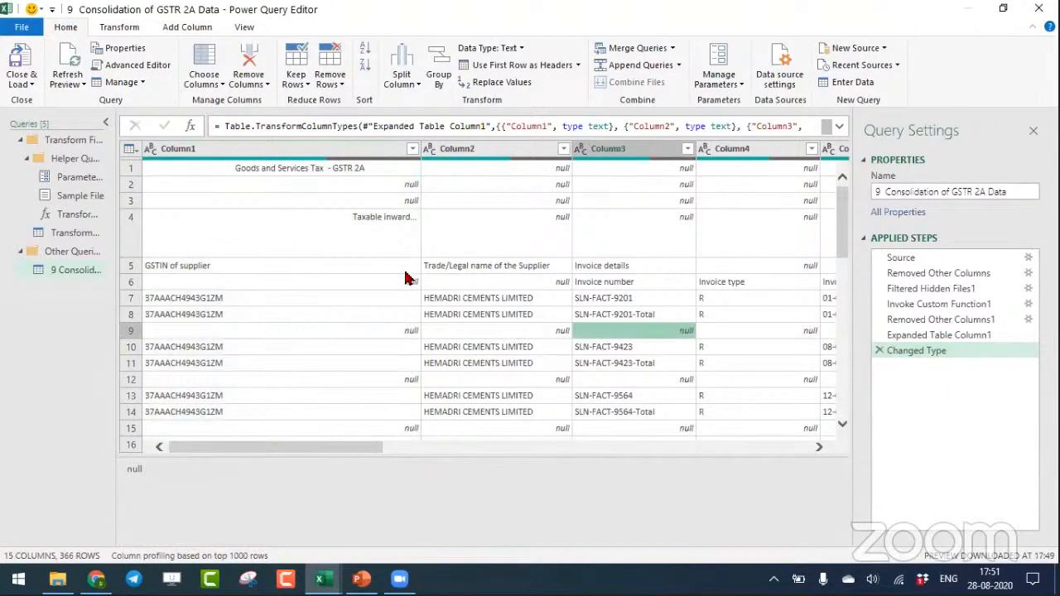
pyautogui.click(480, 149)
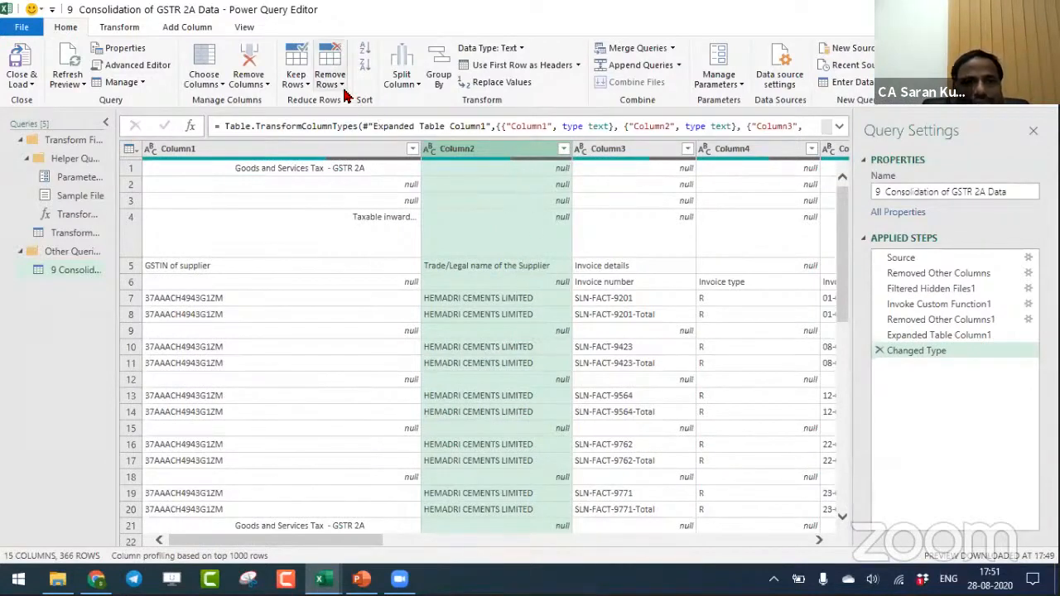
pyautogui.click(341, 84)
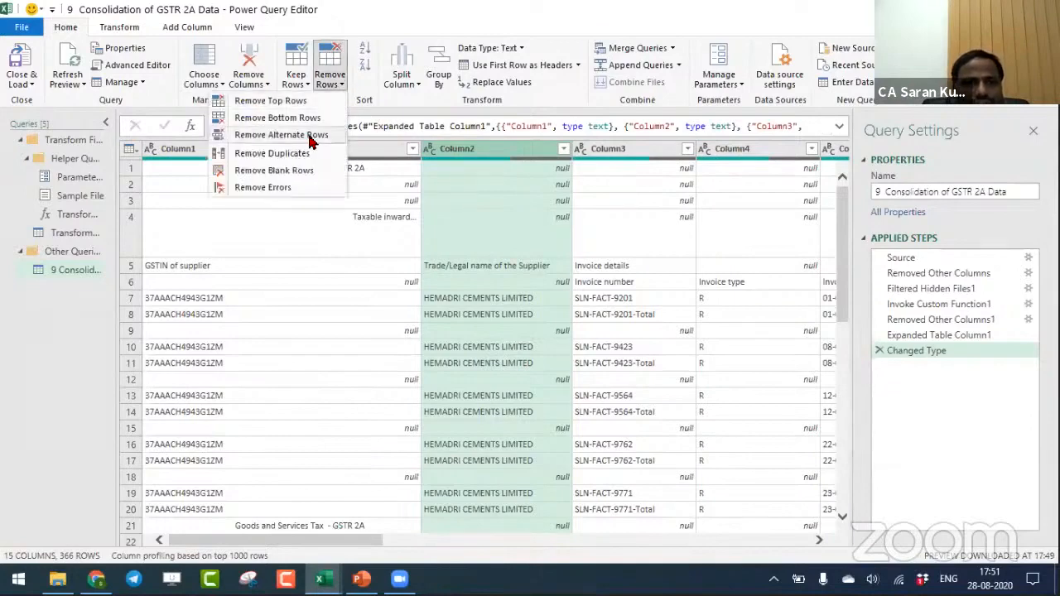
pyautogui.click(308, 172)
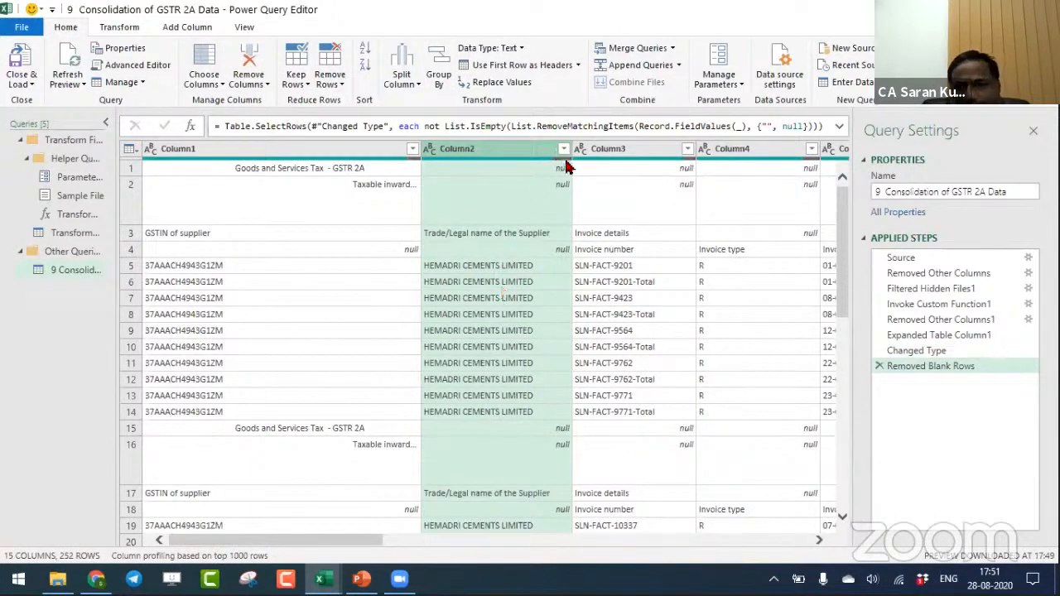
# - Try to filter Column2 to rows that do not contain null, and delete the resulting Filtered Rows step
pyautogui.click(330, 88)
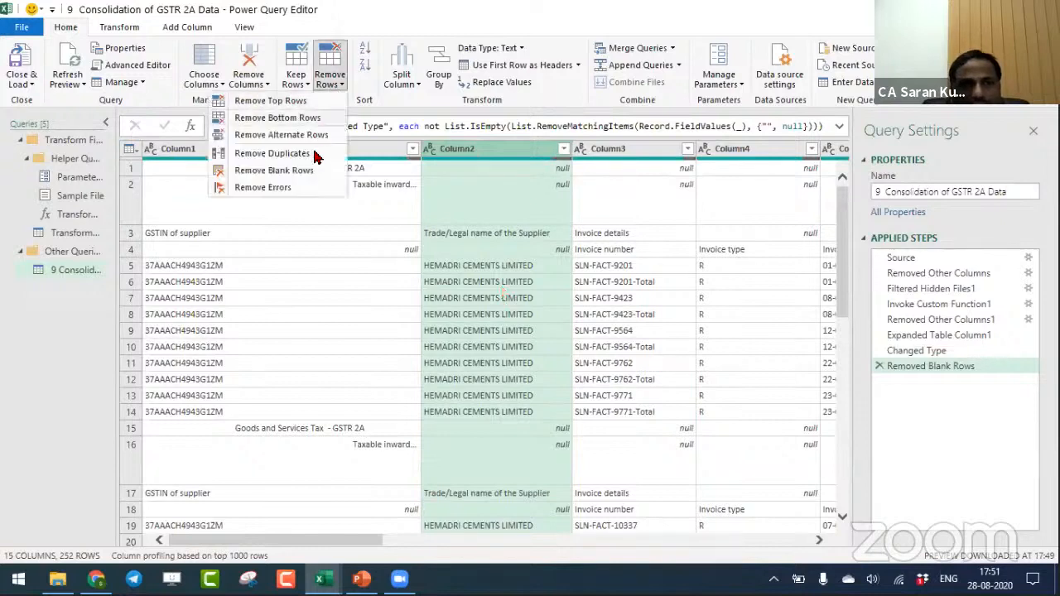
pyautogui.click(548, 194)
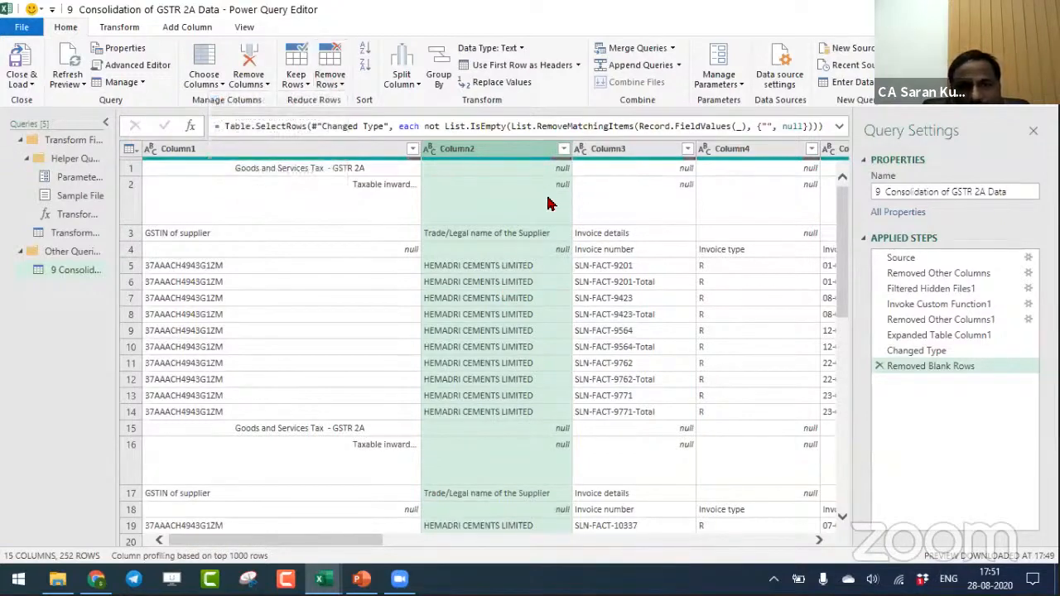
pyautogui.click(563, 149)
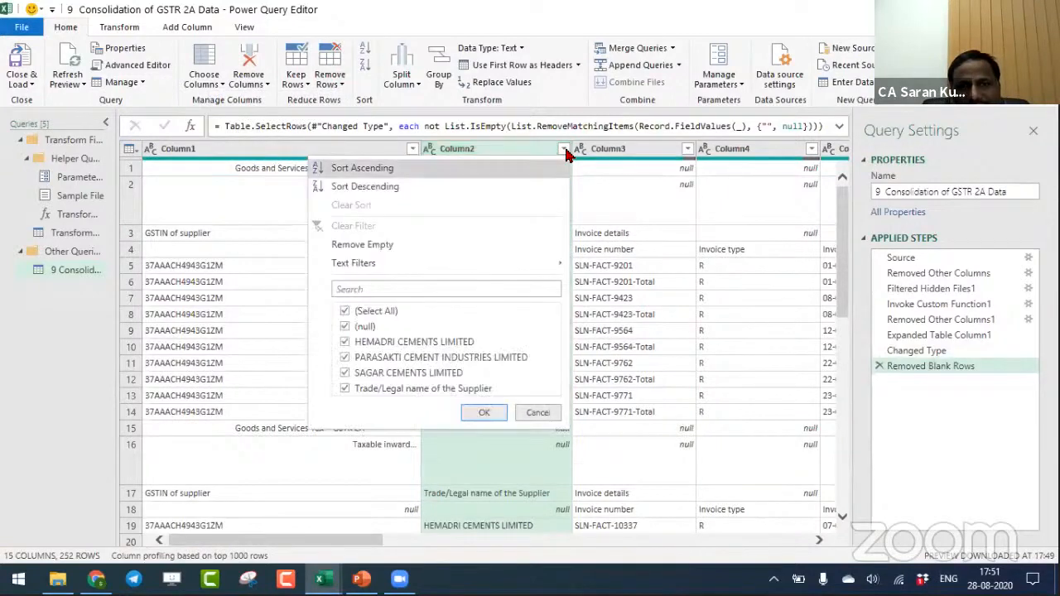
pyautogui.moveTo(534, 267)
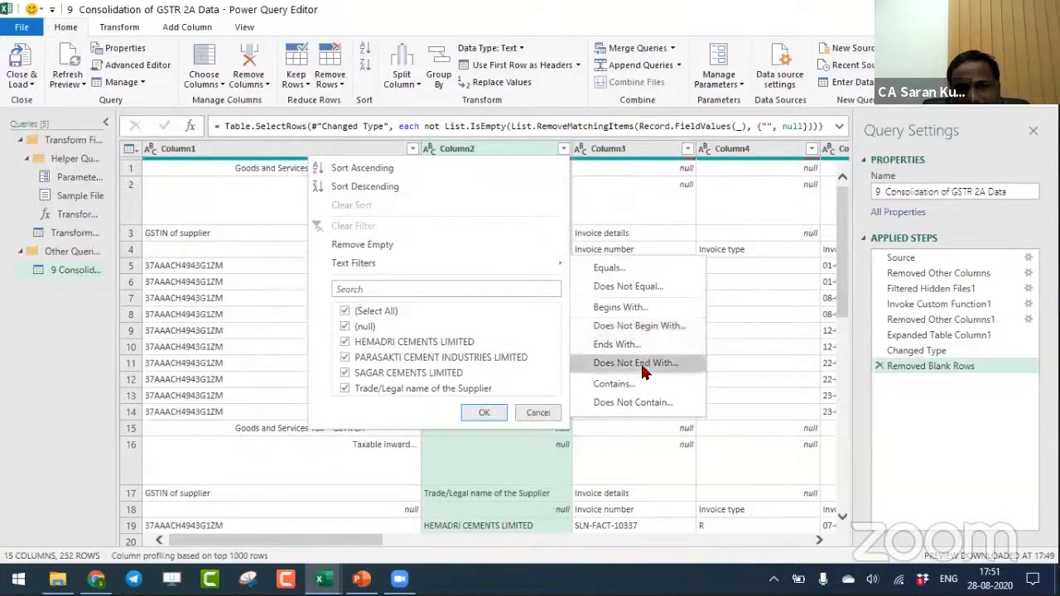
pyautogui.click(644, 403)
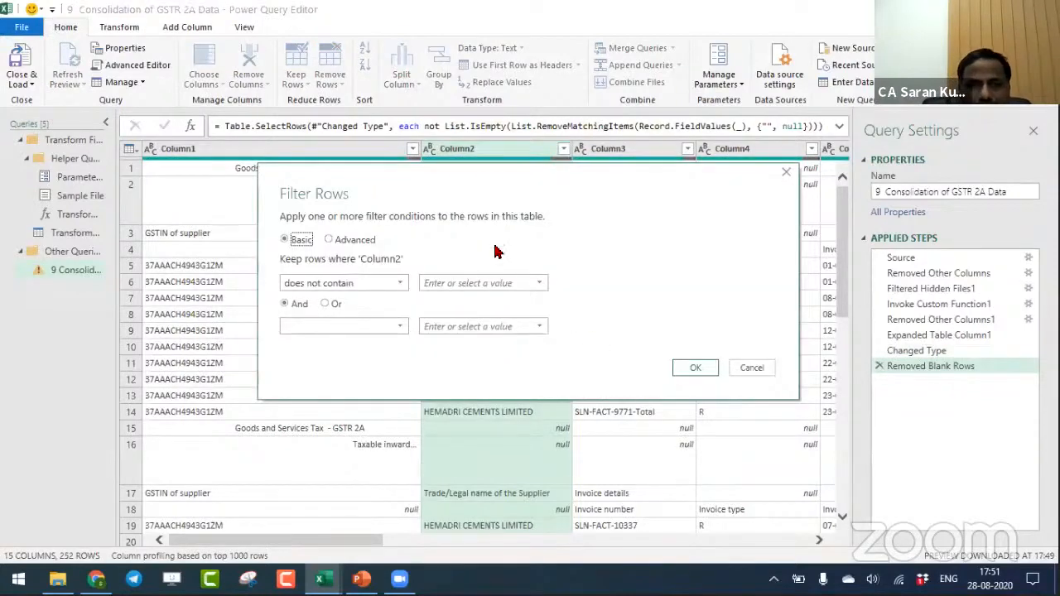
pyautogui.click(484, 279)
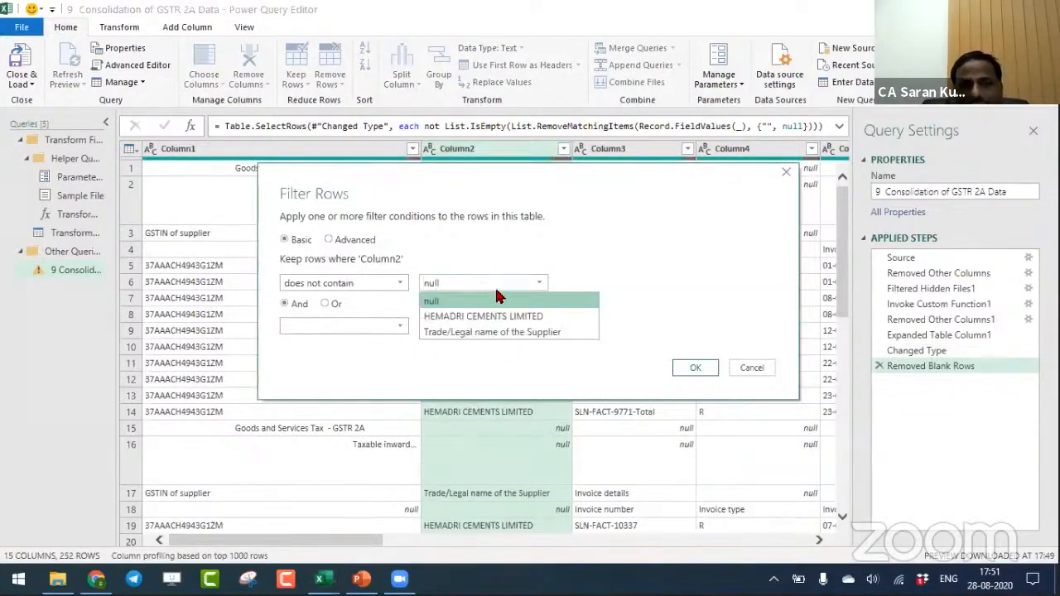
pyautogui.click(497, 299)
pyautogui.click(694, 370)
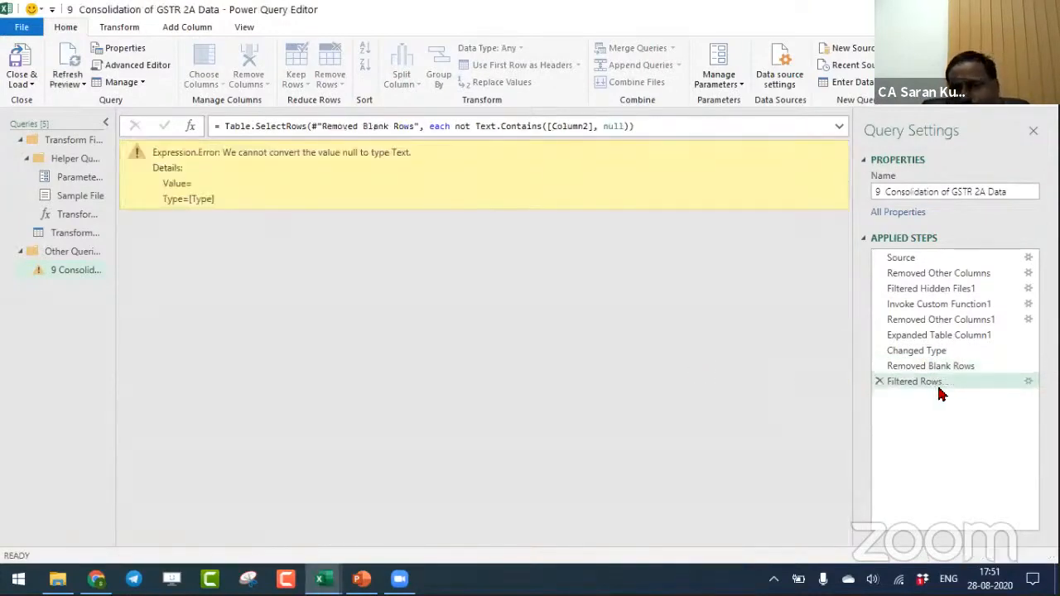
pyautogui.click(1028, 384)
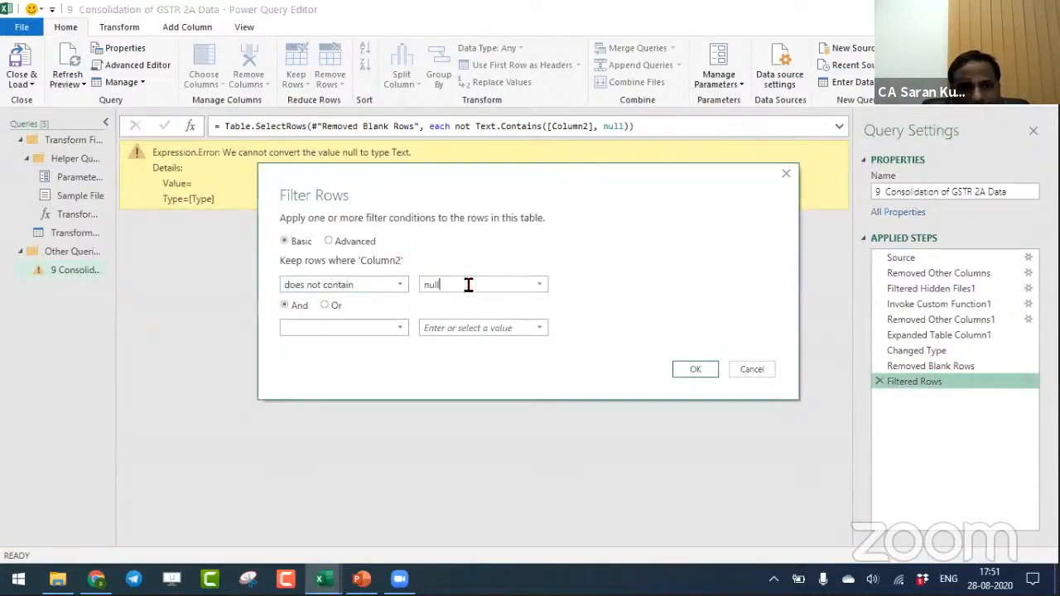
pyautogui.click(759, 370)
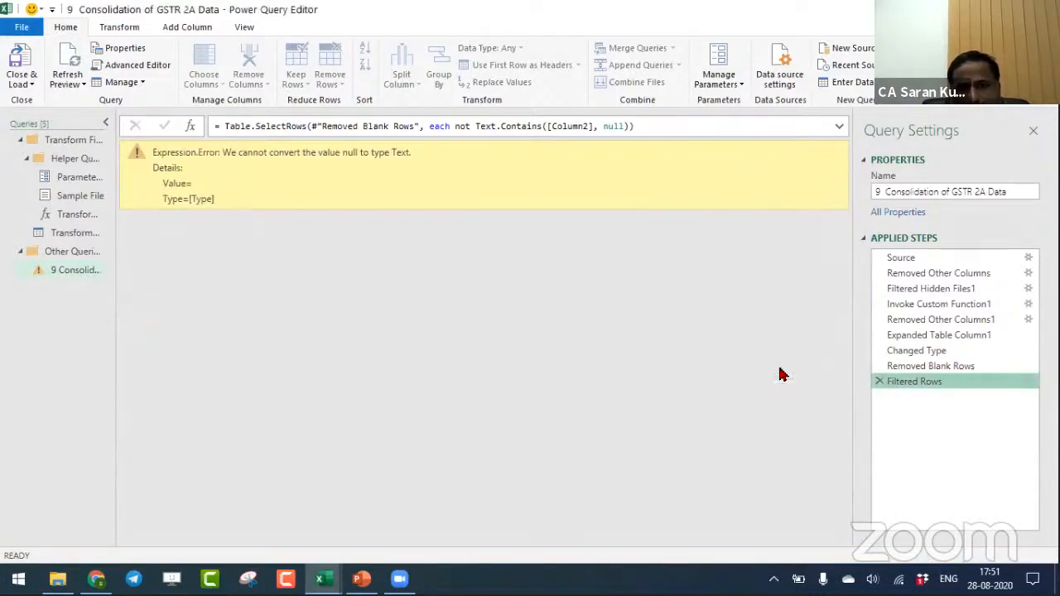
pyautogui.click(879, 383)
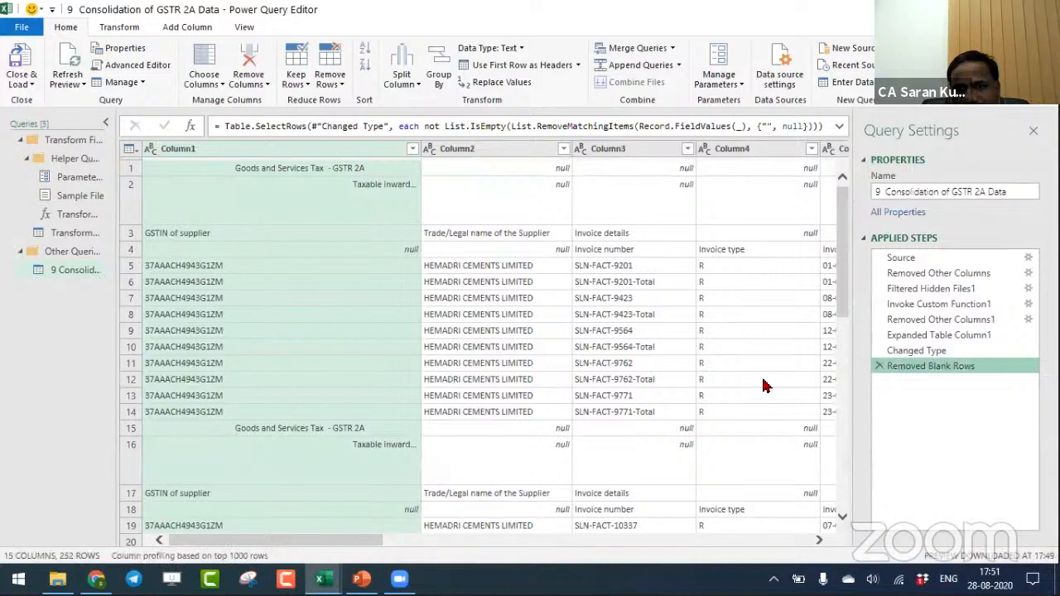
# - Filter out the rows where Column2, the supplier's trade name, is null or empty
pyautogui.click(477, 148)
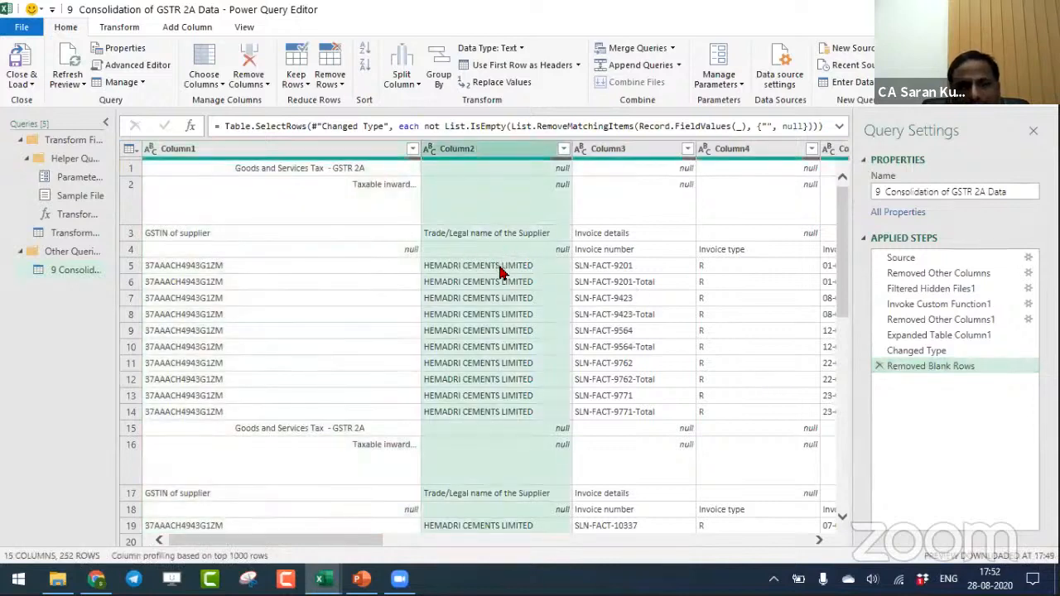
pyautogui.click(732, 148)
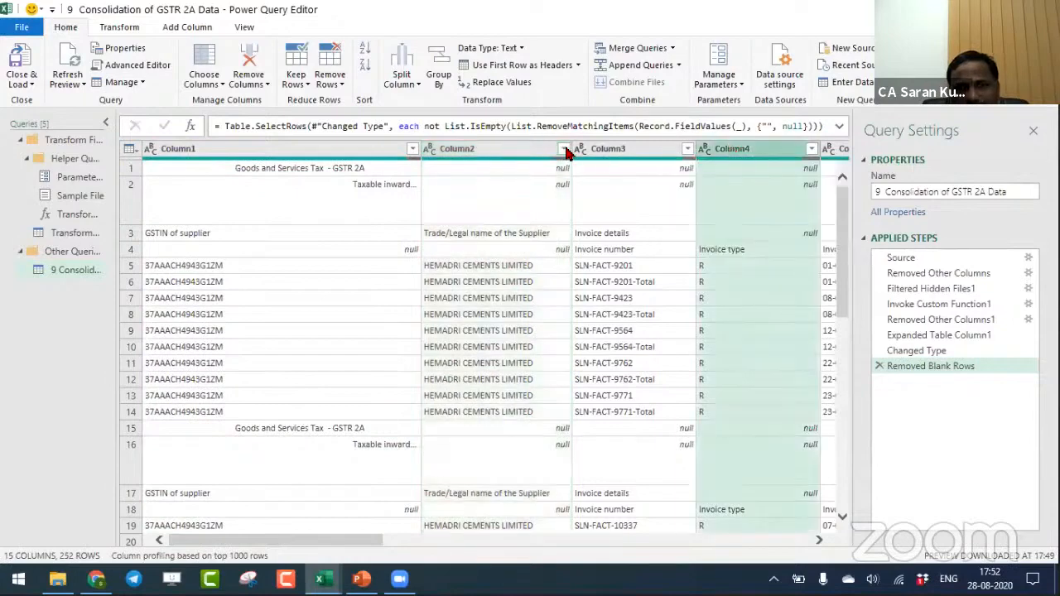
pyautogui.click(523, 150)
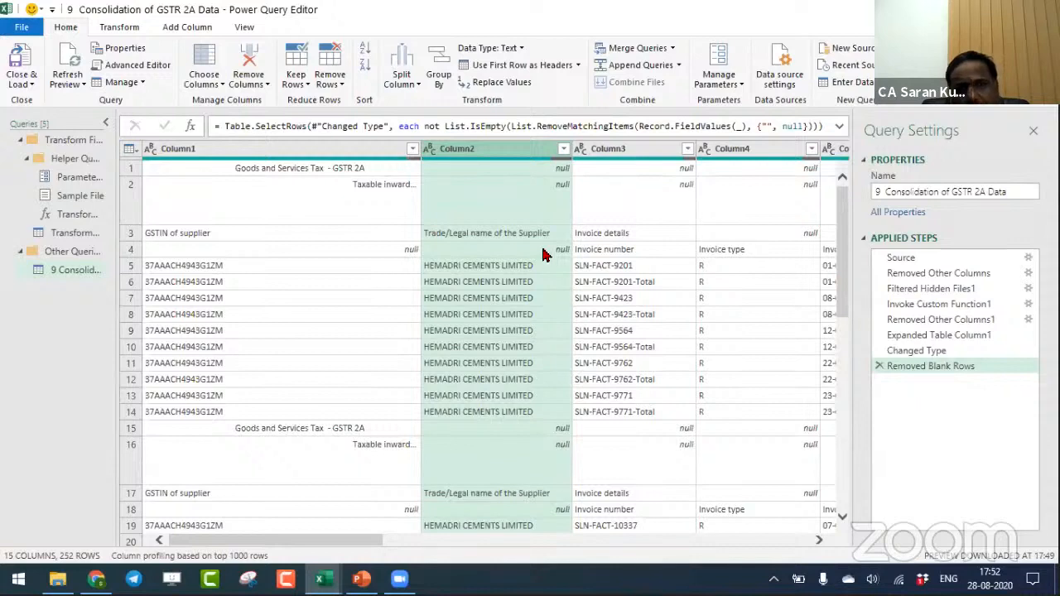
pyautogui.click(563, 149)
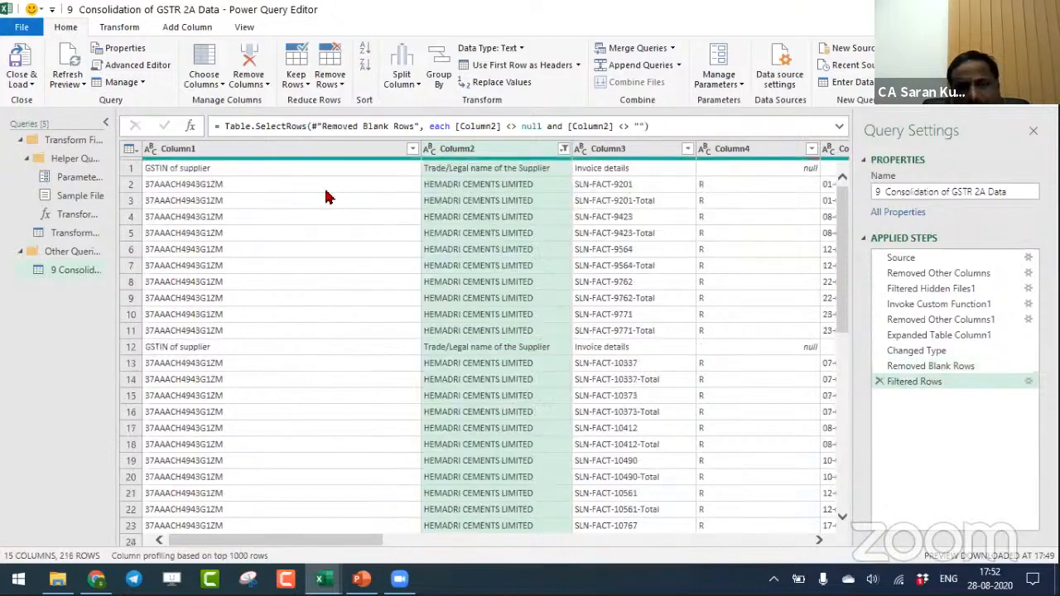
pyautogui.click(338, 79)
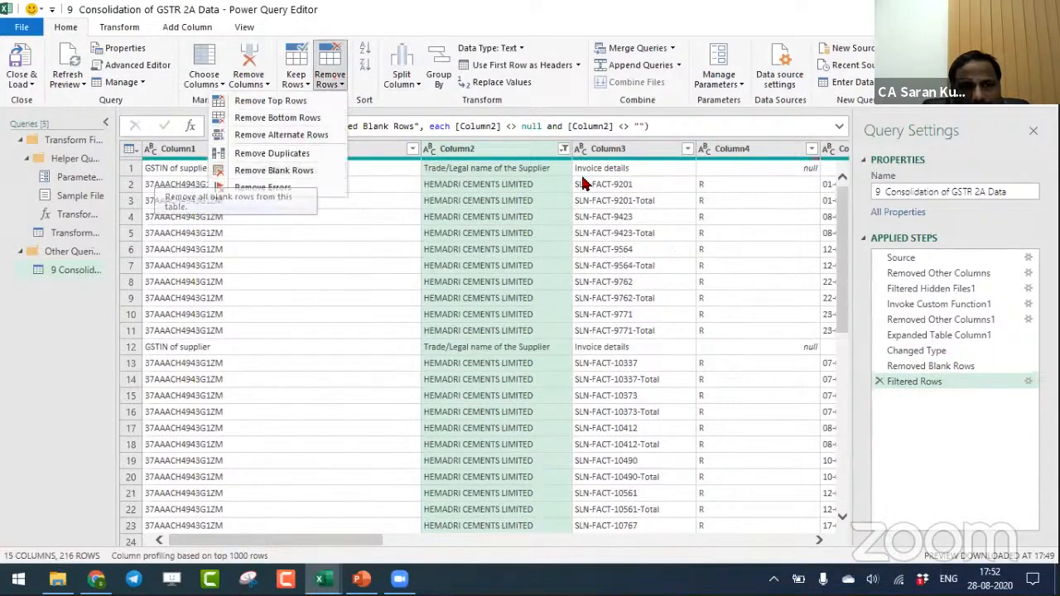
pyautogui.click(683, 246)
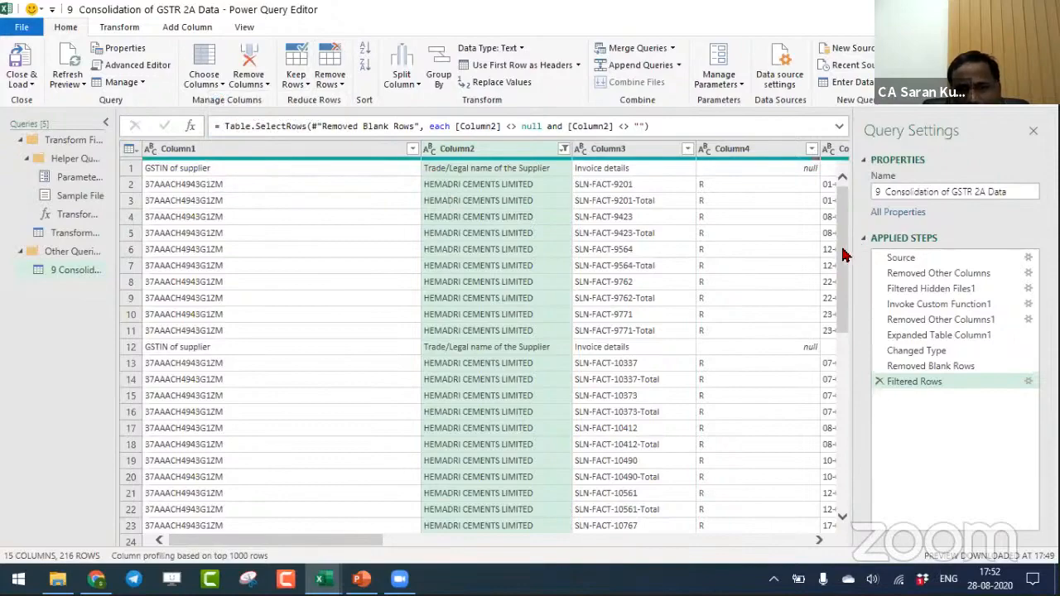
pyautogui.moveTo(844, 254); pyautogui.dragTo(803, 223)
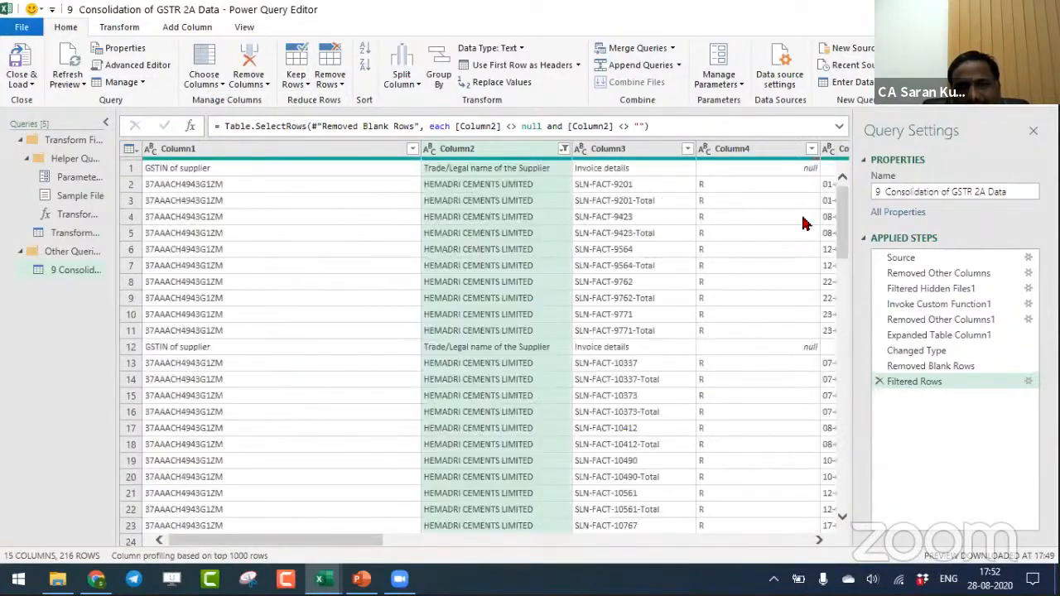
# - Promote the first row, with the GSTIN, supplier name and invoice details labels, to the column headers of the combined table
pyautogui.click(500, 166)
pyautogui.click(487, 346)
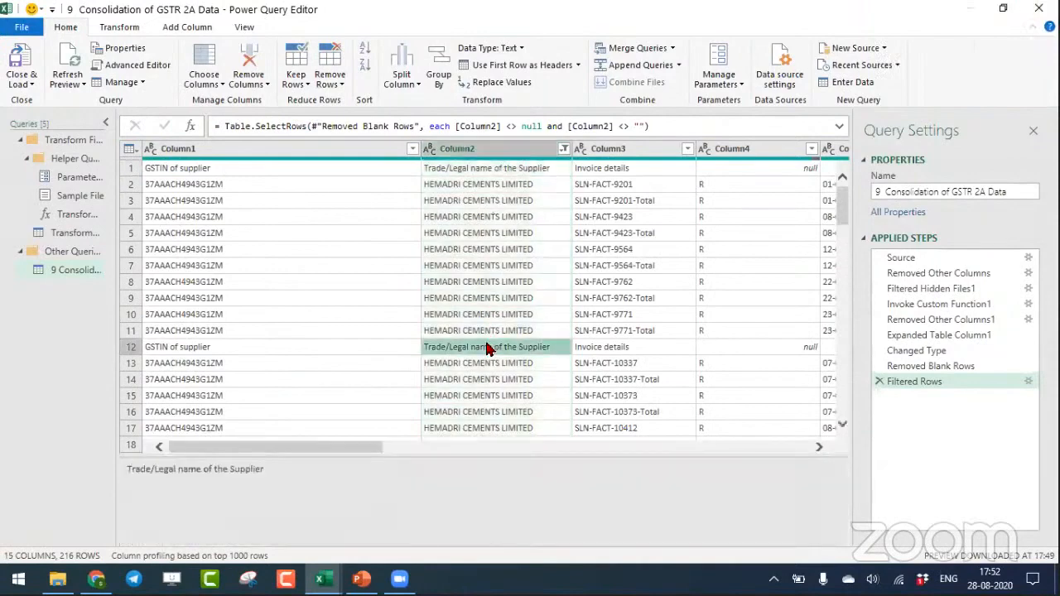
pyautogui.moveTo(840, 217)
pyautogui.mouseDown()
pyautogui.moveTo(836, 264)
pyautogui.moveTo(842, 217)
pyautogui.mouseUp()
pyautogui.click(447, 354)
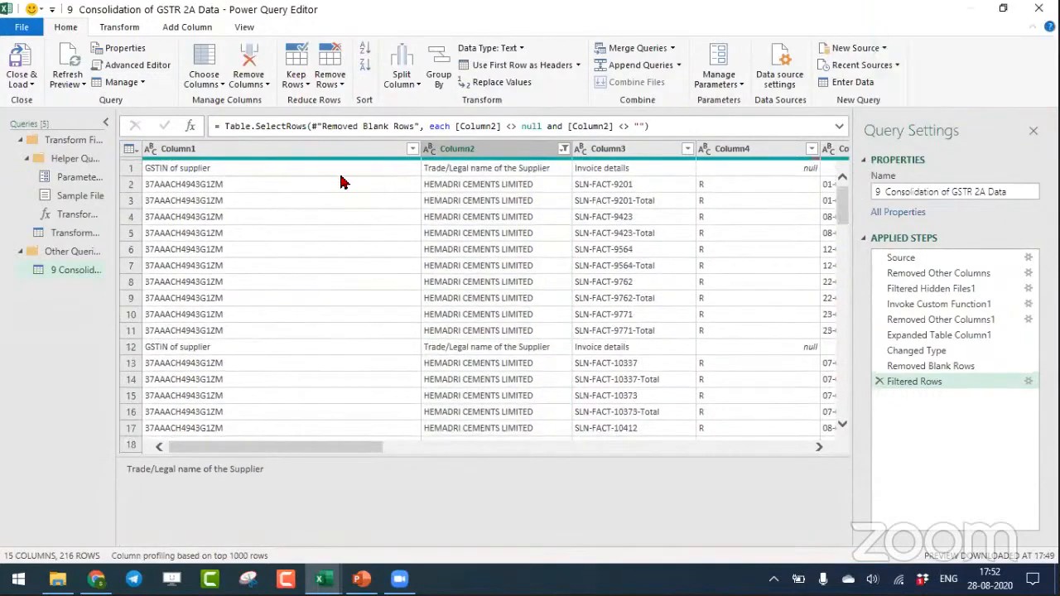
pyautogui.click(342, 168)
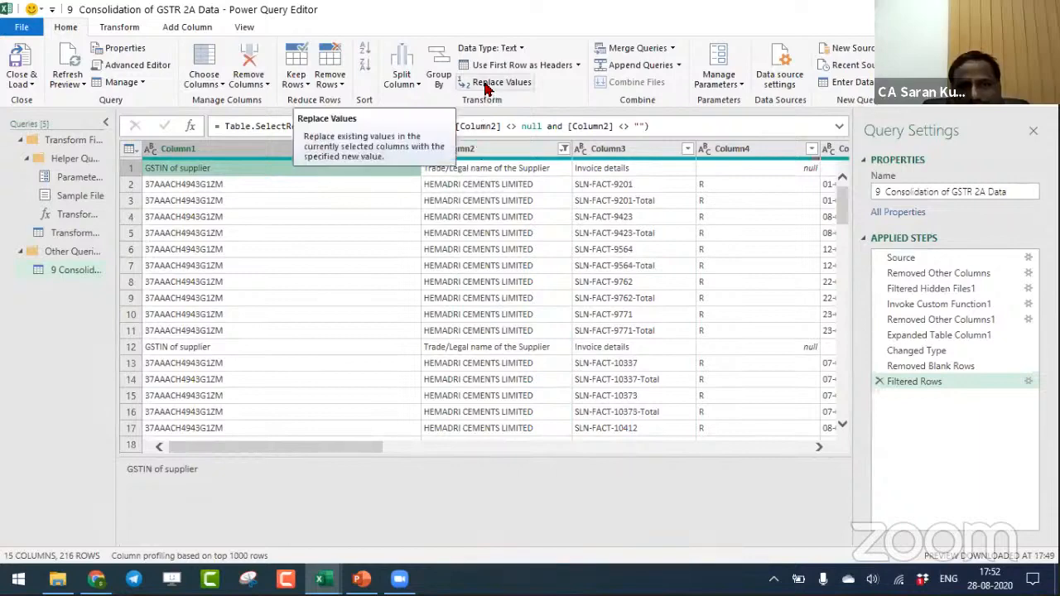
pyautogui.click(513, 65)
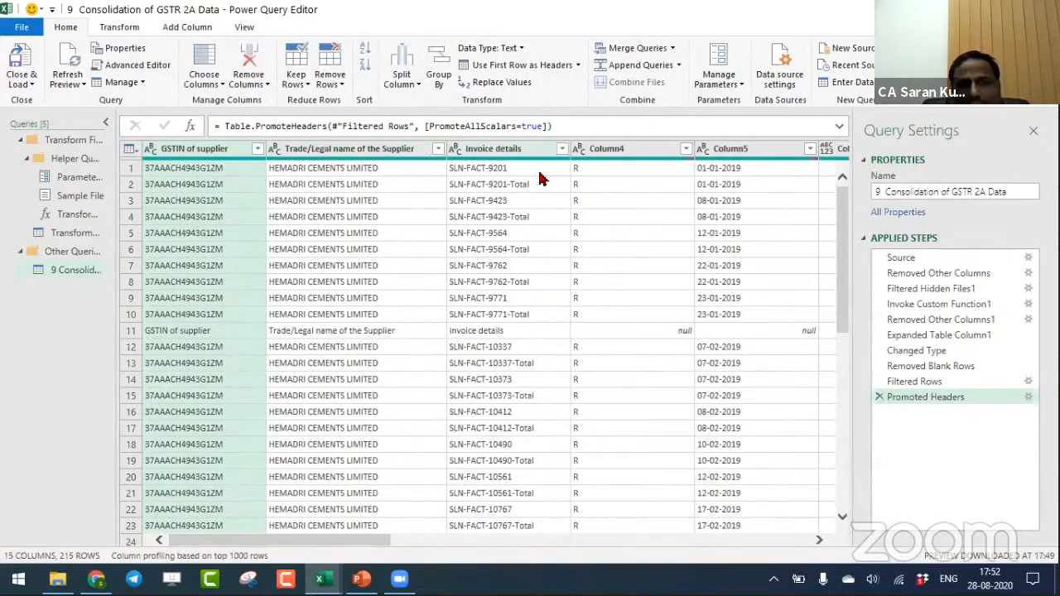
# - Filter out the repeated header rows by keeping only rows whose Invoice details value does not begin with "Invoice"
pyautogui.click(477, 337)
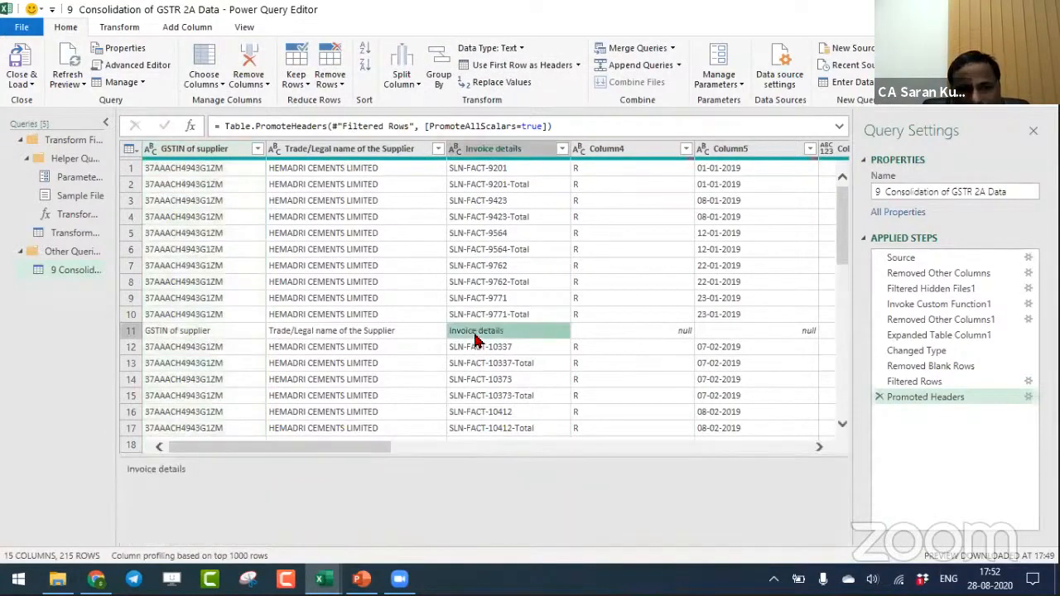
pyautogui.click(387, 334)
pyautogui.click(212, 333)
pyautogui.click(324, 334)
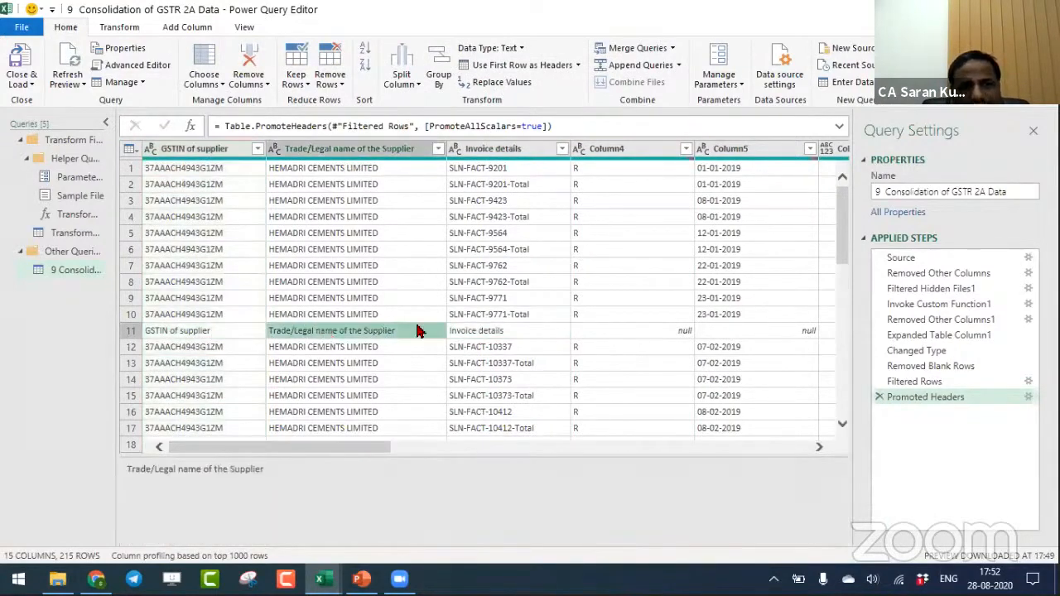
pyautogui.click(505, 331)
pyautogui.click(562, 149)
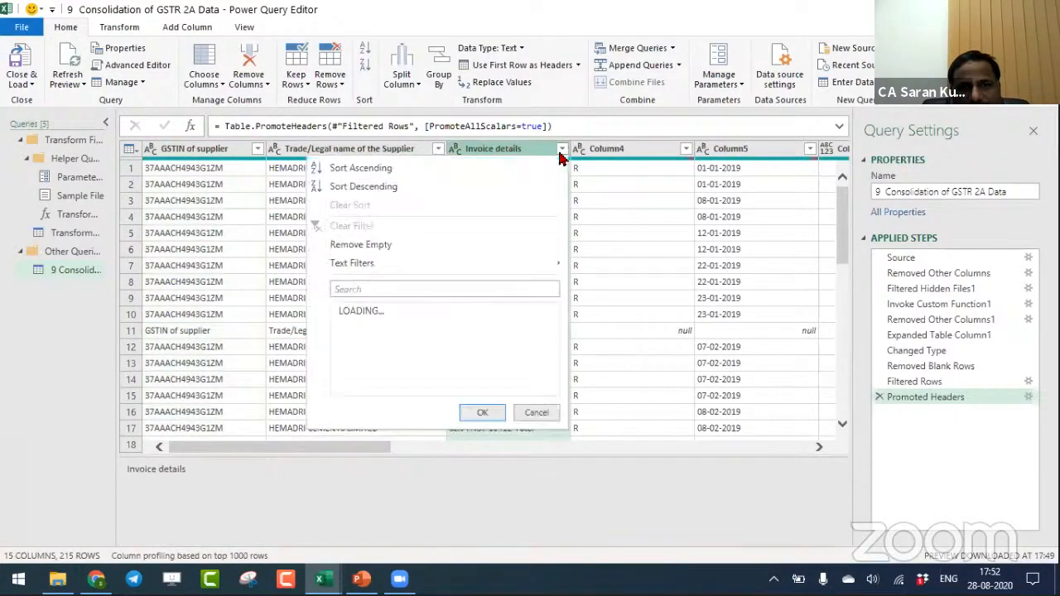
pyautogui.moveTo(553, 270)
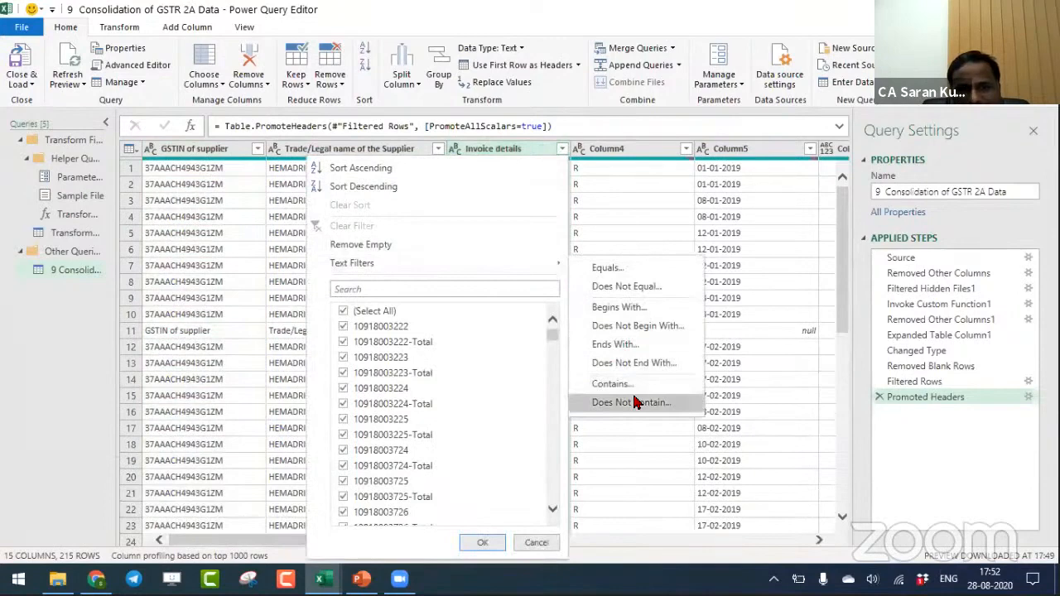
pyautogui.click(638, 325)
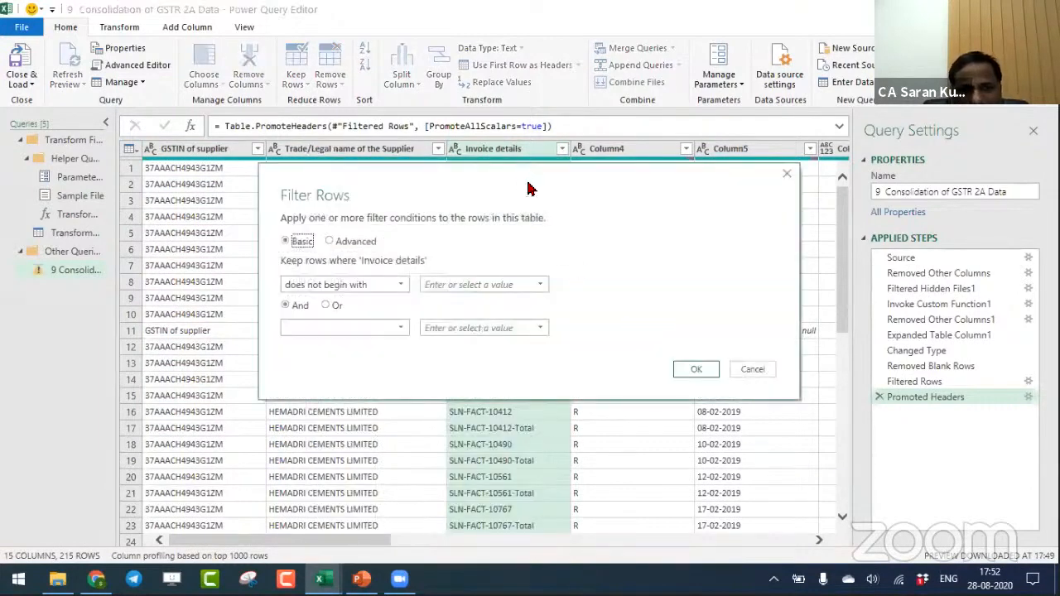
pyautogui.moveTo(530, 189); pyautogui.dragTo(791, 127)
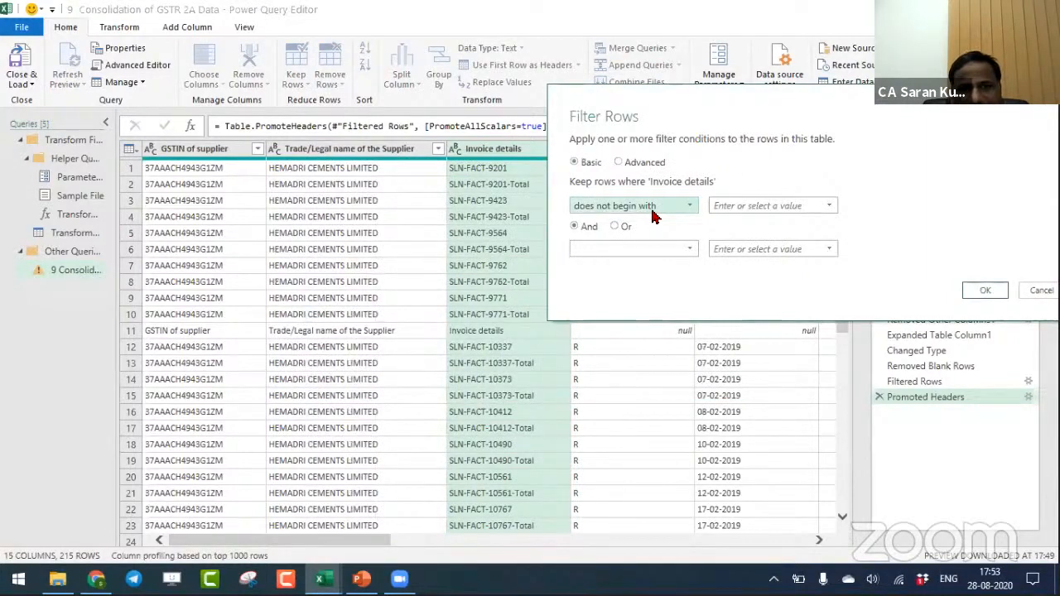
pyautogui.click(762, 211)
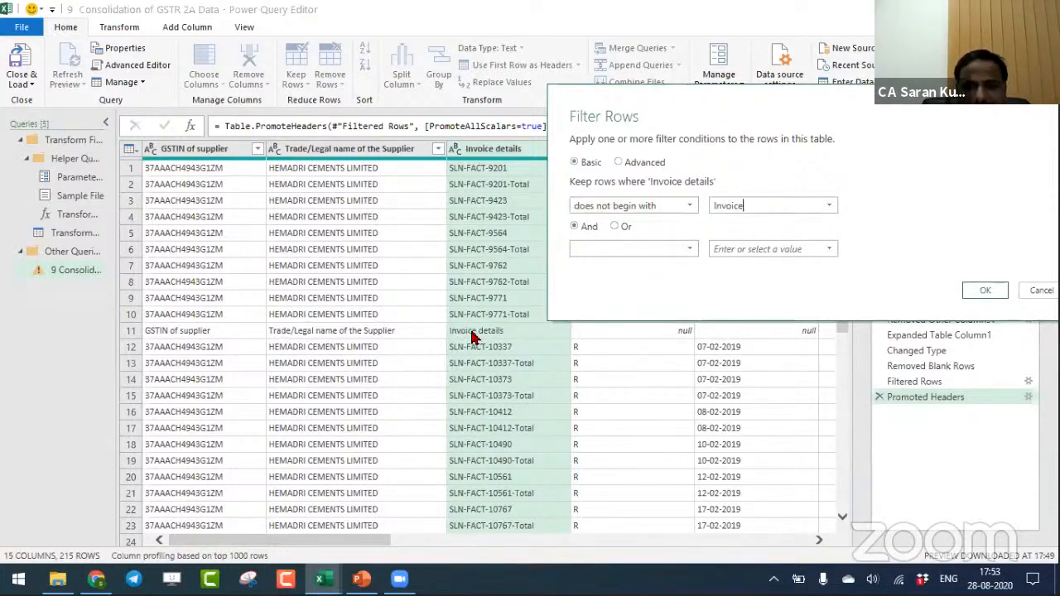
pyautogui.click(995, 296)
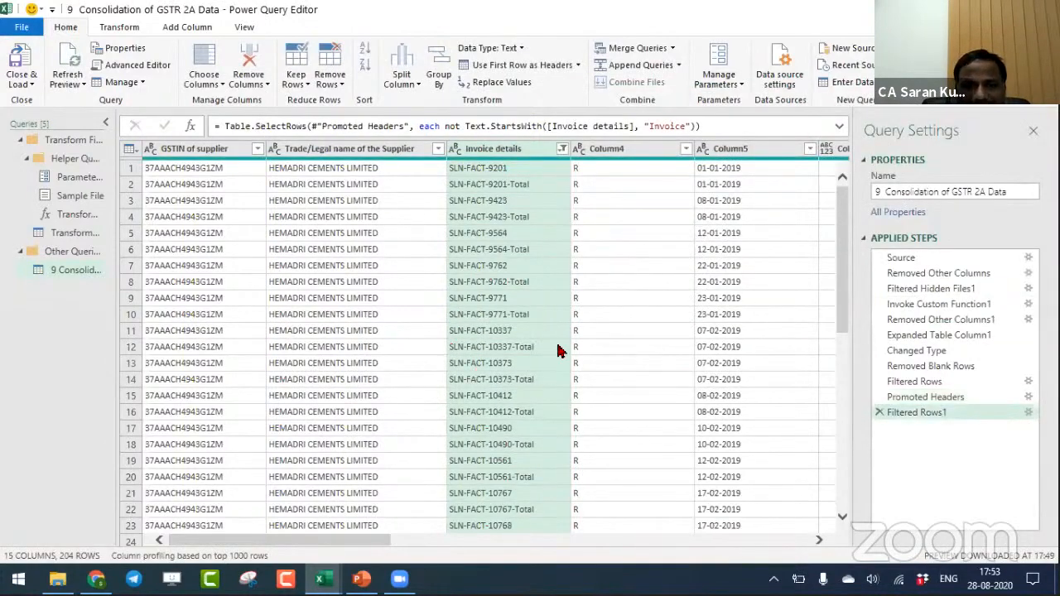
# - Filter the Invoice details column to keep only rows whose value does not end with "Total"
pyautogui.moveTo(839, 227); pyautogui.dragTo(842, 202)
pyautogui.scroll(1, 842, 202)
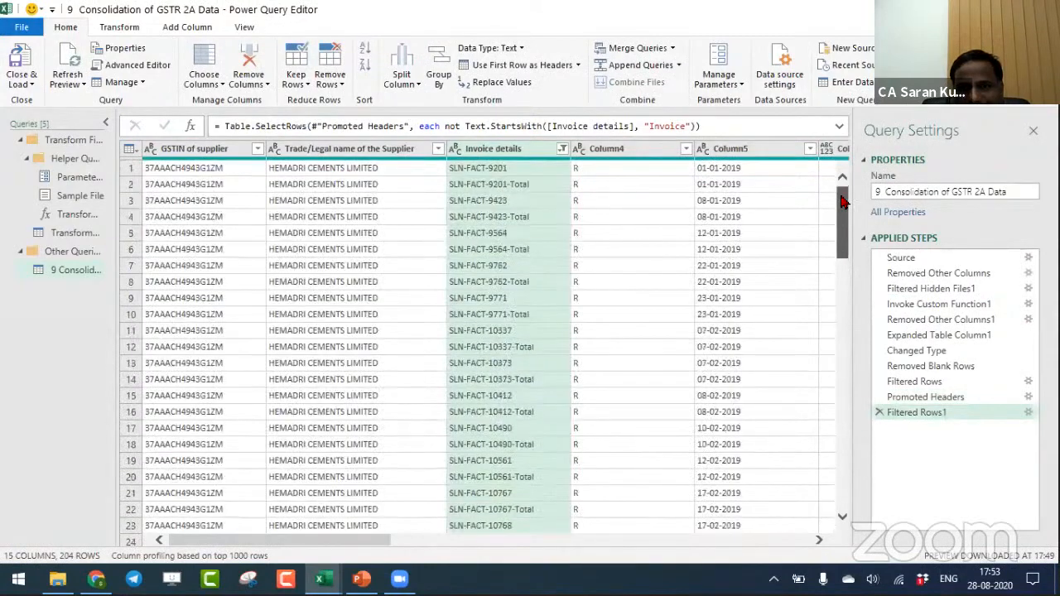
pyautogui.click(561, 149)
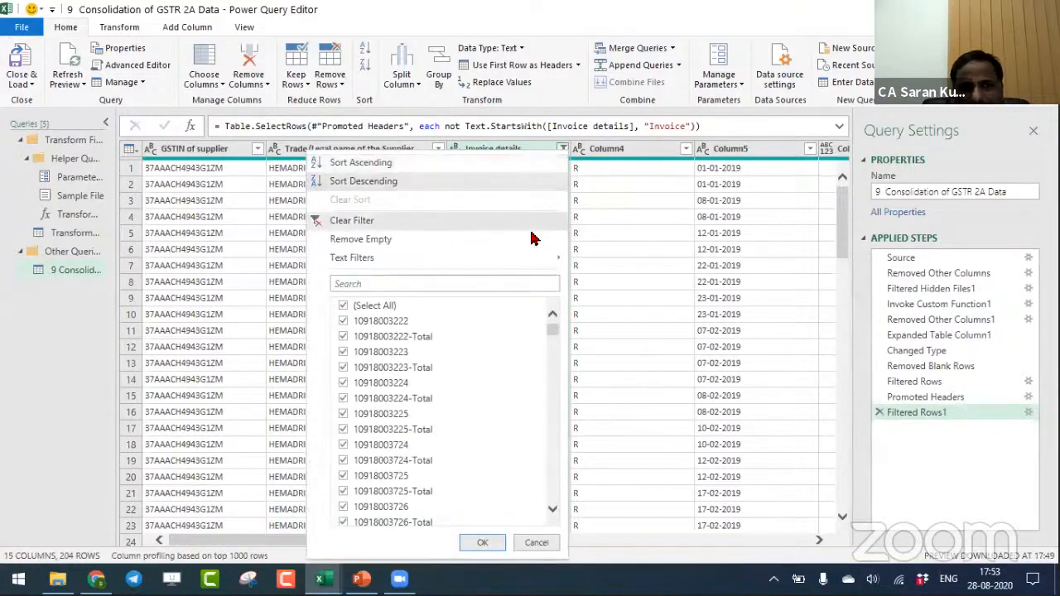
pyautogui.moveTo(534, 261)
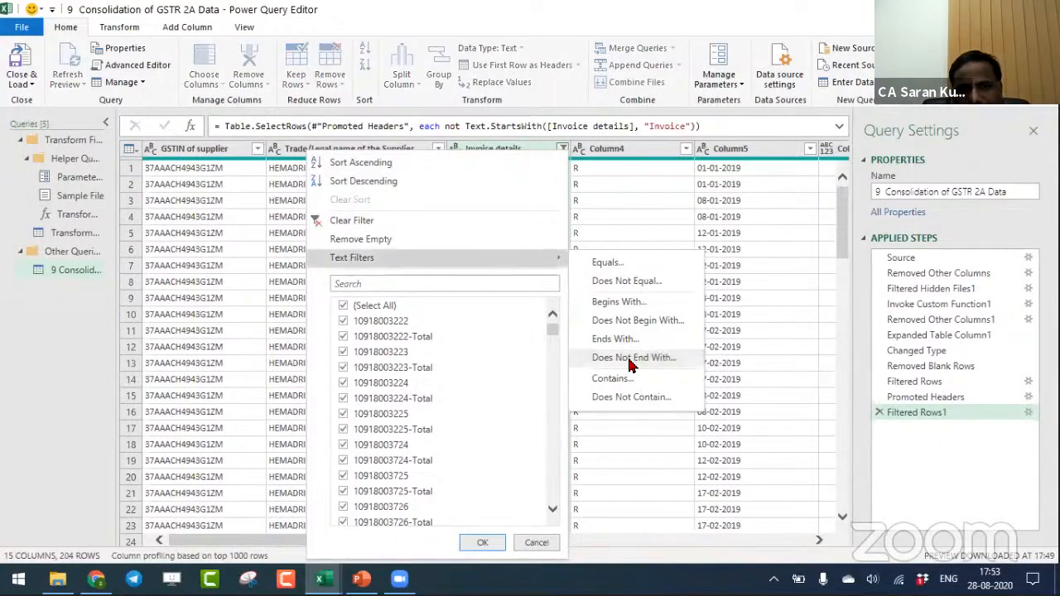
pyautogui.click(631, 359)
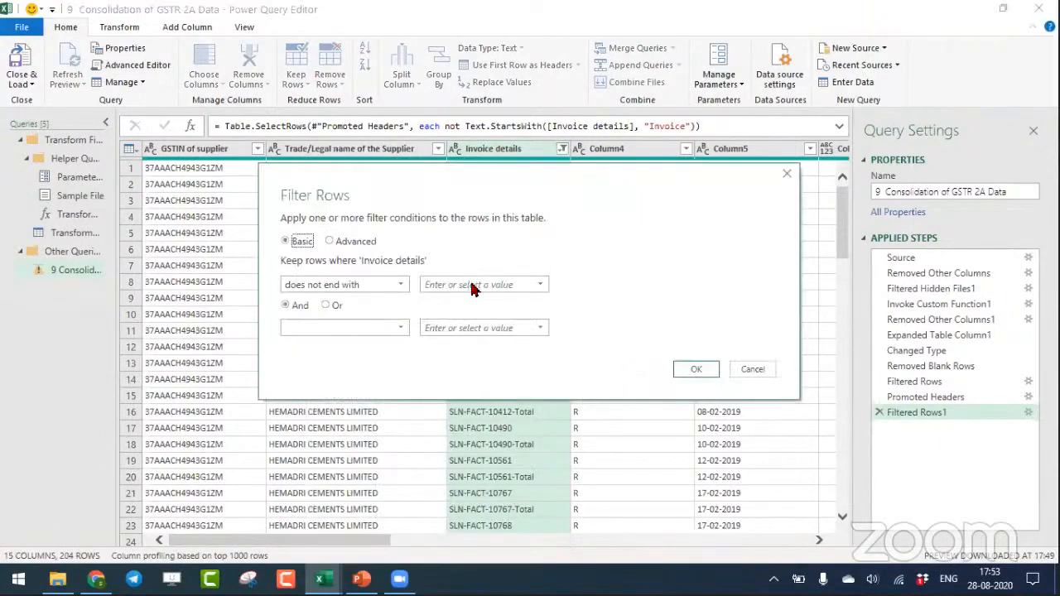
pyautogui.click(471, 284)
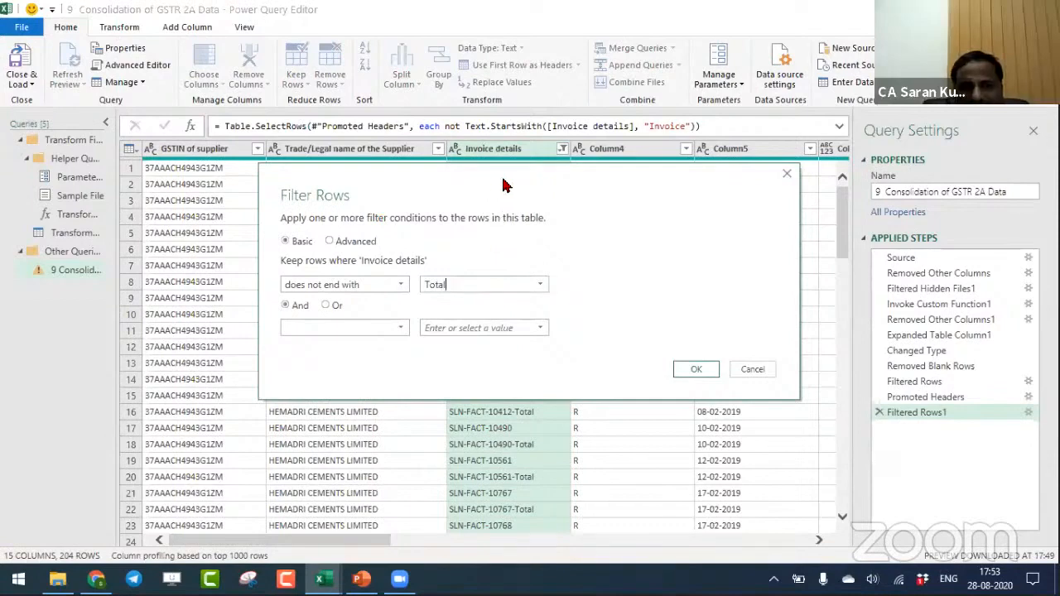
pyautogui.moveTo(506, 183); pyautogui.dragTo(393, 230)
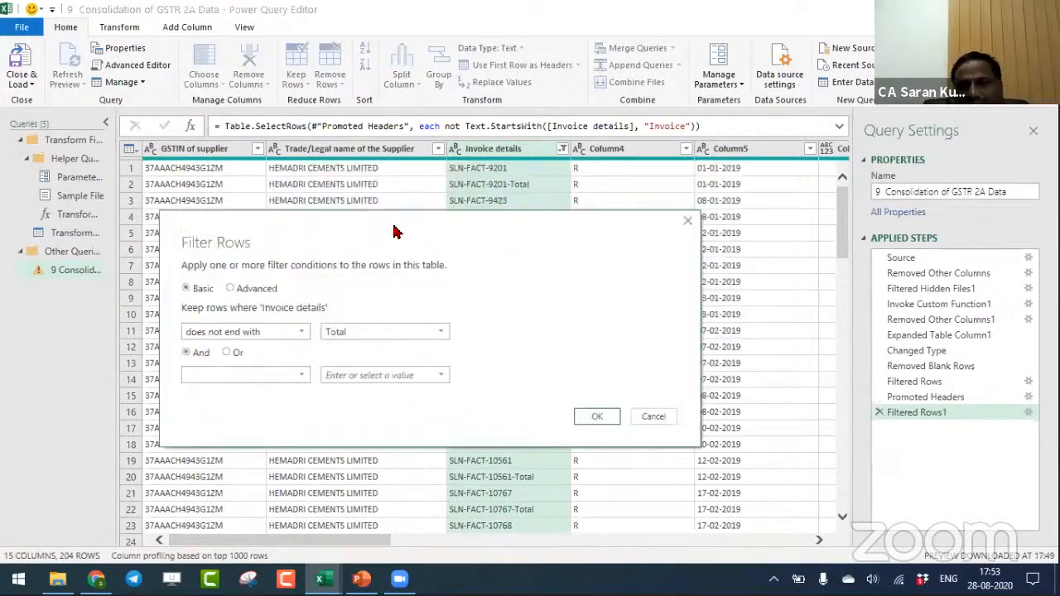
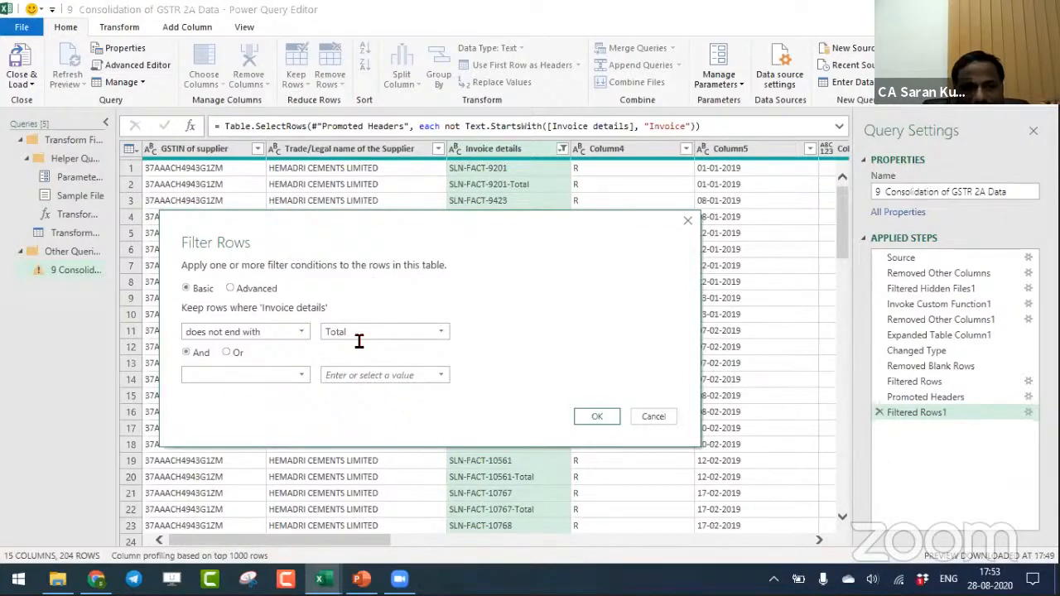
# - Apply the "Total" exclusion filter and keep only rows whose Counter Party Return status contains "Submitted"
pyautogui.click(592, 418)
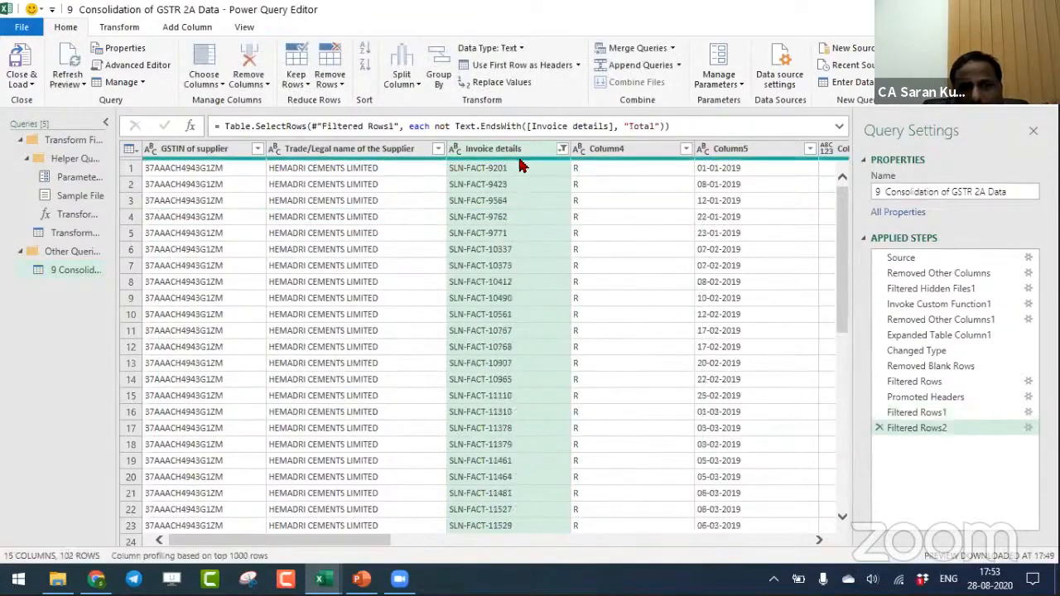
pyautogui.moveTo(362, 542); pyautogui.dragTo(811, 530)
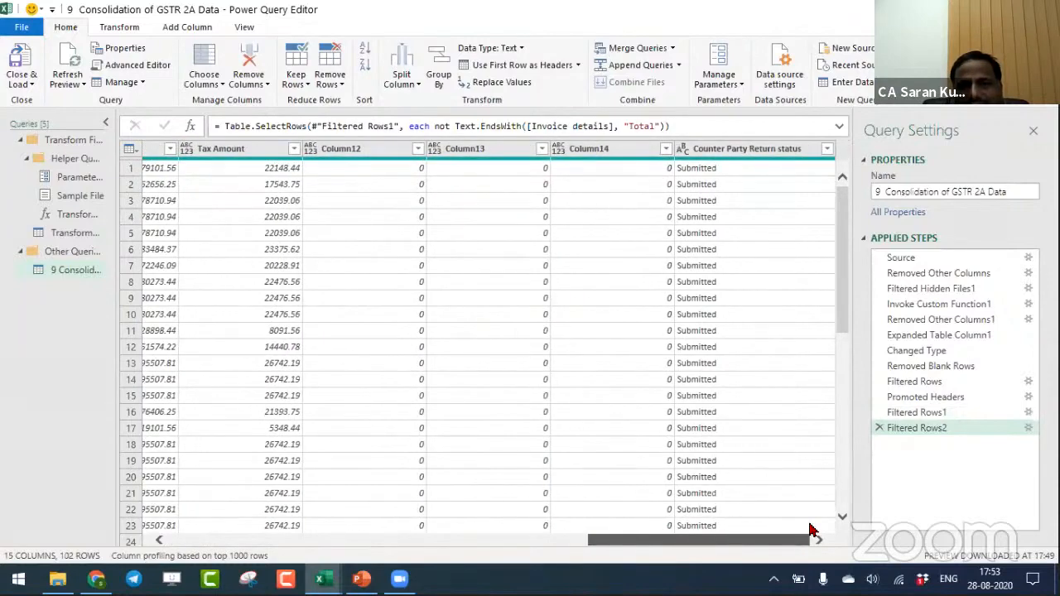
pyautogui.moveTo(842, 324); pyautogui.dragTo(844, 191)
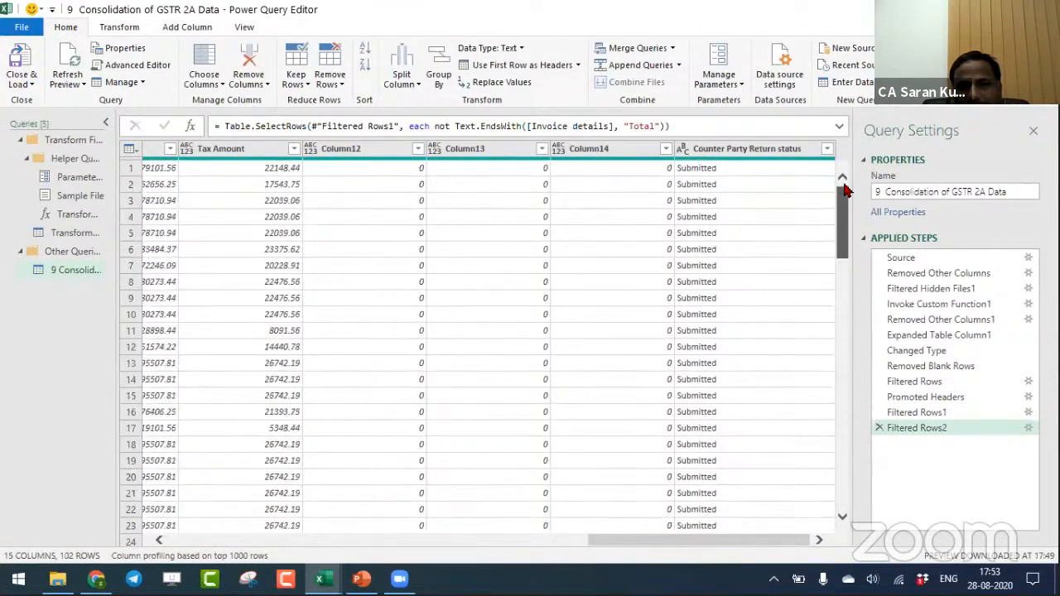
pyautogui.click(827, 148)
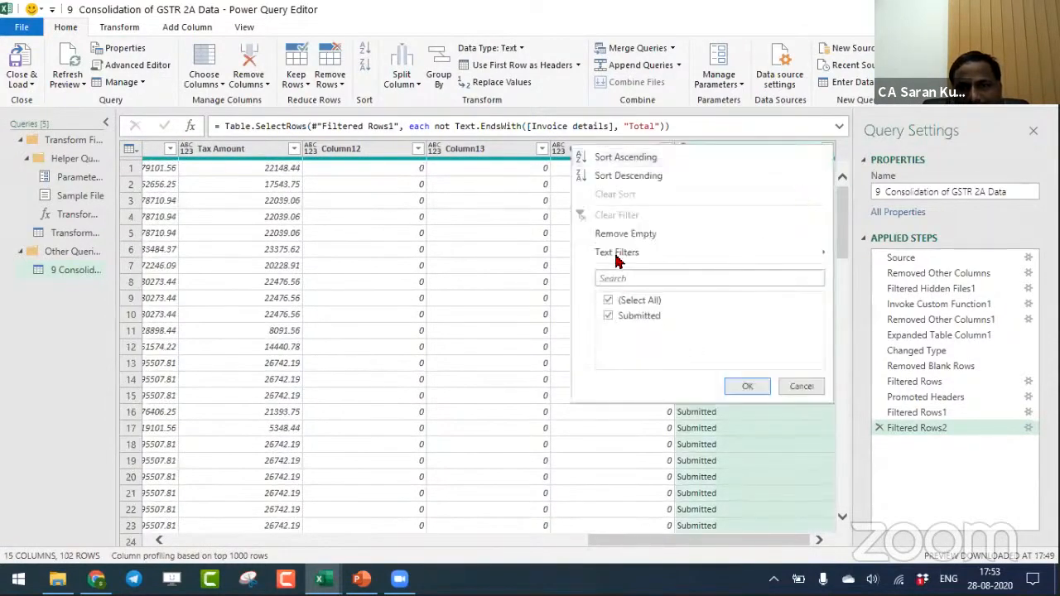
pyautogui.moveTo(627, 263)
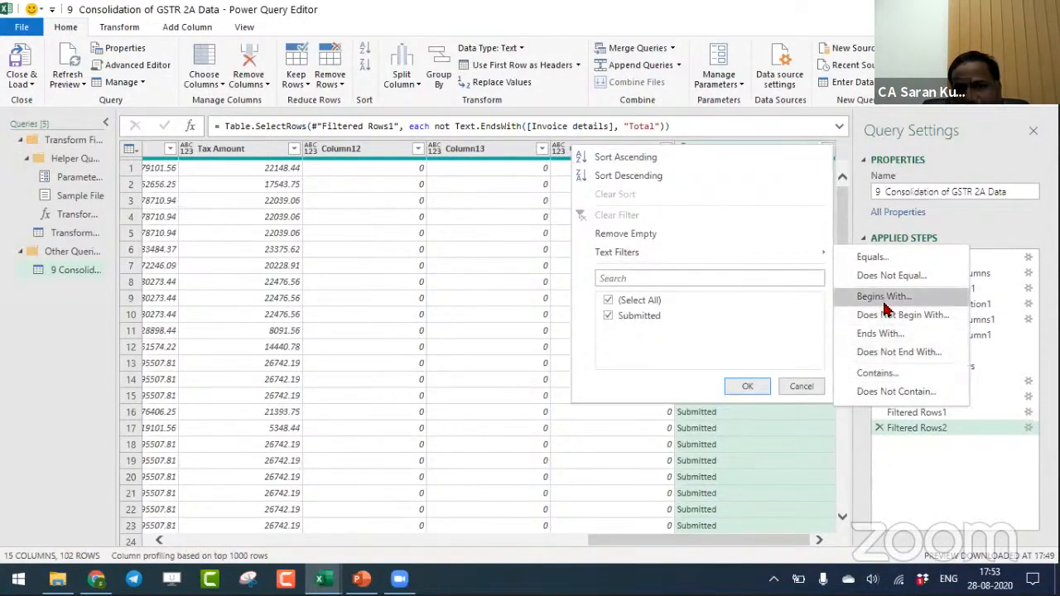
pyautogui.click(885, 372)
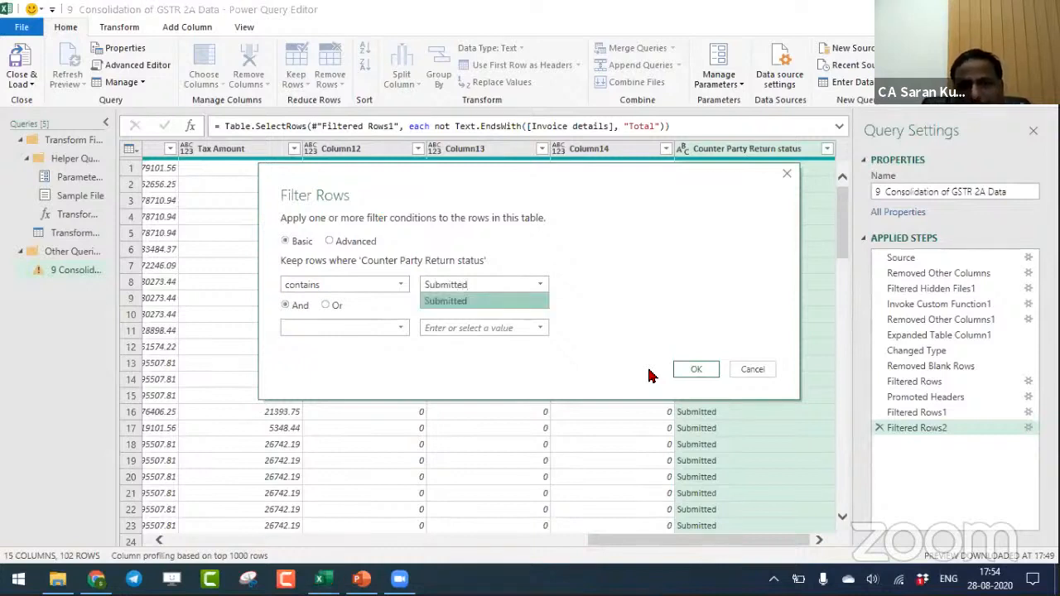
pyautogui.click(696, 370)
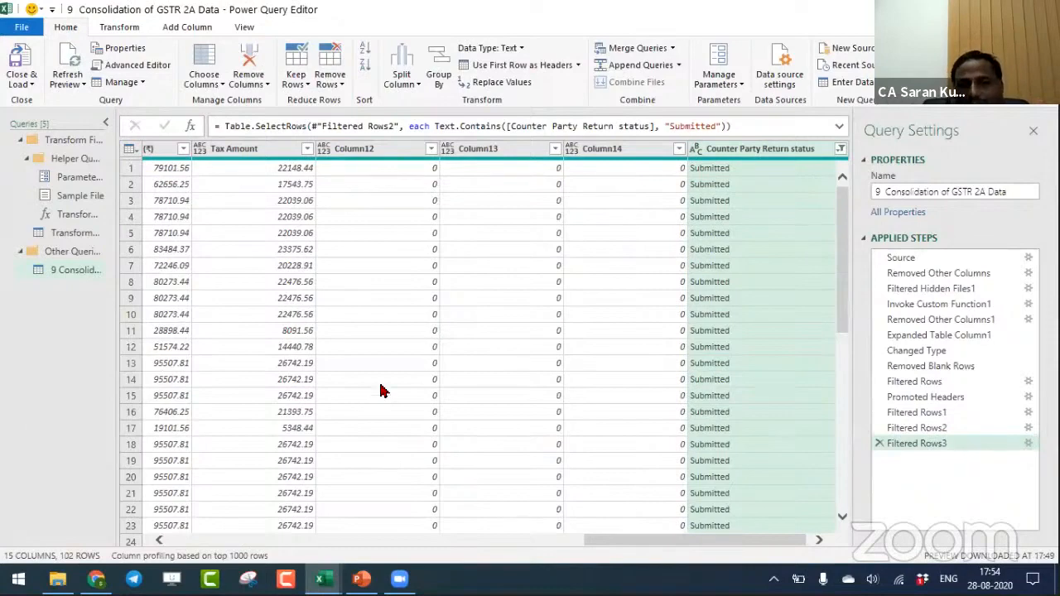
# - Review the query's applied steps one by one, from Source through Filtered Rows3, to see each transformation of the GSTR 2A data
pyautogui.click(967, 260)
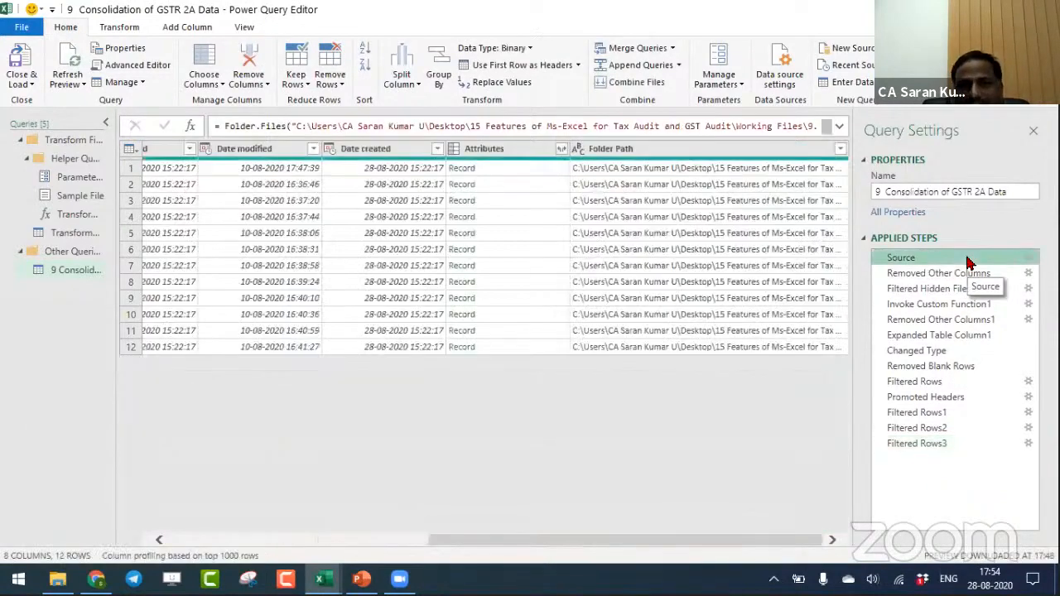
pyautogui.press('Down')
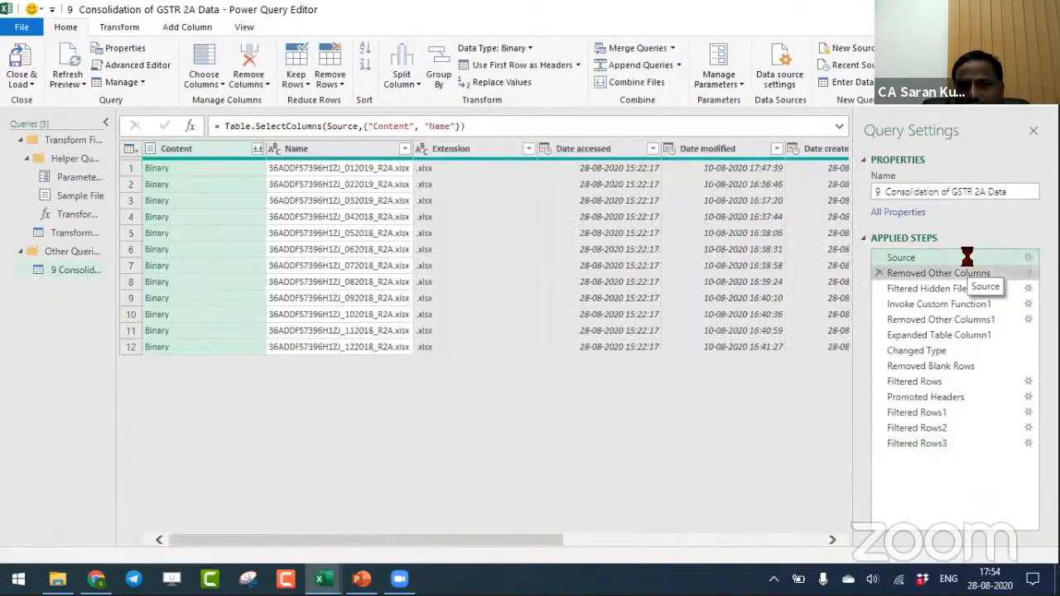
pyautogui.press('Down')
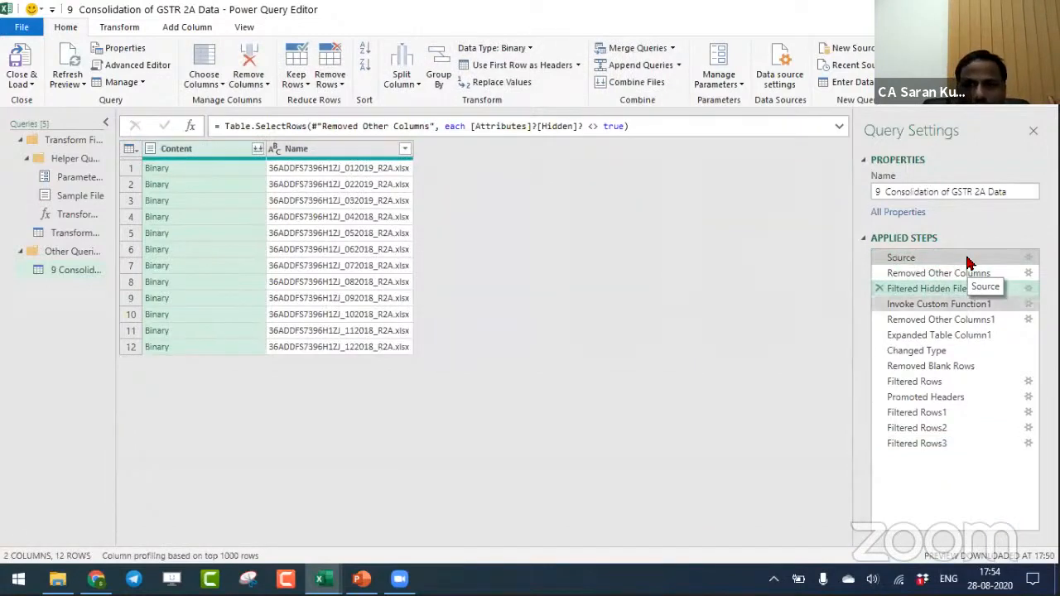
pyautogui.press('Down')
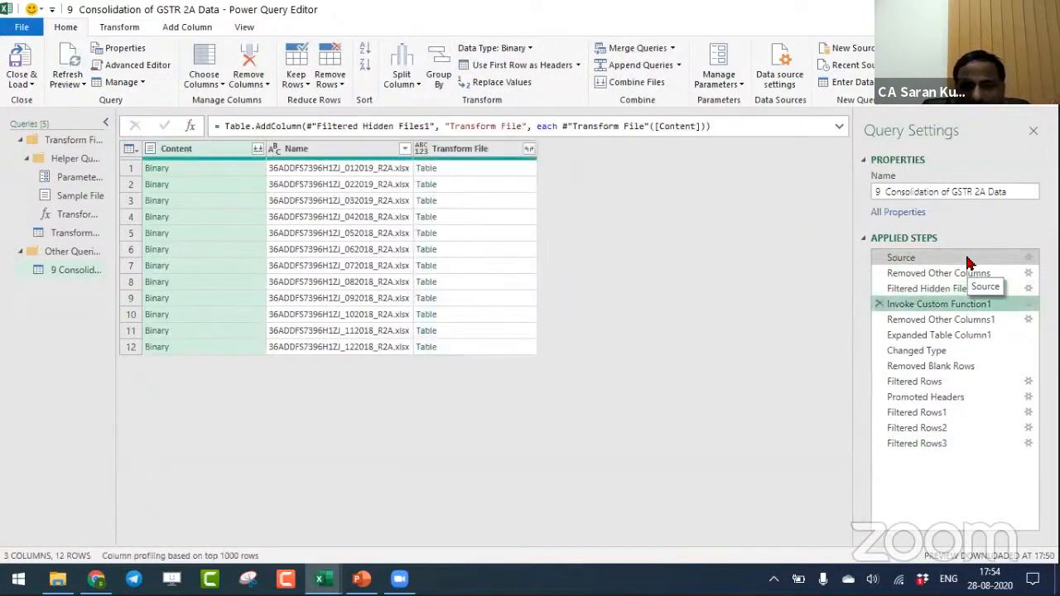
pyautogui.press('Down')
pyautogui.press('Down')
pyautogui.press('Down')
pyautogui.press('Down')
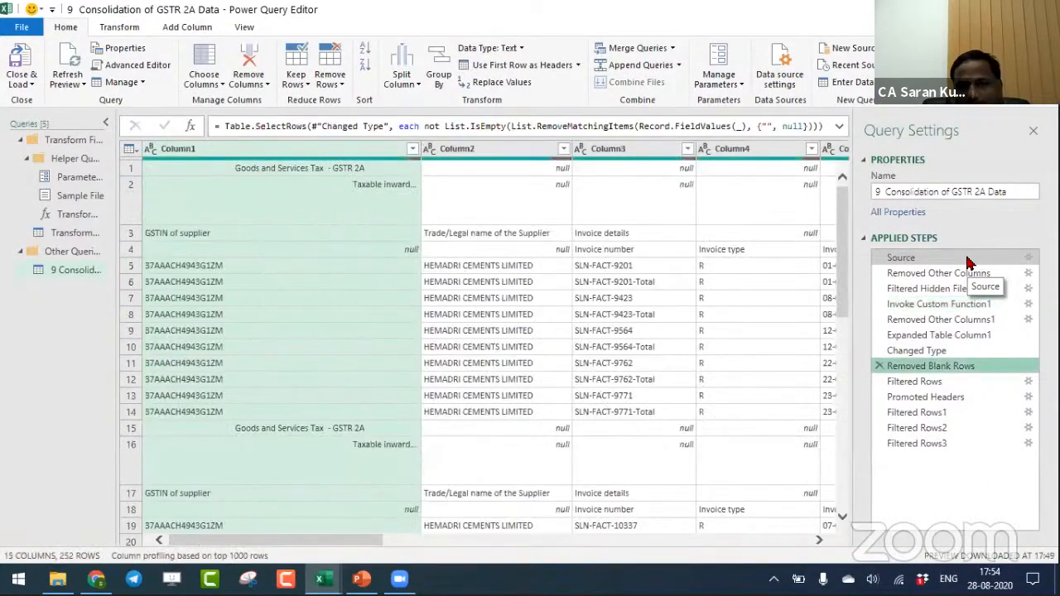
pyautogui.press('Down')
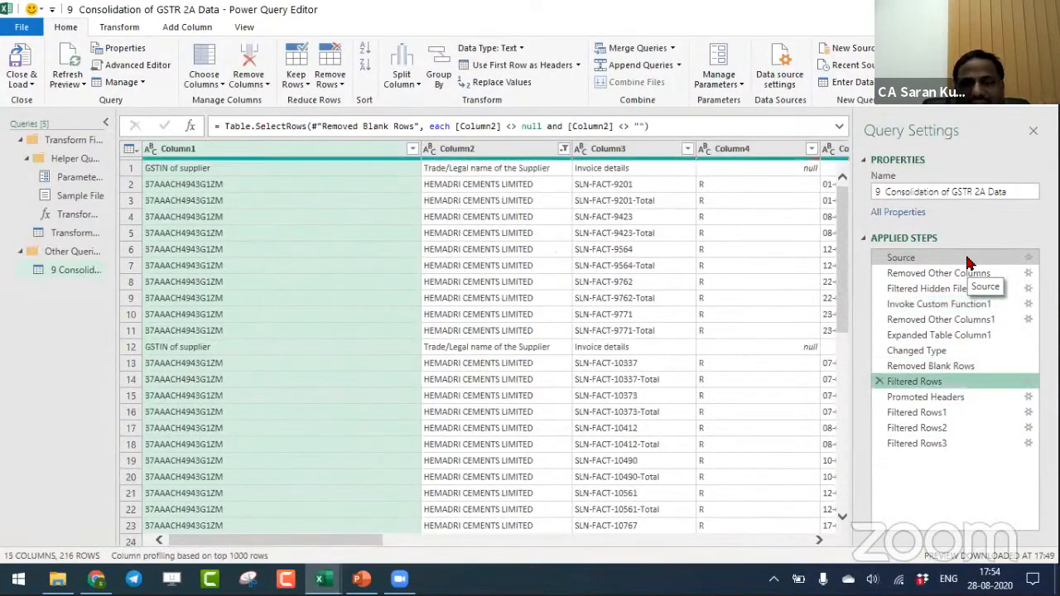
pyautogui.press('Down')
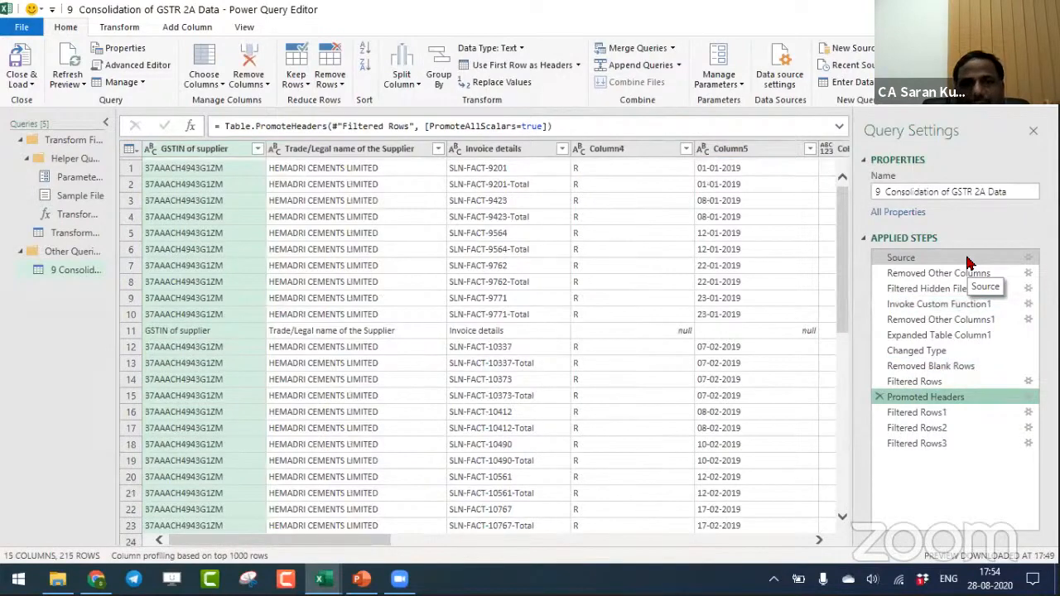
pyautogui.press('Down')
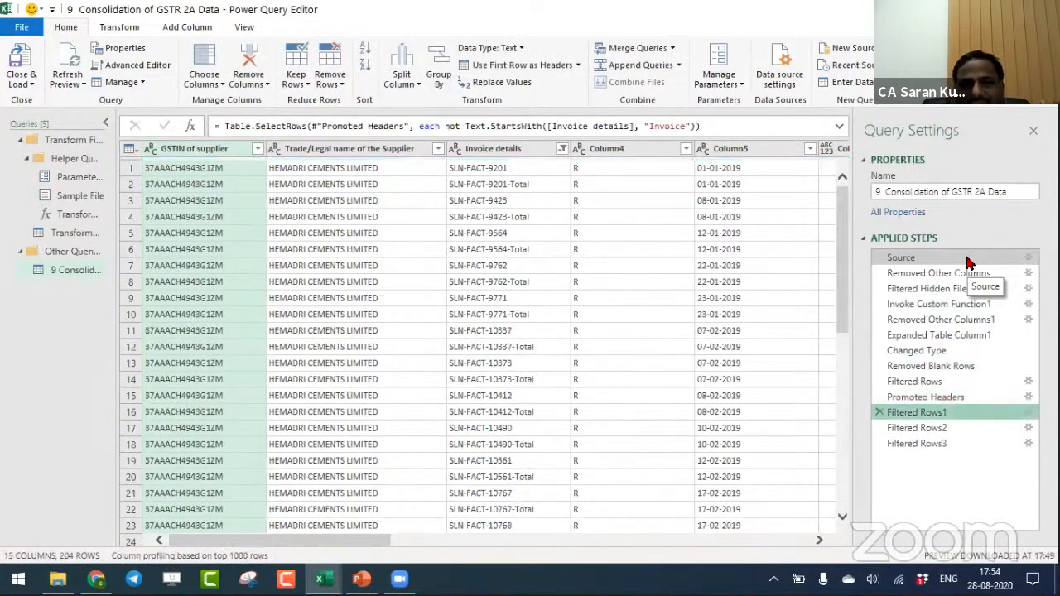
pyautogui.press('Down')
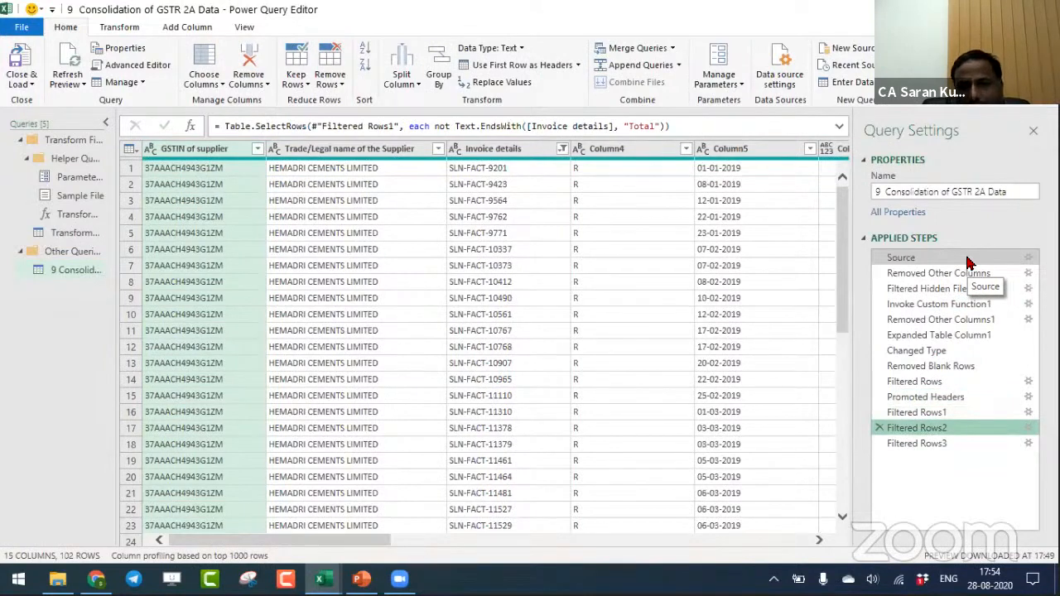
pyautogui.press('Down')
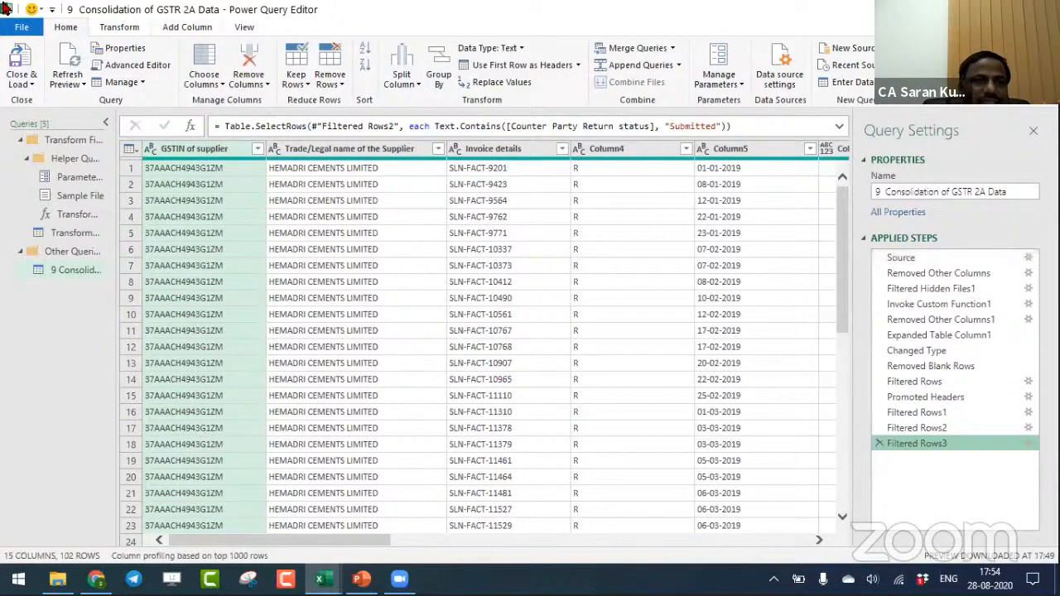
# - Load the cleaned GSTR 2A consolidation query into a new worksheet table and close the queries list
pyautogui.hotkey('alt', 'Tab')
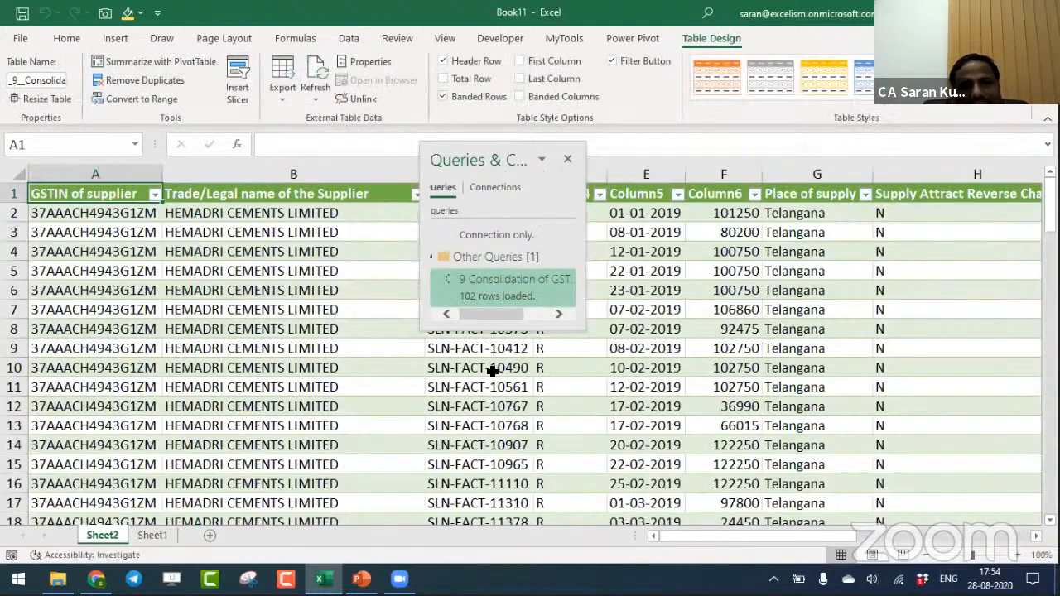
pyautogui.click(567, 159)
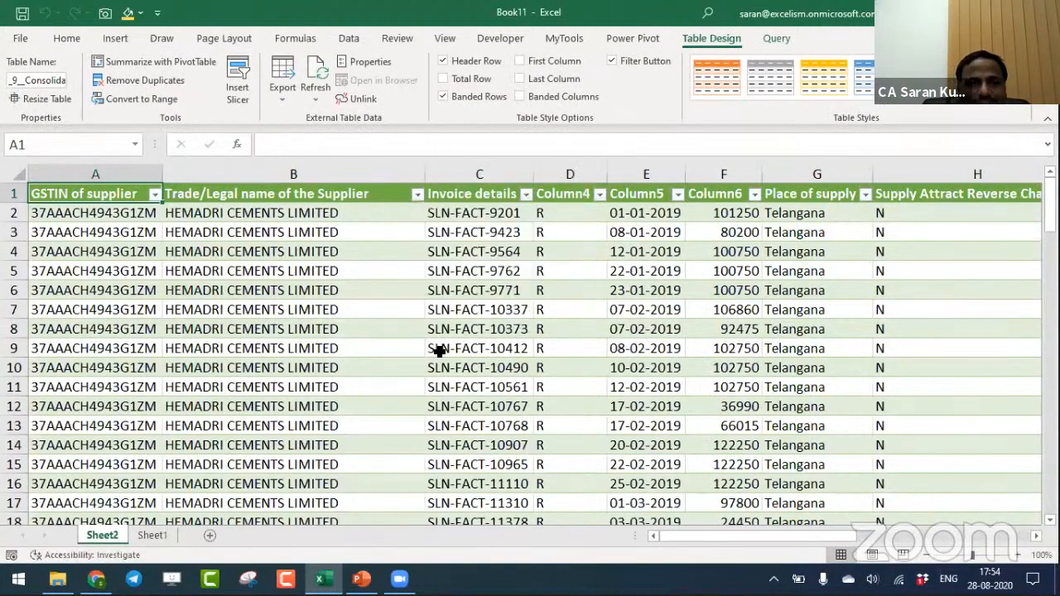
# - Move the ten workbooks from 032019 through 122018 into a new folder under Working Files, and reopen the 9. Consolidation of GSTR 2A Data folder
pyautogui.hotkey('alt', 'Tab')
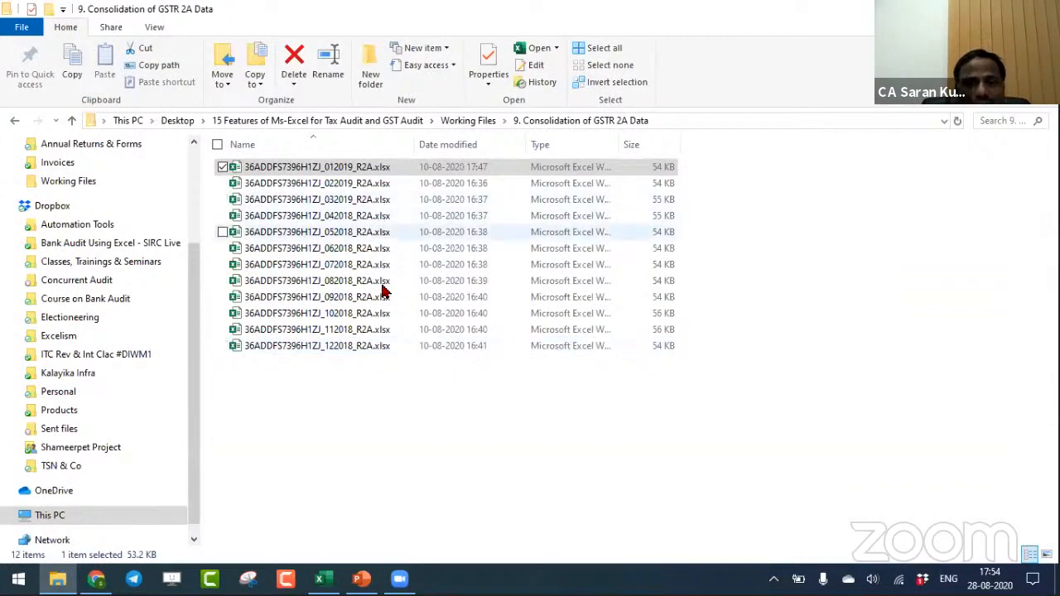
pyautogui.click(372, 204)
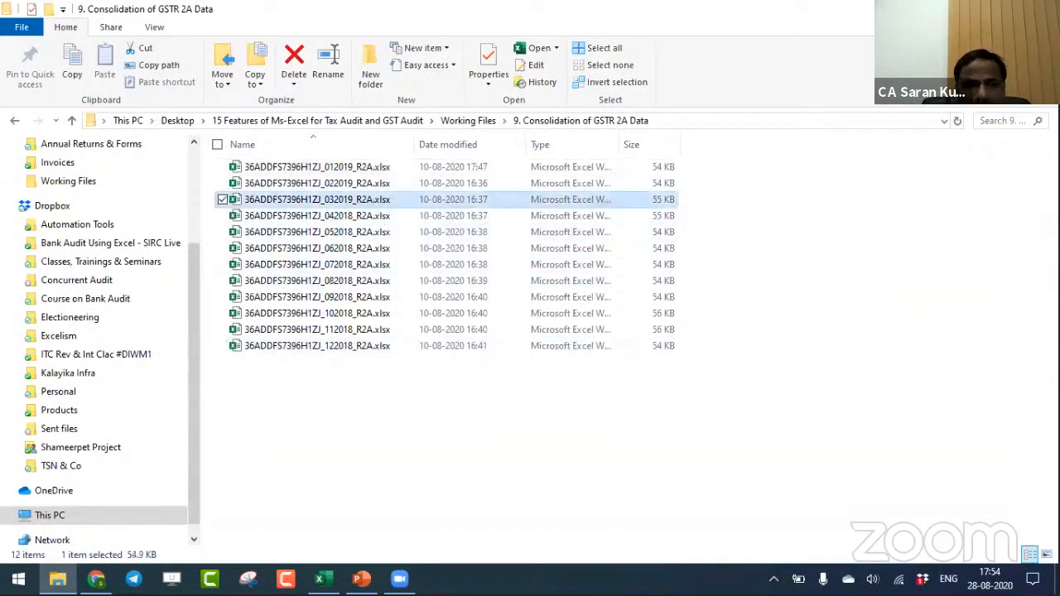
pyautogui.hotkey('shift', 'End')
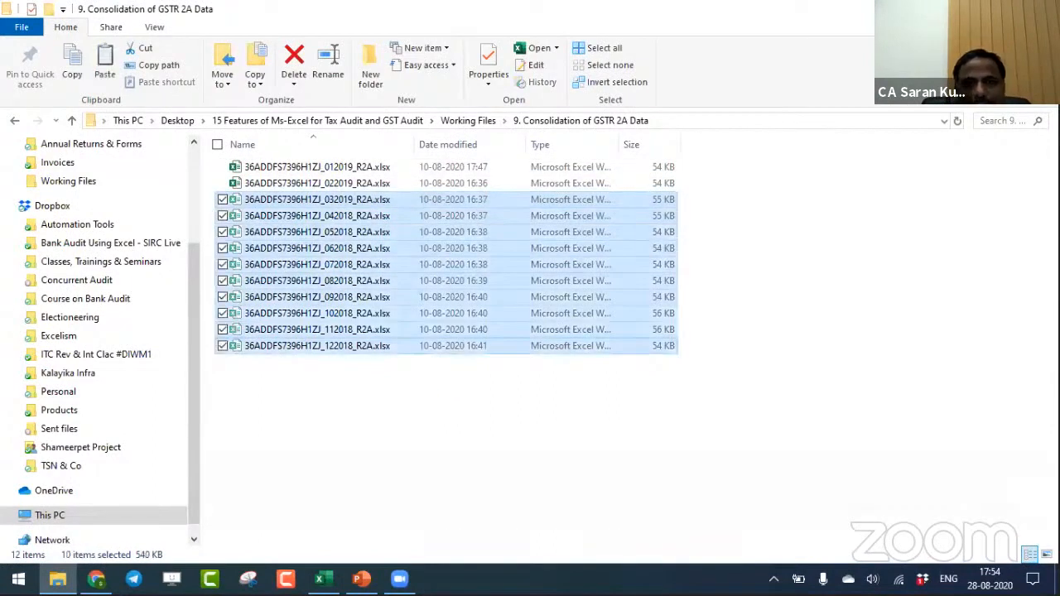
pyautogui.click(487, 121)
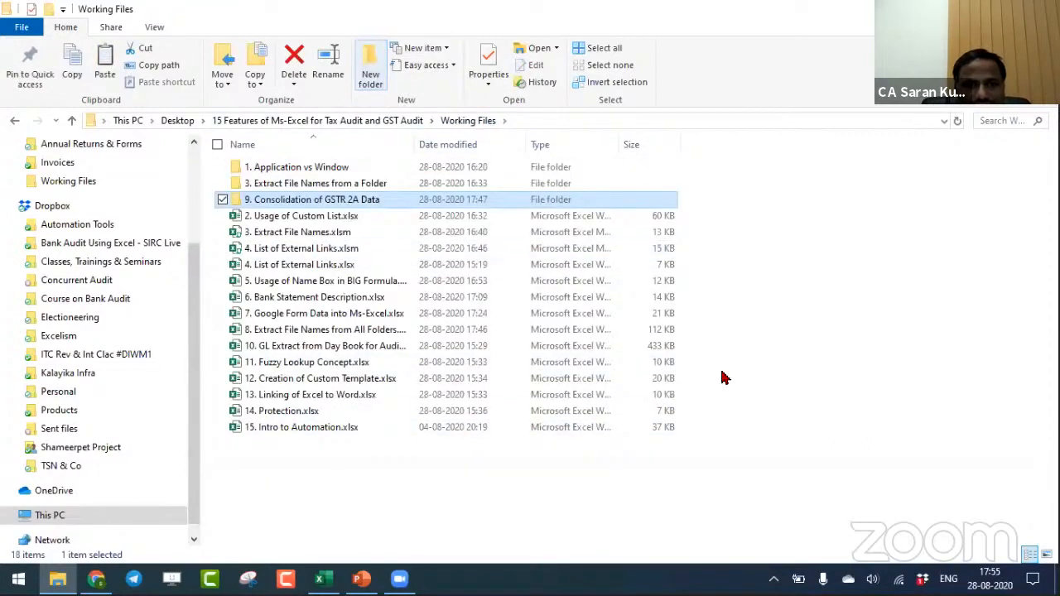
pyautogui.press('Return')
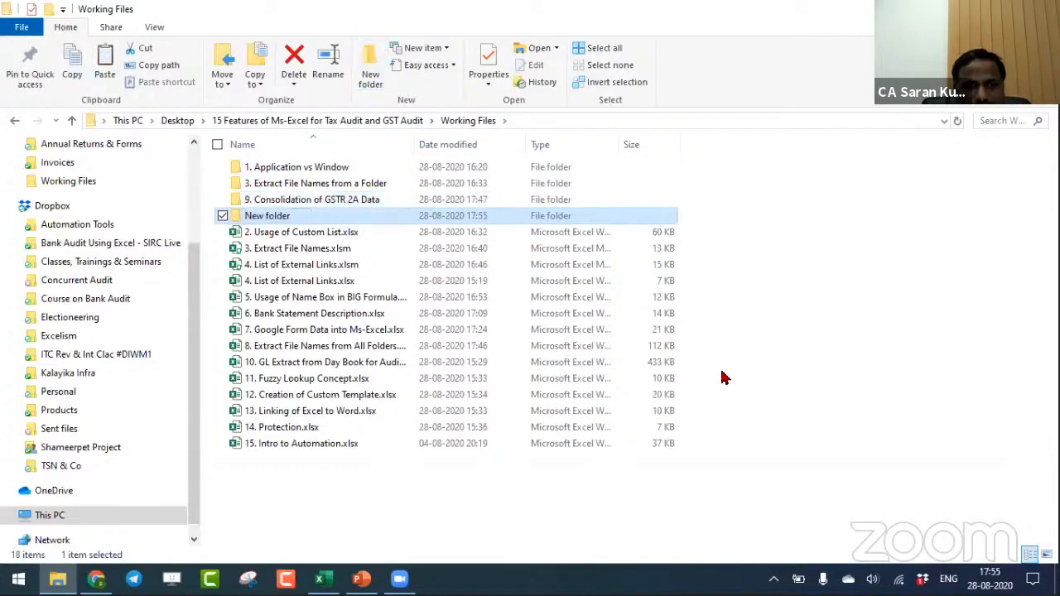
pyautogui.press('Return')
pyautogui.hotkey('ctrl', 'v')
pyautogui.press('BackSpace')
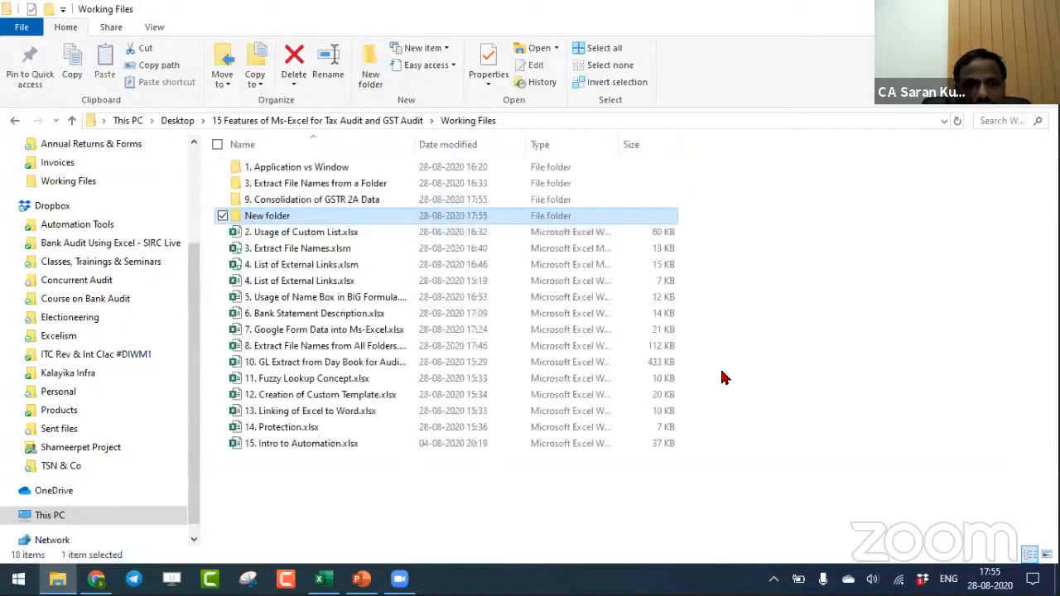
pyautogui.press('Up')
pyautogui.press('Return')
pyautogui.press('Down')
pyautogui.press('Up')
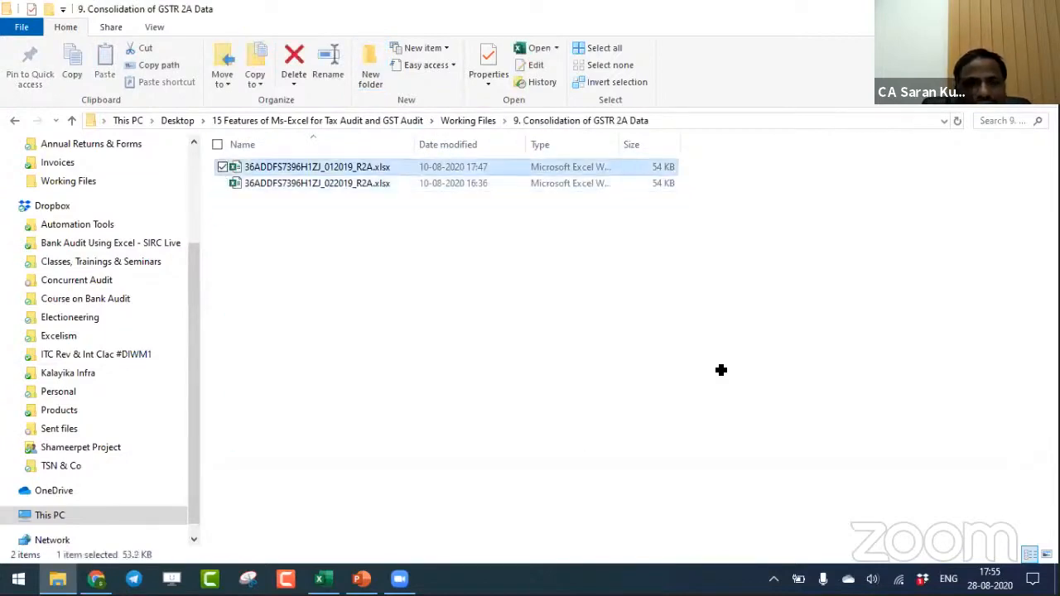
# - Switch to Book11, refresh the consolidated table, and select the GSTIN of supplier entries to check their count
pyautogui.hotkey('alt', 'Tab')
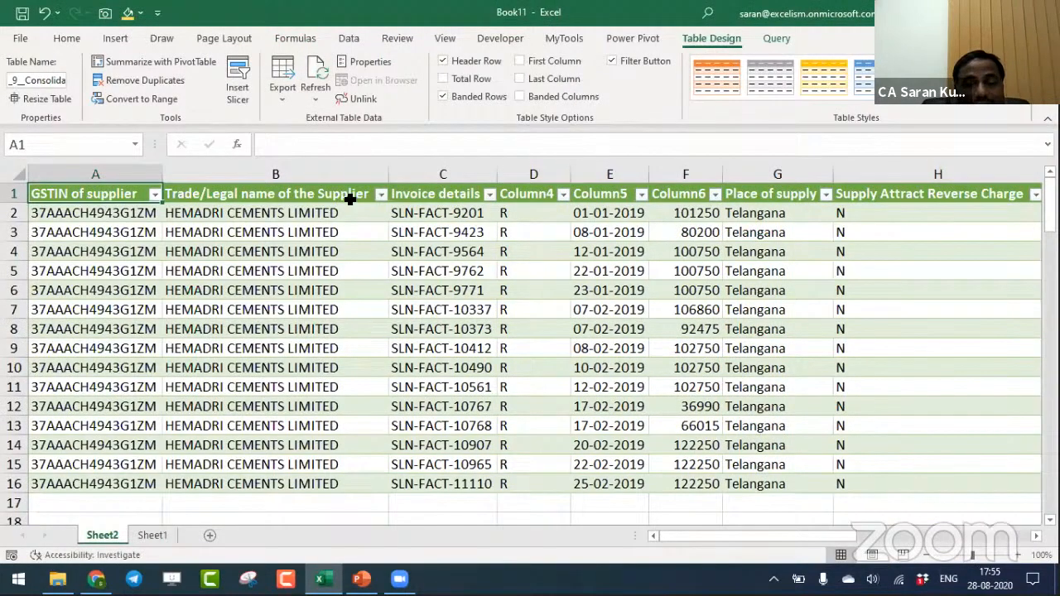
pyautogui.click(109, 479)
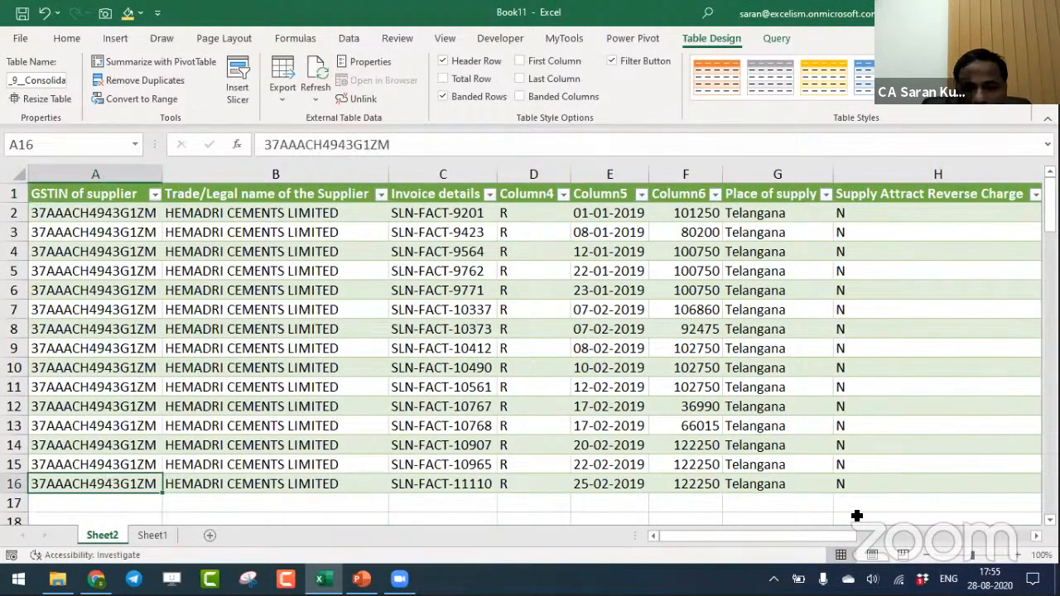
pyautogui.hotkey('ctrl', 'shift', 'Up')
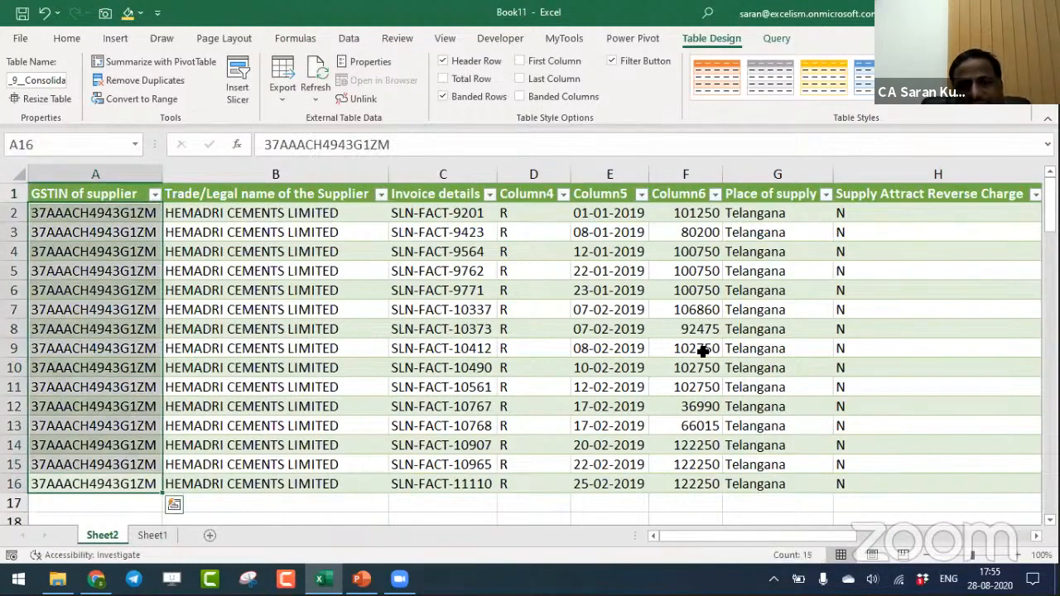
pyautogui.click(421, 282)
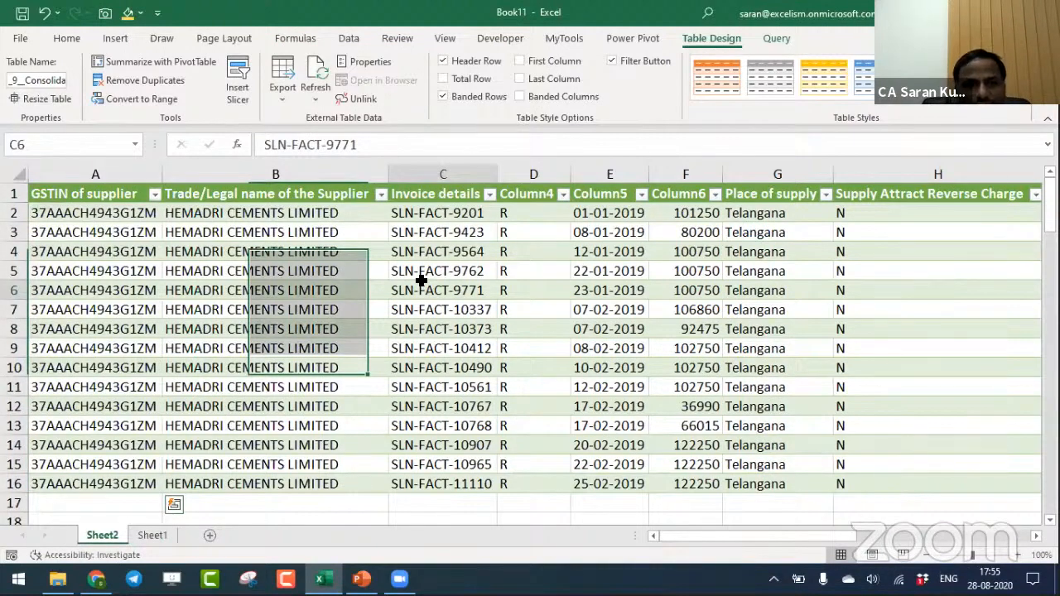
# - Move the workbooks from New folder back into the 9. Consolidation of GSTR 2A Data folder and return to Book11
pyautogui.hotkey('alt', 'Tab')
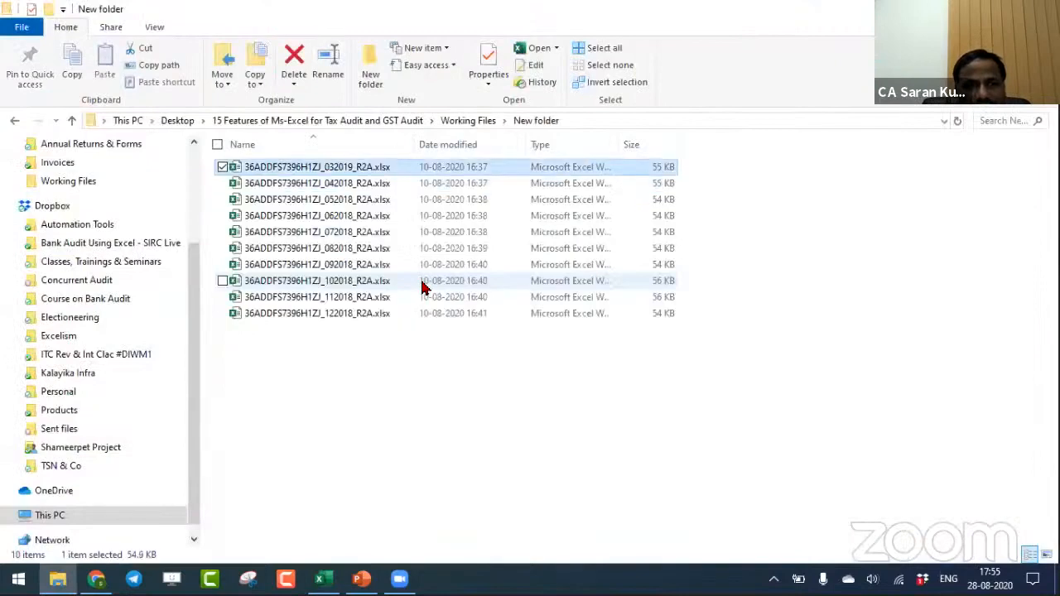
pyautogui.hotkey('alt', 'Up')
pyautogui.press('Up')
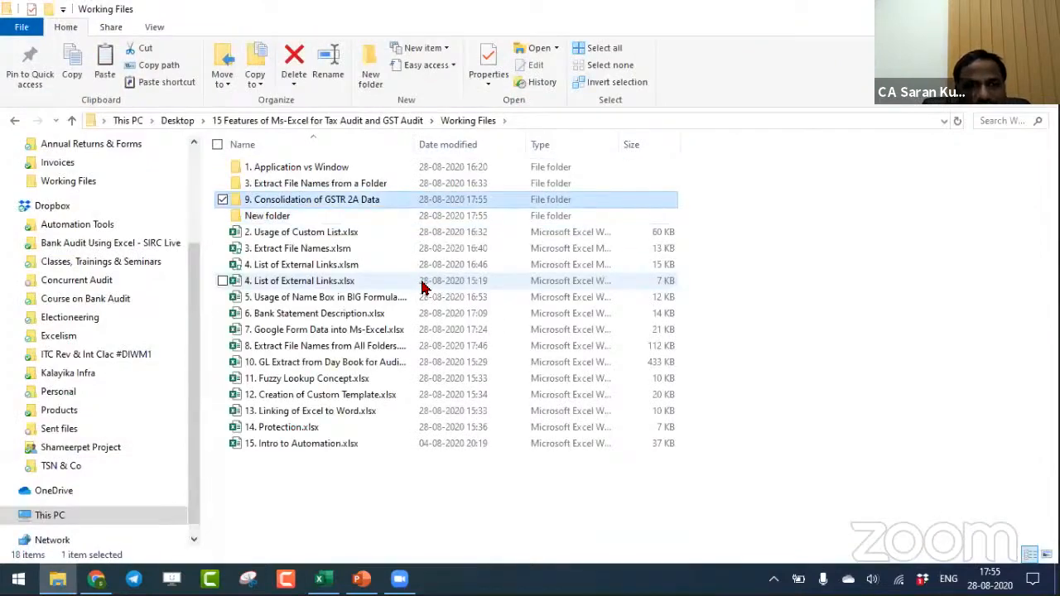
pyautogui.press('Return')
pyautogui.hotkey('alt', 'Tab')
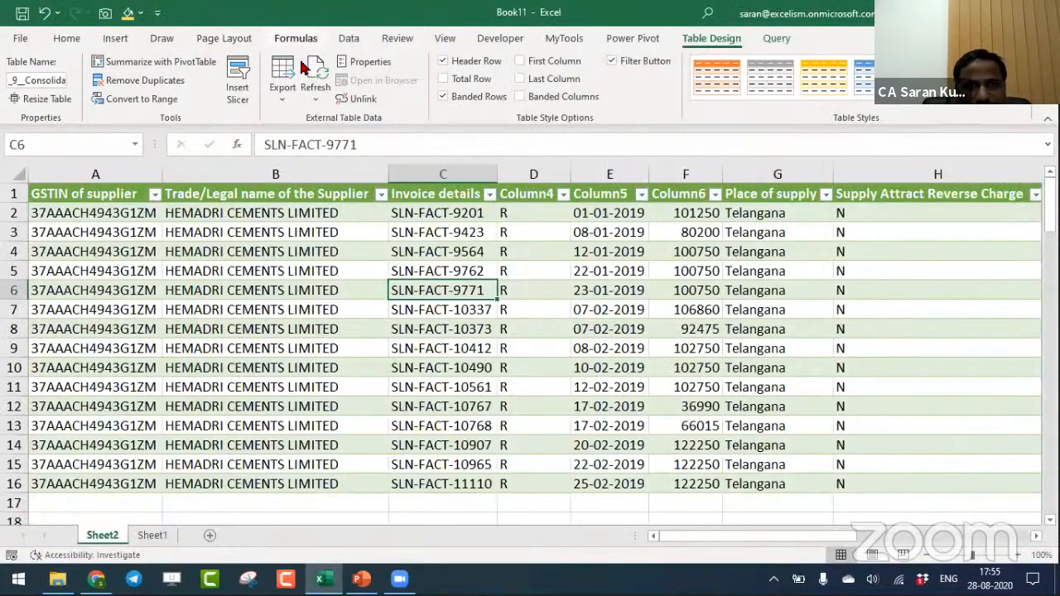
# - Show the workbook's queries and connections, and enlarge the list to reveal more of its queries
pyautogui.click(348, 38)
pyautogui.click(219, 62)
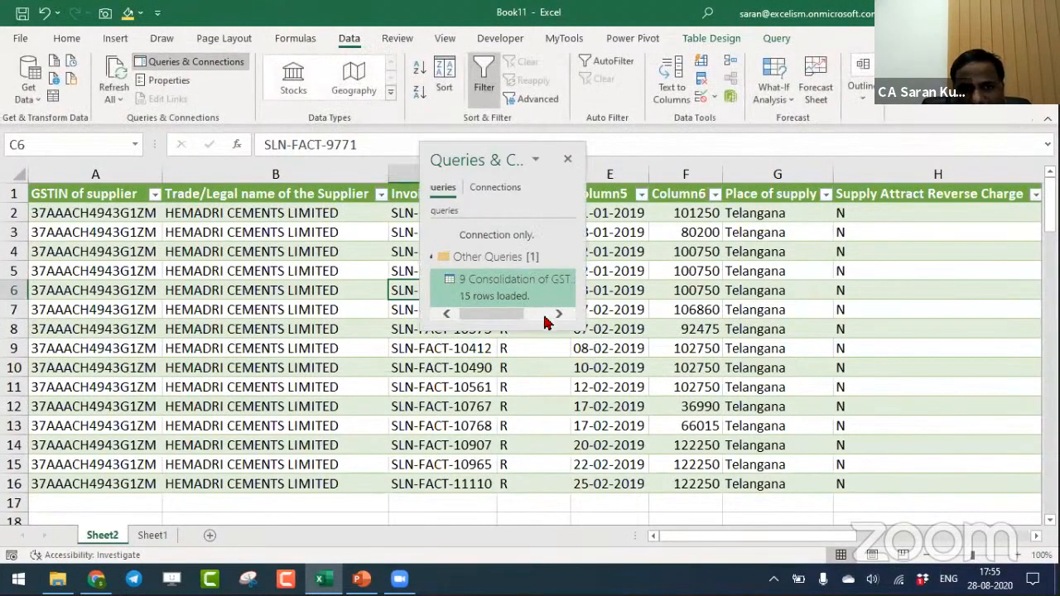
pyautogui.moveTo(583, 326); pyautogui.dragTo(620, 400)
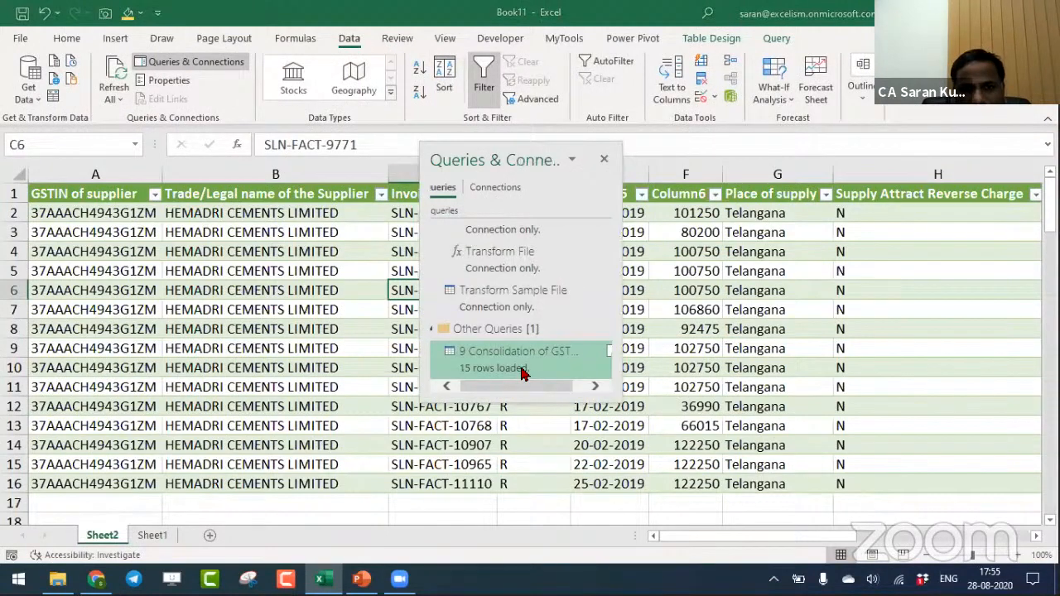
# - Refresh all queries in Book11 to update the consolidated GSTR 2A data from the source folder
pyautogui.click(115, 75)
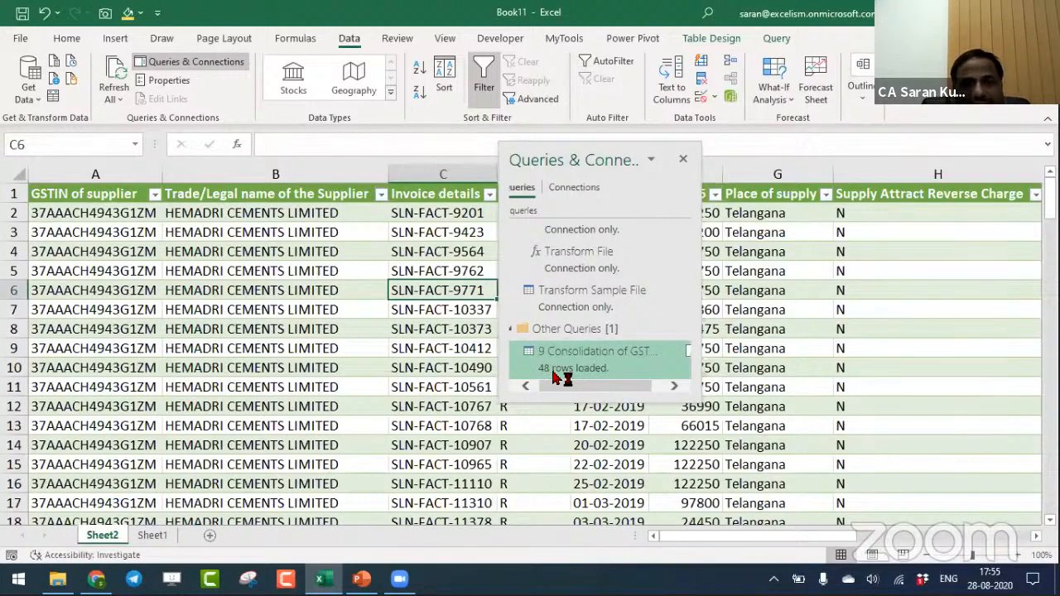
# - Move all ten workbooks from New folder into the 9. Consolidation of GSTR 2A Data folder, replacing files with the same names
pyautogui.hotkey('alt', 'Tab')
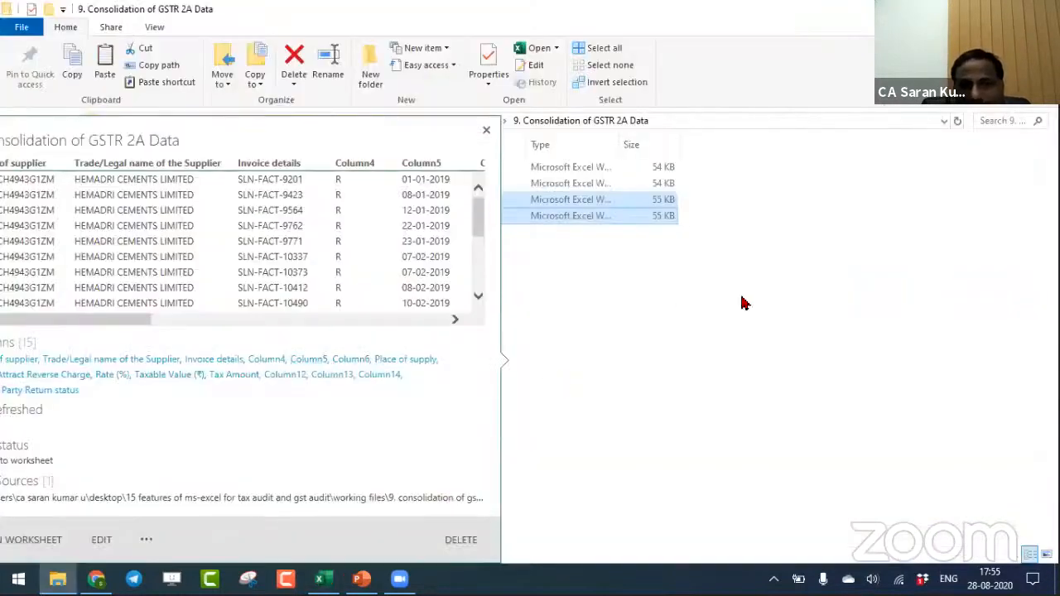
pyautogui.press('BackSpace')
pyautogui.press('Down')
pyautogui.press('Return')
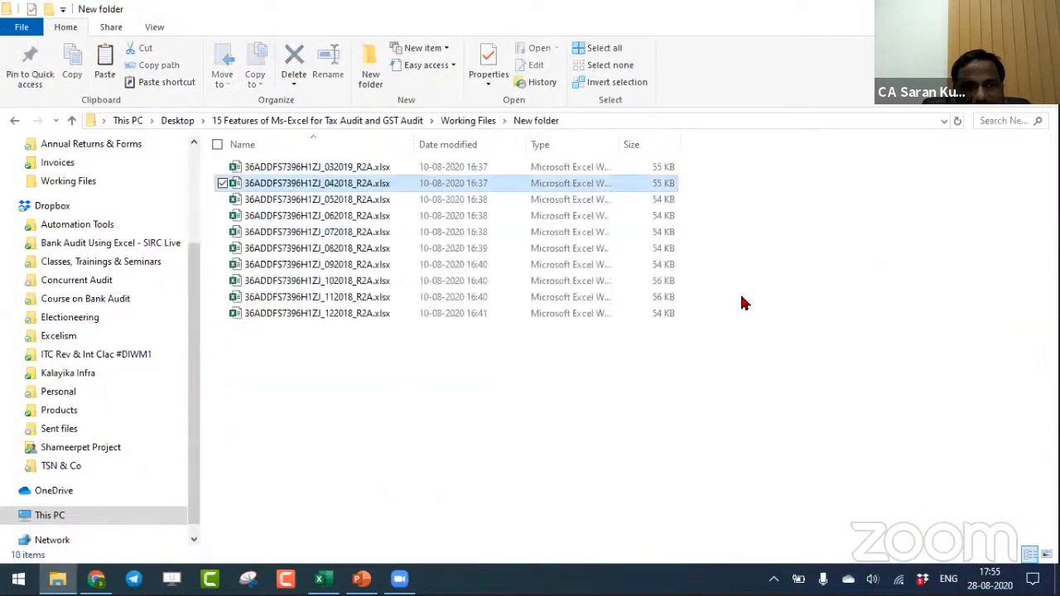
pyautogui.hotkey('shift', 'Down')
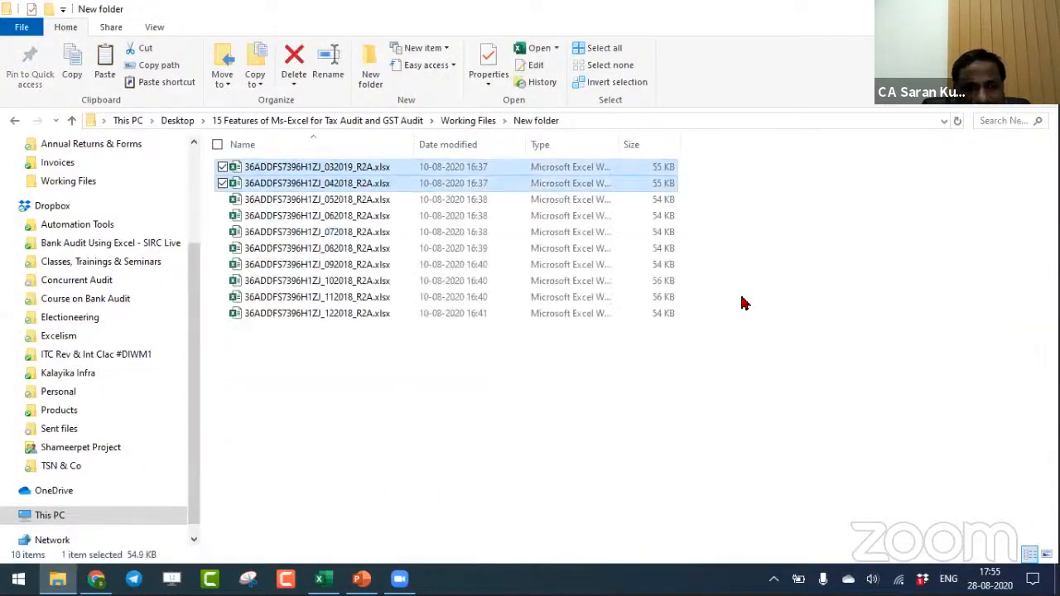
pyautogui.hotkey('ctrl', 'a')
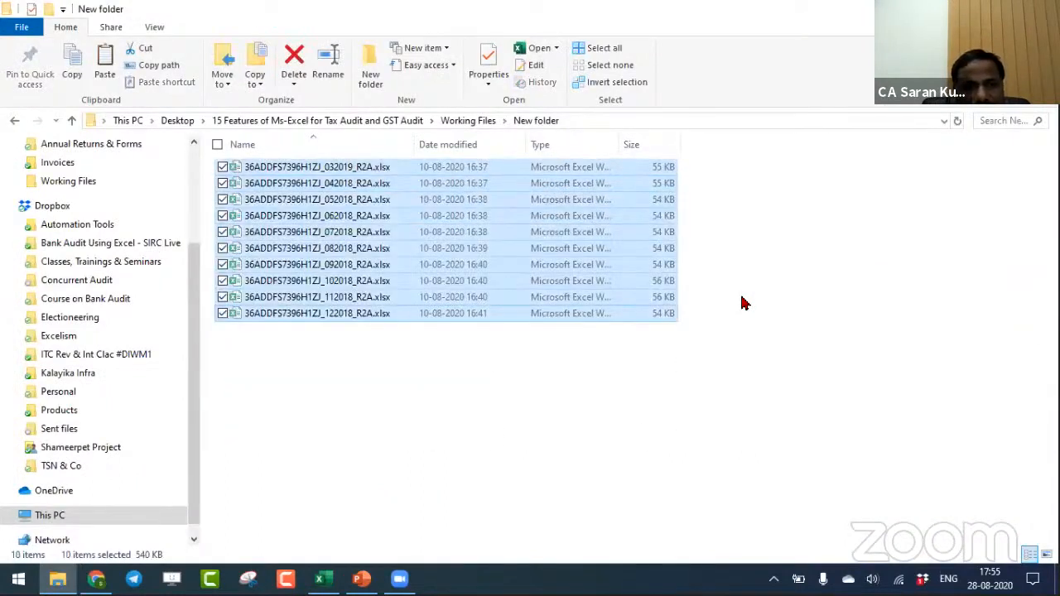
pyautogui.press('BackSpace')
pyautogui.press('Up')
pyautogui.press('Return')
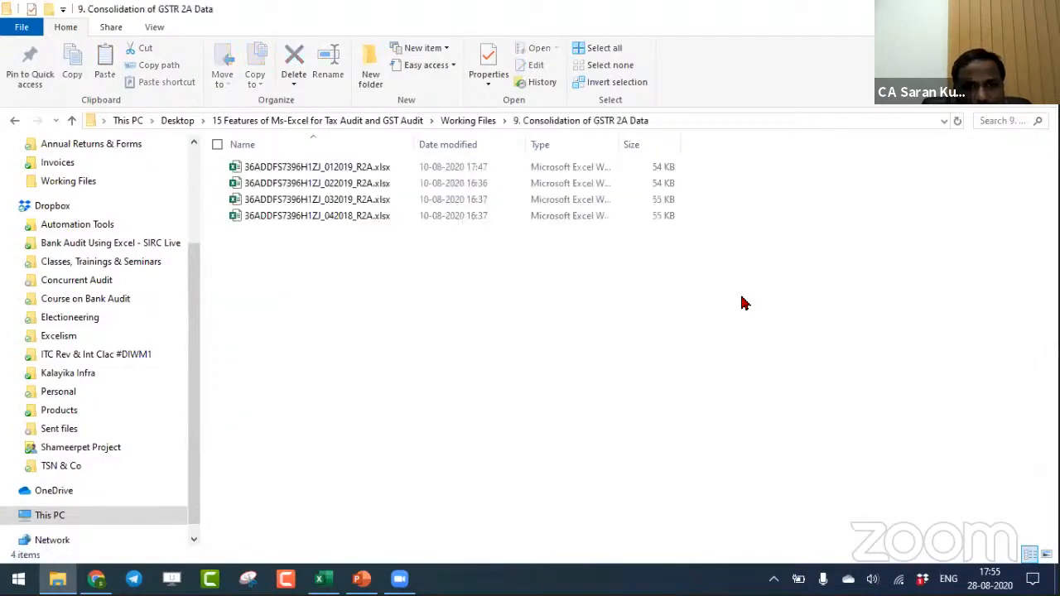
pyautogui.hotkey('ctrl', 'v')
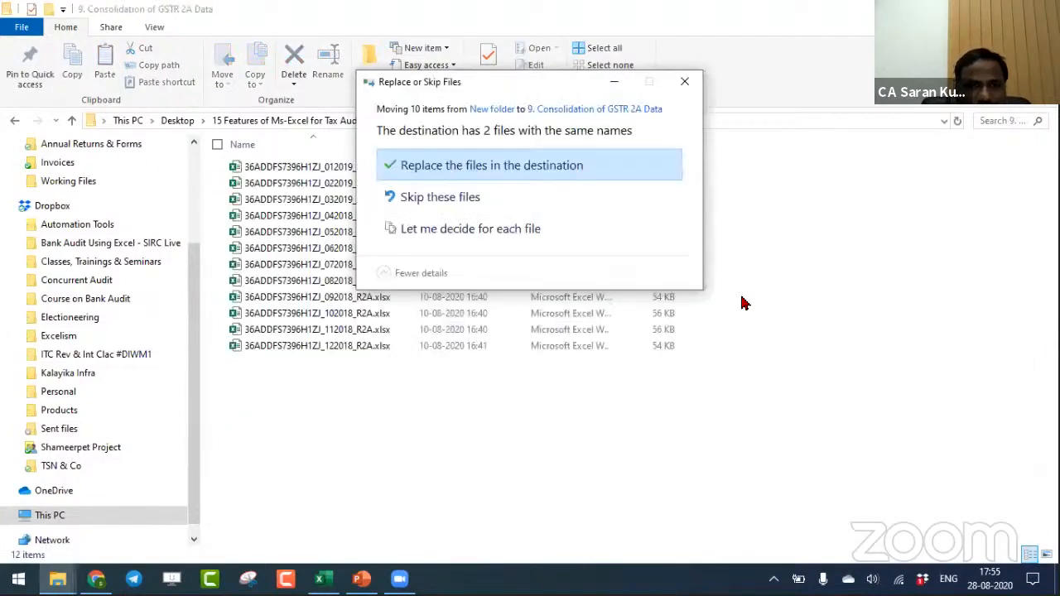
pyautogui.press('Return')
pyautogui.click(561, 399)
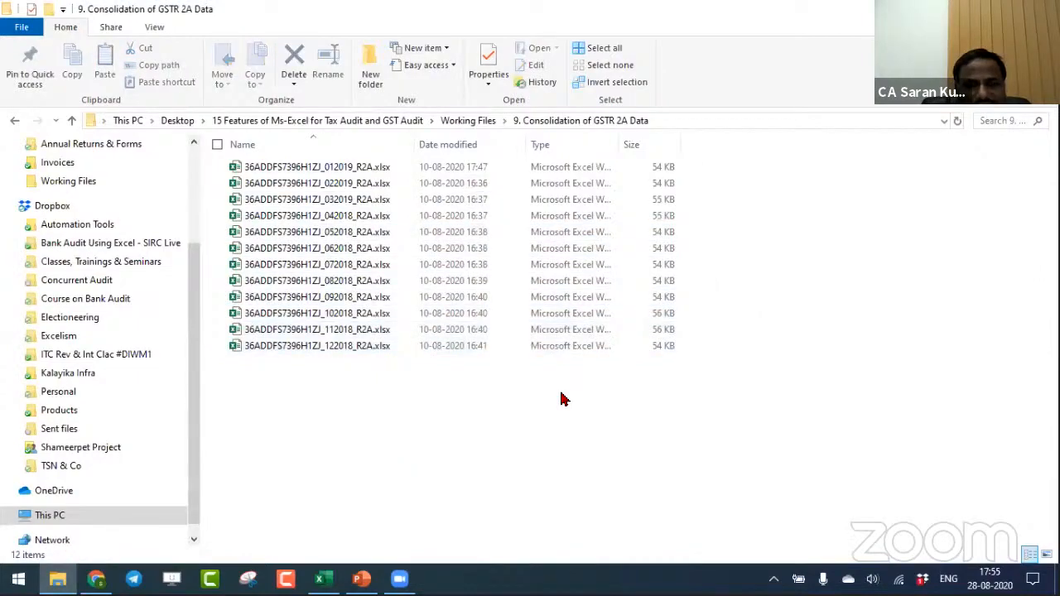
# - Return to Book11, refresh all queries again, and check the rows loaded by the 9 Consolidation of GSTR 2A Data query
pyautogui.hotkey('alt', 'Tab')
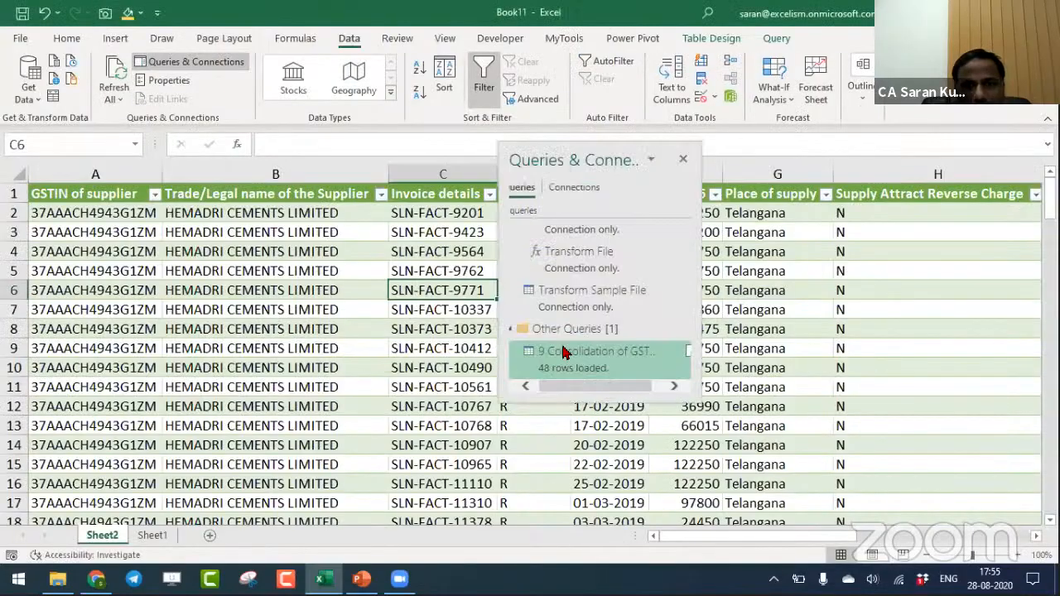
pyautogui.hotkey('ctrl', 'alt', 'F5')
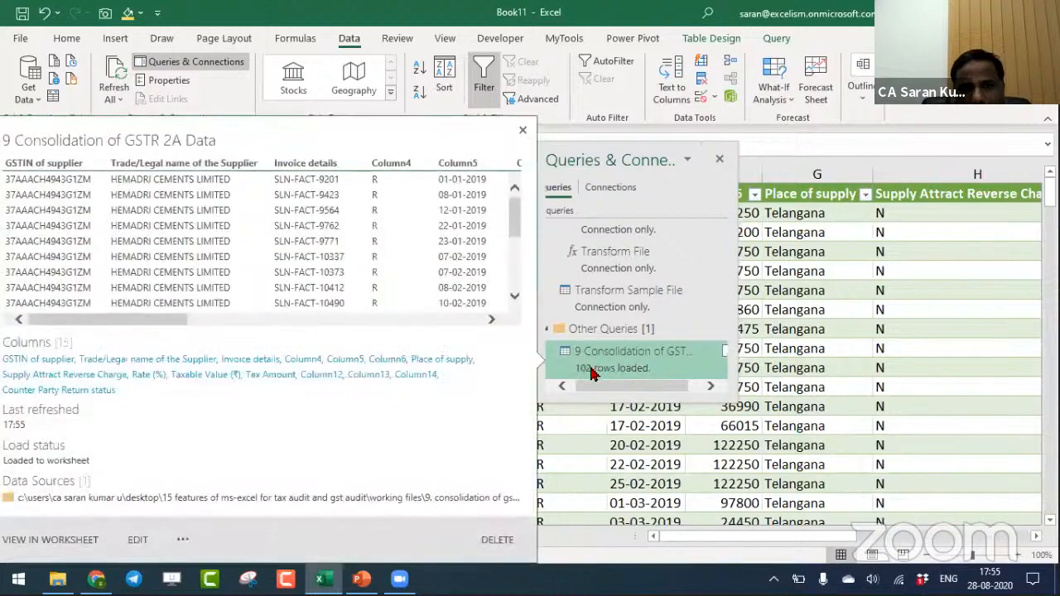
pyautogui.click(774, 331)
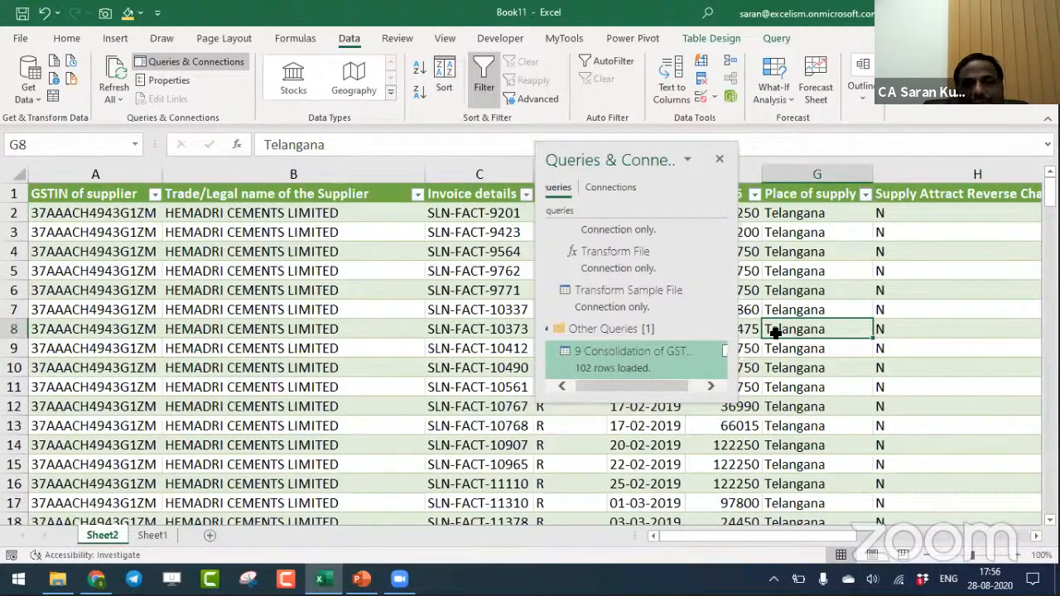
pyautogui.click(410, 331)
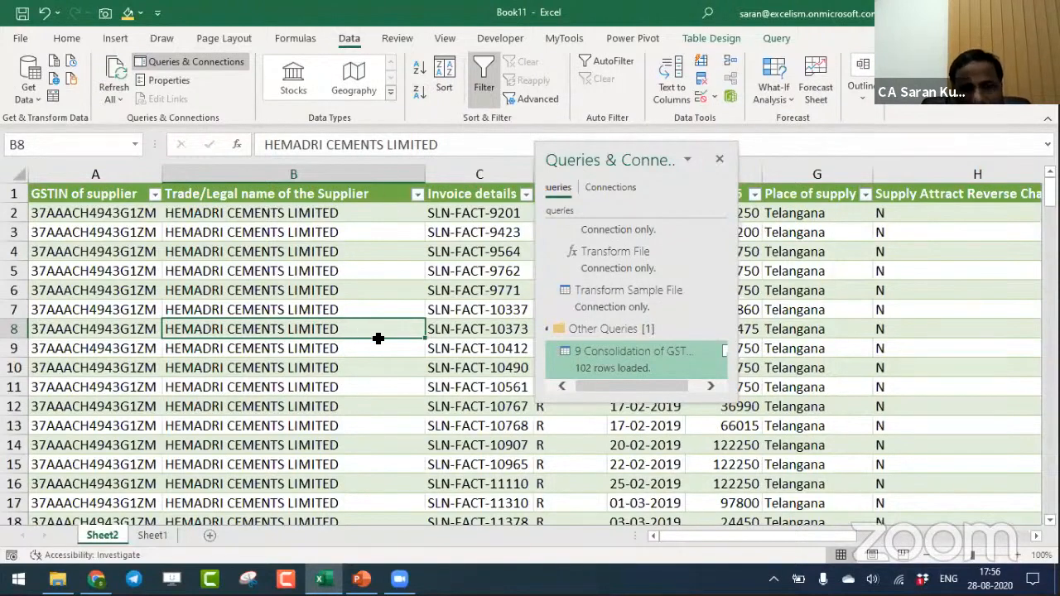
# - Review the workbooks in the source folder and the Session Topics slide in the presentation, returning to the consolidated data in Book11
pyautogui.hotkey('alt', 'Tab')
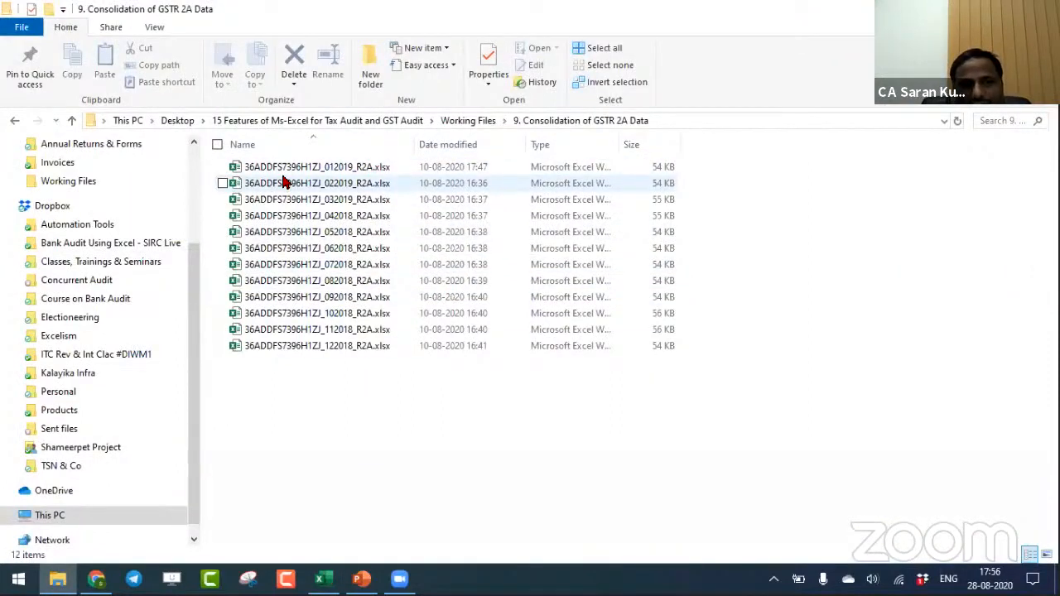
pyautogui.hotkey('alt', 'Tab')
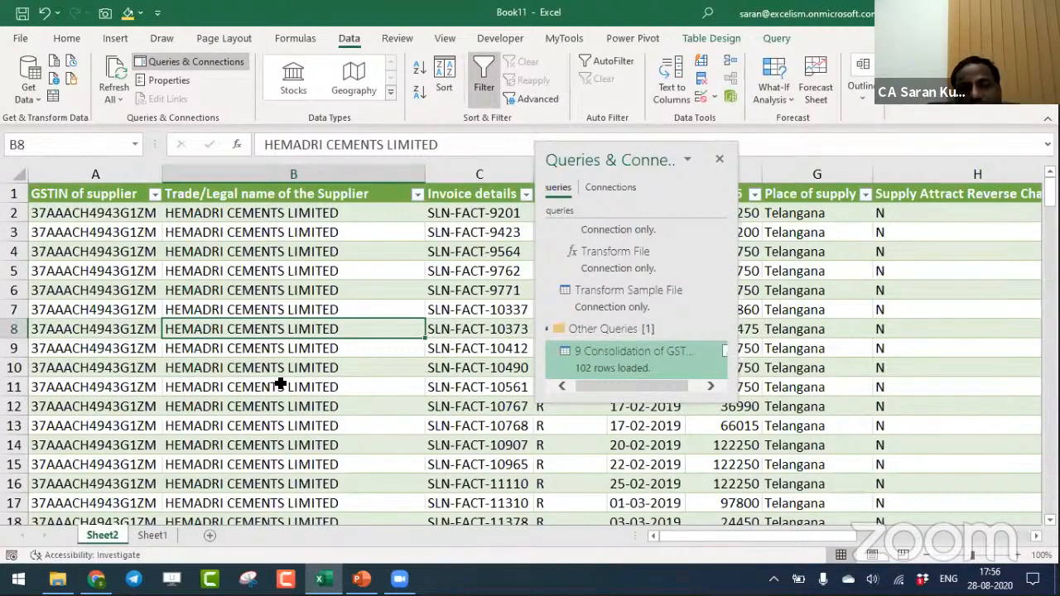
pyautogui.moveTo(579, 375)
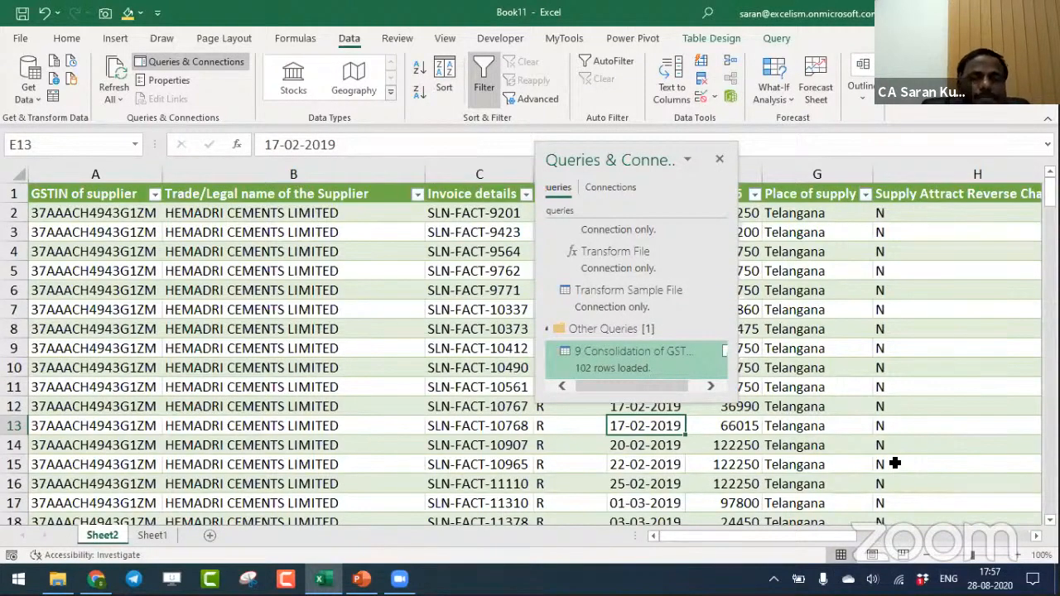
pyautogui.hotkey('alt', 'Tab')
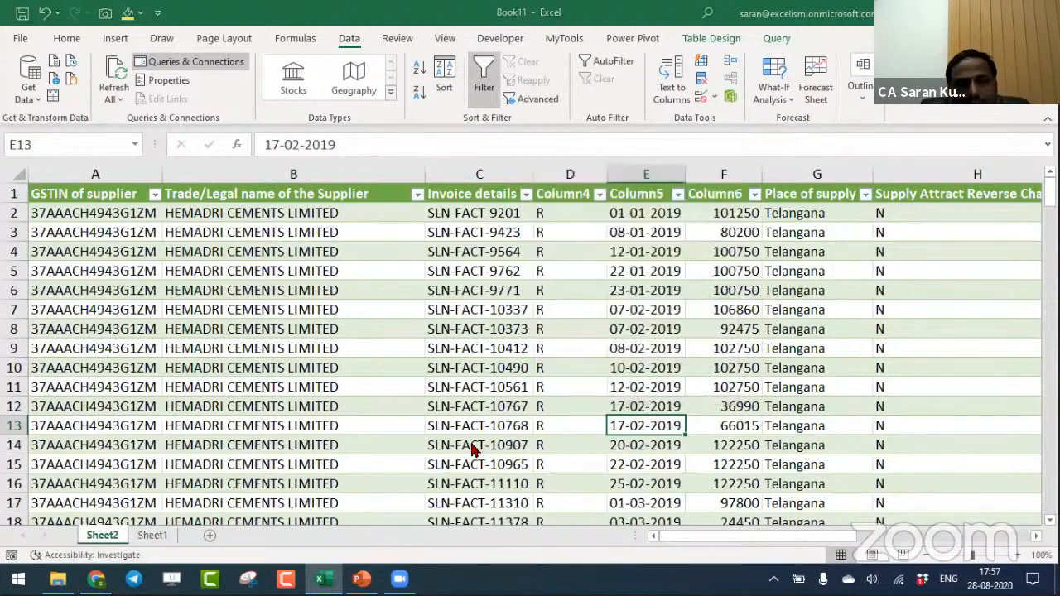
pyautogui.hotkey('alt', 'Tab')
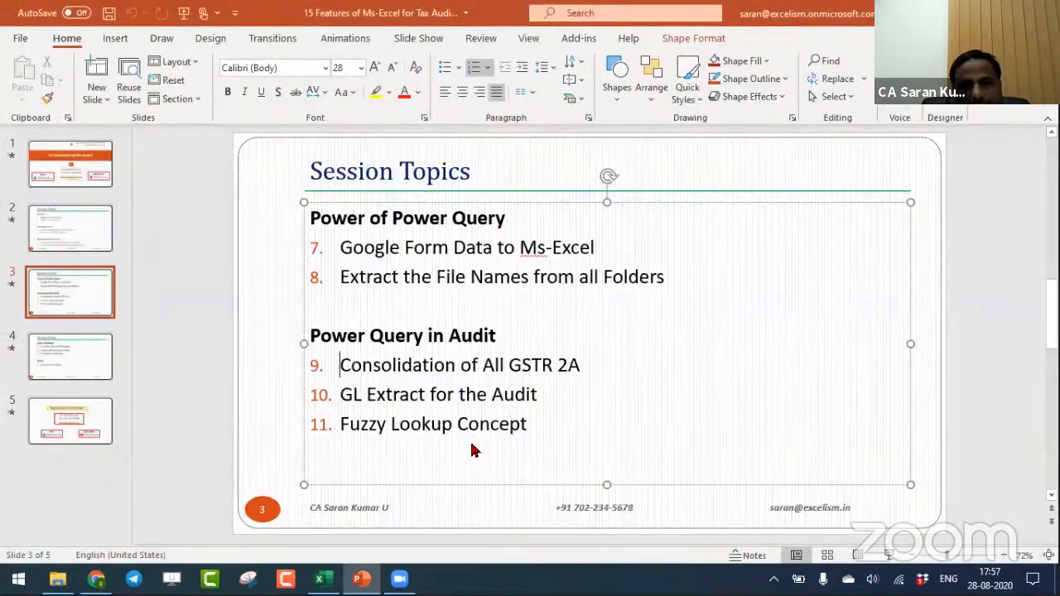
pyautogui.hotkey('alt', 'Tab')
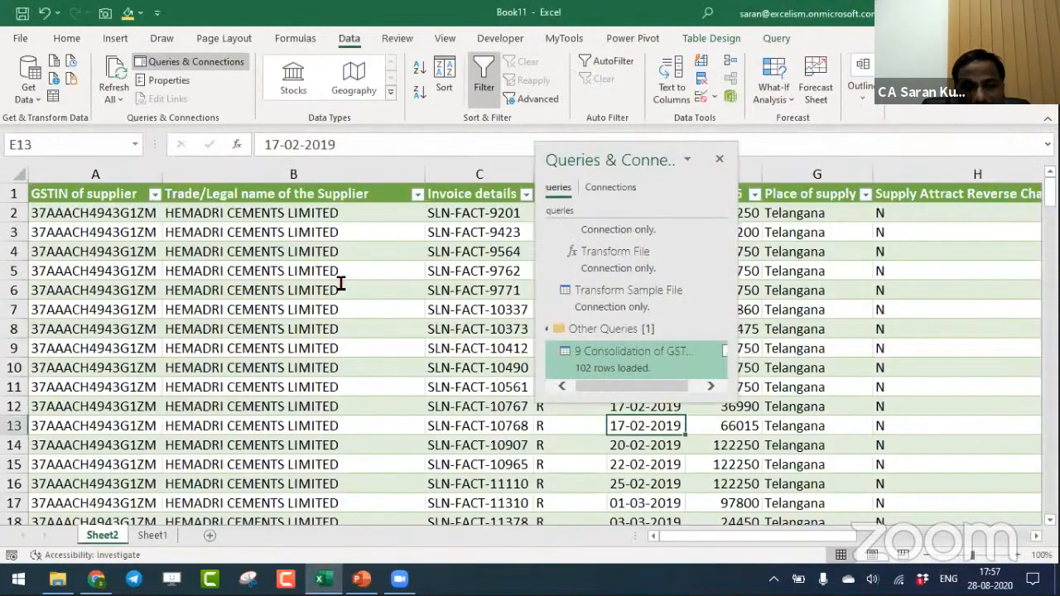
pyautogui.hotkey('alt', 'Tab')
pyautogui.hotkey('alt', 'Tab')
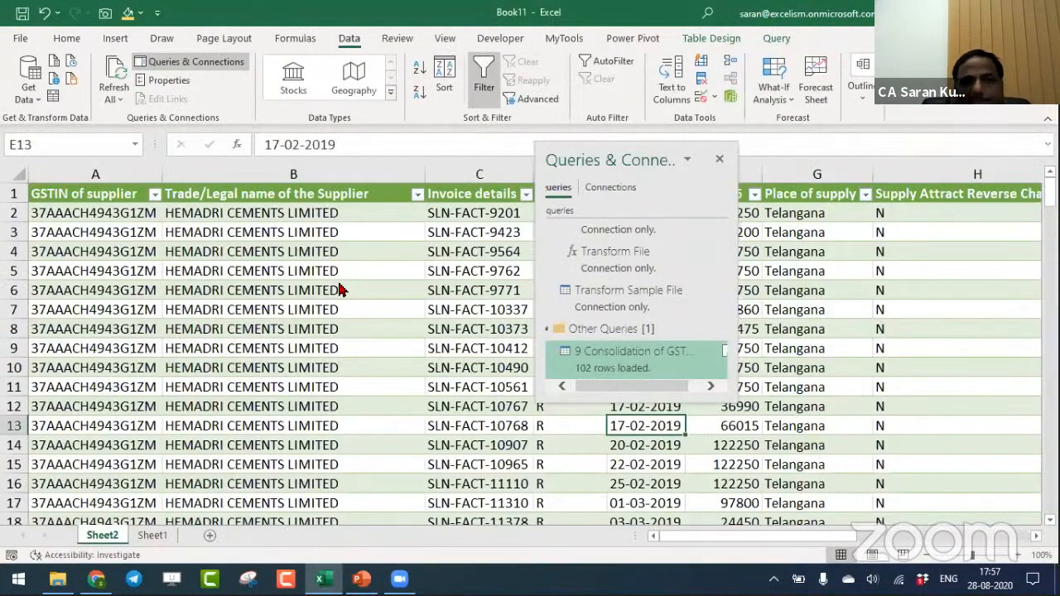
pyautogui.press('F12')
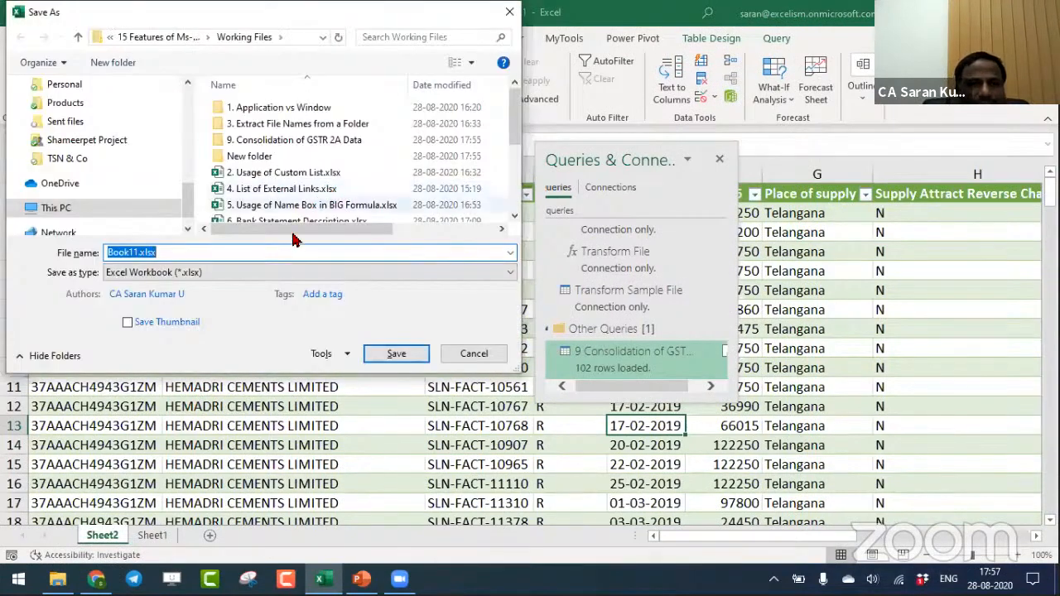
pyautogui.moveTo(515, 139); pyautogui.dragTo(515, 193)
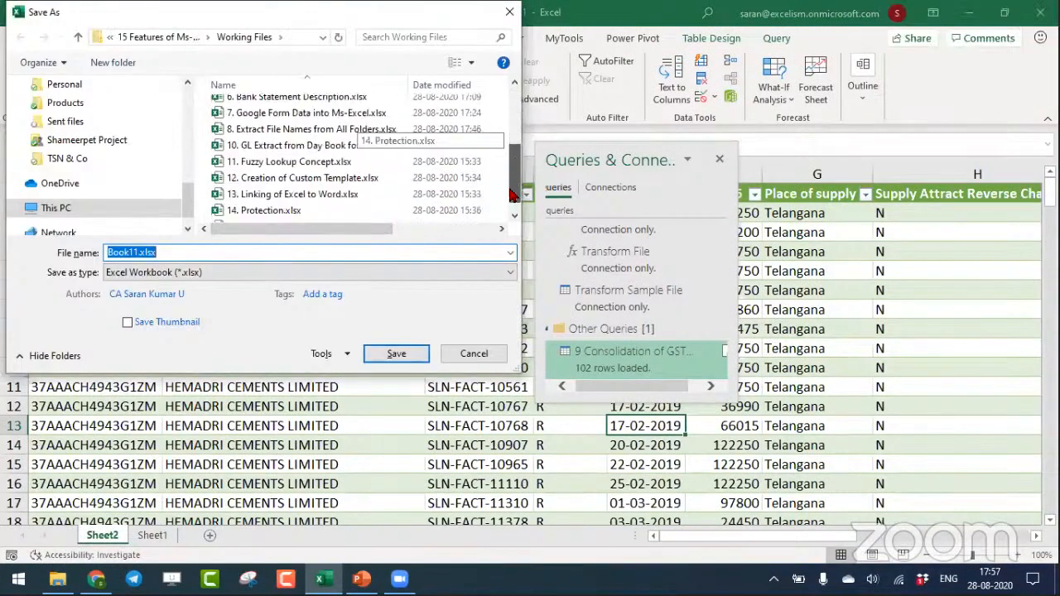
pyautogui.write('9. C')
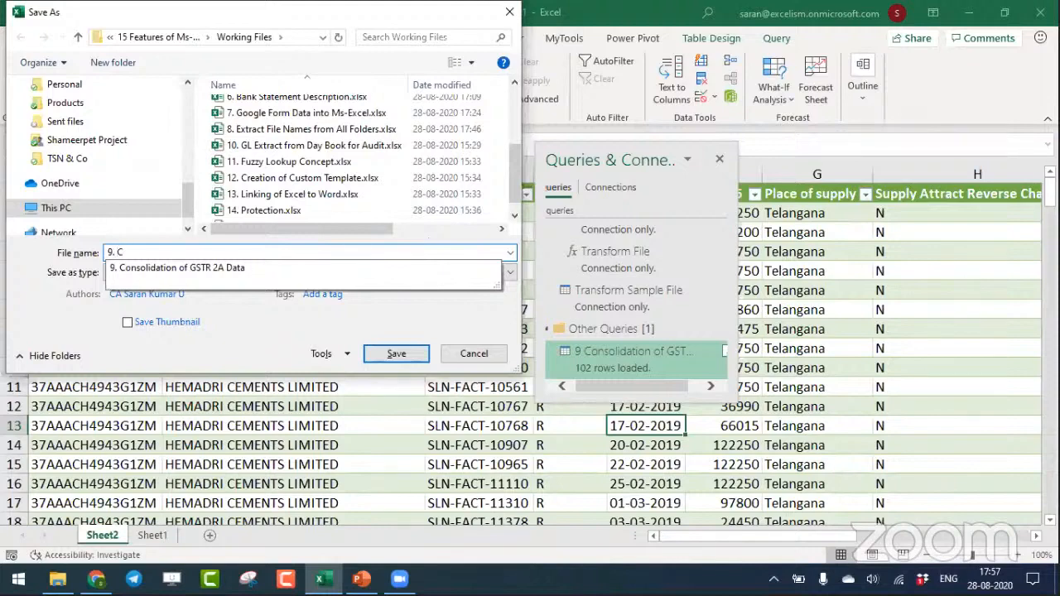
pyautogui.press('Down')
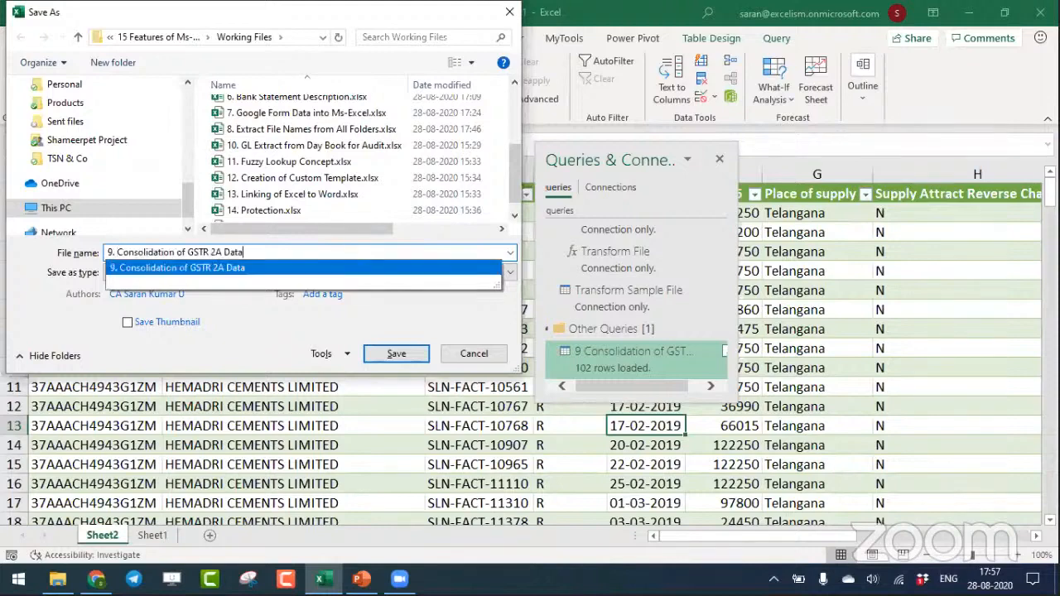
pyautogui.press('Return')
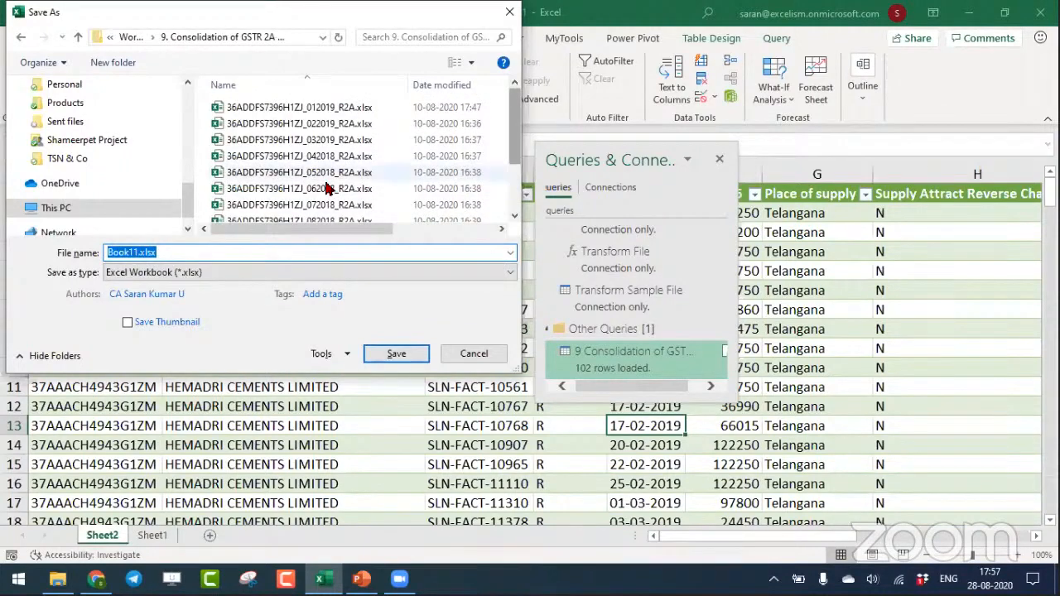
pyautogui.click(131, 37)
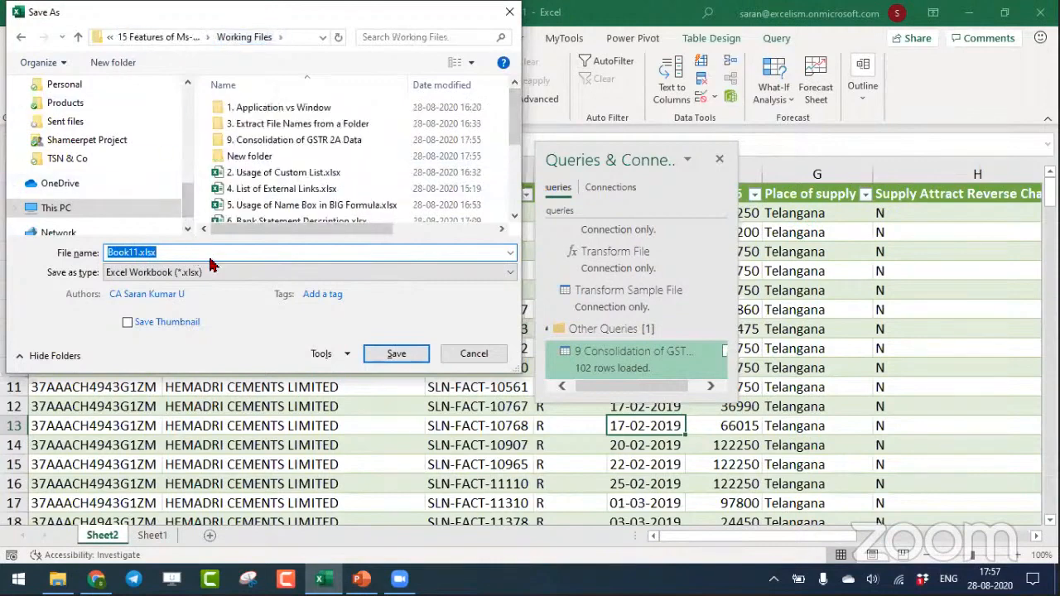
pyautogui.click(478, 354)
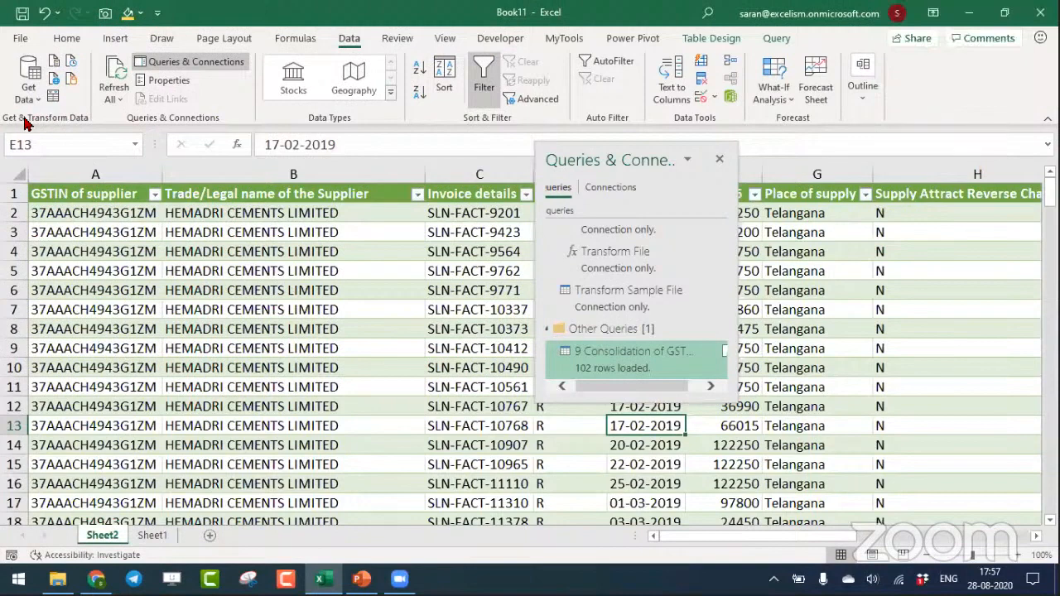
# - Show the option for importing data from a folder, and leave it without starting an import
pyautogui.click(30, 87)
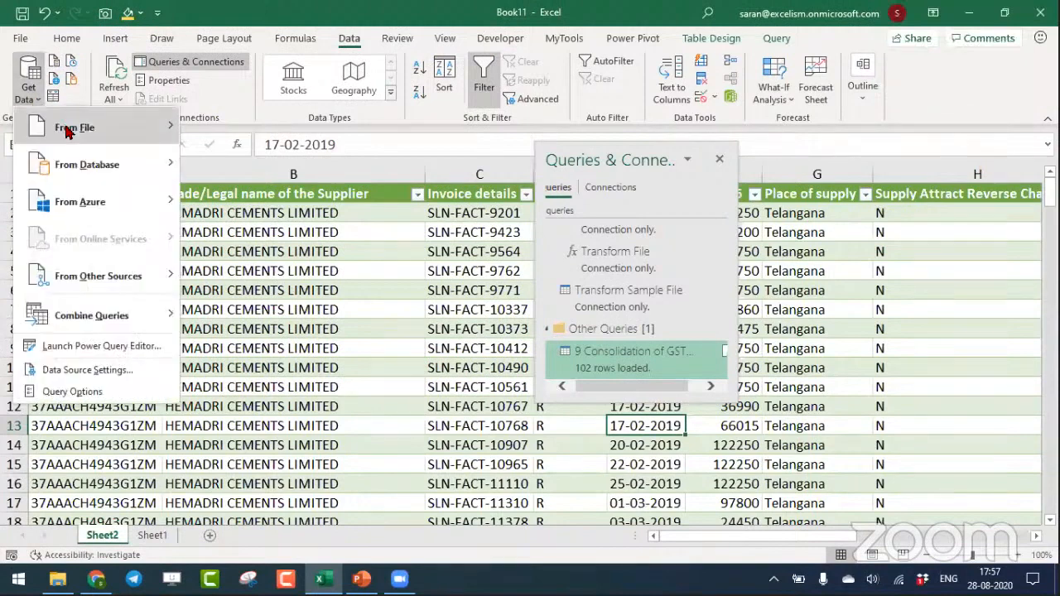
pyautogui.moveTo(69, 132)
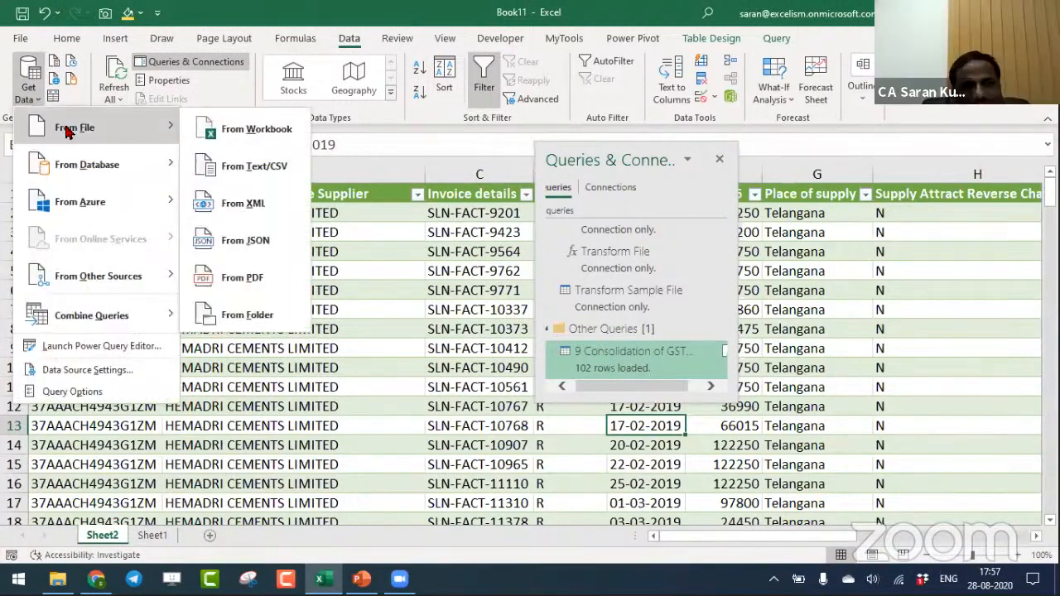
pyautogui.click(273, 334)
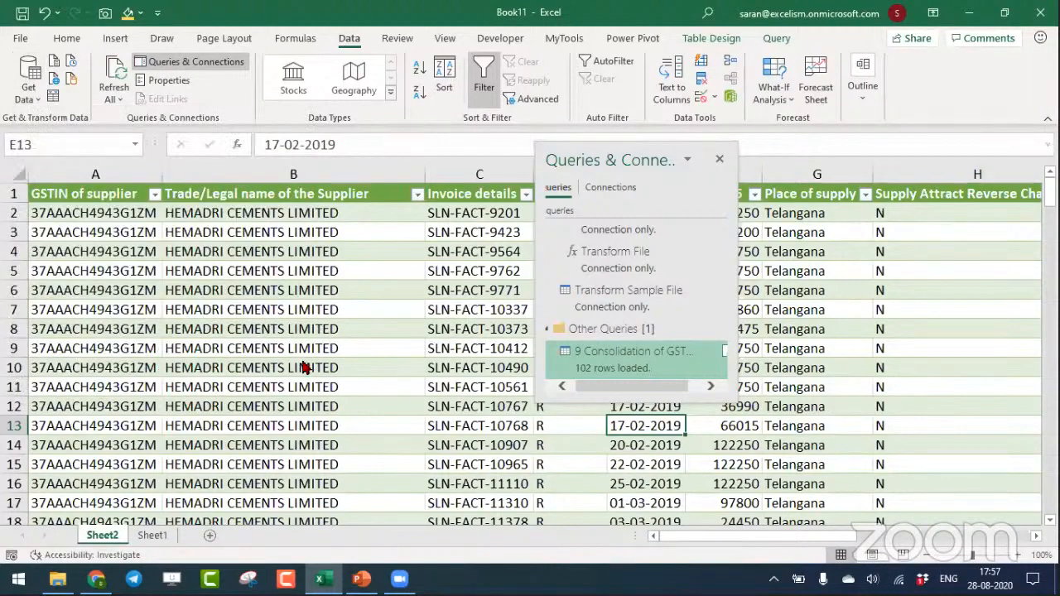
# - Try to save the workbook in Working Files under the name 9. Consolidation of GSTR 2A Data
pyautogui.press('F12')
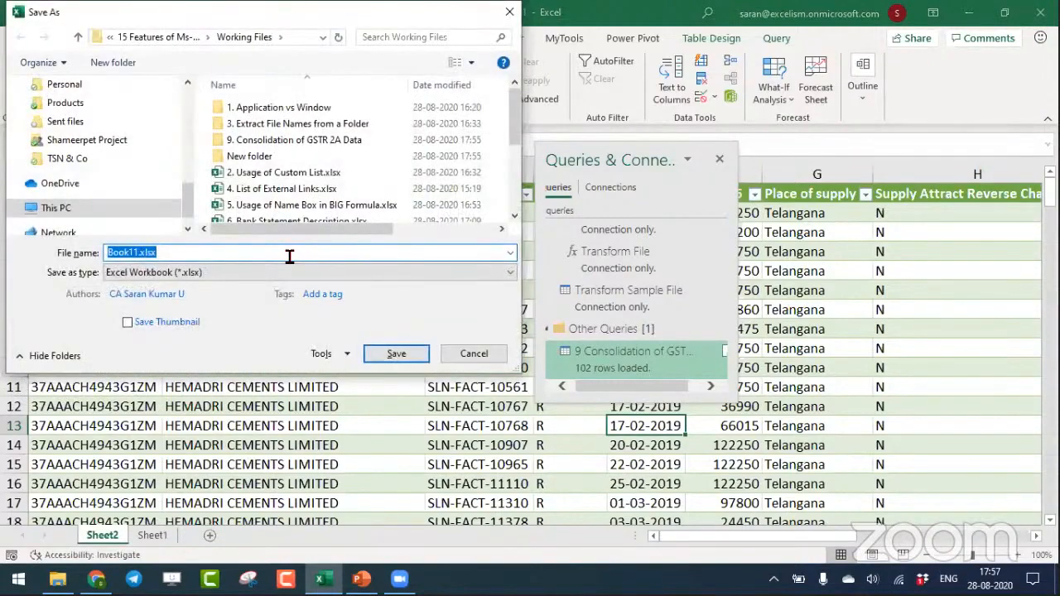
pyautogui.write('9.')
pyautogui.press('Down')
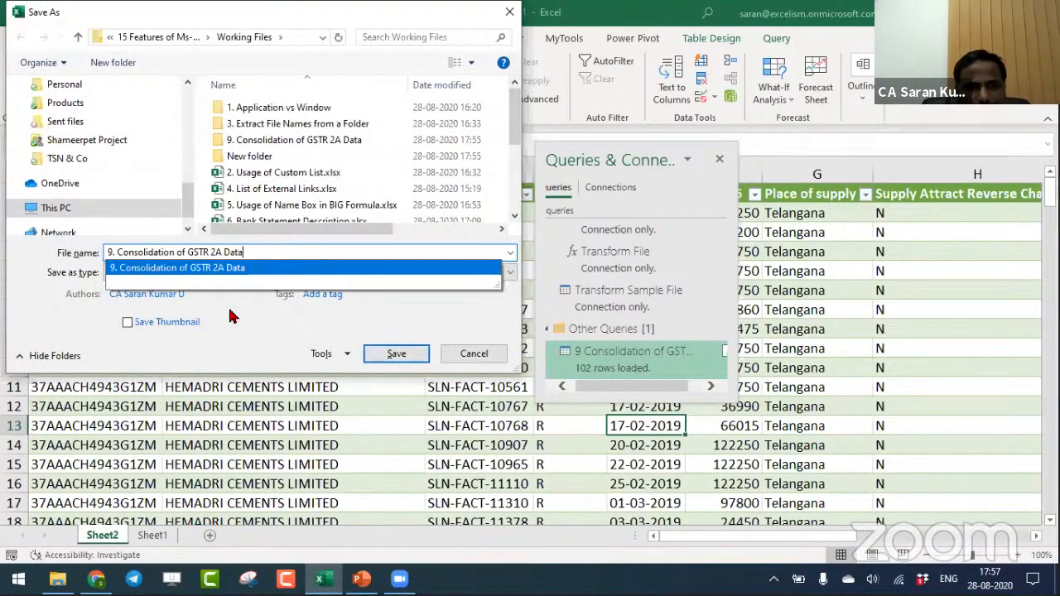
pyautogui.click(259, 327)
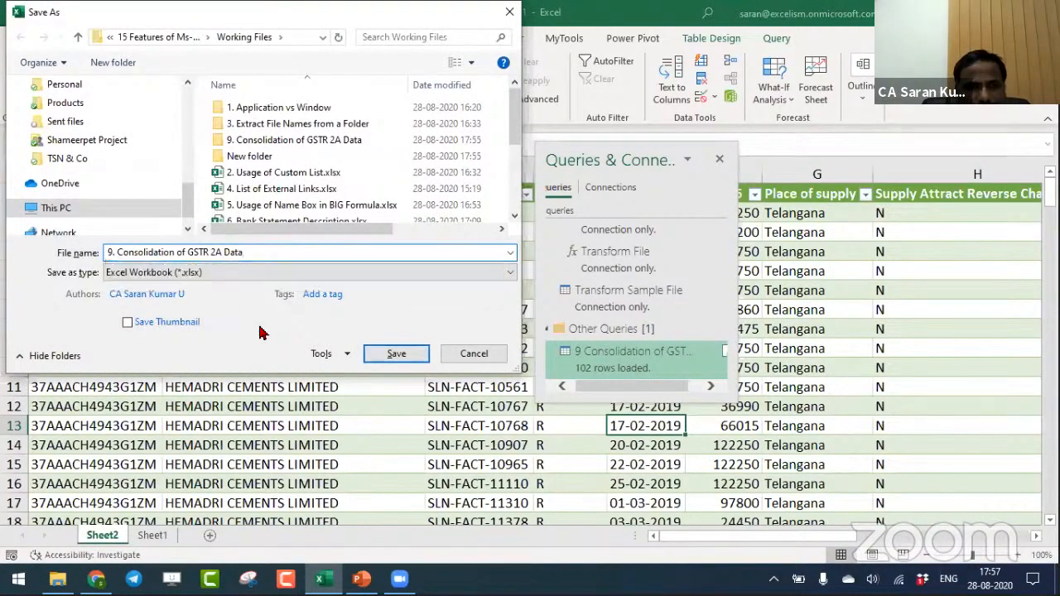
pyautogui.click(396, 361)
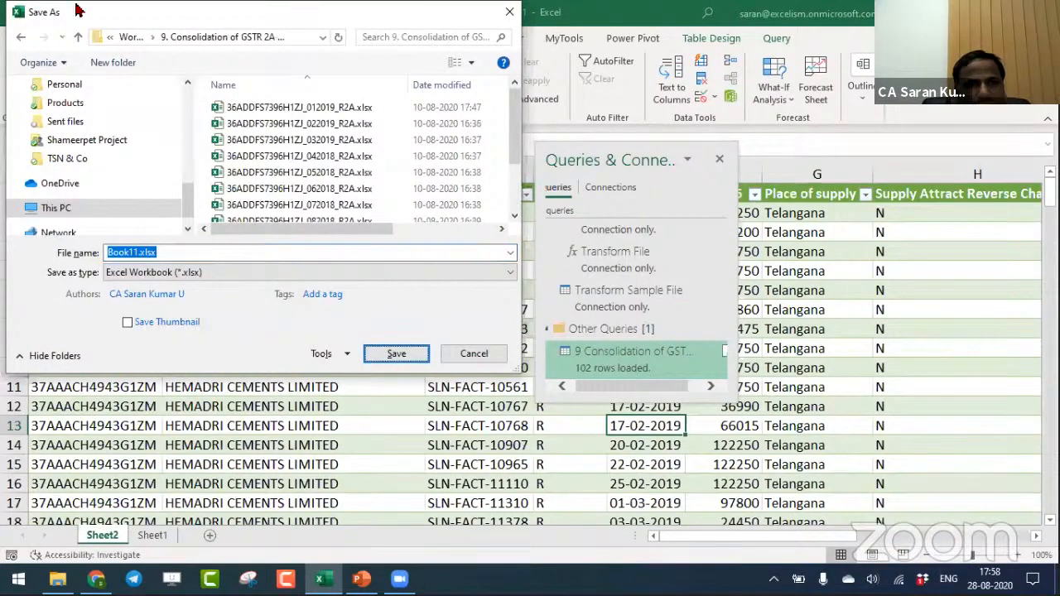
pyautogui.click(131, 37)
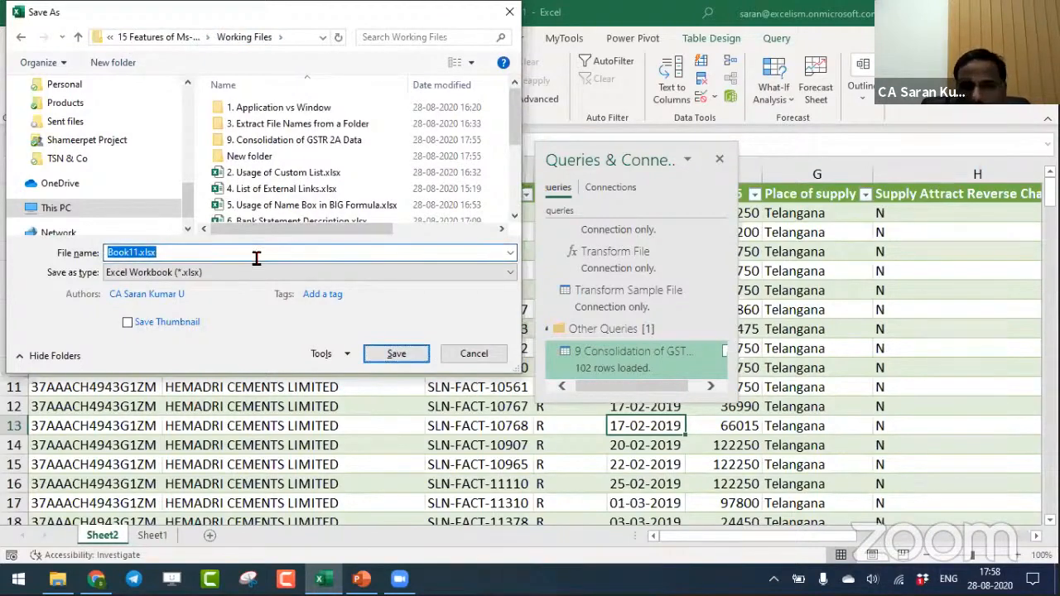
# - Save the workbook in Working Files as 9. Consolidation of 2A and close it
pyautogui.write('9. Consolidati')
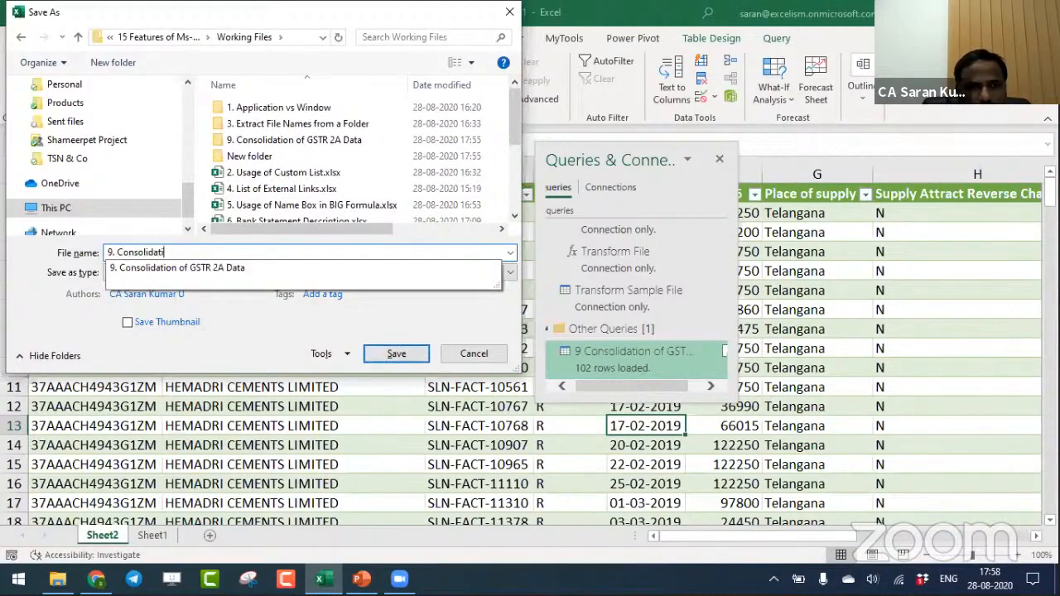
pyautogui.write('on of')
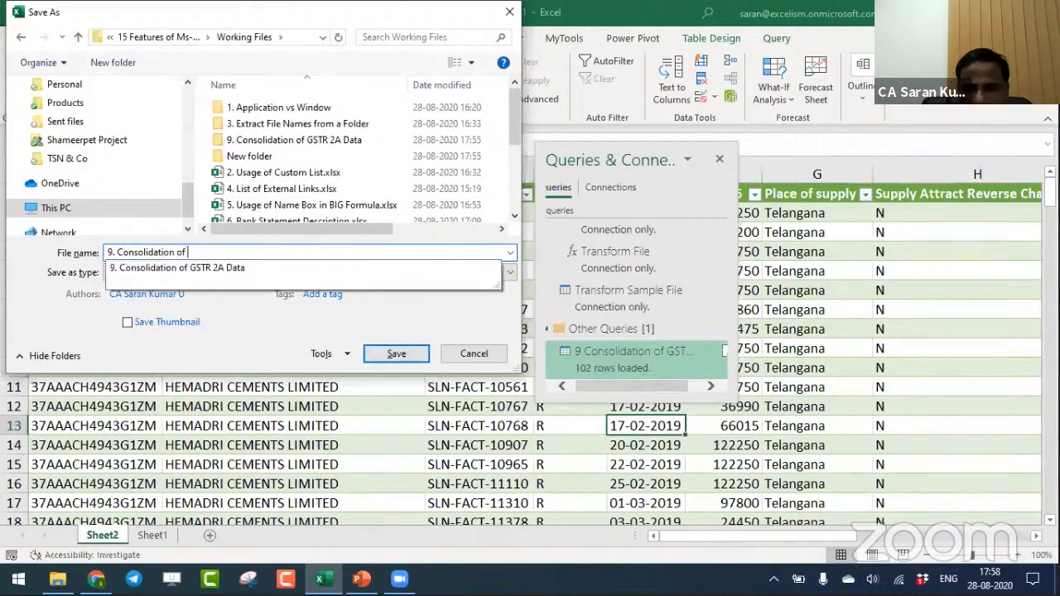
pyautogui.write(' 2A')
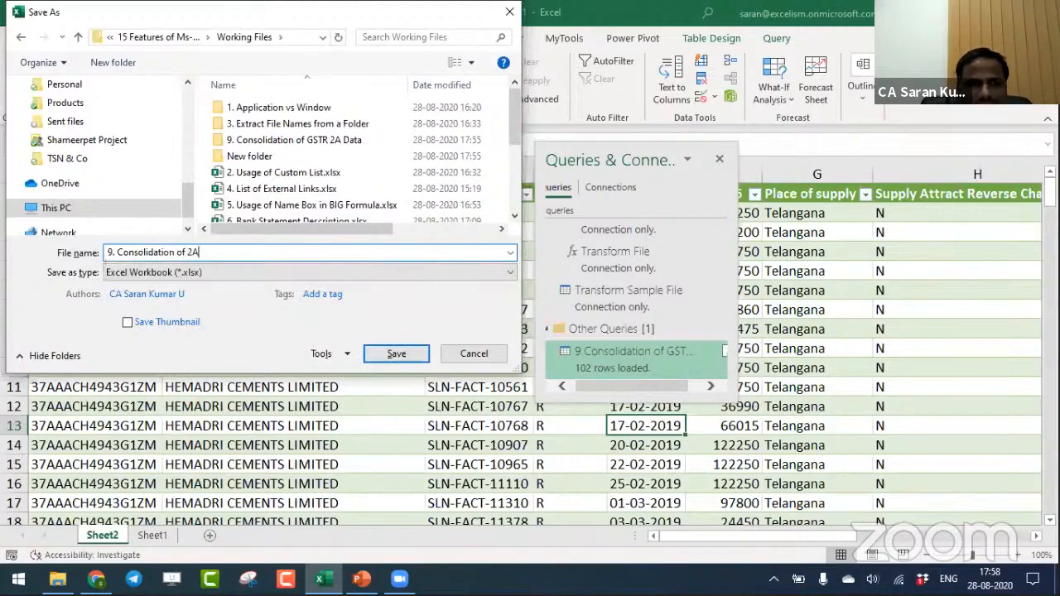
pyautogui.press('Return')
pyautogui.hotkey('ctrl', 'w')
# - Switch to the PowerPoint presentation, save it, and go to topic 10, GL Extract for the Audit, on the Session Topics slide
pyautogui.hotkey('alt', 'Tab')
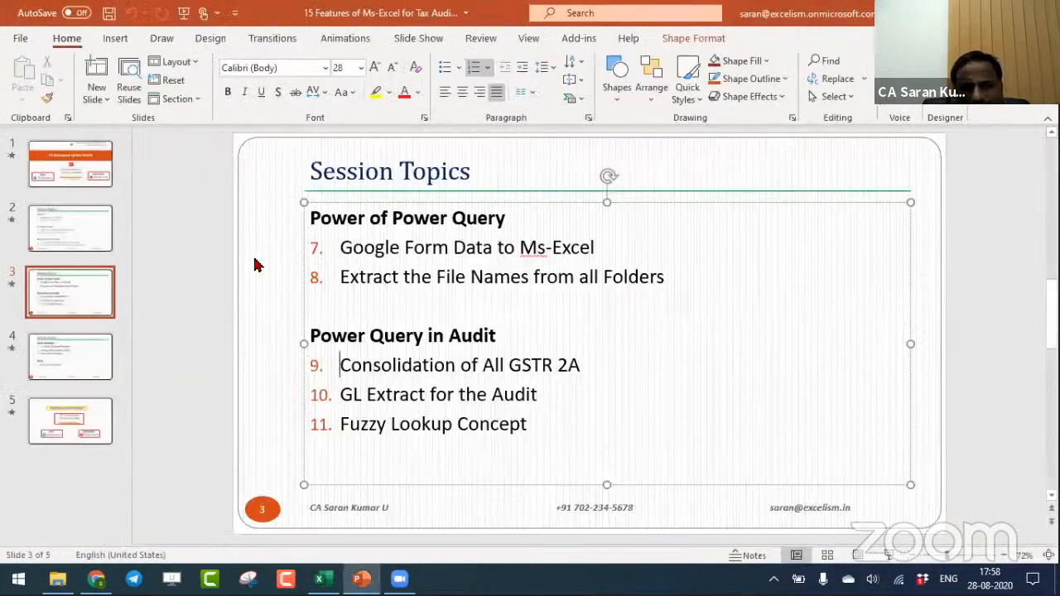
pyautogui.press('BackSpace')
pyautogui.hotkey('ctrl', 'z')
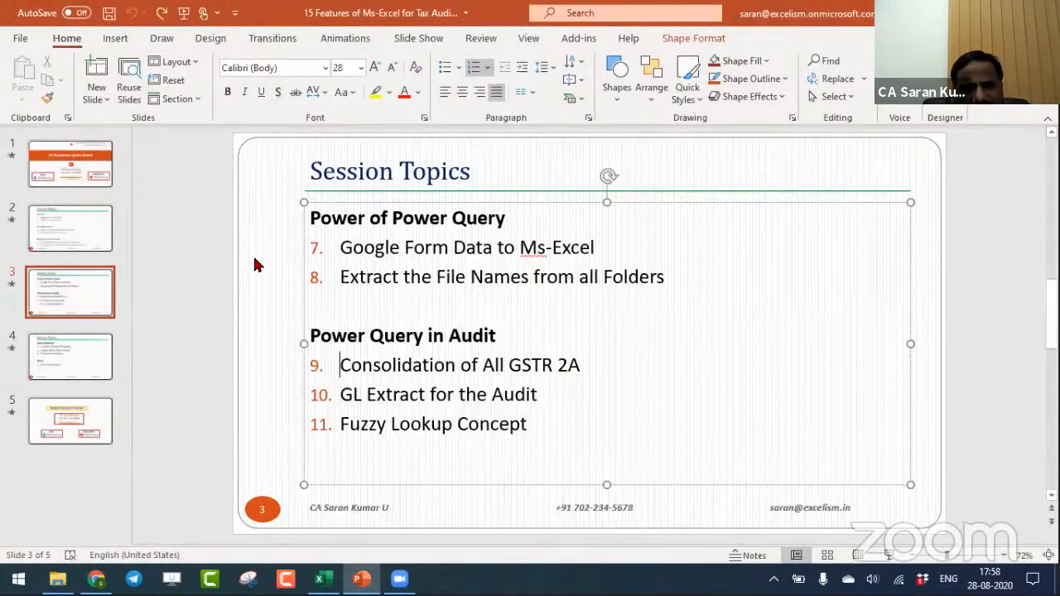
pyautogui.hotkey('ctrl', 's')
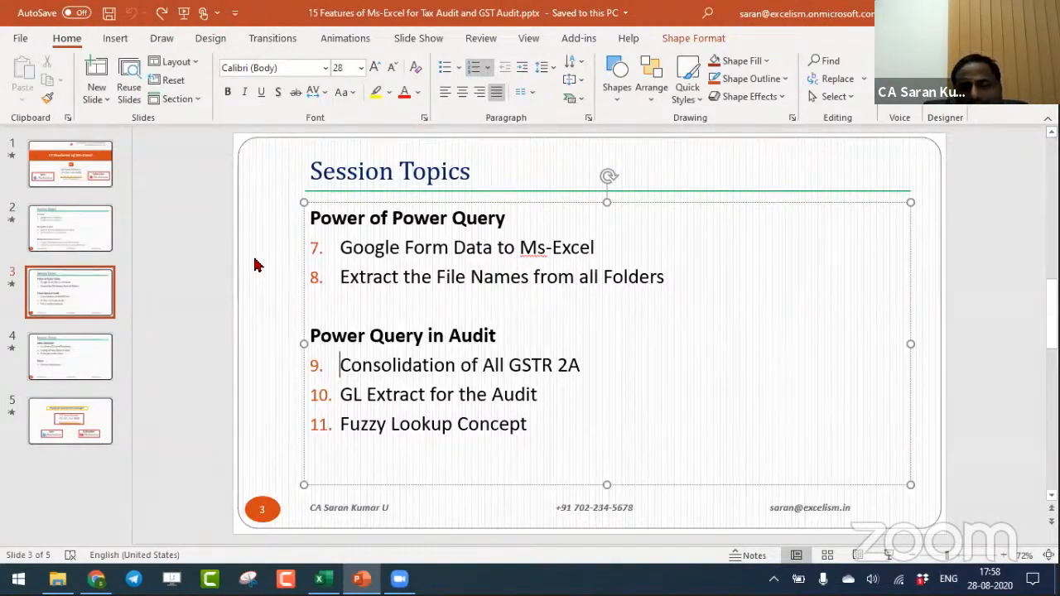
pyautogui.press('Down')
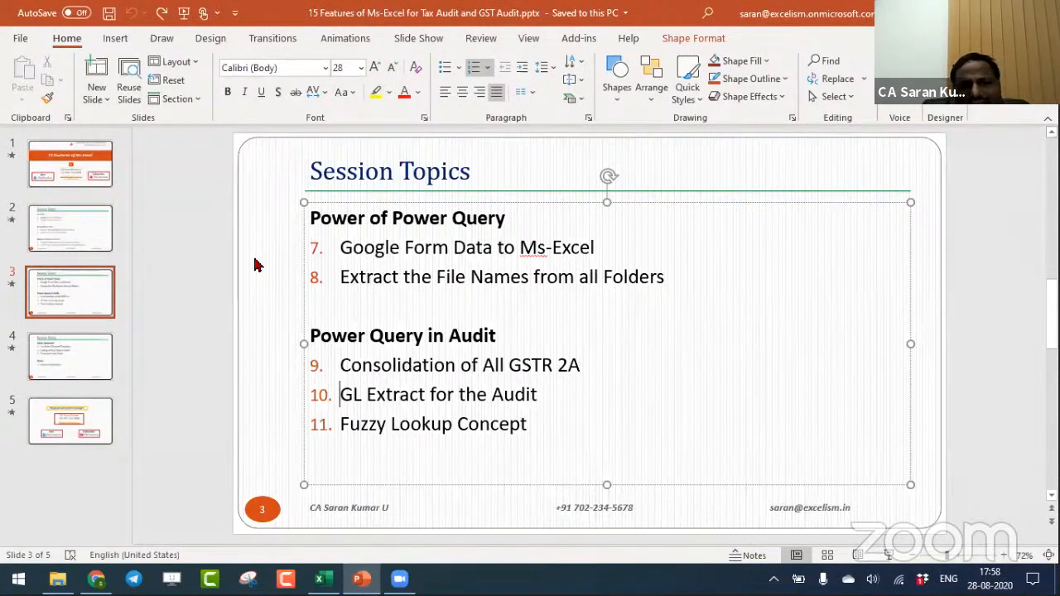
# - Switch to File Explorer, go up to Working Files, and delete New folder
pyautogui.hotkey('alt', 'Tab')
pyautogui.hotkey('alt', 'Tab')
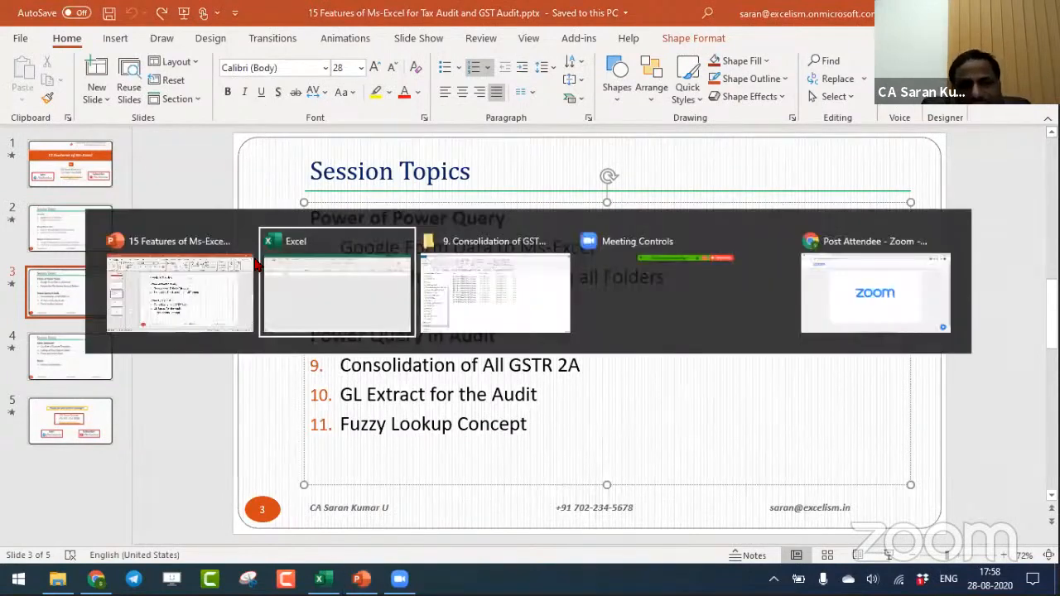
pyautogui.press('BackSpace')
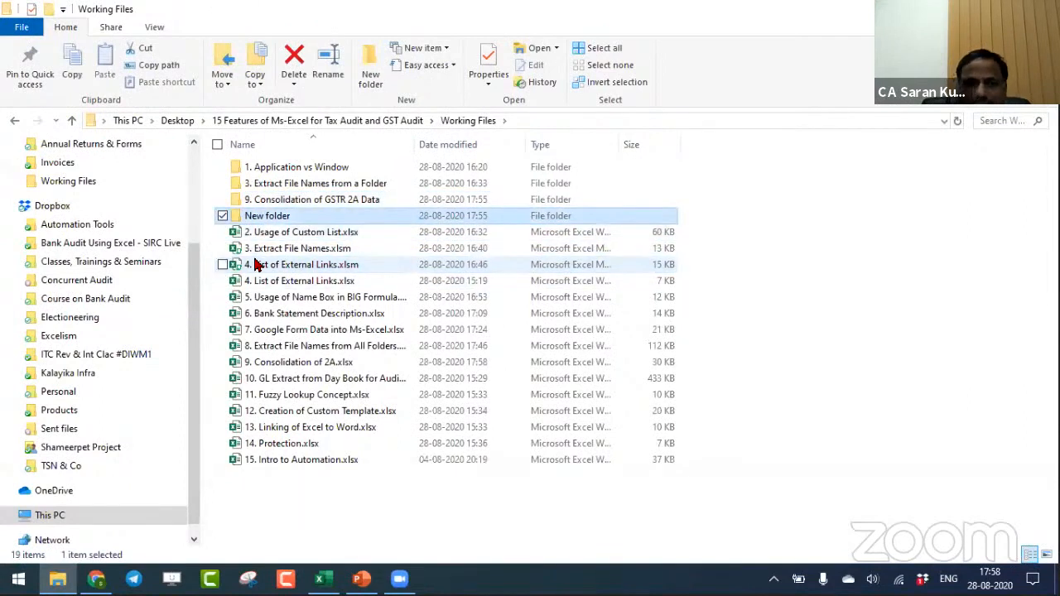
pyautogui.press('Delete')
# - Open the workbook 10. GL Extract from Day Book for Audit from the Working Files folder
pyautogui.press('Down')
pyautogui.press('Down')
pyautogui.press('Down')
pyautogui.press('Down')
pyautogui.press('Down')
pyautogui.press('Down')
pyautogui.press('Down')
pyautogui.press('Down')
pyautogui.press('Down')
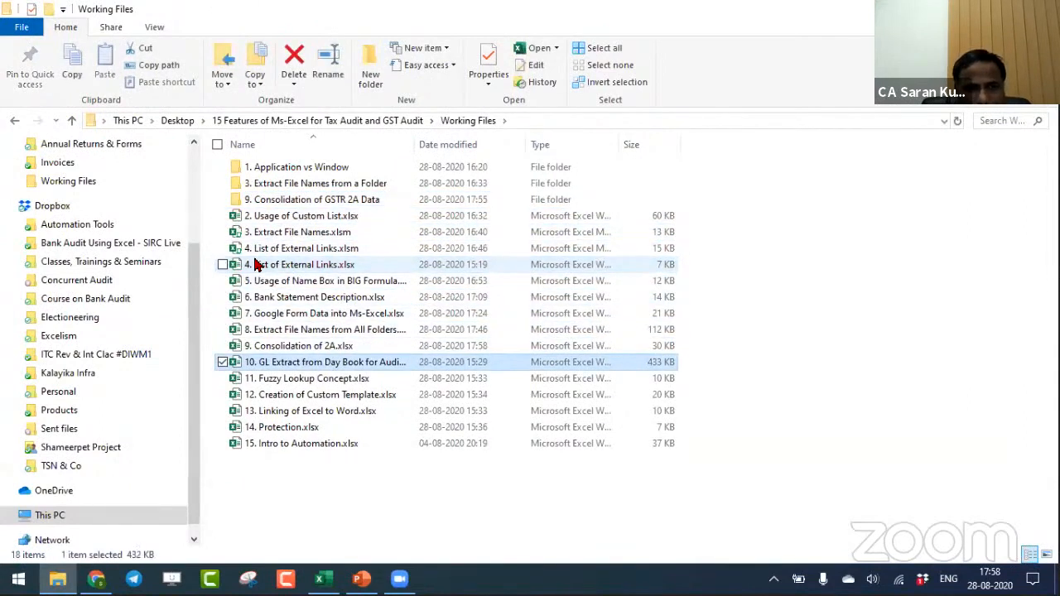
pyautogui.press('Return')
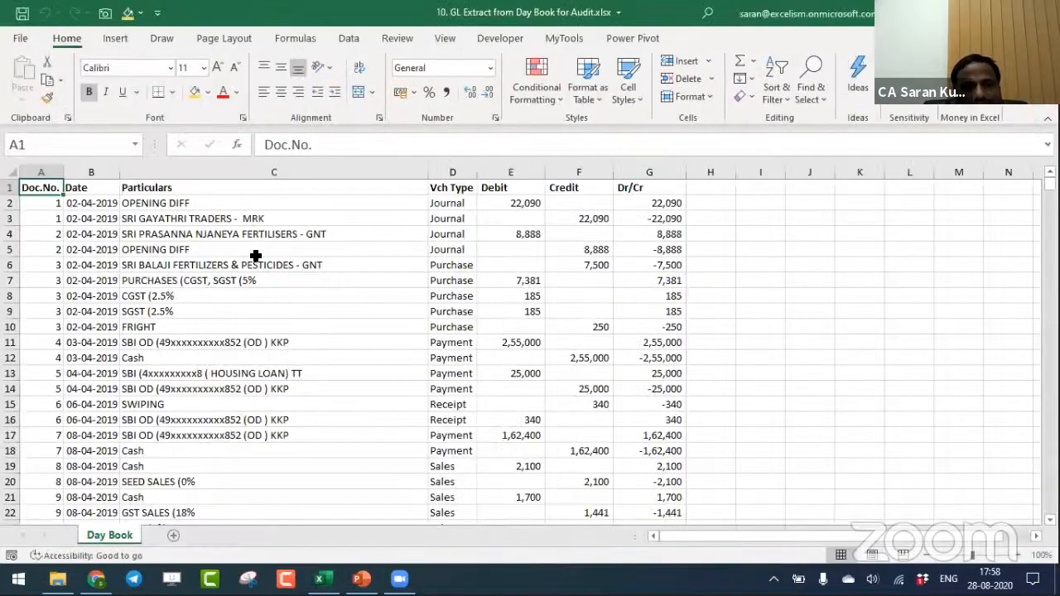
# - Examine the full extent of the Day Book data, from the headers to the last row
pyautogui.hotkey('ctrl', 'shift', 'Right')
pyautogui.hotkey('ctrl', 'shift', 'Down')
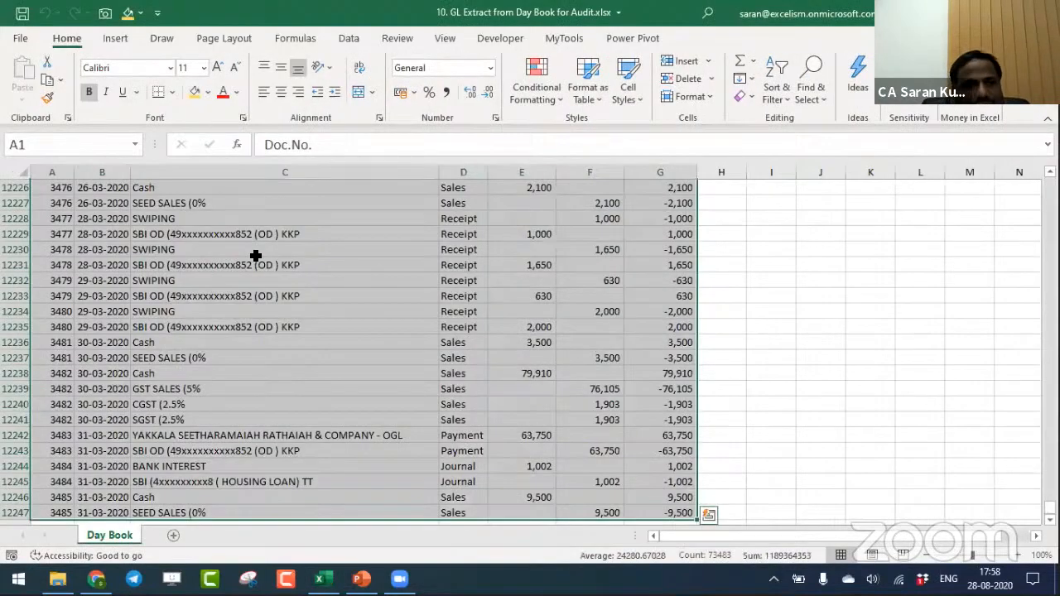
pyautogui.hotkey('ctrl', 'shift', 'Up')
pyautogui.hotkey('ctrl', 'shift', 'Down')
pyautogui.hotkey('ctrl', 'shift', 'Up')
pyautogui.hotkey('ctrl', 'shift', 'Down')
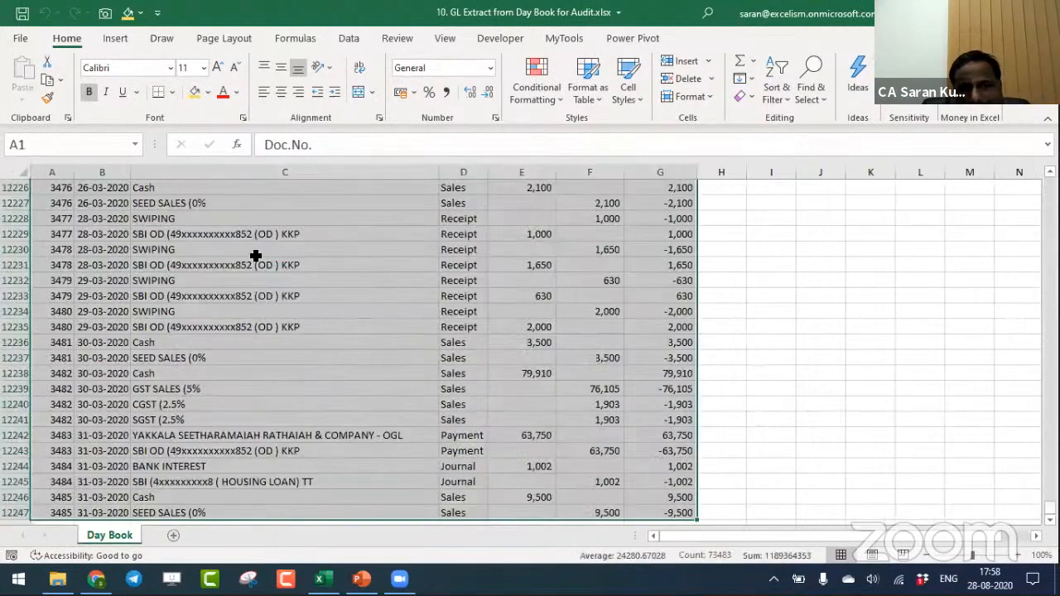
pyautogui.hotkey('ctrl', 'Home')
pyautogui.hotkey('ctrl', 'shift', 'Right')
pyautogui.hotkey('ctrl', 'shift', 'Down')
pyautogui.hotkey('ctrl', 'shift', 'Up')
pyautogui.hotkey('ctrl', 'shift', 'Down')
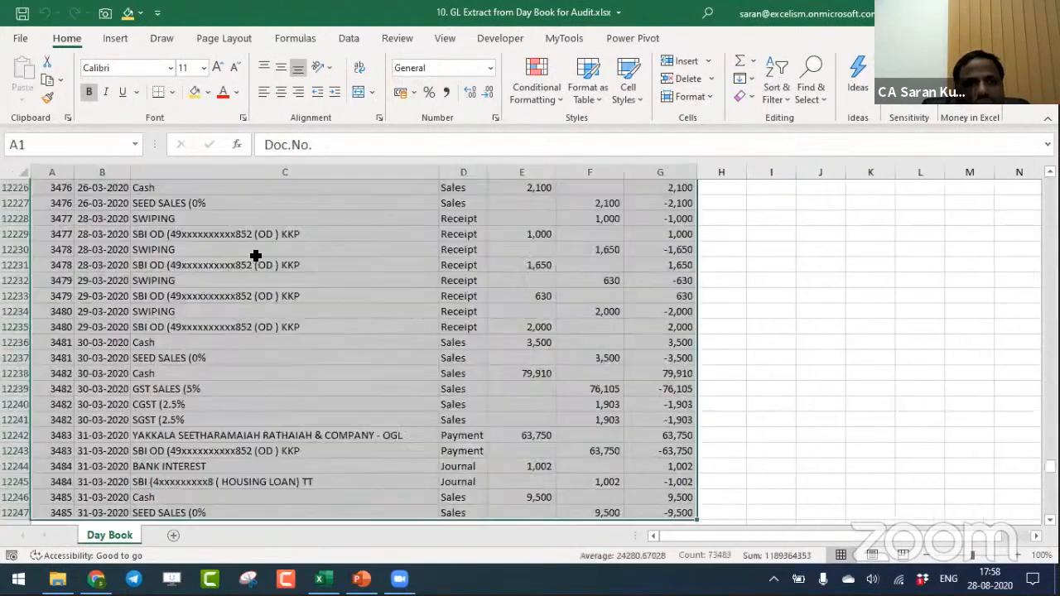
pyautogui.hotkey('ctrl', 'shift', 'Up')
pyautogui.hotkey('ctrl', 'shift', 'Down')
pyautogui.hotkey('ctrl', 'shift', 'Up')
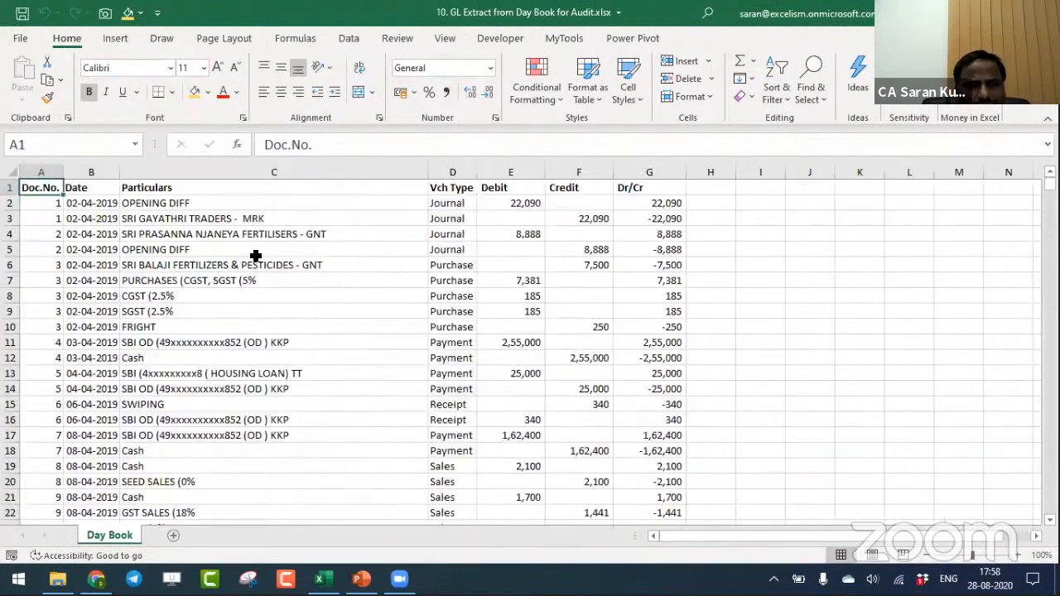
# - Examine the ledger names in the Particulars column, from the first entry to the last
pyautogui.press('Down')
pyautogui.press('Right')
pyautogui.press('Right')
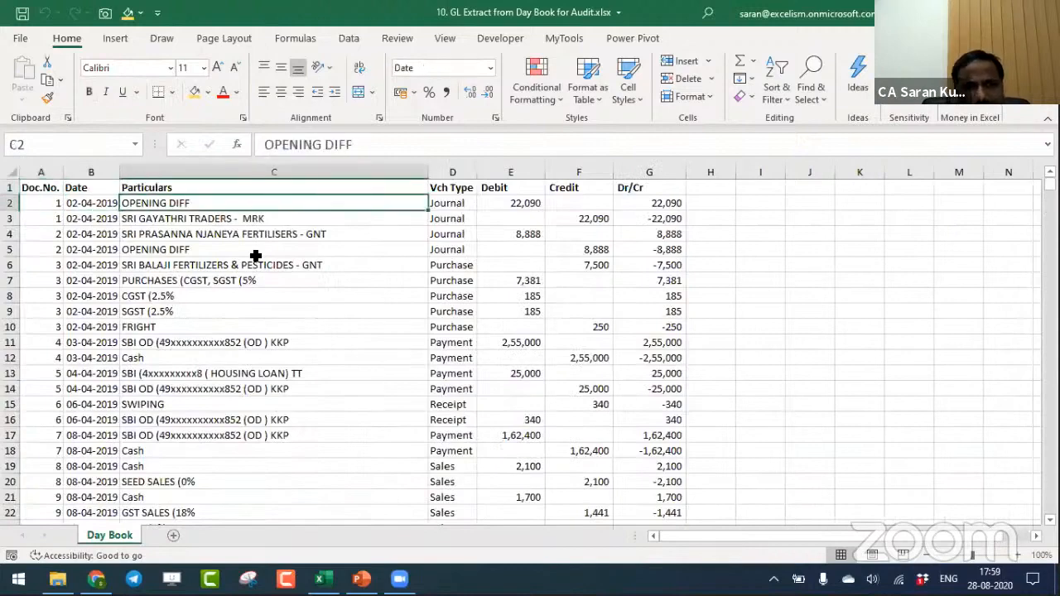
pyautogui.hotkey('ctrl', 'Down')
pyautogui.hotkey('ctrl', 'Up')
pyautogui.press('Down')
pyautogui.hotkey('ctrl', 'shift', 'Down')
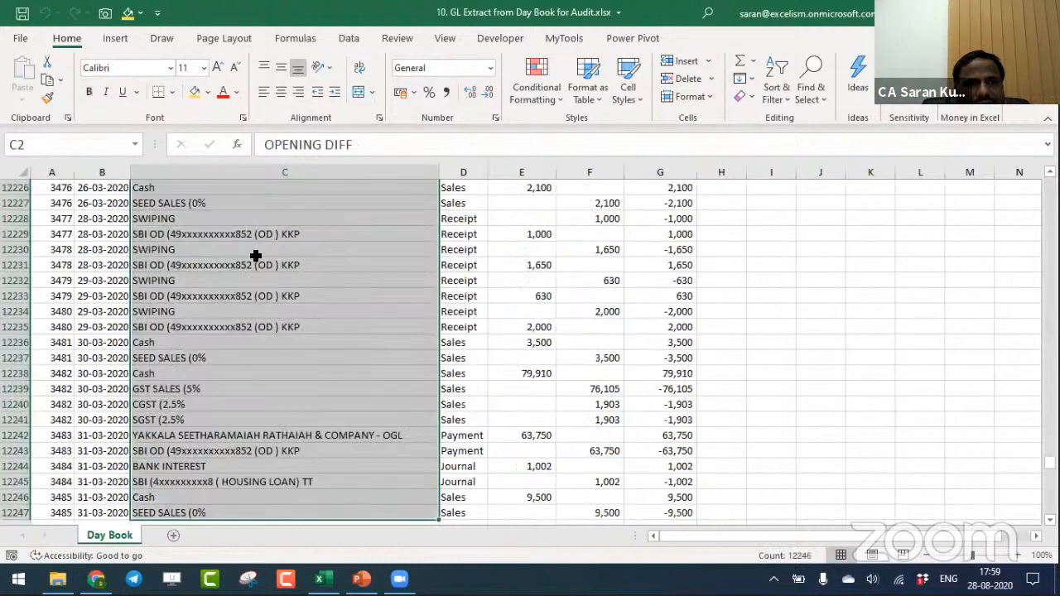
pyautogui.hotkey('ctrl', 'Up')
pyautogui.press('Down')
pyautogui.press('Down')
pyautogui.press('Down')
pyautogui.press('Down')
pyautogui.press('Down')
pyautogui.press('Down')
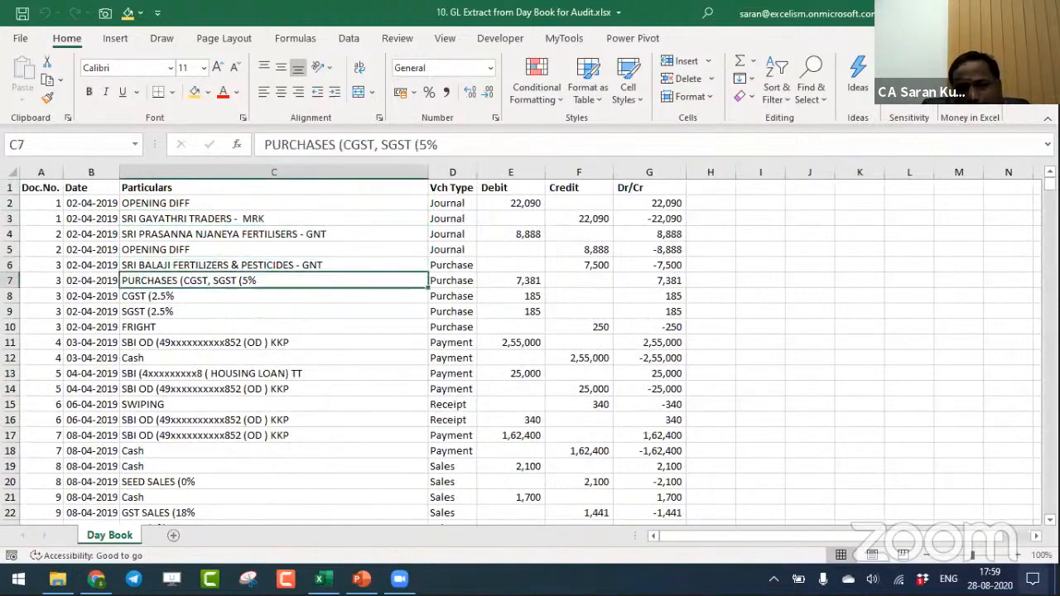
# - Autofit the column widths of the entire Day Book data range
pyautogui.click(1017, 555)
pyautogui.scroll(1, 384, 346)
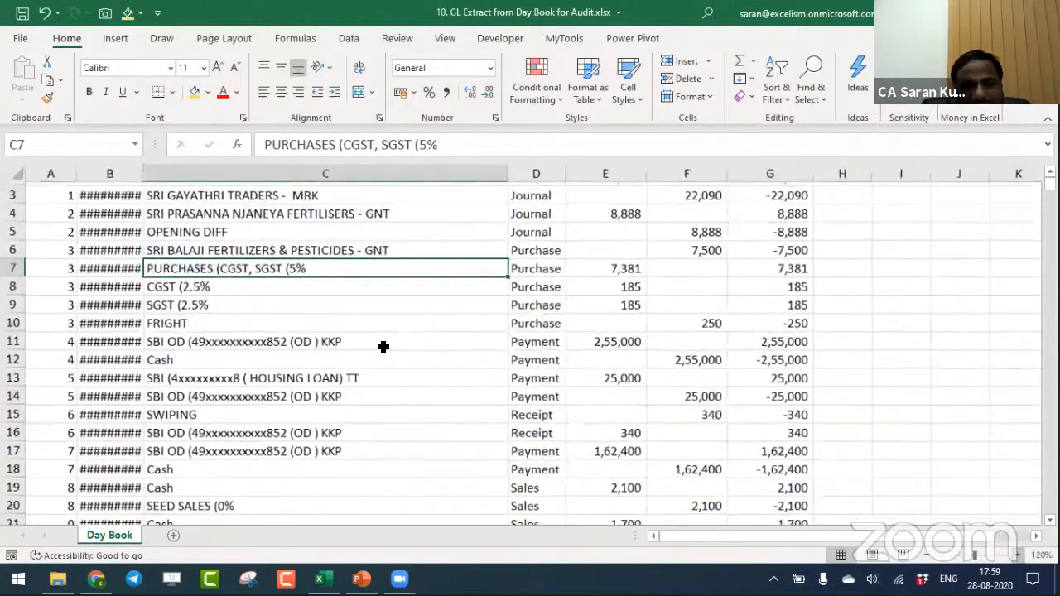
pyautogui.hotkey('ctrl', 'Home')
pyautogui.hotkey('ctrl', 'shift', 'Right')
pyautogui.hotkey('ctrl', 'shift', 'Down')
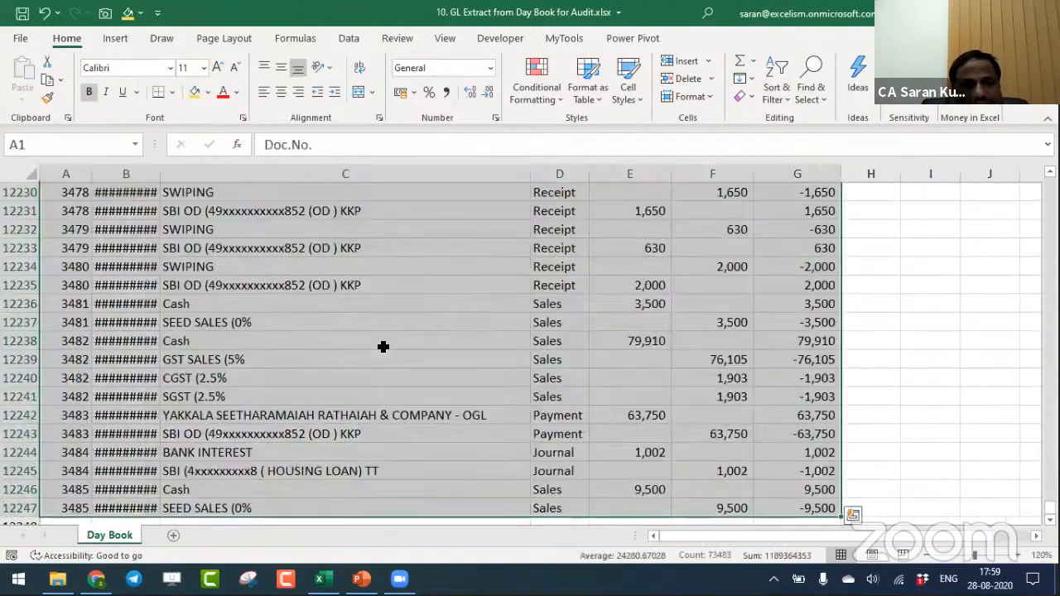
pyautogui.hotkey('alt', 'h')
pyautogui.press('o')
pyautogui.press('i')
# - Rename the Dr/Cr header in cell G1 as Net
pyautogui.hotkey('ctrl', 'Home')
pyautogui.press('Right')
pyautogui.press('Right')
pyautogui.press('Right')
pyautogui.press('Down')
pyautogui.press('Right')
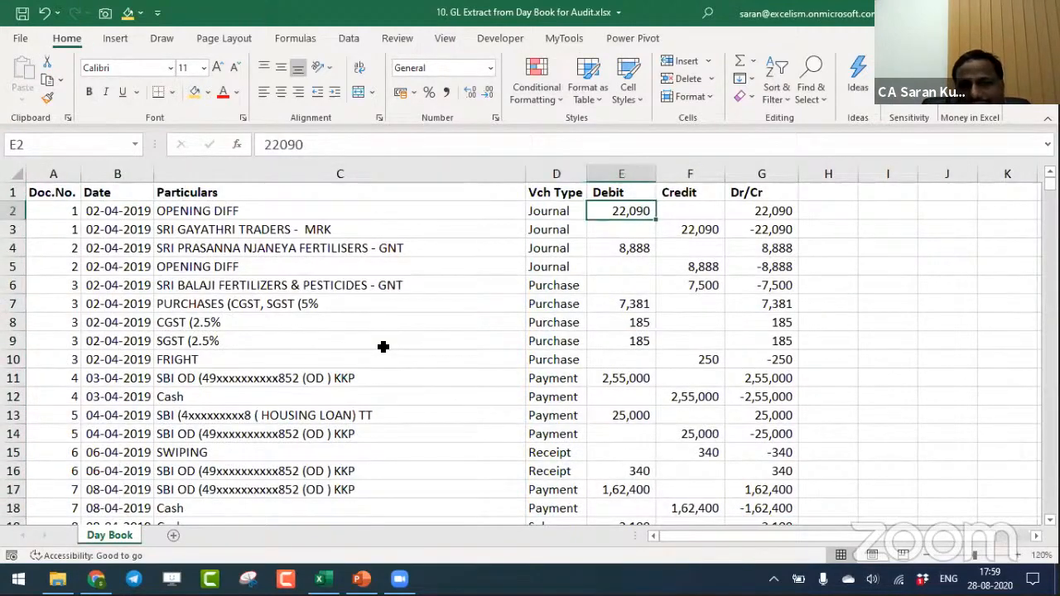
pyautogui.press('Right')
pyautogui.press('Right')
pyautogui.press('Up')
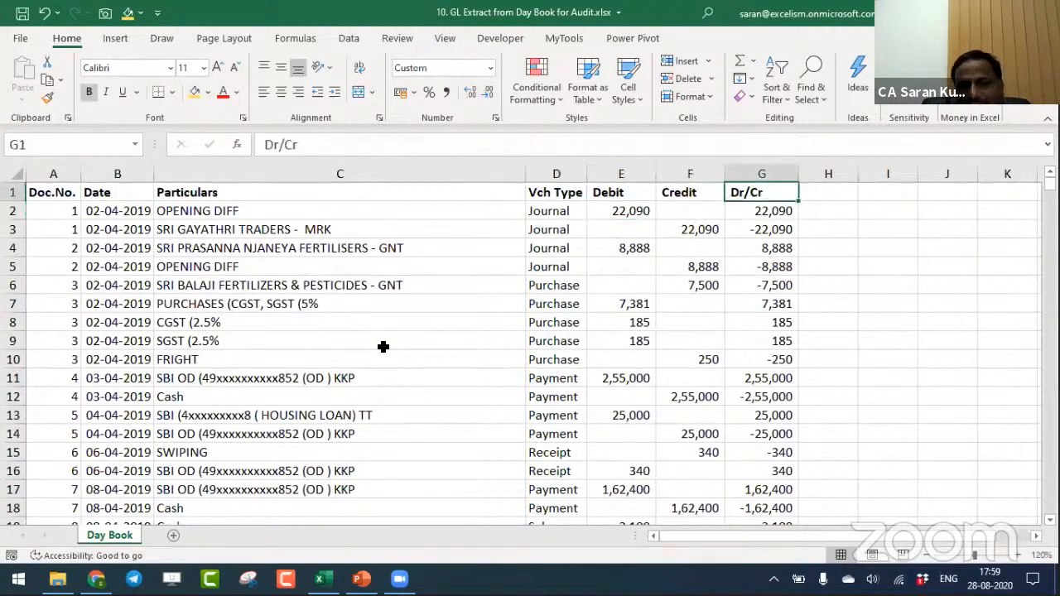
pyautogui.write('Net')
pyautogui.press('Return')
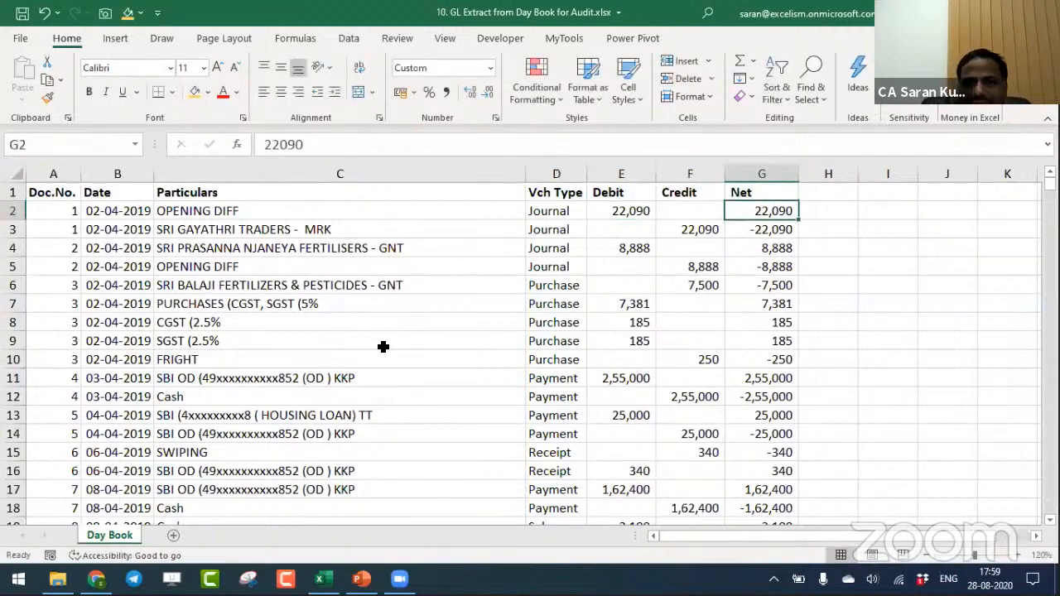
# - Check the sum of the Net column and the document numbers in the last Day Book rows
pyautogui.press('Down')
pyautogui.press('Down')
pyautogui.press('Up')
pyautogui.press('Up')
pyautogui.hotkey('ctrl', 'shift', 'Down')
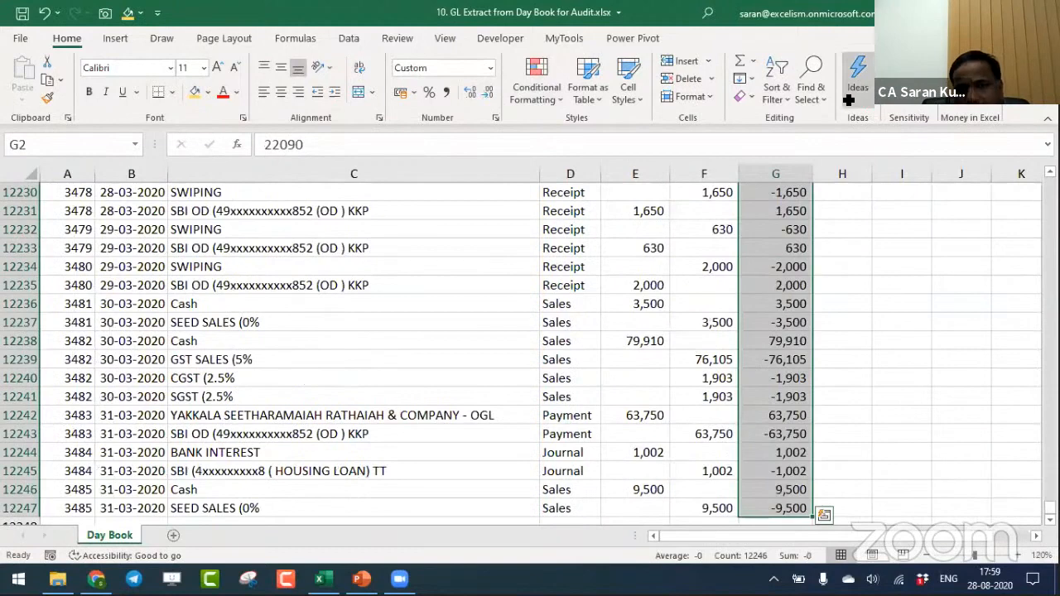
pyautogui.click(74, 493)
pyautogui.press('Down')
pyautogui.hotkey('ctrl', 'Home')
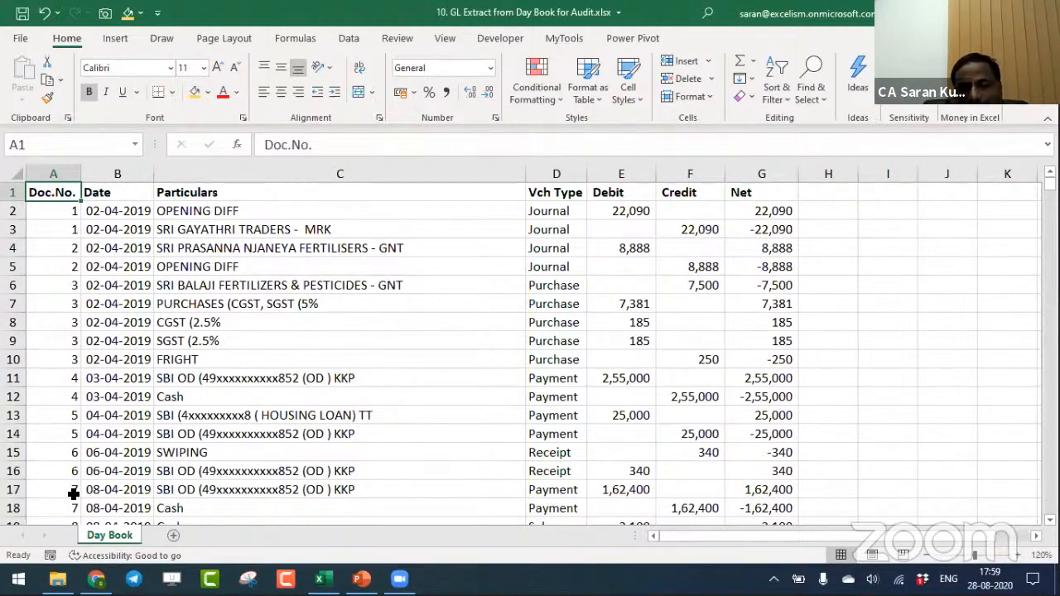
# - Copy all Particulars entries from C2 downward and paste them as values into a new sheet, starting at A2
pyautogui.press('Down')
pyautogui.press('Right')
pyautogui.press('Right')
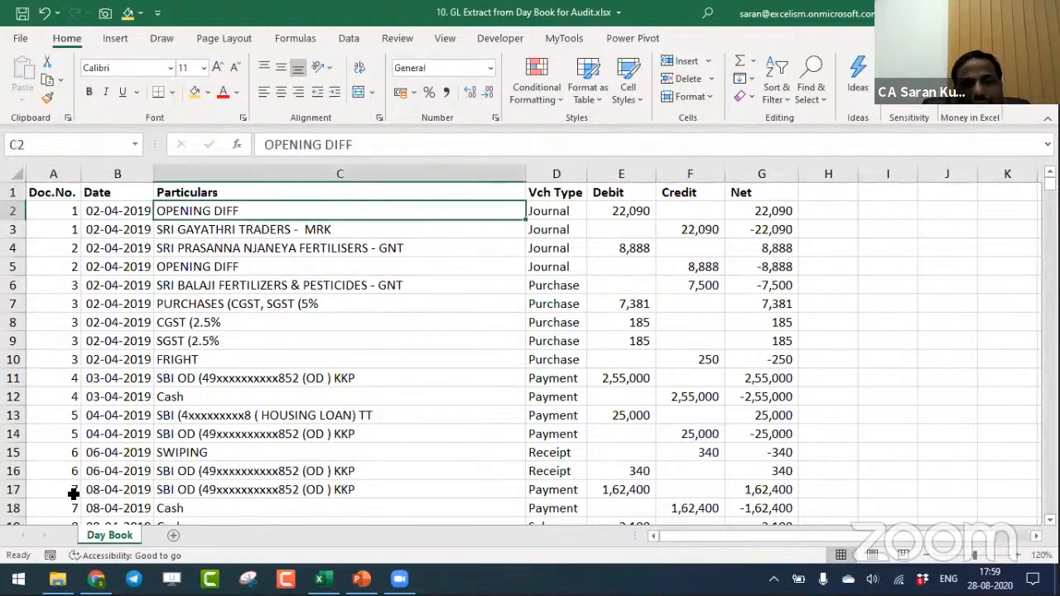
pyautogui.hotkey('ctrl', 'shift', 'Down')
pyautogui.hotkey('ctrl', 'c')
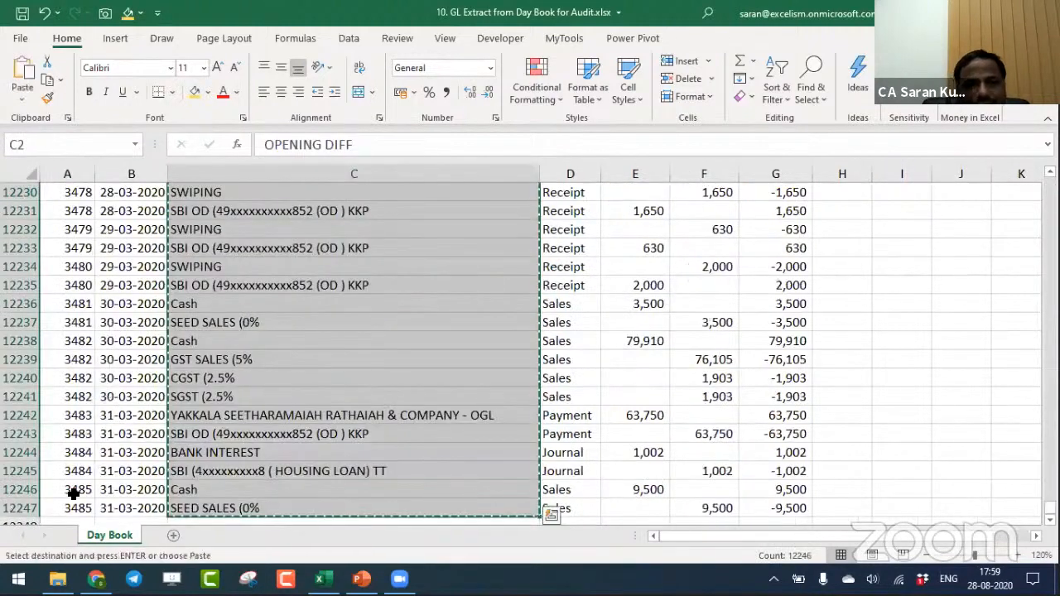
pyautogui.click(173, 534)
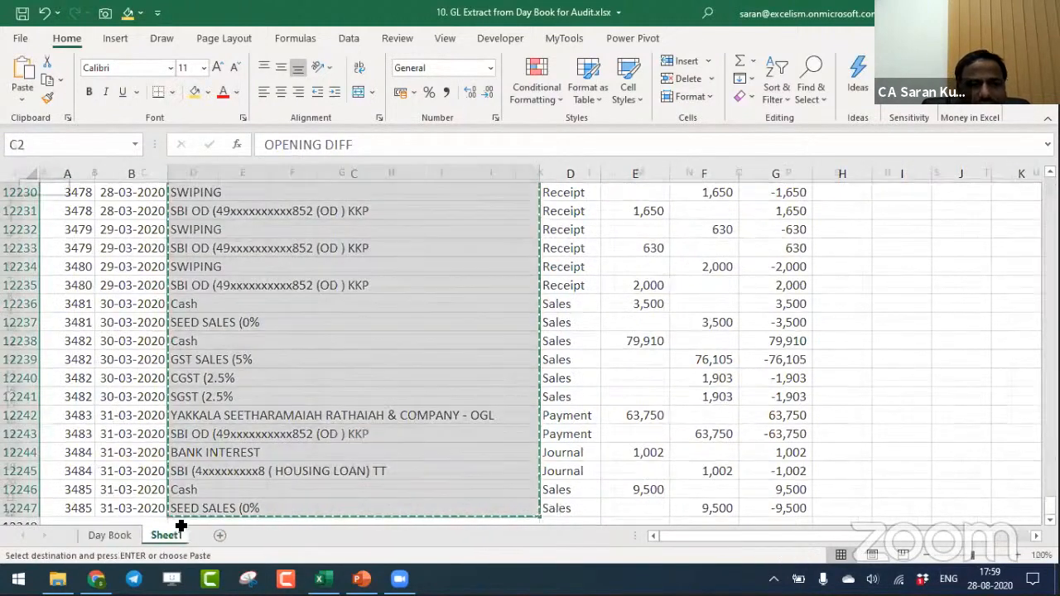
pyautogui.press('Down')
pyautogui.hotkey('ctrl', 'alt', 'v')
pyautogui.press('v')
pyautogui.press('Return')
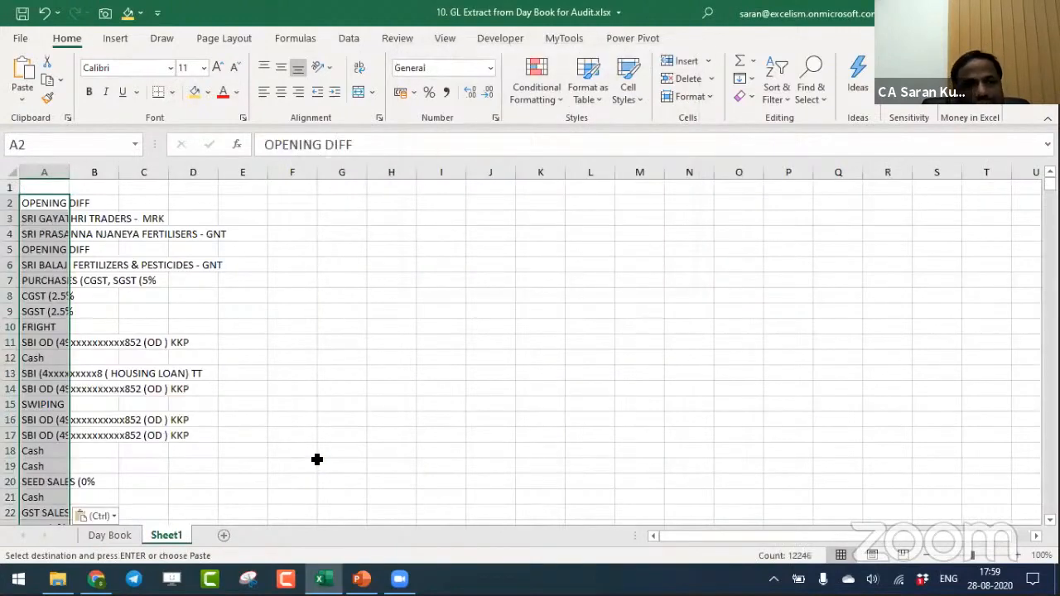
# - Remove the duplicate ledger names from column A of Sheet1, treating the list as having no header, and autofit the column width
pyautogui.click(348, 39)
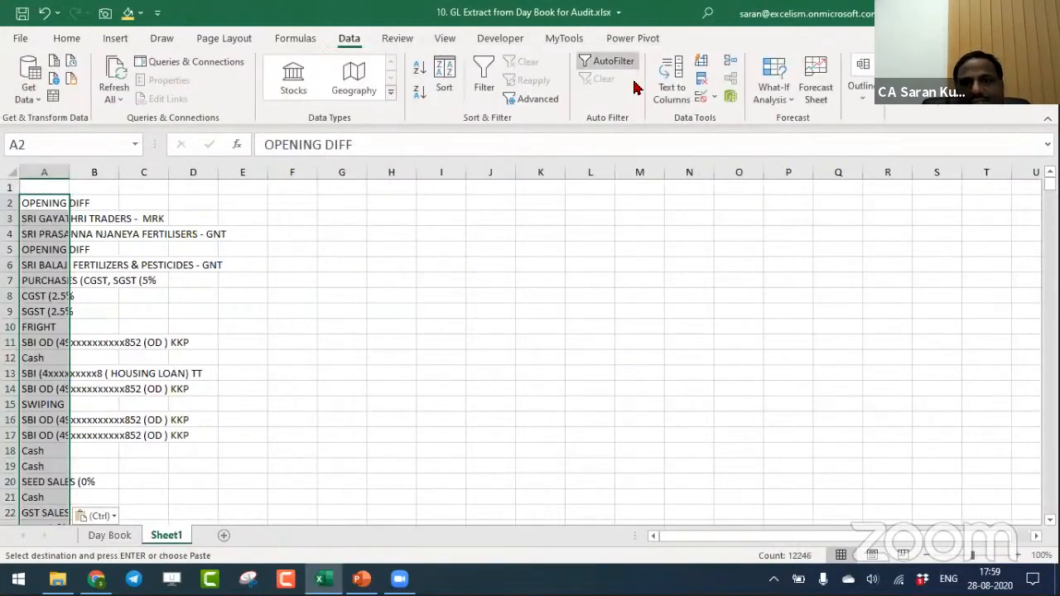
pyautogui.press('Escape')
pyautogui.click(704, 77)
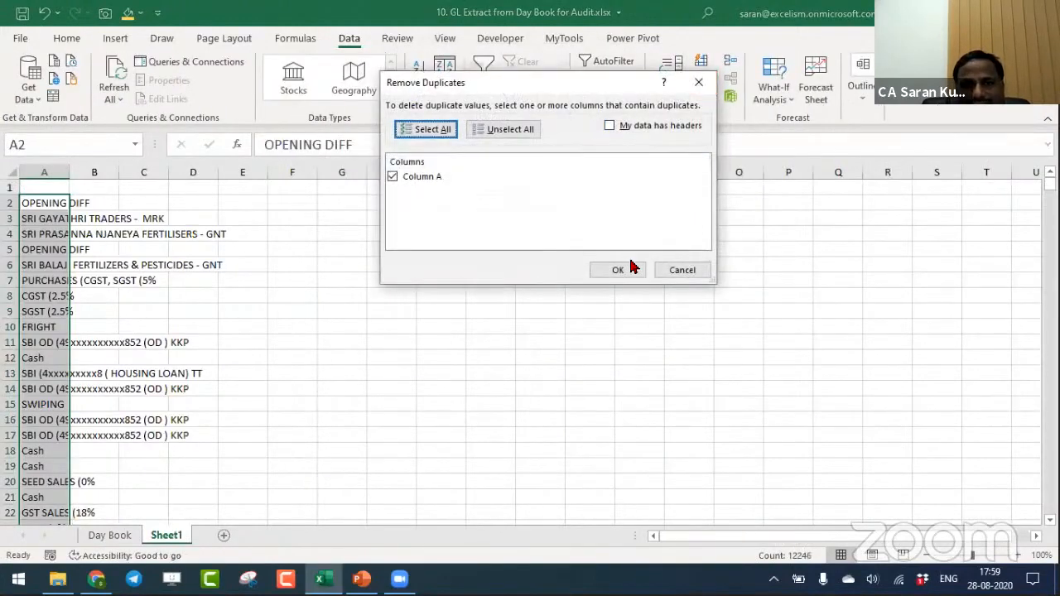
pyautogui.click(631, 271)
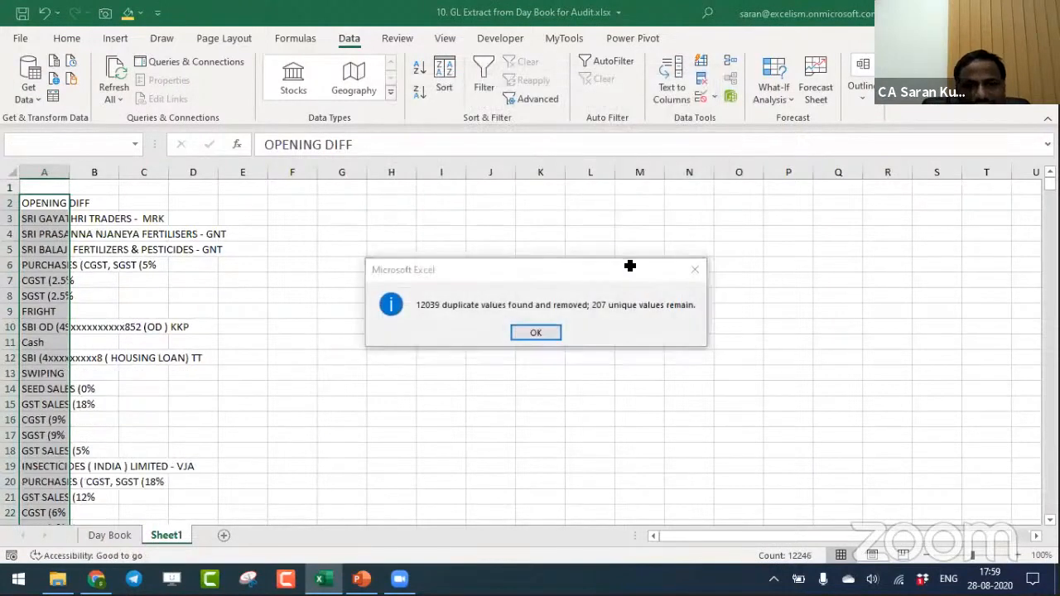
pyautogui.press('Return')
pyautogui.hotkey('ctrl', 'shift', 'Down')
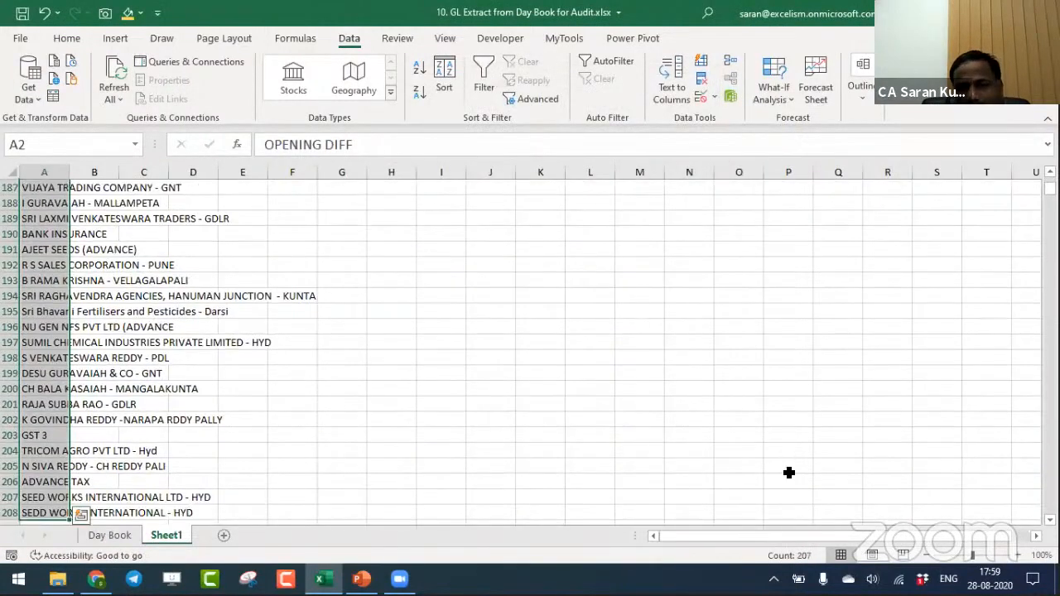
pyautogui.doubleClick(70, 172)
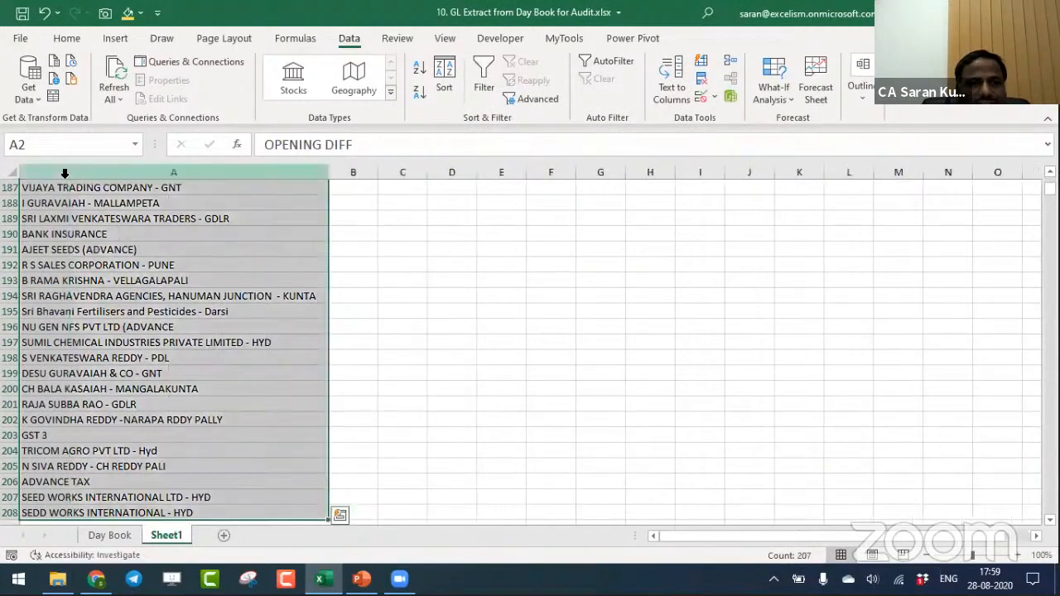
# - Enter the header GL Name in cell A1 of Sheet1
pyautogui.hotkey('ctrl', 'Home')
pyautogui.write('GL')
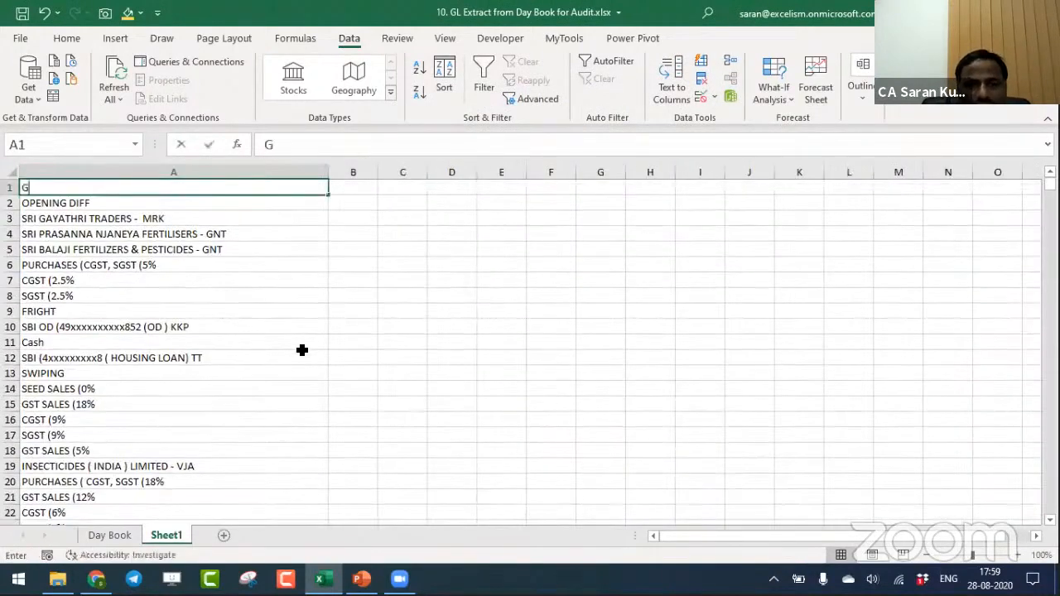
pyautogui.press('Return')
pyautogui.press('Up')
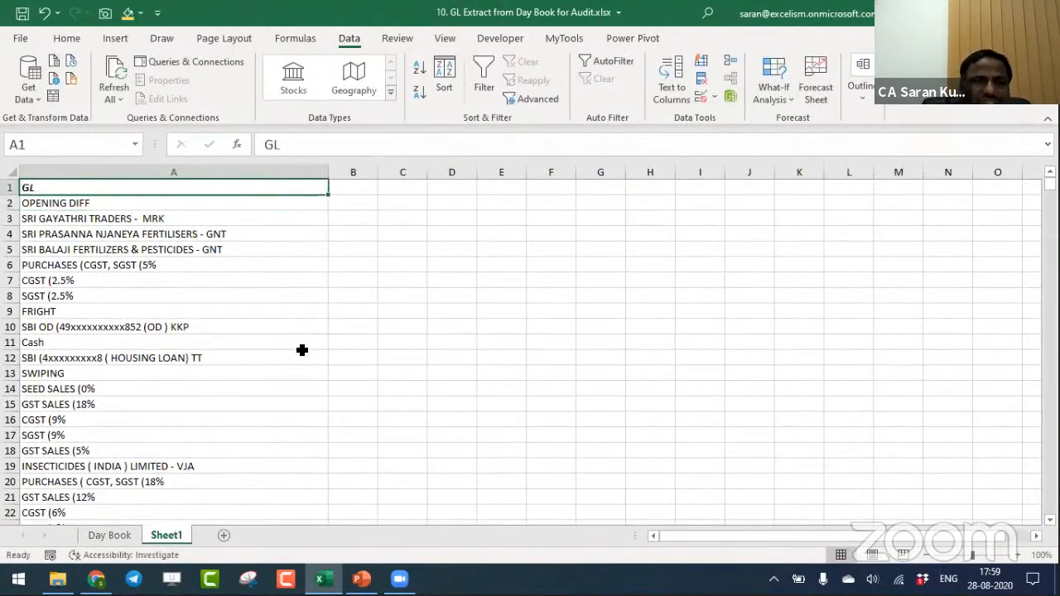
pyautogui.press('F2')
pyautogui.write('Name')
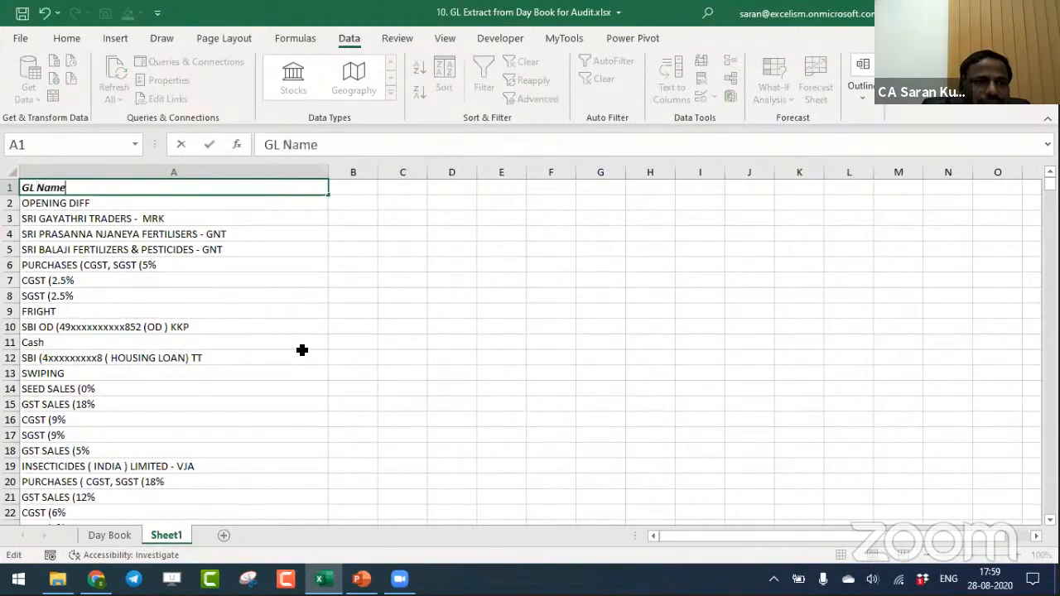
pyautogui.press('Return')
pyautogui.press('Up')
pyautogui.press('Down')
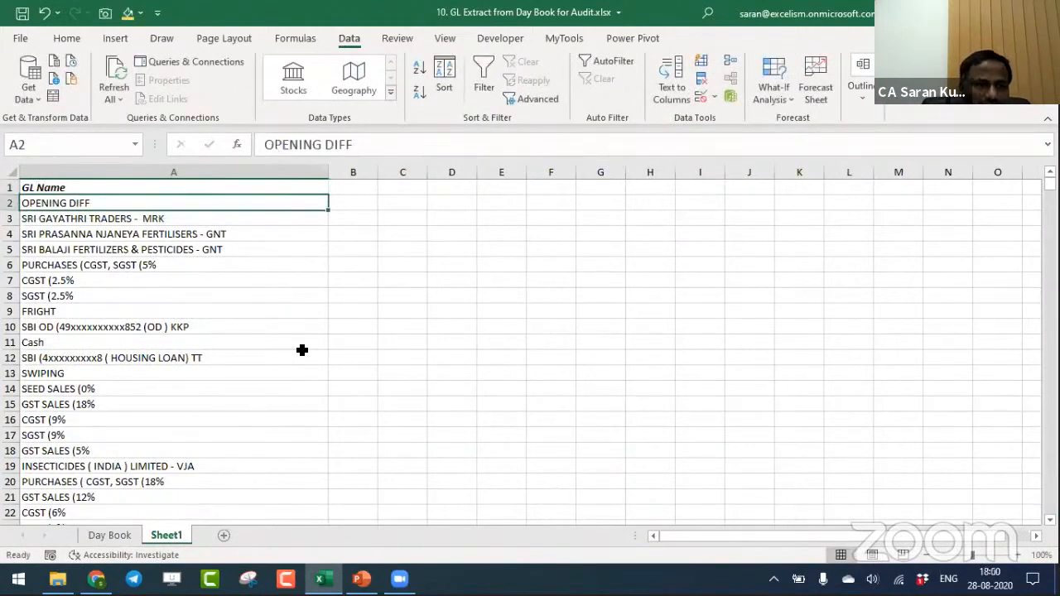
# - Review the list of unique ledger names under GL Name and check its extent down to the last entry
pyautogui.hotkey('ctrl', 'Down')
pyautogui.hotkey('ctrl', 'Up')
pyautogui.press('Down')
pyautogui.press('Down')
pyautogui.press('Down')
pyautogui.press('Down')
pyautogui.press('Down')
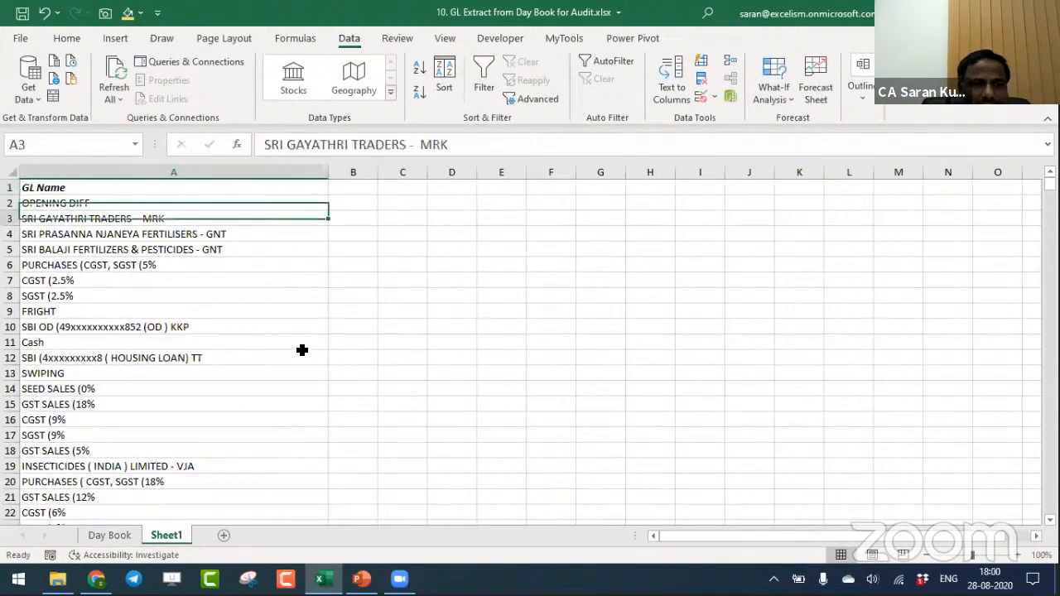
pyautogui.press('Down')
pyautogui.press('Down')
pyautogui.press('Down')
pyautogui.press('Down')
pyautogui.press('Down')
pyautogui.press('Down')
pyautogui.press('Down')
pyautogui.press('Down')
pyautogui.press('Down')
pyautogui.press('Down')
pyautogui.press('Down')
pyautogui.press('Down')
pyautogui.press('Down')
pyautogui.press('Down')
pyautogui.press('Down')
pyautogui.press('Down')
pyautogui.press('Down')
pyautogui.hotkey('ctrl', 'Up')
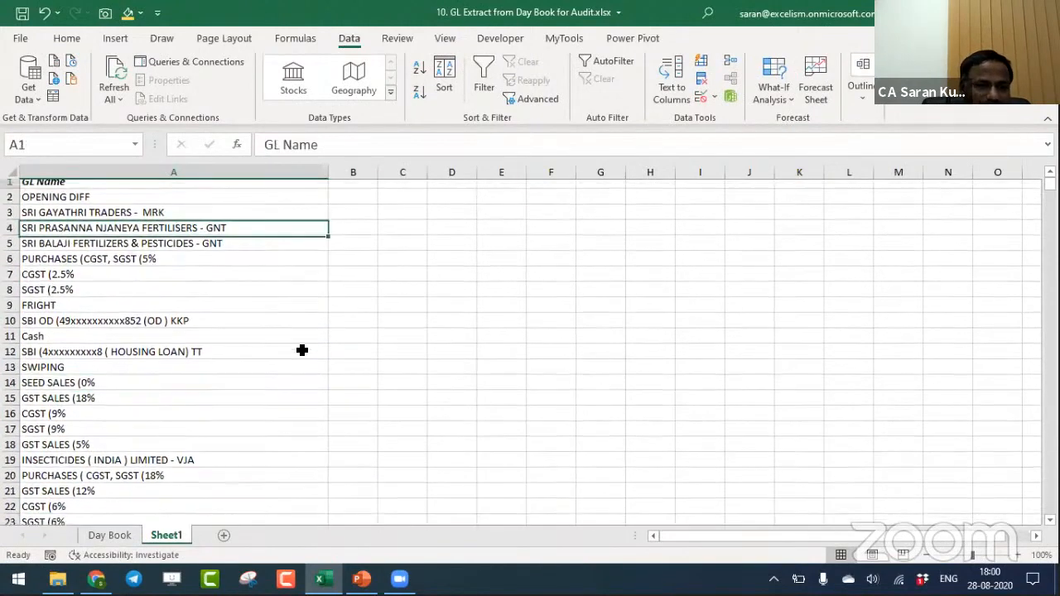
pyautogui.press('Down')
pyautogui.press('Down')
pyautogui.hotkey('ctrl', 'Up')
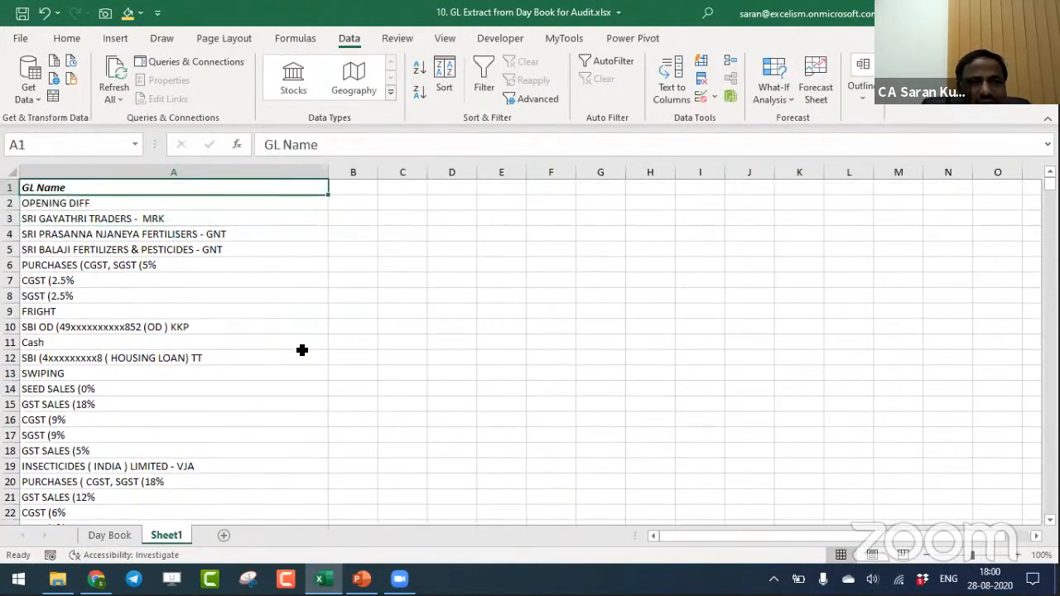
pyautogui.hotkey('ctrl', 'shift', 'Down')
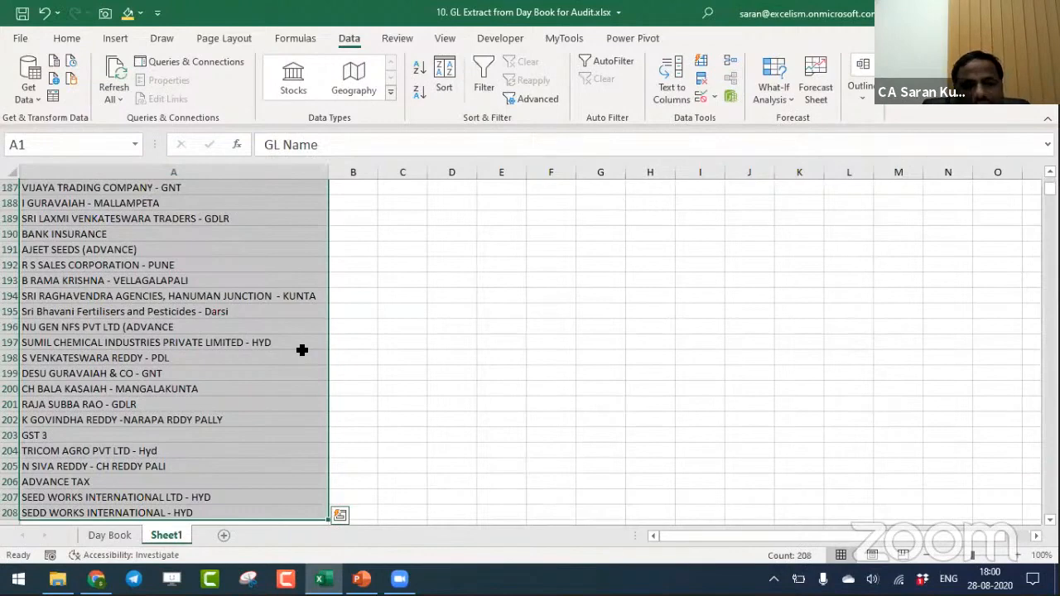
pyautogui.press('Down')
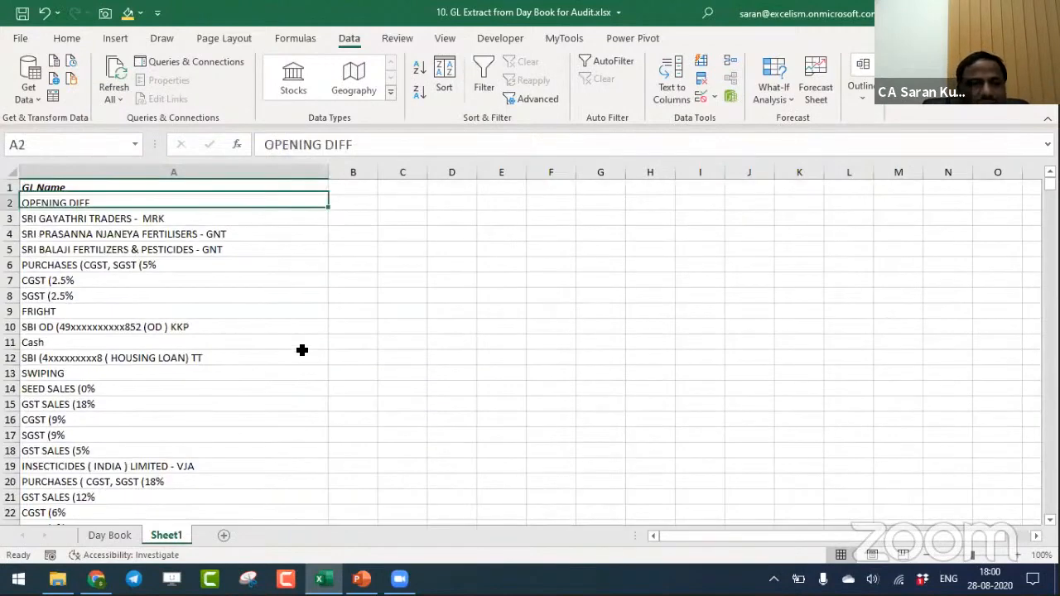
pyautogui.press('Down')
pyautogui.press('Down')
pyautogui.press('Down')
pyautogui.press('Down')
pyautogui.press('Down')
pyautogui.press('Down')
pyautogui.press('Down')
pyautogui.press('Down')
pyautogui.press('Down')
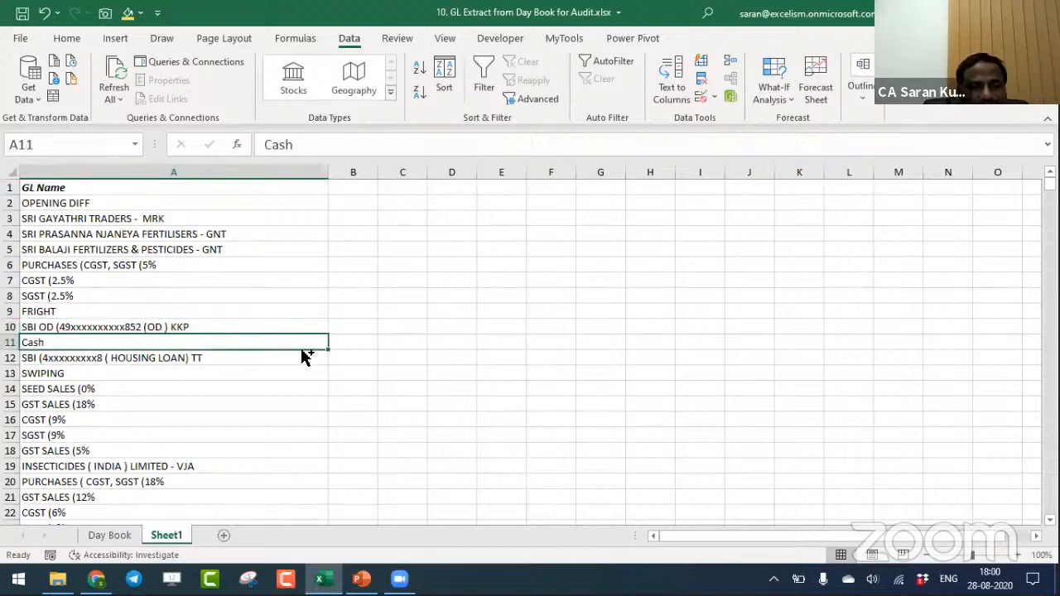
# - Turn on filters for the entire Day Book data range, including its header row
pyautogui.hotkey('ctrl', 'pageup')
pyautogui.press('Up')
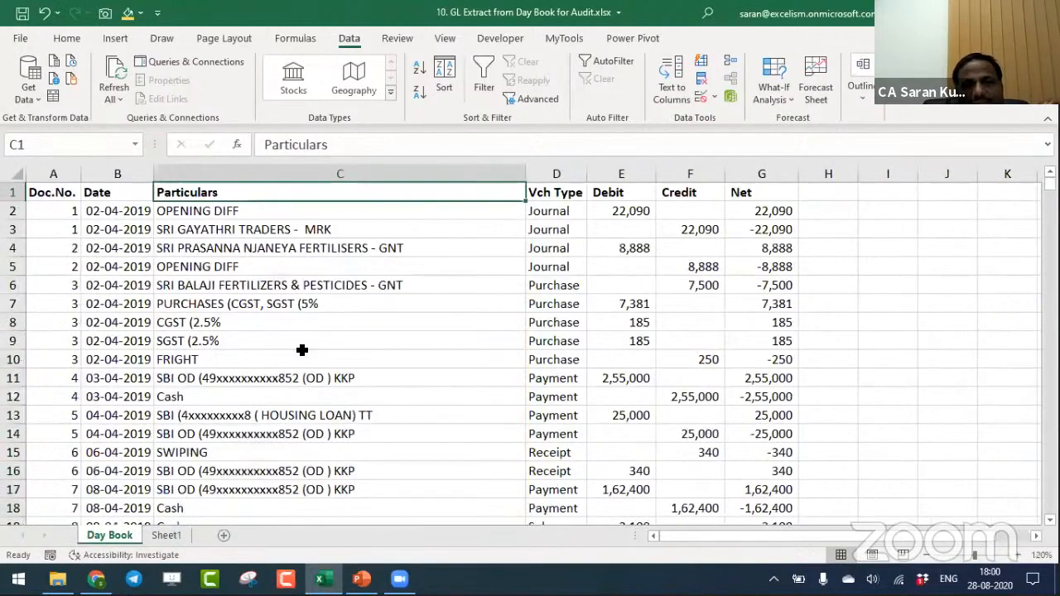
pyautogui.press('Down')
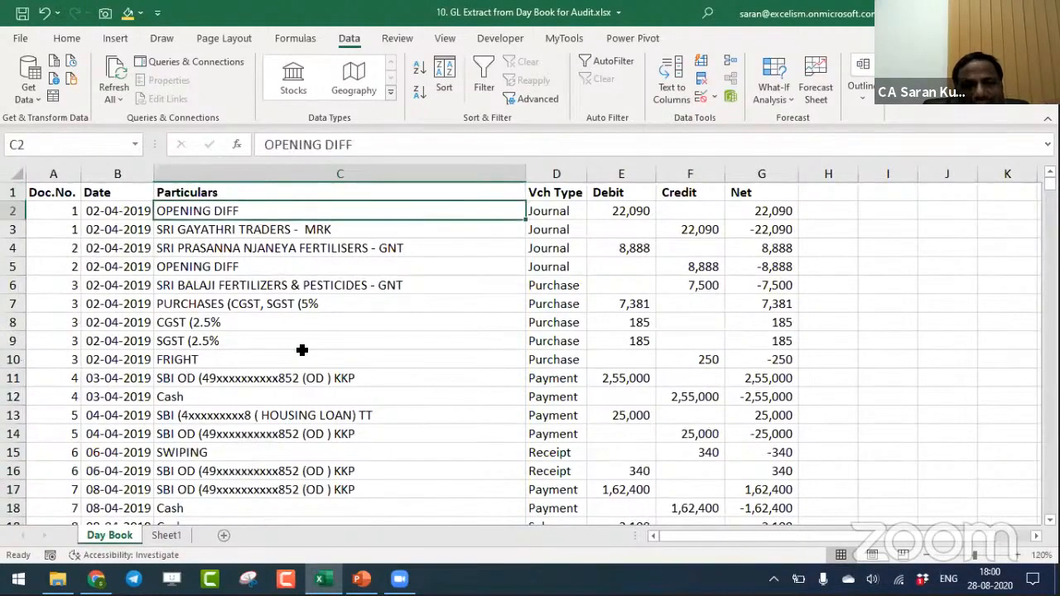
pyautogui.press('Down')
pyautogui.press('Down')
pyautogui.press('Down')
pyautogui.press('Down')
pyautogui.press('Down')
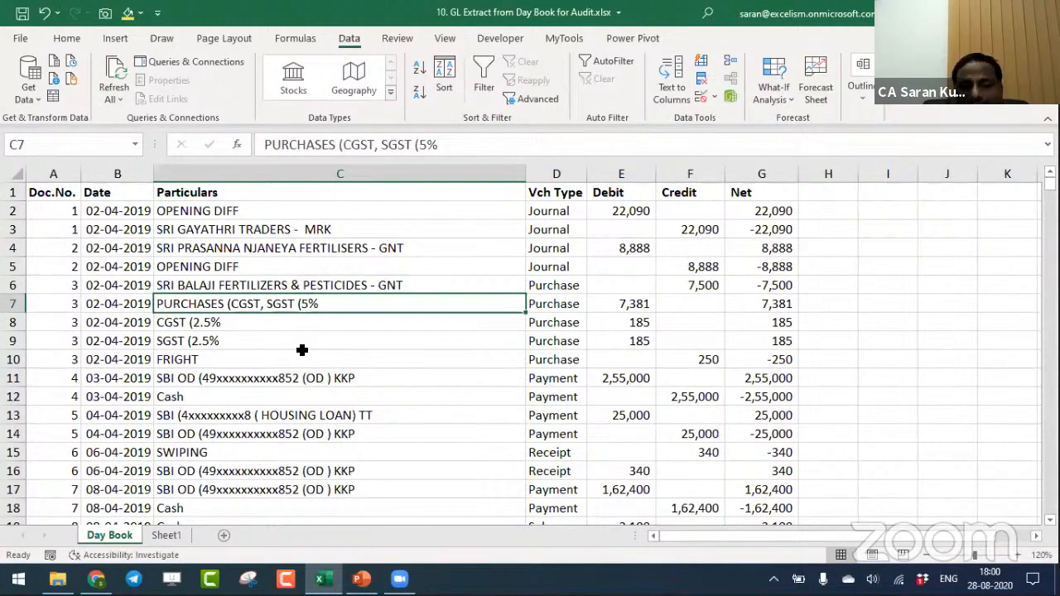
pyautogui.hotkey('ctrl', 'Up')
pyautogui.hotkey('ctrl', 'Left')
pyautogui.hotkey('ctrl', 'shift', 'Right')
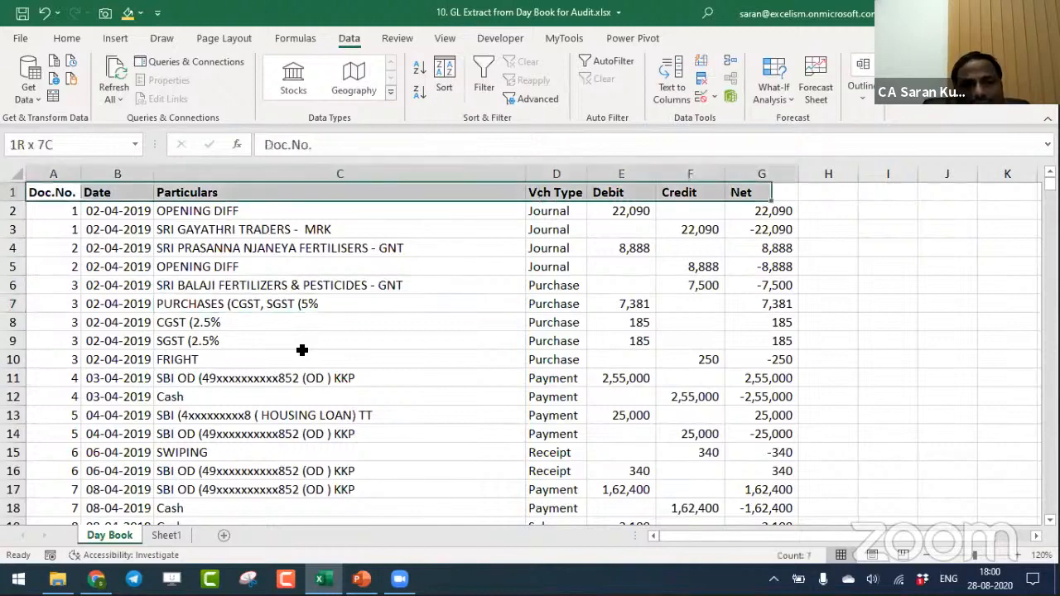
pyautogui.hotkey('ctrl', 'shift', 'Down')
pyautogui.hotkey('ctrl', 'shift', 'l')
# - Filter the Day Book's Vch Type column to show only Payment and Receipt entries
pyautogui.press('Right')
pyautogui.press('Right')
pyautogui.press('Right')
pyautogui.press('Right')
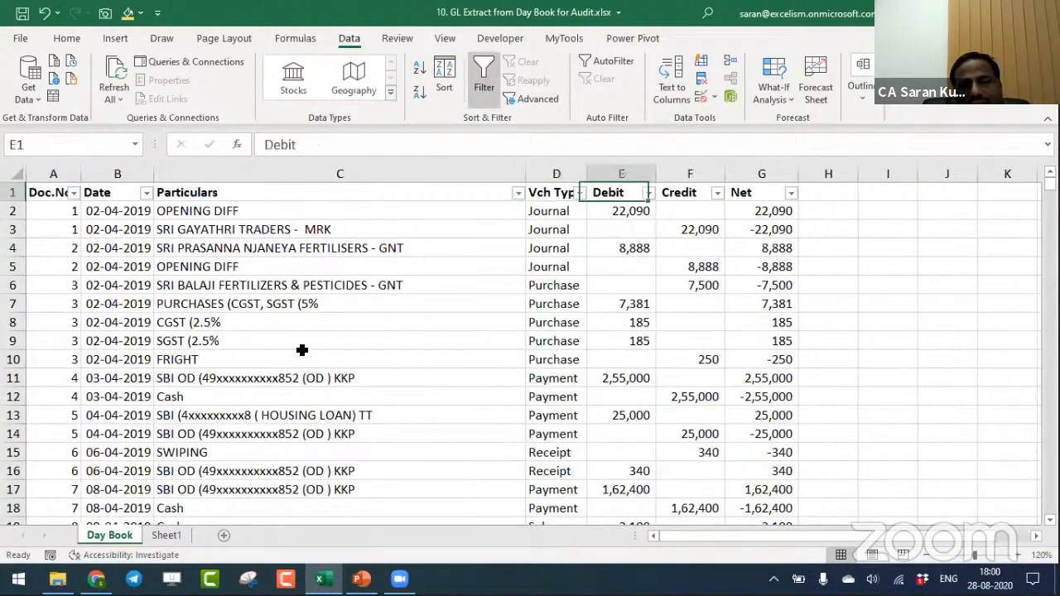
pyautogui.press('Left')
pyautogui.hotkey('alt', 'Down')
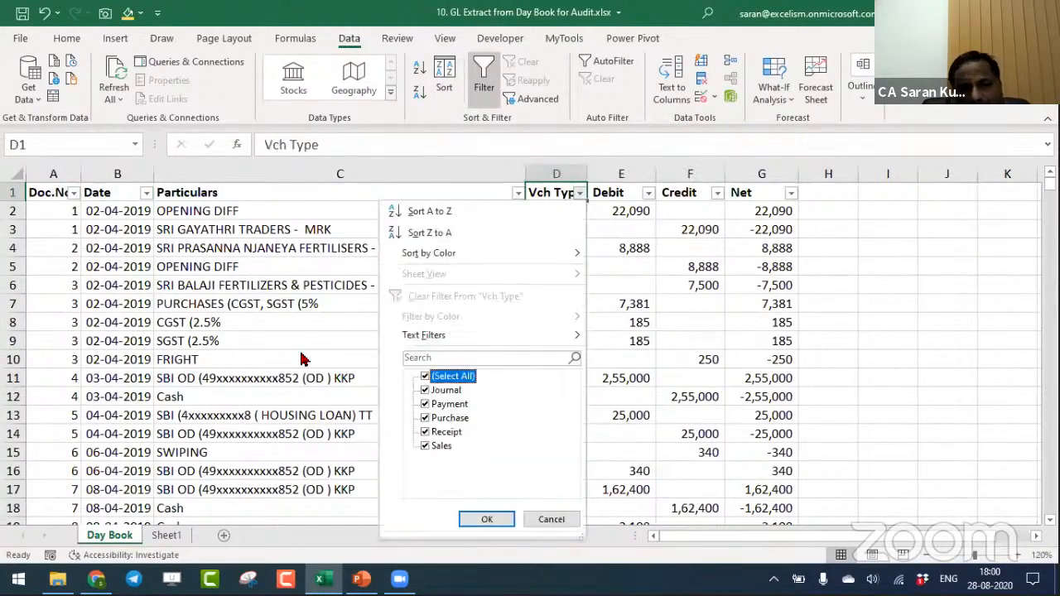
pyautogui.press('space')
pyautogui.press('Down')
pyautogui.press('Down')
pyautogui.press('Down')
pyautogui.press('Down')
pyautogui.press('space')
pyautogui.press('Down')
pyautogui.press('Up')
pyautogui.press('Up')
pyautogui.press('Up')
pyautogui.press('space')
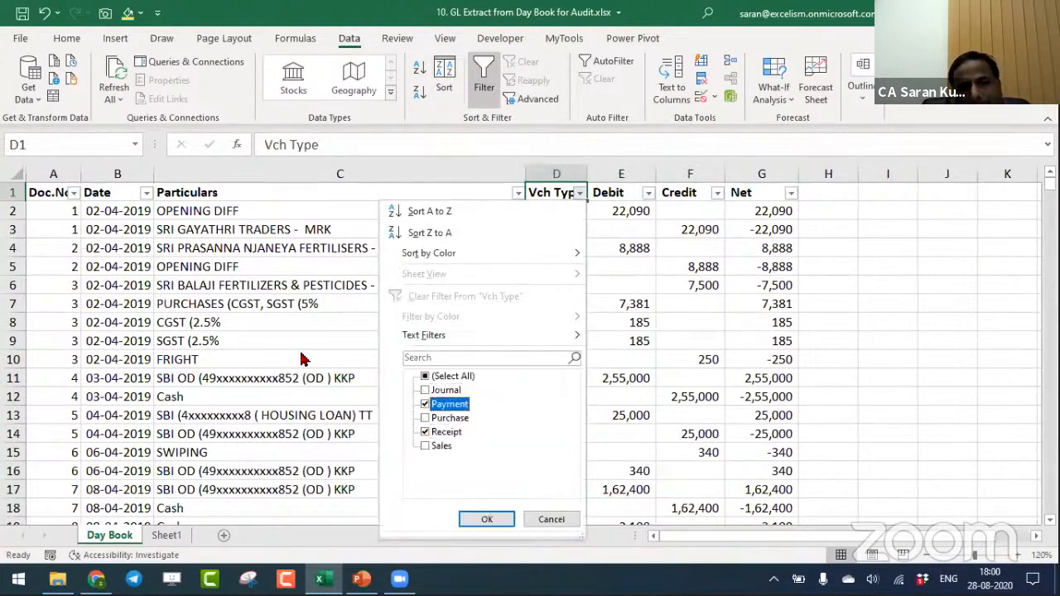
pyautogui.press('Return')
pyautogui.press('Down')
pyautogui.press('Down')
pyautogui.press('Down')
pyautogui.press('Up')
pyautogui.press('Up')
pyautogui.press('Up')
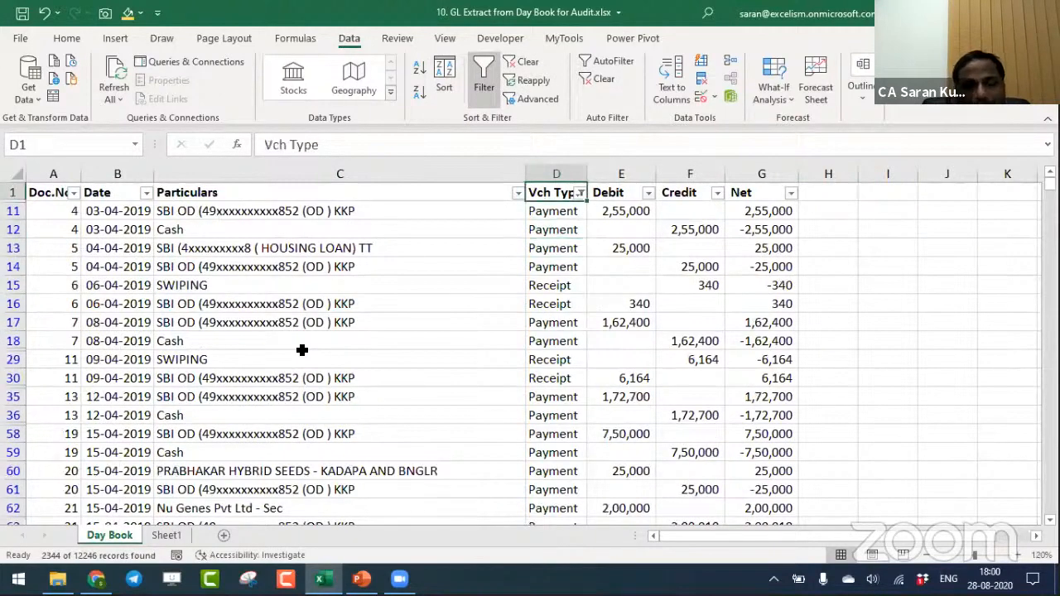
# - Clear the Vch Type filter so that all Day Book entries are listed again
pyautogui.hotkey('alt', 'a')
pyautogui.press('c')
pyautogui.press('Down')
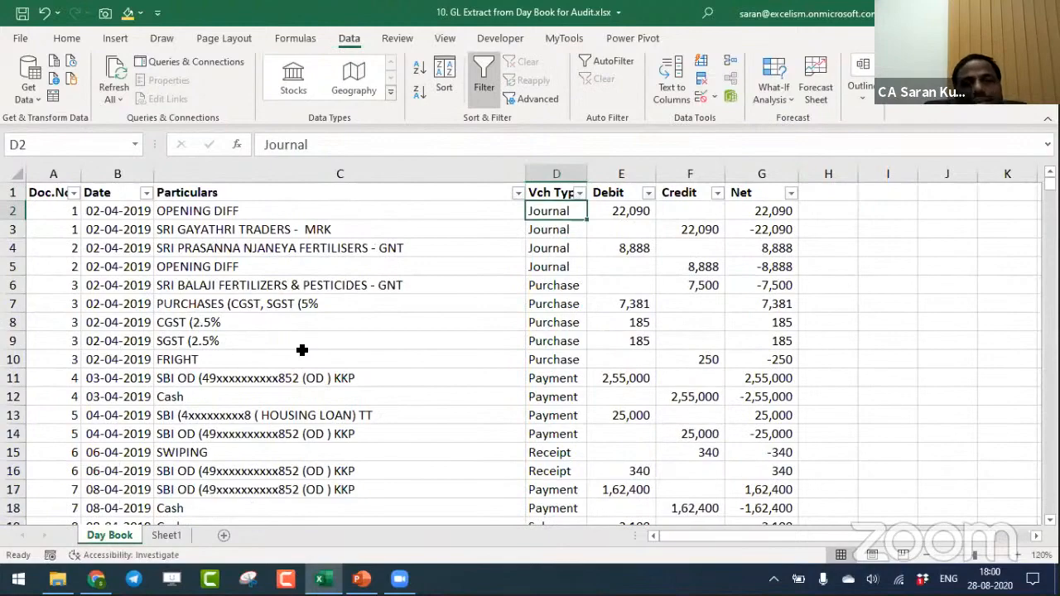
# - Browse down the GL Name list in Sheet1 to look for a ledger to extract
pyautogui.hotkey('ctrl', 'pagedown')
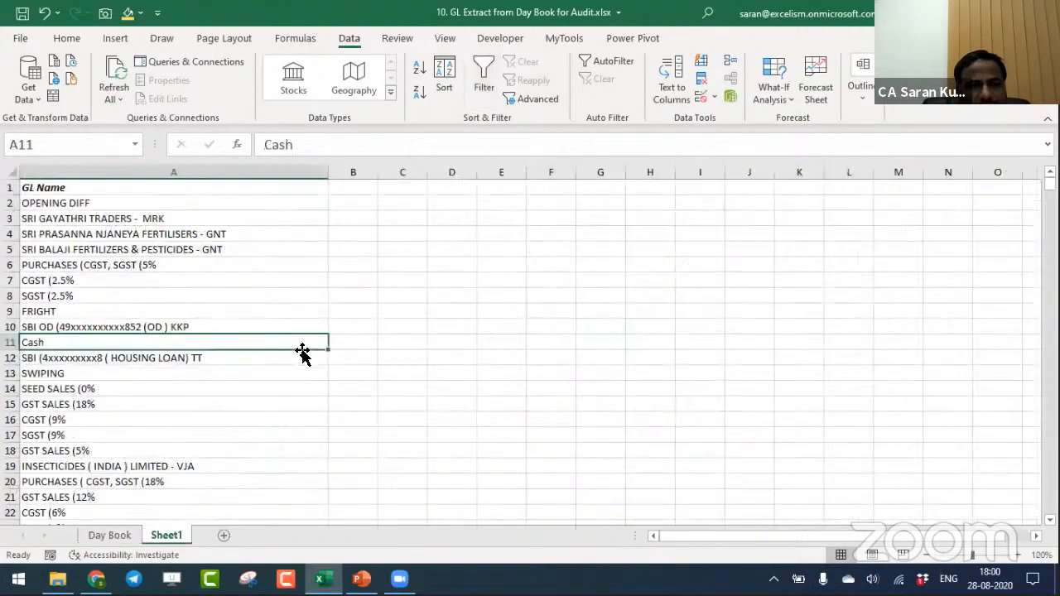
pyautogui.press('Down')
pyautogui.press('Down')
pyautogui.press('Down')
pyautogui.press('Down')
pyautogui.press('Down')
pyautogui.press('Down')
pyautogui.press('Down')
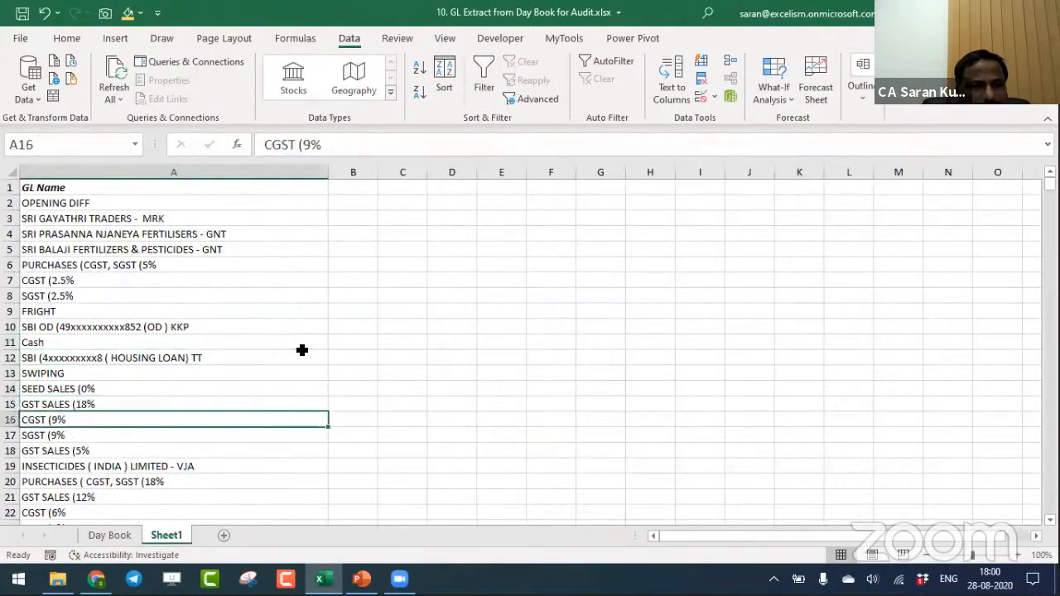
pyautogui.press('Down')
pyautogui.press('Down')
pyautogui.press('Down')
pyautogui.press('Down')
pyautogui.press('Down')
pyautogui.press('Down')
pyautogui.press('Down')
pyautogui.press('Down')
pyautogui.press('Down')
pyautogui.press('Down')
pyautogui.press('Down')
pyautogui.press('Down')
pyautogui.press('Down')
pyautogui.press('Down')
pyautogui.press('Down')
pyautogui.press('Down')
pyautogui.press('Down')
pyautogui.press('Down')
pyautogui.press('Down')
pyautogui.press('Down')
pyautogui.press('Up')
pyautogui.press('Up')
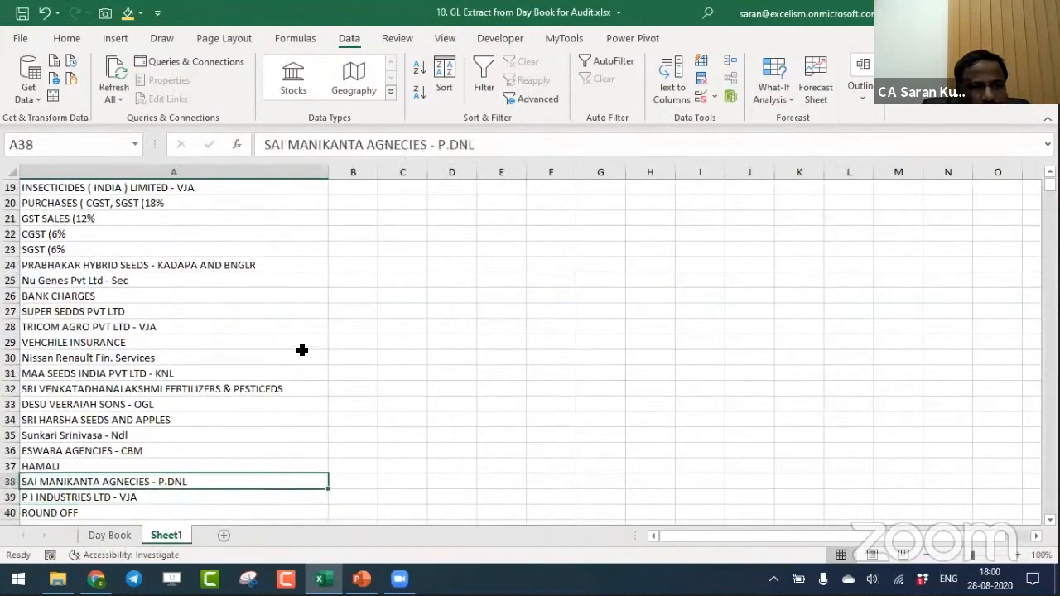
# - Search Sheet1 for a ledger name using Find, and close the search
pyautogui.click(303, 353)
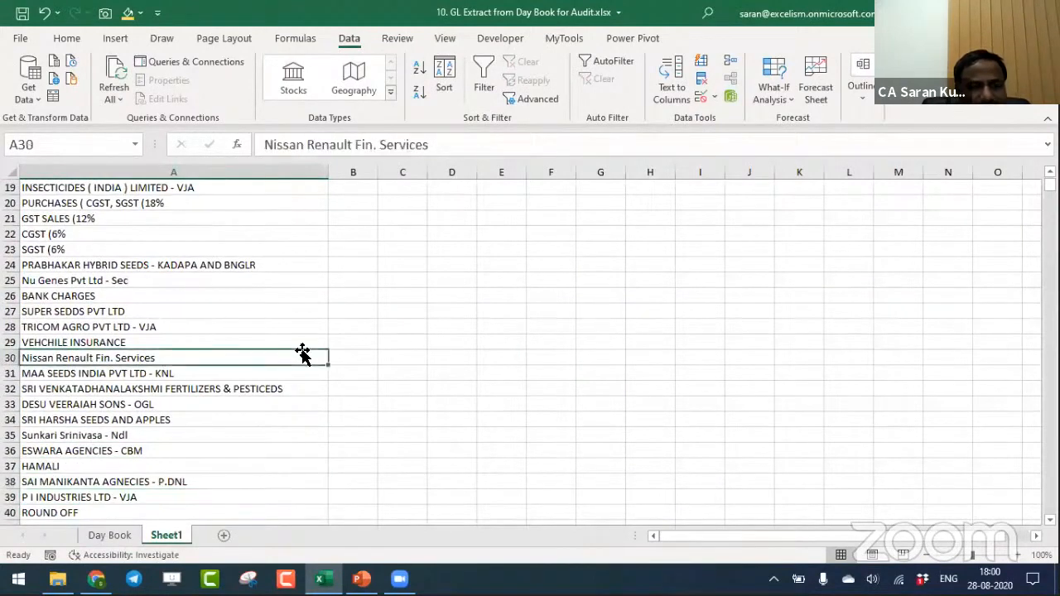
pyautogui.hotkey('ctrl', 'f')
pyautogui.write('Saran')
pyautogui.press('Return')
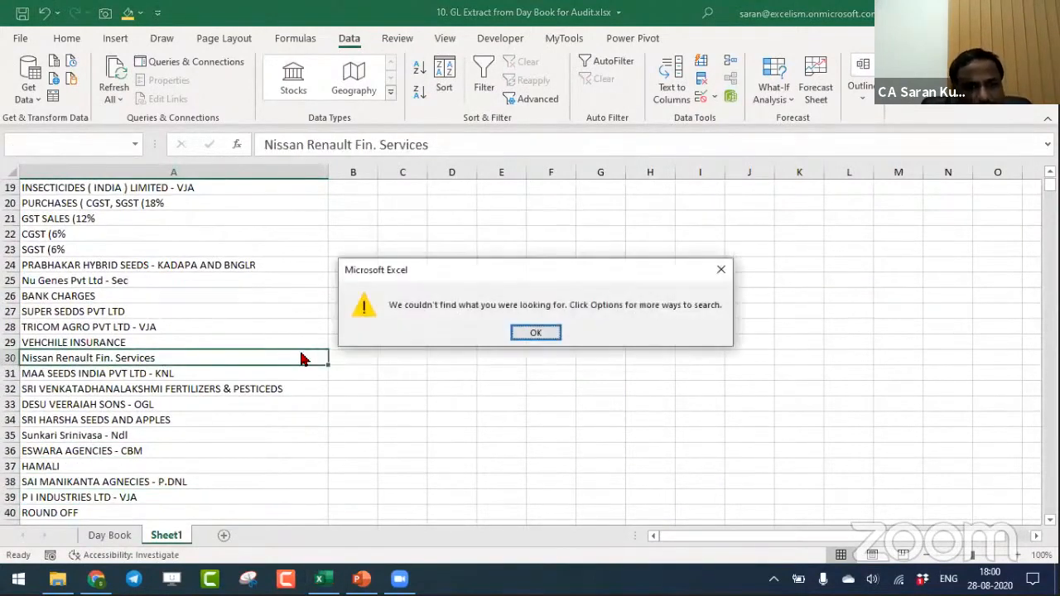
pyautogui.press('Escape')
pyautogui.press('Escape')
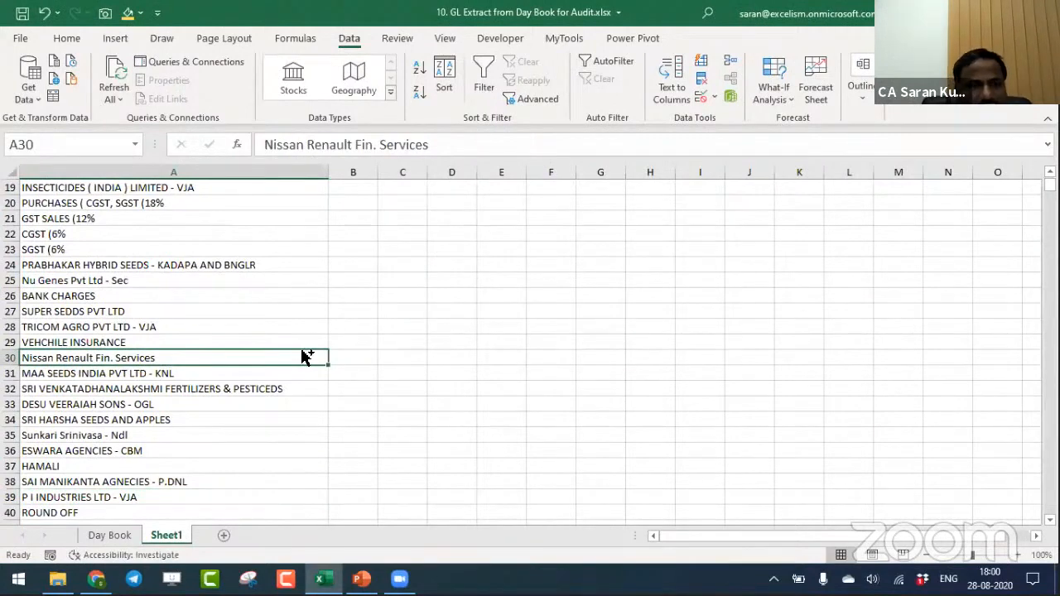
# - Copy the ledger name P I INDUSTRIES LTD - VJA from cell A39, return to the Day Book sheet and cancel the copy
pyautogui.press('Down')
pyautogui.press('Down')
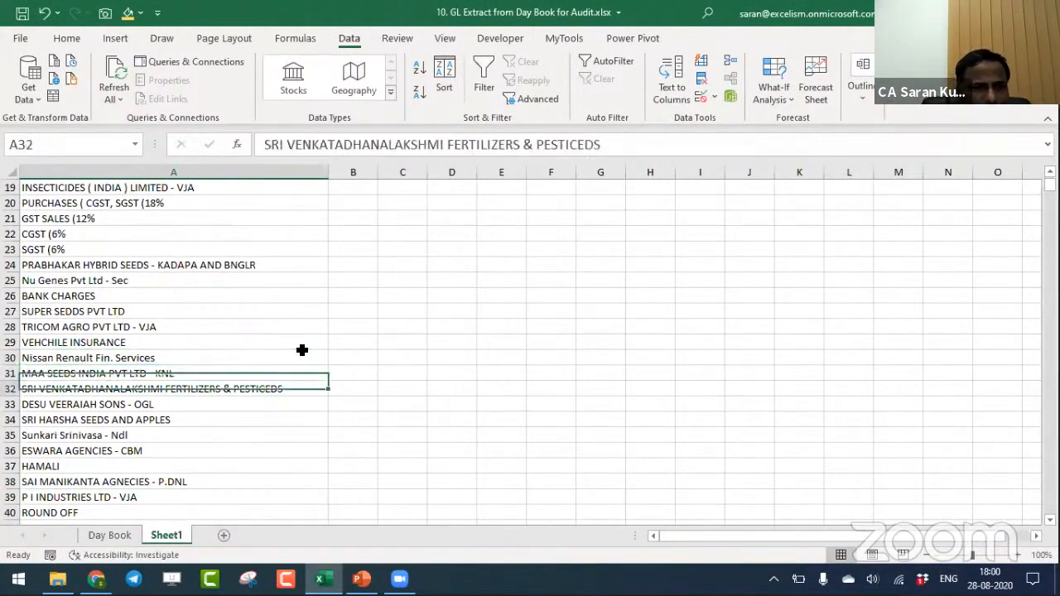
pyautogui.hotkey('ctrl', 'Down')
pyautogui.press('Up')
pyautogui.press('Up')
pyautogui.press('Up')
pyautogui.press('Up')
pyautogui.press('Up')
pyautogui.press('Up')
pyautogui.press('Up')
pyautogui.press('Up')
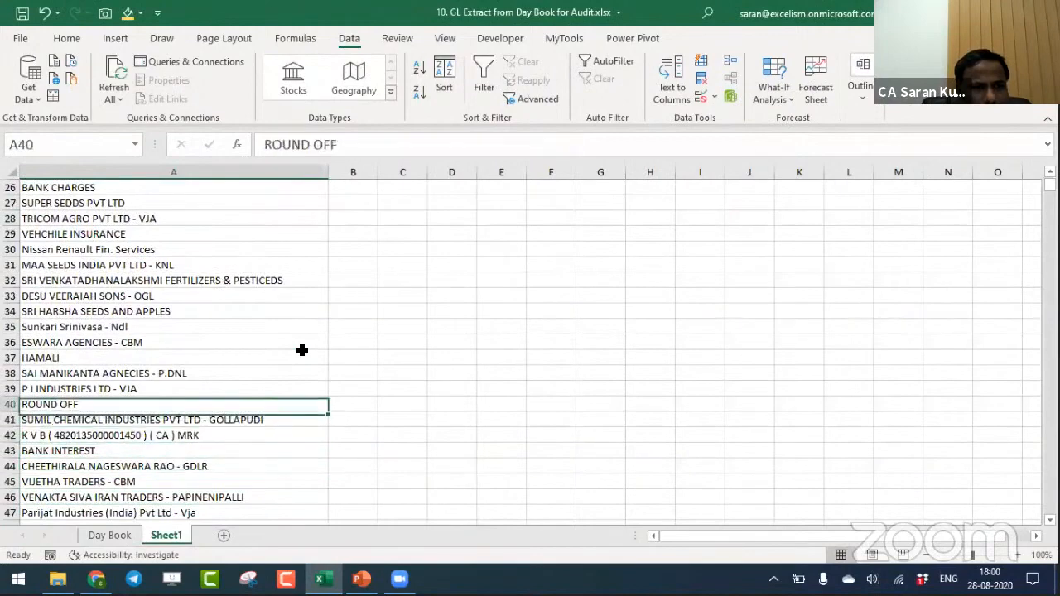
pyautogui.hotkey('ctrl', 'c')
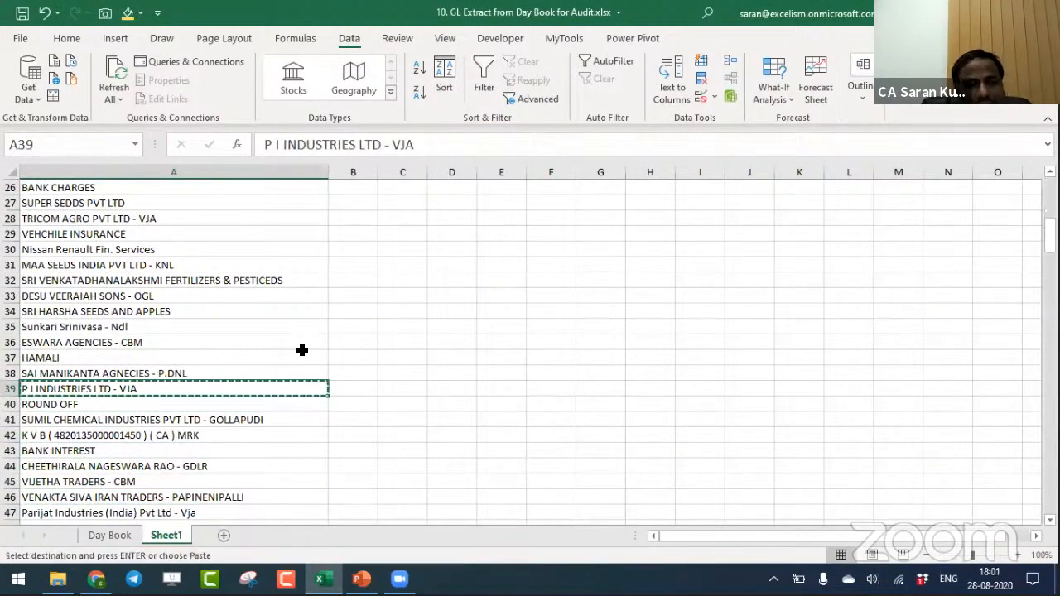
pyautogui.hotkey('ctrl', 'pageup')
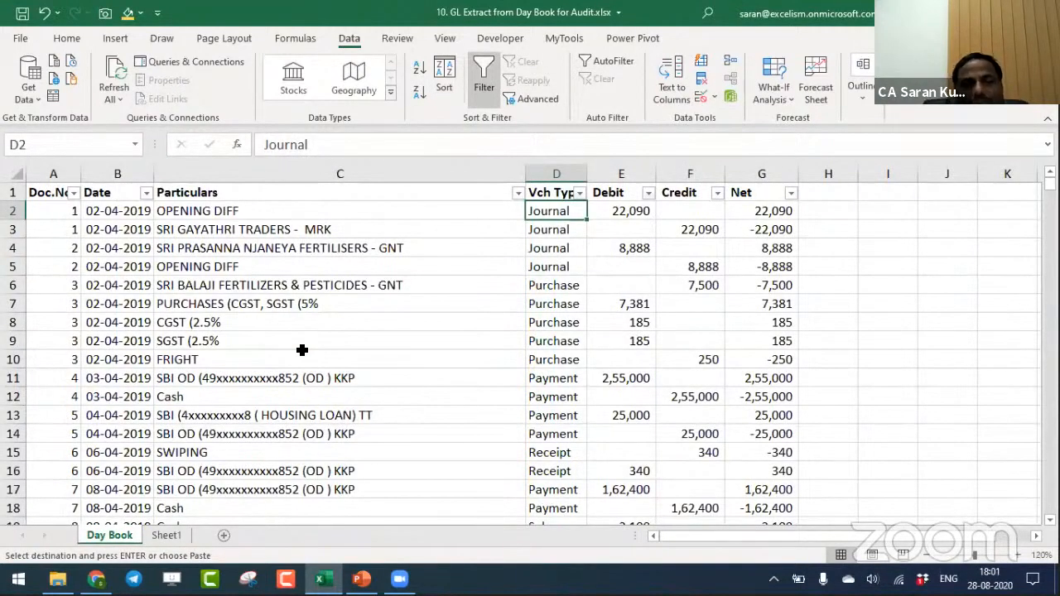
pyautogui.press('Escape')
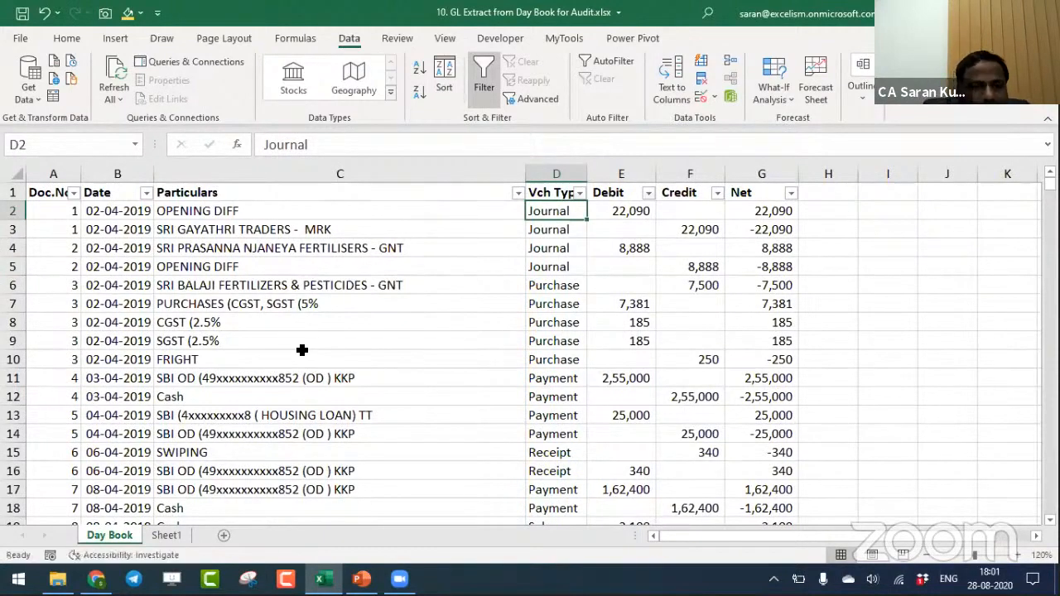
# - Copy the ledger name in cell A39 of Sheet1 again and go back to the Day Book sheet
pyautogui.hotkey('ctrl', 'pagedown')
pyautogui.hotkey('ctrl', 'c')
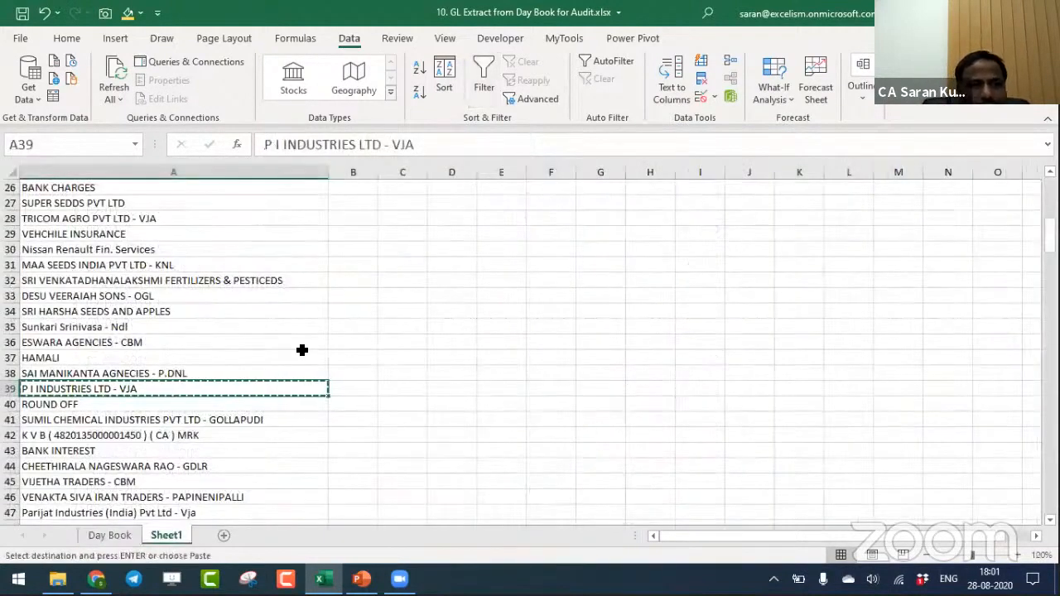
pyautogui.hotkey('ctrl', 'pageup')
pyautogui.hotkey('ctrl', 'pagedown')
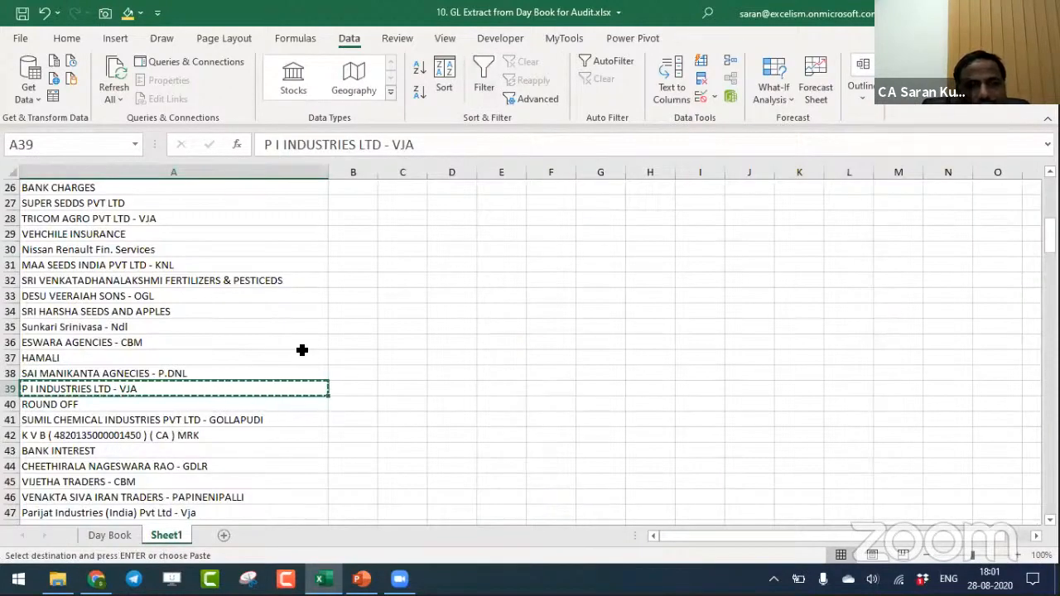
pyautogui.press('Escape')
pyautogui.hotkey('ctrl', 'pageup')
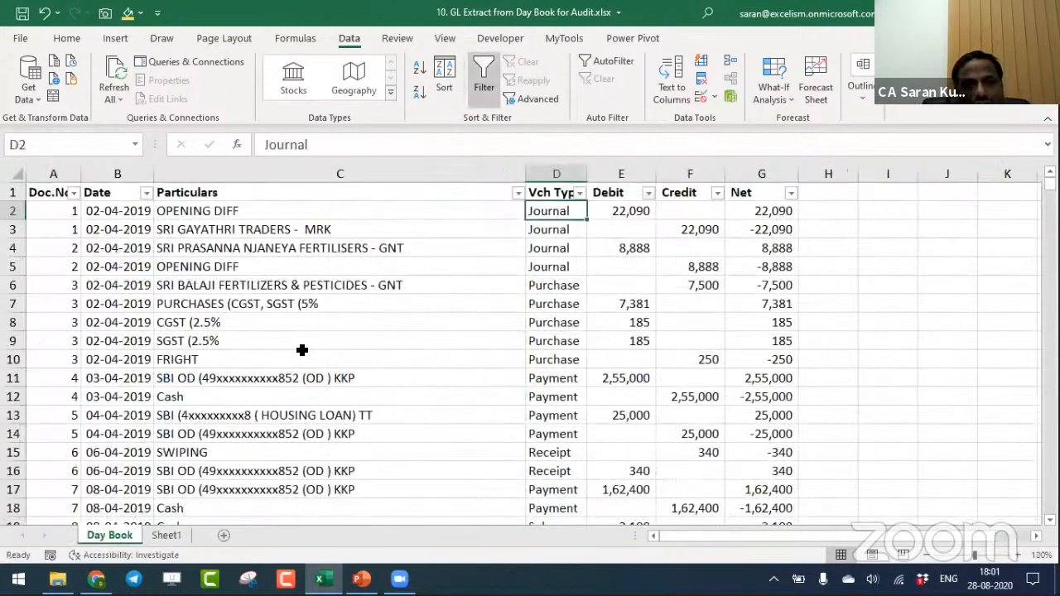
# - Filter the Day Book's Particulars column by the ledger name P I INDUSTRIES LTD - VJA taken from Sheet1
pyautogui.press('Up')
pyautogui.press('Left')
pyautogui.hotkey('alt', 'Down')
pyautogui.press('Escape')
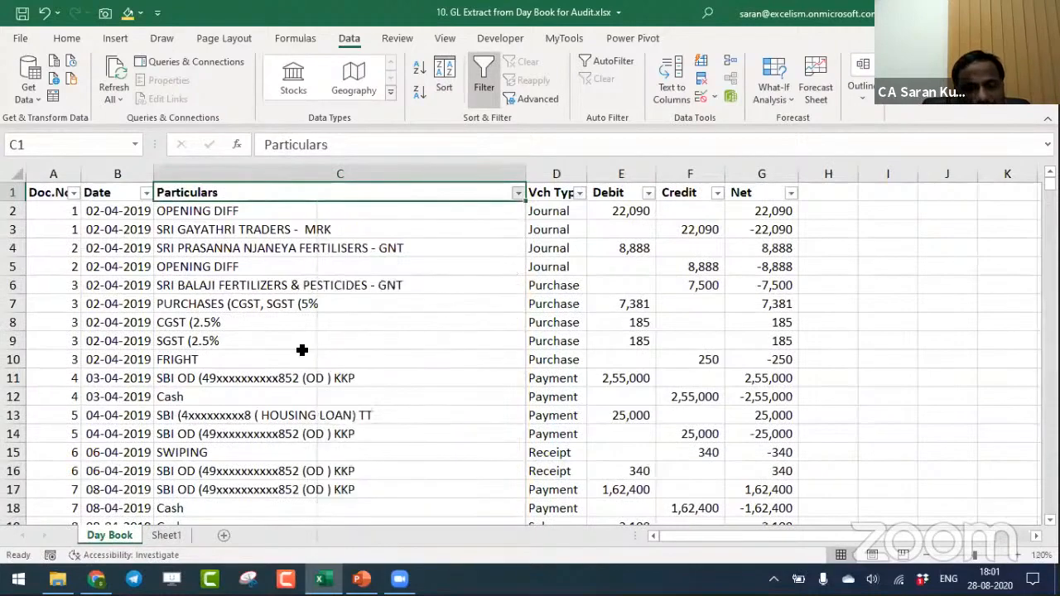
pyautogui.hotkey('ctrl', 'pagedown')
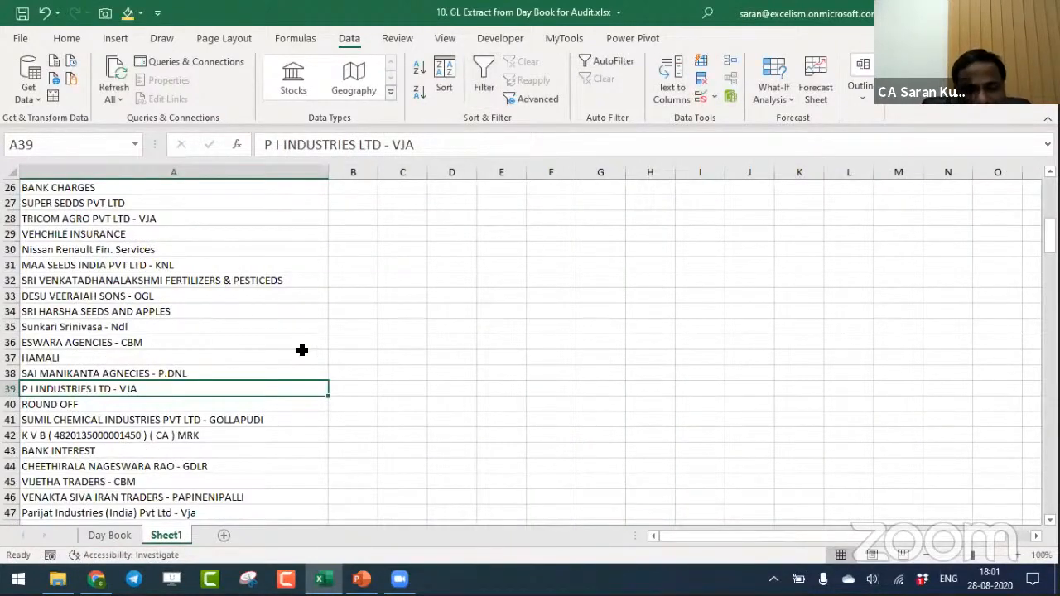
pyautogui.hotkey('ctrl', 'pageup')
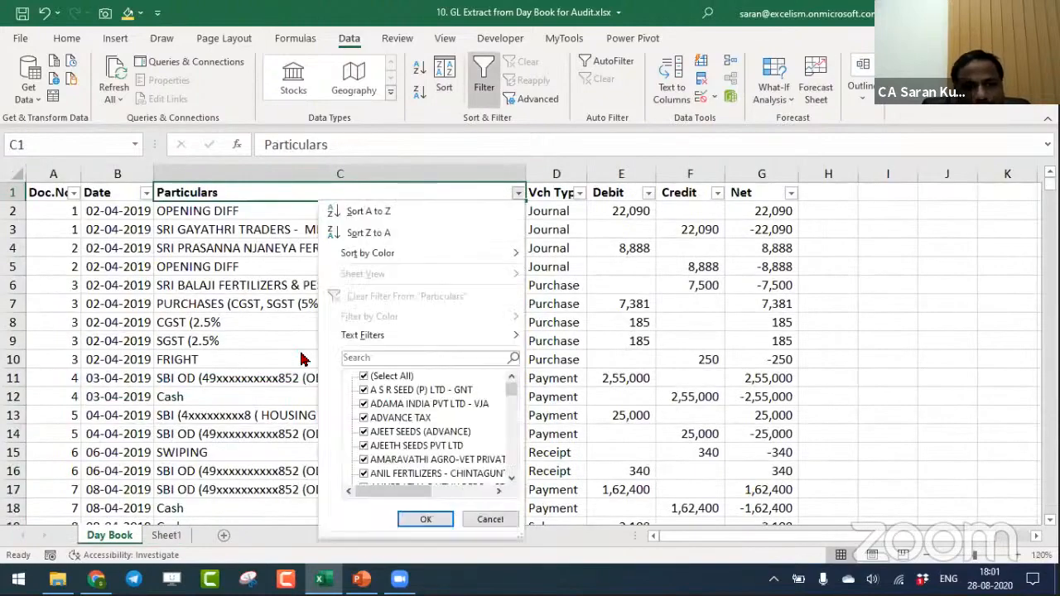
pyautogui.hotkey('alt', 'Down')
pyautogui.hotkey('ctrl', 'v')
pyautogui.press('Return')
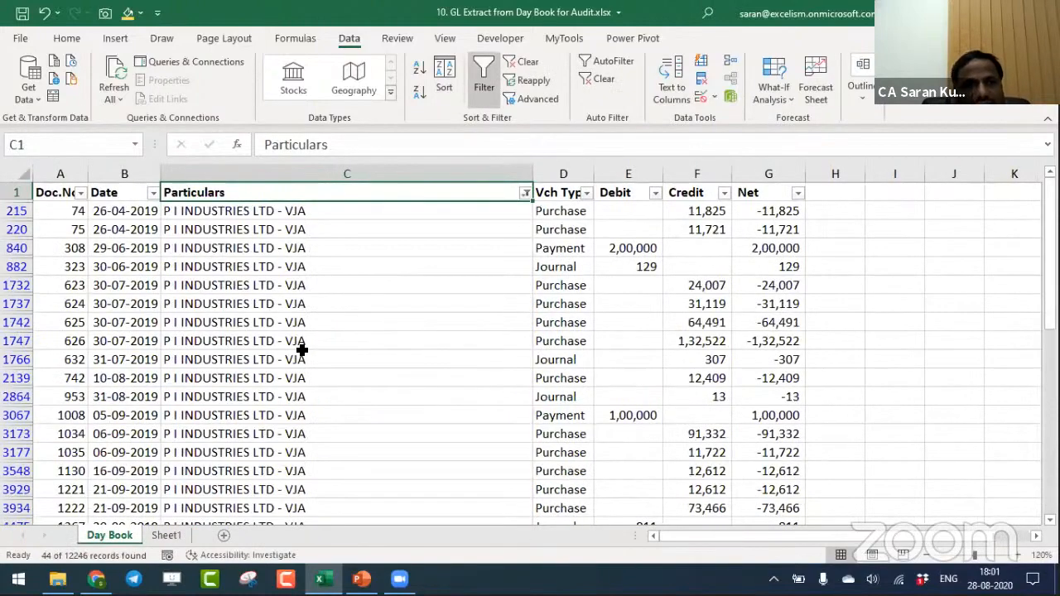
# - Look through the filtered P I INDUSTRIES LTD - VJA entries, checking their document numbers, particulars, voucher types and debit column
pyautogui.press('Down')
pyautogui.press('Left')
pyautogui.press('Up')
pyautogui.press('Left')
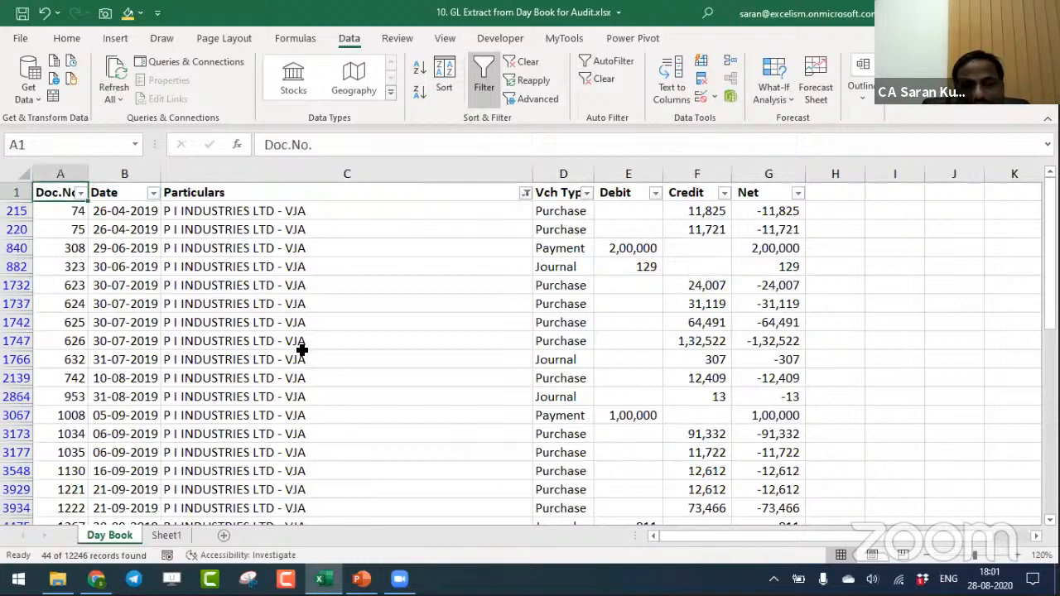
pyautogui.hotkey('ctrl', 'shift', 'Right')
pyautogui.hotkey('ctrl', 'shift', 'Down')
pyautogui.hotkey('ctrl', 'Home')
pyautogui.press('Right')
pyautogui.press('Right')
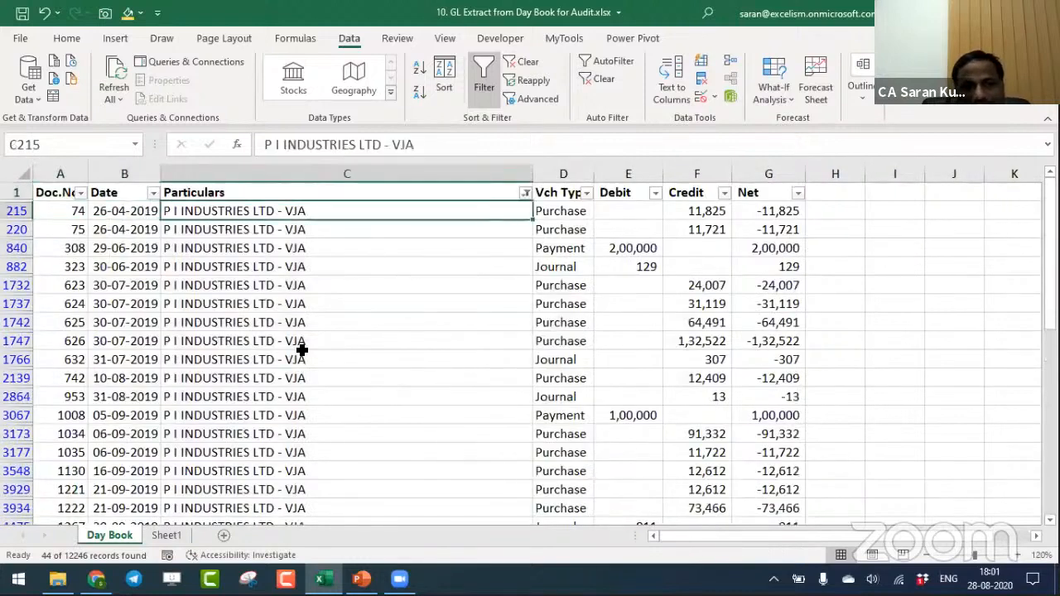
pyautogui.press('Right')
pyautogui.press('Right')
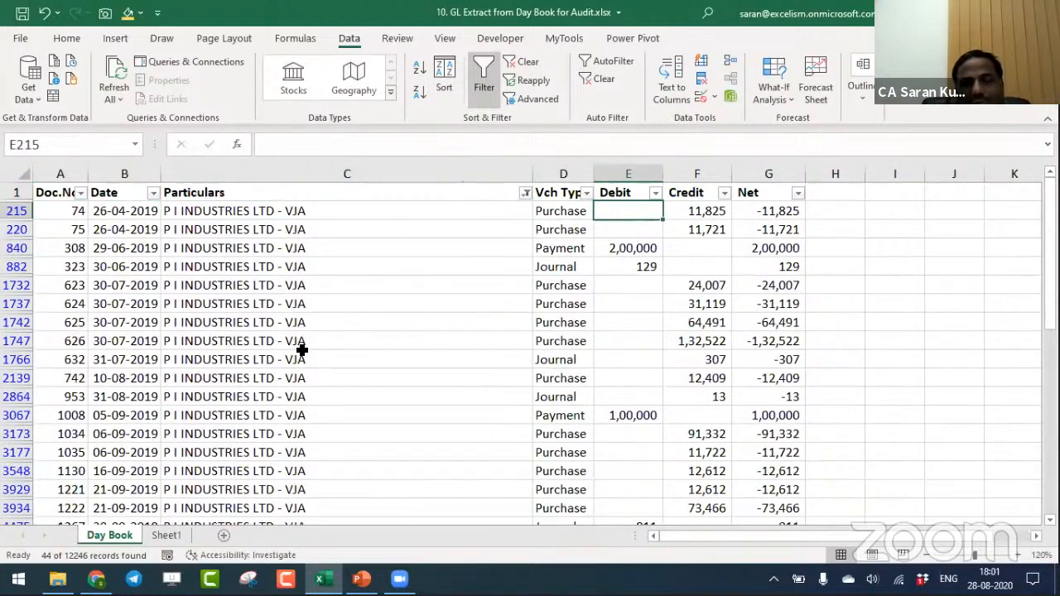
pyautogui.press('Up')
pyautogui.press('Left')
pyautogui.press('Left')
pyautogui.press('Left')
pyautogui.press('Left')
pyautogui.press('Down')
pyautogui.press('Down')
pyautogui.press('Right')
pyautogui.press('Right')
pyautogui.press('Up')
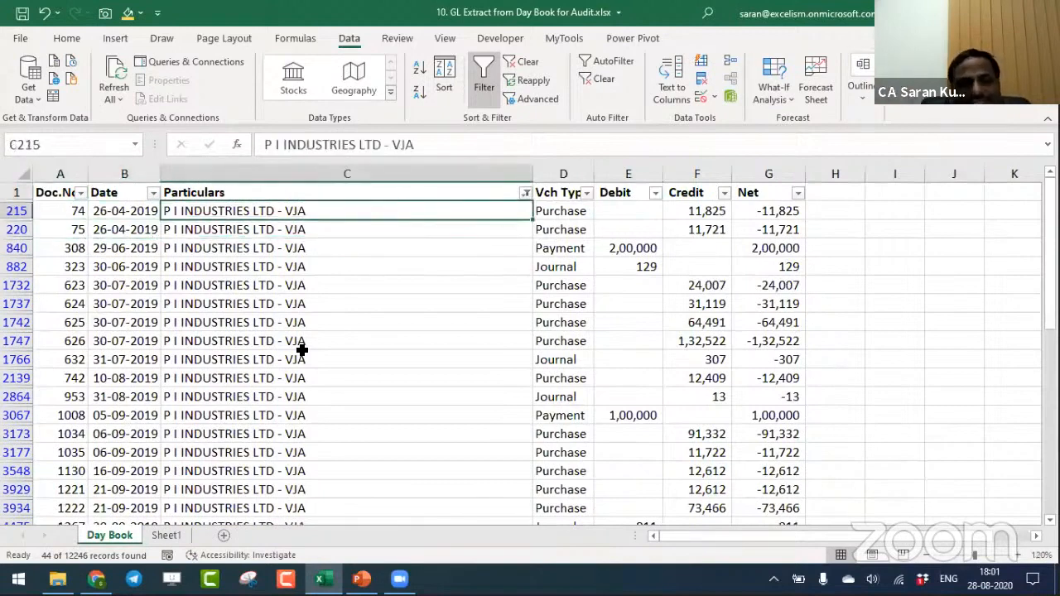
# - Copy the filtered Doc.No. column of the Day Book, including its header in A1, down to the last entry
pyautogui.press('Up')
pyautogui.press('Left')
pyautogui.press('Left')
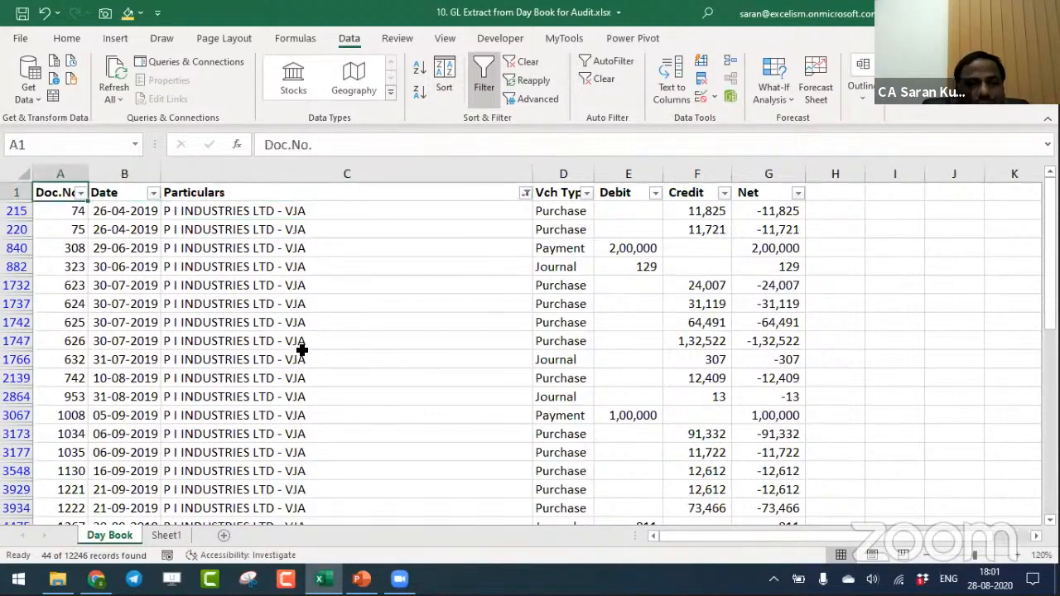
pyautogui.hotkey('ctrl', 'shift', 'Down')
pyautogui.hotkey('ctrl', 'c')
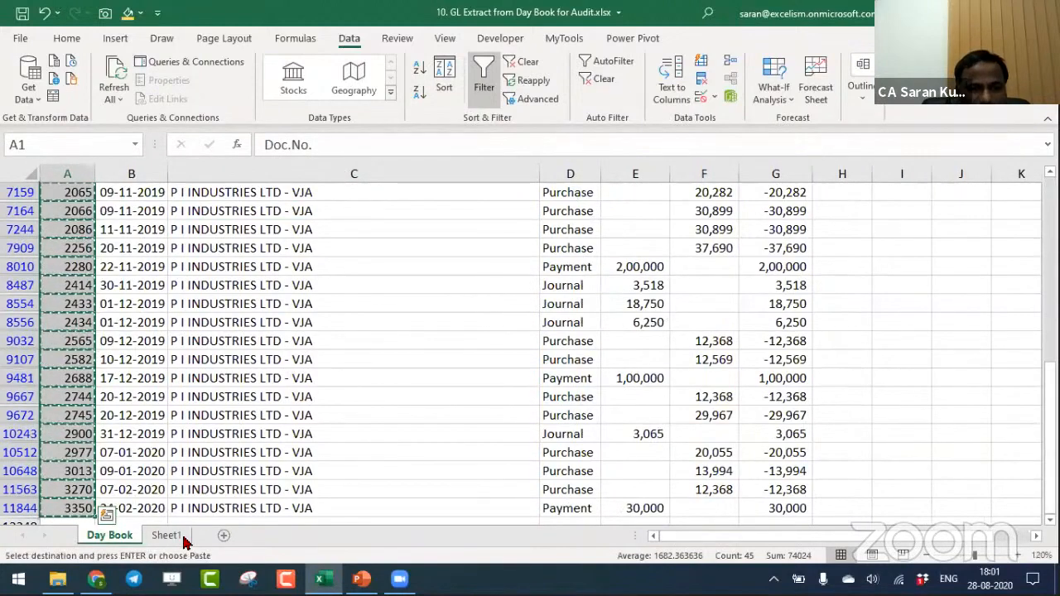
# - Add a new sheet named PI Ind and paste the copied document numbers there from cell A1
pyautogui.click(225, 536)
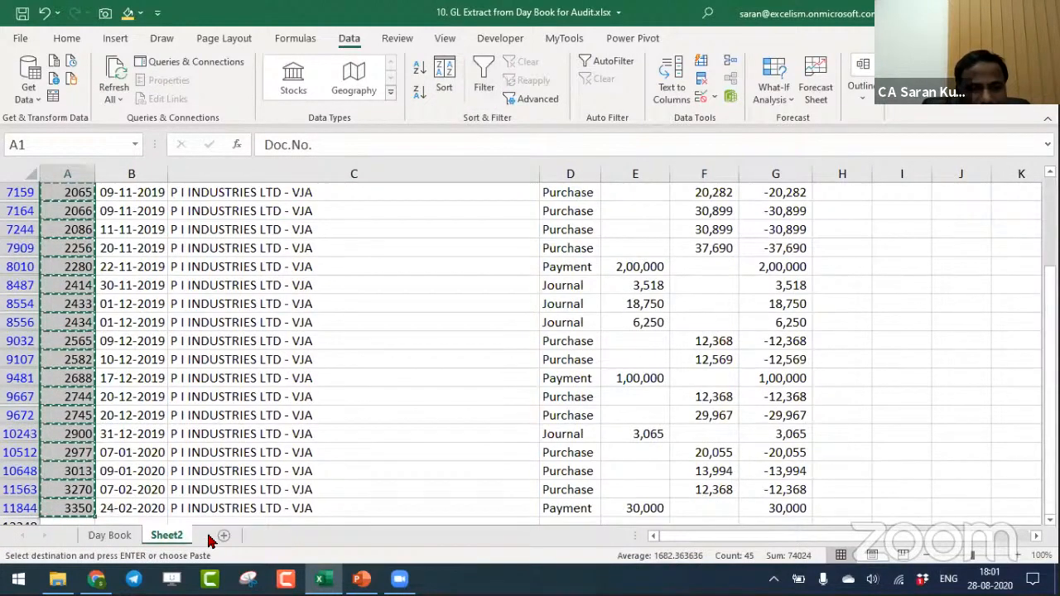
pyautogui.doubleClick(182, 534)
pyautogui.write('PI')
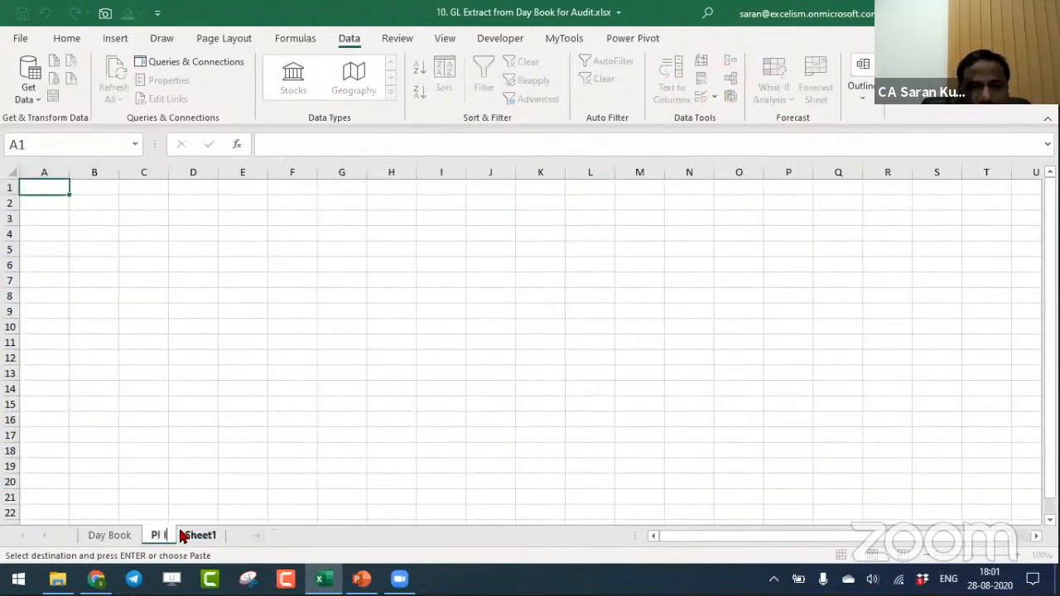
pyautogui.write(' Ind')
pyautogui.press('Return')
pyautogui.hotkey('ctrl', 'v')
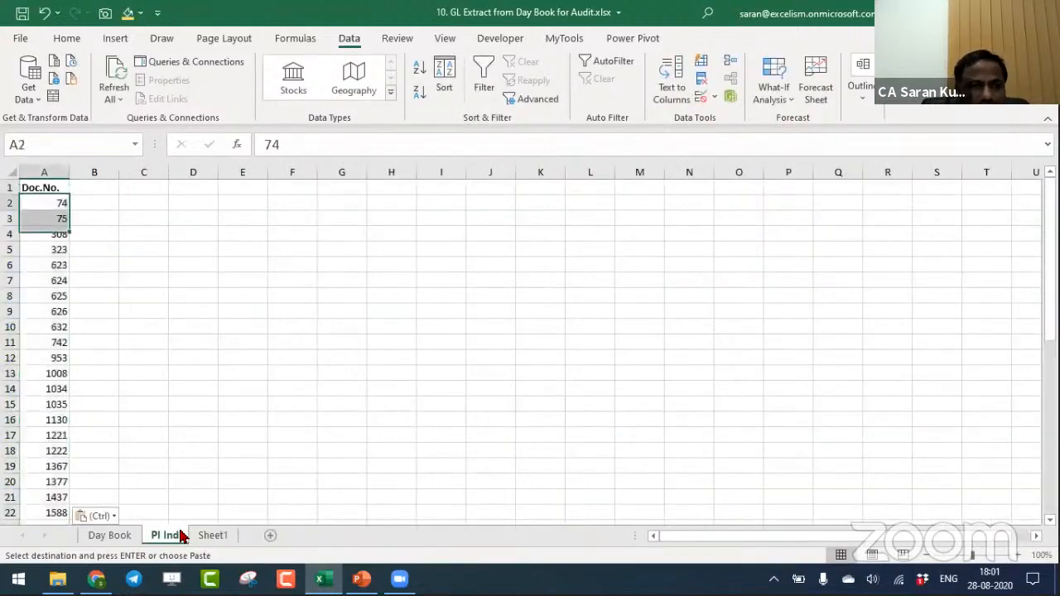
# - Run Remove Duplicates on the document numbers in A2:A45 of the PI Ind sheet
pyautogui.hotkey('ctrl', 'shift', 'Down')
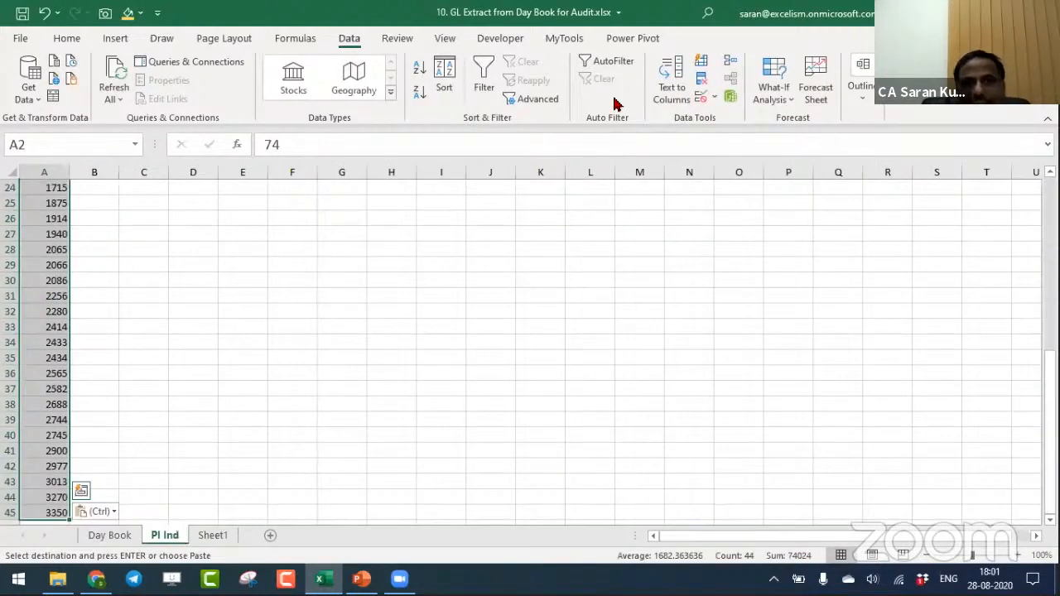
pyautogui.click(700, 78)
pyautogui.click(619, 271)
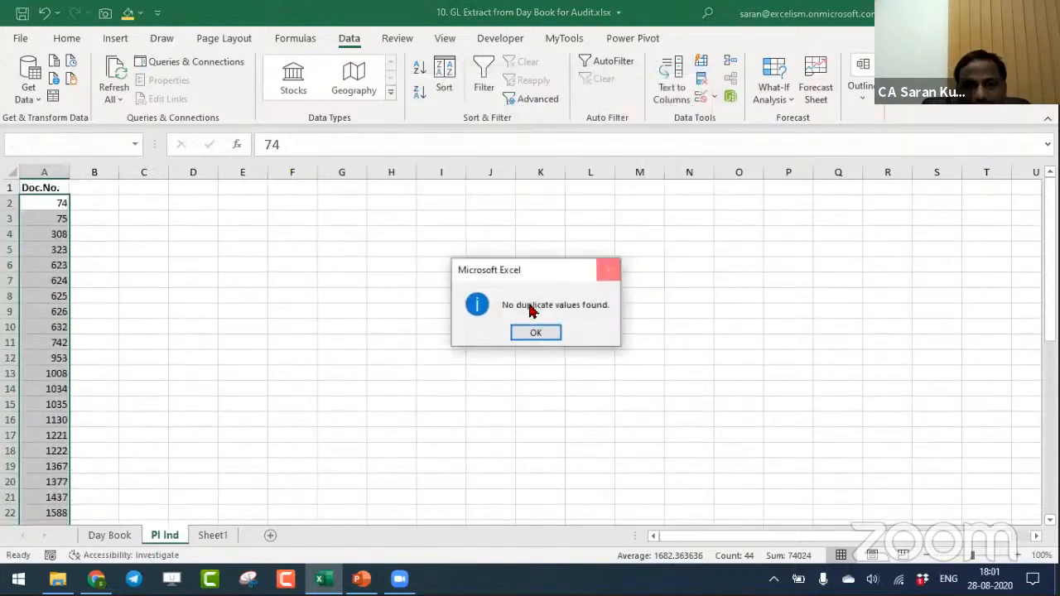
pyautogui.click(540, 333)
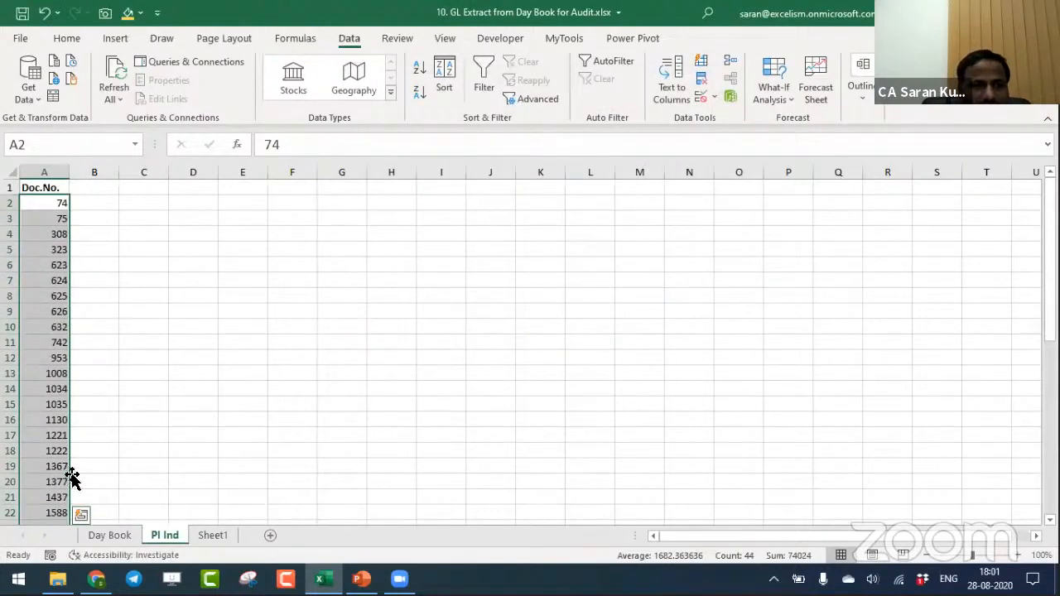
# - Return to the top of the Day Book sheet and clear its filter so that all entries are listed
pyautogui.click(116, 536)
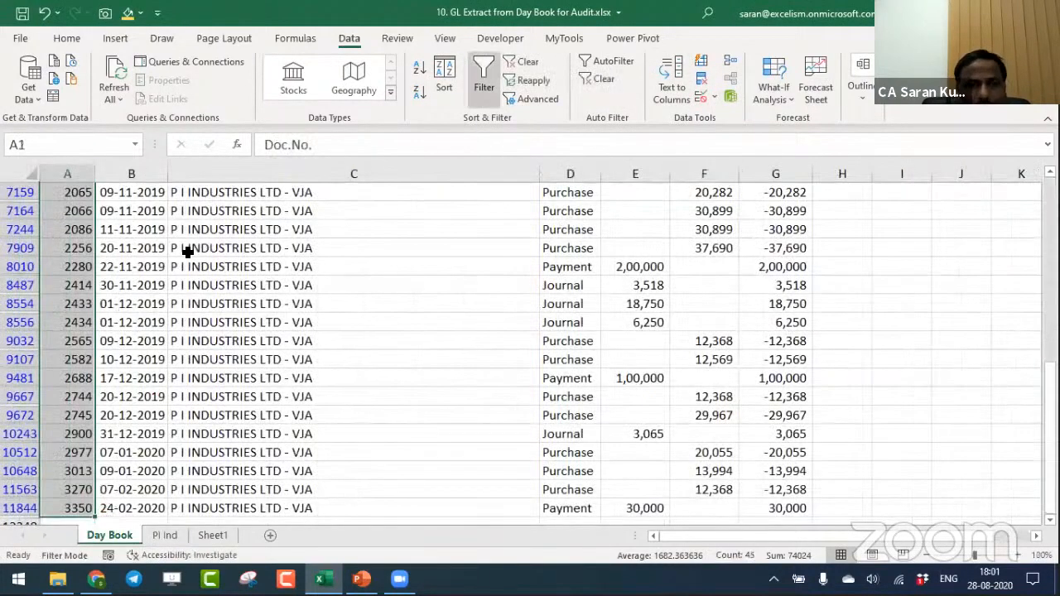
pyautogui.click(156, 287)
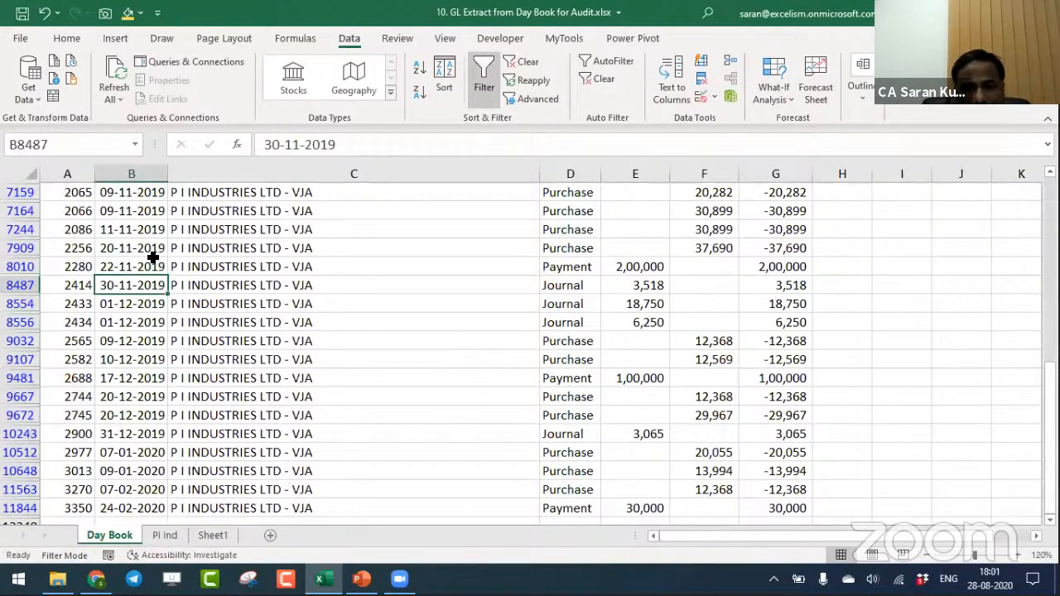
pyautogui.click(288, 229)
pyautogui.hotkey('ctrl', 'Home')
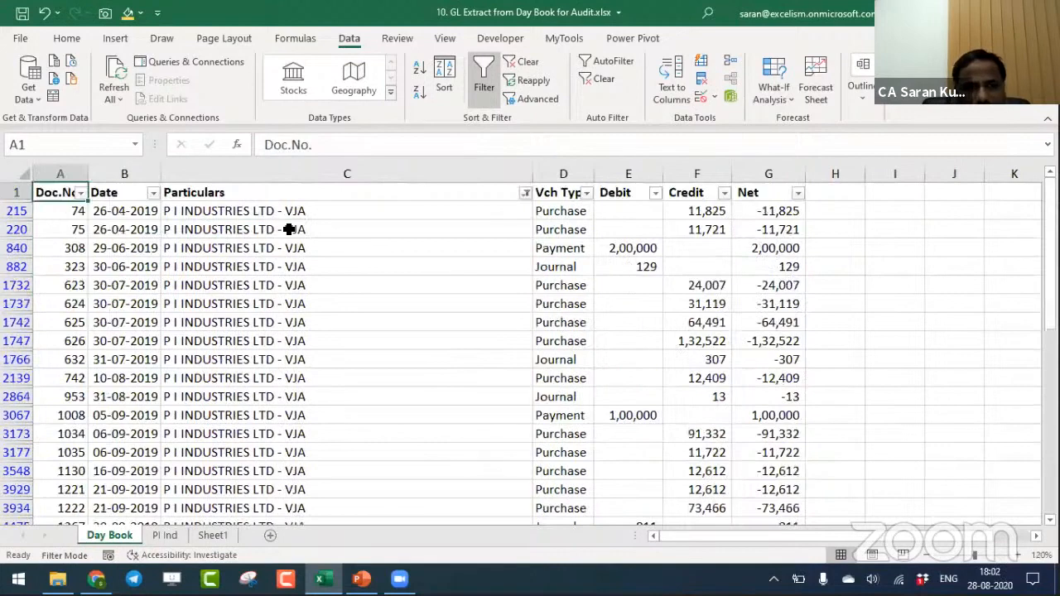
pyautogui.hotkey('alt', 'd')
pyautogui.press('f')
pyautogui.press('s')
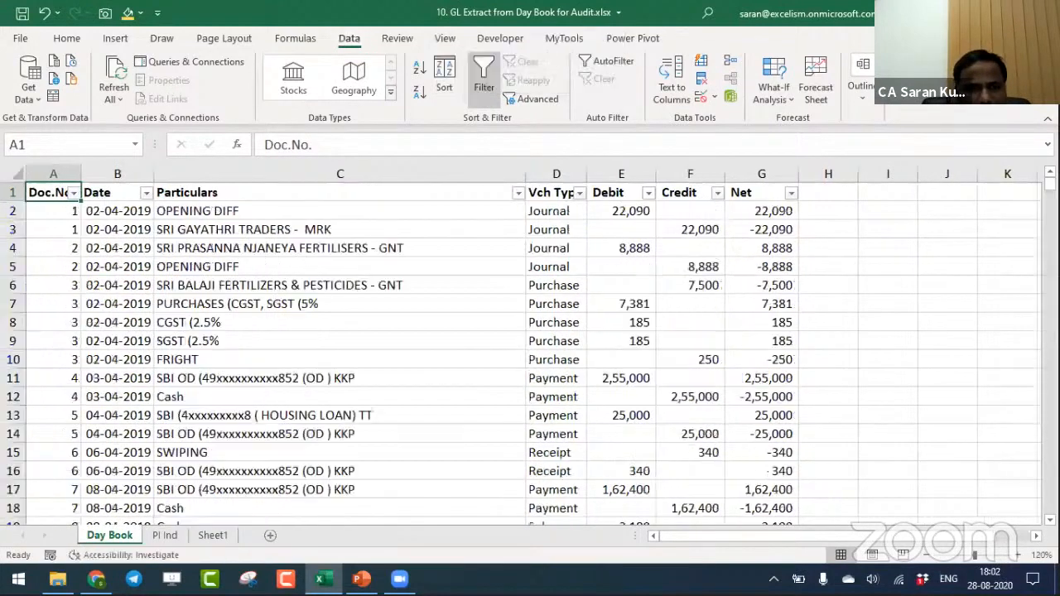
# - Switch to Chrome, open YouTube in a new tab and search for "the excelism"
pyautogui.click(96, 580)
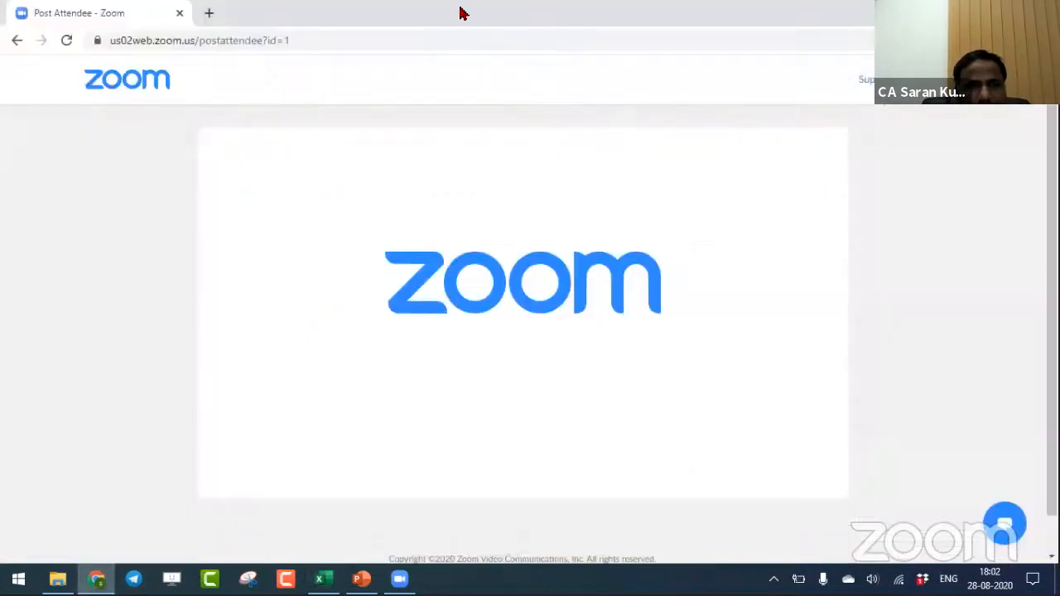
pyautogui.click(208, 13)
pyautogui.write('you')
pyautogui.press('Return')
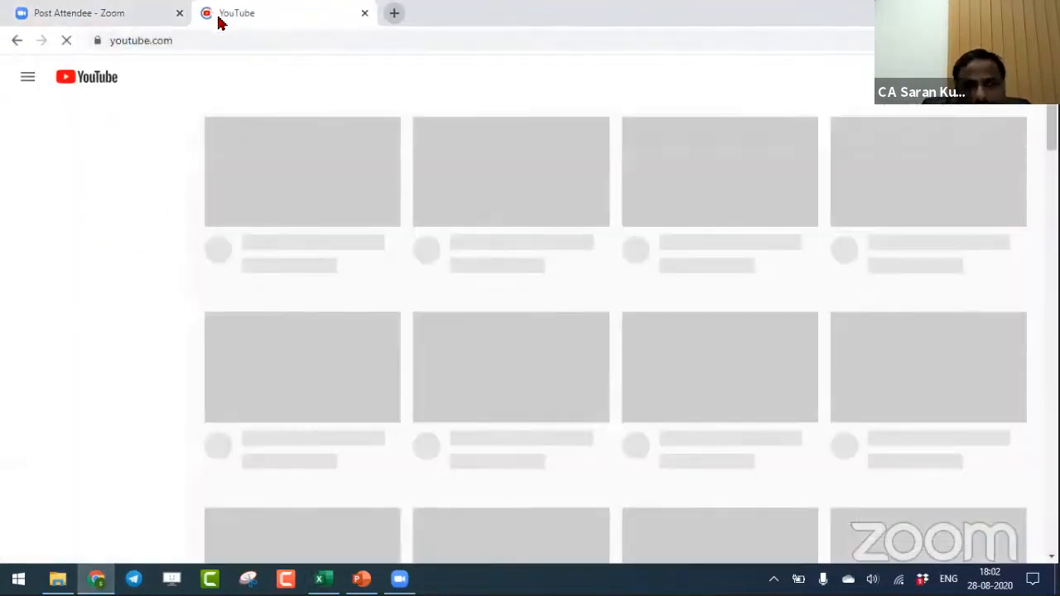
pyautogui.click(536, 78)
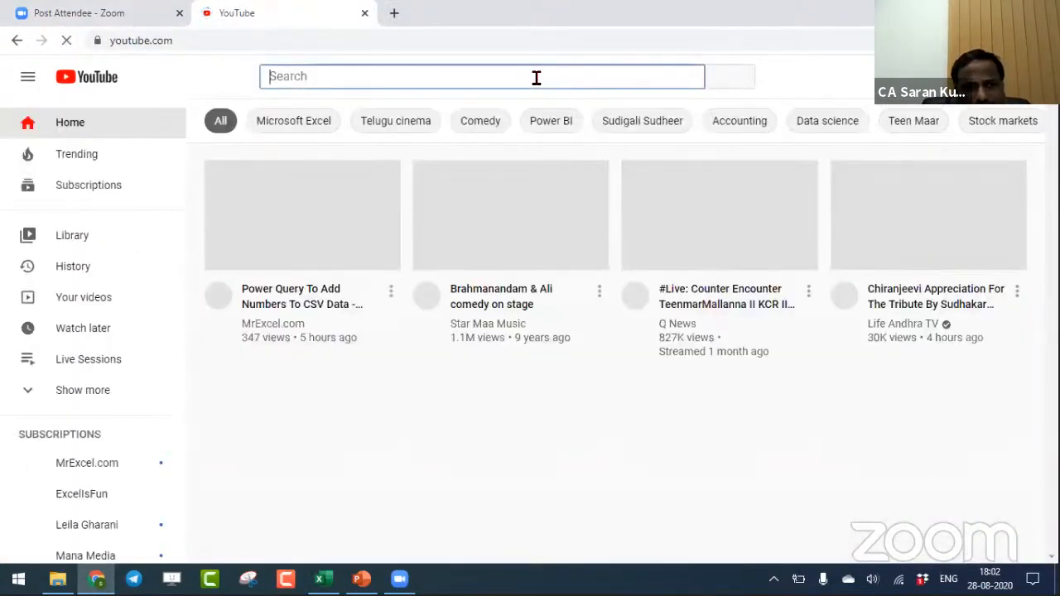
pyautogui.write('the')
pyautogui.press('Down')
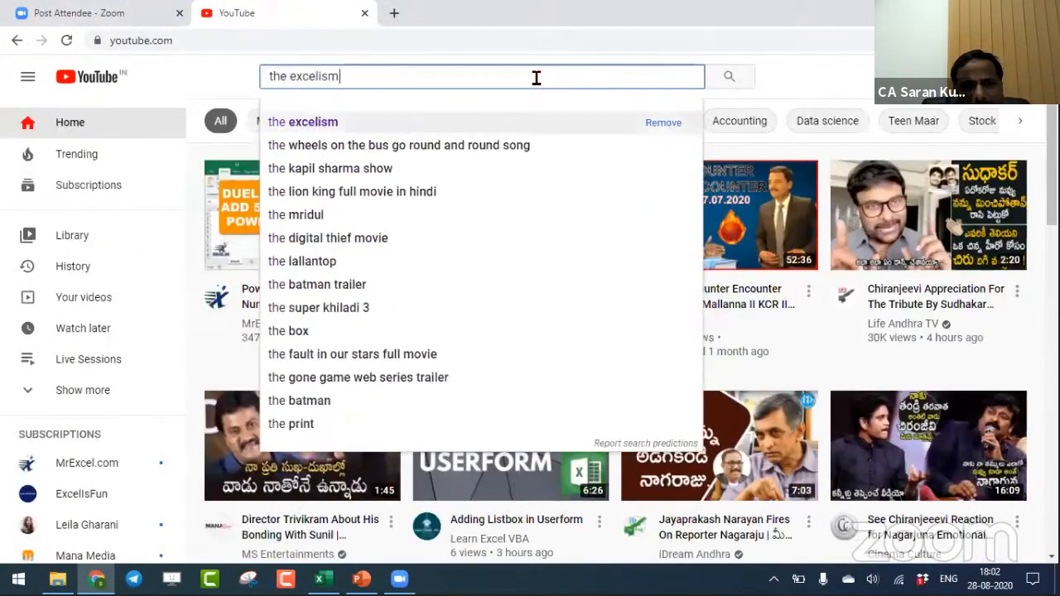
pyautogui.press('Return')
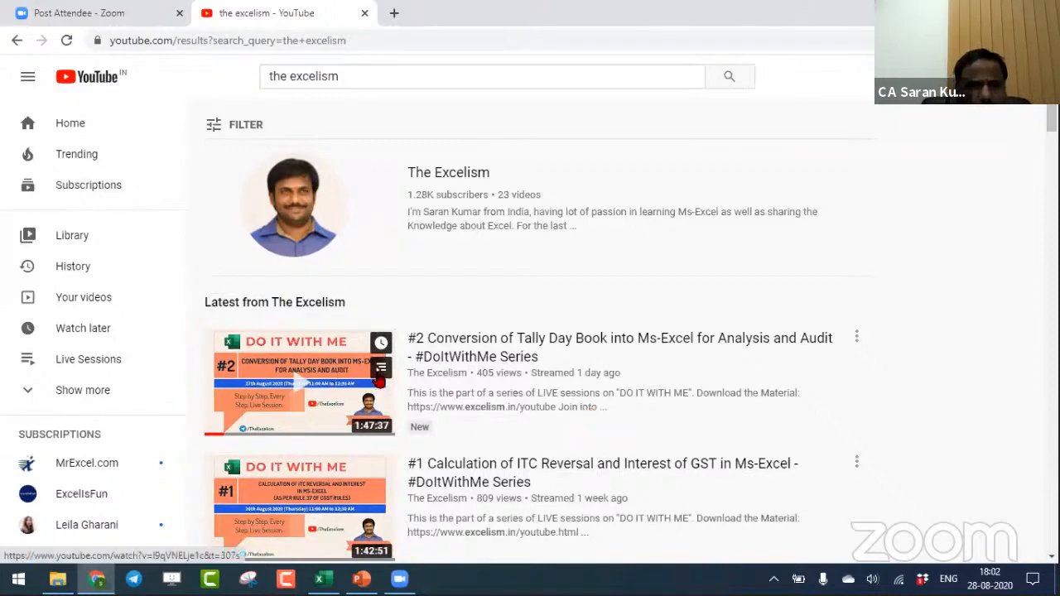
# - Switch back to Excel and start a VLOOKUP formula in Day Book cell H2 with A2 as the lookup value
pyautogui.hotkey('alt', 'Tab')
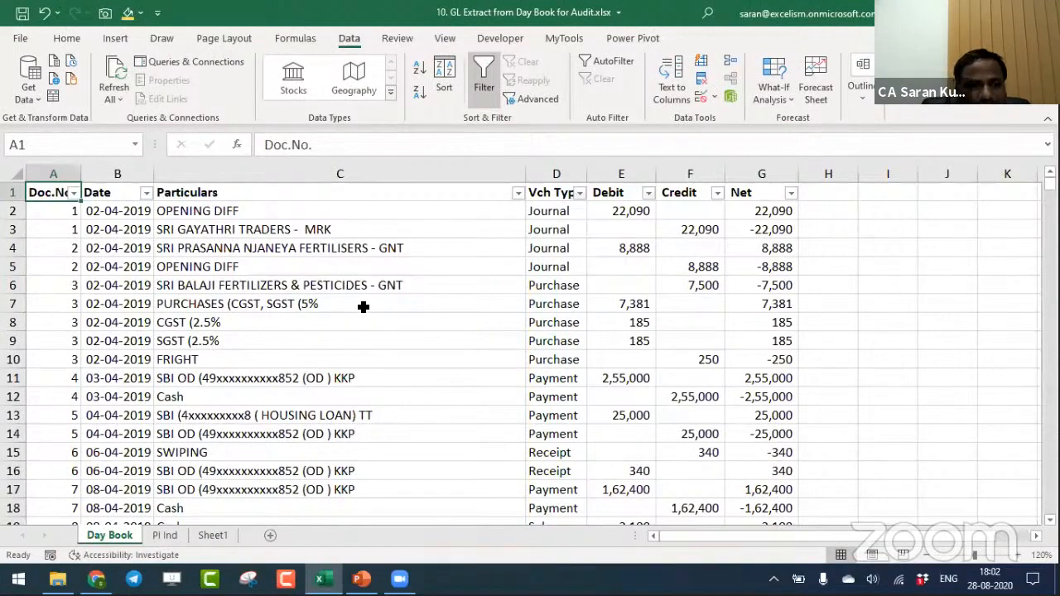
pyautogui.hotkey('ctrl', 'pagedown')
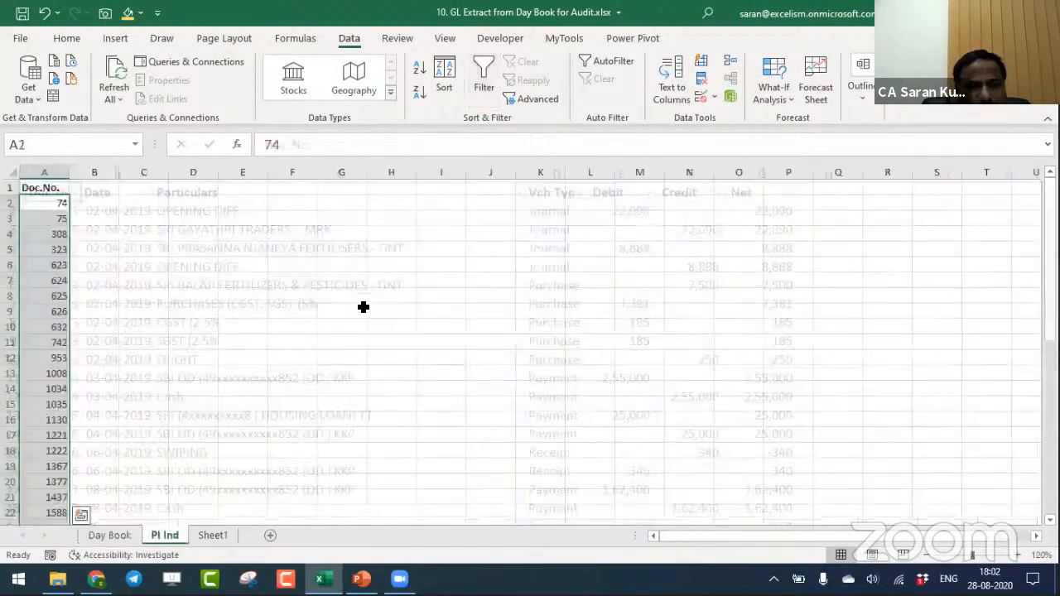
pyautogui.hotkey('ctrl', 'pageup')
pyautogui.hotkey('ctrl', 'Right')
pyautogui.press('Right')
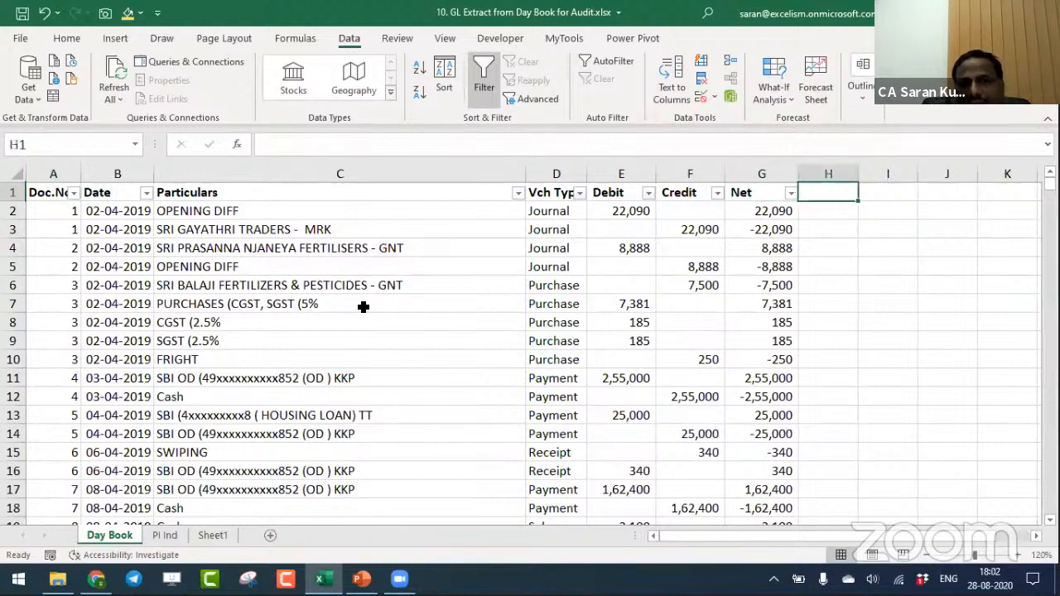
pyautogui.press('Down')
pyautogui.write('=vlo')
pyautogui.press('Tab')
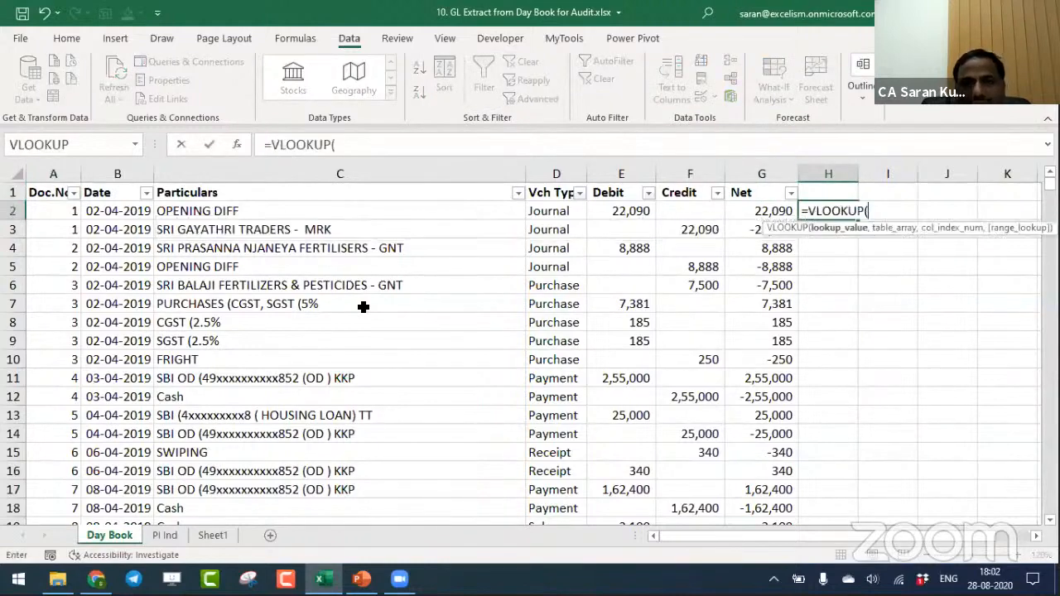
pyautogui.hotkey('ctrl', 'Left')
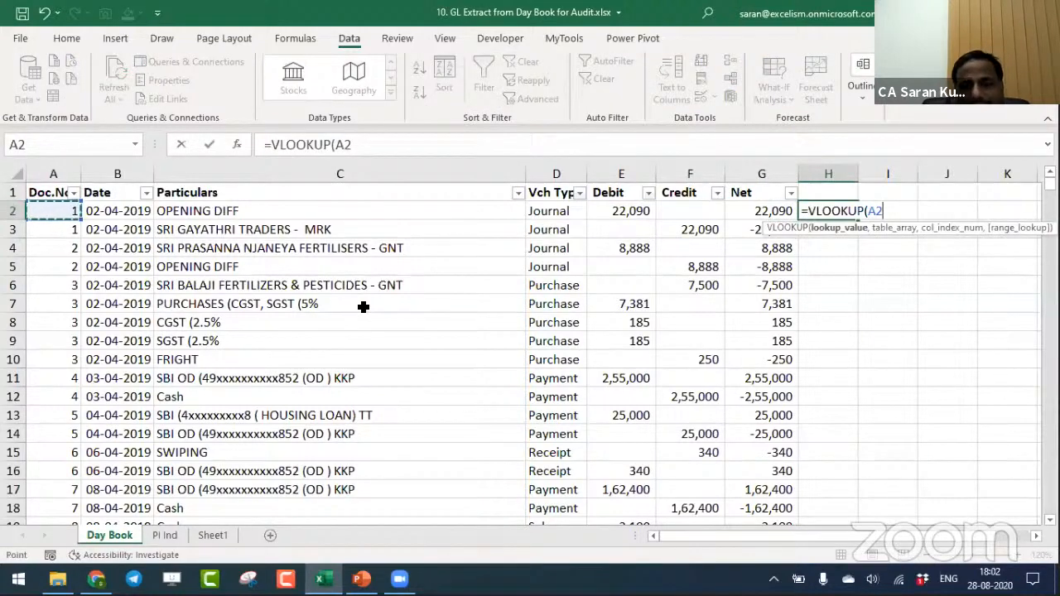
# - Complete the VLOOKUP in Day Book H2 with table array 'PI Ind'!$A$2:$A$45, column index 1 and exact match 0
pyautogui.write(',')
pyautogui.hotkey('ctrl', 'pagedown')
pyautogui.hotkey('ctrl', 'pagedown')
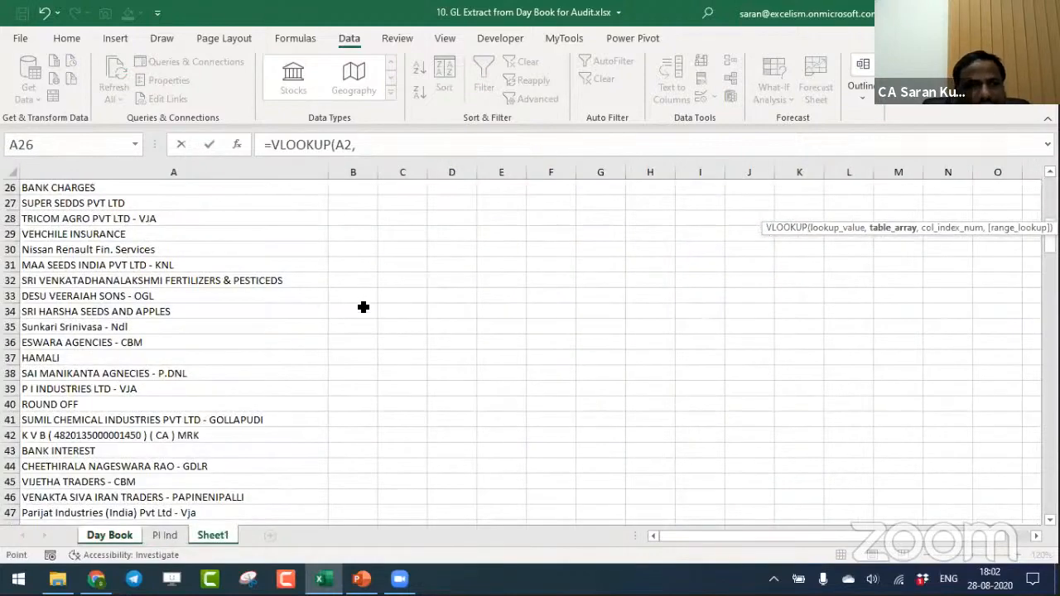
pyautogui.hotkey('ctrl', 'Up')
pyautogui.hotkey('ctrl', 'pageup')
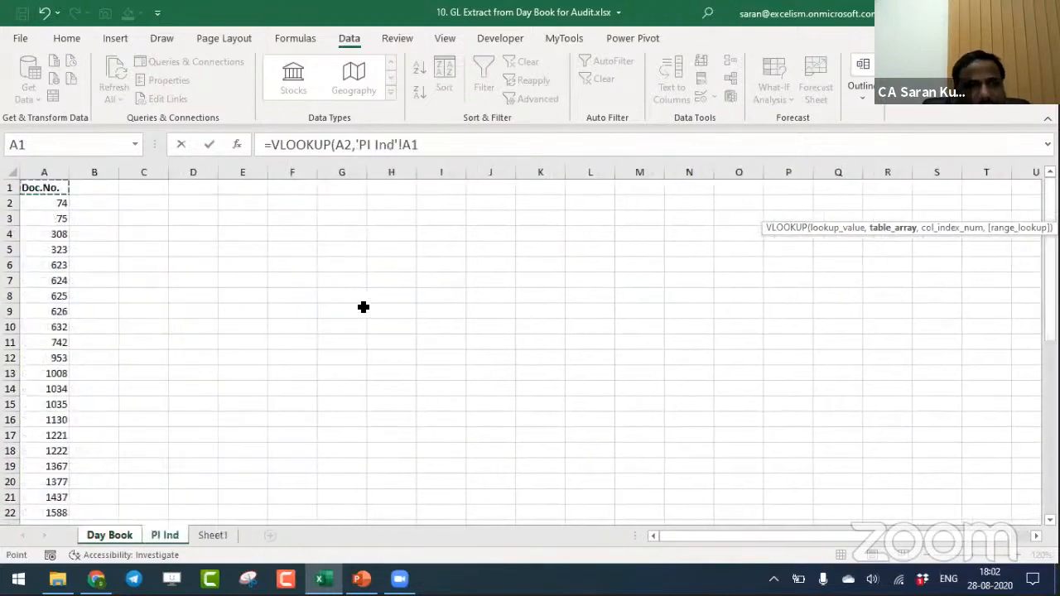
pyautogui.press('Down')
pyautogui.hotkey('ctrl', 'shift', 'Down')
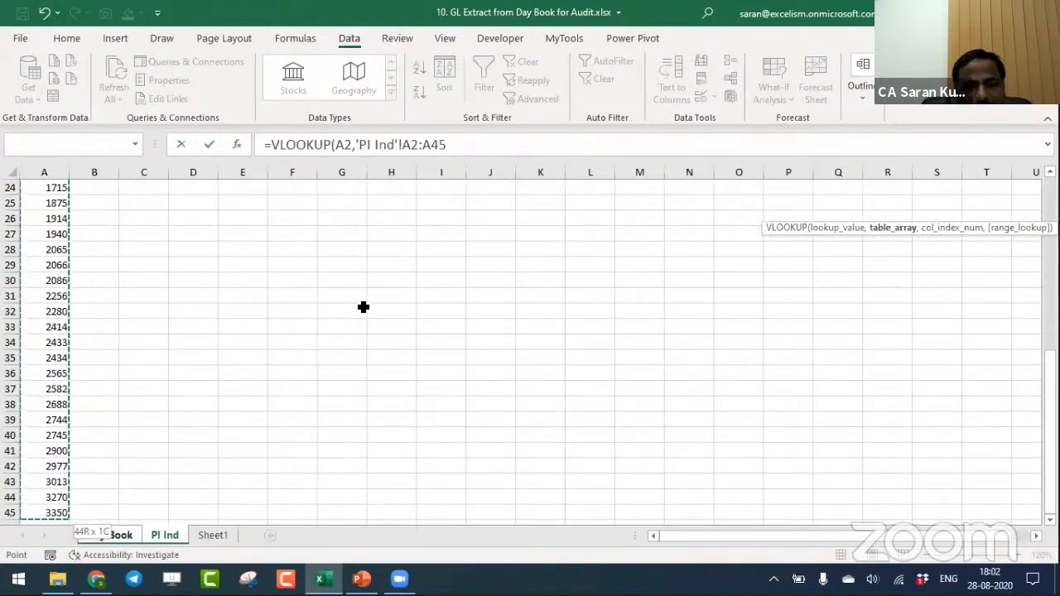
pyautogui.press('F4')
pyautogui.write(',1,0')
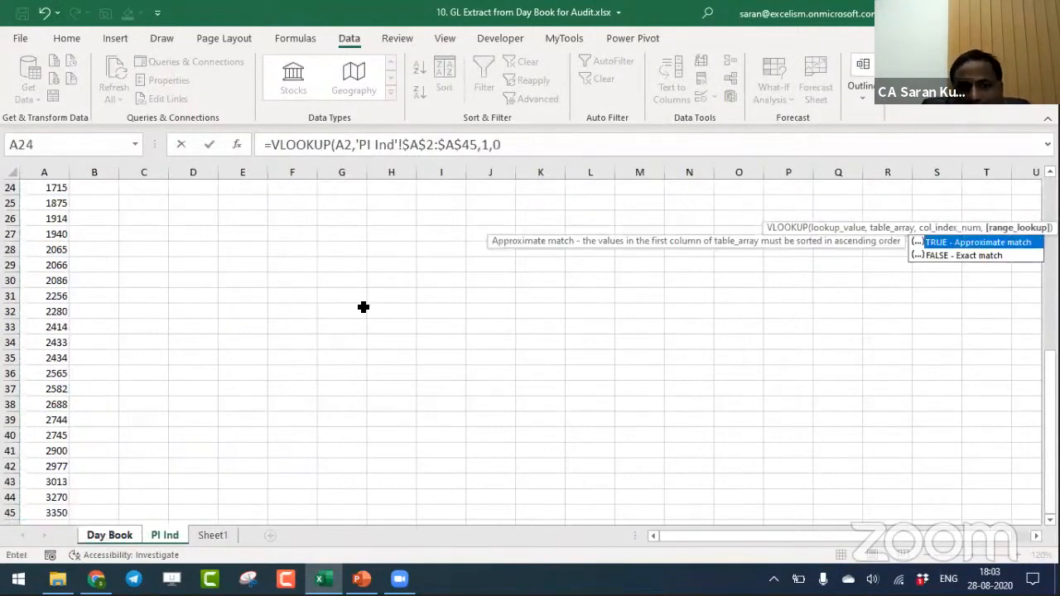
pyautogui.write(')')
pyautogui.press('Return')
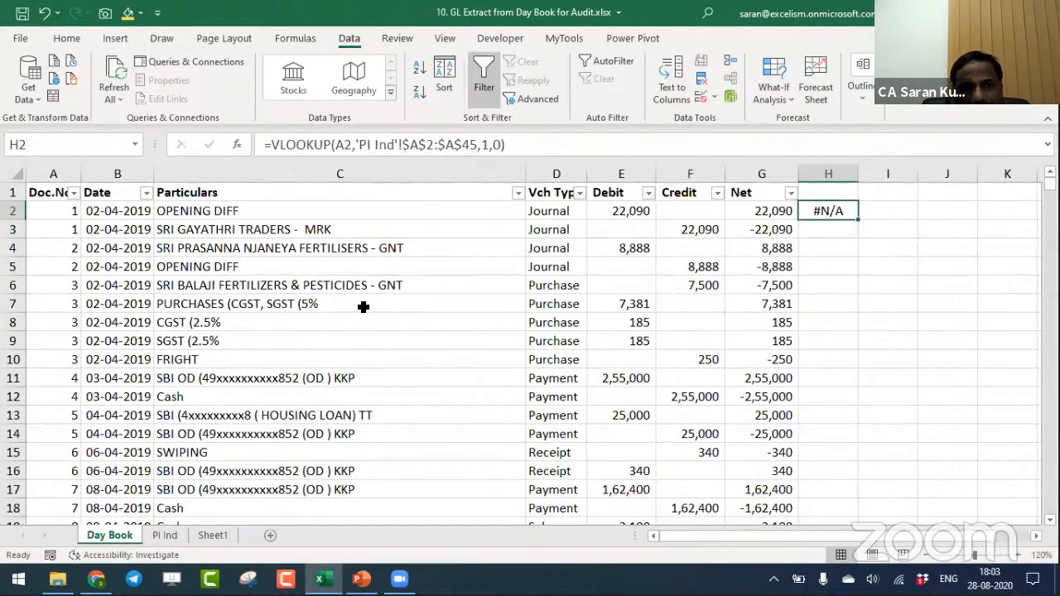
# - Check the document number list on the PI Ind sheet, and fill the H2 VLOOKUP down Day Book column H
pyautogui.click(162, 536)
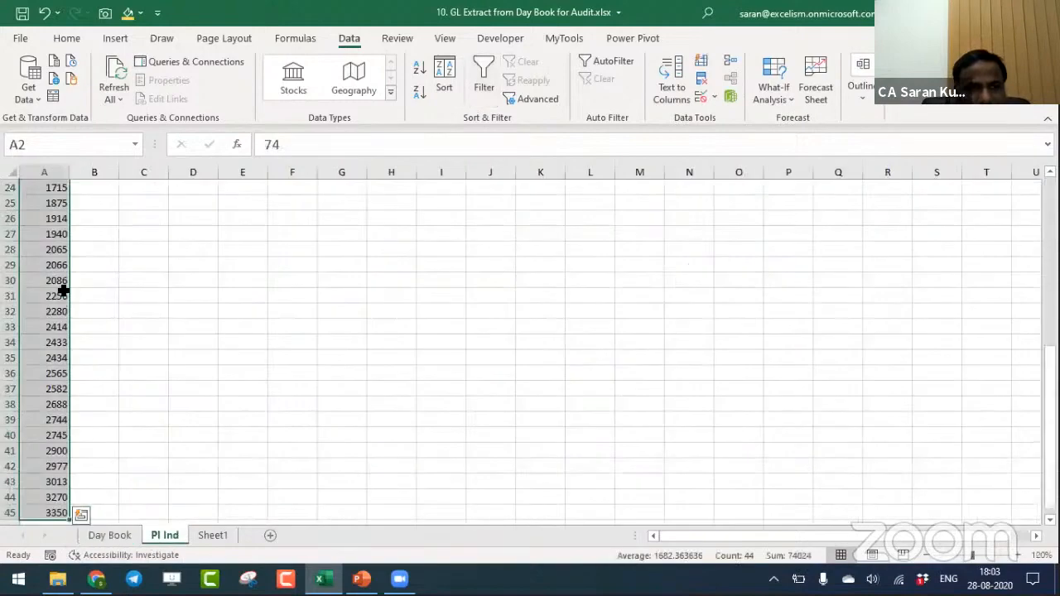
pyautogui.click(110, 536)
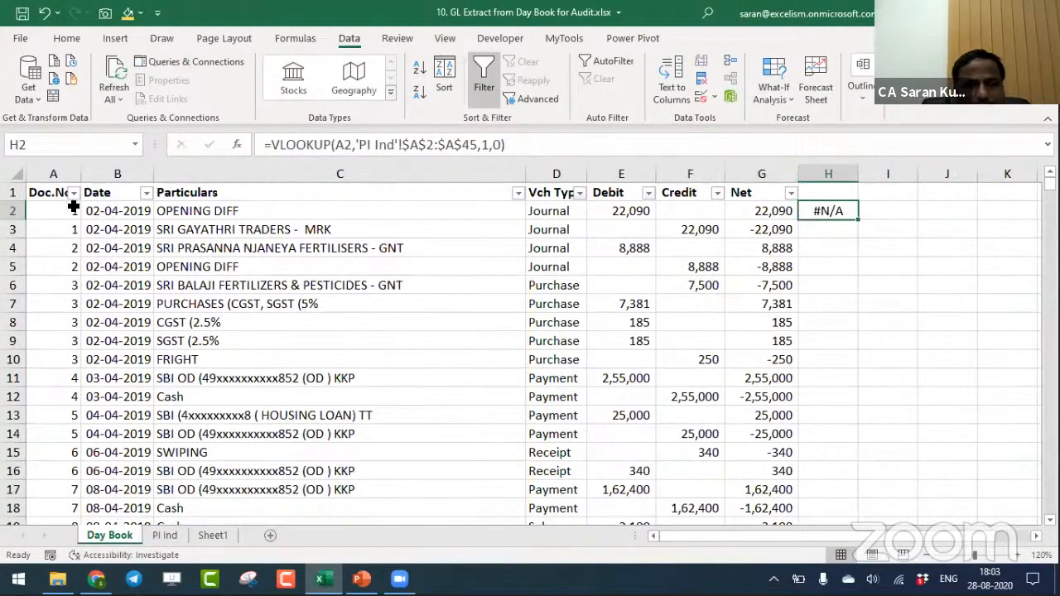
pyautogui.doubleClick(857, 219)
pyautogui.press('Up')
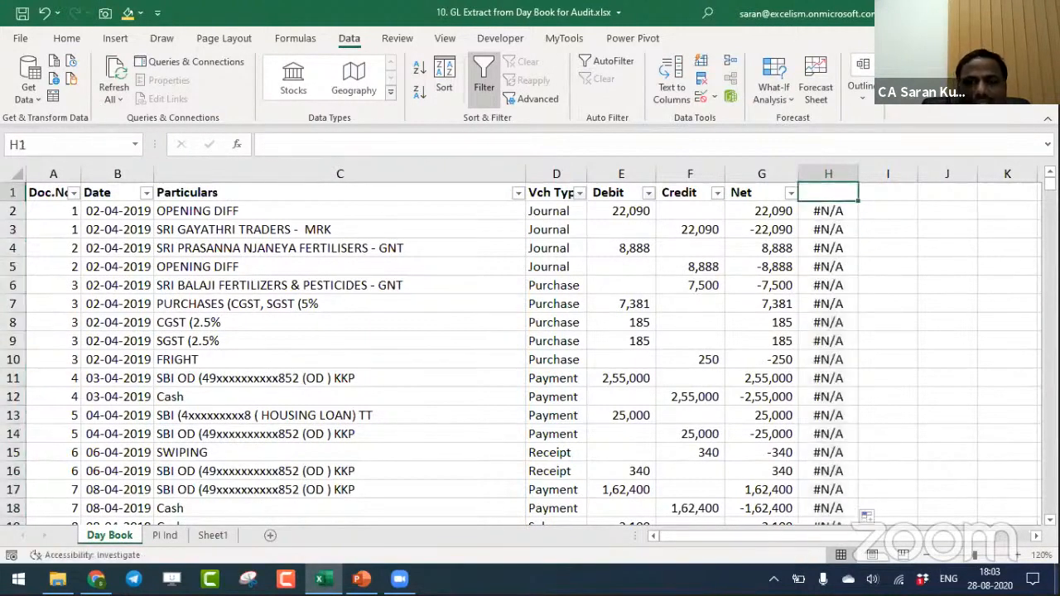
pyautogui.press('Left')
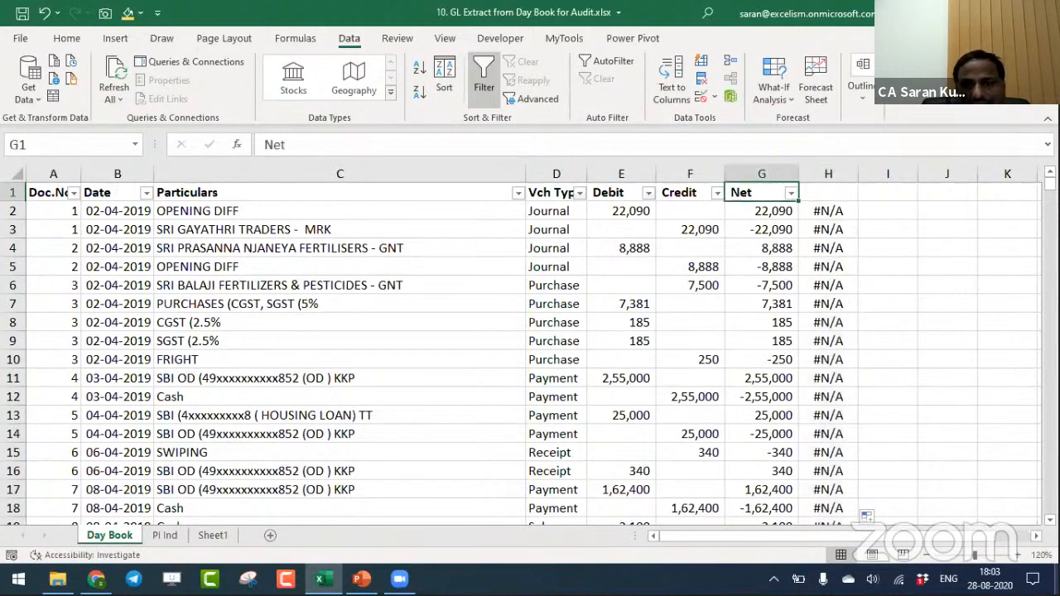
# - Reapply the AutoFilter to the whole Day Book range so that it includes column H
pyautogui.hotkey('ctrl', 'Home')
pyautogui.hotkey('ctrl', 'shift', 'End')
pyautogui.hotkey('alt', 'd')
pyautogui.press('f')
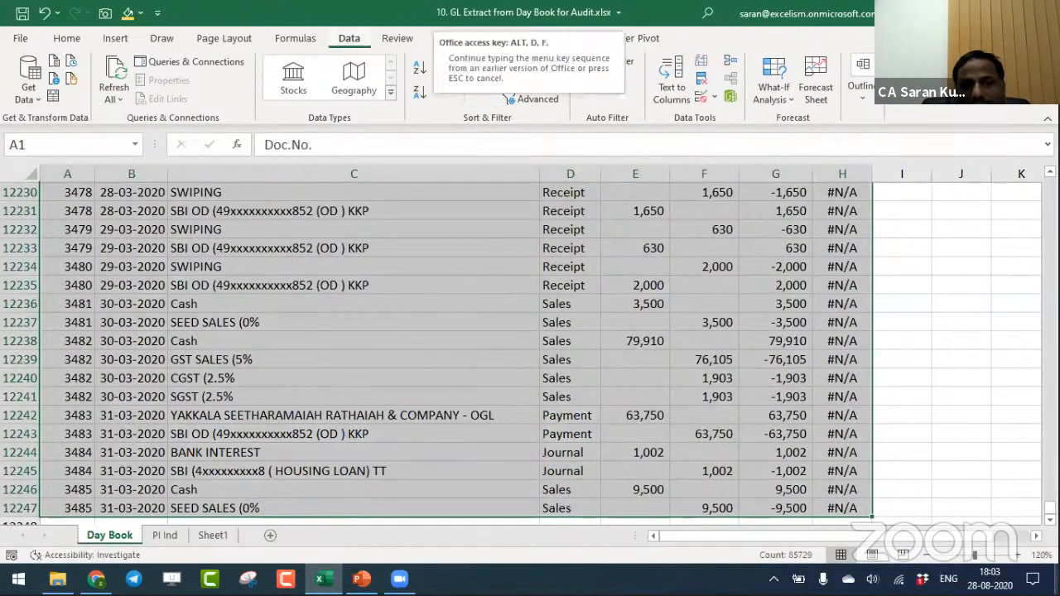
pyautogui.press('f')
# - Filter Day Book column H to exclude the #N/A entries
pyautogui.hotkey('ctrl', 'Home')
pyautogui.hotkey('ctrl', 'Right')
pyautogui.press('Right')
pyautogui.hotkey('alt', 'Down')
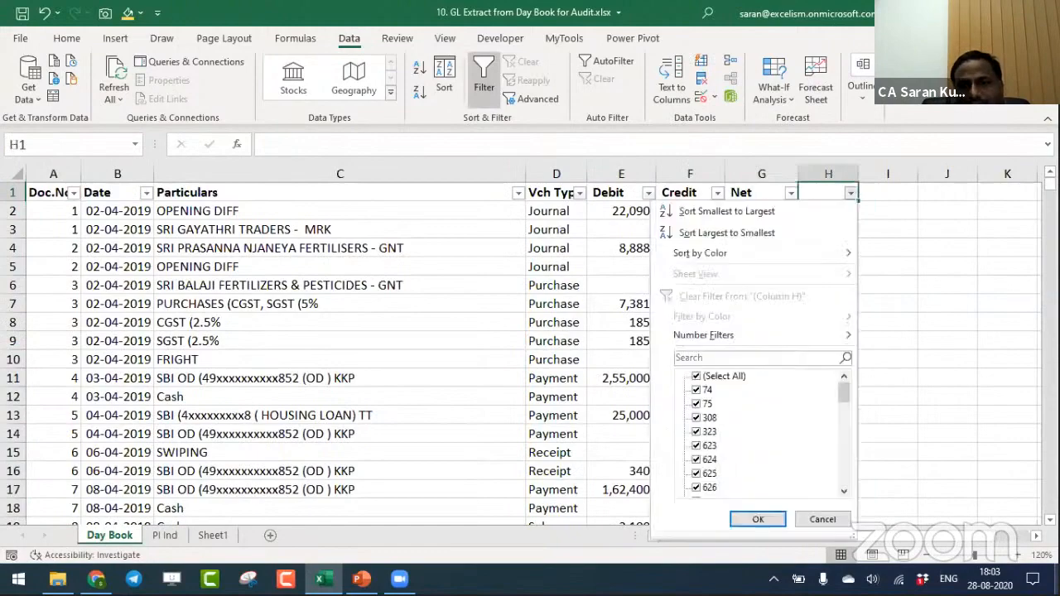
pyautogui.press('Up')
pyautogui.press('End')
pyautogui.press('space')
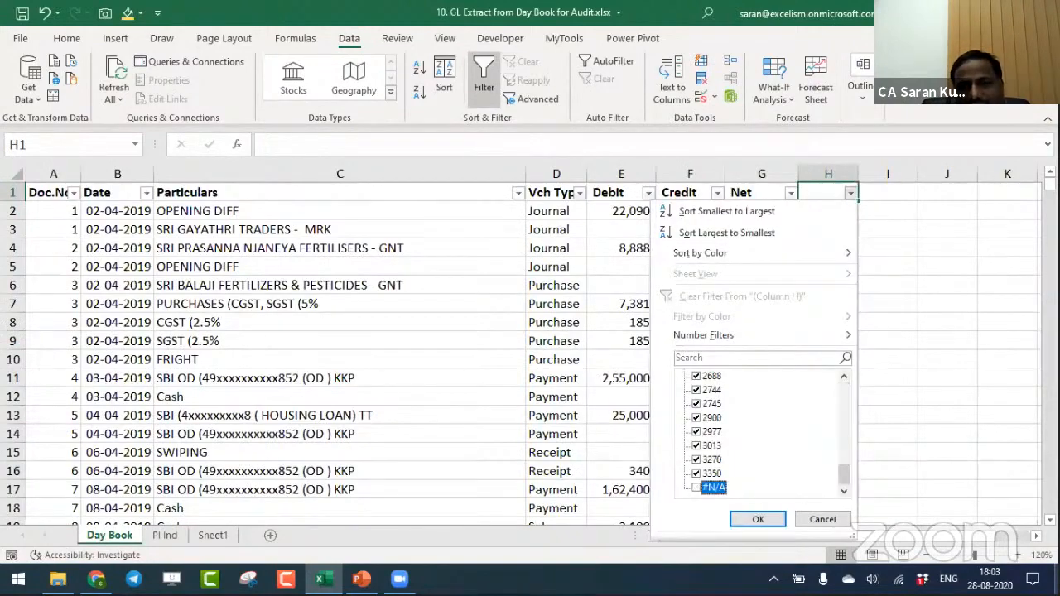
pyautogui.press('Return')
# - Copy the filtered Day Book entries with their headers, from the Doc.No. column through the Net column
pyautogui.press('Left')
pyautogui.hotkey('ctrl', 'Home')
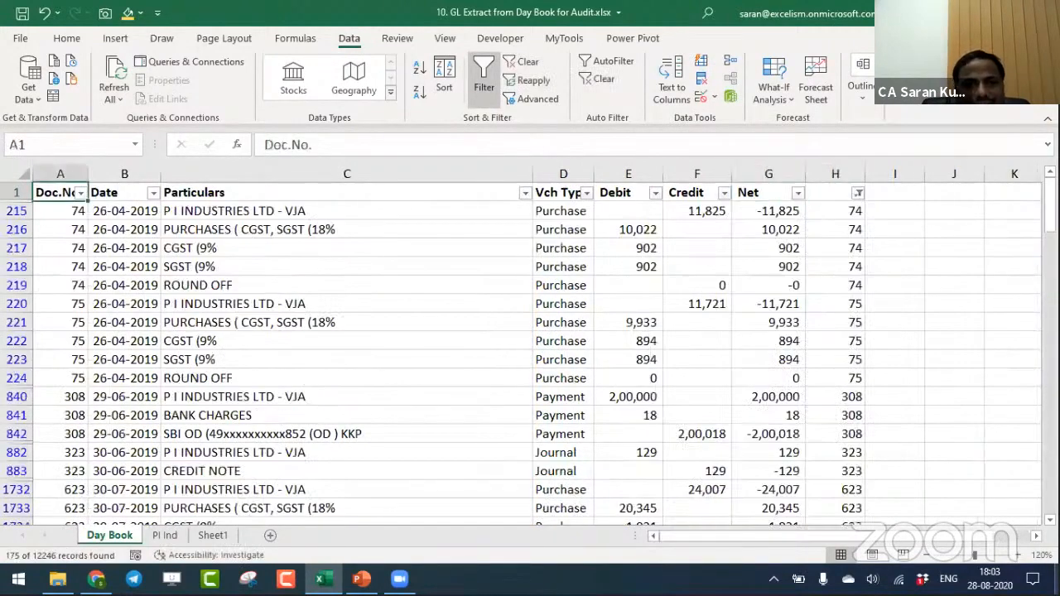
pyautogui.hotkey('ctrl', 'shift', 'Right')
pyautogui.hotkey('ctrl', 'shift', 'Down')
pyautogui.hotkey('ctrl', 'c')
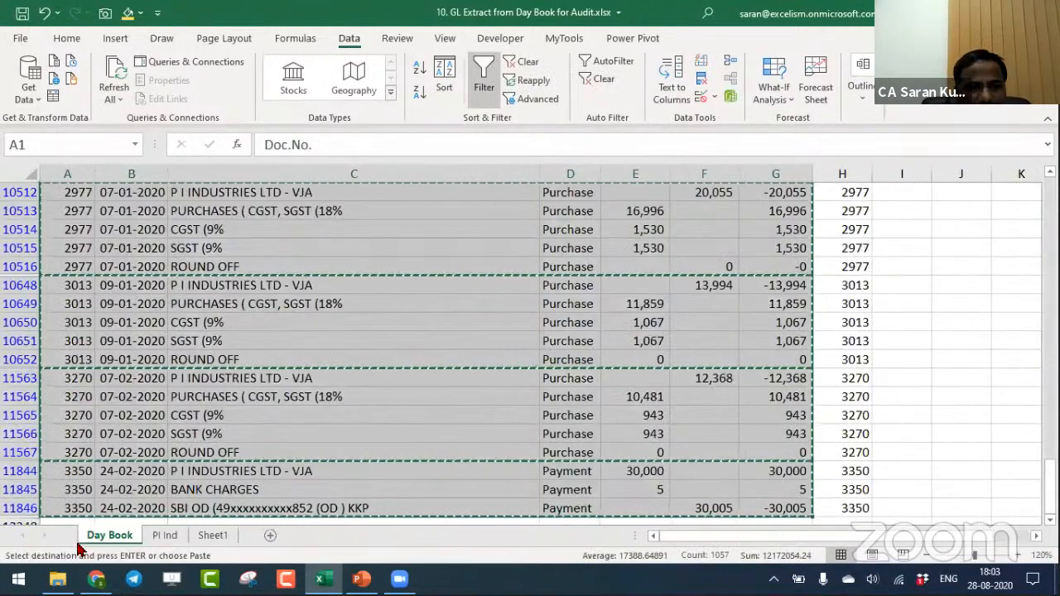
# - Paste the copied entries into the PI Ind sheet starting at C2 and autofit the pasted columns
pyautogui.click(164, 534)
pyautogui.click(191, 187)
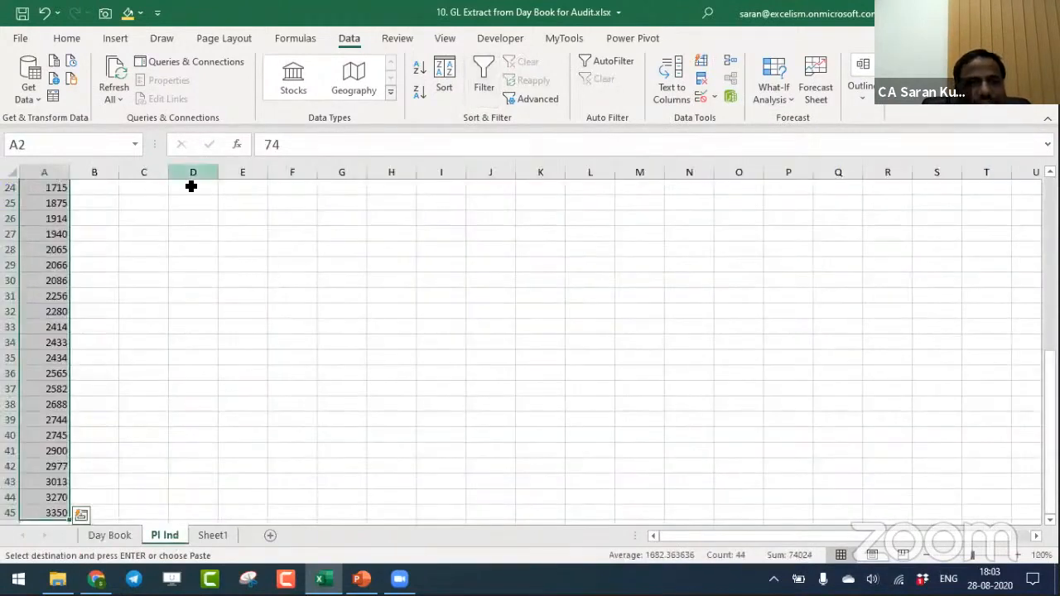
pyautogui.hotkey('ctrl', 'Up')
pyautogui.press('Left')
pyautogui.press('Down')
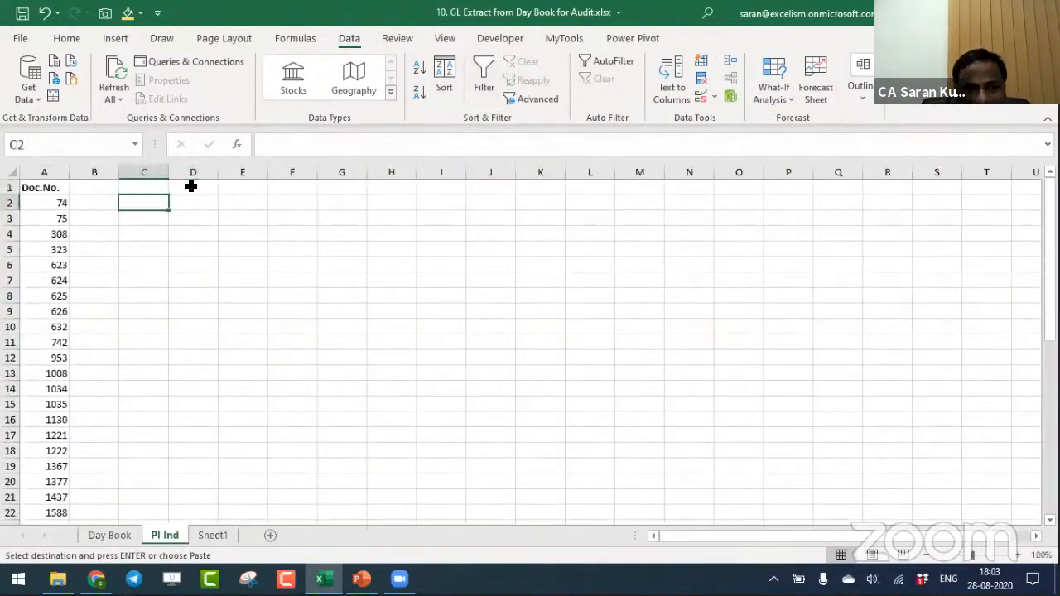
pyautogui.hotkey('ctrl', 'v')
pyautogui.hotkey('alt', 'o')
pyautogui.press('c')
pyautogui.press('a')
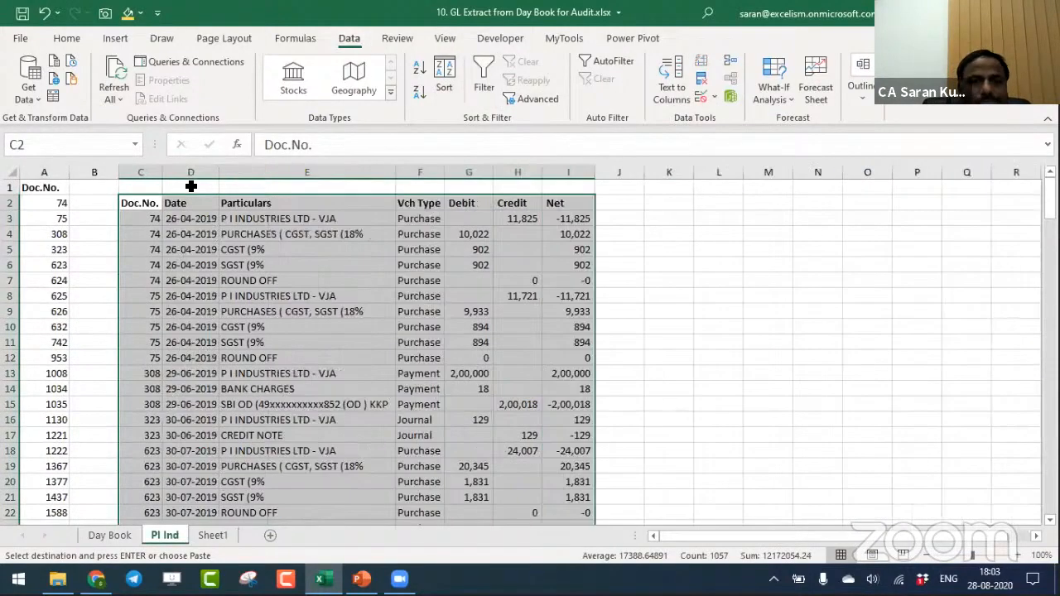
# - Examine the pasted vouchers on the PI Ind sheet, checking the ledger lines grouped under each document number
pyautogui.press('Up')
pyautogui.press('Down')
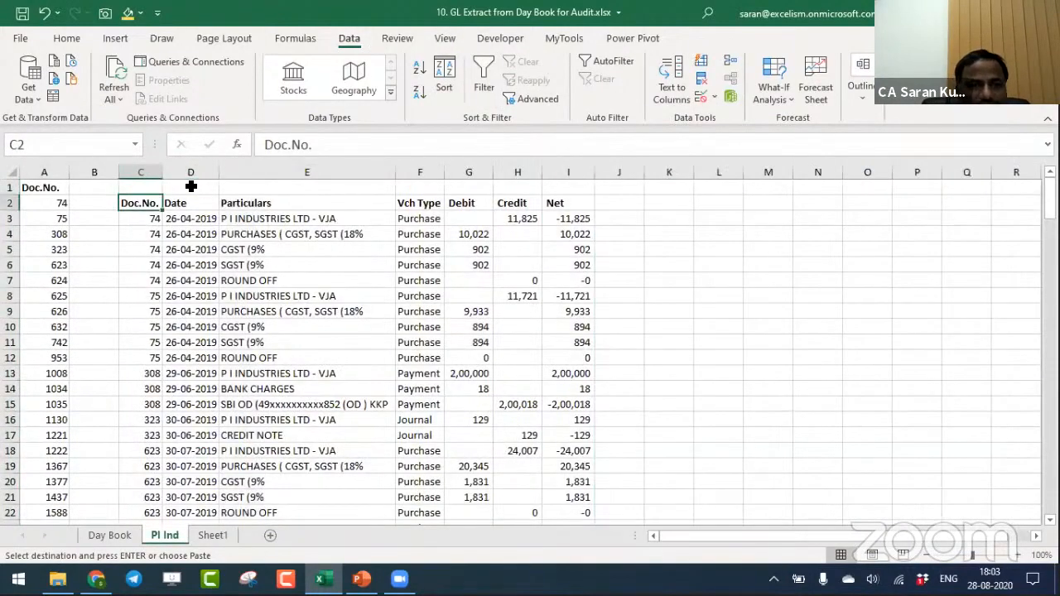
pyautogui.hotkey('ctrl', 'shift', 'Right')
pyautogui.press('Down')
pyautogui.press('Down')
pyautogui.press('Right')
pyautogui.press('Up')
pyautogui.press('Right')
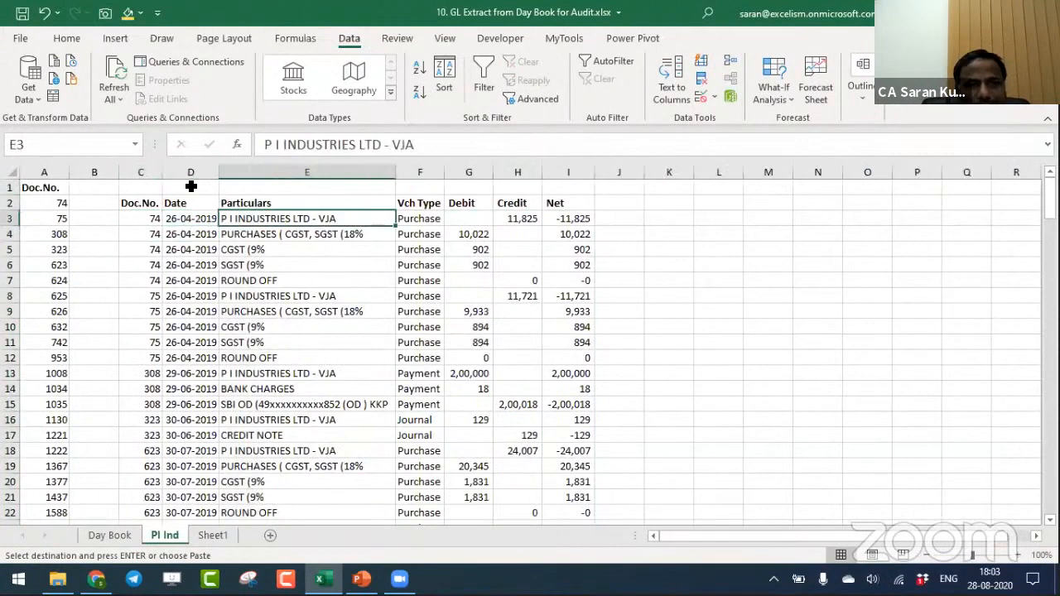
pyautogui.press('Down')
pyautogui.press('Down')
pyautogui.press('Down')
pyautogui.press('Down')
pyautogui.press('Down')
pyautogui.press('Down')
pyautogui.press('Down')
pyautogui.press('Down')
pyautogui.press('Down')
pyautogui.press('Down')
pyautogui.press('Down')
pyautogui.press('Down')
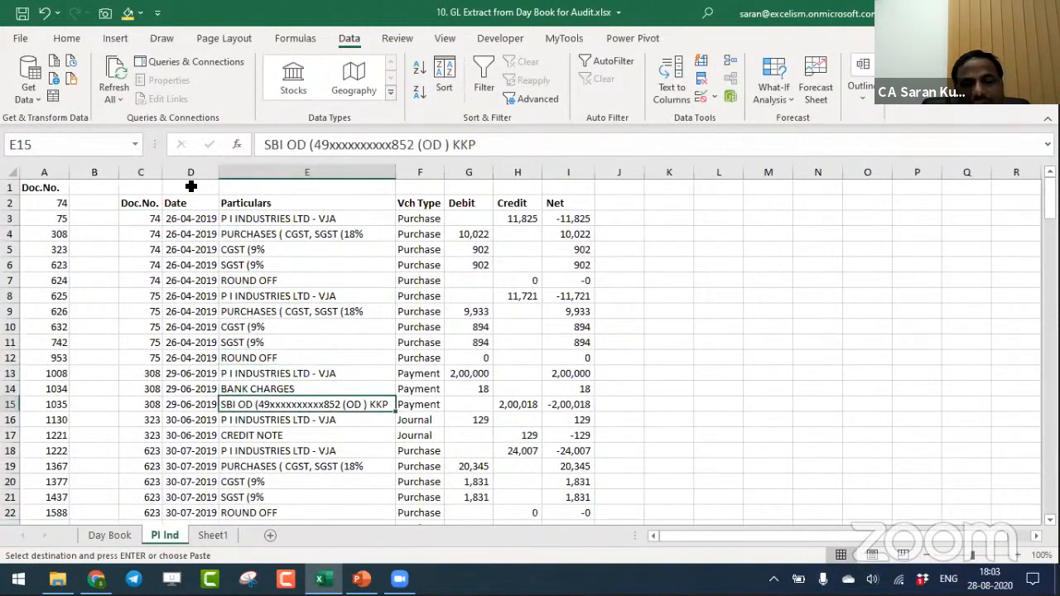
pyautogui.hotkey('ctrl', 'Home')
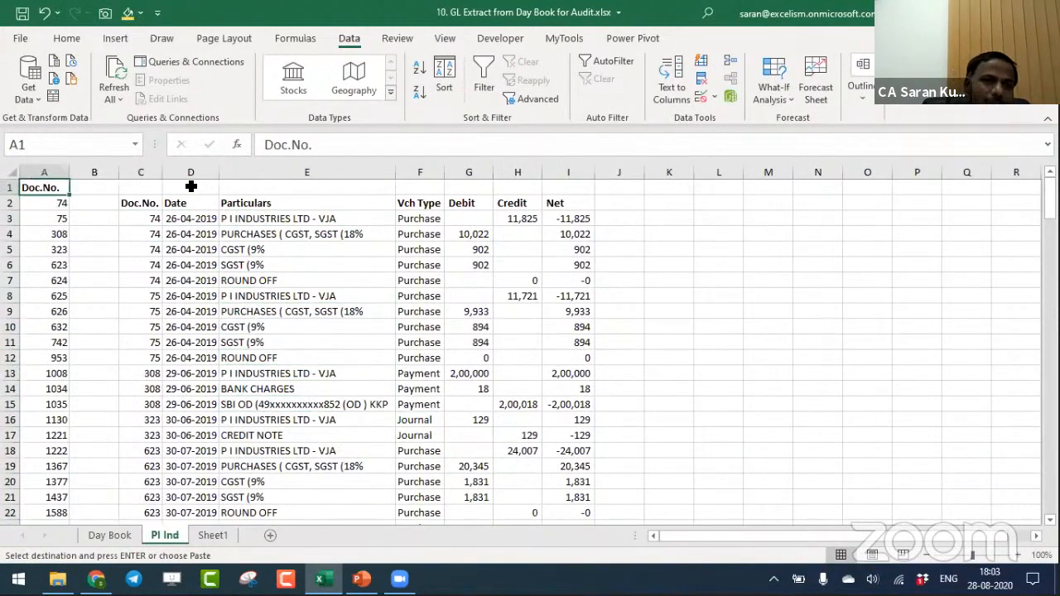
# - Copy the ledger name VIJETHA TRADERS - CBM from the Sheet1 list and return to the PI Ind sheet
pyautogui.hotkey('ctrl', 'pagedown')
pyautogui.hotkey('ctrl', 'Down')
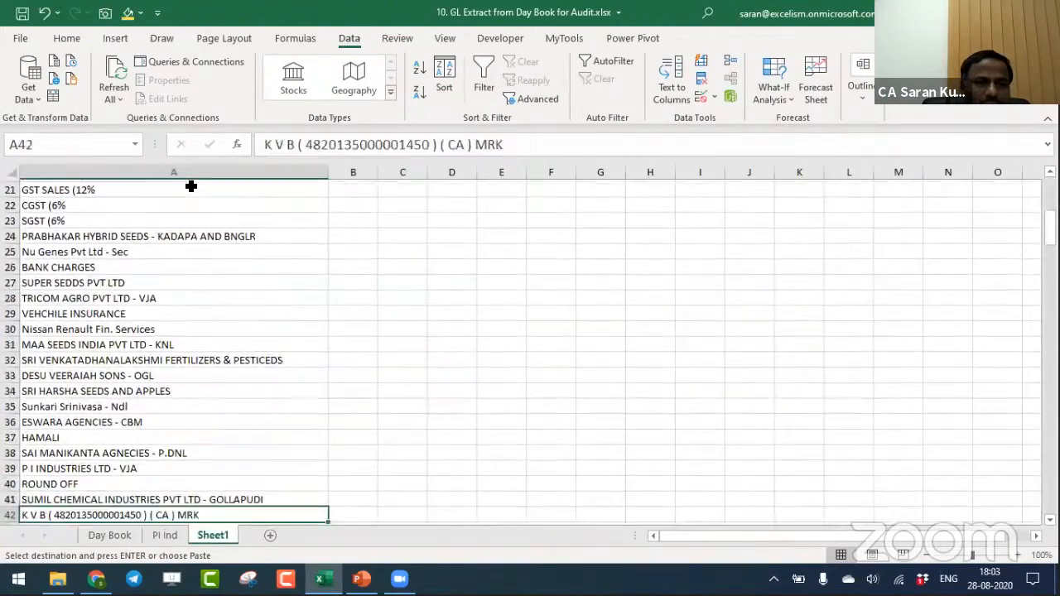
pyautogui.press('Down')
pyautogui.press('Down')
pyautogui.press('Down')
pyautogui.press('Down')
pyautogui.press('Down')
pyautogui.press('Down')
pyautogui.press('Up')
pyautogui.press('Up')
pyautogui.press('Up')
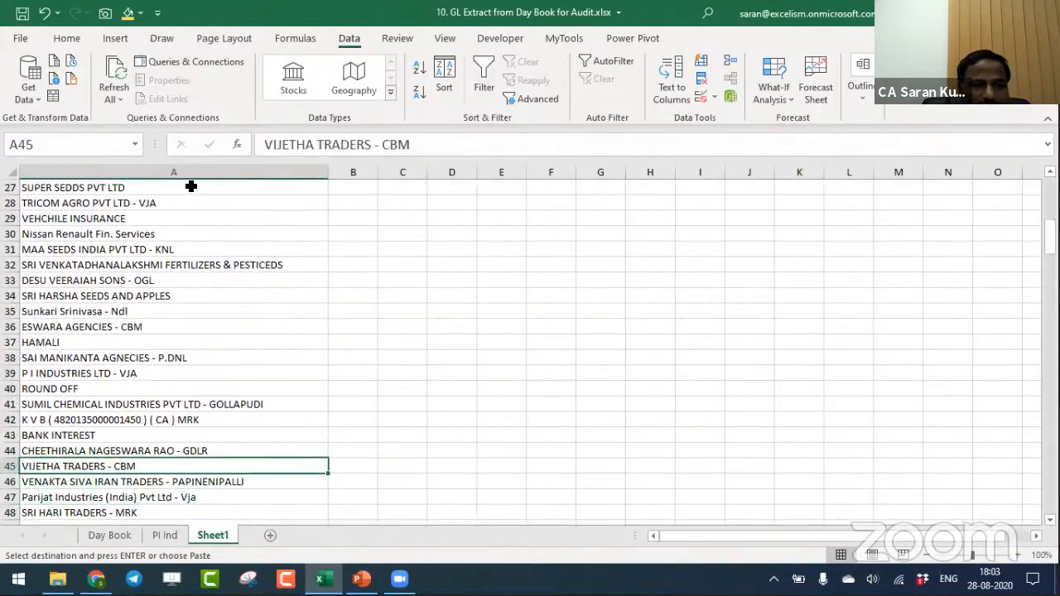
pyautogui.hotkey('ctrl', 'c')
pyautogui.hotkey('ctrl', 'pageup')
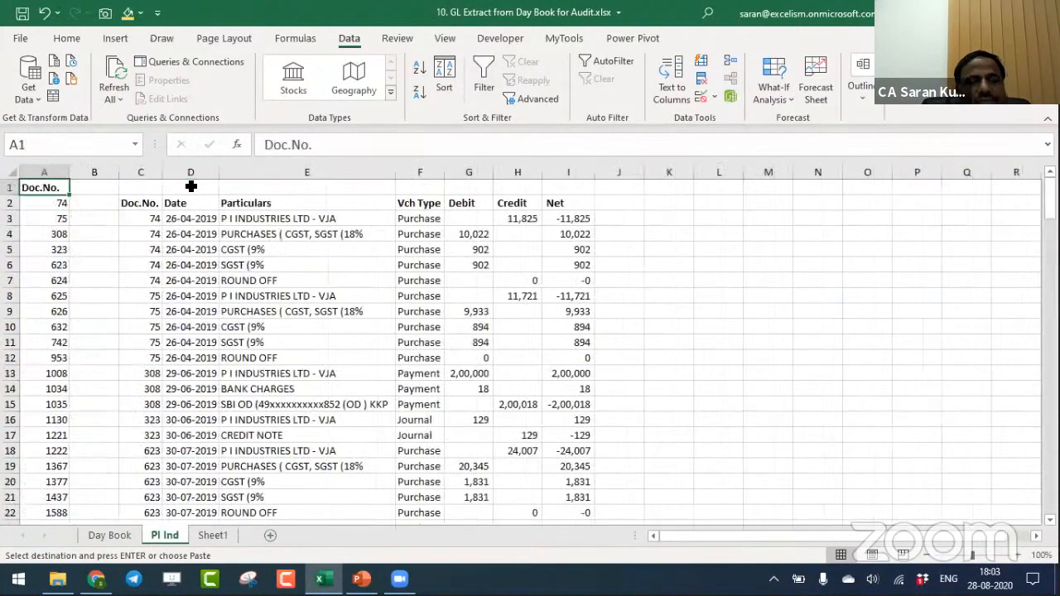
# - Review the extracted voucher lines on the PI Ind sheet from the first entry to the last
pyautogui.press('Down')
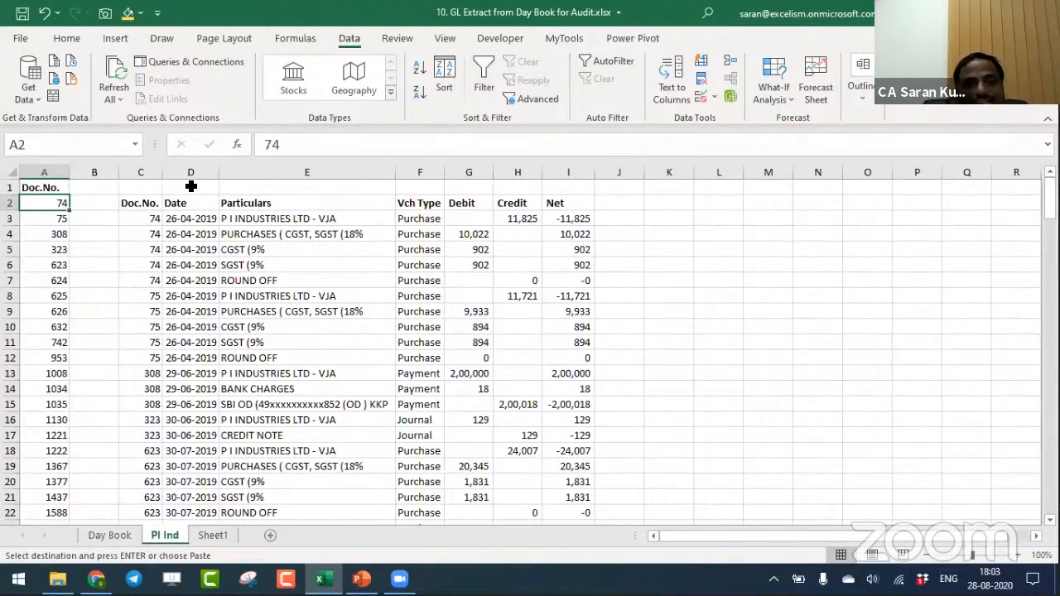
pyautogui.click(320, 356)
pyautogui.hotkey('ctrl', 'Down')
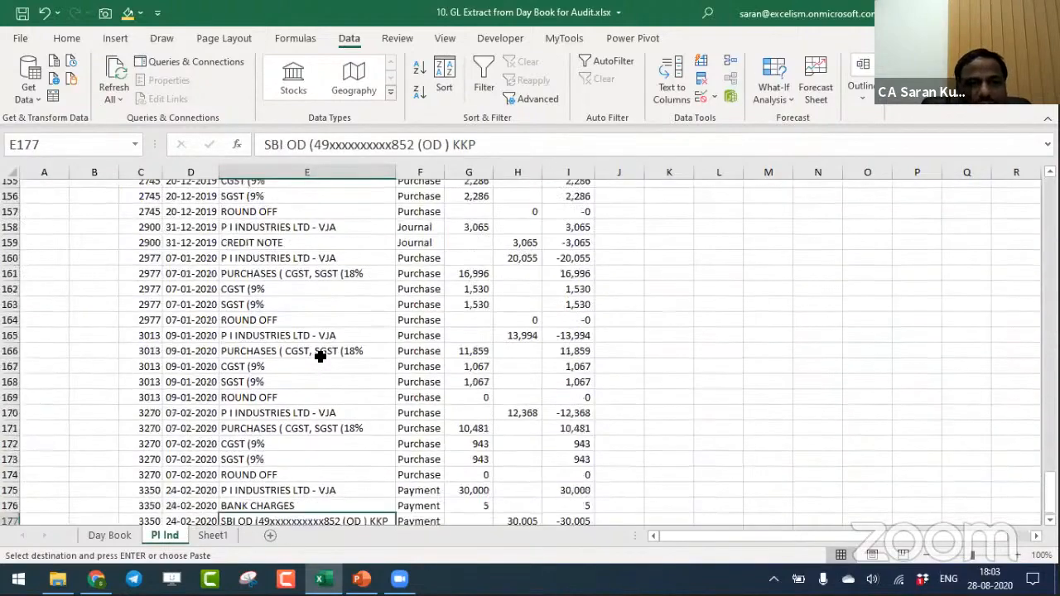
pyautogui.hotkey('ctrl', 'Up')
pyautogui.hotkey('ctrl', 'Down')
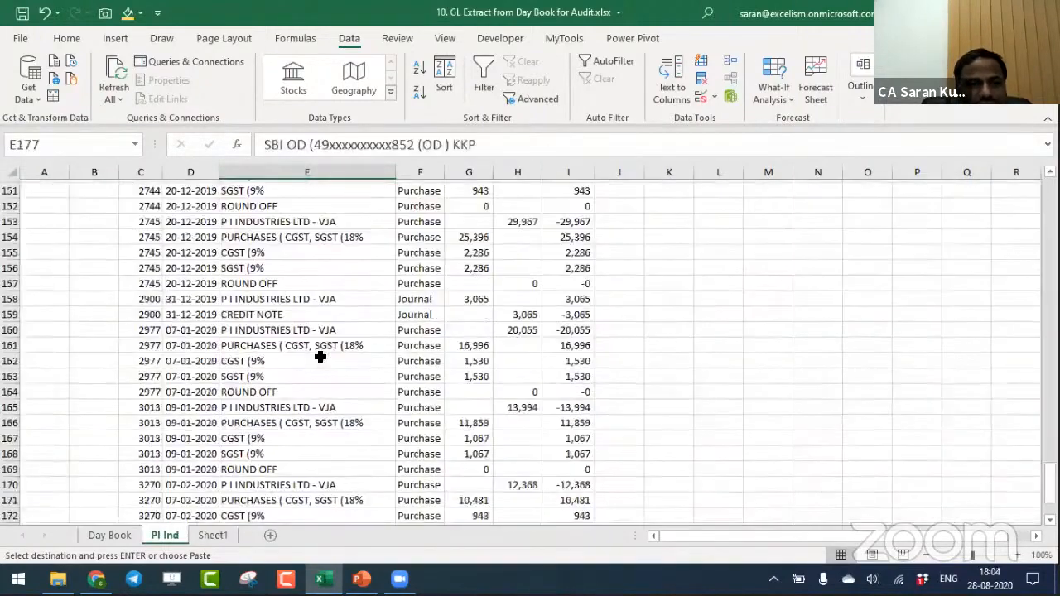
pyautogui.hotkey('ctrl', 'Up')
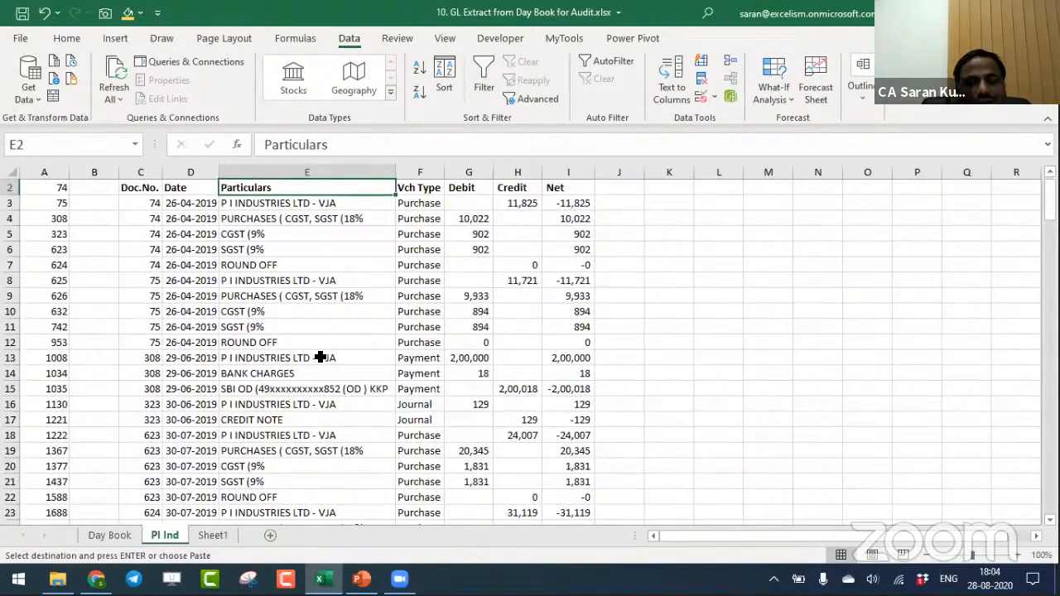
pyautogui.click(211, 521)
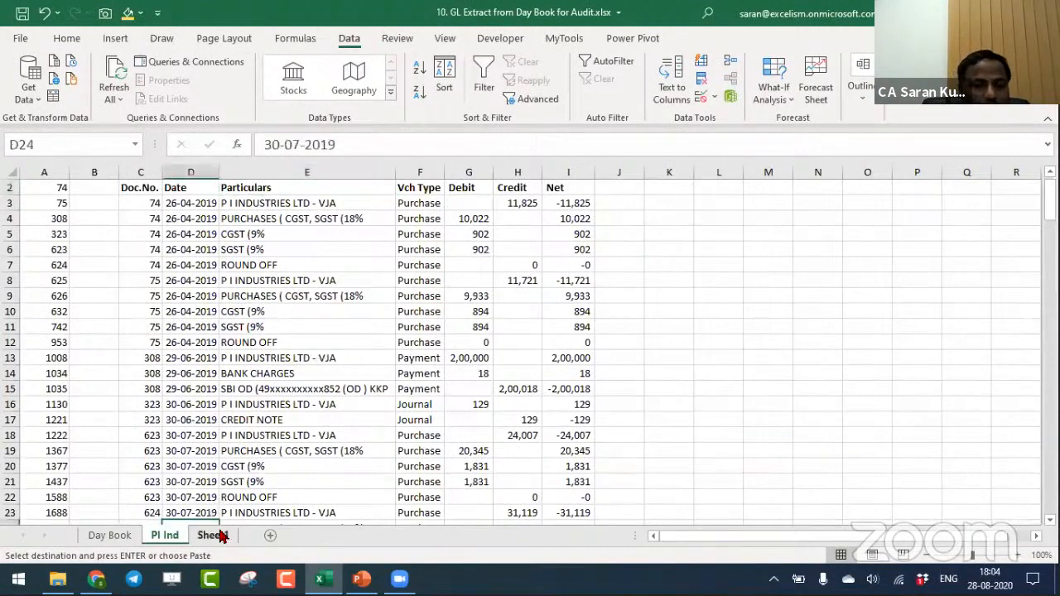
# - Cancel the pending copy on Sheet1 and rename the sheet as GL Master
pyautogui.click(213, 535)
pyautogui.press('Escape')
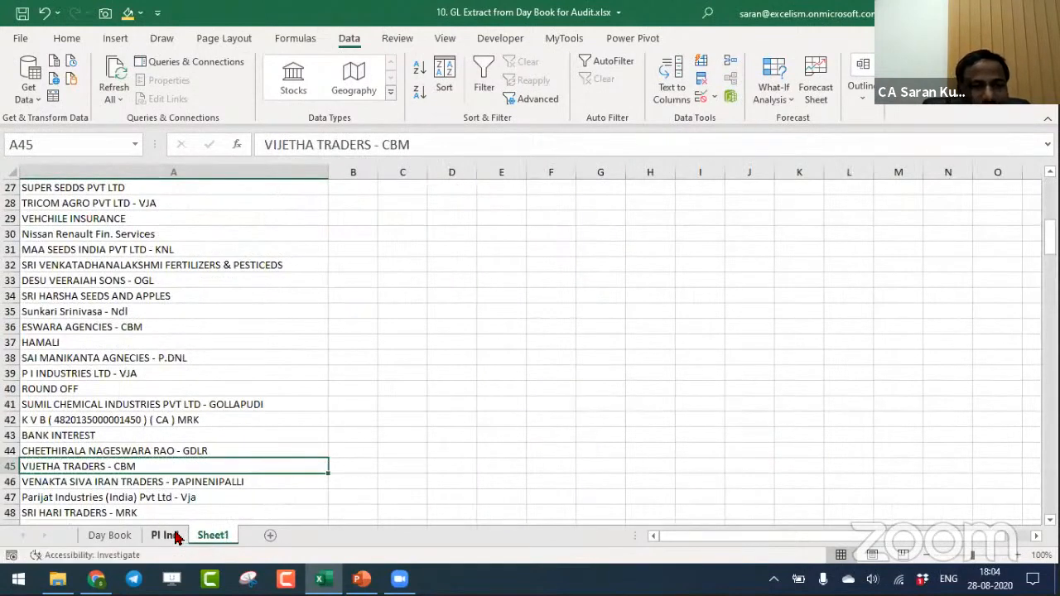
pyautogui.hotkey('ctrl', 'Home')
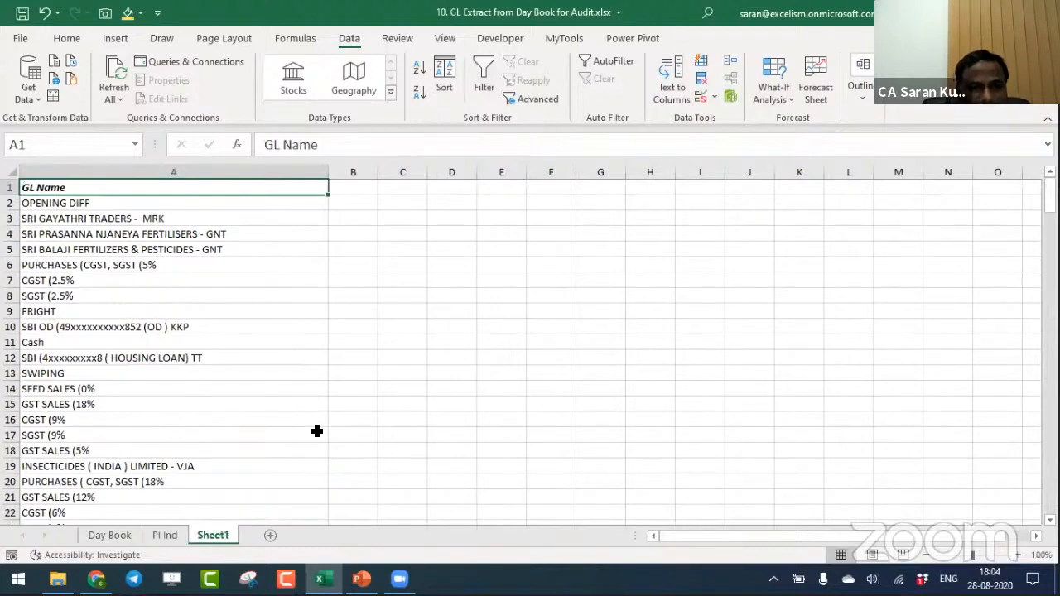
pyautogui.doubleClick(201, 537)
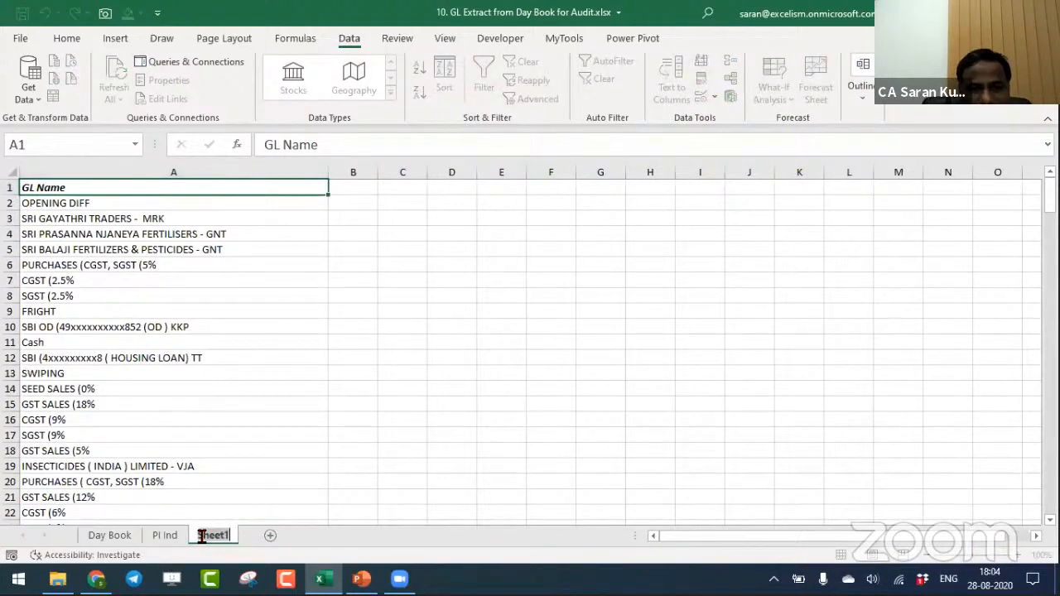
pyautogui.write('GL Master')
pyautogui.press('Return')
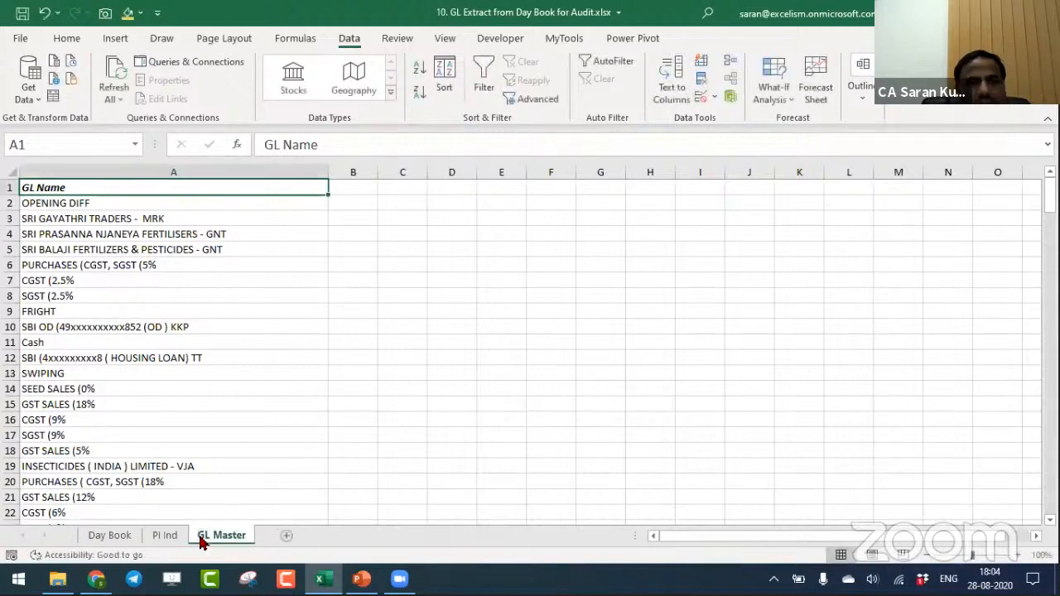
# - Enter the heading GL Name in cell C1 of the GL Master sheet
pyautogui.press('Right')
pyautogui.press('Right')
pyautogui.write('GL')
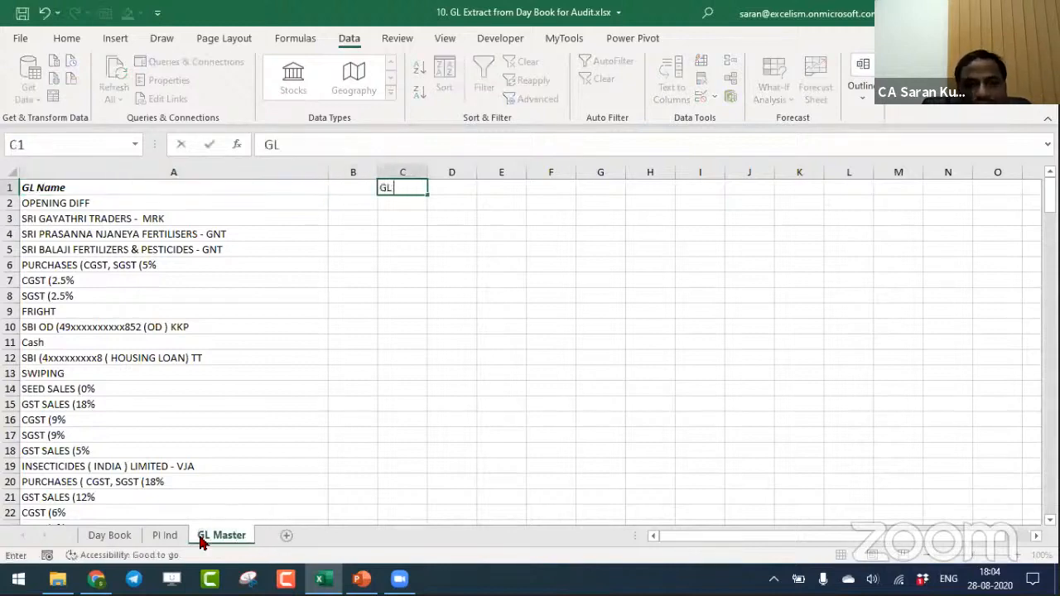
pyautogui.write(' Name')
pyautogui.press('Return')
pyautogui.press('Up')
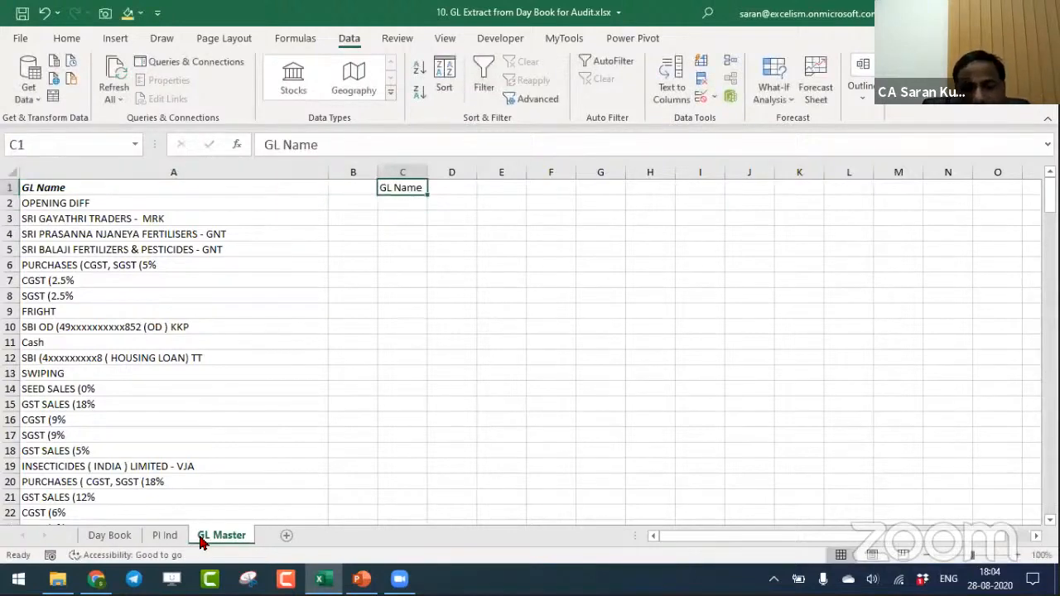
# - Replace the heading in cell C1 with GL and make it bold
pyautogui.write('GL')
pyautogui.press('Return')
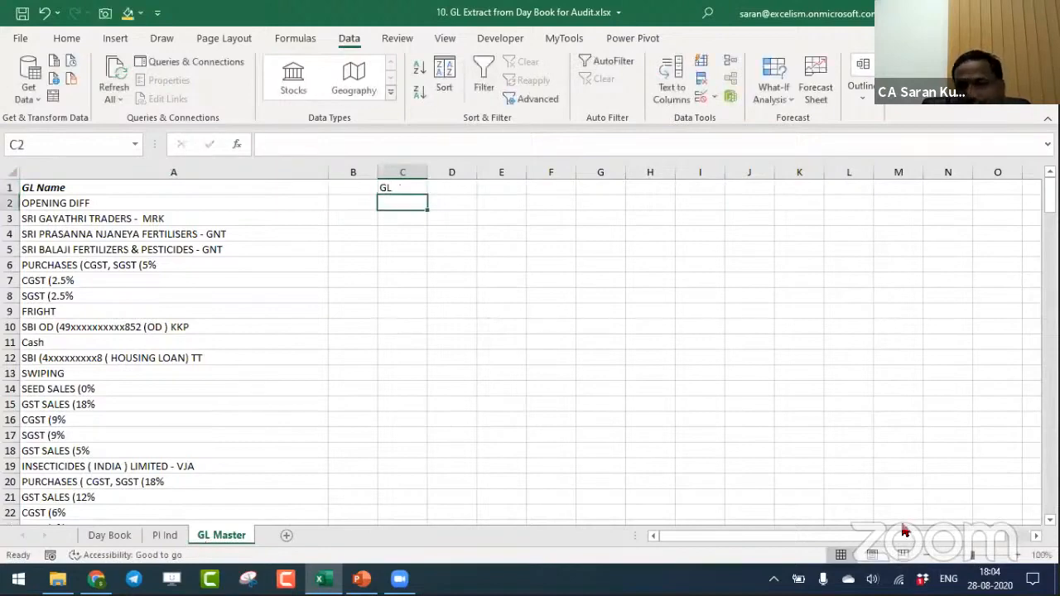
pyautogui.scroll(2, 992, 548)
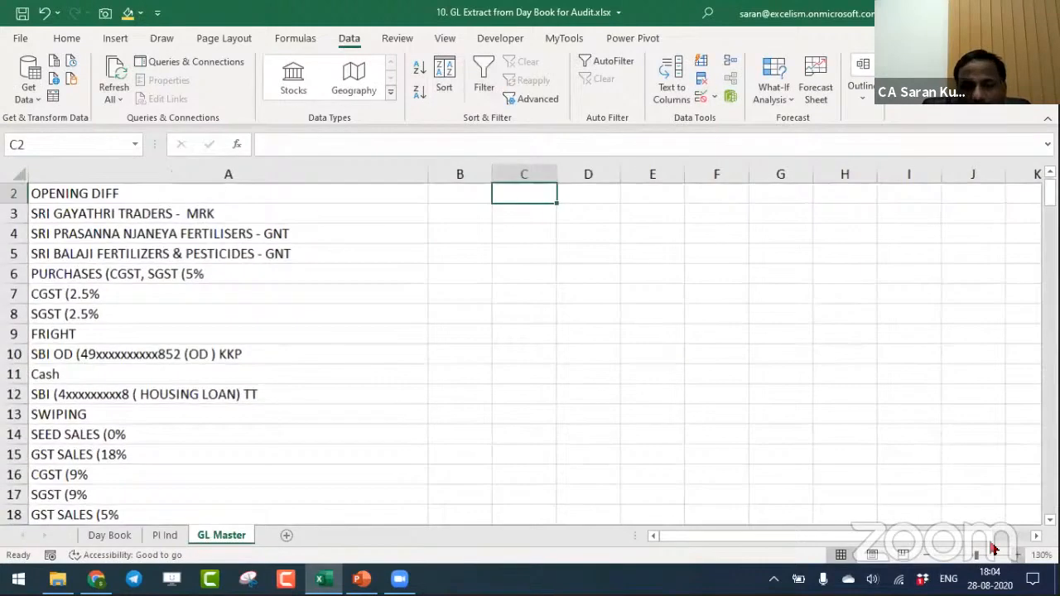
pyautogui.press('Up')
pyautogui.press('Down')
pyautogui.press('Down')
pyautogui.press('Down')
pyautogui.press('Down')
pyautogui.press('Down')
pyautogui.press('Down')
pyautogui.press('Down')
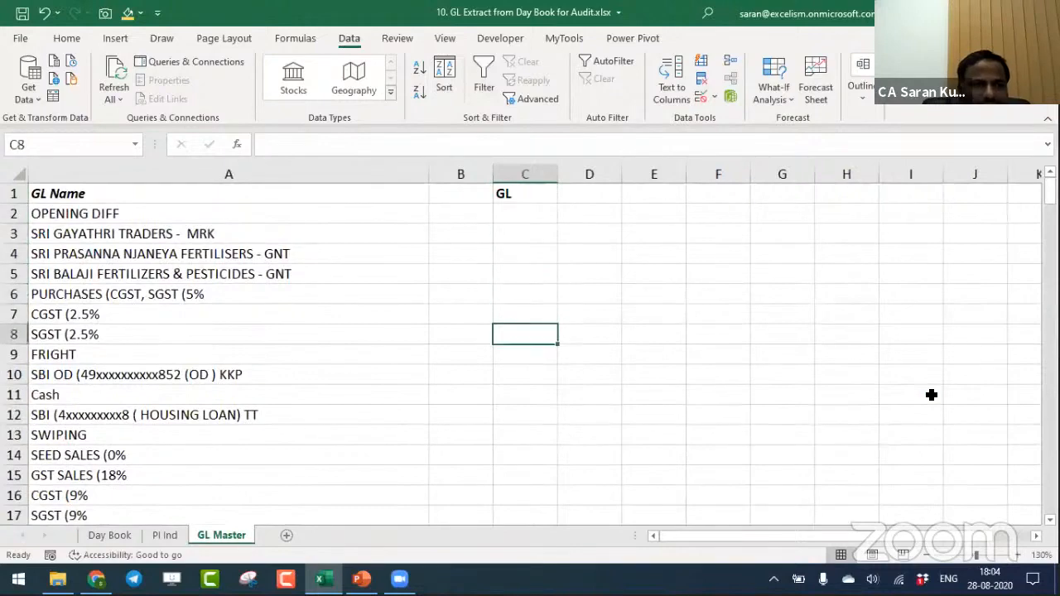
# - Copy the ledger name FRIGHT from the list in column A into cell C2 under the GL heading
pyautogui.press('Left')
pyautogui.press('Left')
pyautogui.press('Down')
pyautogui.hotkey('ctrl', 'c')
pyautogui.press('Right')
pyautogui.press('Right')
pyautogui.press('Right')
pyautogui.hotkey('ctrl', 'Up')
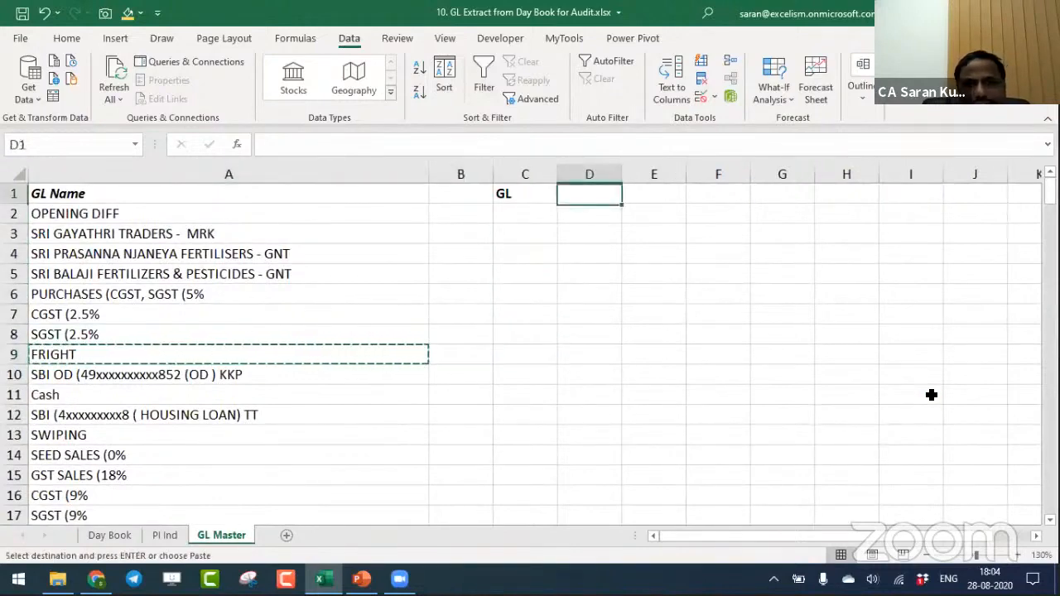
pyautogui.press('Down')
pyautogui.press('Left')
pyautogui.press('Return')
# - Convert C1:C2 into a table with headers and open it as a new Power Query query
pyautogui.press('Up')
pyautogui.hotkey('shift', 'Down')
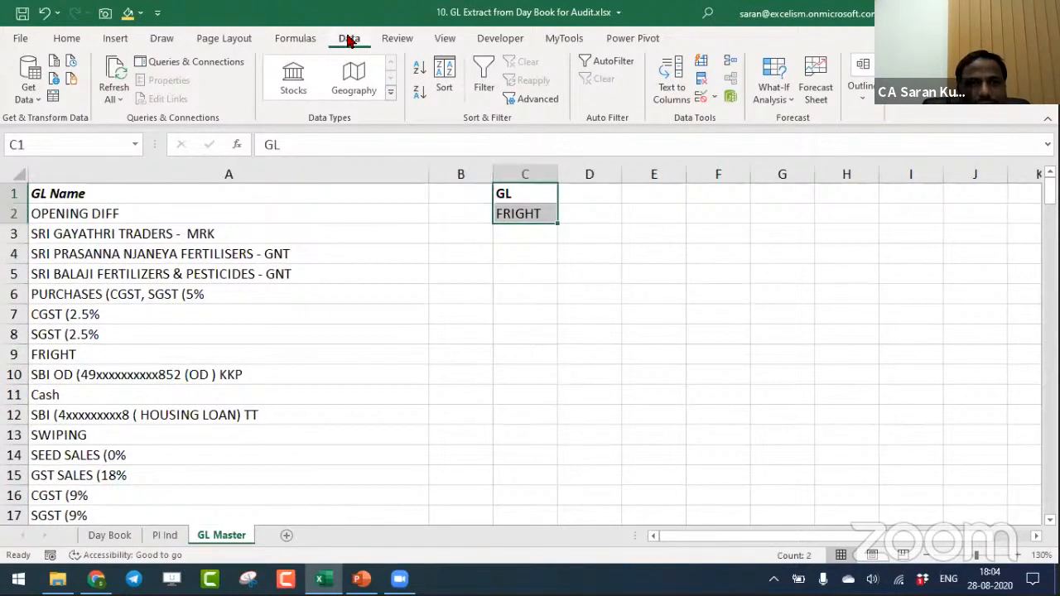
pyautogui.click(58, 100)
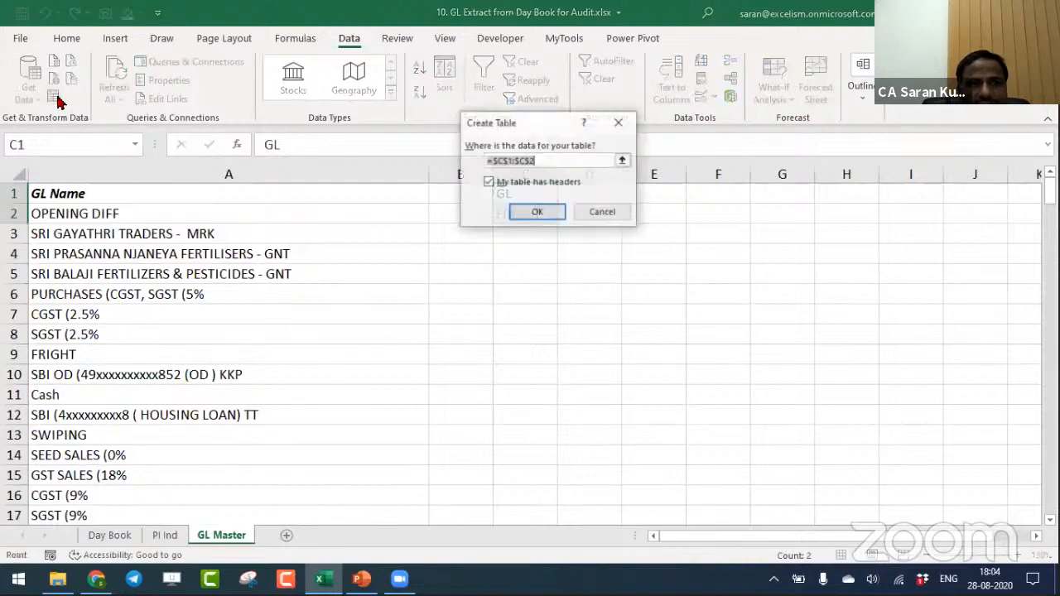
pyautogui.click(534, 213)
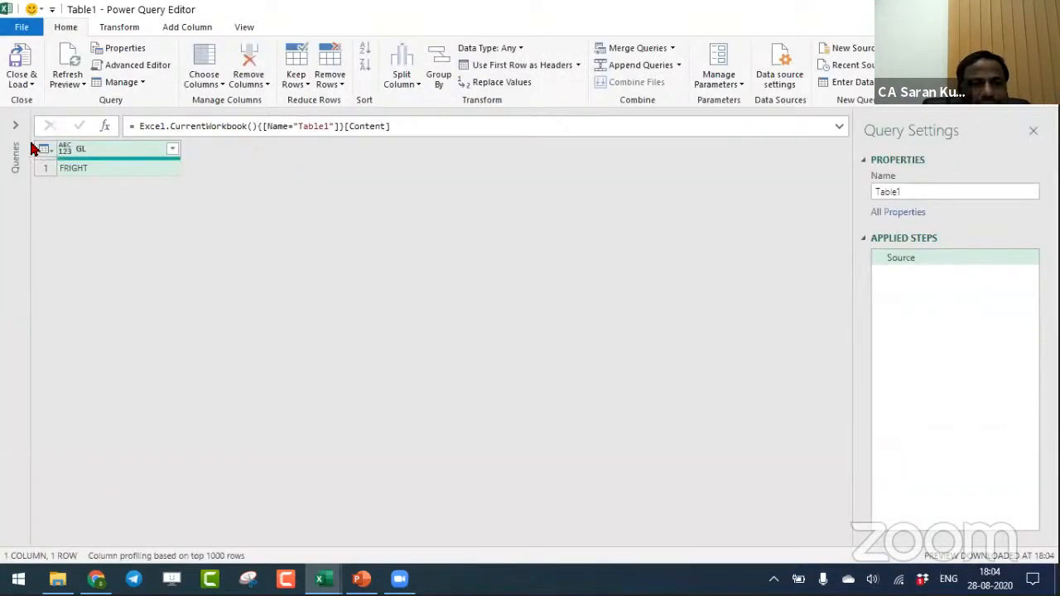
# - Rename the query as GL Name and load it back into the workbook
pyautogui.click(945, 193)
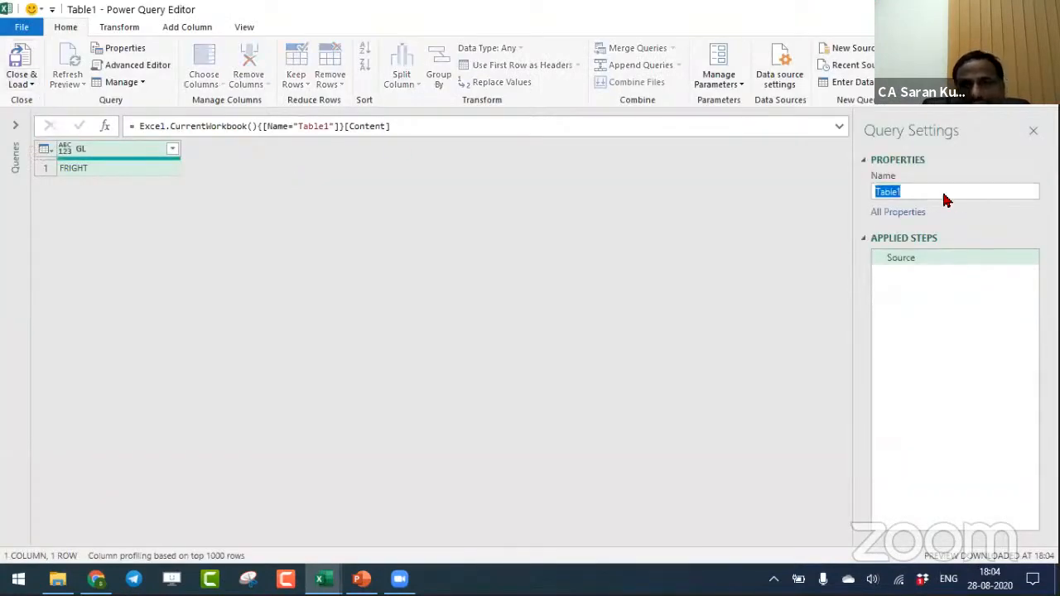
pyautogui.write('GL nam')
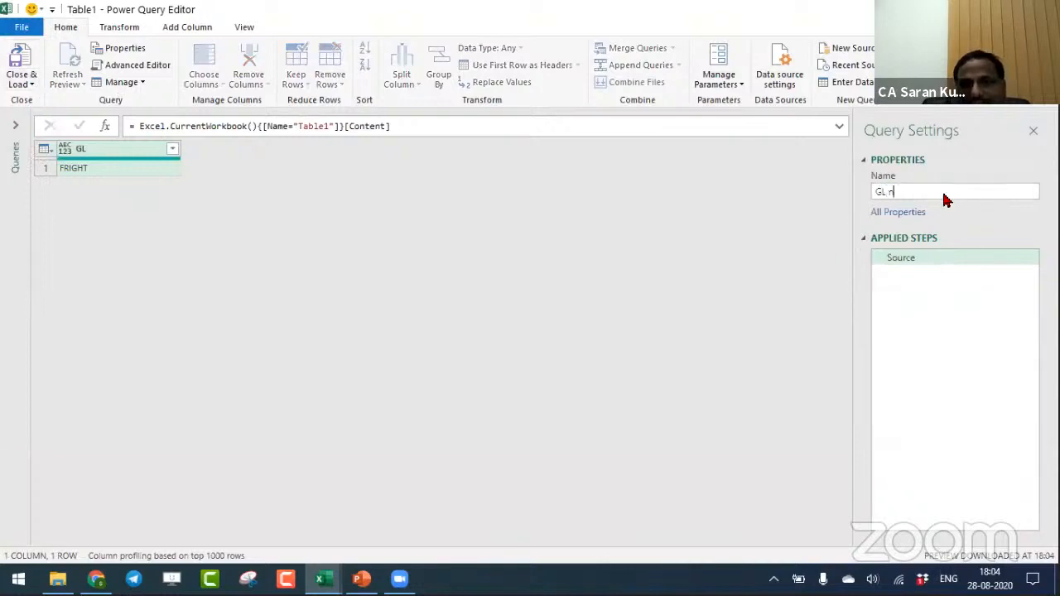
pyautogui.write('e')
pyautogui.press('Return')
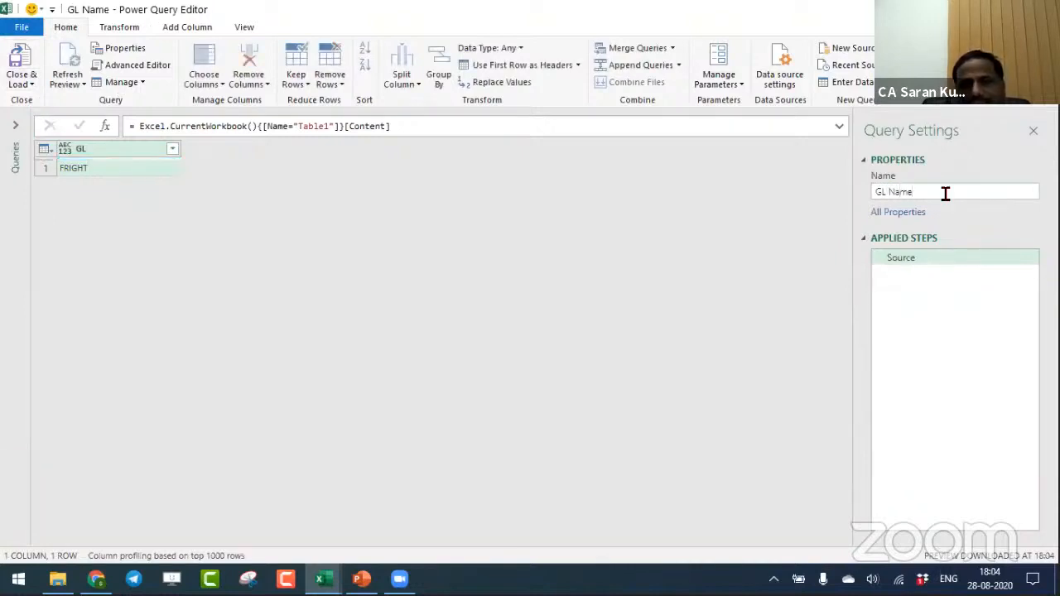
pyautogui.click(22, 84)
pyautogui.click(50, 101)
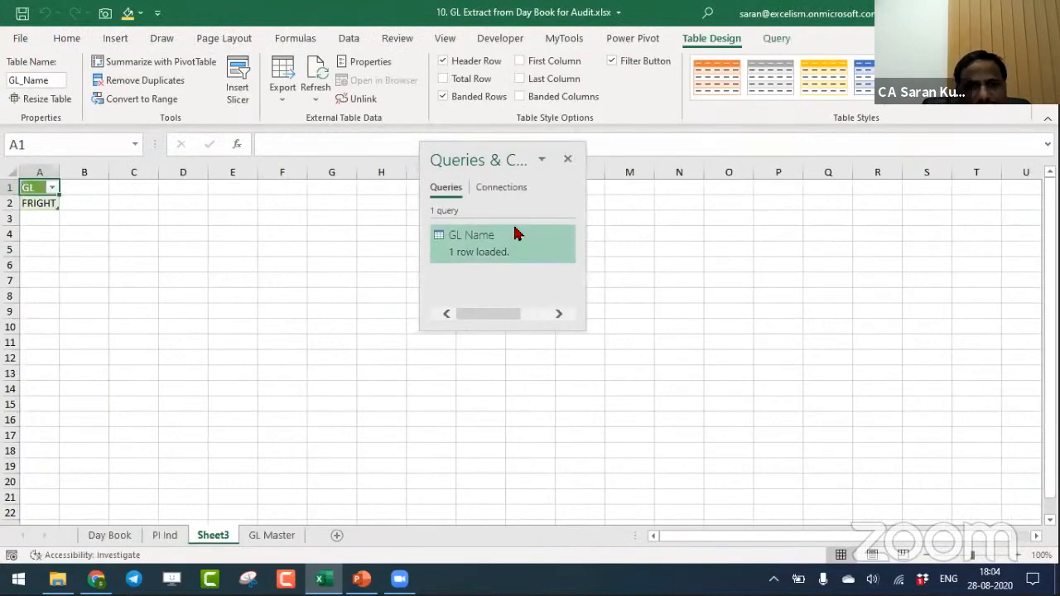
# - Change the GL Name query's load destination to Only Create Connection
pyautogui.rightClick(516, 242)
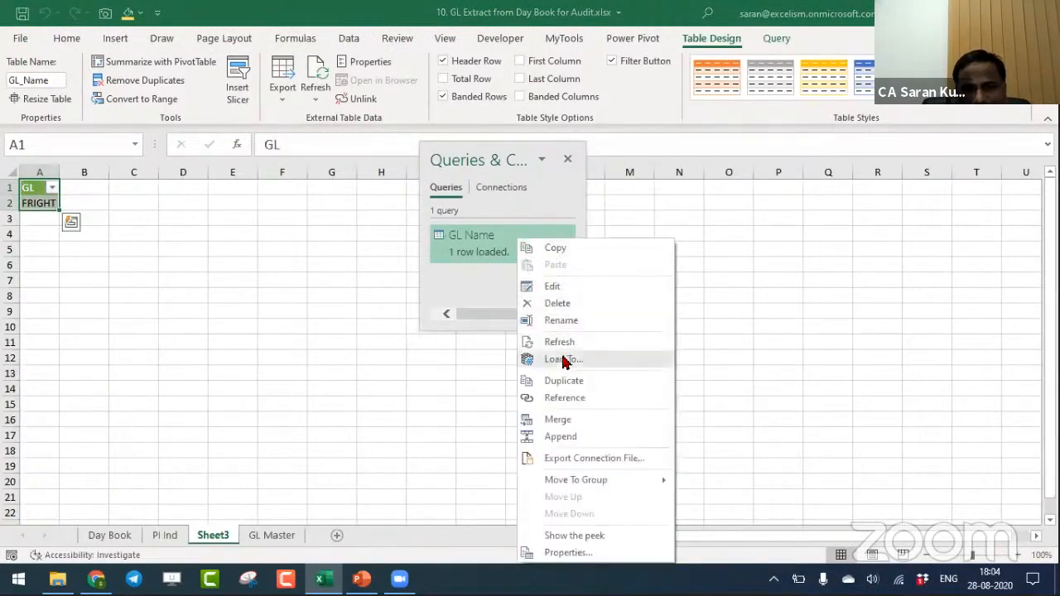
pyautogui.click(474, 327)
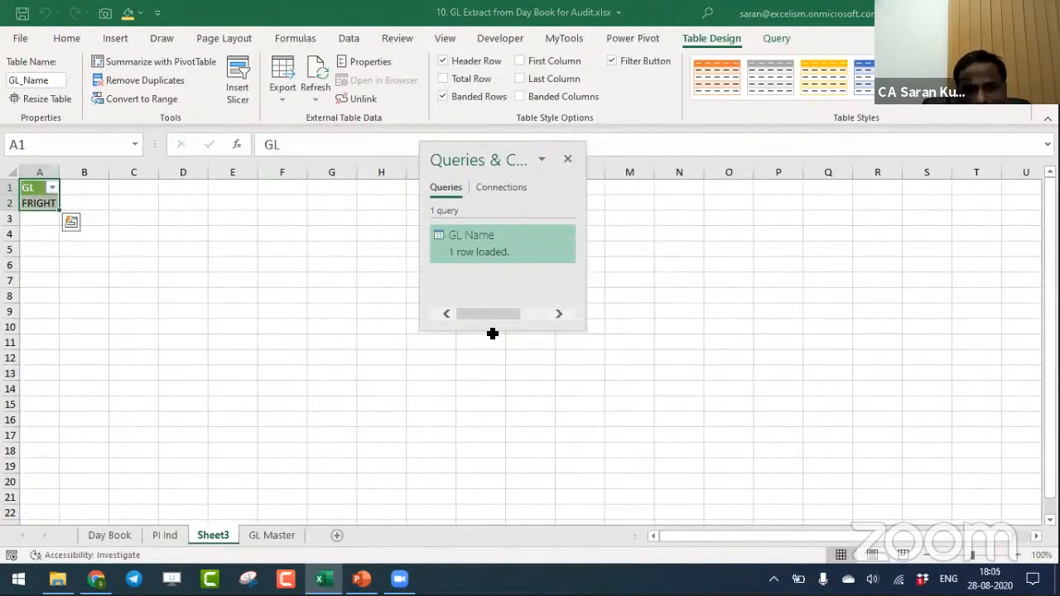
pyautogui.moveTo(492, 331); pyautogui.dragTo(487, 451)
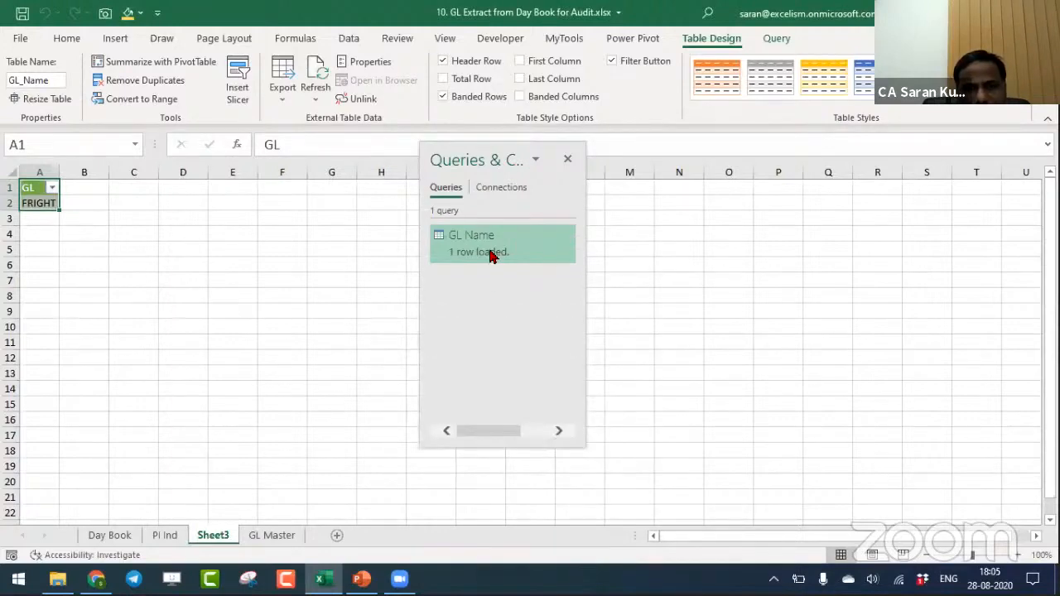
pyautogui.rightClick(491, 240)
pyautogui.click(527, 363)
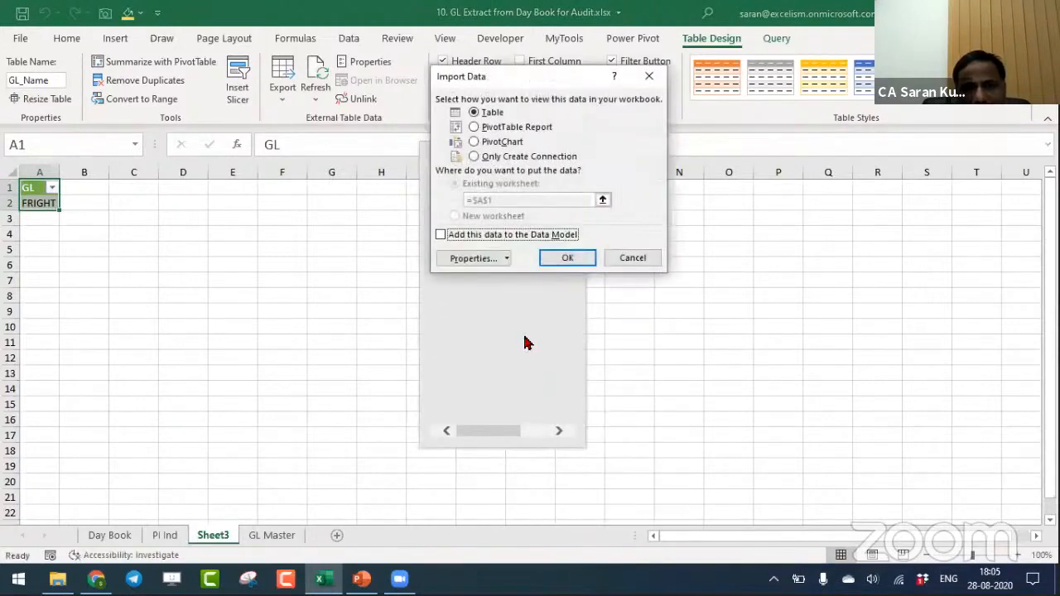
pyautogui.click(492, 158)
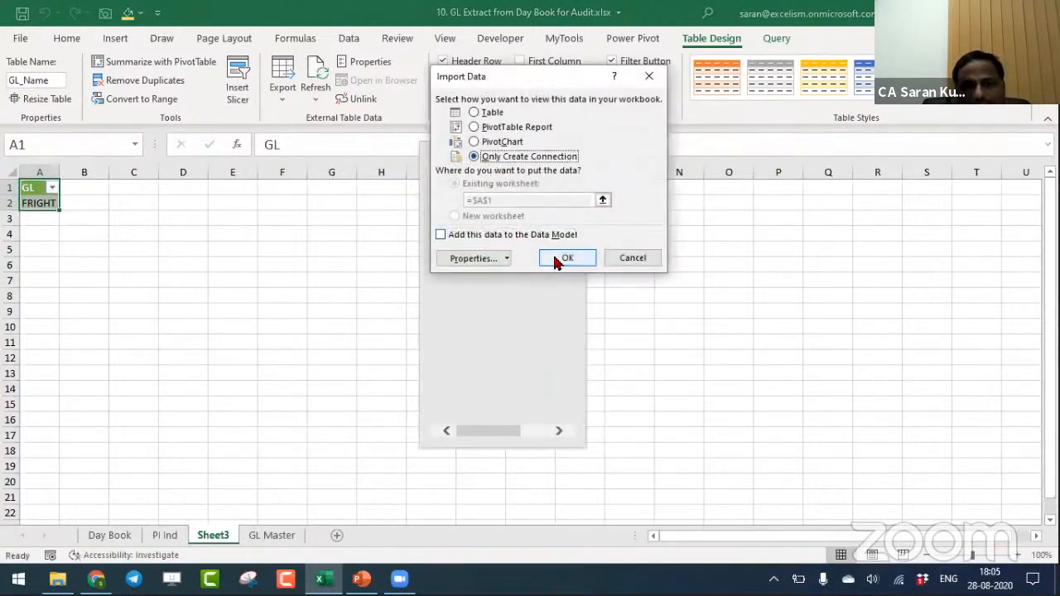
pyautogui.click(559, 258)
pyautogui.click(511, 333)
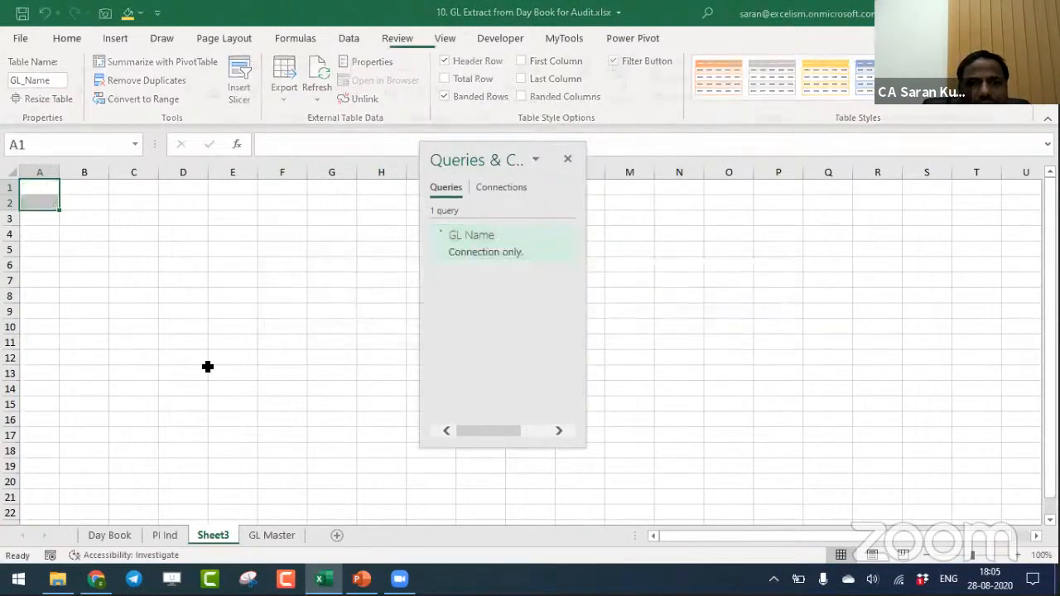
# - Delete the emptied Sheet3 from the workbook
pyautogui.click(238, 362)
pyautogui.hotkey('alt', 'e')
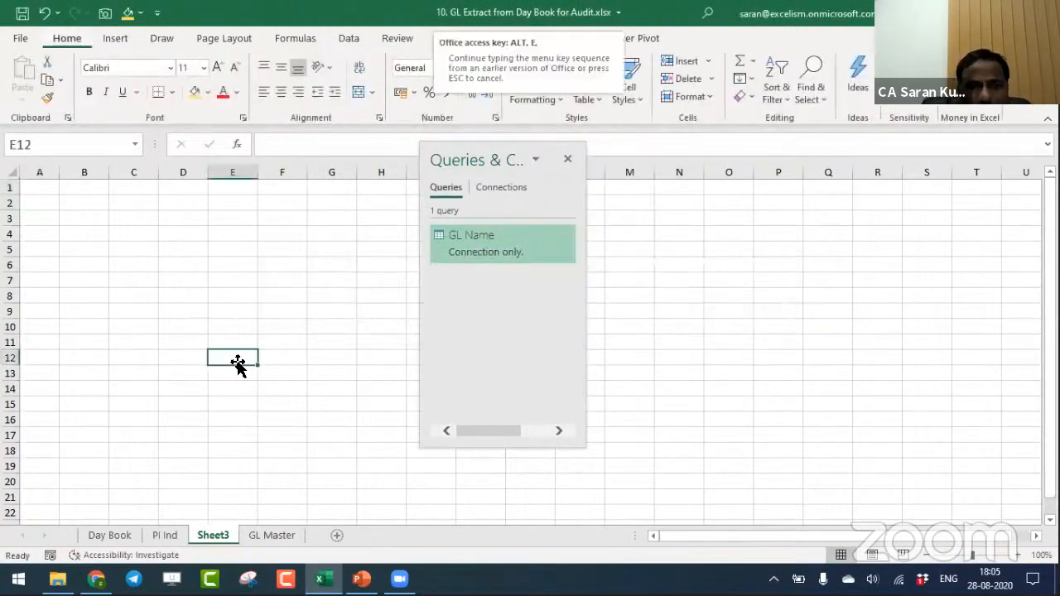
pyautogui.press('l')
pyautogui.press('Return')
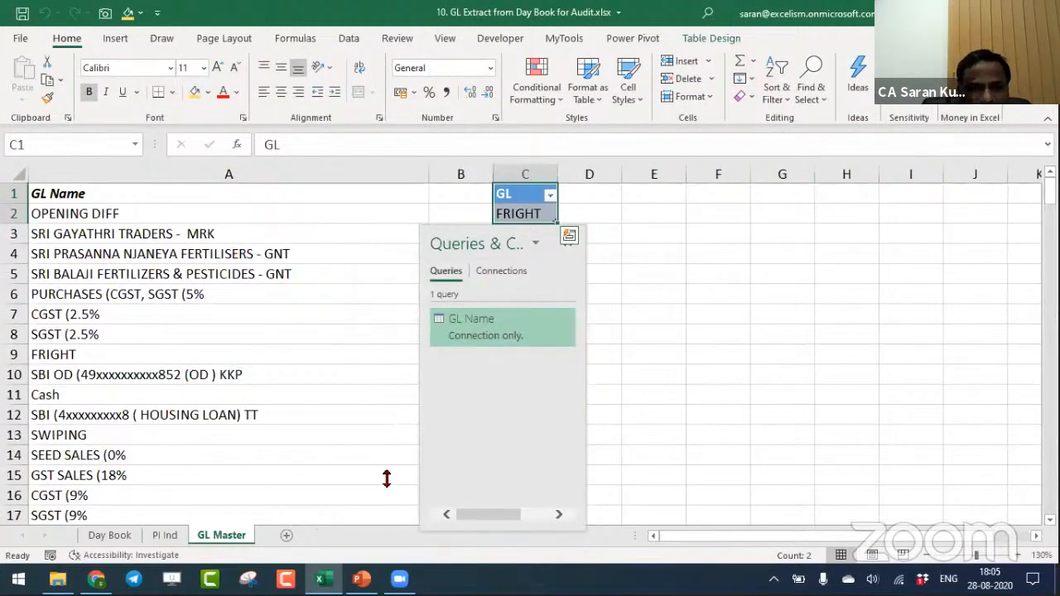
# - Move the Queries & Connections pane away from the GL table on the GL Master sheet
pyautogui.click(406, 375)
pyautogui.moveTo(525, 196); pyautogui.dragTo(672, 188)
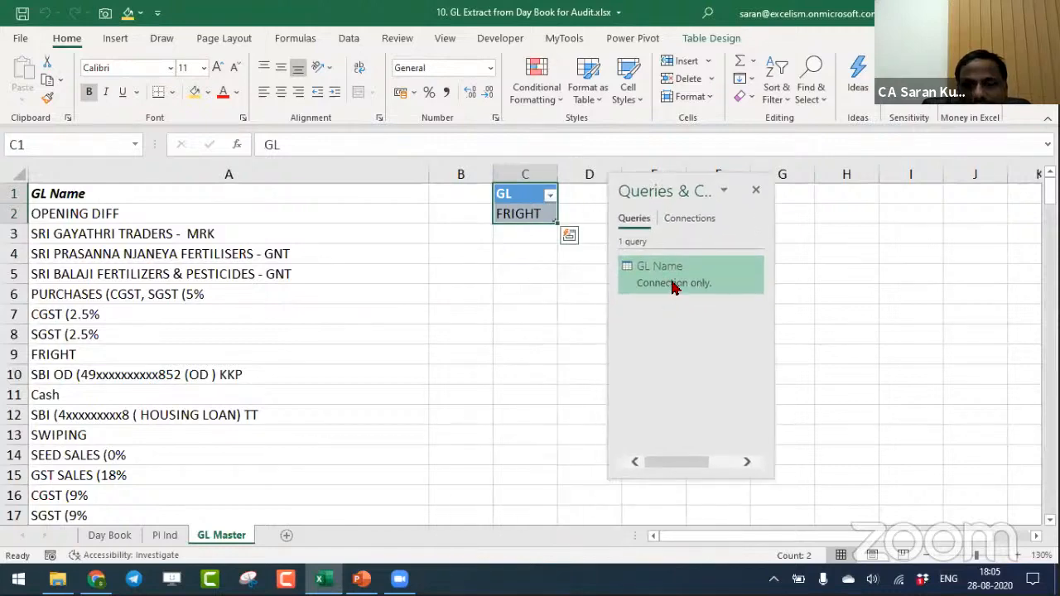
pyautogui.click(902, 248)
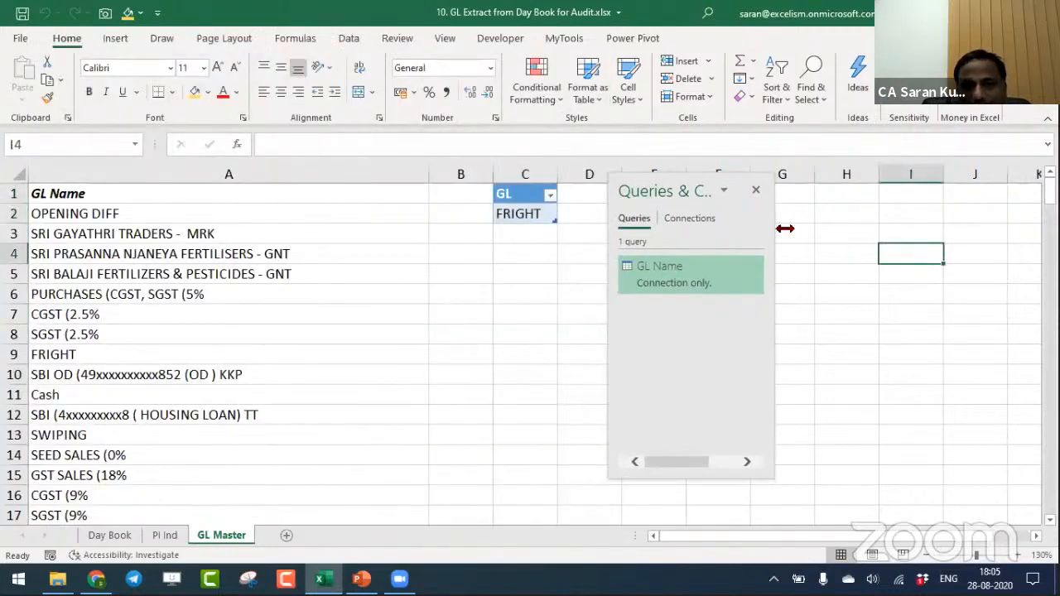
pyautogui.moveTo(669, 196); pyautogui.dragTo(866, 196)
pyautogui.moveTo(525, 197); pyautogui.dragTo(547, 217)
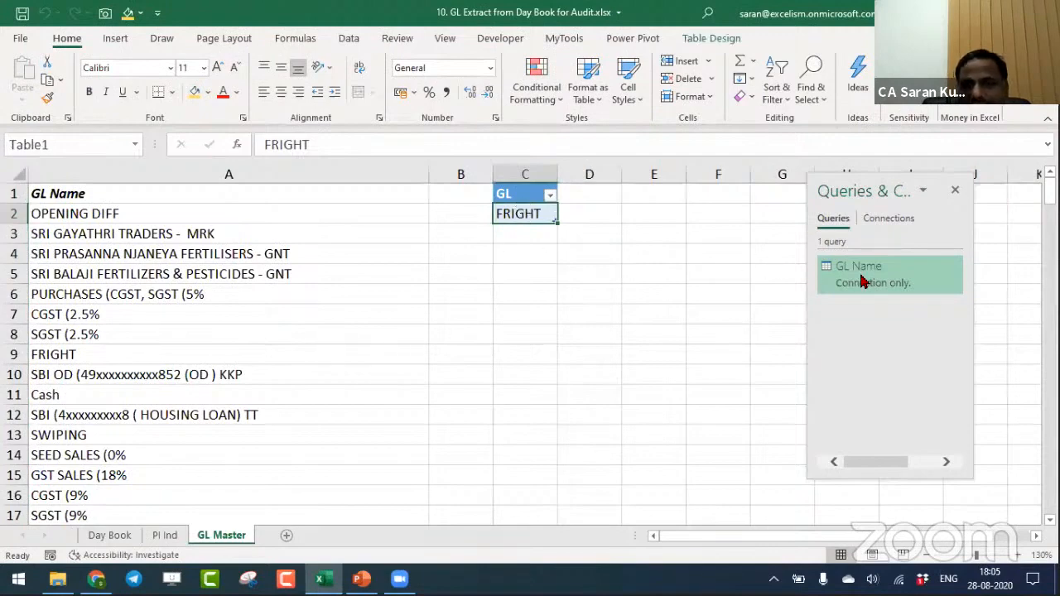
pyautogui.moveTo(818, 279)
pyautogui.click(414, 219)
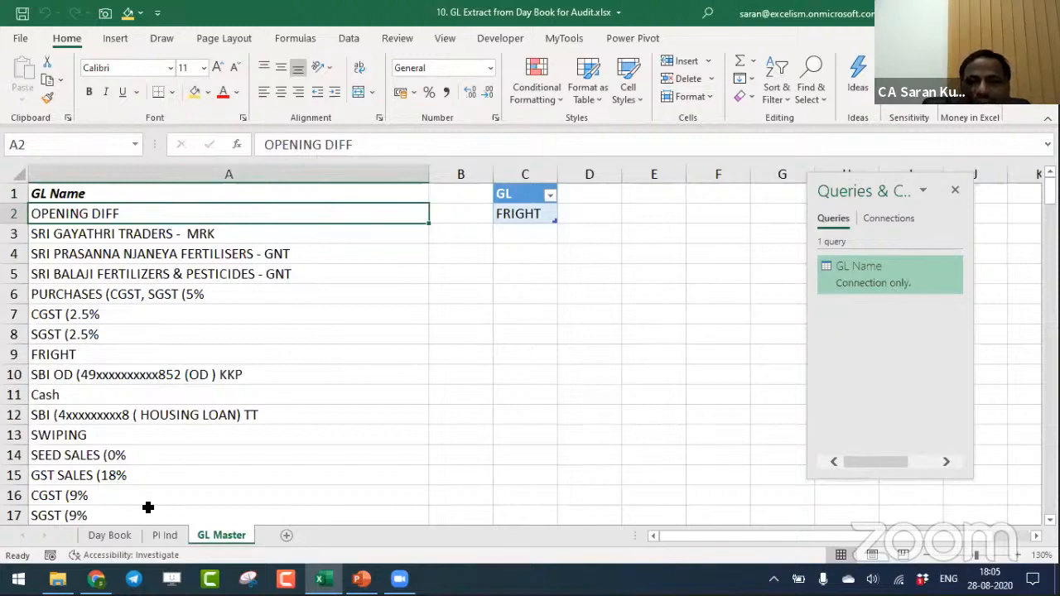
# - Clear the active filter on the Day Book sheet to show all its records
pyautogui.click(116, 536)
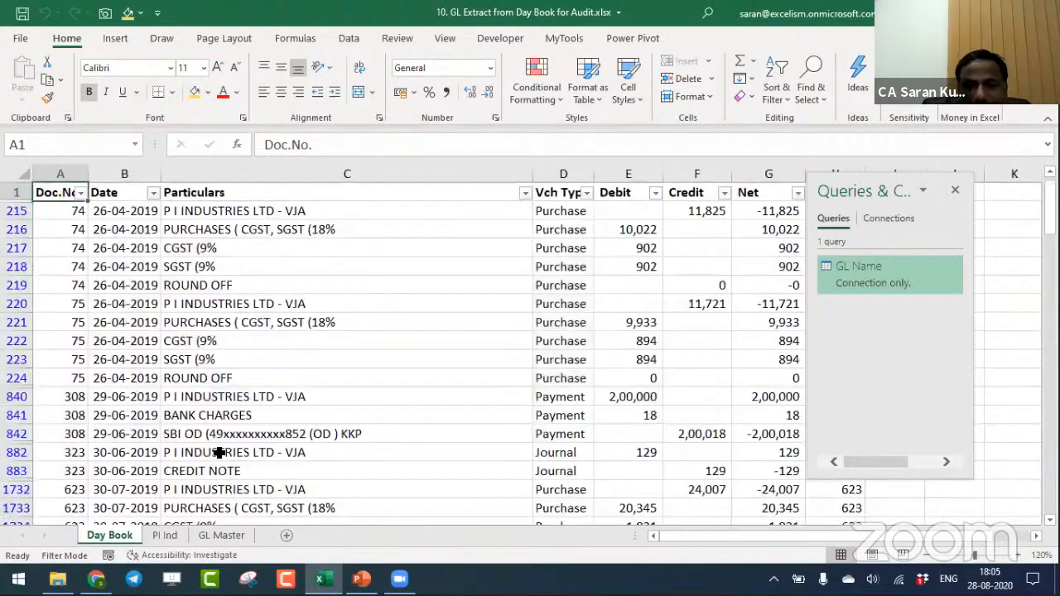
pyautogui.hotkey('alt', 'd')
pyautogui.press('f')
pyautogui.press('s')
pyautogui.hotkey('ctrl', 'shift', 'Right')
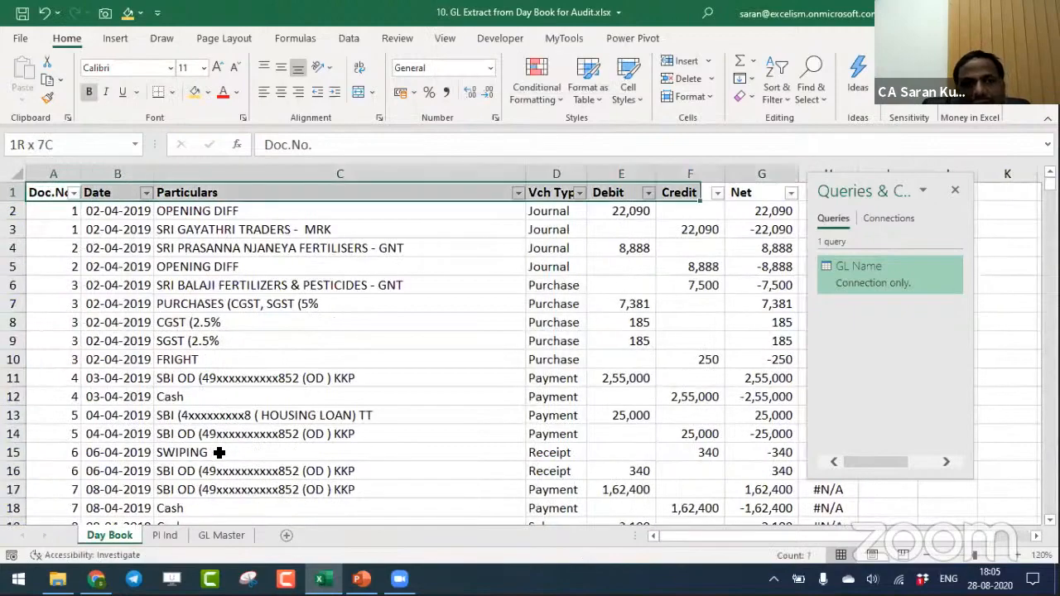
pyautogui.hotkey('ctrl', 'shift', 'Down')
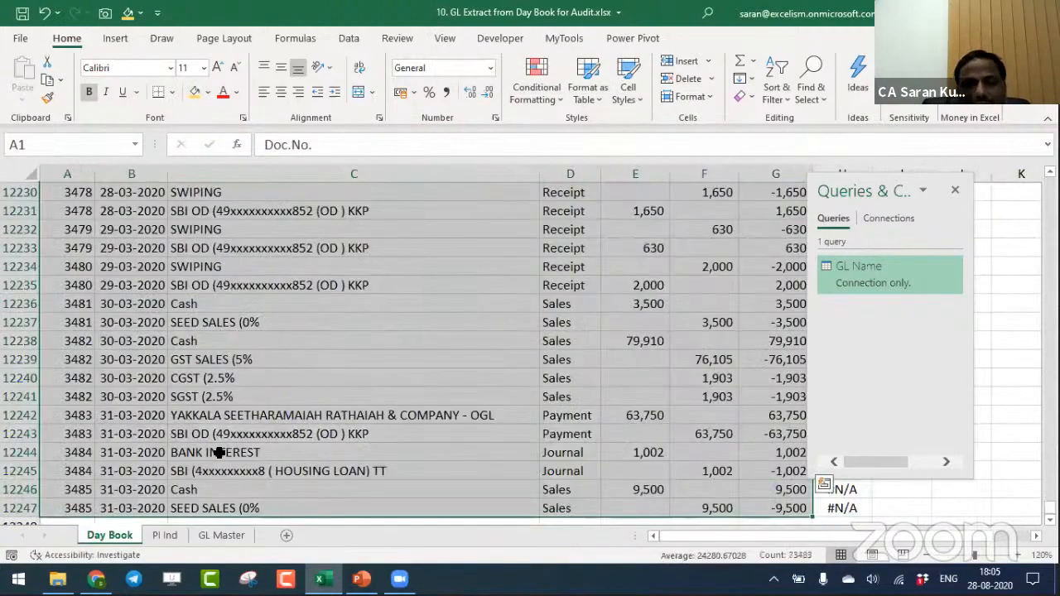
pyautogui.hotkey('ctrl', 't')
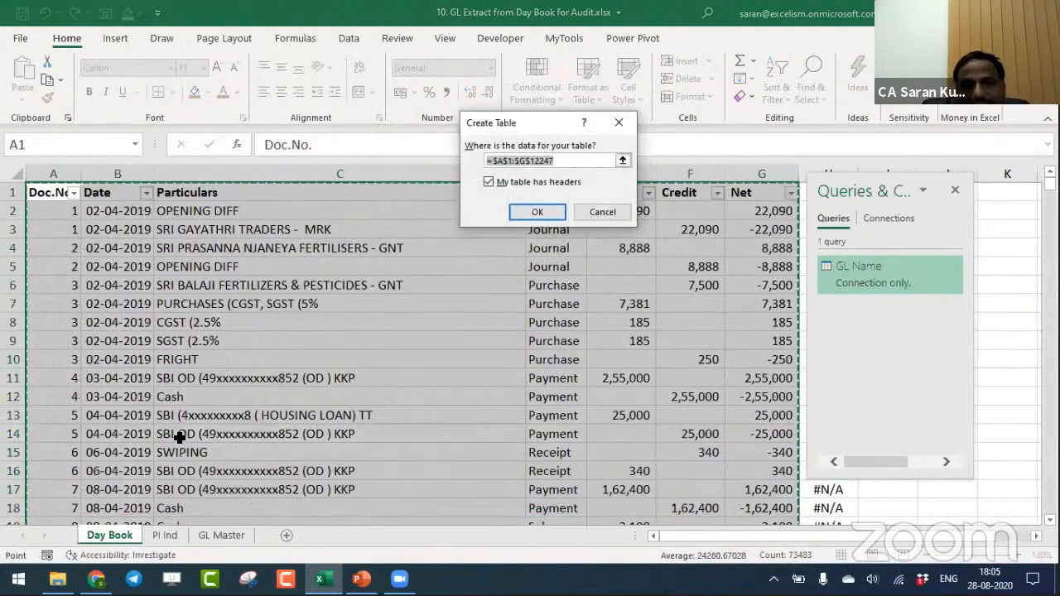
pyautogui.press('Return')
# - Delete the VLOOKUP helper column H from the Day Book sheet
pyautogui.hotkey('ctrl', 'Right')
pyautogui.press('Right')
pyautogui.press('Right')
pyautogui.press('Right')
pyautogui.press('Right')
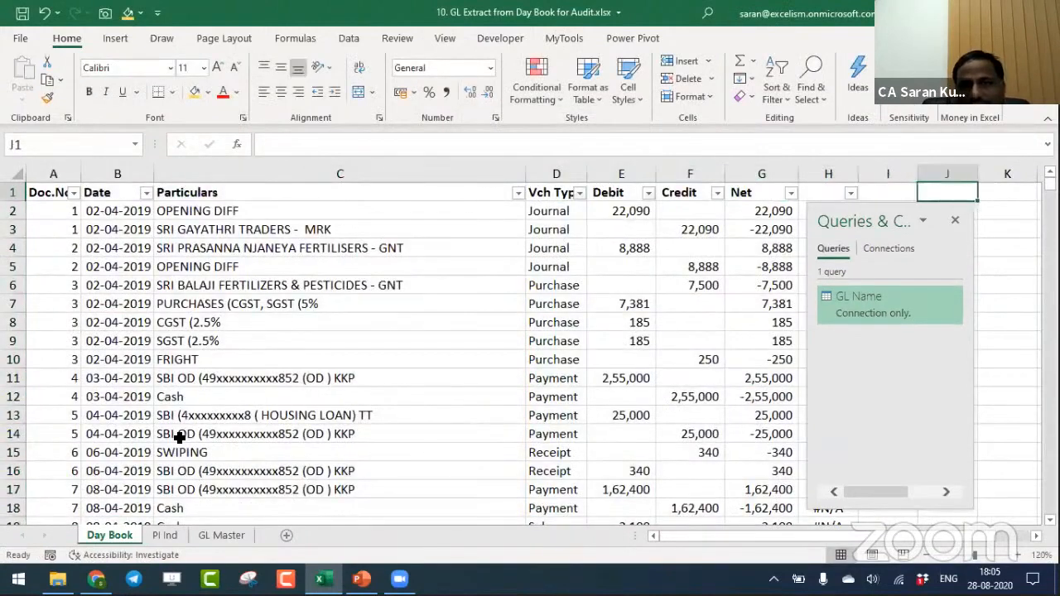
pyautogui.press('Left')
pyautogui.press('Left')
pyautogui.press('Left')
pyautogui.hotkey('ctrl', 'space')
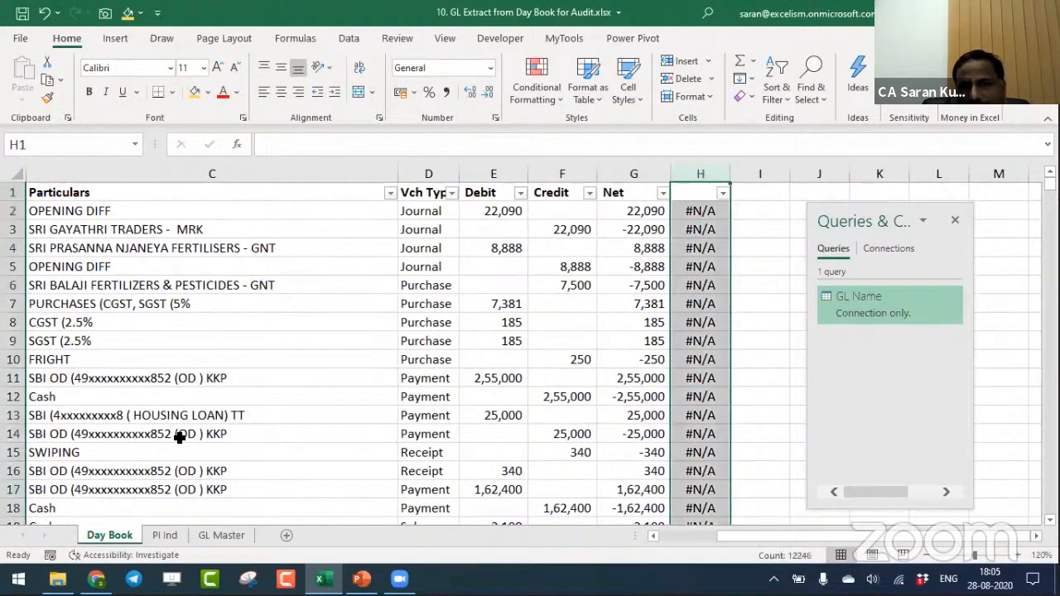
pyautogui.hotkey('ctrl', '-')
# - Convert the Day Book range A1:G12247 into a table with headers, open it in Power Query and name the query Day Book
pyautogui.hotkey('ctrl', 'Home')
pyautogui.hotkey('ctrl', 'shift', 'End')
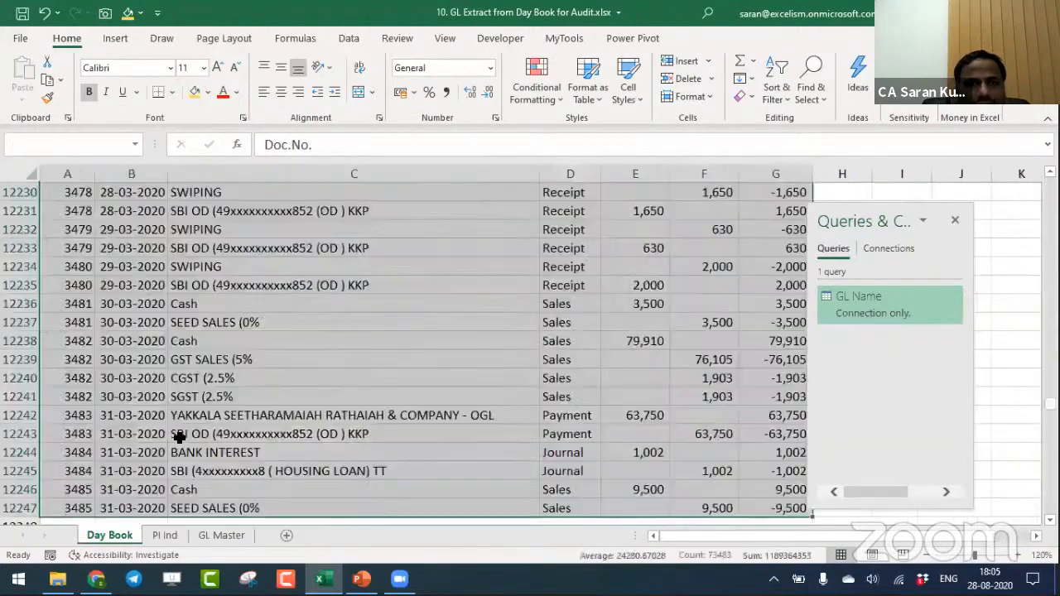
pyautogui.click(348, 38)
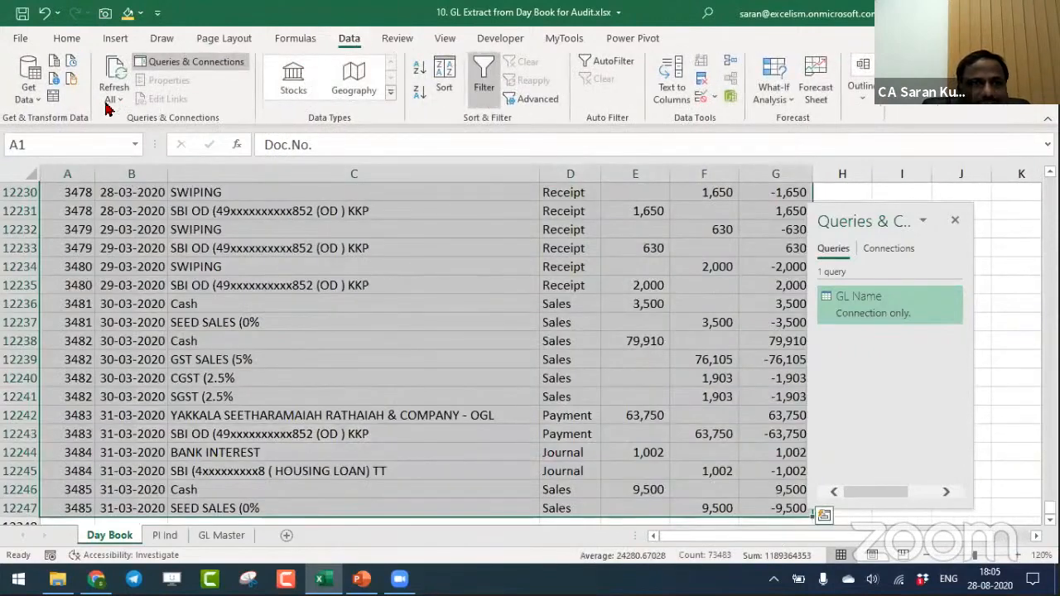
pyautogui.click(53, 98)
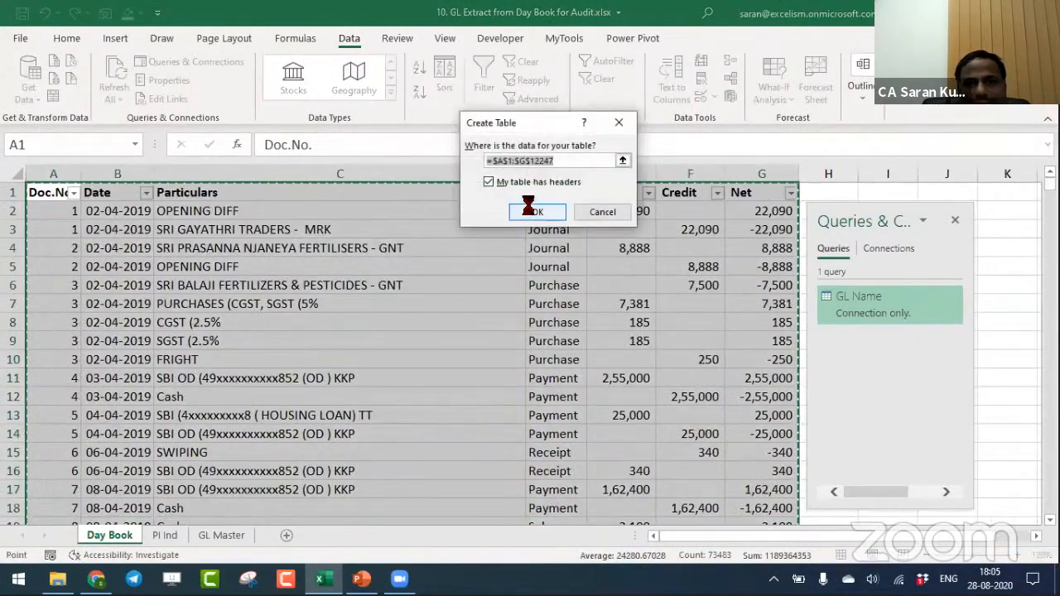
pyautogui.click(527, 210)
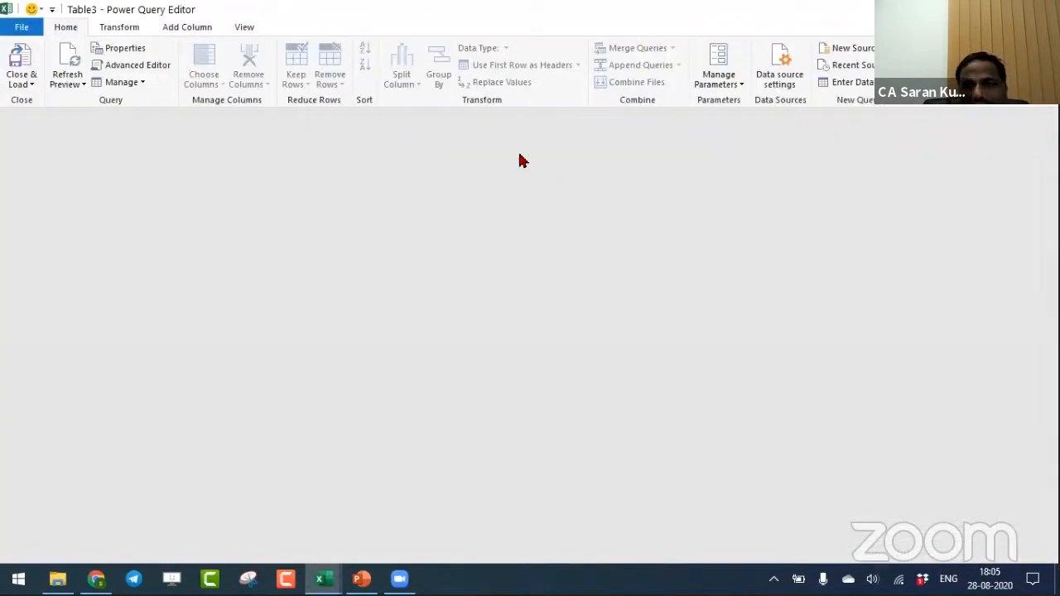
pyautogui.write('Day Book')
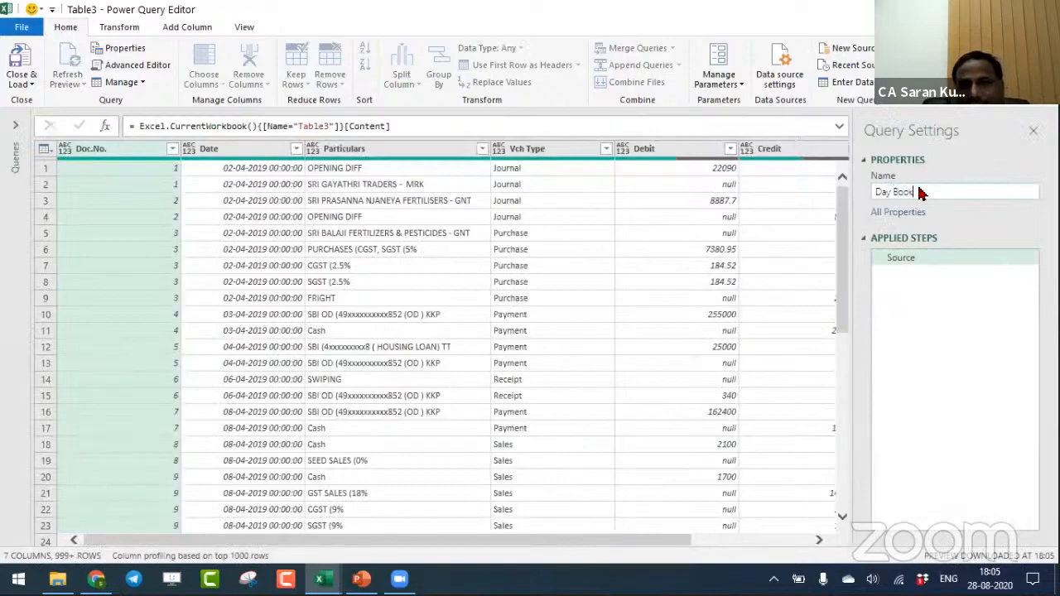
pyautogui.press('Return')
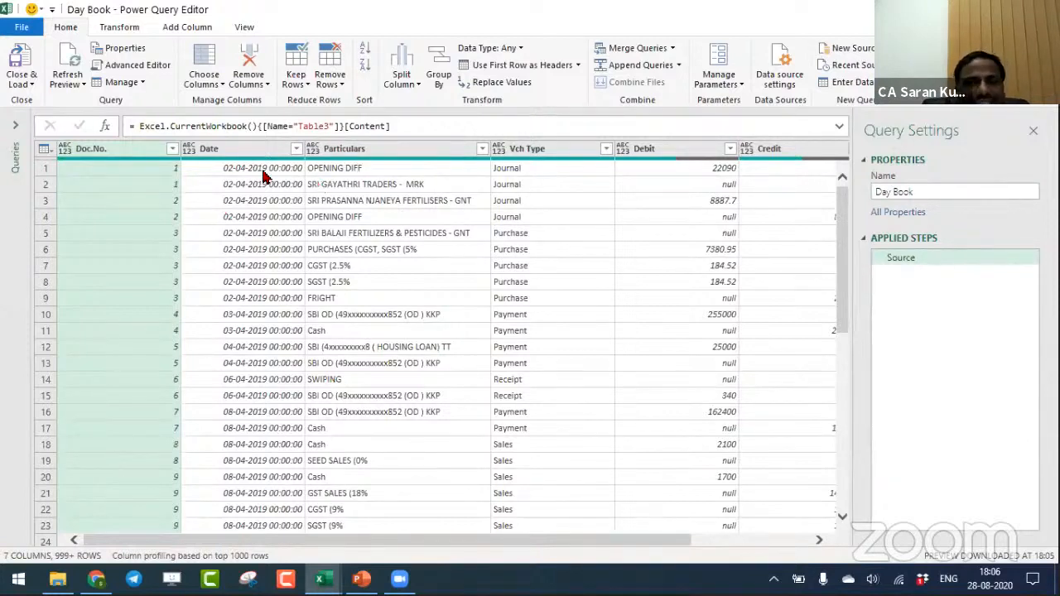
# - Close the Power Query Editor and load the Day Book query as a connection only
pyautogui.click(31, 85)
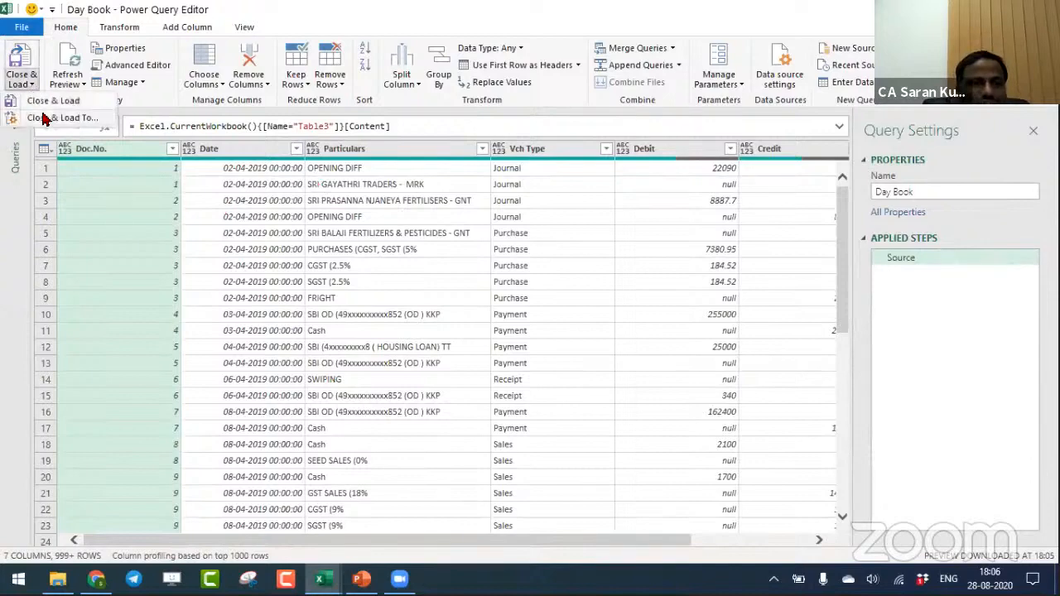
pyautogui.click(39, 103)
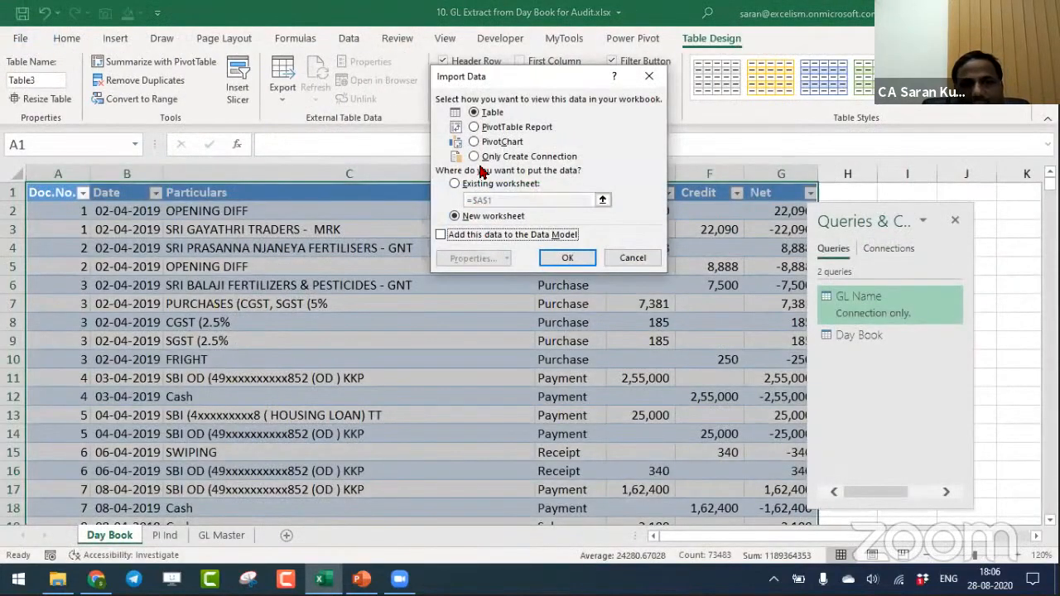
pyautogui.click(477, 156)
pyautogui.click(571, 257)
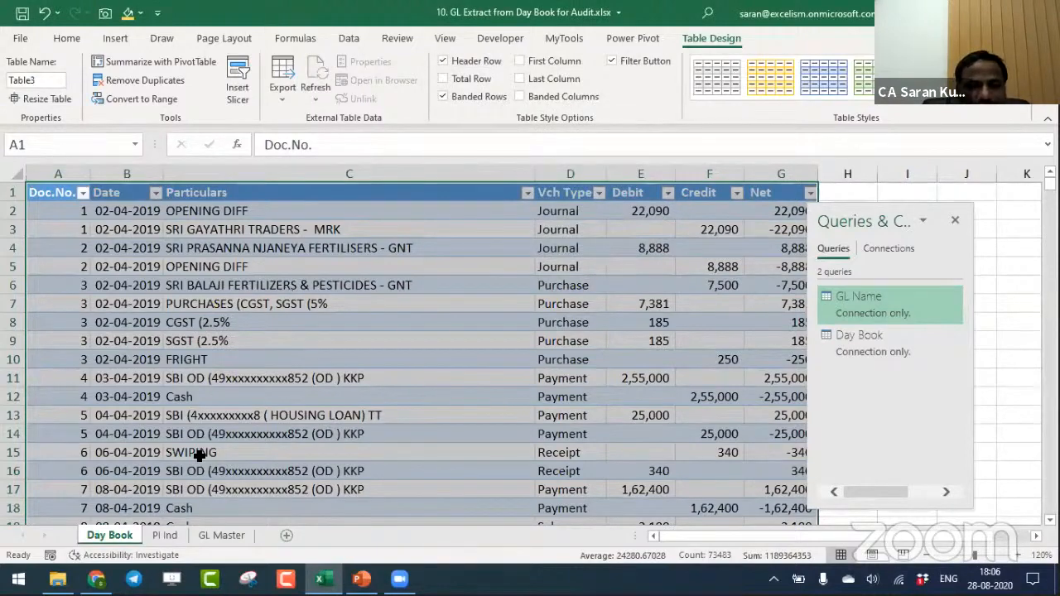
# - Shade cells C6:C14 on the GL Master sheet gold to represent the larger list
pyautogui.click(225, 534)
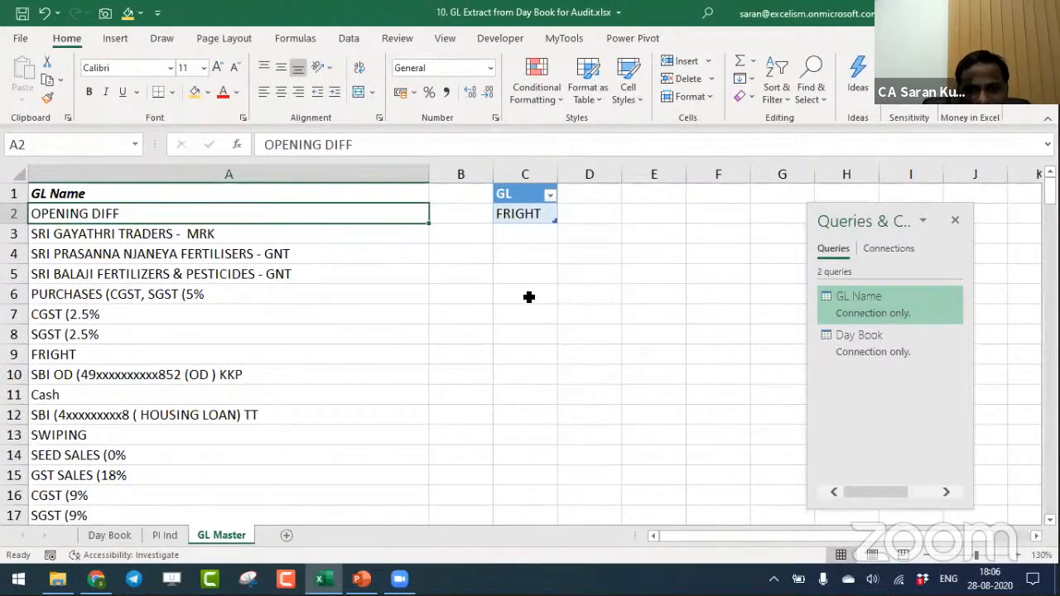
pyautogui.moveTo(529, 296); pyautogui.dragTo(530, 447)
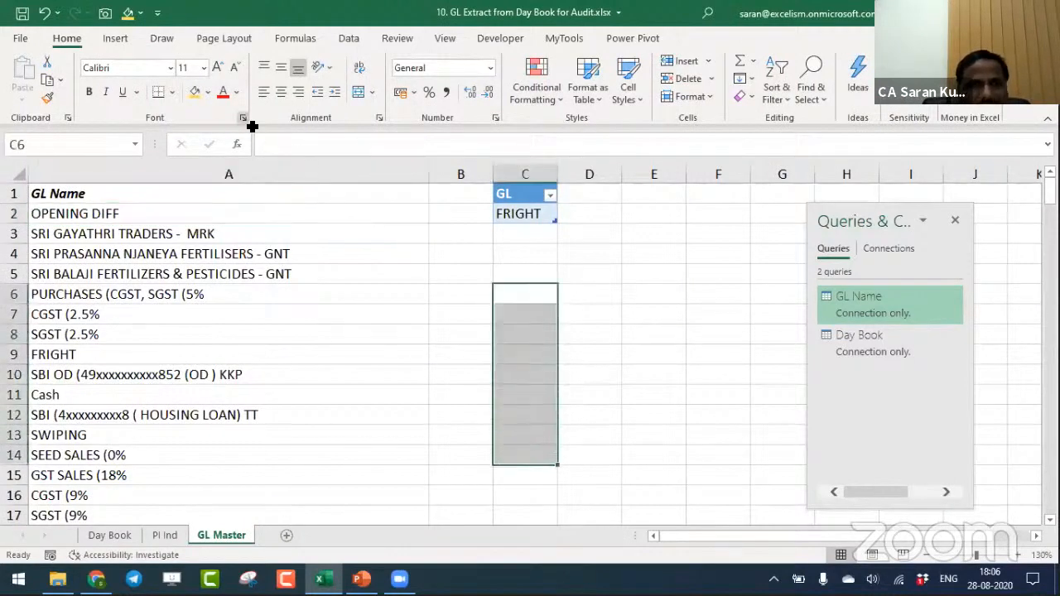
pyautogui.click(196, 92)
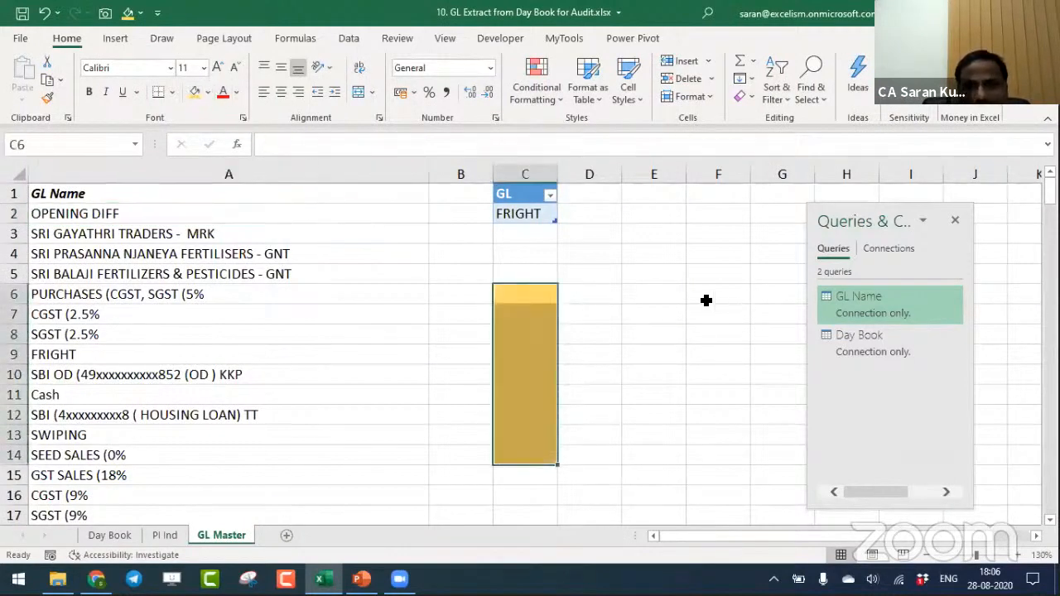
# - Shade cells E6:E7 light blue beside the gold block to represent the smaller list
pyautogui.moveTo(650, 297); pyautogui.dragTo(650, 314)
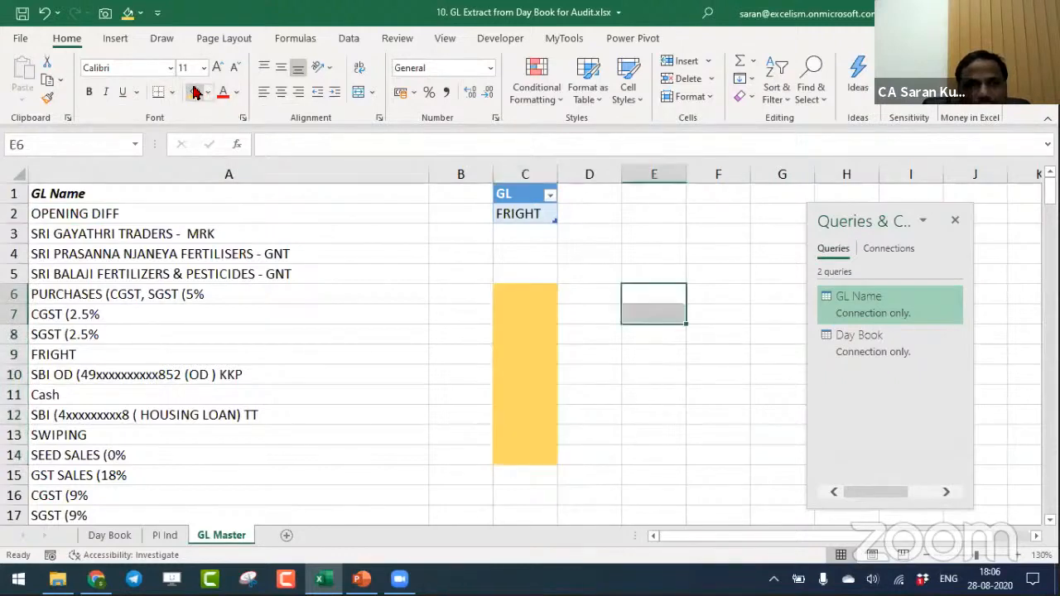
pyautogui.click(196, 92)
pyautogui.click(207, 91)
pyautogui.click(248, 164)
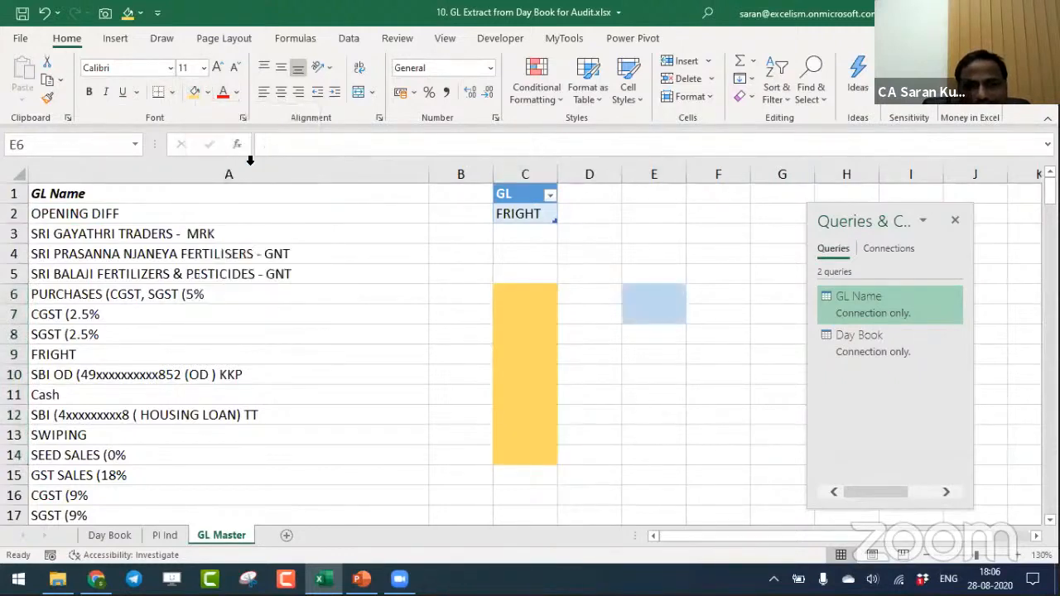
pyautogui.click(693, 356)
pyautogui.click(663, 324)
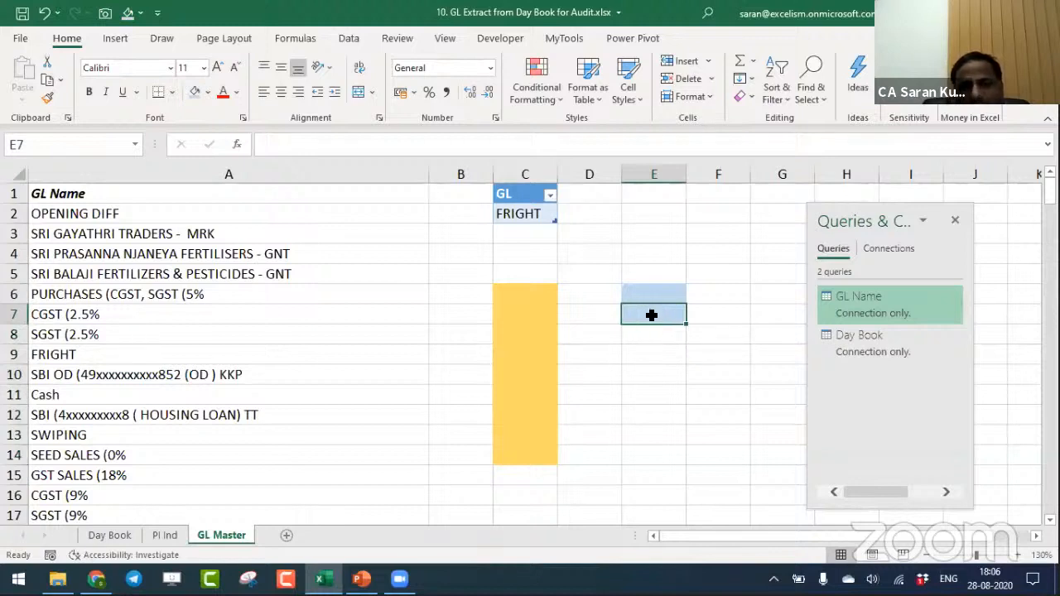
pyautogui.moveTo(513, 284); pyautogui.dragTo(522, 453)
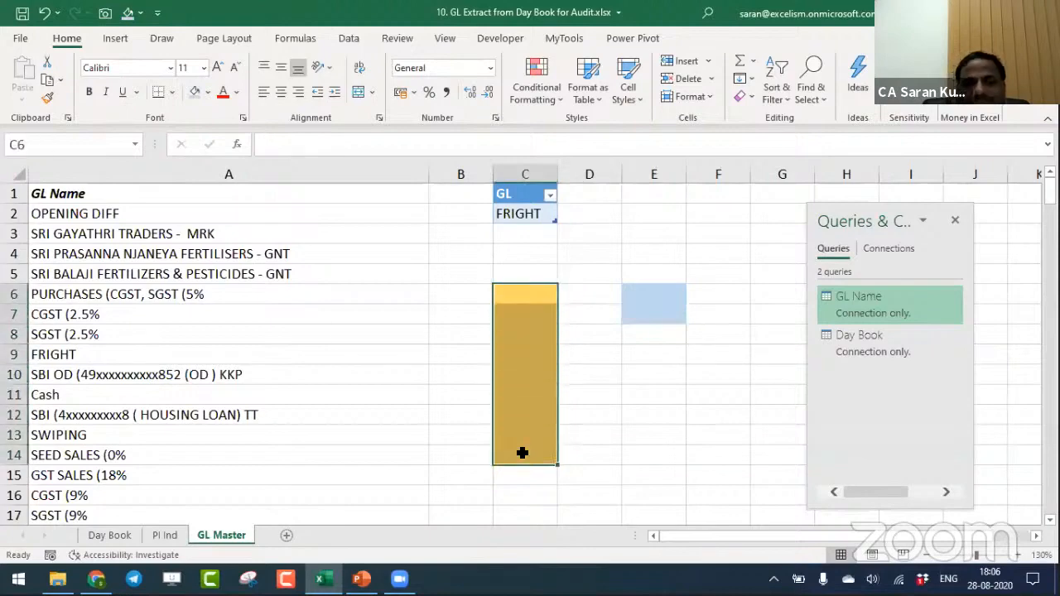
pyautogui.click(659, 322)
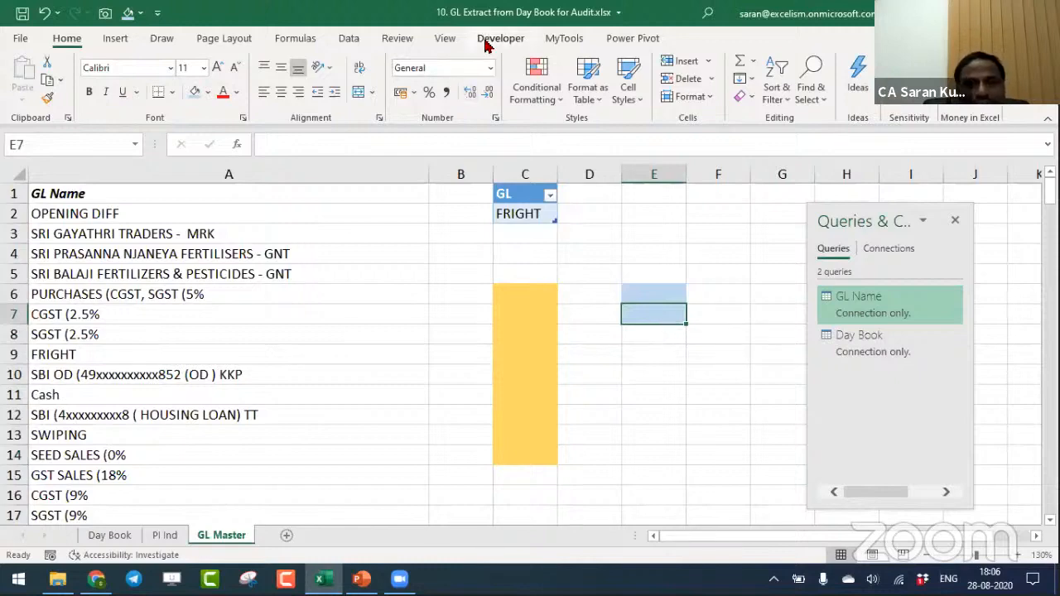
# - Set up a query merge with GL Name first and Day Book second, matching the GL column to the Particulars column
pyautogui.click(352, 39)
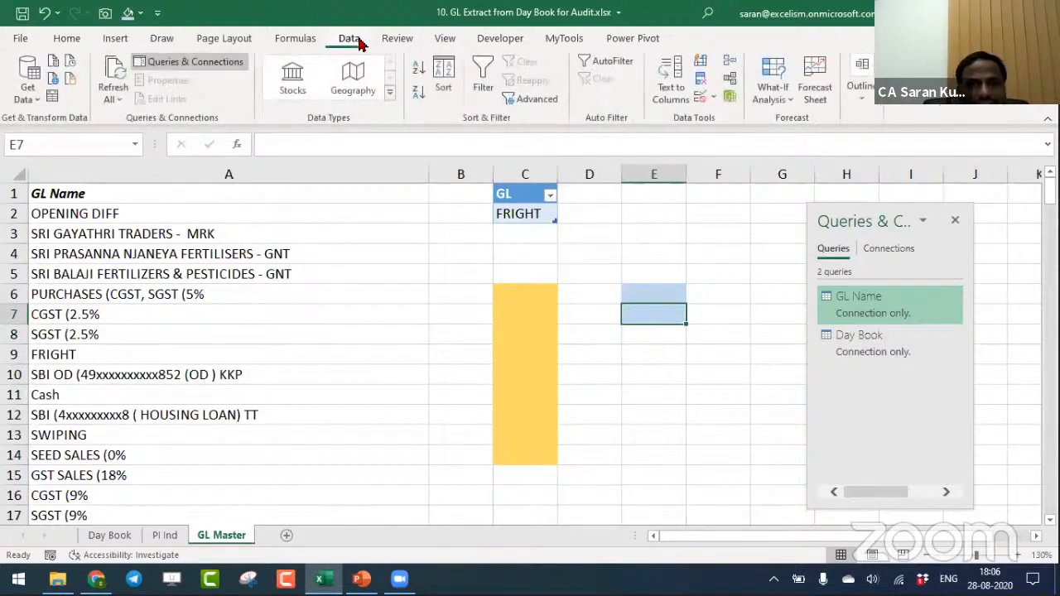
pyautogui.click(25, 99)
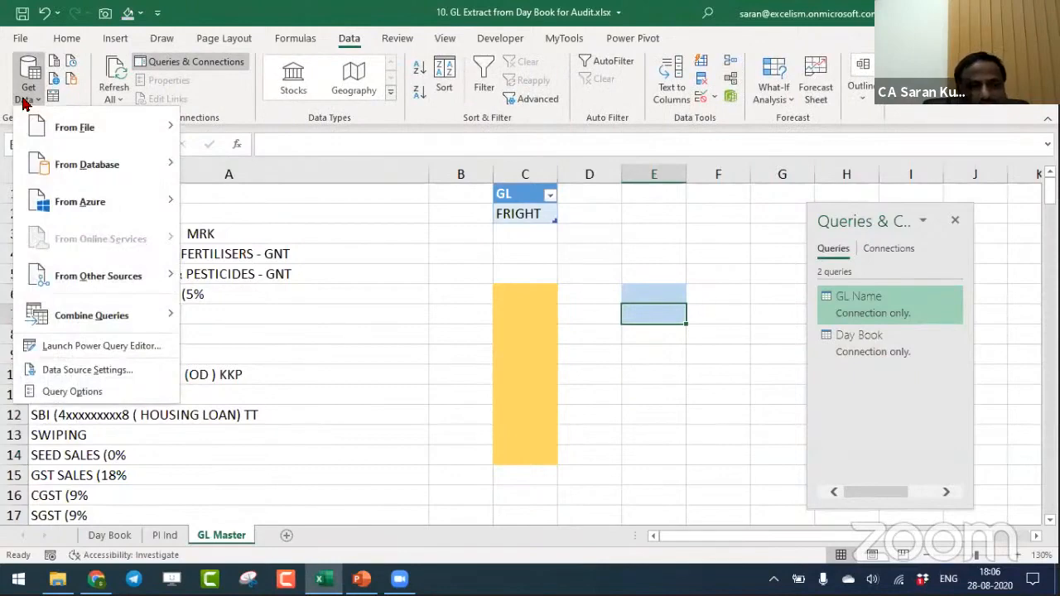
pyautogui.moveTo(139, 315)
pyautogui.click(213, 318)
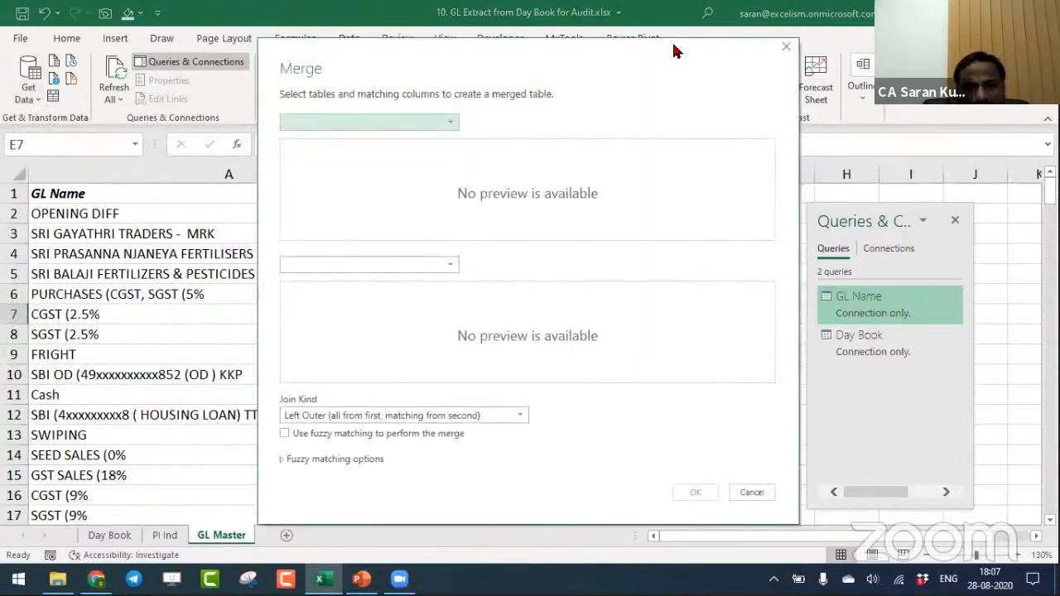
pyautogui.moveTo(675, 51); pyautogui.dragTo(1015, 37)
pyautogui.click(752, 109)
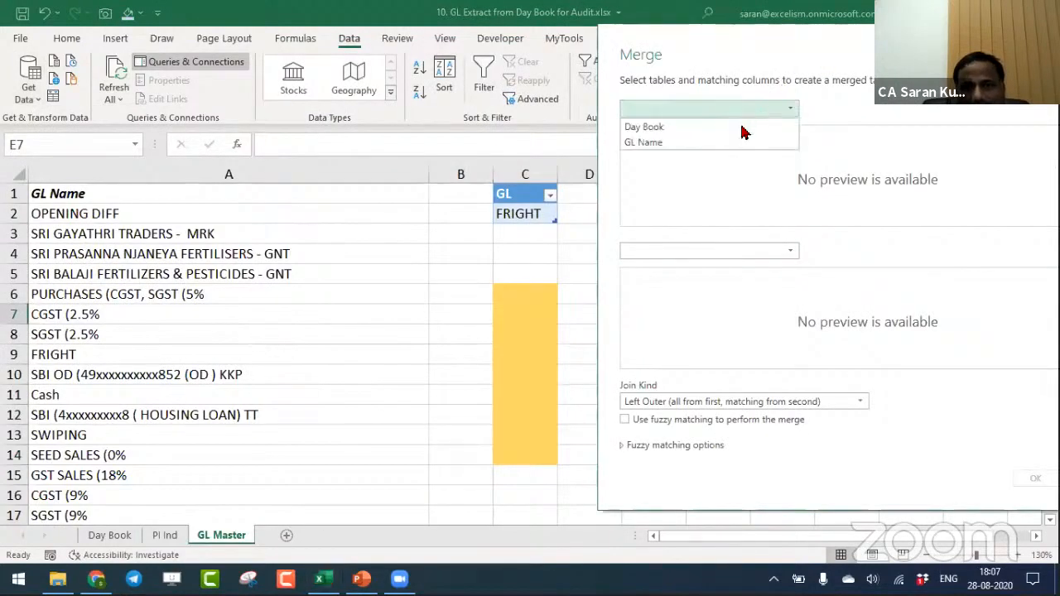
pyautogui.click(741, 142)
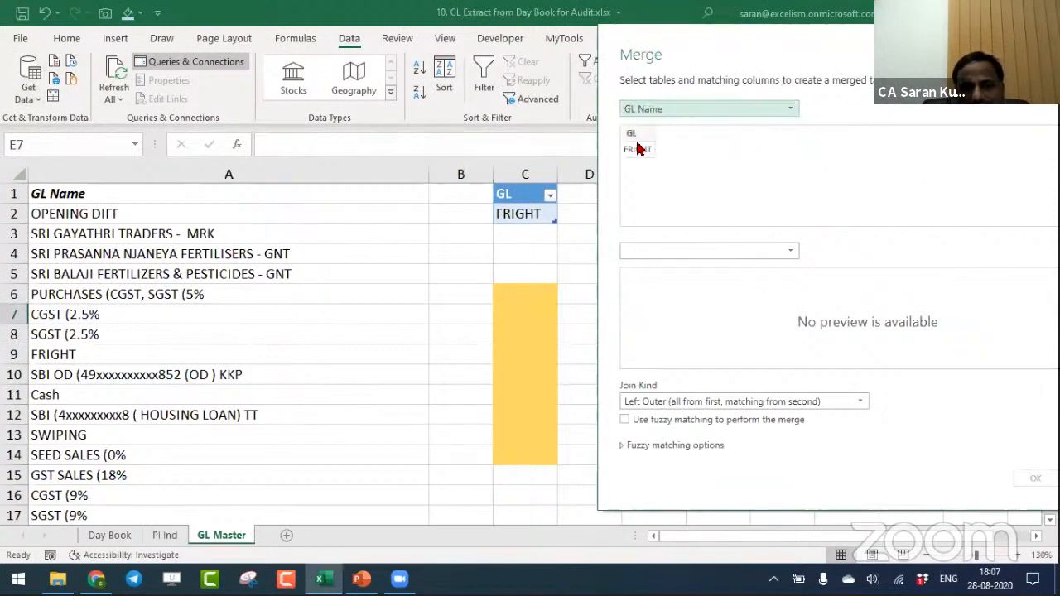
pyautogui.click(709, 253)
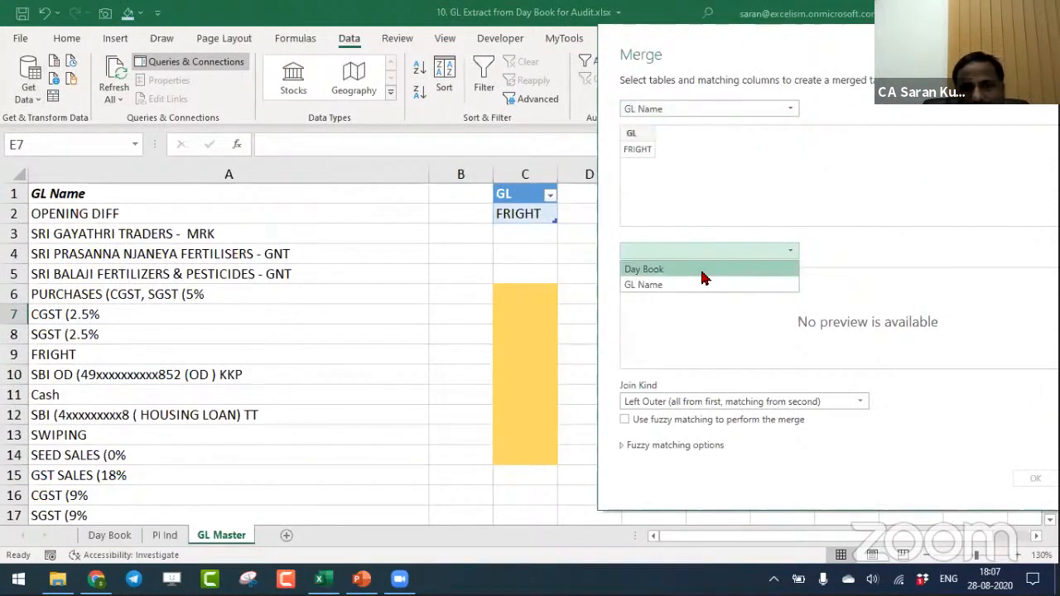
pyautogui.click(702, 273)
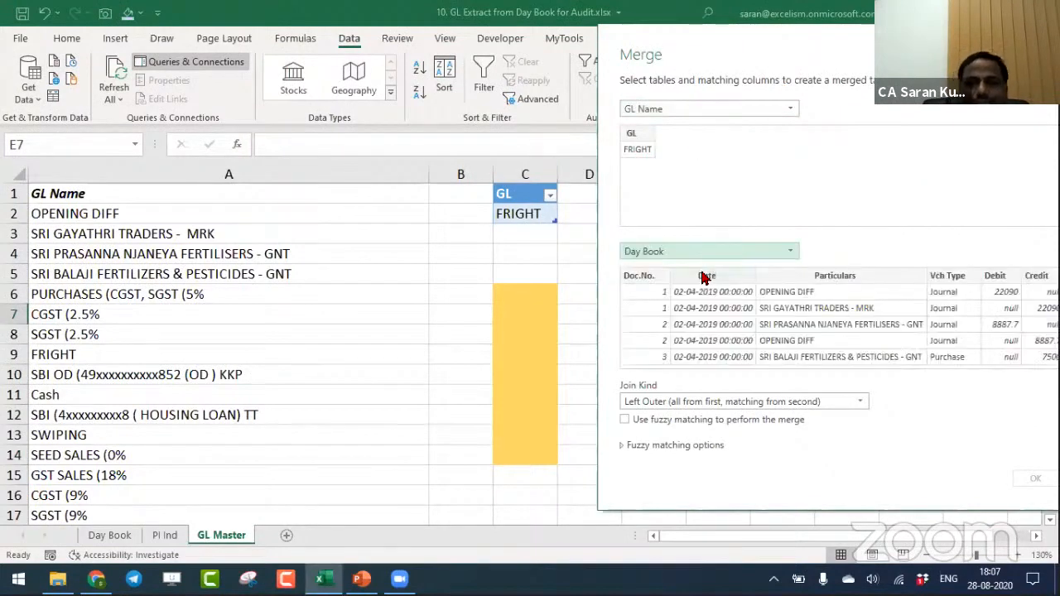
pyautogui.click(645, 135)
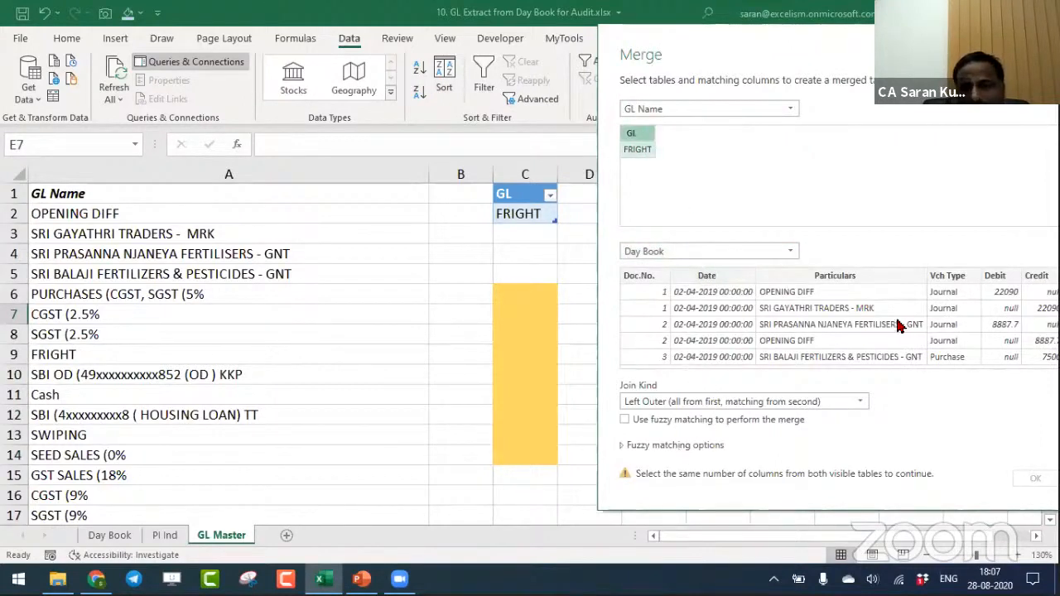
pyautogui.click(861, 278)
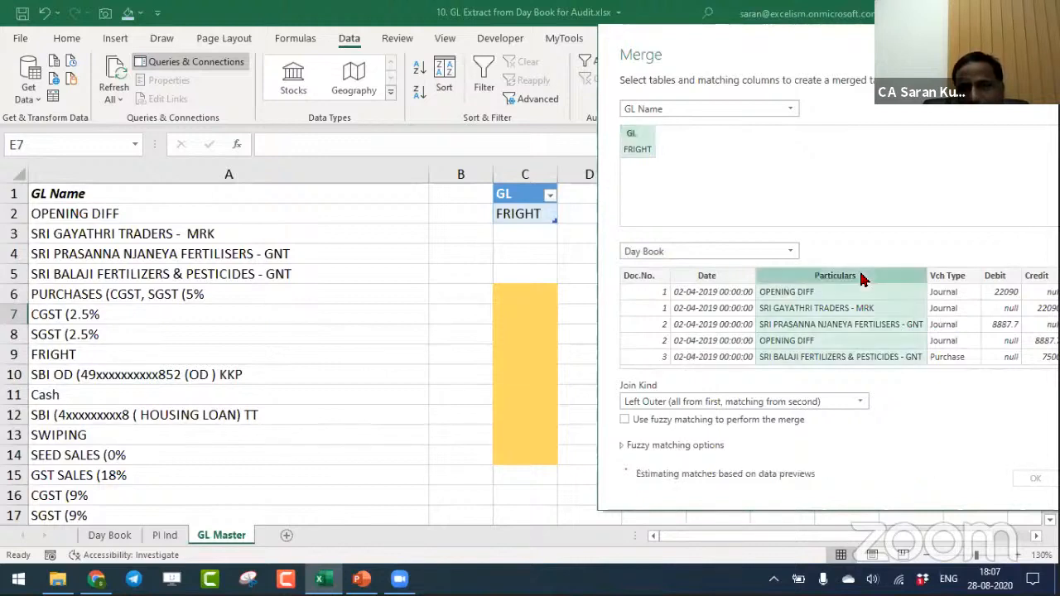
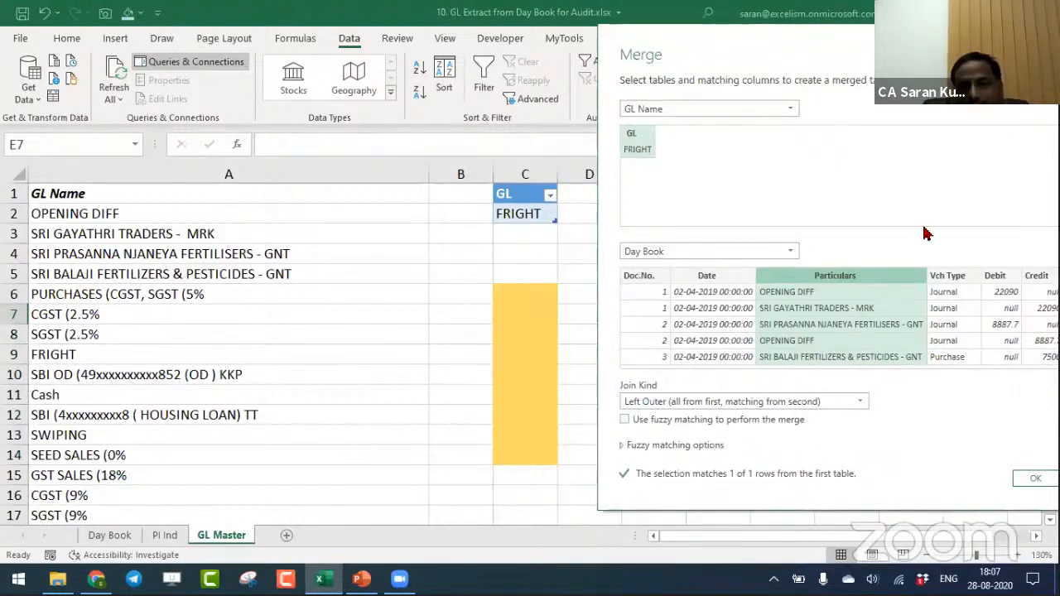
# - Create the left outer merge of GL Name and Day Book and preview the matching rows nested for FRIGHT
pyautogui.moveTo(793, 59); pyautogui.dragTo(564, 39)
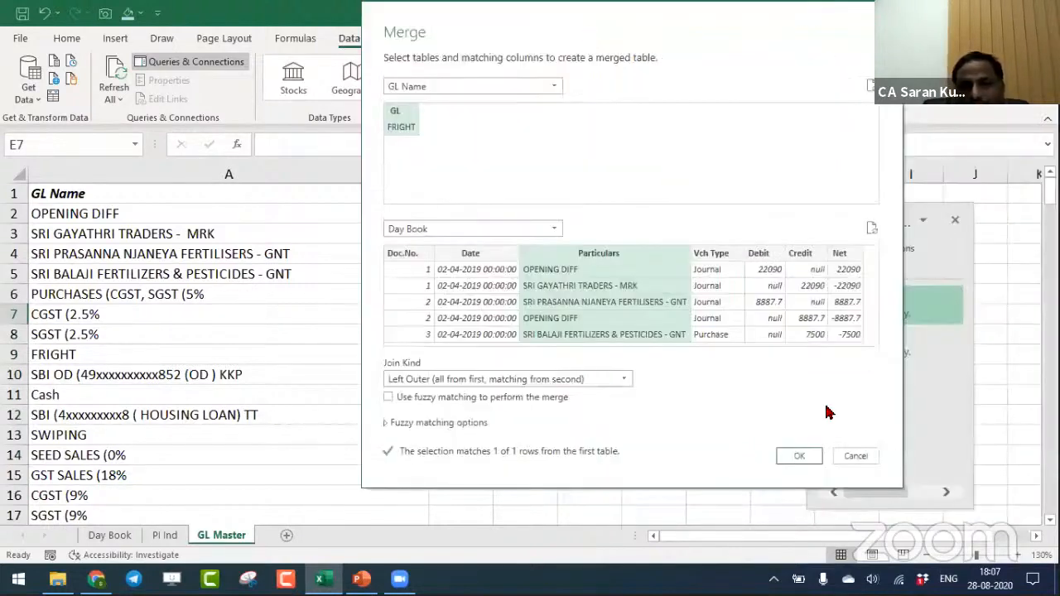
pyautogui.click(807, 457)
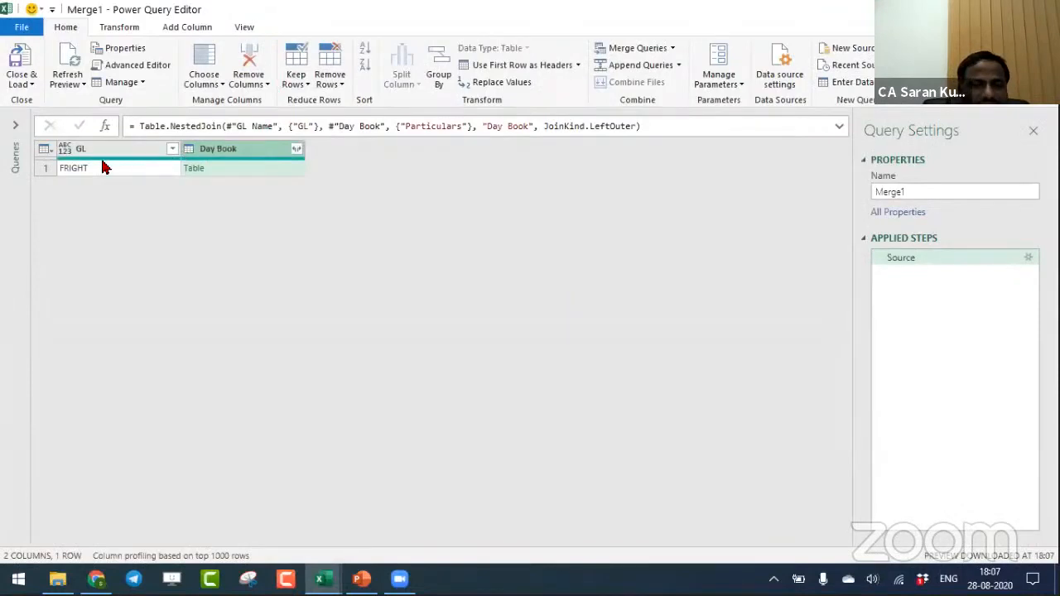
pyautogui.click(277, 167)
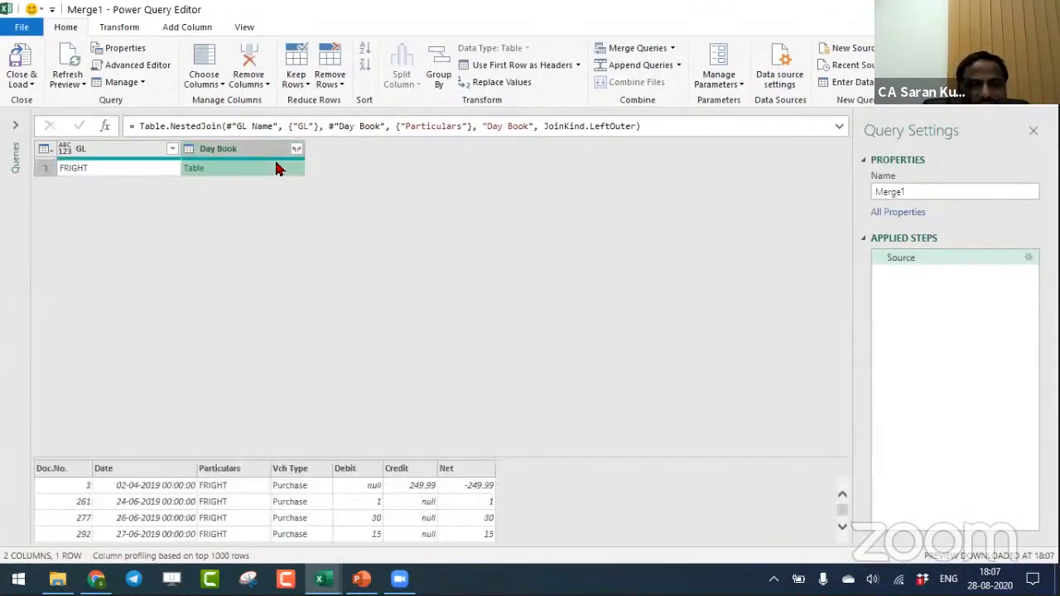
# - Expand the merged Day Book column to only its Doc.No. field, keeping the original column name as prefix
pyautogui.click(296, 150)
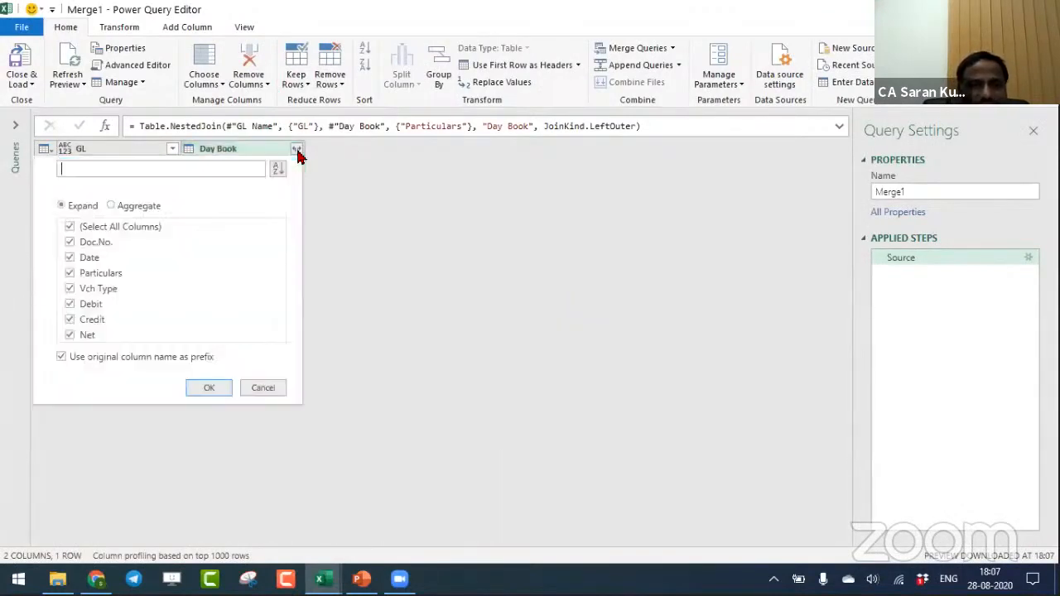
pyautogui.click(70, 226)
pyautogui.click(72, 244)
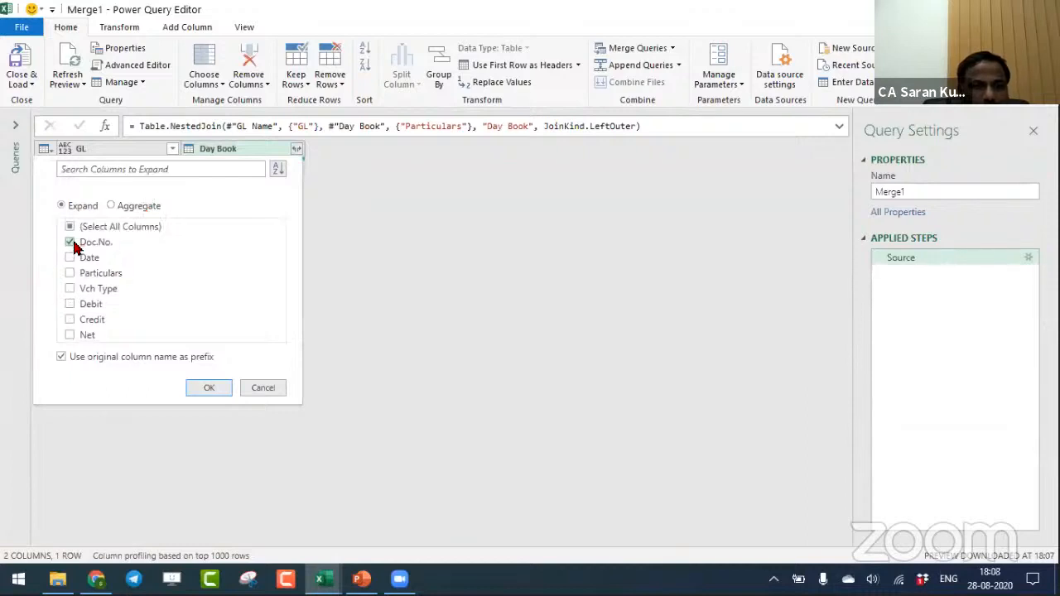
pyautogui.click(209, 389)
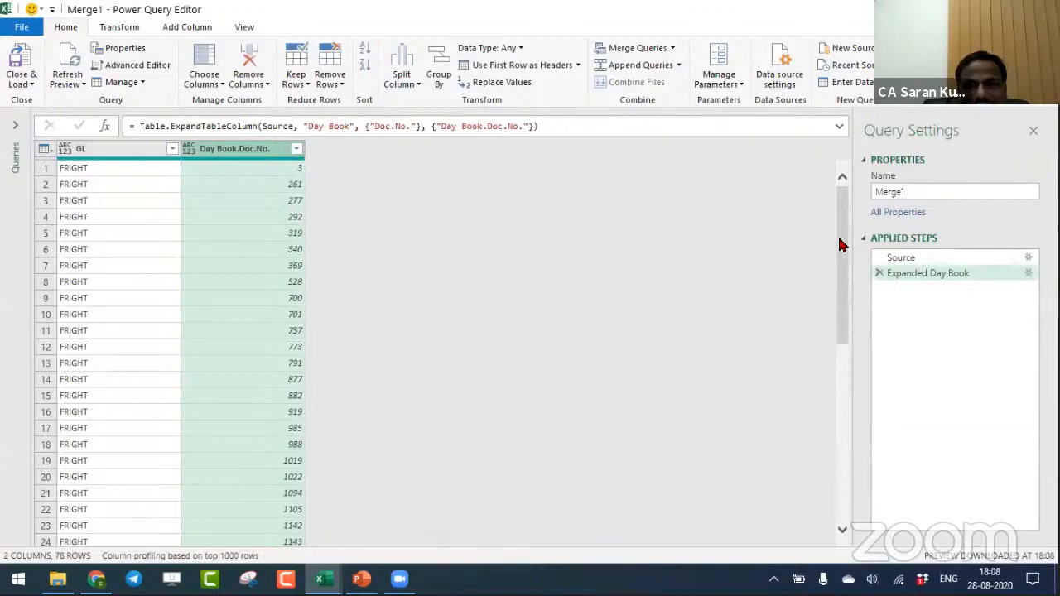
pyautogui.moveTo(839, 245); pyautogui.dragTo(856, 157)
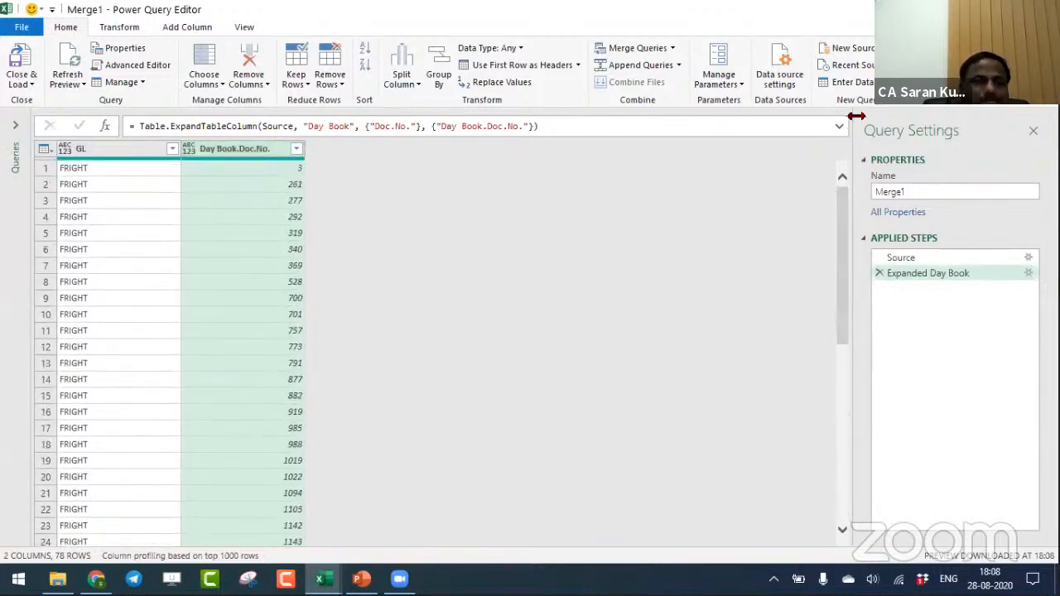
# - Remove the GL column from the Merge1 query
pyautogui.click(116, 154)
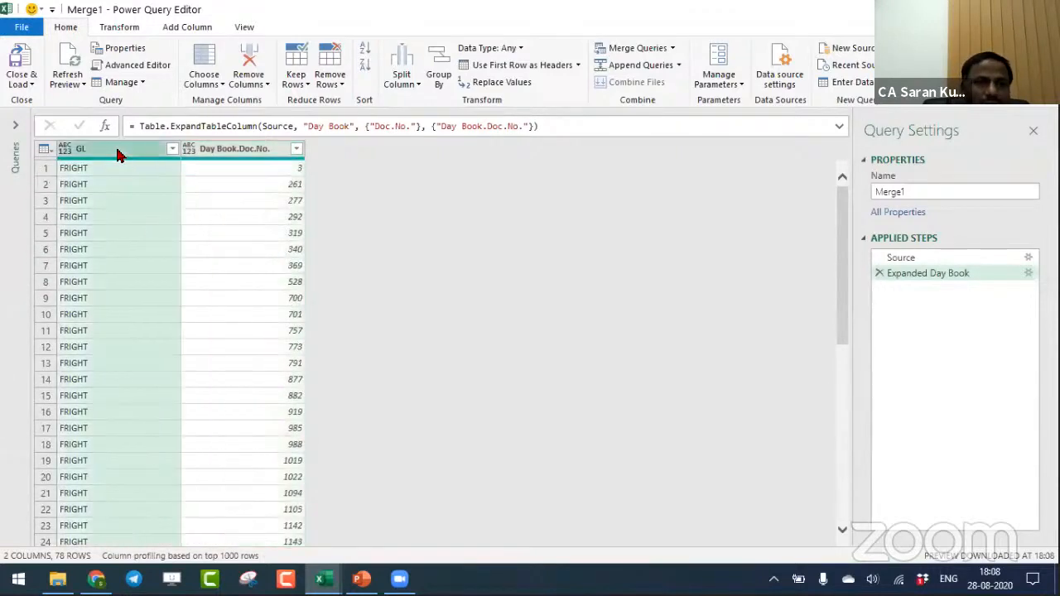
pyautogui.rightClick(118, 155)
pyautogui.click(120, 181)
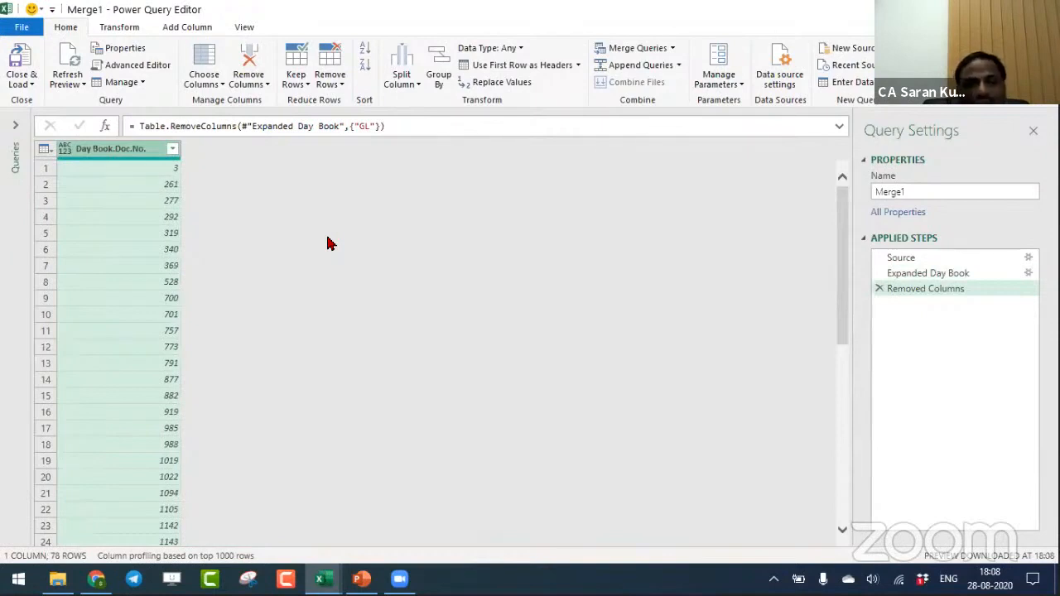
# - Rename the Day Book.Doc.No. column in the Merge1 query as GL Doc No
pyautogui.click(17, 145)
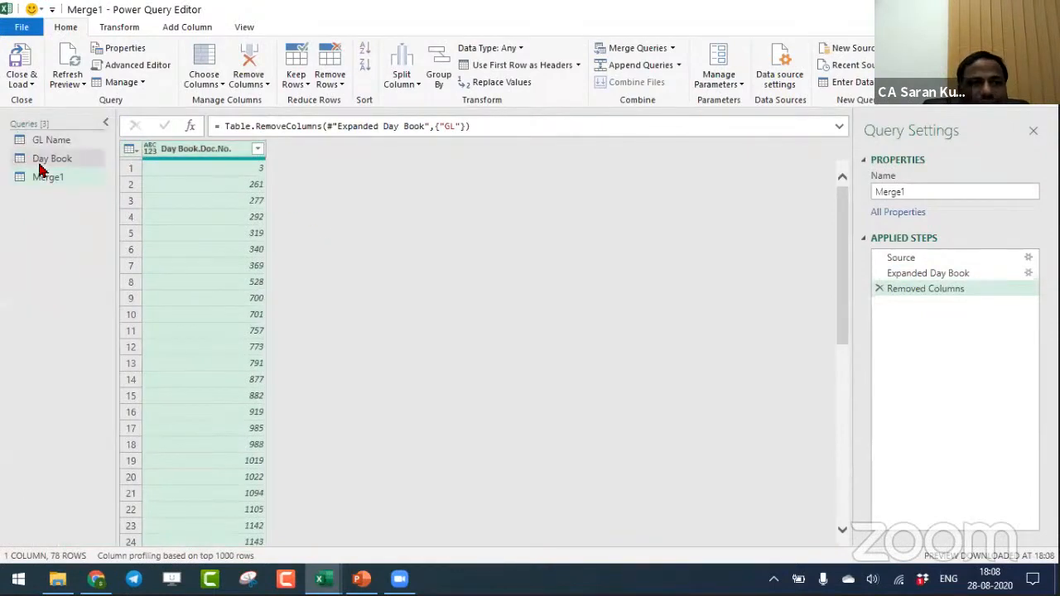
pyautogui.click(54, 181)
pyautogui.doubleClick(185, 148)
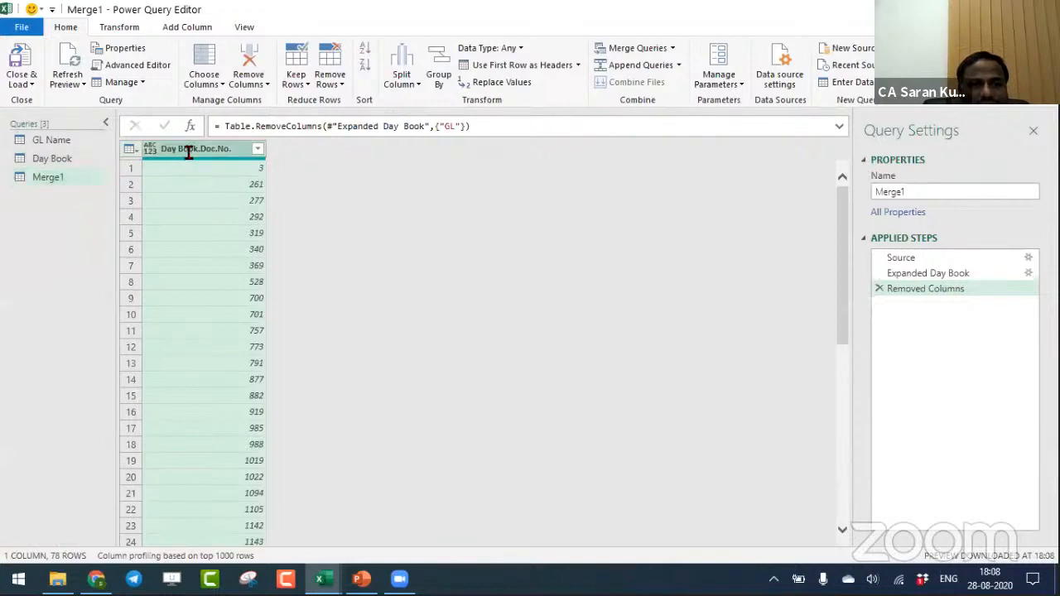
pyautogui.write('GL Doc')
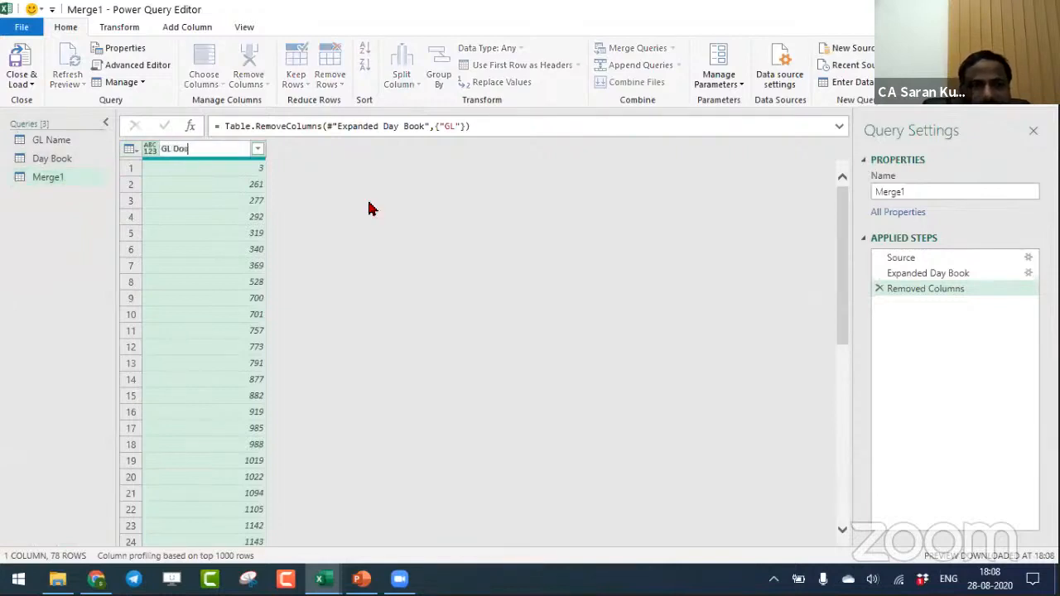
pyautogui.write(' No')
pyautogui.press('Return')
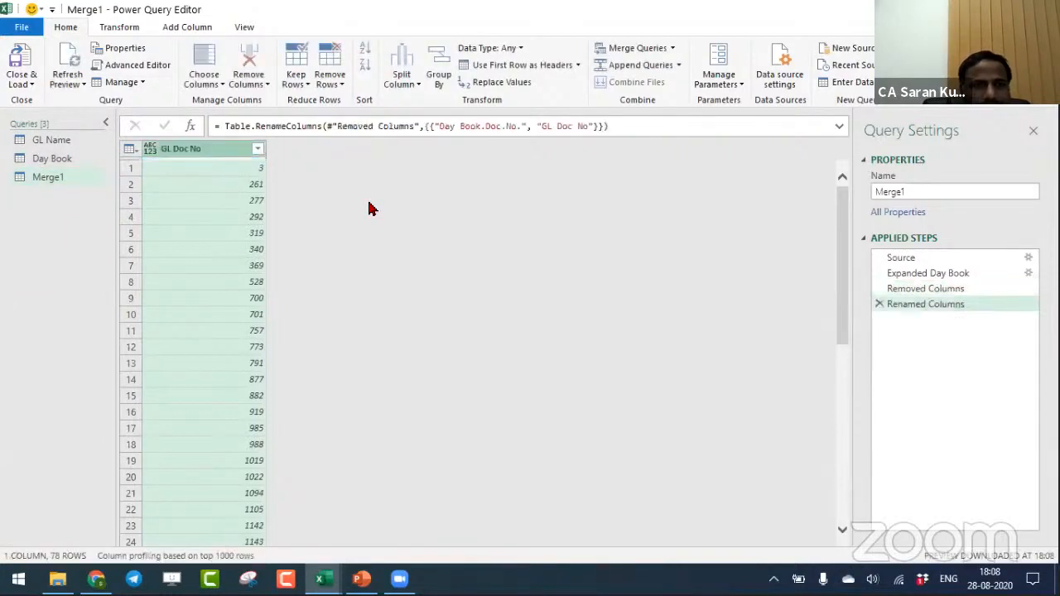
# - Rename the Merge1 query as GL Doc
pyautogui.press('F2')
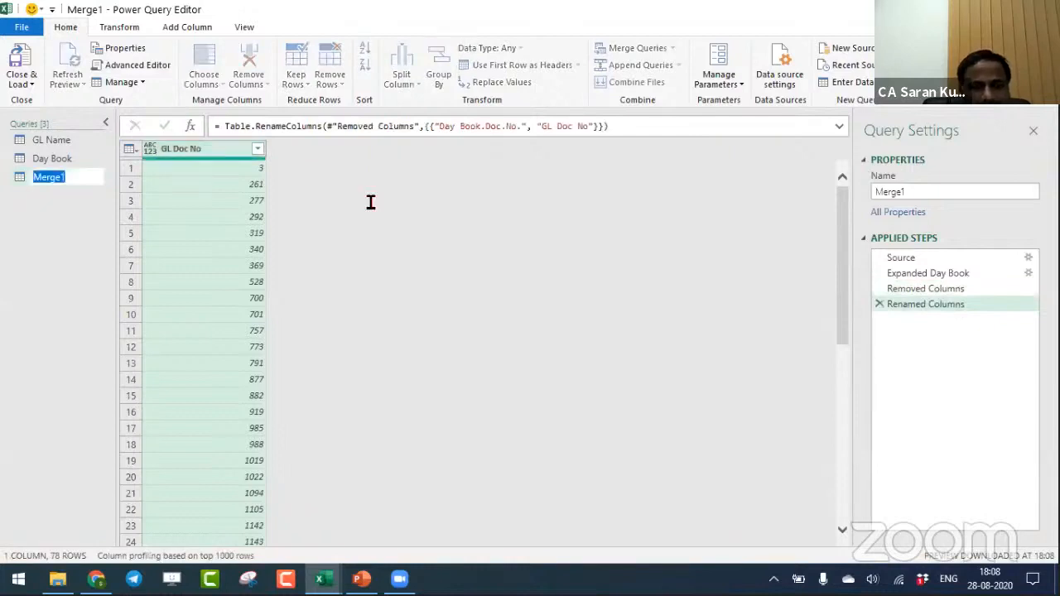
pyautogui.write('GL Doc')
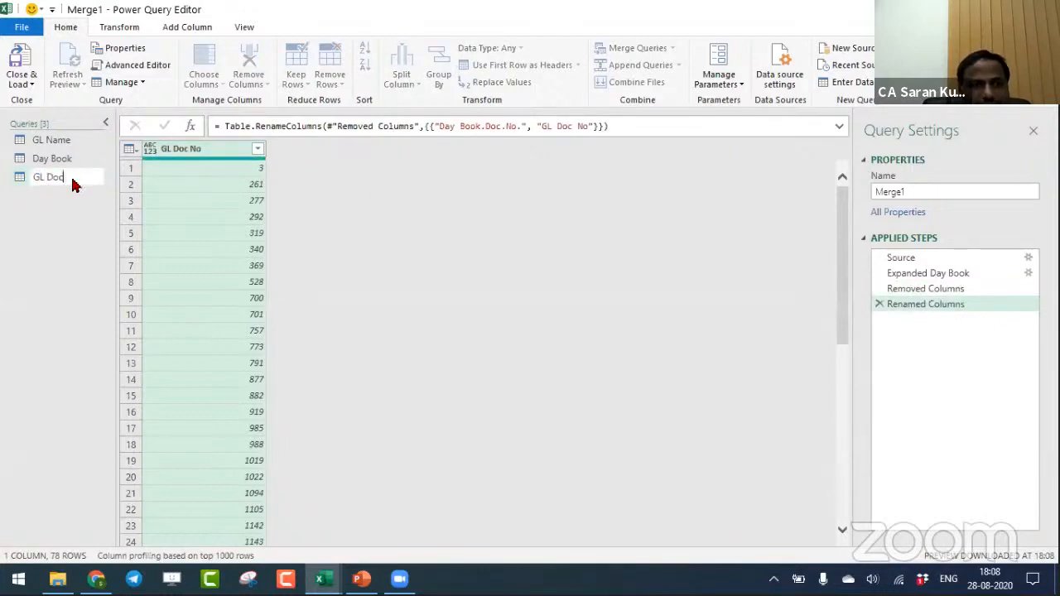
pyautogui.press('Return')
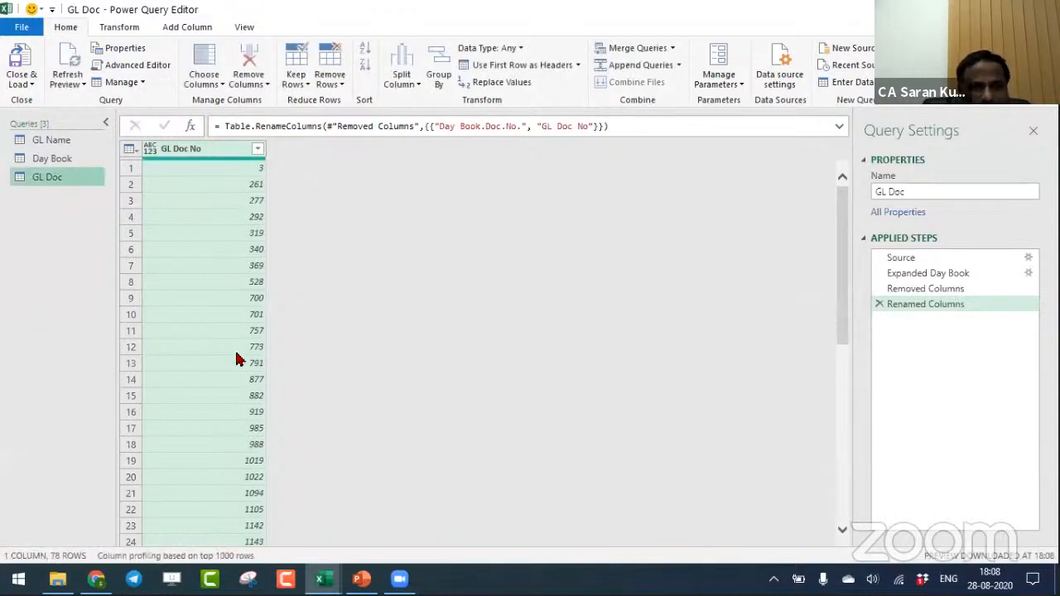
pyautogui.click(65, 161)
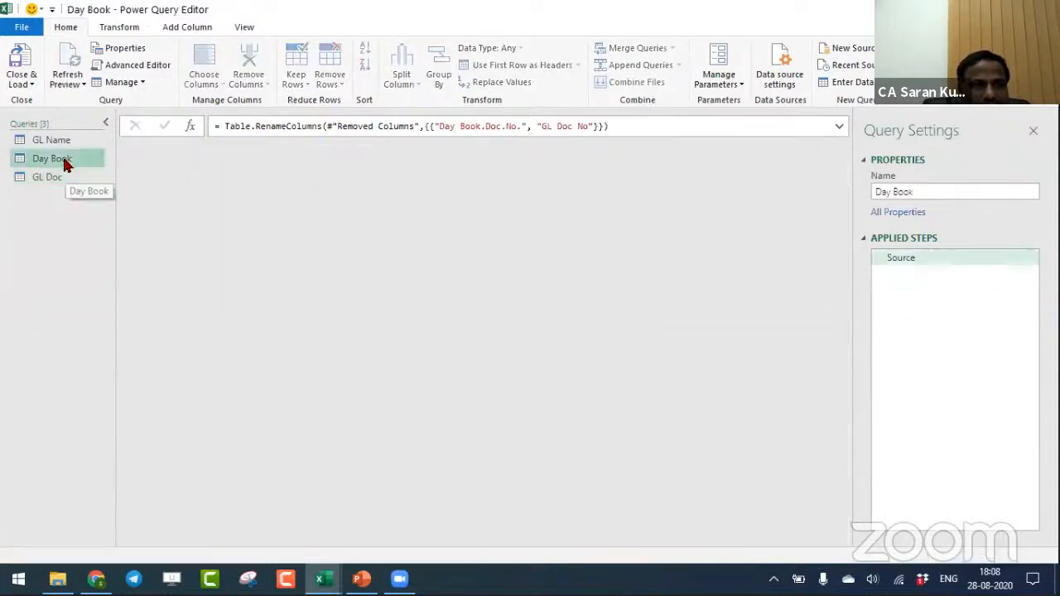
pyautogui.click(57, 176)
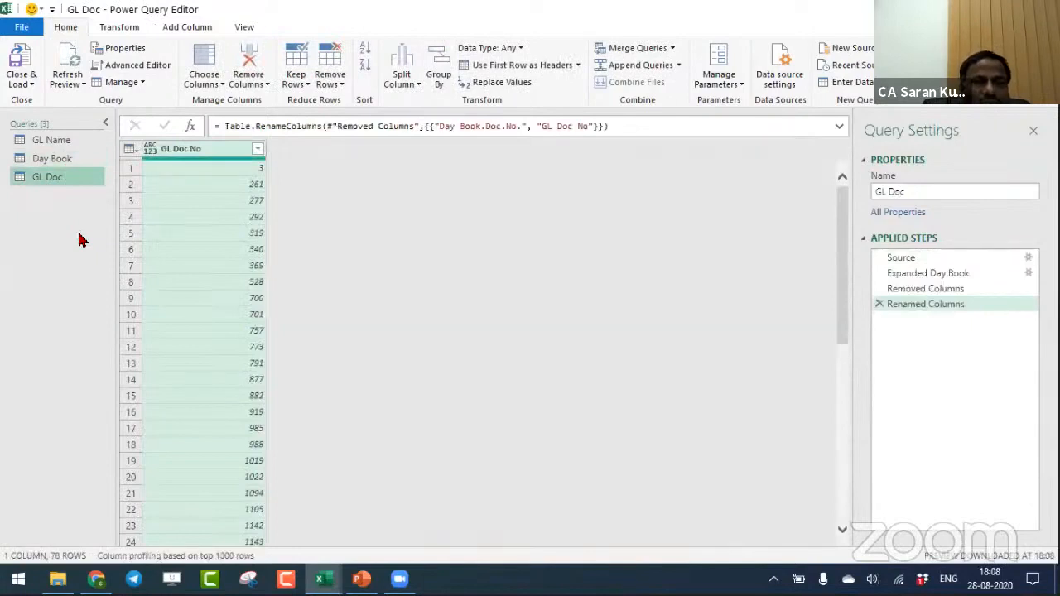
pyautogui.click(672, 48)
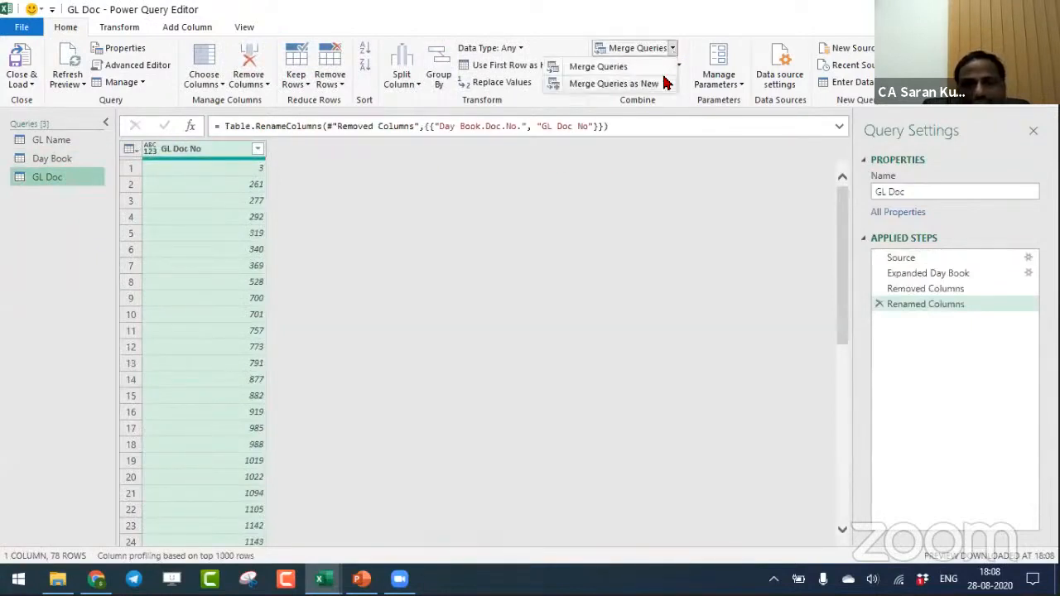
pyautogui.click(665, 84)
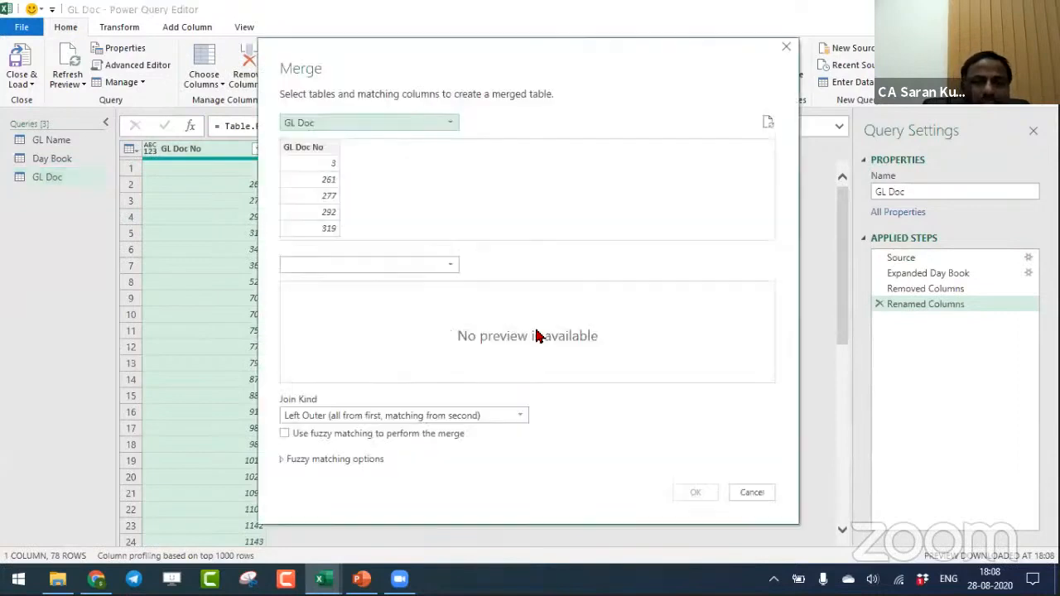
pyautogui.click(394, 128)
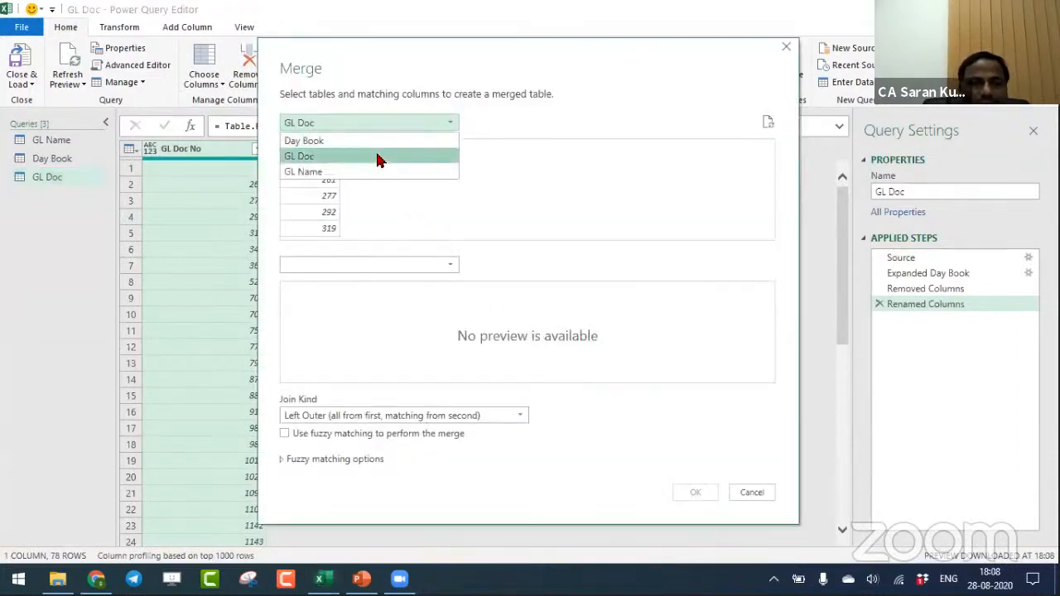
pyautogui.click(376, 162)
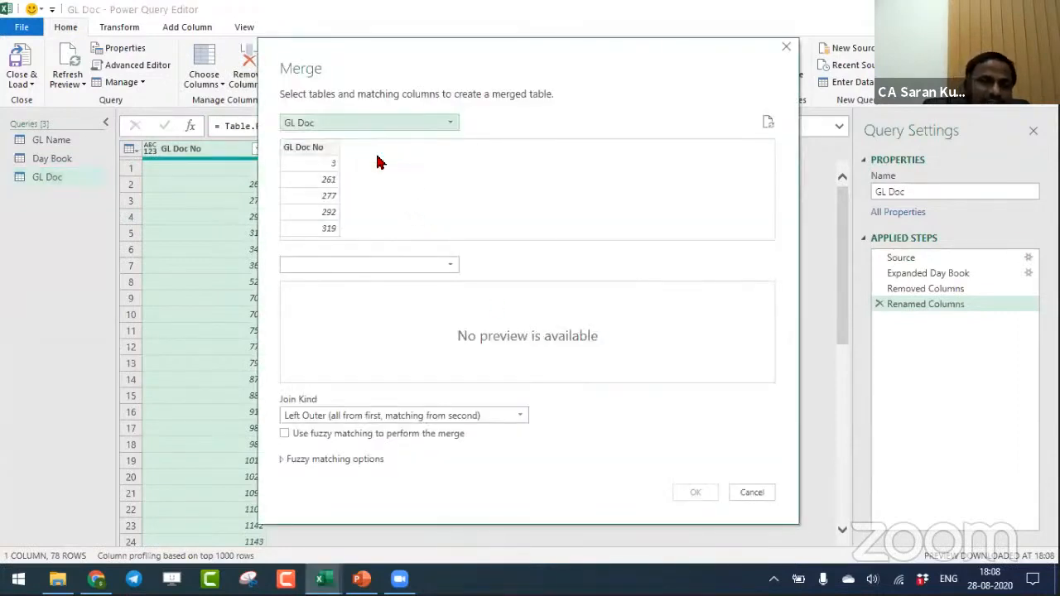
pyautogui.click(371, 269)
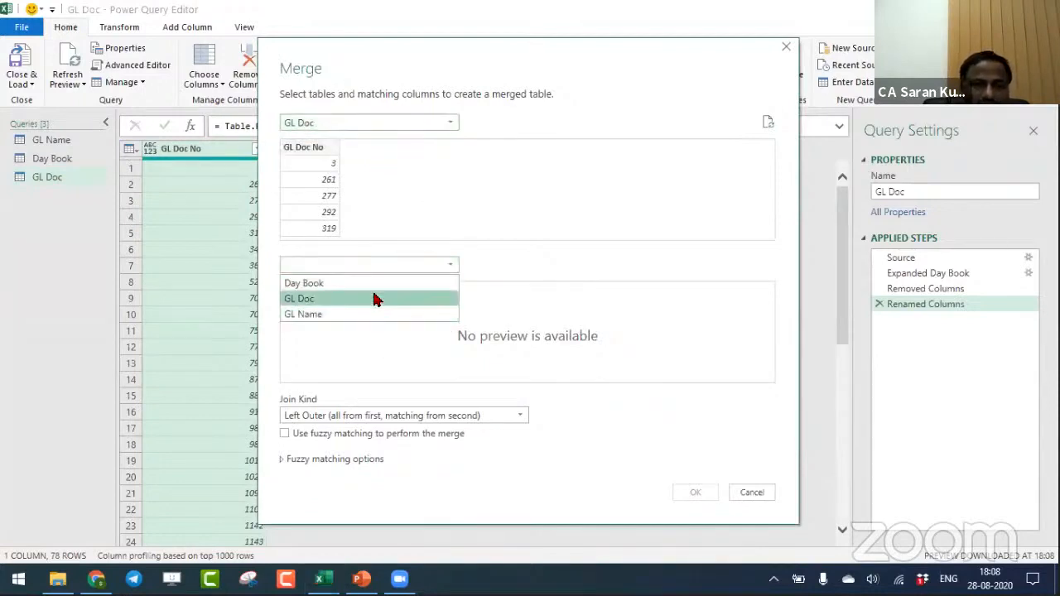
pyautogui.click(373, 291)
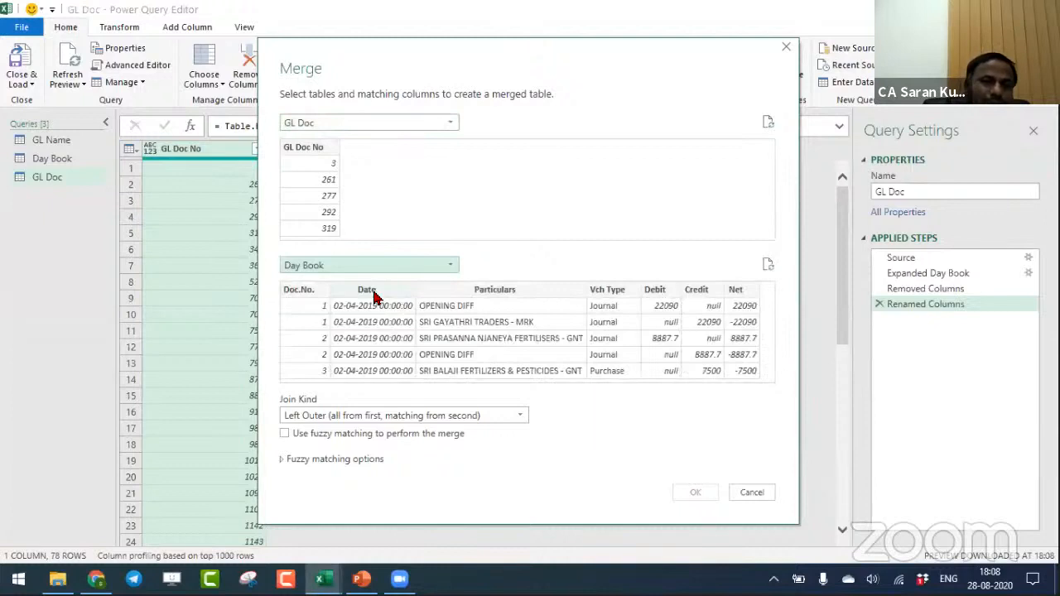
pyautogui.click(317, 157)
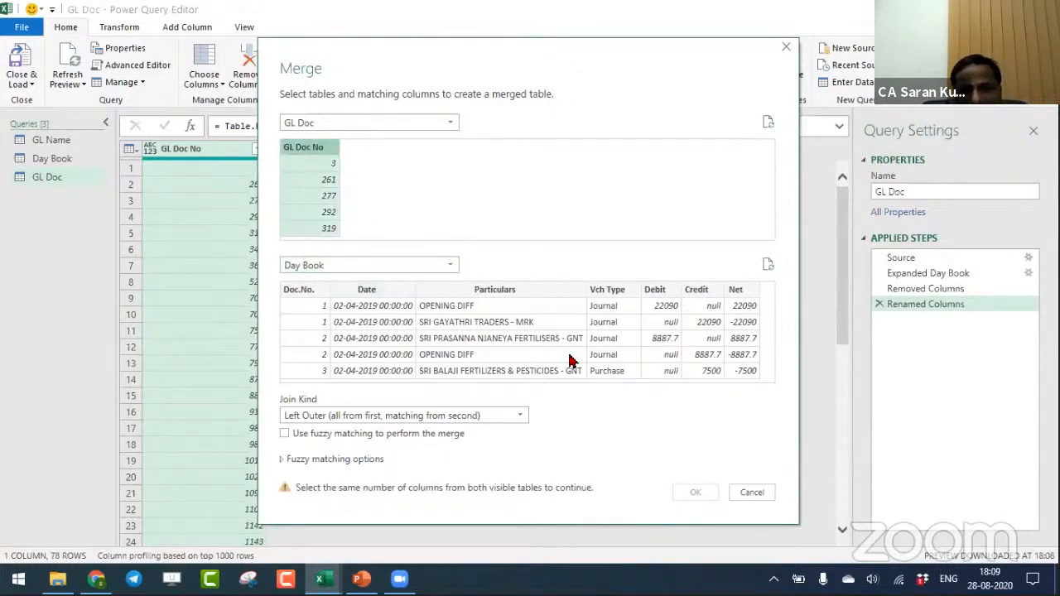
pyautogui.click(308, 289)
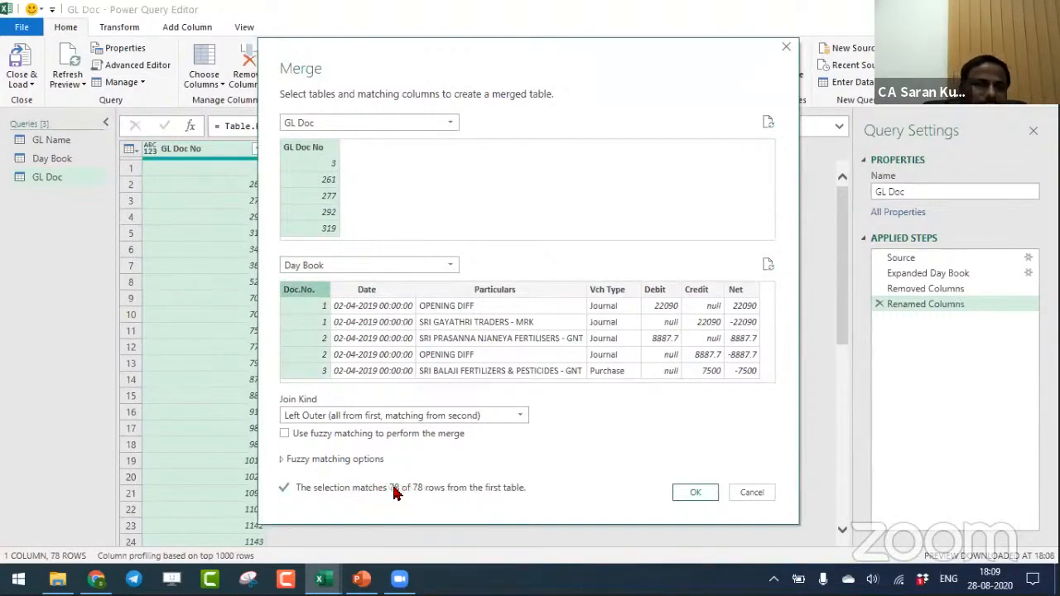
pyautogui.click(761, 494)
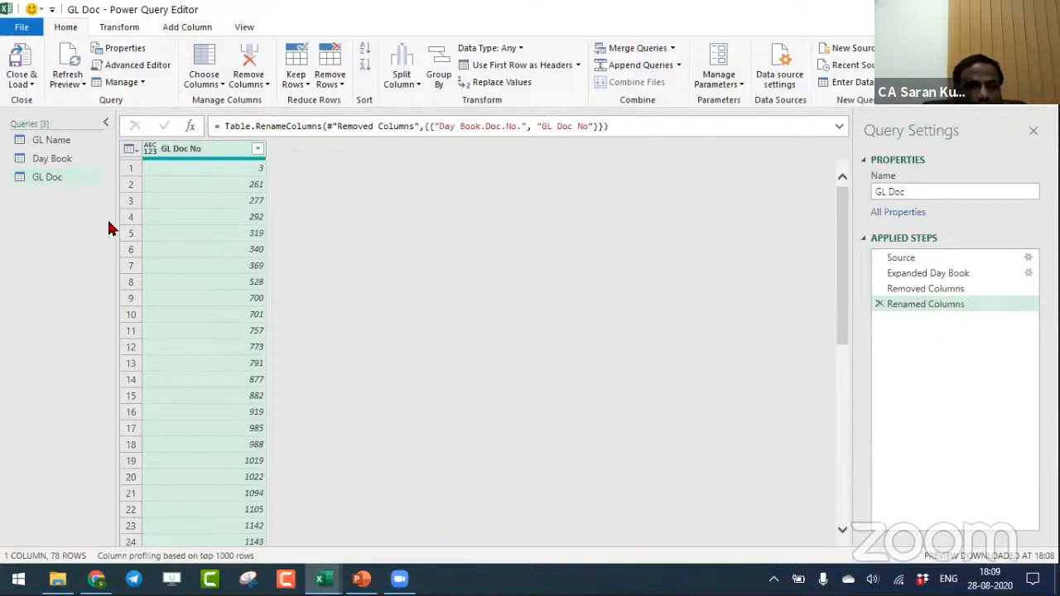
# - Review the contents of the Day Book, GL Name and GL Doc queries, comparing the ledger name with its document numbers
pyautogui.click(67, 165)
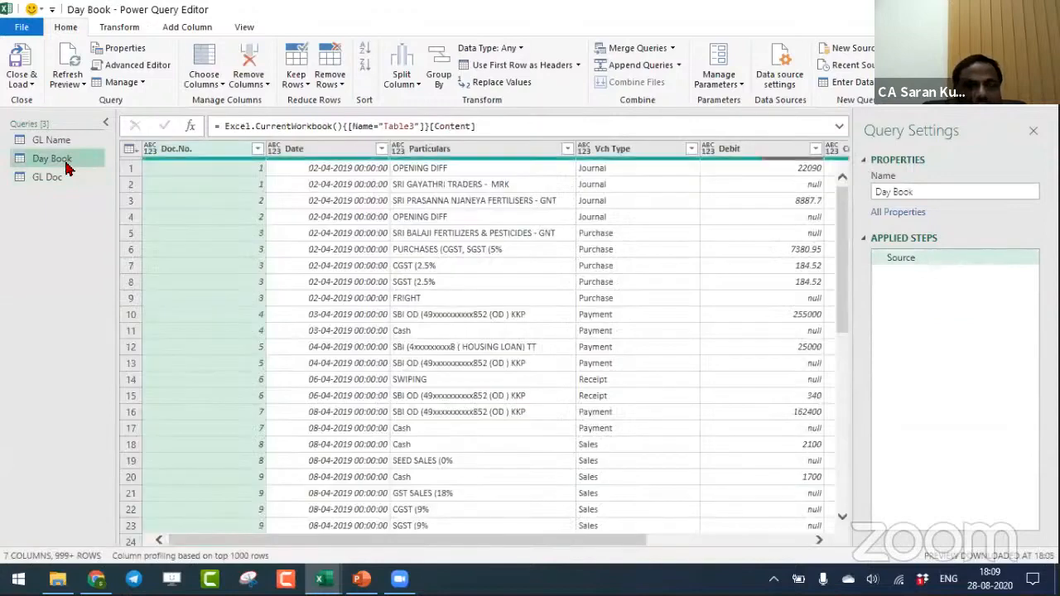
pyautogui.click(51, 142)
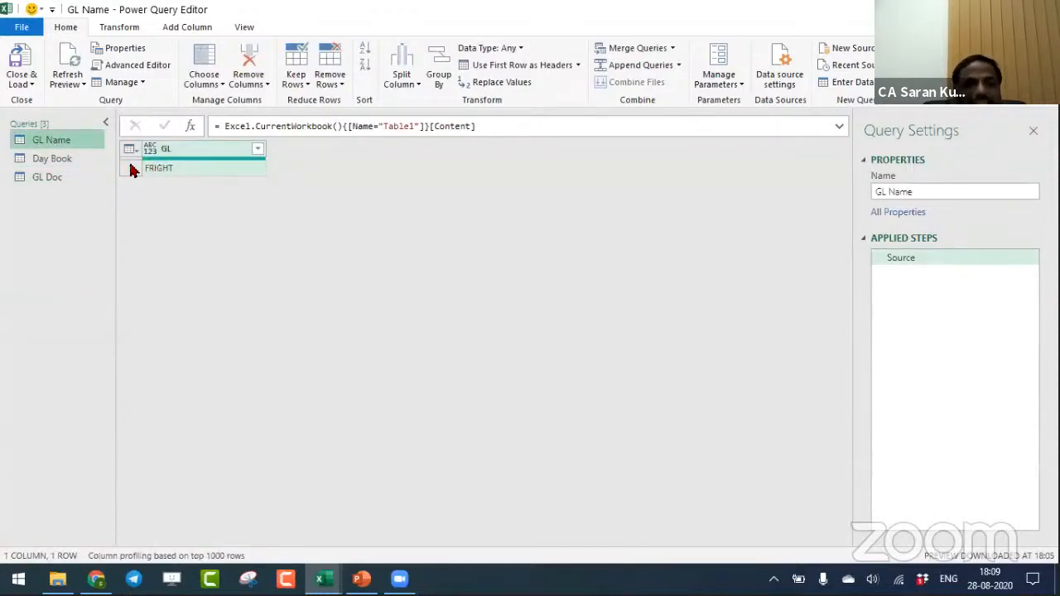
pyautogui.click(83, 162)
pyautogui.click(68, 144)
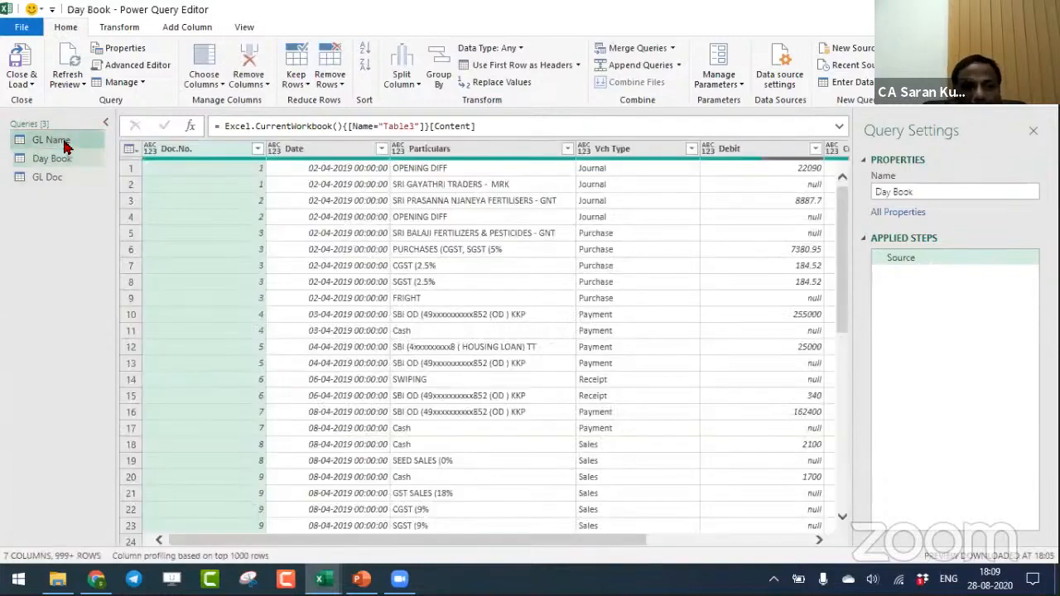
pyautogui.click(58, 177)
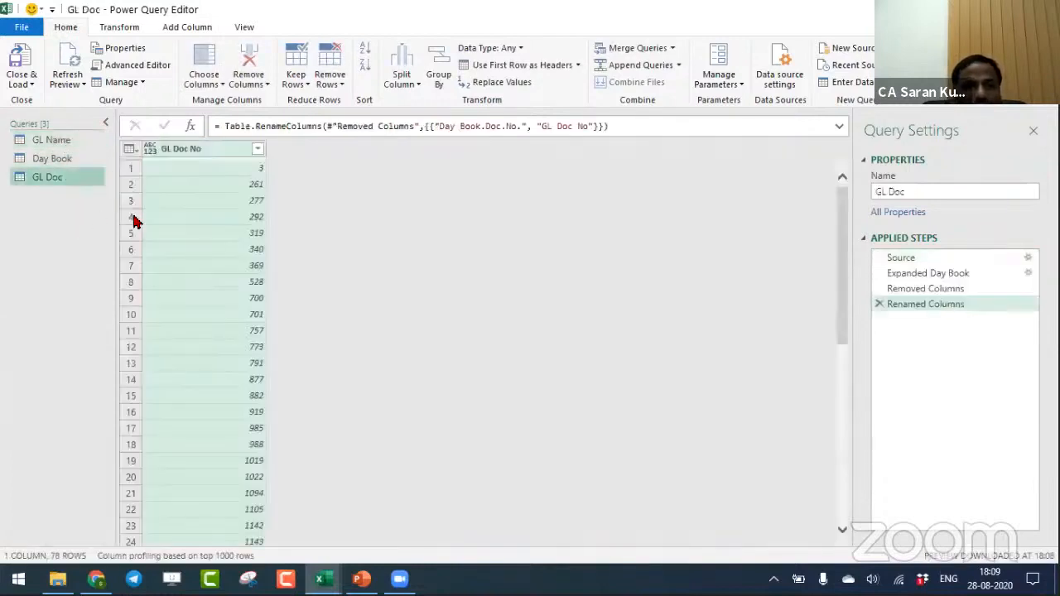
pyautogui.click(204, 149)
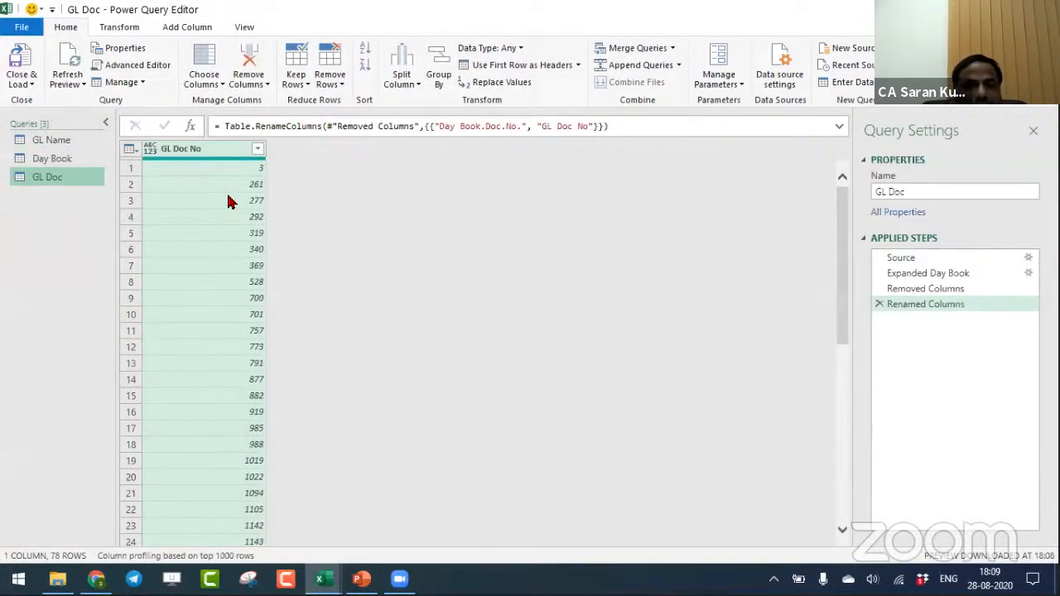
pyautogui.click(87, 148)
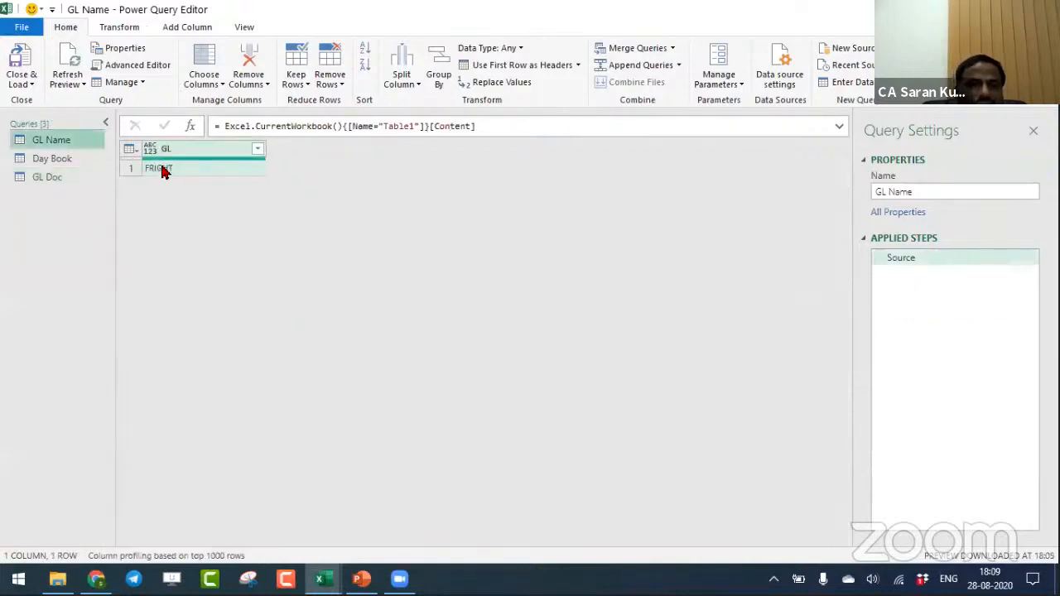
# - Merge GL Doc with Day Book as a new query, matching GL Doc No to Doc.No. with a Left Outer join
pyautogui.click(48, 176)
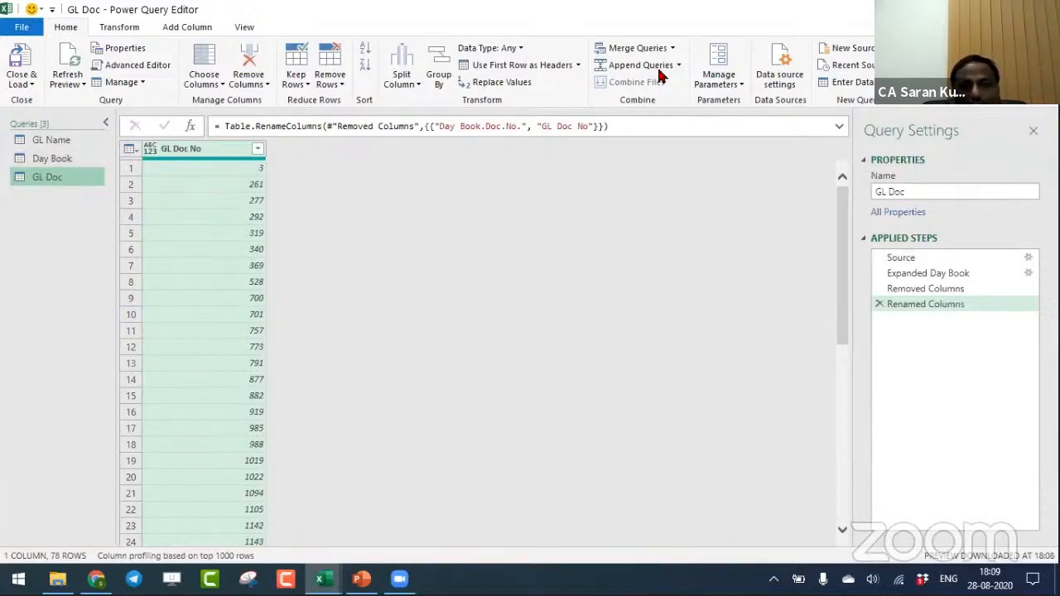
pyautogui.click(671, 48)
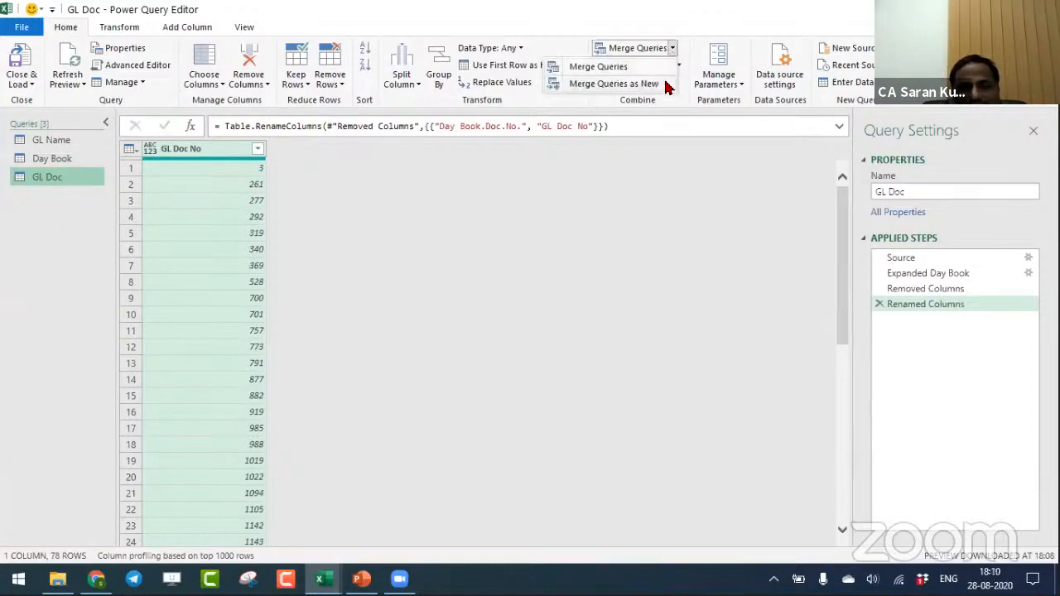
pyautogui.click(666, 86)
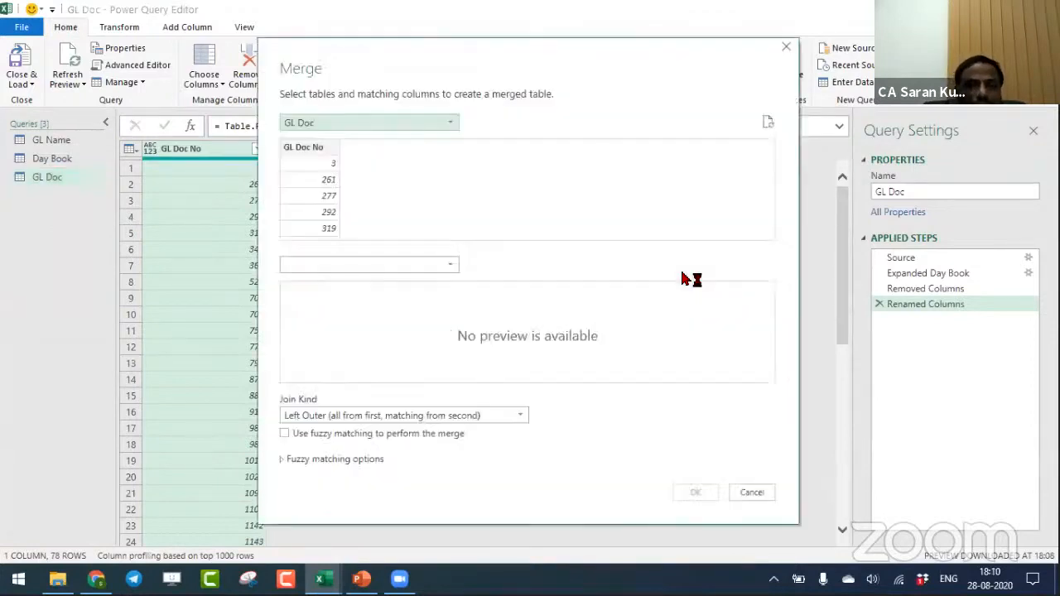
pyautogui.click(307, 124)
pyautogui.click(311, 156)
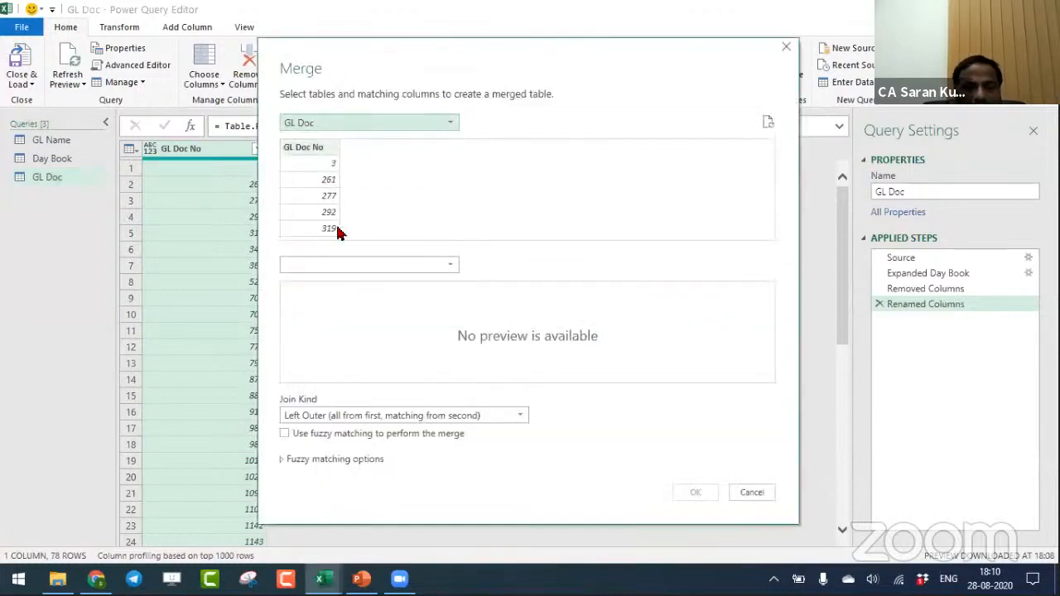
pyautogui.click(362, 267)
pyautogui.click(360, 281)
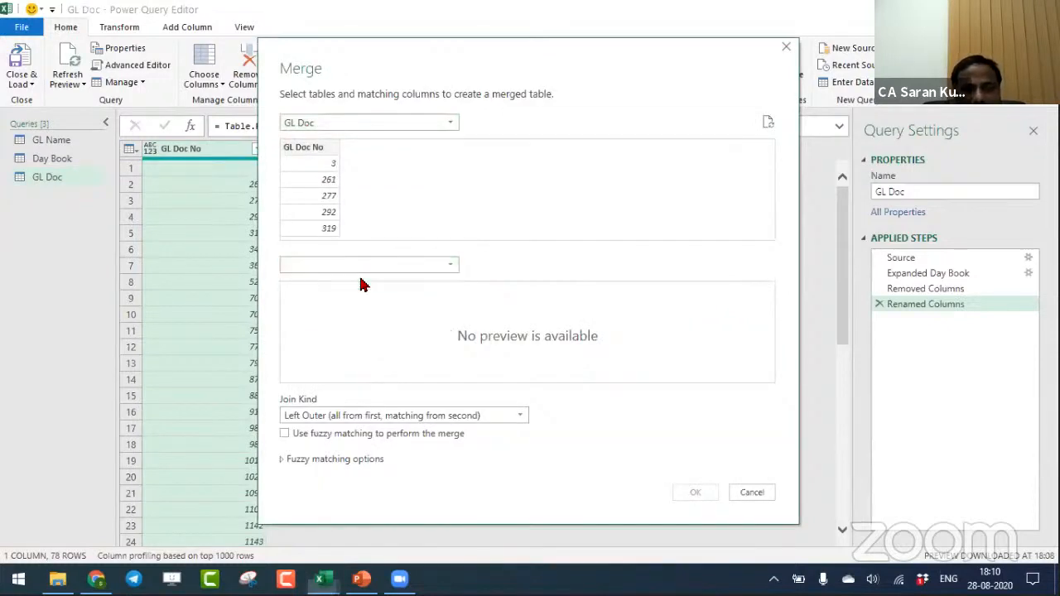
pyautogui.click(313, 152)
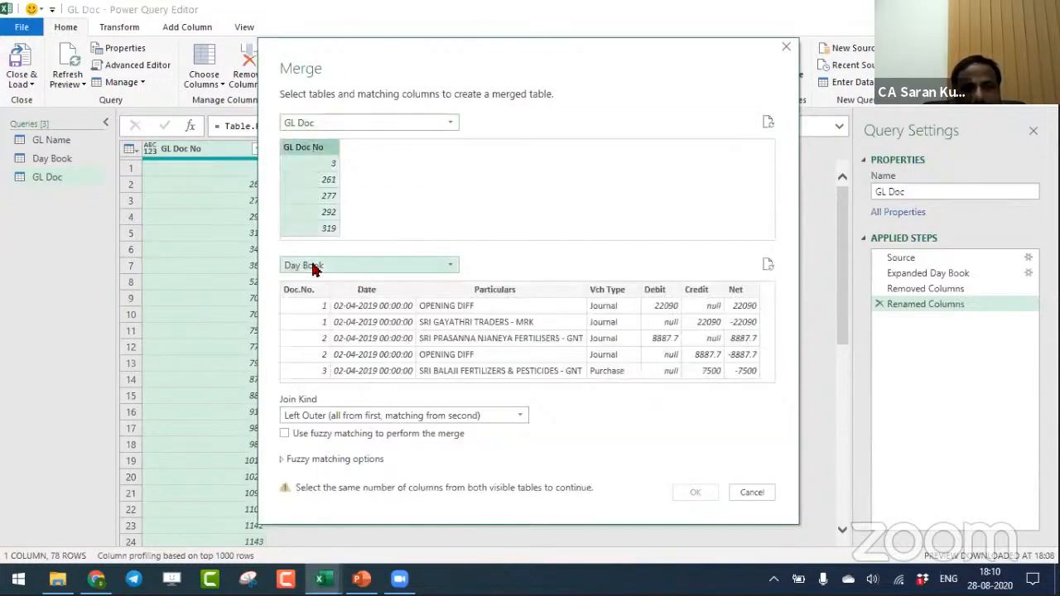
pyautogui.click(314, 290)
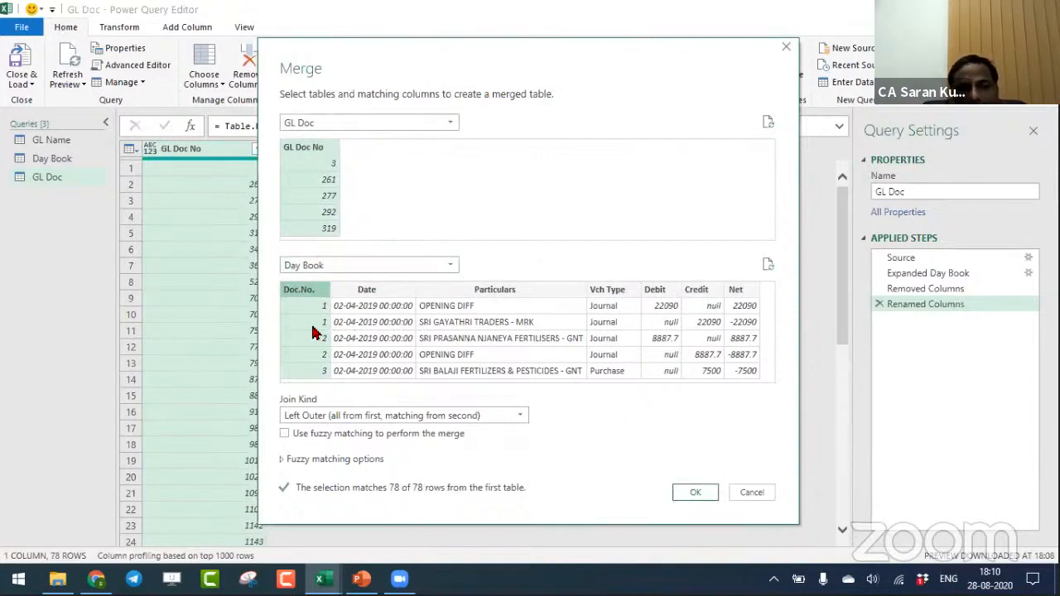
pyautogui.click(694, 492)
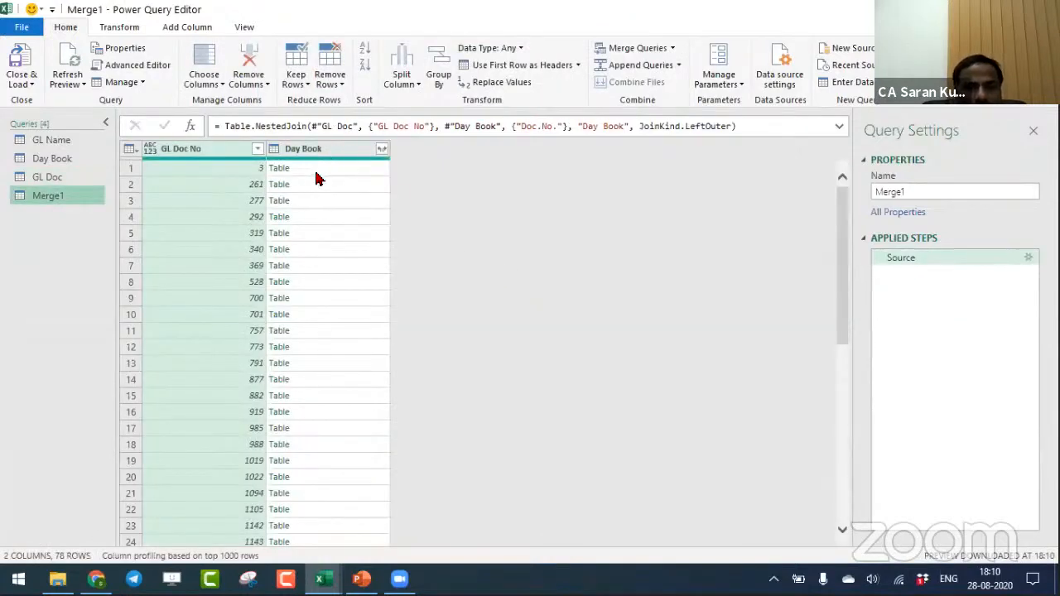
# - Preview the nested Day Book tables of the first four documents, and expand all fields of that column without the original column name as prefix
pyautogui.click(315, 172)
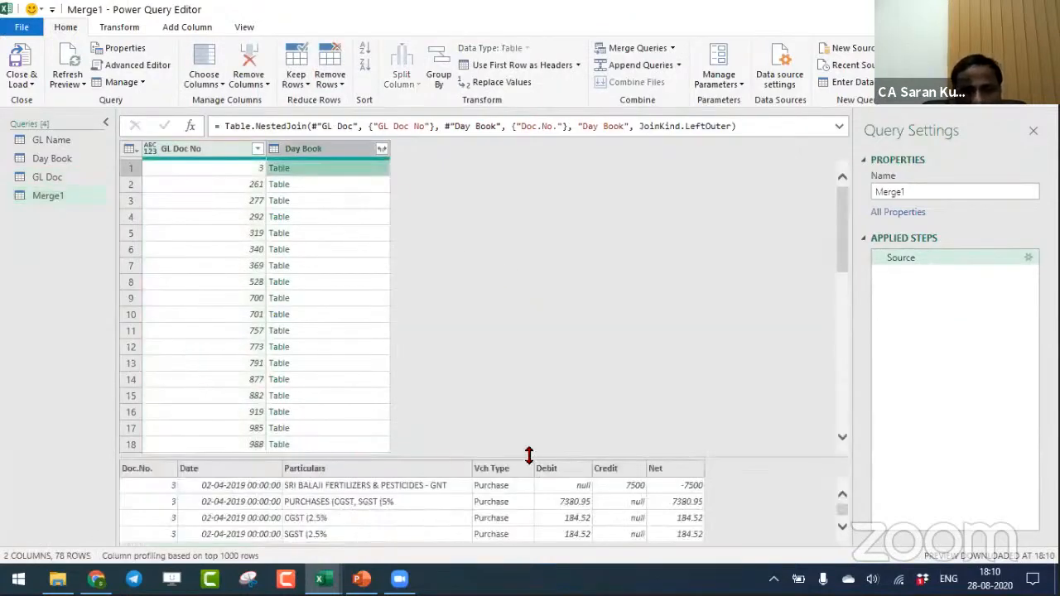
pyautogui.moveTo(528, 455); pyautogui.dragTo(528, 377)
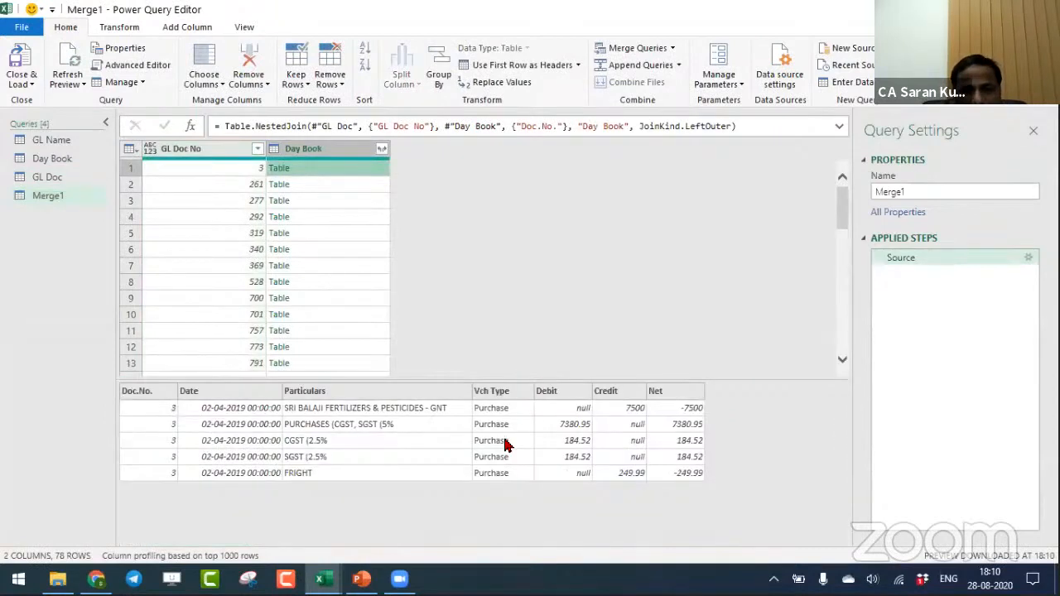
pyautogui.click(308, 183)
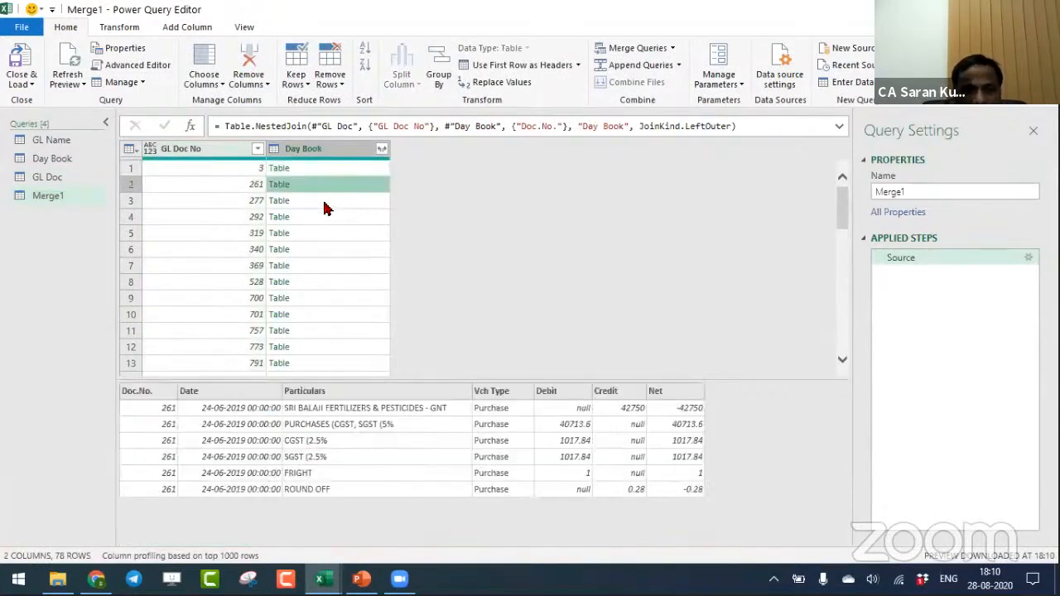
pyautogui.click(324, 202)
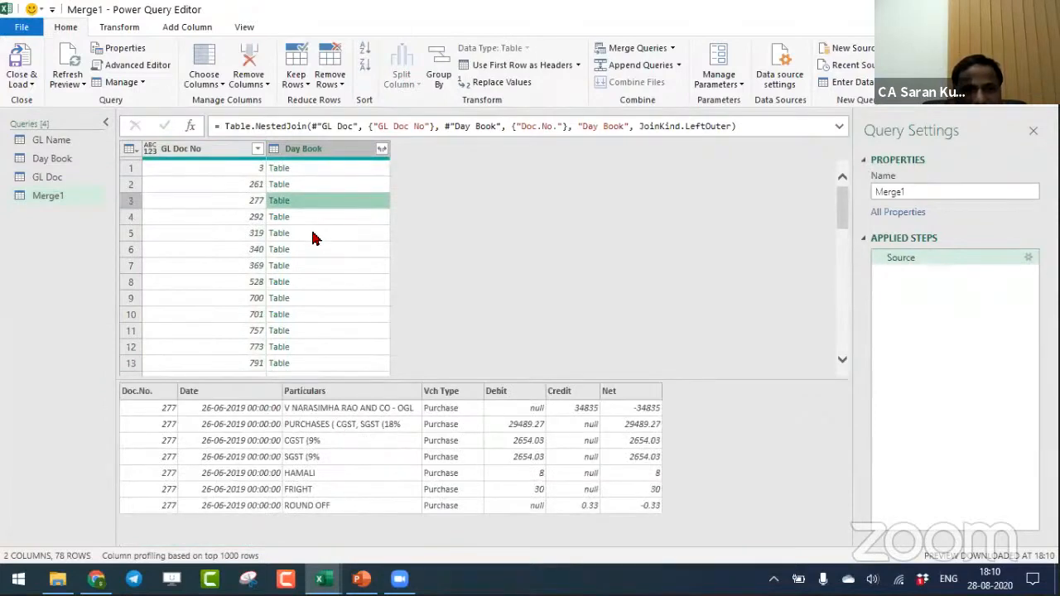
pyautogui.click(312, 222)
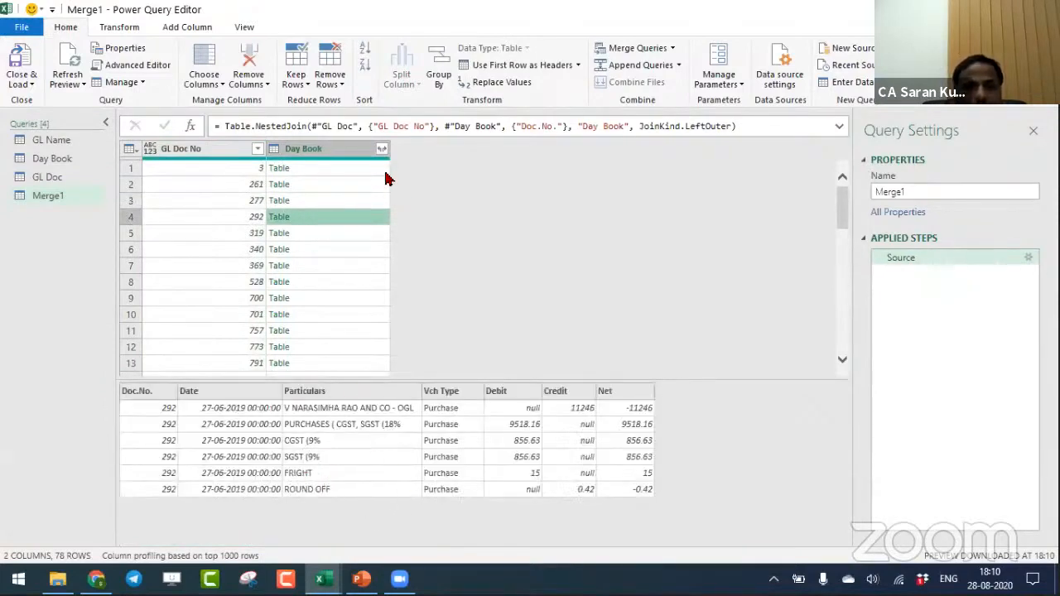
pyautogui.click(343, 151)
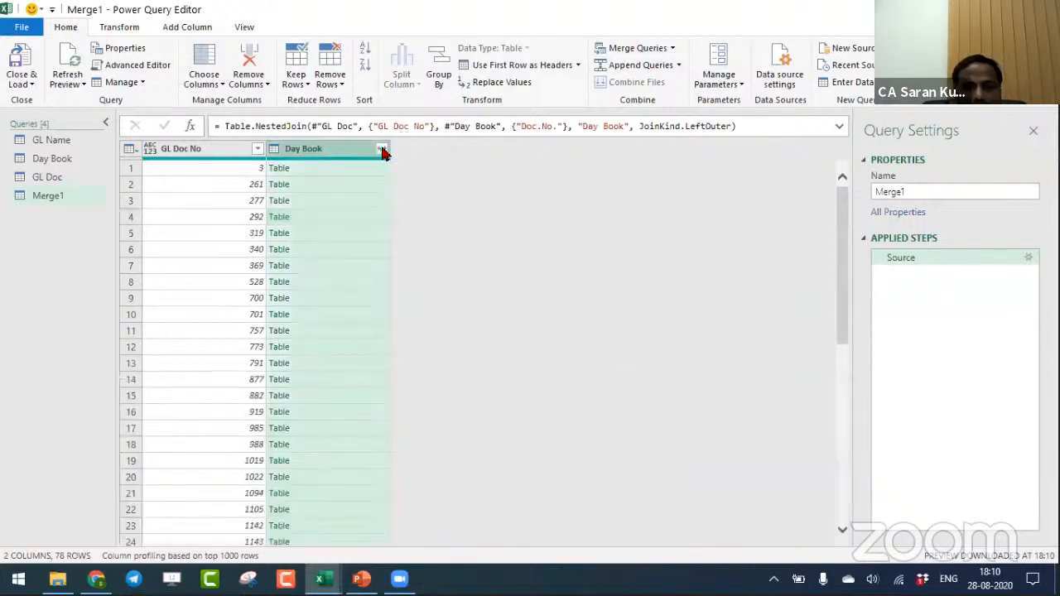
pyautogui.click(381, 149)
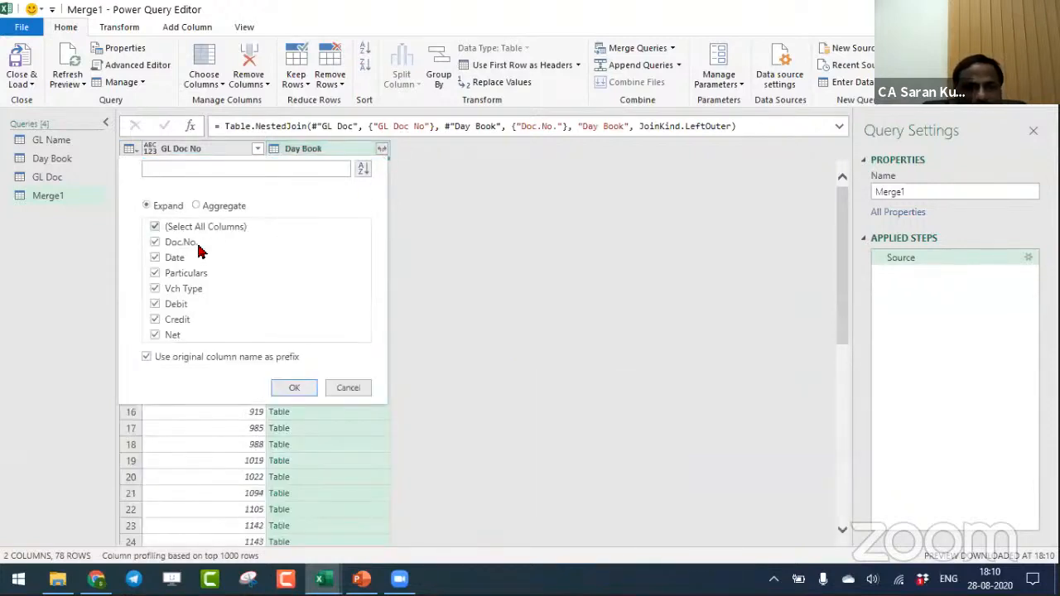
pyautogui.click(147, 357)
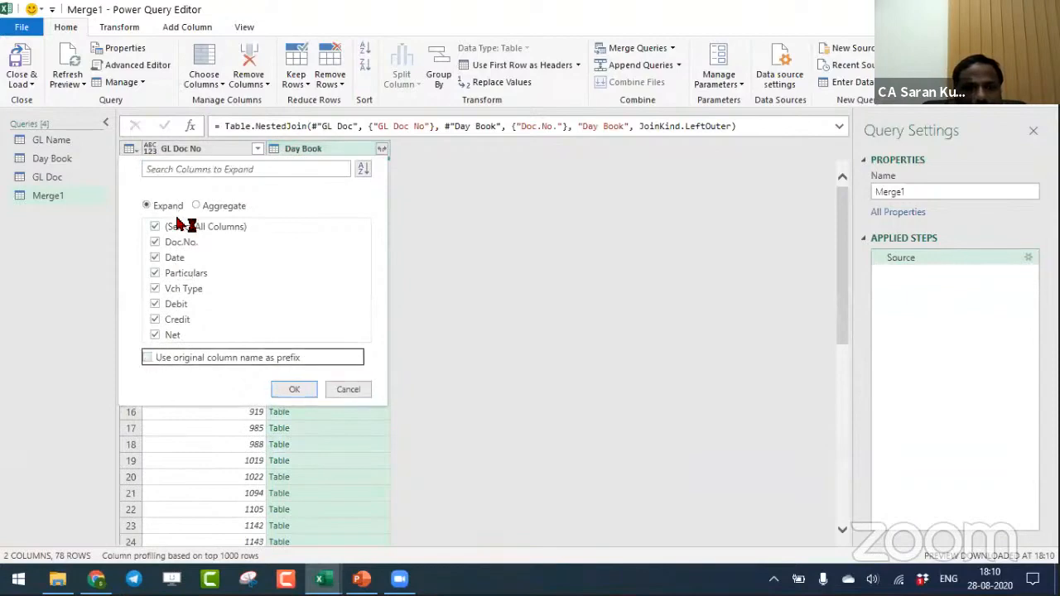
pyautogui.click(298, 391)
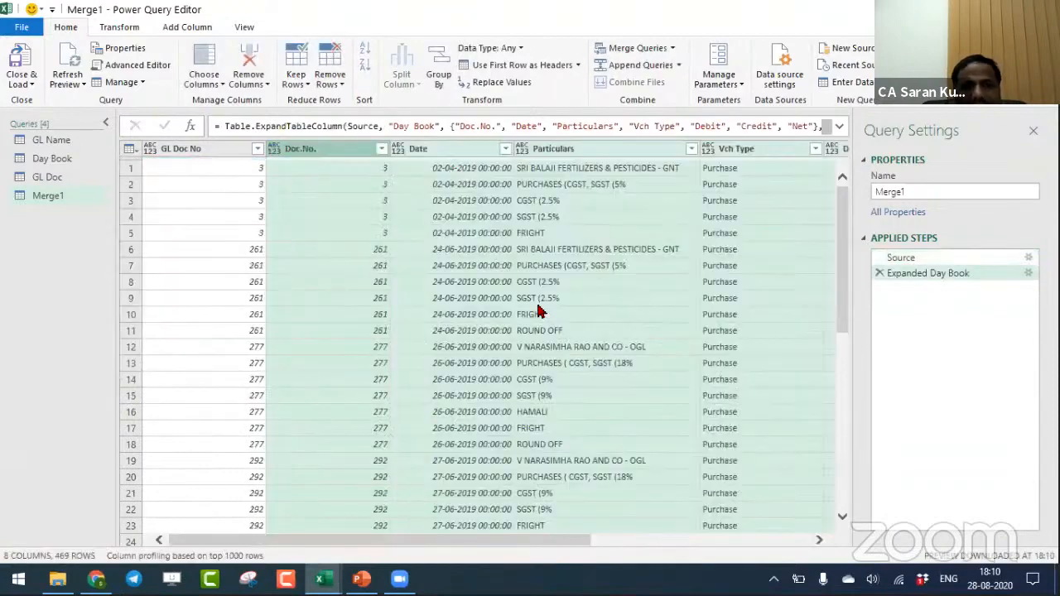
# - Remove the GL Doc No column from the Merge1 query and load the queries into the workbook
pyautogui.click(212, 156)
pyautogui.rightClick(210, 149)
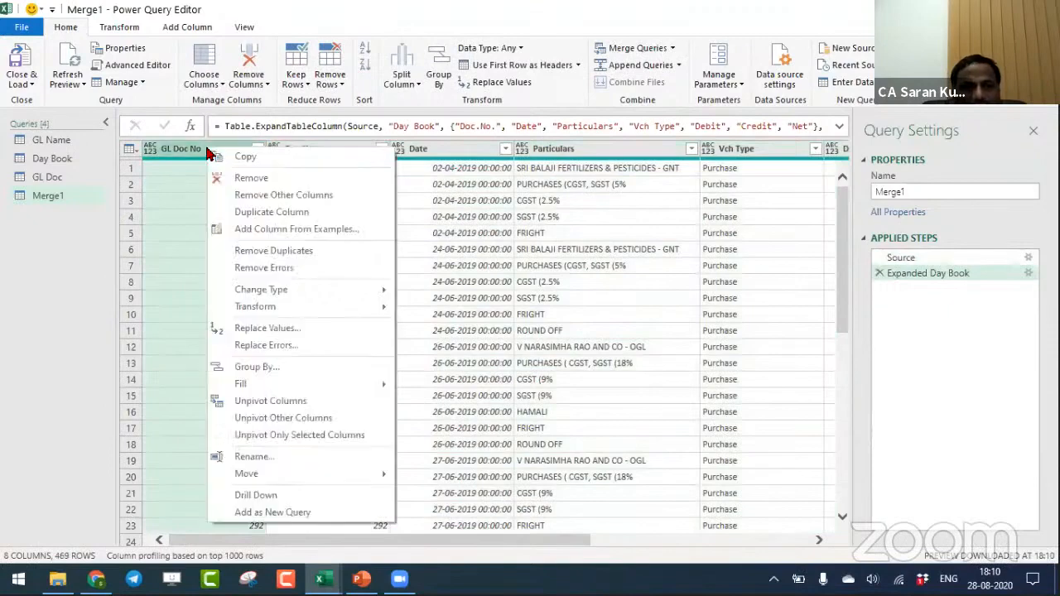
pyautogui.click(211, 173)
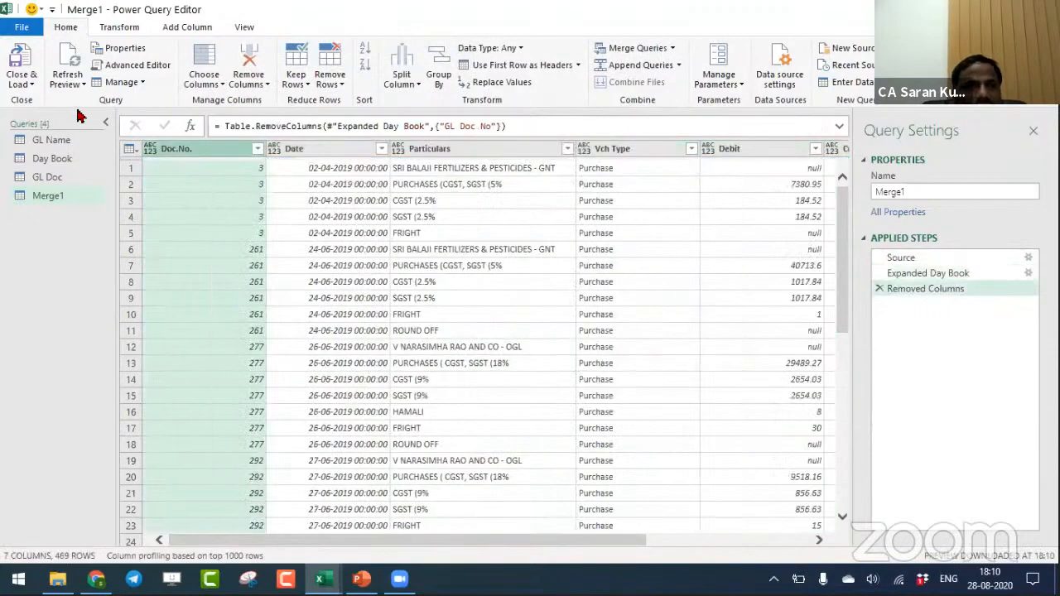
pyautogui.click(22, 83)
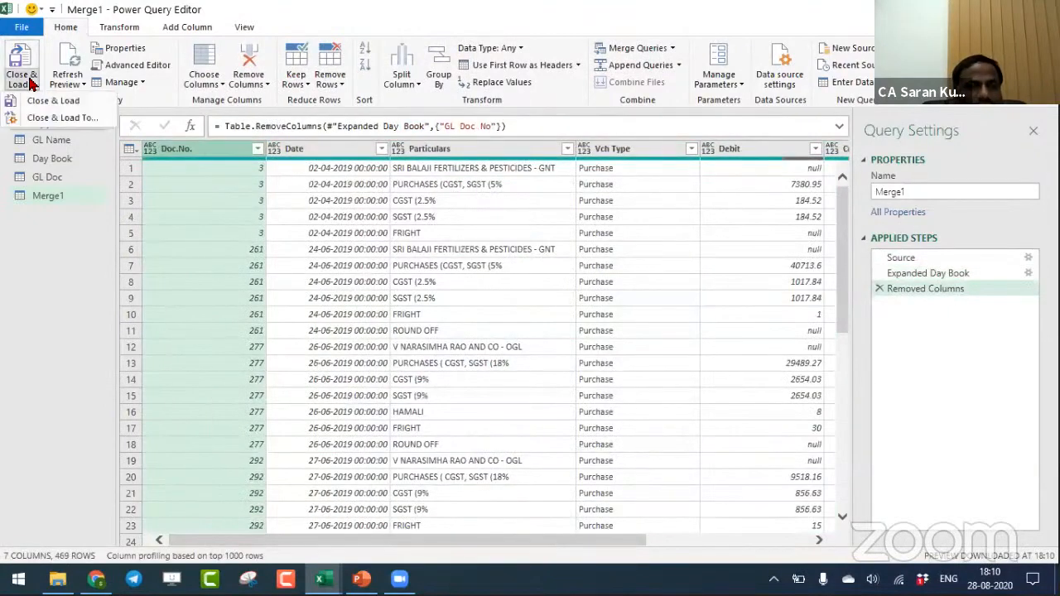
pyautogui.click(65, 105)
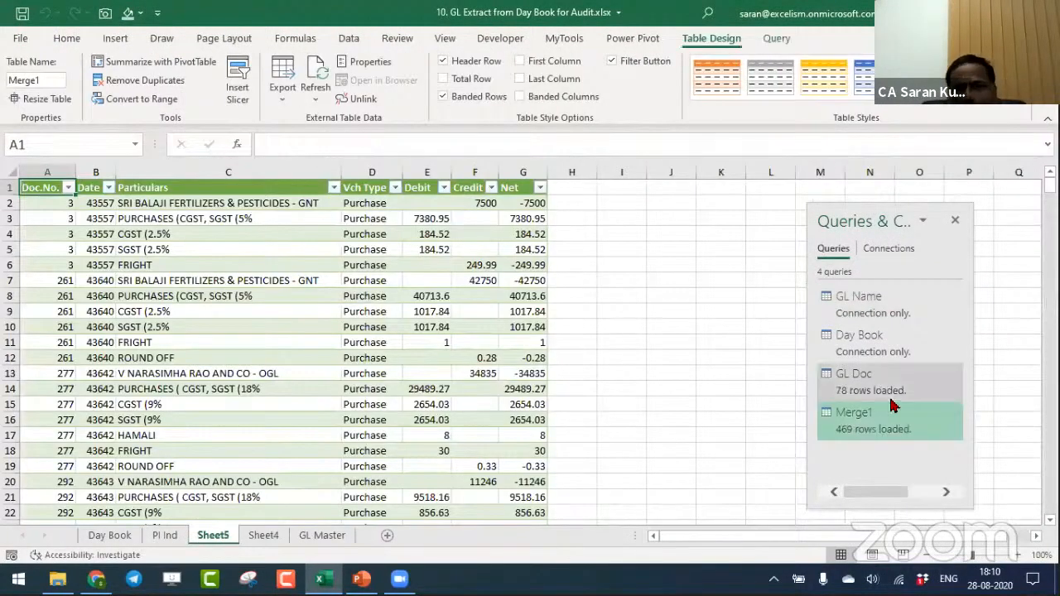
# - Change the Merge1 query's load setting to Only Create Connection, accepting deletion of its table
pyautogui.moveTo(894, 430)
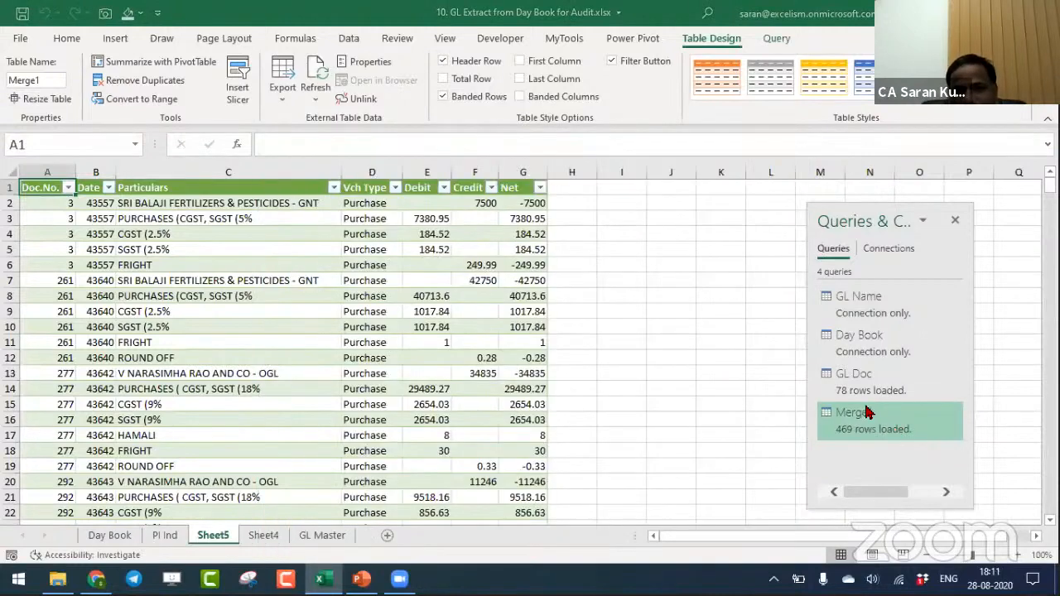
pyautogui.rightClick(861, 418)
pyautogui.click(910, 360)
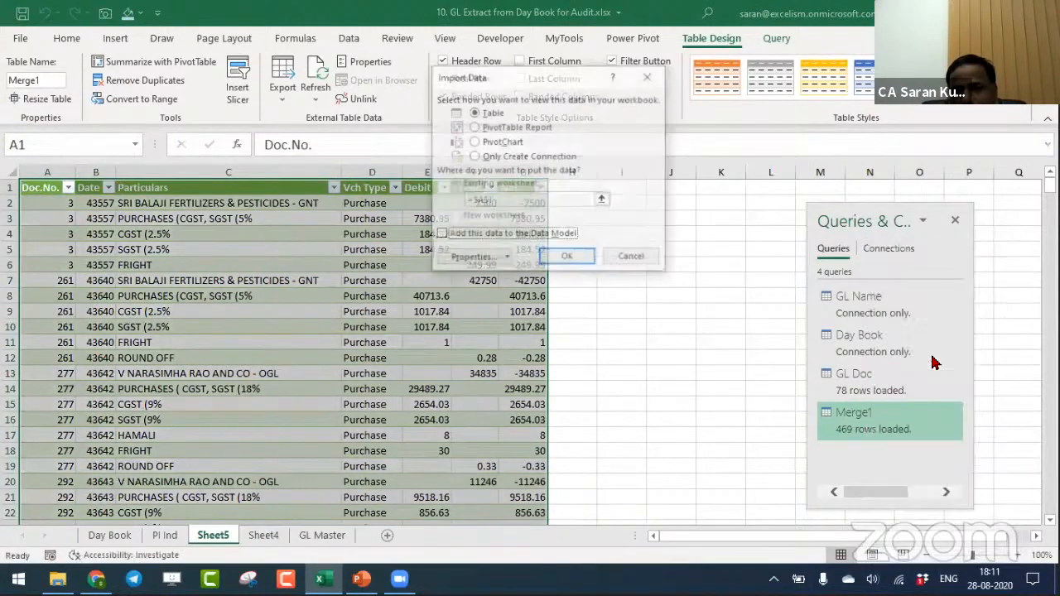
pyautogui.click(496, 160)
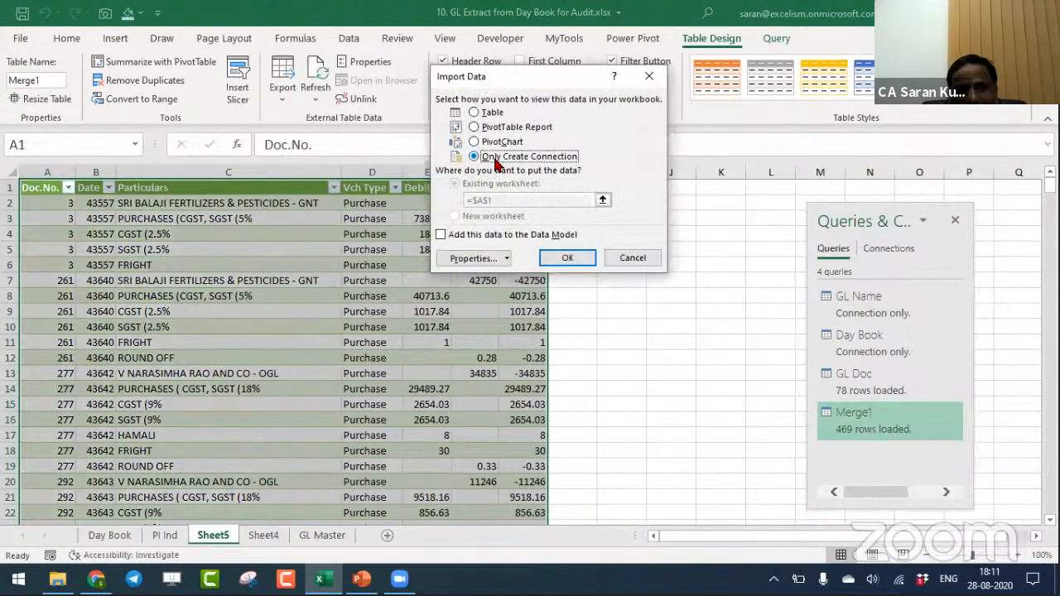
pyautogui.click(567, 257)
pyautogui.click(507, 333)
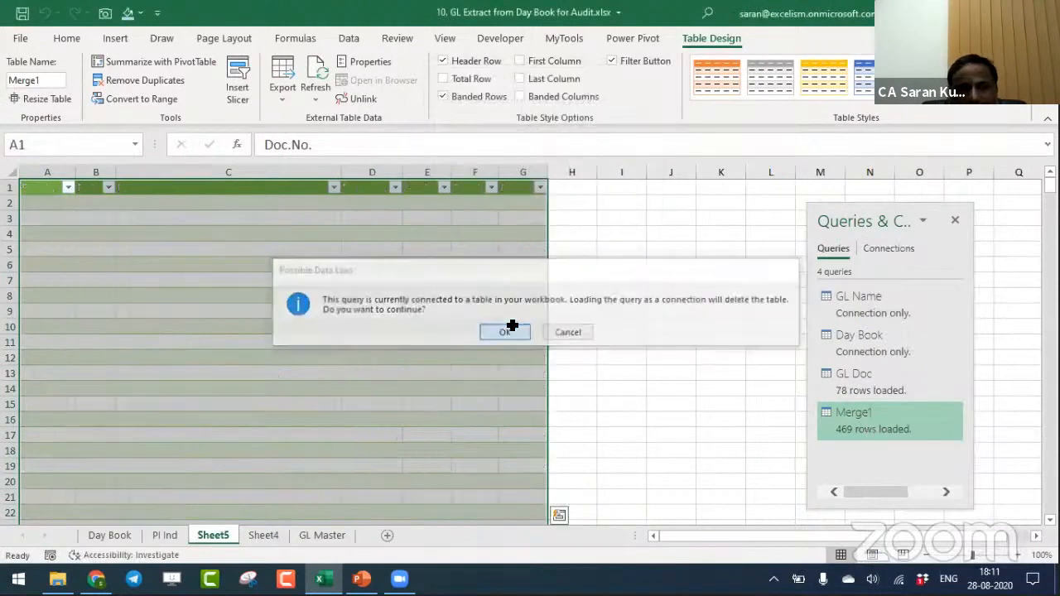
# - Delete the Sheet5 worksheet that held the Merge1 table
pyautogui.click(281, 375)
pyautogui.hotkey('alt', 'e')
pyautogui.press('l')
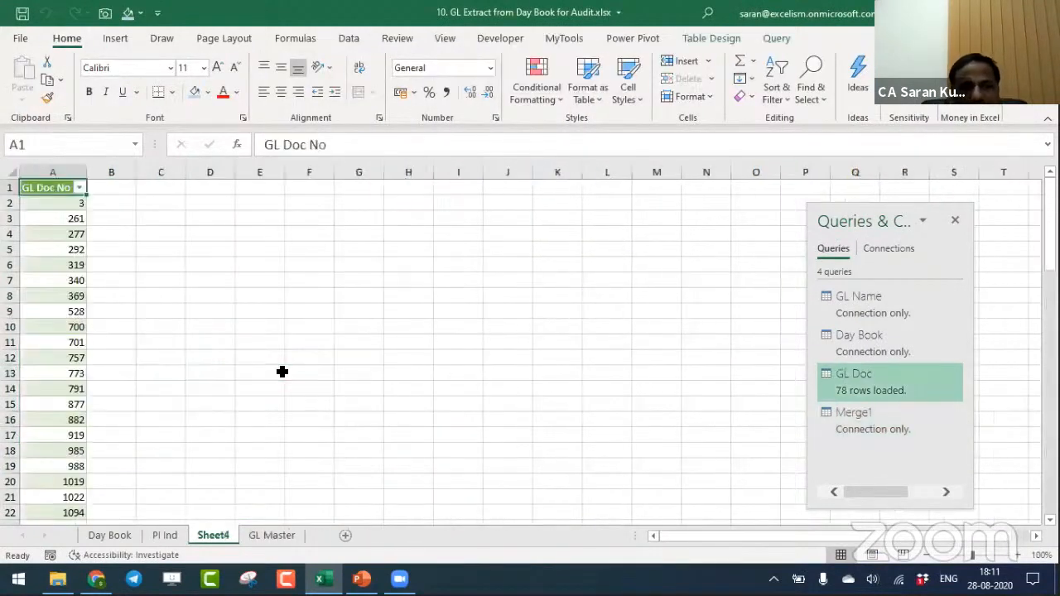
# - Delete the coloured cell block C5:E14 on the GL Master sheet and select cell C5
pyautogui.click(163, 535)
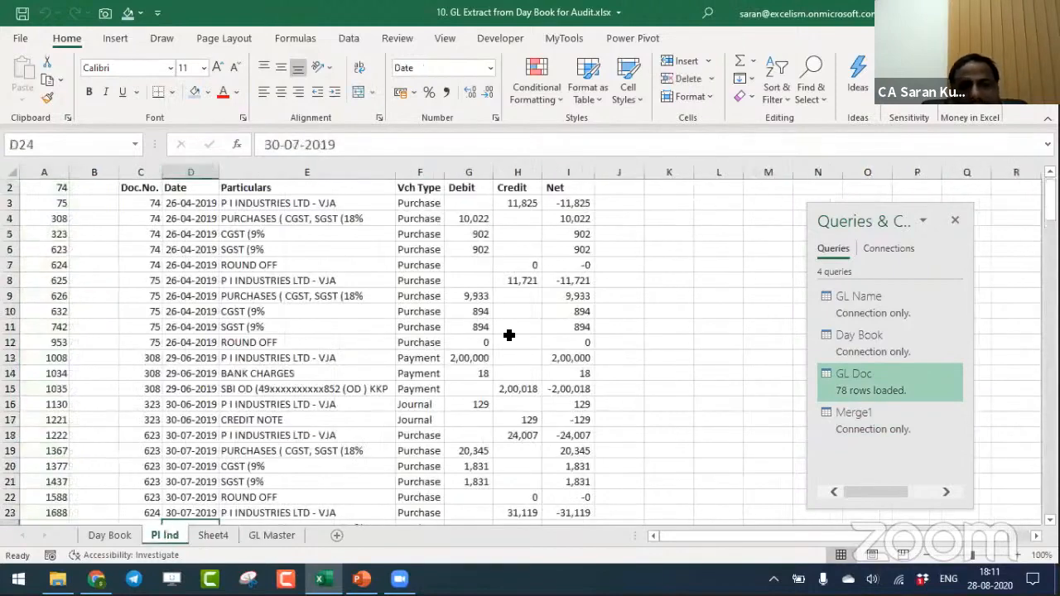
pyautogui.click(273, 535)
pyautogui.moveTo(510, 272); pyautogui.dragTo(676, 448)
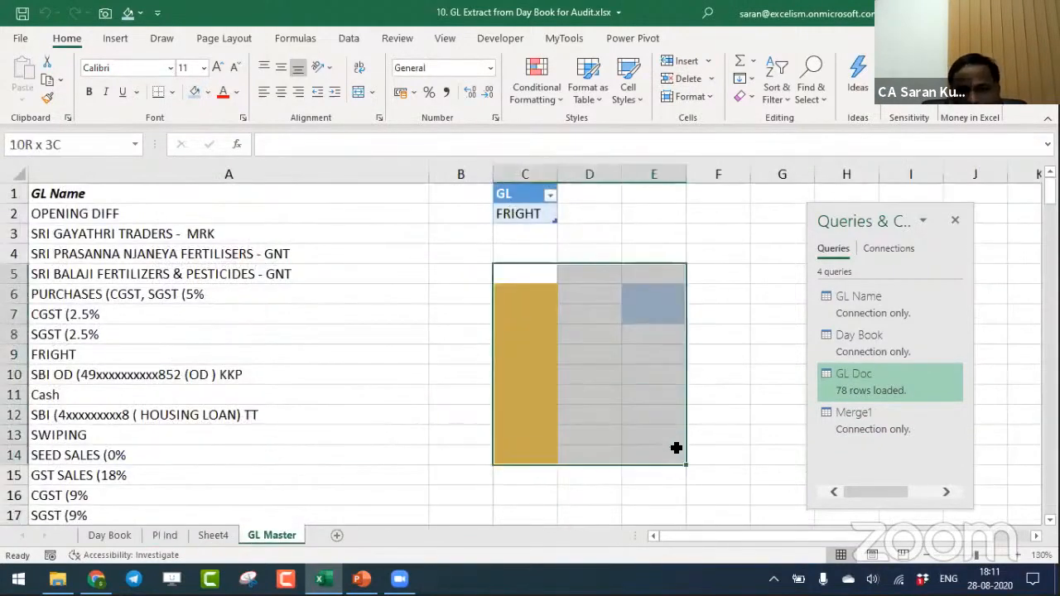
pyautogui.hotkey('ctrl', '-')
pyautogui.press('Return')
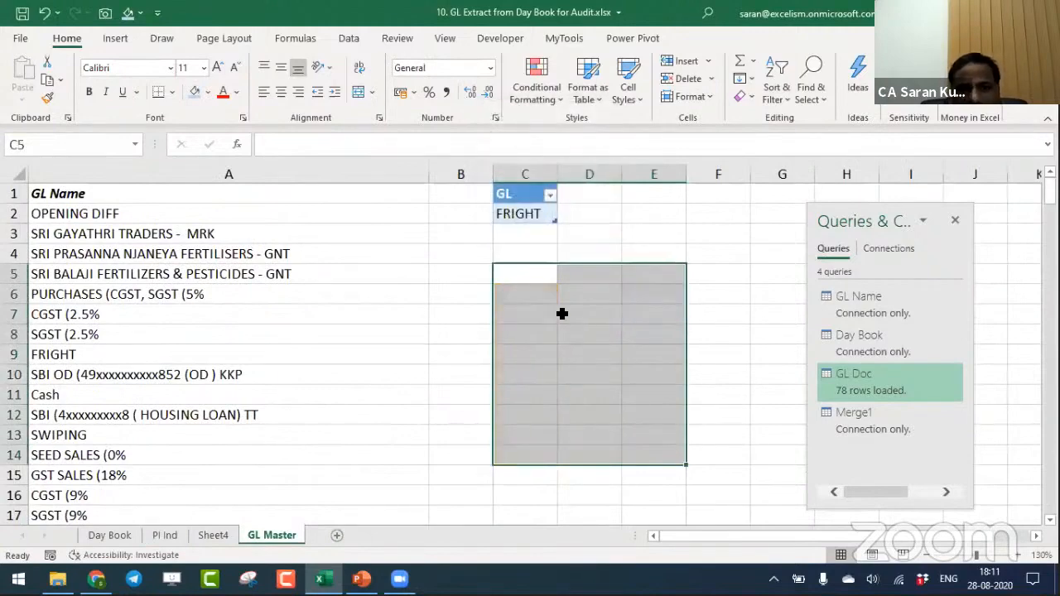
pyautogui.click(529, 273)
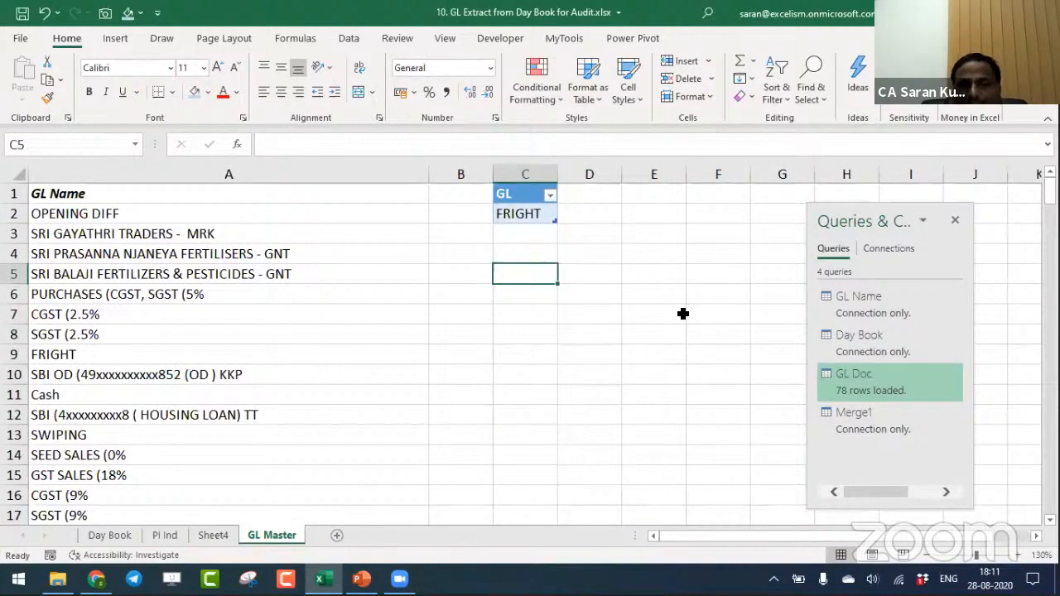
# - Rename the Merge1 query as Sample GL Day Book
pyautogui.click(887, 429)
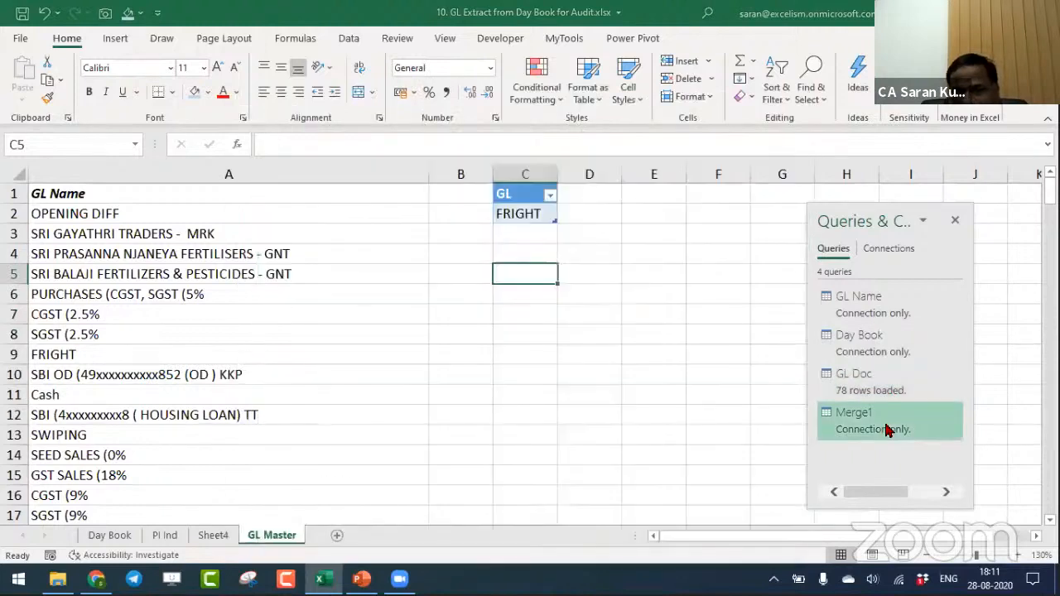
pyautogui.press('F2')
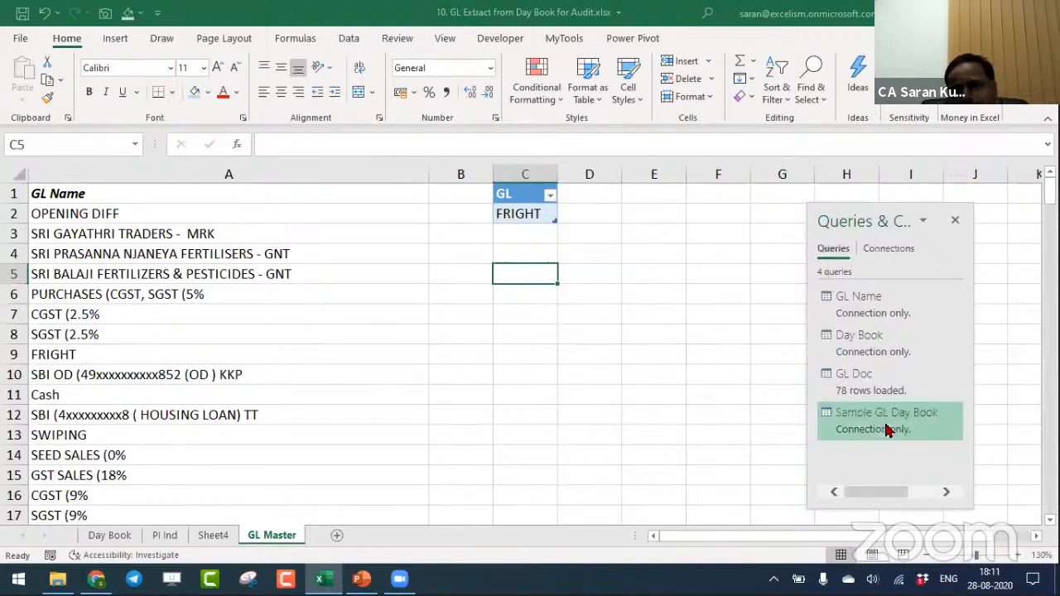
# - Load the Sample GL Day Book query as a table in the existing GL Master worksheet at cell C5
pyautogui.rightClick(887, 429)
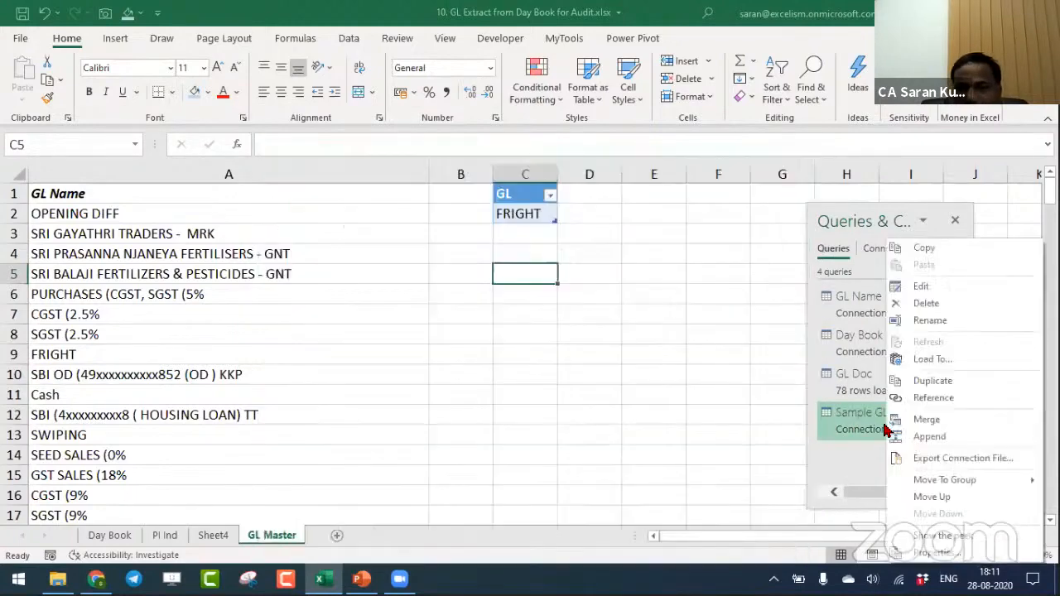
pyautogui.click(926, 360)
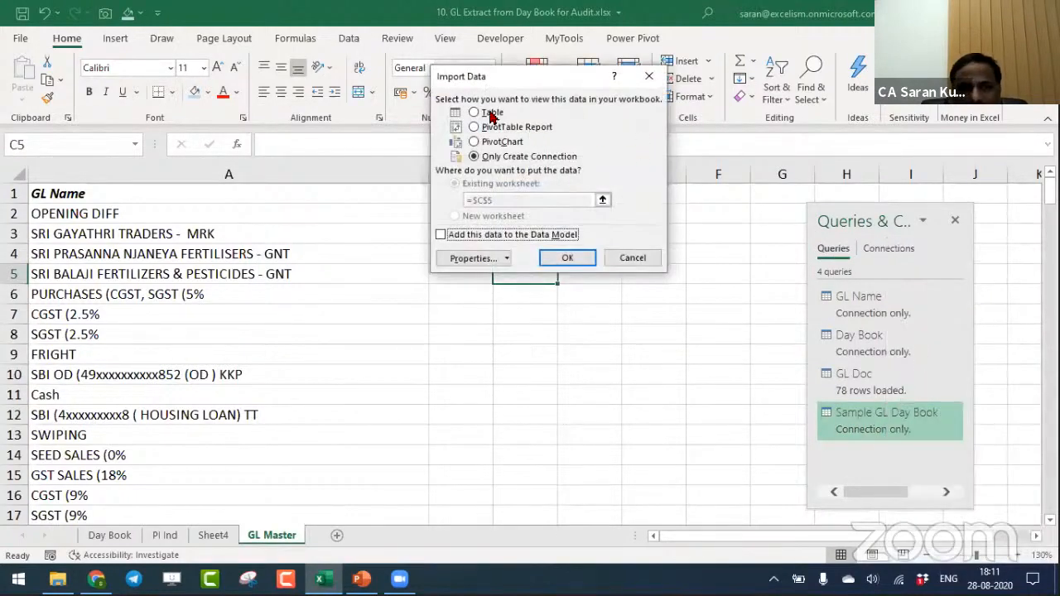
pyautogui.click(474, 112)
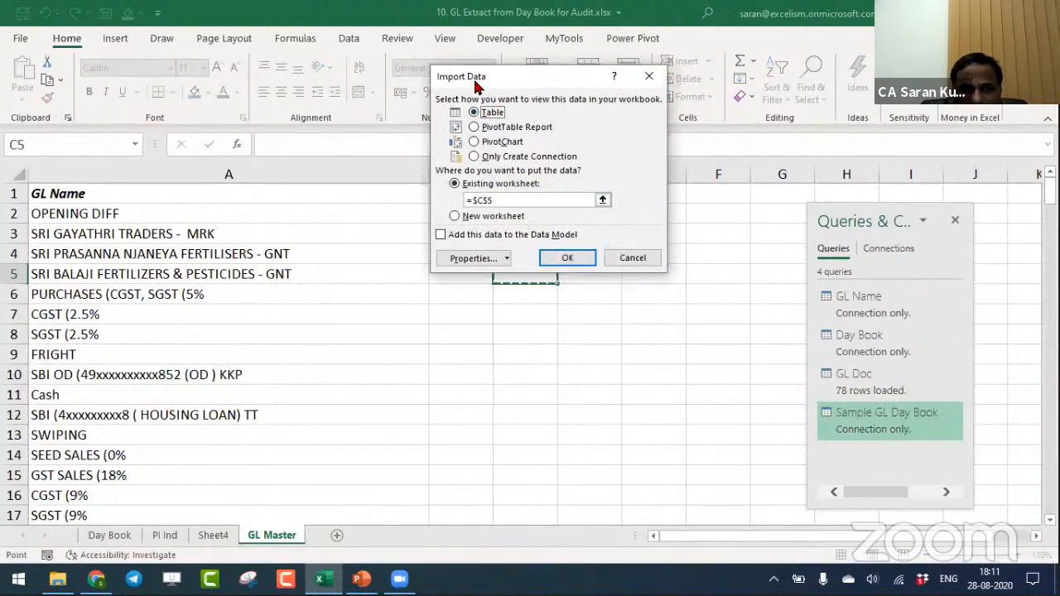
pyautogui.moveTo(476, 87); pyautogui.dragTo(242, 42)
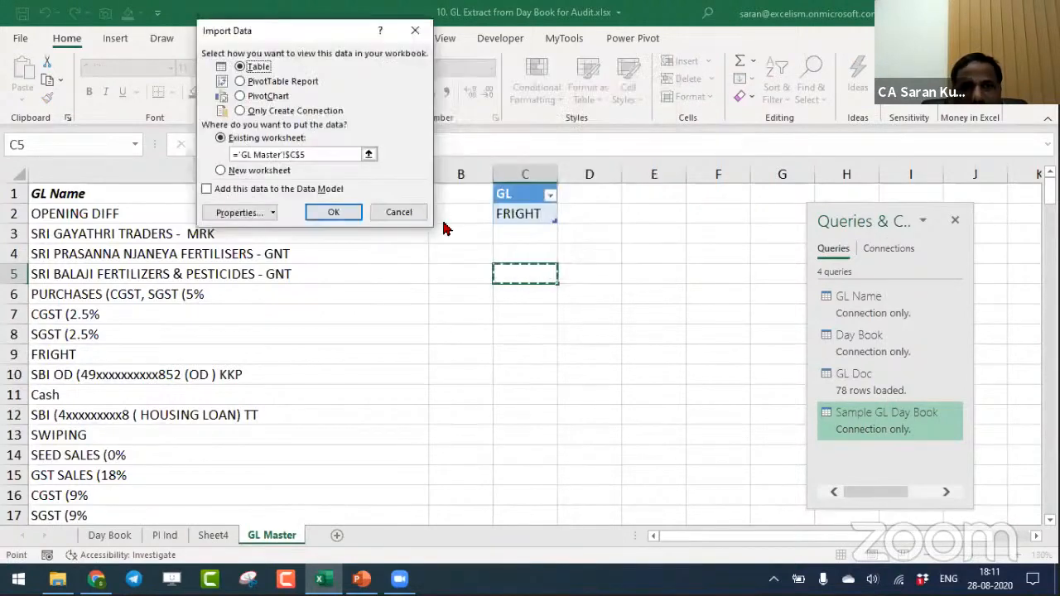
pyautogui.click(334, 213)
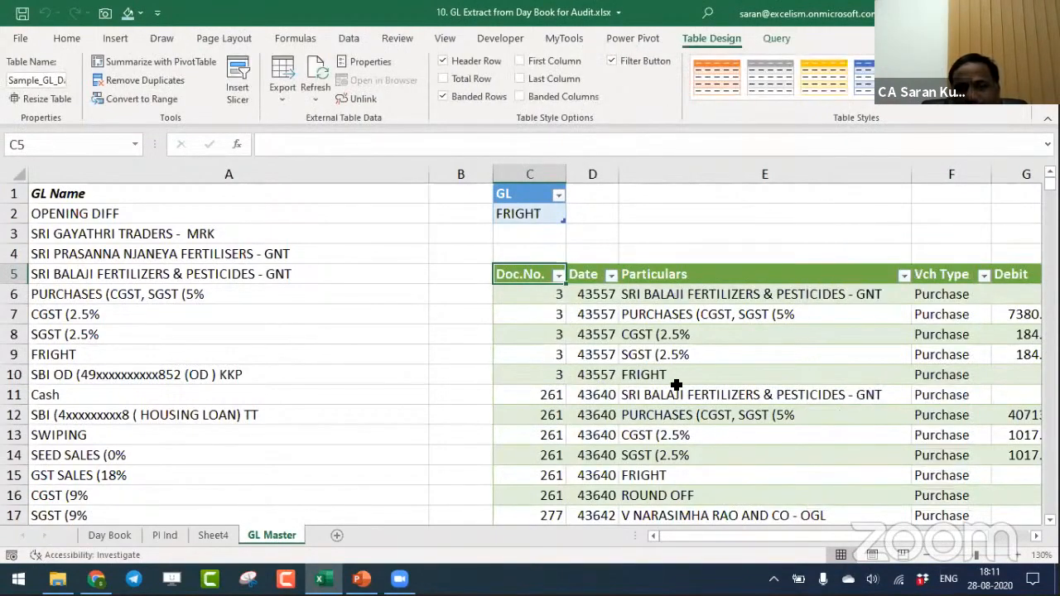
pyautogui.hotkey('ctrl', 'Down')
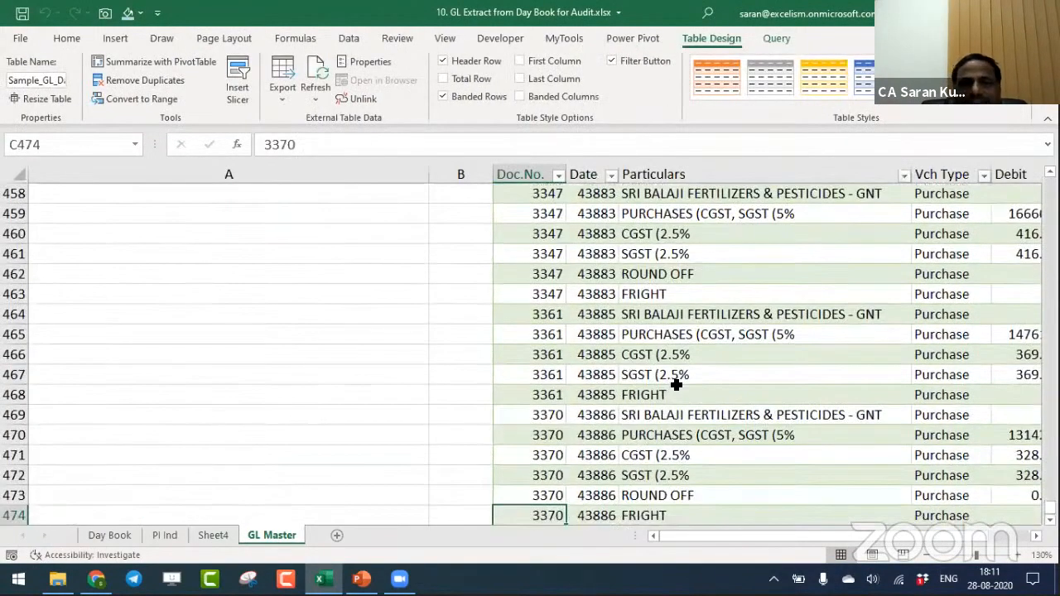
# - Add list data validation to the GL cell C2, sourced from the GL names in column A starting at A2
pyautogui.hotkey('ctrl', 'Up')
pyautogui.hotkey('ctrl', 'Up')
pyautogui.scroll(2, 676, 384)
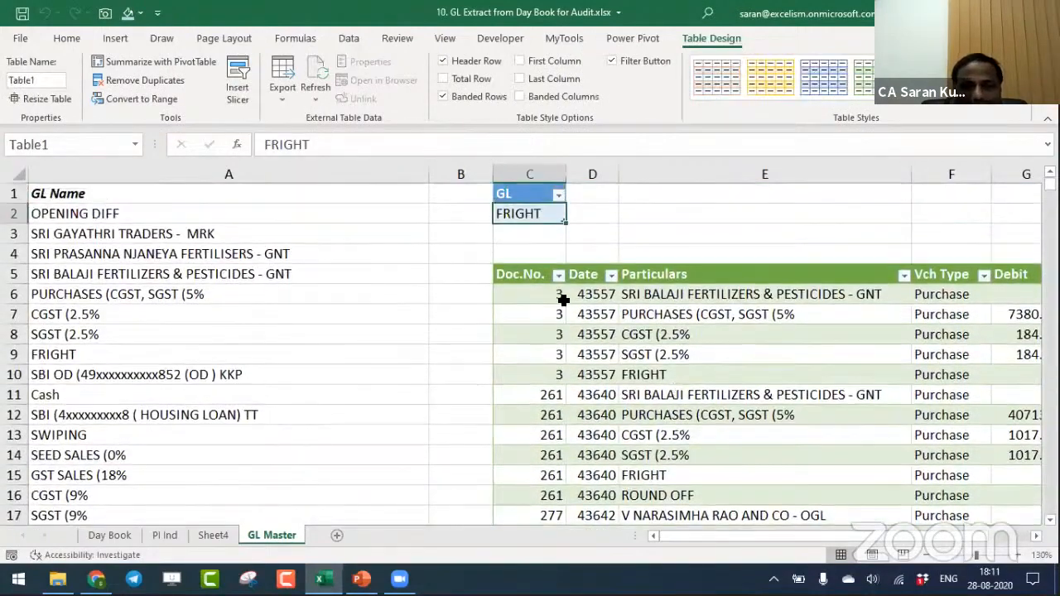
pyautogui.click(68, 39)
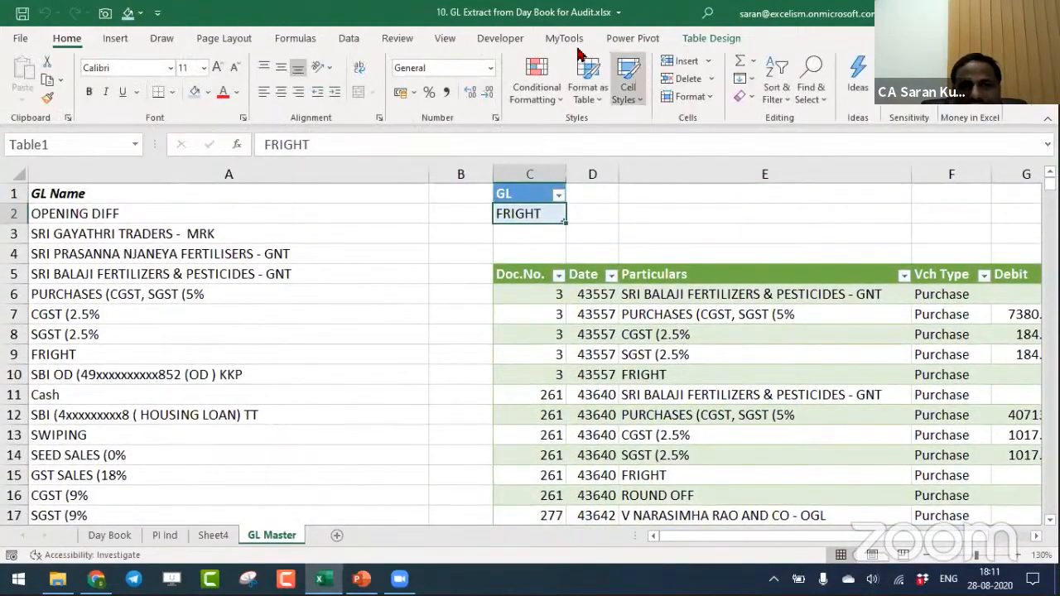
pyautogui.click(351, 40)
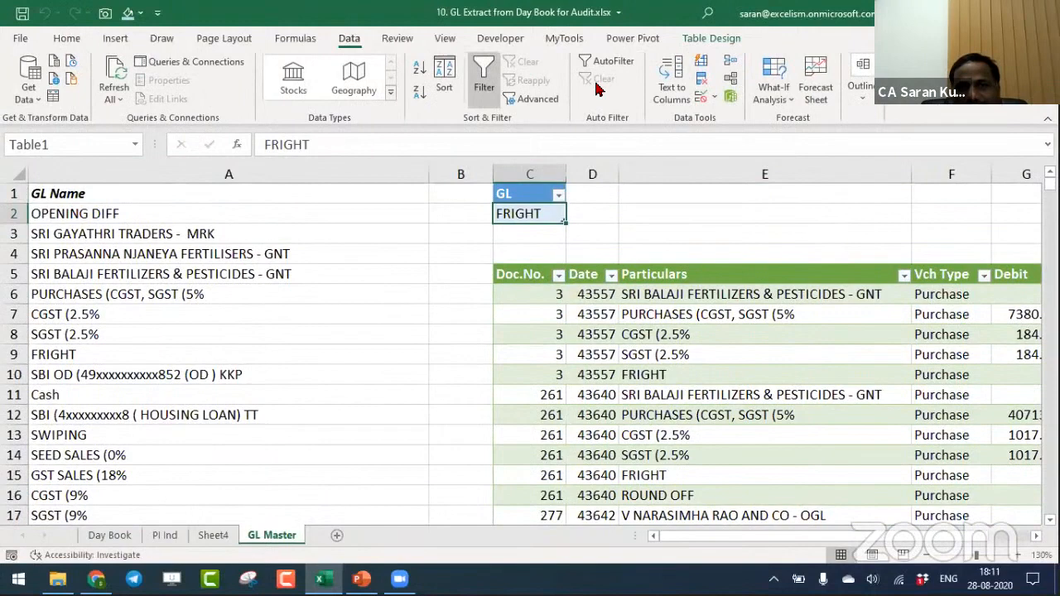
pyautogui.click(701, 99)
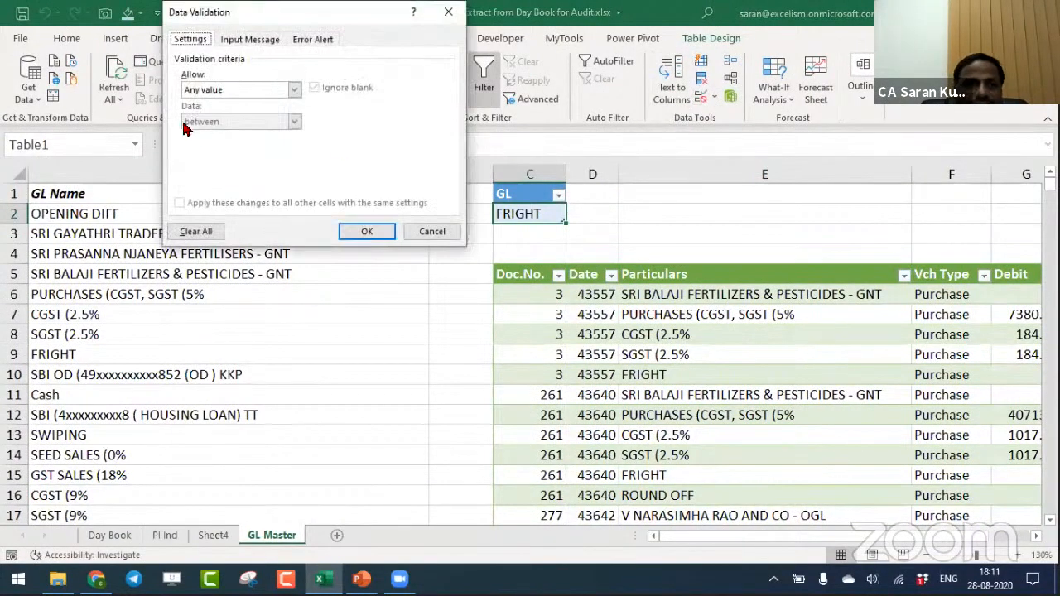
pyautogui.click(233, 96)
pyautogui.click(242, 130)
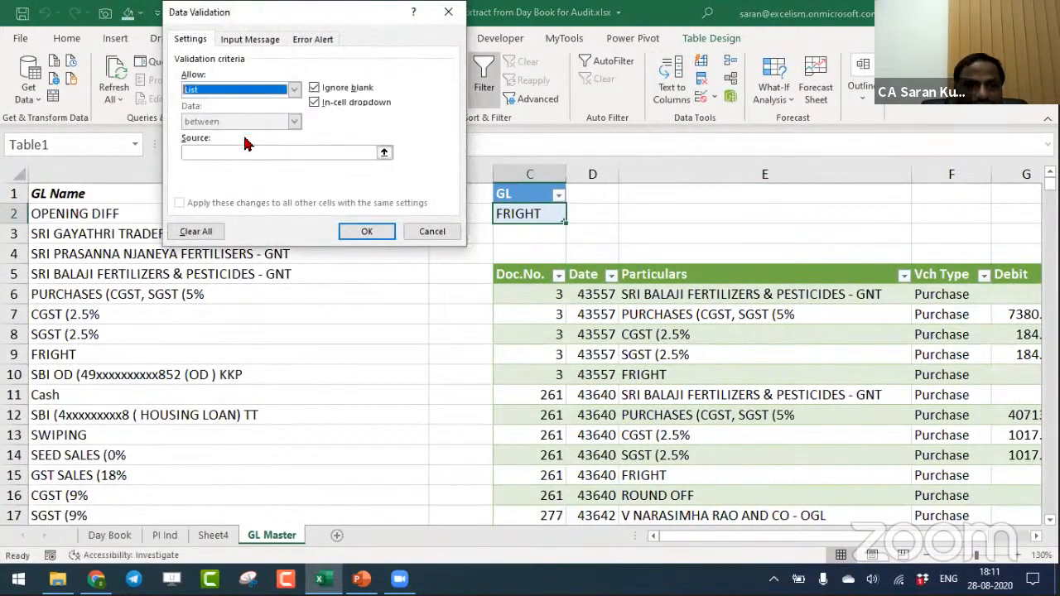
pyautogui.click(269, 154)
pyautogui.click(95, 213)
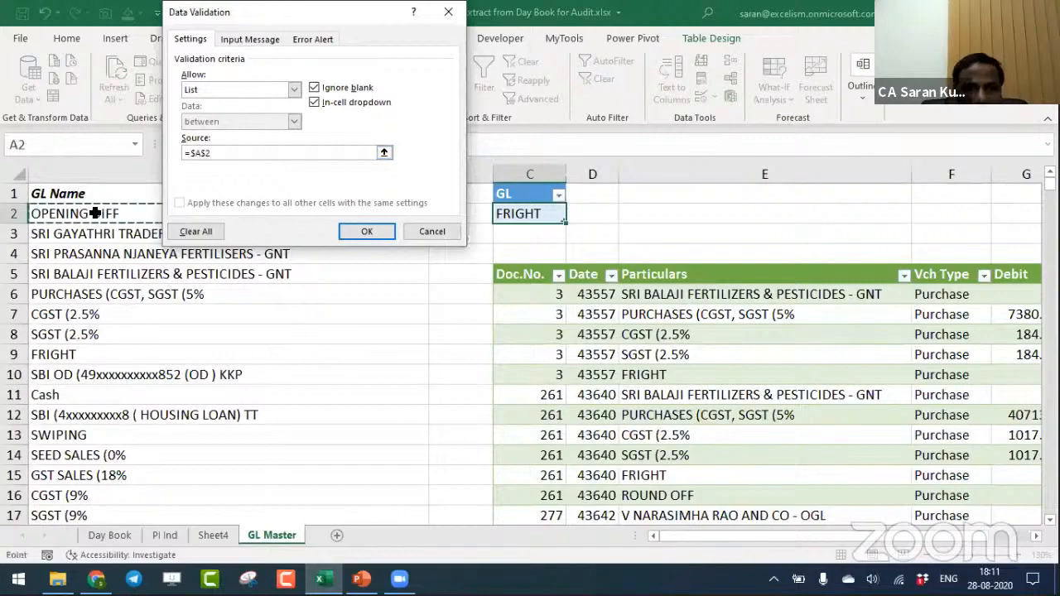
pyautogui.press('Return')
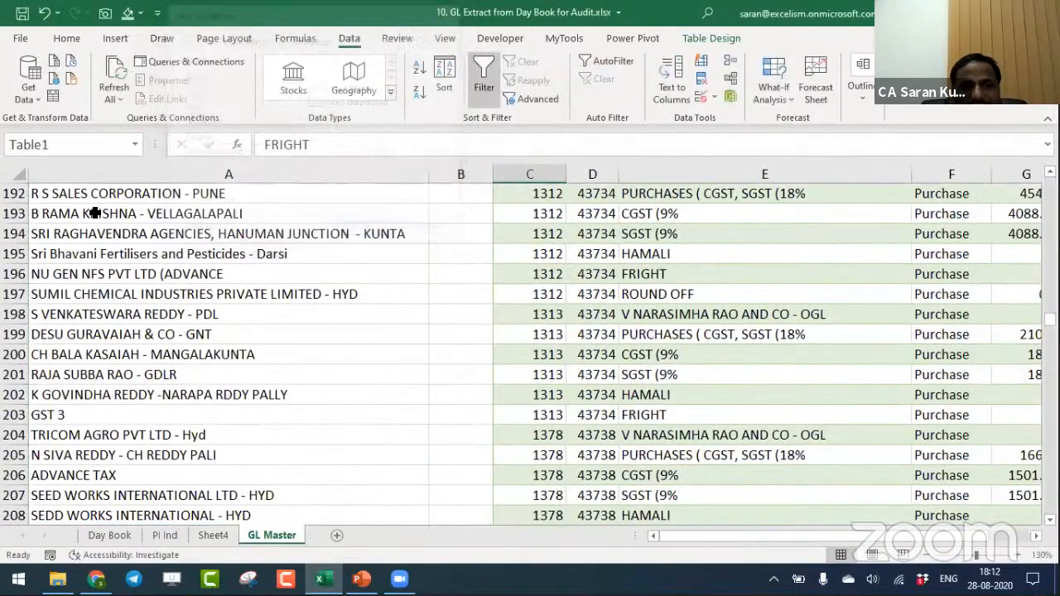
# - Browse the ledger names offered in the C2 dropdown and close it without choosing another one
pyautogui.hotkey('ctrl', 'Up')
pyautogui.press('Down')
pyautogui.hotkey('alt', 'Down')
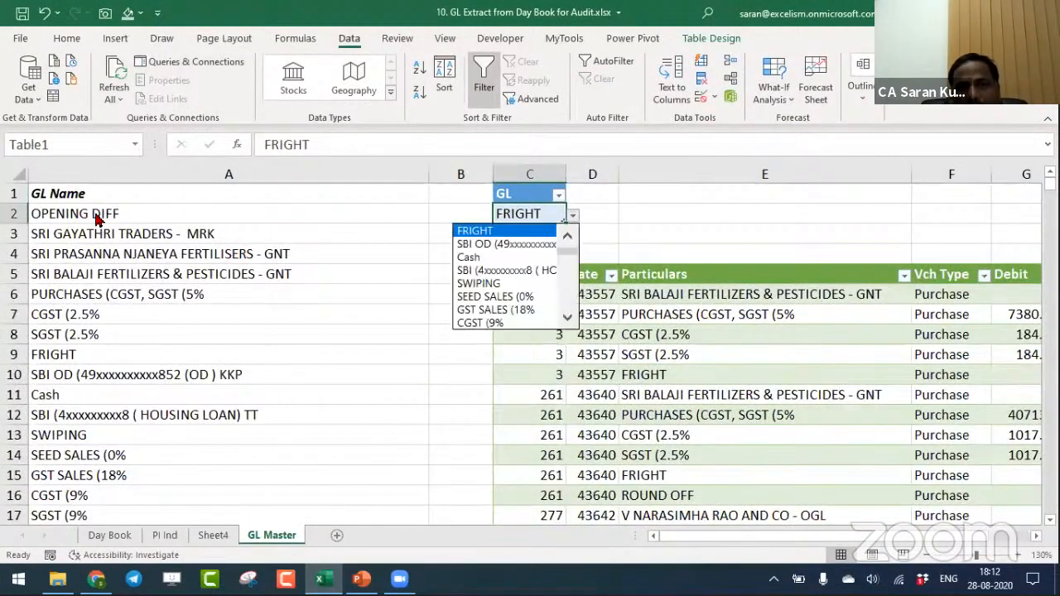
pyautogui.press('Down')
pyautogui.press('Down')
pyautogui.press('Down')
pyautogui.press('Down')
pyautogui.press('Down')
pyautogui.press('Down')
pyautogui.press('Down')
pyautogui.press('Down')
pyautogui.press('Down')
pyautogui.press('Down')
pyautogui.press('Down')
pyautogui.press('Down')
pyautogui.press('Down')
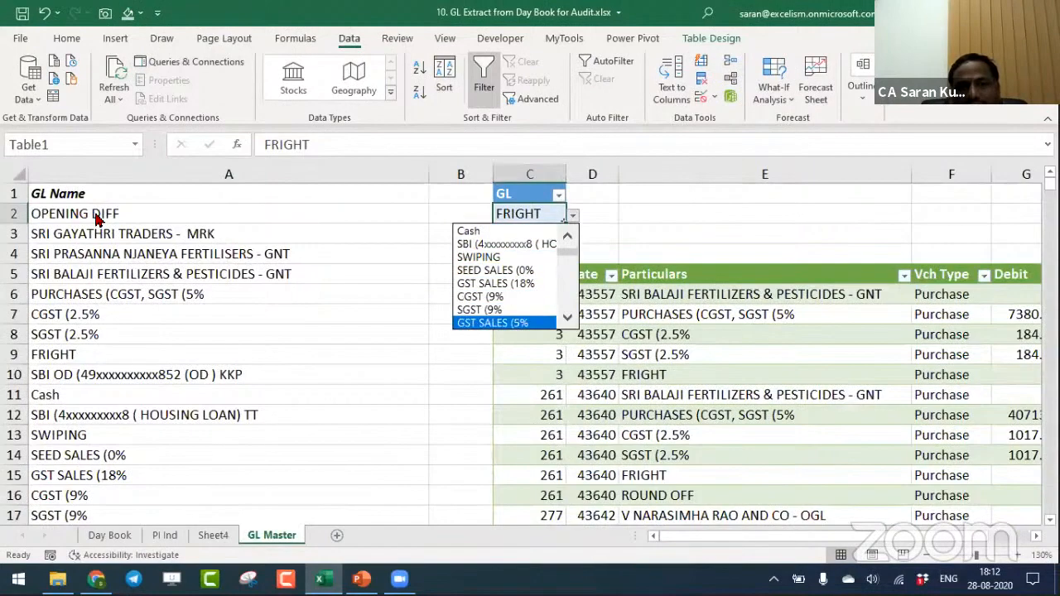
pyautogui.press('Escape')
# - Examine the full extent of the extracted voucher table below the GL selector and return to C2
pyautogui.press('Down')
pyautogui.press('Down')
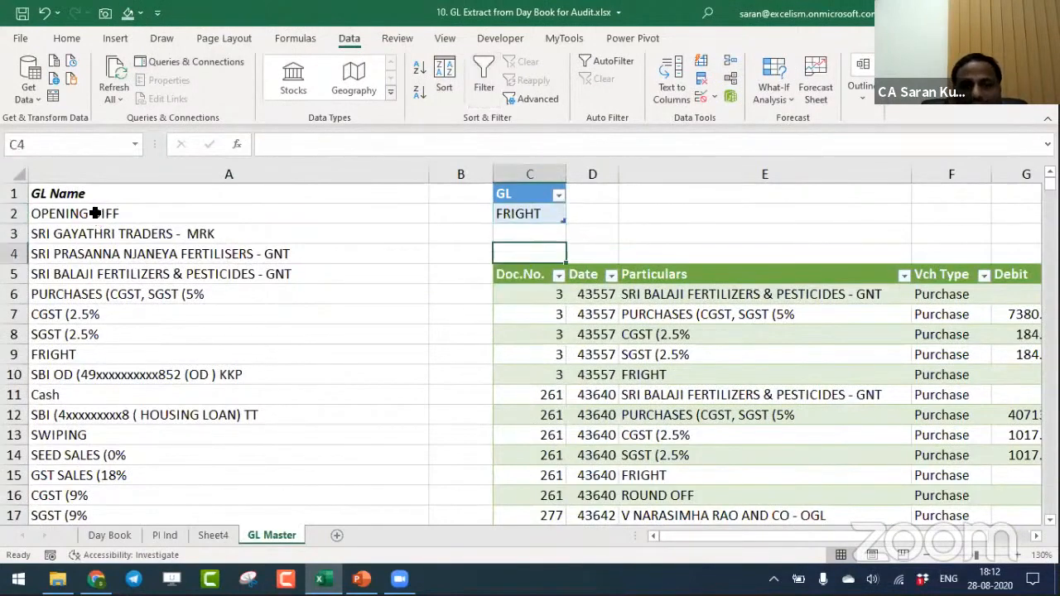
pyautogui.press('Down')
pyautogui.hotkey('ctrl', 'shift', 'End')
pyautogui.hotkey('ctrl', 'Up')
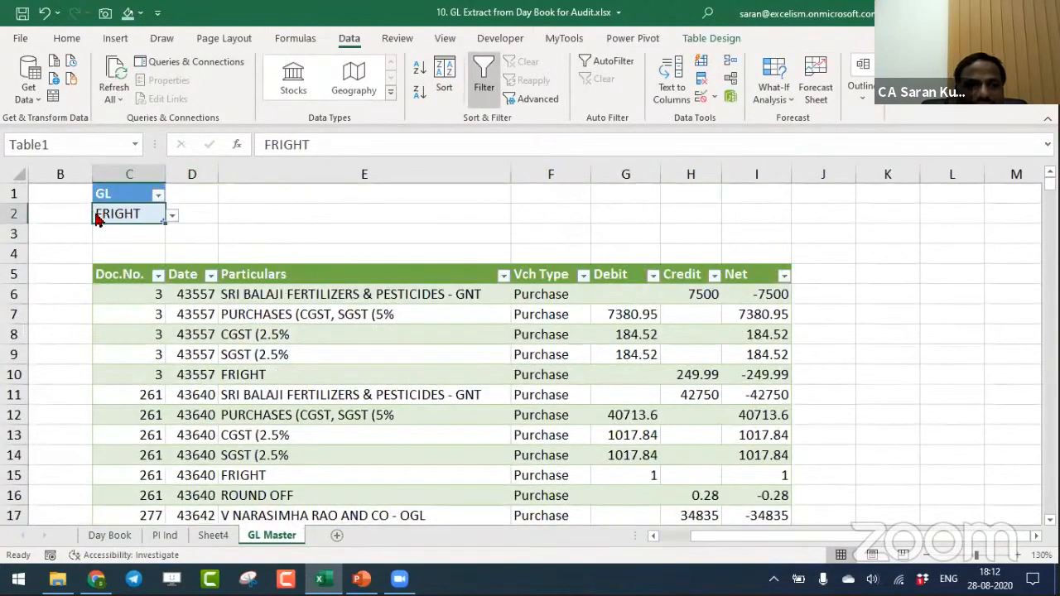
# - Choose SWIPING as the ledger in the GL selector cell C2
pyautogui.hotkey('alt', 'Down')
pyautogui.press('Down')
pyautogui.press('Down')
pyautogui.press('Down')
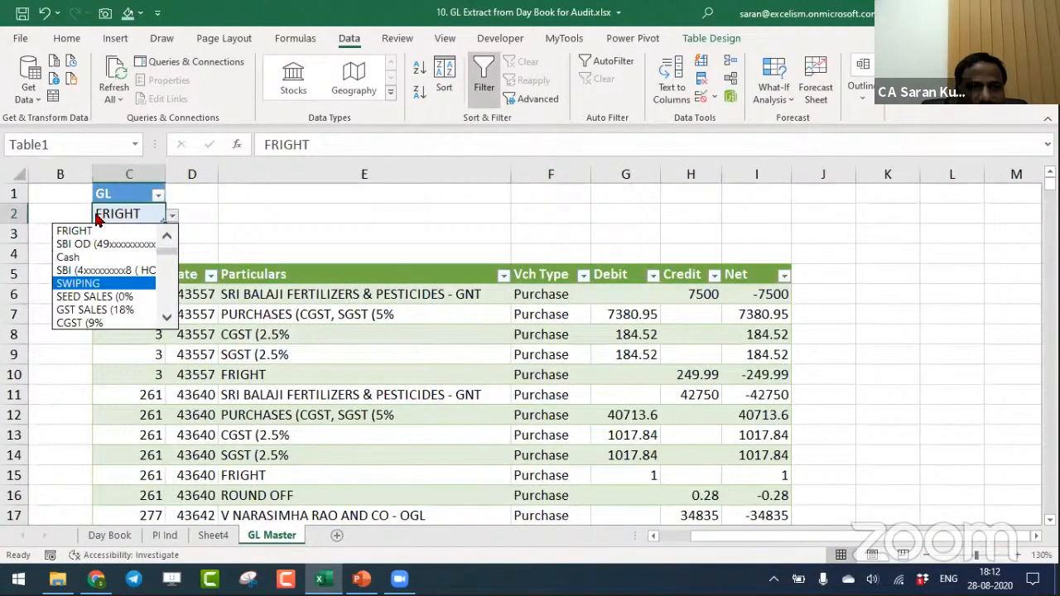
pyautogui.press('Down')
pyautogui.press('Down')
pyautogui.press('Up')
pyautogui.press('Return')
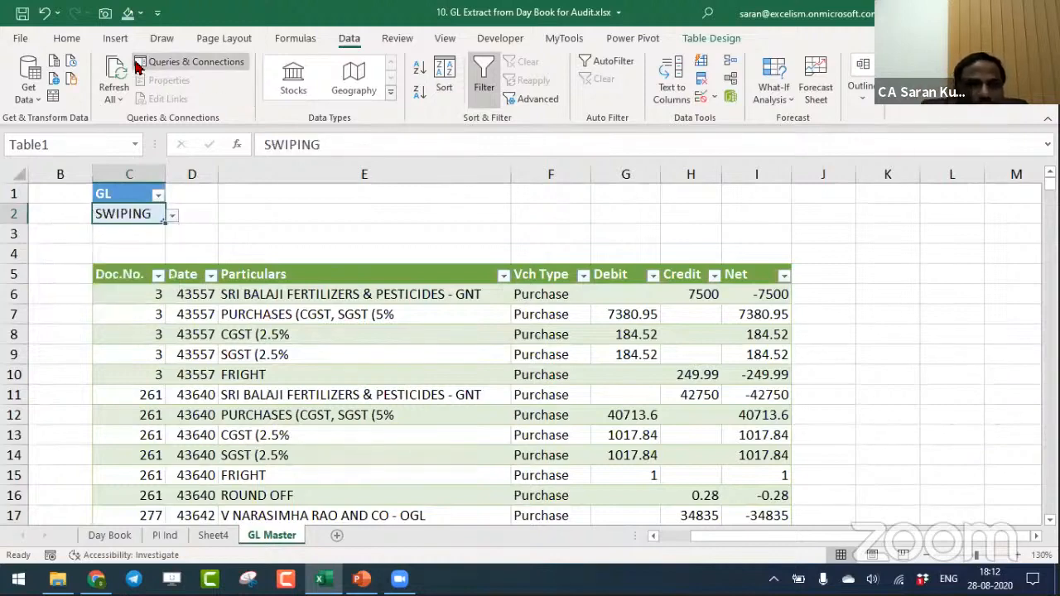
# - Refresh all queries for the SWIPING ledger, review the extracted vouchers down to the last row, and return to C2
pyautogui.click(114, 75)
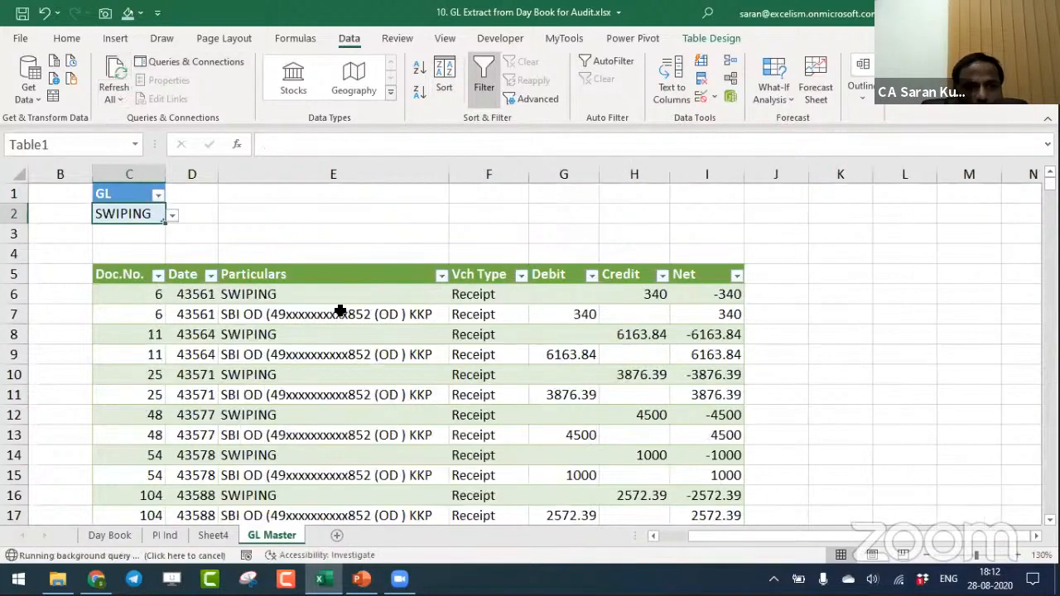
pyautogui.click(306, 296)
pyautogui.hotkey('ctrl', 'Down')
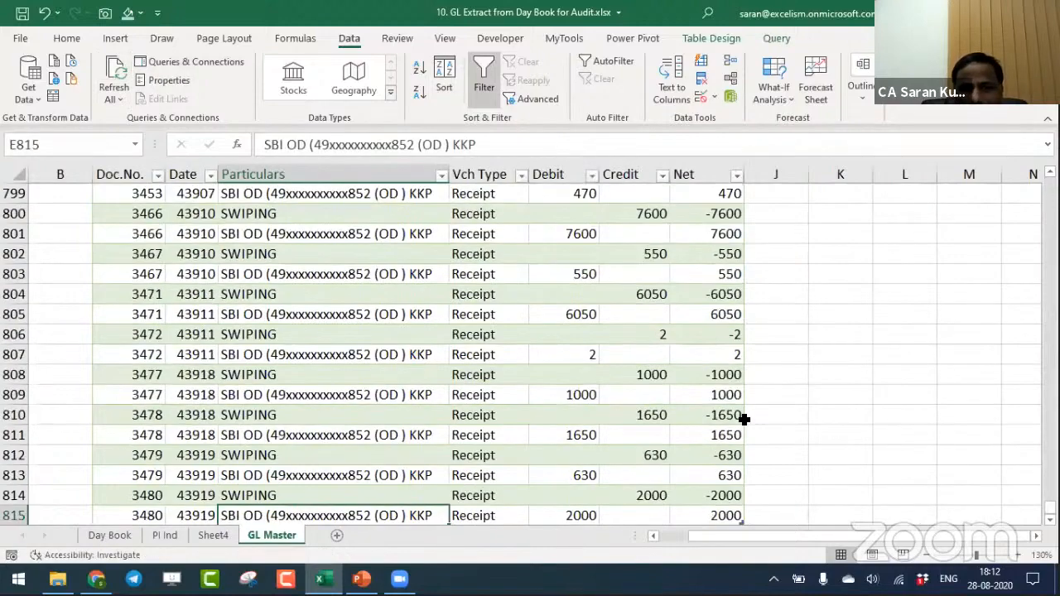
pyautogui.hotkey('ctrl', 'Up')
pyautogui.hotkey('ctrl', 'Up')
pyautogui.press('Left')
pyautogui.press('Left')
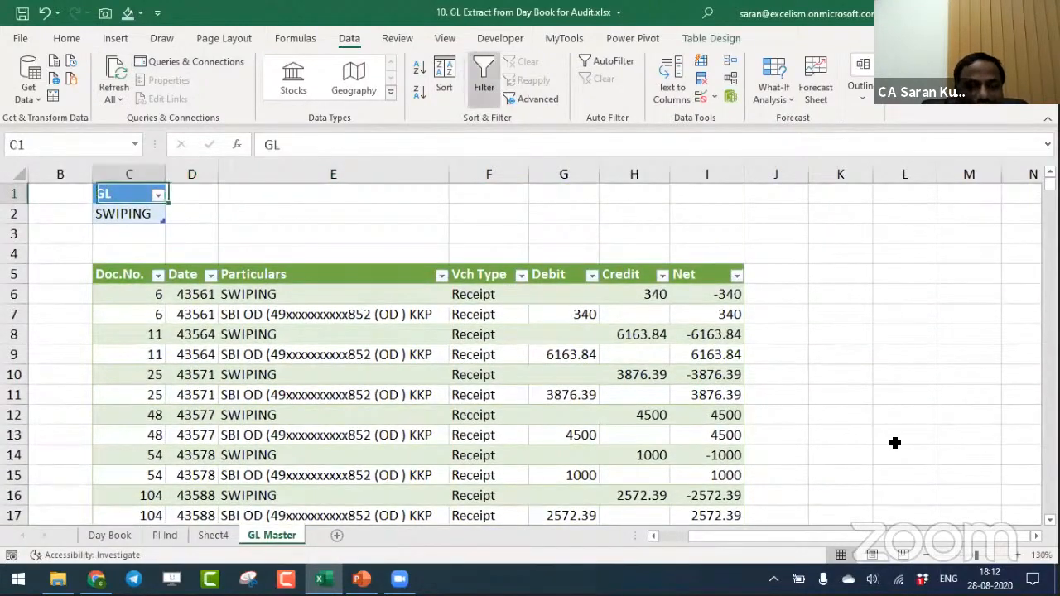
pyautogui.press('Down')
pyautogui.hotkey('alt', 'Down')
pyautogui.press('Down')
pyautogui.press('Down')
pyautogui.press('Down')
pyautogui.press('Down')
pyautogui.press('Down')
pyautogui.press('Down')
pyautogui.press('Down')
pyautogui.press('Down')
pyautogui.press('Down')
pyautogui.press('Down')
pyautogui.press('Down')
pyautogui.press('Down')
pyautogui.press('Escape')
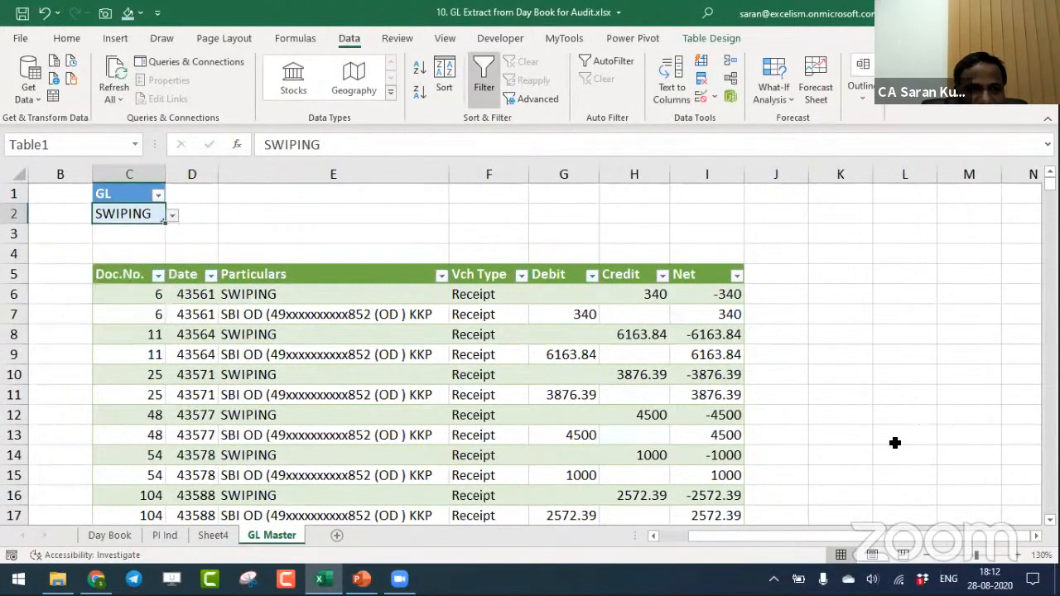
# - Choose HAMALI as the ledger in the GL selector cell C2
pyautogui.hotkey('alt', 'Down')
pyautogui.press('Down')
pyautogui.press('Down')
pyautogui.press('Down')
pyautogui.press('Down')
pyautogui.press('Down')
pyautogui.press('Down')
pyautogui.press('Down')
pyautogui.press('Down')
pyautogui.press('Down')
pyautogui.press('Down')
pyautogui.press('Down')
pyautogui.press('Down')
pyautogui.press('Down')
pyautogui.press('Down')
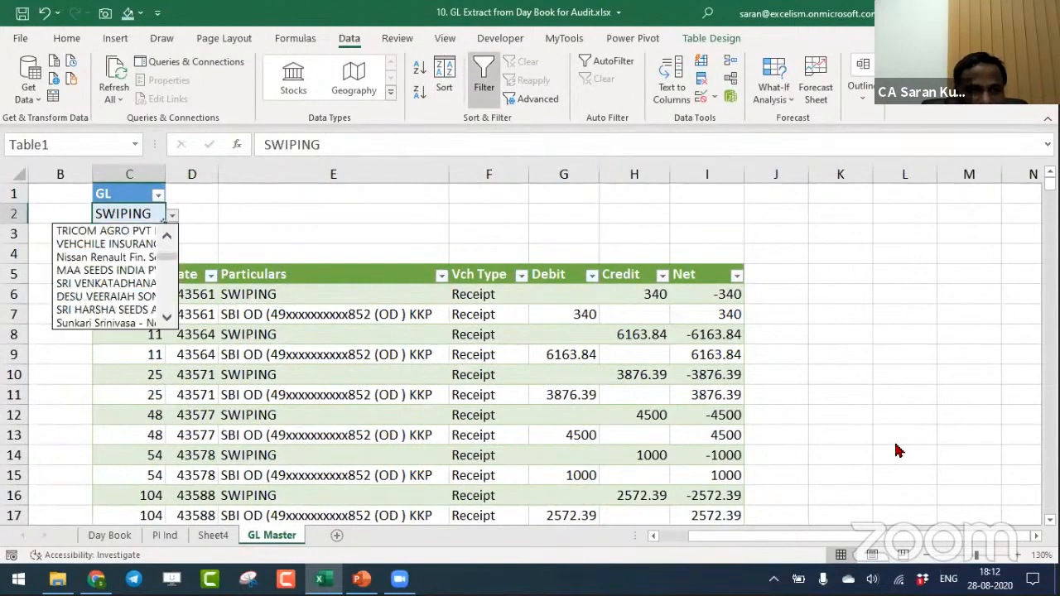
pyautogui.press('Down')
pyautogui.press('Down')
pyautogui.press('Down')
pyautogui.press('Up')
pyautogui.press('Up')
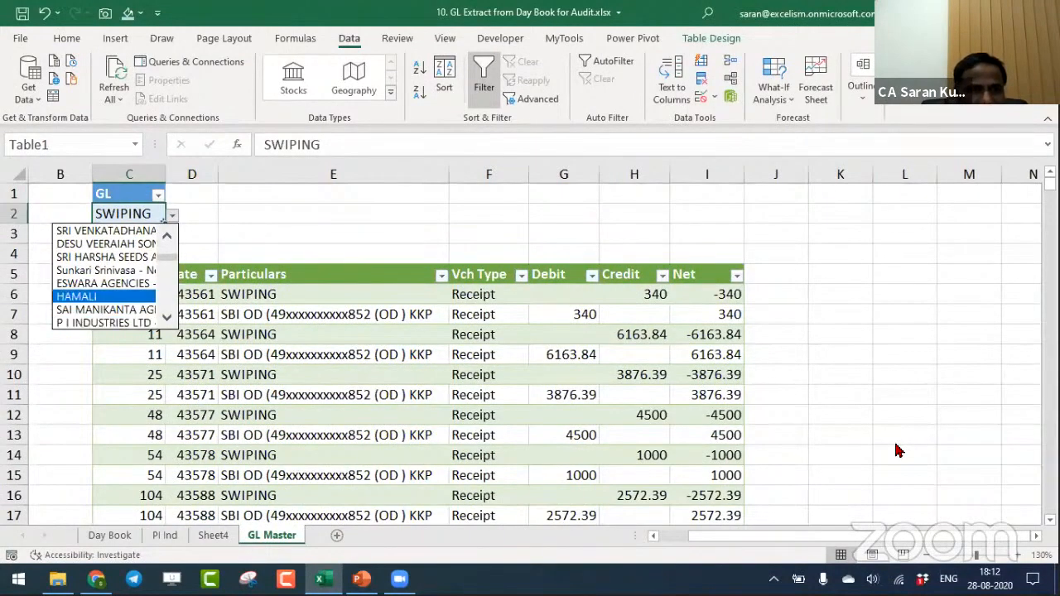
pyautogui.press('Return')
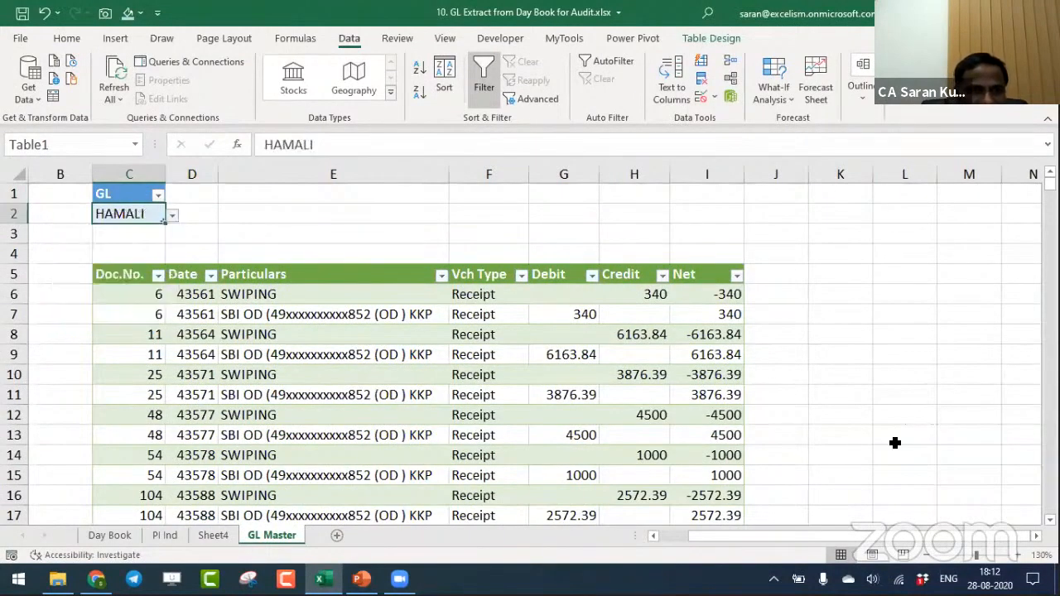
# - Refresh all queries for the HAMALI ledger and review its extracted vouchers down to the last row
pyautogui.click(103, 64)
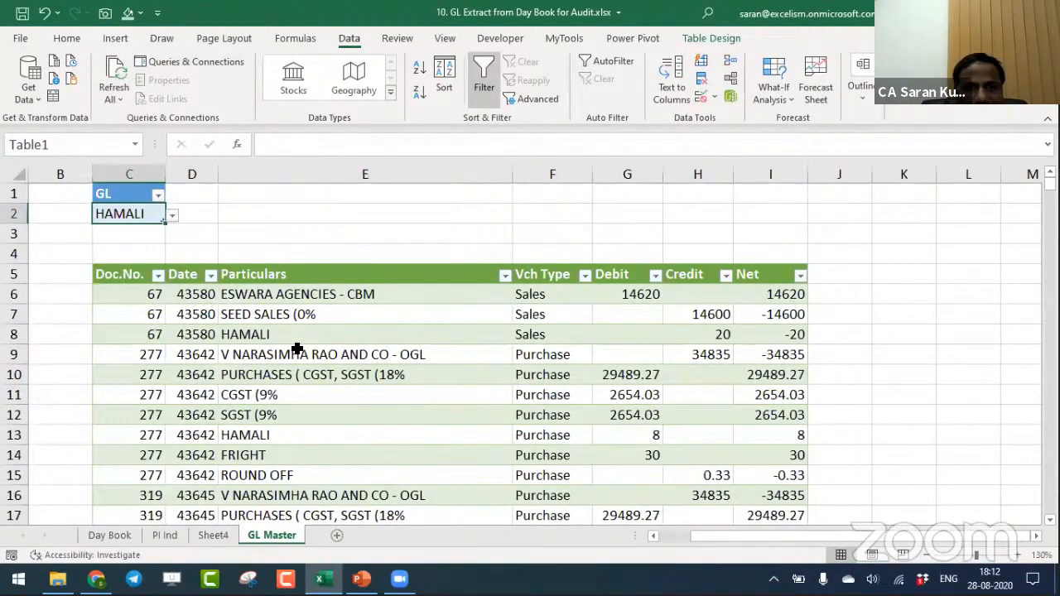
pyautogui.click(296, 348)
pyautogui.hotkey('ctrl', 'Down')
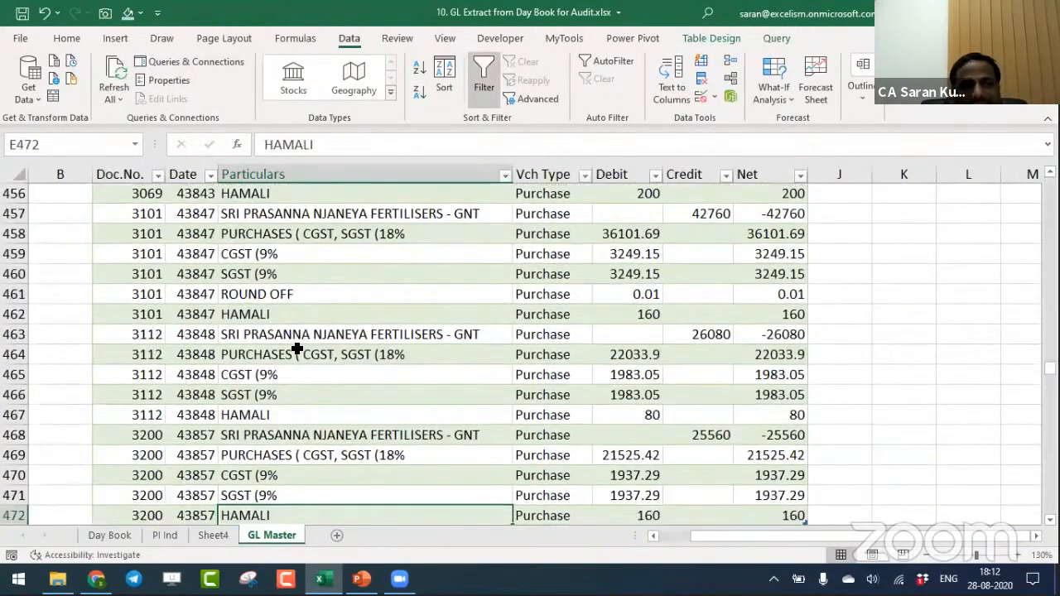
pyautogui.hotkey('ctrl', 'Up')
pyautogui.press('Up')
pyautogui.press('Up')
pyautogui.press('Up')
pyautogui.press('Up')
pyautogui.press('Left')
pyautogui.press('Left')
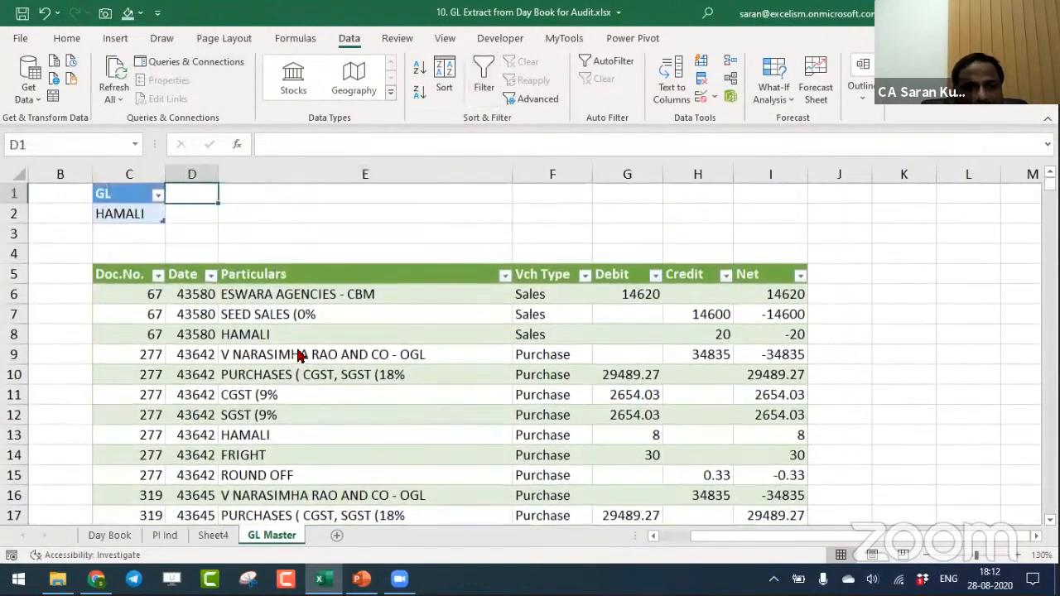
# - Choose BANK INTEREST as the ledger in the GL selector cell C2
pyautogui.press('Down')
pyautogui.hotkey('alt', 'Down')
pyautogui.press('Down')
pyautogui.press('Down')
pyautogui.press('Down')
pyautogui.press('Down')
pyautogui.press('Down')
pyautogui.press('Down')
pyautogui.press('Down')
pyautogui.press('Down')
pyautogui.press('Down')
pyautogui.press('Down')
pyautogui.press('Down')
pyautogui.press('Down')
pyautogui.press('Down')
pyautogui.press('Down')
pyautogui.press('Down')
pyautogui.press('Down')
pyautogui.press('Down')
pyautogui.press('Up')
pyautogui.press('Up')
pyautogui.press('Up')
pyautogui.press('Up')
pyautogui.press('Up')
pyautogui.press('Up')
pyautogui.press('Up')
pyautogui.press('Up')
pyautogui.press('Up')
pyautogui.press('Up')
pyautogui.press('Up')
pyautogui.press('Up')
pyautogui.press('Up')
pyautogui.press('Up')
pyautogui.press('Up')
pyautogui.press('Up')
pyautogui.press('Up')
pyautogui.press('Up')
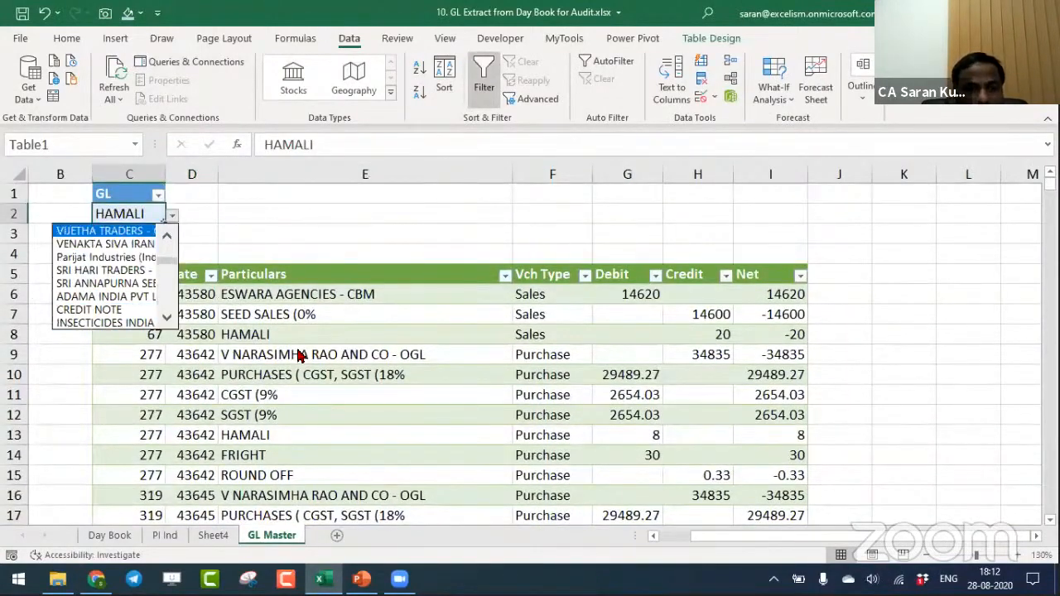
pyautogui.press('Up')
pyautogui.press('Up')
pyautogui.press('Up')
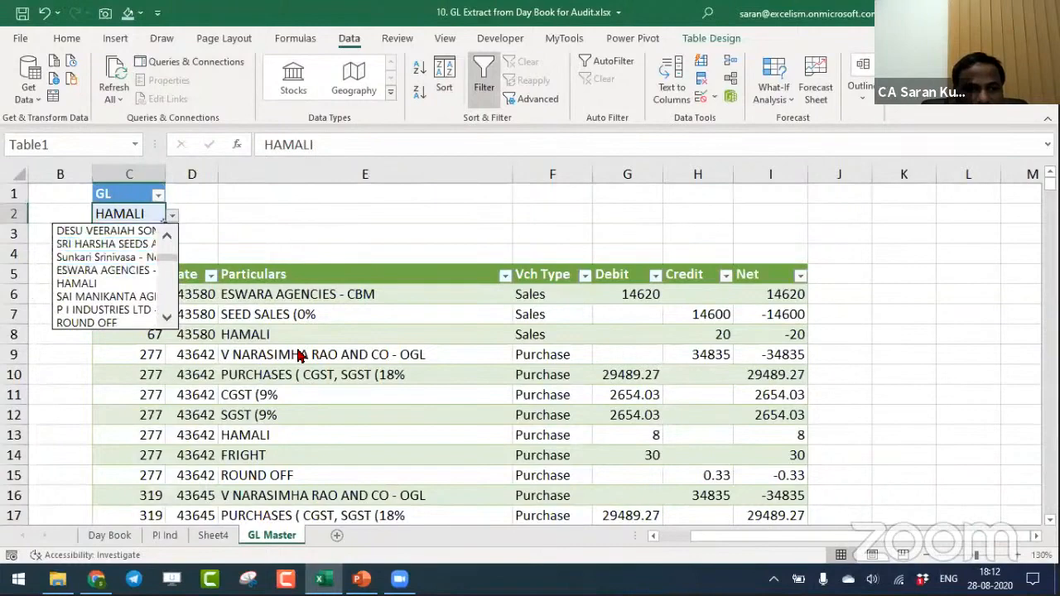
pyautogui.press('Down')
pyautogui.press('Down')
pyautogui.press('Down')
pyautogui.press('Down')
pyautogui.press('Down')
pyautogui.press('Down')
pyautogui.press('Down')
pyautogui.press('Down')
pyautogui.press('Down')
pyautogui.press('Down')
pyautogui.press('Down')
pyautogui.press('Down')
pyautogui.press('Down')
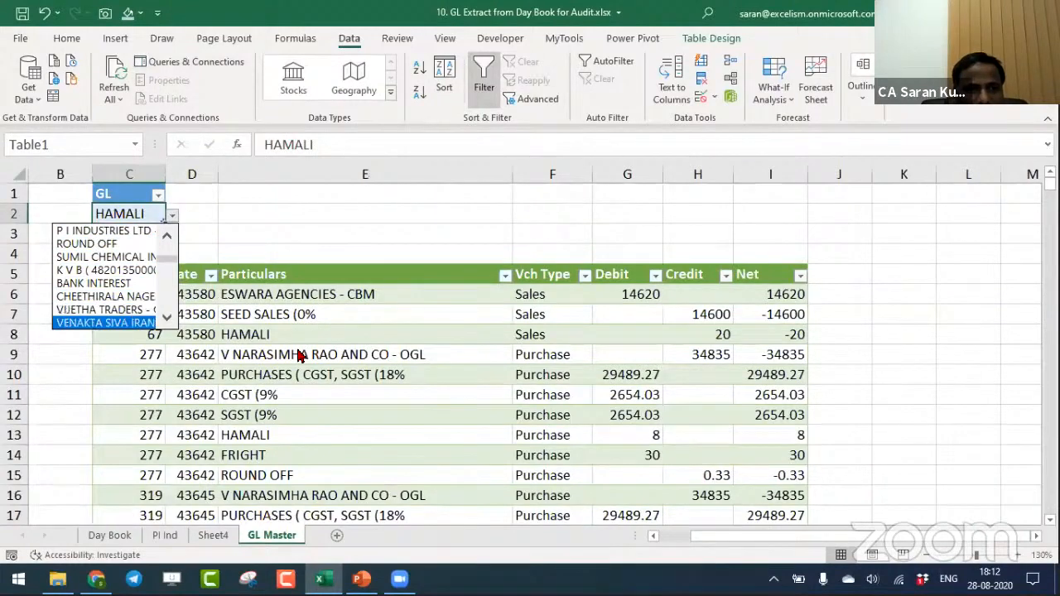
pyautogui.press('Up')
pyautogui.press('Up')
pyautogui.press('Up')
pyautogui.press('Return')
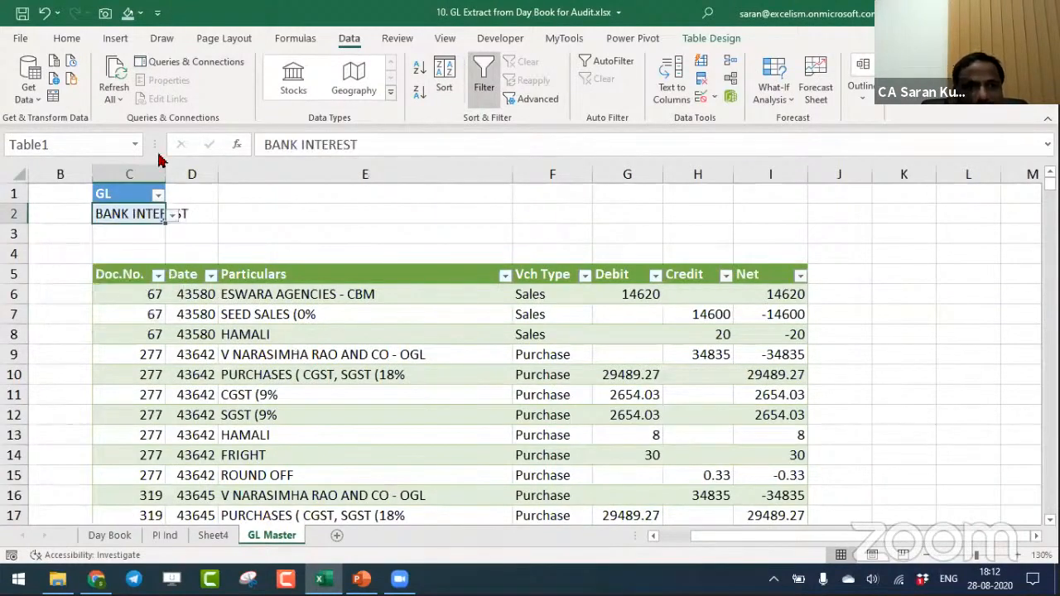
# - Refresh all queries for the BANK INTEREST ledger and go to the last row of the extracted voucher table
pyautogui.click(116, 74)
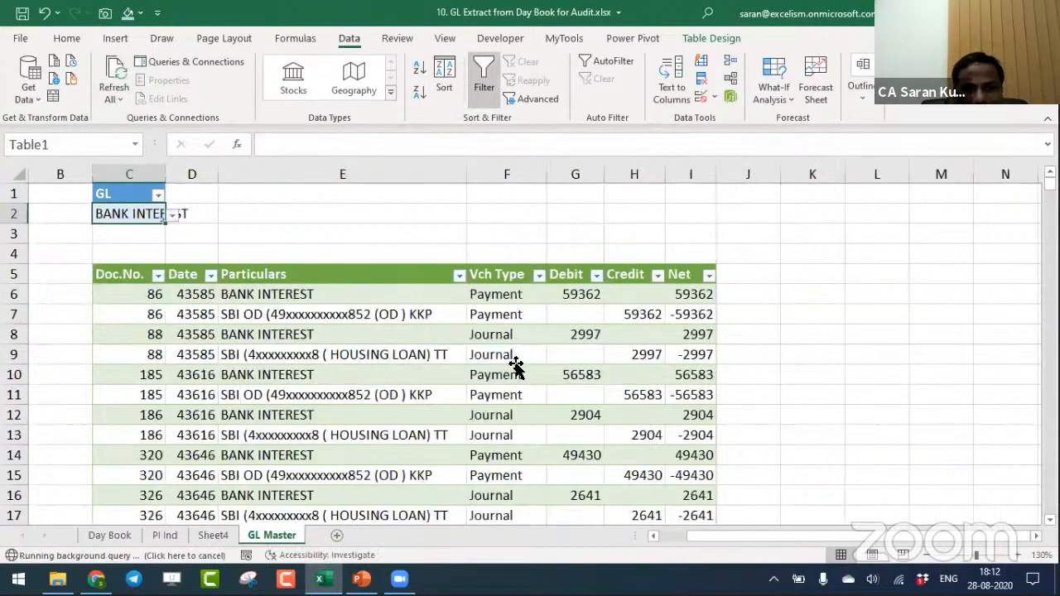
pyautogui.click(515, 367)
pyautogui.hotkey('ctrl', 'Down')
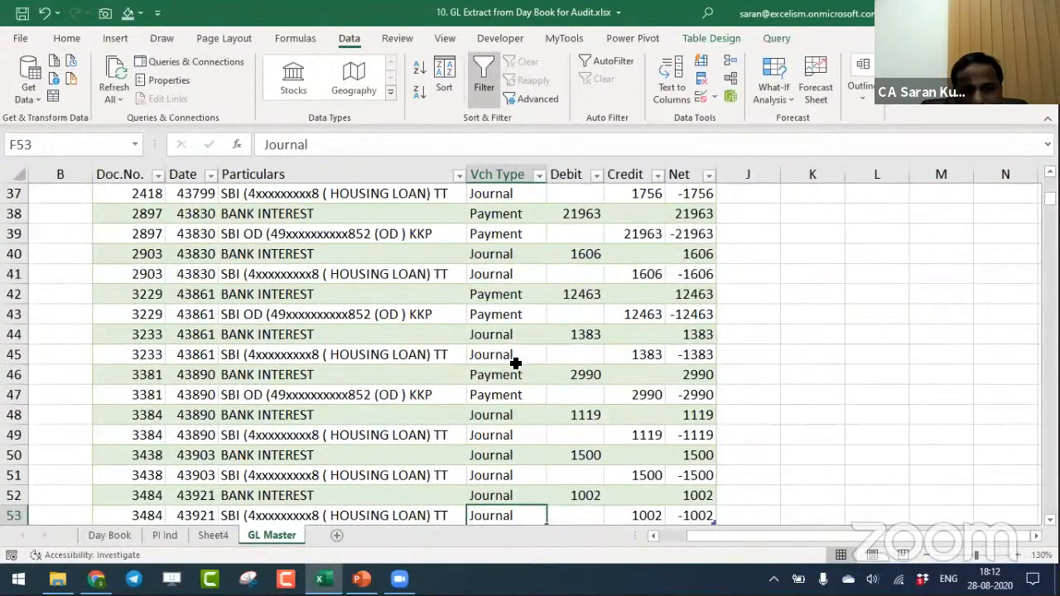
# - Review the extracted BANK INTEREST vouchers from the last row back to the table header beneath the GL selector
pyautogui.hotkey('ctrl', 'Up')
pyautogui.press('Up')
pyautogui.press('Up')
pyautogui.press('Up')
pyautogui.press('Up')
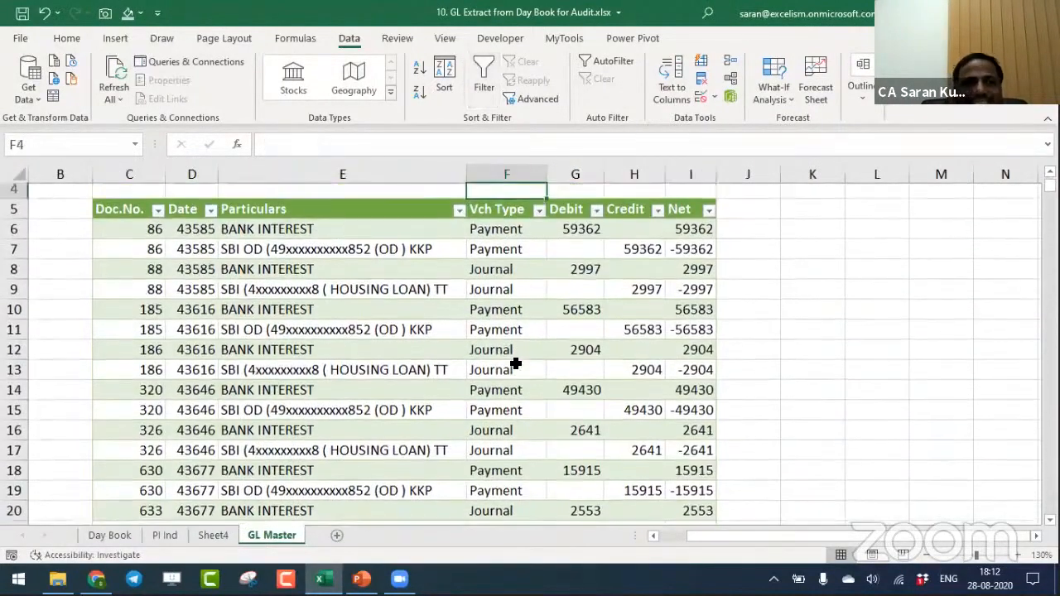
pyautogui.press('Left')
pyautogui.press('Left')
pyautogui.press('Left')
pyautogui.press('Left')
pyautogui.press('Left')
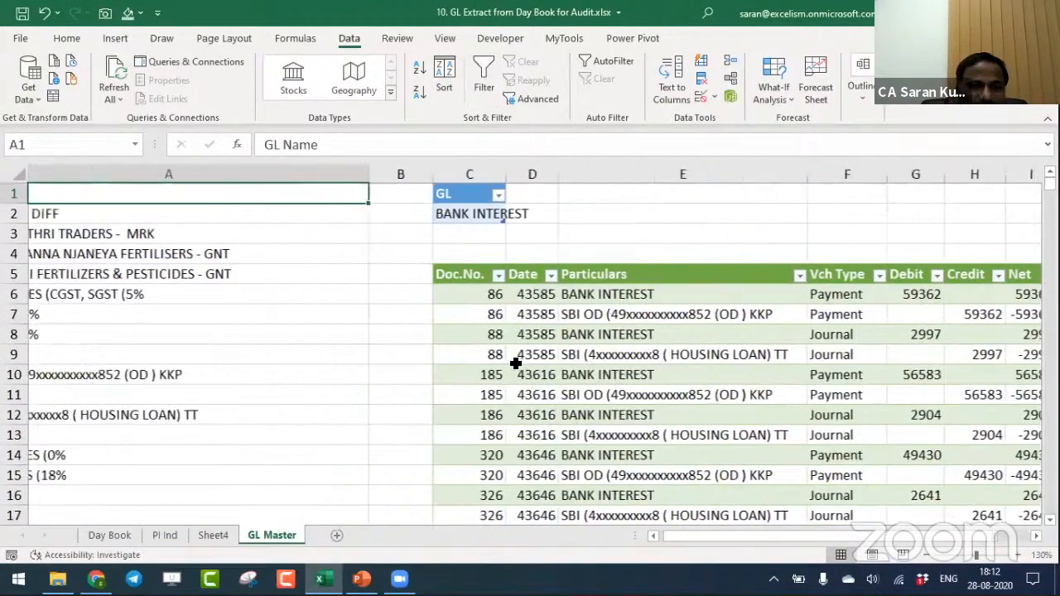
pyautogui.press('Right')
pyautogui.press('Right')
pyautogui.press('Down')
pyautogui.press('Down')
pyautogui.press('Down')
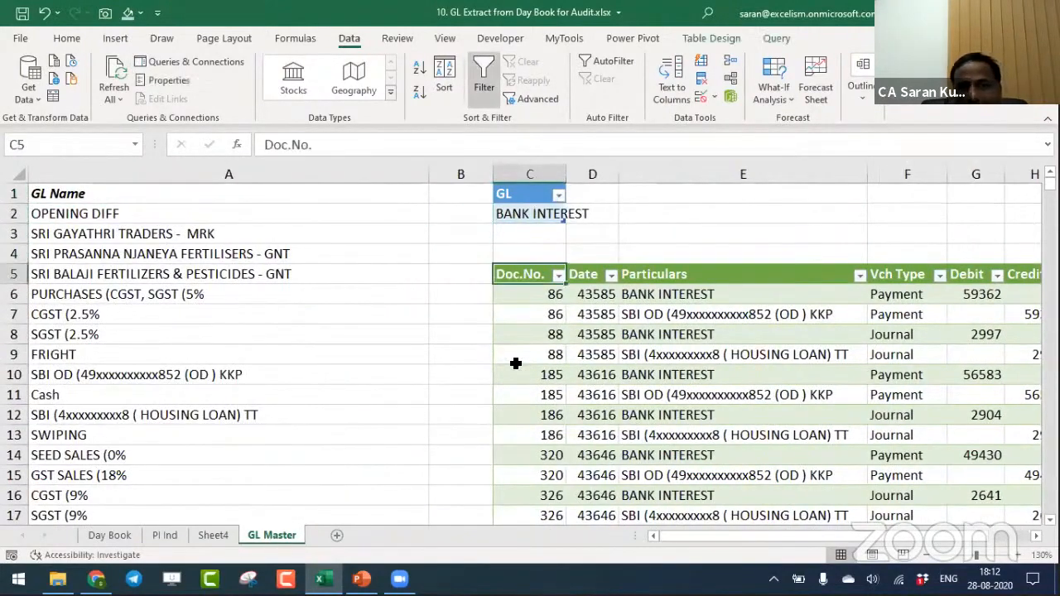
# - Select the full BANK INTEREST voucher table, from the Doc.No. header to the last Net entry
pyautogui.hotkey('ctrl', 'shift', 'Right')
pyautogui.hotkey('ctrl', 'shift', 'Down')
pyautogui.press('Up')
pyautogui.press('Up')
pyautogui.press('Up')
pyautogui.press('Up')
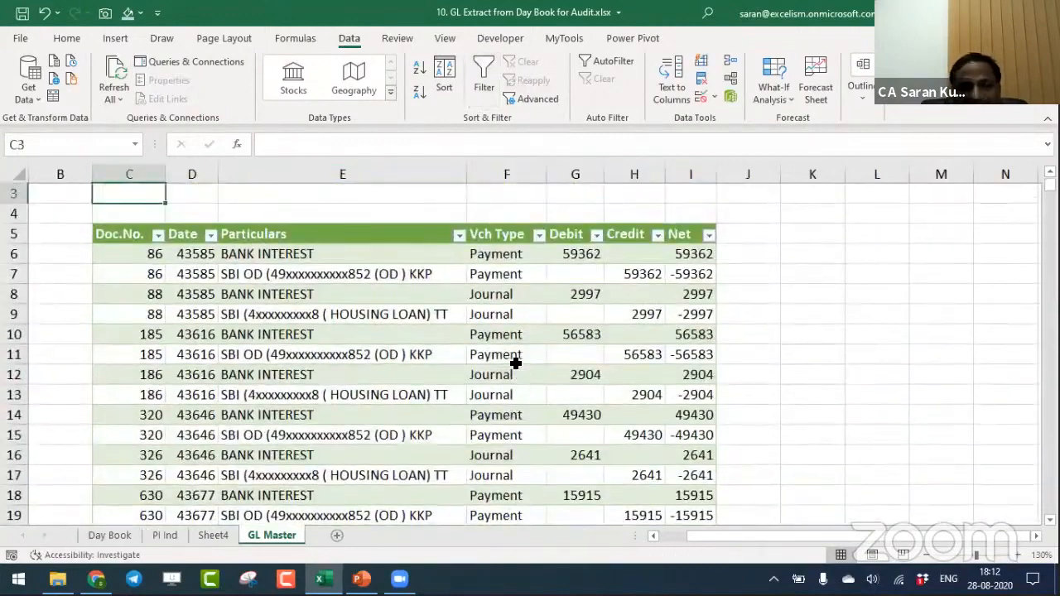
pyautogui.press('Down')
pyautogui.press('Down')
pyautogui.press('Down')
pyautogui.press('Down')
pyautogui.hotkey('ctrl', 'shift', 'Right')
pyautogui.hotkey('ctrl', 'shift', 'Down')
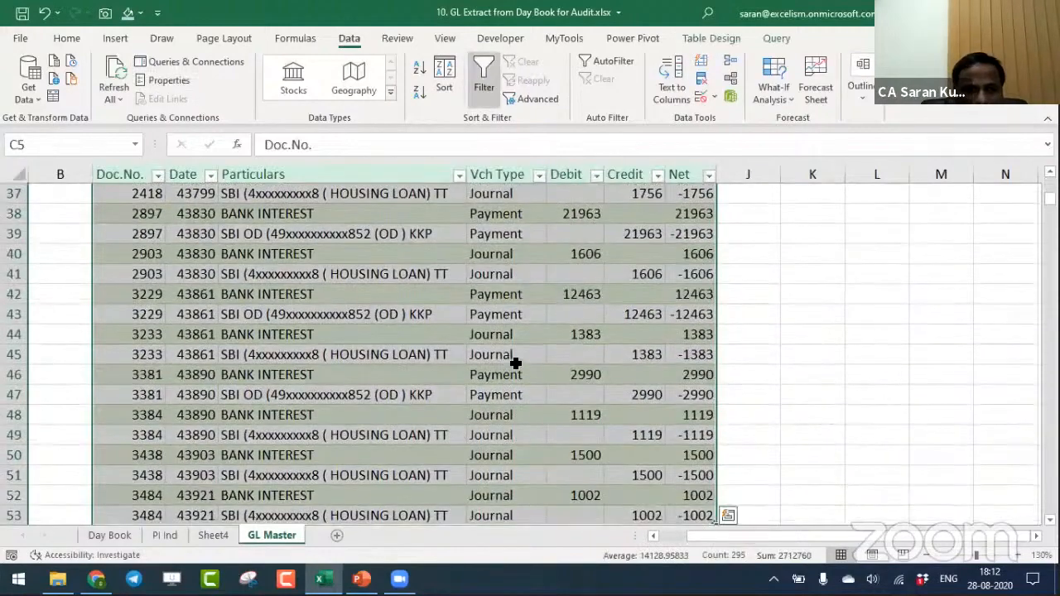
# - Insert a blank row above the extracted voucher table and autofit column C to the GL selector entry in C2
pyautogui.hotkey('ctrl', 'BackSpace')
pyautogui.press('Up')
pyautogui.press('Up')
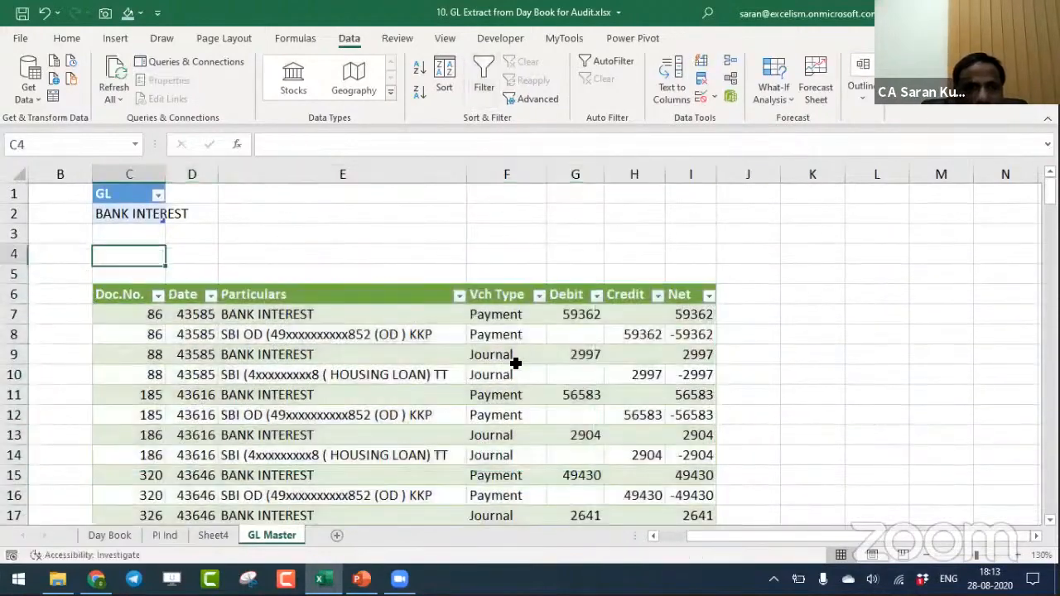
pyautogui.press('Up')
pyautogui.press('Up')
pyautogui.hotkey('alt', 'h')
pyautogui.press('o')
pyautogui.press('i')
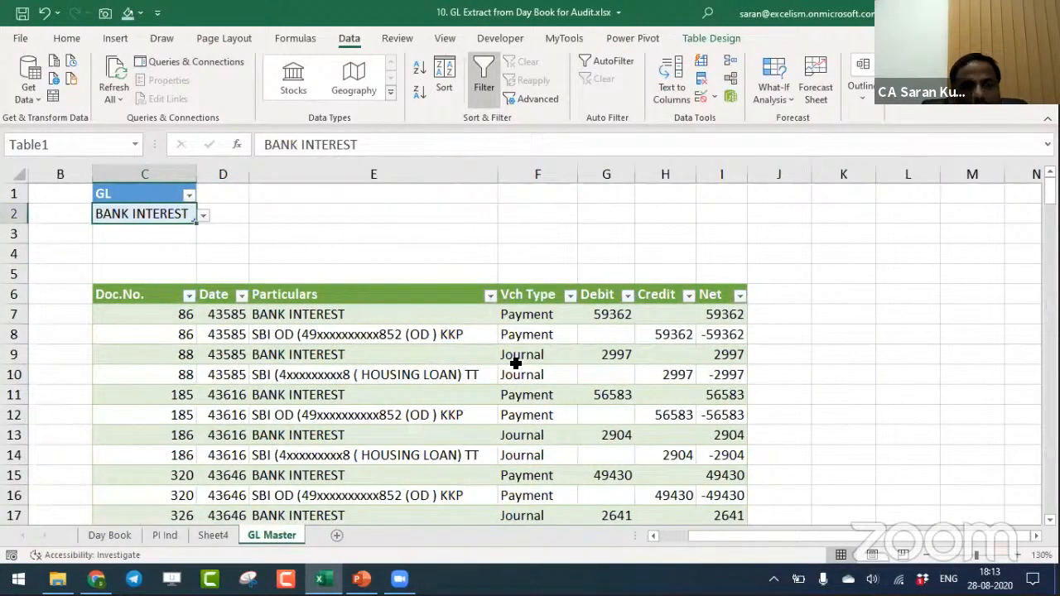
# - Fill the GL selector dropdown down into C3 and choose CREDIT NOTE there as the second ledger
pyautogui.press('Down')
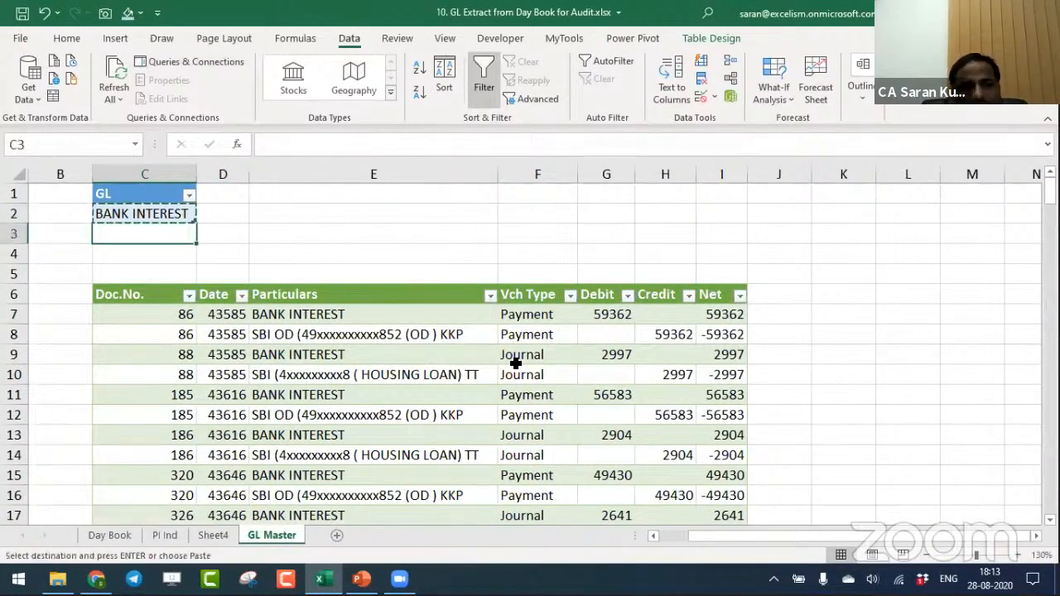
pyautogui.hotkey('ctrl', 'd')
pyautogui.hotkey('alt', 'Down')
pyautogui.press('Down')
pyautogui.press('Down')
pyautogui.press('Down')
pyautogui.press('Down')
pyautogui.press('Down')
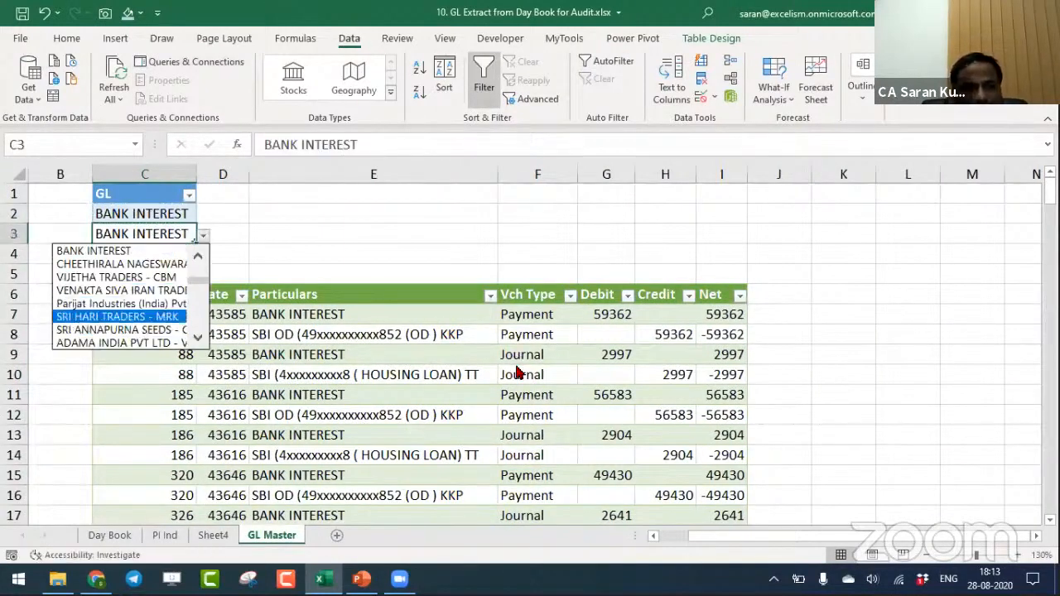
pyautogui.press('Down')
pyautogui.press('Down')
pyautogui.press('Down')
pyautogui.press('Down')
pyautogui.press('Down')
pyautogui.press('Down')
pyautogui.press('Up')
pyautogui.press('Up')
pyautogui.press('Up')
pyautogui.press('Up')
pyautogui.press('Down')
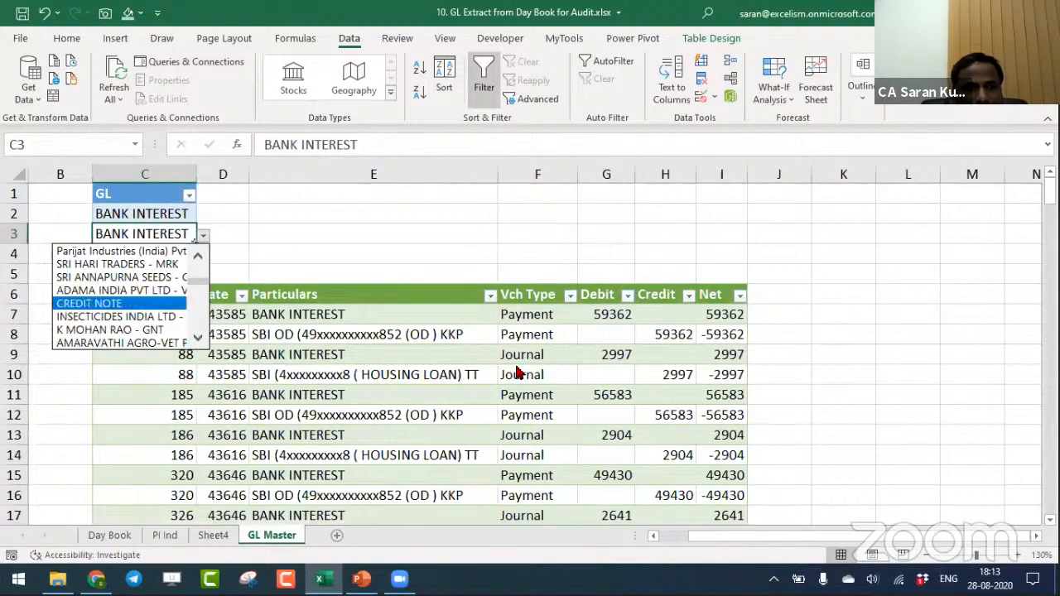
pyautogui.press('Return')
pyautogui.press('Up')
pyautogui.hotkey('alt', 'Down')
pyautogui.press('Down')
pyautogui.press('Down')
pyautogui.press('Down')
pyautogui.press('Down')
pyautogui.press('Down')
pyautogui.press('Down')
pyautogui.press('Down')
pyautogui.press('Down')
pyautogui.press('Down')
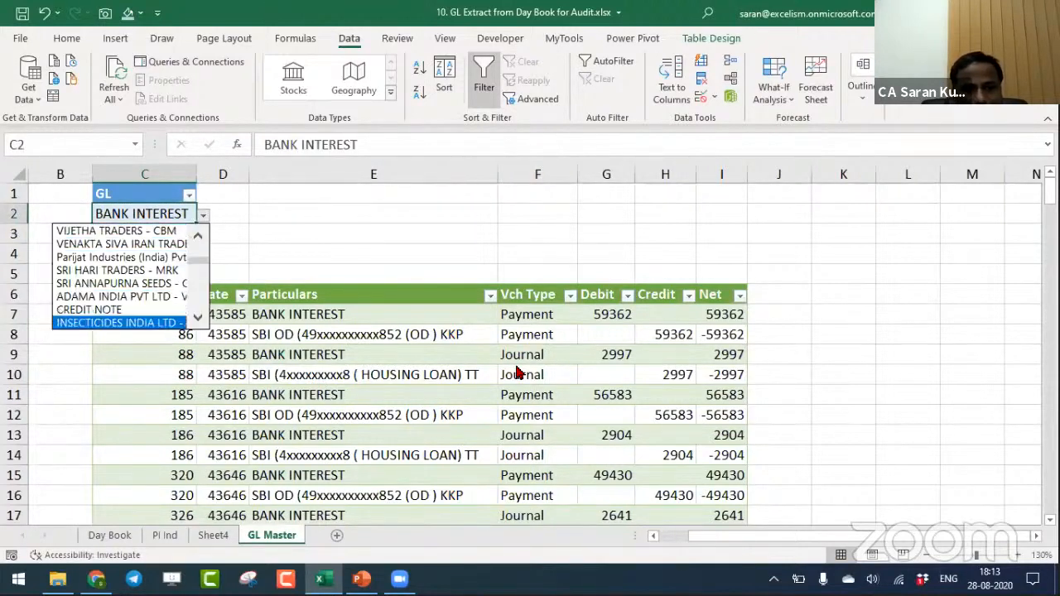
pyautogui.press('Down')
pyautogui.press('Down')
pyautogui.press('Escape')
# - Search the GL Master sheet for Debit to find the exact ledger name in the GL Name list
pyautogui.press('Home')
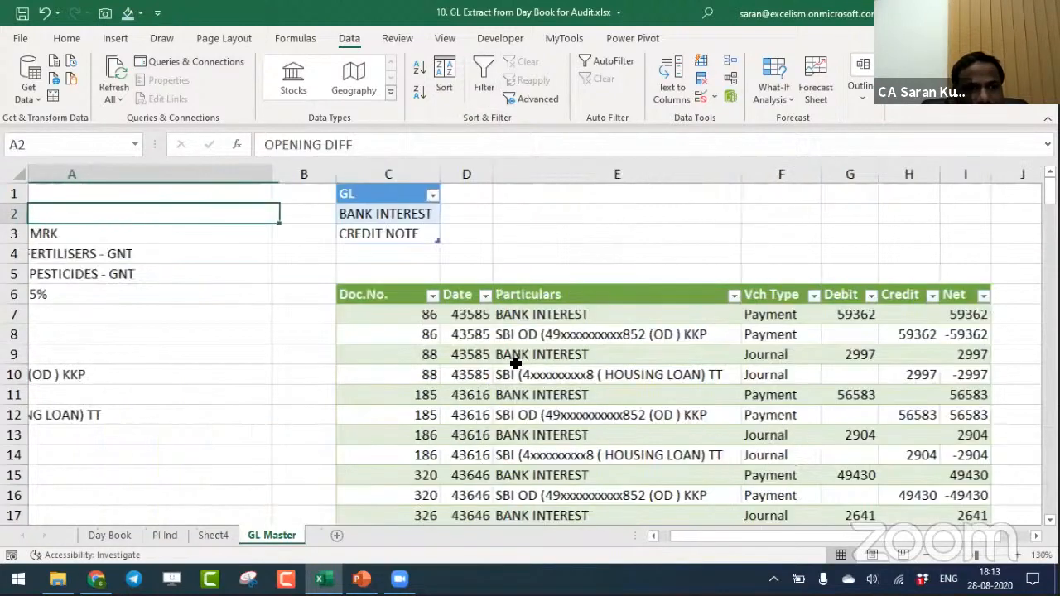
pyautogui.hotkey('ctrl', 'f')
pyautogui.write('Debit')
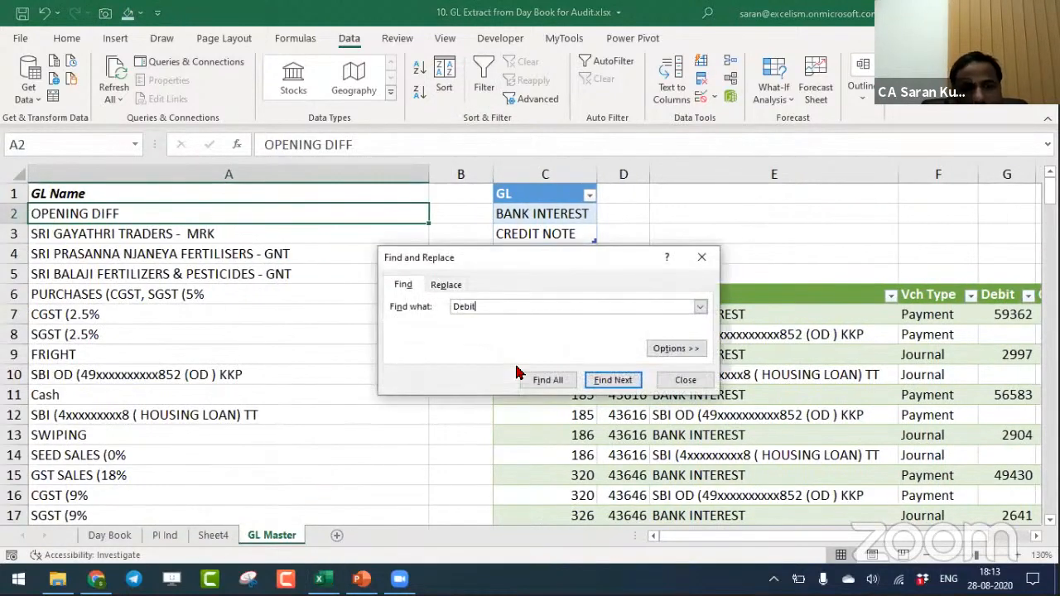
pyautogui.press('Return')
pyautogui.press('Return')
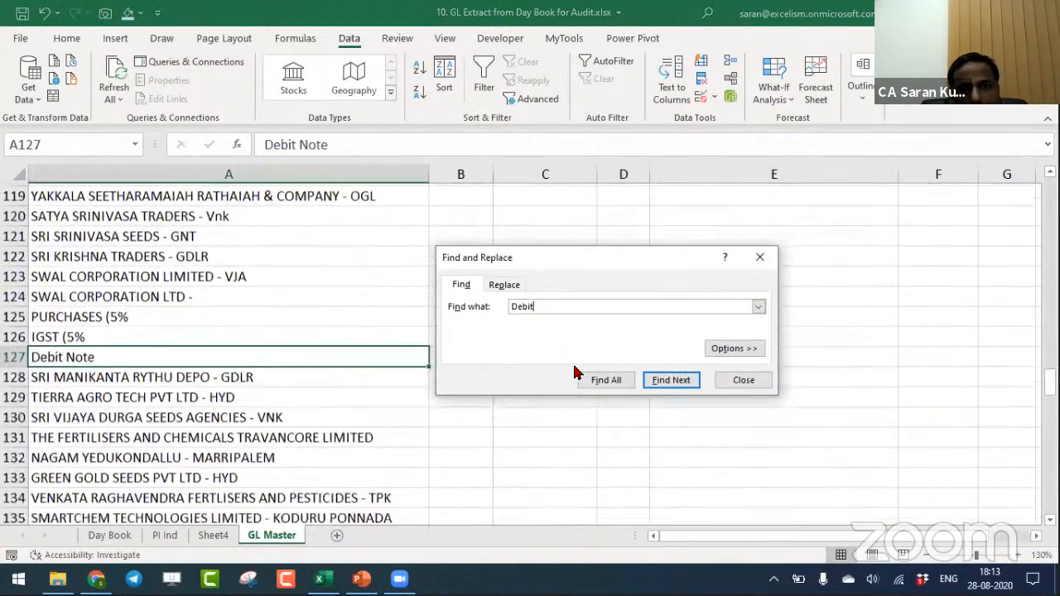
pyautogui.press('Escape')
pyautogui.hotkey('ctrl', 'Home')
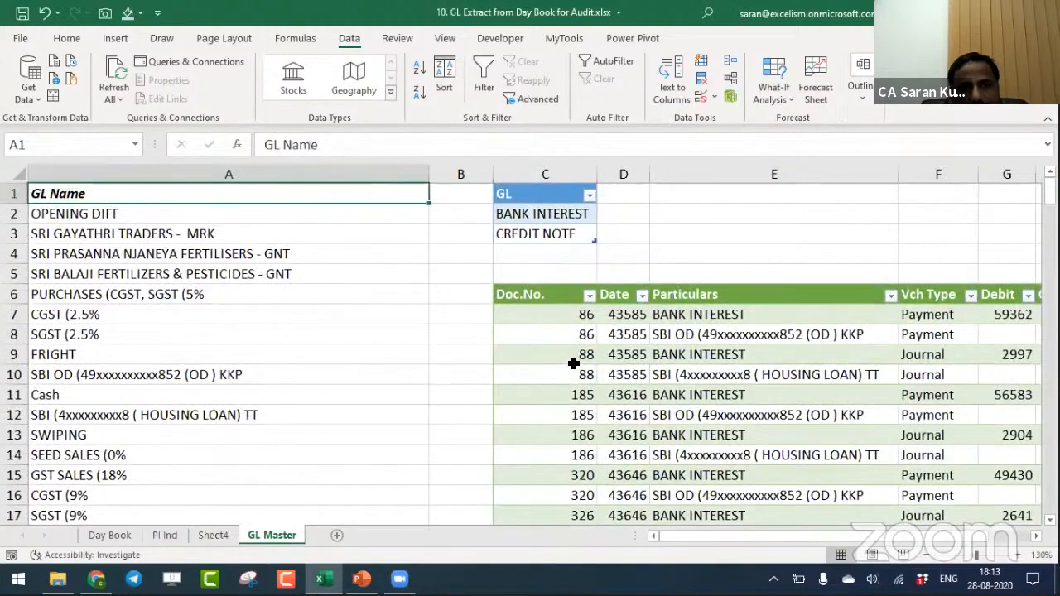
pyautogui.press('Down')
pyautogui.press('Right')
pyautogui.press('Right')
pyautogui.hotkey('alt', 'Down')
pyautogui.press('Escape')
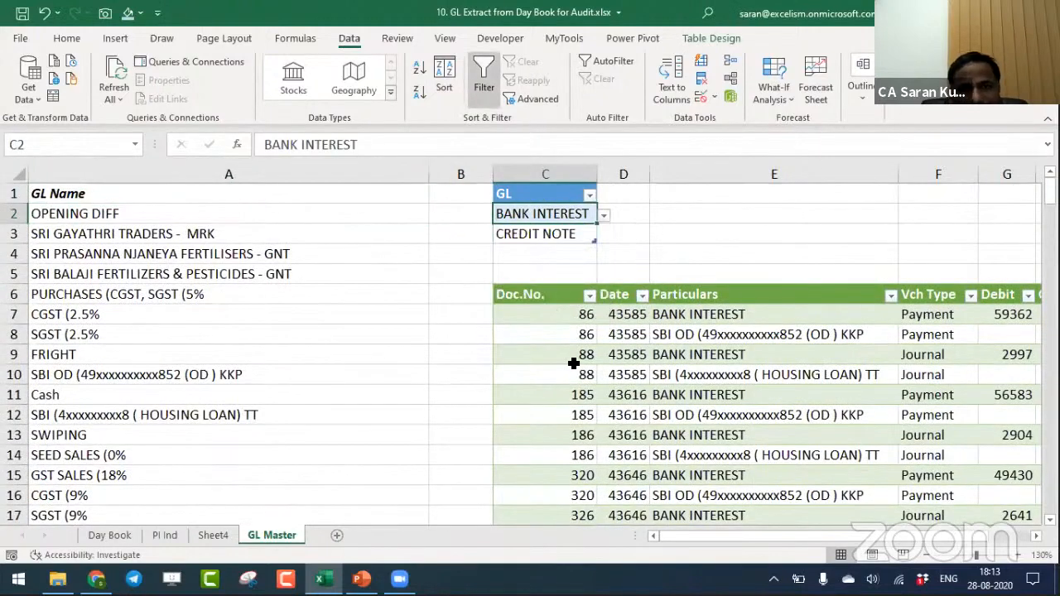
# - Find the Debit Note ledger in the GL Name list and copy it into the GL selector cell C2
pyautogui.press('Left')
pyautogui.press('Left')
pyautogui.hotkey('ctrl', 'f')
pyautogui.press('Return')
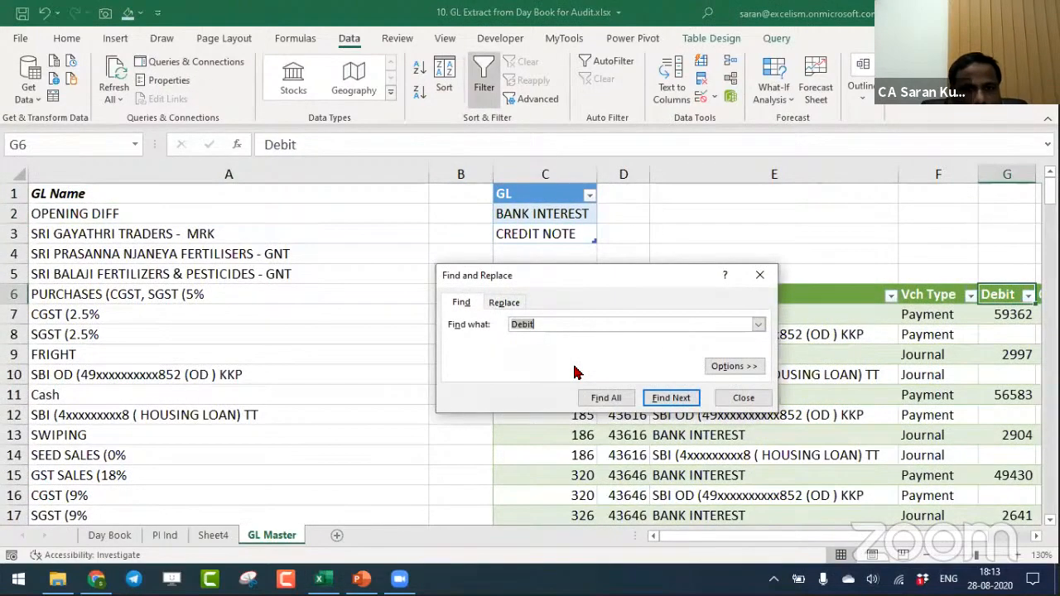
pyautogui.press('Return')
pyautogui.press('Return')
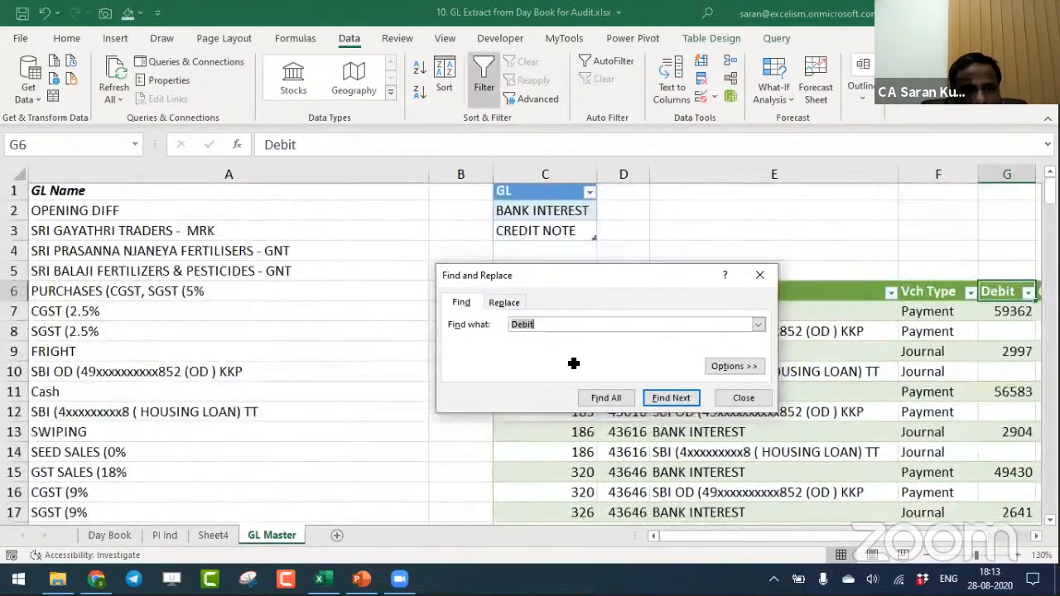
pyautogui.press('Return')
pyautogui.press('Escape')
pyautogui.hotkey('ctrl', 'Home')
pyautogui.hotkey('ctrl', 'c')
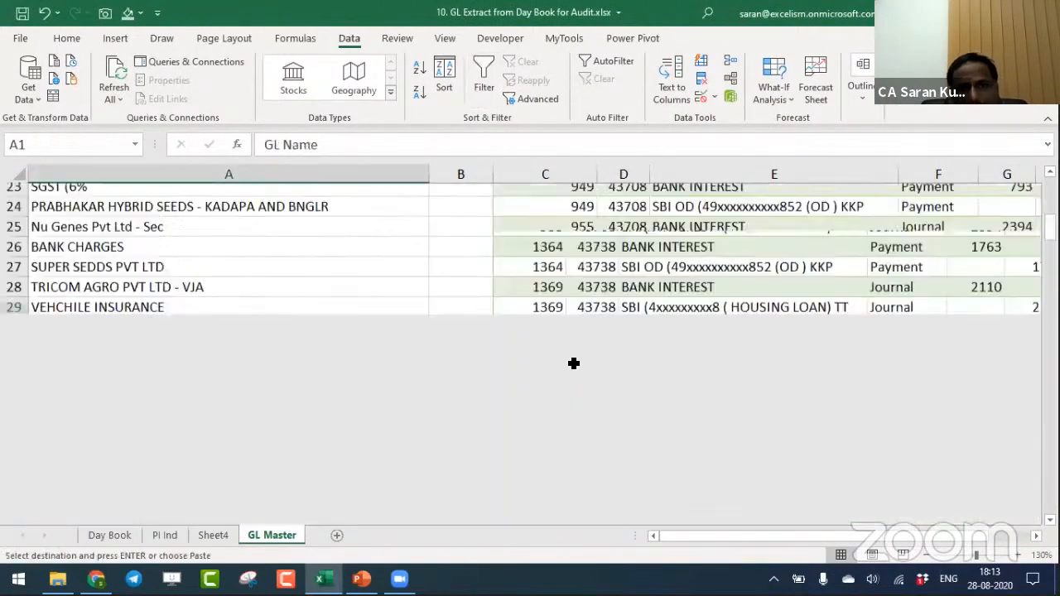
pyautogui.press('Down')
pyautogui.press('Right')
pyautogui.press('Right')
pyautogui.press('Return')
pyautogui.press('Up')
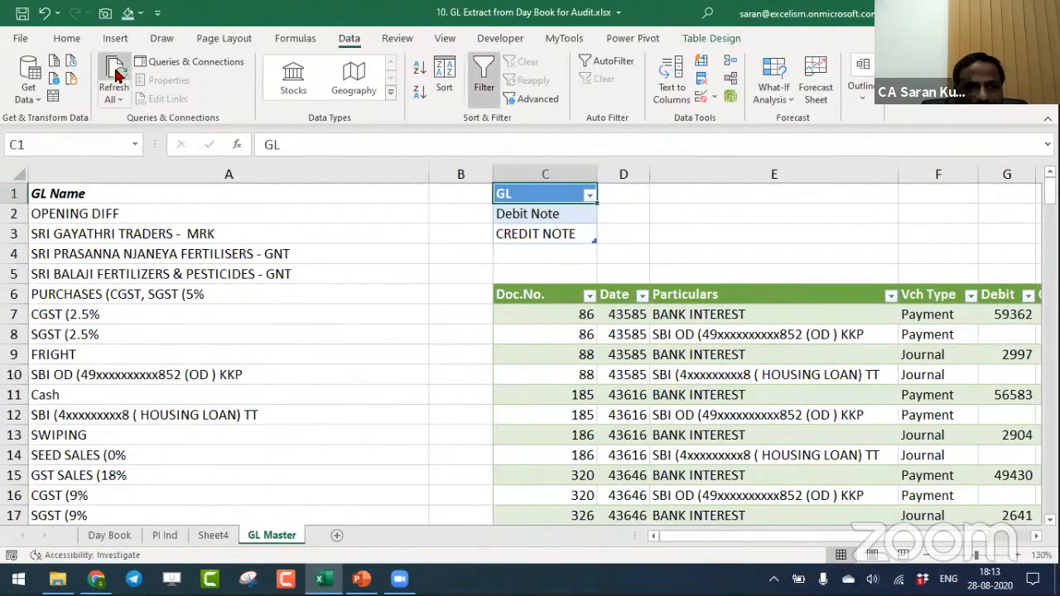
# - Refresh all queries for the Debit Note and CREDIT NOTE ledgers and check the extracted table down to its last row
pyautogui.click(116, 74)
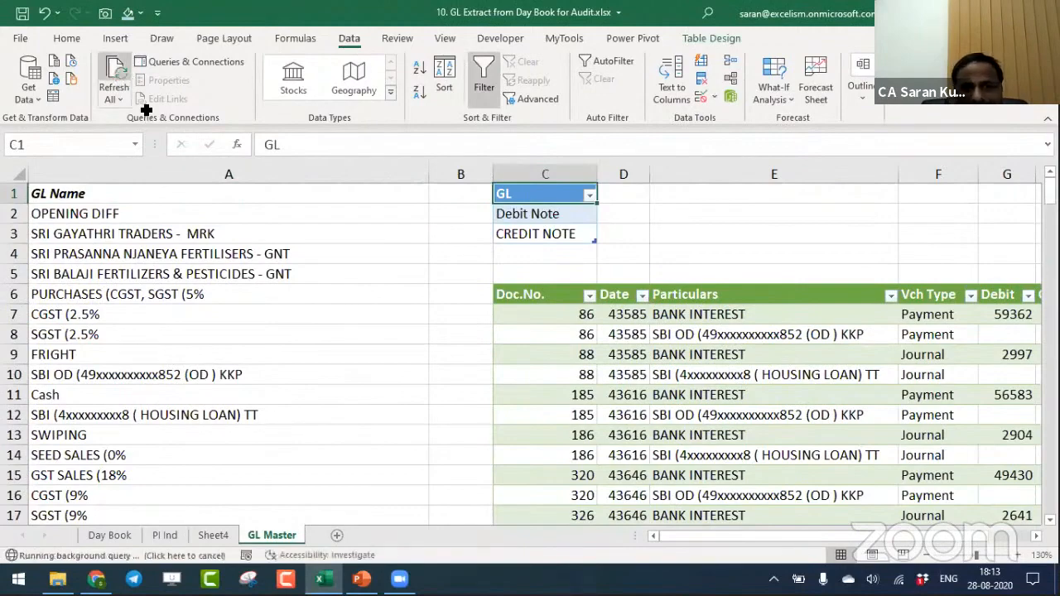
pyautogui.click(510, 210)
pyautogui.click(714, 395)
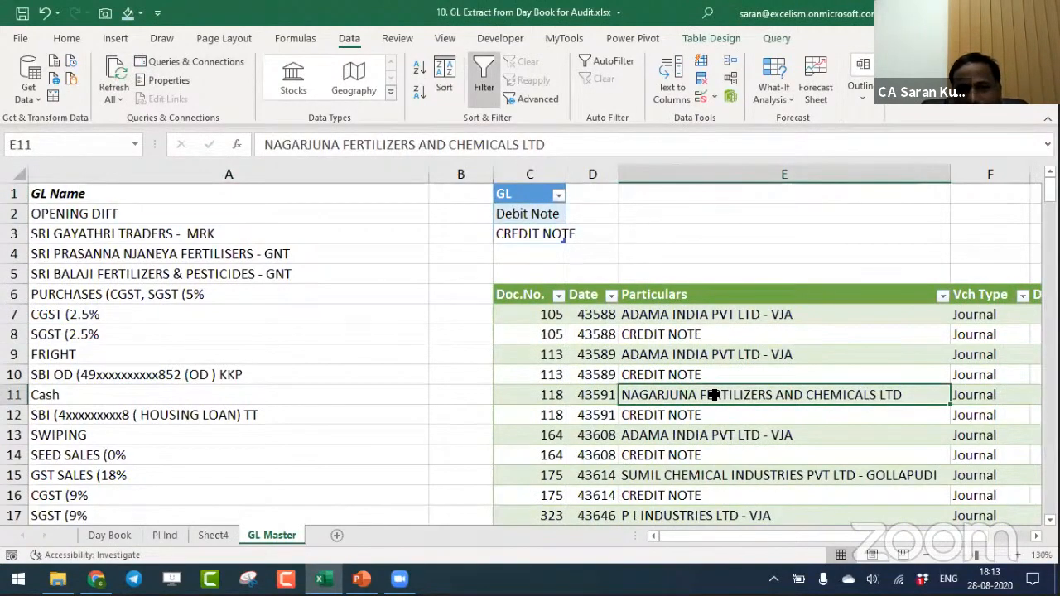
pyautogui.hotkey('ctrl', 'Down')
pyautogui.hotkey('ctrl', 'Up')
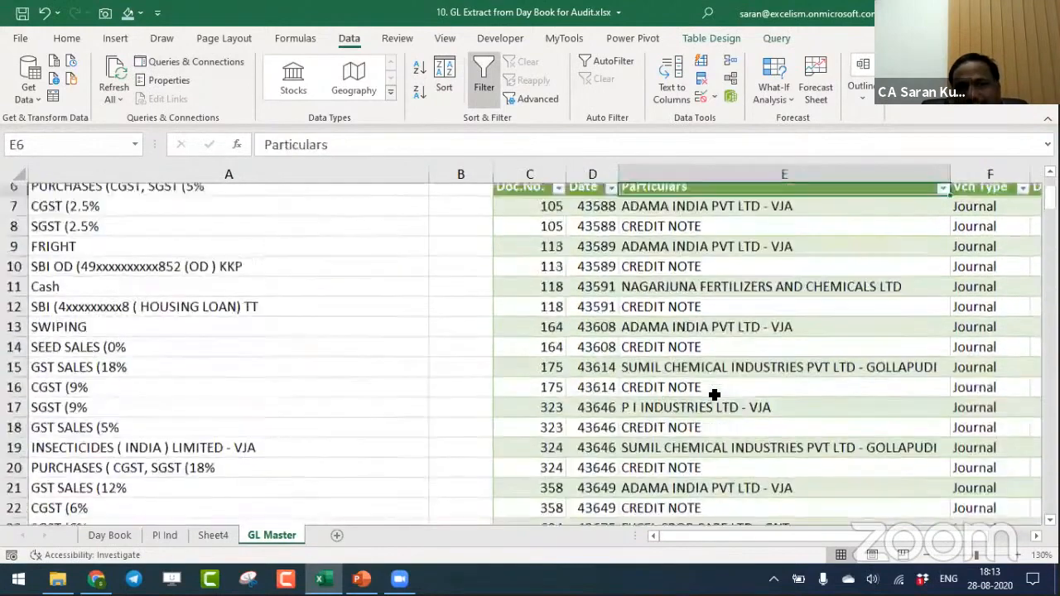
# - Examine the Particulars column of the refreshed table for both Debit Note and CREDIT NOTE vouchers
pyautogui.press('Up')
pyautogui.press('Down')
pyautogui.press('Down')
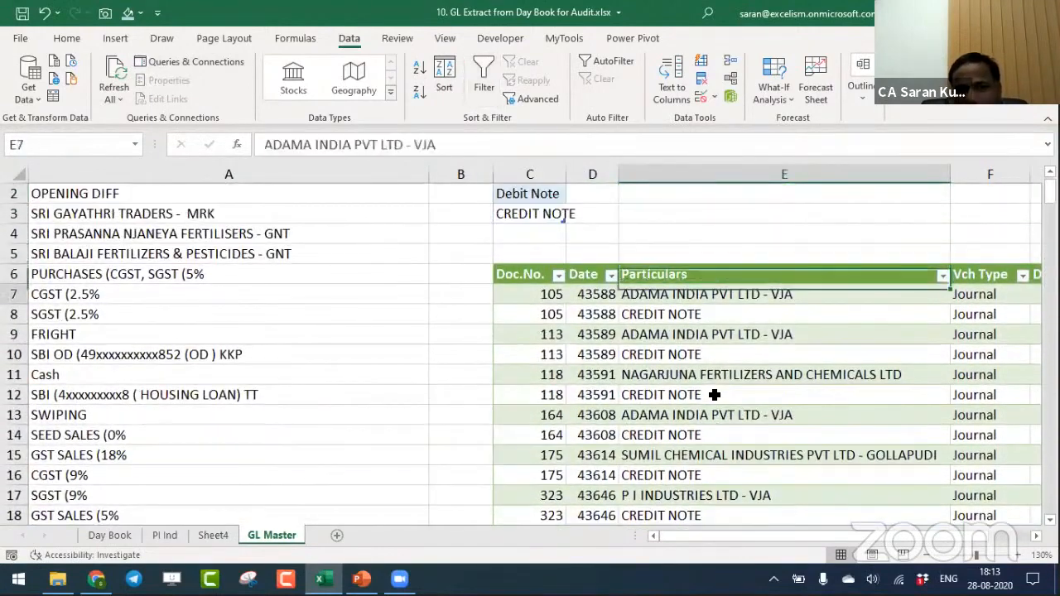
pyautogui.press('Up')
pyautogui.press('Down')
pyautogui.press('Down')
pyautogui.press('Down')
pyautogui.press('Down')
pyautogui.press('Down')
pyautogui.press('Down')
pyautogui.press('Down')
pyautogui.press('Down')
pyautogui.press('Down')
pyautogui.press('Down')
pyautogui.press('Down')
pyautogui.press('Down')
pyautogui.press('Down')
pyautogui.press('Down')
pyautogui.press('Down')
pyautogui.press('Down')
pyautogui.press('Down')
pyautogui.press('Down')
pyautogui.press('Down')
pyautogui.press('Down')
pyautogui.press('Down')
pyautogui.press('Down')
pyautogui.press('Down')
pyautogui.press('Down')
pyautogui.press('Down')
pyautogui.press('Down')
pyautogui.press('Down')
pyautogui.press('Down')
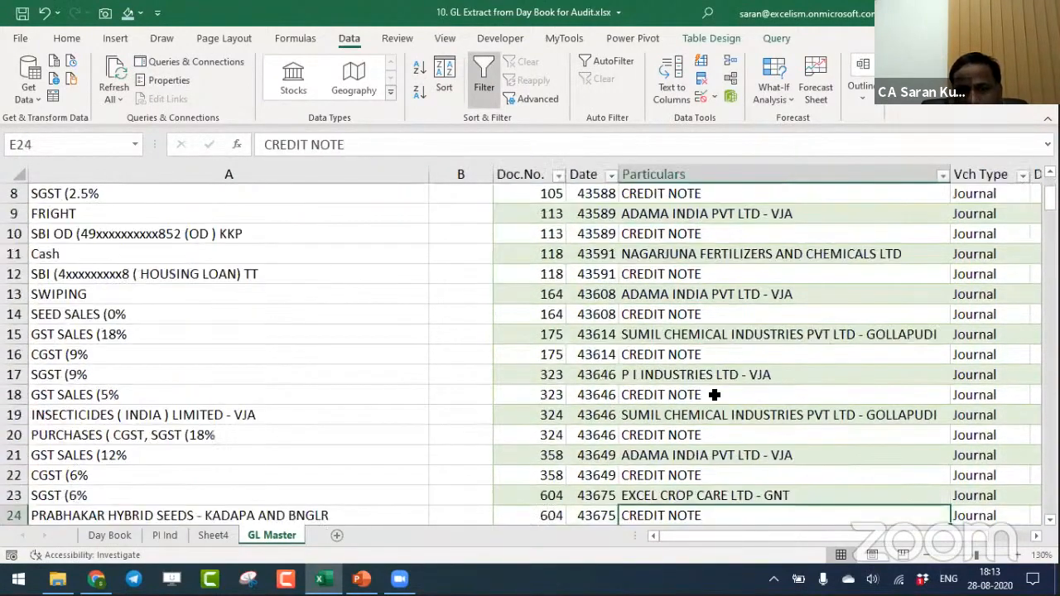
pyautogui.press('Up')
pyautogui.press('Up')
pyautogui.press('Up')
pyautogui.press('Up')
pyautogui.press('Up')
pyautogui.press('Up')
pyautogui.press('Up')
pyautogui.press('Up')
pyautogui.press('Up')
pyautogui.press('Up')
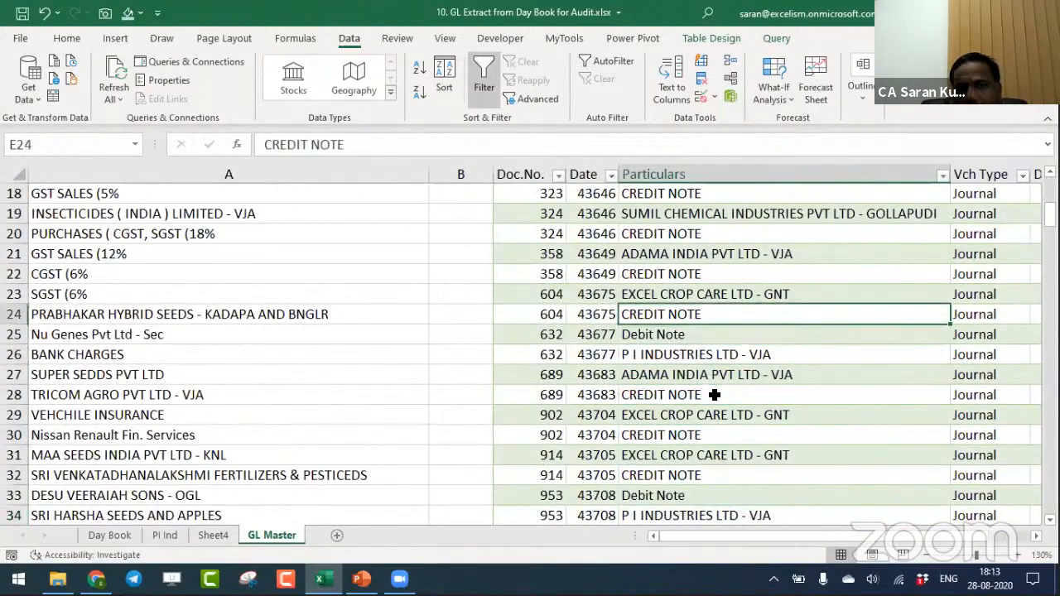
pyautogui.press('Down')
# - Select the whole combined Debit Note and CREDIT NOTE voucher table from its Doc.No. header to the last row
pyautogui.press('Down')
pyautogui.hotkey('ctrl', 'Home')
pyautogui.press('Down')
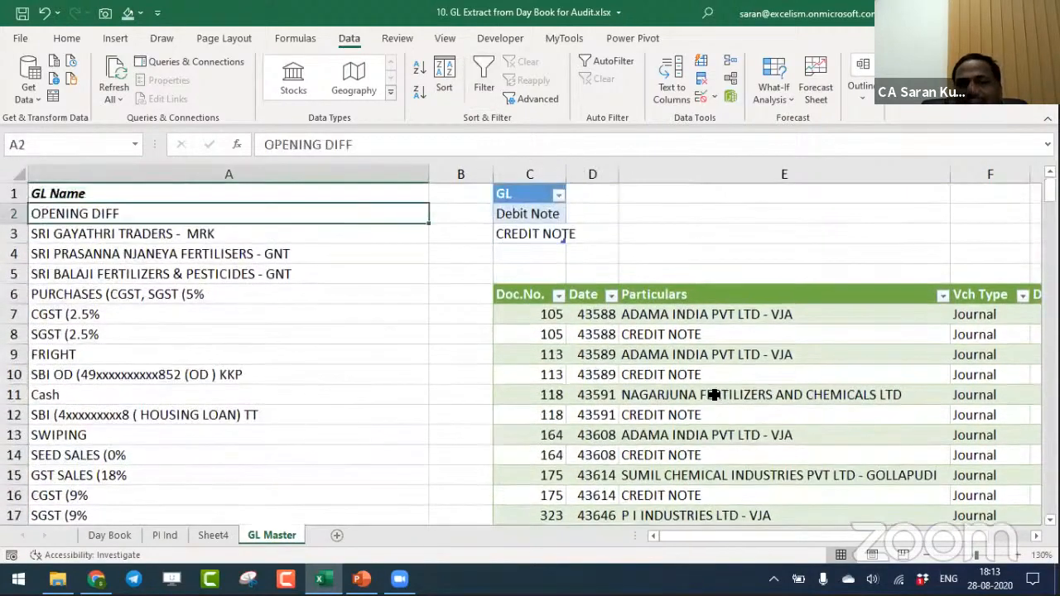
pyautogui.press('Down')
pyautogui.press('Down')
pyautogui.press('Down')
pyautogui.press('Down')
pyautogui.press('Right')
pyautogui.press('Right')
pyautogui.hotkey('ctrl', 'shift', 'Right')
pyautogui.hotkey('ctrl', 'shift', 'Down')
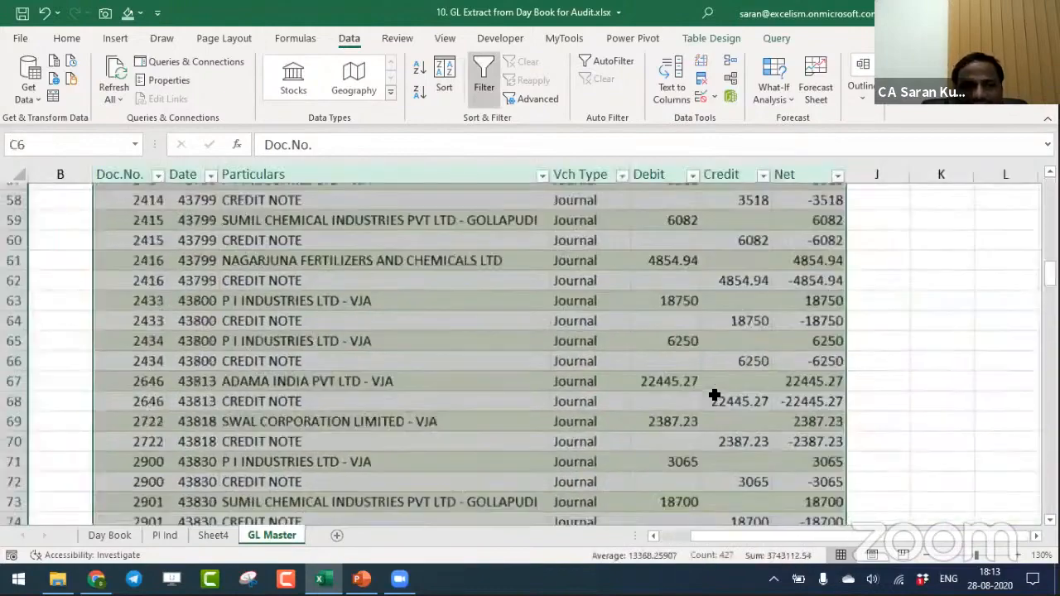
# - Autofit column C to the entries of the GL selector table, C1 to C3
pyautogui.press('Up')
pyautogui.press('Up')
pyautogui.press('Up')
pyautogui.press('Up')
pyautogui.press('Up')
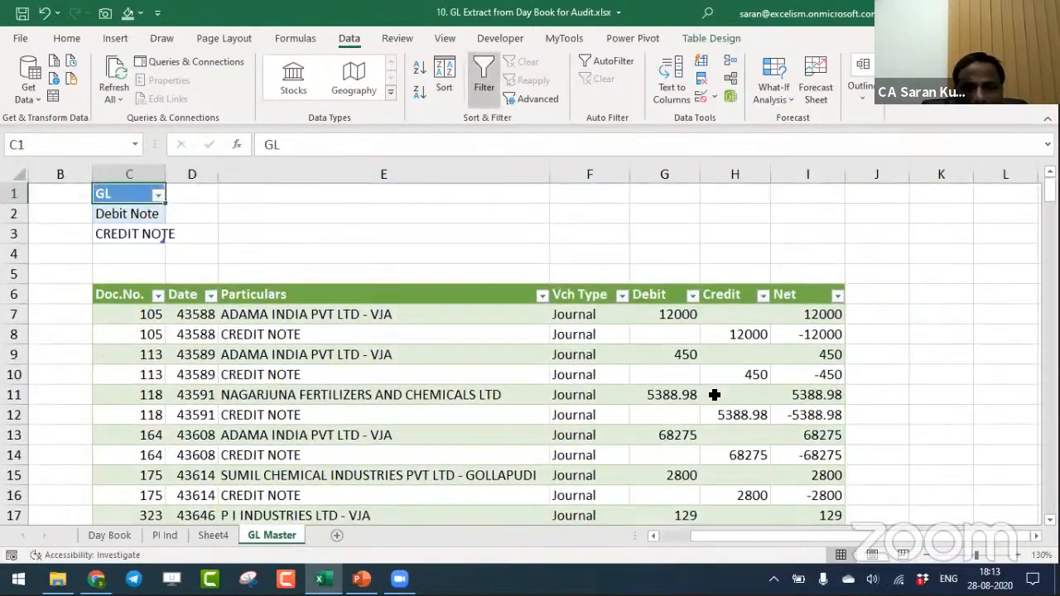
pyautogui.hotkey('ctrl', 'shift', 'Down')
pyautogui.hotkey('alt', 'o')
pyautogui.press('c')
pyautogui.press('a')
# - Insert a row above the GL selector table and enter a person's first name in cell C1
pyautogui.press('Up')
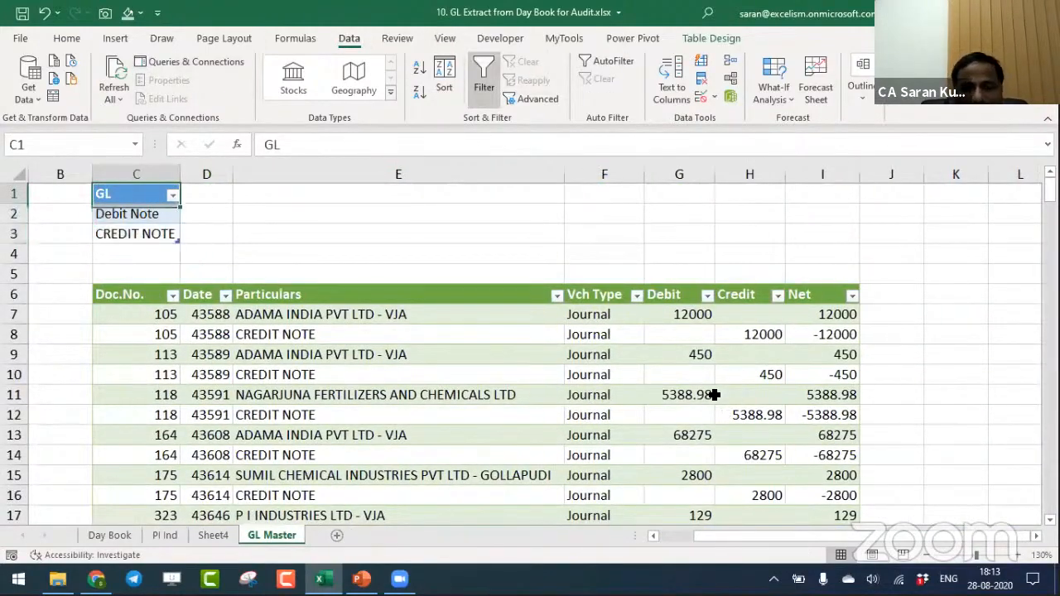
pyautogui.hotkey('shift', 'space')
pyautogui.hotkey('ctrl', '+')
pyautogui.press('Up')
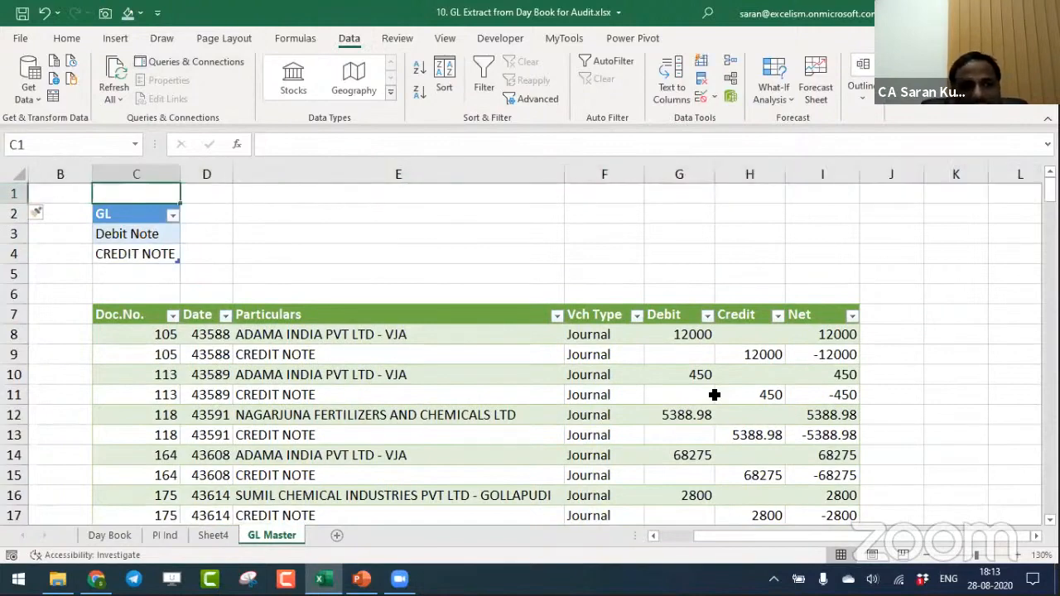
pyautogui.write('Saran')
pyautogui.press('Return')
pyautogui.press('Down')
pyautogui.press('Down')
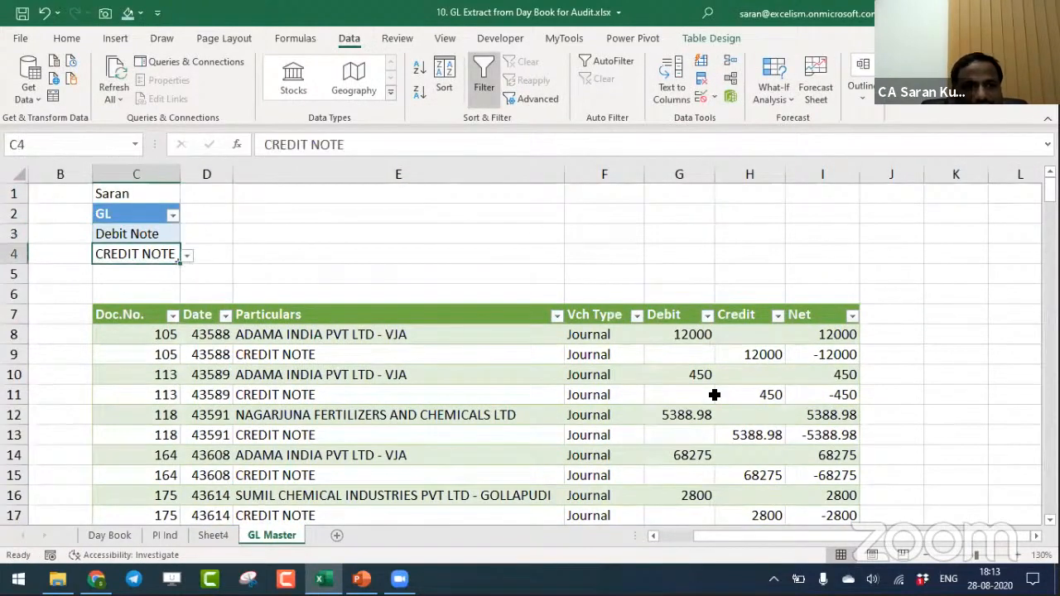
pyautogui.press('Up')
pyautogui.press('Up')
pyautogui.press('Down')
pyautogui.hotkey('shift', 'Up')
pyautogui.press('Up')
pyautogui.press('Up')
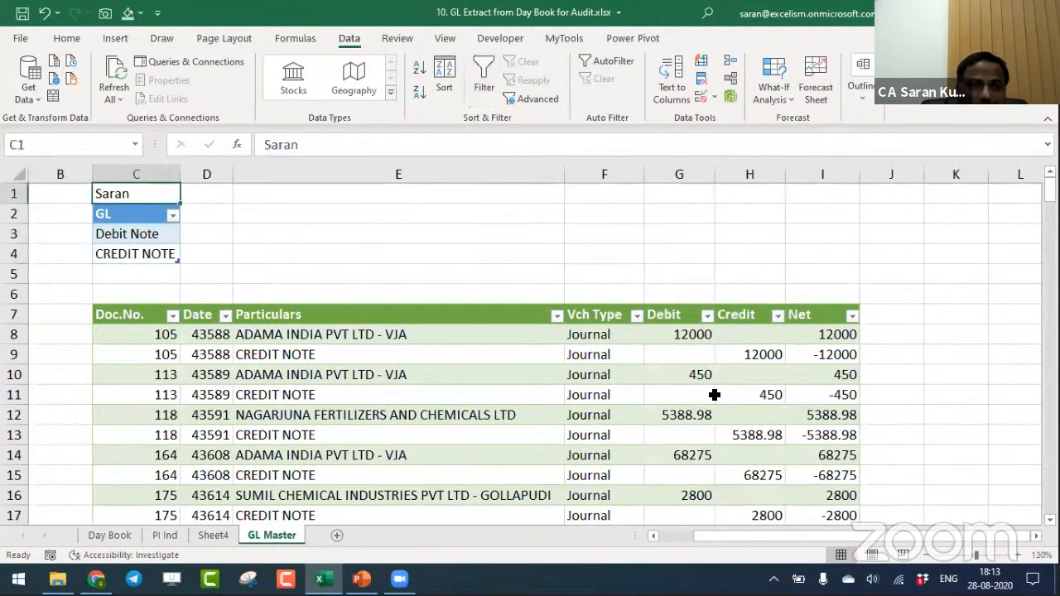
pyautogui.hotkey('shift', 'Down')
pyautogui.hotkey('shift', 'Down')
pyautogui.hotkey('shift', 'Down')
pyautogui.hotkey('ctrl', 'c')
pyautogui.press('Right')
pyautogui.press('Right')
pyautogui.press('Right')
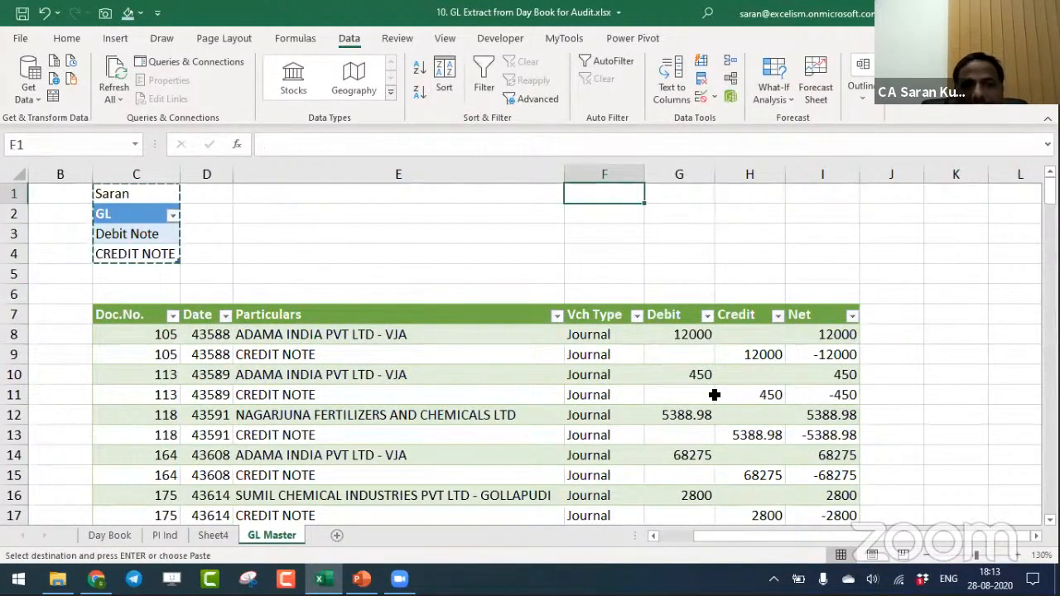
pyautogui.press('Escape')
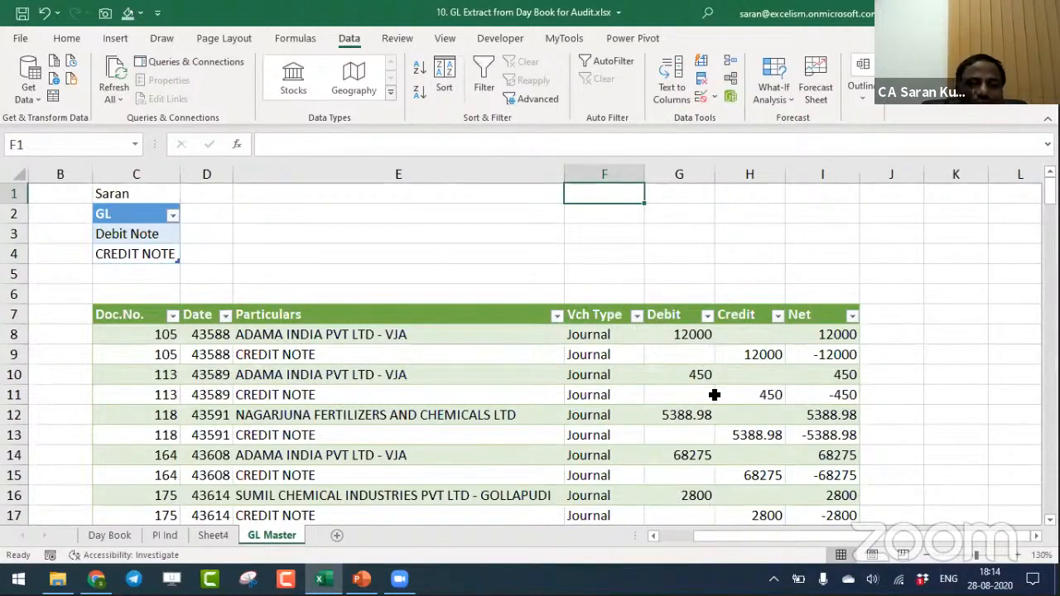
# - Select the whole extracted voucher table below the GL selector, from the Doc.No. header through the Net column to the last row
pyautogui.click(895, 311)
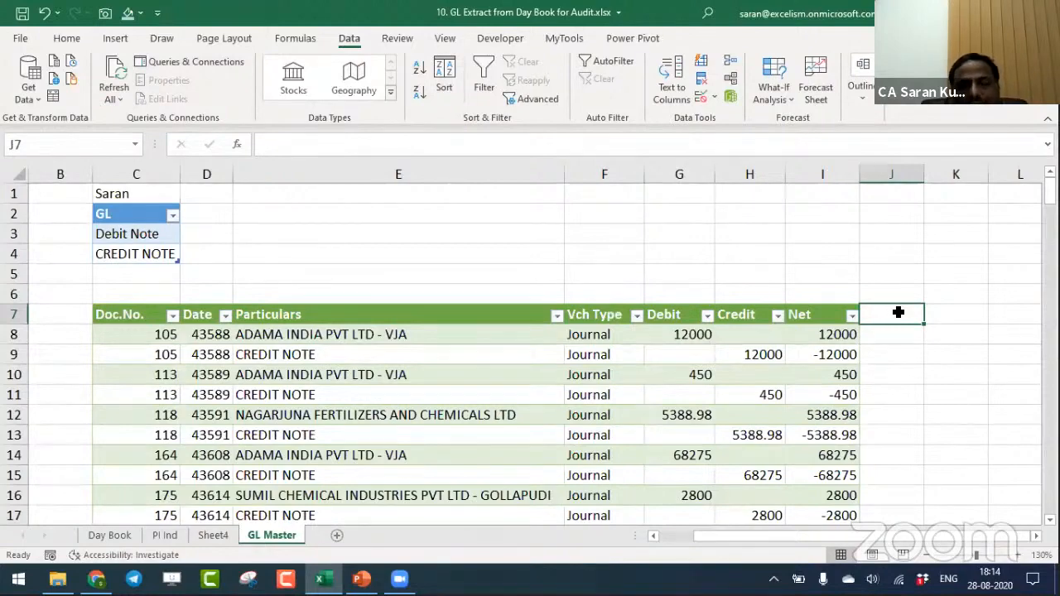
pyautogui.hotkey('ctrl', 'Home')
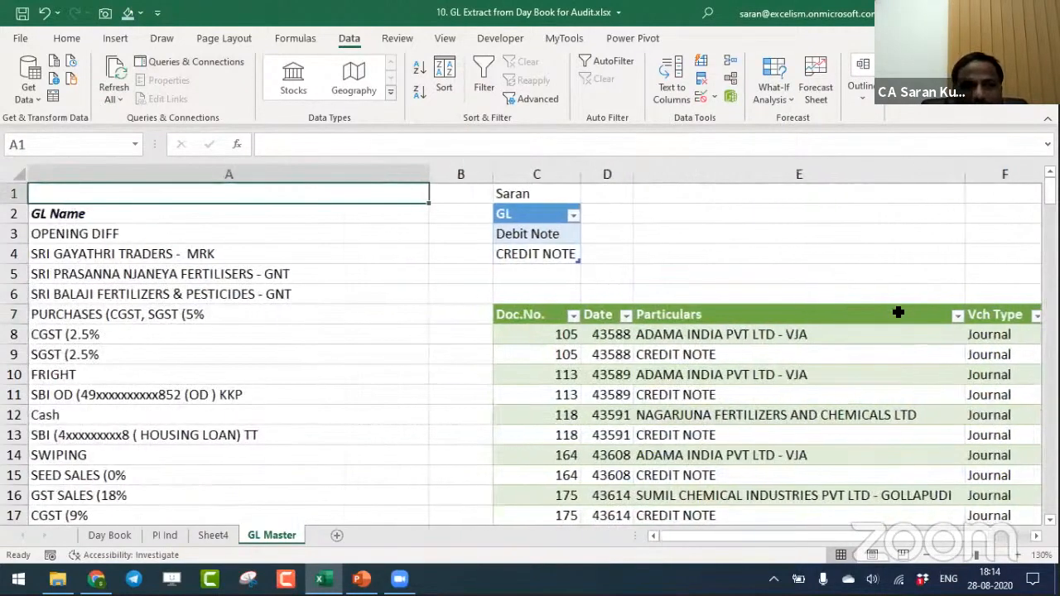
pyautogui.press('Down')
pyautogui.press('Down')
pyautogui.press('Right')
pyautogui.press('Right')
pyautogui.press('Down')
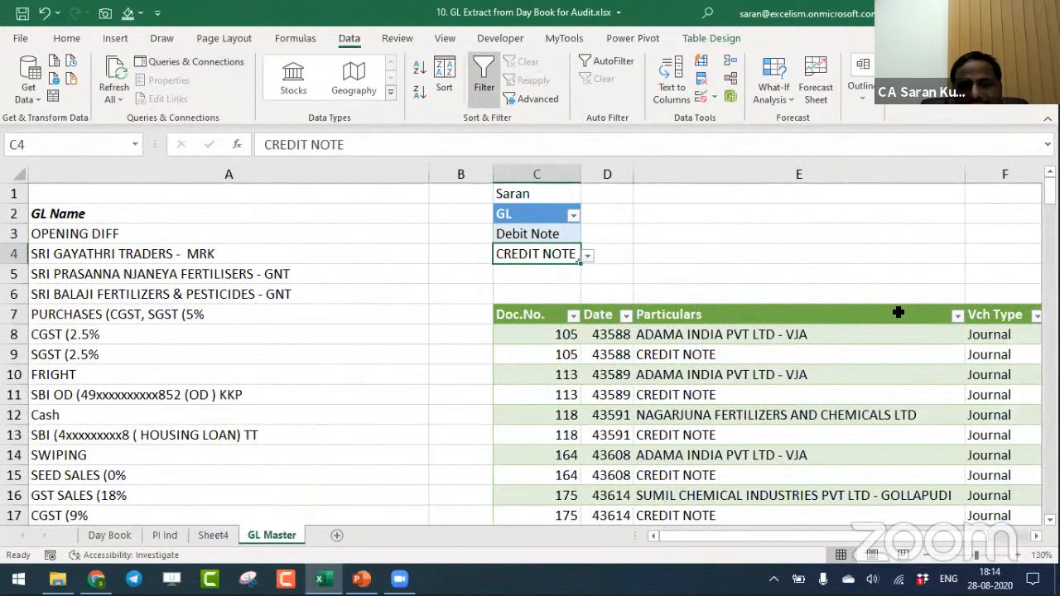
pyautogui.press('Down')
pyautogui.press('Down')
pyautogui.press('Down')
pyautogui.scroll(-18, 897, 312)
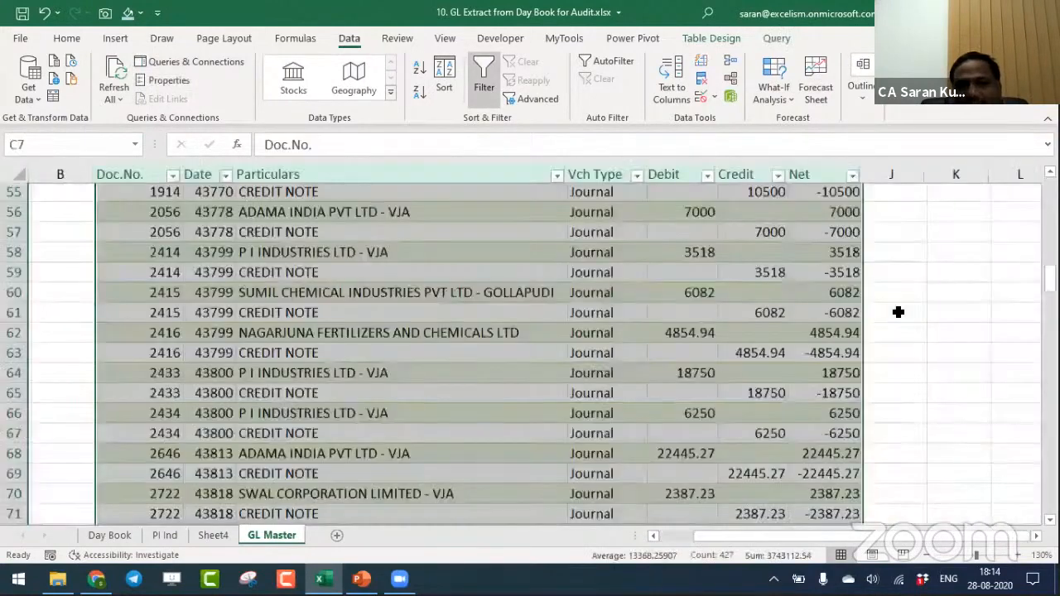
pyautogui.press('Up')
pyautogui.press('Down')
pyautogui.hotkey('ctrl', 'shift', 'Right')
pyautogui.hotkey('ctrl', 'shift', 'Down')
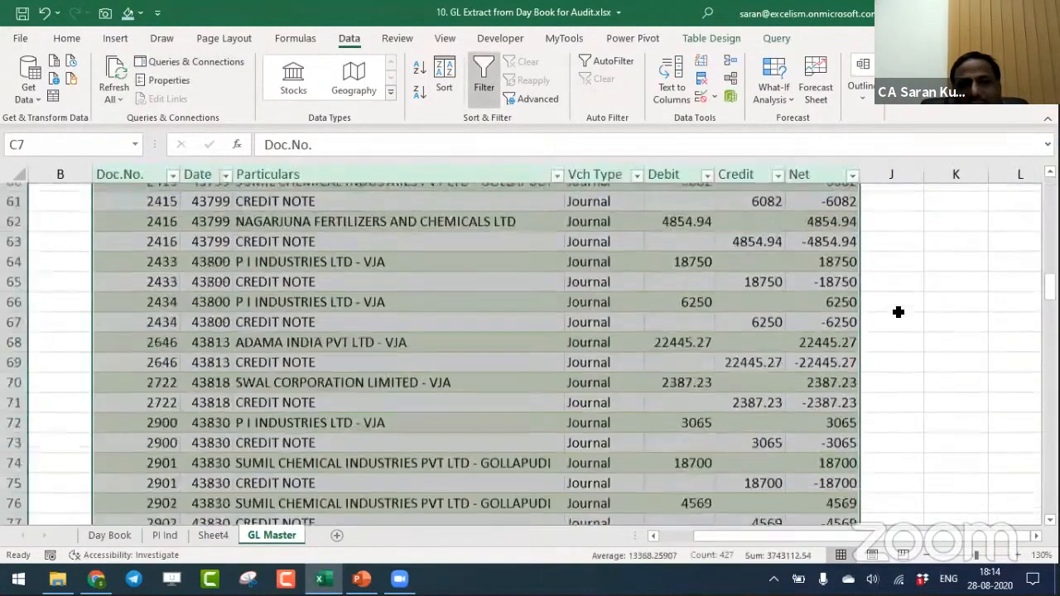
# - Format all entries in the voucher table's Date column, from D8 to the last row, as short dates (dd-mm-yyyy)
pyautogui.press('Up')
pyautogui.press('Down')
pyautogui.press('Right')
pyautogui.press('Down')
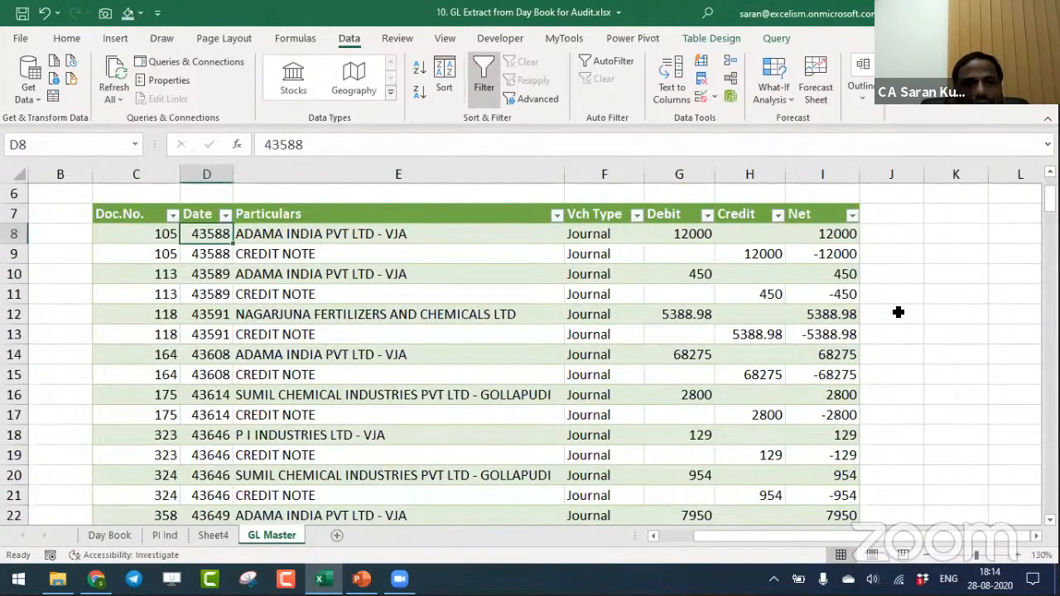
pyautogui.hotkey('ctrl', 'shift', 'Down')
pyautogui.click(66, 38)
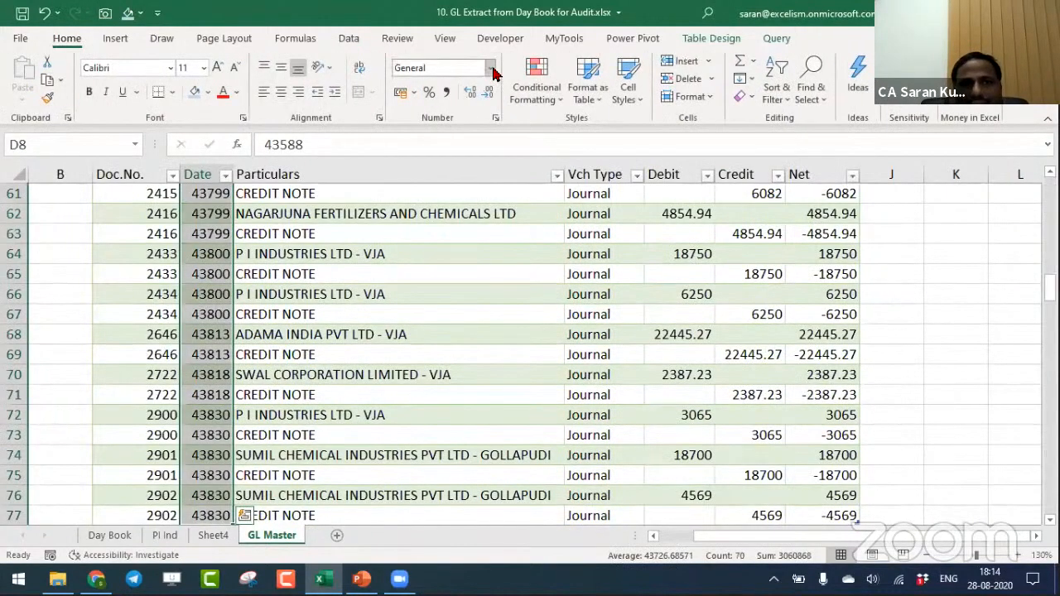
pyautogui.click(492, 74)
pyautogui.click(491, 256)
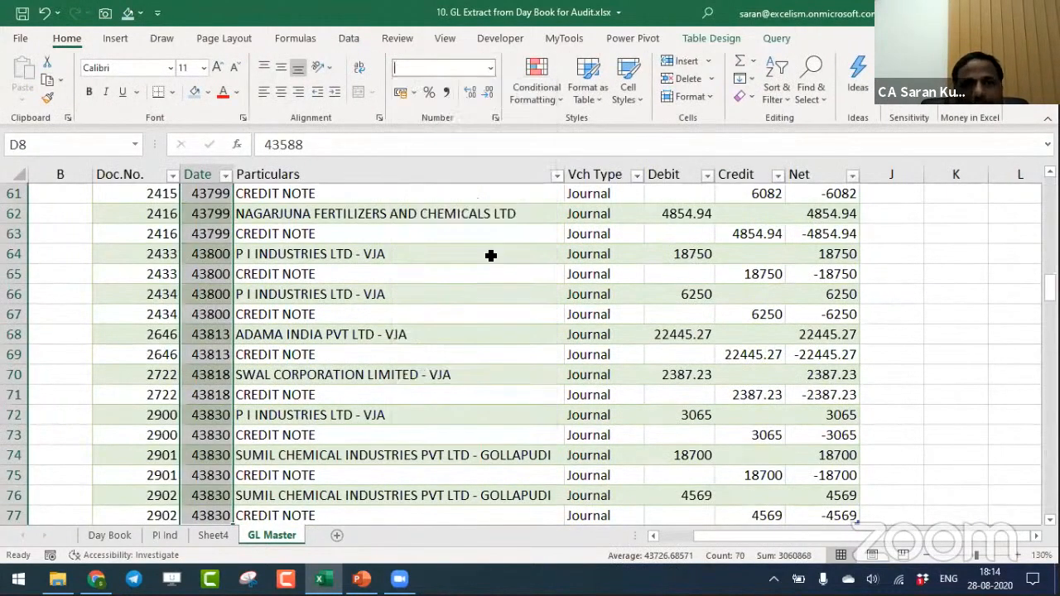
# - Return to cell A1 of the GL Master sheet, then save and close the GL Extract from Day Book for Audit workbook
pyautogui.hotkey('ctrl', 'Home')
pyautogui.hotkey('ctrl', 's')
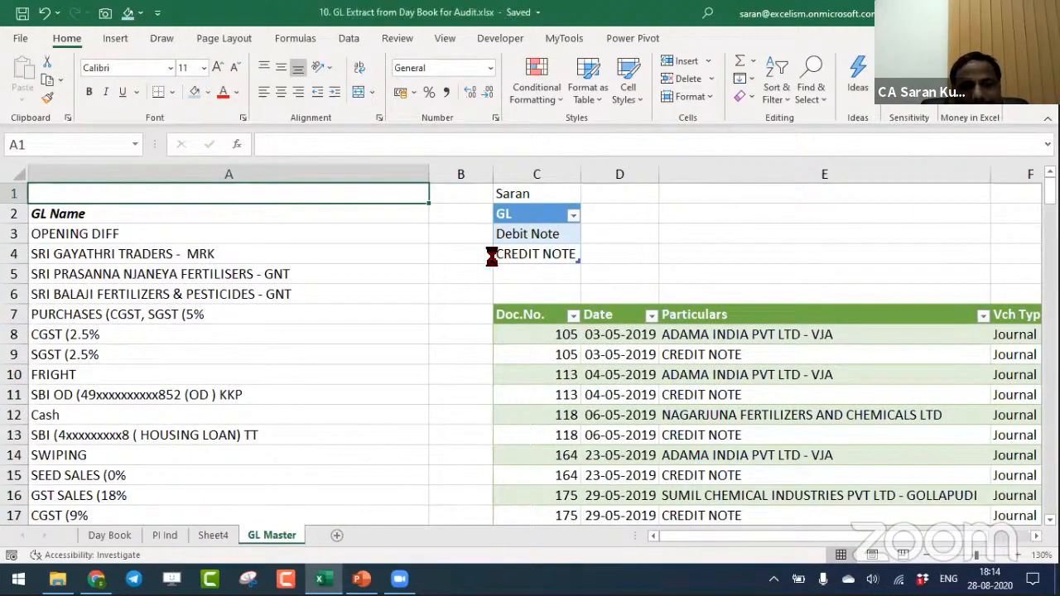
pyautogui.hotkey('ctrl', 'w')
# - Switch to the PowerPoint presentation and place the cursor after topic 10, GL Extract for the Audit, on the Session Topics slide
pyautogui.hotkey('alt', 'Tab')
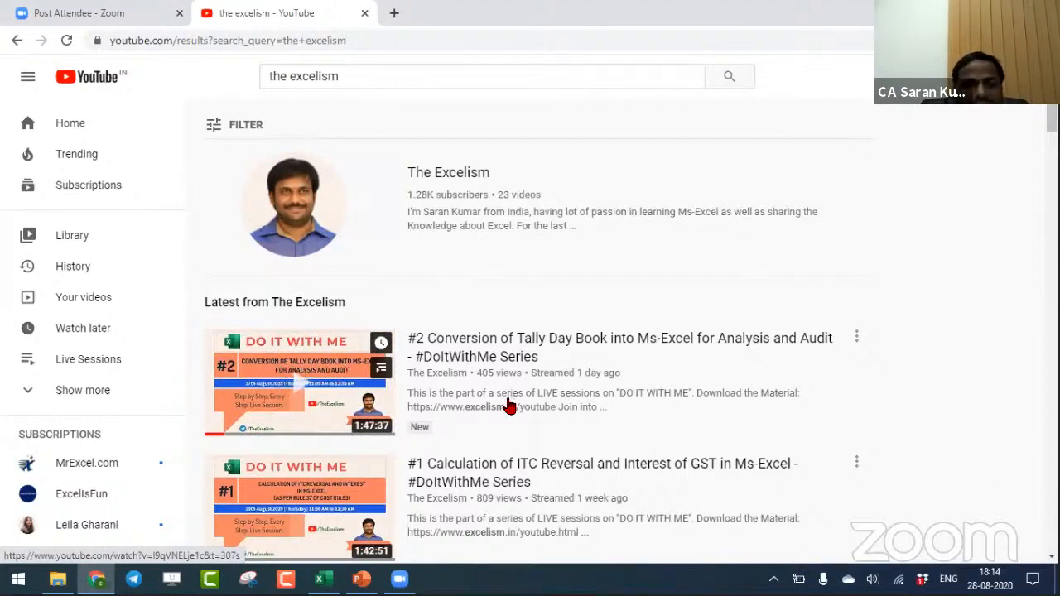
pyautogui.hotkey('alt', 'Tab')
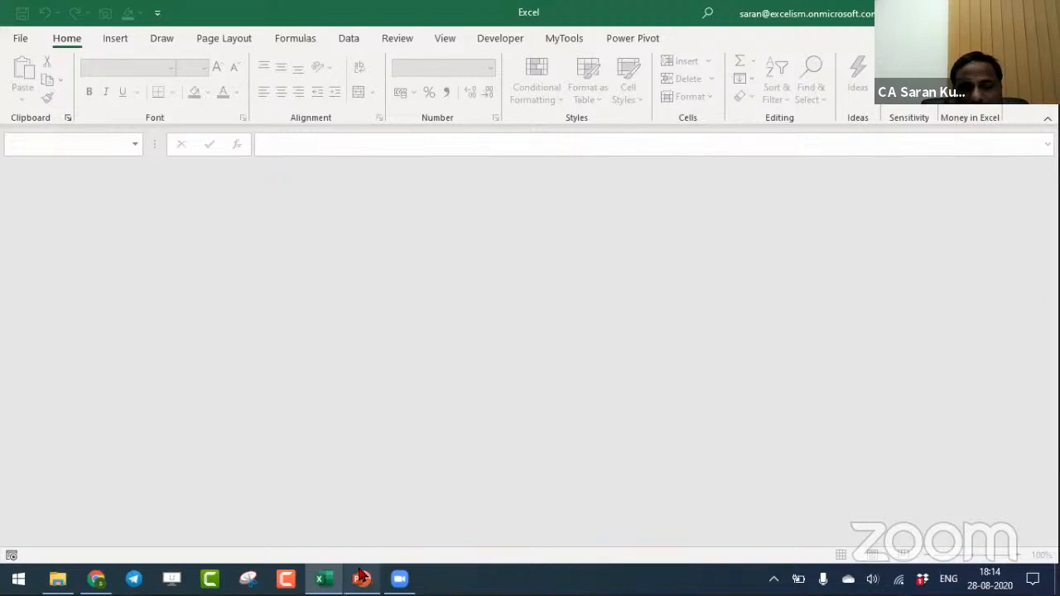
pyautogui.moveTo(360, 578)
pyautogui.click(358, 528)
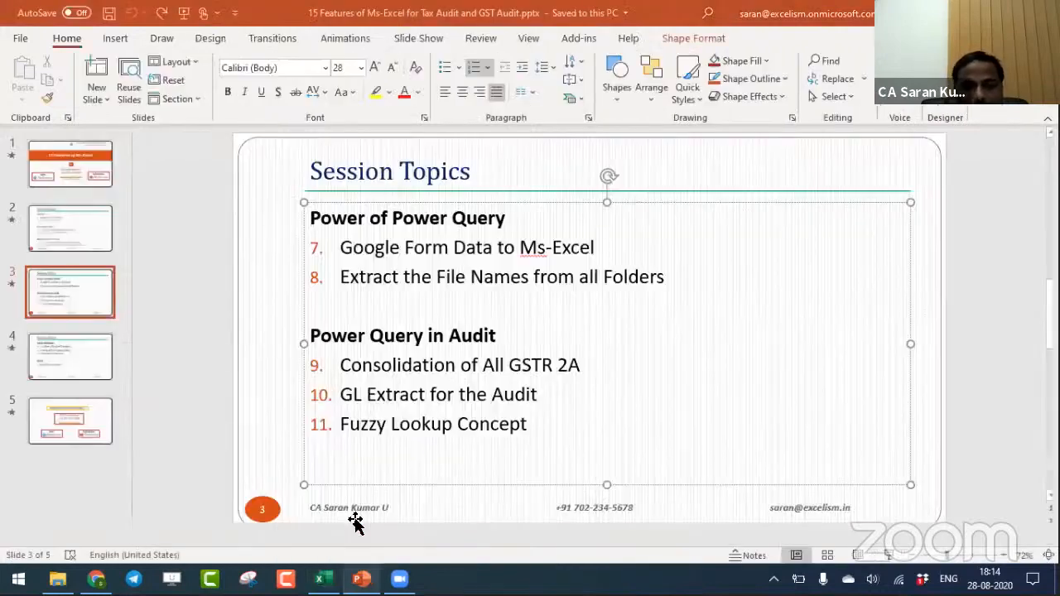
pyautogui.tripleClick(541, 397)
pyautogui.click(577, 405)
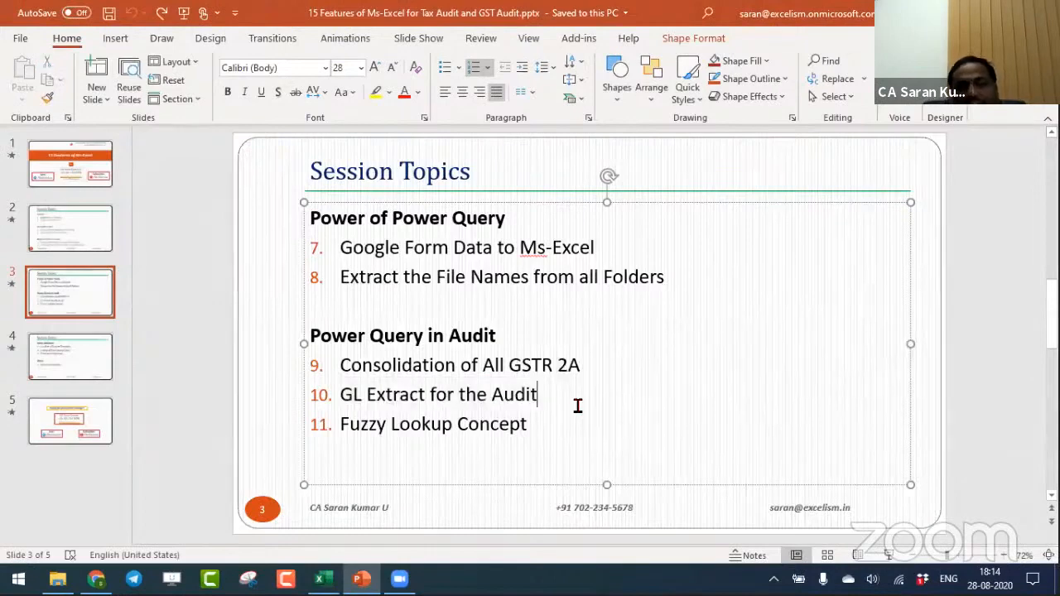
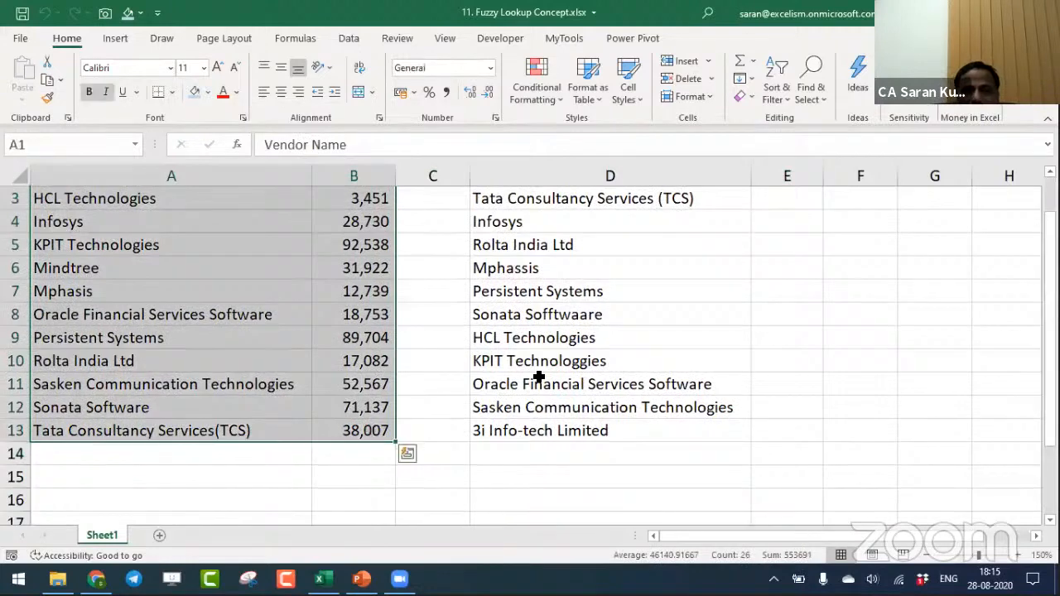
# - In E2, write the formula =VLOOKUP(D2,$A$2:$B$13,2,0) to look up the vendor's amount
pyautogui.click(539, 377)
pyautogui.hotkey('ctrl', 'Up')
pyautogui.press('Down')
pyautogui.press('Right')
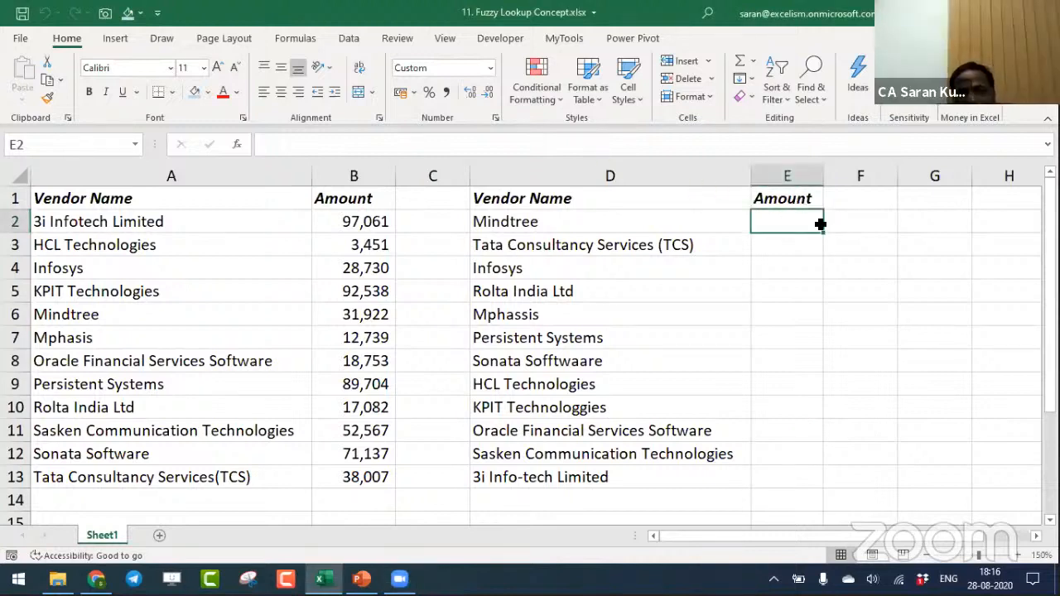
pyautogui.write('=vlo')
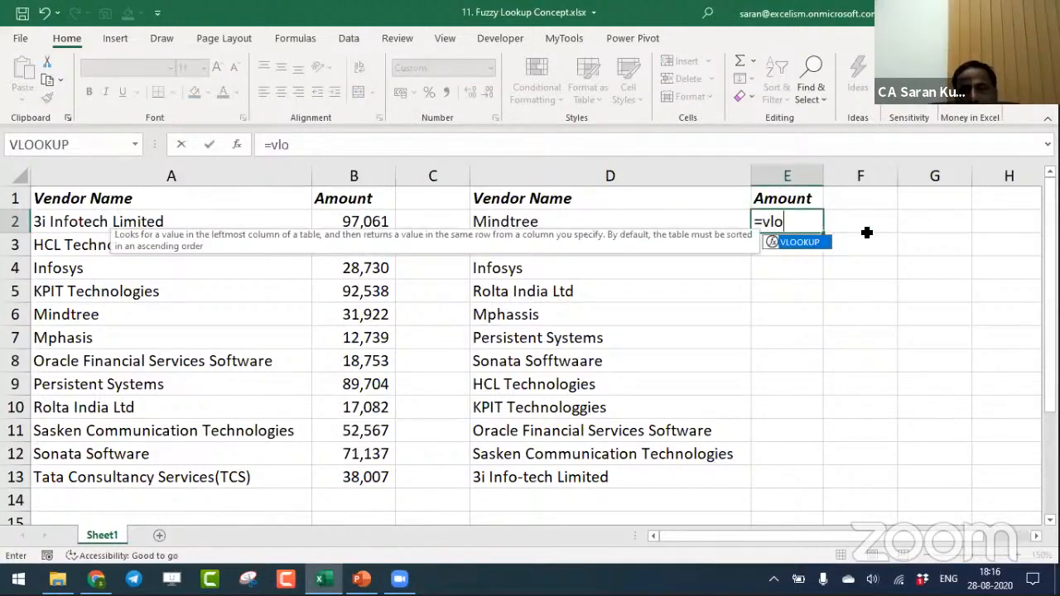
pyautogui.press('Tab')
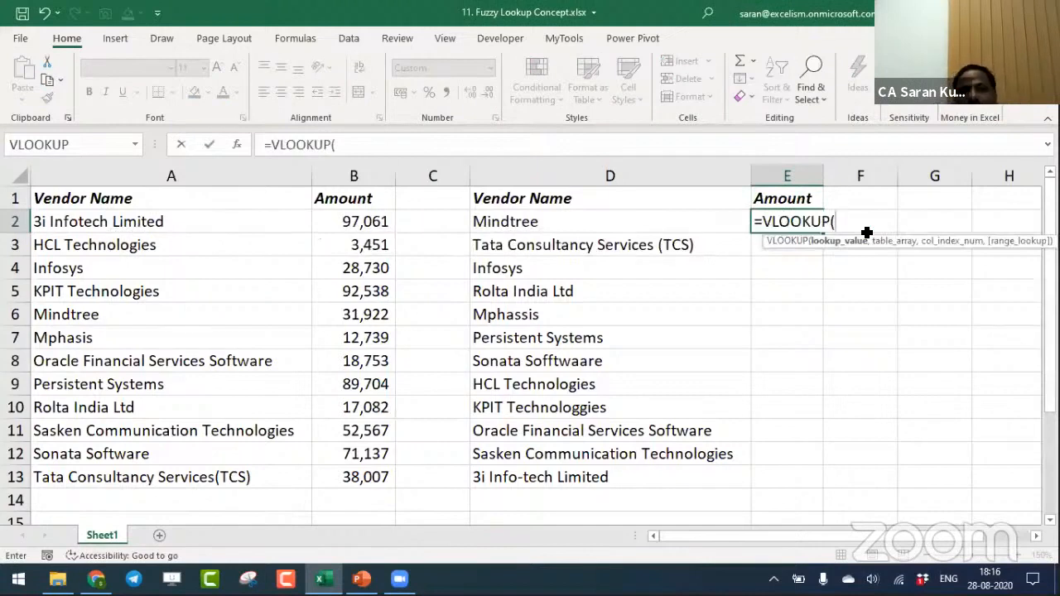
pyautogui.click(695, 225)
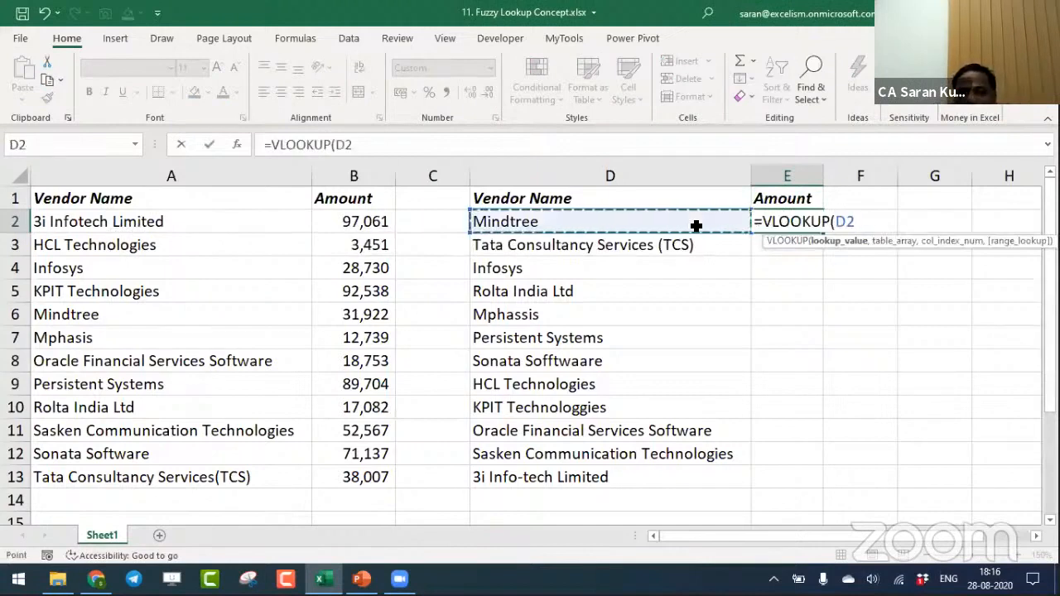
pyautogui.write(',')
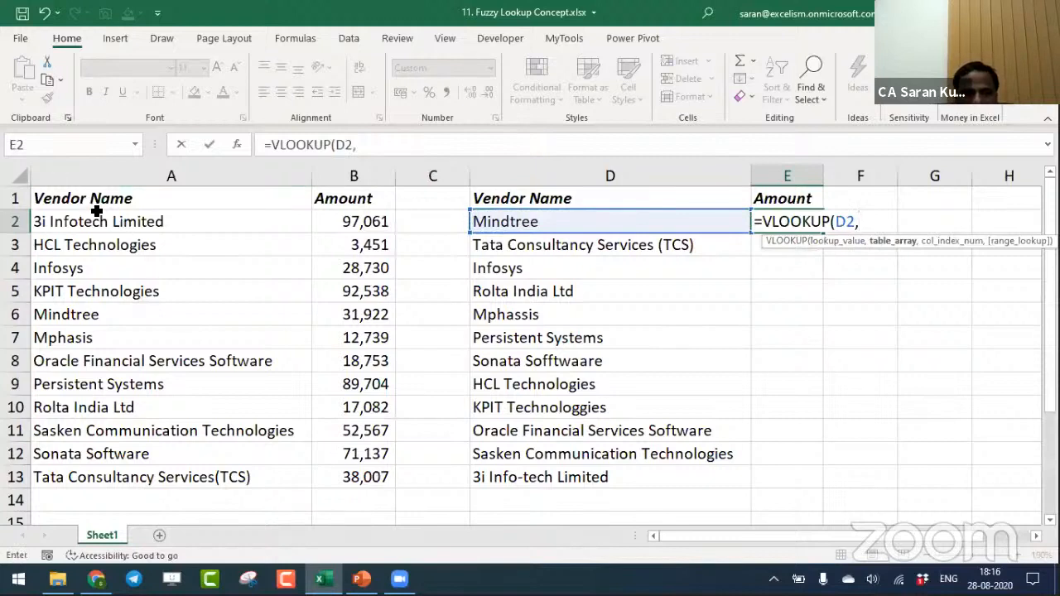
pyautogui.moveTo(97, 212); pyautogui.dragTo(345, 476)
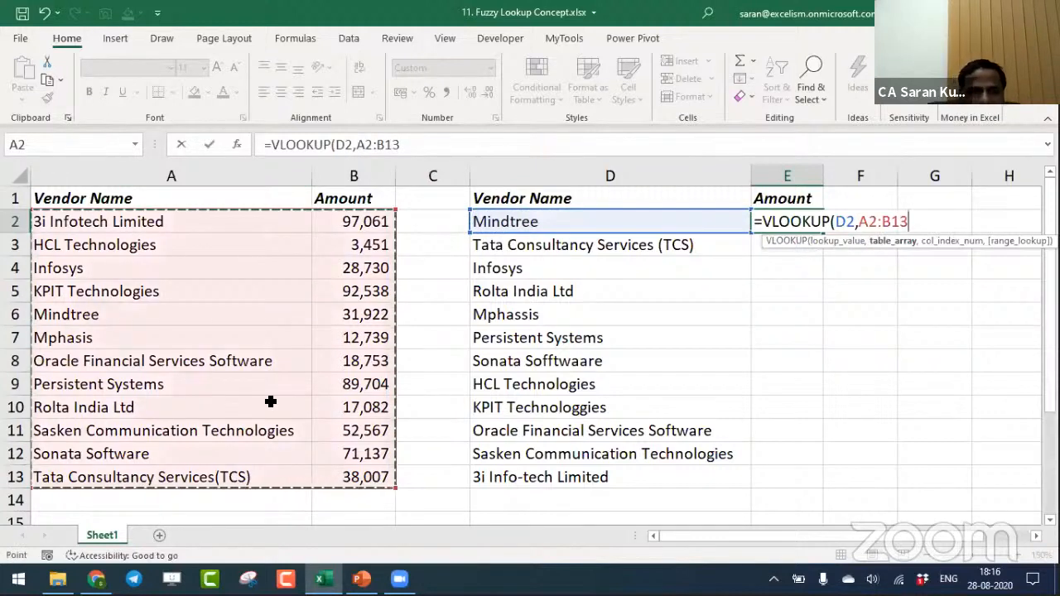
pyautogui.press('F4')
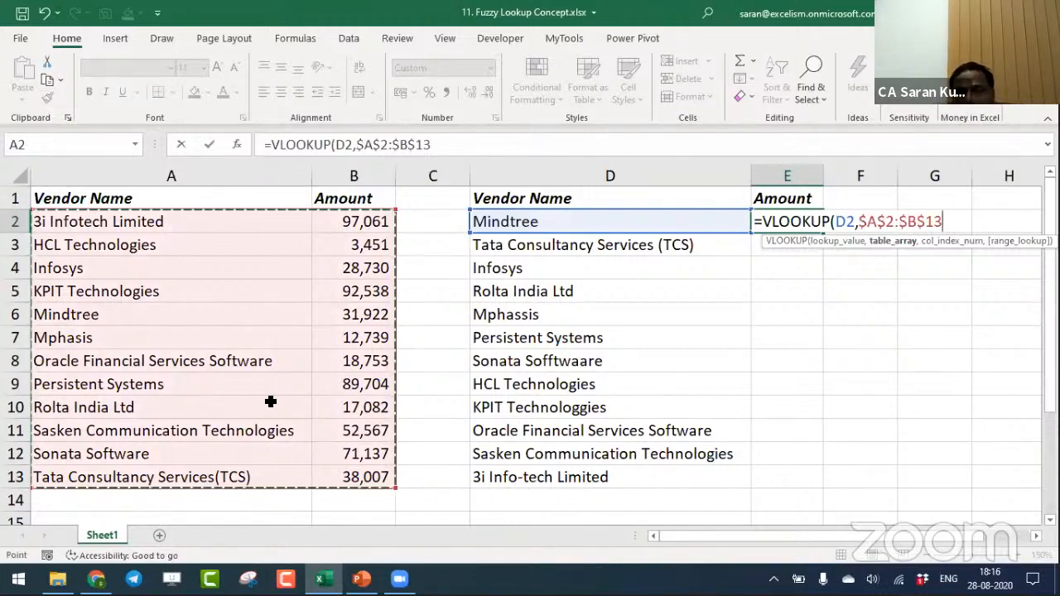
pyautogui.write(',')
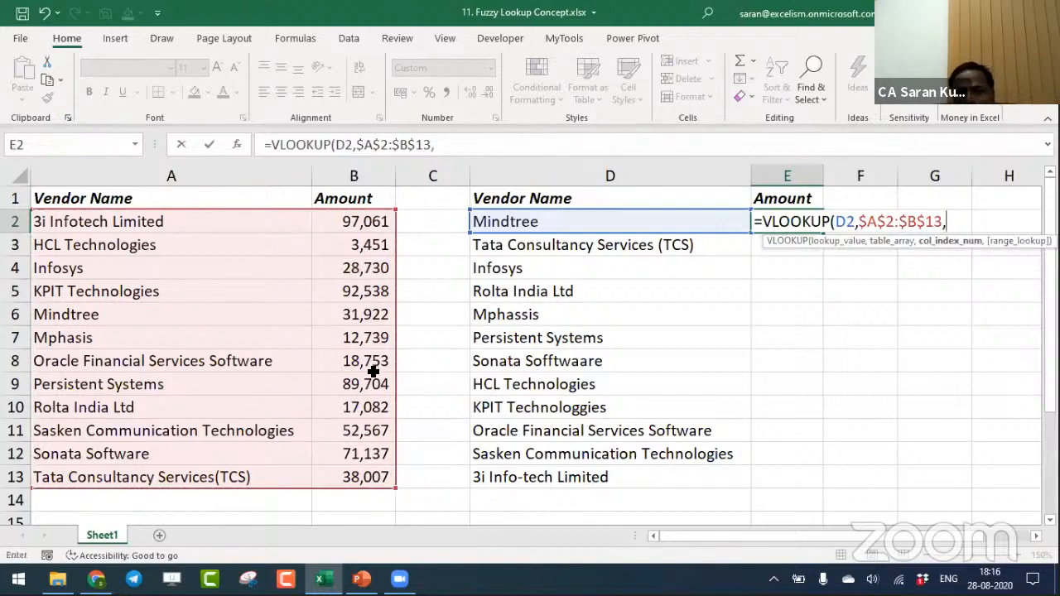
pyautogui.write('2,0)')
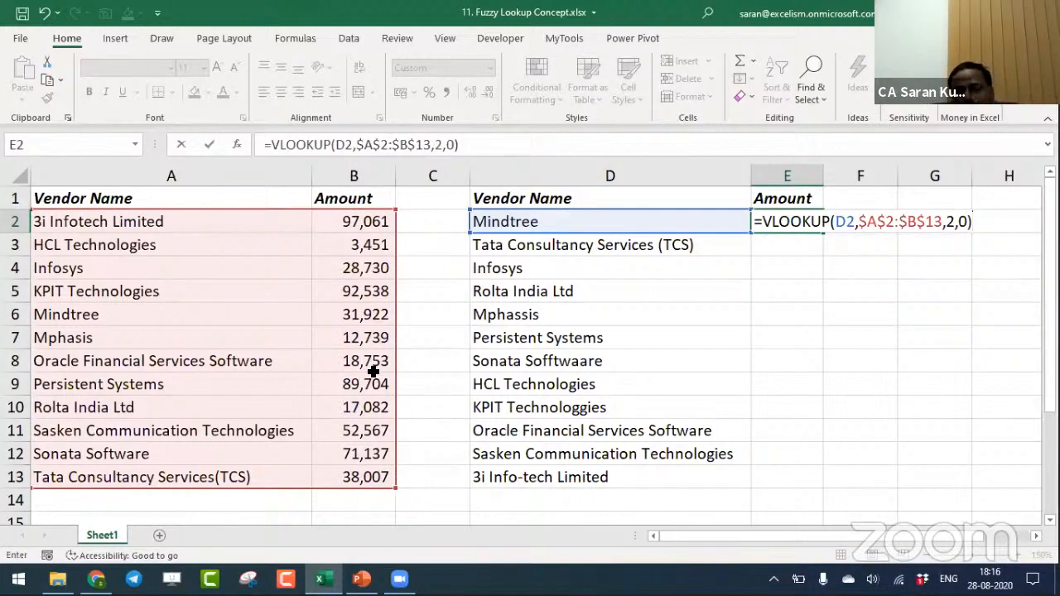
# - Review the lookup value, table array, column index and range lookup arguments of the E2 formula, and commit it
pyautogui.click(844, 222)
pyautogui.click(842, 240)
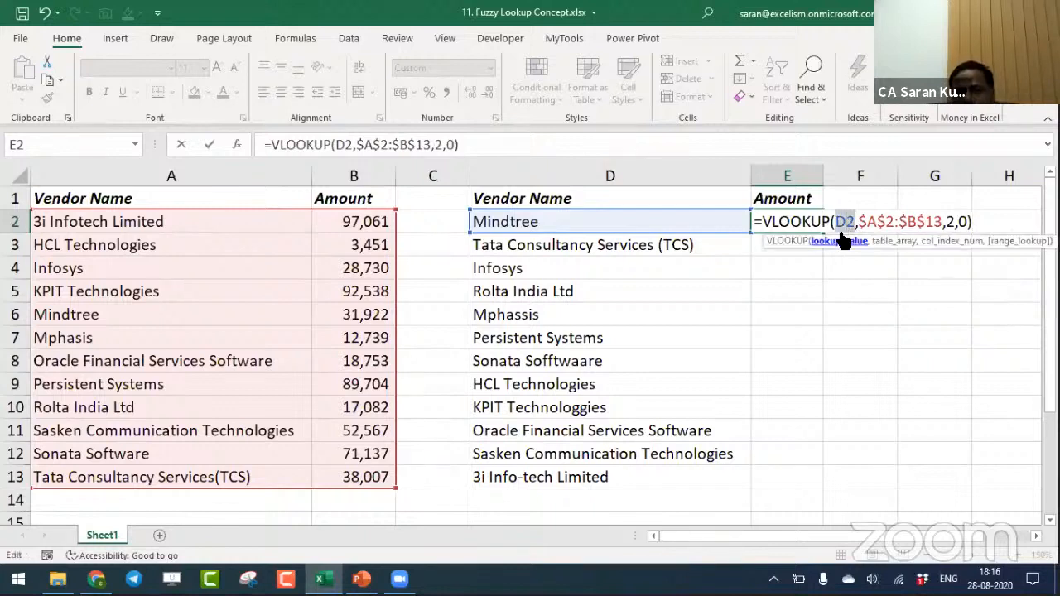
pyautogui.click(884, 240)
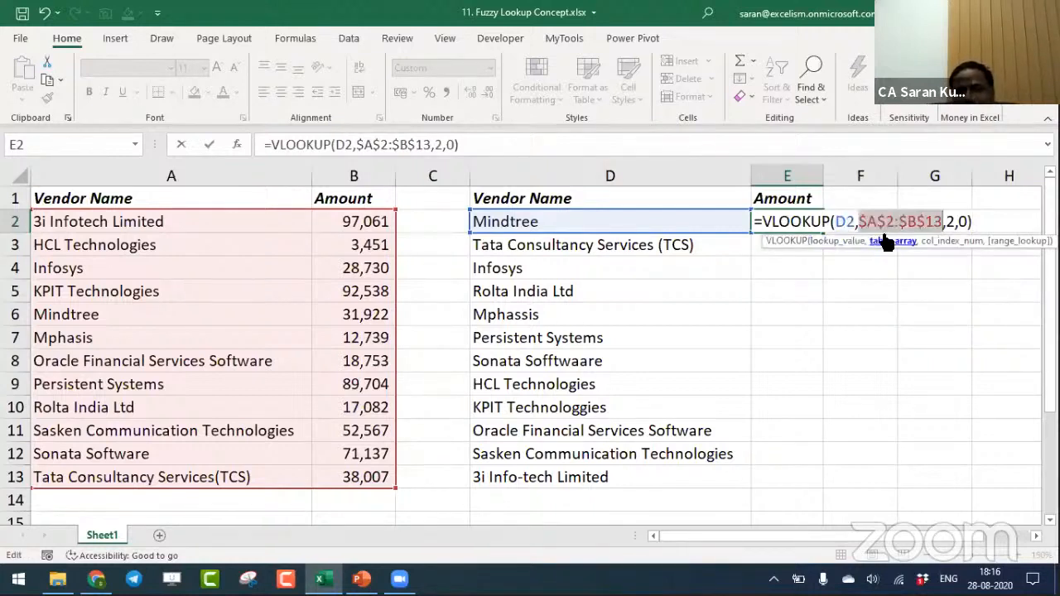
pyautogui.click(949, 241)
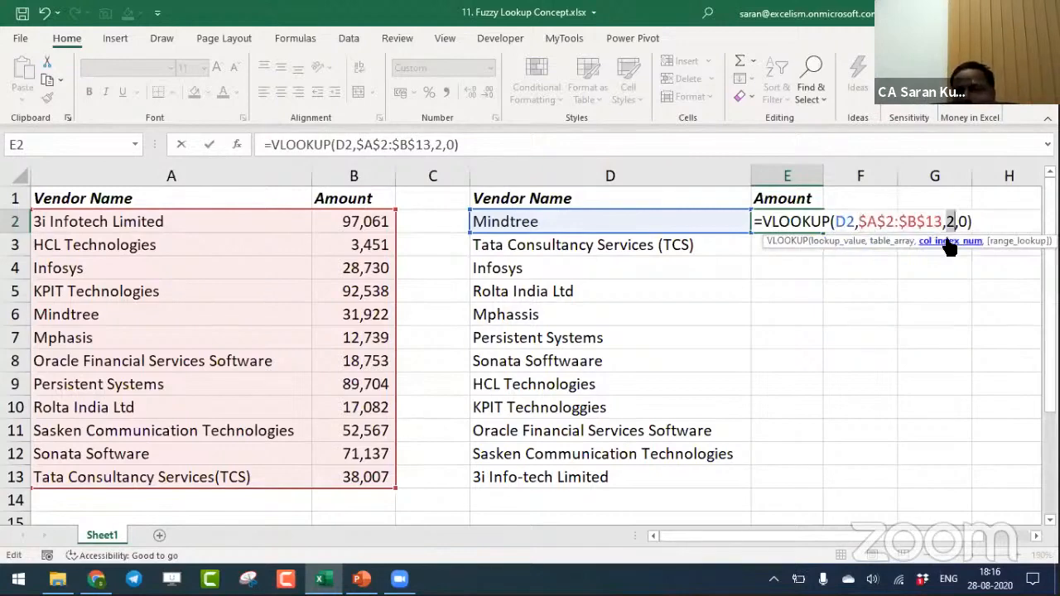
pyautogui.click(1000, 241)
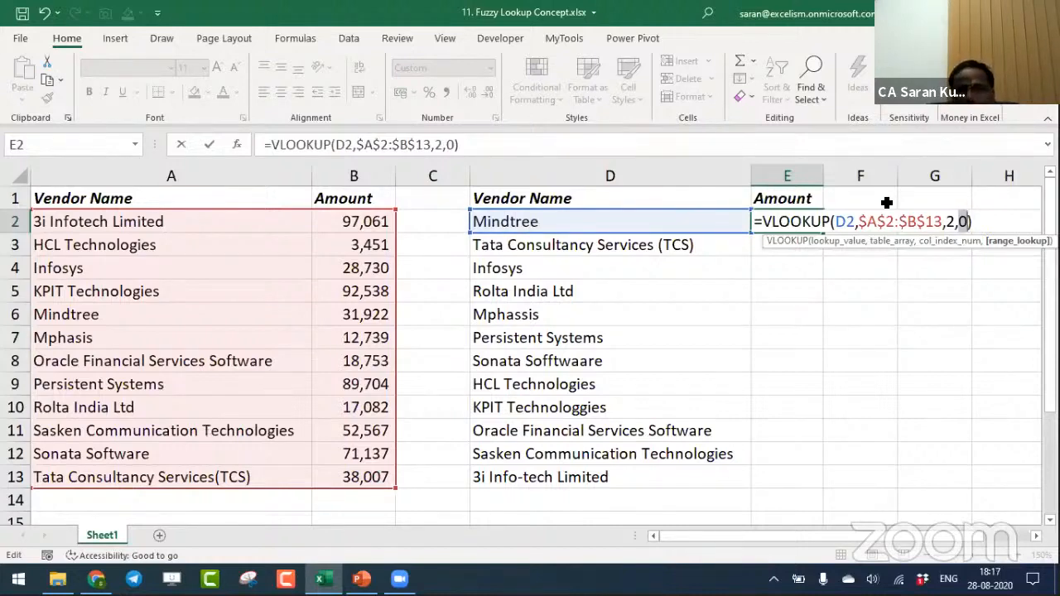
pyautogui.press('Return')
pyautogui.press('Up')
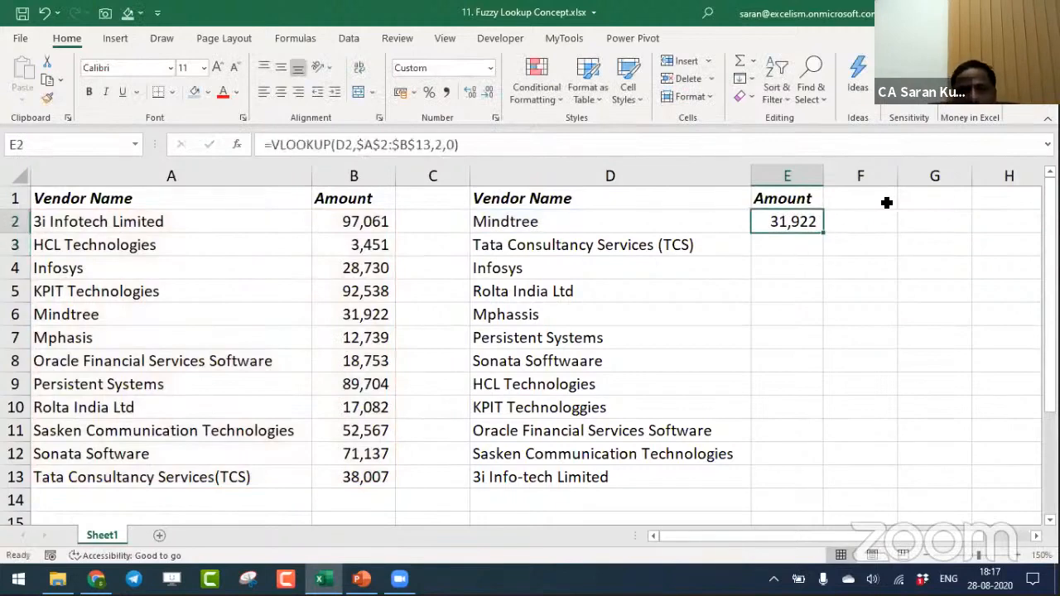
# - Copy the VLOOKUP formula from E2 down the Amount column through E13
pyautogui.hotkey('ctrl', 'c')
pyautogui.press('Left')
pyautogui.hotkey('ctrl', 'Down')
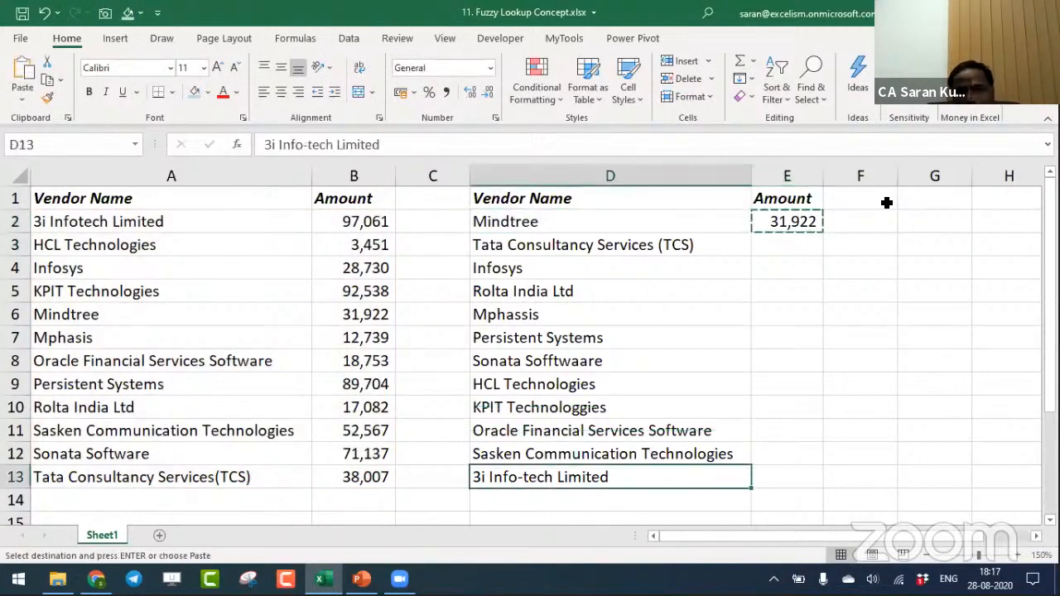
pyautogui.press('Right')
pyautogui.hotkey('ctrl', 'shift', 'Up')
pyautogui.hotkey('ctrl', 'v')
pyautogui.hotkey('ctrl', 'Up')
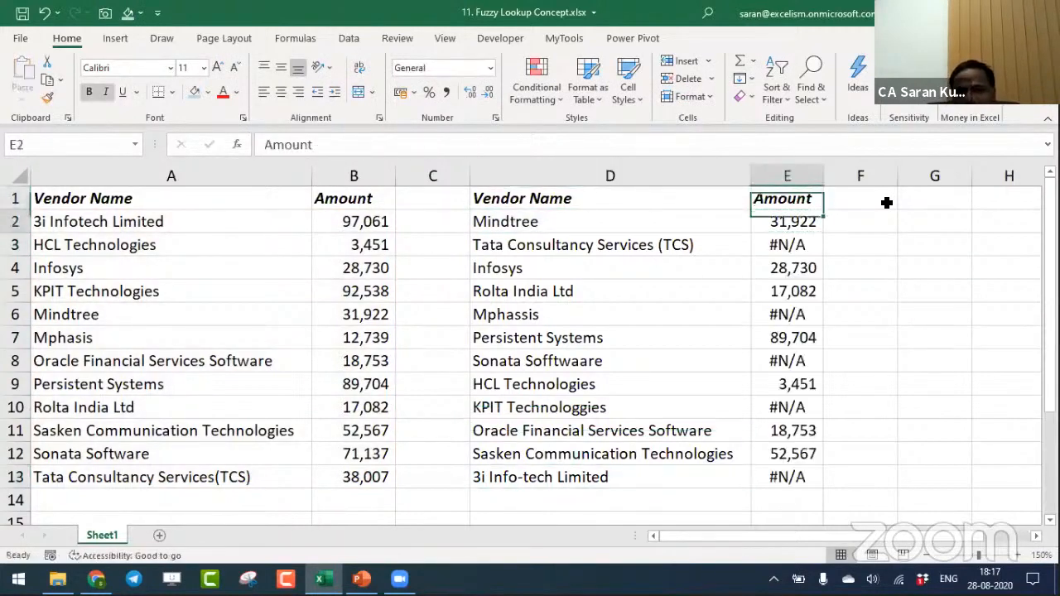
# - Check the lookup results down the Amount column from E2 to E13
pyautogui.press('Down')
pyautogui.press('Down')
pyautogui.press('Down')
pyautogui.press('Down')
pyautogui.press('Down')
pyautogui.press('Down')
pyautogui.press('Down')
pyautogui.press('Down')
pyautogui.press('Down')
pyautogui.press('Down')
pyautogui.press('Down')
pyautogui.press('Down')
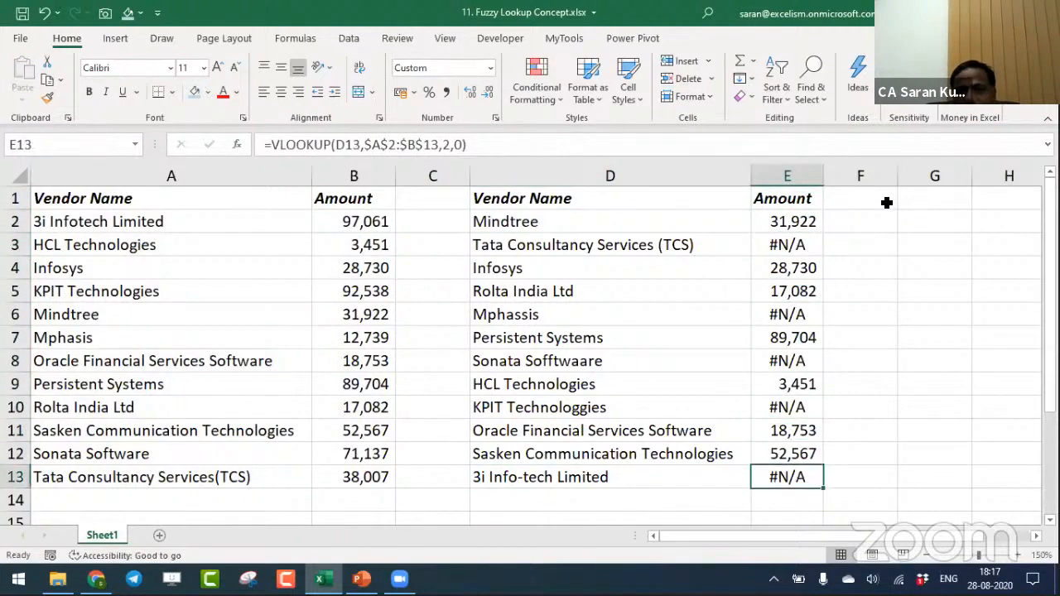
pyautogui.hotkey('ctrl', 'Up')
# - Compare the spelling of Tata Consultancy Services (TCS) in D3 with its entry in A13
pyautogui.press('Down')
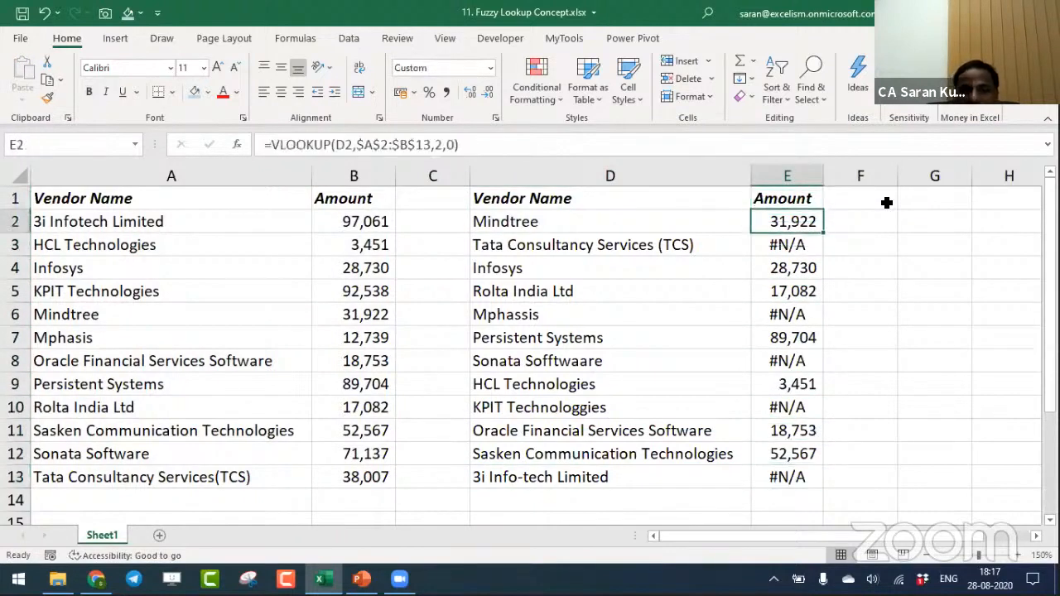
pyautogui.press('Left')
pyautogui.press('Down')
pyautogui.press('Left')
pyautogui.press('Left')
pyautogui.press('Left')
pyautogui.press('Down')
pyautogui.press('Down')
pyautogui.press('Down')
pyautogui.press('Down')
pyautogui.press('Down')
pyautogui.press('Down')
pyautogui.press('Down')
pyautogui.press('Down')
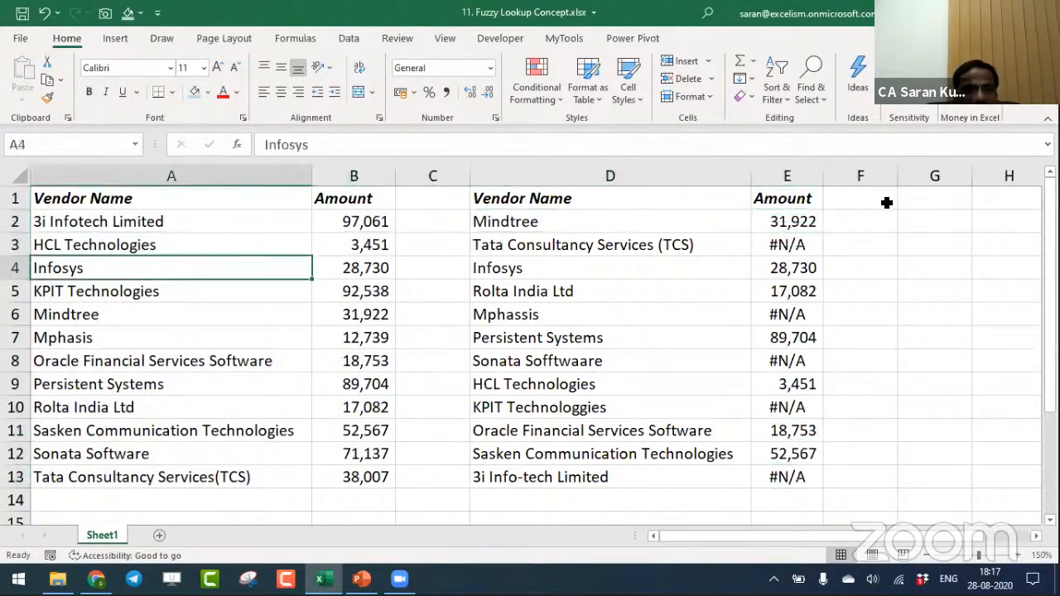
pyautogui.press('Down')
pyautogui.press('Down')
pyautogui.press('Down')
pyautogui.press('Up')
pyautogui.press('Right')
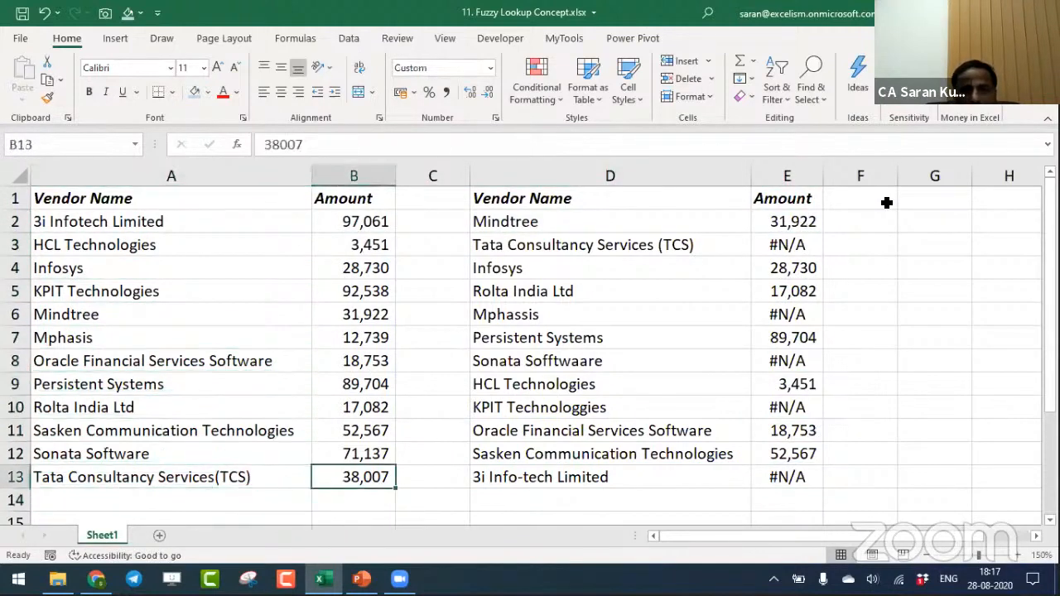
pyautogui.press('Right')
pyautogui.press('Right')
pyautogui.hotkey('ctrl', 'Up')
# - Compare the spelling of Mphassis in D6 with the Mphasis entry in A7
pyautogui.press('Down')
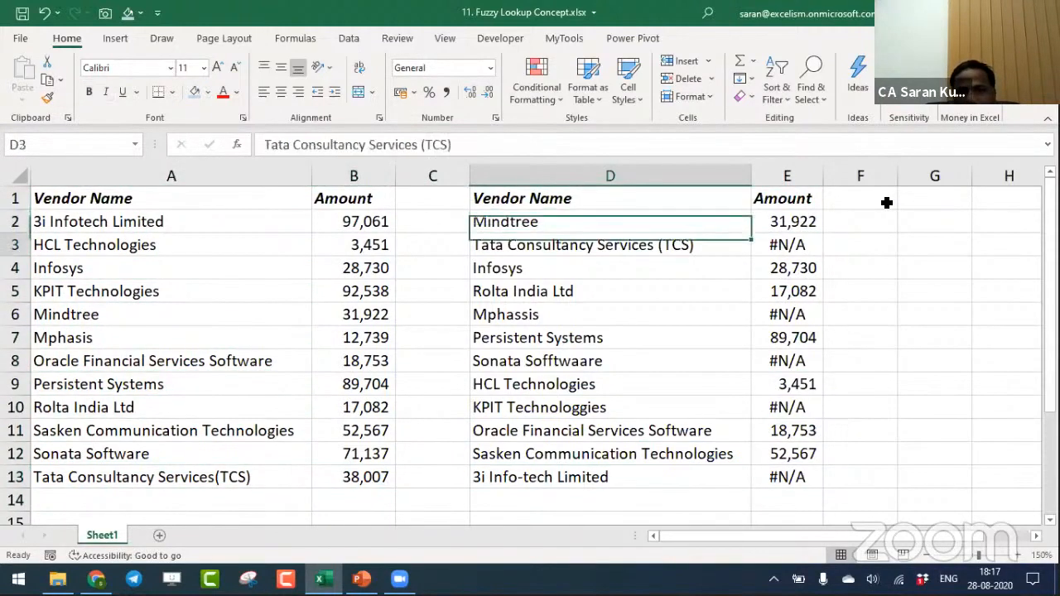
pyautogui.press('Down')
pyautogui.press('Down')
pyautogui.press('Down')
pyautogui.press('Down')
pyautogui.press('Left')
pyautogui.press('Left')
# - Compare the spelling of Sonata Sofftwaare in D8 with the Sonata Software entry in A12
pyautogui.press('Left')
pyautogui.press('Down')
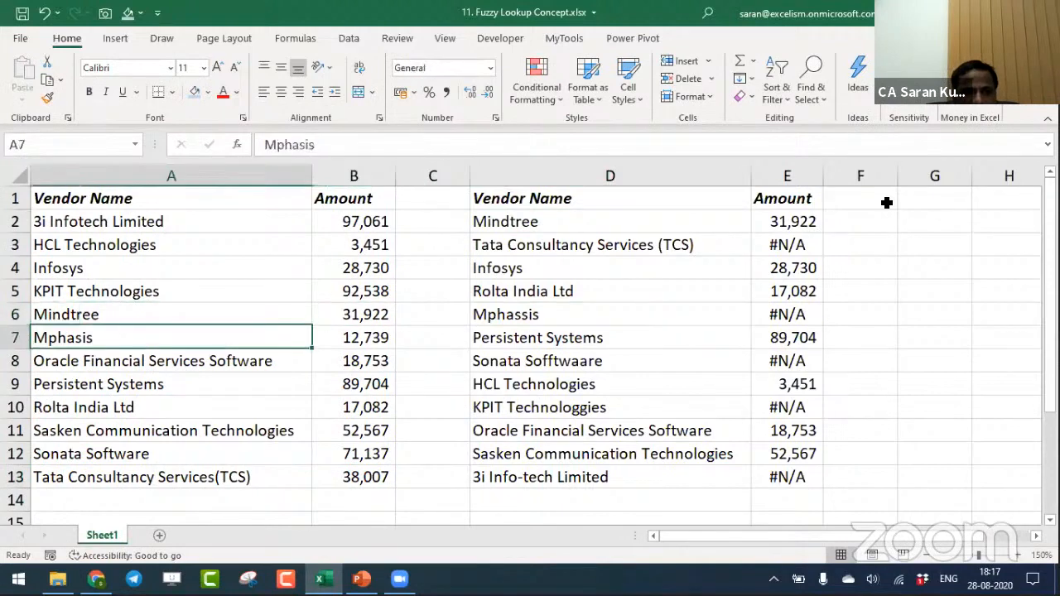
pyautogui.press('Right')
pyautogui.press('Right')
pyautogui.press('Right')
pyautogui.press('Down')
pyautogui.press('Left')
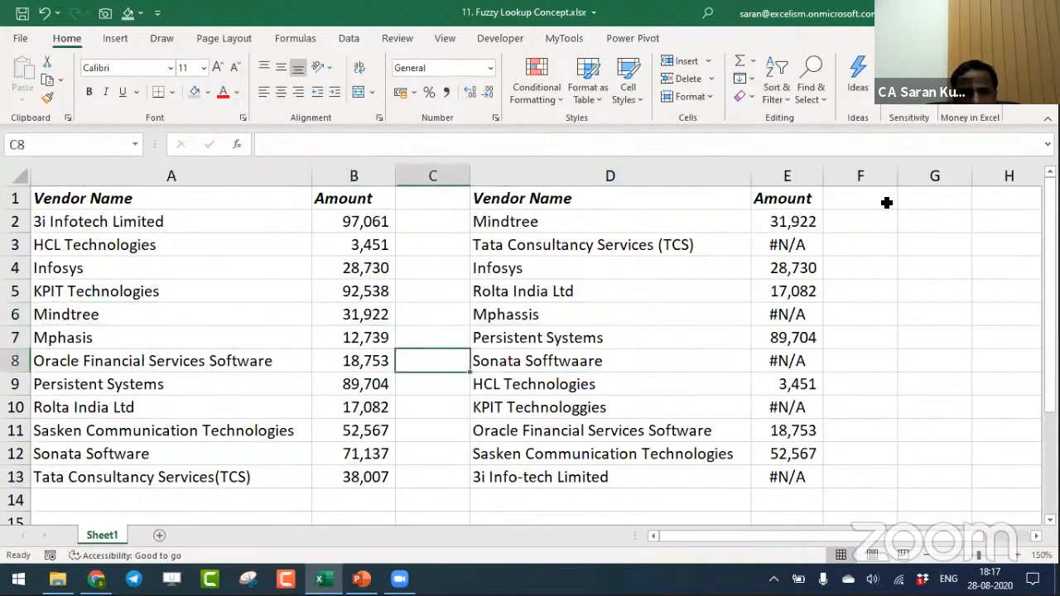
pyautogui.press('Left')
pyautogui.press('Left')
# - Compare the spelling of 3i Info-tech Limited in D13 with the 3i Infotech Limited entry in A2
pyautogui.press('Down')
pyautogui.press('Down')
pyautogui.press('Down')
pyautogui.press('Down')
pyautogui.press('Right')
pyautogui.press('Right')
pyautogui.press('Right')
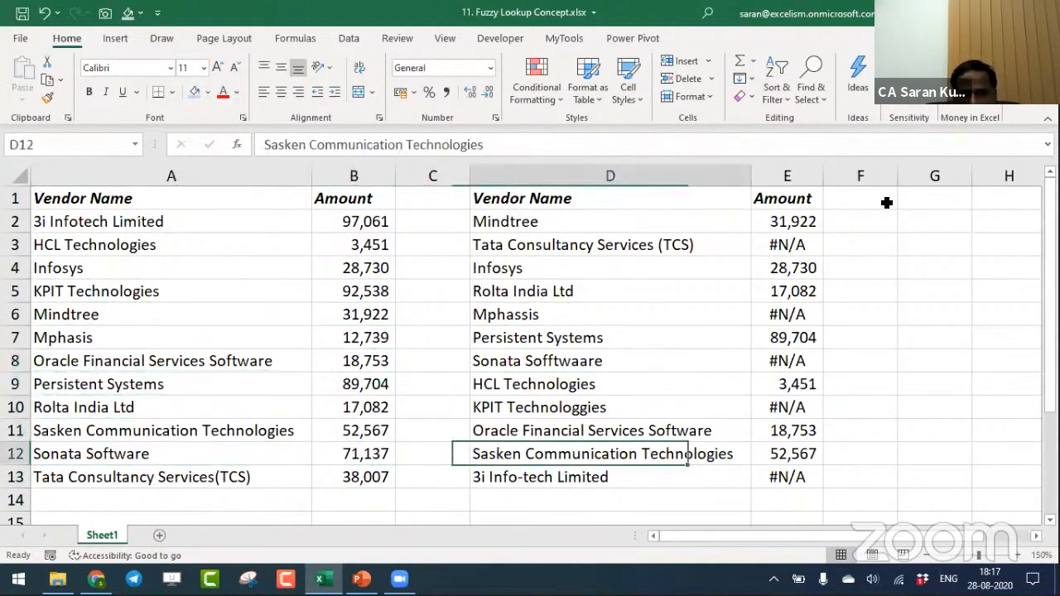
pyautogui.press('Down')
pyautogui.press('Left')
pyautogui.press('Left')
pyautogui.press('Left')
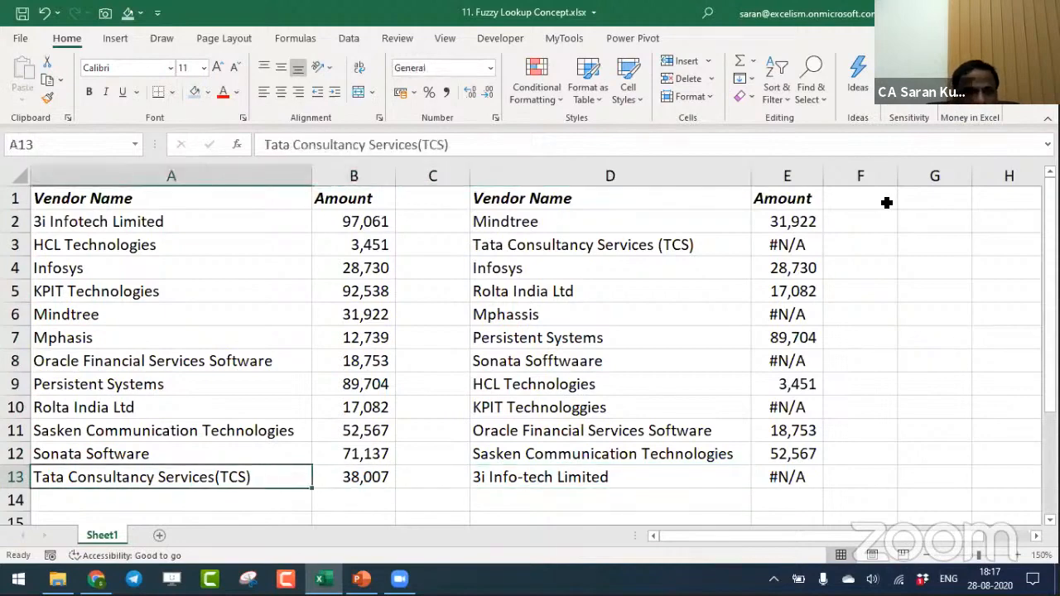
pyautogui.hotkey('ctrl', 'Up')
pyautogui.press('Down')
pyautogui.press('Right')
pyautogui.press('Right')
pyautogui.press('Right')
pyautogui.press('Right')
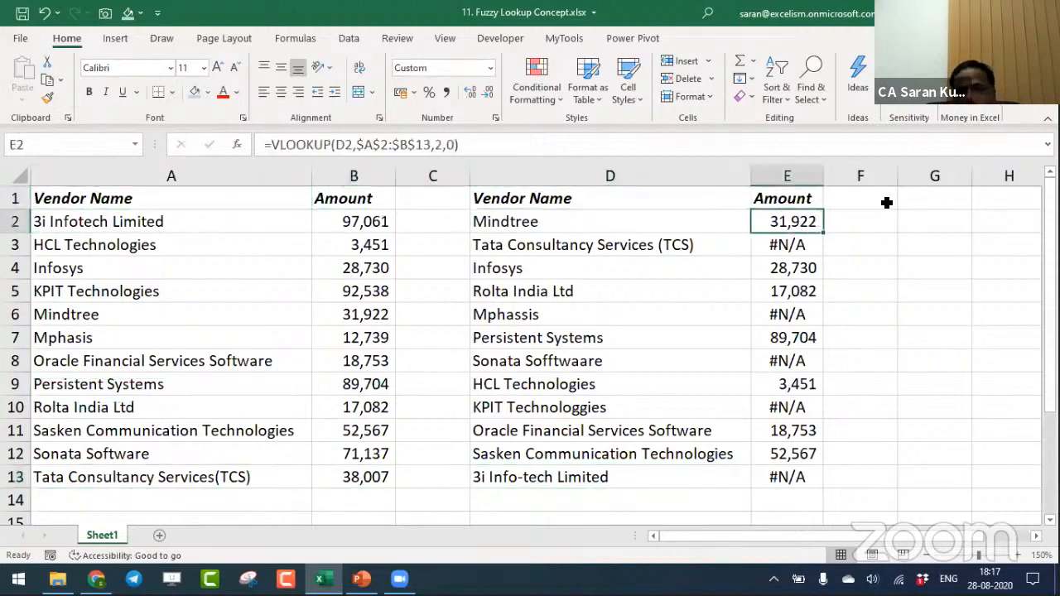
pyautogui.hotkey('ctrl', 'shift', 'Down')
pyautogui.press('Right')
pyautogui.press('Right')
pyautogui.press('Right')
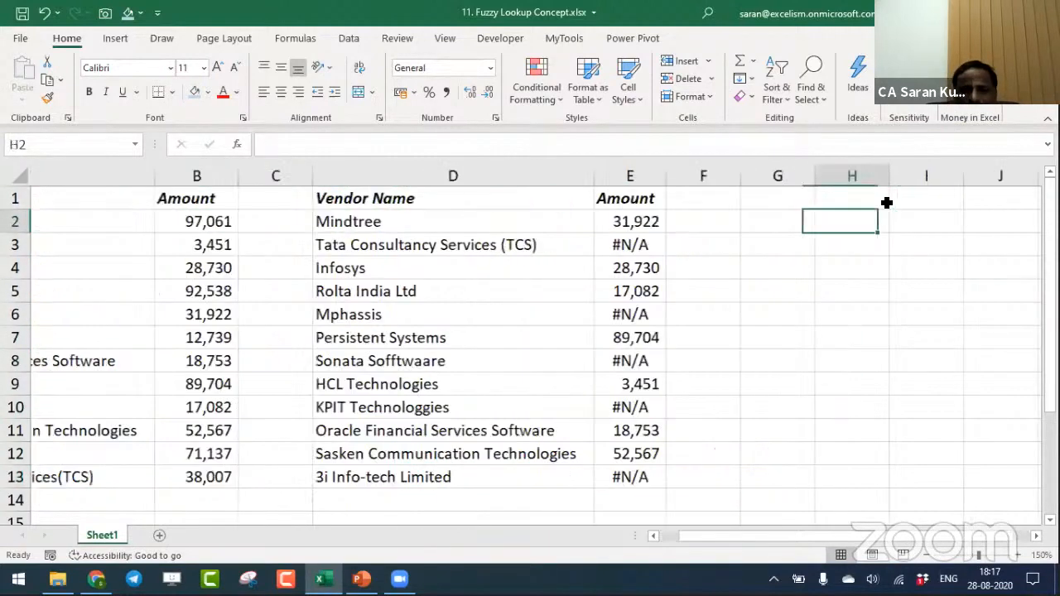
pyautogui.press('Left')
pyautogui.press('Left')
pyautogui.press('Left')
pyautogui.press('Left')
pyautogui.press('Left')
pyautogui.press('Left')
pyautogui.press('Left')
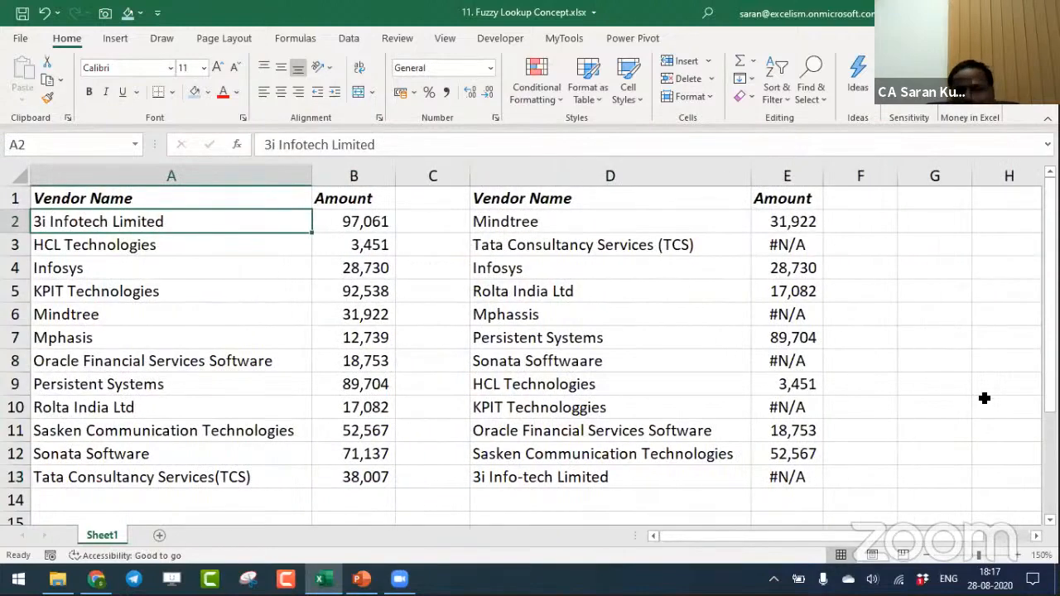
# - Enter a sample first name in G2 and a variant spelling of it with a doubled vowel in H2
pyautogui.click(933, 561)
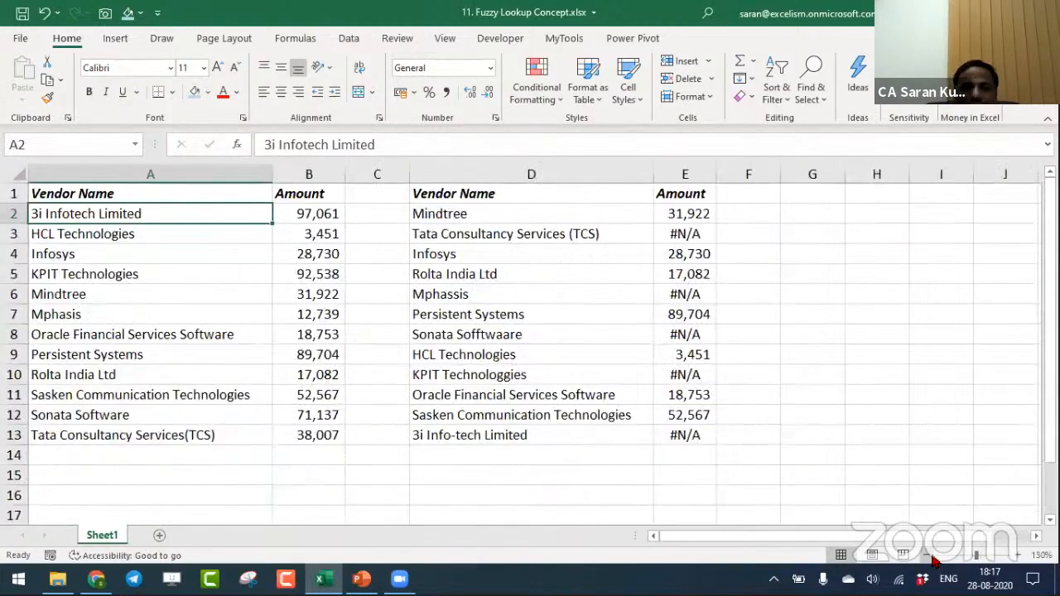
pyautogui.click(826, 219)
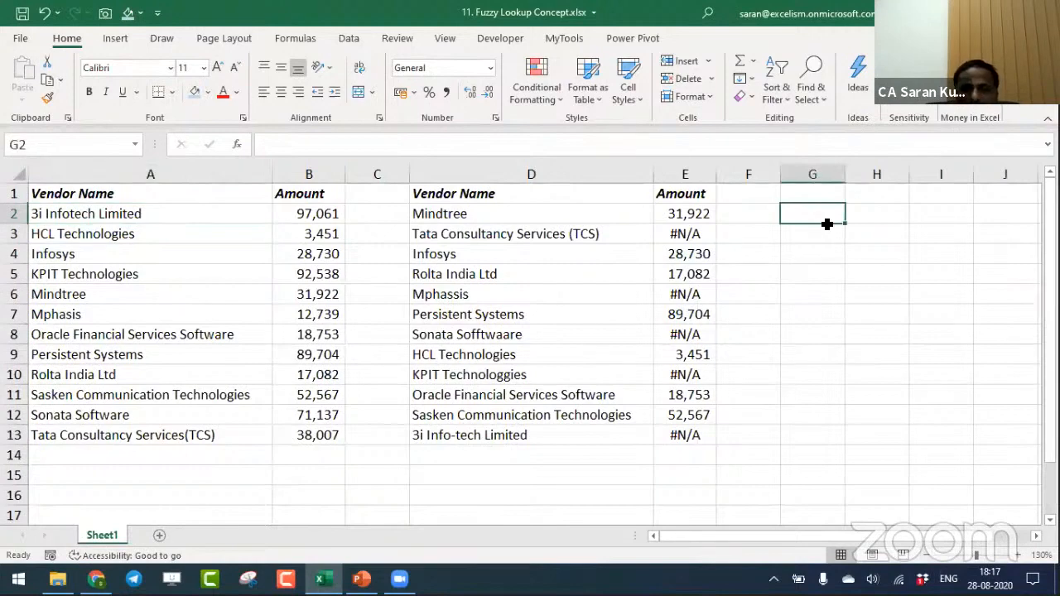
pyautogui.write('Sara')
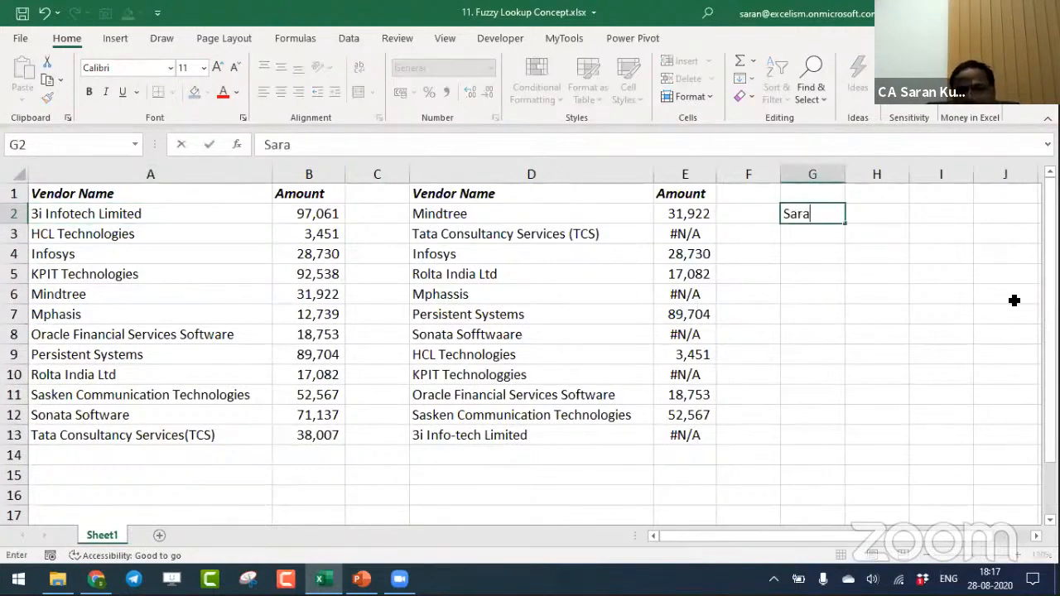
pyautogui.write('n')
pyautogui.press('Tab')
pyautogui.write('Saaran')
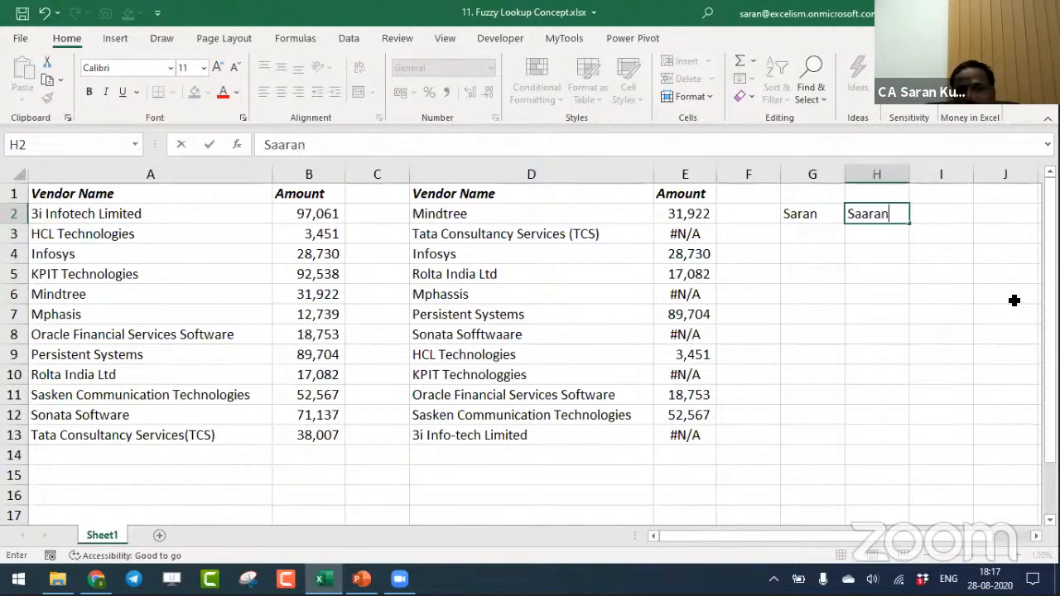
pyautogui.press('Return')
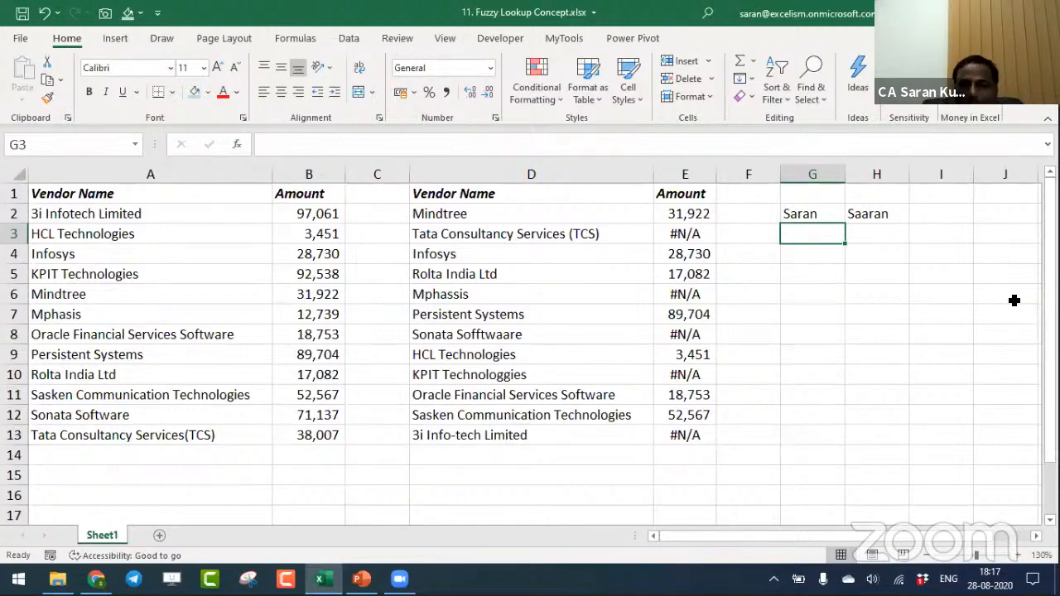
# - Enter the formula =G2=H2 in G4 to compare the two sample names
pyautogui.press('Down')
pyautogui.write('=')
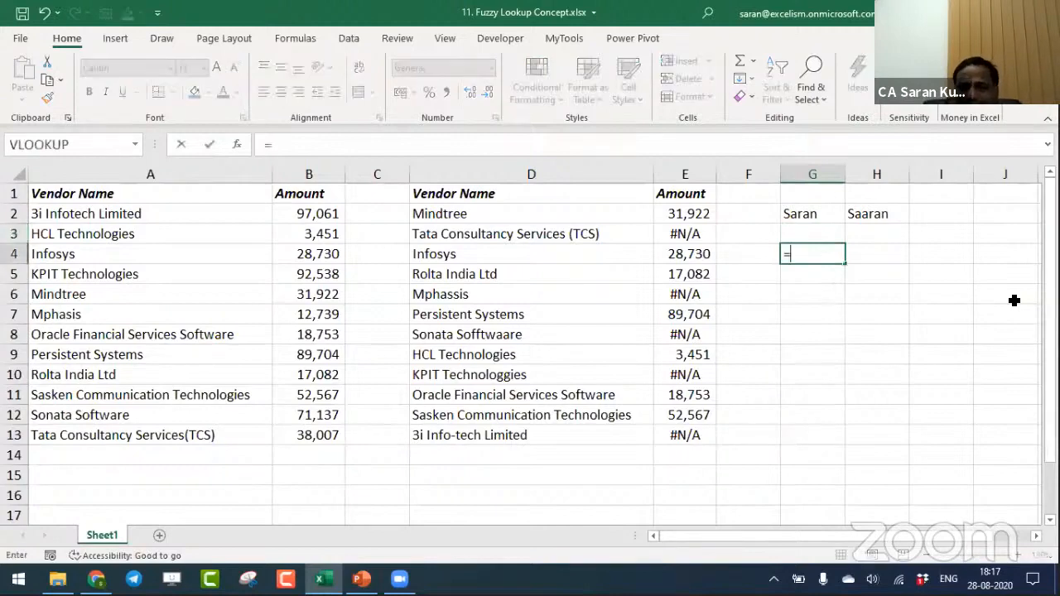
pyautogui.press('Up')
pyautogui.press('Up')
pyautogui.write('=')
pyautogui.press('Up')
pyautogui.press('Up')
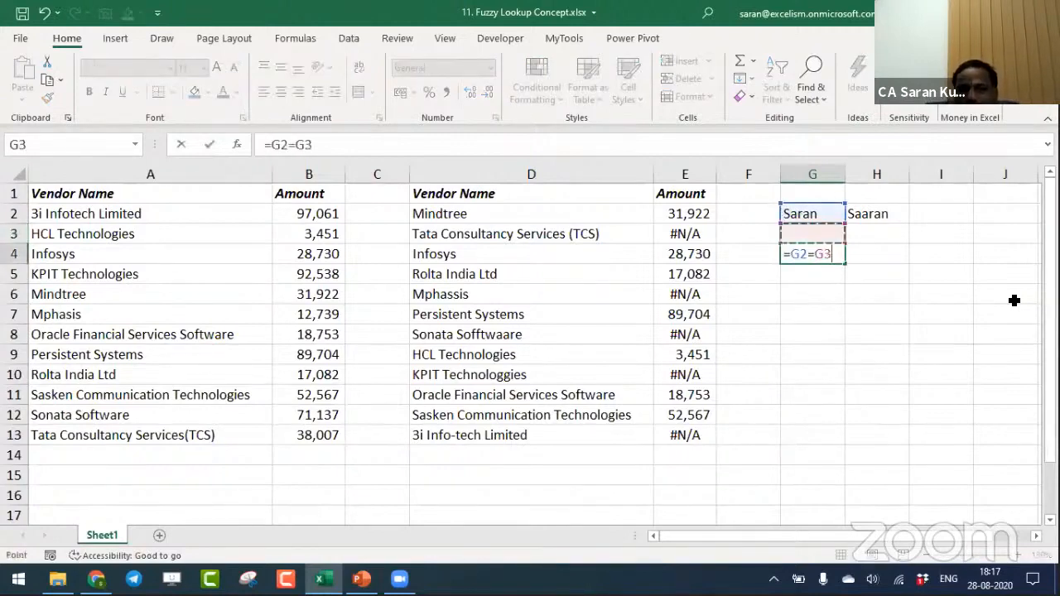
pyautogui.press('Right')
pyautogui.press('Return')
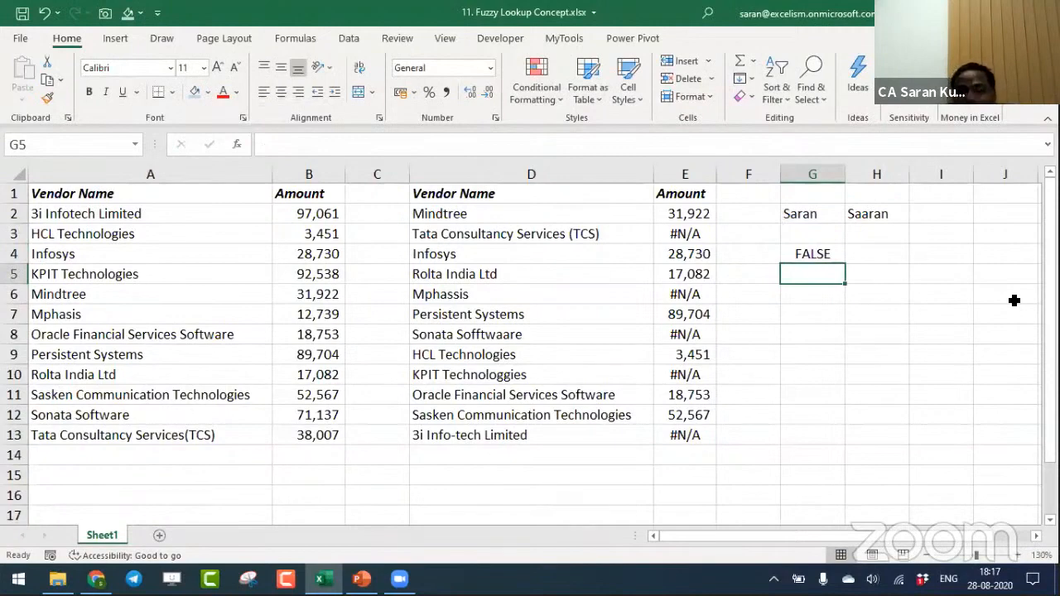
# - Edit the name in H2 to match the spelling in G2 but with a trailing space
pyautogui.press('Up')
pyautogui.press('Up')
pyautogui.press('Up')
pyautogui.press('Right')
pyautogui.press('F2')
pyautogui.press('Left')
pyautogui.press('Left')
pyautogui.press('Left')
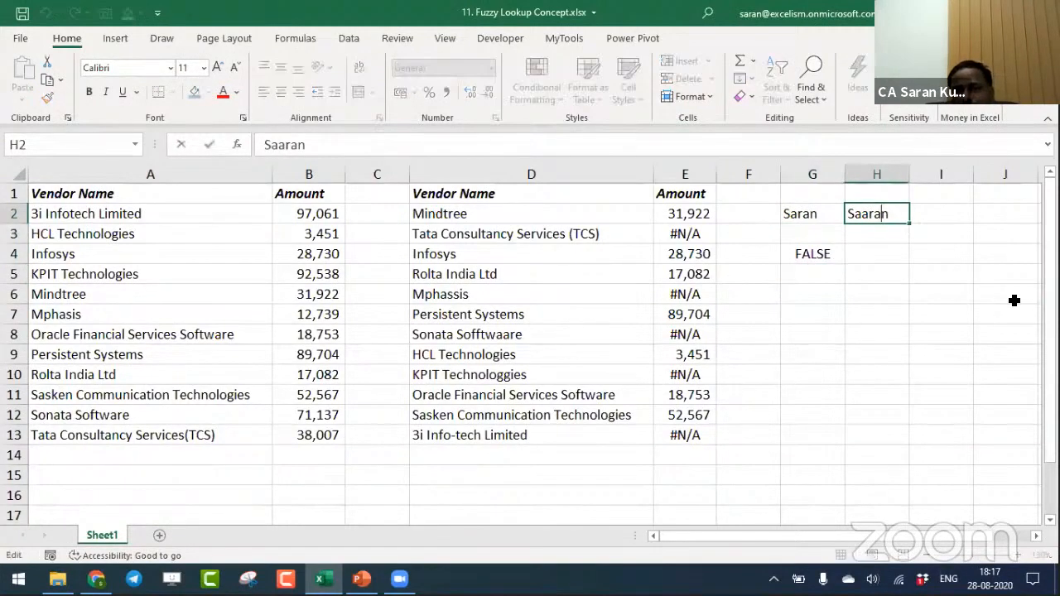
pyautogui.press('BackSpace')
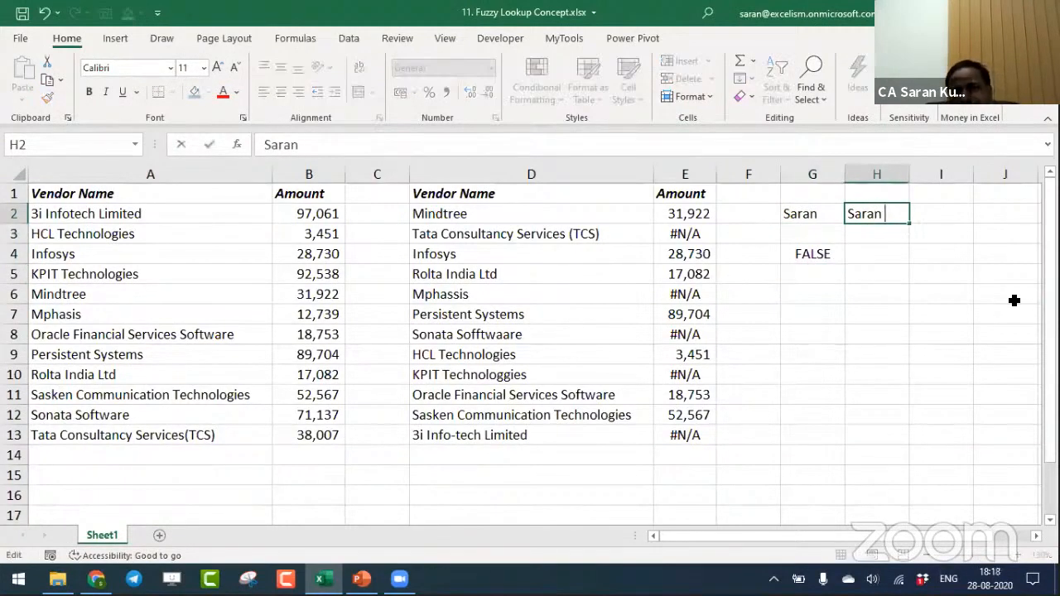
pyautogui.press('Return')
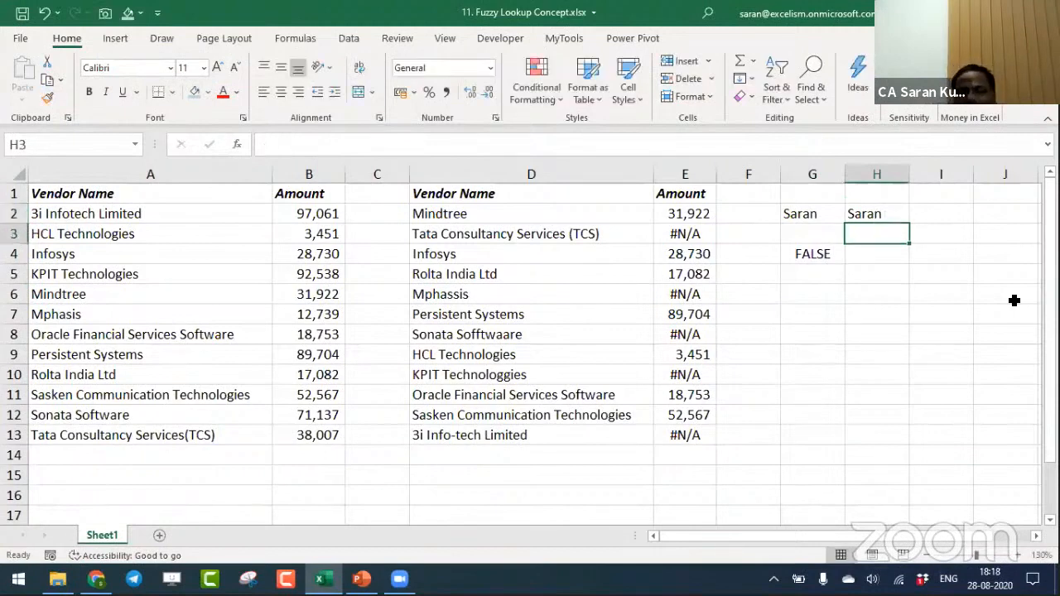
# - Wrap the H2 reference in the G4 comparison formula in TRIM, giving =G2=TRIM(H2)
pyautogui.press('Down')
pyautogui.press('Left')
pyautogui.write('2')
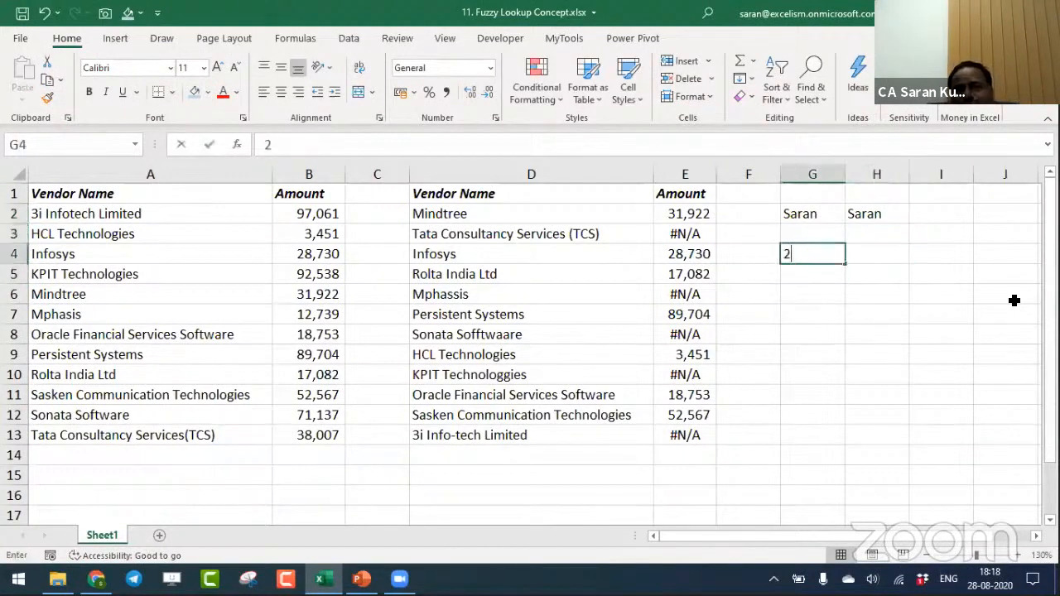
pyautogui.press('Left')
pyautogui.hotkey('ctrl', 'z')
pyautogui.press('F2')
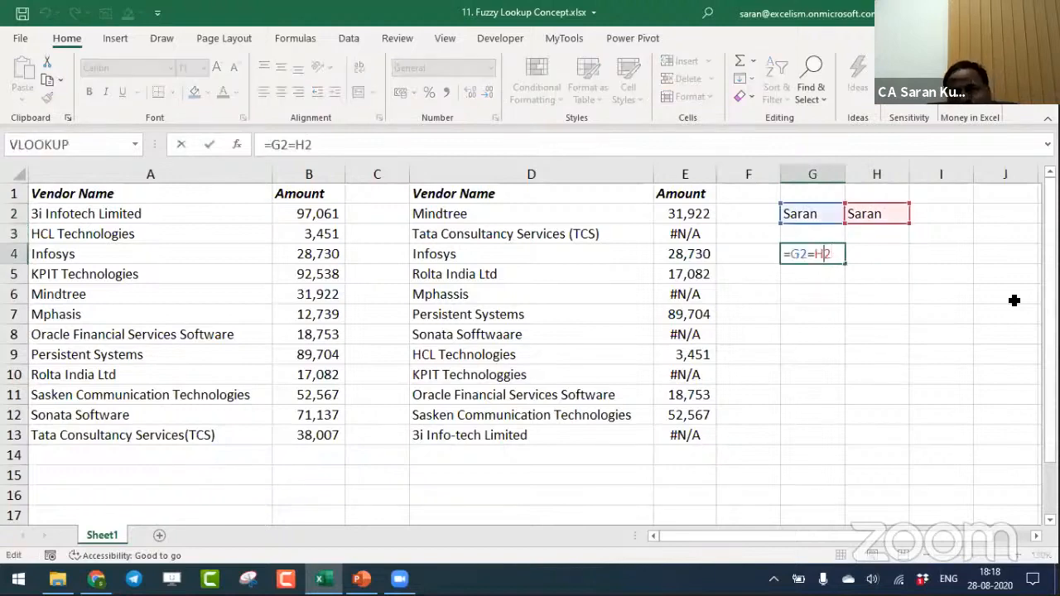
pyautogui.write('trim')
pyautogui.press('Tab')
pyautogui.press('End')
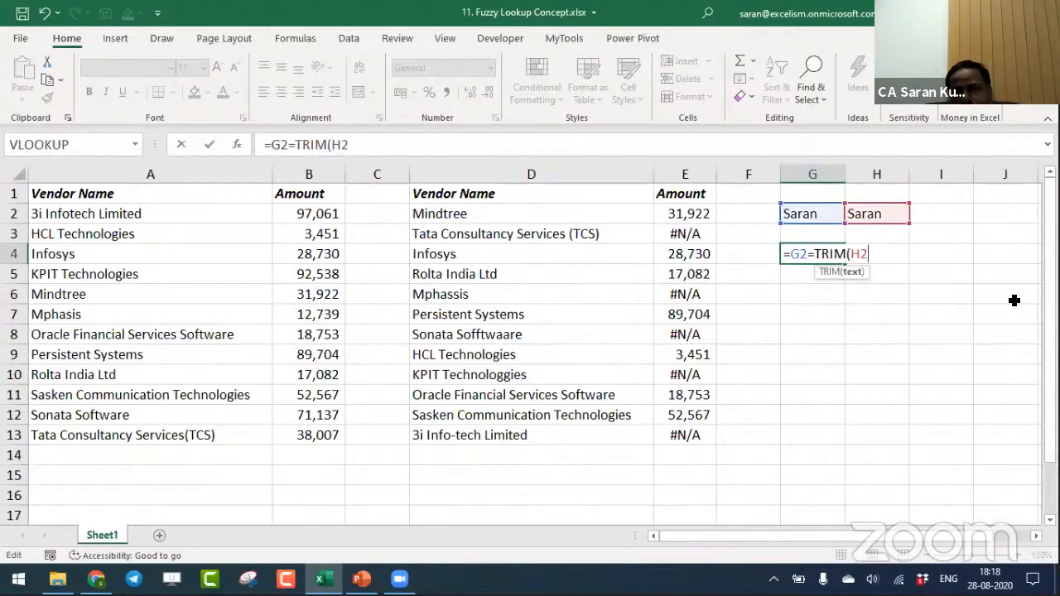
pyautogui.write(')')
# - Wrap the G2 reference in TRIM as well so that G4 holds =TRIM(G2)=TRIM(H2)
pyautogui.press('Left')
pyautogui.press('Left')
pyautogui.press('Left')
pyautogui.press('Left')
pyautogui.press('Left')
pyautogui.press('Left')
pyautogui.press('Left')
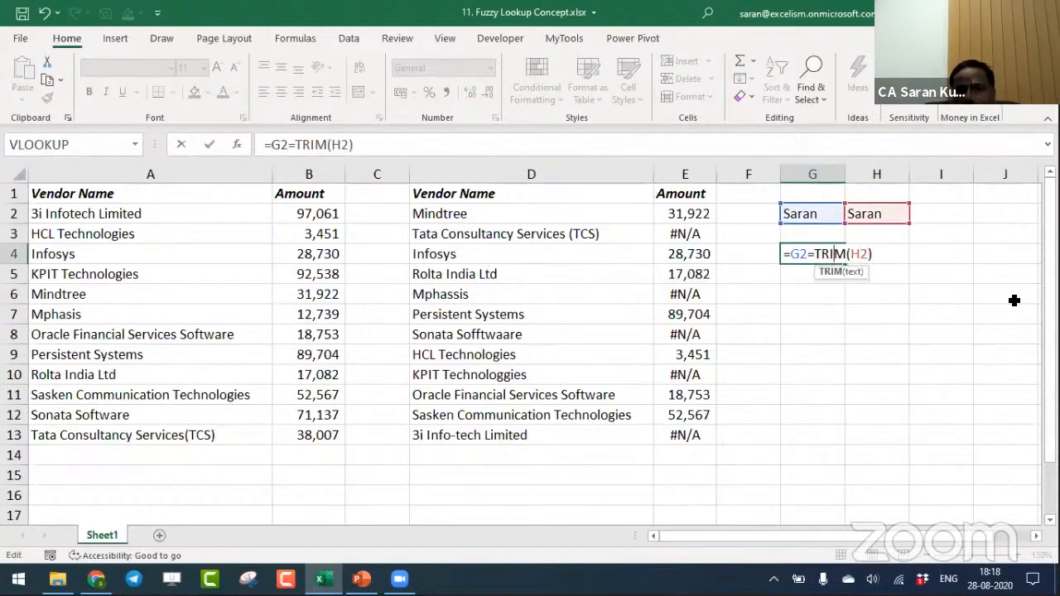
pyautogui.write('tr')
pyautogui.press('Down')
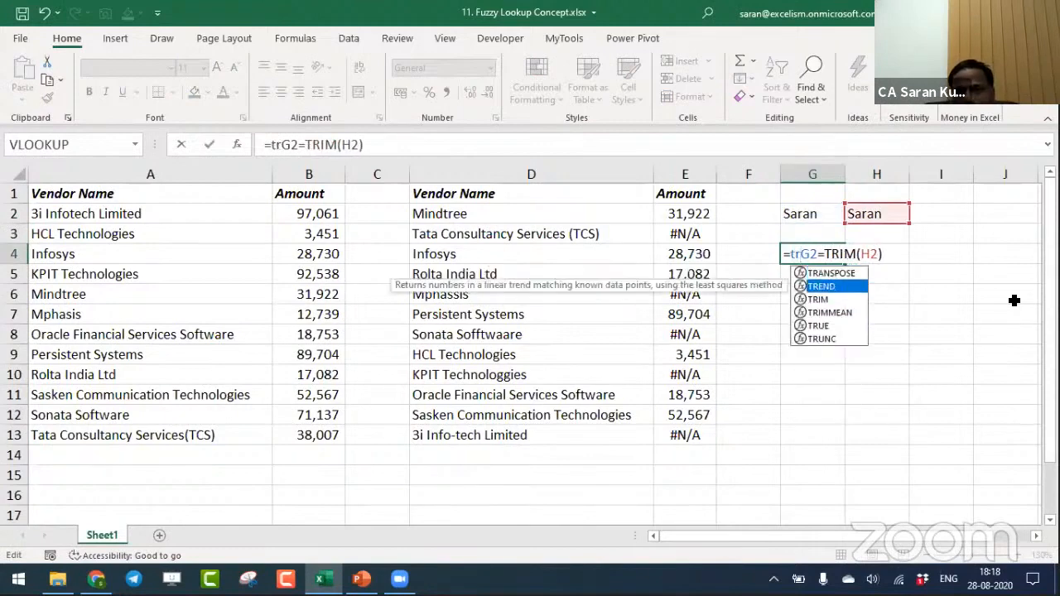
pyautogui.press('Down')
pyautogui.press('Tab')
pyautogui.press('Right')
pyautogui.press('Right')
pyautogui.write(')')
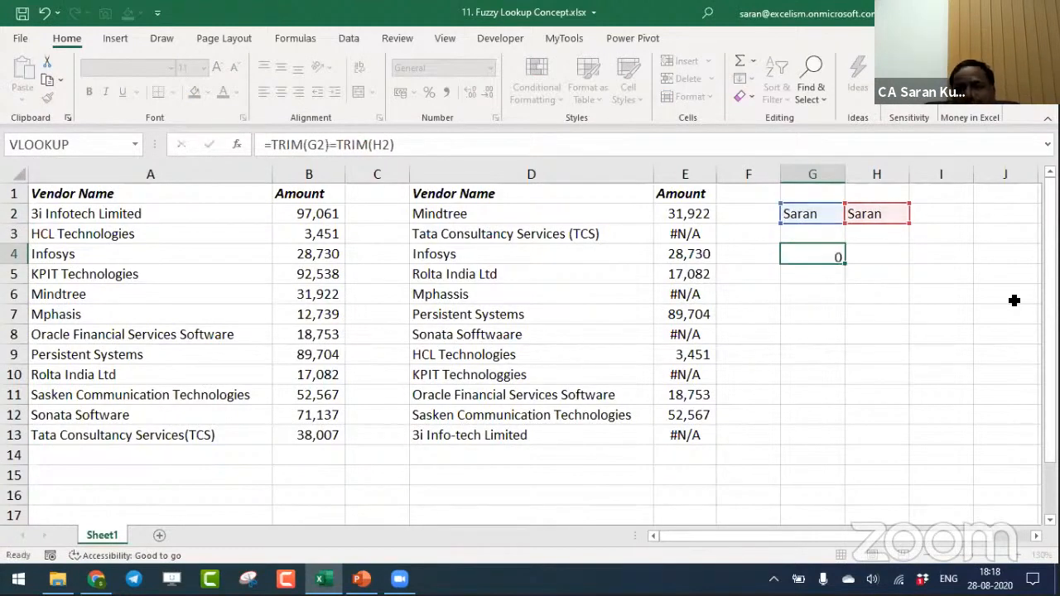
pyautogui.press('Return')
# - Add leading spaces before the name in H2
pyautogui.press('Up')
pyautogui.press('Up')
pyautogui.press('Up')
pyautogui.press('Right')
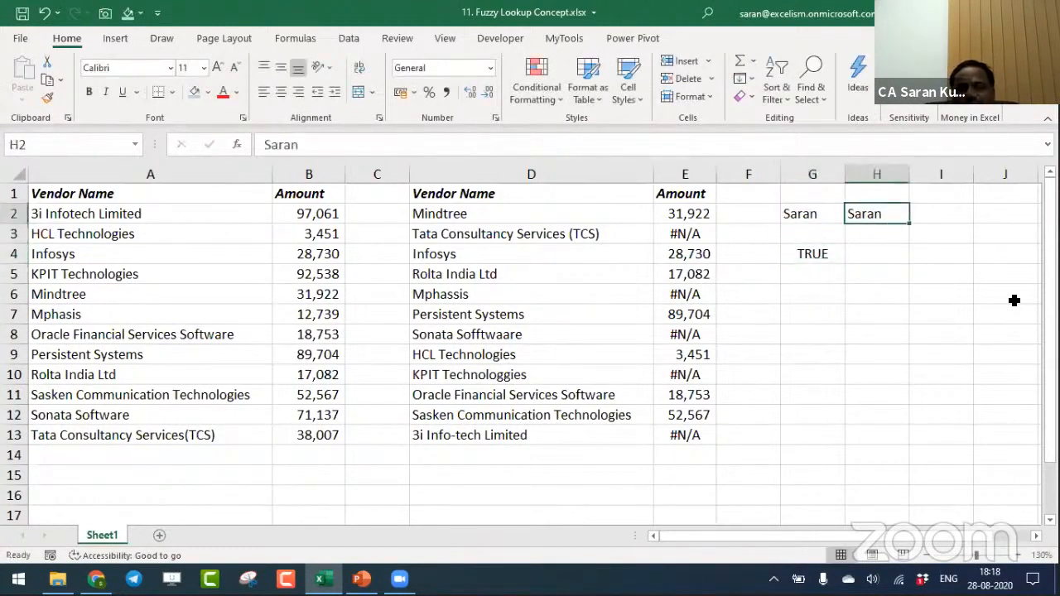
pyautogui.press('F2')
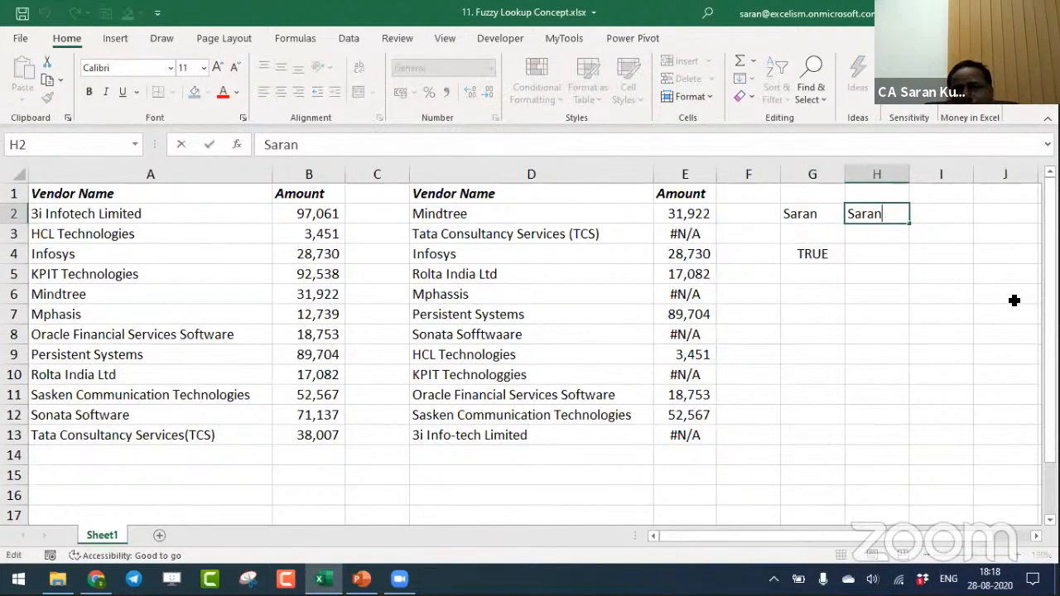
pyautogui.press('Left')
pyautogui.press('Left')
pyautogui.press('Left')
pyautogui.press('Left')
pyautogui.press('Left')
pyautogui.press('Right')
pyautogui.press('Right')
pyautogui.press('Right')
pyautogui.press('Right')
pyautogui.press('Right')
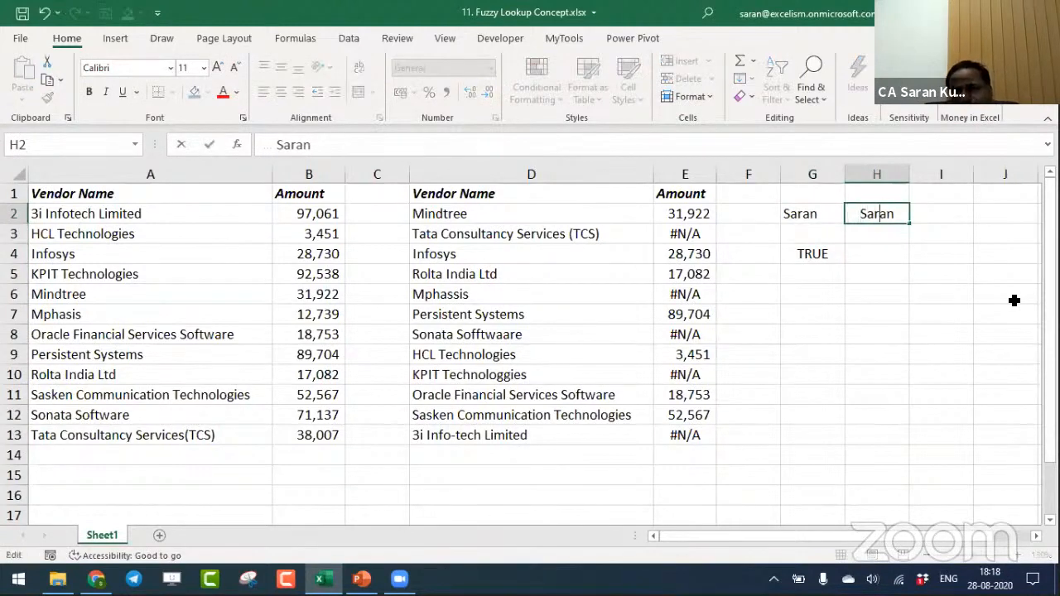
pyautogui.press('Return')
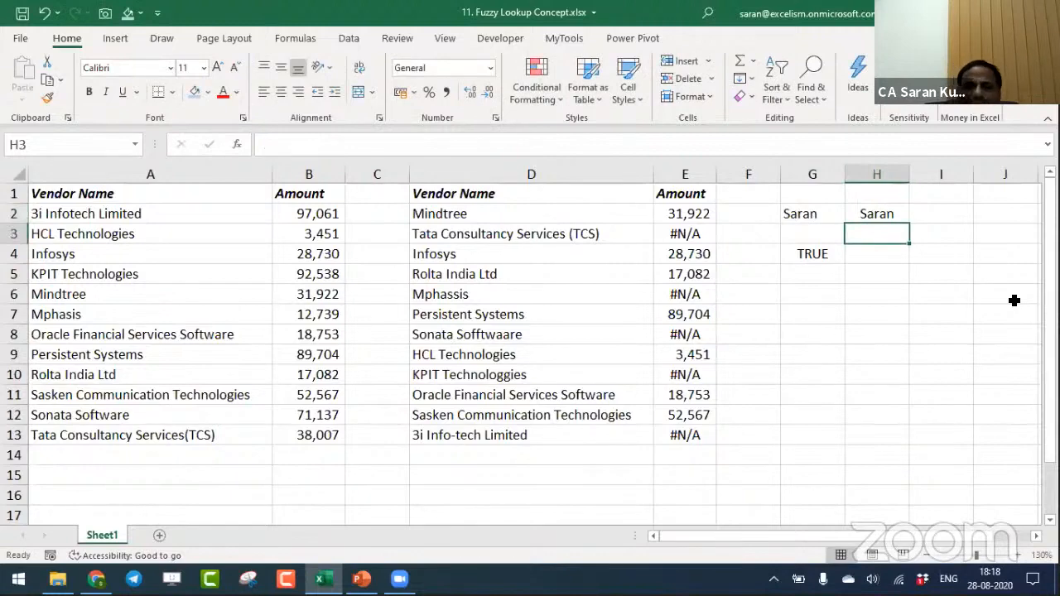
# - Examine the TRIM comparison formula in G4
pyautogui.press('Down')
pyautogui.press('Left')
pyautogui.press('F2')
pyautogui.press('Escape')
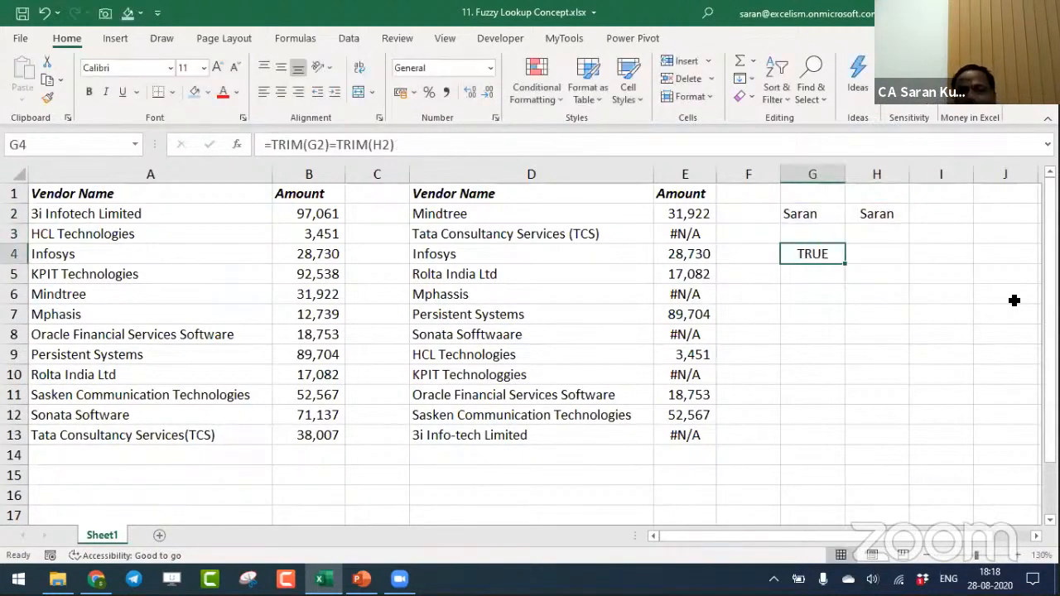
# - Change the name in H2 to a variant spelling by doubling its second vowel
pyautogui.press('Up')
pyautogui.press('Up')
pyautogui.press('Right')
pyautogui.press('F2')
pyautogui.press('Left')
pyautogui.press('Left')
pyautogui.press('Left')
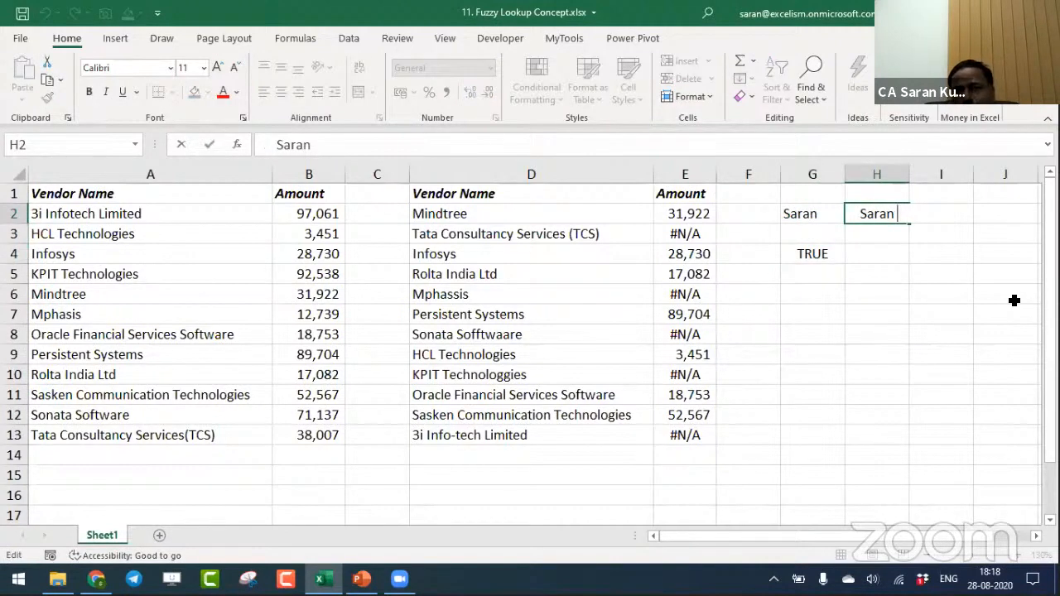
pyautogui.write('a')
pyautogui.press('Return')
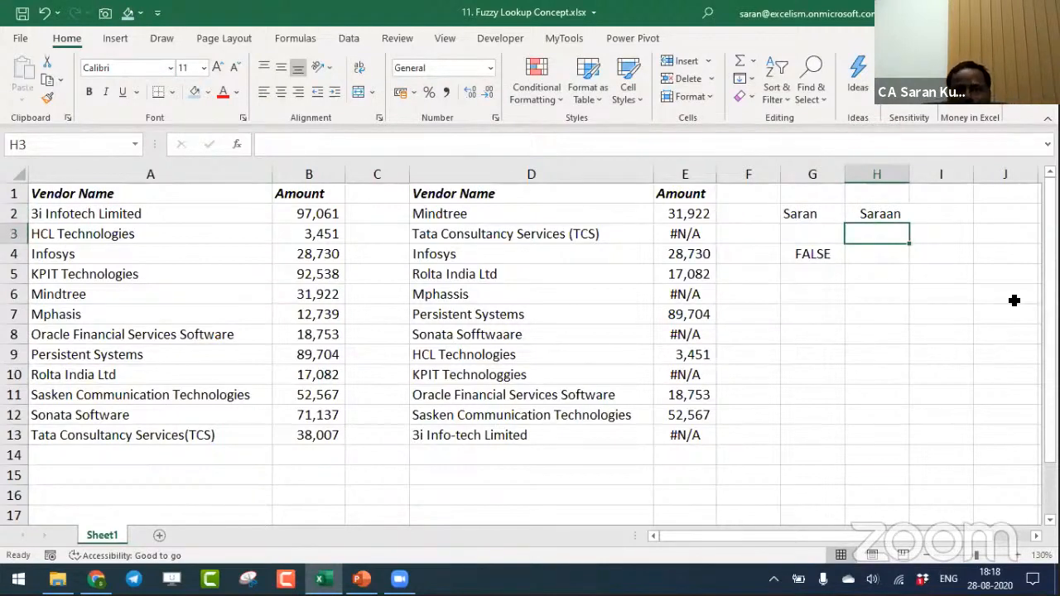
# - Enter Inv-4001 in G6 and the variant INV4001 in G8 as sample invoice numbers
pyautogui.press('Down')
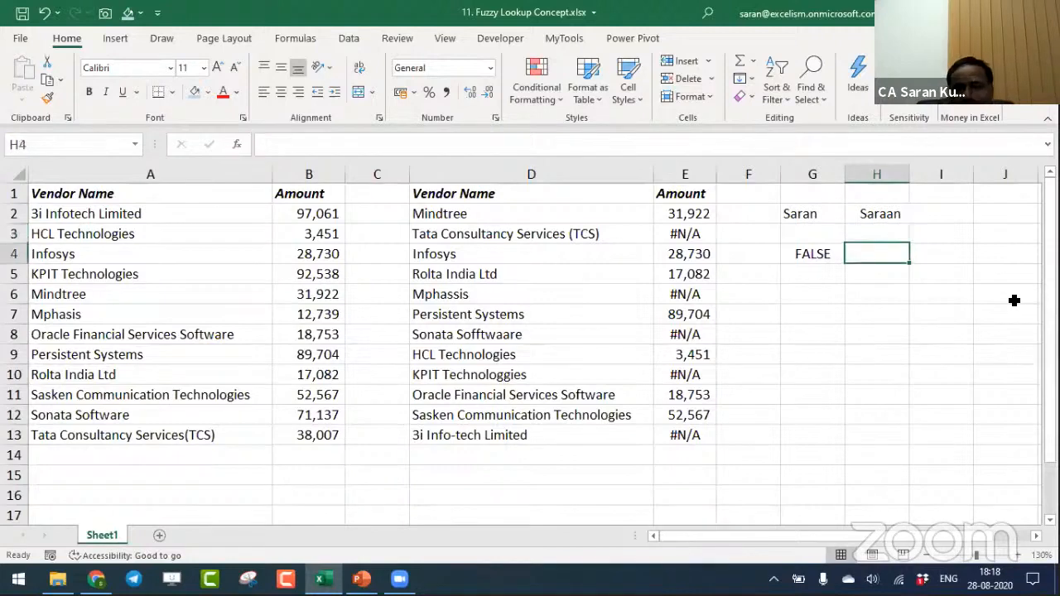
pyautogui.press('Down')
pyautogui.press('Down')
pyautogui.press('Left')
pyautogui.write('Inv')
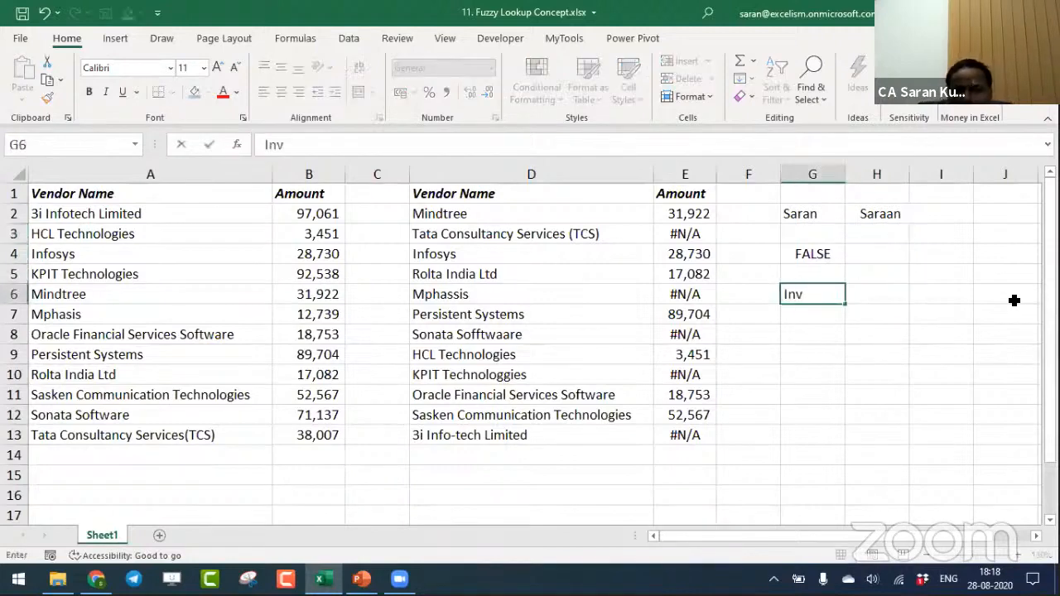
pyautogui.write('-4001')
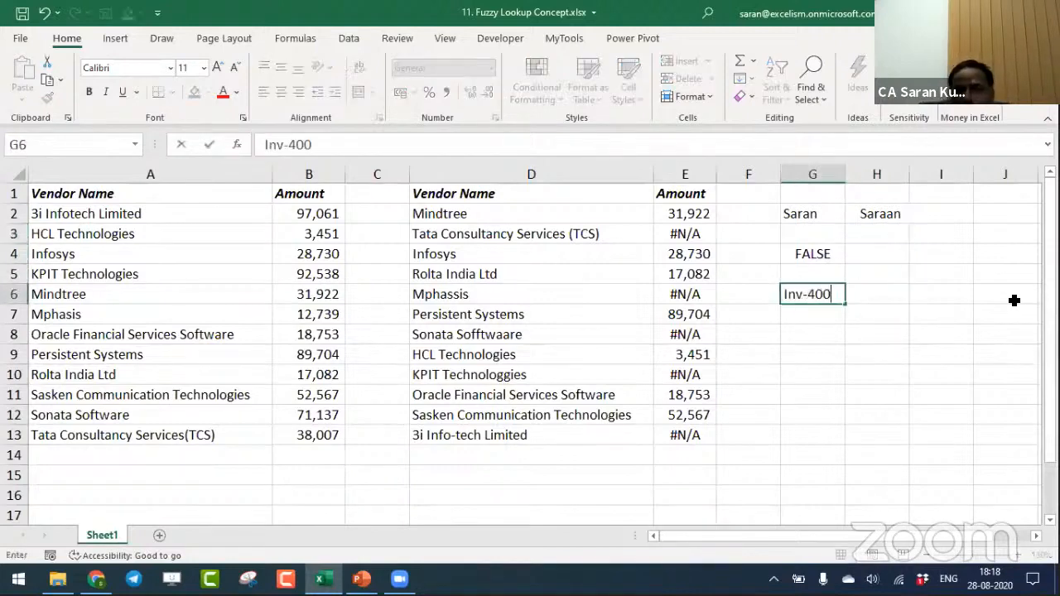
pyautogui.press('Return')
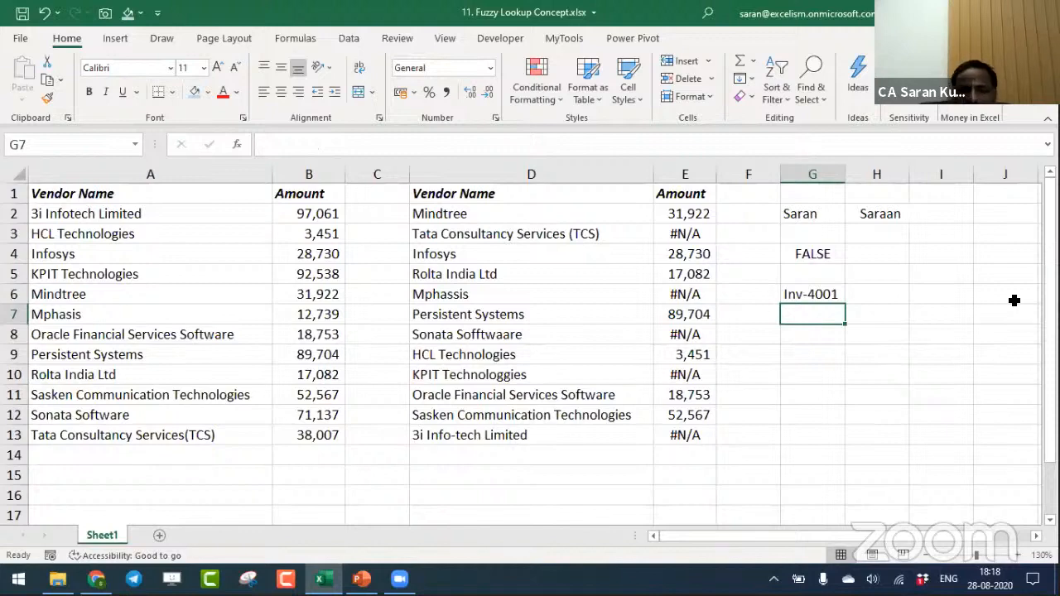
pyautogui.press('Down')
pyautogui.write('INV')
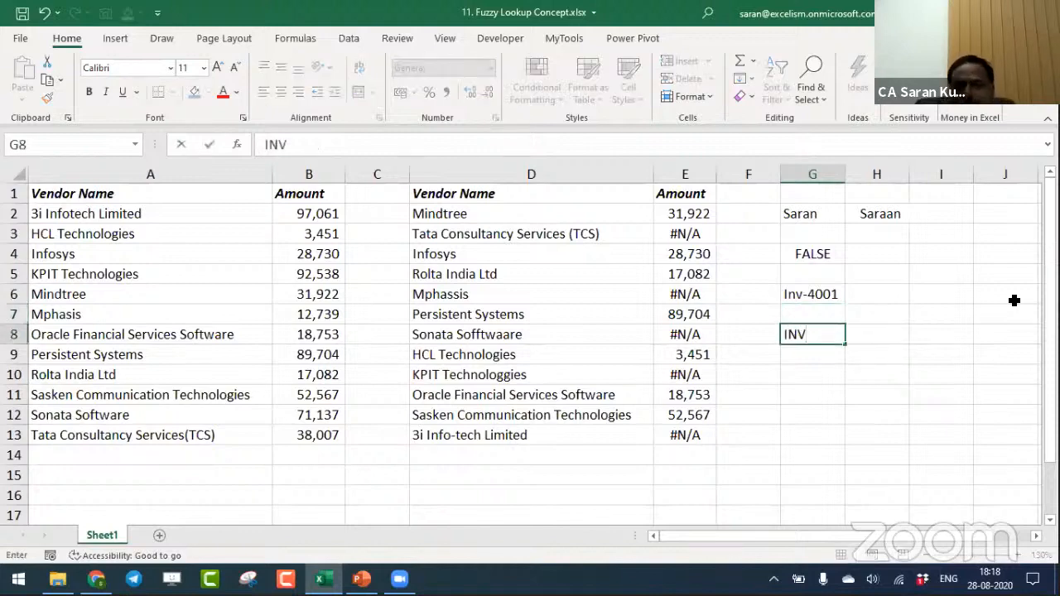
pyautogui.write('4001')
pyautogui.press('Return')
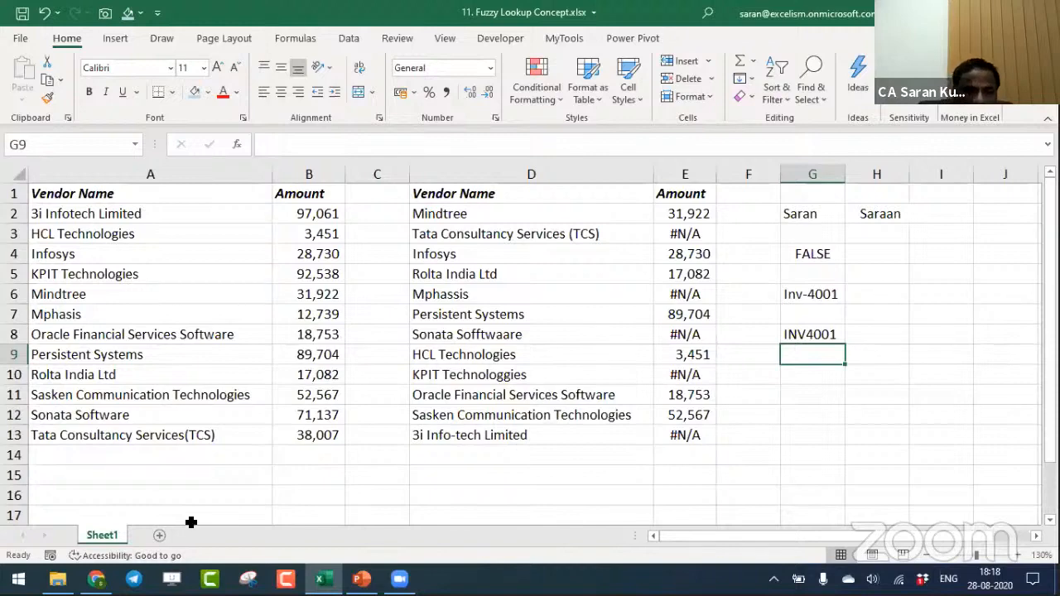
# - Add a new worksheet and copy the Vendor Name and Amount table A1:B13 from Sheet1 into its cell A1
pyautogui.click(159, 535)
pyautogui.hotkey('ctrl', 'pageup')
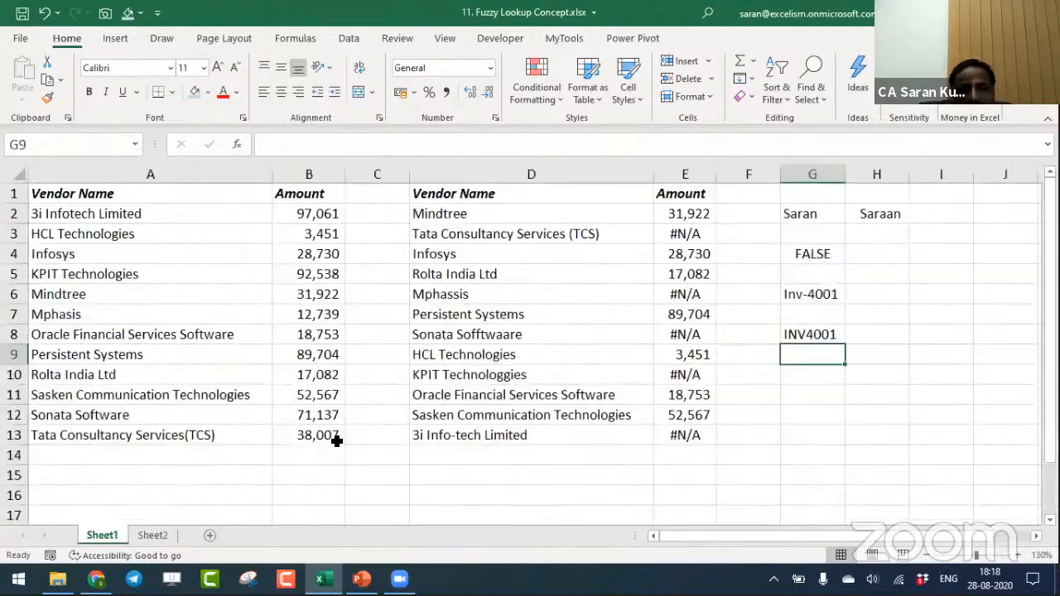
pyautogui.hotkey('ctrl', 'Left')
pyautogui.hotkey('ctrl', 'Left')
pyautogui.hotkey('ctrl', 'Left')
pyautogui.hotkey('ctrl', 'Left')
pyautogui.hotkey('ctrl', 'Up')
pyautogui.hotkey('ctrl', 'Right')
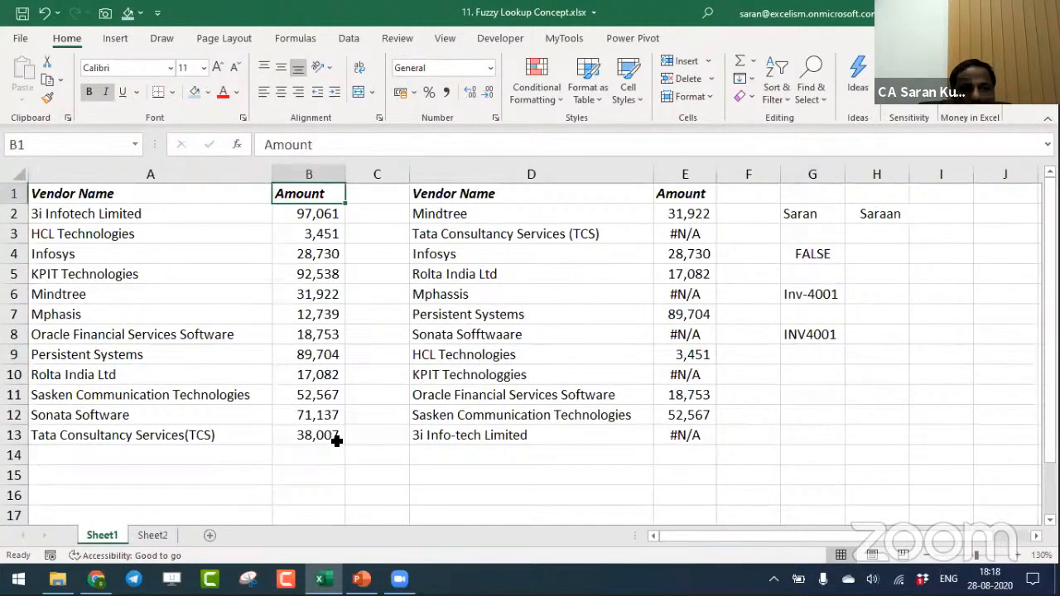
pyautogui.hotkey('ctrl', 'Left')
pyautogui.hotkey('ctrl', 'shift', 'Right')
pyautogui.hotkey('ctrl', 'shift', 'Down')
pyautogui.hotkey('ctrl', 'c')
pyautogui.hotkey('ctrl', 'pagedown')
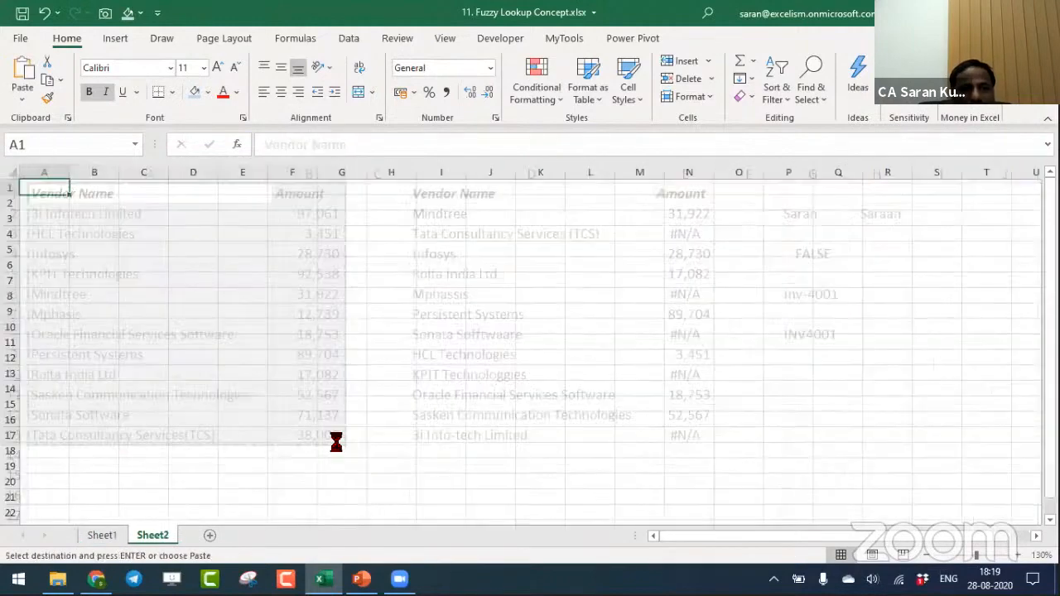
pyautogui.press('Return')
# - Copy the second Vendor Name list D1:D13 from Sheet1 to D1 of Sheet2
pyautogui.hotkey('ctrl', 'pageup')
pyautogui.hotkey('ctrl', 'Right')
pyautogui.hotkey('ctrl', 'Right')
pyautogui.hotkey('ctrl', 'shift', 'Down')
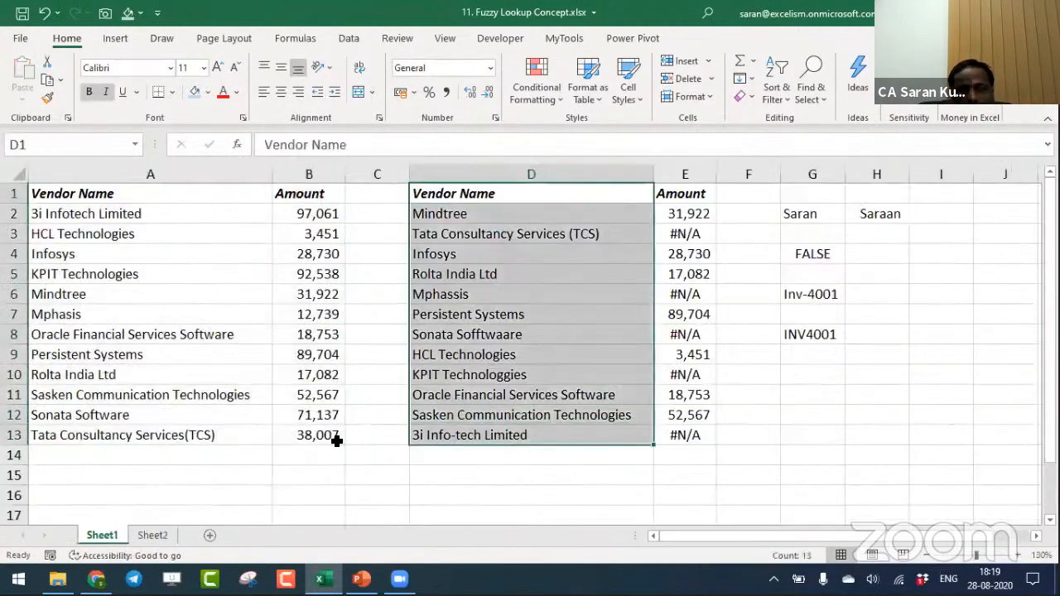
pyautogui.hotkey('ctrl', 'c')
pyautogui.hotkey('ctrl', 'pagedown')
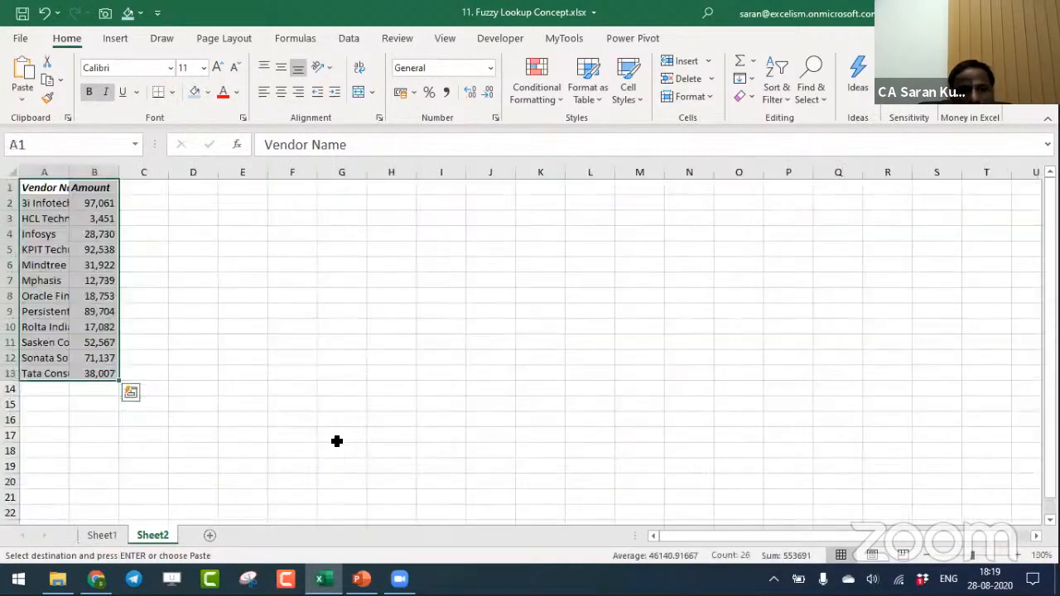
pyautogui.press('Right')
pyautogui.press('Right')
pyautogui.press('Right')
pyautogui.press('Return')
# - Autofit the widths of columns A to D on Sheet2 to their contents
pyautogui.hotkey('ctrl', 'Left')
pyautogui.hotkey('ctrl', 'Left')
pyautogui.hotkey('ctrl', 'shift', 'Down')
pyautogui.hotkey('shift', 'Right')
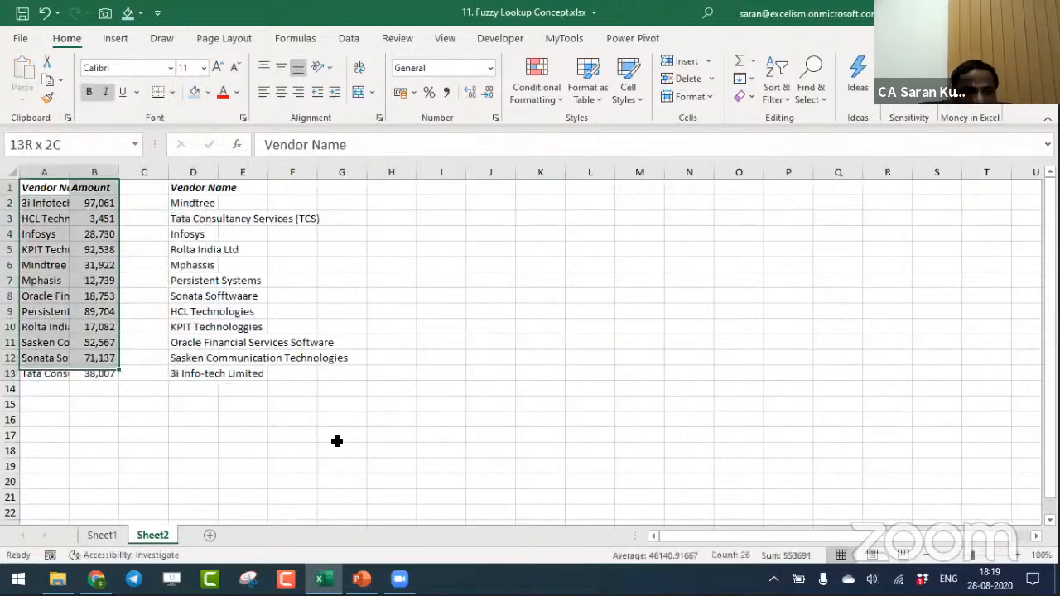
pyautogui.hotkey('ctrl', 'shift', 'Right')
pyautogui.hotkey('alt', 'h')
pyautogui.press('o')
pyautogui.press('i')
pyautogui.hotkey('ctrl', 'Home')
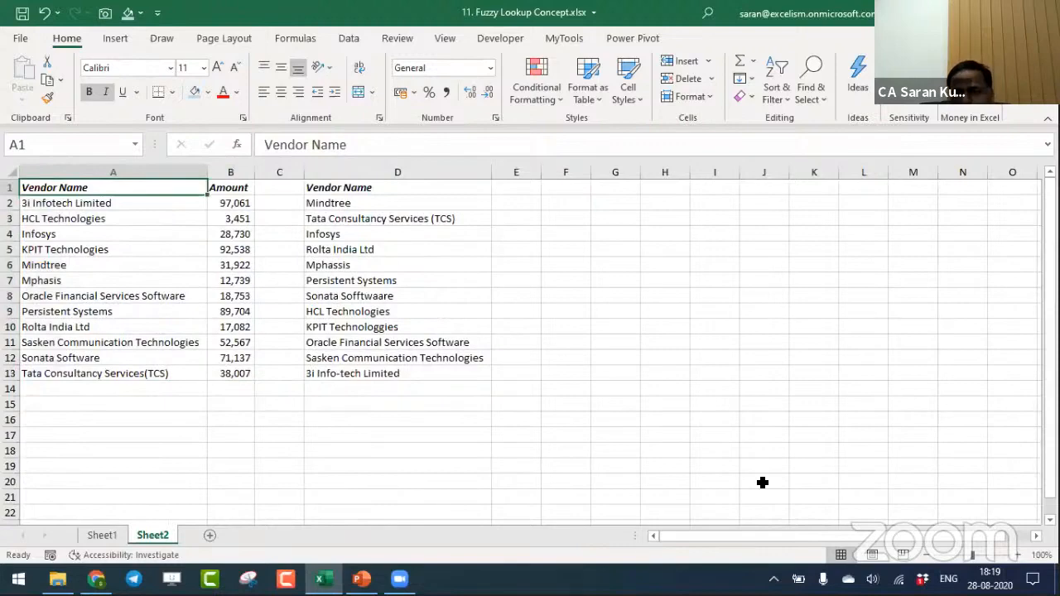
# - Load the Vendor Name and Amount range A1:B13 into Power Query as a table with headers
pyautogui.keyDown('ctrl'); pyautogui.scroll(2, 762, 482); pyautogui.keyUp('ctrl')
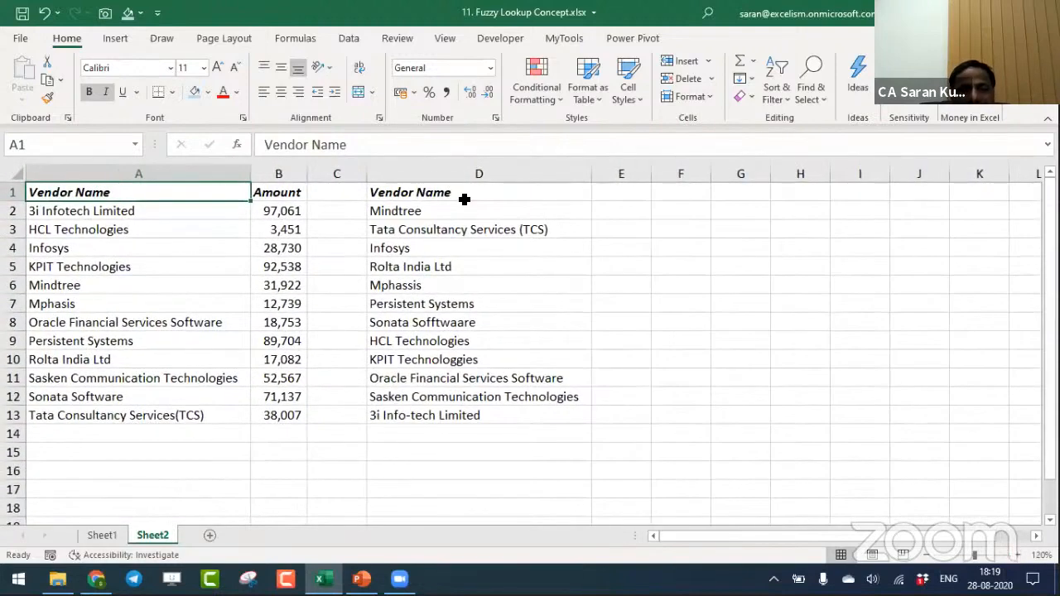
pyautogui.hotkey('shift', 'Right')
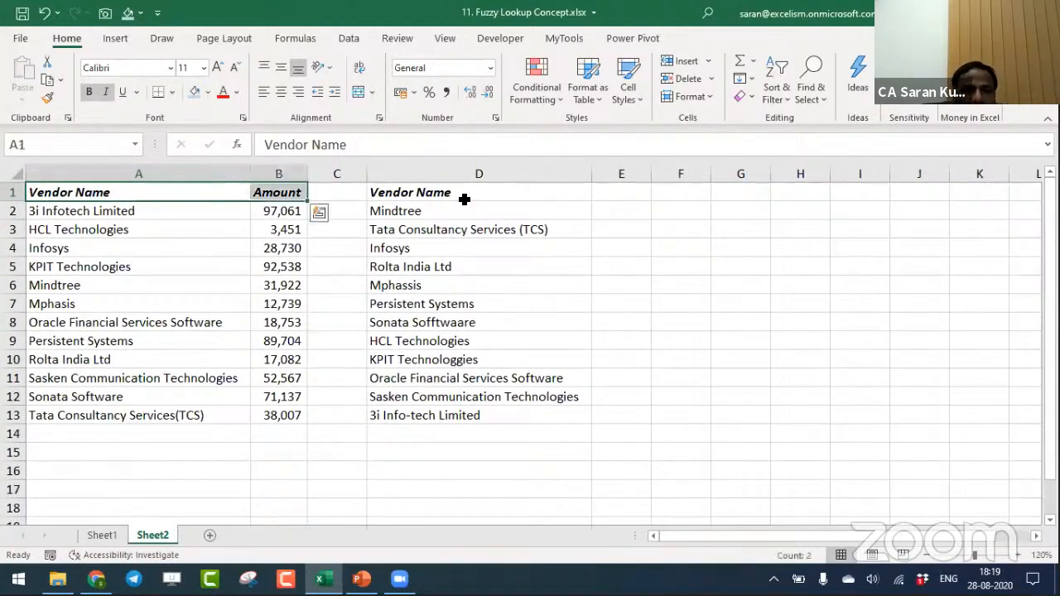
pyautogui.hotkey('ctrl', 'shift', 'Down')
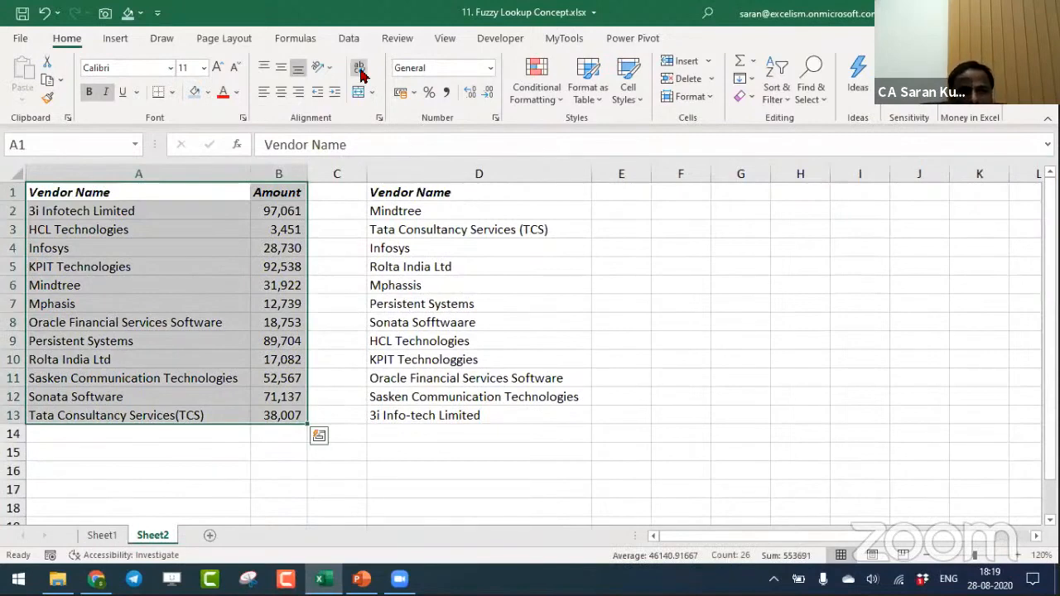
pyautogui.click(350, 38)
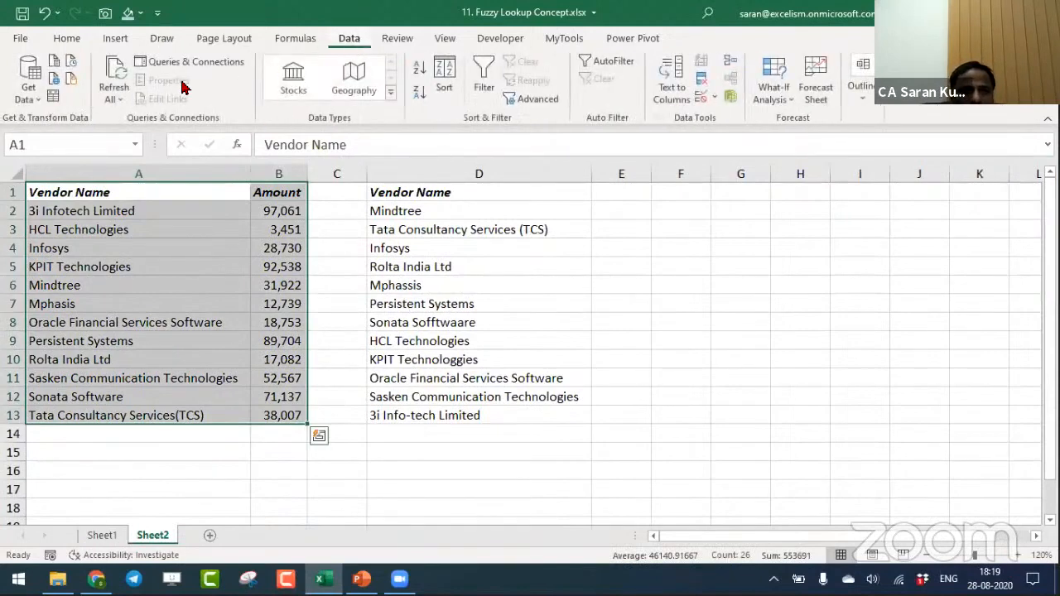
pyautogui.click(41, 102)
pyautogui.click(52, 99)
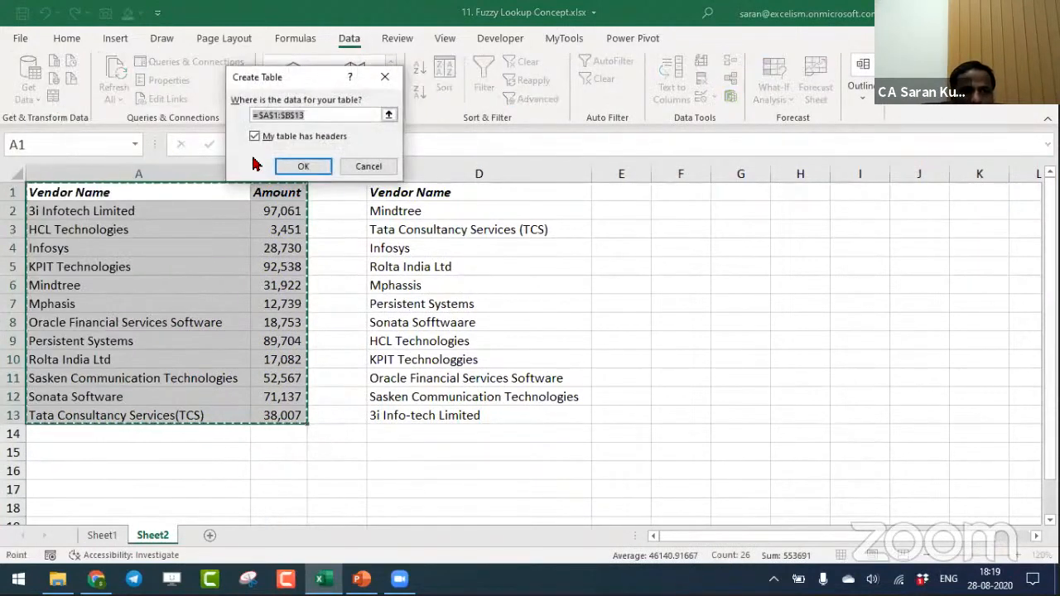
pyautogui.click(303, 165)
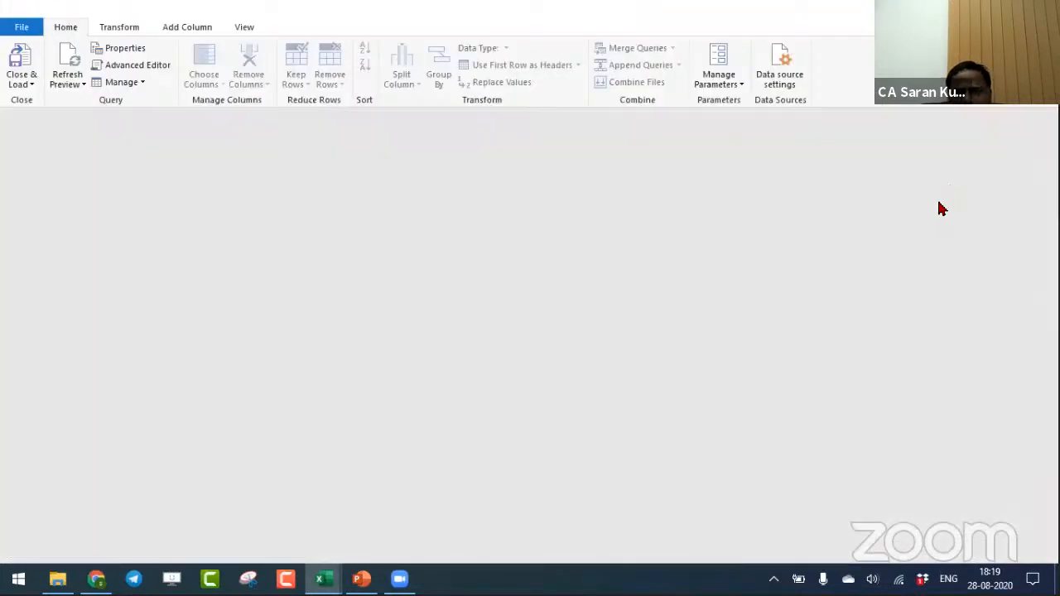
# - Rename the vendor and amount query as Master and load it to the workbook as a connection only
pyautogui.click(929, 194)
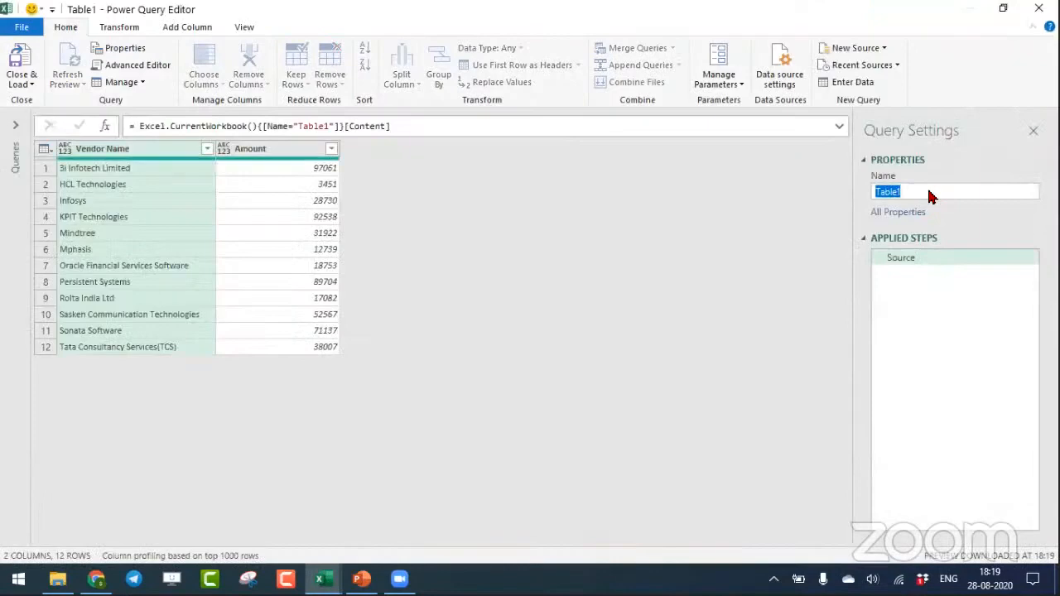
pyautogui.write('Master')
pyautogui.press('Return')
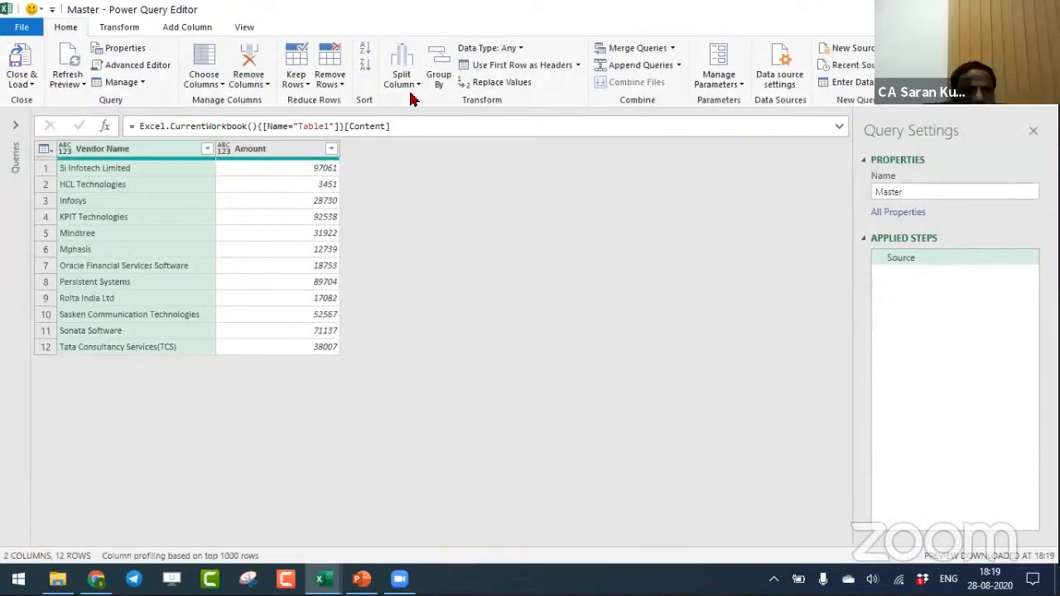
pyautogui.click(22, 83)
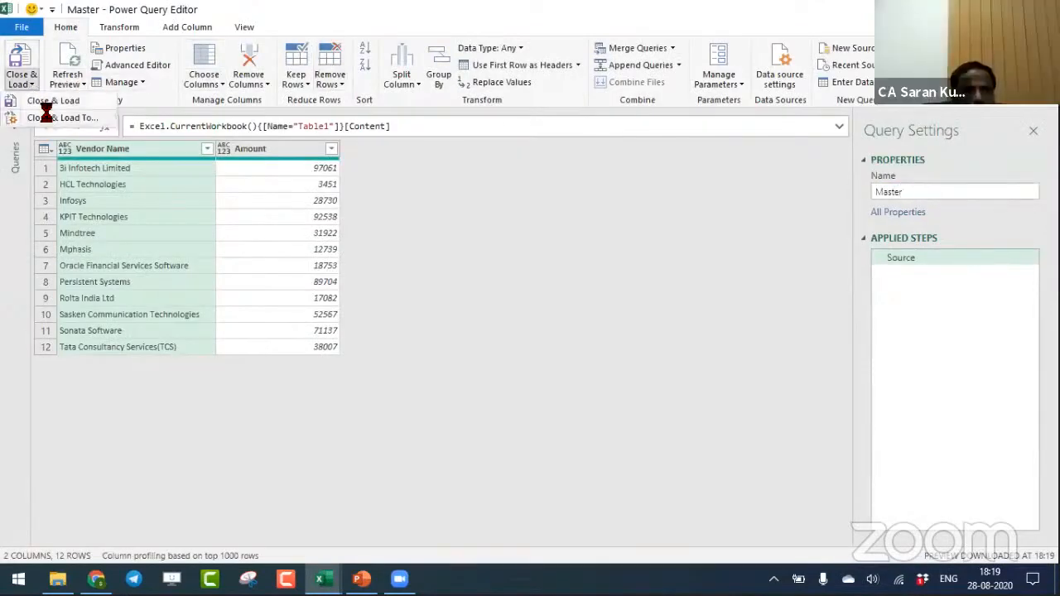
pyautogui.click(46, 106)
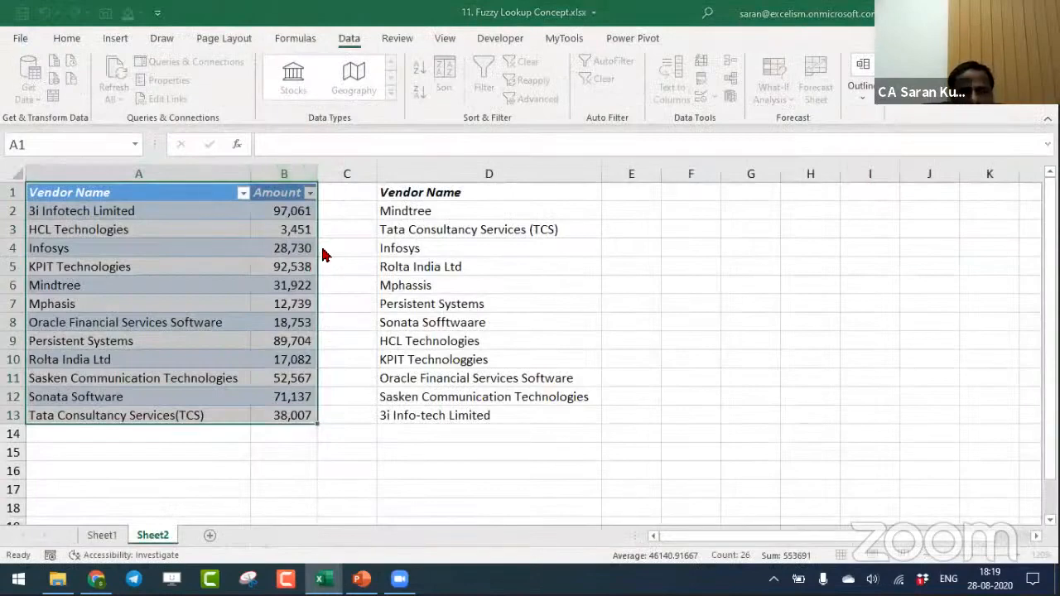
pyautogui.click(249, 112)
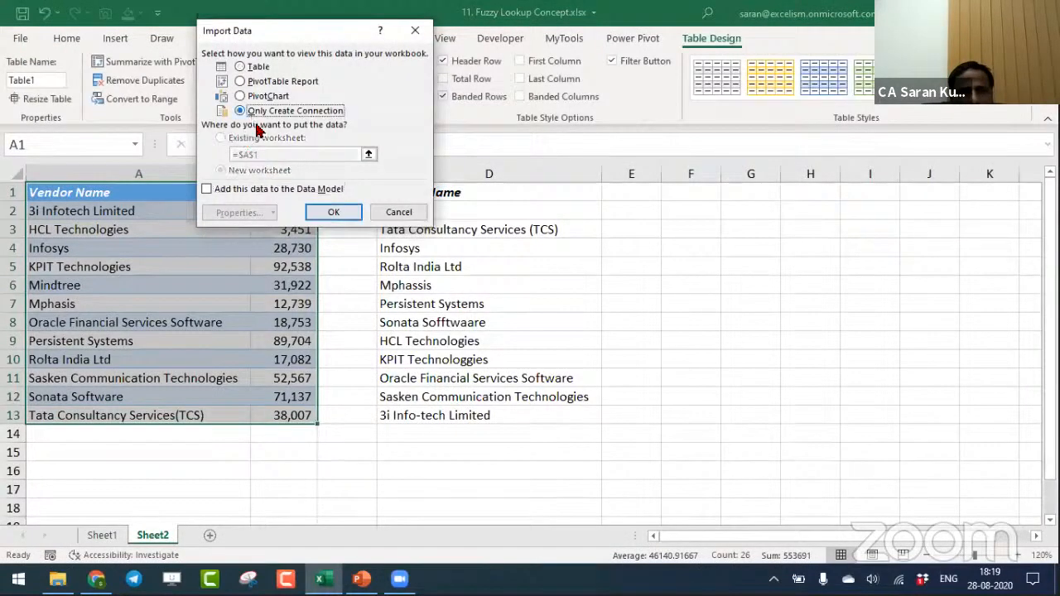
pyautogui.click(335, 212)
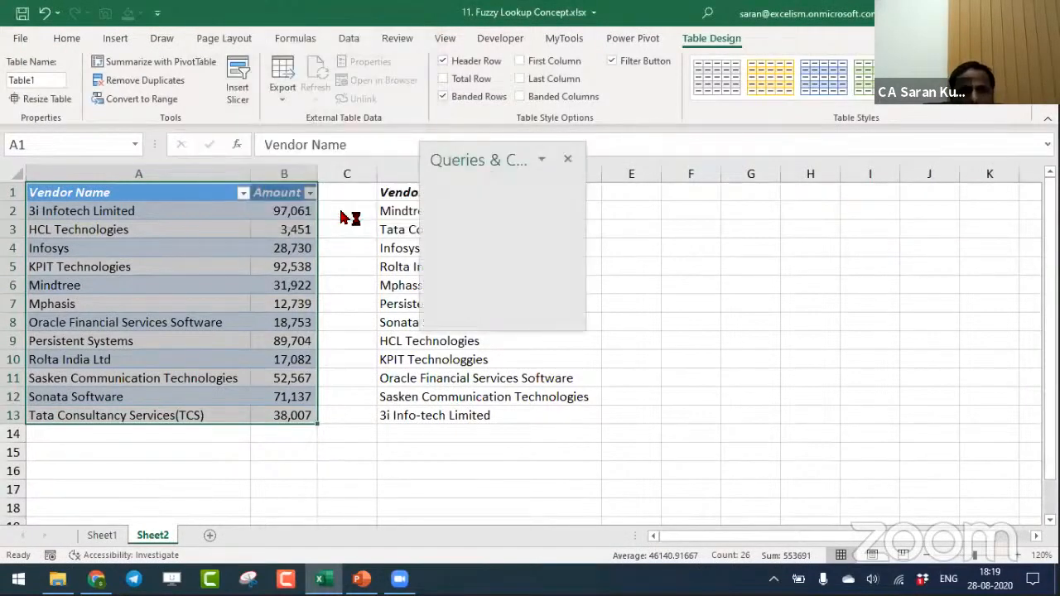
# - Load the second Vendor Name list D1:D13 into Power Query as a table with headers
pyautogui.click(404, 211)
pyautogui.click(409, 185)
pyautogui.hotkey('ctrl', 'shift', 'Down')
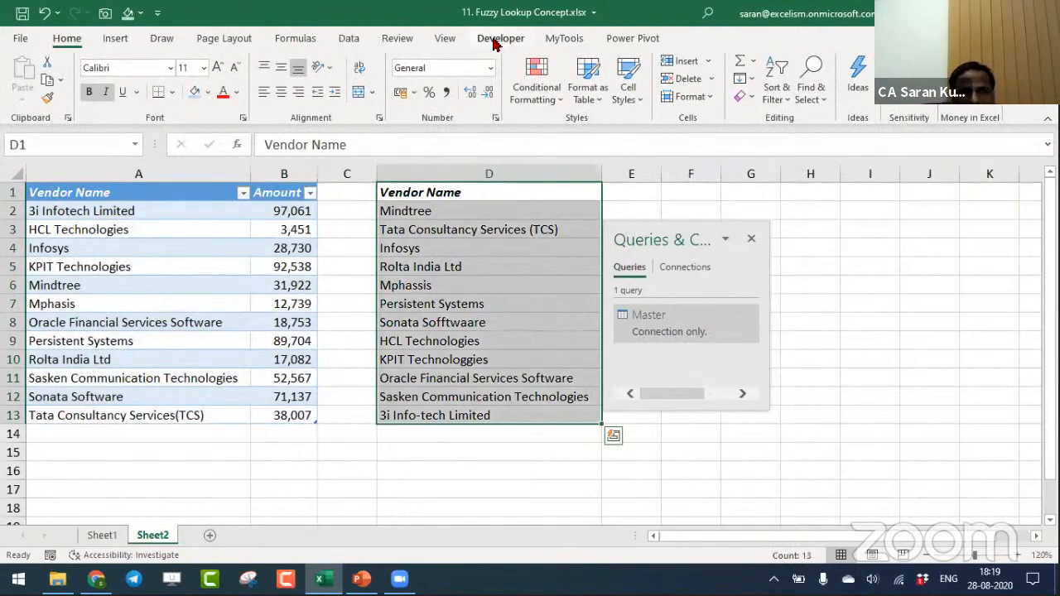
pyautogui.click(397, 39)
pyautogui.click(349, 38)
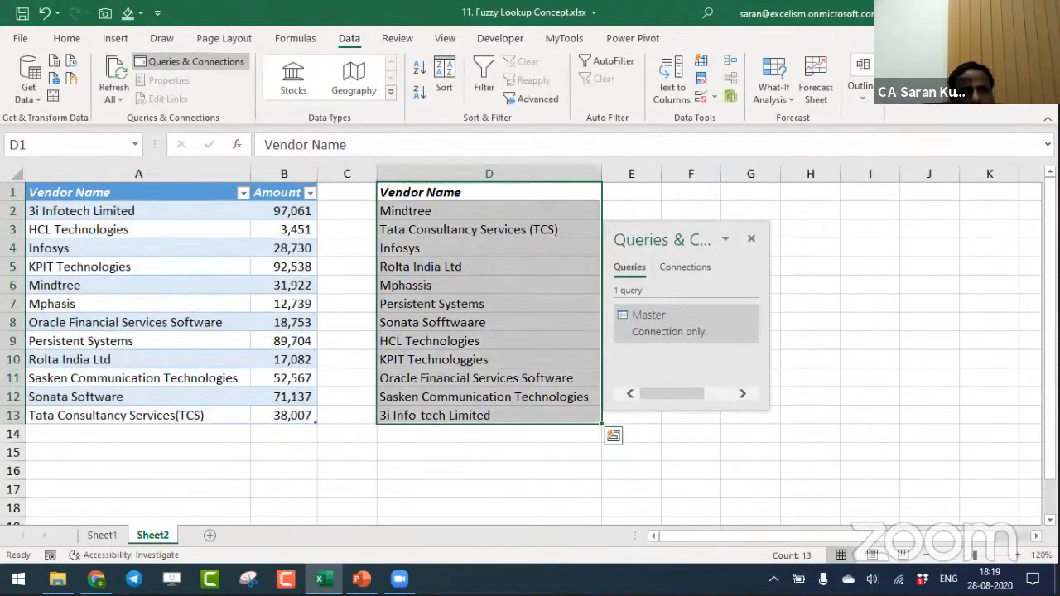
pyautogui.hotkey('ctrl', 't')
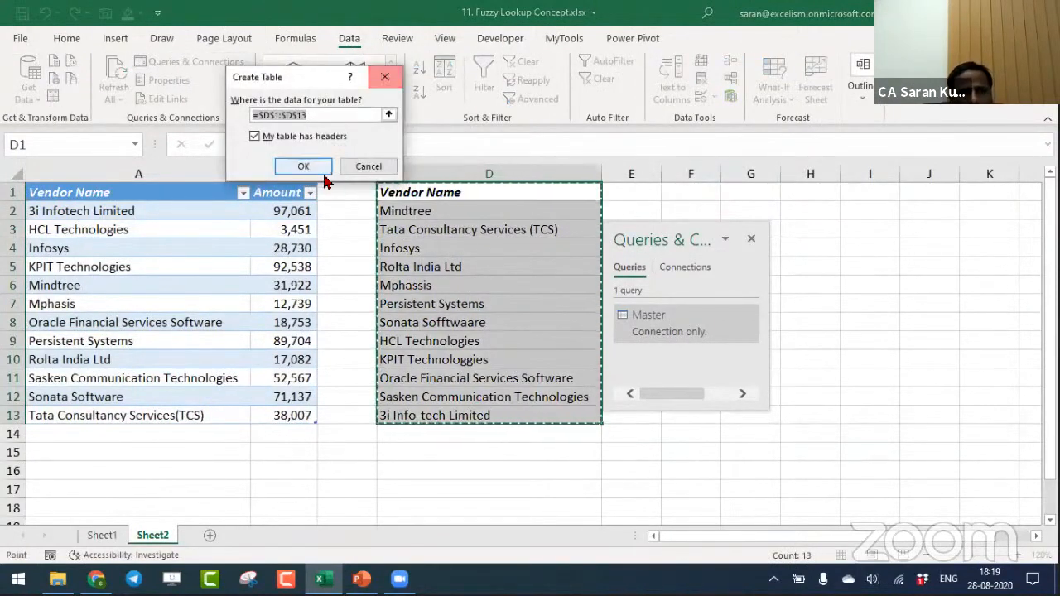
pyautogui.click(321, 168)
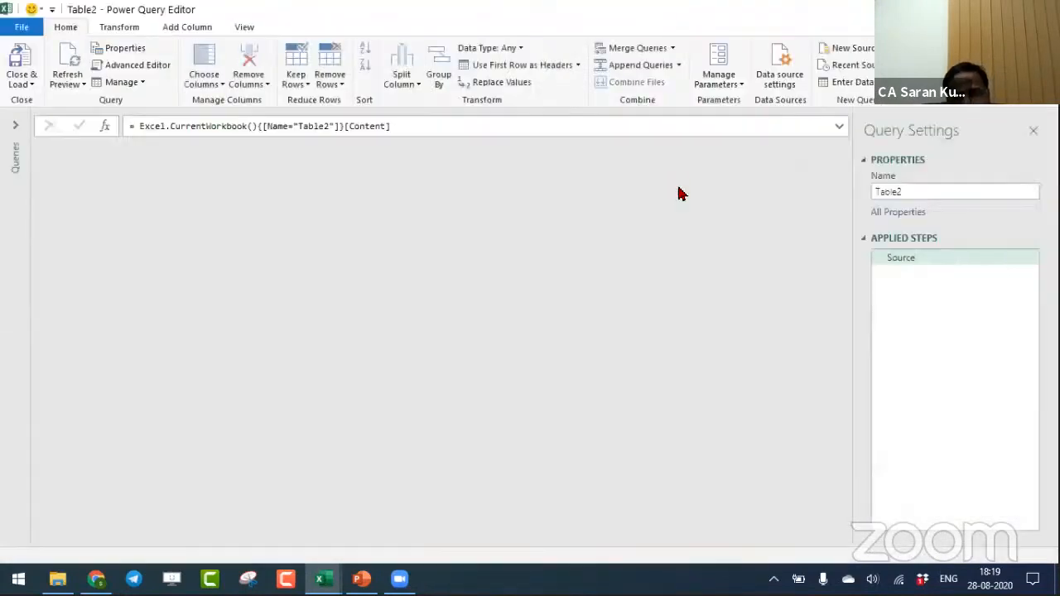
# - Rename the second vendor list's query as Sample Data and load it to a new worksheet
pyautogui.doubleClick(936, 191)
pyautogui.write('Tab')
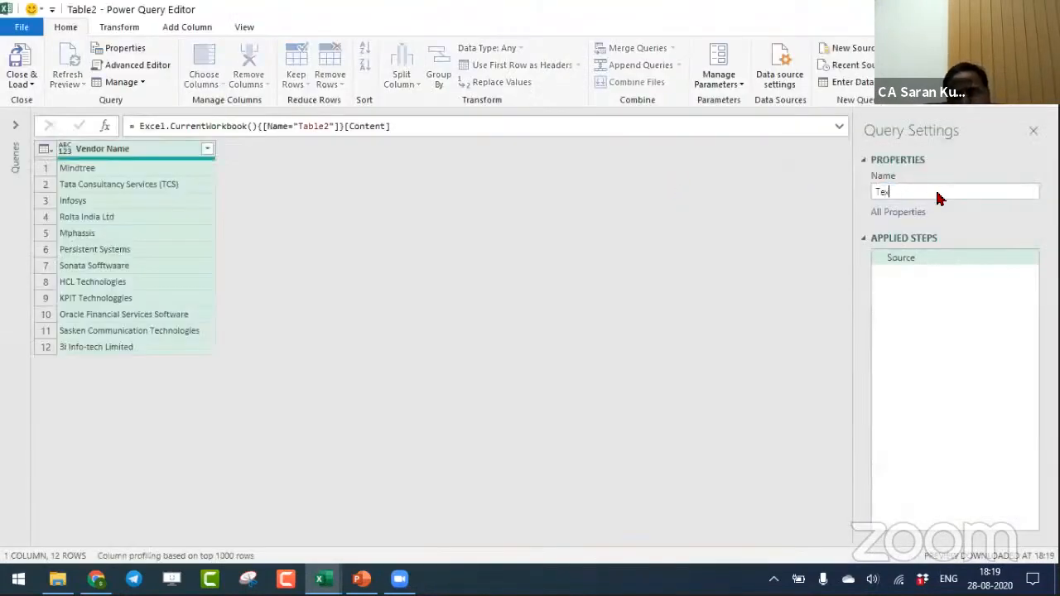
pyautogui.press('BackSpace')
pyautogui.press('BackSpace')
pyautogui.press('BackSpace')
pyautogui.write('Sample Data')
pyautogui.press('Return')
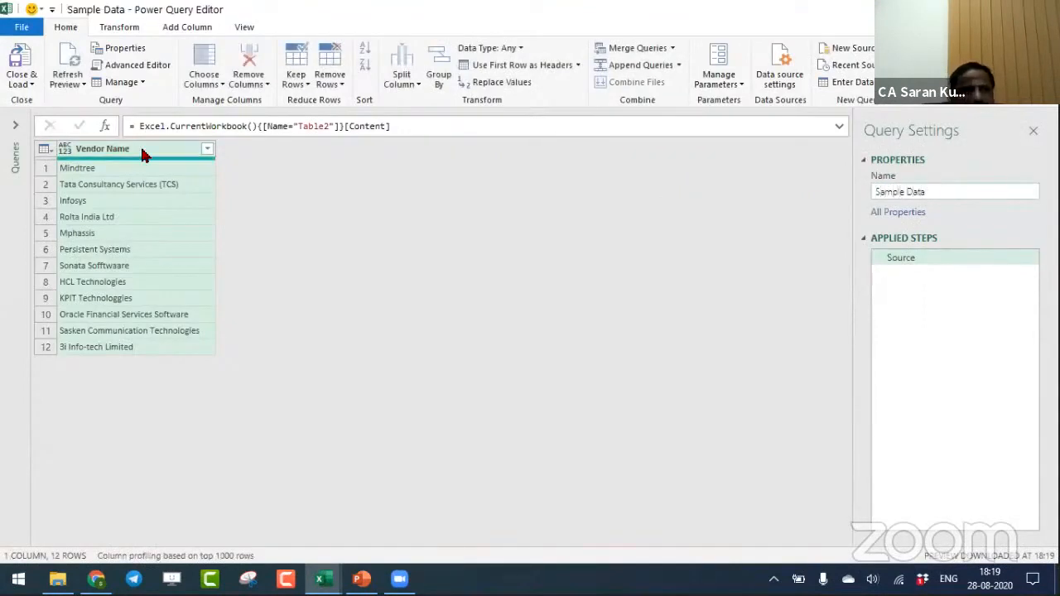
pyautogui.click(15, 55)
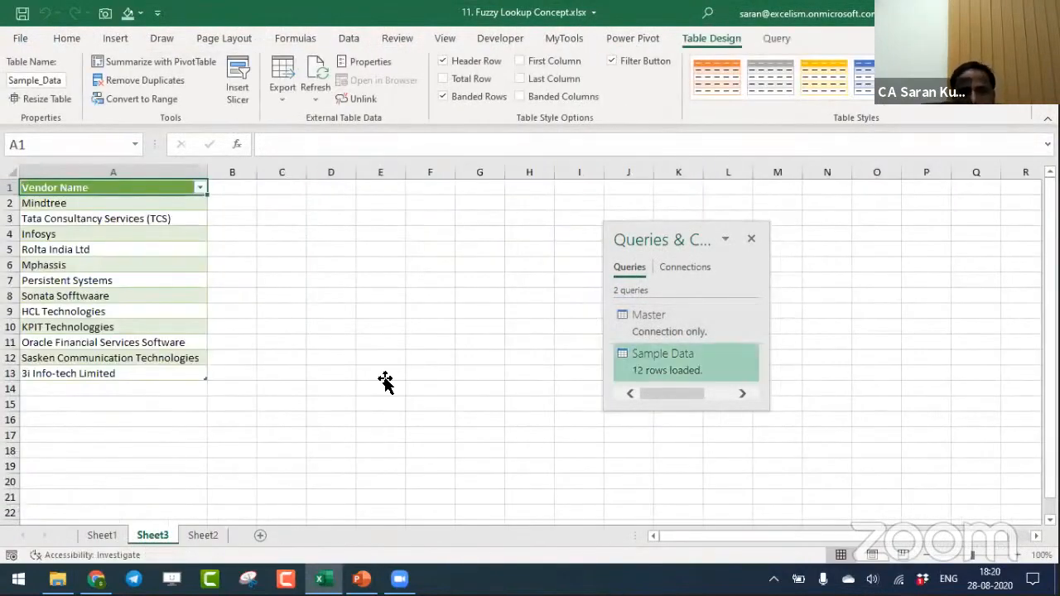
# - Change the Sample Data query's load setting to Only Create Connection and accept deletion of its output table
pyautogui.click(385, 379)
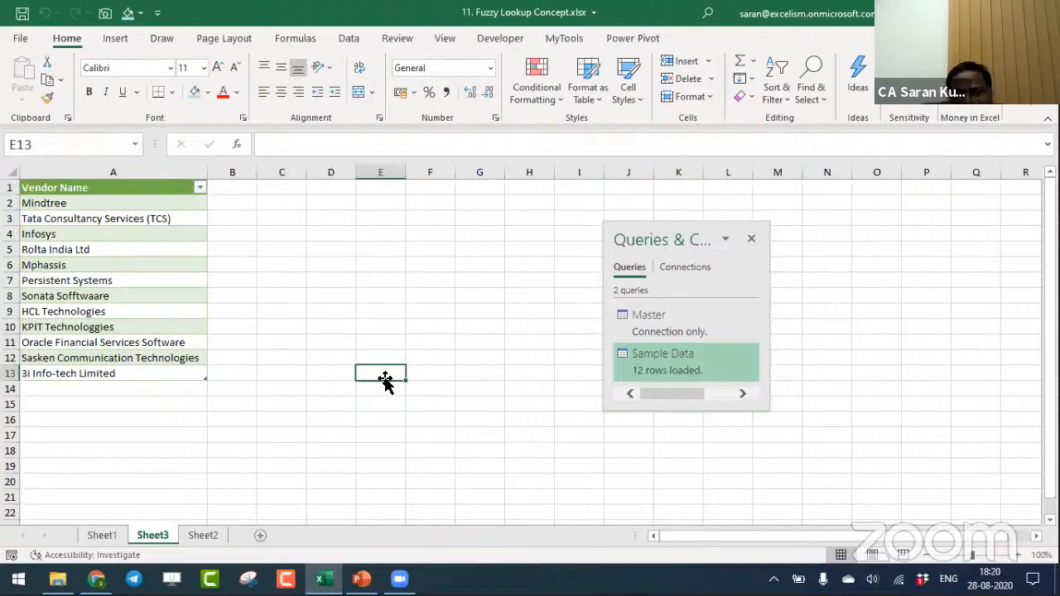
pyautogui.rightClick(654, 357)
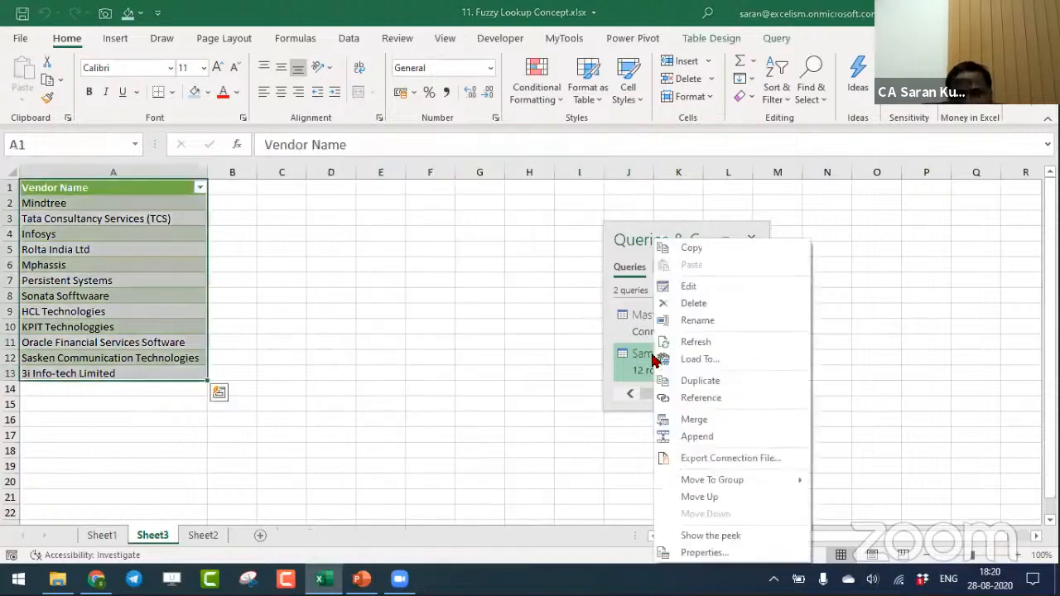
pyautogui.click(695, 362)
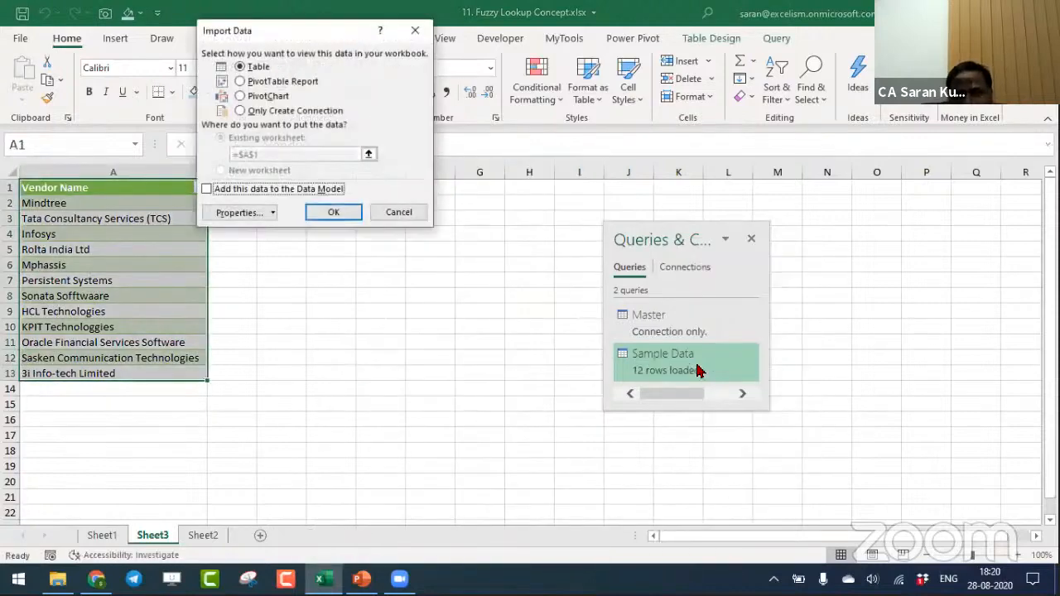
pyautogui.click(239, 111)
pyautogui.click(333, 212)
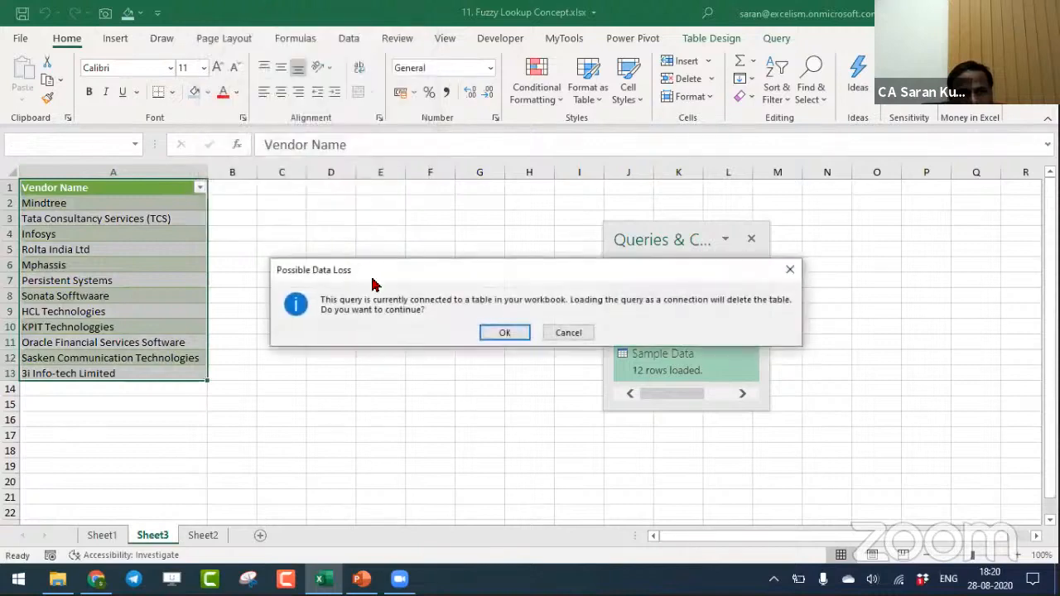
pyautogui.click(502, 332)
pyautogui.click(261, 355)
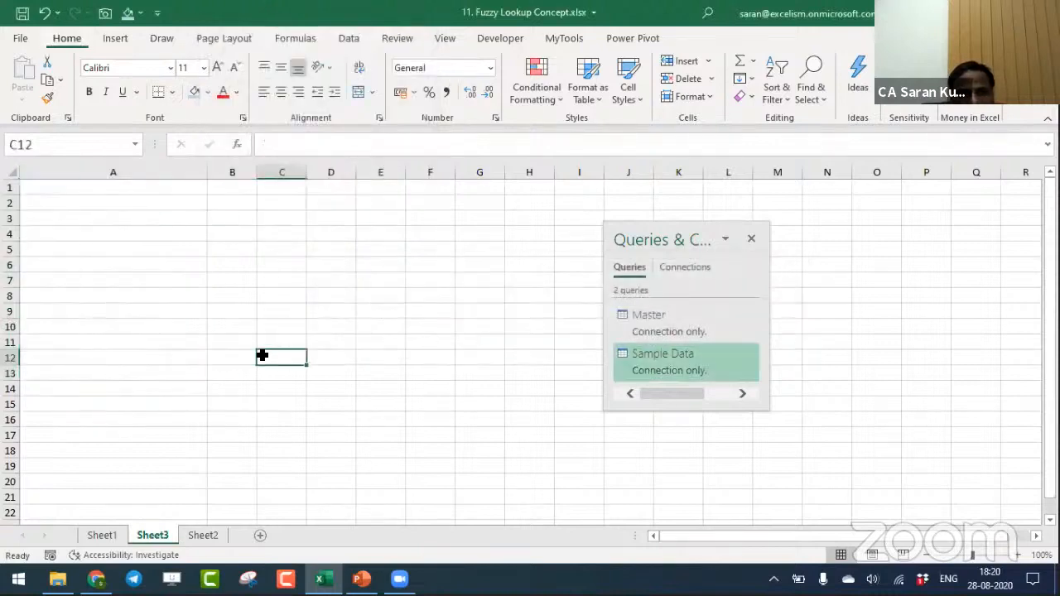
# - Delete the empty worksheet Sheet3
pyautogui.click(189, 314)
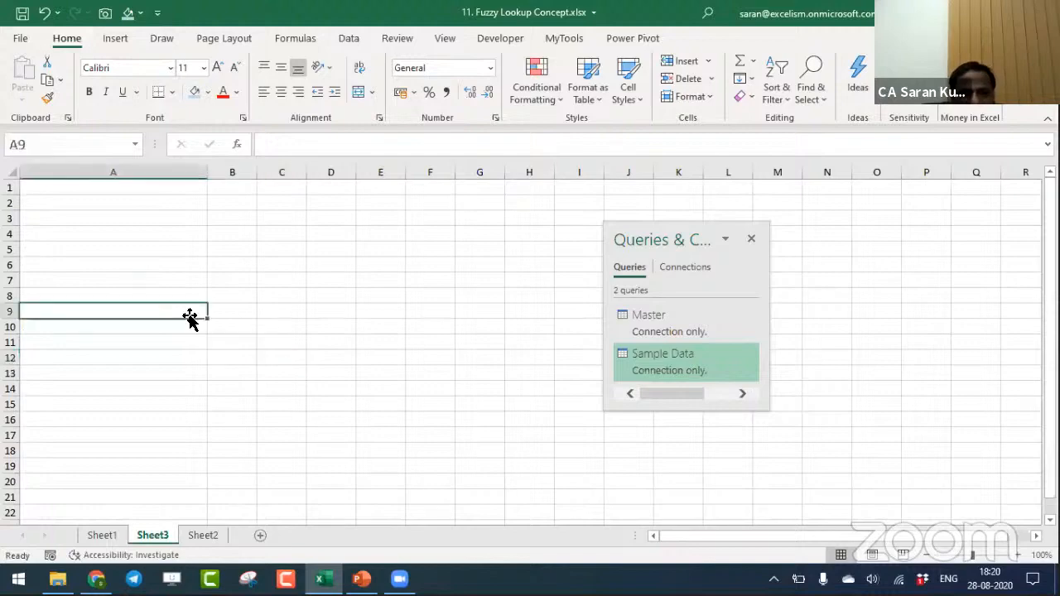
pyautogui.hotkey('alt', 'e')
pyautogui.press('l')
pyautogui.press('Return')
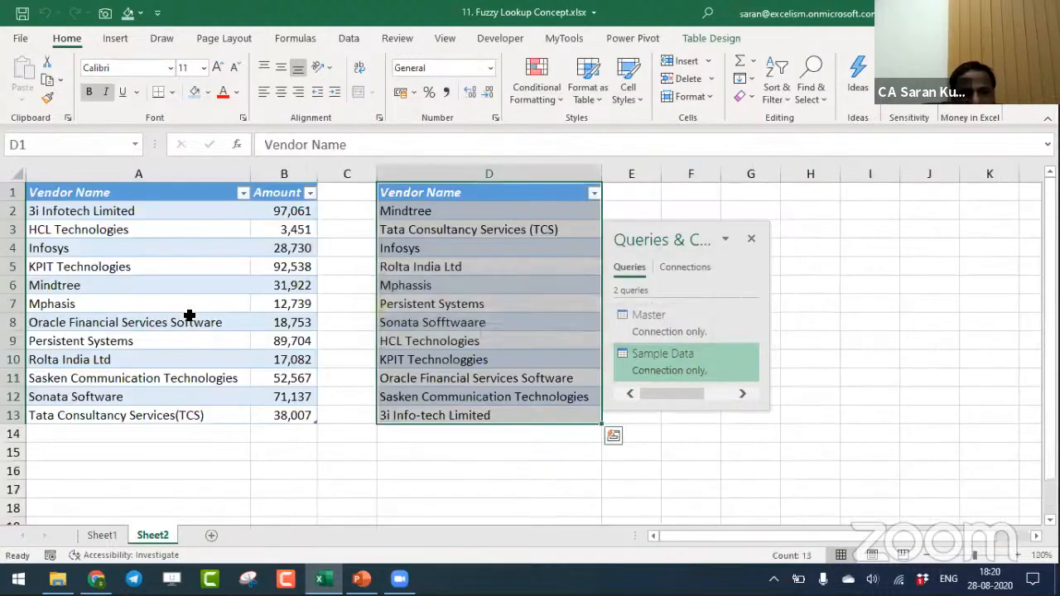
# - Move the floating Queries & Connections pane away from the two vendor tables on Sheet2
pyautogui.click(554, 220)
pyautogui.moveTo(645, 224); pyautogui.dragTo(953, 208)
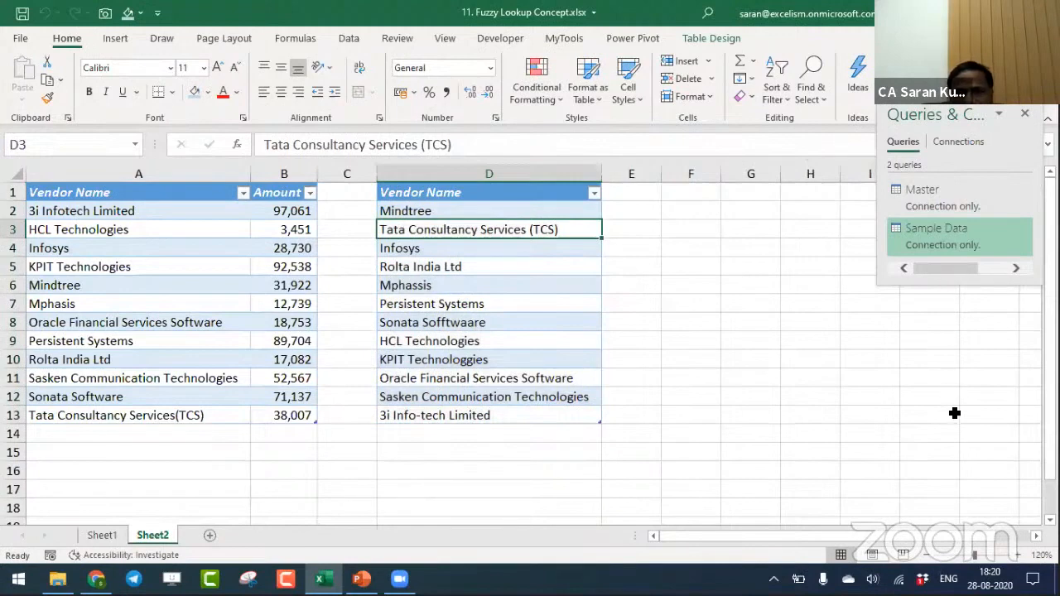
pyautogui.click(954, 414)
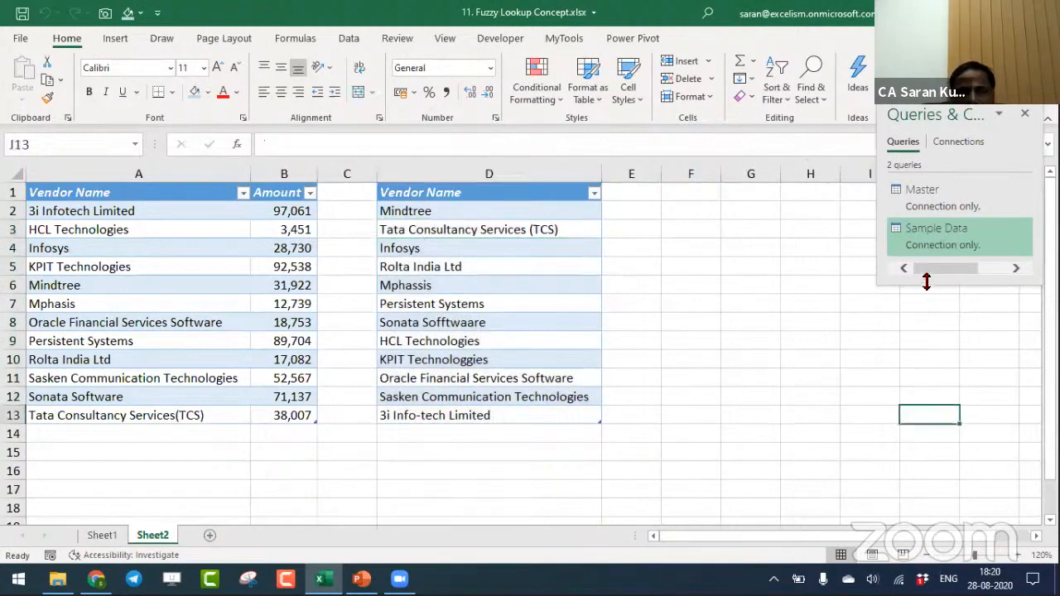
# - Compare the vendor names in D2:D13 with the vendor names in A2:A13 on Sheet2
pyautogui.moveTo(406, 210); pyautogui.dragTo(525, 414)
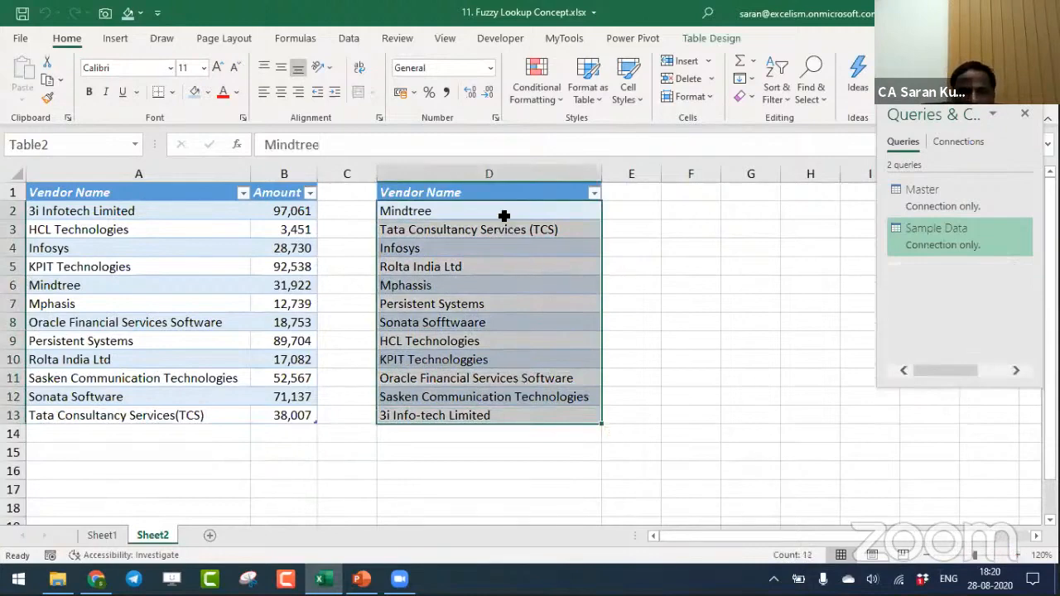
pyautogui.moveTo(504, 209); pyautogui.dragTo(497, 419)
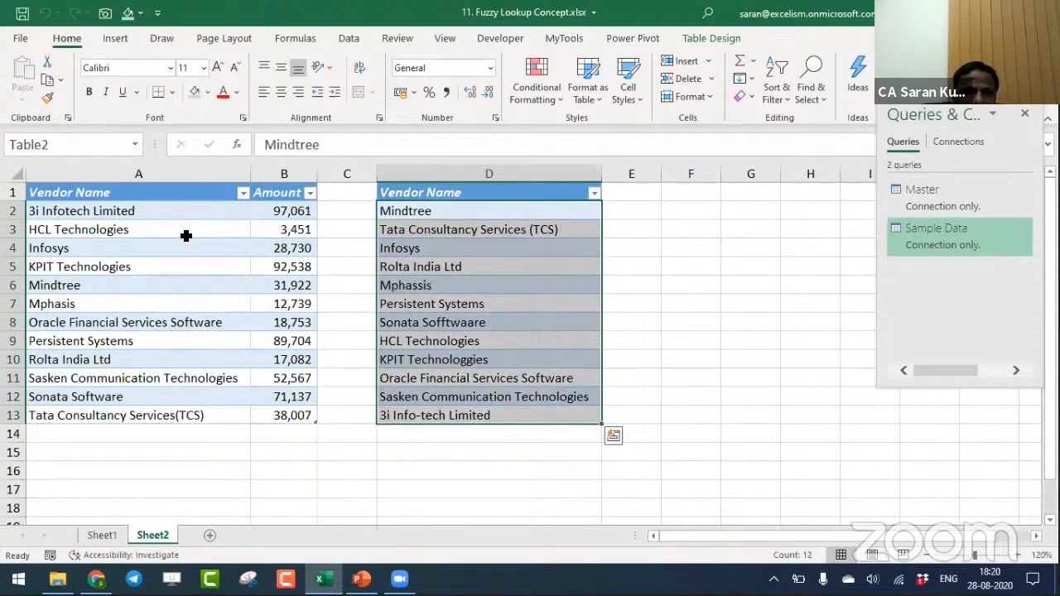
pyautogui.moveTo(155, 214); pyautogui.dragTo(149, 411)
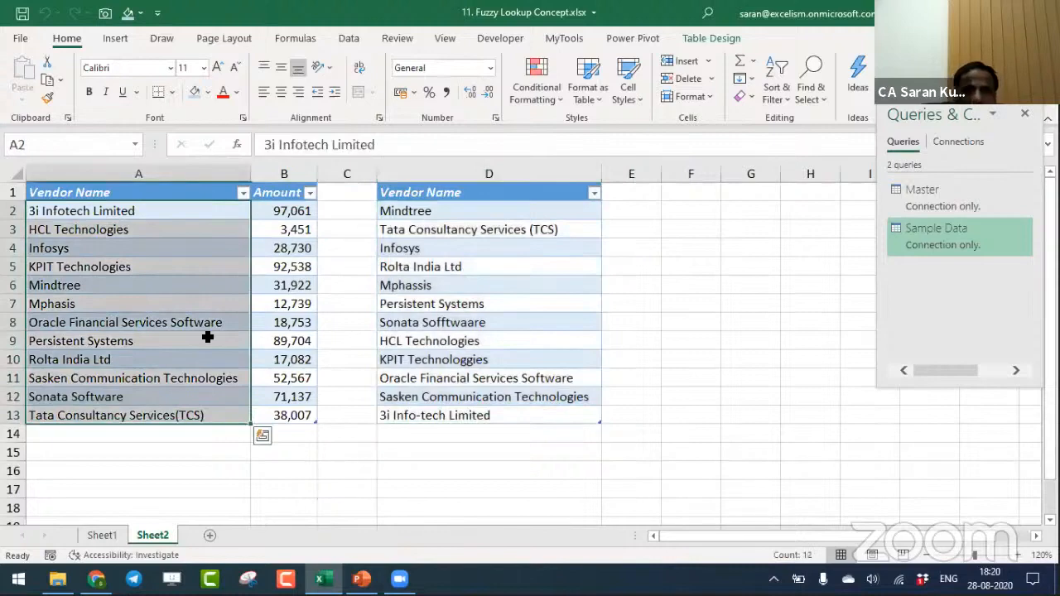
pyautogui.click(682, 194)
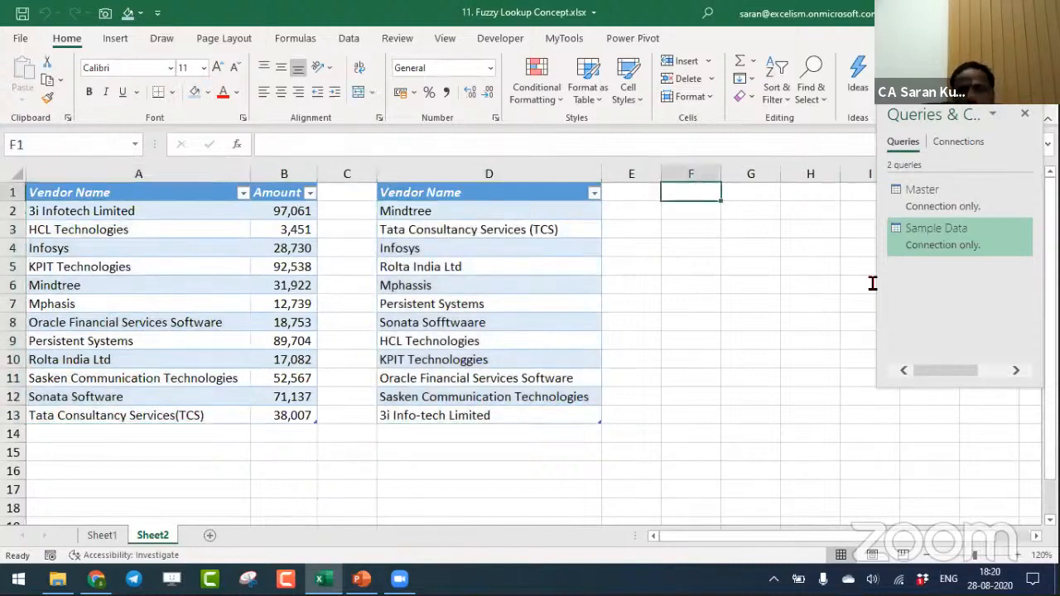
# - Start a query merge with Sample Data as the first table and Master as the second table
pyautogui.click(349, 39)
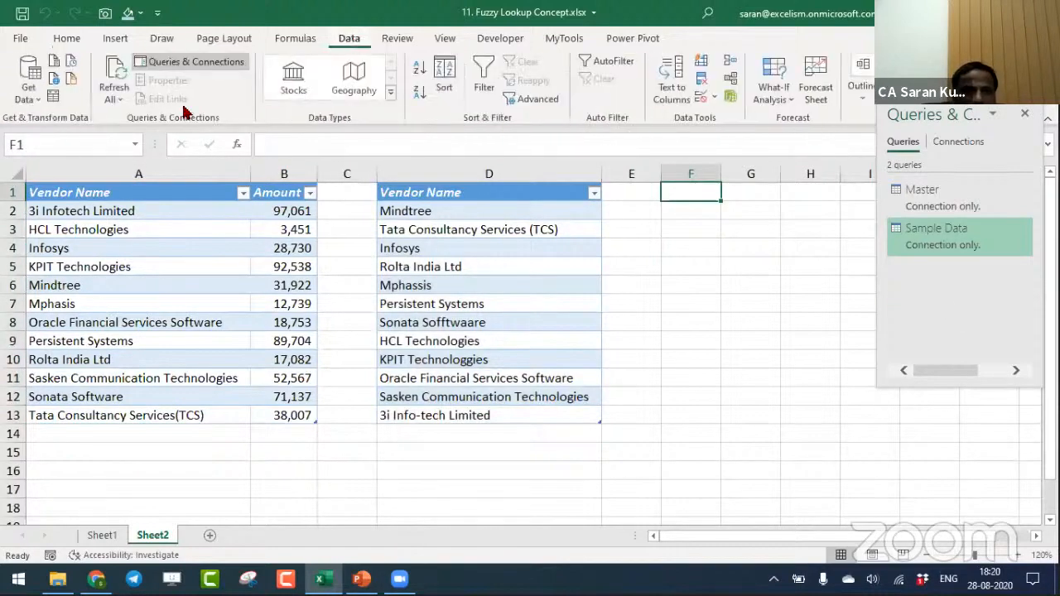
pyautogui.click(29, 99)
pyautogui.moveTo(124, 315)
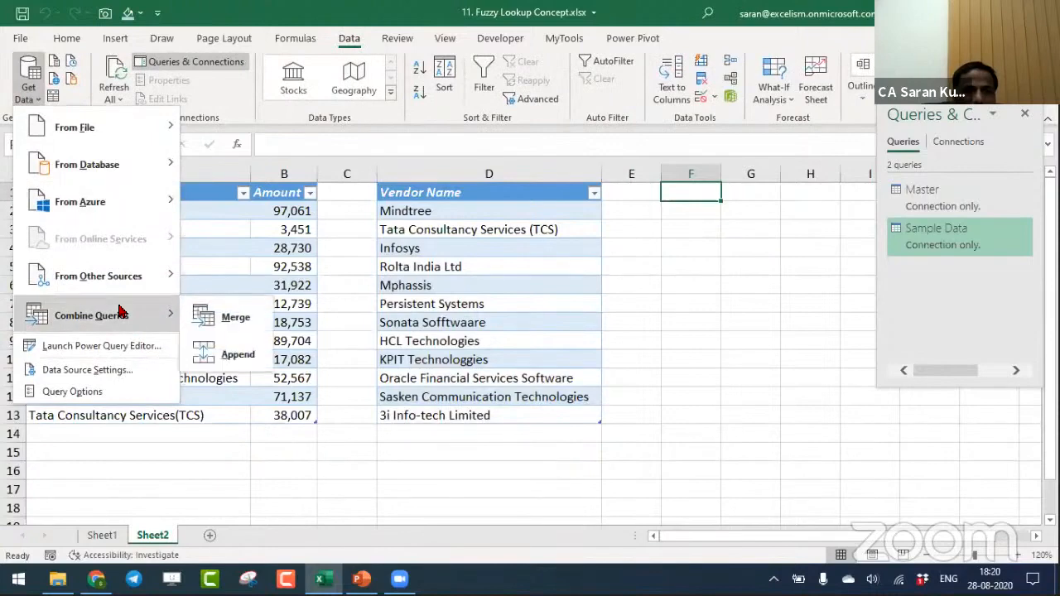
pyautogui.click(234, 325)
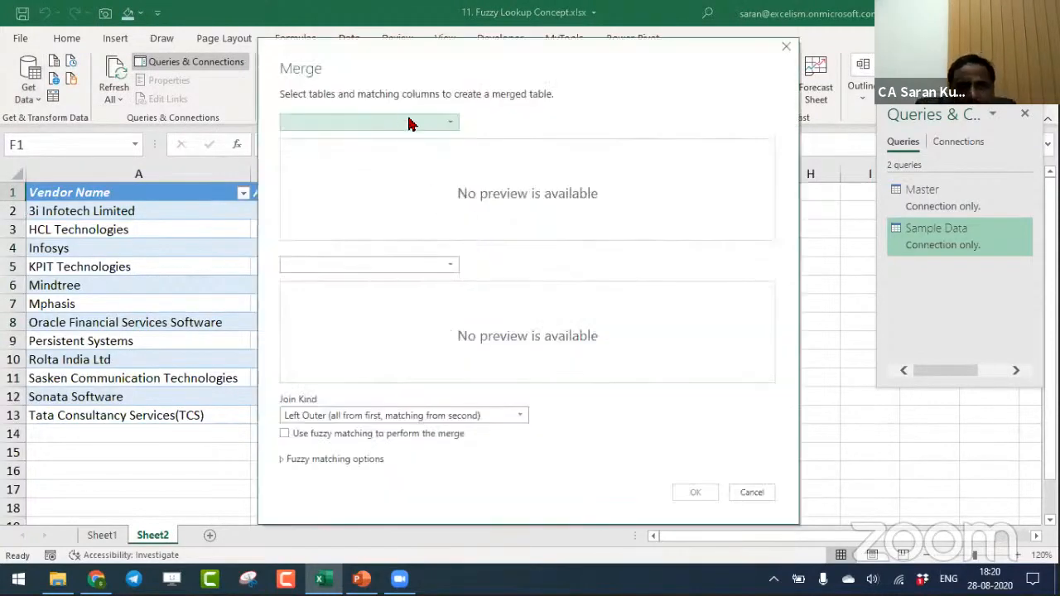
pyautogui.click(409, 122)
pyautogui.click(410, 138)
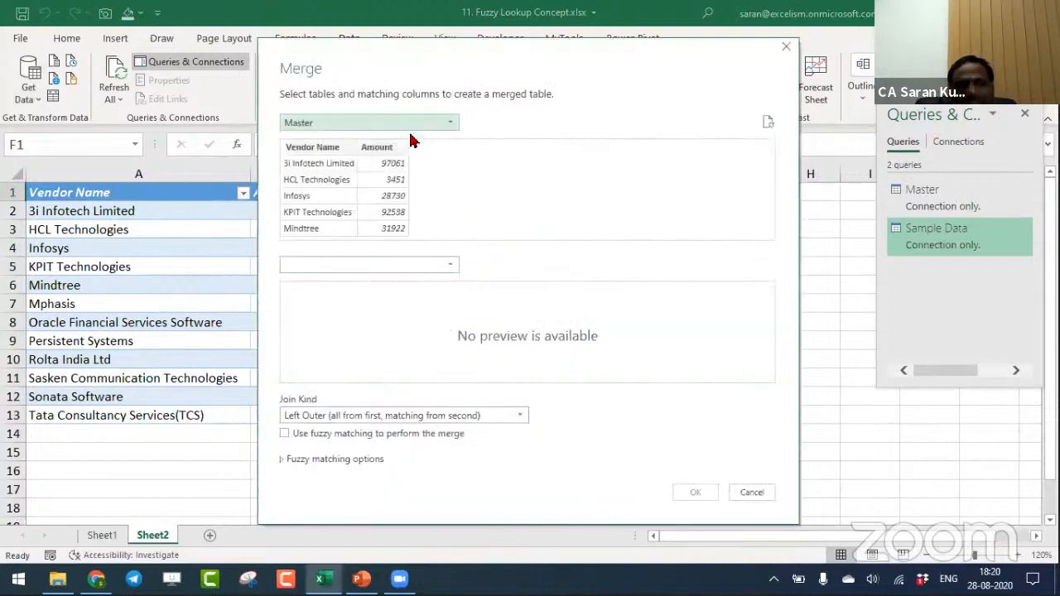
pyautogui.click(407, 125)
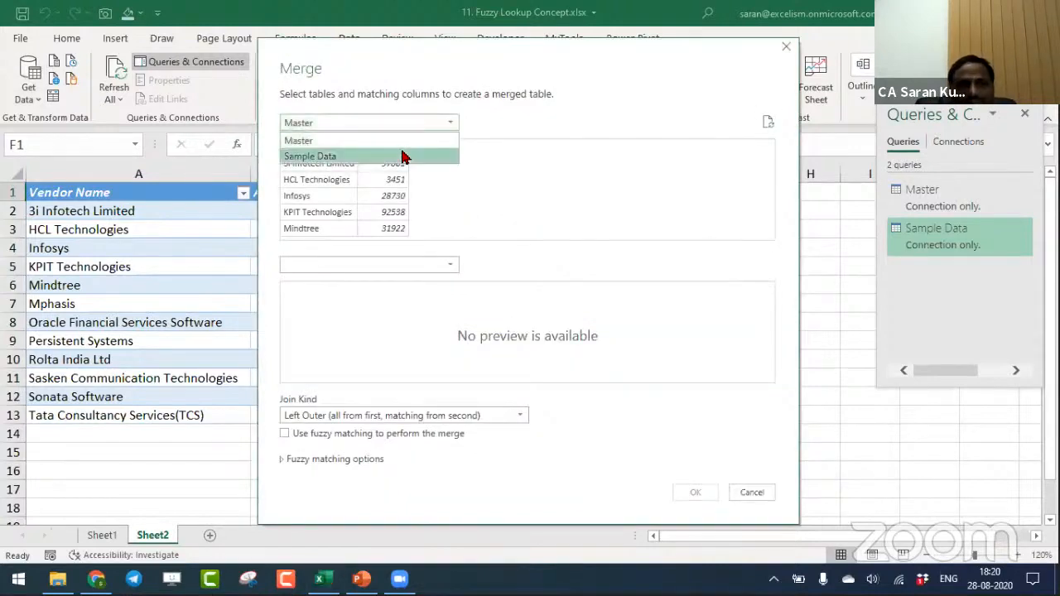
pyautogui.click(327, 156)
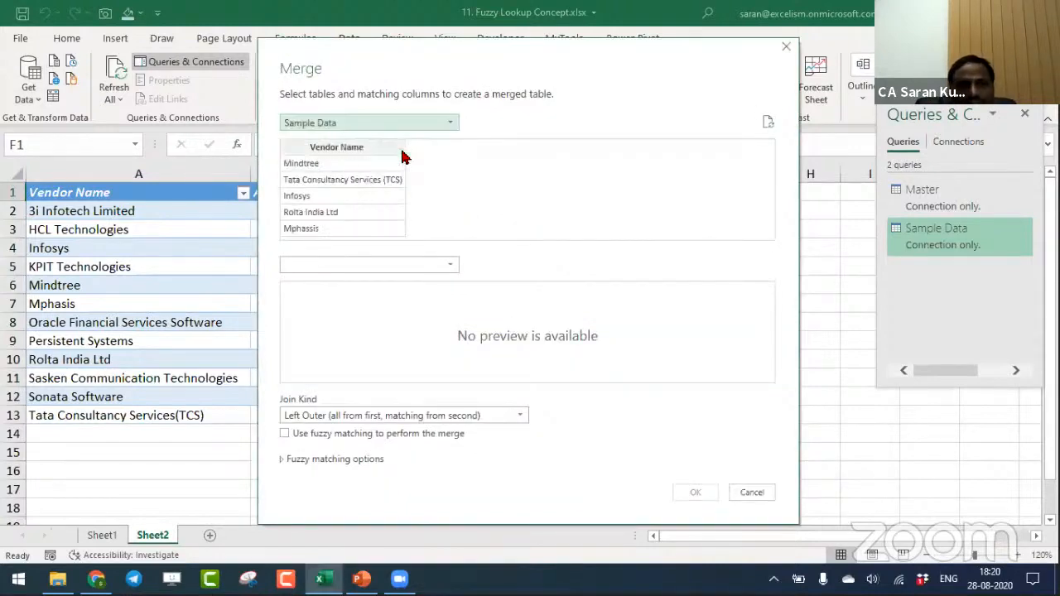
pyautogui.click(372, 265)
pyautogui.click(372, 284)
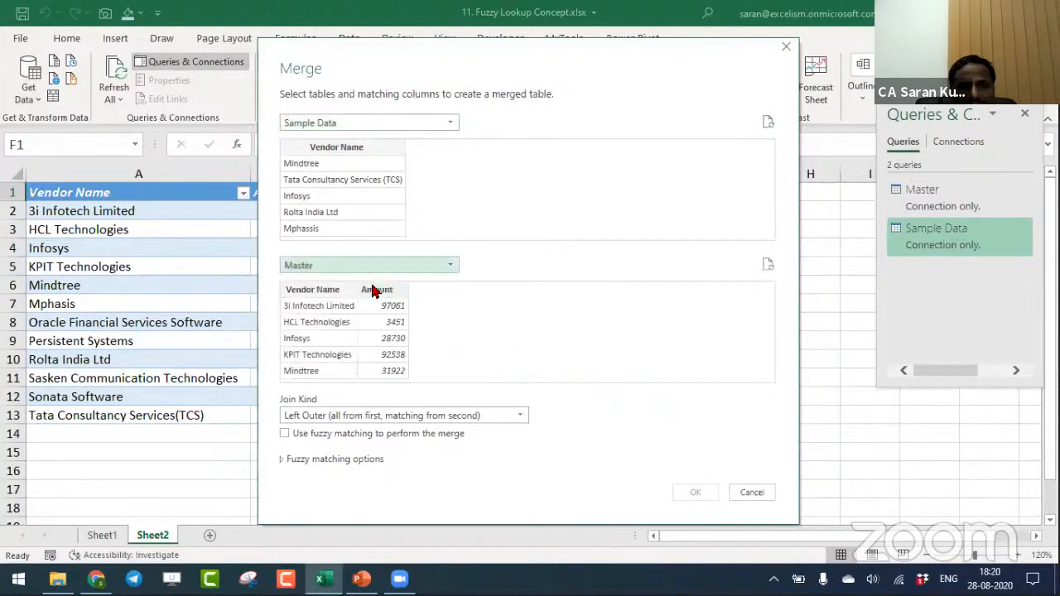
# - Match both tables on their Vendor Name columns and create the merge with a Left Outer join, without fuzzy matching
pyautogui.click(319, 290)
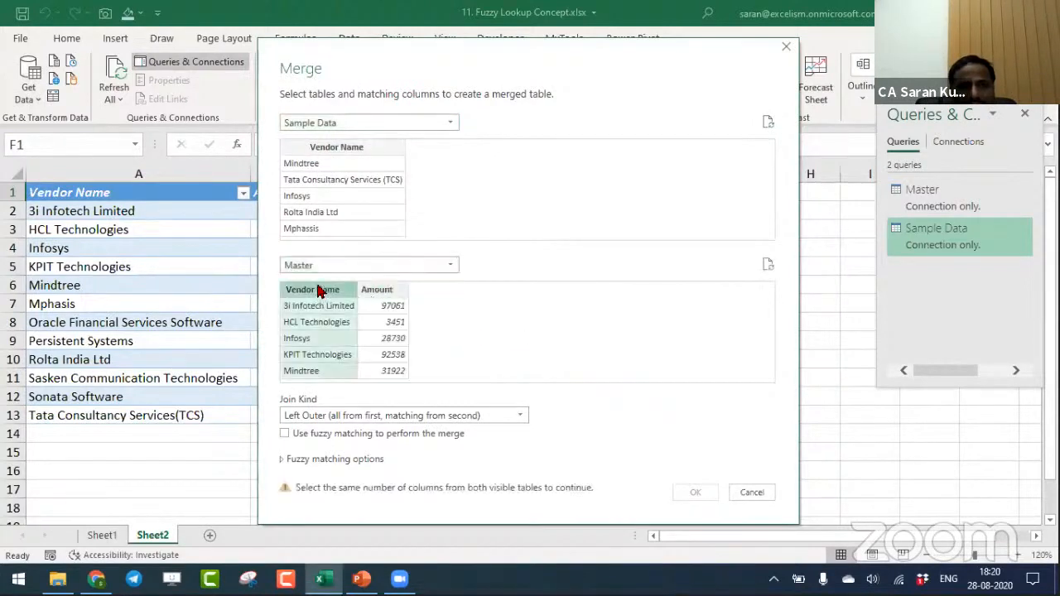
pyautogui.click(336, 147)
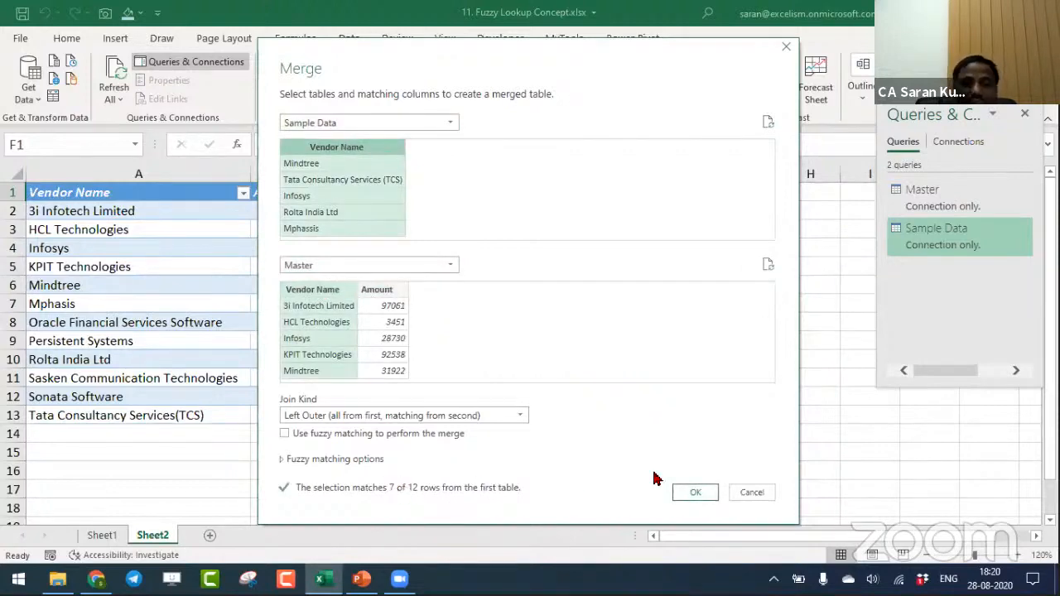
pyautogui.click(687, 492)
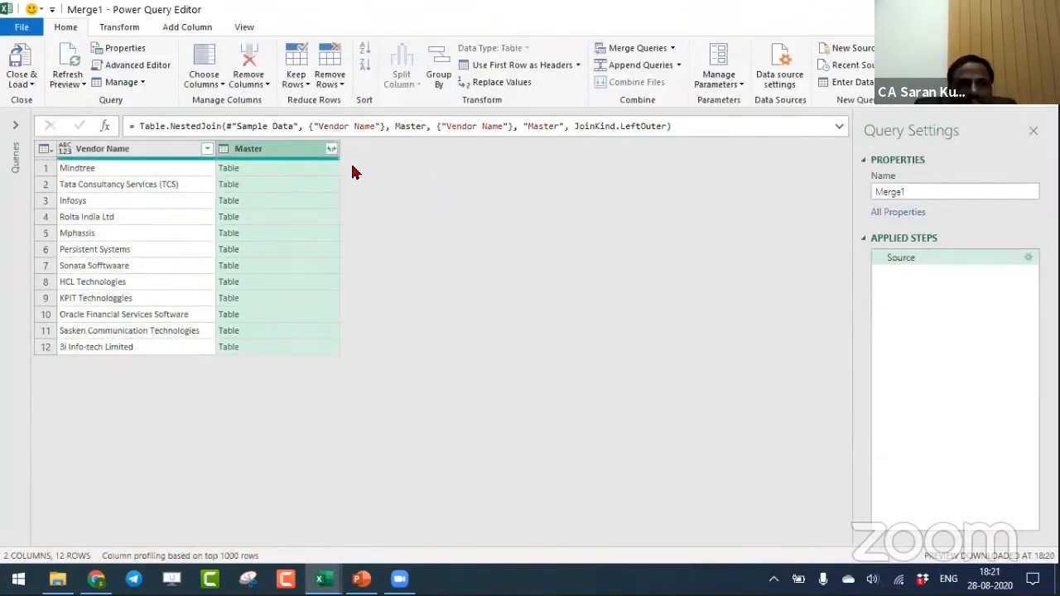
# - Expand the Master column to only its Amount field, without using the original column name as prefix
pyautogui.click(332, 148)
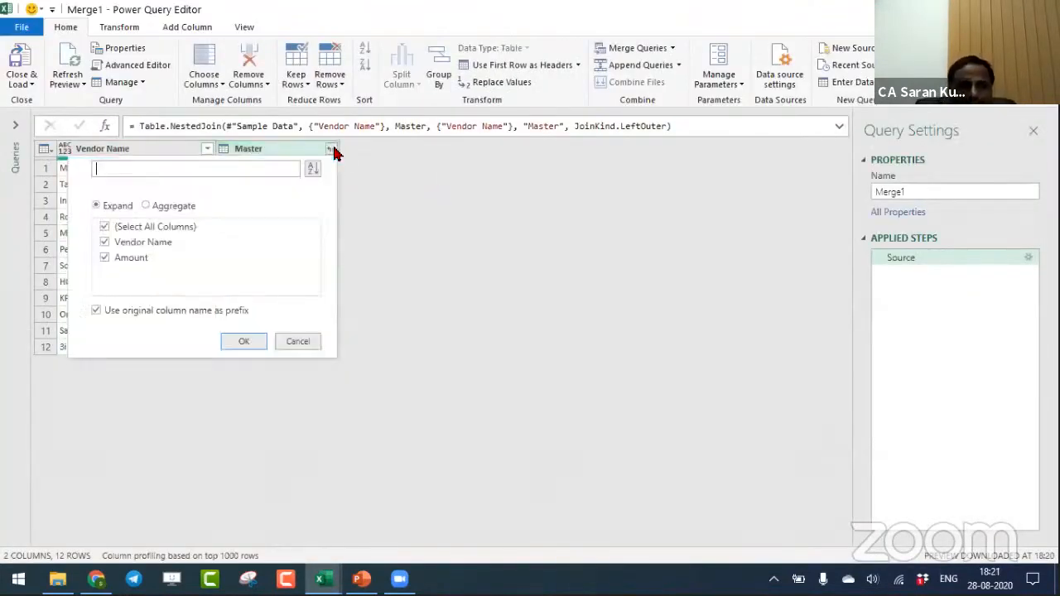
pyautogui.click(105, 242)
pyautogui.click(96, 309)
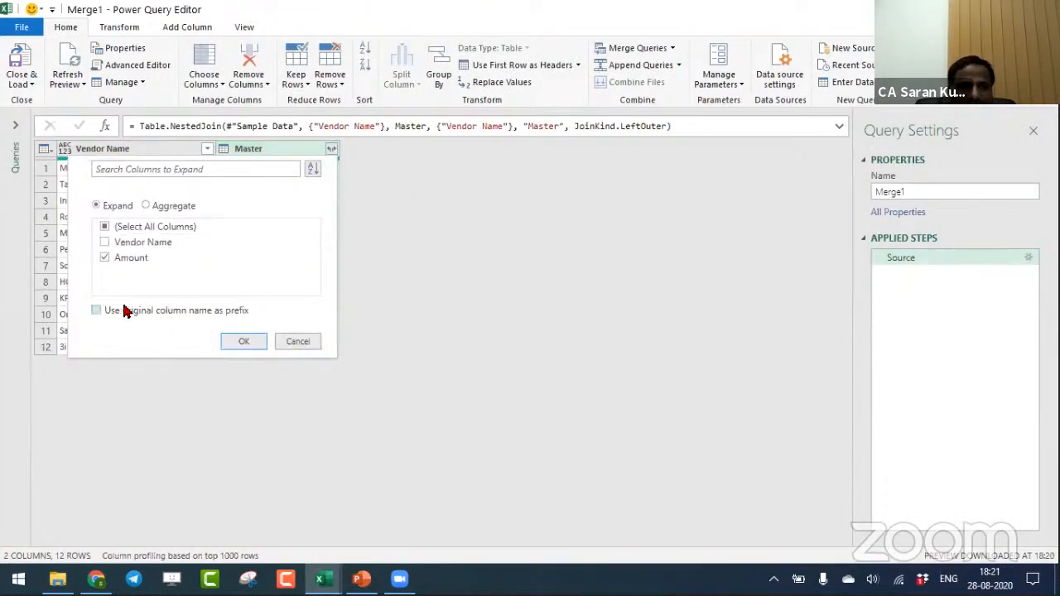
pyautogui.click(251, 340)
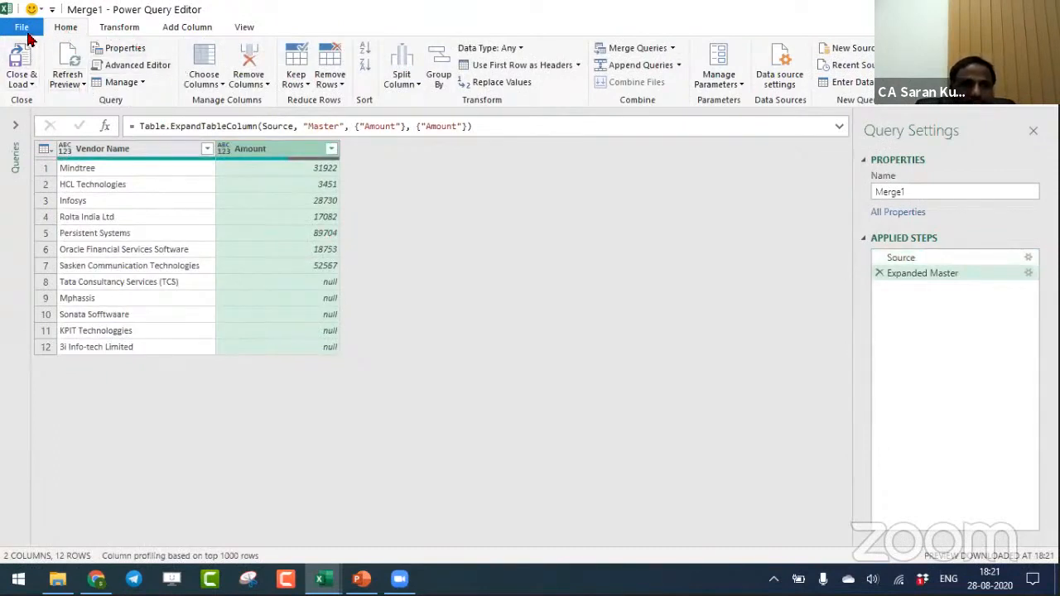
# - Close the query editor and load the merged query as a table into the existing worksheet at Sheet2 cell F1
pyautogui.click(27, 84)
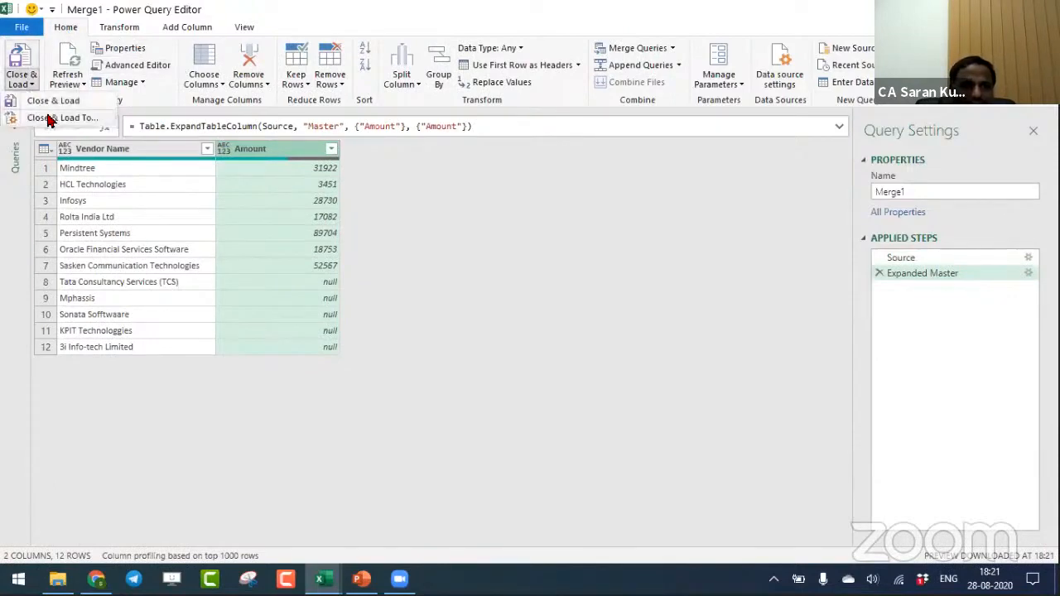
pyautogui.click(38, 116)
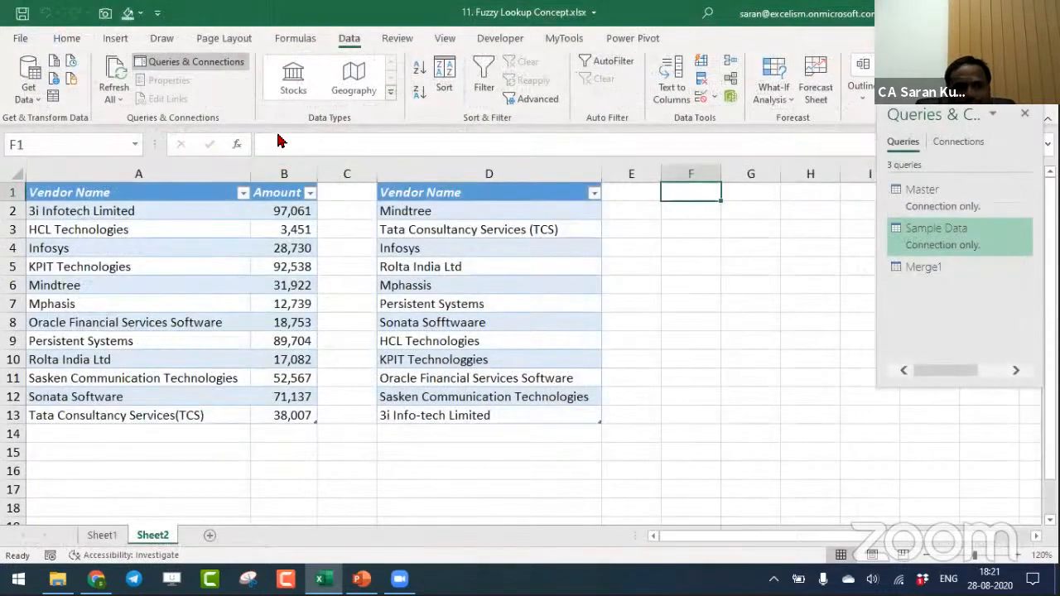
pyautogui.click(687, 190)
pyautogui.click(423, 51)
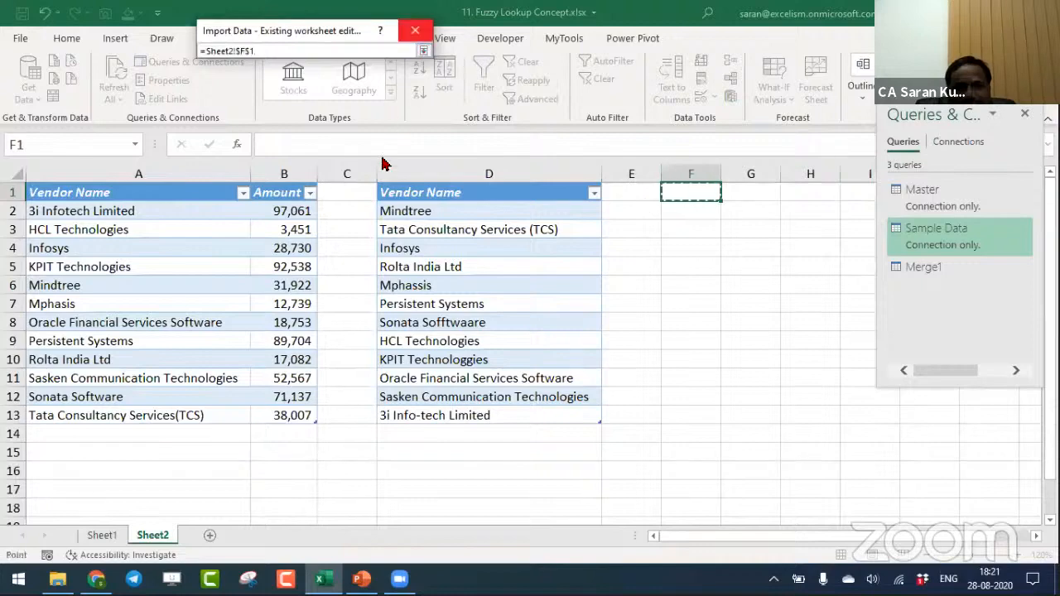
pyautogui.press('Return')
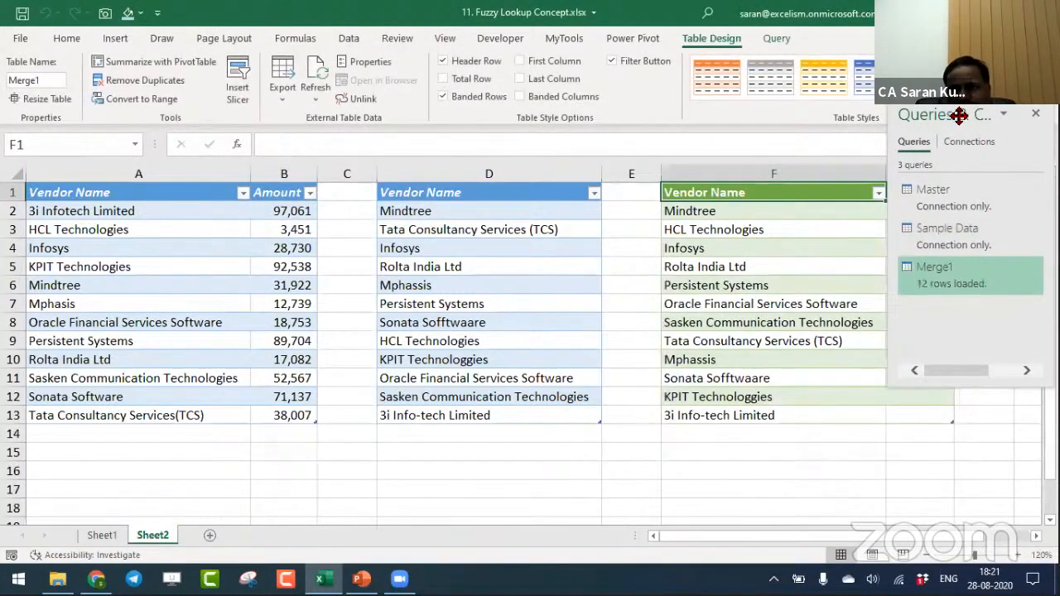
# - Move the floating Queries & Connections pane off the merged table and examine the vendors and amounts in rows 9 to 13
pyautogui.moveTo(948, 114); pyautogui.dragTo(626, 559)
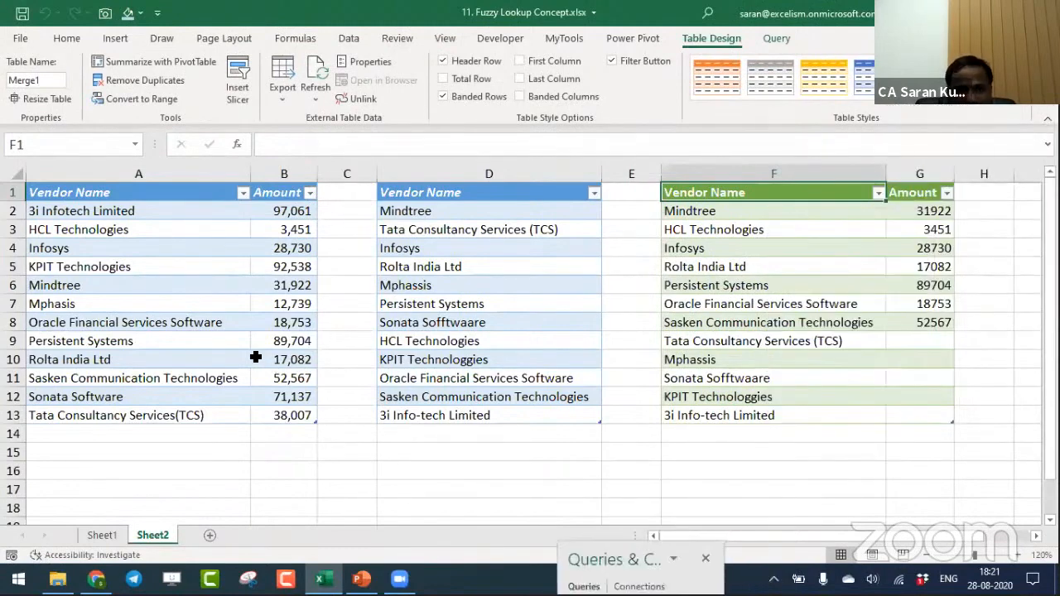
pyautogui.click(284, 359)
pyautogui.moveTo(826, 340); pyautogui.dragTo(823, 419)
pyautogui.moveTo(929, 338); pyautogui.dragTo(928, 417)
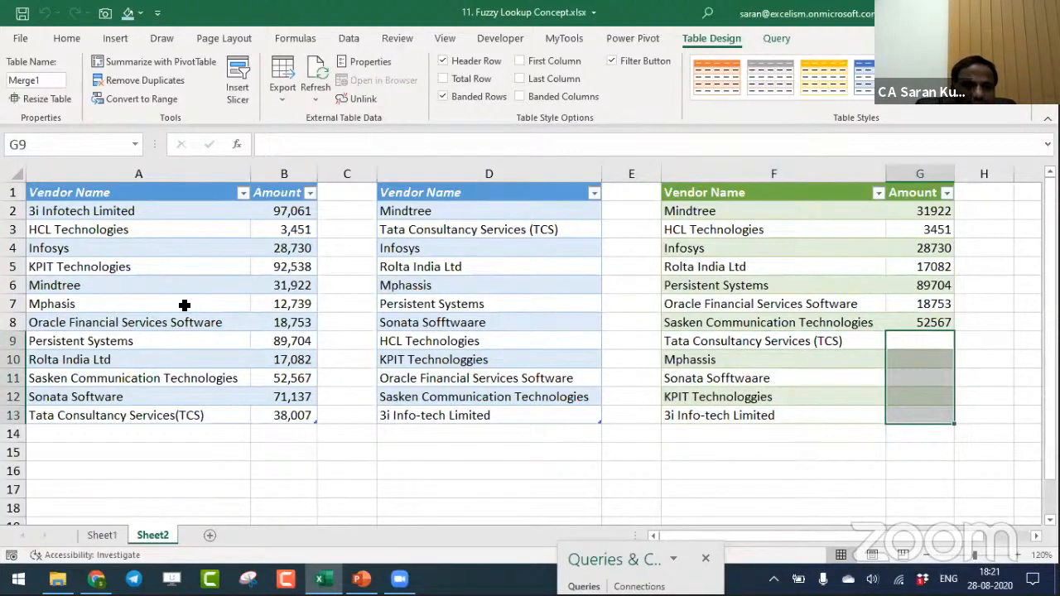
# - Correct the vendor name in D6 to Mphasis and refresh all queries
pyautogui.doubleClick(409, 285)
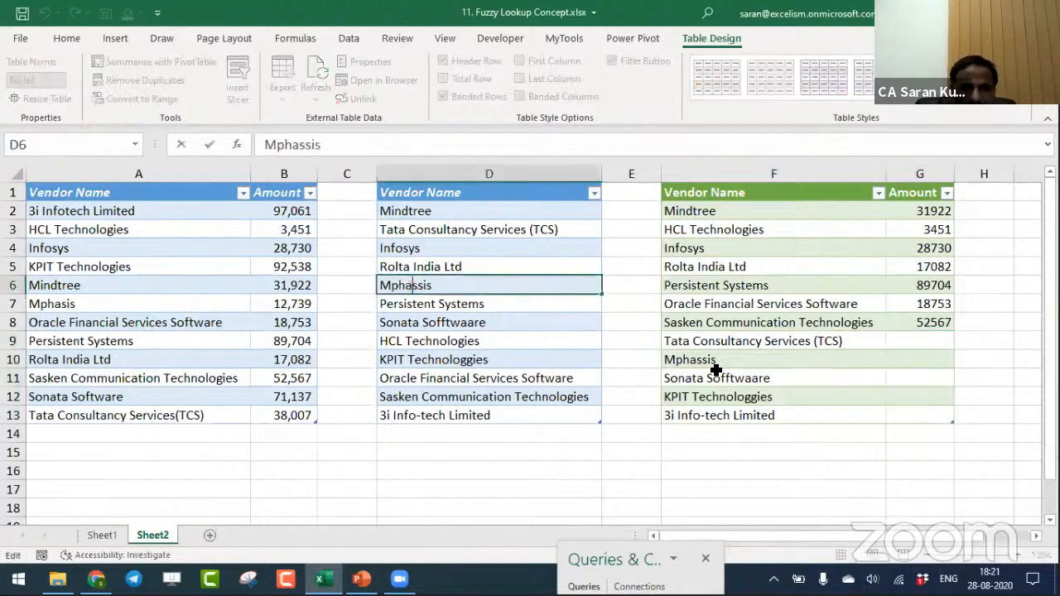
pyautogui.press('BackSpace')
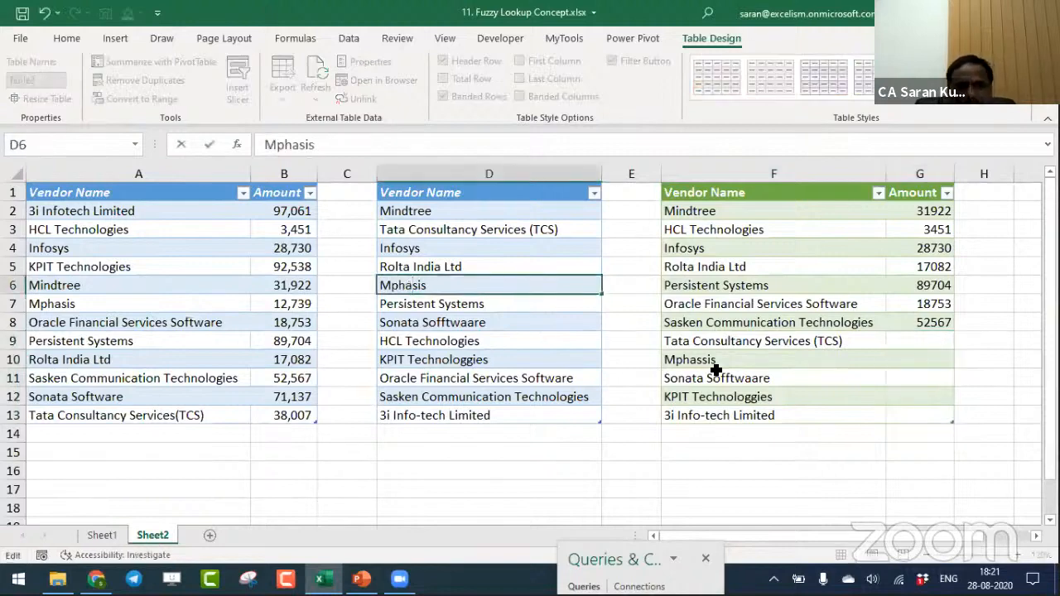
pyautogui.press('Return')
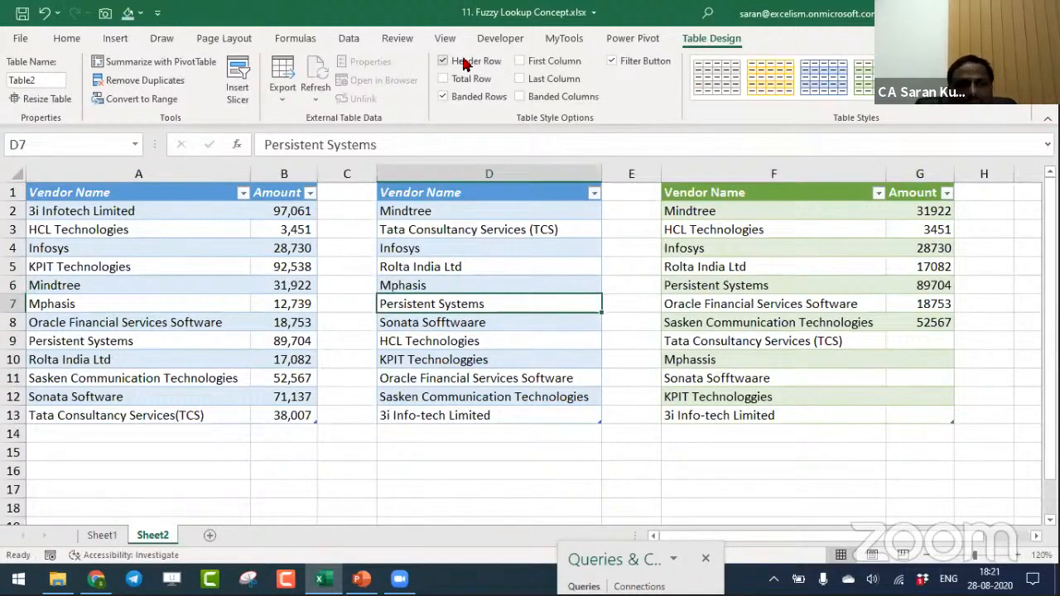
pyautogui.click(350, 38)
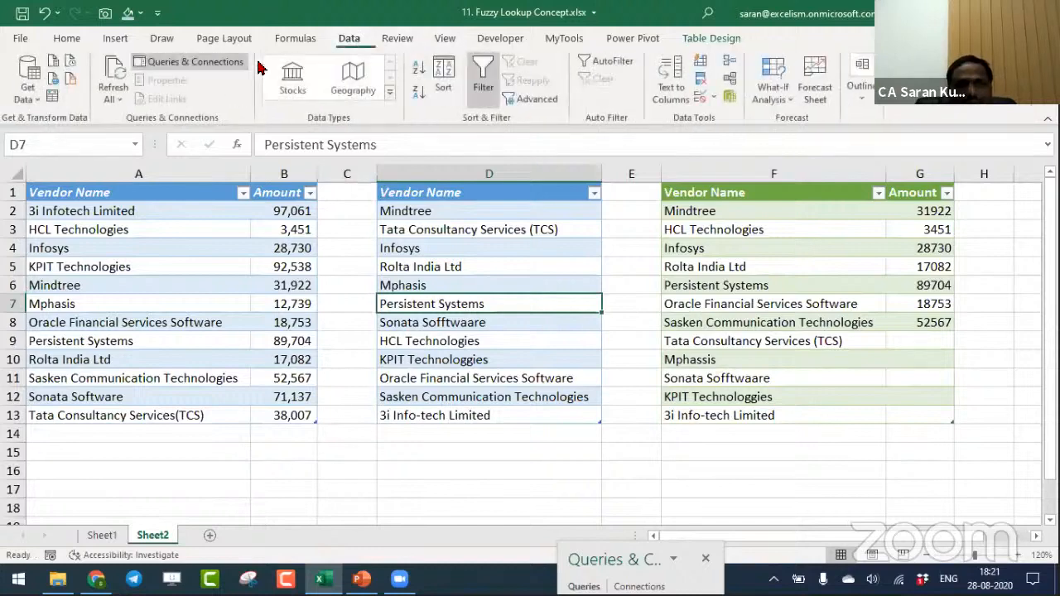
pyautogui.click(113, 70)
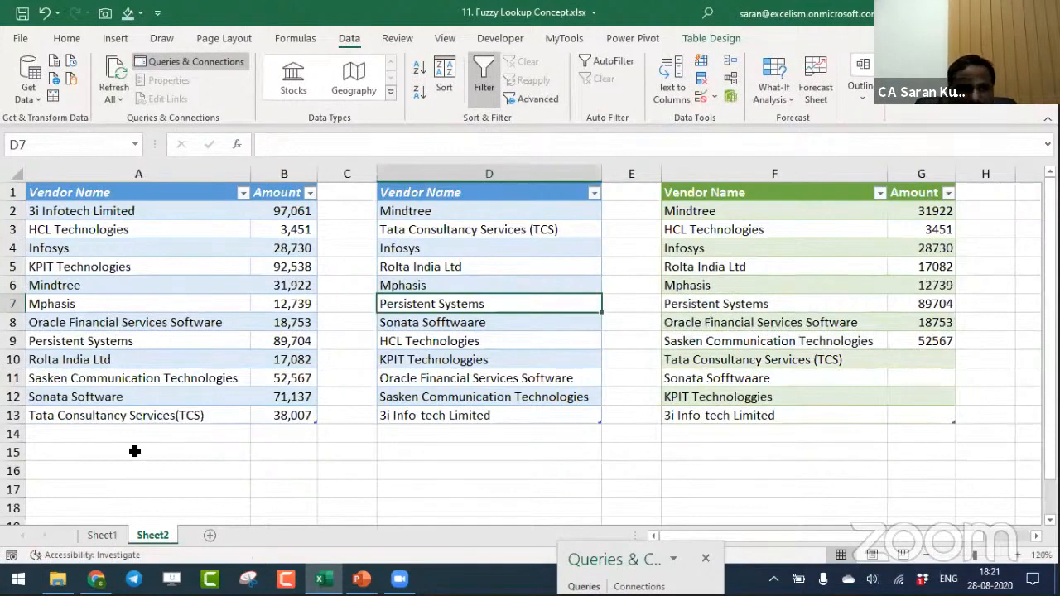
# - Try removing the space before "(TCS)" in the vendor name in D3, and undo that edit
pyautogui.doubleClick(530, 231)
pyautogui.press('BackSpace')
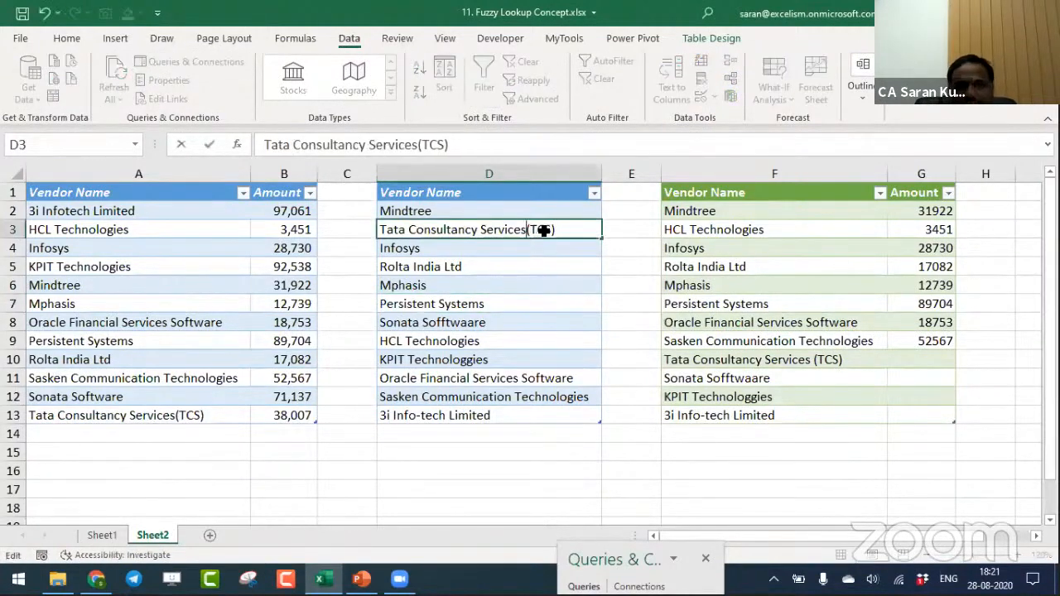
pyautogui.press('Return')
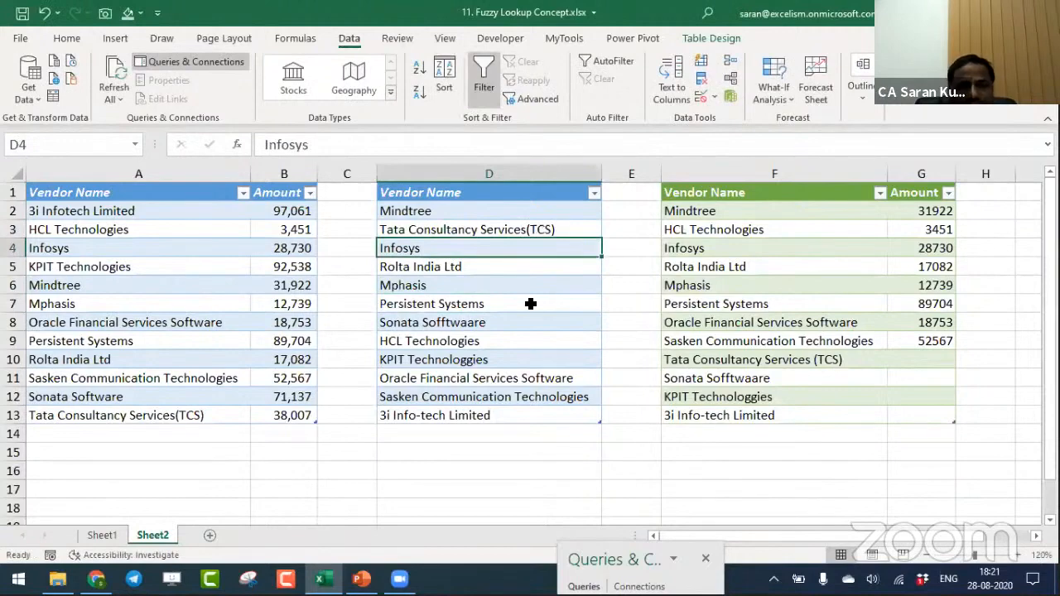
pyautogui.hotkey('ctrl', 'z')
# - Add a space before "(TCS)" in the Master vendor name in A13 and refresh all queries
pyautogui.doubleClick(172, 411)
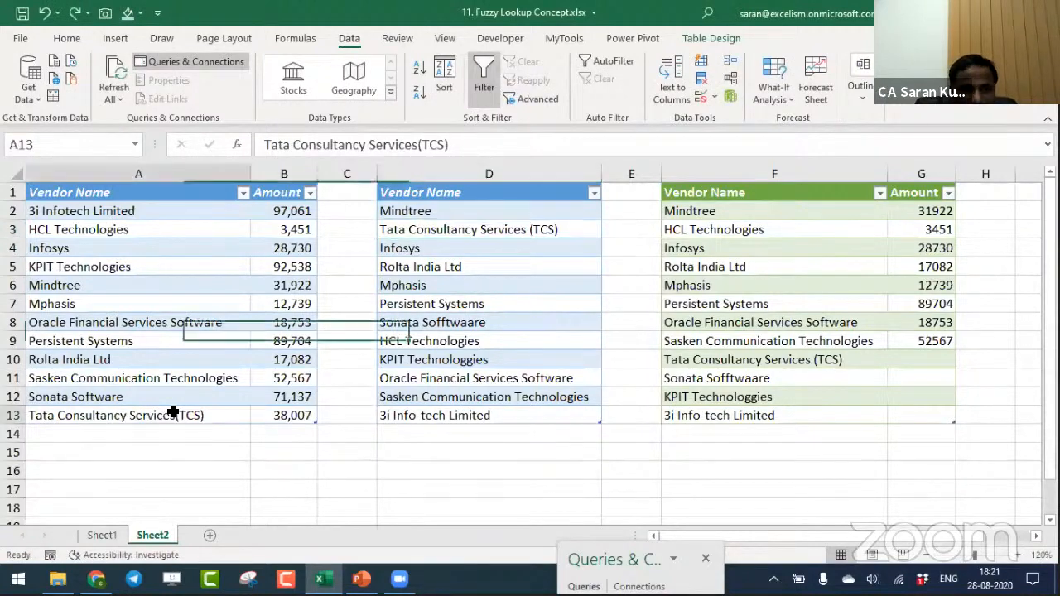
pyautogui.click(418, 352)
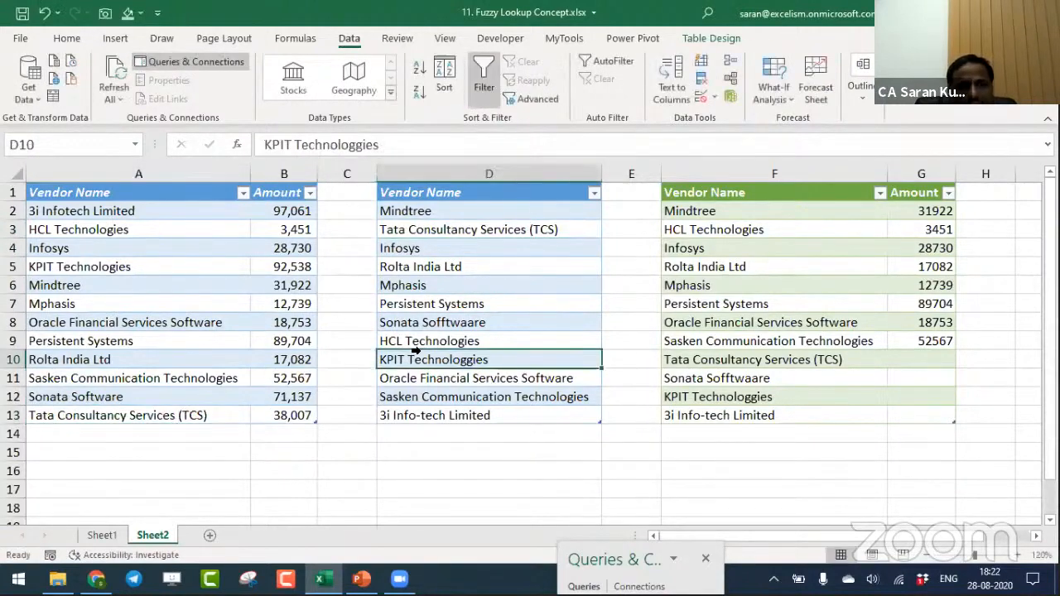
pyautogui.click(114, 78)
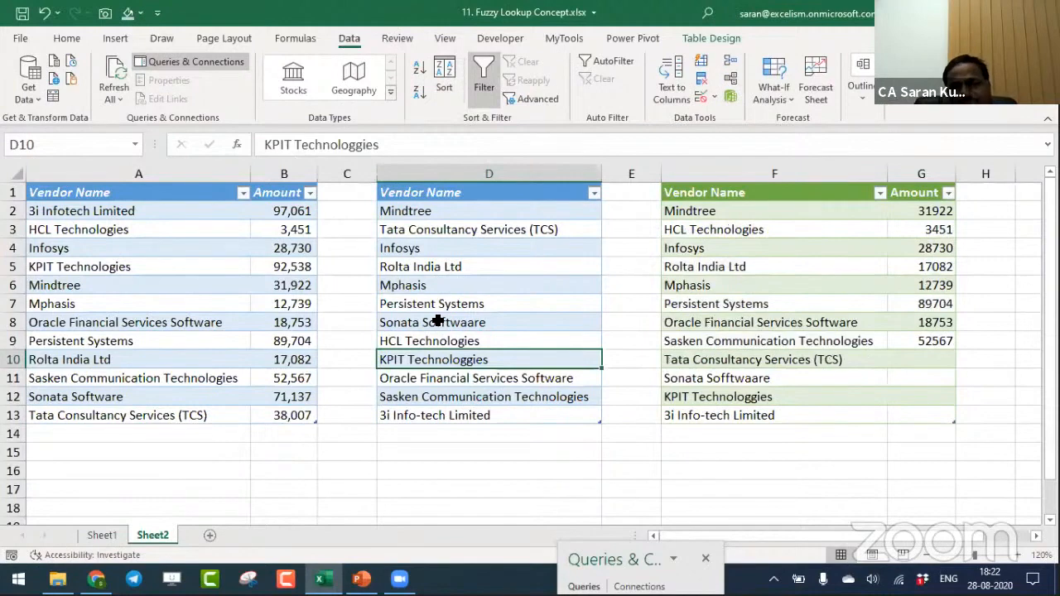
# - Undo the query refreshes and the spelling corrections made in A13 and D6
pyautogui.hotkey('ctrl', 'z')
pyautogui.hotkey('ctrl', 'z')
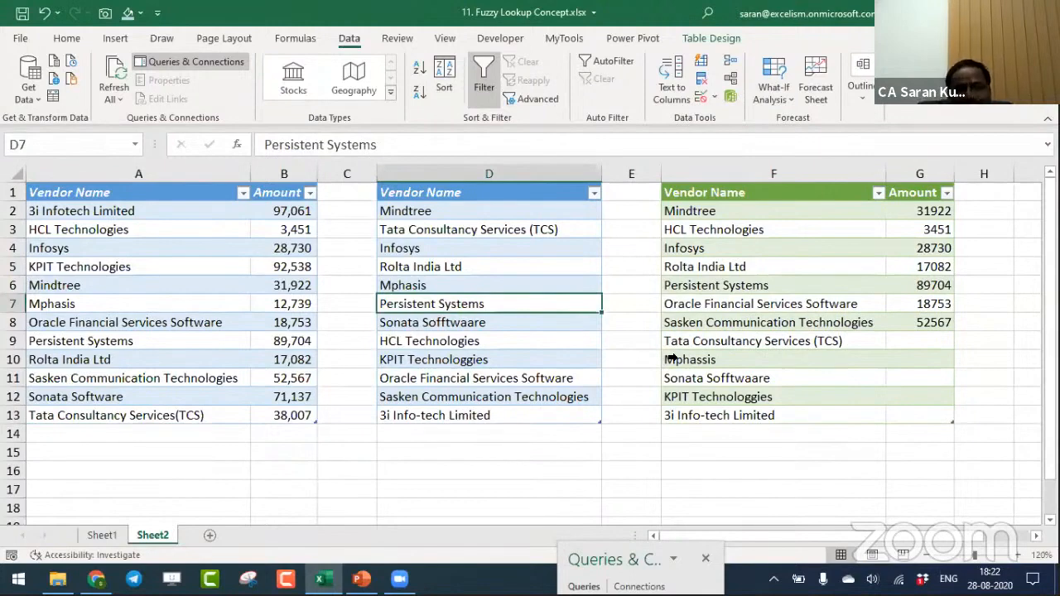
pyautogui.hotkey('ctrl', 'z')
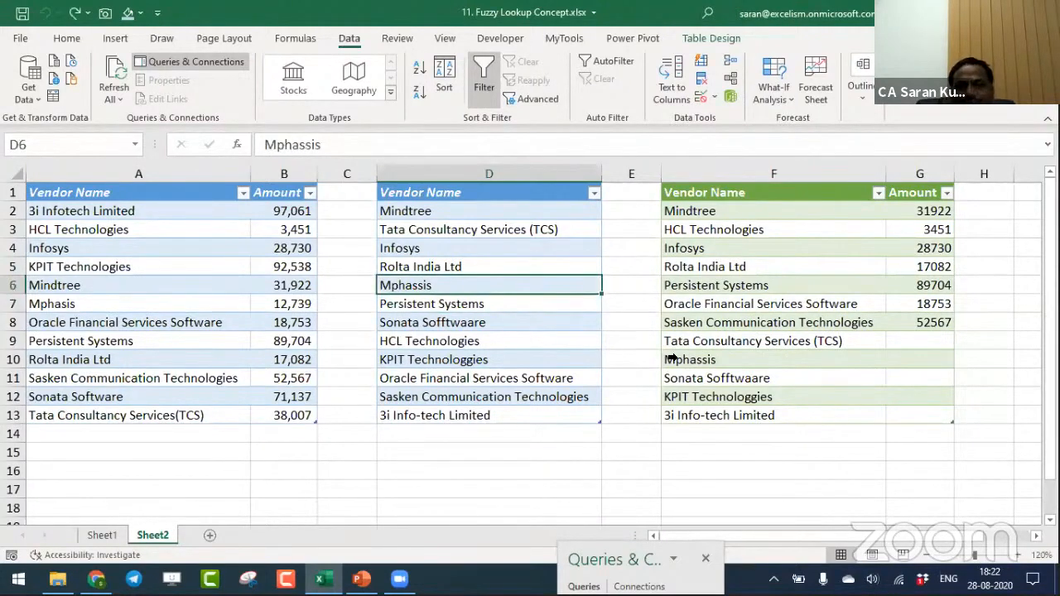
# - Bring the Queries & Connections pane back into view and open the Merge1 query in the Power Query Editor
pyautogui.click(781, 285)
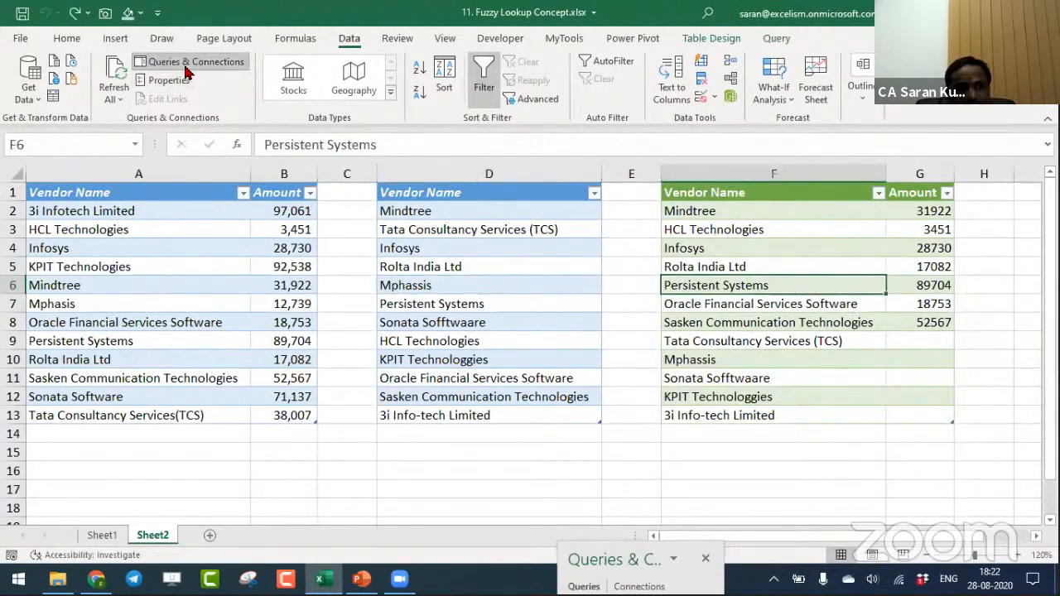
pyautogui.moveTo(599, 560); pyautogui.dragTo(570, 107)
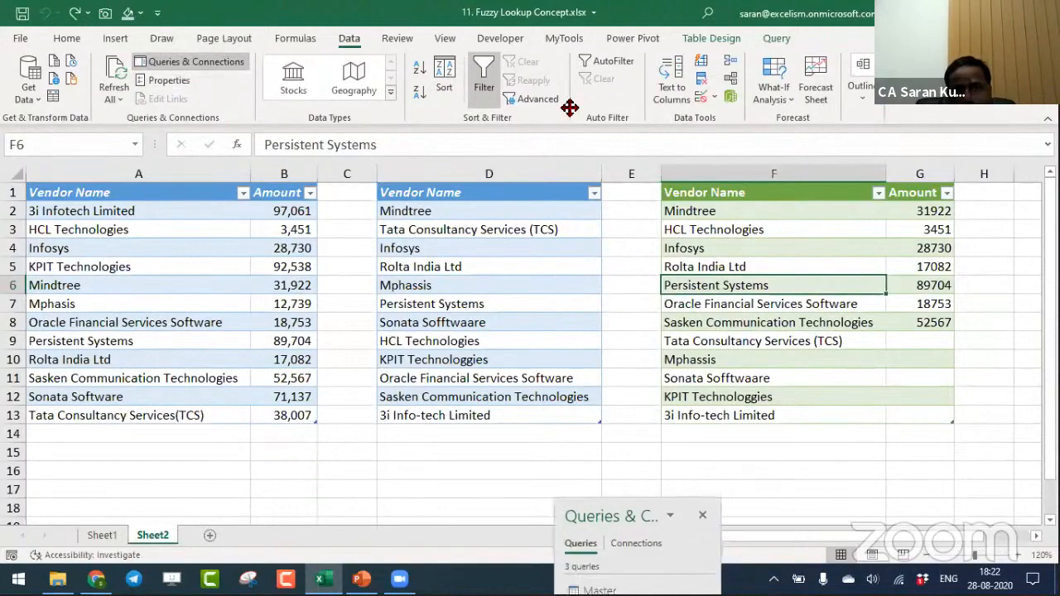
pyautogui.click(606, 279)
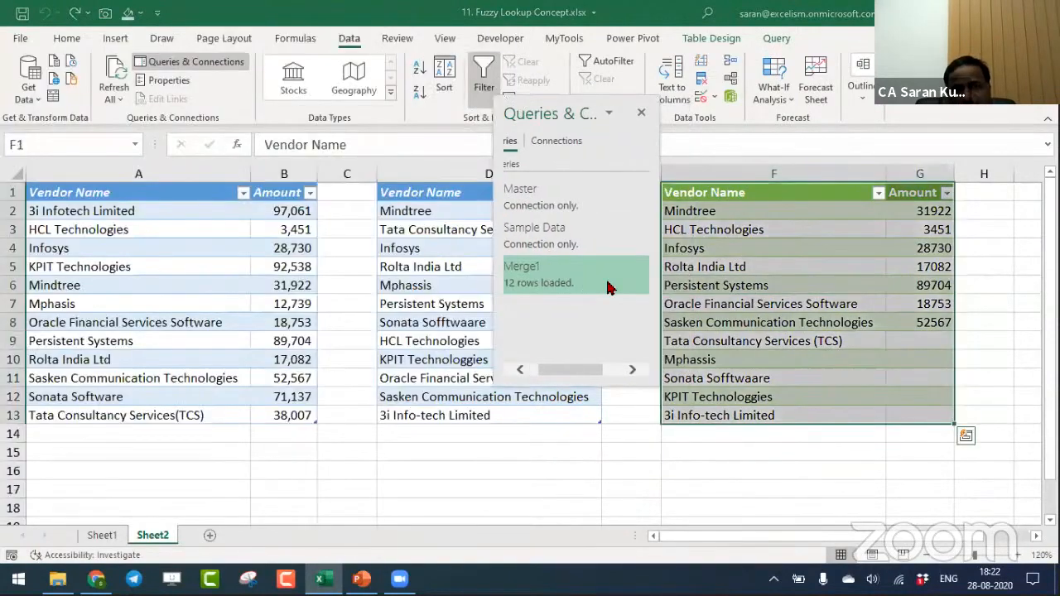
pyautogui.doubleClick(607, 287)
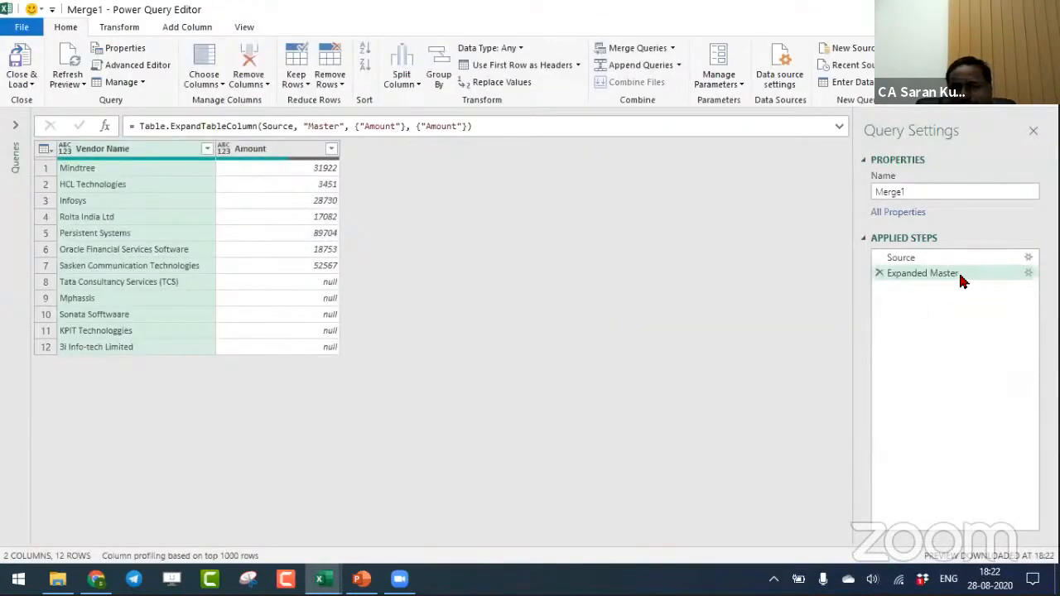
# - Try enabling fuzzy matching with a similarity threshold of 1 in Merge1's Source step, and check both applied steps
pyautogui.click(1029, 260)
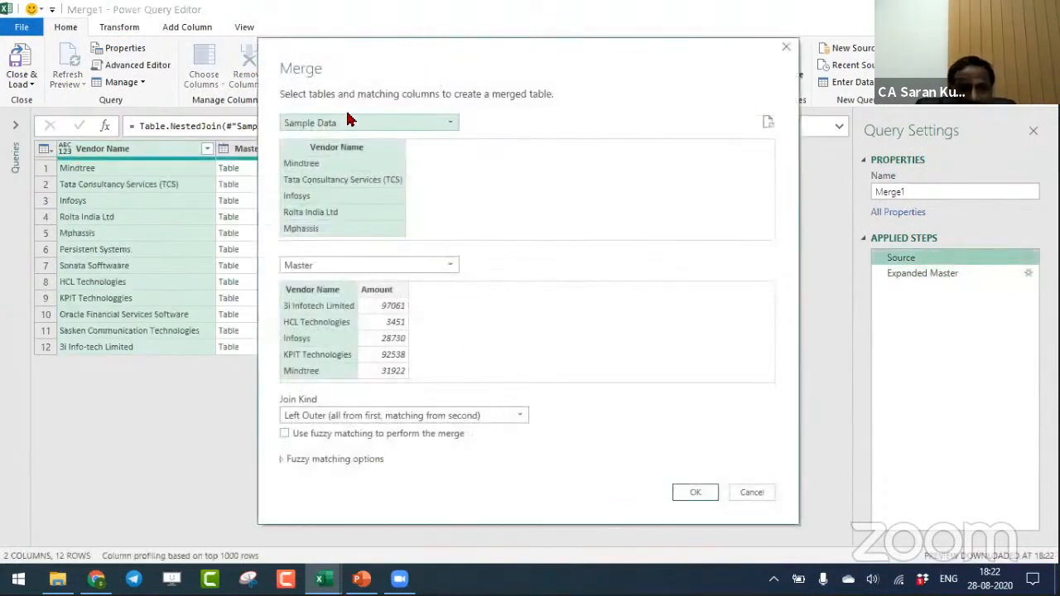
pyautogui.click(286, 434)
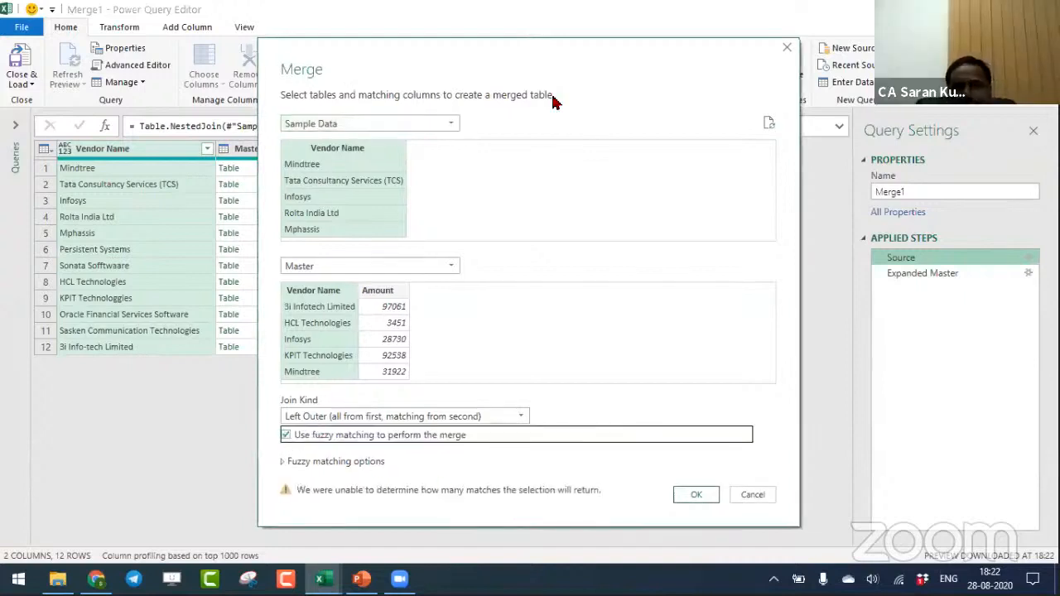
pyautogui.moveTo(555, 54); pyautogui.dragTo(536, 17)
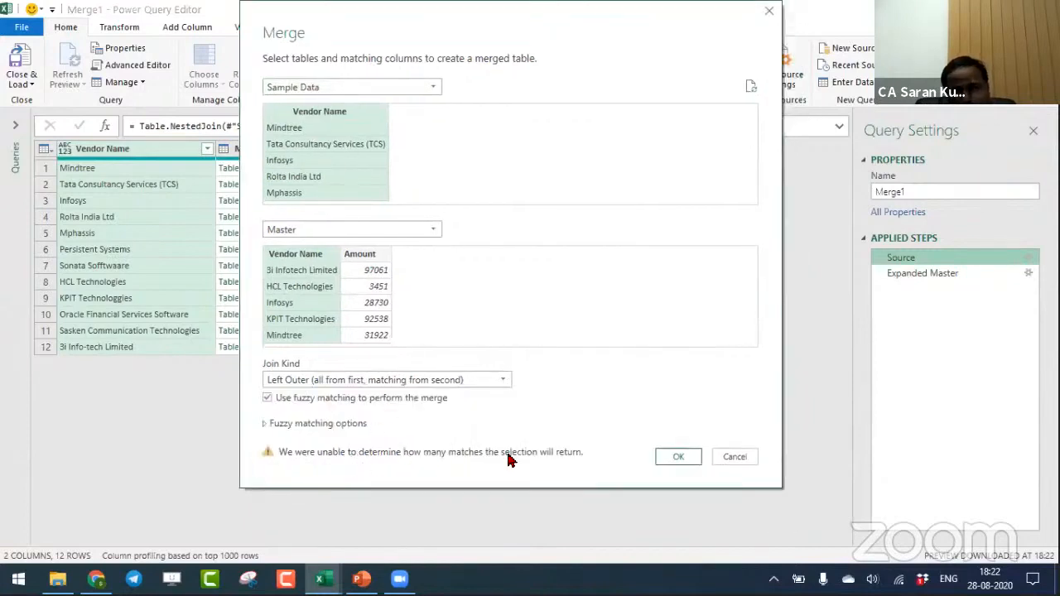
pyautogui.click(267, 425)
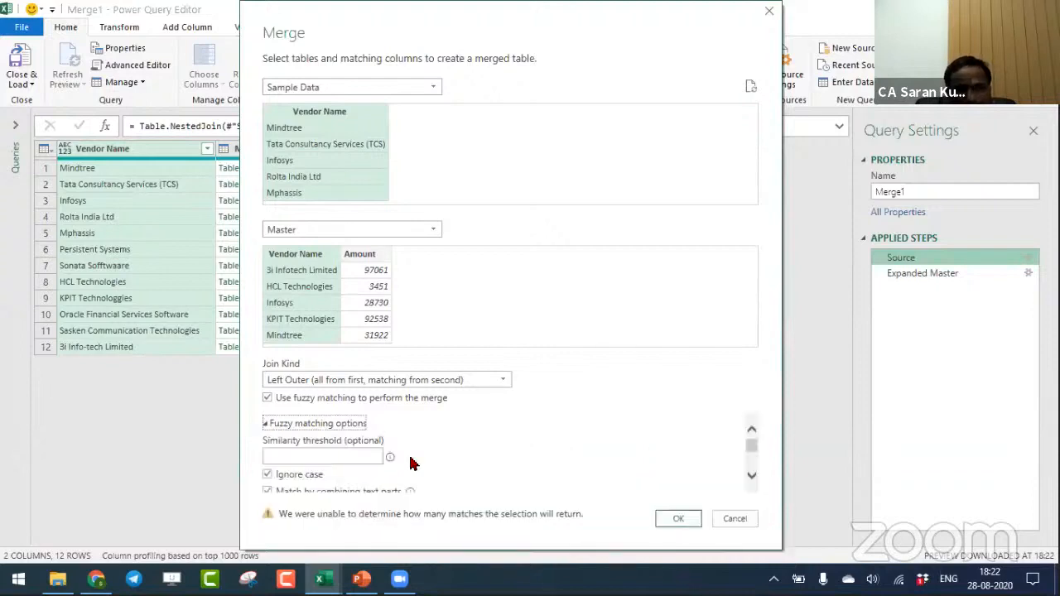
pyautogui.click(338, 451)
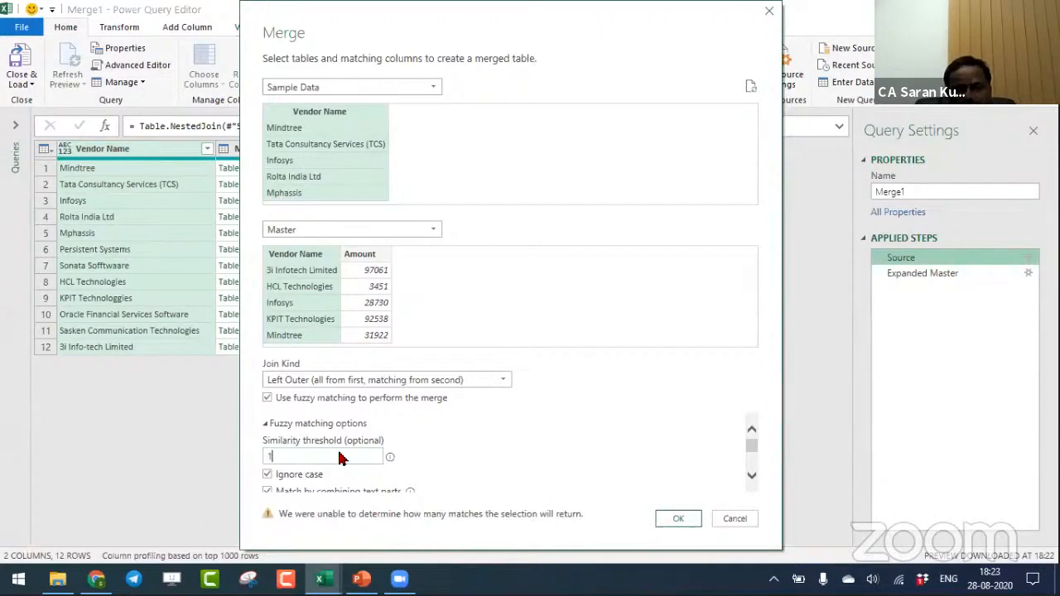
pyautogui.click(678, 520)
pyautogui.click(928, 273)
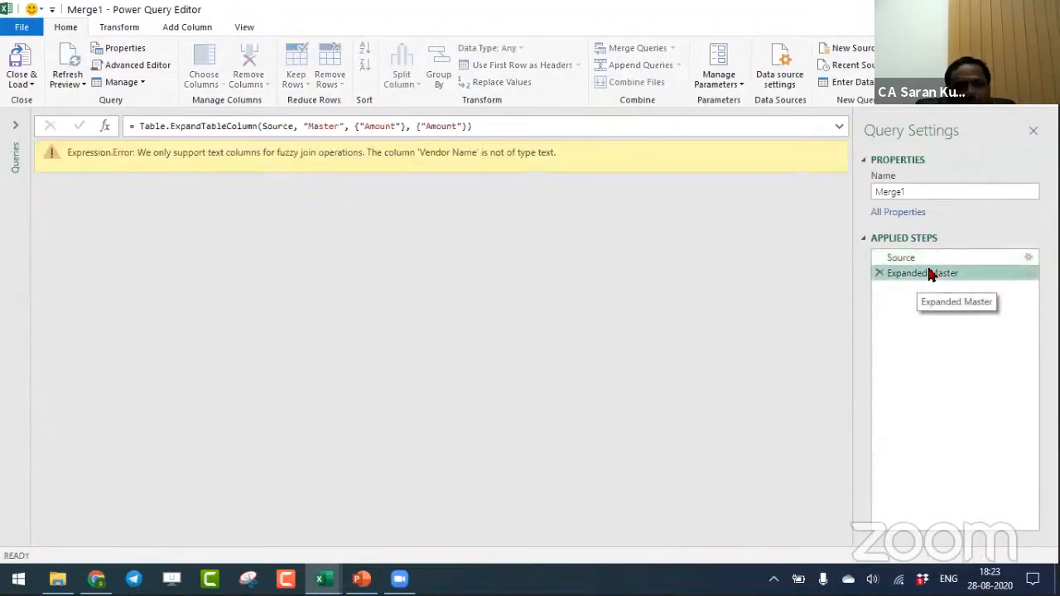
pyautogui.click(948, 259)
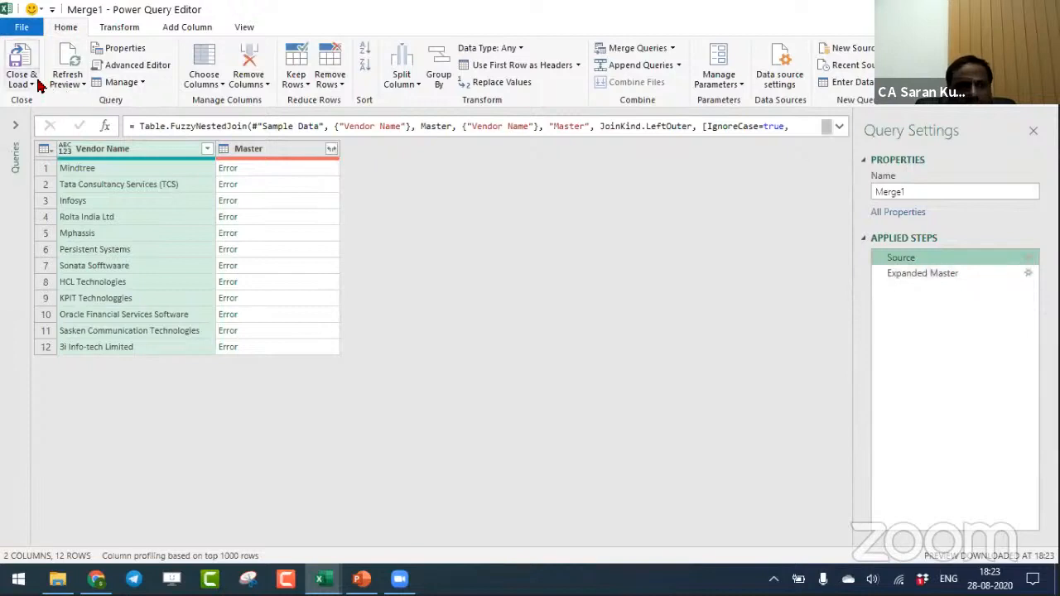
pyautogui.click(958, 279)
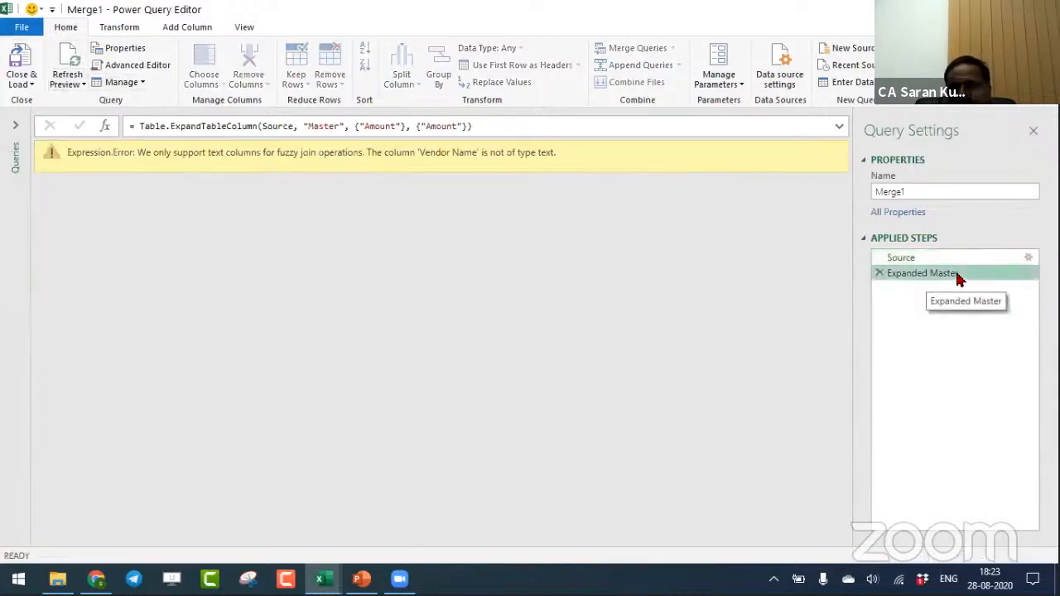
# - Turn off fuzzy matching in Merge1's Source step, and close and load the query back to the worksheet
pyautogui.click(1028, 258)
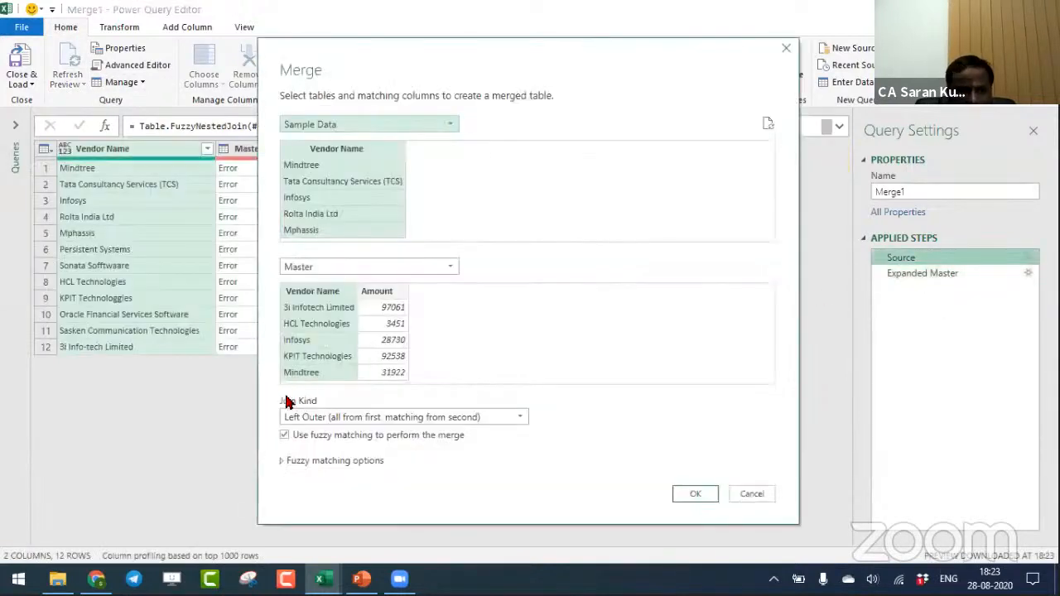
pyautogui.click(286, 436)
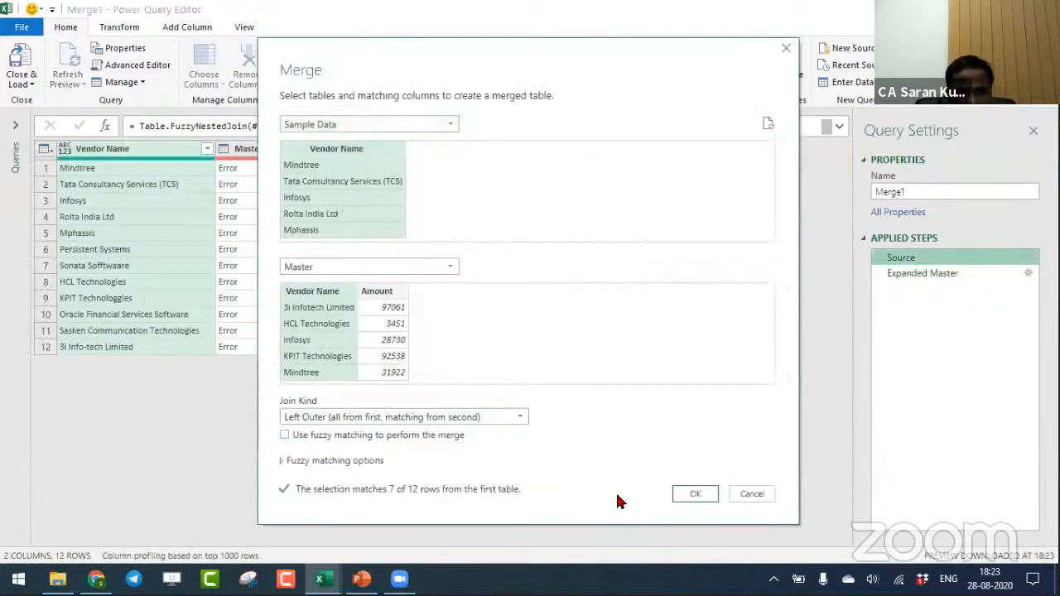
pyautogui.click(694, 493)
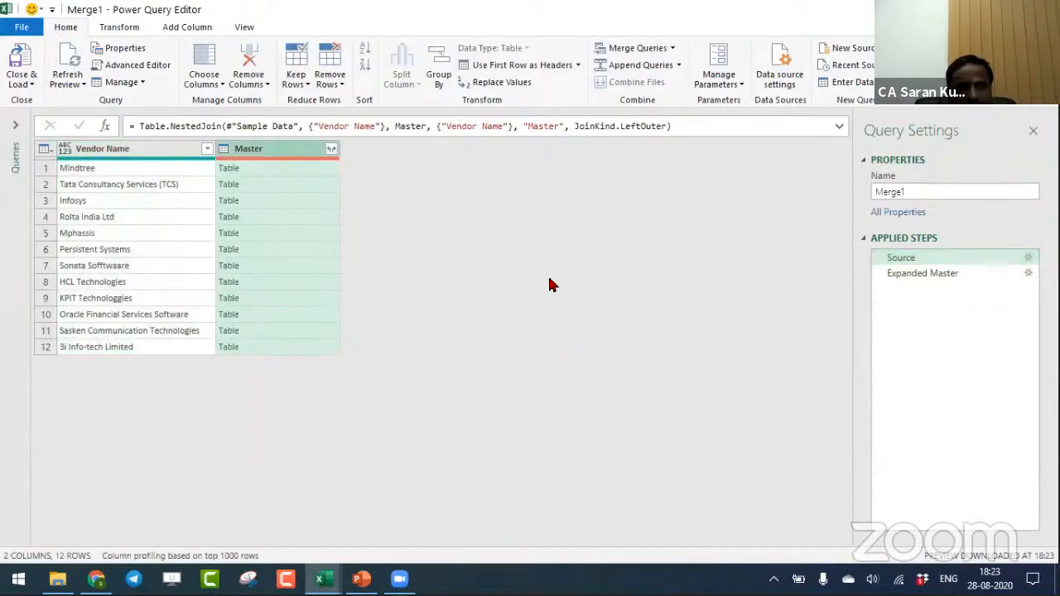
pyautogui.click(25, 57)
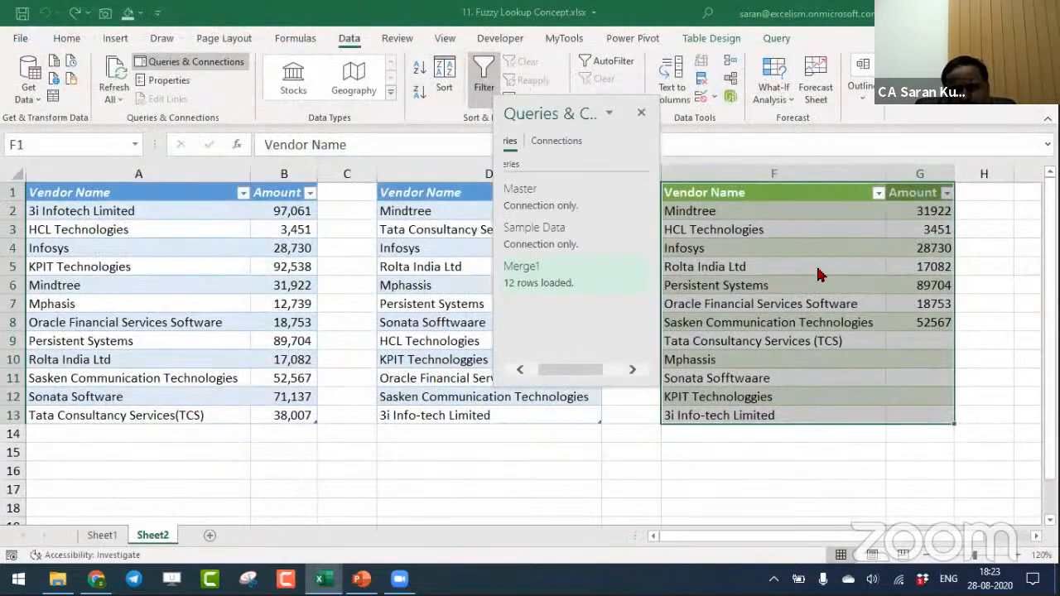
pyautogui.click(825, 250)
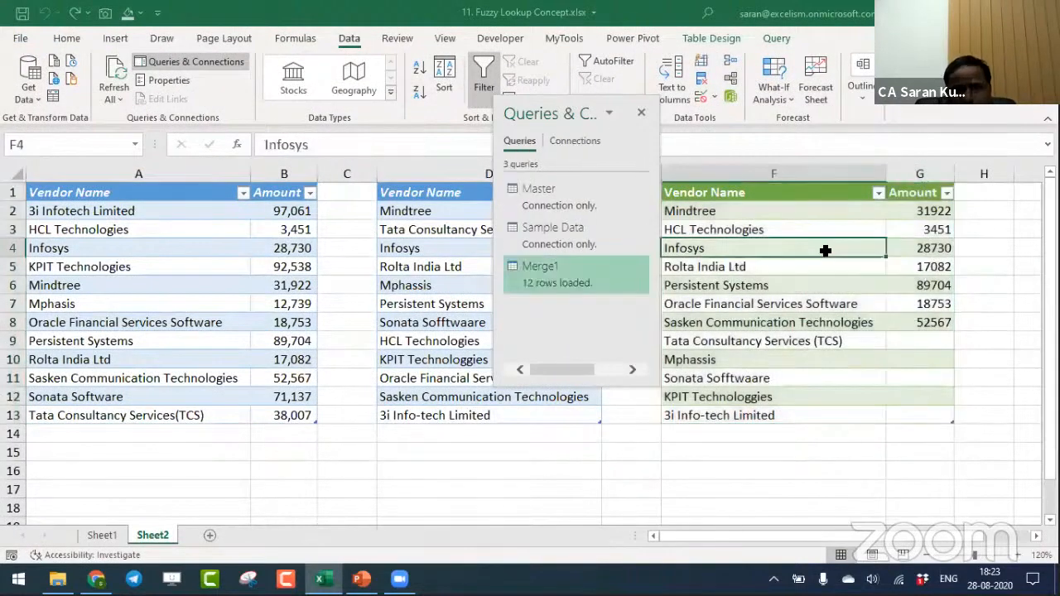
# - Start a new merge of the Sample Data query with the Master query, matching both on the Vendor Name column
pyautogui.click(143, 470)
pyautogui.click(28, 83)
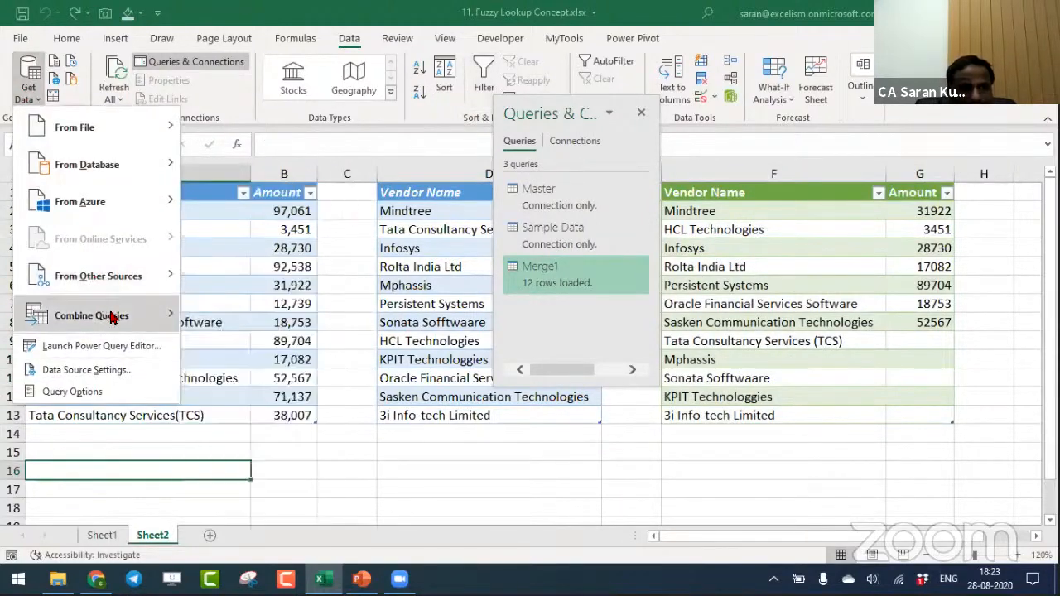
pyautogui.moveTo(112, 318)
pyautogui.click(253, 321)
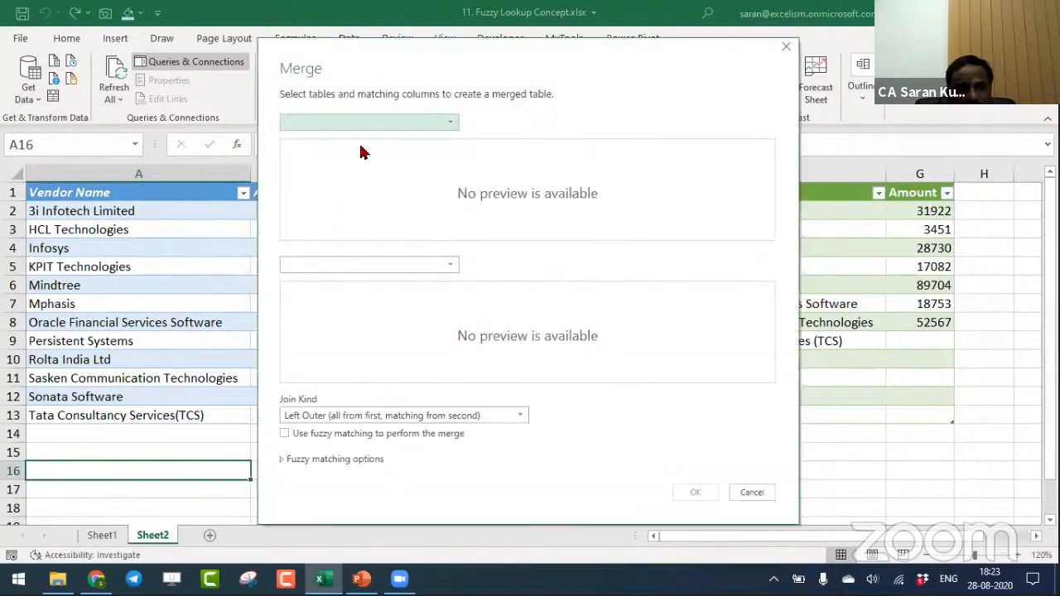
pyautogui.click(381, 122)
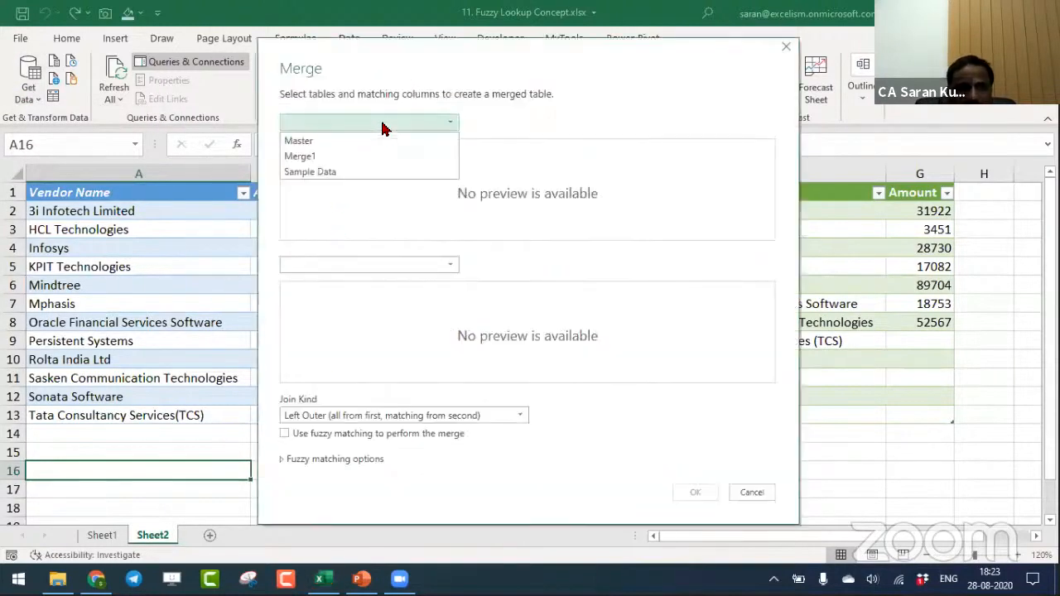
pyautogui.click(378, 172)
pyautogui.click(393, 265)
pyautogui.click(397, 283)
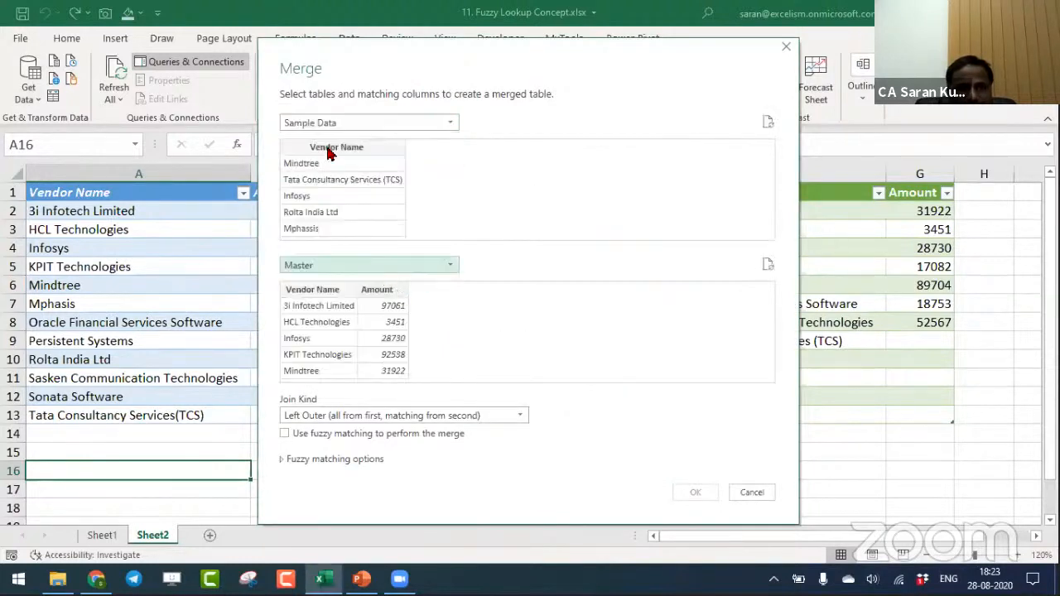
pyautogui.click(329, 154)
pyautogui.click(328, 293)
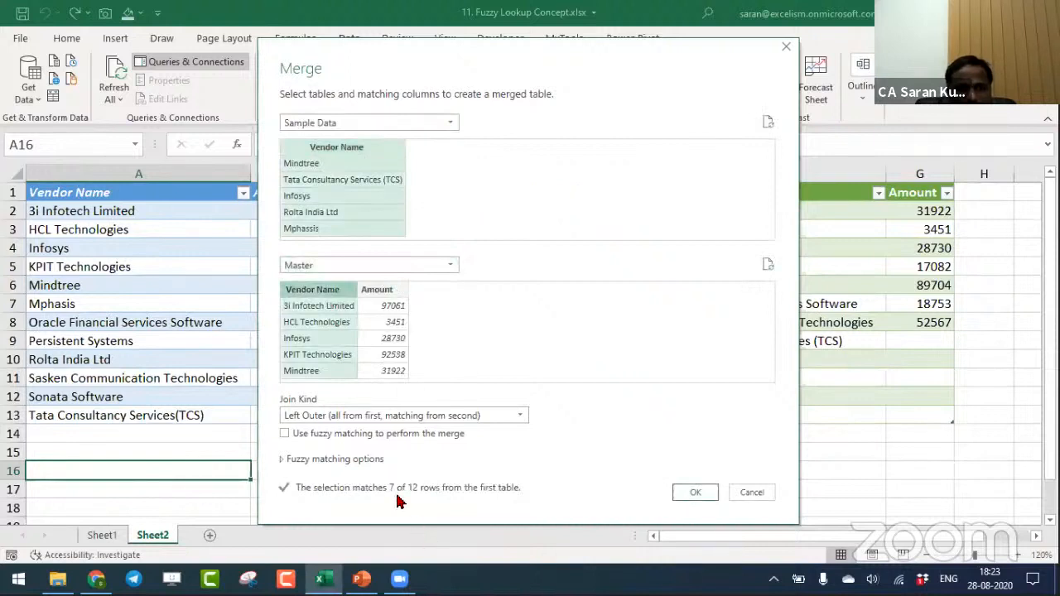
# - Enable fuzzy matching for the new merge with a similarity threshold of 0.9, and review the fuzzy matching options
pyautogui.click(285, 435)
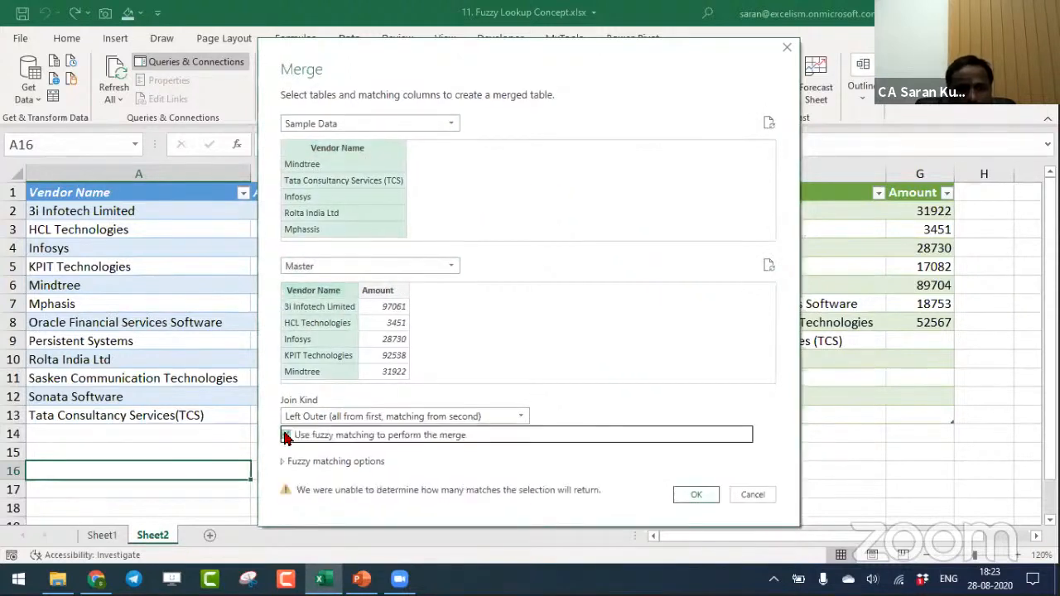
pyautogui.click(284, 461)
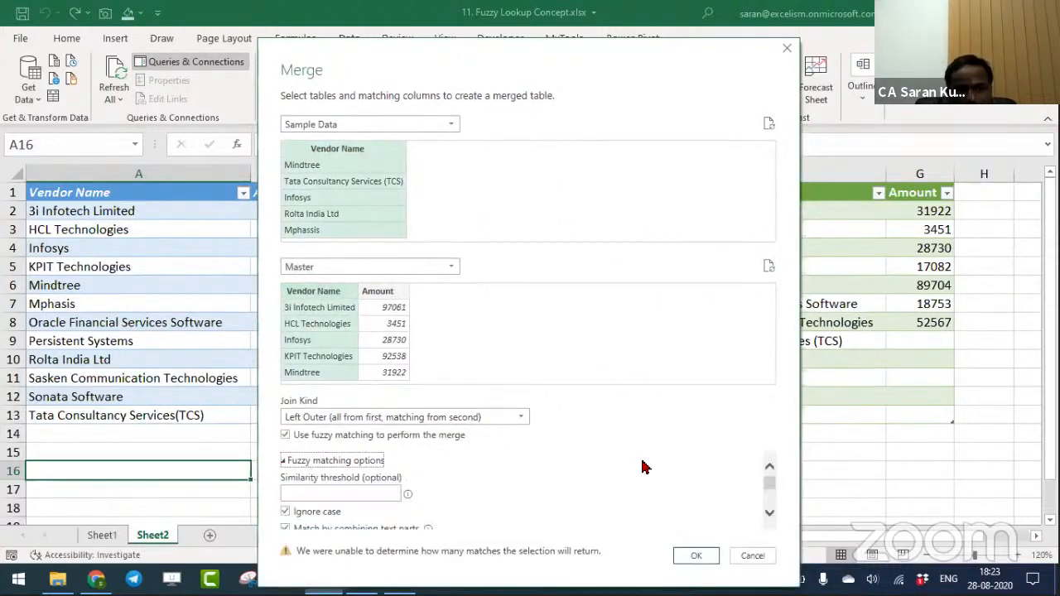
pyautogui.scroll(-2, 771, 491)
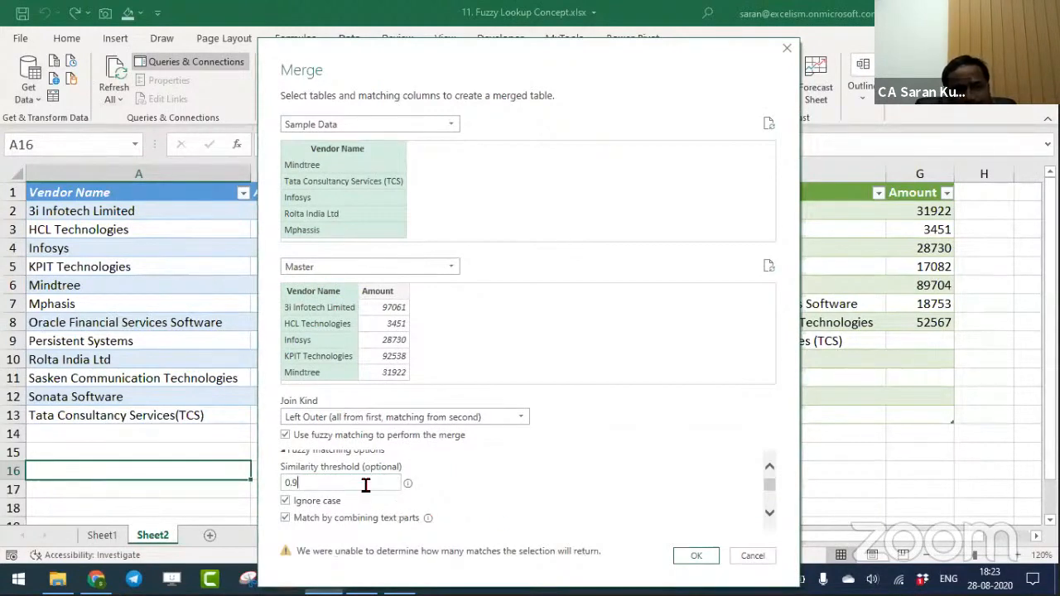
pyautogui.moveTo(411, 488)
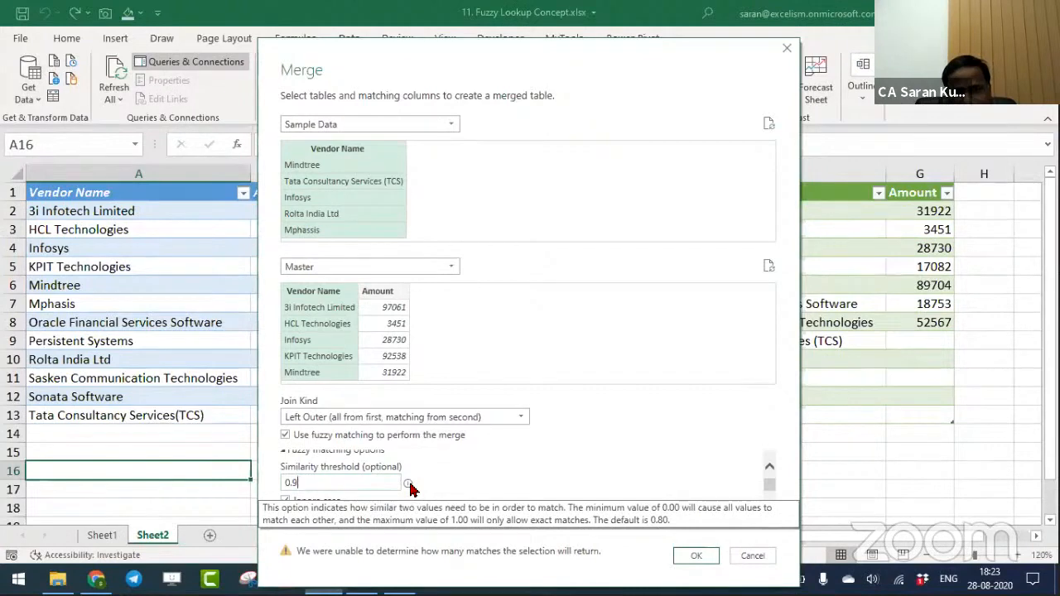
pyautogui.scroll(-2, 769, 488)
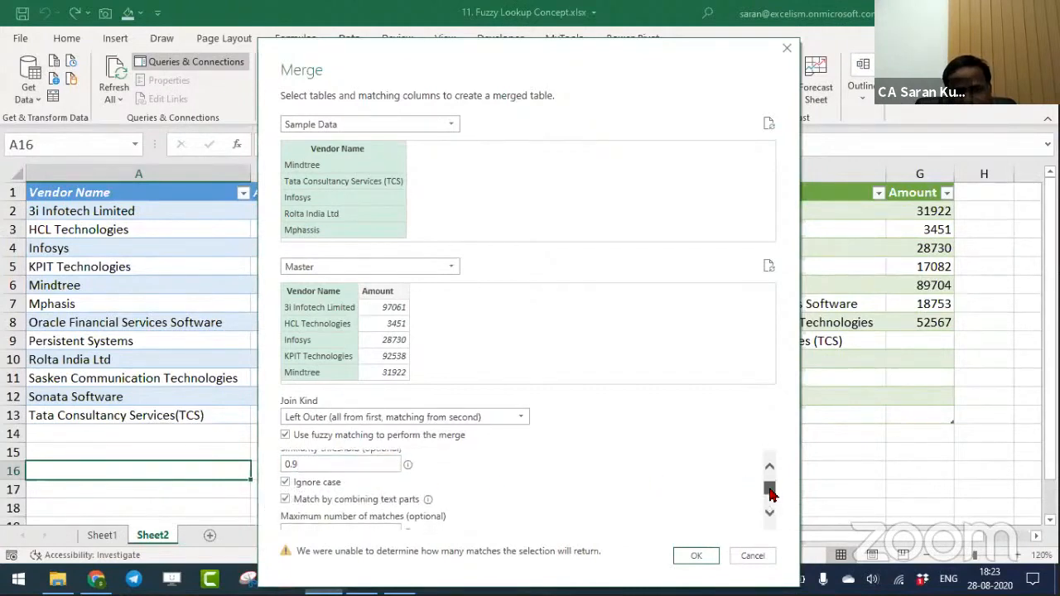
pyautogui.scroll(3, 770, 488)
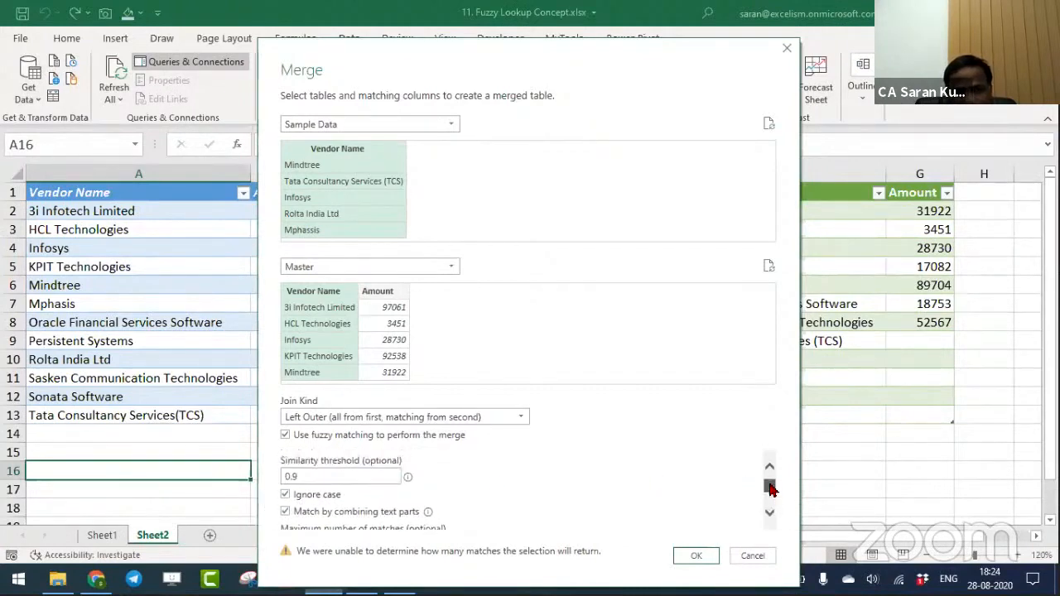
# - Set the similarity threshold to 0.8 and create the merged query
pyautogui.click(295, 485)
pyautogui.moveTo(294, 485); pyautogui.dragTo(580, 528)
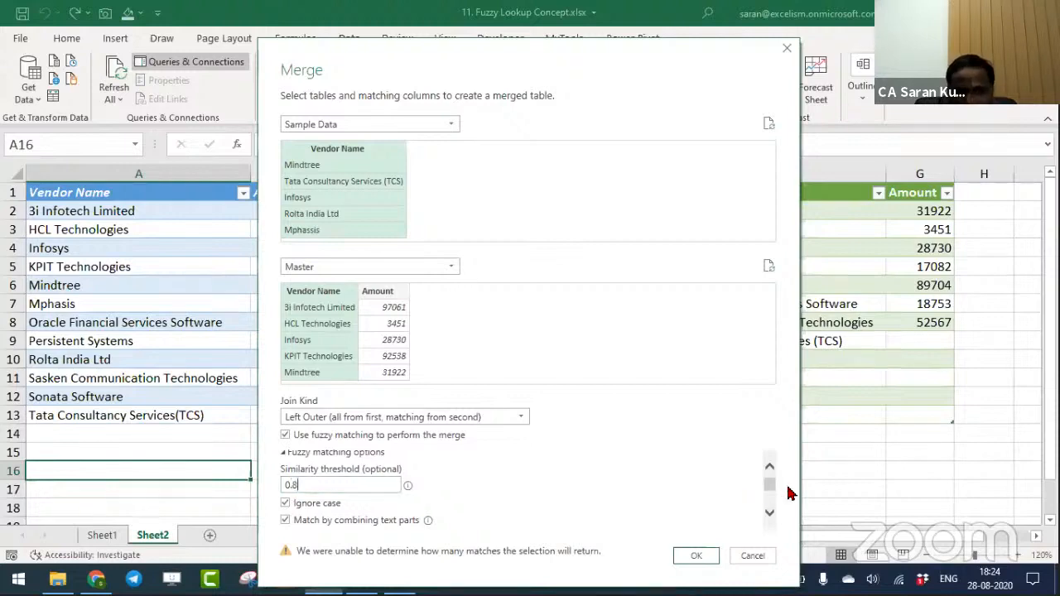
pyautogui.click(696, 556)
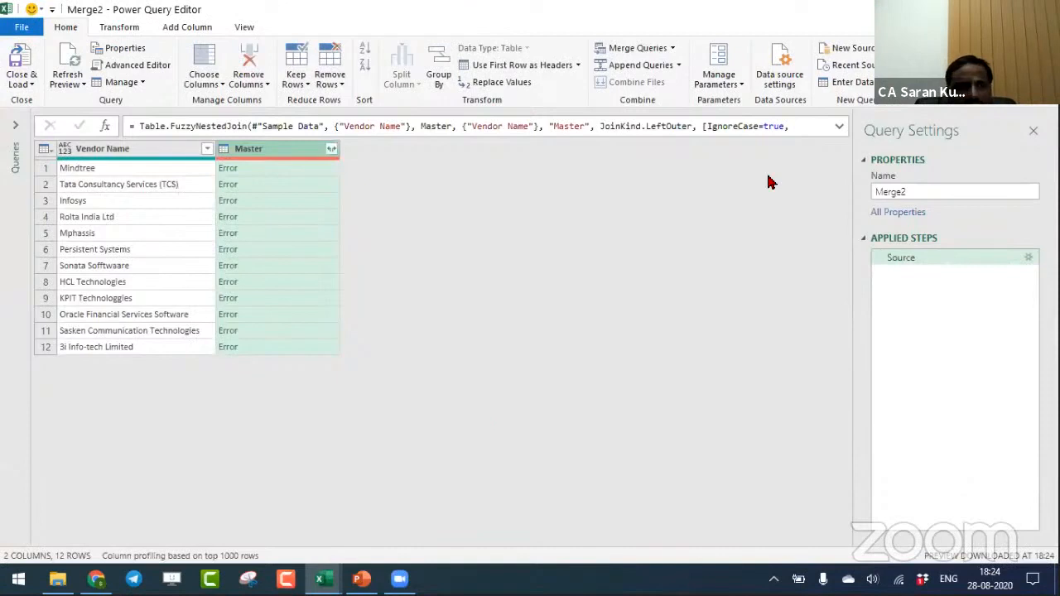
# - Inspect the first error in the merged Master column, and change the Master query's Vendor Name column to the Text data type
pyautogui.click(286, 173)
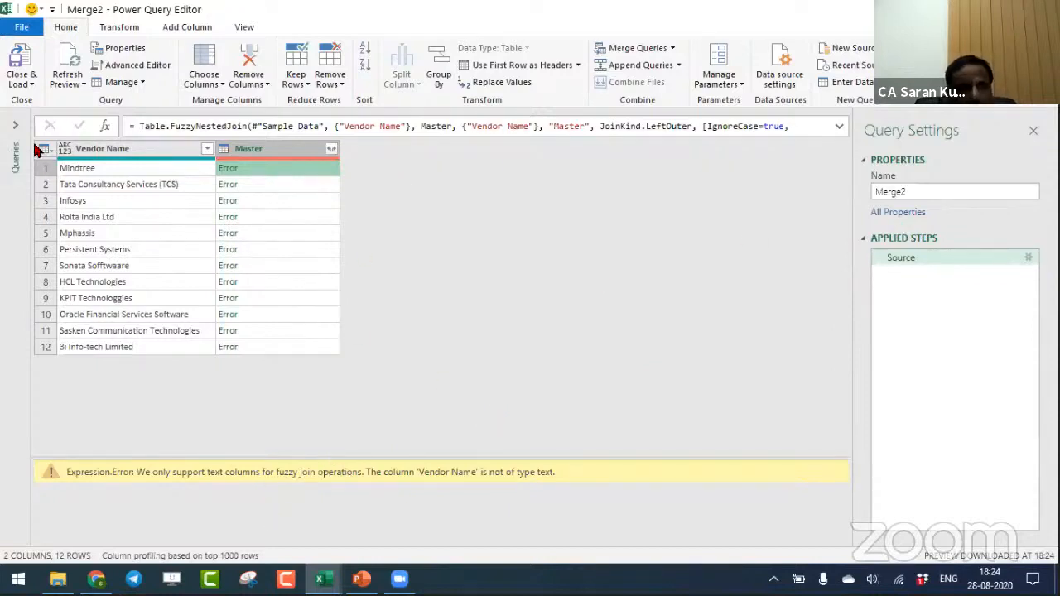
pyautogui.click(15, 127)
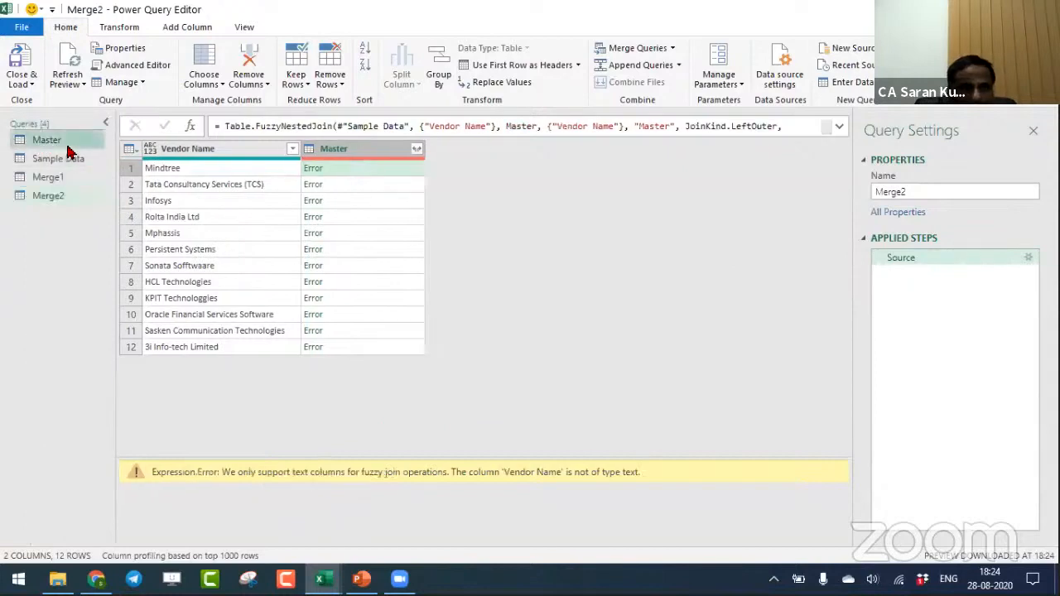
pyautogui.click(65, 141)
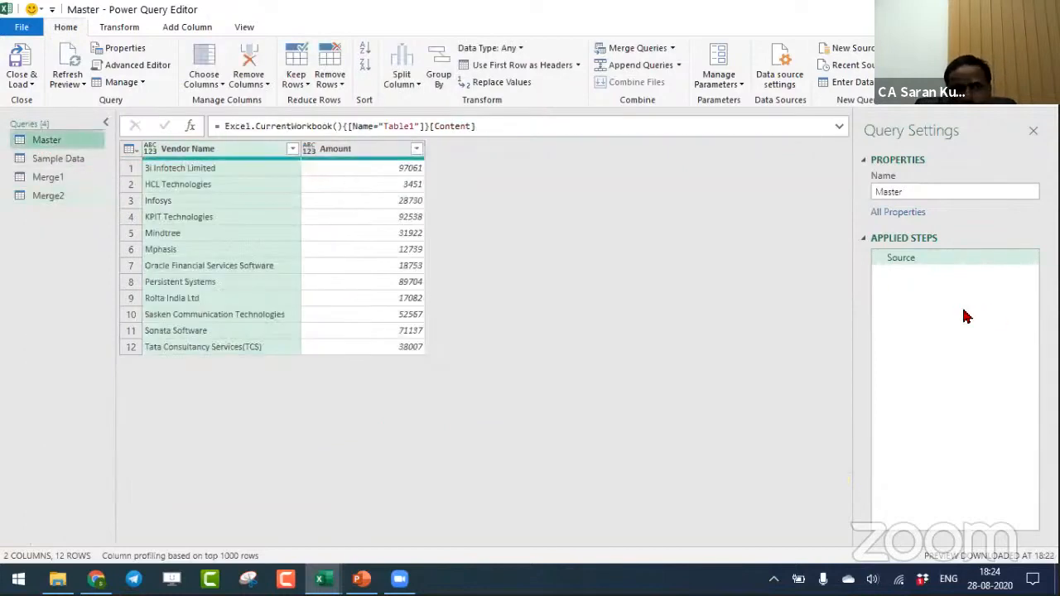
pyautogui.click(149, 148)
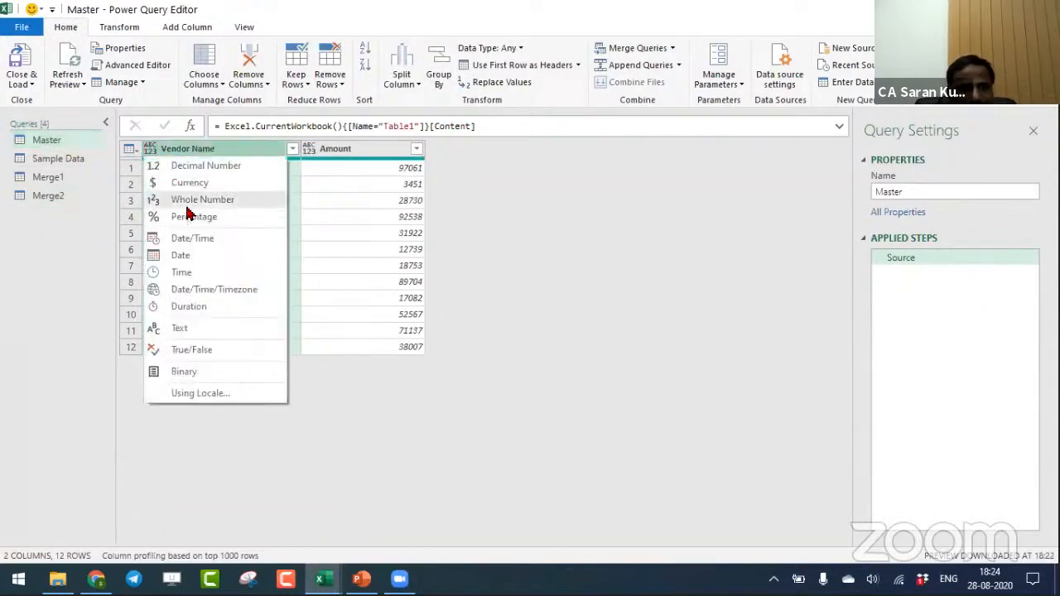
pyautogui.click(208, 328)
# - Change the Sample Data query's Vendor Name column to the Text data type
pyautogui.click(62, 160)
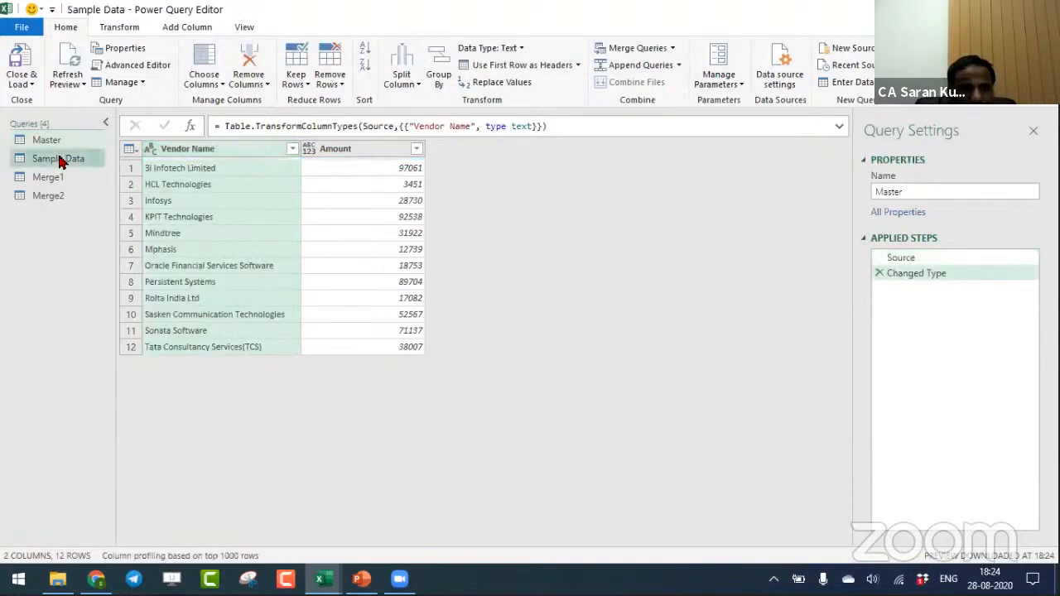
pyautogui.click(149, 151)
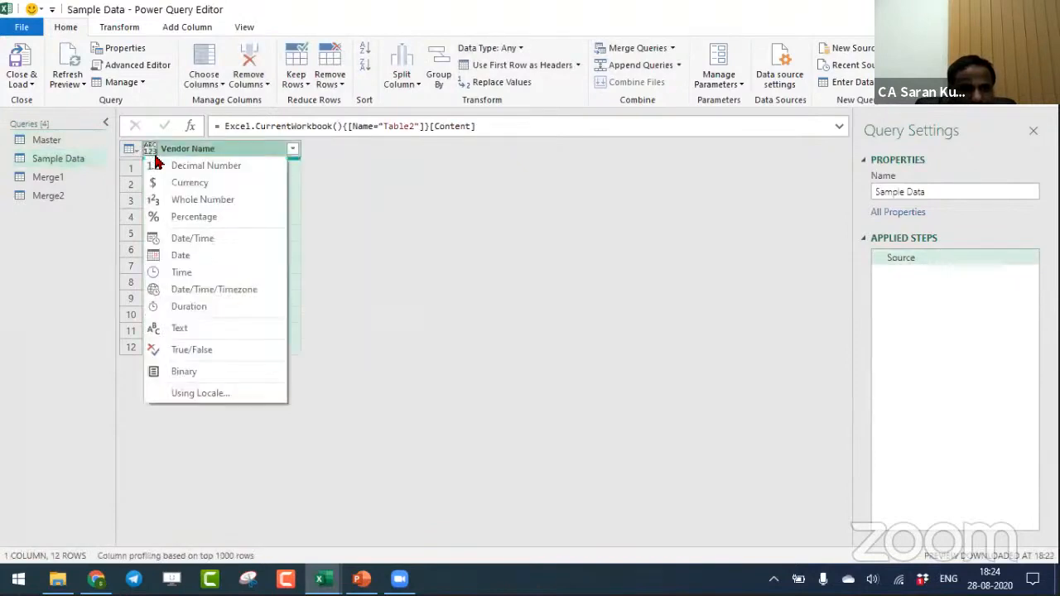
pyautogui.click(213, 332)
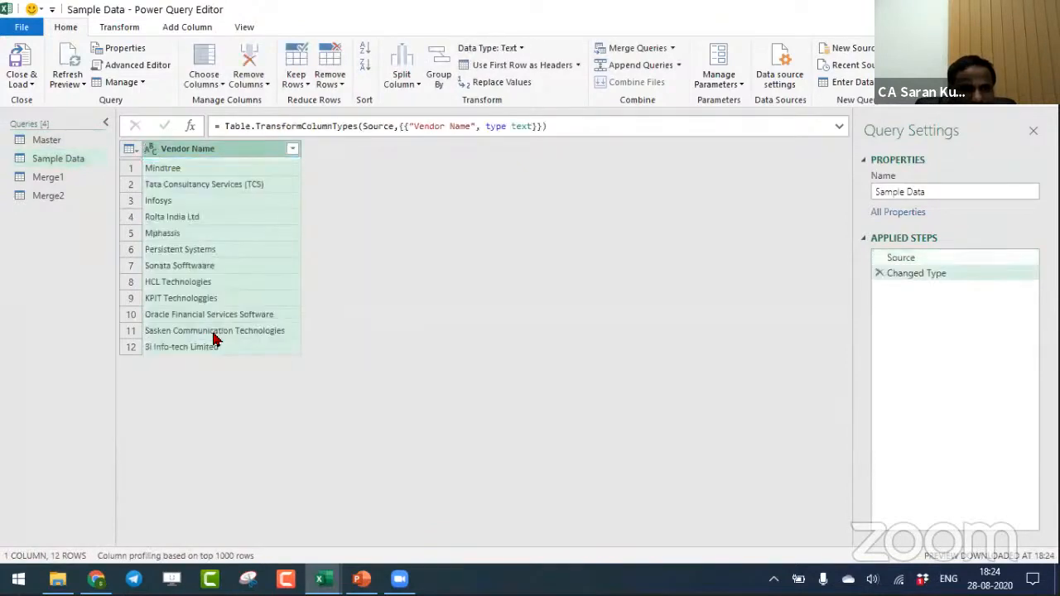
# - Expand the Master column of the Merge2 query to only the Amount field, without the original column name as prefix
pyautogui.click(64, 197)
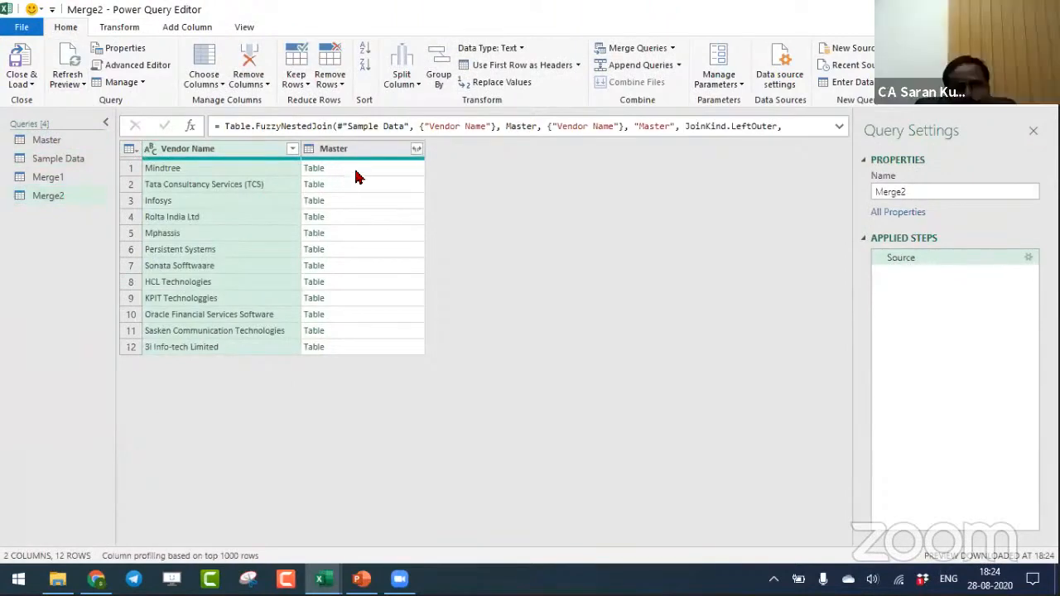
pyautogui.click(416, 149)
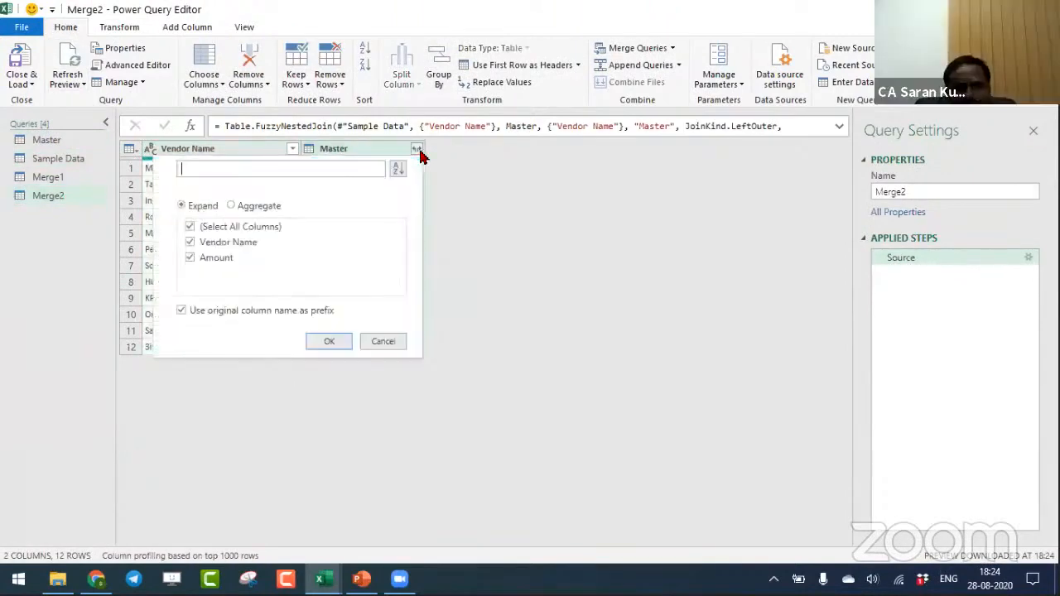
pyautogui.click(190, 243)
pyautogui.click(183, 310)
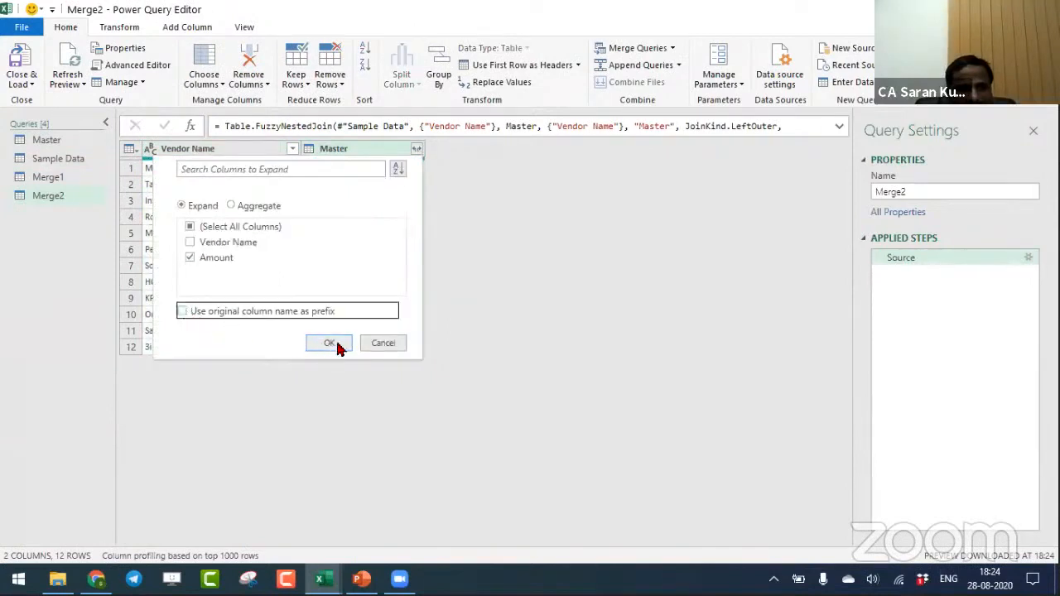
pyautogui.click(335, 341)
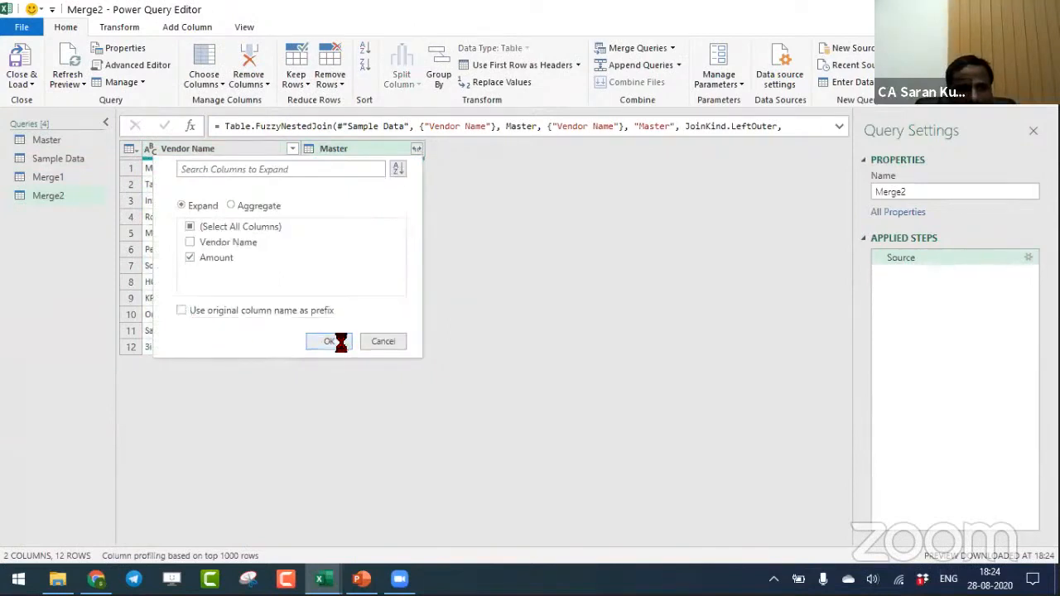
# - Load the Merge2 query as a table into the existing worksheet at Sheet2 cell A16, and view the loaded rows
pyautogui.click(31, 83)
pyautogui.click(56, 119)
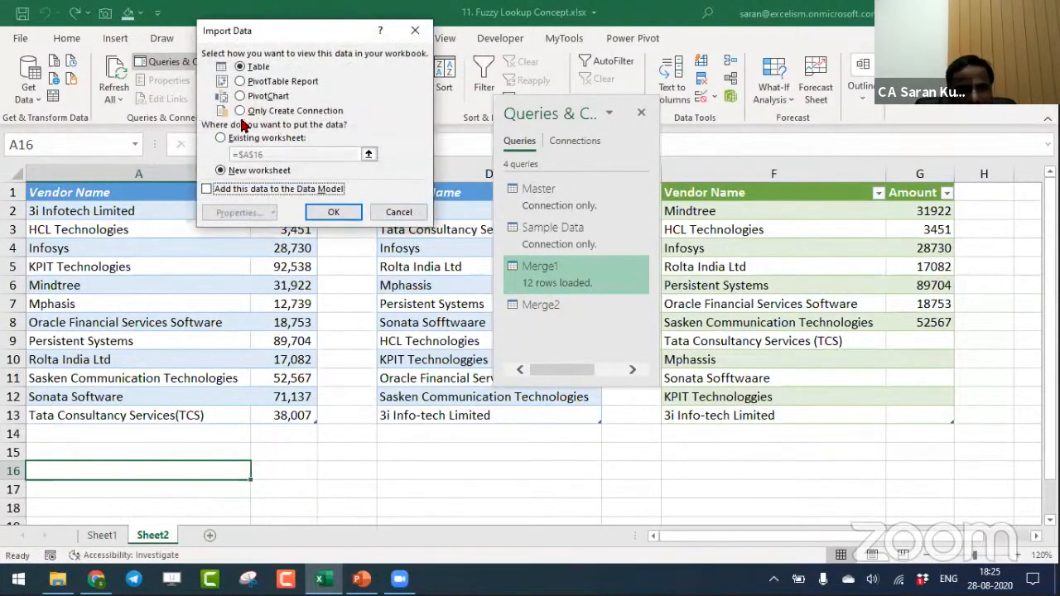
pyautogui.click(220, 139)
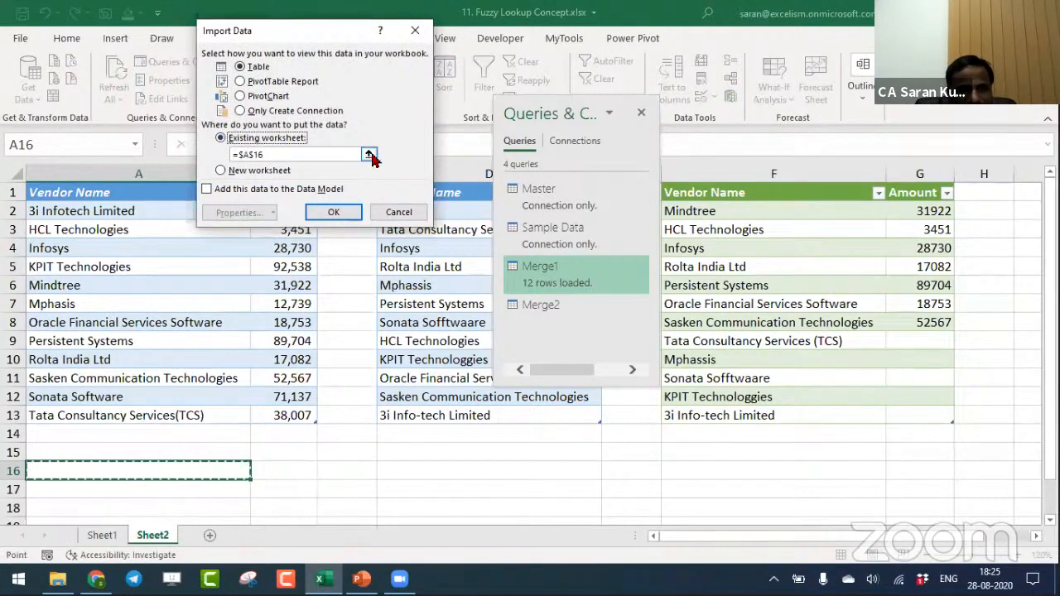
pyautogui.click(368, 154)
pyautogui.click(198, 461)
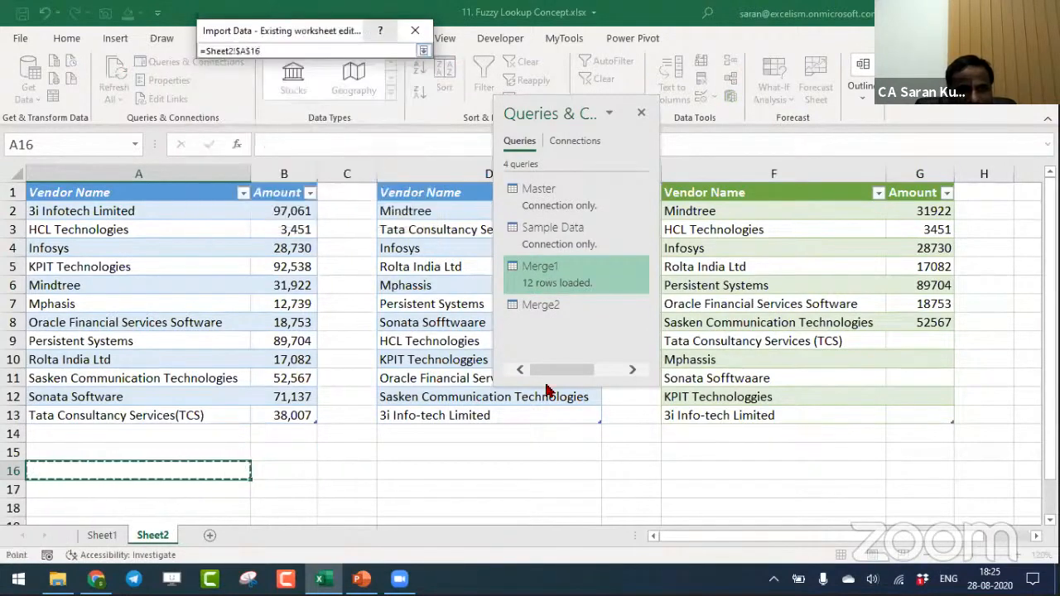
pyautogui.click(423, 51)
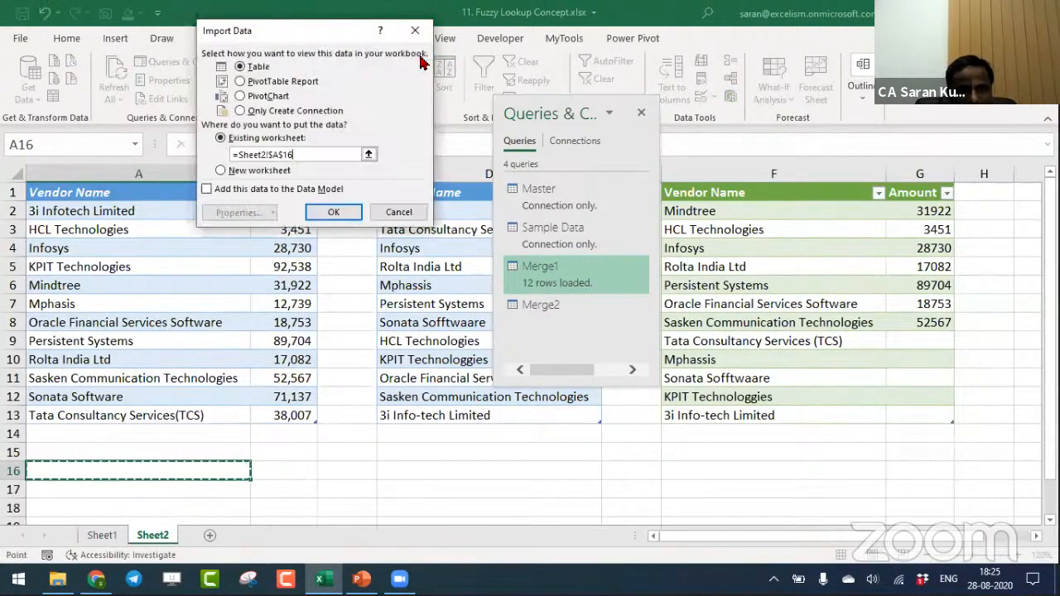
pyautogui.click(337, 207)
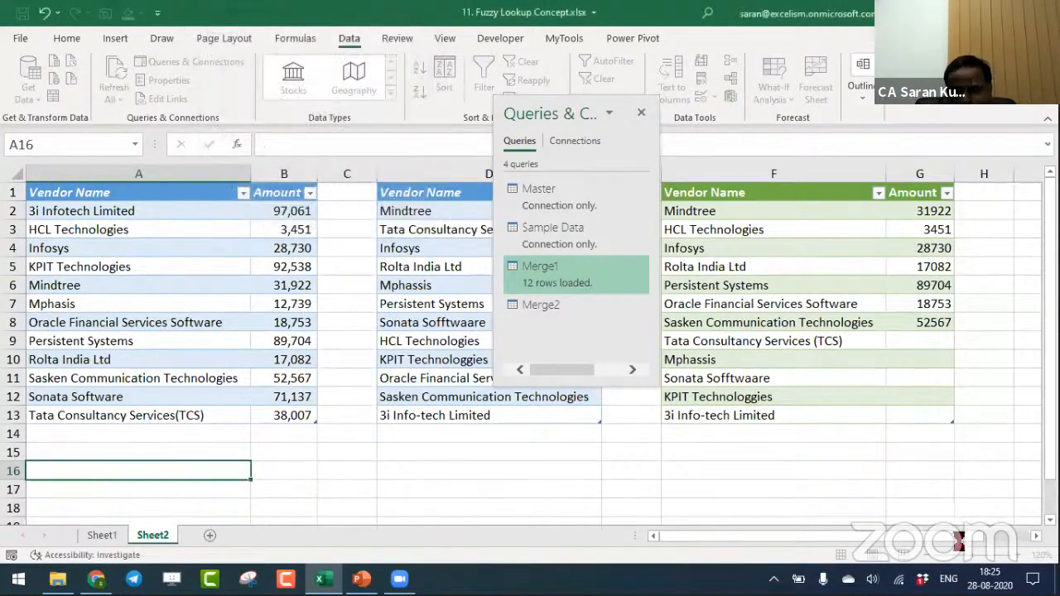
pyautogui.click(928, 556)
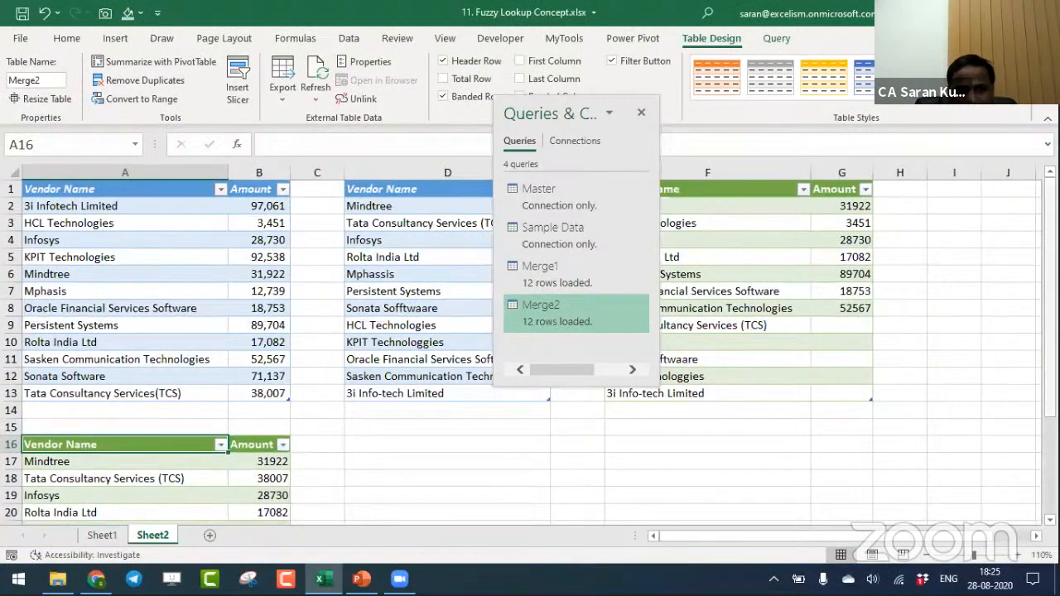
pyautogui.scroll(-3, 530, 348)
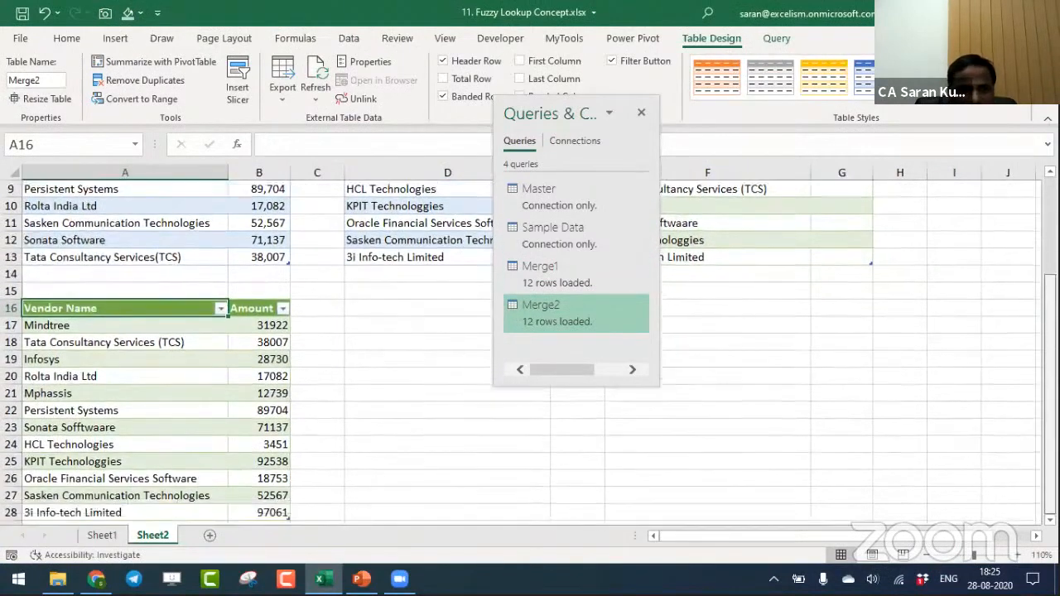
pyautogui.click(165, 404)
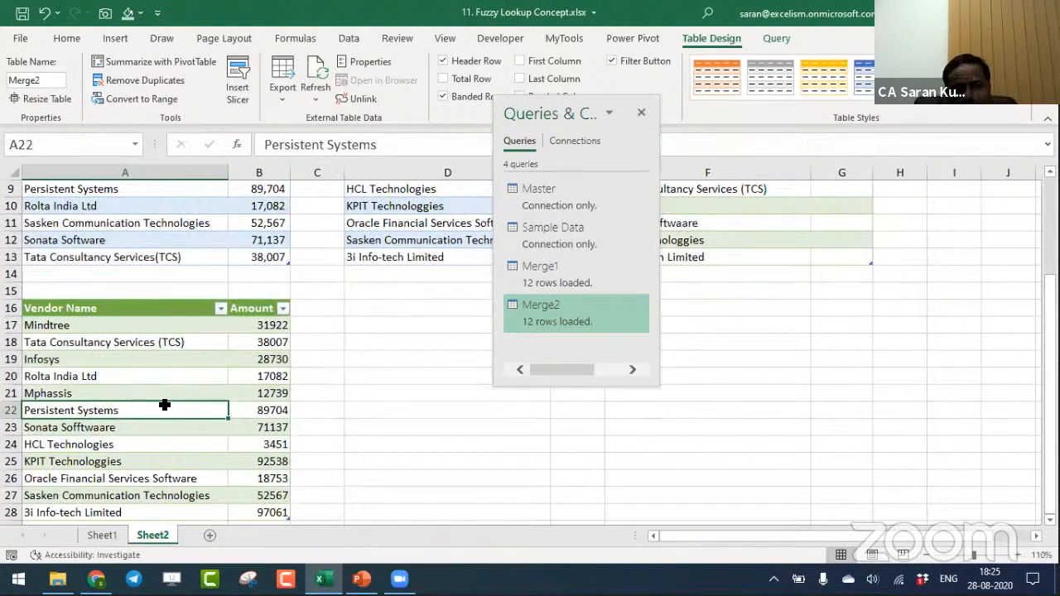
# - Move the whole Merge1 results table from F1 to cell I1 to free the space beside the sample data
pyautogui.hotkey('ctrl', 'Home')
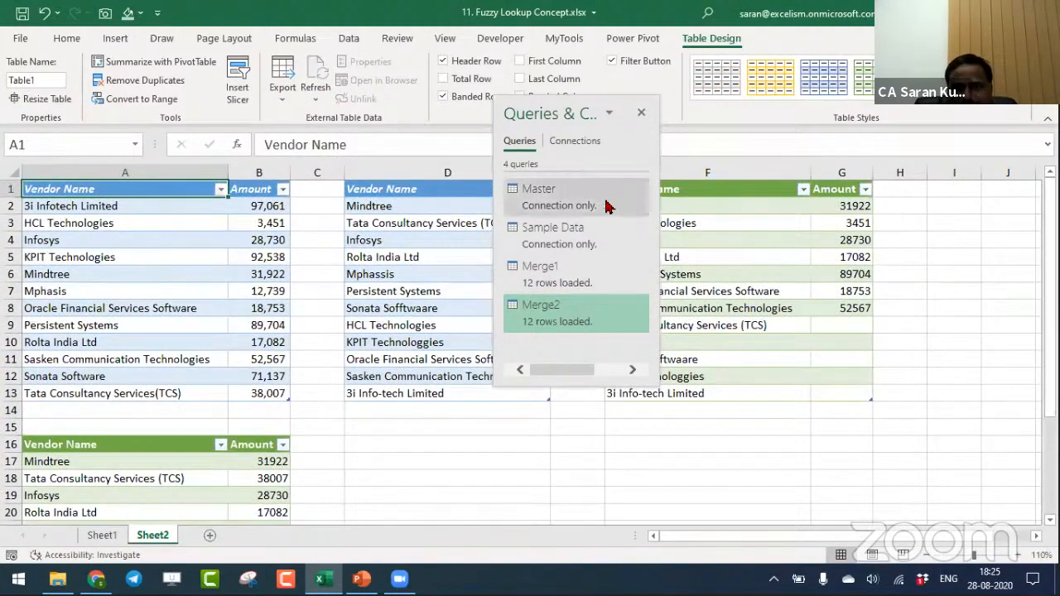
pyautogui.click(681, 189)
pyautogui.hotkey('ctrl', 'a')
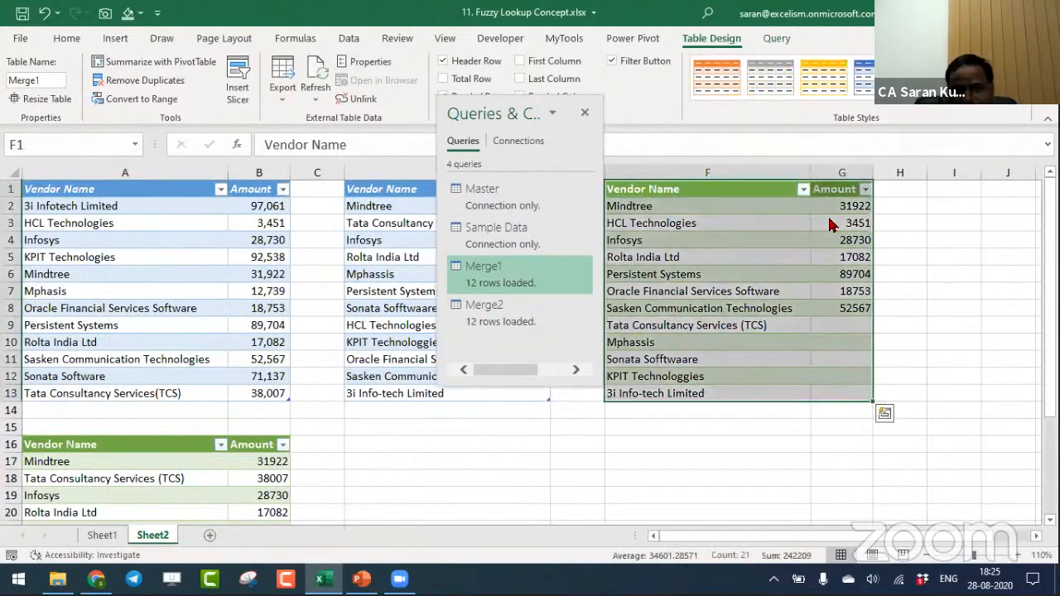
pyautogui.hotkey('ctrl', 'x')
pyautogui.press('Right')
pyautogui.press('Right')
pyautogui.press('Right')
pyautogui.press('Right')
pyautogui.press('Left')
pyautogui.hotkey('ctrl', 'v')
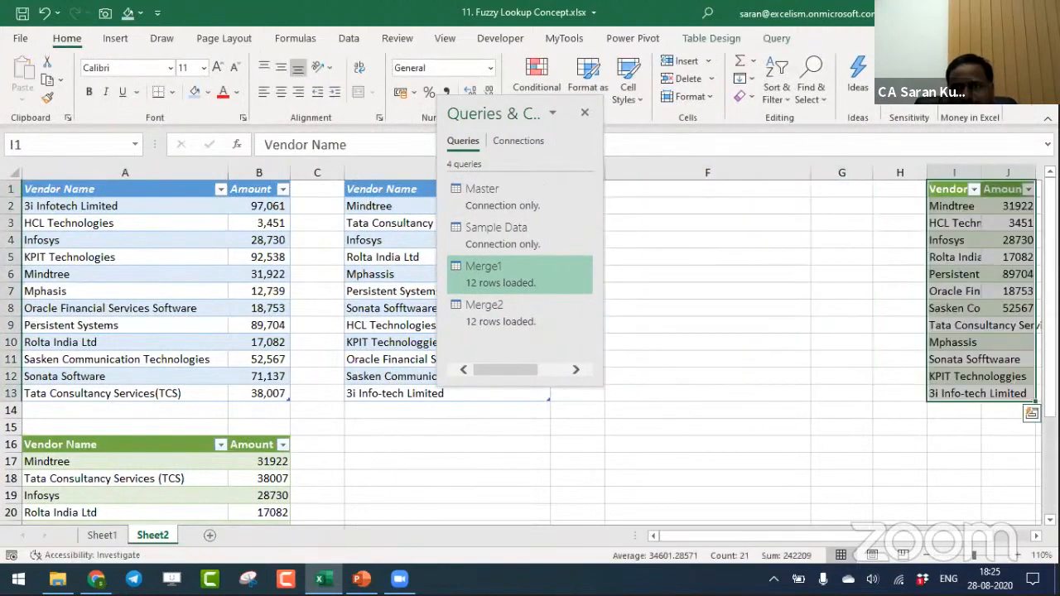
# - Move the whole Merge2 results table from A16 to cell F1, next to the sample vendor list
pyautogui.press('Left')
pyautogui.press('Left')
pyautogui.press('Left')
pyautogui.press('Left')
pyautogui.press('Left')
pyautogui.press('Left')
pyautogui.press('Left')
pyautogui.press('Left')
pyautogui.hotkey('ctrl', 'Down')
pyautogui.hotkey('ctrl', 'Down')
pyautogui.hotkey('ctrl', 'Down')
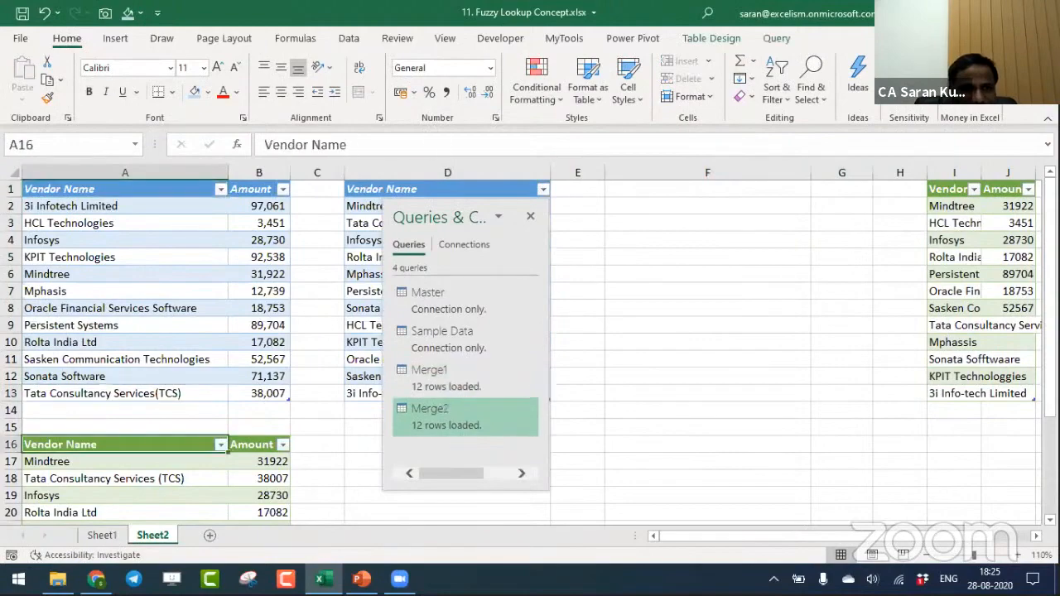
pyautogui.hotkey('ctrl', 'Up')
pyautogui.hotkey('ctrl', 'shift', 'Right')
pyautogui.hotkey('ctrl', 'shift', 'Down')
pyautogui.hotkey('ctrl', 'x')
pyautogui.hotkey('ctrl', 'Up')
pyautogui.hotkey('ctrl', 'Up')
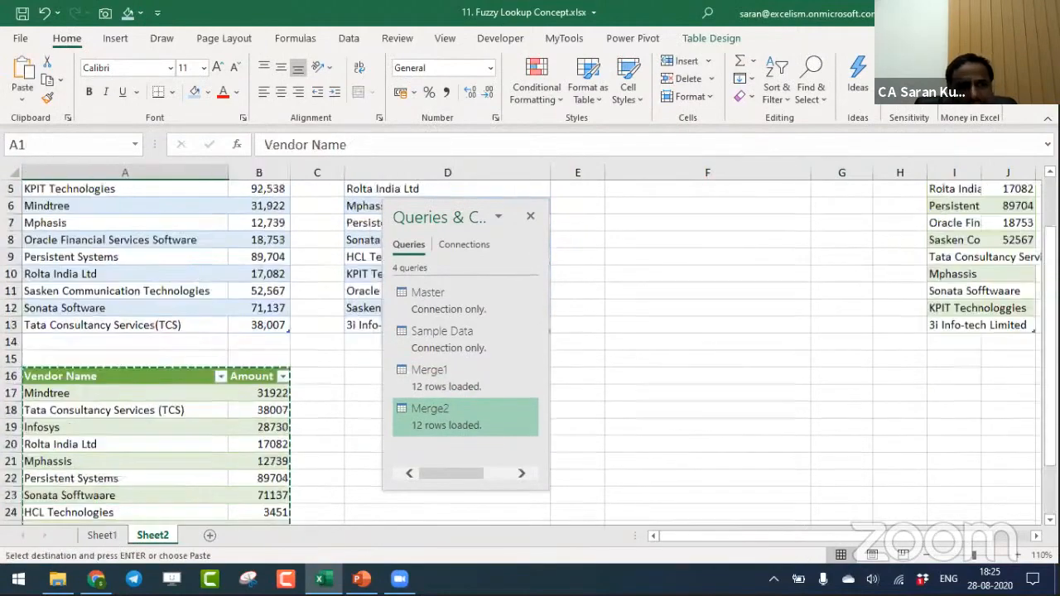
pyautogui.press('Right')
pyautogui.press('Right')
pyautogui.press('Right')
pyautogui.press('Right')
pyautogui.press('Right')
pyautogui.hotkey('ctrl', 'v')
pyautogui.press('Down')
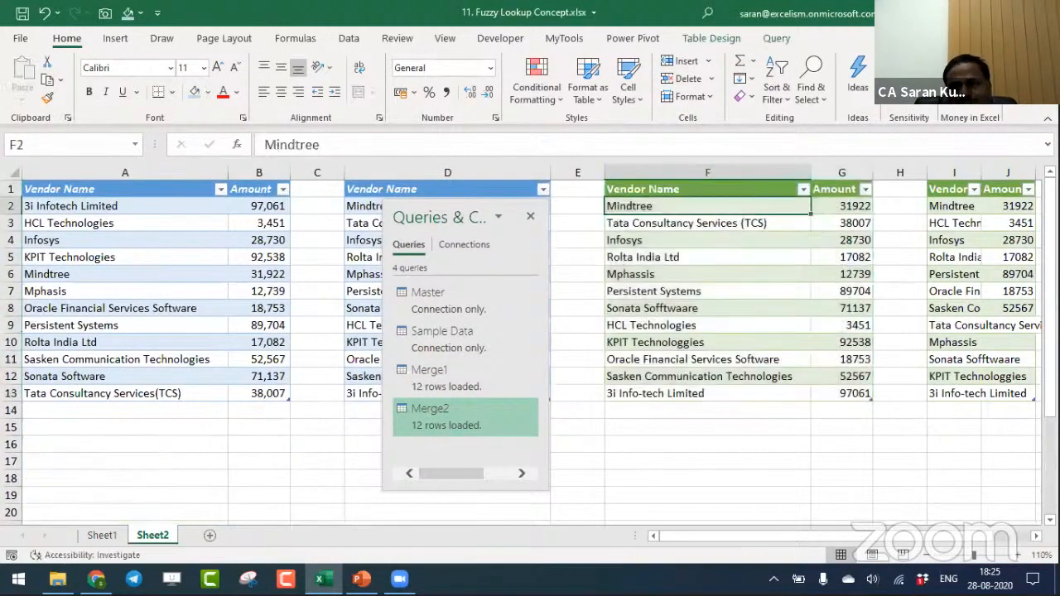
pyautogui.press('Down')
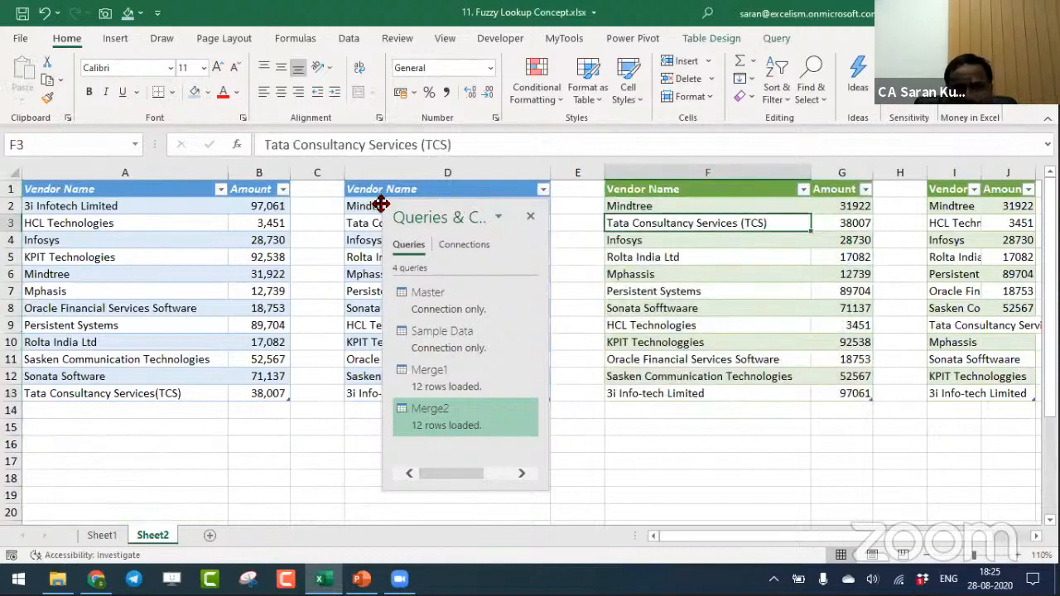
# - Move the Queries & Connections pane below the tables and compare Mphasis in the master with Mphassis in the Merge2 results
pyautogui.moveTo(385, 207); pyautogui.dragTo(530, 411)
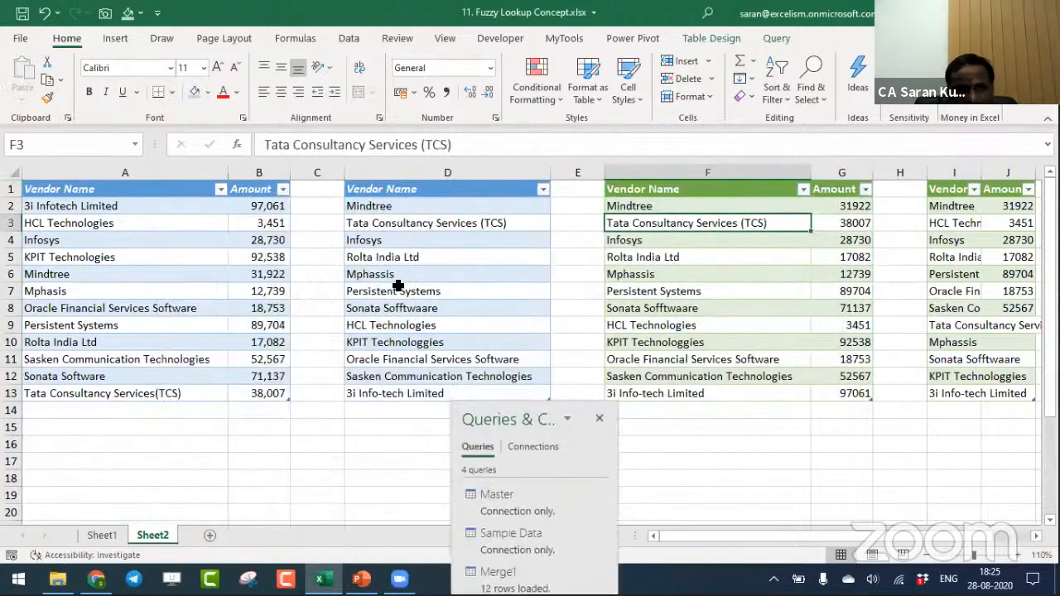
pyautogui.click(124, 291)
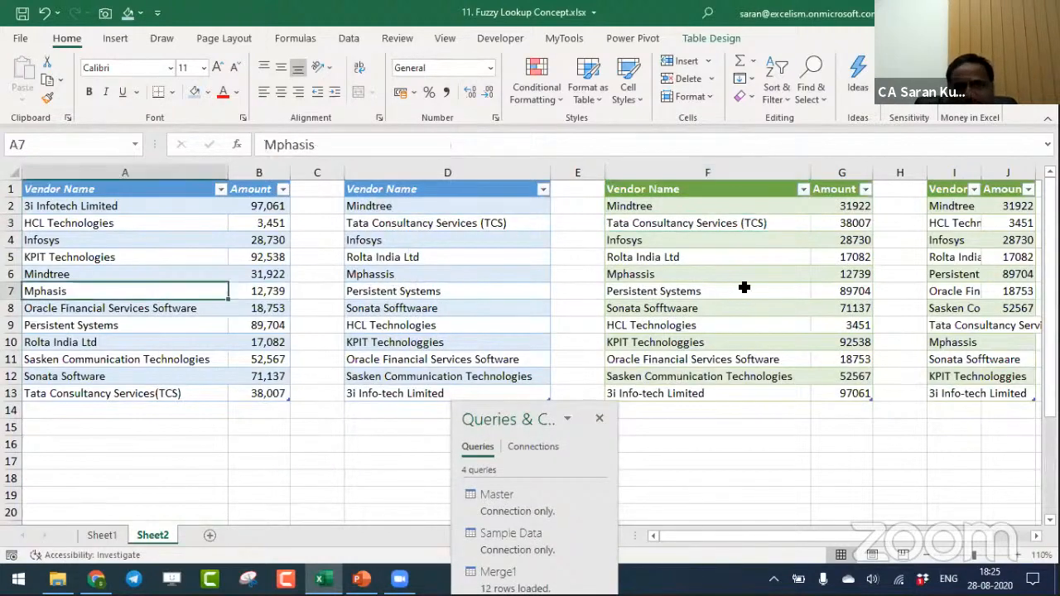
pyautogui.click(745, 273)
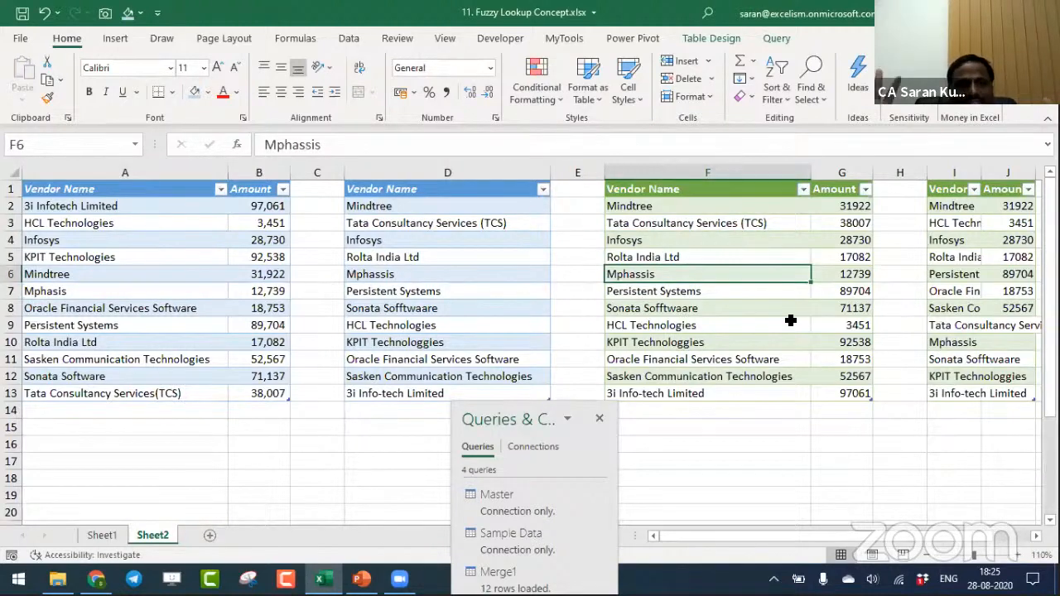
# - Change the KPIT Technologies entry in cell A5 to Technologies KPIT and refresh all queries
pyautogui.click(130, 257)
pyautogui.write('Techno')
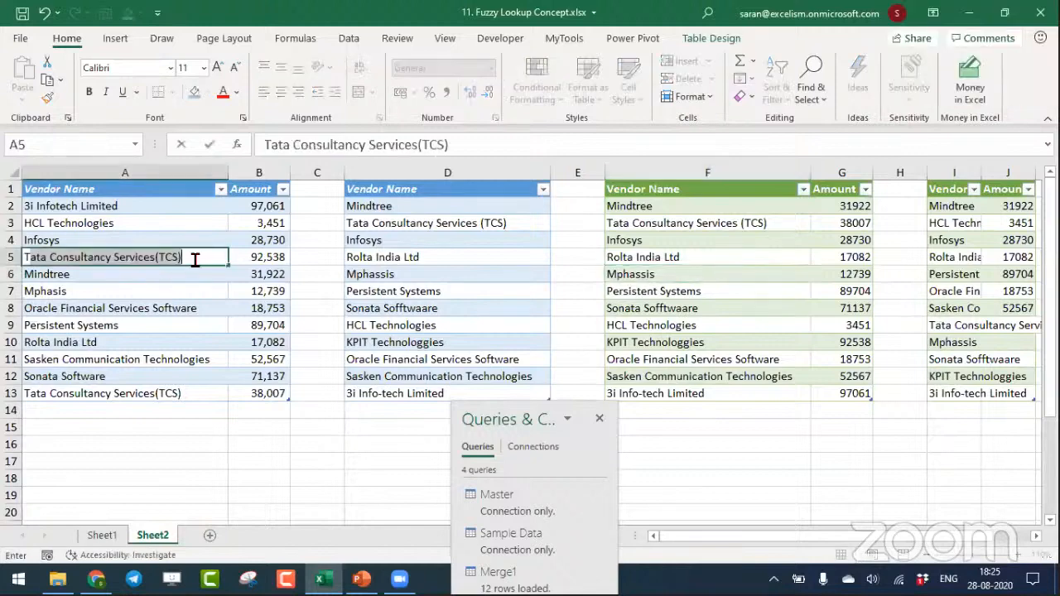
pyautogui.write('logie')
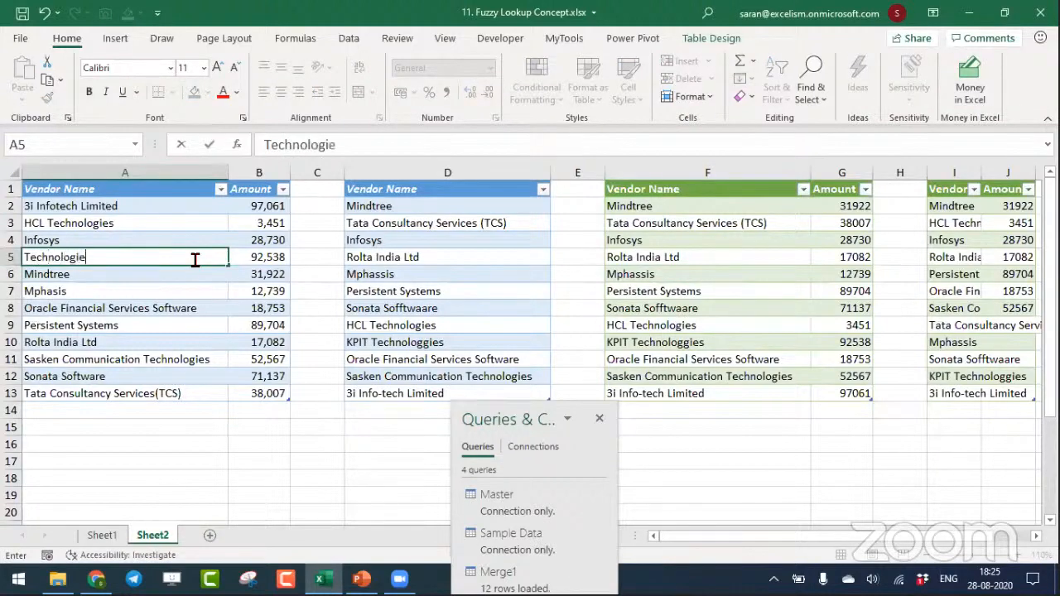
pyautogui.write('s KPT')
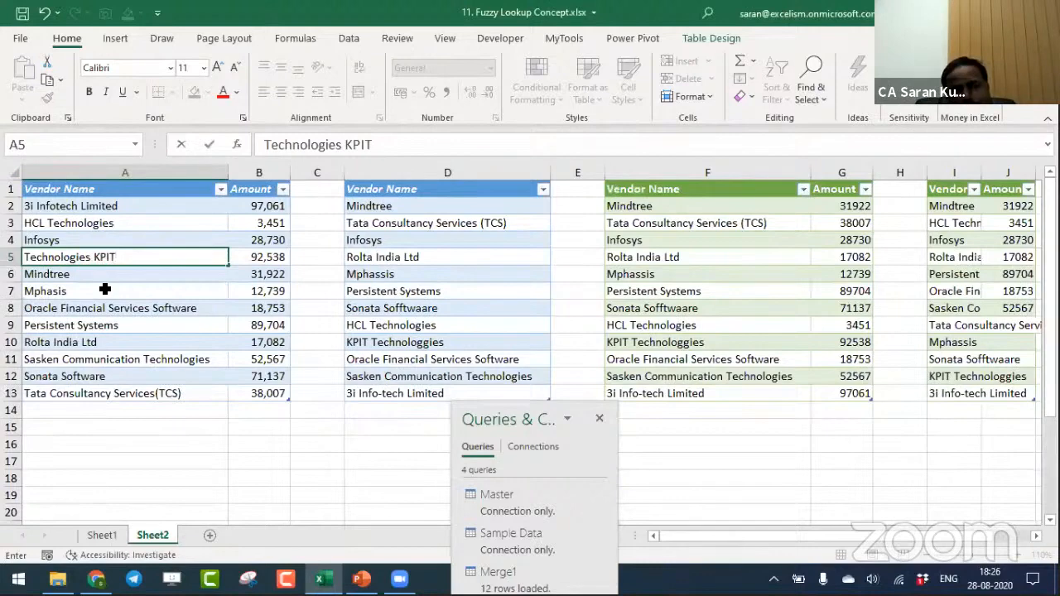
pyautogui.press('Return')
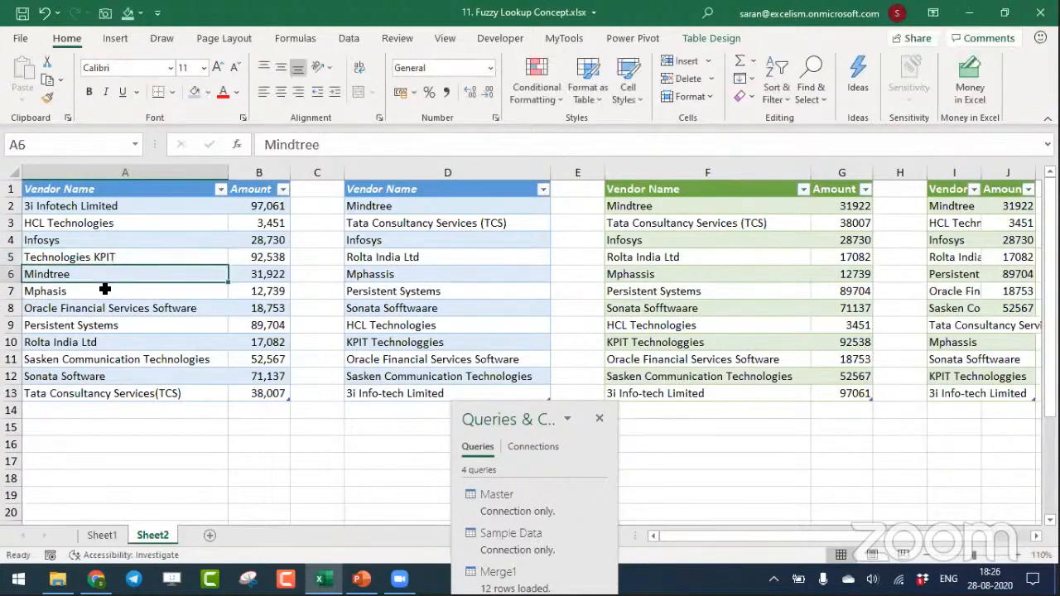
pyautogui.click(355, 38)
pyautogui.click(113, 73)
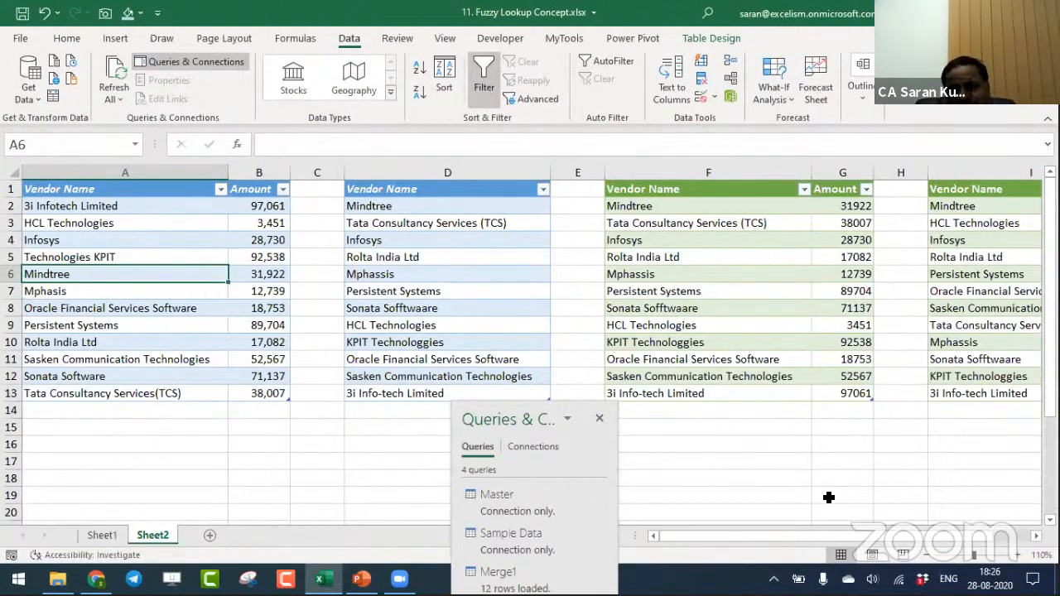
# - Dock the Queries & Connections pane beside the sheet and open the Merge2 query for editing
pyautogui.click(778, 259)
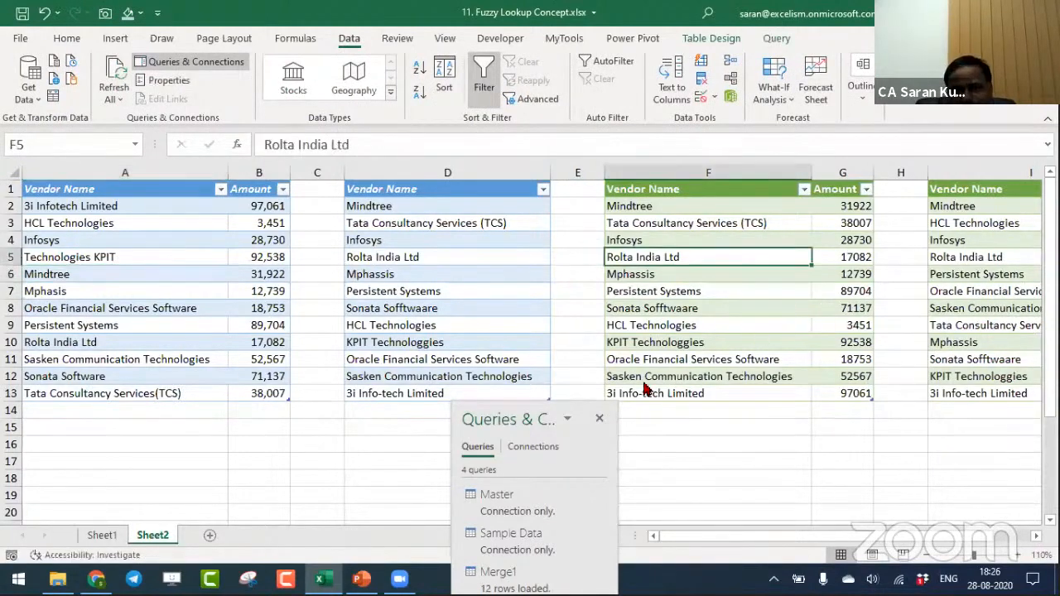
pyautogui.doubleClick(532, 420)
pyautogui.click(962, 382)
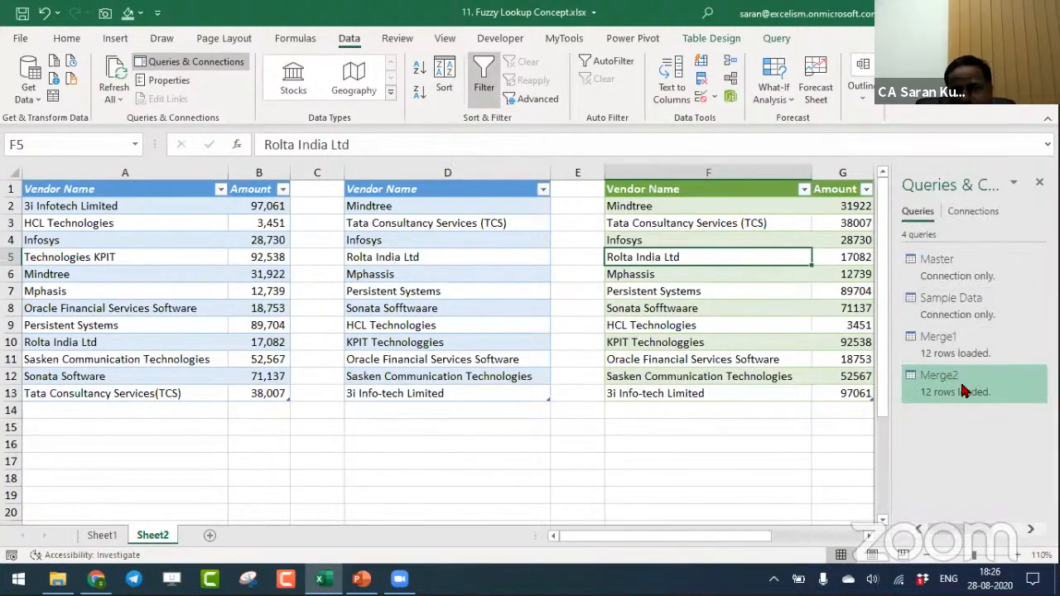
pyautogui.moveTo(964, 390)
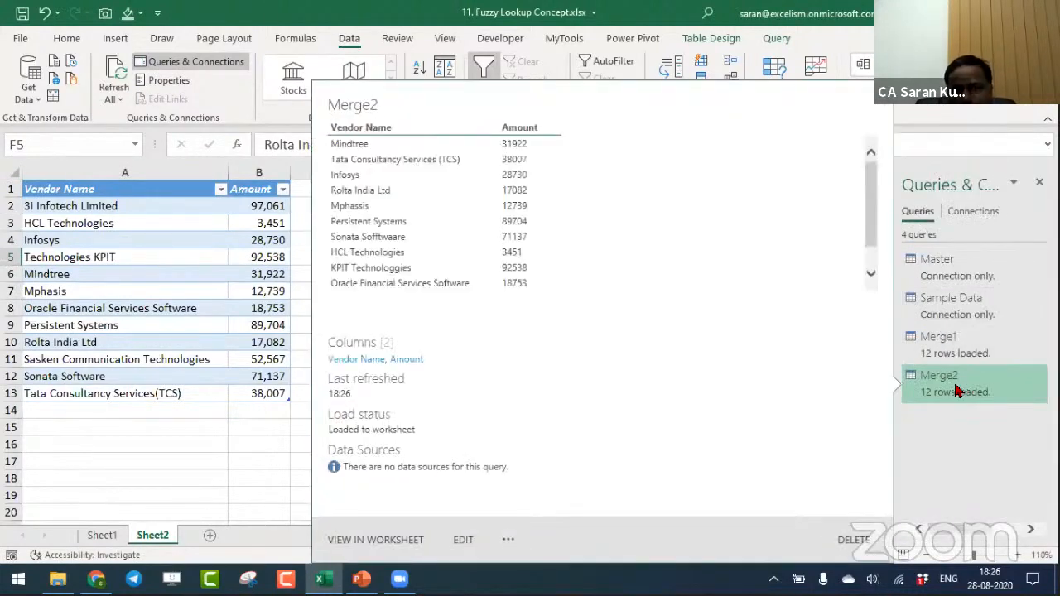
pyautogui.doubleClick(963, 390)
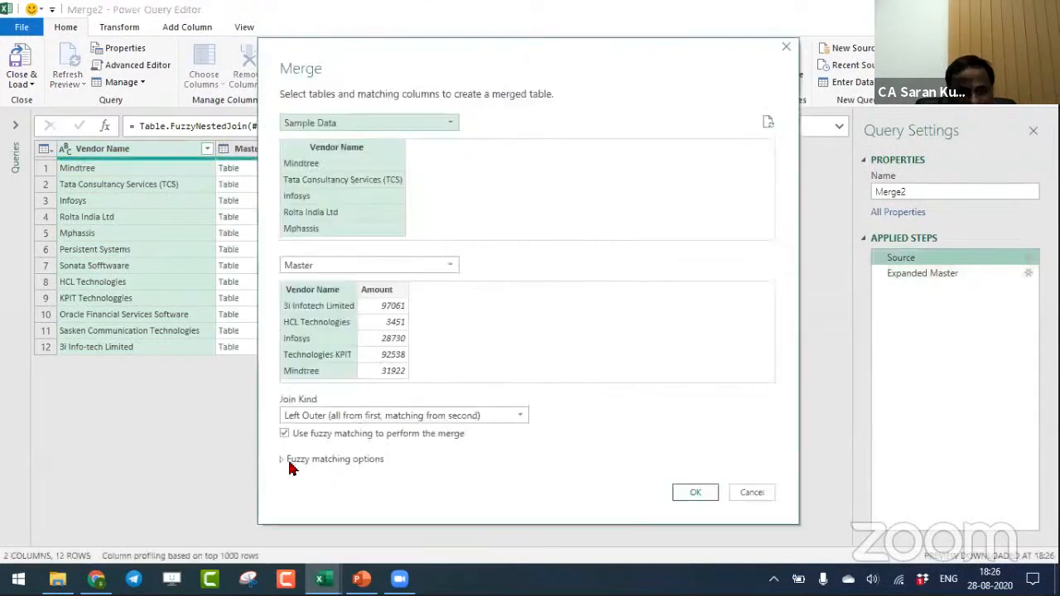
# - Examine the fuzzy matching options of the Merge2 source step, including combining text parts, maximum number of matches and transformation table
pyautogui.click(283, 464)
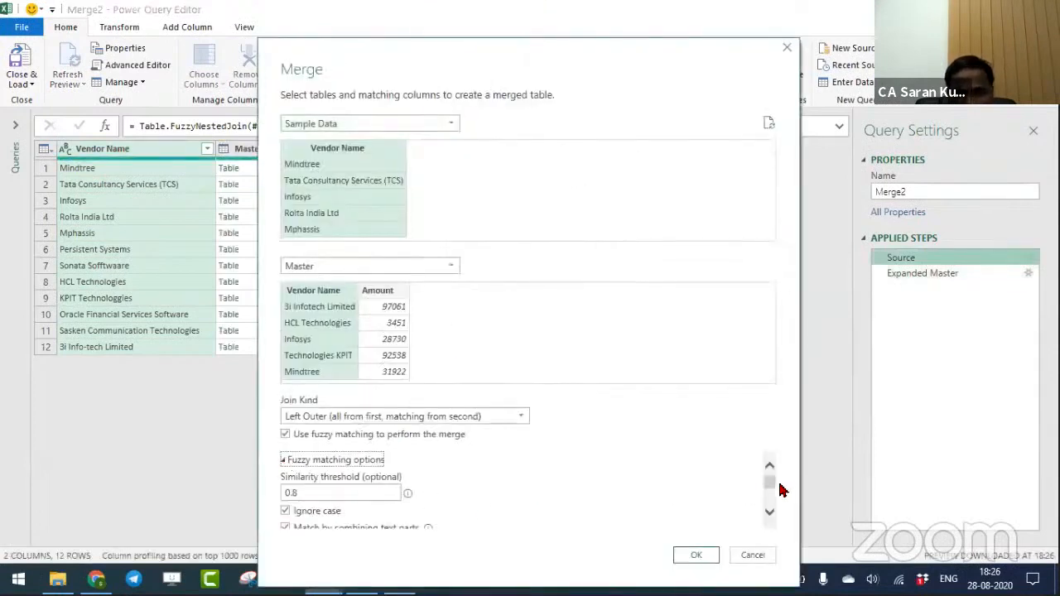
pyautogui.moveTo(770, 486); pyautogui.dragTo(771, 491)
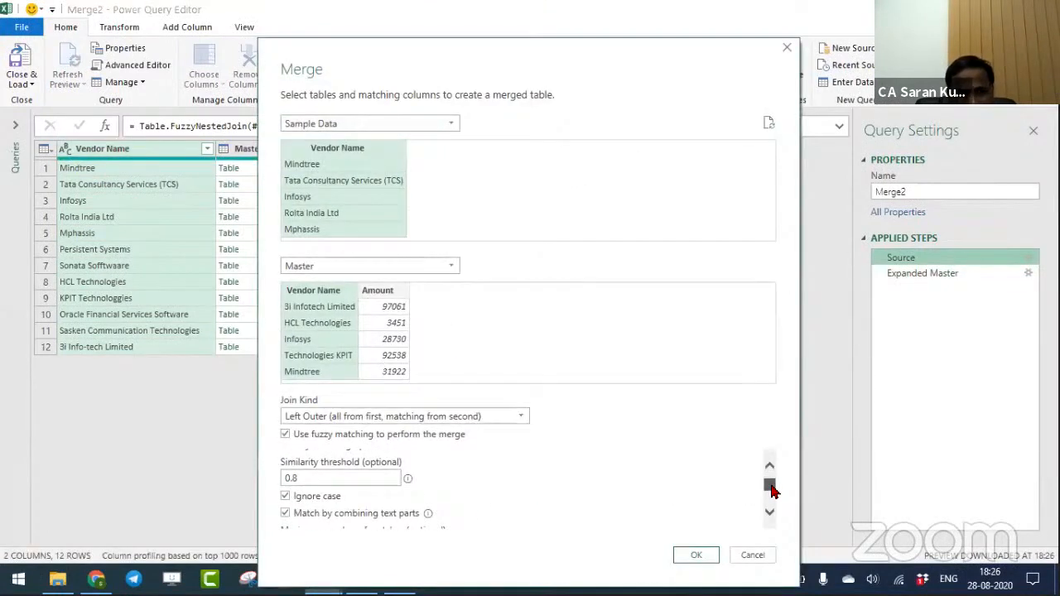
pyautogui.scroll(-1, 323, 506)
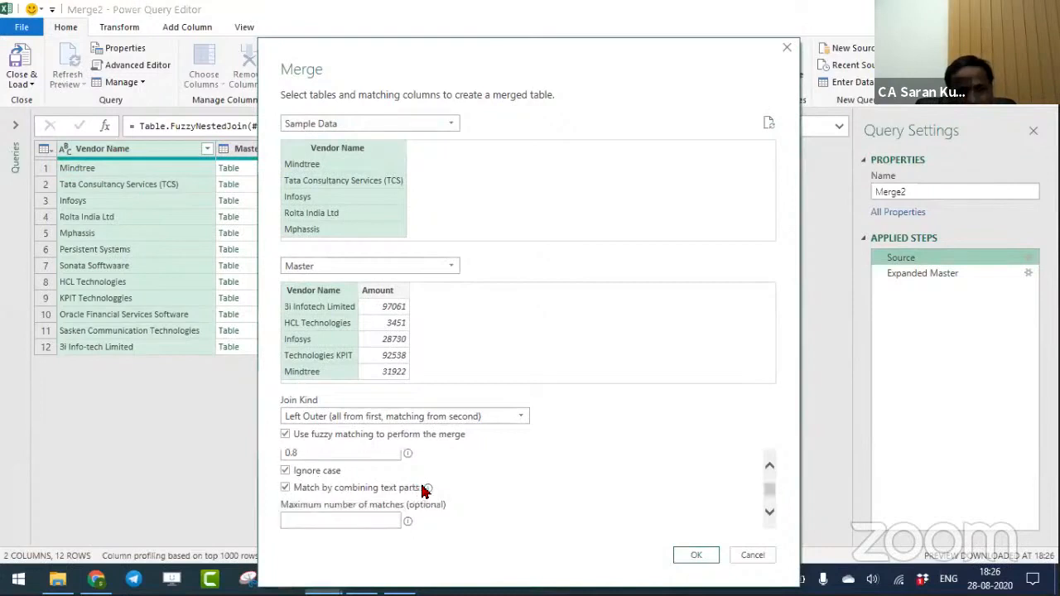
pyautogui.moveTo(427, 490)
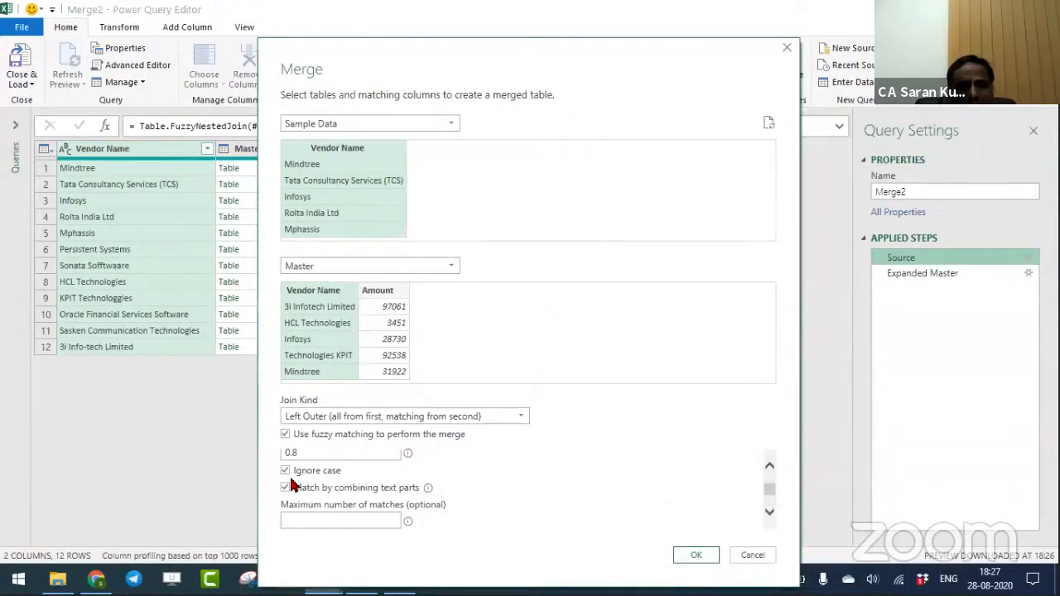
pyautogui.click(771, 466)
pyautogui.moveTo(769, 482); pyautogui.dragTo(770, 501)
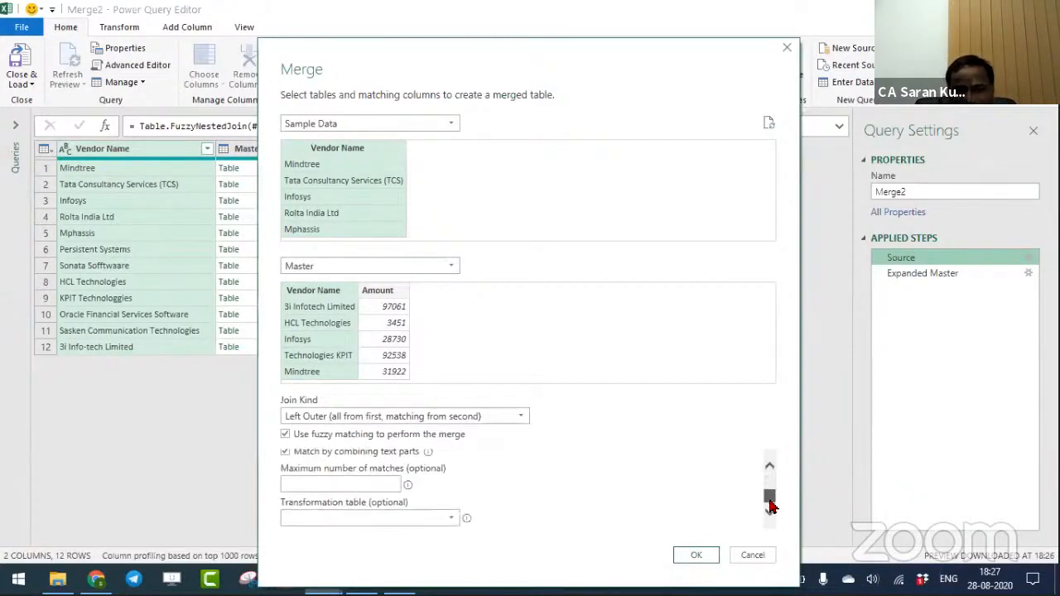
pyautogui.click(419, 517)
pyautogui.click(557, 519)
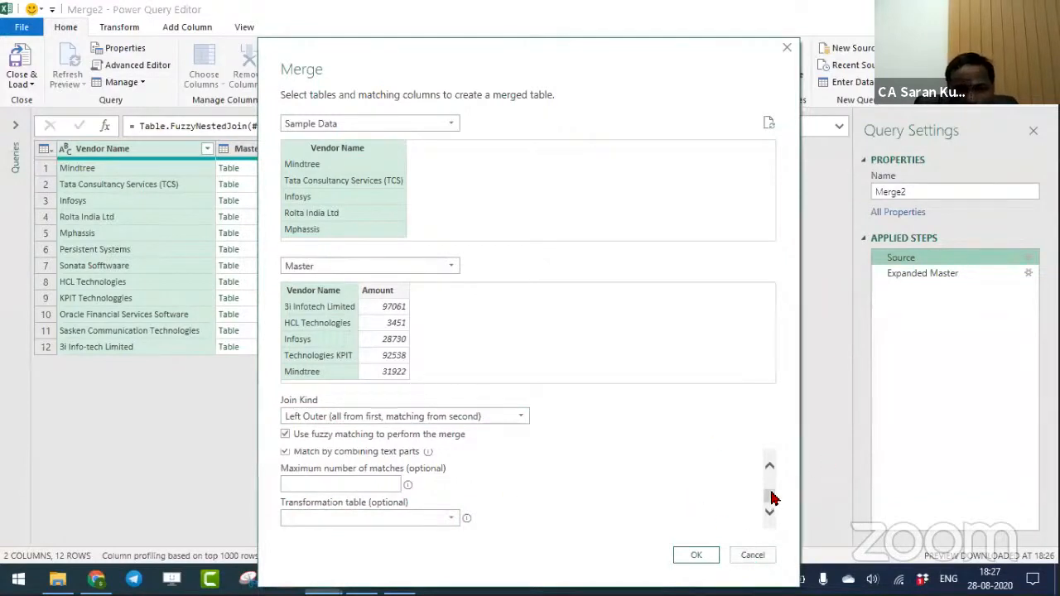
# - Set the fuzzy merge's similarity threshold to 0.9, select the Expanded Master step and load the query back to the sheet
pyautogui.moveTo(769, 497); pyautogui.dragTo(769, 484)
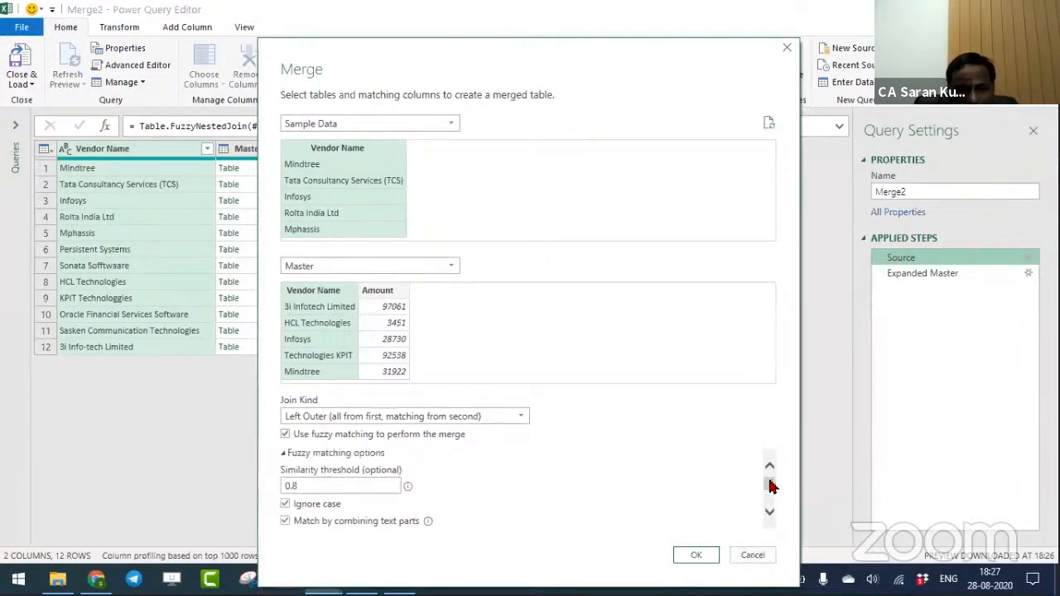
pyautogui.click(302, 486)
pyautogui.press('BackSpace')
pyautogui.write('9')
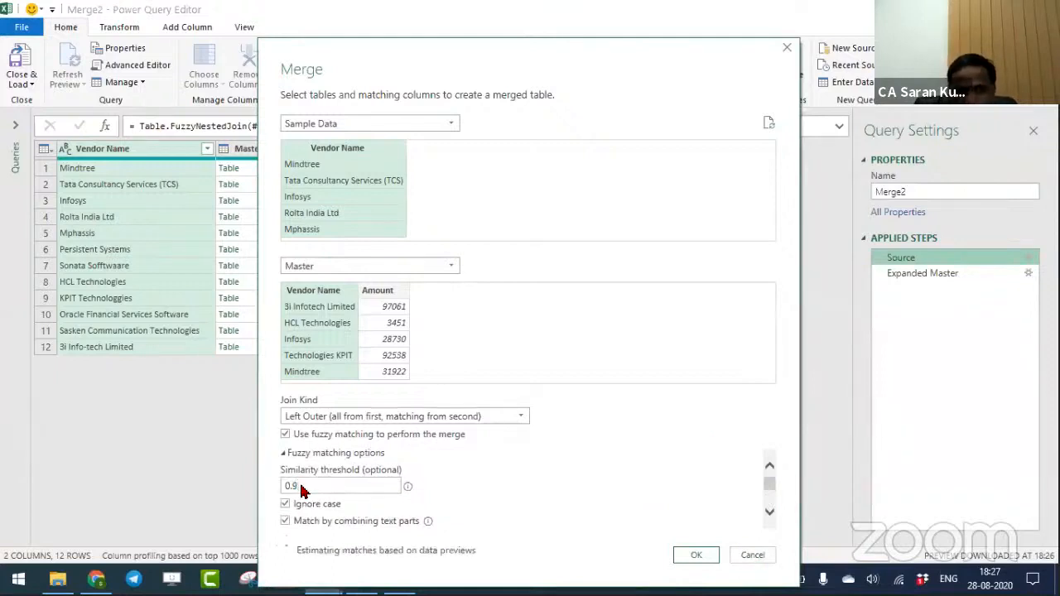
pyautogui.click(696, 554)
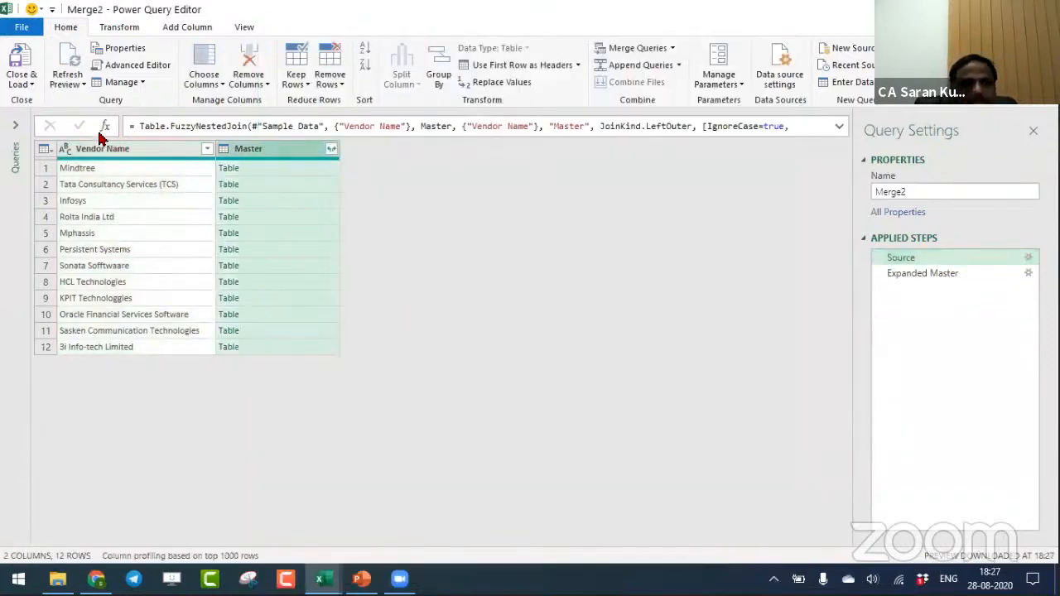
pyautogui.moveTo(899, 257); pyautogui.dragTo(941, 275)
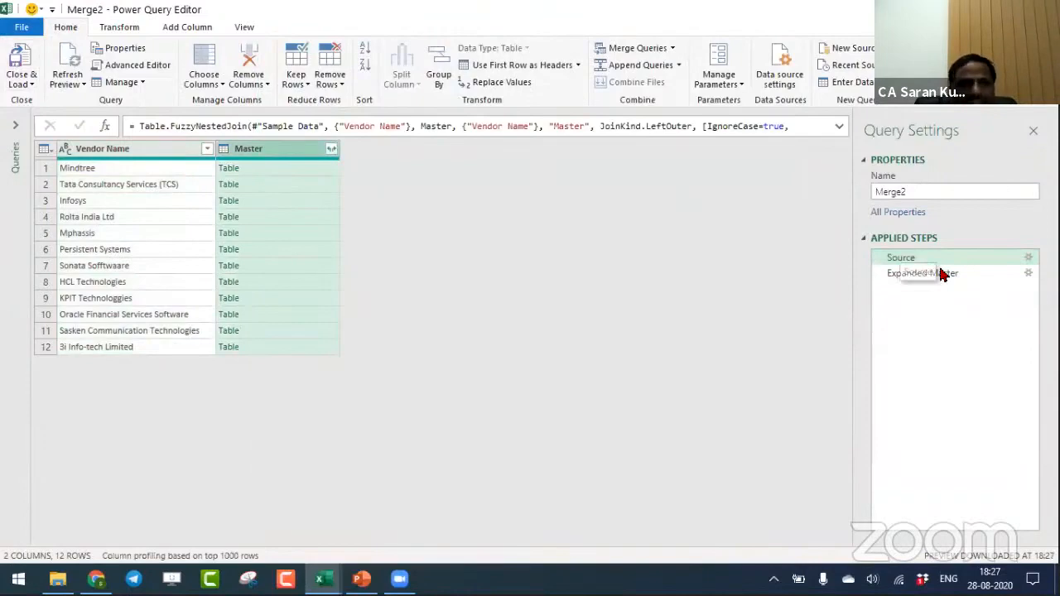
pyautogui.click(941, 275)
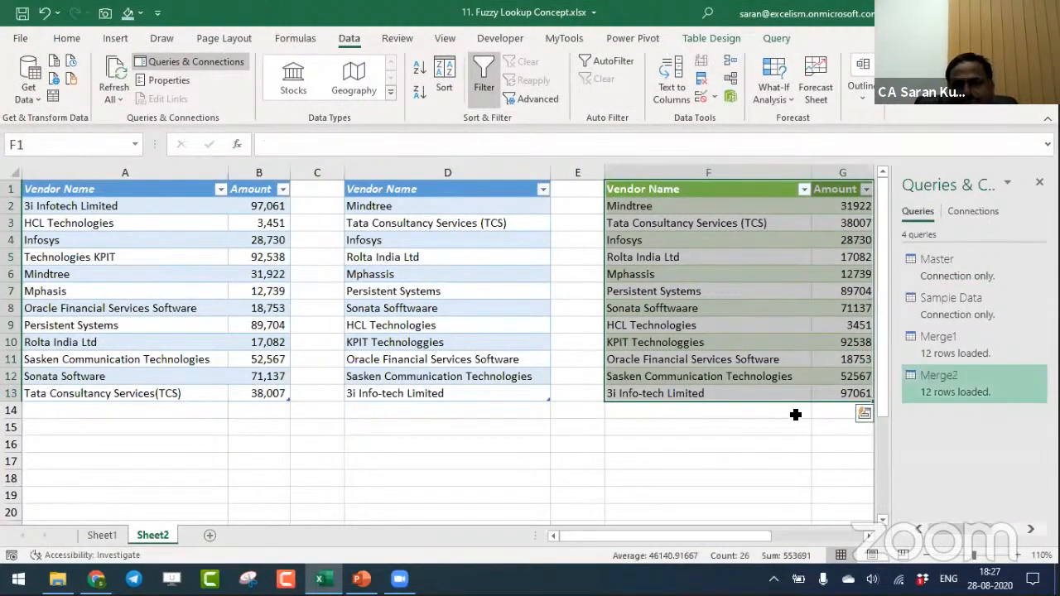
pyautogui.hscroll(2, 796, 418)
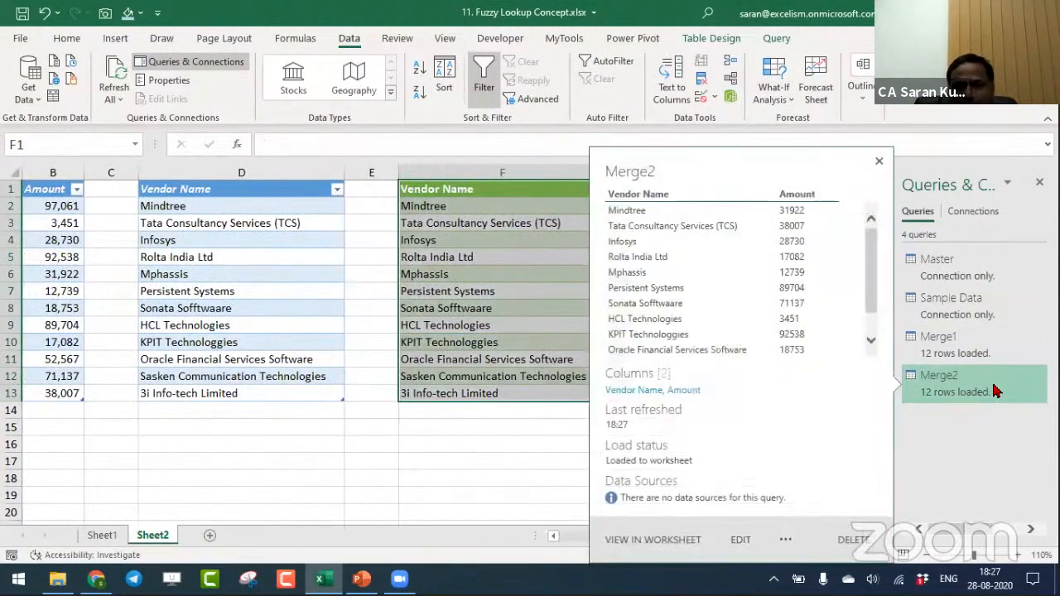
# - Reopen the Merge2 source settings, set the similarity threshold to 0.98 and load the query back to the sheet
pyautogui.doubleClick(1031, 387)
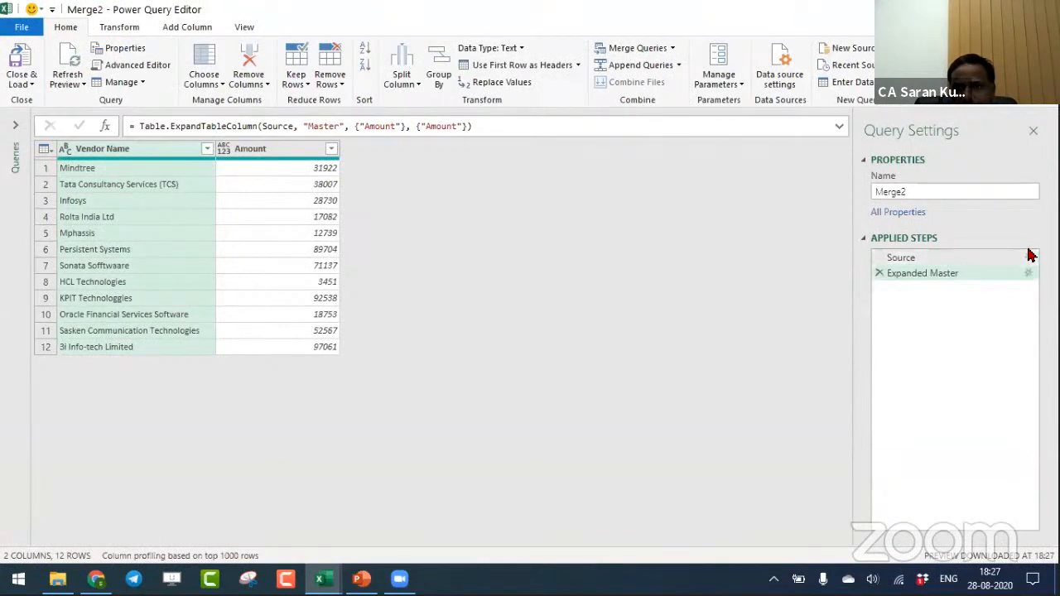
pyautogui.click(1029, 258)
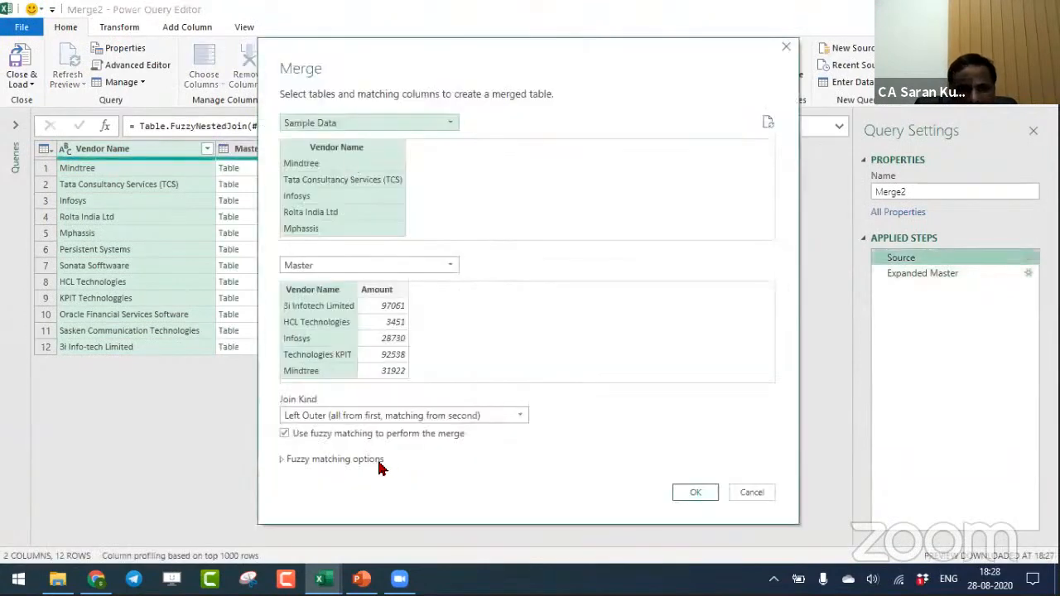
pyautogui.click(282, 458)
pyautogui.click(312, 491)
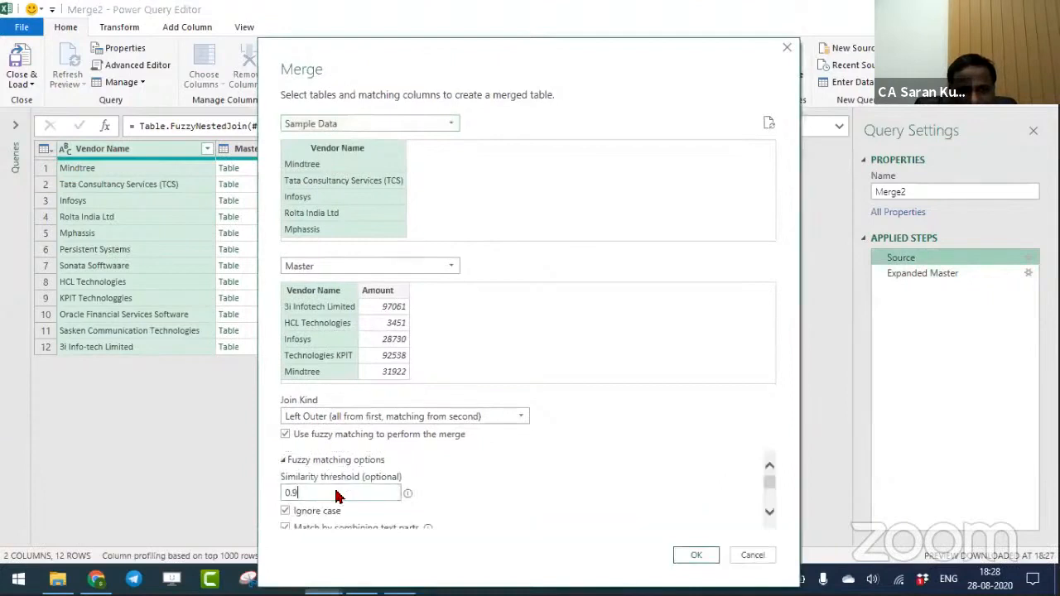
pyautogui.write('8')
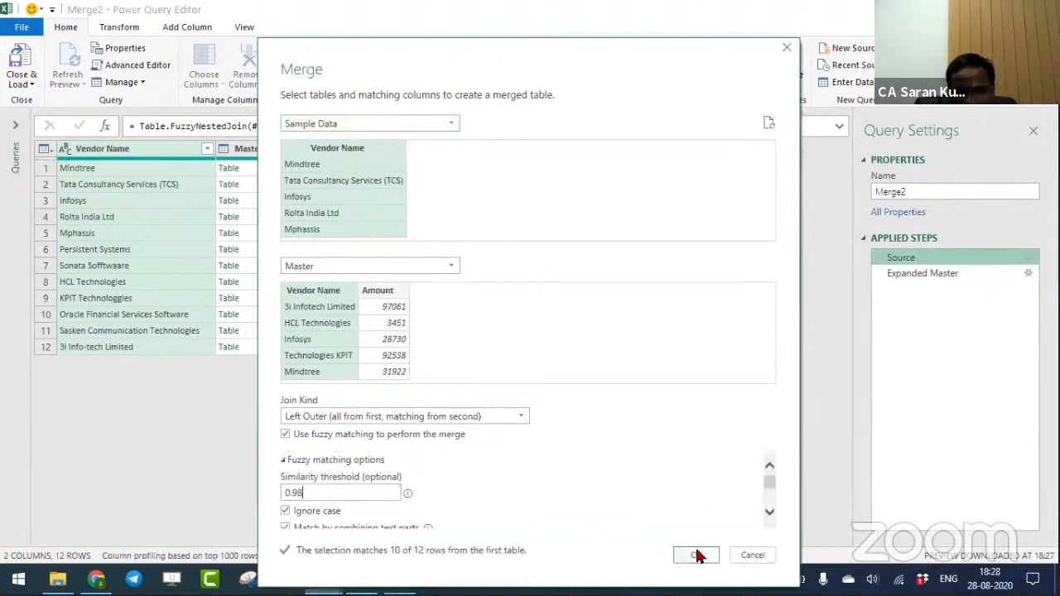
pyautogui.click(695, 555)
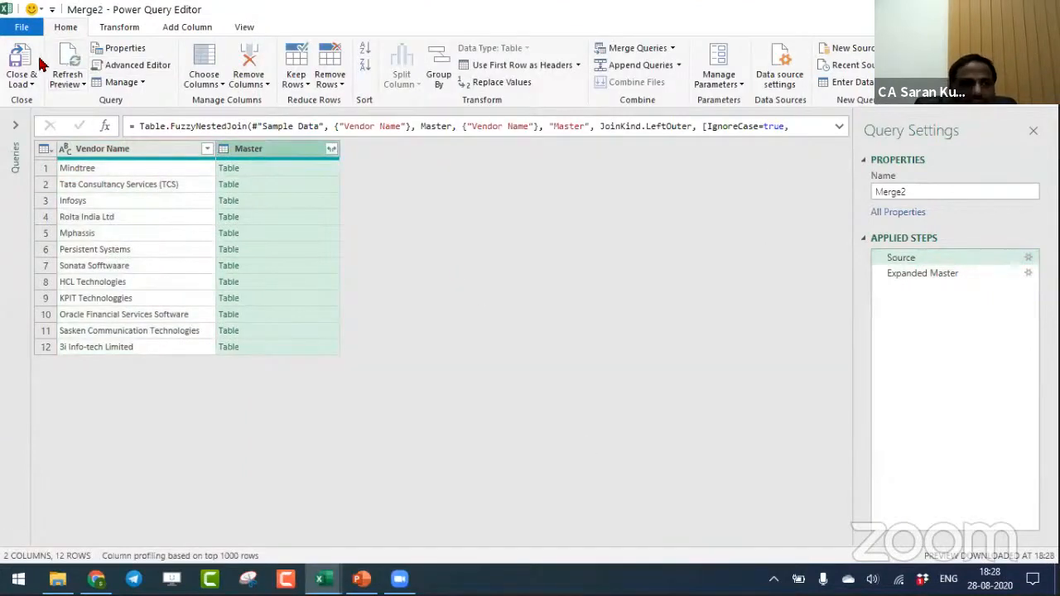
pyautogui.click(18, 64)
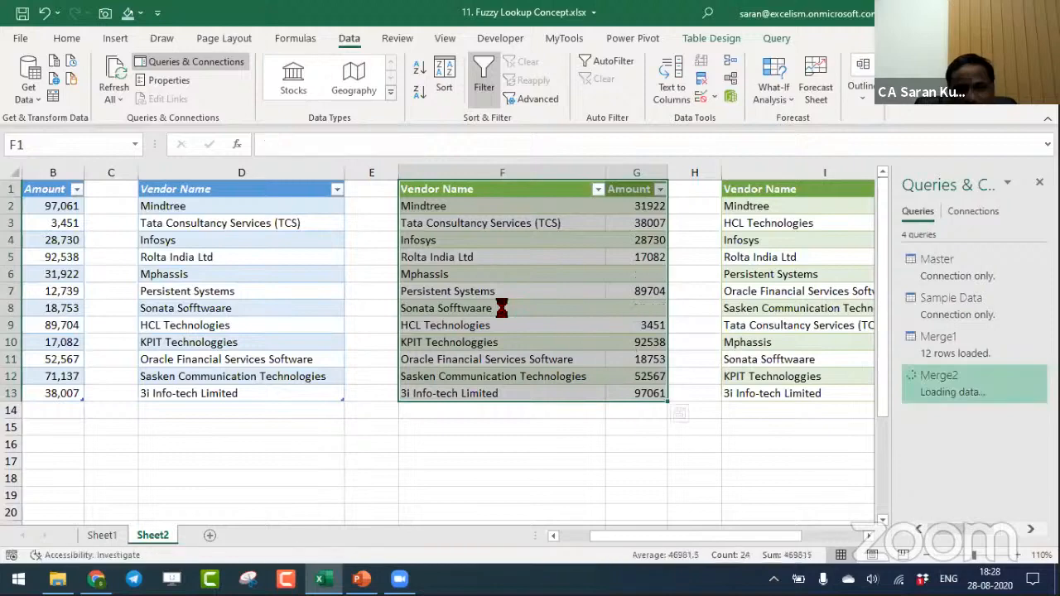
# - Compare the Mphassis row in the Merge2 results with the sample list and the master vendor table
pyautogui.click(492, 272)
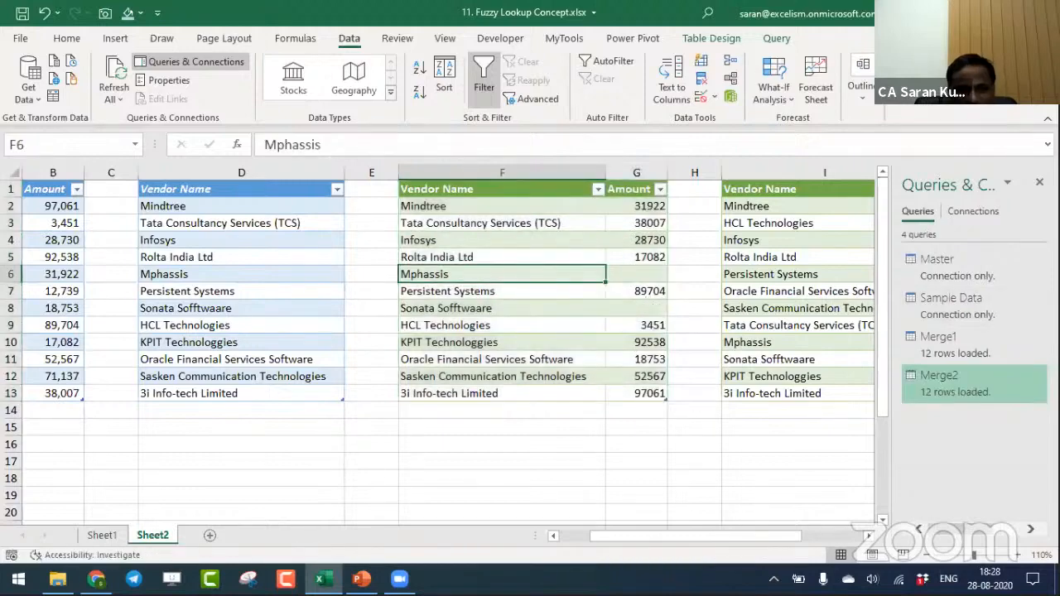
pyautogui.press('Left')
pyautogui.press('Left')
pyautogui.press('Left')
pyautogui.press('Left')
pyautogui.press('Left')
pyautogui.press('Right')
pyautogui.press('Right')
pyautogui.press('Right')
pyautogui.press('Right')
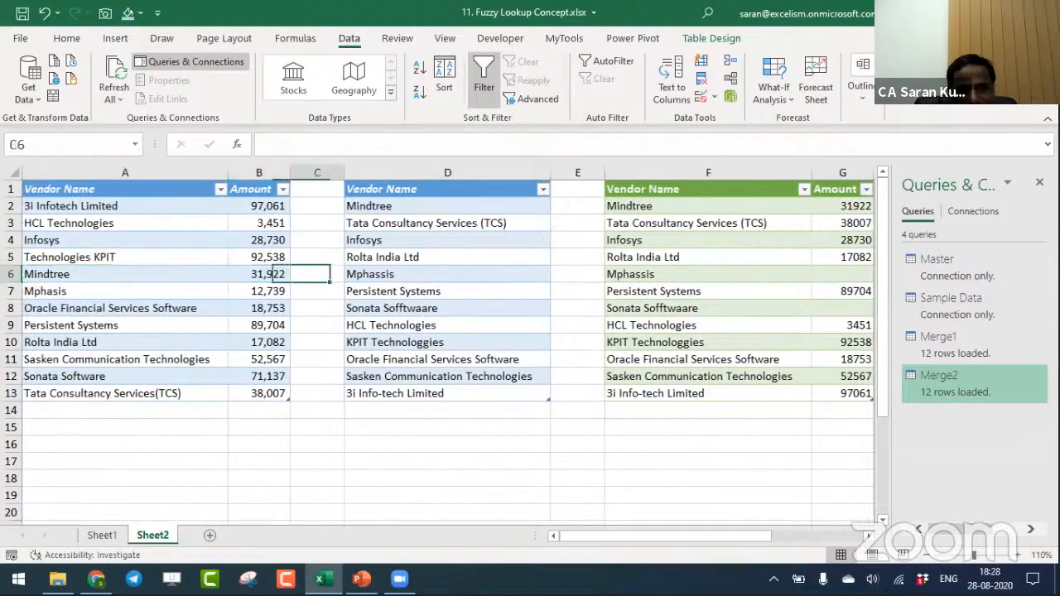
pyautogui.press('Right')
# - Check the Sonata Sofftwaare and Tata Consultancy Services rows in the Merge2 results against the master vendor names
pyautogui.press('Down')
pyautogui.press('Down')
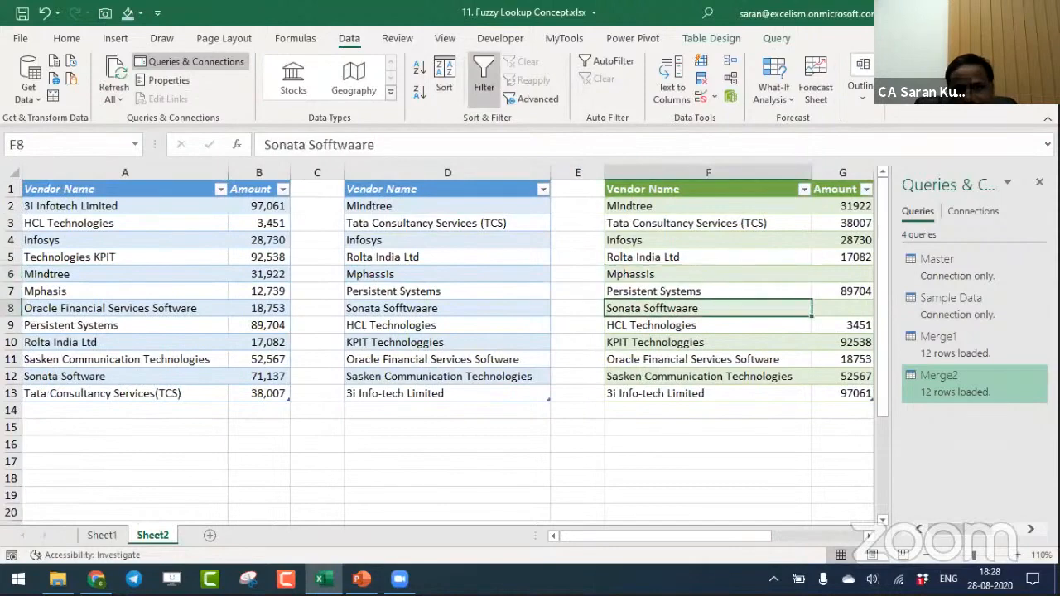
pyautogui.press('Left')
pyautogui.press('Left')
pyautogui.press('Left')
pyautogui.press('Left')
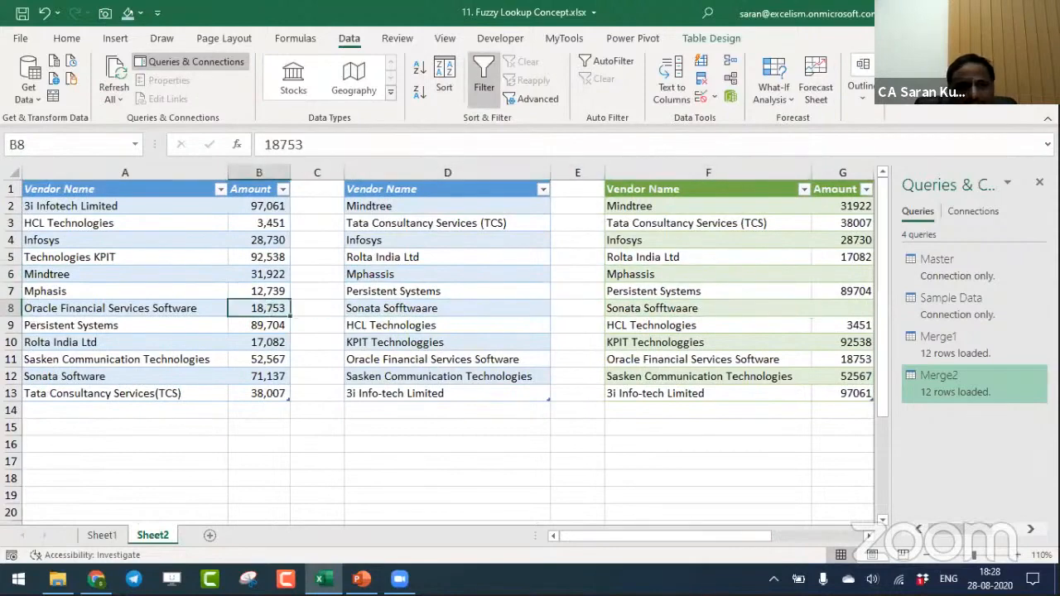
pyautogui.press('Up')
pyautogui.press('Up')
pyautogui.press('Up')
pyautogui.press('Up')
pyautogui.press('Up')
pyautogui.press('Left')
pyautogui.press('Down')
pyautogui.press('Down')
pyautogui.press('Down')
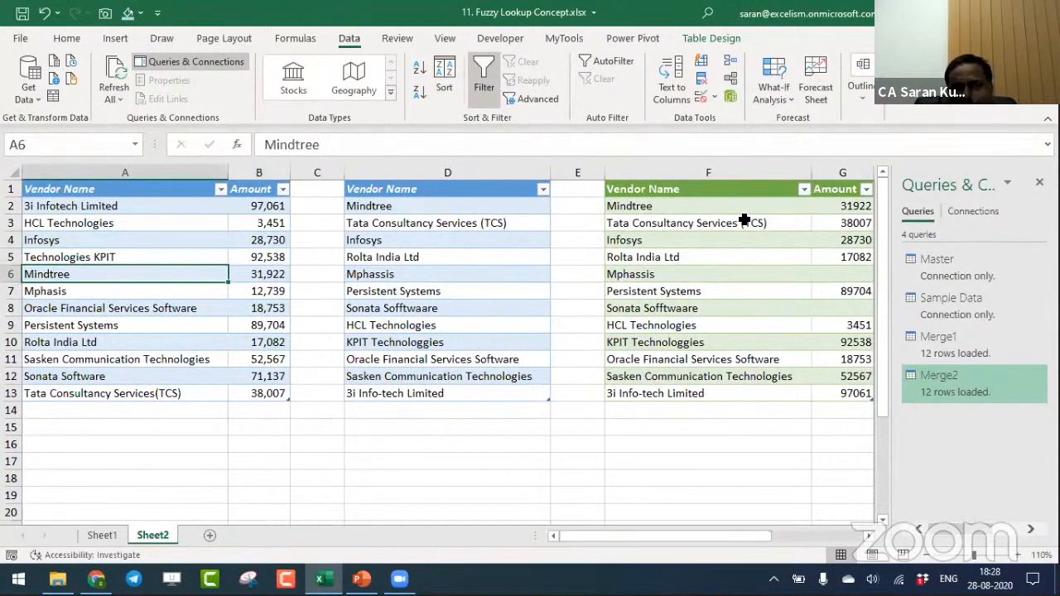
pyautogui.click(620, 224)
pyautogui.hotkey('shift', 'Right')
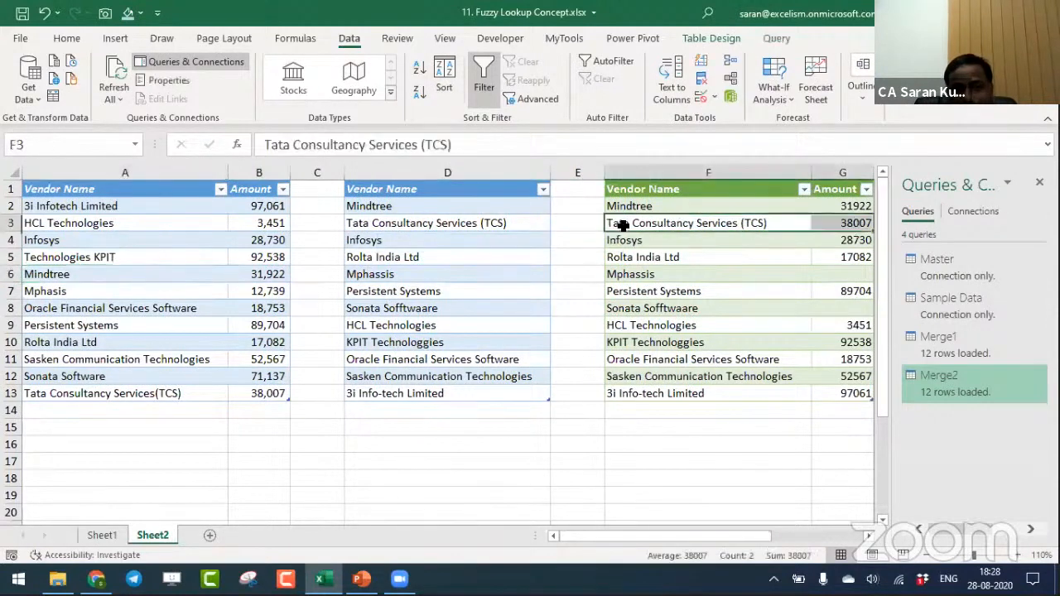
pyautogui.click(658, 219)
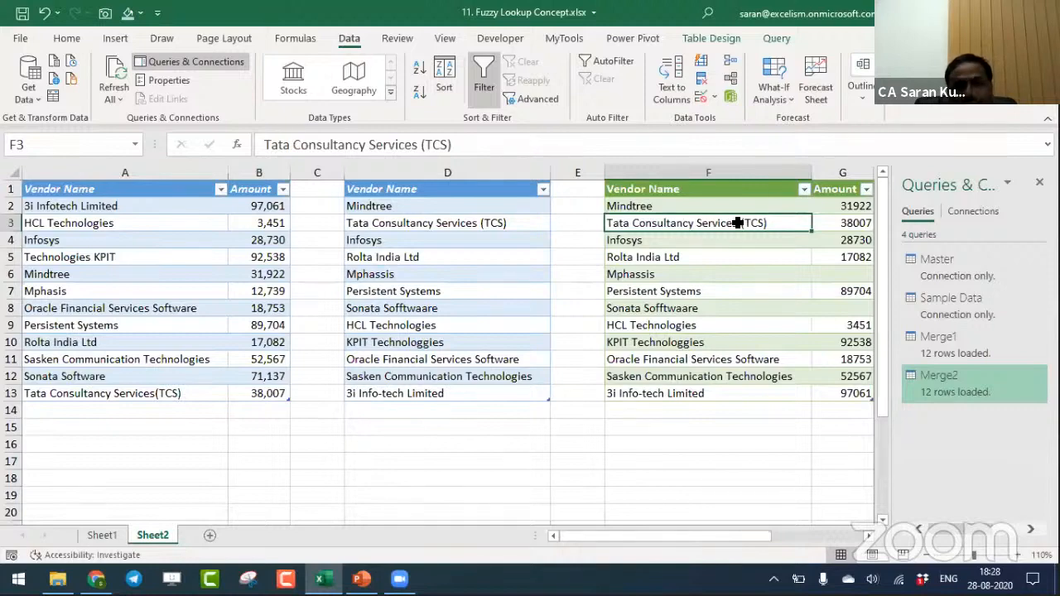
# - Change the master vendor name in cell A11 to Sasken Communication Techhnologiess, refresh all queries and check its row in the results
pyautogui.press('Down')
pyautogui.press('Down')
pyautogui.press('Down')
pyautogui.press('Down')
pyautogui.press('Down')
pyautogui.press('Down')
pyautogui.press('Down')
pyautogui.press('Down')
pyautogui.press('Down')
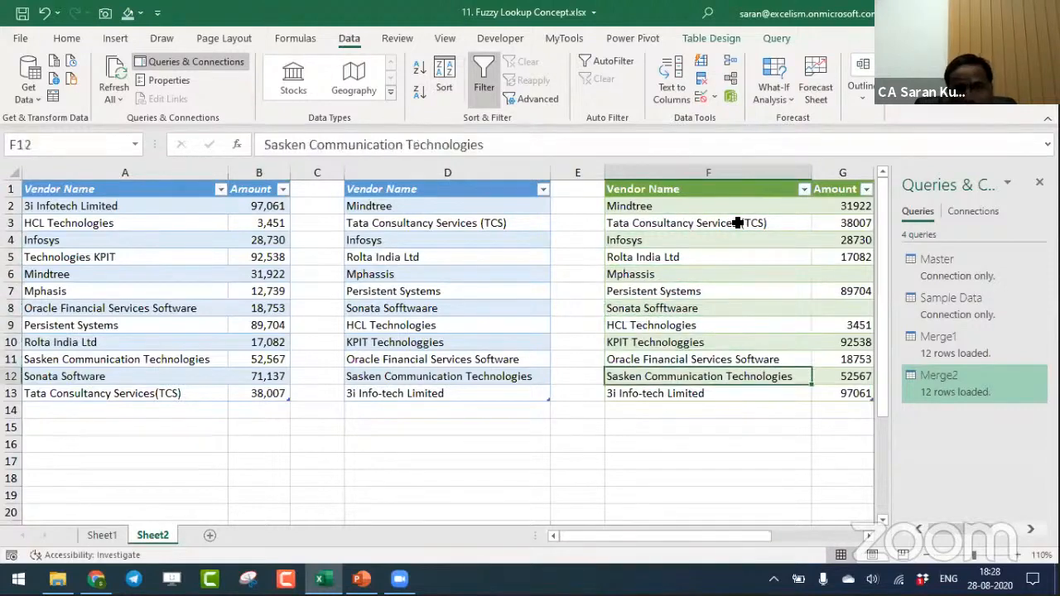
pyautogui.press('Left')
pyautogui.press('Left')
pyautogui.press('Left')
pyautogui.press('Left')
pyautogui.press('Left')
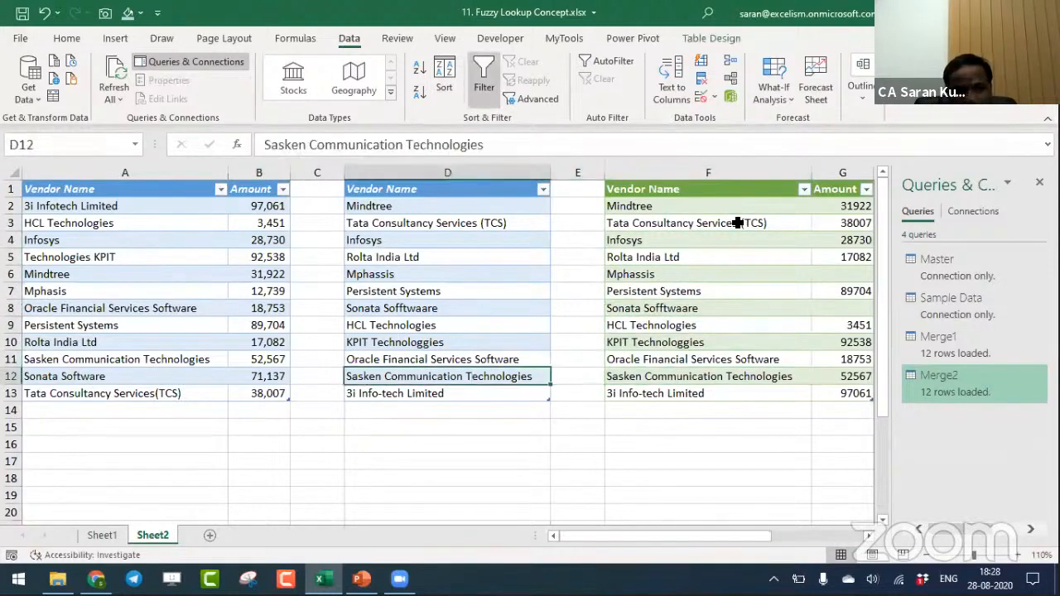
pyautogui.press('Up')
pyautogui.press('F2')
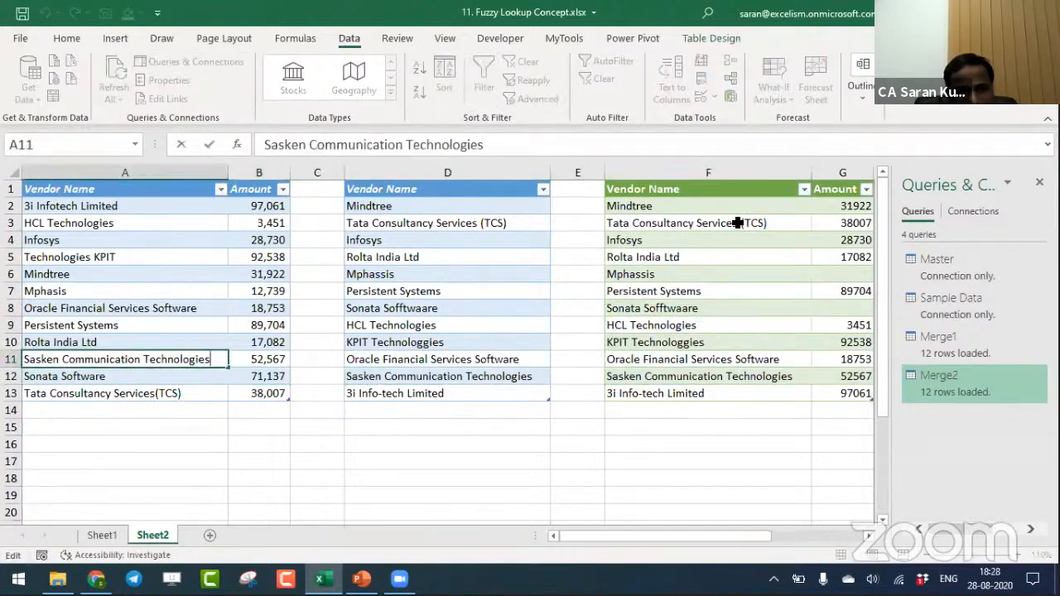
pyautogui.press('Left')
pyautogui.press('Left')
pyautogui.press('Left')
pyautogui.press('Left')
pyautogui.press('Left')
pyautogui.press('Left')
pyautogui.press('Left')
pyautogui.write('h')
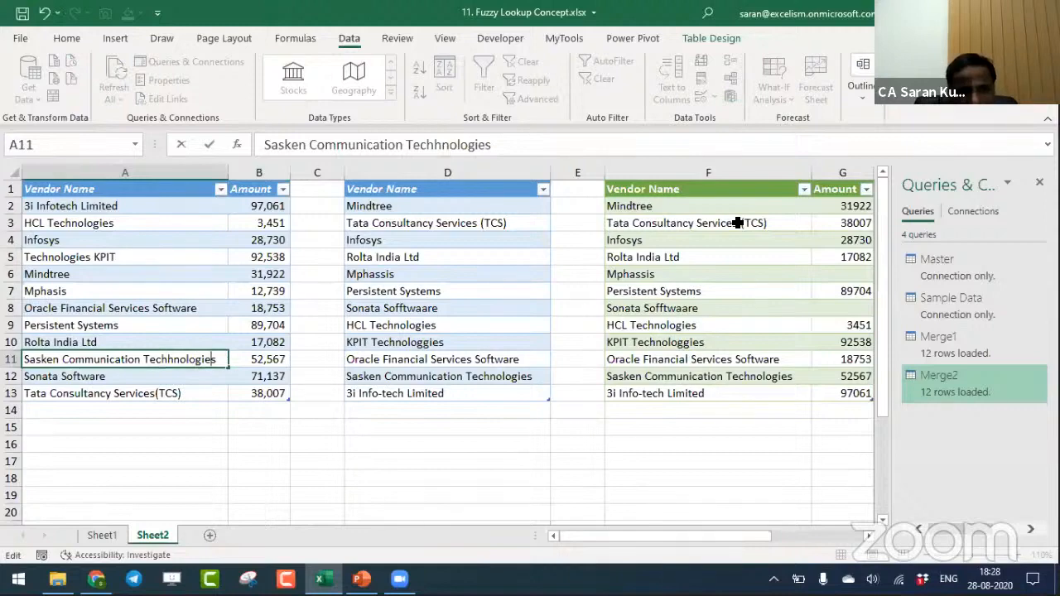
pyautogui.write('s')
pyautogui.press('Return')
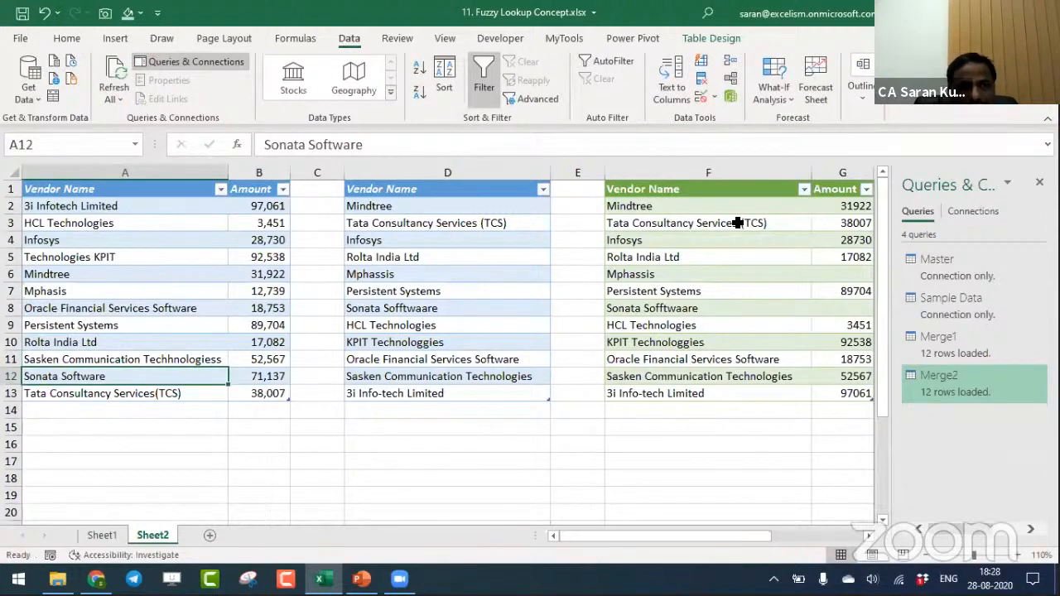
pyautogui.hotkey('ctrl', 'alt', 'F5')
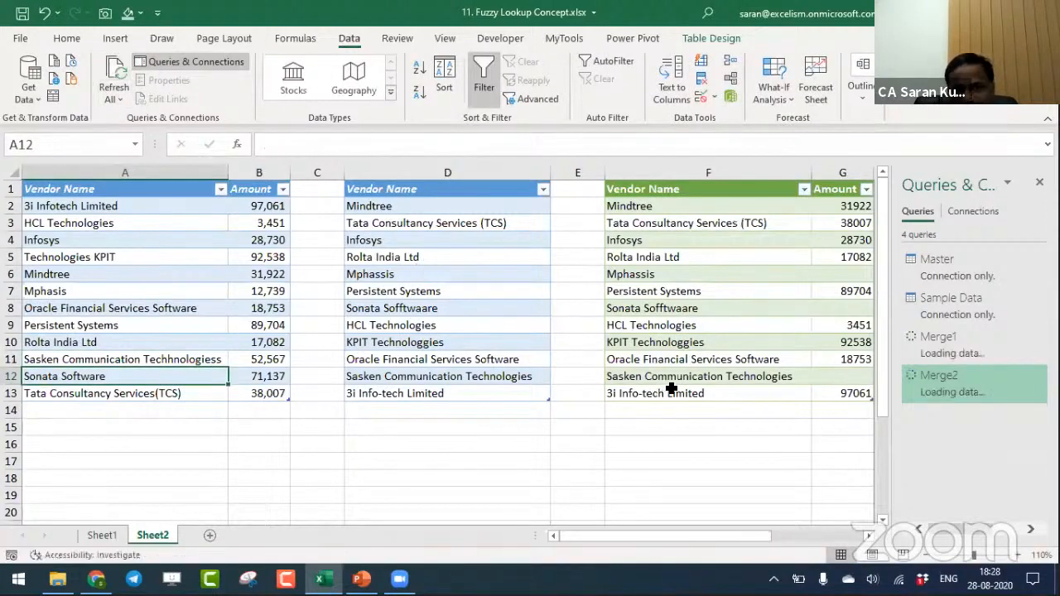
pyautogui.click(748, 377)
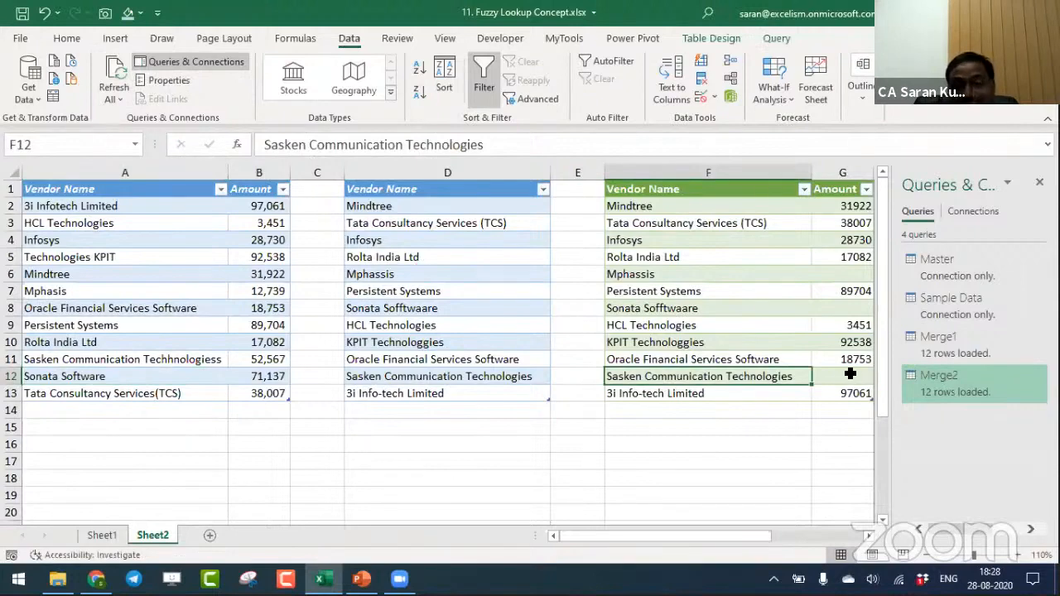
# - Shorten cell A11 to Sasken Communication Techhnologies, refresh all queries and check the Sasken amount in the Merge2 results
pyautogui.doubleClick(179, 362)
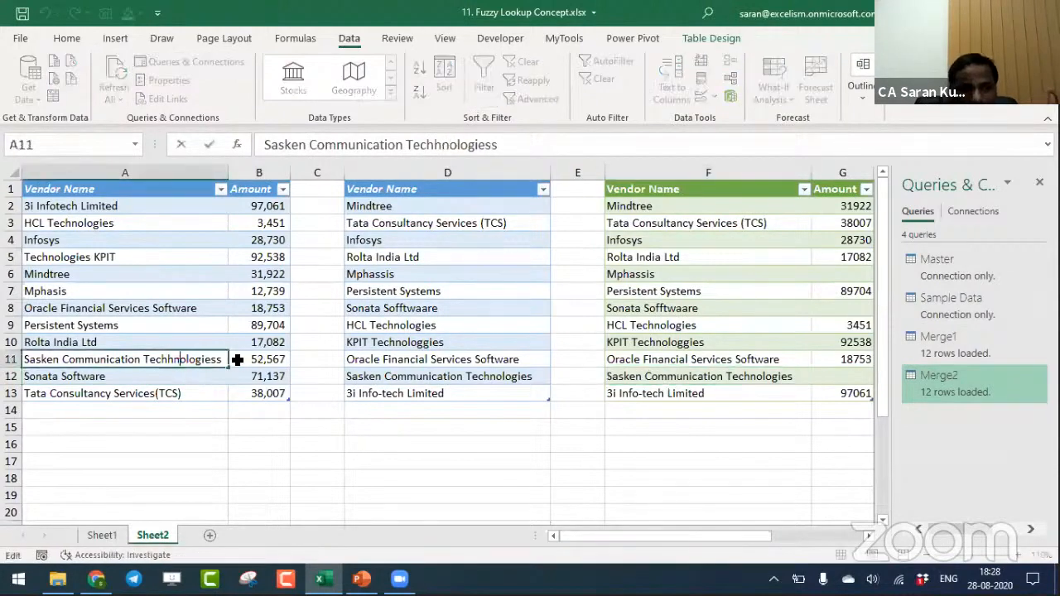
pyautogui.press('BackSpace')
pyautogui.press('Return')
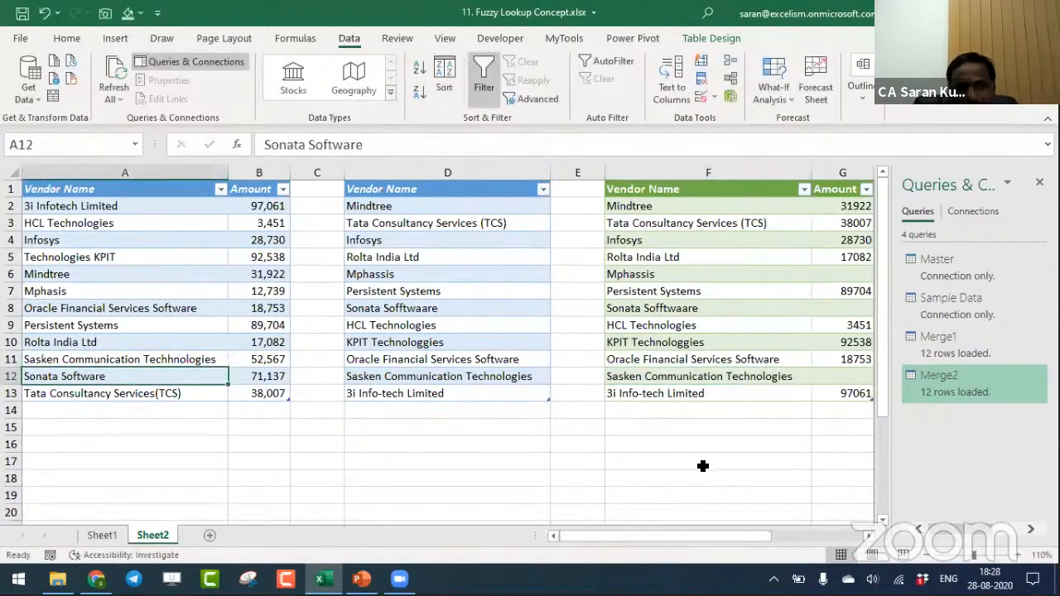
pyautogui.click(113, 73)
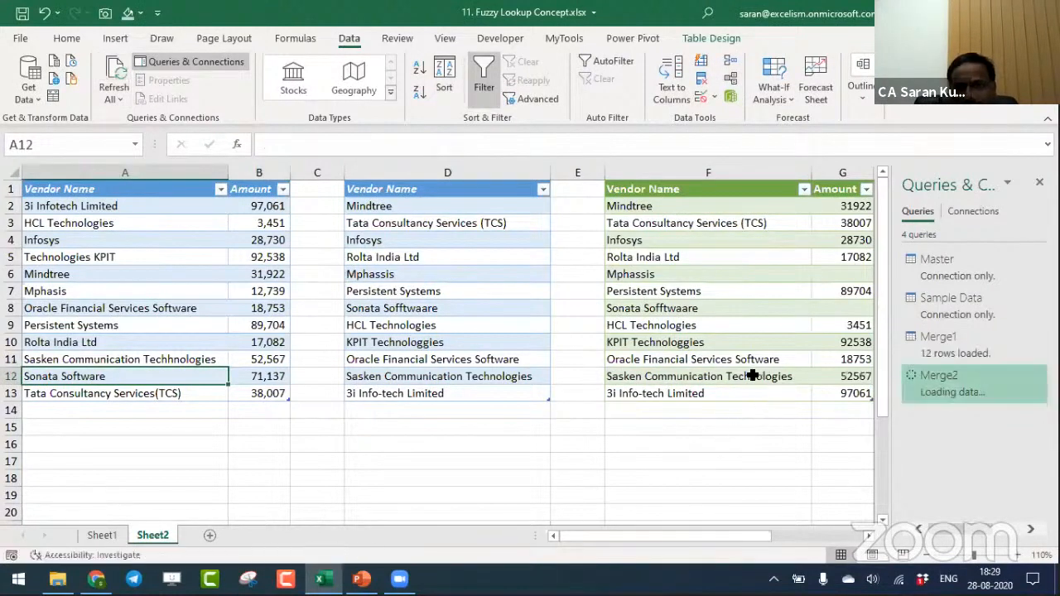
pyautogui.click(817, 376)
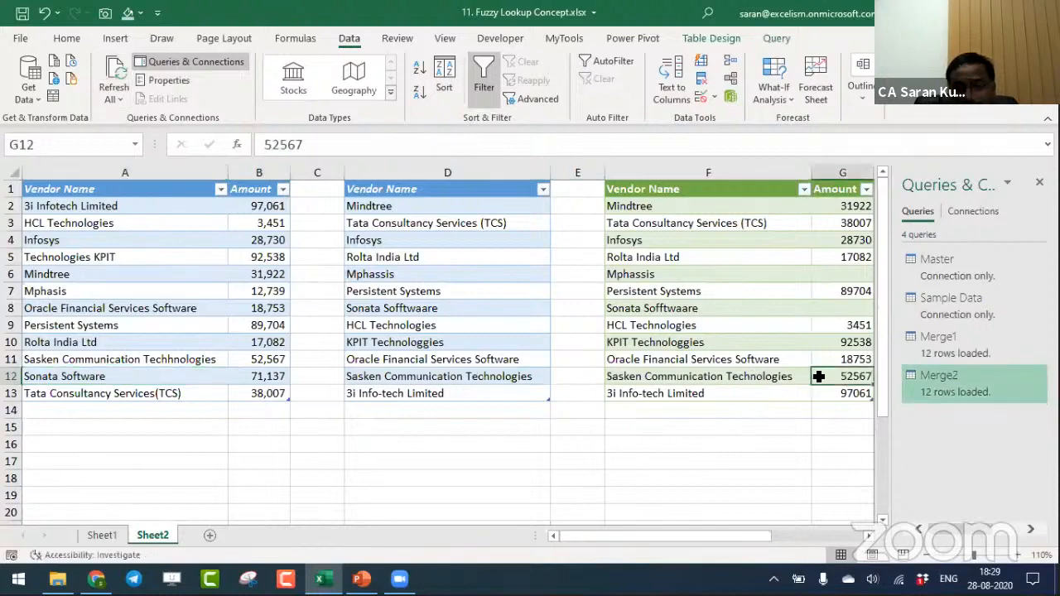
pyautogui.click(158, 359)
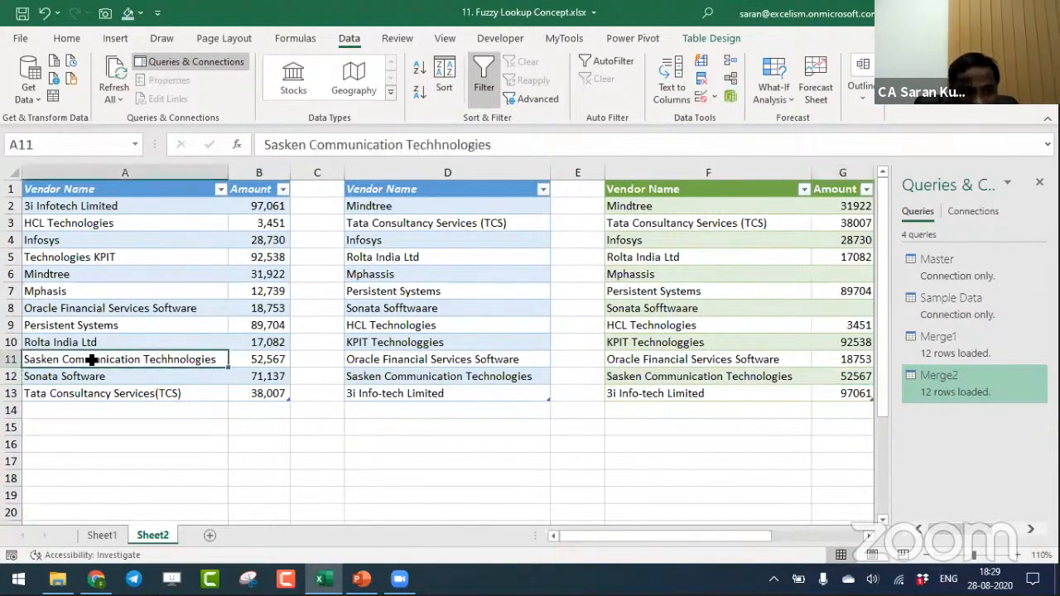
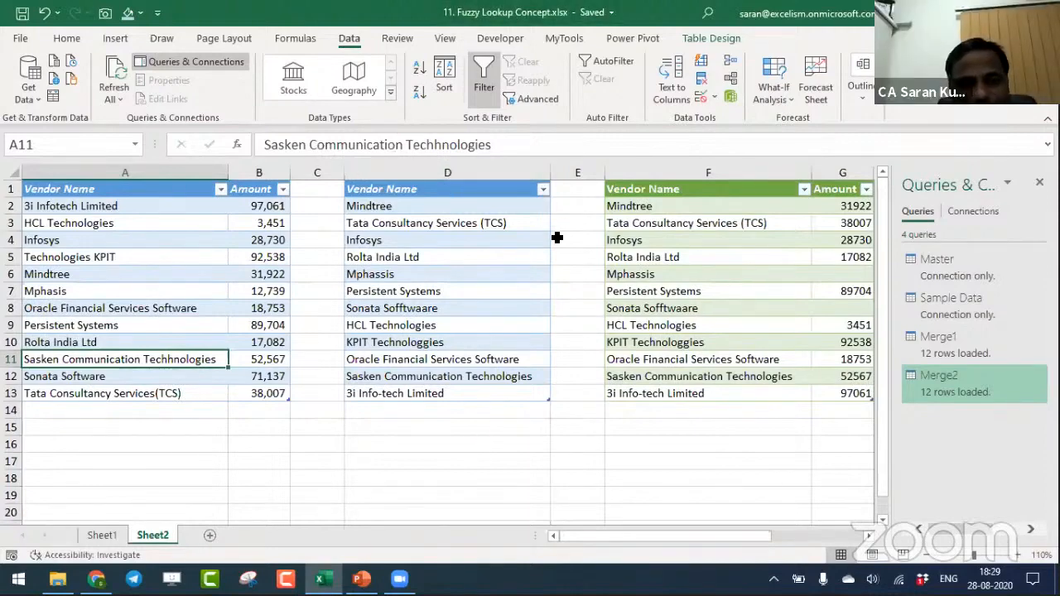
# - Lower the system volume to 28
pyautogui.press('XF86AudioLowerVolume')
pyautogui.press('XF86AudioLowerVolume')
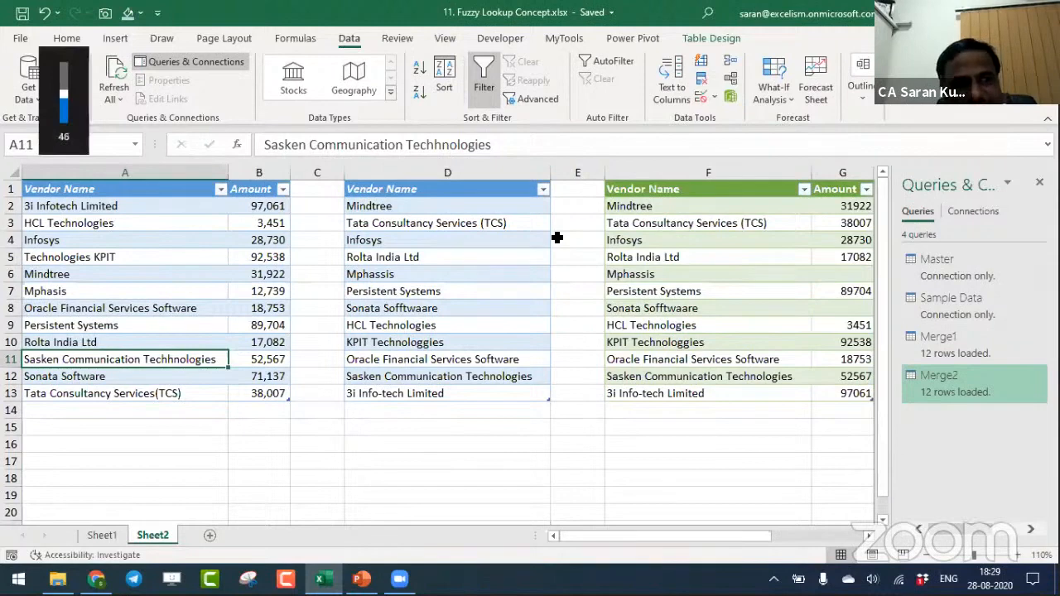
pyautogui.press('XF86AudioLowerVolume')
pyautogui.press('XF86AudioLowerVolume')
pyautogui.press('XF86AudioLowerVolume')
pyautogui.press('XF86AudioLowerVolume')
pyautogui.press('XF86AudioLowerVolume')
pyautogui.press('XF86AudioLowerVolume')
pyautogui.press('XF86AudioLowerVolume')
pyautogui.press('XF86AudioLowerVolume')
pyautogui.press('XF86AudioLowerVolume')
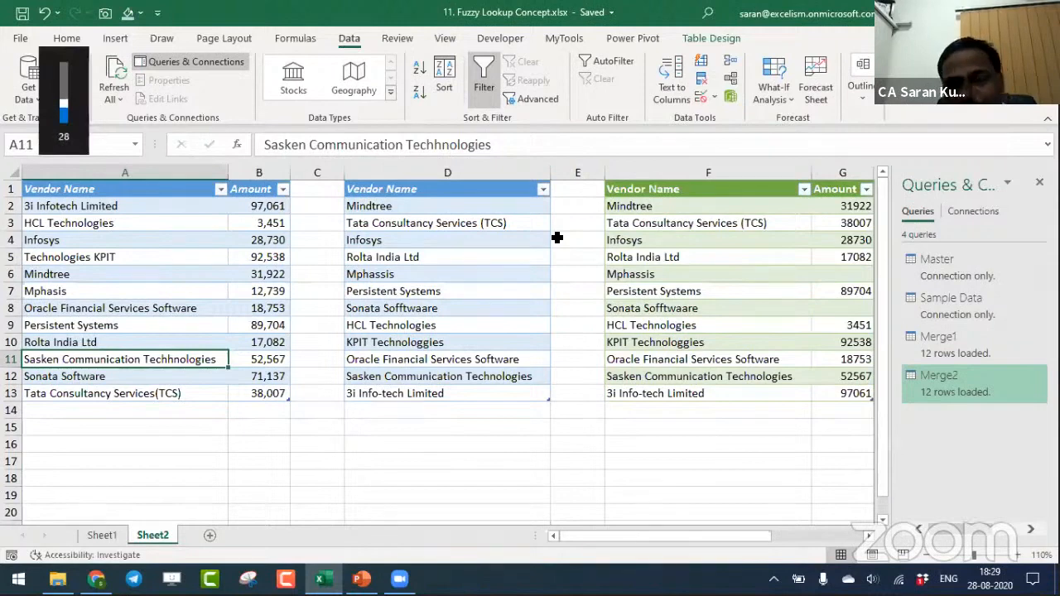
# - Save and close the 11. Fuzzy Lookup Concept workbook and switch to the session presentation in PowerPoint
pyautogui.hotkey('ctrl', 's')
pyautogui.hotkey('ctrl', 'w')
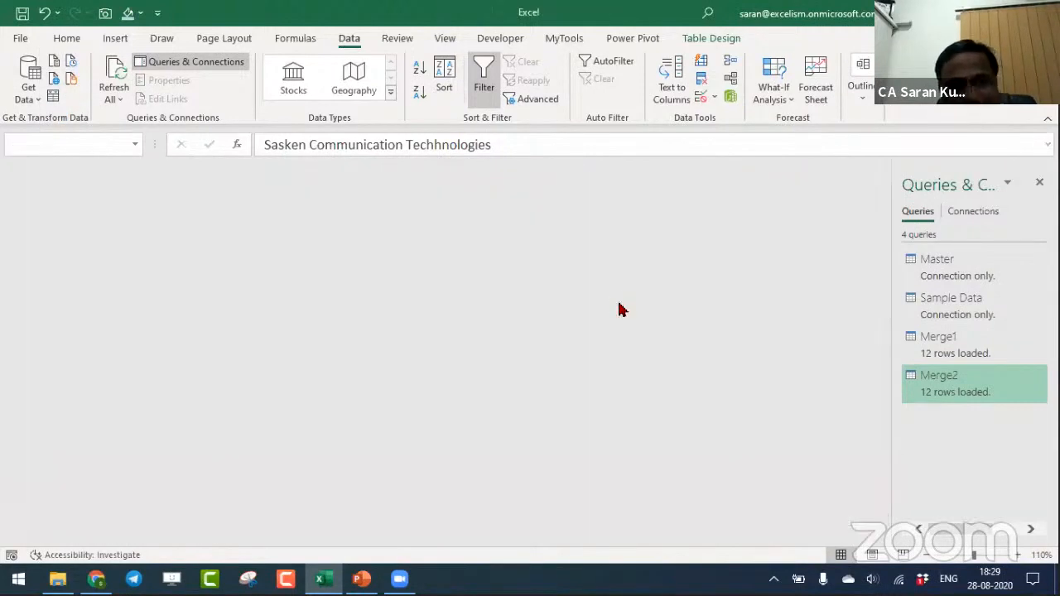
pyautogui.hotkey('alt', 'Tab')
pyautogui.hotkey('alt', 'Tab')
pyautogui.hotkey('alt', 'Tab')
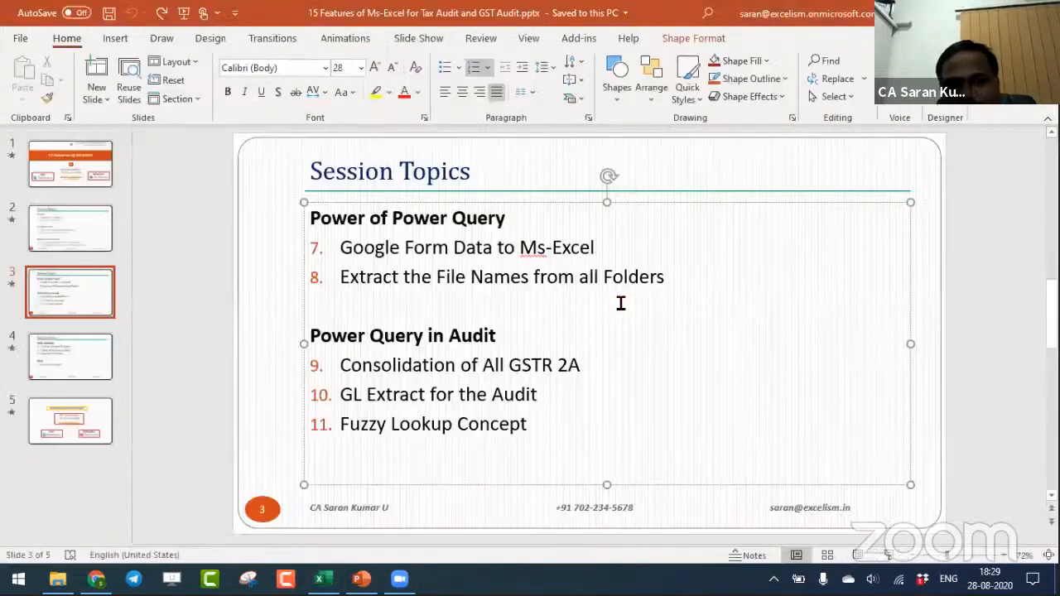
# - Review the Session Topics on slides 3 and 4 of the presentation
pyautogui.click(71, 364)
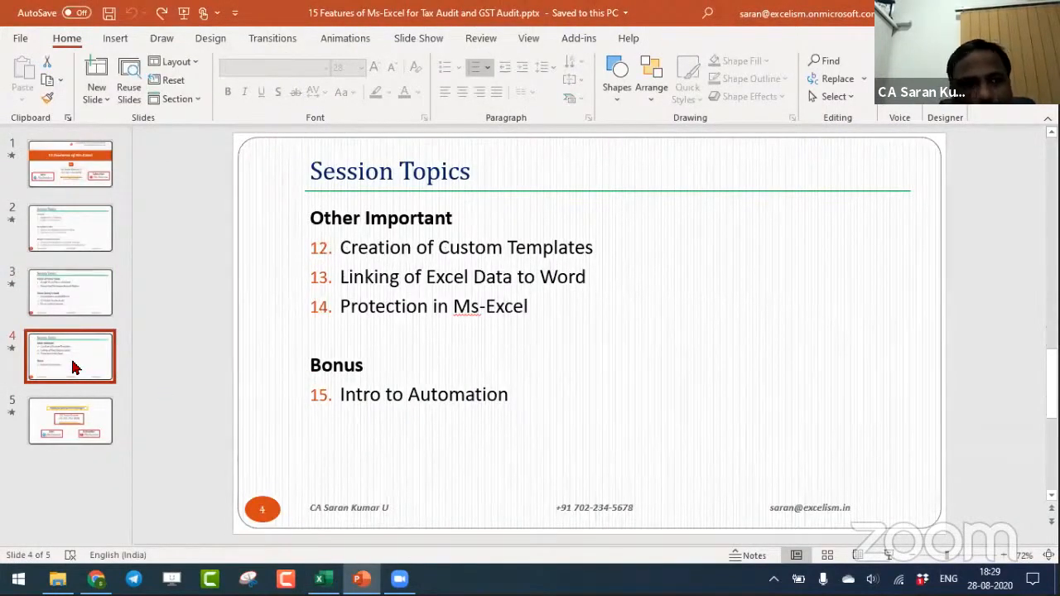
pyautogui.click(81, 307)
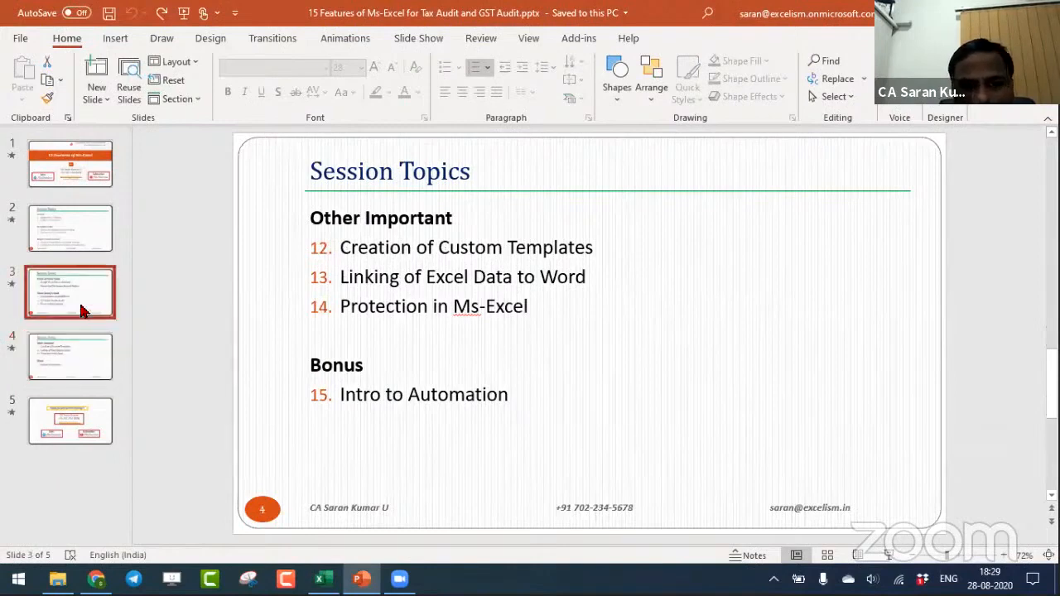
pyautogui.click(85, 349)
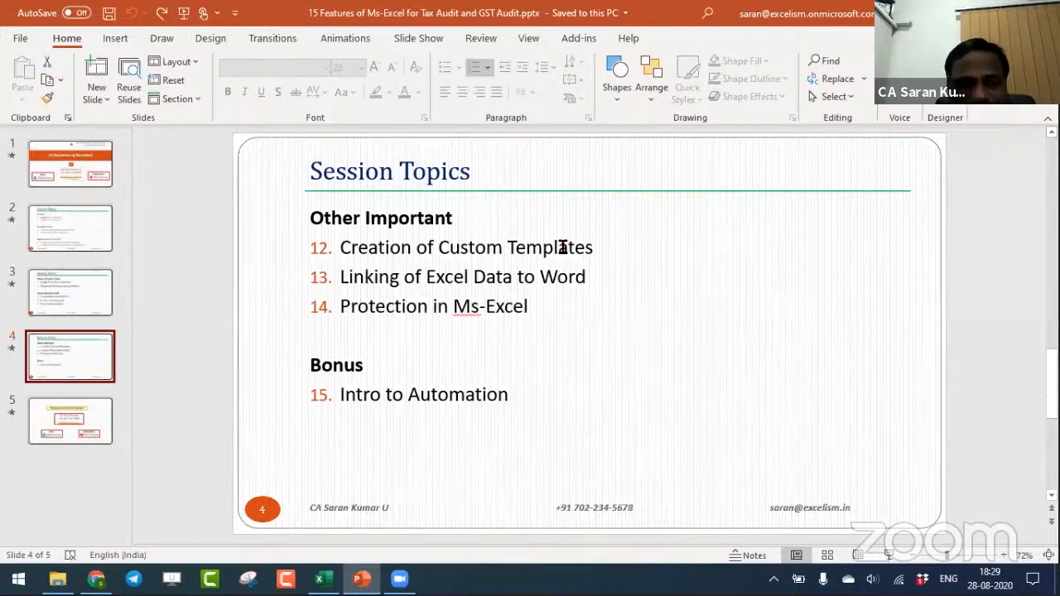
# - Switch to File Explorer and open 12. Creation of Custom Template.xlsx from the Working Files folder
pyautogui.hotkey('alt', 'Tab')
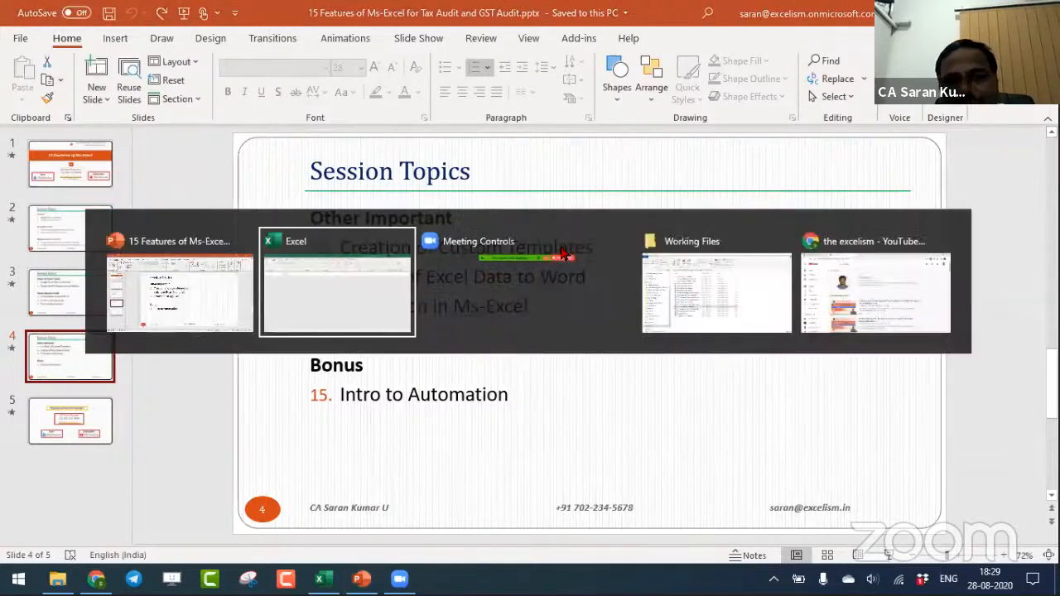
pyautogui.hotkey('alt', 'Tab')
pyautogui.hotkey('alt', 'Tab')
pyautogui.press('Up')
pyautogui.press('Down')
pyautogui.press('Down')
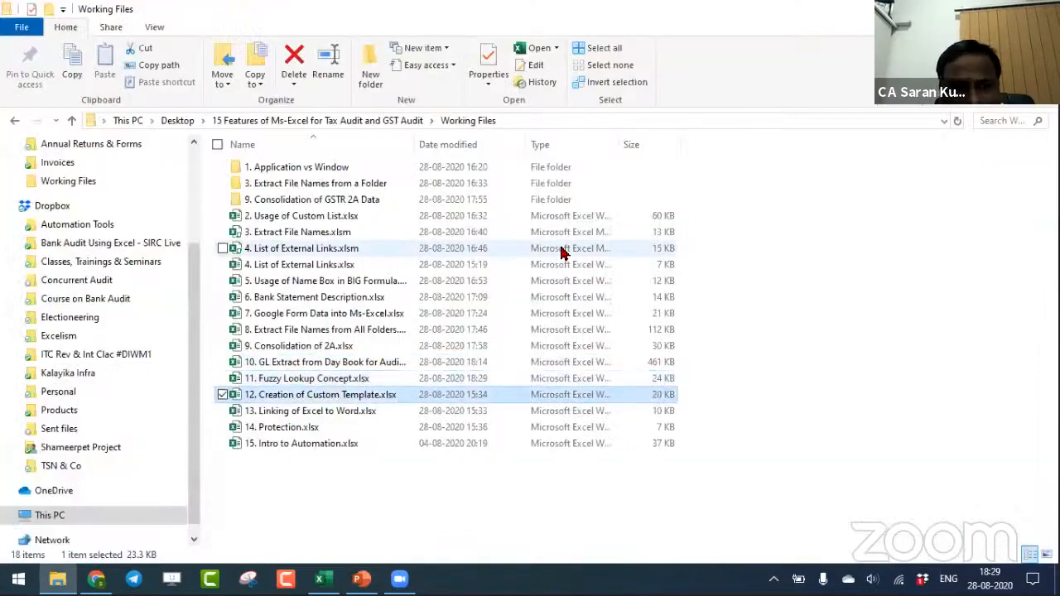
pyautogui.press('Return')
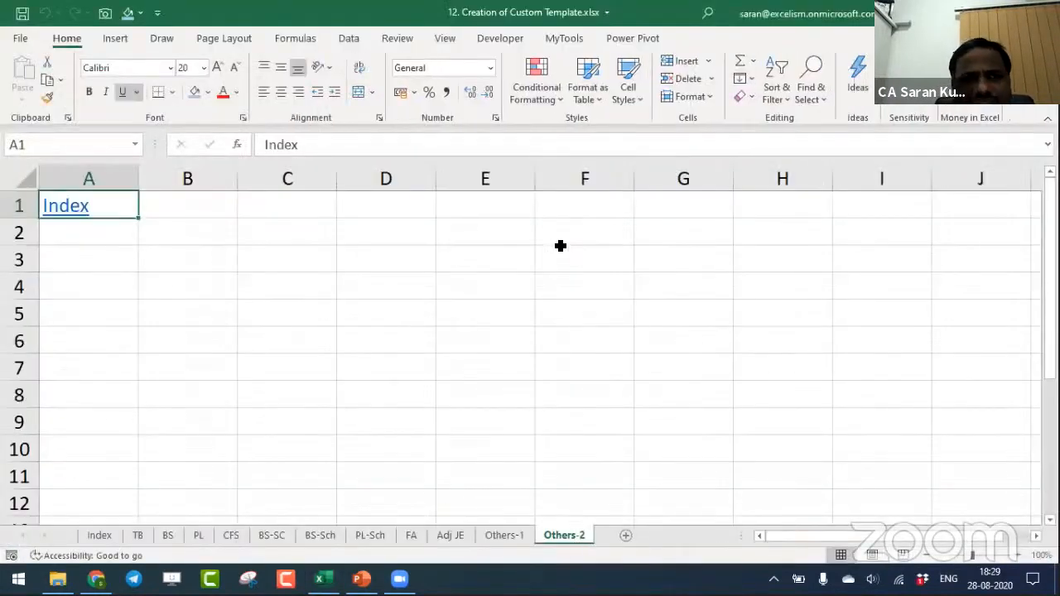
# - Enter 50 in cell C2 of the Others-2 sheet
pyautogui.click(308, 240)
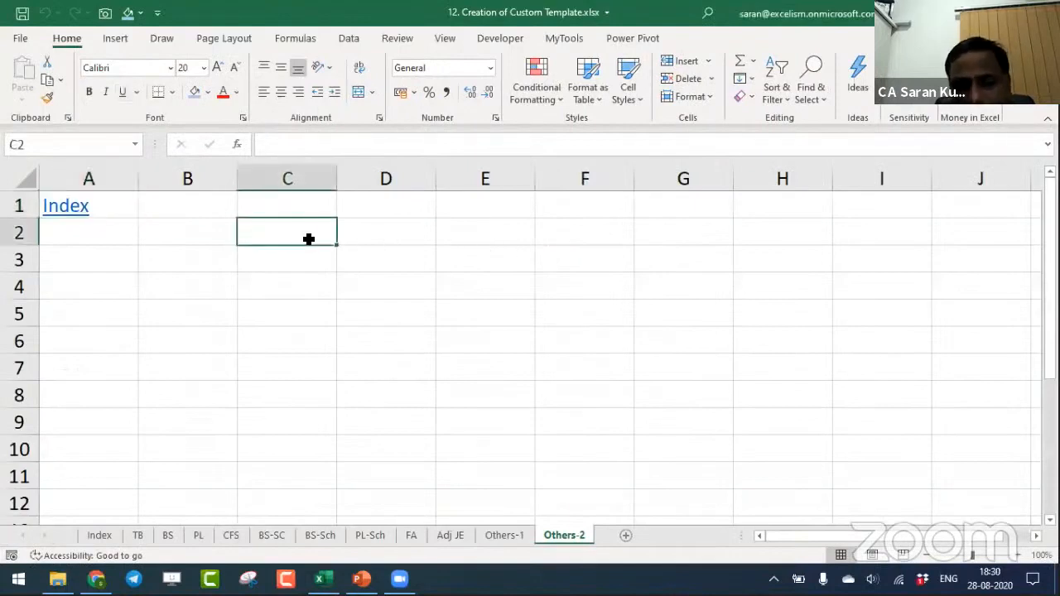
pyautogui.write('50')
pyautogui.press('Return')
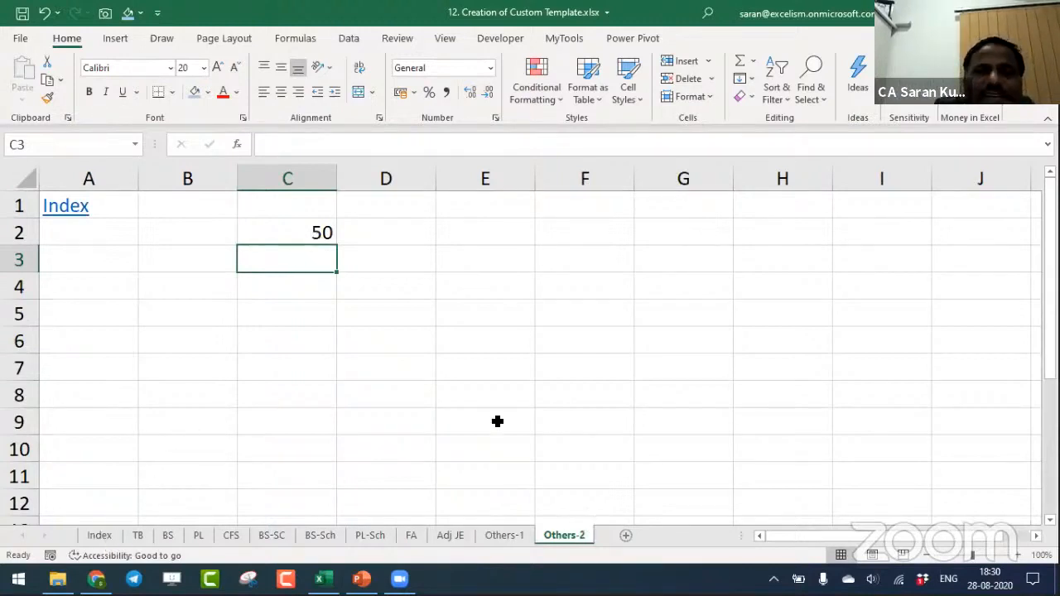
# - Look through the template workbook's sheets one by one, from Index and TB through Adj JE and Others-1
pyautogui.click(100, 536)
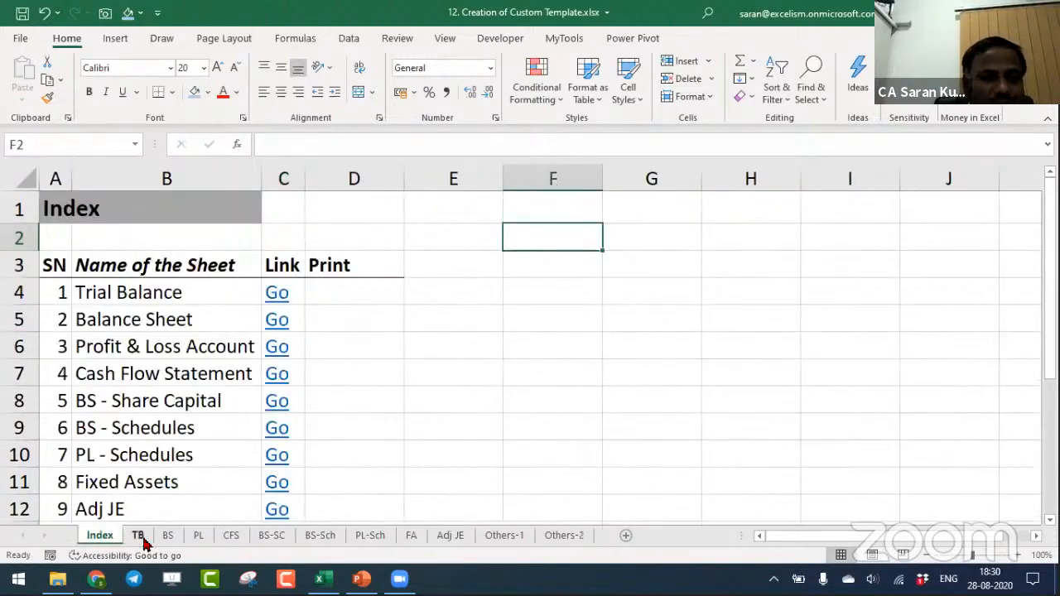
pyautogui.click(141, 536)
pyautogui.click(167, 537)
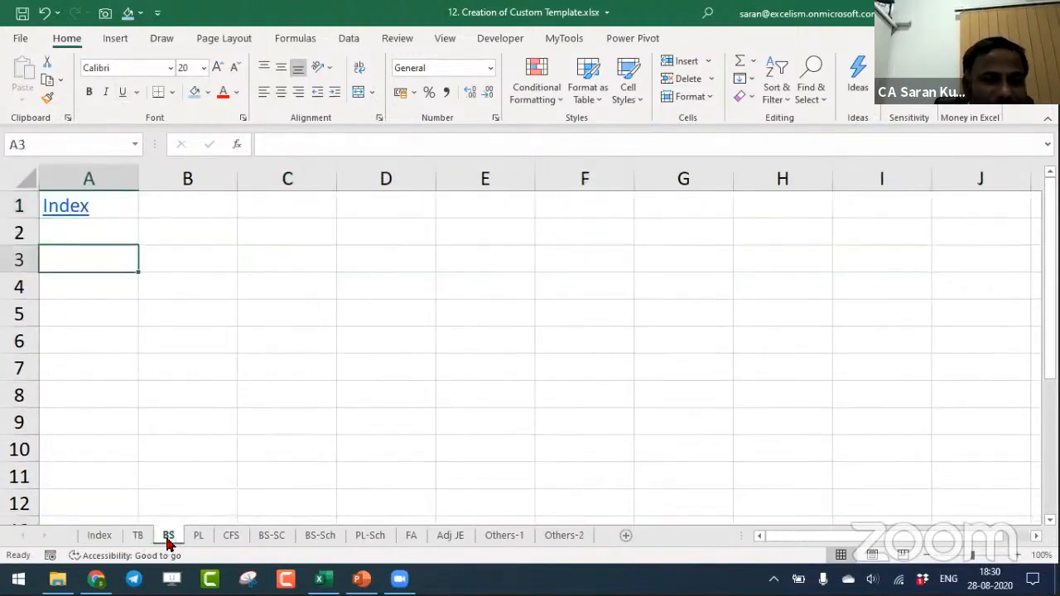
pyautogui.click(200, 536)
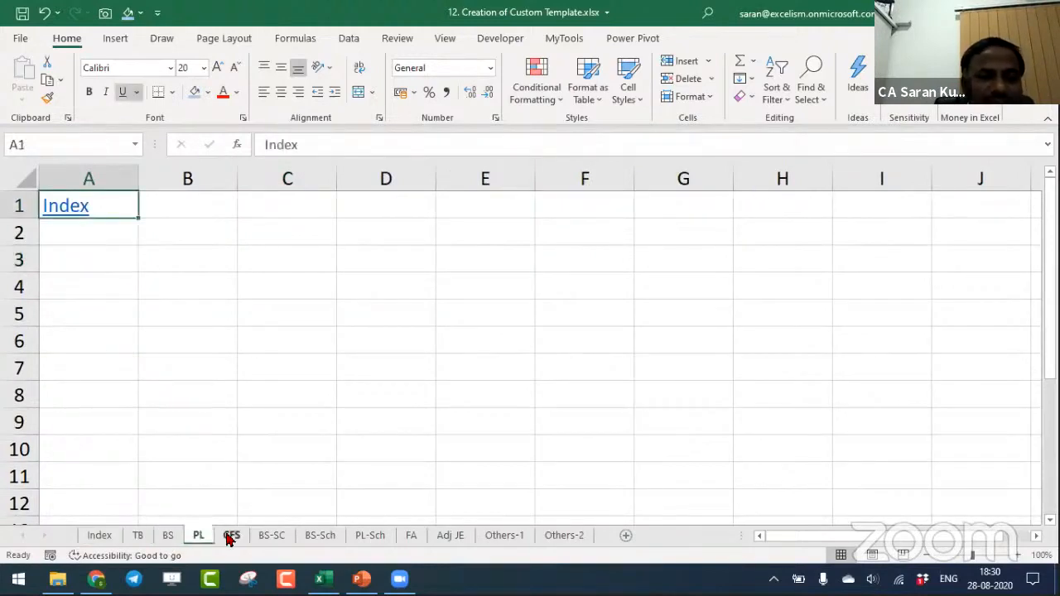
pyautogui.click(231, 536)
pyautogui.click(267, 536)
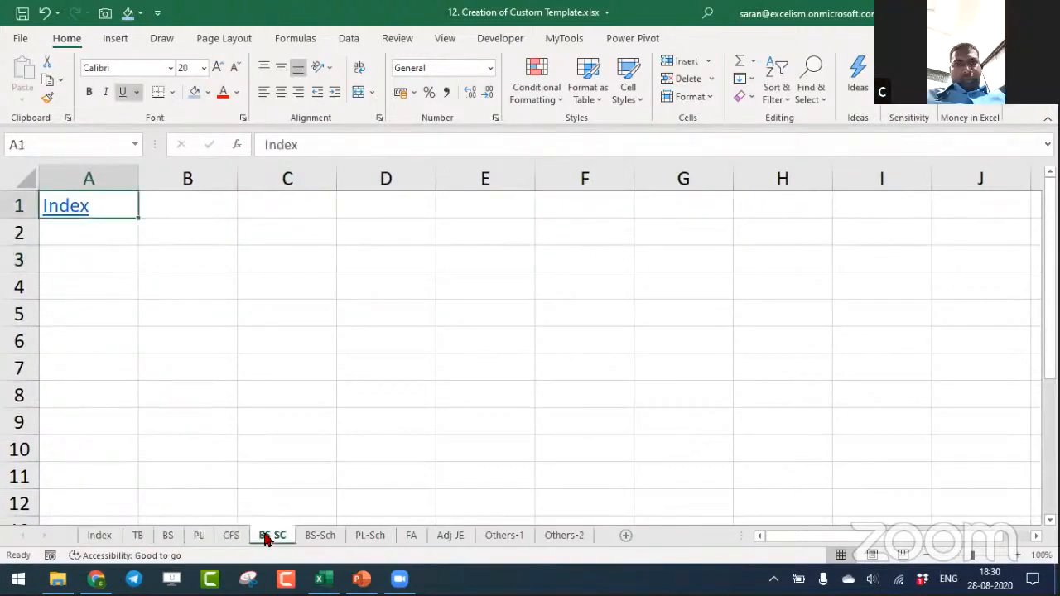
pyautogui.click(320, 537)
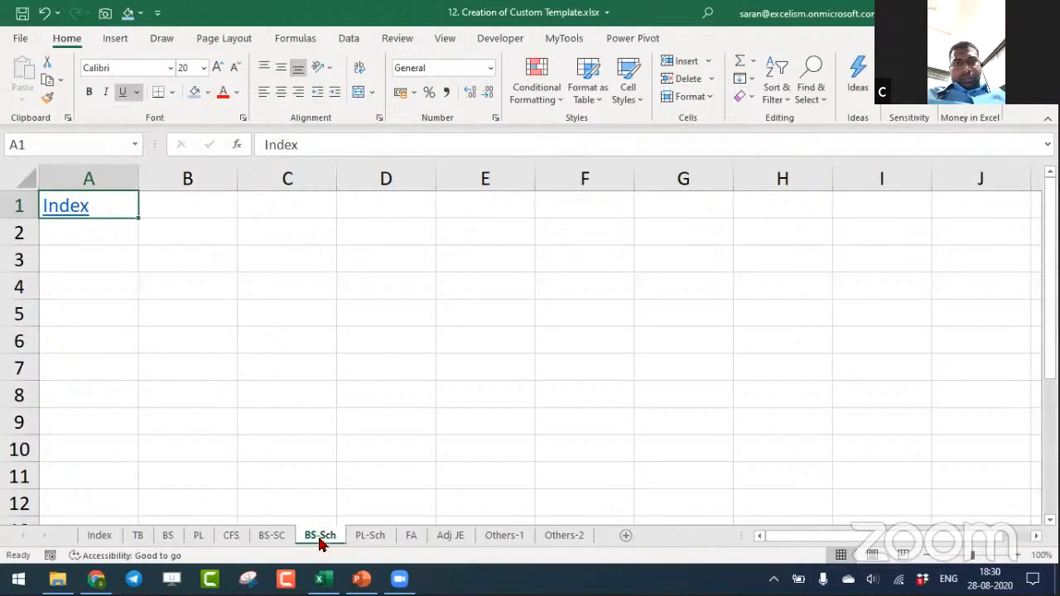
pyautogui.click(371, 538)
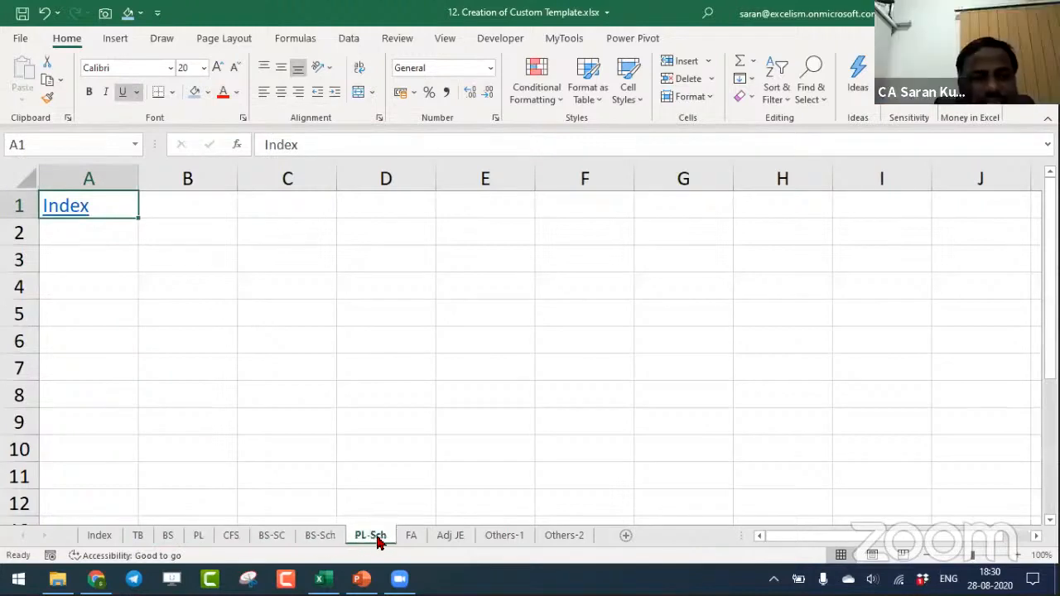
pyautogui.click(408, 538)
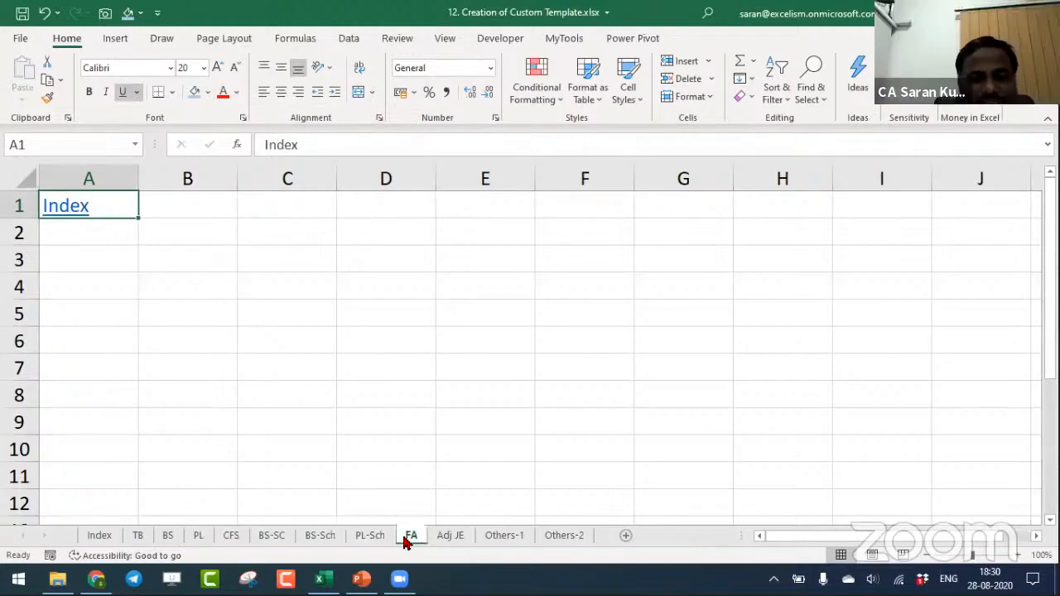
pyautogui.click(452, 538)
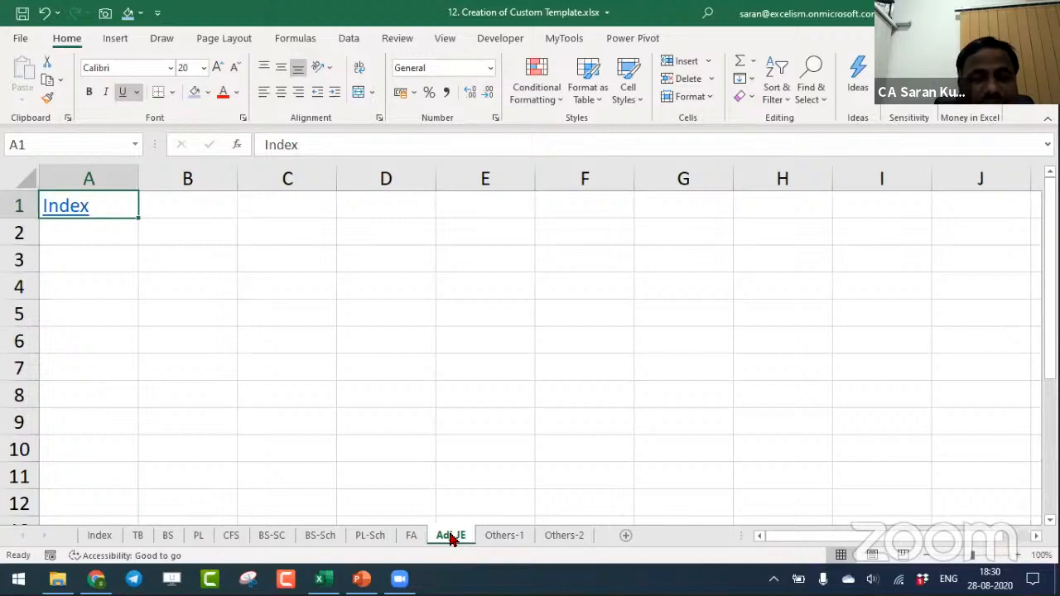
pyautogui.click(515, 535)
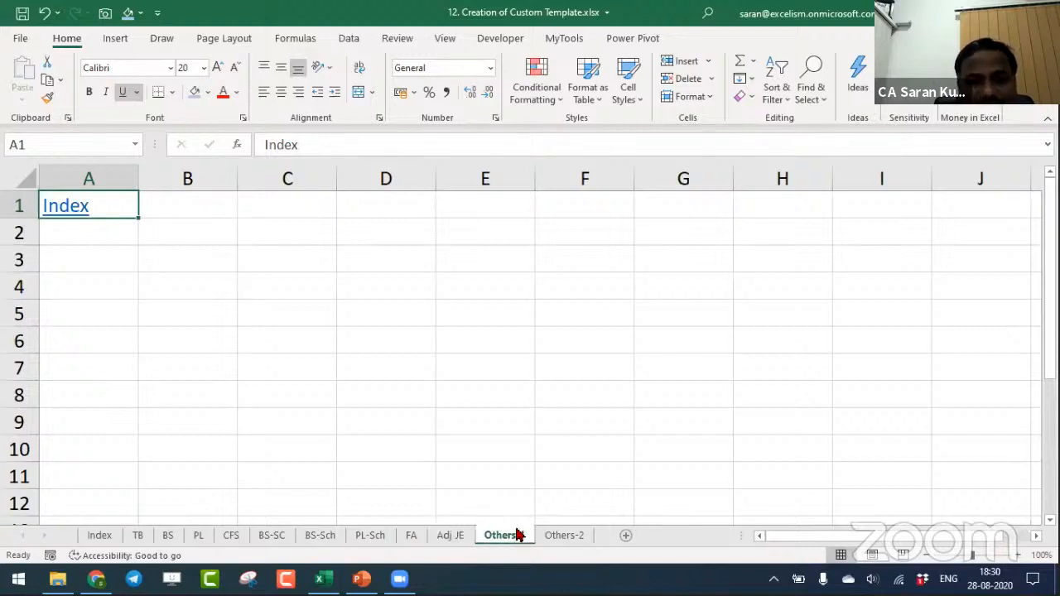
# - Clear the value from cell C2 on the Others-2 sheet
pyautogui.click(566, 538)
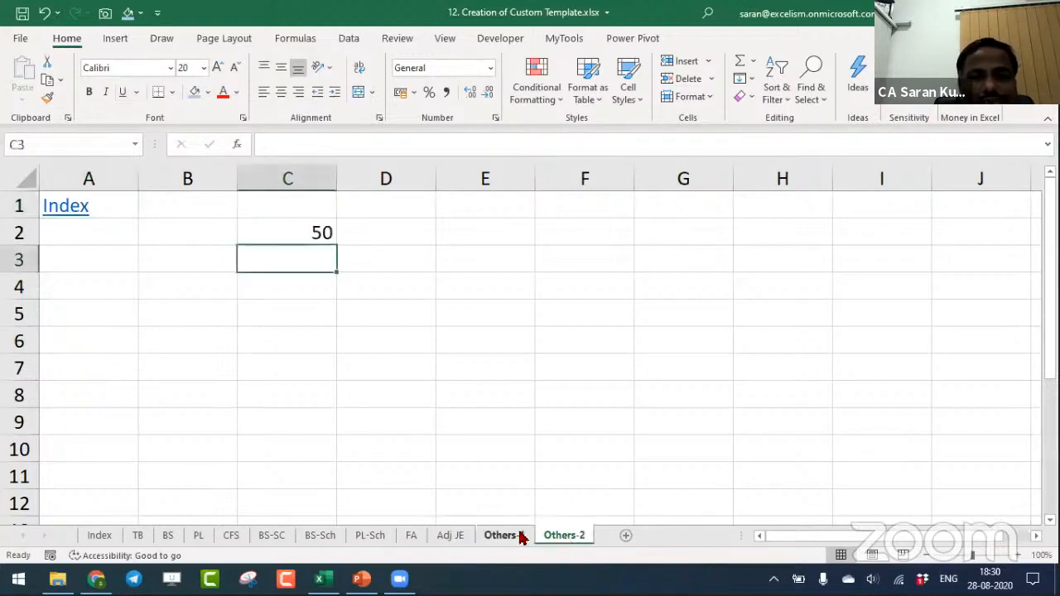
pyautogui.click(300, 236)
pyautogui.press('Delete')
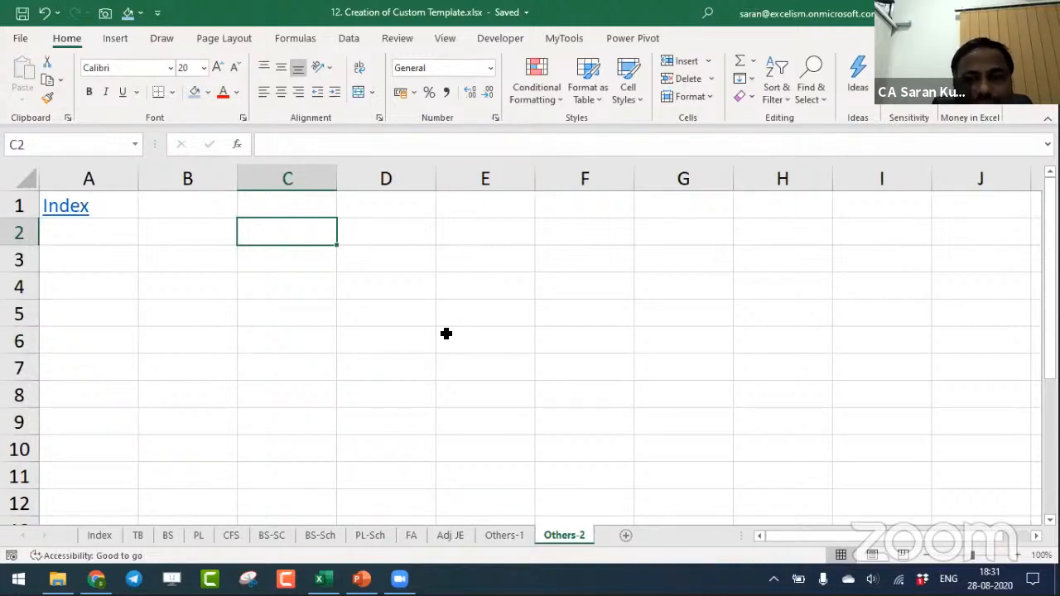
# - Save the workbook as Excel Template 12. Creation of Custom Template.xltx in the Custom Office Templates folder, then close it
pyautogui.press('F12')
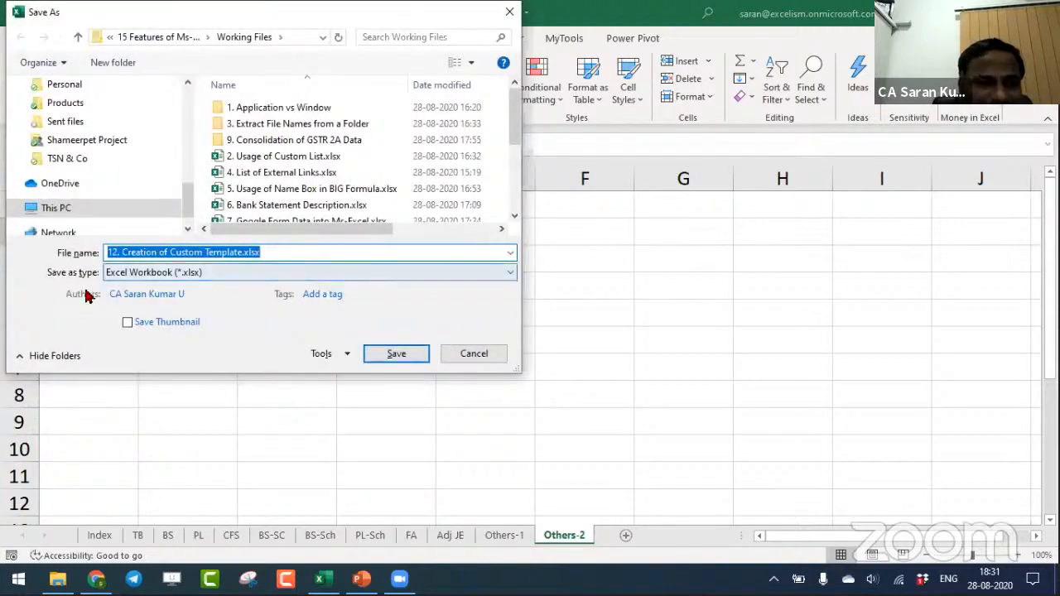
pyautogui.click(183, 274)
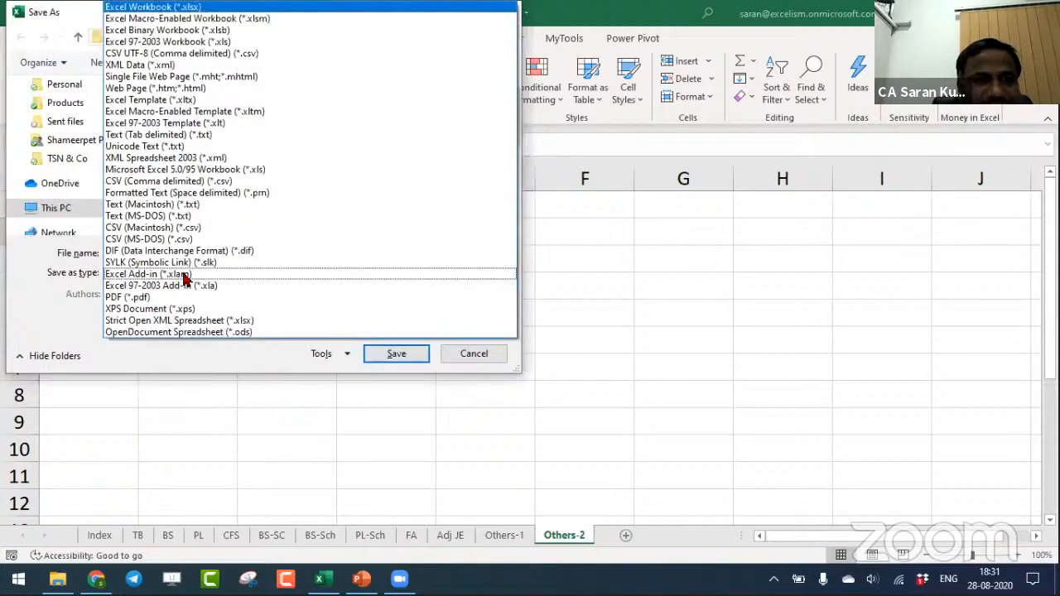
pyautogui.click(190, 101)
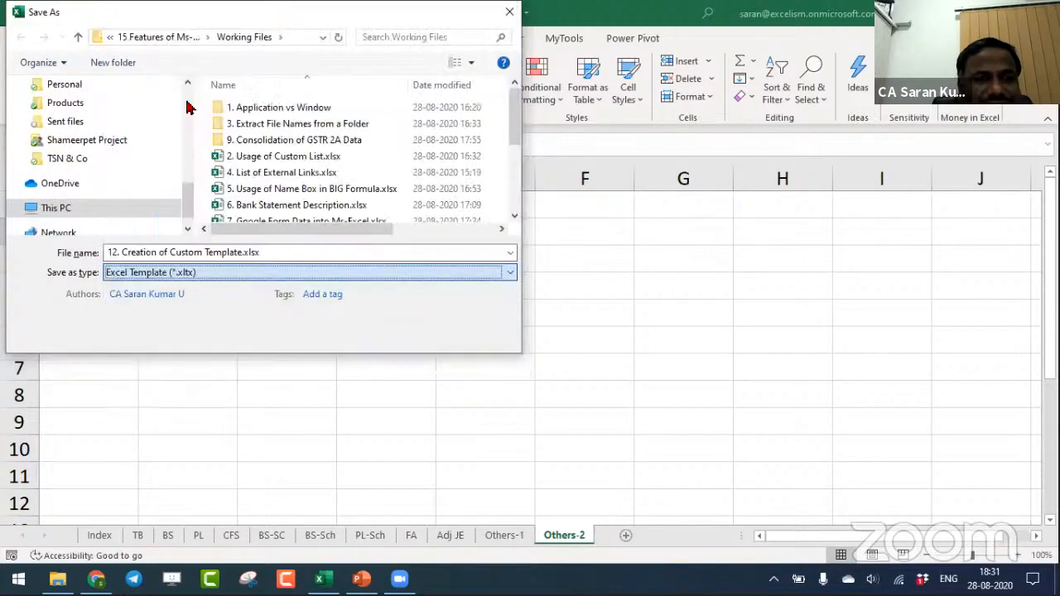
pyautogui.click(244, 253)
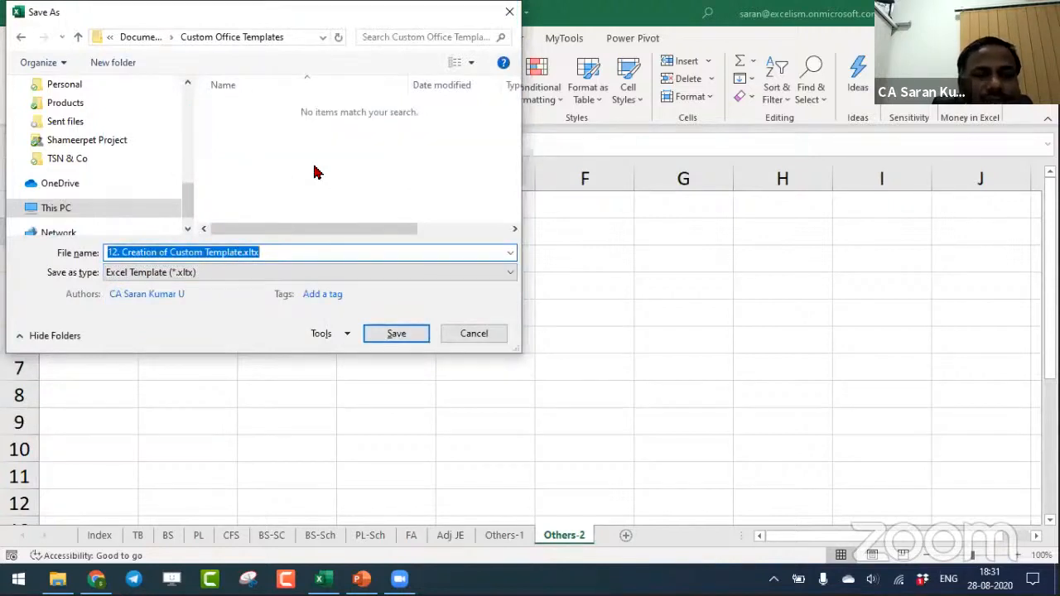
pyautogui.click(397, 334)
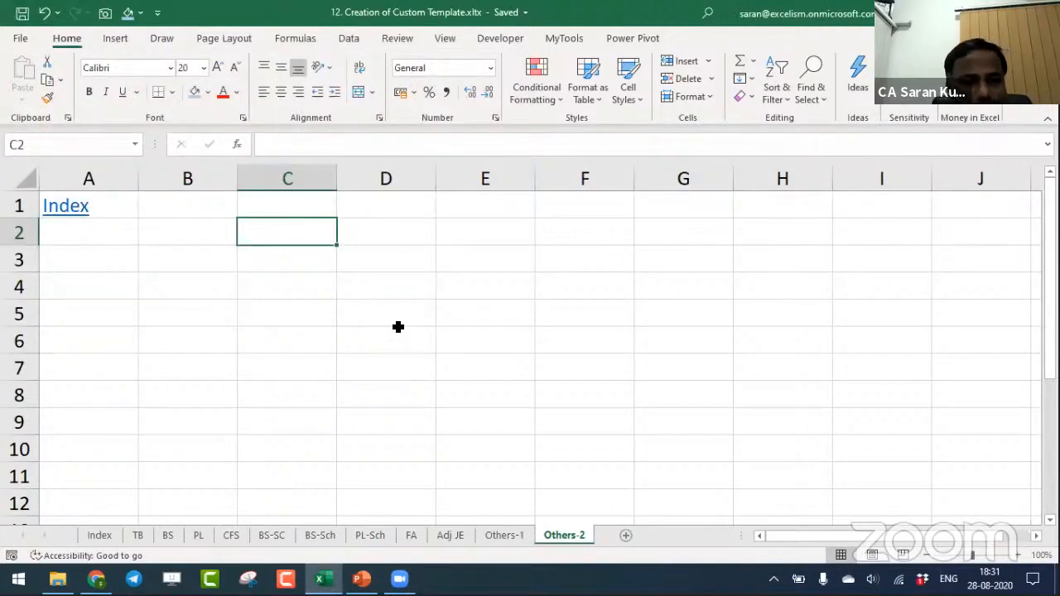
pyautogui.hotkey('ctrl', 'w')
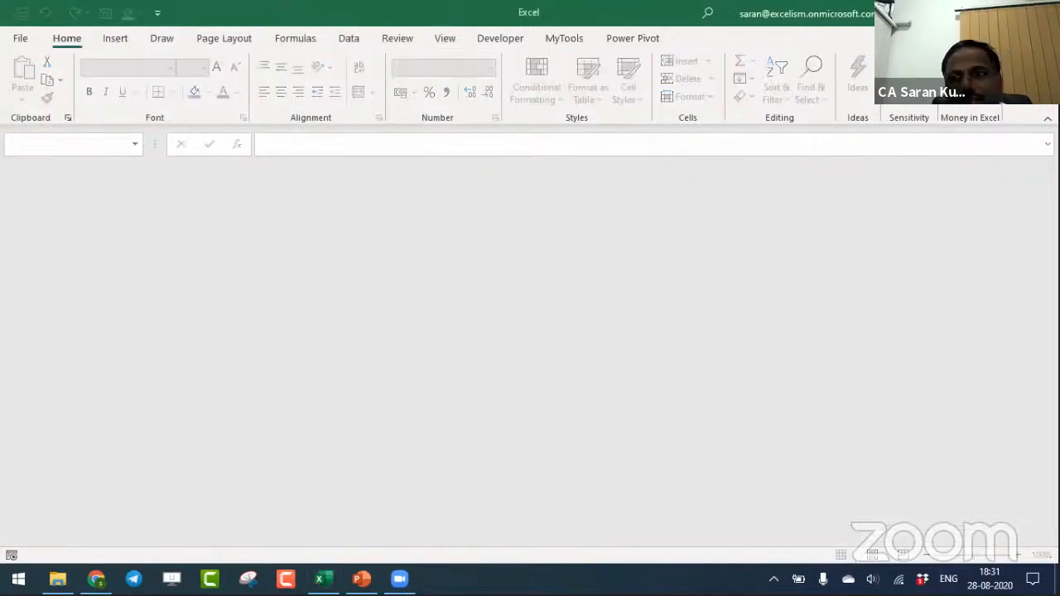
# - Find Excel through the Windows search and launch it
pyautogui.hotkey('alt', 'Tab')
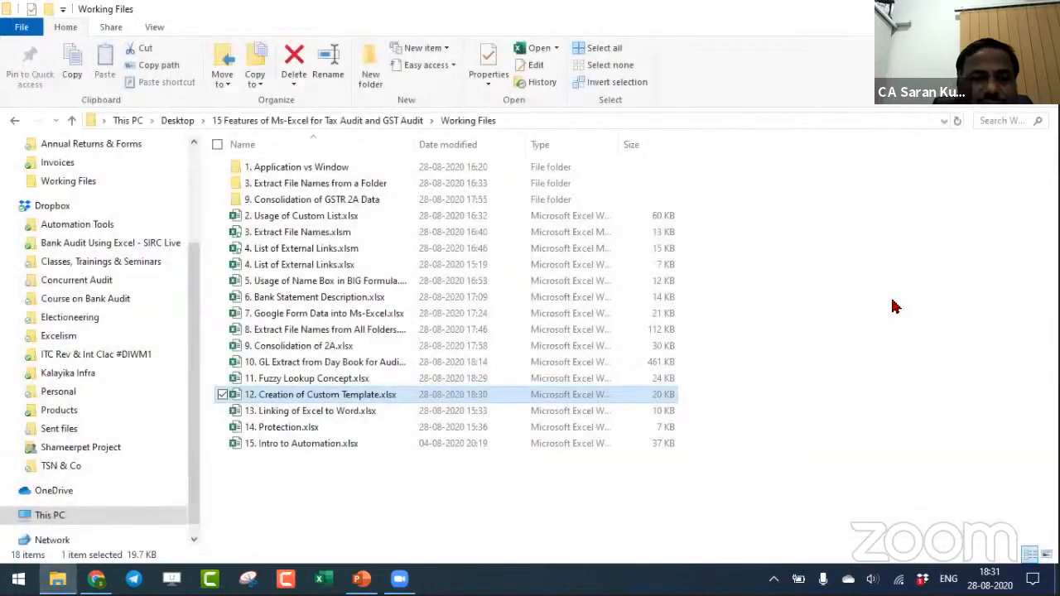
pyautogui.press('super')
pyautogui.write('excel')
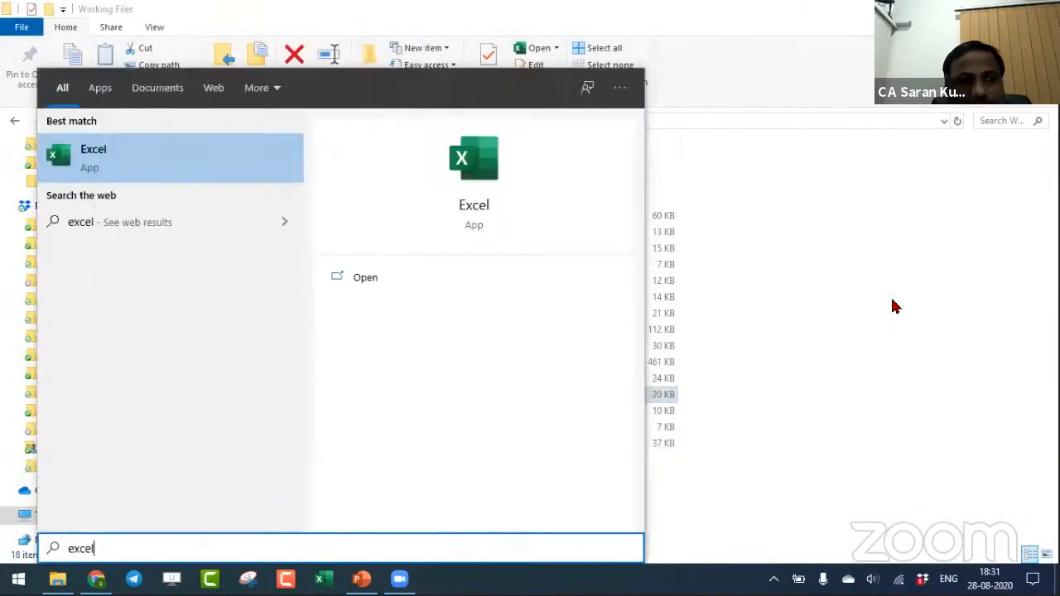
pyautogui.press('Return')
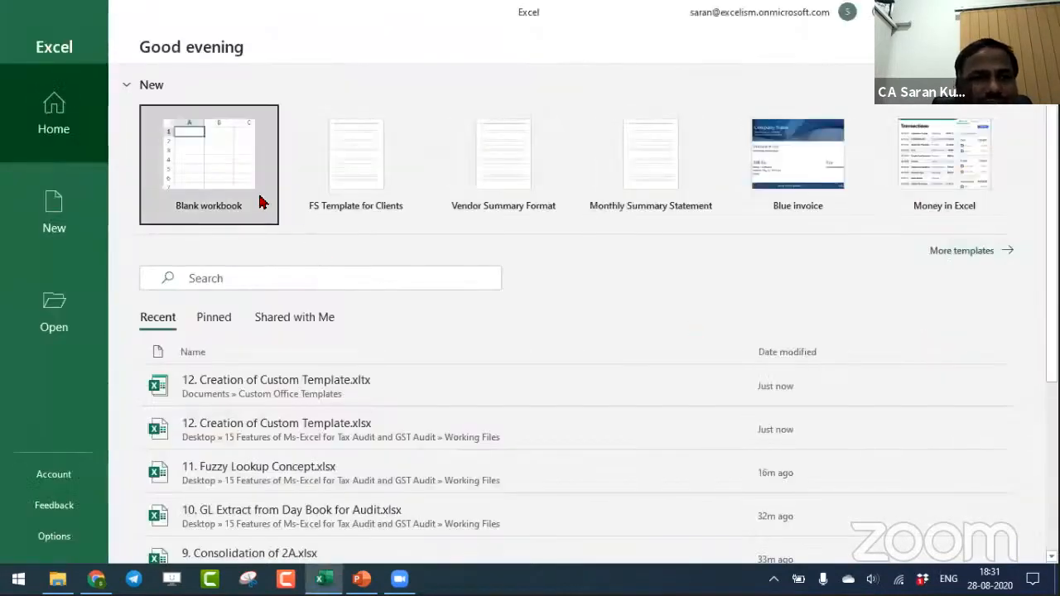
# - Create a blank workbook and enable its blocked active content
pyautogui.click(261, 203)
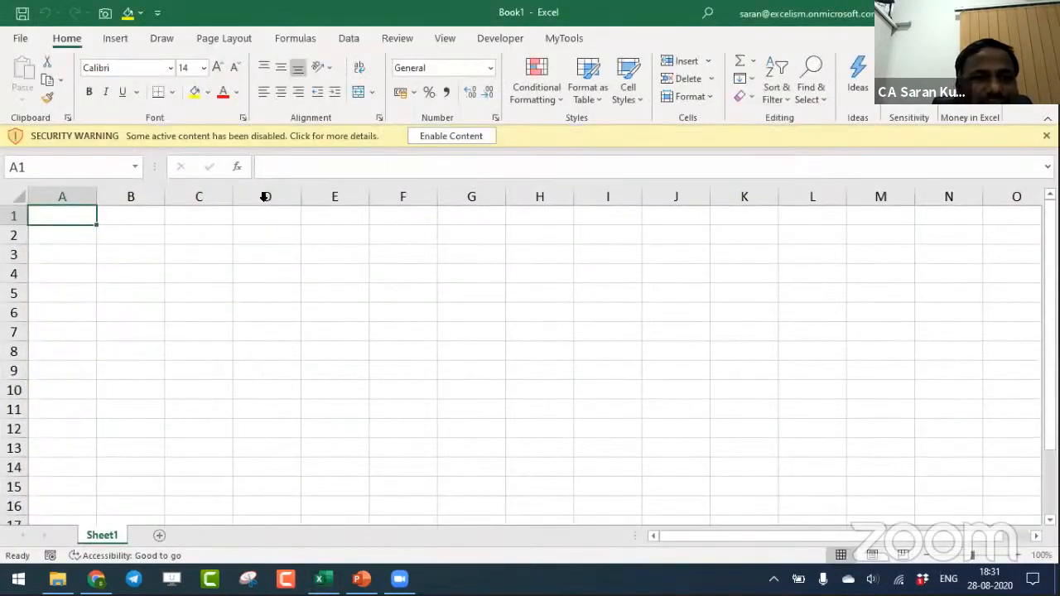
pyautogui.click(428, 137)
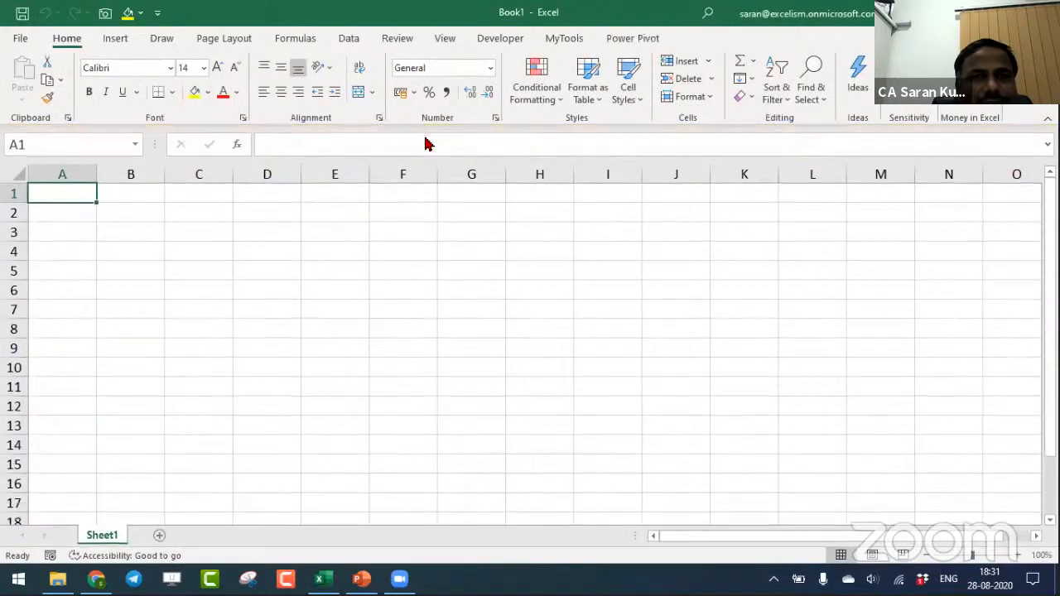
# - Browse the Office templates, create a workbook from the Household to do list template, and enable its macros
pyautogui.click(23, 38)
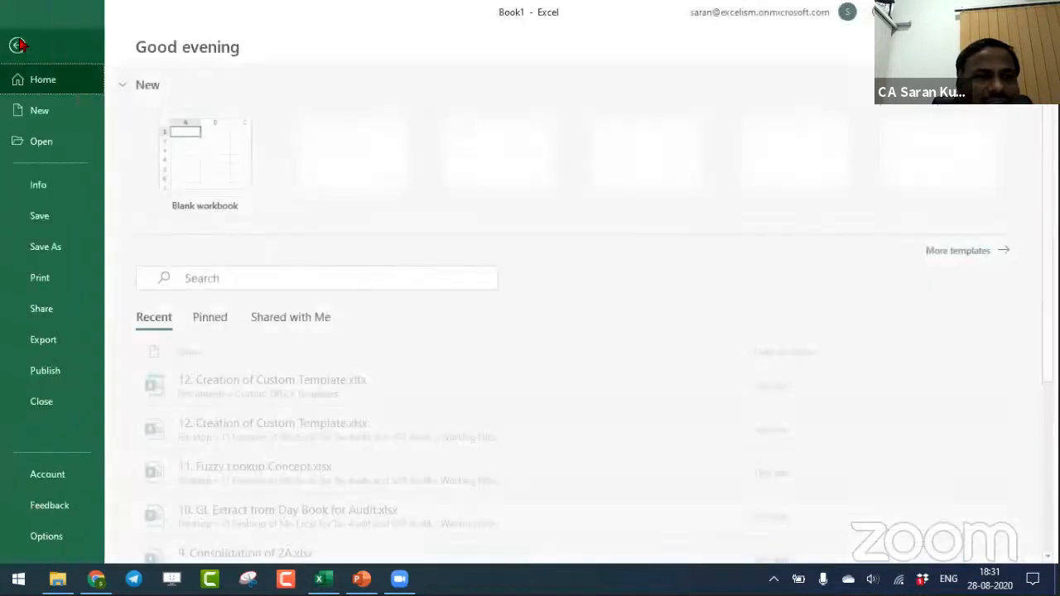
pyautogui.click(46, 112)
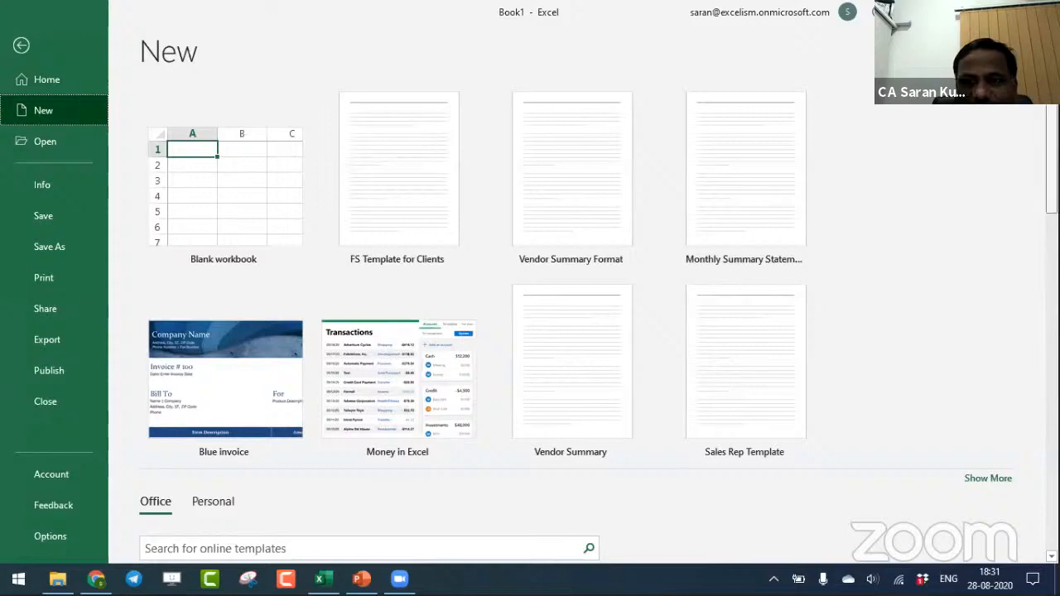
pyautogui.scroll(-5, 571, 249)
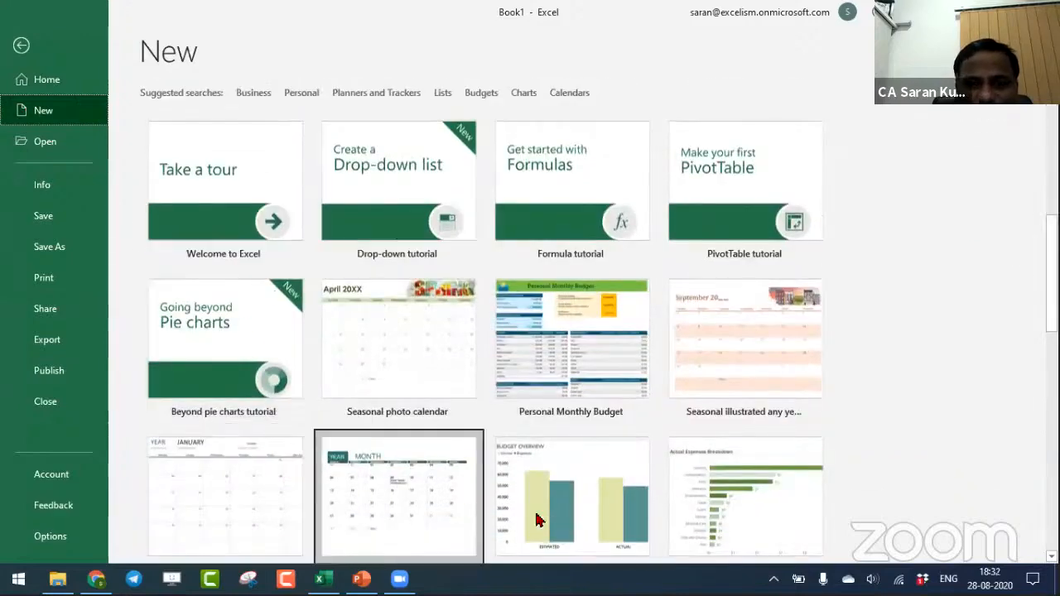
pyautogui.moveTo(1051, 280); pyautogui.dragTo(1052, 380)
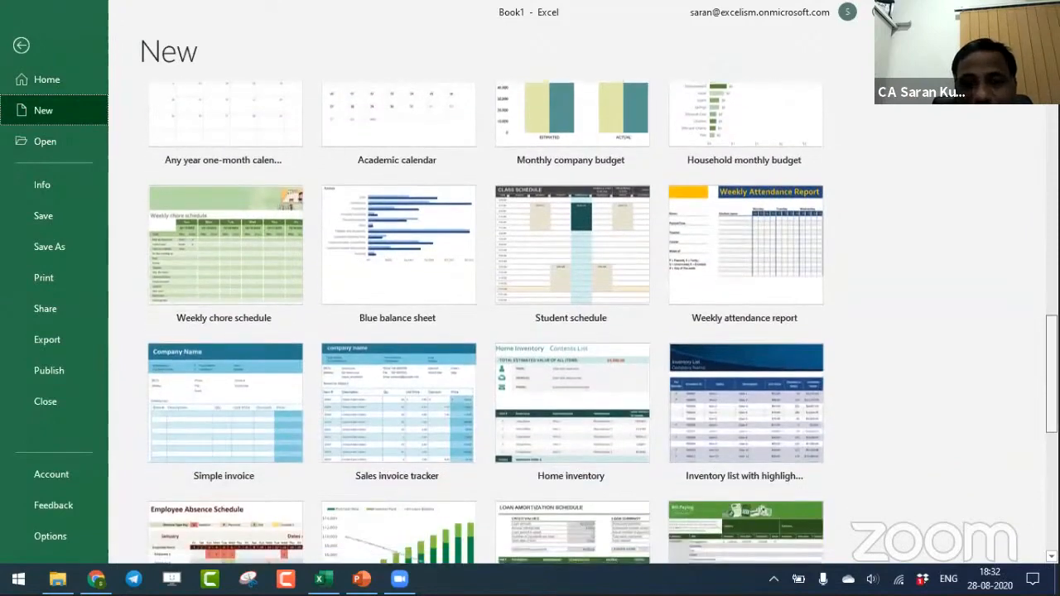
pyautogui.scroll(-2, 699, 400)
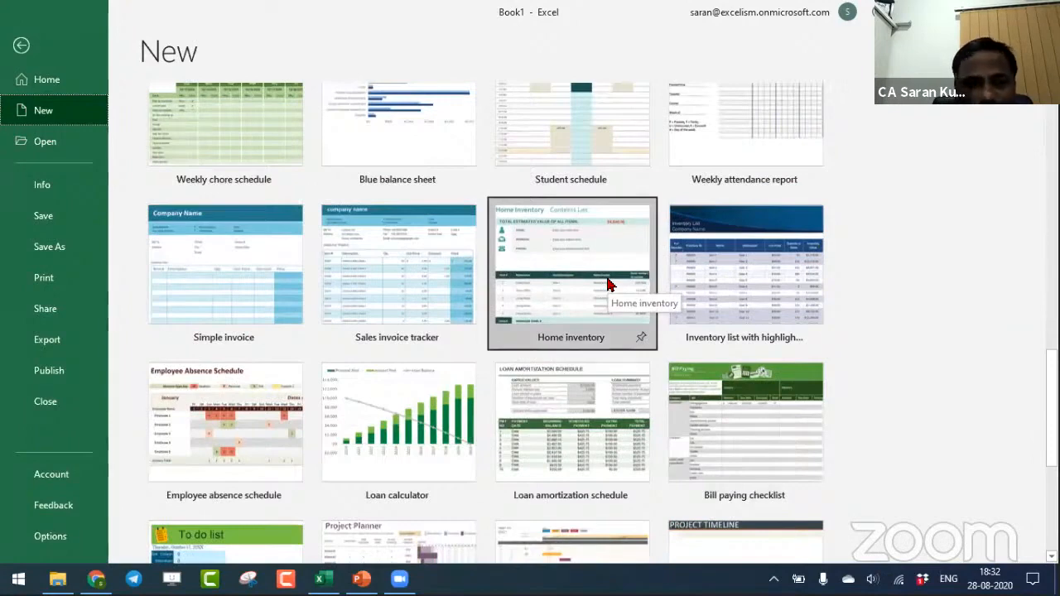
pyautogui.scroll(-1, 245, 339)
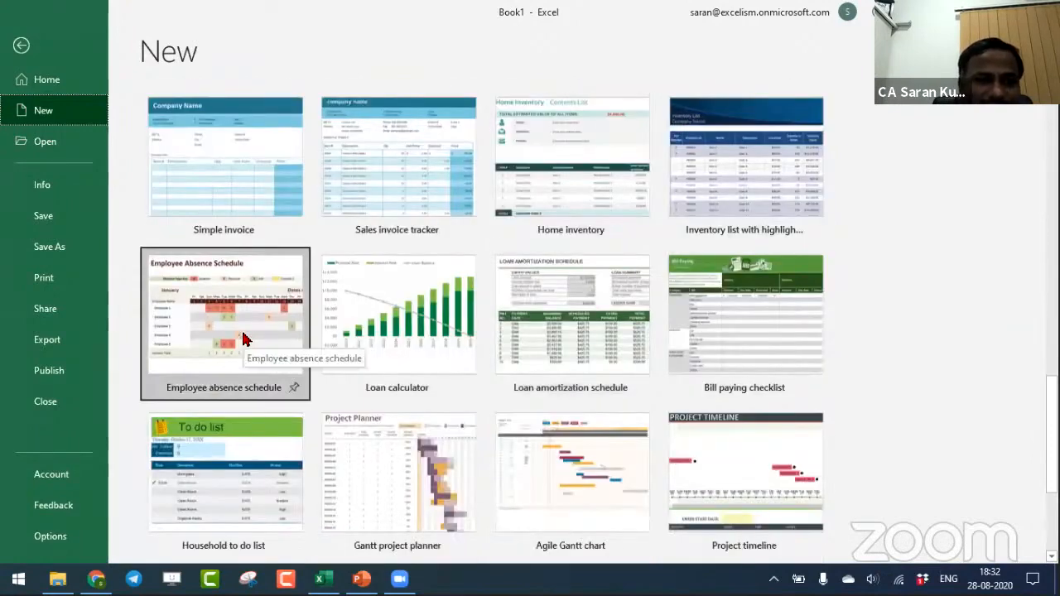
pyautogui.doubleClick(234, 444)
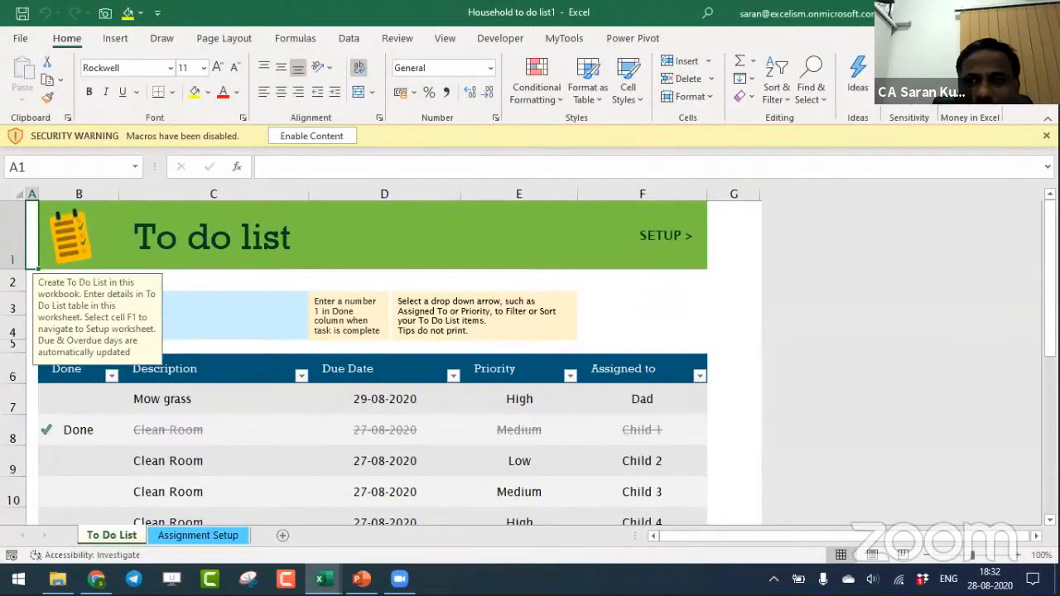
pyautogui.moveTo(1050, 283)
pyautogui.mouseDown()
pyautogui.moveTo(1050, 356)
pyautogui.moveTo(1049, 282)
pyautogui.mouseUp()
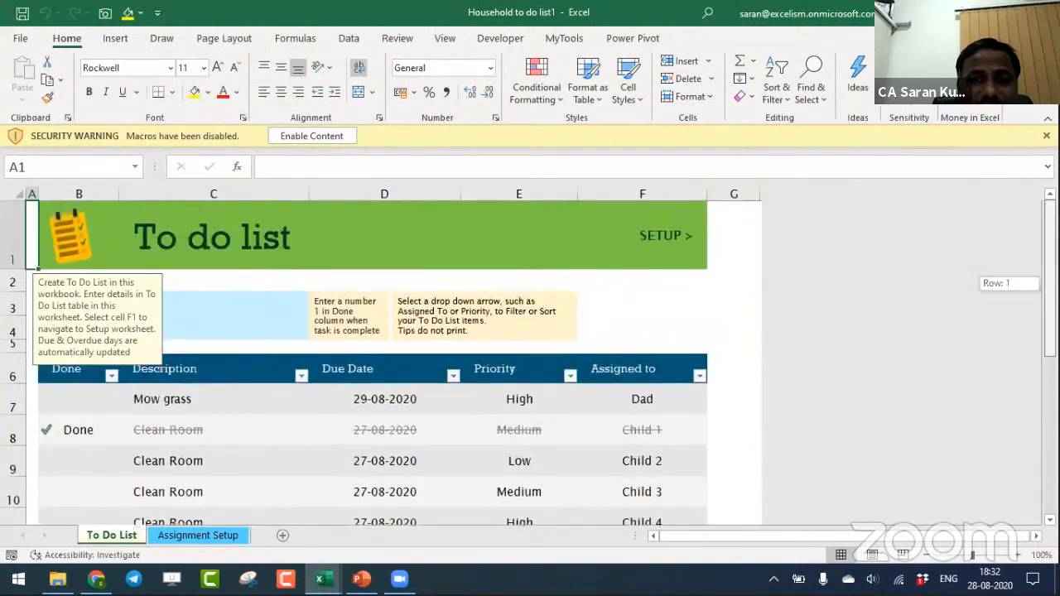
pyautogui.click(322, 139)
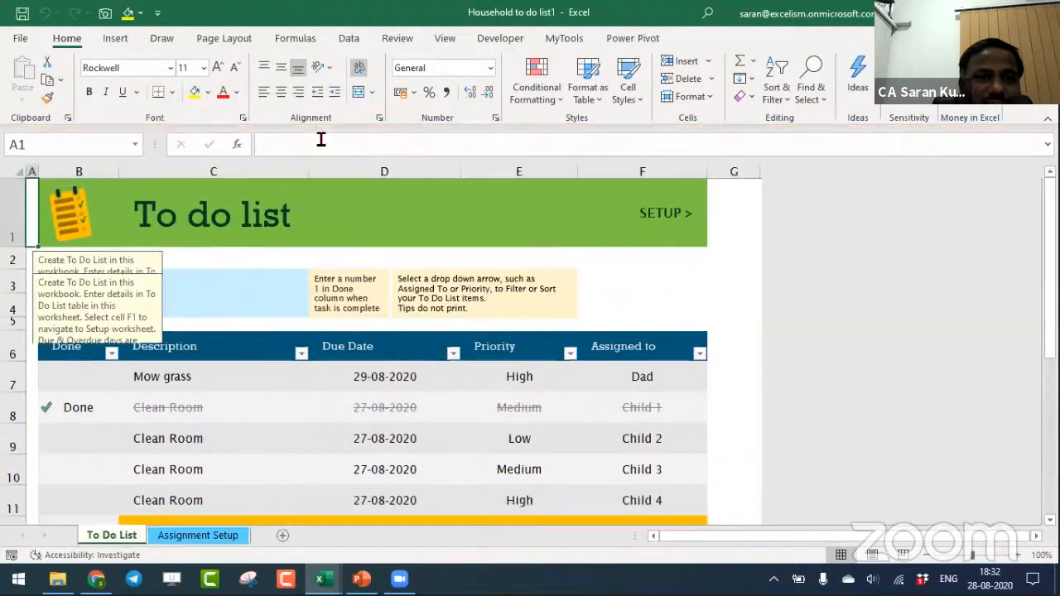
# - Examine the date and due-count formulas and the Assignment Setup sheet, then close the to-do workbook without saving
pyautogui.click(267, 257)
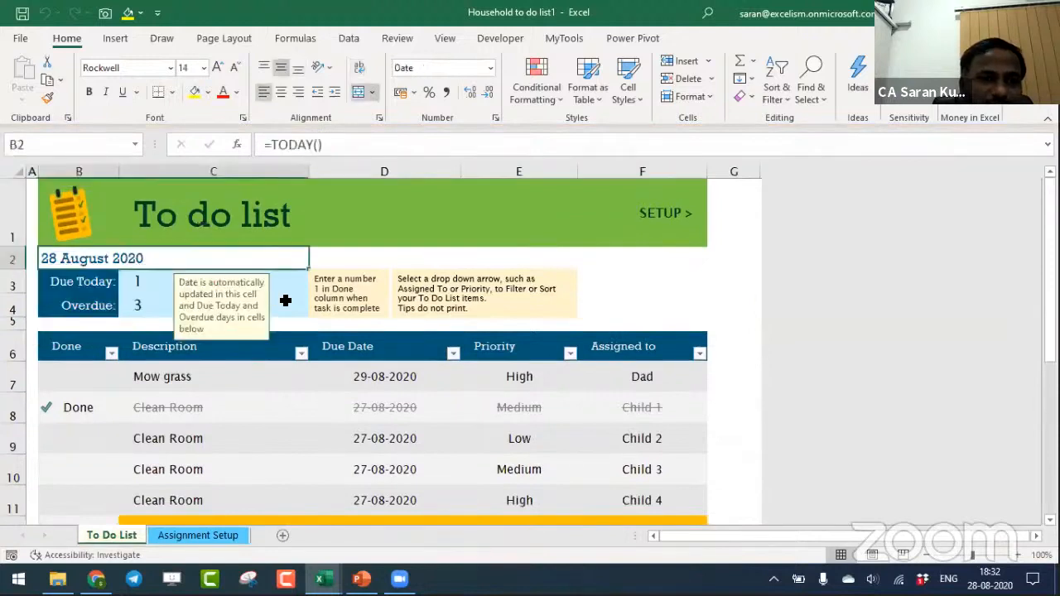
pyautogui.click(282, 302)
pyautogui.click(267, 282)
pyautogui.click(190, 535)
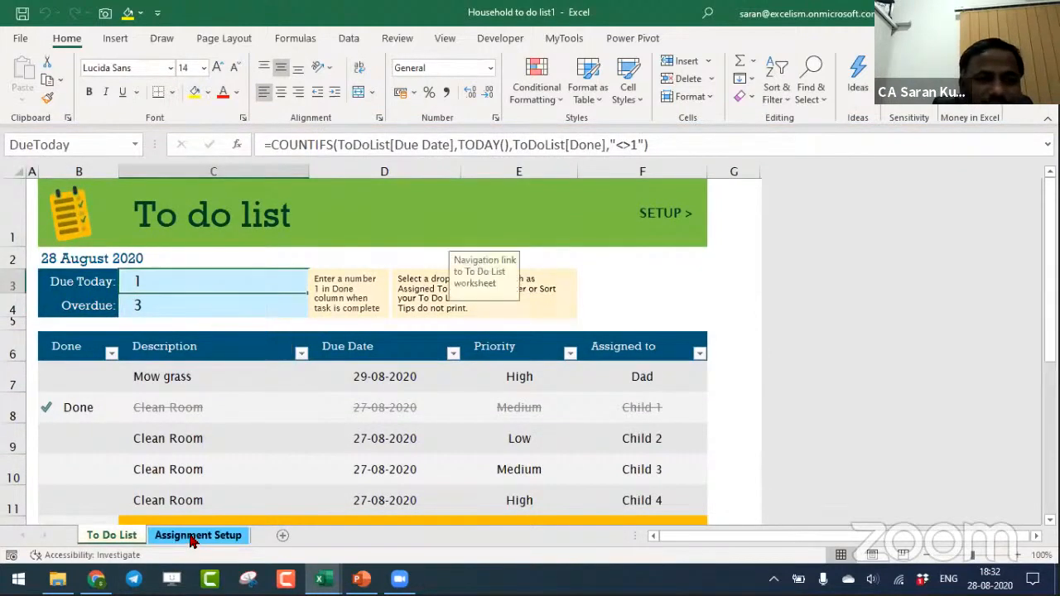
pyautogui.click(157, 397)
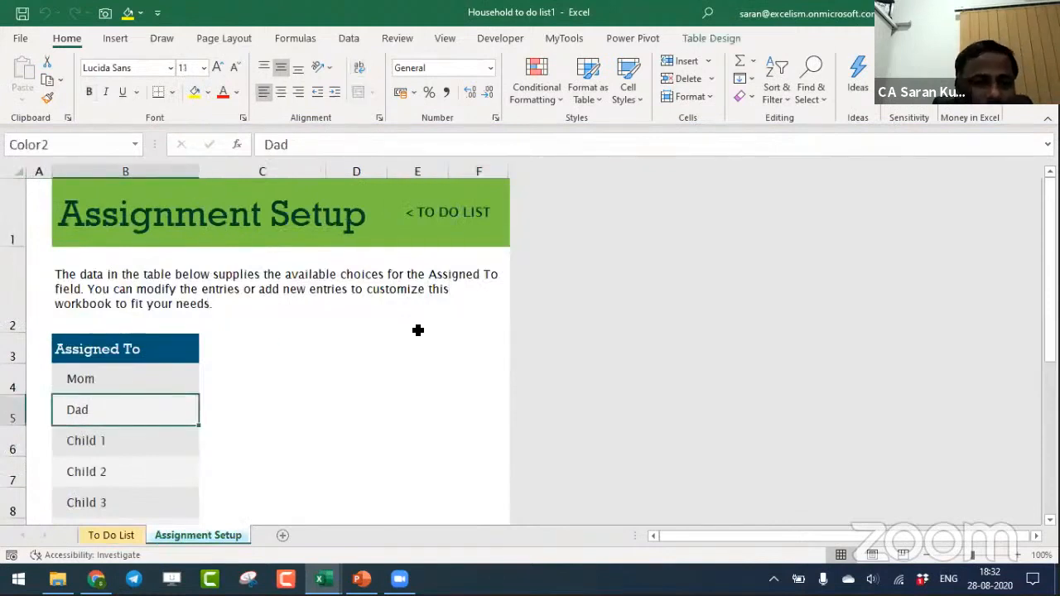
pyautogui.hotkey('ctrl', 'w')
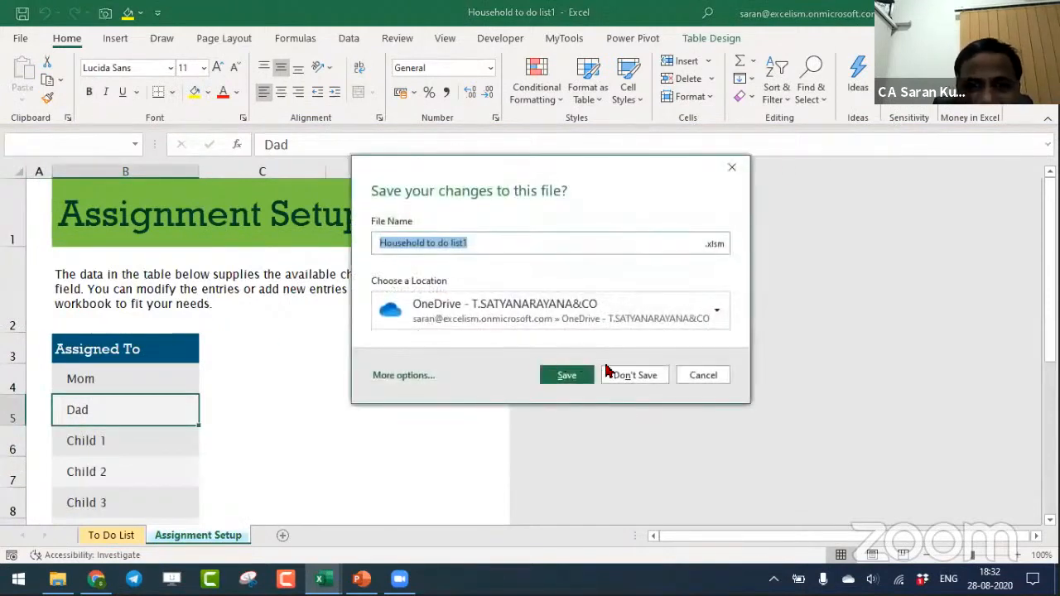
pyautogui.click(627, 373)
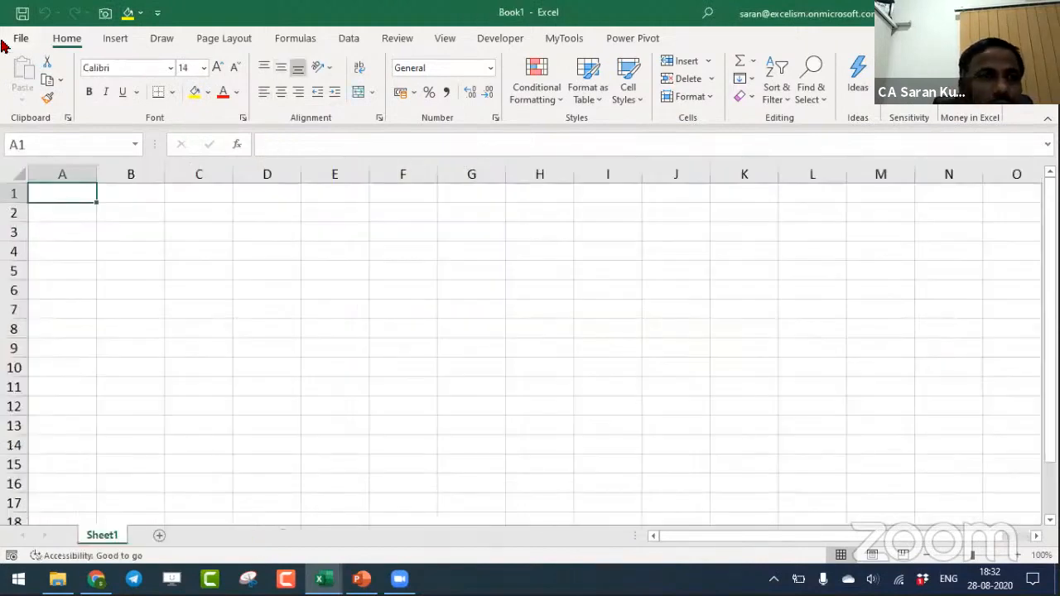
# - Create a workbook from the personal template 12. Creation of Custom Template, then return to the blank Book1
pyautogui.click(10, 41)
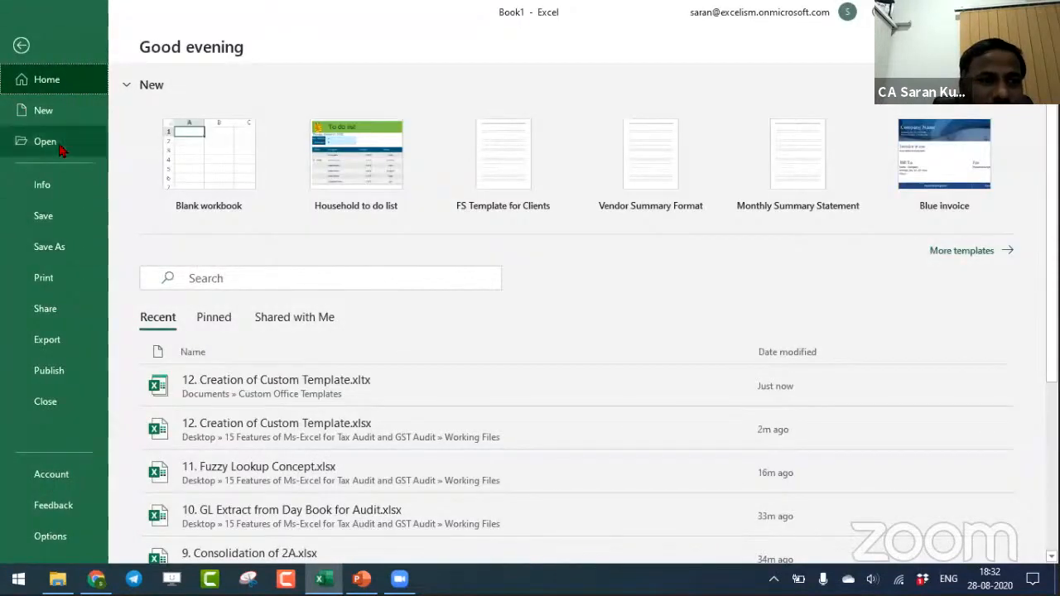
pyautogui.click(58, 114)
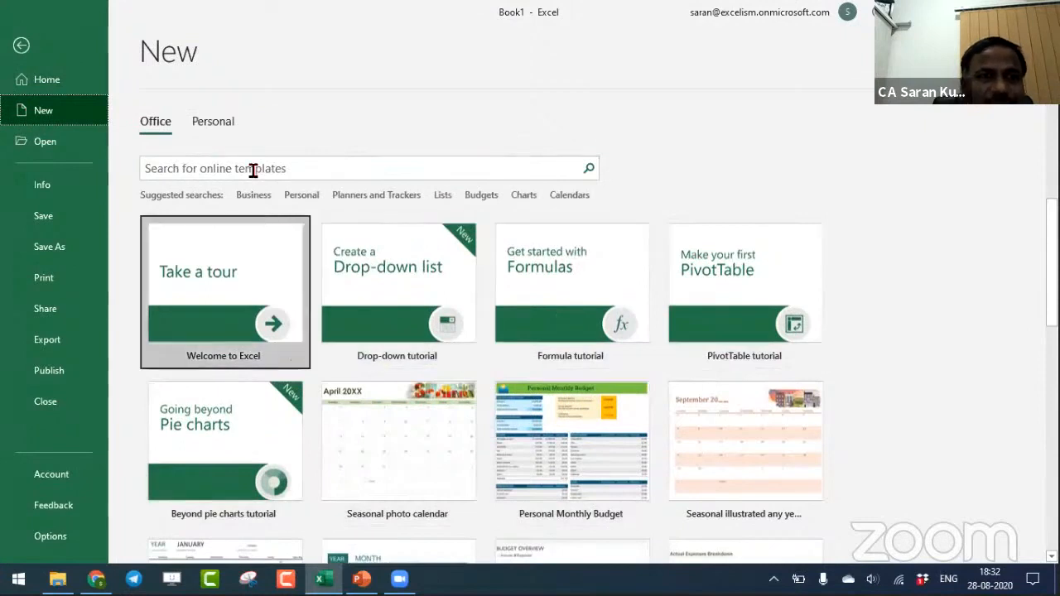
pyautogui.click(215, 124)
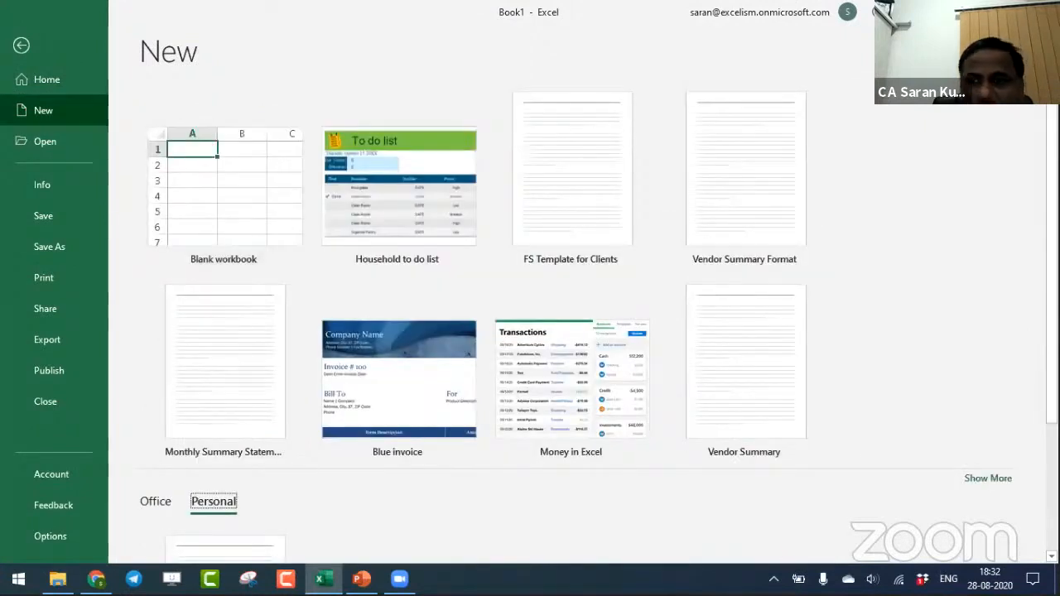
pyautogui.scroll(-3, 242, 481)
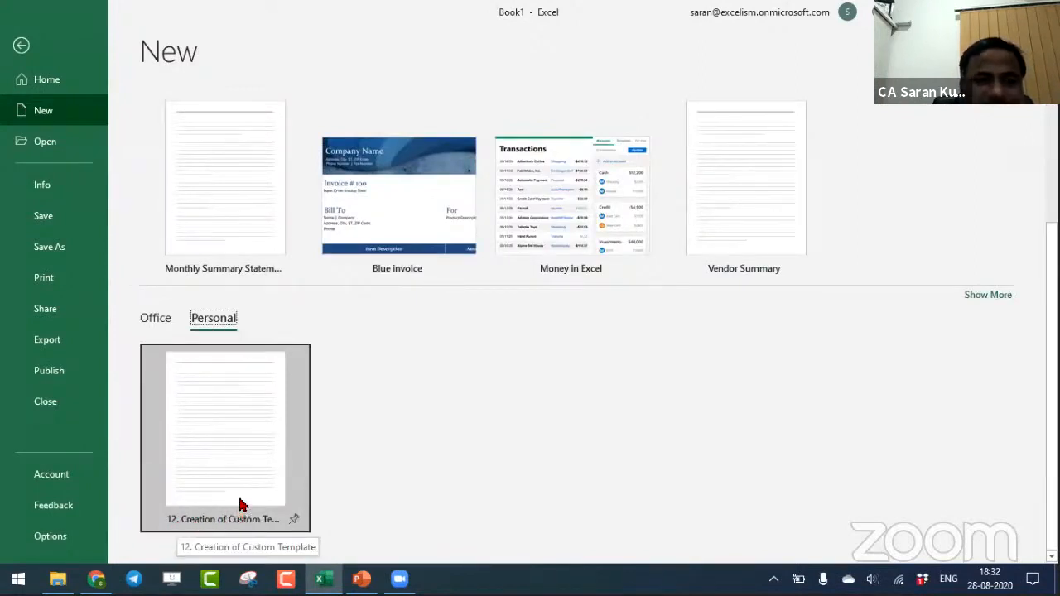
pyautogui.click(240, 432)
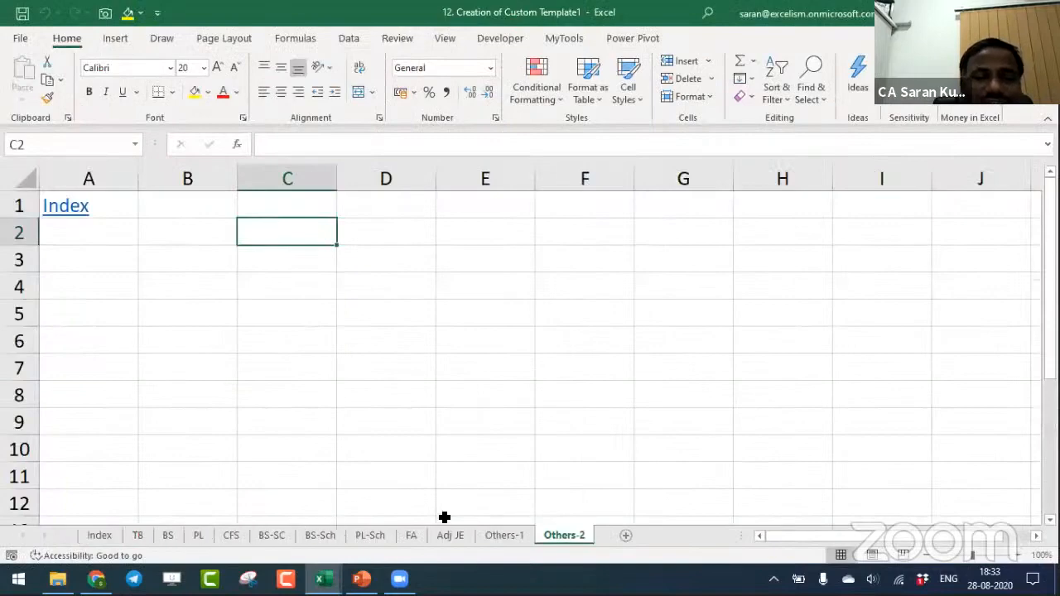
pyautogui.click(473, 240)
pyautogui.hotkey('ctrl', 'n')
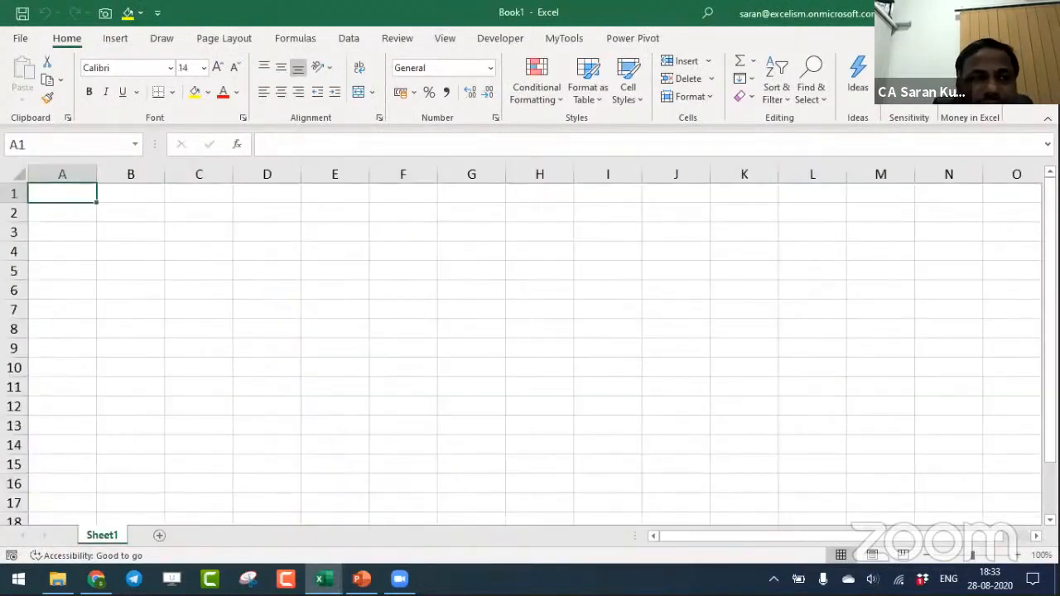
# - Create a workbook from the personal template 12. Creation of Custom Template once more, starting from Book1
pyautogui.click(20, 39)
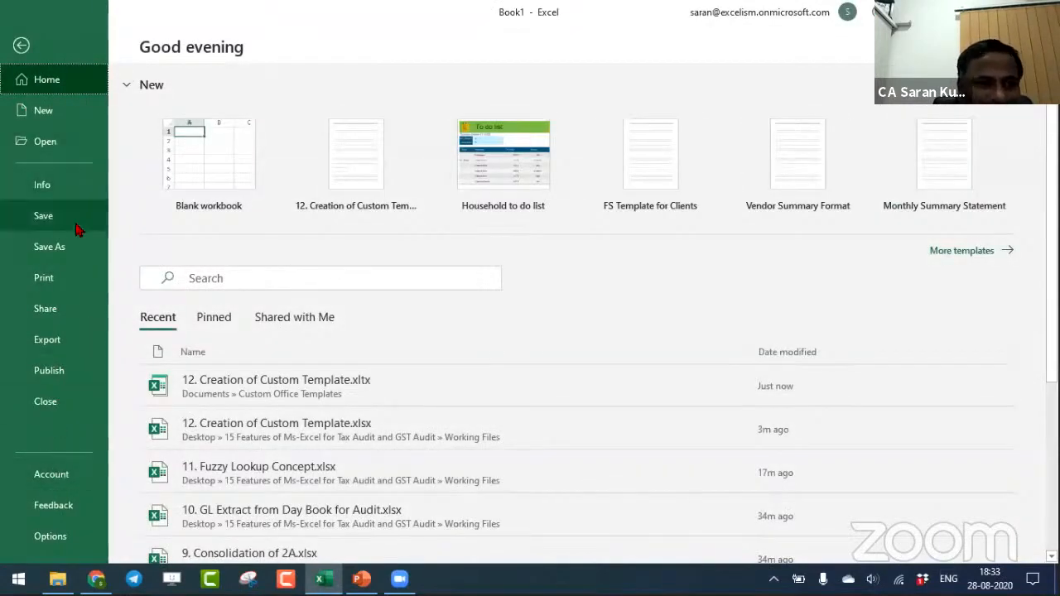
pyautogui.click(73, 124)
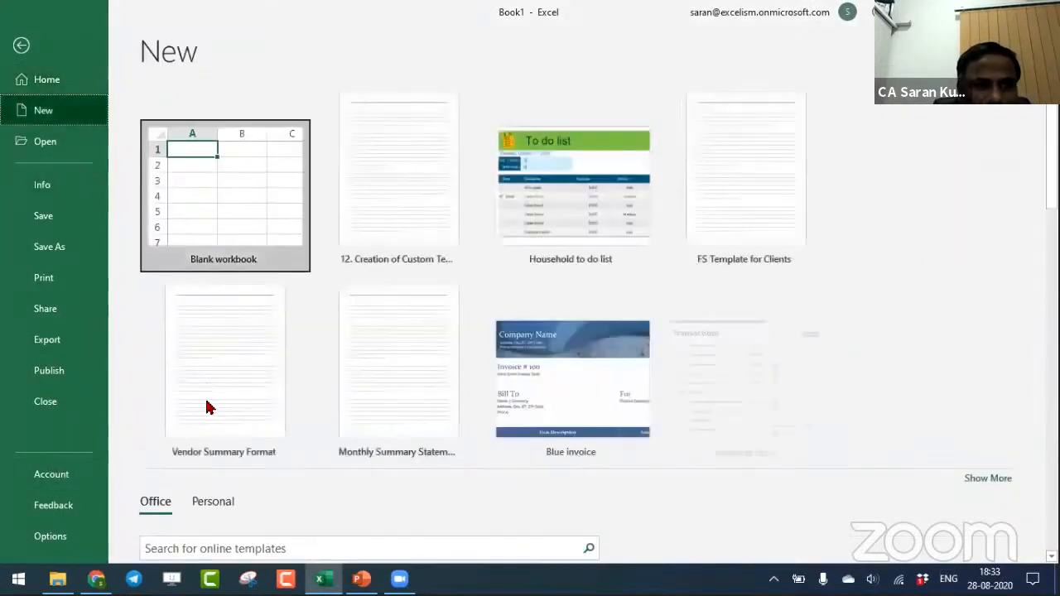
pyautogui.click(217, 502)
pyautogui.scroll(-3, 303, 472)
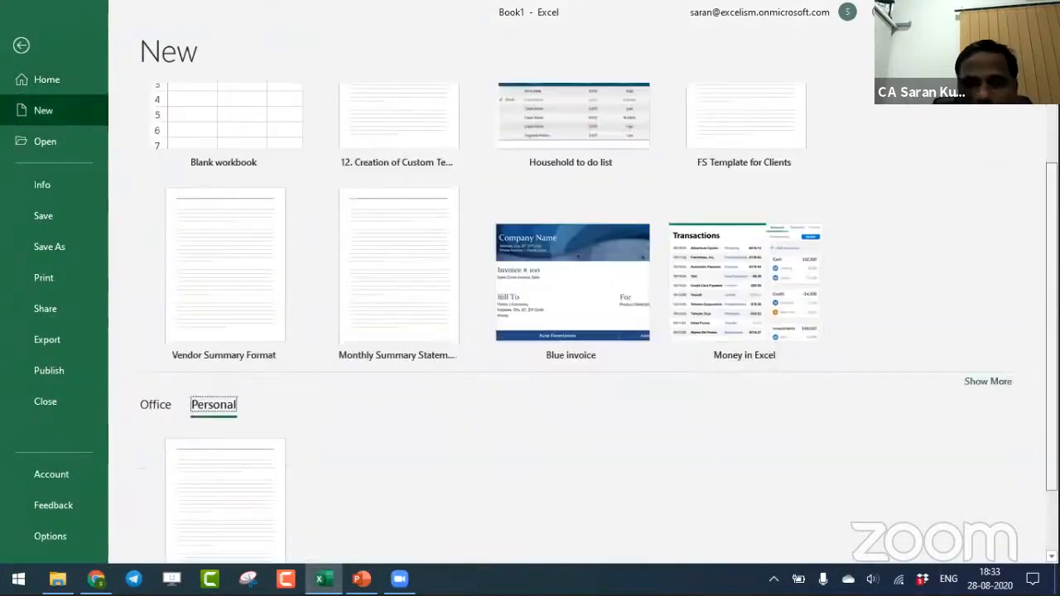
pyautogui.click(263, 448)
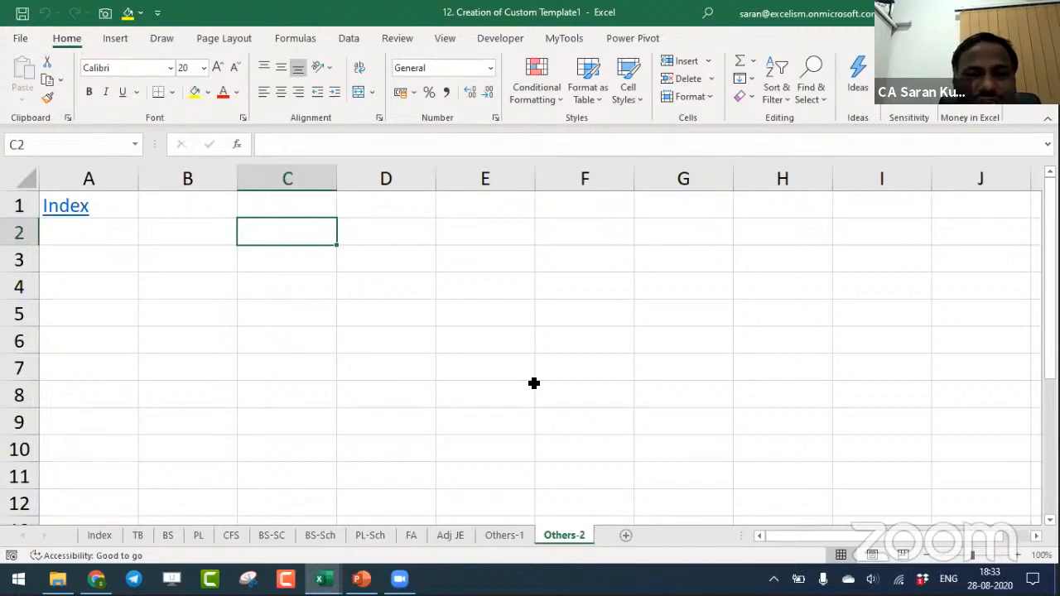
# - Enter the template file extension .XLTX in cell E5 of the Index sheet
pyautogui.hotkey('ctrl', 'pageup')
pyautogui.hotkey('ctrl', 'pageup')
pyautogui.hotkey('ctrl', 'pageup')
pyautogui.hotkey('ctrl', 'pageup')
pyautogui.hotkey('ctrl', 'pageup')
pyautogui.hotkey('ctrl', 'pageup')
pyautogui.hotkey('ctrl', 'pageup')
pyautogui.hotkey('ctrl', 'pageup')
pyautogui.hotkey('ctrl', 'pageup')
pyautogui.hotkey('ctrl', 'pageup')
pyautogui.hotkey('ctrl', 'pageup')
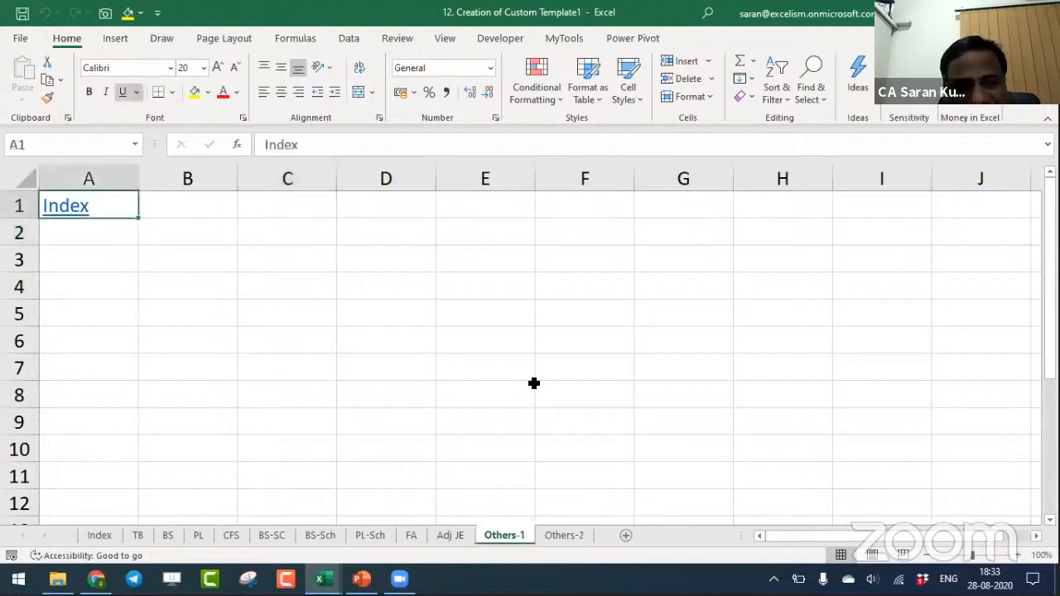
pyautogui.press('Down')
pyautogui.press('Down')
pyautogui.press('Down')
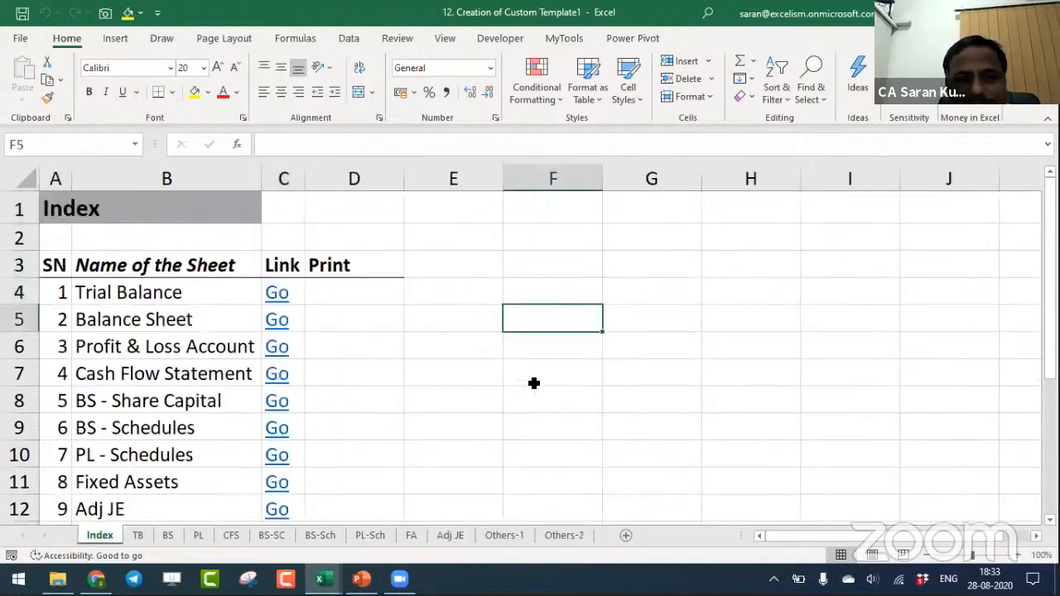
pyautogui.press('Left')
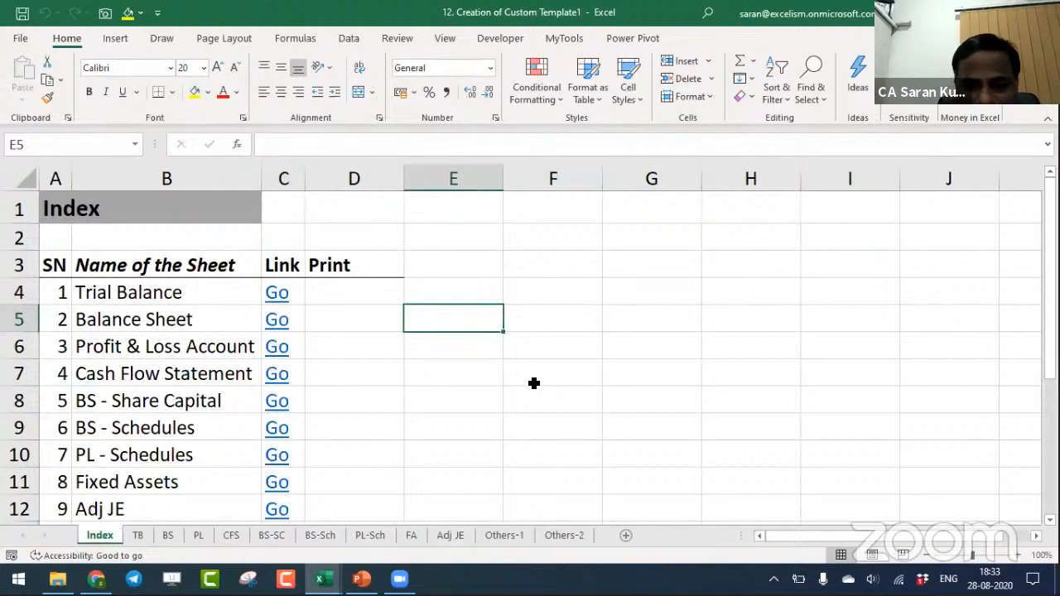
pyautogui.write('.XLS')
pyautogui.press('BackSpace')
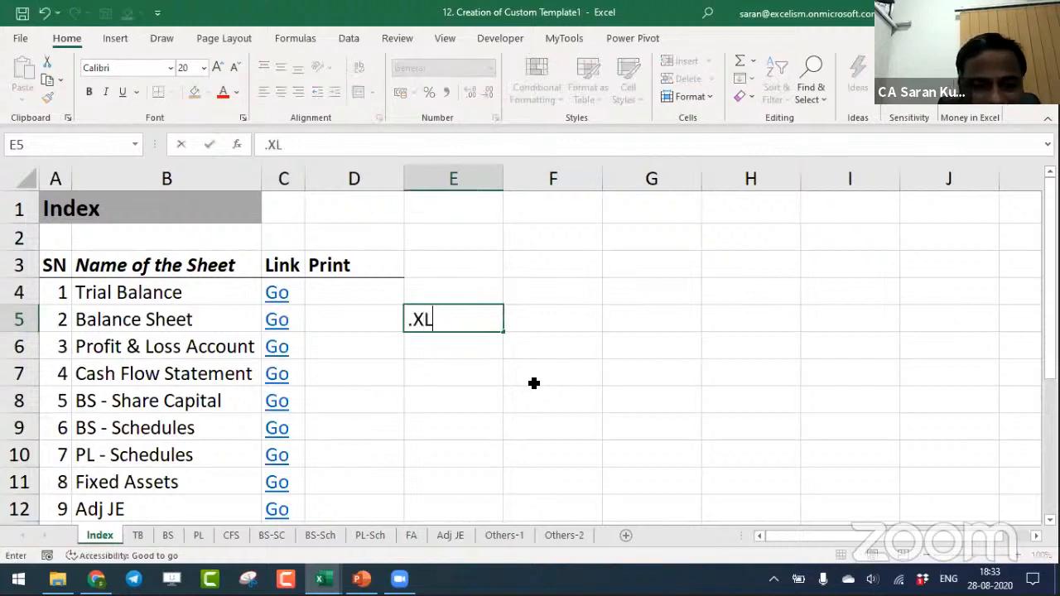
pyautogui.write('TX')
pyautogui.press('Tab')
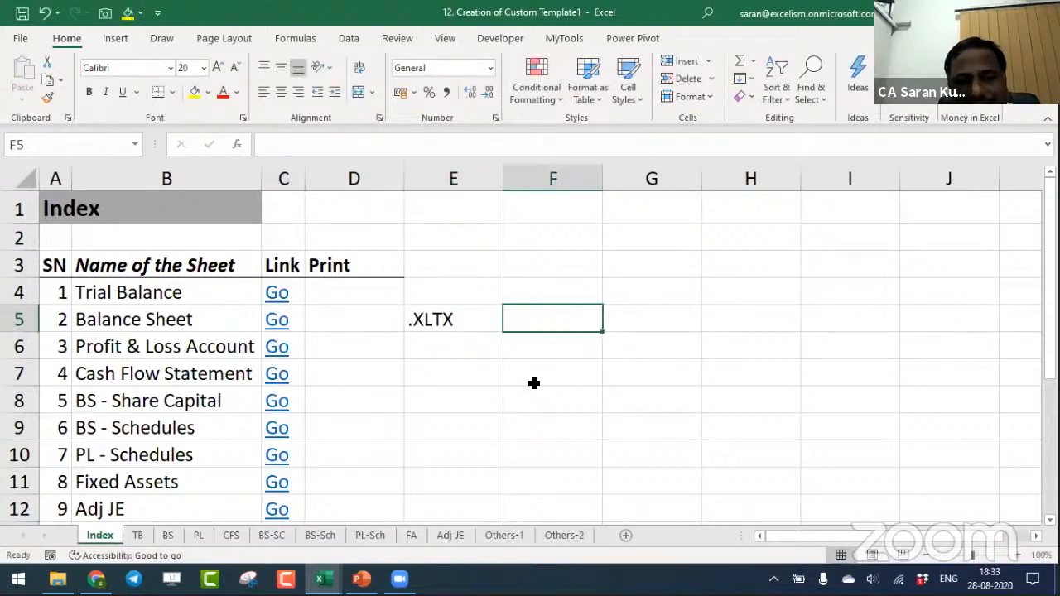
# - Enter the note "T means Template" in cell F5, beside the .XLTX entry
pyautogui.write('T ')
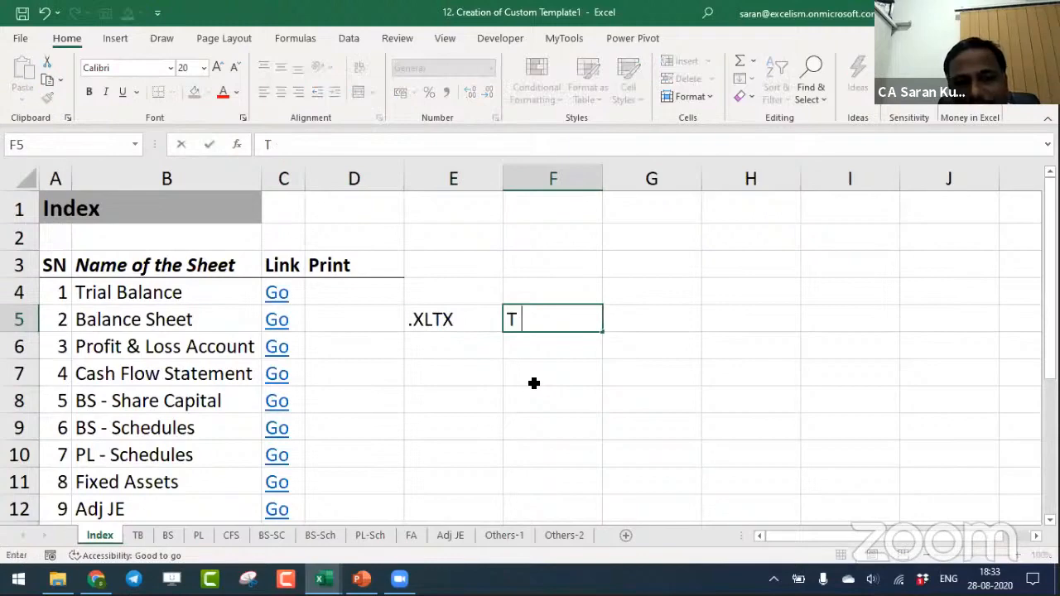
pyautogui.write('means Template')
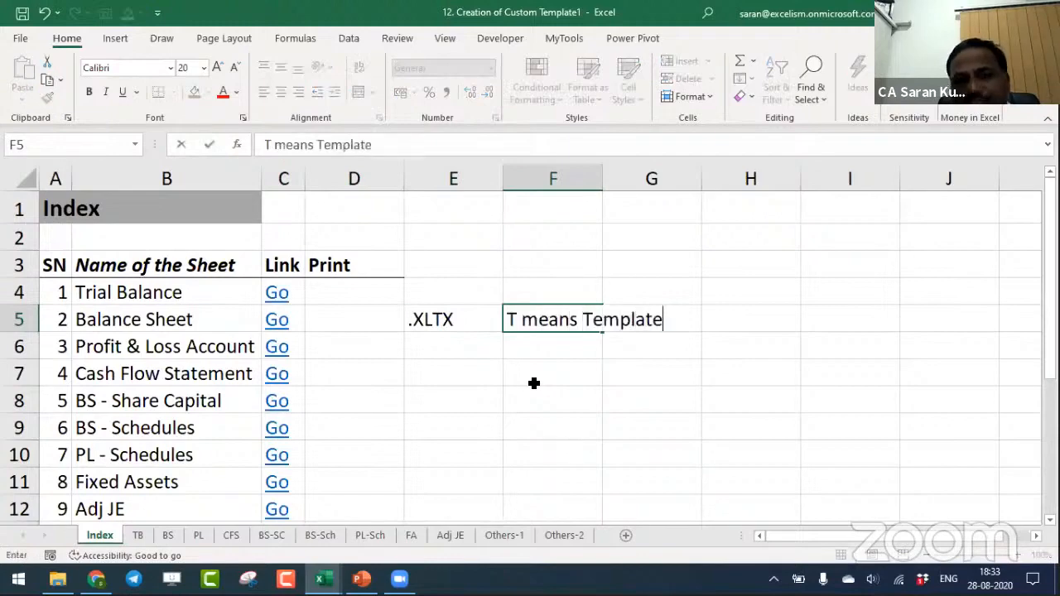
pyautogui.press('Return')
# - Close the template-based workbook without saving it, and switch to the Session Topics presentation in PowerPoint
pyautogui.hotkey('ctrl', 's')
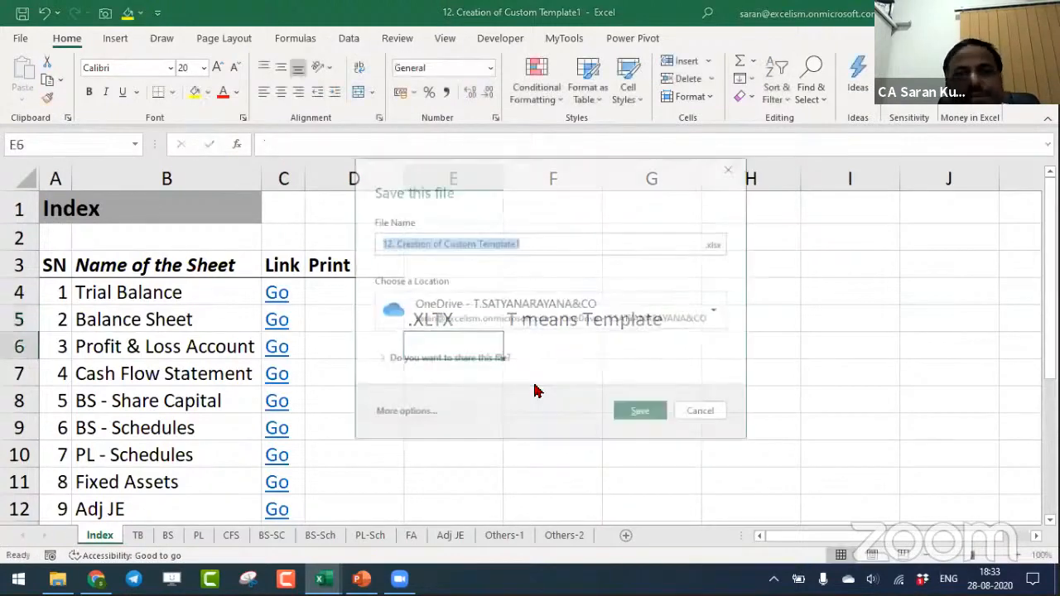
pyautogui.press('Escape')
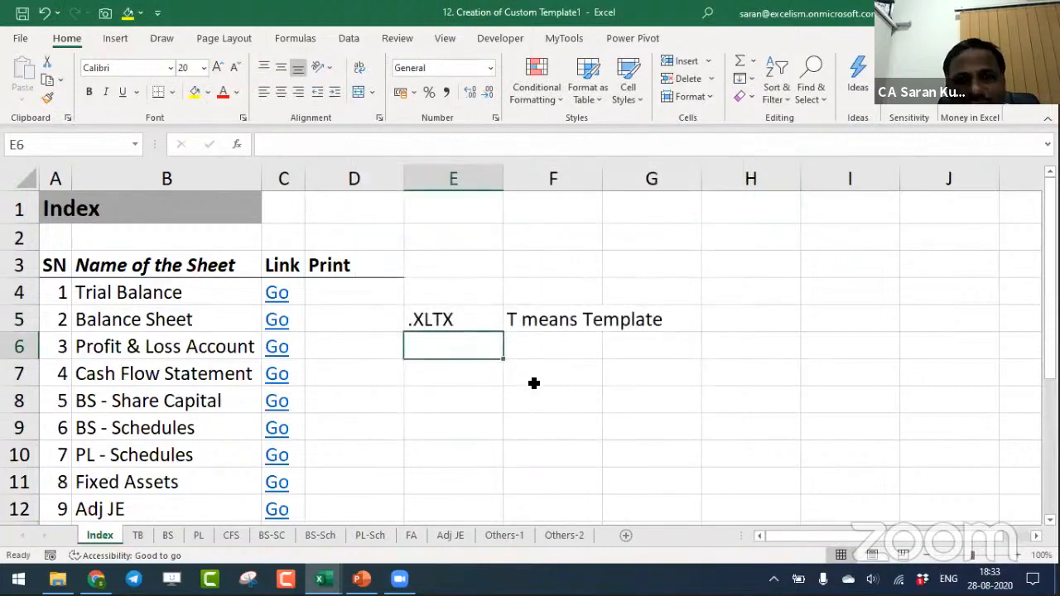
pyautogui.hotkey('ctrl', 'w')
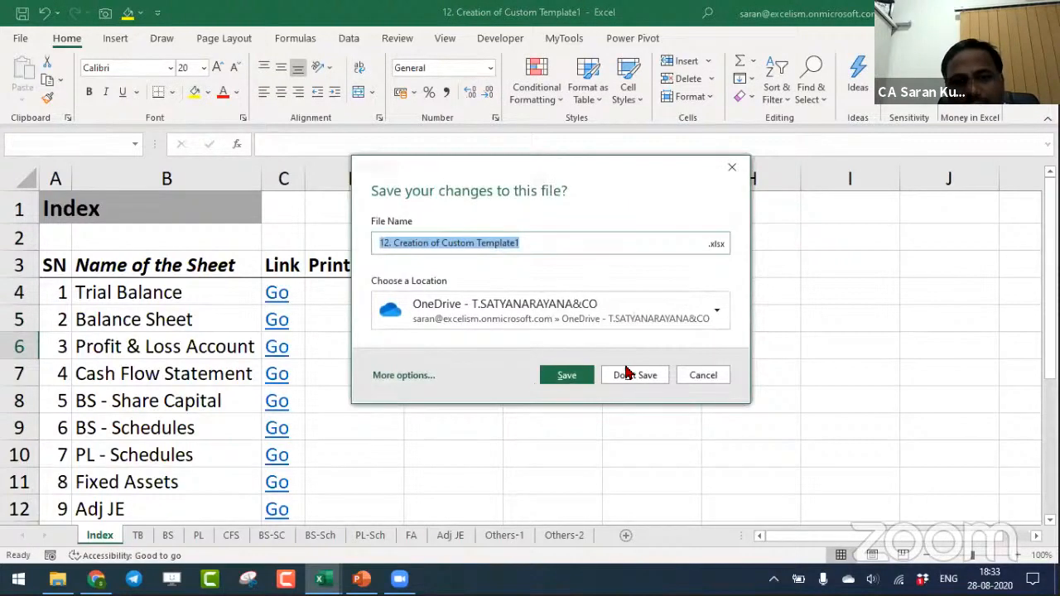
pyautogui.click(634, 375)
pyautogui.hotkey('alt', 'Tab')
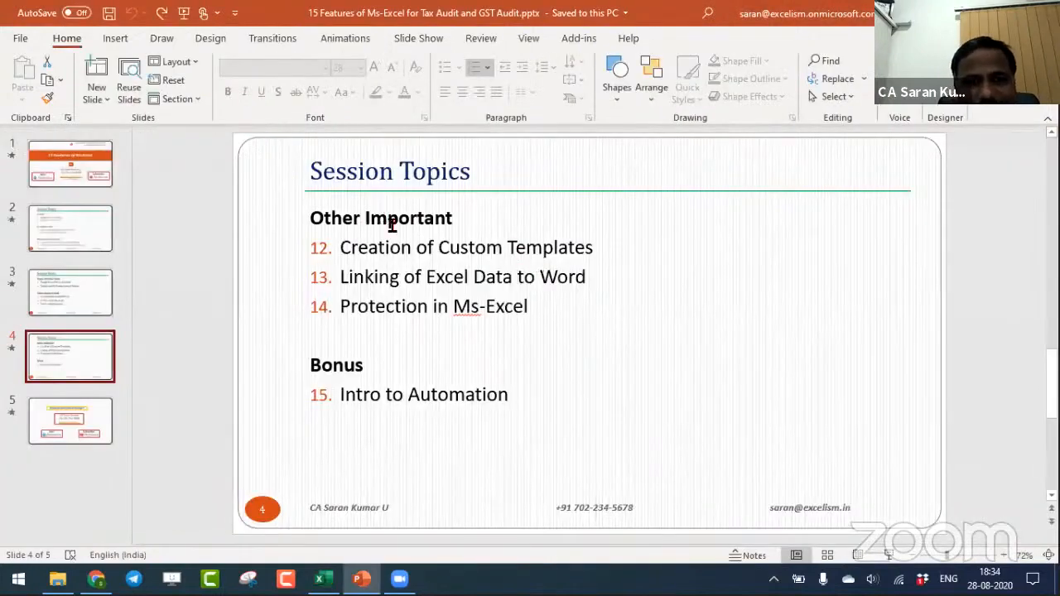
# - Highlight topic 13, "Linking of Excel Data to Word", on the Session Topics slide
pyautogui.click(445, 273)
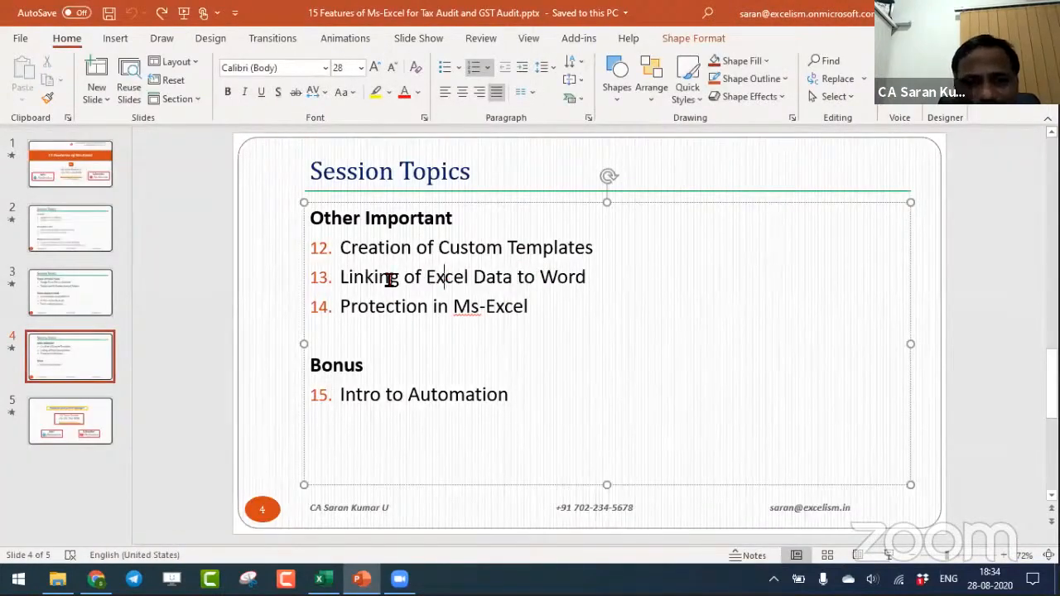
pyautogui.moveTo(383, 277); pyautogui.dragTo(611, 281)
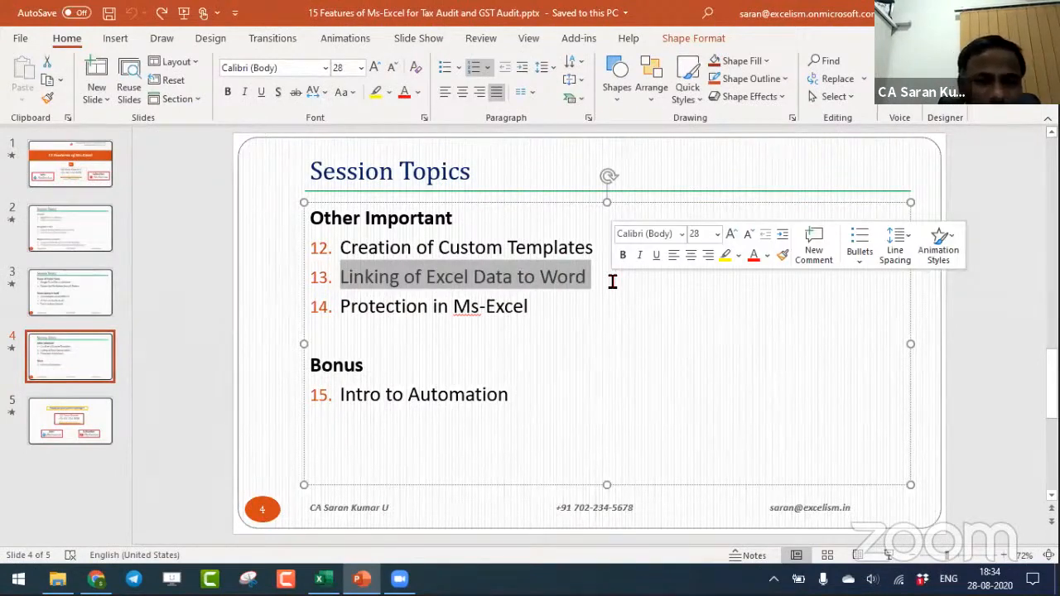
# - Switch to the Working Files folder in File Explorer and open the workbook 13. Linking of Excel to Word.xlsx
pyautogui.hotkey('alt', 'Tab')
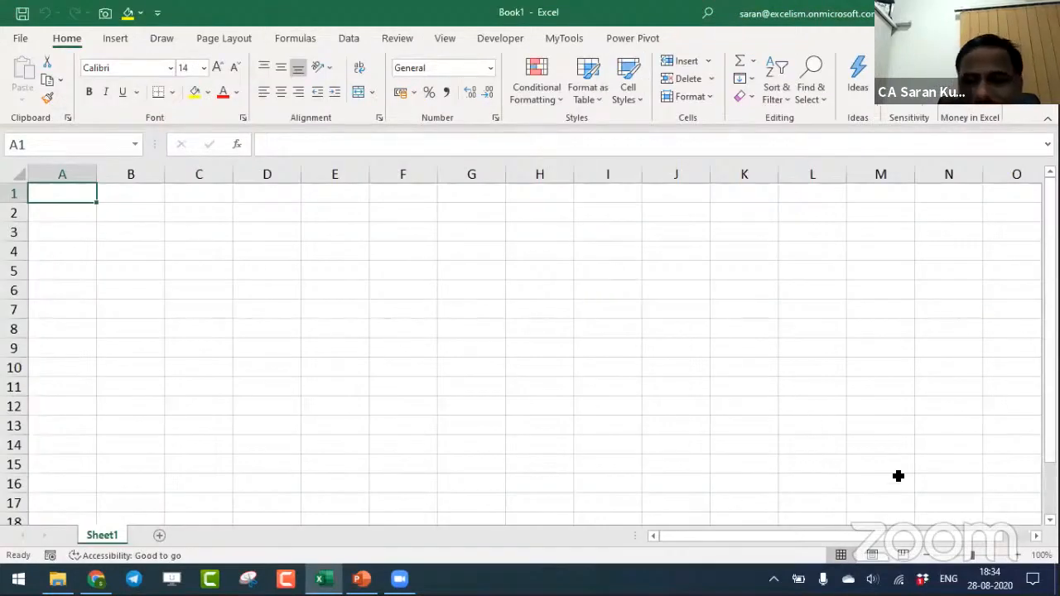
pyautogui.hotkey('alt', 'Tab')
pyautogui.hotkey('alt', 'Tab')
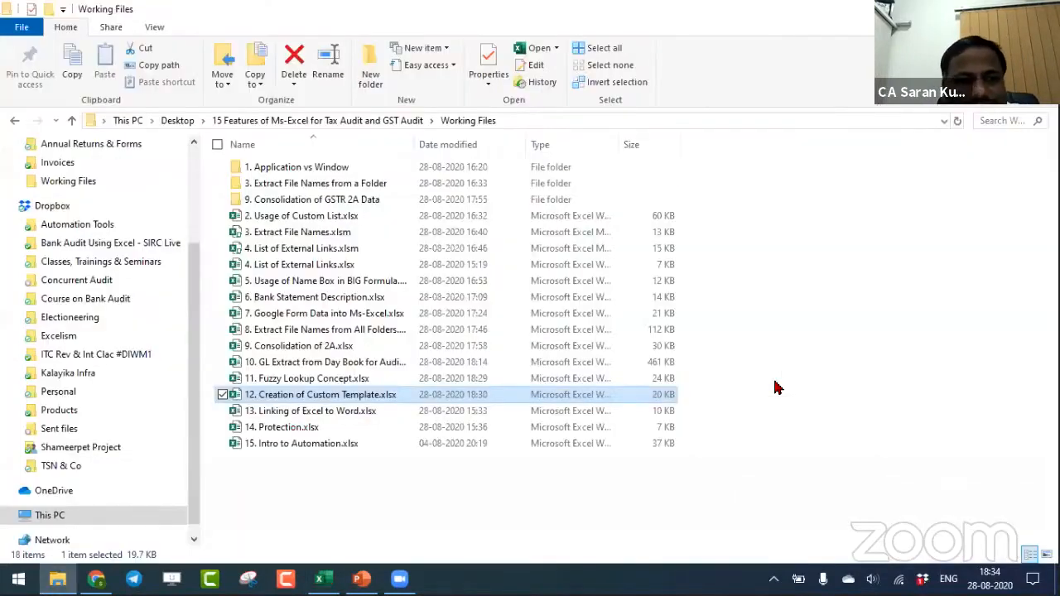
pyautogui.press('Up')
pyautogui.press('Down')
pyautogui.press('Down')
pyautogui.press('Down')
pyautogui.press('Up')
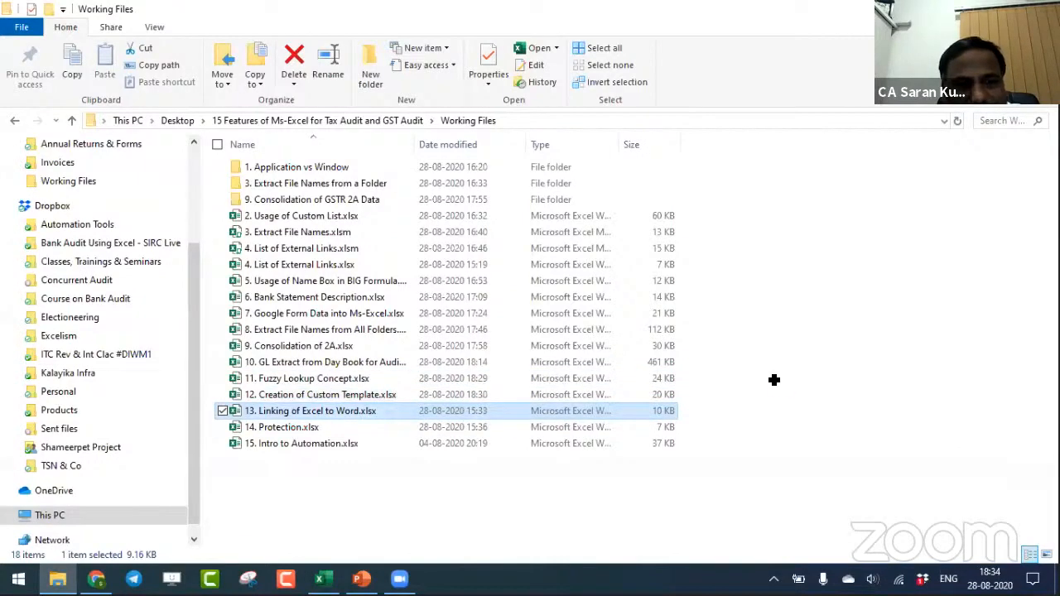
pyautogui.hotkey('alt', 'Tab')
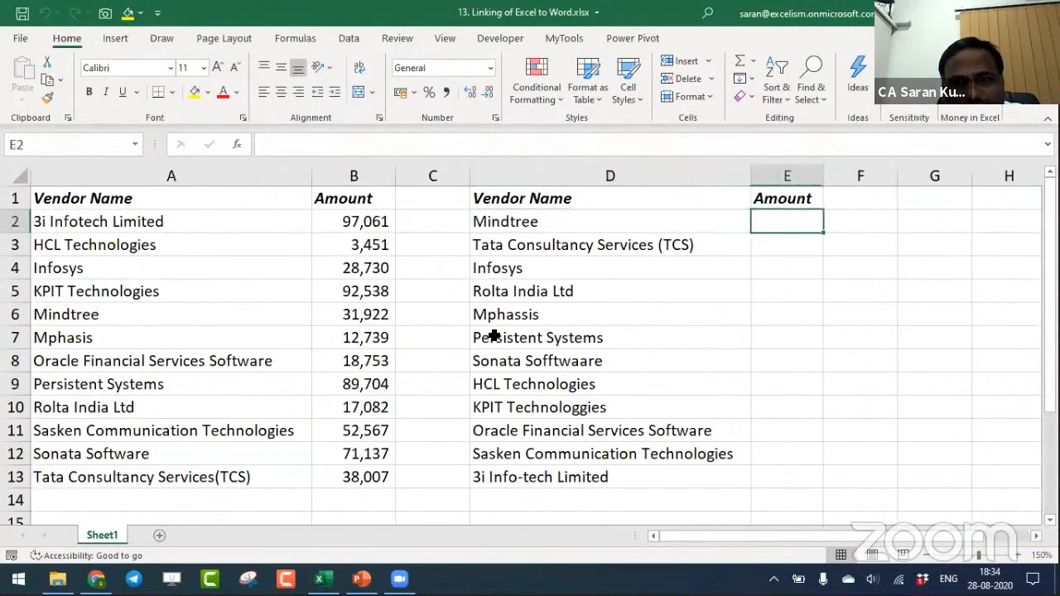
# - Clear the Amount heading from cell E1
pyautogui.press('Up')
pyautogui.press('Delete')
# - Copy the Vendor Name and Amount table in cells A1:B13
pyautogui.hotkey('ctrl', 'Home')
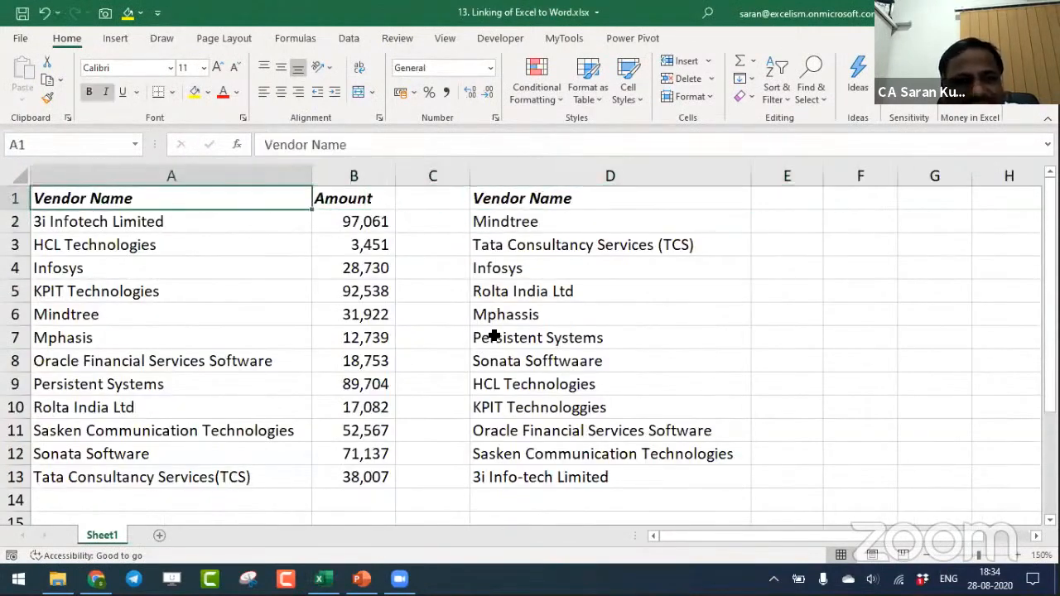
pyautogui.hotkey('ctrl', 'shift', 'Down')
pyautogui.hotkey('shift', 'Right')
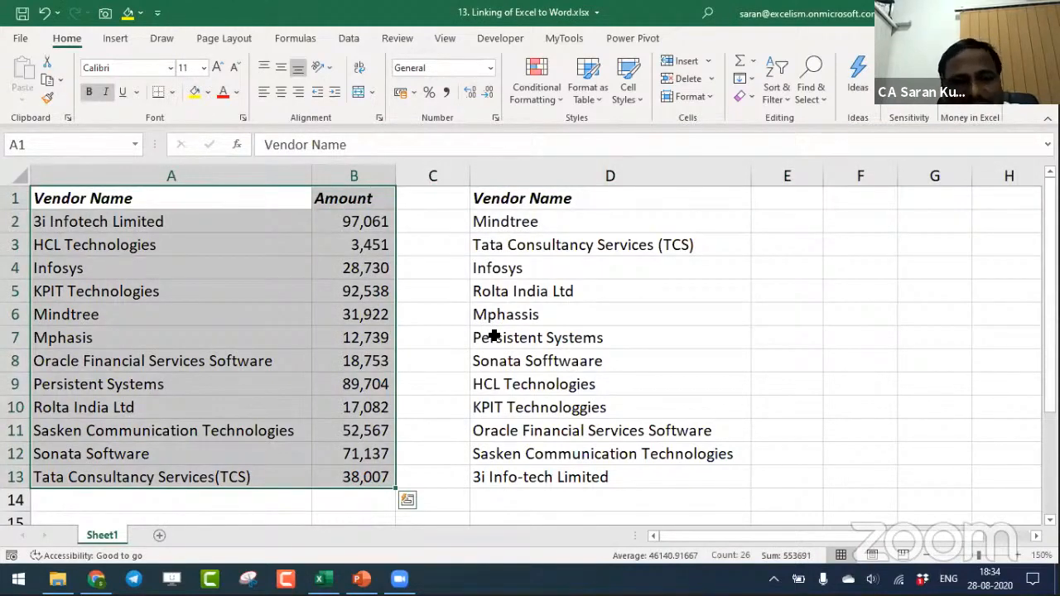
pyautogui.hotkey('ctrl', 'c')
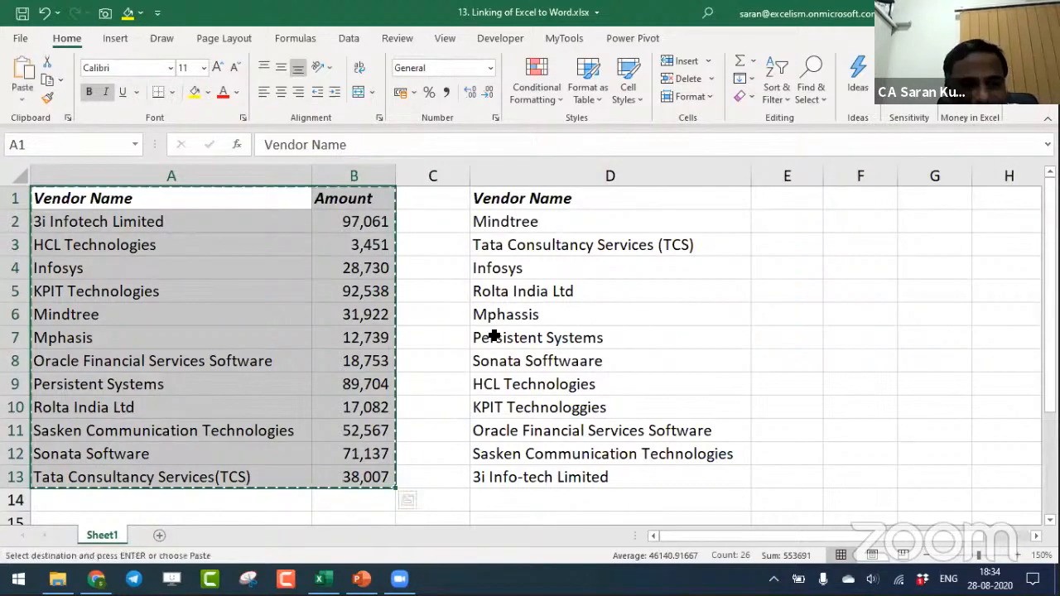
# - Launch Word and create a new blank document
pyautogui.press('super')
pyautogui.write('word')
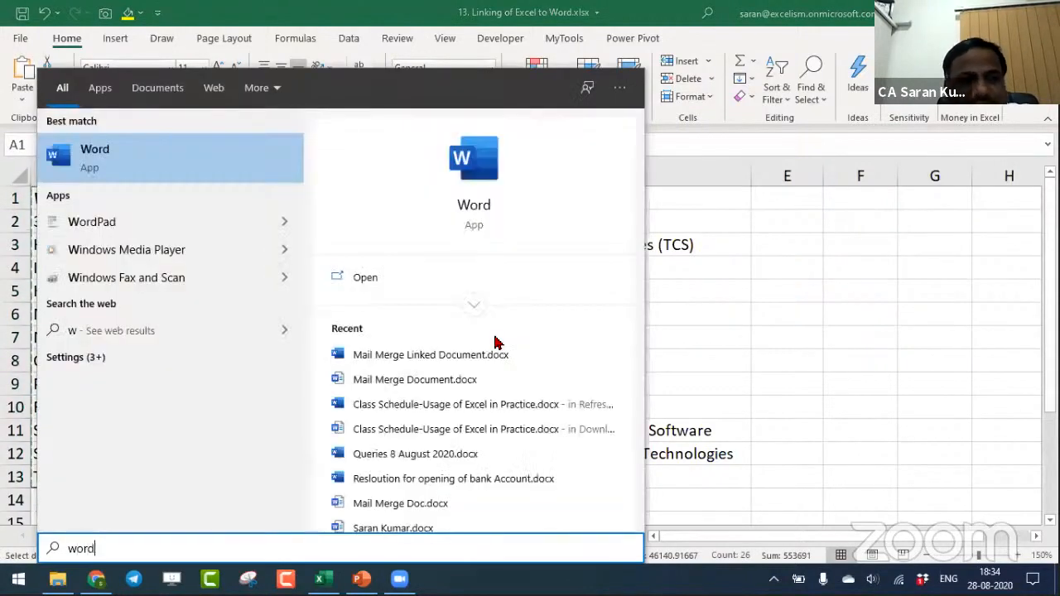
pyautogui.press('Escape')
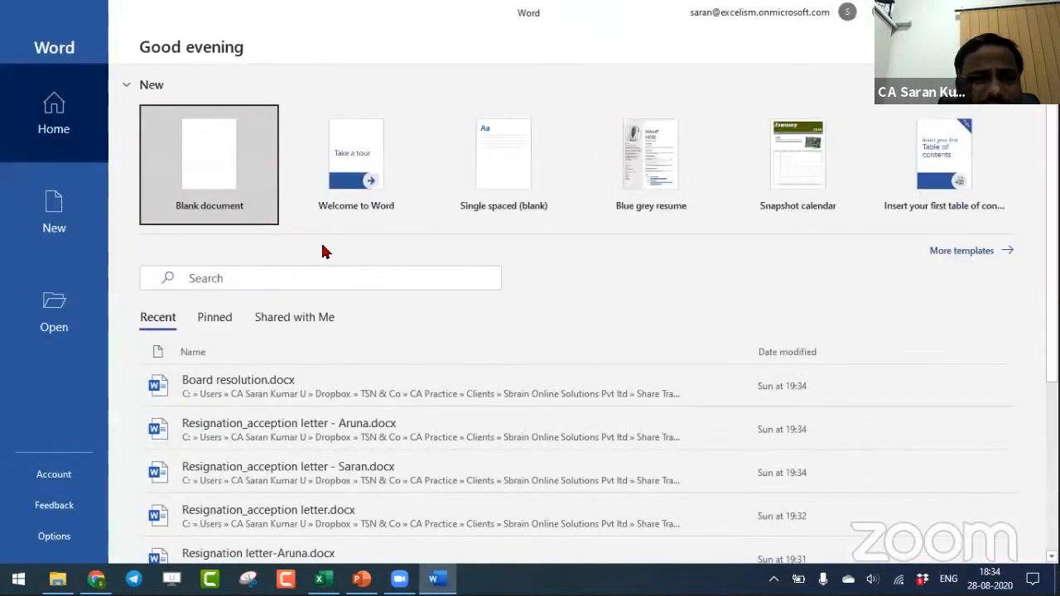
pyautogui.click(224, 168)
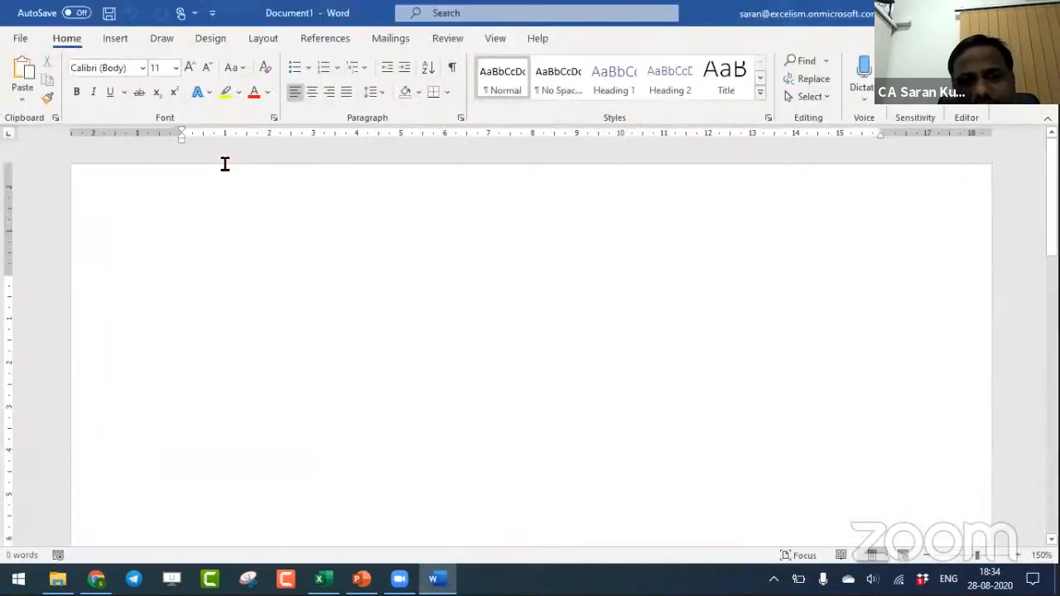
pyautogui.click(926, 555)
pyautogui.click(926, 554)
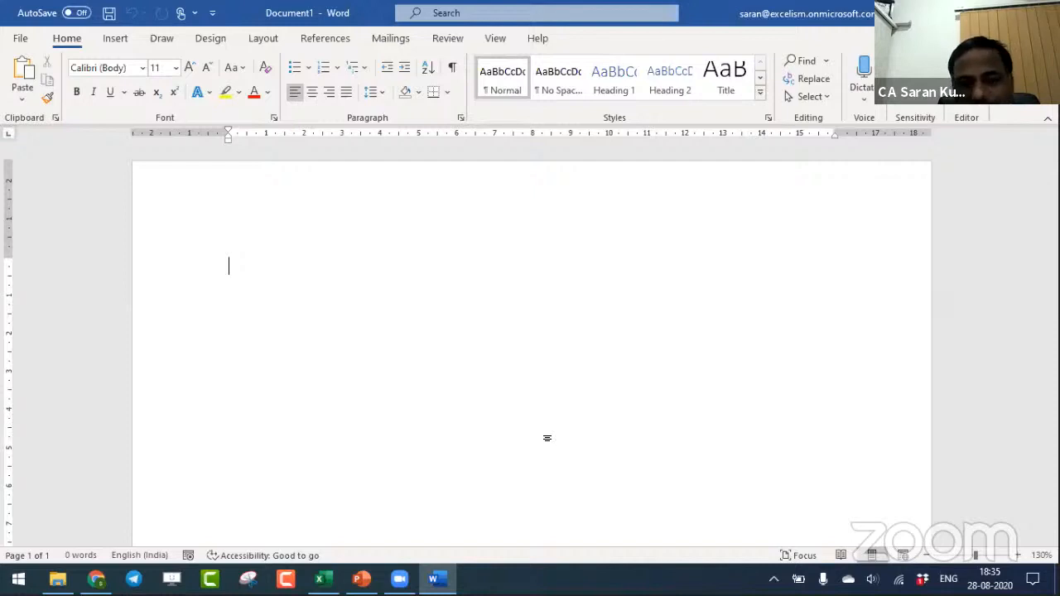
# - Generate a full-width horizontal line from three hyphens, undo the conversion and delete the hyphens
pyautogui.write('---')
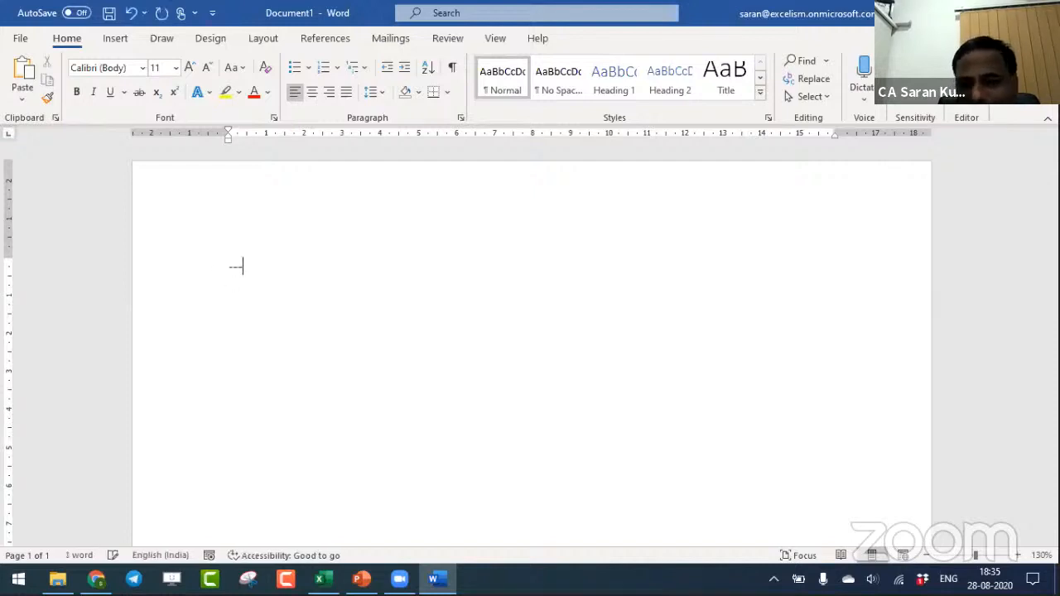
pyautogui.press('Return')
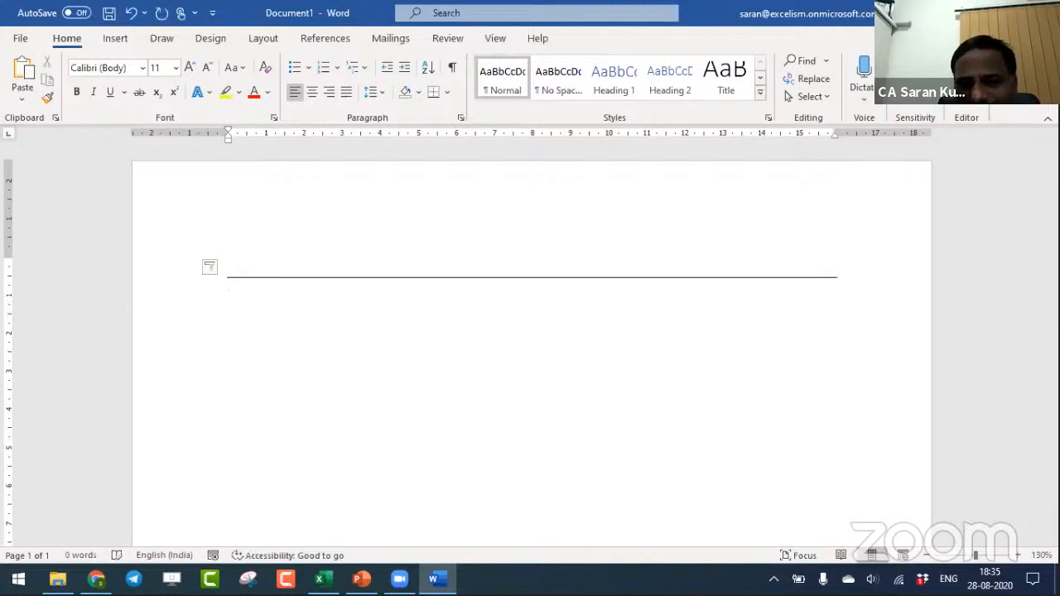
pyautogui.hotkey('ctrl', 'z')
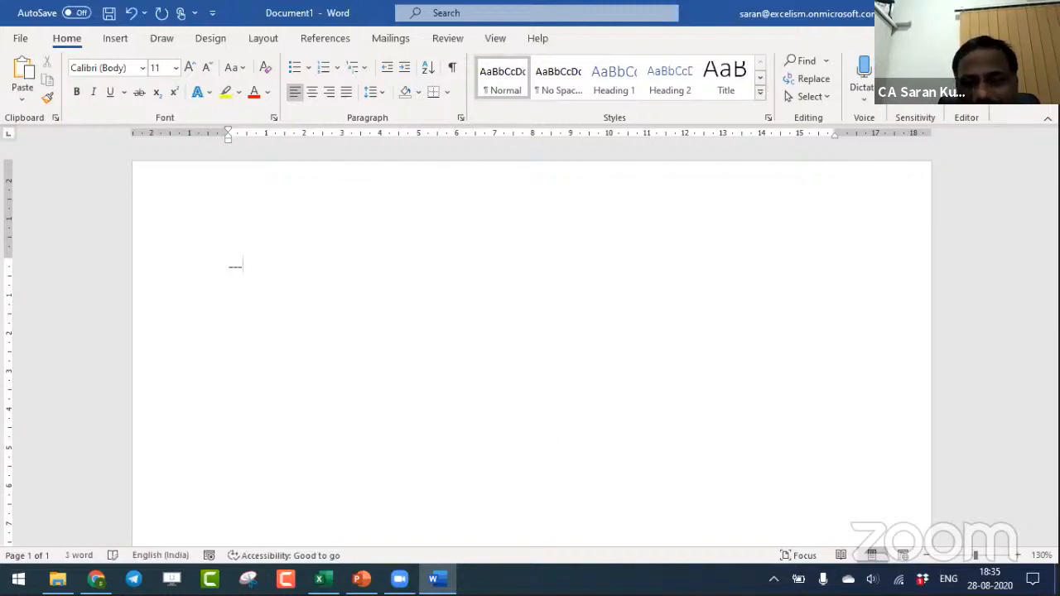
pyautogui.press('BackSpace')
pyautogui.press('BackSpace')
pyautogui.press('BackSpace')
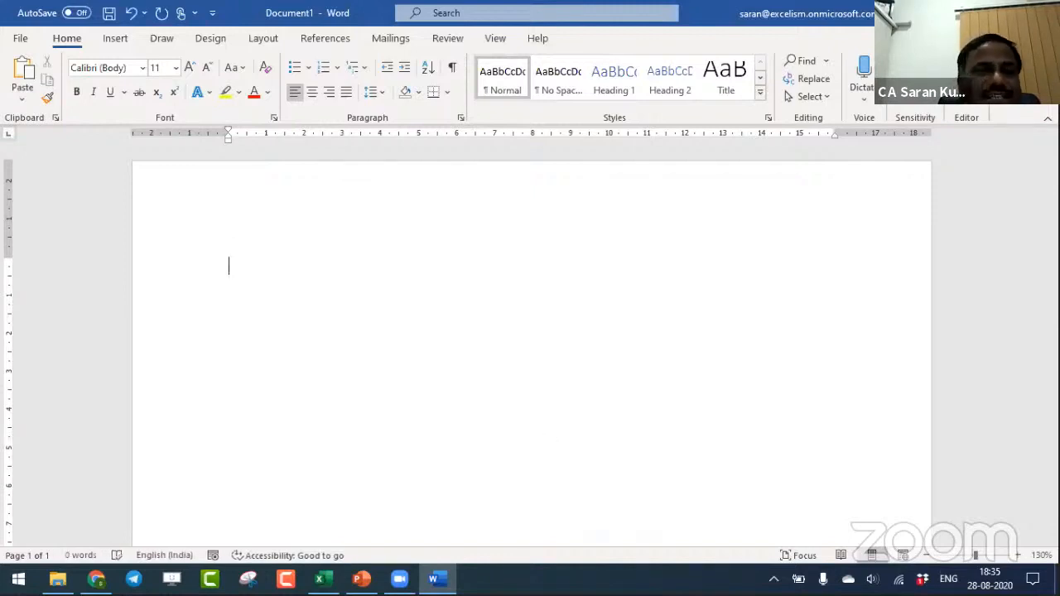
# - Convert three hyphens into a single horizontal line again, undoing and repeating the conversion once
pyautogui.write('---')
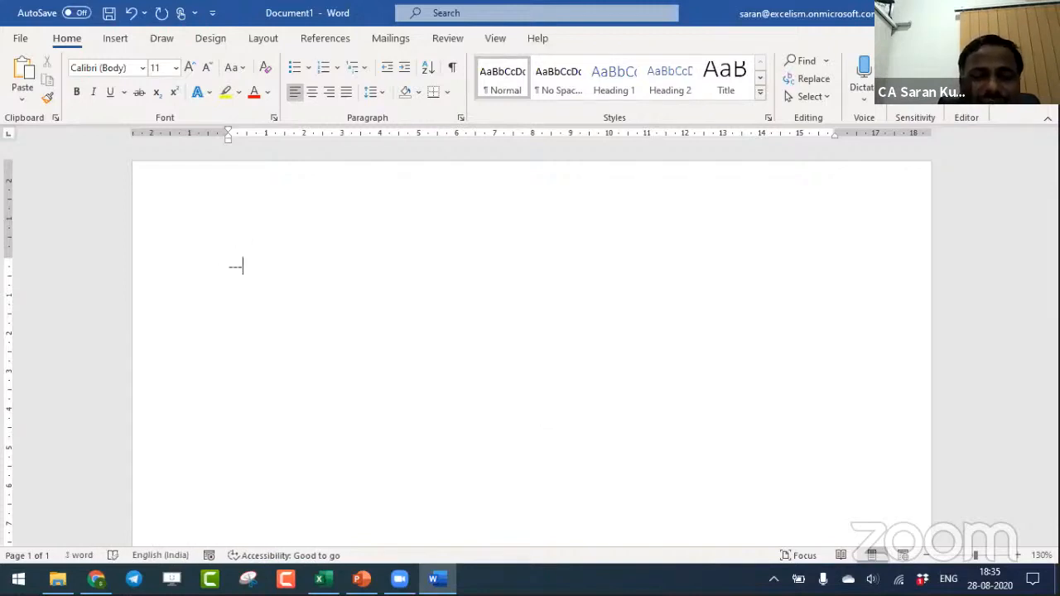
pyautogui.press('Return')
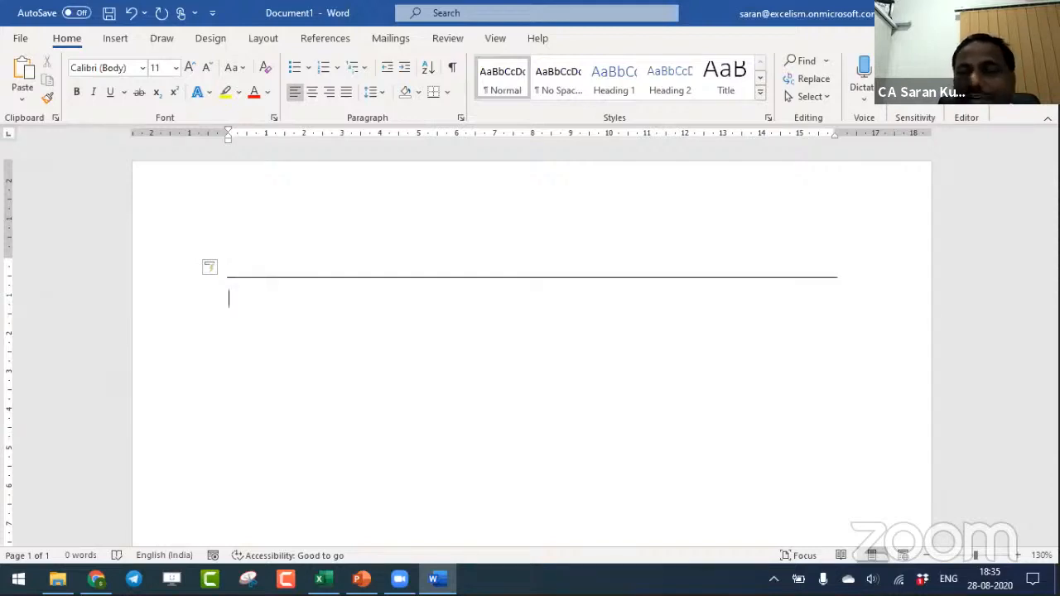
pyautogui.hotkey('ctrl', 'z')
pyautogui.hotkey('ctrl', 'z')
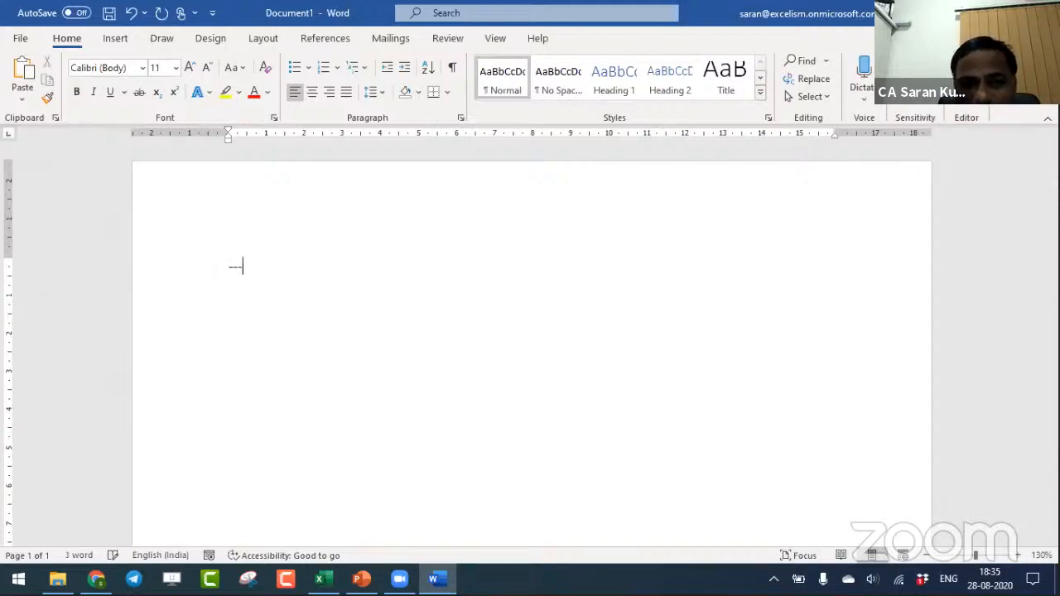
pyautogui.press('Return')
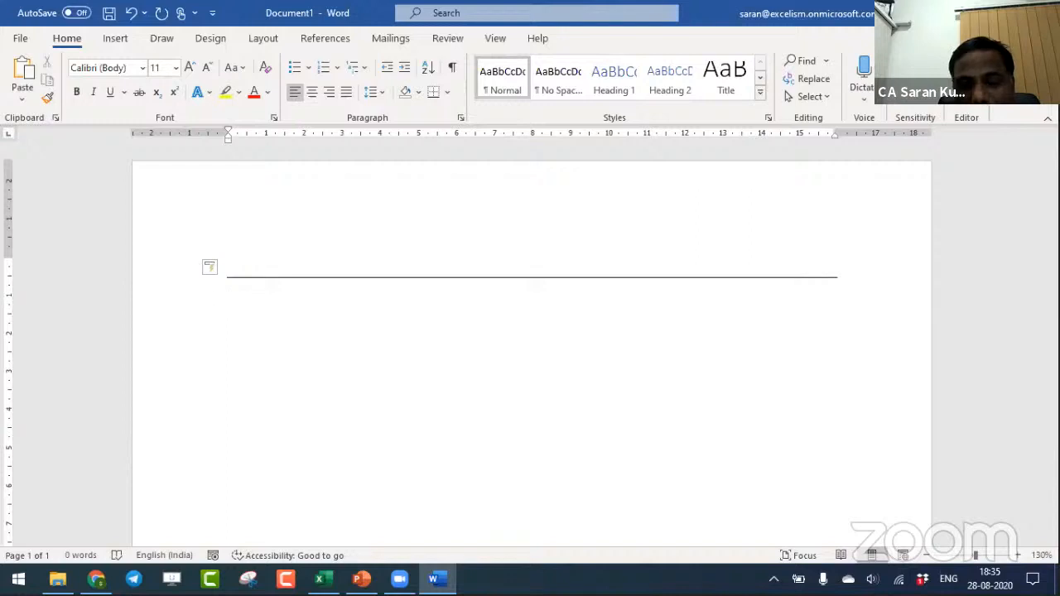
# - Add double, dotted, thick and wavy horizontal lines below the single line using ===, ***, ___ and ~~~
pyautogui.write('===')
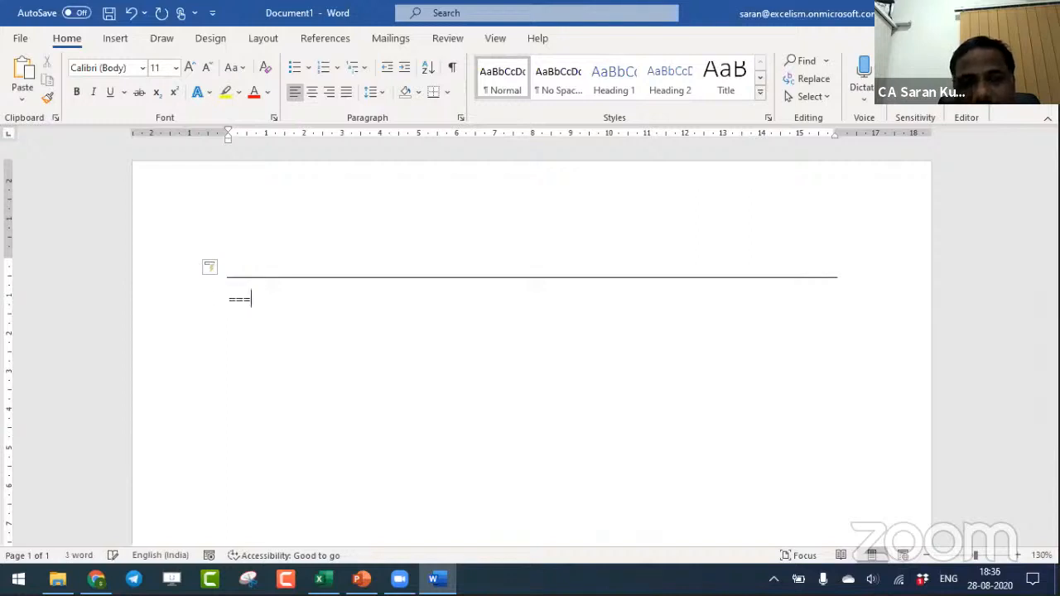
pyautogui.press('Return')
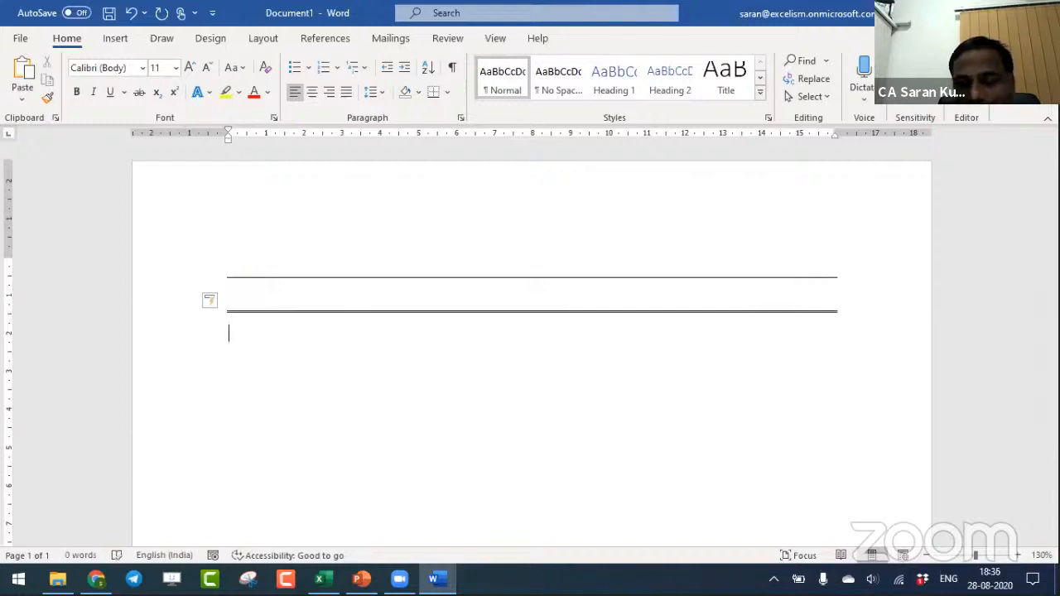
pyautogui.write('***')
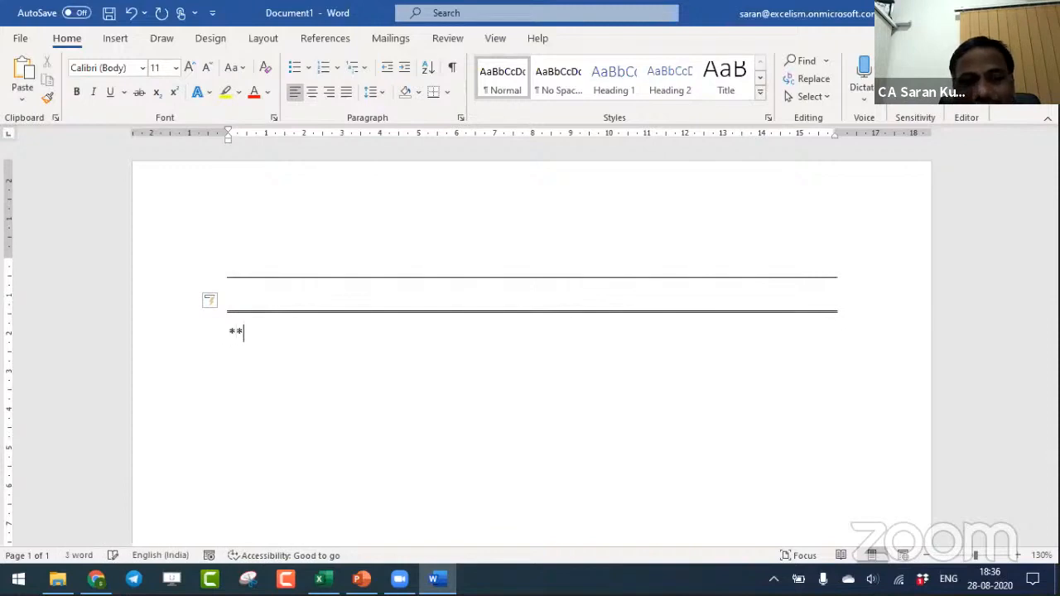
pyautogui.press('Return')
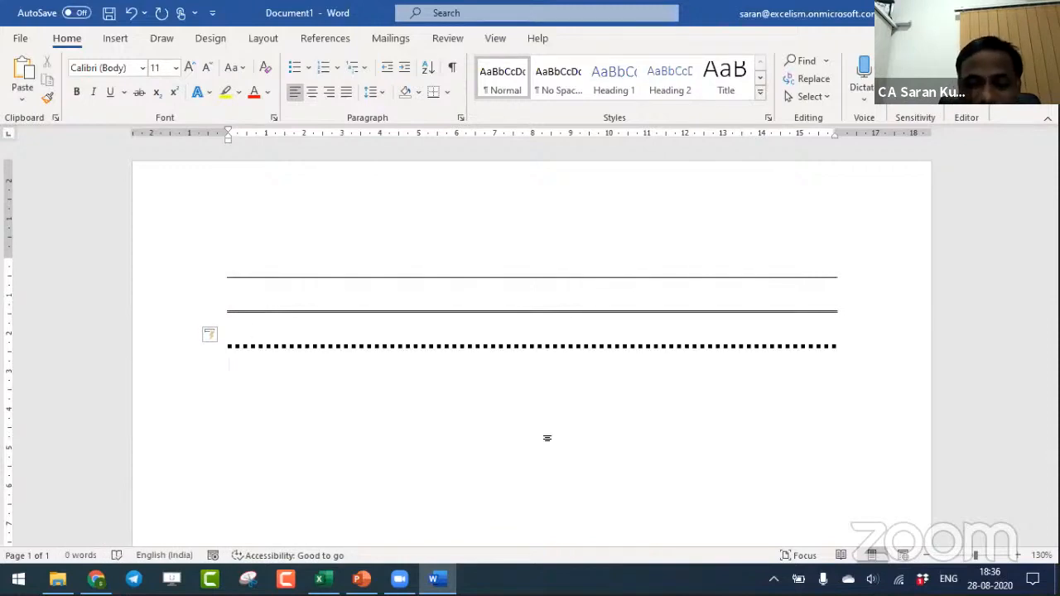
pyautogui.write('___')
pyautogui.press('Return')
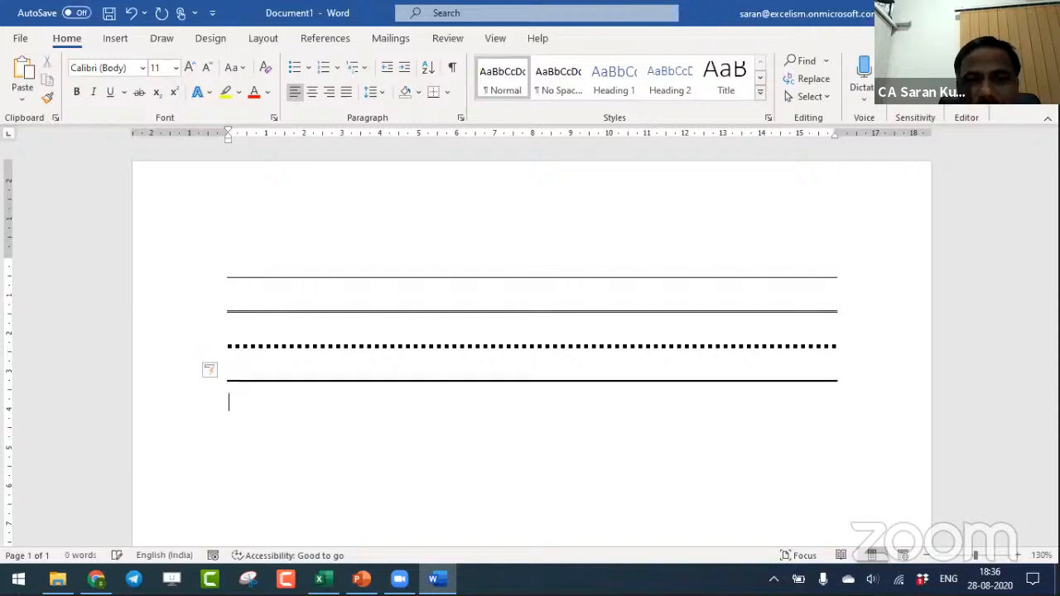
pyautogui.write('~~~')
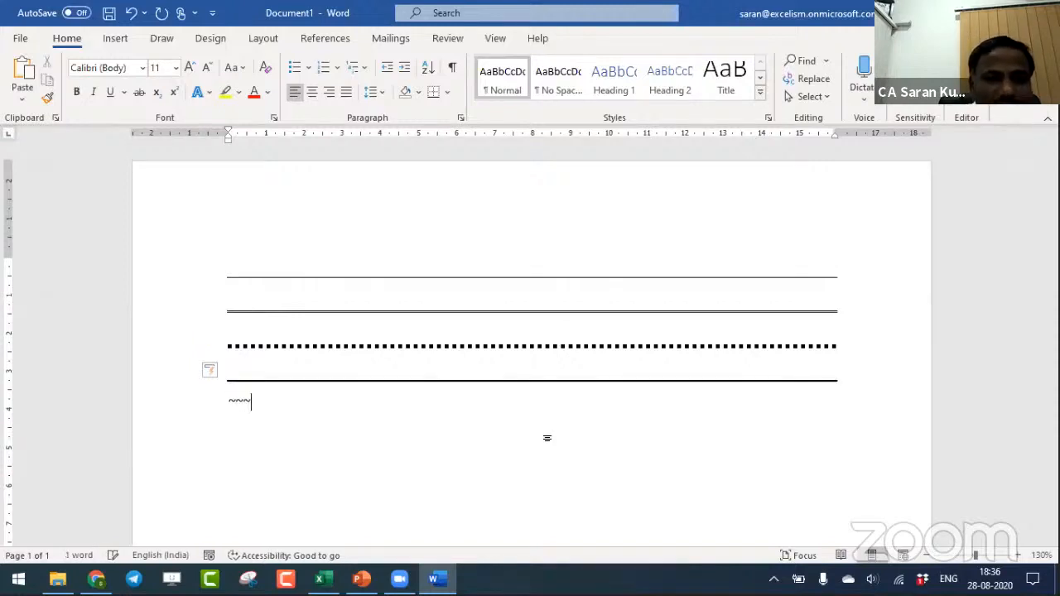
pyautogui.press('Return')
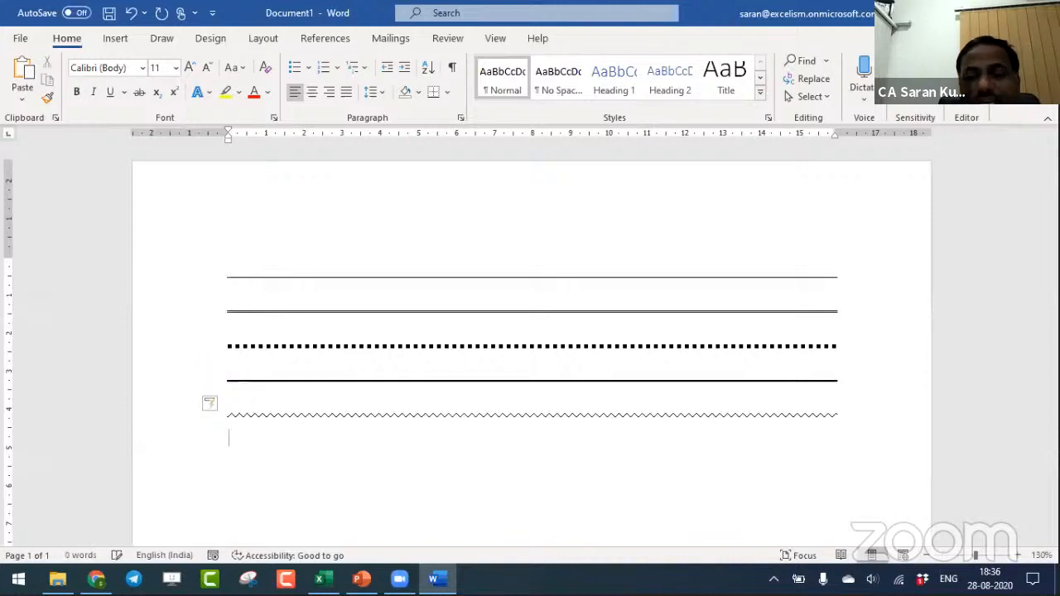
# - Enter the test text aaaa below the wavy line, and delete it together with all the horizontal lines
pyautogui.write('aaaa')
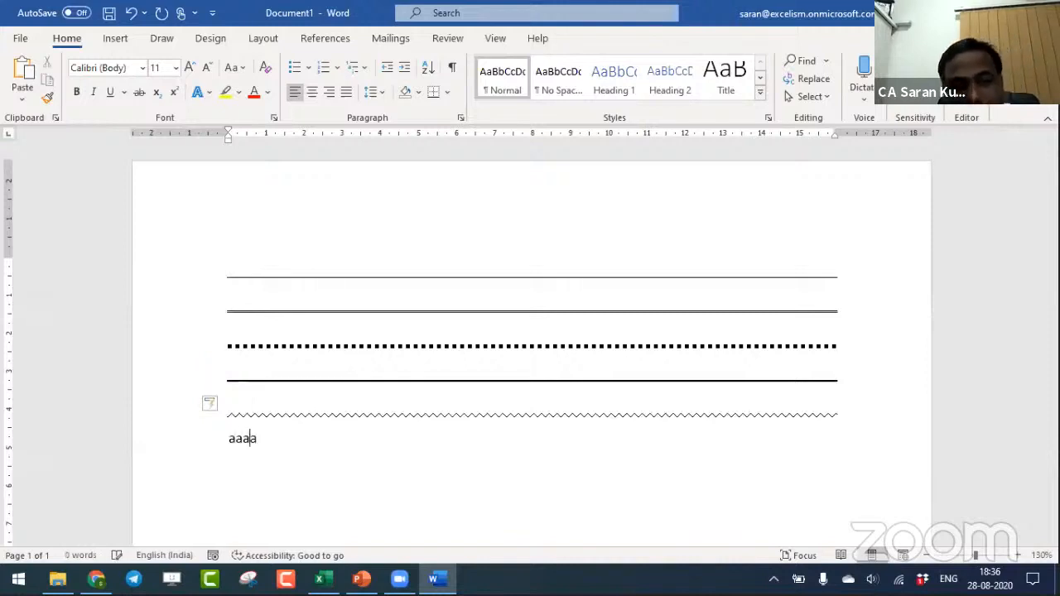
pyautogui.press('Return')
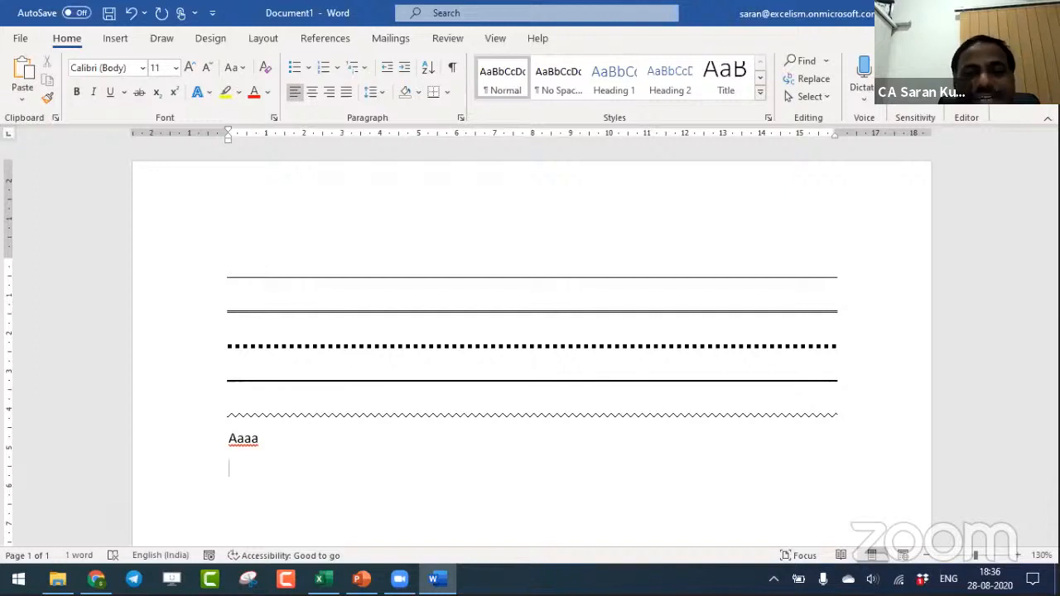
pyautogui.hotkey('shift', 'Up')
pyautogui.hotkey('shift', 'Up')
pyautogui.hotkey('shift', 'Up')
pyautogui.hotkey('shift', 'Up')
pyautogui.hotkey('shift', 'Up')
pyautogui.hotkey('shift', 'Up')
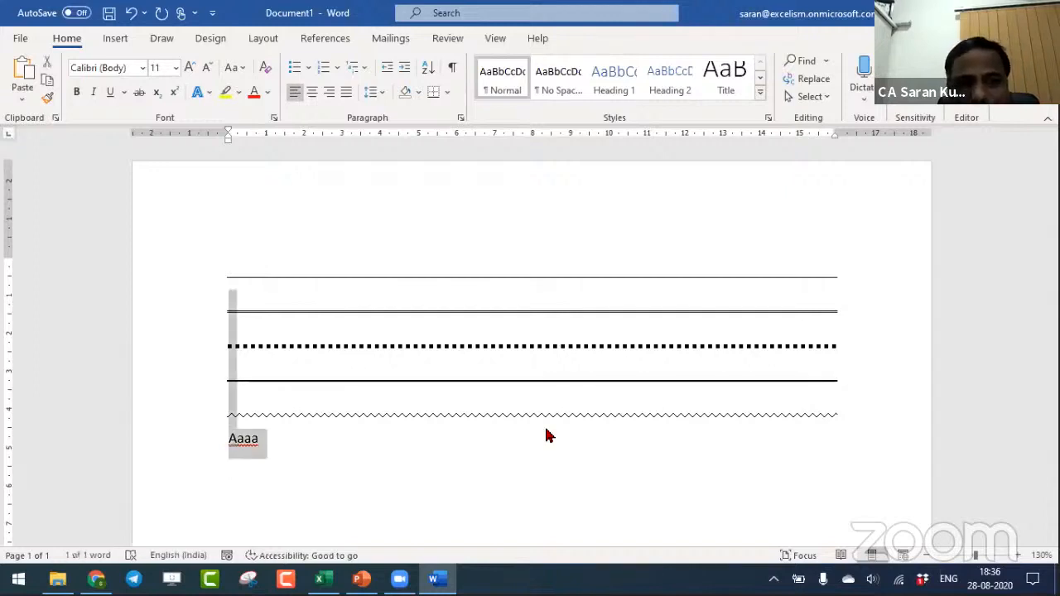
pyautogui.press('Delete')
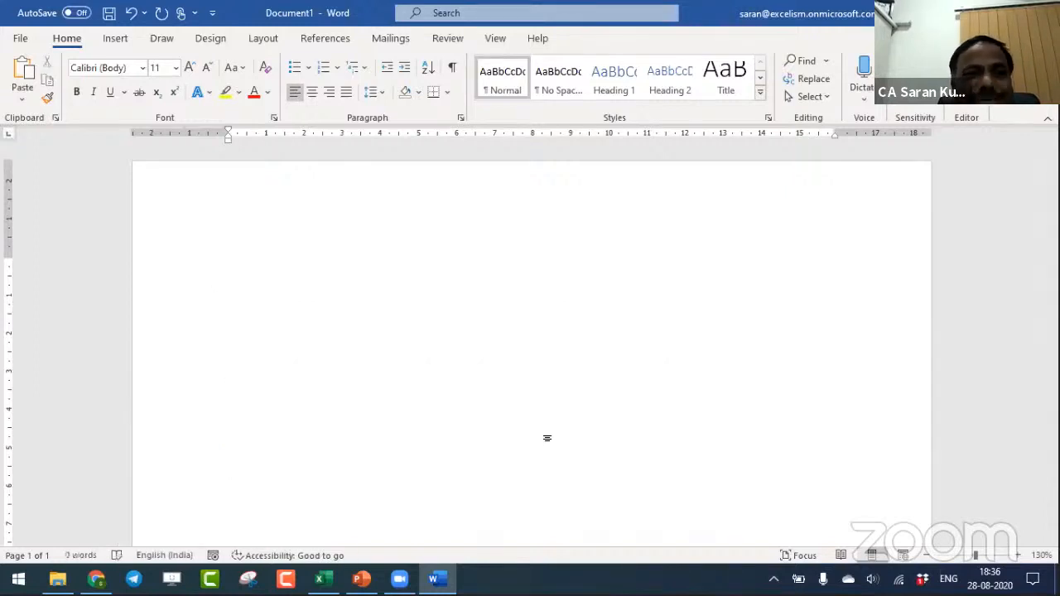
# - Paste the copied vendor and amount table from the Excel workbook into the blank Word document
pyautogui.hotkey('alt', 'Tab')
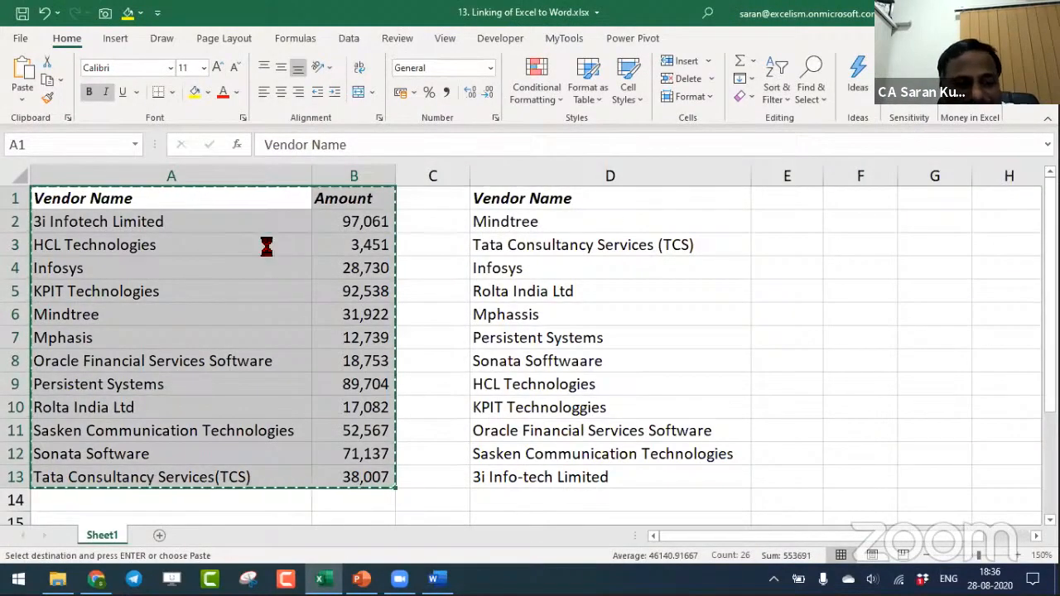
pyautogui.hotkey('alt', 'Tab')
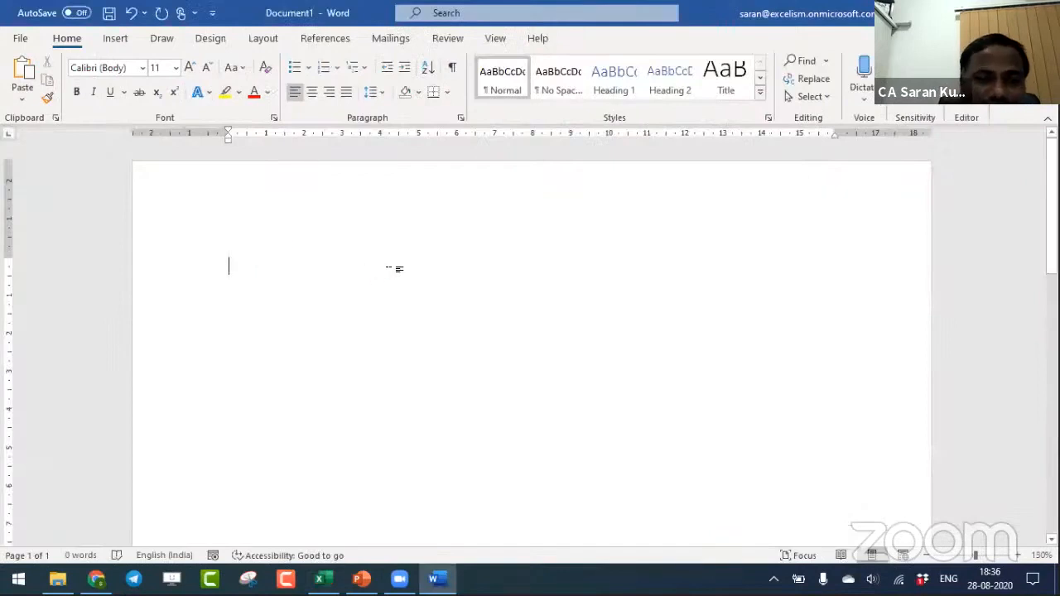
pyautogui.hotkey('ctrl', 'v')
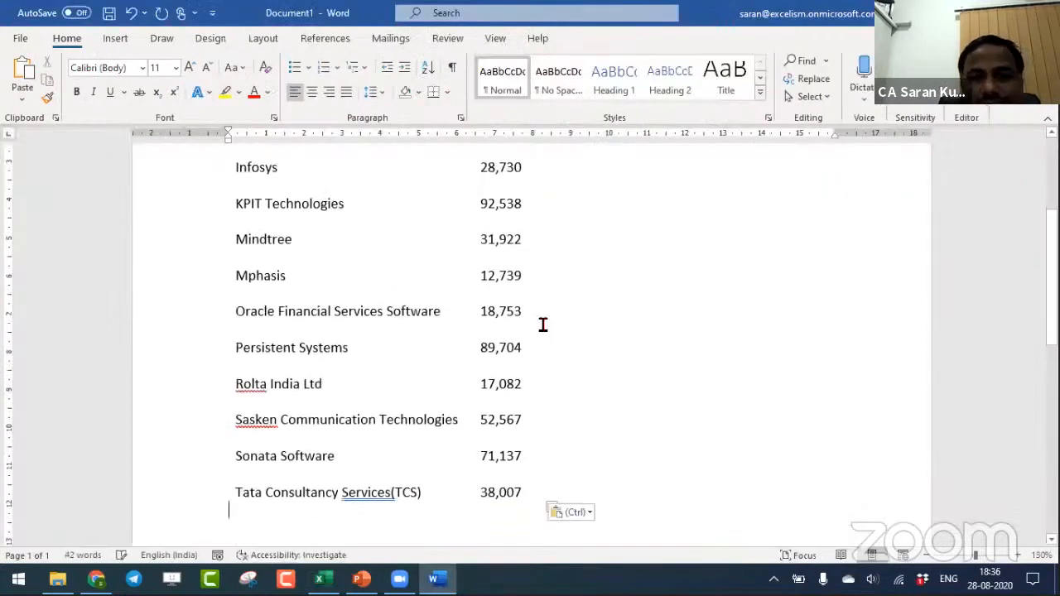
# - Undo pasting the vendor and amount table so that the document is blank again
pyautogui.moveTo(1052, 321); pyautogui.dragTo(1052, 249)
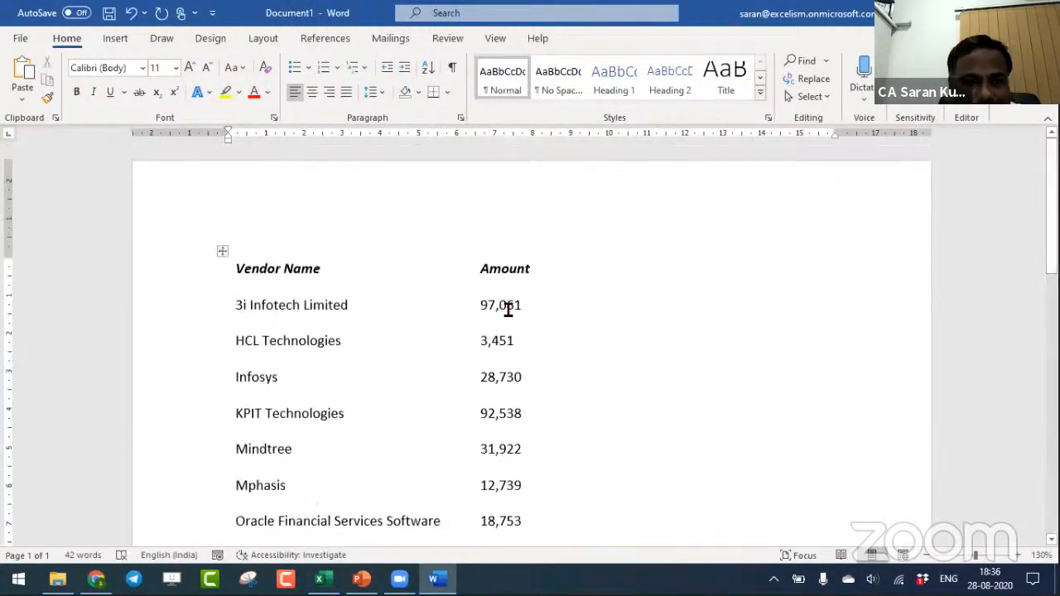
pyautogui.hotkey('ctrl', 'z')
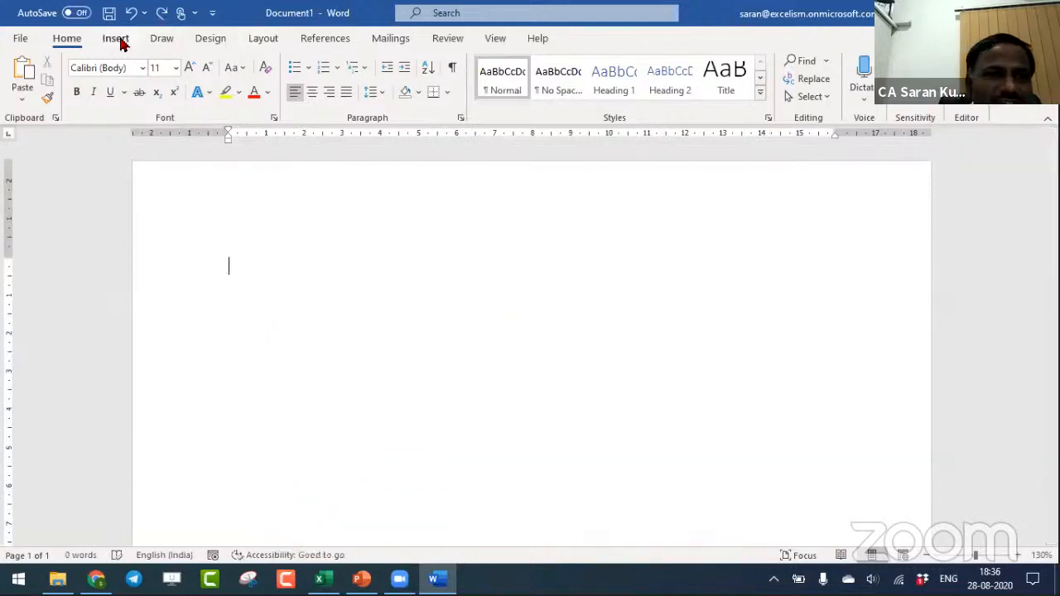
pyautogui.click(122, 42)
pyautogui.click(113, 99)
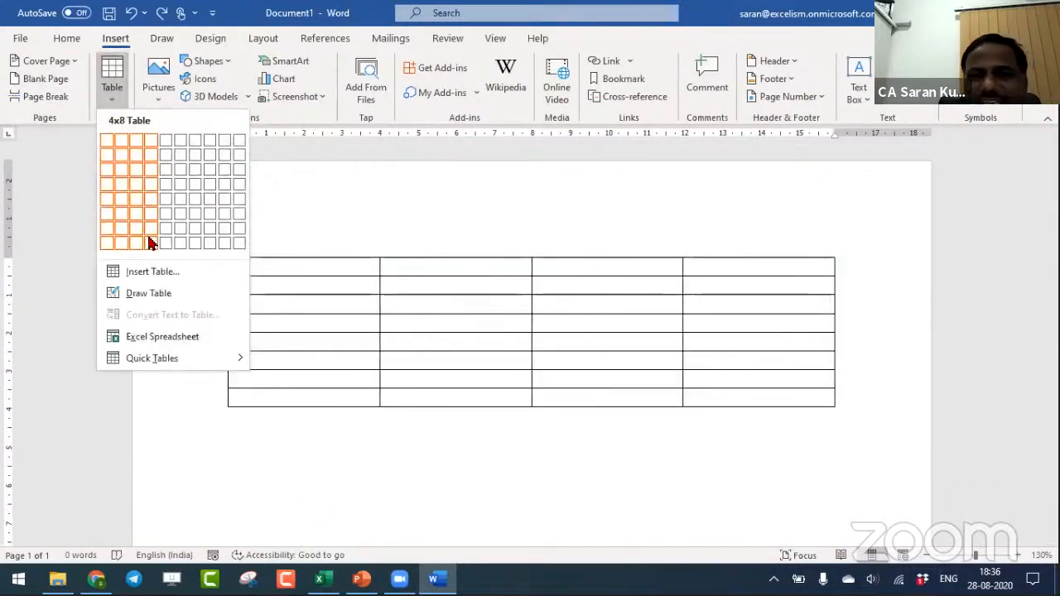
pyautogui.click(488, 182)
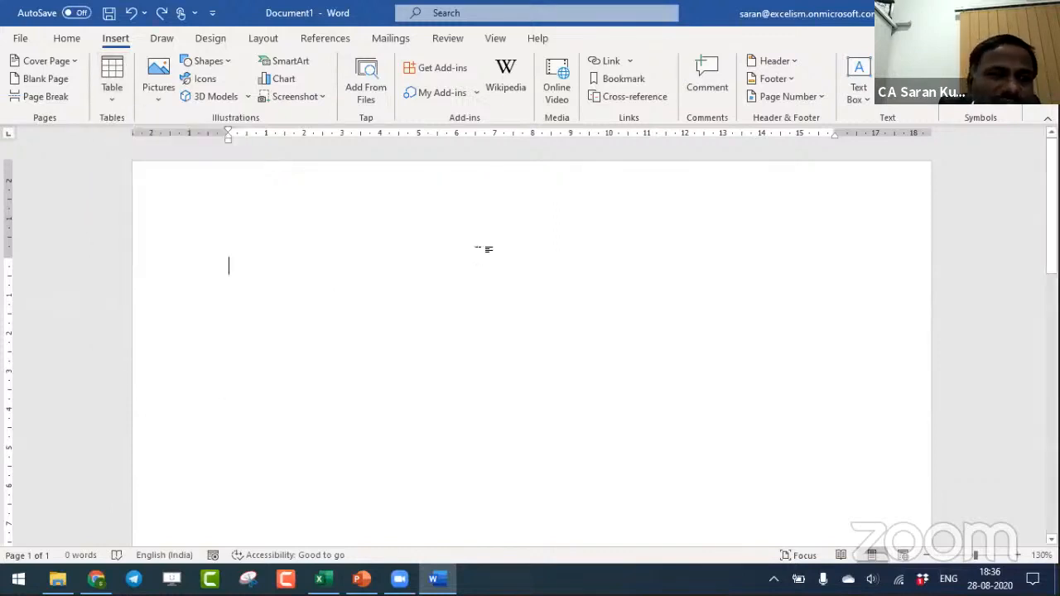
# - Insert the copied vendor and amount table with Paste Special as a linked Microsoft Excel Worksheet Object
pyautogui.click(76, 40)
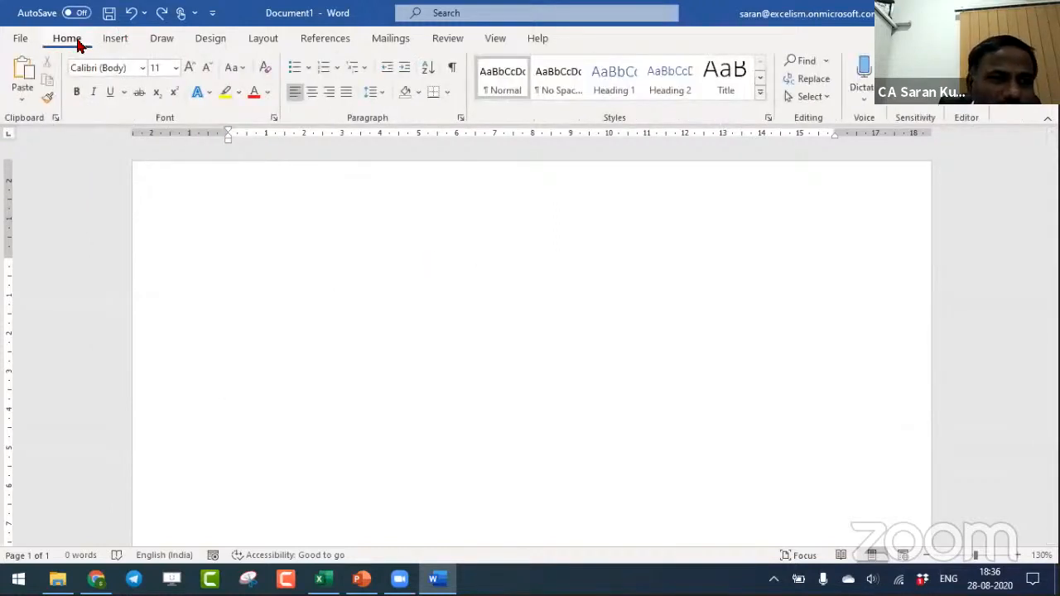
pyautogui.click(19, 103)
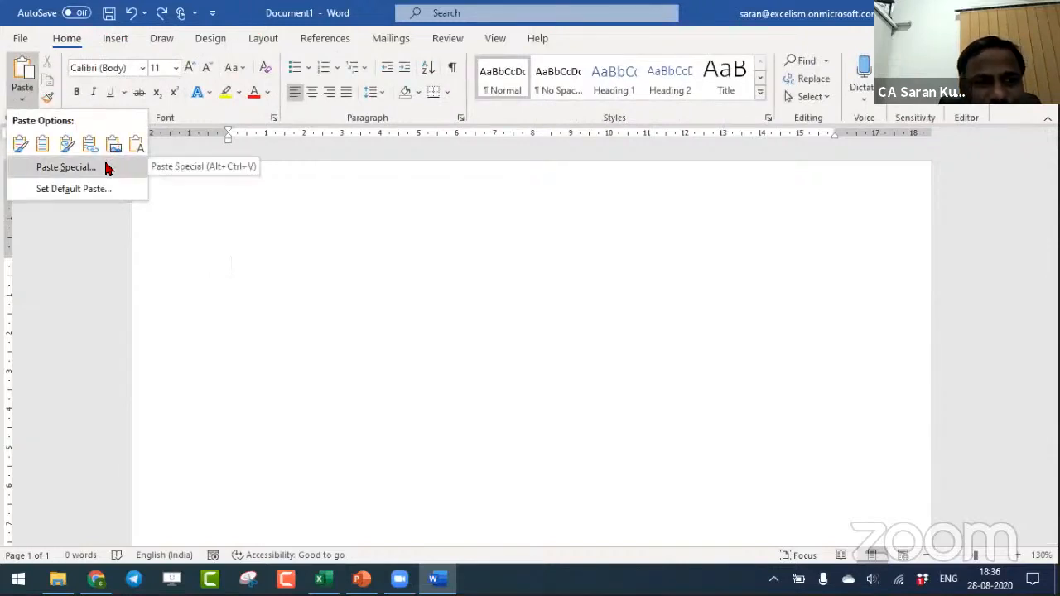
pyautogui.click(67, 168)
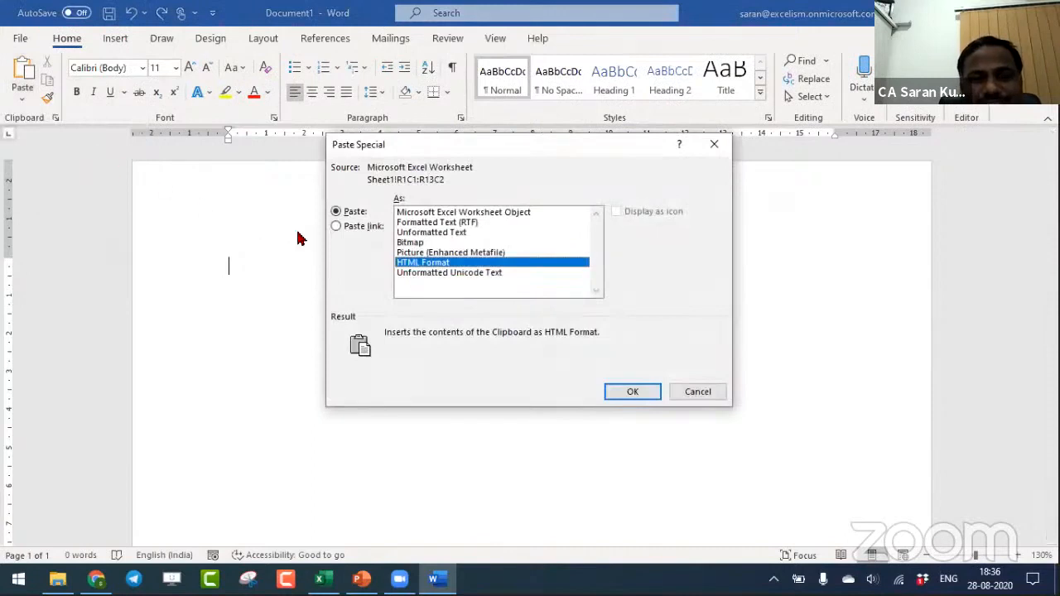
pyautogui.click(344, 232)
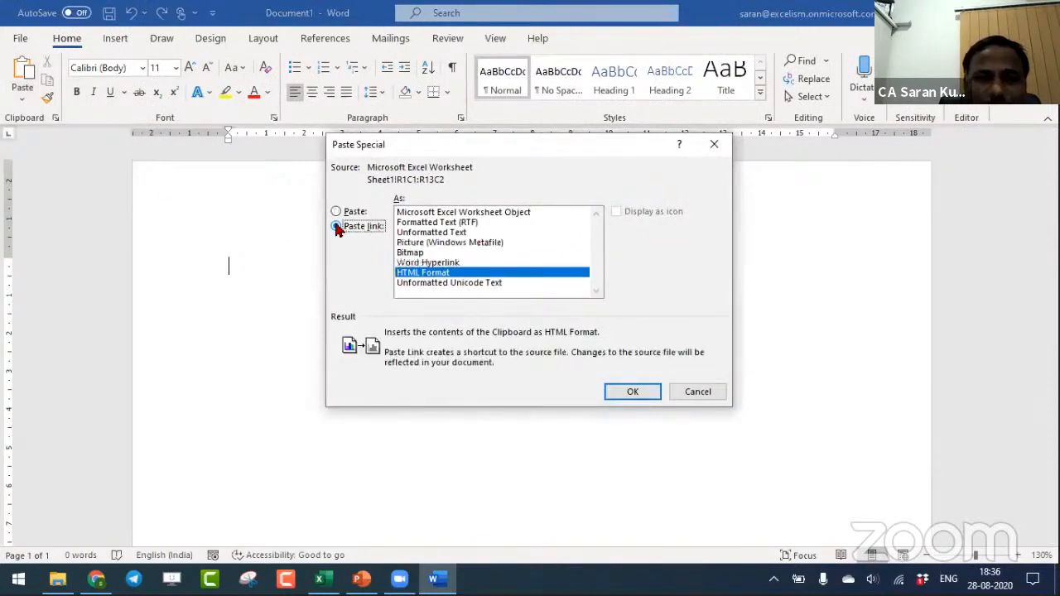
pyautogui.click(425, 214)
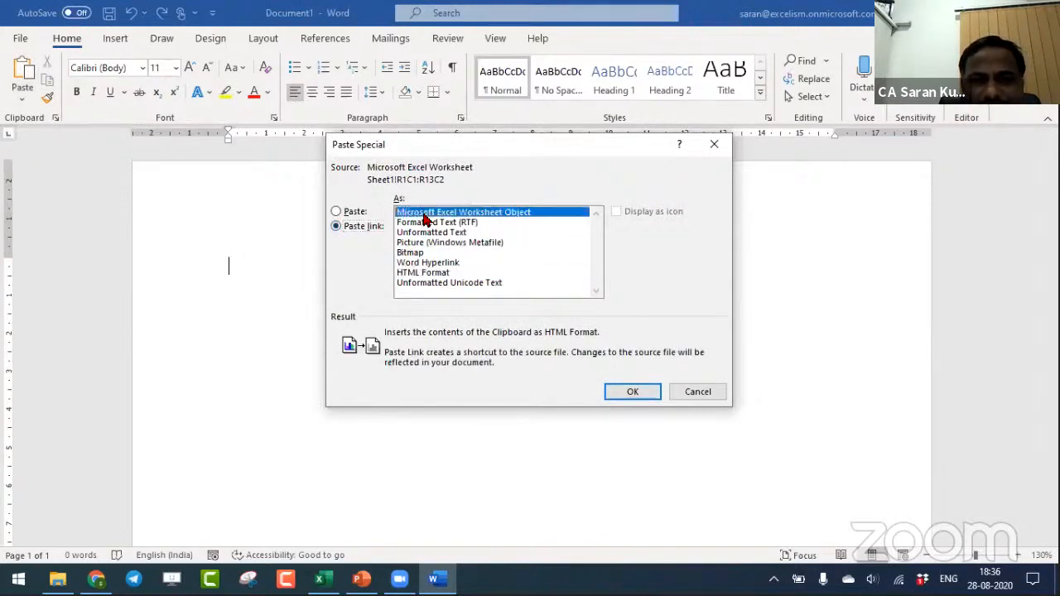
pyautogui.click(633, 393)
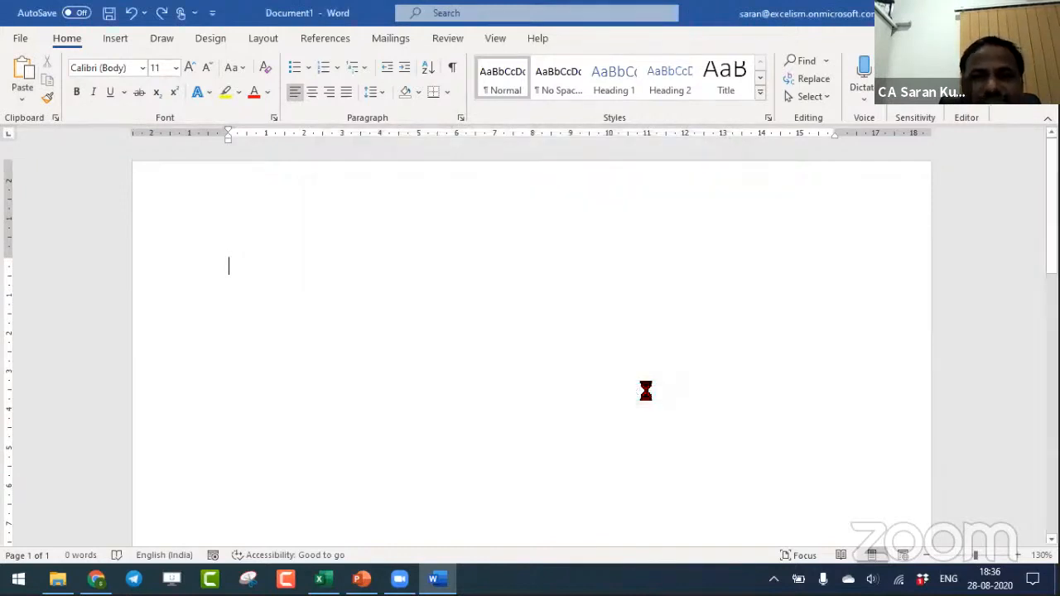
# - Enlarge the linked vendor table slightly by its corner and deselect it
pyautogui.click(497, 399)
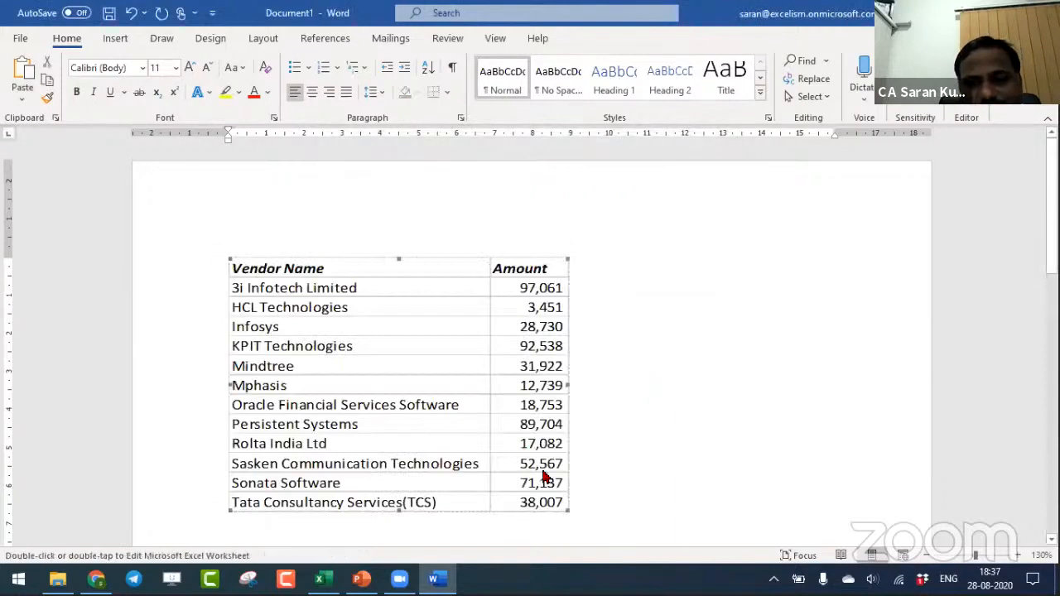
pyautogui.moveTo(569, 509); pyautogui.dragTo(589, 500)
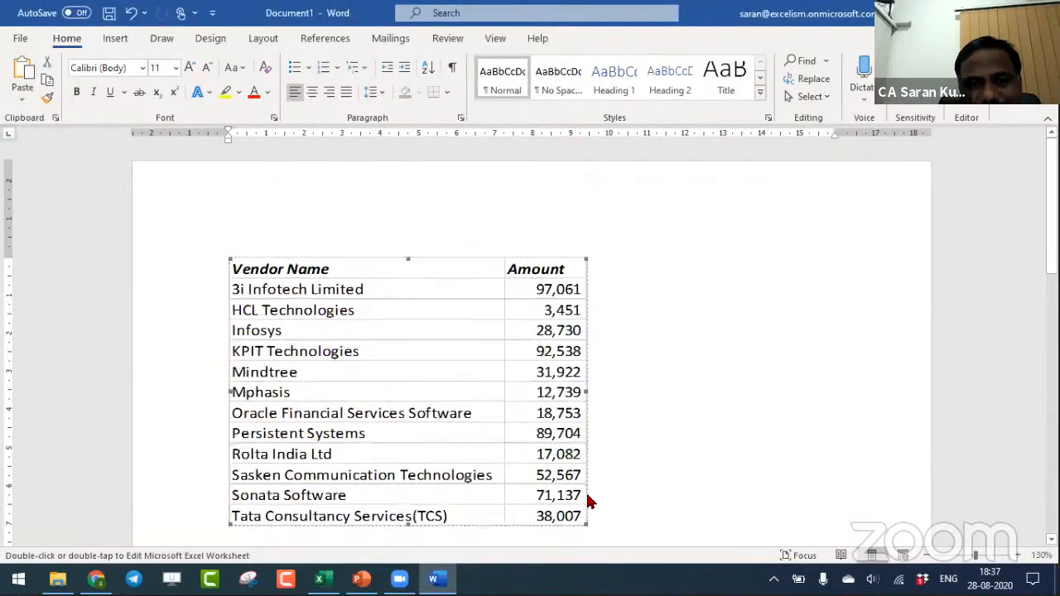
pyautogui.click(839, 442)
pyautogui.scroll(-2, 653, 199)
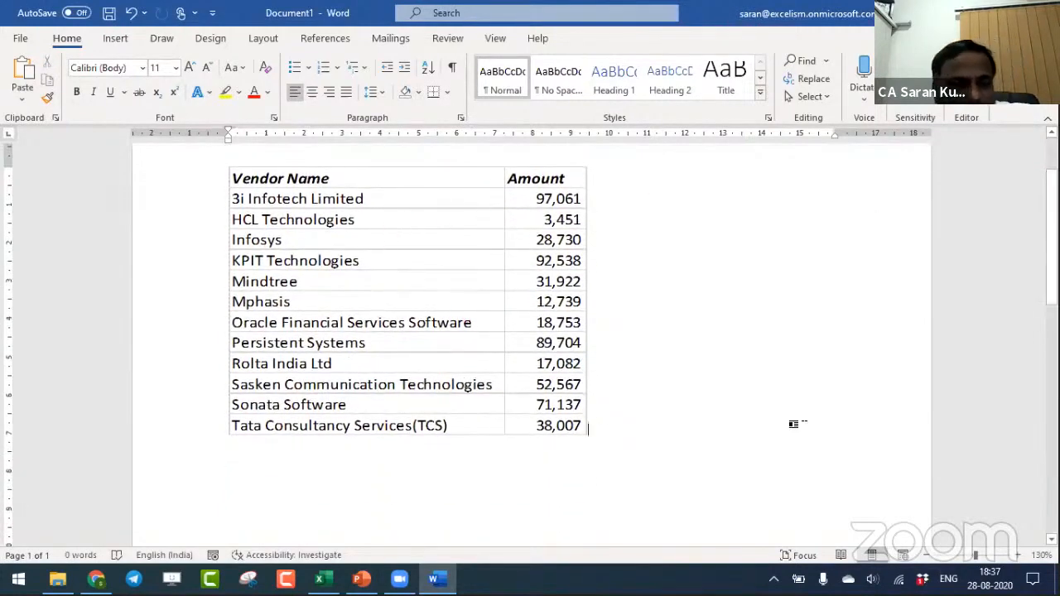
# - Switch to the Excel workbook, hide the worksheet gridlines, and check the linked table in the Word document
pyautogui.hotkey('alt', 'Tab')
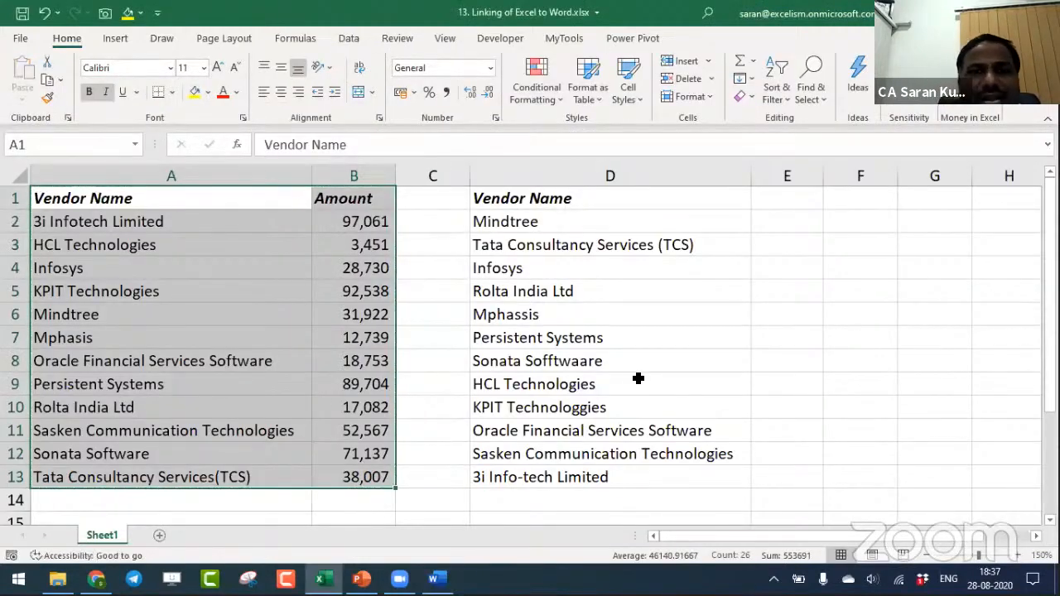
pyautogui.click(637, 378)
pyautogui.click(444, 38)
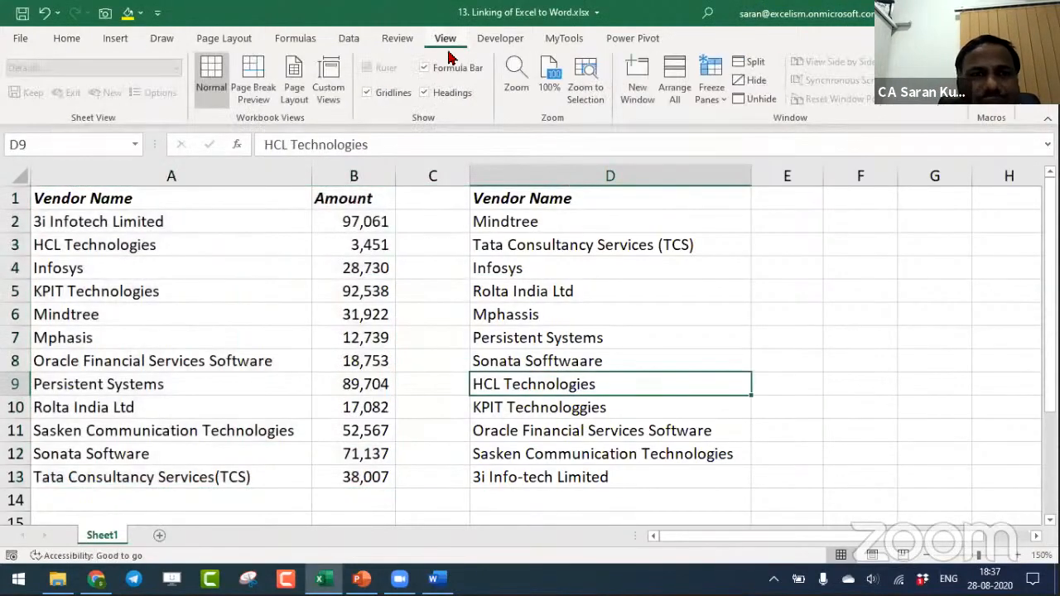
pyautogui.click(368, 93)
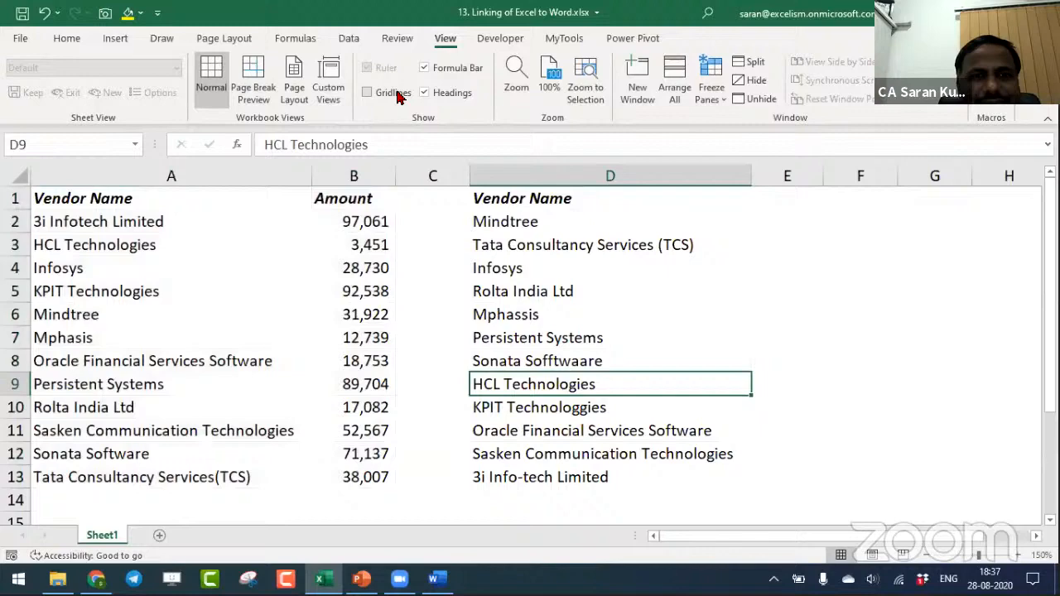
pyautogui.click(364, 315)
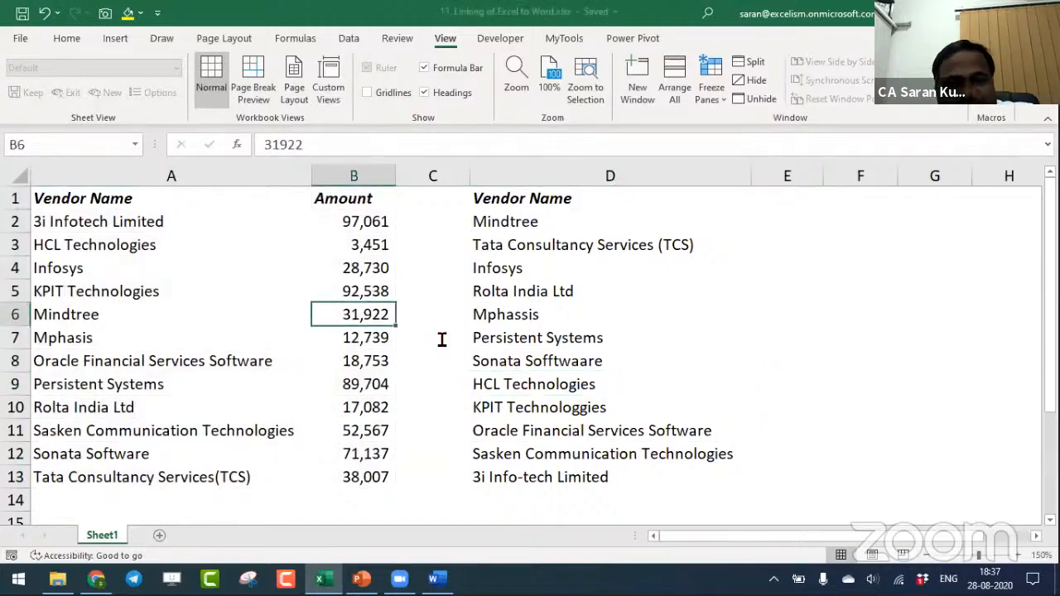
pyautogui.hotkey('alt', 'Tab')
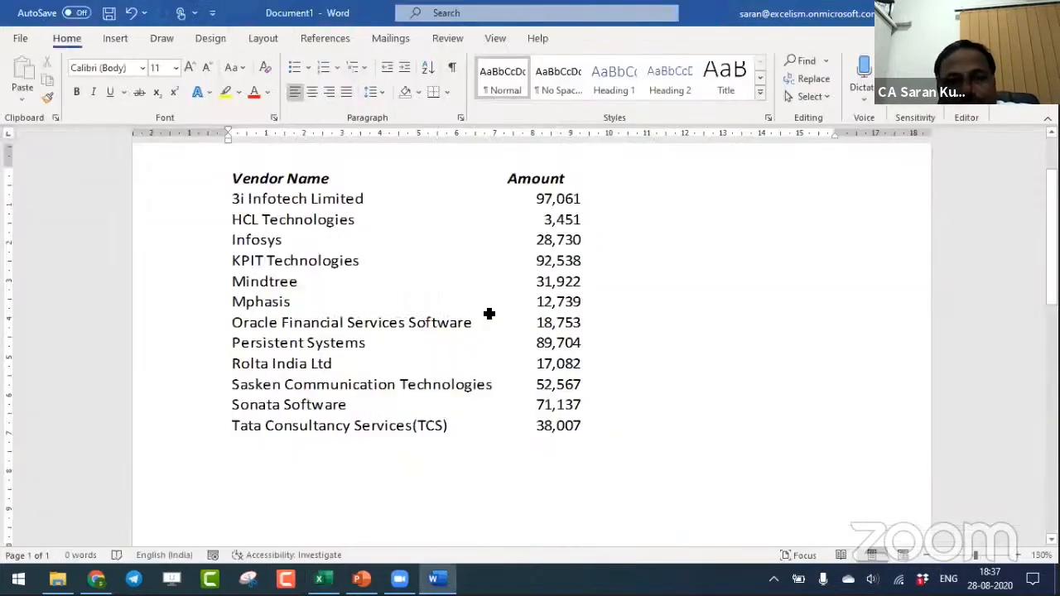
pyautogui.hotkey('alt', 'Tab')
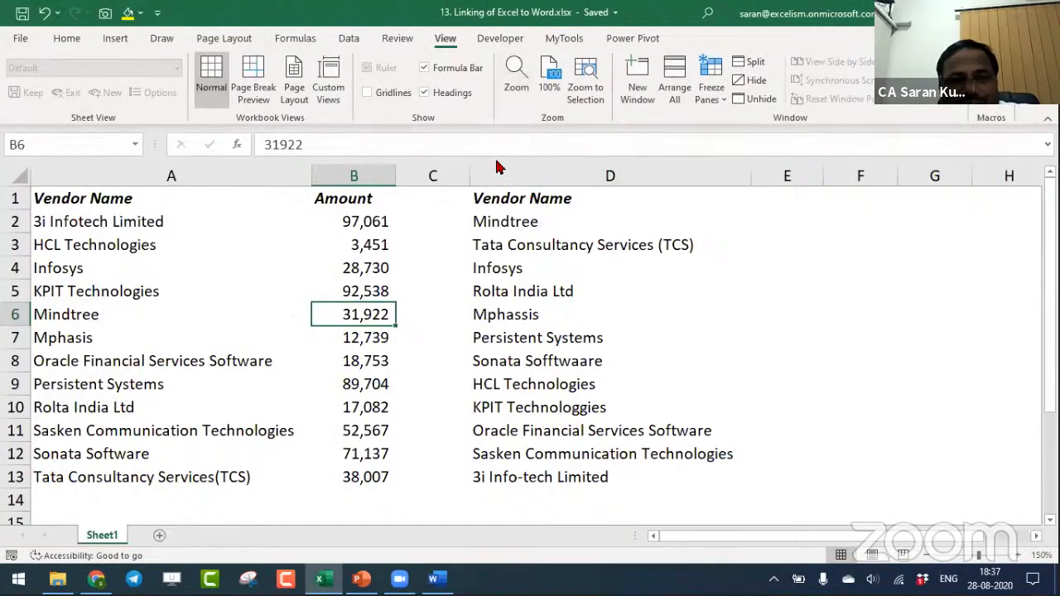
pyautogui.hotkey('alt', 'Tab')
# - Open the source workbook from the linked table, set the HCL Technologies amount to 99999, and return to Word
pyautogui.click(357, 349)
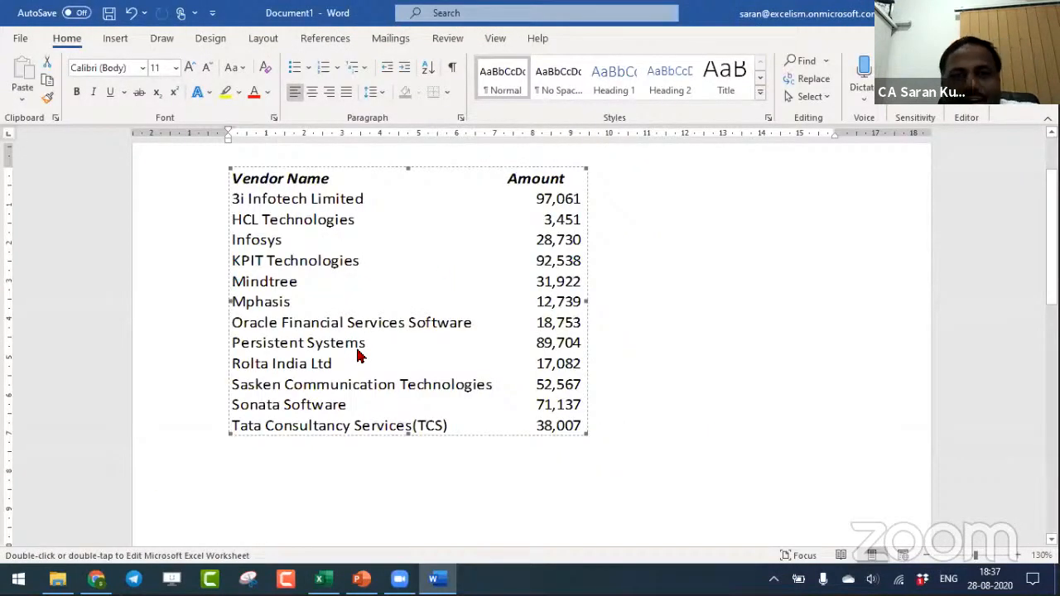
pyautogui.doubleClick(357, 354)
pyautogui.press('Up')
pyautogui.press('Up')
pyautogui.press('Up')
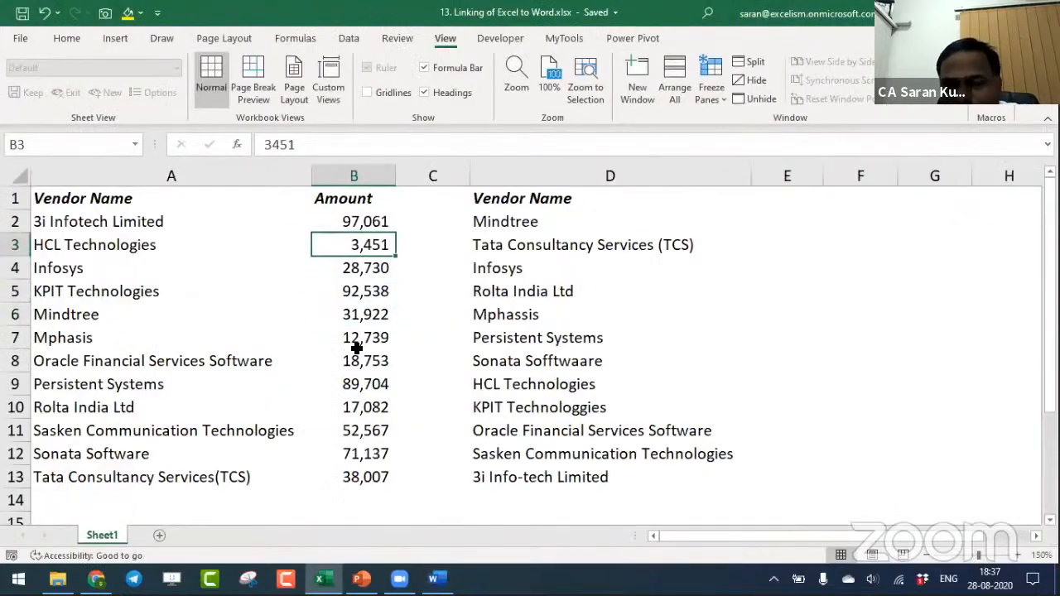
pyautogui.write('99999')
pyautogui.press('Return')
pyautogui.hotkey('alt', 'Tab')
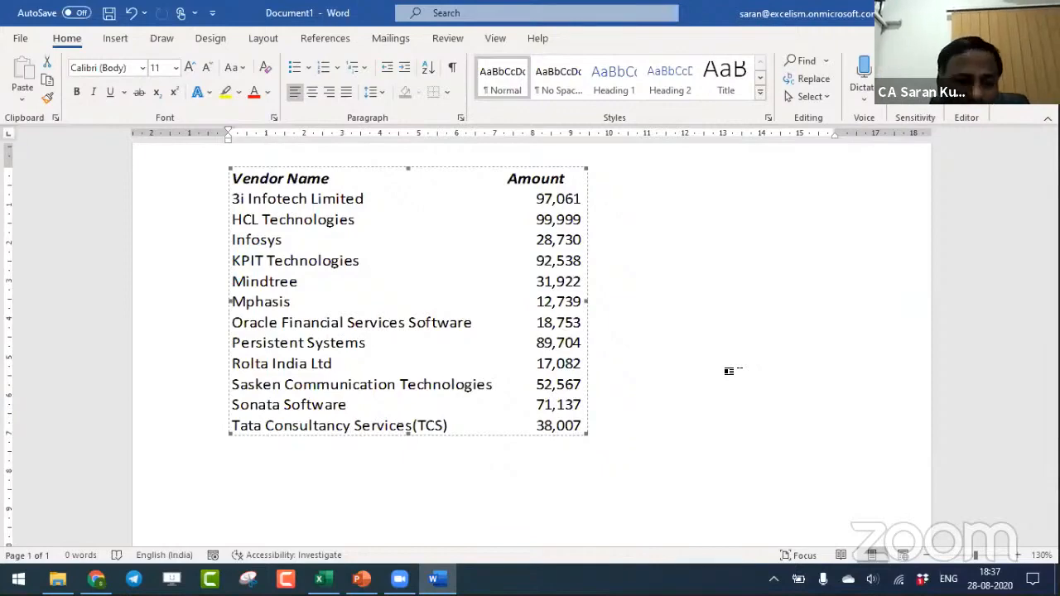
pyautogui.hotkey('alt', 'Tab')
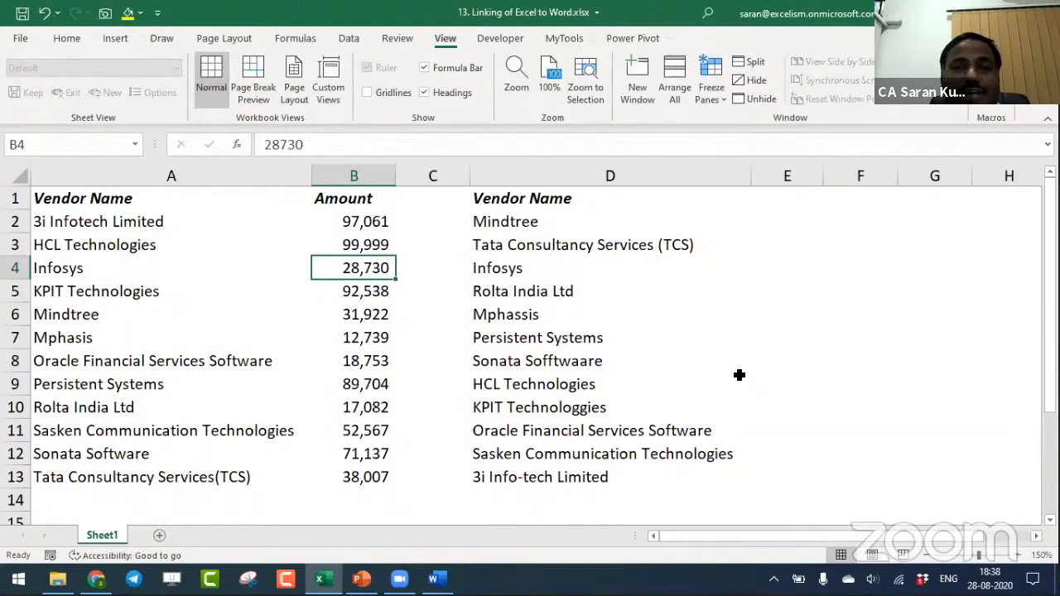
pyautogui.hotkey('alt', 'Tab')
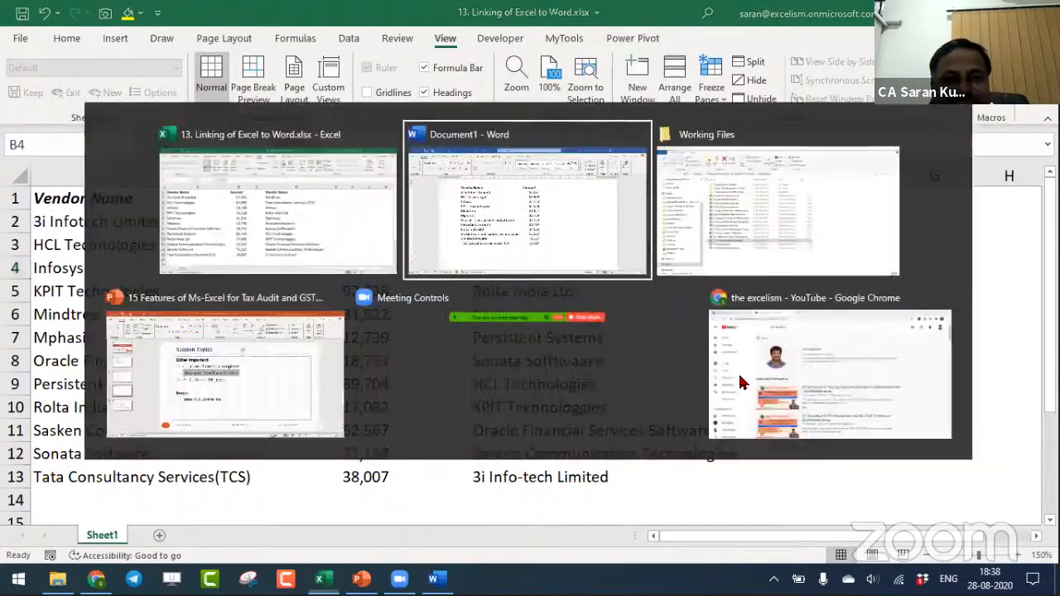
pyautogui.hotkey('alt', 'Tab')
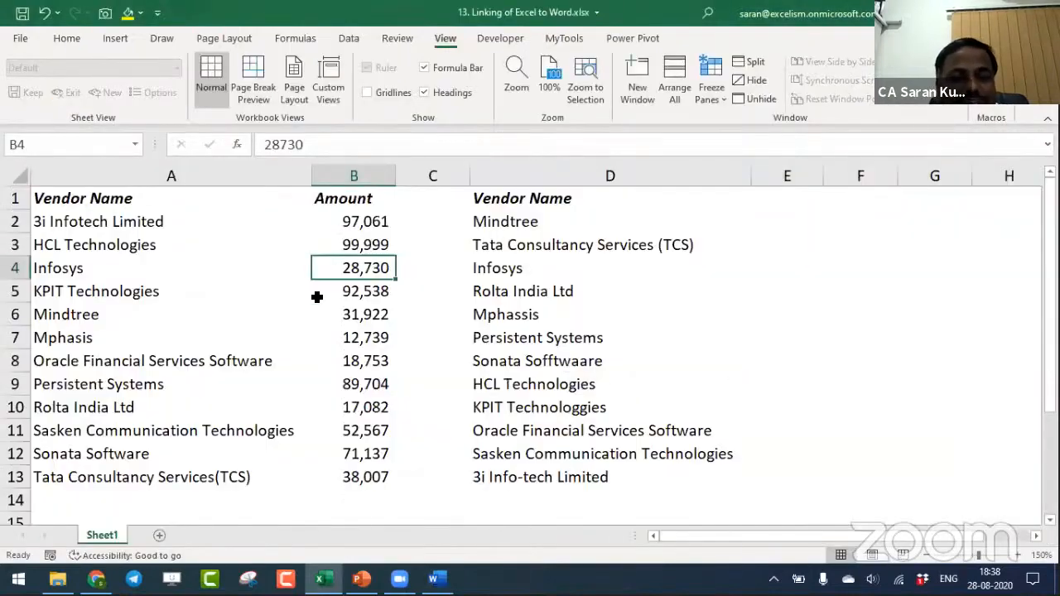
# - Return to the Word document and generate sample paragraphs below the linked table with =rand(2)
pyautogui.hotkey('alt', 'Tab')
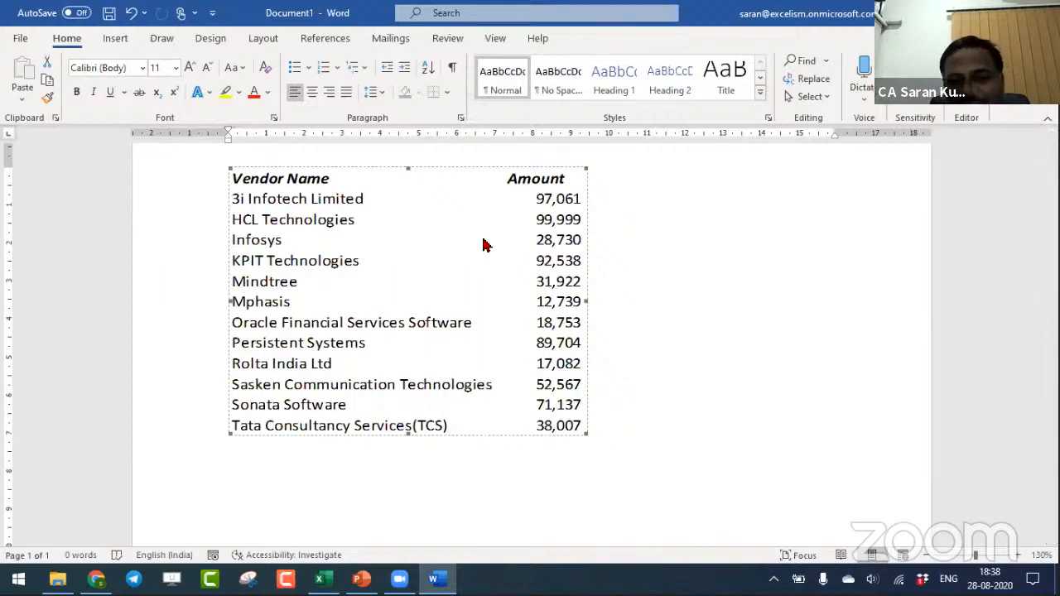
pyautogui.click(736, 450)
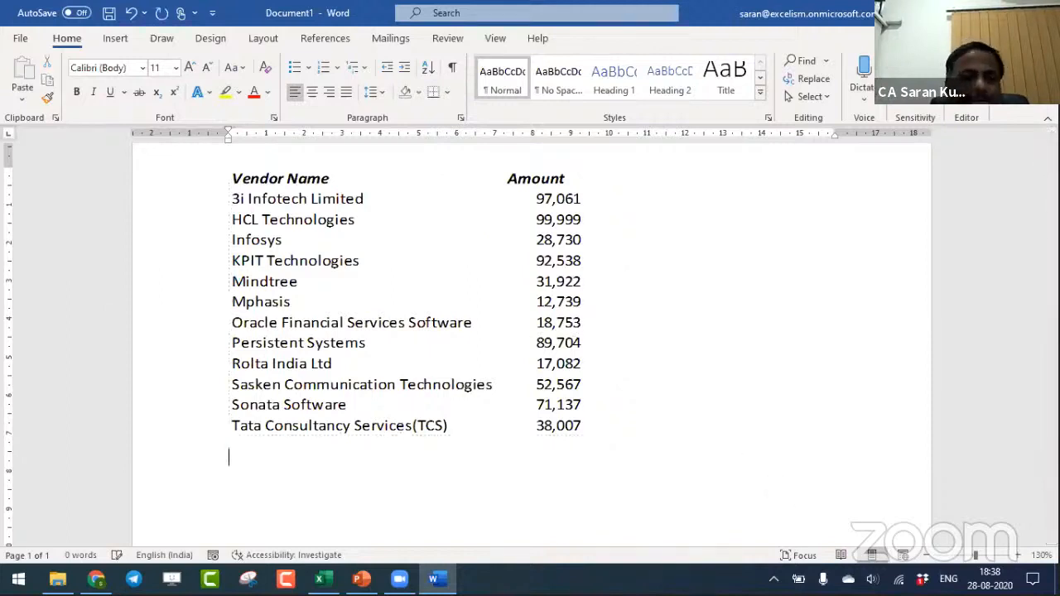
pyautogui.write('=ran')
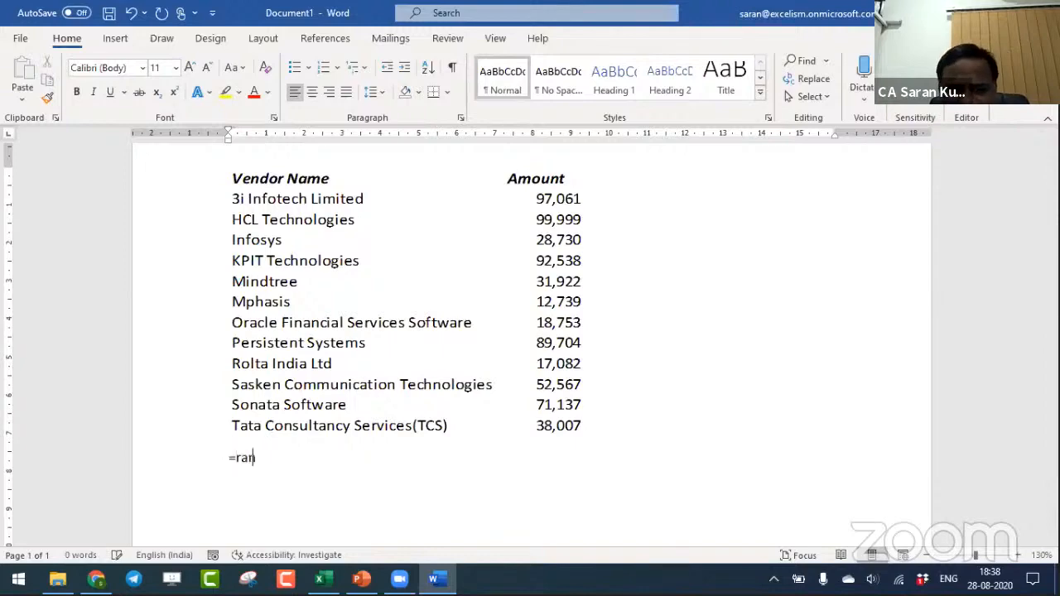
pyautogui.write('d(2)')
pyautogui.press('Return')
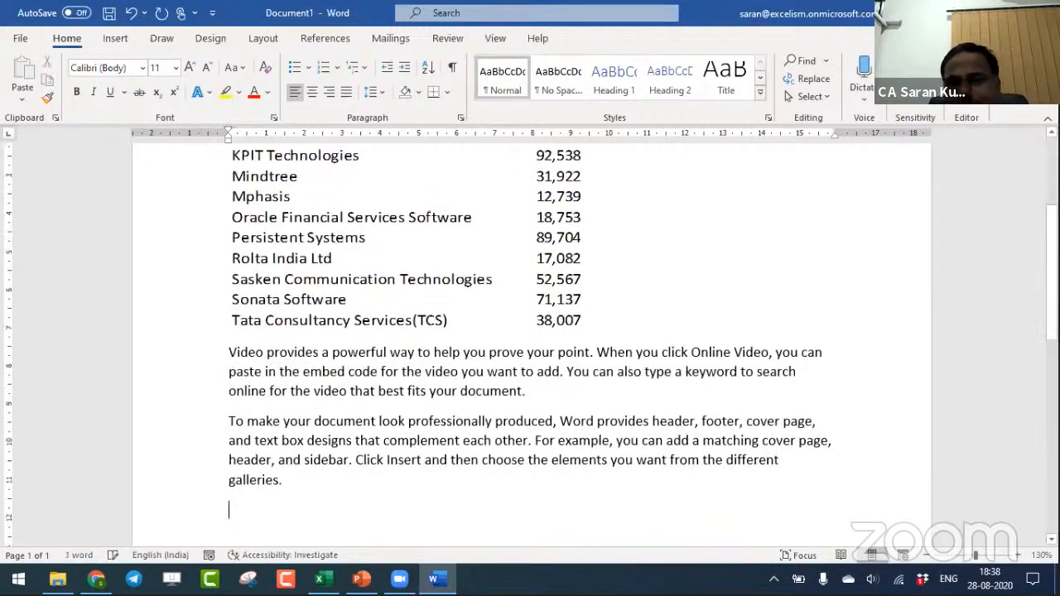
# - Justify both sample paragraphs below the linked table
pyautogui.scroll(-2, 530, 331)
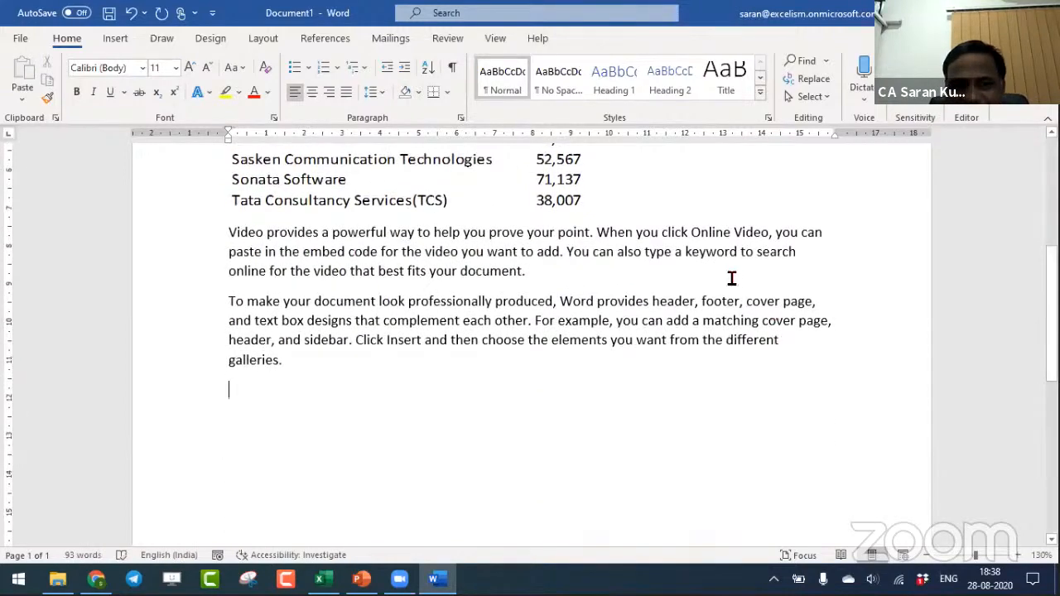
pyautogui.keyDown('shift'); pyautogui.click(218, 271); pyautogui.keyUp('shift')
pyautogui.moveTo(218, 271); pyautogui.dragTo(194, 232)
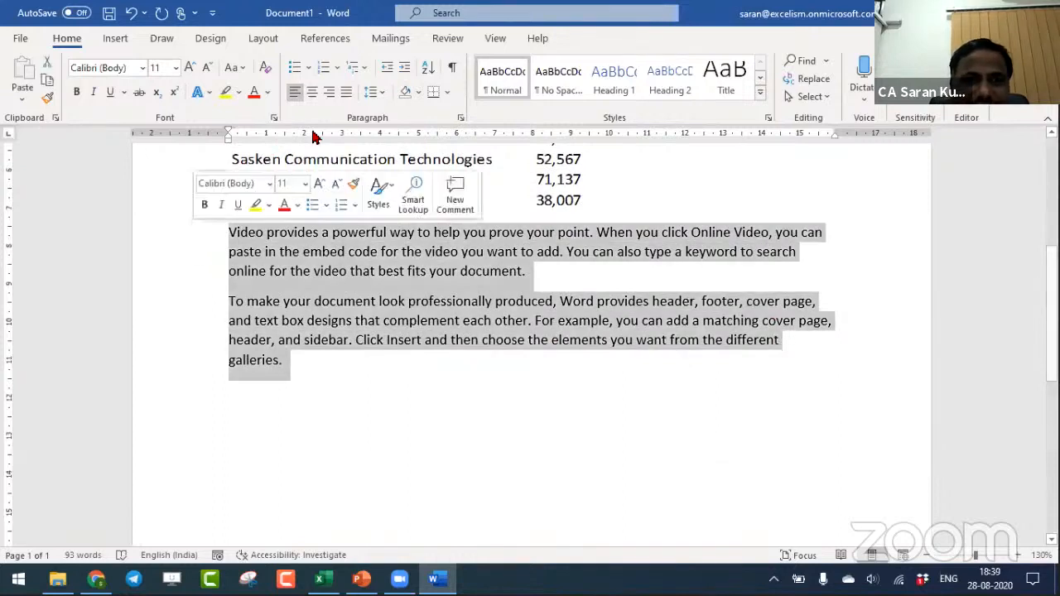
pyautogui.click(341, 97)
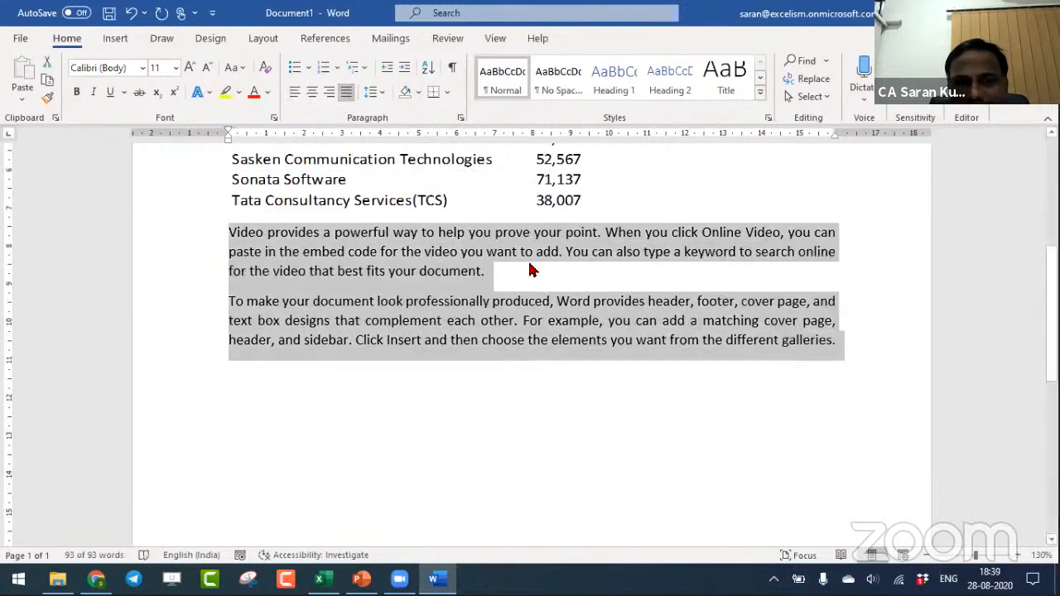
# - Insert the text (Profit: ) before the word "point" in the first sample paragraph
pyautogui.click(523, 217)
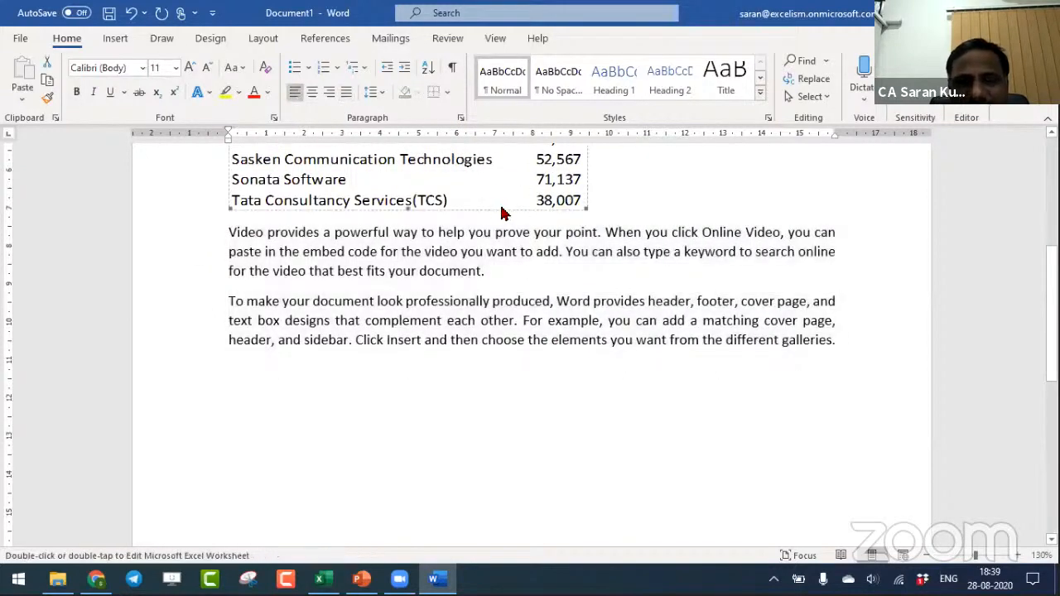
pyautogui.click(529, 233)
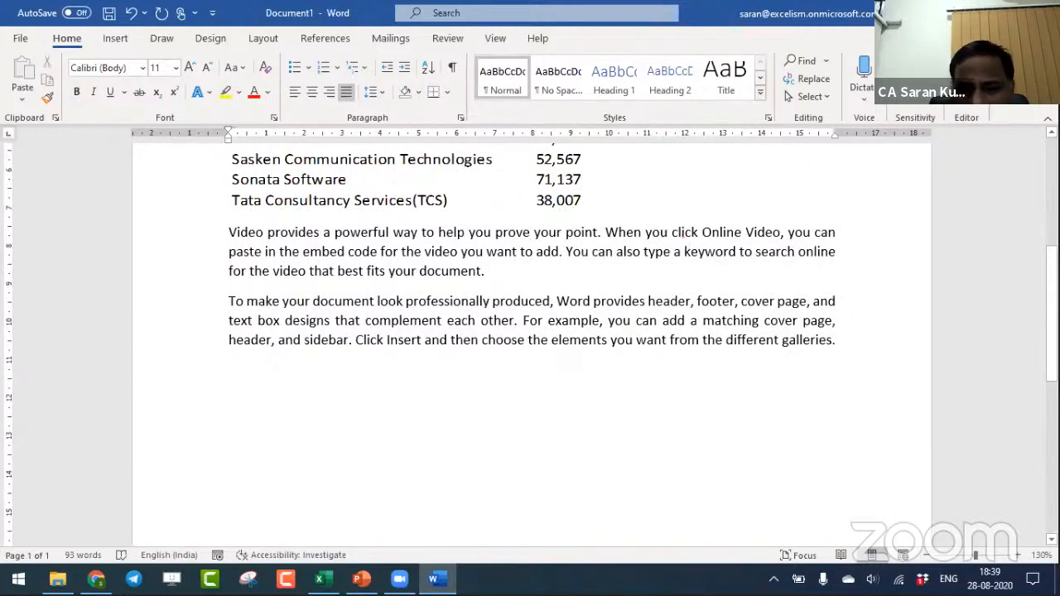
pyautogui.write('(Profit: )')
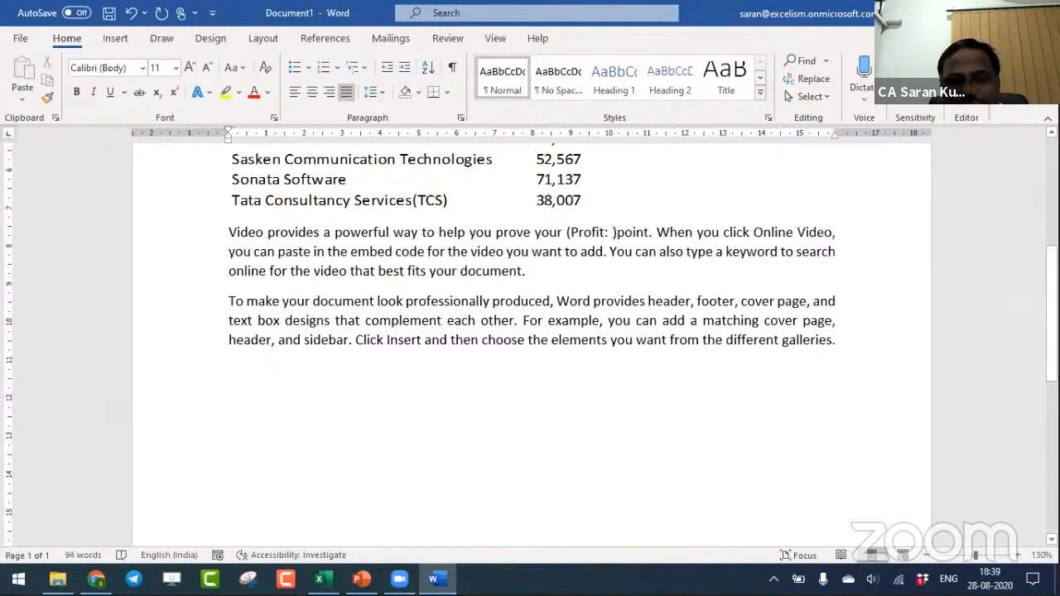
# - Change the bracketed label in the first sample paragraph to read Profit FY 19-20:
pyautogui.click(615, 234)
pyautogui.press('Left')
pyautogui.press('Left')
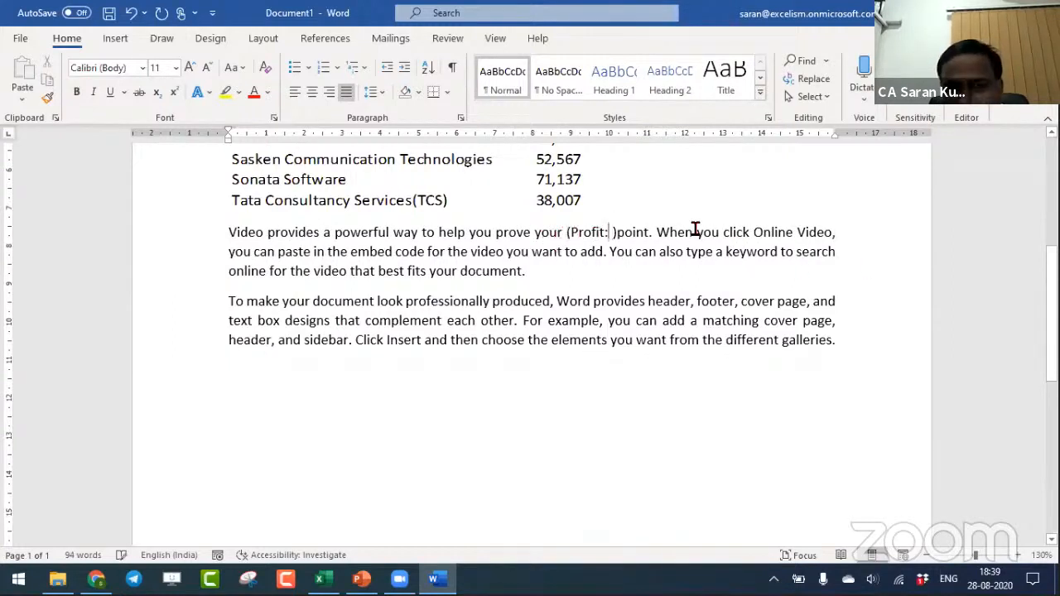
pyautogui.write('2020')
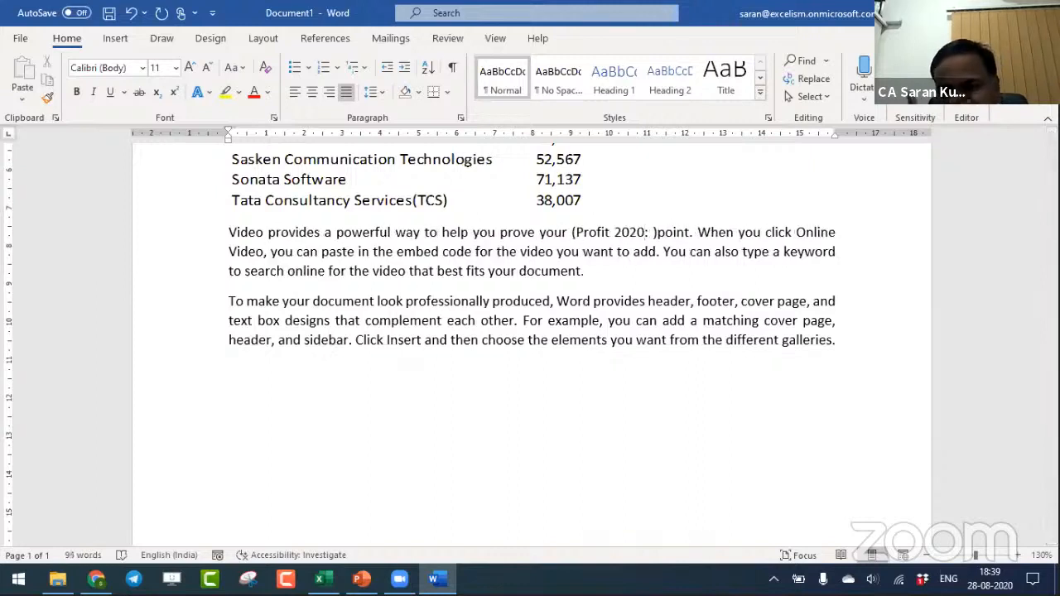
pyautogui.press('BackSpace')
pyautogui.press('BackSpace')
pyautogui.press('BackSpace')
pyautogui.press('BackSpace')
pyautogui.write('FY')
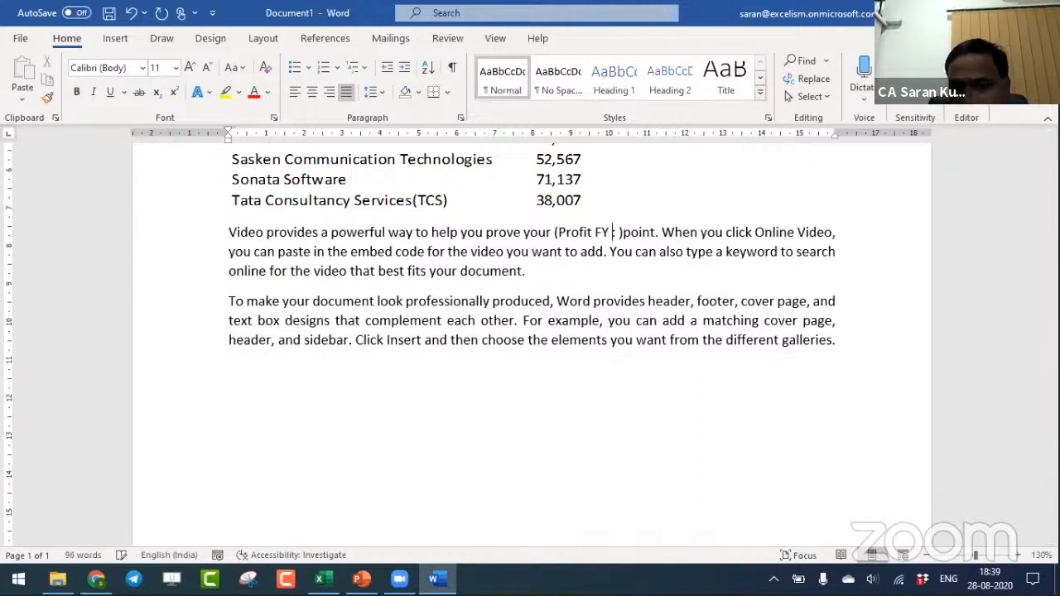
pyautogui.write(' 19-20:')
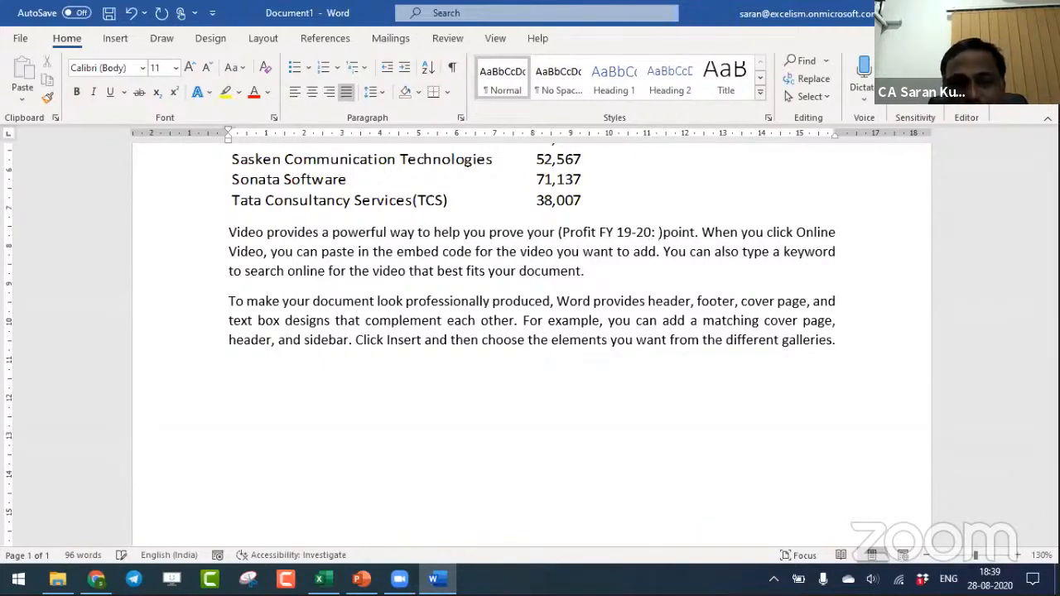
# - Copy the 3i Infotech Limited amount from the workbook and paste-link it inside the Word brackets as a Microsoft Excel Worksheet Object
pyautogui.hotkey('alt', 'Tab')
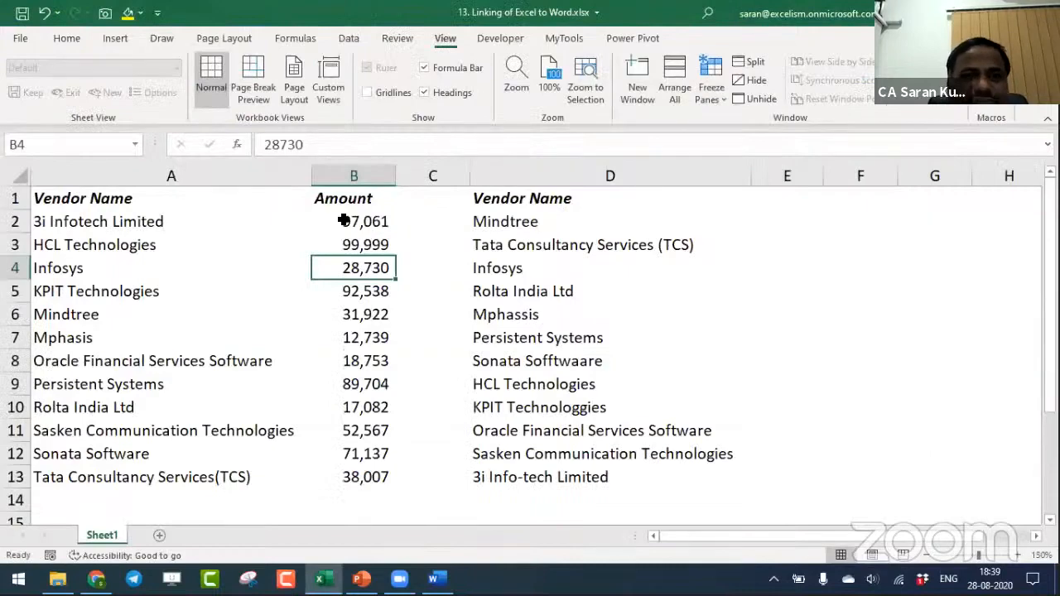
pyautogui.click(345, 221)
pyautogui.hotkey('ctrl', 'c')
pyautogui.hotkey('alt', 'Tab')
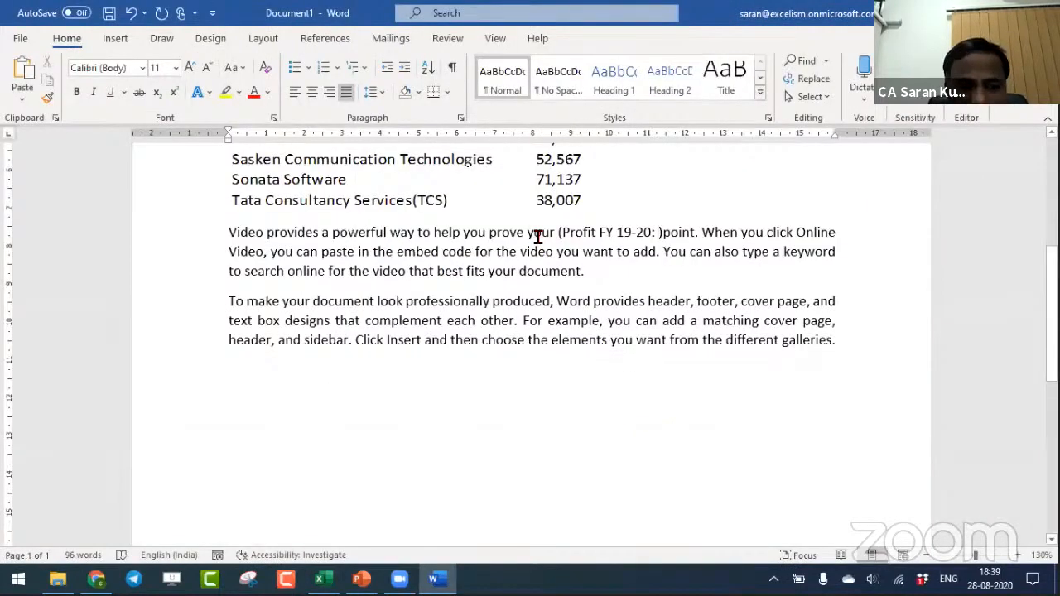
pyautogui.hotkey('ctrl', 'alt', 'v')
pyautogui.click(369, 229)
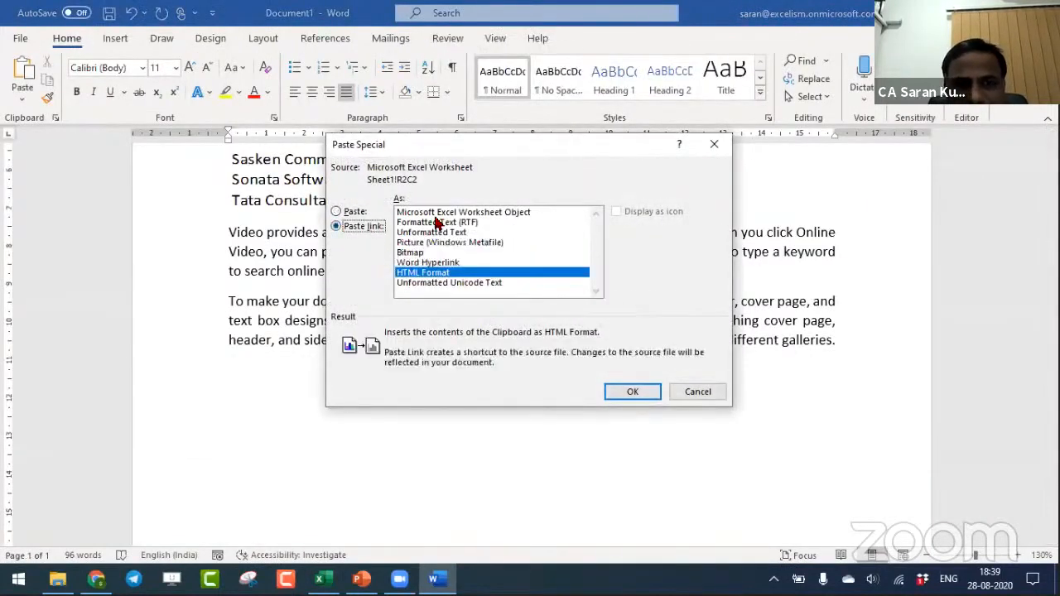
pyautogui.click(460, 213)
pyautogui.click(637, 390)
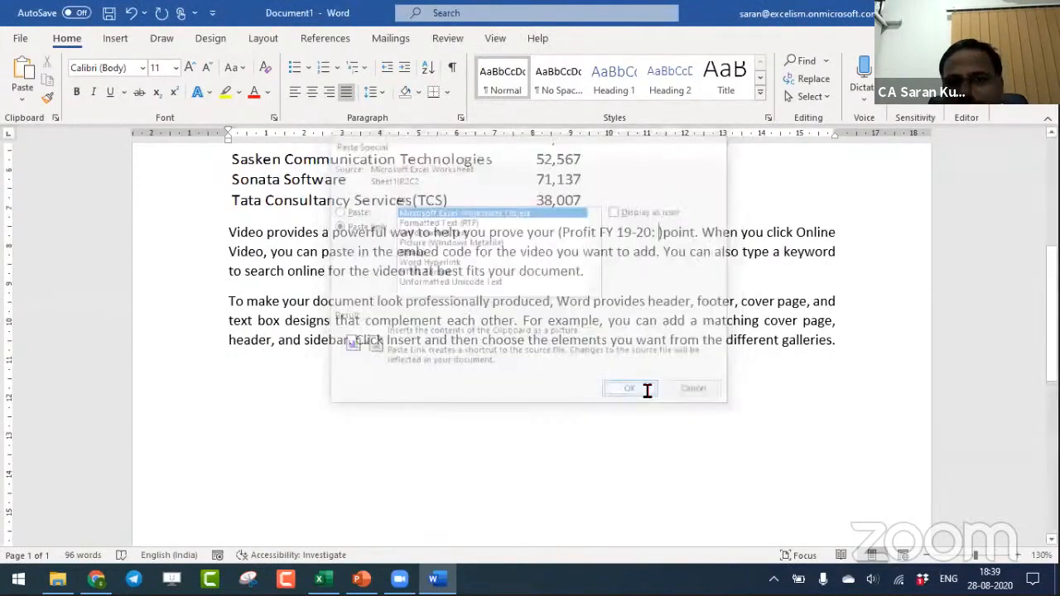
pyautogui.click(672, 238)
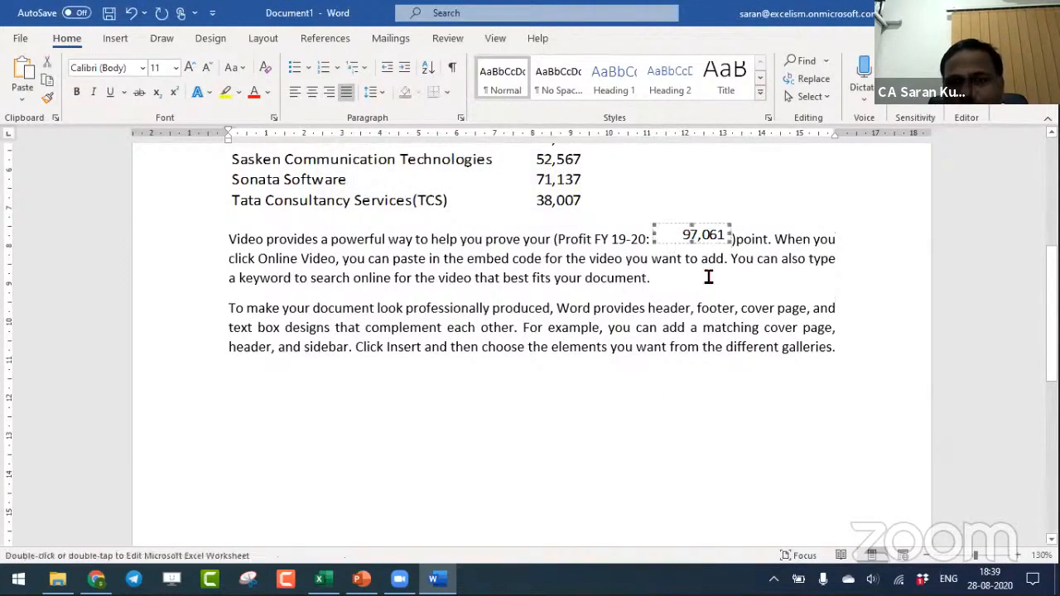
# - Set the 3i Infotech Limited amount to 1000 in the Excel workbook and return to Word
pyautogui.hotkey('alt', 'Tab')
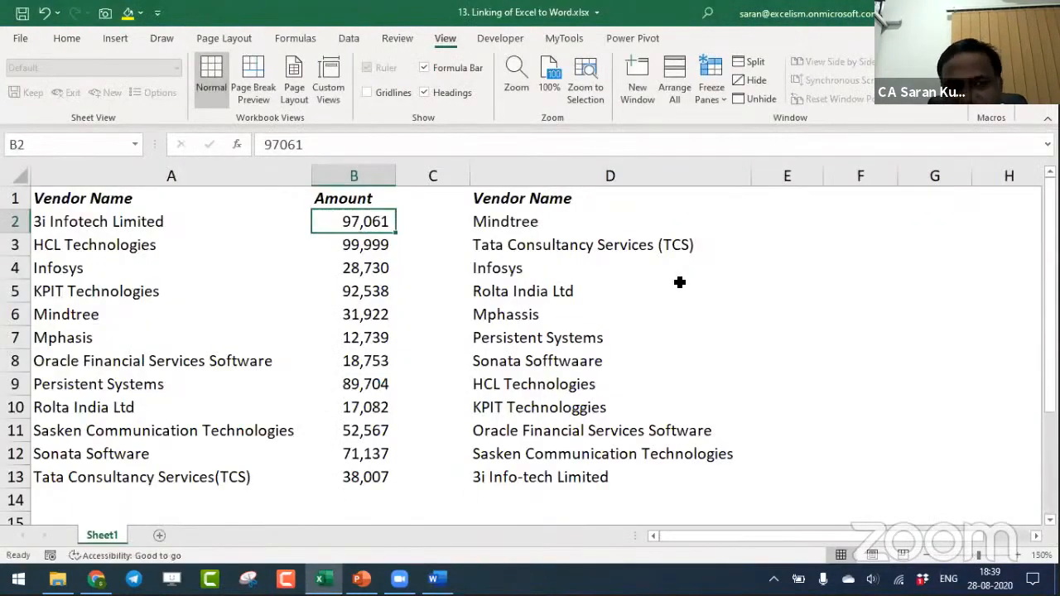
pyautogui.write('1000')
pyautogui.press('Return')
pyautogui.hotkey('alt', 'Tab')
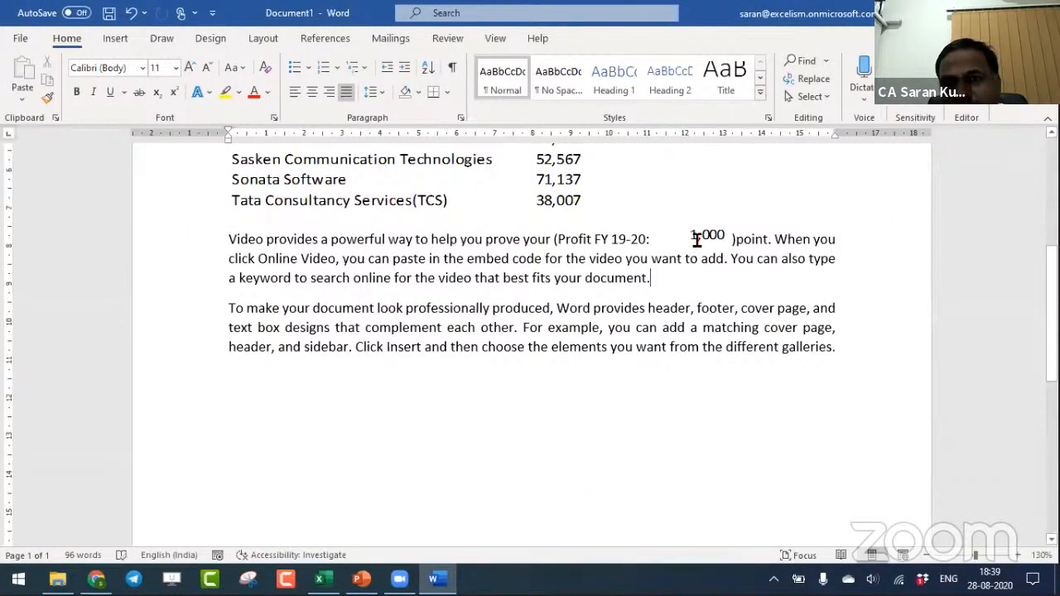
# - Delete the linked worksheet object from inside the Profit FY 19-20 brackets
pyautogui.click(702, 234)
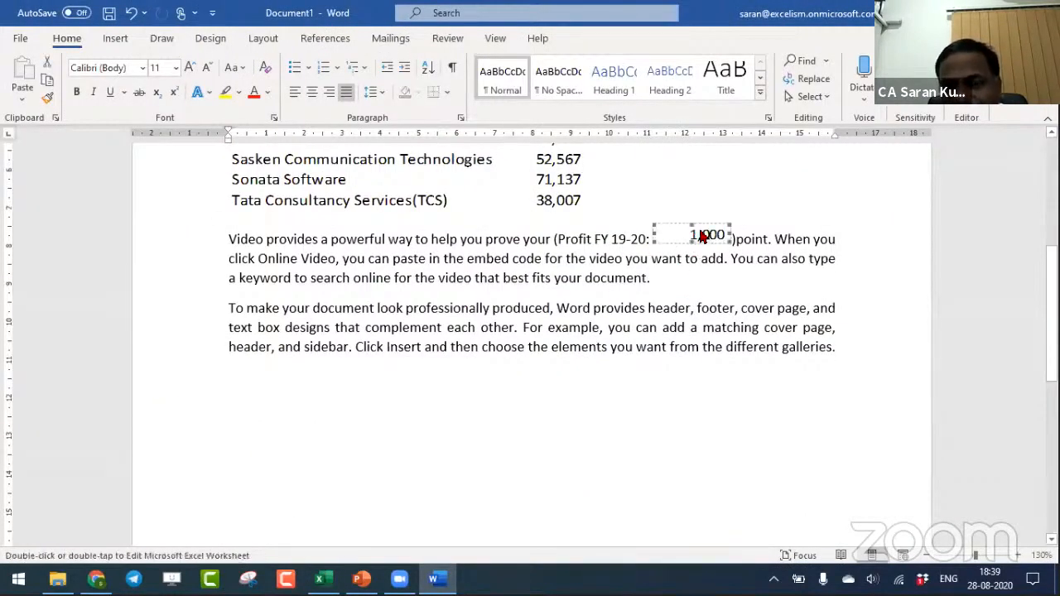
pyautogui.click(702, 285)
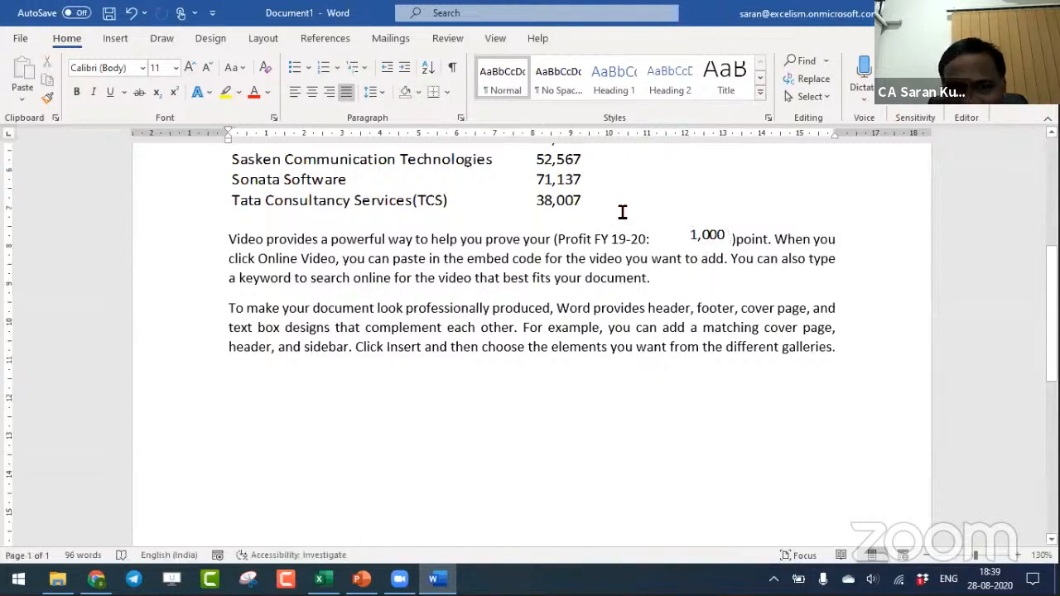
pyautogui.click(596, 195)
pyautogui.click(707, 238)
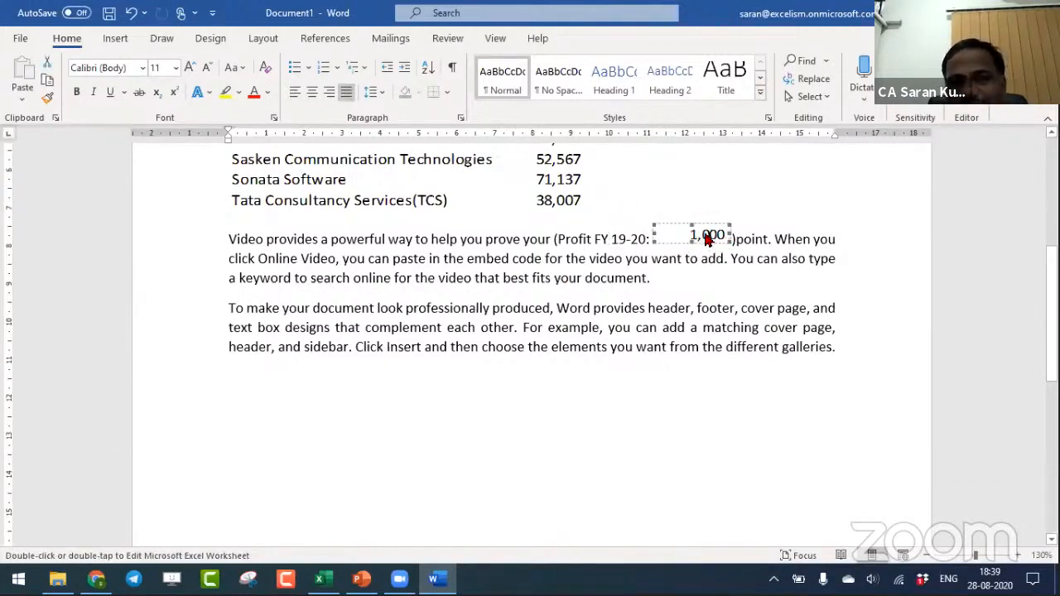
pyautogui.press('Delete')
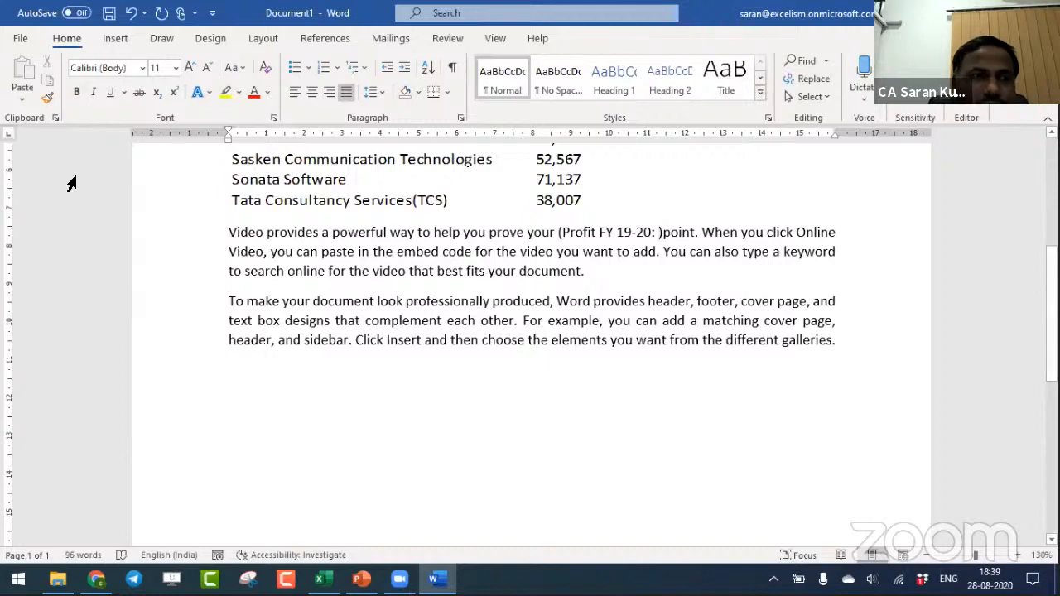
# - Copy the 3i Infotech Limited amount from Excel again and paste-link it inside the Word brackets as Unformatted Text
pyautogui.hotkey('alt', 'Tab')
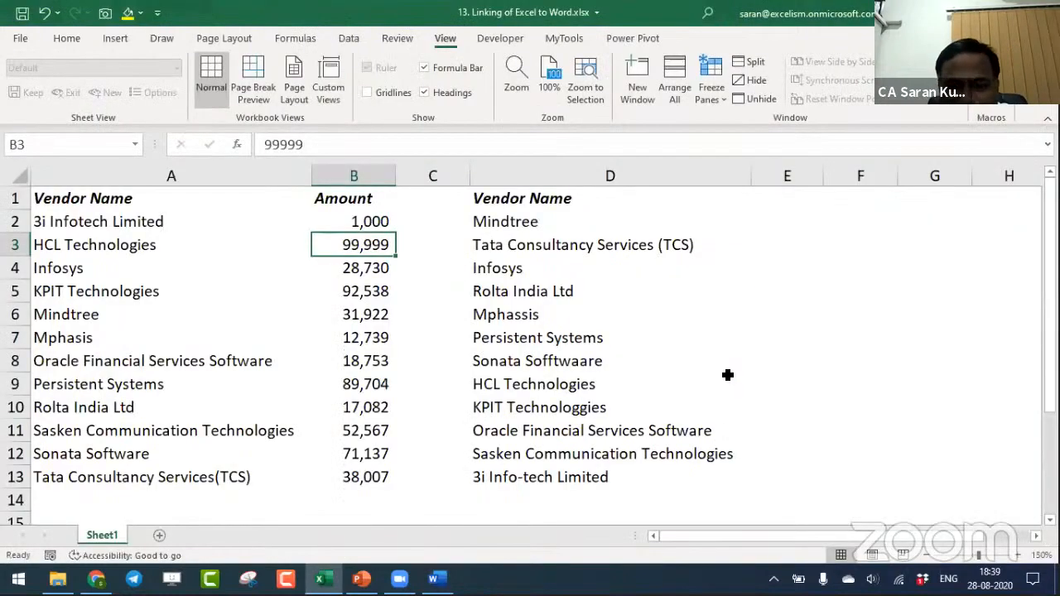
pyautogui.press('Up')
pyautogui.hotkey('ctrl', 'c')
pyautogui.hotkey('alt', 'Tab')
pyautogui.hotkey('ctrl', 'alt', 'v')
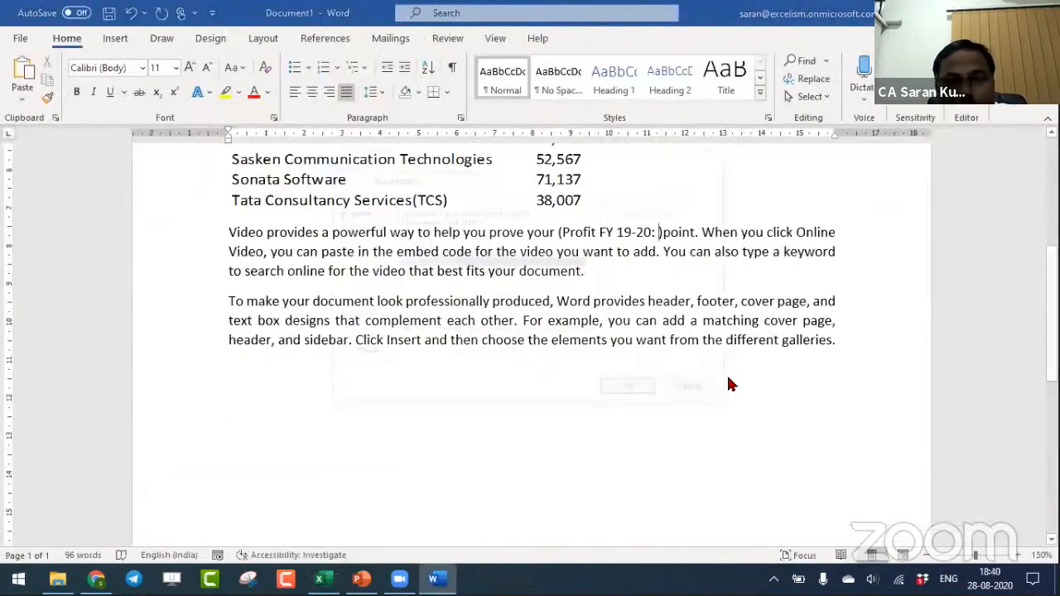
pyautogui.click(372, 229)
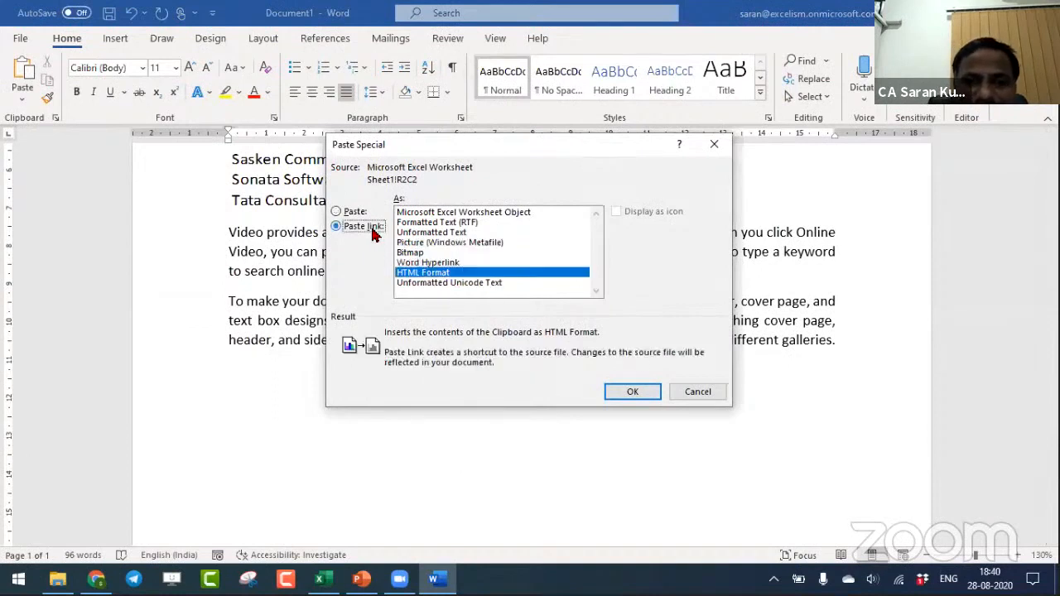
pyautogui.click(491, 214)
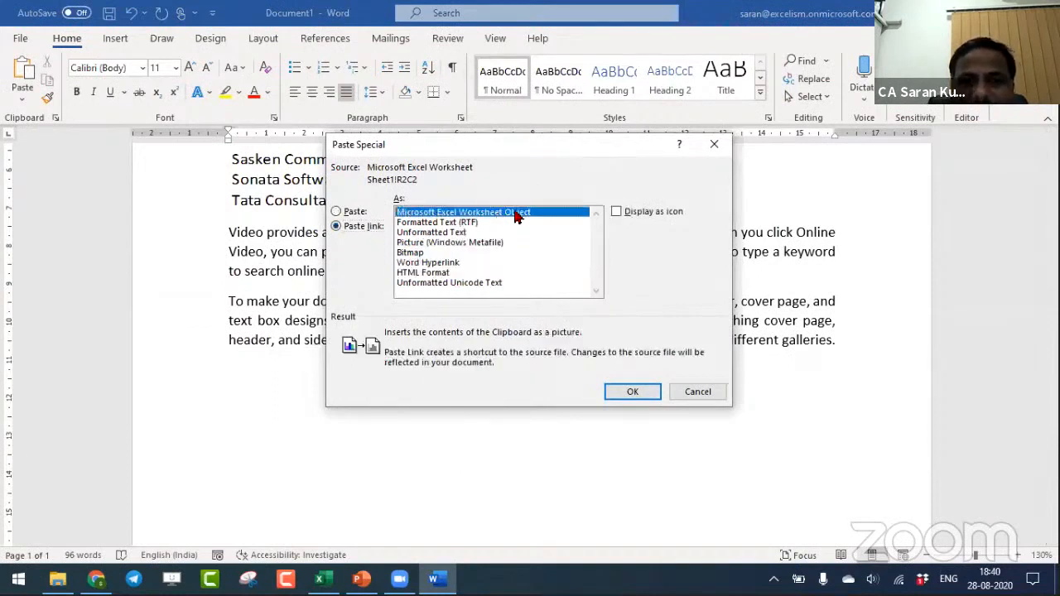
pyautogui.click(457, 234)
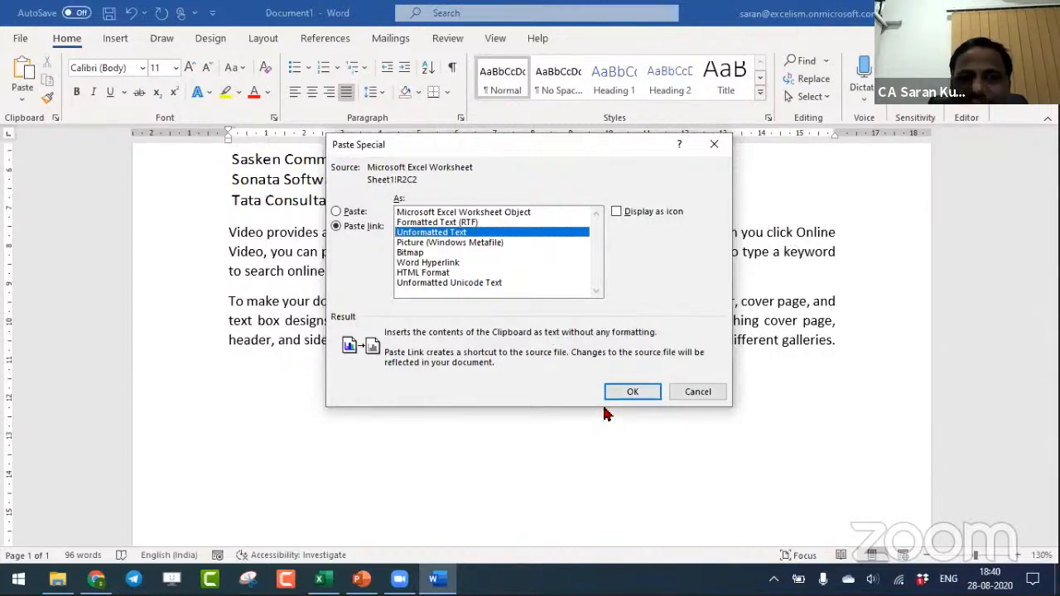
pyautogui.click(633, 391)
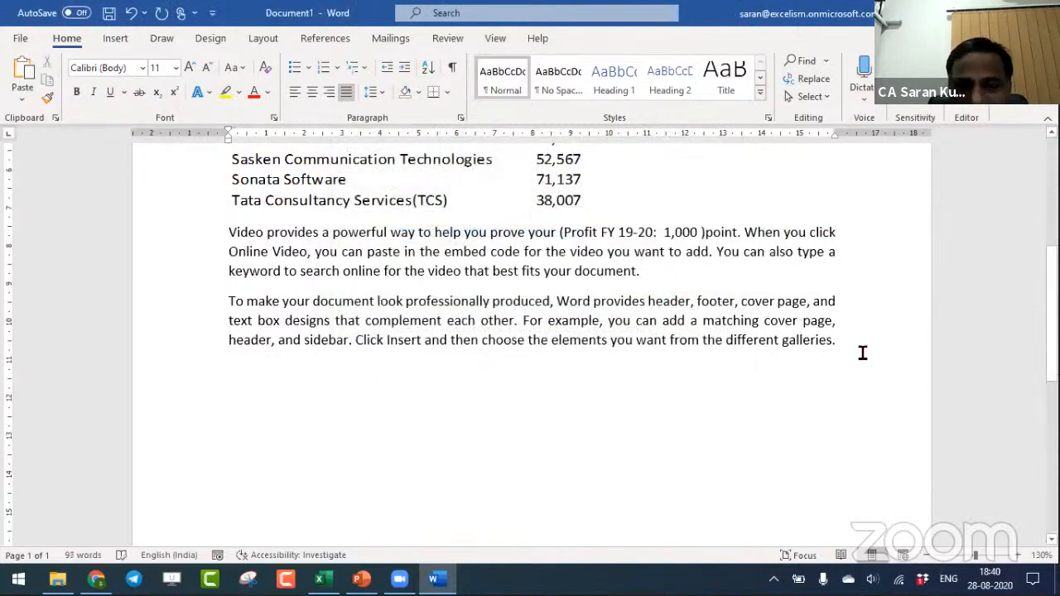
pyautogui.moveTo(862, 353); pyautogui.dragTo(261, 319)
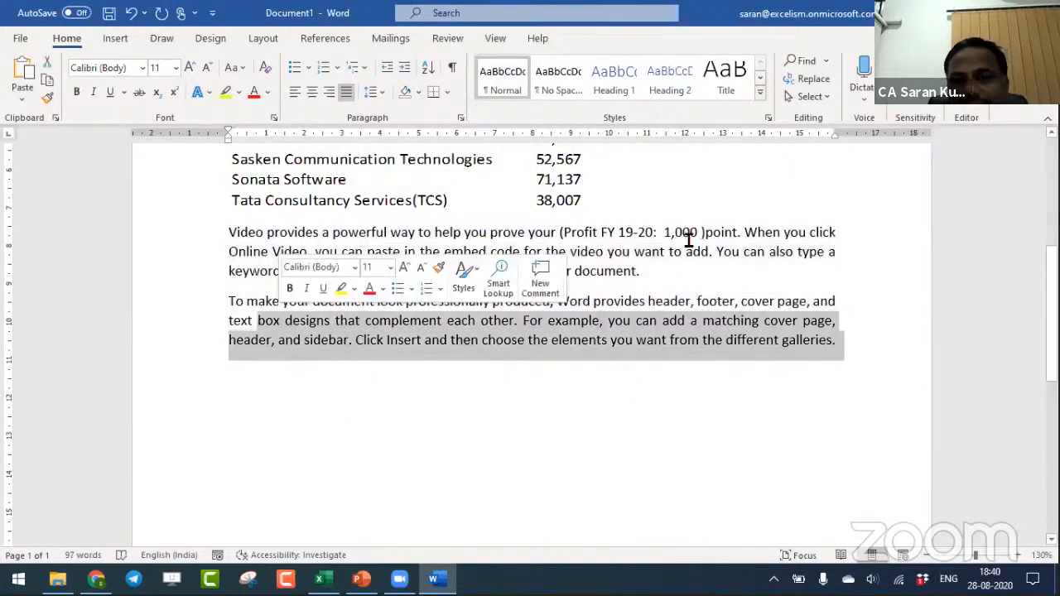
pyautogui.click(674, 294)
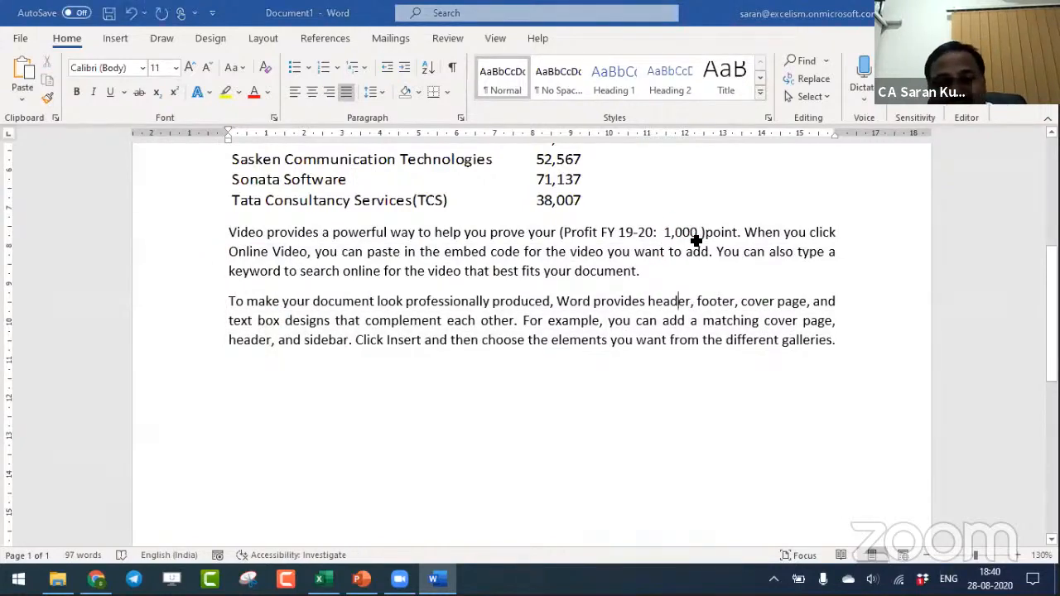
# - Set the 3i Infotech Limited amount to 50000 in Excel and return to Word to check the linked profit figure
pyautogui.hotkey('alt', 'Tab')
pyautogui.press('Escape')
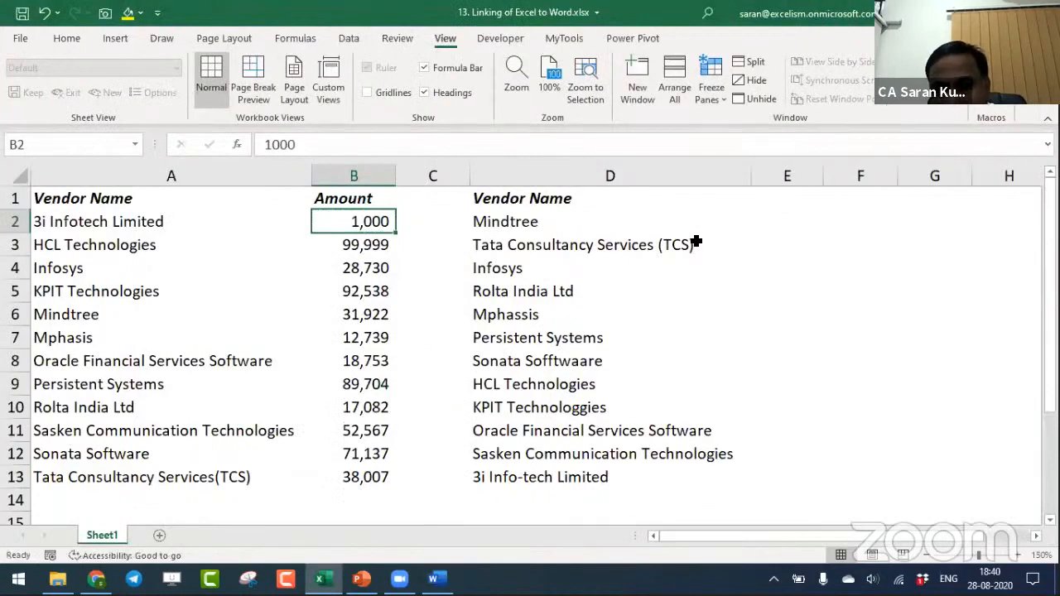
pyautogui.write('50000')
pyautogui.press('Return')
pyautogui.hotkey('alt', 'Tab')
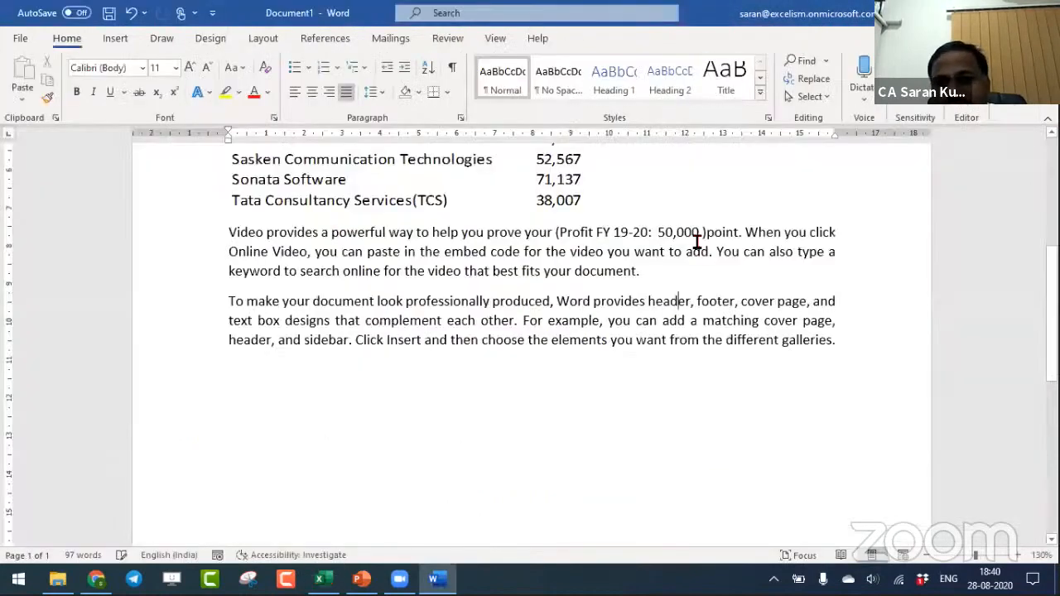
# - Change the 3i Infotech Limited amount to 1 in the workbook and check the linked text in the Word paragraph
pyautogui.hotkey('alt', 'Tab')
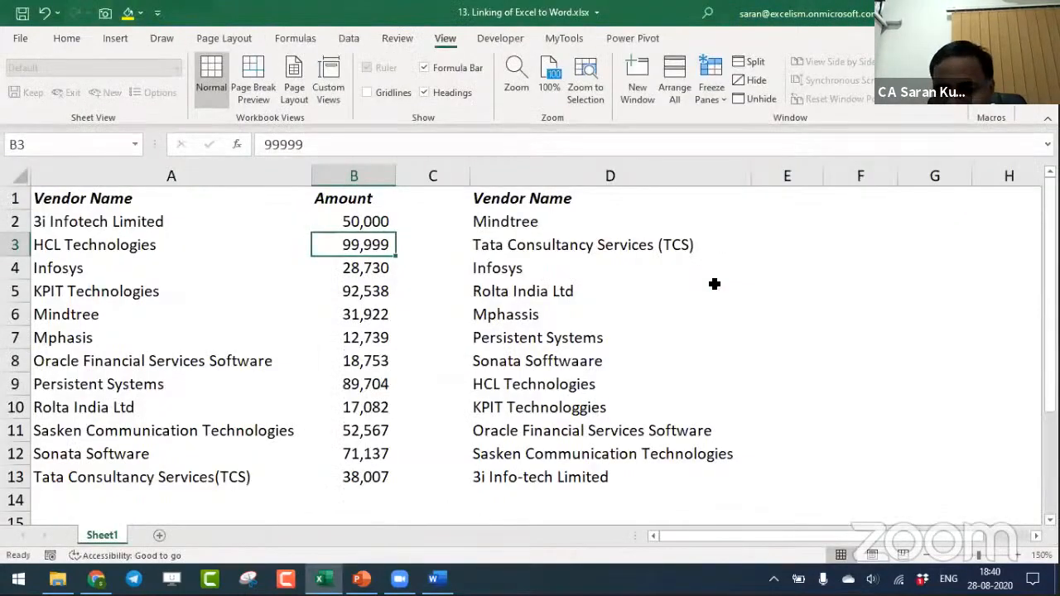
pyautogui.press('Up')
pyautogui.write('1')
pyautogui.press('Return')
pyautogui.hotkey('alt', 'Tab')
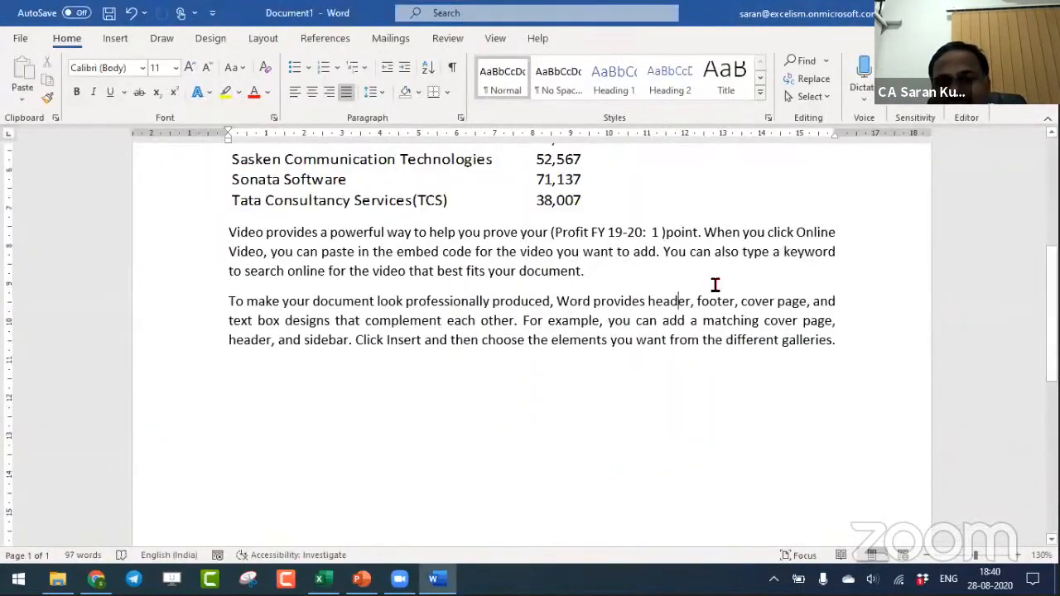
pyautogui.hotkey('alt', 'Tab')
# - Set the 3i Infotech Limited amount to 5000 in the workbook and briefly check the Word document
pyautogui.hotkey('alt', 'Tab')
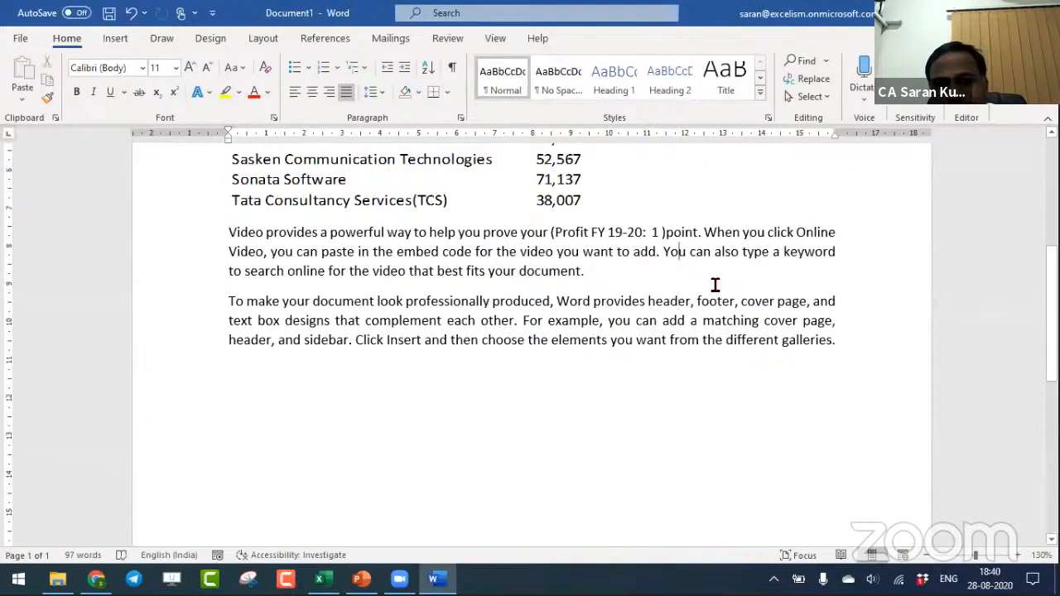
pyautogui.hotkey('alt', 'Tab')
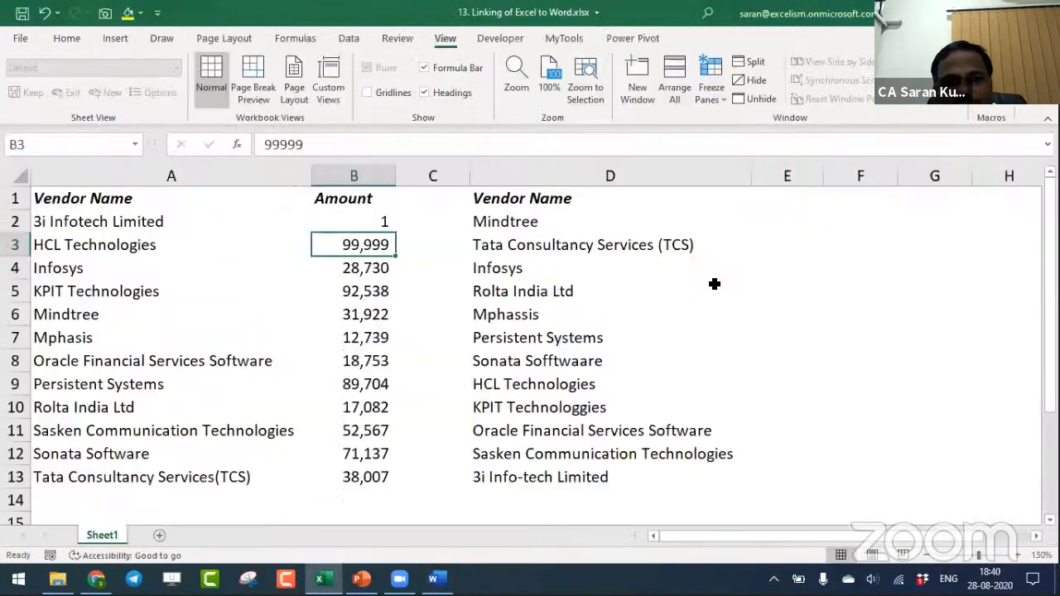
pyautogui.press('Up')
pyautogui.write('5000')
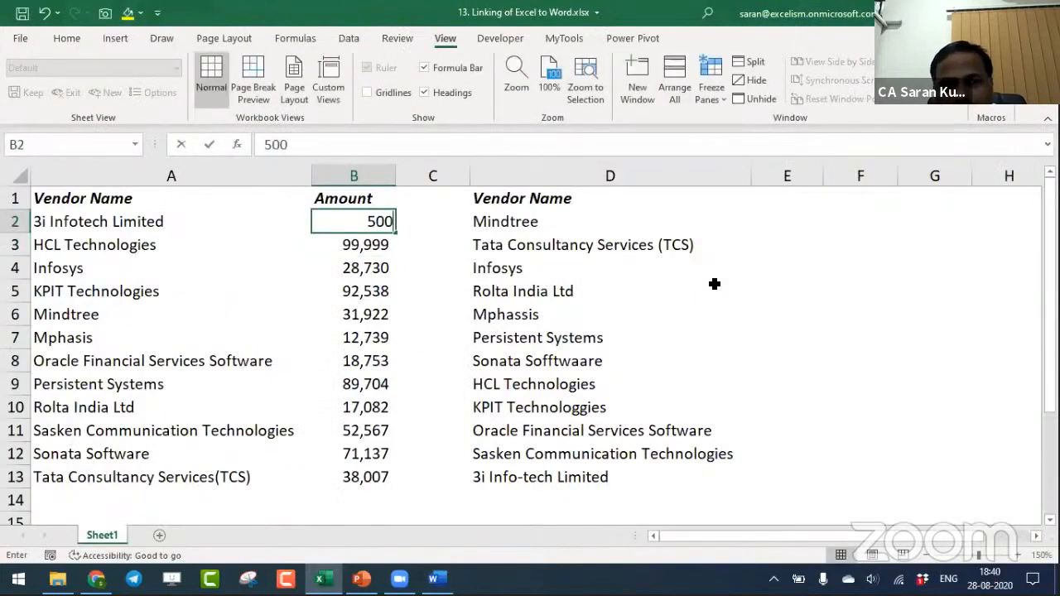
pyautogui.press('Return')
pyautogui.hotkey('alt', 'Tab')
pyautogui.hotkey('alt', 'Tab')
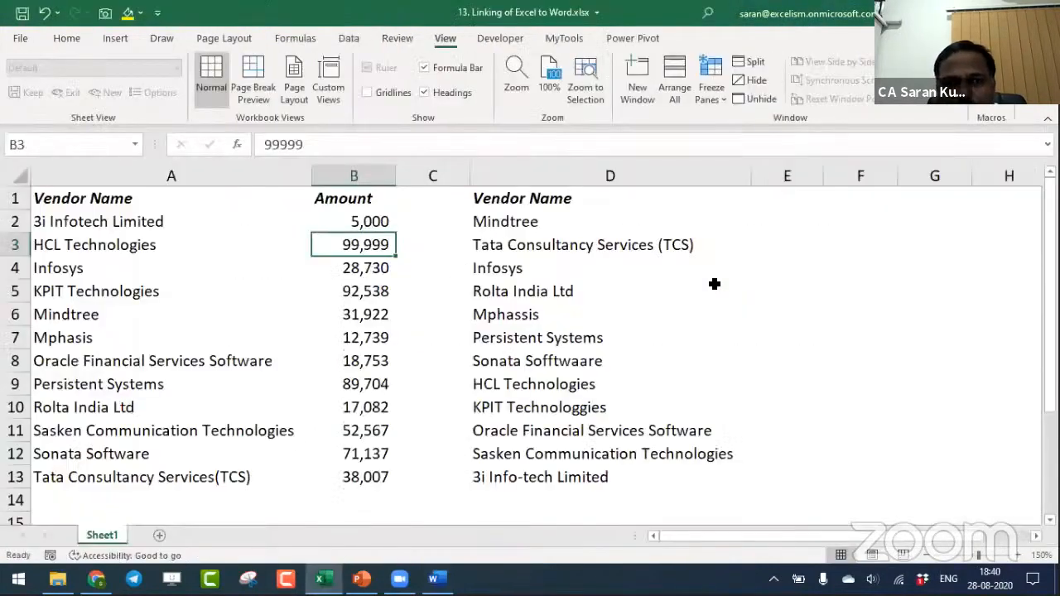
# - Enter 999999999 as the 3i Infotech Limited amount in Excel and return to Word to inspect the linked table and profit figure
pyautogui.press('Up')
pyautogui.write('999999999')
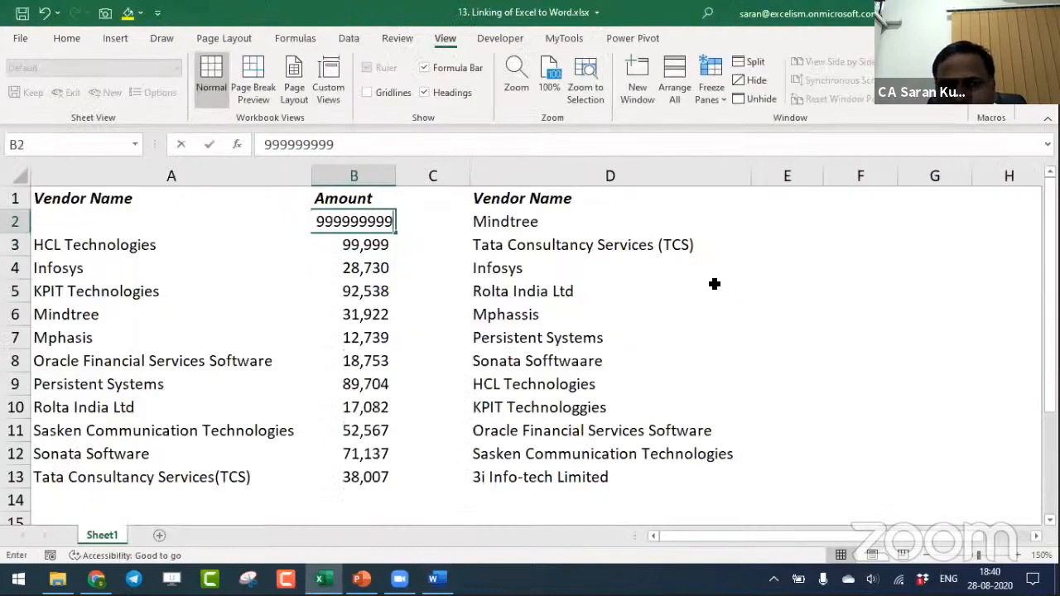
pyautogui.press('Return')
pyautogui.hotkey('alt', 'Tab')
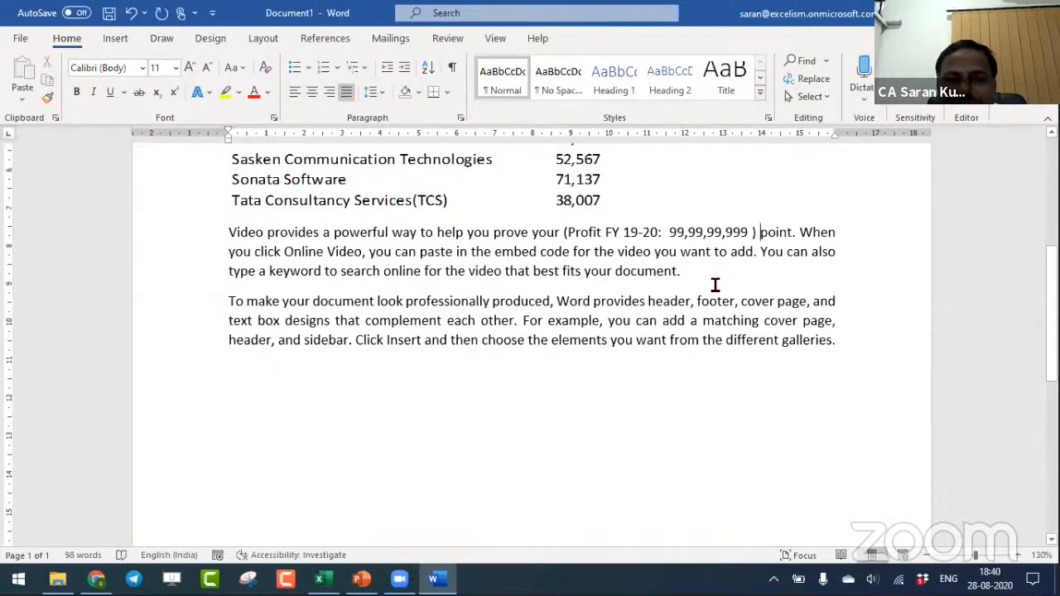
pyautogui.click(517, 166)
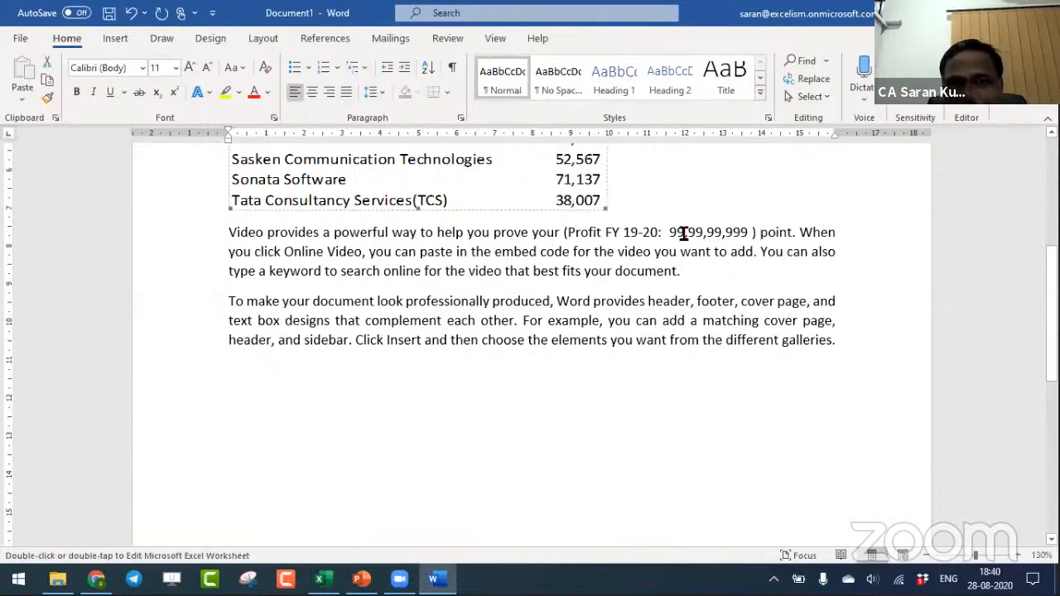
pyautogui.click(642, 368)
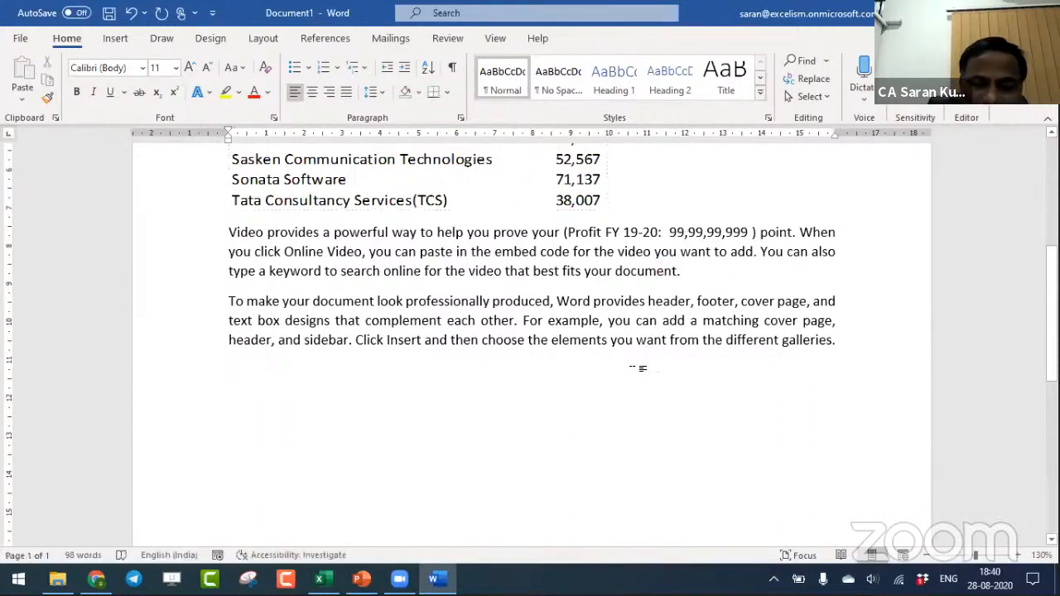
# - Save the document as Excel to Word in the 15 Features of Ms-Excel for Tax Audit and GST Audit folder and close Word
pyautogui.press('F12')
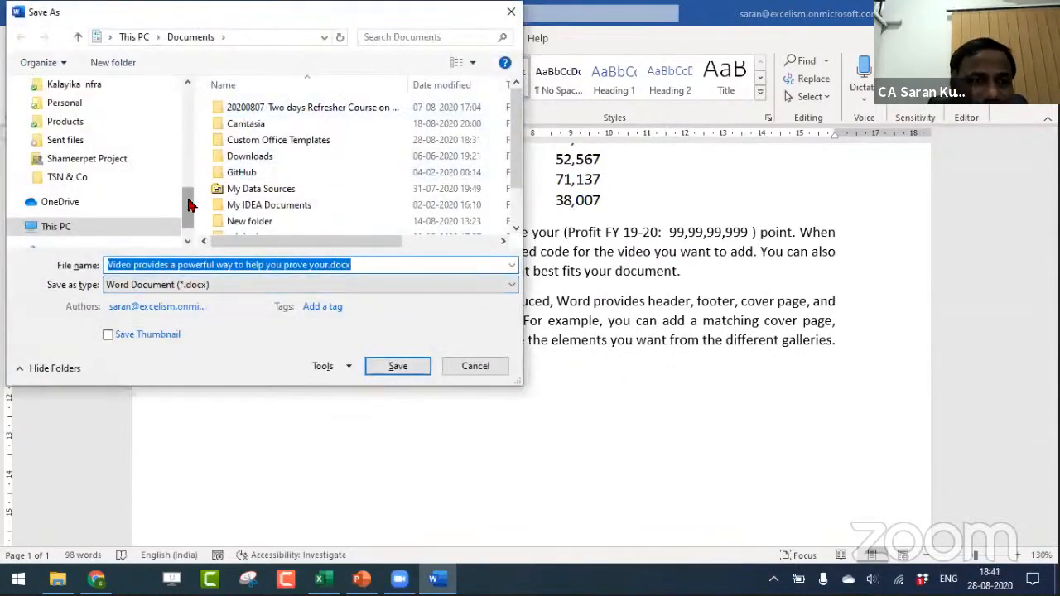
pyautogui.scroll(10, 126, 184)
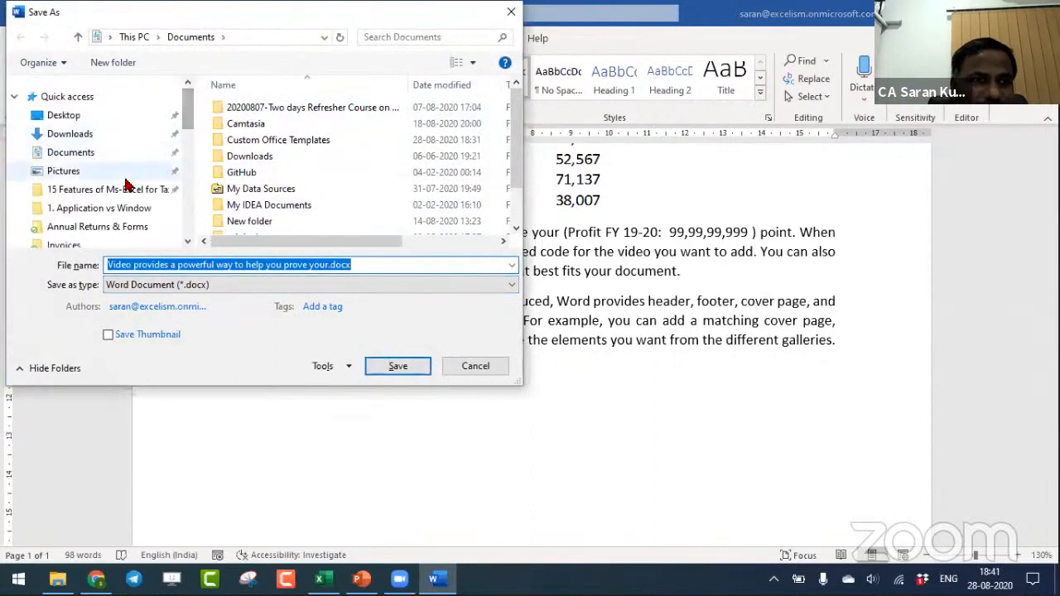
pyautogui.click(124, 174)
pyautogui.click(129, 190)
pyautogui.click(311, 284)
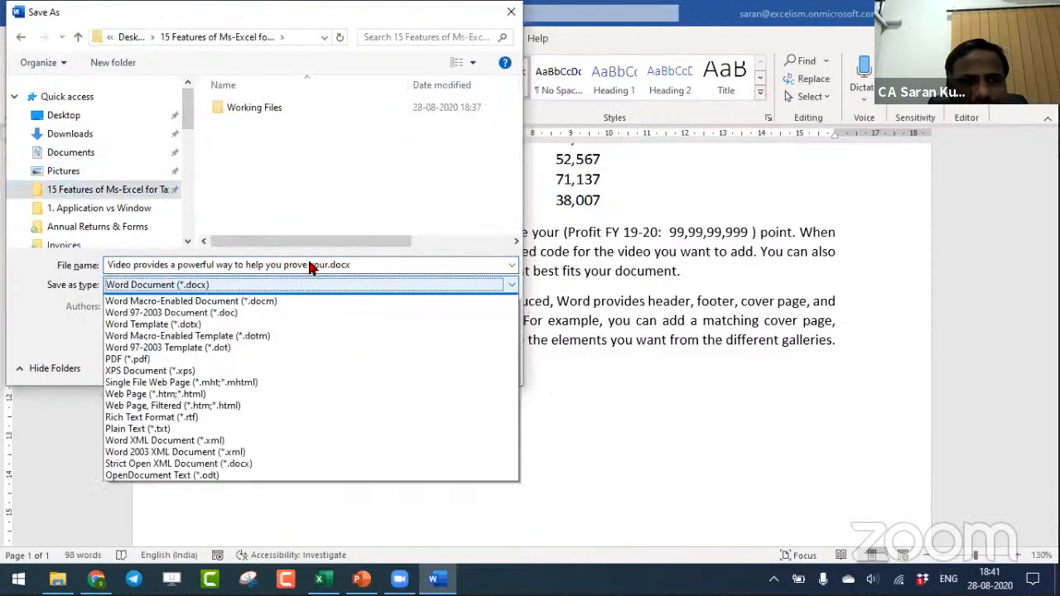
pyautogui.click(309, 265)
pyautogui.click(308, 263)
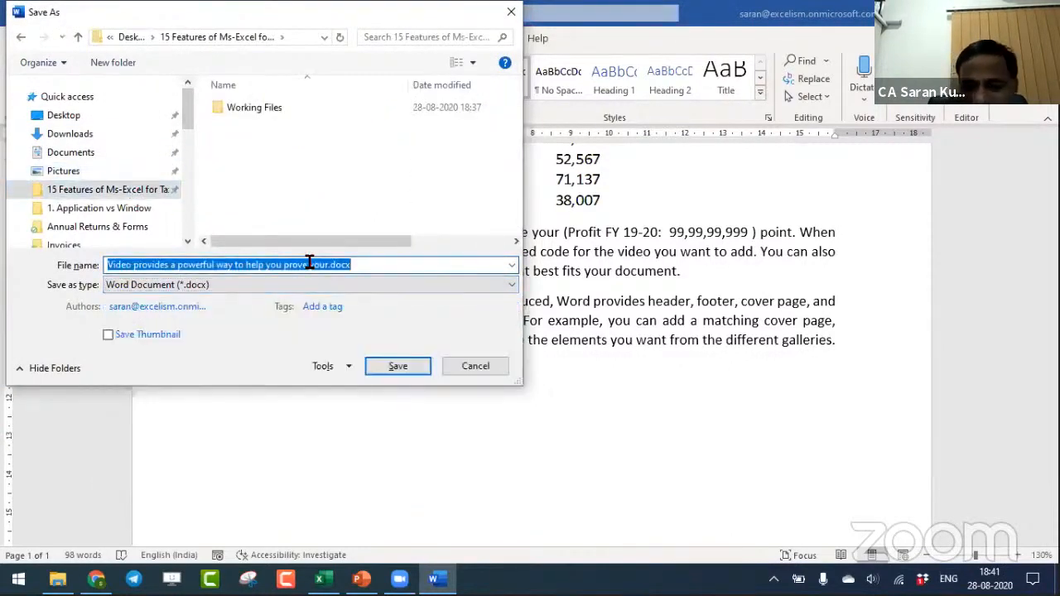
pyautogui.write('Ex')
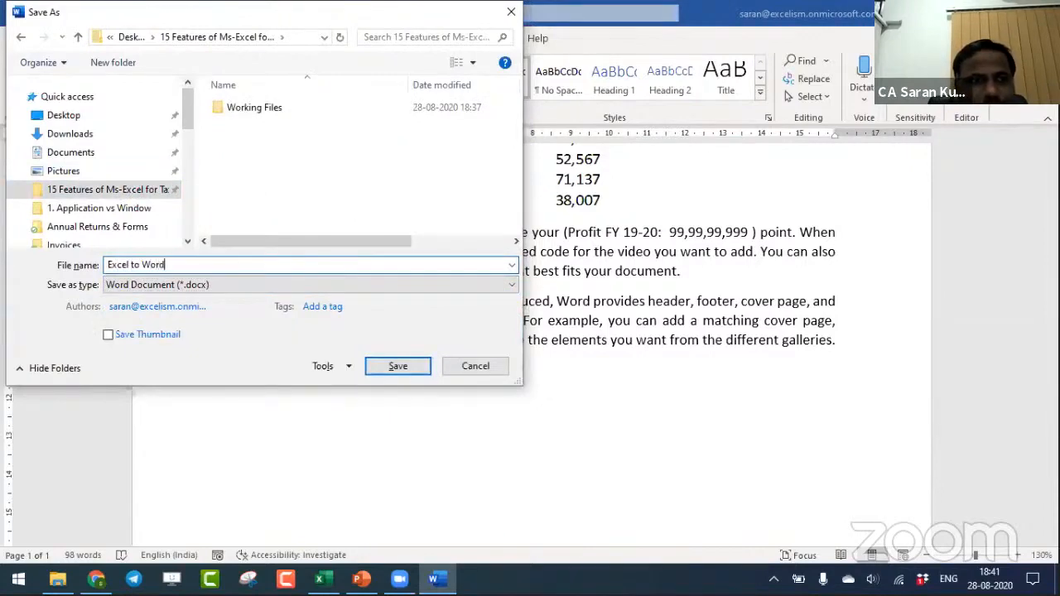
pyautogui.write('cel to Word')
pyautogui.press('Return')
pyautogui.hotkey('ctrl', 'w')
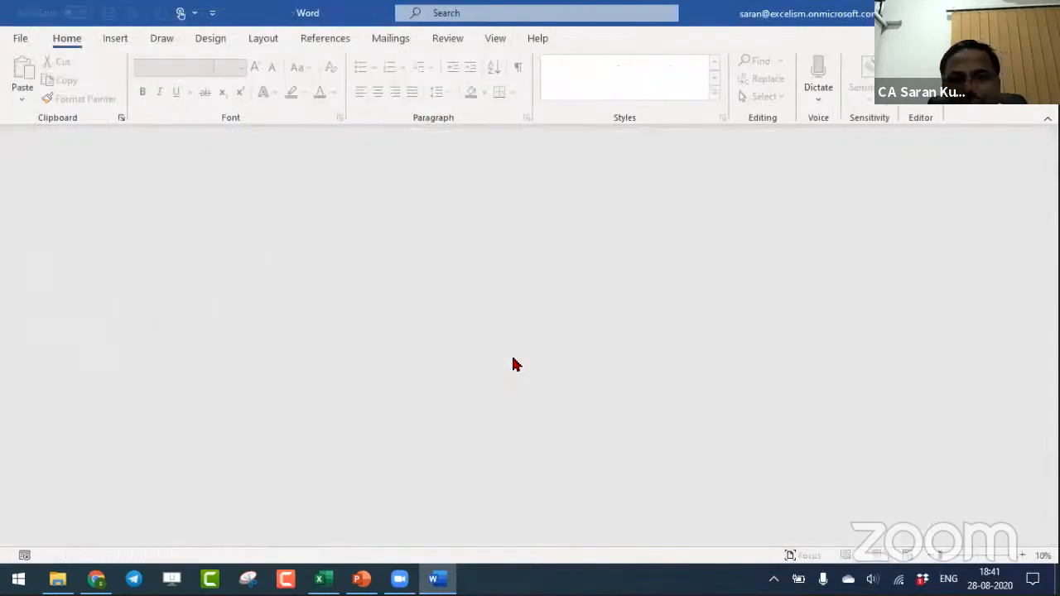
pyautogui.hotkey('alt', 'F4')
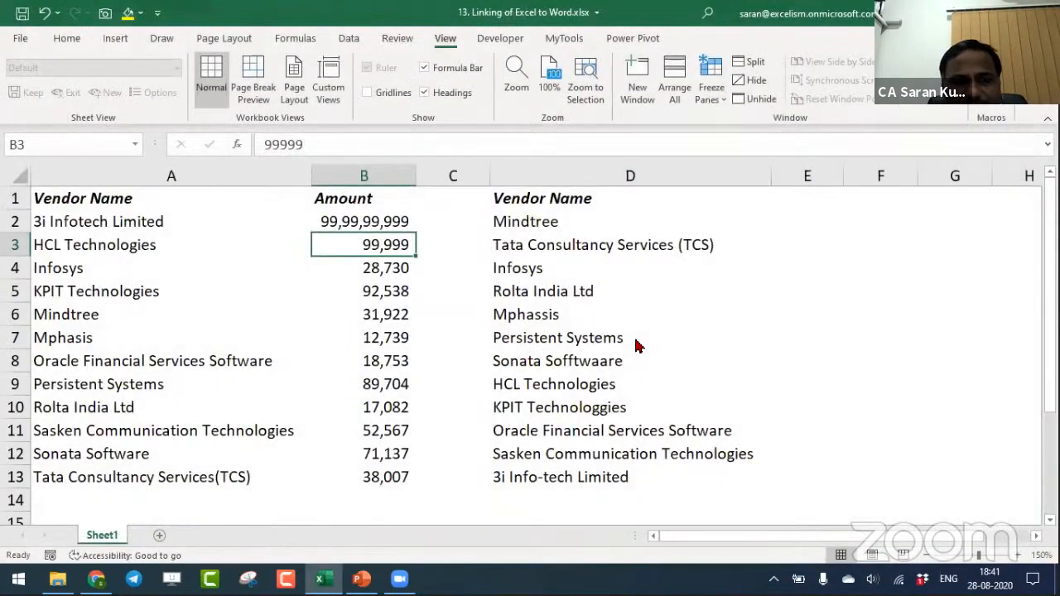
# - Switch to the PowerPoint Session Topics slide and highlight topic 14, Protection in Ms-Excel
pyautogui.hotkey('alt', 'Tab')
pyautogui.hotkey('alt', 'Tab')
pyautogui.press('Tab')
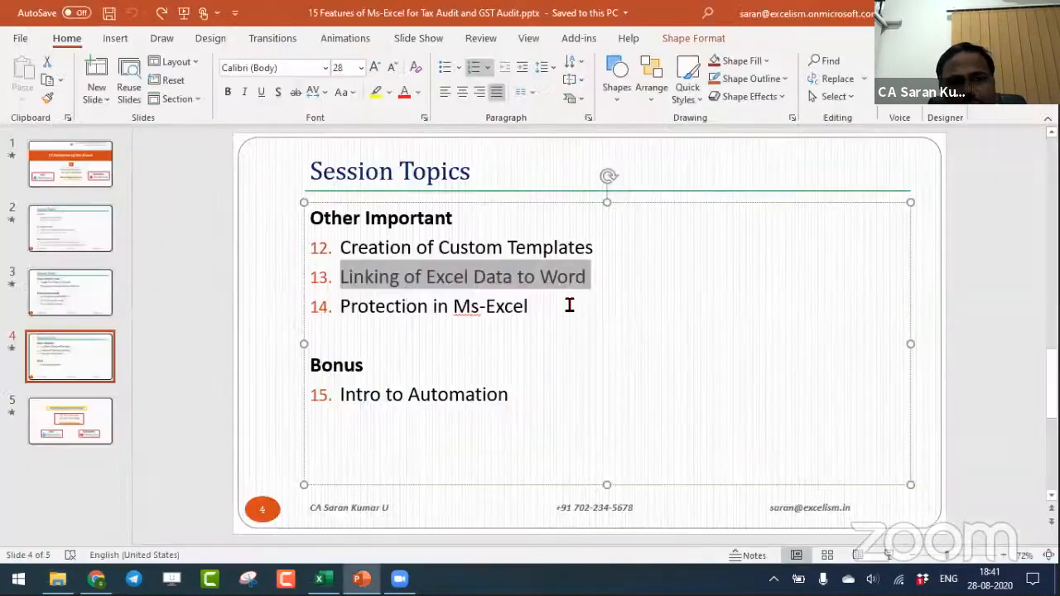
pyautogui.click(567, 303)
pyautogui.moveTo(567, 303); pyautogui.dragTo(385, 314)
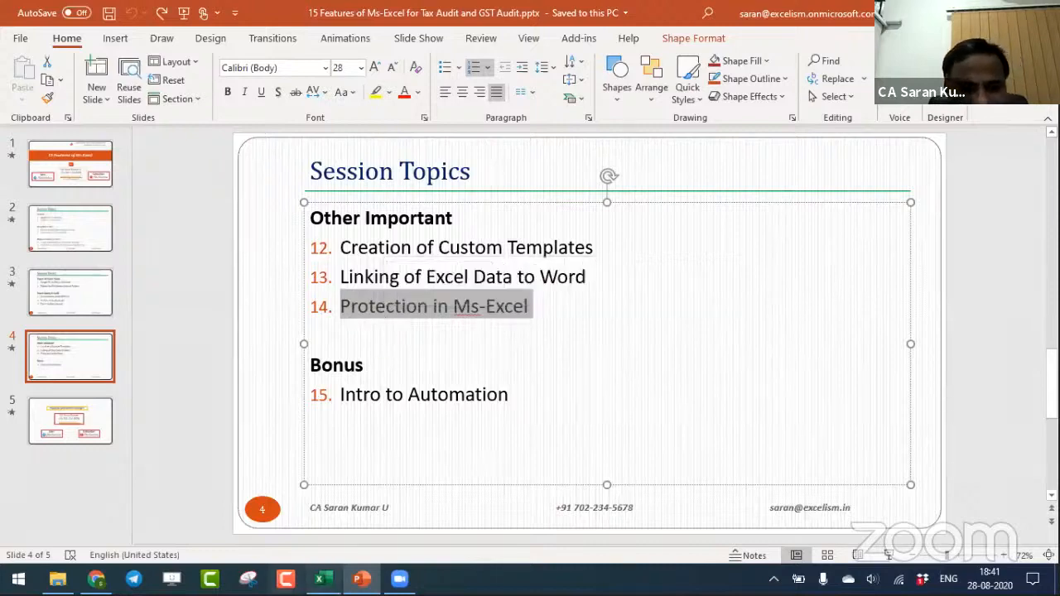
# - Close the 13. Linking of Excel to Word.xlsx workbook and open 14. Protection.xlsx from the Working Files folder
pyautogui.click(323, 578)
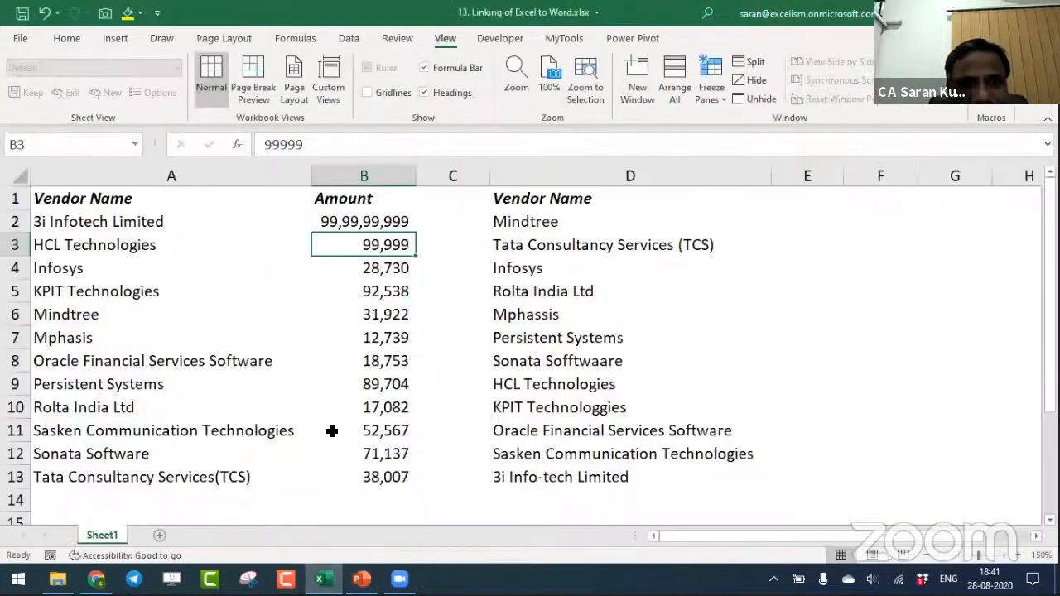
pyautogui.hotkey('ctrl', 'w')
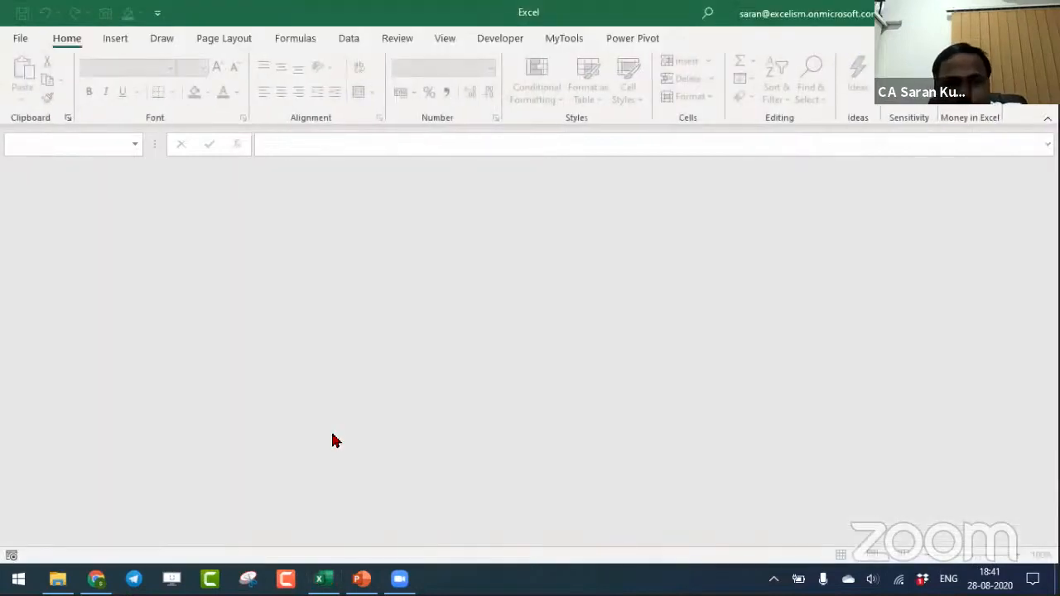
pyautogui.hotkey('alt', 'Tab')
pyautogui.hotkey('alt', 'Tab')
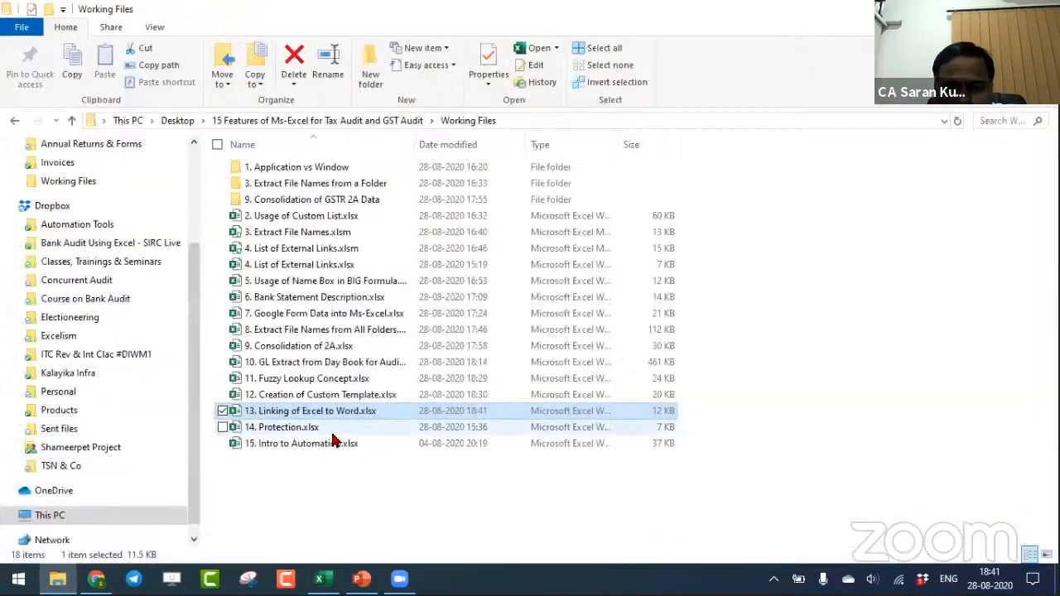
pyautogui.doubleClick(332, 433)
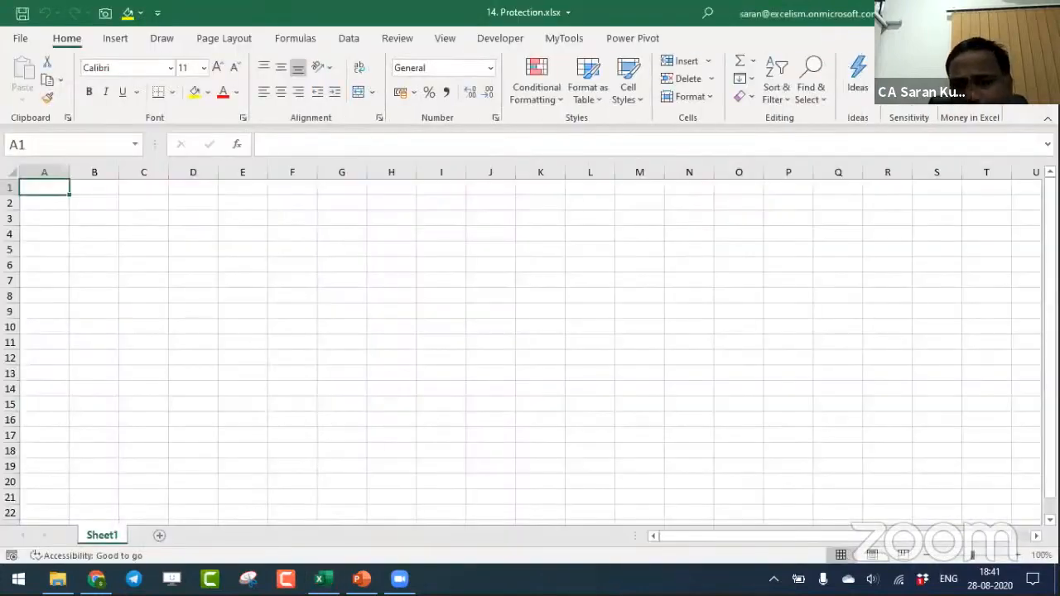
# - Enter Workbook in cell A1 and Worksheets in Workbook in cell A2
pyautogui.click(1017, 555)
pyautogui.click(1018, 555)
pyautogui.click(1017, 556)
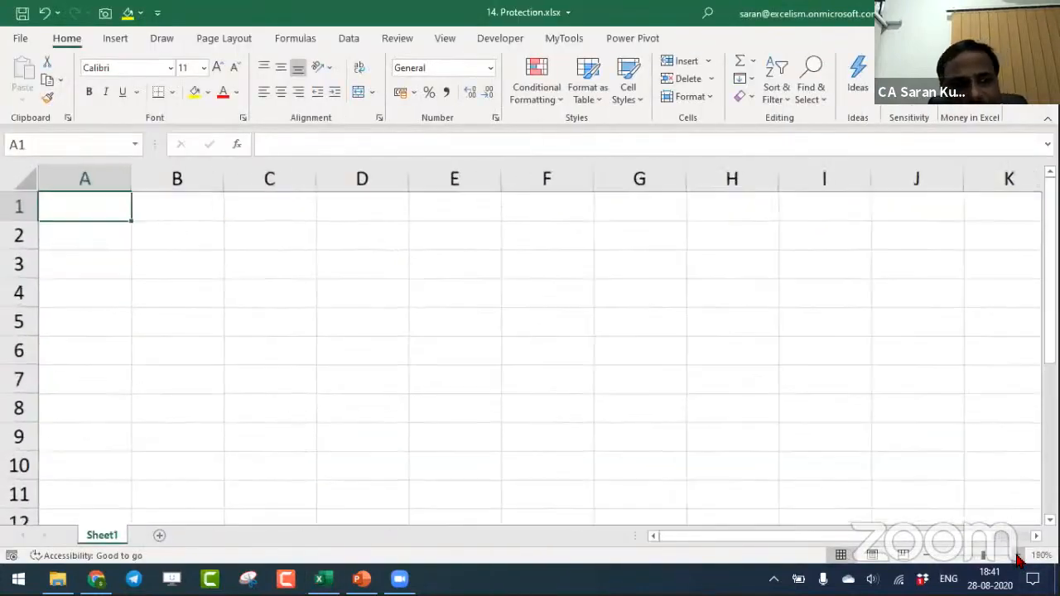
pyautogui.click(1017, 555)
pyautogui.write('Workbook')
pyautogui.press('Return')
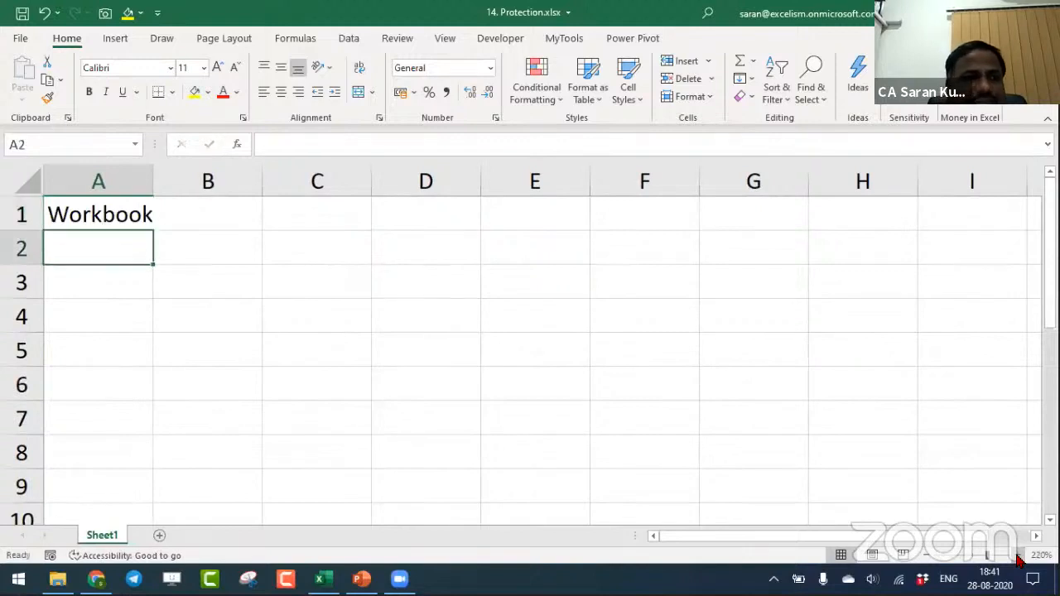
pyautogui.write('Workshees')
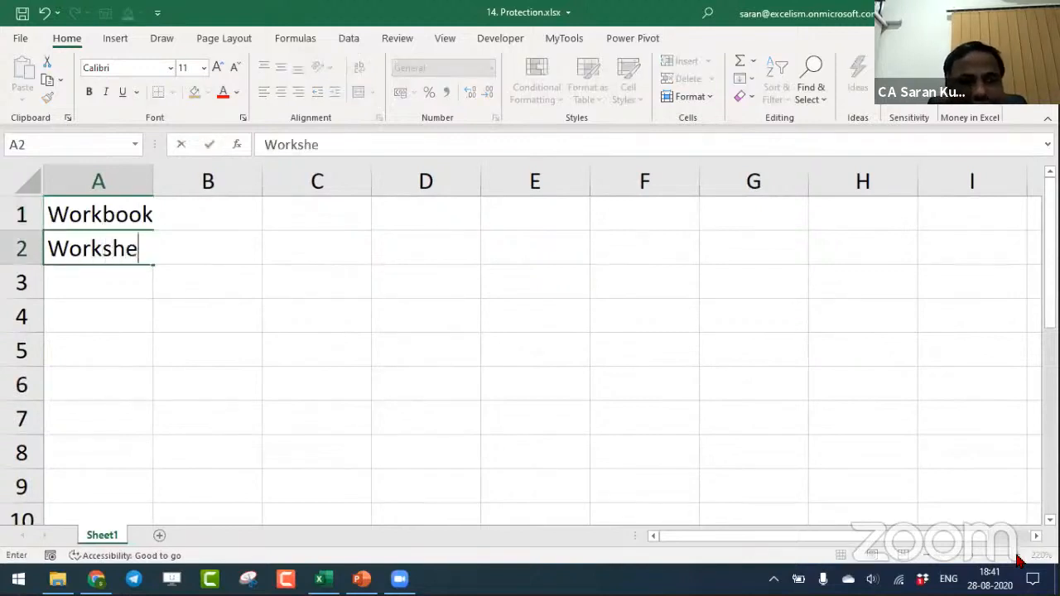
pyautogui.press('BackSpace')
pyautogui.press('BackSpace')
pyautogui.write('ts in ')
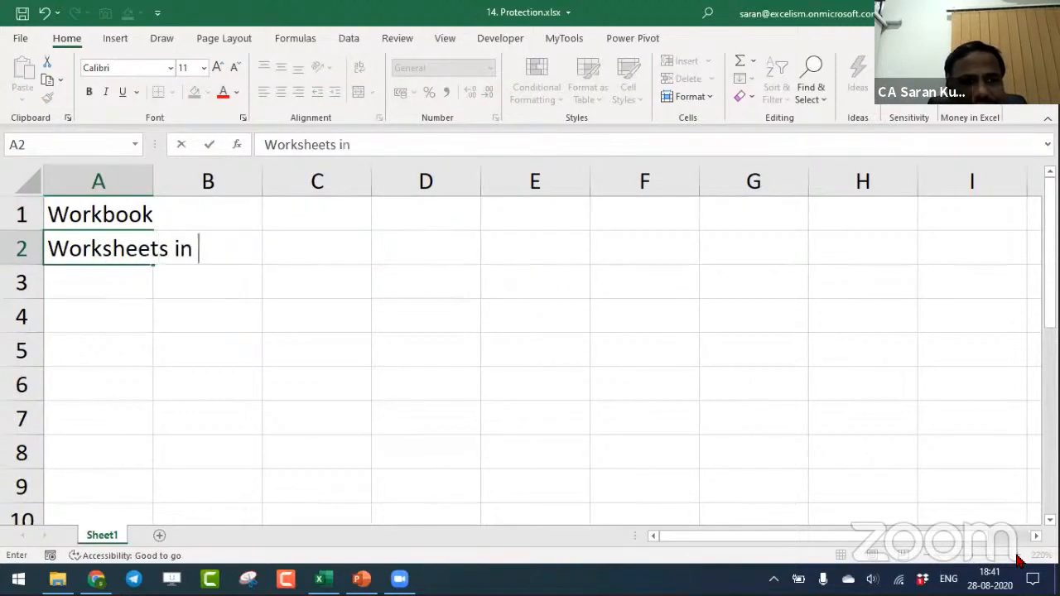
pyautogui.write('Workbook')
pyautogui.press('Return')
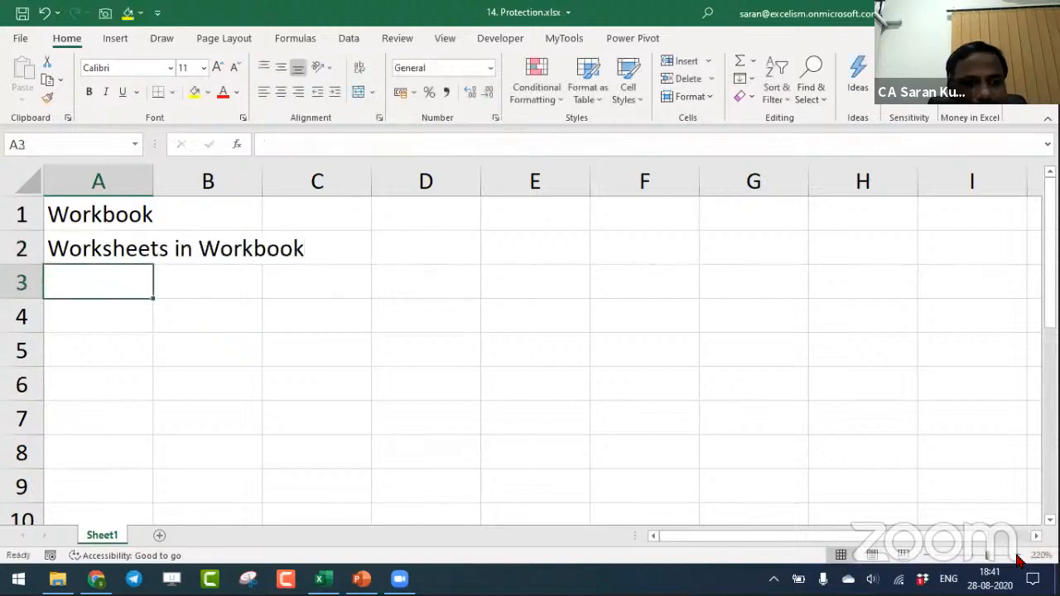
# - Enter Cells in Worksheet in cell A3 as the third protection level
pyautogui.write('Cels')
pyautogui.press('BackSpace')
pyautogui.write('ls ')
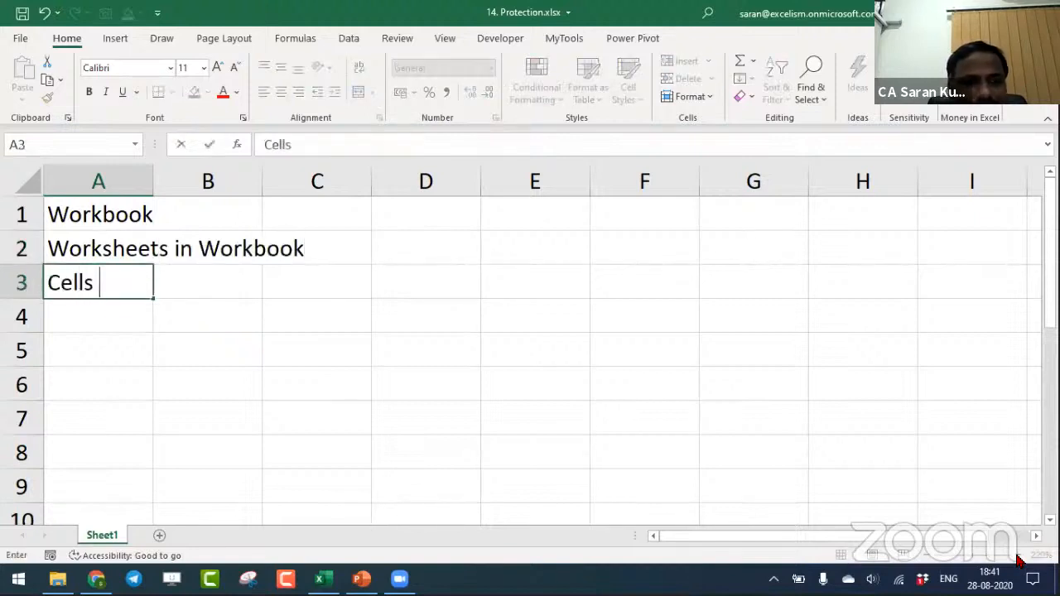
pyautogui.write('in Workbook')
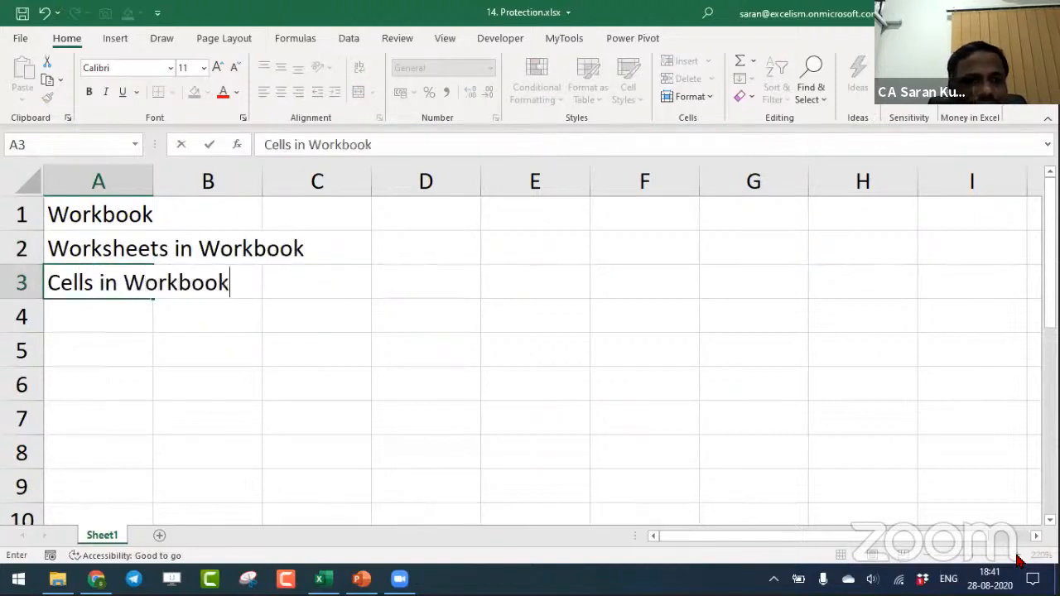
pyautogui.press('Return')
pyautogui.press('Up')
pyautogui.press('F2')
pyautogui.press('BackSpace')
pyautogui.press('BackSpace')
pyautogui.press('BackSpace')
pyautogui.press('BackSpace')
pyautogui.write('sj')
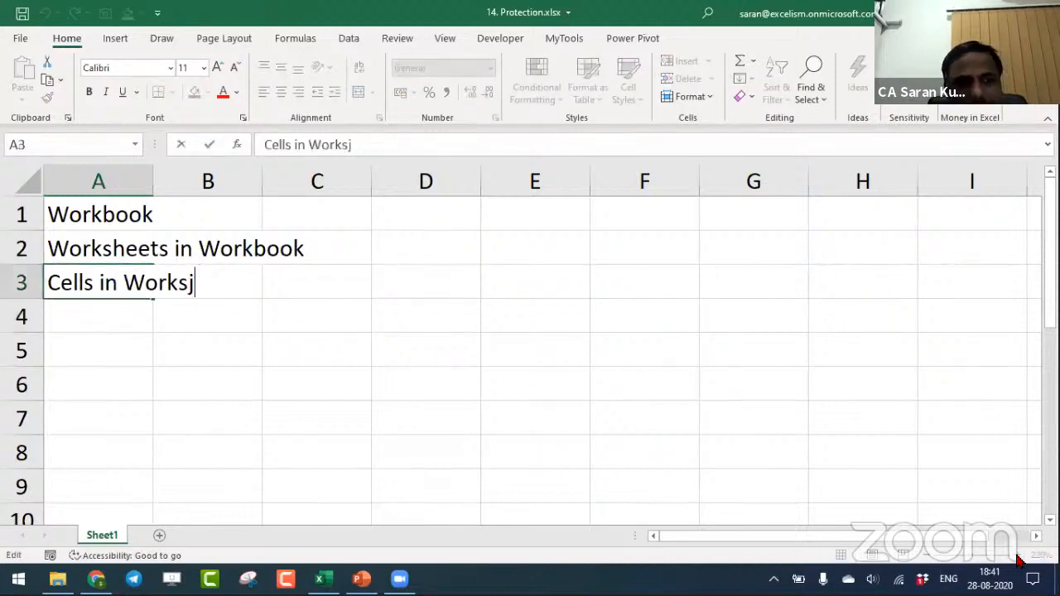
pyautogui.press('BackSpace')
pyautogui.write('heet')
pyautogui.press('Return')
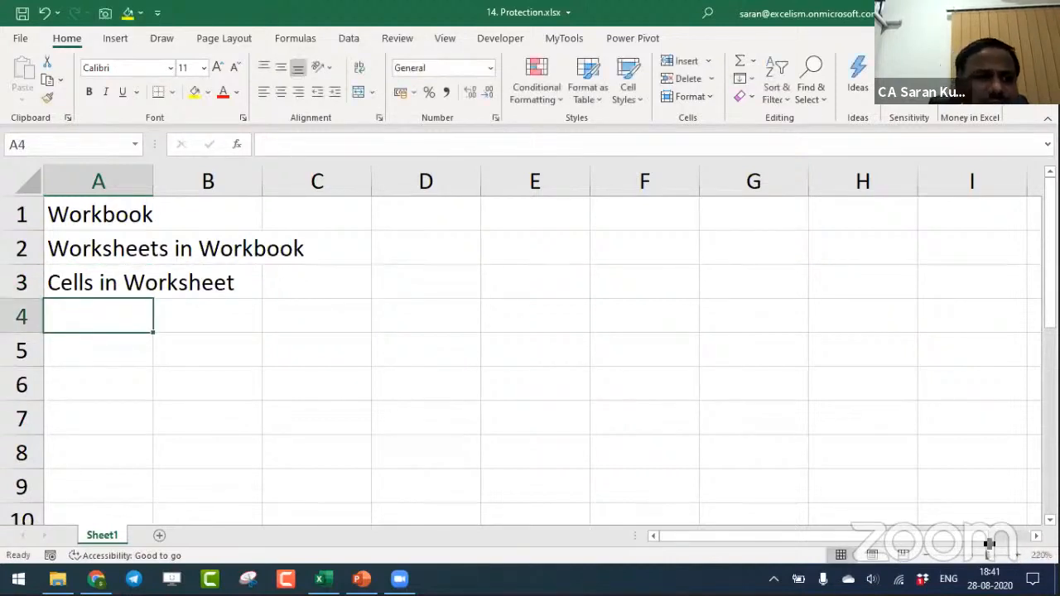
# - Encrypt the workbook with a password, confirm the password and return to the sheet
pyautogui.click(116, 212)
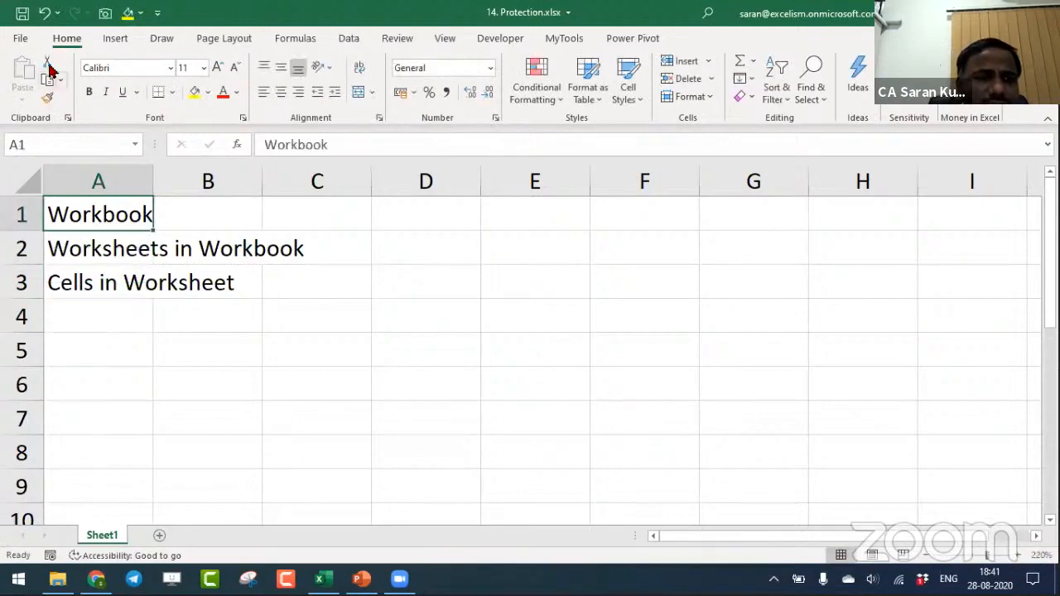
pyautogui.click(25, 41)
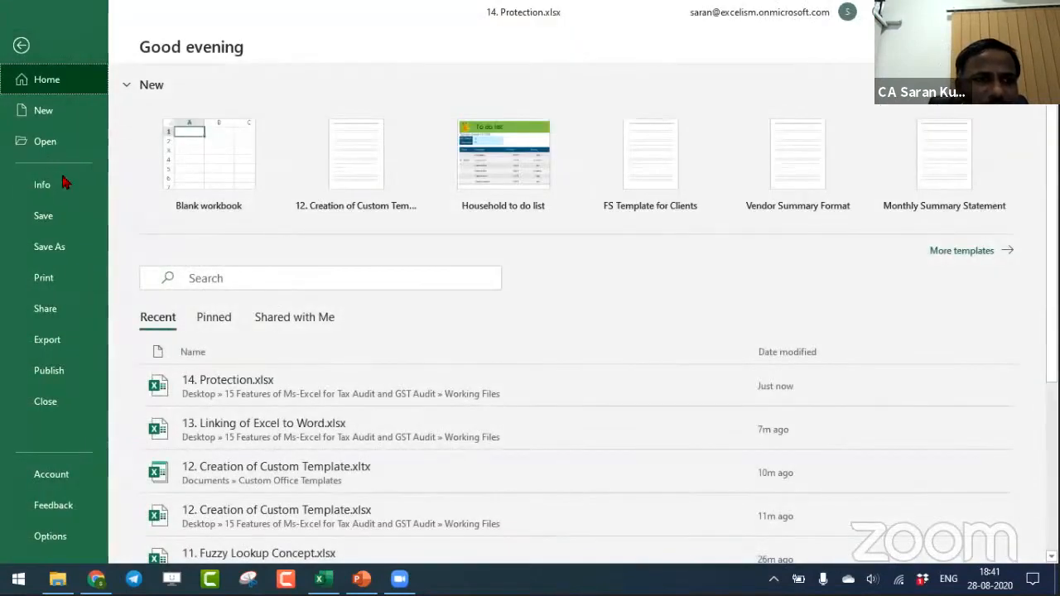
pyautogui.click(64, 192)
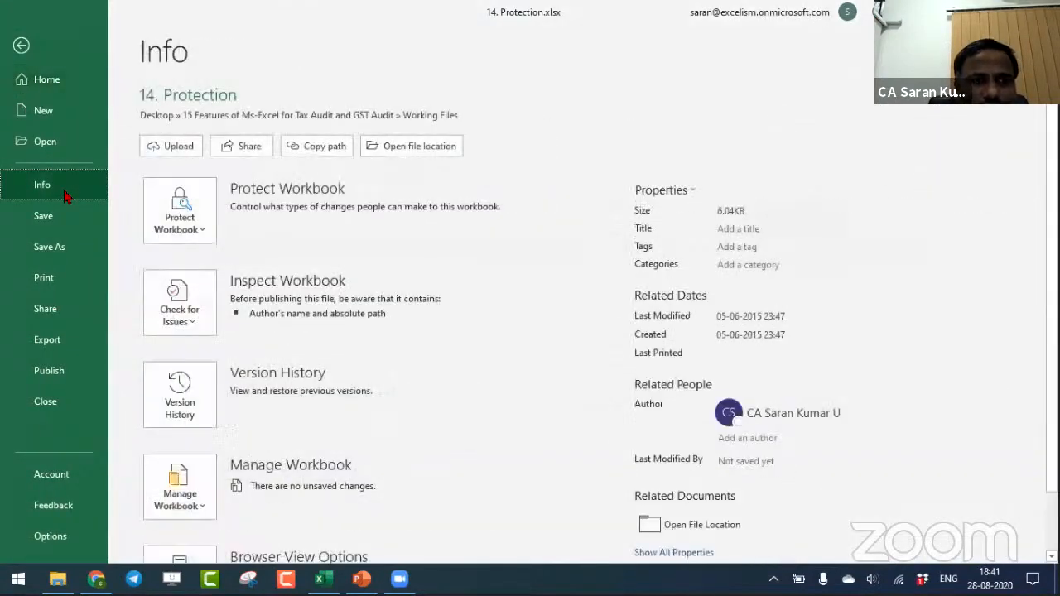
pyautogui.click(177, 218)
pyautogui.click(228, 338)
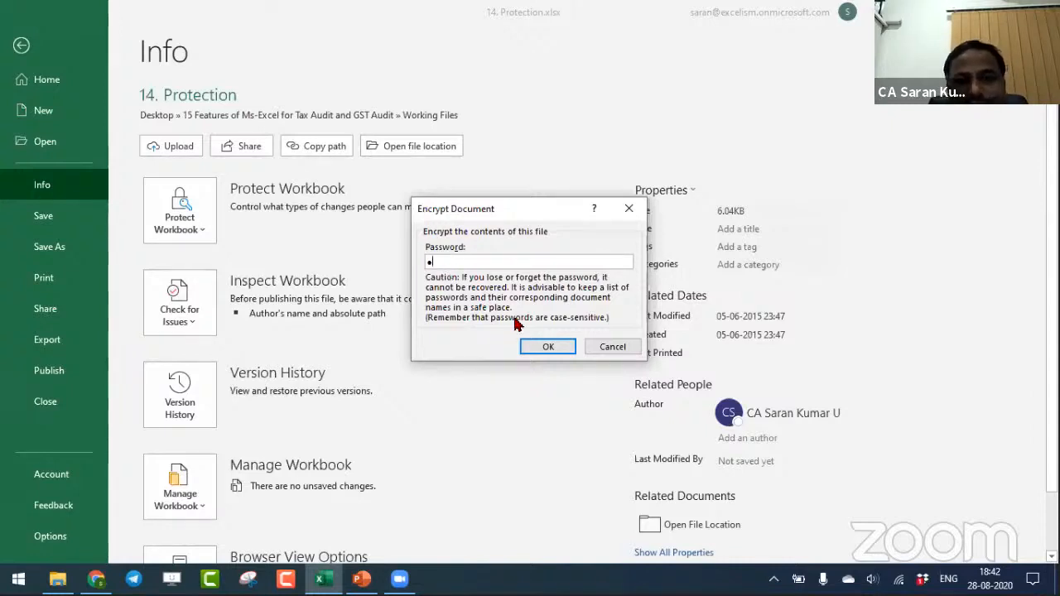
pyautogui.click(546, 346)
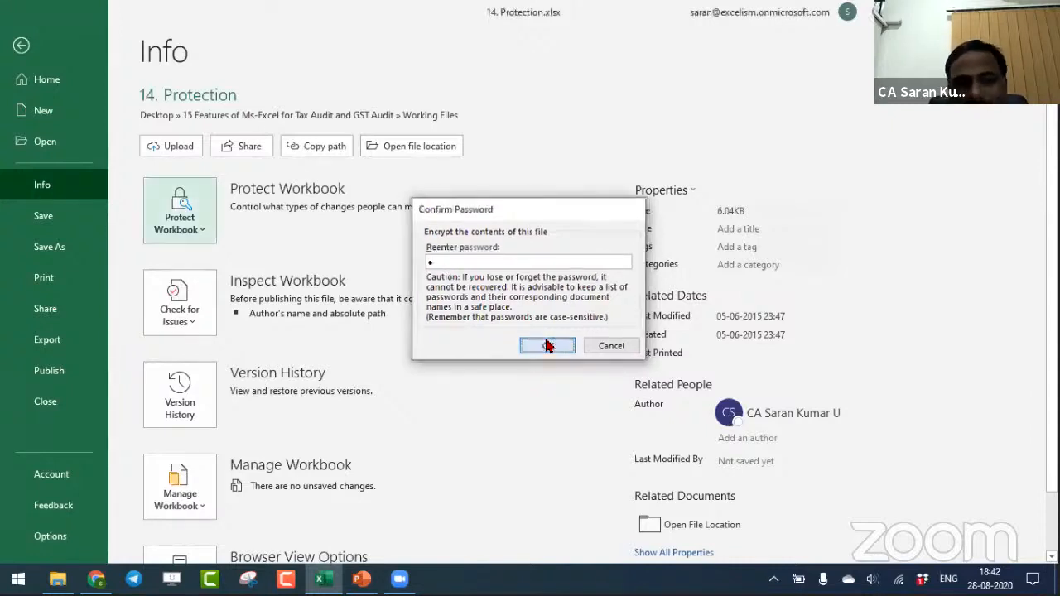
pyautogui.click(547, 346)
pyautogui.click(22, 46)
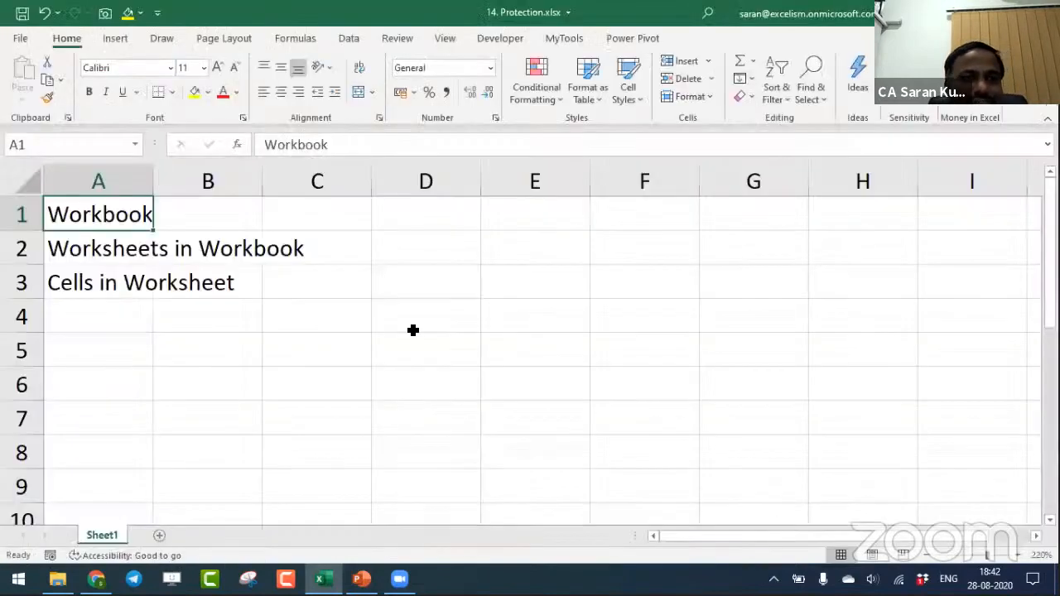
# - Save and close the encrypted workbook, and reopen 14. Protection.xlsx by entering its password
pyautogui.hotkey('ctrl', 's')
pyautogui.hotkey('ctrl', 'w')
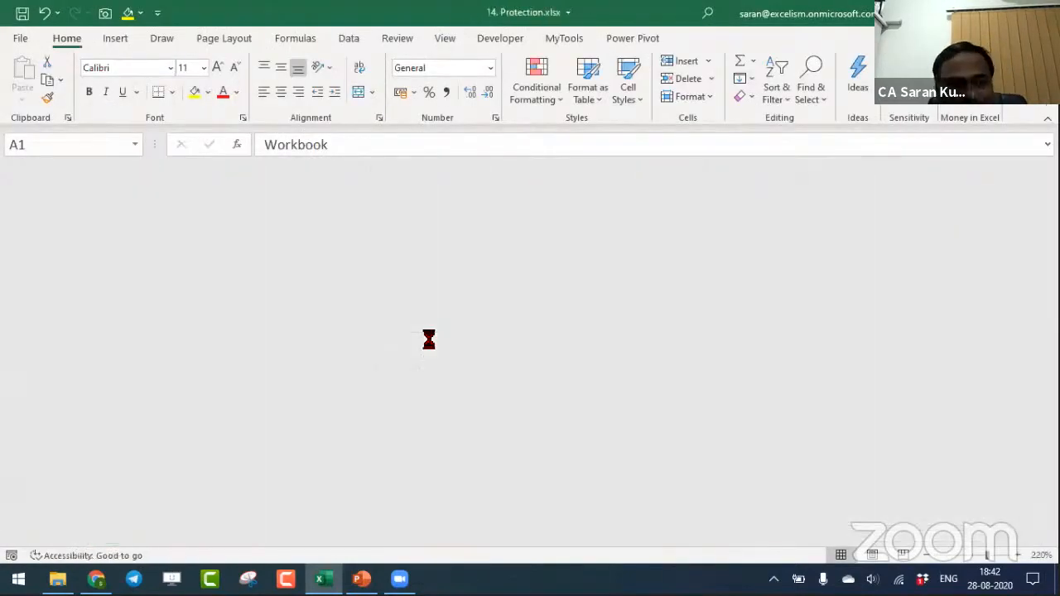
pyautogui.hotkey('alt', 'Tab')
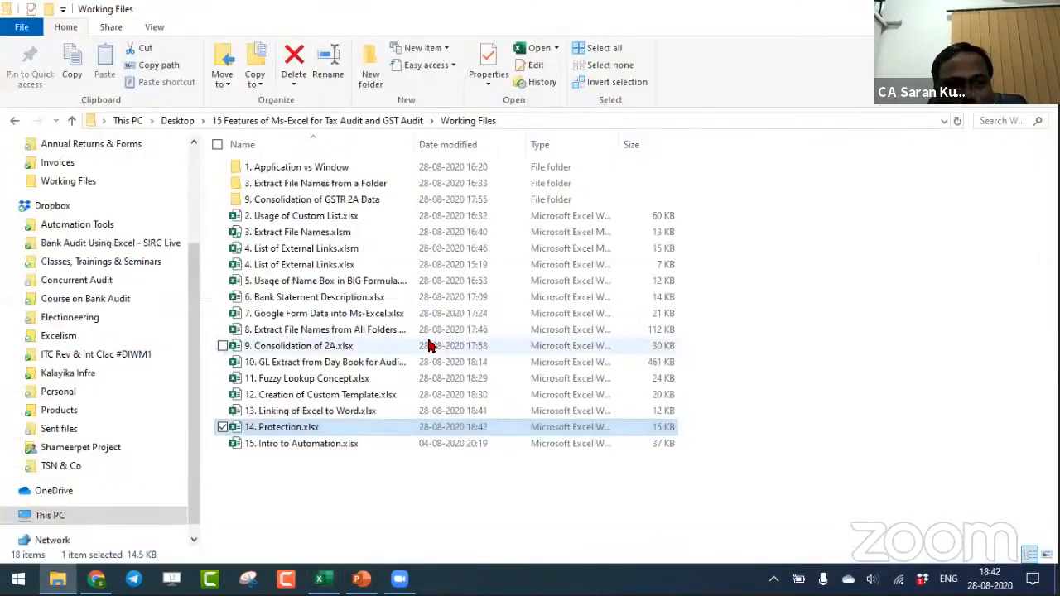
pyautogui.hotkey('alt', 'Tab')
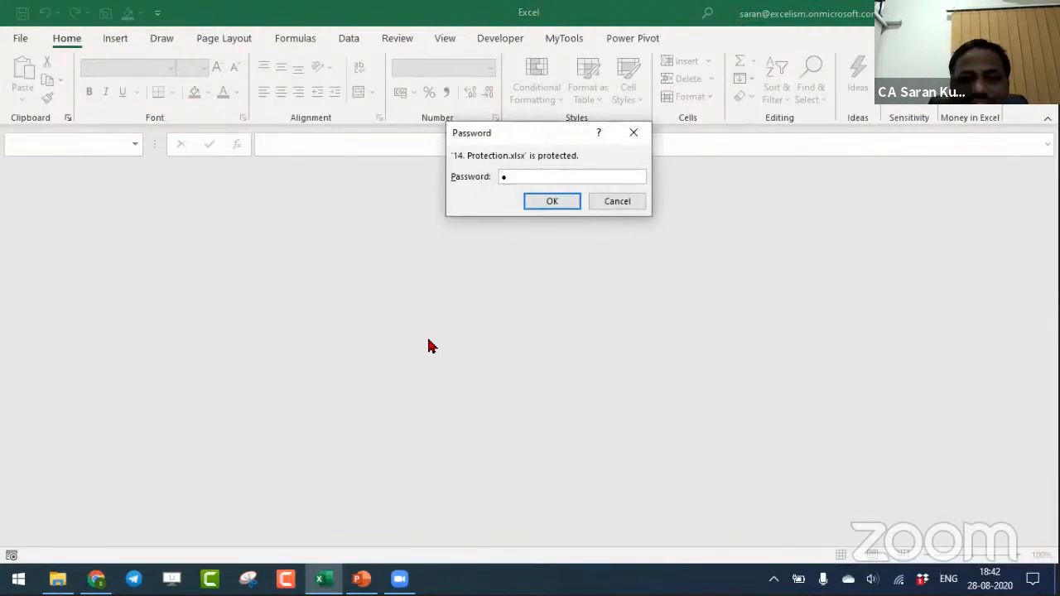
pyautogui.press('Return')
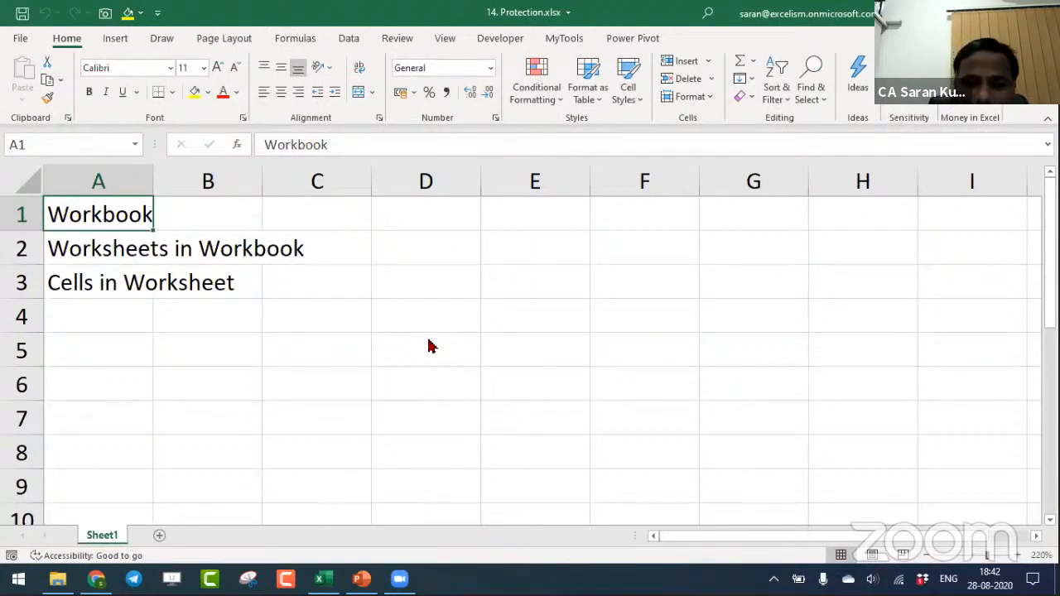
# - Examine the password-to-open and password-to-modify fields in the general save options, and cancel without saving
pyautogui.press('F12')
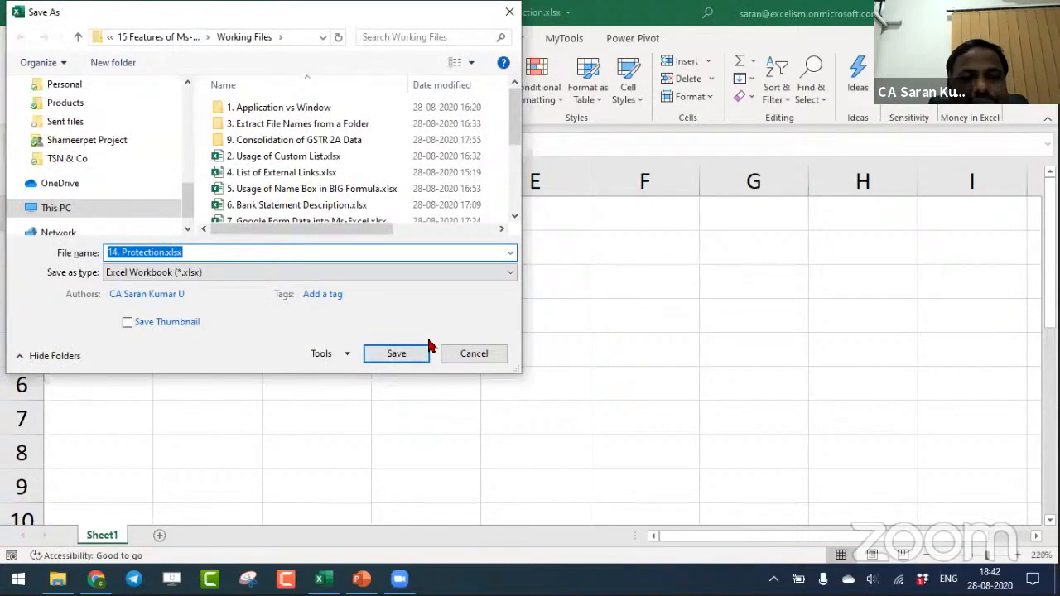
pyautogui.click(327, 355)
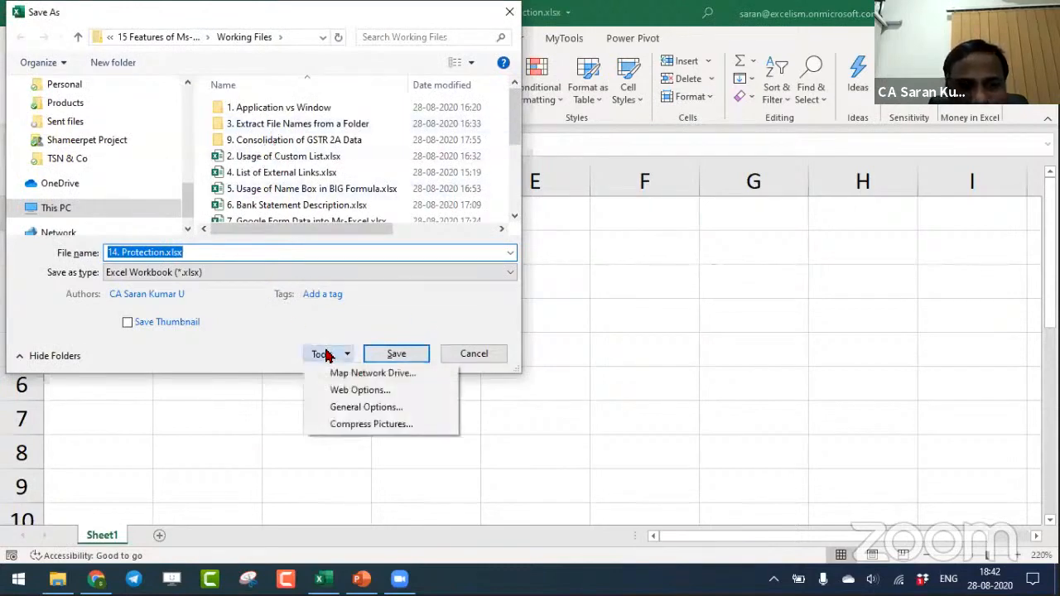
pyautogui.click(351, 408)
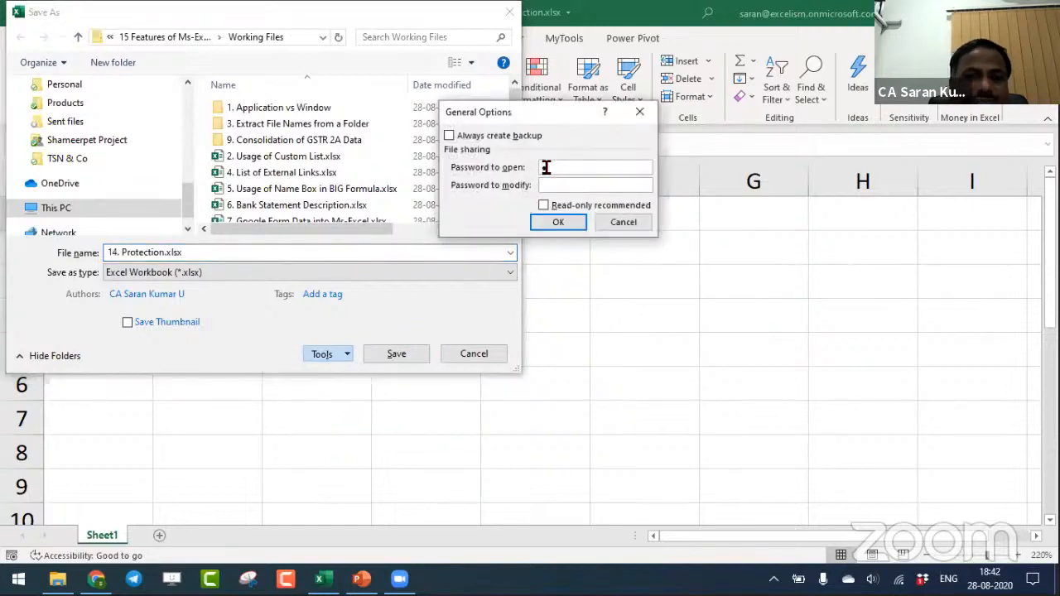
pyautogui.write('1')
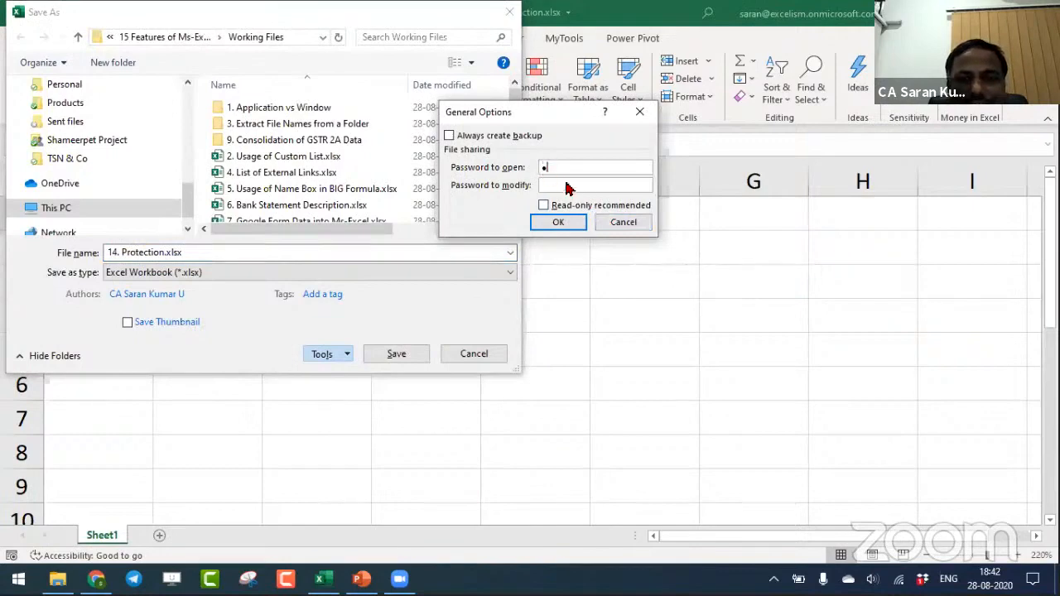
pyautogui.click(622, 225)
pyautogui.click(482, 353)
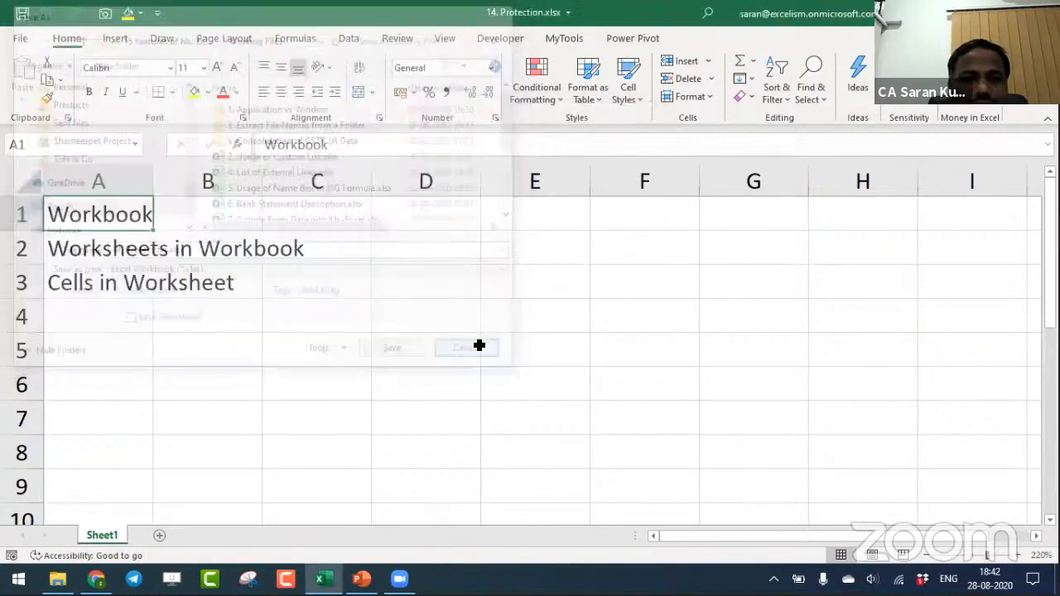
# - Remove the workbook's encryption by clearing its document password, and return to the sheet
pyautogui.click(33, 46)
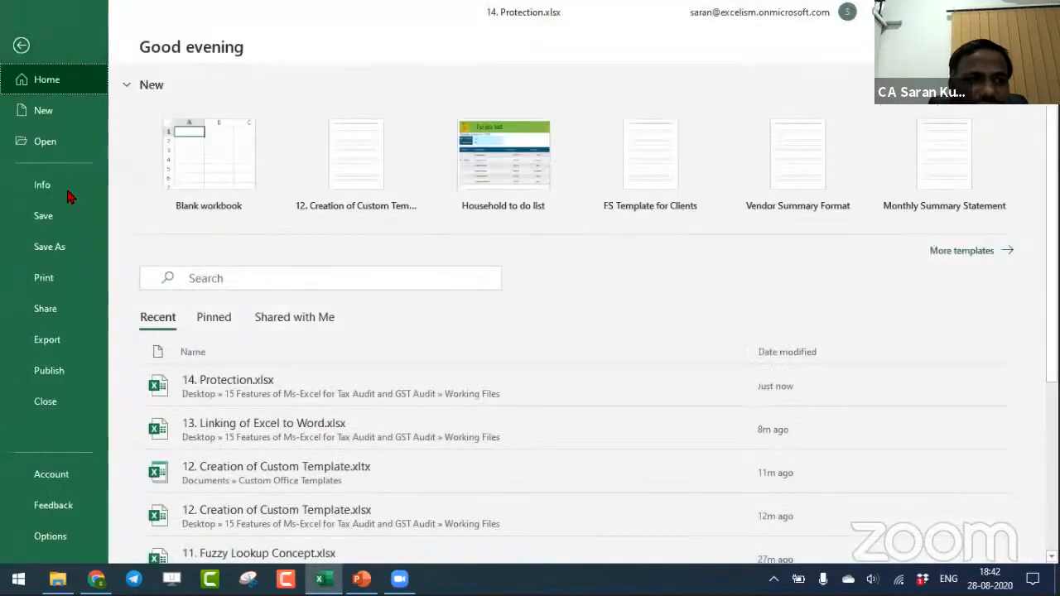
pyautogui.click(66, 190)
pyautogui.click(172, 234)
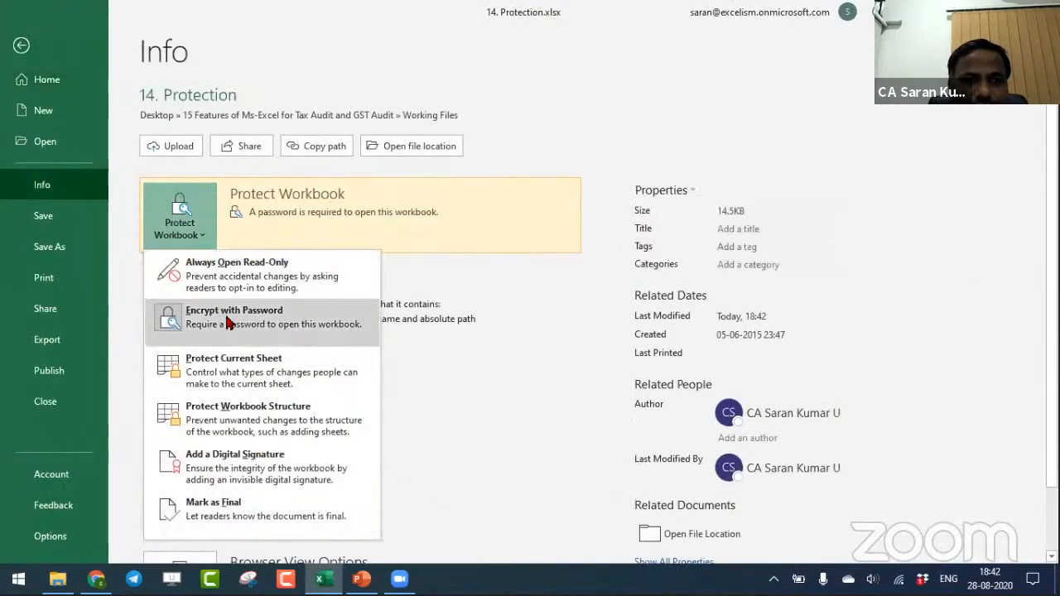
pyautogui.click(229, 301)
pyautogui.write('1')
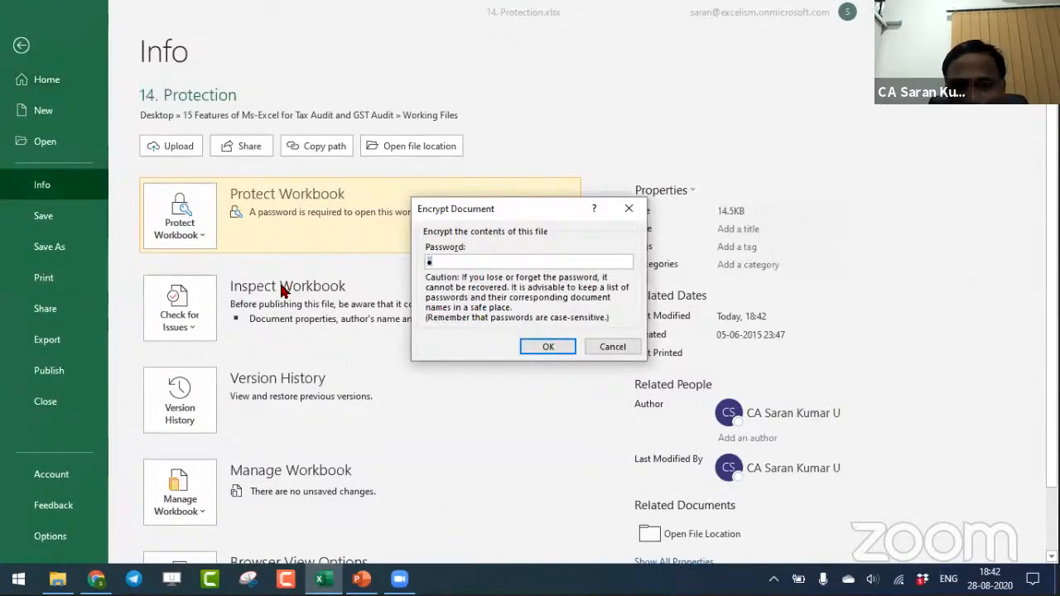
pyautogui.press('Return')
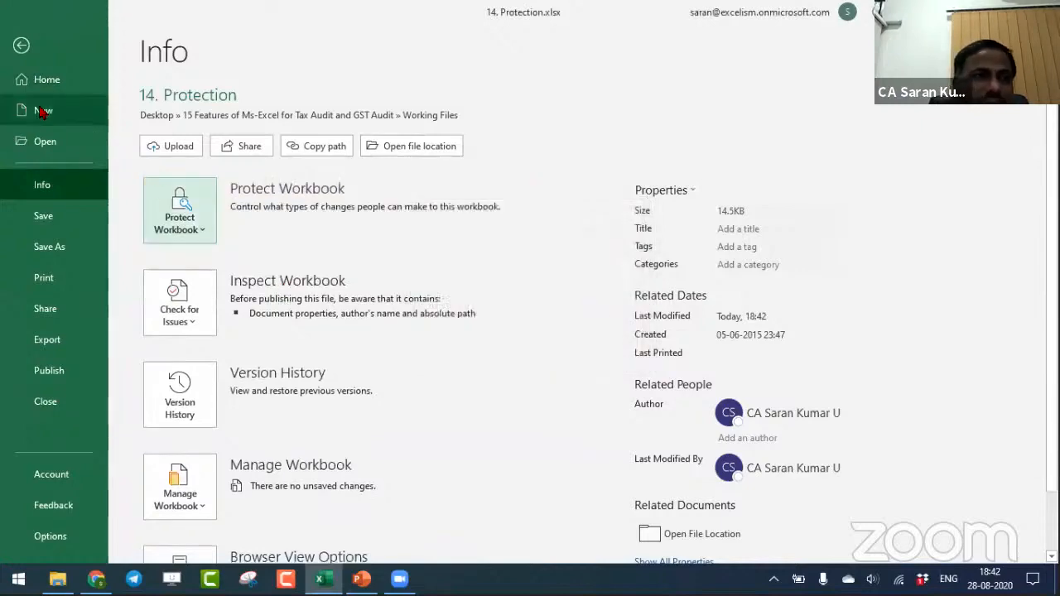
pyautogui.click(21, 46)
pyautogui.hotkey('ctrl', 'w')
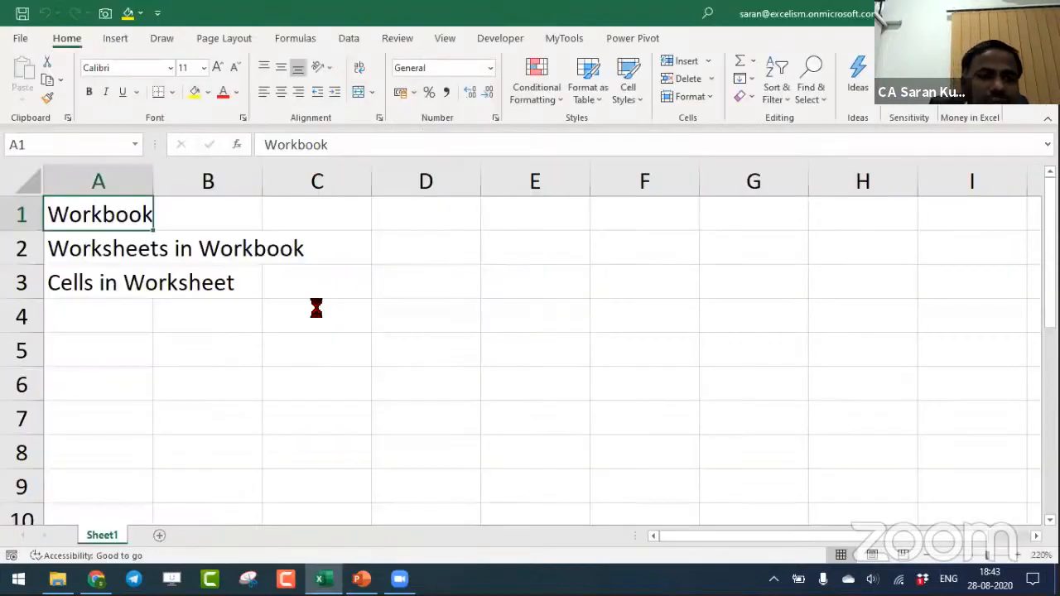
pyautogui.hotkey('alt', 'Tab')
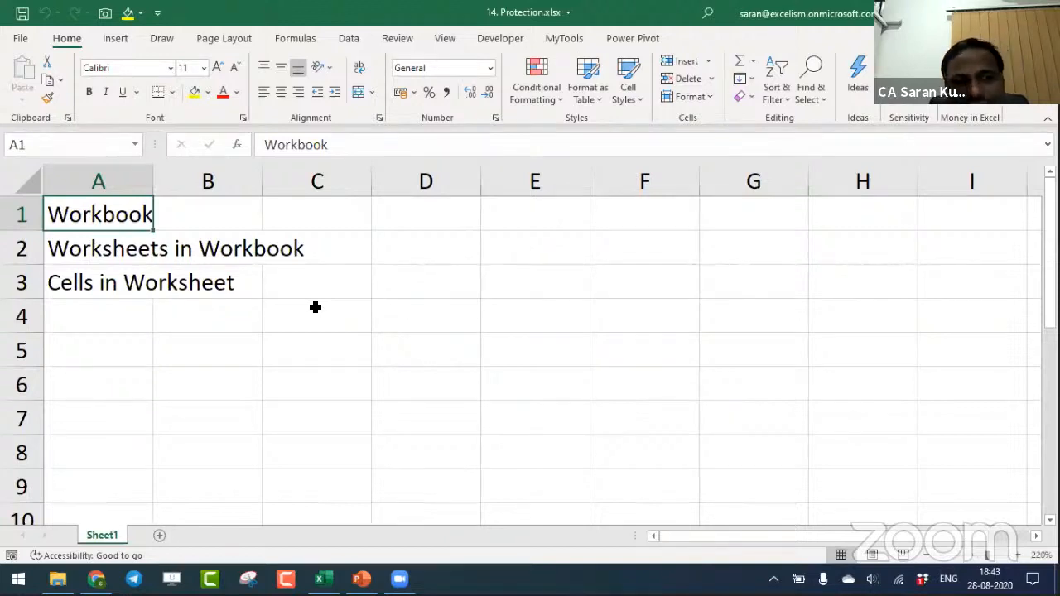
# - Add a second worksheet, return to Sheet1 and fit the width of column A to its text
pyautogui.click(161, 535)
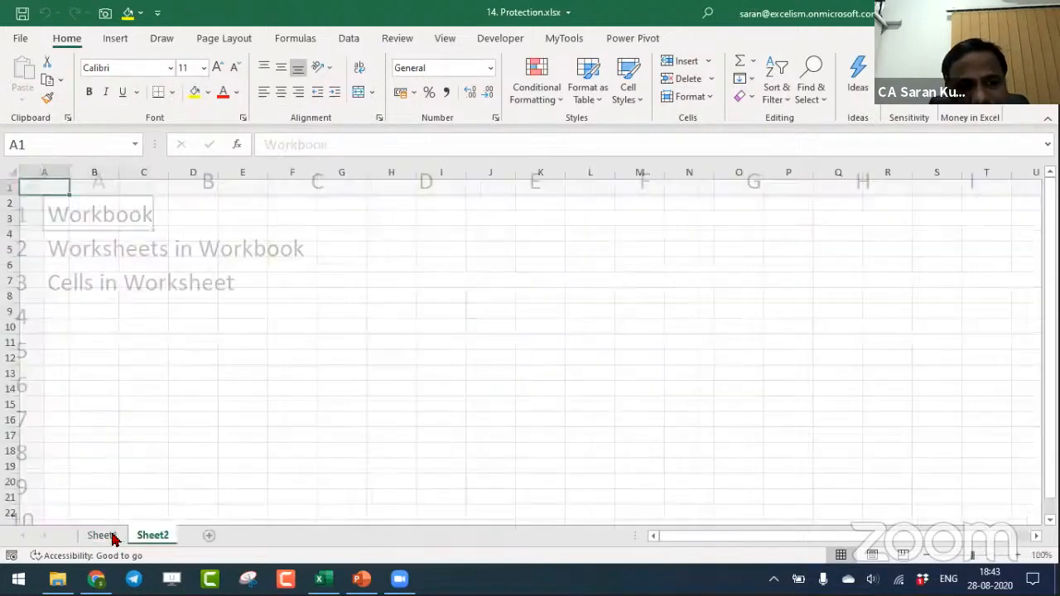
pyautogui.click(106, 535)
pyautogui.click(127, 248)
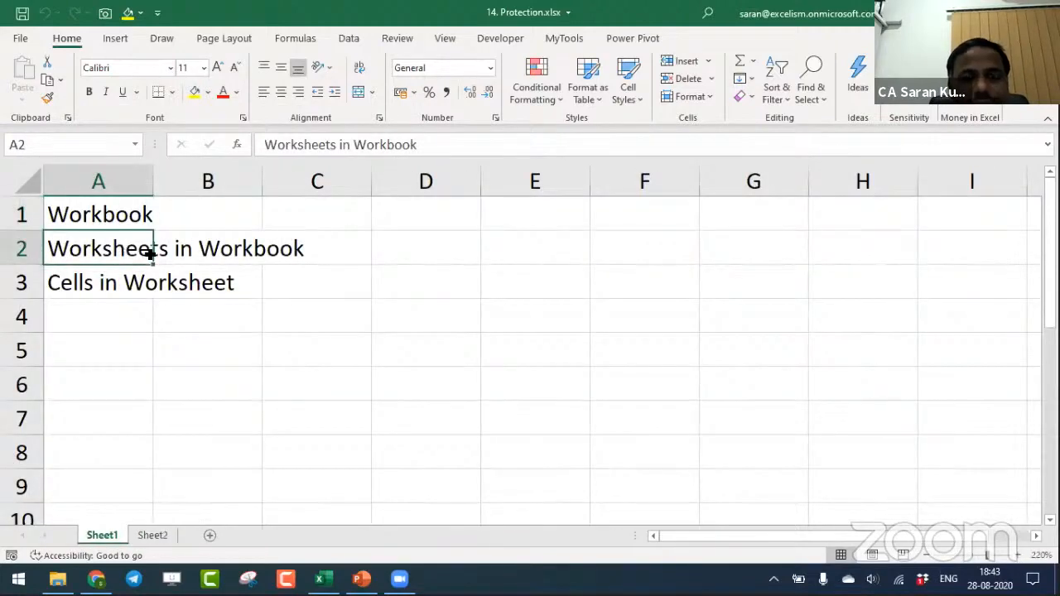
pyautogui.doubleClick(153, 180)
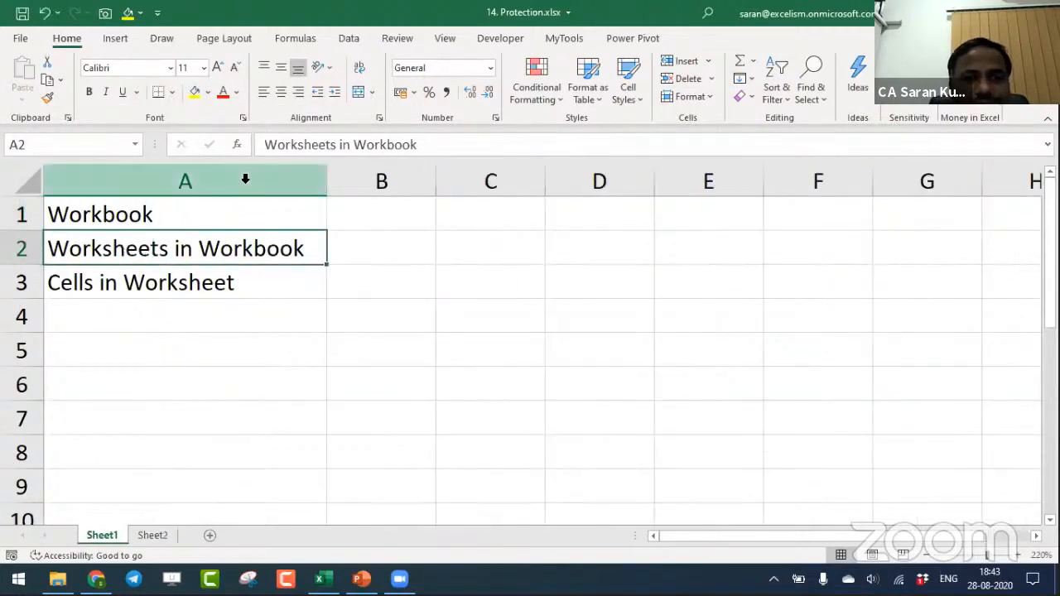
# - Enter File in cell B1, beside the Workbook entry
pyautogui.click(384, 215)
pyautogui.write('File')
pyautogui.press('Return')
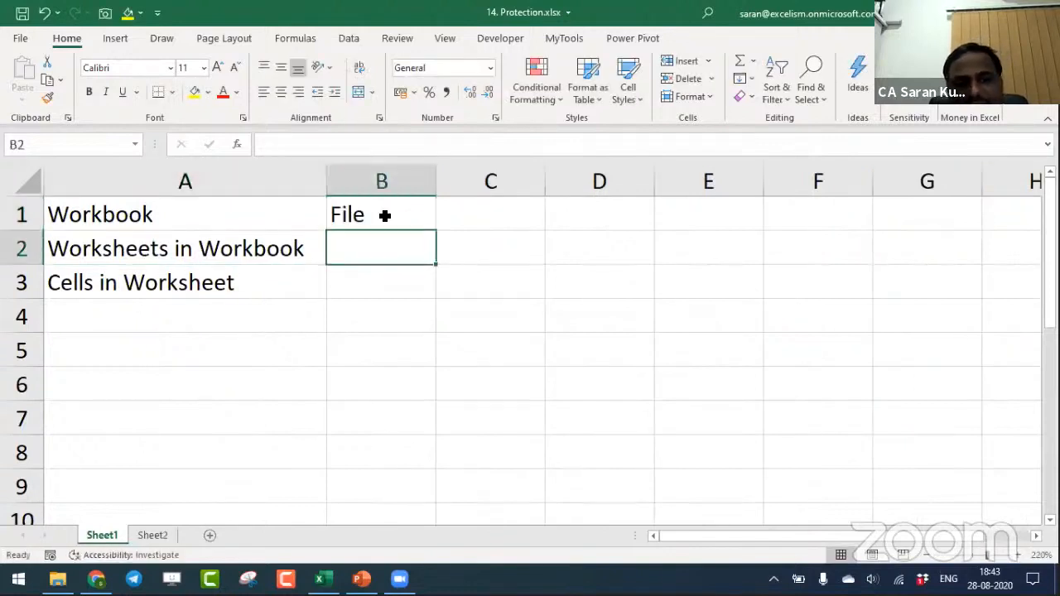
pyautogui.write('Worksheet')
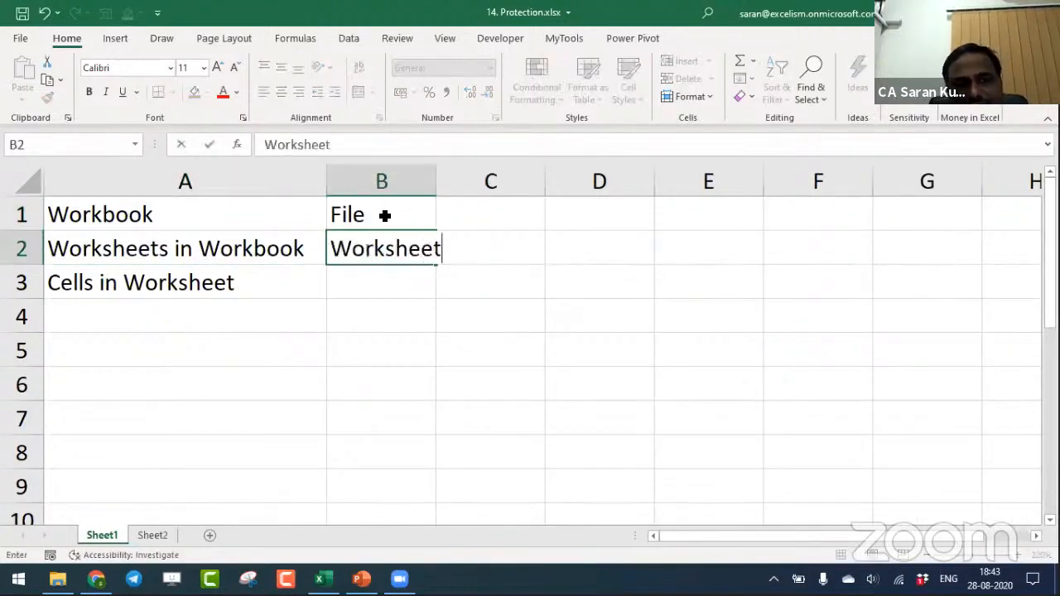
pyautogui.write('s in the Work')
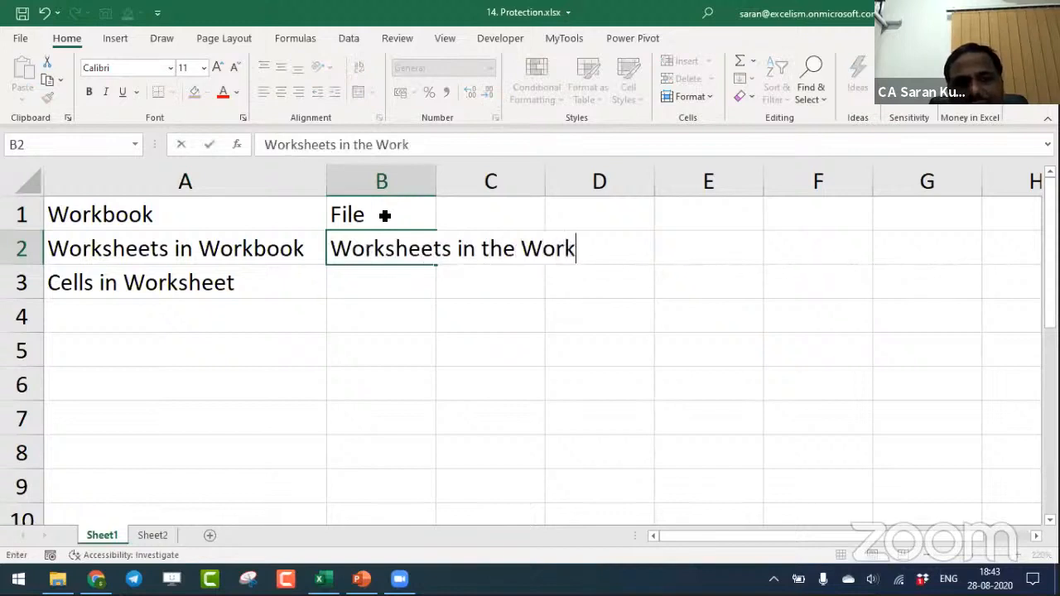
pyautogui.write('book')
pyautogui.press('Escape')
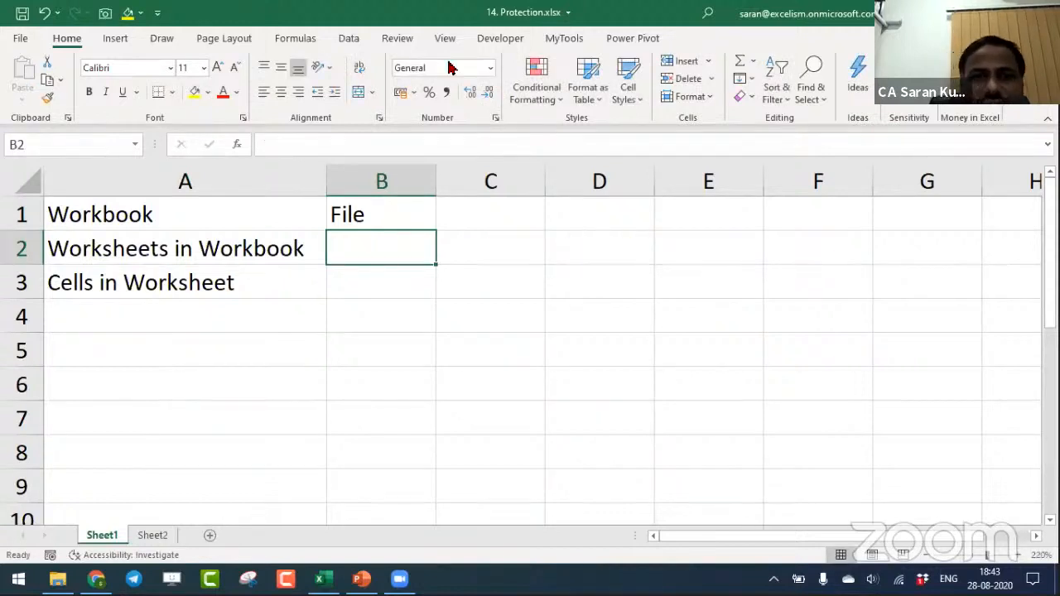
# - Enter Structure in cell B2 and protect the workbook structure with a password, confirming it
pyautogui.write('Structure')
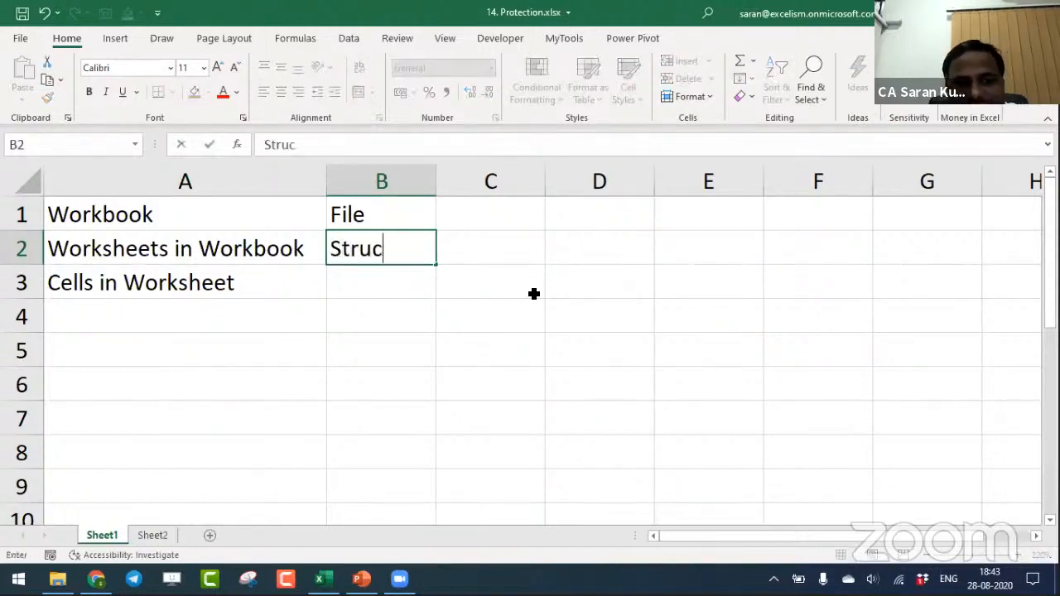
pyautogui.press('Return')
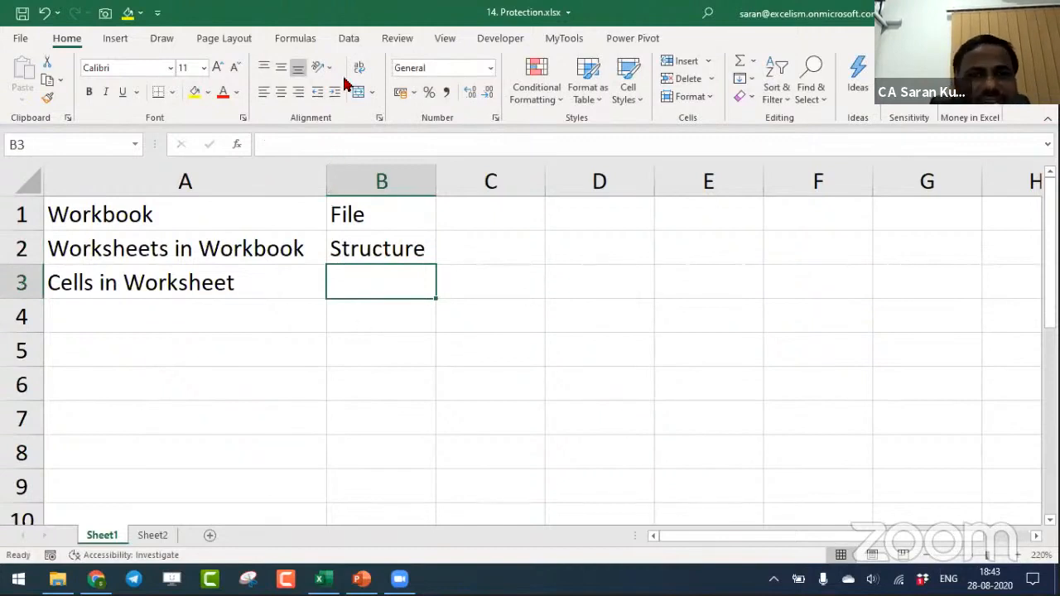
pyautogui.click(398, 39)
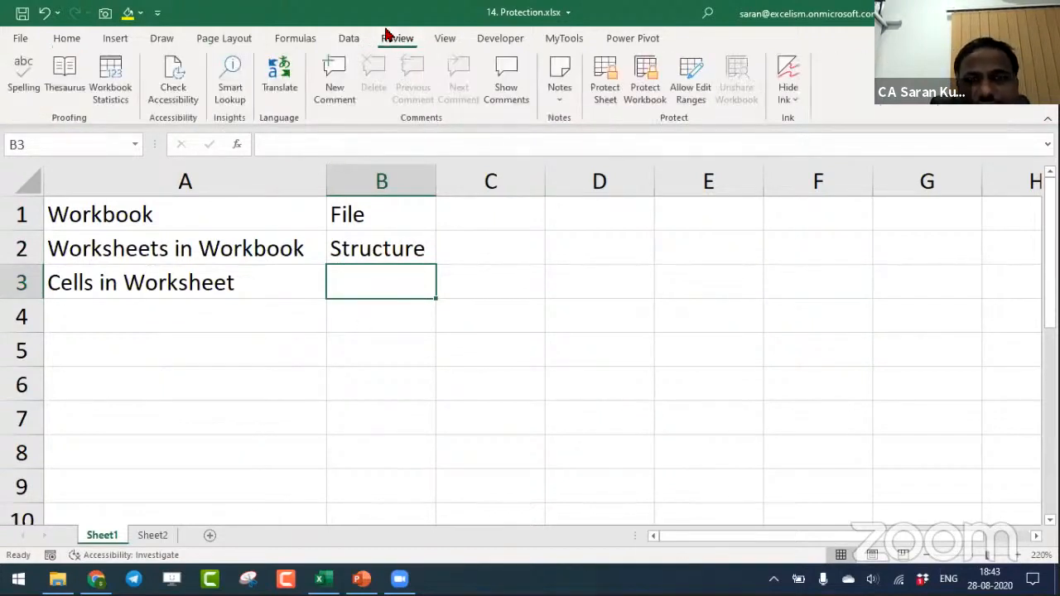
pyautogui.click(644, 83)
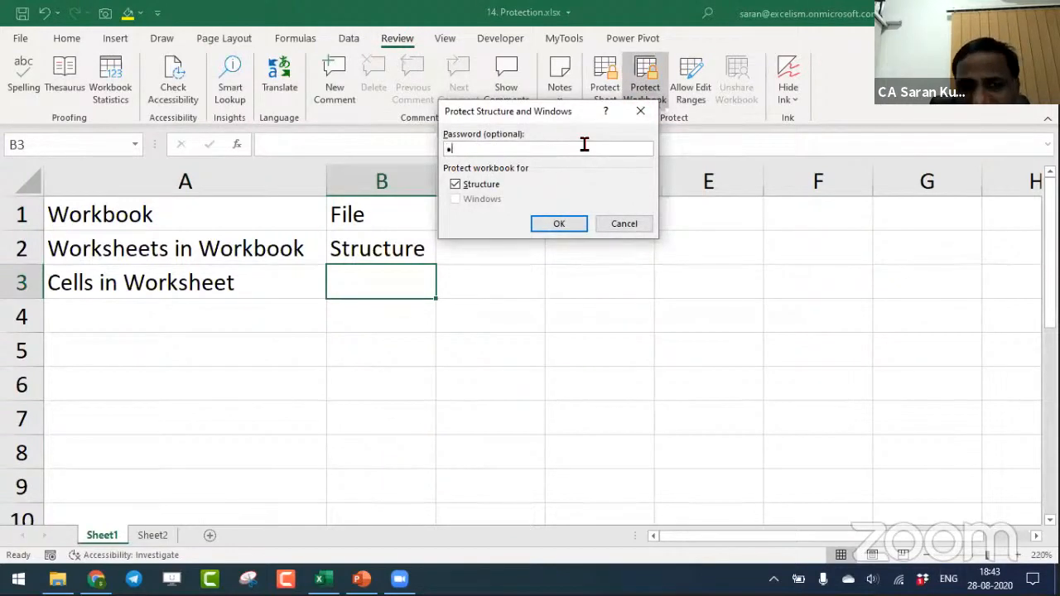
pyautogui.press('Return')
pyautogui.write('•')
pyautogui.press('Return')
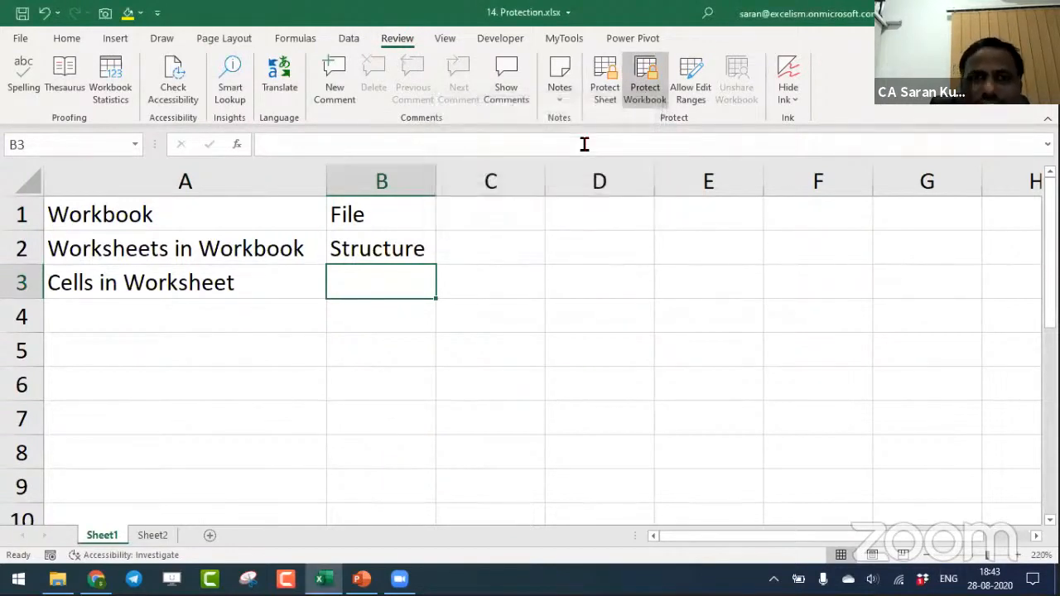
# - Test cell editing with trial text in A6 without keeping it, and examine which sheet commands are available for Sheet1
pyautogui.click(295, 371)
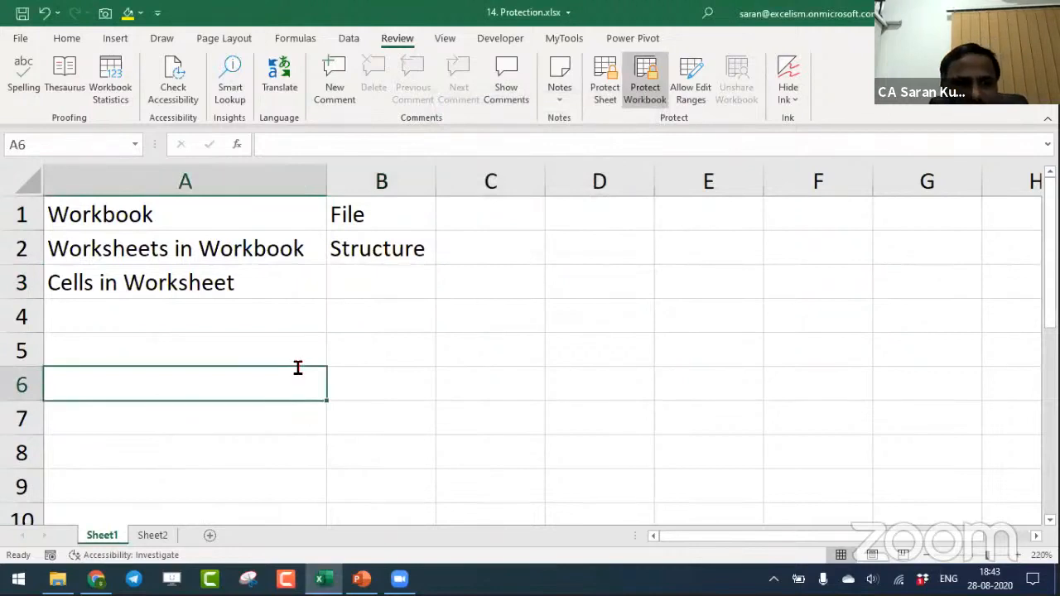
pyautogui.write('lk;asdfj')
pyautogui.press('Escape')
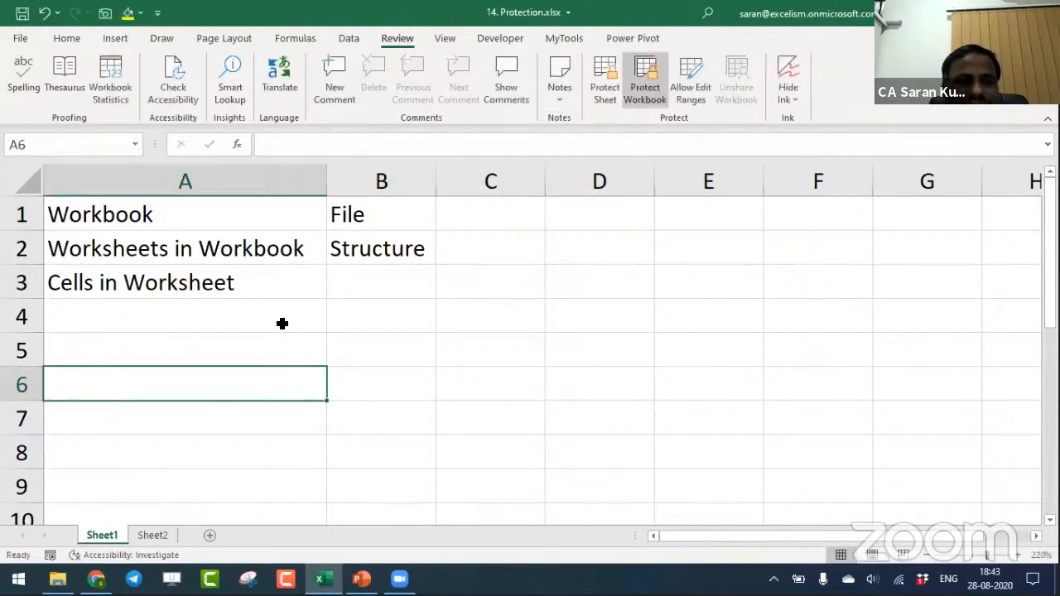
pyautogui.write('asdf')
pyautogui.press('Escape')
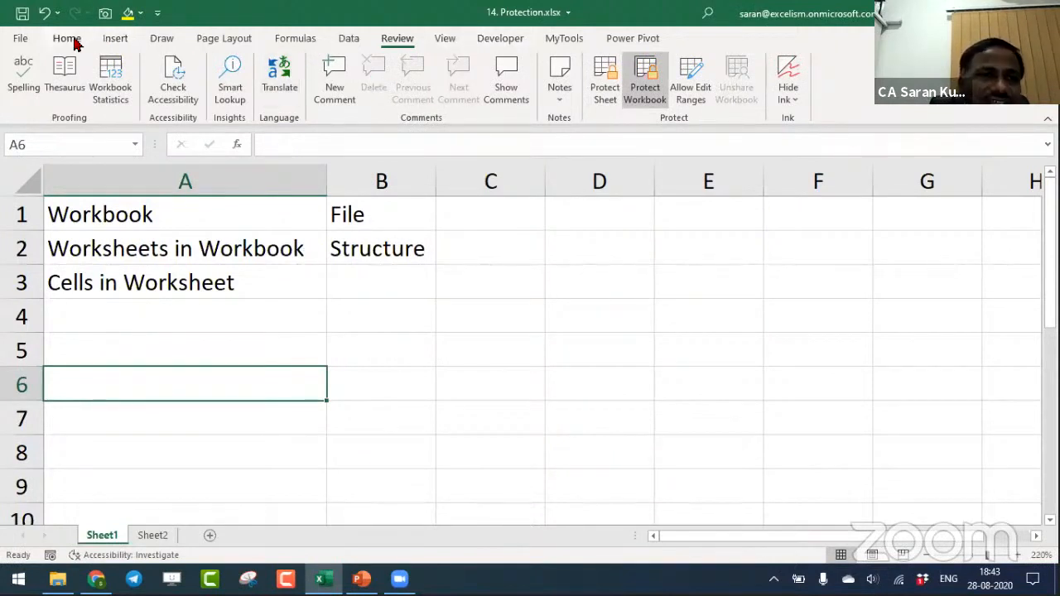
pyautogui.rightClick(116, 535)
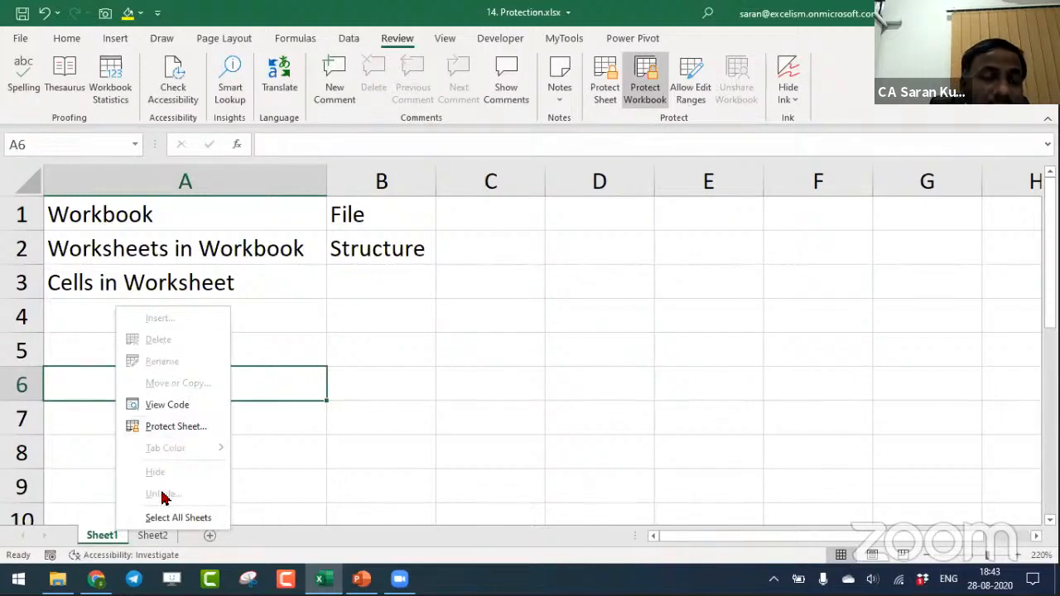
pyautogui.click(511, 231)
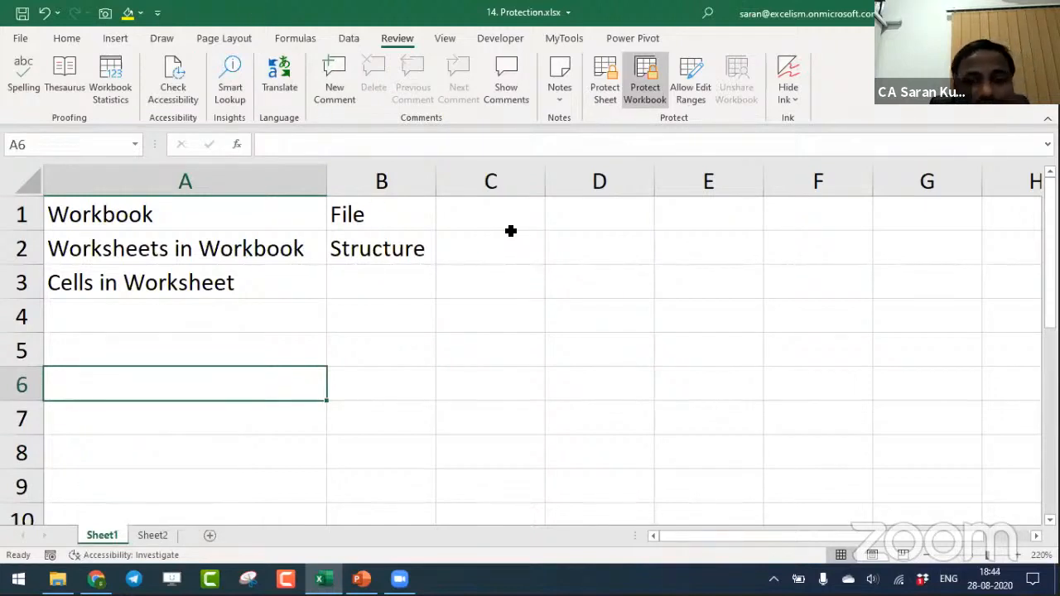
# - Enter the note User can not do anything wrt Sheets in cell C2
pyautogui.click(531, 249)
pyautogui.write('User c')
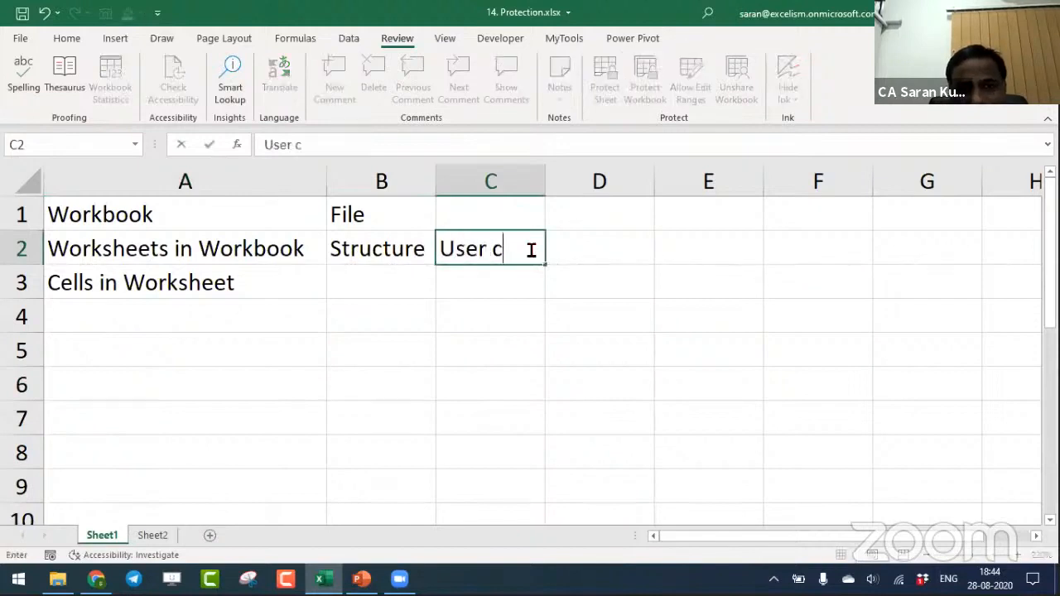
pyautogui.write('an not do anything wi')
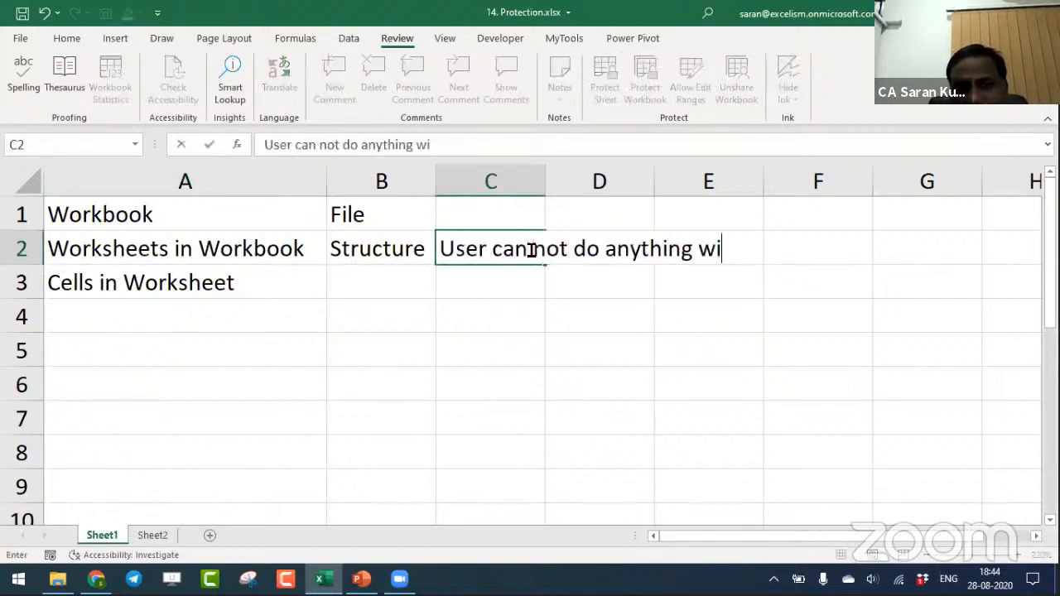
pyautogui.press('BackSpace')
pyautogui.write('rt Sh')
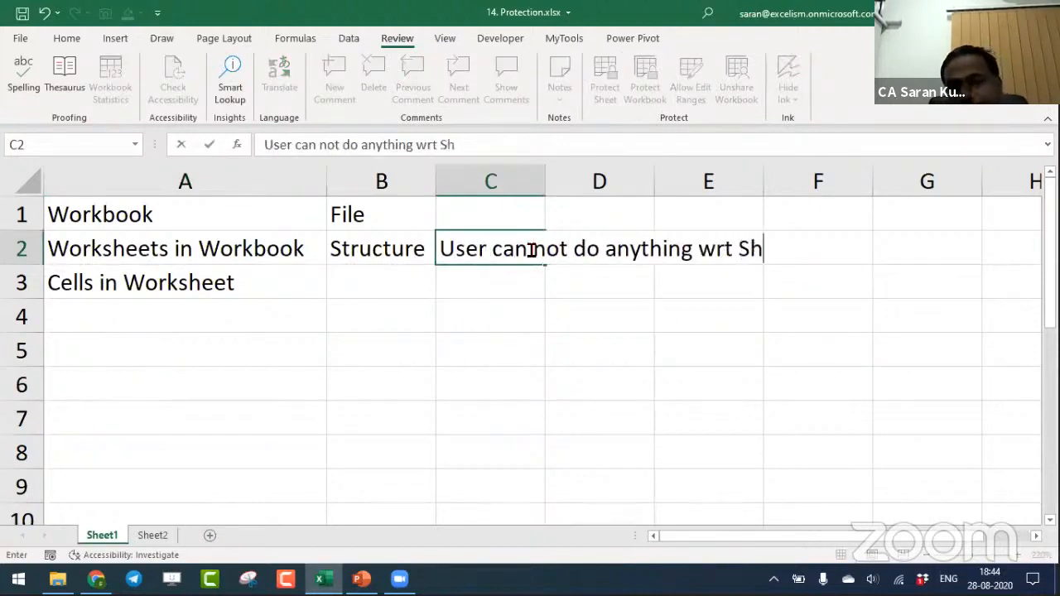
pyautogui.write('eets')
pyautogui.press('Return')
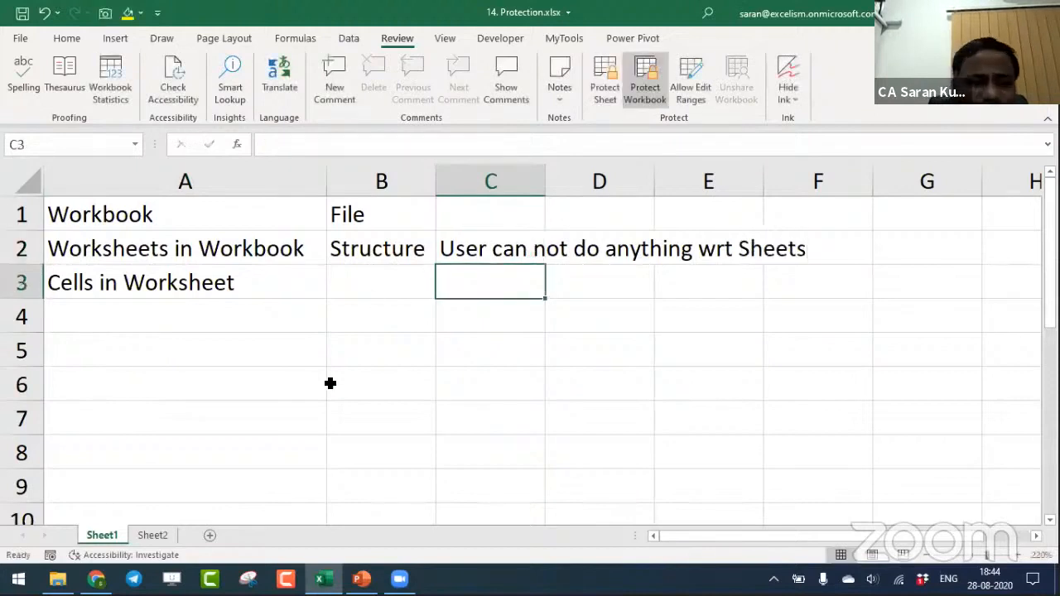
pyautogui.click(480, 253)
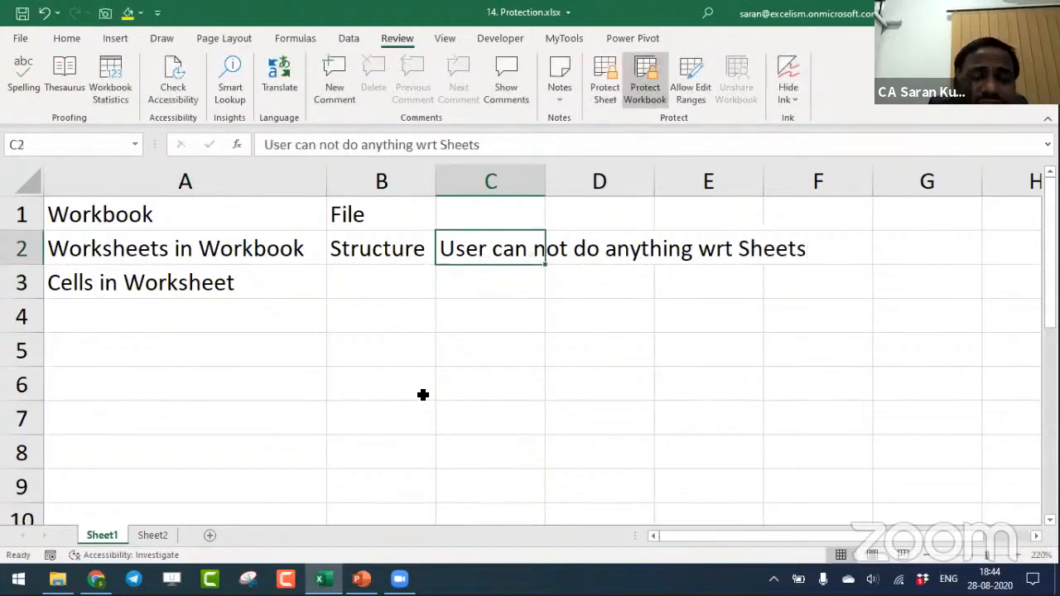
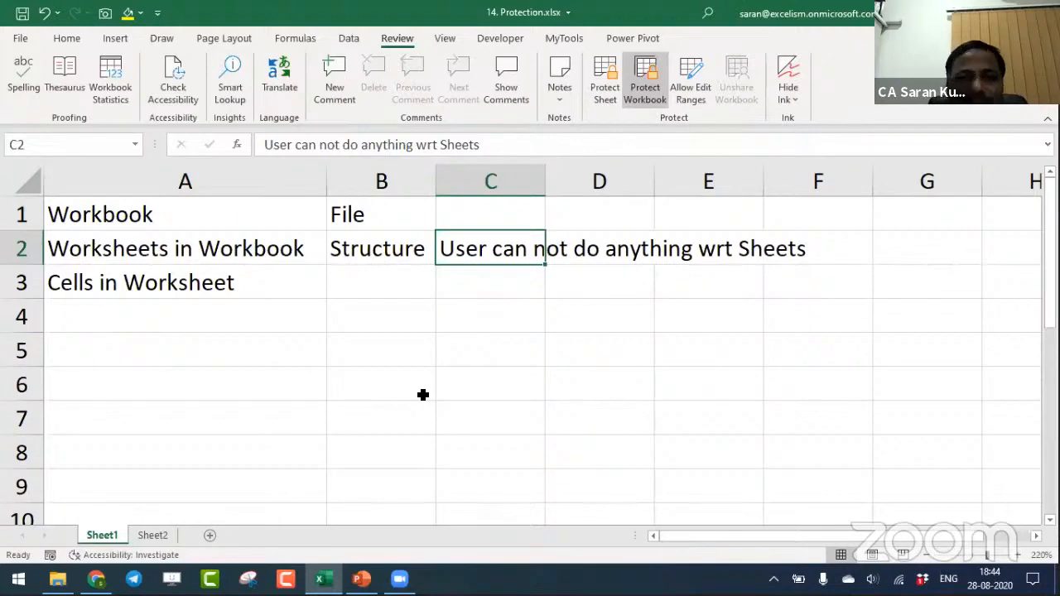
# - Create a new workbook from the personal template 12. Creation of Custom Template
pyautogui.click(20, 38)
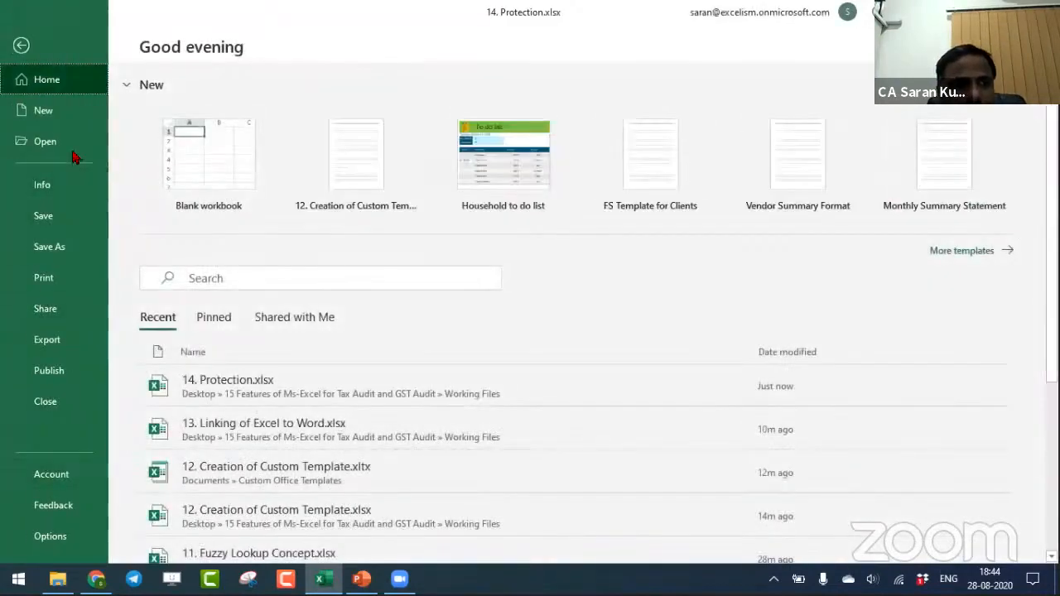
pyautogui.click(64, 111)
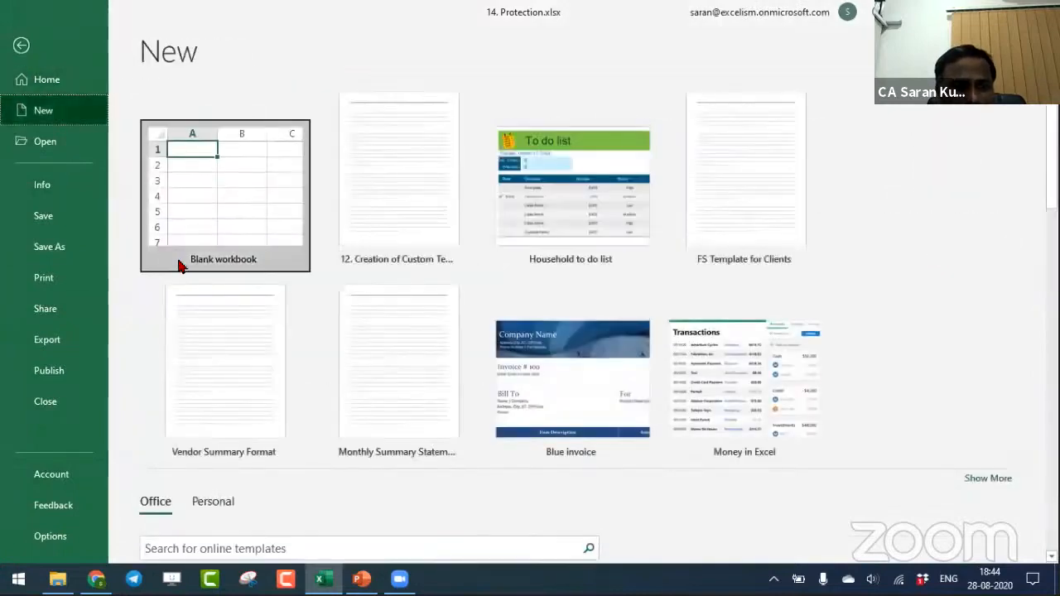
pyautogui.click(217, 502)
pyautogui.scroll(-3, 338, 556)
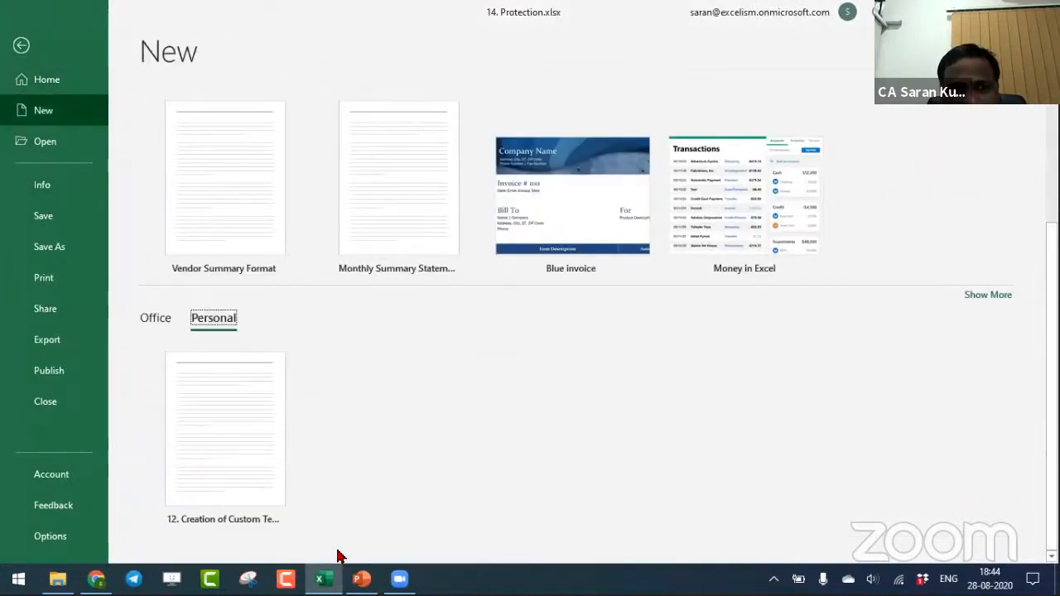
pyautogui.click(230, 482)
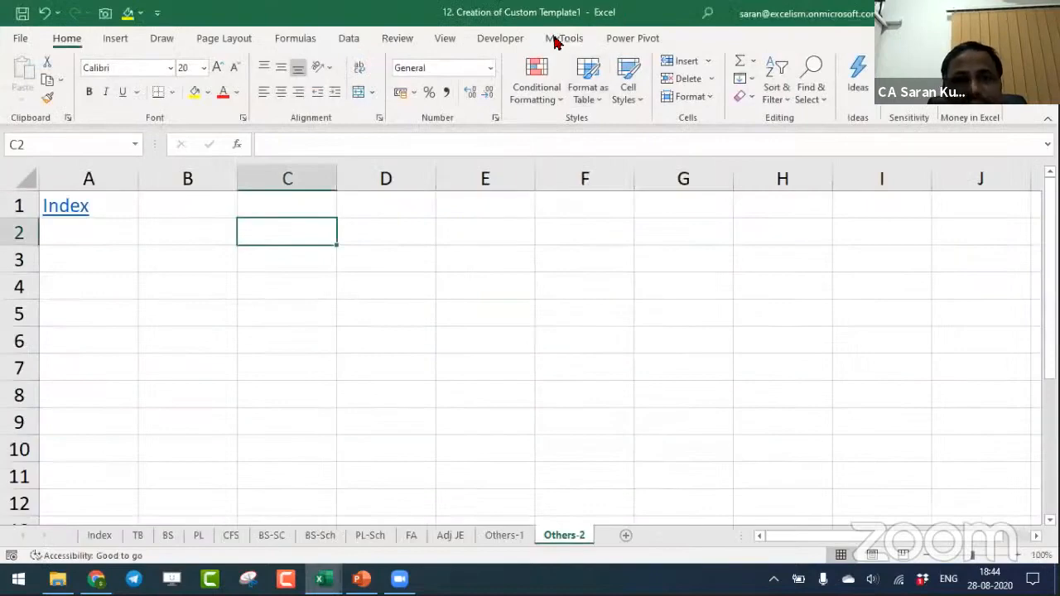
# - Look at the workbook structure protection options and leave them without applying protection
pyautogui.click(396, 38)
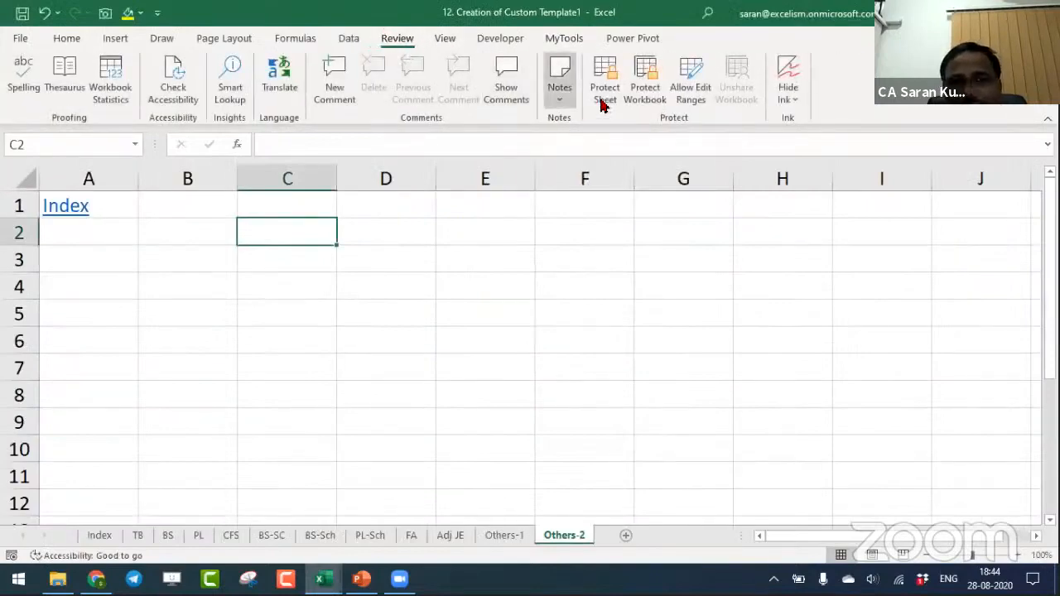
pyautogui.click(644, 76)
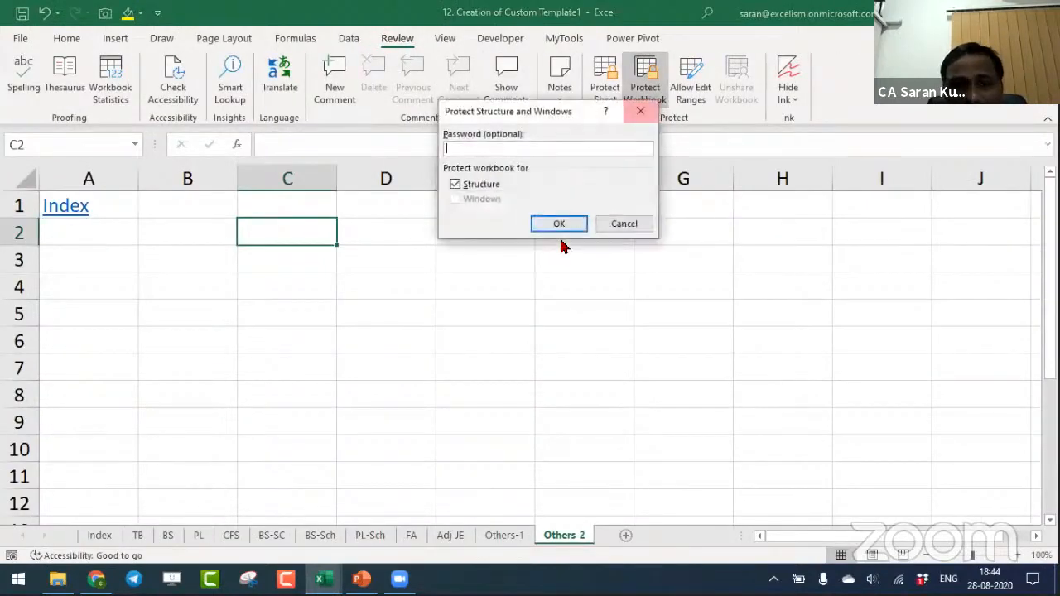
pyautogui.click(624, 224)
# - Reorder the BS-Sch sheet to the end and BS-SC to just after Index, and close the workbook without saving
pyautogui.moveTo(315, 546); pyautogui.dragTo(629, 490)
pyautogui.moveTo(273, 537); pyautogui.dragTo(176, 527)
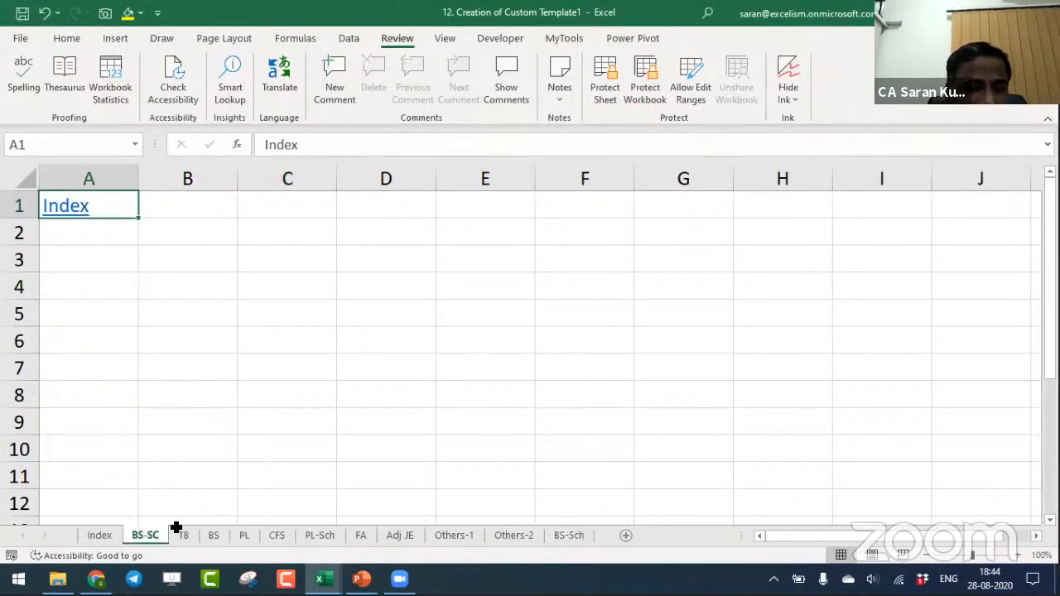
pyautogui.click(391, 226)
pyautogui.hotkey('ctrl', 'w')
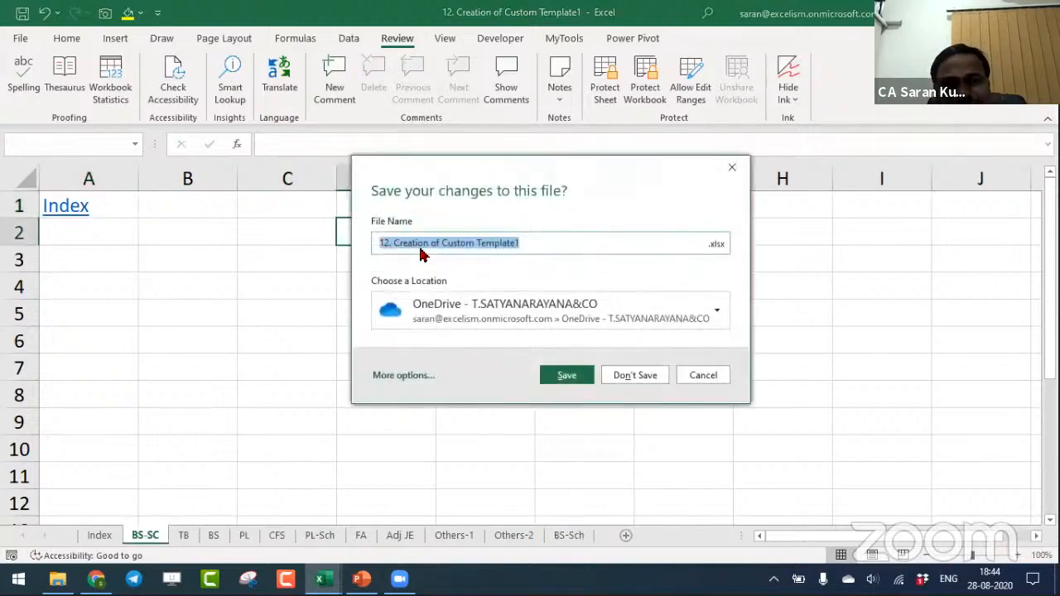
pyautogui.click(635, 377)
# - Remove the structure protection from 14. Protection.xlsx by entering the workbook password
pyautogui.click(197, 251)
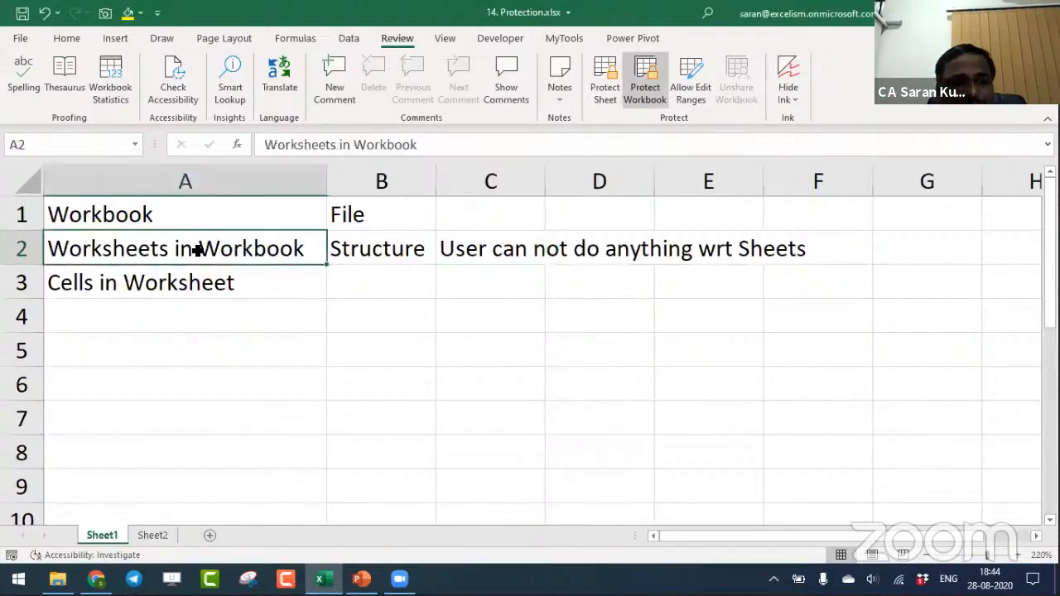
pyautogui.click(642, 81)
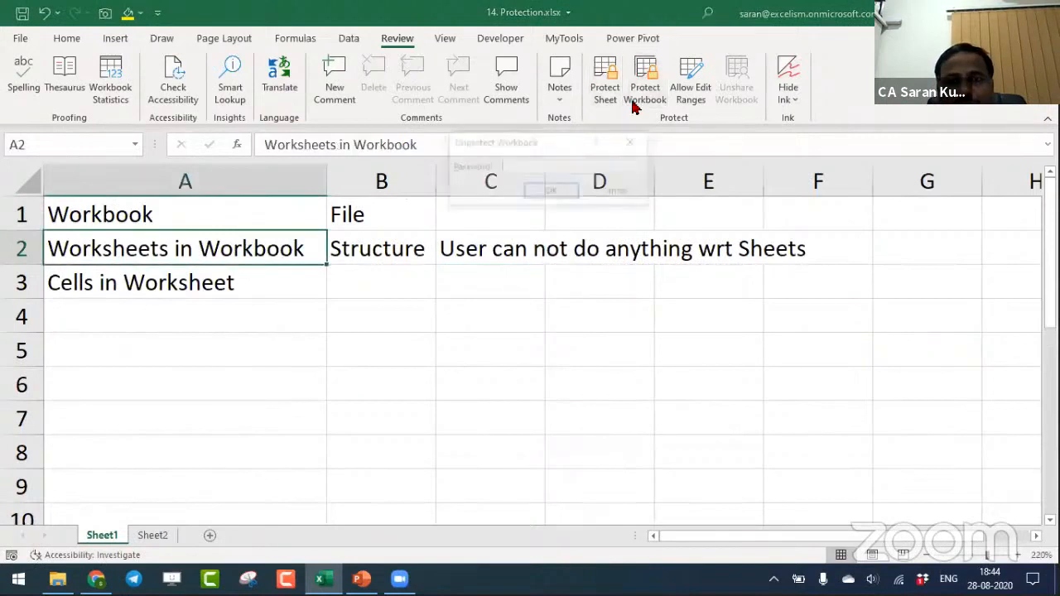
pyautogui.press('Return')
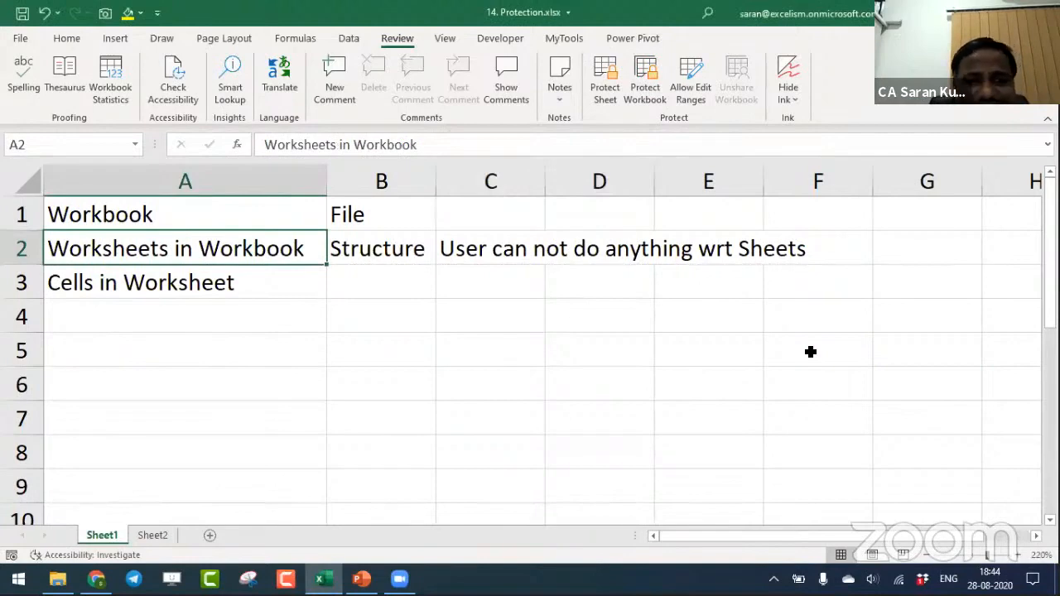
# - Examine the Locked and Hidden protection settings of cell C3 on Sheet2 without changing them
pyautogui.click(172, 535)
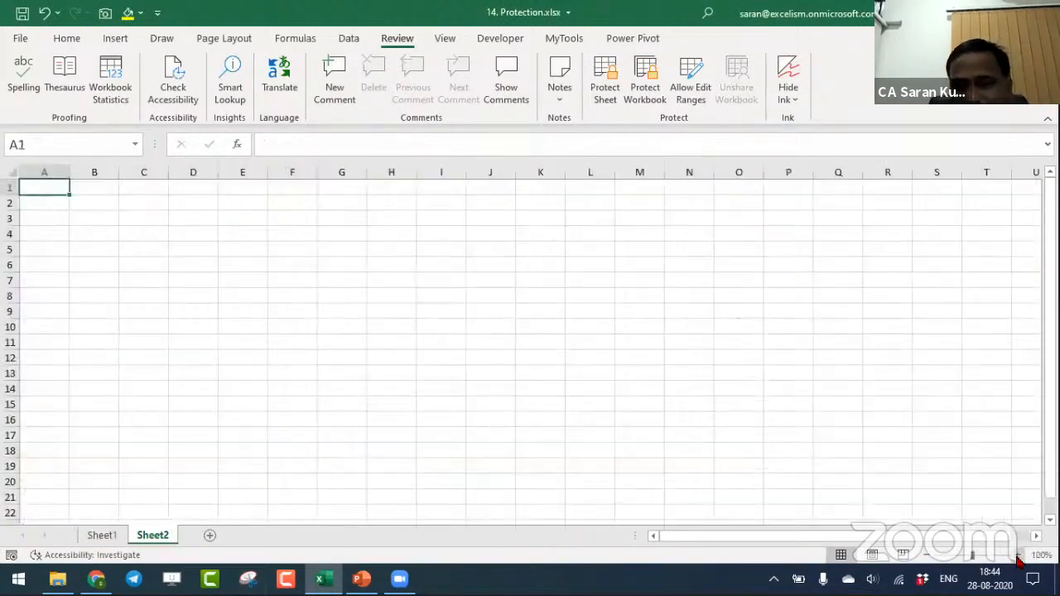
pyautogui.click(1017, 555)
pyautogui.click(1018, 556)
pyautogui.click(1018, 557)
pyautogui.click(1017, 556)
pyautogui.click(1018, 556)
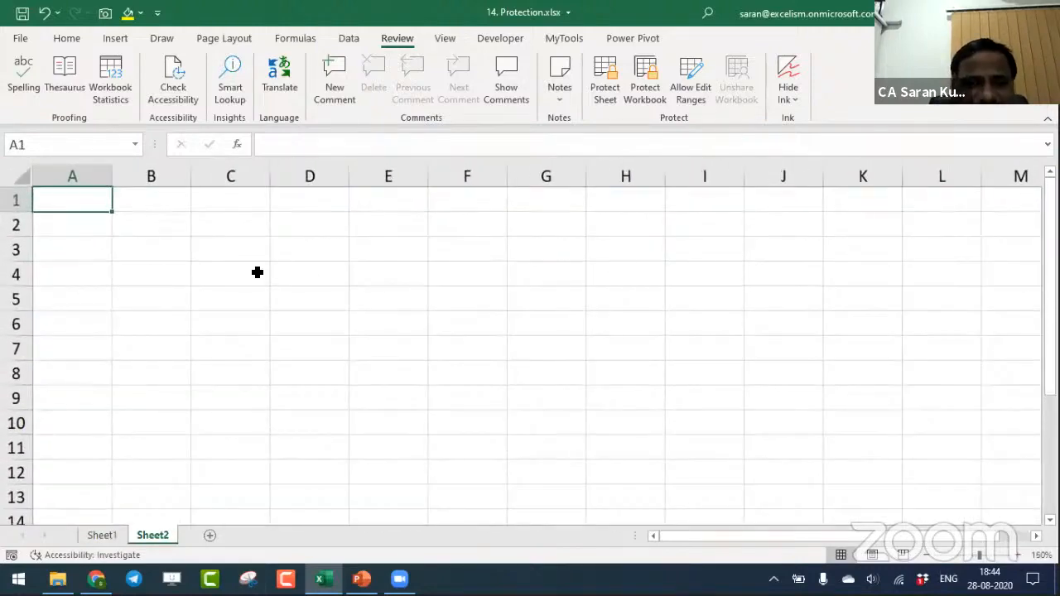
pyautogui.rightClick(217, 249)
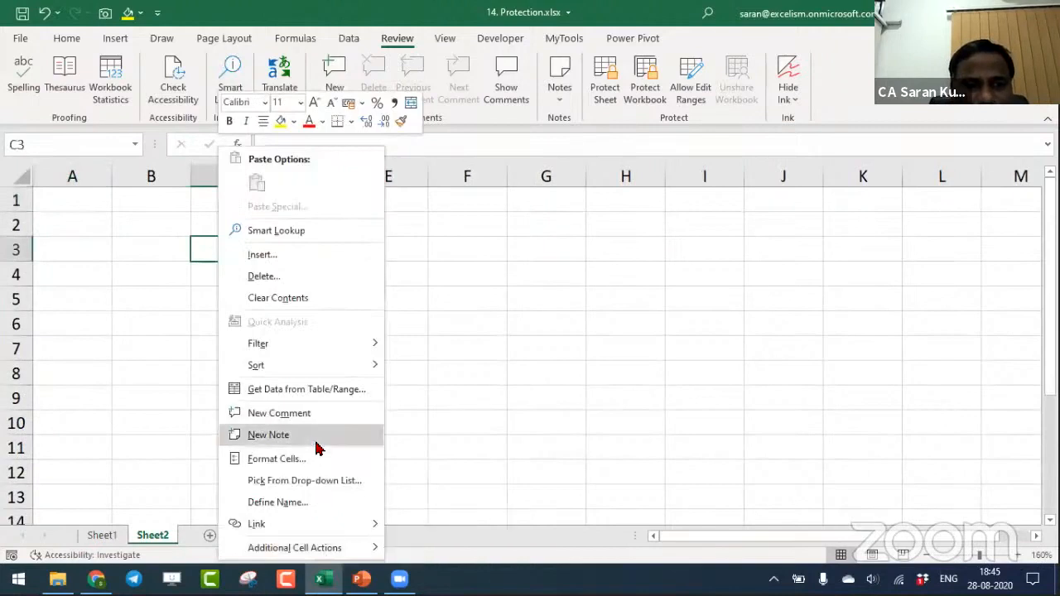
pyautogui.click(325, 454)
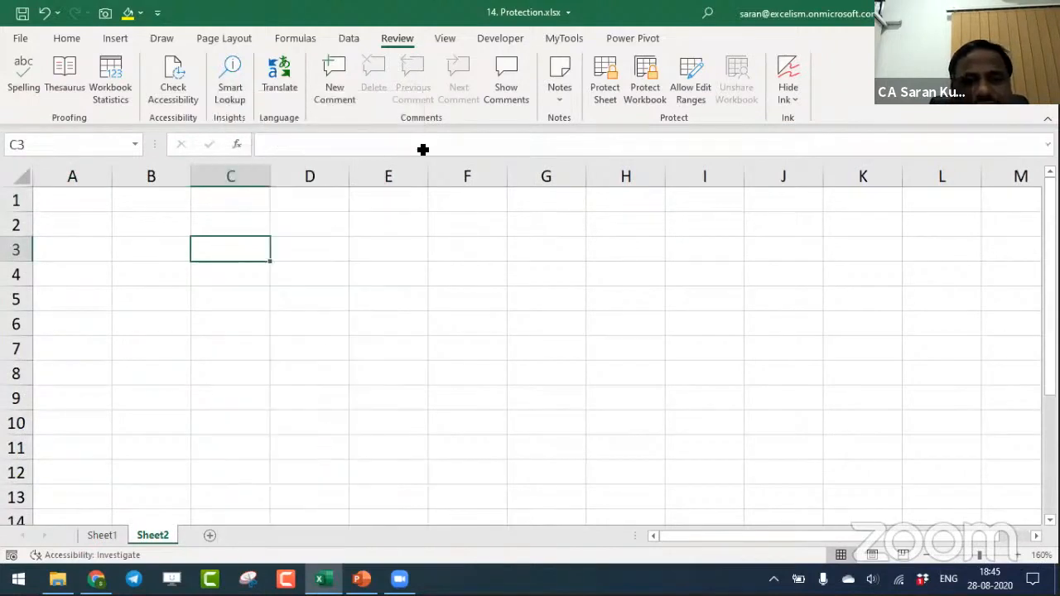
pyautogui.click(379, 221)
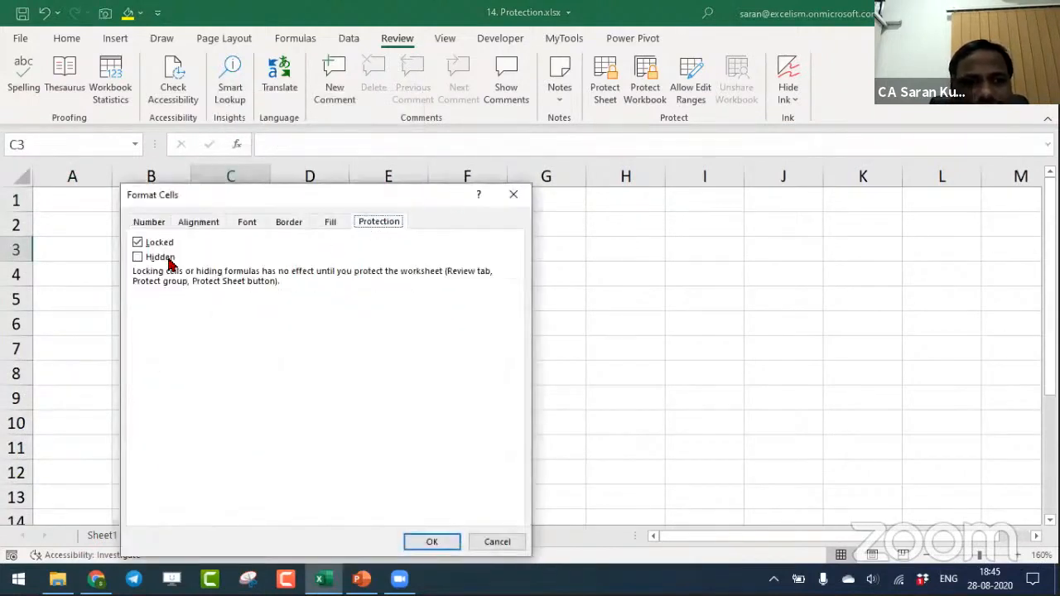
pyautogui.click(495, 544)
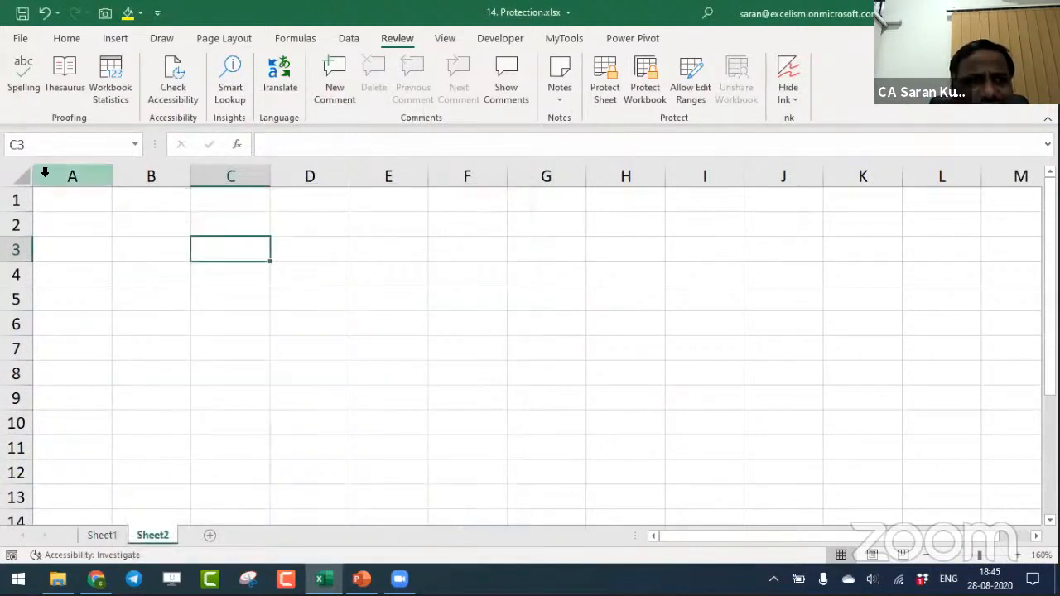
# - Examine the protection settings for all cells of Sheet2 at once without changing them
pyautogui.click(16, 176)
pyautogui.rightClick(19, 178)
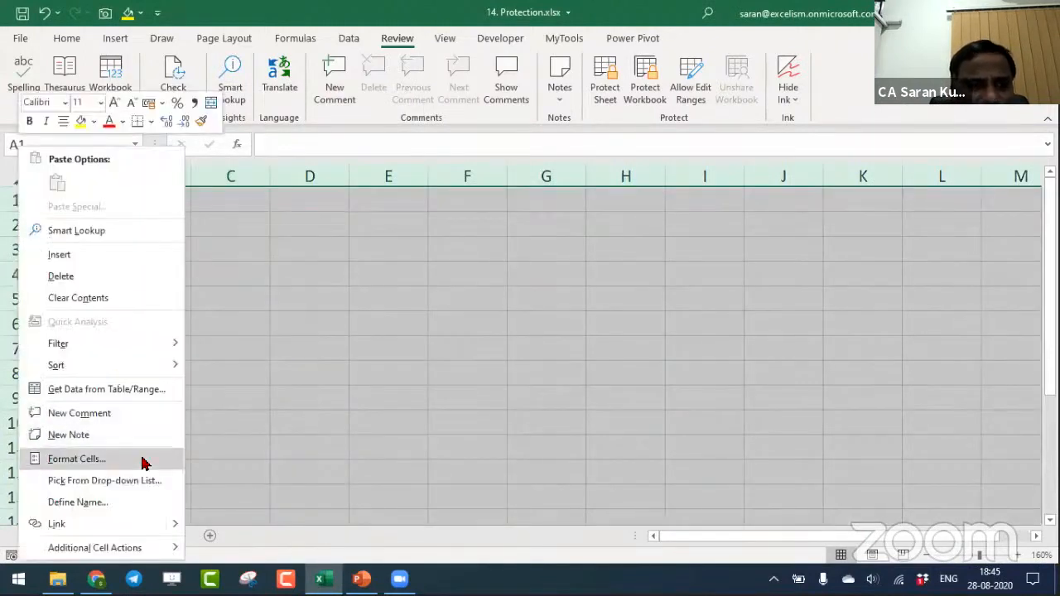
pyautogui.click(142, 460)
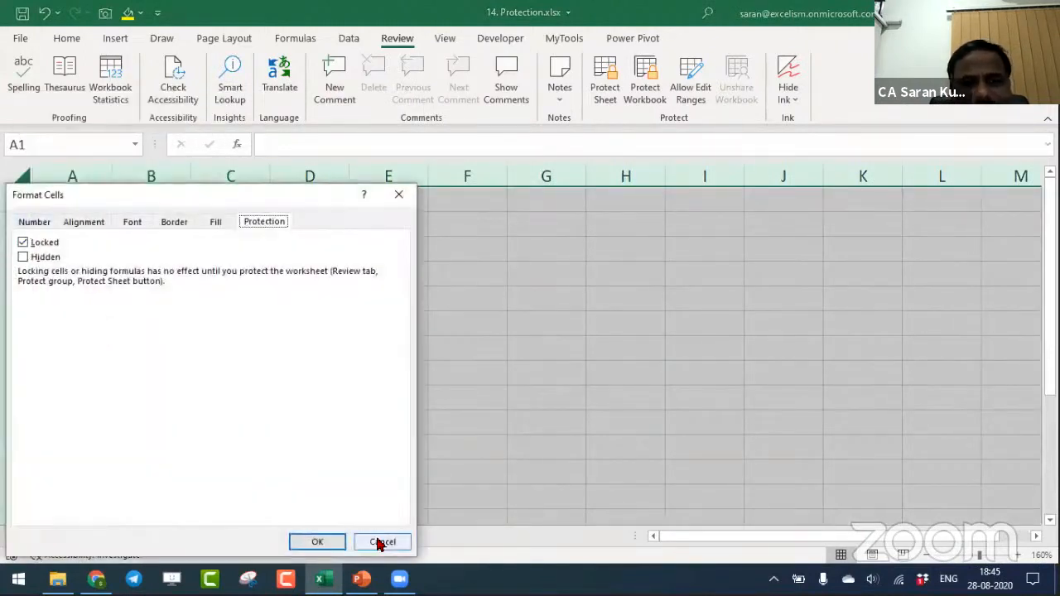
pyautogui.click(380, 543)
pyautogui.click(375, 272)
# - Test editing on the unprotected Sheet2 by entering trial text in D2 and deleting it
pyautogui.click(278, 235)
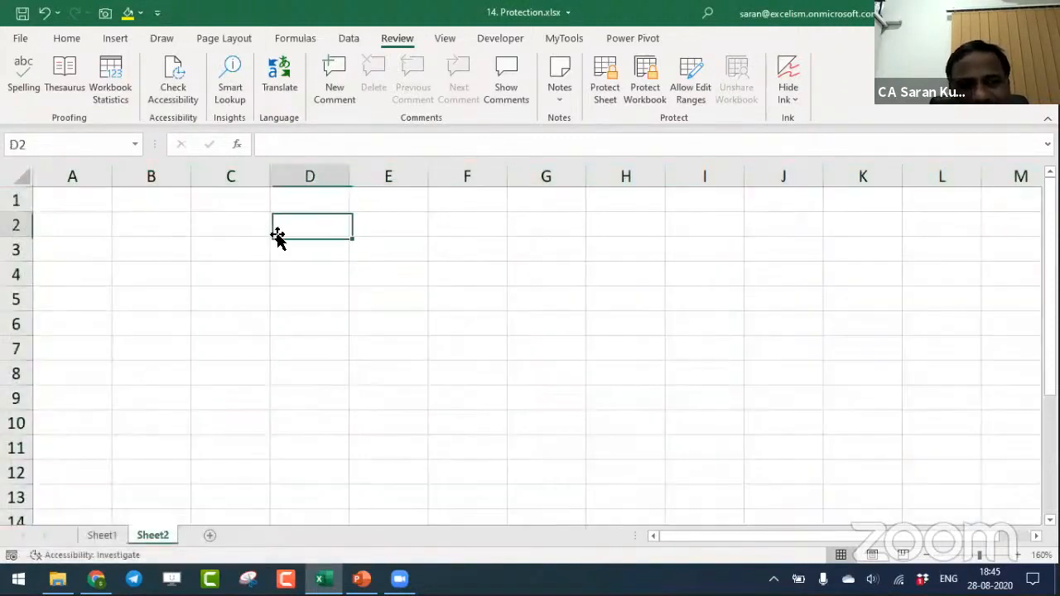
pyautogui.write('Lxdgf')
pyautogui.press('Return')
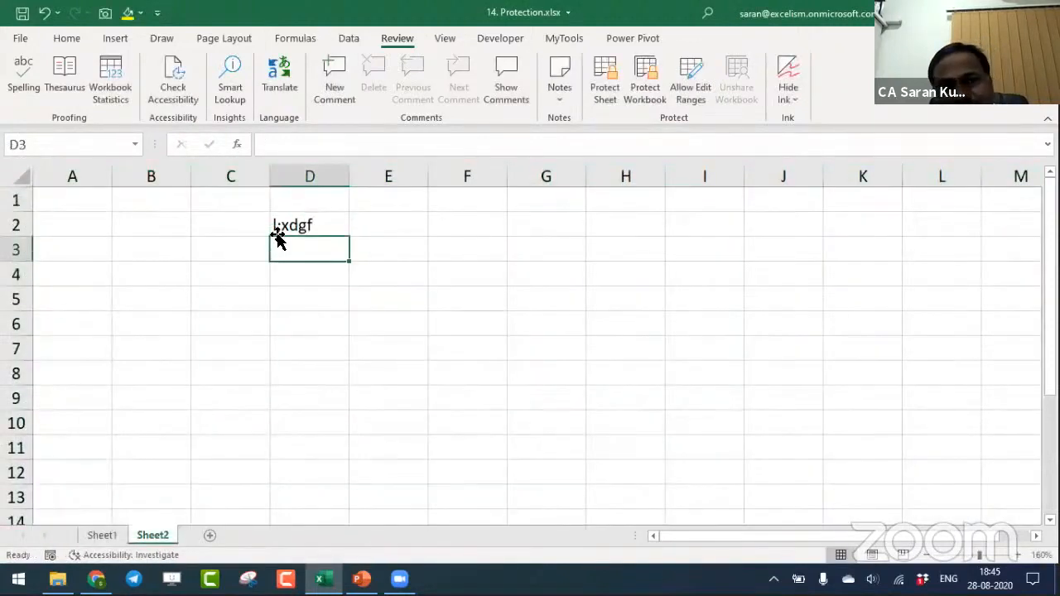
pyautogui.click(278, 234)
pyautogui.press('Delete')
pyautogui.press('Left')
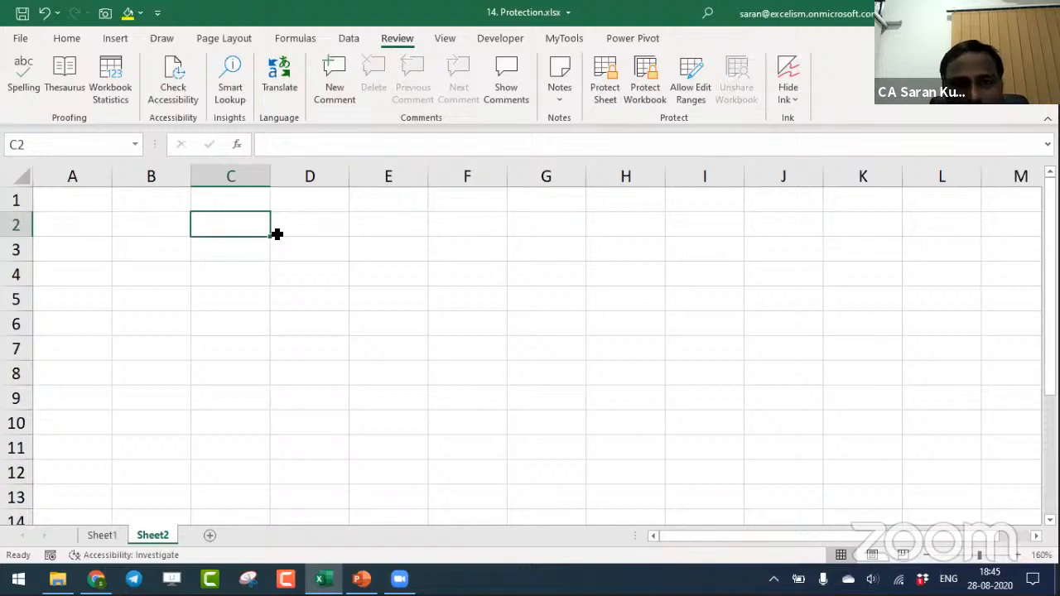
# - Protect Sheet2 with a password, keeping the default permissions, and confirm the password
pyautogui.click(607, 76)
pyautogui.write('1')
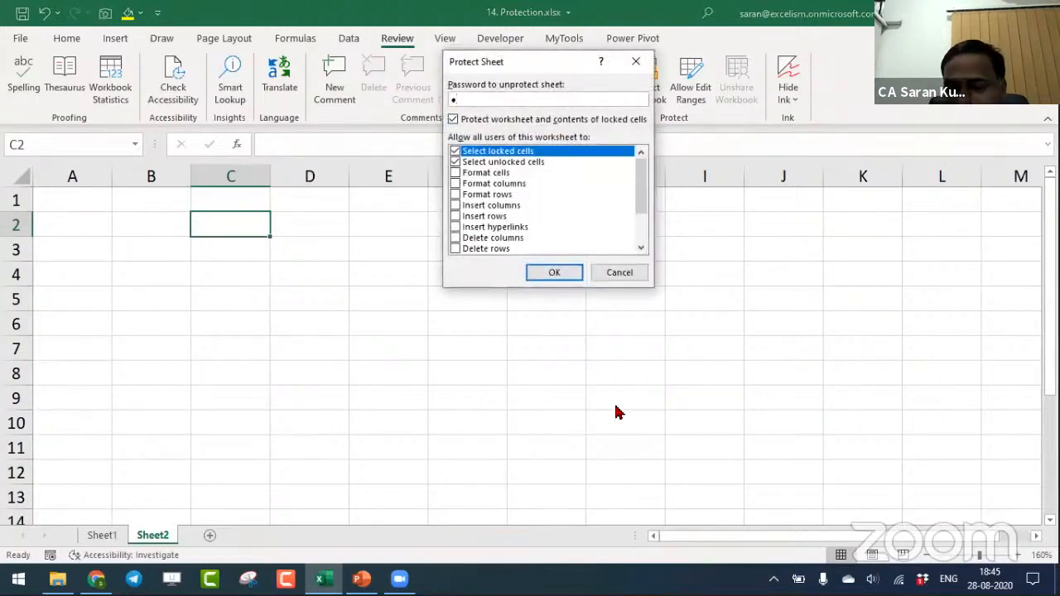
pyautogui.press('Return')
pyautogui.write('1')
pyautogui.press('Return')
# - Try to enter the letter a in several cells of column C, from C2 downwards, on the protected sheet
pyautogui.press('a')
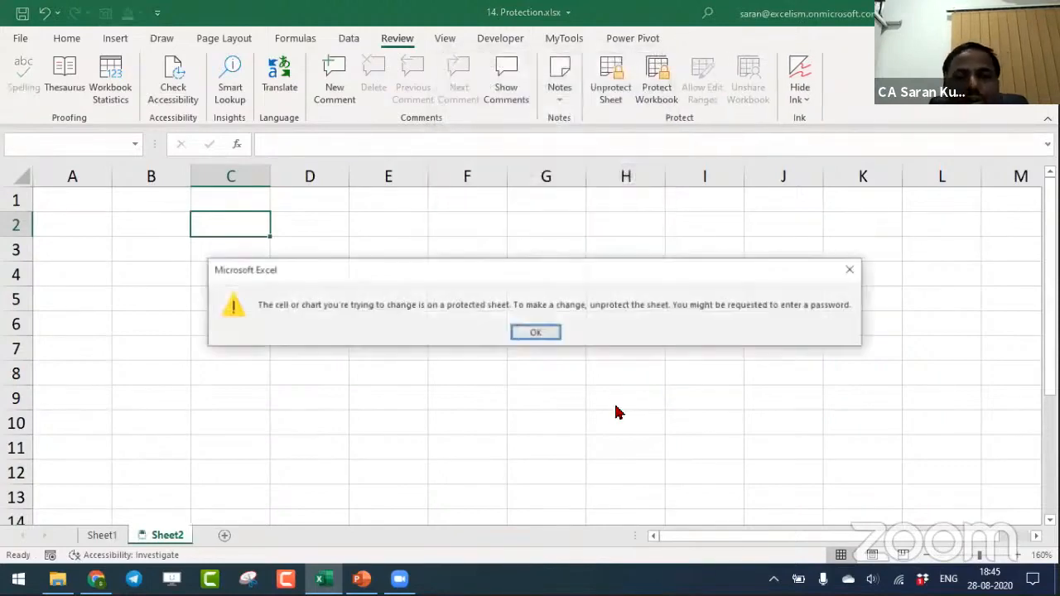
pyautogui.press('Return')
pyautogui.press('Down')
pyautogui.press('Down')
pyautogui.press('a')
pyautogui.press('Down')
pyautogui.press('Down')
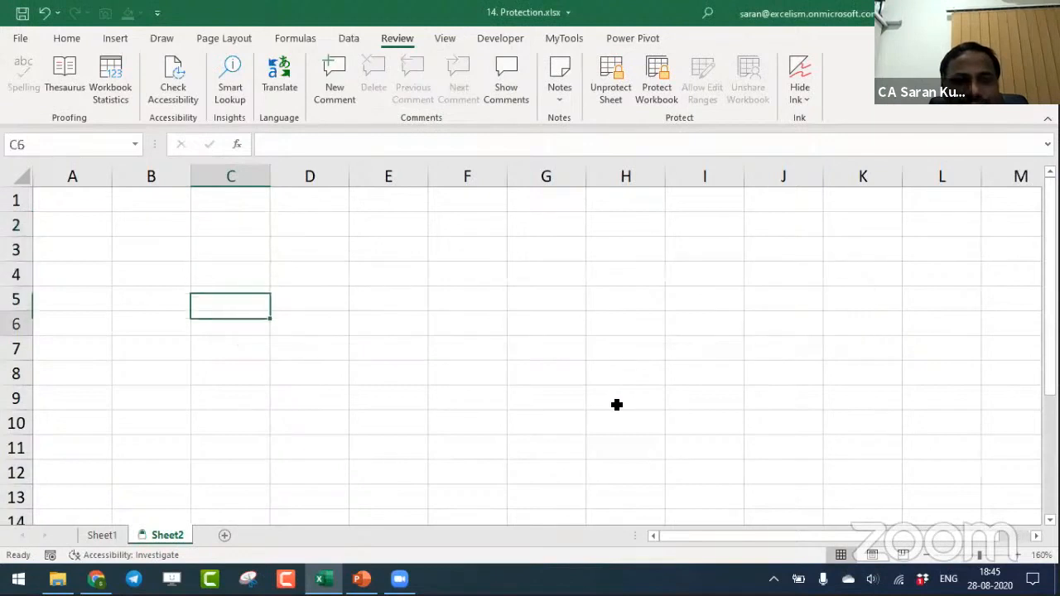
pyautogui.press('a')
pyautogui.press('Return')
pyautogui.press('Down')
pyautogui.press('a')
pyautogui.press('Return')
pyautogui.press('Down')
pyautogui.press('a')
pyautogui.press('Return')
pyautogui.press('Down')
pyautogui.press('Down')
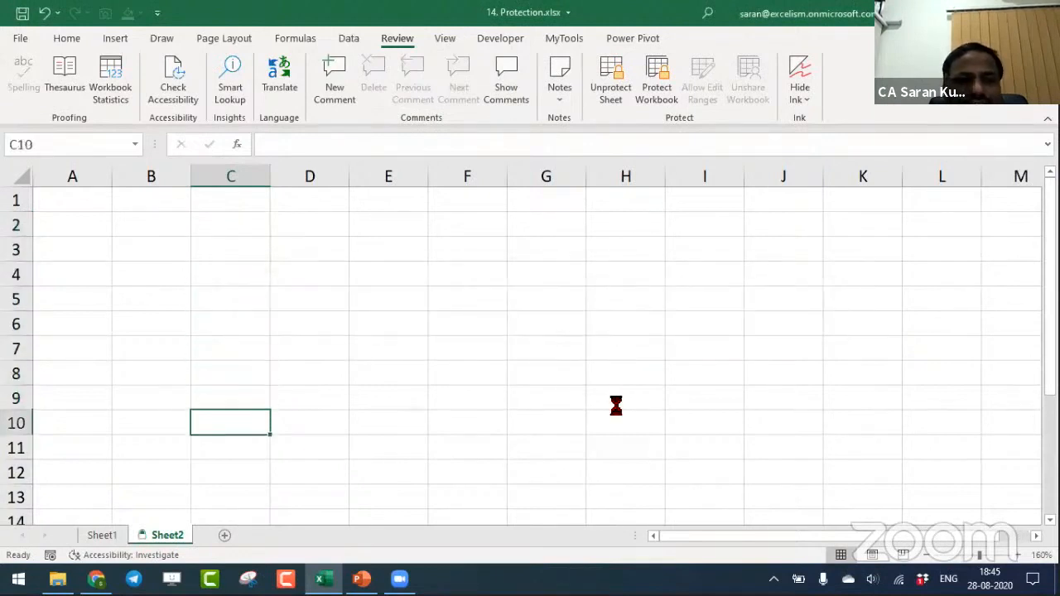
pyautogui.press('a')
pyautogui.press('Return')
pyautogui.press('Down')
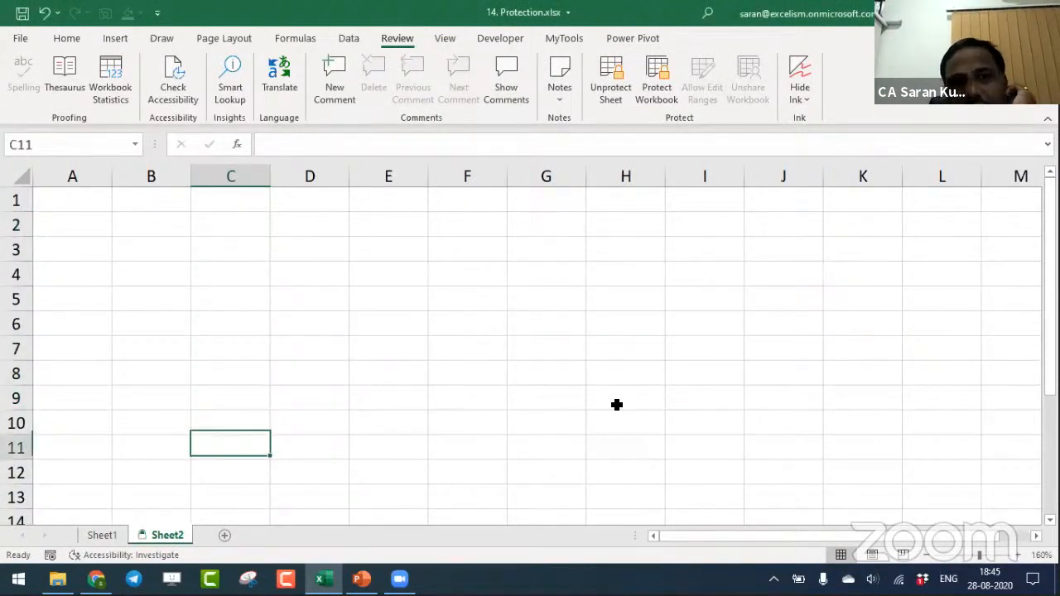
# - Remove the protection from Sheet2 by entering the sheet password
pyautogui.click(610, 96)
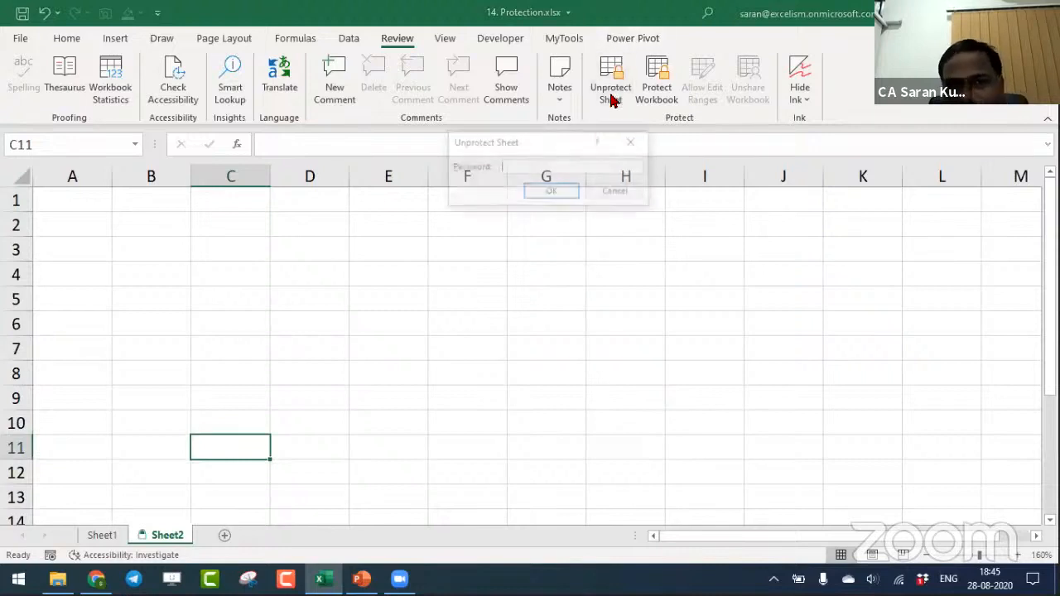
pyautogui.write('a')
pyautogui.press('Return')
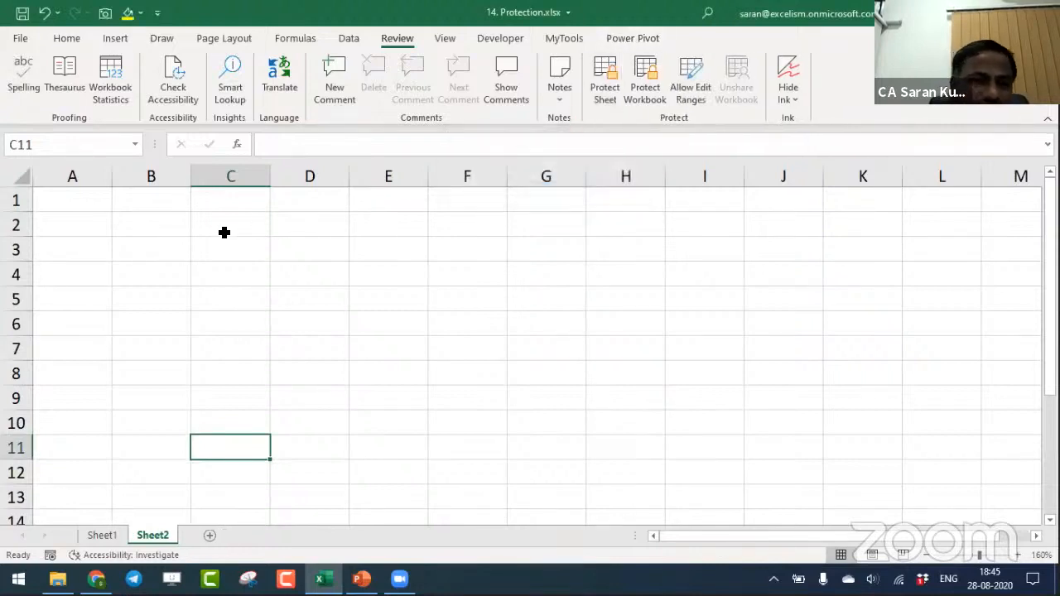
# - Fill the range C2:D5 on Sheet2 with yellow
pyautogui.moveTo(224, 232); pyautogui.dragTo(307, 296)
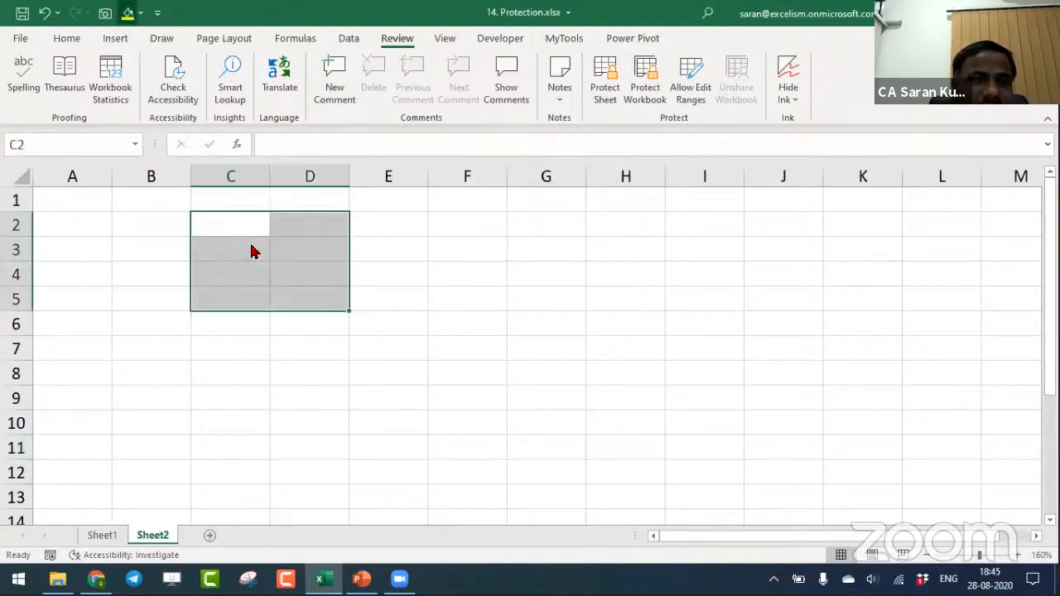
pyautogui.click(127, 14)
pyautogui.click(305, 272)
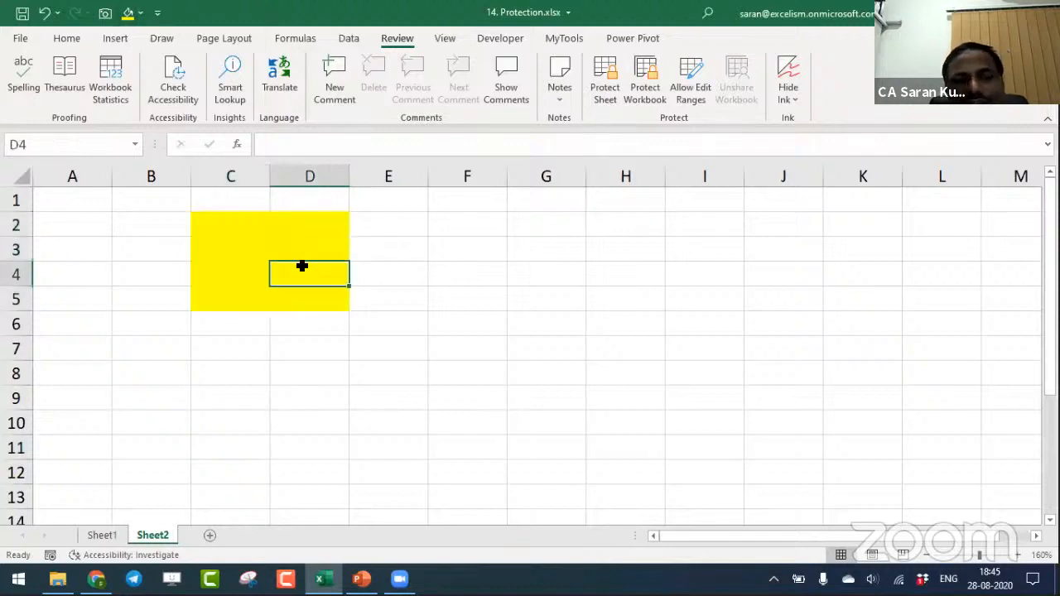
# - Turn off the Locked setting for the yellow range C2:D5
pyautogui.moveTo(223, 222); pyautogui.dragTo(324, 316)
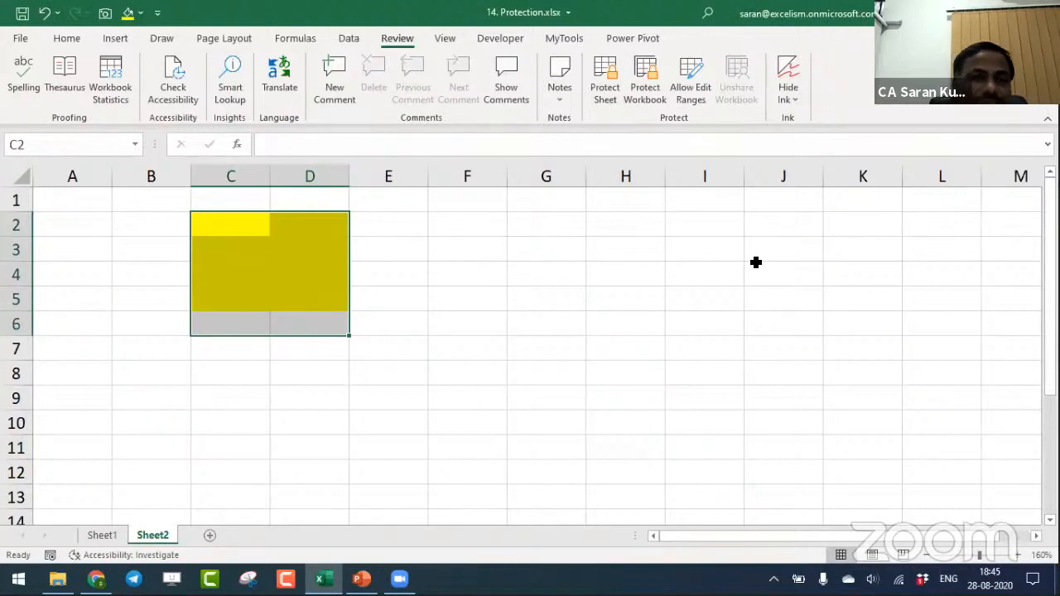
pyautogui.click(600, 281)
pyautogui.moveTo(251, 223); pyautogui.dragTo(329, 296)
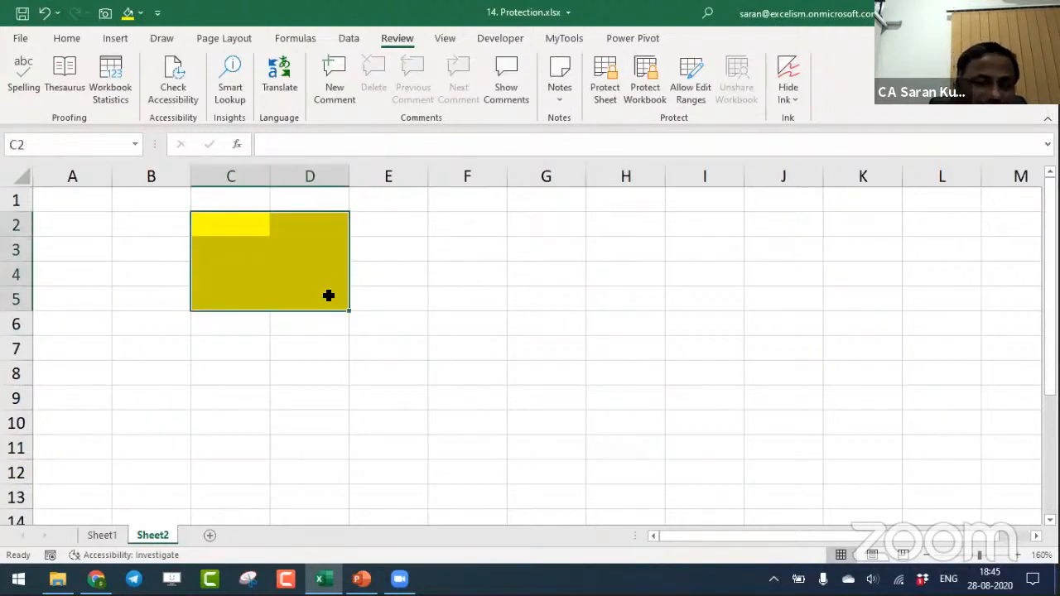
pyautogui.hotkey('ctrl', '1')
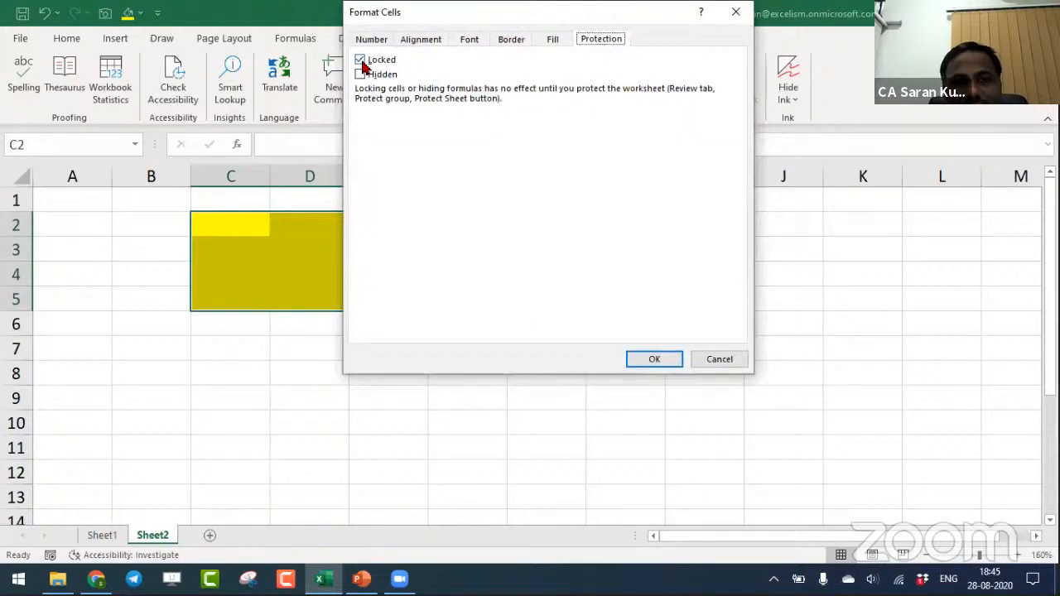
pyautogui.click(361, 62)
pyautogui.click(652, 361)
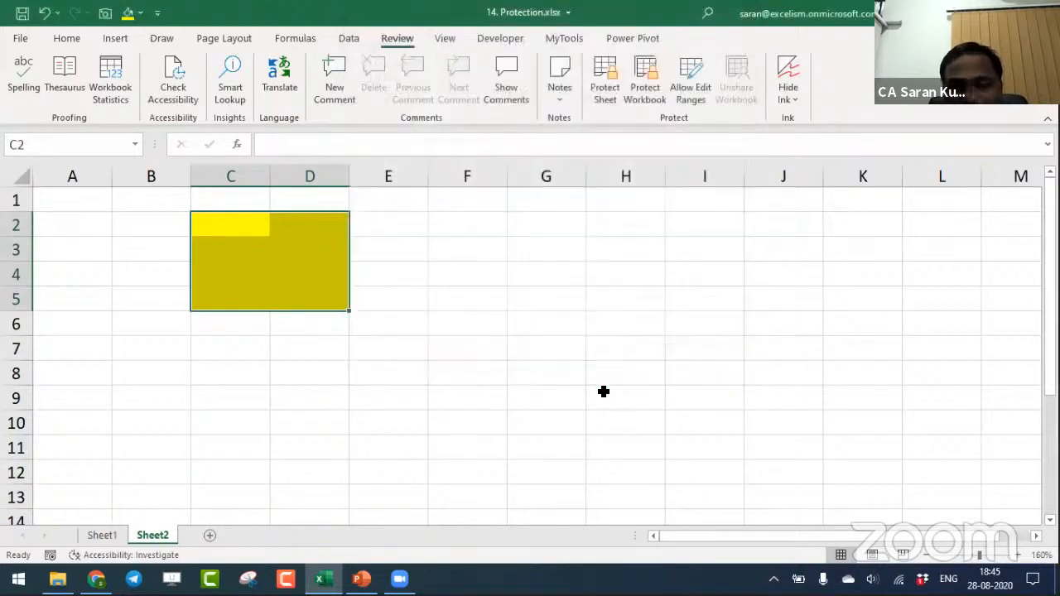
# - Protect Sheet2 with a sheet password, keeping the default permissions to select locked and unlocked cells
pyautogui.click(603, 390)
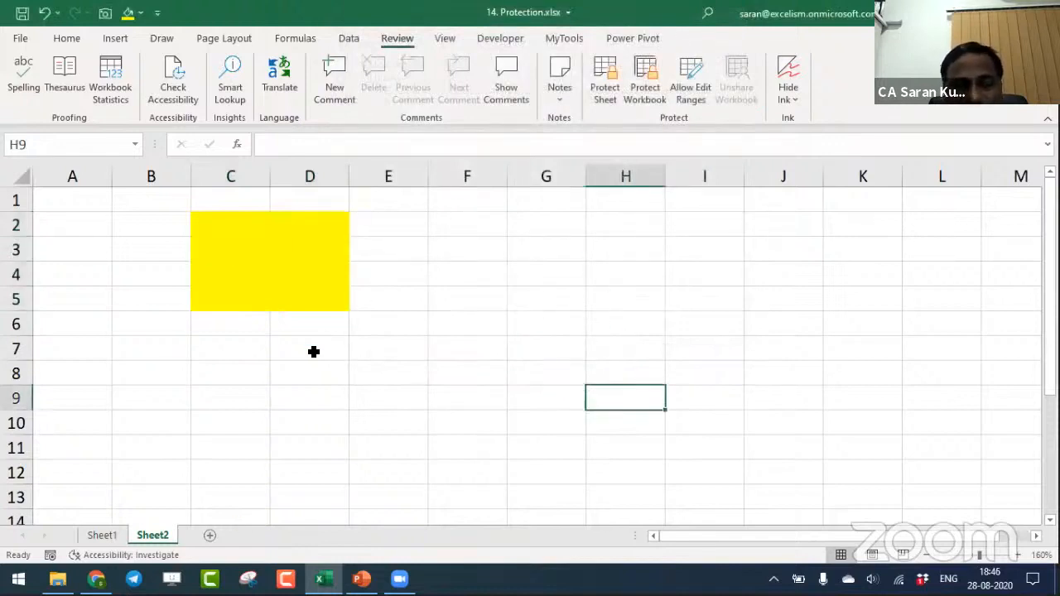
pyautogui.moveTo(220, 224); pyautogui.dragTo(320, 296)
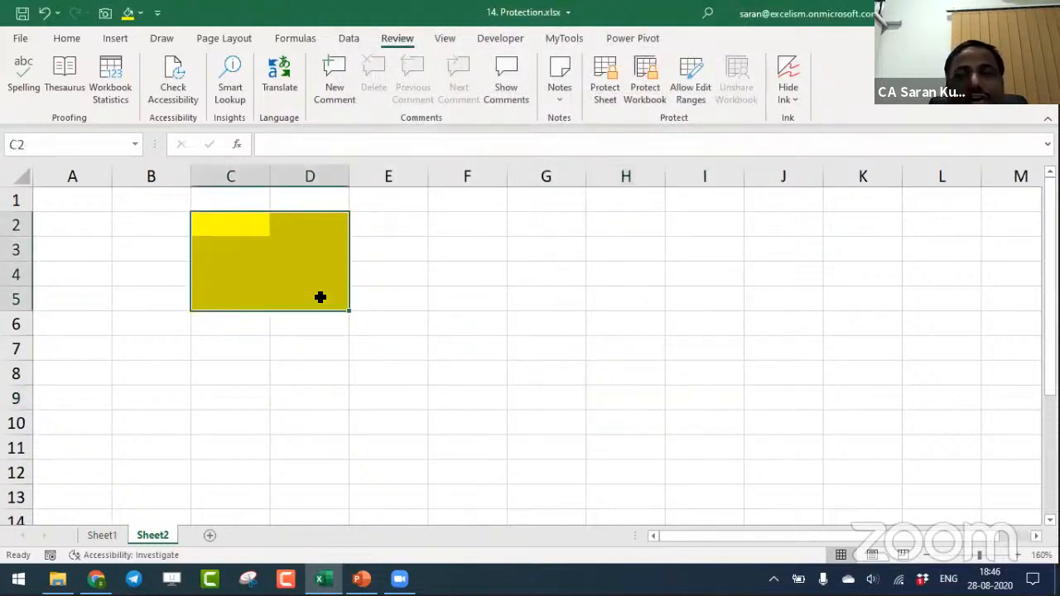
pyautogui.click(291, 249)
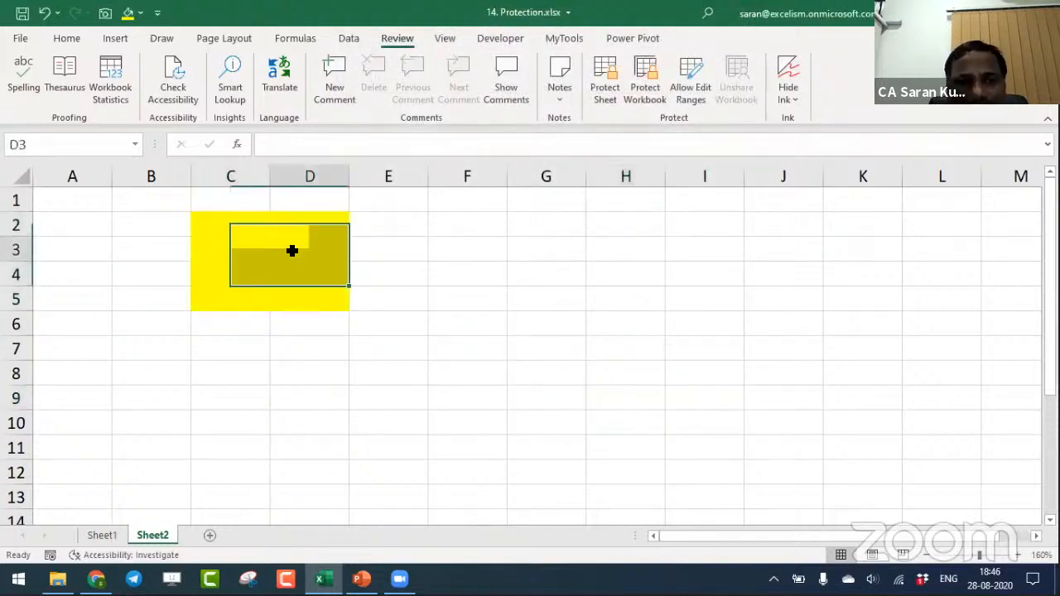
pyautogui.click(606, 98)
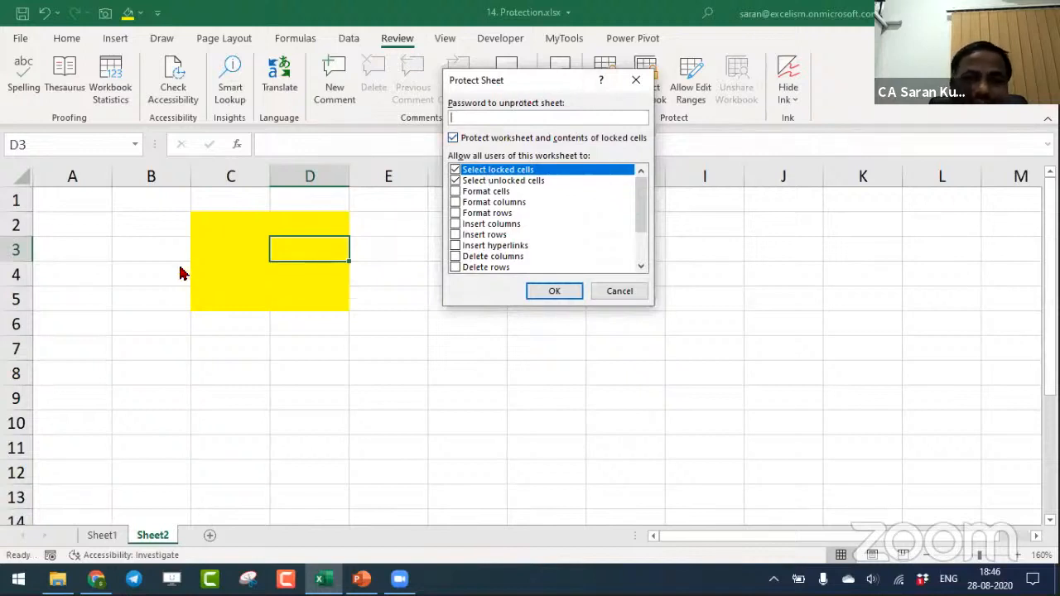
pyautogui.write('1')
pyautogui.press('Return')
pyautogui.write('1')
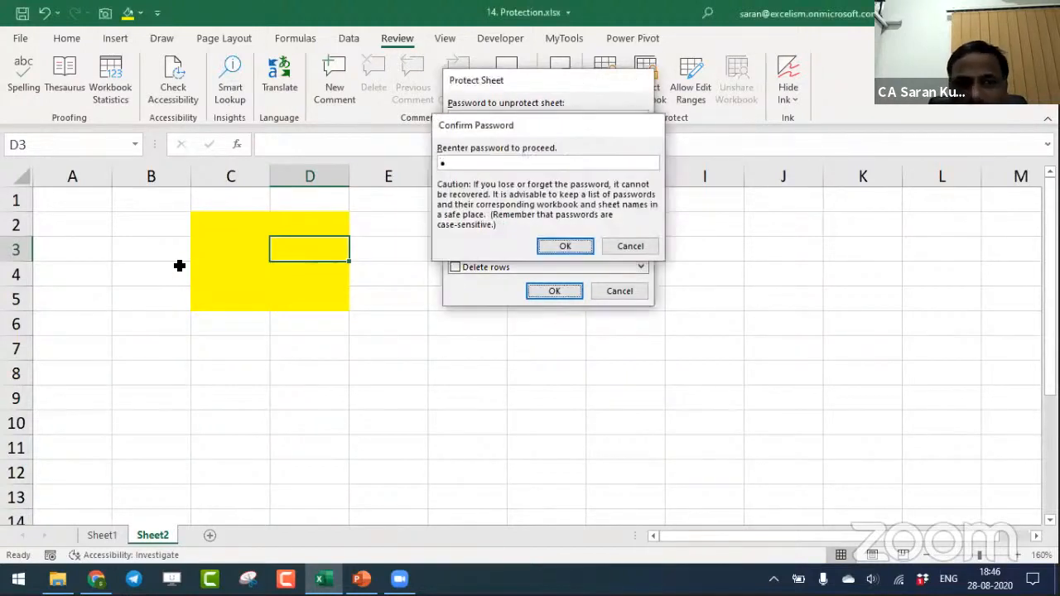
pyautogui.press('Return')
# - Try to edit cell A1 and enter the letter a in A3 on the protected sheet
pyautogui.doubleClick(72, 197)
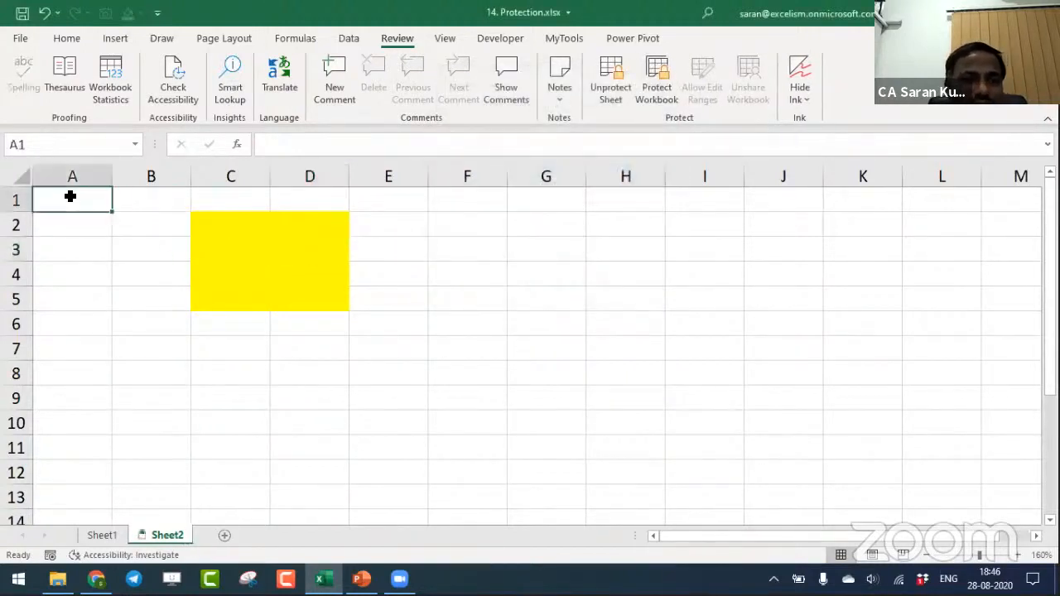
pyautogui.press('Return')
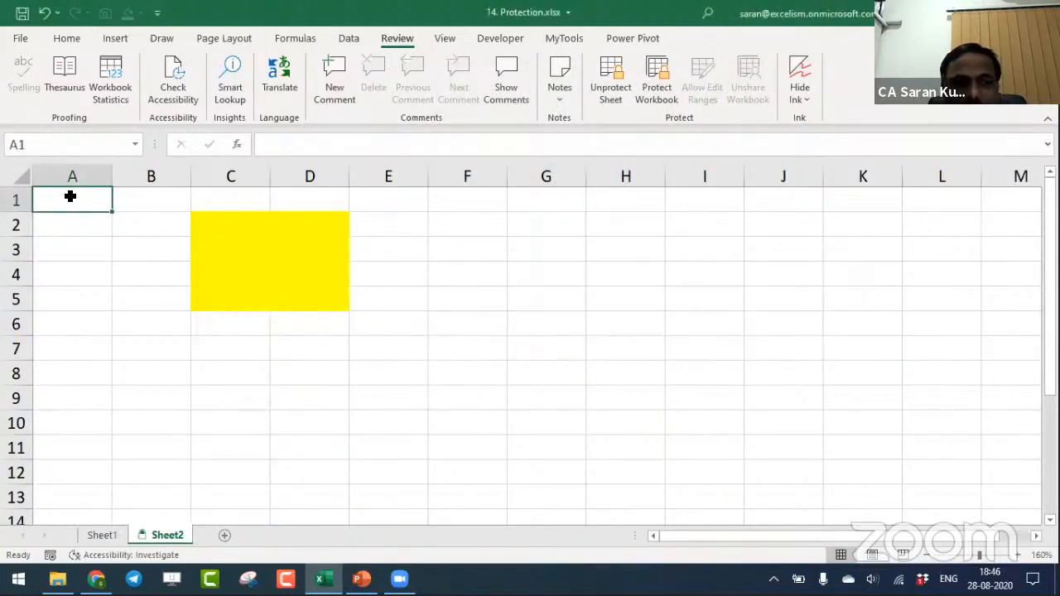
pyautogui.press('Down')
pyautogui.press('Down')
pyautogui.press('a')
pyautogui.press('Return')
pyautogui.press('Down')
pyautogui.press('Up')
pyautogui.press('Up')
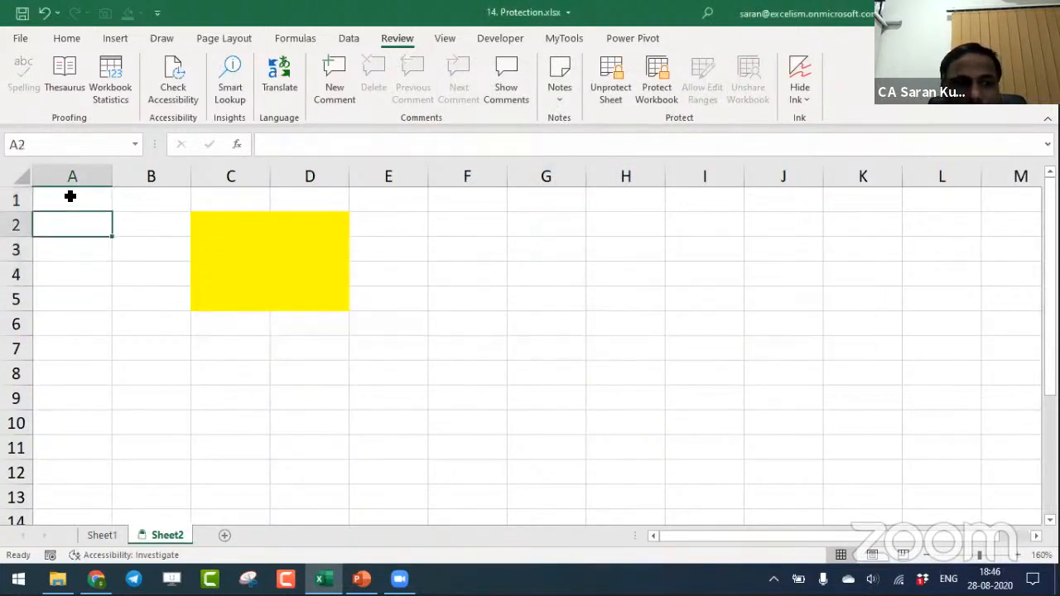
# - Enter 100 and 200 in C2:D2, and 400 and 500 in C3:D3 of the unlocked yellow range
pyautogui.press('Right')
pyautogui.press('Right')
pyautogui.write('100')
pyautogui.press('Tab')
pyautogui.write('200')
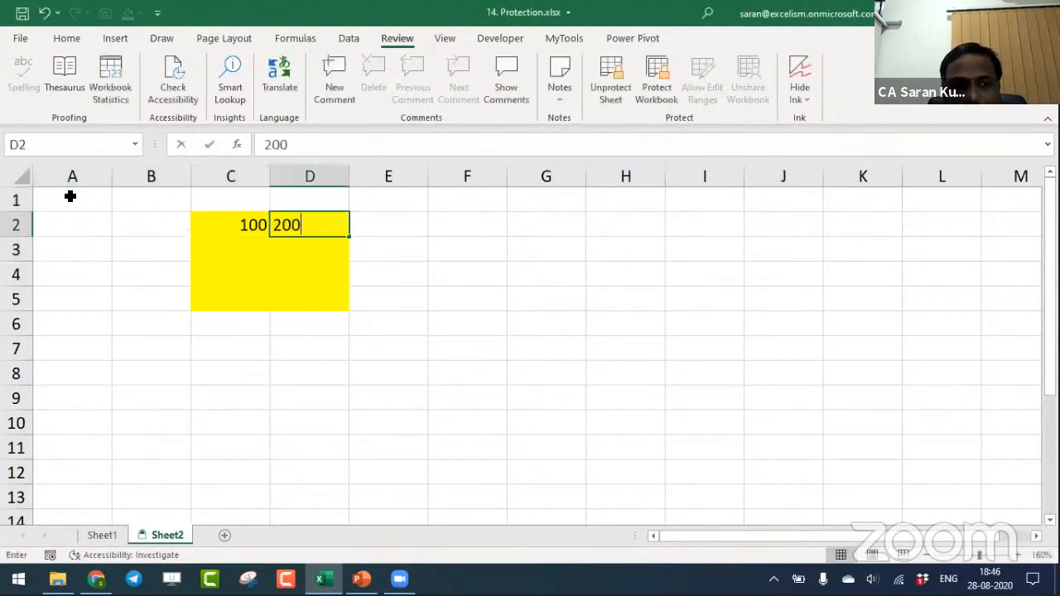
pyautogui.press('Return')
pyautogui.write('400')
pyautogui.press('Tab')
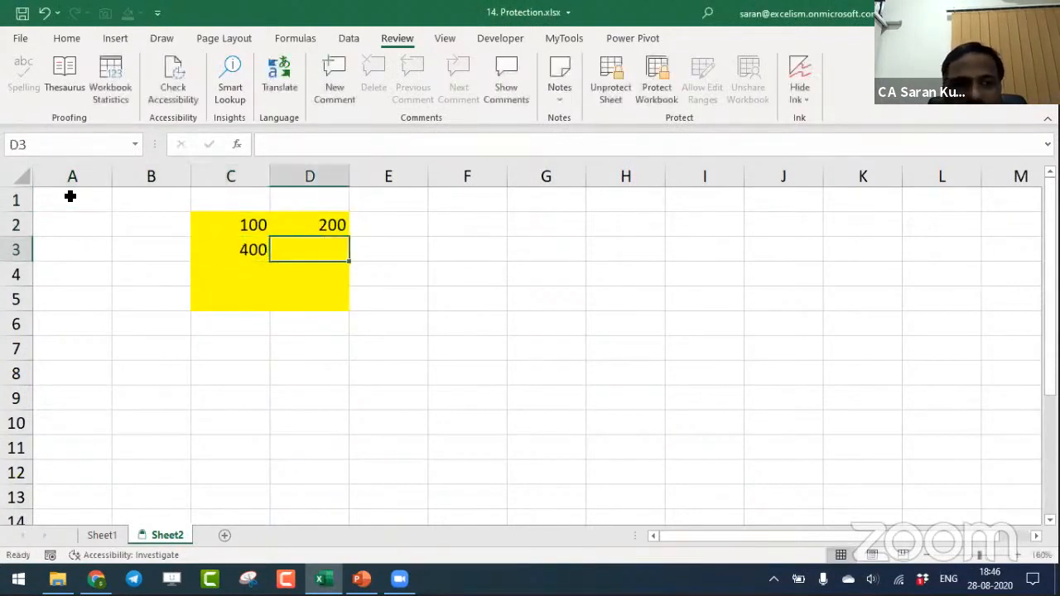
pyautogui.write('500')
pyautogui.press('Return')
# - Enter 600 and 700 in C4:D4, and 800 and 900 in C5:D5 of the yellow range
pyautogui.write('600')
pyautogui.press('Tab')
pyautogui.write('700')
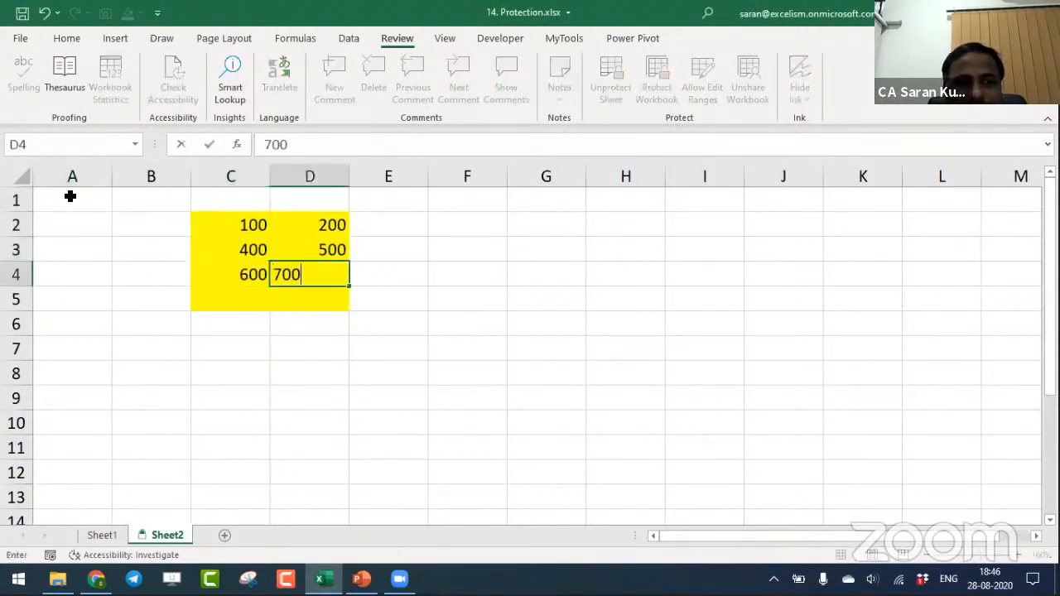
pyautogui.press('Return')
pyautogui.write('800')
pyautogui.press('Tab')
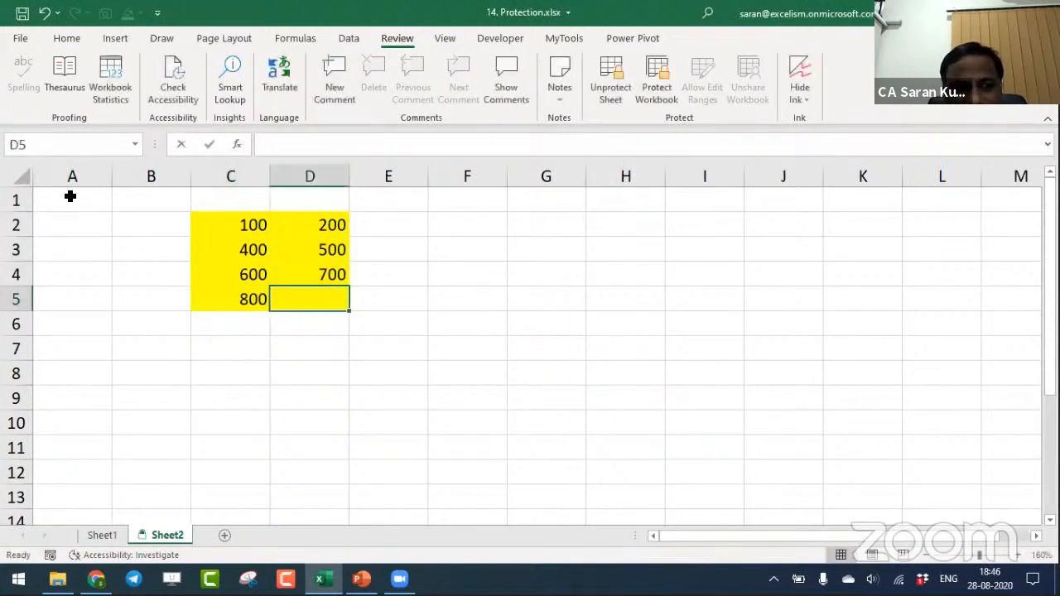
pyautogui.write('900')
pyautogui.press('Return')
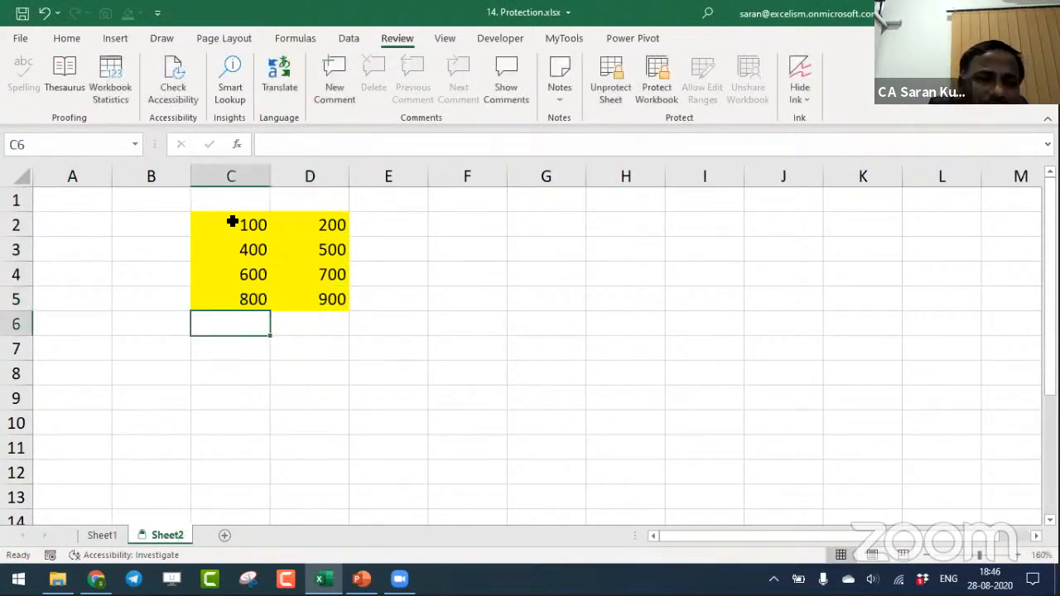
# - Remove the protection from Sheet2 by entering the sheet password
pyautogui.moveTo(232, 222); pyautogui.dragTo(334, 297)
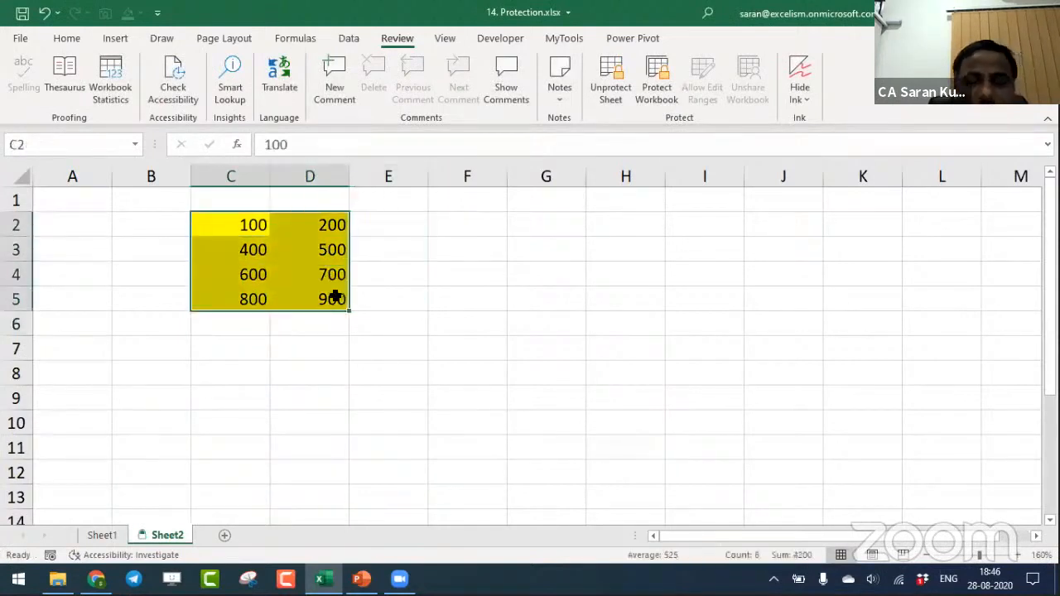
pyautogui.click(603, 91)
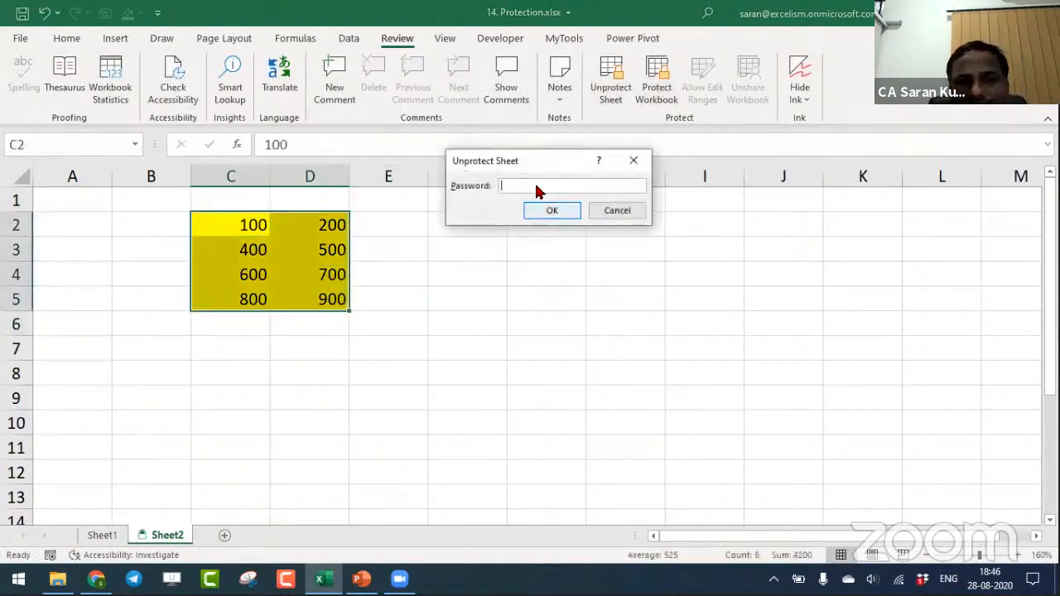
pyautogui.write('*')
pyautogui.press('Return')
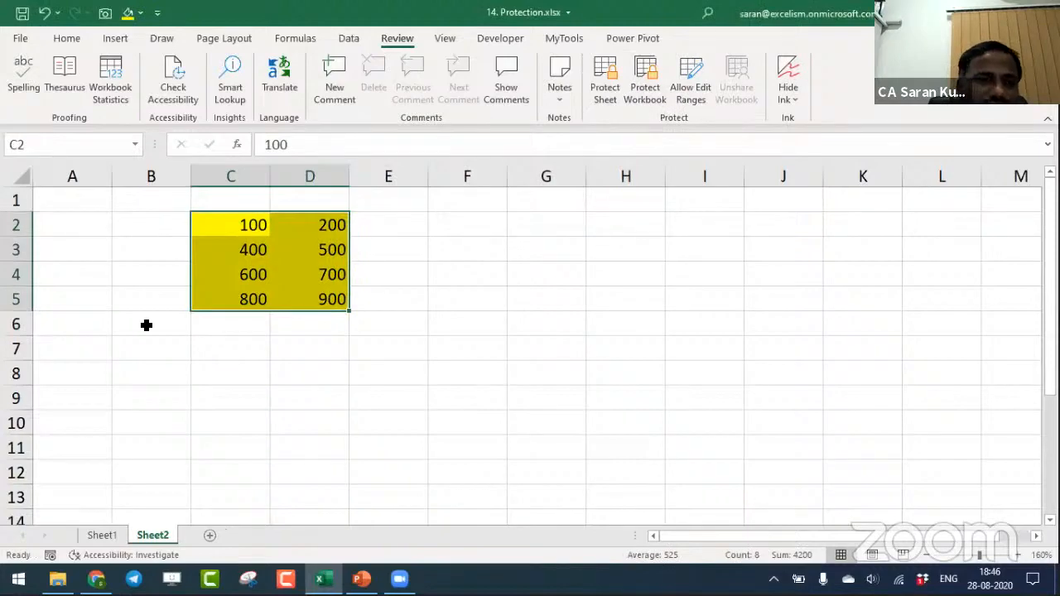
# - Turn on the Locked setting for all cells of Sheet2
pyautogui.click(147, 326)
pyautogui.click(25, 177)
pyautogui.rightClick(25, 177)
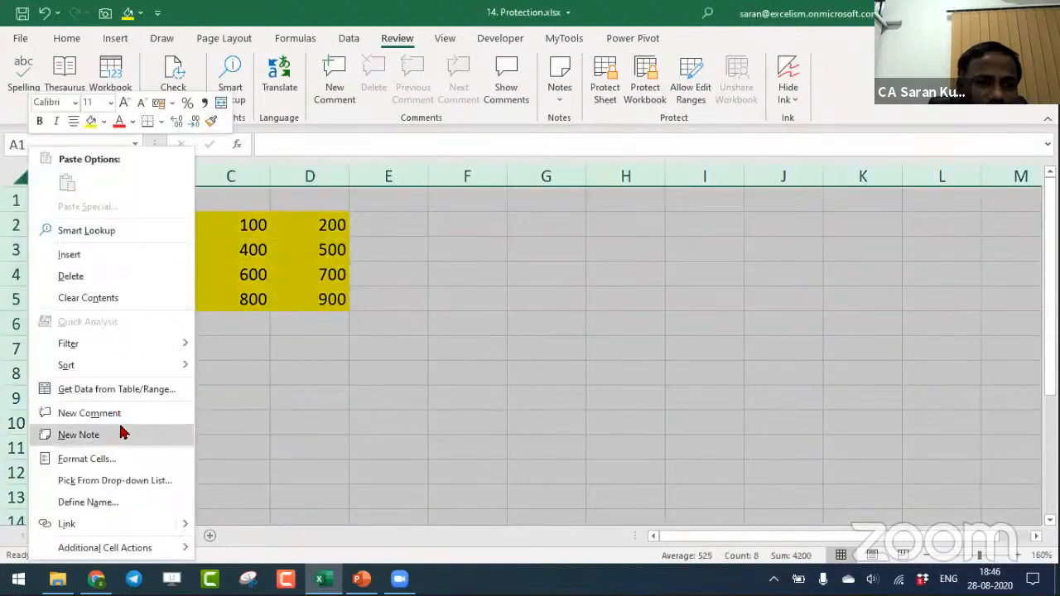
pyautogui.click(124, 459)
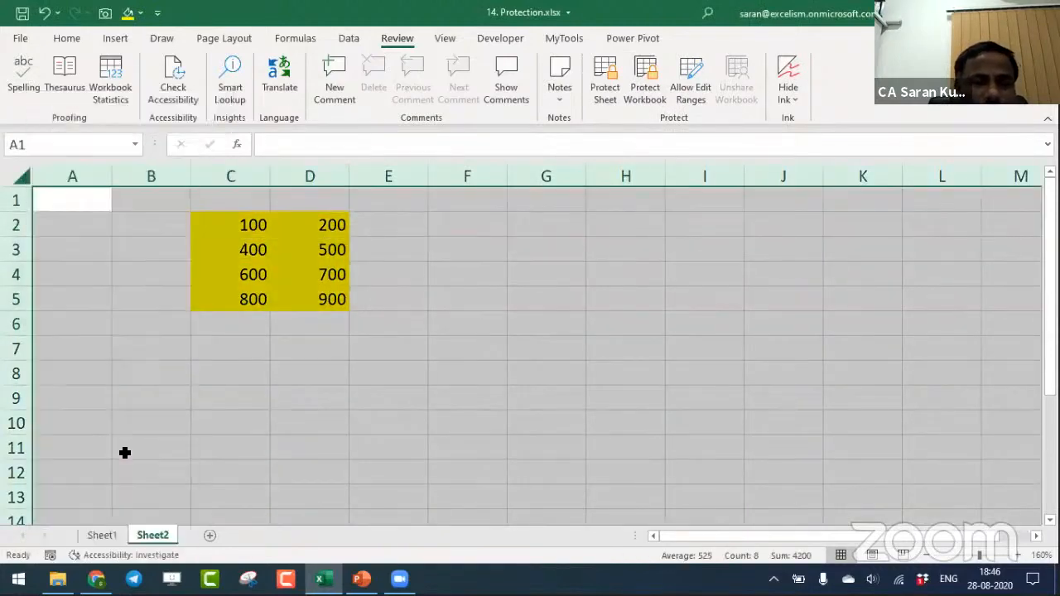
pyautogui.click(23, 242)
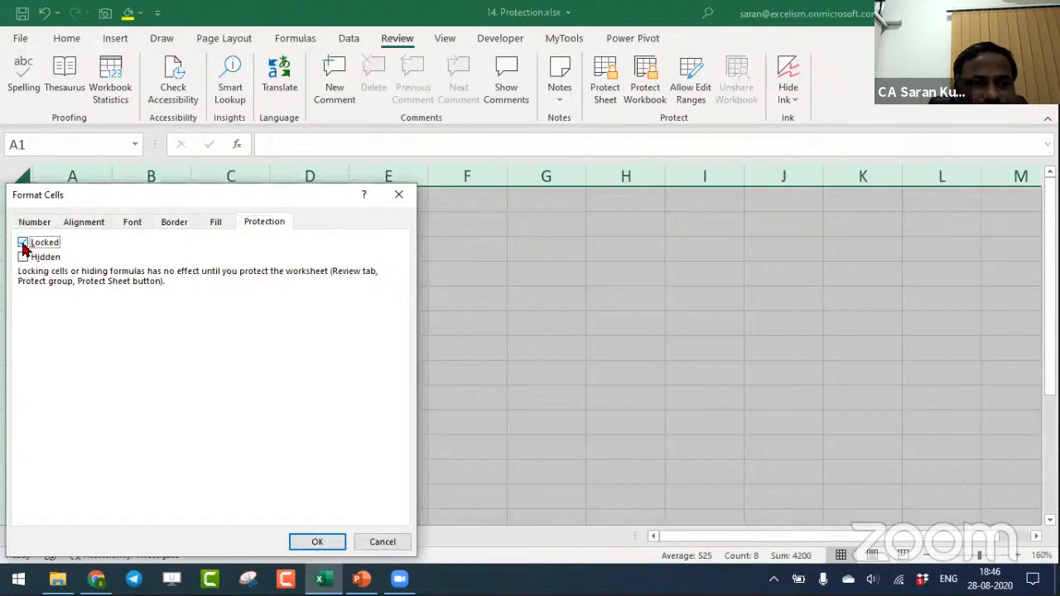
pyautogui.click(315, 542)
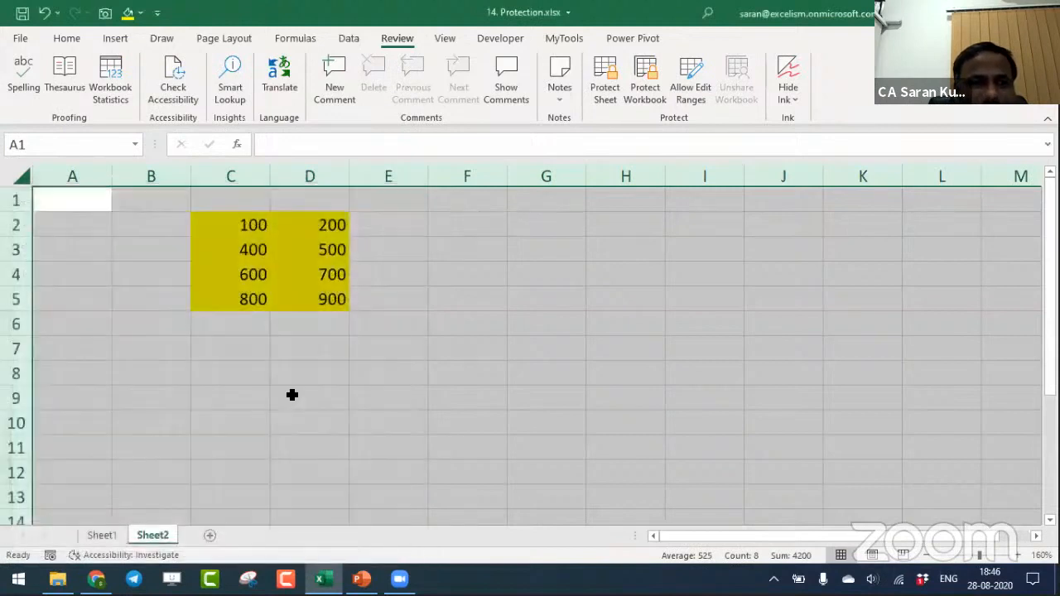
# - Turn off the Locked setting for all cells of Sheet2
pyautogui.rightClick(22, 209)
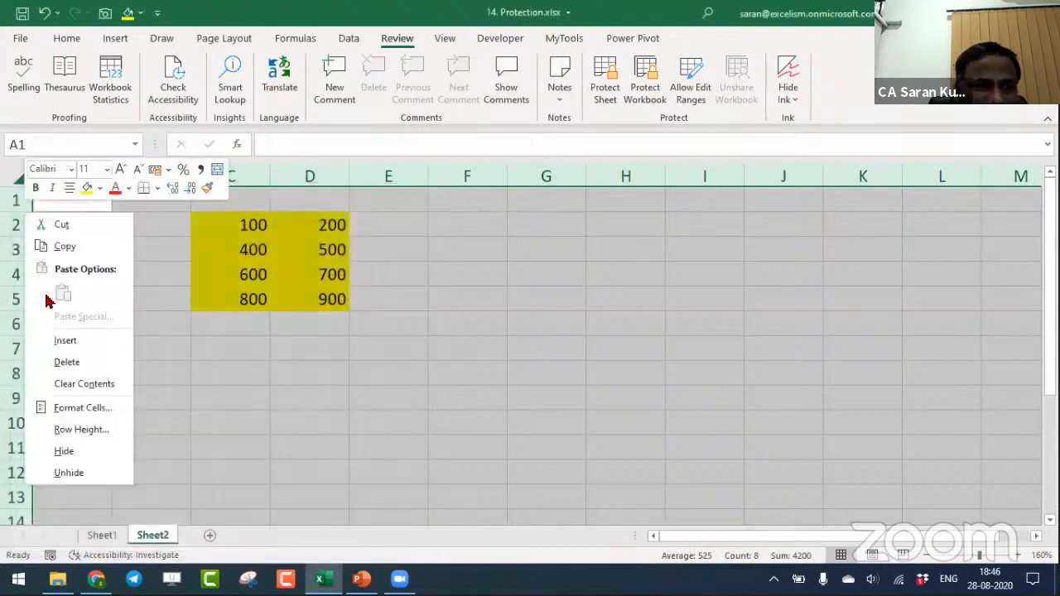
pyautogui.click(99, 407)
pyautogui.click(23, 243)
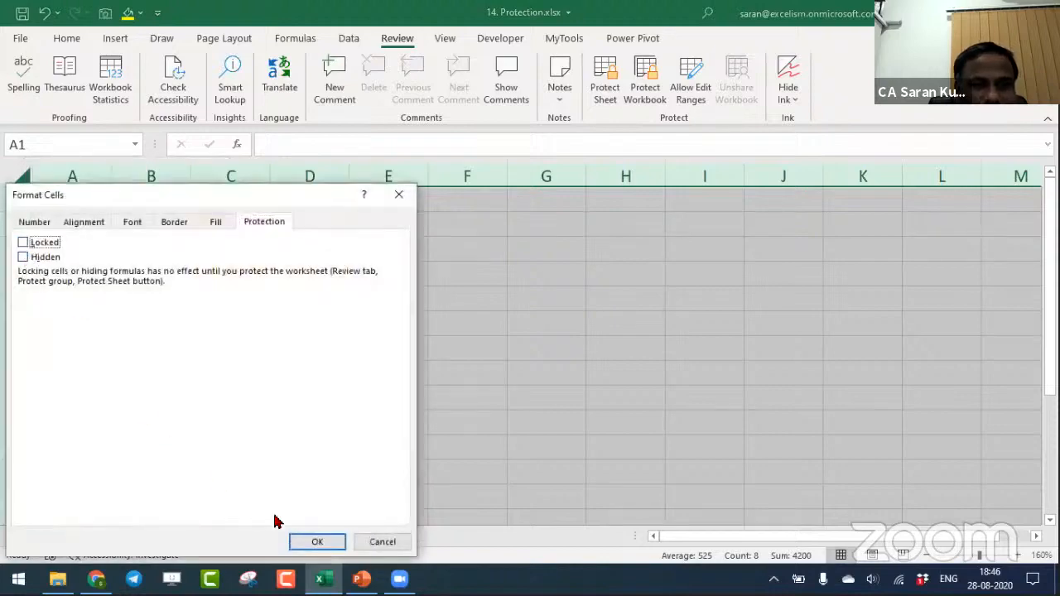
pyautogui.click(304, 543)
pyautogui.click(483, 347)
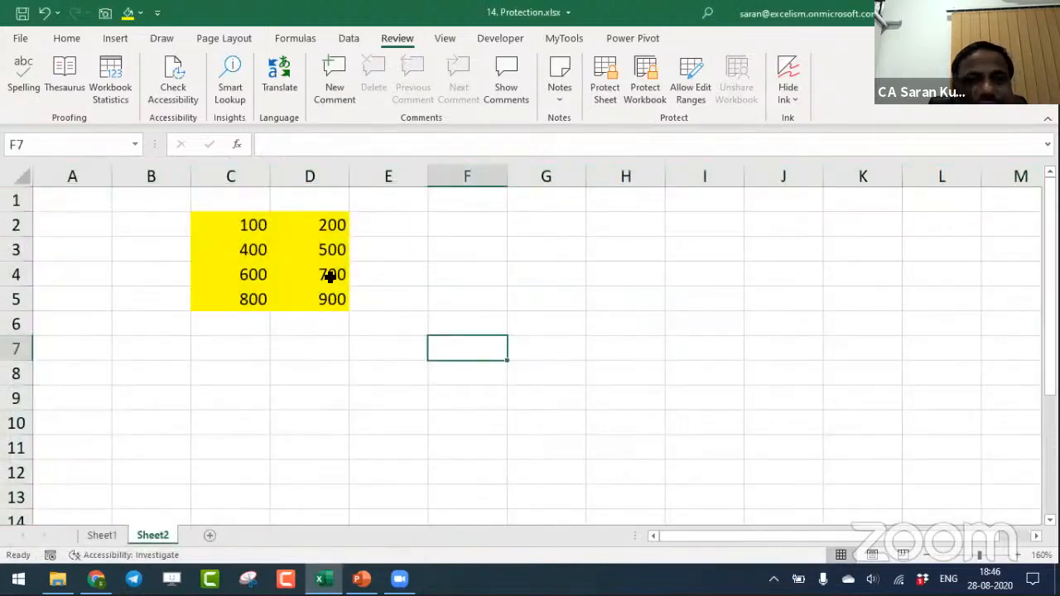
# - Turn on the Locked setting for only the yellow range C2:D5
pyautogui.moveTo(222, 224); pyautogui.dragTo(323, 299)
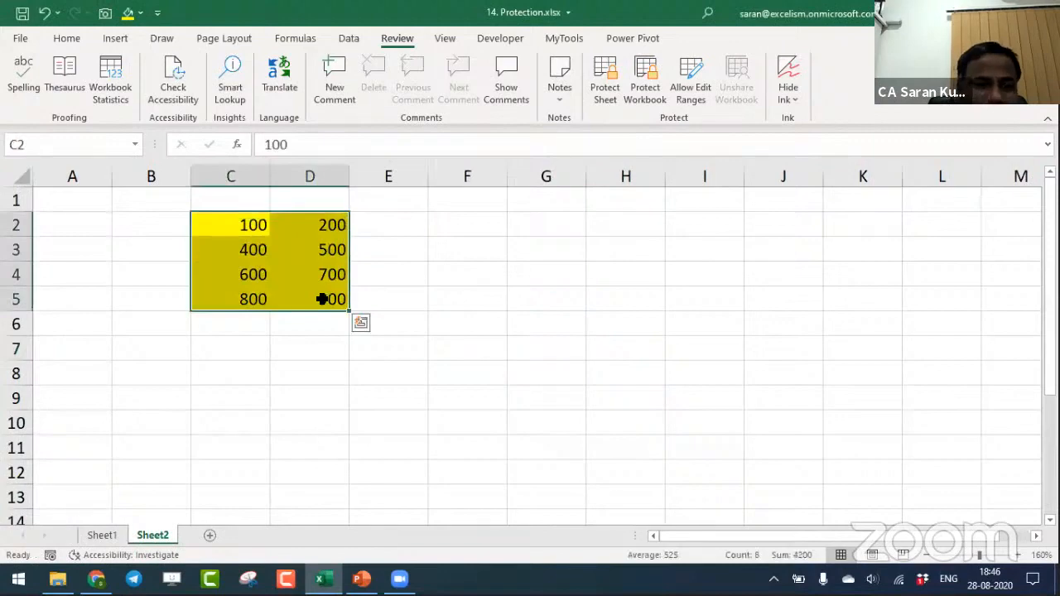
pyautogui.hotkey('ctrl', '1')
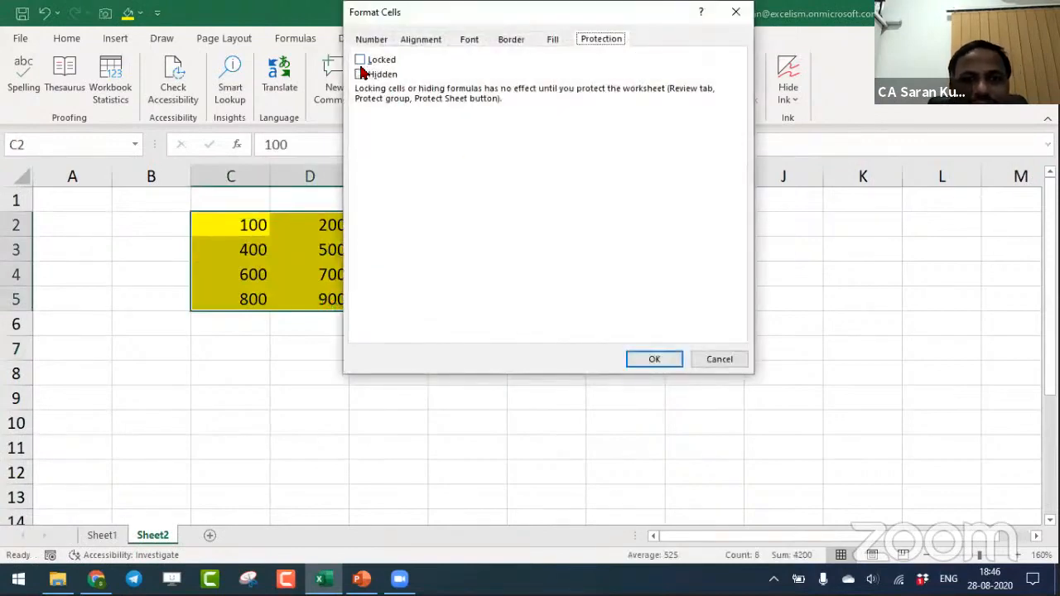
pyautogui.click(360, 61)
pyautogui.click(653, 358)
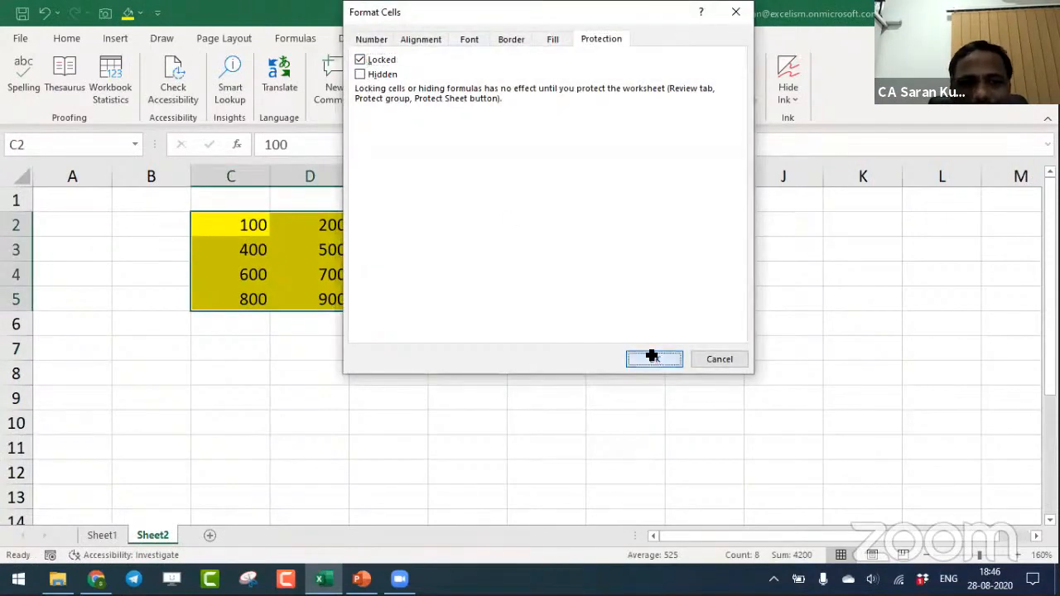
pyautogui.click(484, 387)
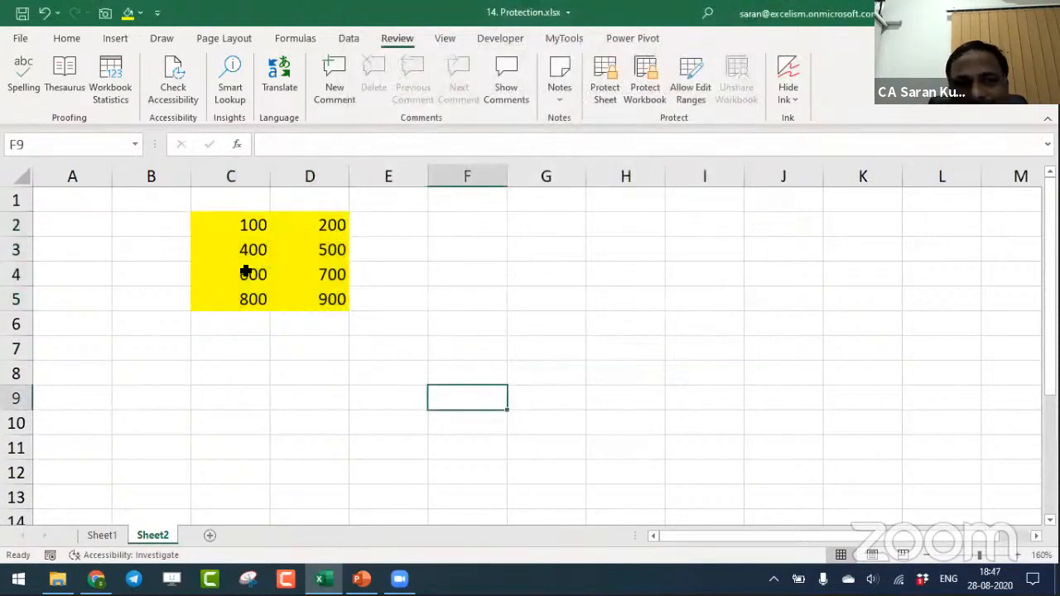
# - Protect Sheet2 again by entering and confirming a sheet password
pyautogui.moveTo(214, 228); pyautogui.dragTo(310, 294)
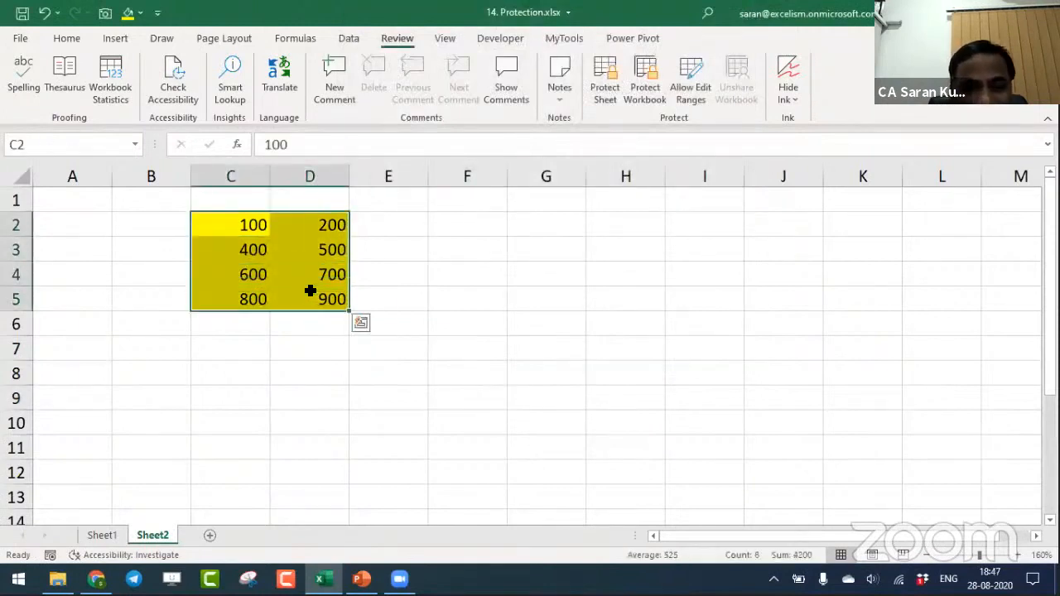
pyautogui.click(613, 100)
pyautogui.write('•')
pyautogui.press('Return')
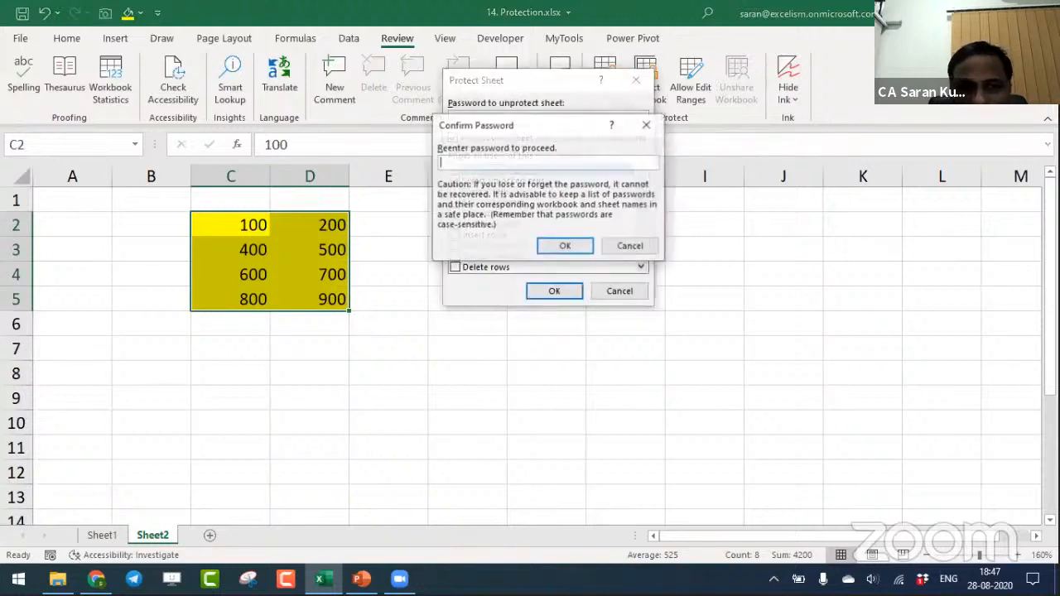
pyautogui.write('•')
pyautogui.press('Return')
# - Enter asdf in G2, G4, G5 and G6, dfa in G7 and sfd in G8 on the protected sheet
pyautogui.press('Right')
pyautogui.press('Right')
pyautogui.press('Right')
pyautogui.press('Right')
pyautogui.write('asdf')
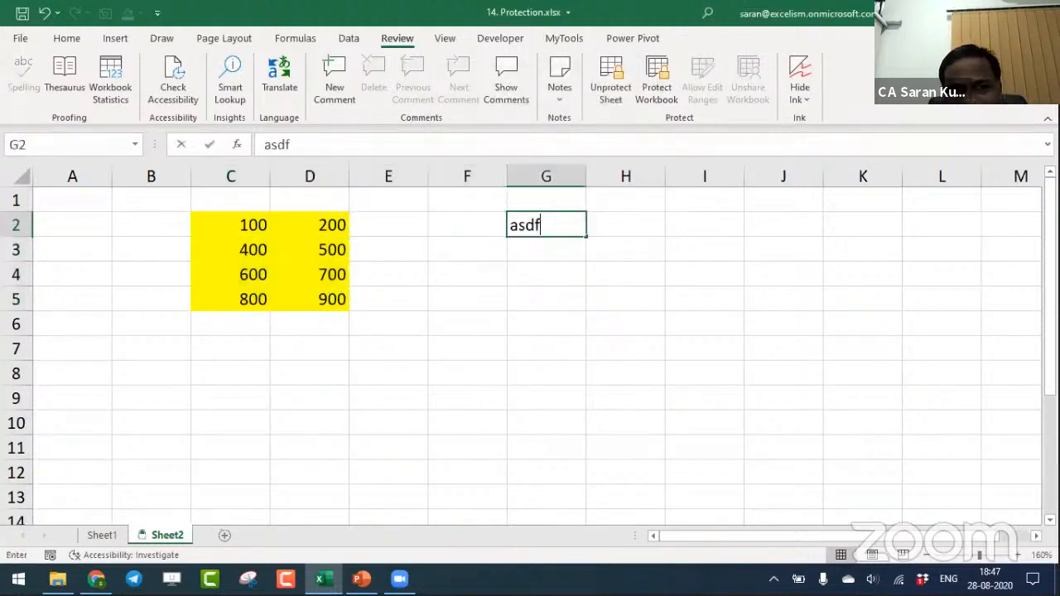
pyautogui.press('Return')
pyautogui.press('Return')
pyautogui.write('asdf')
pyautogui.press('Return')
pyautogui.write('asdf')
pyautogui.press('Return')
pyautogui.write('asdf')
pyautogui.press('Return')
pyautogui.write('dfa')
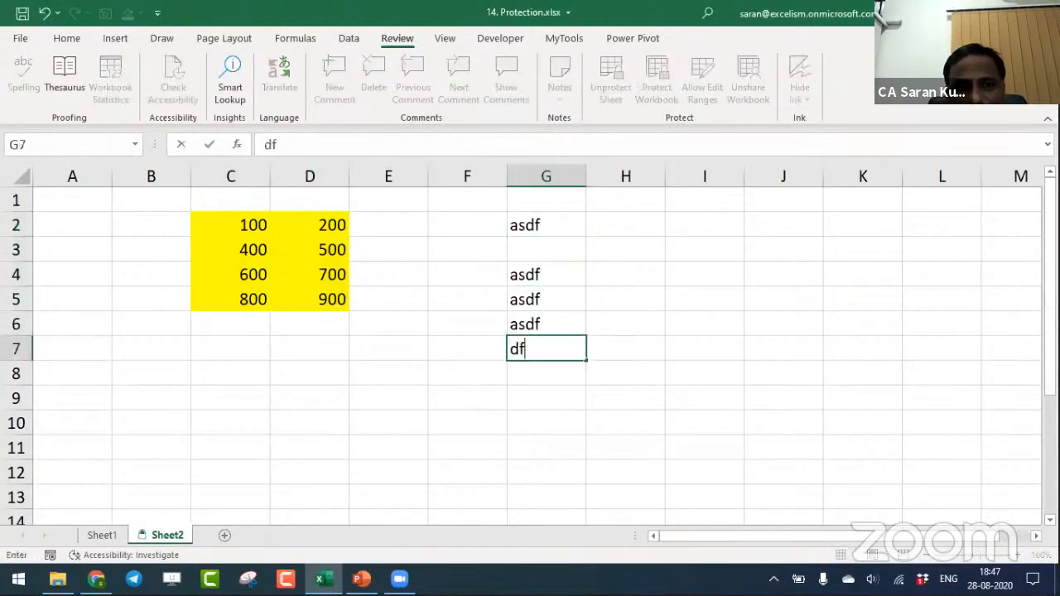
pyautogui.press('Return')
pyautogui.write('sfd')
# - Try to delete the values in cells C4 and C2 of the locked yellow range
pyautogui.press('Left')
pyautogui.press('Left')
pyautogui.press('Left')
pyautogui.press('Left')
pyautogui.press('Up')
pyautogui.press('Up')
pyautogui.press('Up')
pyautogui.press('Up')
pyautogui.press('Delete')
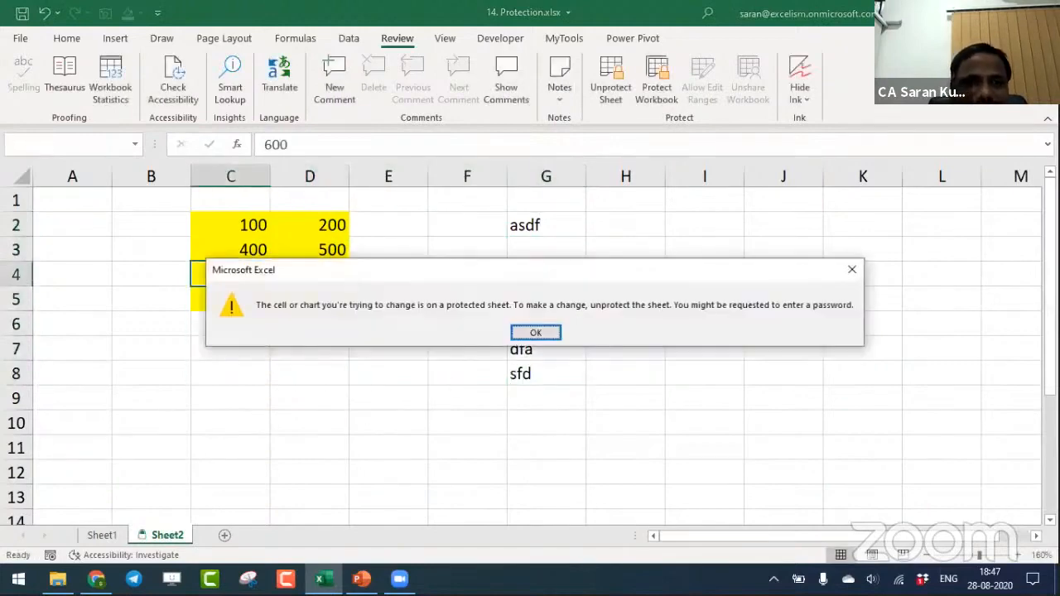
pyautogui.press('Return')
pyautogui.press('Up')
pyautogui.press('Up')
pyautogui.press('Delete')
pyautogui.press('Return')
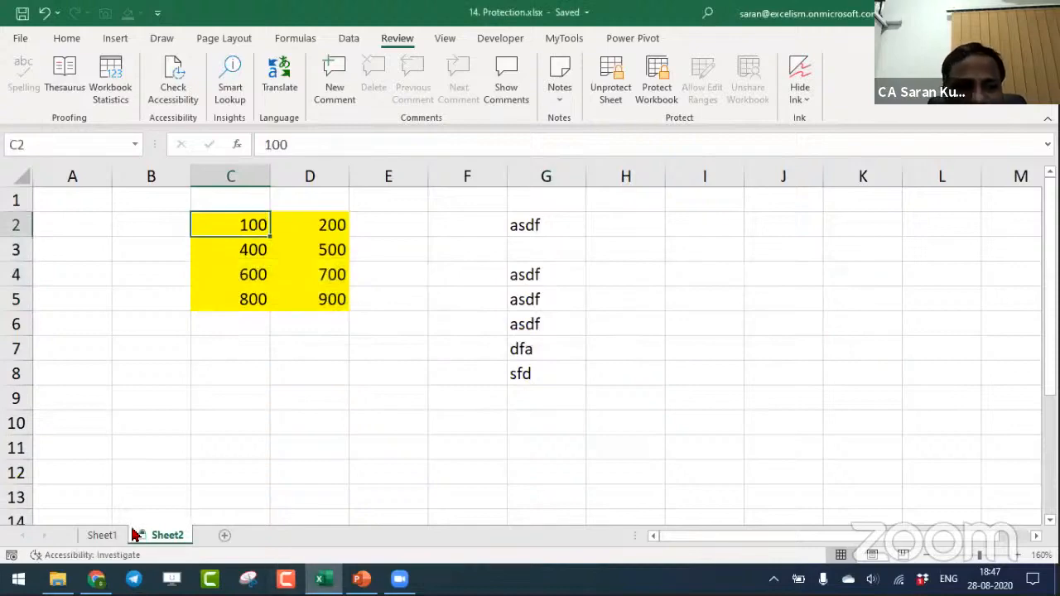
# - Go to Sheet1, close the 14. Protection.xlsx workbook and switch to the Working Files folder in File Explorer
pyautogui.click(103, 534)
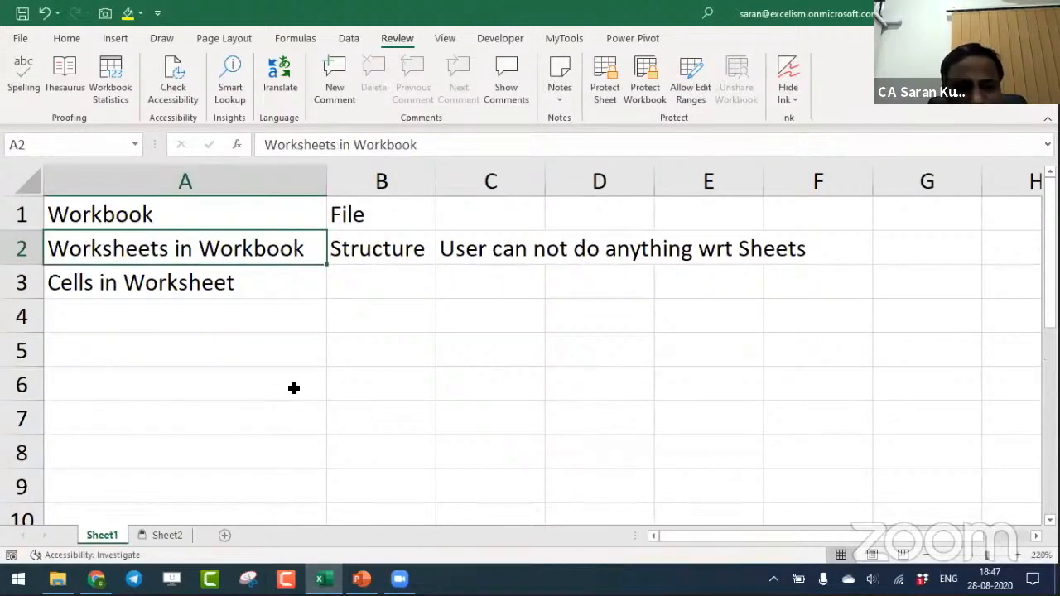
pyautogui.hotkey('ctrl', 'w')
pyautogui.hotkey('alt', 'Tab')
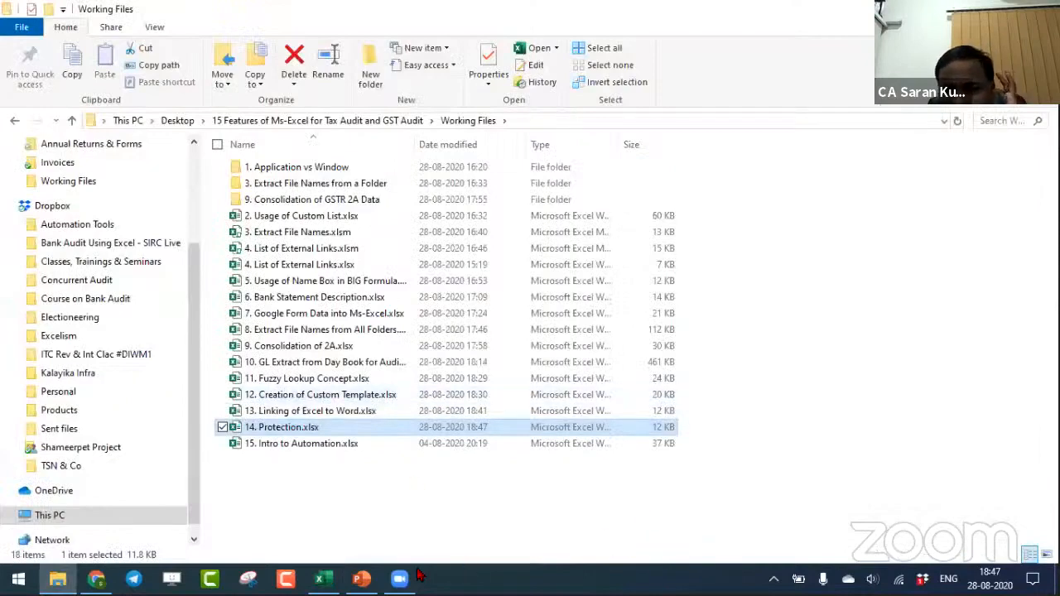
# - Show topic 15 on the PowerPoint Session Topics slide, and open 15. Intro to Automation.xlsx from the Working Files folder
pyautogui.click(372, 576)
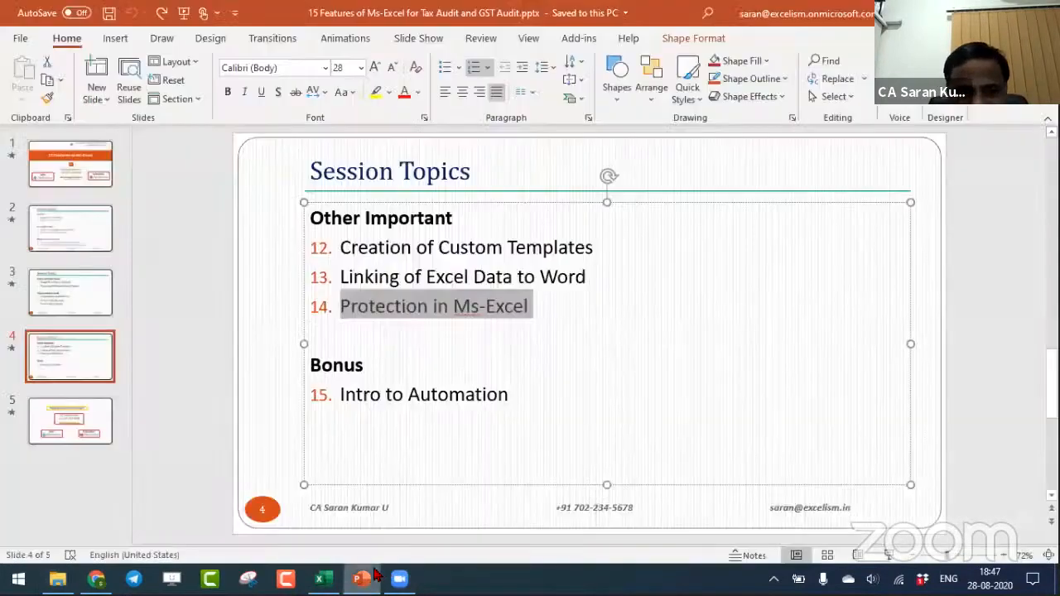
pyautogui.click(673, 401)
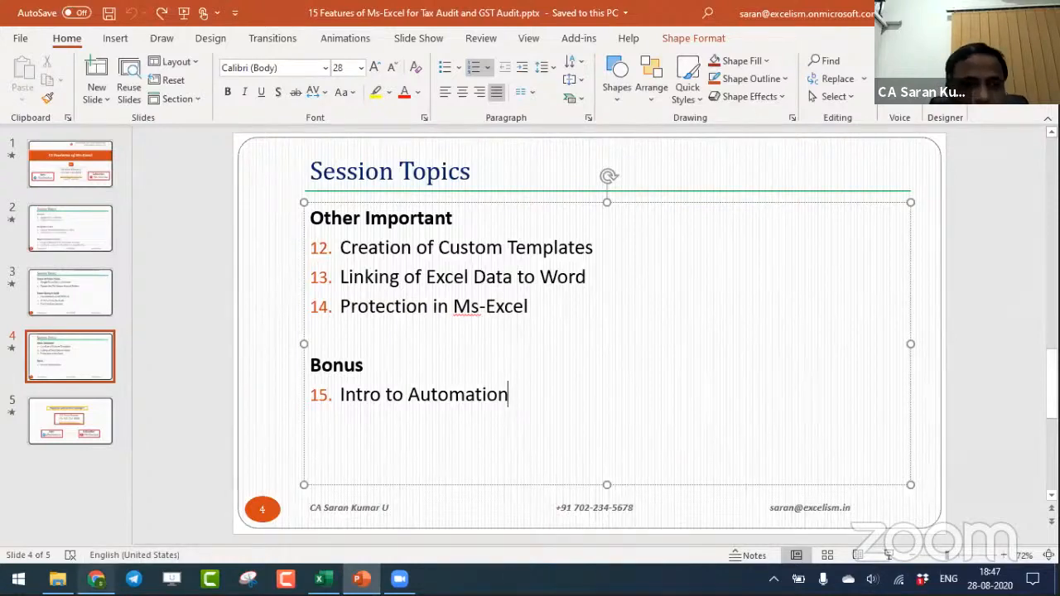
pyautogui.click(57, 579)
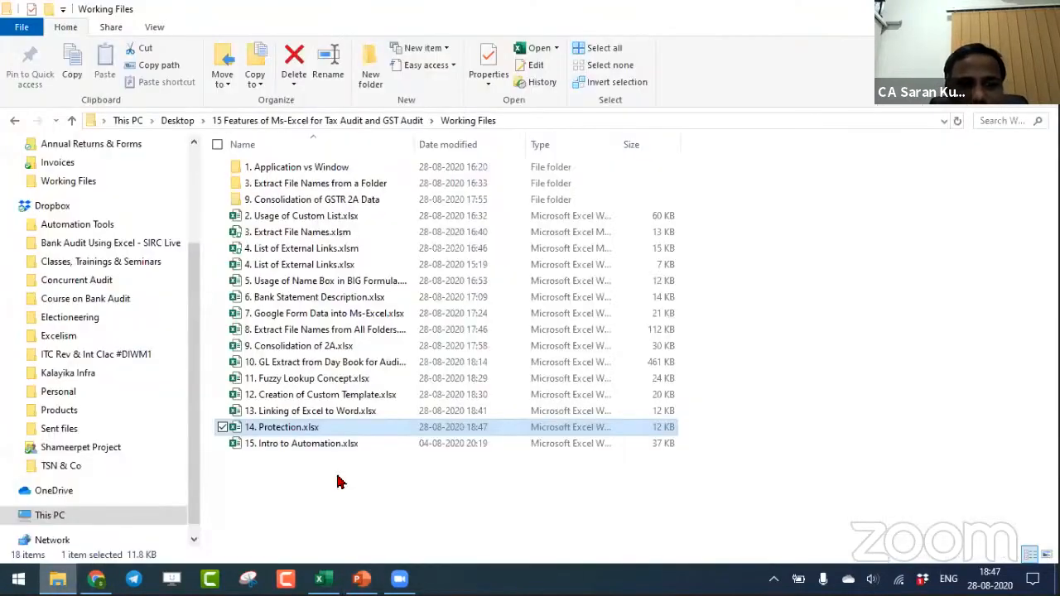
pyautogui.press('Down')
pyautogui.press('Return')
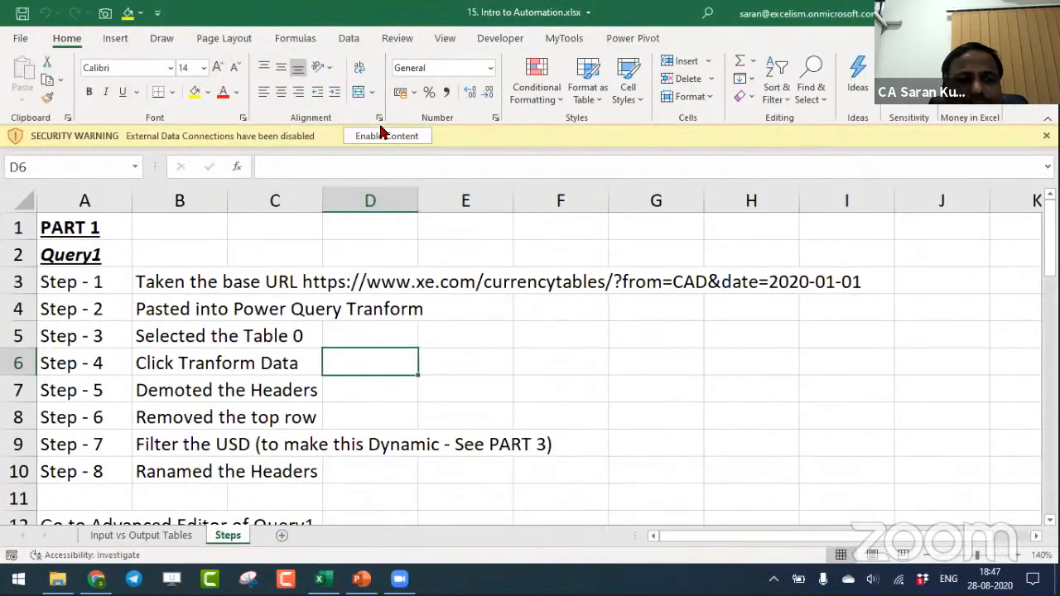
# - Enable the workbook's external data connections and go to cell D1 of the Input vs Output Tables sheet
pyautogui.click(377, 135)
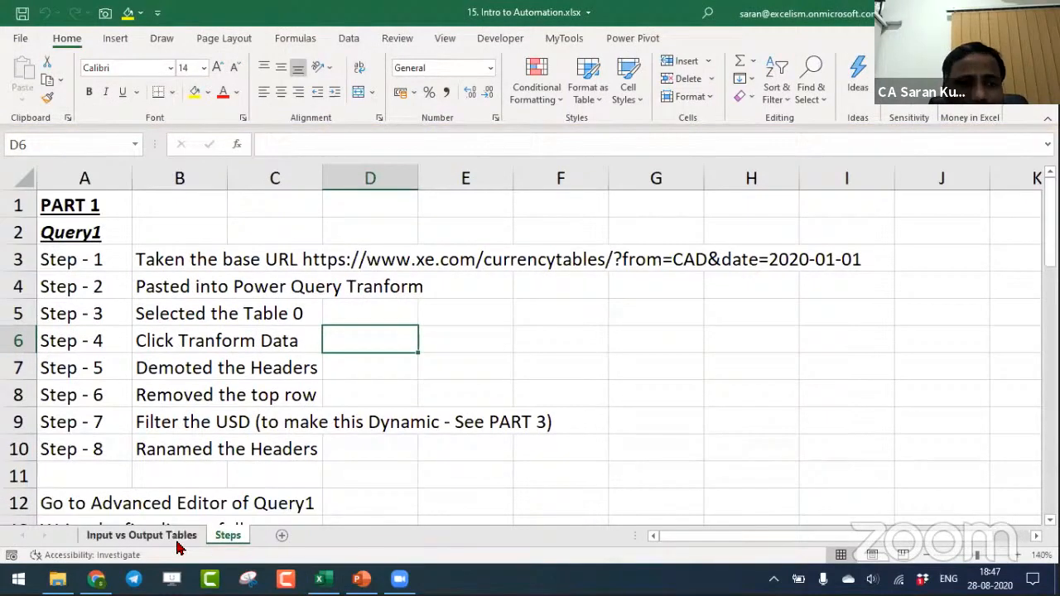
pyautogui.click(157, 536)
pyautogui.click(524, 199)
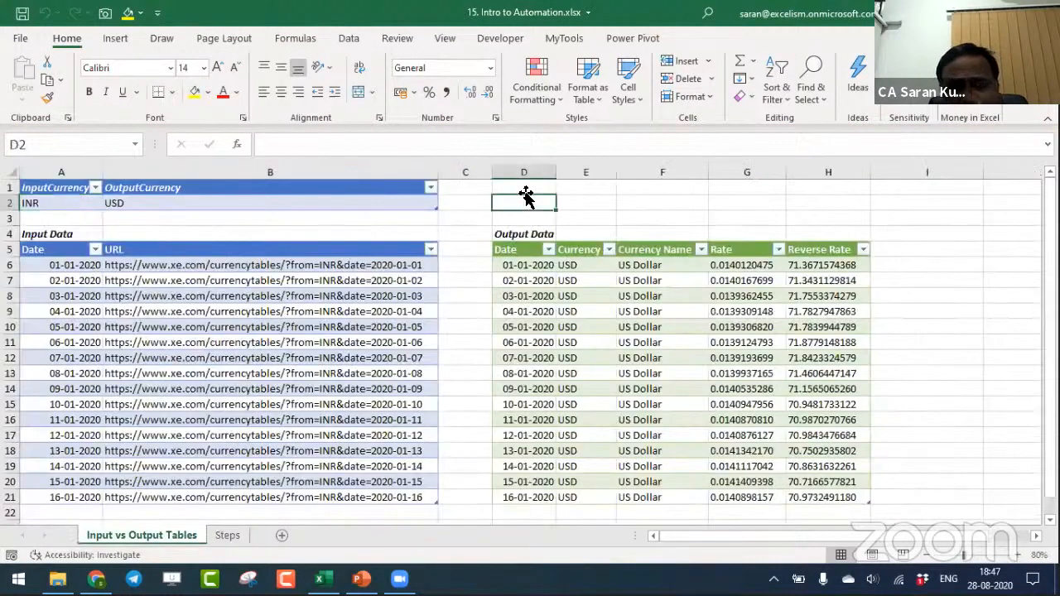
pyautogui.click(528, 187)
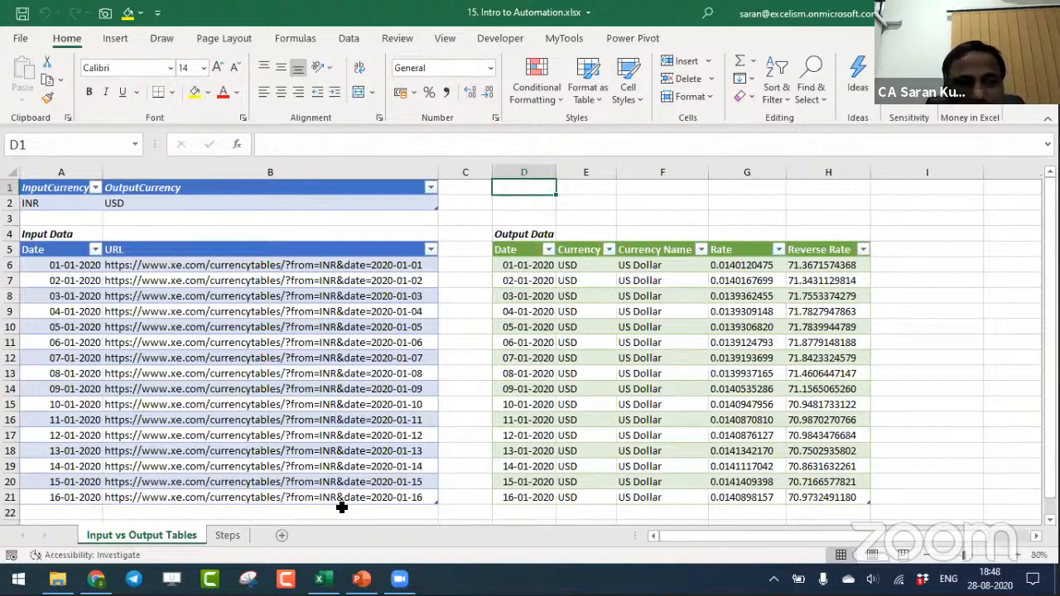
# - Delete rows 7 to 21 of the Input Data table, keeping only its first date row
pyautogui.moveTo(71, 280); pyautogui.dragTo(343, 491)
pyautogui.hotkey('ctrl', '-')
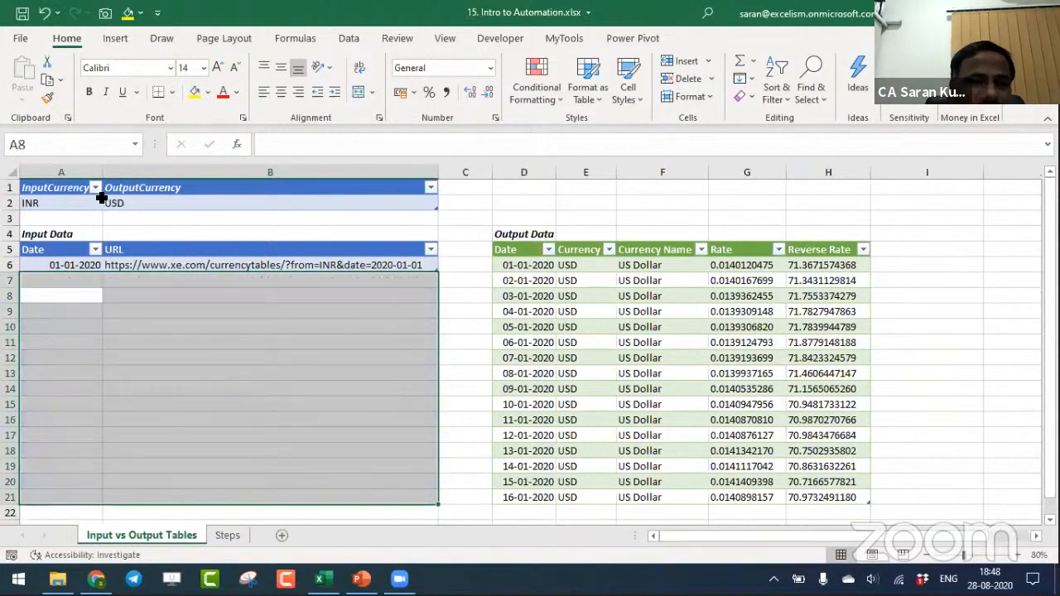
pyautogui.click(216, 377)
# - Set the first Input Data date in A6 to 01-08-2020 and fill the dates down to 28-08-2020 in row 33
pyautogui.click(68, 262)
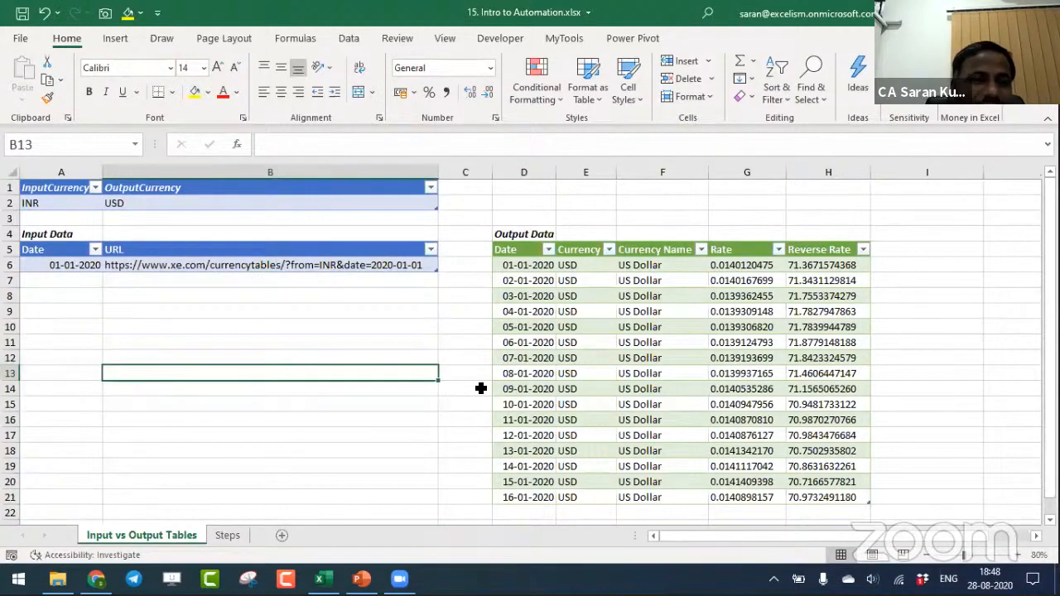
pyautogui.write('01/08/20')
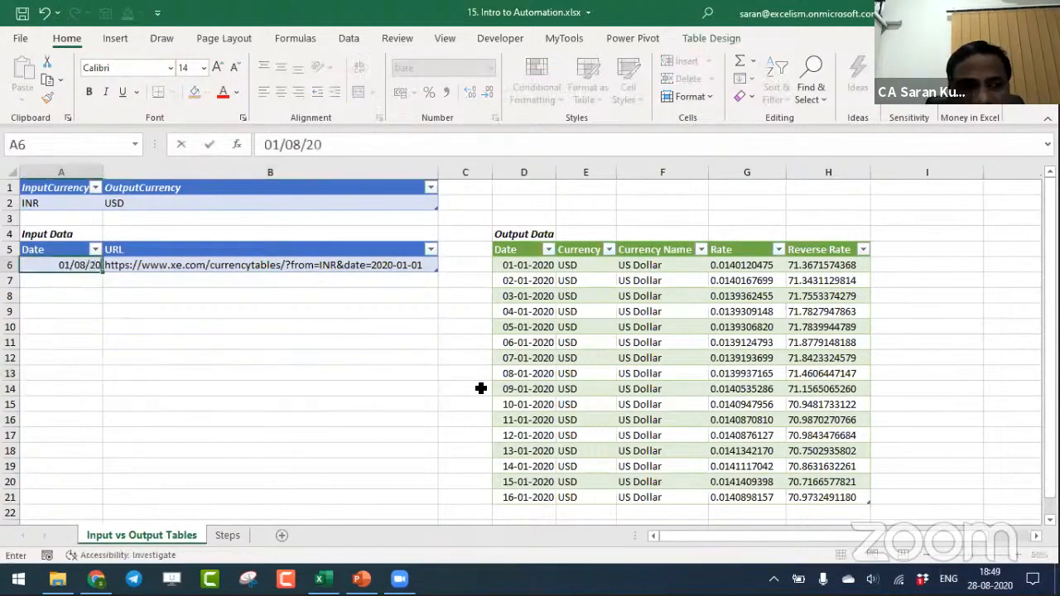
pyautogui.press('Return')
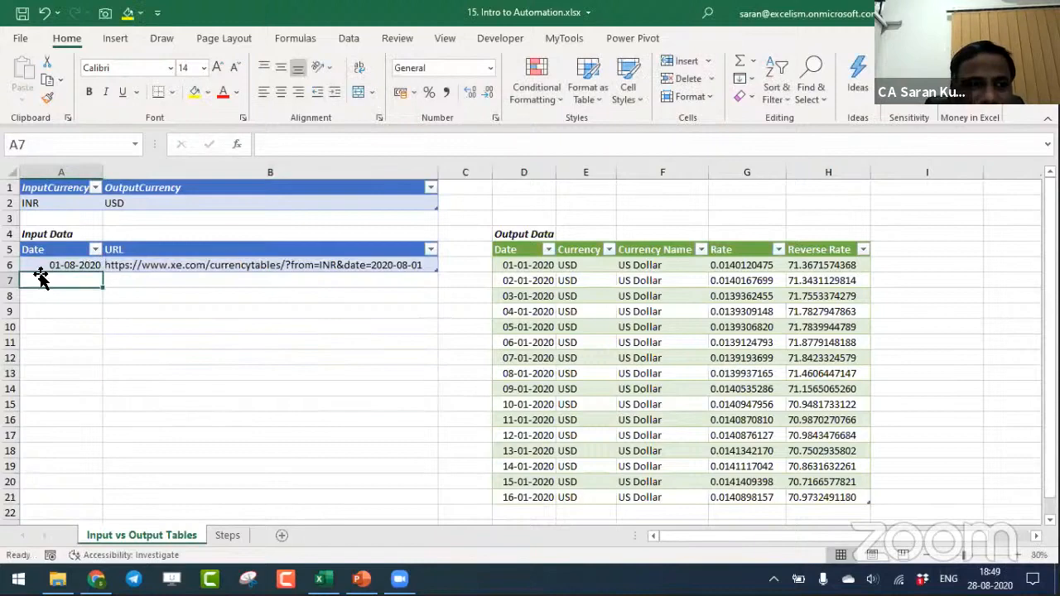
pyautogui.click(83, 267)
pyautogui.moveTo(99, 270); pyautogui.dragTo(108, 507)
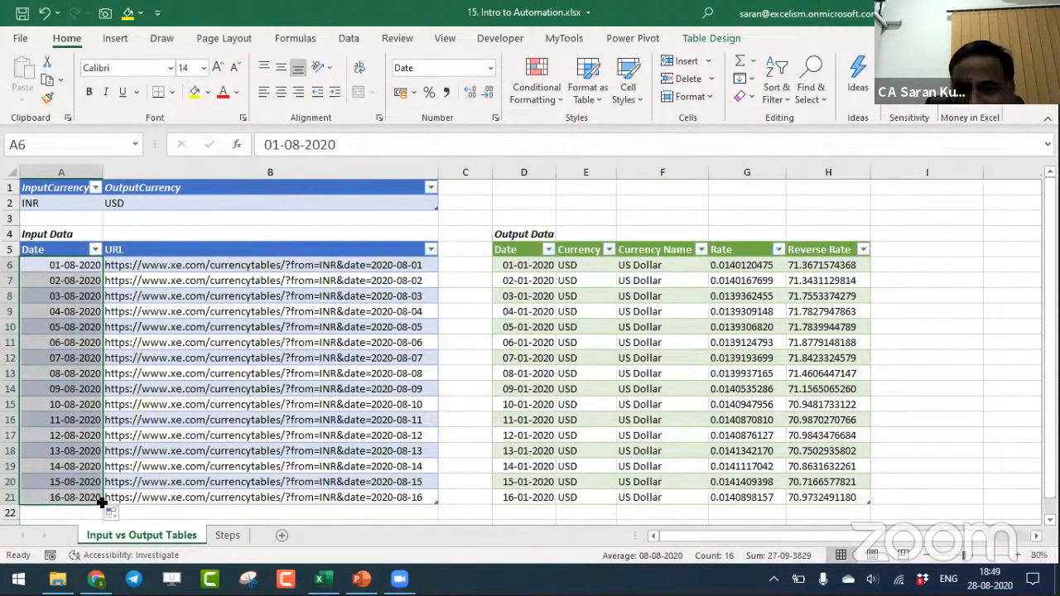
pyautogui.moveTo(100, 502)
pyautogui.mouseDown()
pyautogui.moveTo(103, 562)
pyautogui.moveTo(90, 489)
pyautogui.mouseUp()
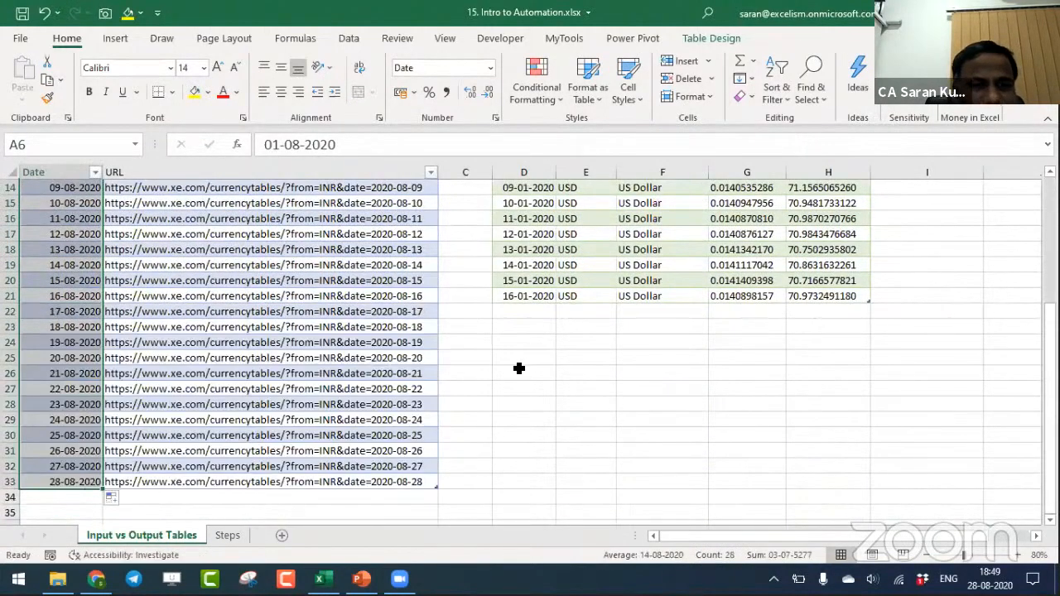
pyautogui.hotkey('ctrl', 'Home')
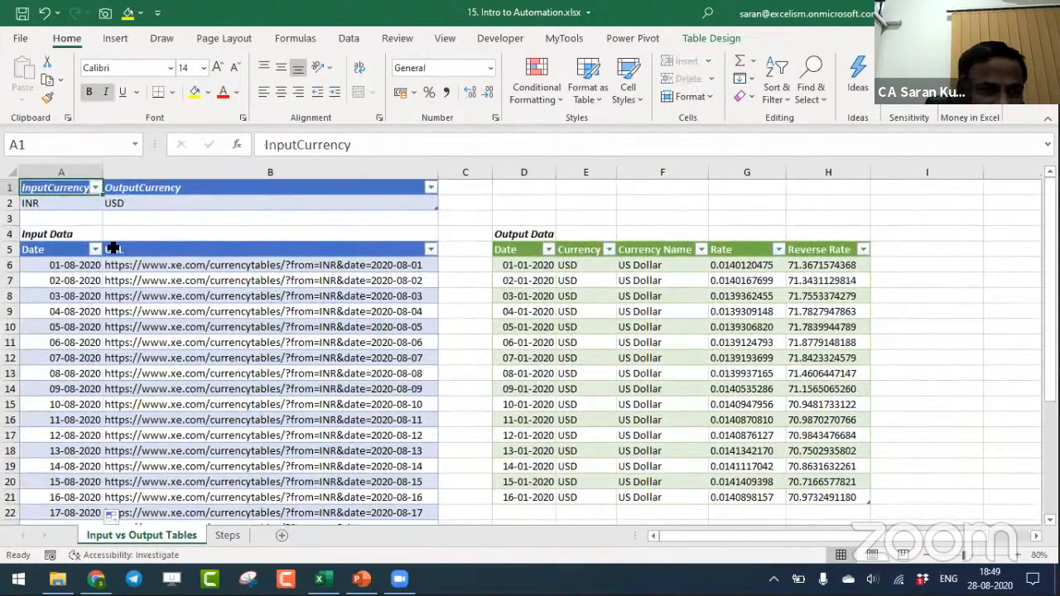
# - Select a cell in the Output Data table and refresh all the workbook's queries
pyautogui.moveTo(59, 190); pyautogui.dragTo(125, 203)
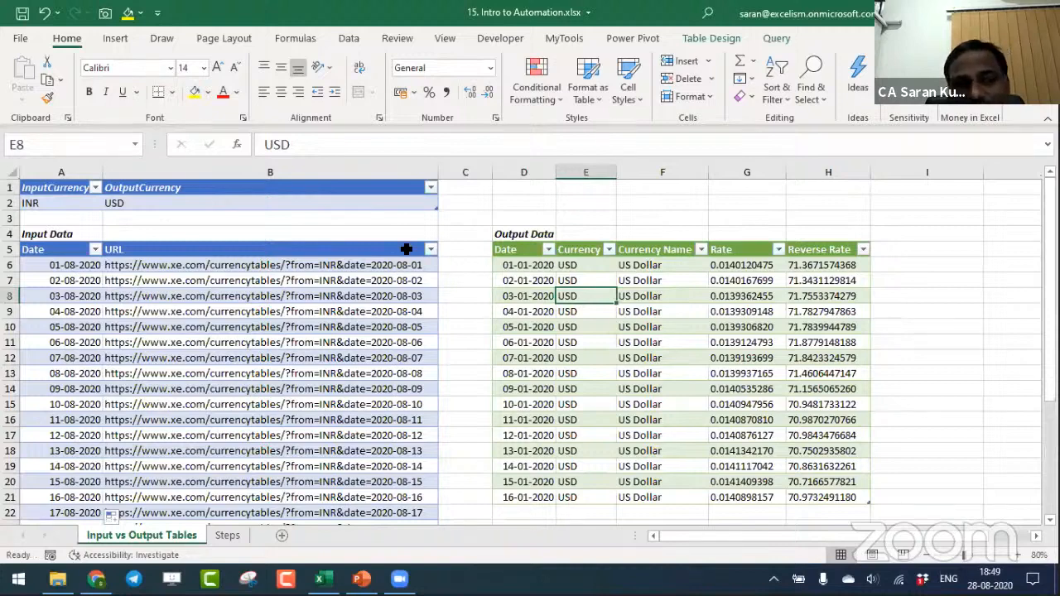
pyautogui.click(351, 46)
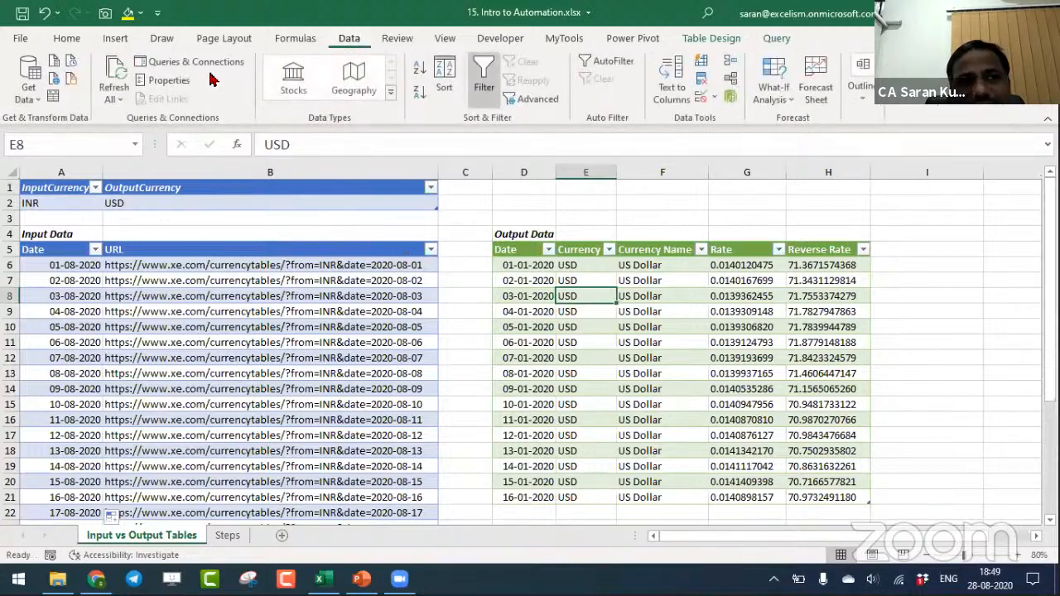
pyautogui.click(123, 75)
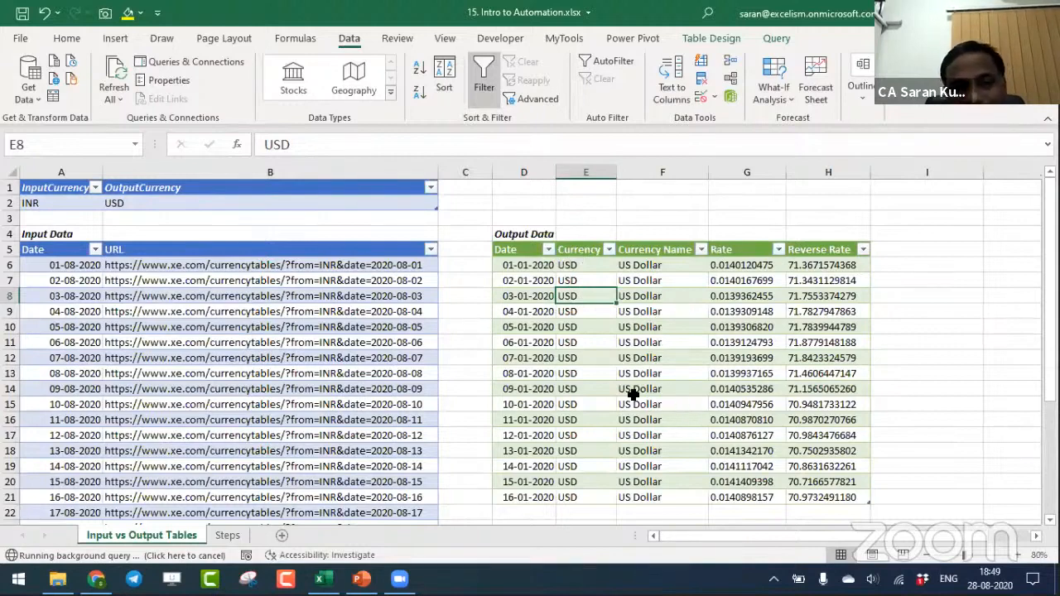
# - Select the Input Data URLs in B6:B33 and look at the Chrome window while the query runs, returning to Excel
pyautogui.click(55, 281)
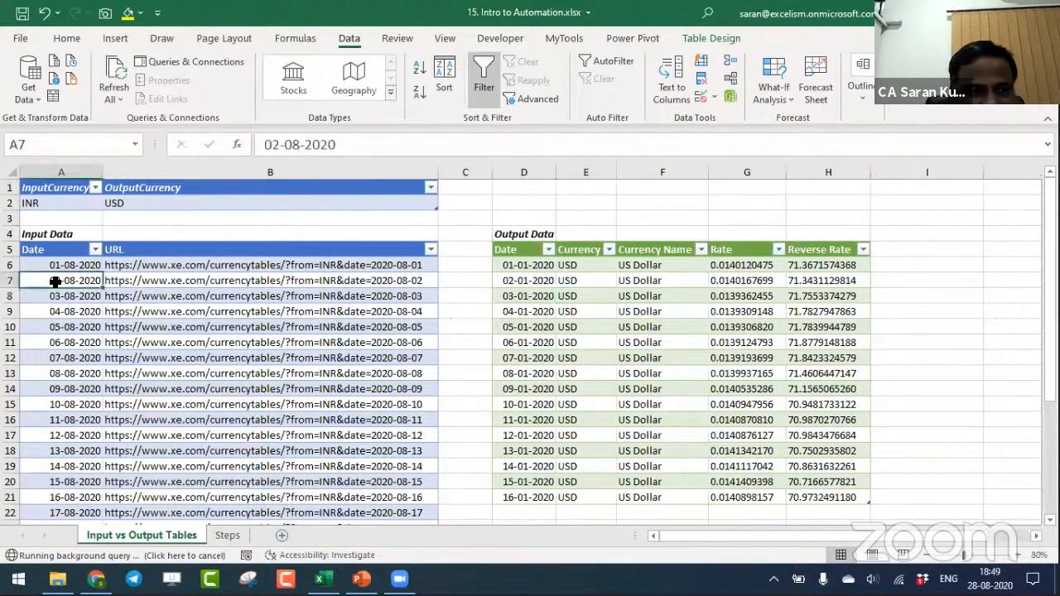
pyautogui.hotkey('ctrl', 'Down')
pyautogui.press('Right')
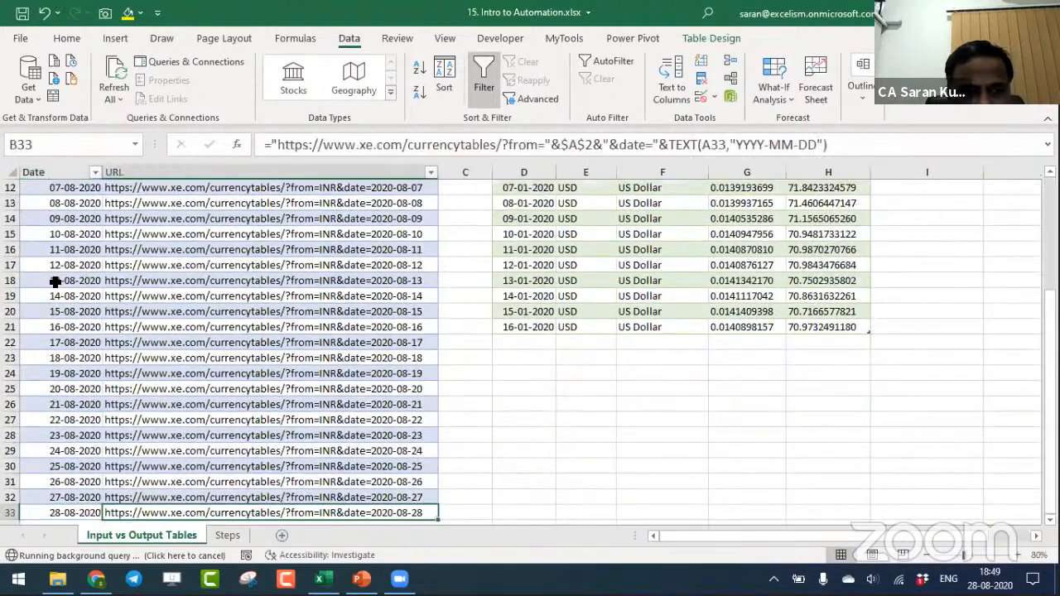
pyautogui.hotkey('ctrl', 'shift', 'Up')
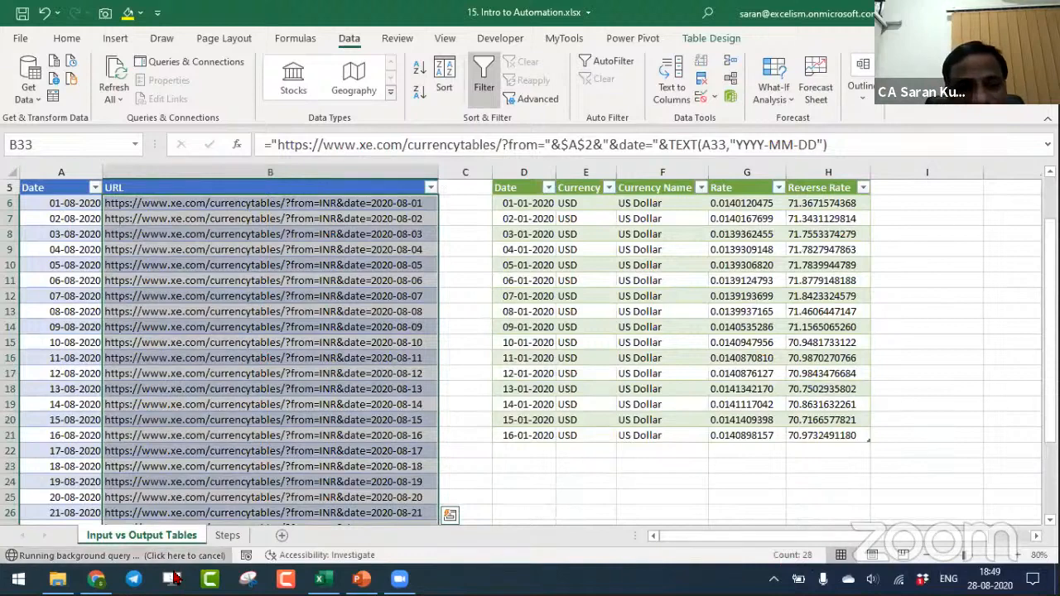
pyautogui.click(96, 578)
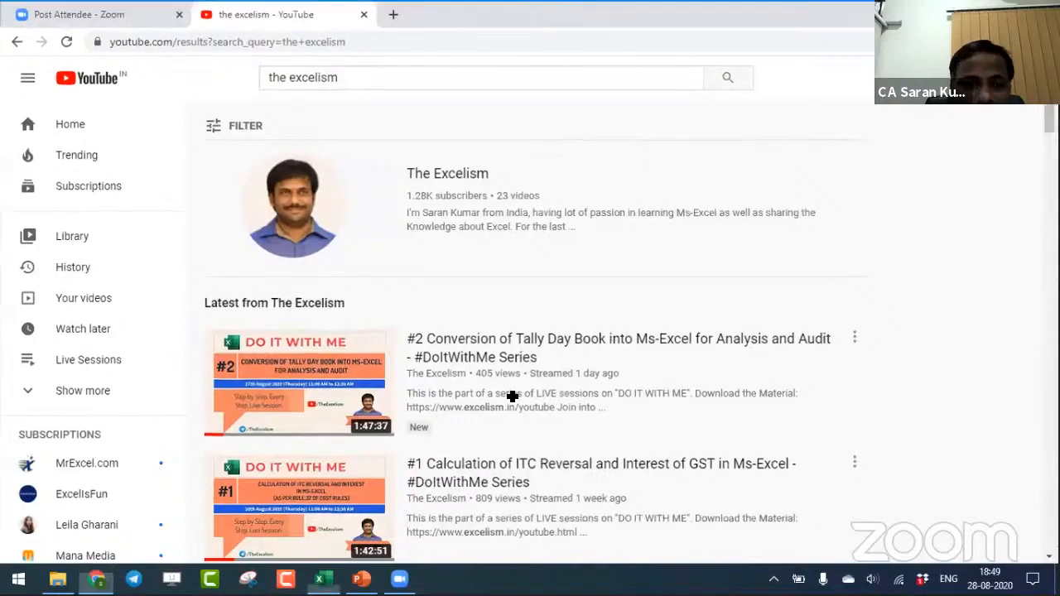
pyautogui.hotkey('alt', 'Tab')
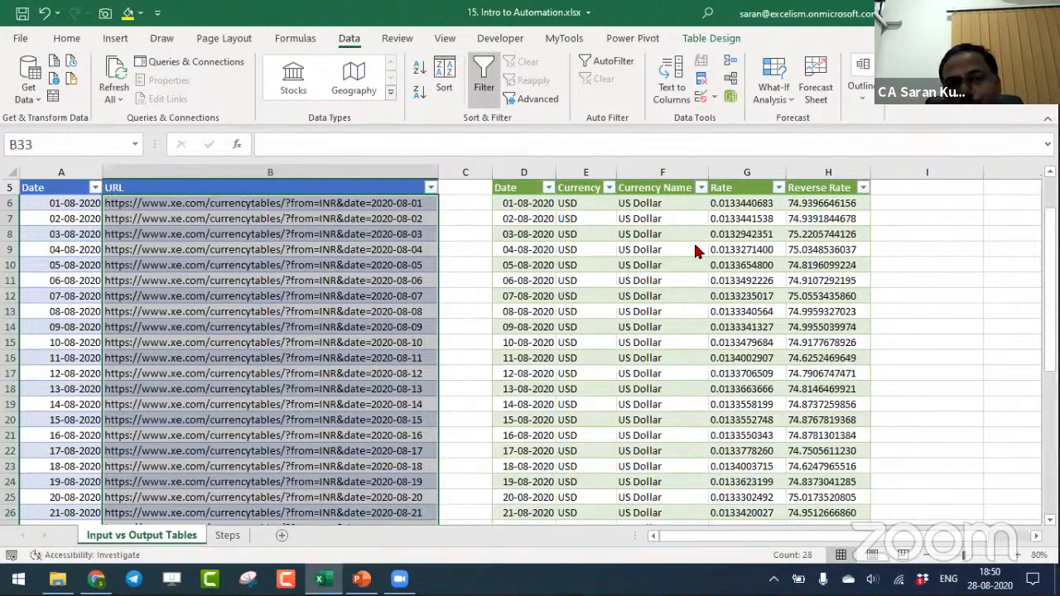
# - Examine the end of the refreshed Output Data table around row 33
pyautogui.press('Right')
pyautogui.press('Right')
pyautogui.press('Right')
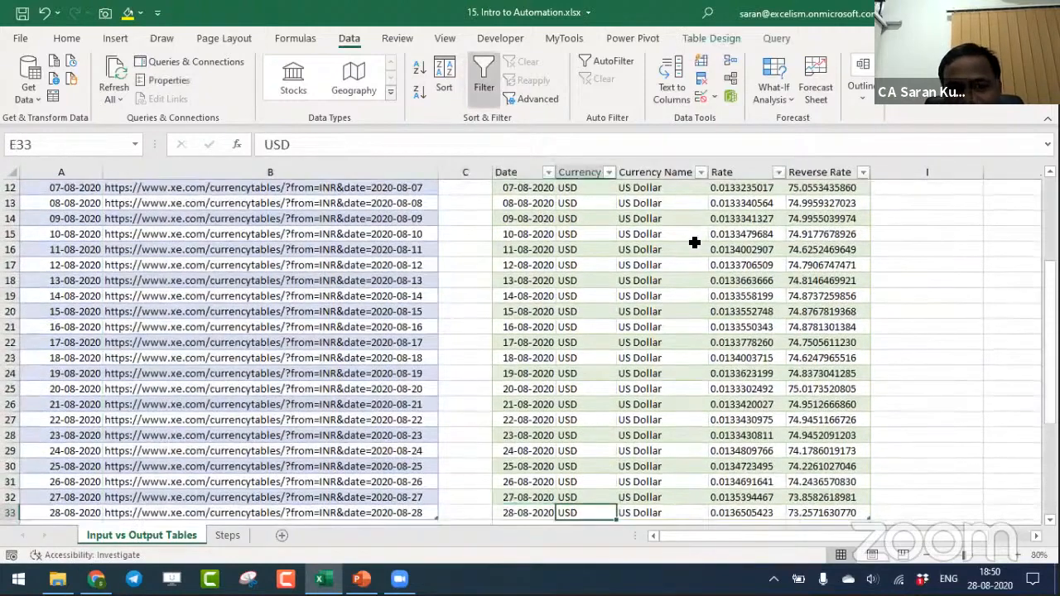
pyautogui.press('Left')
pyautogui.press('Down')
pyautogui.press('Down')
pyautogui.press('Down')
pyautogui.press('Up')
pyautogui.press('Up')
pyautogui.press('Up')
# - Copy the URL for 28-08-2020 from B33 and open it in a new Chrome tab
pyautogui.press('Left')
pyautogui.press('Left')
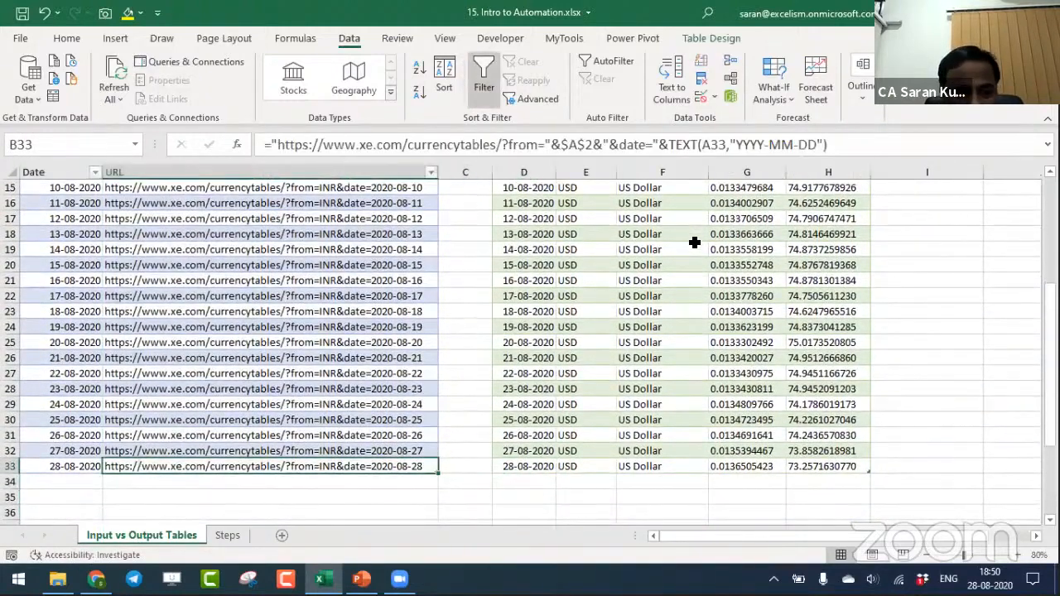
pyautogui.hotkey('ctrl', 'c')
pyautogui.hotkey('alt', 'Tab')
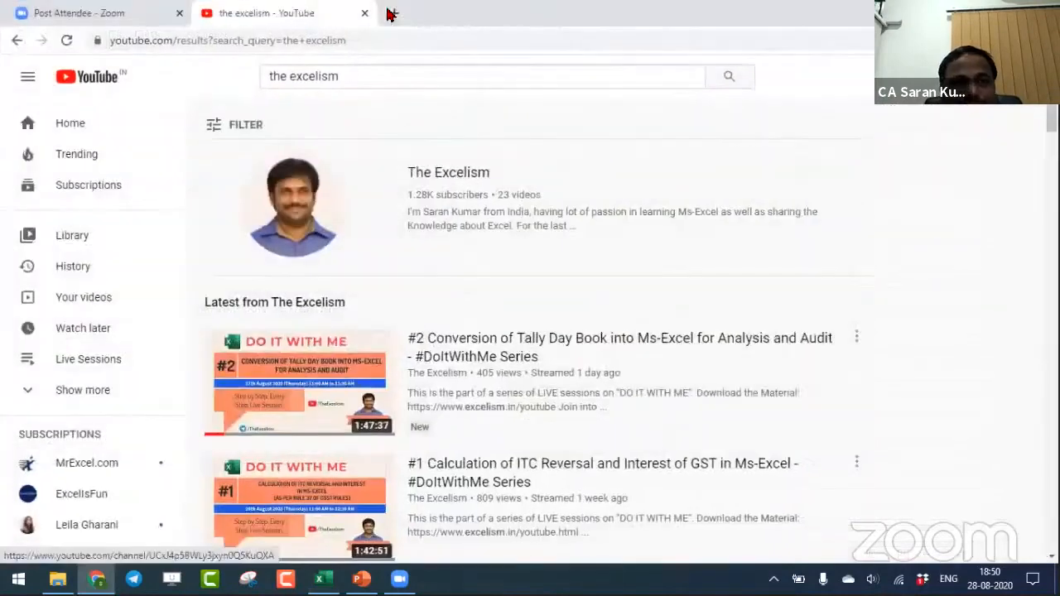
pyautogui.hotkey('ctrl', 't')
pyautogui.hotkey('ctrl', 'v')
pyautogui.press('Return')
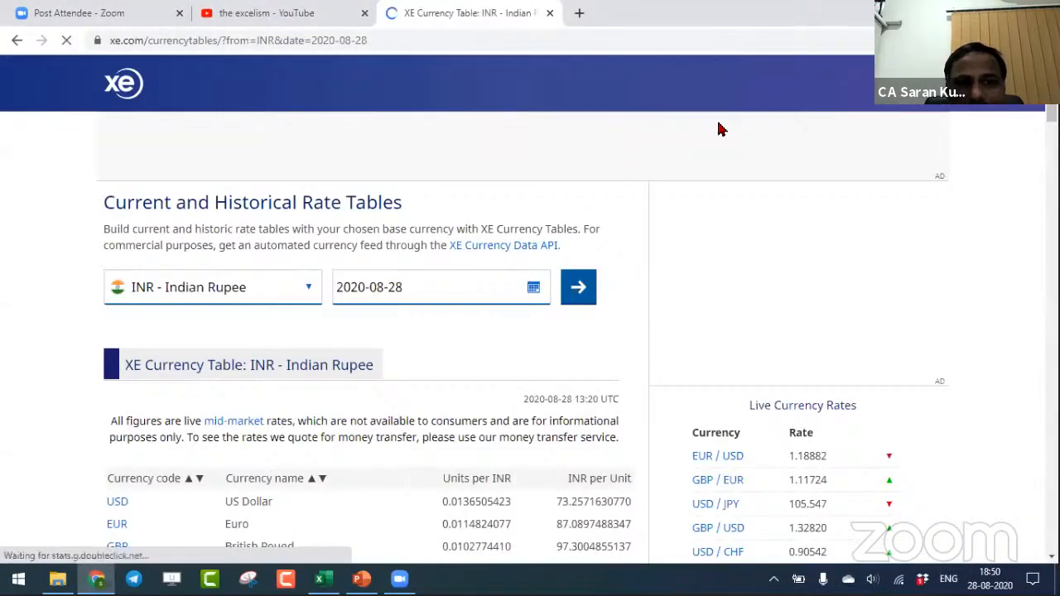
# - Locate the US Dollar row in the XE Currency Table and highlight its INR per Unit rate
pyautogui.scroll(-3, 530, 331)
pyautogui.scroll(3, 529, 331)
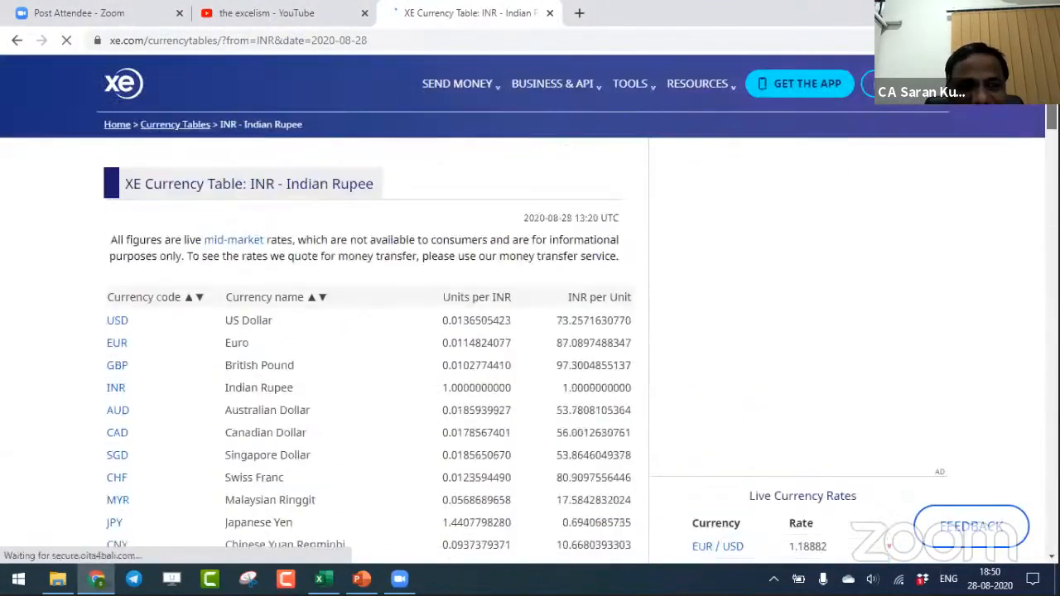
pyautogui.scroll(-2, 529, 331)
pyautogui.scroll(-1, 550, 285)
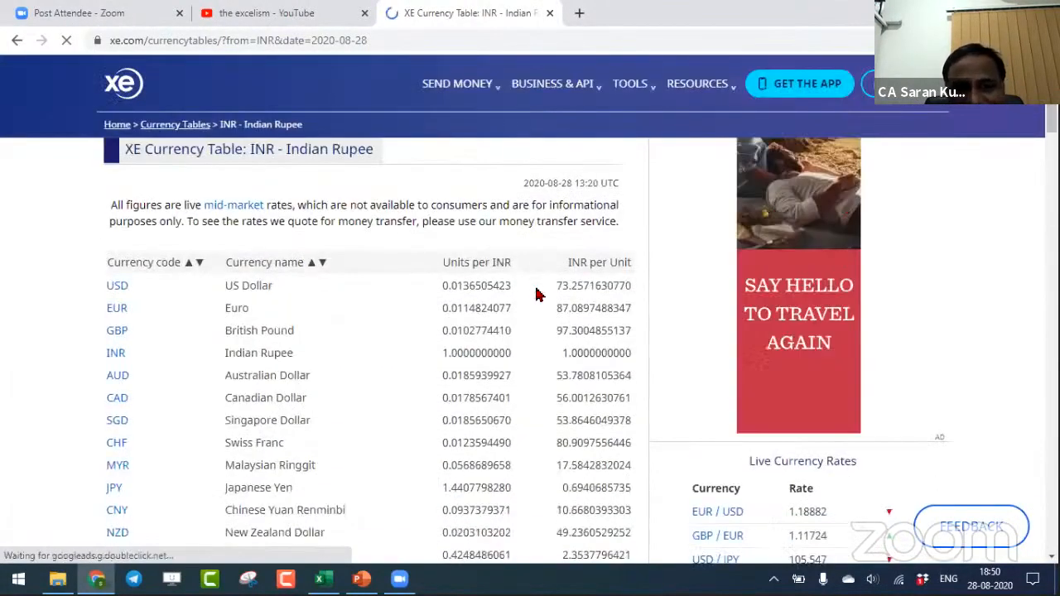
pyautogui.moveTo(553, 285); pyautogui.dragTo(631, 289)
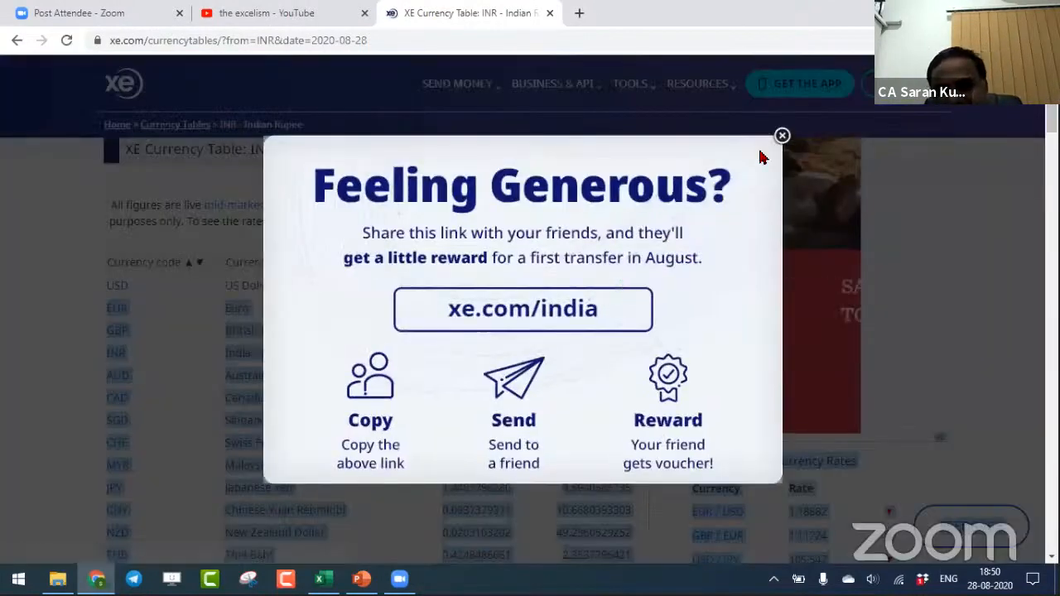
pyautogui.click(782, 135)
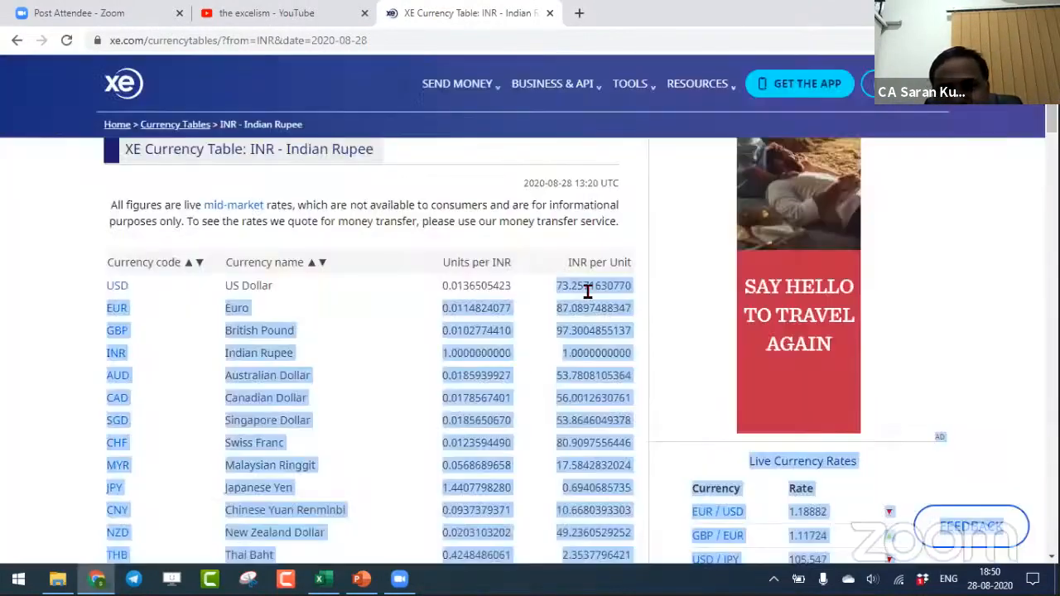
pyautogui.click(565, 296)
# - Compare the Reverse Rate in H33 of the Excel output table with the US Dollar rate on the XE page
pyautogui.hotkey('alt', 'Tab')
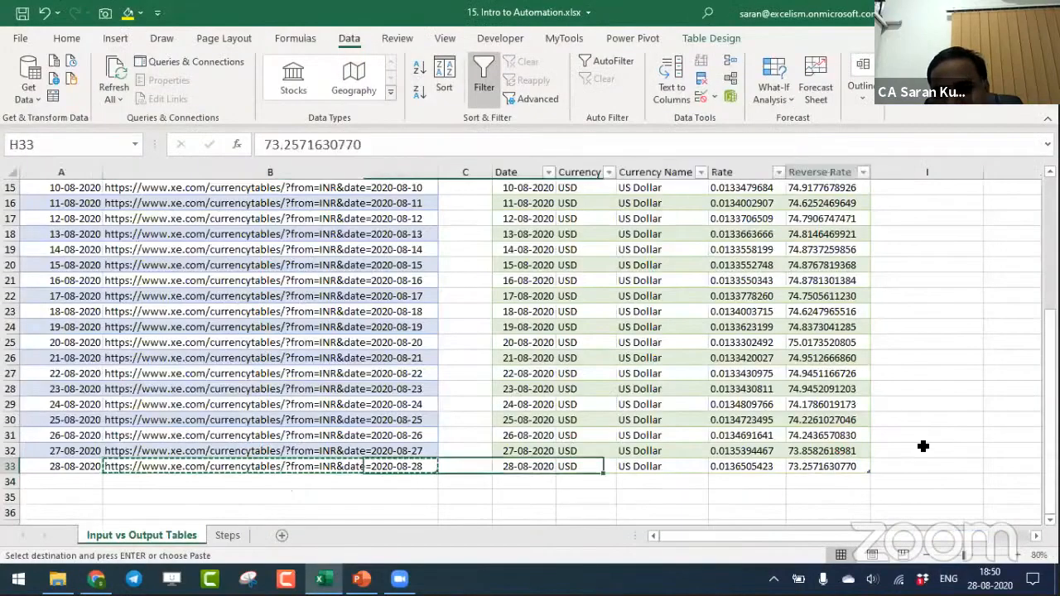
pyautogui.hotkey('alt', 'Tab')
pyautogui.hotkey('alt', 'Tab')
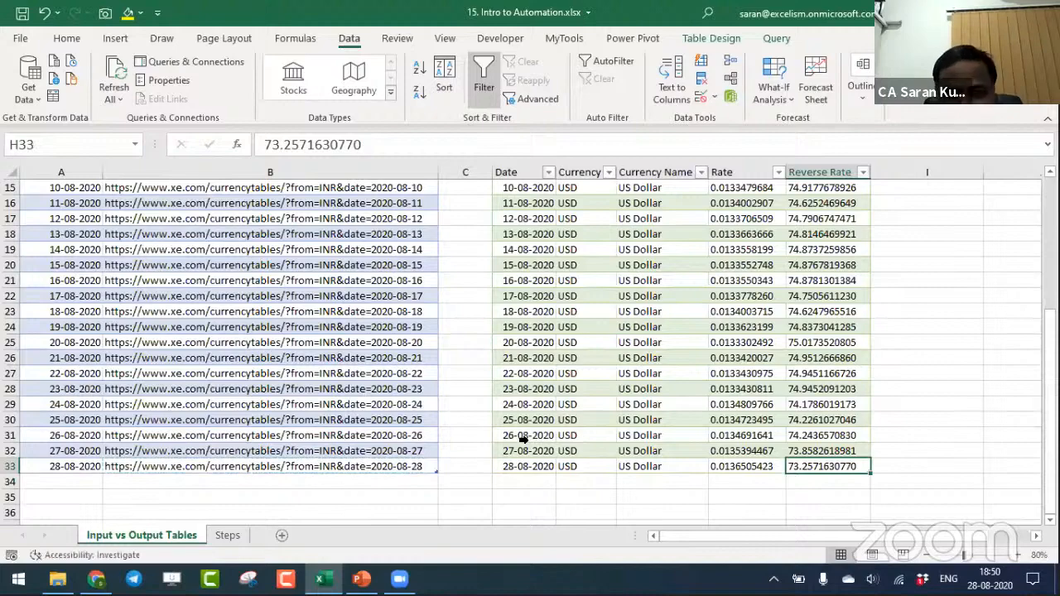
# - Set the first Input Data date in A6 to 01/01/2018 and refresh all queries
pyautogui.press('Home')
pyautogui.hotkey('ctrl', 'Up')
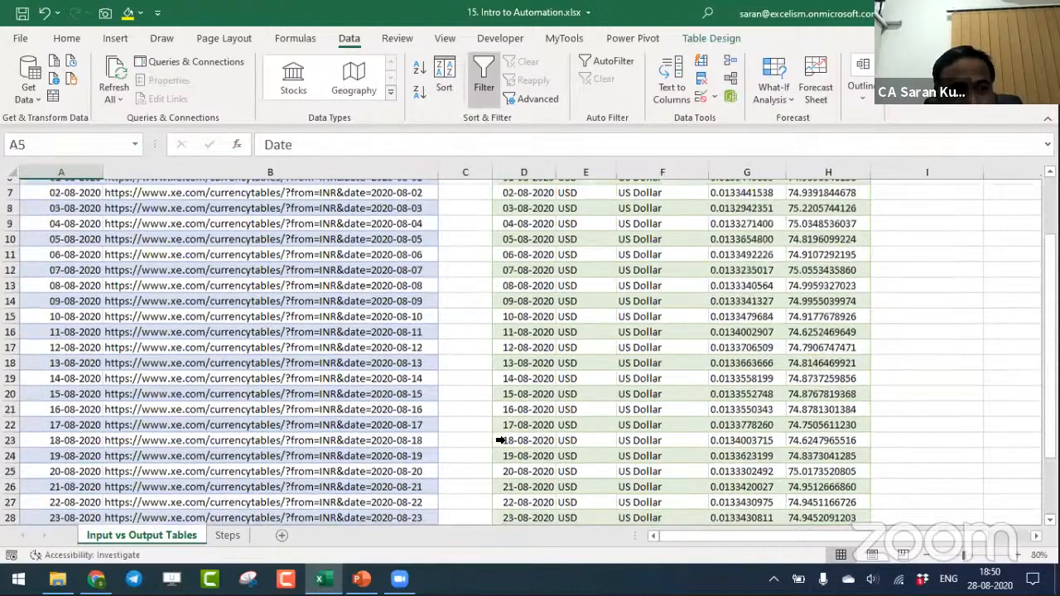
pyautogui.press('Down')
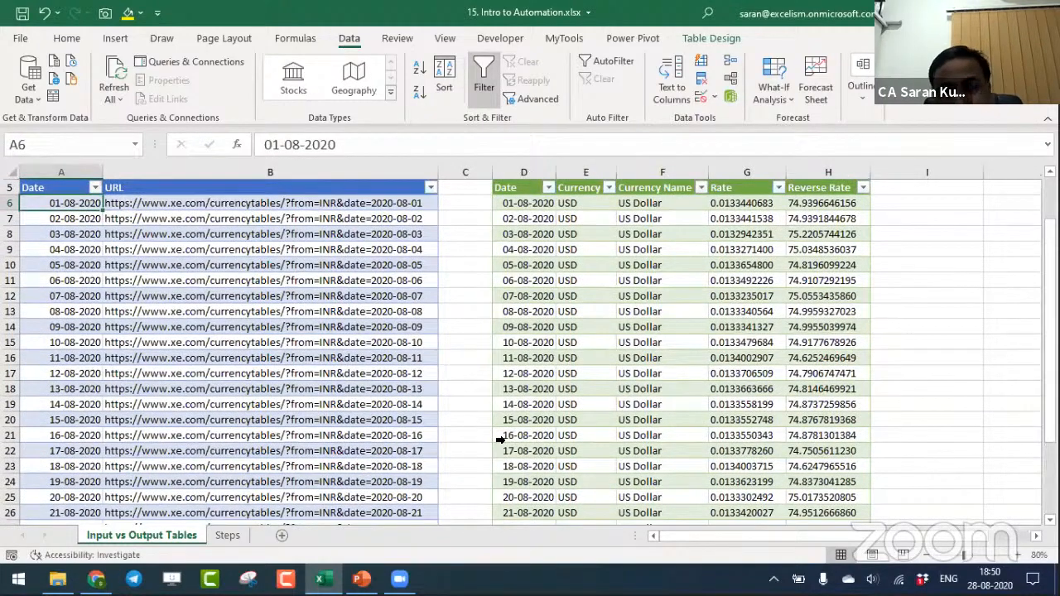
pyautogui.write('28/')
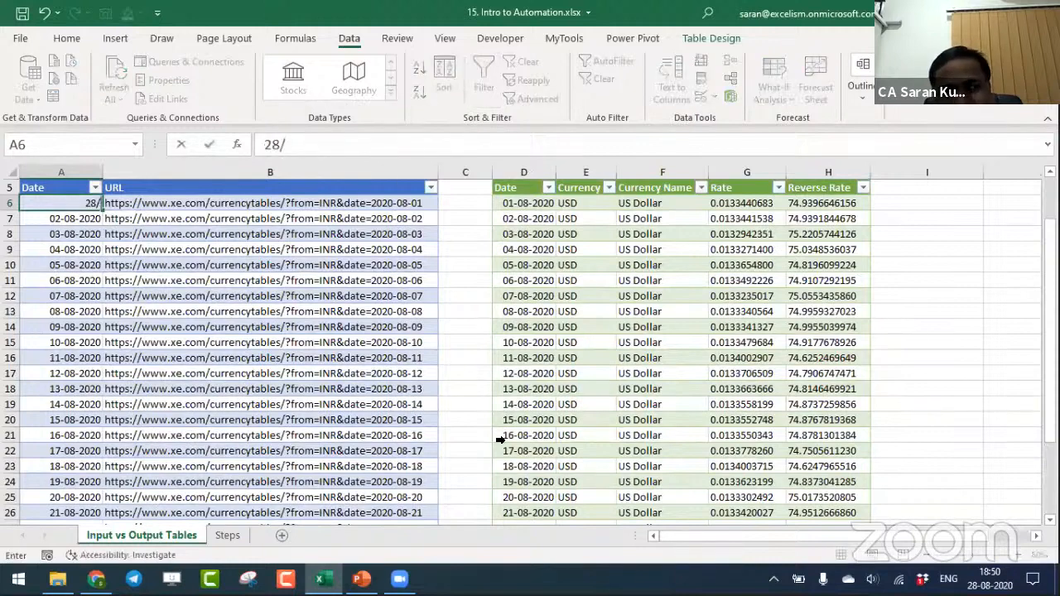
pyautogui.press('Escape')
pyautogui.write('01/')
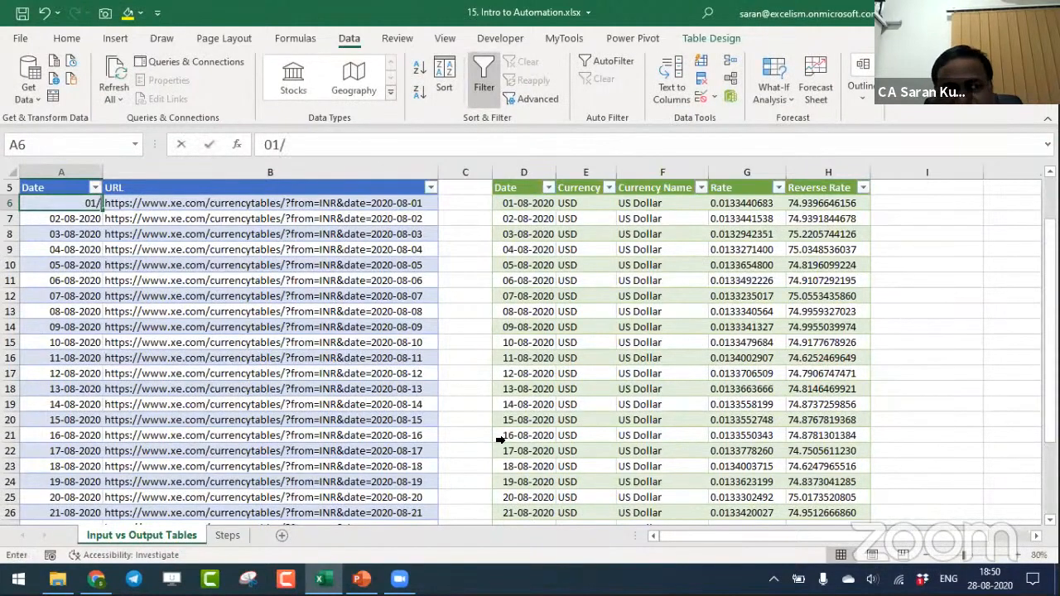
pyautogui.write('01/2018')
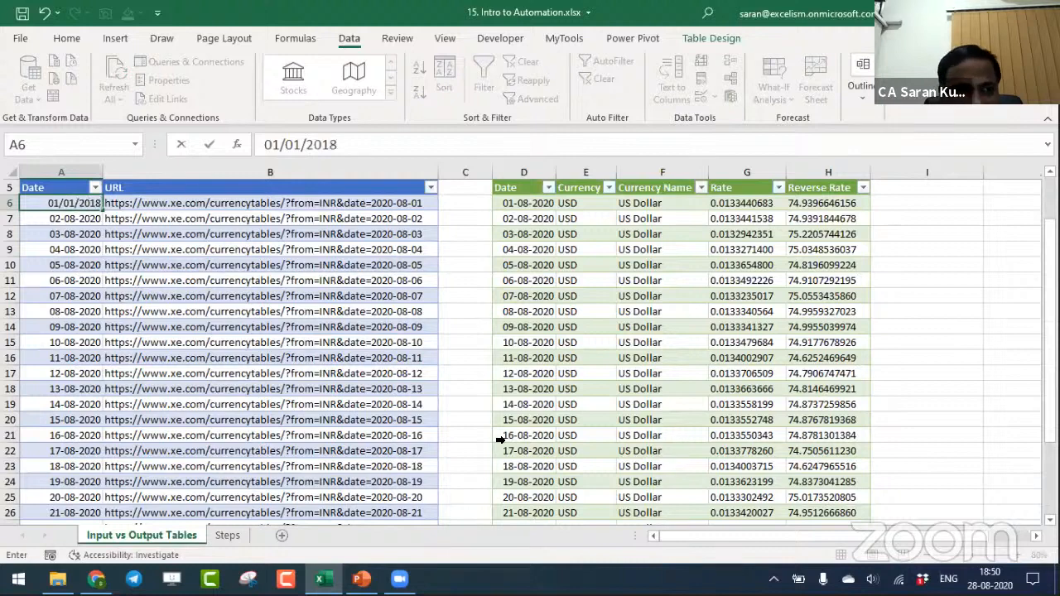
pyautogui.press('Return')
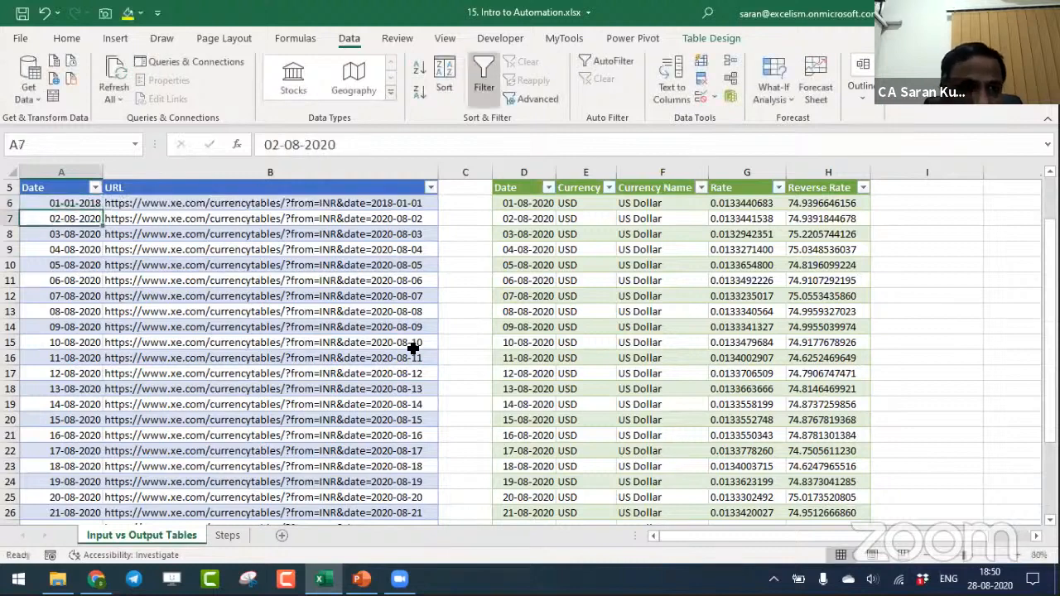
pyautogui.click(114, 77)
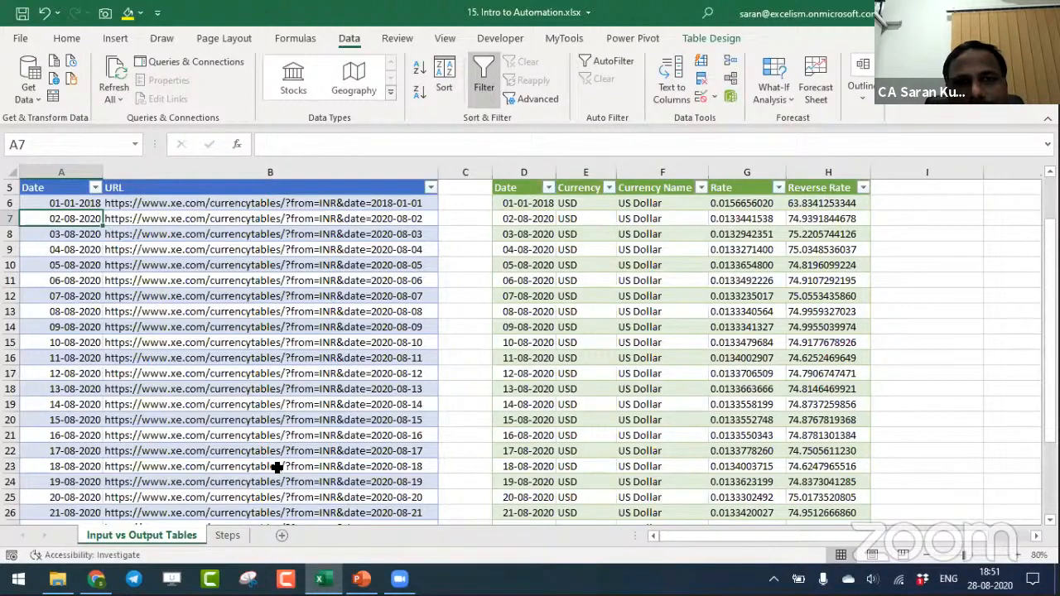
# - Load the 01-01-2018 URL from B6 in the XE tab in Chrome and highlight the US Dollar's INR per Unit rate
pyautogui.click(803, 203)
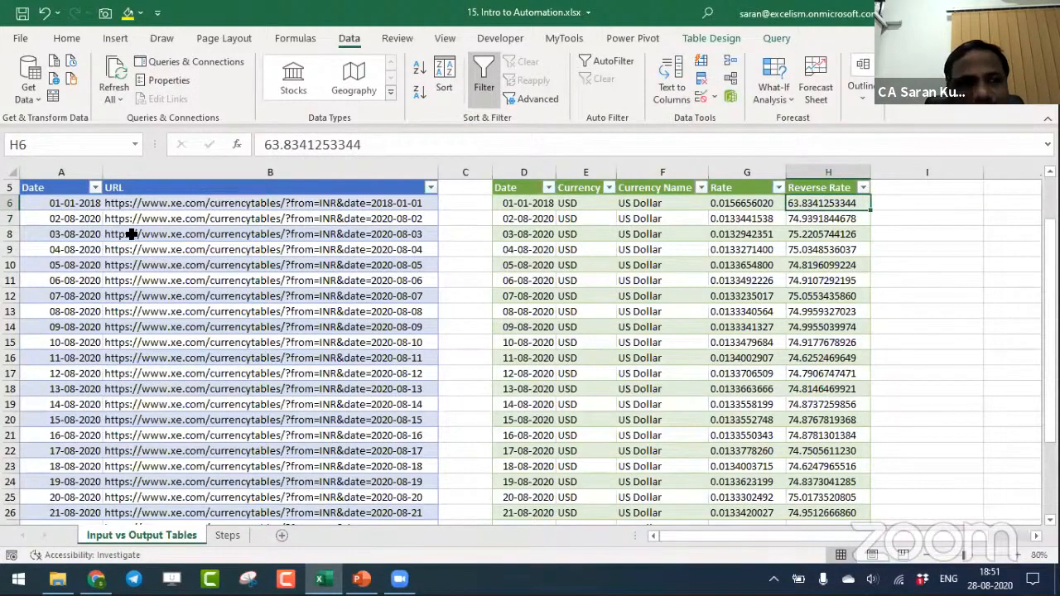
pyautogui.click(157, 219)
pyautogui.hotkey('ctrl', 'c')
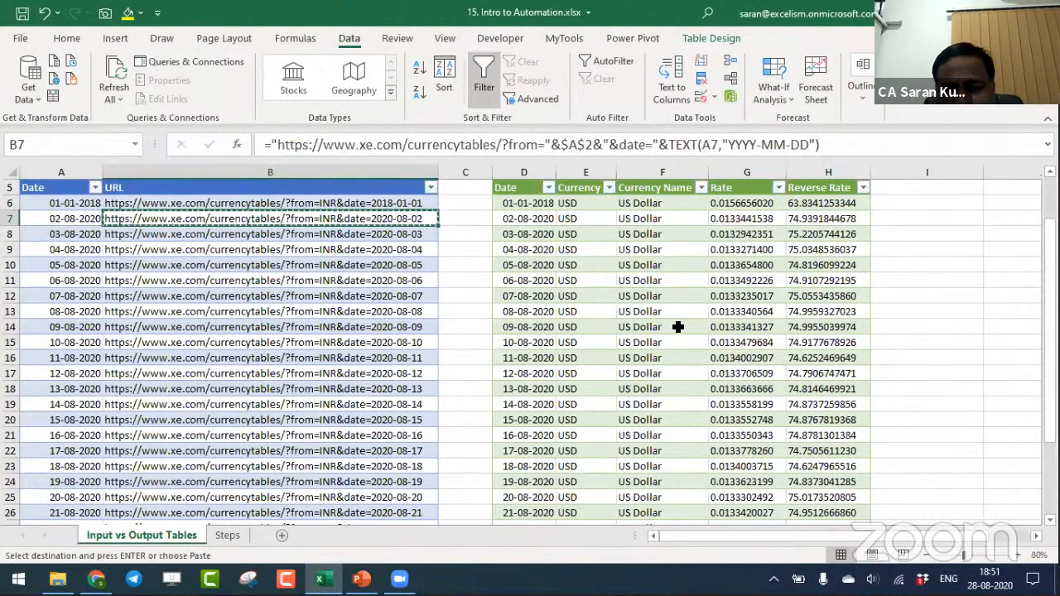
pyautogui.press('Up')
pyautogui.hotkey('ctrl', 'c')
pyautogui.hotkey('alt', 'Tab')
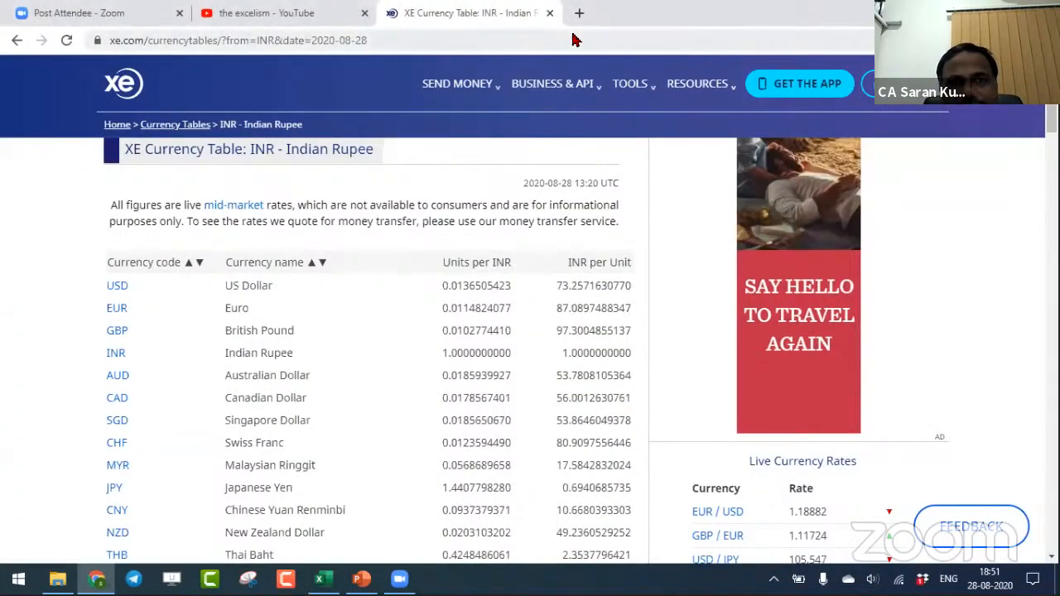
pyautogui.click(597, 38)
pyautogui.hotkey('ctrl', 'v')
pyautogui.press('Return')
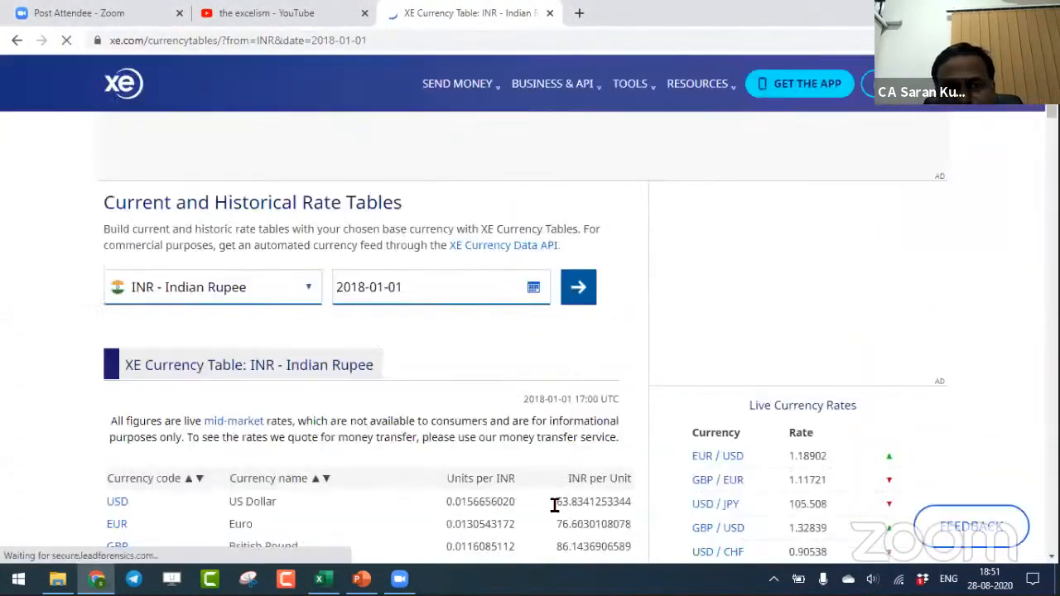
pyautogui.doubleClick(608, 513)
# - Switch back to Excel, set the OutputCurrency in B2 to GBP and refresh all queries
pyautogui.hotkey('alt', 'Tab')
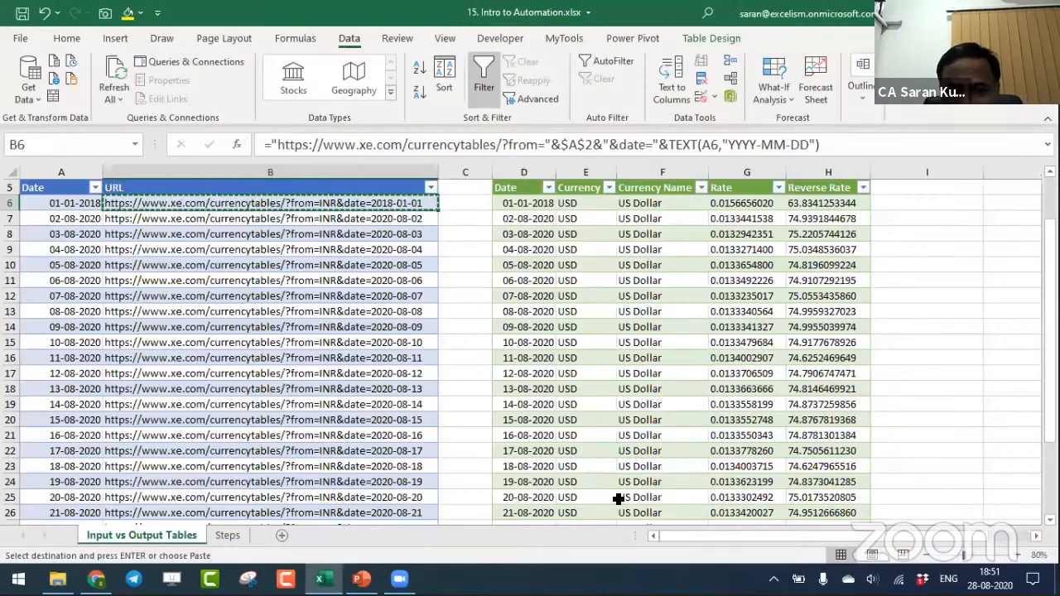
pyautogui.press('Escape')
pyautogui.press('Up')
pyautogui.press('Up')
pyautogui.press('Up')
pyautogui.press('Up')
pyautogui.write('G')
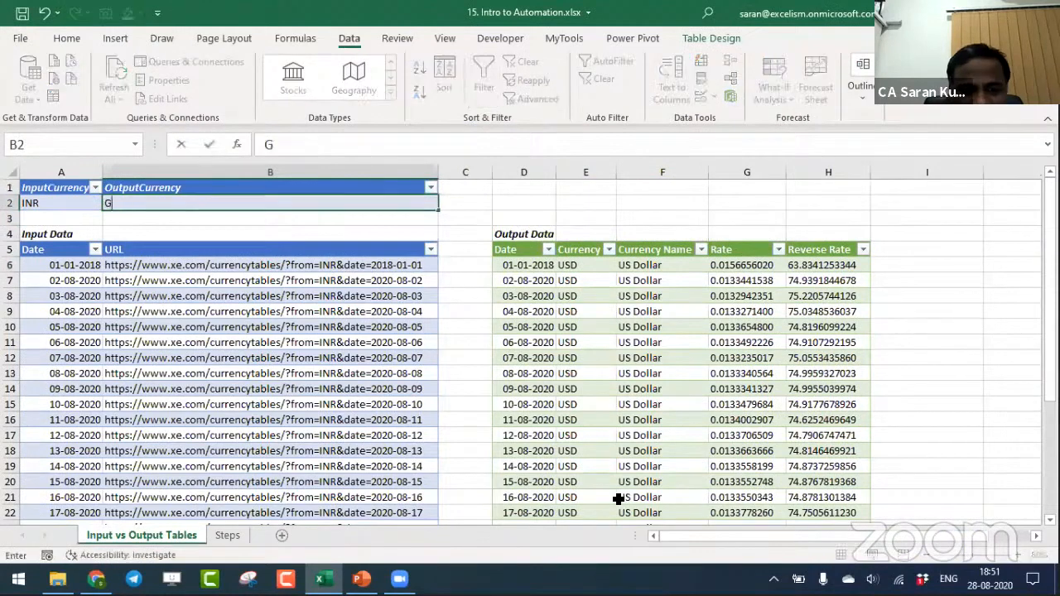
pyautogui.write('BP')
pyautogui.press('Return')
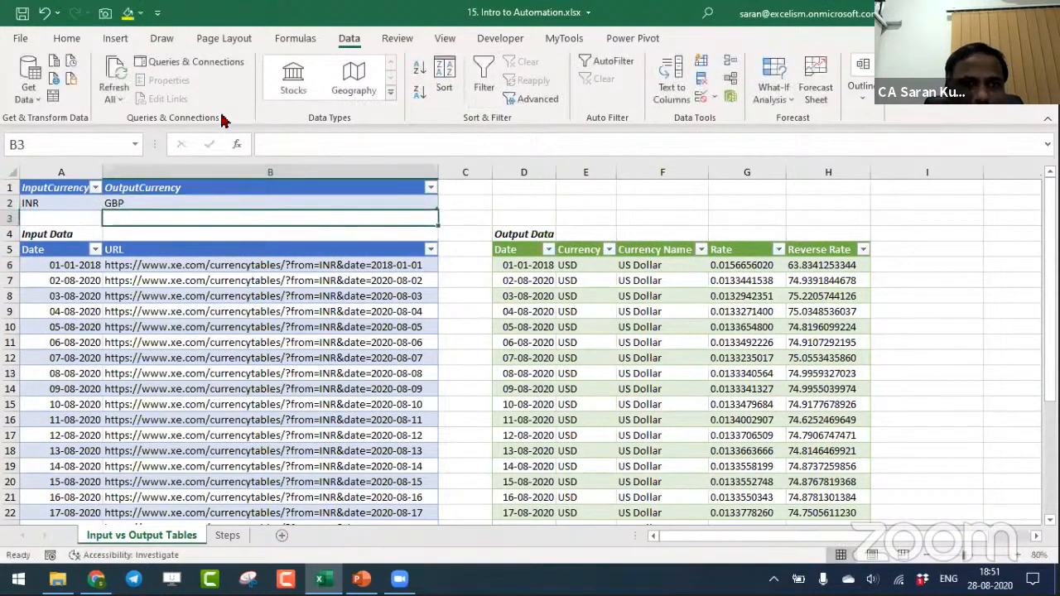
pyautogui.click(137, 89)
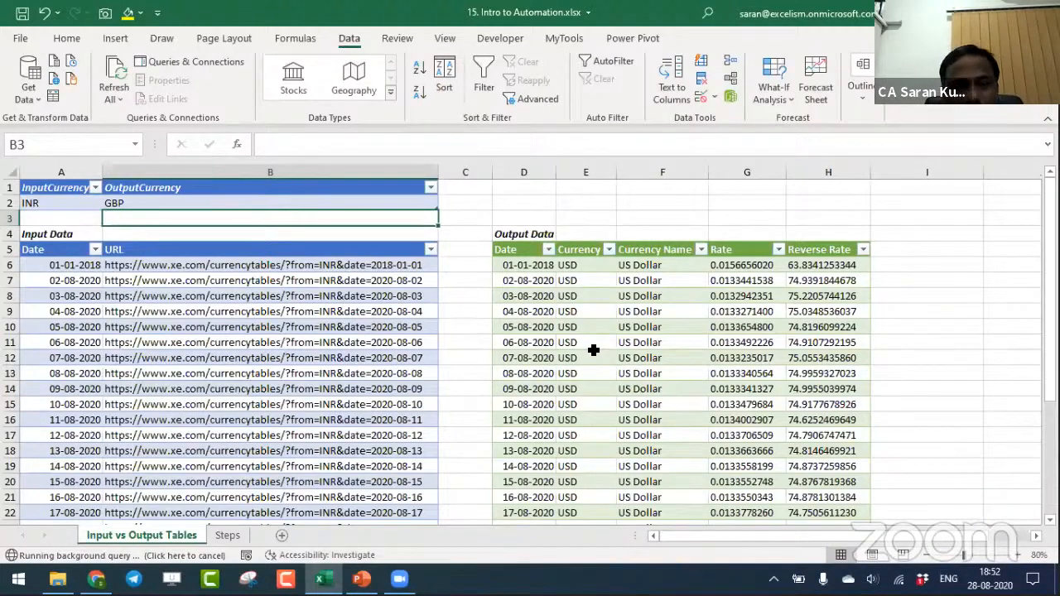
# - Compare the British Pound's INR per Unit rate on the XE page in Chrome with the Reverse Rate in H6 of the Excel output table
pyautogui.click(377, 267)
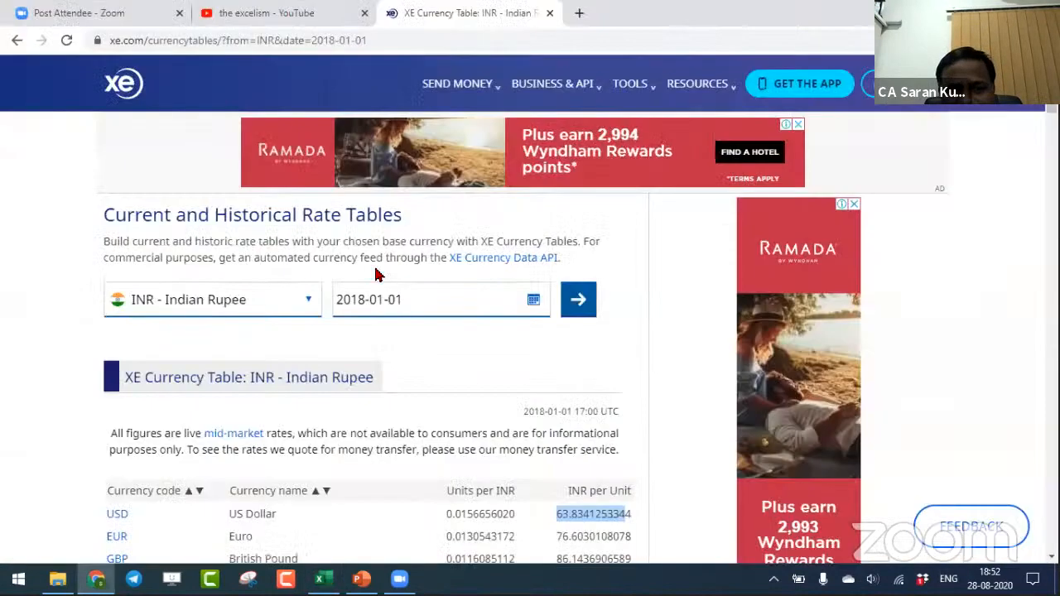
pyautogui.click(573, 559)
pyautogui.moveTo(574, 559); pyautogui.dragTo(623, 542)
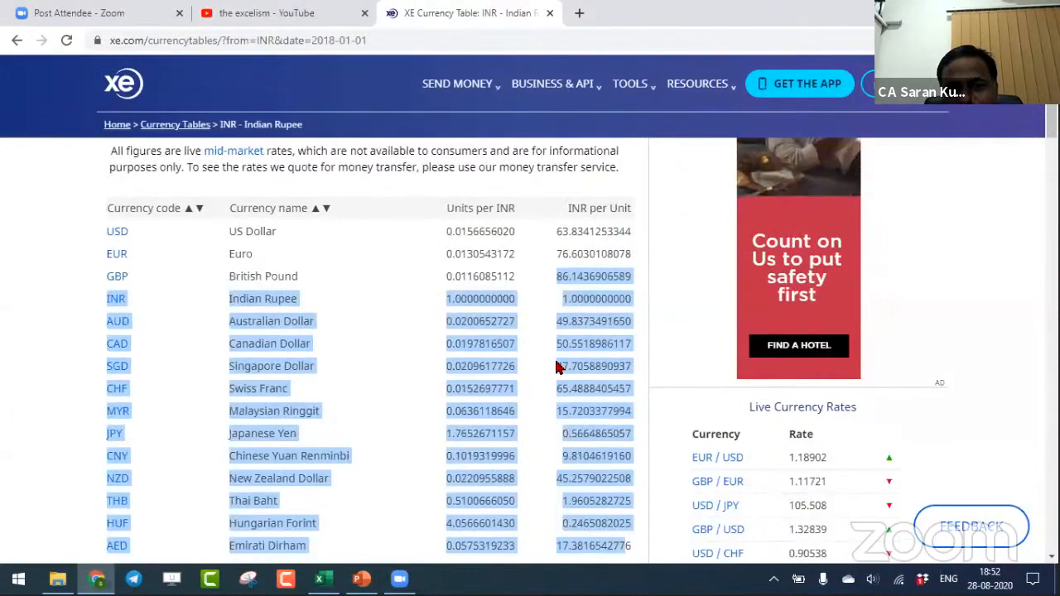
pyautogui.click(568, 277)
pyautogui.moveTo(553, 278); pyautogui.dragTo(633, 277)
pyautogui.hotkey('alt', 'Tab')
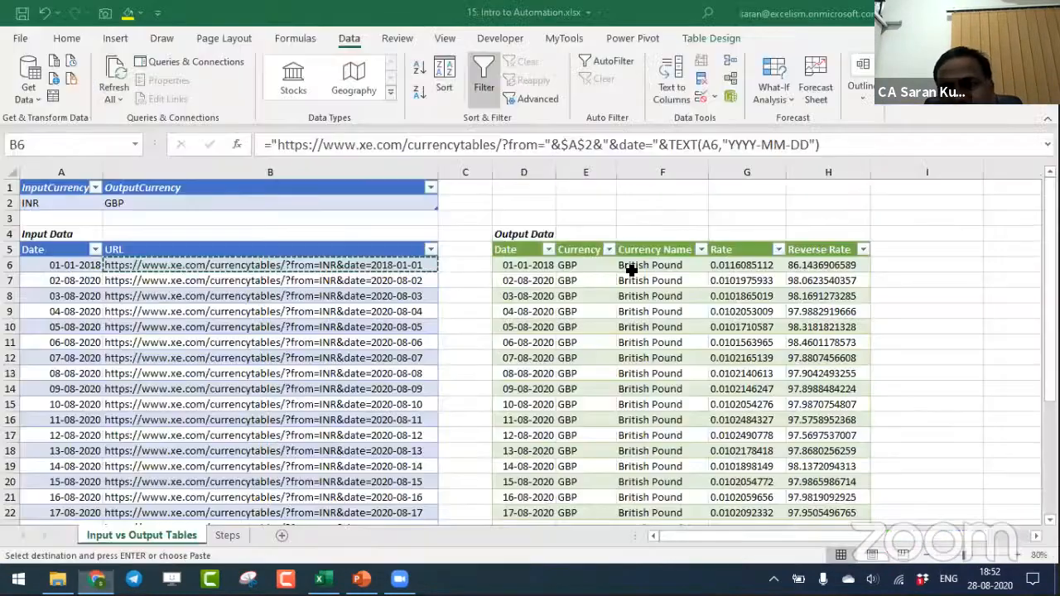
pyautogui.click(826, 265)
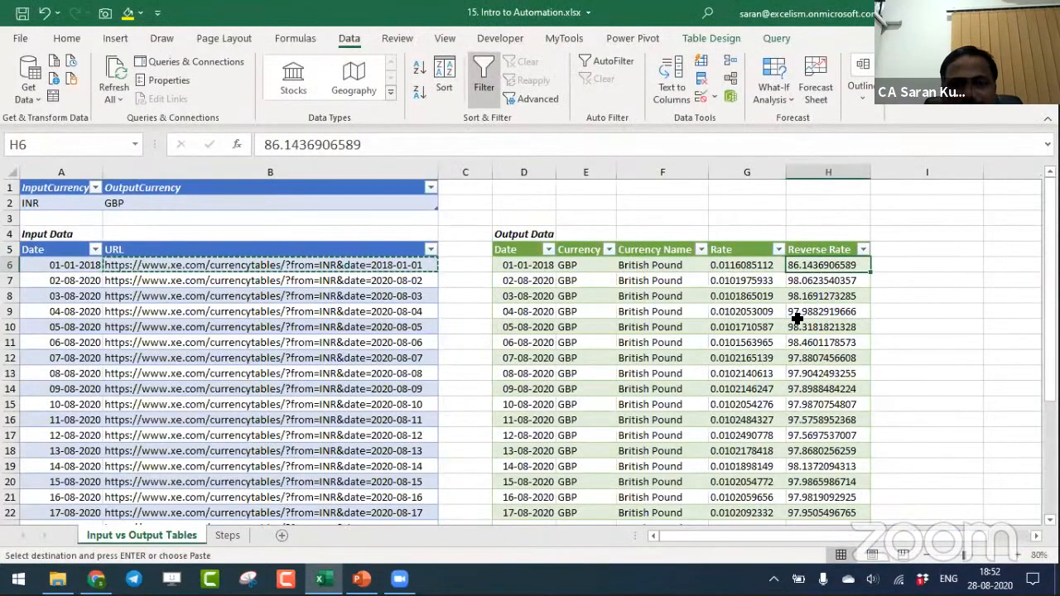
# - Check the Session Topics slide in PowerPoint, and return to the Excel workbook to save it
pyautogui.hotkey('alt', 'Tab')
pyautogui.hotkey('alt', 'Tab')
pyautogui.hotkey('alt', 'Tab')
pyautogui.hotkey('alt', 'Tab')
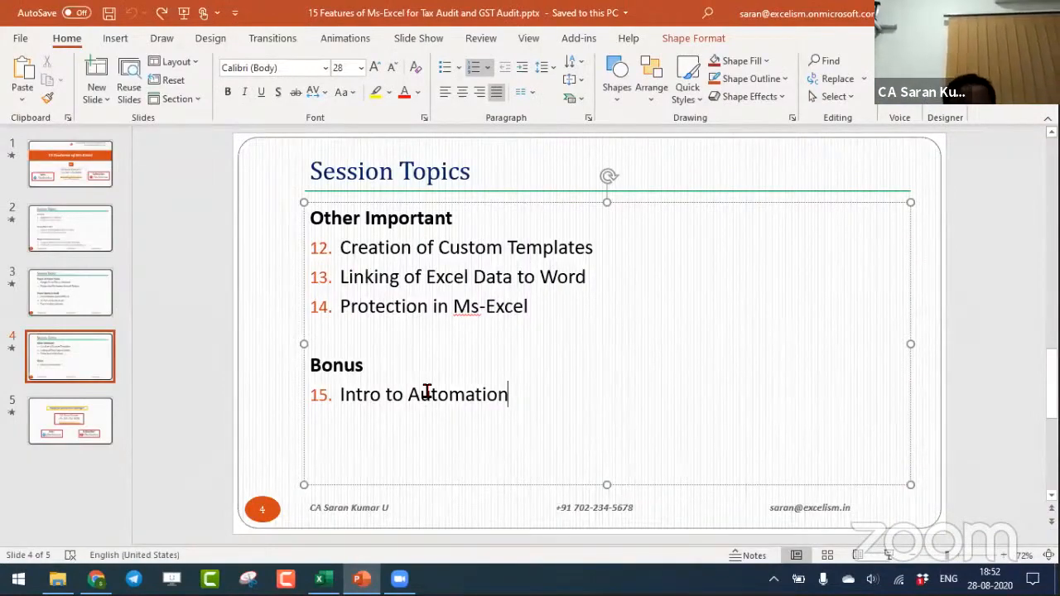
pyautogui.hotkey('alt', 'Tab')
pyautogui.hotkey('alt', 'Tab')
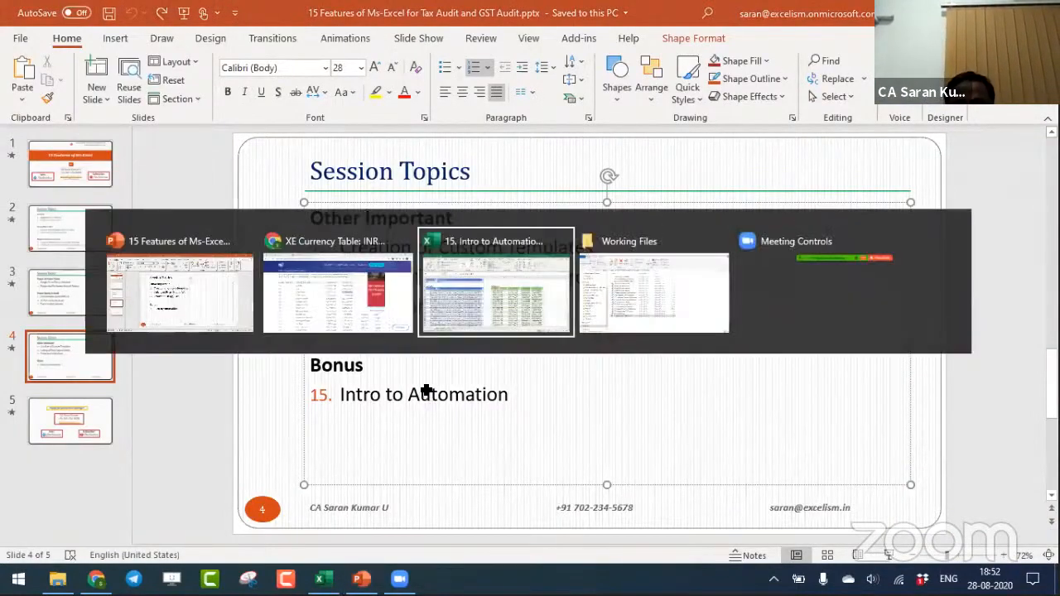
pyautogui.press('Escape')
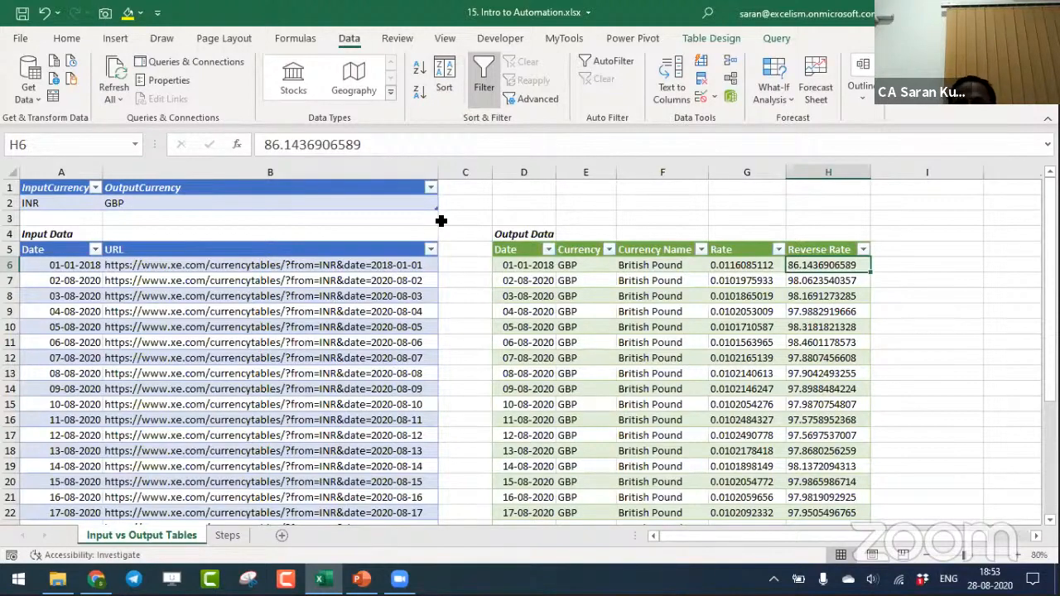
pyautogui.hotkey('ctrl', 's')
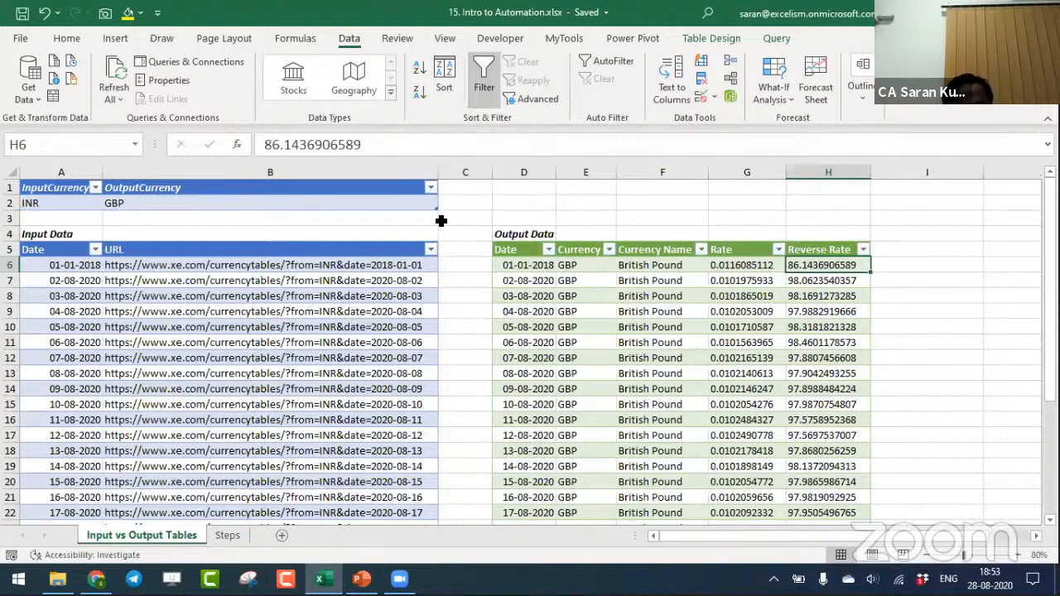
# - Switch to PowerPoint and start the slide show from the closing thank-you slide, slide 5
pyautogui.hotkey('alt', 'Tab')
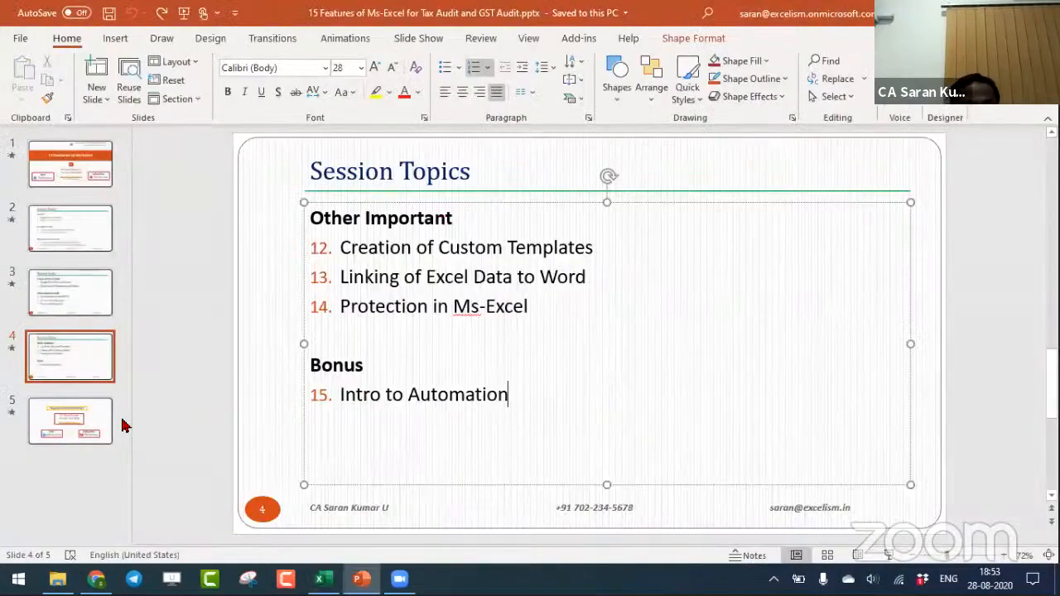
pyautogui.click(96, 427)
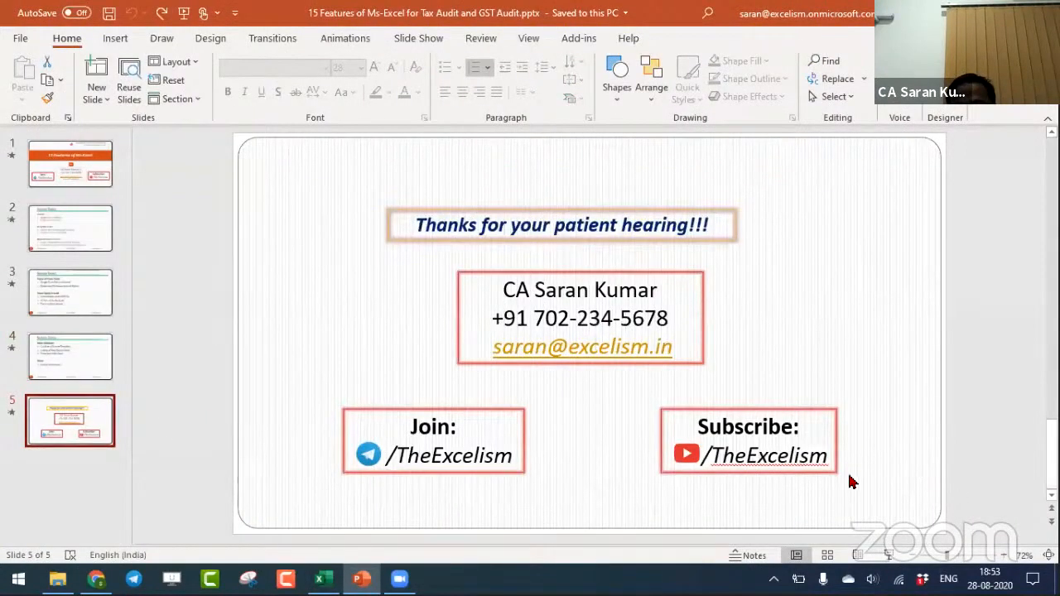
pyautogui.click(887, 554)
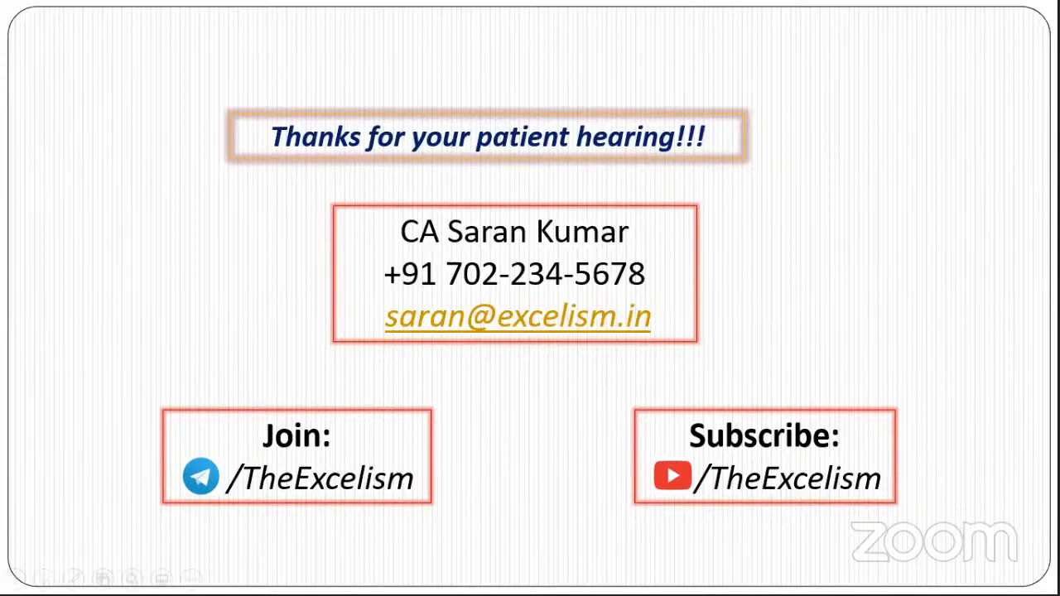
pyautogui.hotkey('alt', 'Tab')
pyautogui.hotkey('alt', 'Tab')
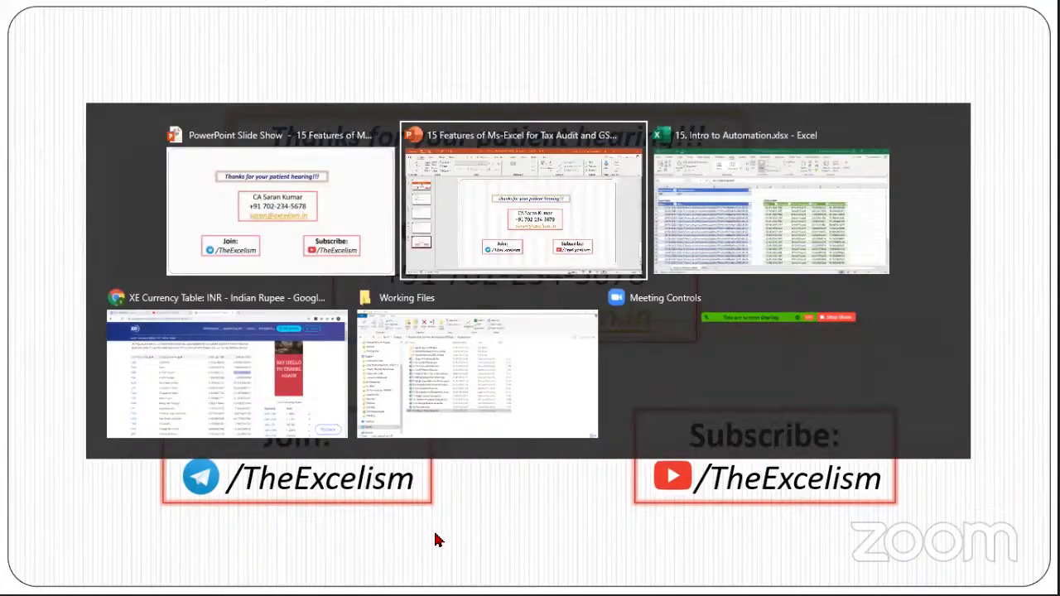
pyautogui.hotkey('alt', 'Tab')
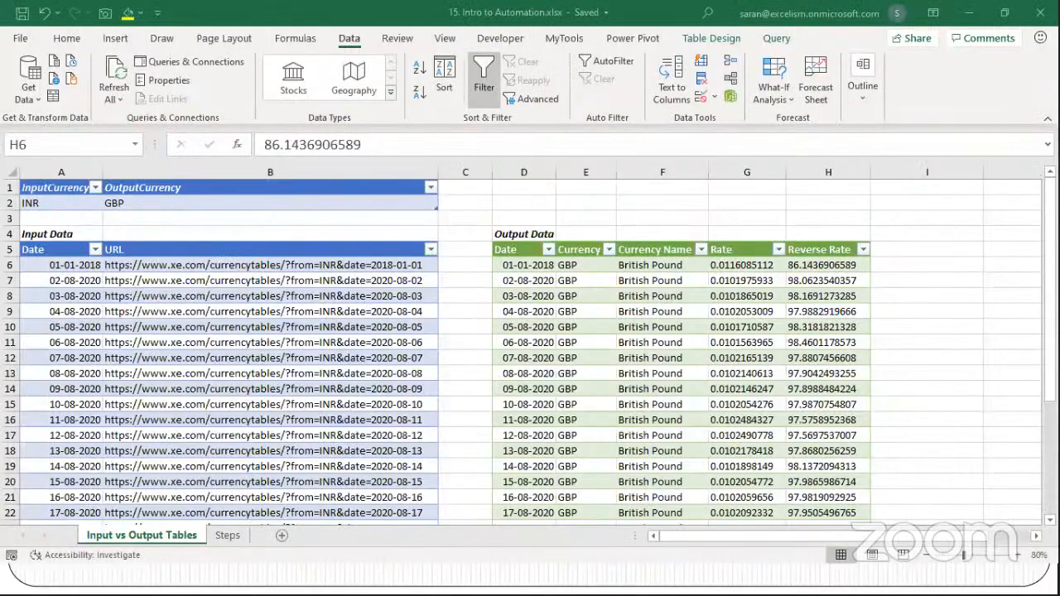
pyautogui.click(400, 578)
pyautogui.press('XF86AudioRaiseVolume')
pyautogui.hotkey('alt', 'Tab')
pyautogui.hotkey('alt', 'Tab')
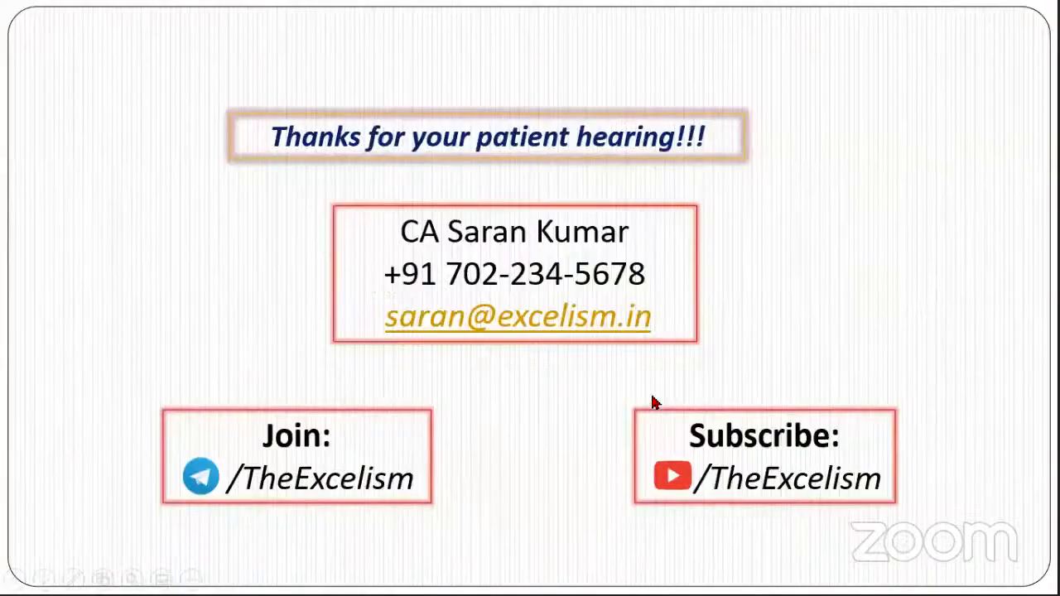